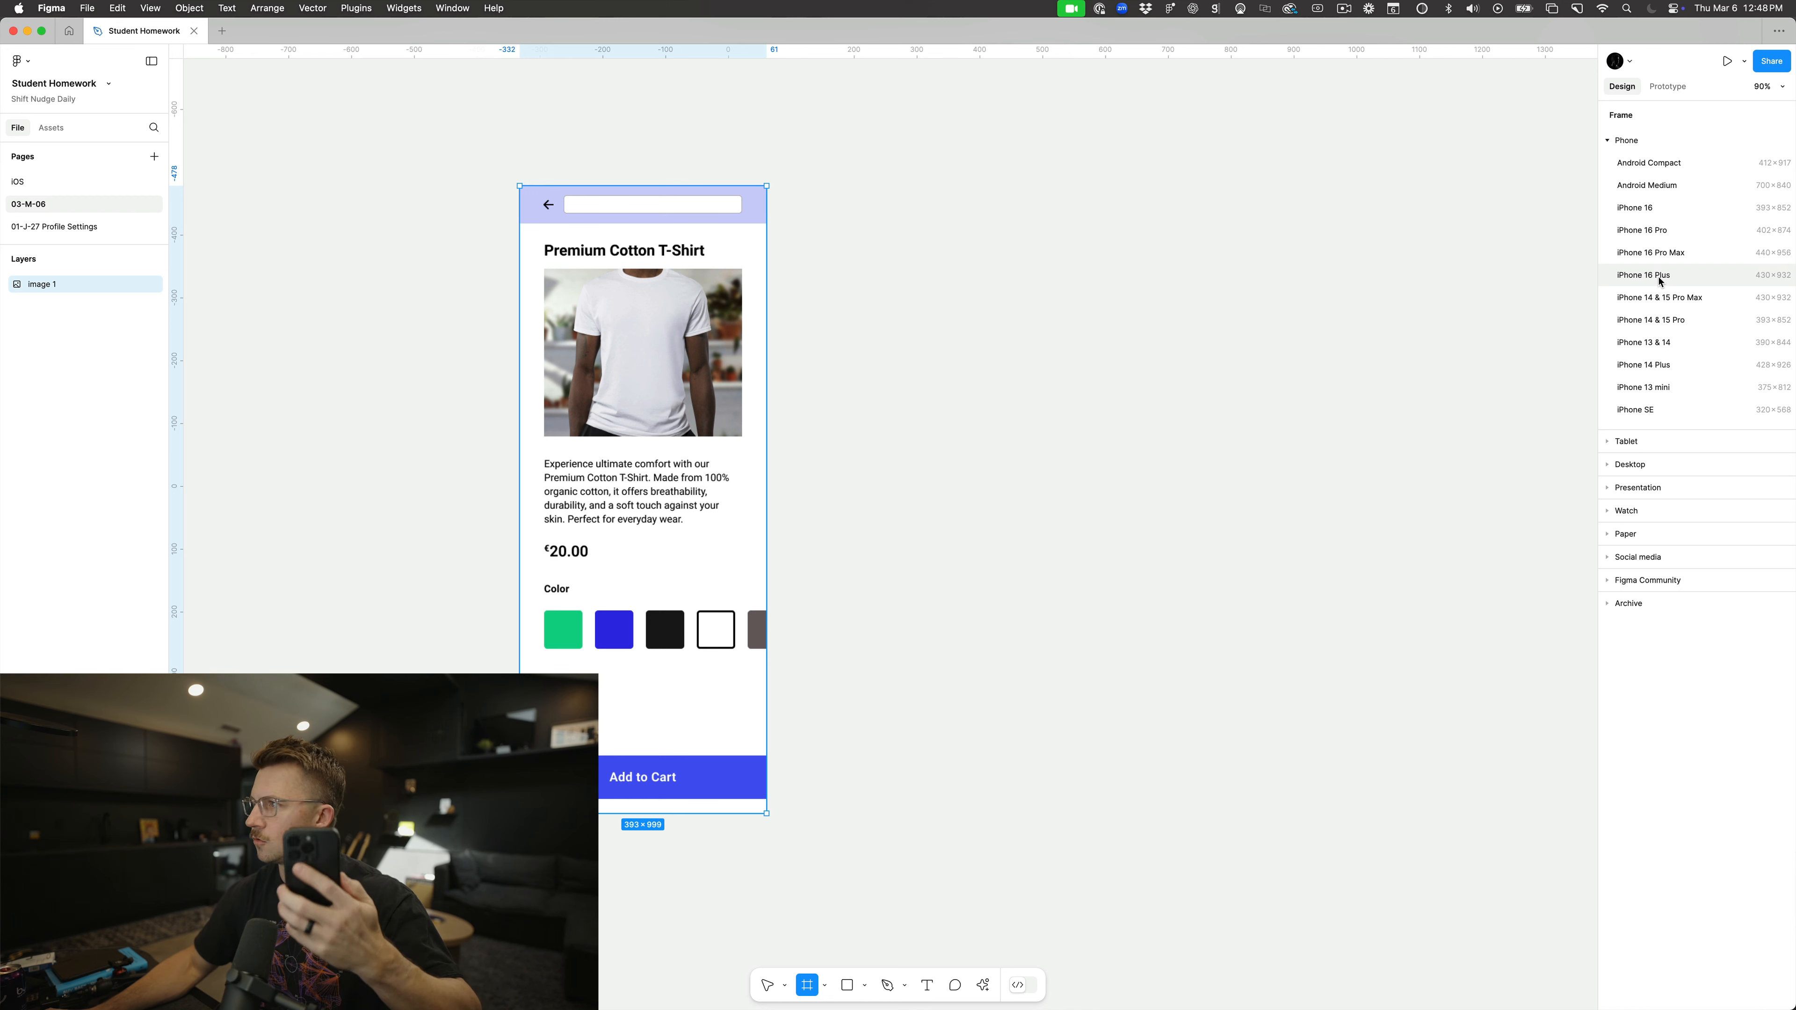
Step: Create an iPhone 16 Pro frame and place it a little farther right of the T-shirt reference screenshot
left_click(1672, 237)
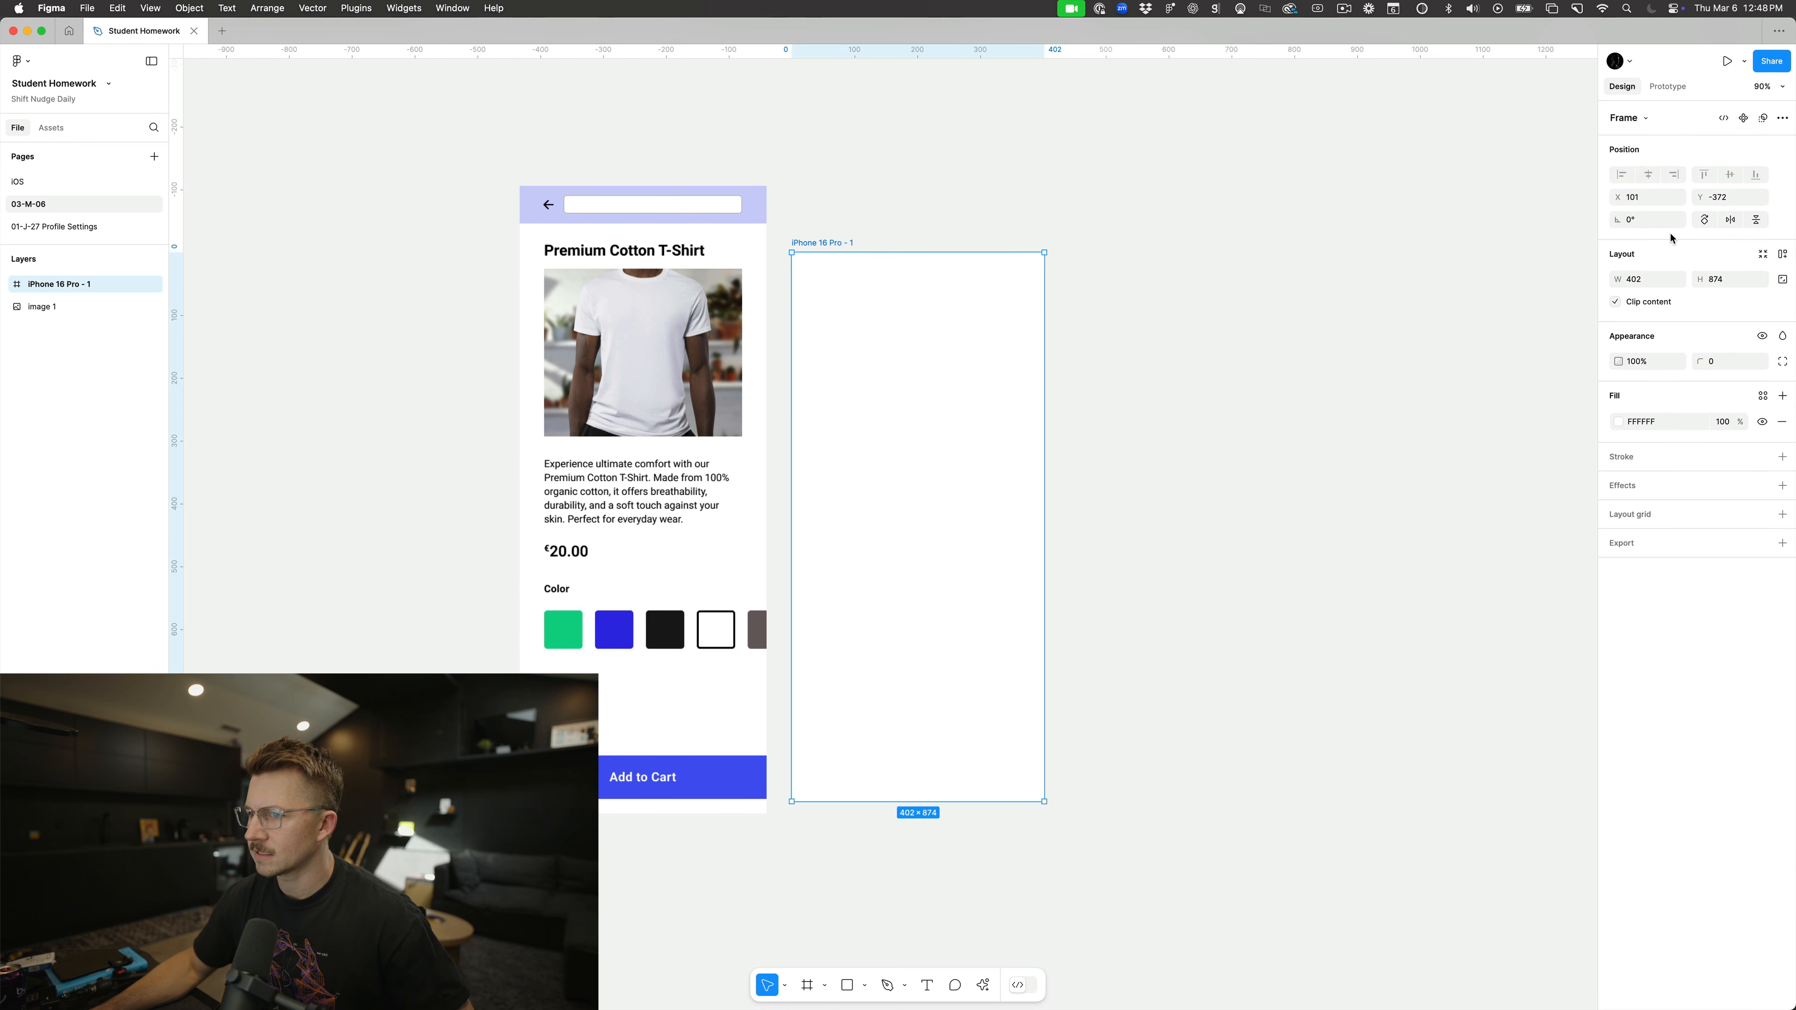
left_click_drag(846, 243, 920, 232)
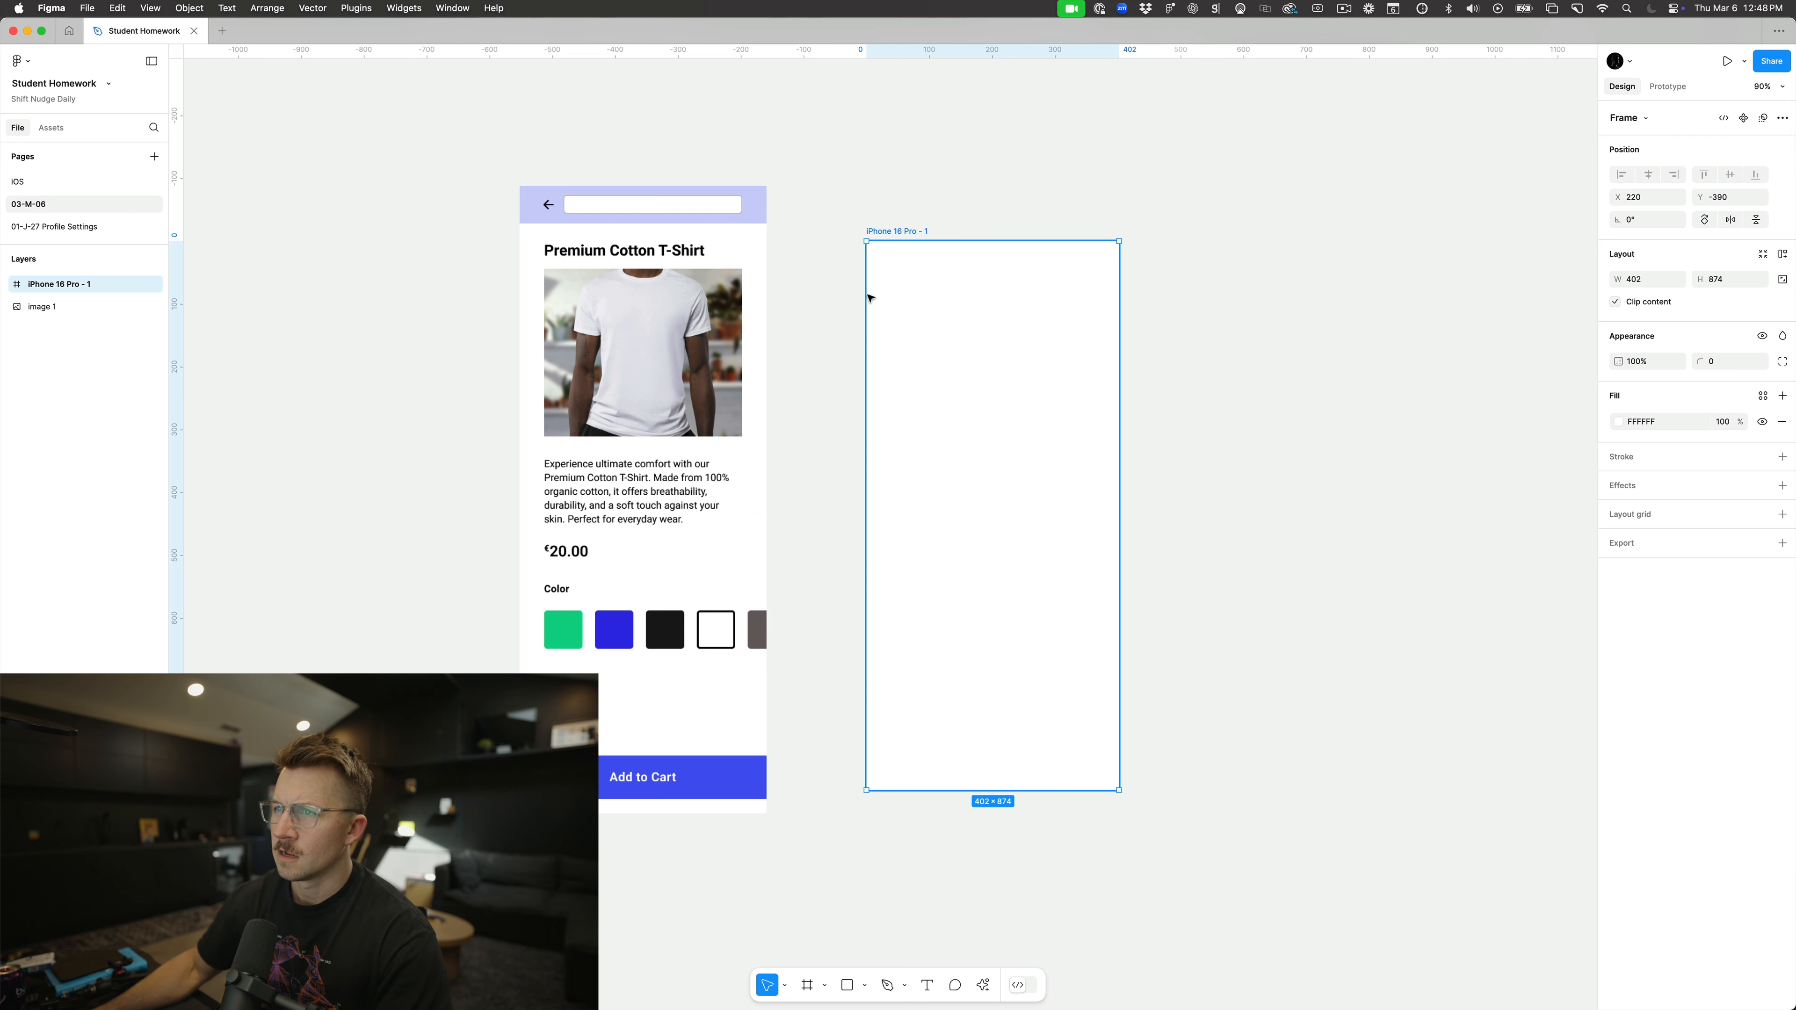
left_click(838, 181)
left_click(893, 232)
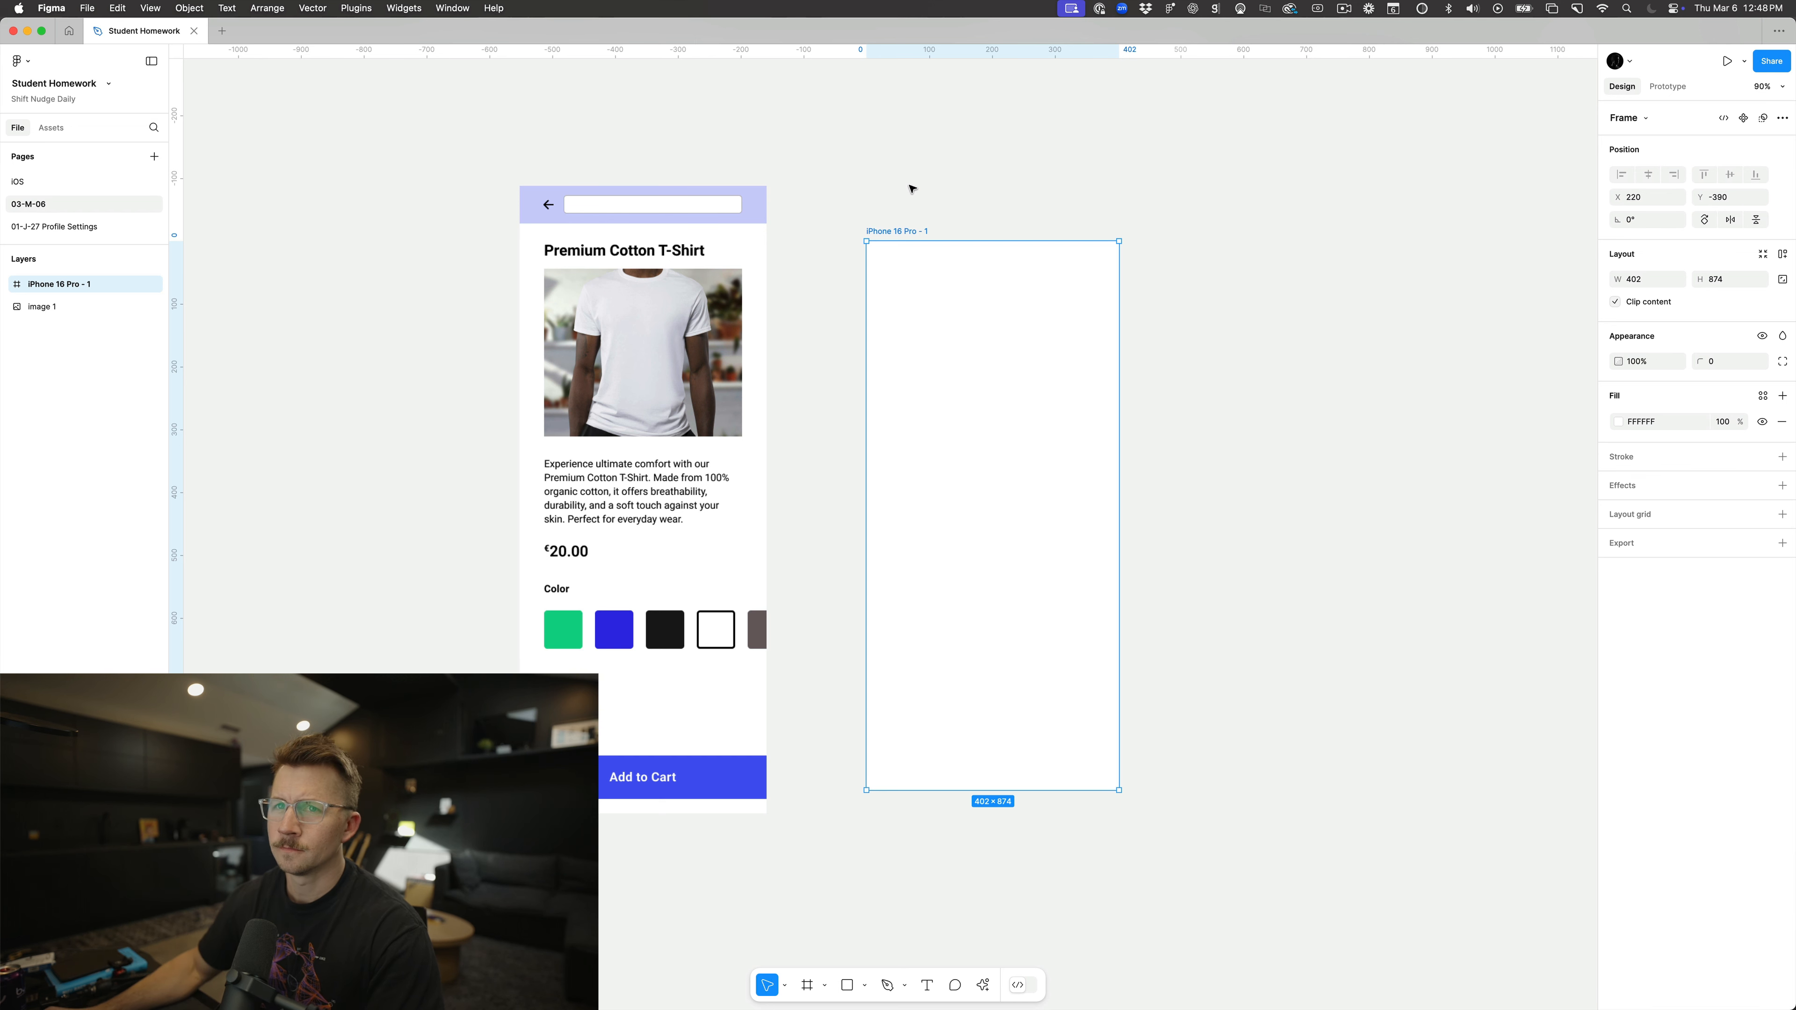
Step: Copy the Status Bar from the components frame on the iOS page, and return to page 03-M-06
left_click(88, 182)
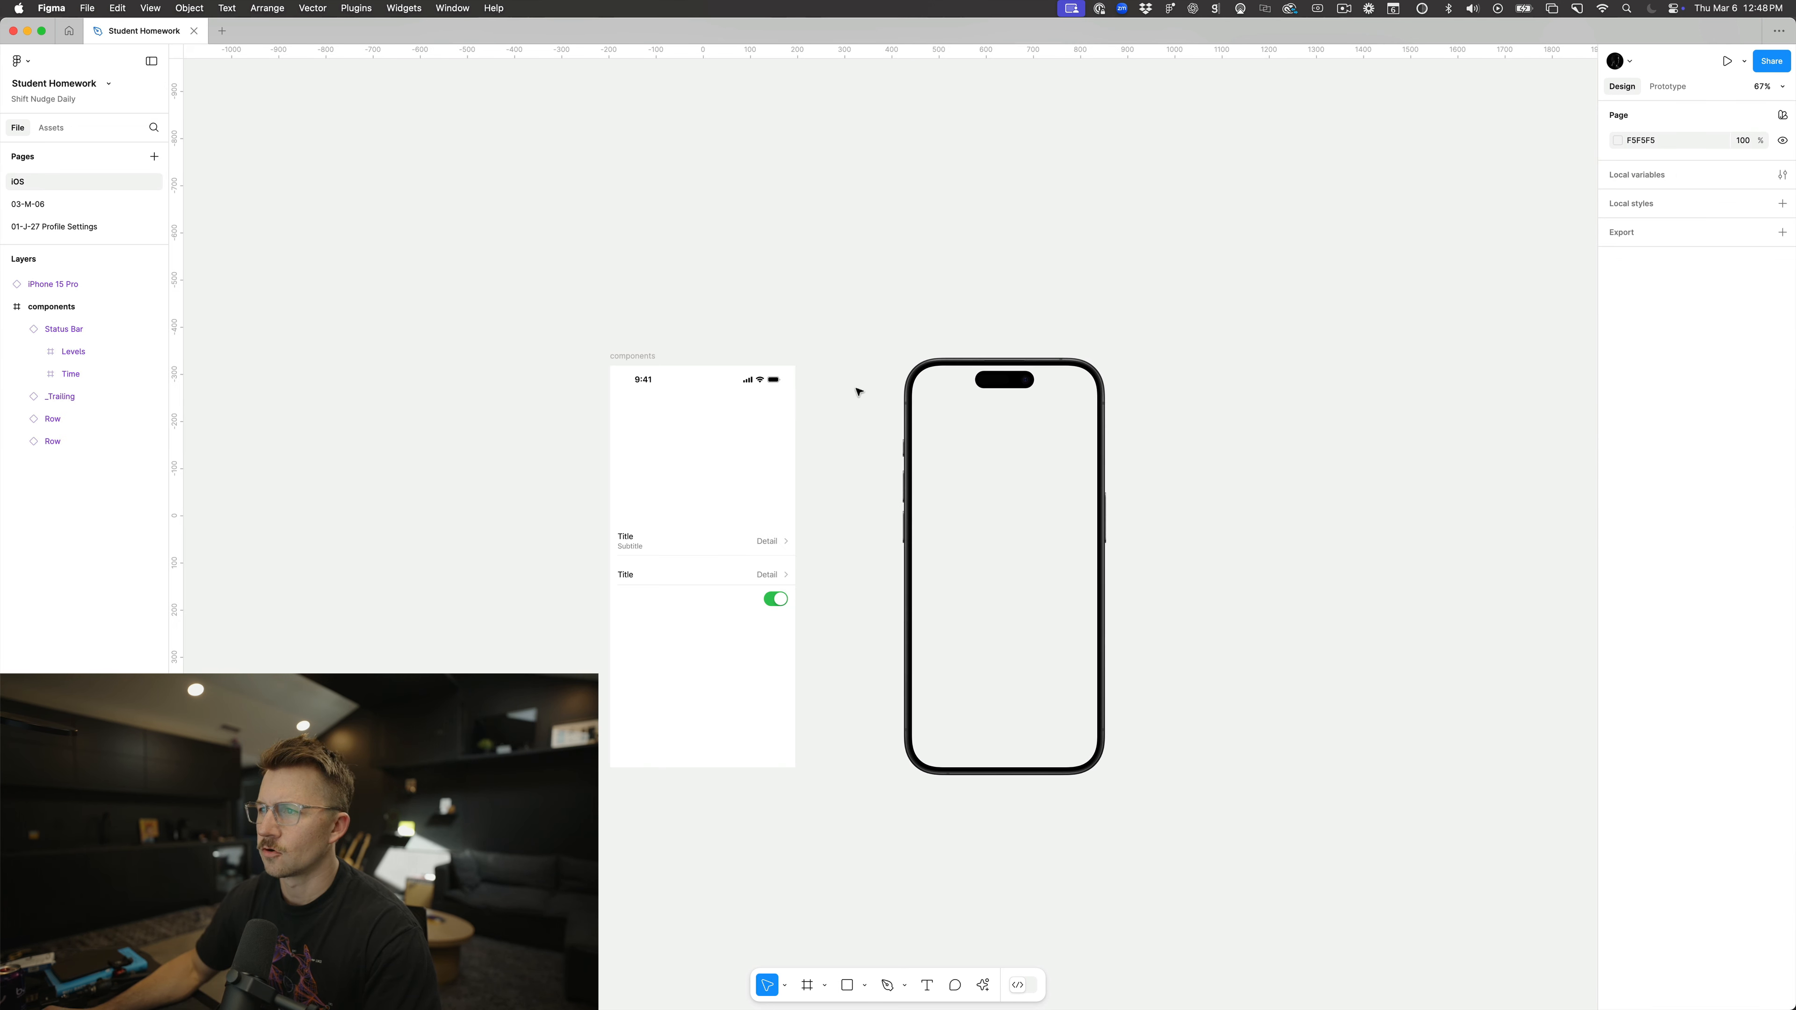
left_click(703, 383)
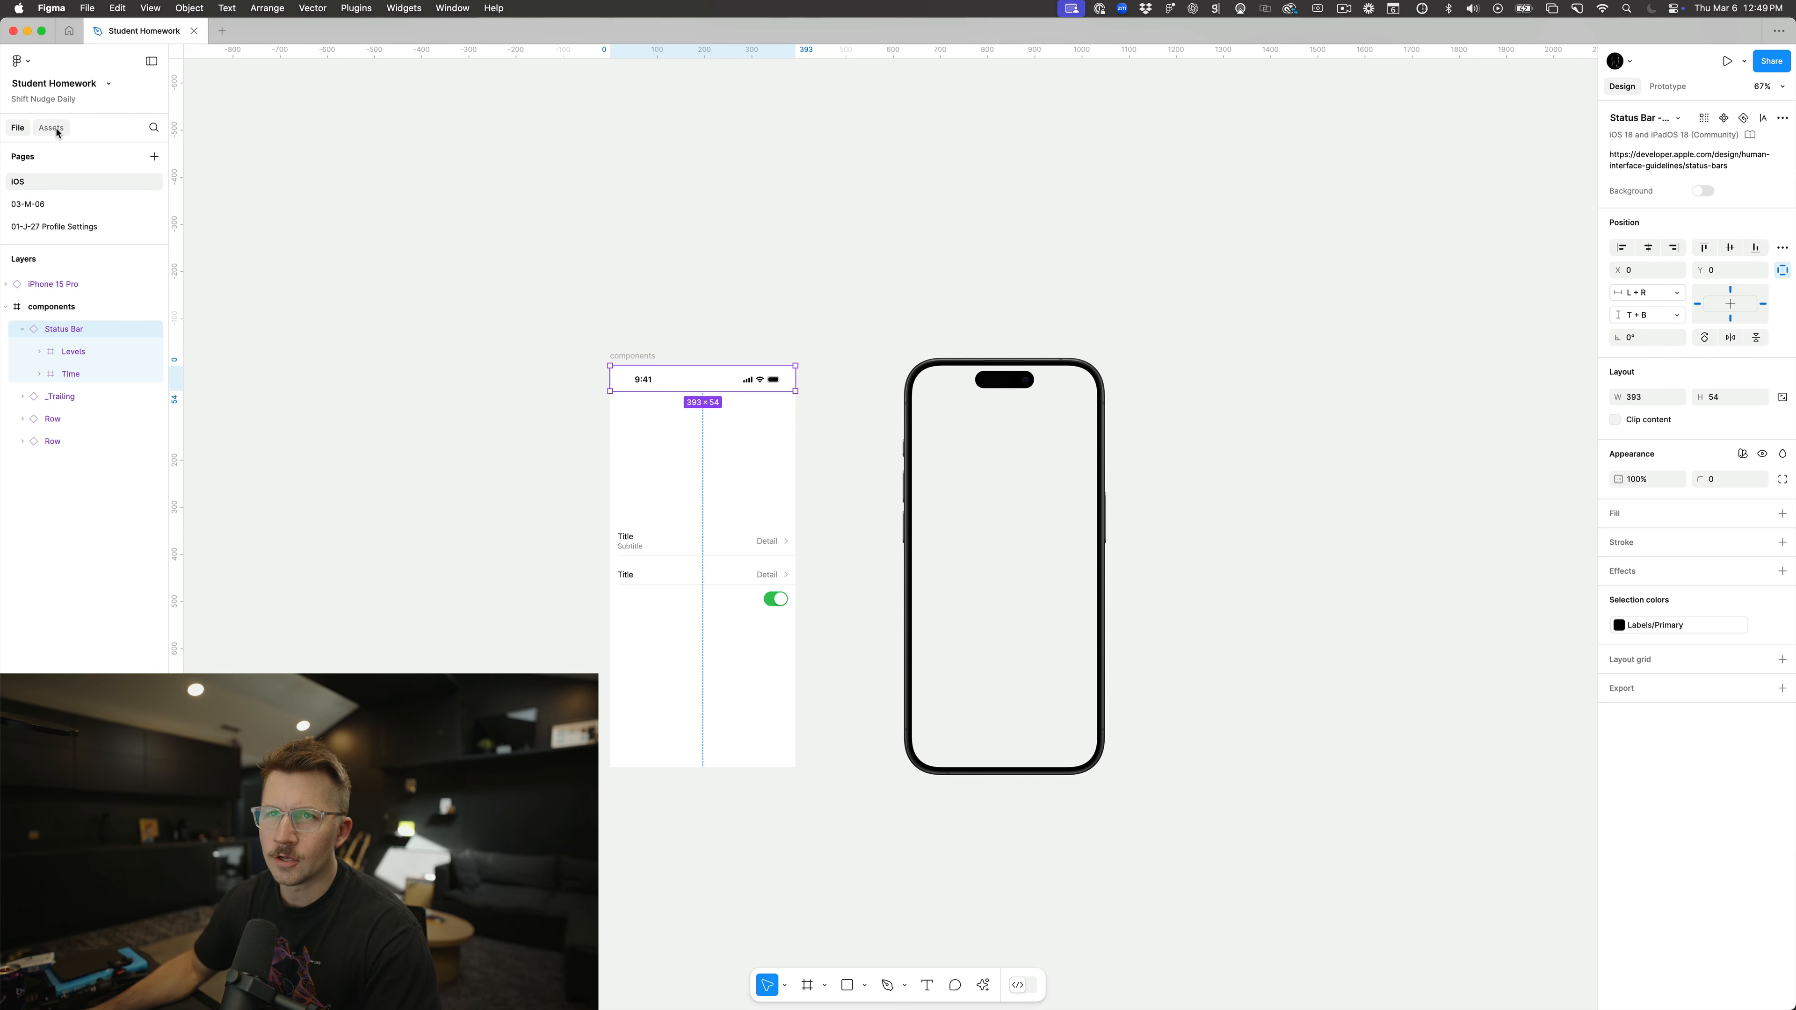
left_click(53, 203)
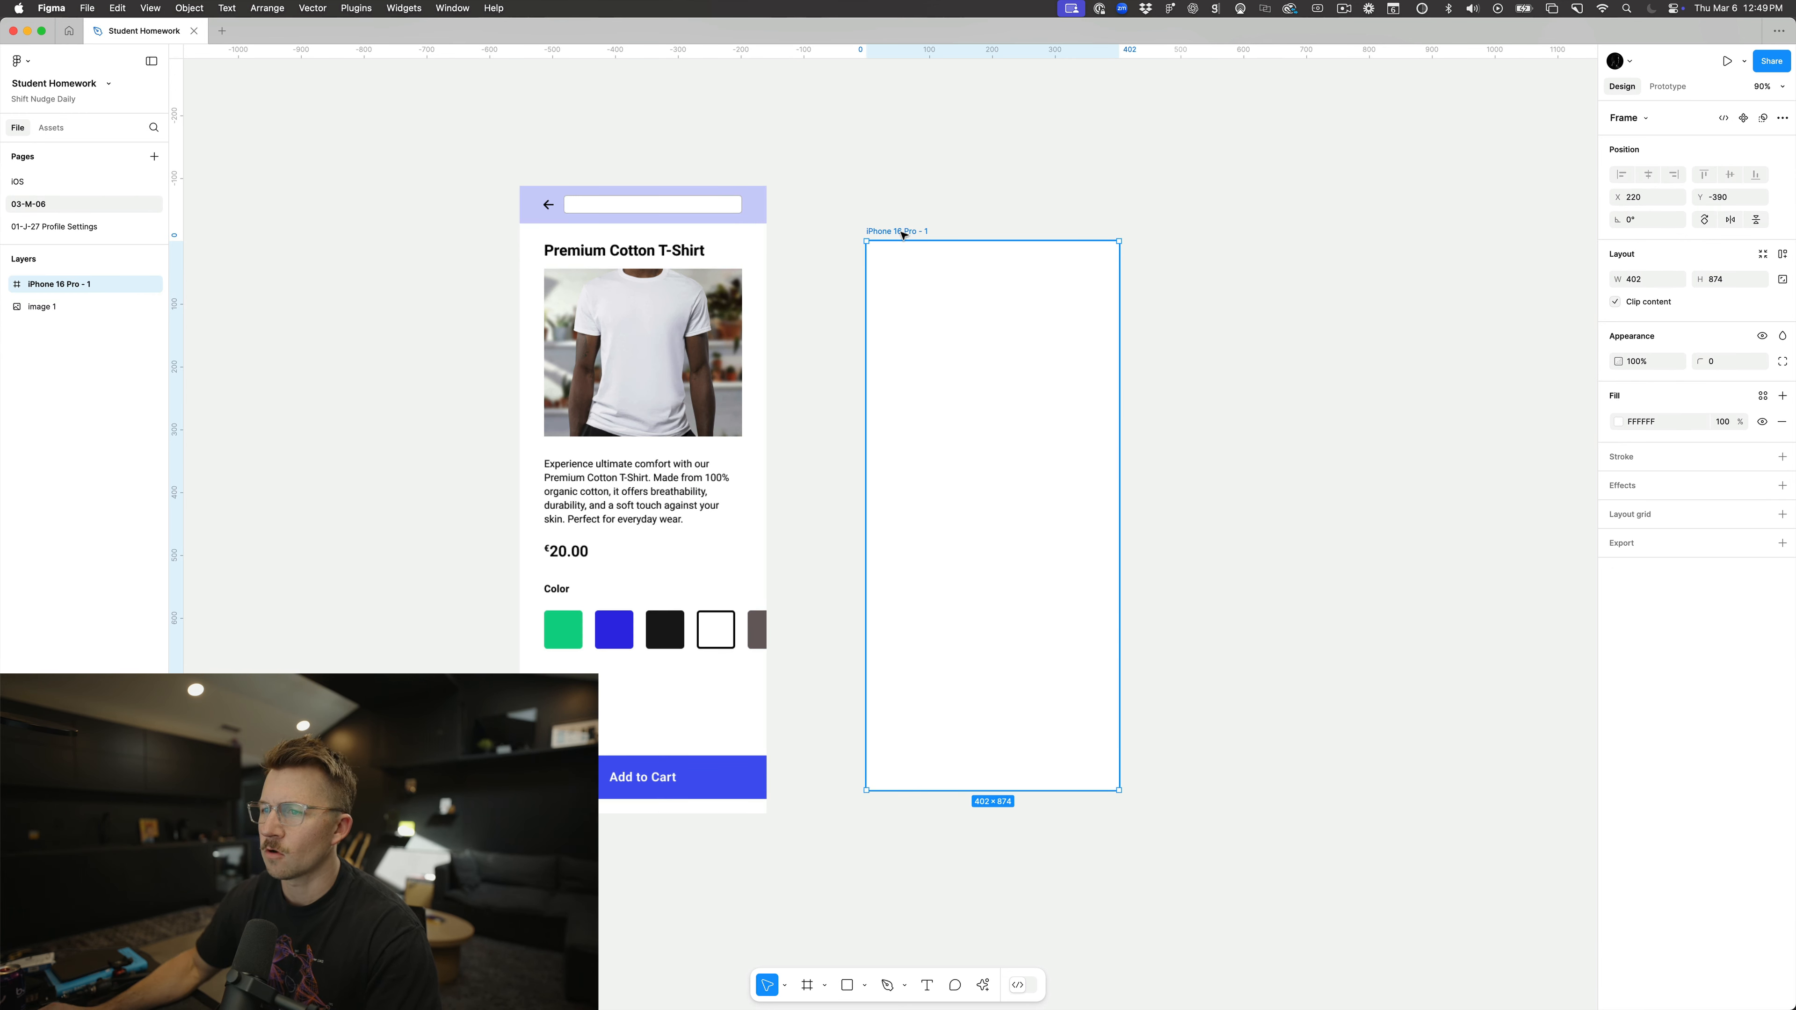
Step: Rename the new iPhone frame as mobile
key("super+r")
type("mobile")
key("Return")
key("Escape")
Step: Paste the Status Bar into the mobile frame, align it to the frame's top-left corner and widen it to 402
key("super+v")
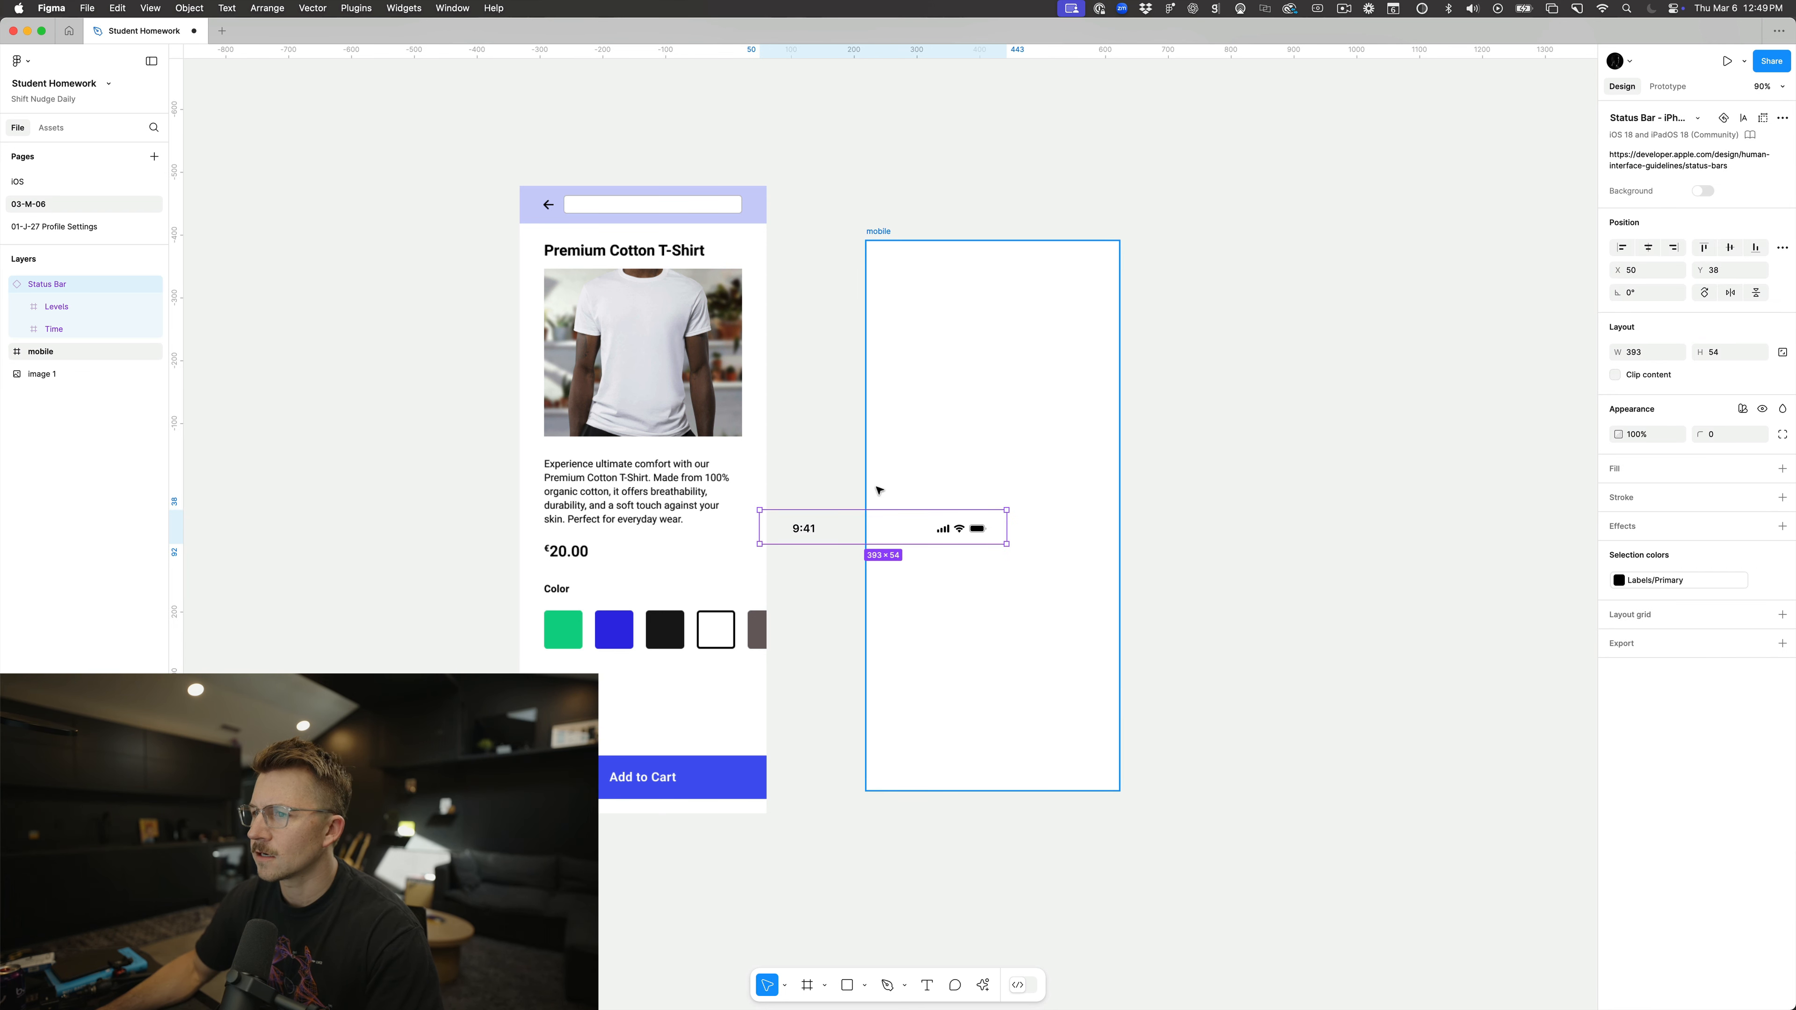
left_click_drag(897, 526, 1021, 306)
left_click_drag(37, 287, 46, 353)
key("alt+a")
key("alt+w")
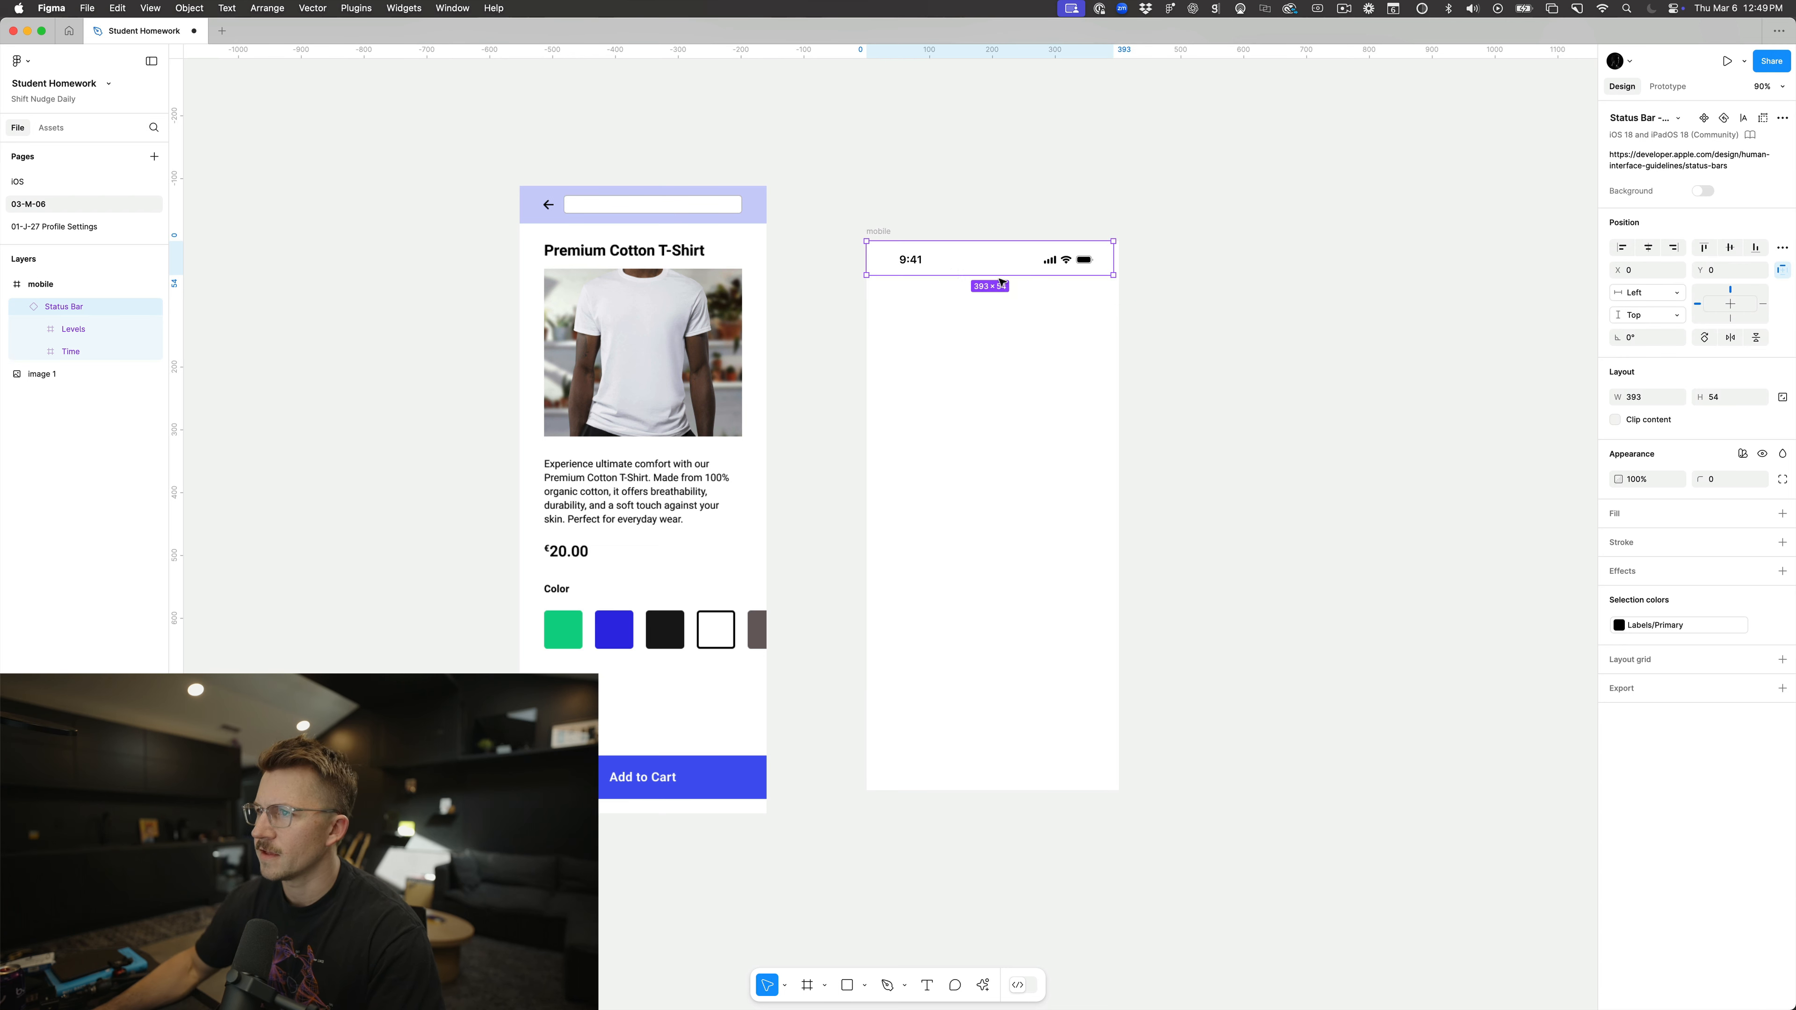
left_click_drag(1114, 258, 1121, 256)
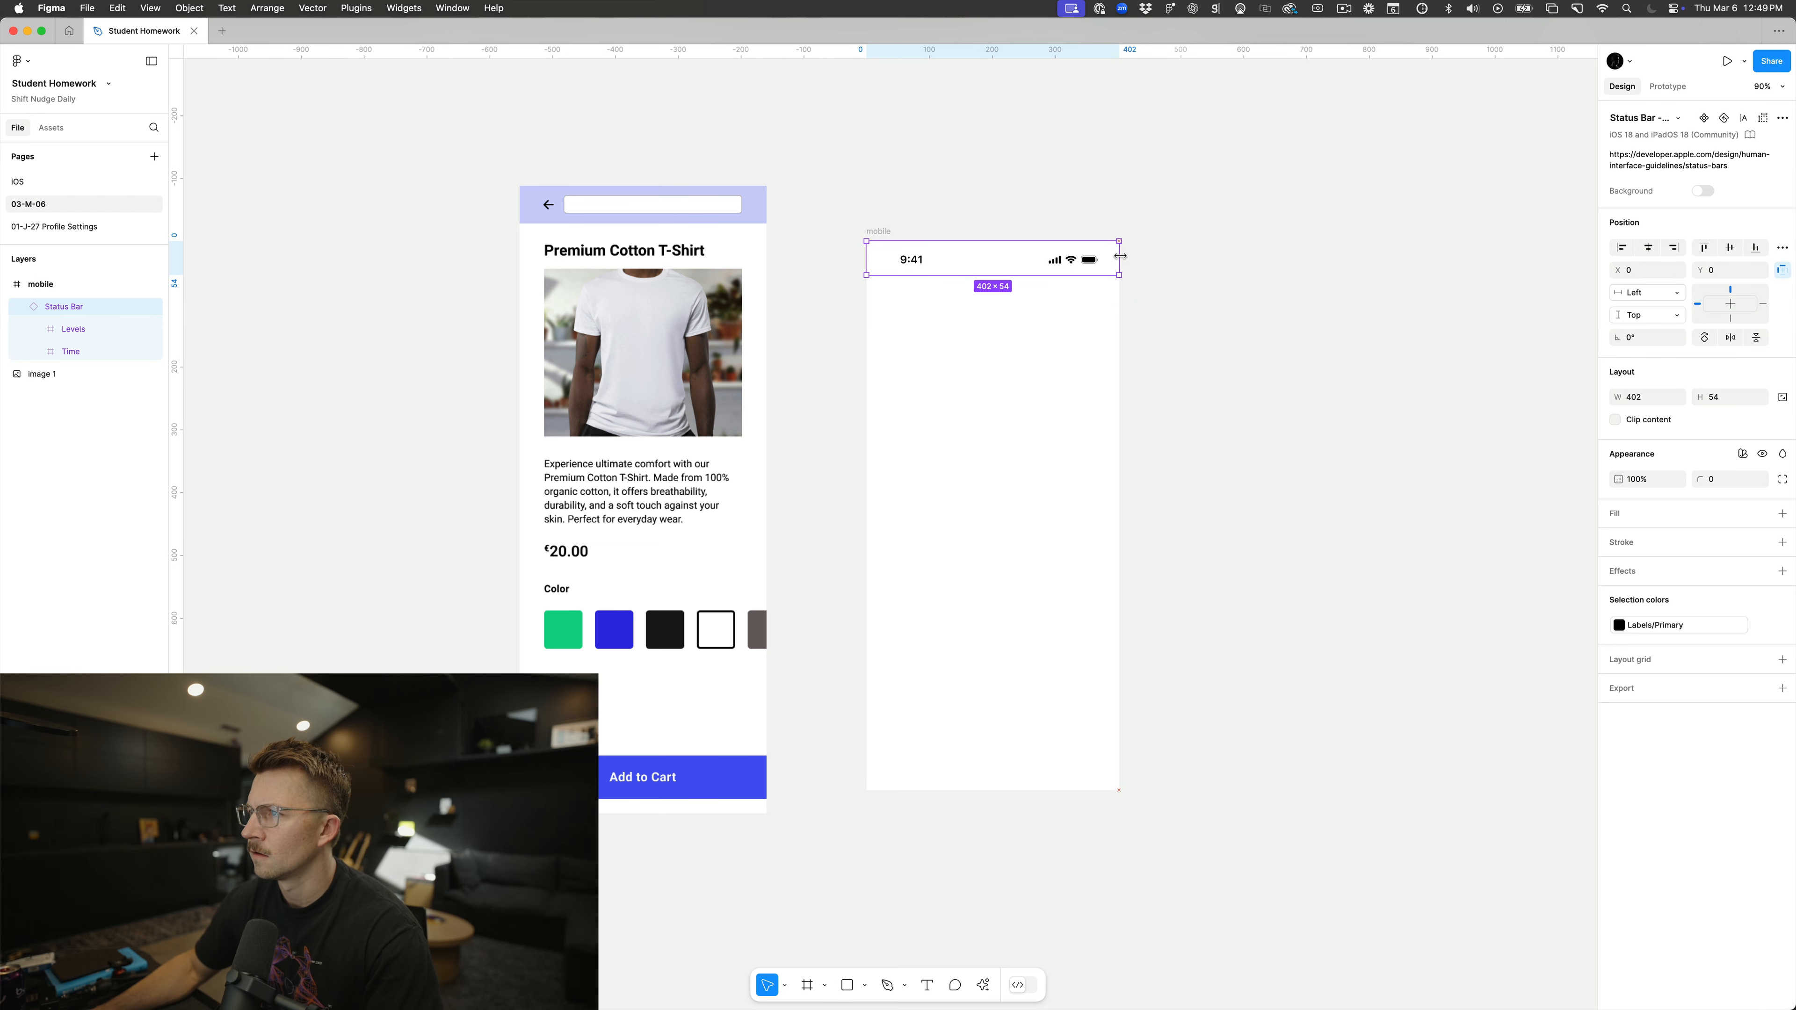
left_click(934, 205)
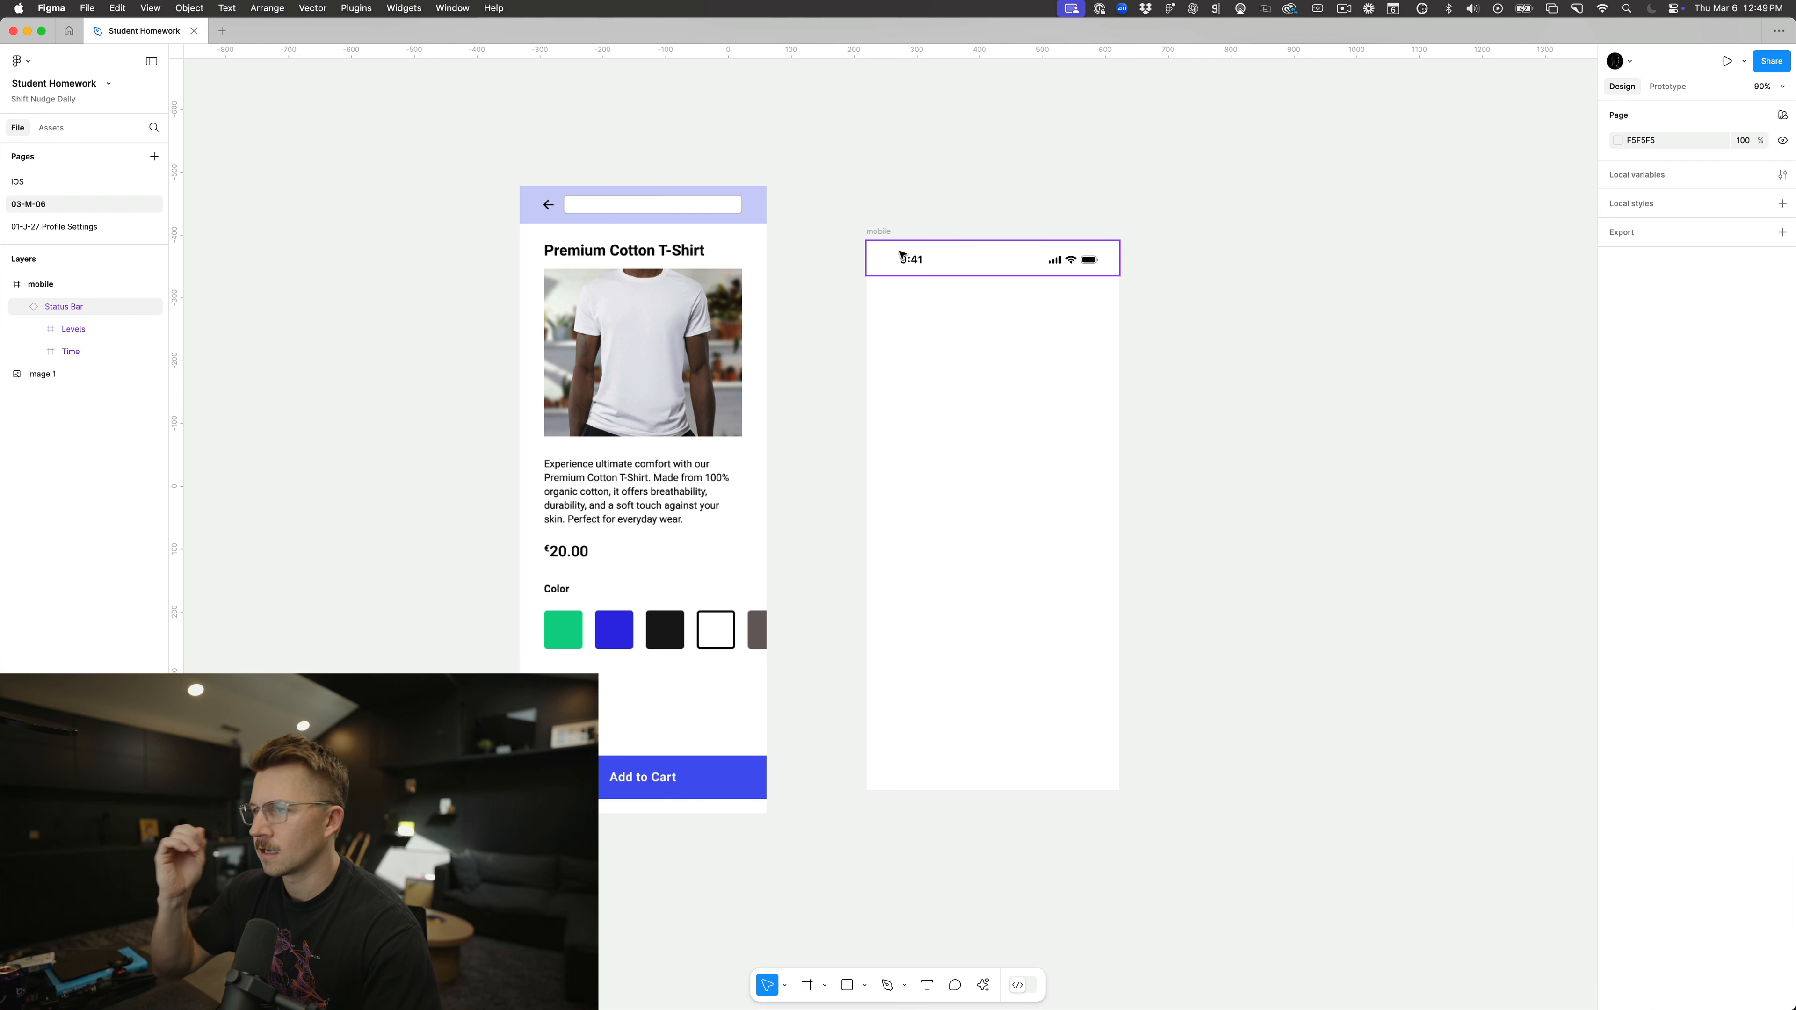
left_click(559, 215)
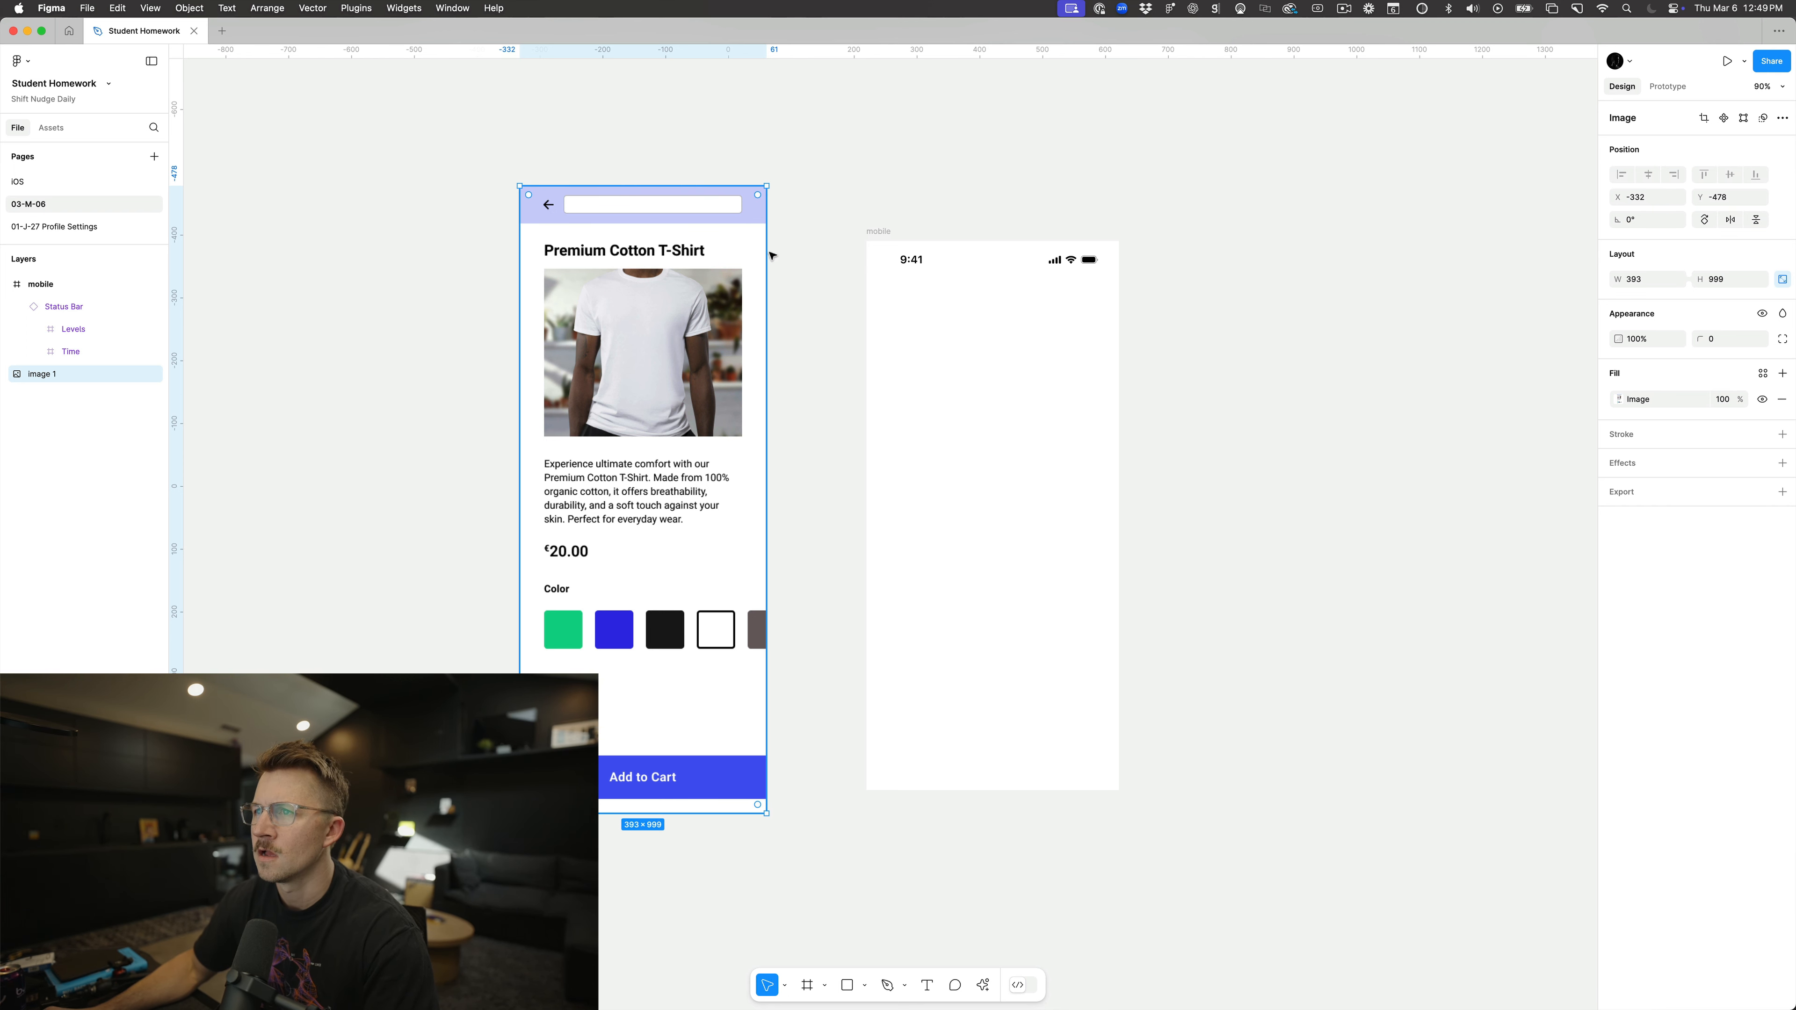
left_click(861, 308)
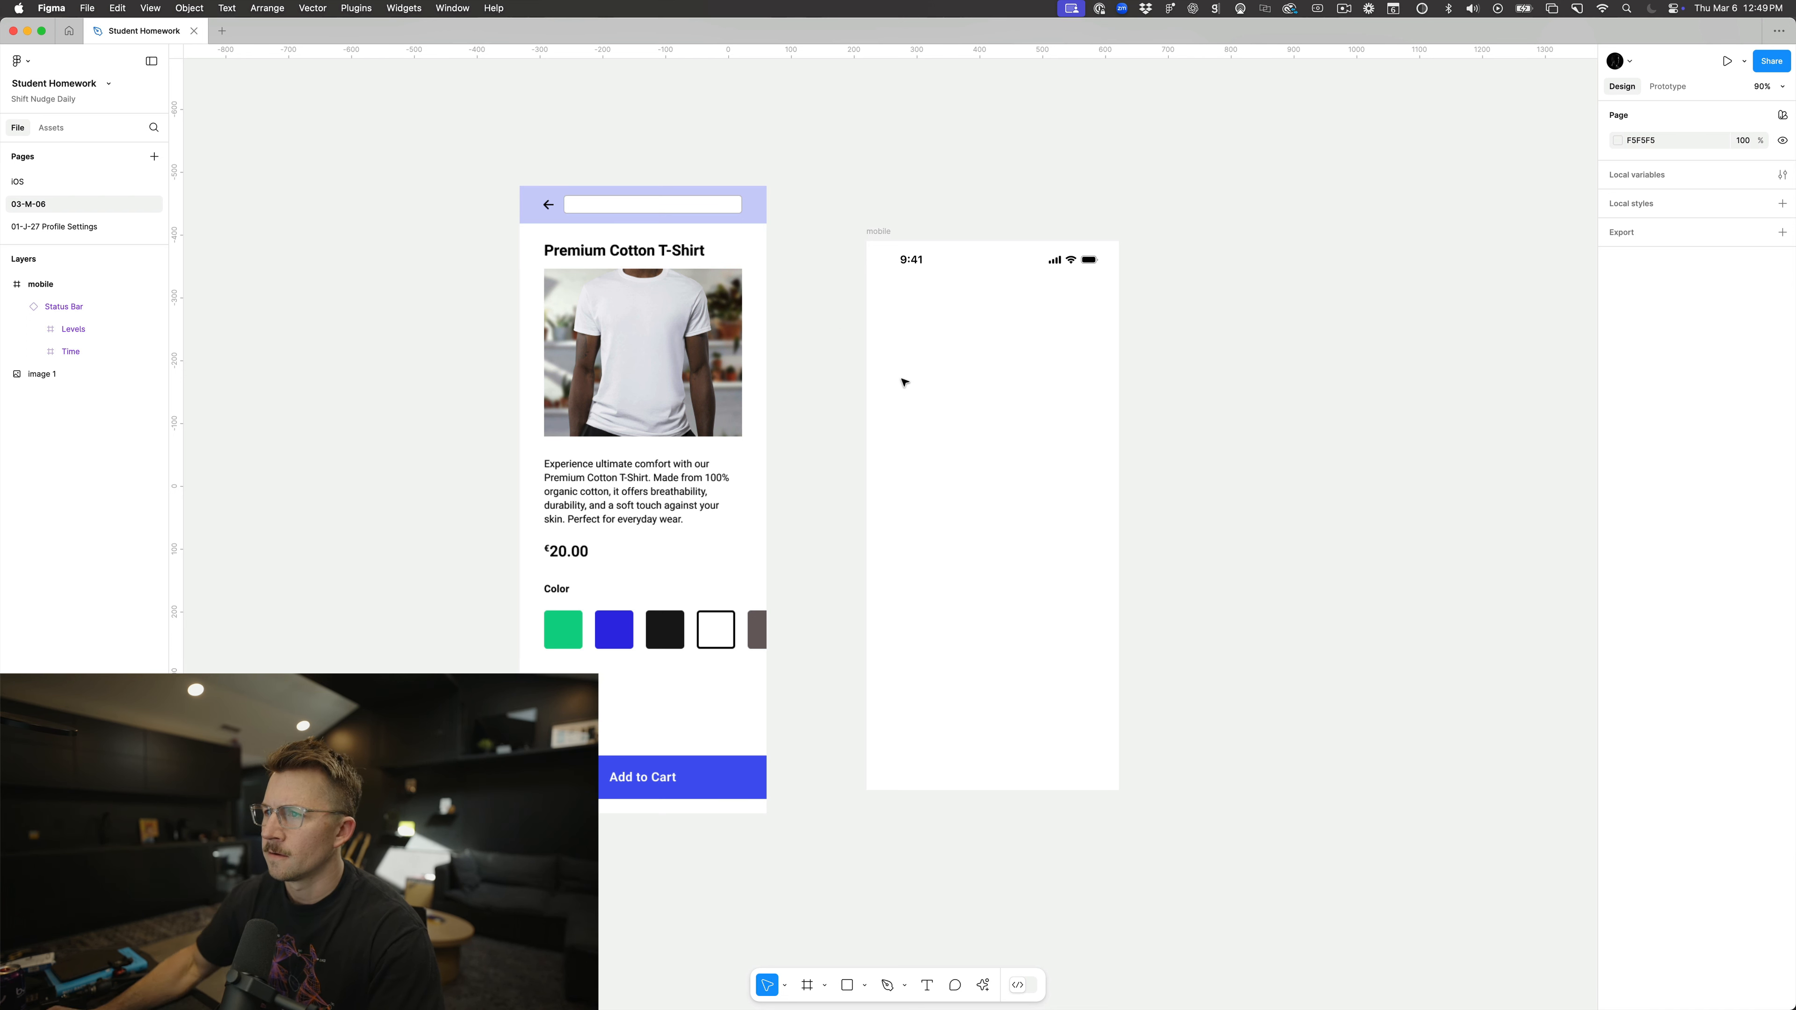
key("t")
key("r")
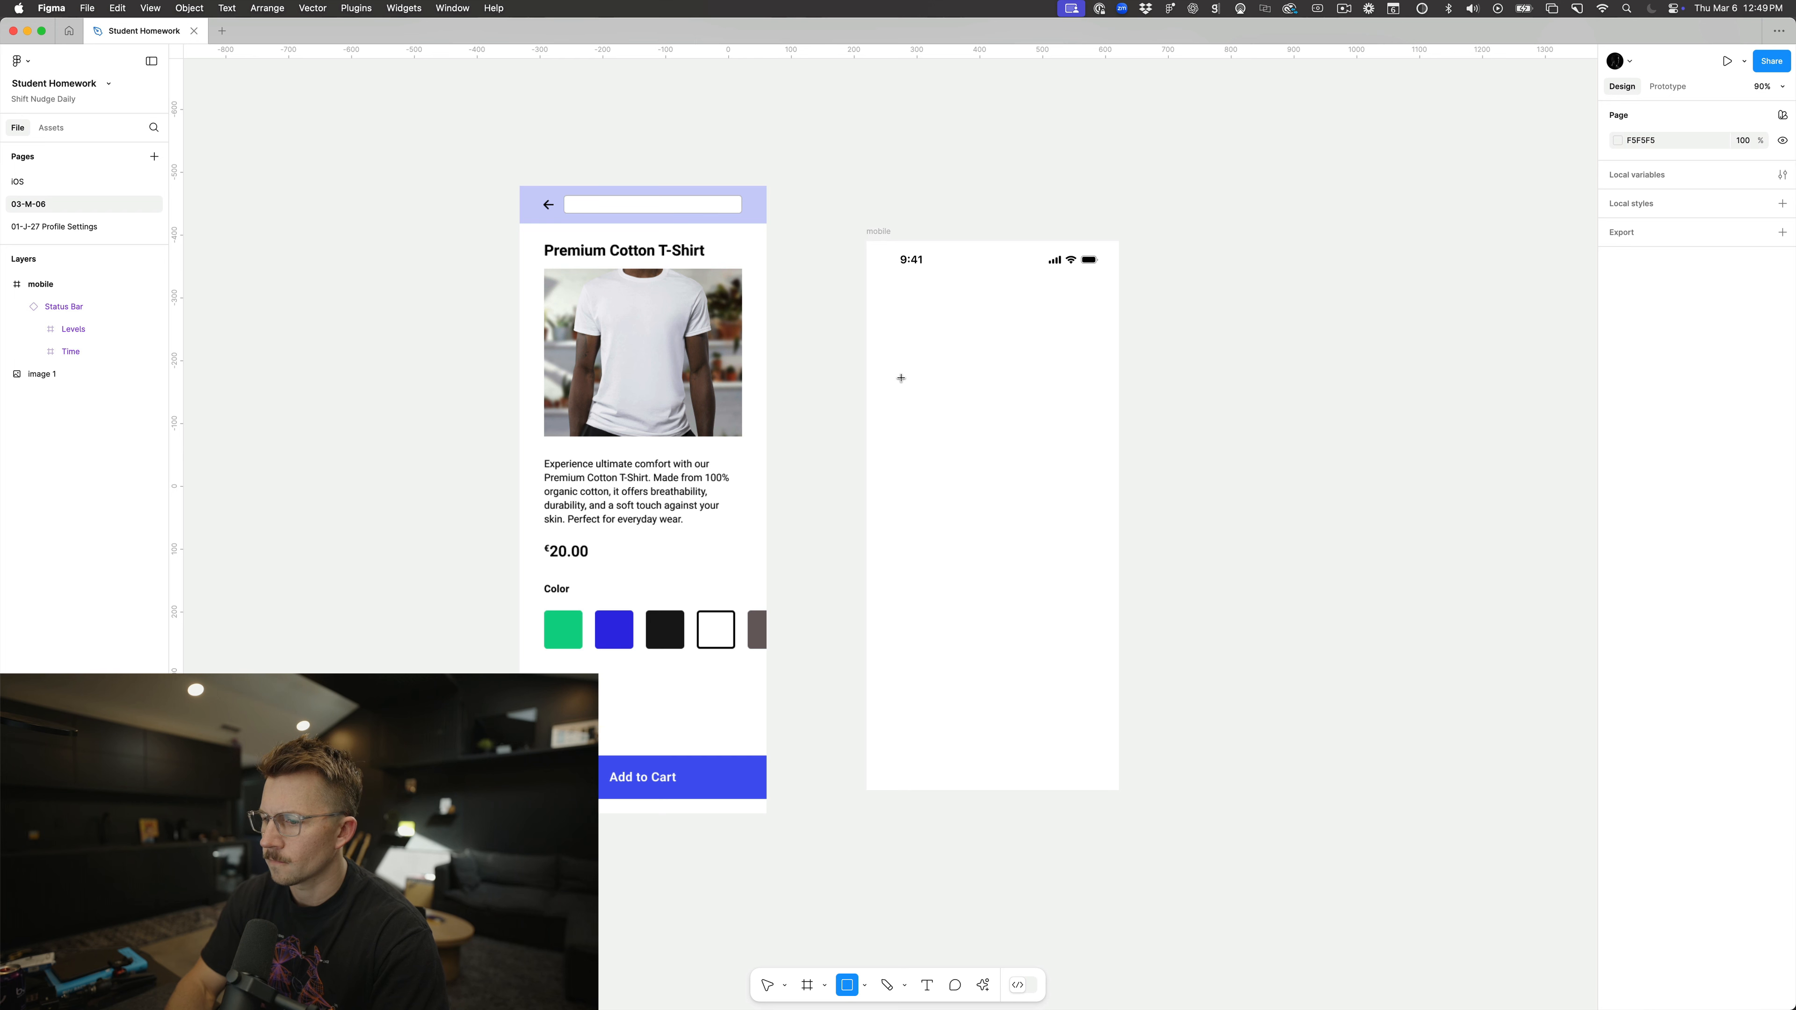
left_click(901, 379)
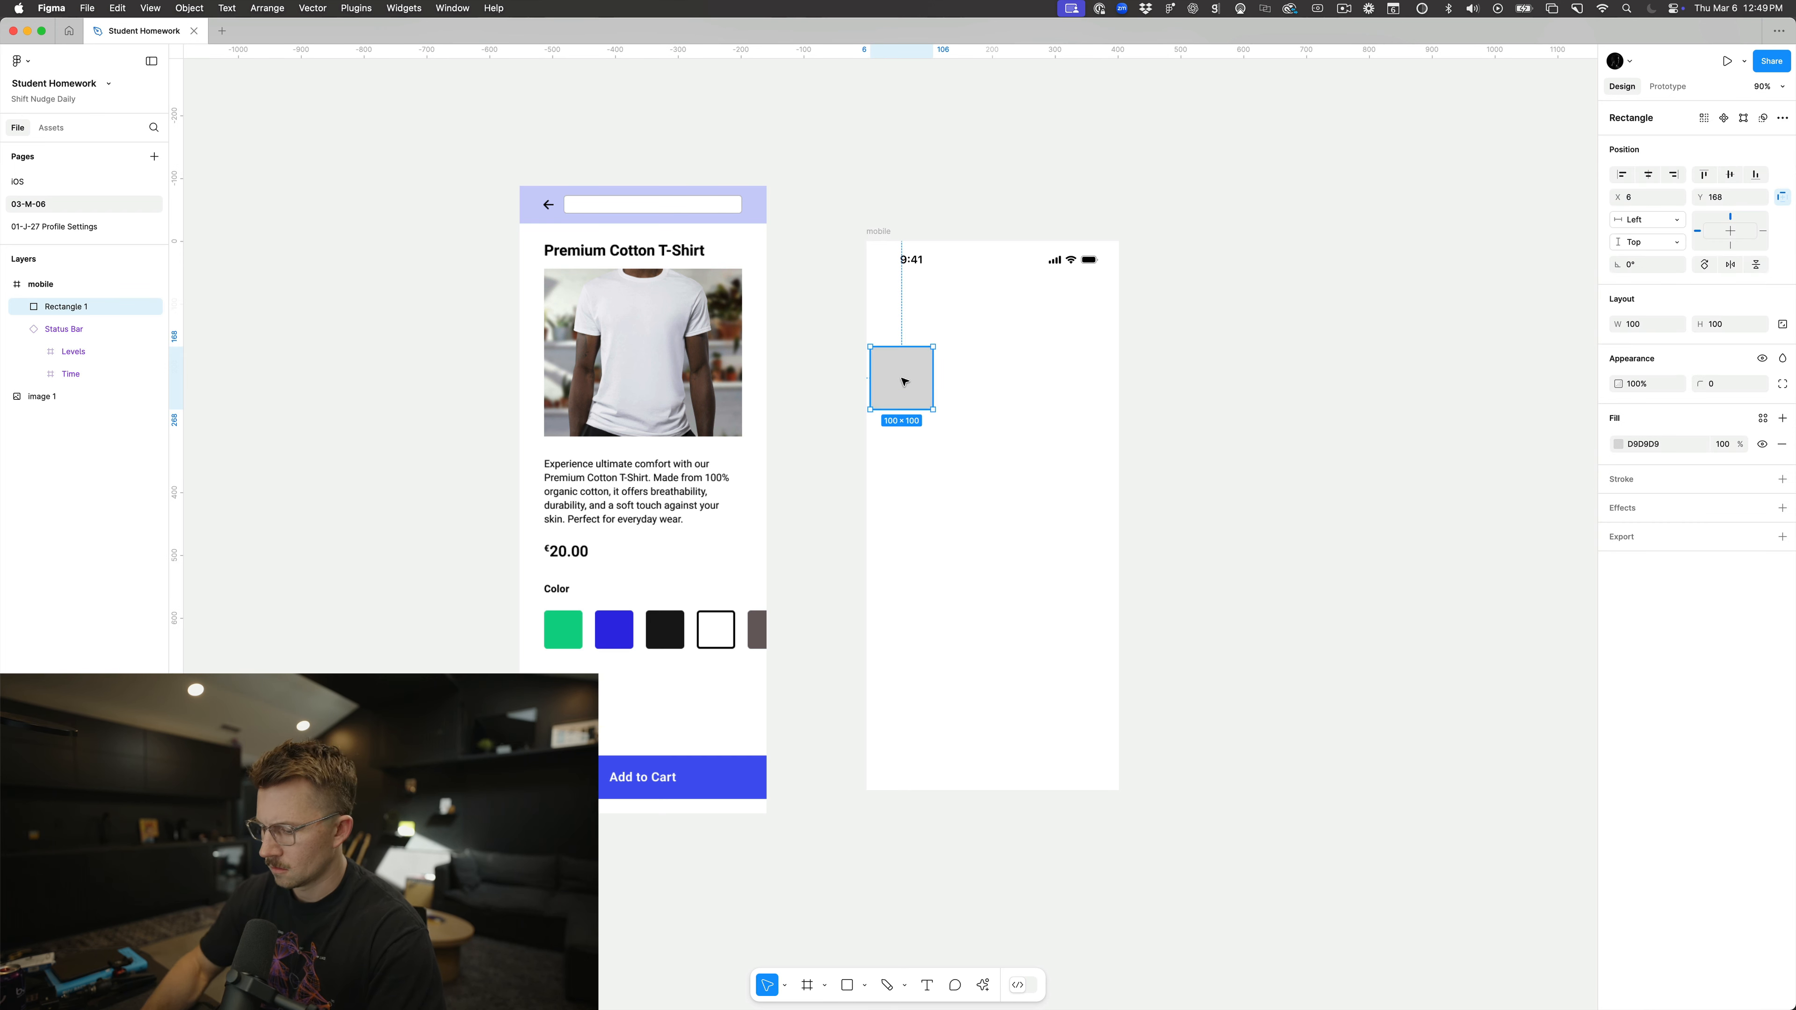
key("Delete")
Step: Add the text "Premium Cotton T-shirt" in the mobile frame and place it below the status bar, aligned with the time
key("t")
left_click(902, 378)
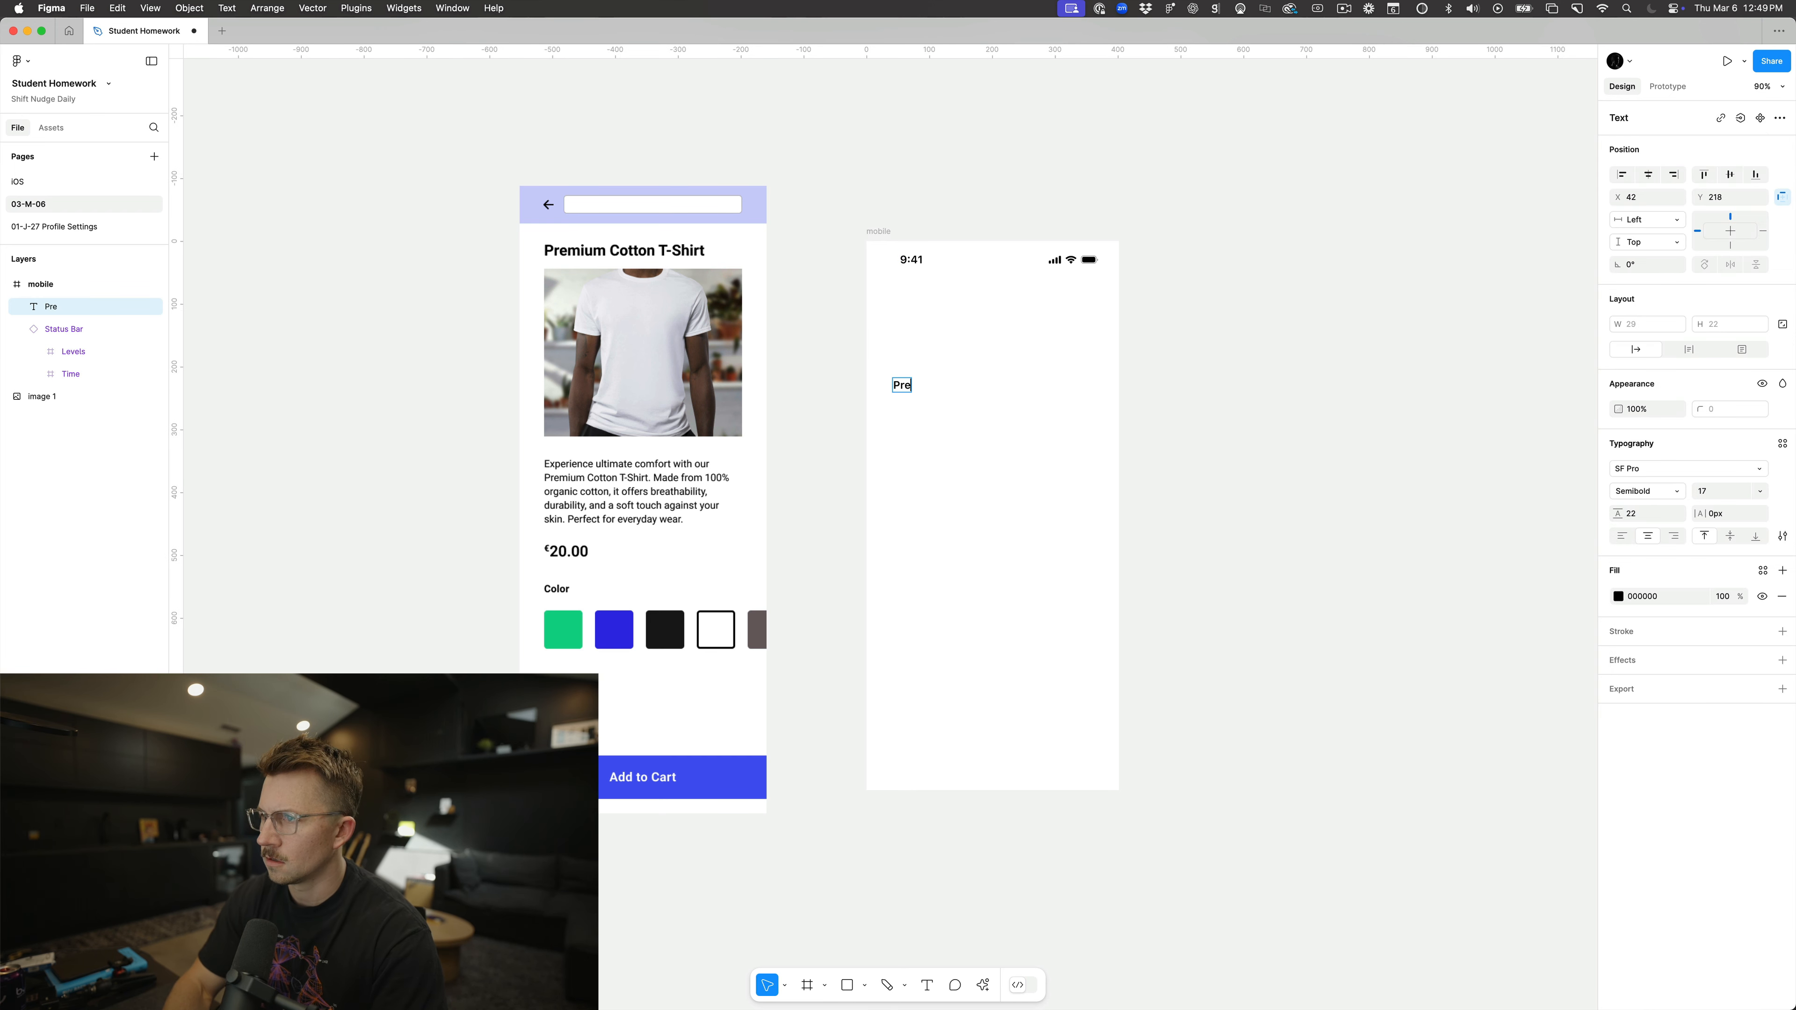
type("Premium C")
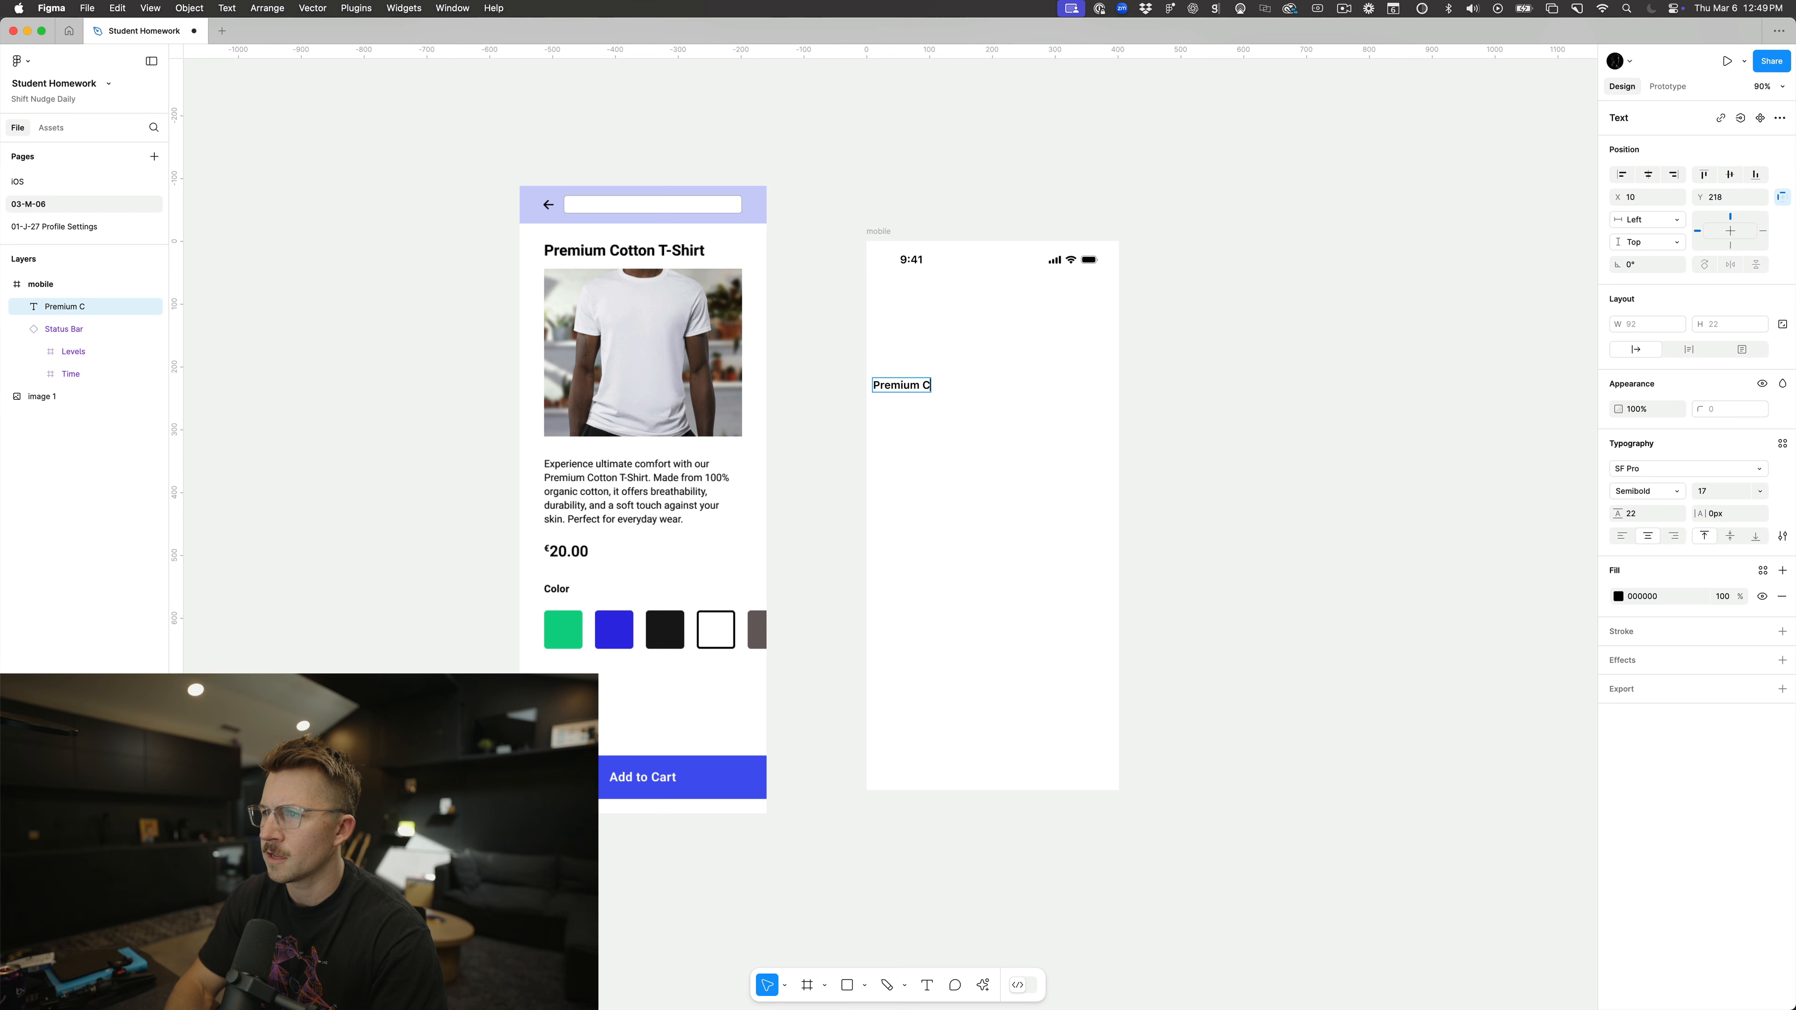
type("otton T")
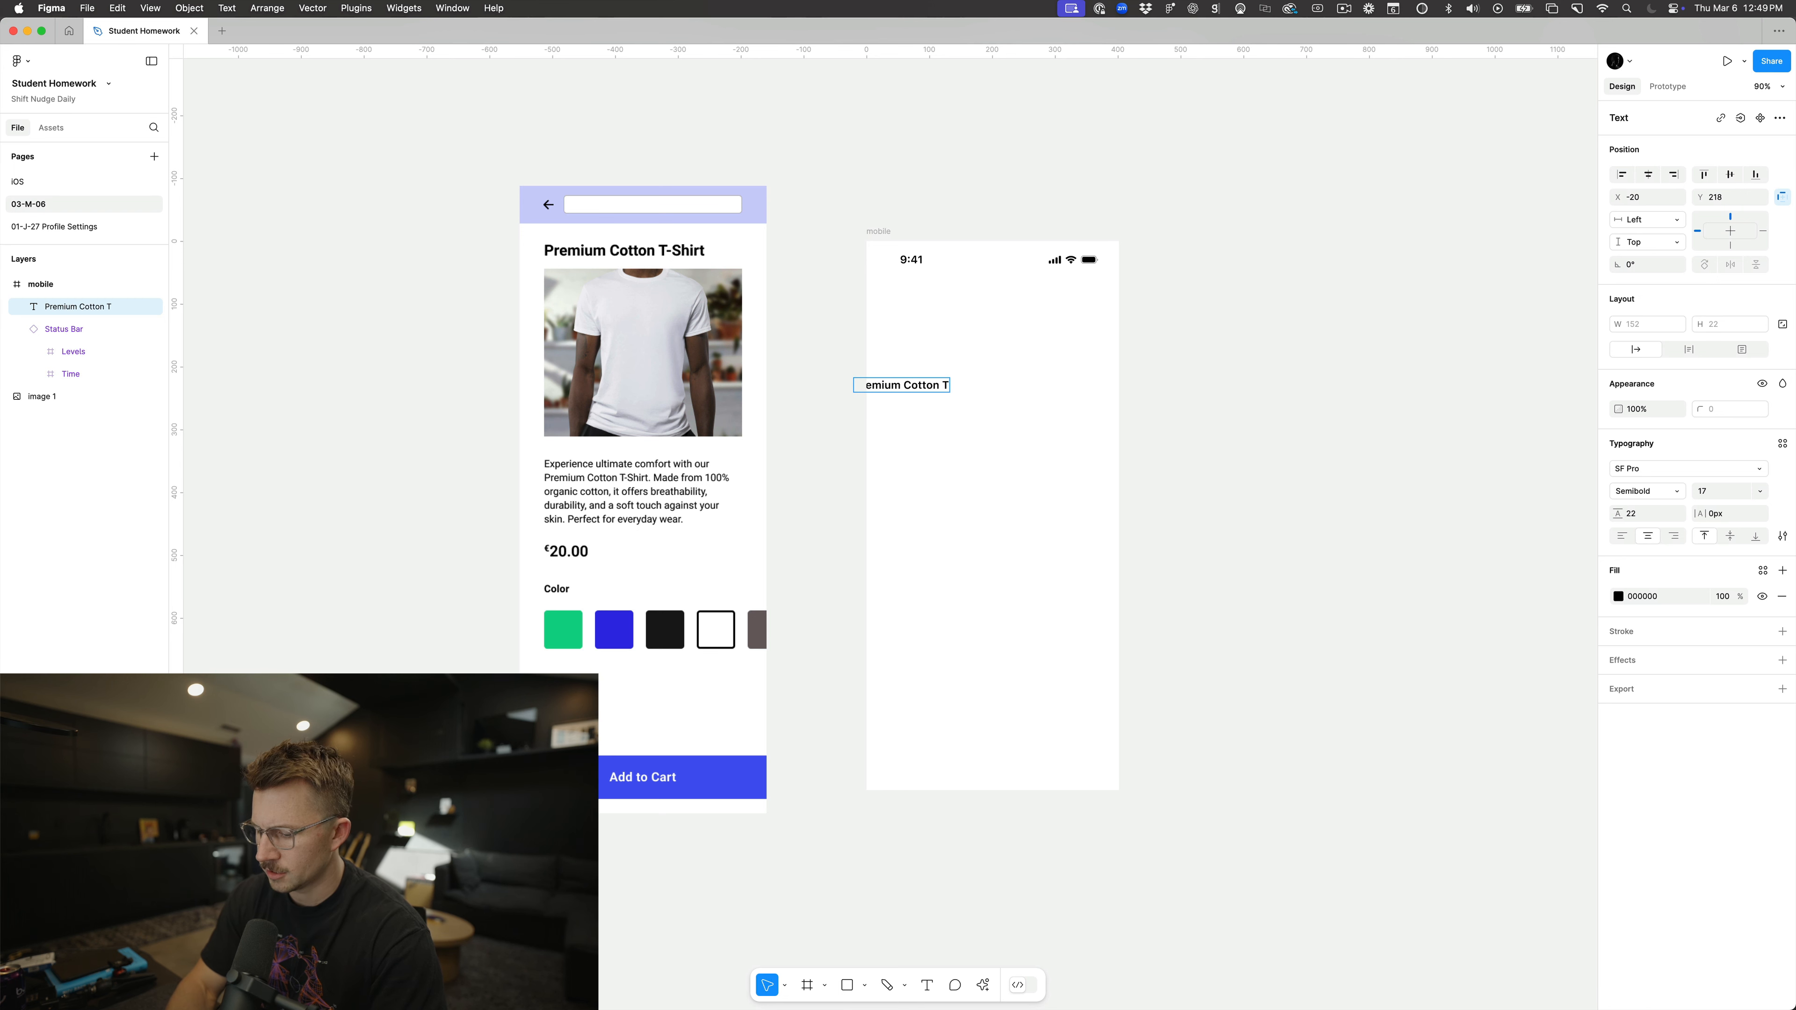
type("-shirt")
key("Escape")
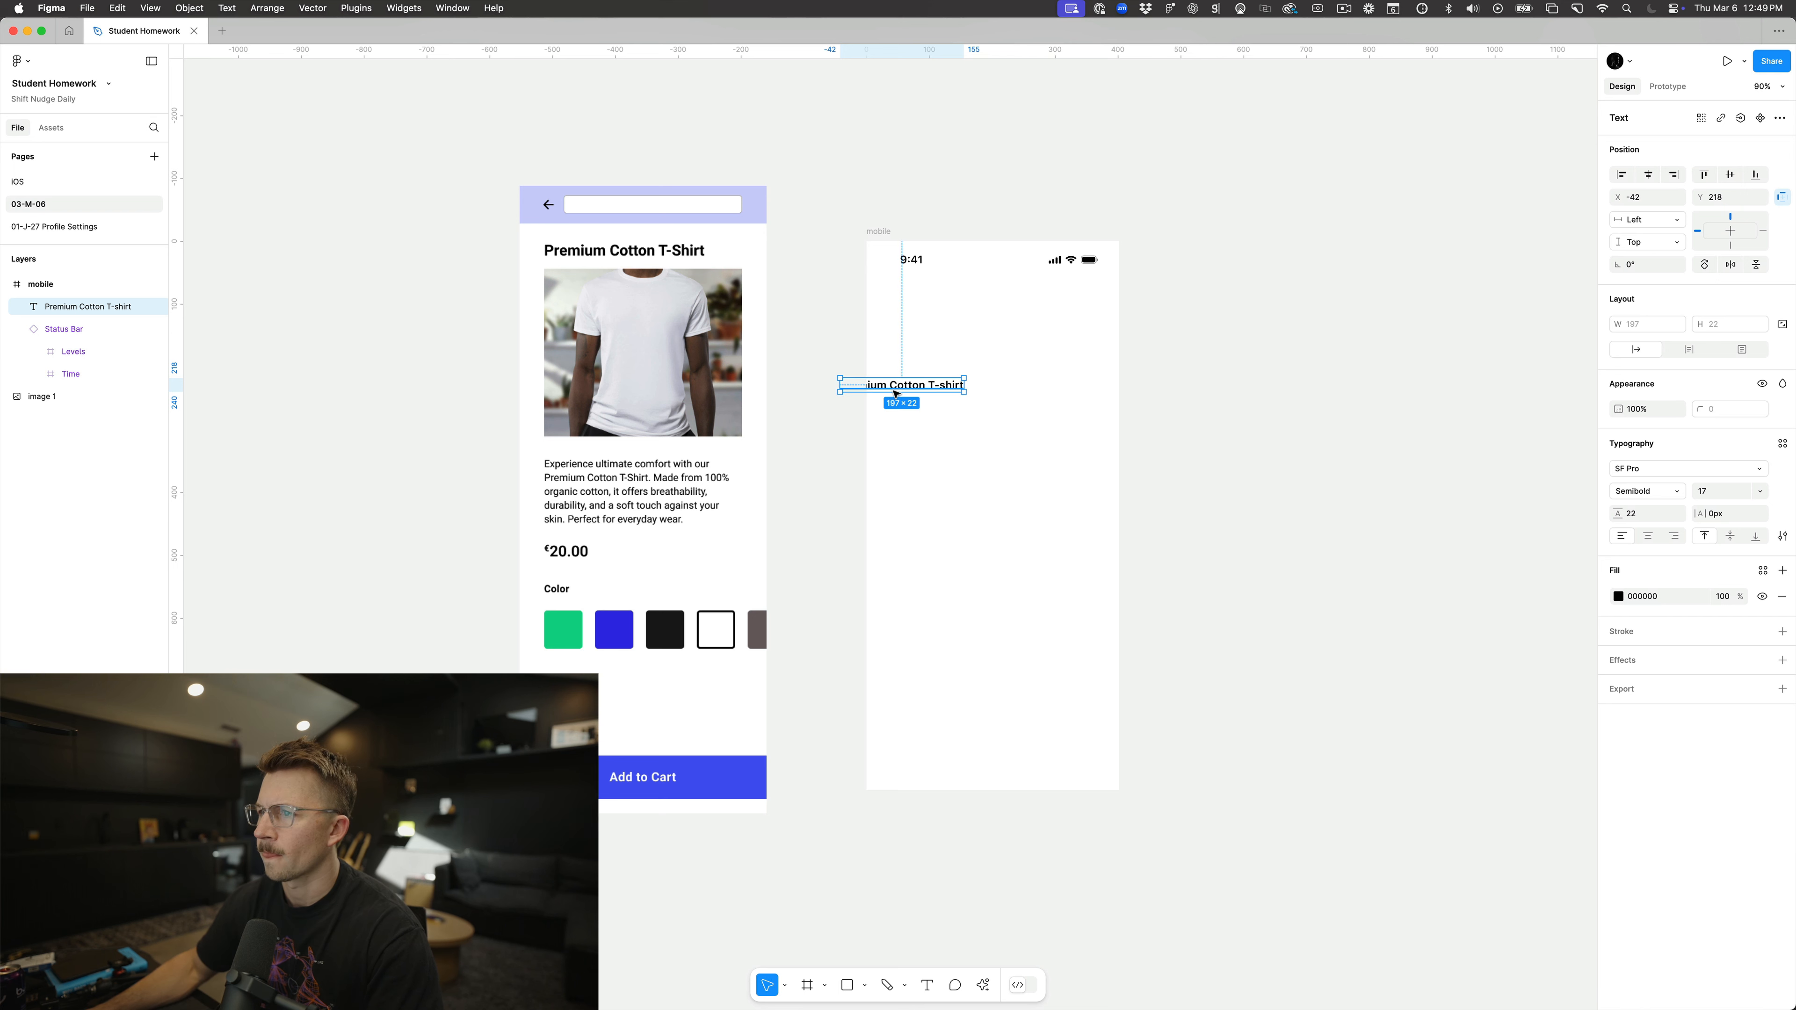
left_click_drag(896, 395, 961, 342)
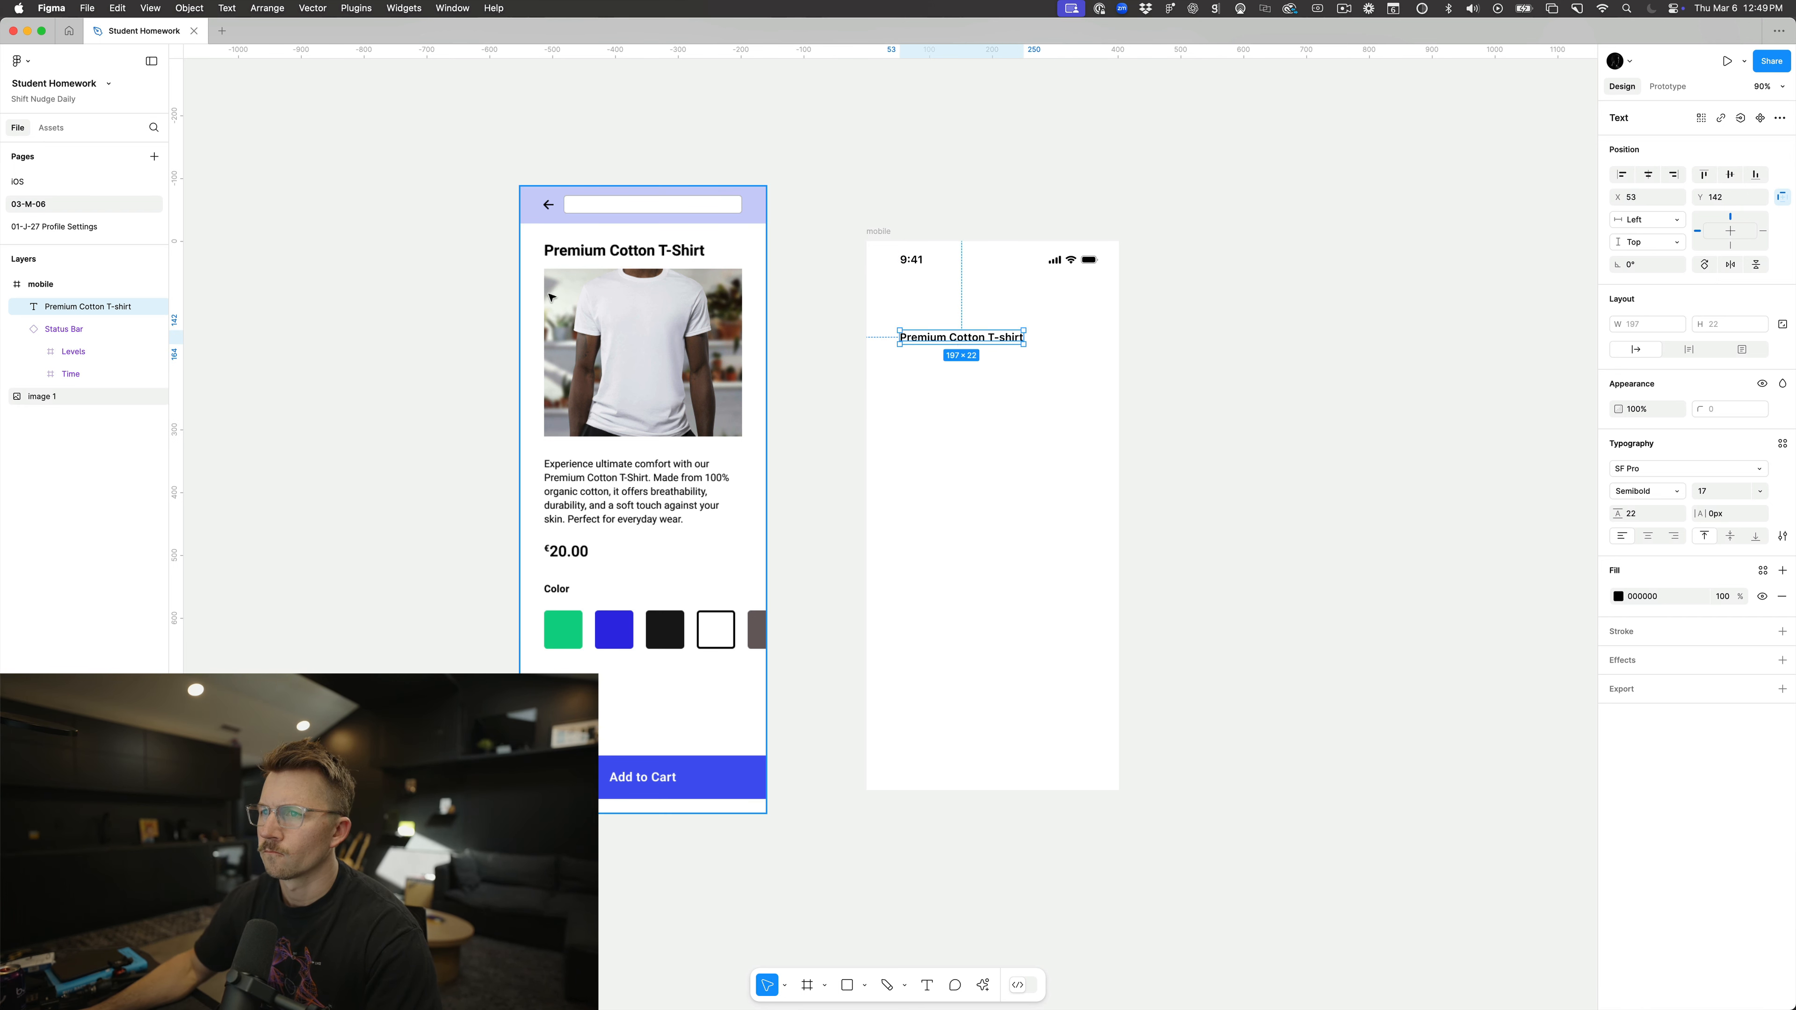
Step: Duplicate the reference screenshot to the right of the mobile frame and crop the copy to the T-shirt photo, about 278 × 266
left_click_drag(572, 303, 1299, 334)
left_click_drag(1307, 186, 1269, 305)
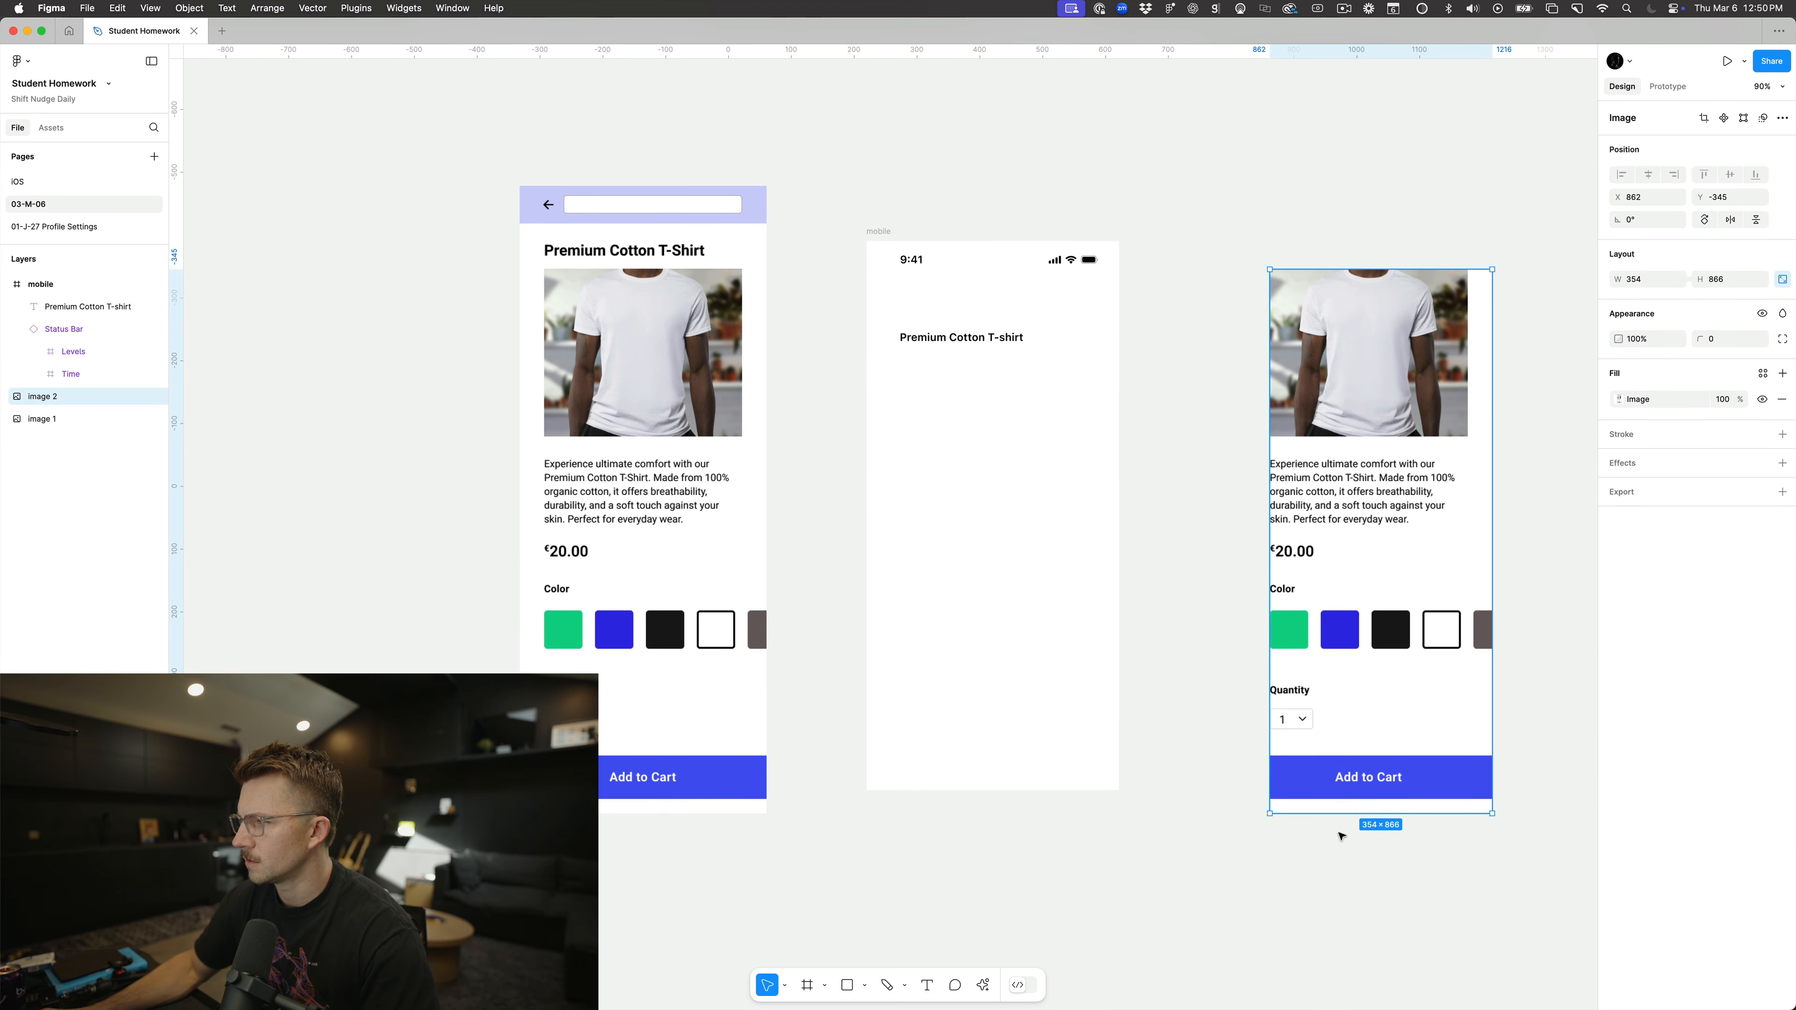
left_click_drag(1333, 815, 1335, 436)
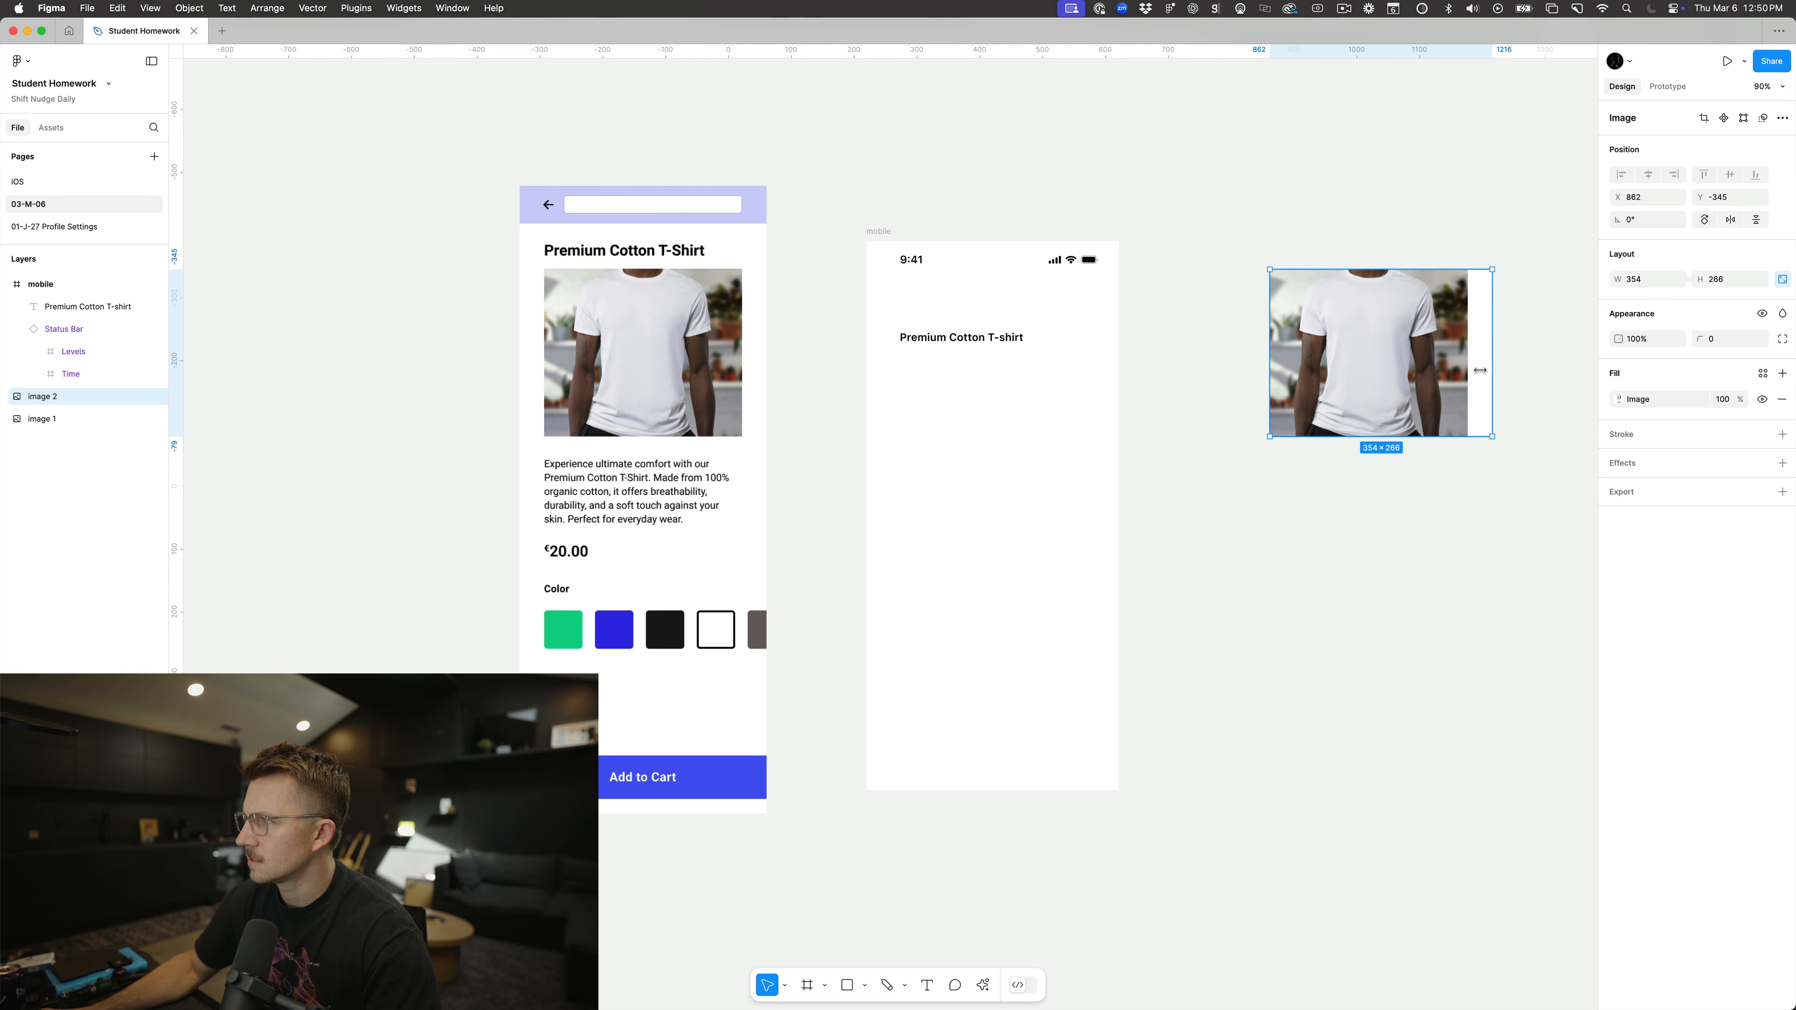
left_click_drag(1492, 370, 1465, 370)
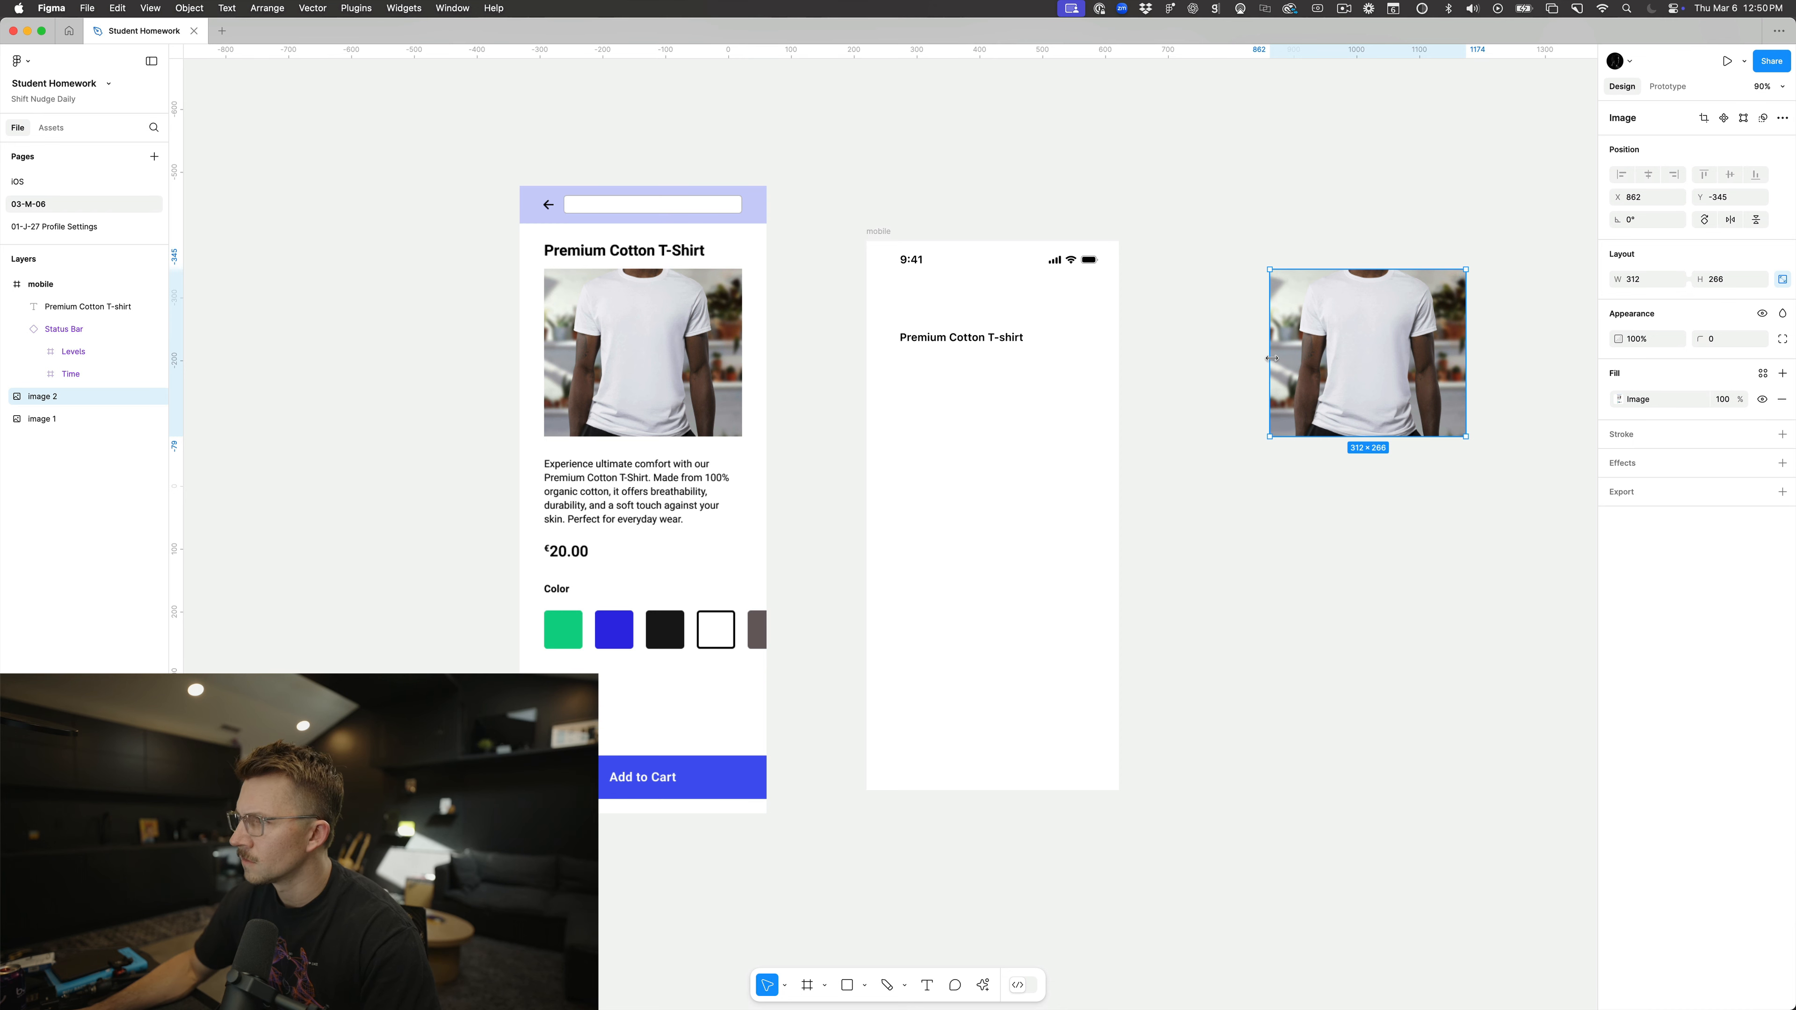
left_click_drag(1271, 358, 1280, 359)
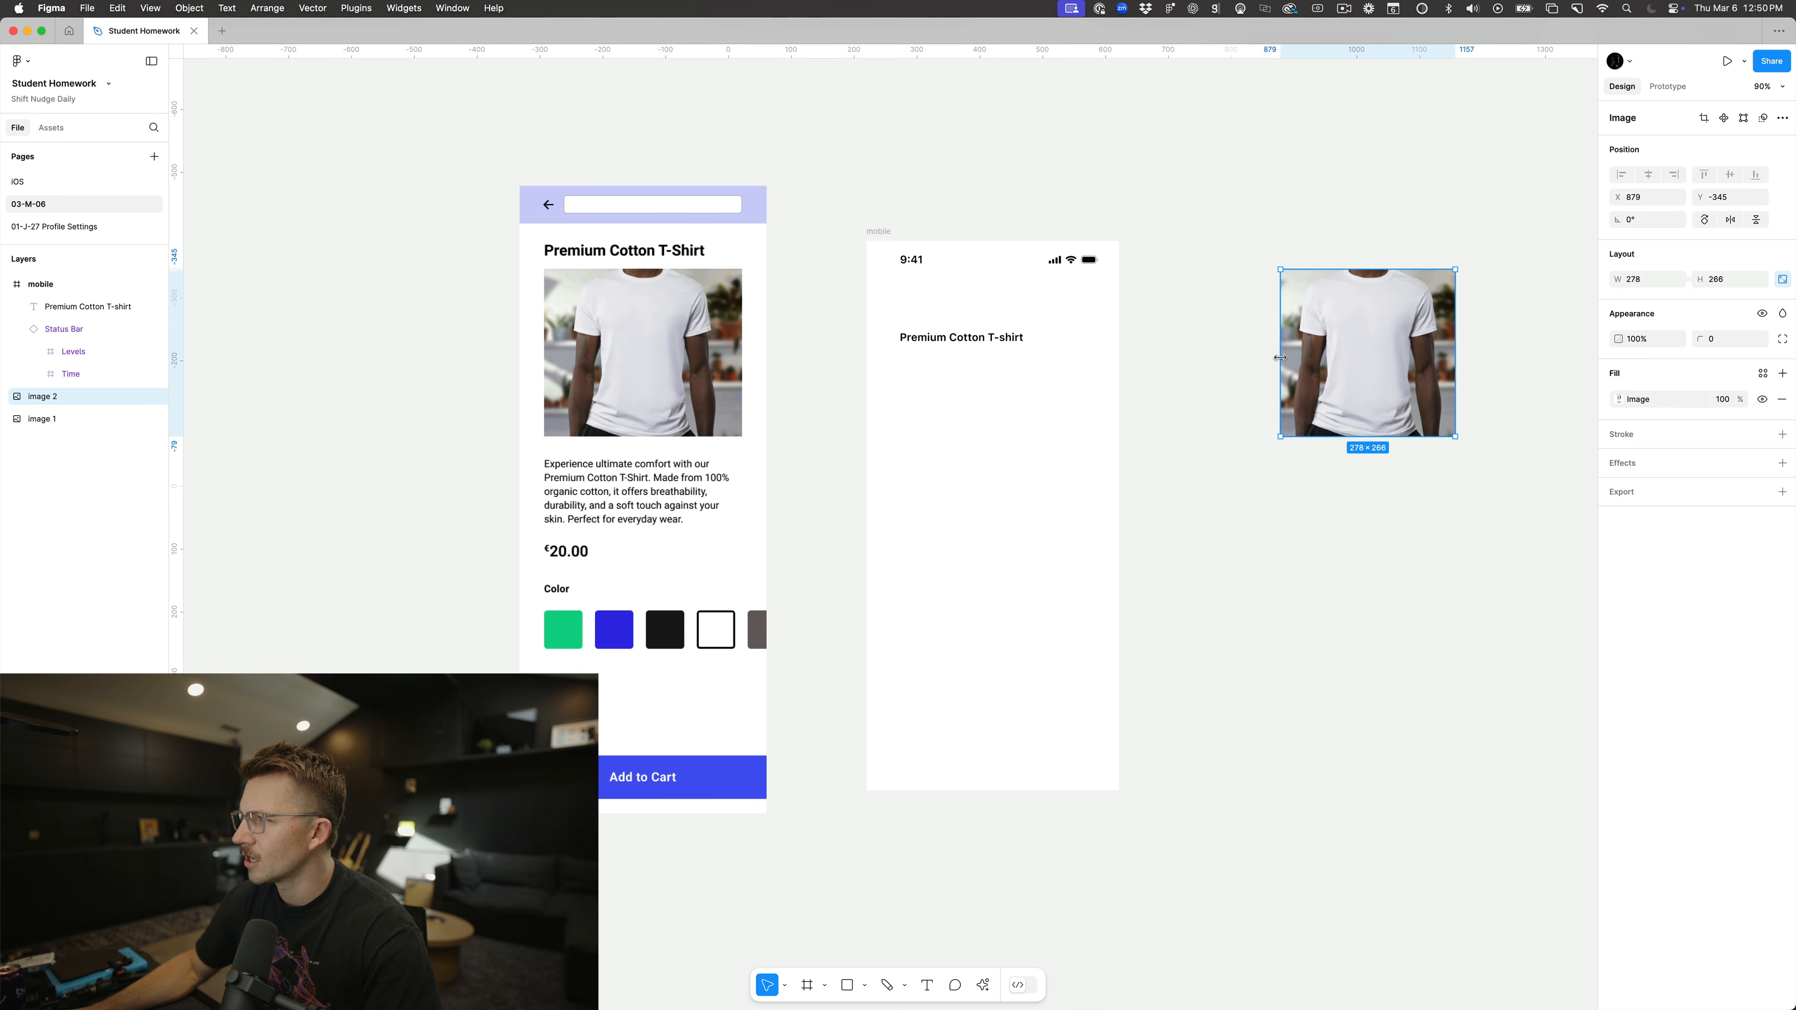
Step: Trim the cropped T-shirt photo to a 260 × 260 square and move it into the mobile frame below the title
scroll(1336, 365, "up", 10)
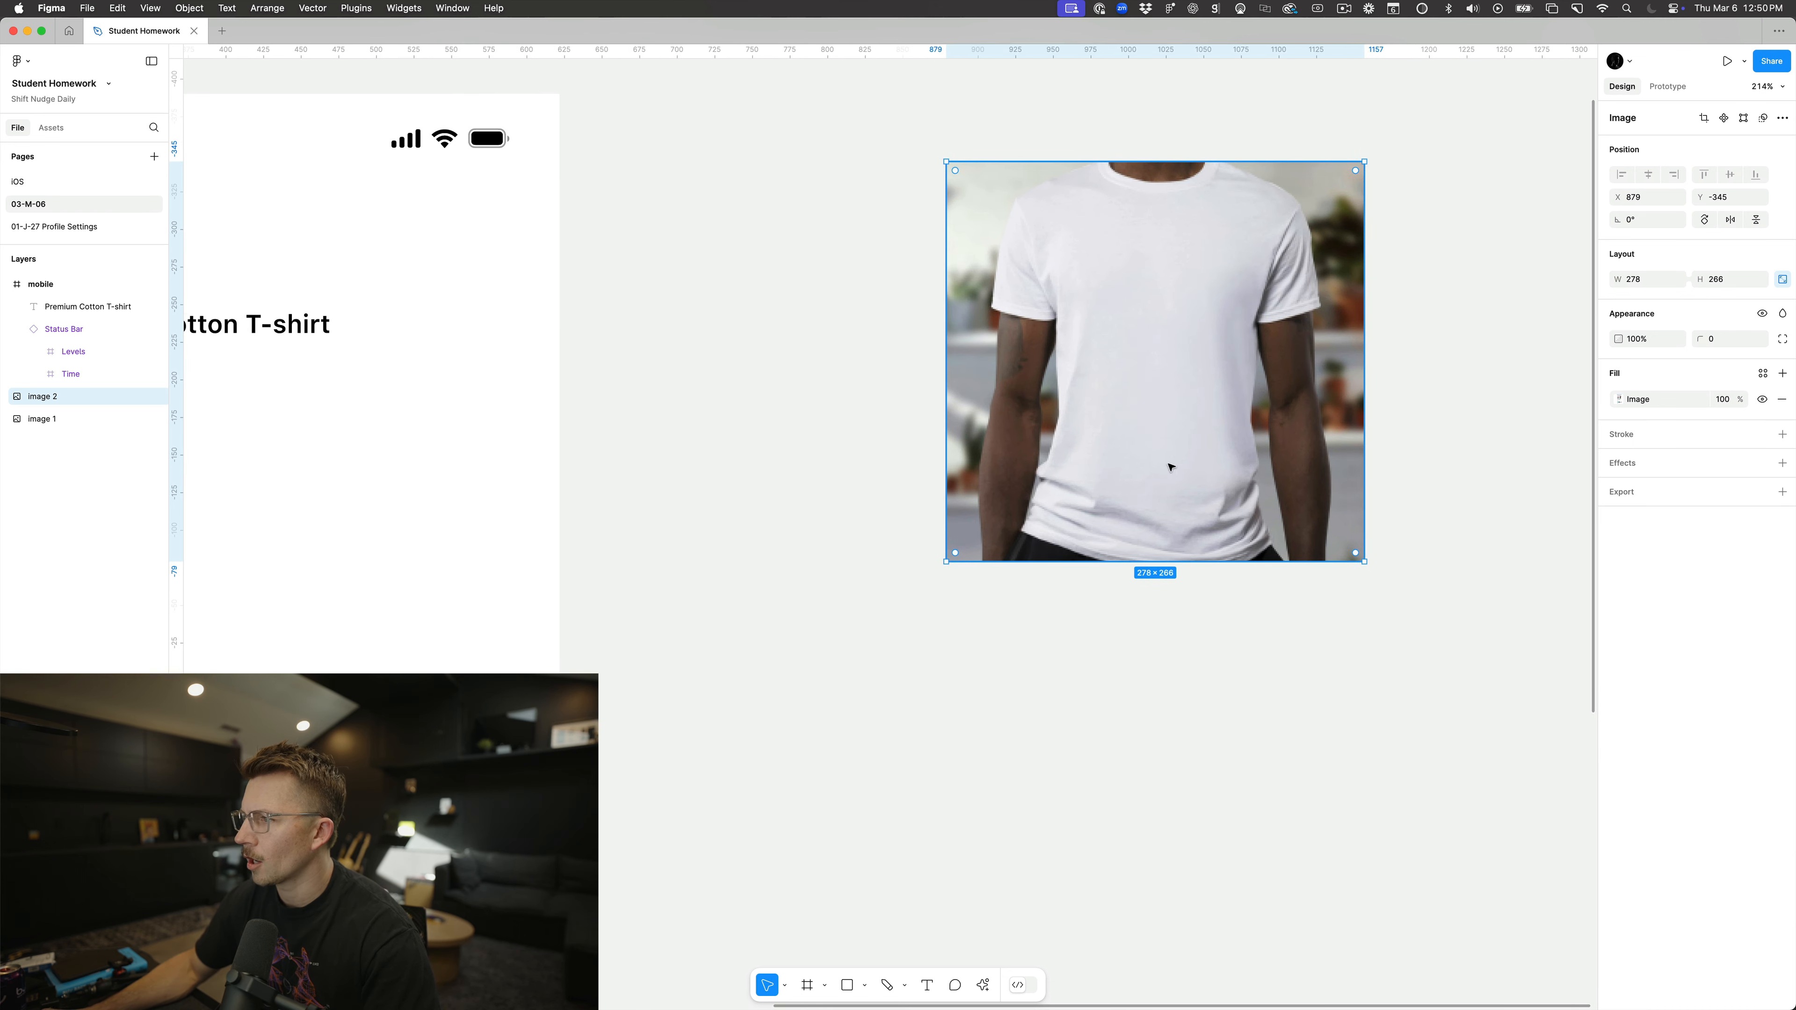
left_click_drag(1365, 461, 1359, 458)
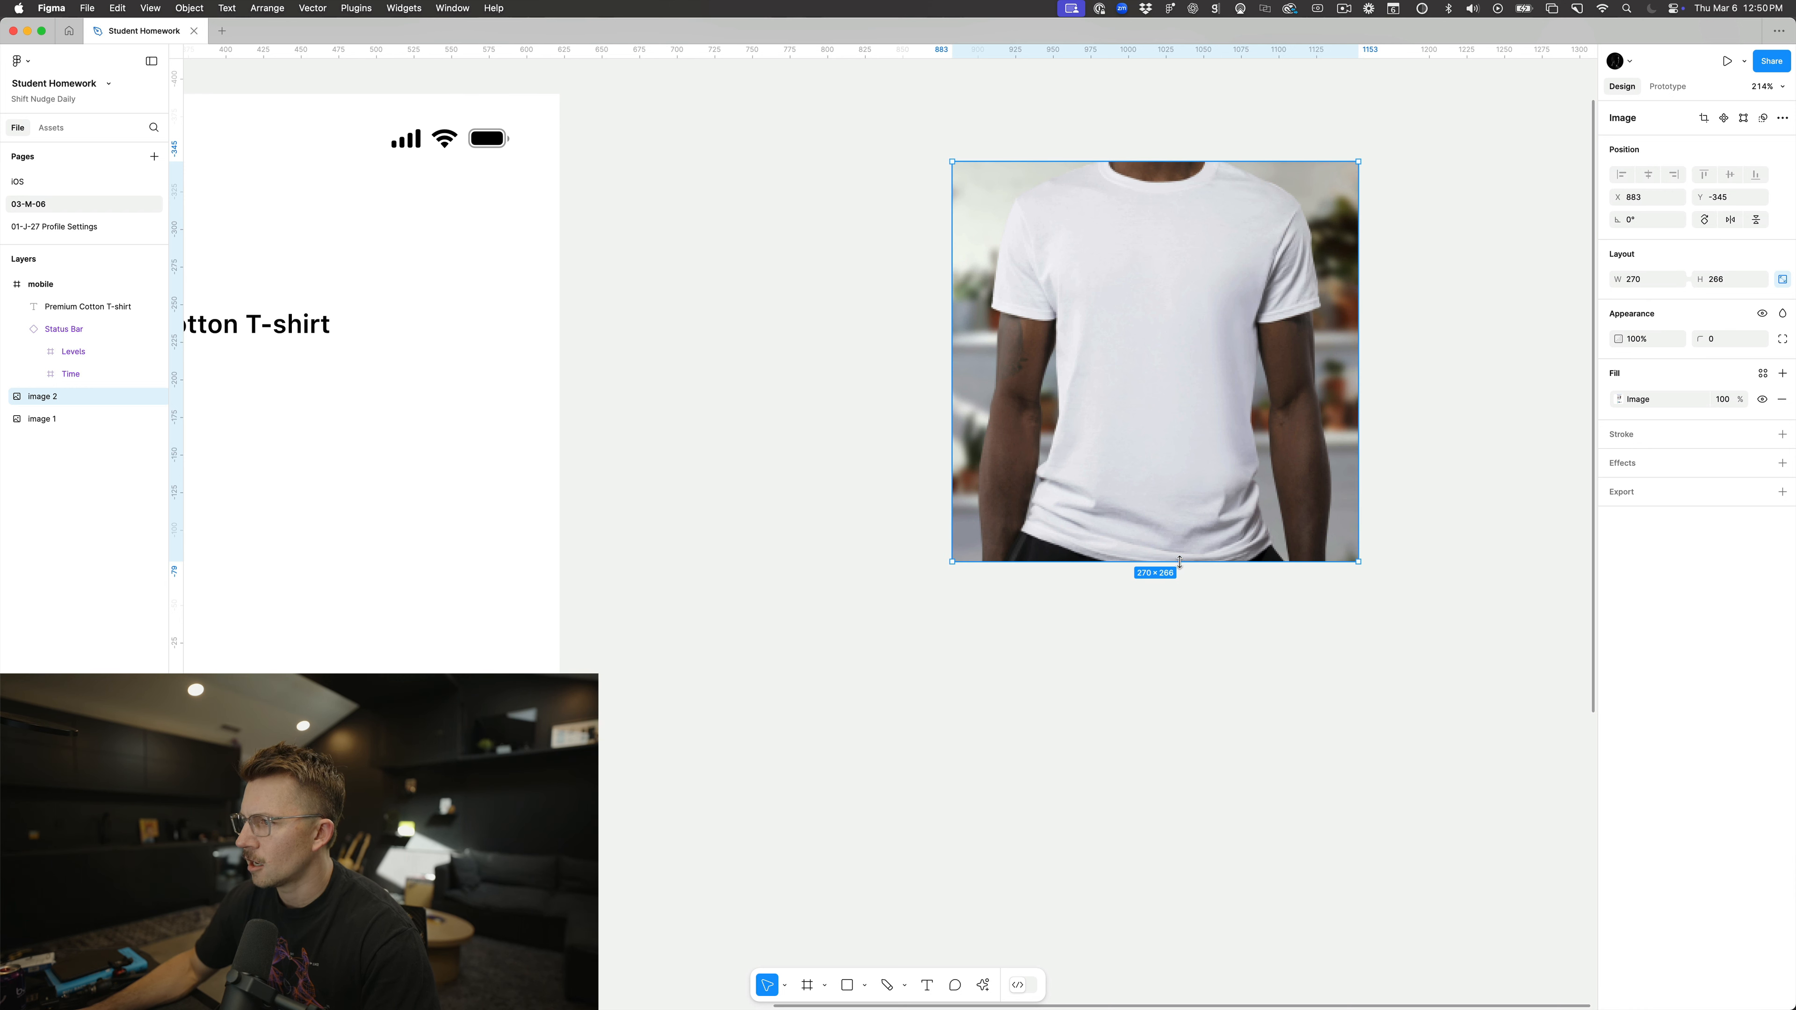
left_click_drag(1179, 561, 1180, 557)
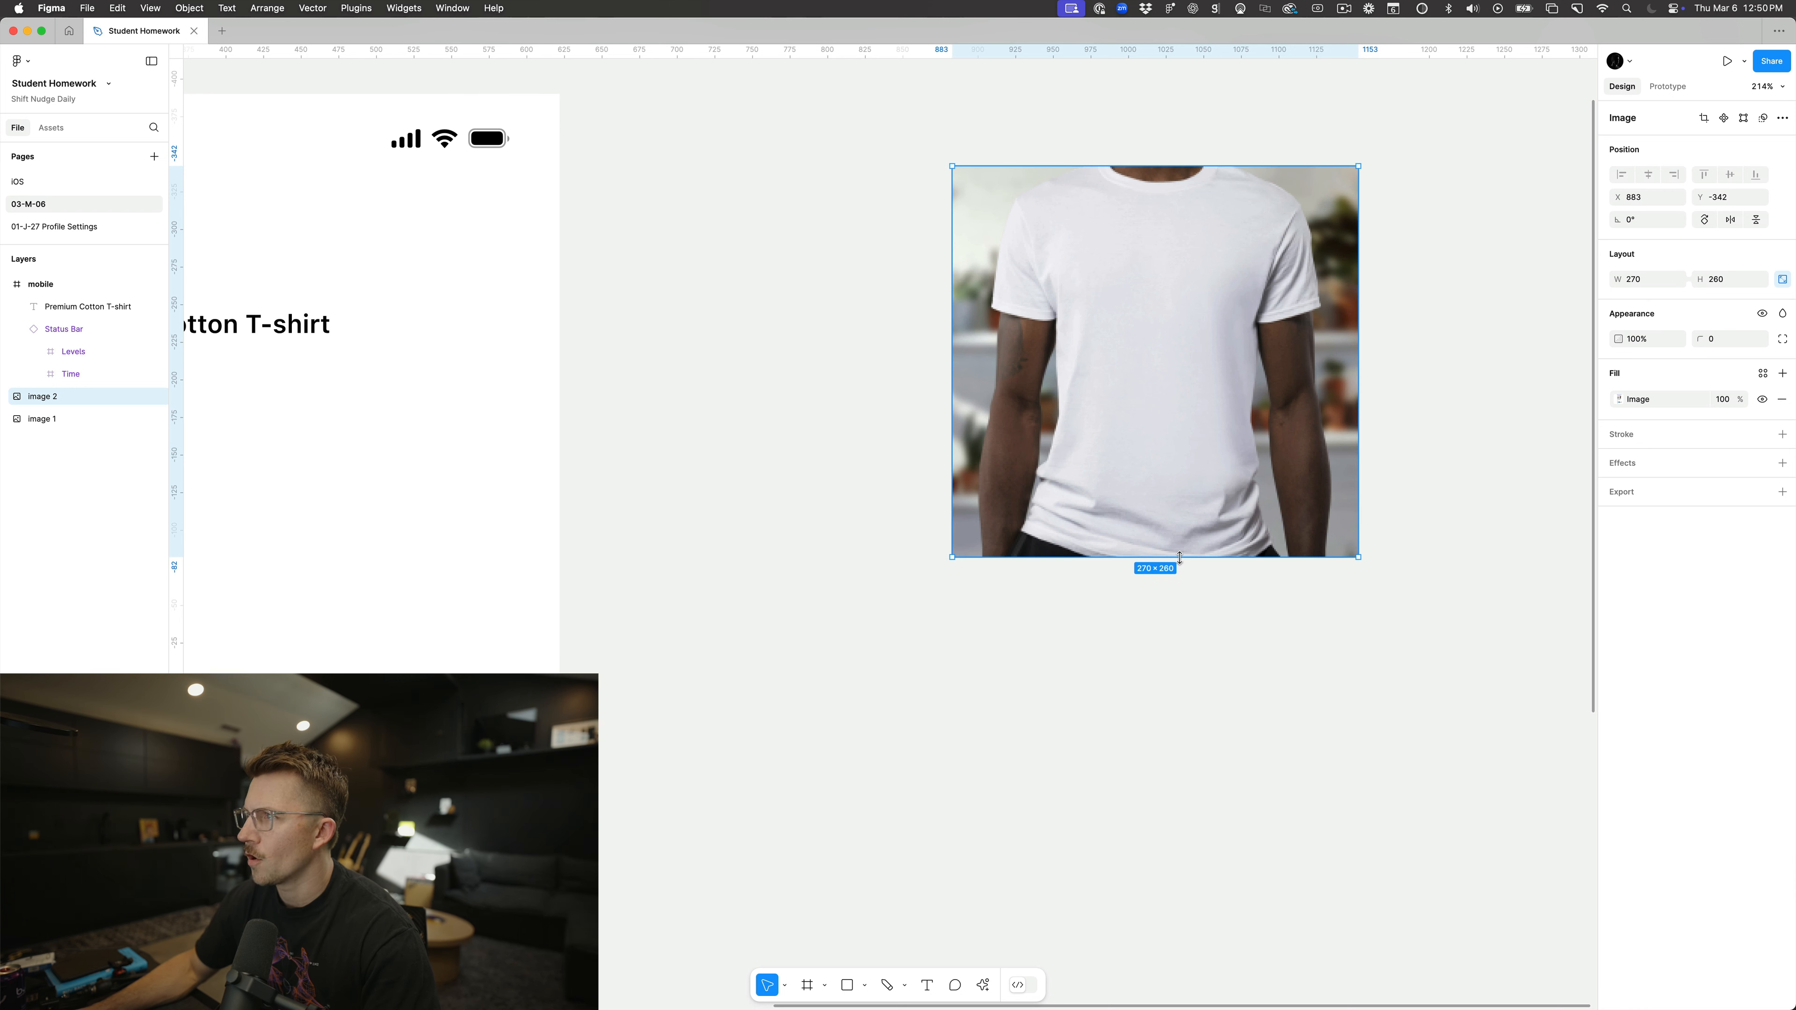
left_click_drag(1358, 423, 869, 515)
scroll(1241, 410, "down", 6)
scroll(1246, 409, "left", 2)
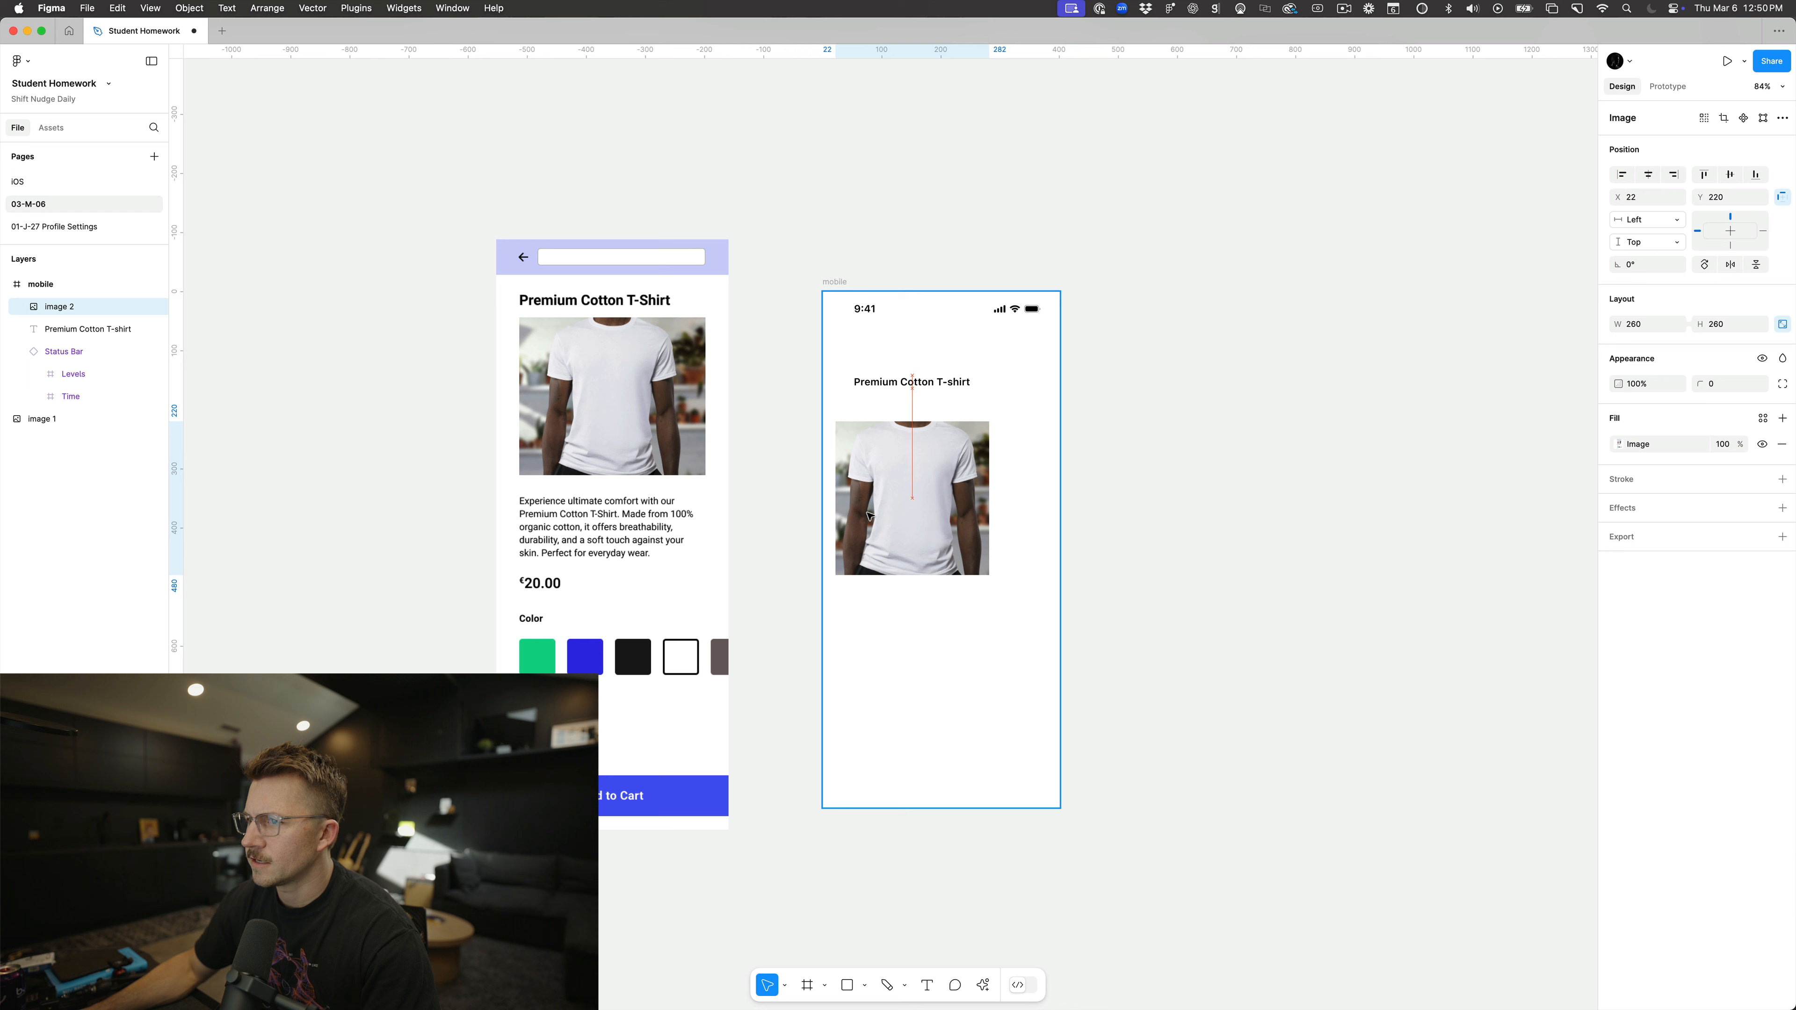
Step: Shift the T-shirt photo horizontally to X 40 inside the mobile frame
key("alt")
key("Left")
key("Left")
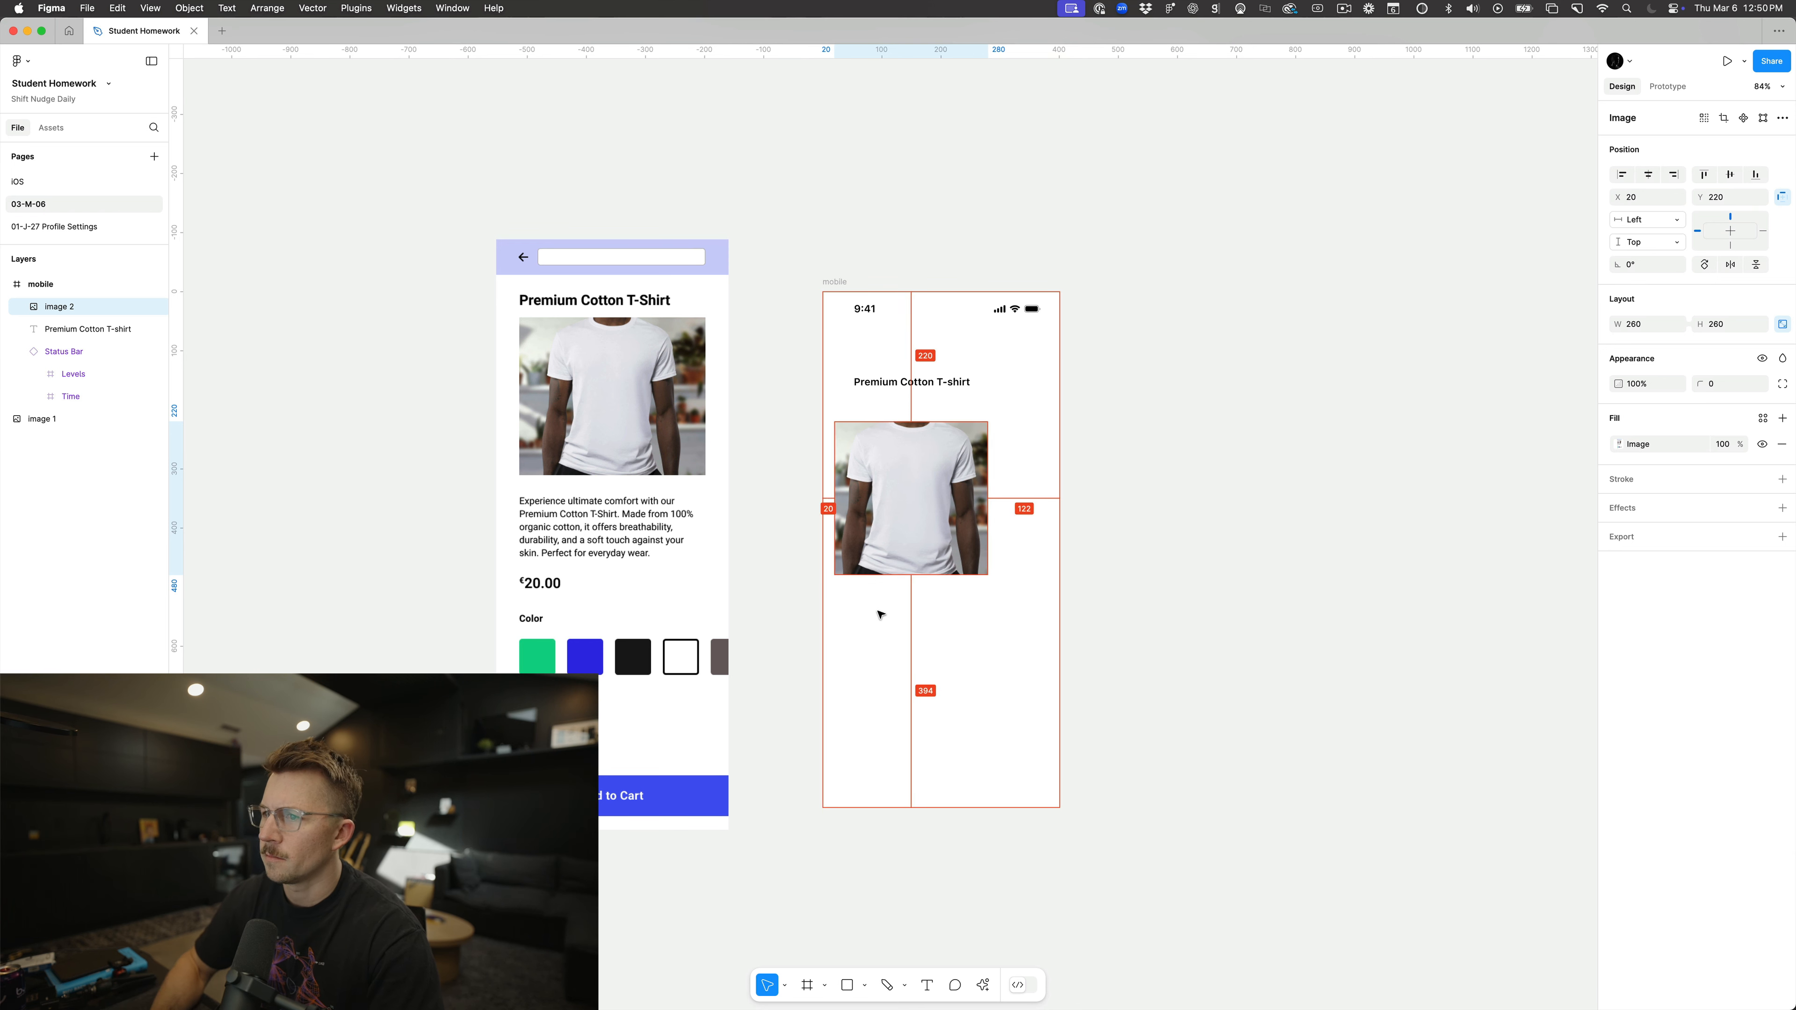
key("shift+Right")
key("shift+Right")
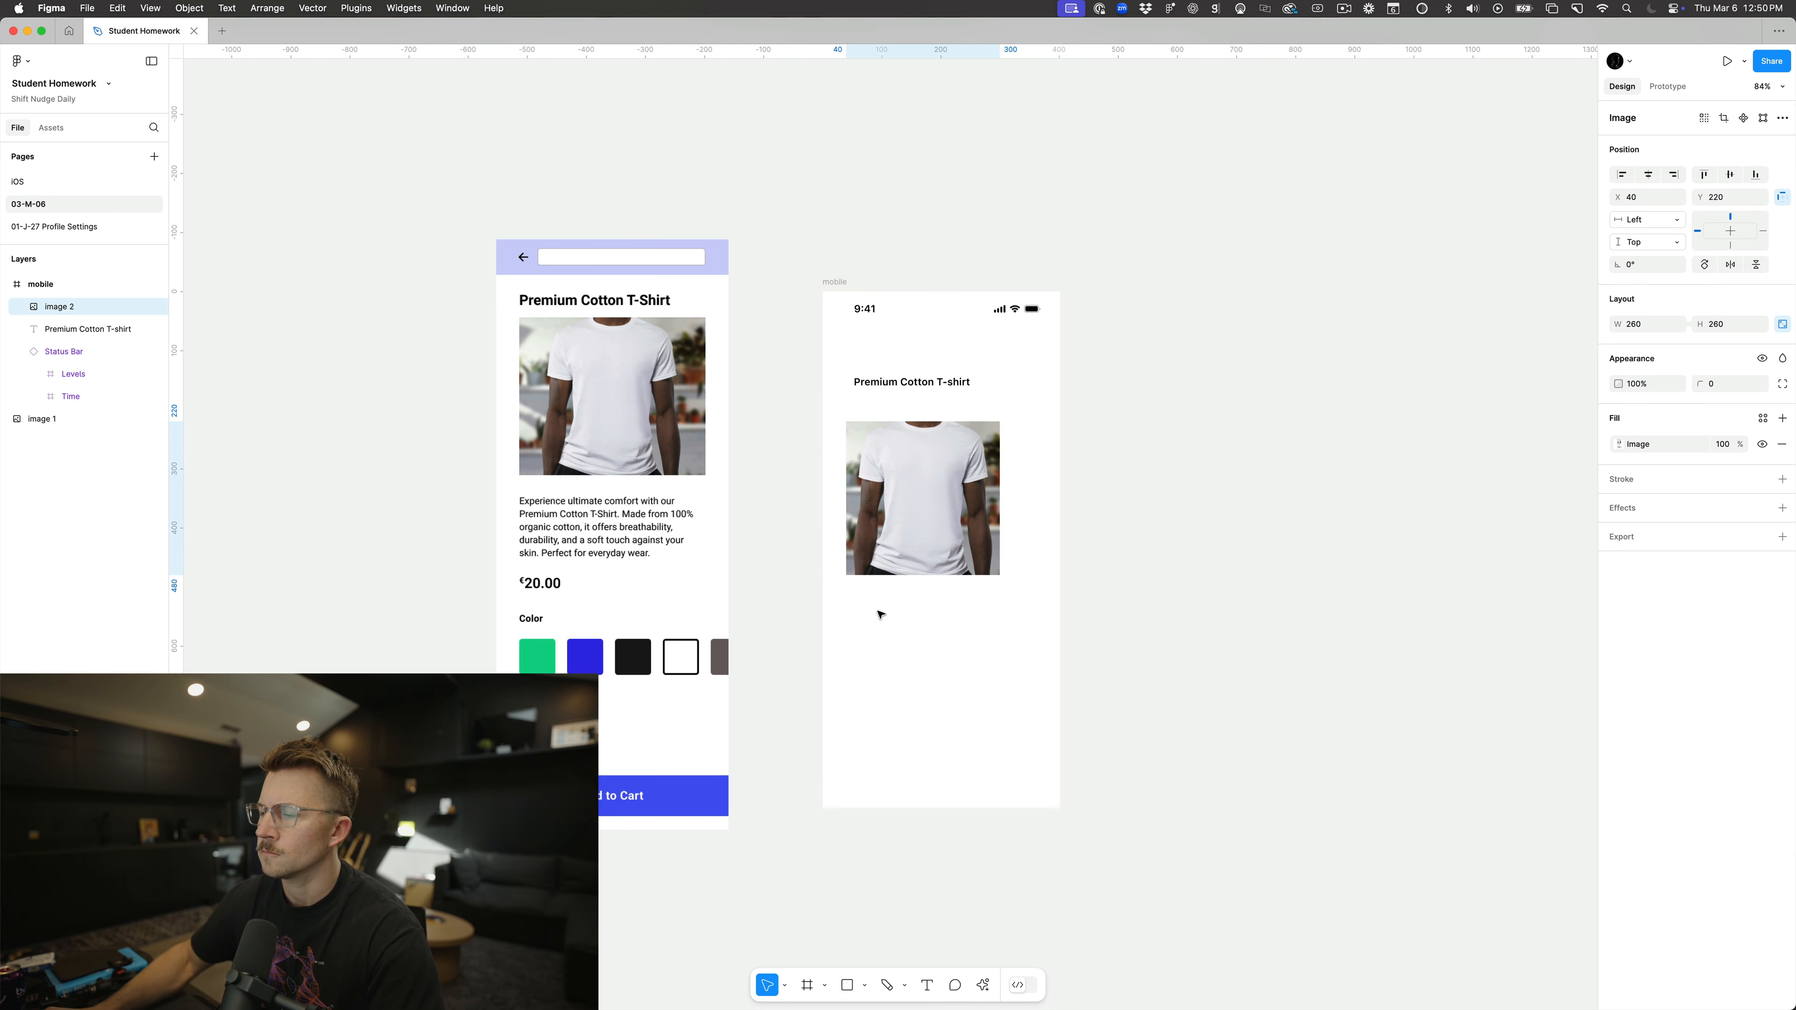
Step: Enlarge the T-shirt photo proportionally to 322 × 322, leaving equal 40 px margins on both sides of the frame
left_click_drag(996, 577, 1045, 620)
key("alt")
key("super+Right")
key("super+Right")
key("super+Right")
key("super+Right")
key("super+Right")
key("super+Right")
key("shift+super+Left")
key("shift+super+Left")
key("alt")
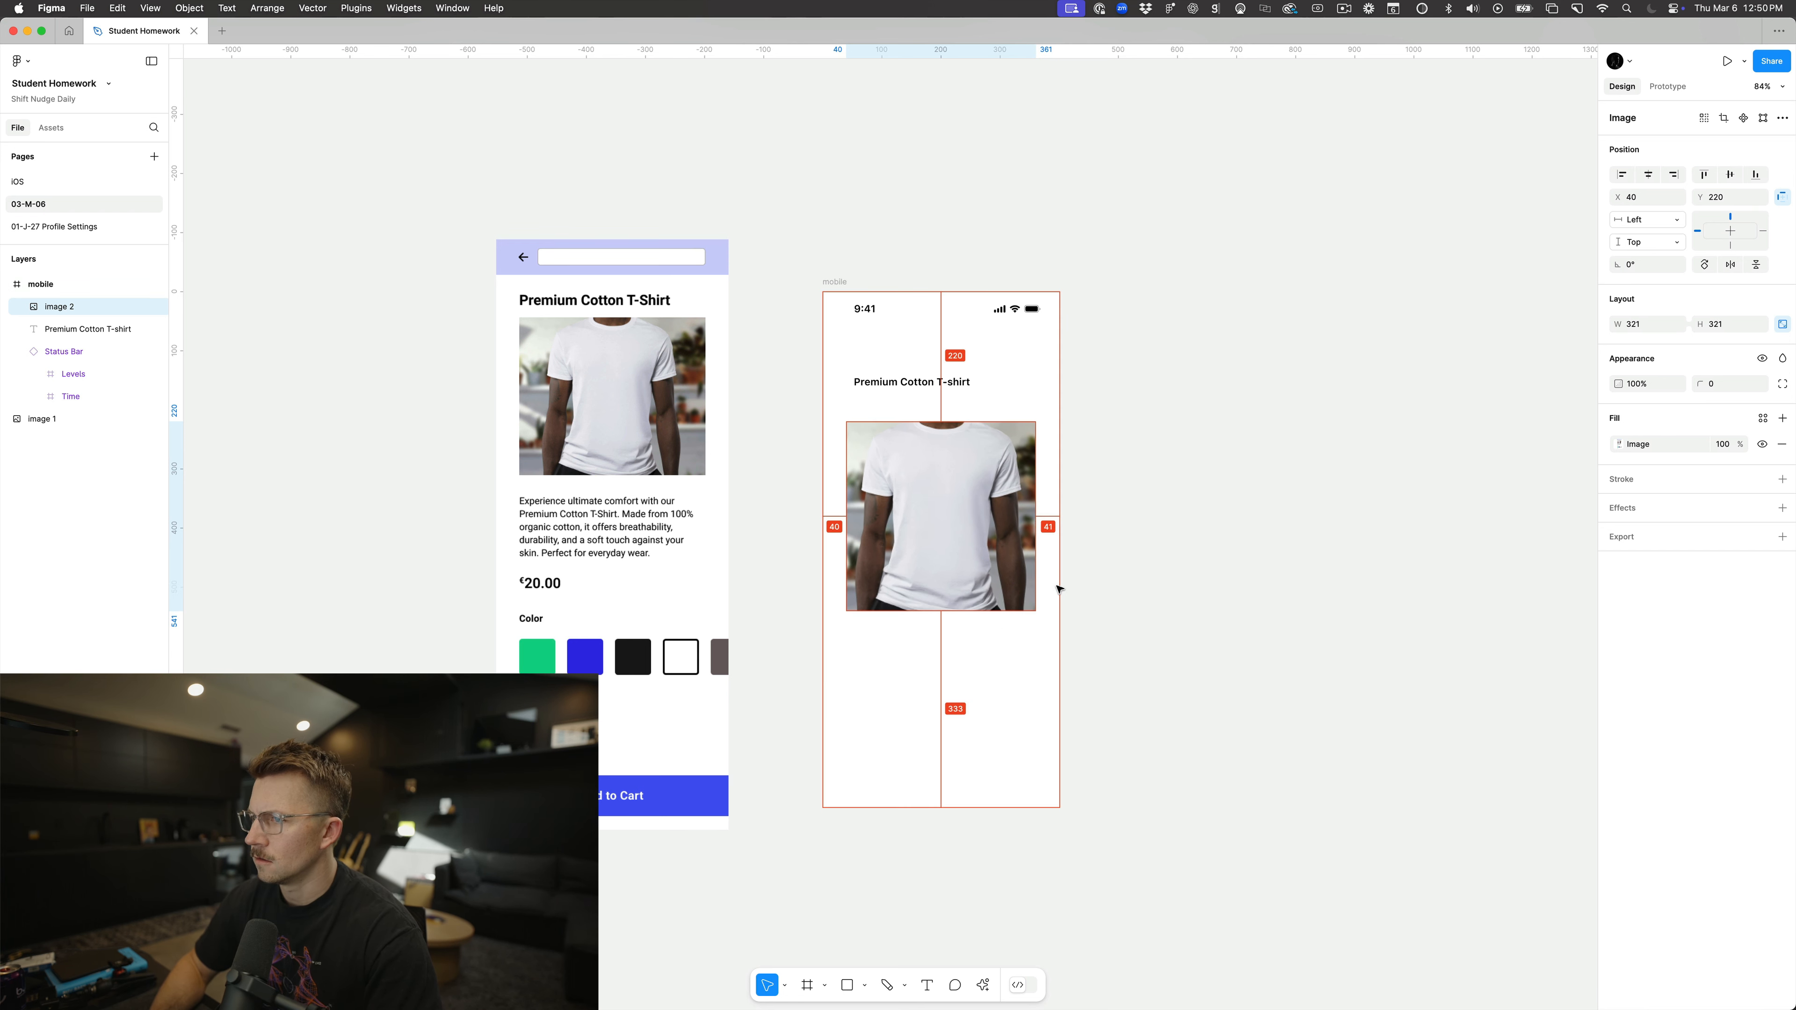
key("super+Right")
key("super+Right")
key("alt")
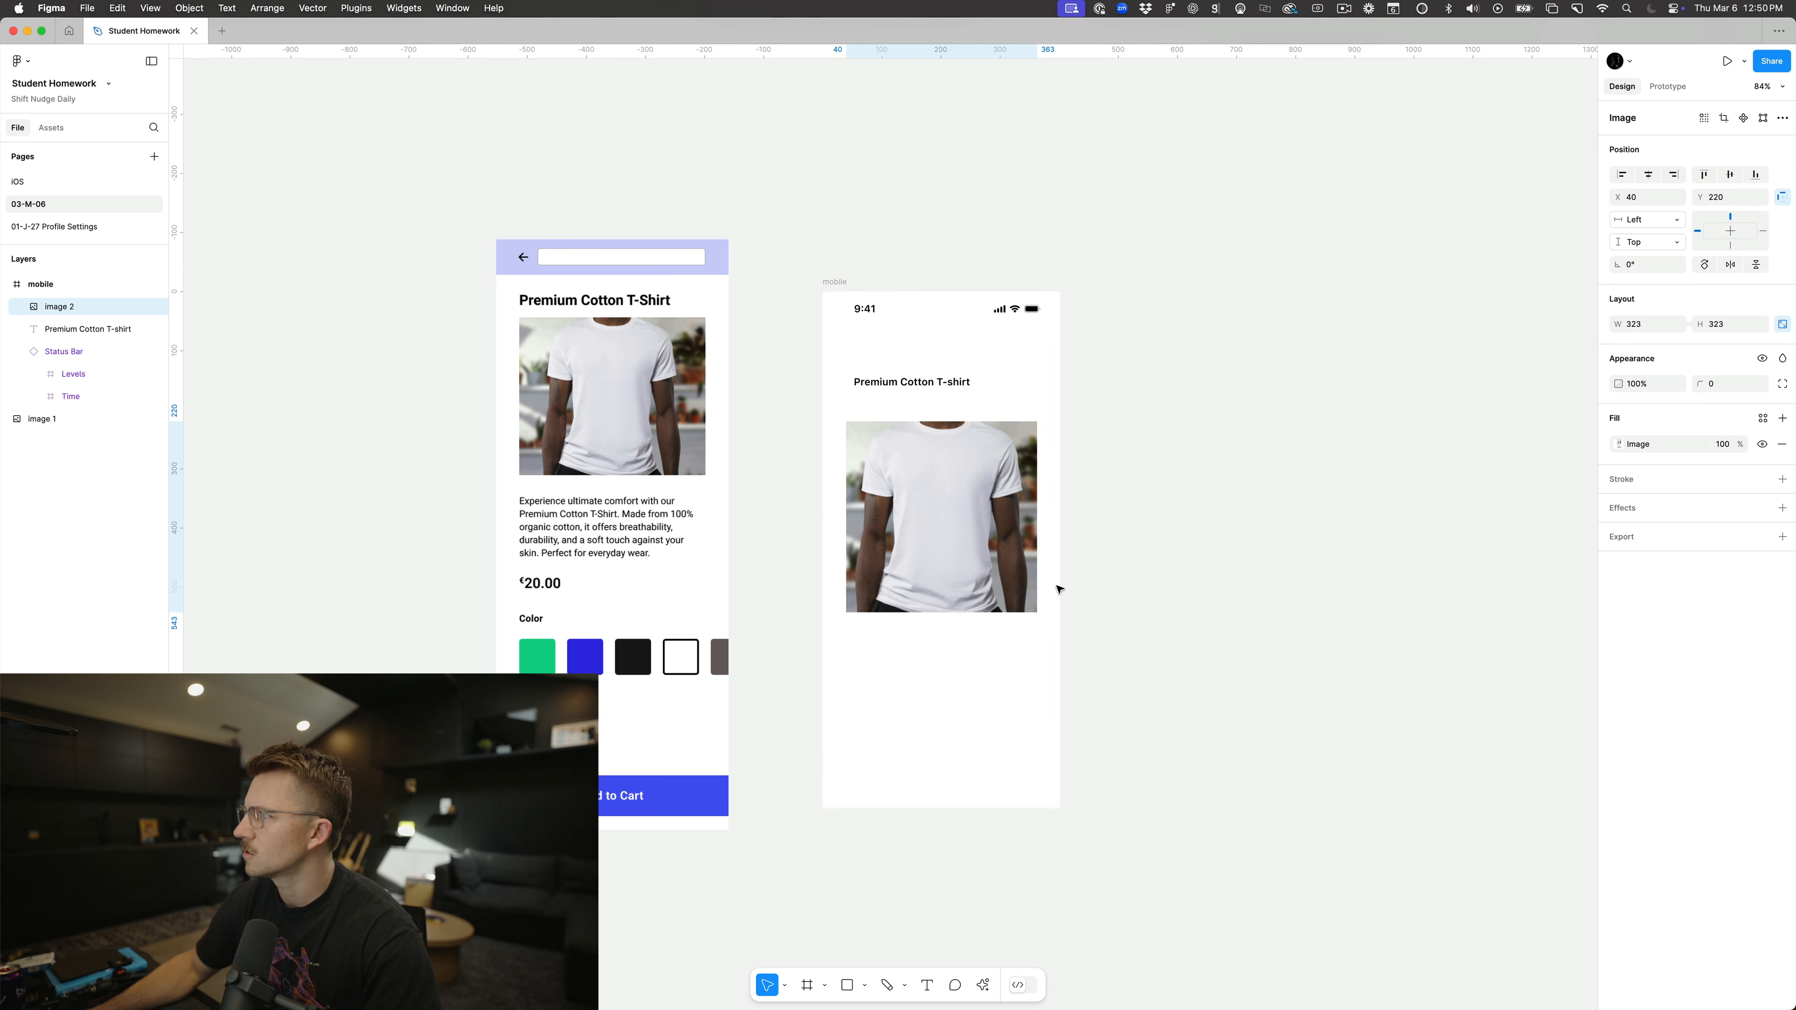
key("alt")
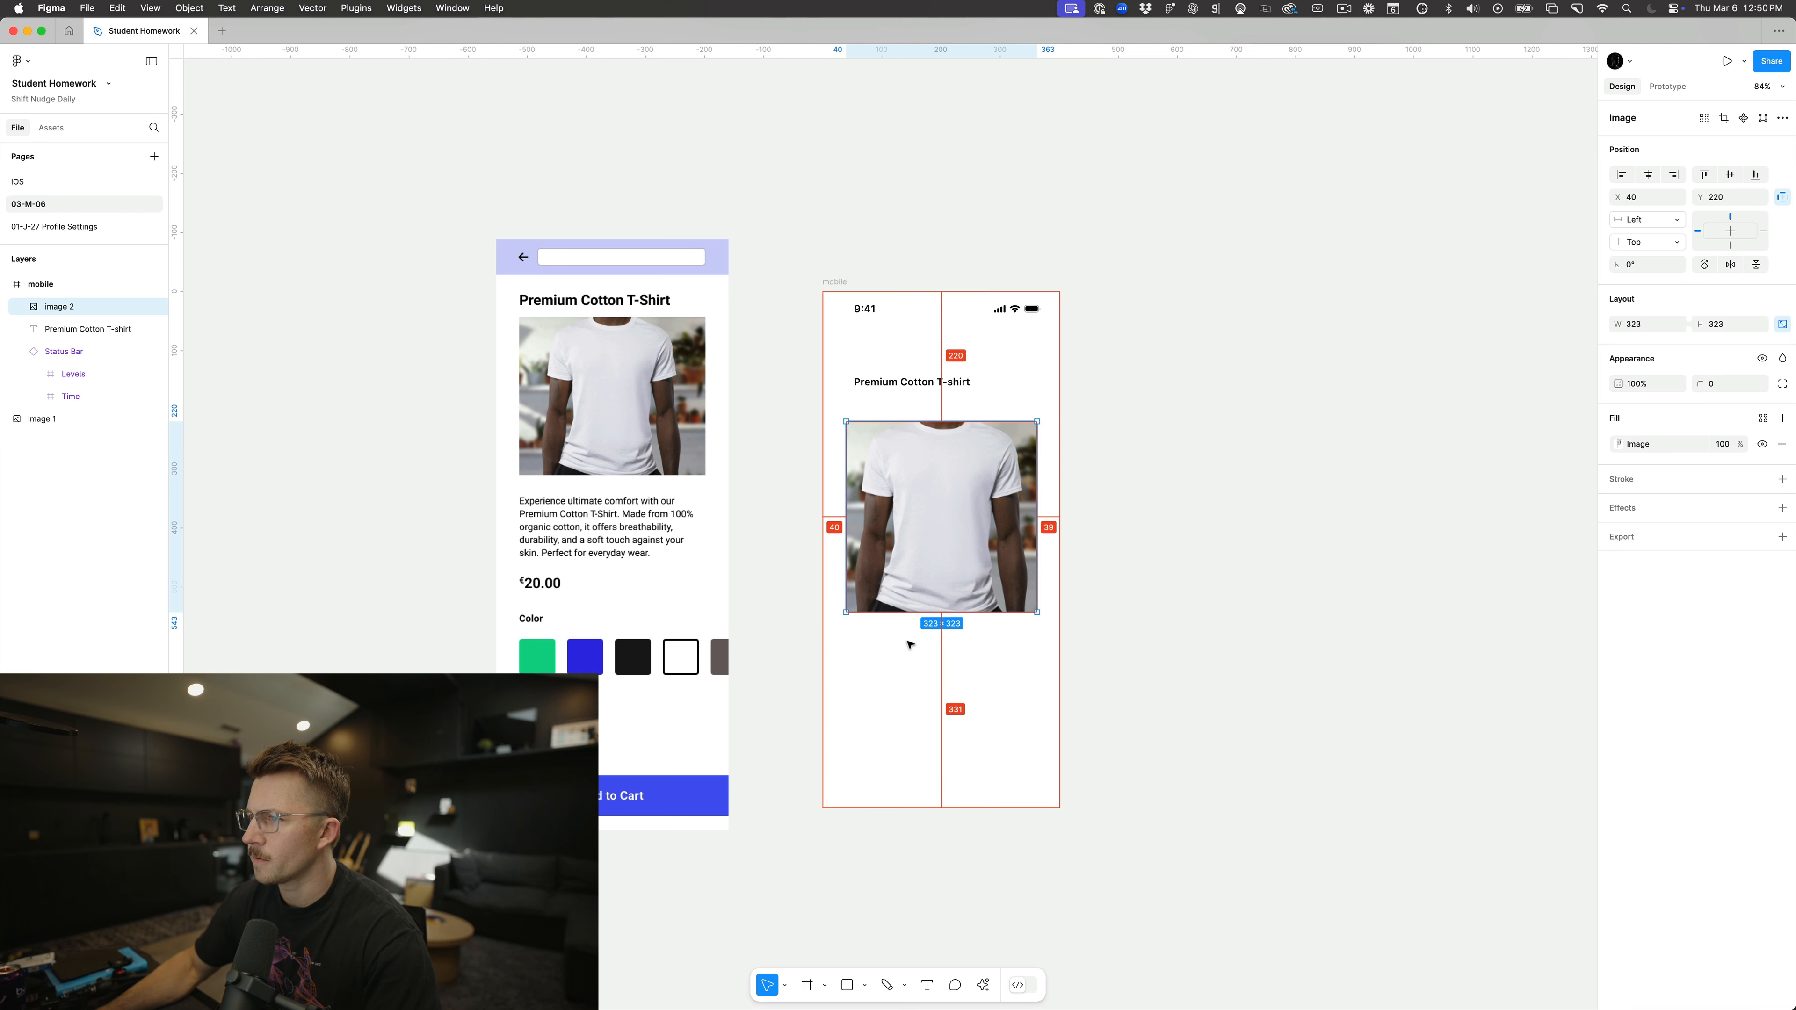
key("super+Left")
key("alt")
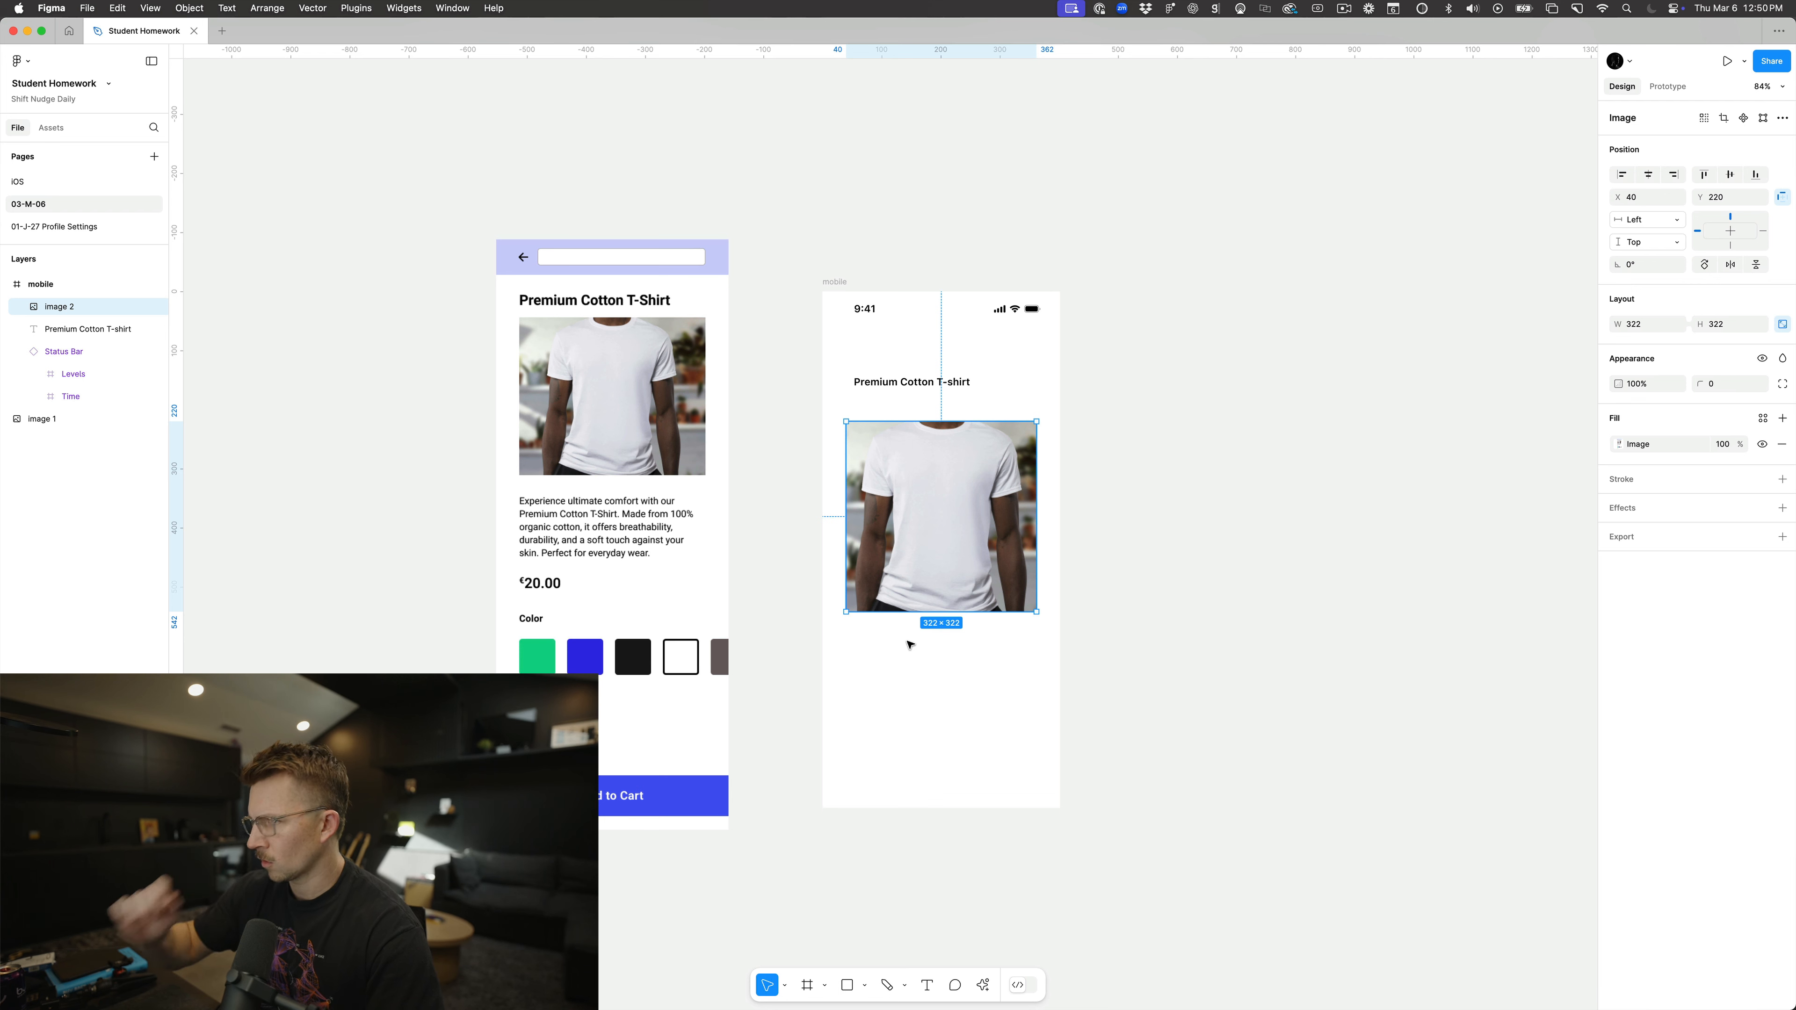
key("alt")
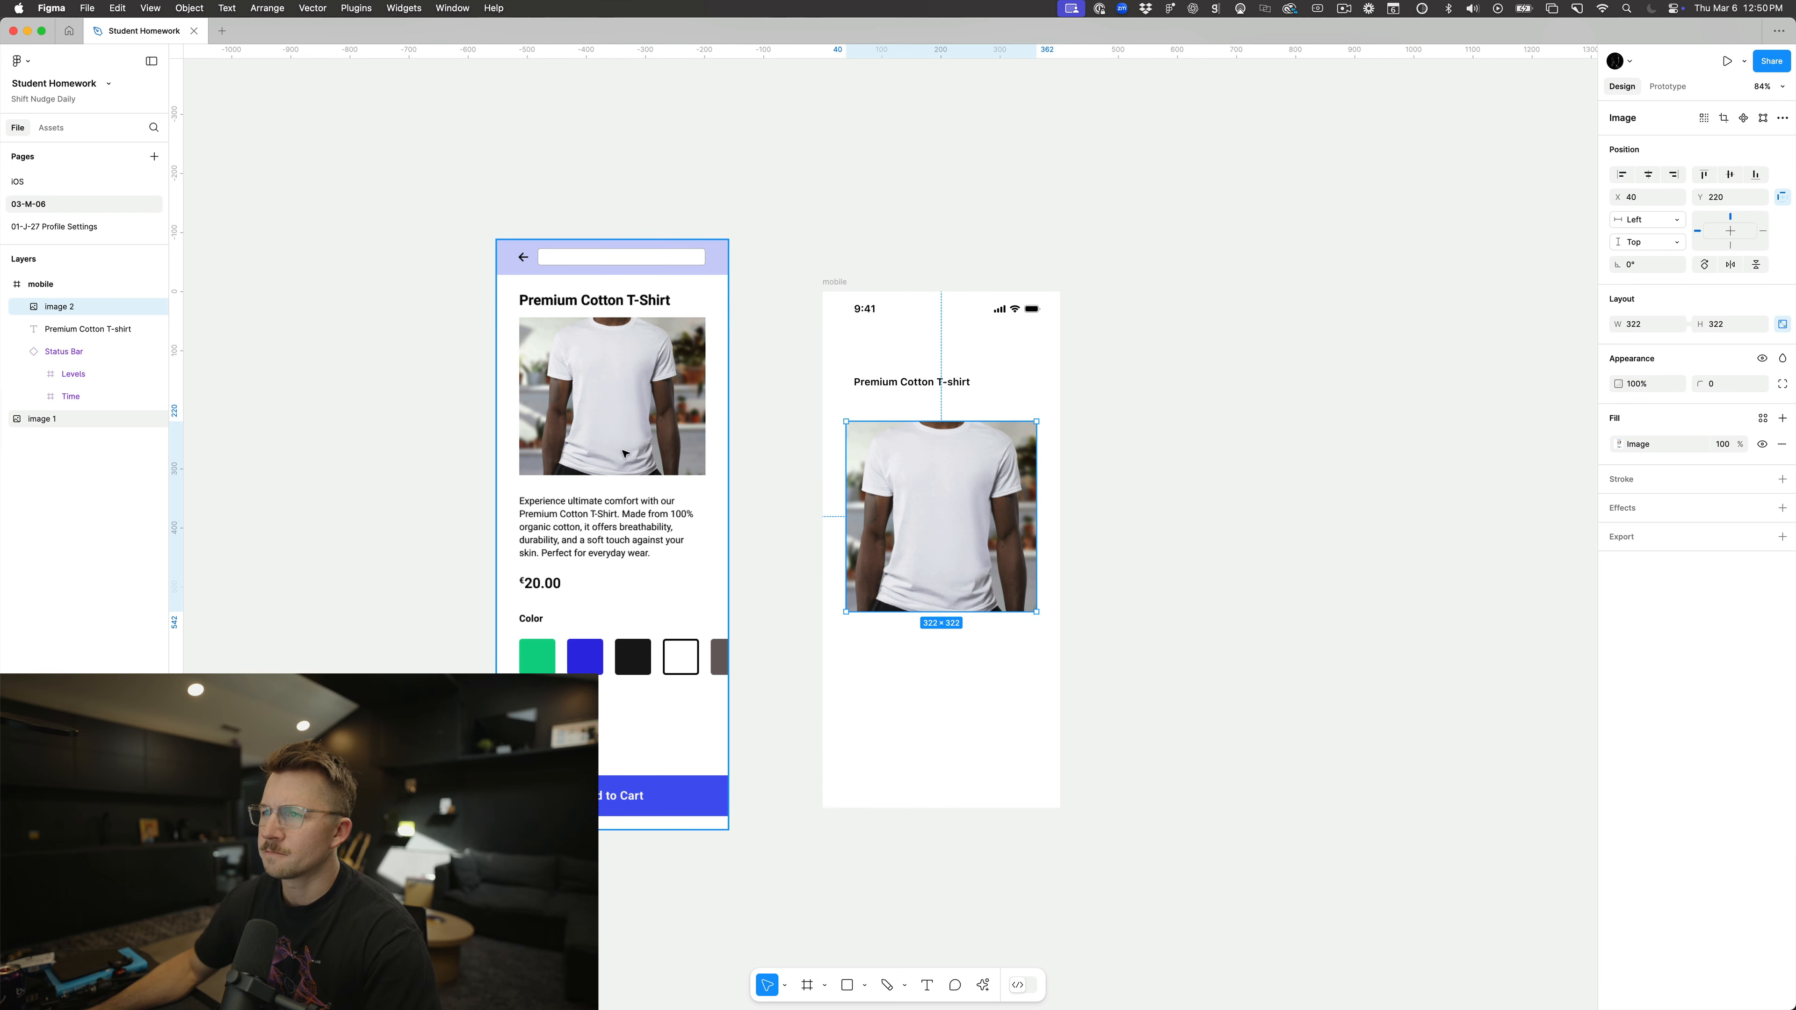
Step: Move the title down to just above the T-shirt photo, aligned with its left edge, and lower the photo slightly
left_click_drag(893, 388, 910, 459)
left_click(912, 444, "shift")
left_click(821, 451)
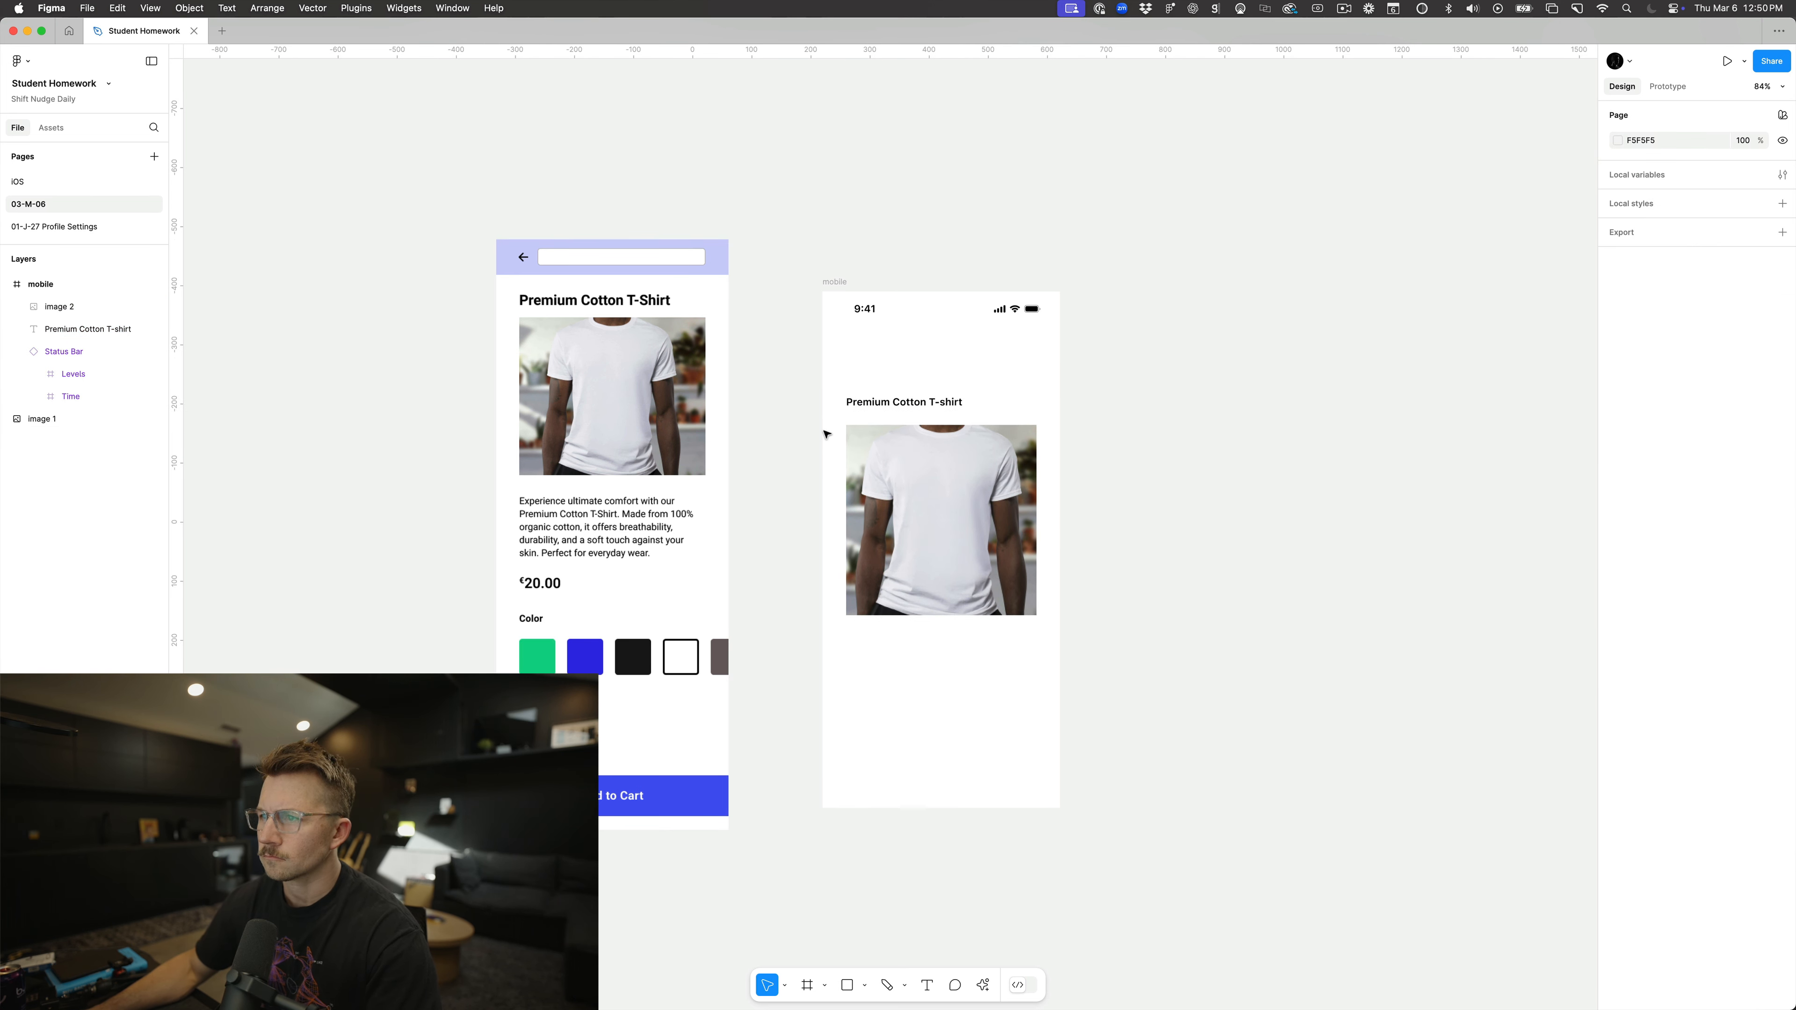
Step: Switch to SF Symbols, search for "arrow" and copy the arrow.left symbol
key("super+space")
type("sf")
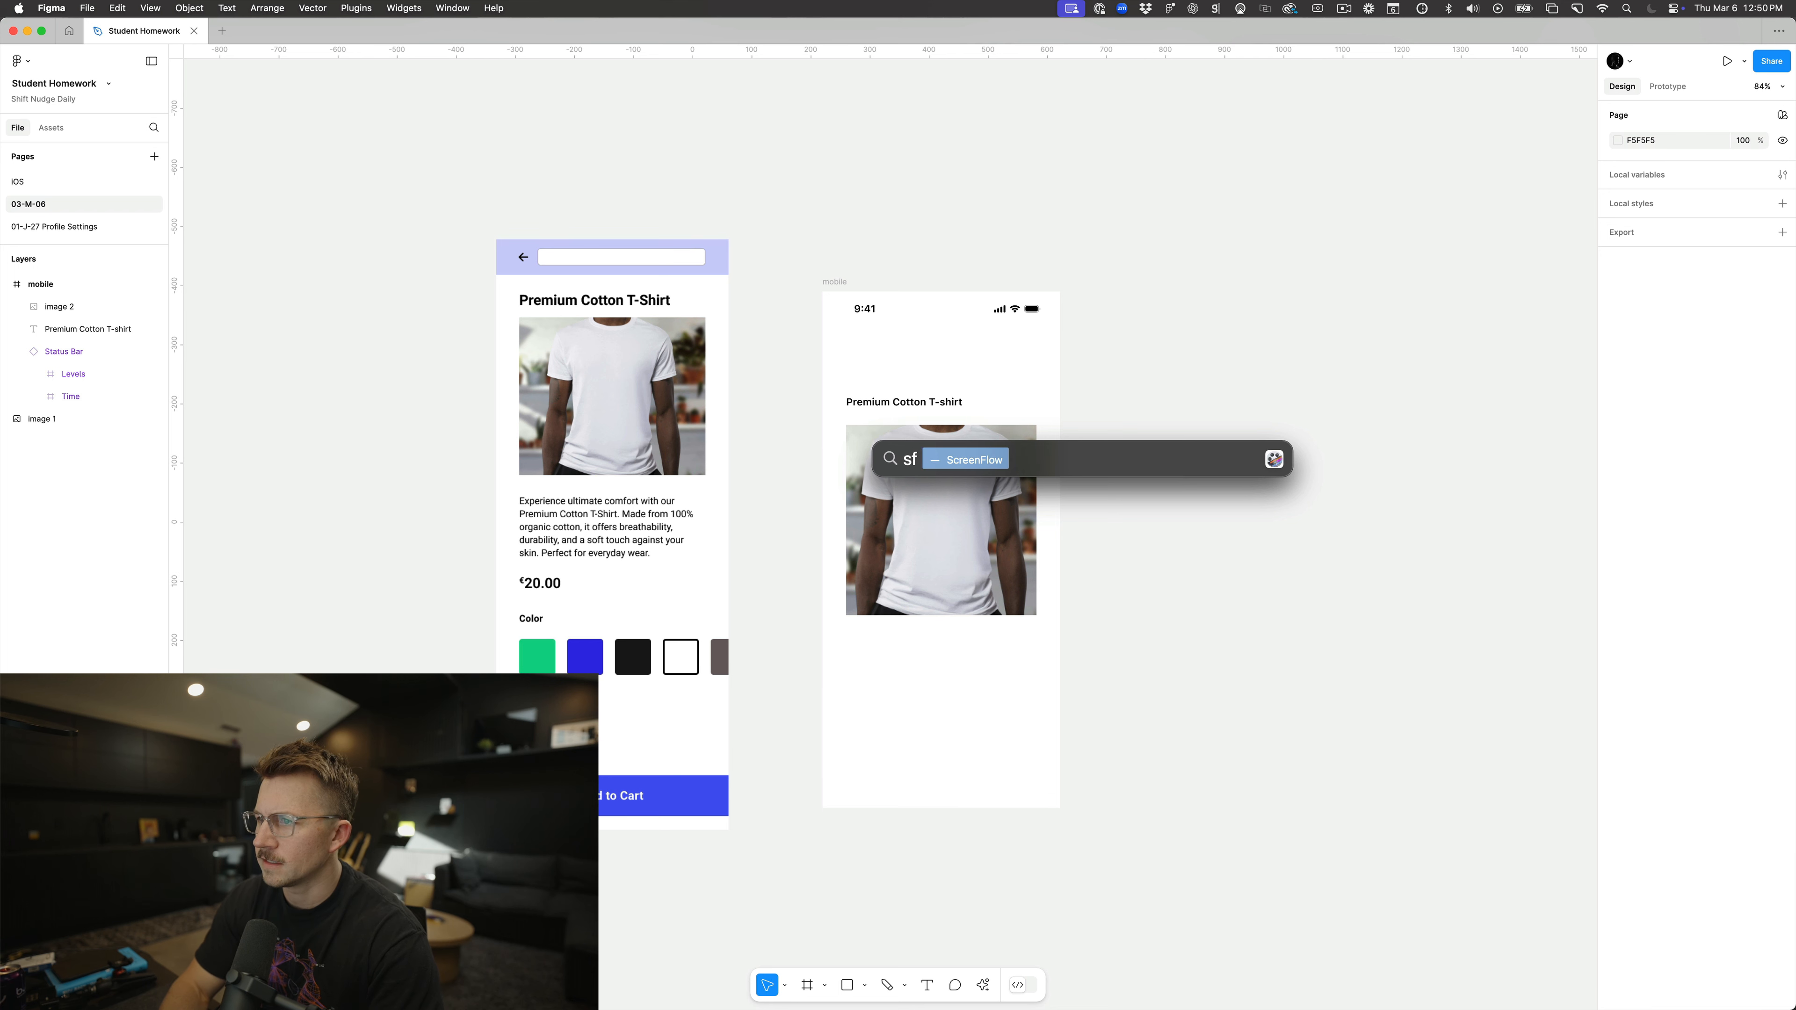
type(" syb")
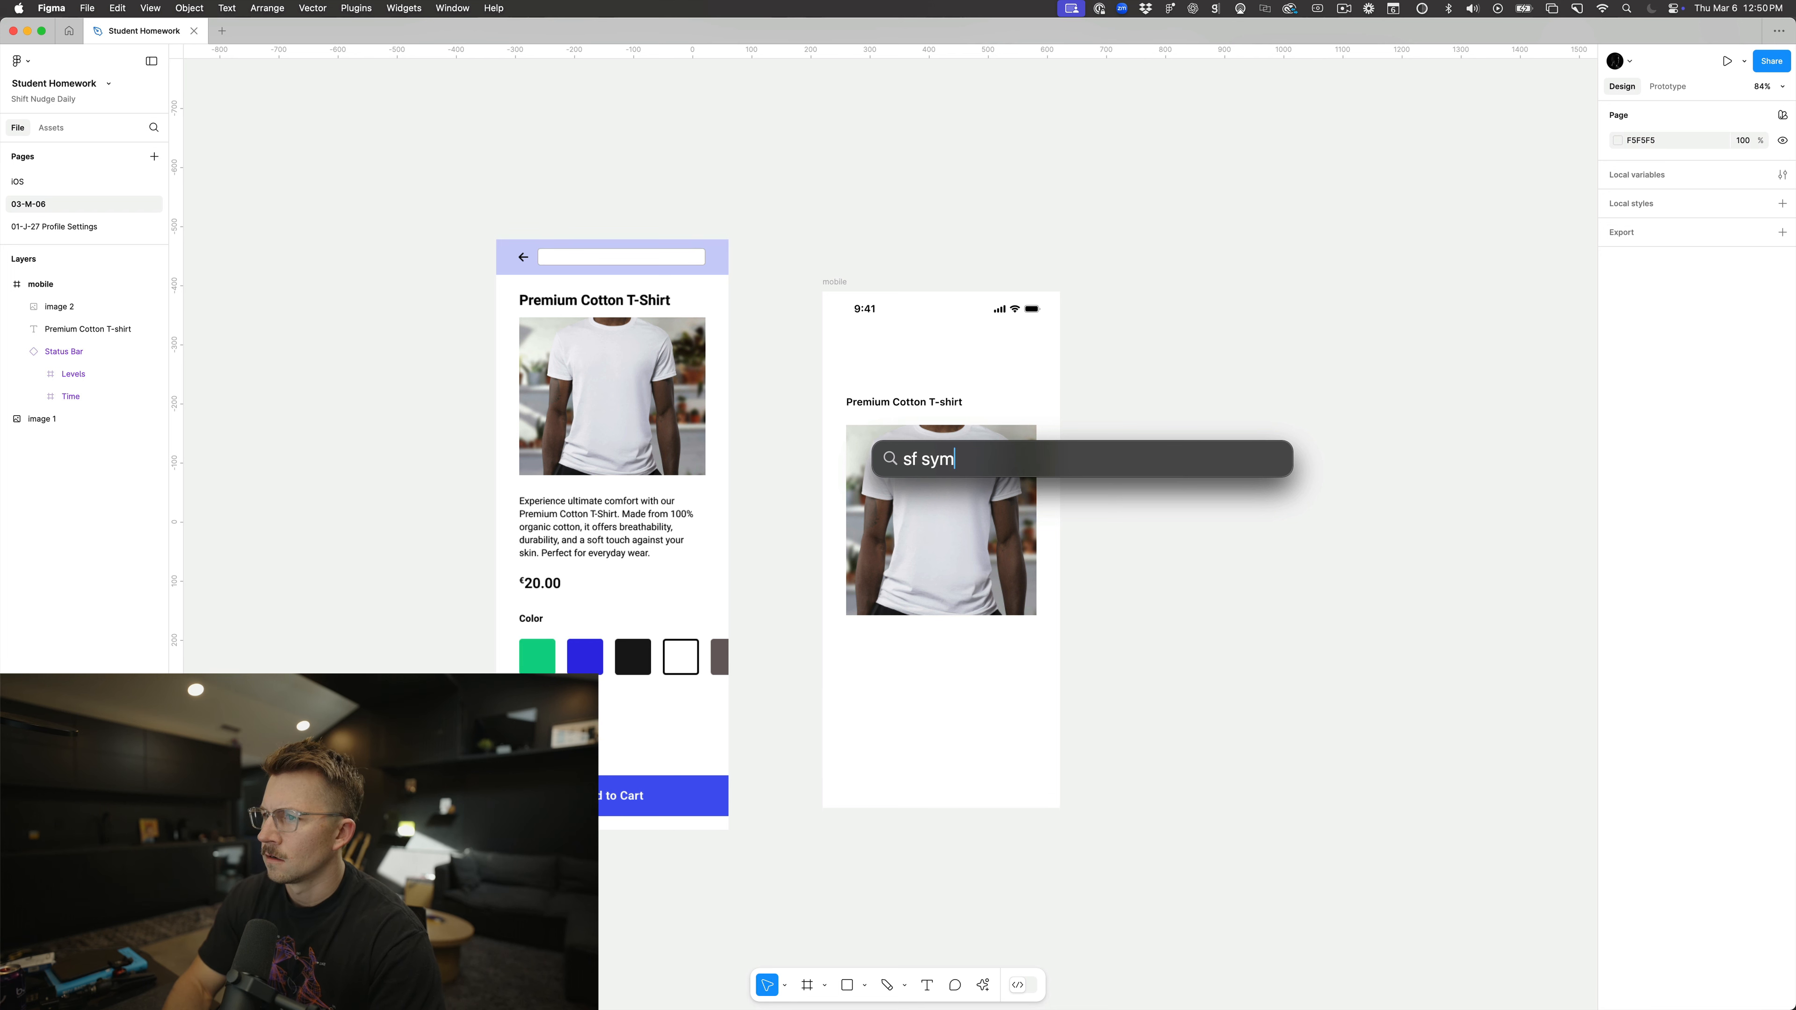
type("bols")
key("Return")
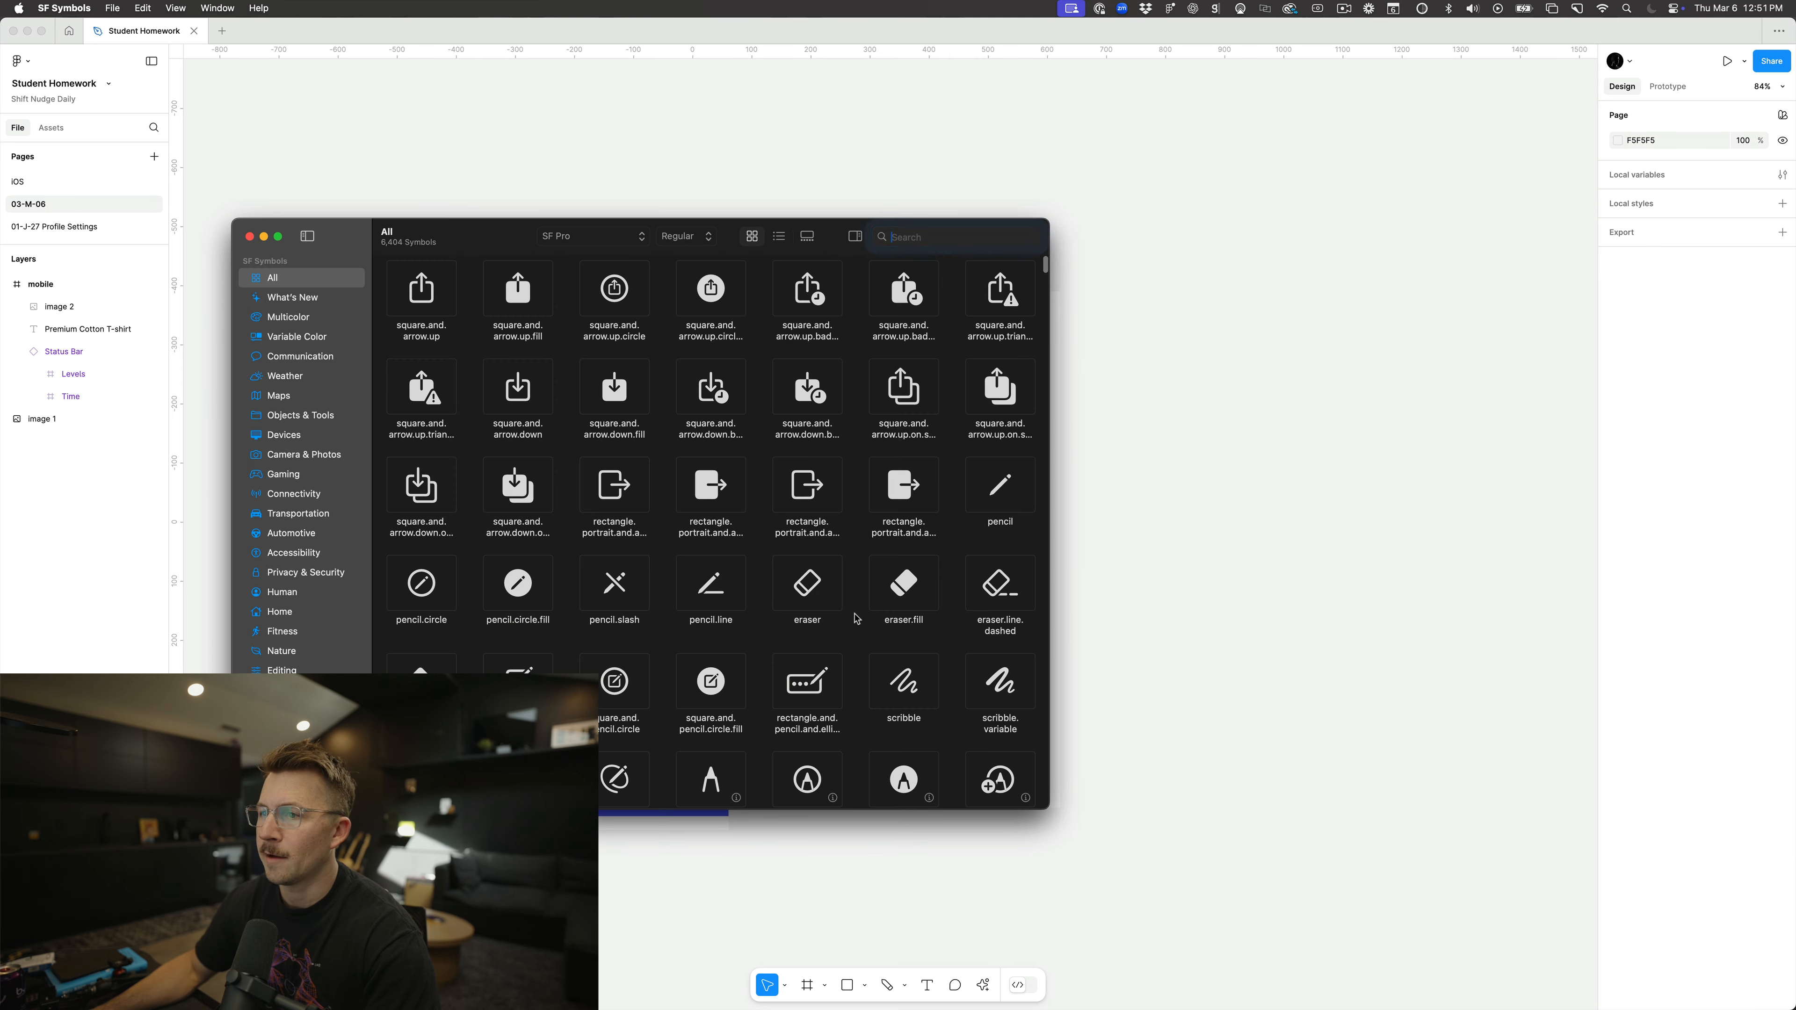
type("arrow")
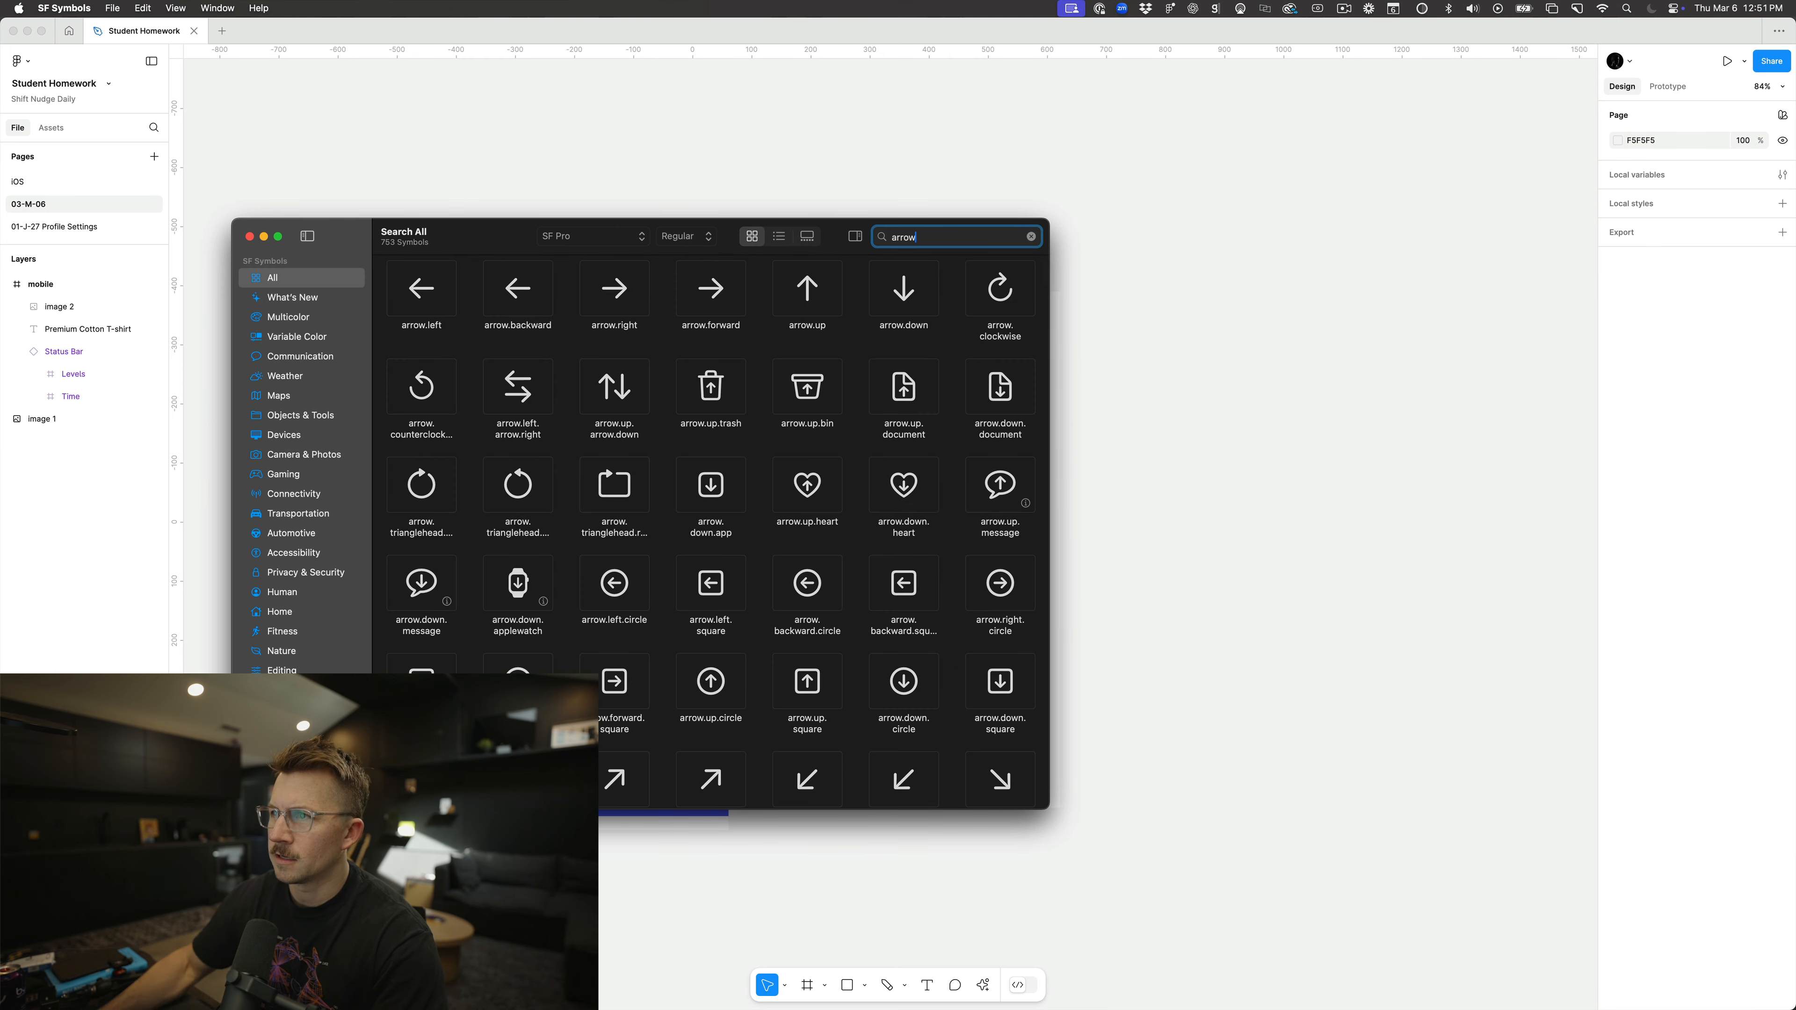
left_click(424, 304)
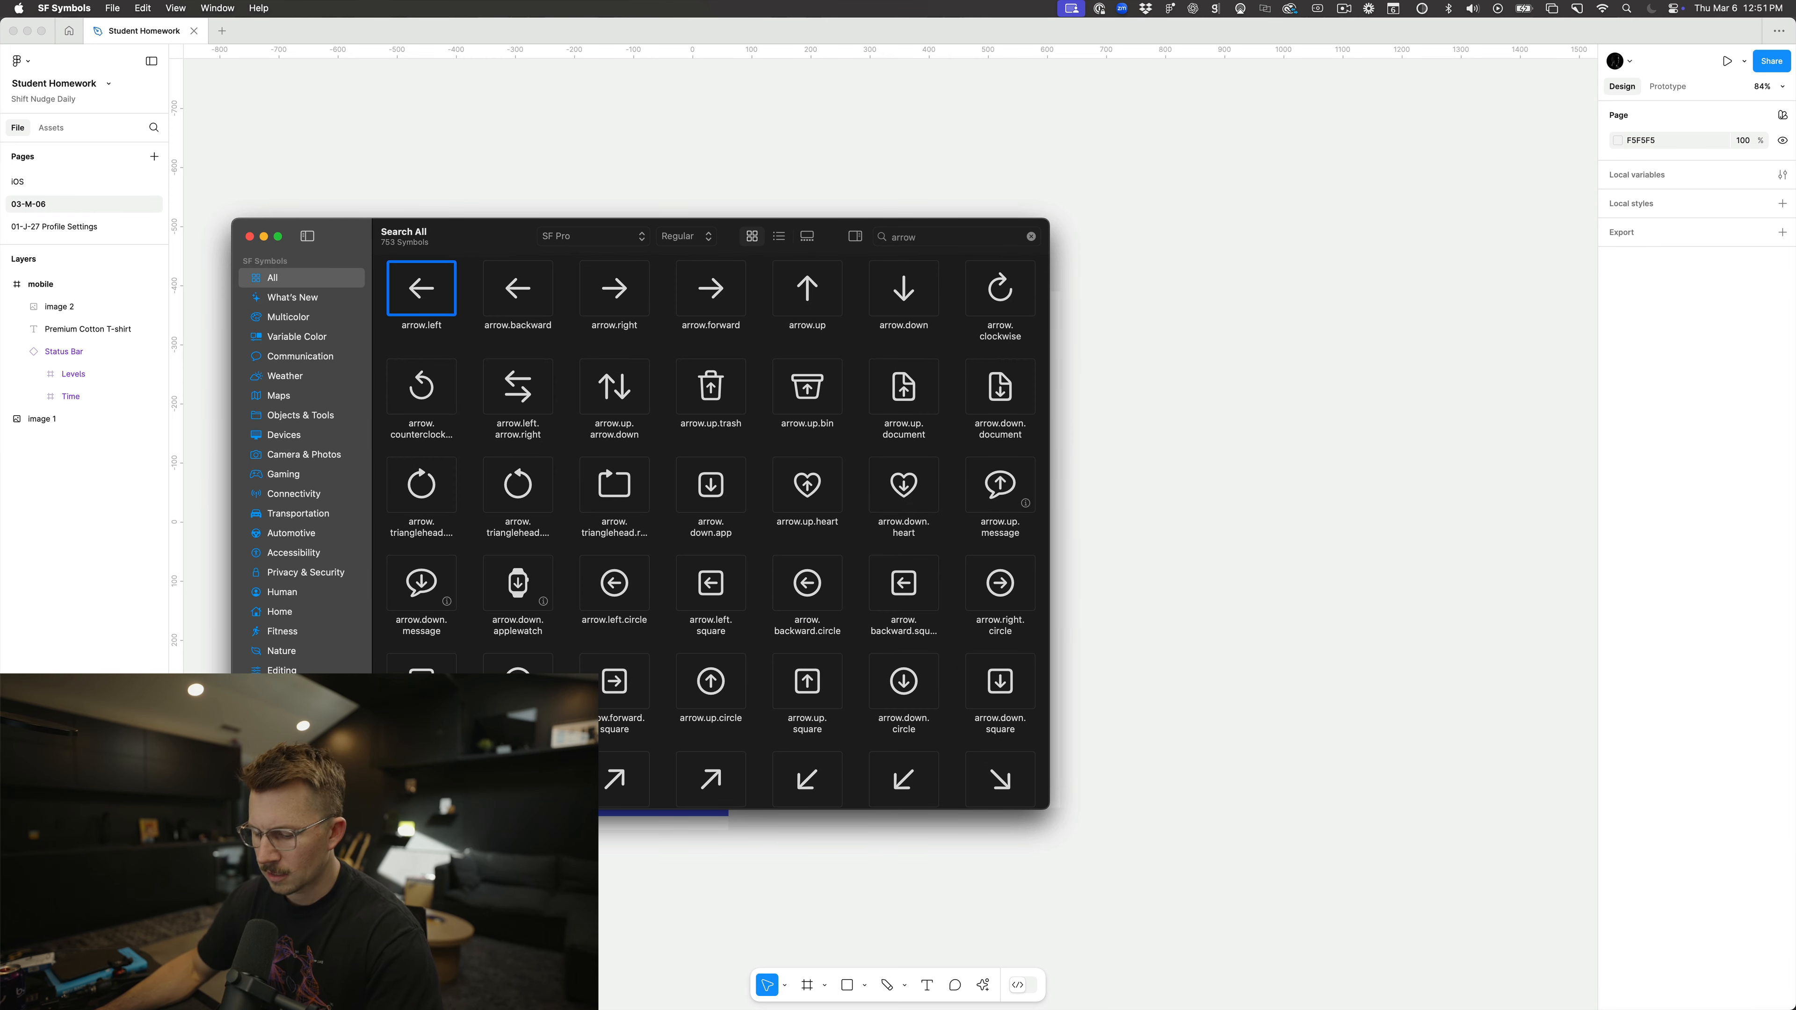
Step: Back in Figma, duplicate the title just above itself and replace the copy's text with the left-arrow symbol
left_click(1323, 382)
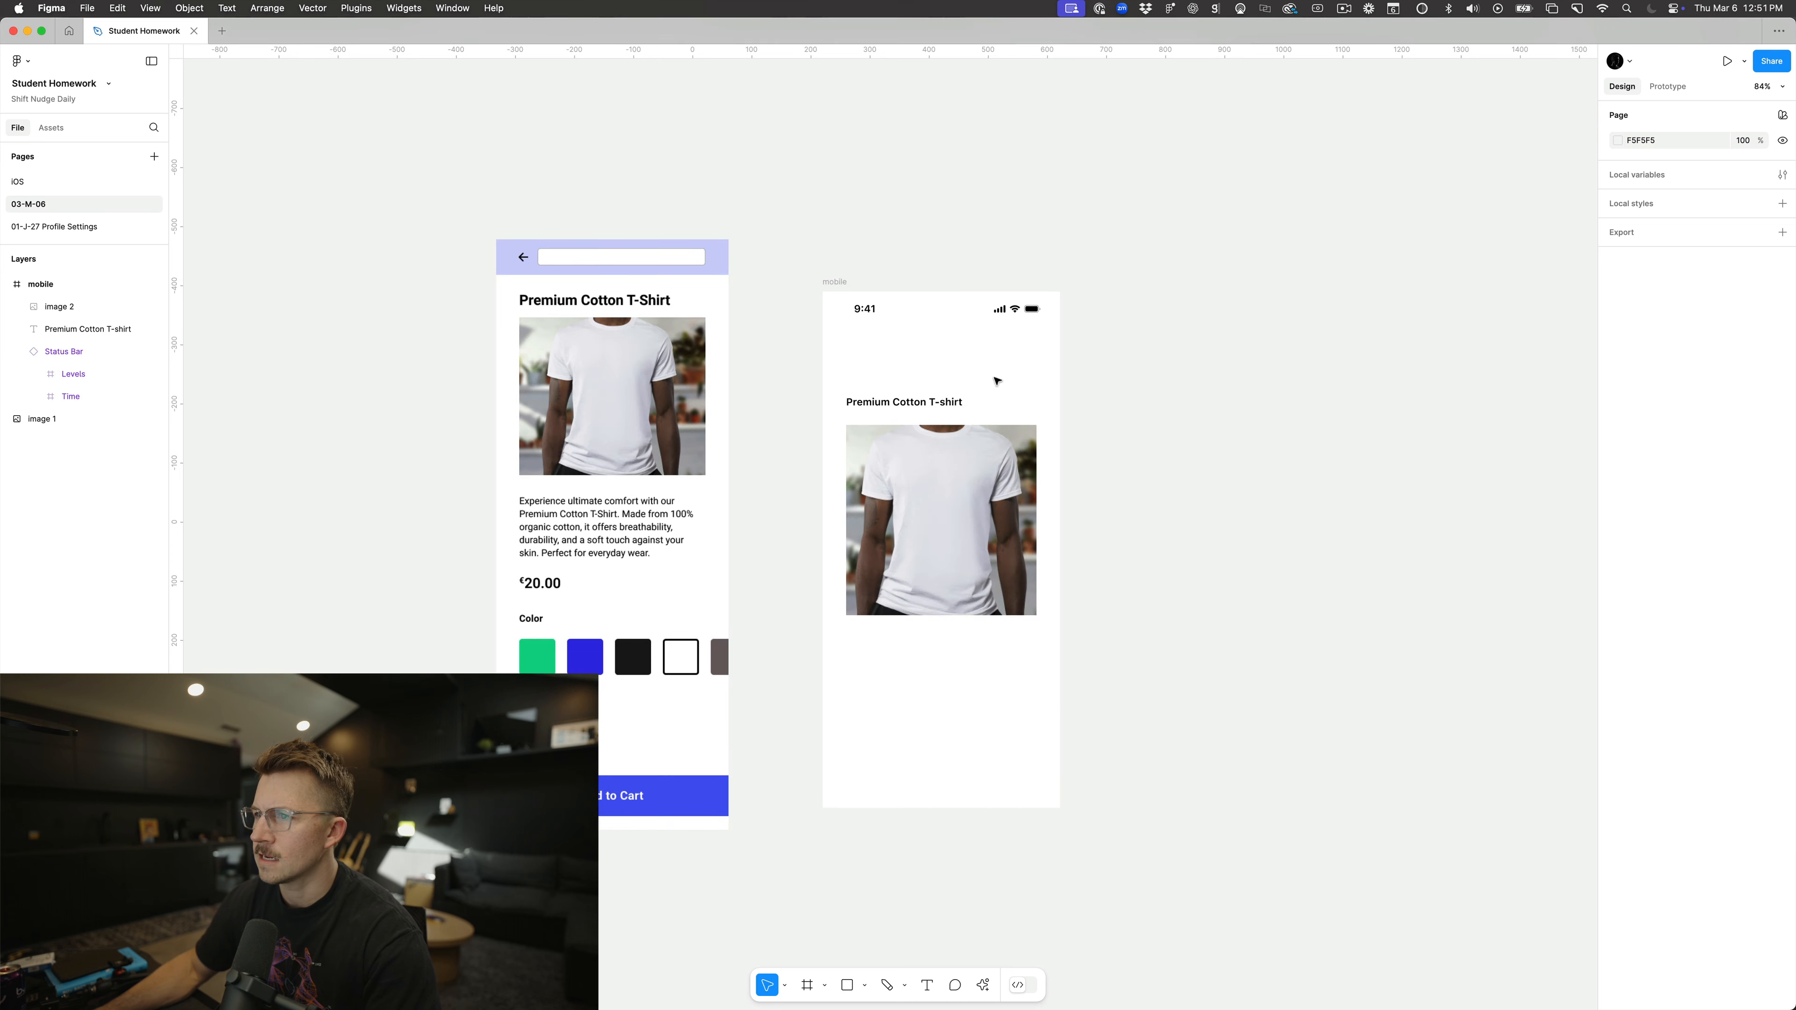
left_click(916, 405)
left_click_drag(936, 403, 937, 367)
key("Return")
type("←")
key("Escape")
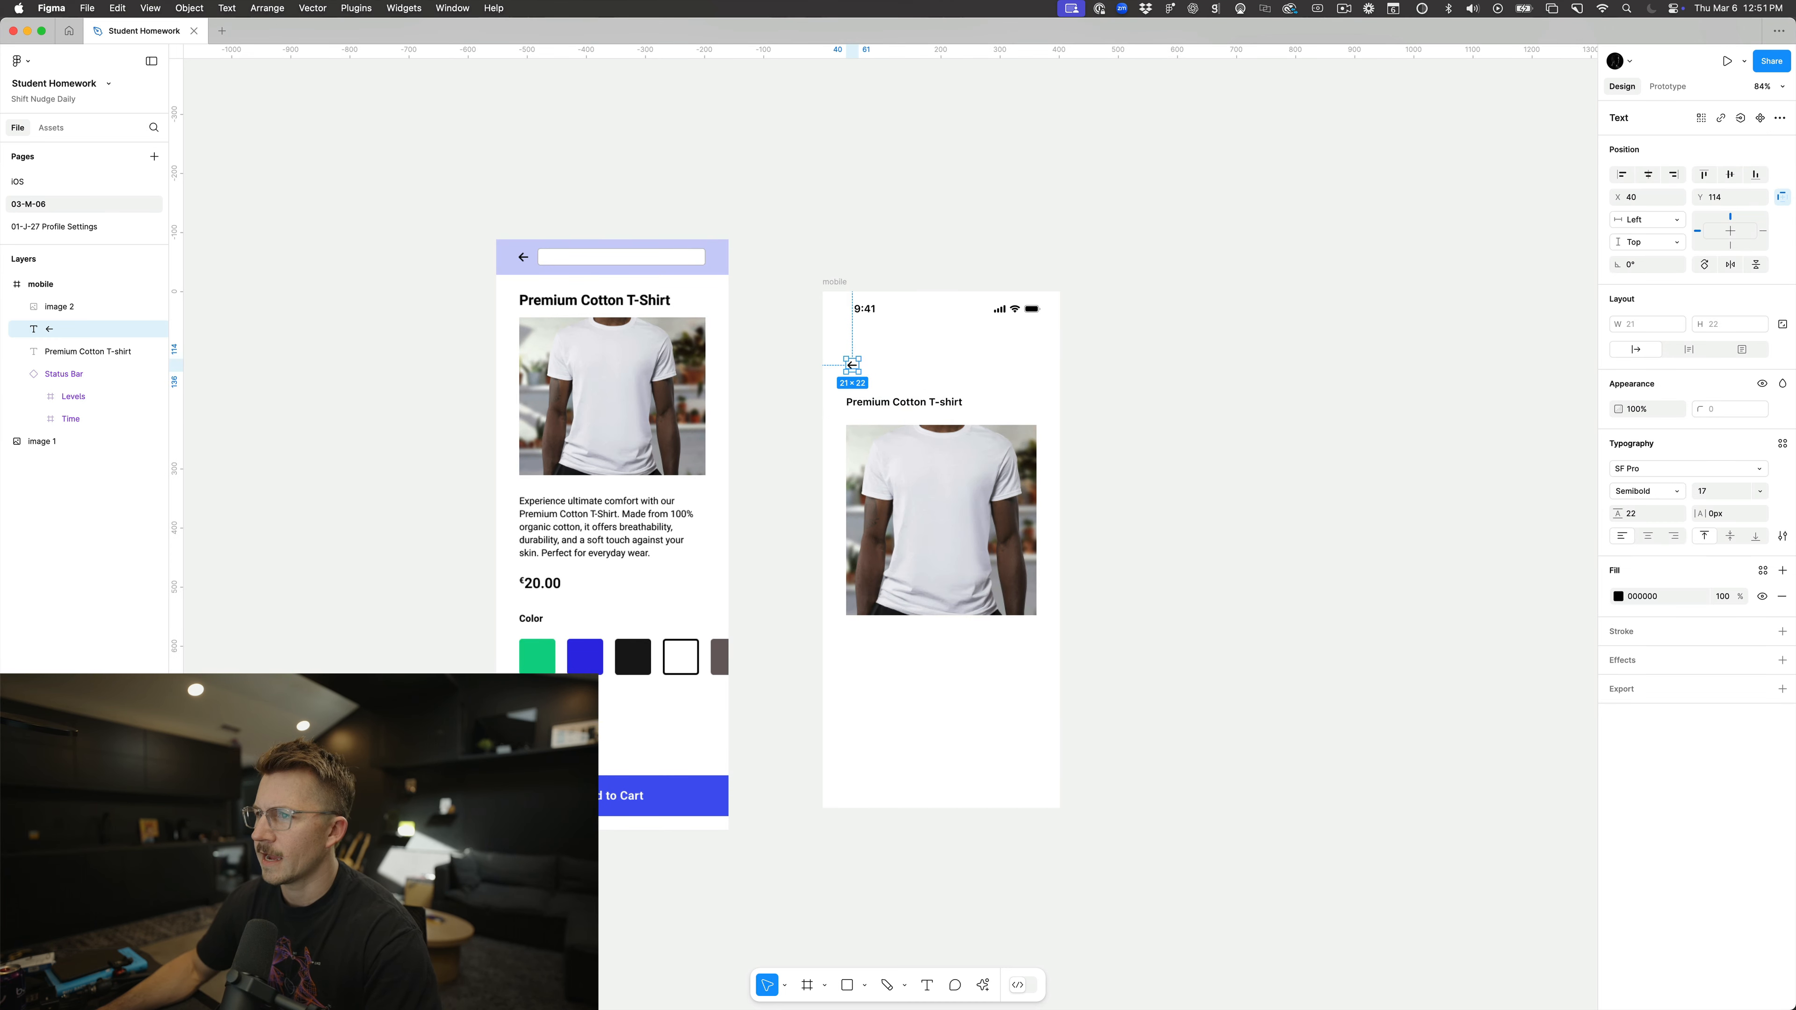
key("Escape")
Step: Duplicate the title to just below the T-shirt photo at X 40, Y 576
left_click_drag(904, 406, 903, 643)
key("Return")
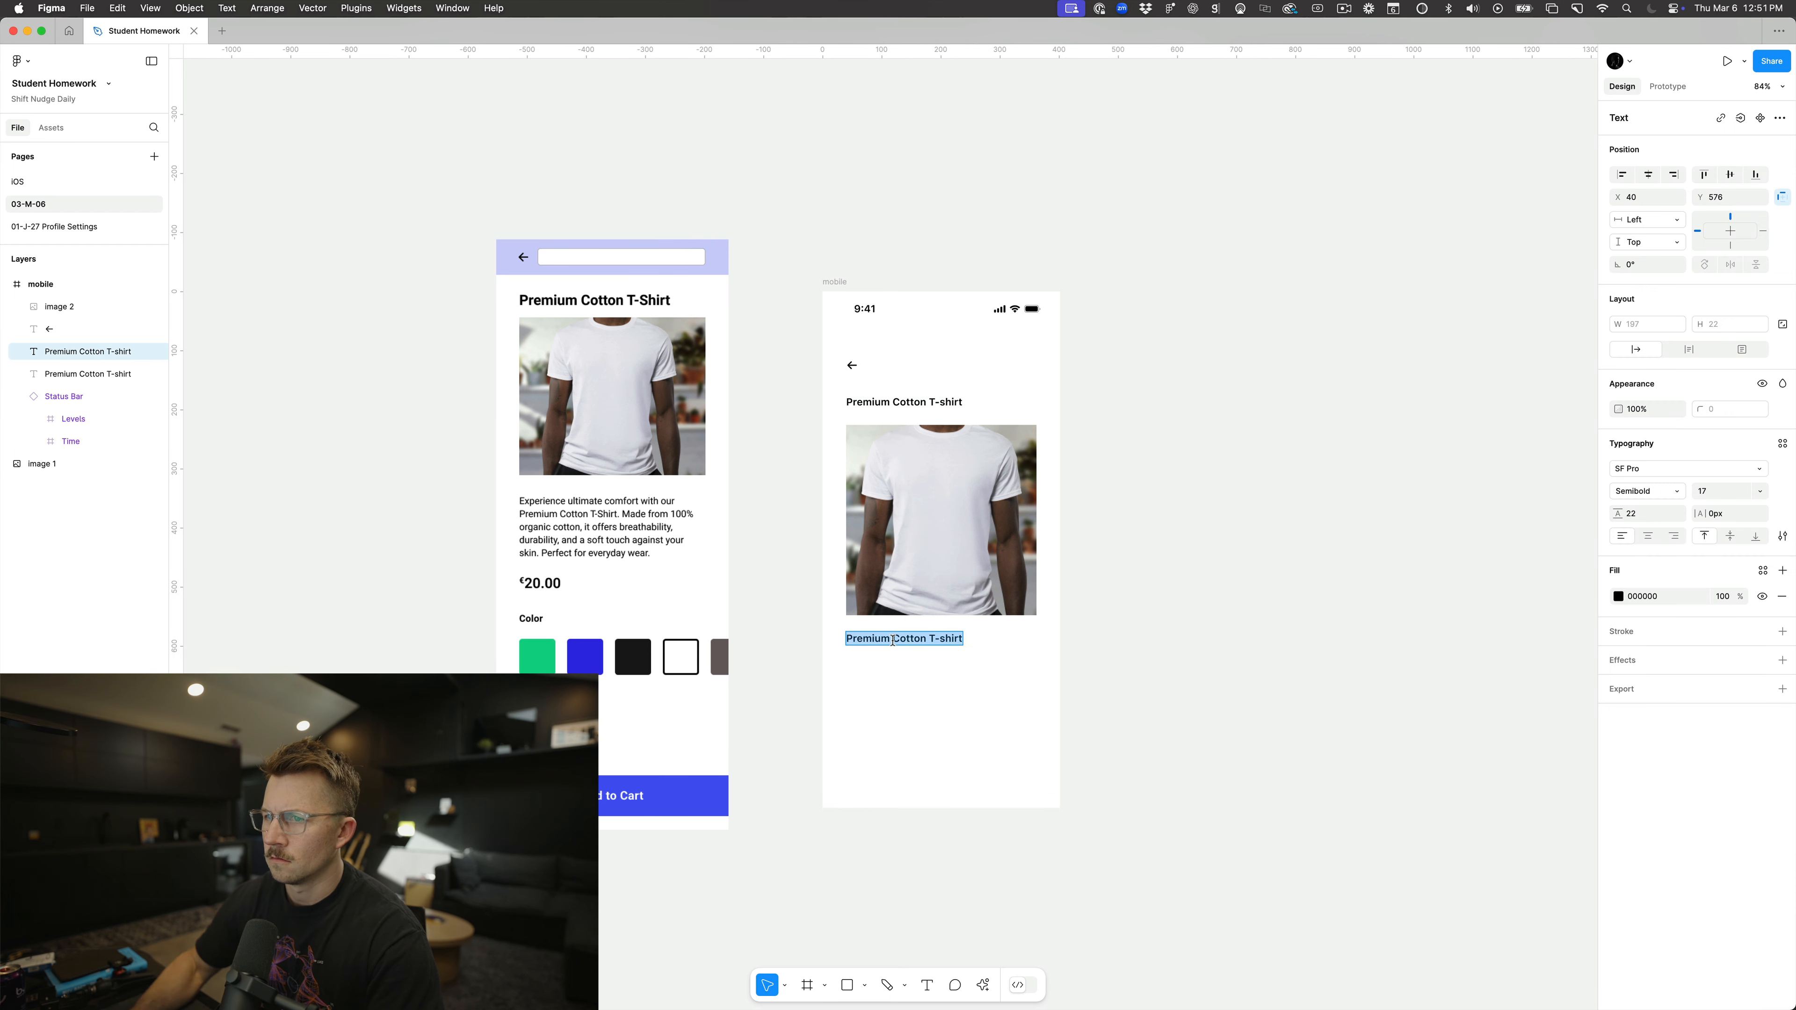
key("Escape")
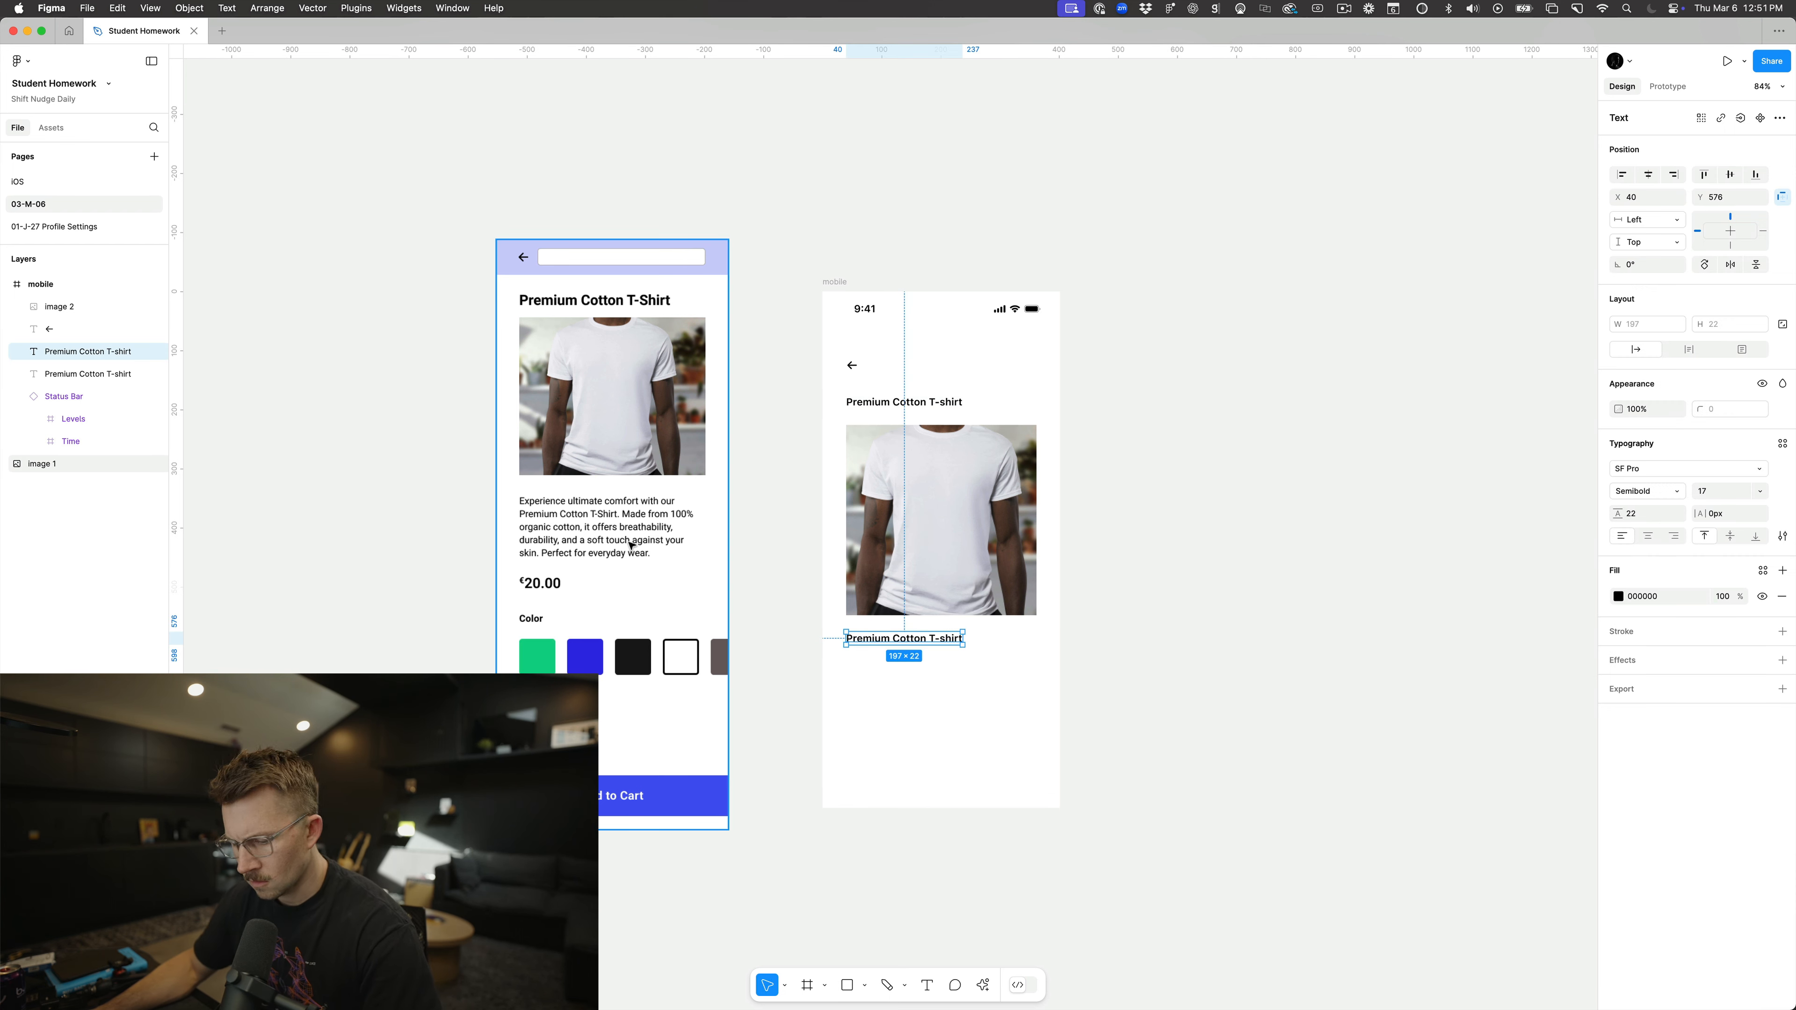
Step: Capture the description paragraph from the reference screenshot and paste the capture into a new ChatGPT message
left_click_drag(514, 493, 700, 563)
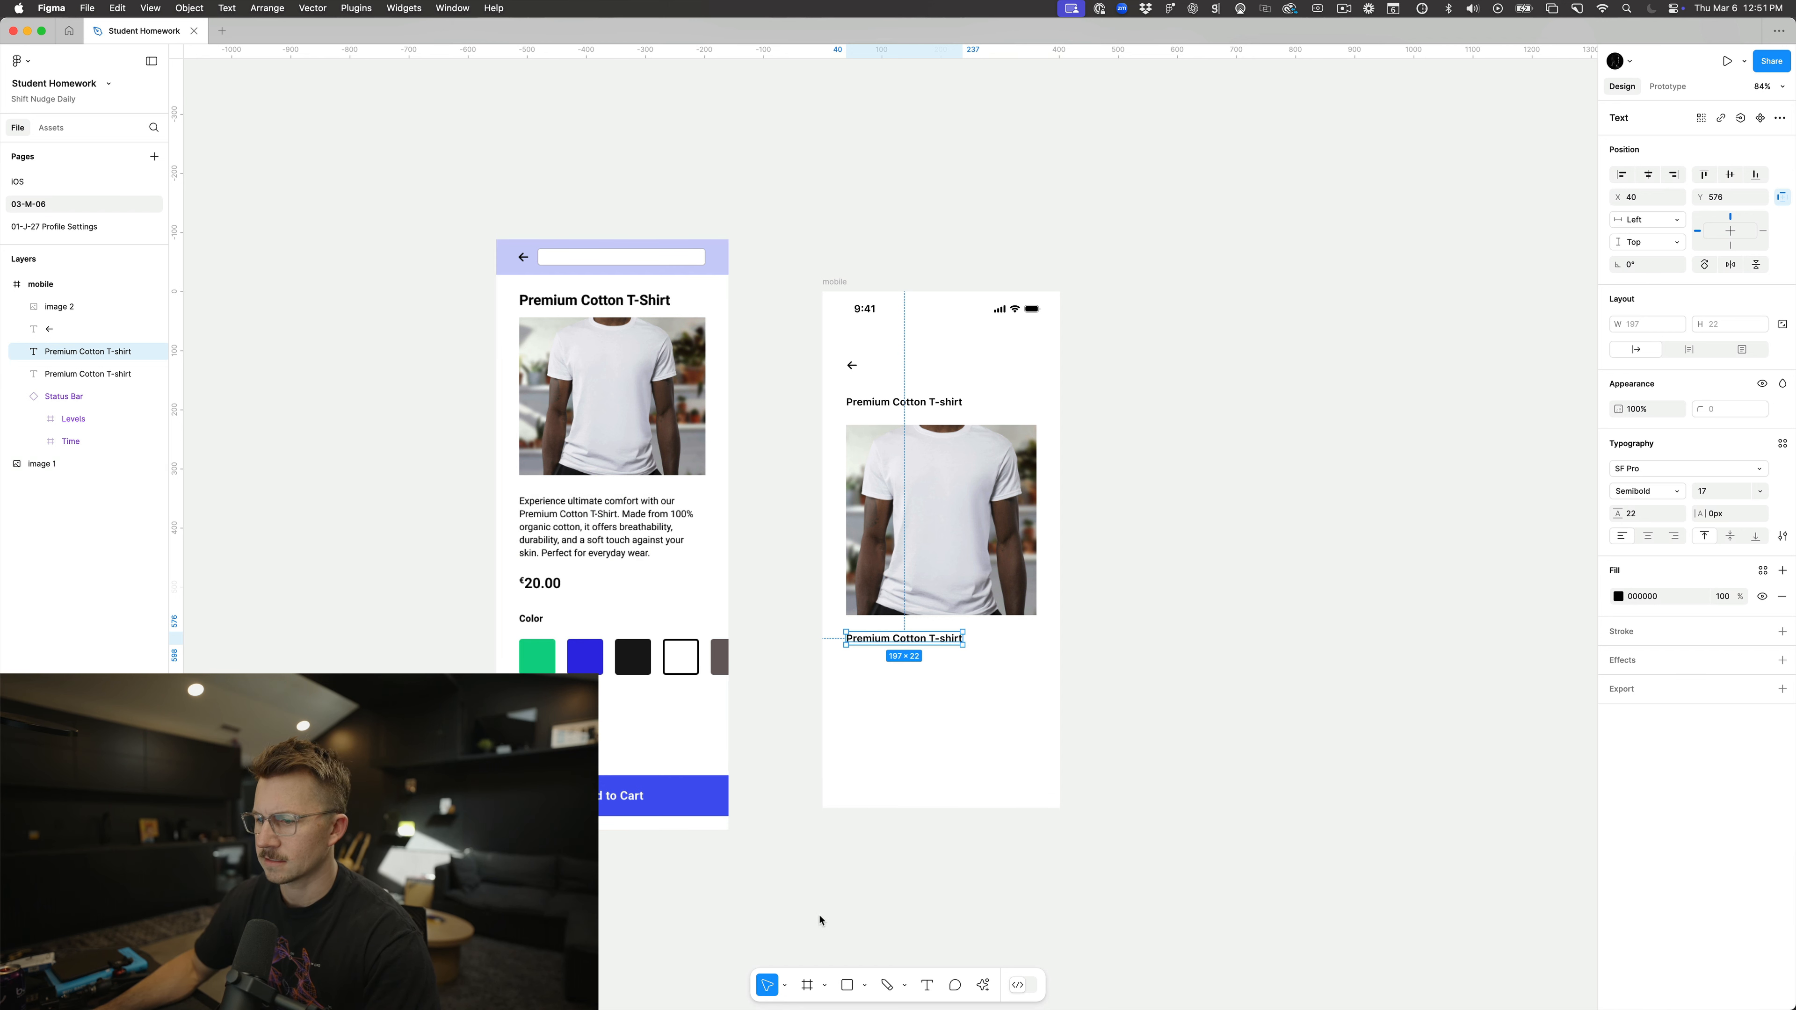
key("super+space")
type("chat")
key("Return")
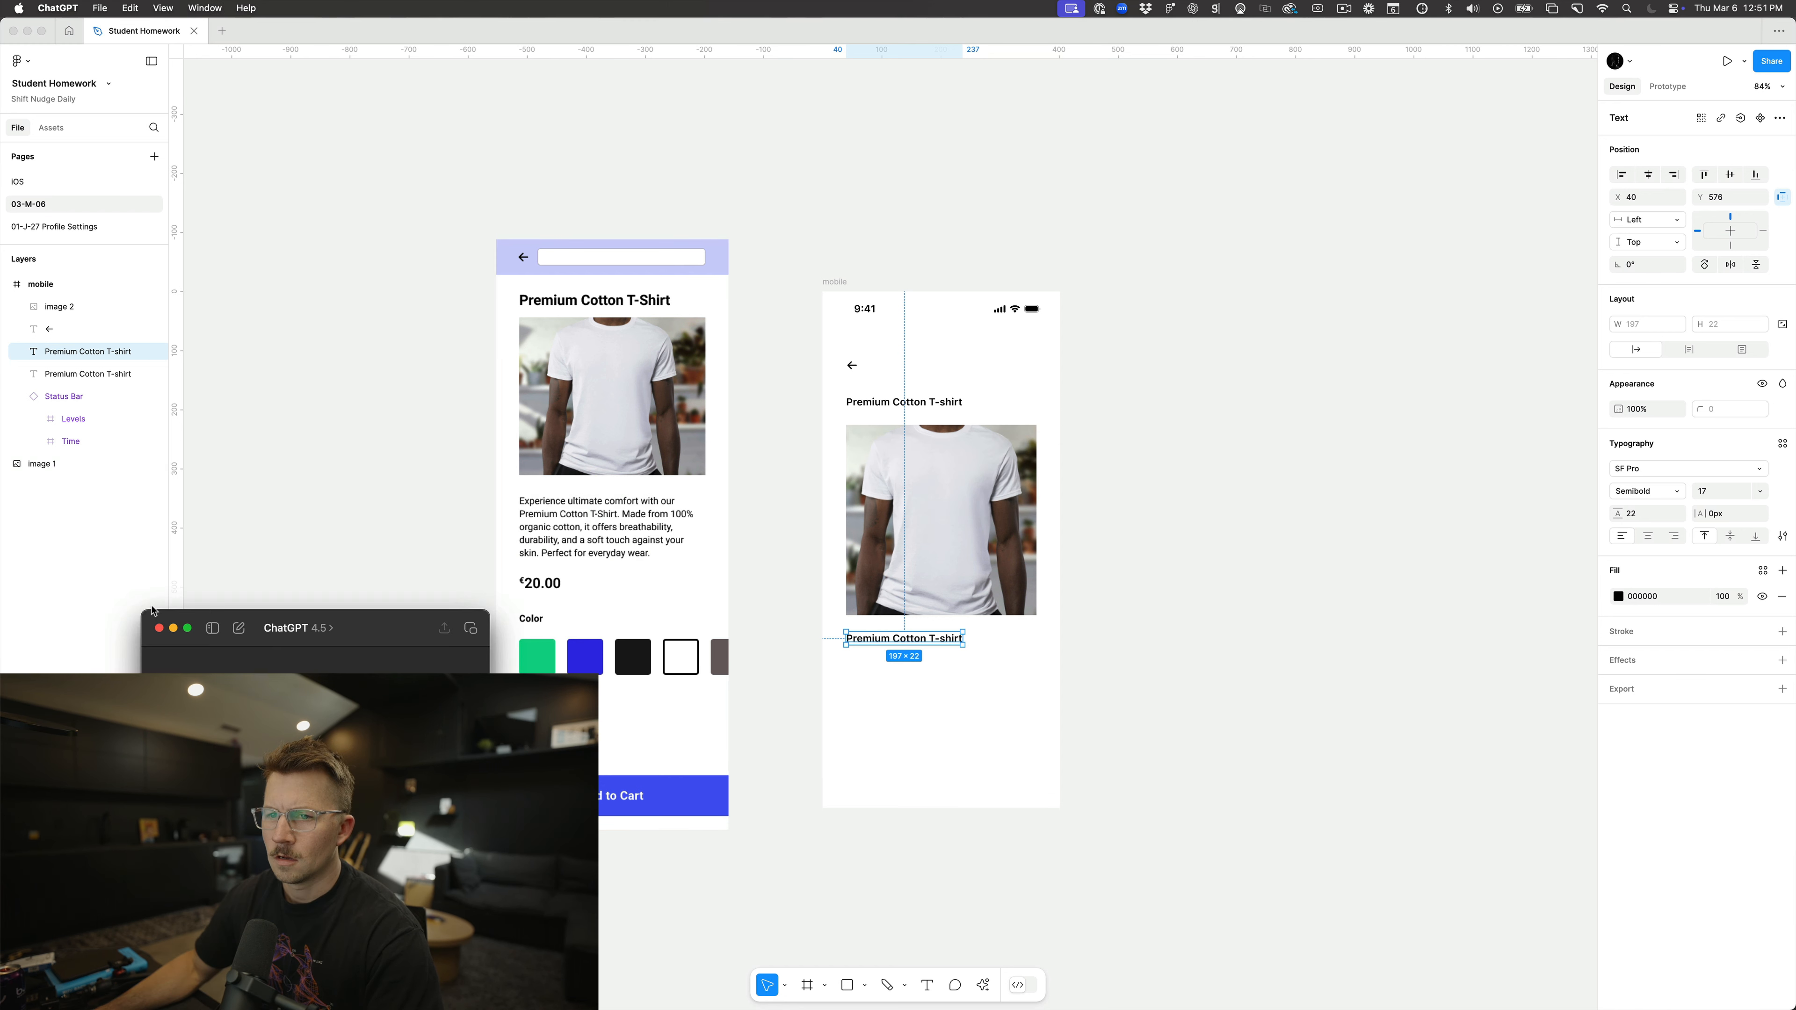
left_click_drag(1011, 324, 1339, 205)
key("super+v")
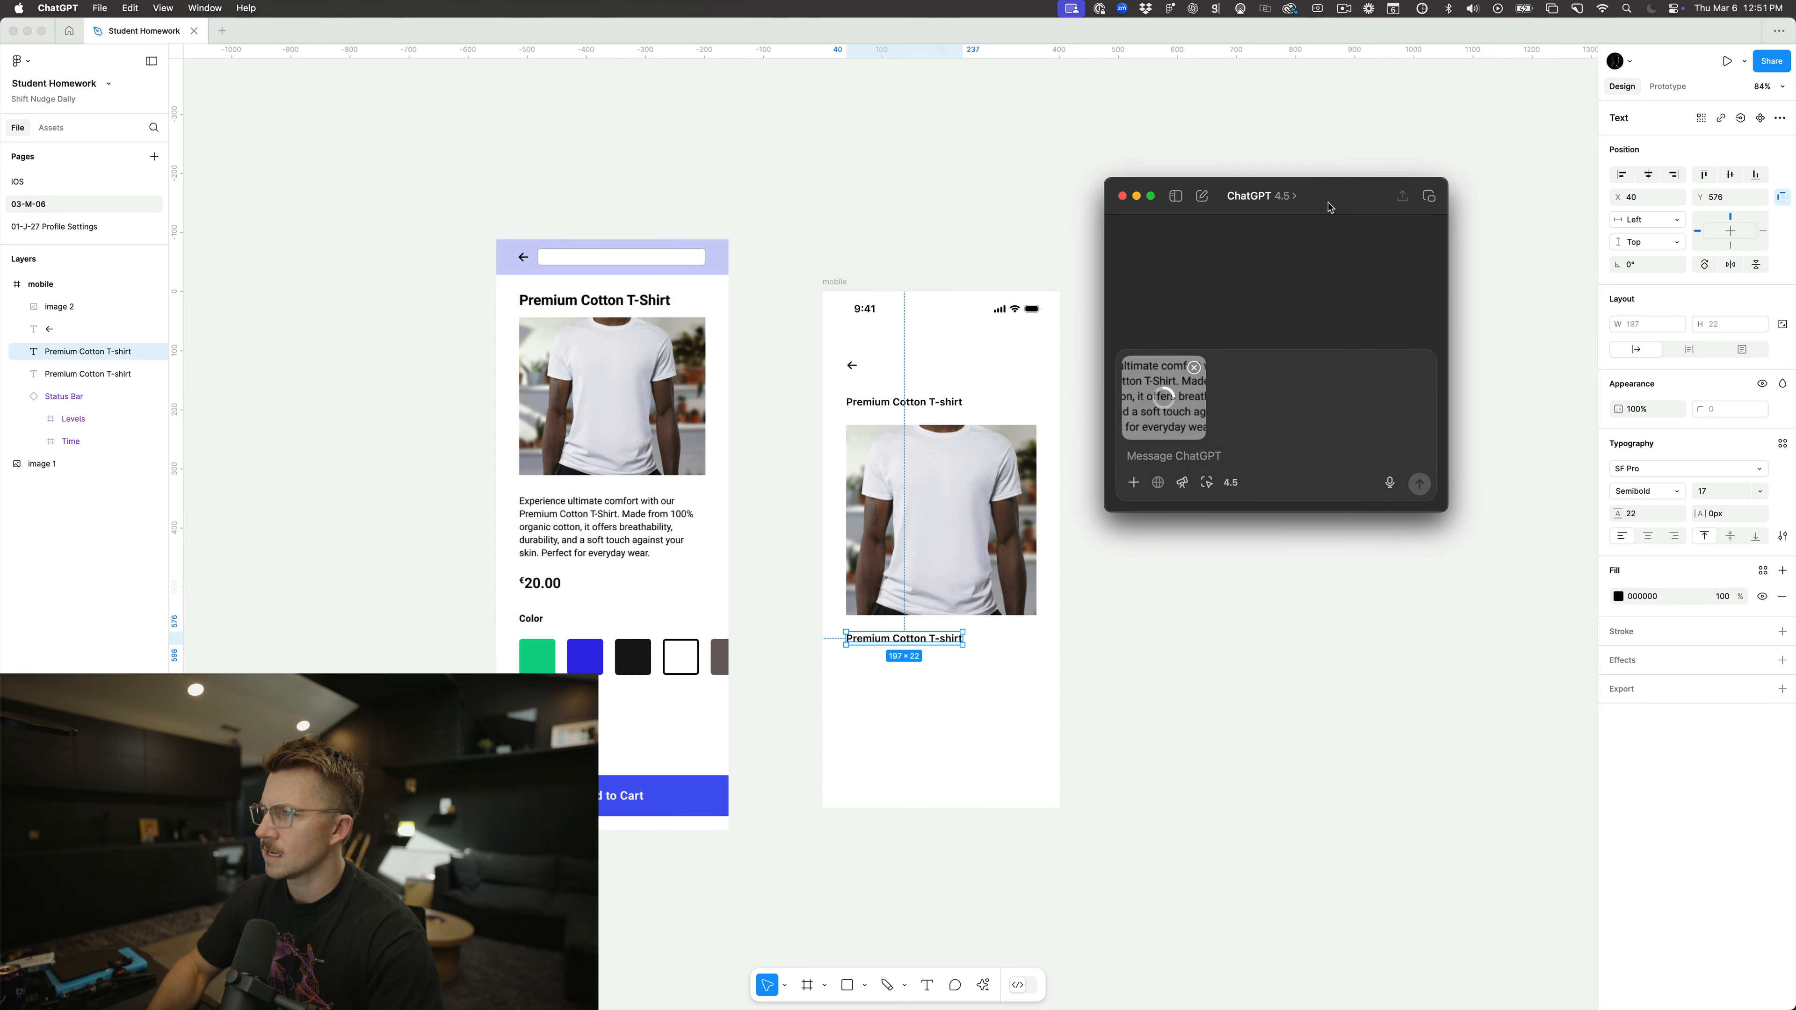
Step: Ask ChatGPT to "give me this text" and follow up with "in a markdown block"
type("give me this text")
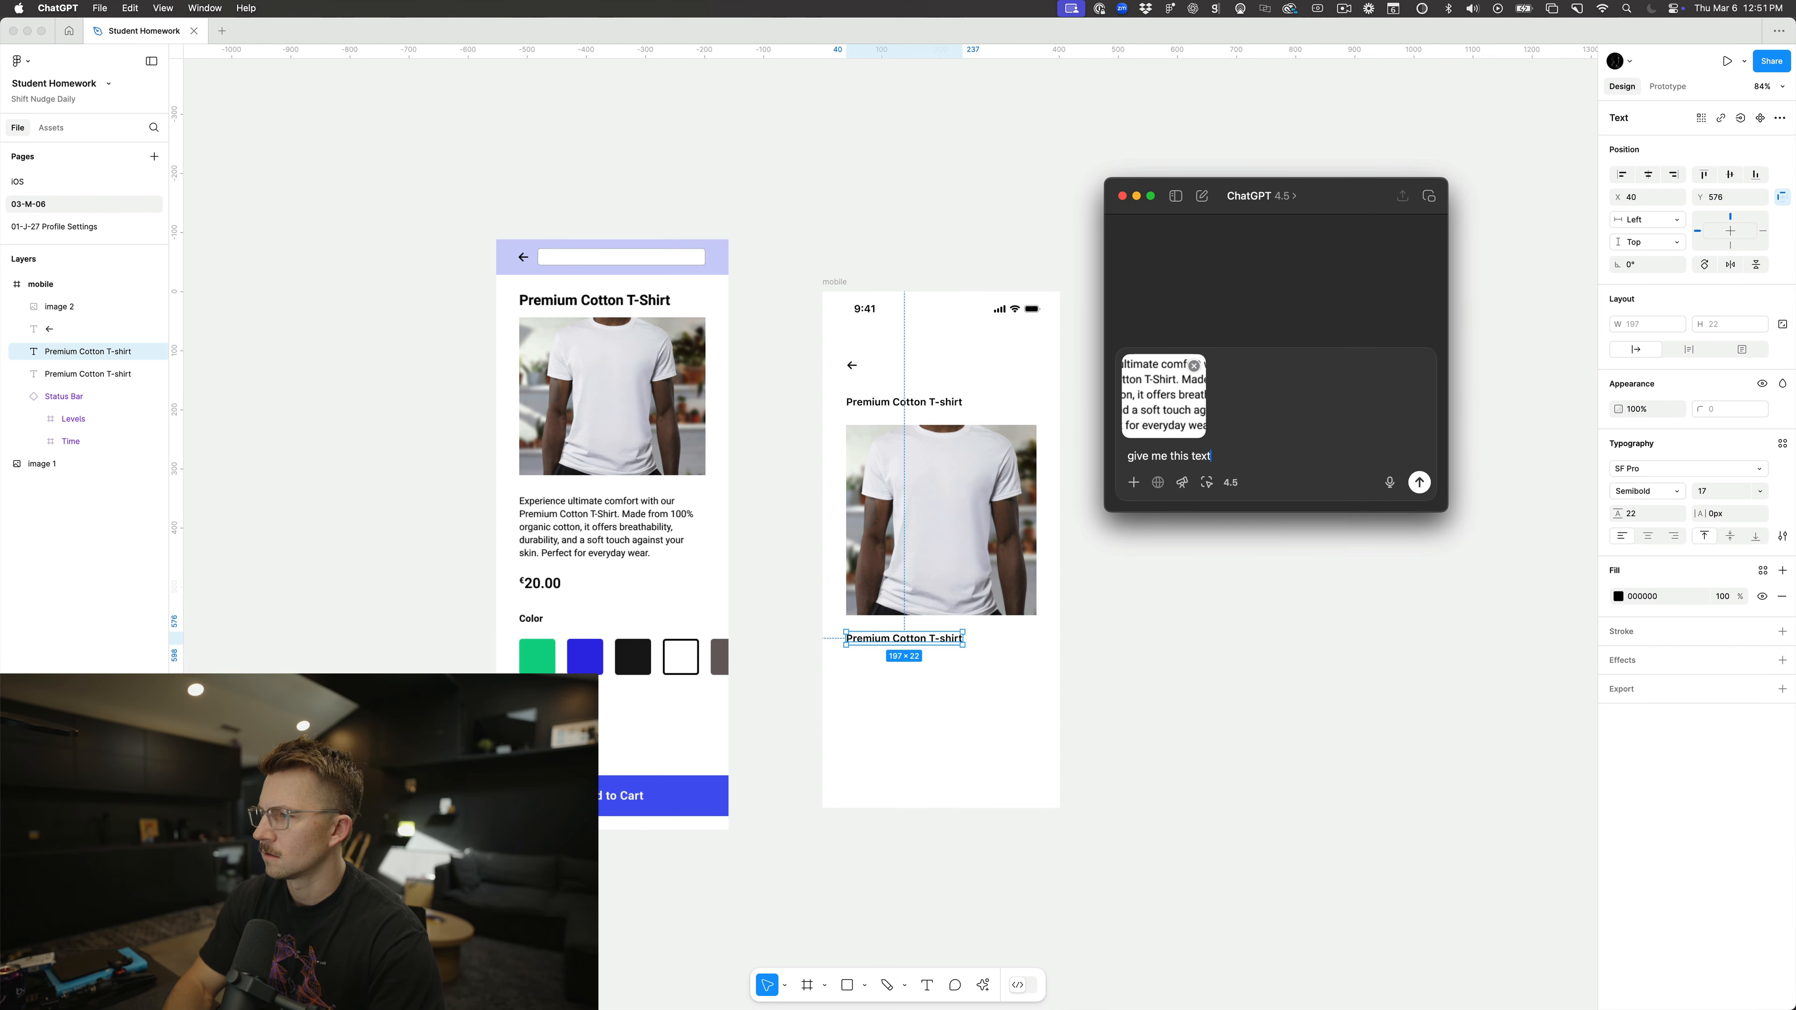
key("Return")
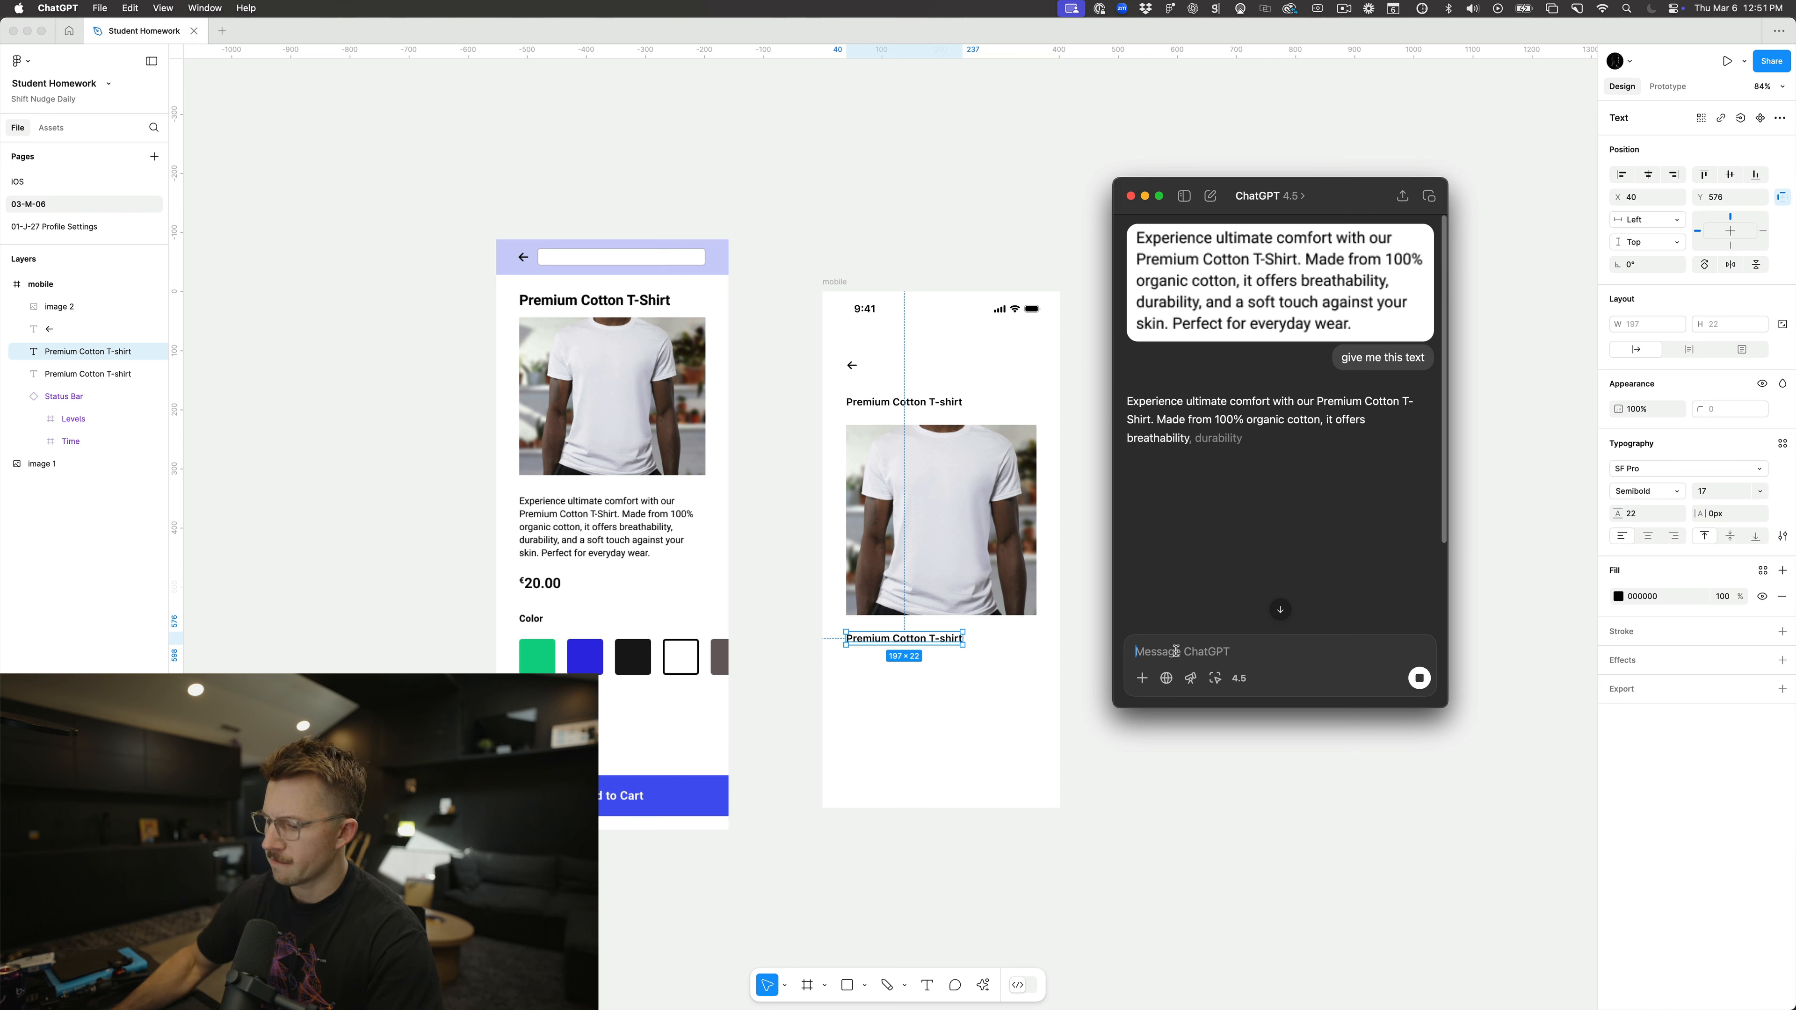
type("in a")
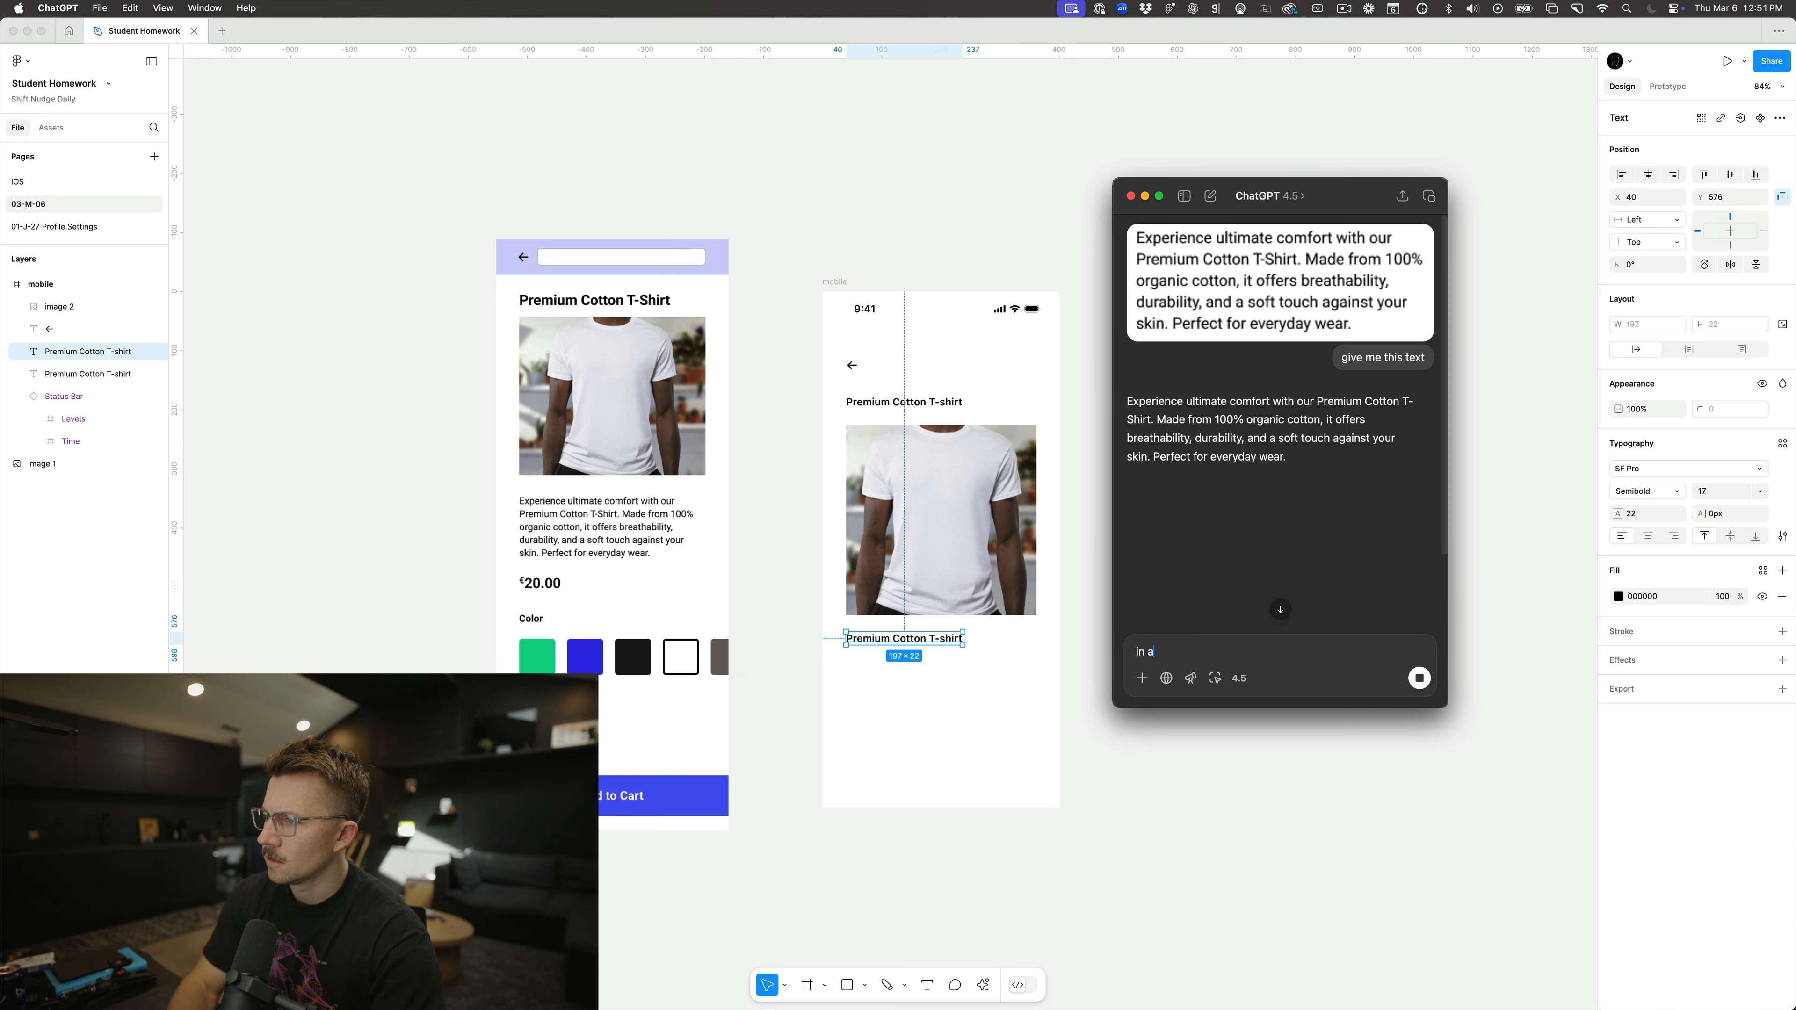
type(" markdown block")
key("Return")
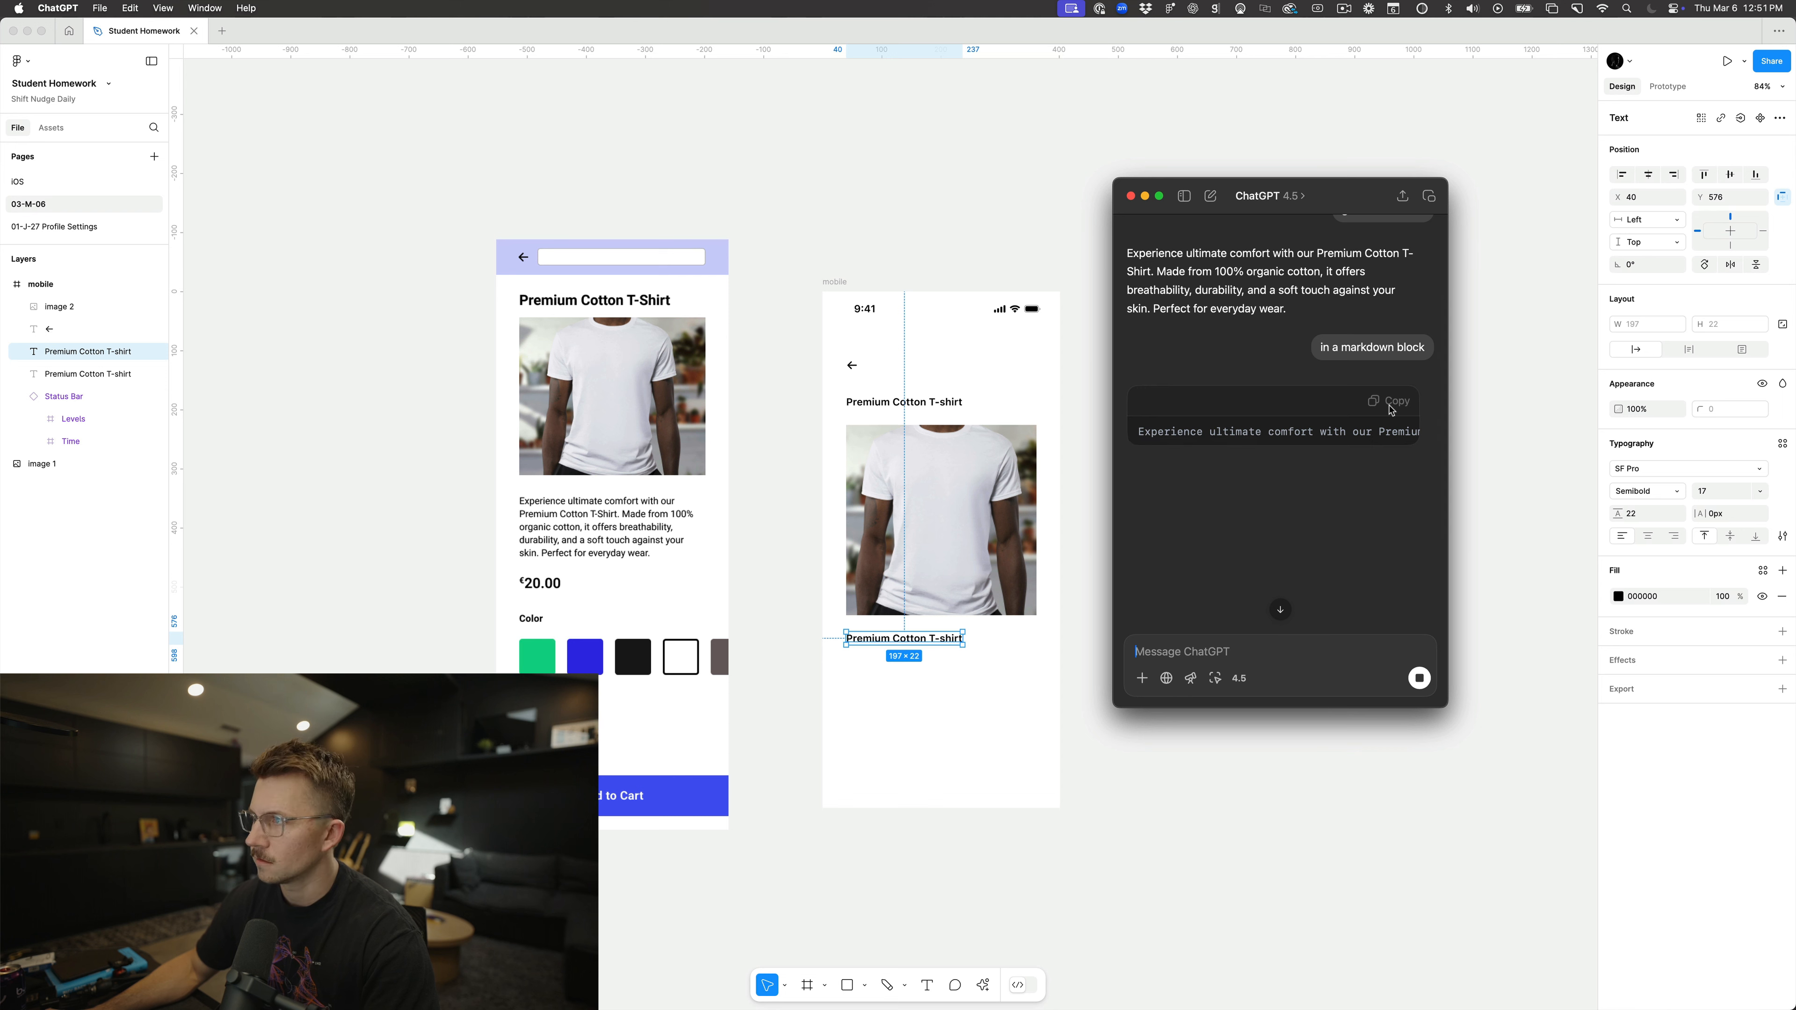
Step: Copy the transcribed description from ChatGPT and paste it in Figma over the duplicated title text below the photo
left_click_drag(1129, 252, 1292, 299)
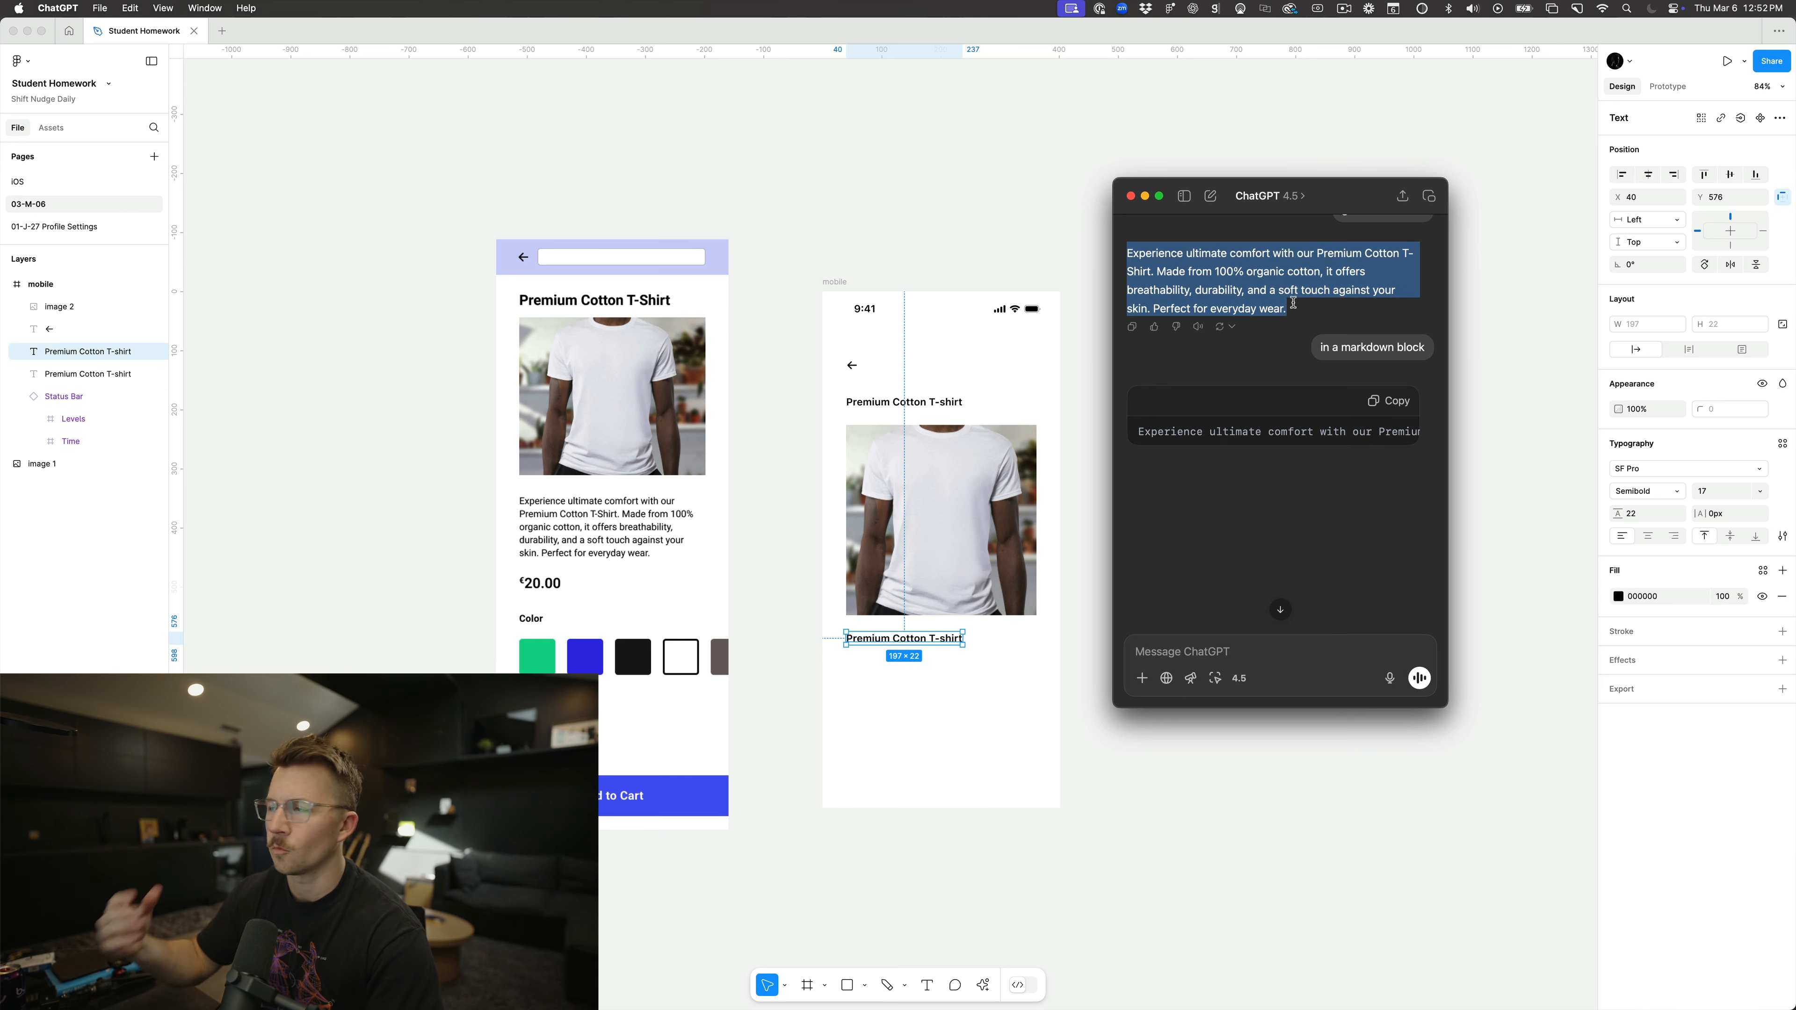
left_click_drag(1177, 432, 1414, 428)
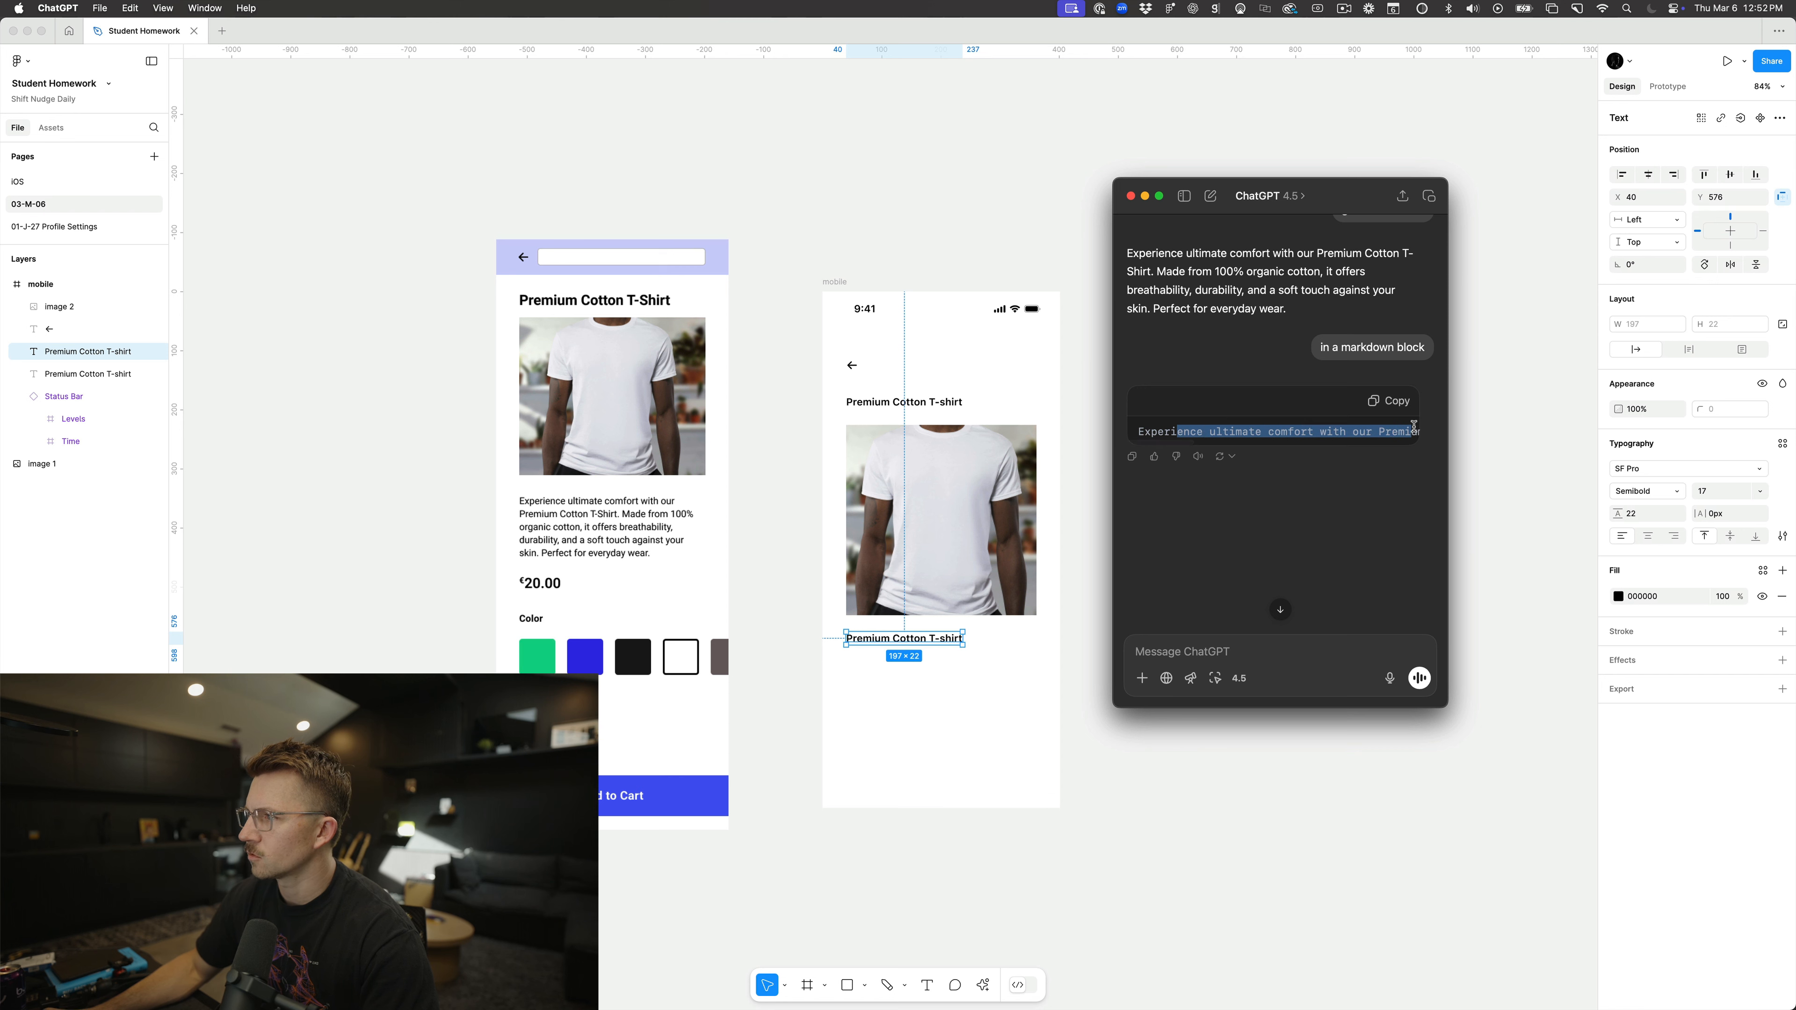
key("super+Tab")
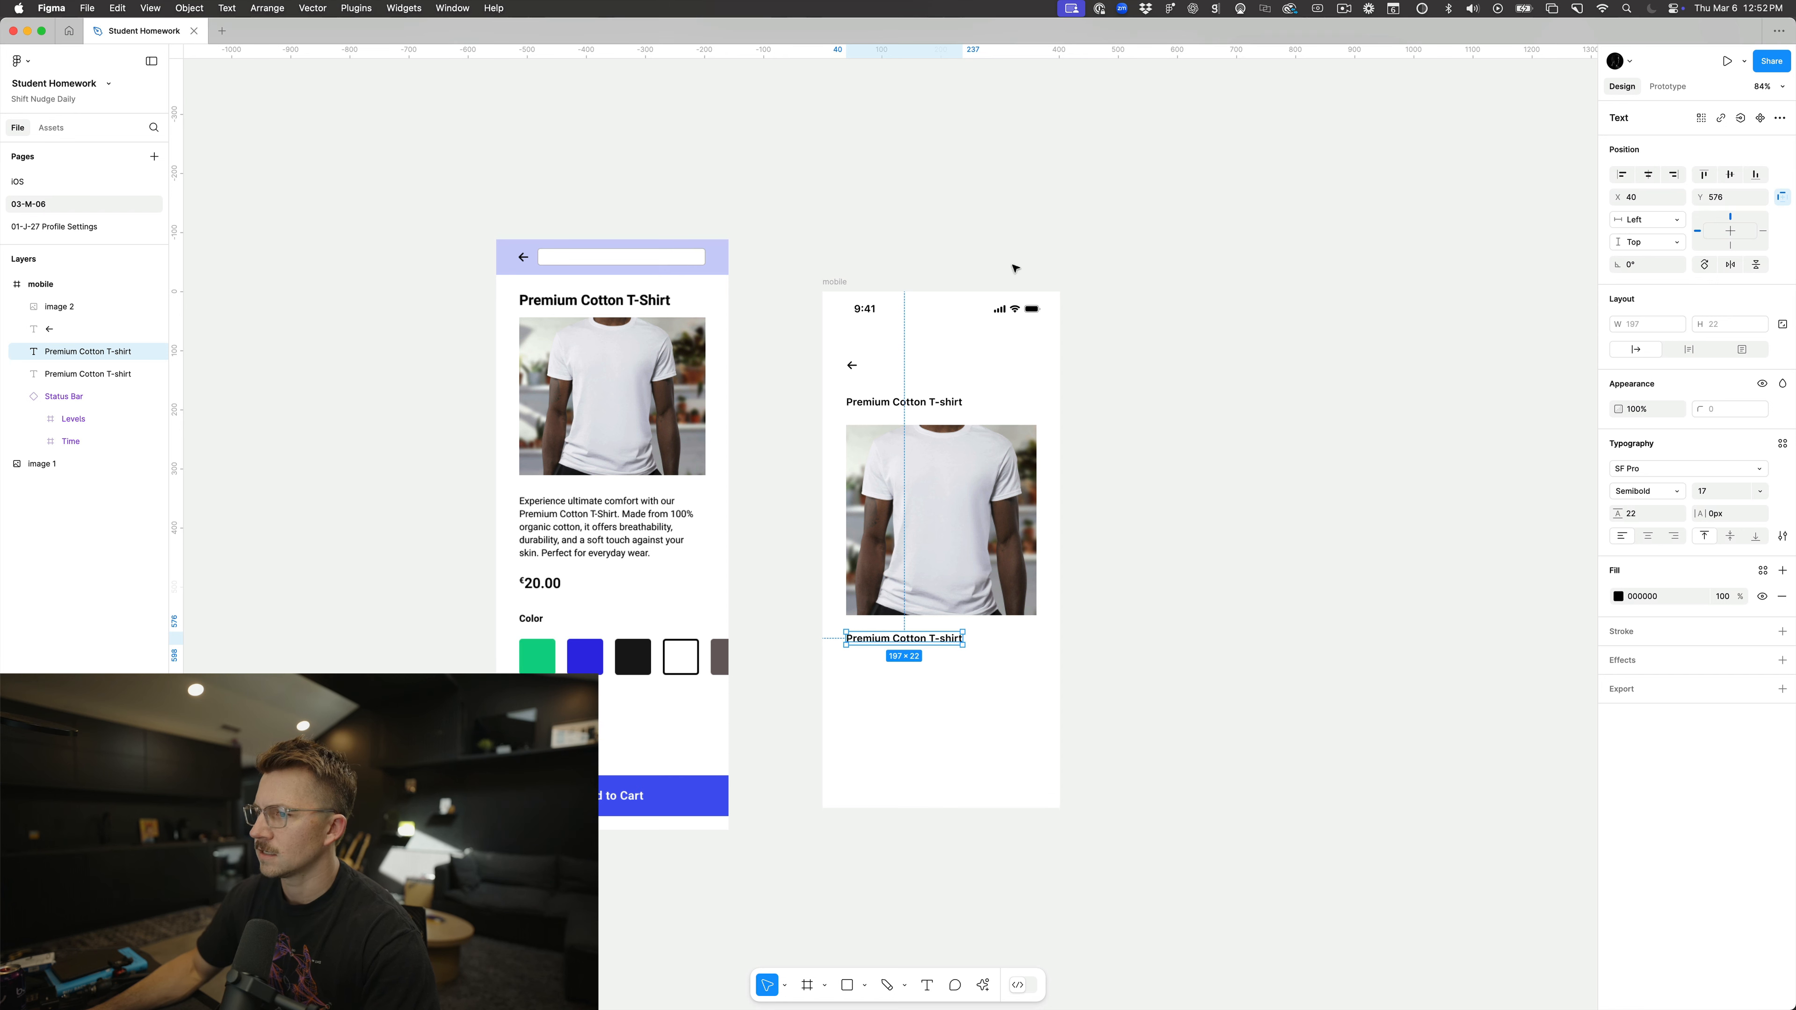
double_click(883, 642)
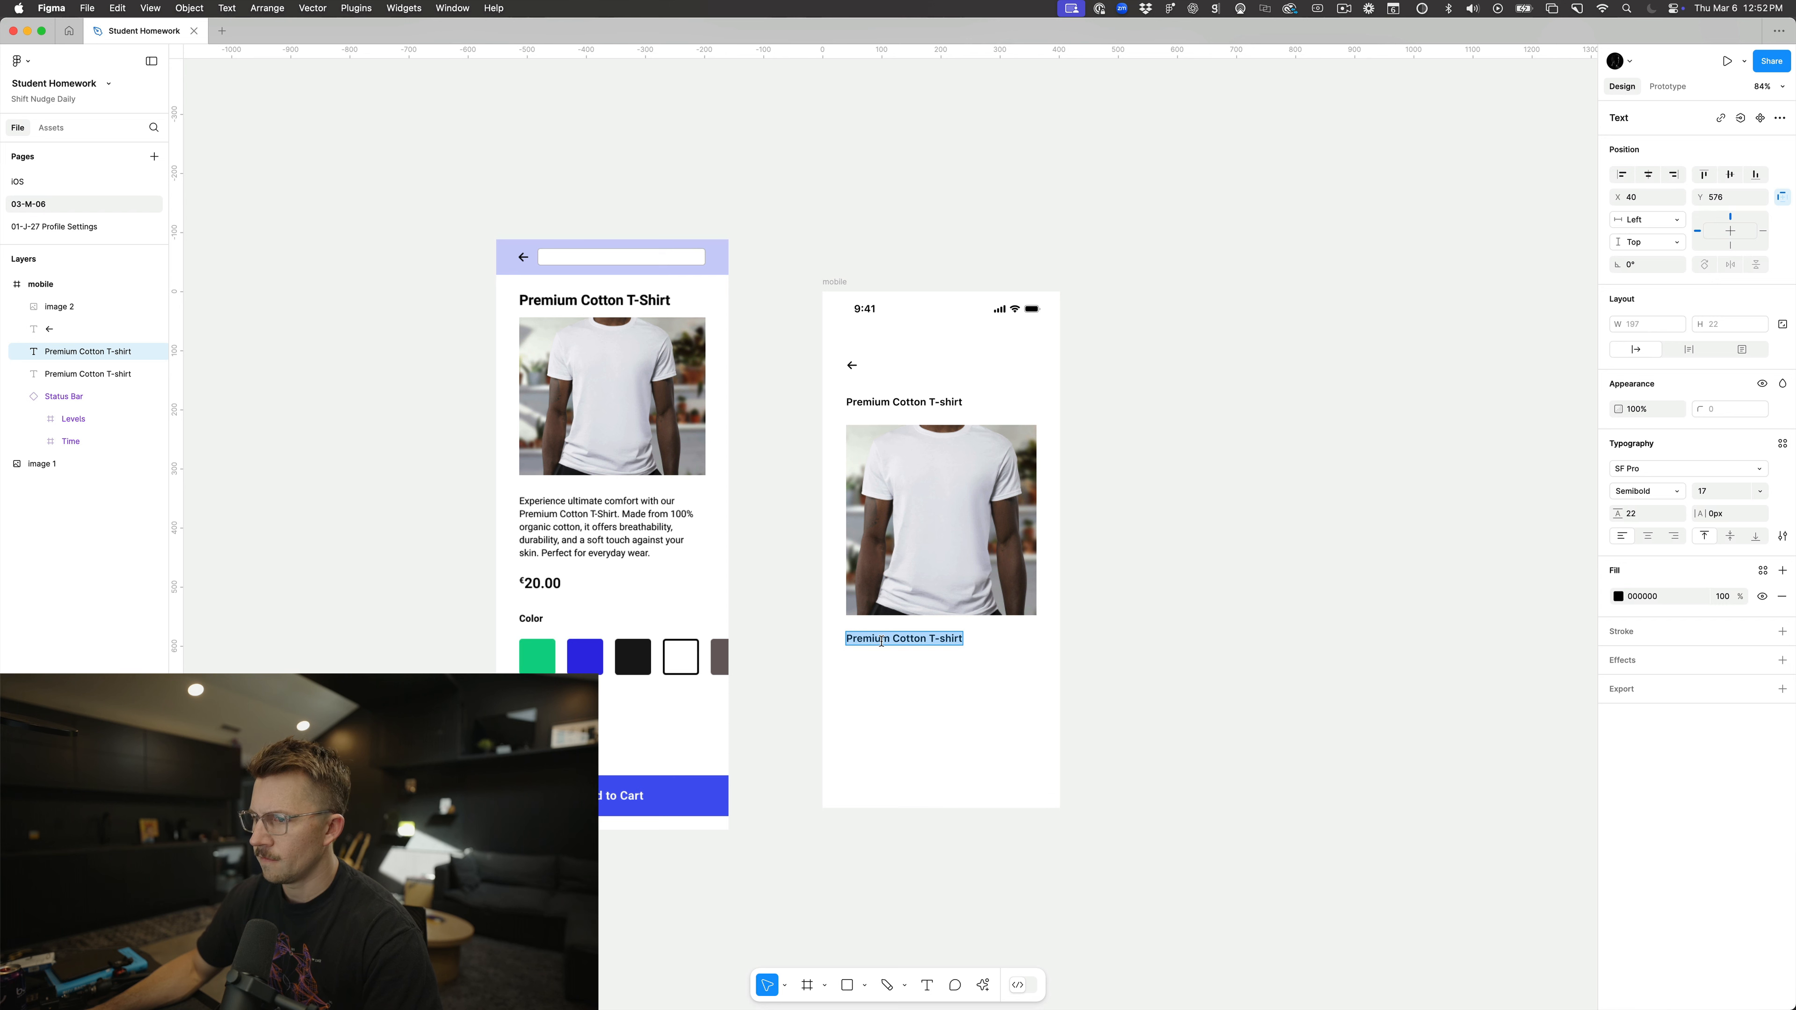
key("super+v")
key("Escape")
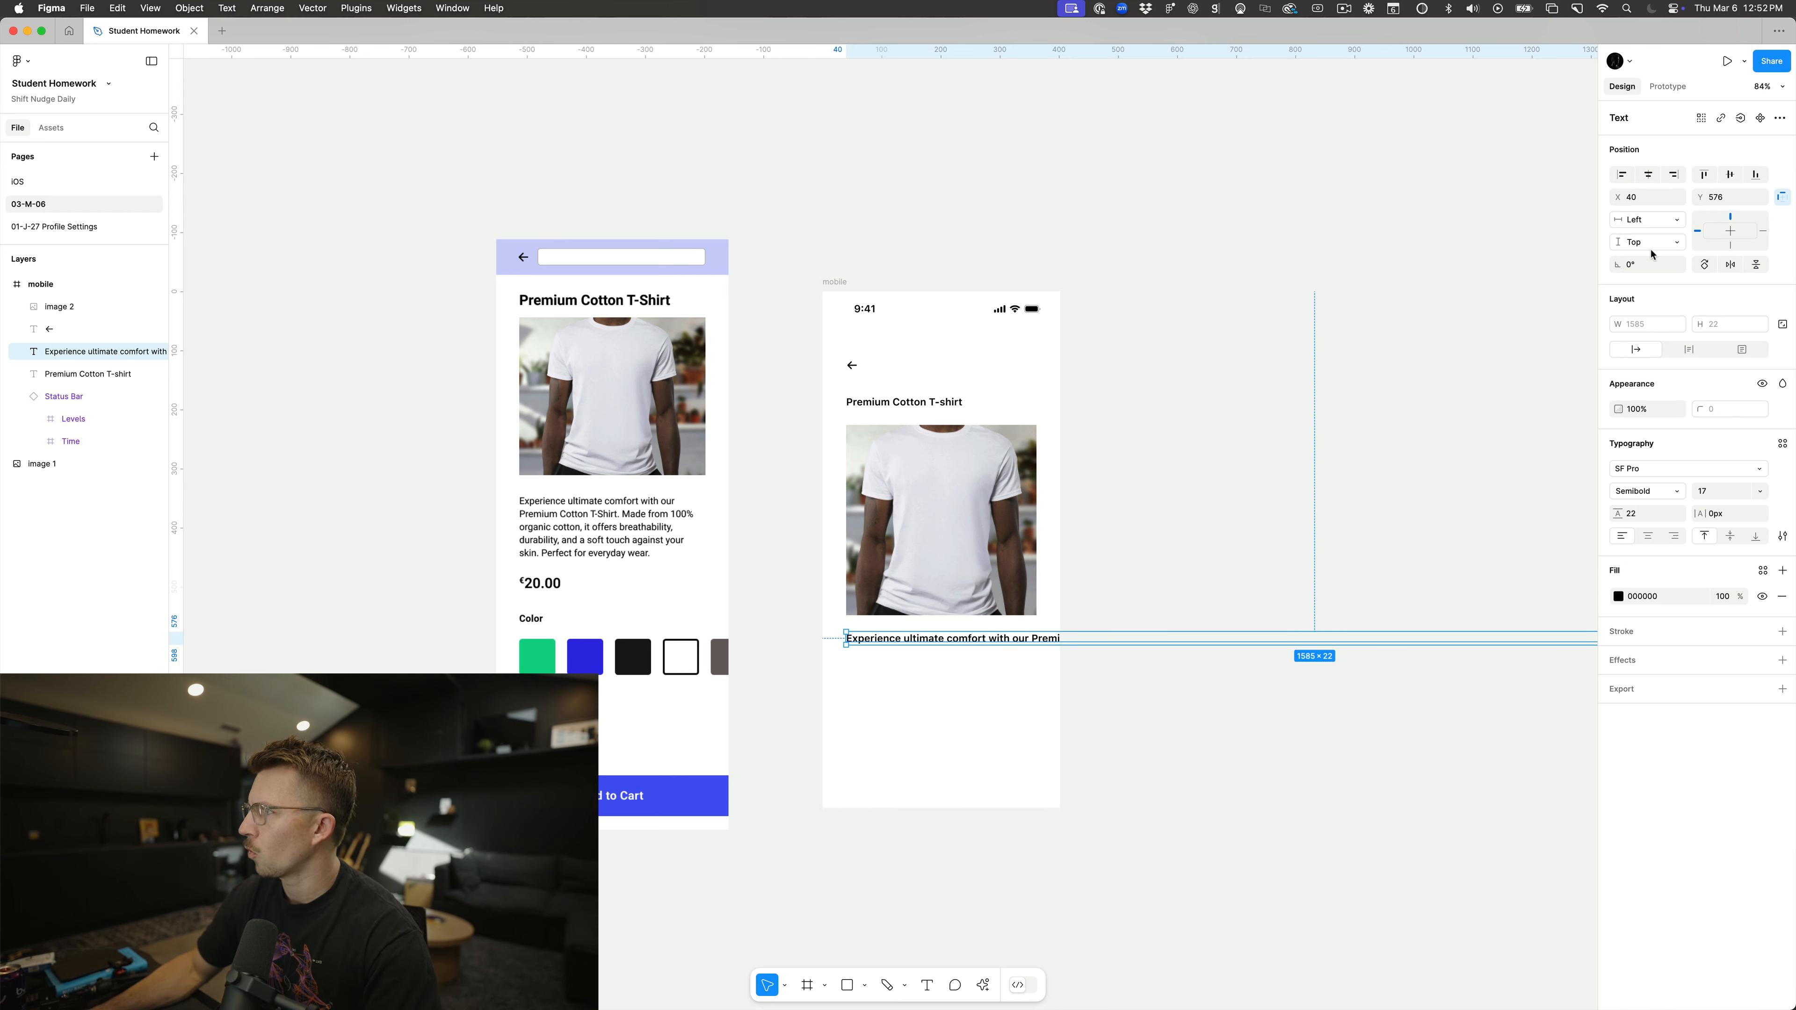
Step: Set the description text's width to 300 so it wraps inside the mobile frame
left_click(1648, 324)
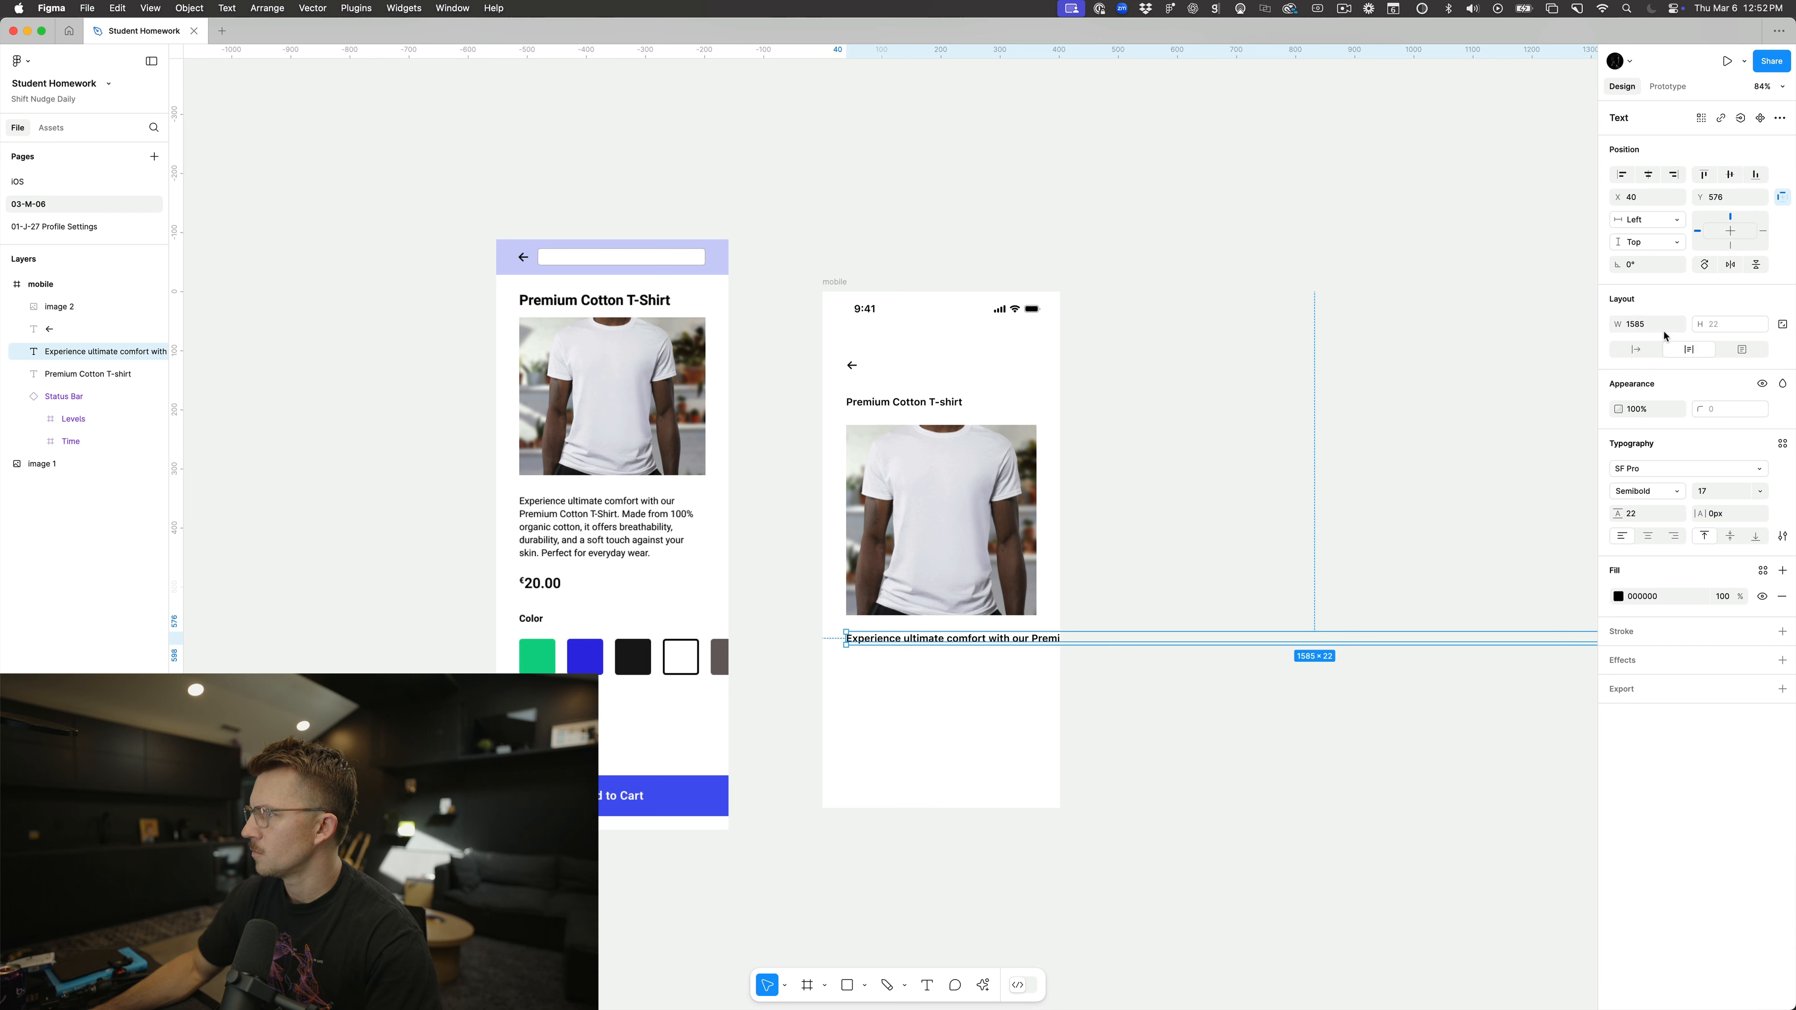
type("300")
key("Return")
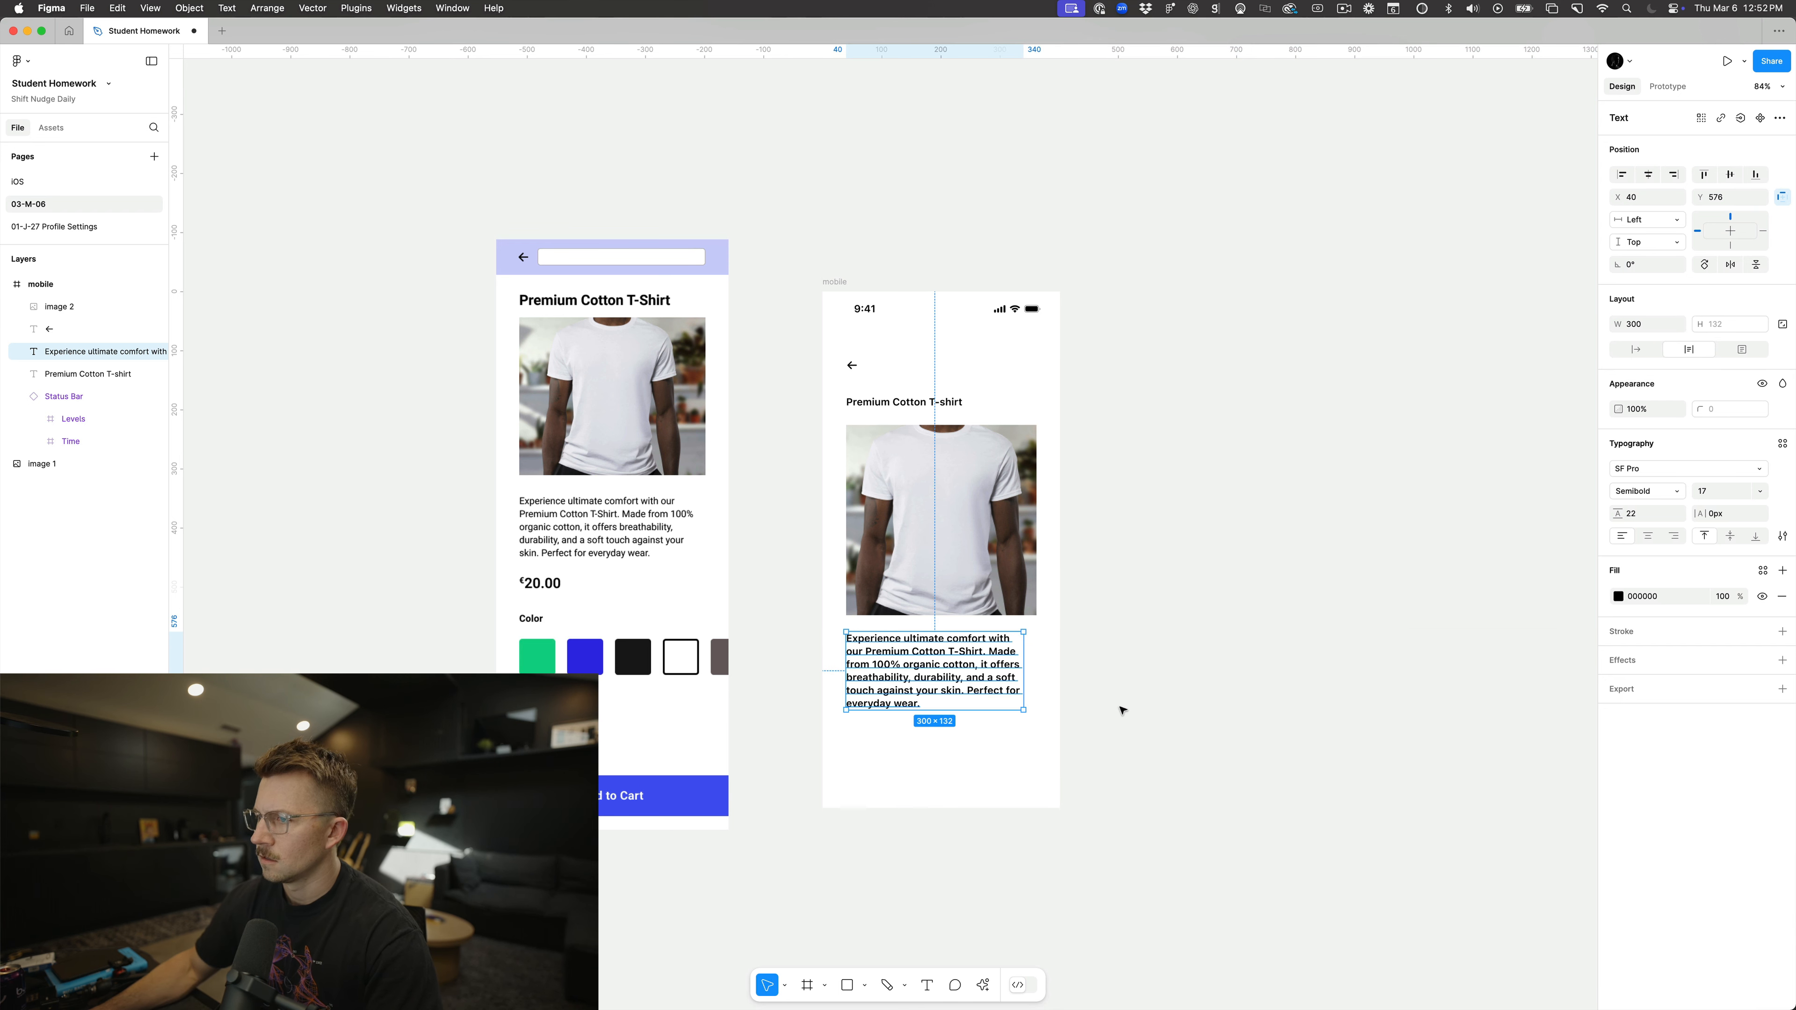
Step: Widen the description text box to 322 for equal 40 px side margins and set its font weight to Regular
key("alt")
key("super+shift+Right")
key("super+shift+Right")
key("super+shift+Right")
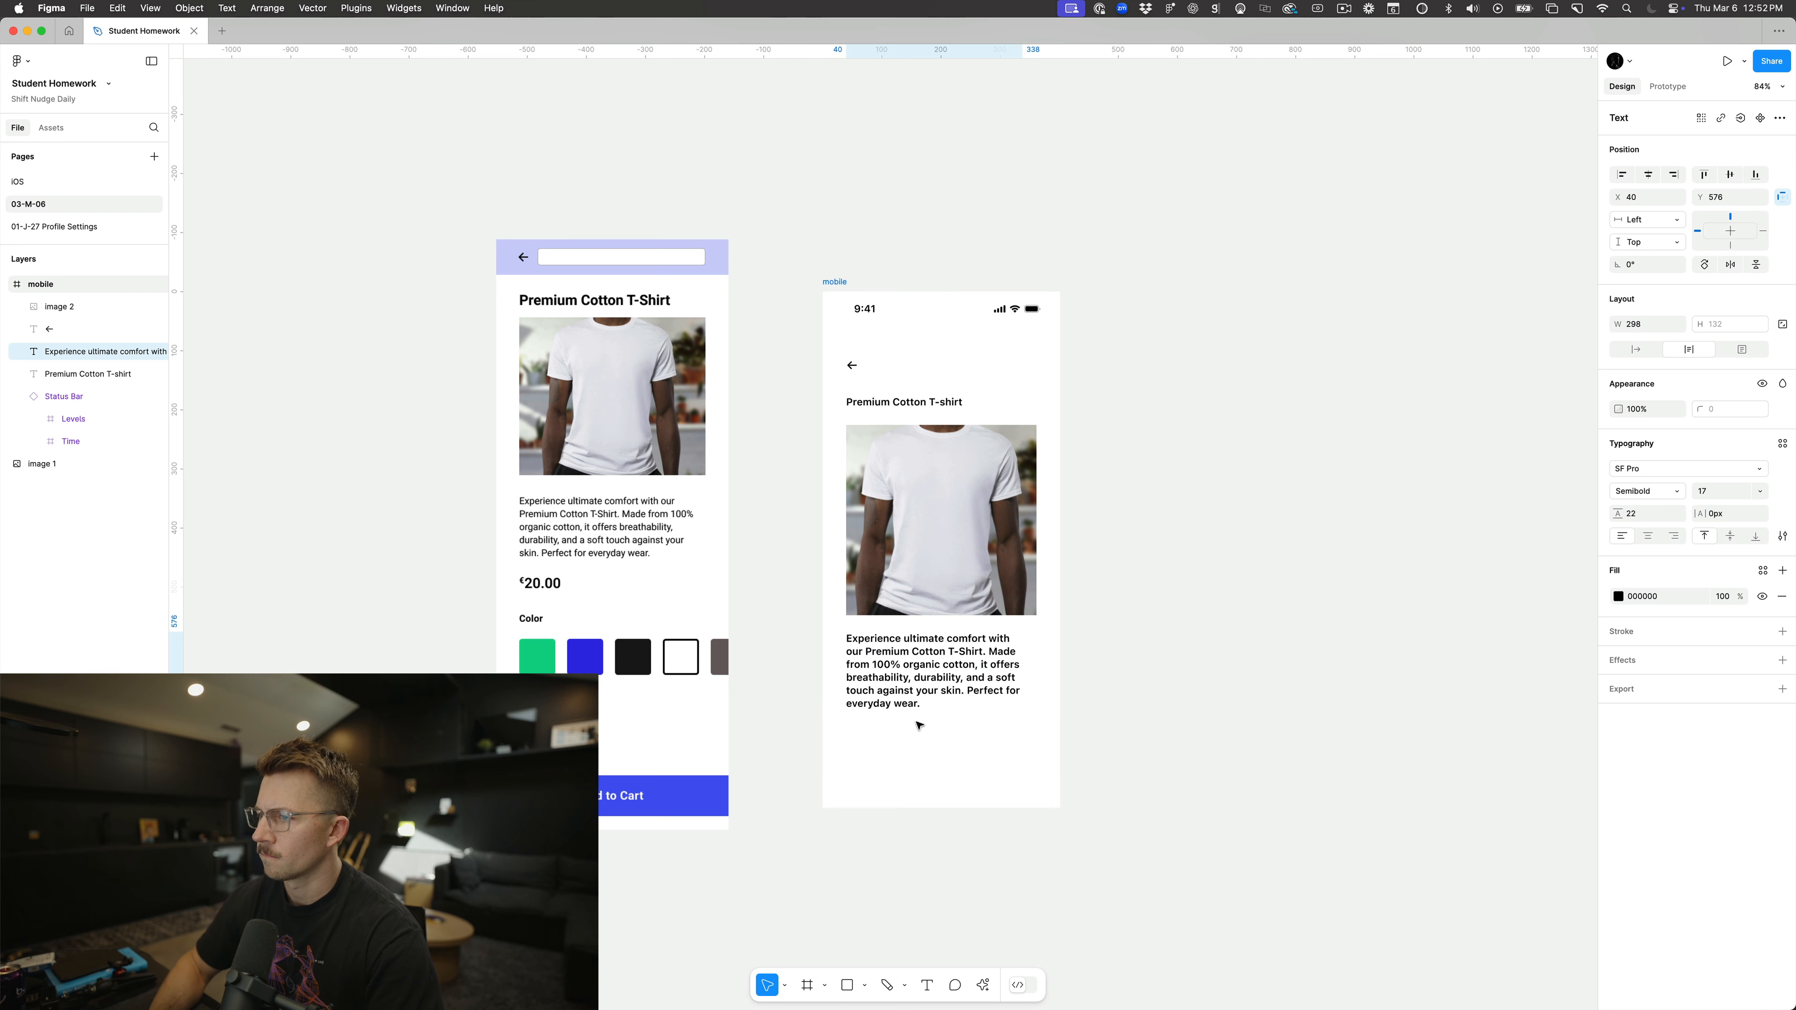
key("alt")
key("super+Left")
key("super+Left")
key("super+Left")
key("super+Left")
key("alt")
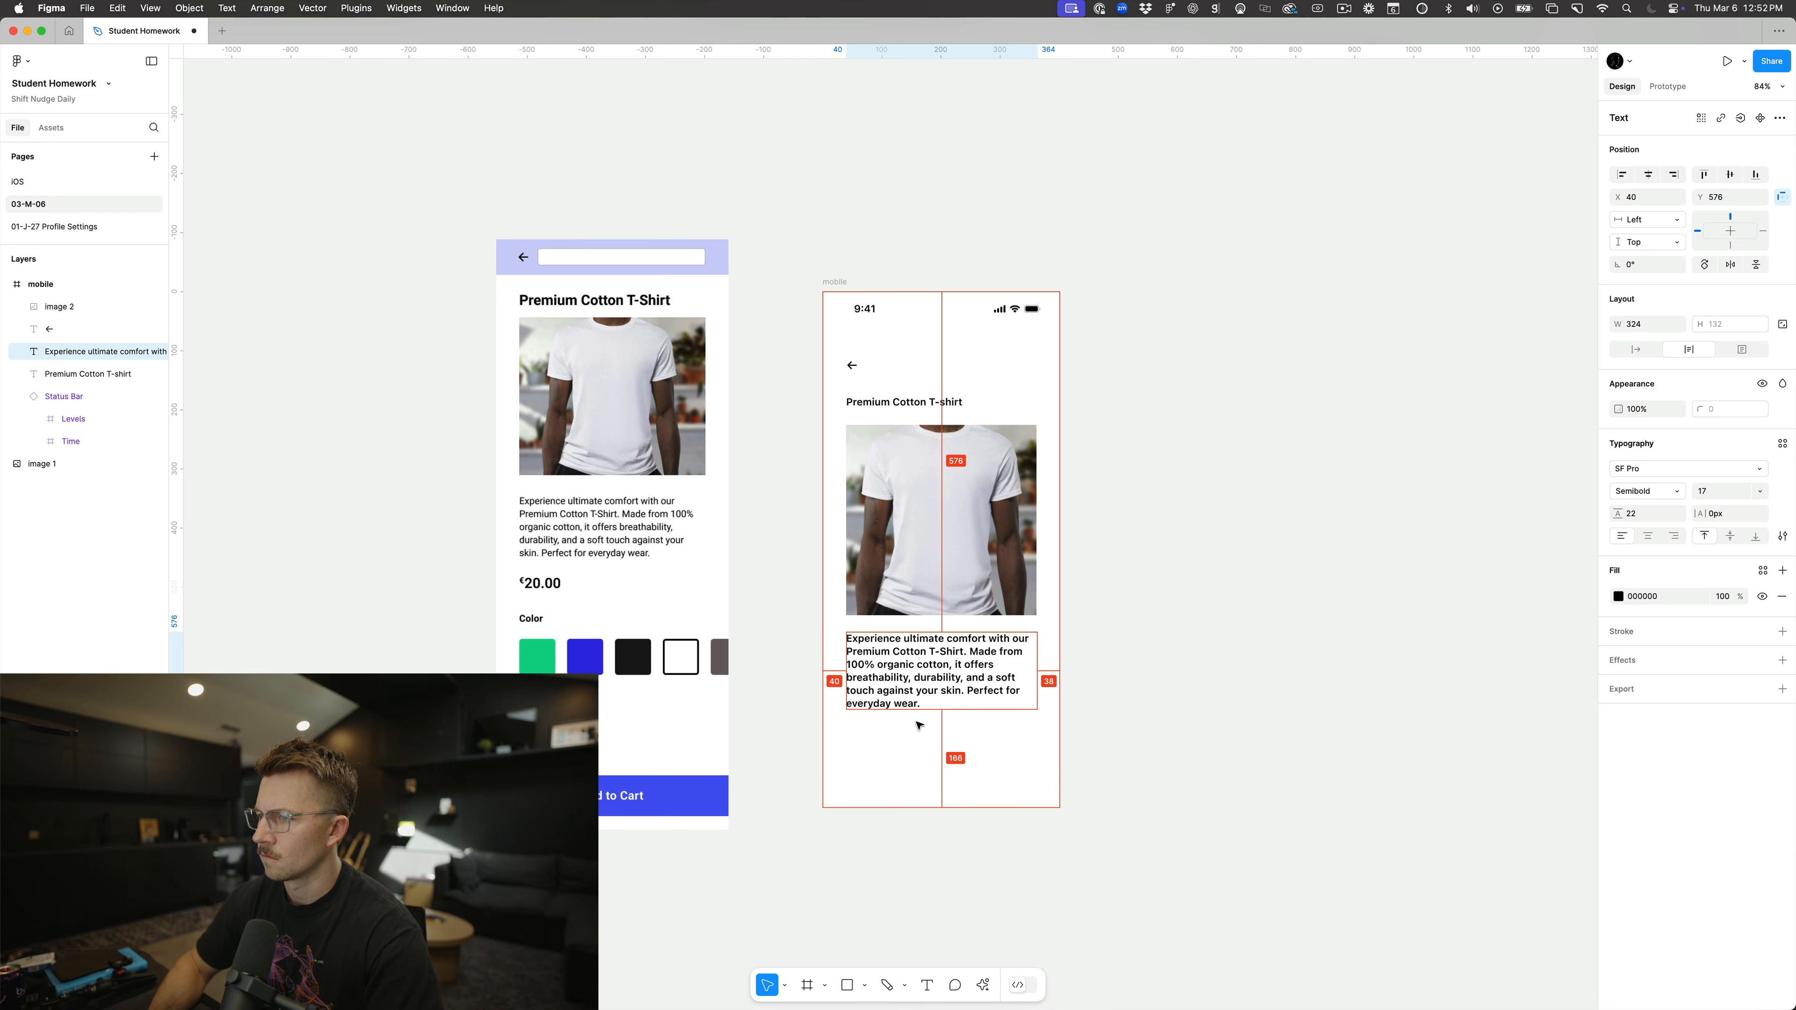
key("alt")
key("super+Left")
key("super+Left")
key("super+Left")
key("super+Left")
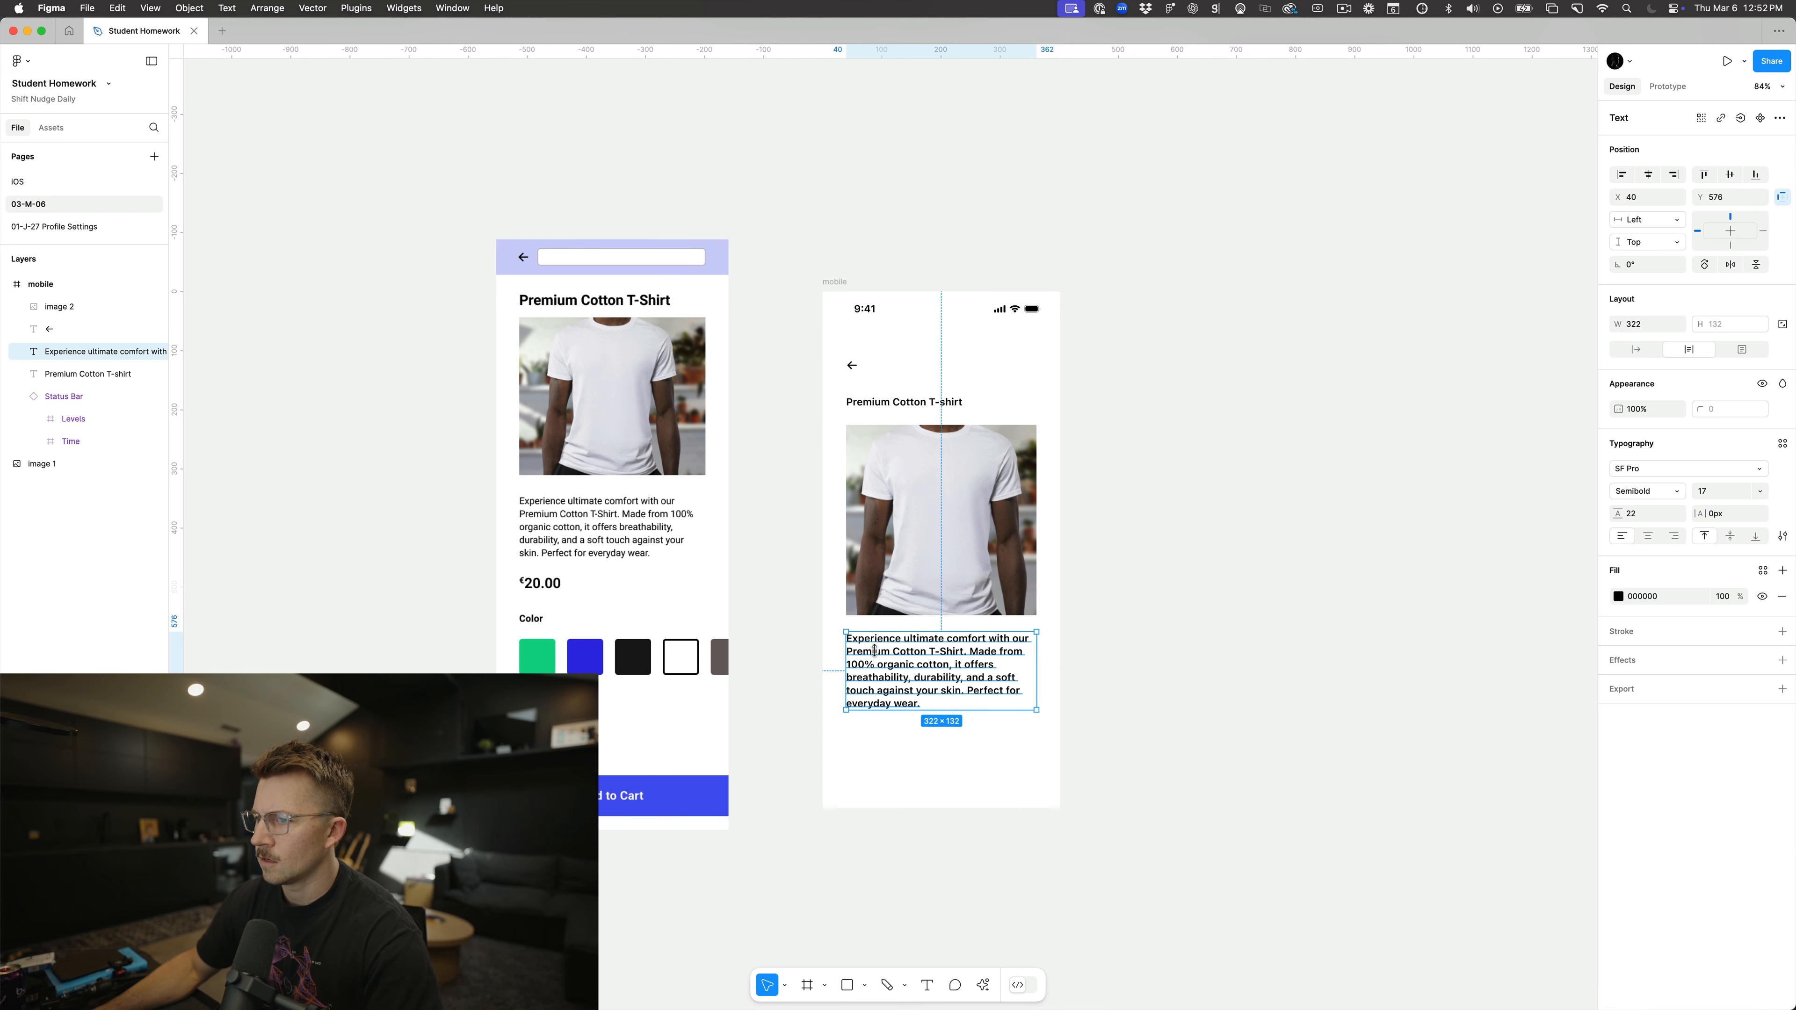
key("alt")
left_click(1647, 491)
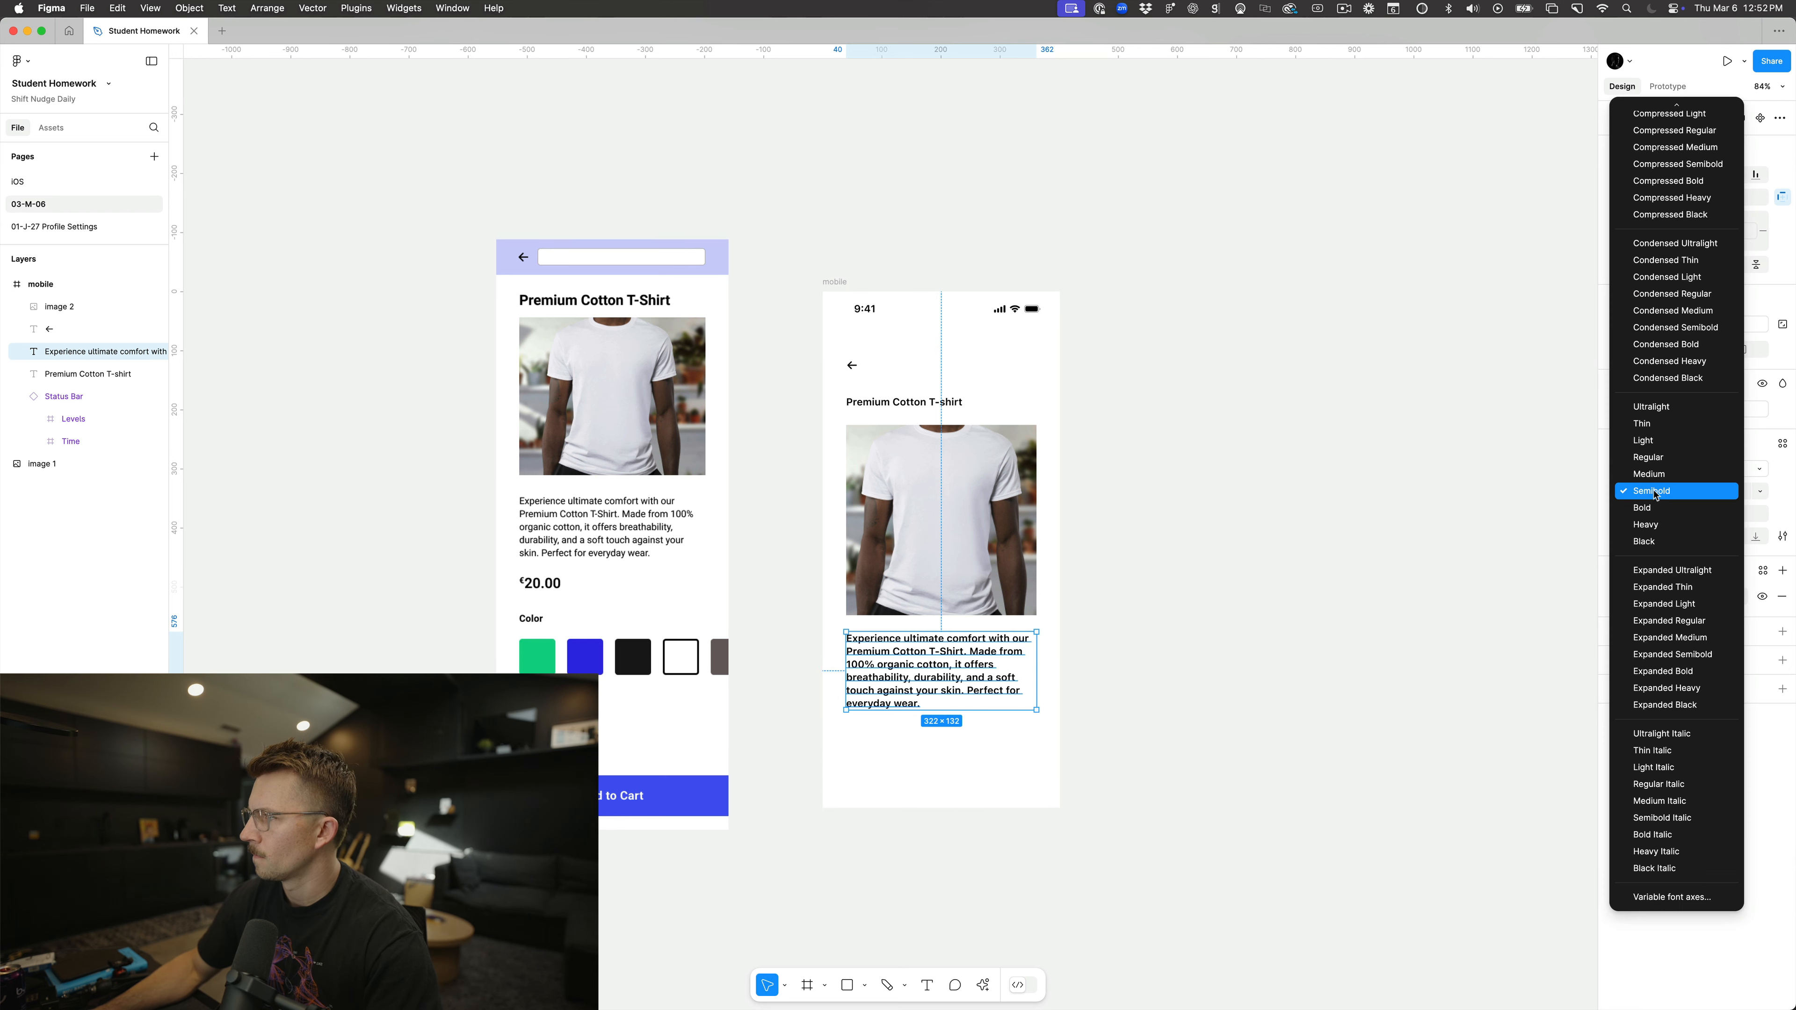
left_click(1649, 457)
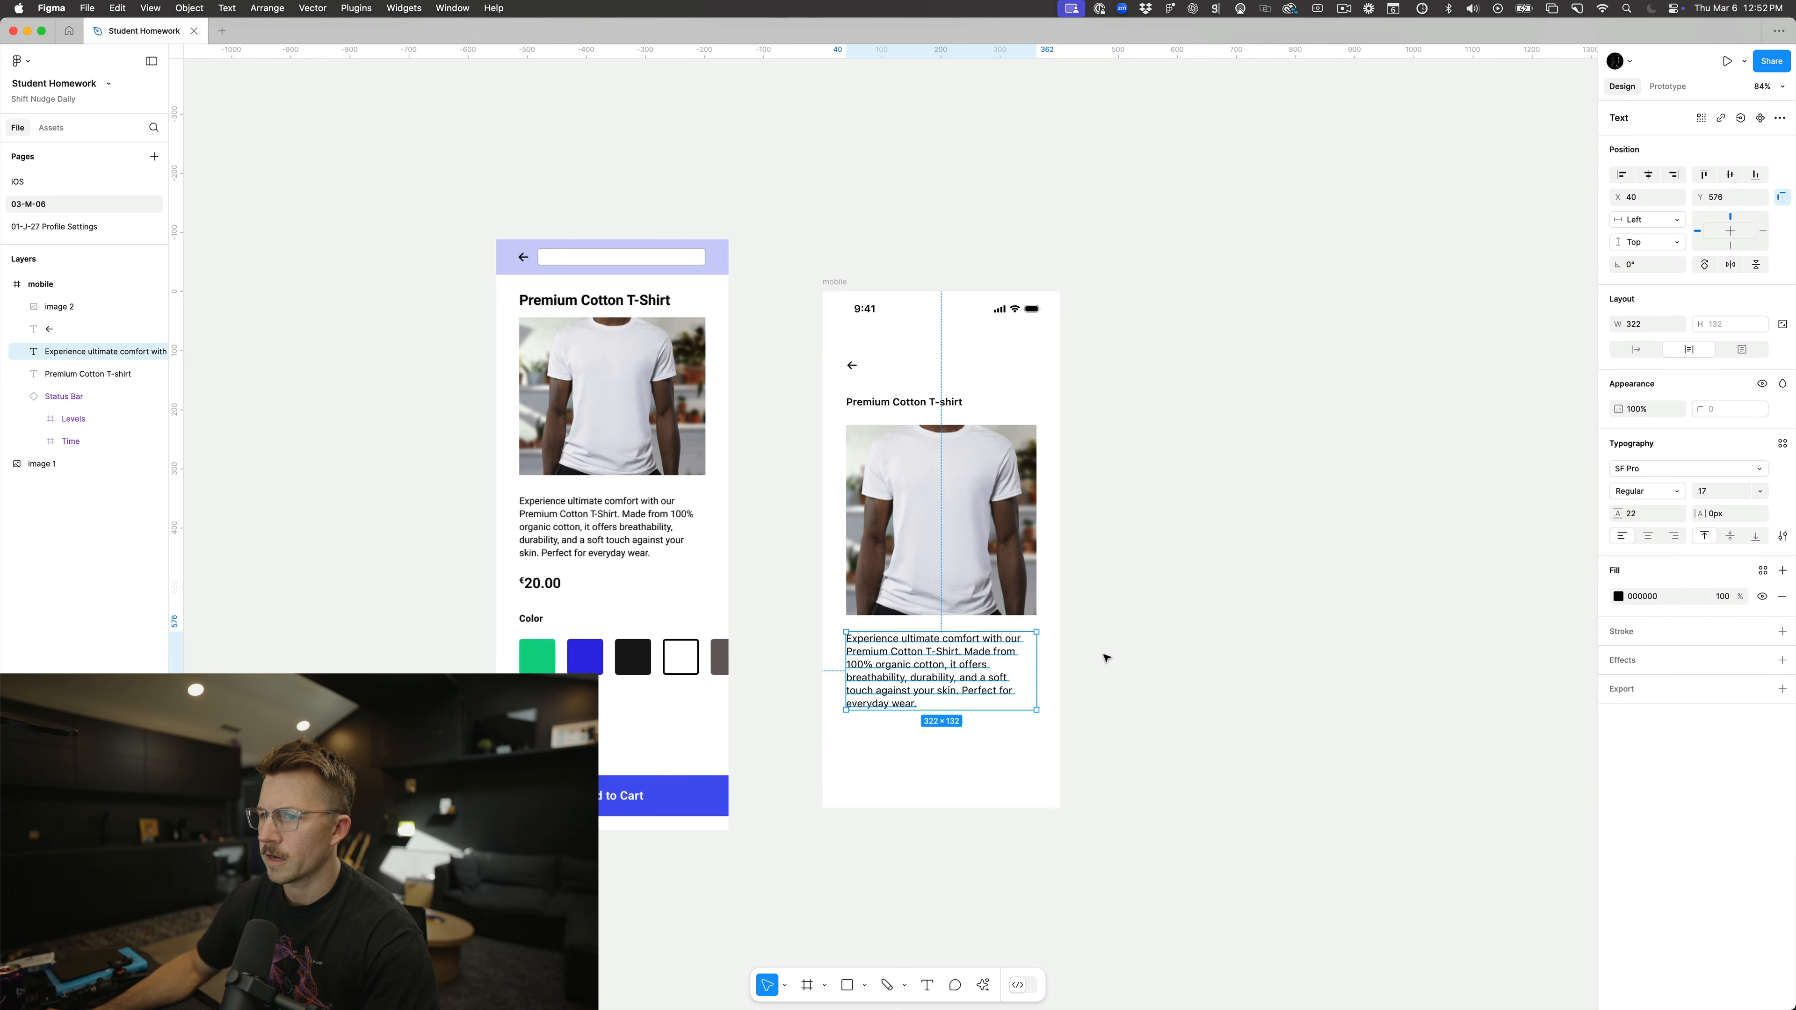
Step: Duplicate the title below the description and replace the copy's text with the price "$20.00"
left_click_drag(887, 402, 885, 759)
double_click(885, 759)
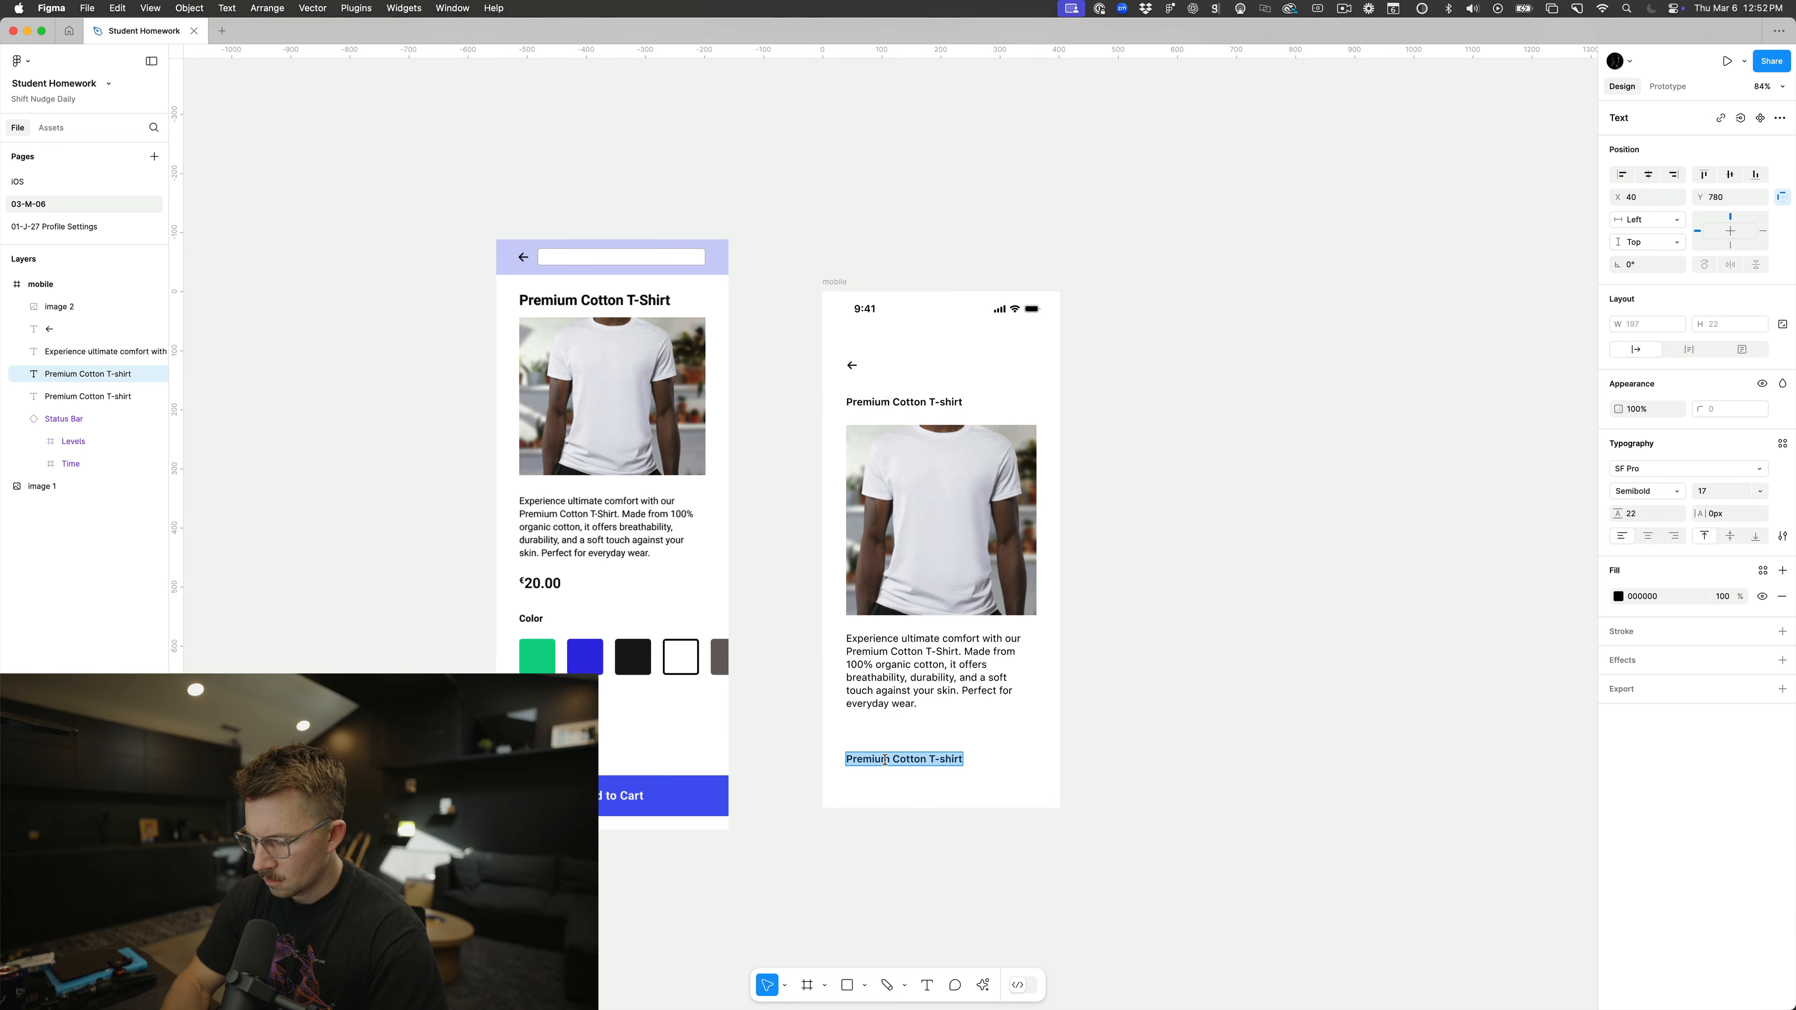
type("¢")
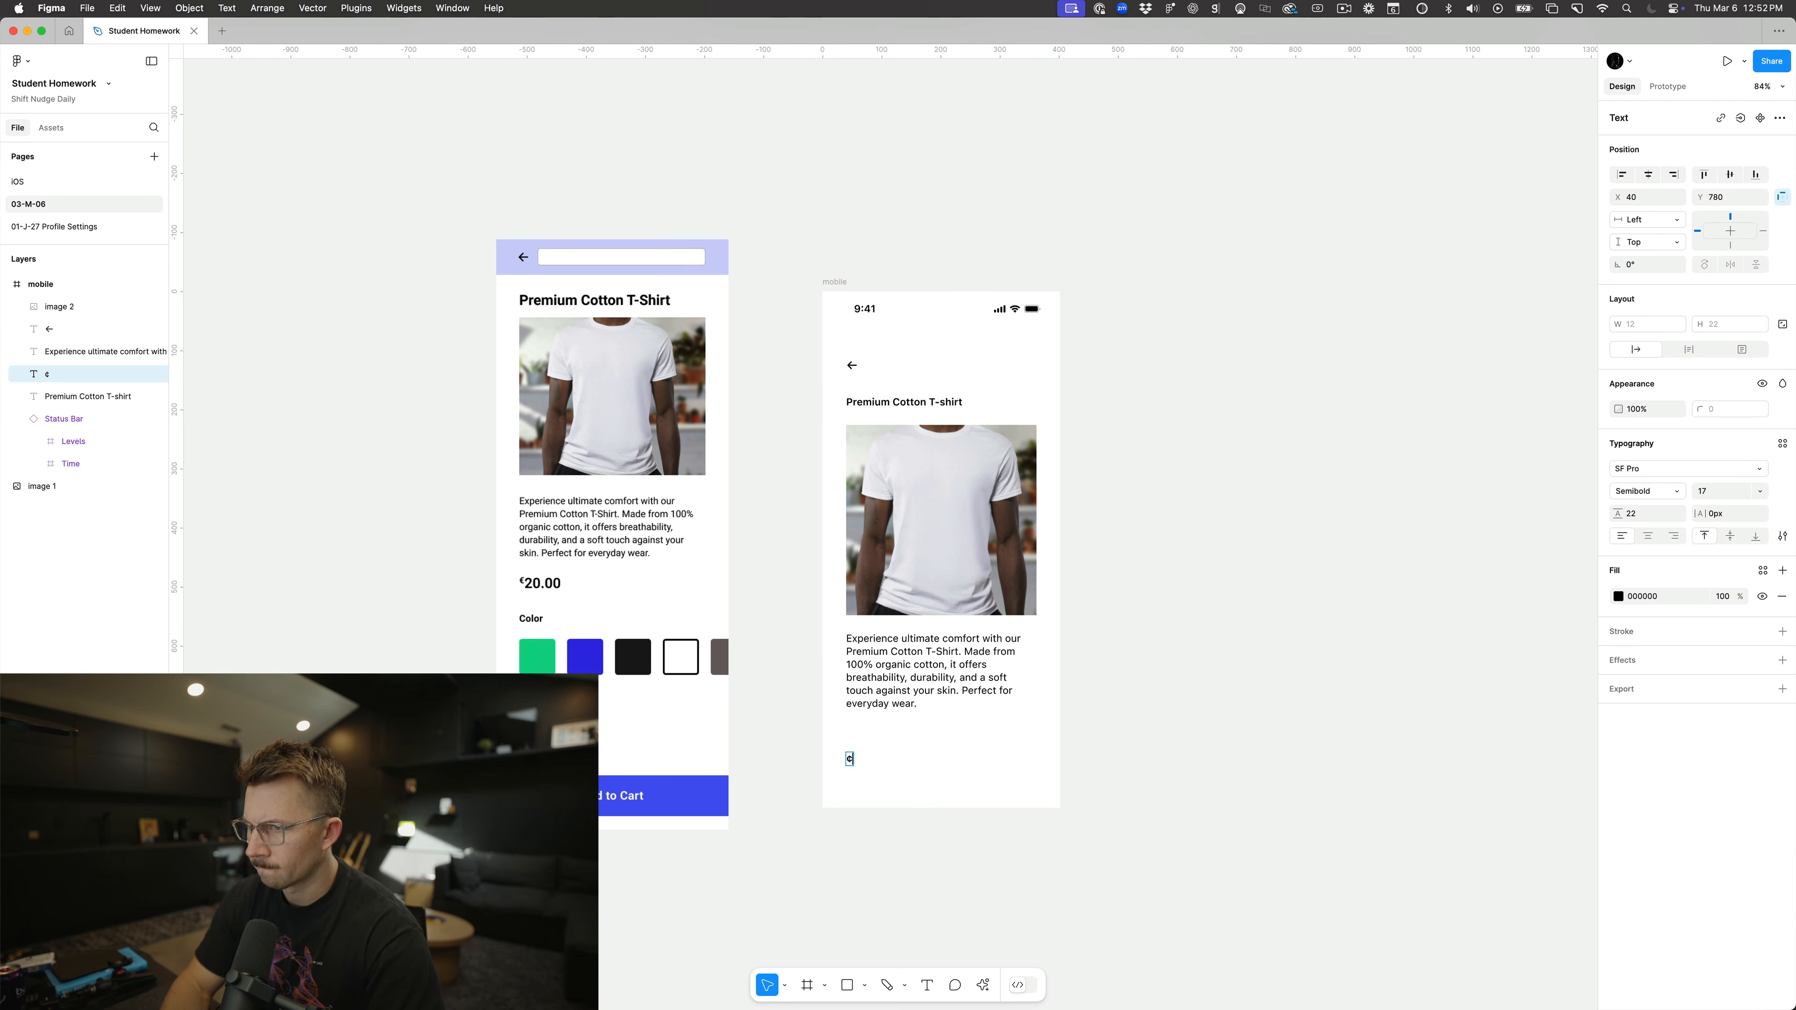
key("BackSpace")
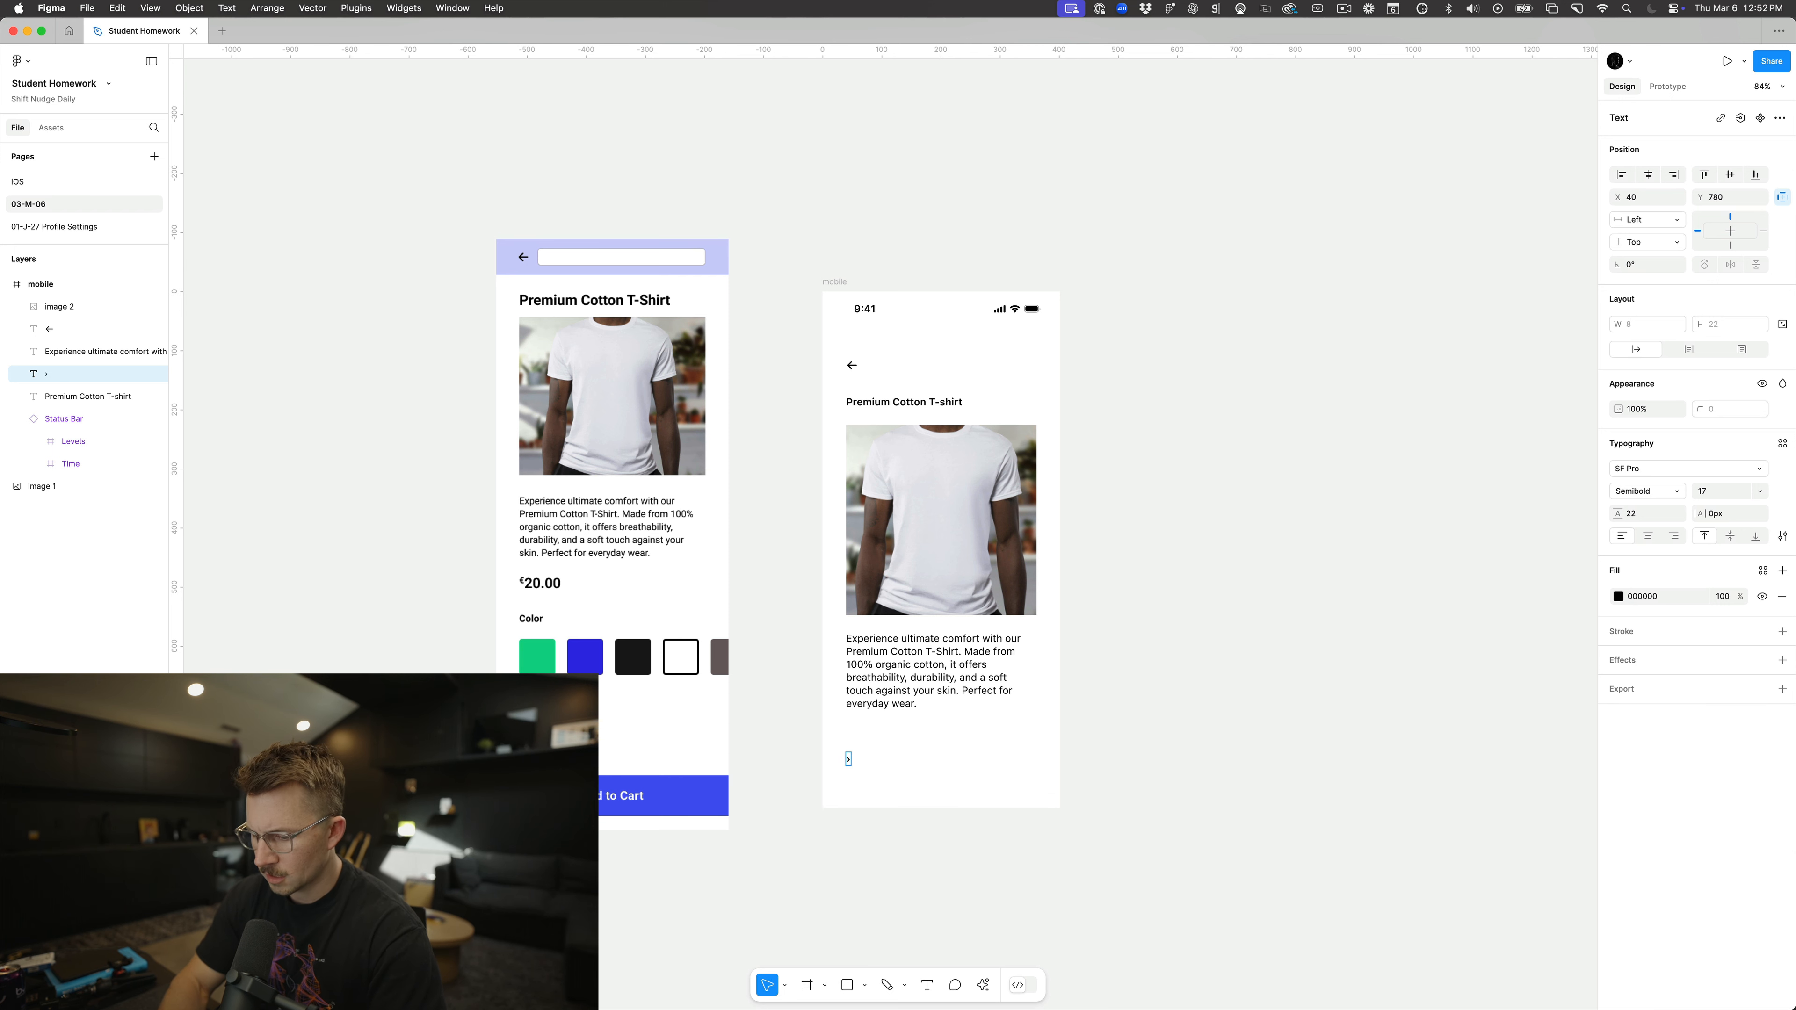
key("BackSpace")
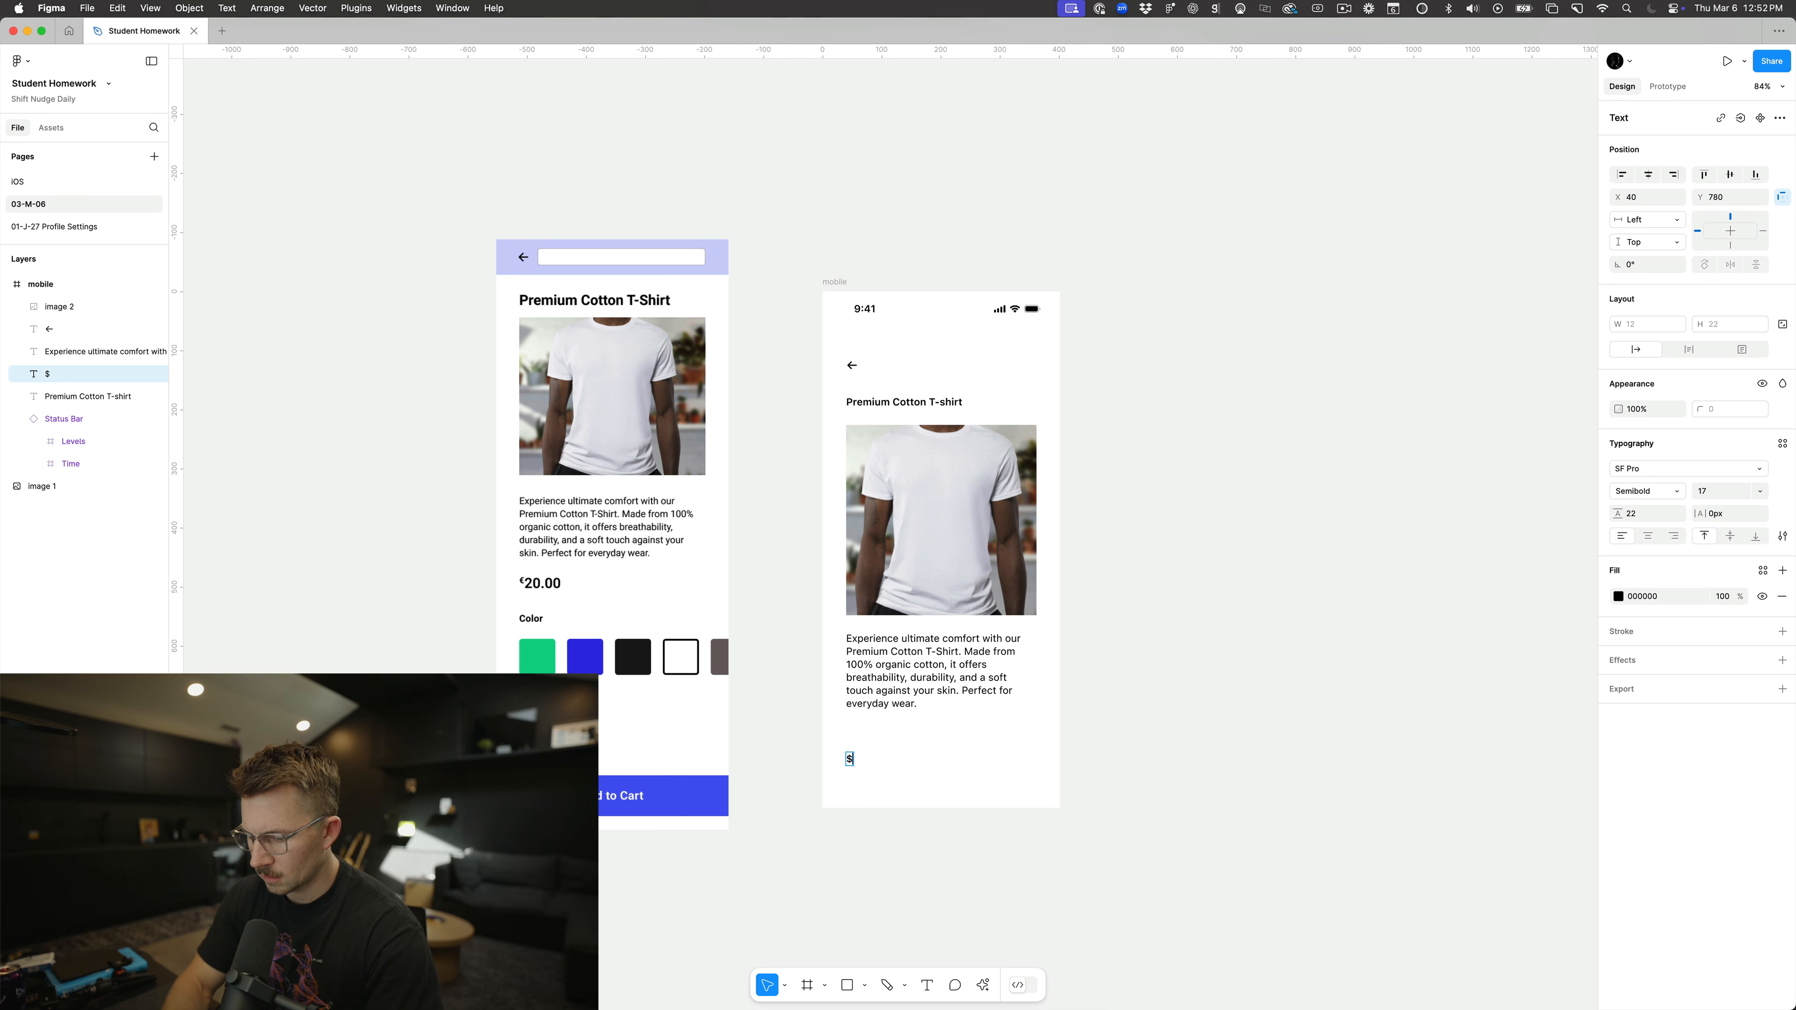
key("Escape")
Step: Duplicate the price text downward to add a "Color" label at Y 772 and a "Quantity" label at Y 816
mouse_move(872, 760)
left_mouse_down()
mouse_move(869, 725)
mouse_move(875, 762)
left_mouse_up()
key("Return")
type("Color")
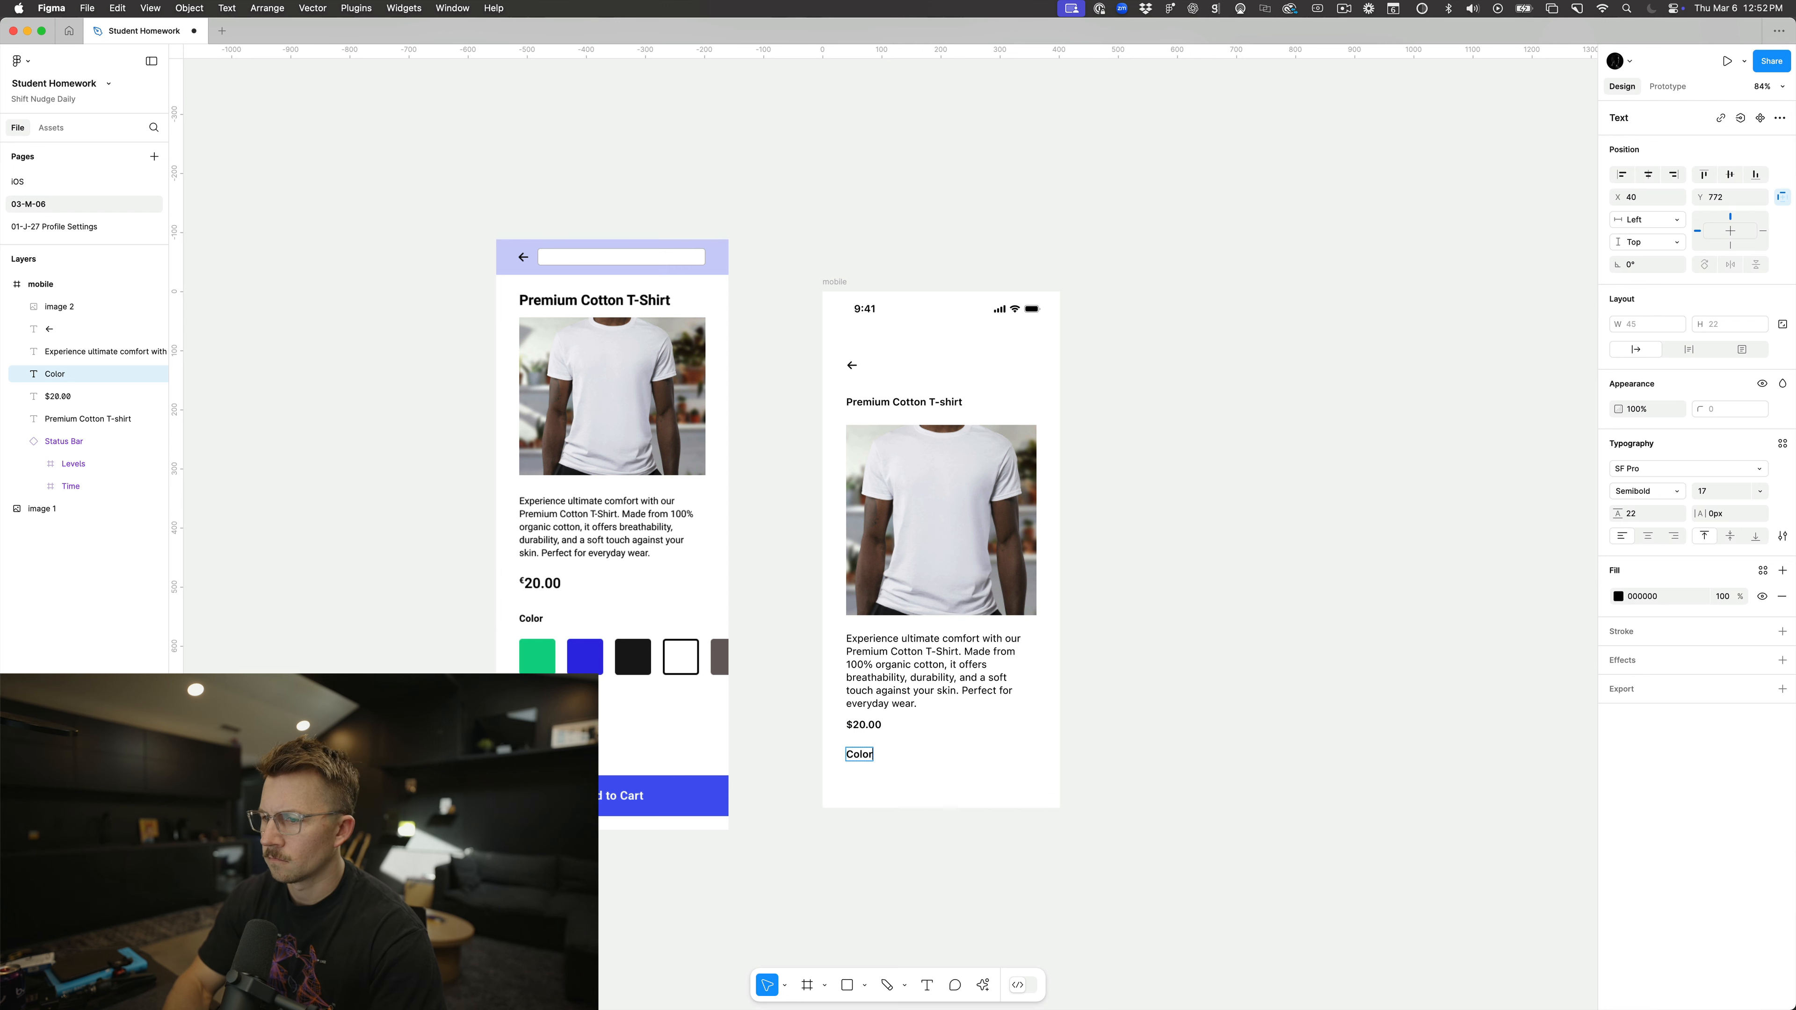
key("Escape")
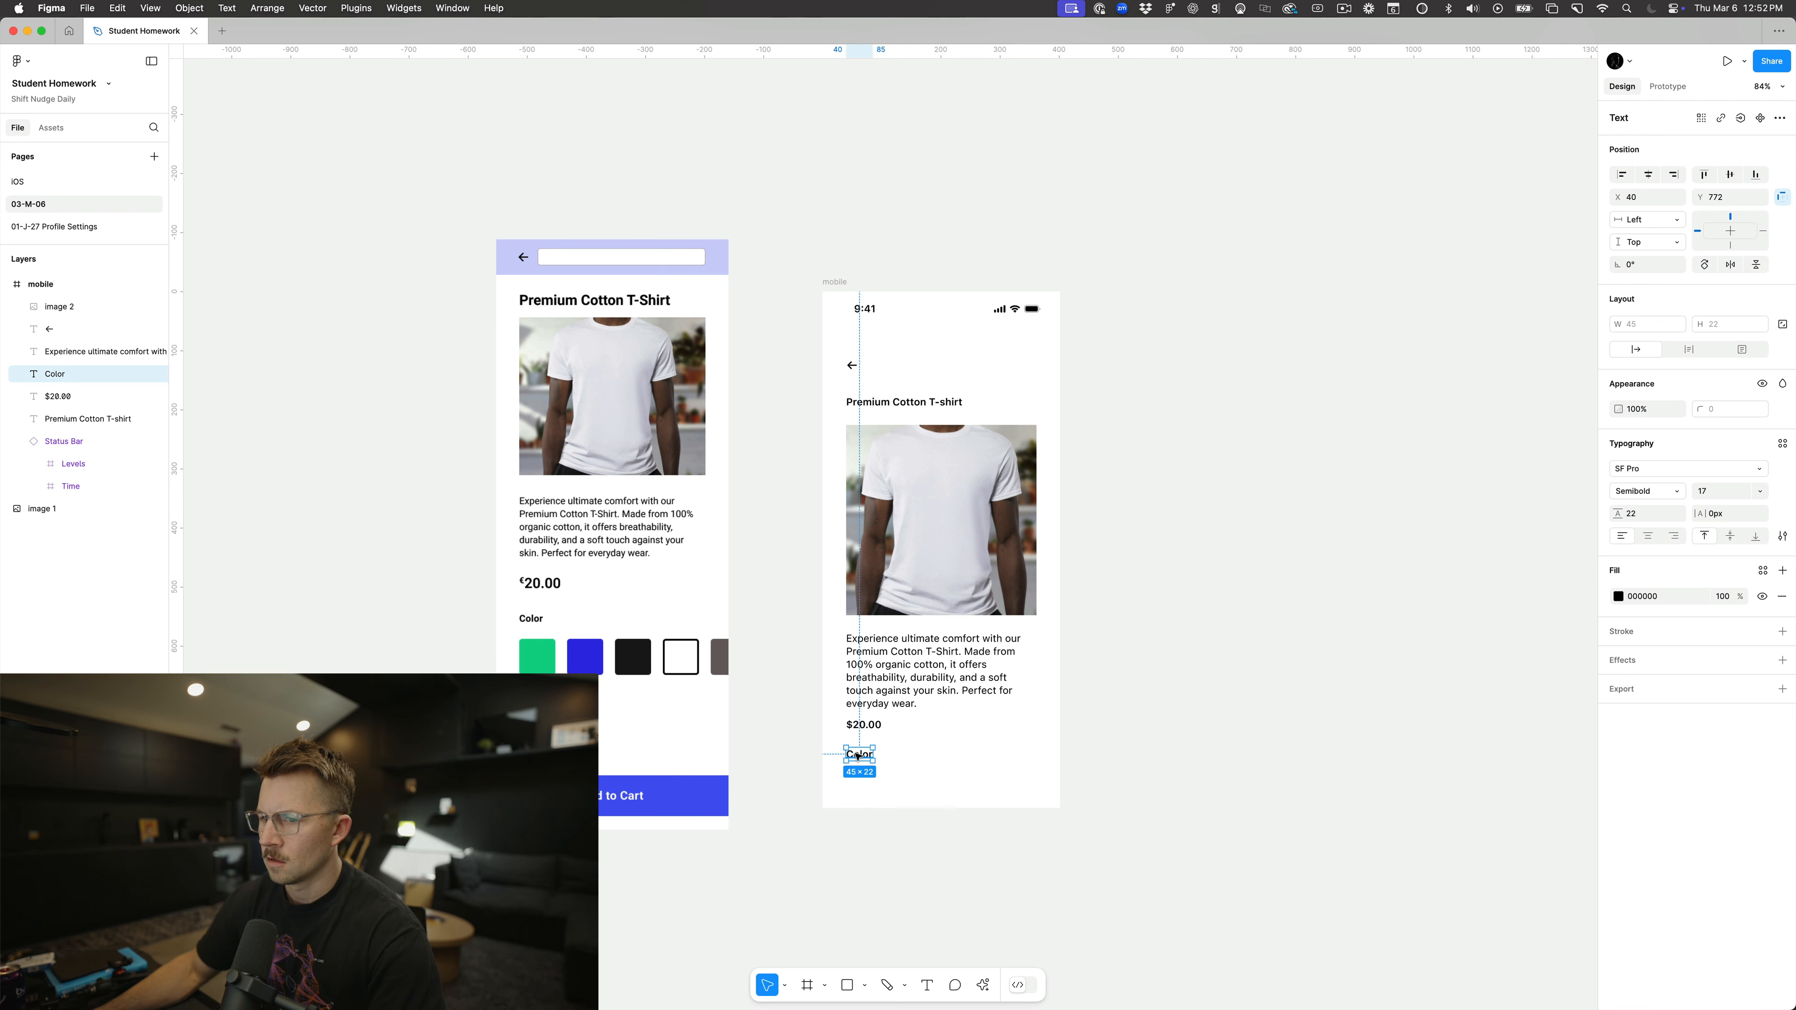
left_click_drag(859, 757, 858, 780)
key("Return")
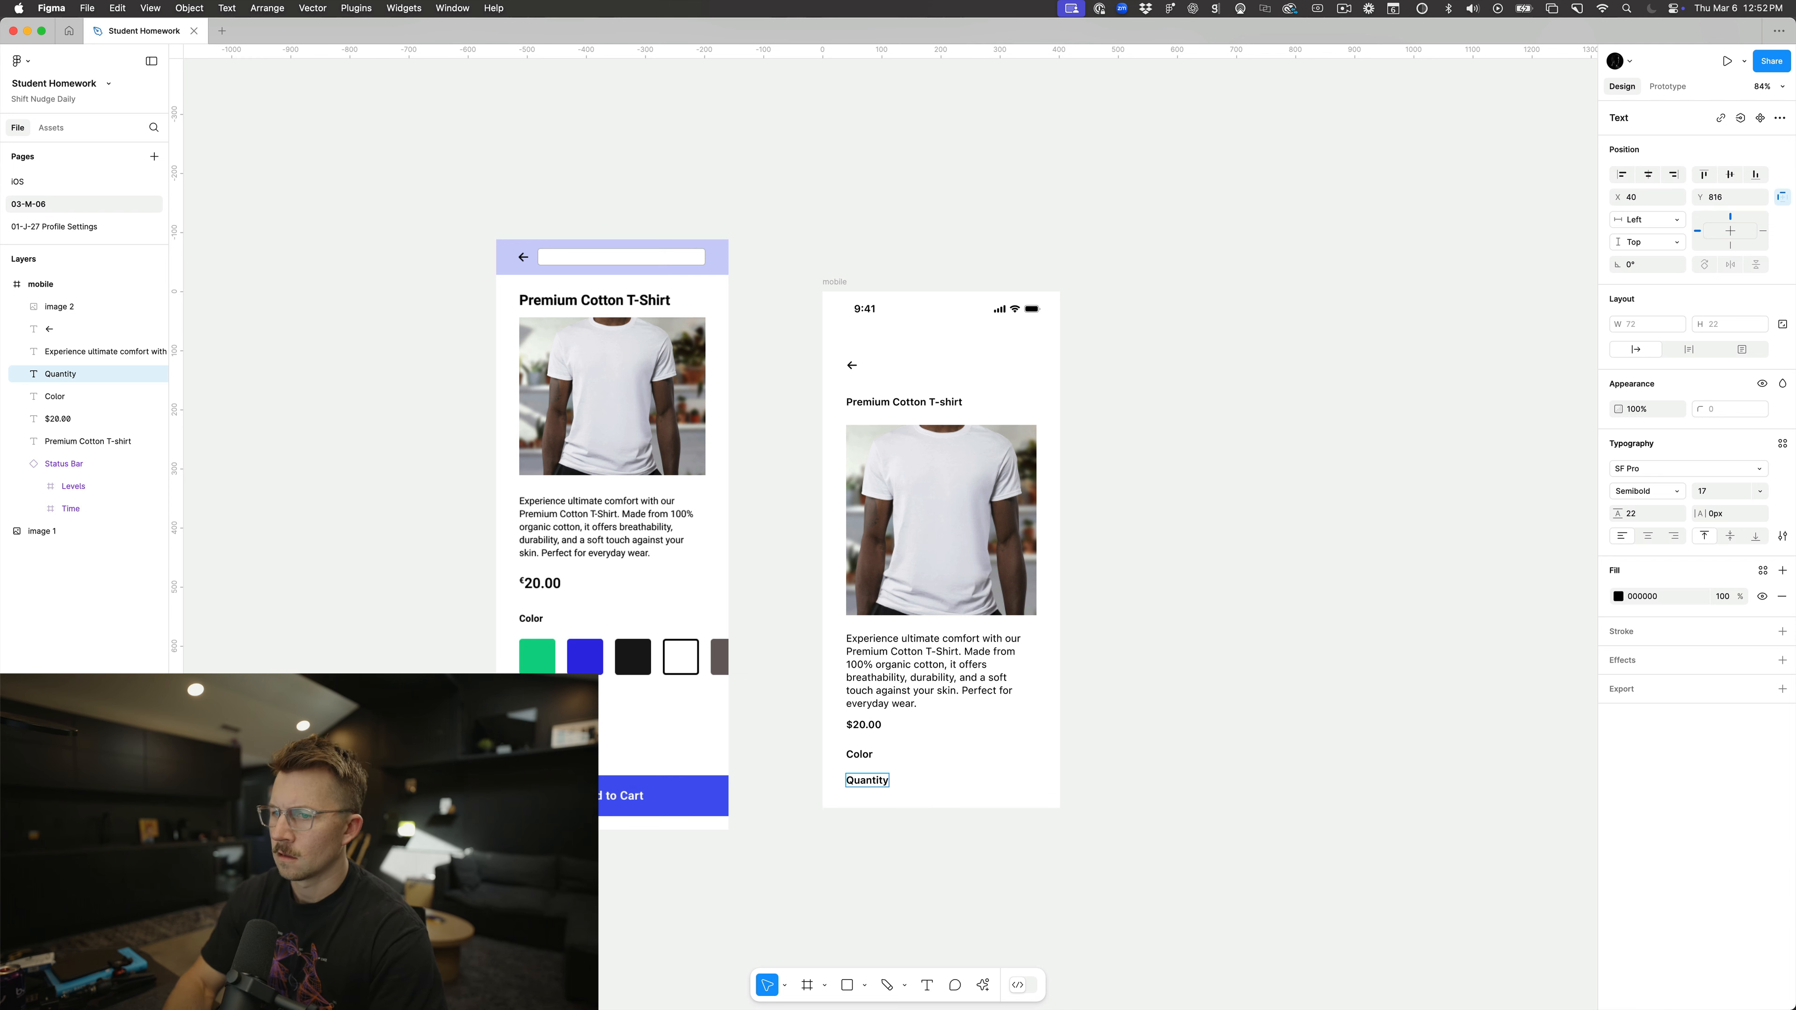
Step: Duplicate the "Quantity" label downward to Y 844 and replace the copy's text with "Add to cart"
left_click(940, 781)
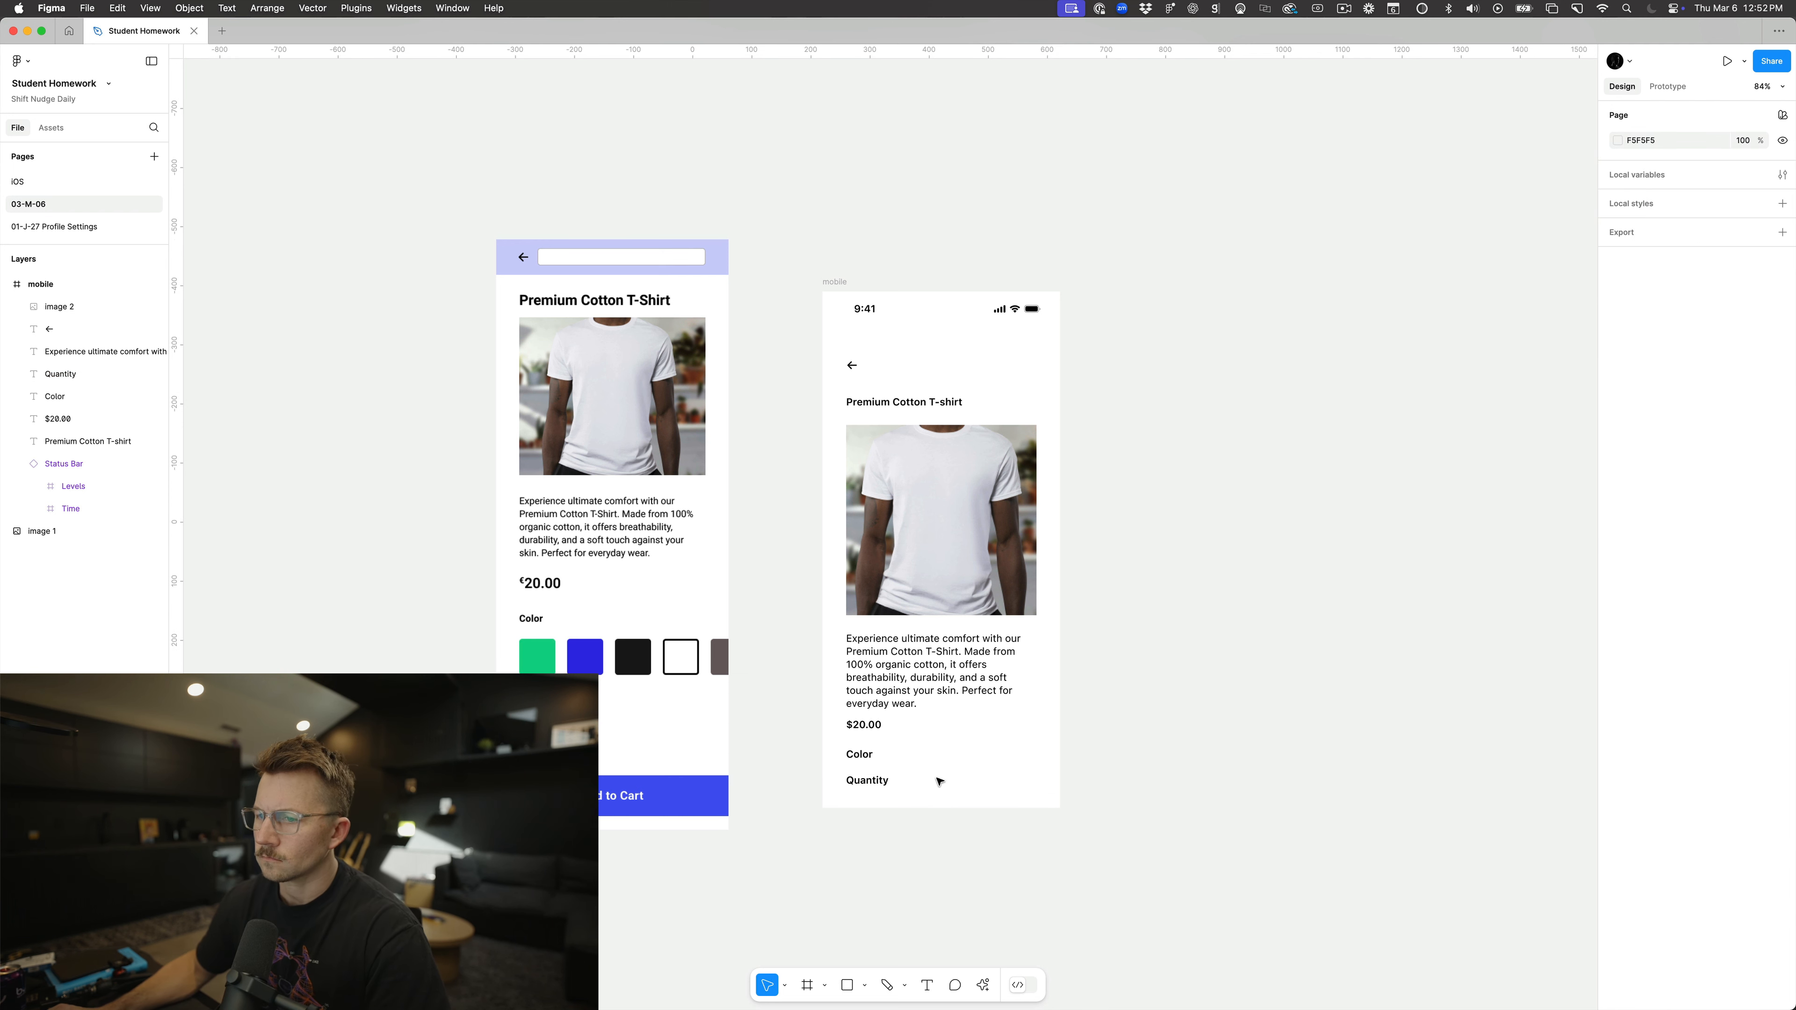
left_click_drag(867, 780, 871, 798)
key("Return")
type("Add to cart")
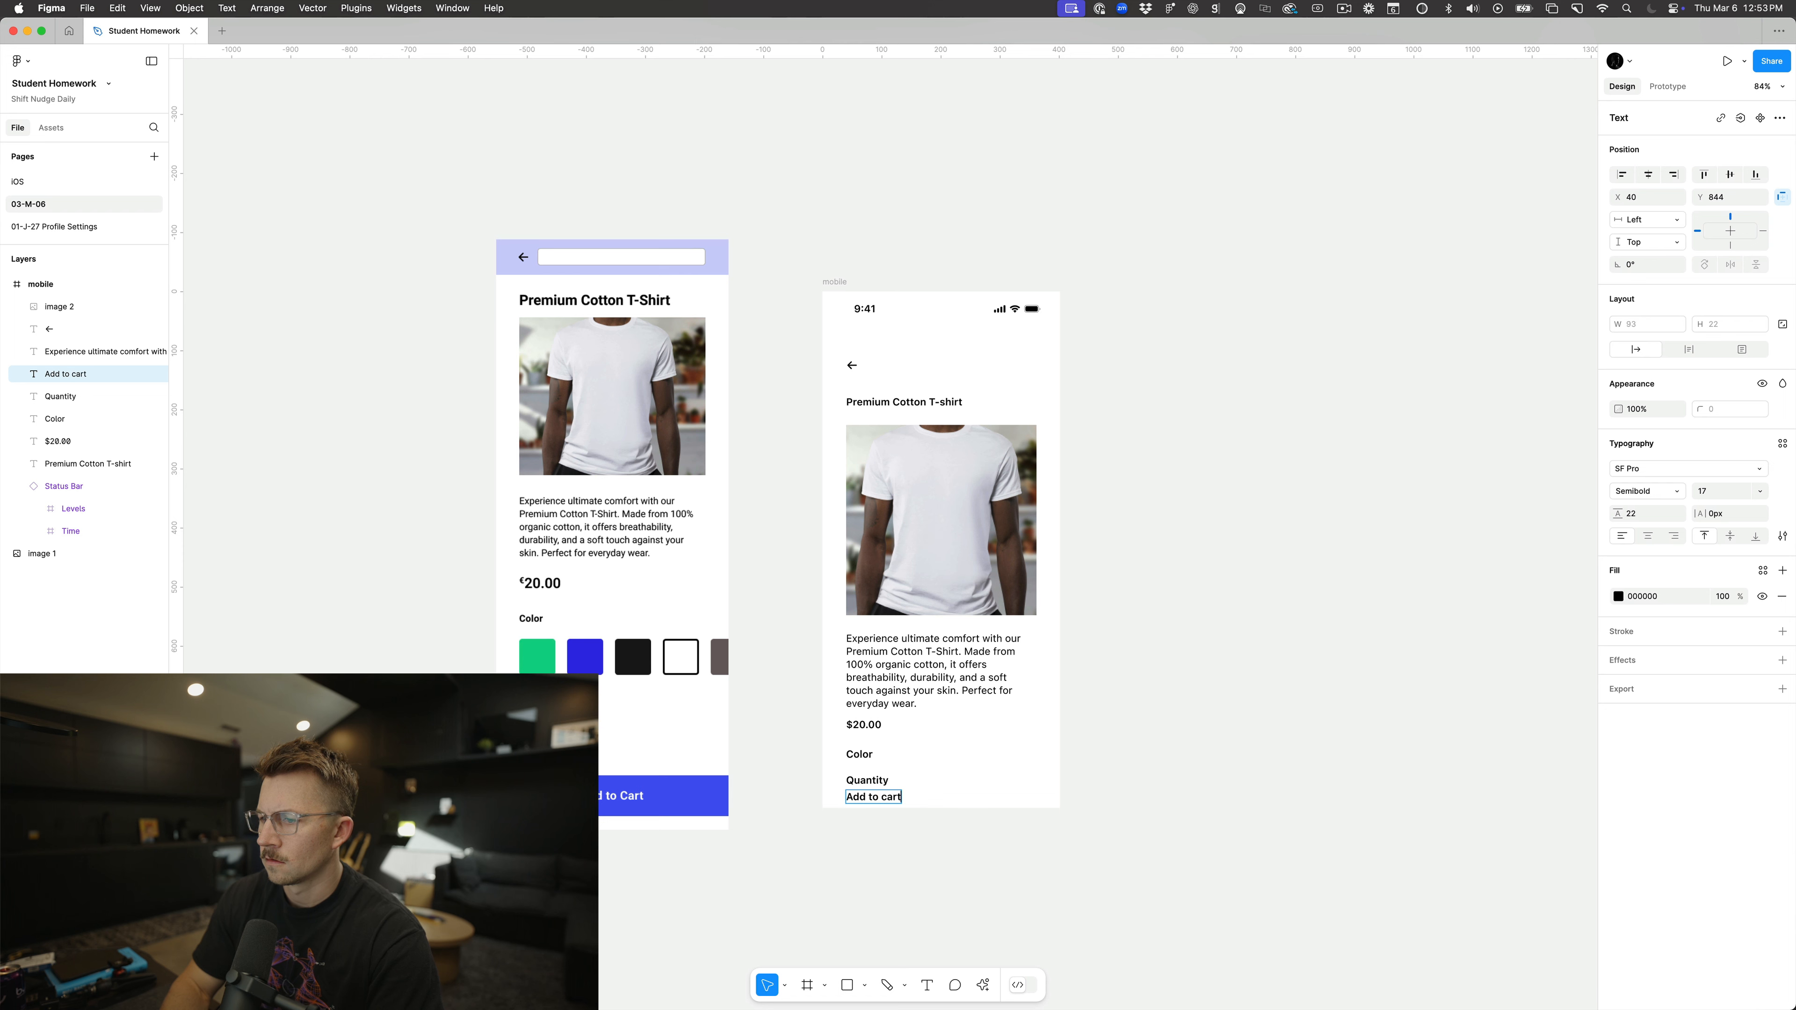
key("Escape")
left_click(1003, 794)
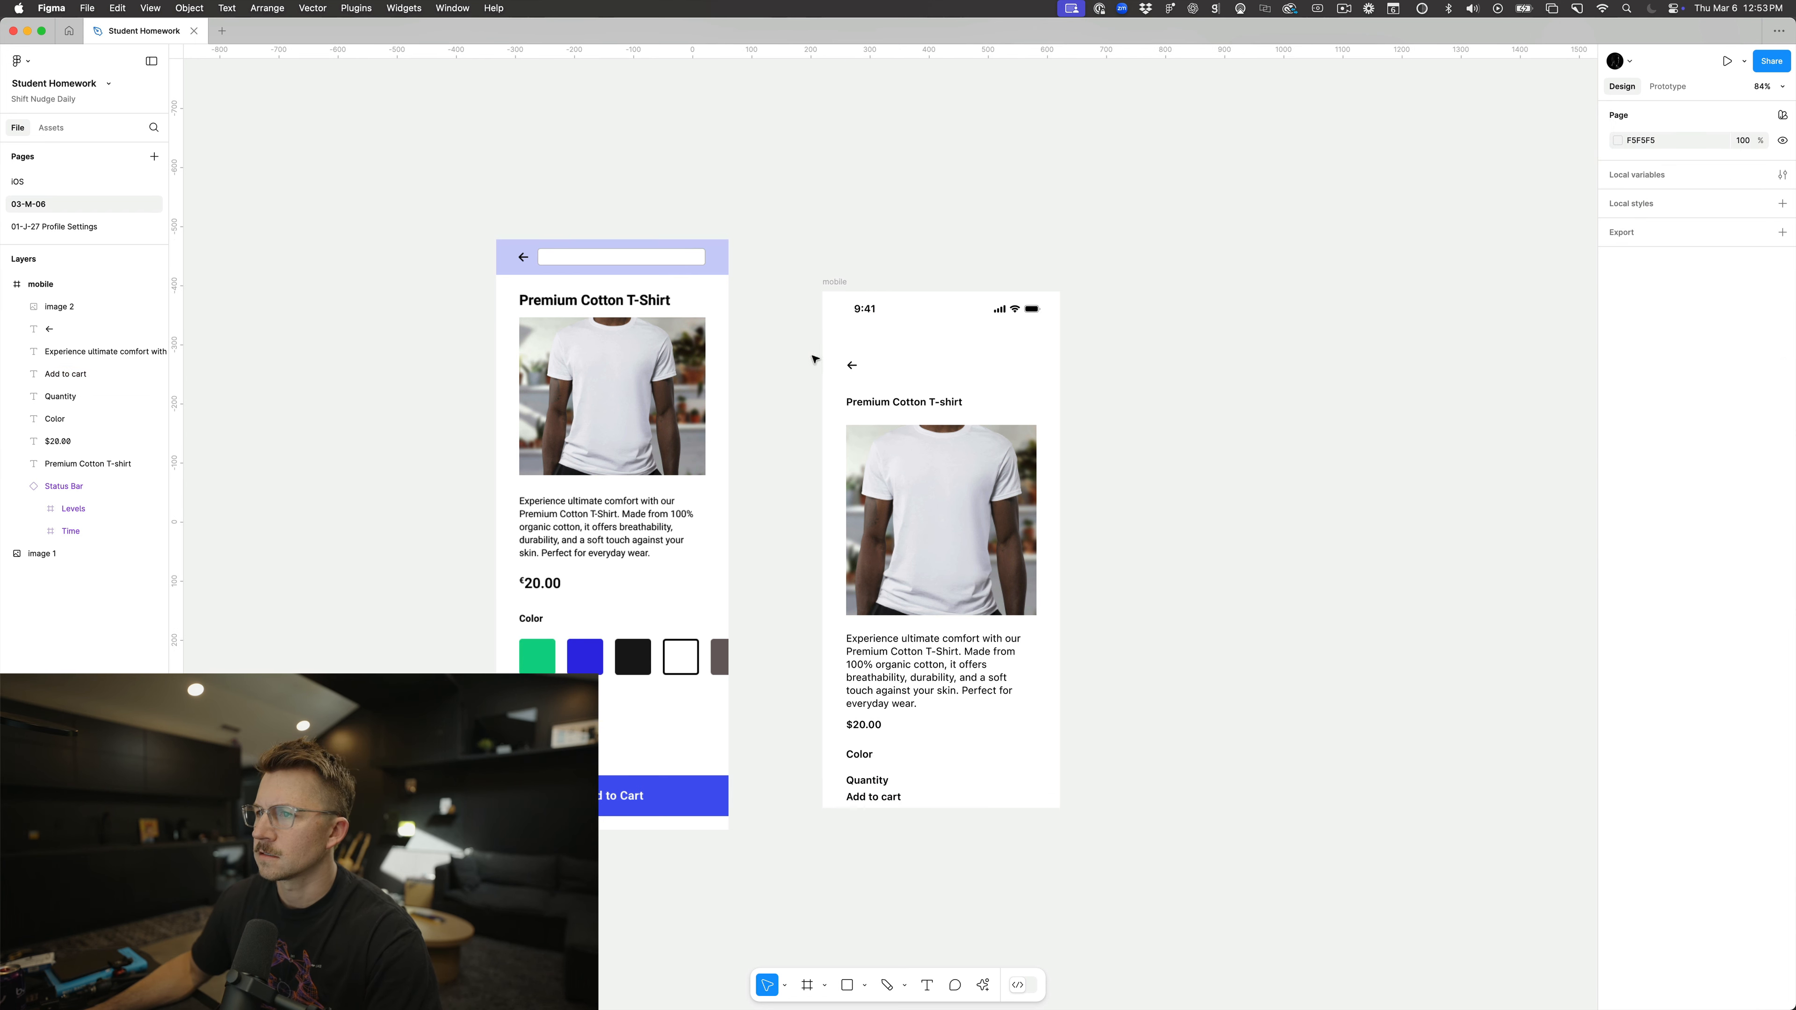
Step: Move the arrow, title, image, description and price up together, and shift the three labels below up, placing "Add to cart" at Y 818
left_click_drag(815, 359, 1058, 750)
left_click_drag(955, 638, 954, 612)
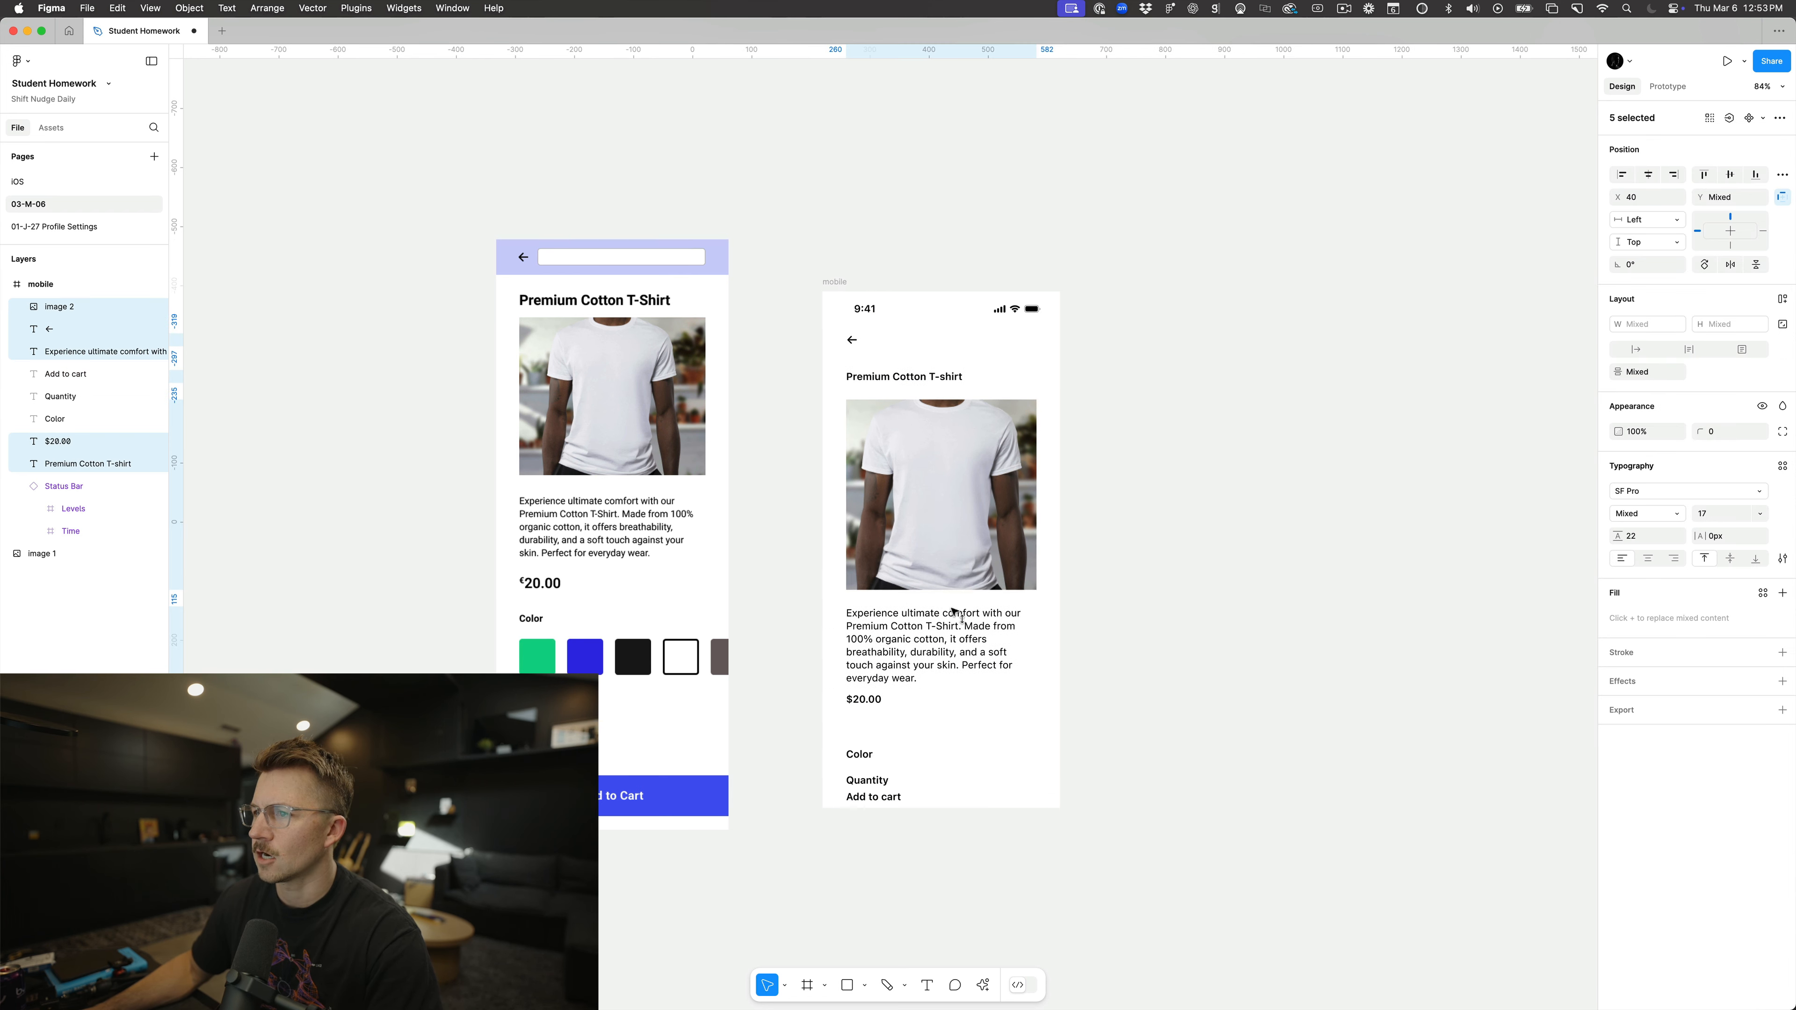
left_click(1084, 599)
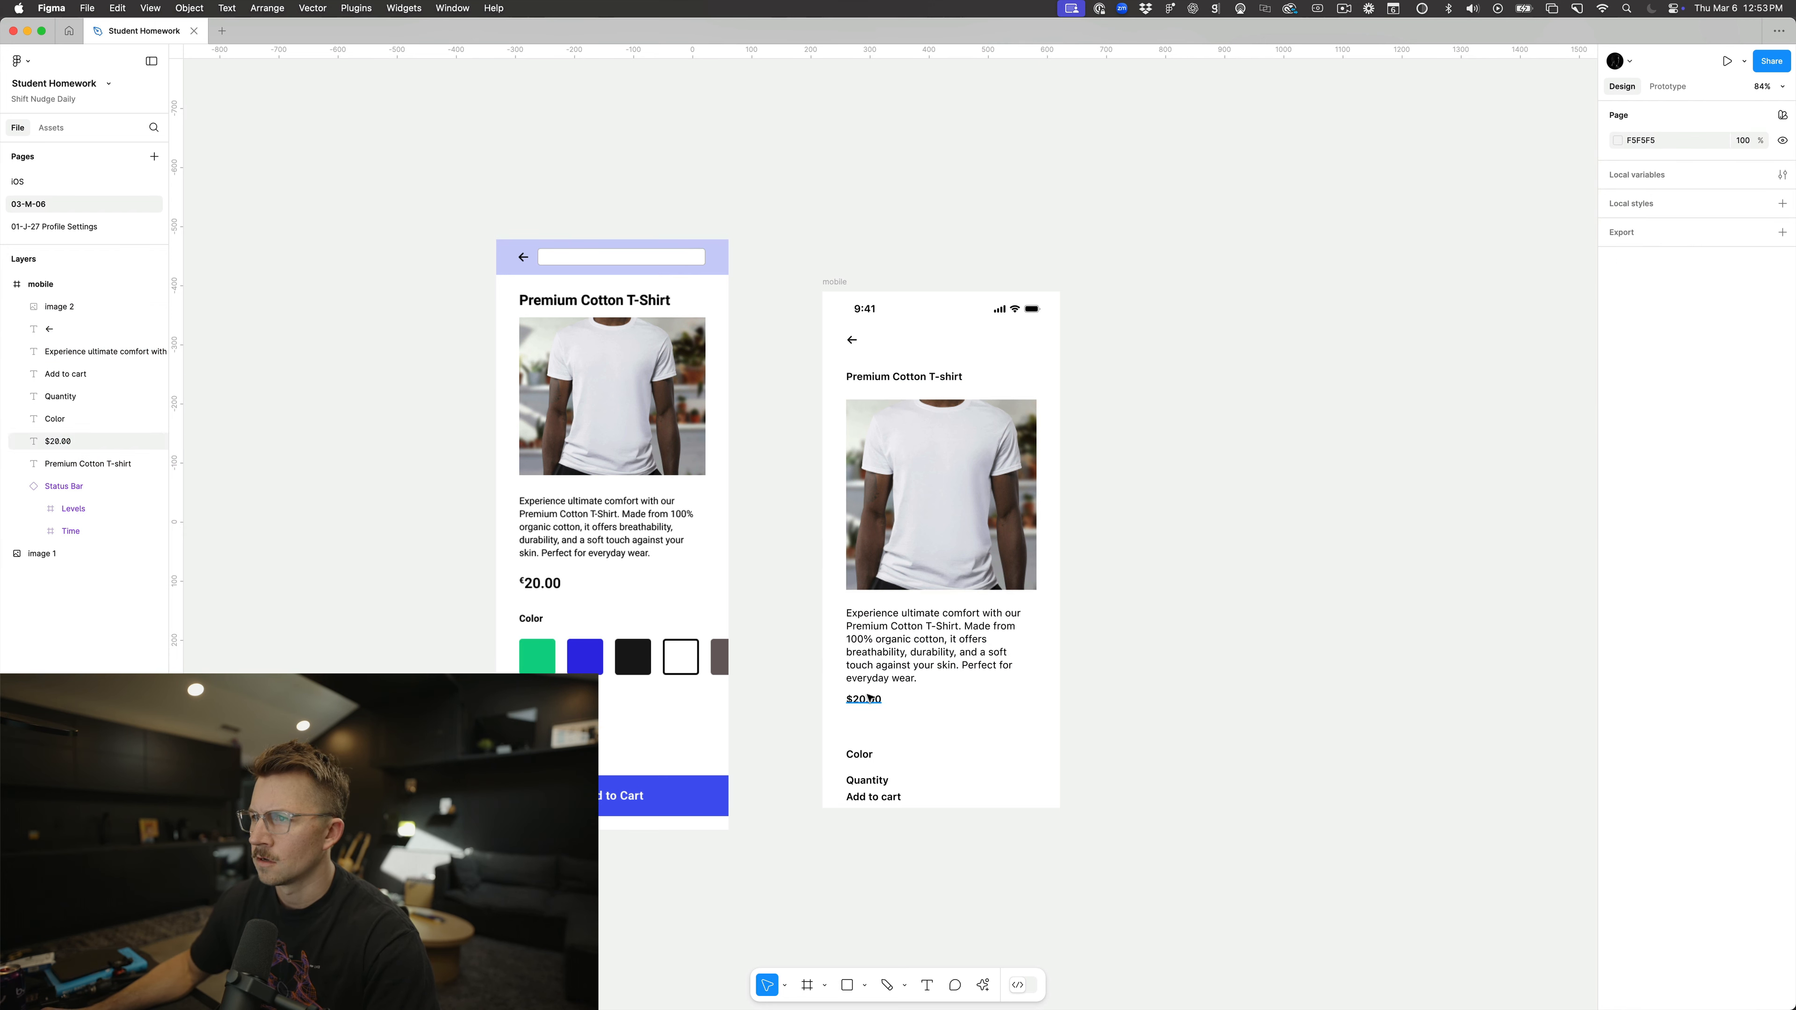
left_click(903, 376)
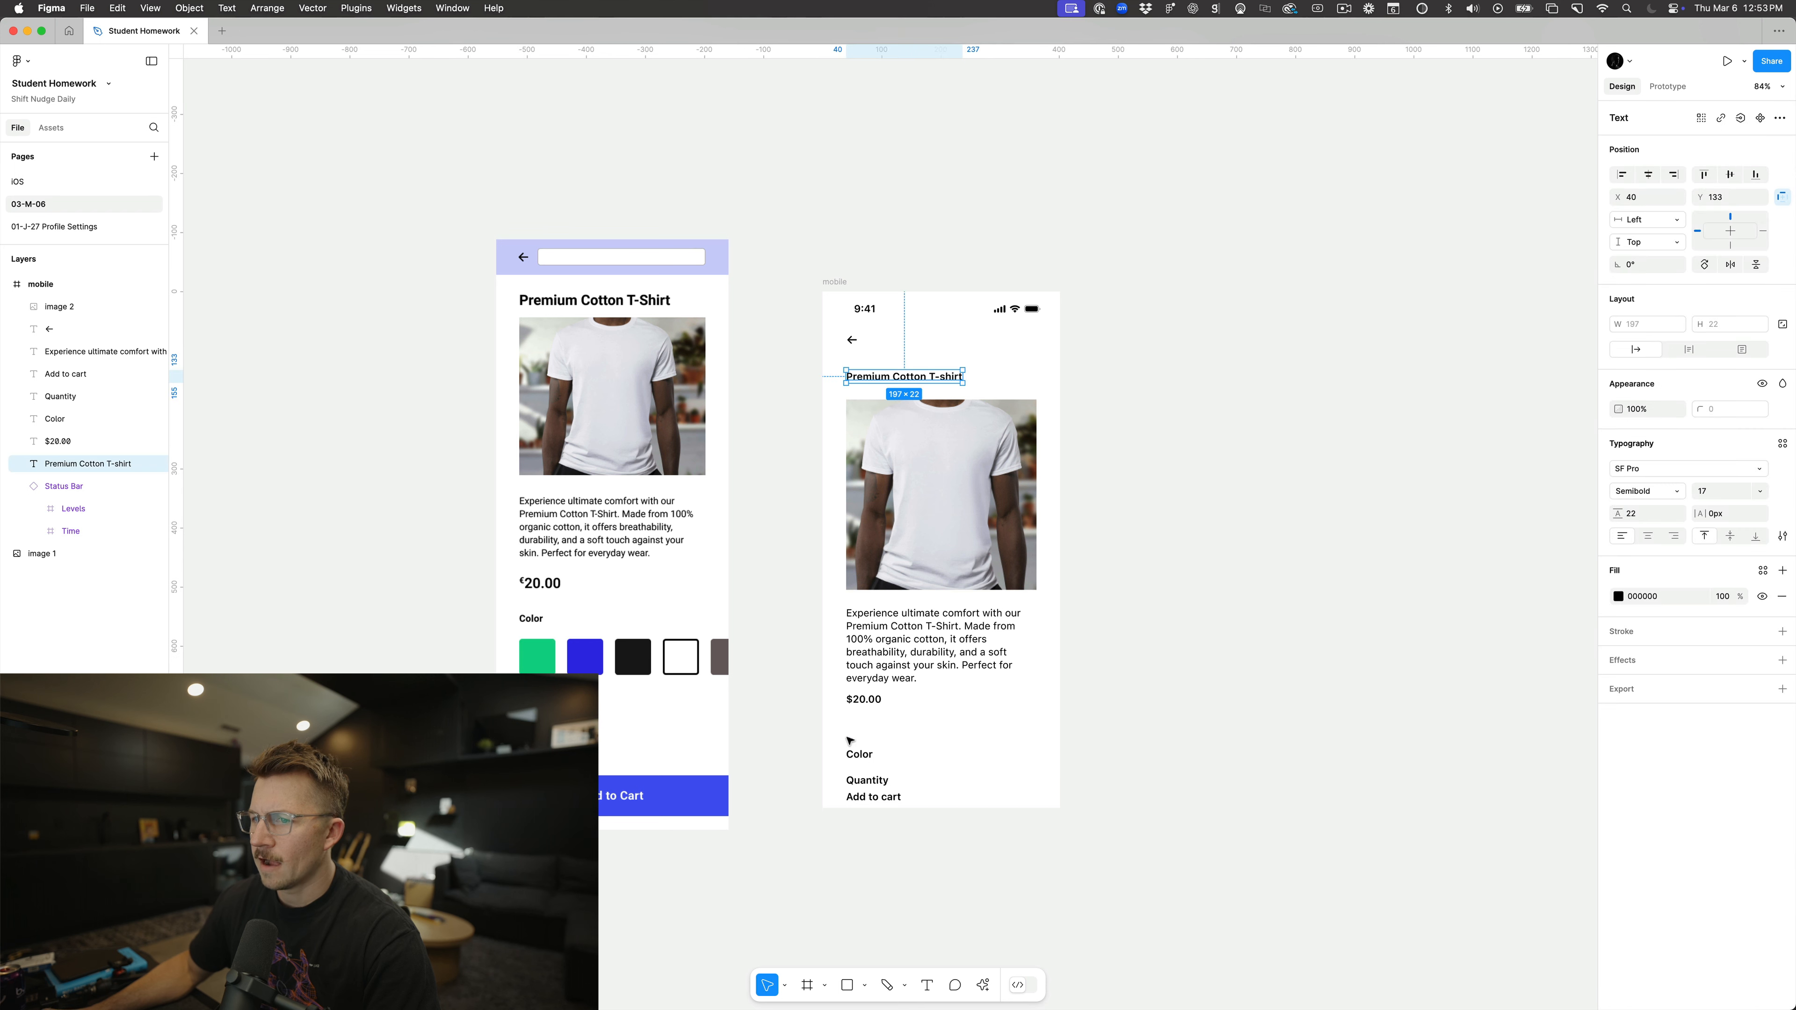
mouse_move(859, 754)
left_mouse_down()
mouse_move(859, 729)
mouse_move(876, 785)
left_mouse_up()
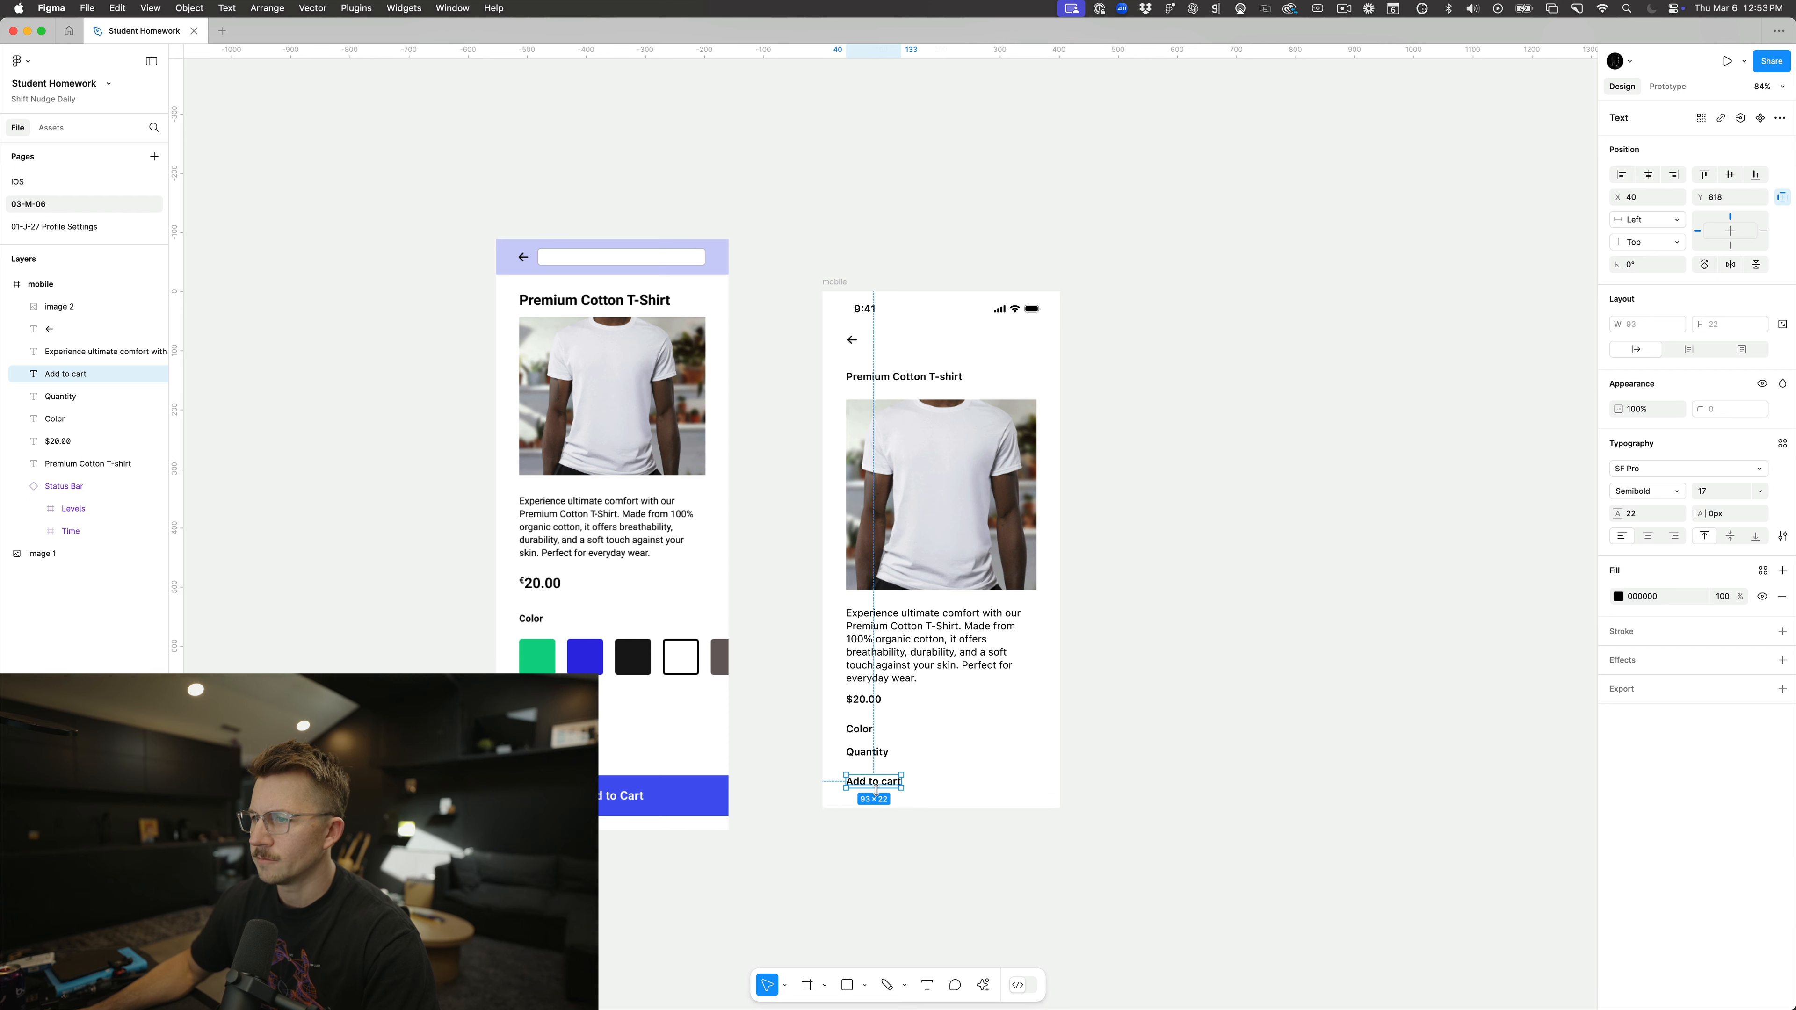
Step: Move everything from the title to "Add to cart" up closer to the status bar, and raise the back arrow to Y 64
left_click_drag(761, 375, 1054, 789)
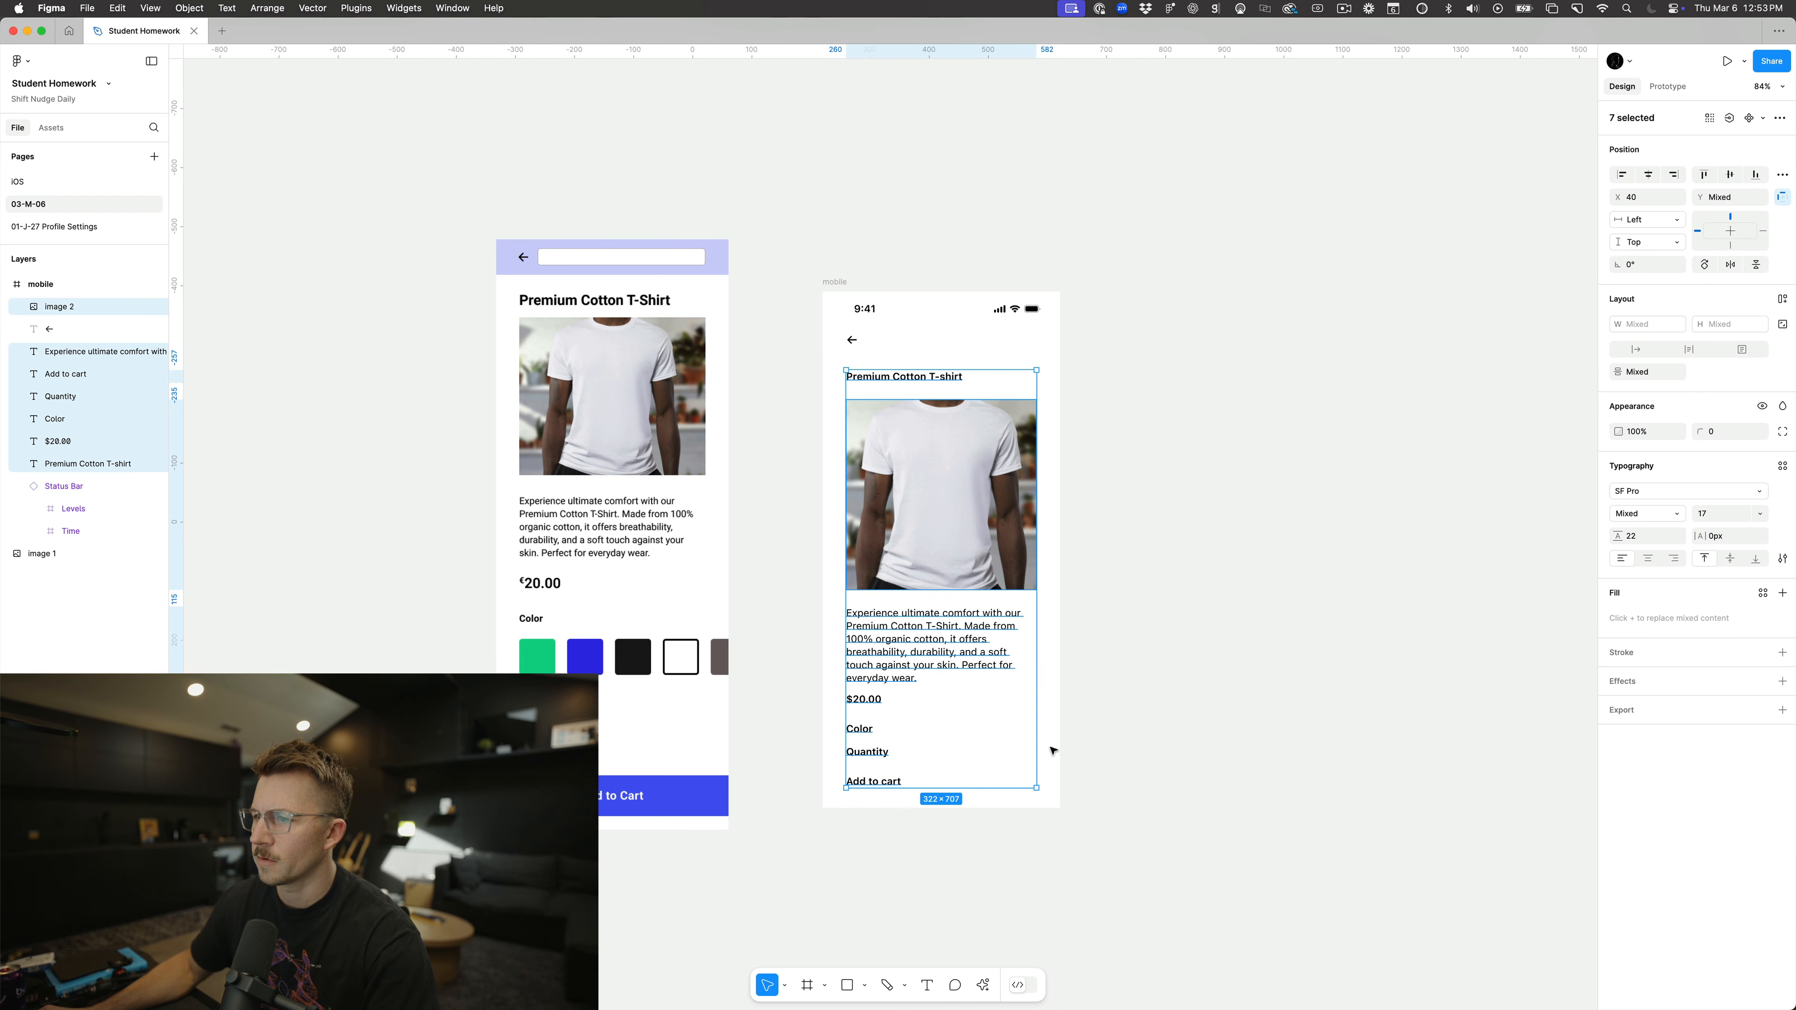
left_click_drag(942, 497, 944, 487)
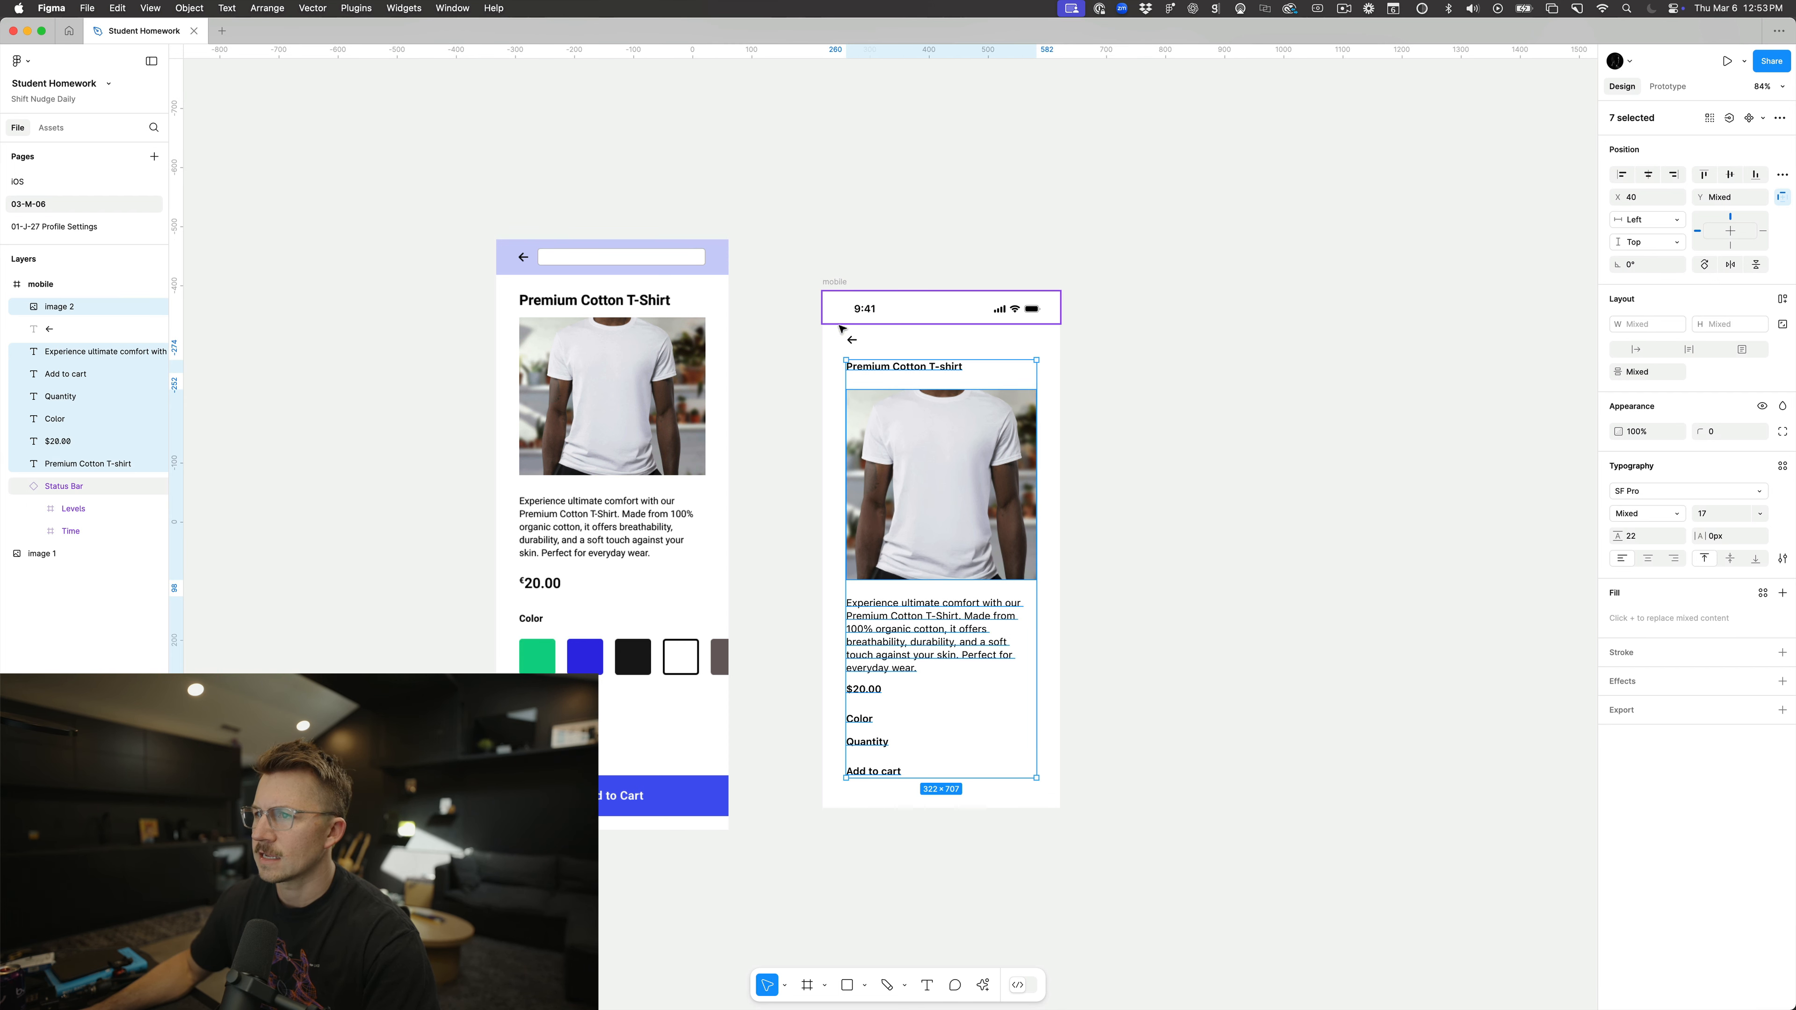
left_click(852, 339)
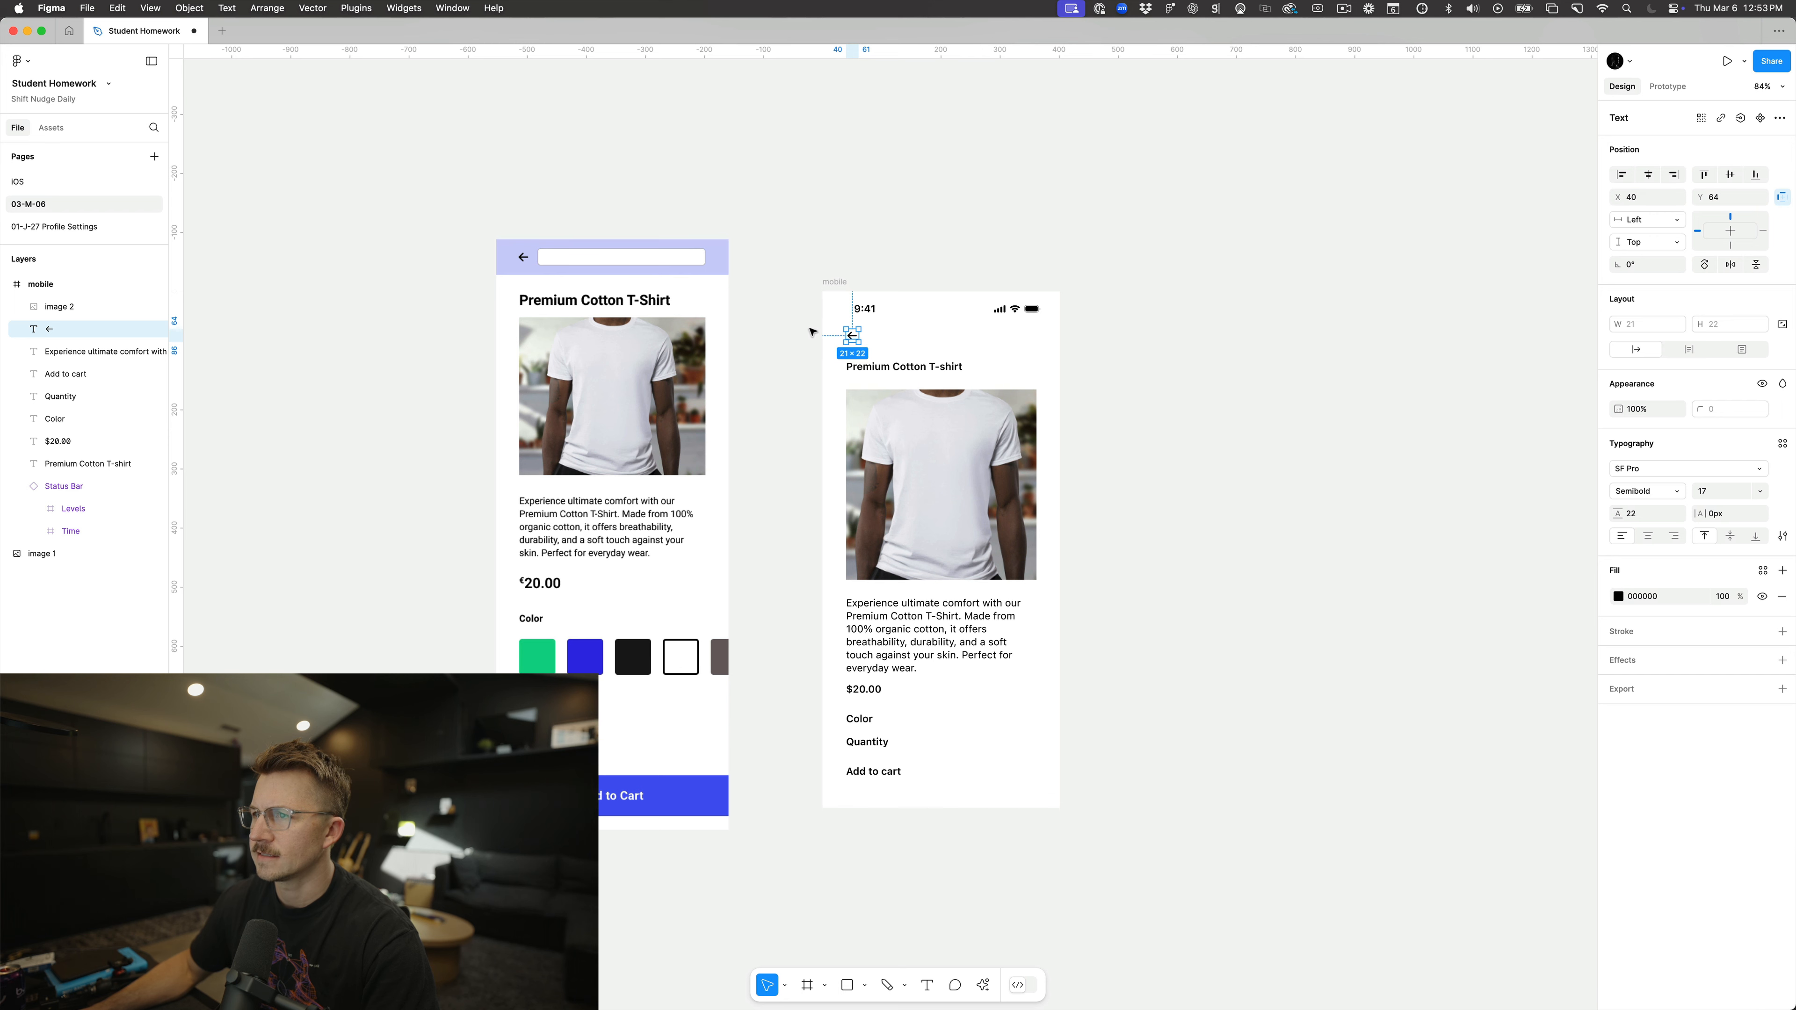
left_click(836, 282)
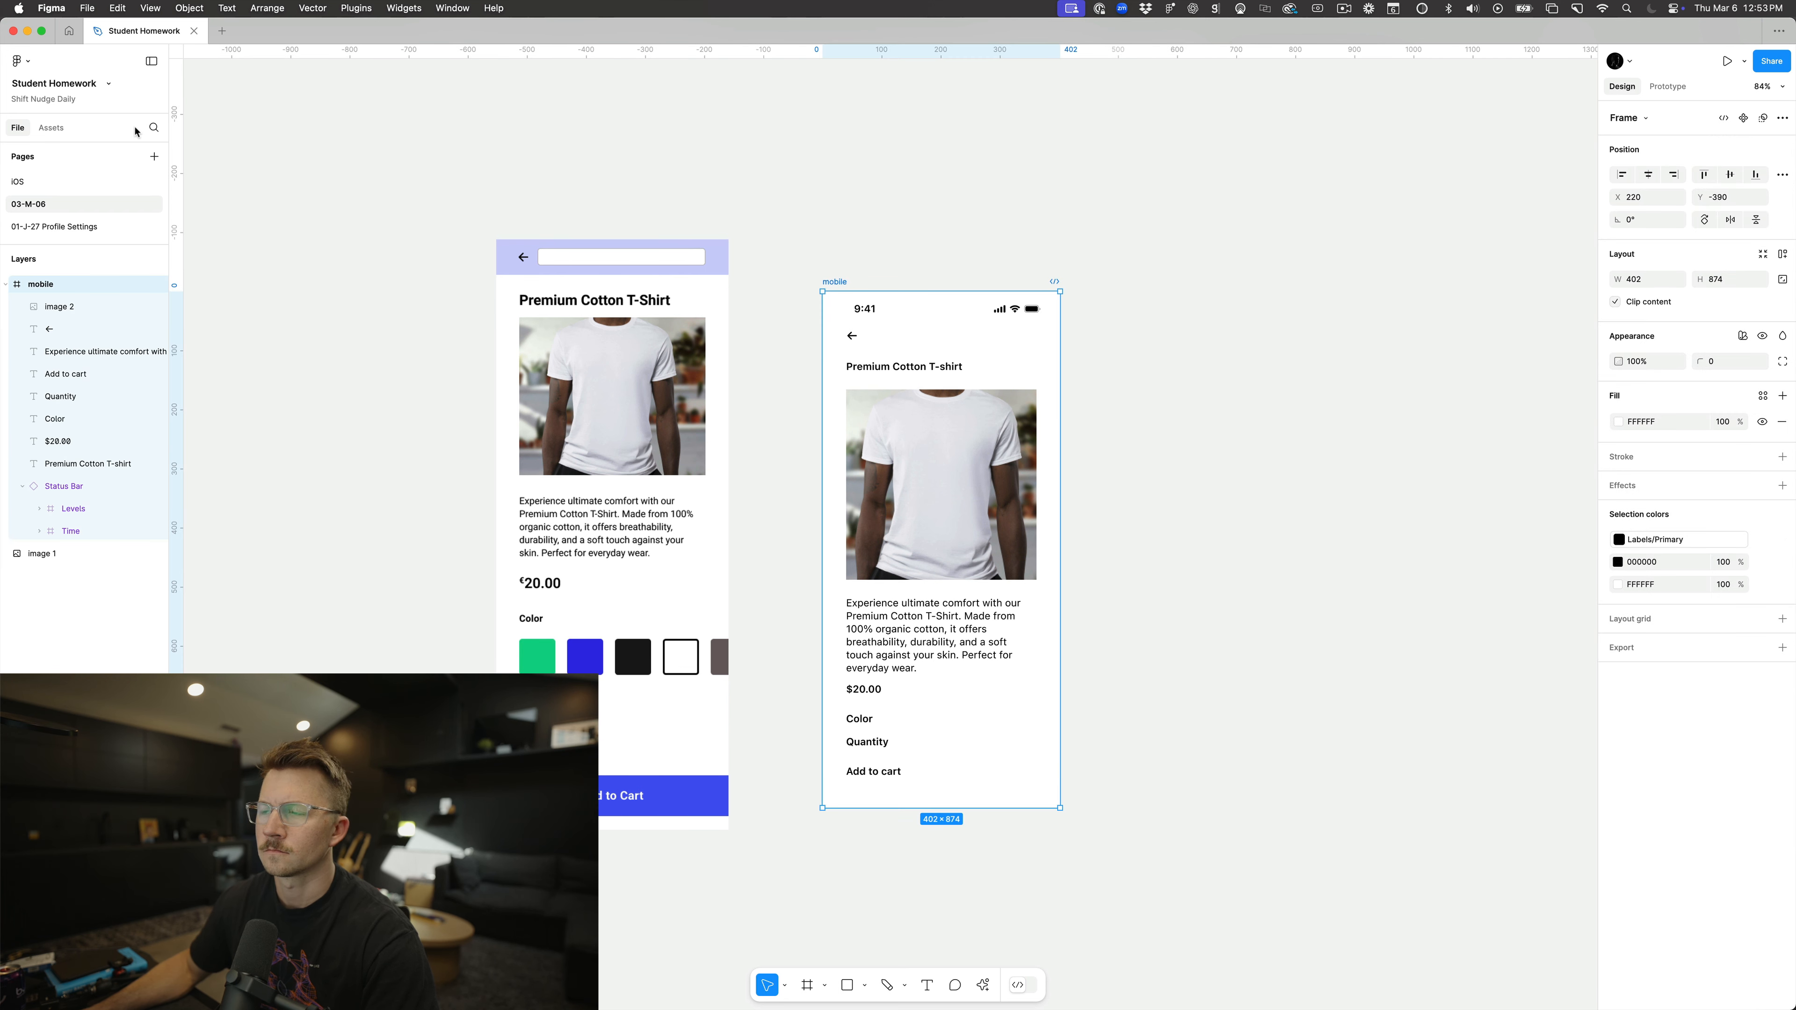
Step: Move the "Quantity" and "Add to cart" labels out of the mobile frame, below its lower edge, to free space under "Color"
left_click(762, 221)
scroll(797, 331, "down", 2)
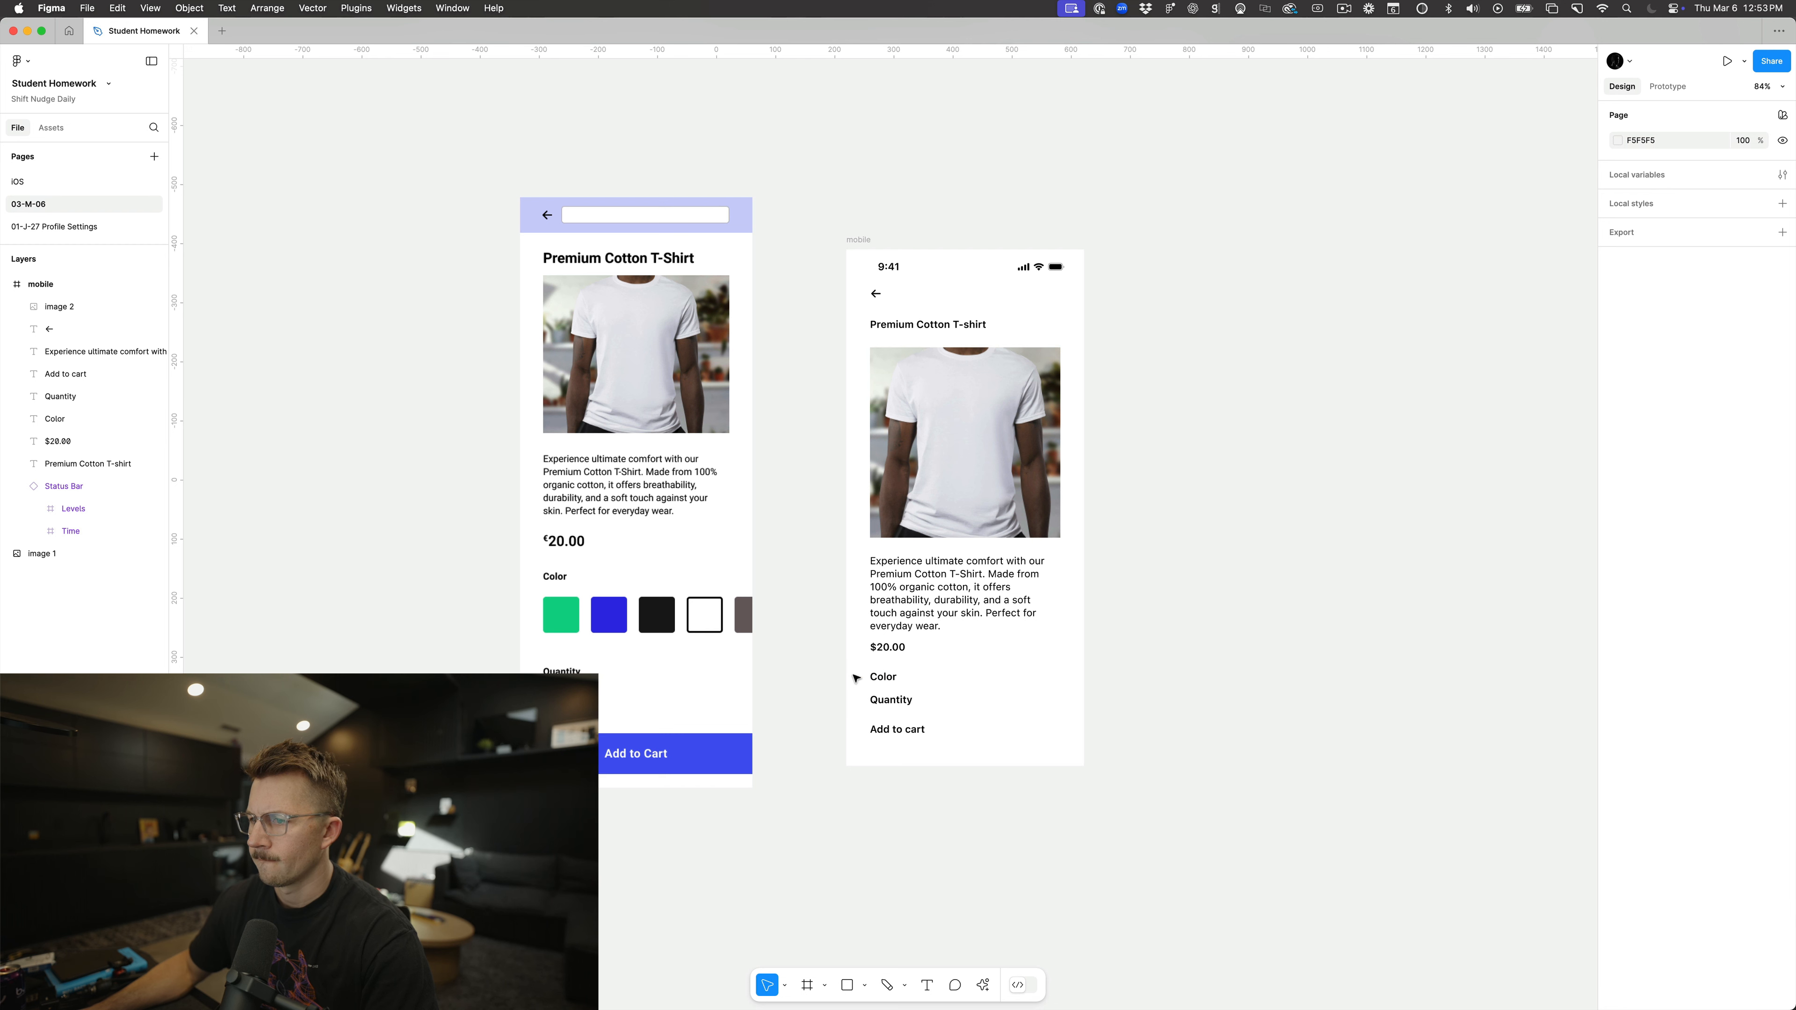
left_click_drag(872, 702, 913, 891)
left_click(879, 708)
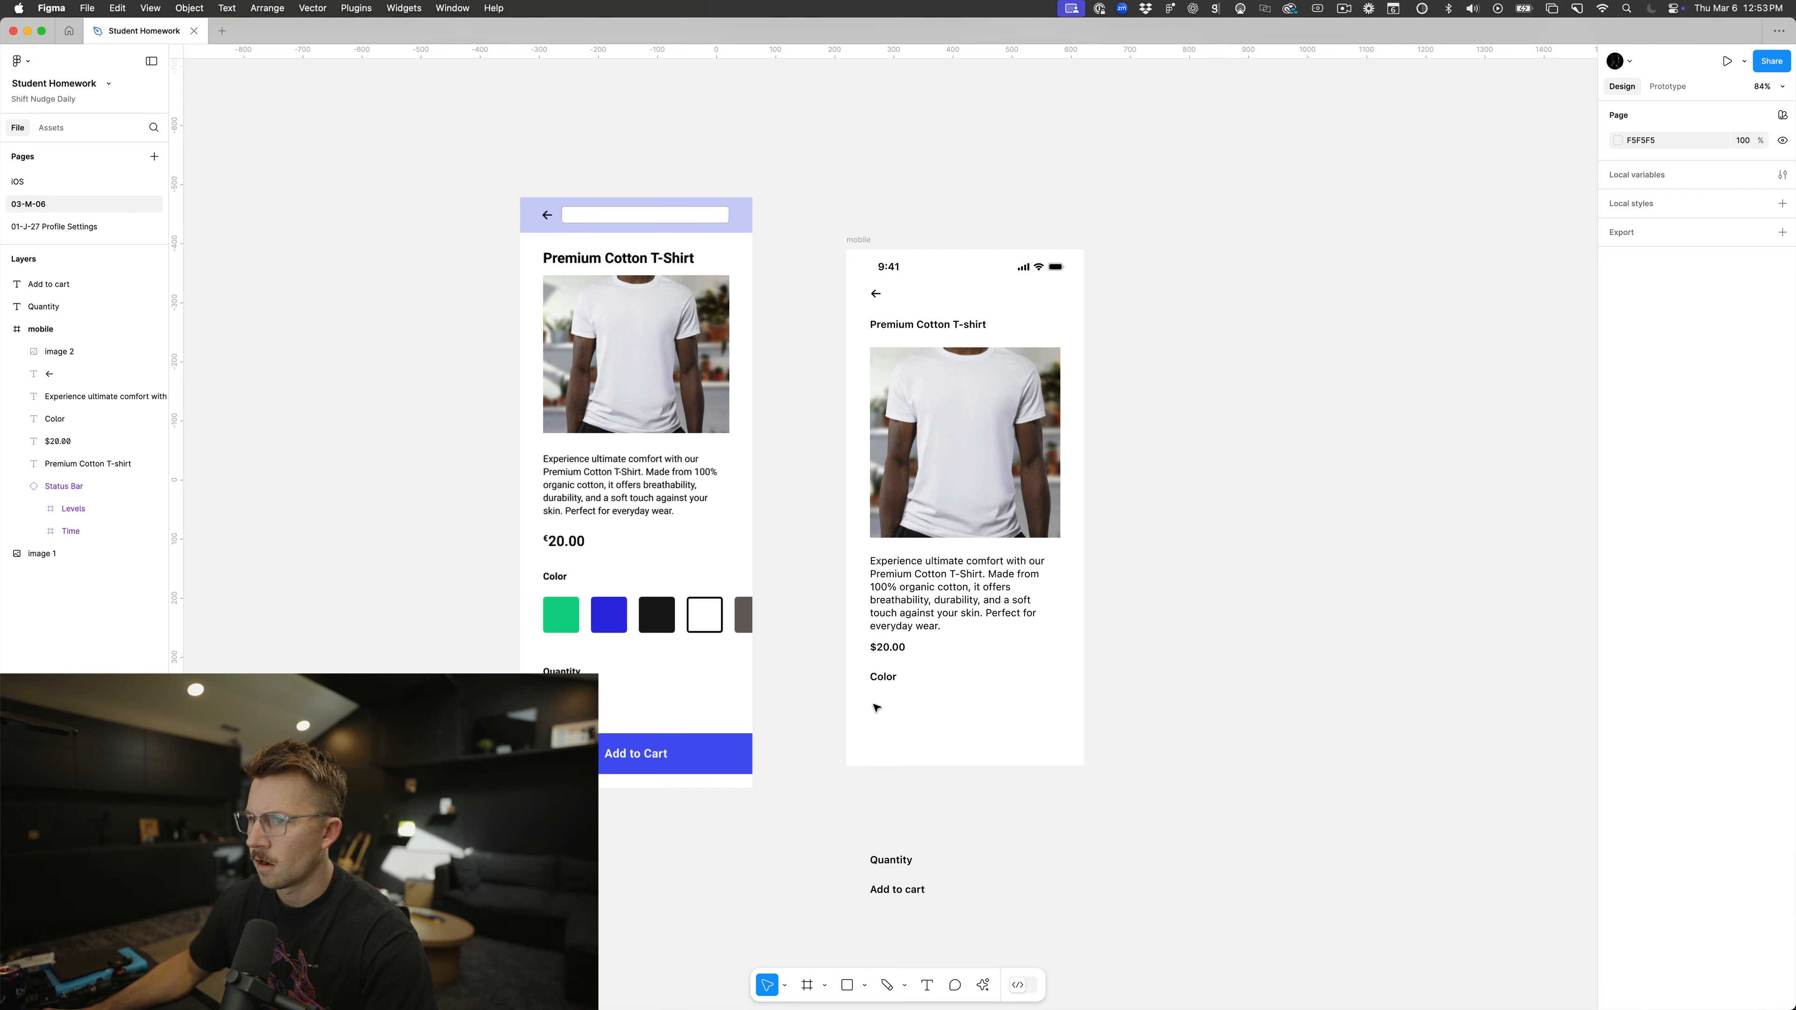
Step: Draw a 24 × 24 square swatch under the "Color" label, aligned with the text at X 40
key("r")
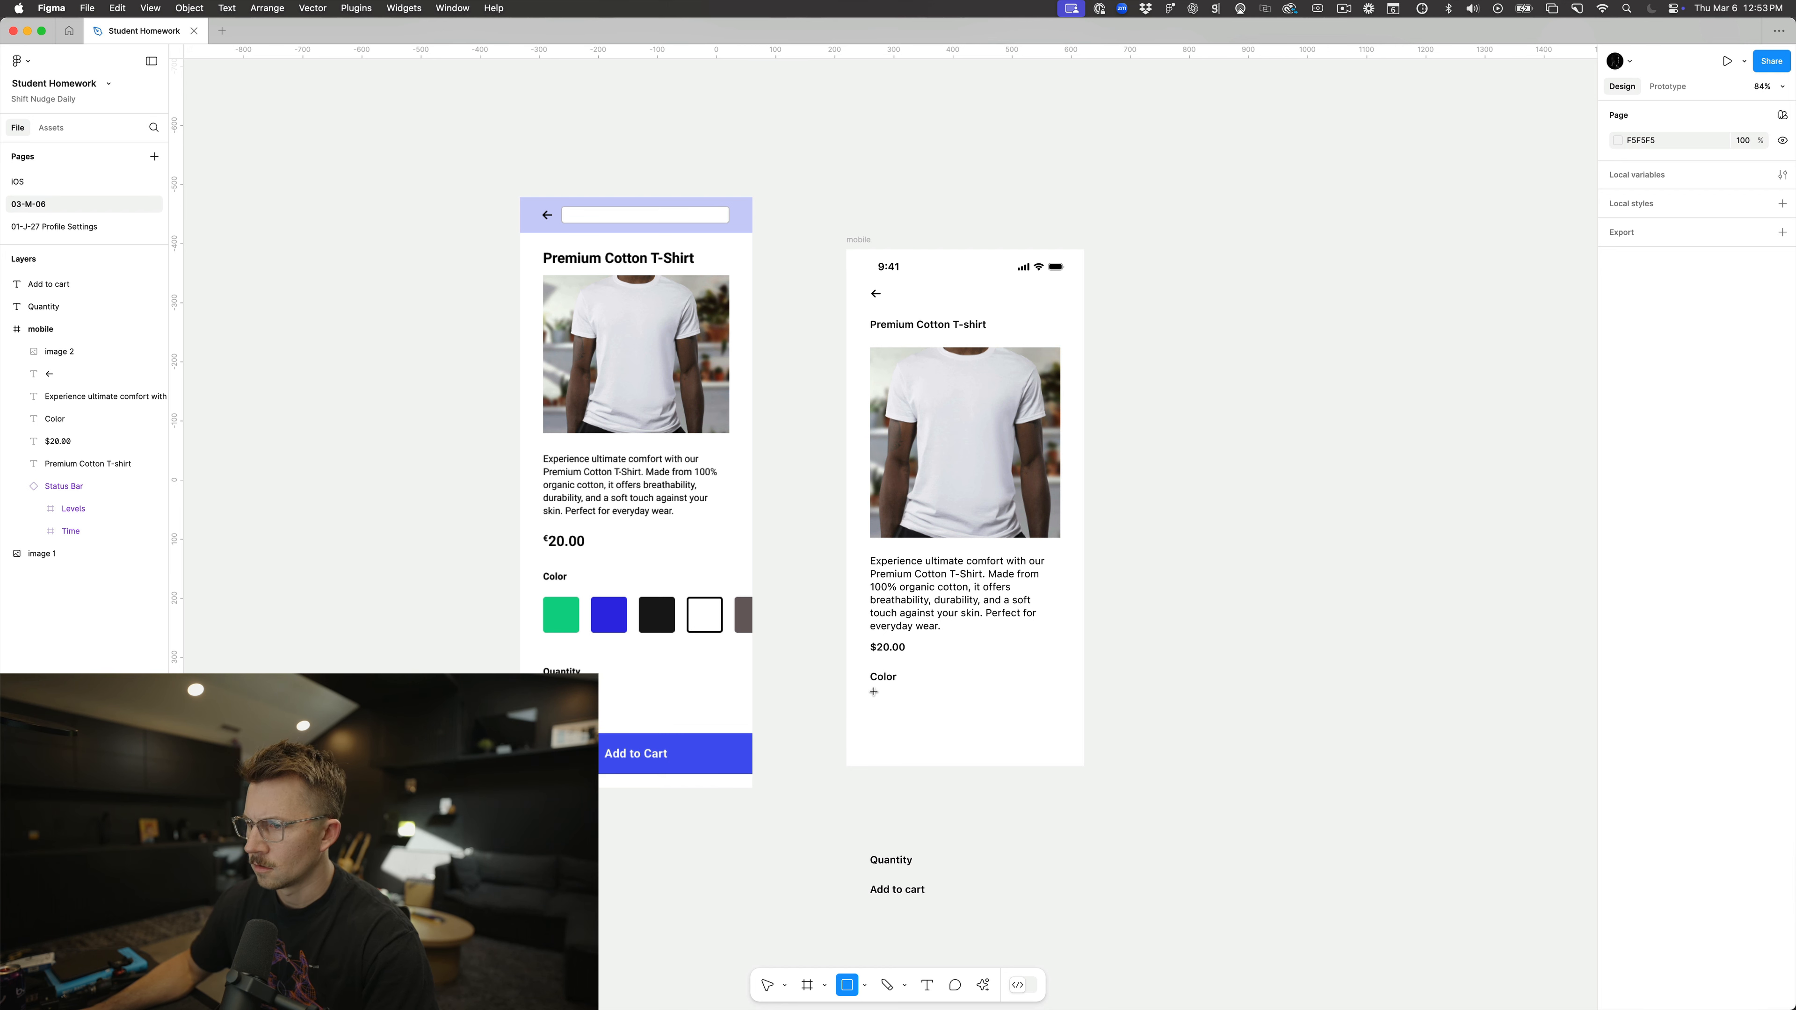
left_click_drag(873, 690, 898, 704)
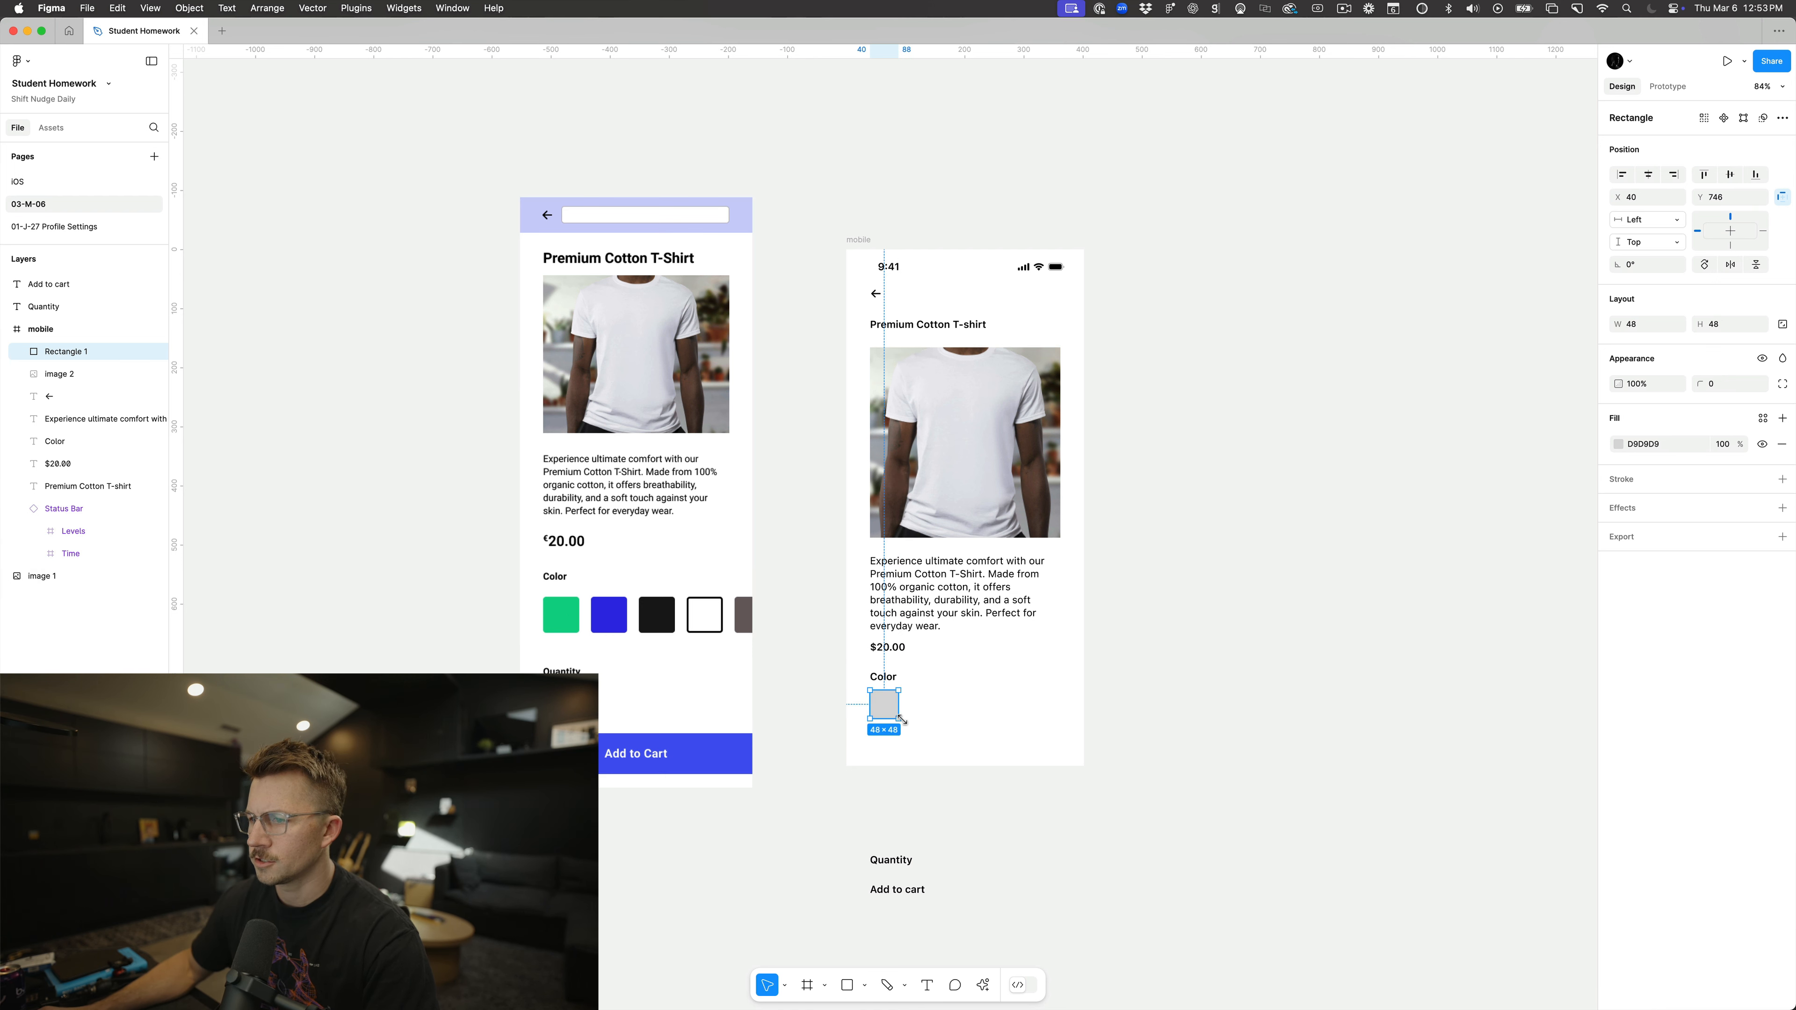
mouse_move(897, 718)
left_mouse_down()
mouse_move(884, 702)
mouse_move(886, 718)
left_mouse_up()
scroll(878, 706, "up", 5)
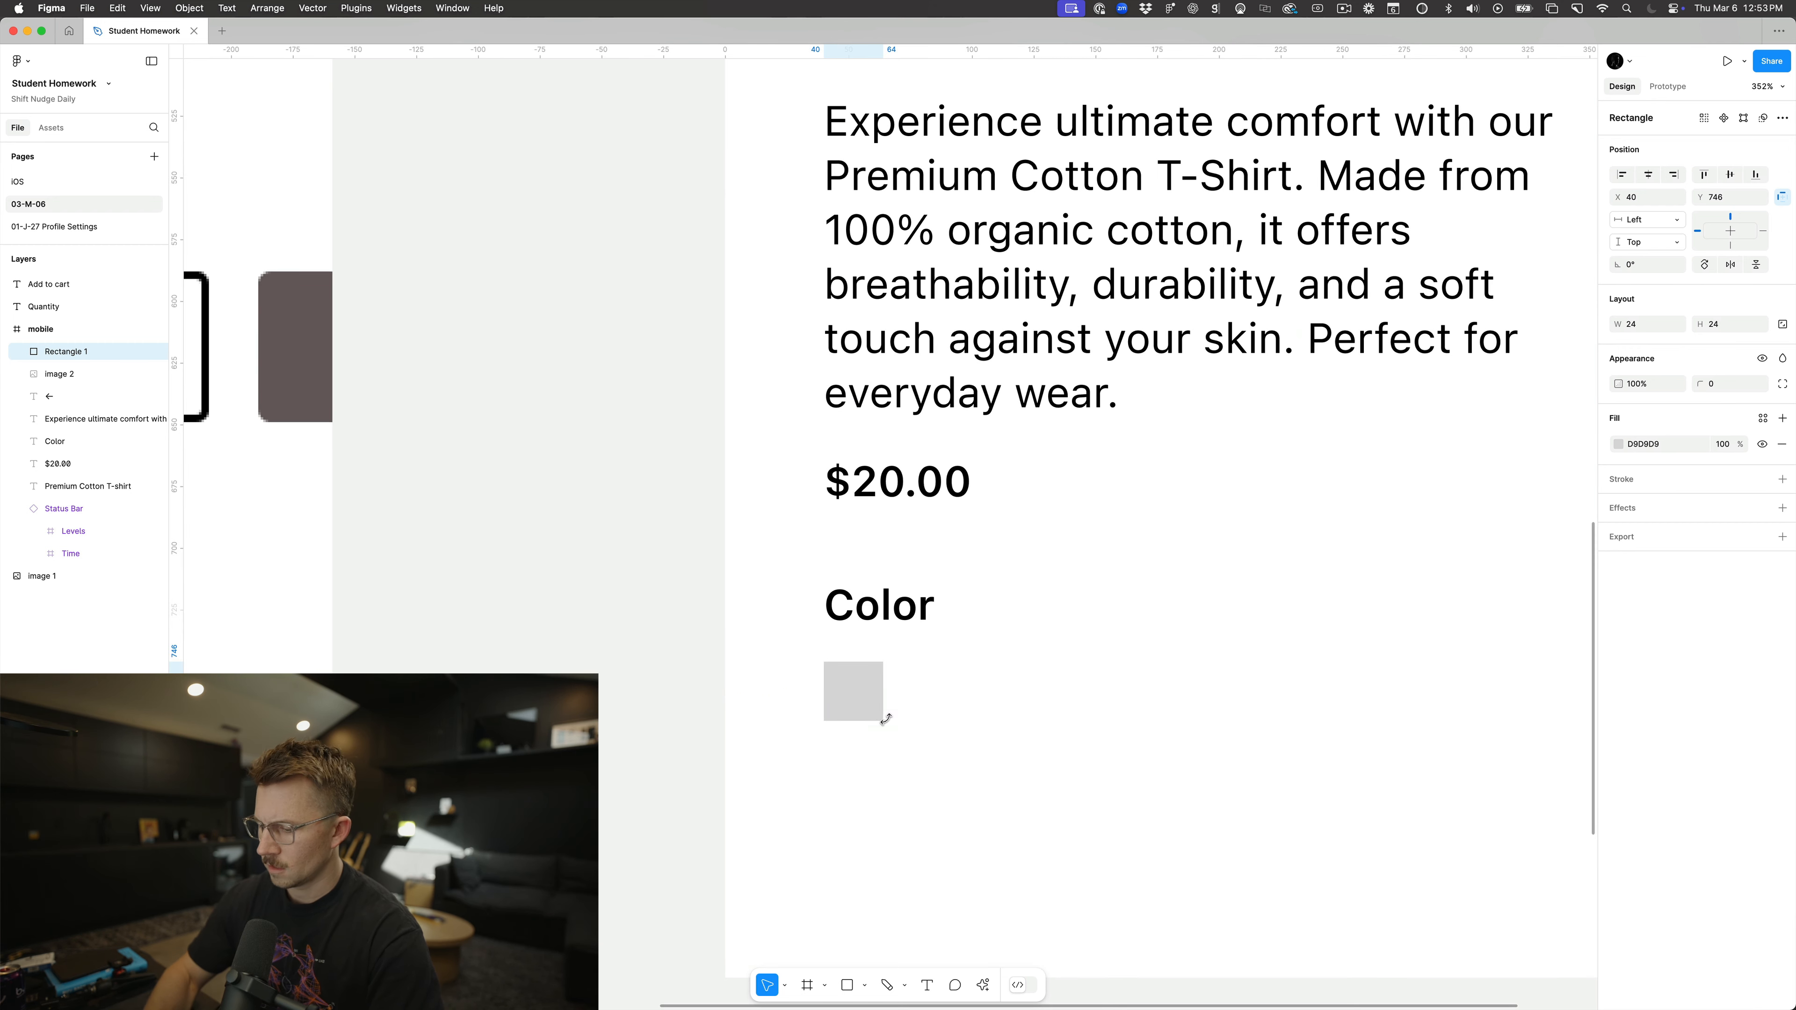
key("super+0")
left_click(926, 641)
scroll(926, 642, "up", 2)
left_click(848, 643)
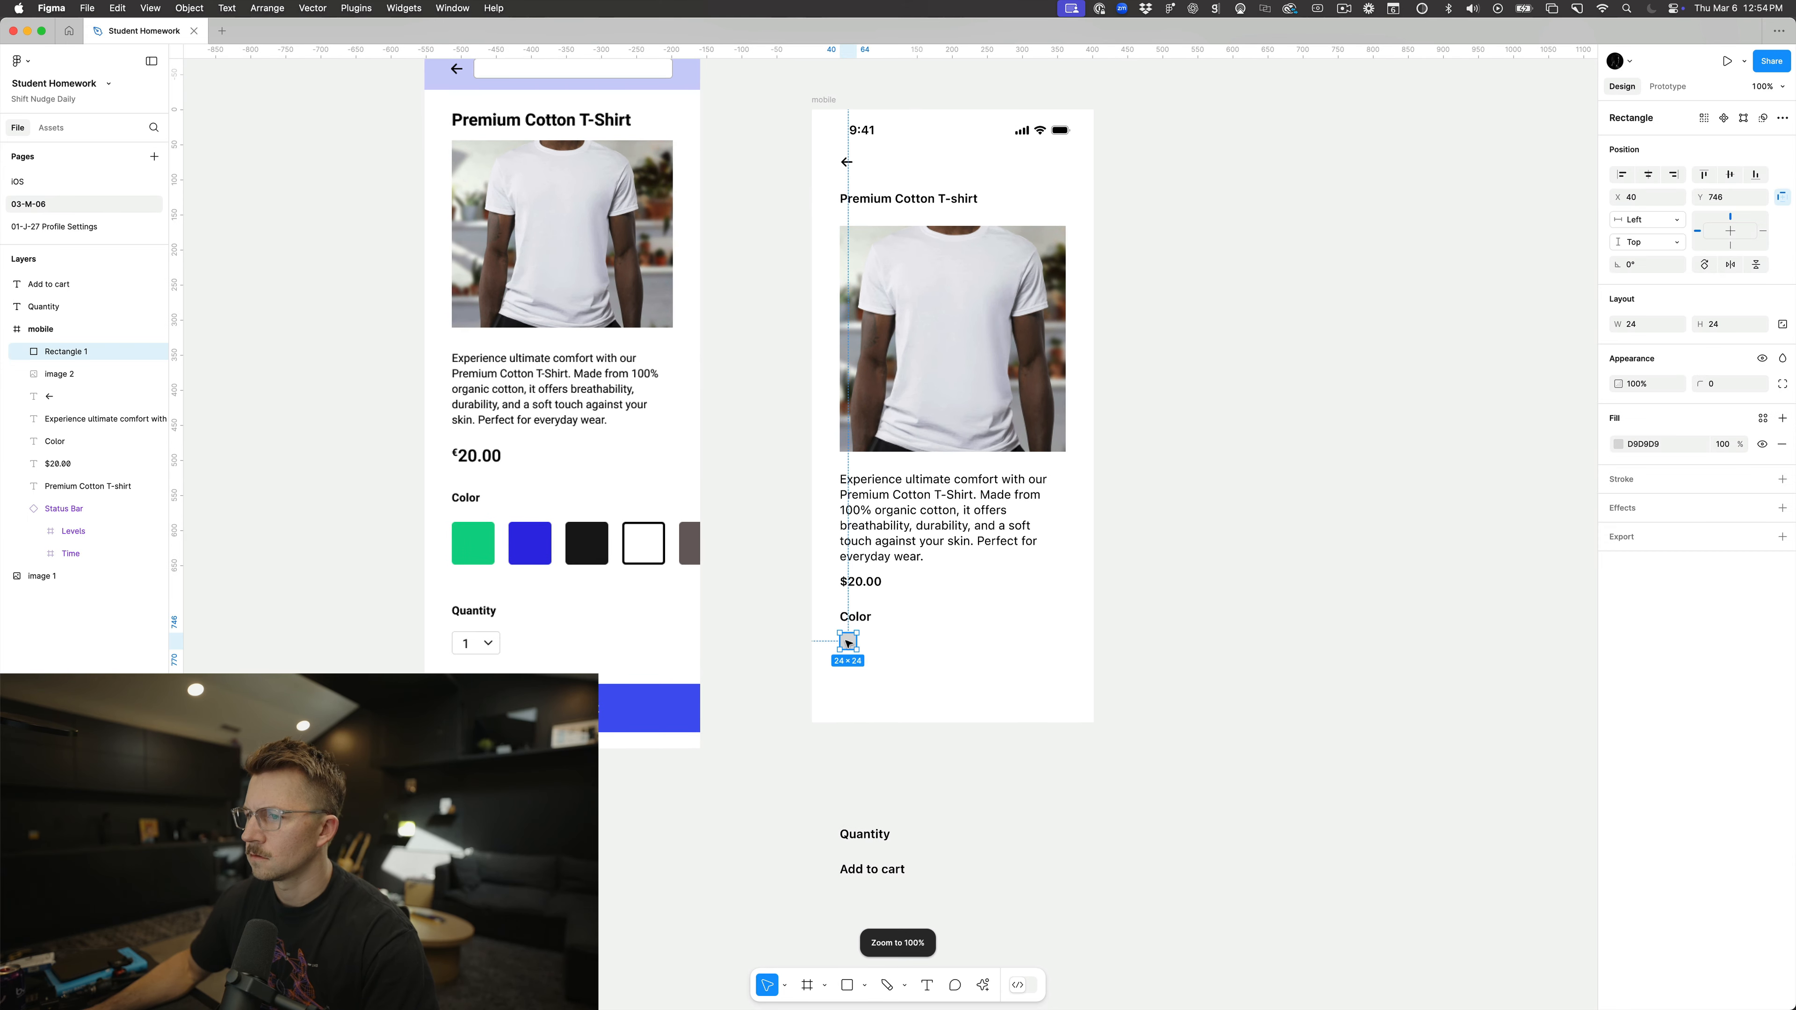
mouse_move(855, 652)
left_mouse_down()
mouse_move(875, 662)
mouse_move(855, 645)
left_mouse_up()
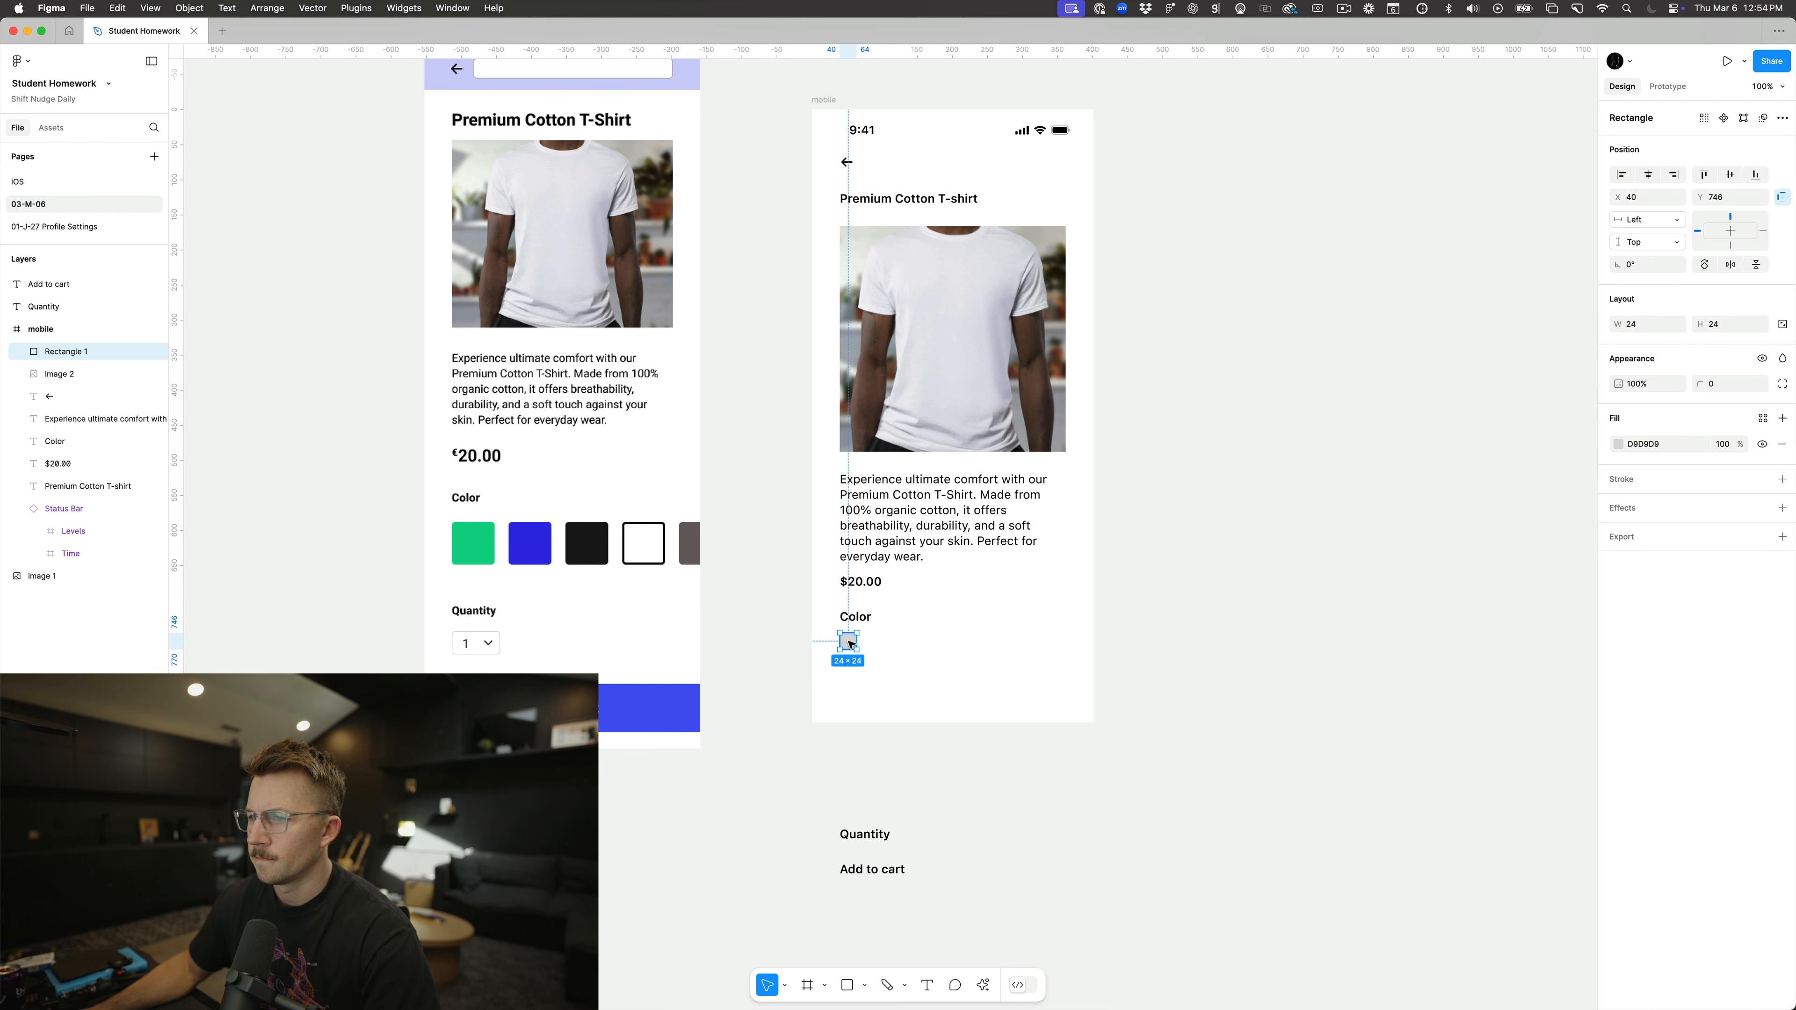
Step: Fill the swatch with the green sampled from the reference, duplicate it to the right, and fill the copy with the reference blue
key("i")
left_click(473, 544)
left_click(798, 641)
left_click_drag(851, 640, 874, 645)
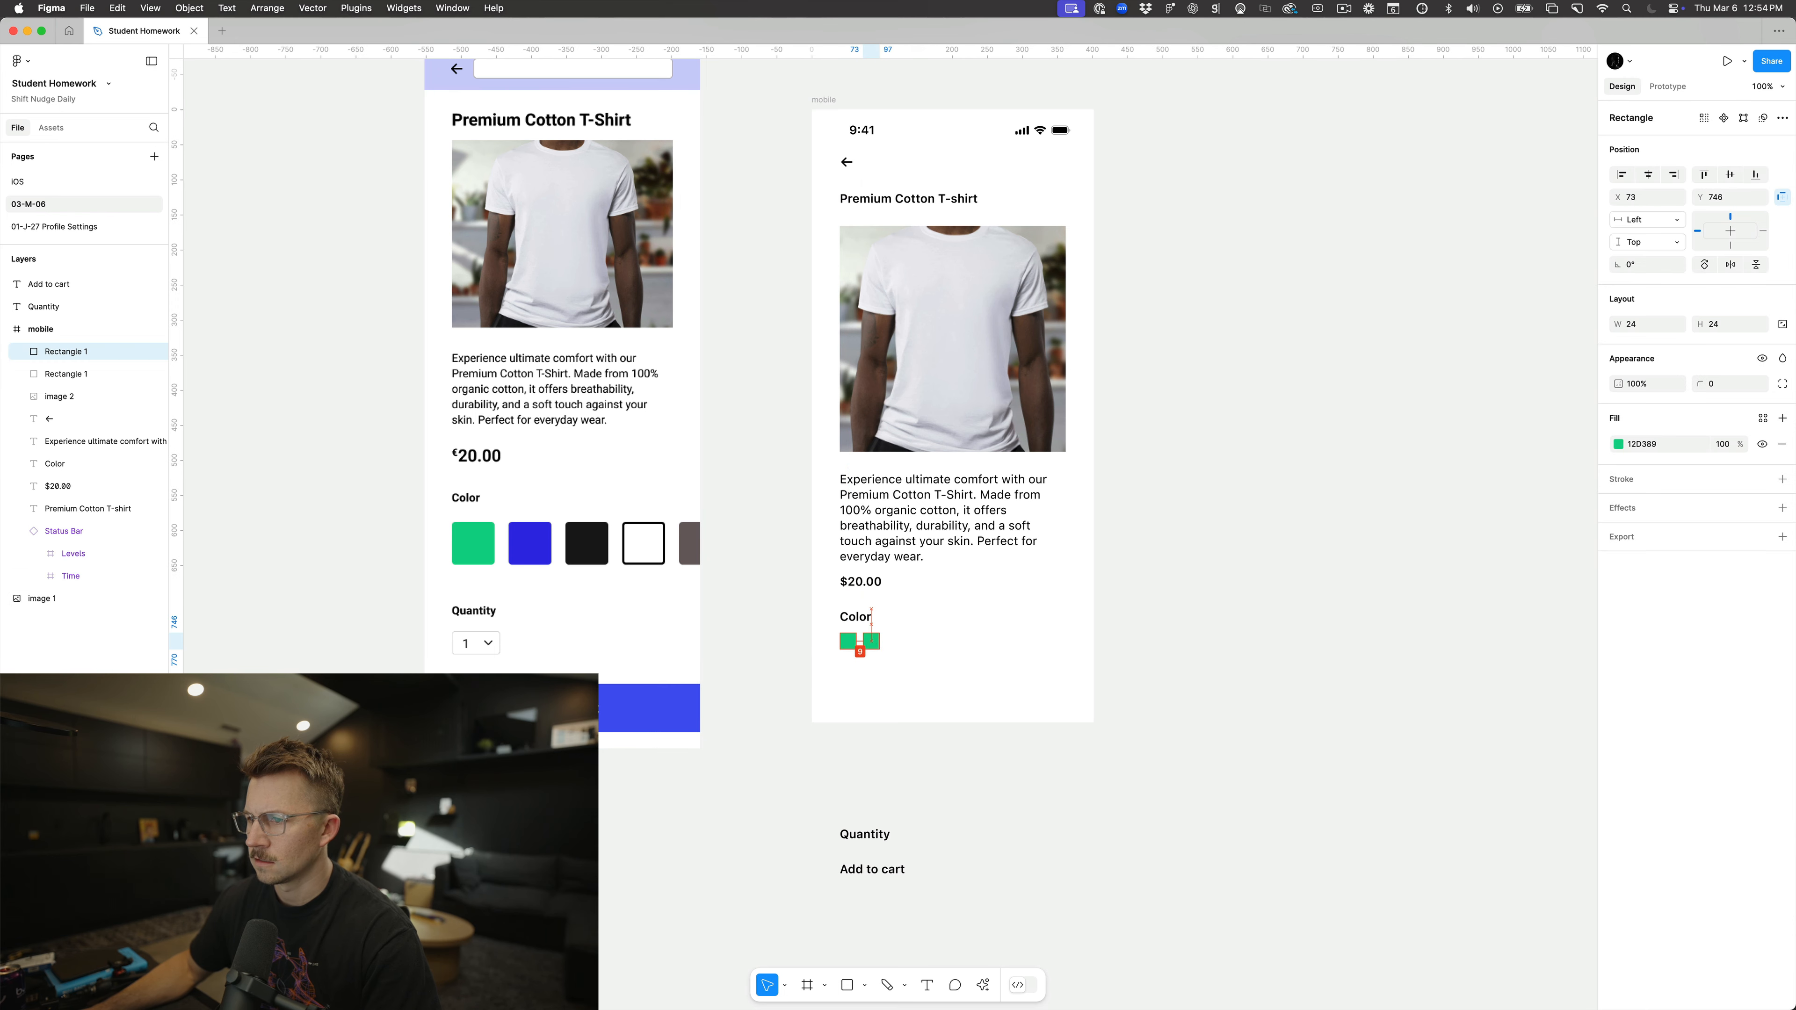
key("i")
left_click(530, 543)
Step: Duplicate the swatch rightward three more times, filling the copies with the black, white and brown-gray sampled from the reference
left_click_drag(877, 645, 912, 642)
key("i")
left_click(594, 542)
key("i")
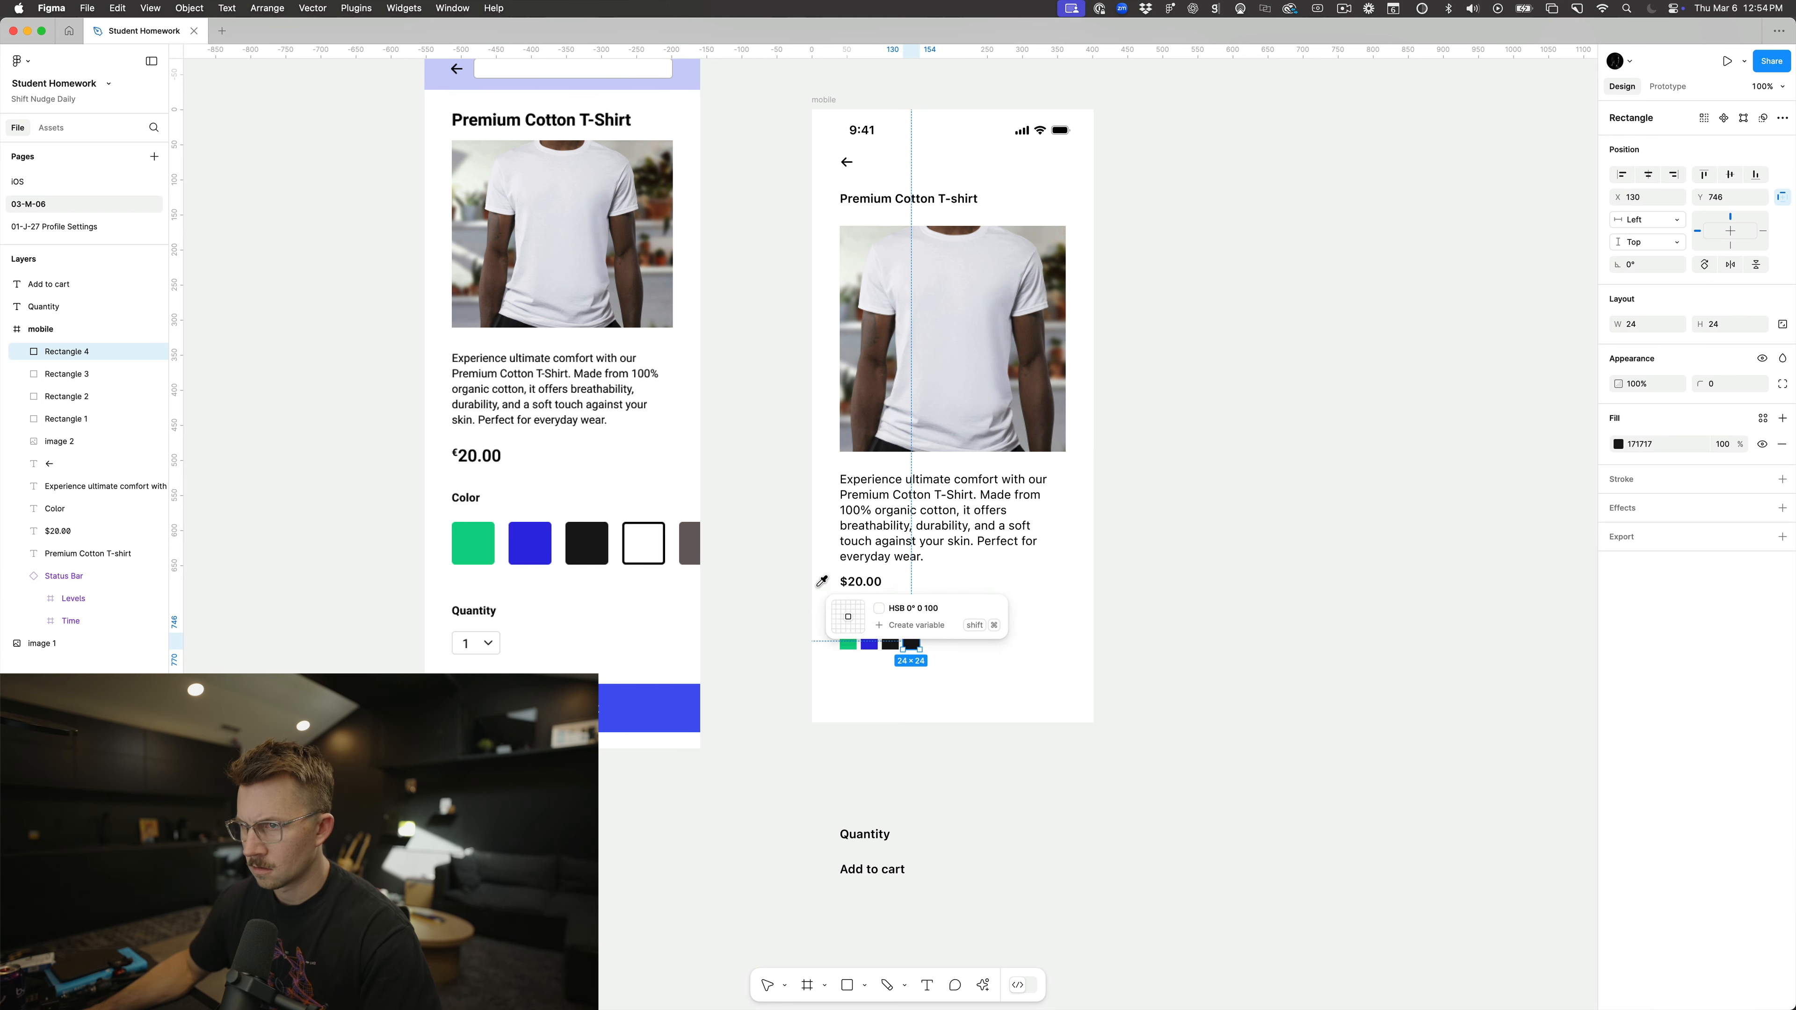
left_click(642, 587)
left_click_drag(916, 645, 943, 645)
key("i")
left_click(690, 544)
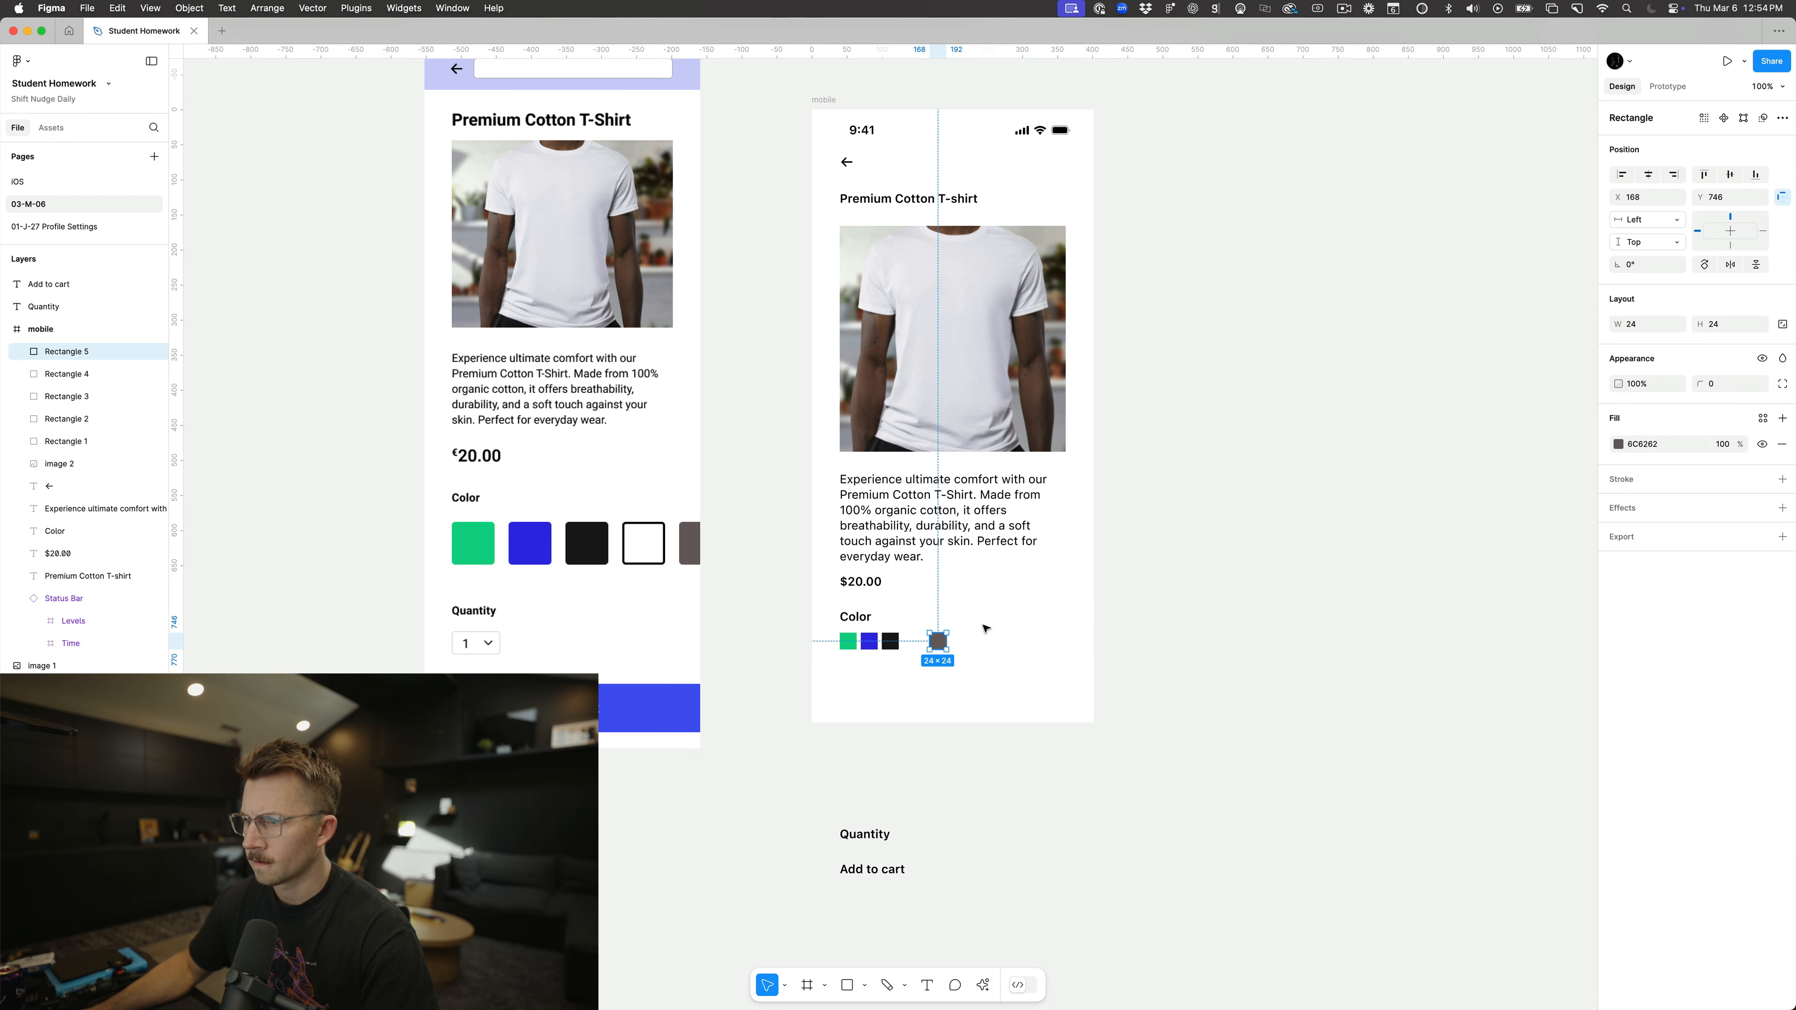
Step: Move the brown-gray swatch to X 160 so it sits 6 px from the white one, matching the other gaps
key("Escape")
scroll(869, 641, "up", 5)
scroll(898, 658, "down", 5)
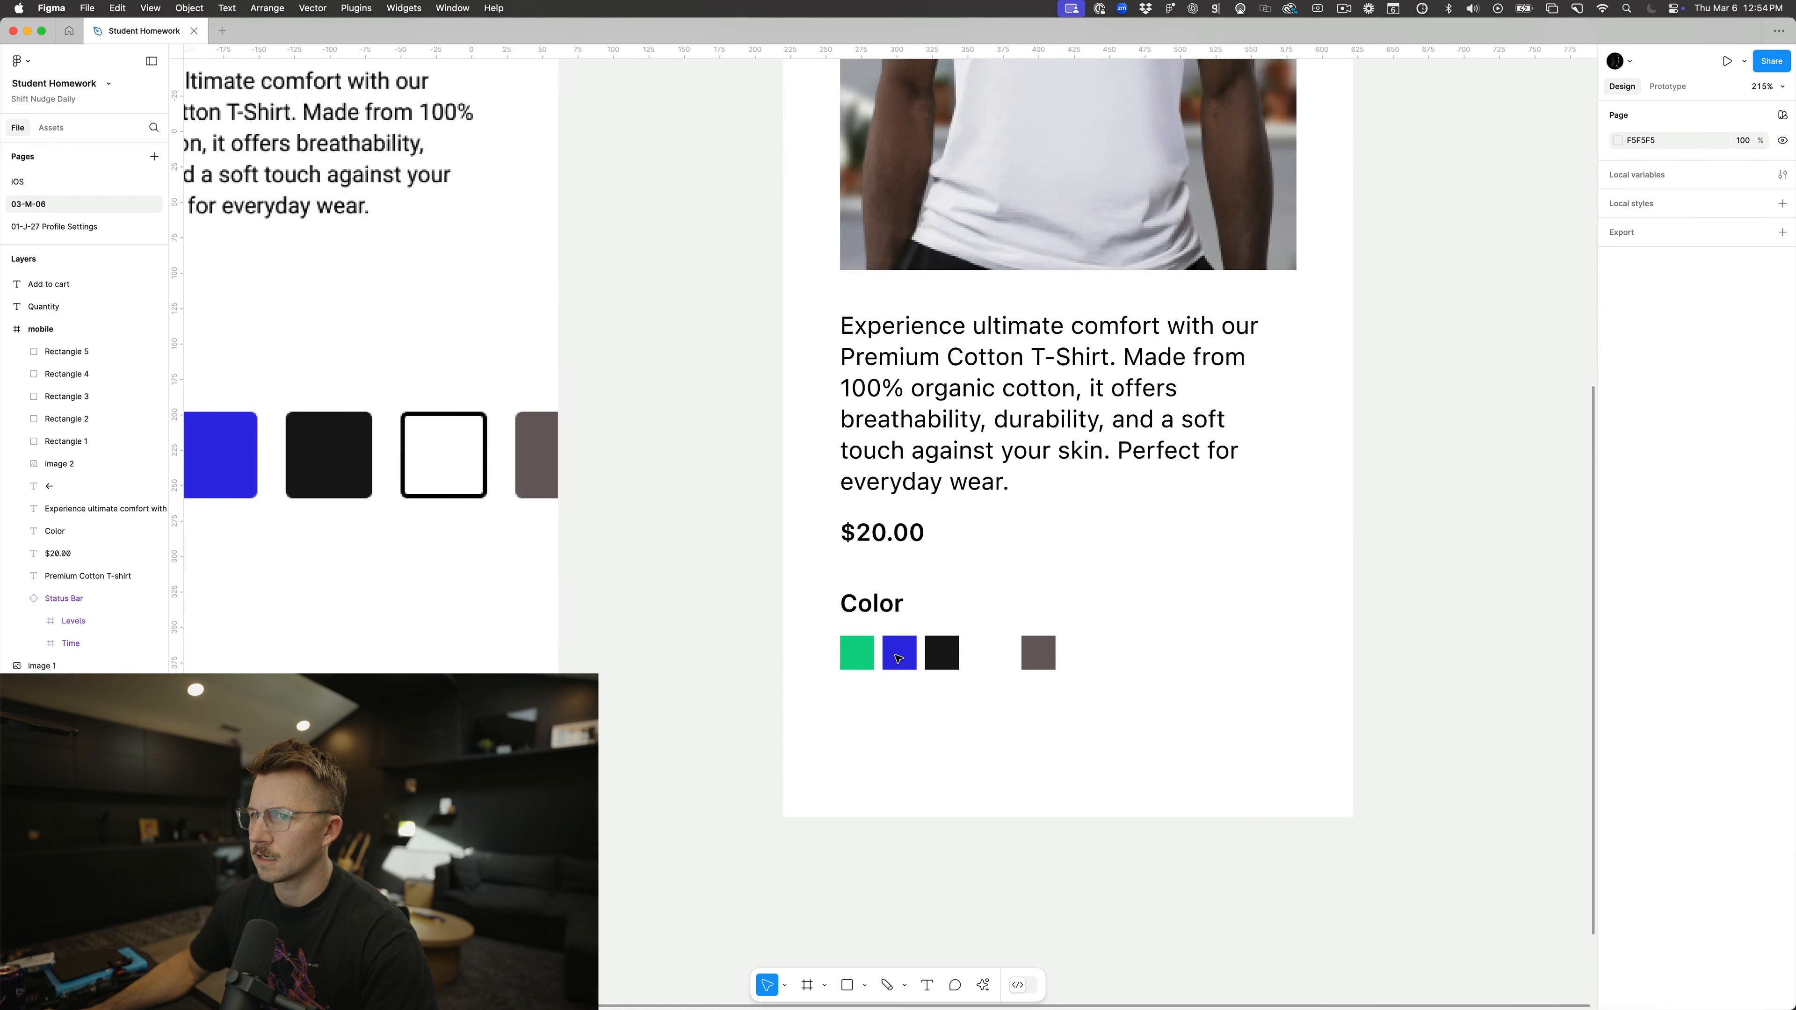
left_click(963, 654)
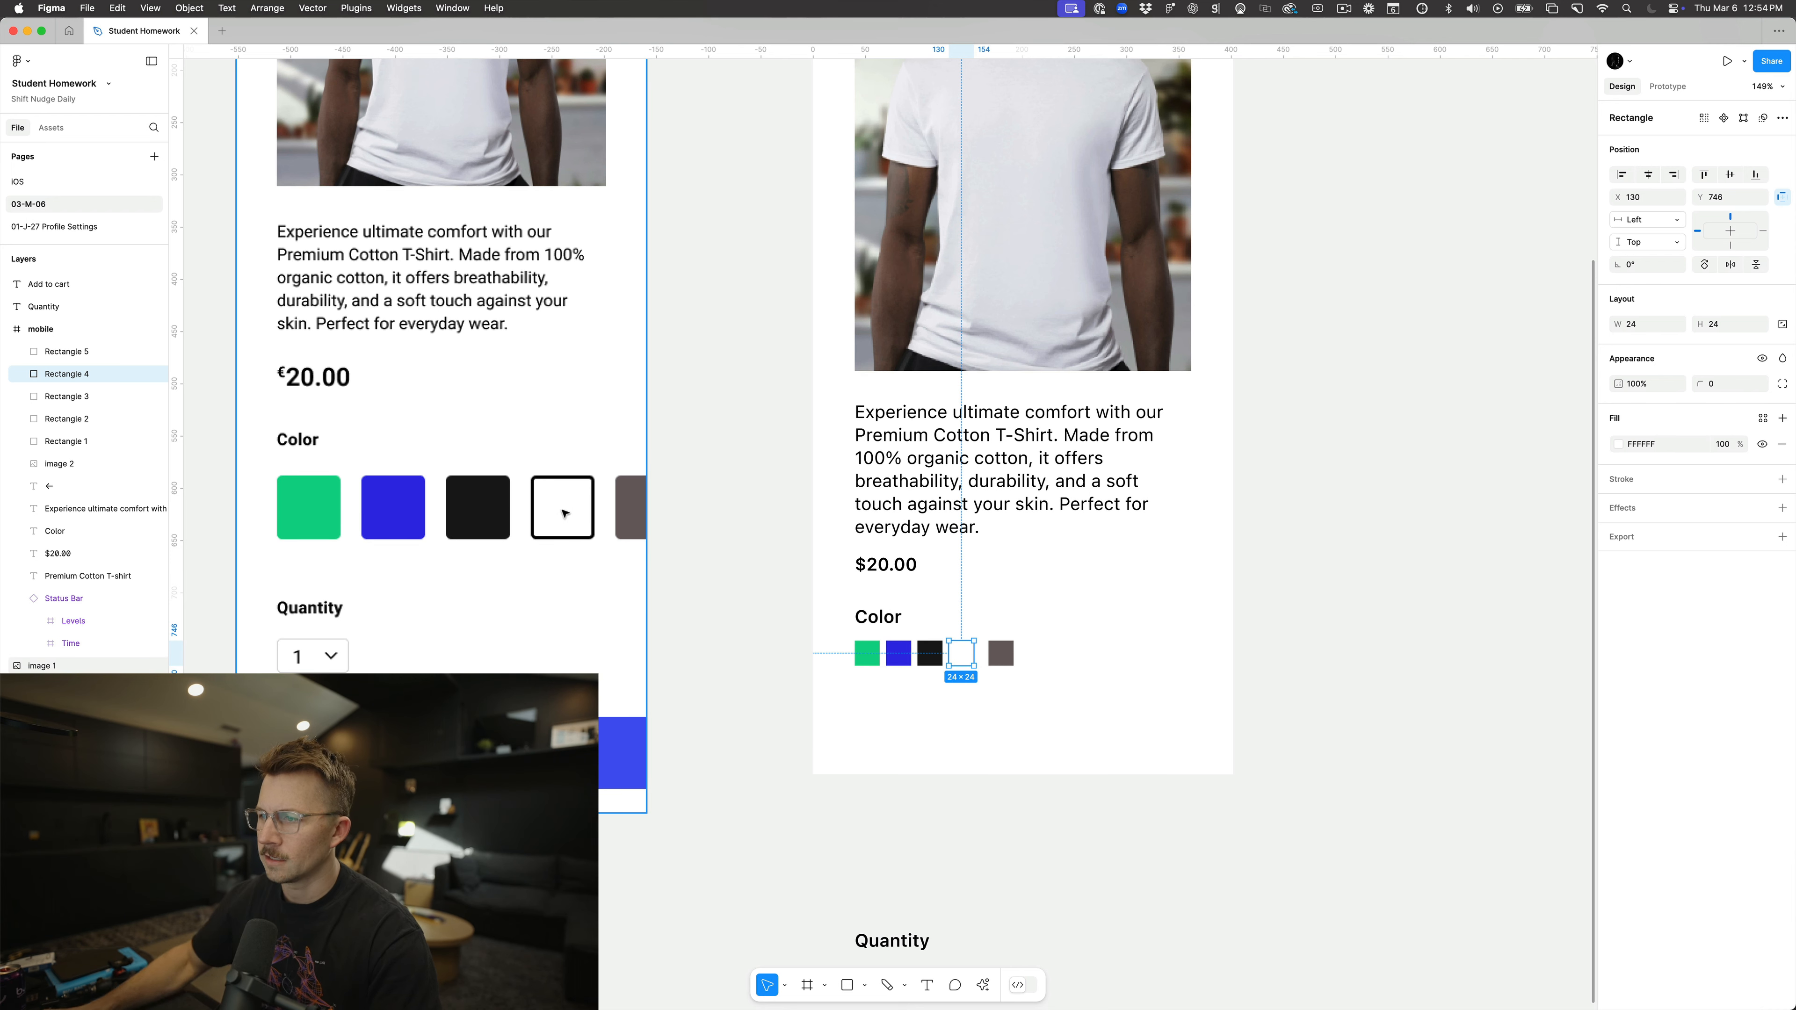
left_click_drag(995, 658, 989, 658)
Step: Add a 1 px inside black stroke at 10% opacity to all five color swatches
left_click(963, 655)
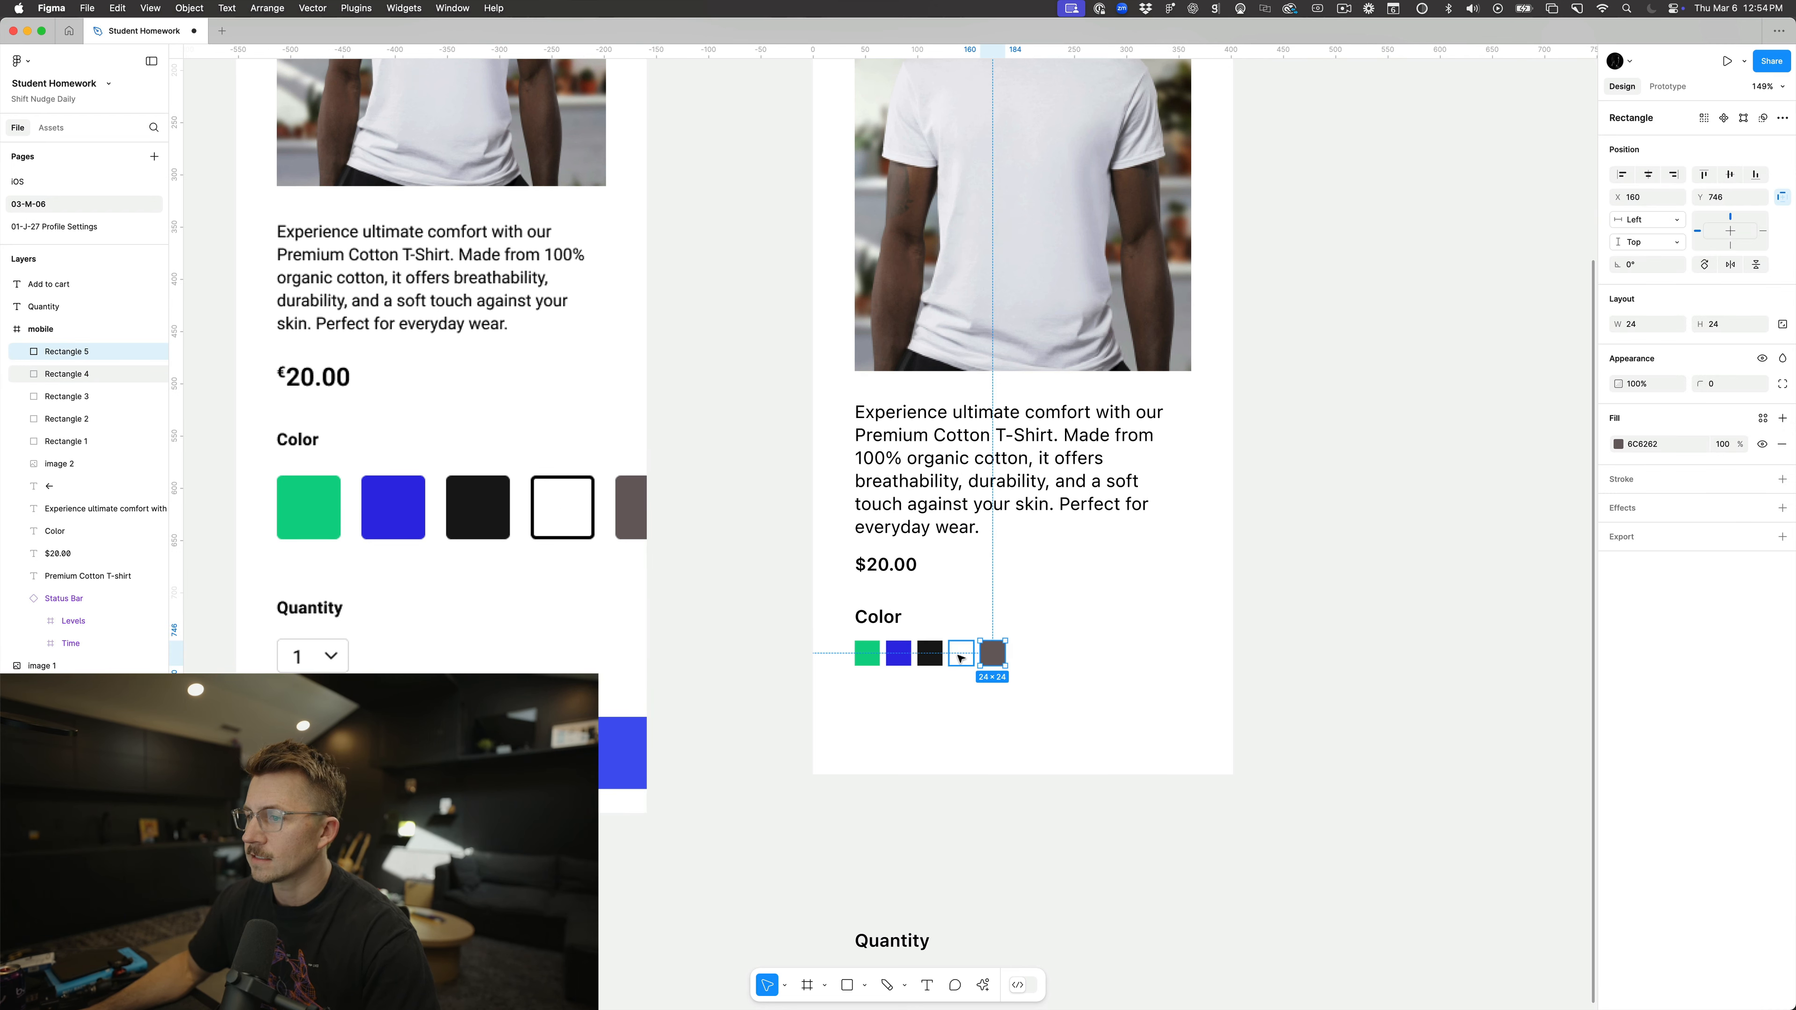
scroll(963, 662, "up", 5)
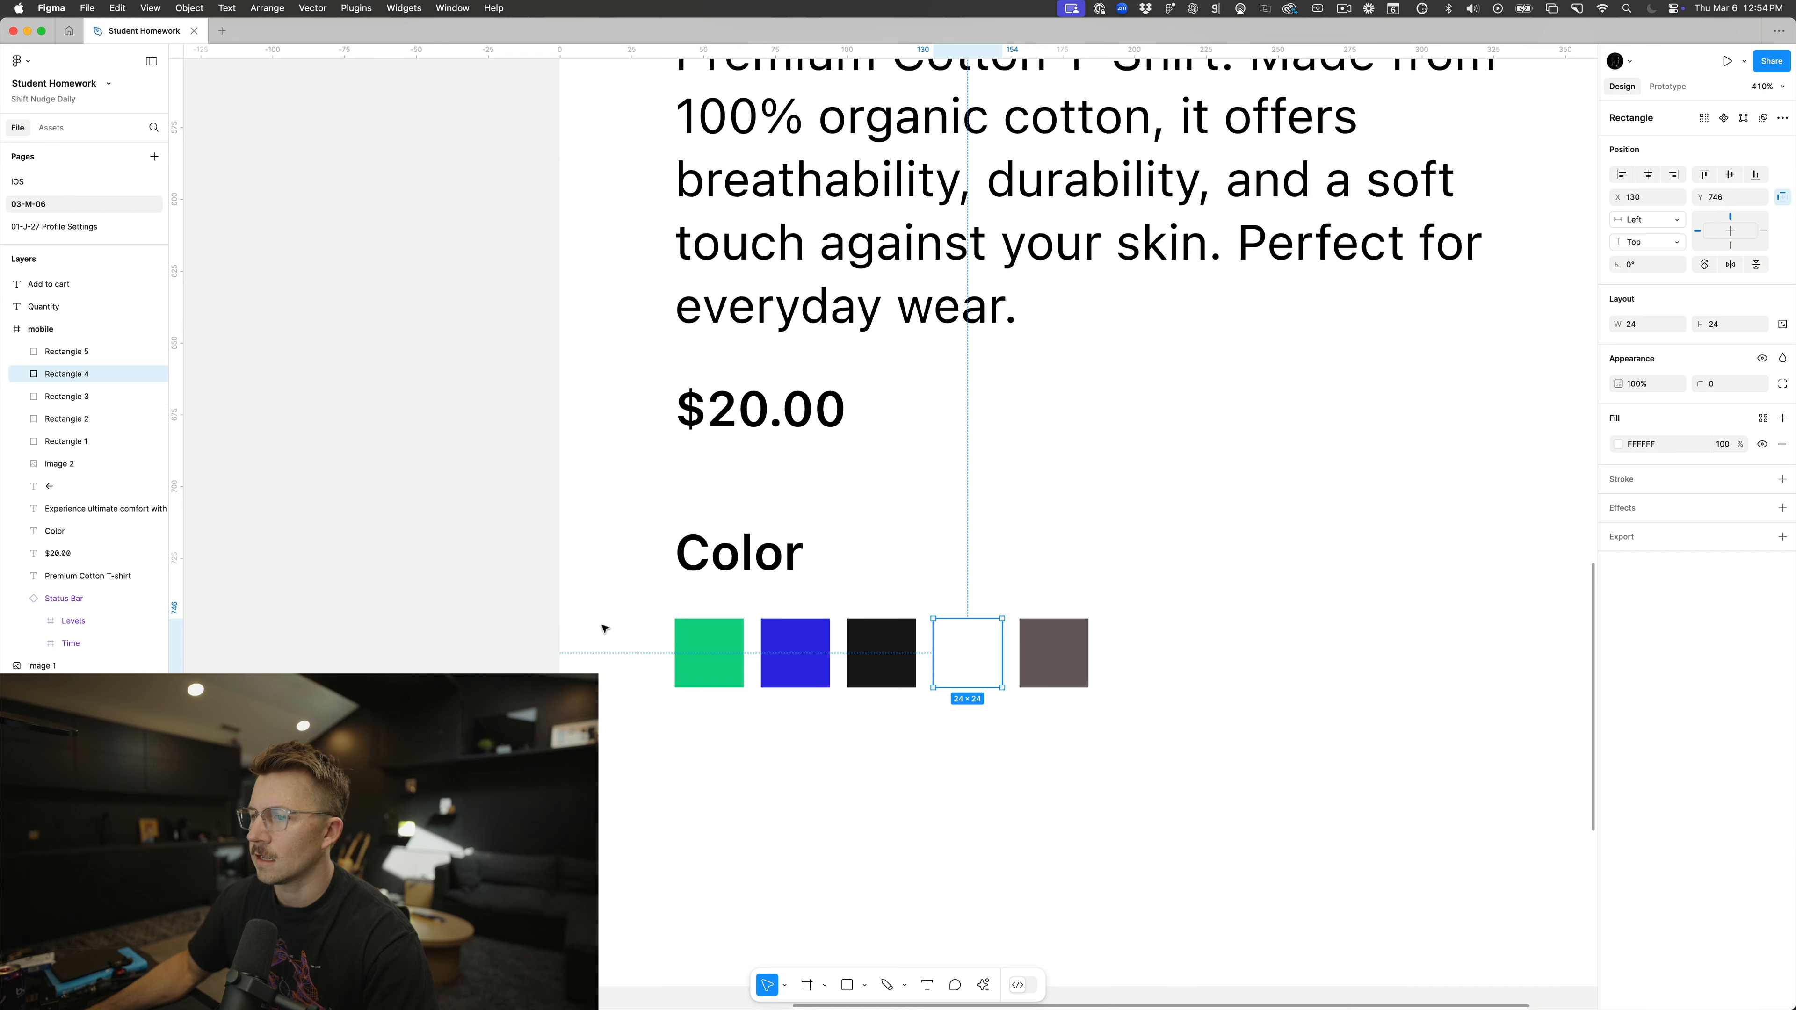
left_click_drag(601, 623, 1091, 705)
left_click(1713, 497)
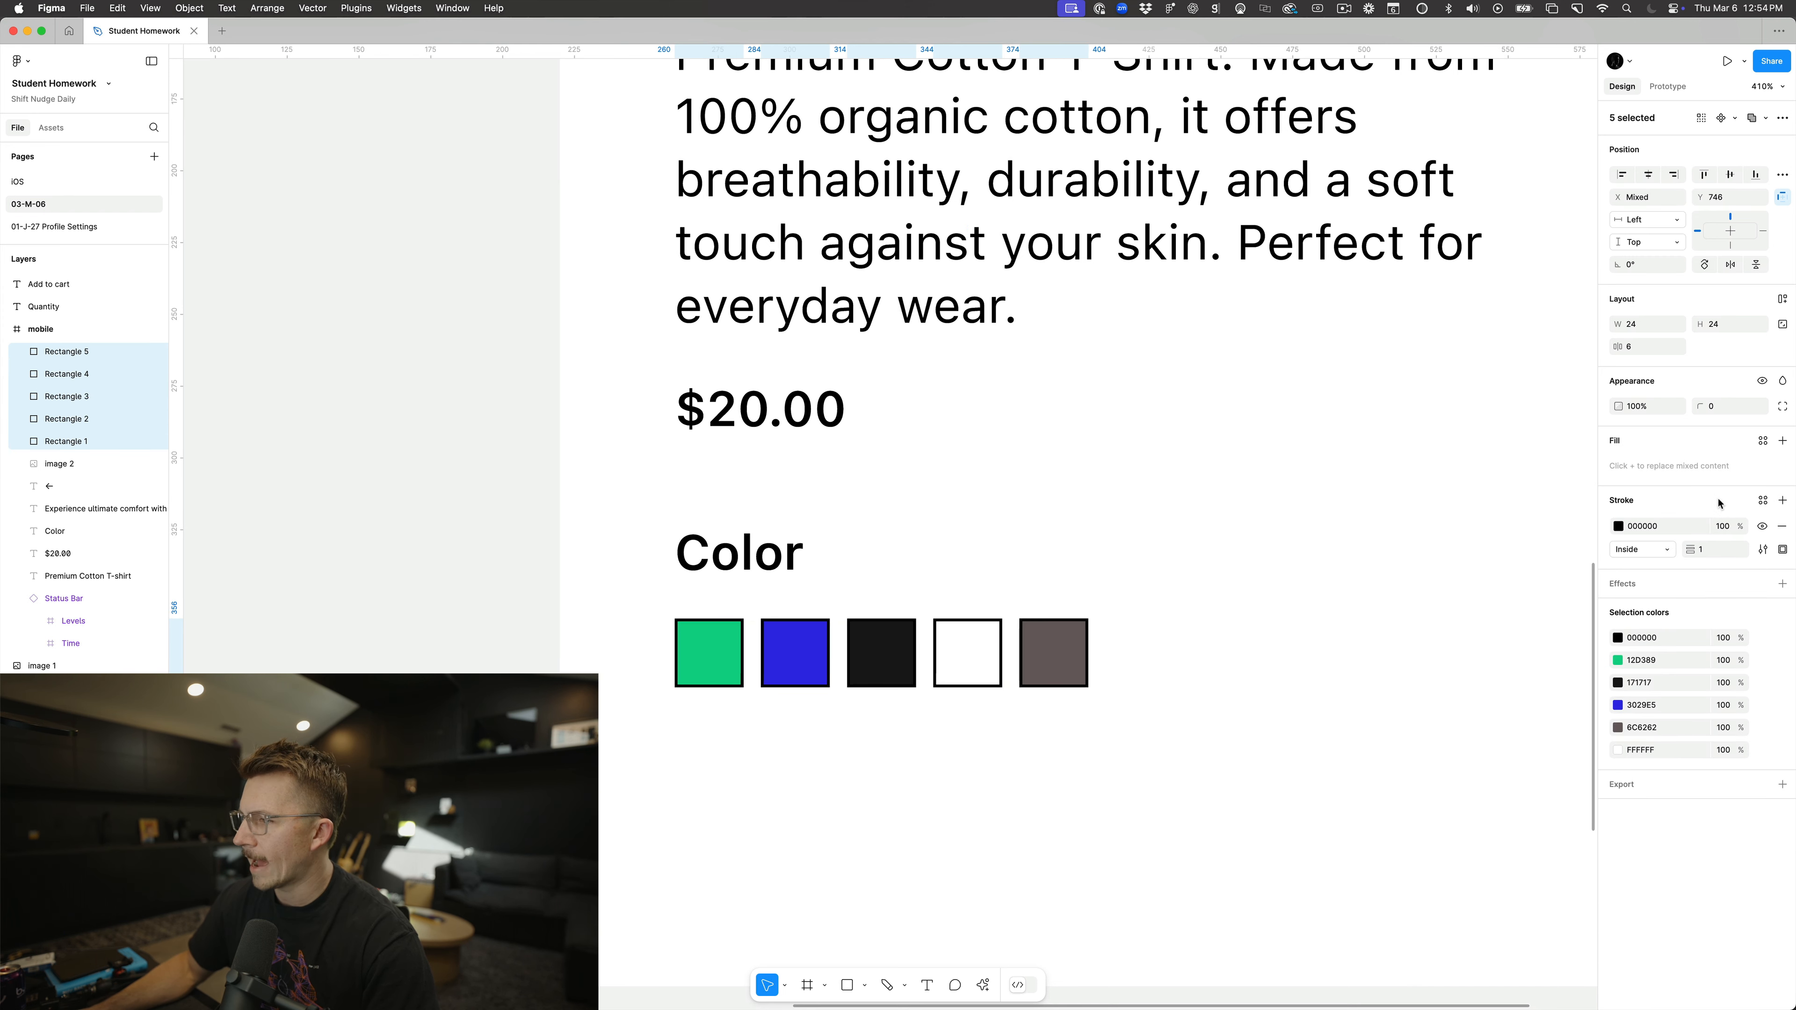
left_click(1723, 525)
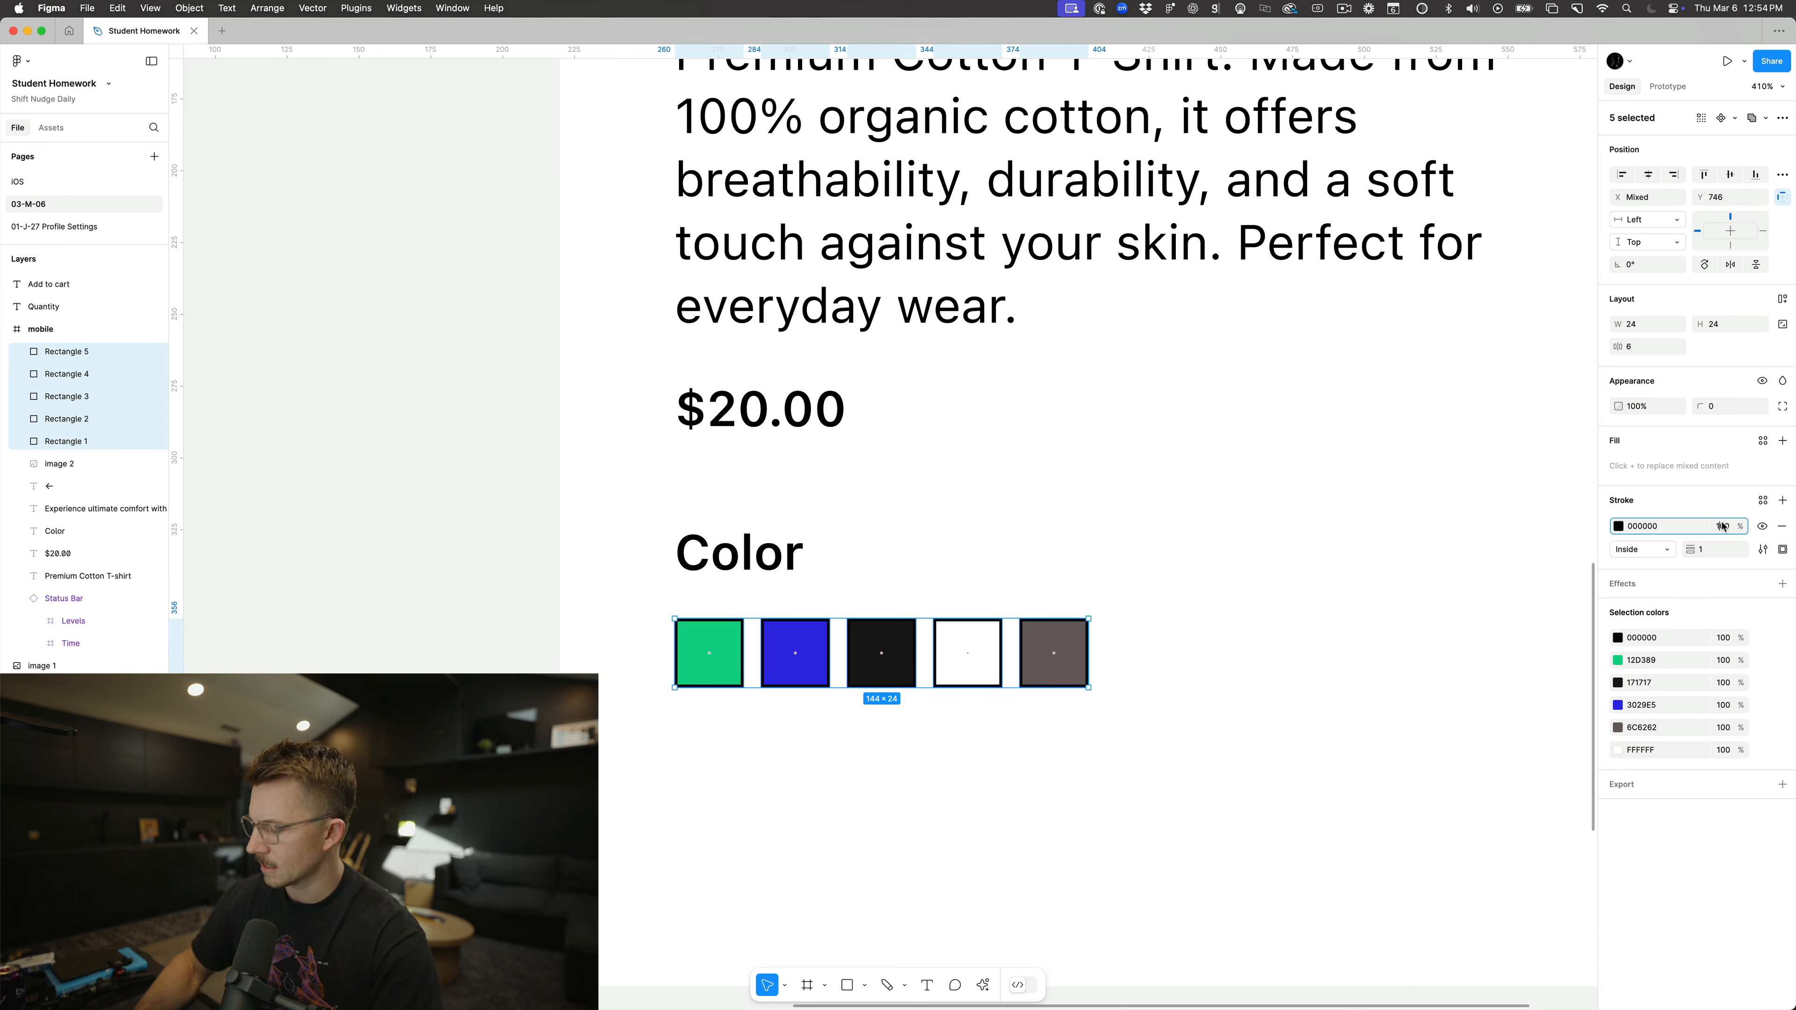
key("super+a")
type("10")
key("Return")
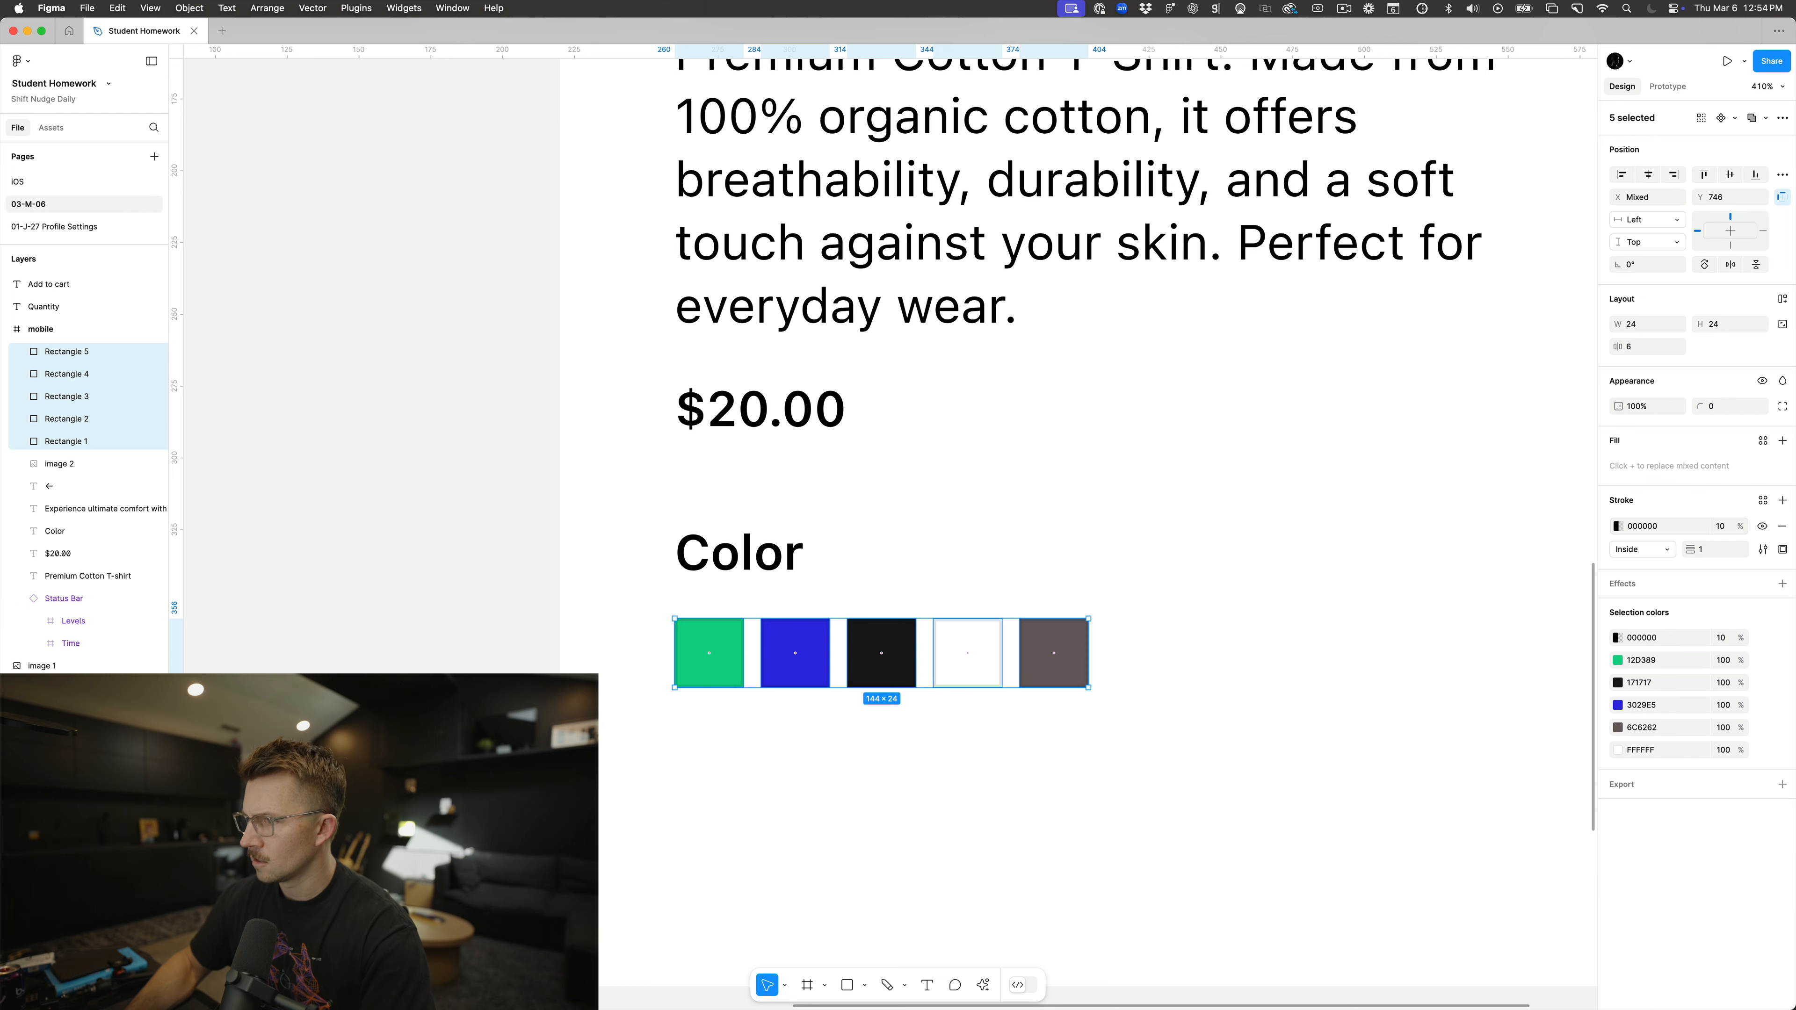
left_click(1315, 676)
Step: Wrap the five color swatches in a horizontal auto layout and set the spacing between them to 8
scroll(1315, 676, "down", 10)
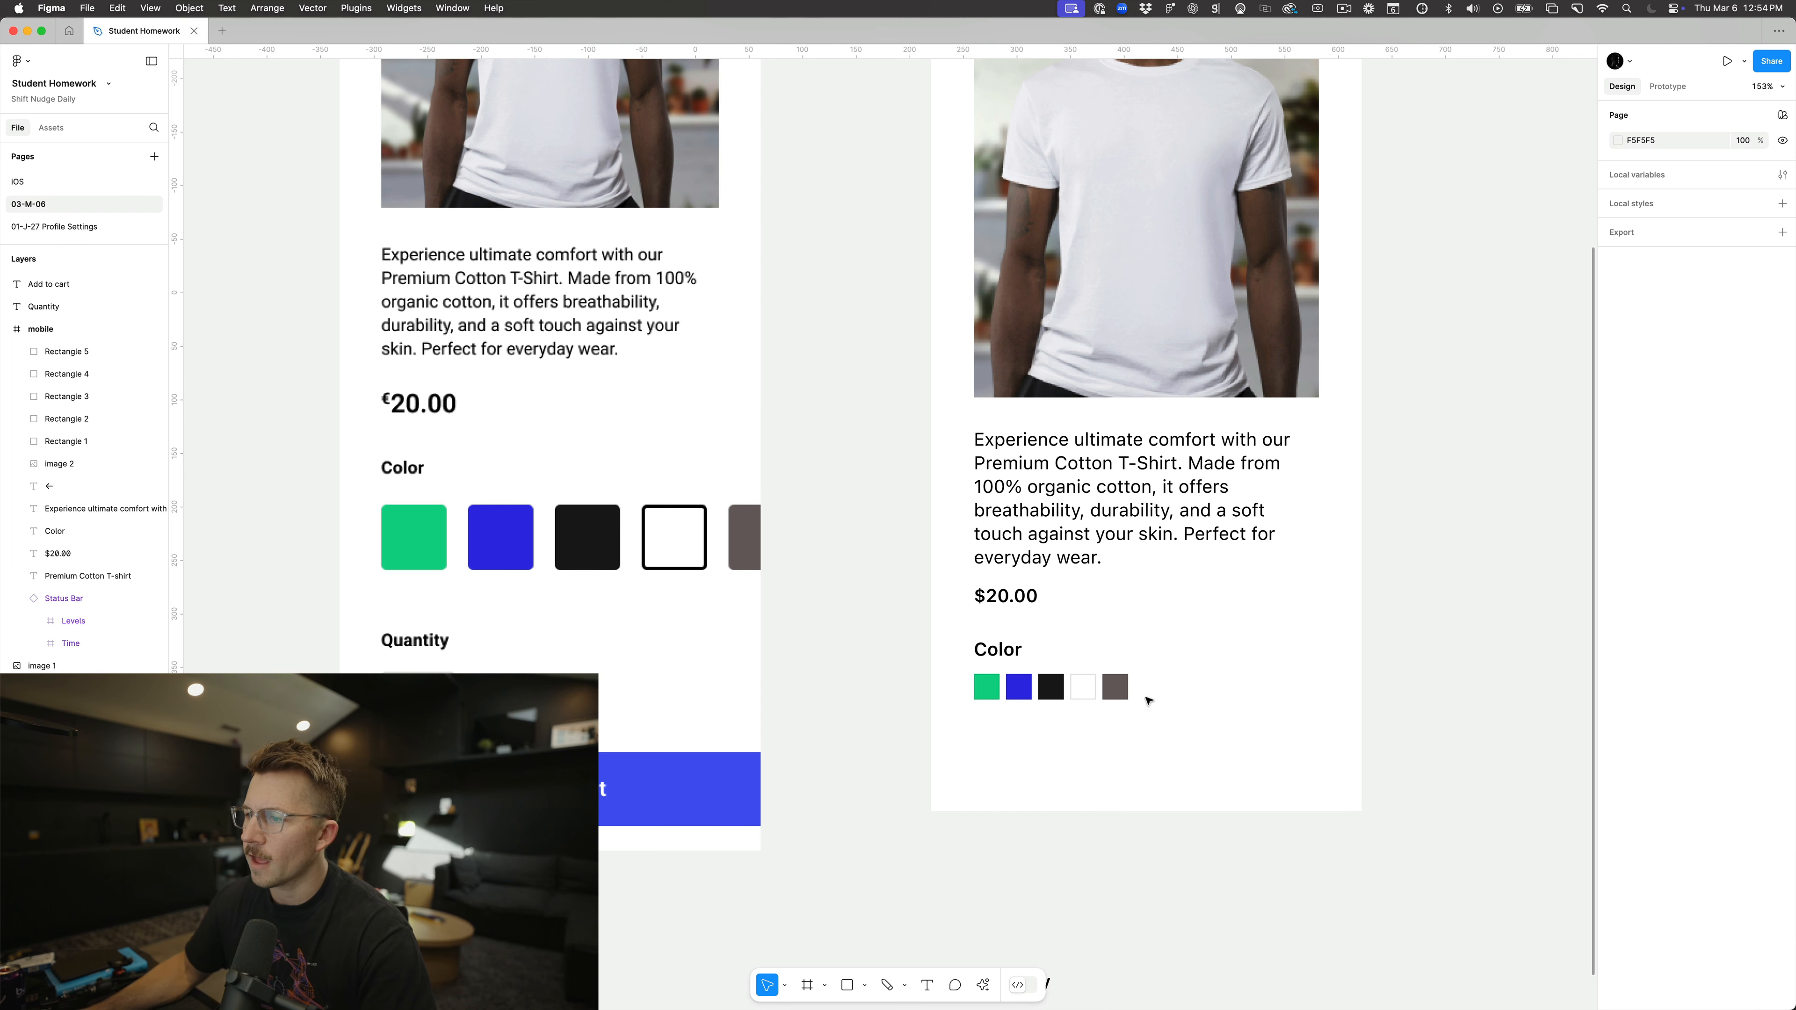
left_click_drag(916, 672, 1147, 725)
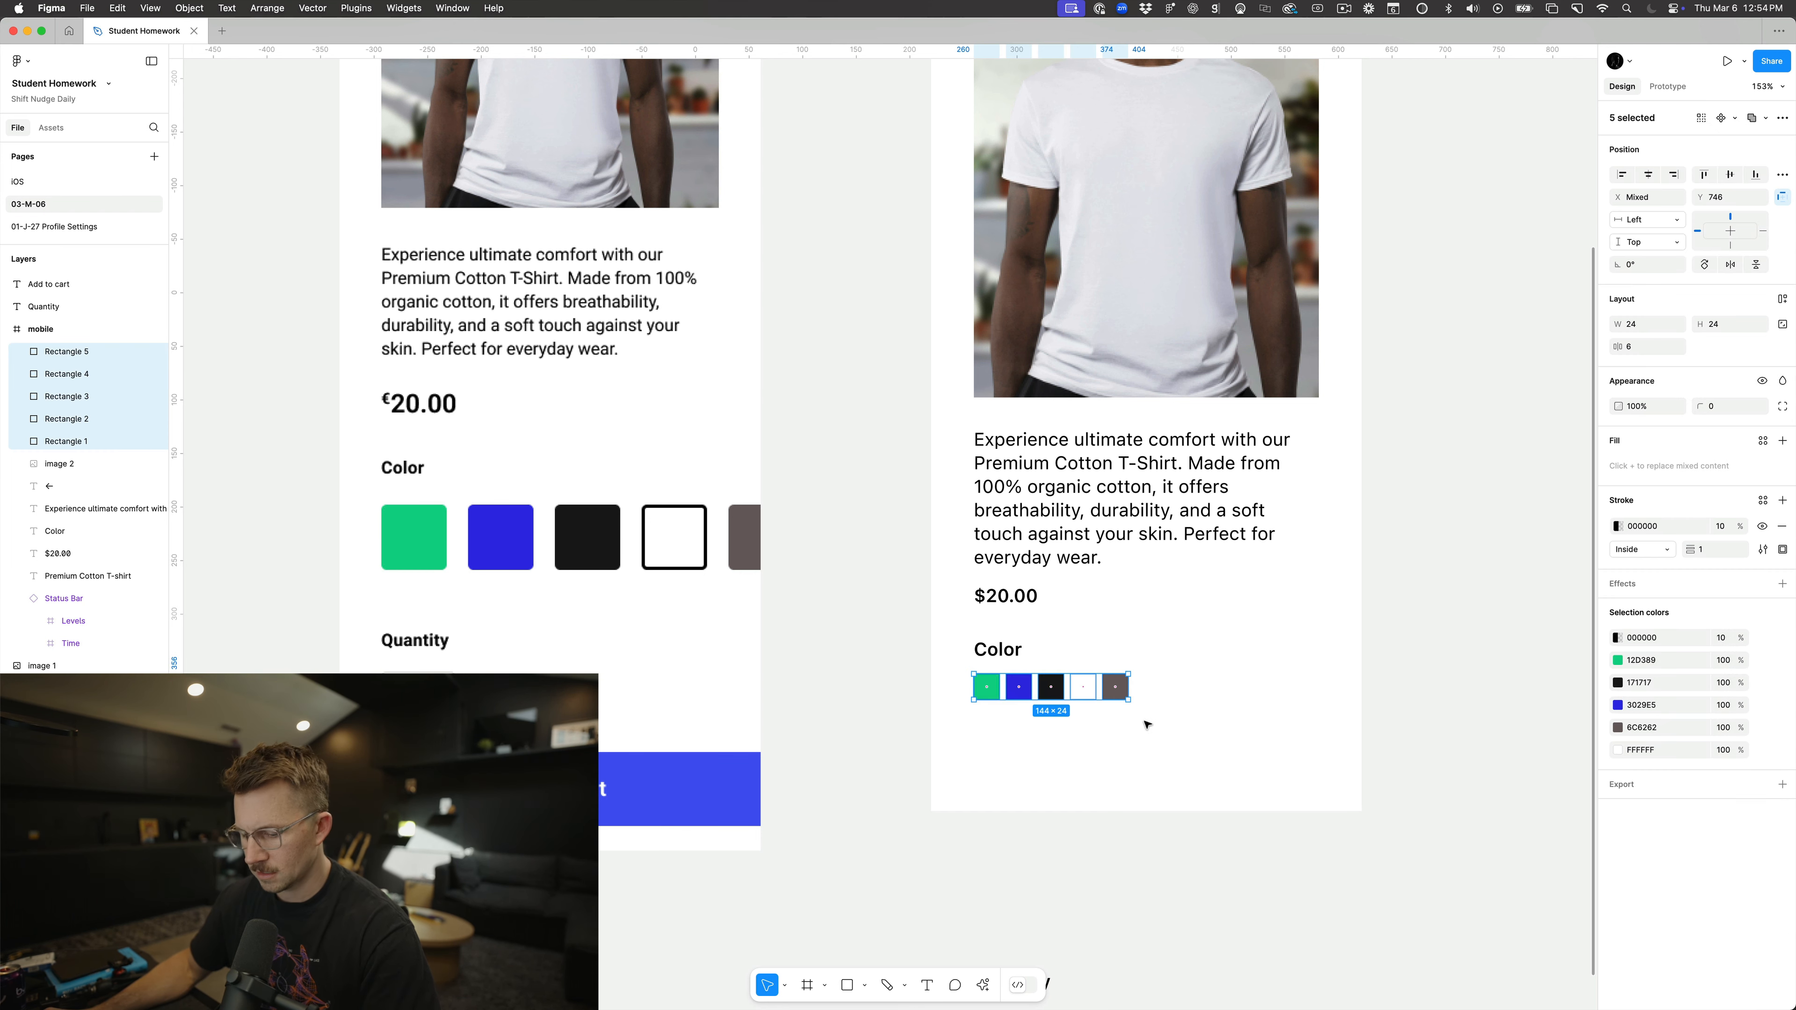
key("shift+a")
left_click(1118, 736)
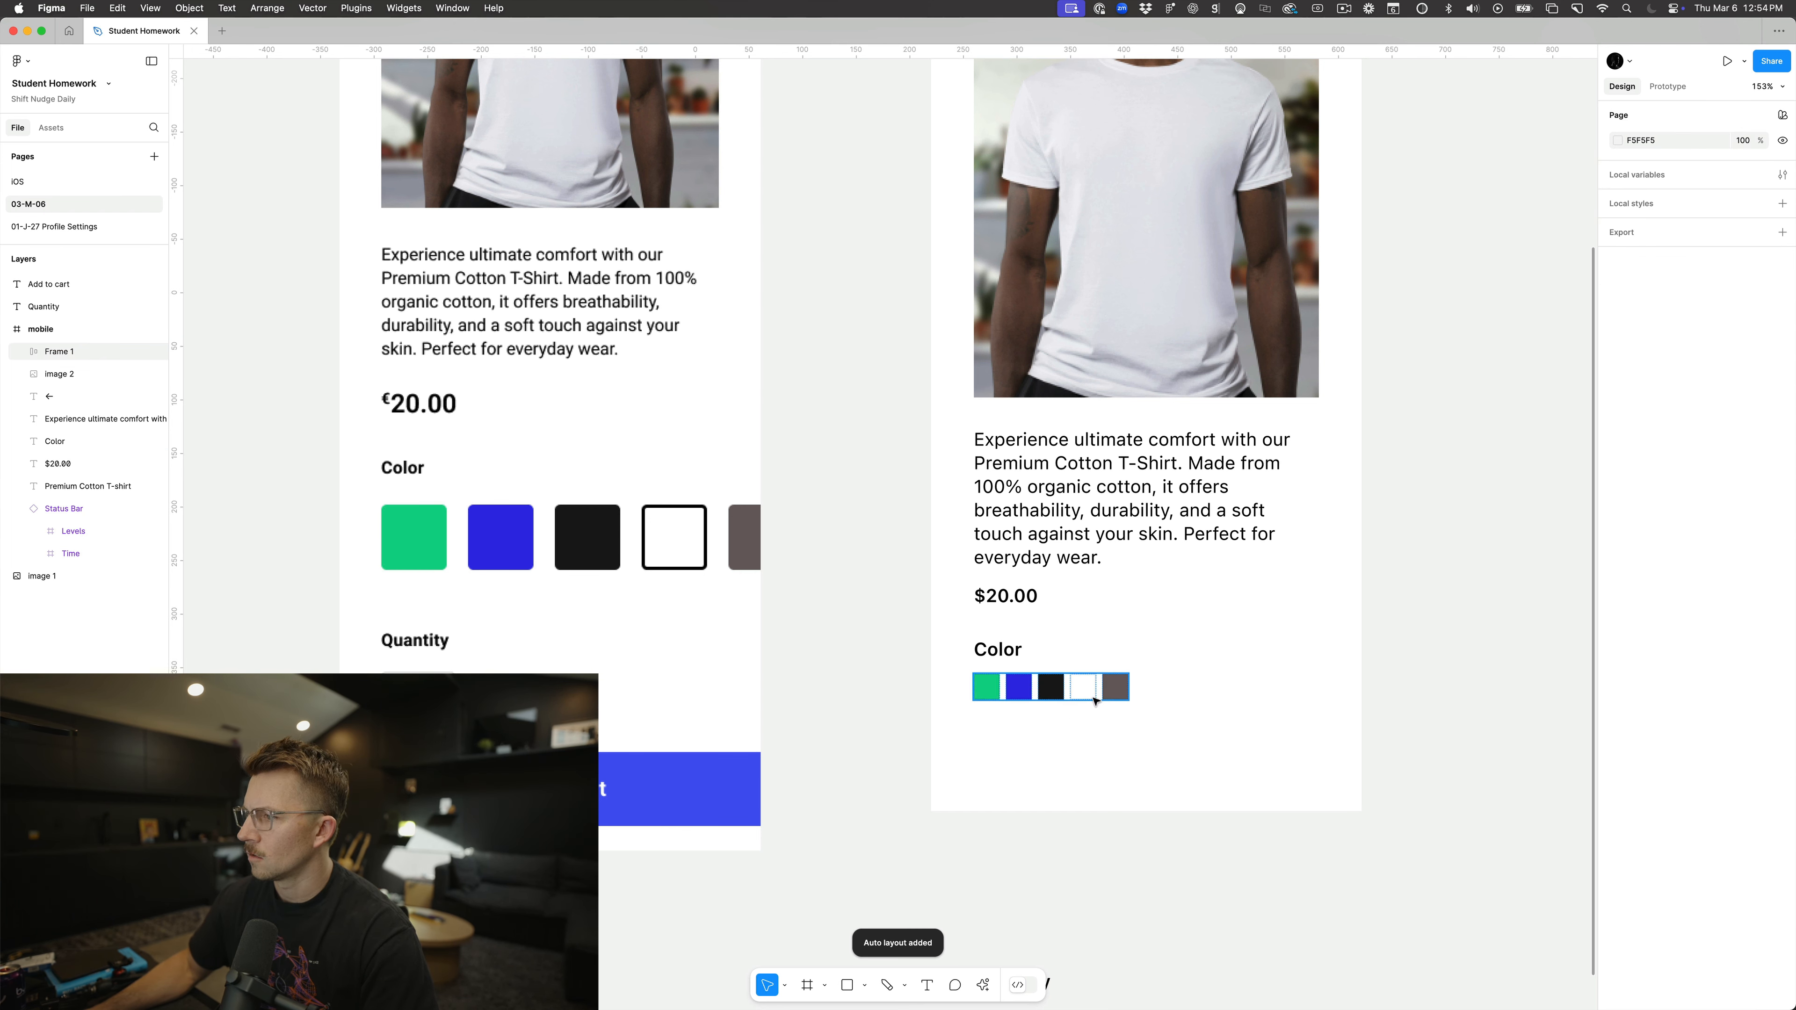
left_click(1051, 686)
left_click(1642, 369)
type("8")
key("Return")
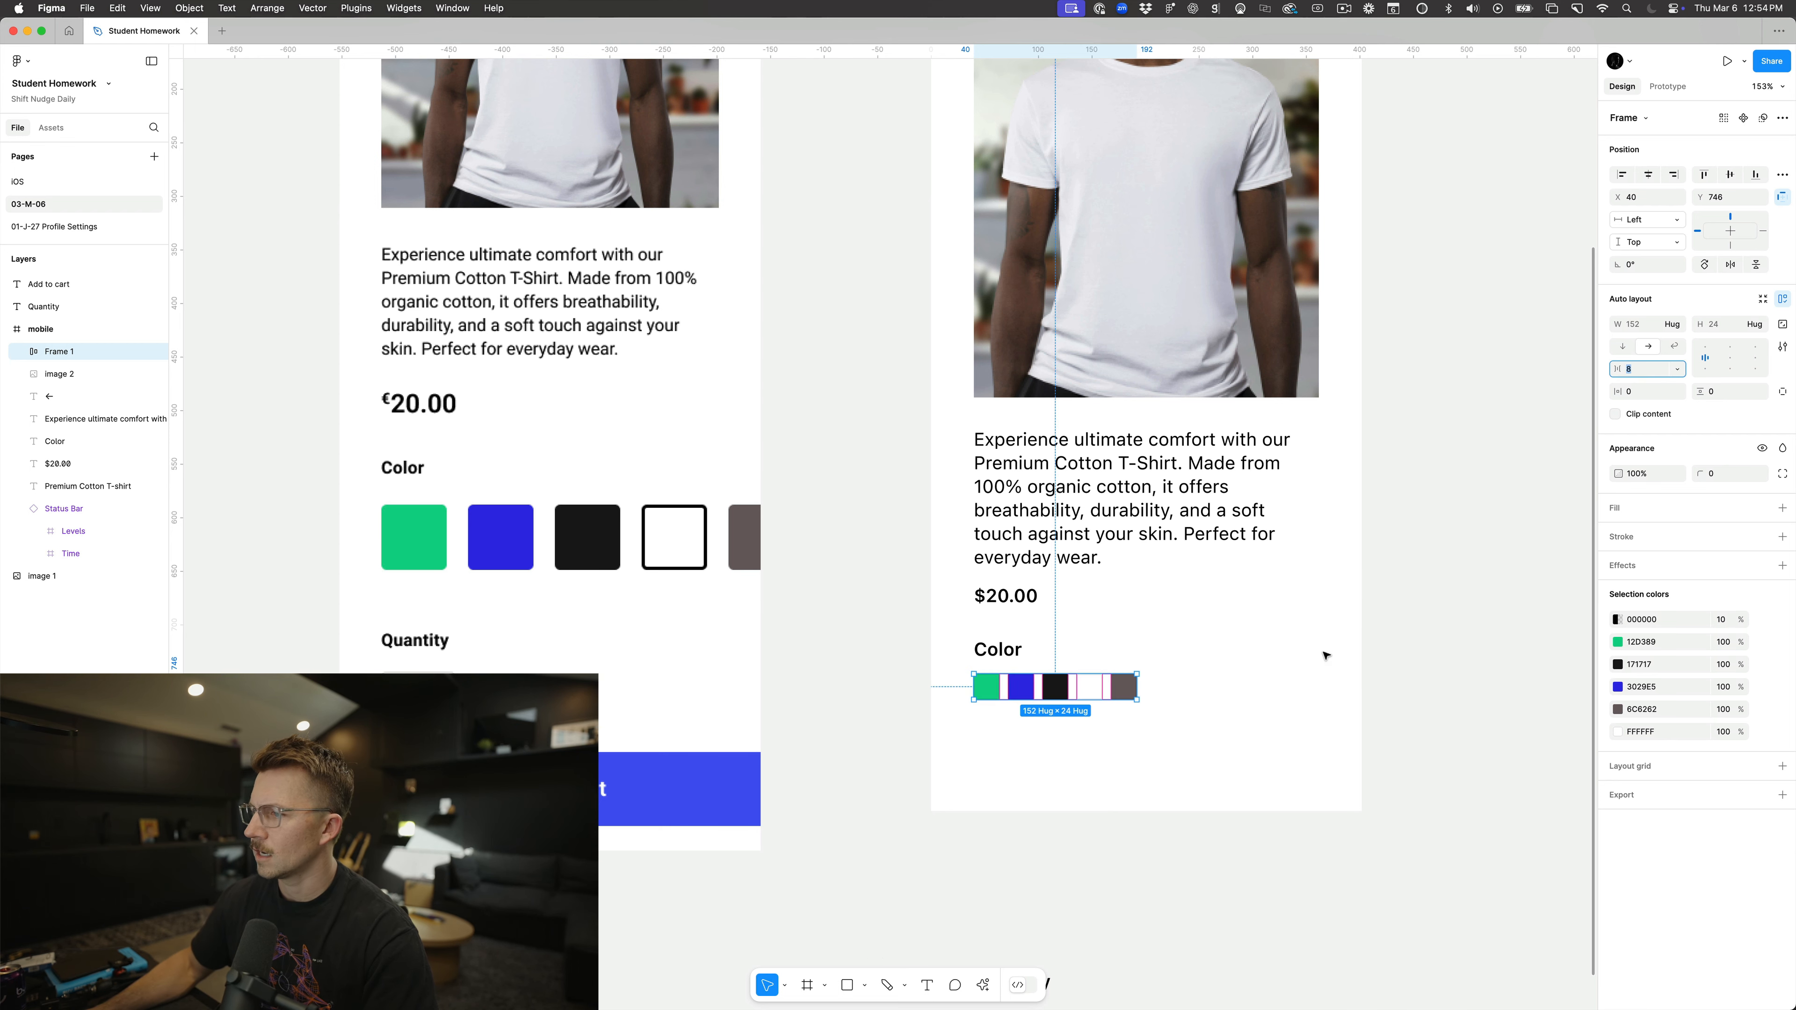
Step: Increase the spacing between the five color swatches in the auto layout row to 12
scroll(1034, 702, "up", 5)
left_click(849, 633)
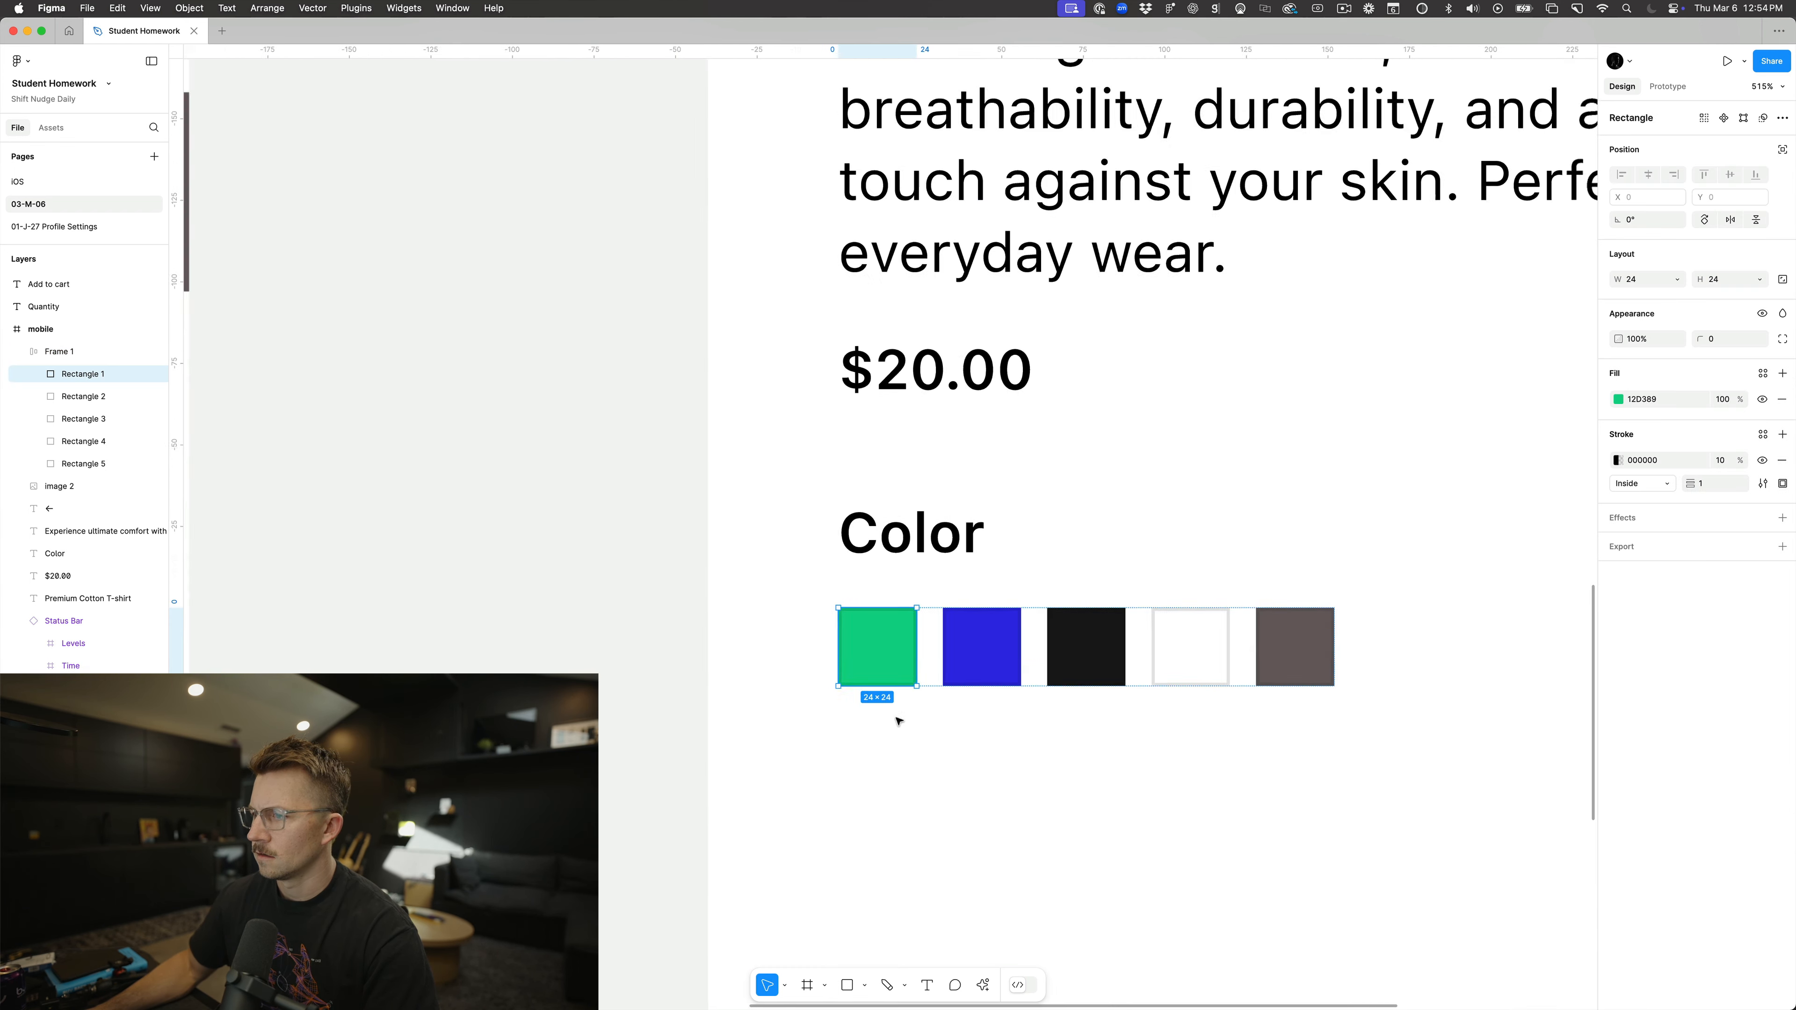
scroll(898, 721, "down", 4)
left_click(1518, 374)
left_click(1089, 690)
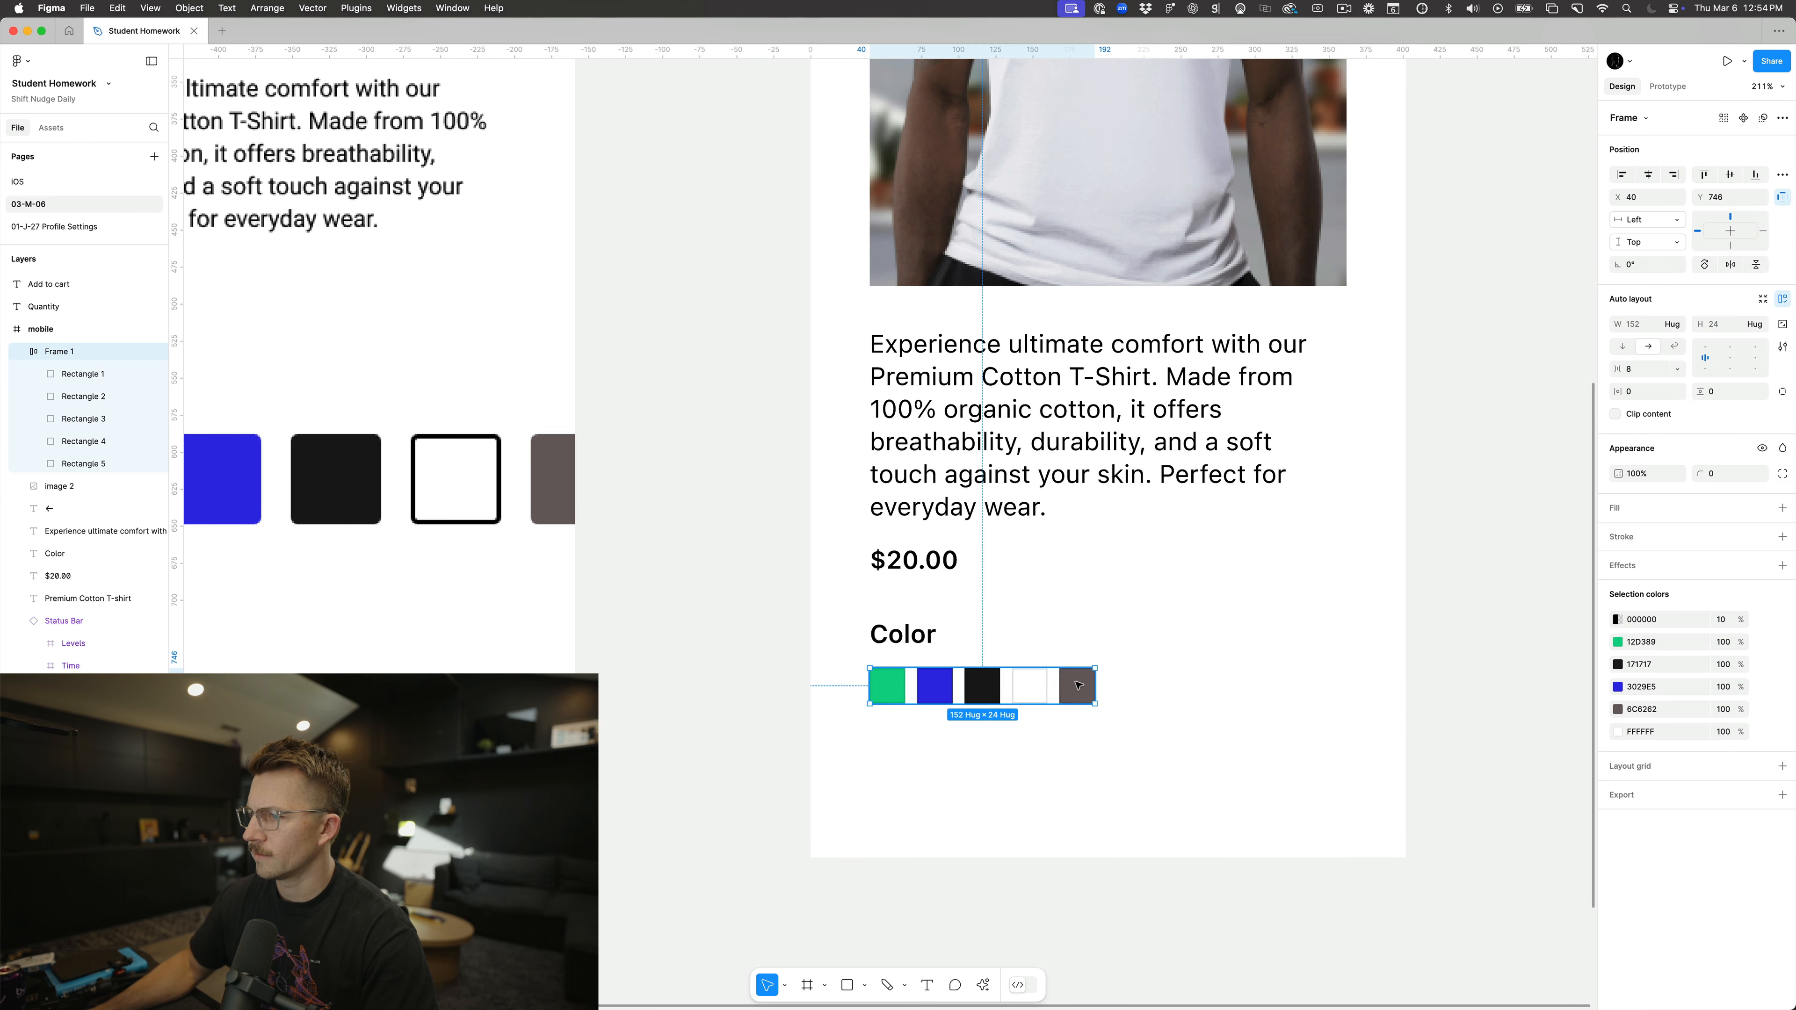
left_click(1633, 369)
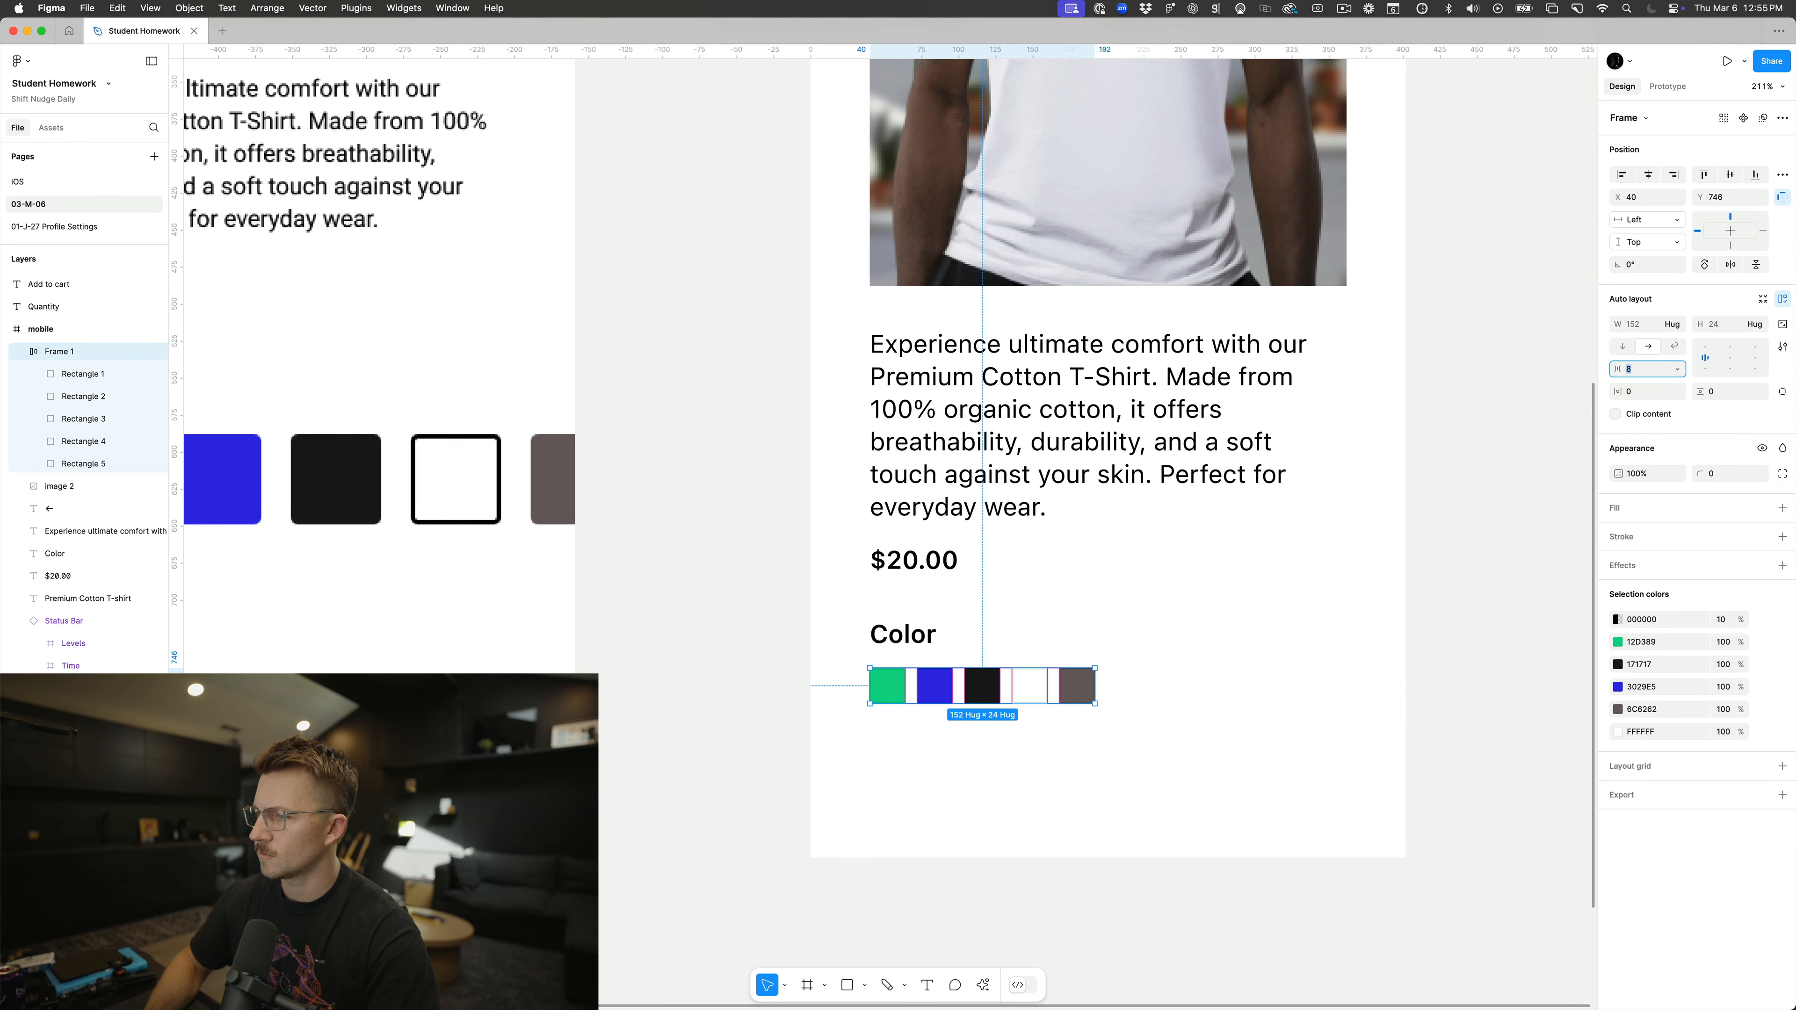
key("Up")
key("Up")
key("Up")
key("Up")
key("Up")
key("Up")
key("Down")
key("Down")
key("Down")
key("Up")
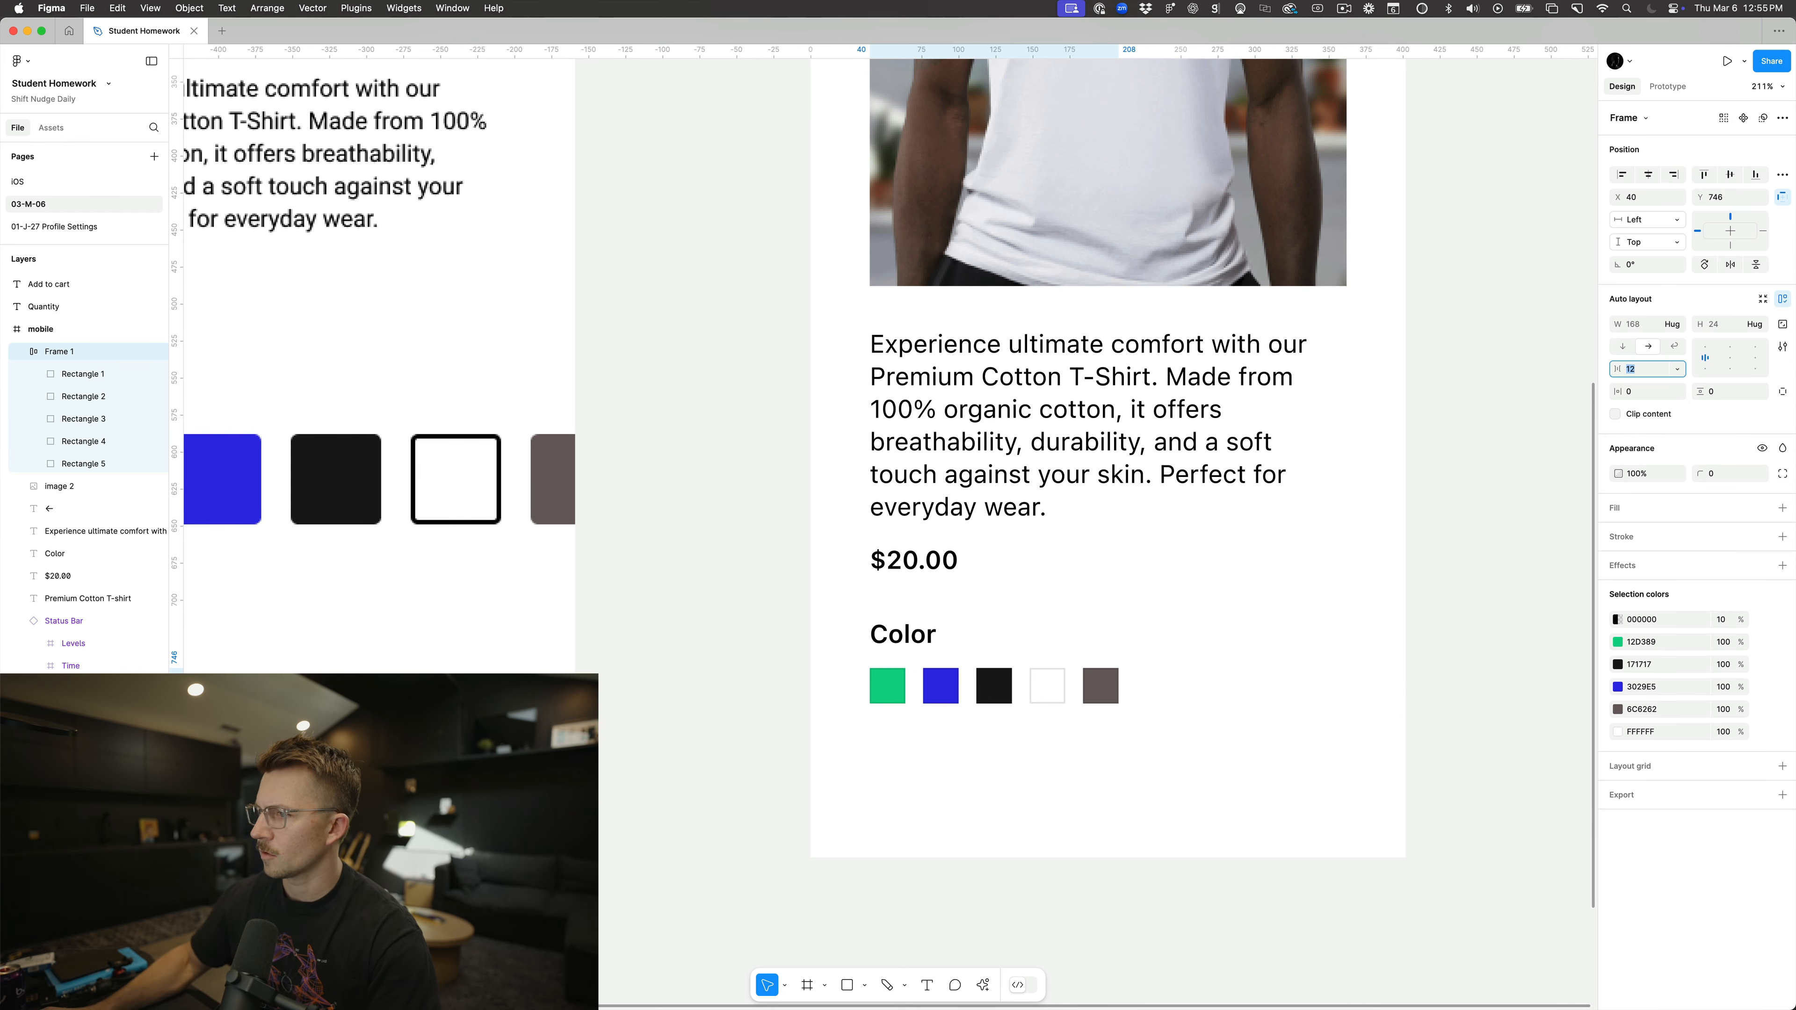
left_click(892, 779)
Step: Set the white swatch's stroke opacity to 100%
scroll(892, 779, "down", 2)
double_click(1018, 702)
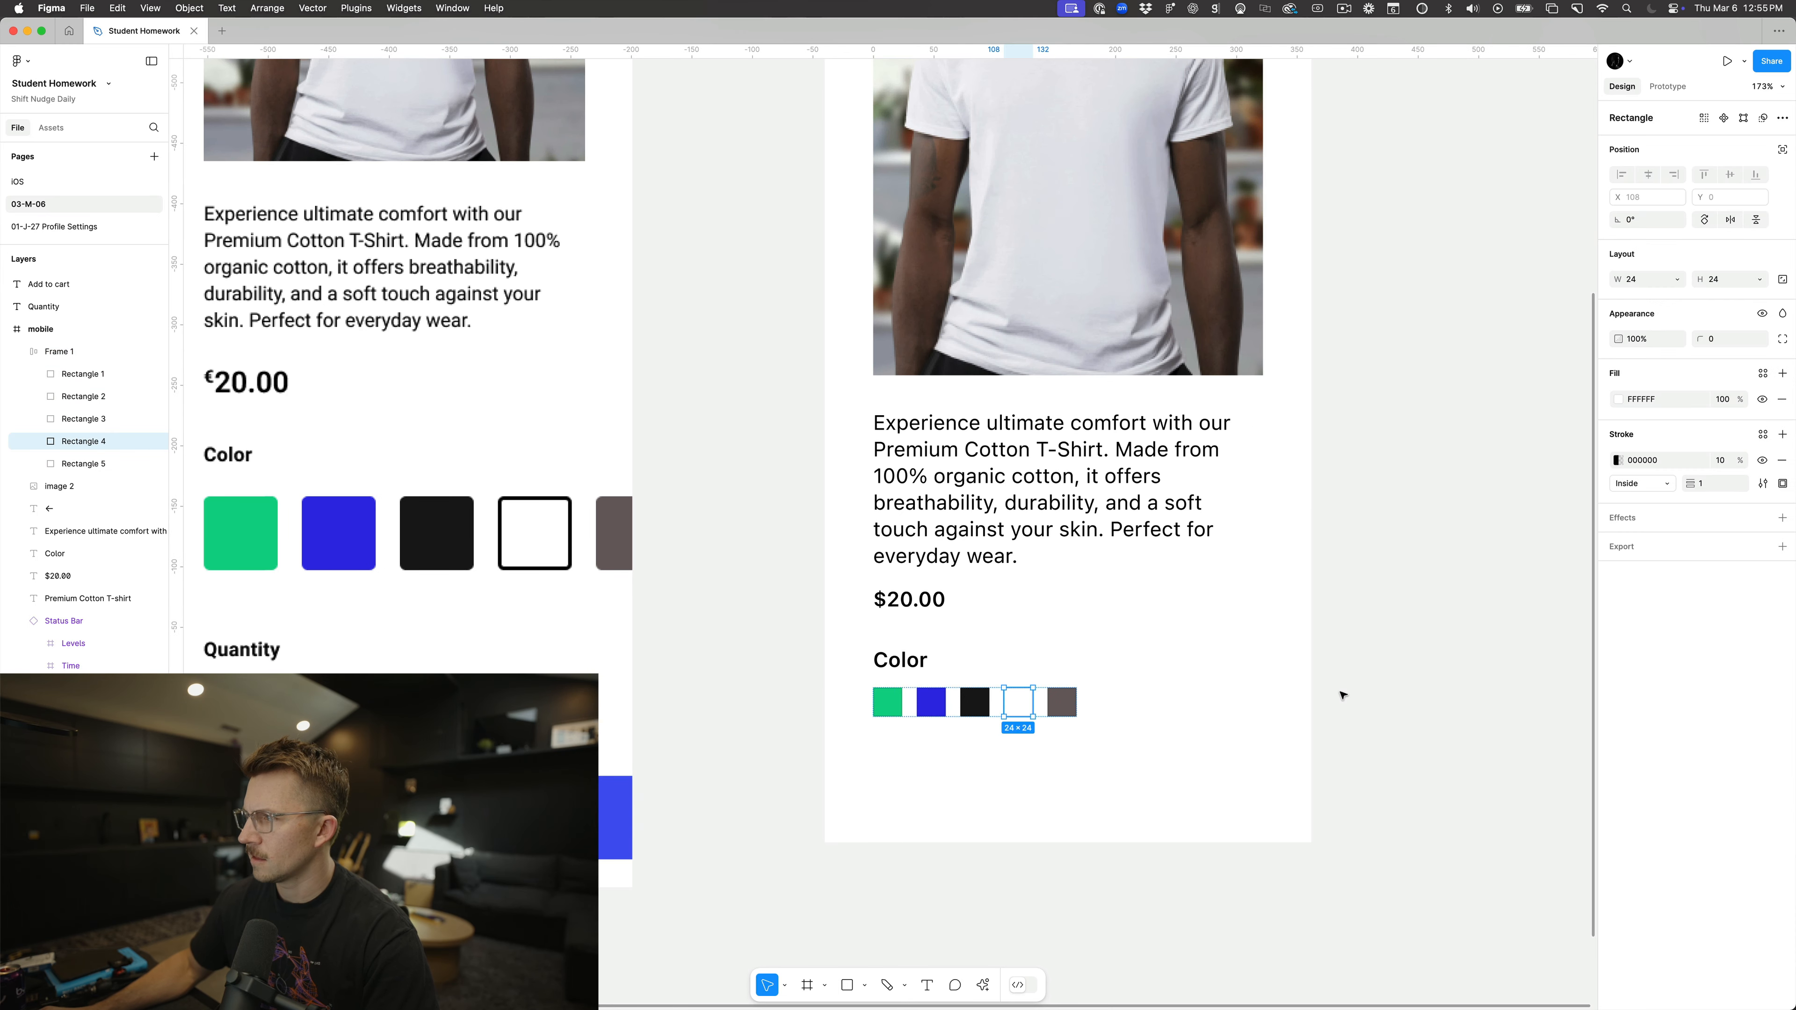
left_click(1722, 460)
type("100")
key("Return")
left_click(1143, 745)
scroll(972, 708, "down", 1)
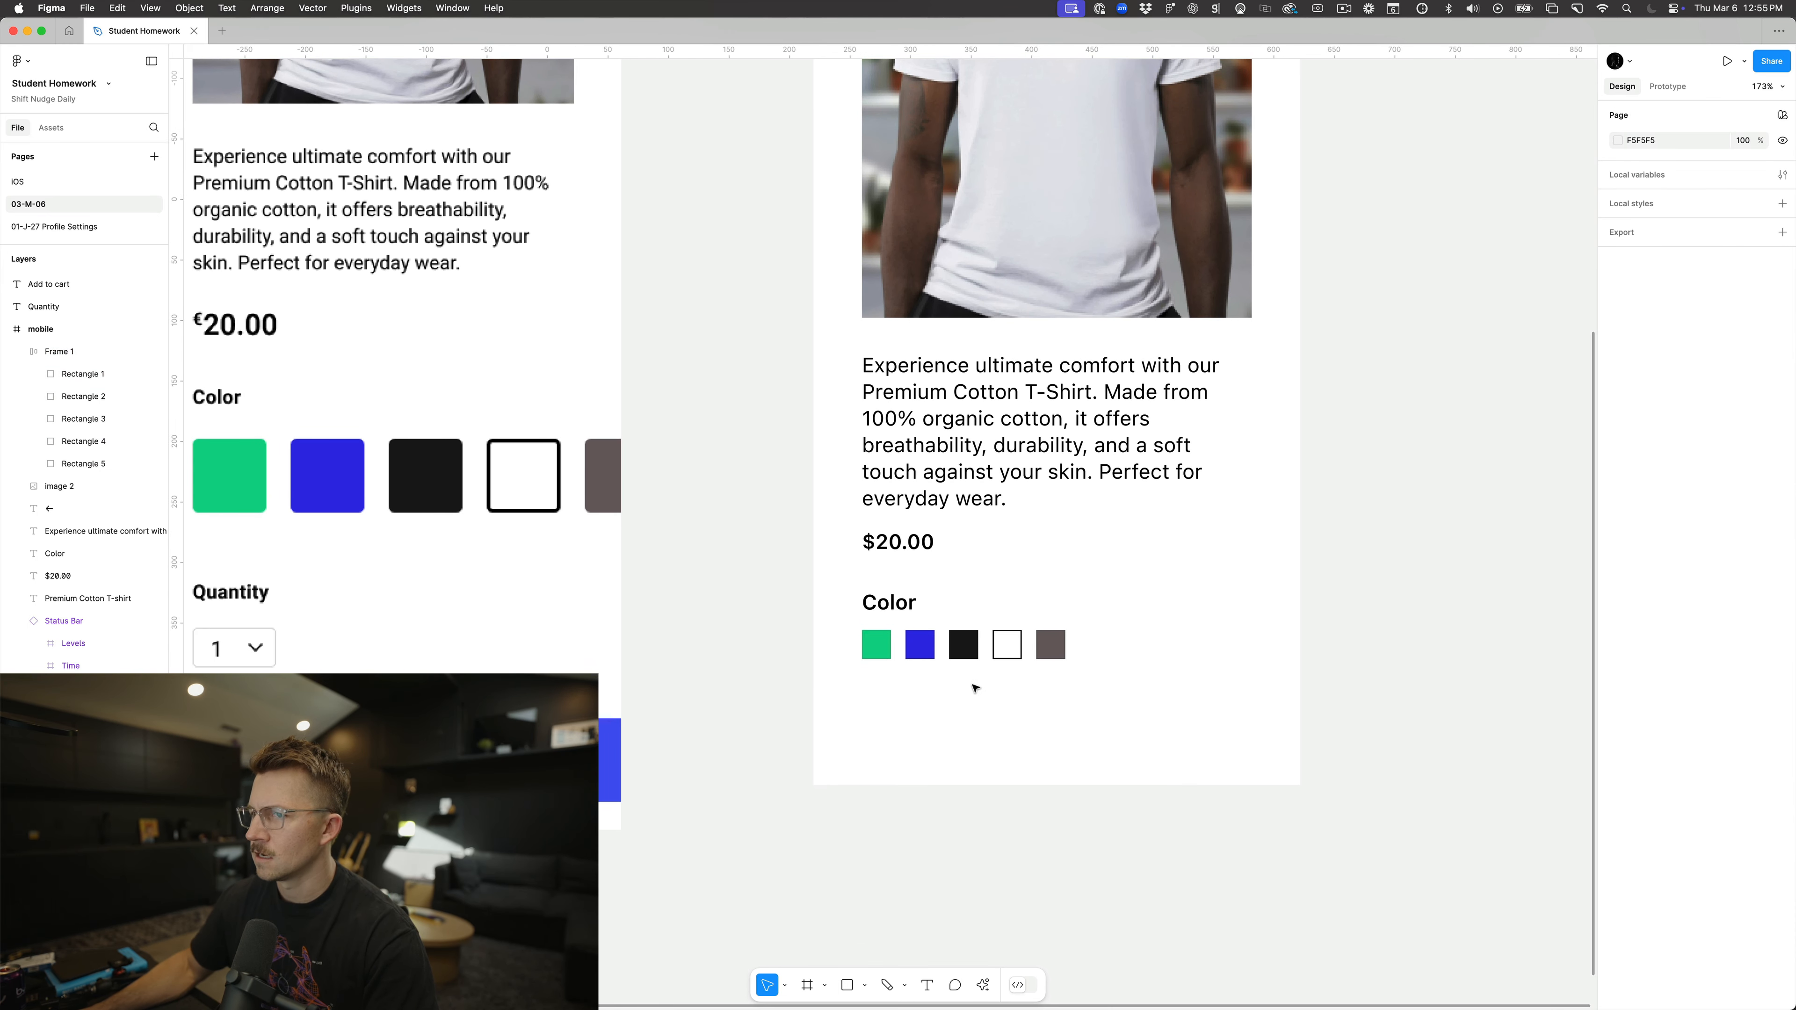
Step: Compare the outlines of the black and white swatches with their neighbors and with the reference at different zoom levels
scroll(947, 671, "up", 5, "ctrl")
scroll(1082, 587, "down", 3, "ctrl")
scroll(405, 400, "left", 3)
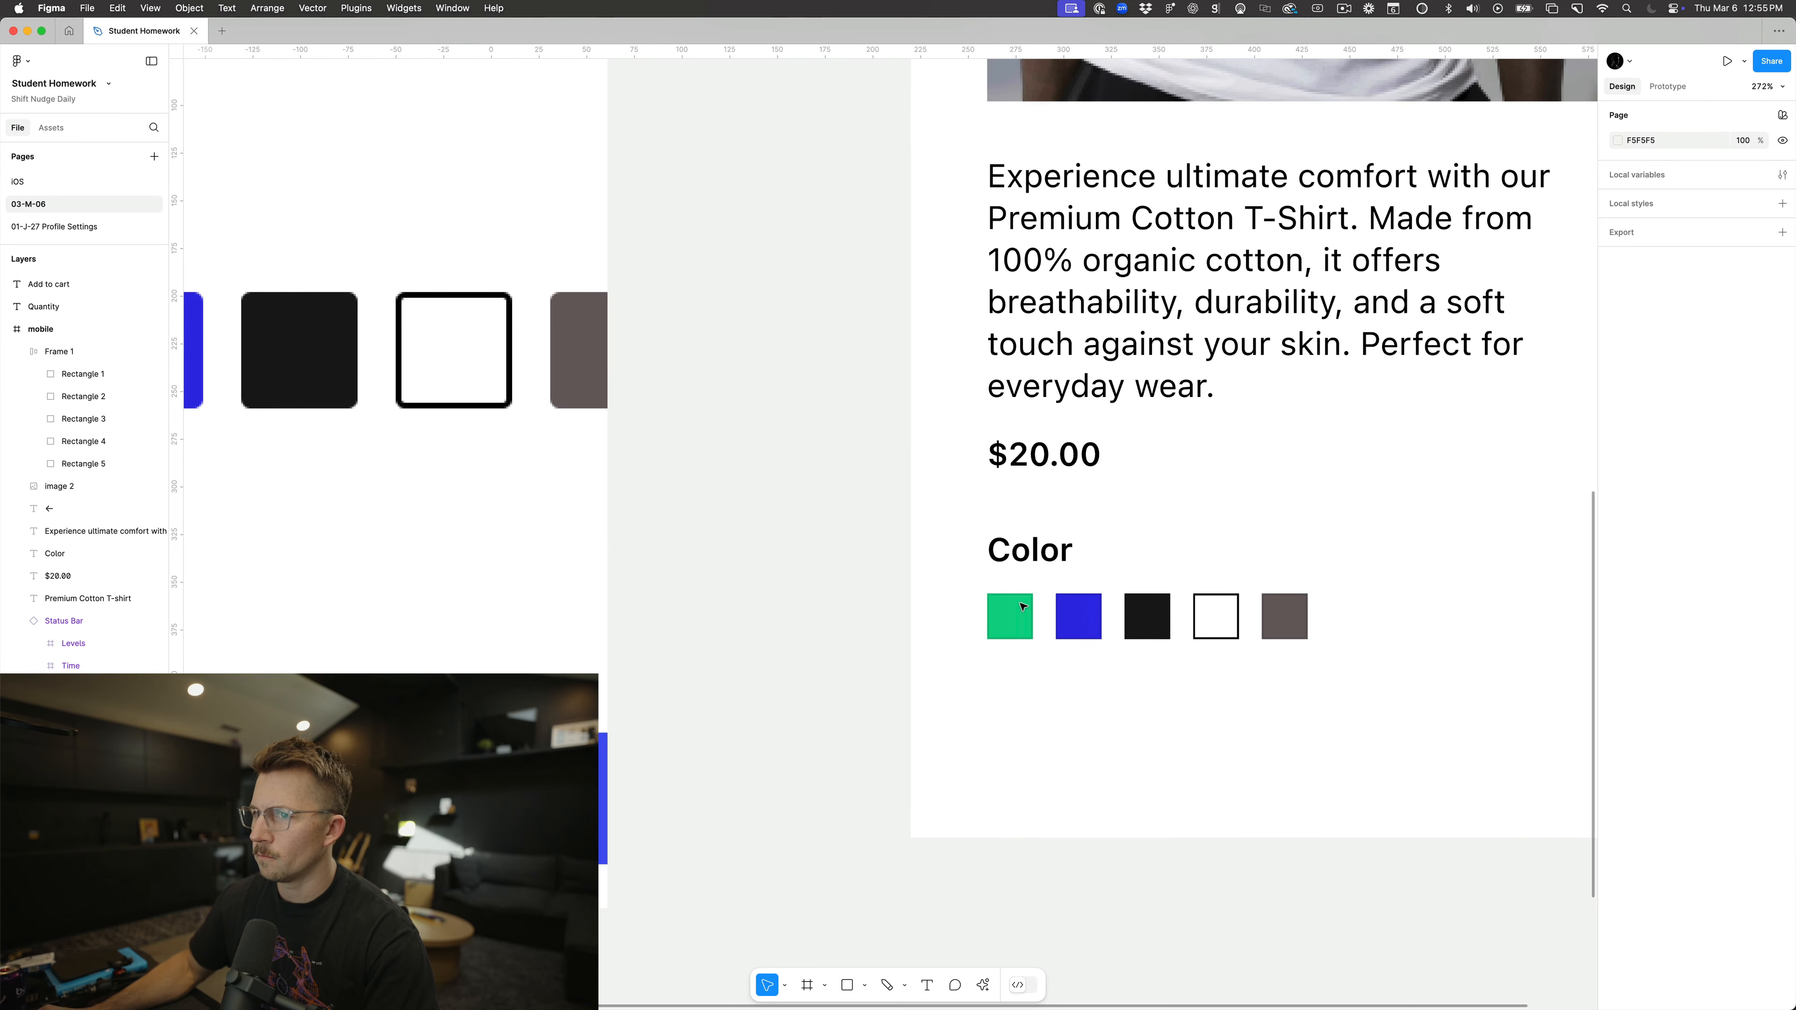
left_click(1179, 616)
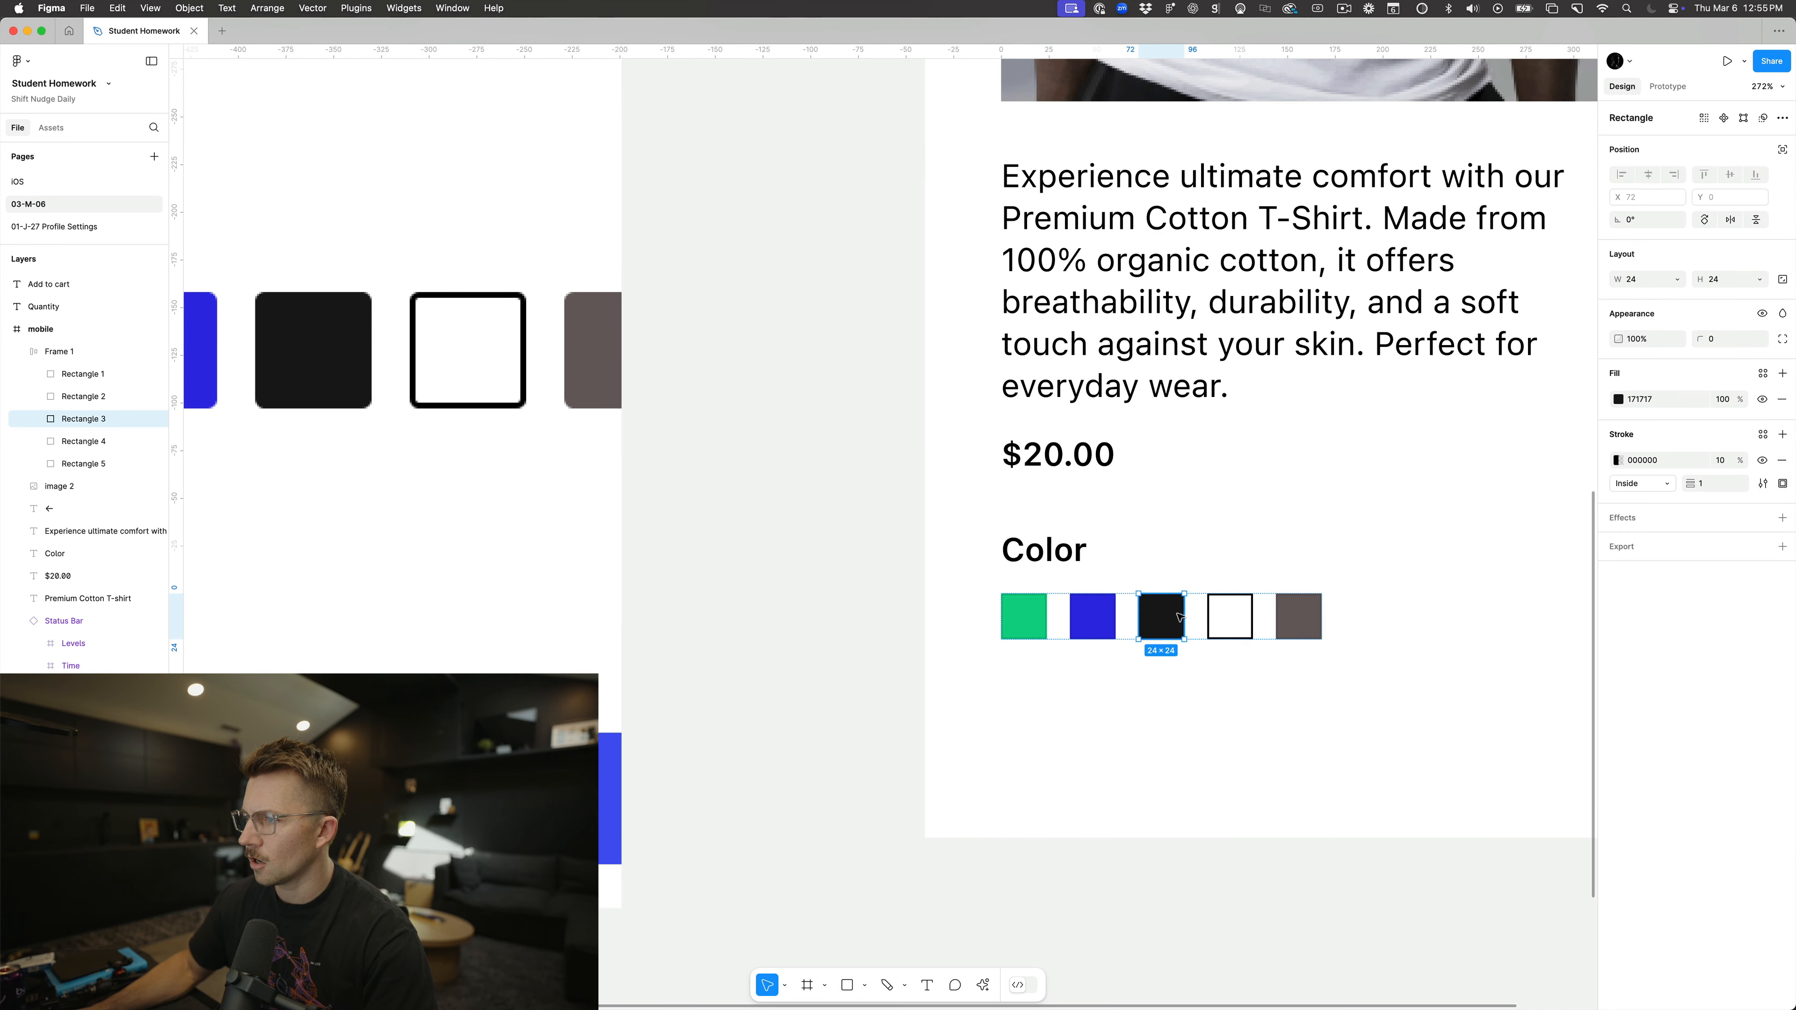
left_click(1227, 620)
left_click(1203, 726)
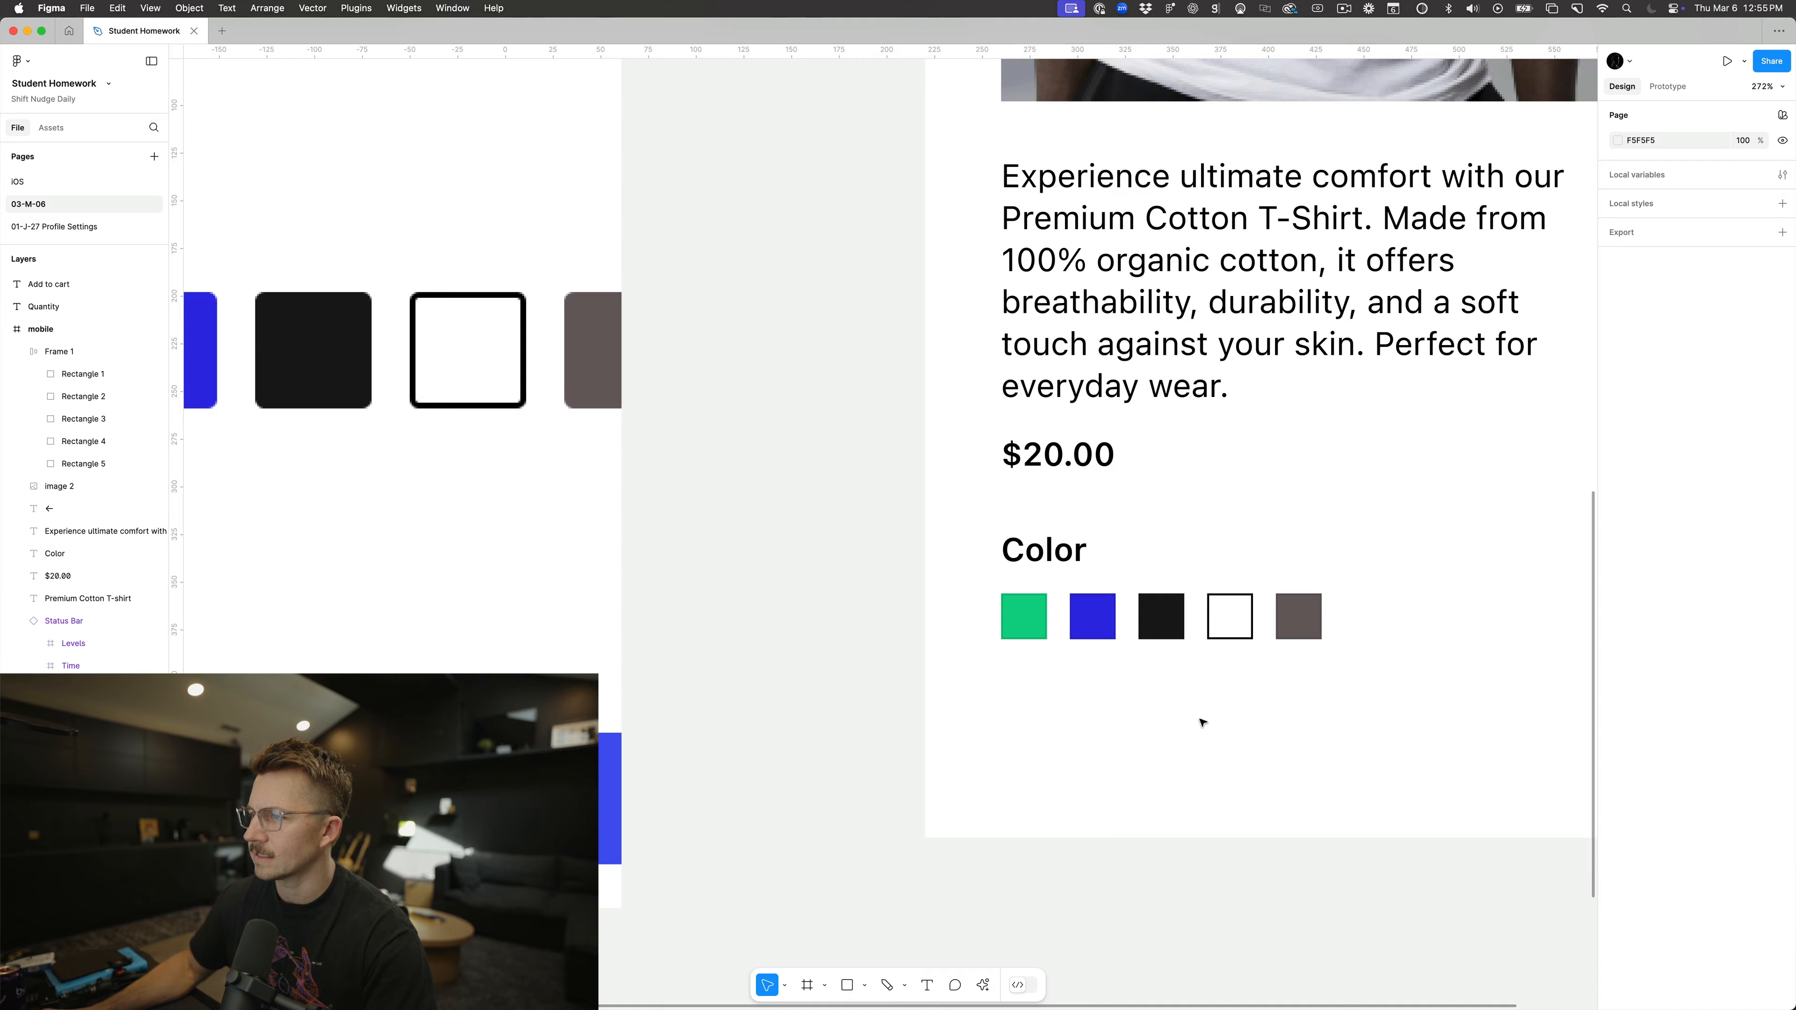
scroll(1203, 726, "down", 5)
scroll(1233, 596, "up", 10)
left_click(1039, 858)
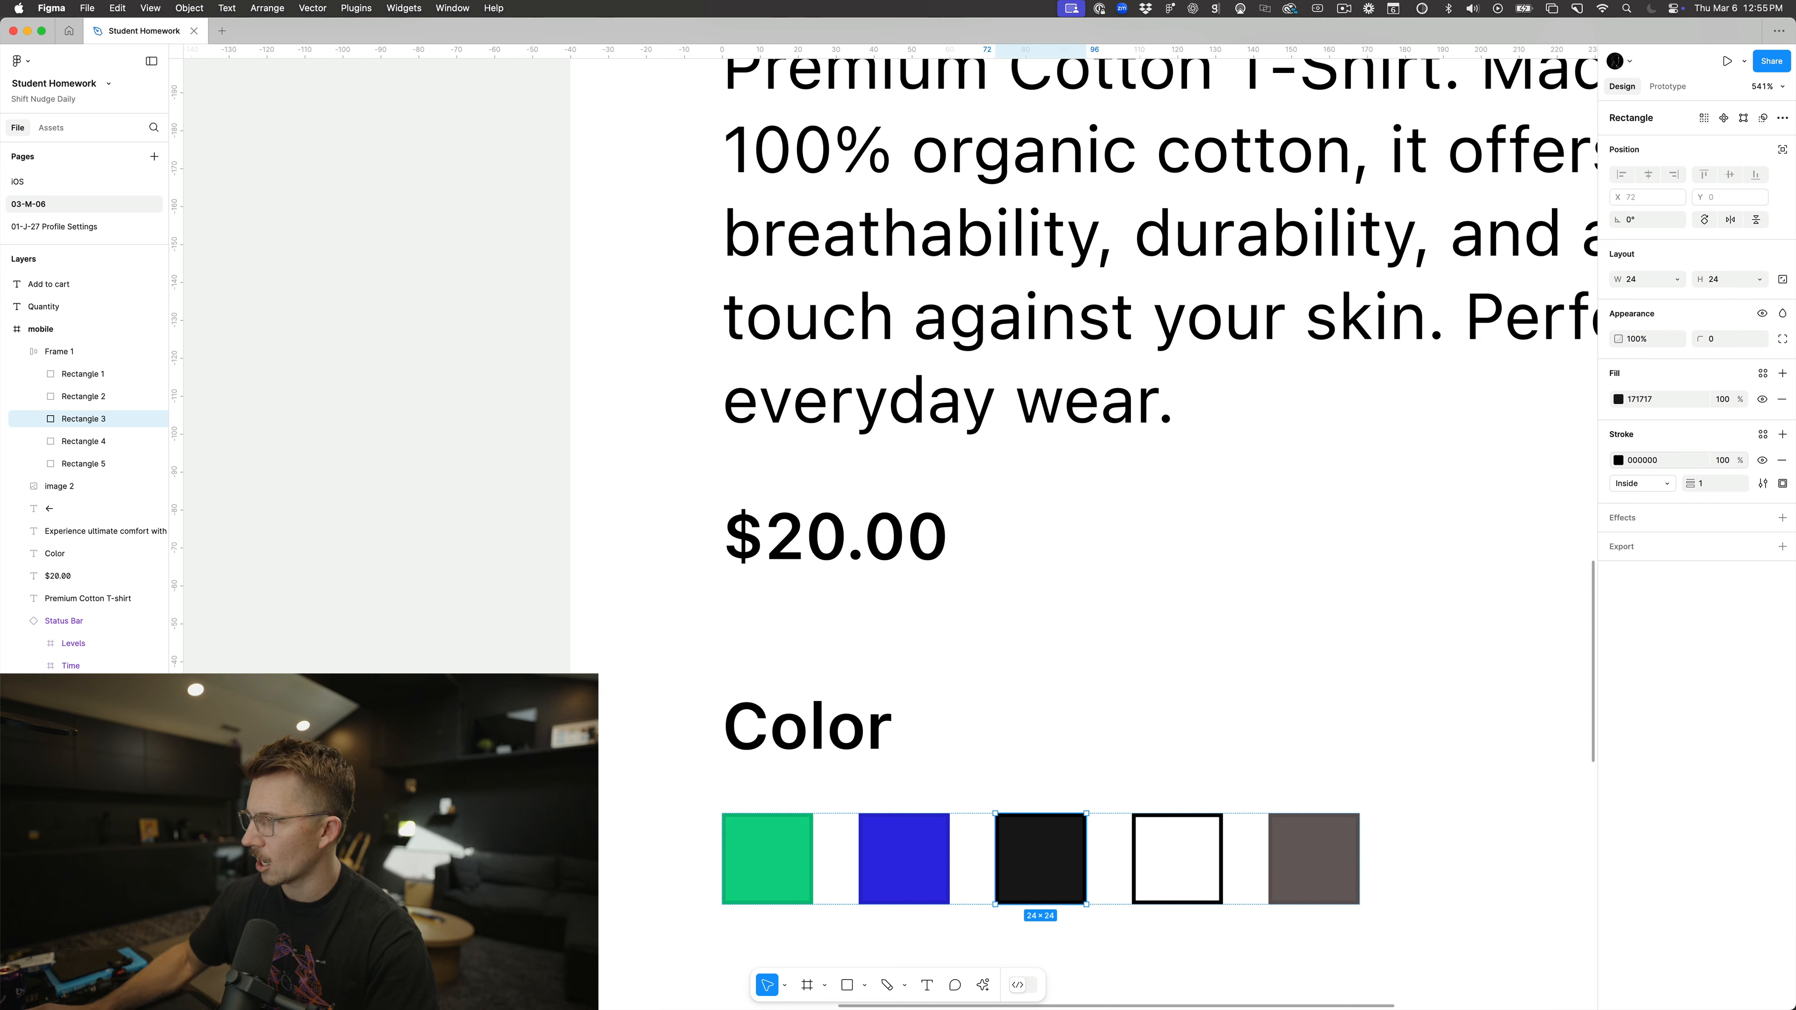
Step: Set the white swatch's stroke opacity to 10%
left_click(1268, 628)
double_click(1176, 840)
left_click(1721, 461)
type("10")
key("Return")
left_click(1250, 696)
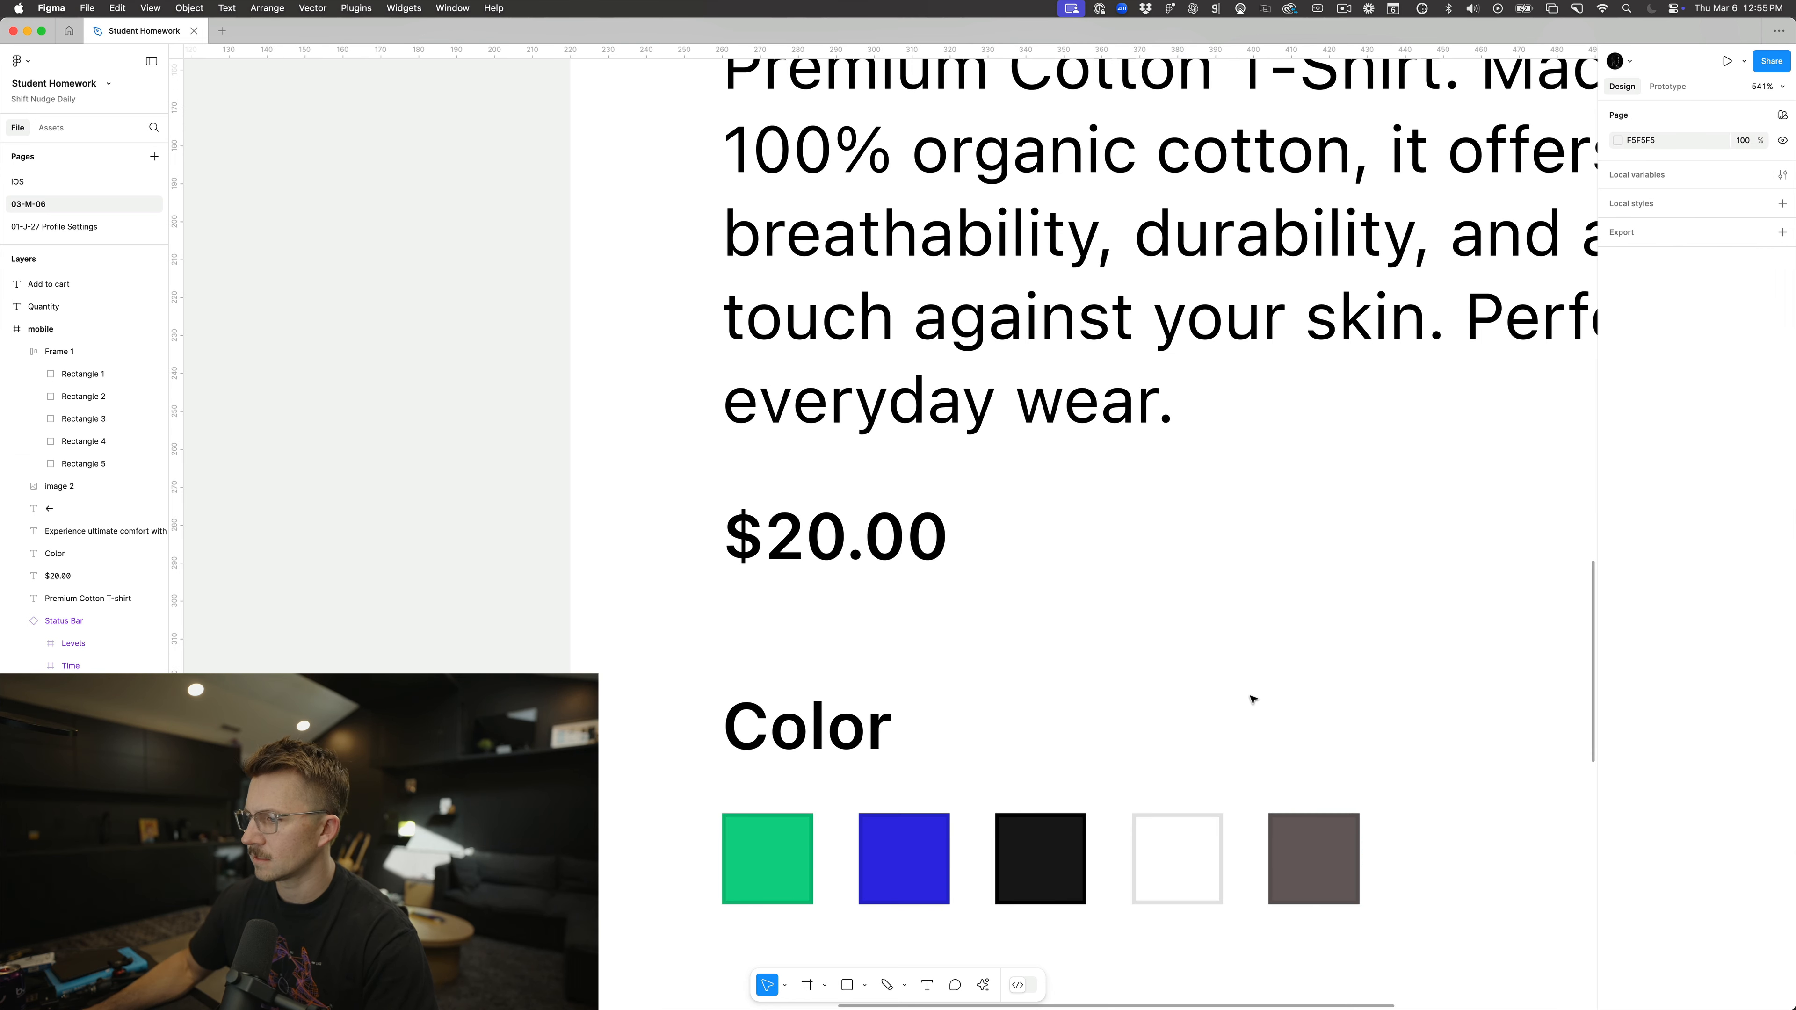
Step: Copy the green swatch out of the row and place the copy below it in the phone frame at X 40, Y 808
scroll(1250, 696, "down", 6)
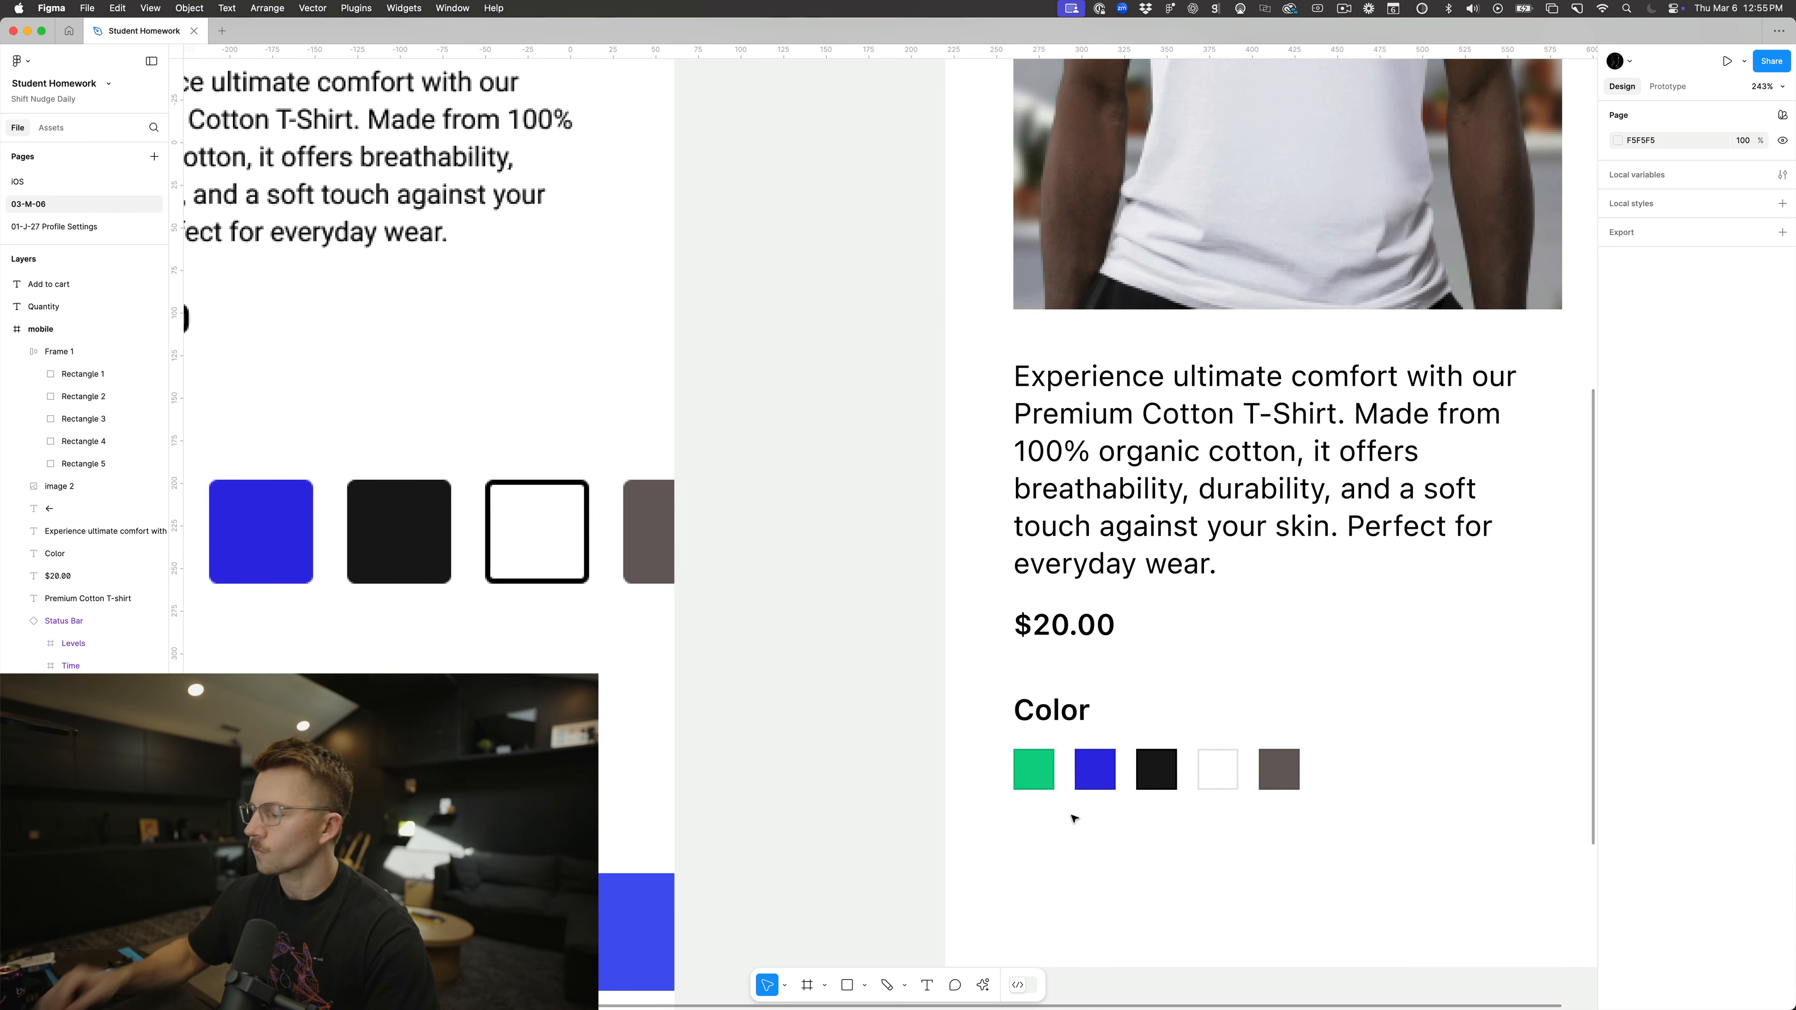
scroll(1026, 764, "right", 3)
scroll(1025, 764, "down", 2)
left_click_drag(916, 705, 920, 619)
scroll(916, 818, "down", 5)
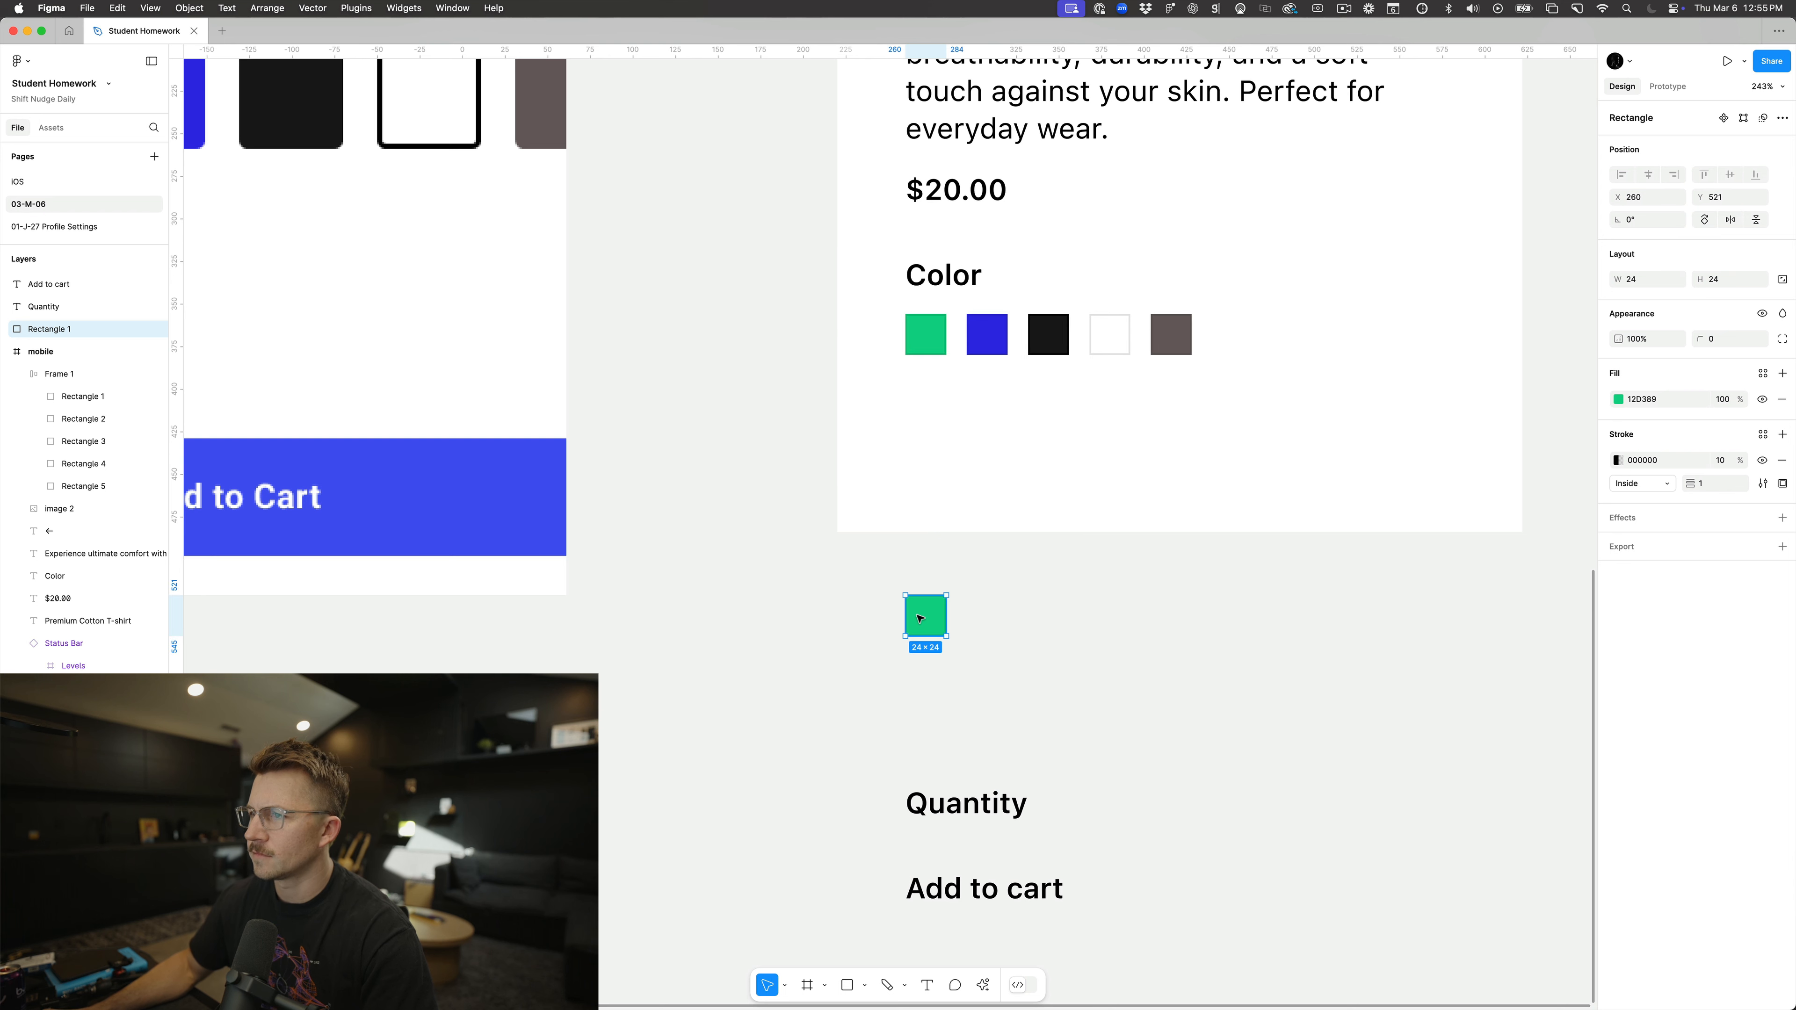
left_click_drag(925, 493, 923, 435)
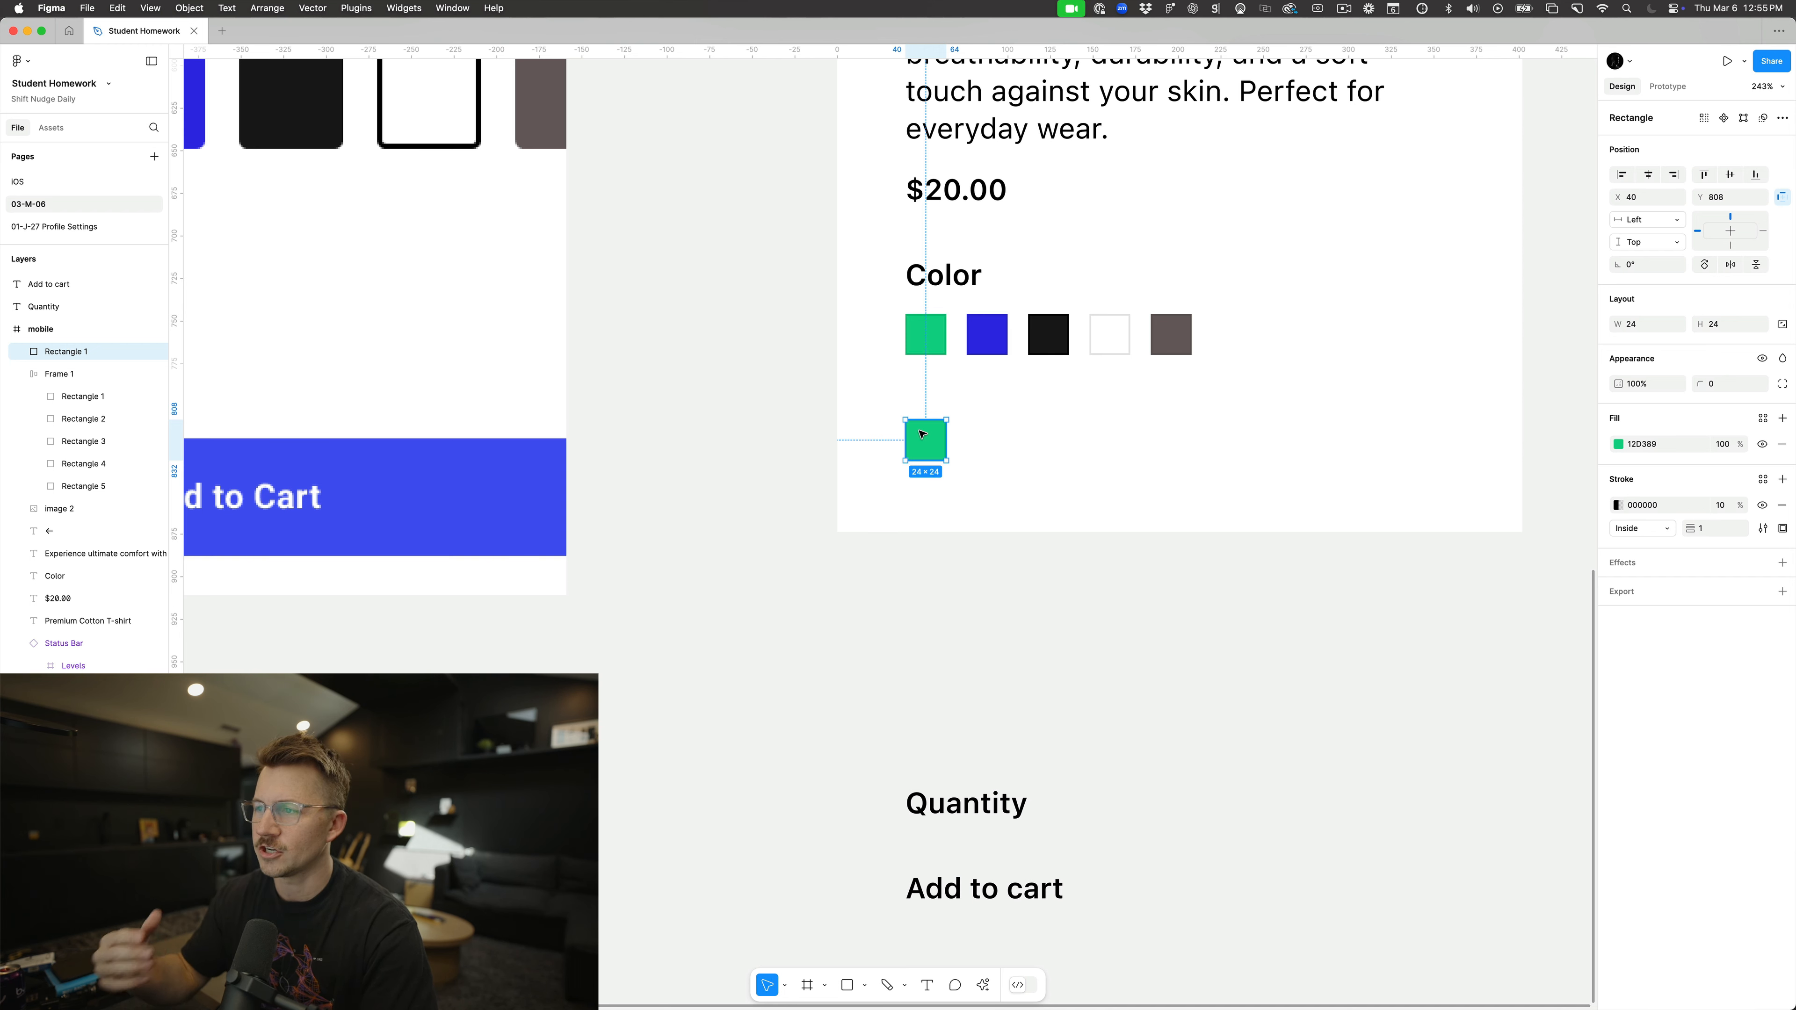
Step: Duplicate the separate green swatch in place and enlarge the lower square from its center to 32 × 32
scroll(928, 439, "up", 5)
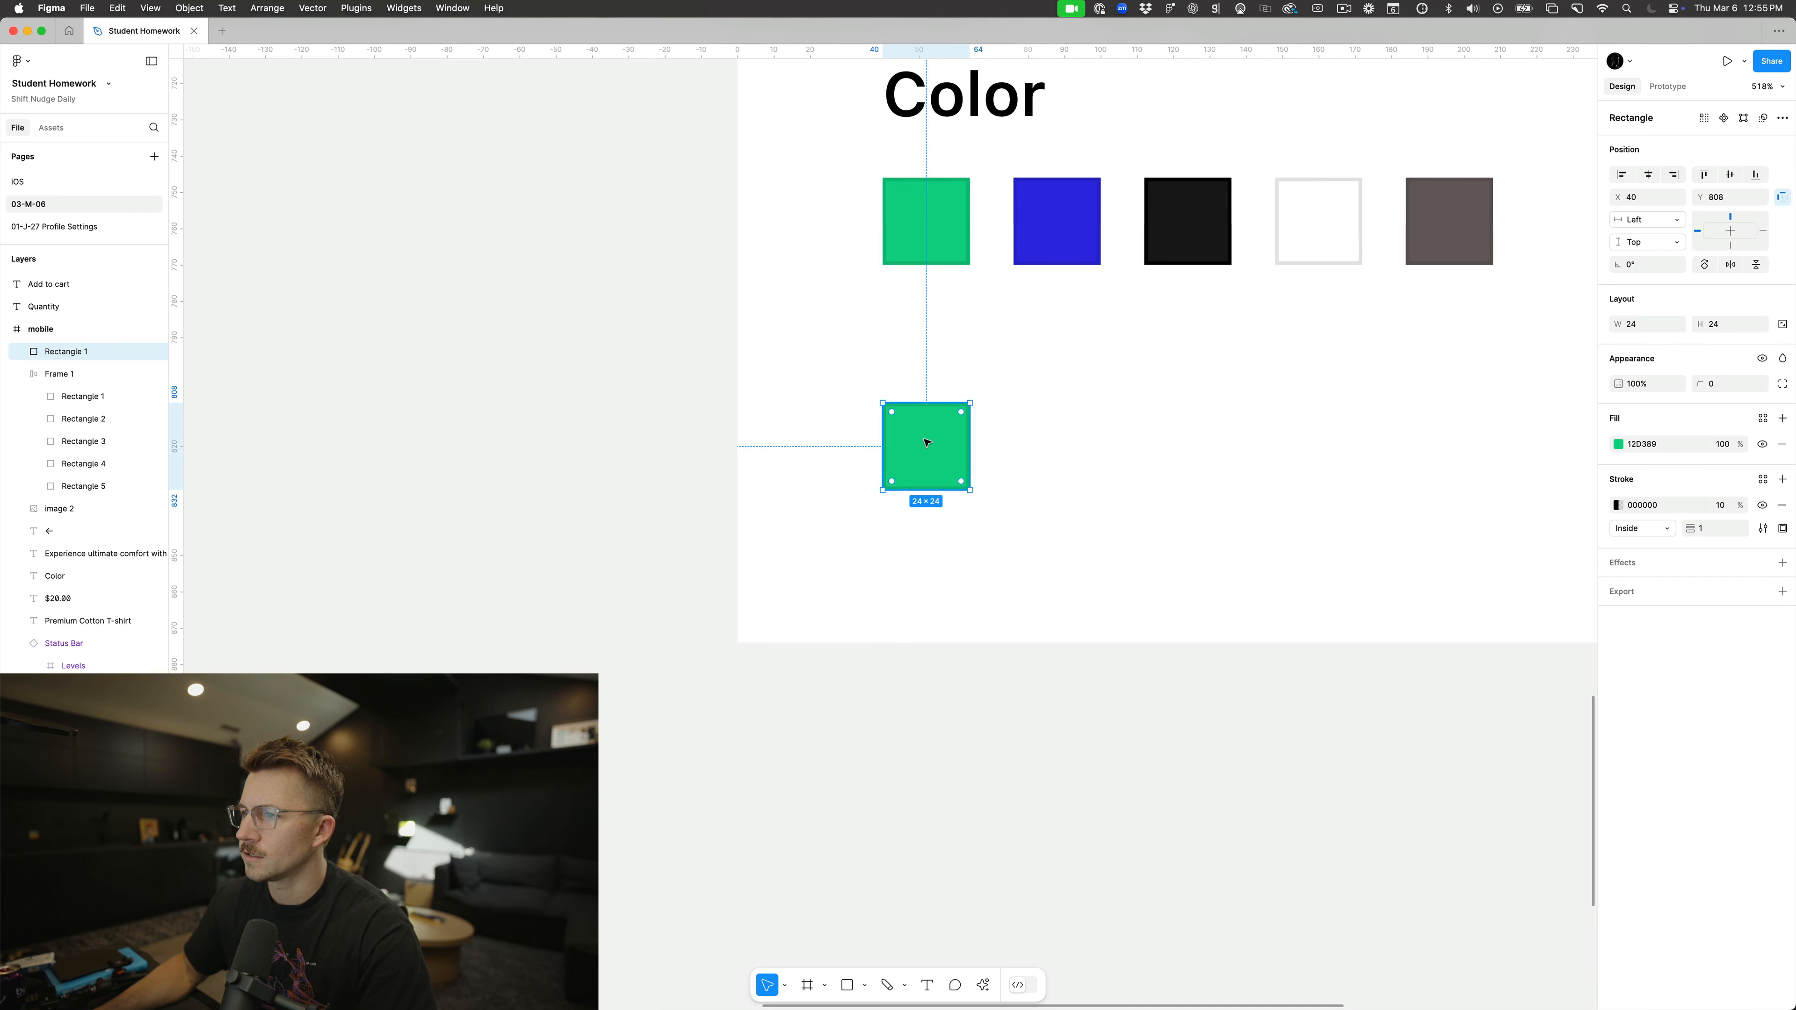
scroll(929, 466, "up", 2)
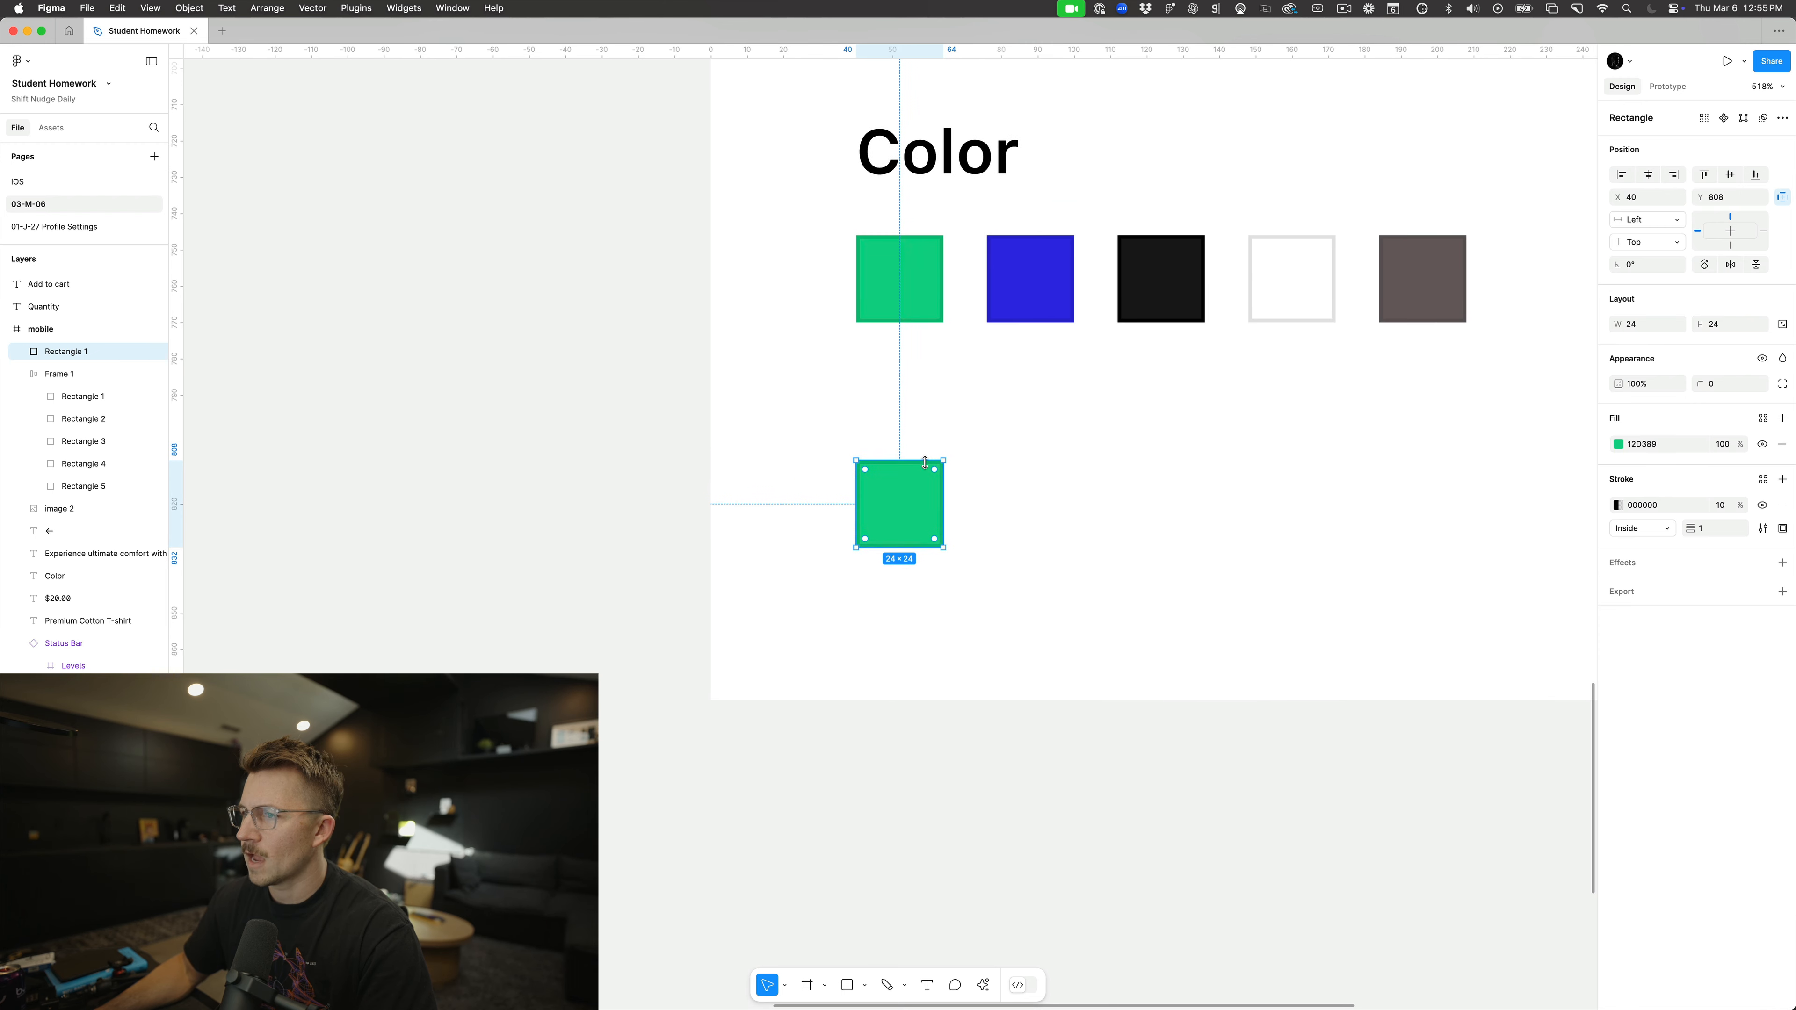
scroll(908, 499, "down", 4)
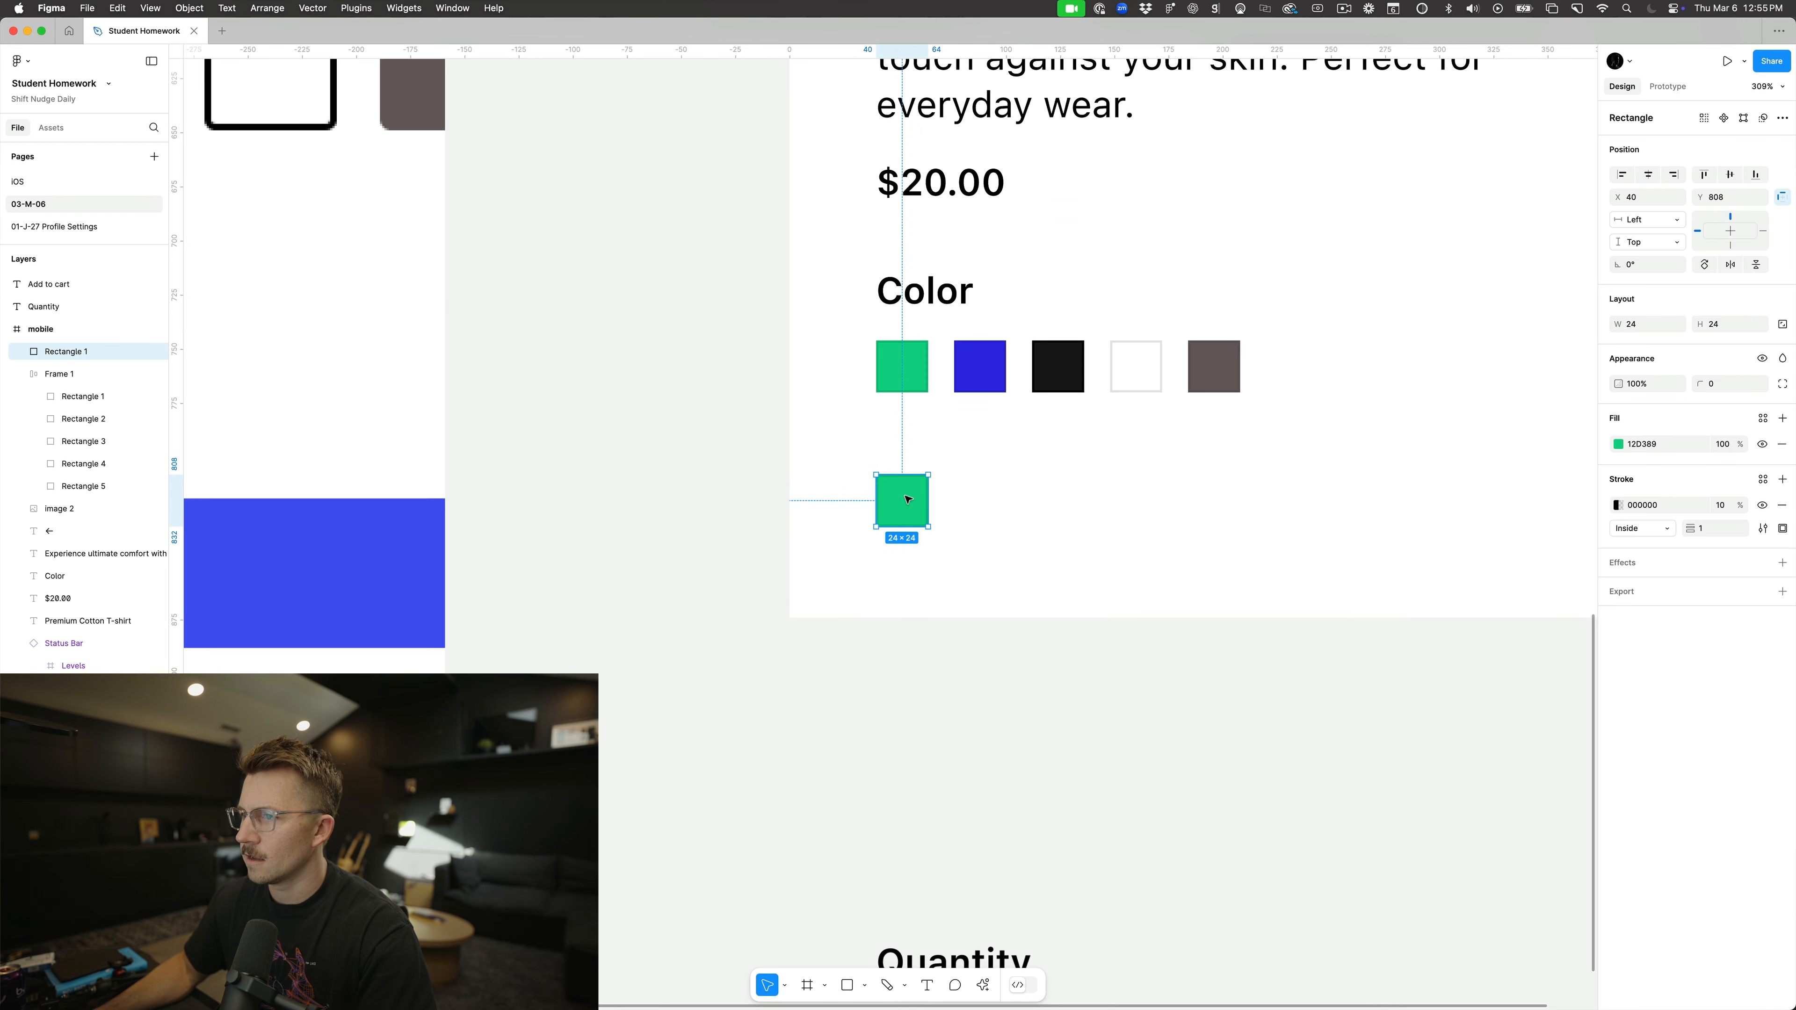
scroll(914, 498, "up", 4)
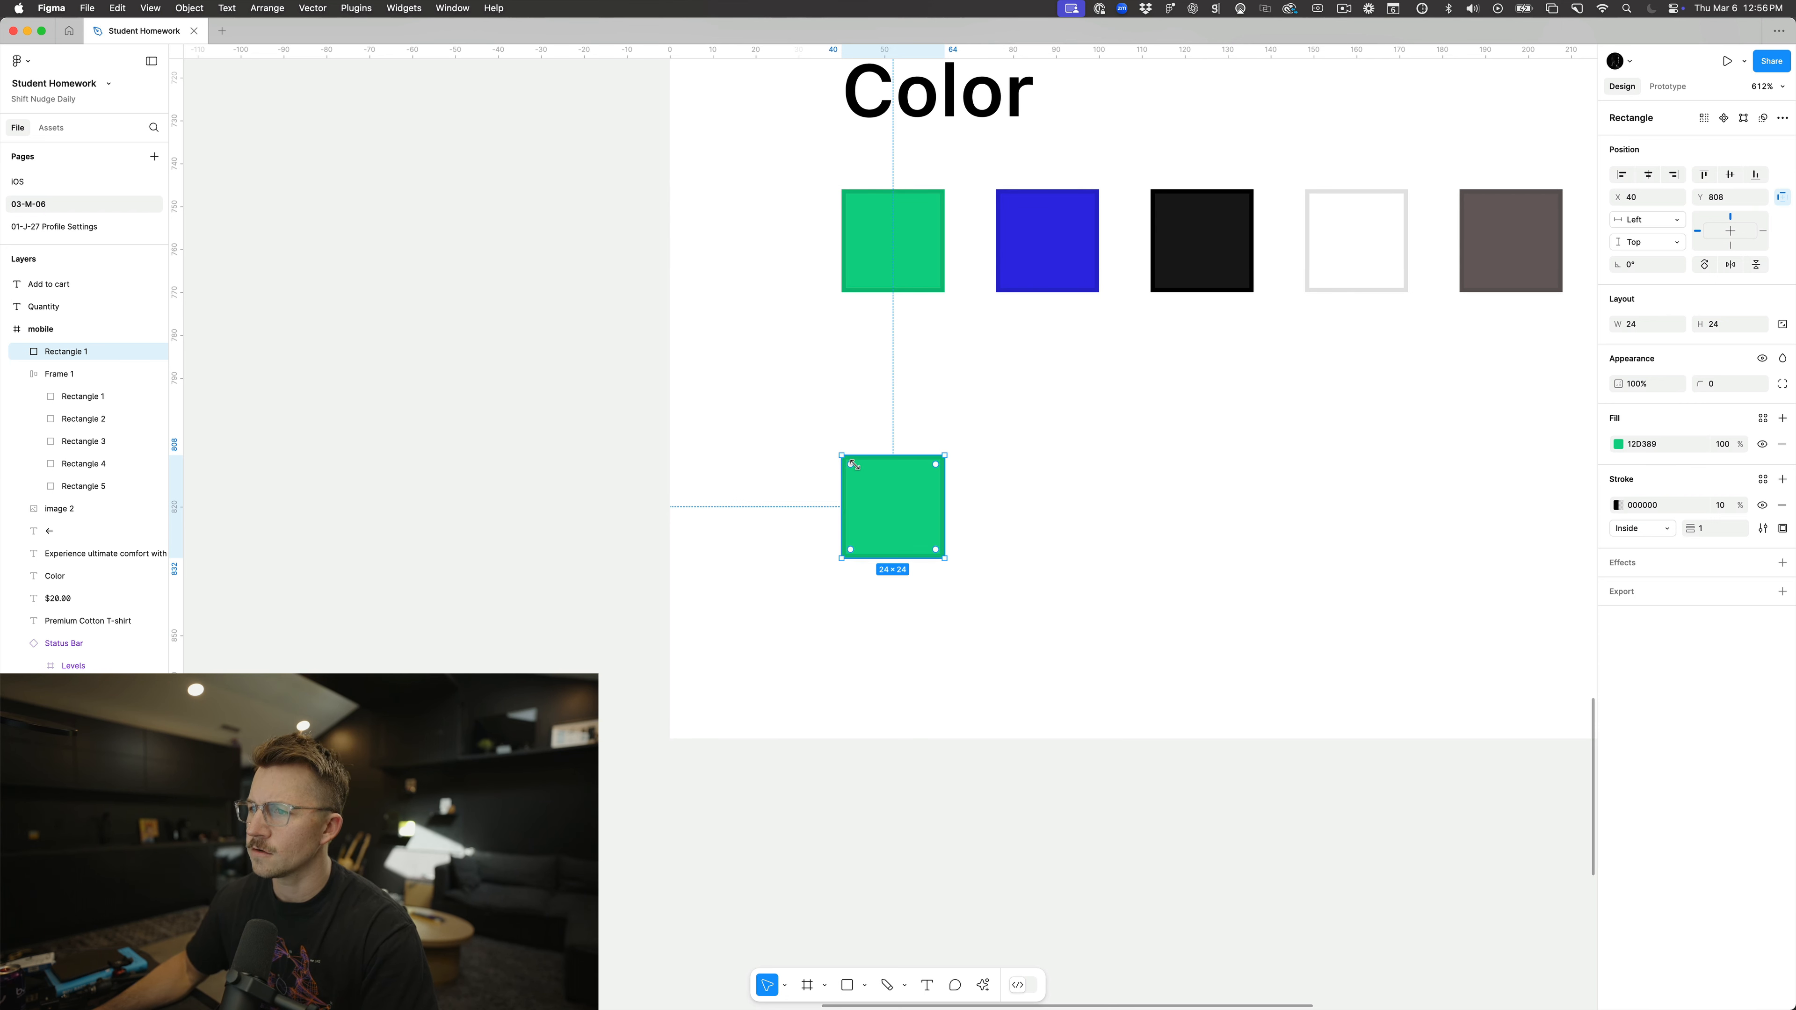
key("super+d")
left_click(69, 376)
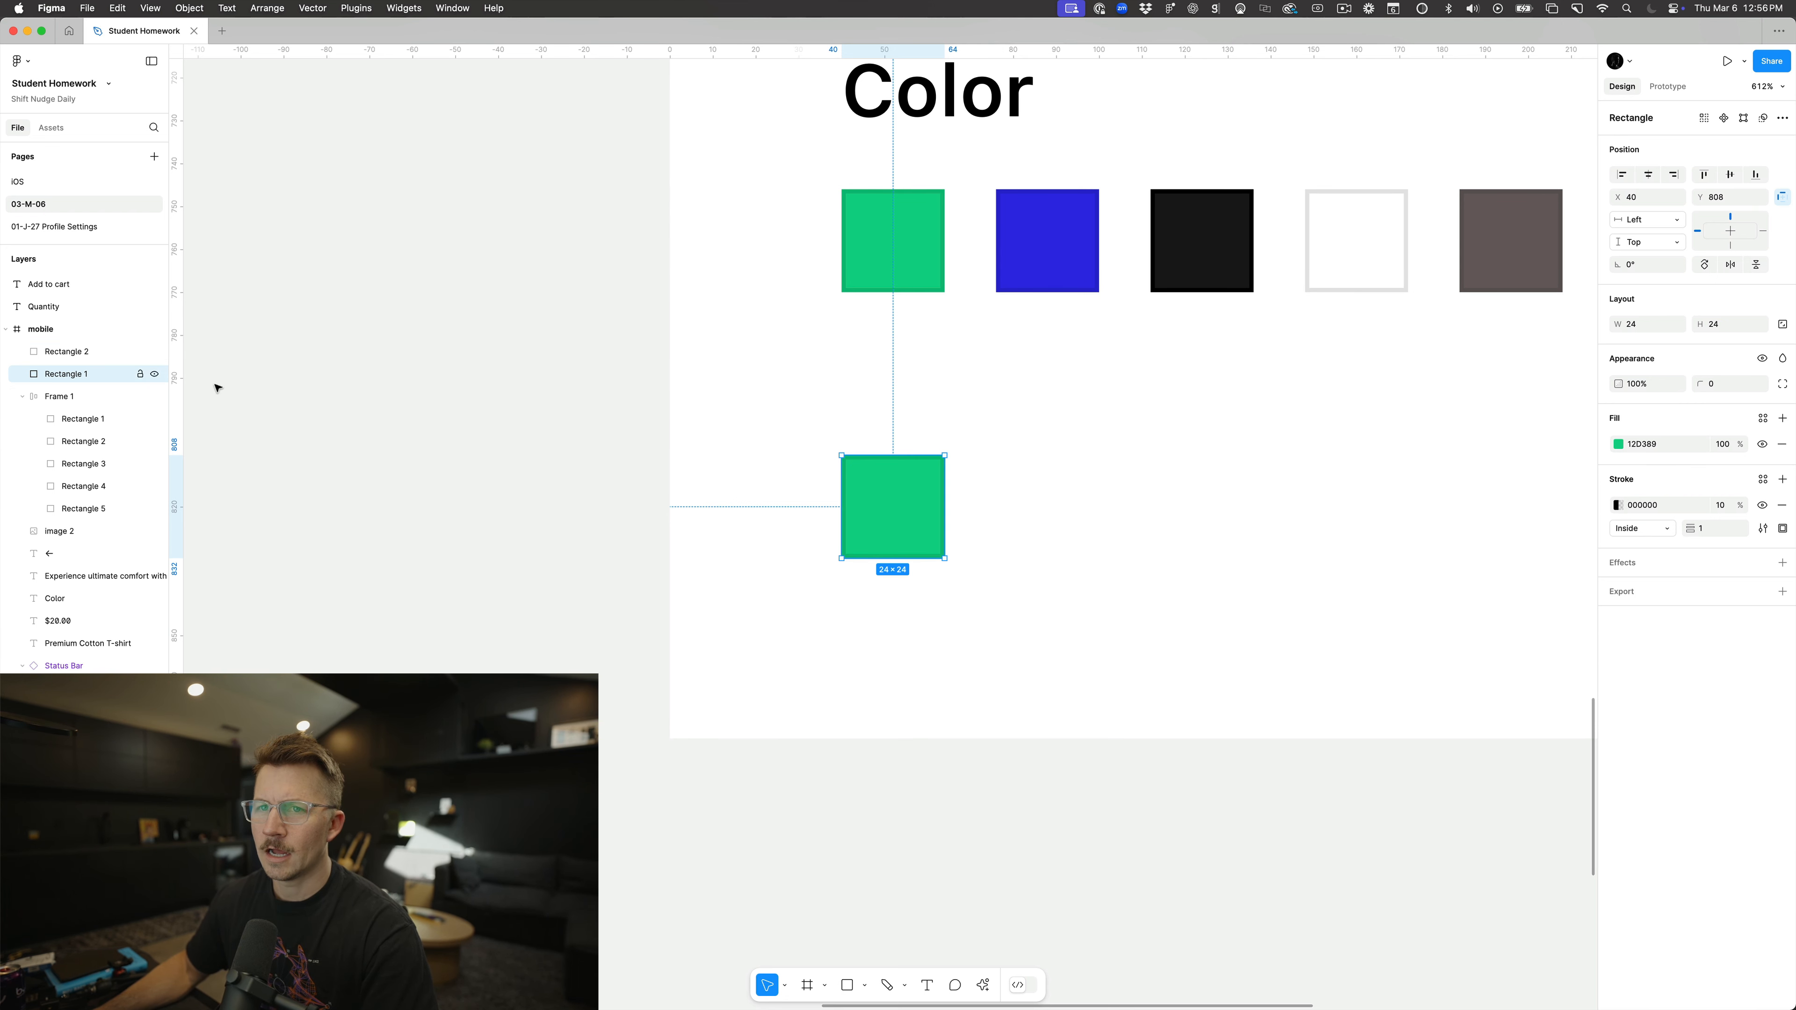
left_click_drag(841, 455, 823, 439)
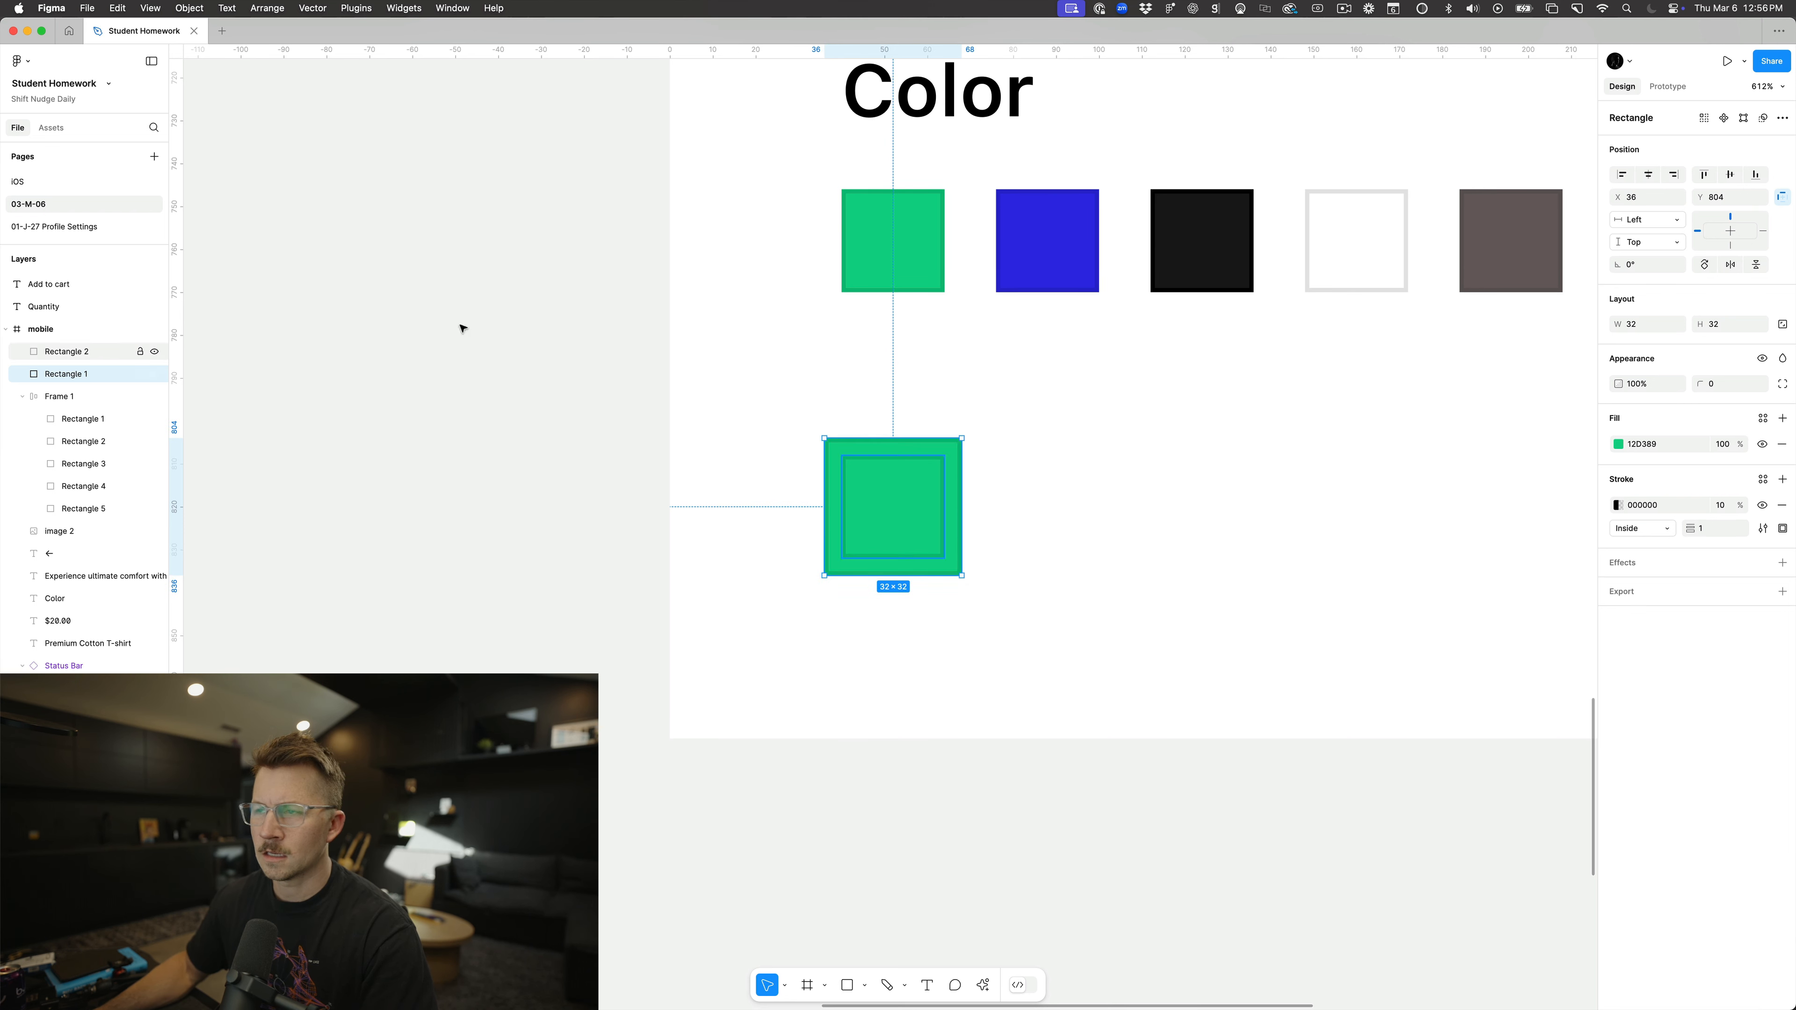
Step: Remove the outer square's fill and give it a 1 px center-aligned stroke
left_click(1781, 446)
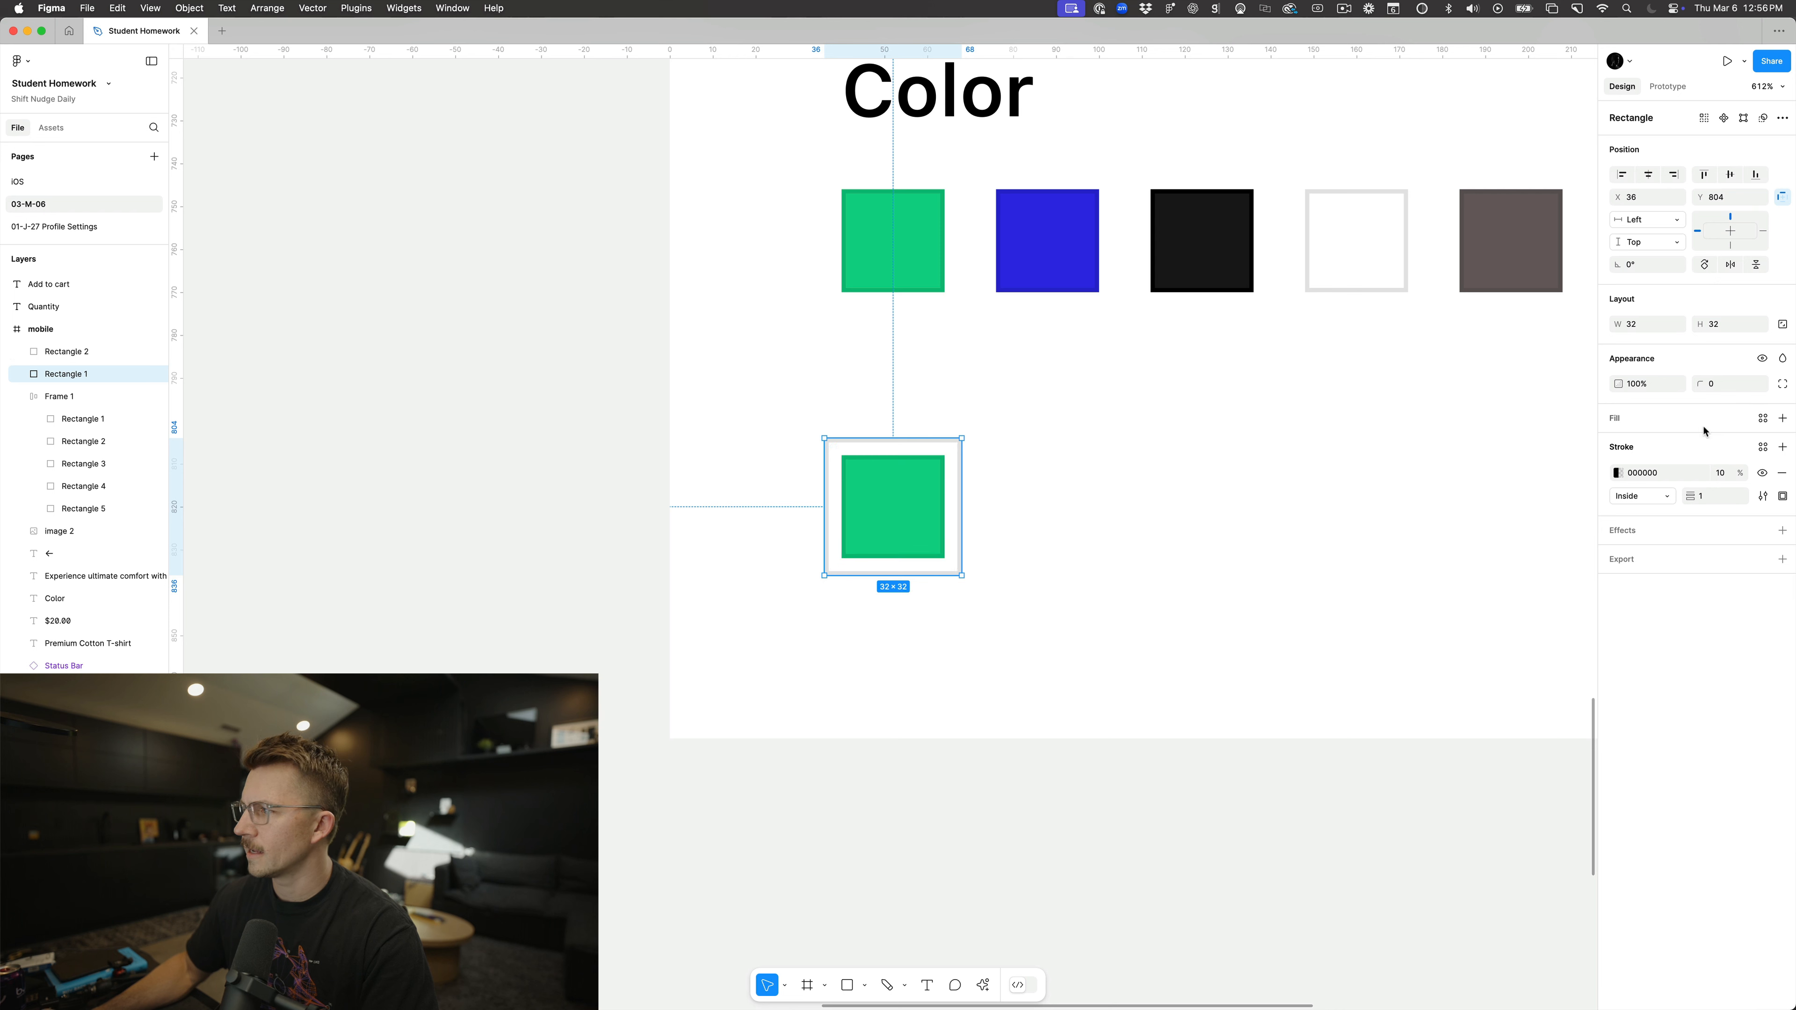
left_click(1714, 497)
type("6")
key("Return")
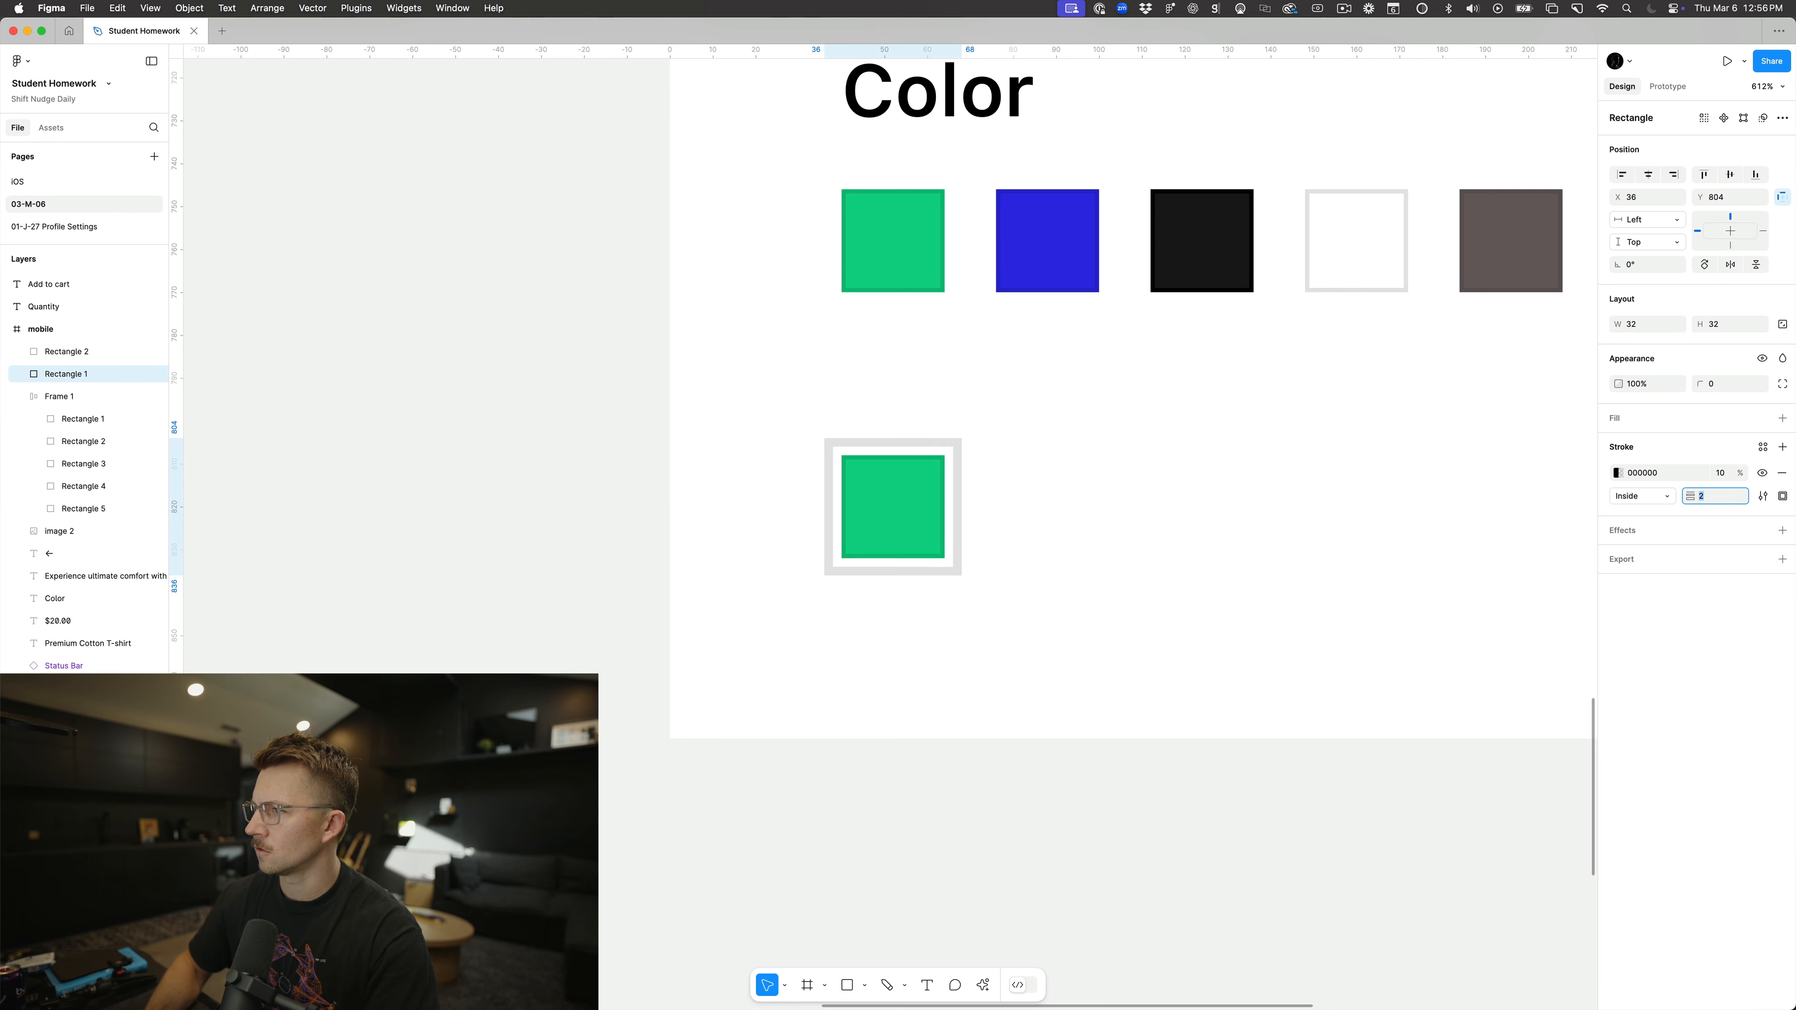
type("1")
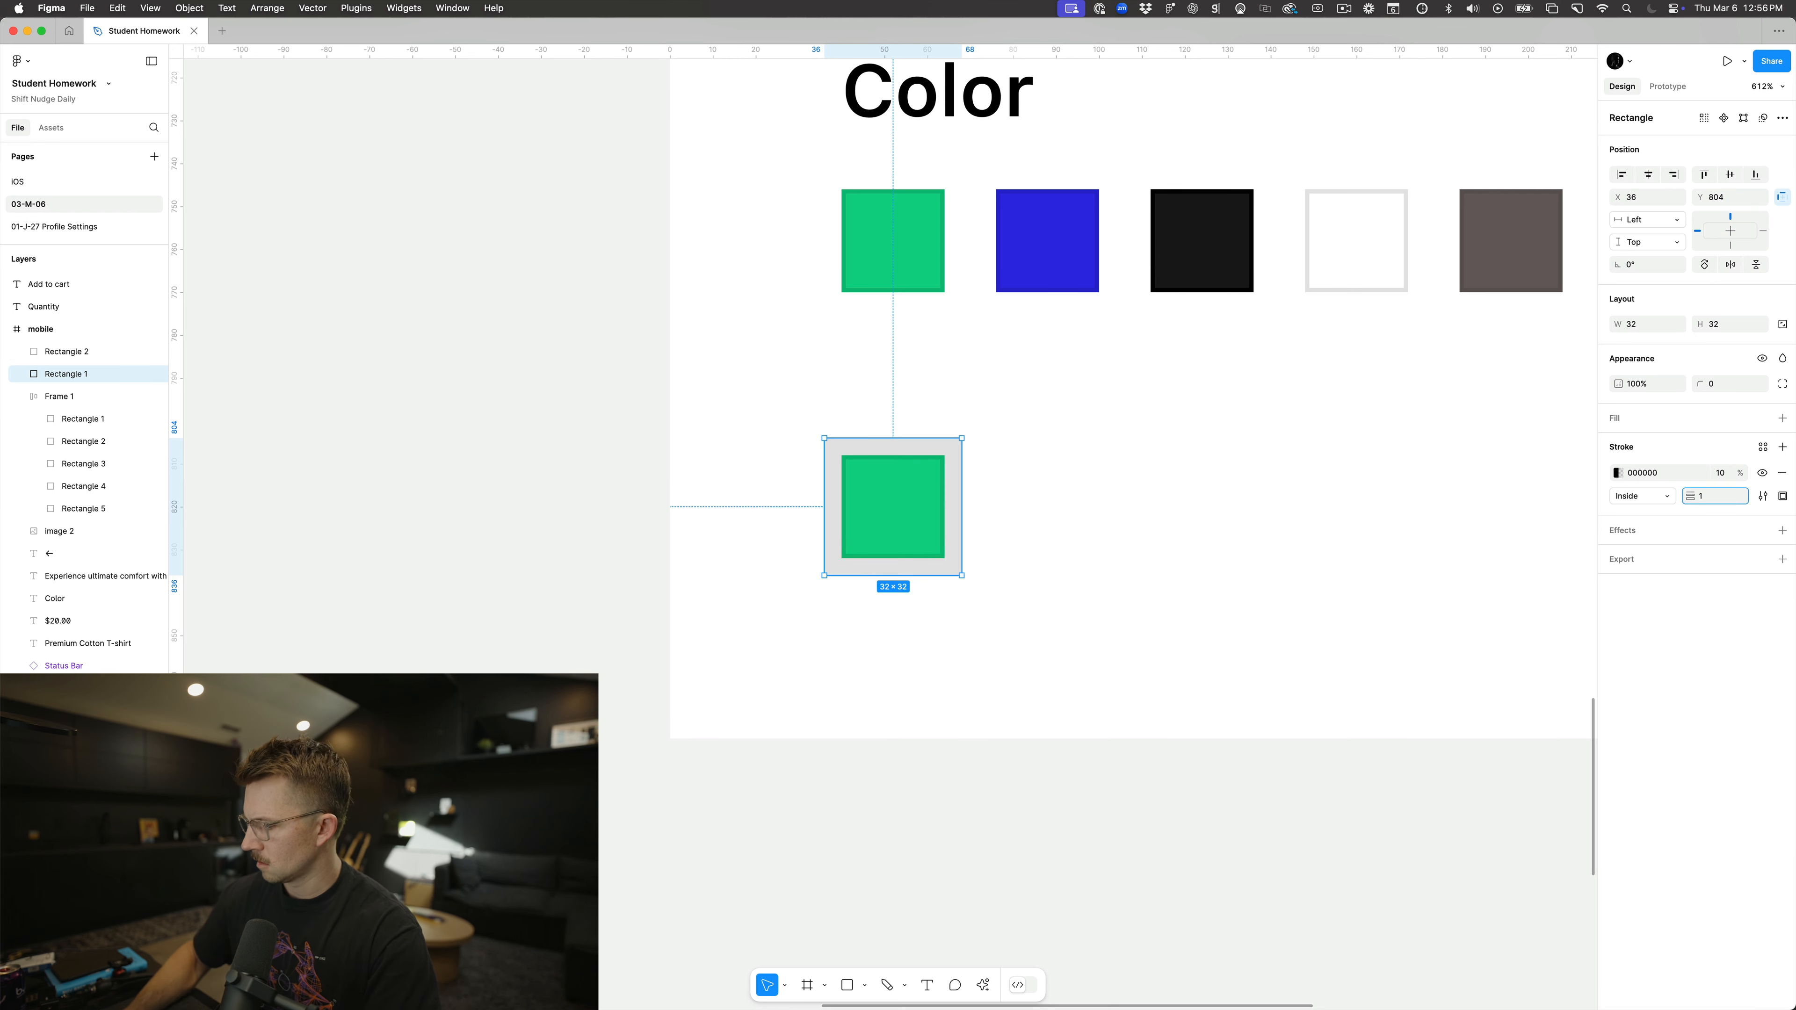
key("Return")
left_click(1648, 496)
left_click(1651, 482)
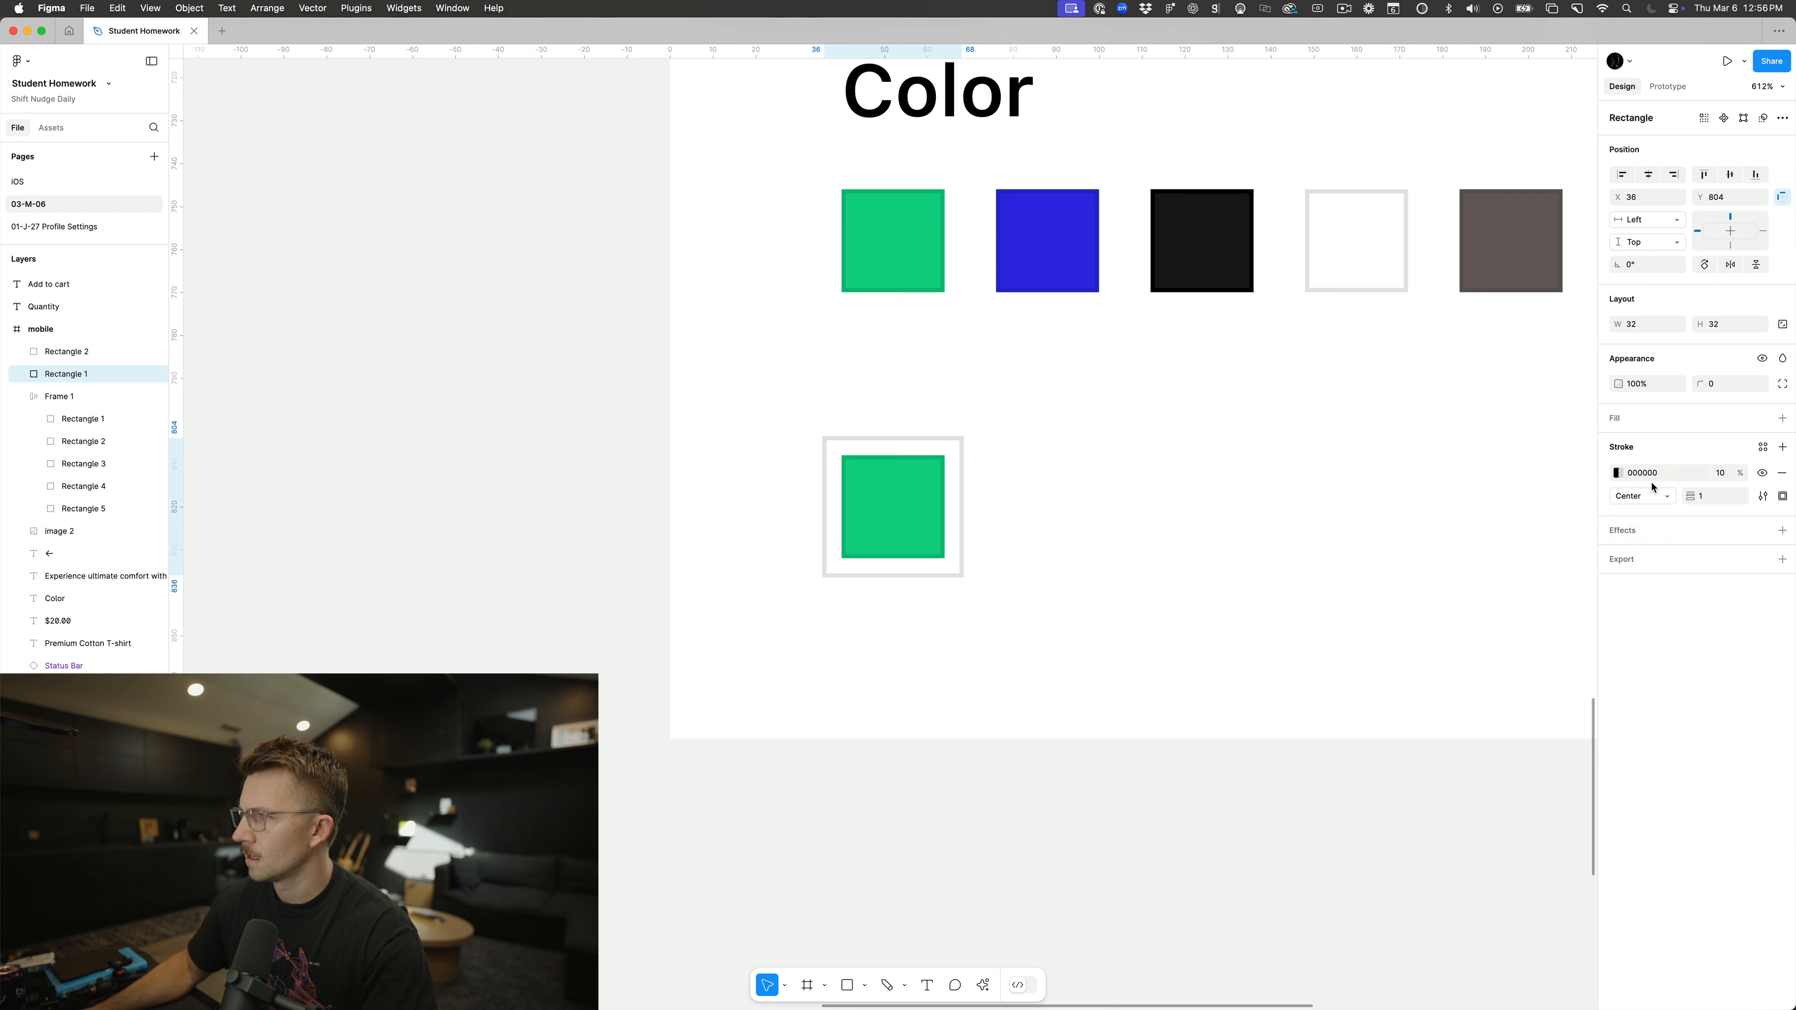
Step: Round the outer outline's corners to a radius of 8
left_click(1147, 503)
left_click(947, 481)
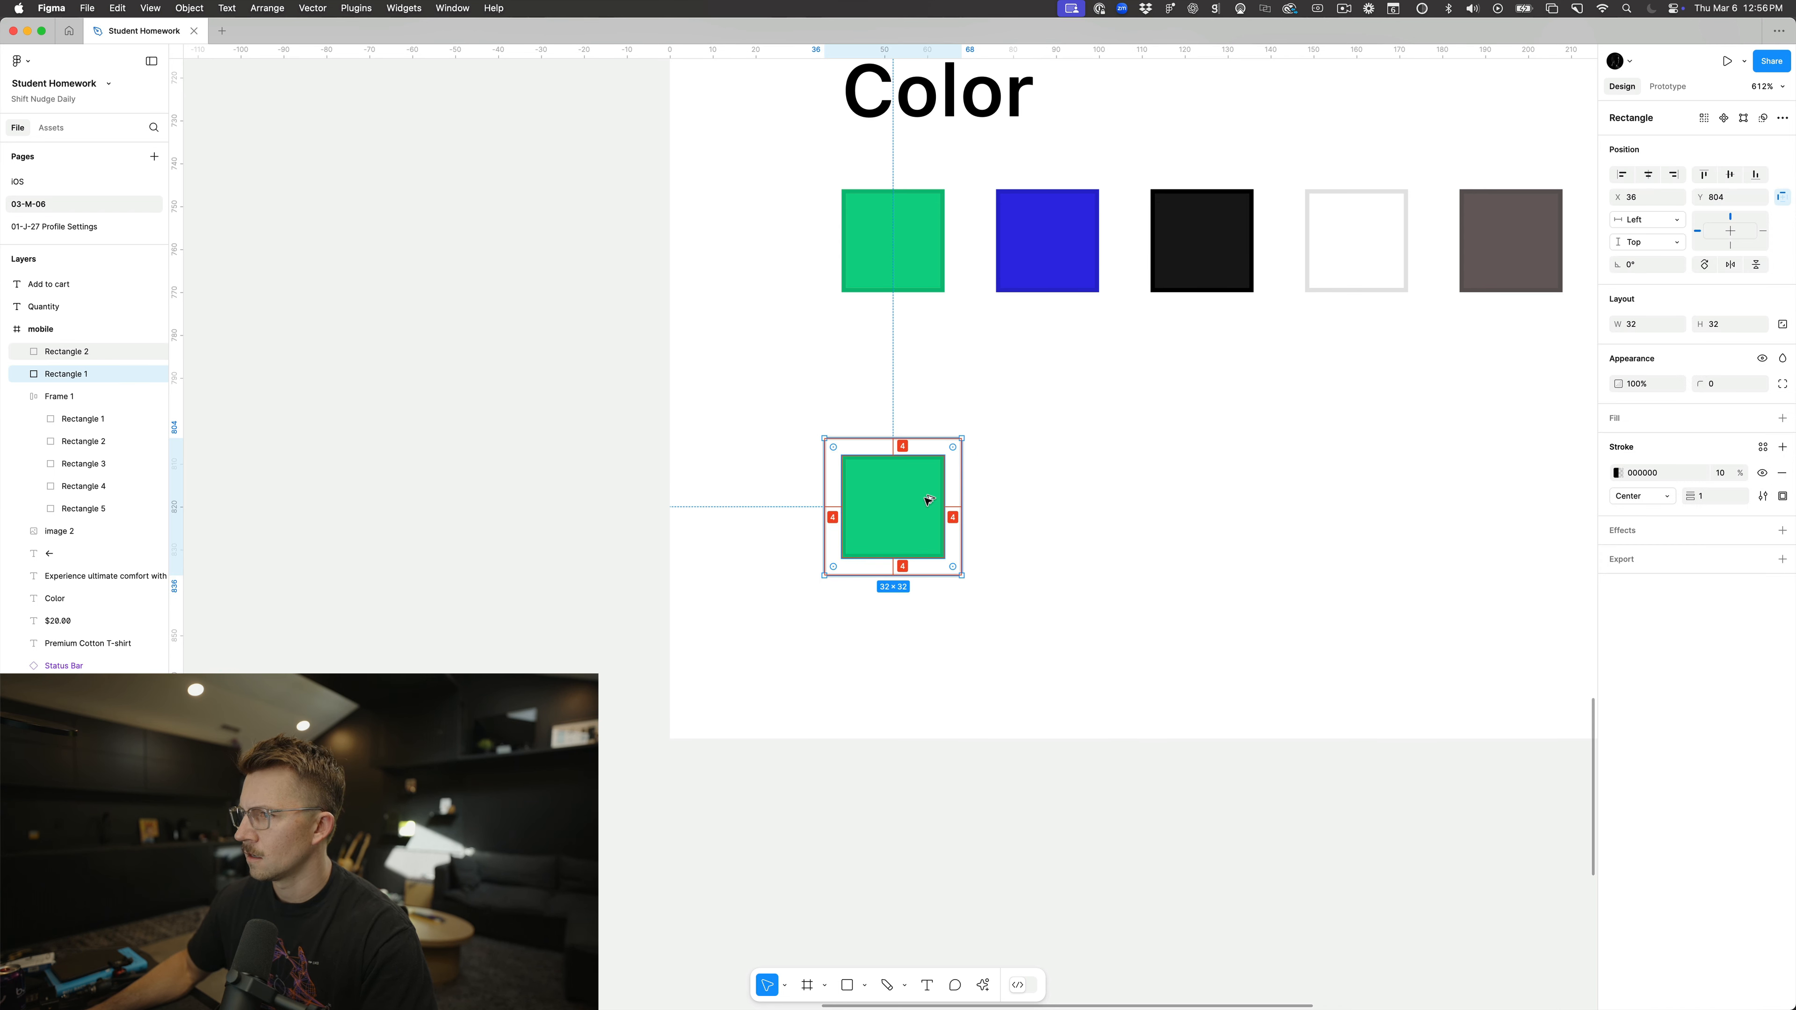
left_click(1730, 383)
type("1")
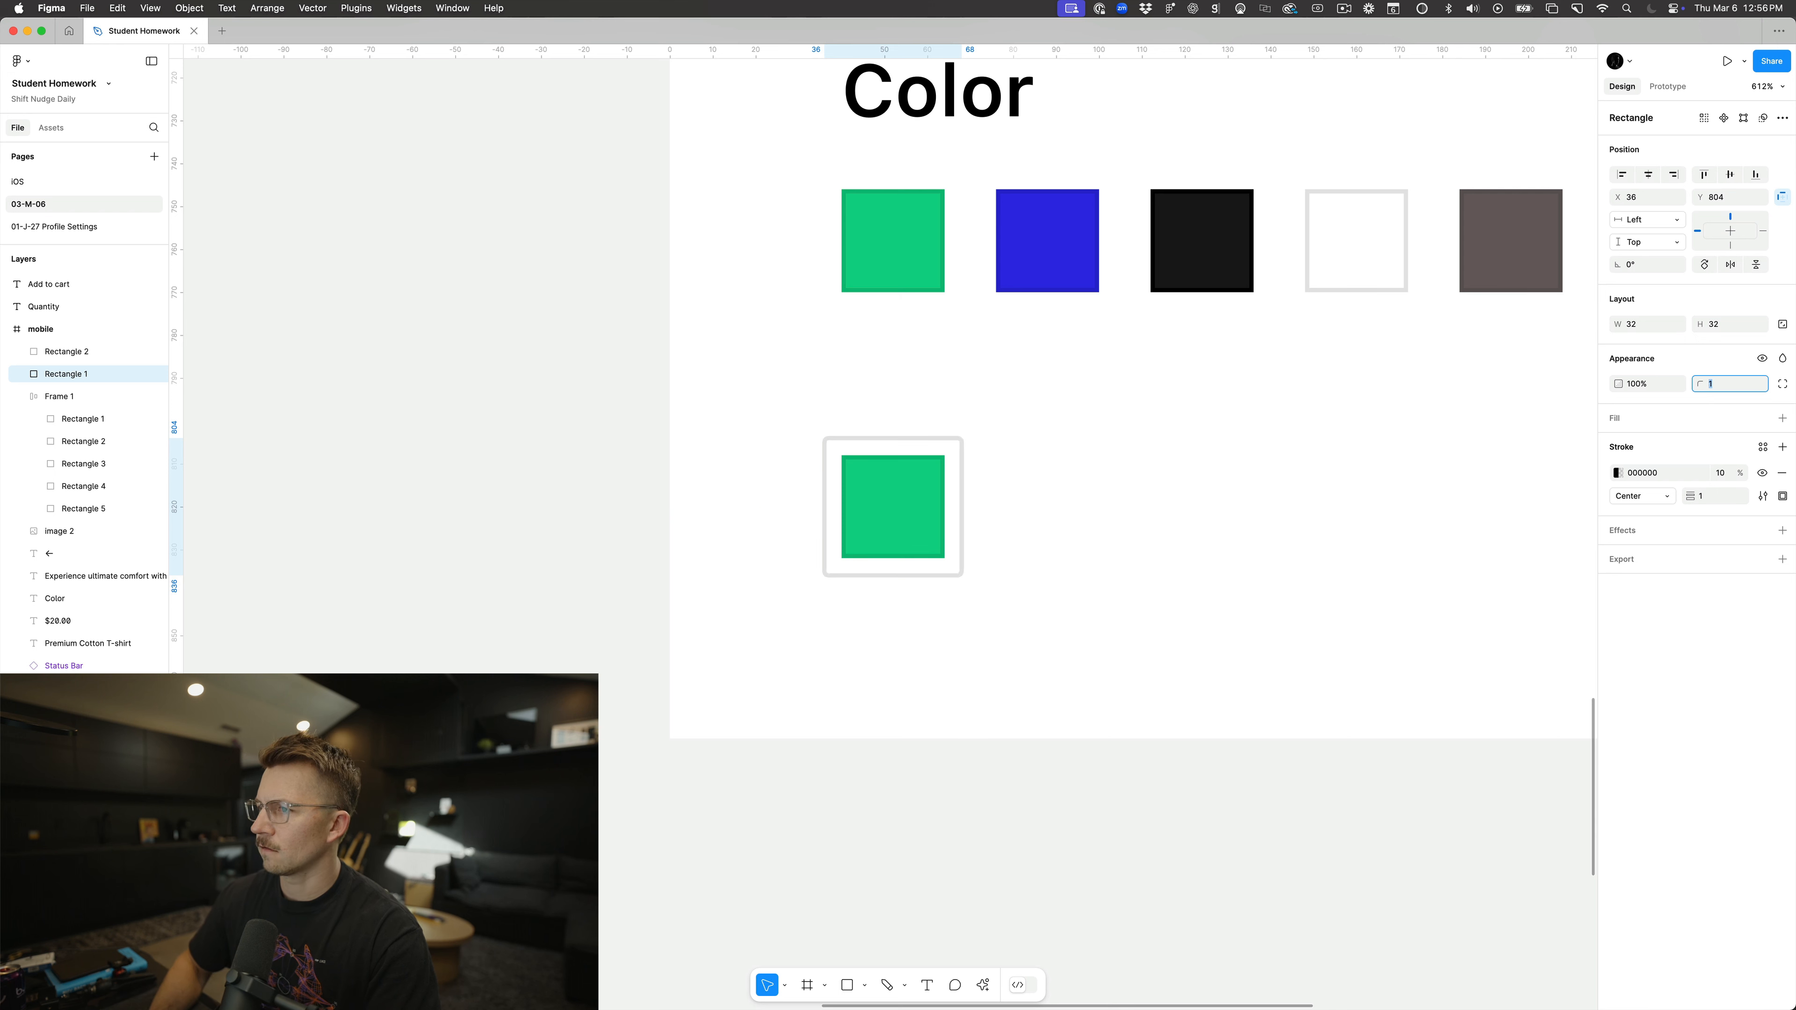
left_click(909, 509)
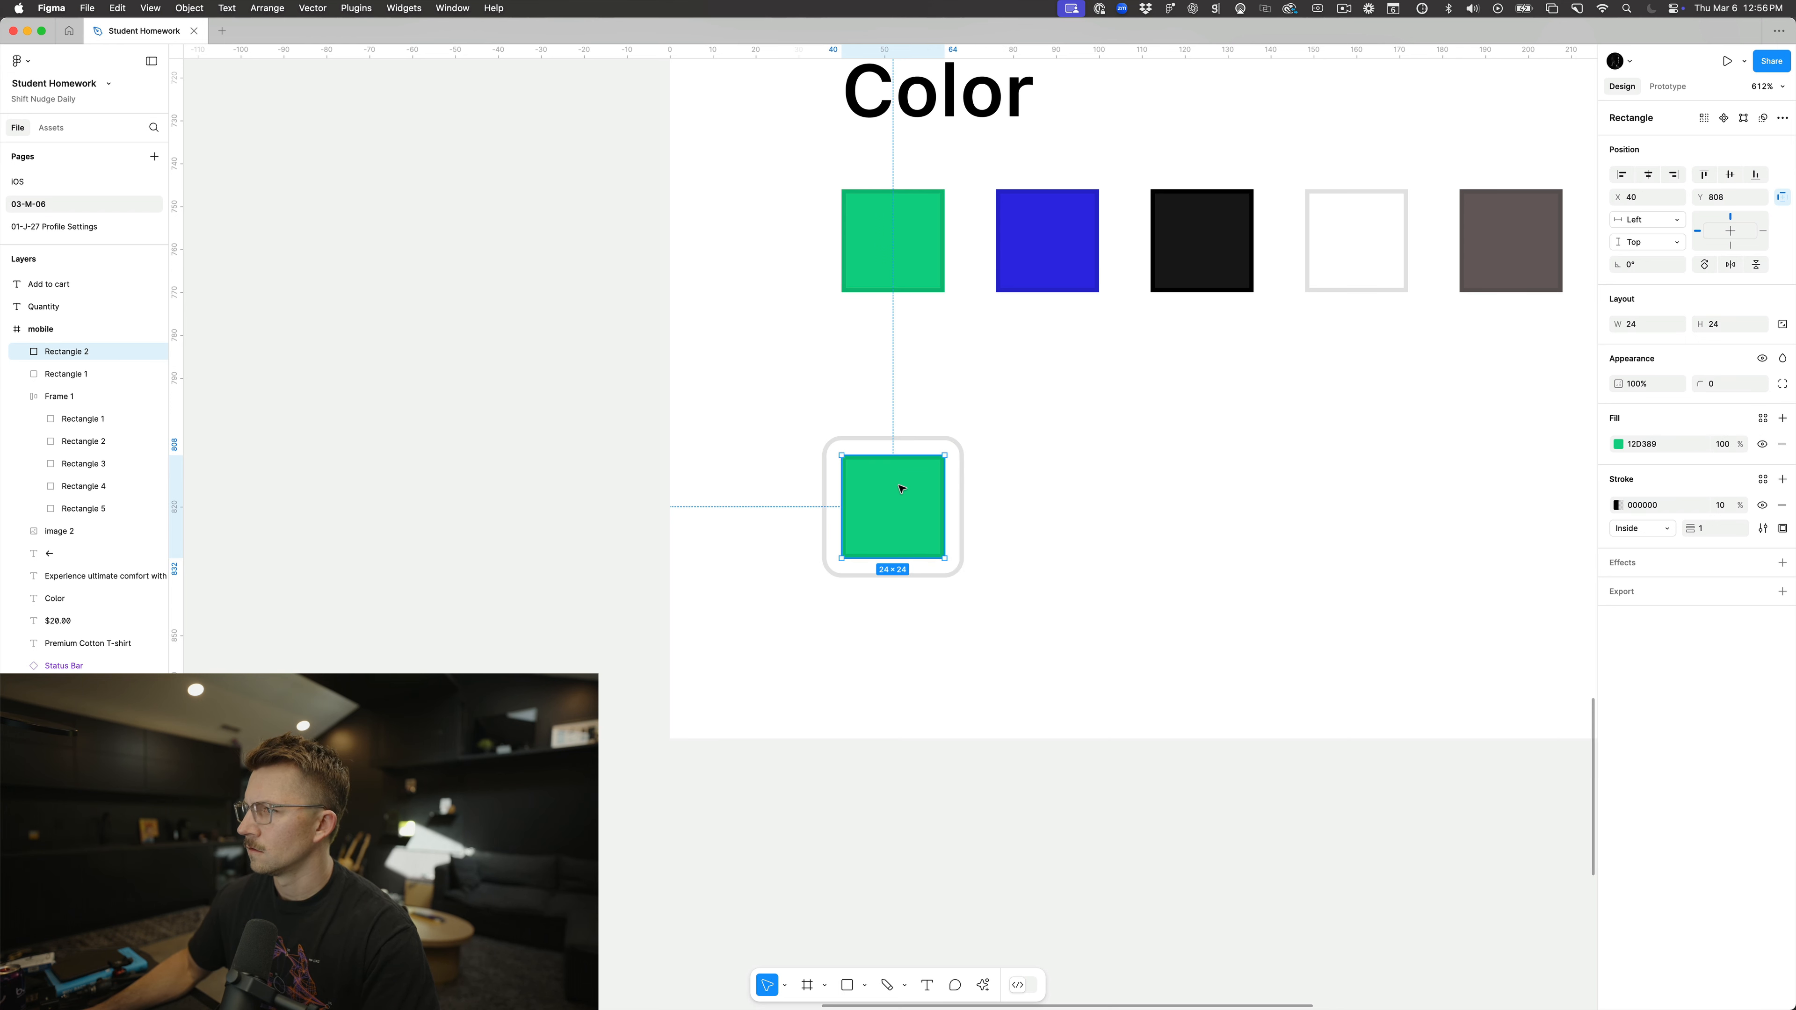
left_click(963, 485)
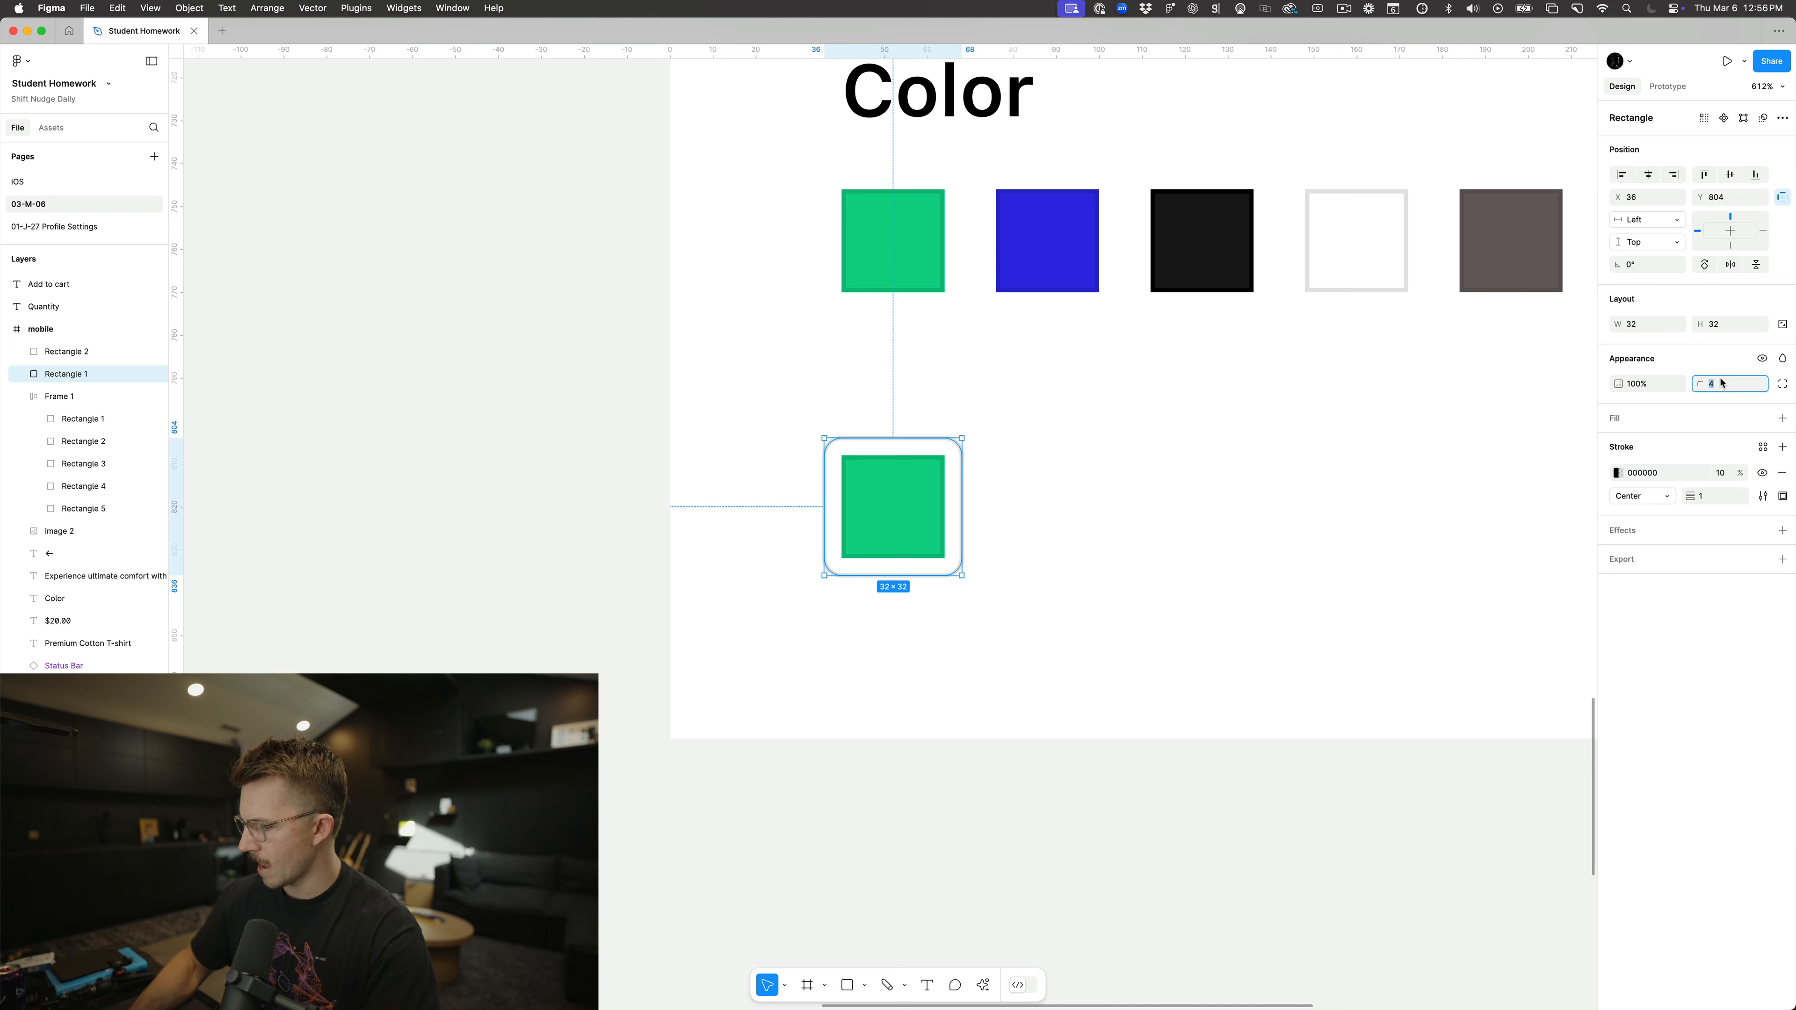
Step: Round the inner green swatch's corners to a radius of 4
left_click(909, 509)
left_click(1720, 388)
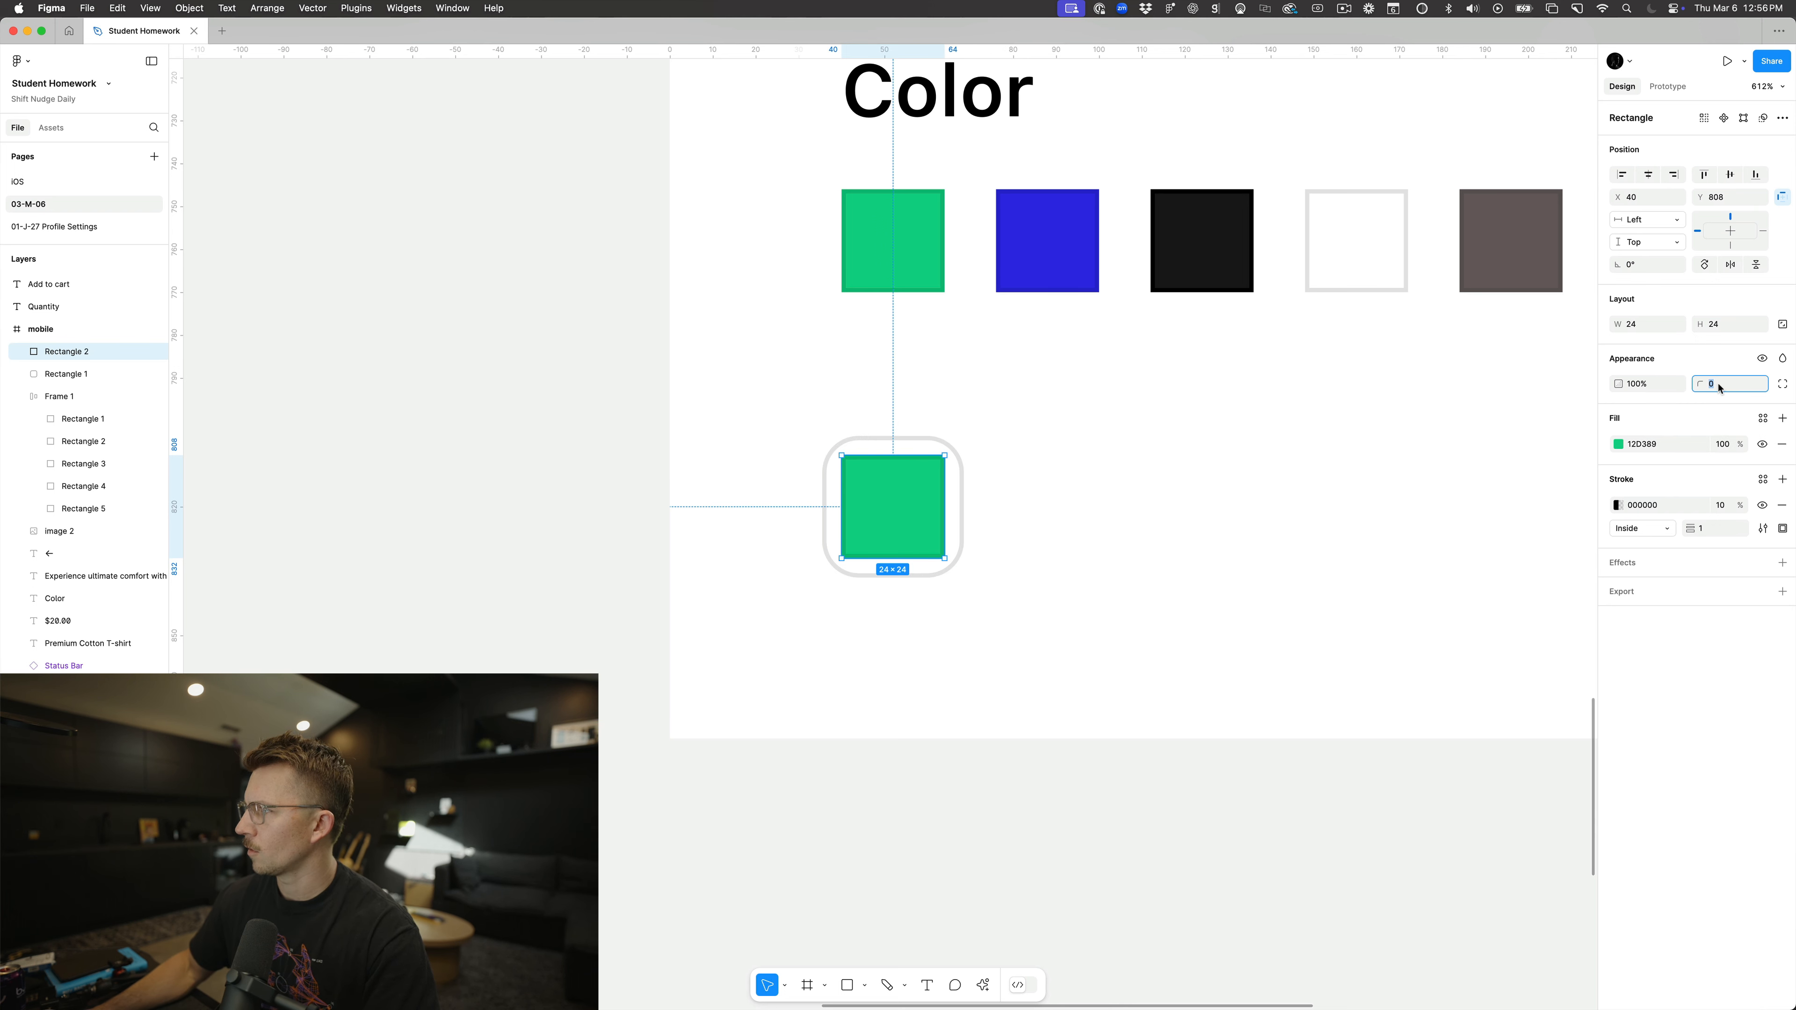
type("4")
key("Return")
left_click(1243, 513)
left_click(870, 517)
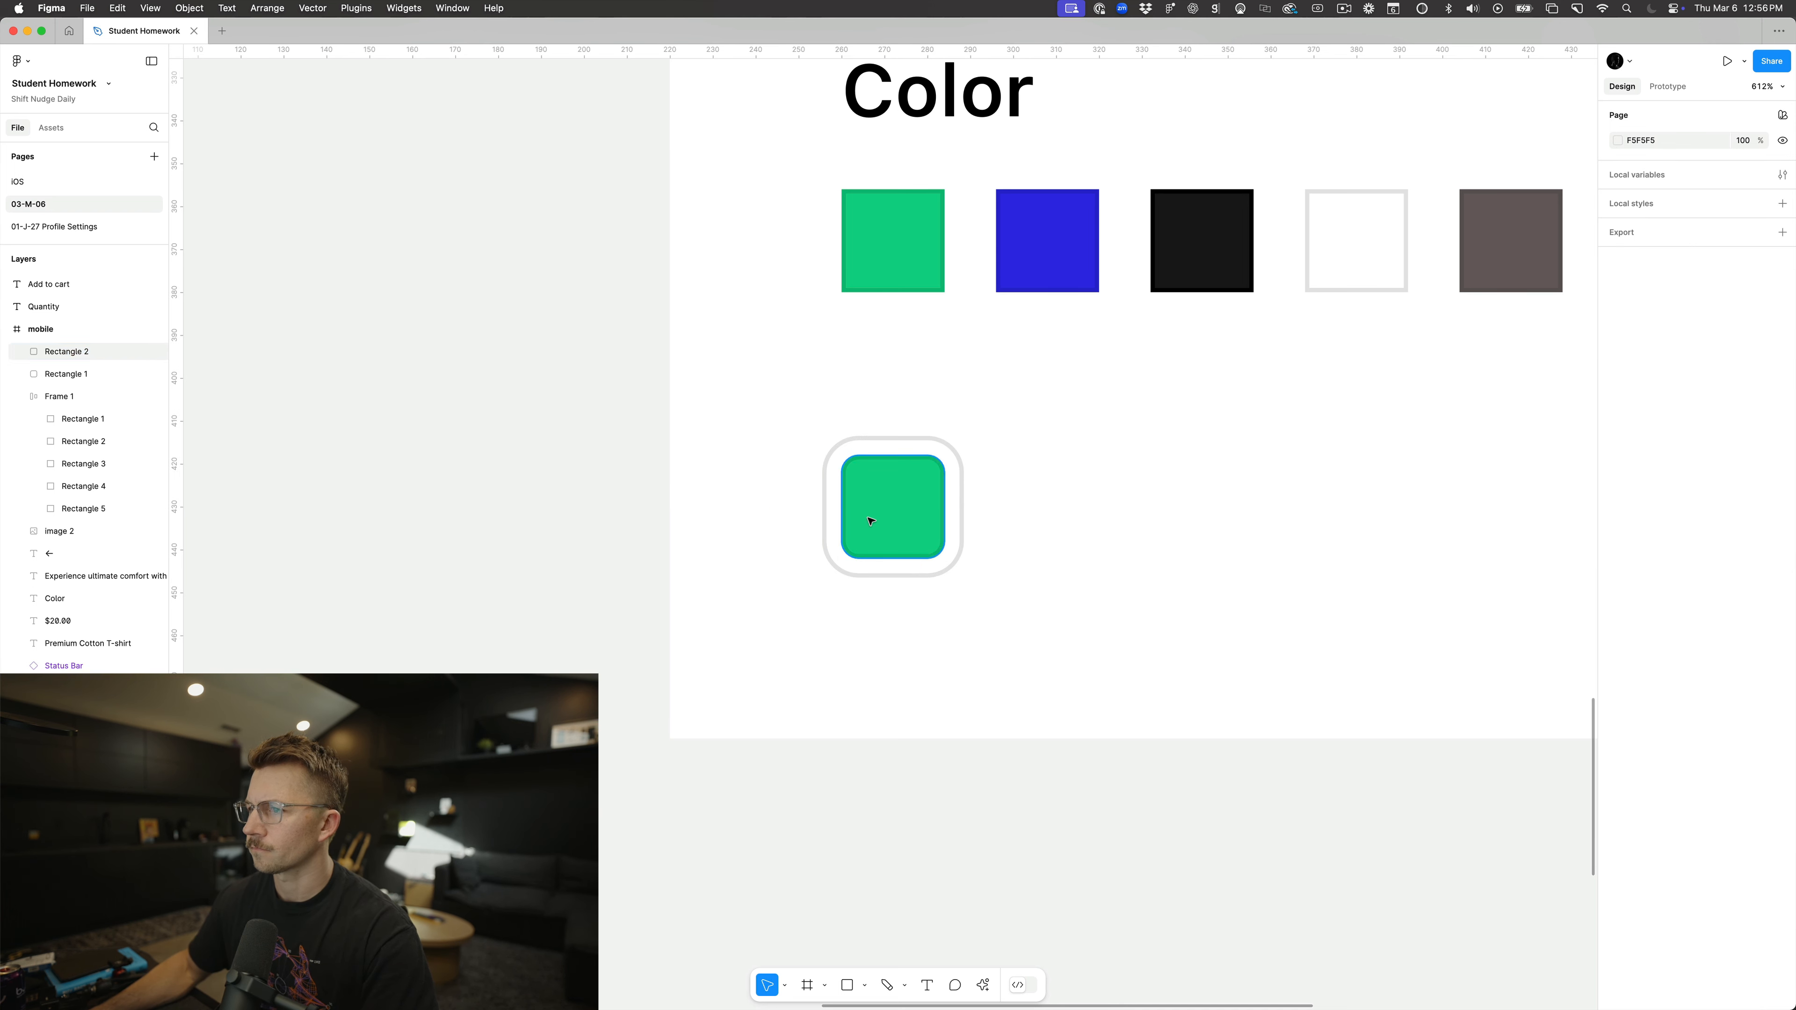
left_click(1023, 493)
Step: Set the stroke opacity of the rounded outline around the separate green swatch to 100%
scroll(1023, 493, "down", 6)
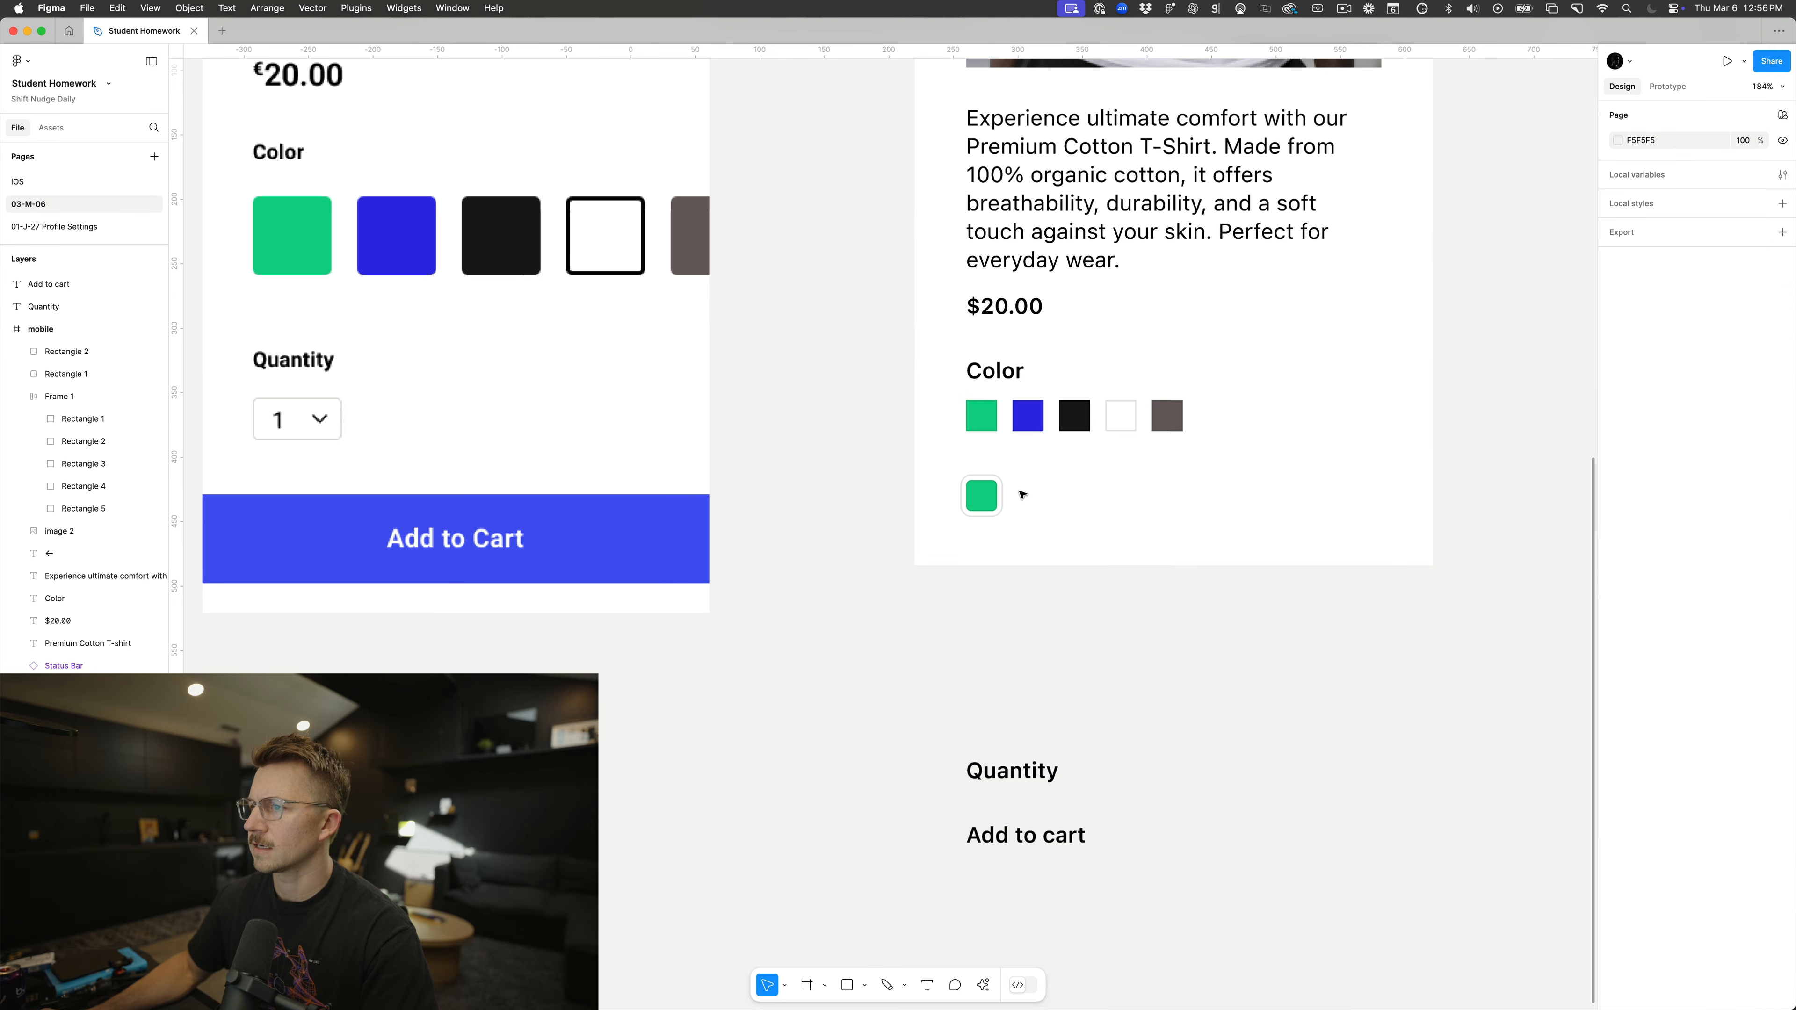
scroll(1023, 493, "up", 5)
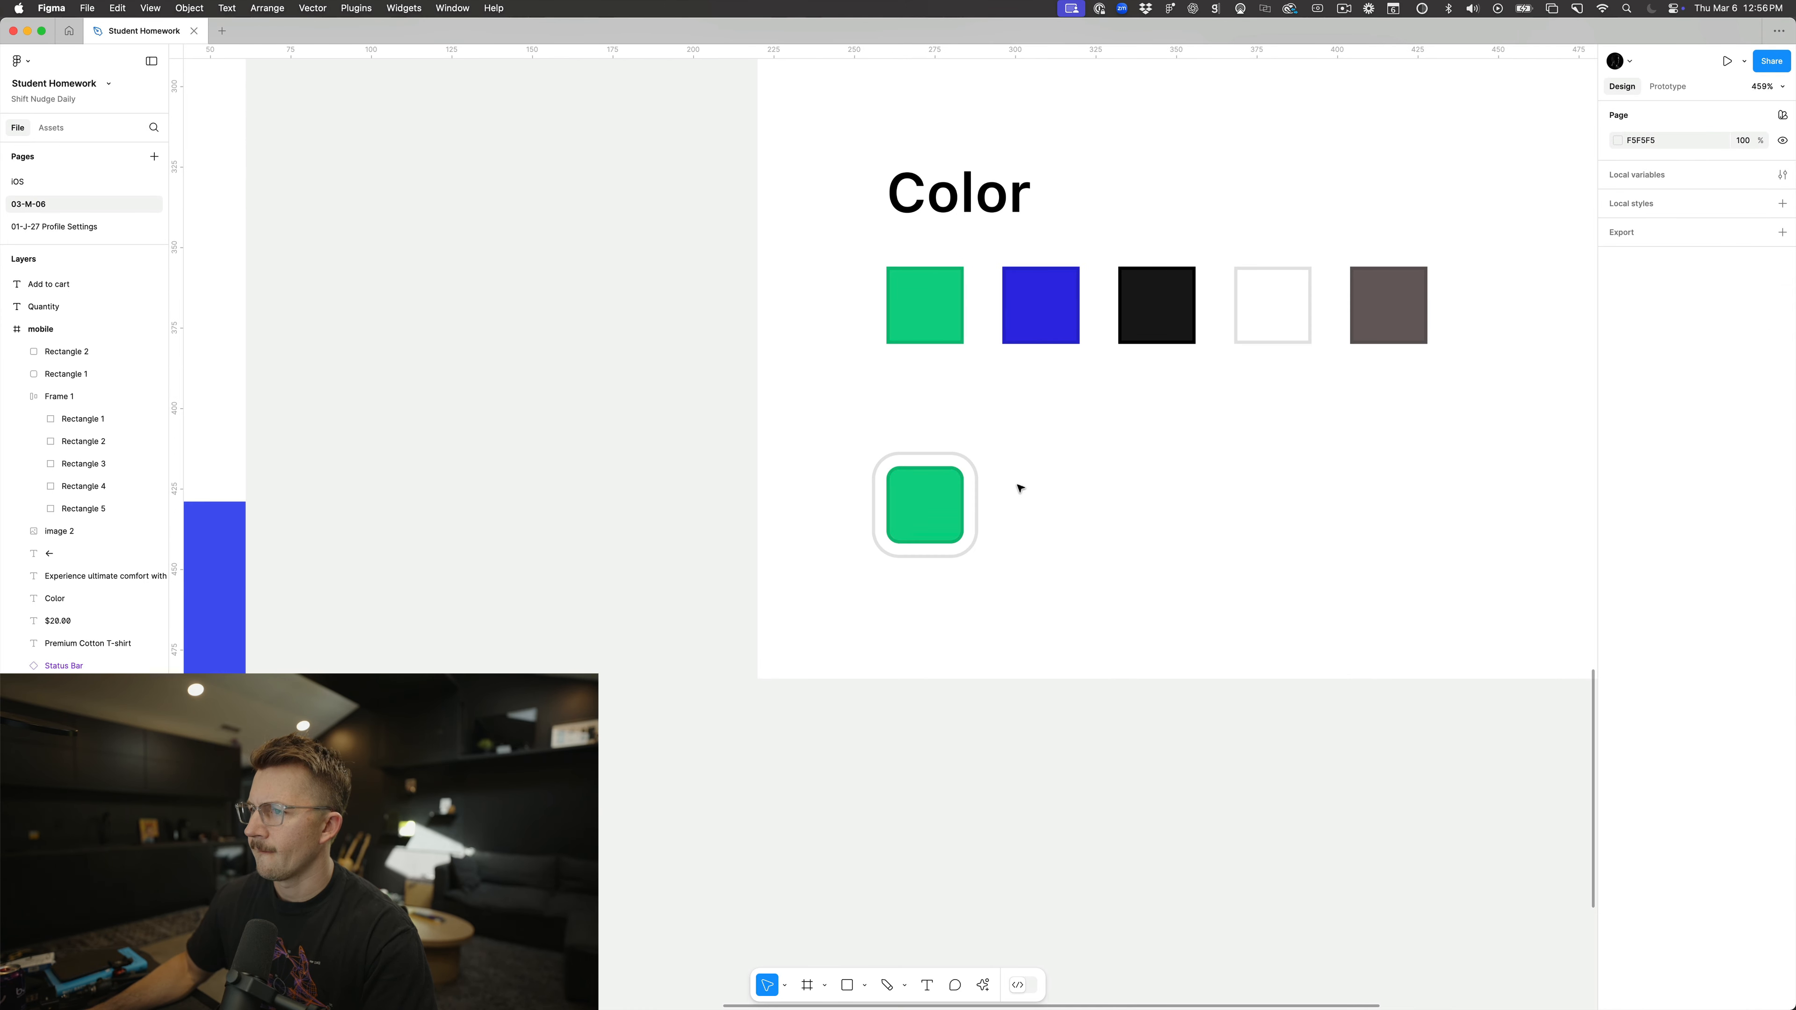
left_click(952, 491)
scroll(1018, 456, "up", 6)
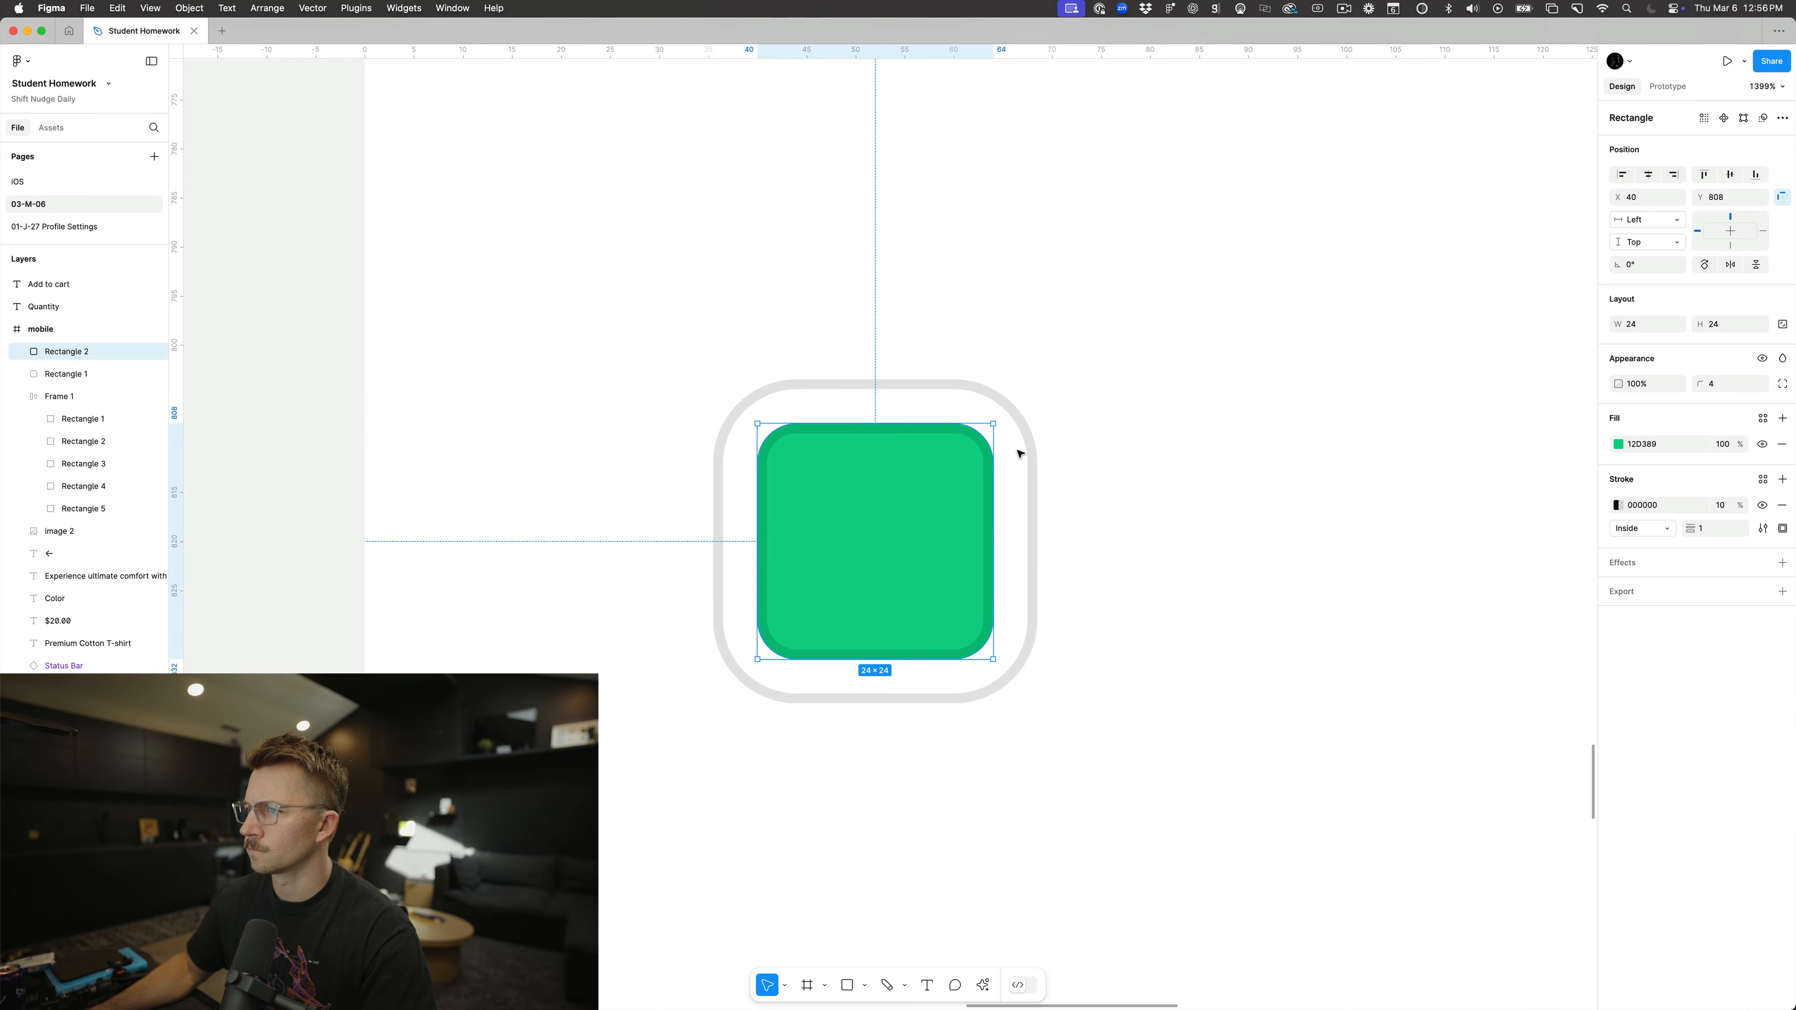
left_click(1040, 441)
scroll(1138, 457, "down", 7)
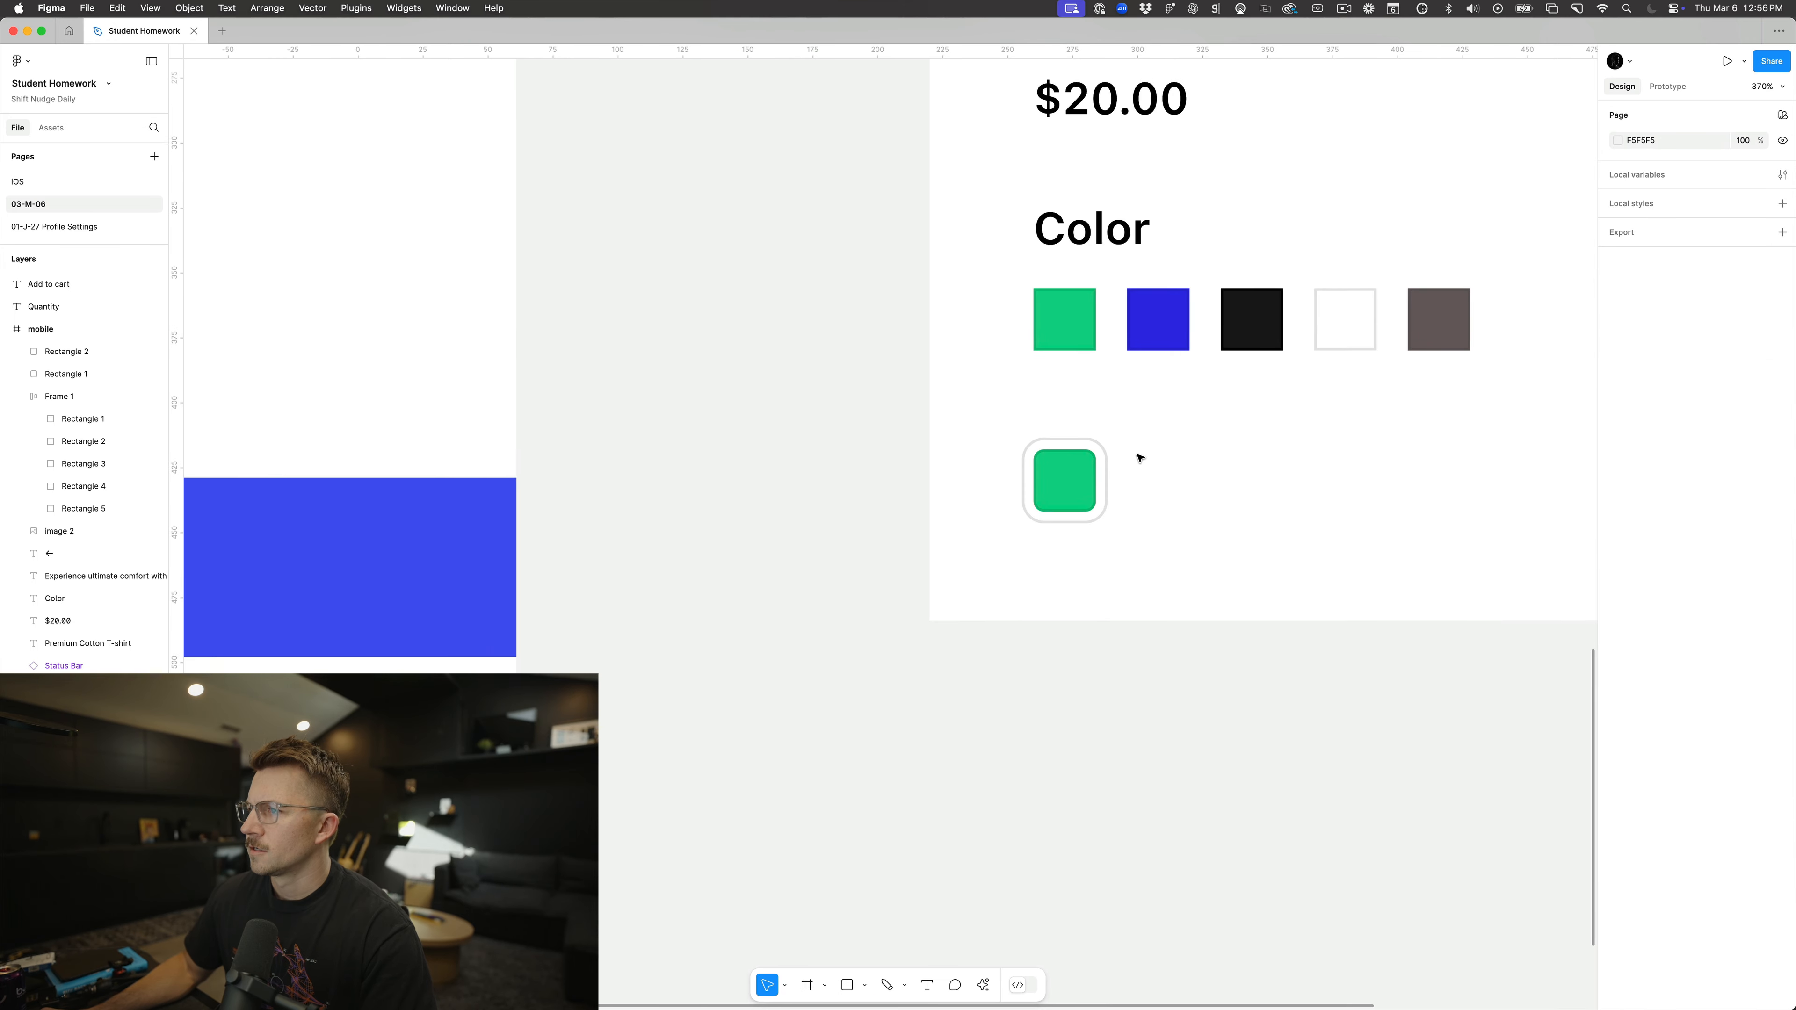
left_click(1027, 520)
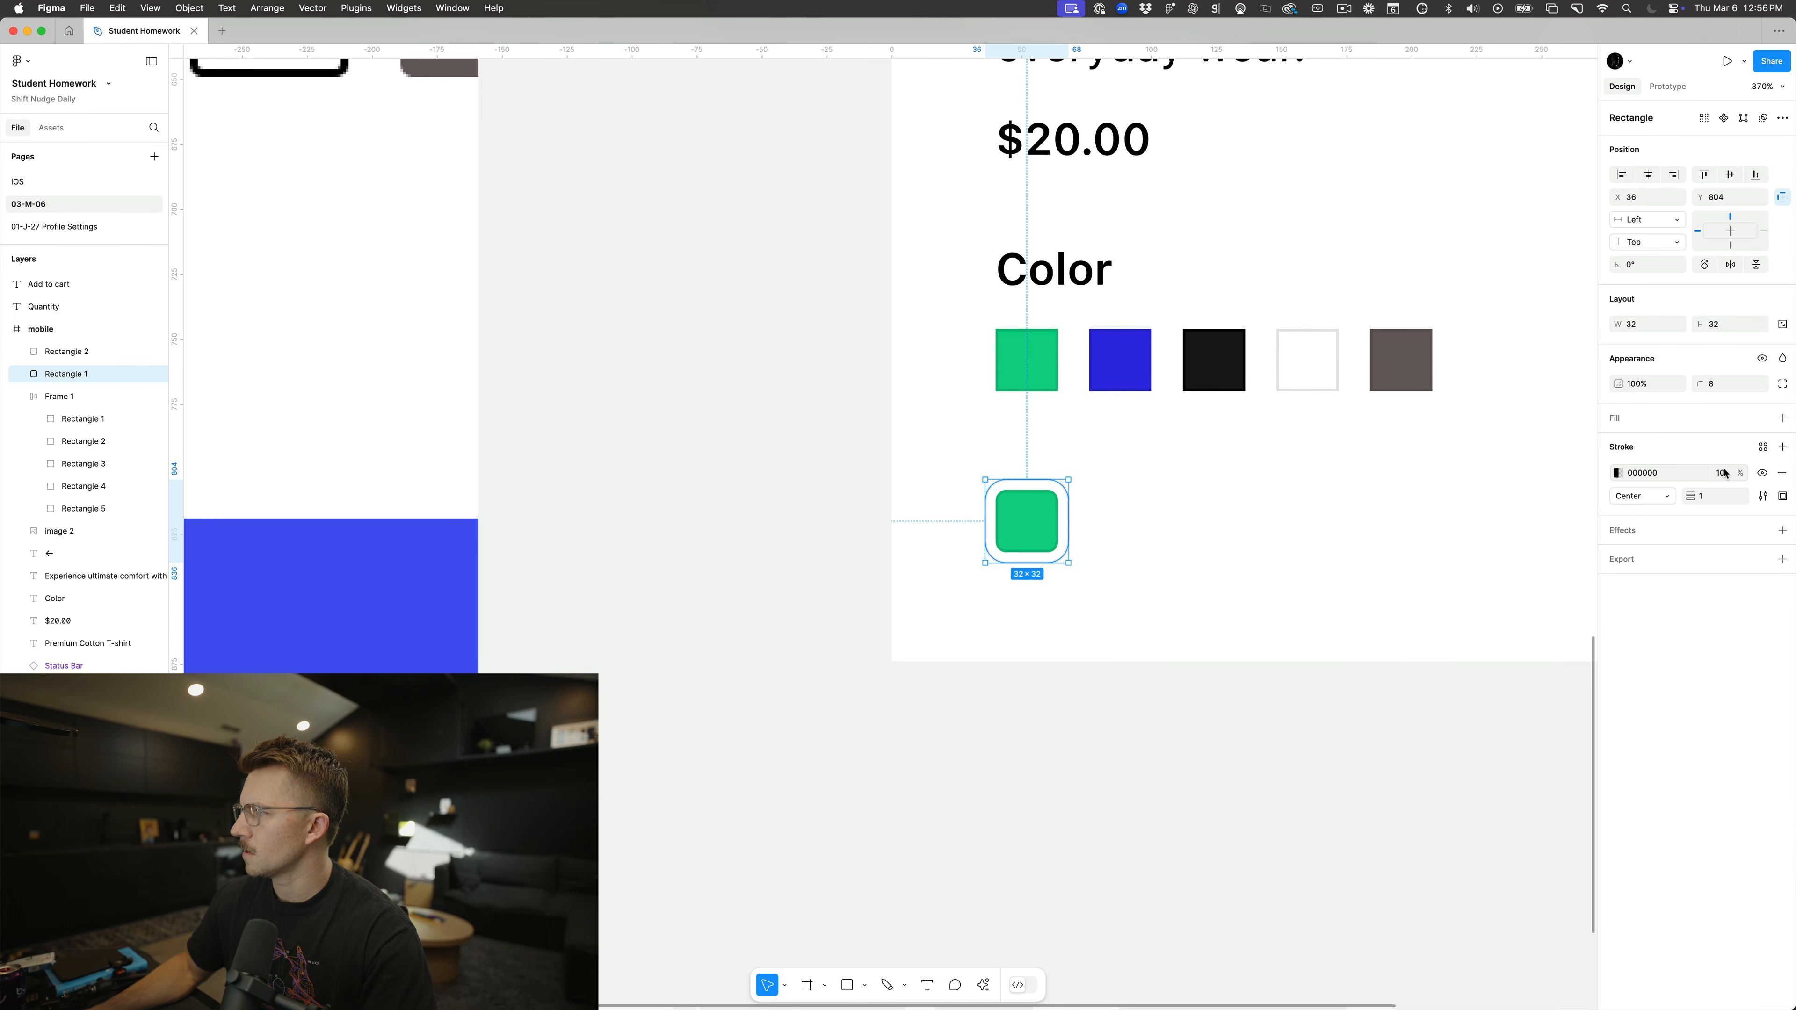
left_click(1724, 473)
type("100")
key("Return")
left_click(1345, 578)
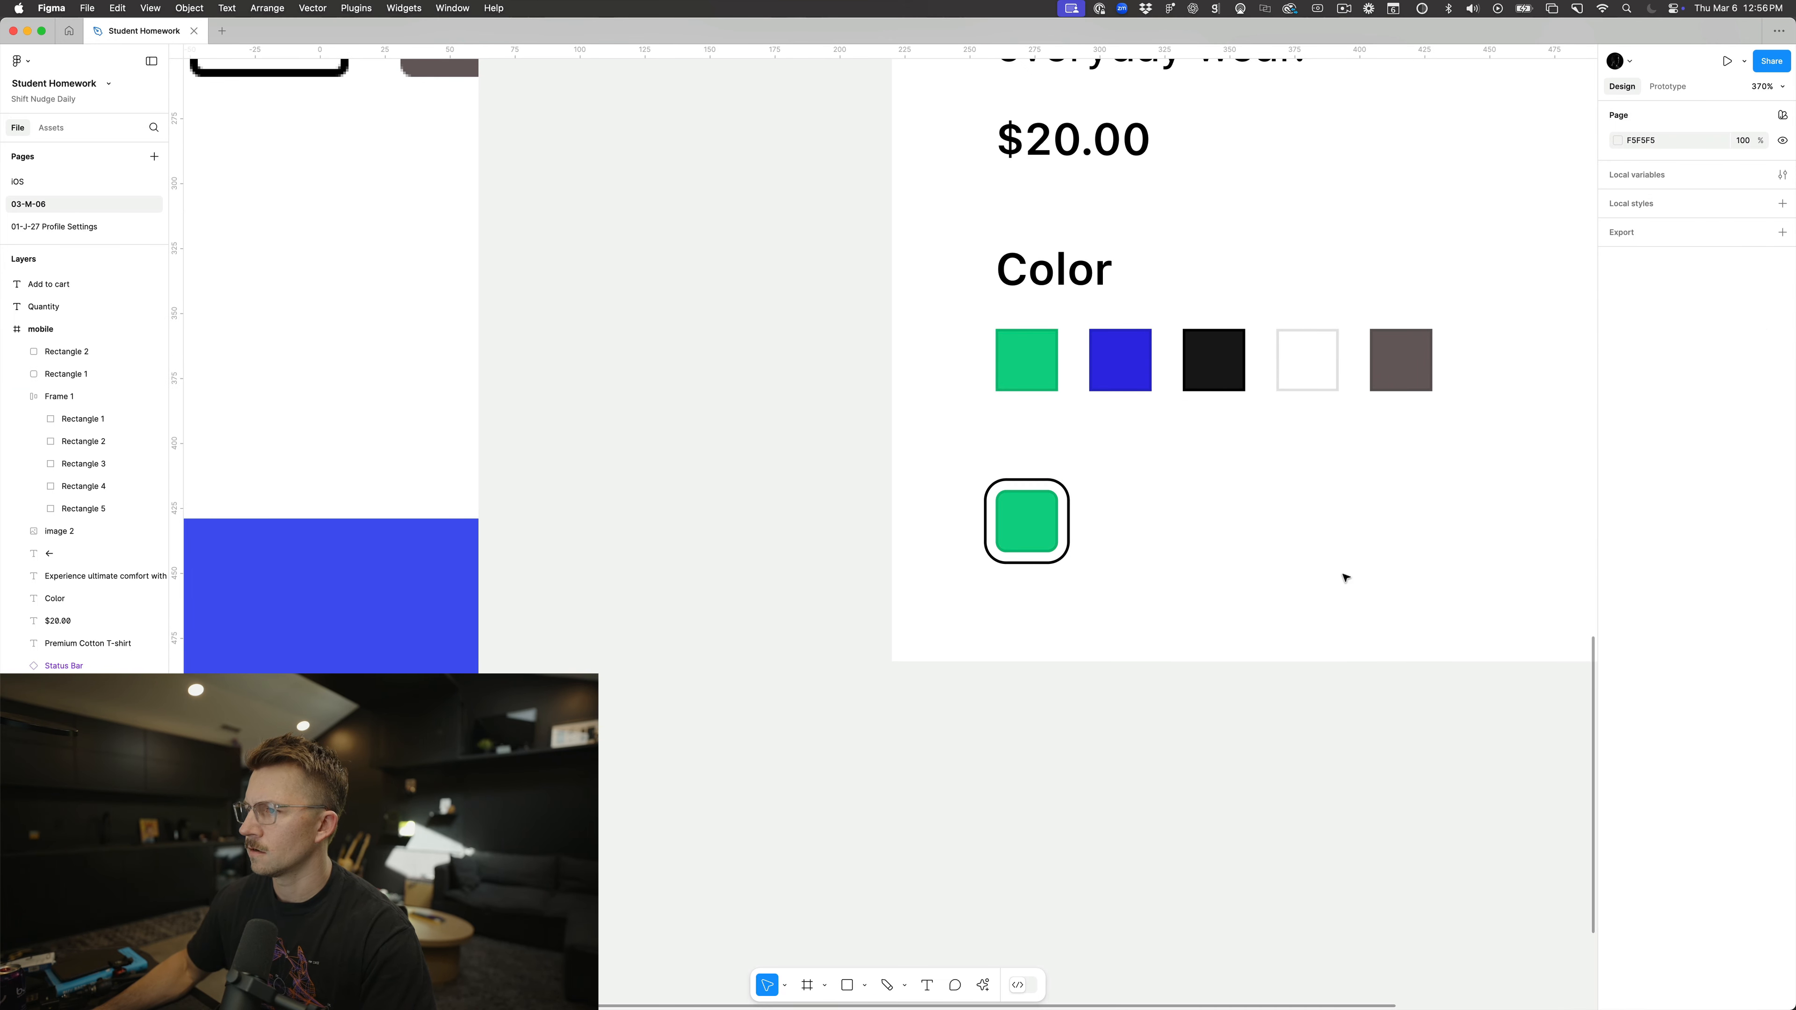
Step: Reduce the corner radius of the black outline around the green swatch to 6
scroll(1223, 553, "down", 7)
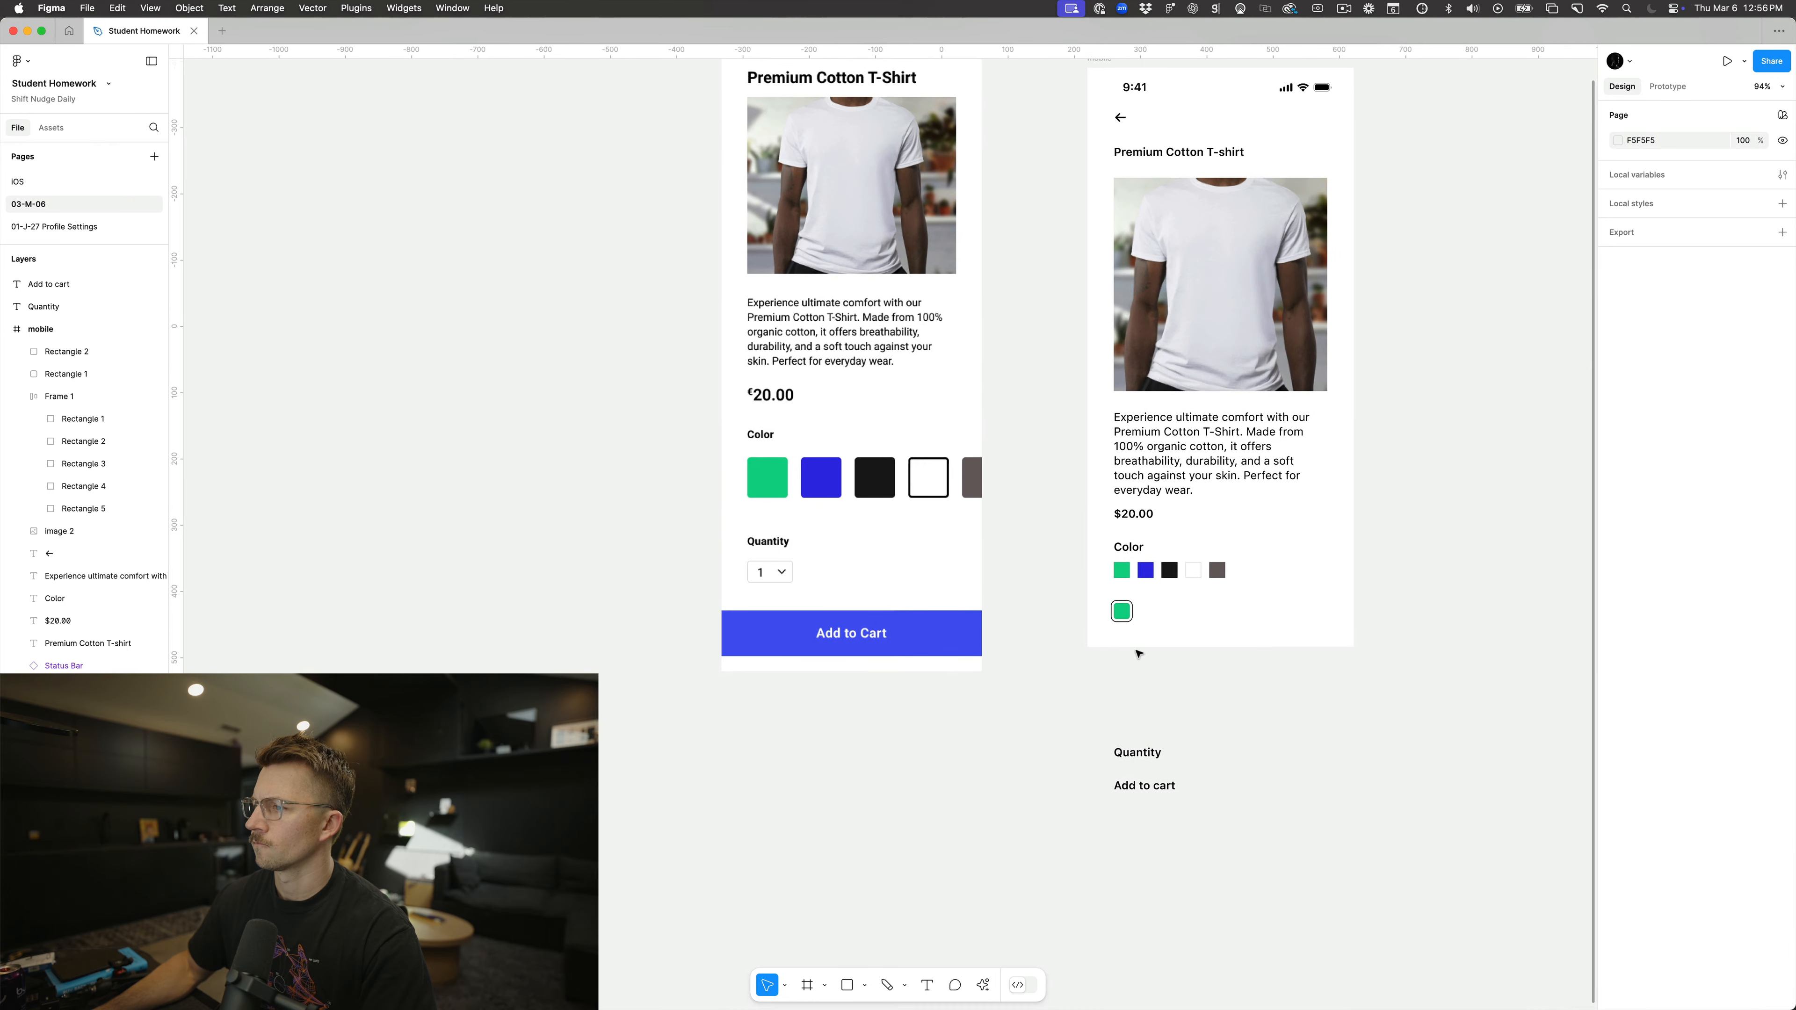
scroll(1138, 654, "up", 4)
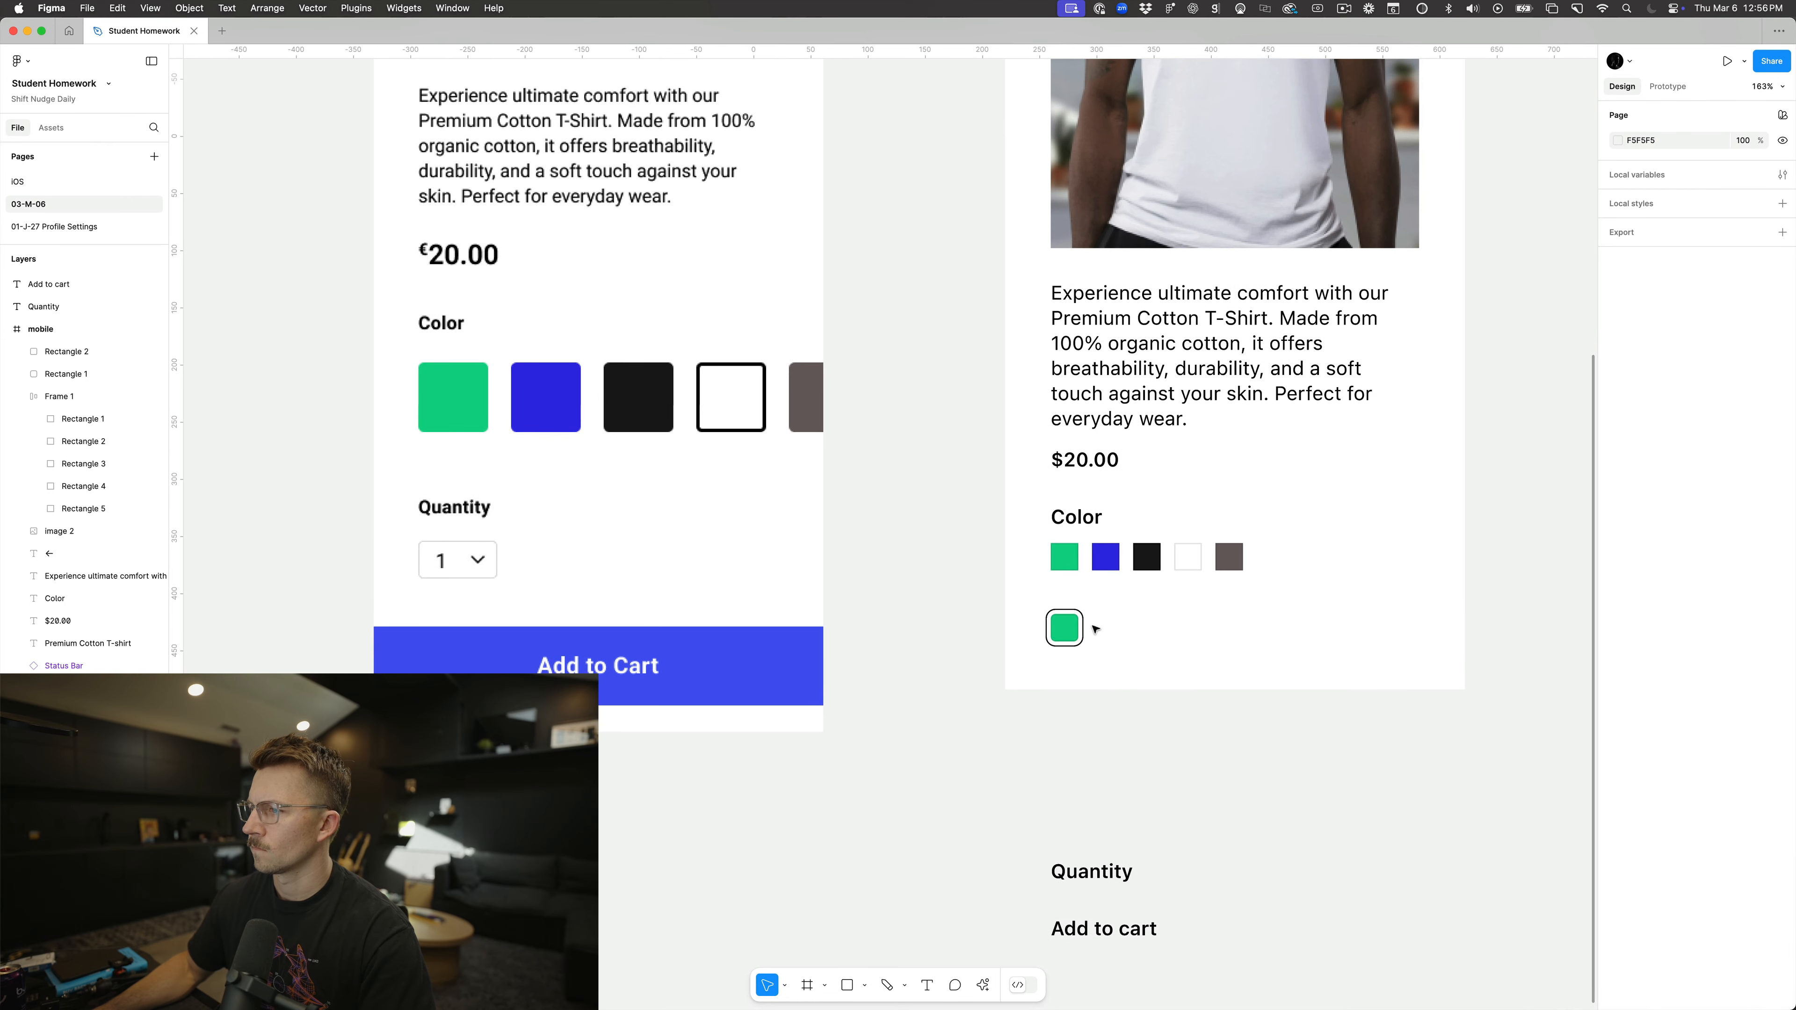
scroll(1095, 627, "up", 4)
left_click(1084, 624)
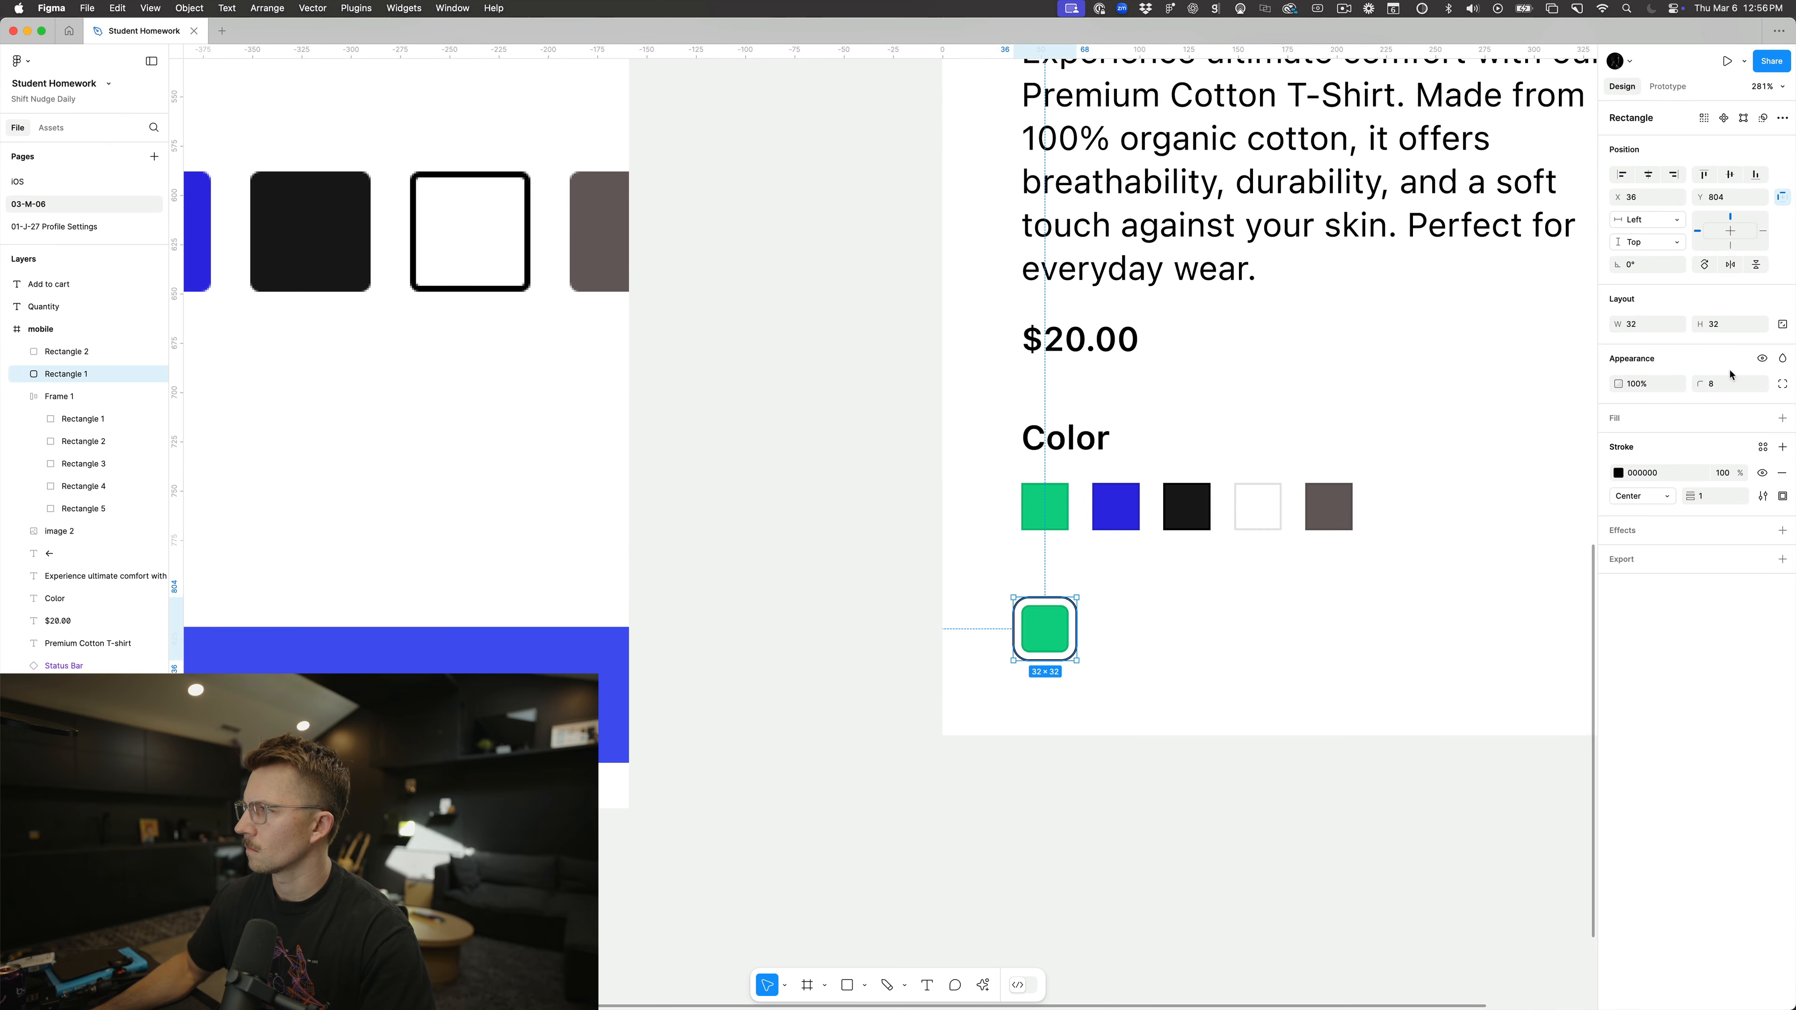
left_click(1727, 386)
key("Down")
key("Down")
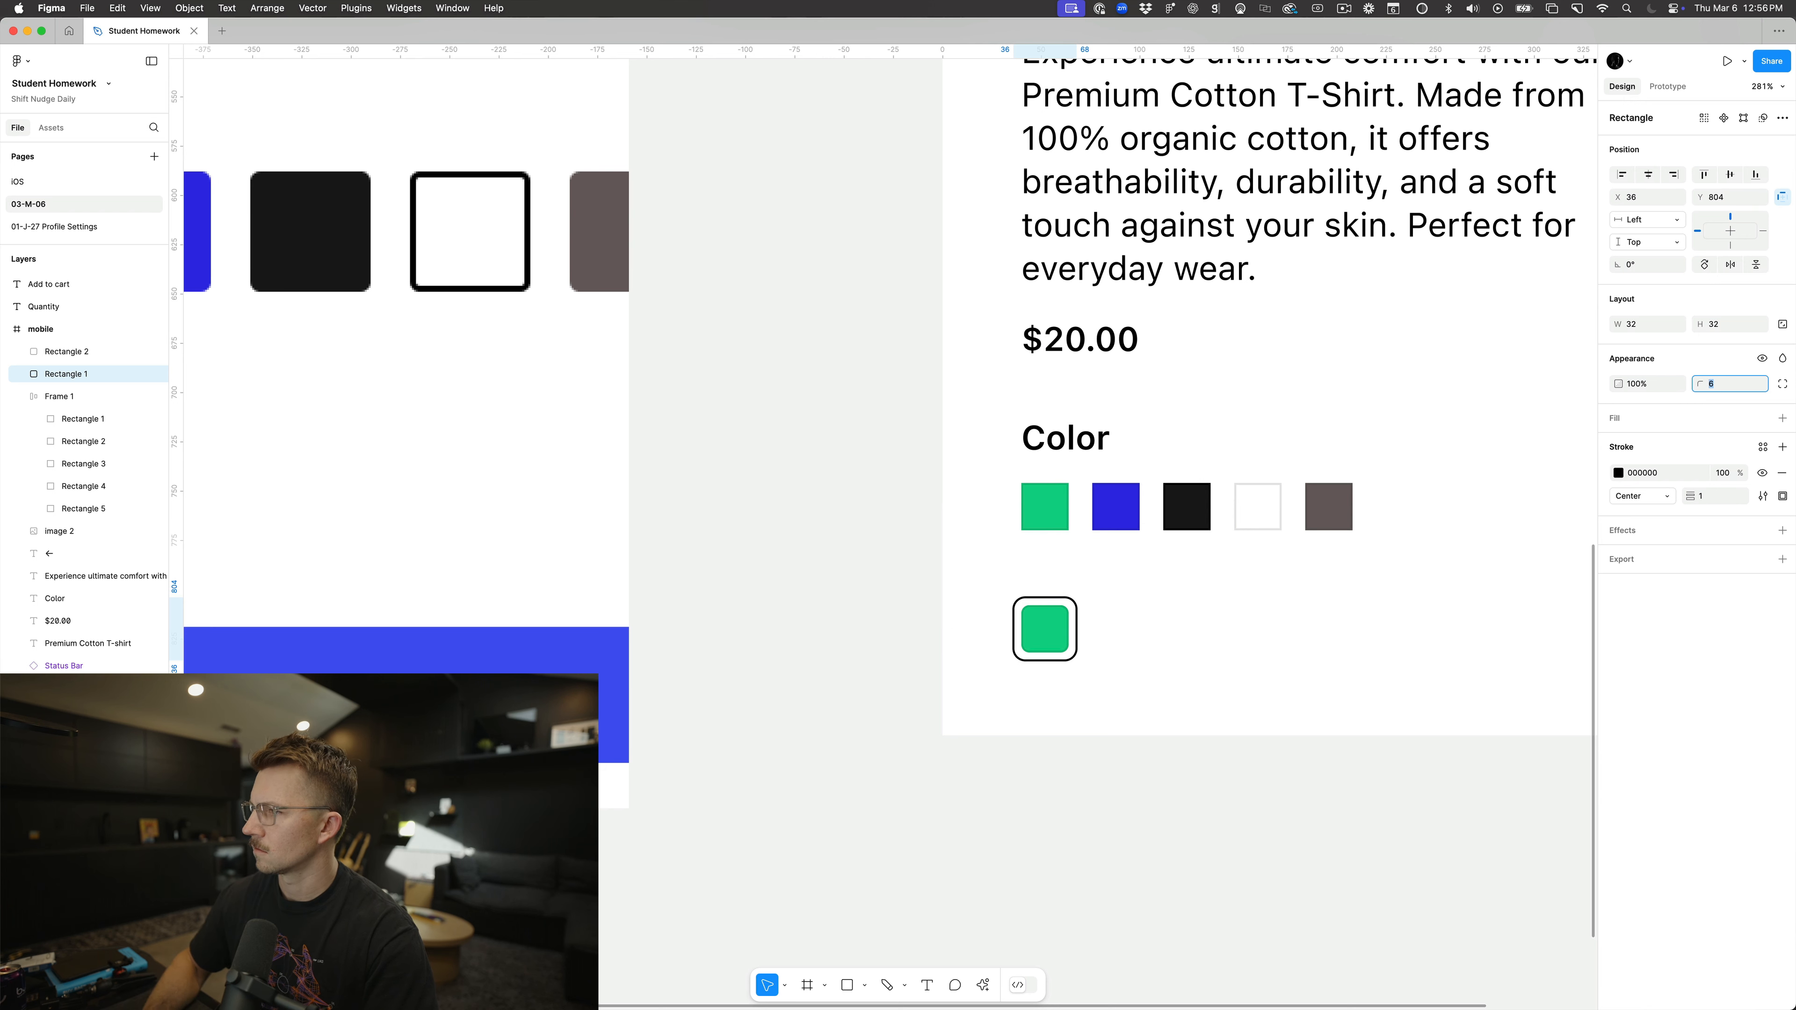
Step: Reduce the corner radius of the inner green swatch to 2
left_click(1045, 628)
left_click(1728, 384)
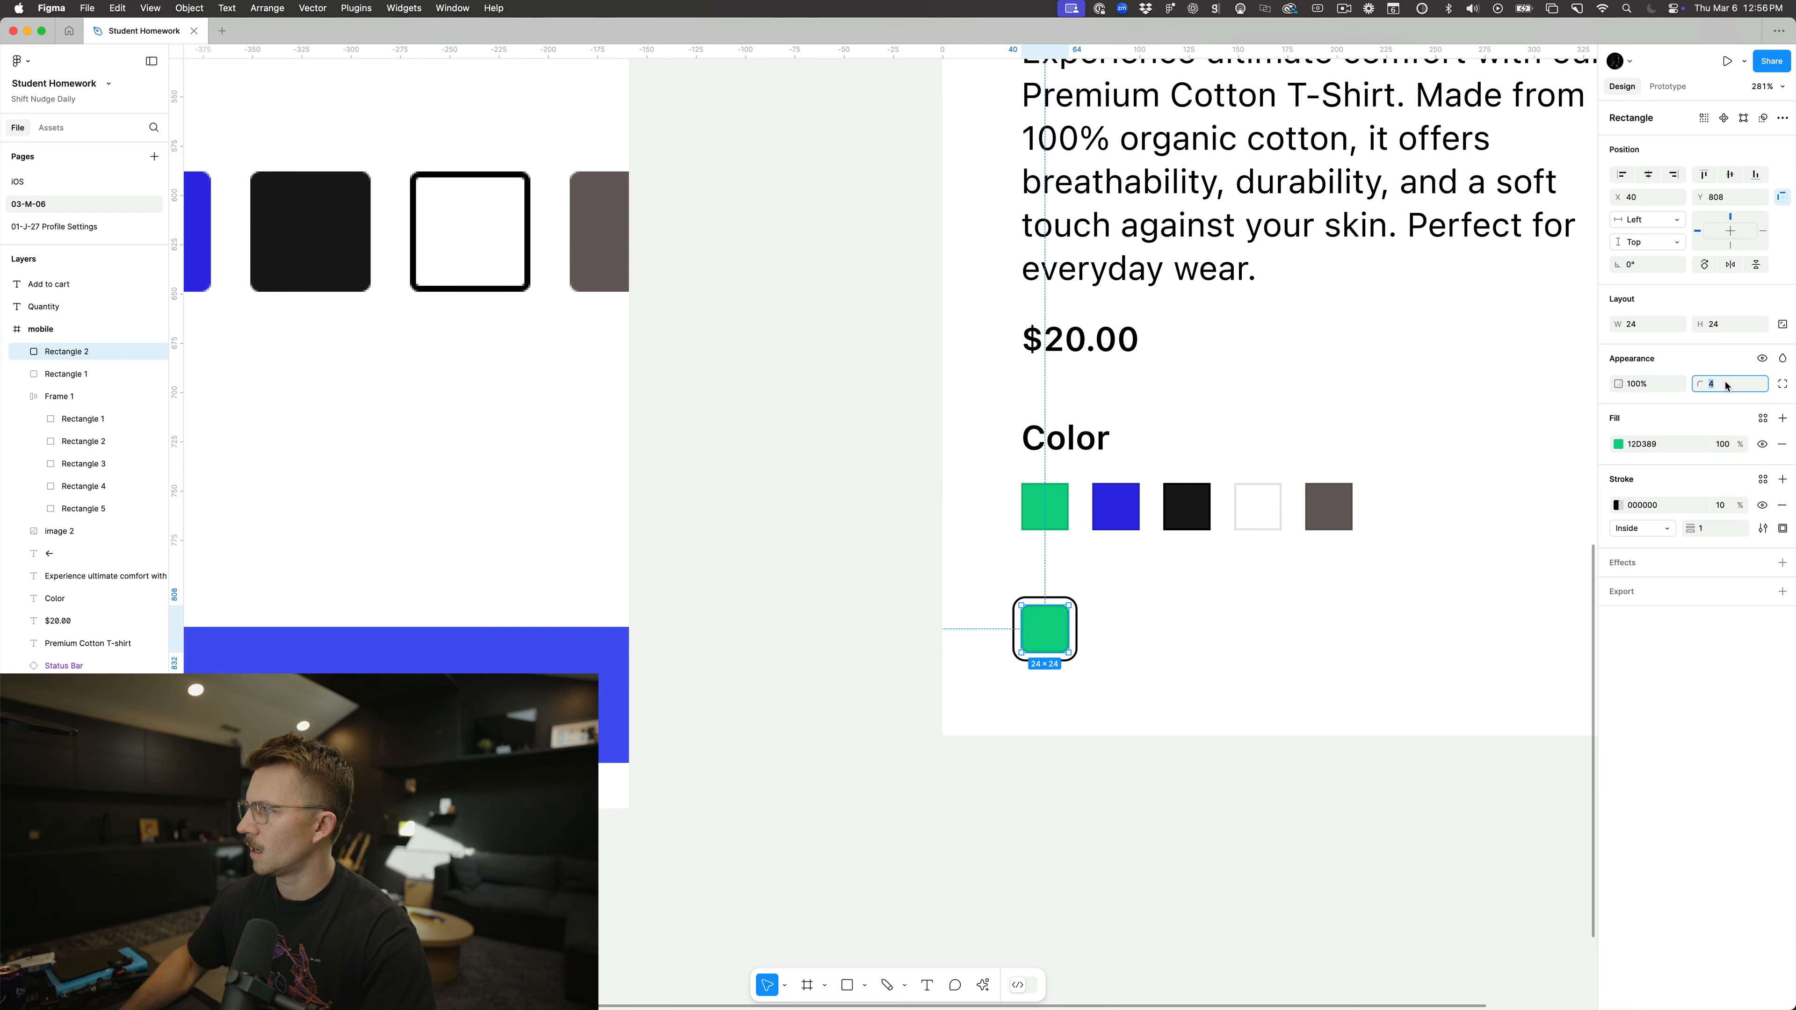
key("Down")
key("Down")
left_click(1290, 626)
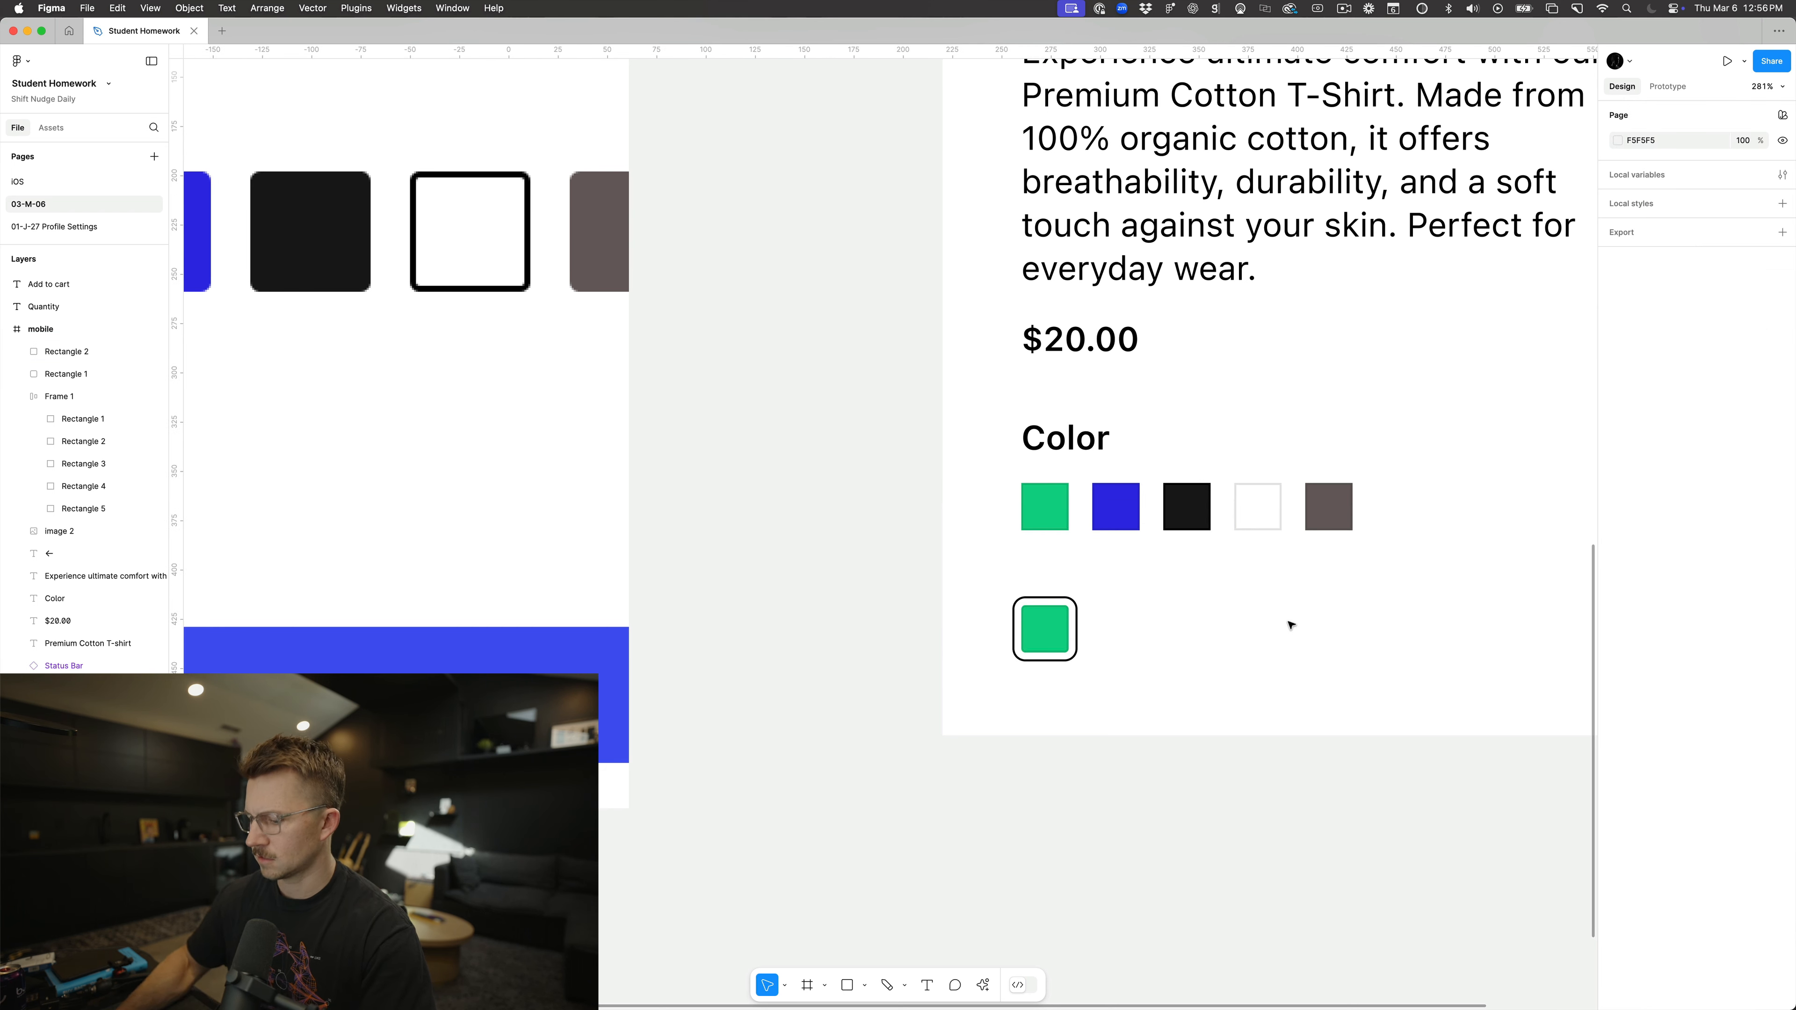
Step: Round the inner green swatch into a full circle with radius 12 and its outline into one with radius 16
key("shift+0")
scroll(965, 601, "up", 5)
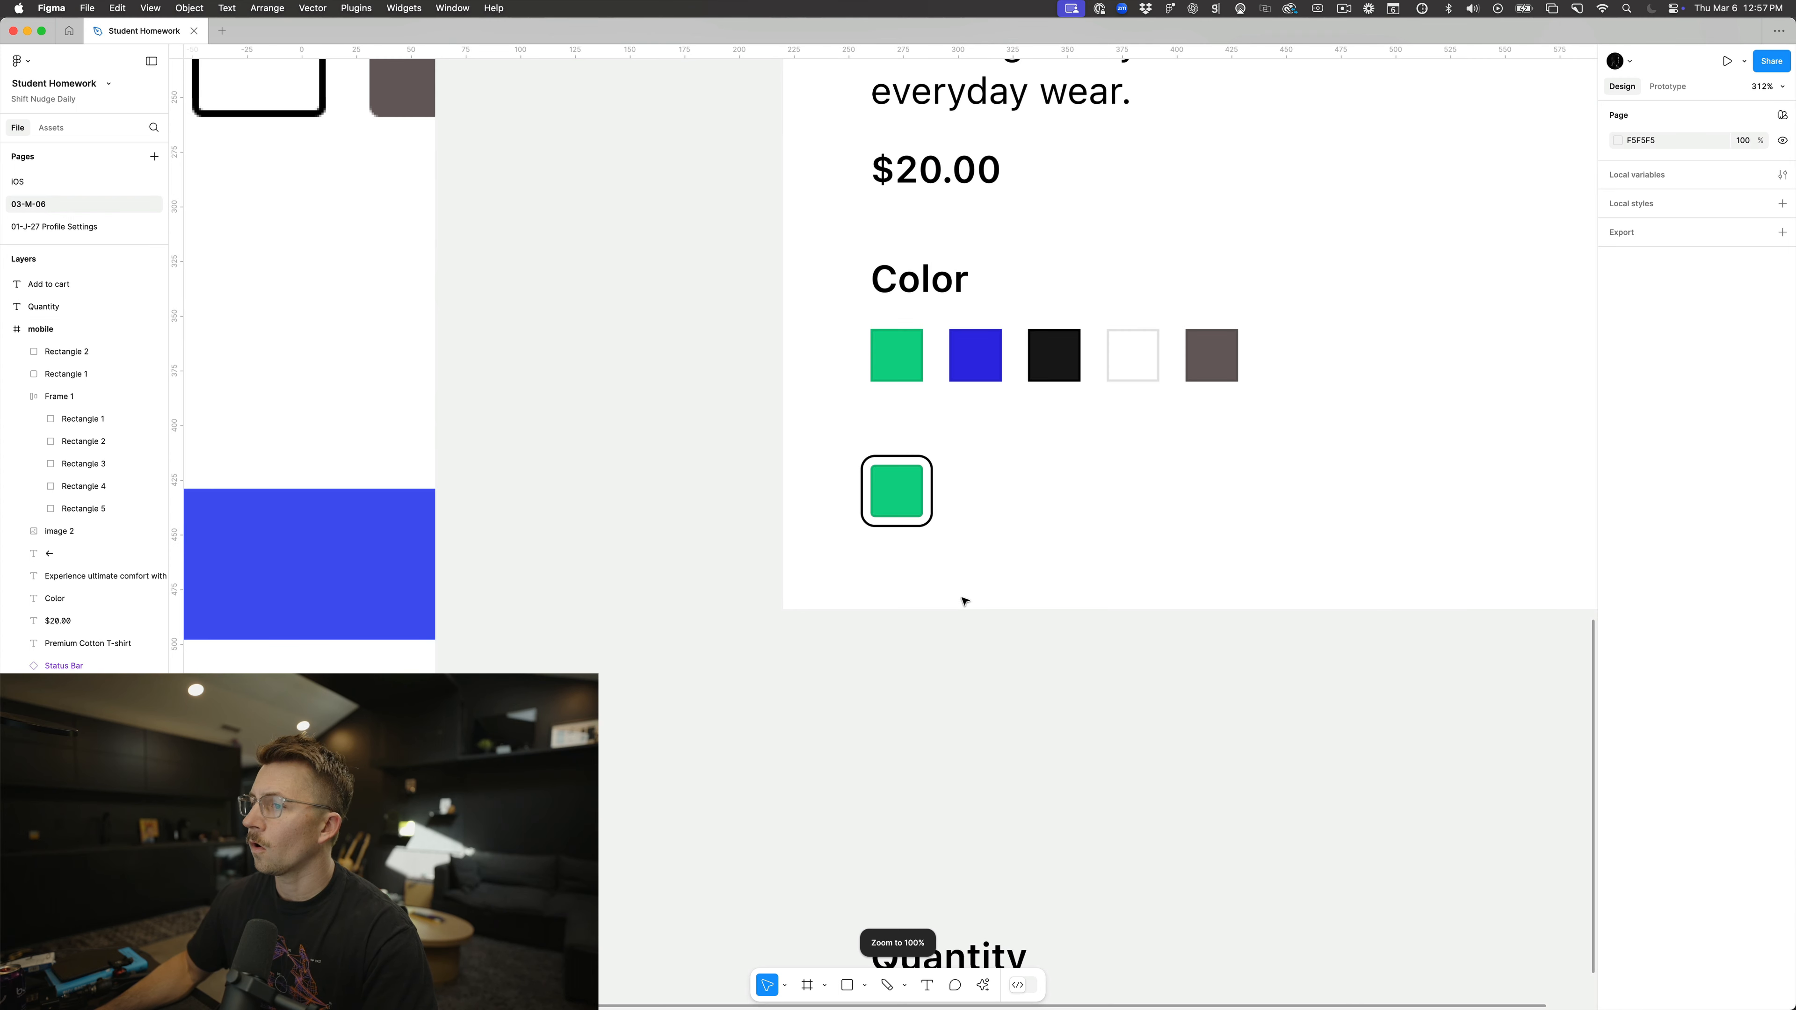
left_click(910, 515)
scroll(900, 483, "up", 5)
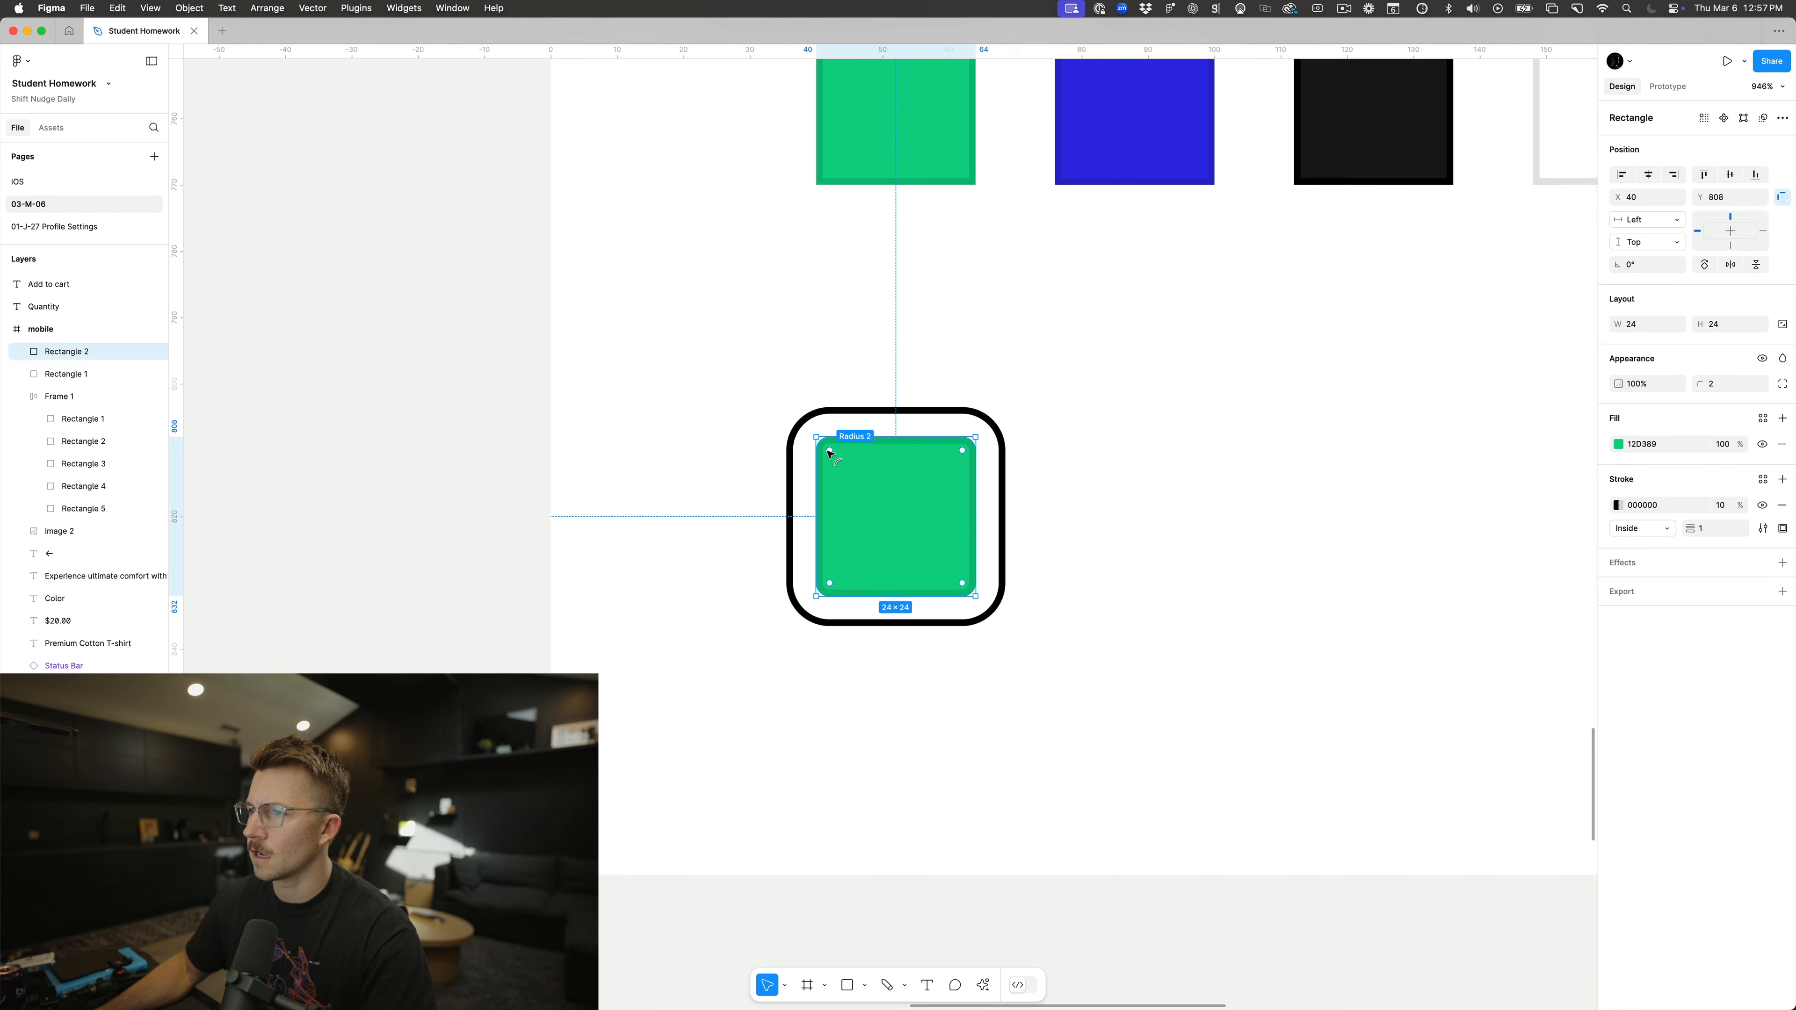
left_click_drag(856, 437, 895, 503)
left_click(844, 422)
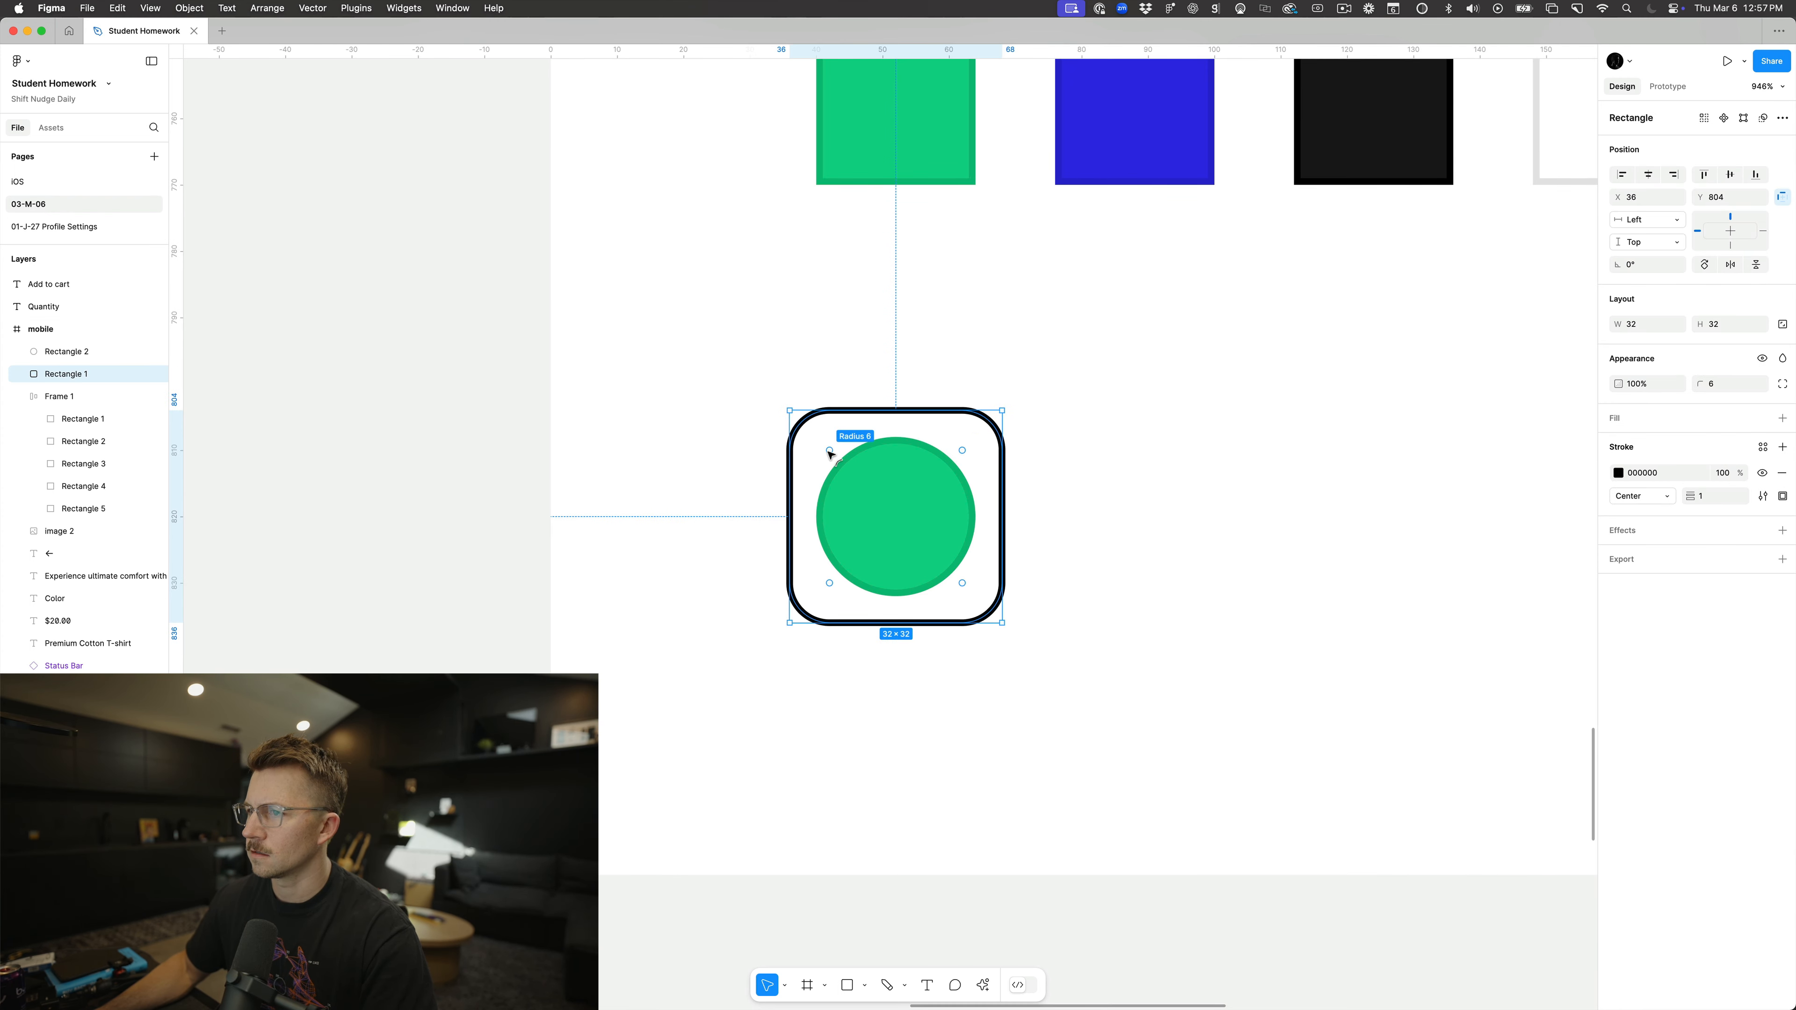
left_click_drag(830, 432, 893, 508)
left_click(1101, 600)
Step: Compare the circular selected-state swatch with the color options in the student's original product page
key("shift+0")
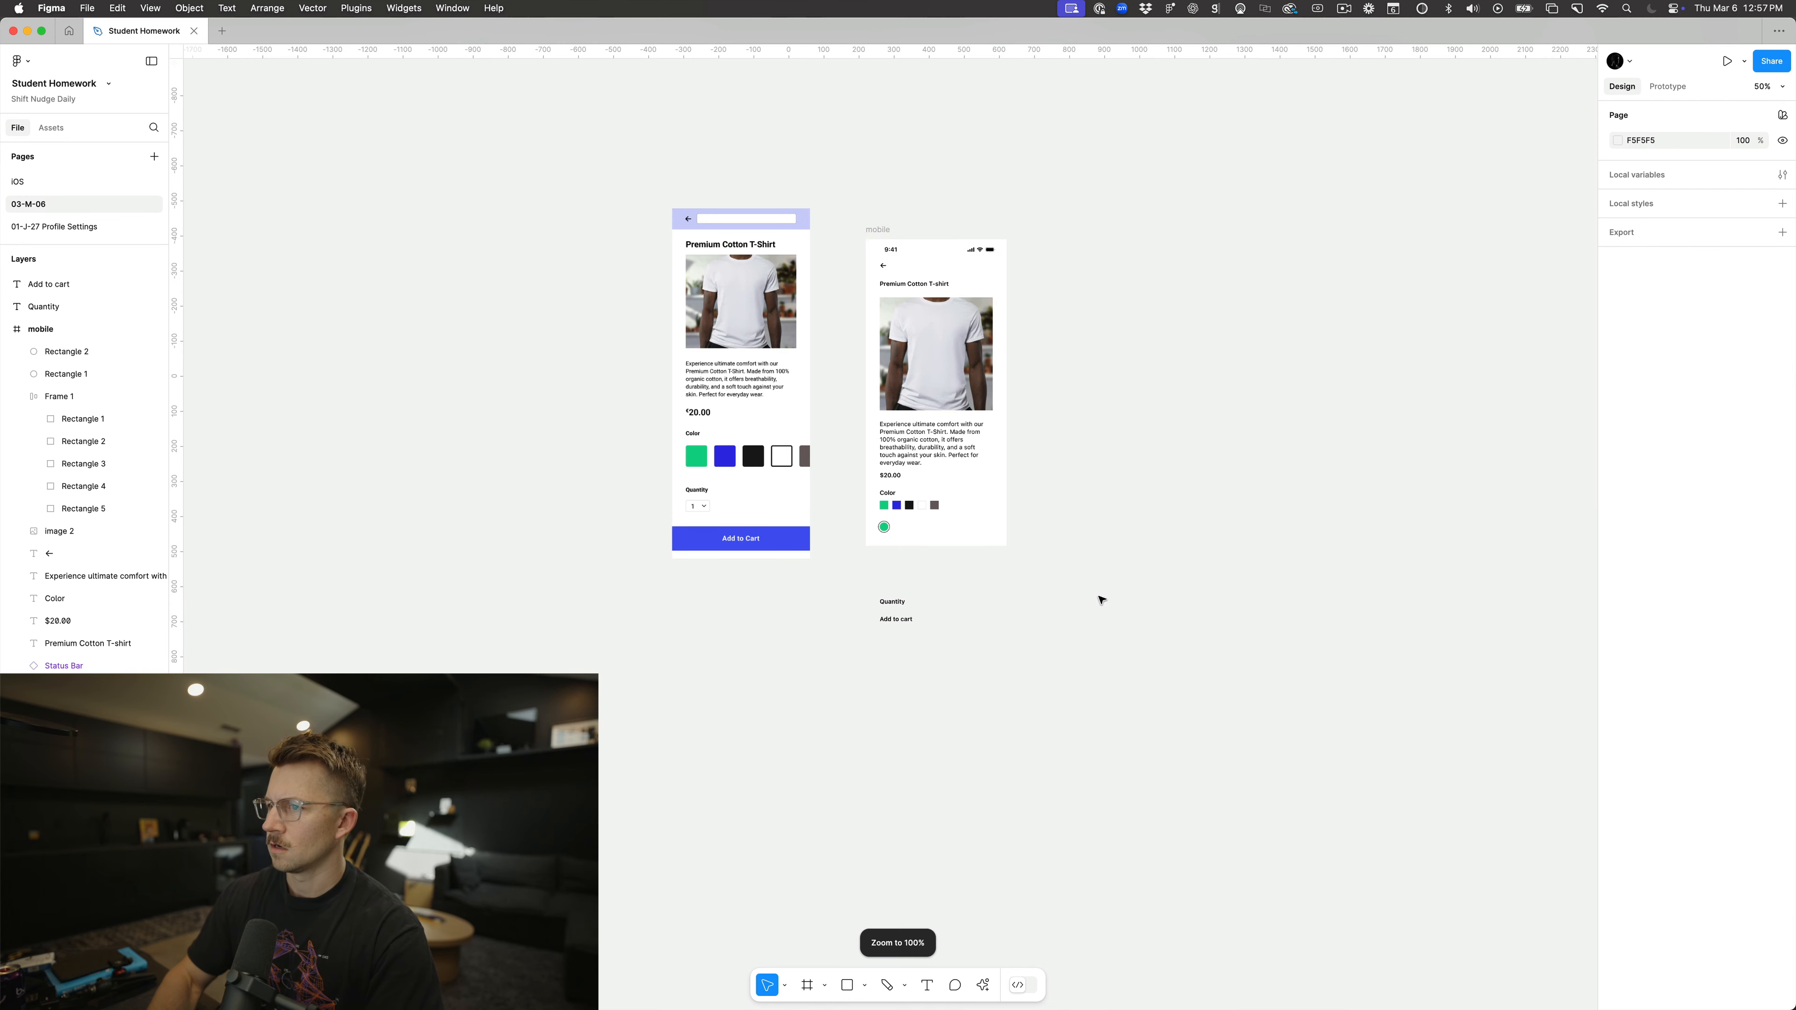
scroll(1101, 600, "up", 3)
scroll(1101, 600, "up", 2)
scroll(1101, 600, "left", 2)
scroll(1101, 600, "down", 2)
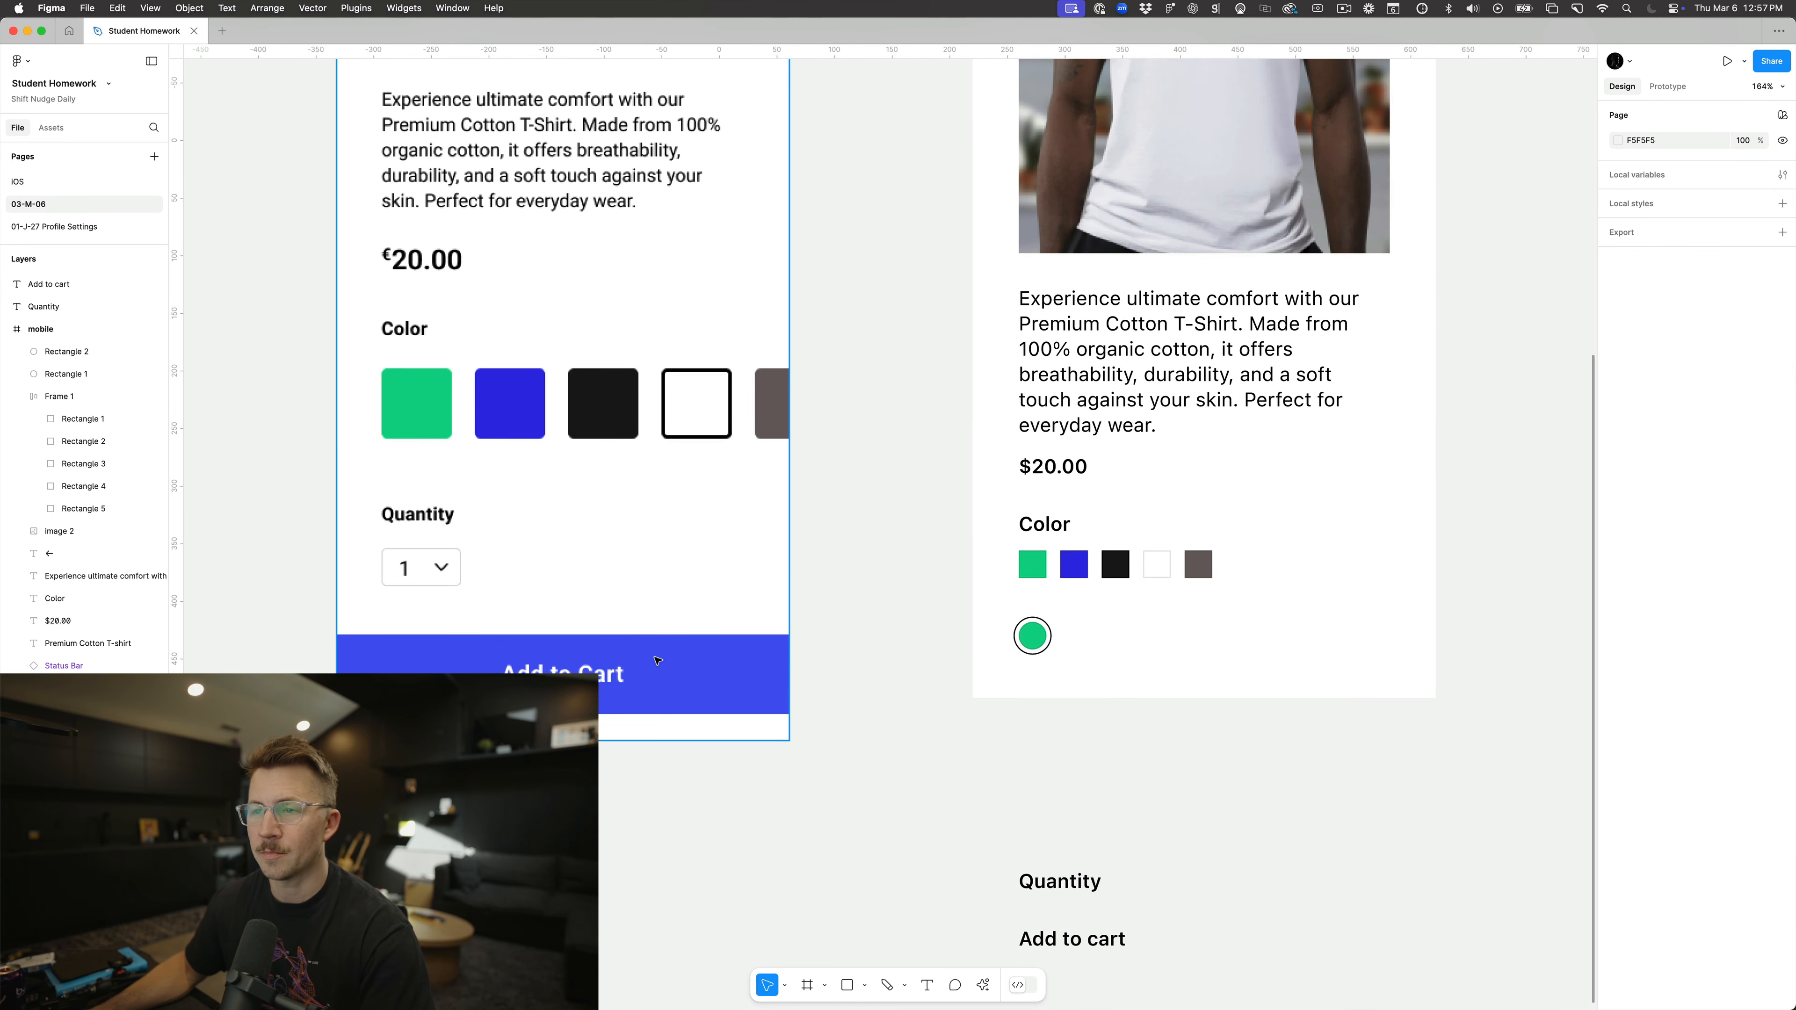
scroll(556, 660, "up", 1)
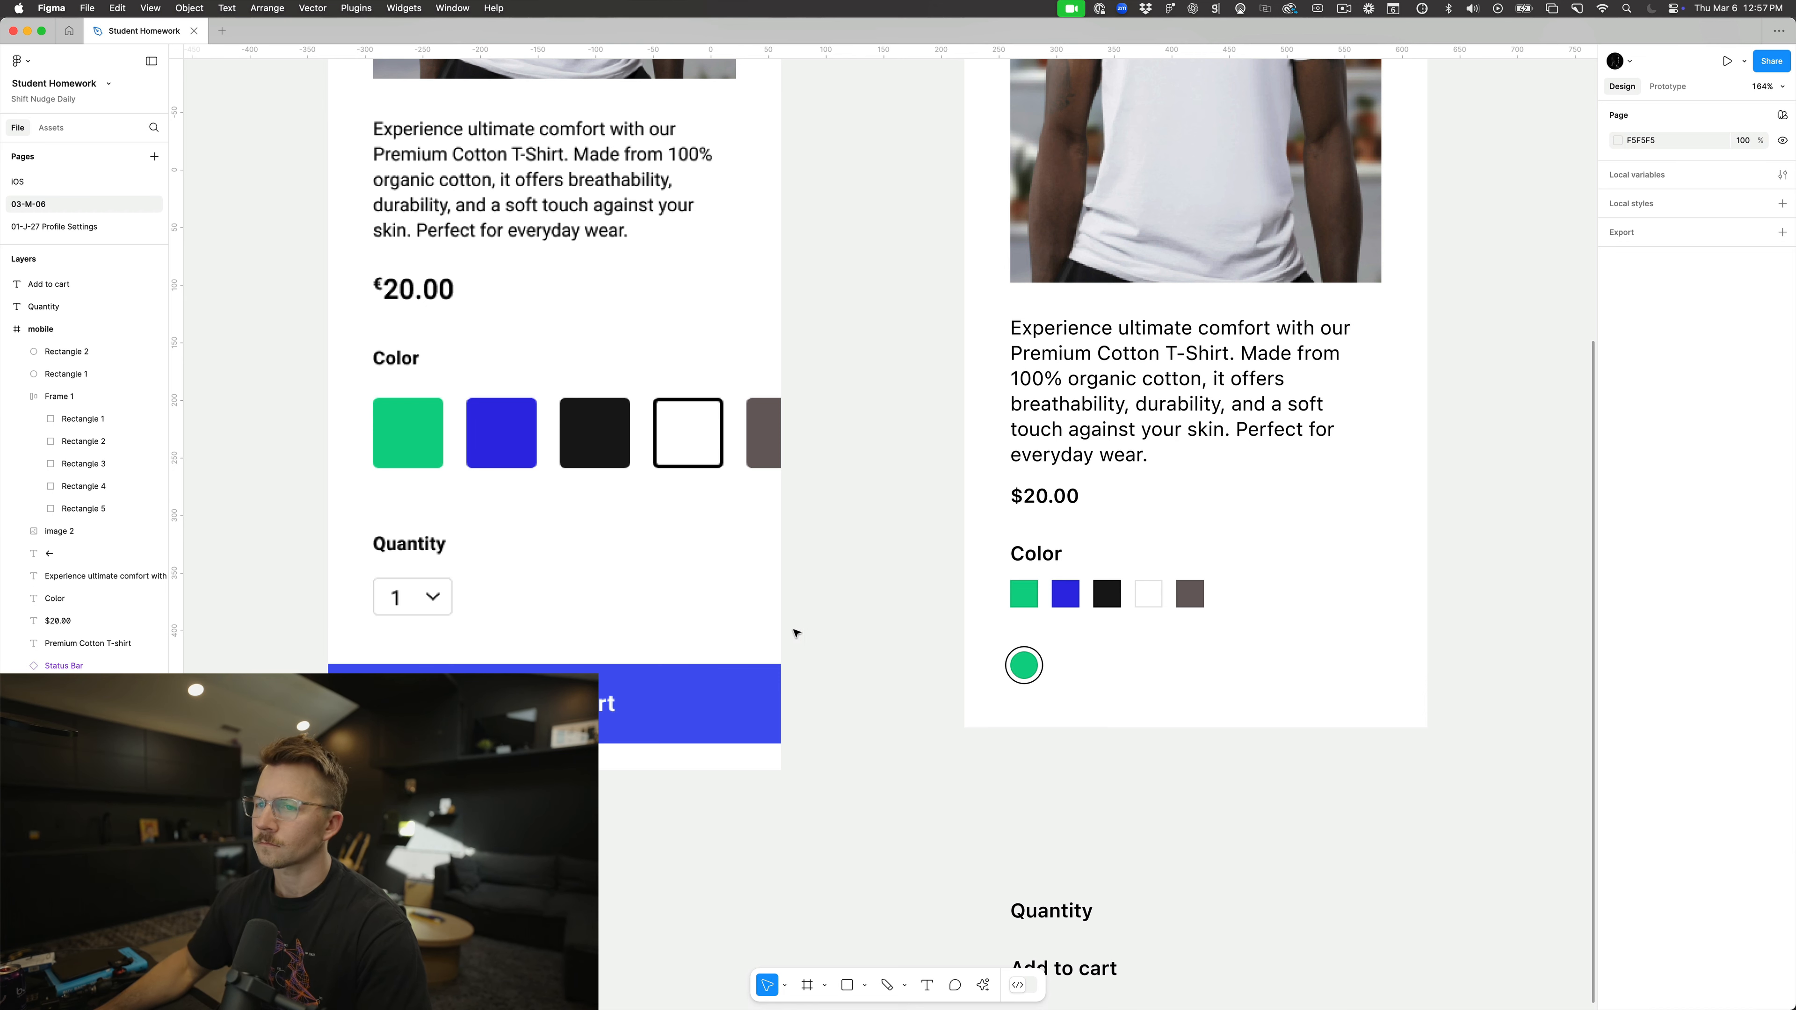
scroll(498, 425, "up", 5)
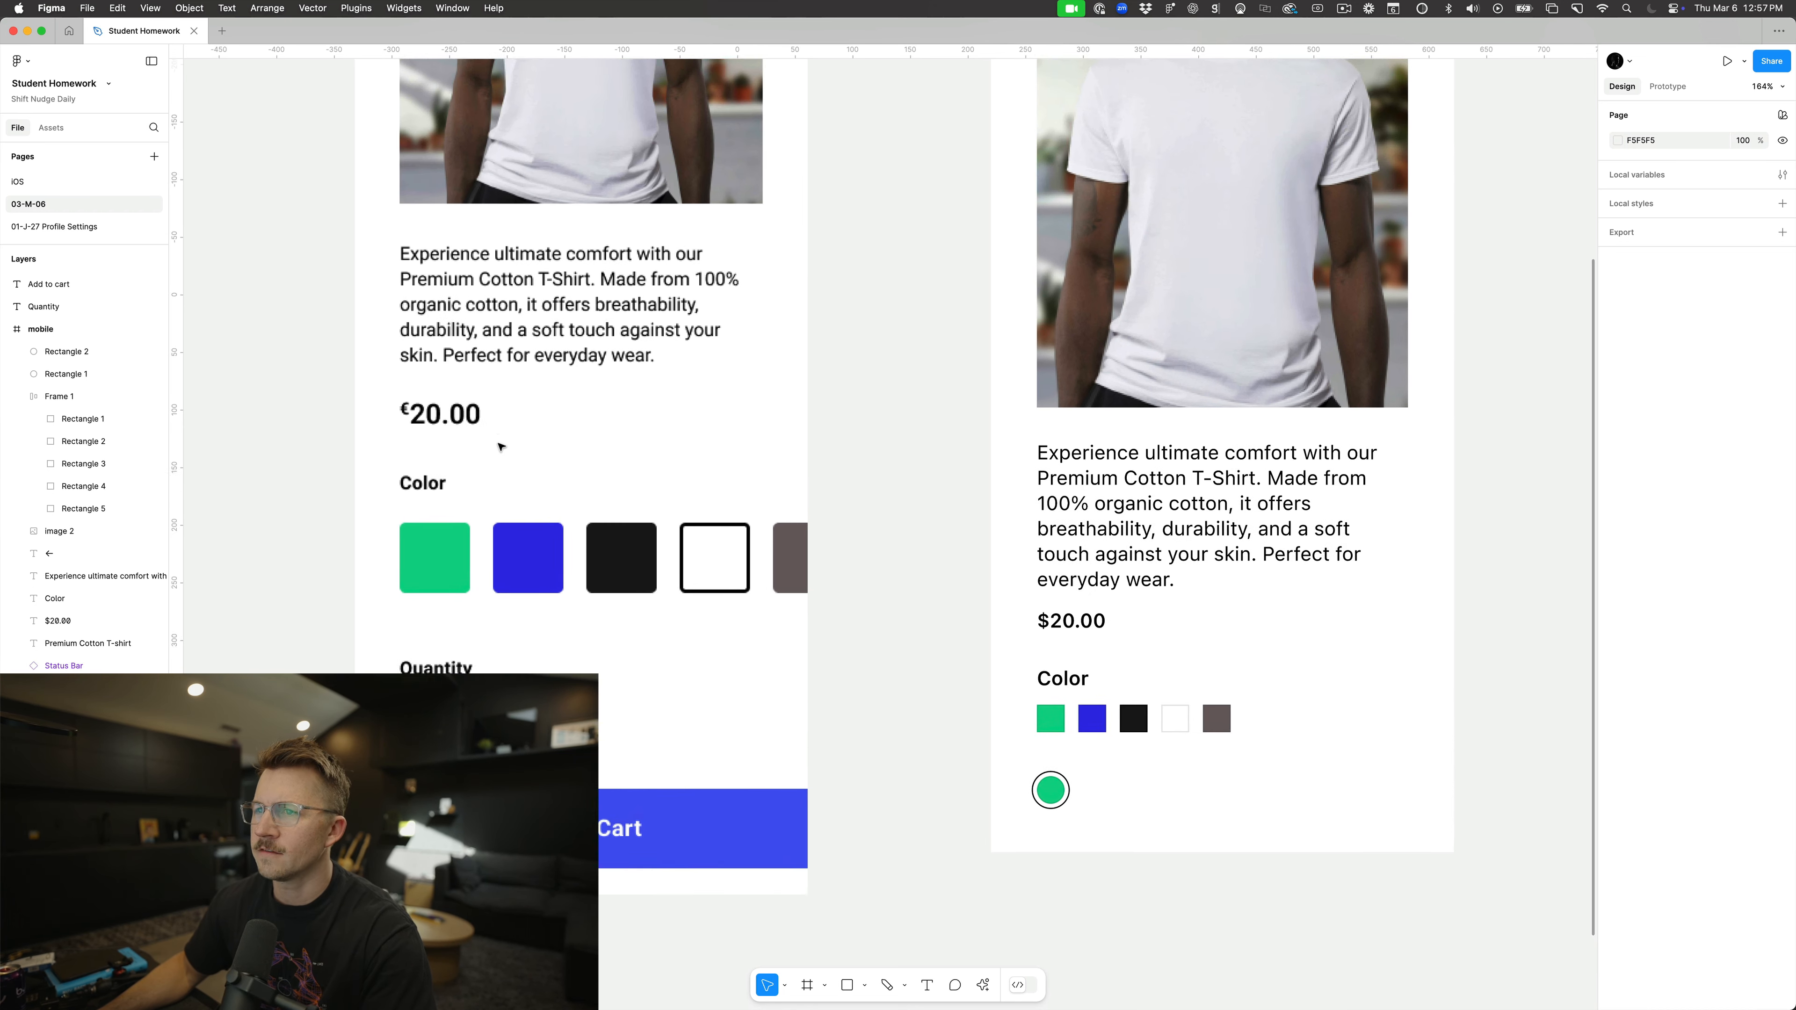
scroll(546, 549, "down", 4)
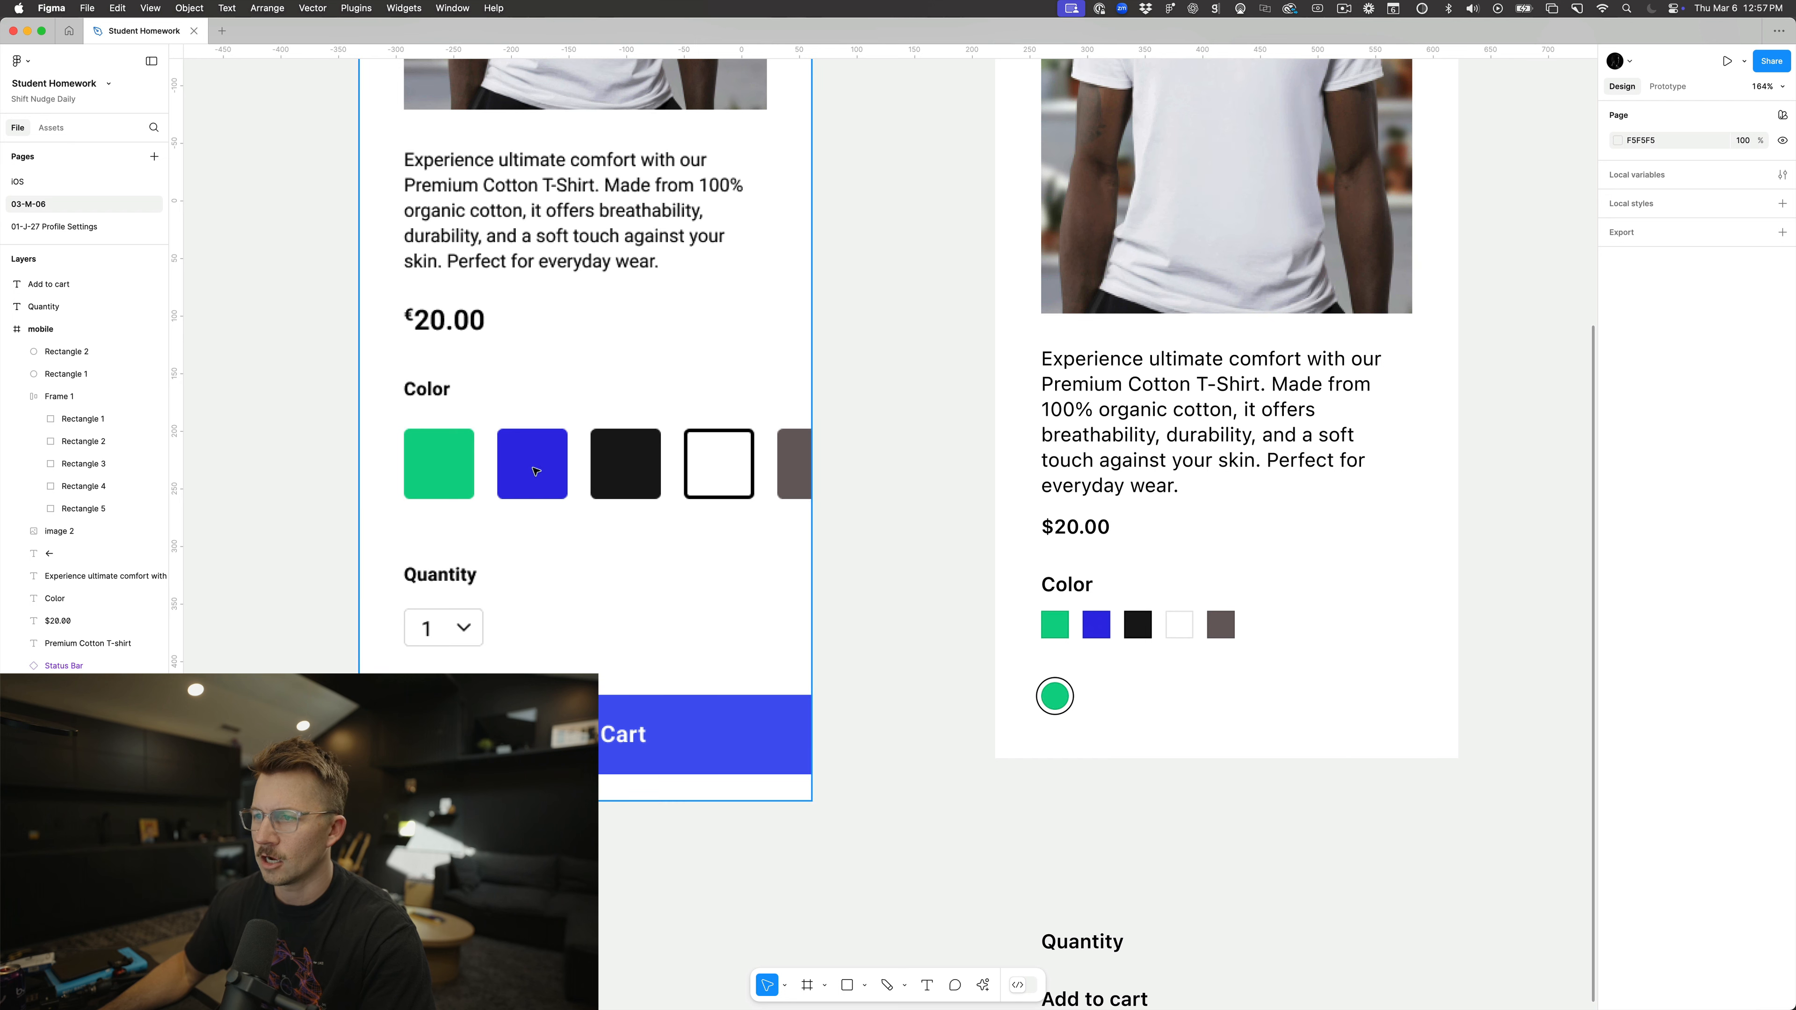
Step: Change the fill of the dark blue swatch in the color row to a lighter, less saturated blue
double_click(1087, 629)
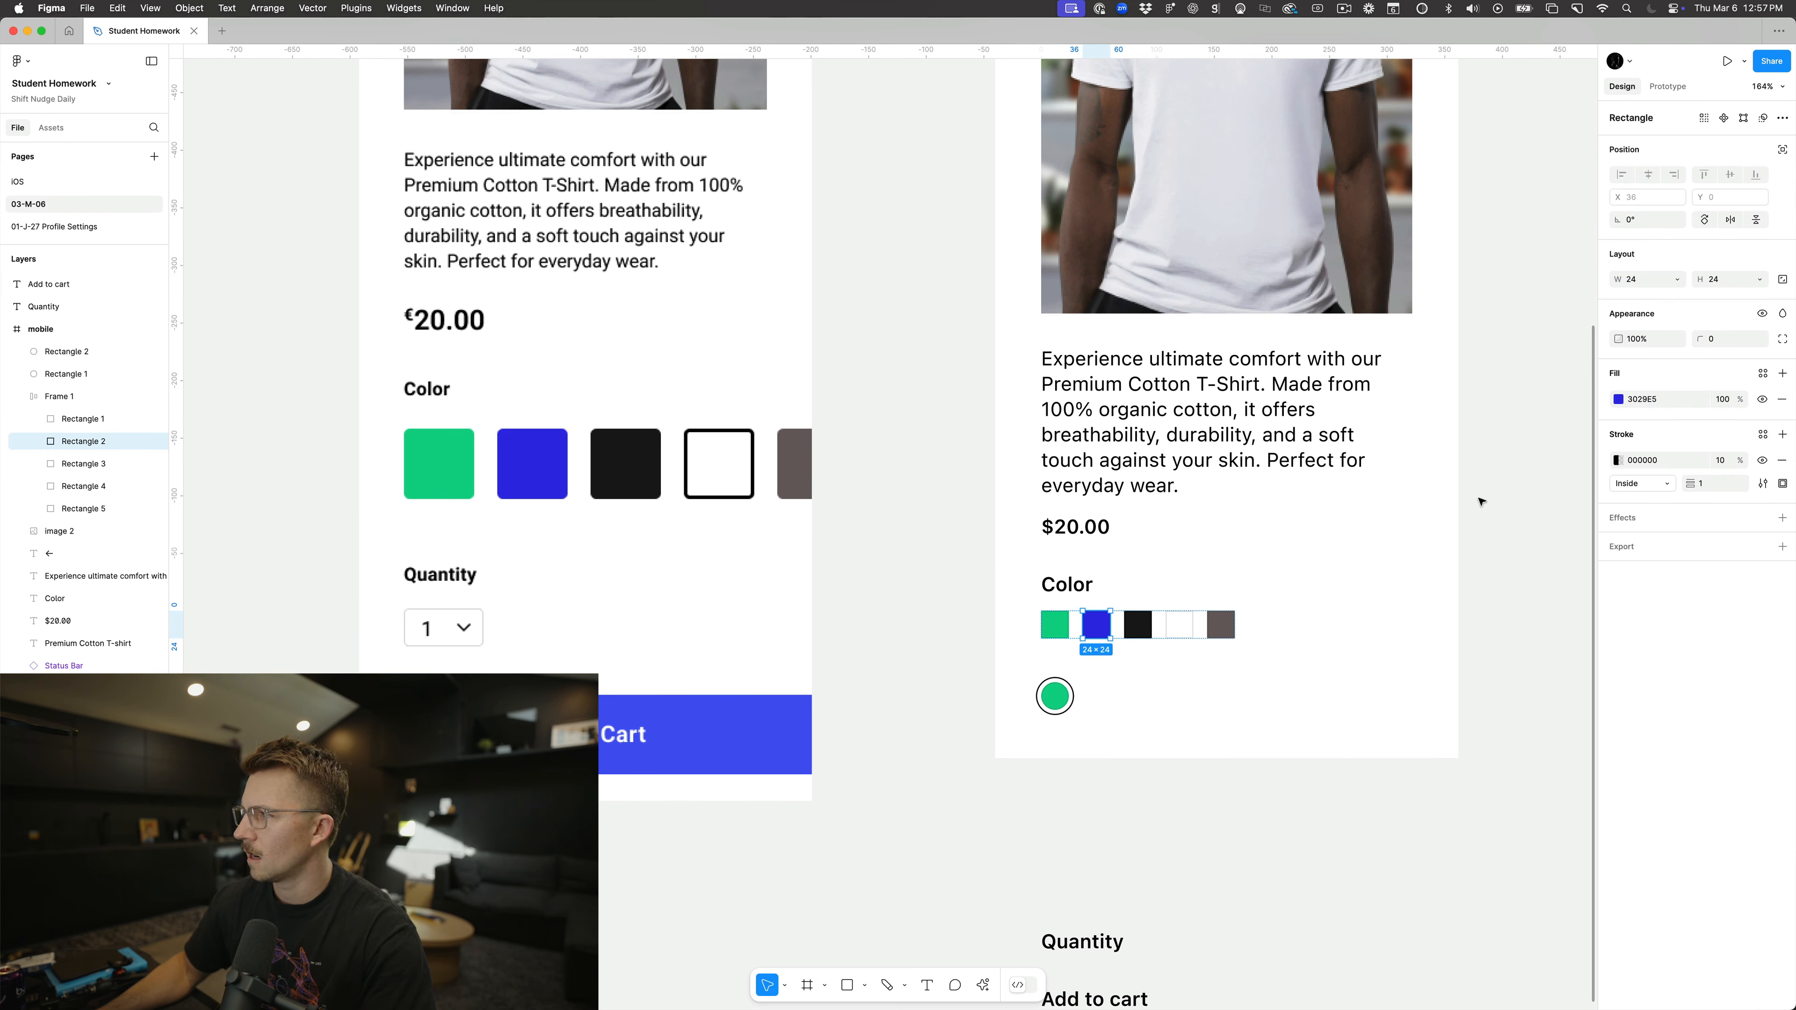
scroll(1088, 658, "up", 5)
scroll(1091, 644, "down", 3)
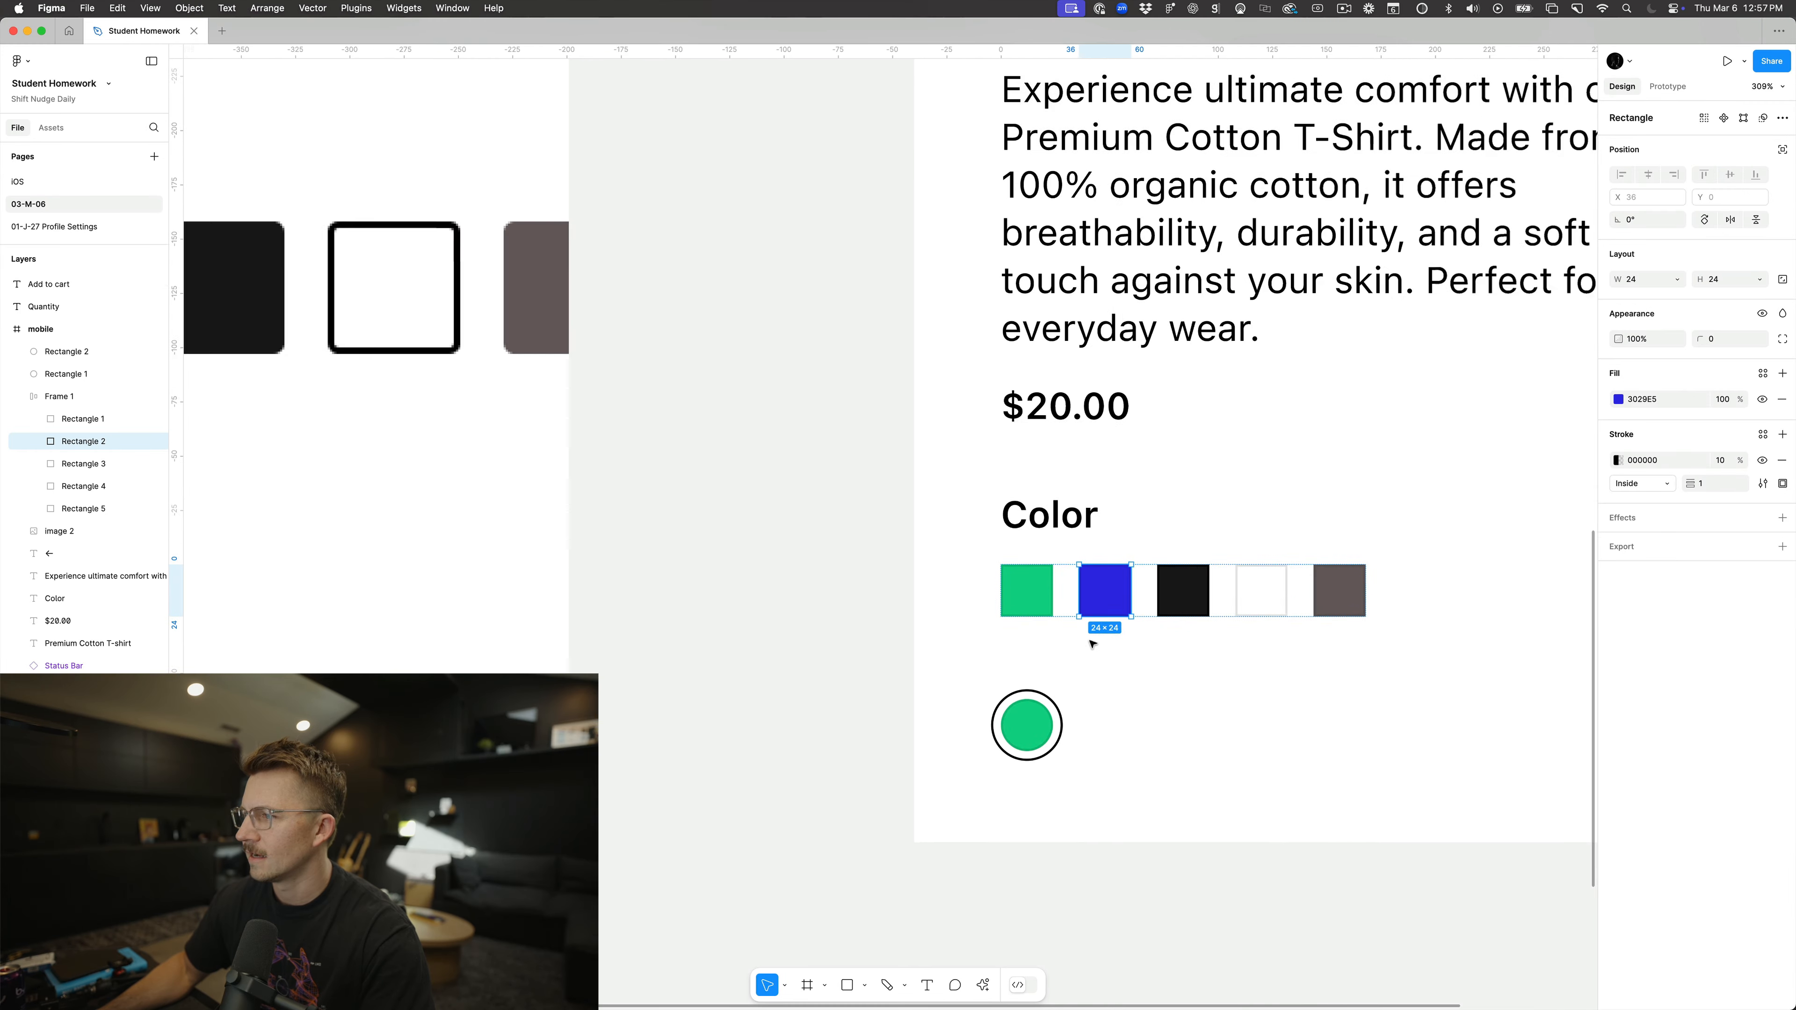
left_click(1619, 401)
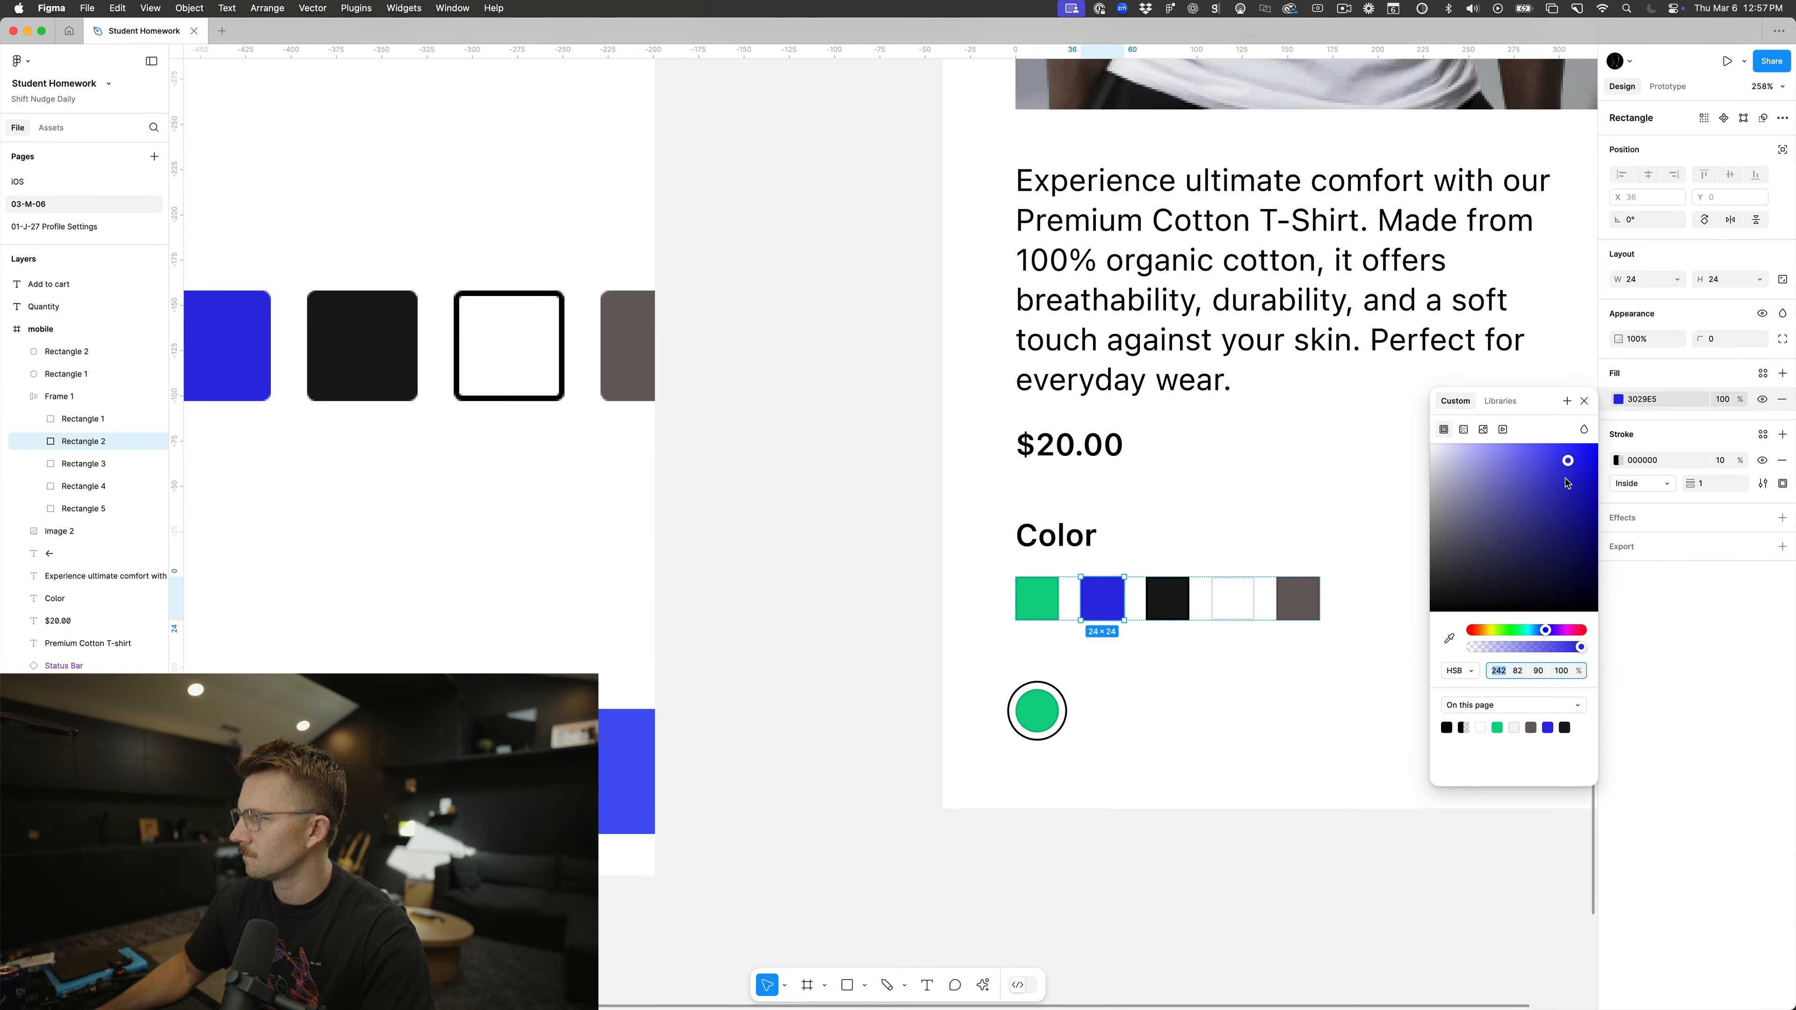
left_click_drag(1578, 456, 1529, 457)
left_click_drag(1546, 632, 1537, 632)
left_click(826, 634)
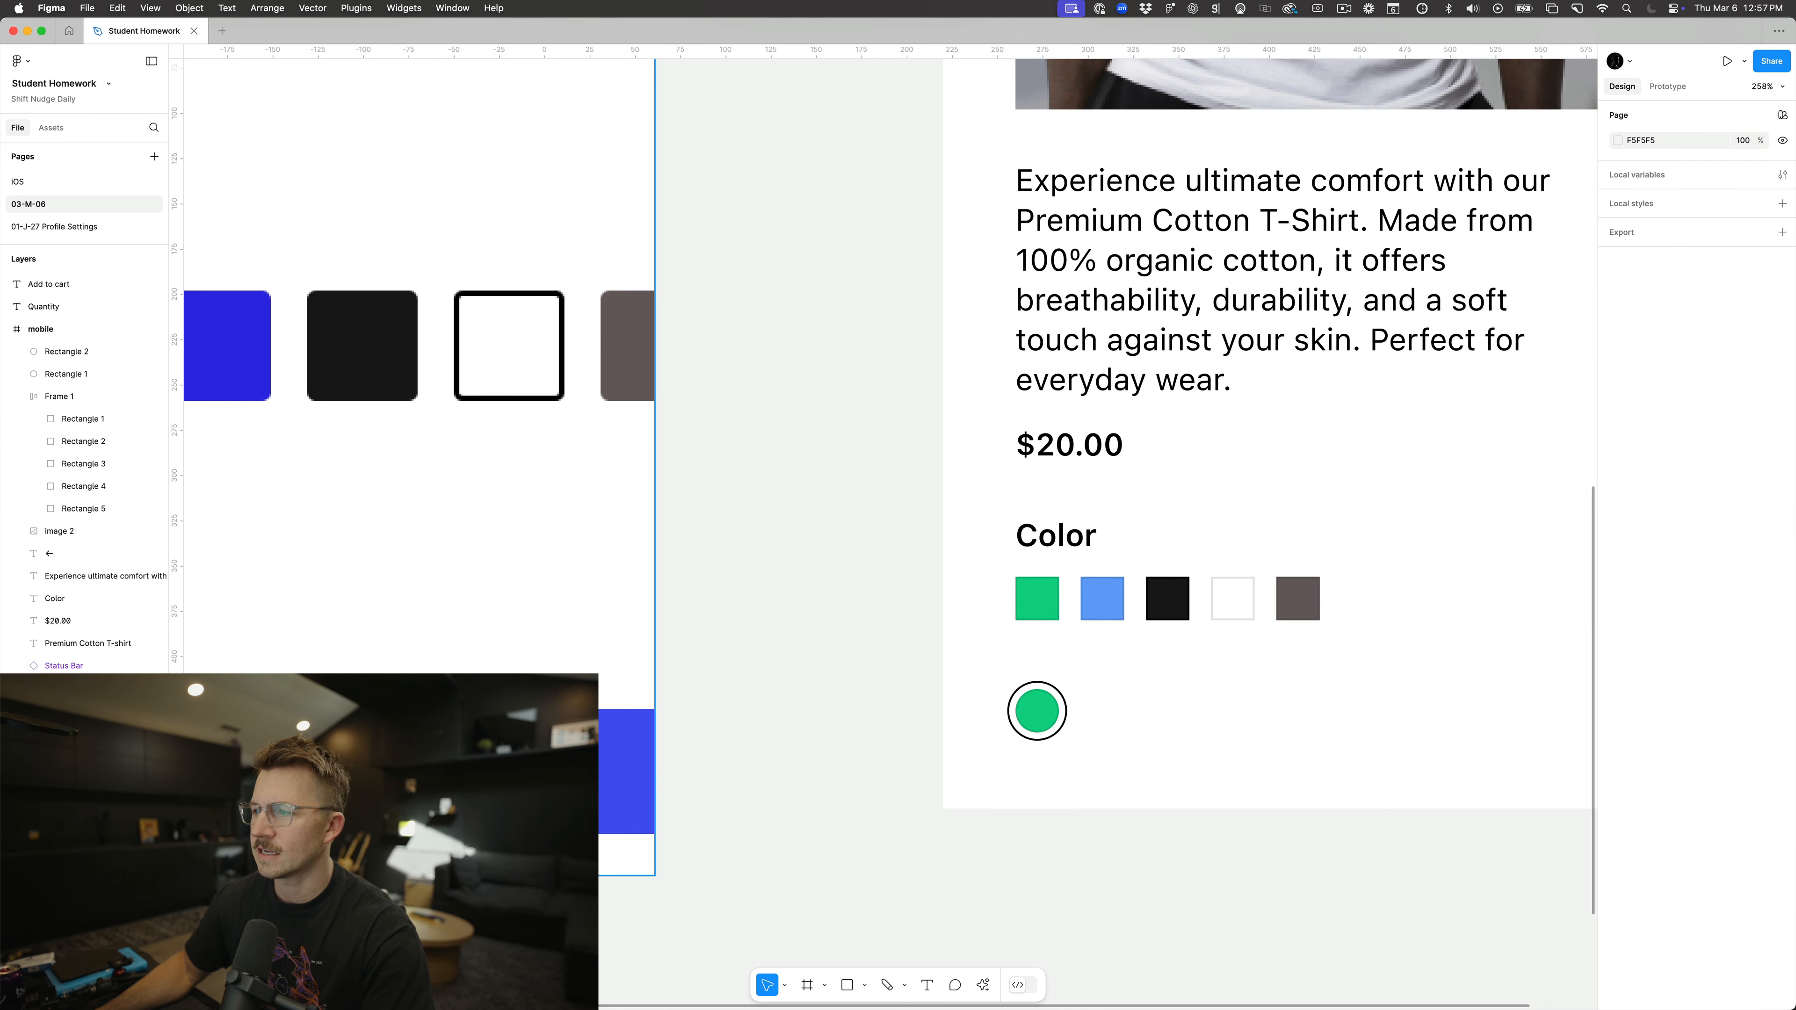
Step: Reorder the swatches in the color row to white, black, brown-gray, green and blue
scroll(826, 633, "down", 5)
scroll(887, 744, "up", 5)
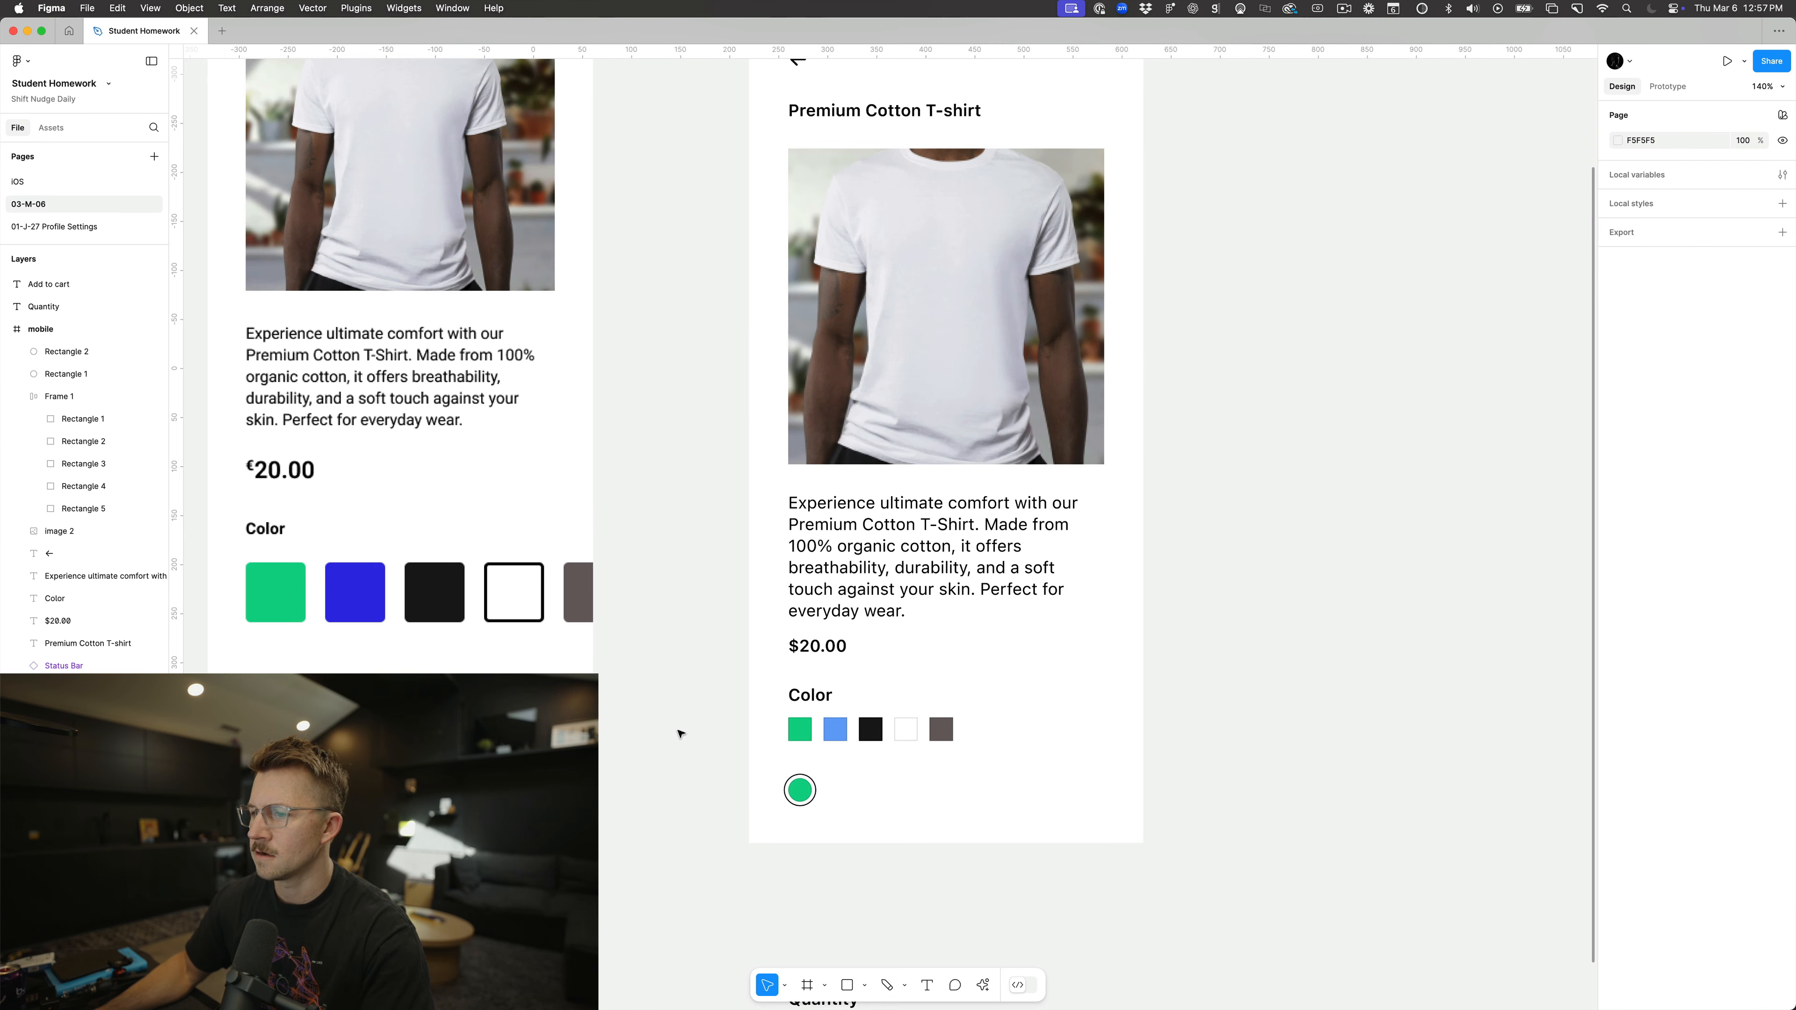
left_click(951, 738)
left_click(1025, 729)
left_click_drag(1025, 729, 917, 729)
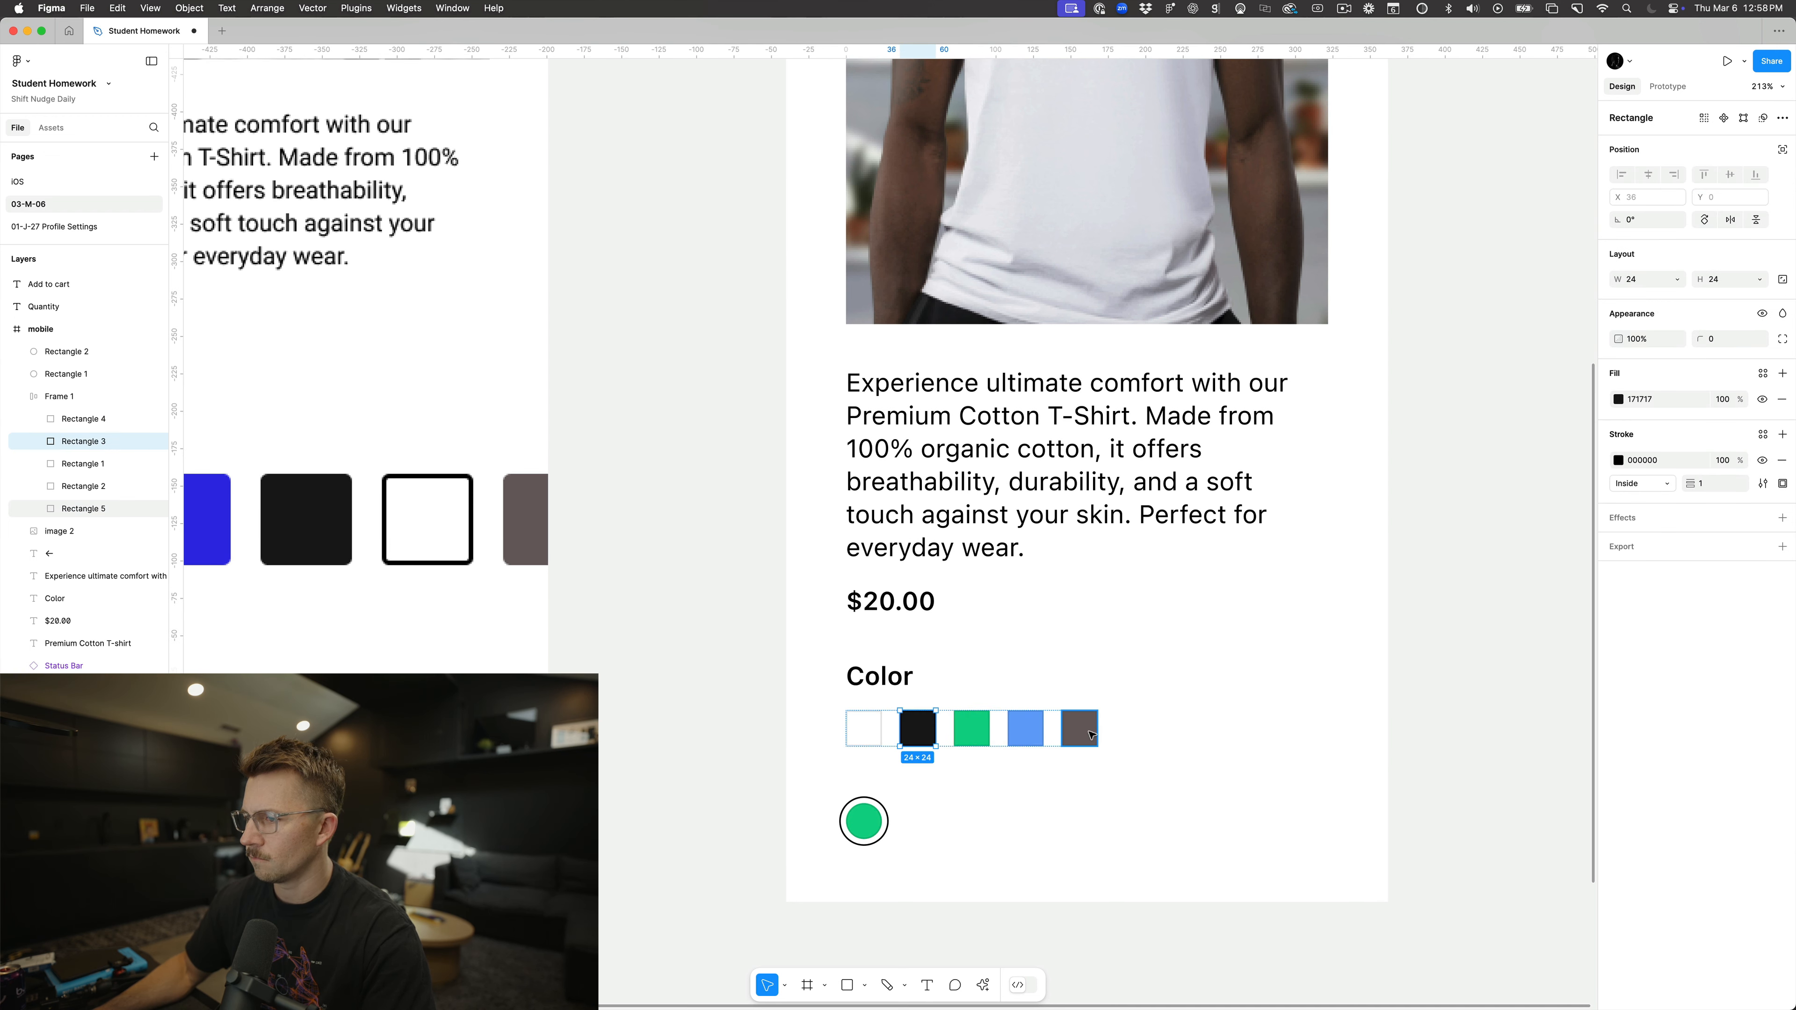
left_click_drag(1082, 736, 972, 736)
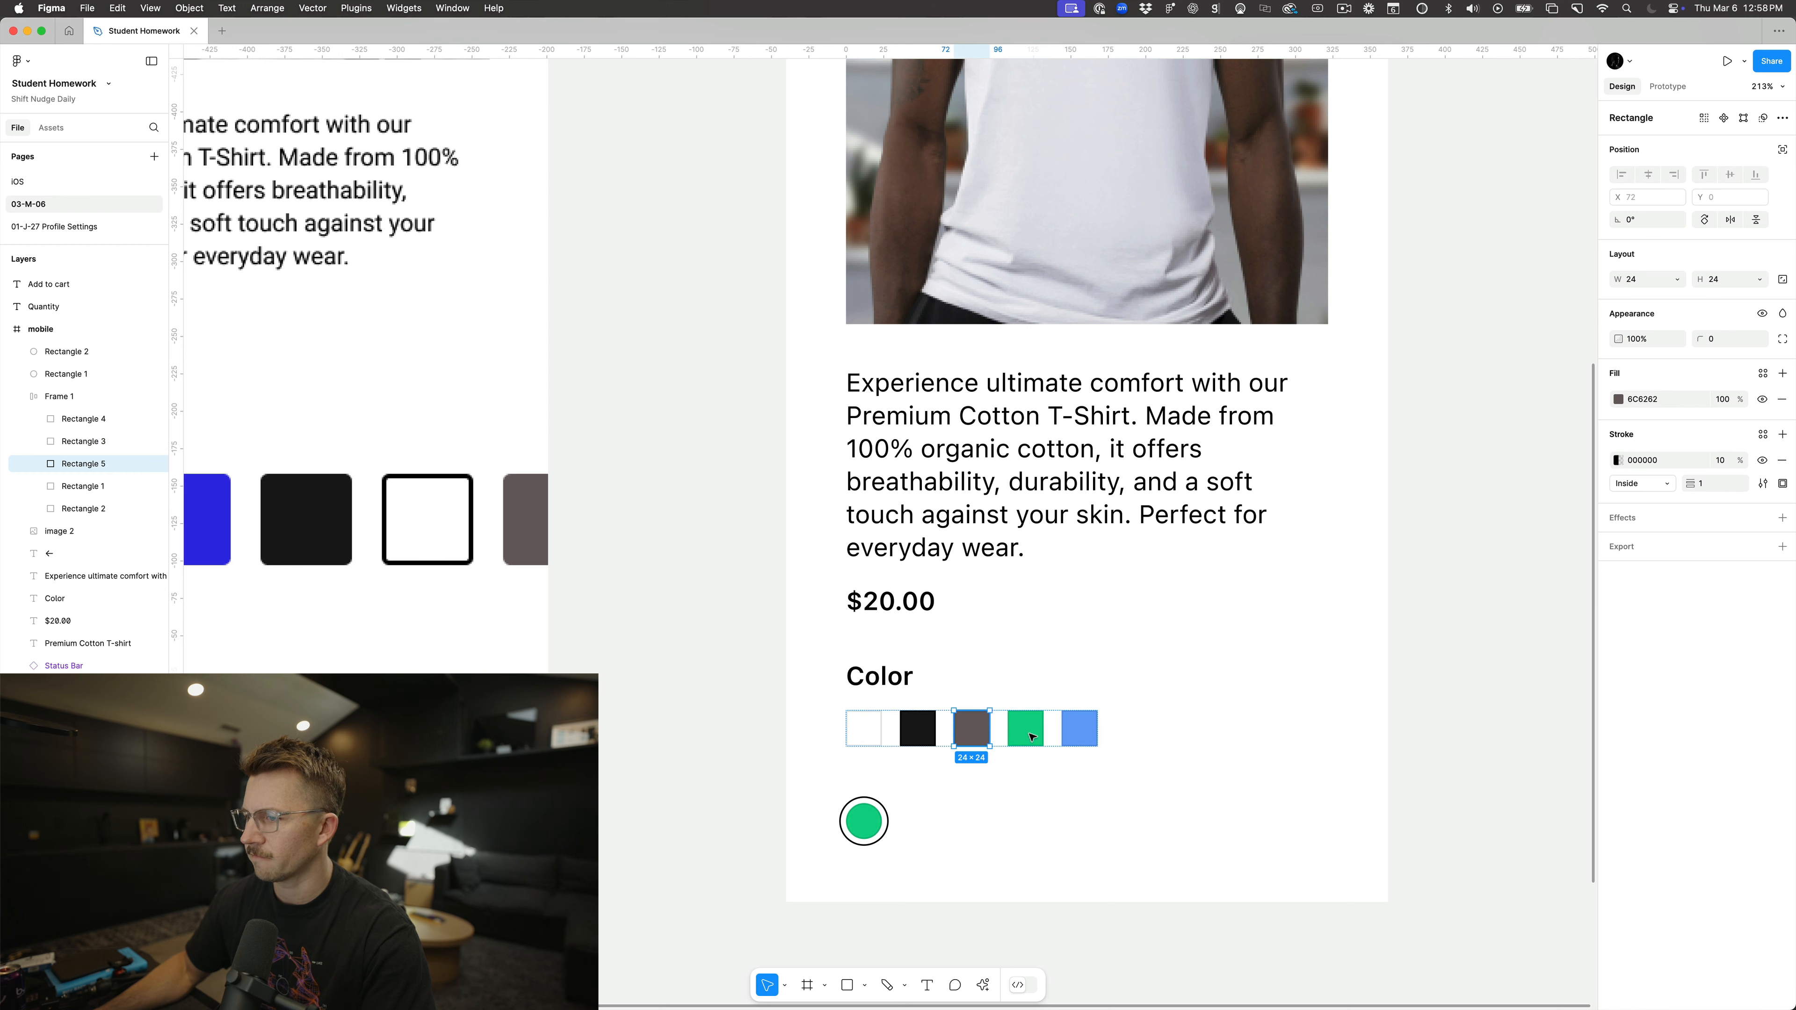
Step: Desaturate the fill of the brown-gray swatch to a neutral gray
left_click(1618, 400)
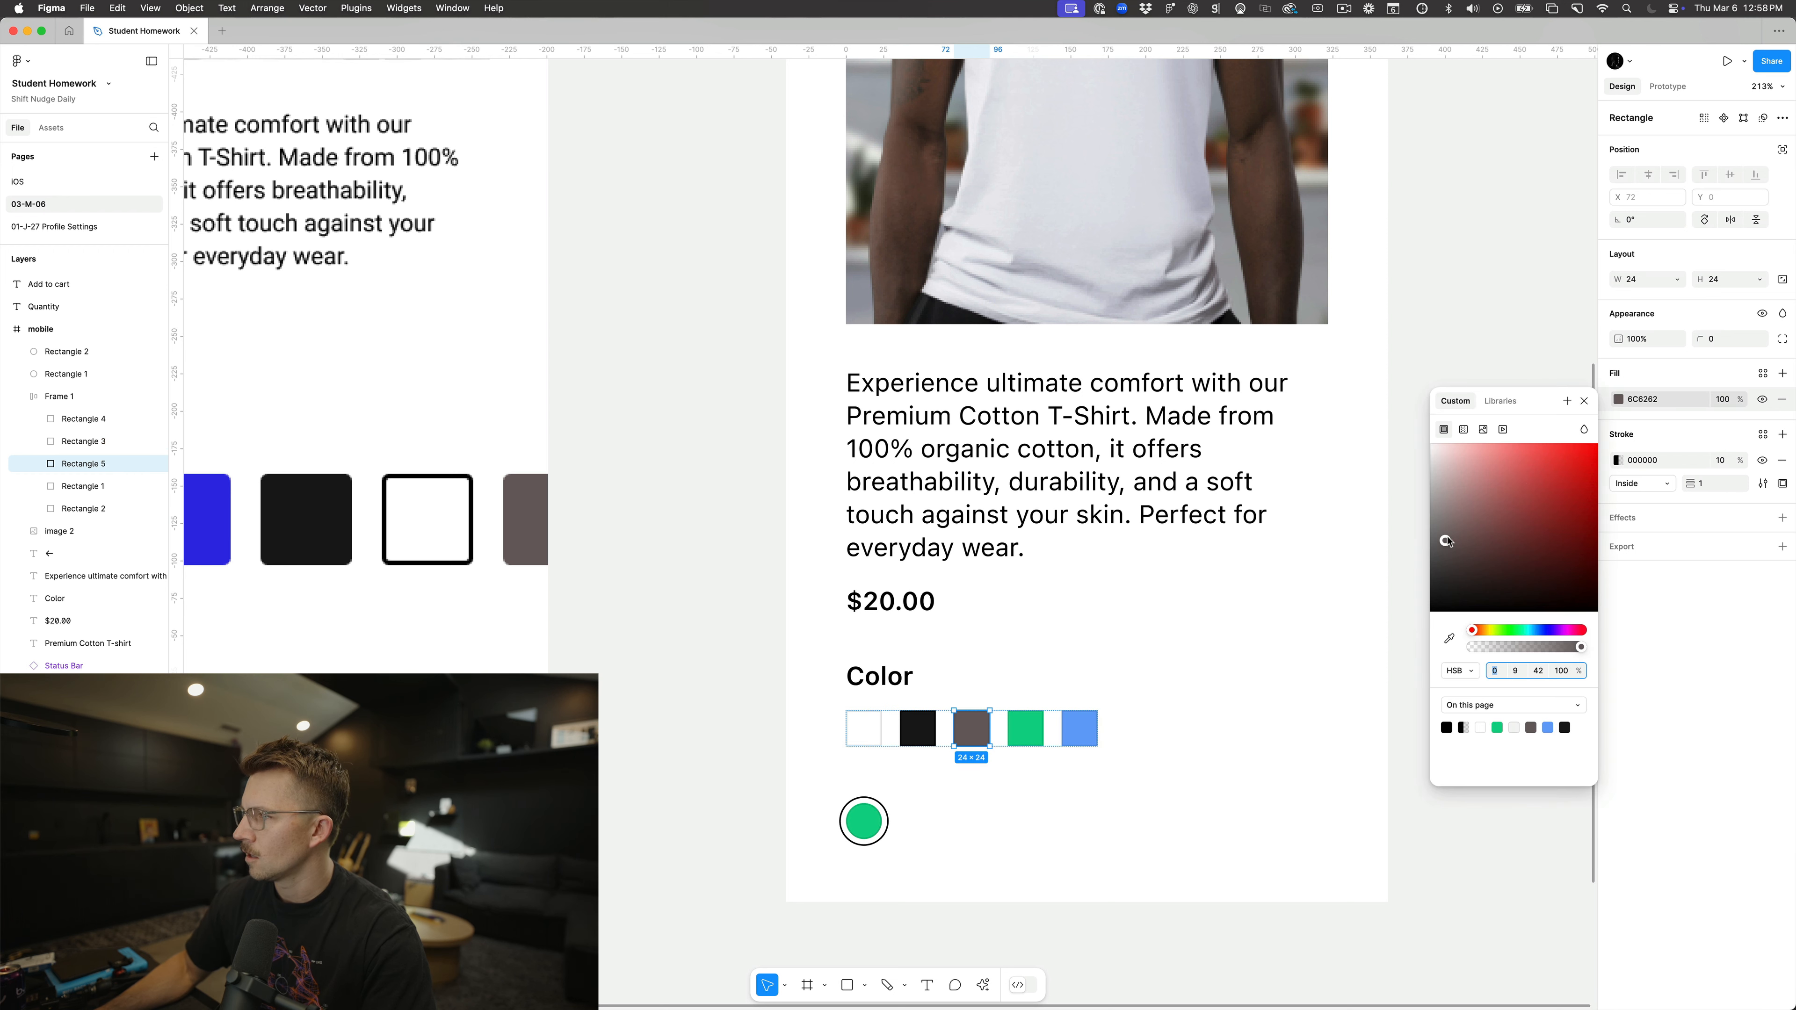
left_click_drag(1448, 542, 1396, 544)
left_click(919, 774)
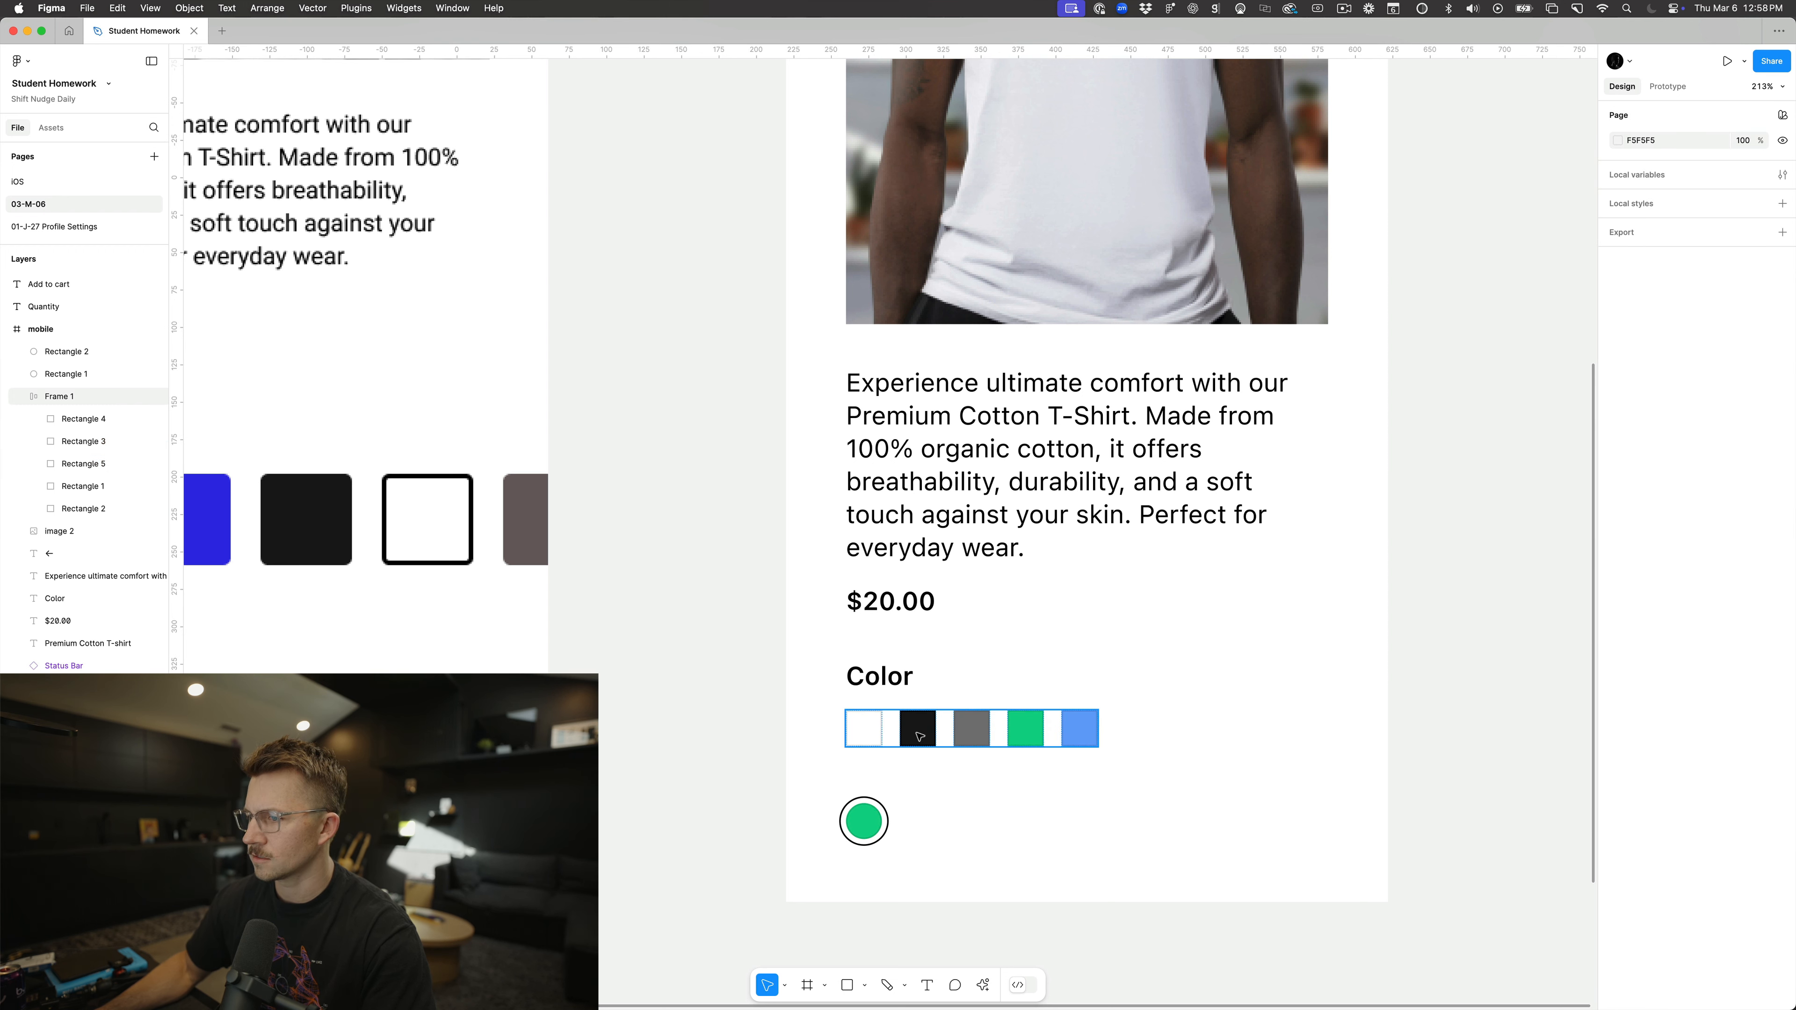
left_click(918, 729)
left_click(917, 729)
left_click(934, 802)
scroll(994, 790, "down", 5)
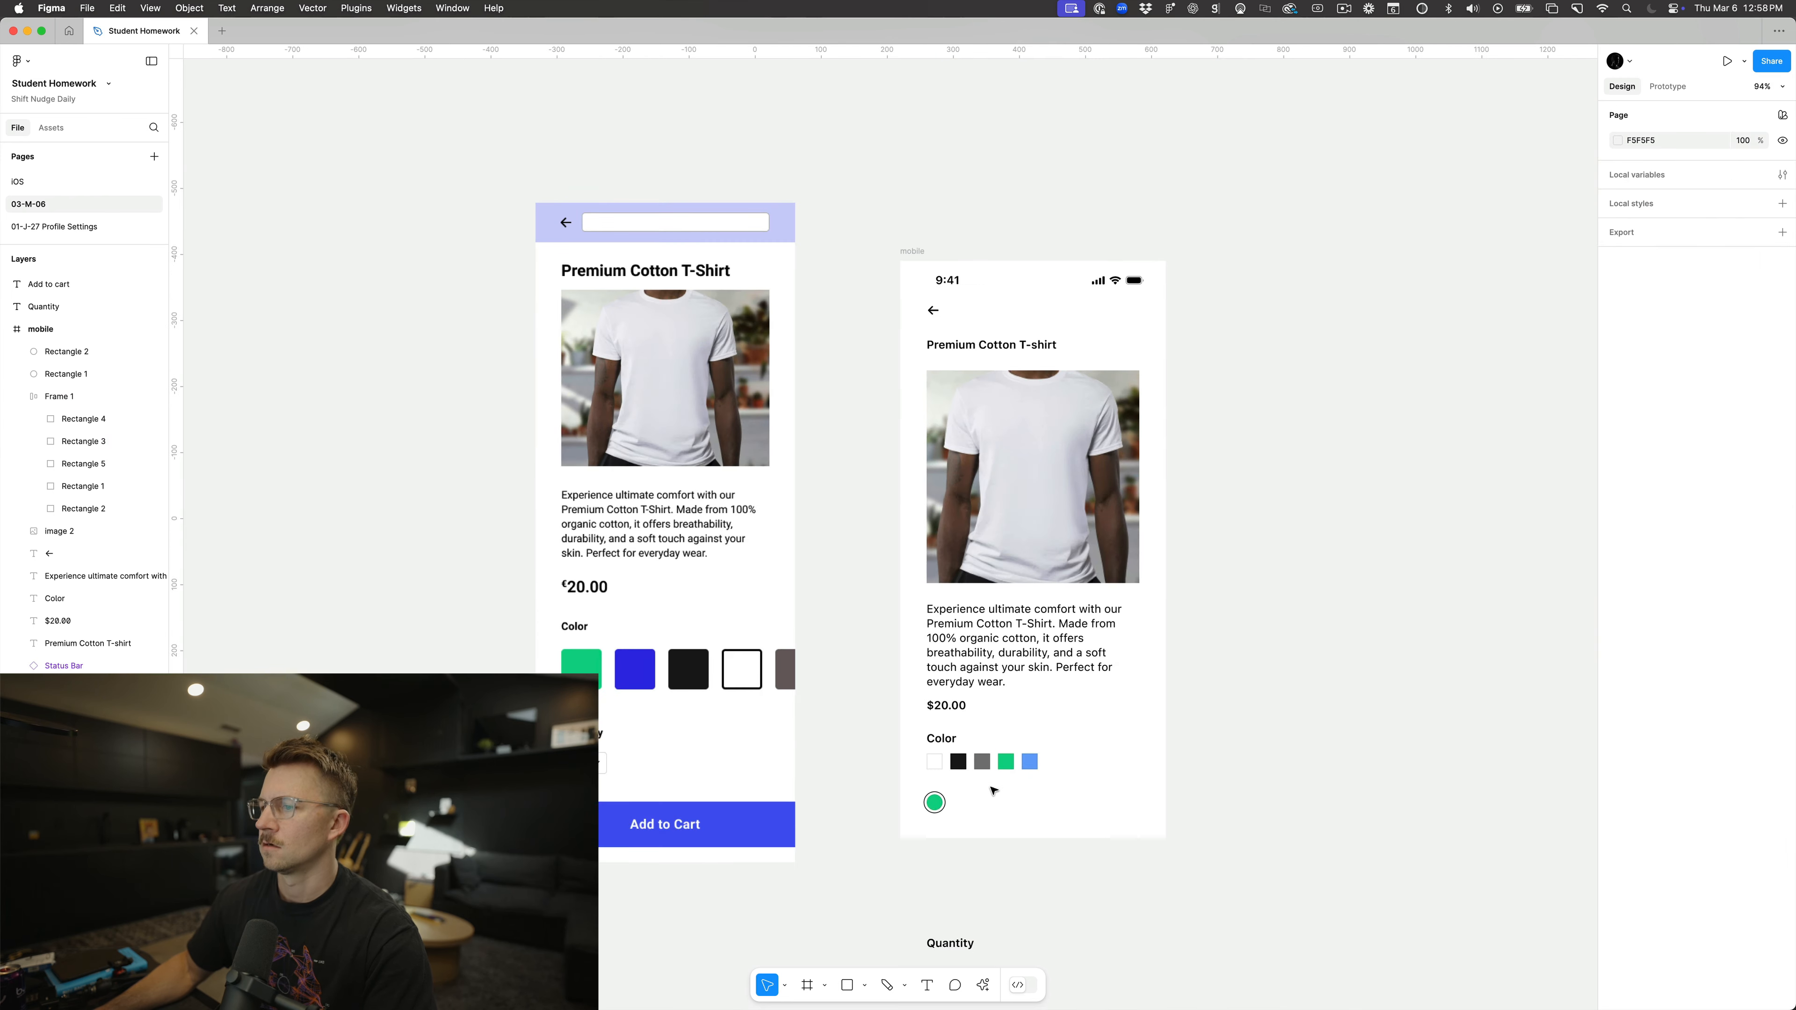
Step: Fill the inner green circle with white sampled from the first swatch in the color row
scroll(993, 791, "up", 6)
scroll(993, 791, "down", 1)
left_click(852, 791)
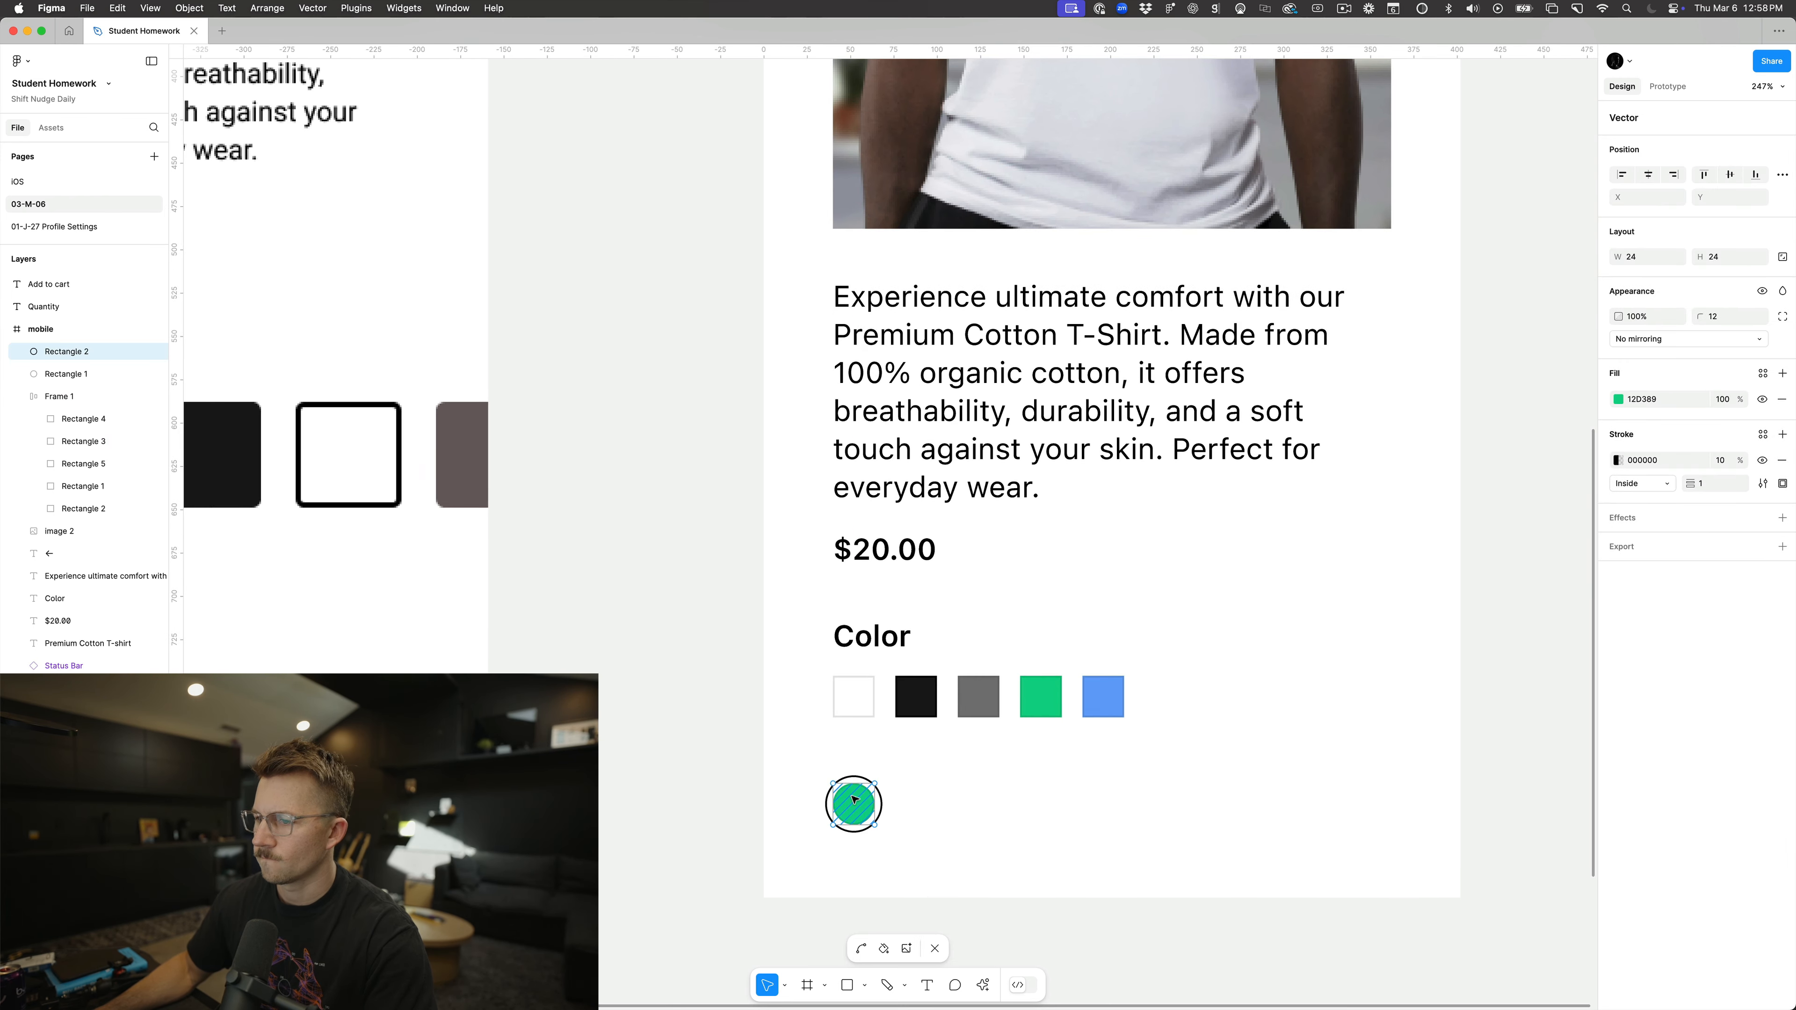
scroll(850, 787, "up", 5)
key("Escape")
left_click(882, 816)
key("i")
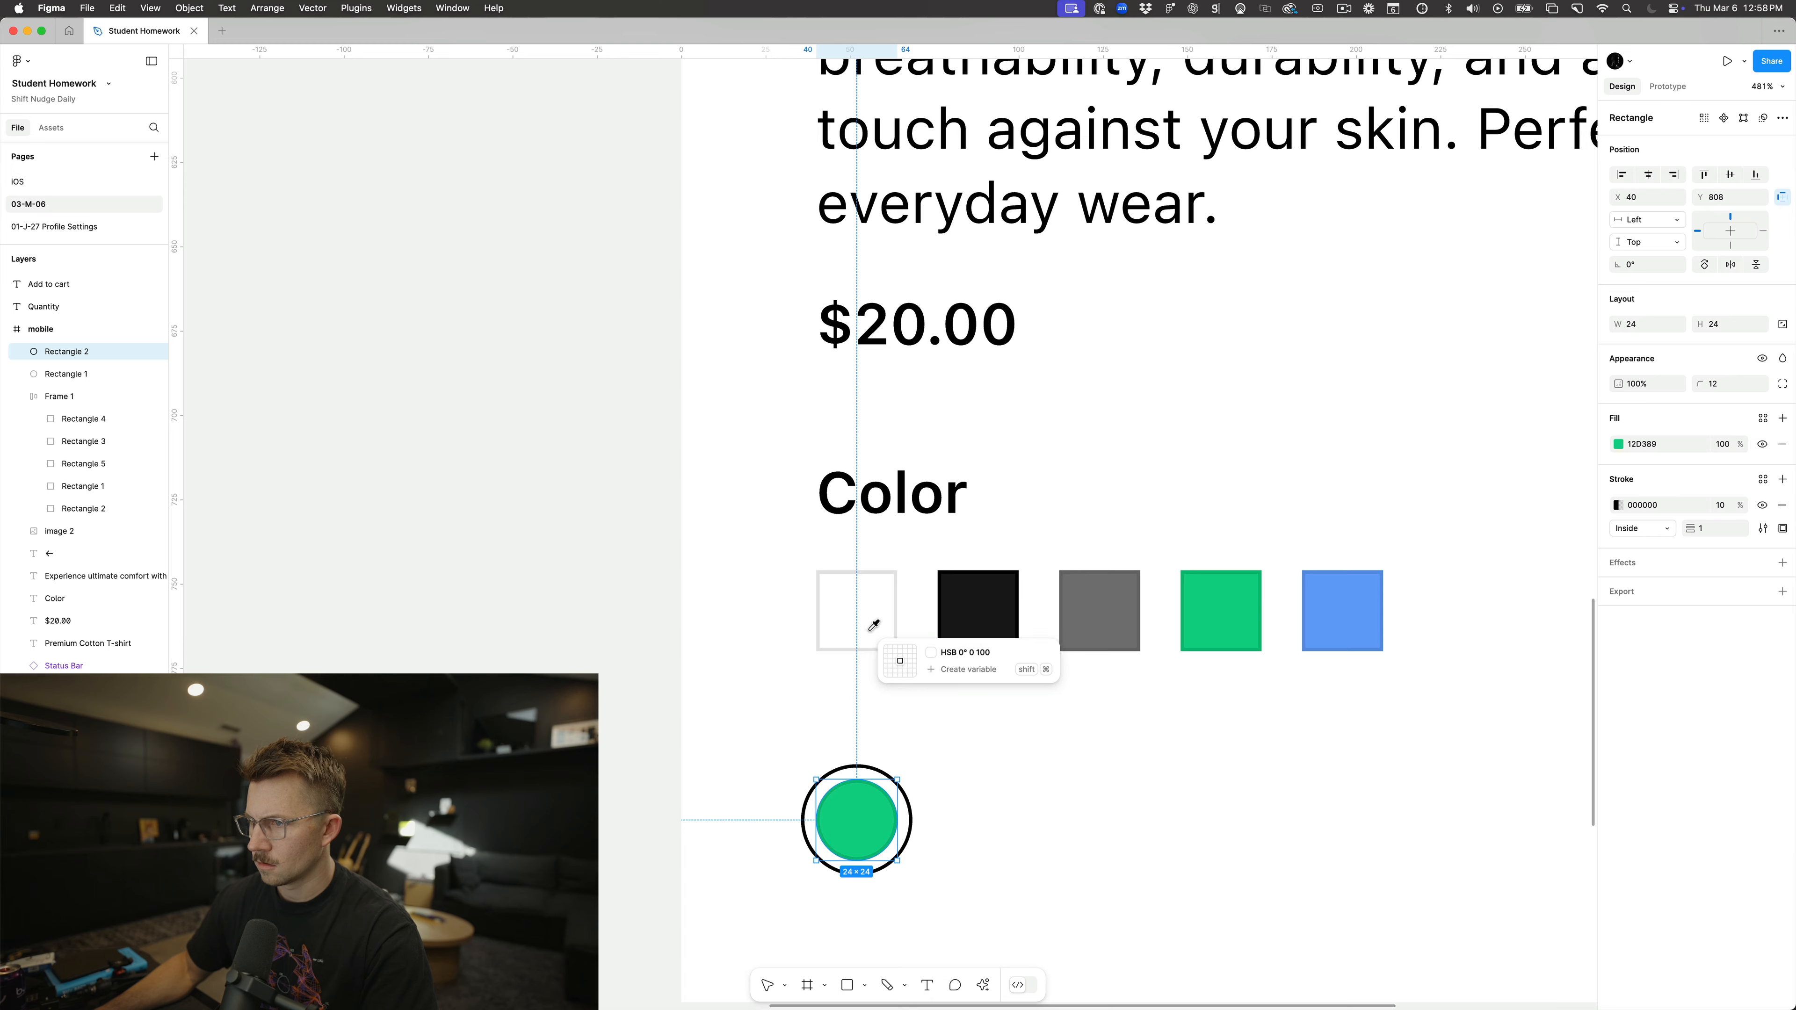
left_click(874, 624)
left_click(937, 738)
Step: Enlarge the outer ring around the white circle to 36 × 36 and increase its corner radius to 18 to make it circular
scroll(937, 738, "down", 3)
scroll(937, 738, "down", 6)
left_click(912, 754)
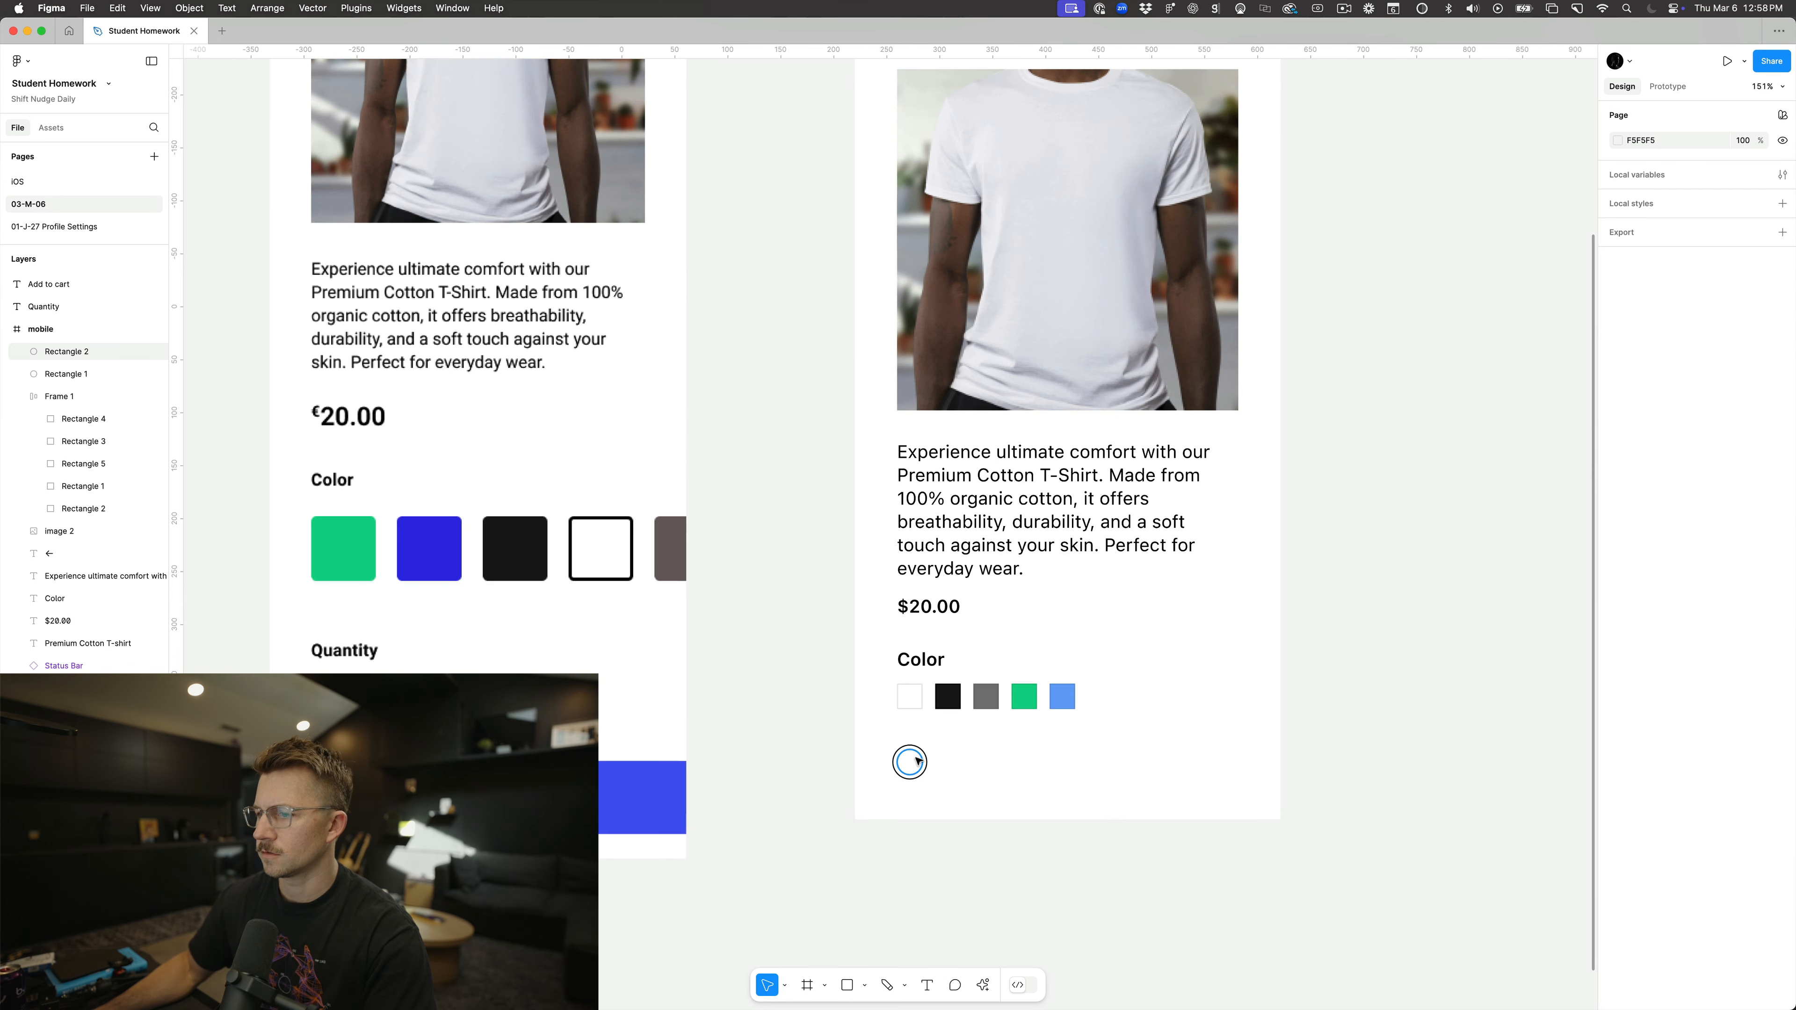
scroll(916, 749, "up", 10)
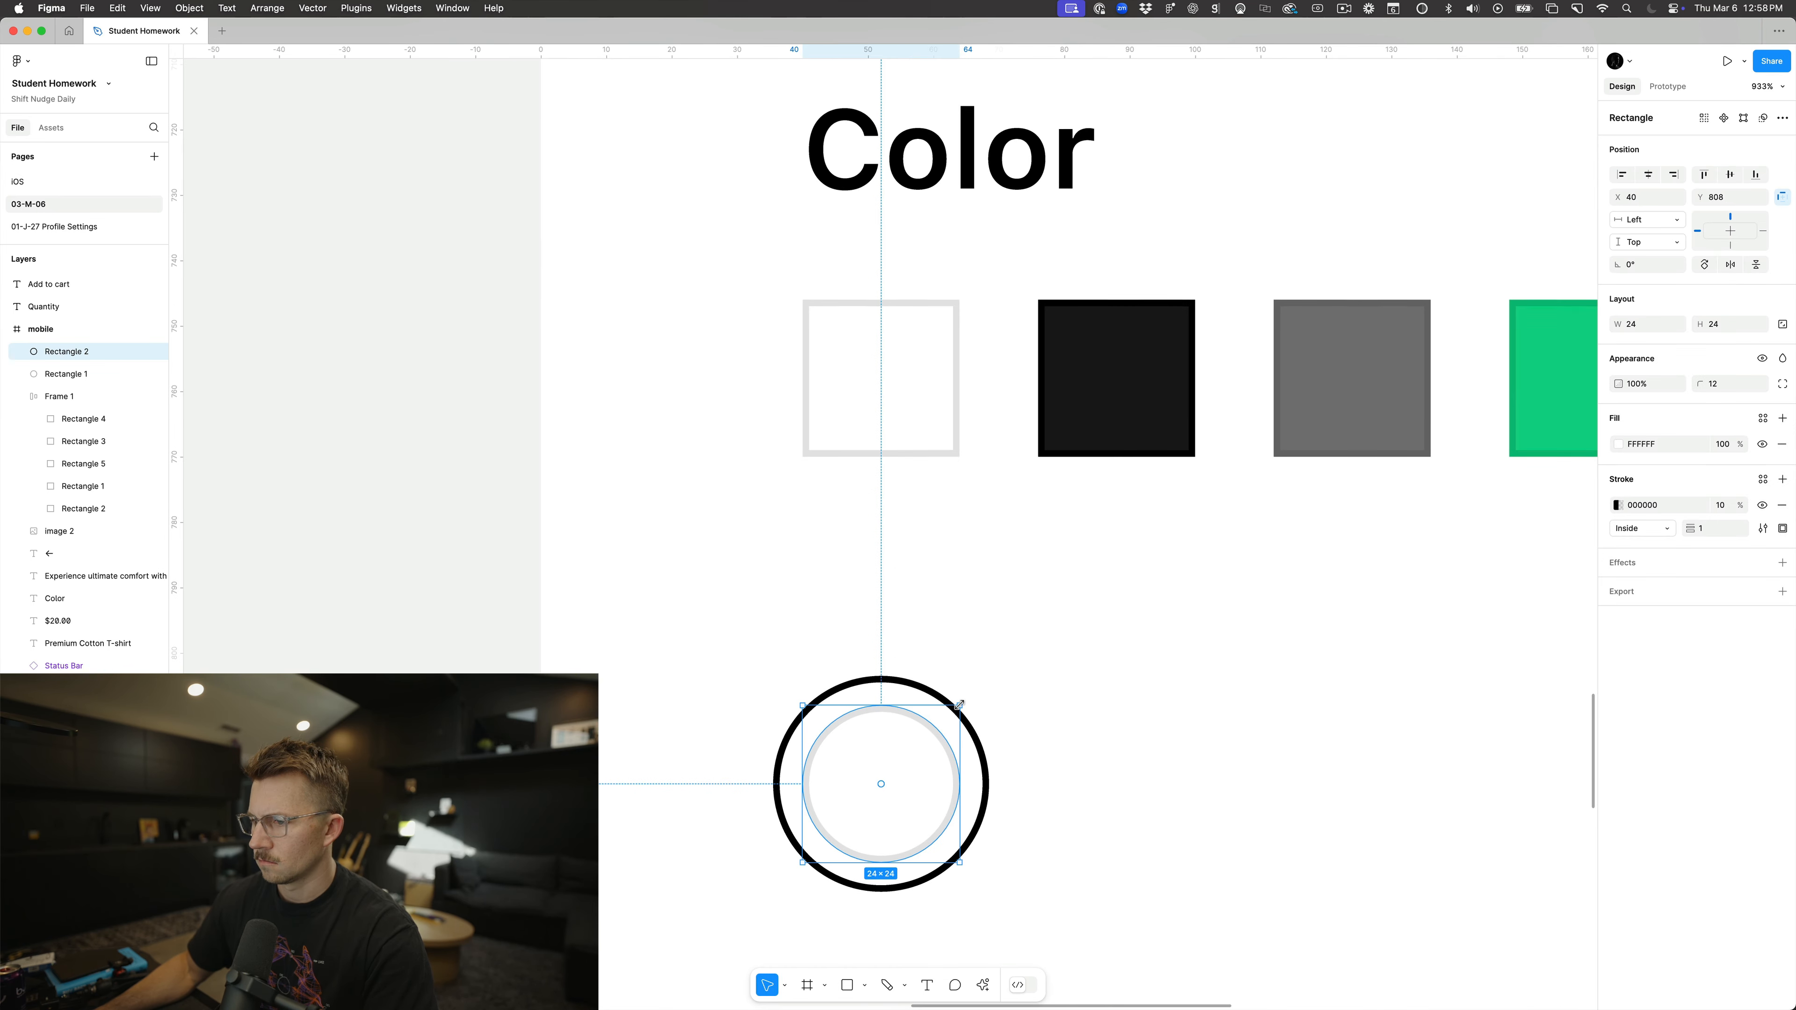
left_click(977, 736)
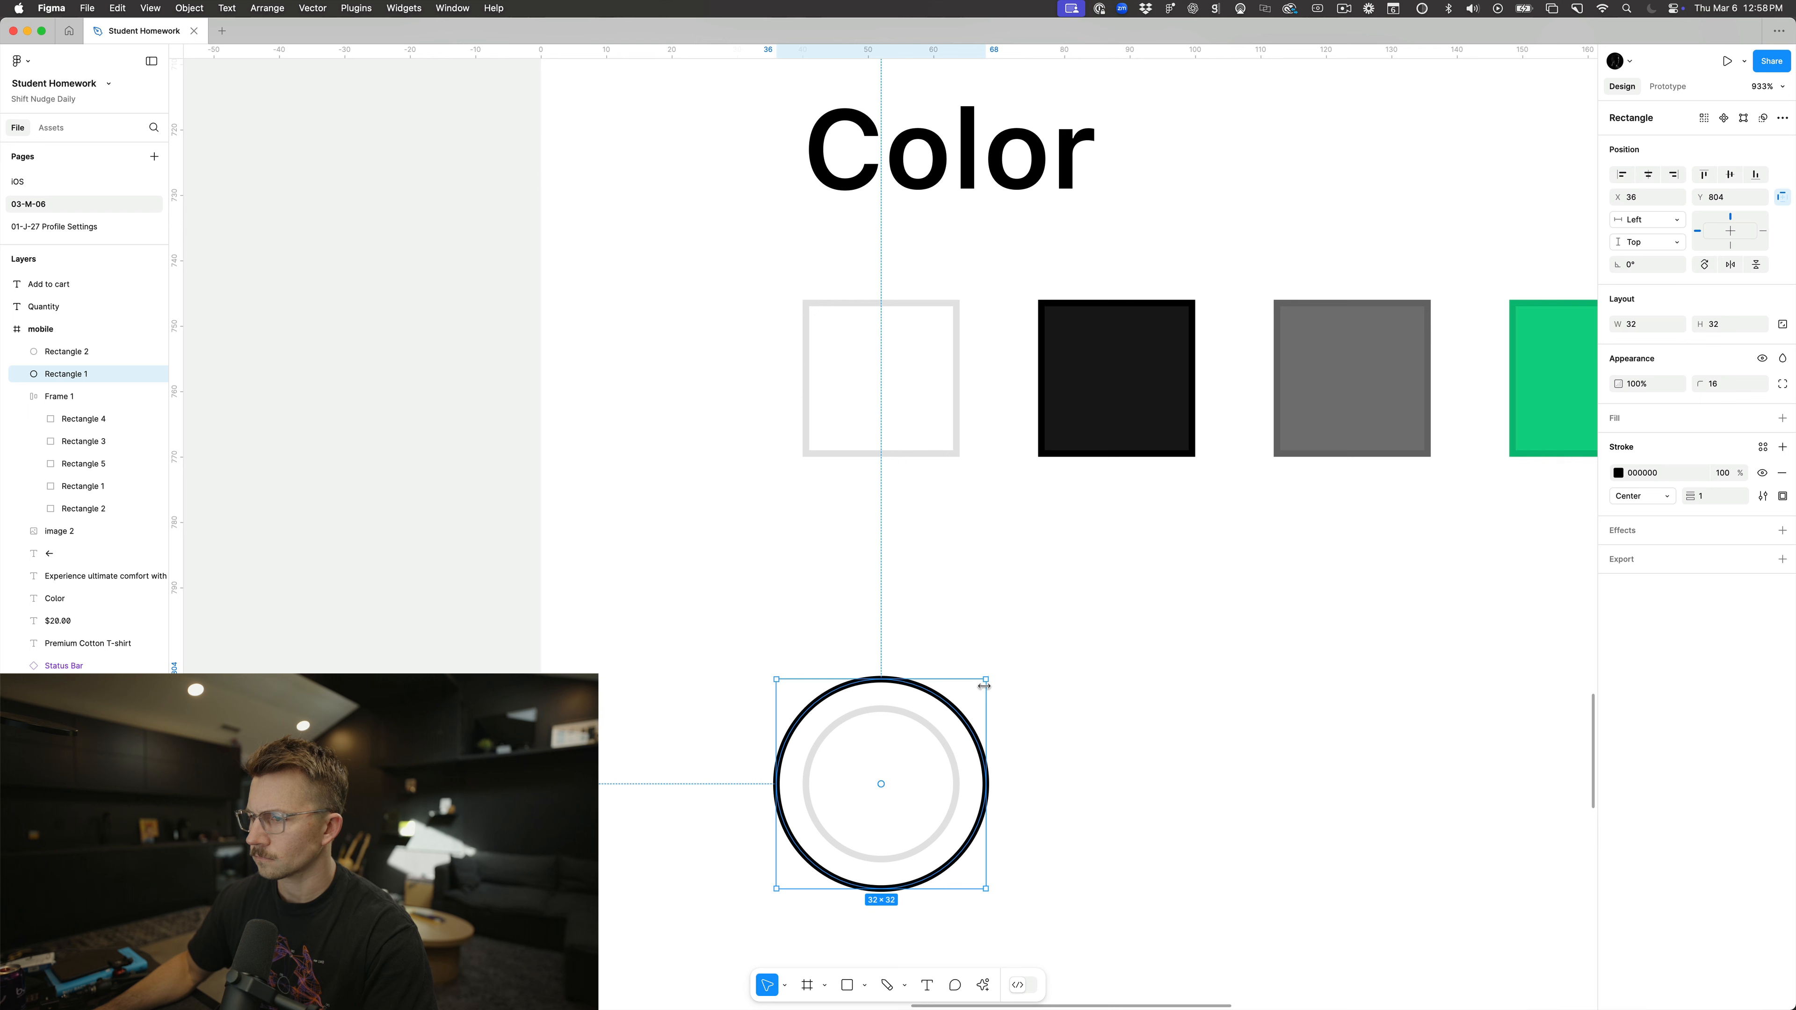
left_click_drag(987, 679, 998, 672)
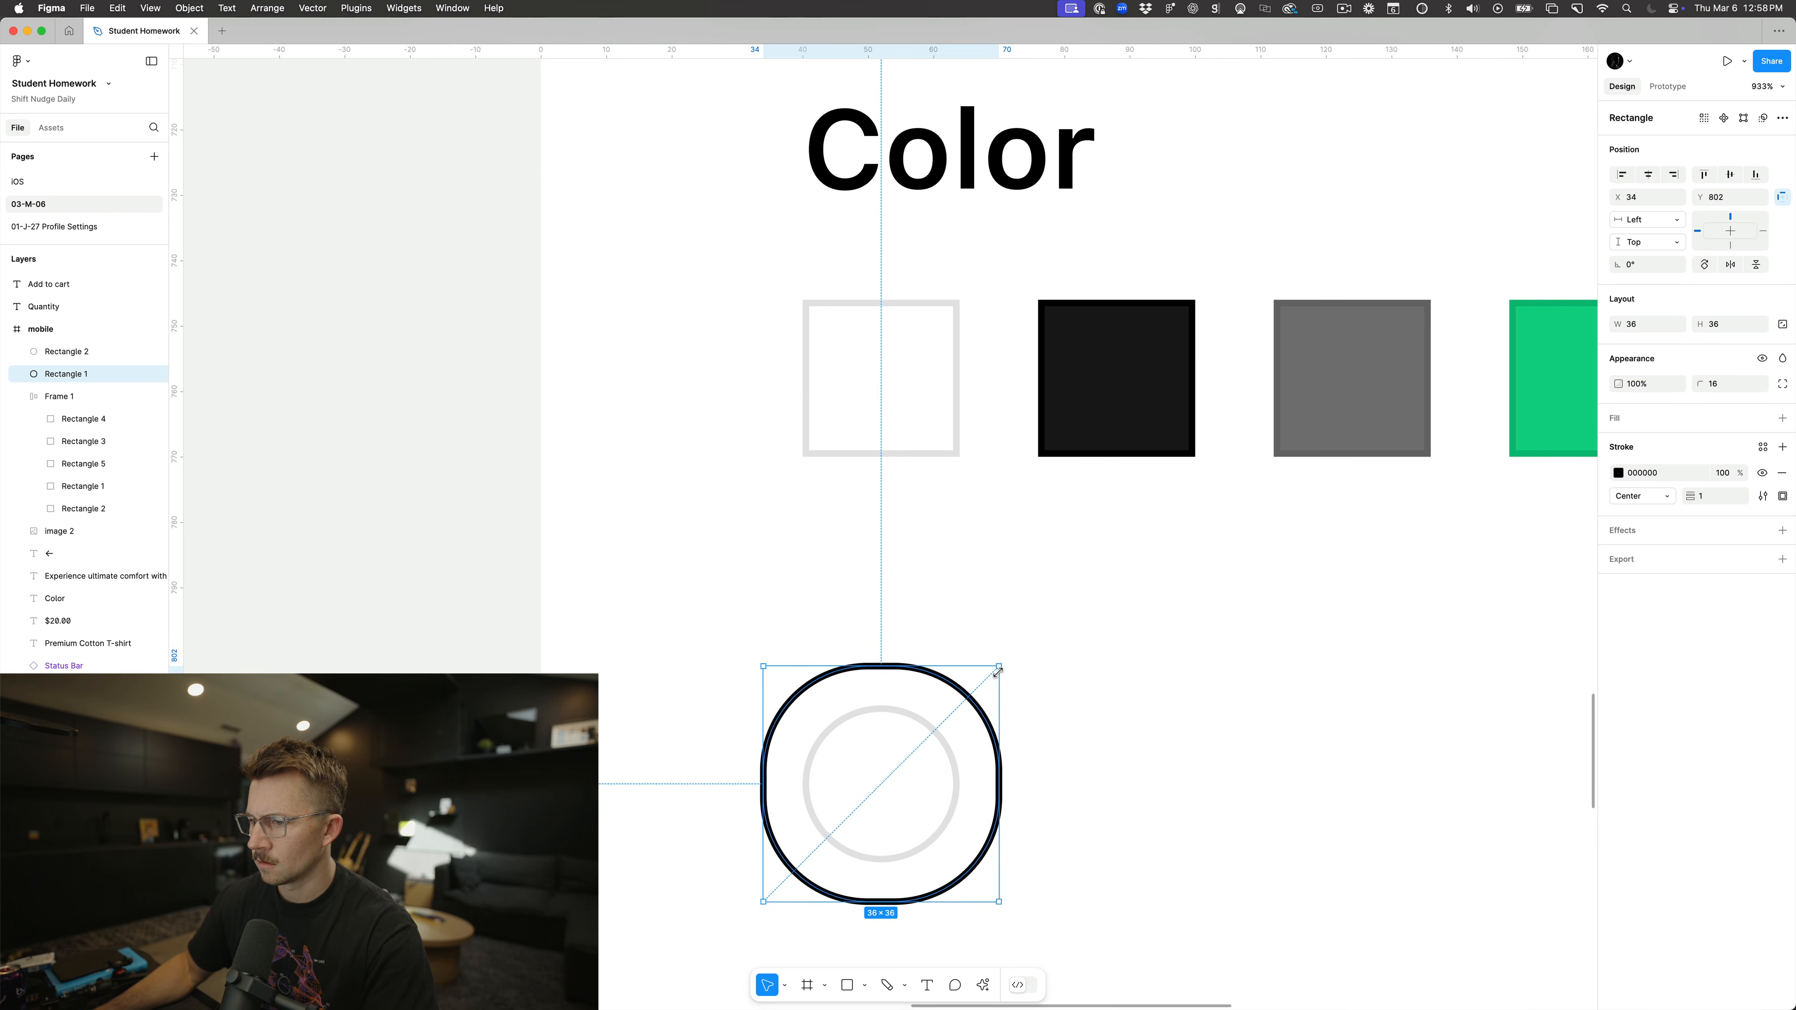
left_click_drag(869, 772, 934, 824)
left_click(1134, 714)
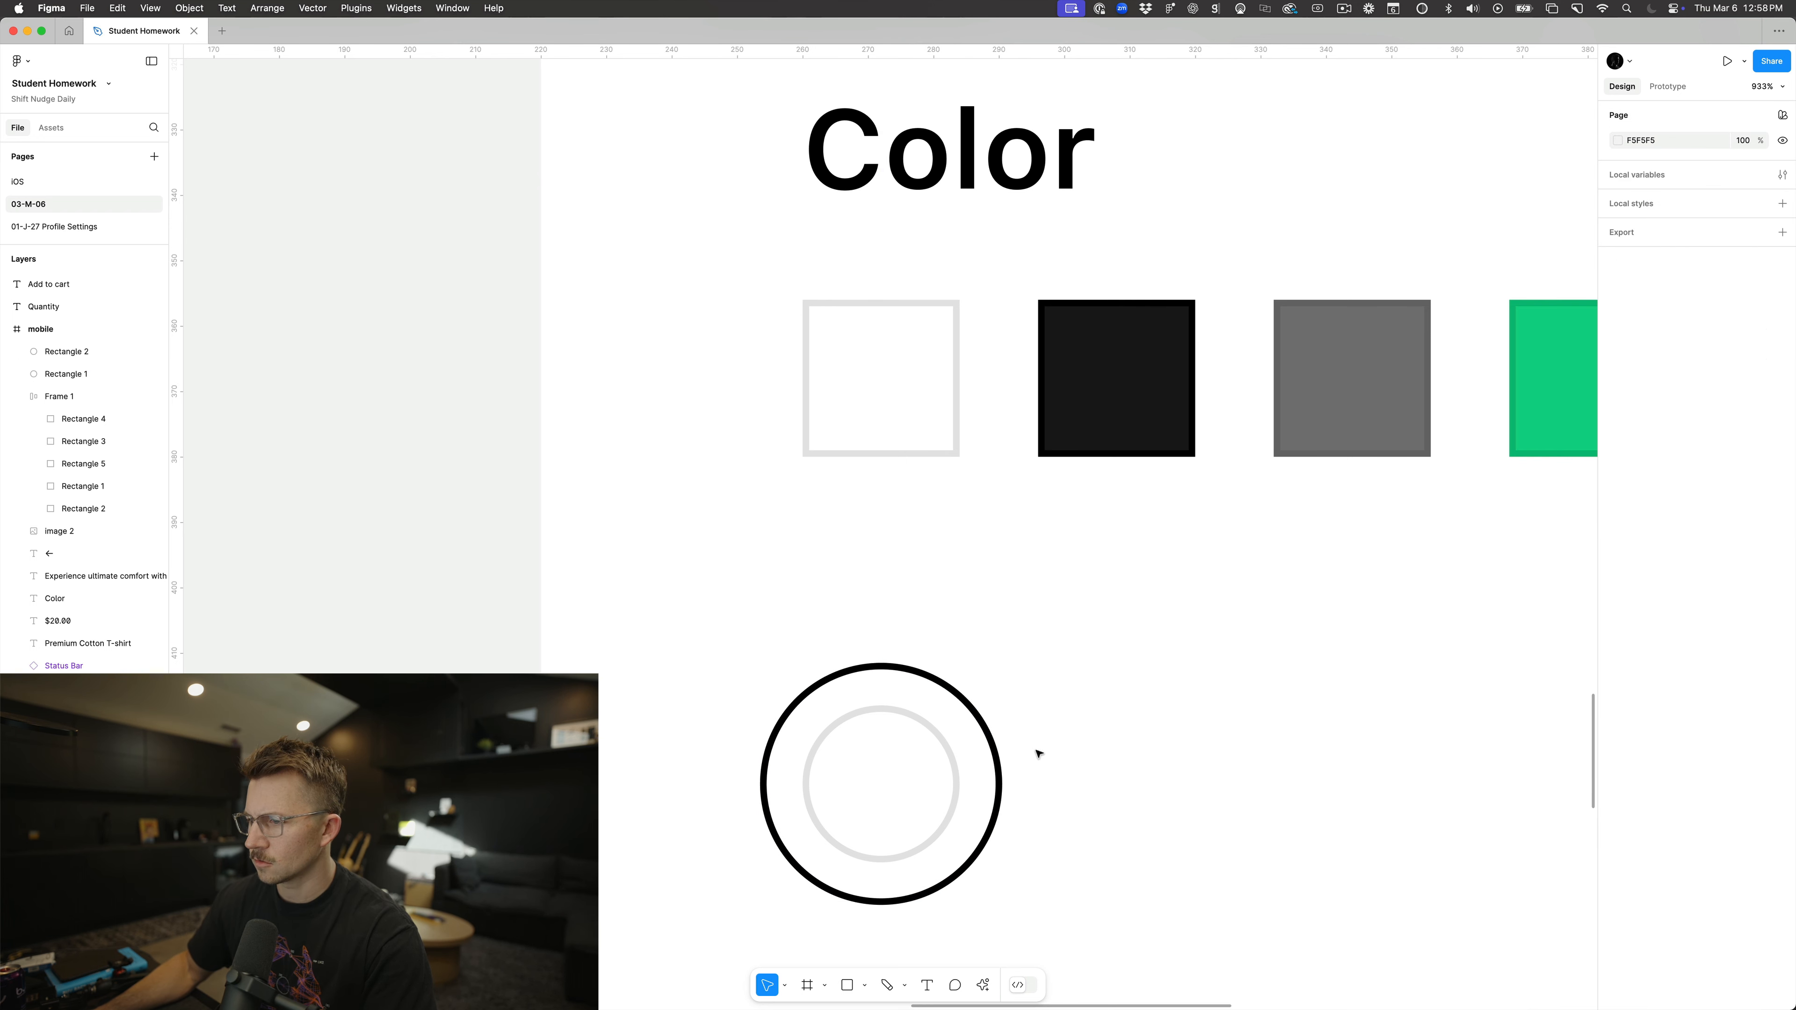
Step: Set the outer ring's stroke weight to 2
left_click(1004, 771)
left_click(1712, 496)
key("Up")
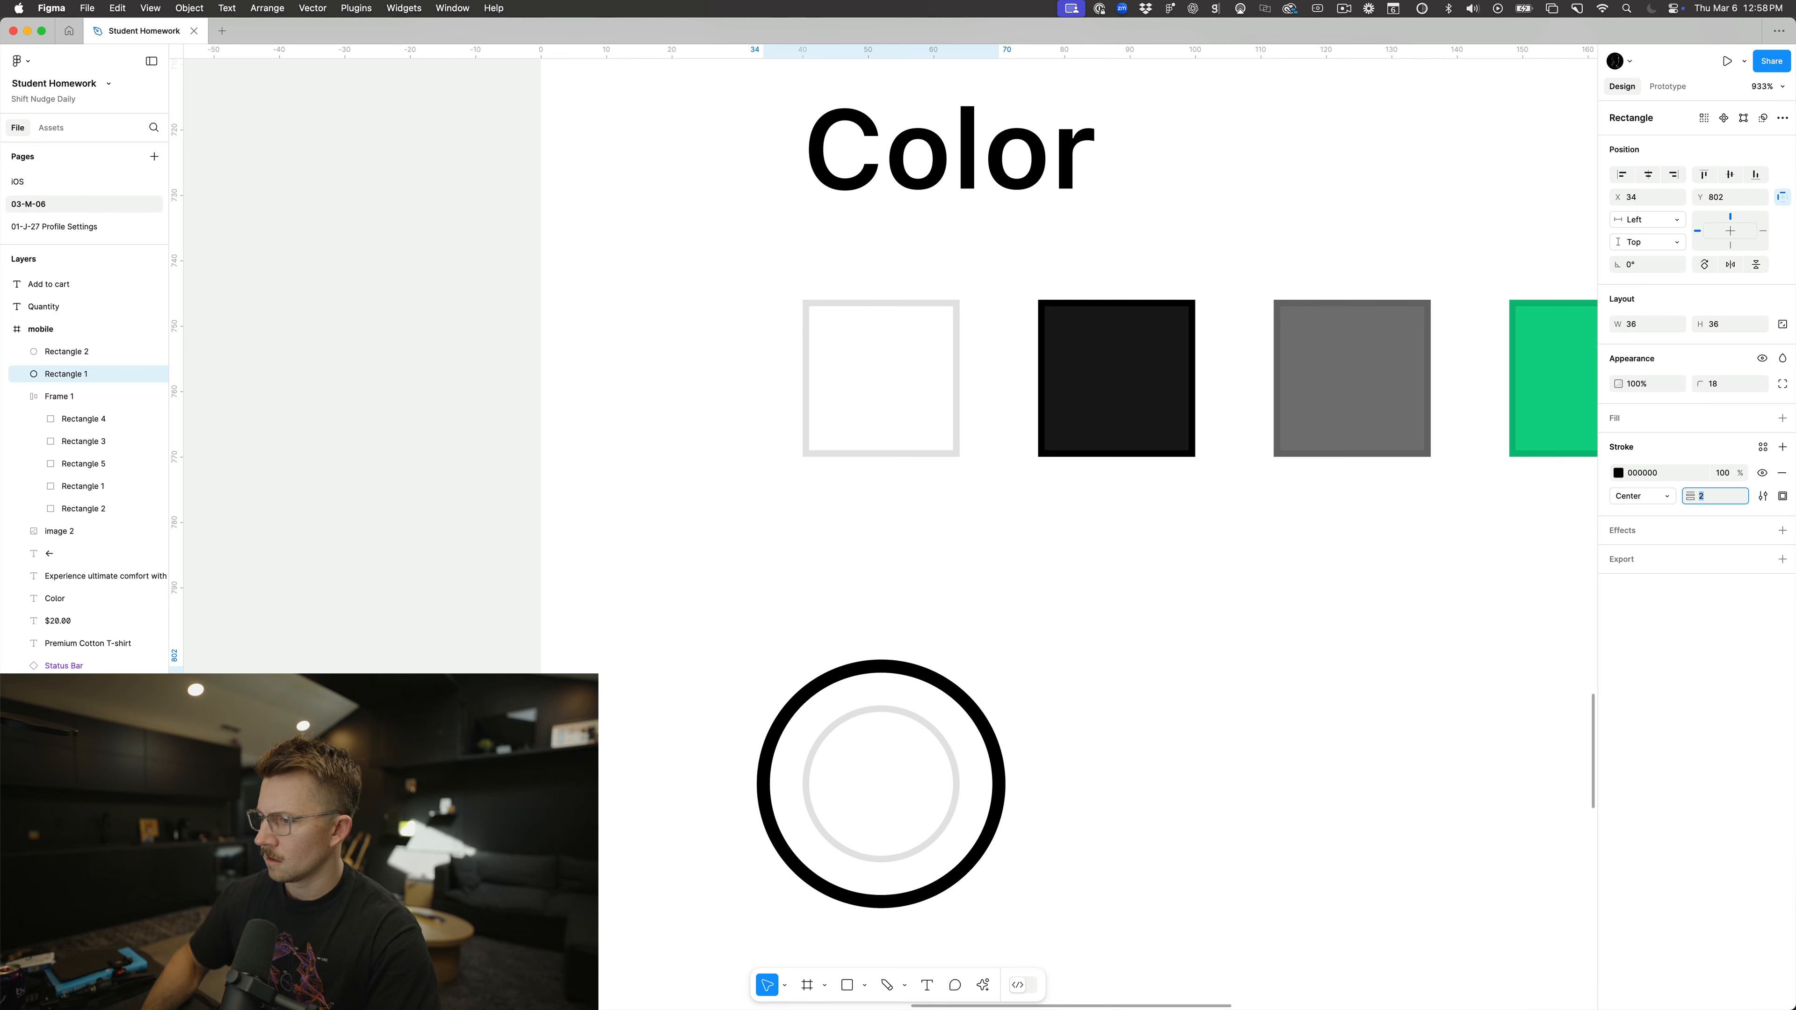
left_click(1416, 674)
key("super+0")
key("super+minus")
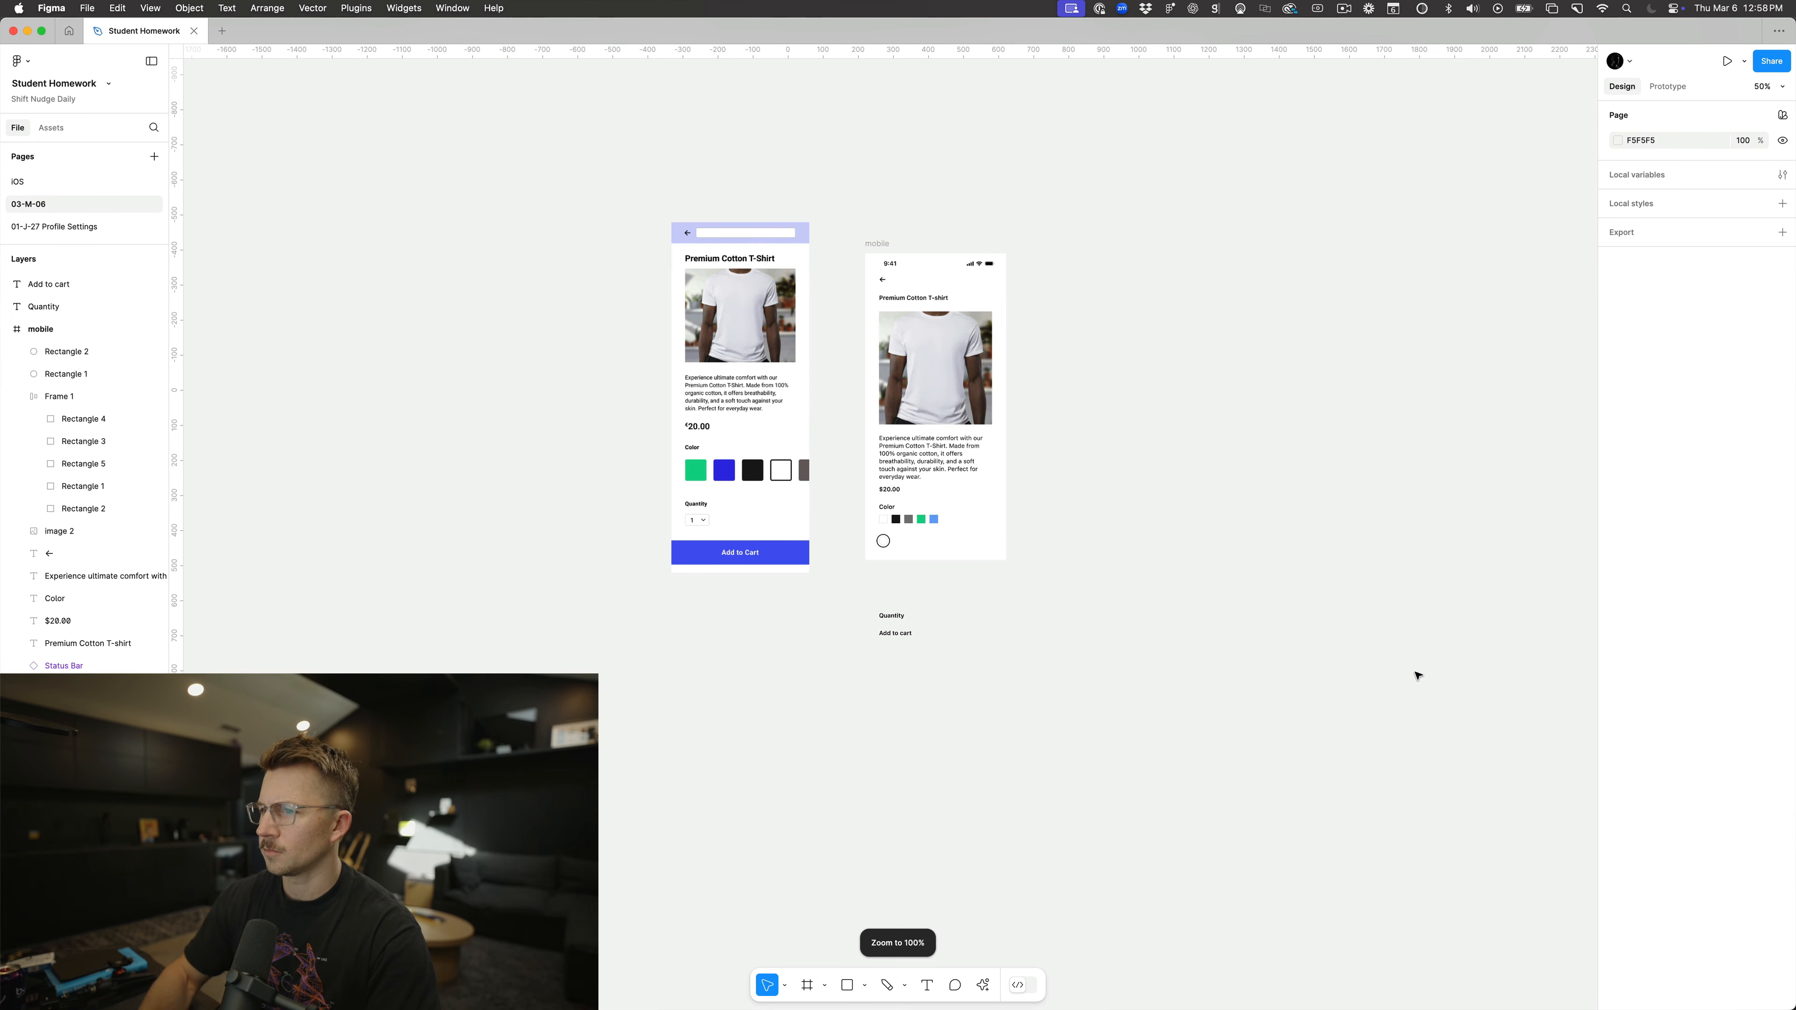
Step: Move the ring and inner circle together so the ring starts at X 40, in line with the color row's edge
scroll(831, 541, "up", 10)
scroll(914, 587, "up", 1)
left_click(1007, 633)
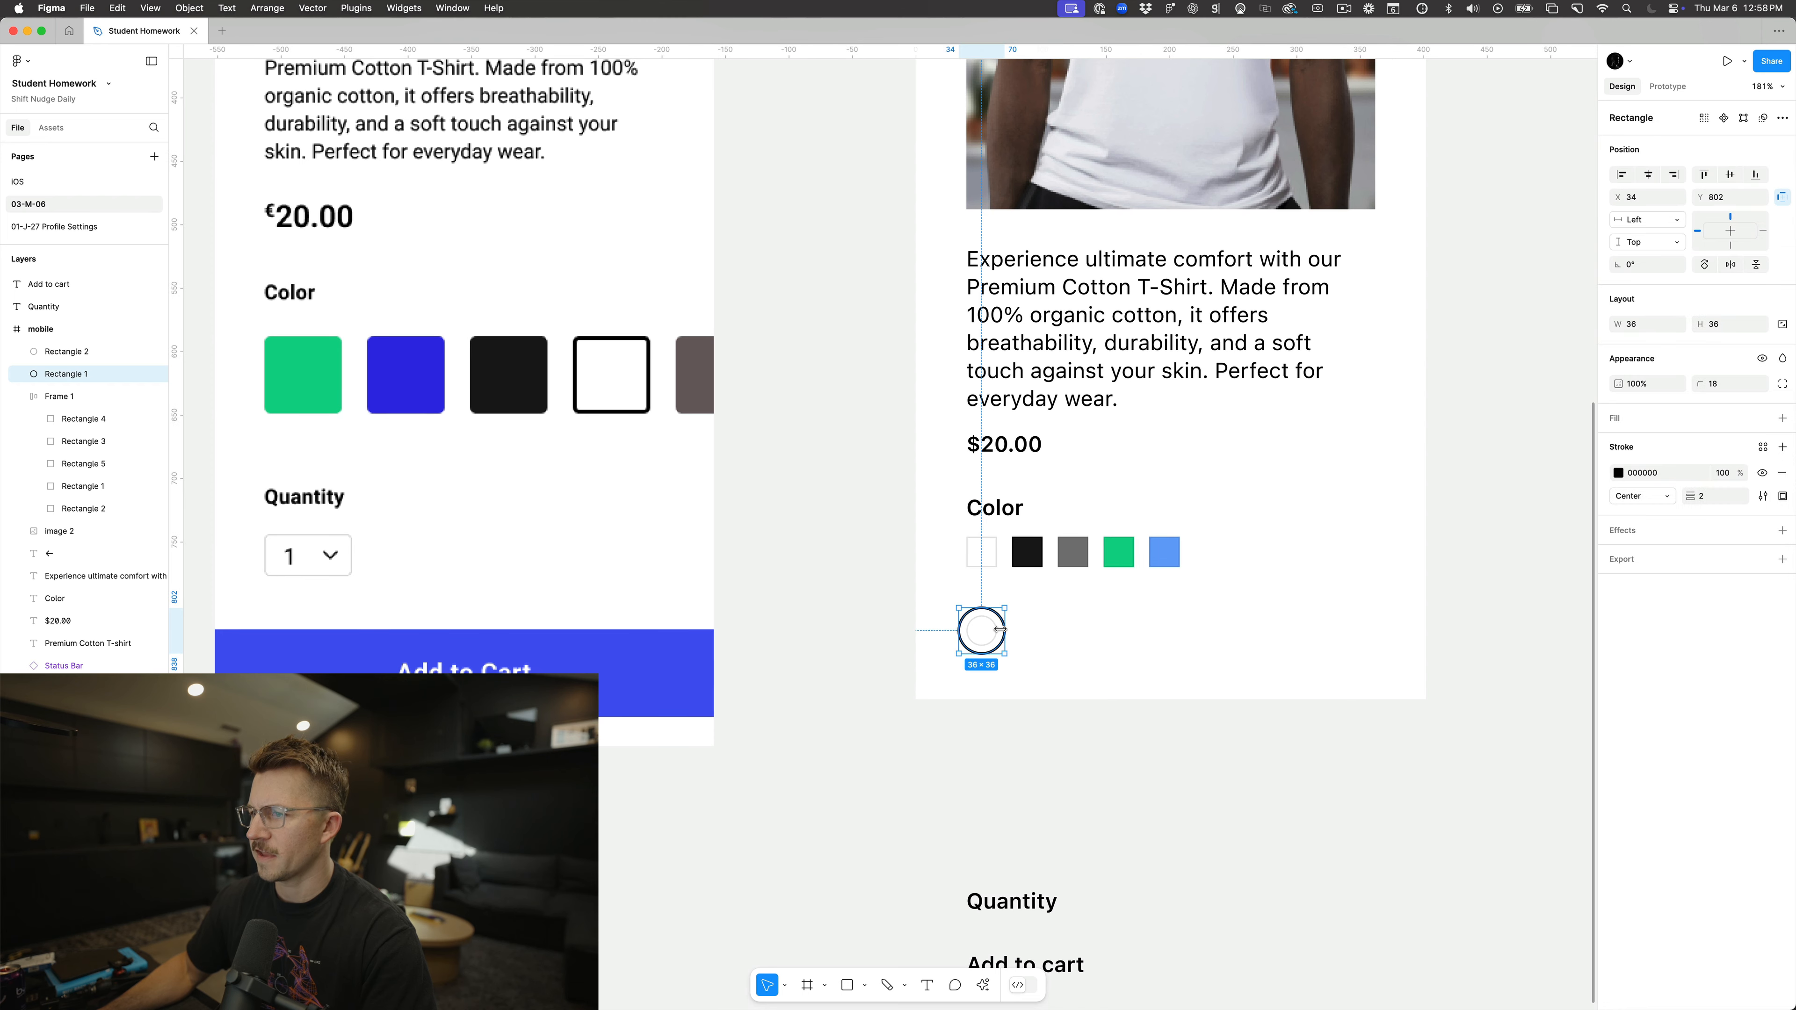
left_click(1031, 629)
scroll(1029, 628, "up", 5)
left_click_drag(903, 692, 890, 700)
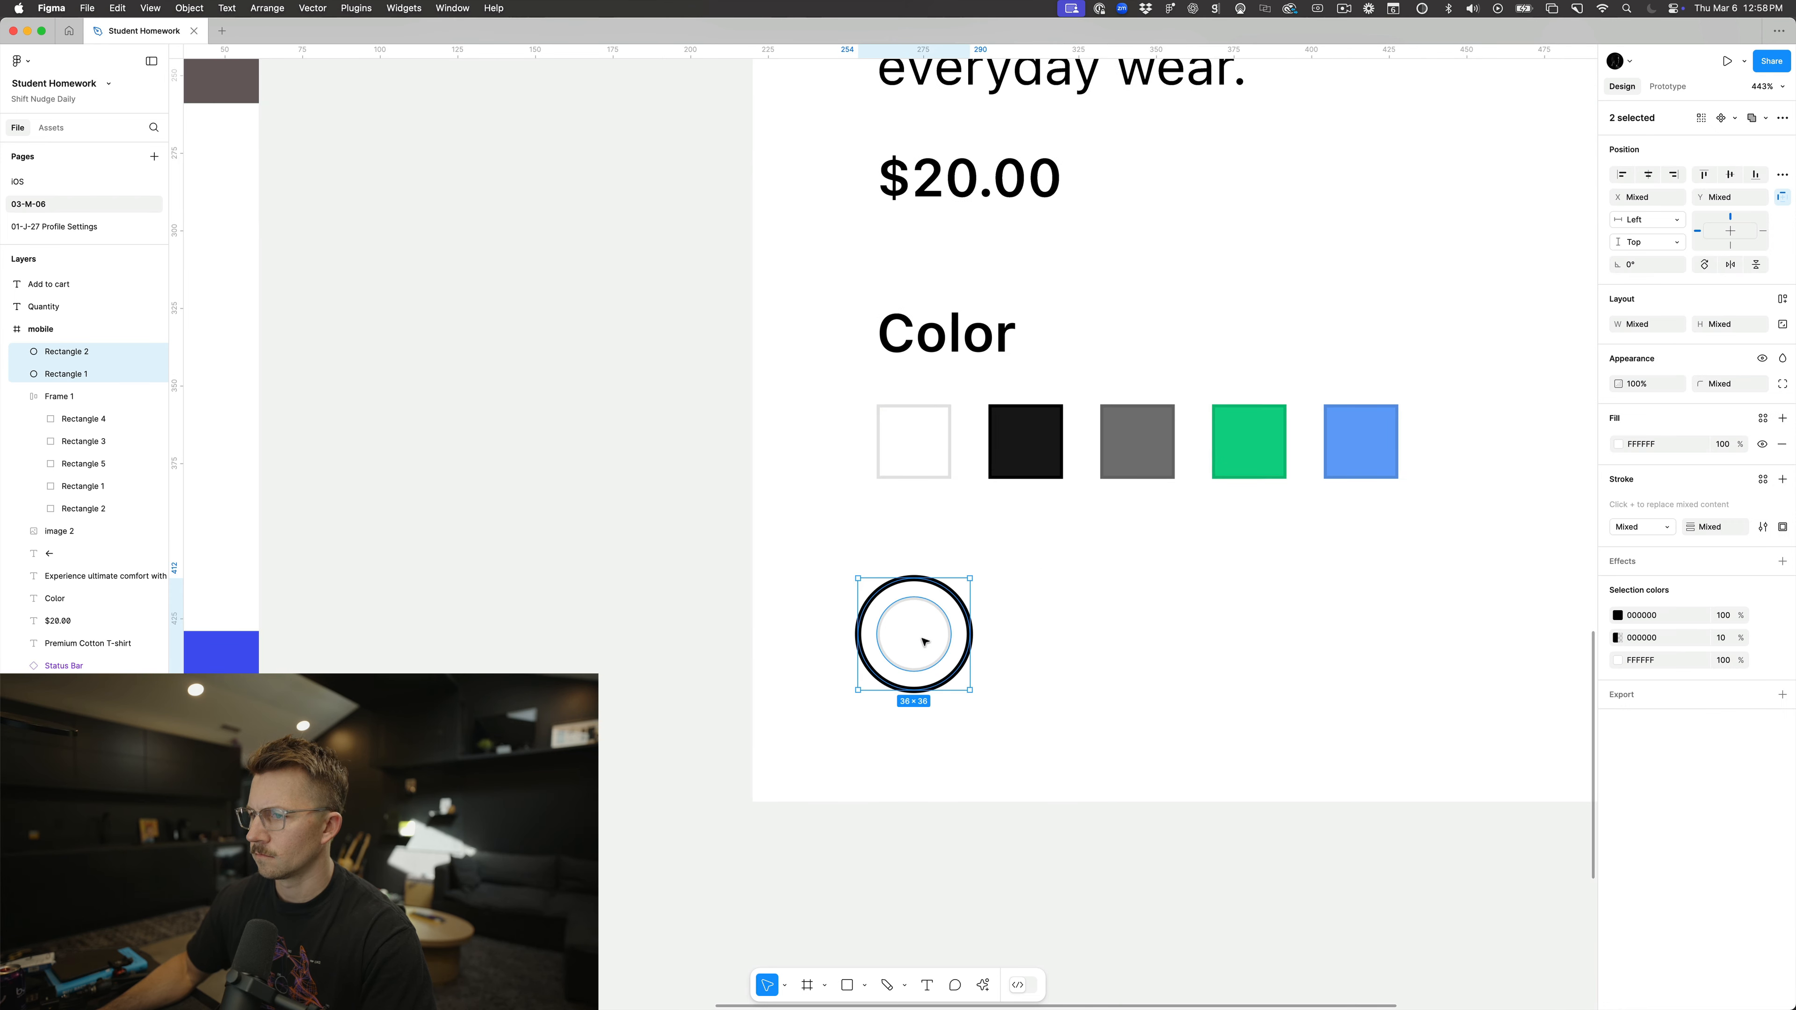
left_click_drag(921, 636, 938, 627)
left_click(1054, 622)
scroll(1054, 622, "down", 2)
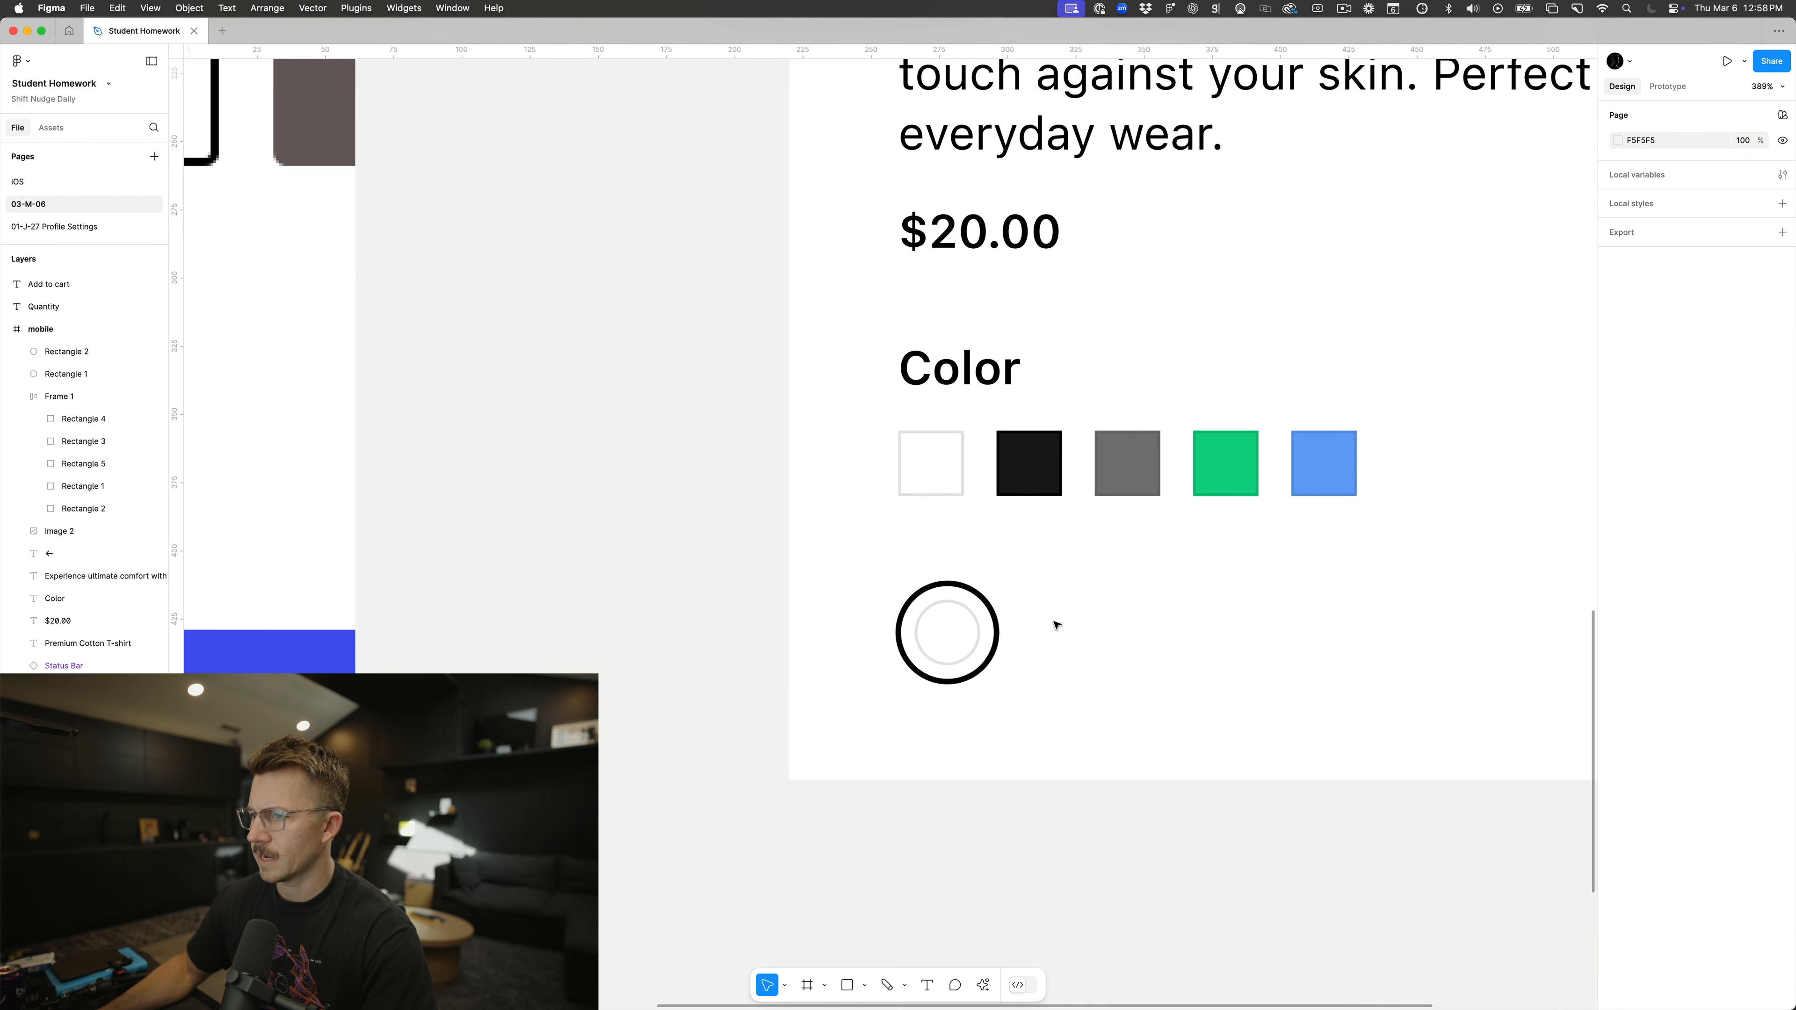
Step: Rename the inner circle layer "color" and the outer ring layer "selected"
left_click_drag(1052, 580, 872, 726)
left_click(931, 631)
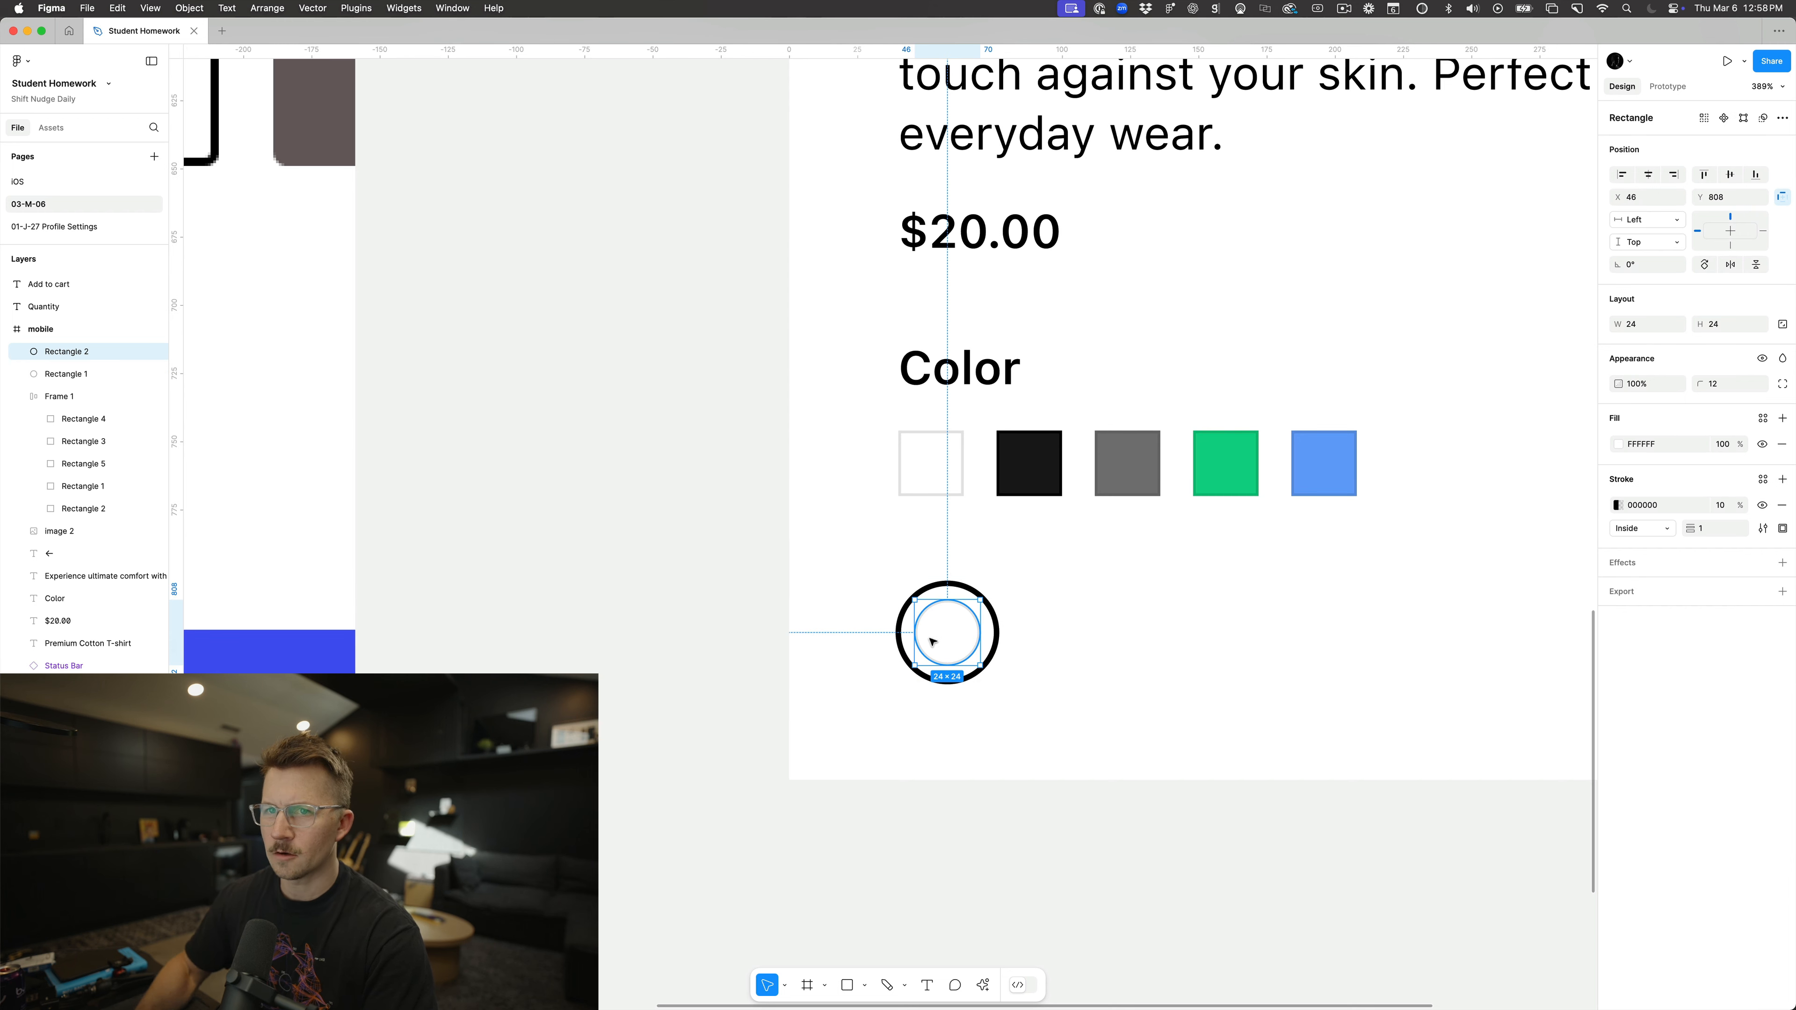
key("super+r")
type("color")
key("Return")
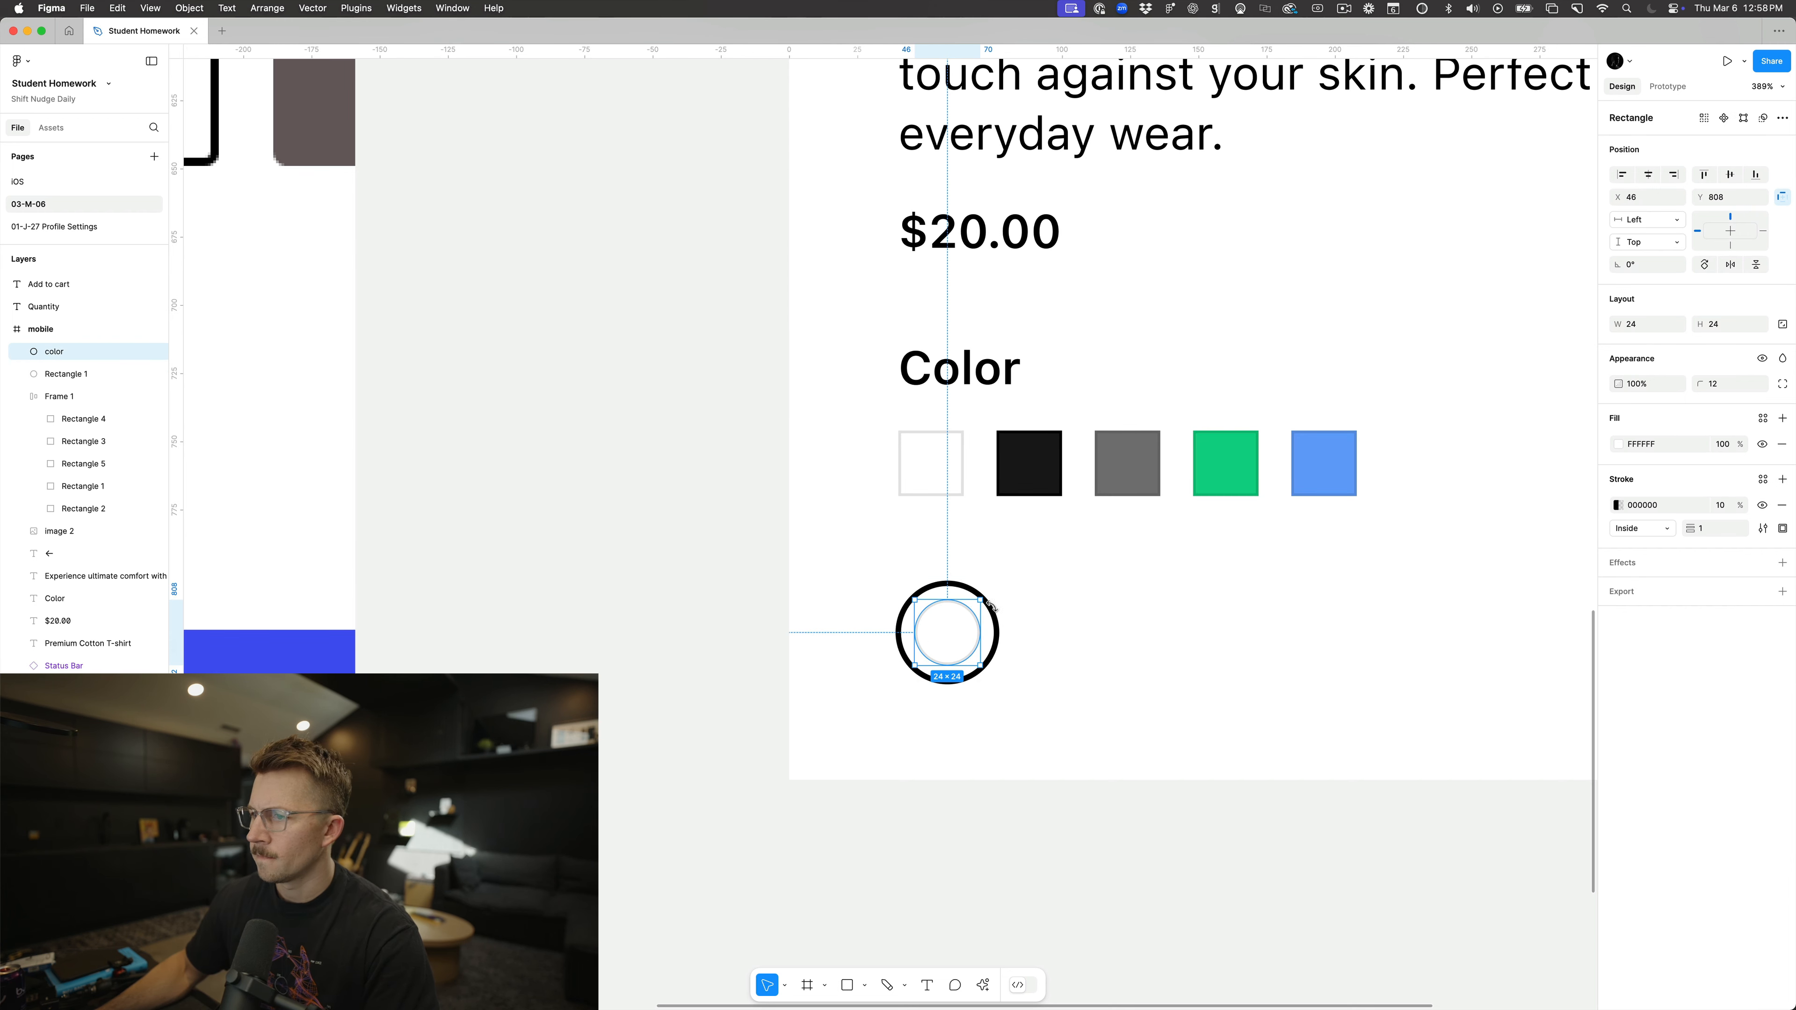
left_click(994, 619)
key("super+r")
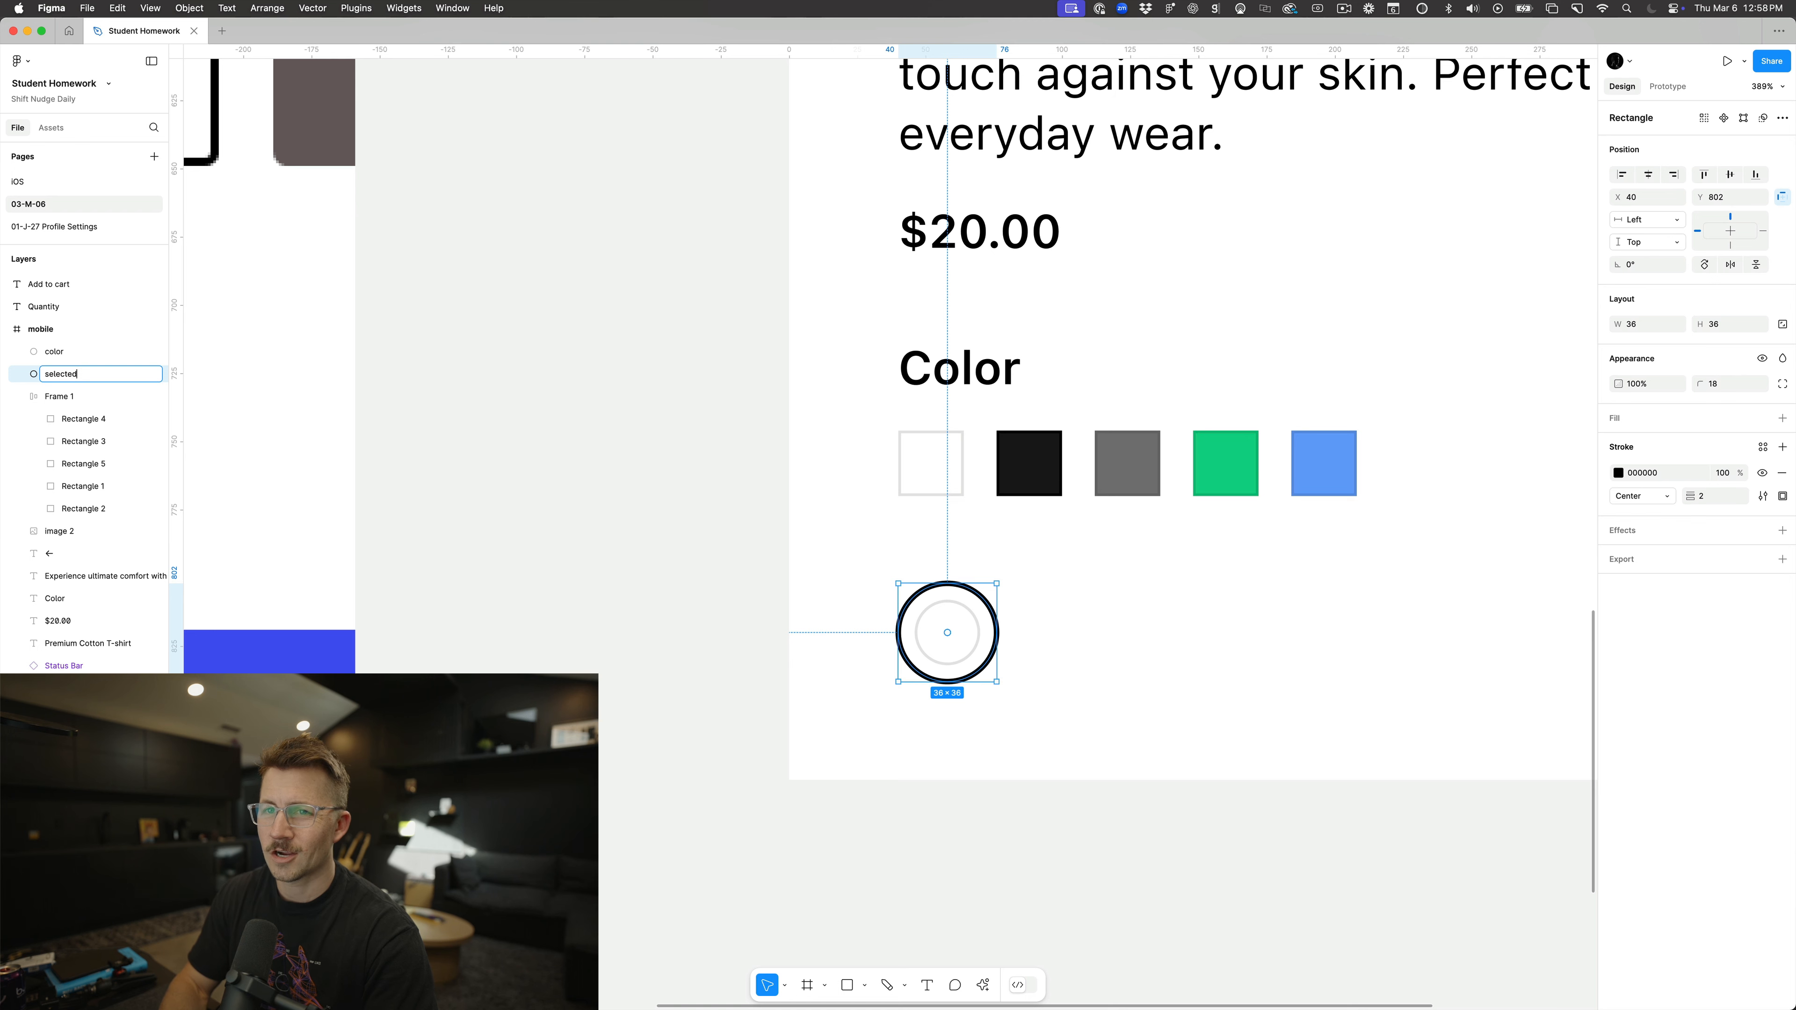
type("selected")
key("Return")
Step: Create a component from the inner circle and outer ring and name it "color swatch"
left_click_drag(1106, 581, 862, 685)
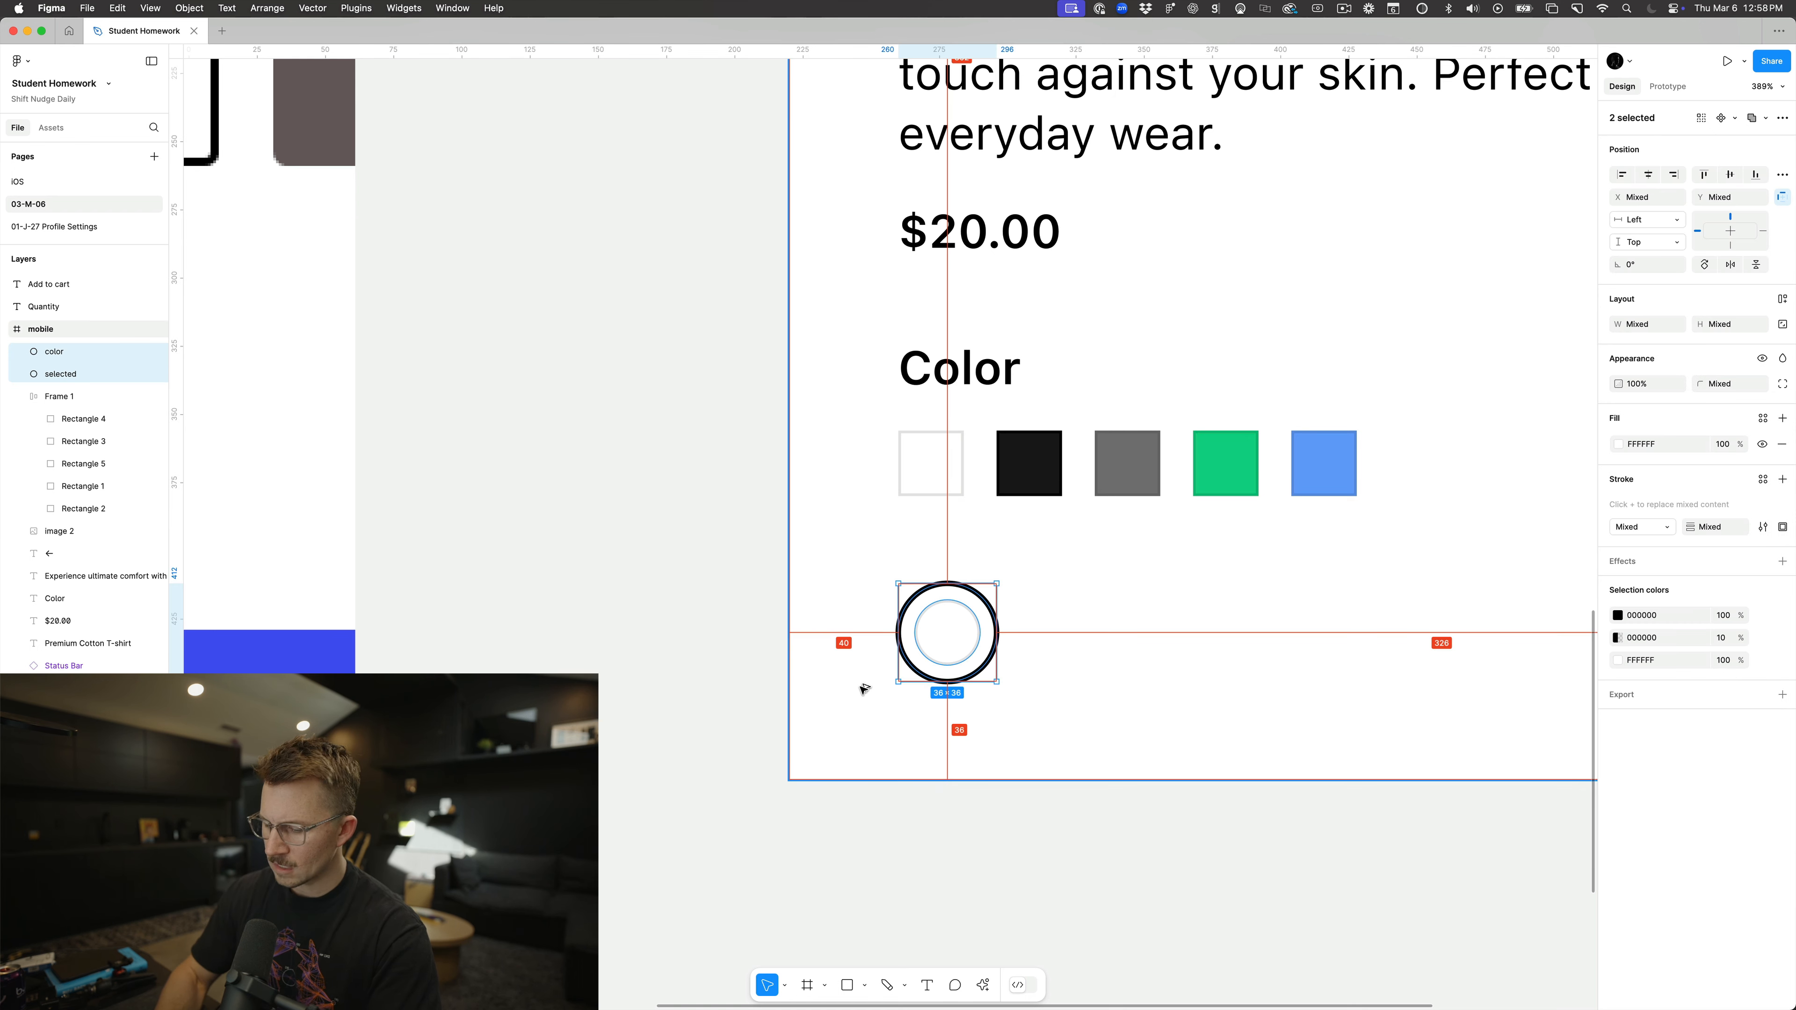
key("super+alt+k")
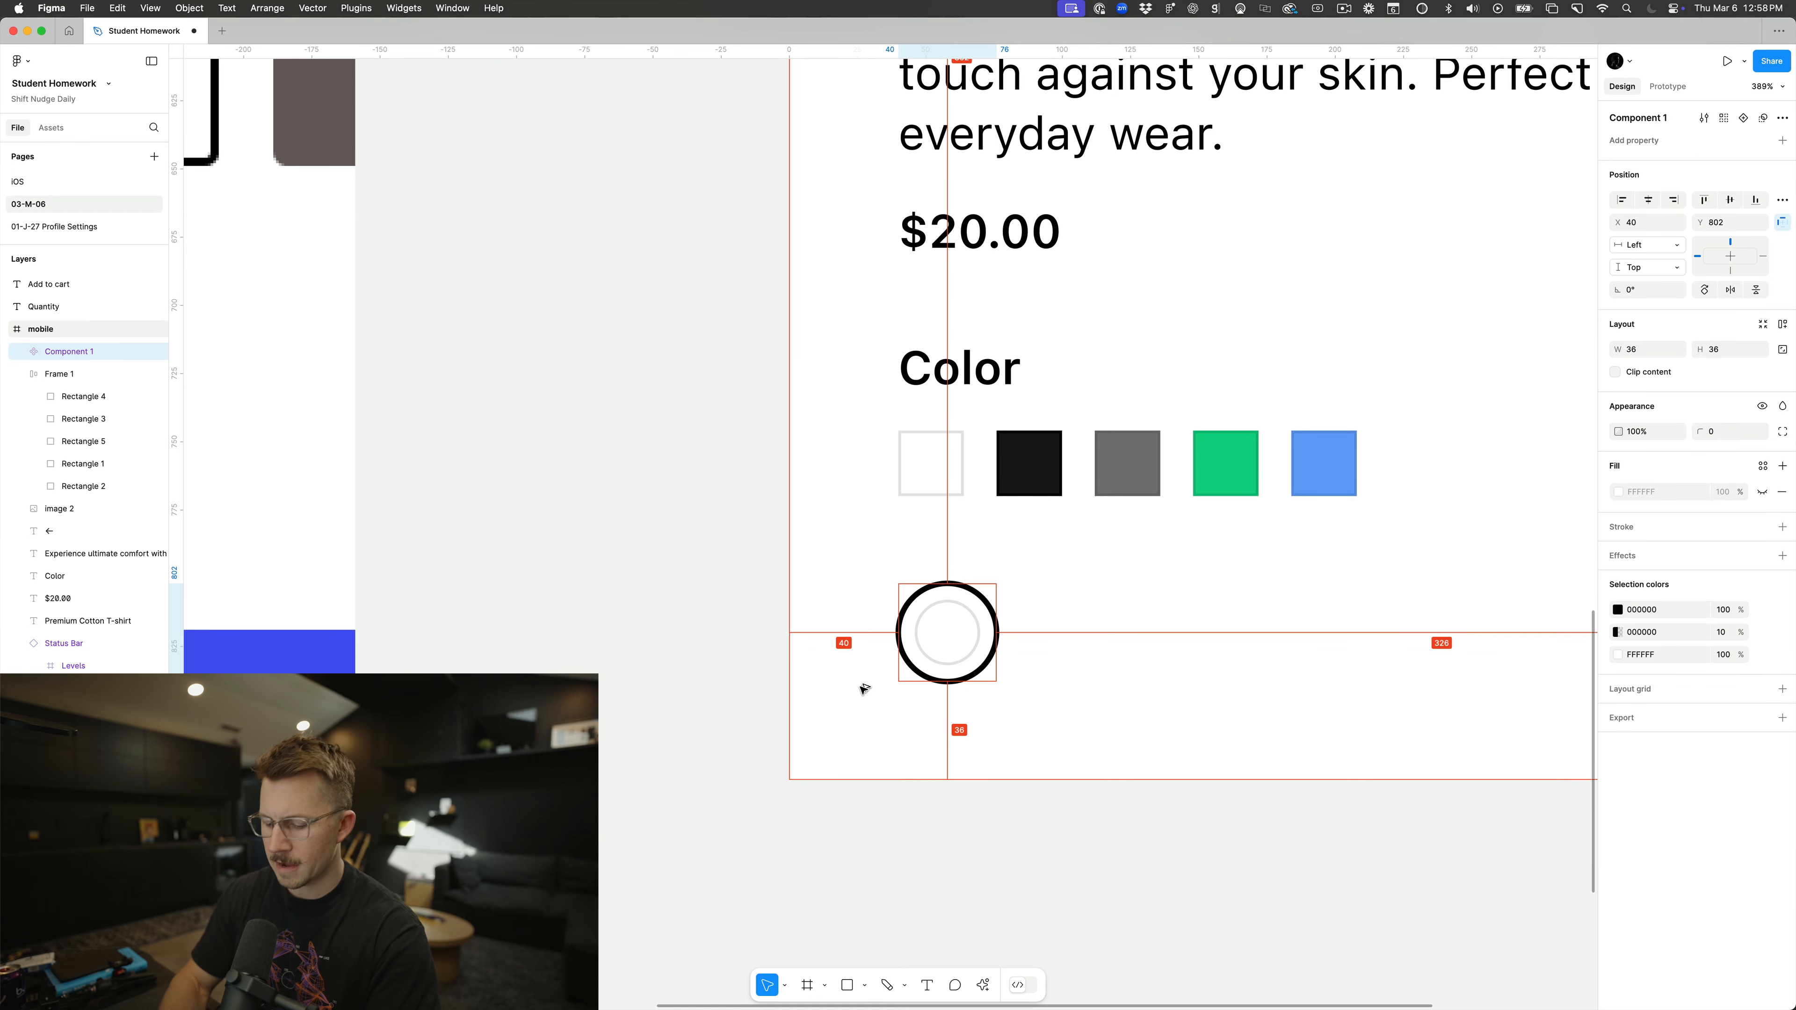
key("super+r")
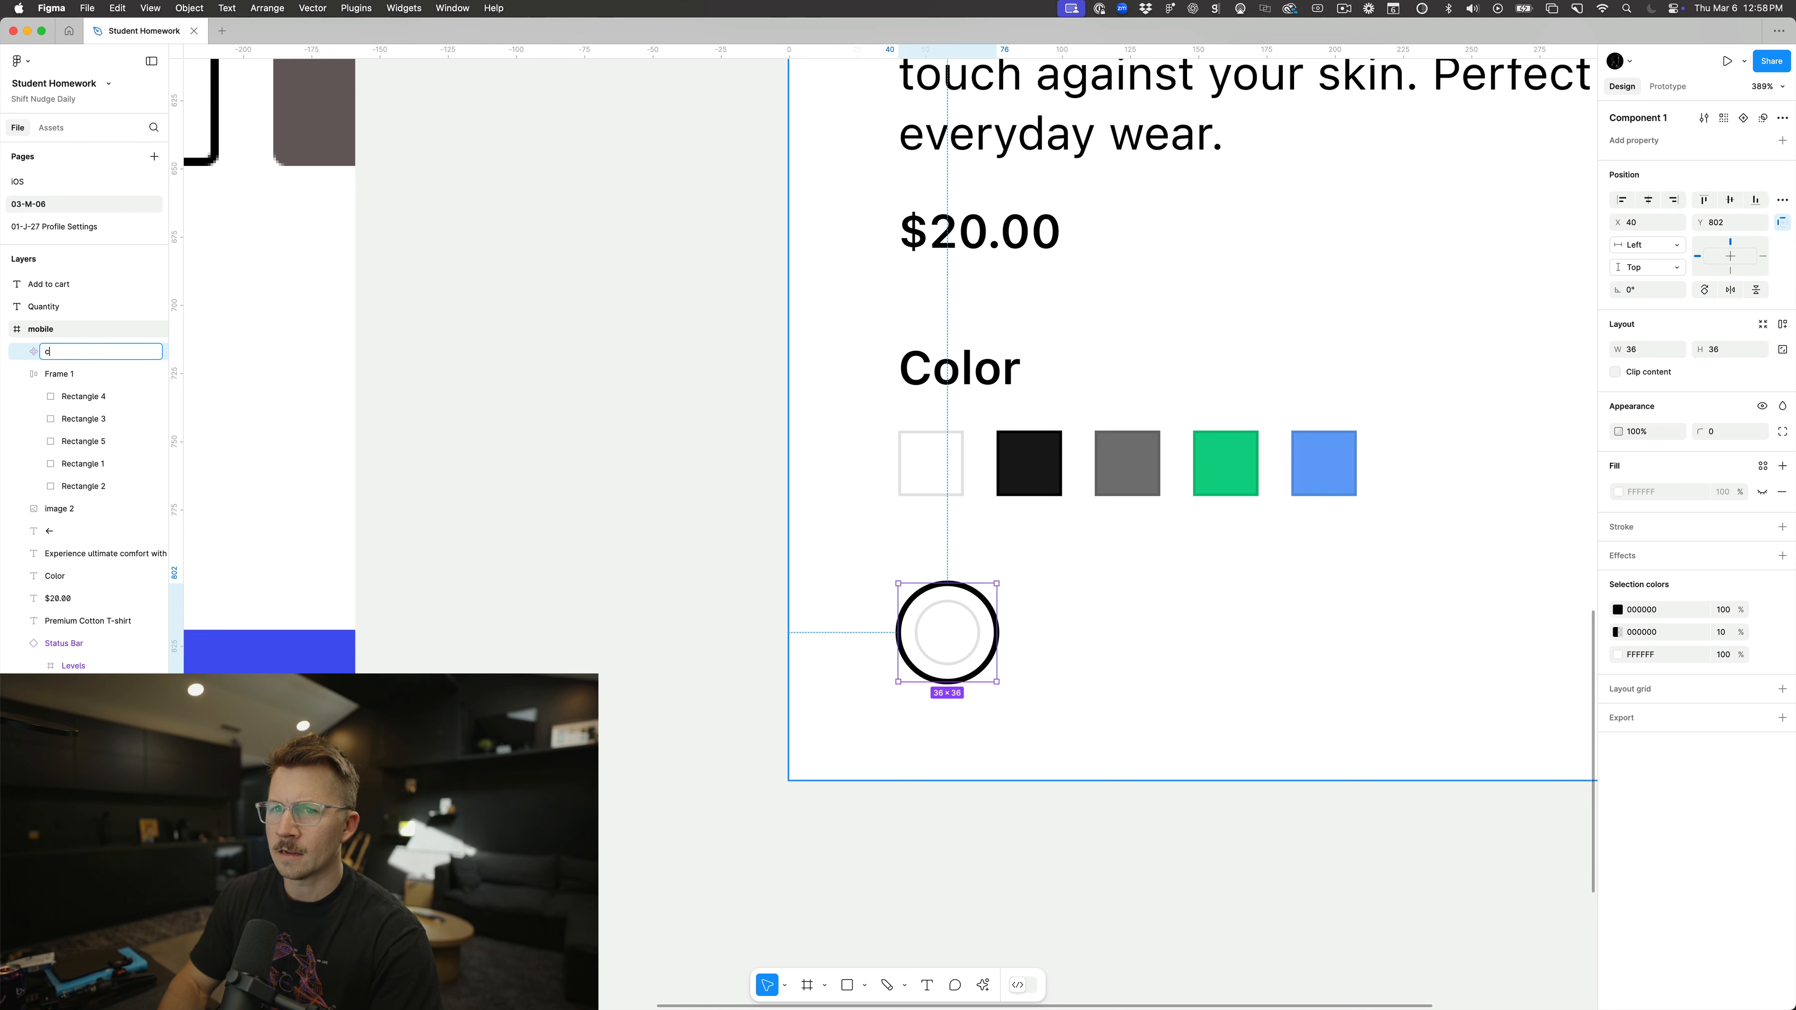
type("color swatch")
key("Return")
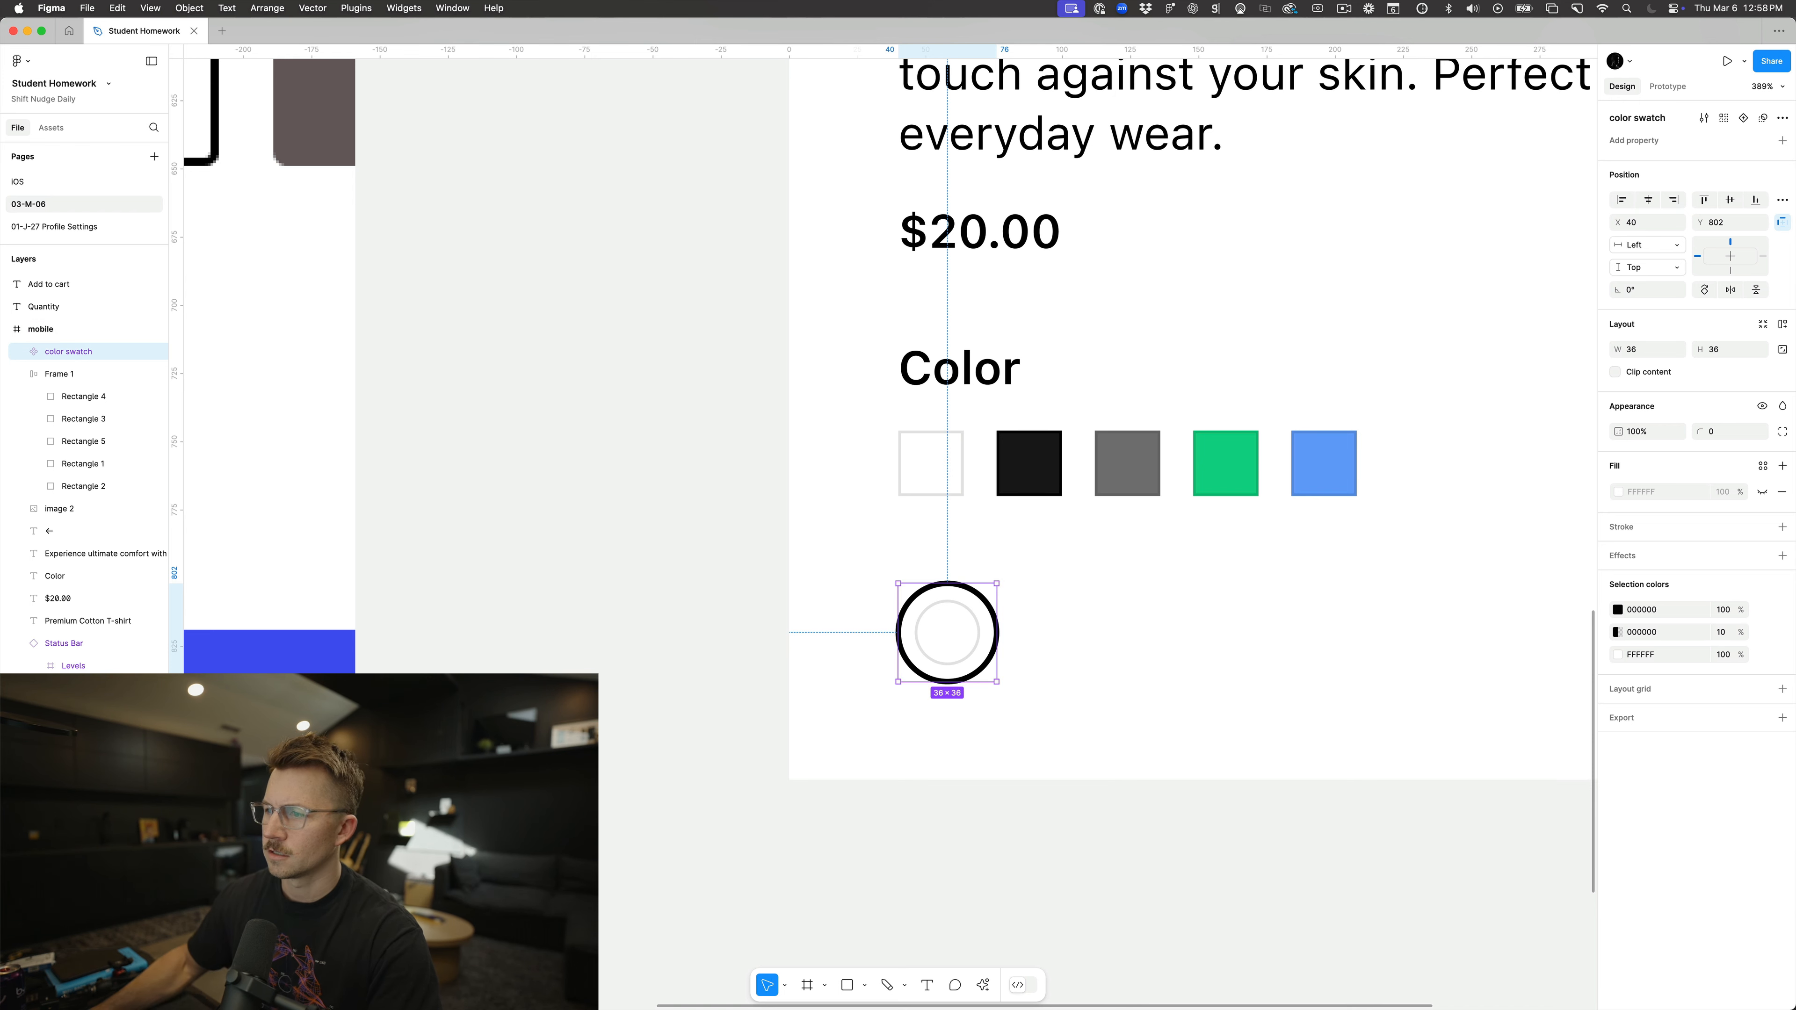
Step: Move the color swatch component out of the mobile frame into the empty canvas between the frame and the Quantity text
scroll(882, 661, "down", 5)
left_click_drag(984, 311, 970, 653)
left_click(997, 546)
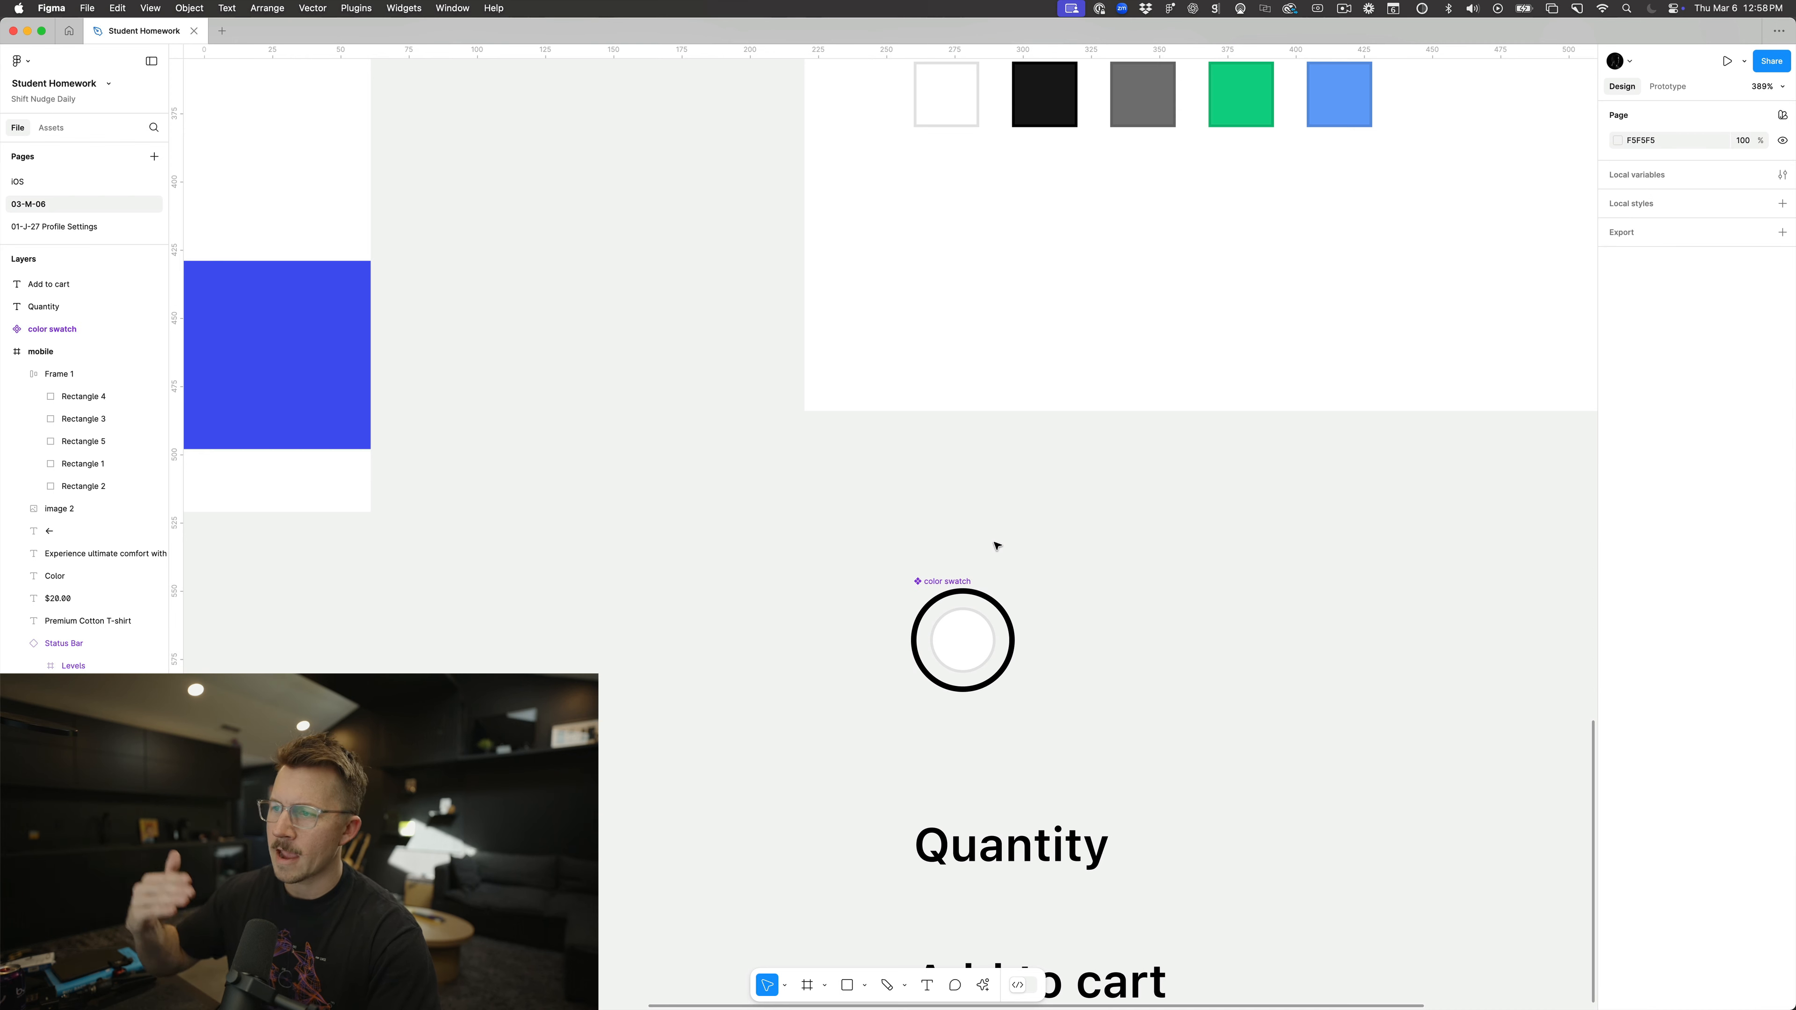
Step: Try to enlarge the color swatch component's bounds to 38 × 38 to enclose the ring's stroke
left_click(944, 588)
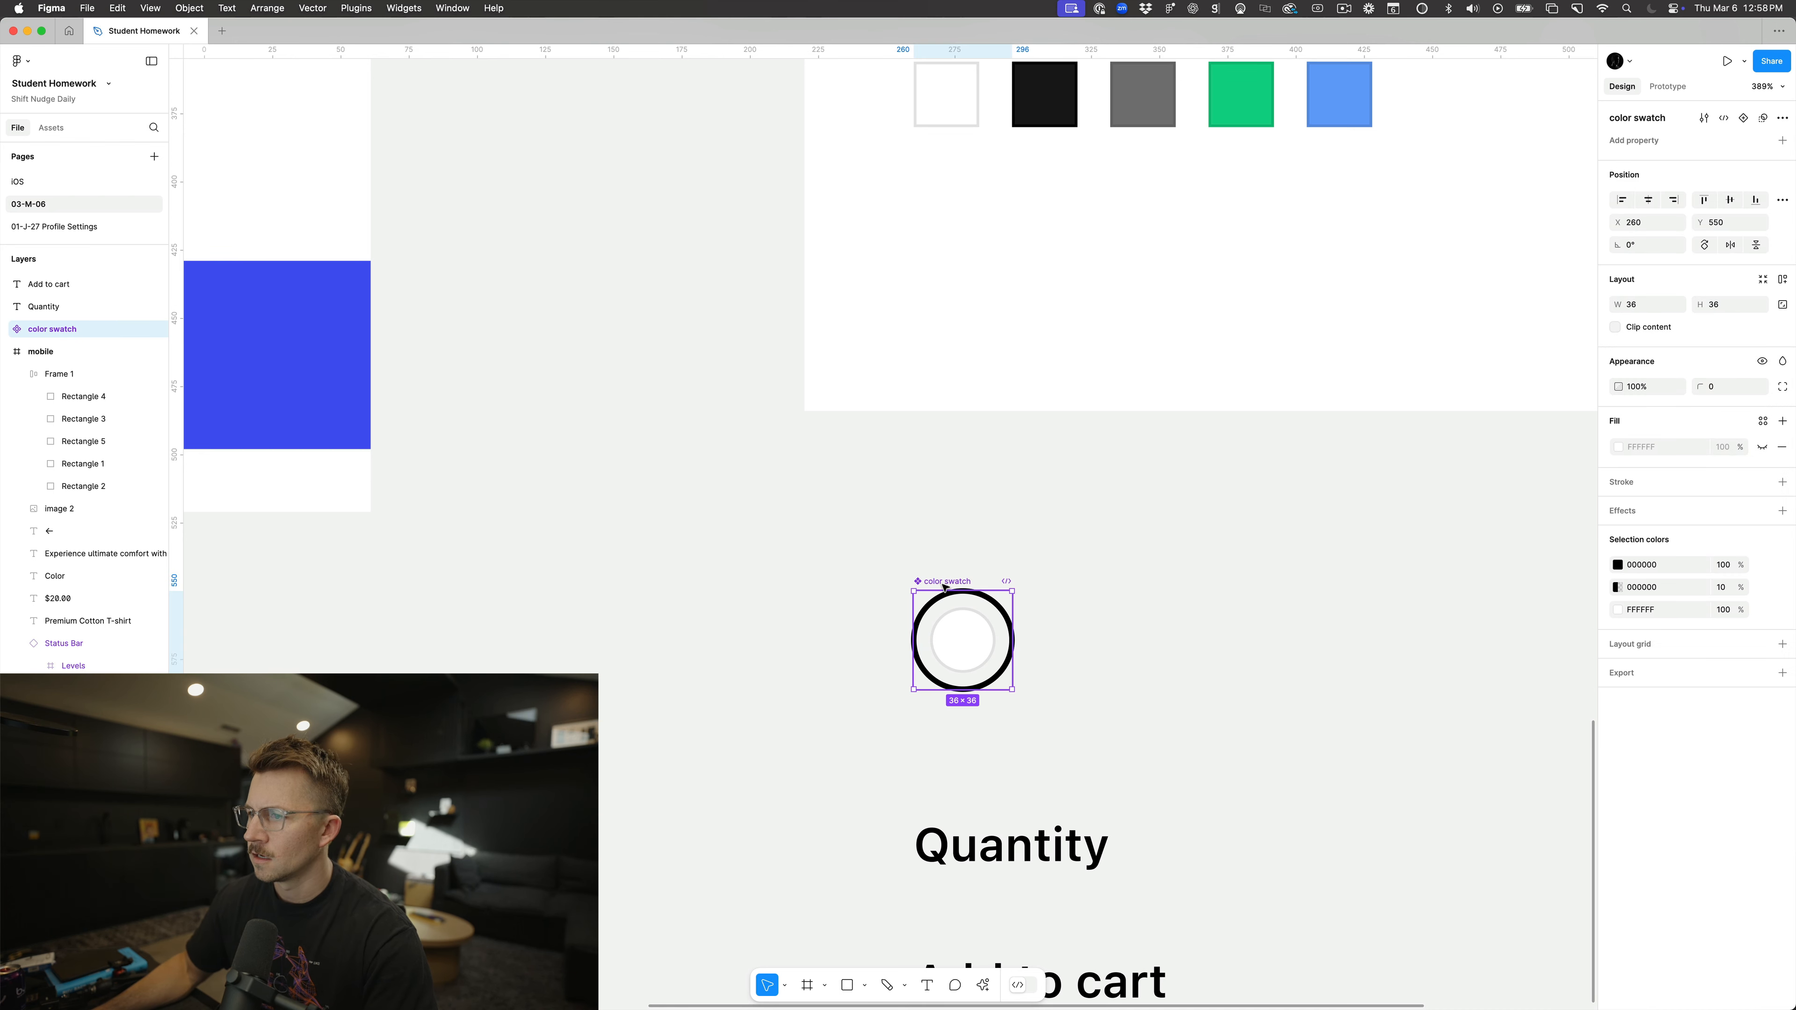
scroll(944, 595, "up", 5)
double_click(890, 607)
left_click(892, 602)
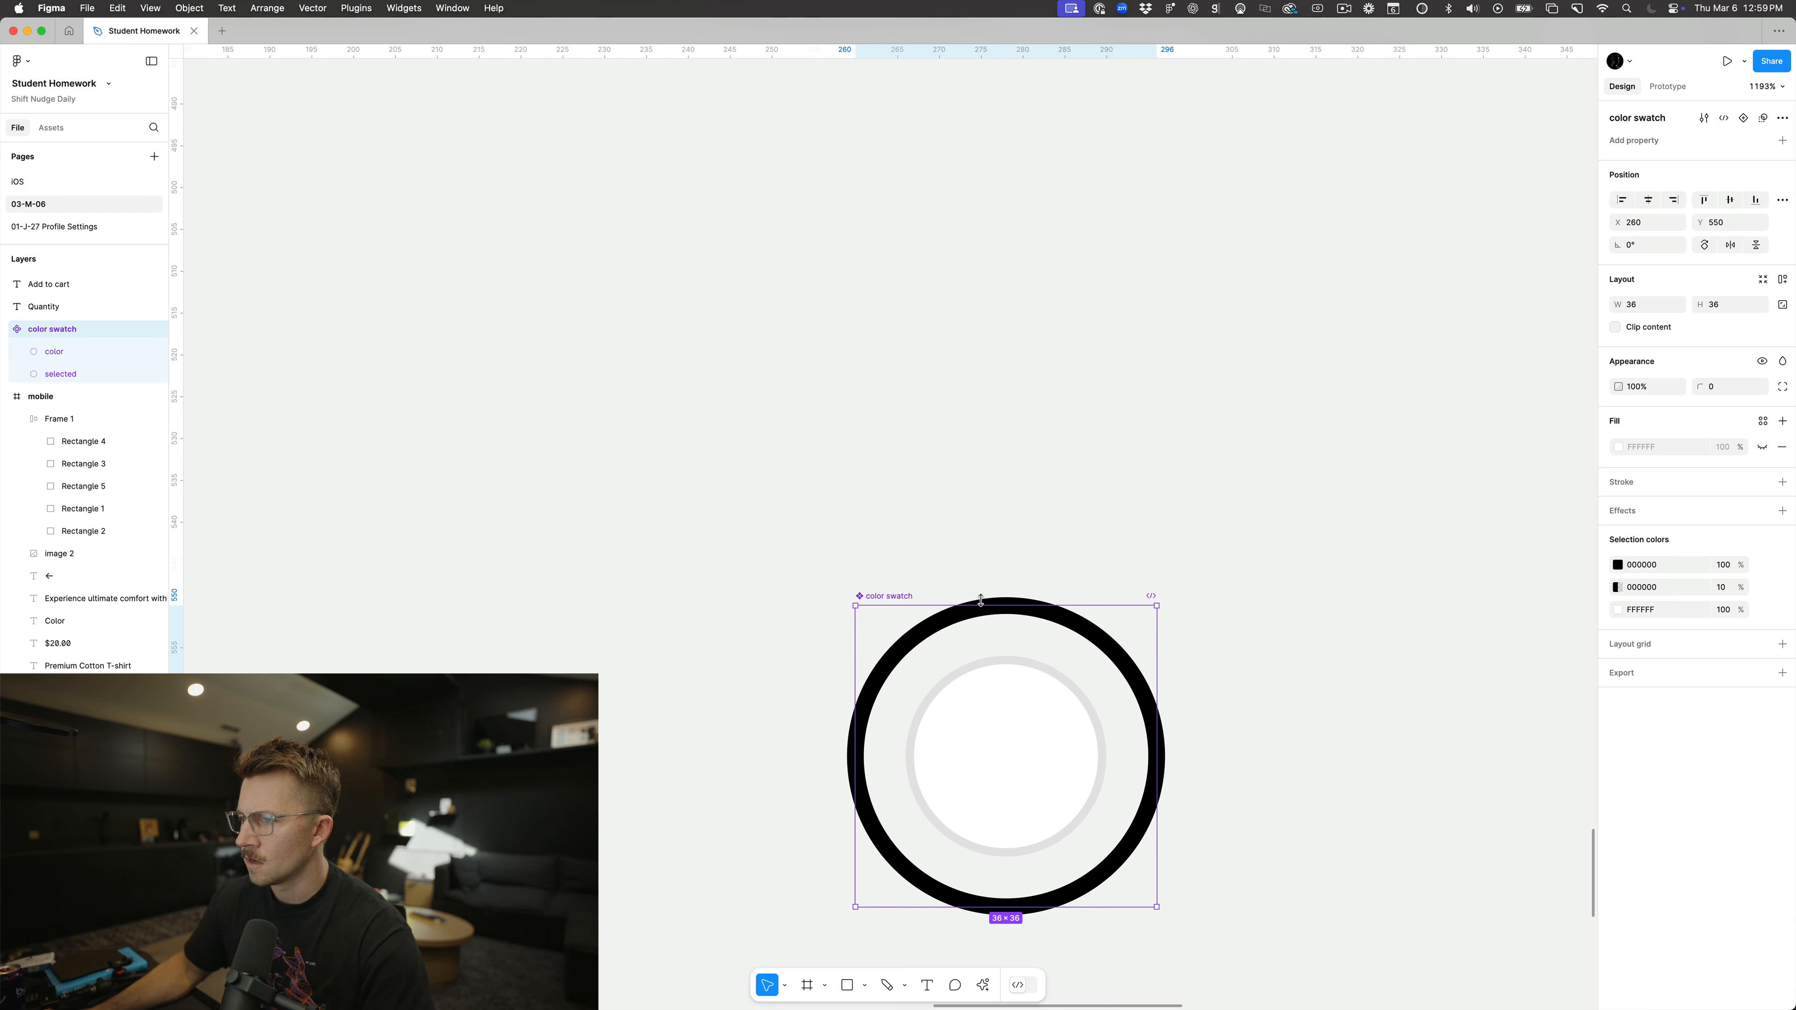
scroll(980, 600, "up", 5)
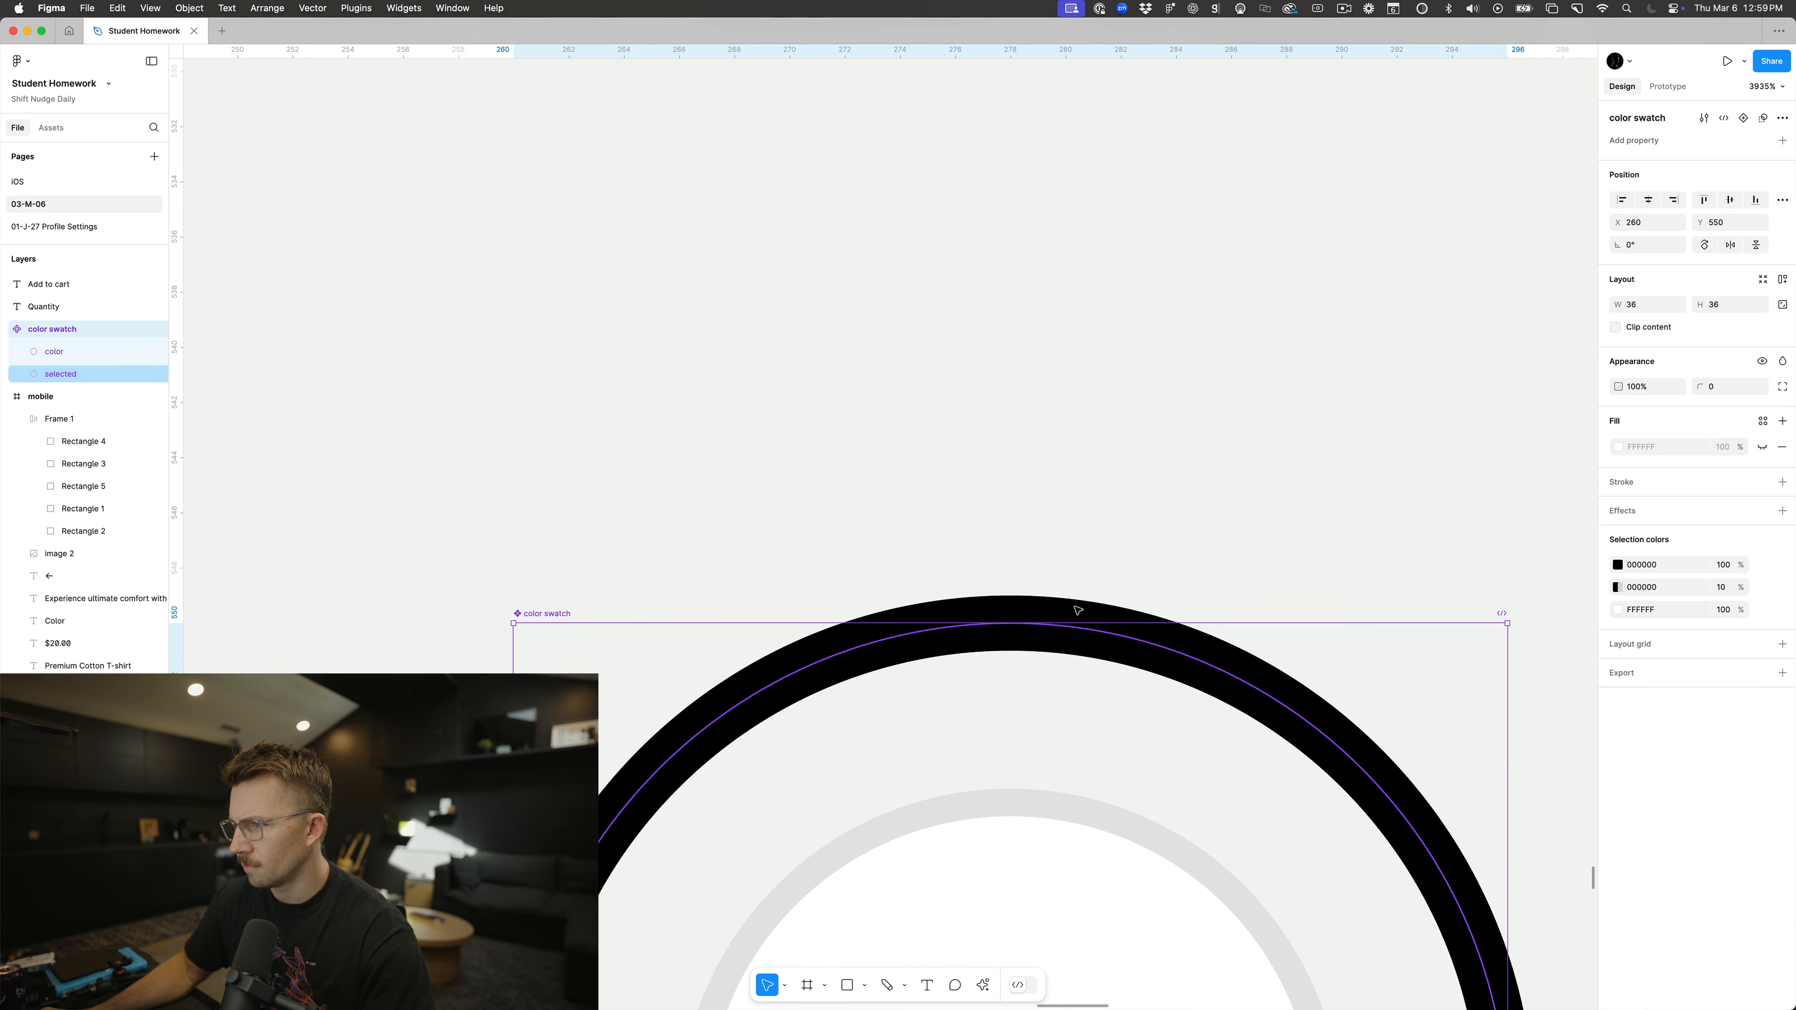
scroll(1008, 612, "down", 2)
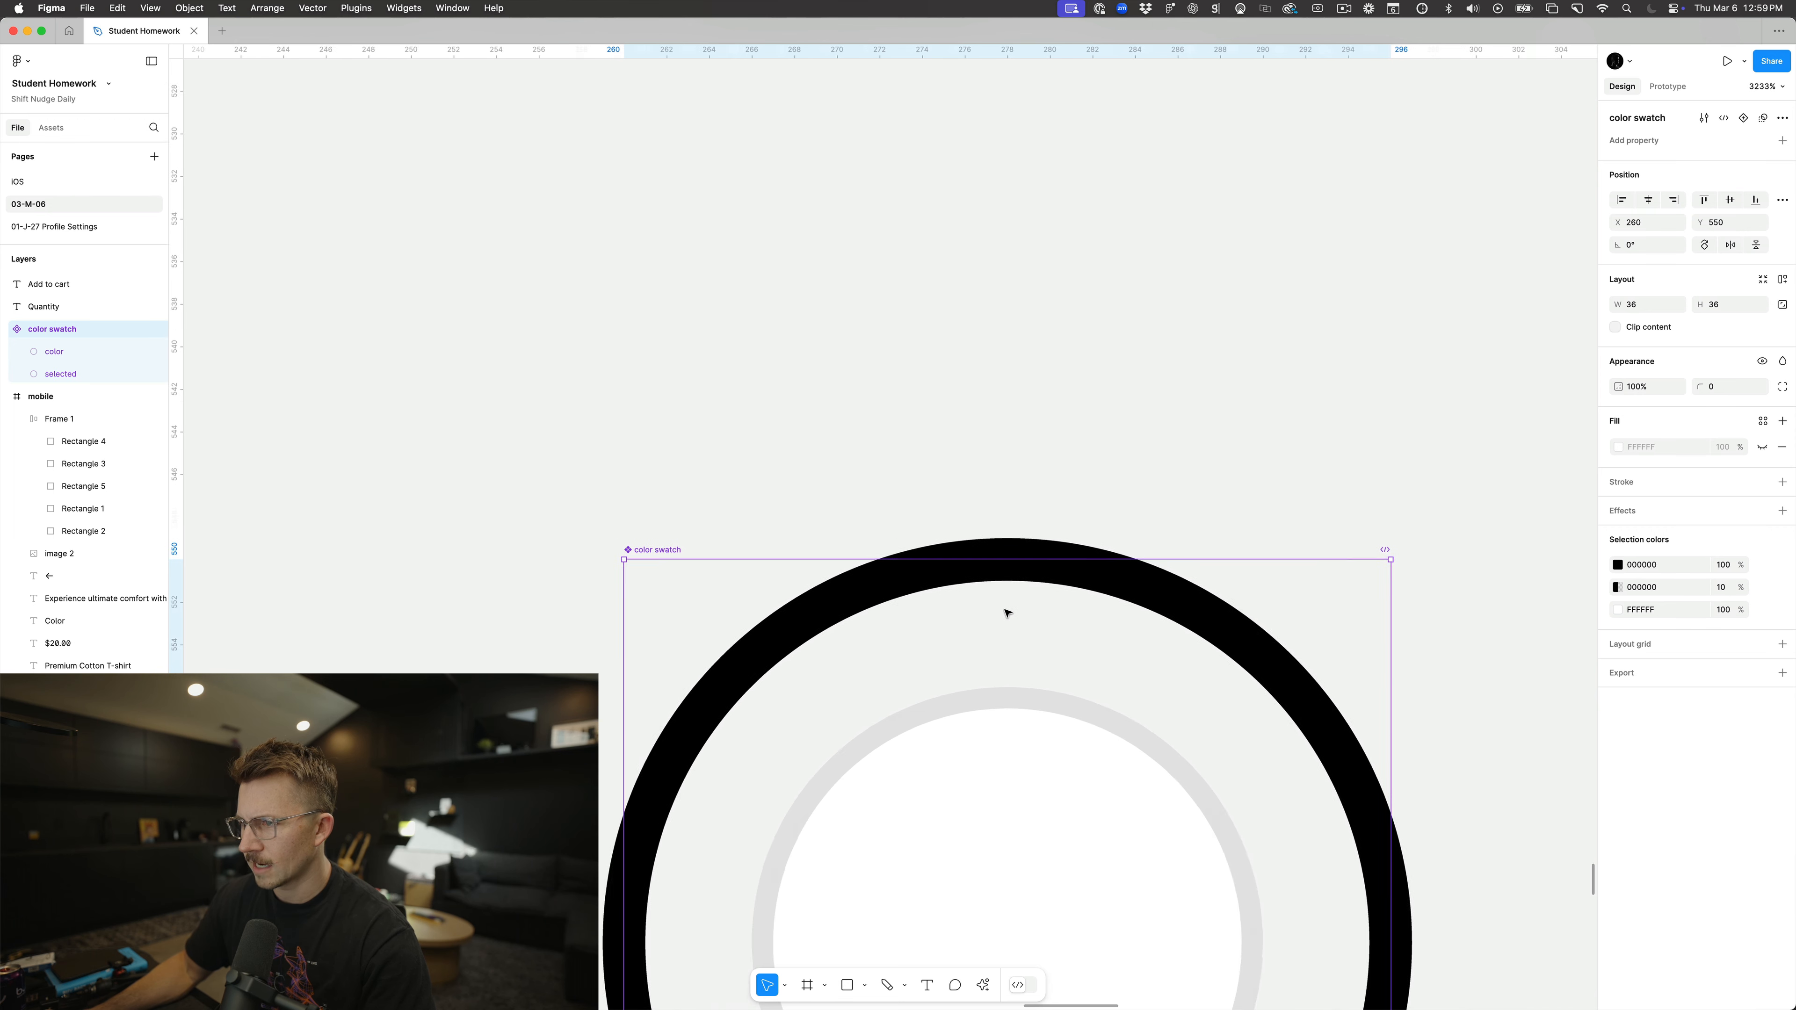
double_click(896, 551)
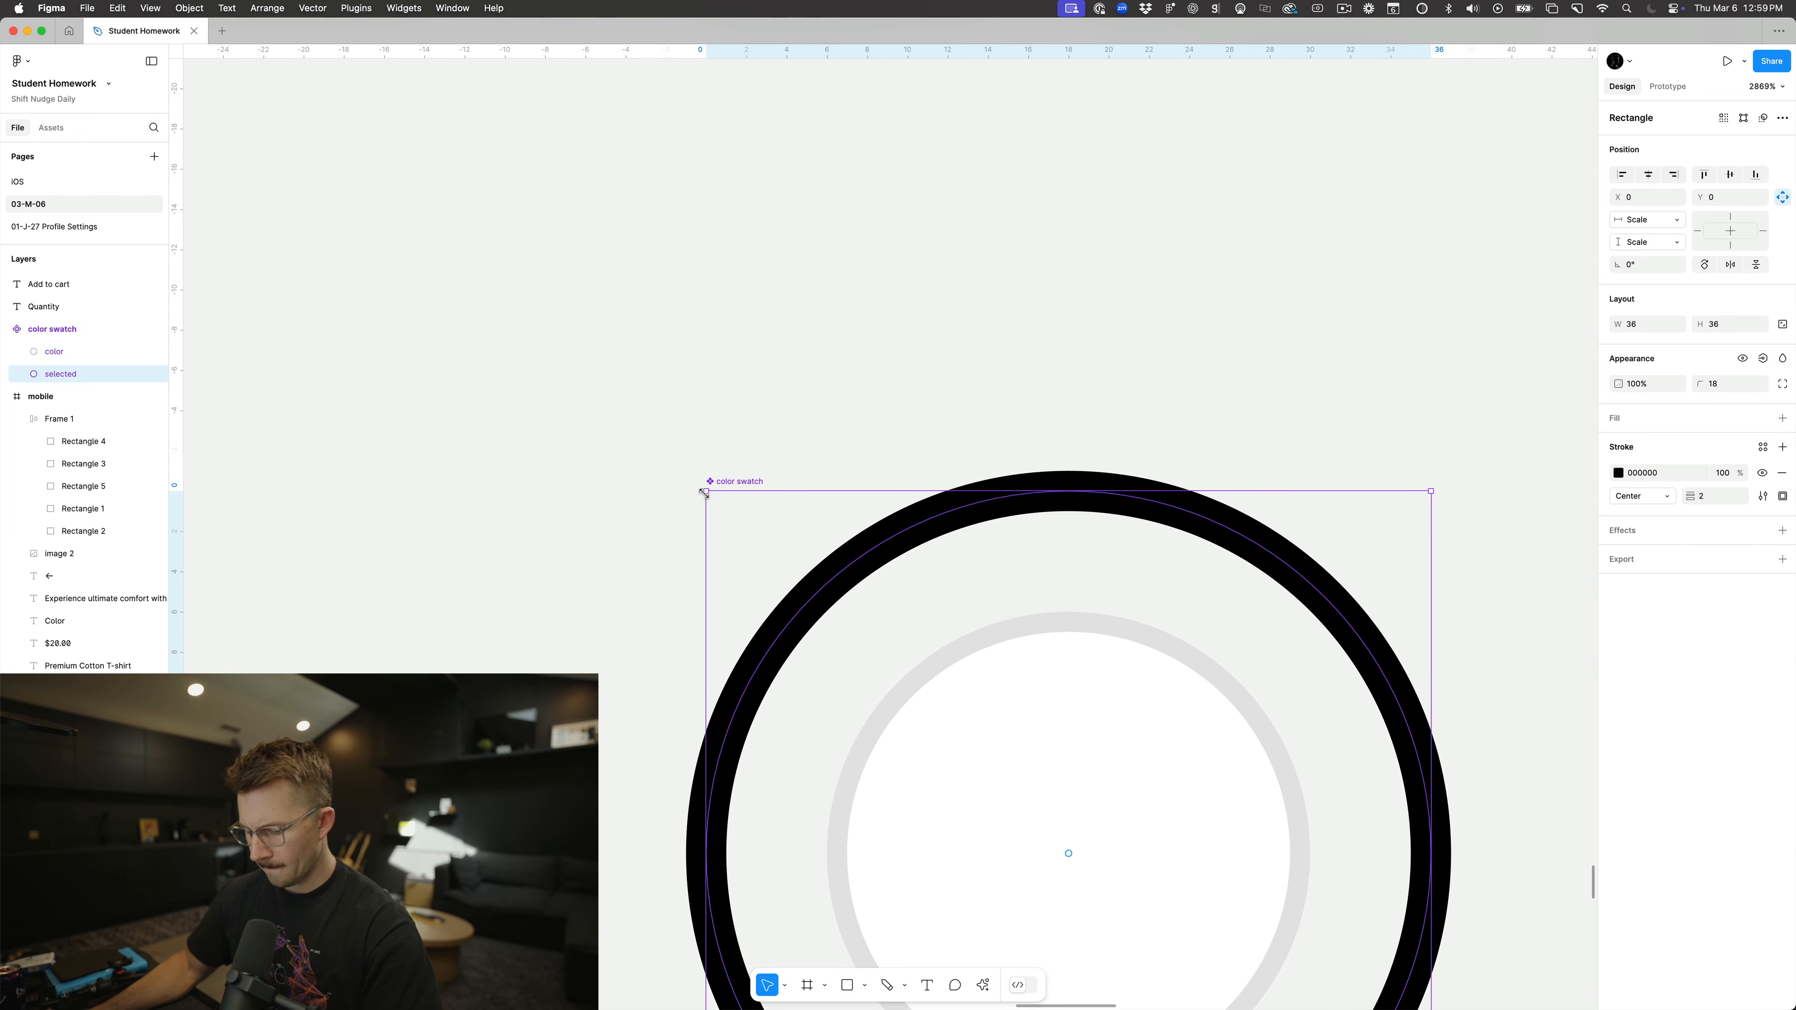
scroll(703, 493, "down", 2)
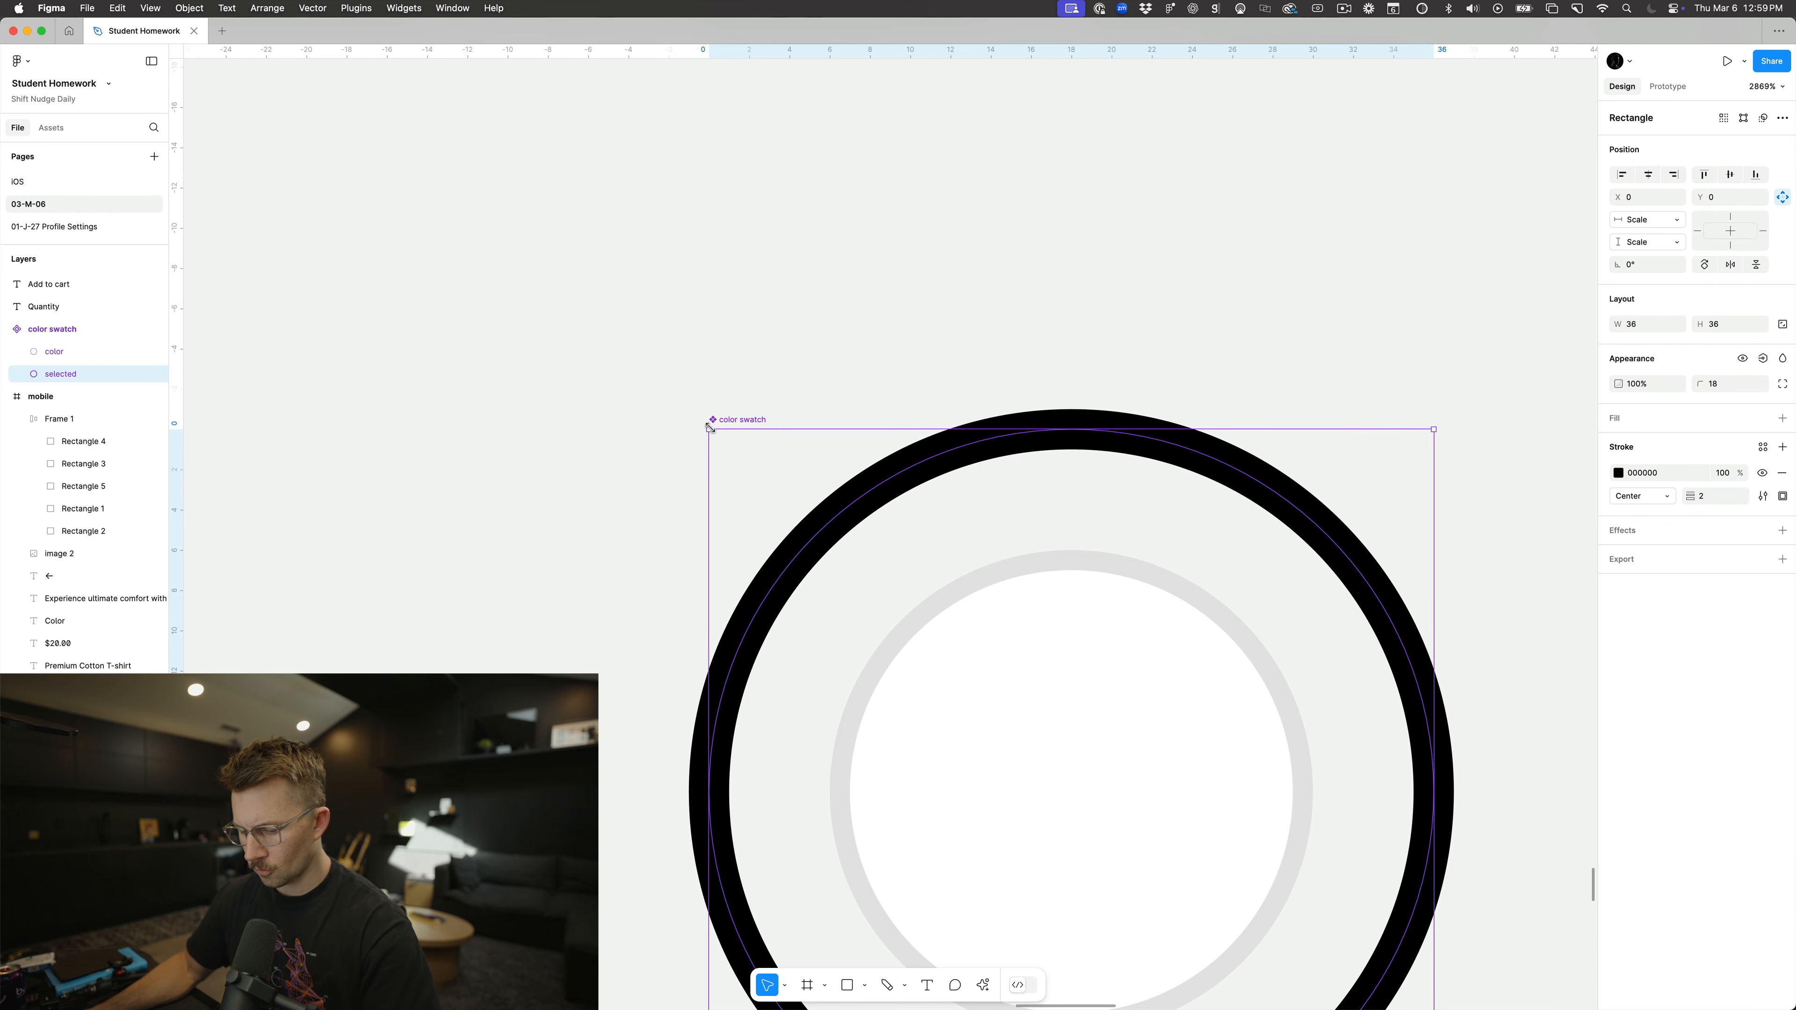
left_click(673, 408)
left_click(709, 430)
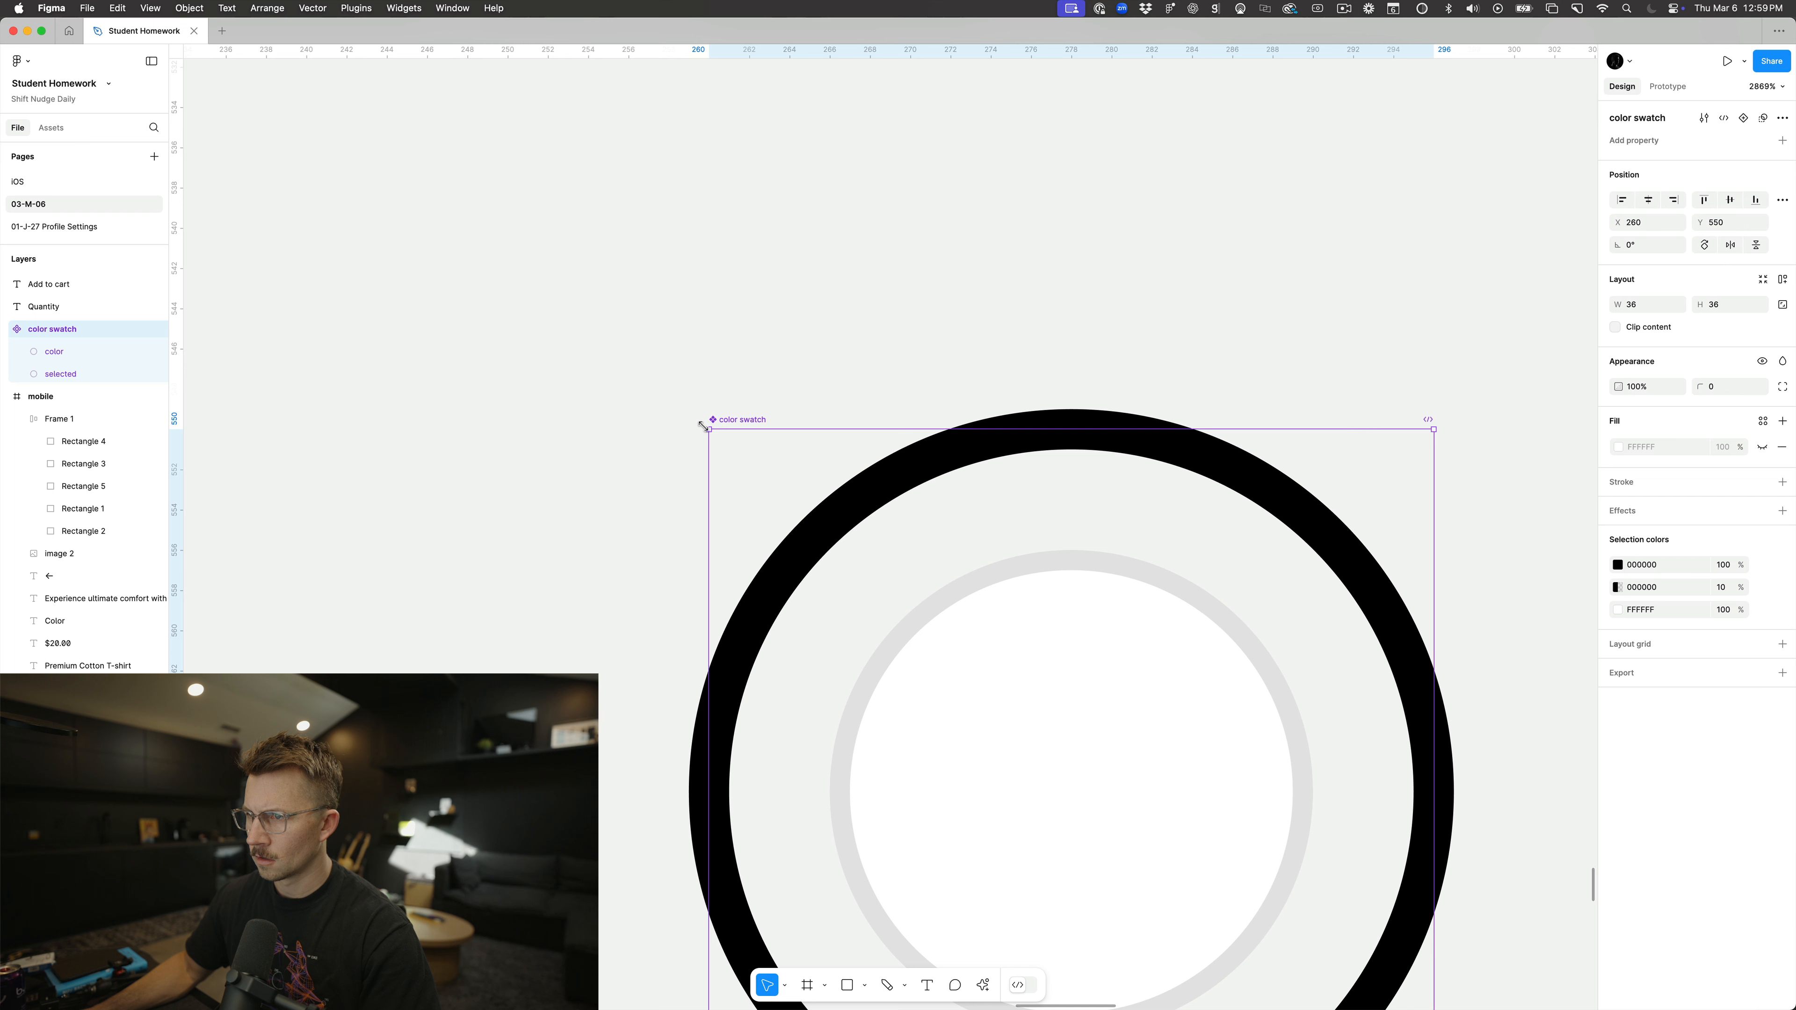
left_click_drag(700, 423, 693, 419)
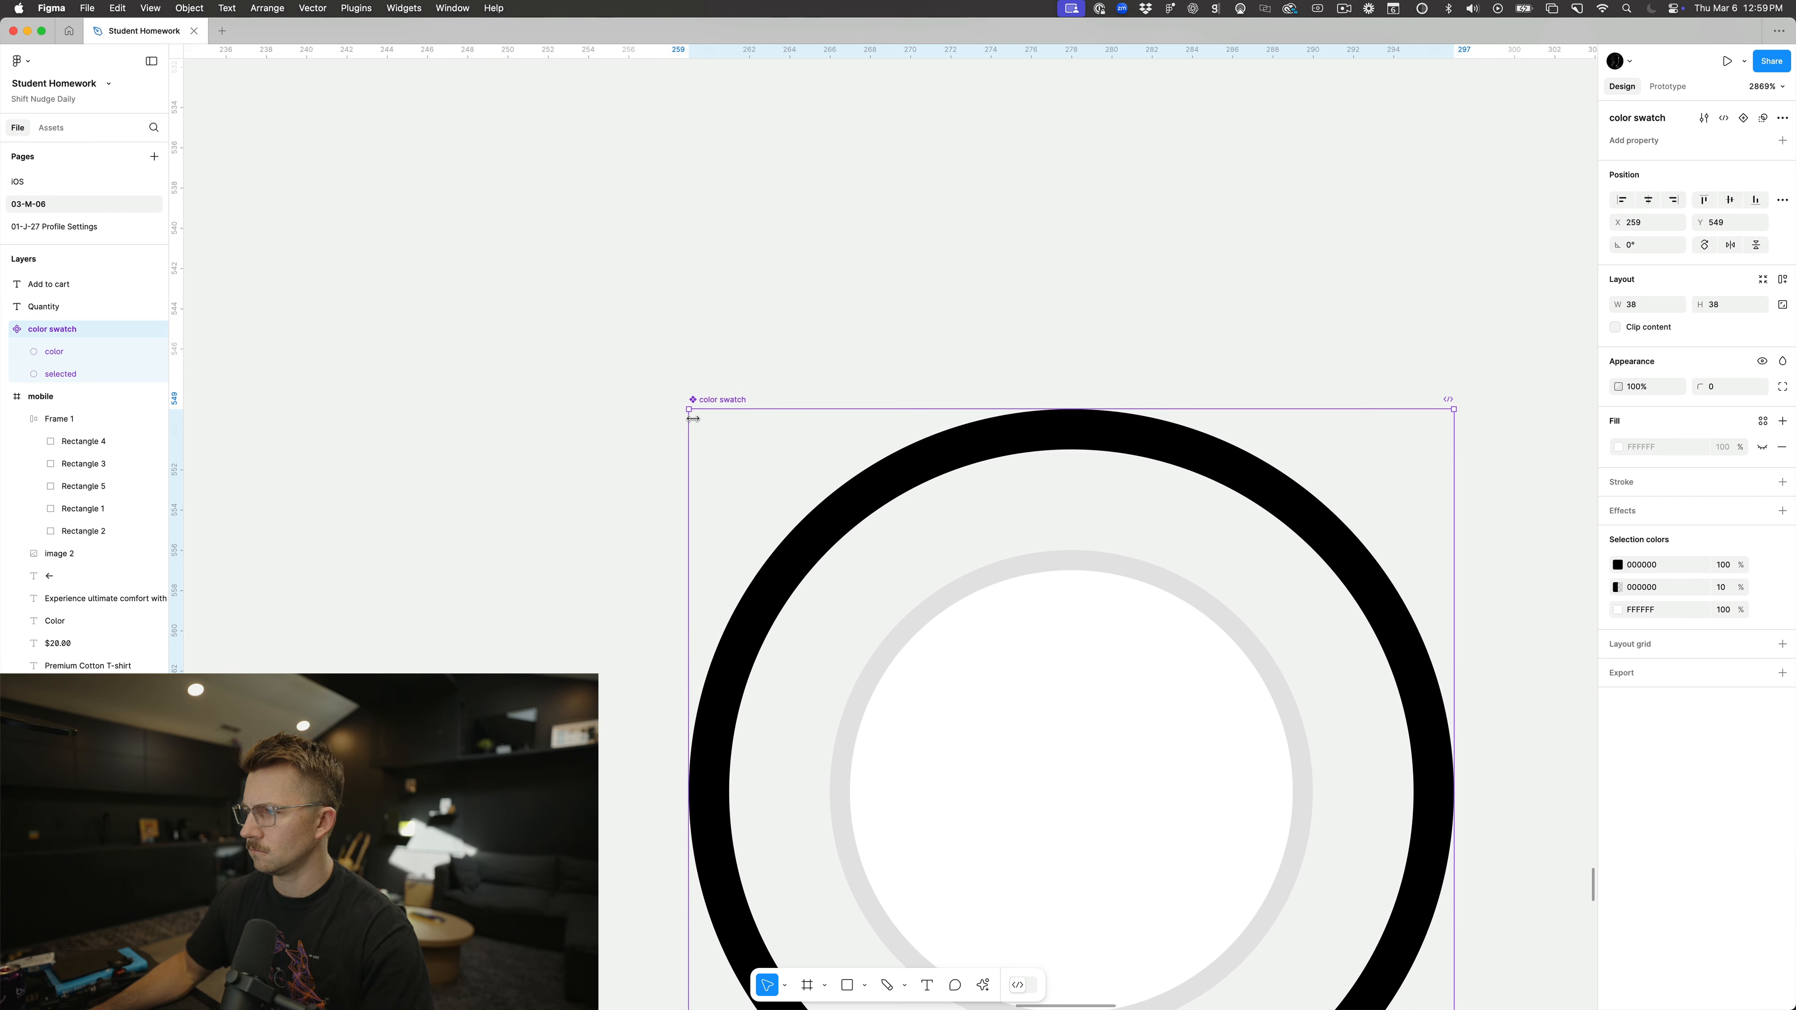
scroll(694, 419, "down", 5)
key("super+z")
key("super+z")
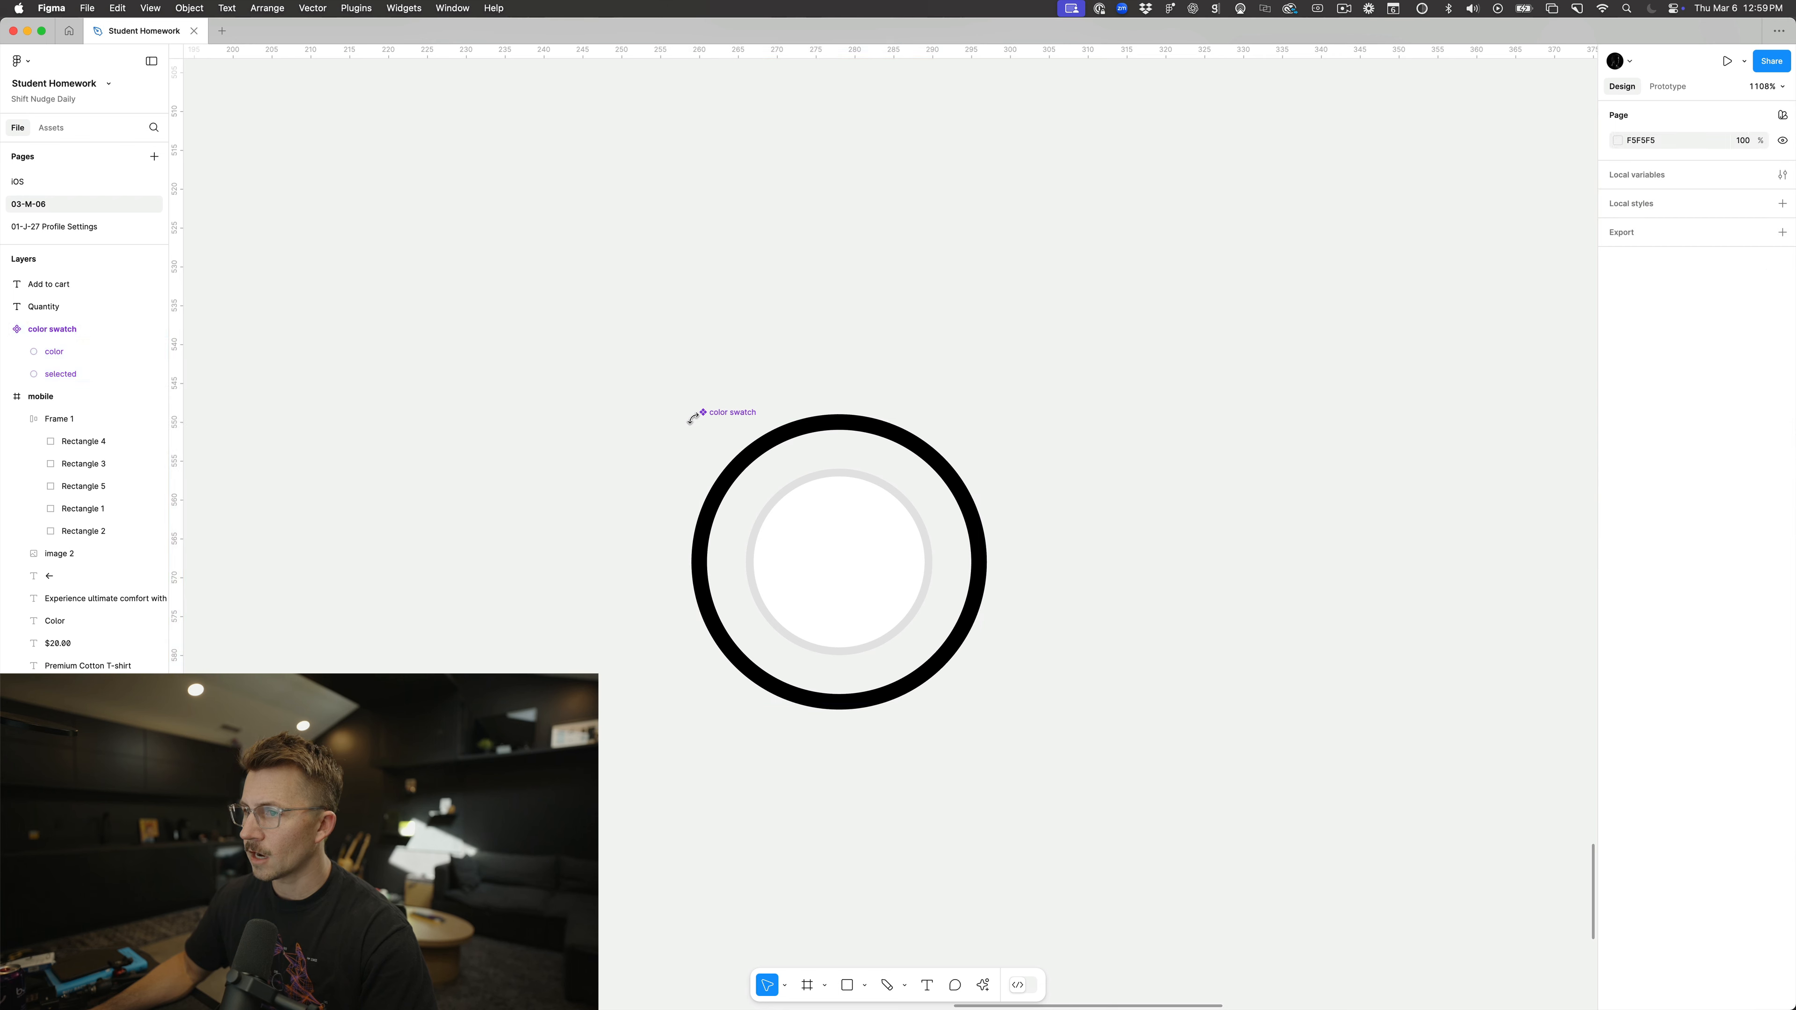
Step: Set the stroke position of the selected ring in the color swatch component to Inside
left_click(773, 455)
left_click(1656, 498)
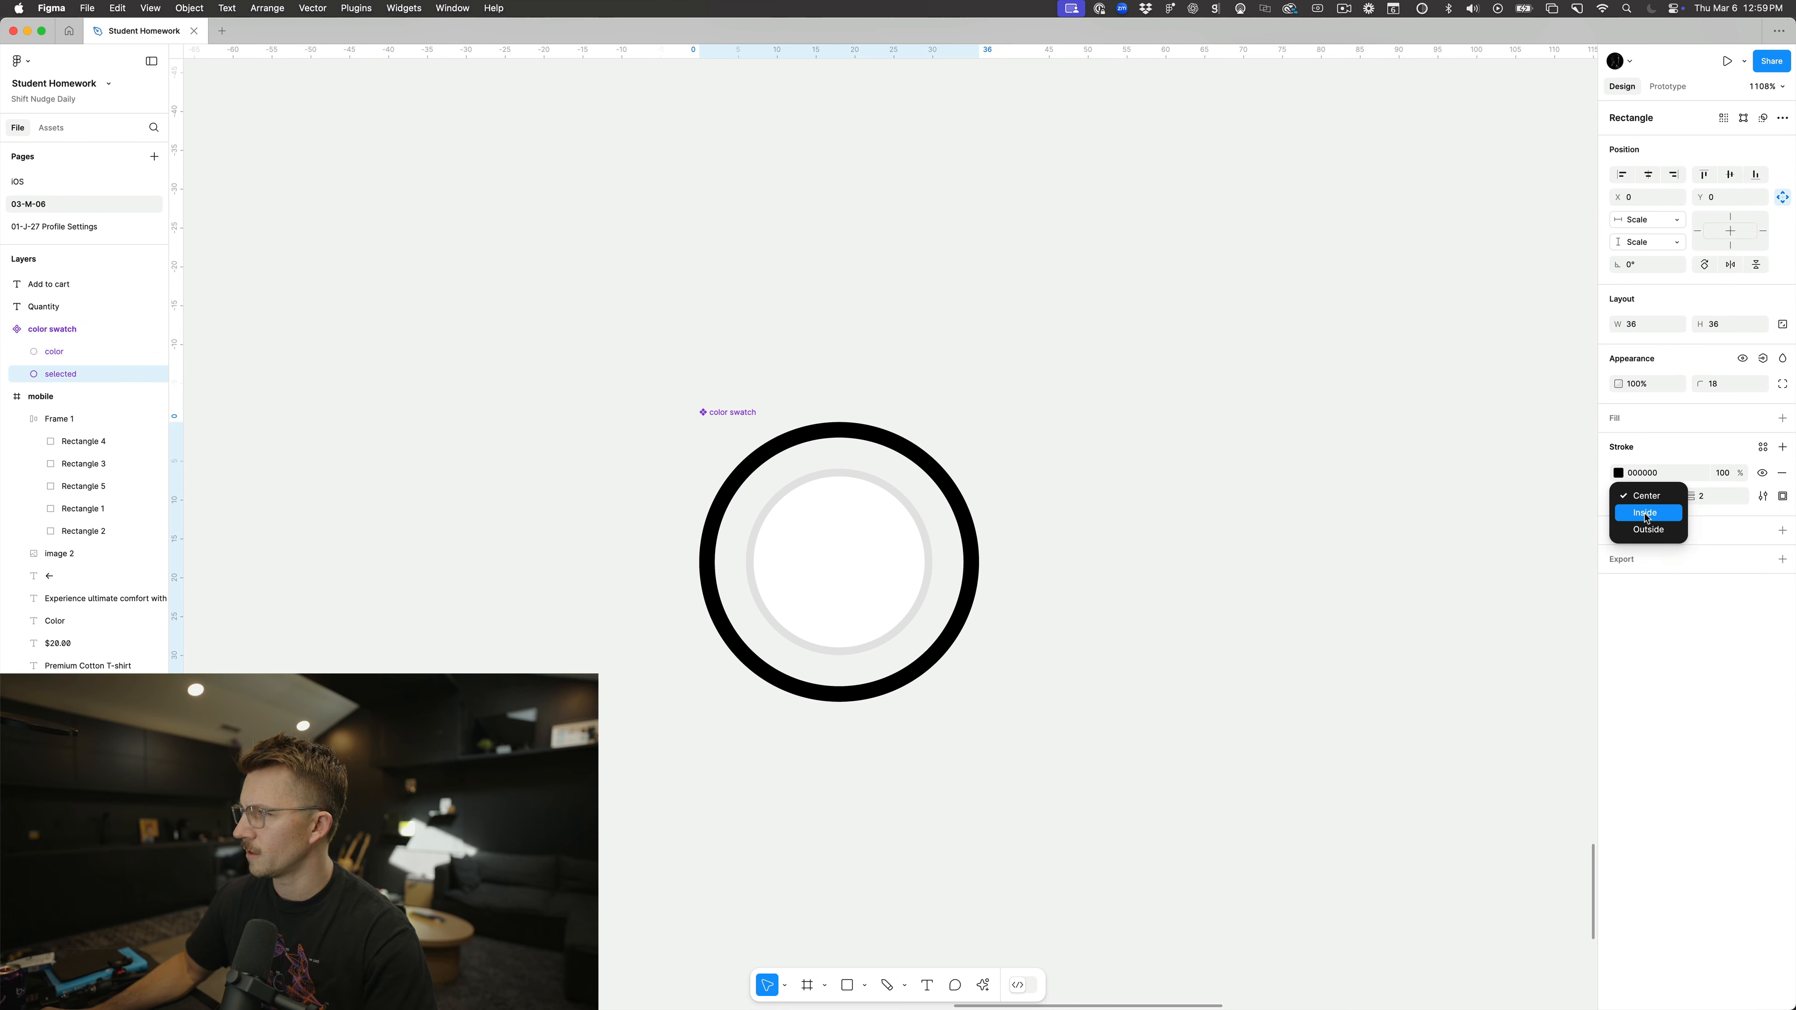
left_click(1640, 515)
left_click(1195, 498)
left_click(950, 490)
scroll(1006, 526, "down", 5)
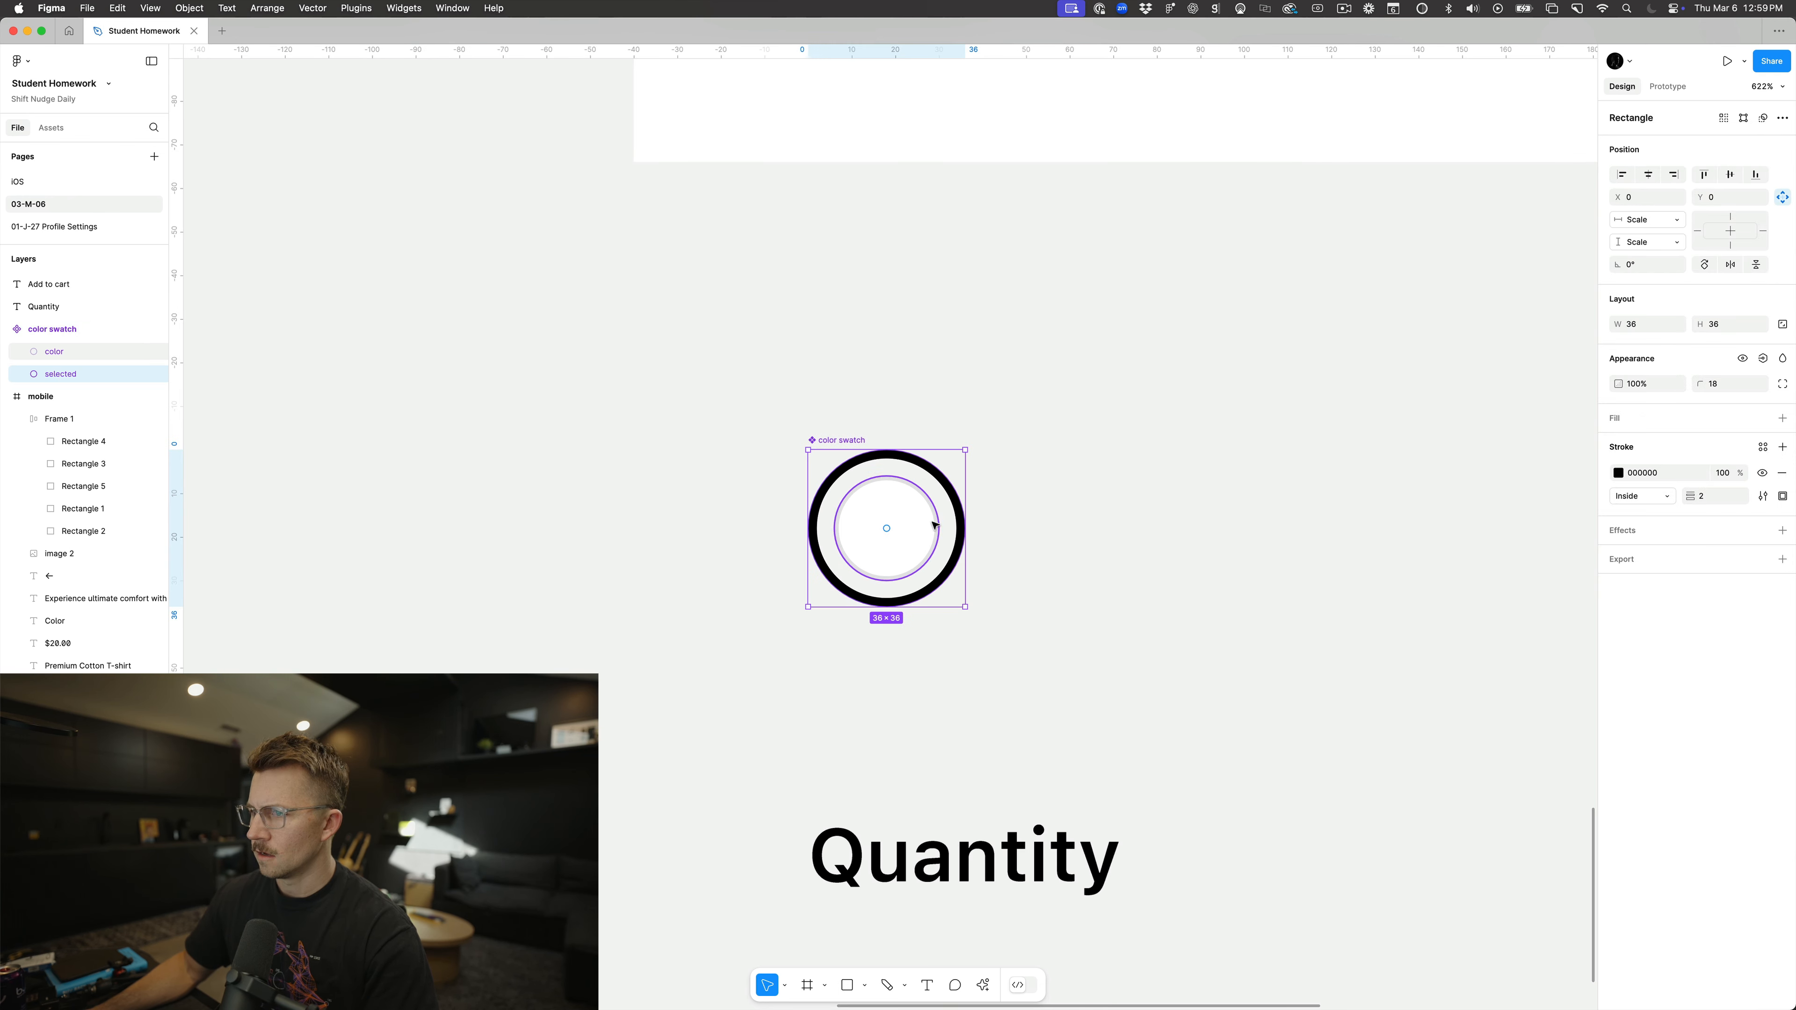
left_click(1006, 526)
scroll(1006, 526, "down", 5)
scroll(1008, 528, "down", 1)
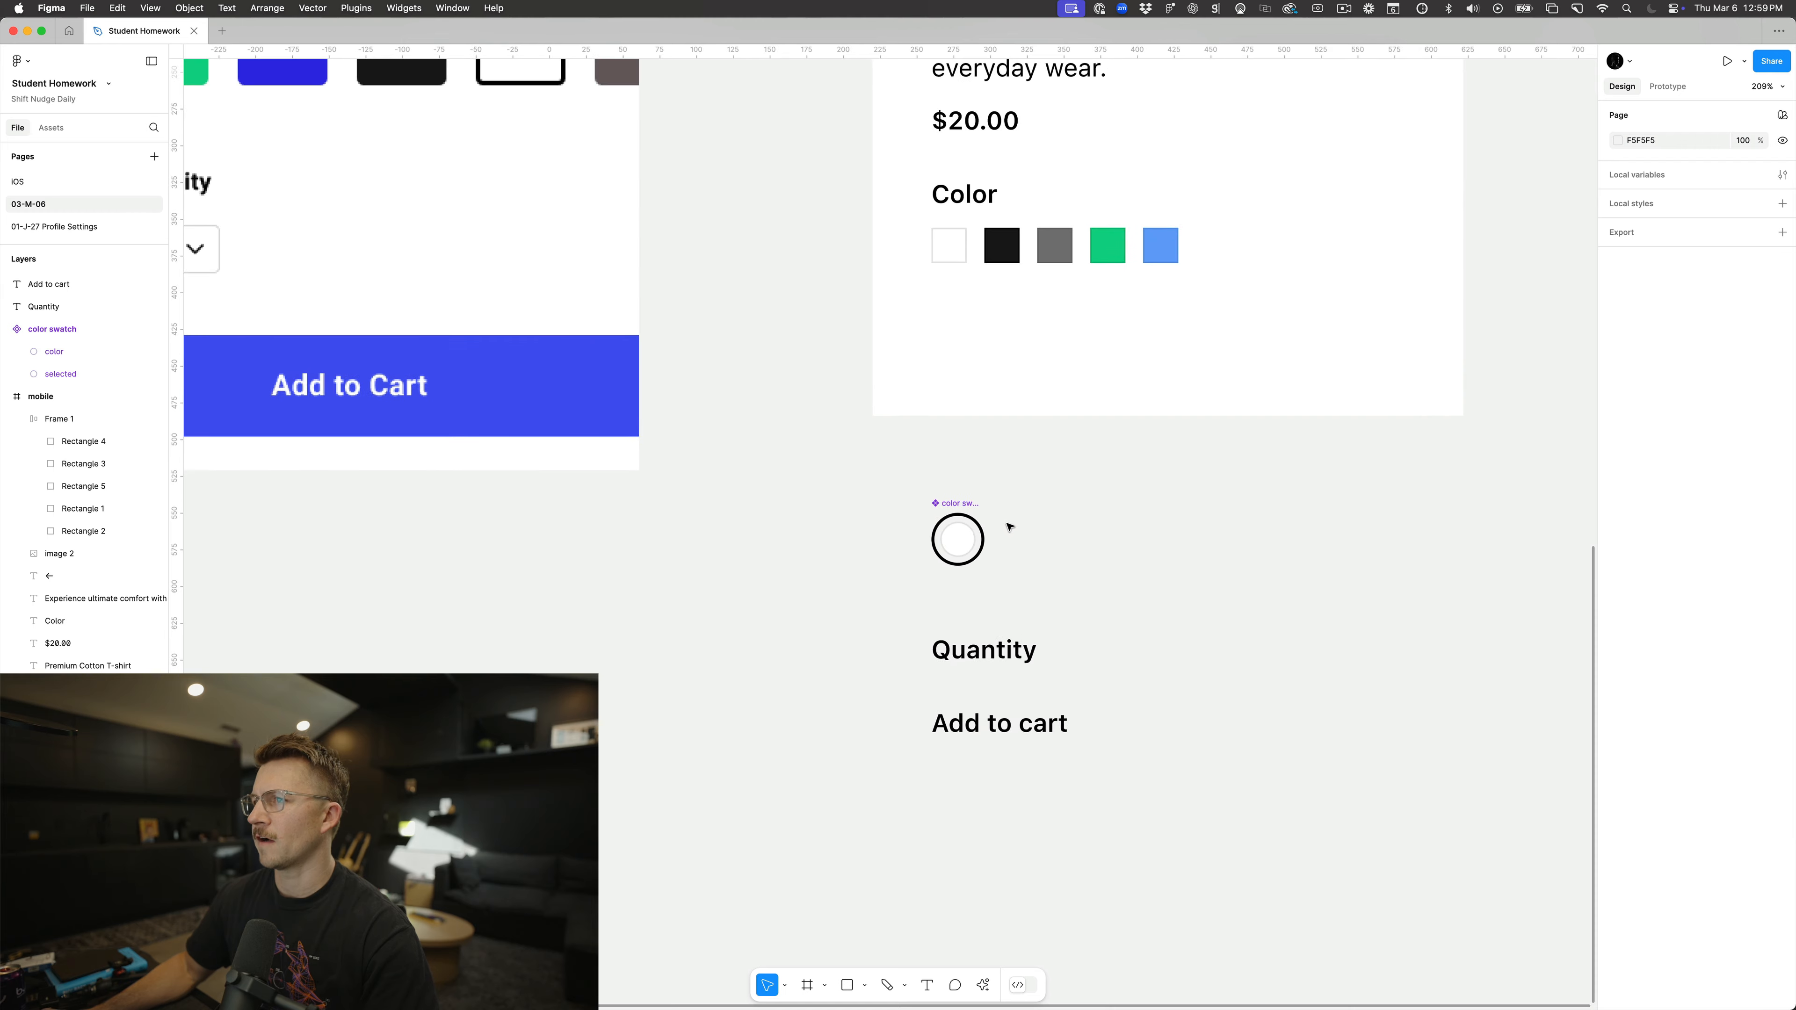
Step: Add a boolean property named "Selected" with the value True to the color swatch component
scroll(1009, 527, "up", 2)
scroll(1009, 527, "up", 5)
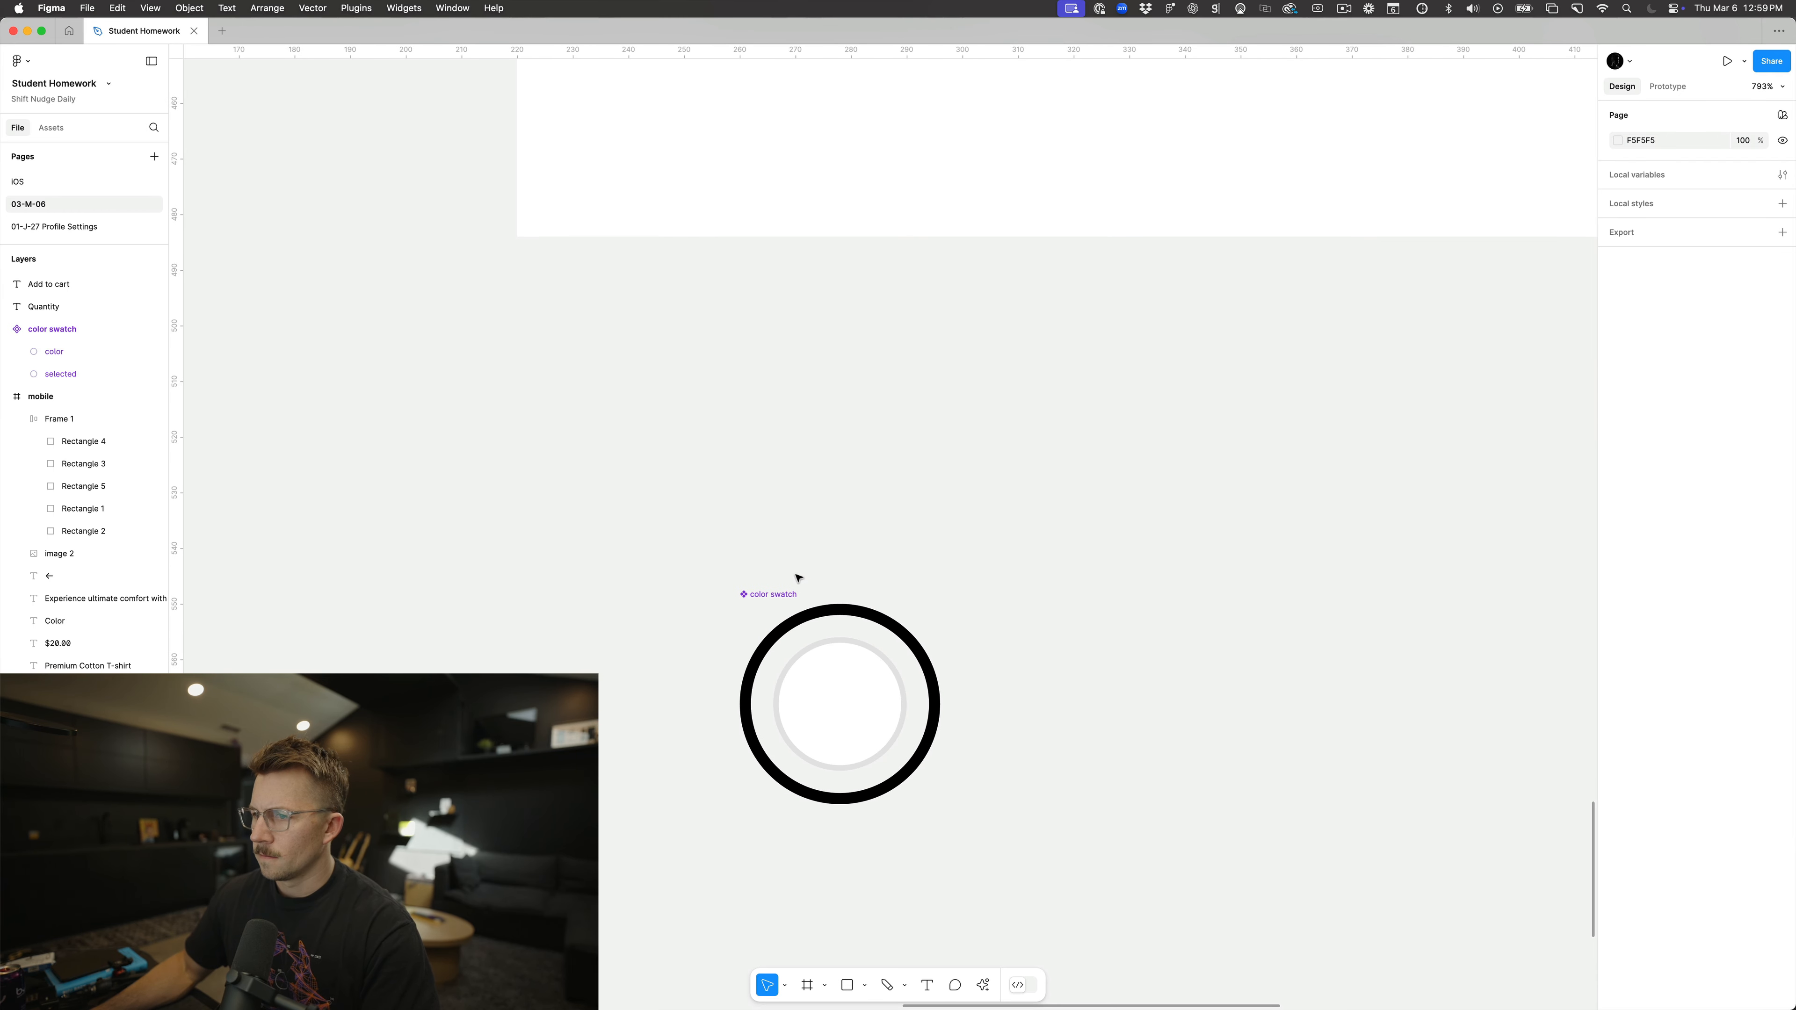
left_click(777, 597)
scroll(771, 595, "right", 3)
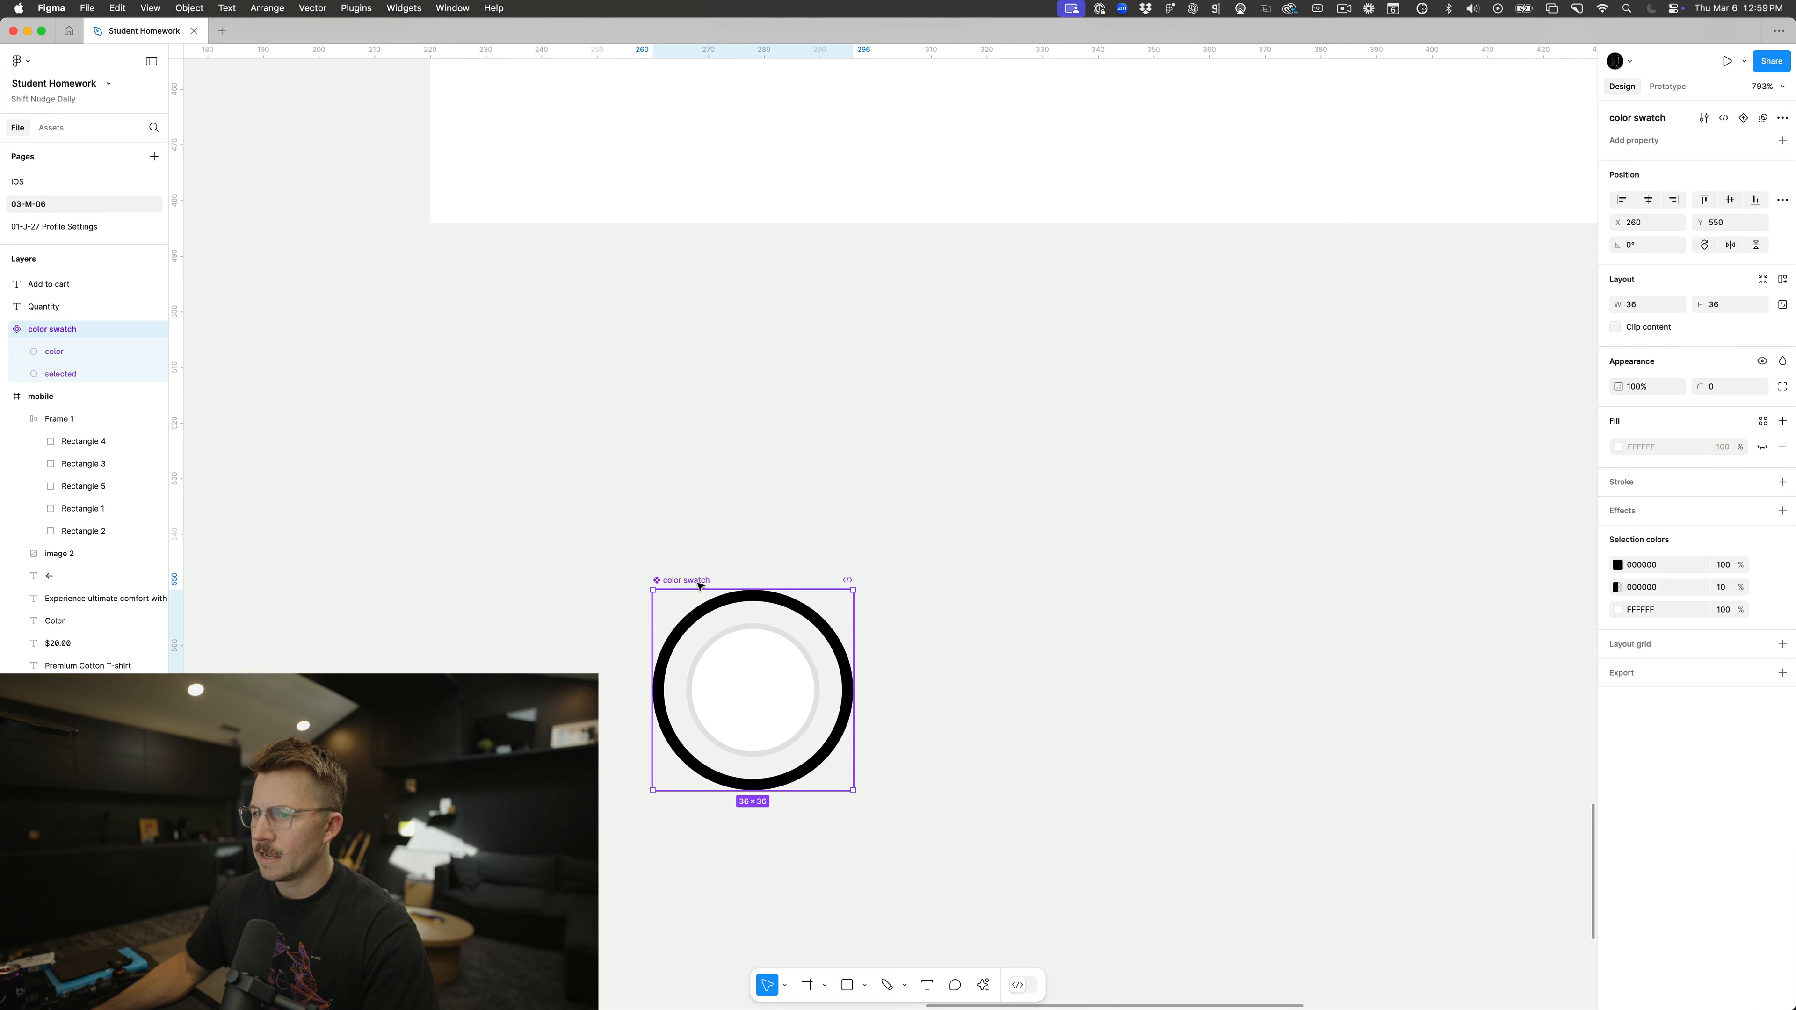
double_click(809, 627)
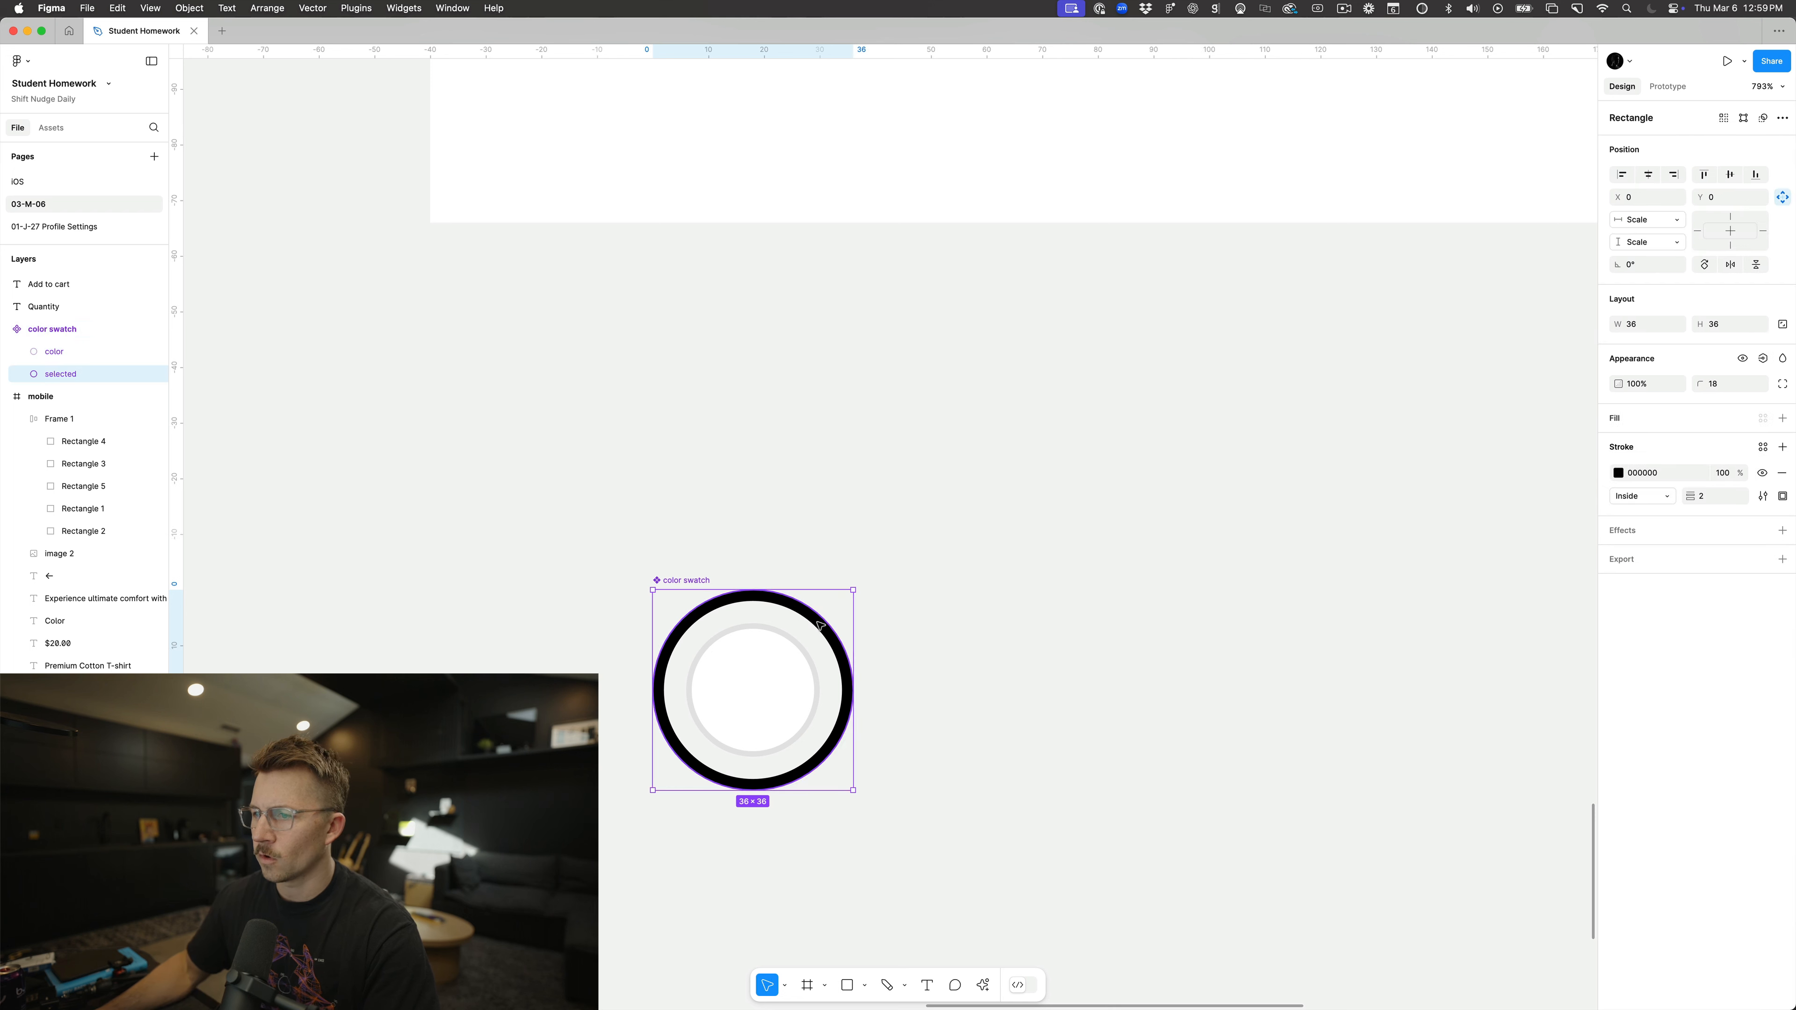
left_click(823, 596)
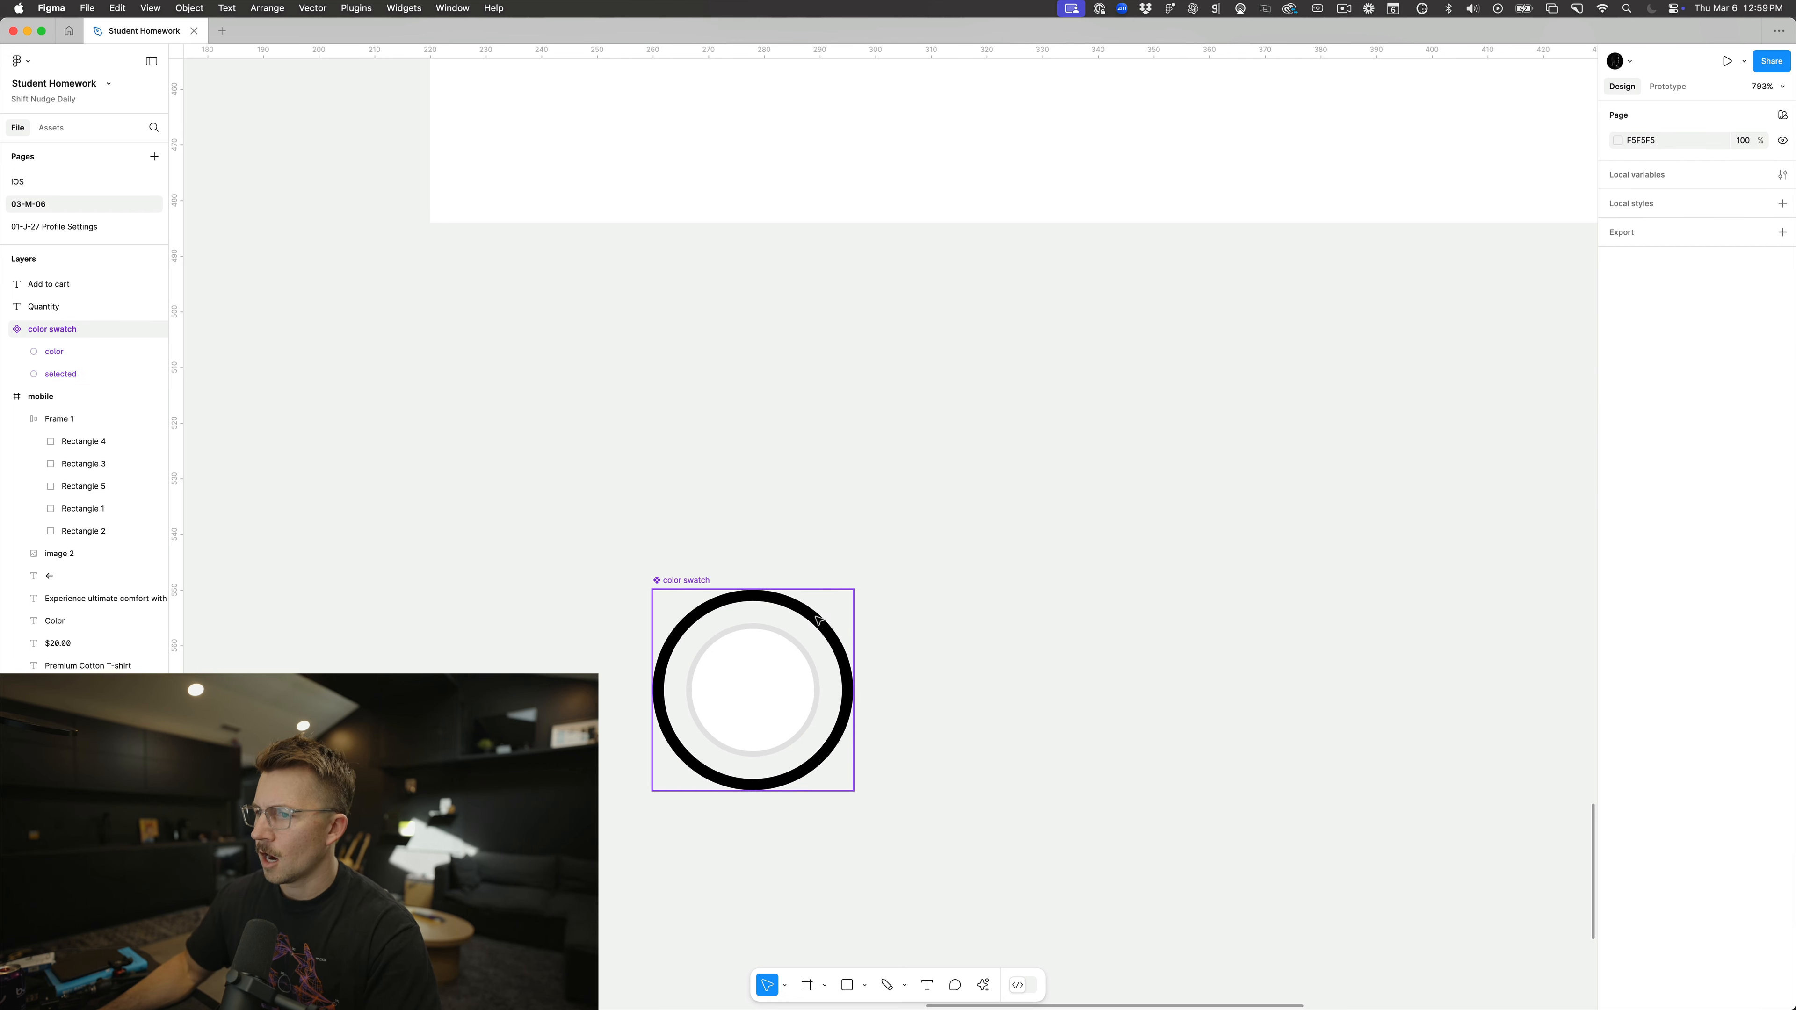
double_click(816, 614)
left_click(696, 573)
left_click(693, 584)
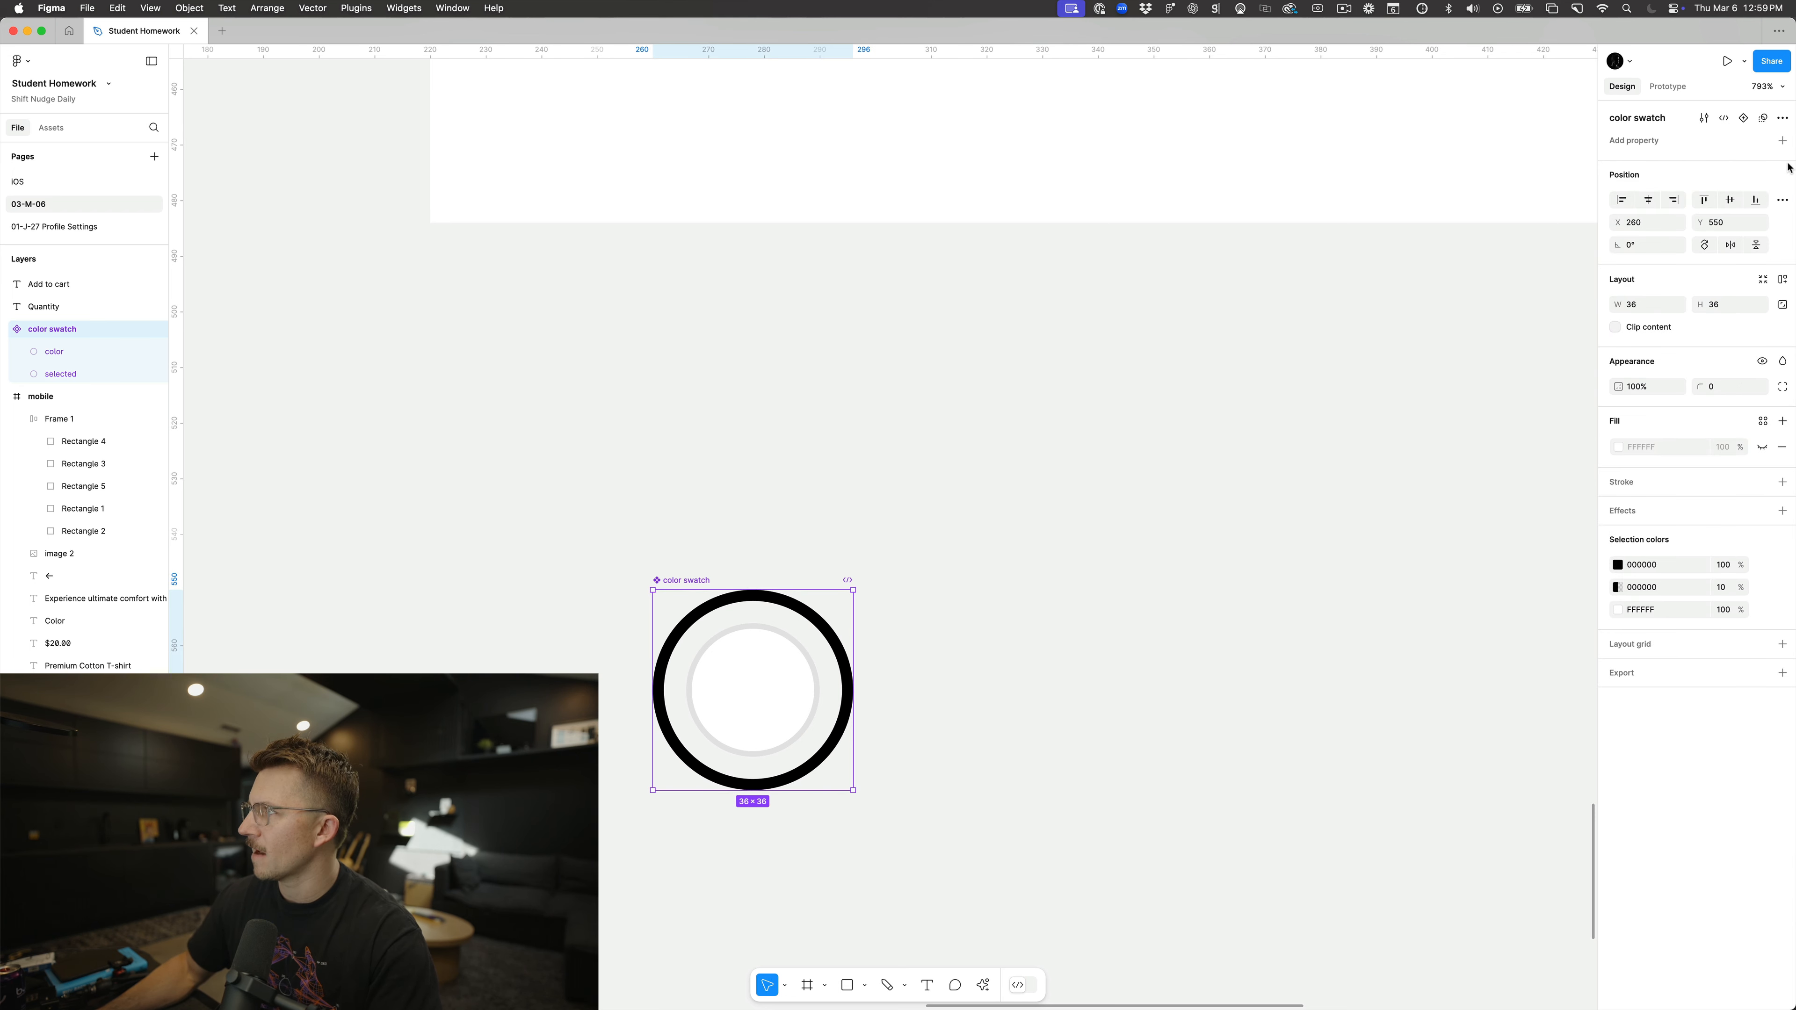
left_click(1781, 141)
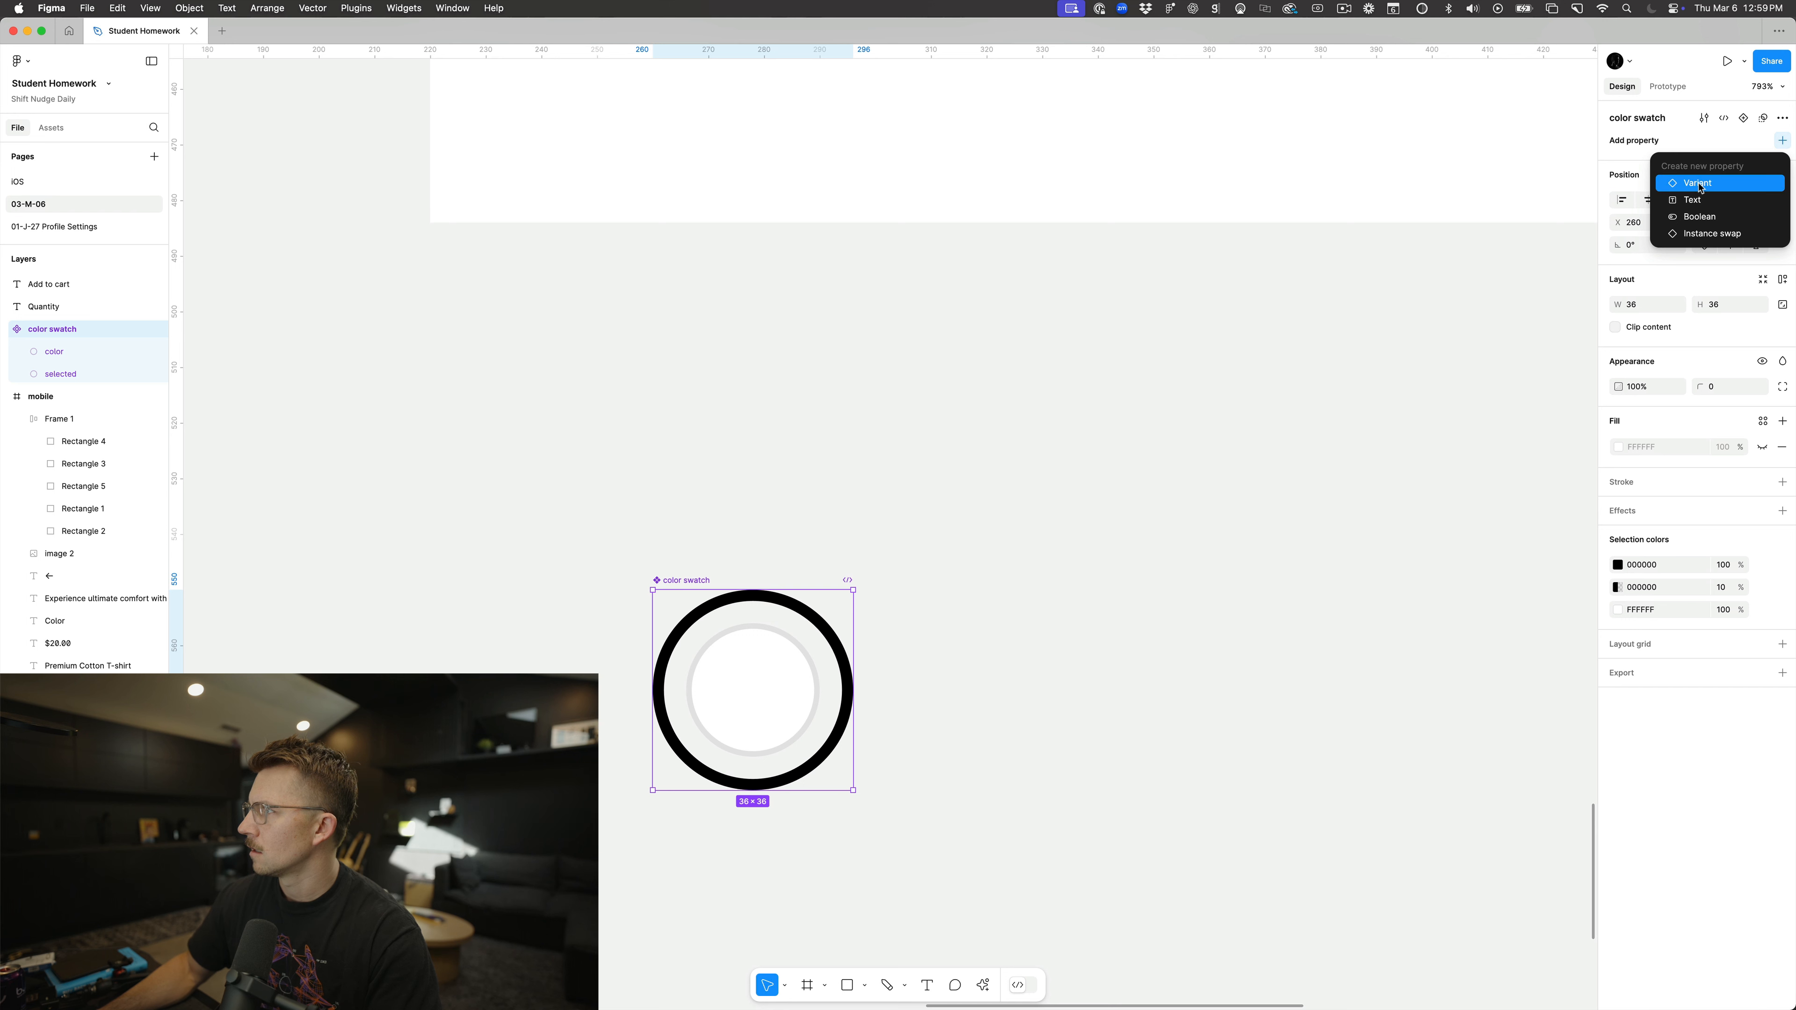
left_click(1701, 219)
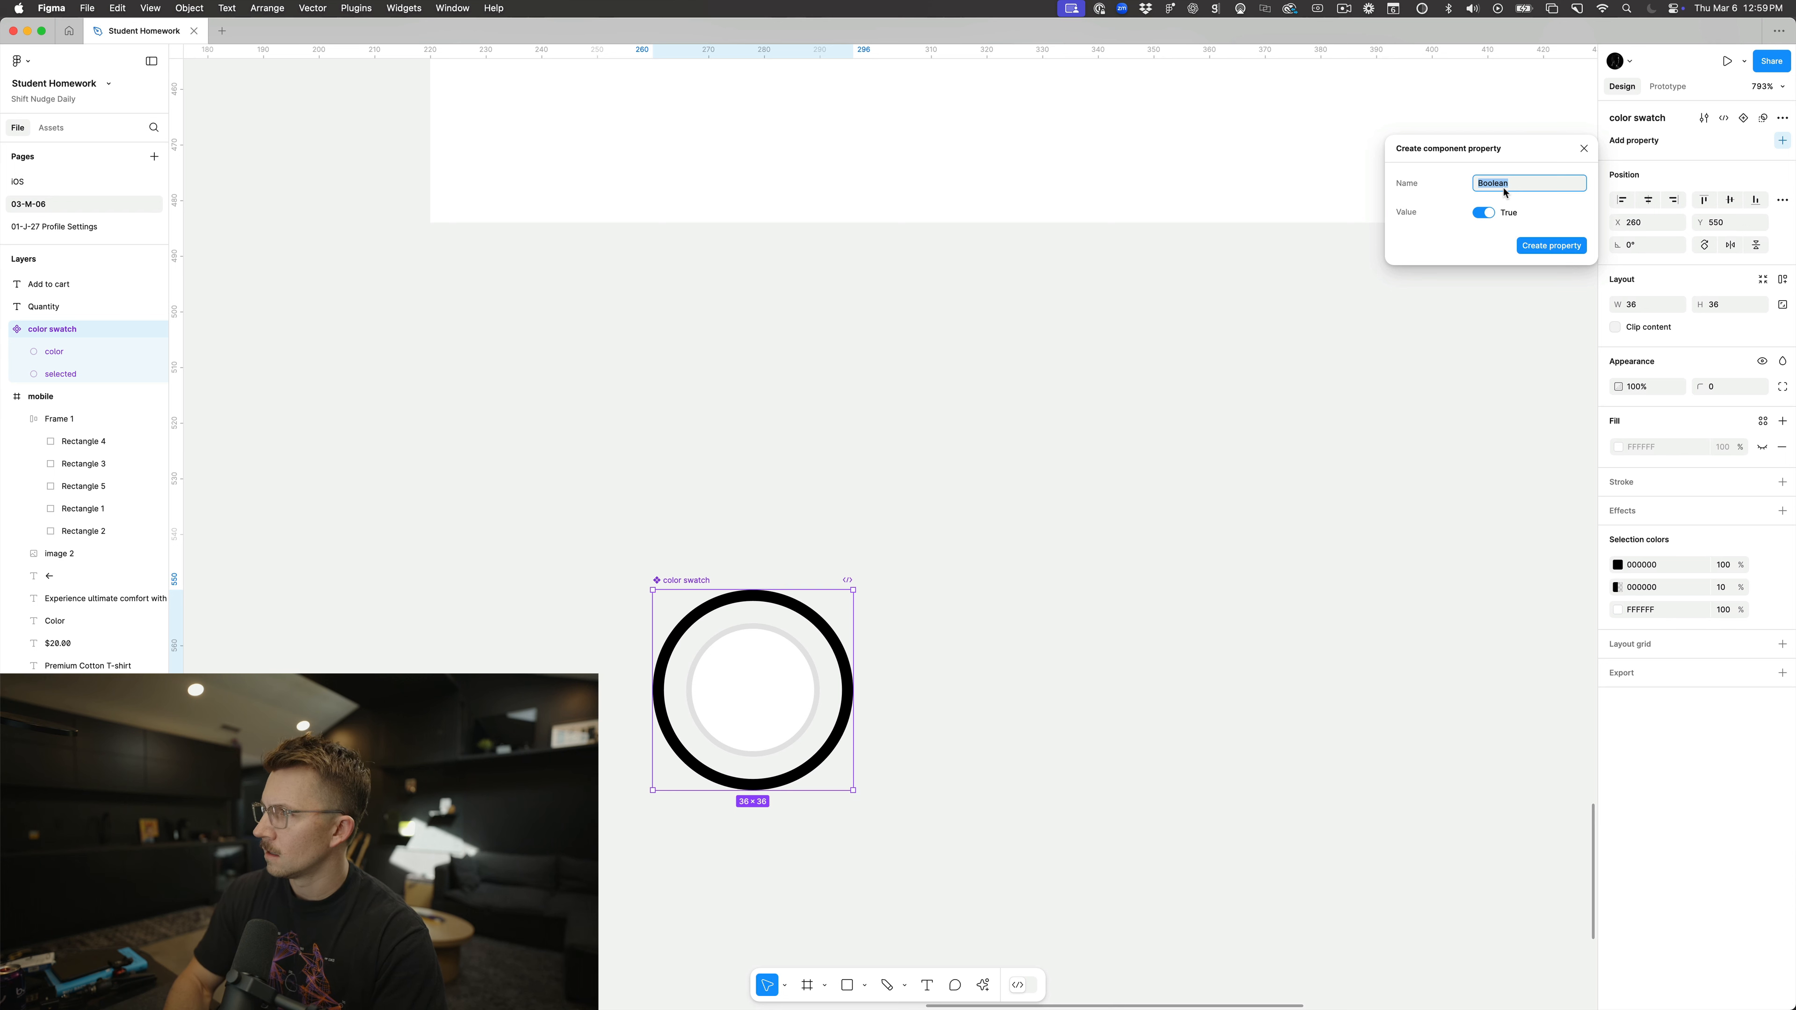
type("Selected")
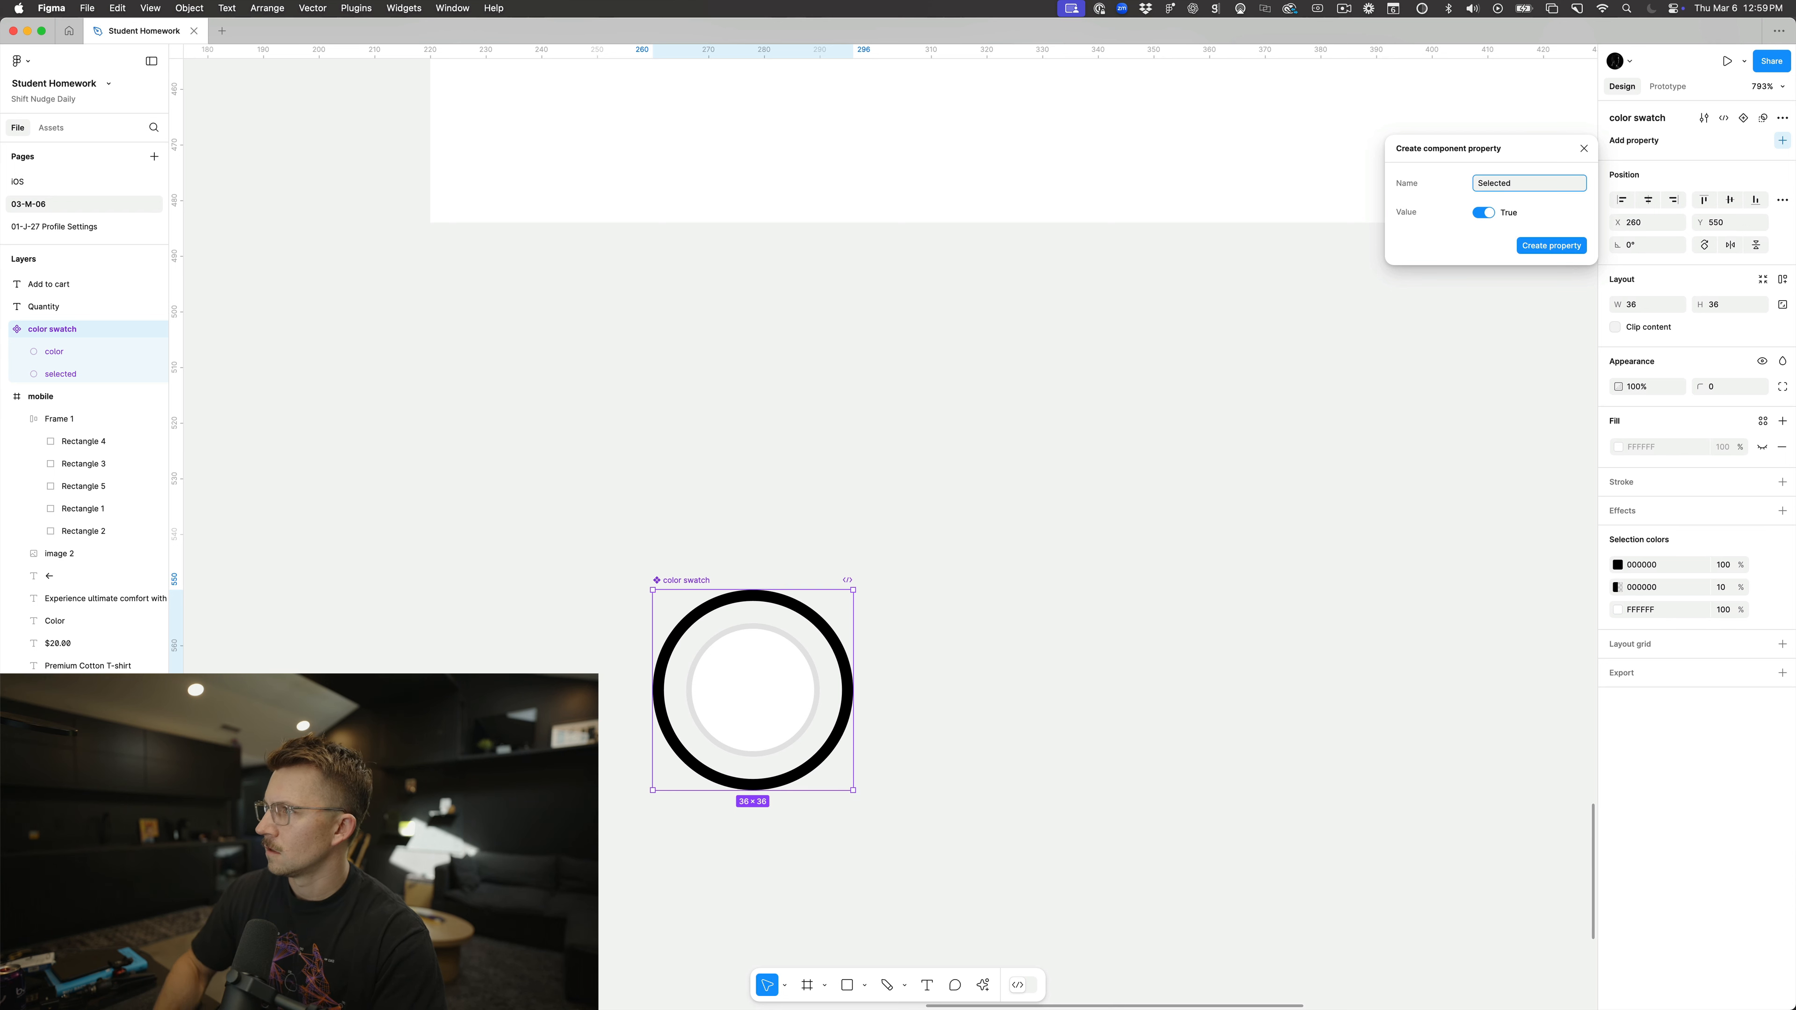
left_click(1542, 246)
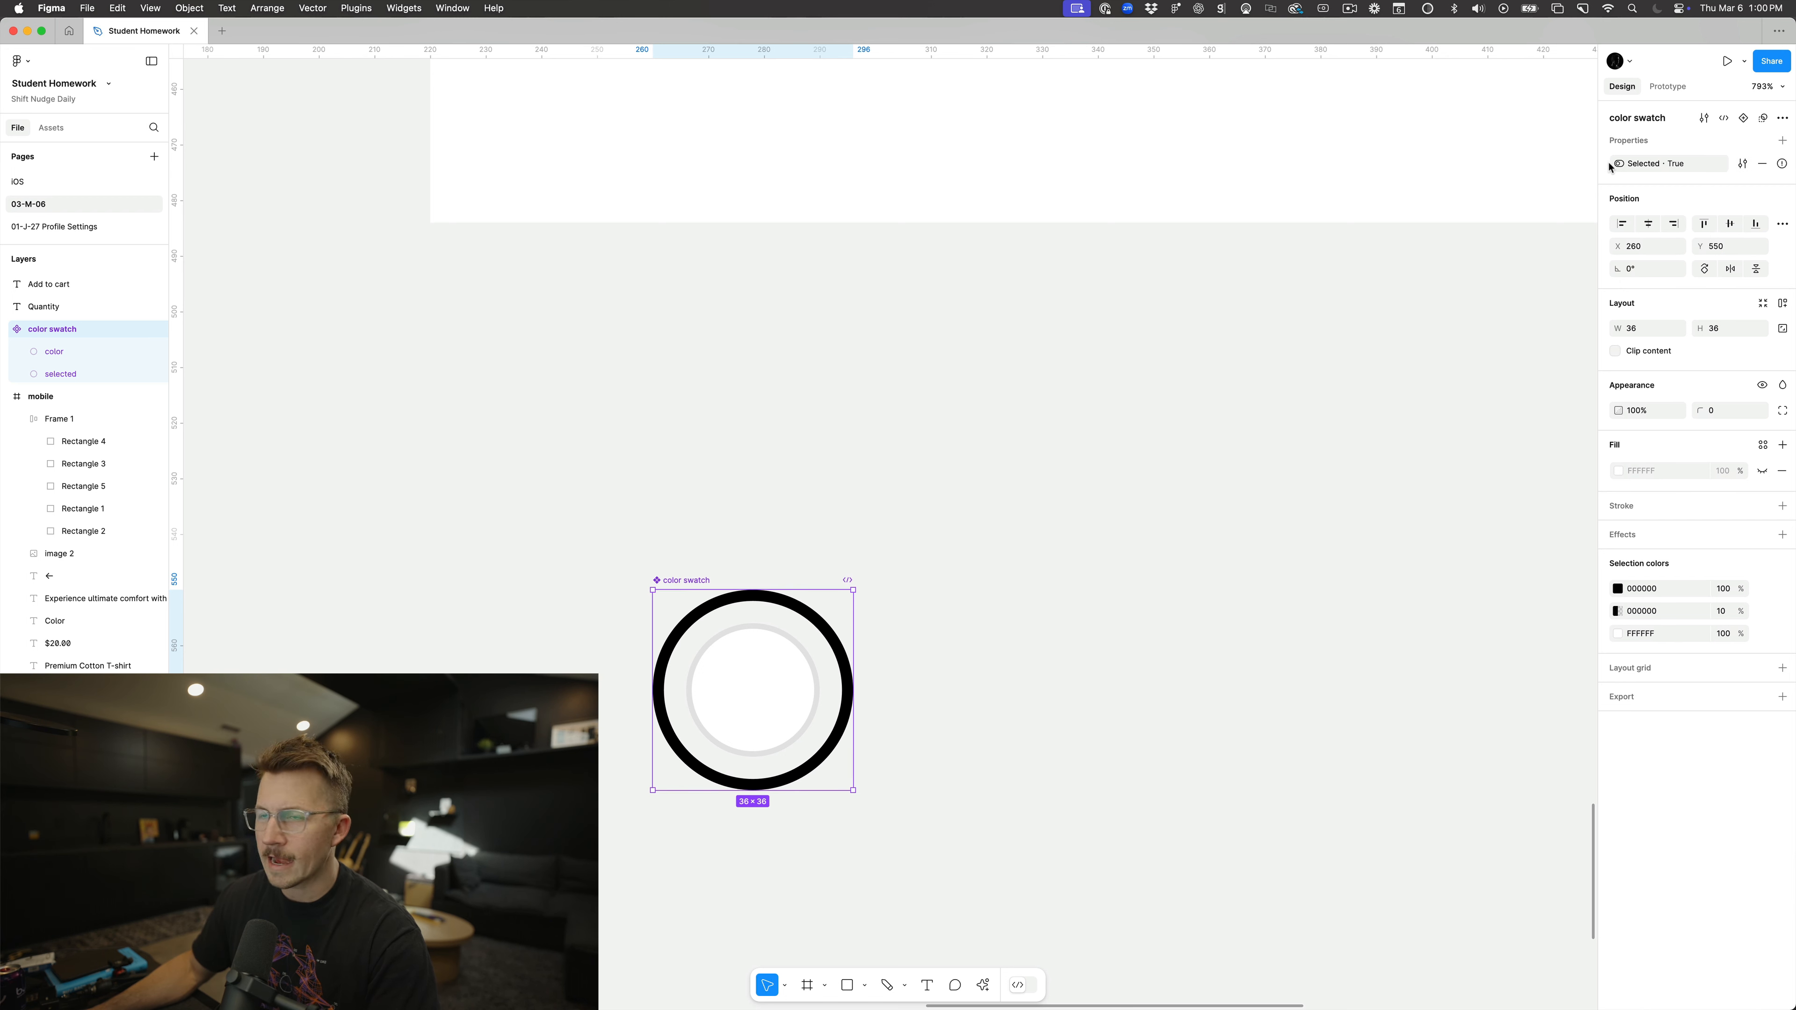
Step: Bind the visibility of the component's outer ring layer to the Selected property
mouse_move(1783, 166)
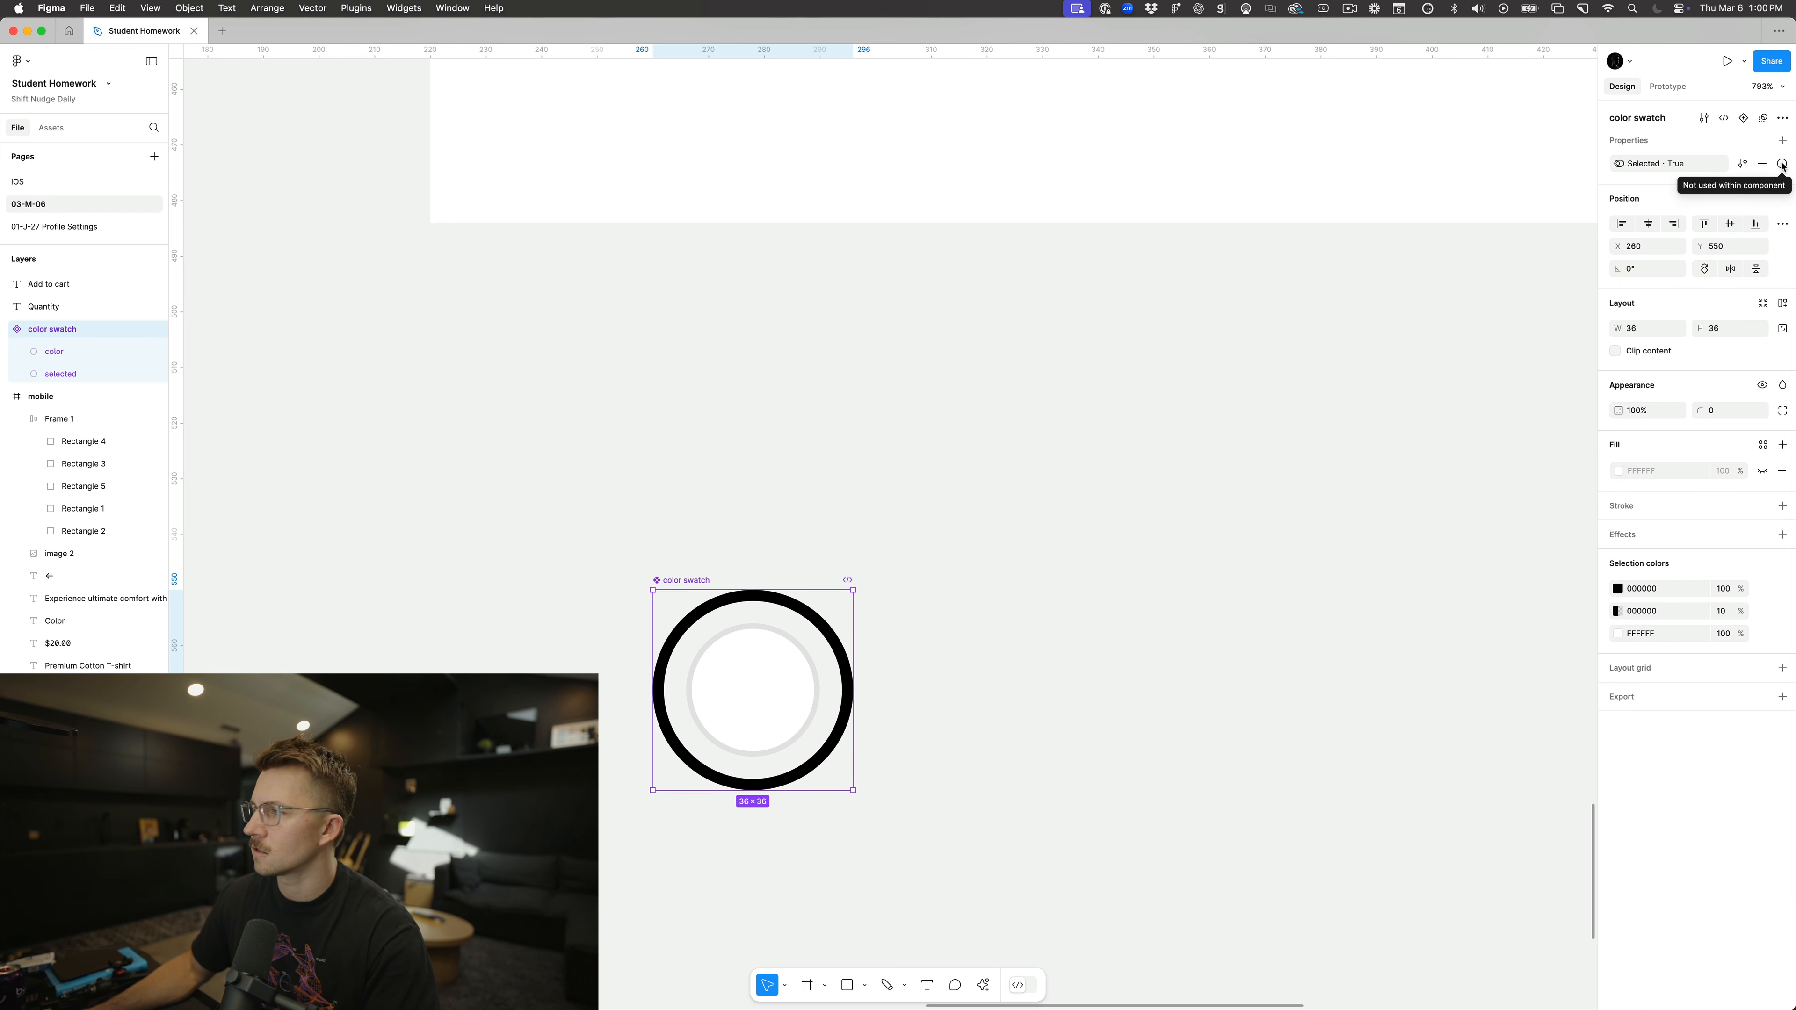
double_click(835, 642)
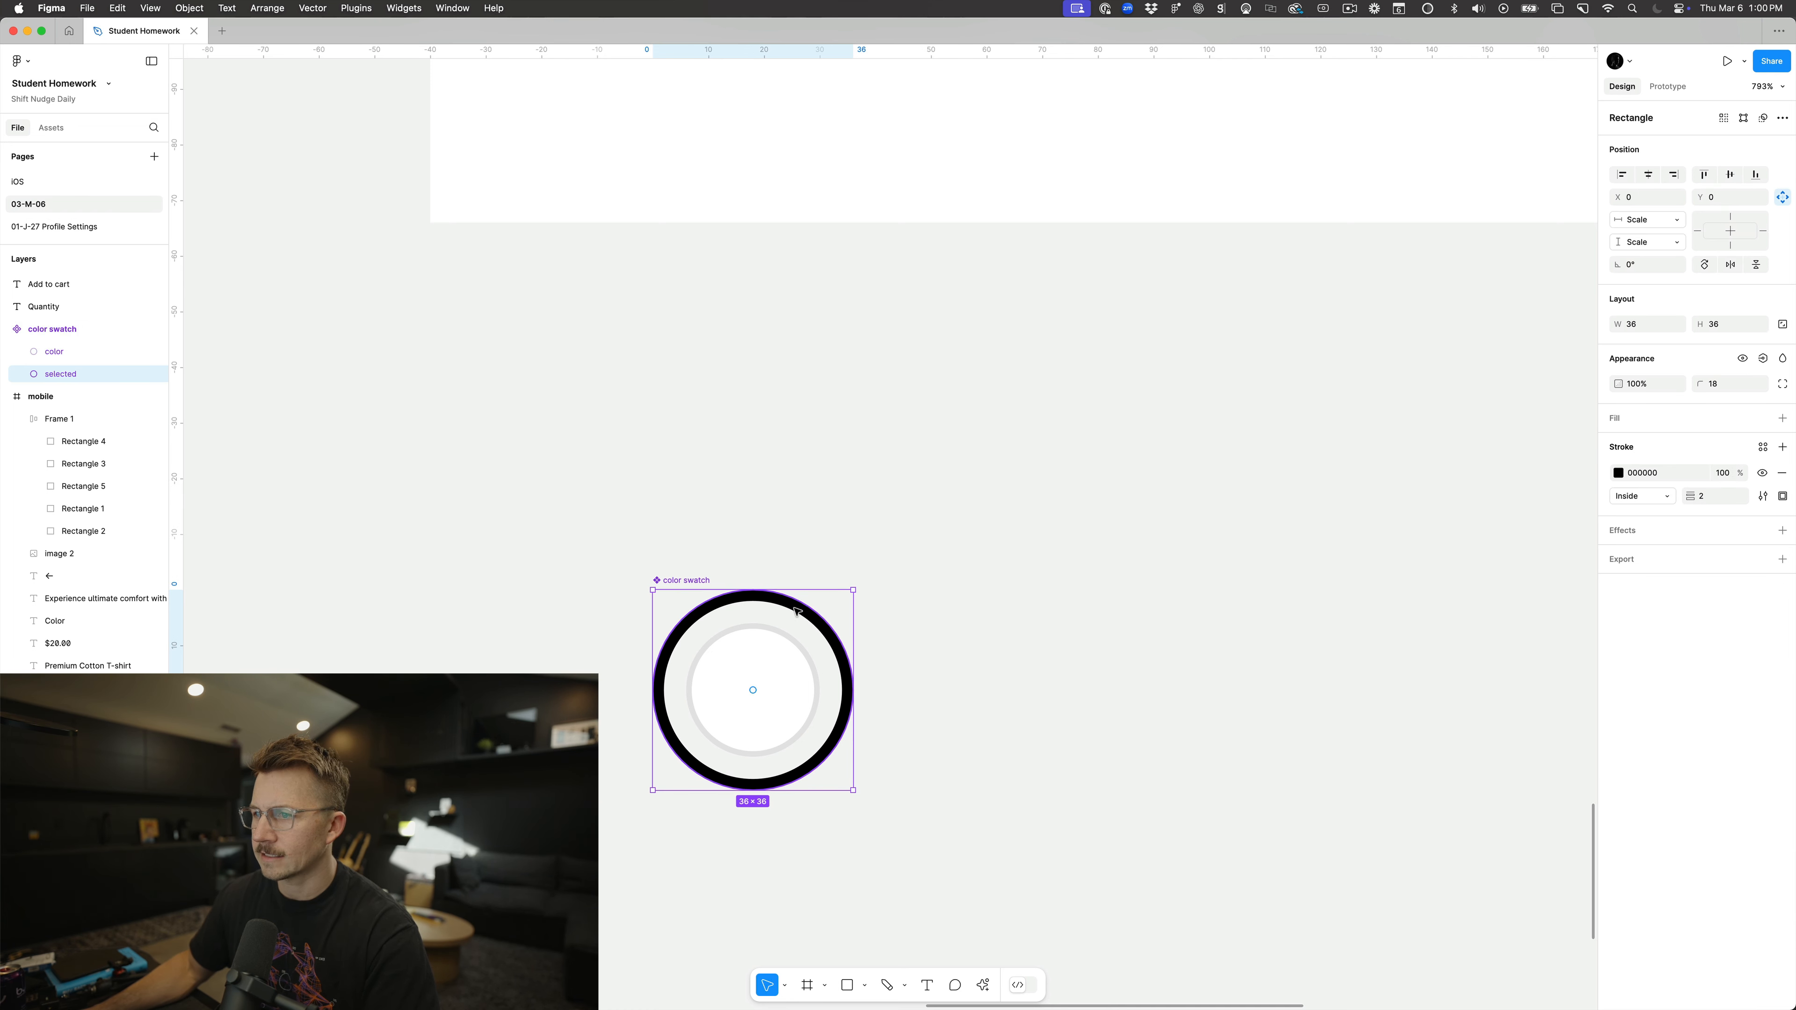
left_click(1762, 359)
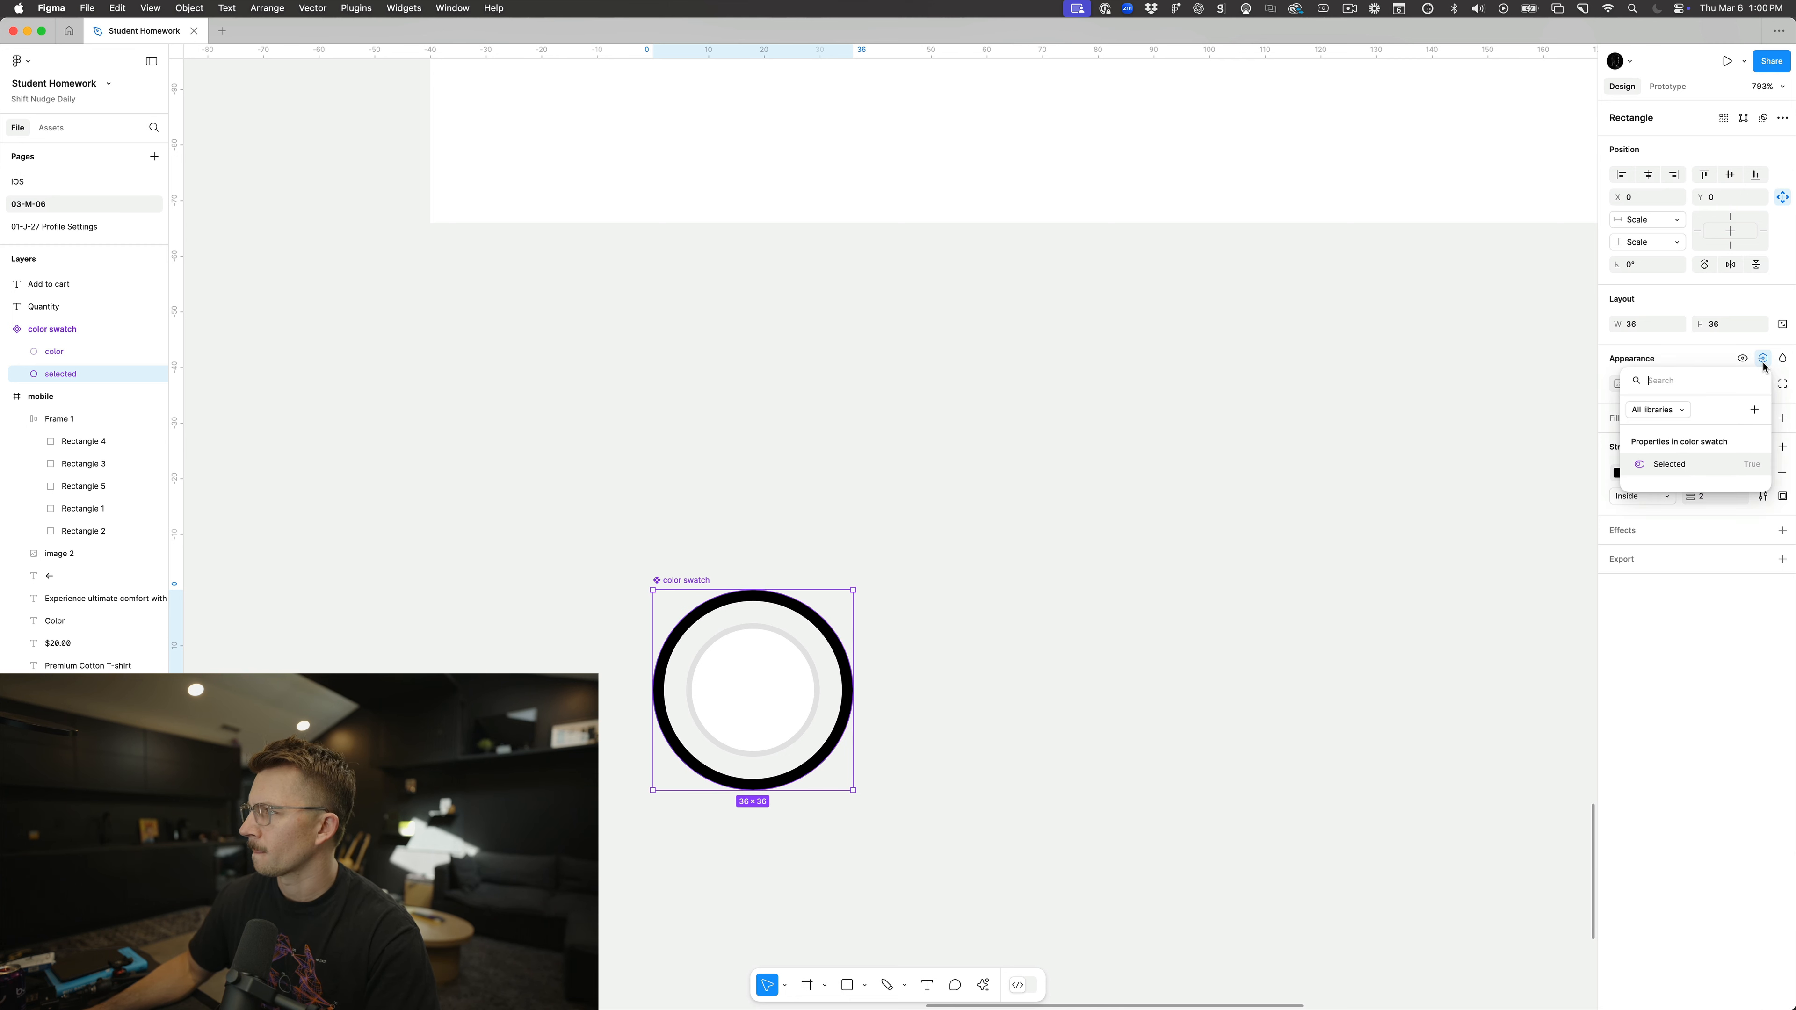
left_click(1692, 465)
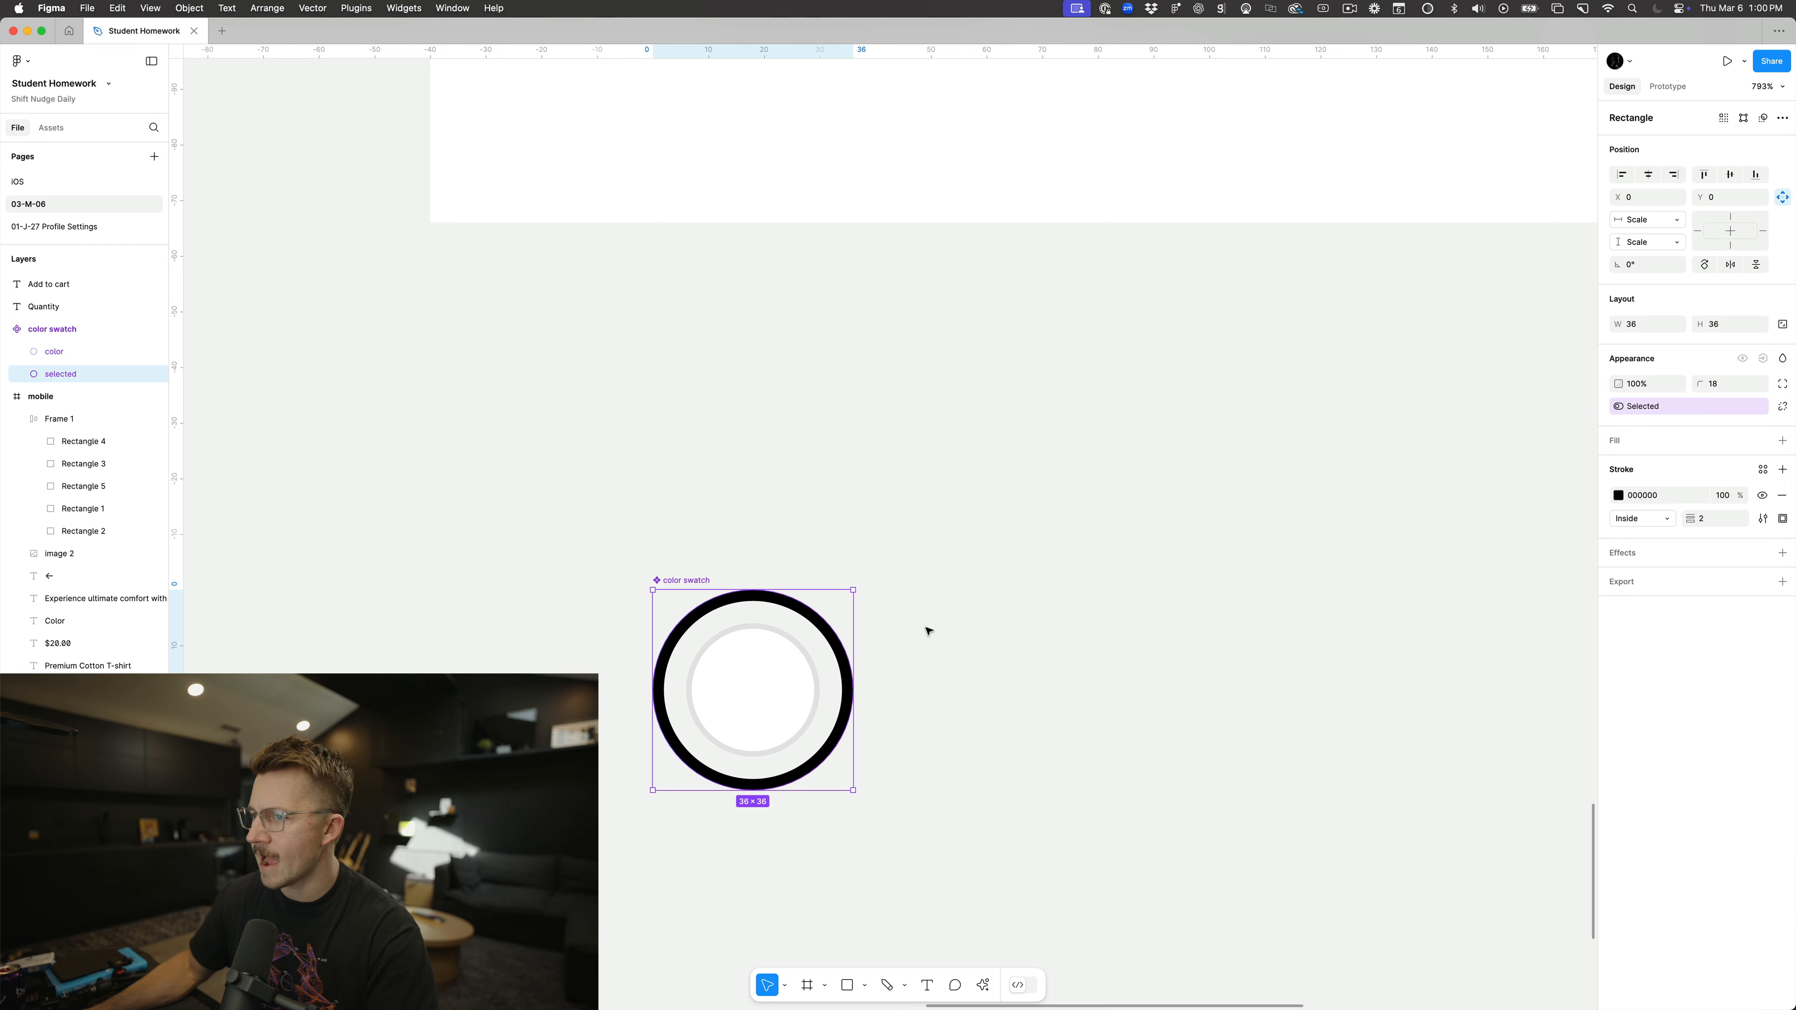
key("Escape")
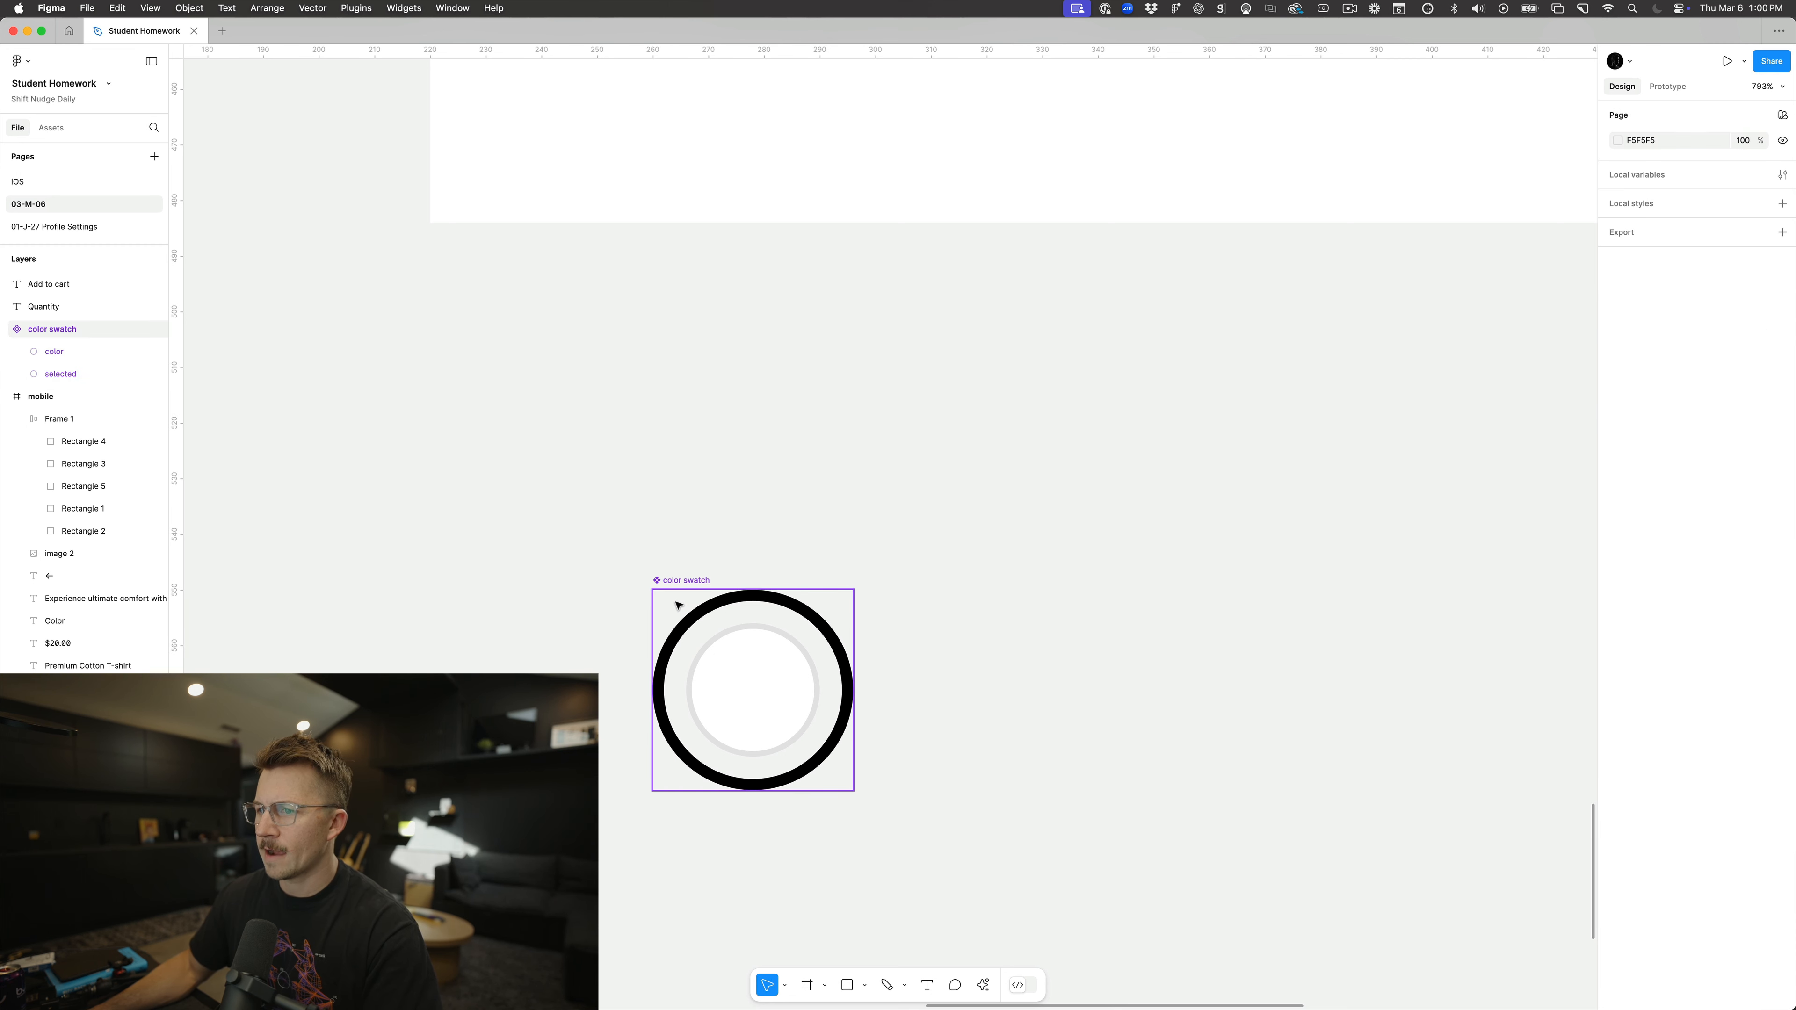
Step: Place an instance of the color swatch beside the main component at about X 346, Y 528, and turn its Selected property off
left_click_drag(677, 606, 1158, 484)
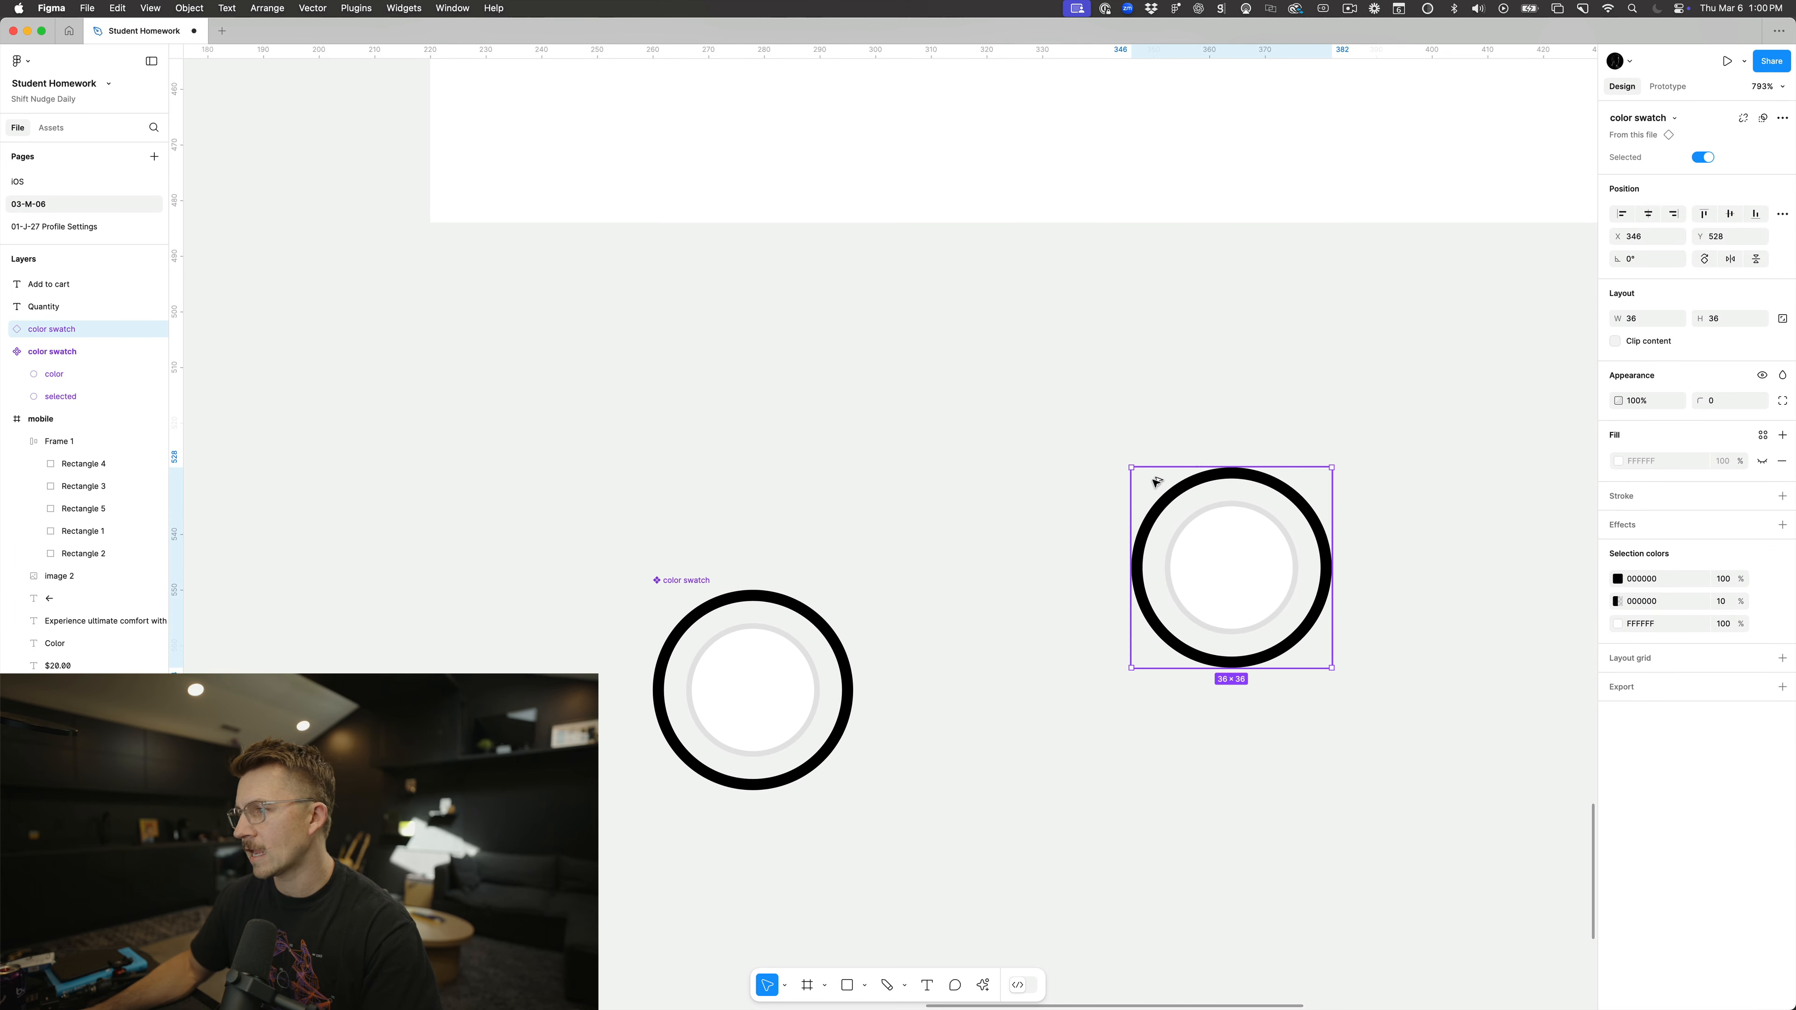
left_click(1704, 156)
left_click(1704, 159)
left_click(1704, 158)
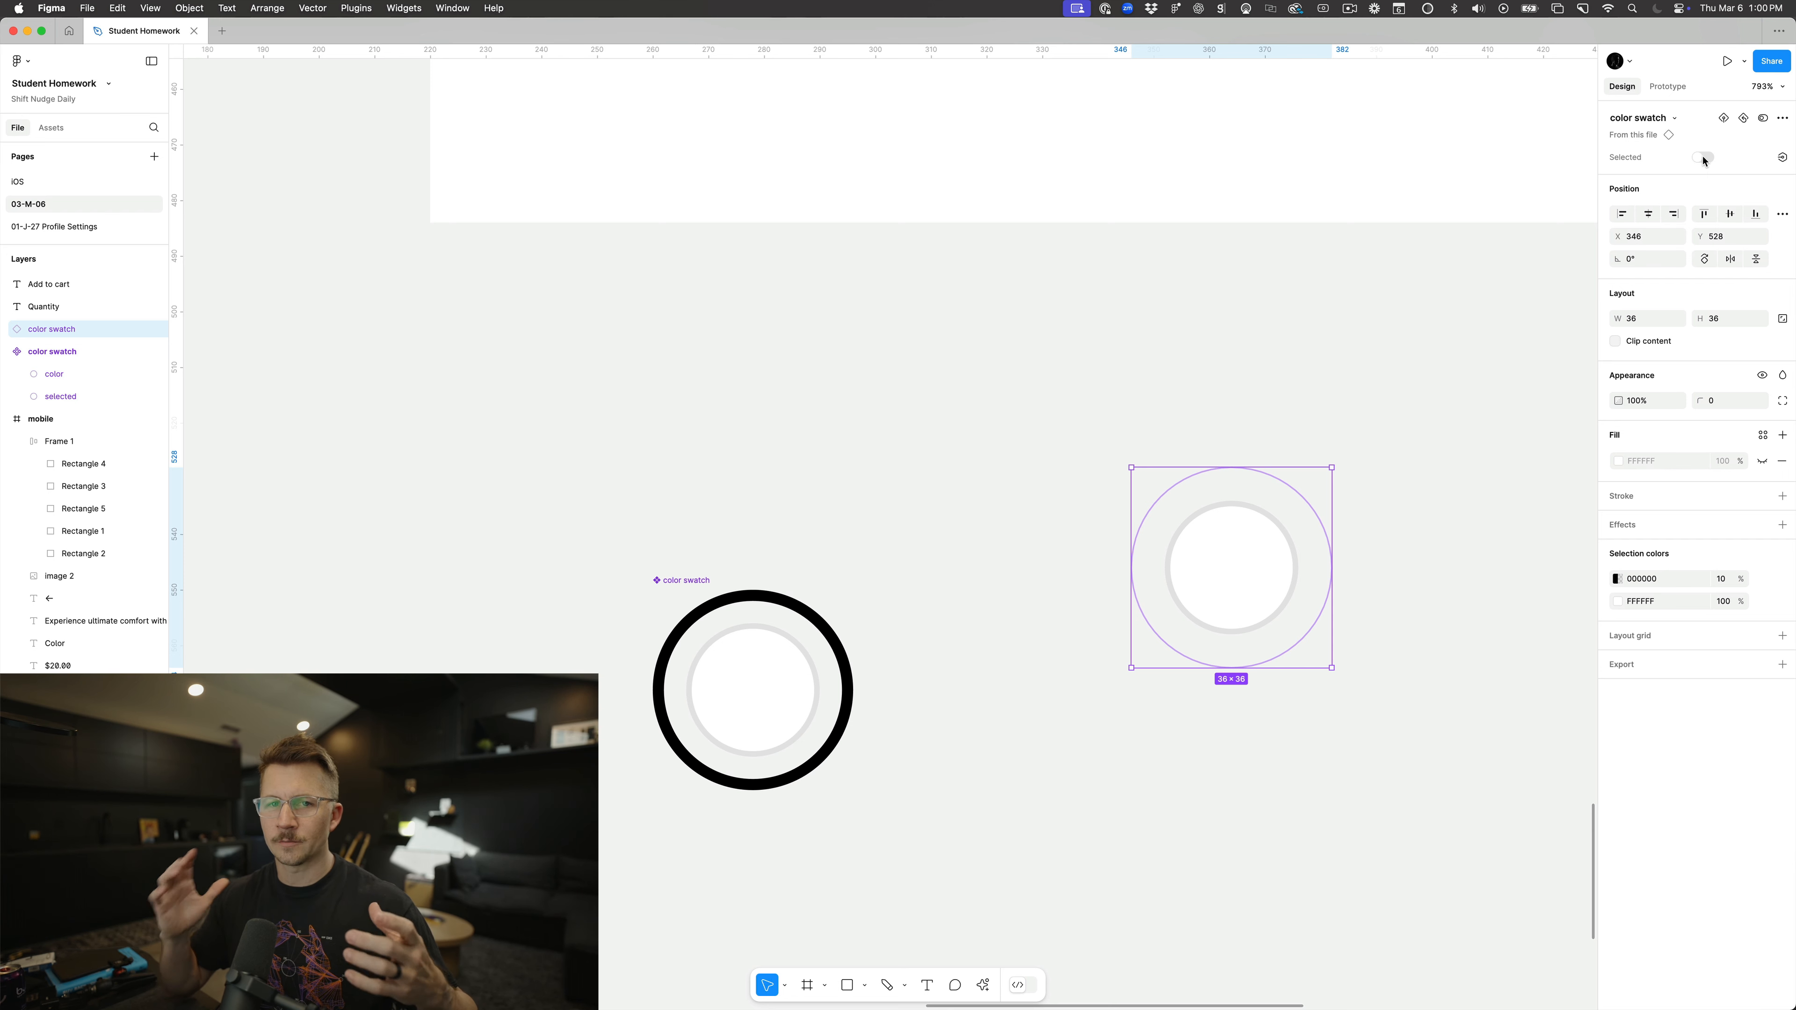
left_click(1703, 158)
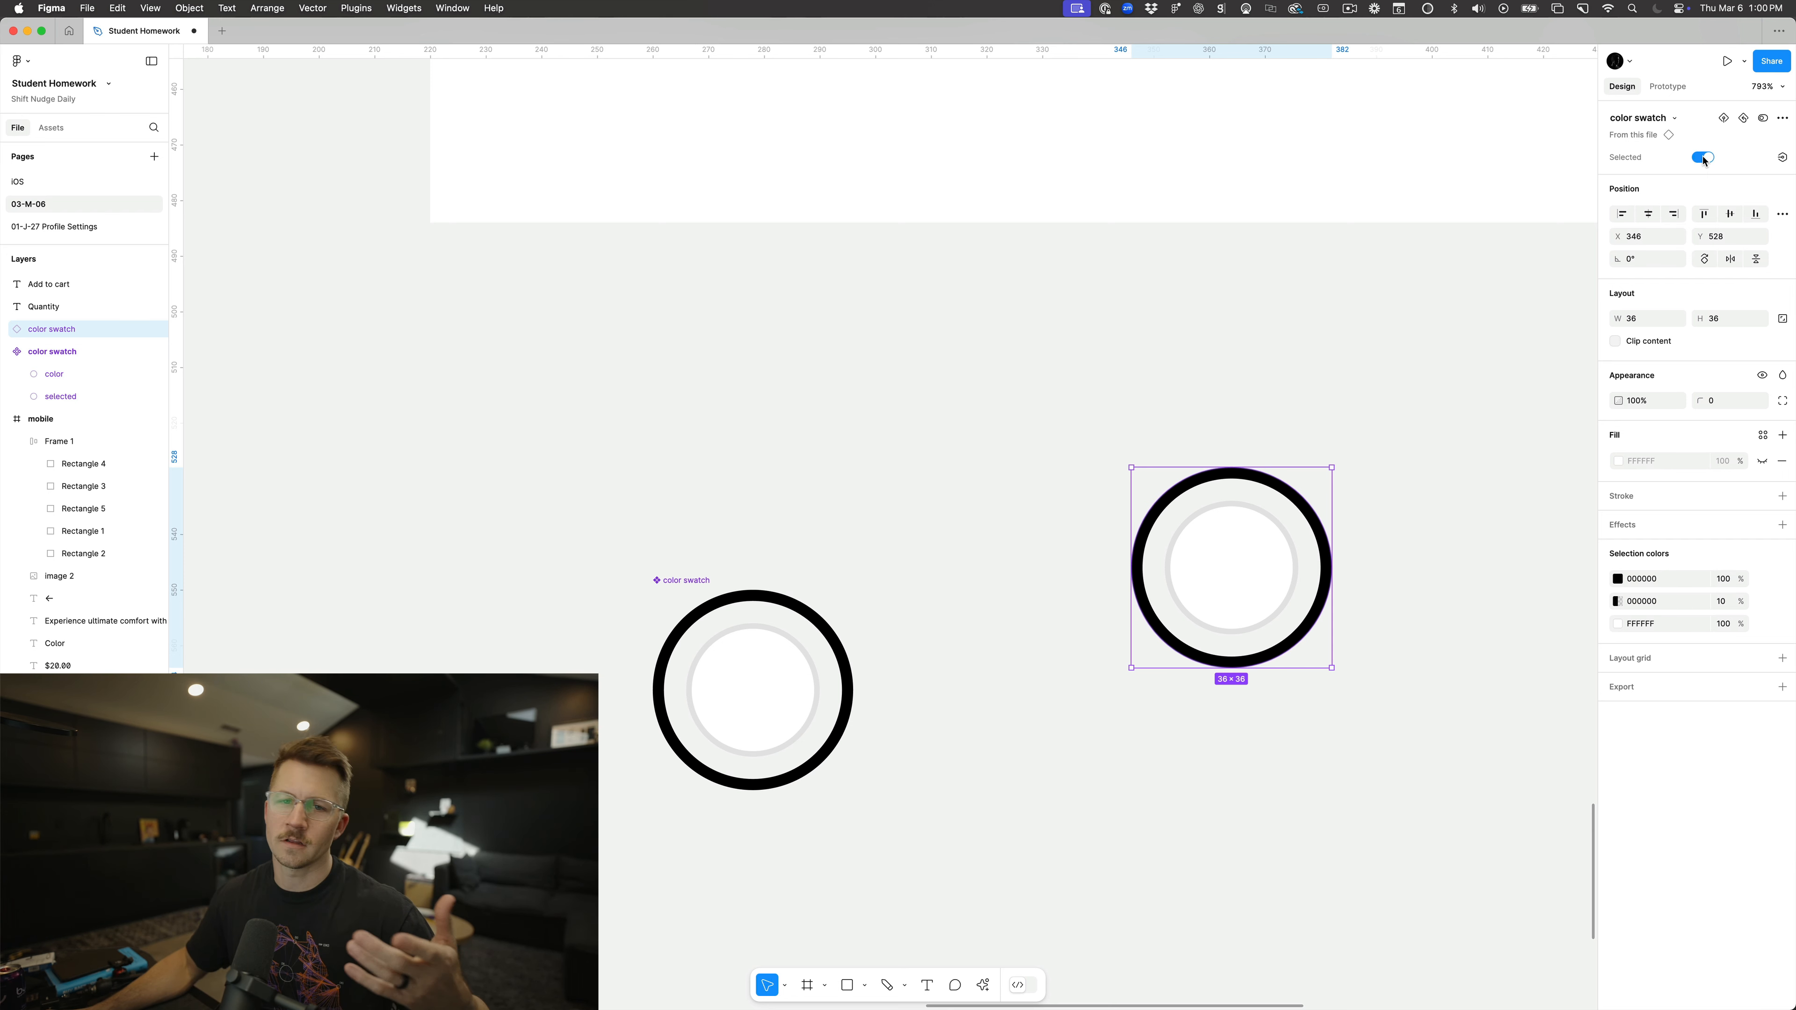
left_click(1704, 159)
left_click(1704, 159)
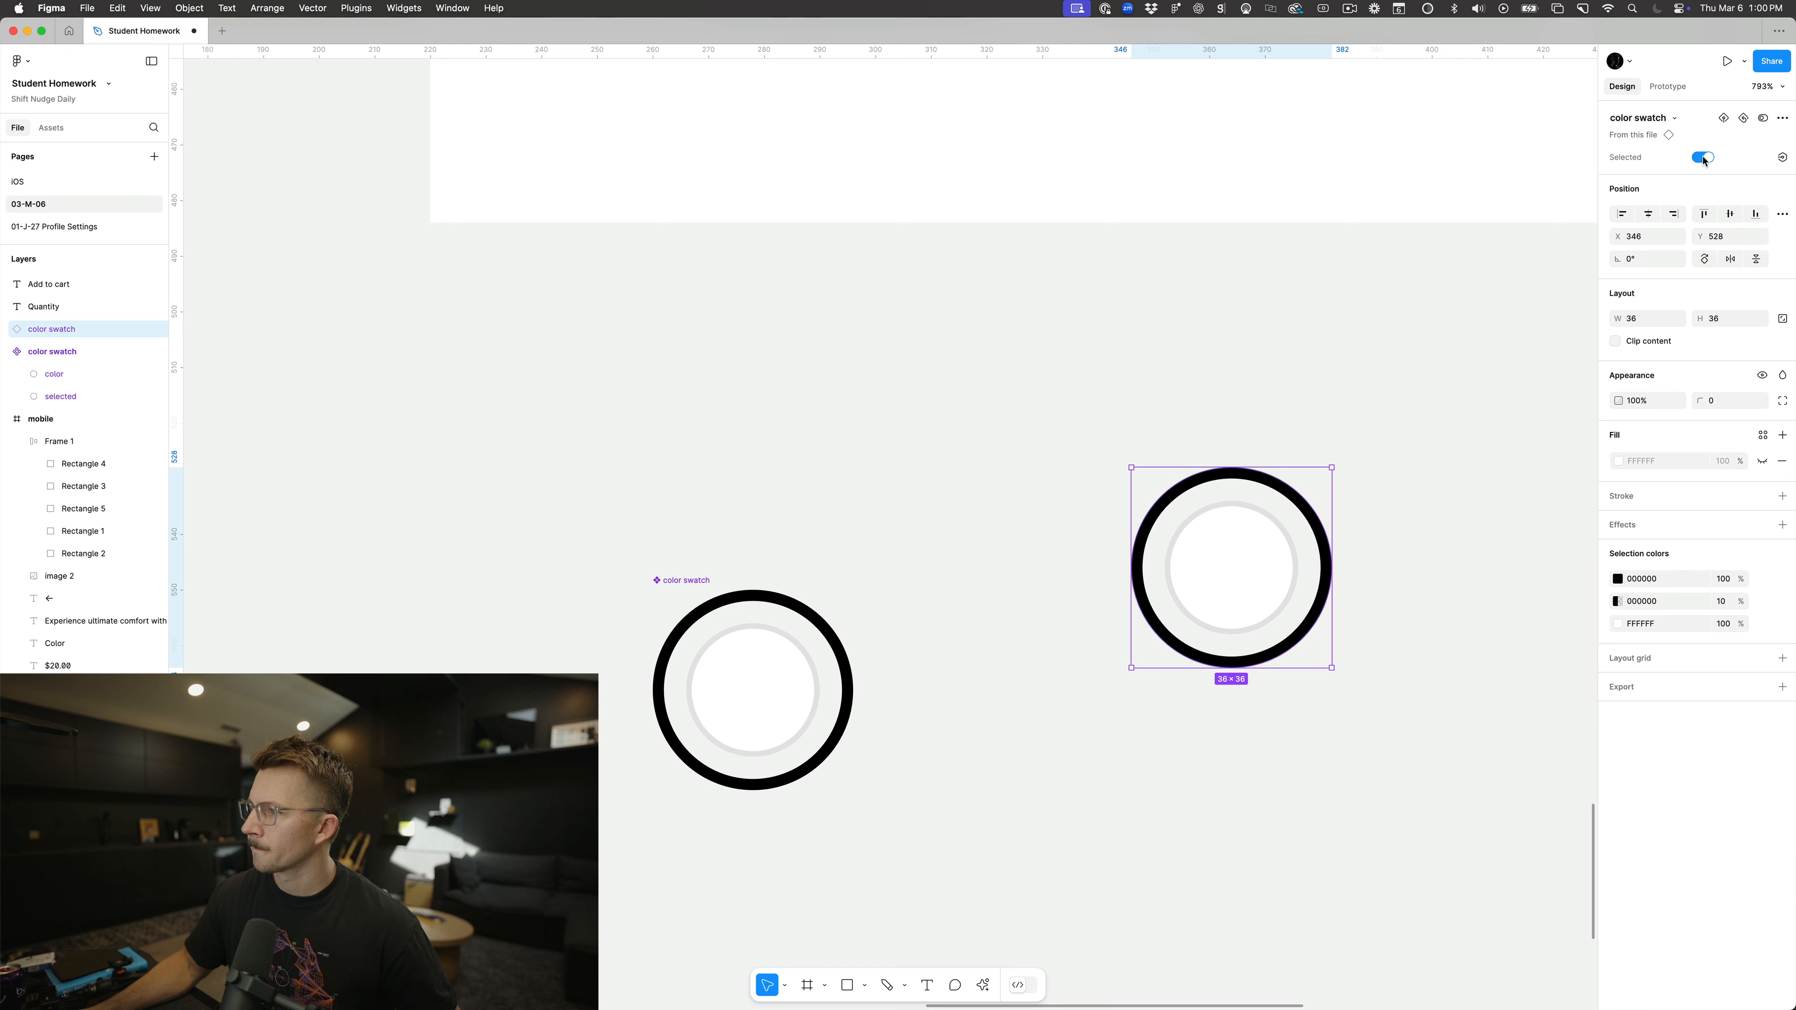
left_click(1704, 158)
left_click(1704, 158)
left_click(1703, 159)
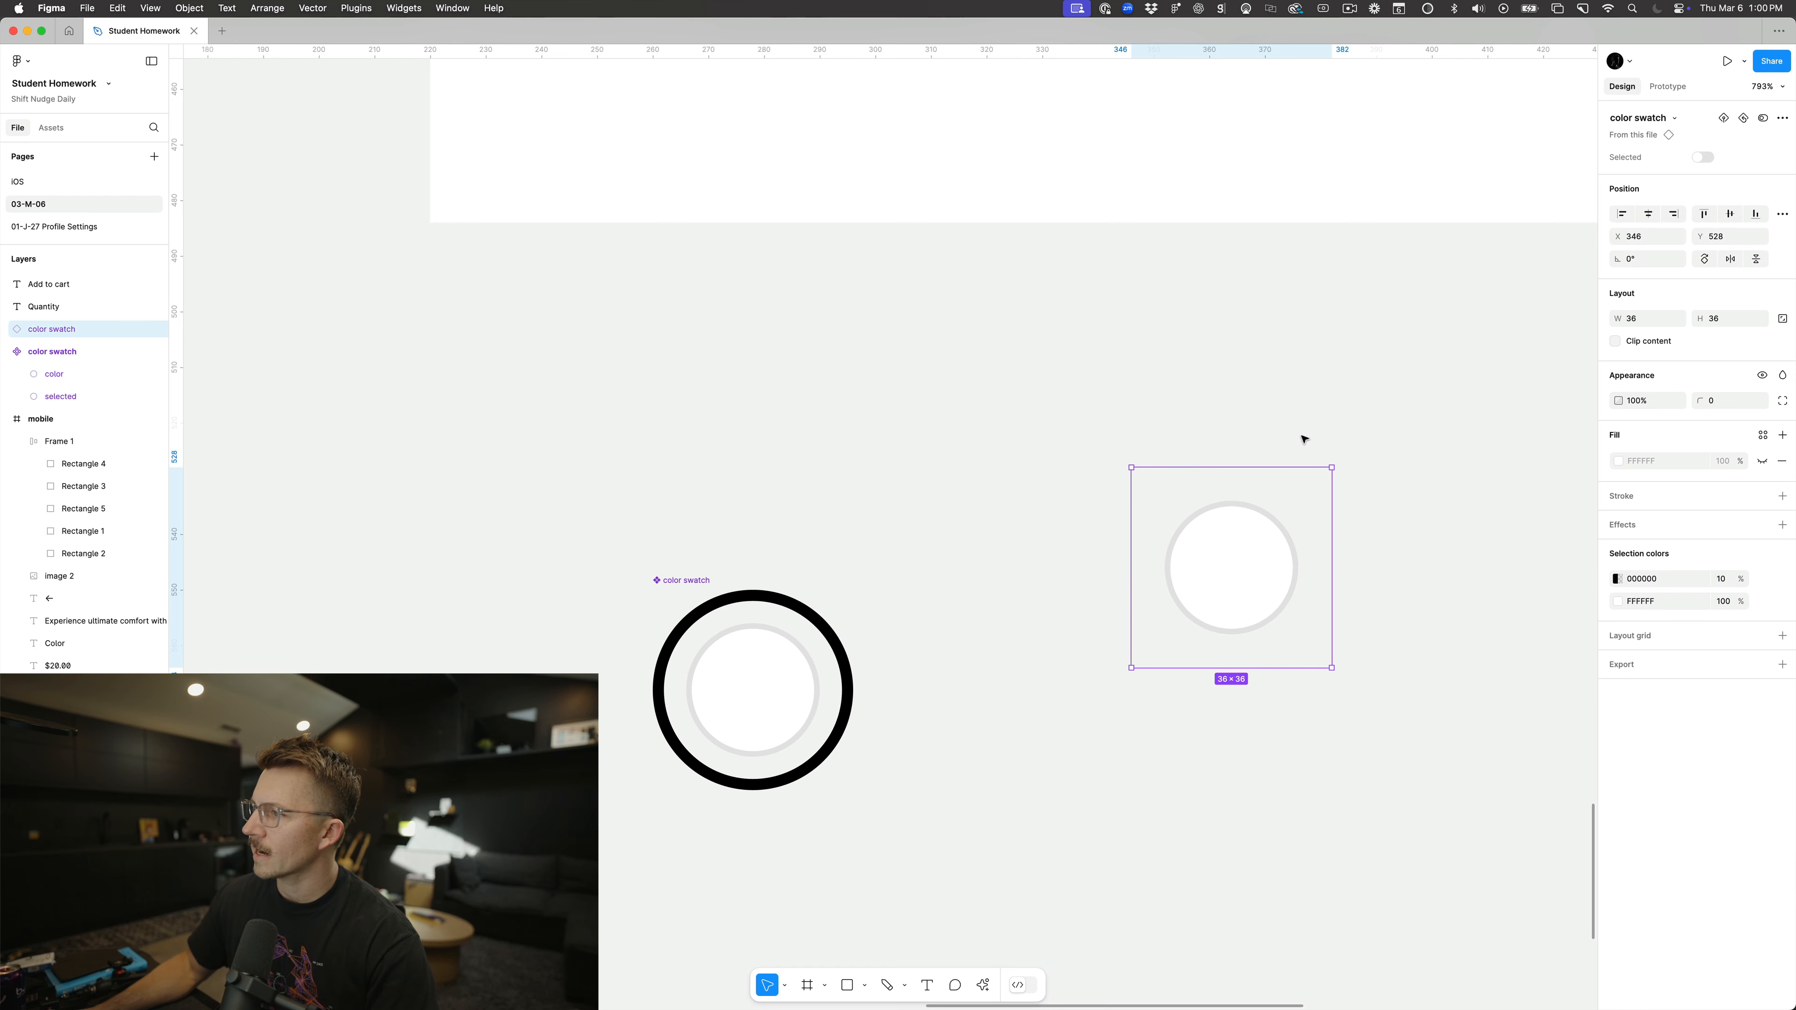
left_click(1261, 408)
Step: Duplicate the unselected swatch instance edge to edge to form a horizontal row of five
scroll(1258, 405, "down", 5)
scroll(1258, 405, "right", 2)
scroll(1258, 406, "up", 1)
left_click(1126, 563)
left_click_drag(1119, 563, 1187, 563)
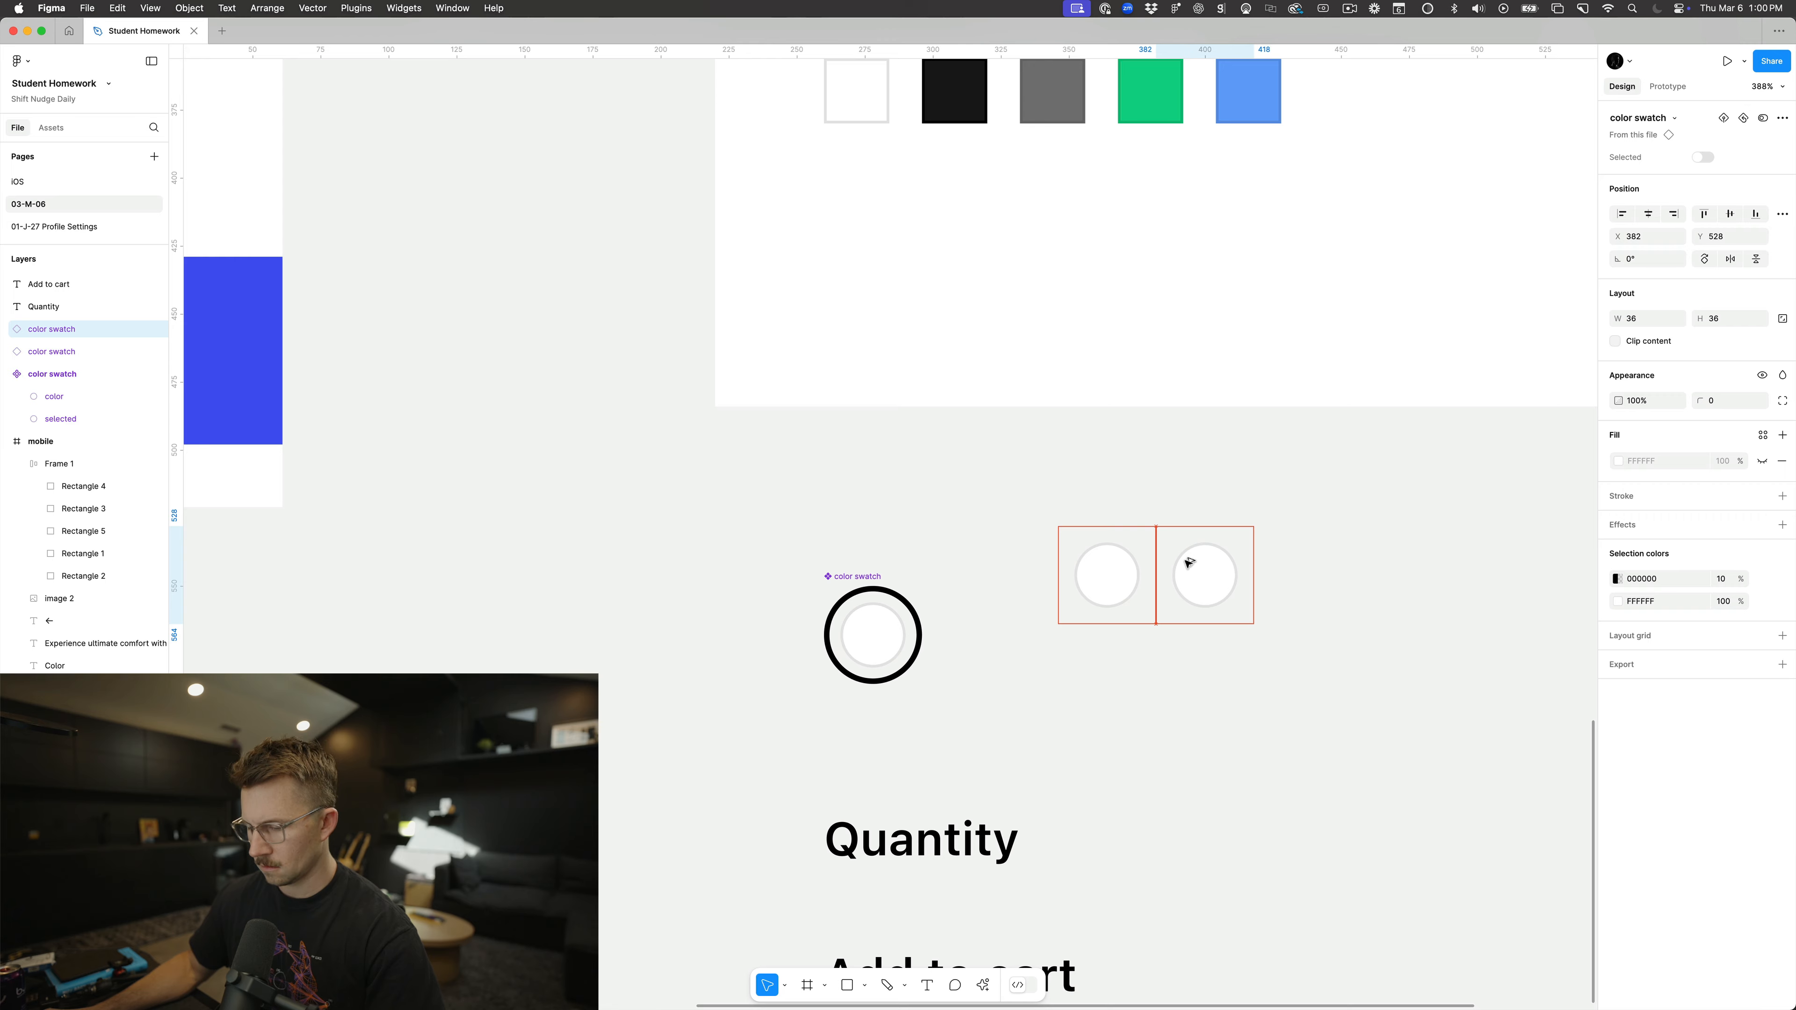
scroll(1189, 564, "right", 4)
scroll(1188, 563, "up", 1)
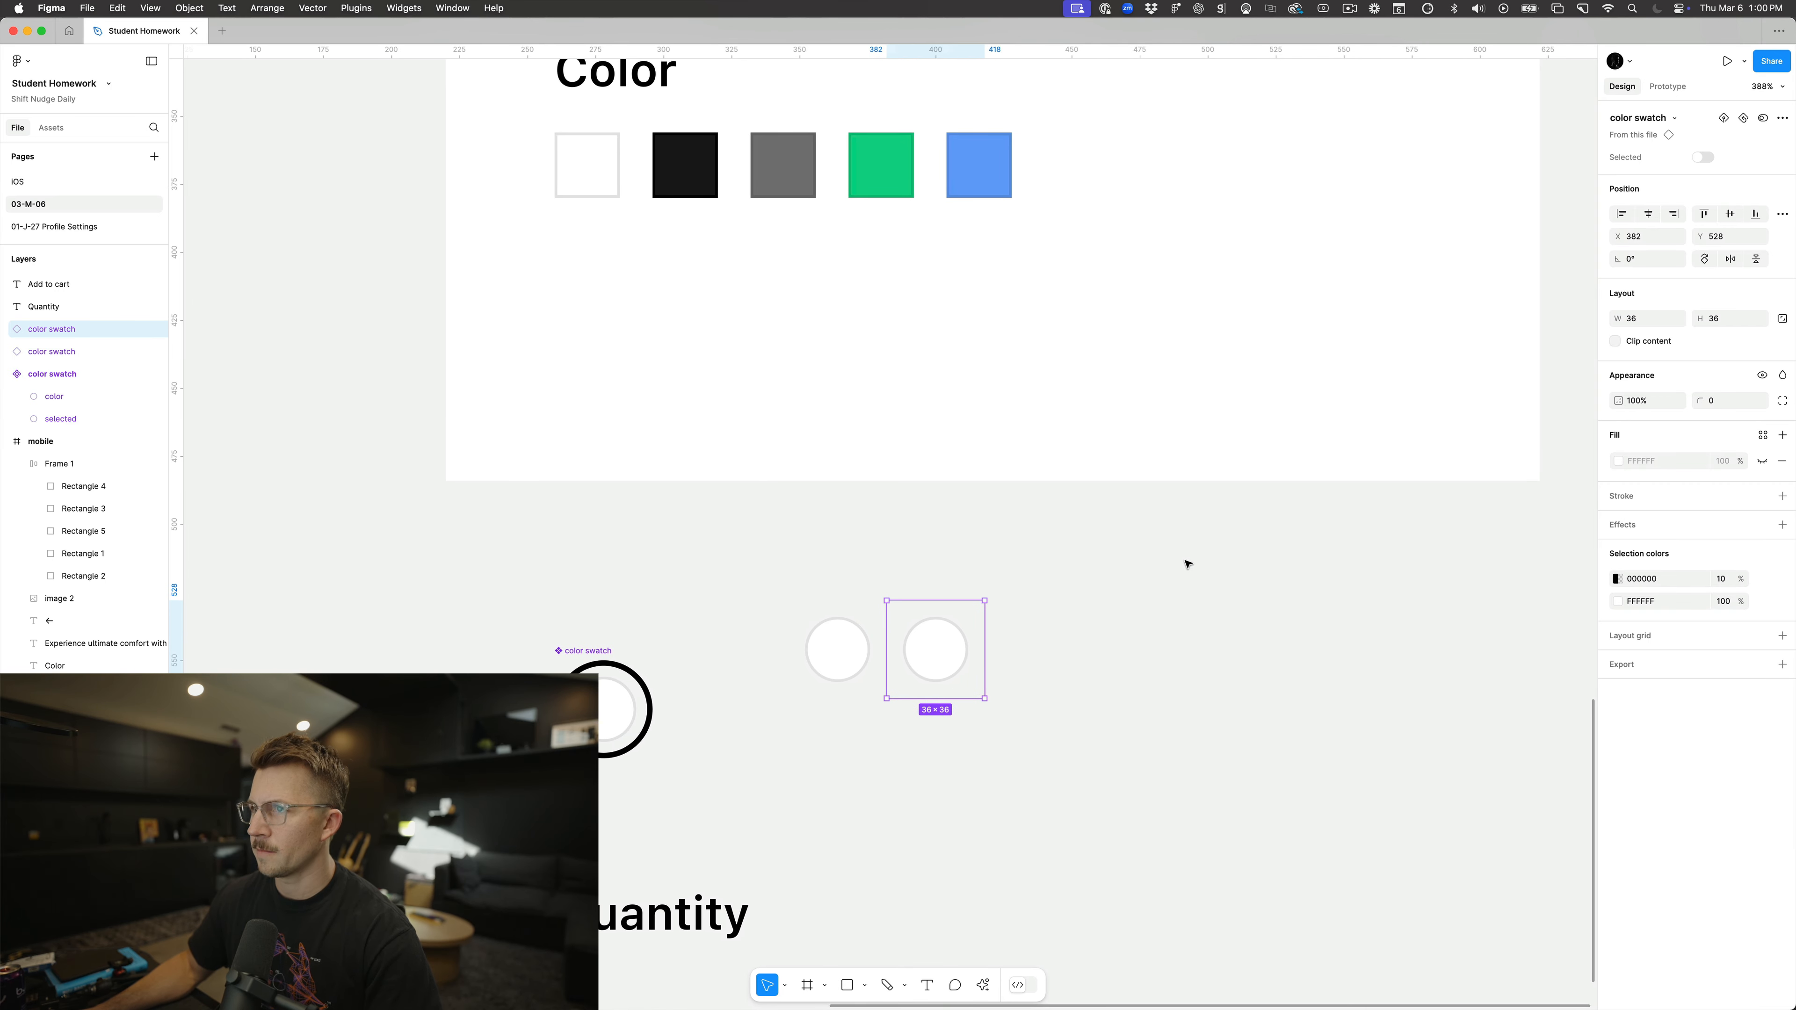
key("super+d")
key("super+d")
key("super+d")
Step: Fill the inner circles of the second and third swatches with the black and gray sampled from the square swatches
double_click(954, 645)
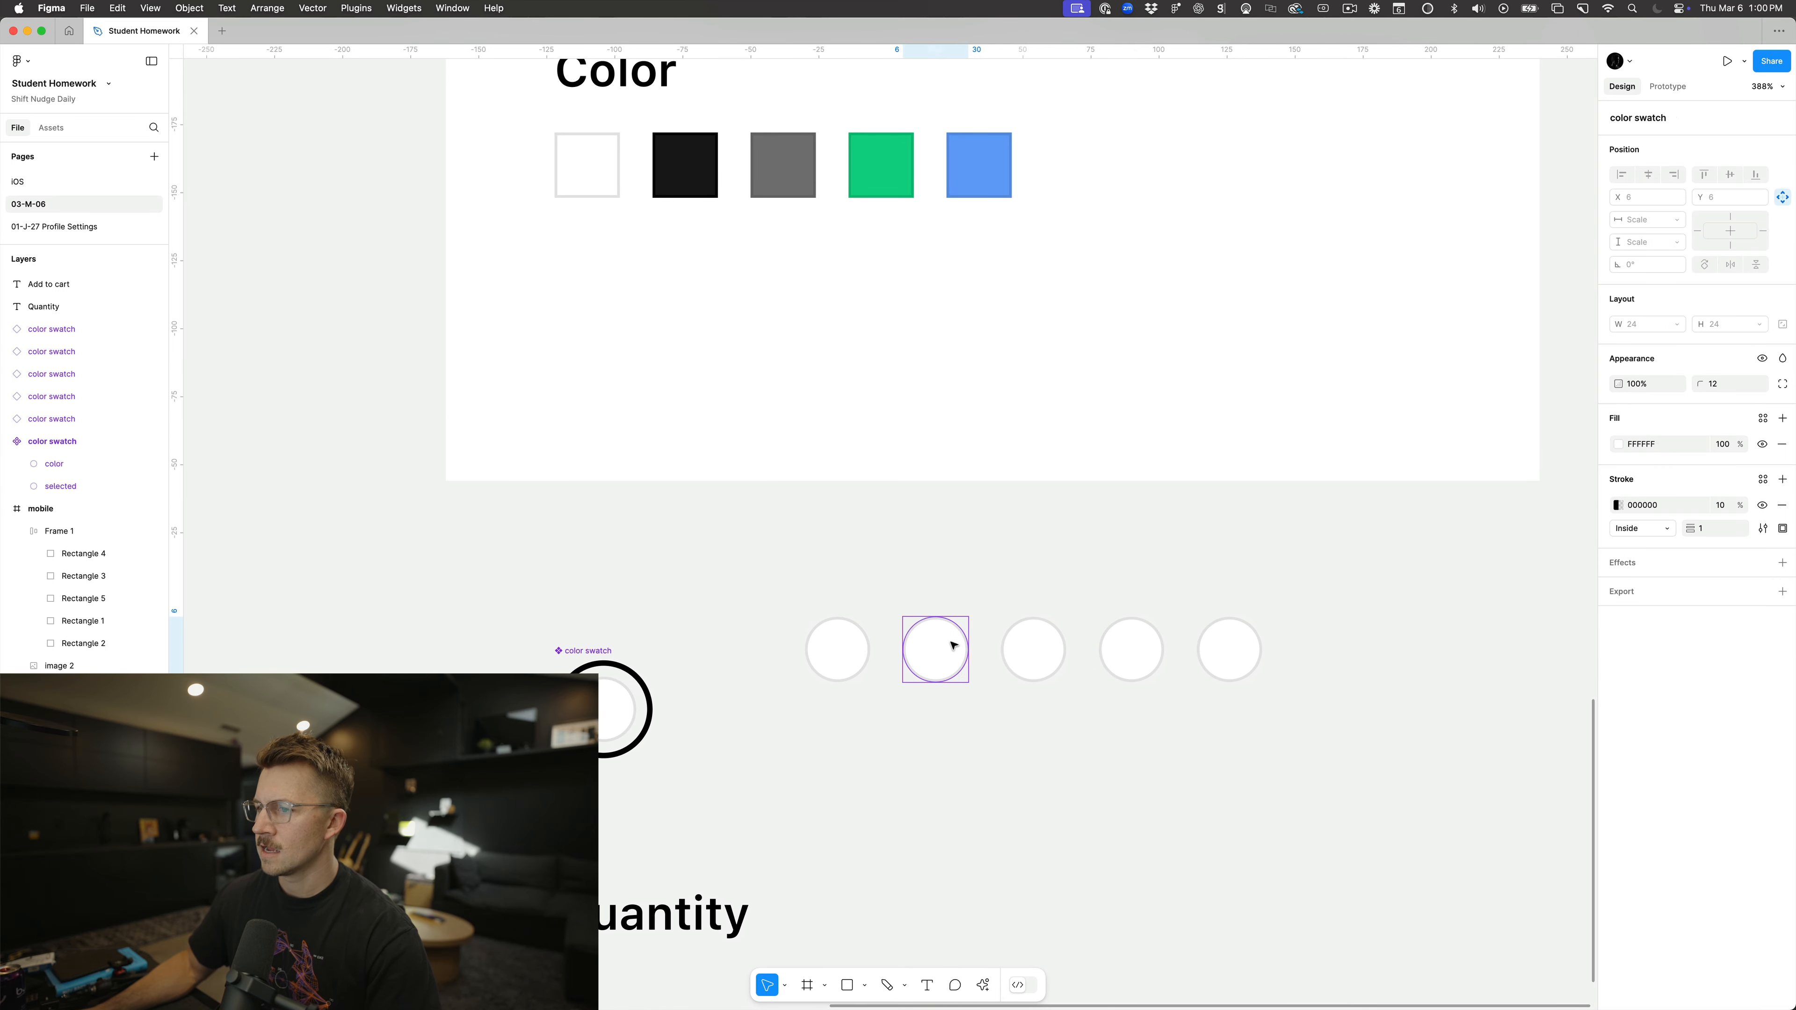
key("i")
left_click(710, 177)
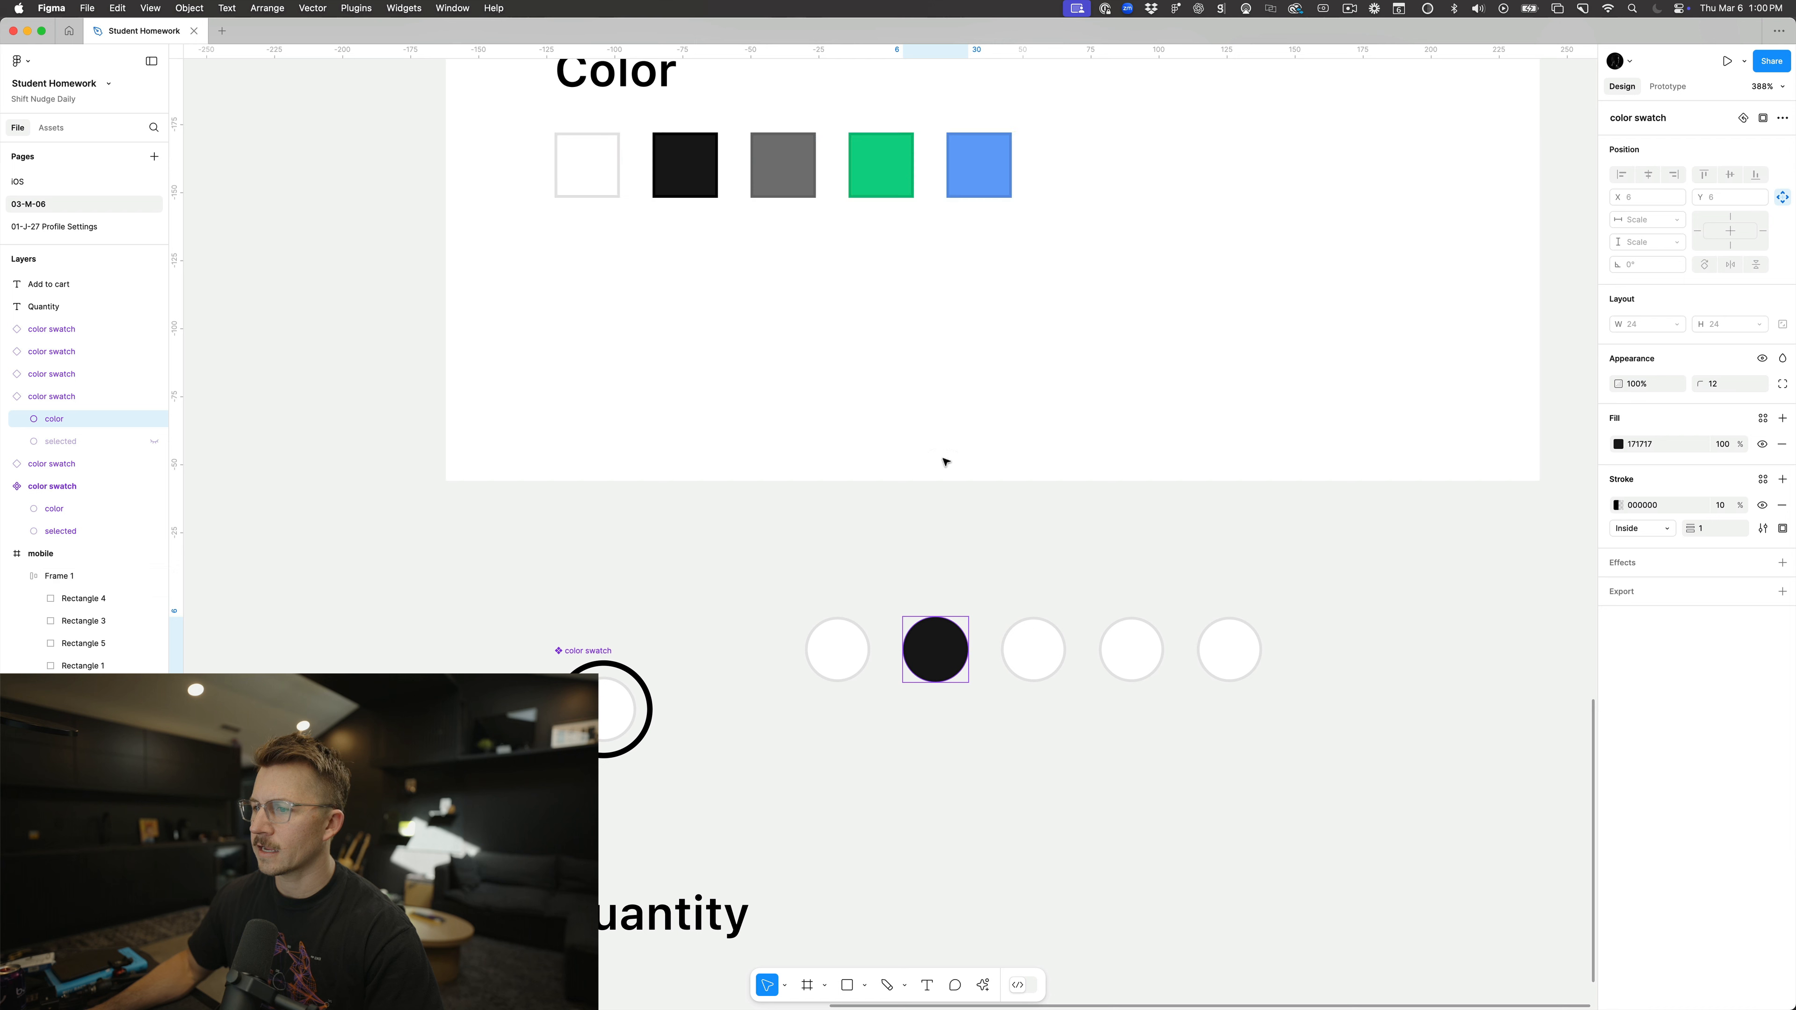
double_click(1039, 640)
key("i")
left_click(805, 173)
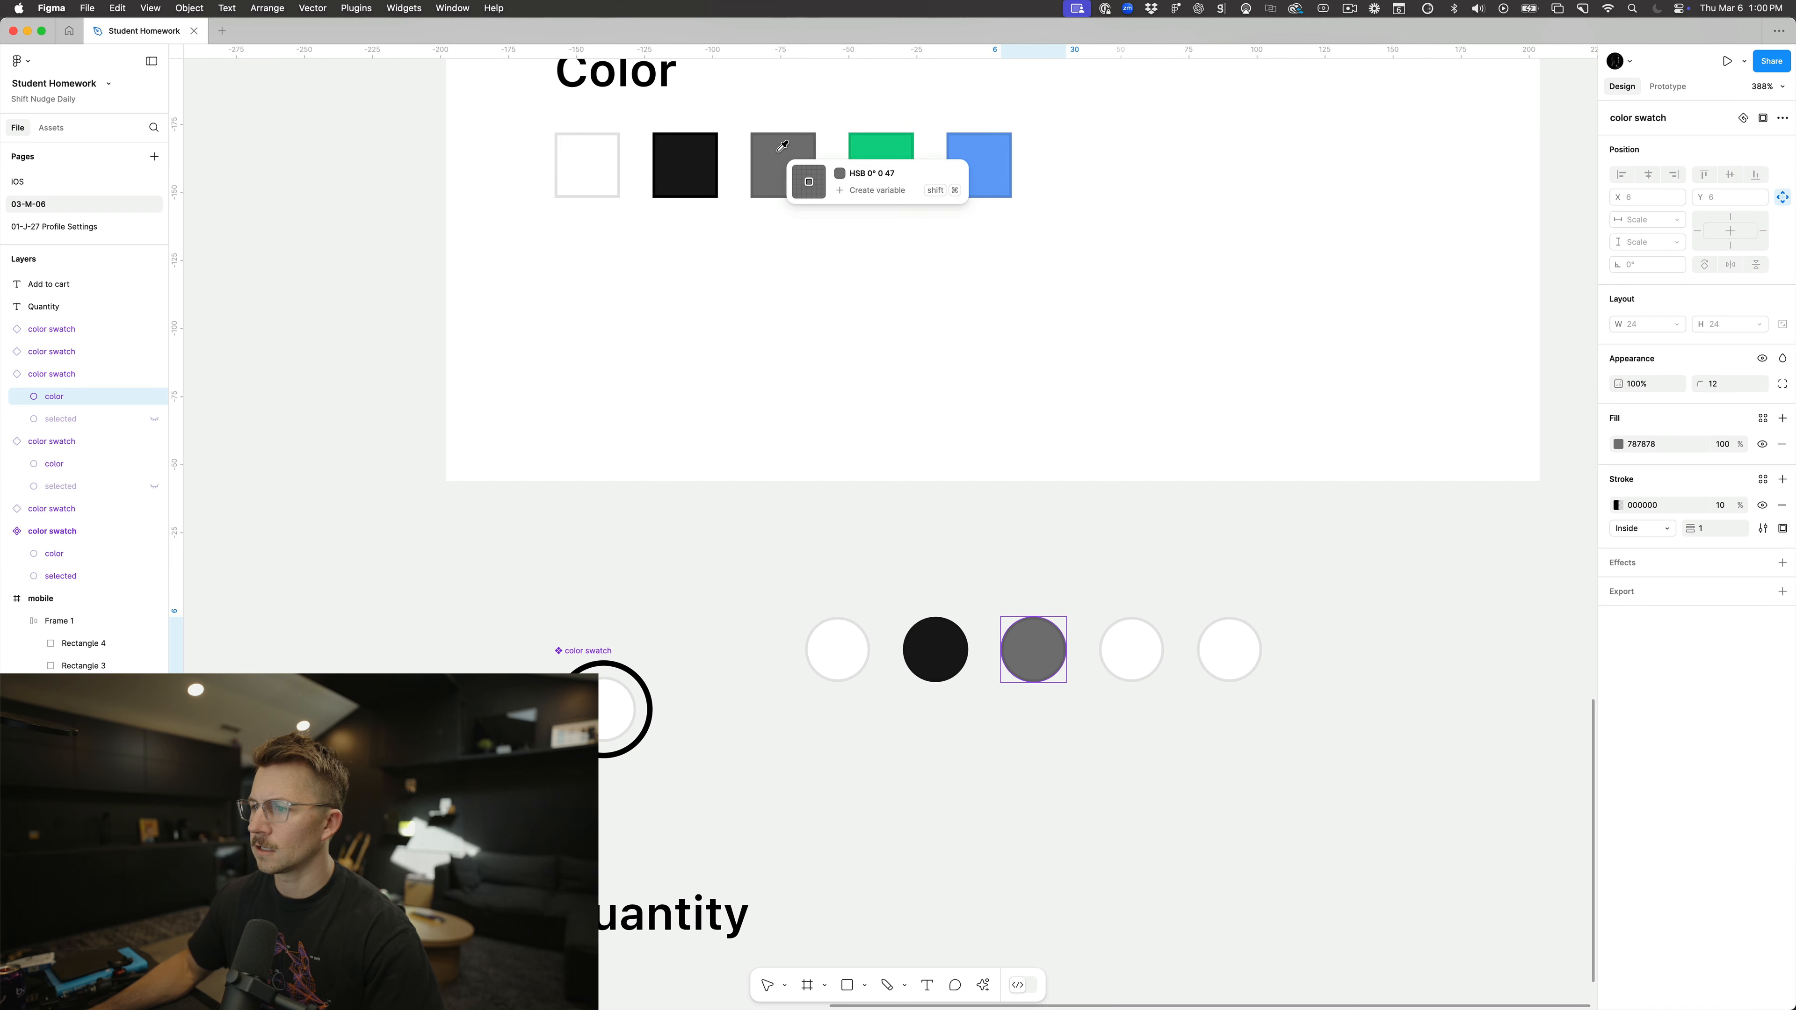
Step: Fill the inner circles of the fourth and fifth swatches with the green and blue sampled from the square swatches
double_click(1128, 655)
key("i")
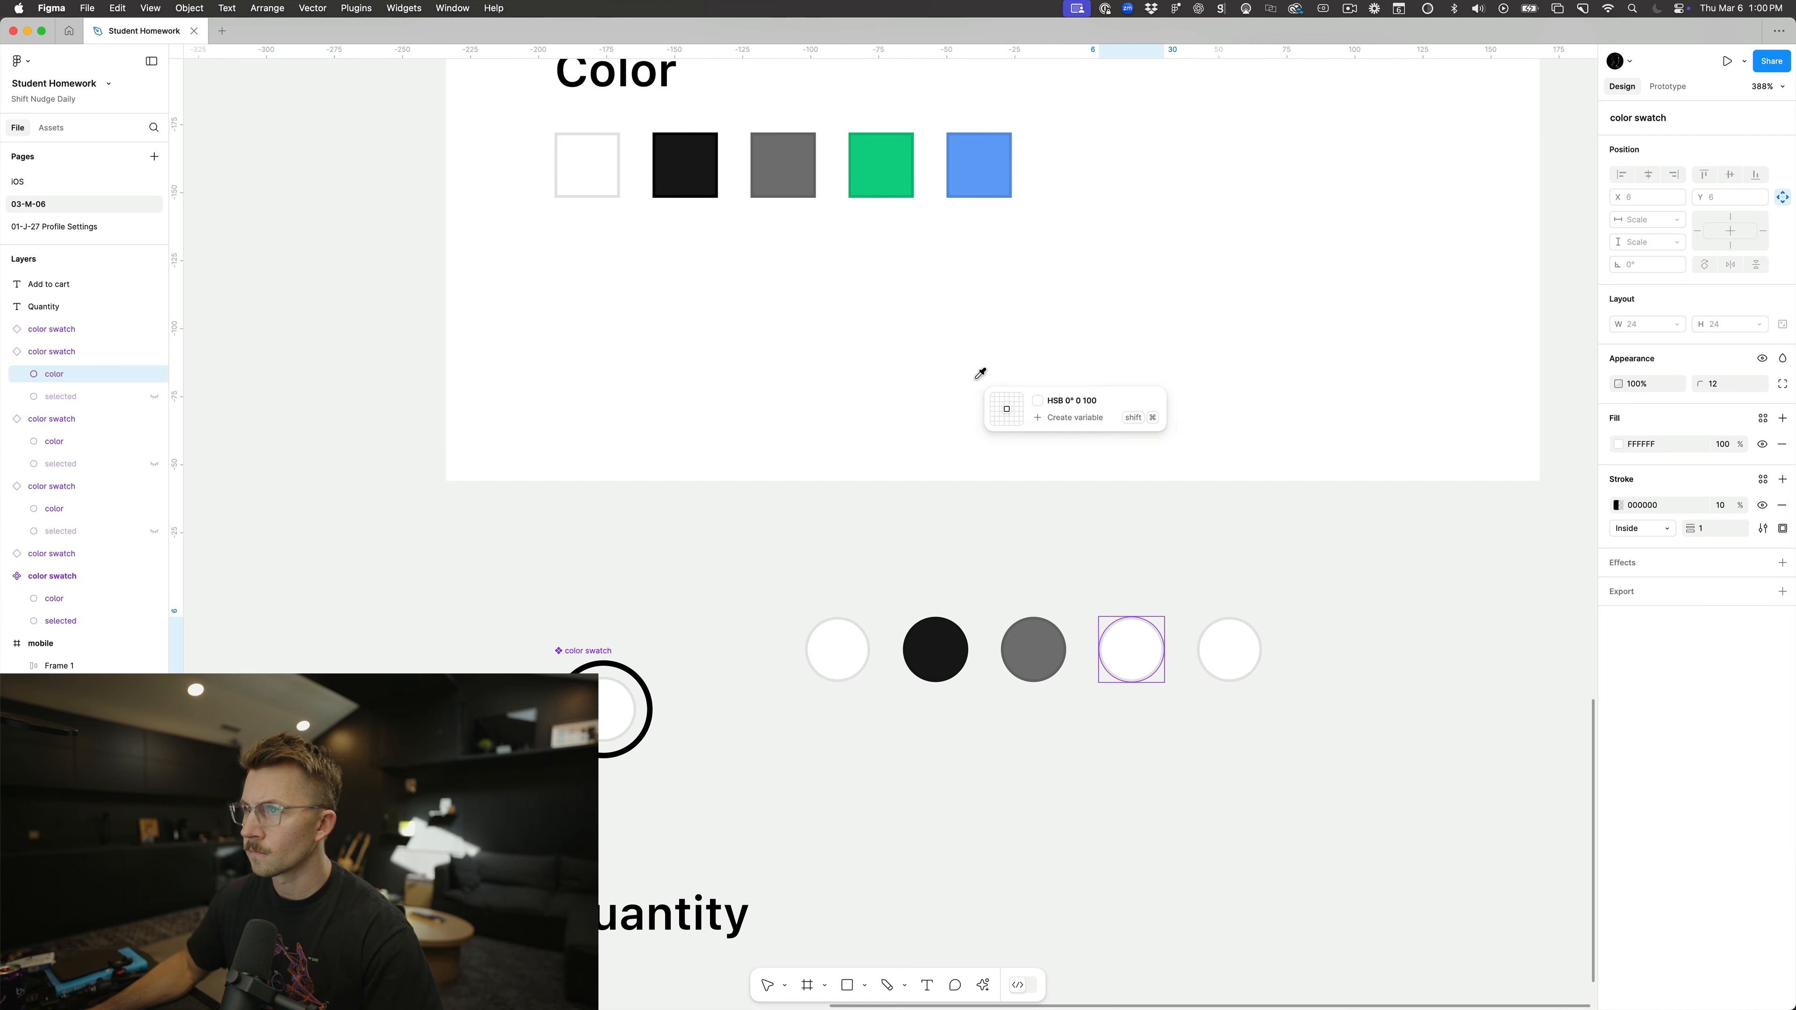
left_click(888, 164)
double_click(1237, 653)
key("i")
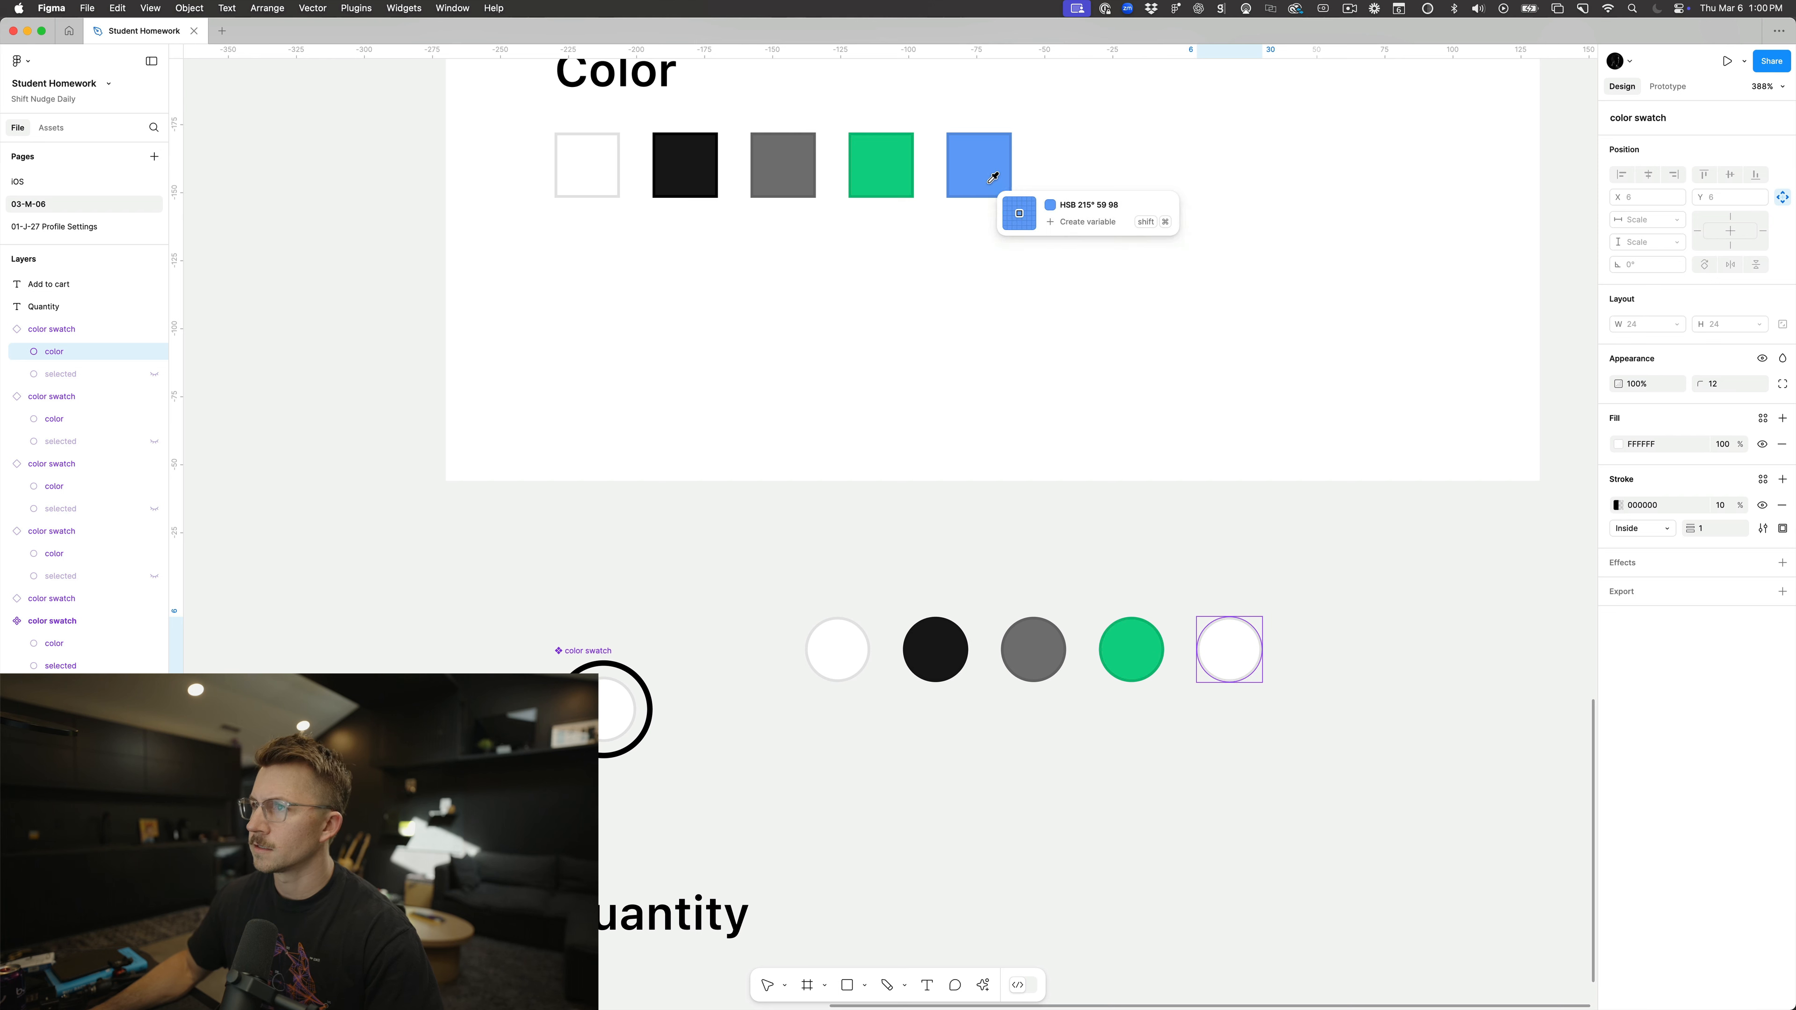
left_click(979, 166)
key("Escape")
Step: Try the Selected property on the white swatch and switch the selection over to the black swatch
left_click(860, 635)
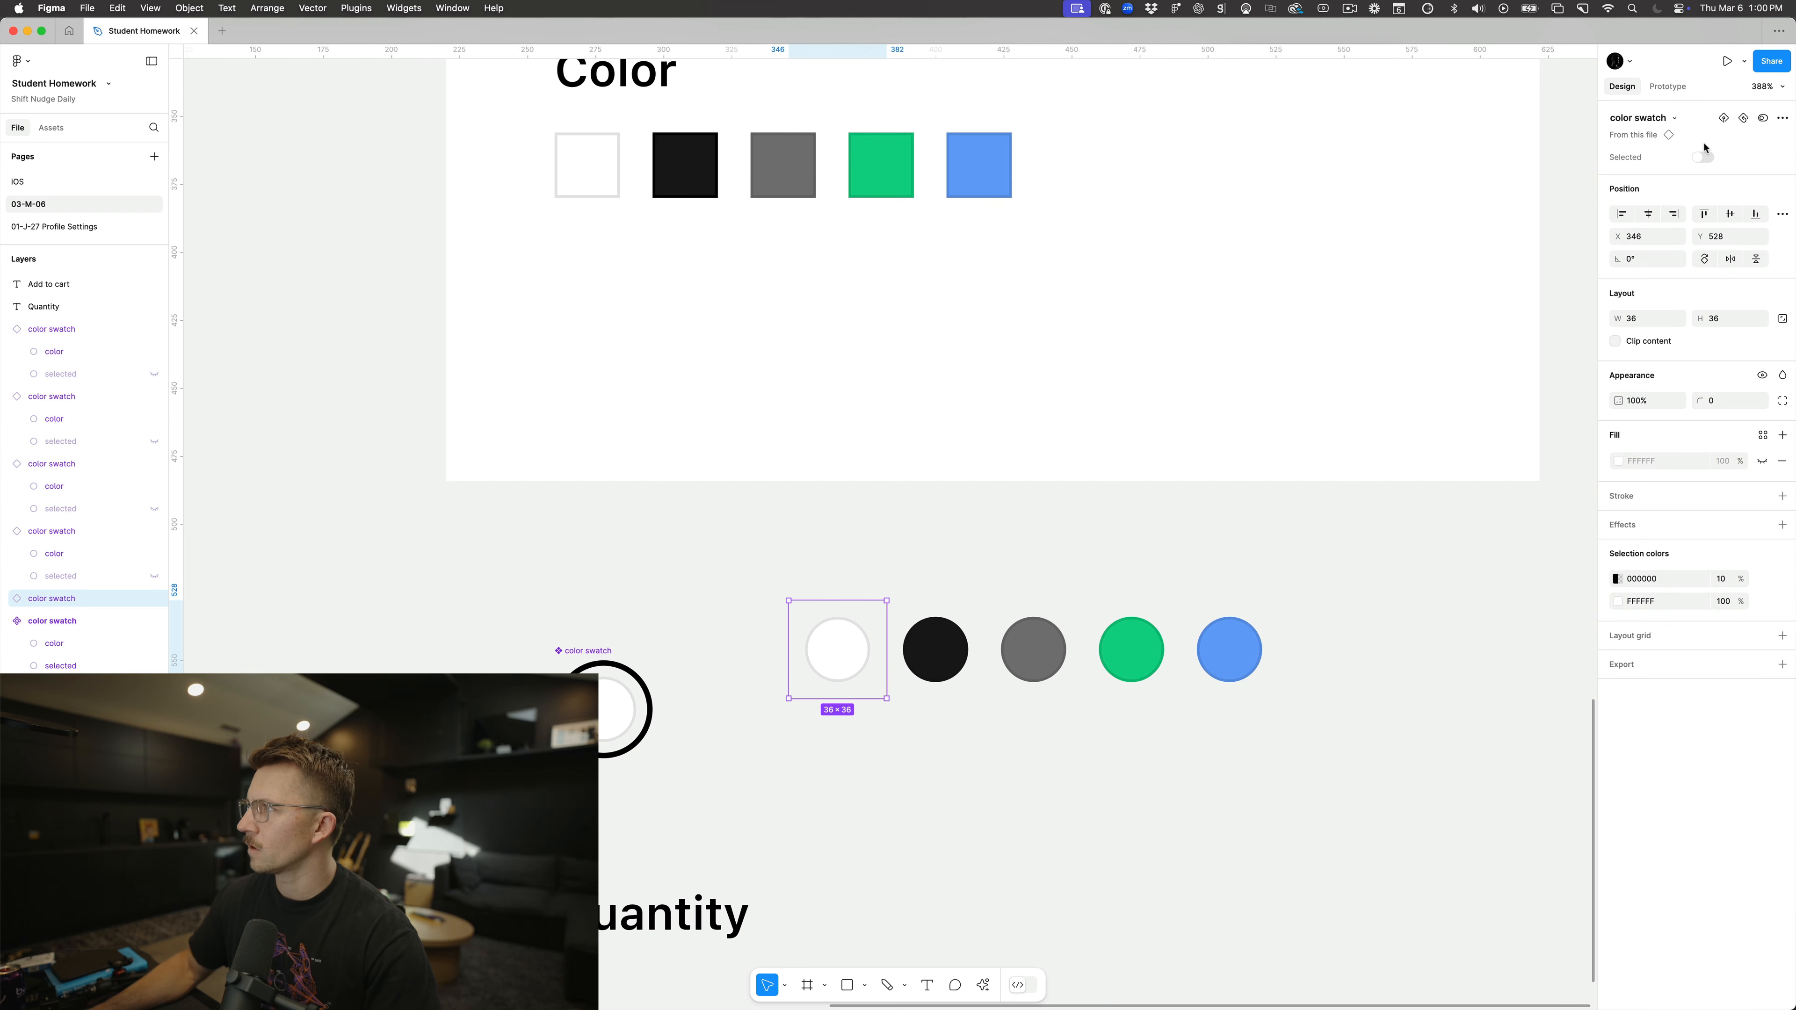
left_click(1704, 160)
left_click(936, 648)
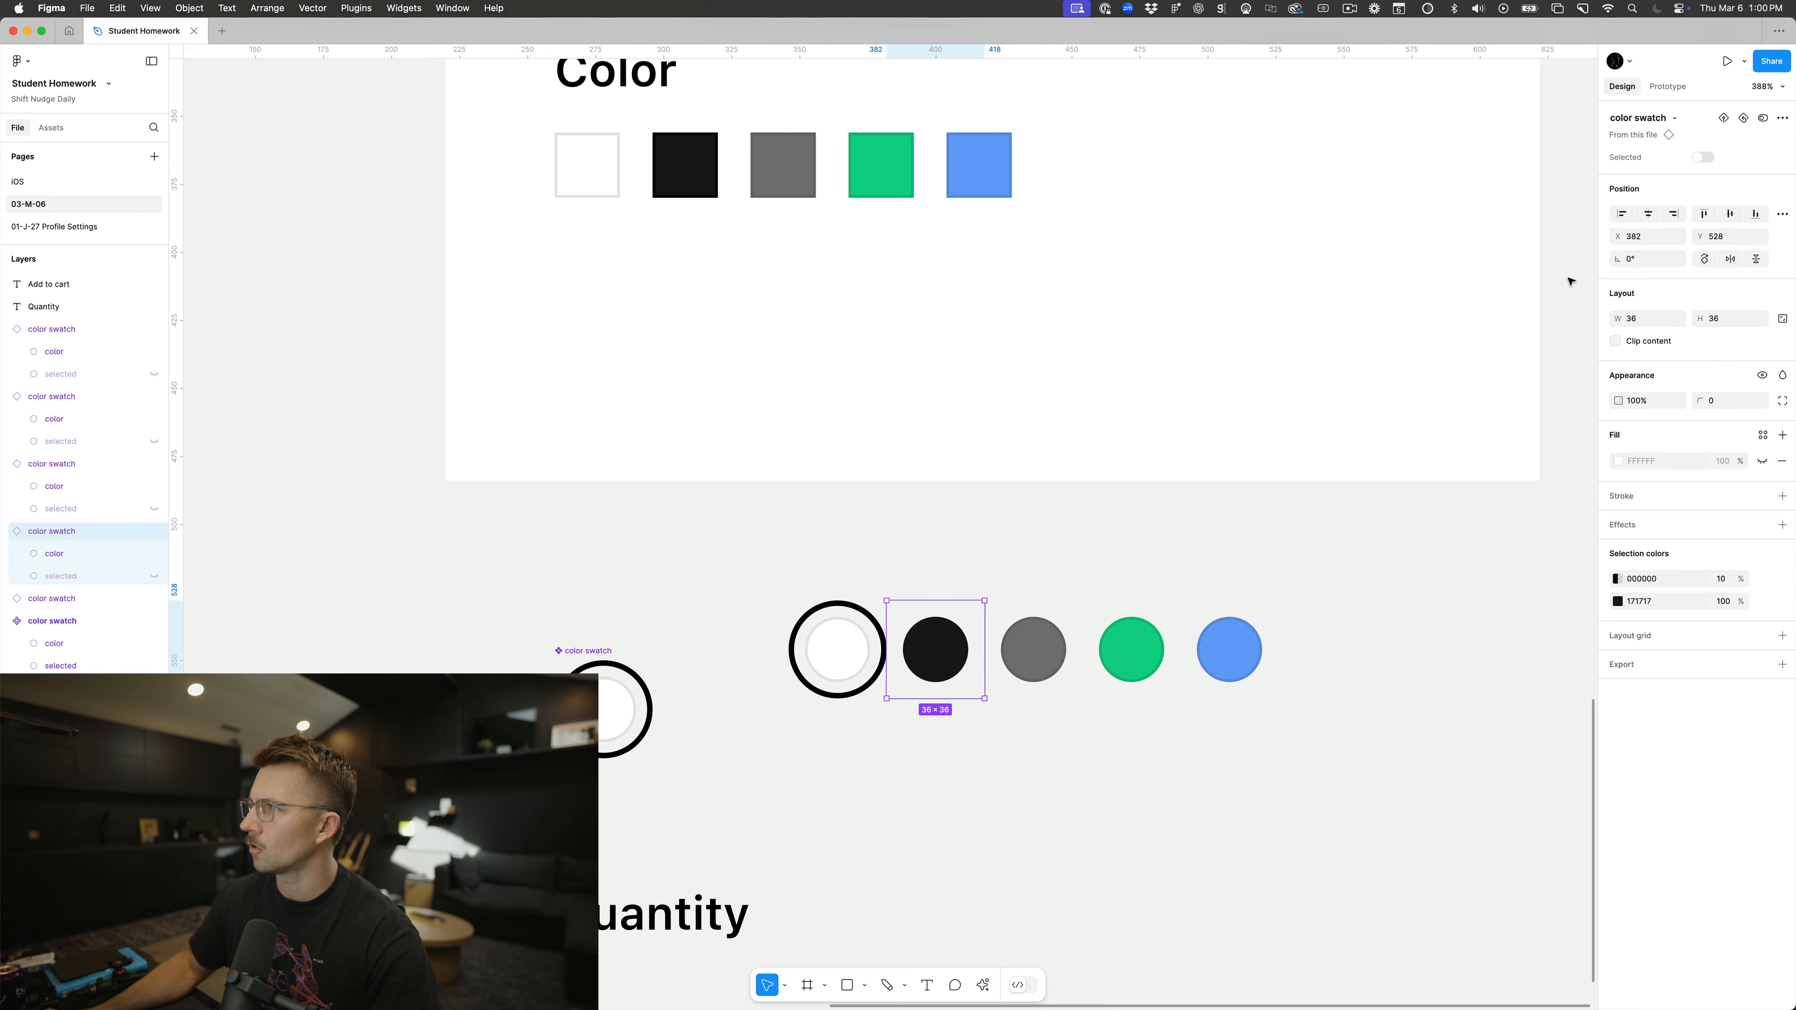
left_click(1704, 159)
left_click(884, 639)
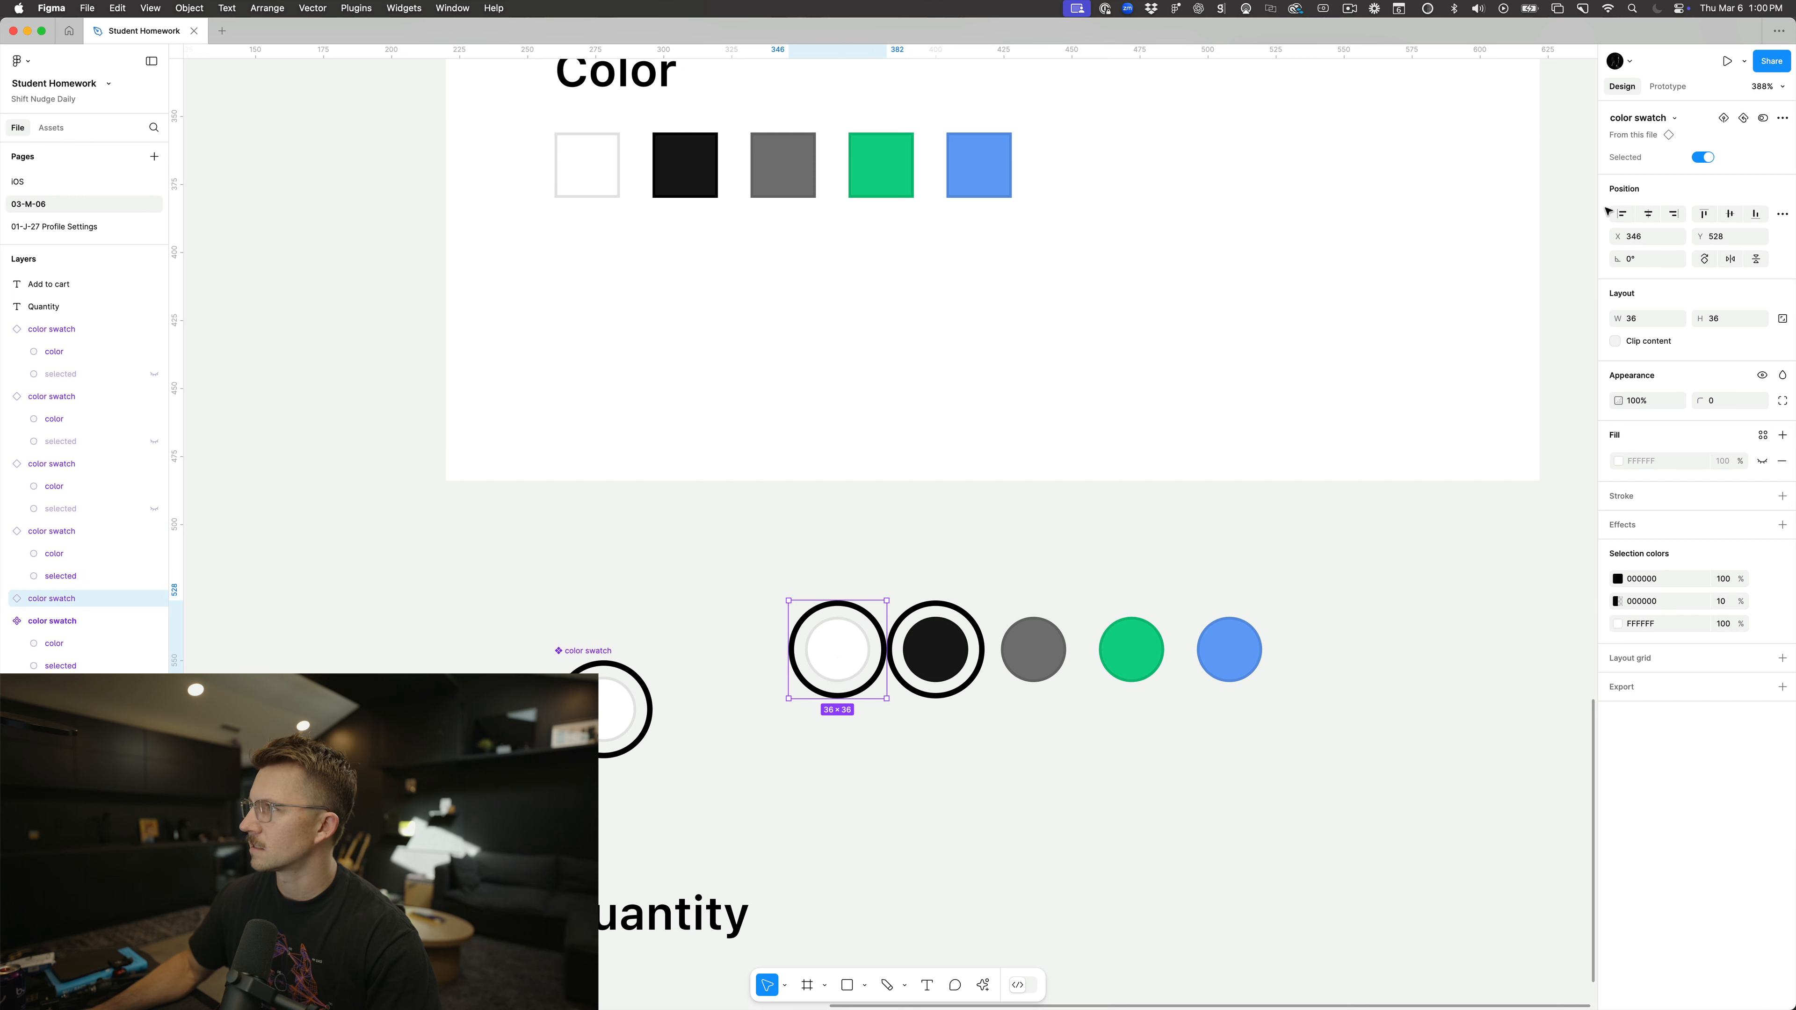
left_click(1703, 159)
left_click(1110, 588)
scroll(1058, 584, "down", 5)
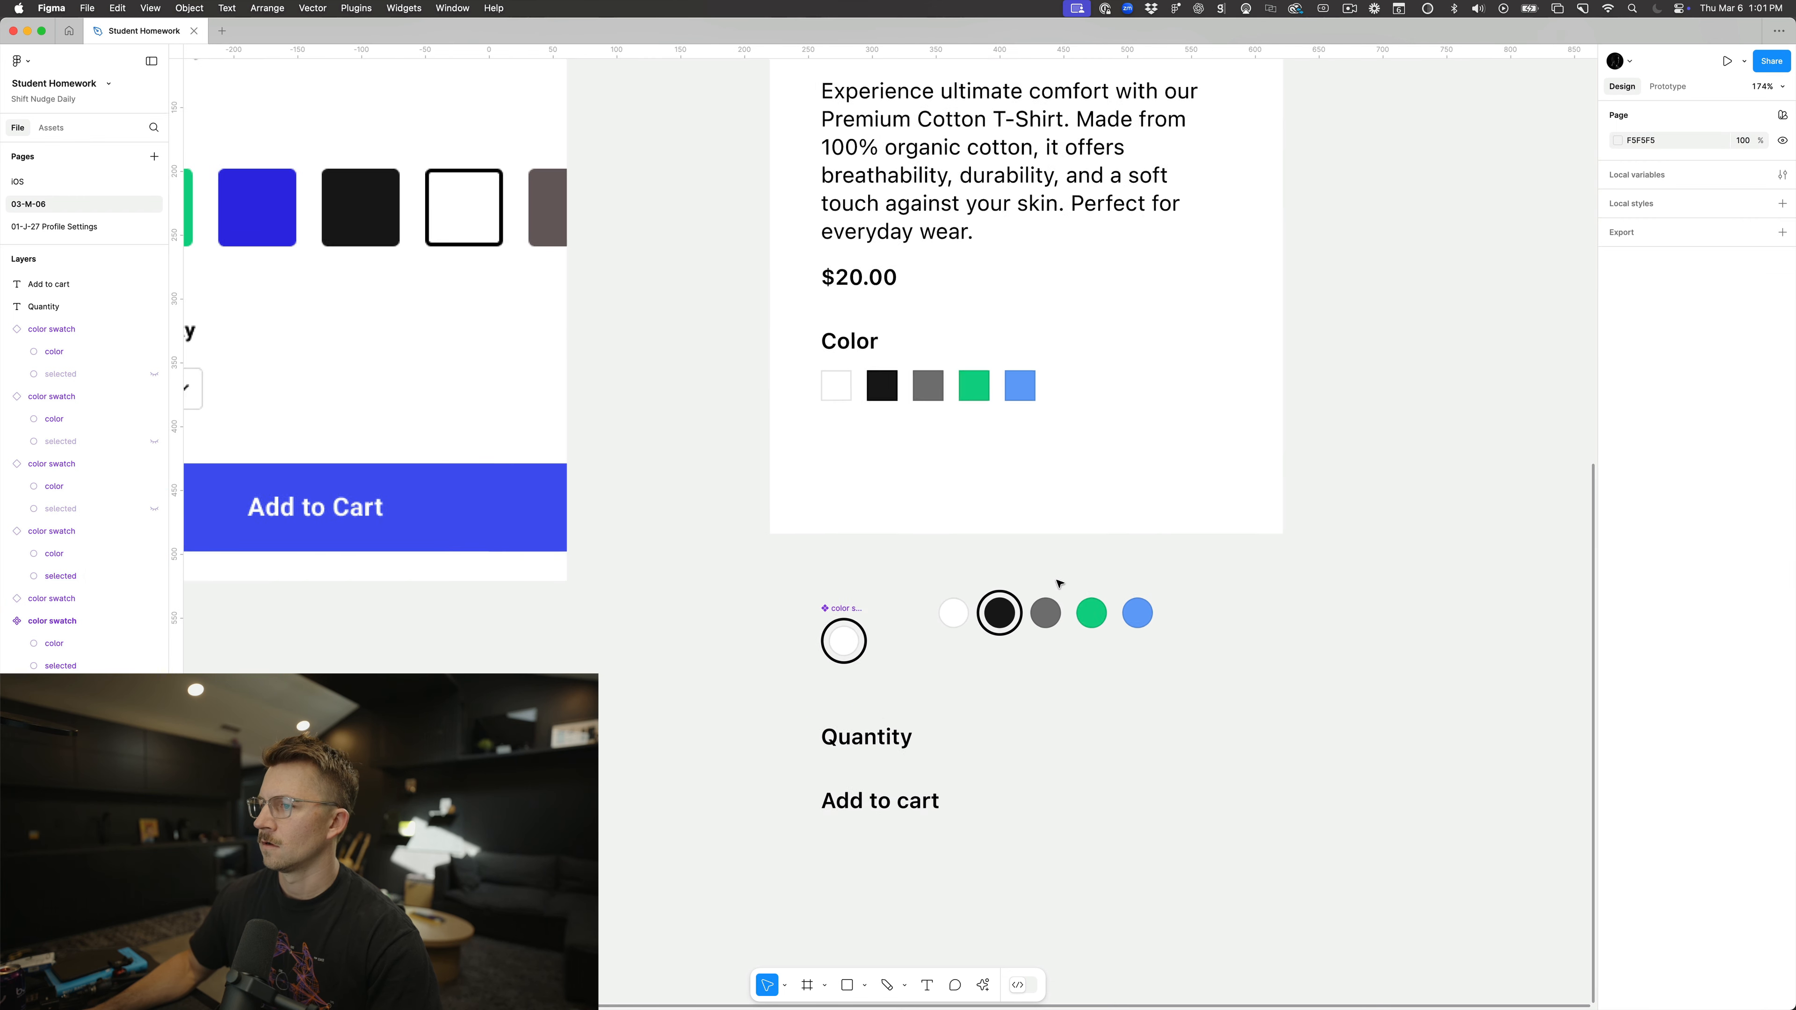
scroll(1057, 585, "up", 4)
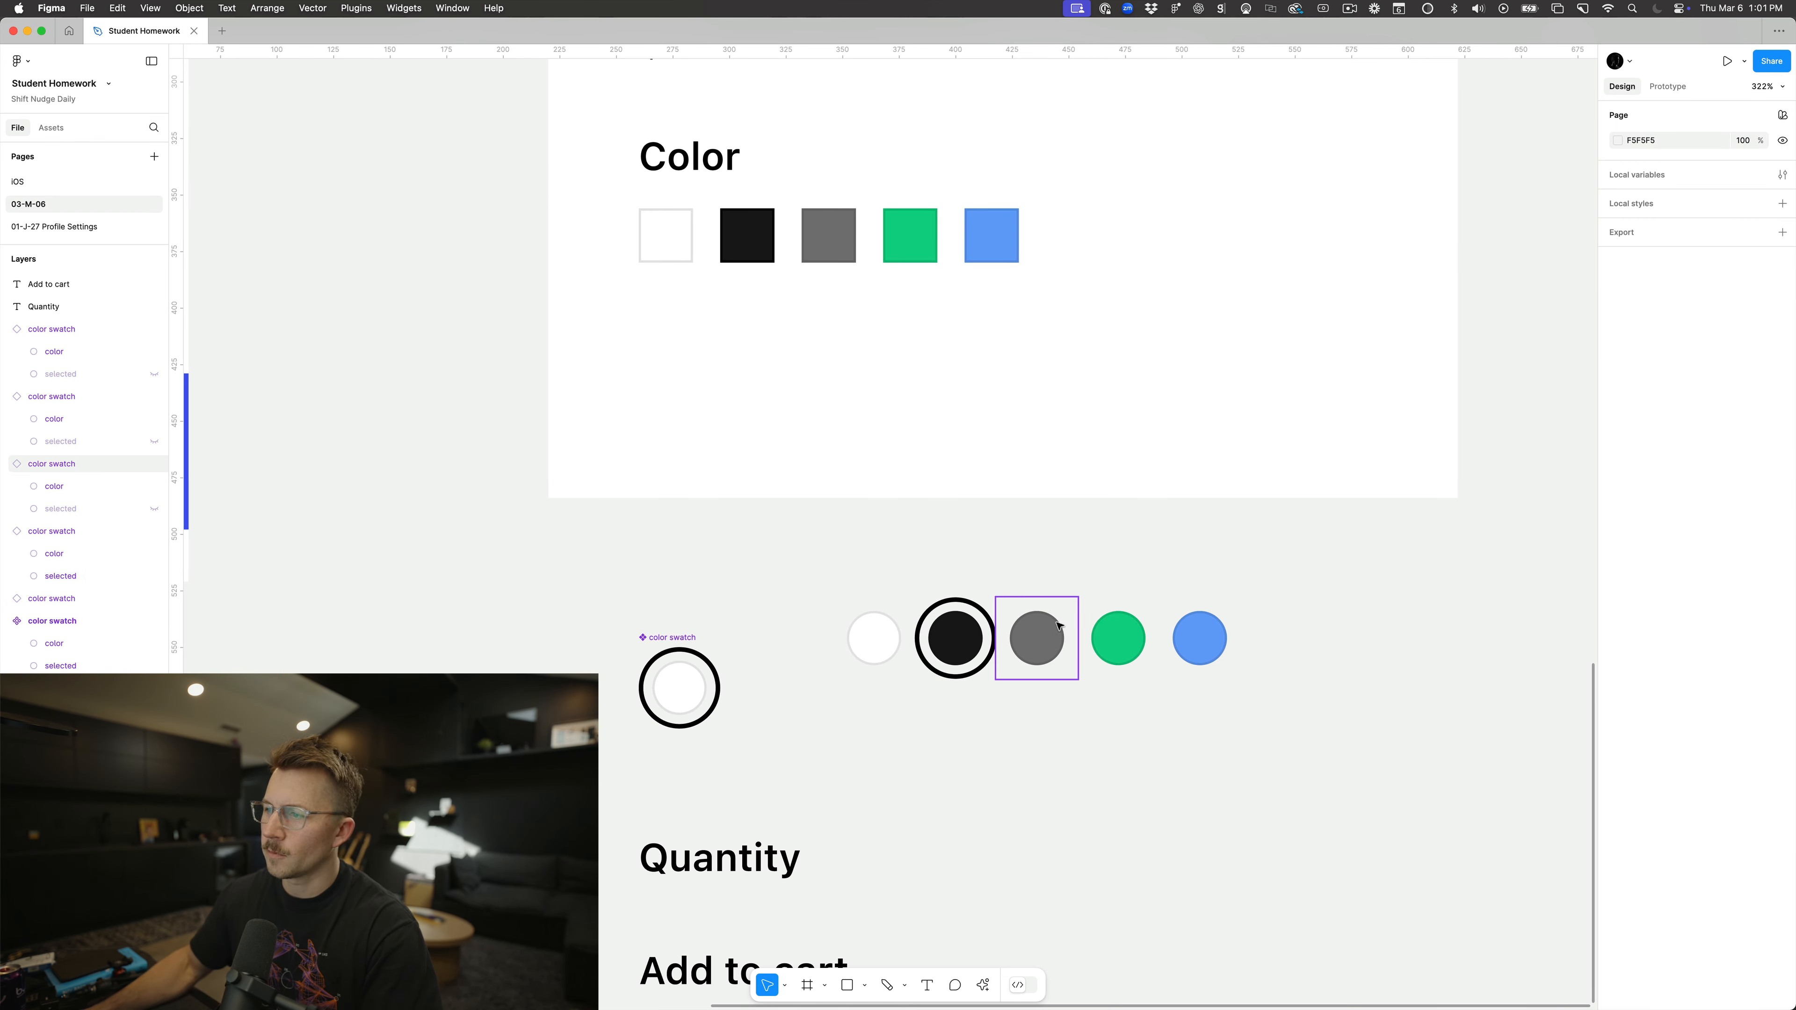
Step: Turn Selected on for the white swatch and off for the black swatch
left_click(1039, 637)
left_click(895, 633)
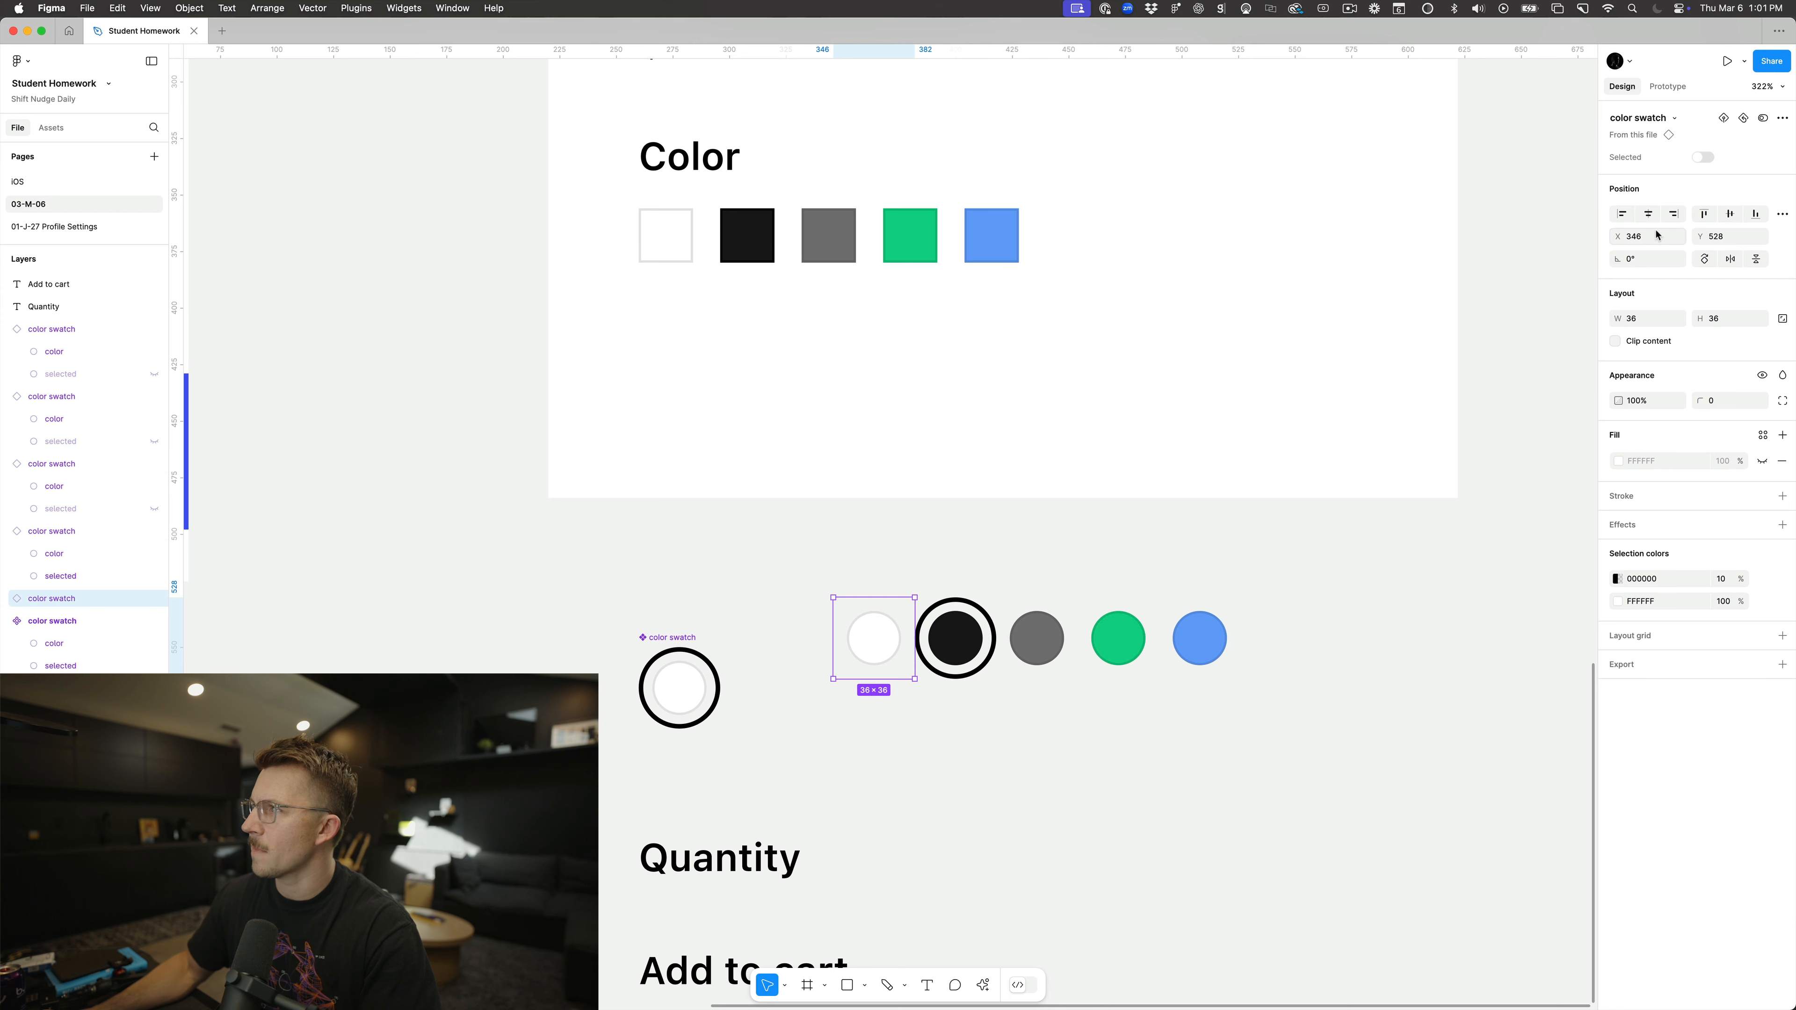
left_click(1704, 159)
left_click(955, 637)
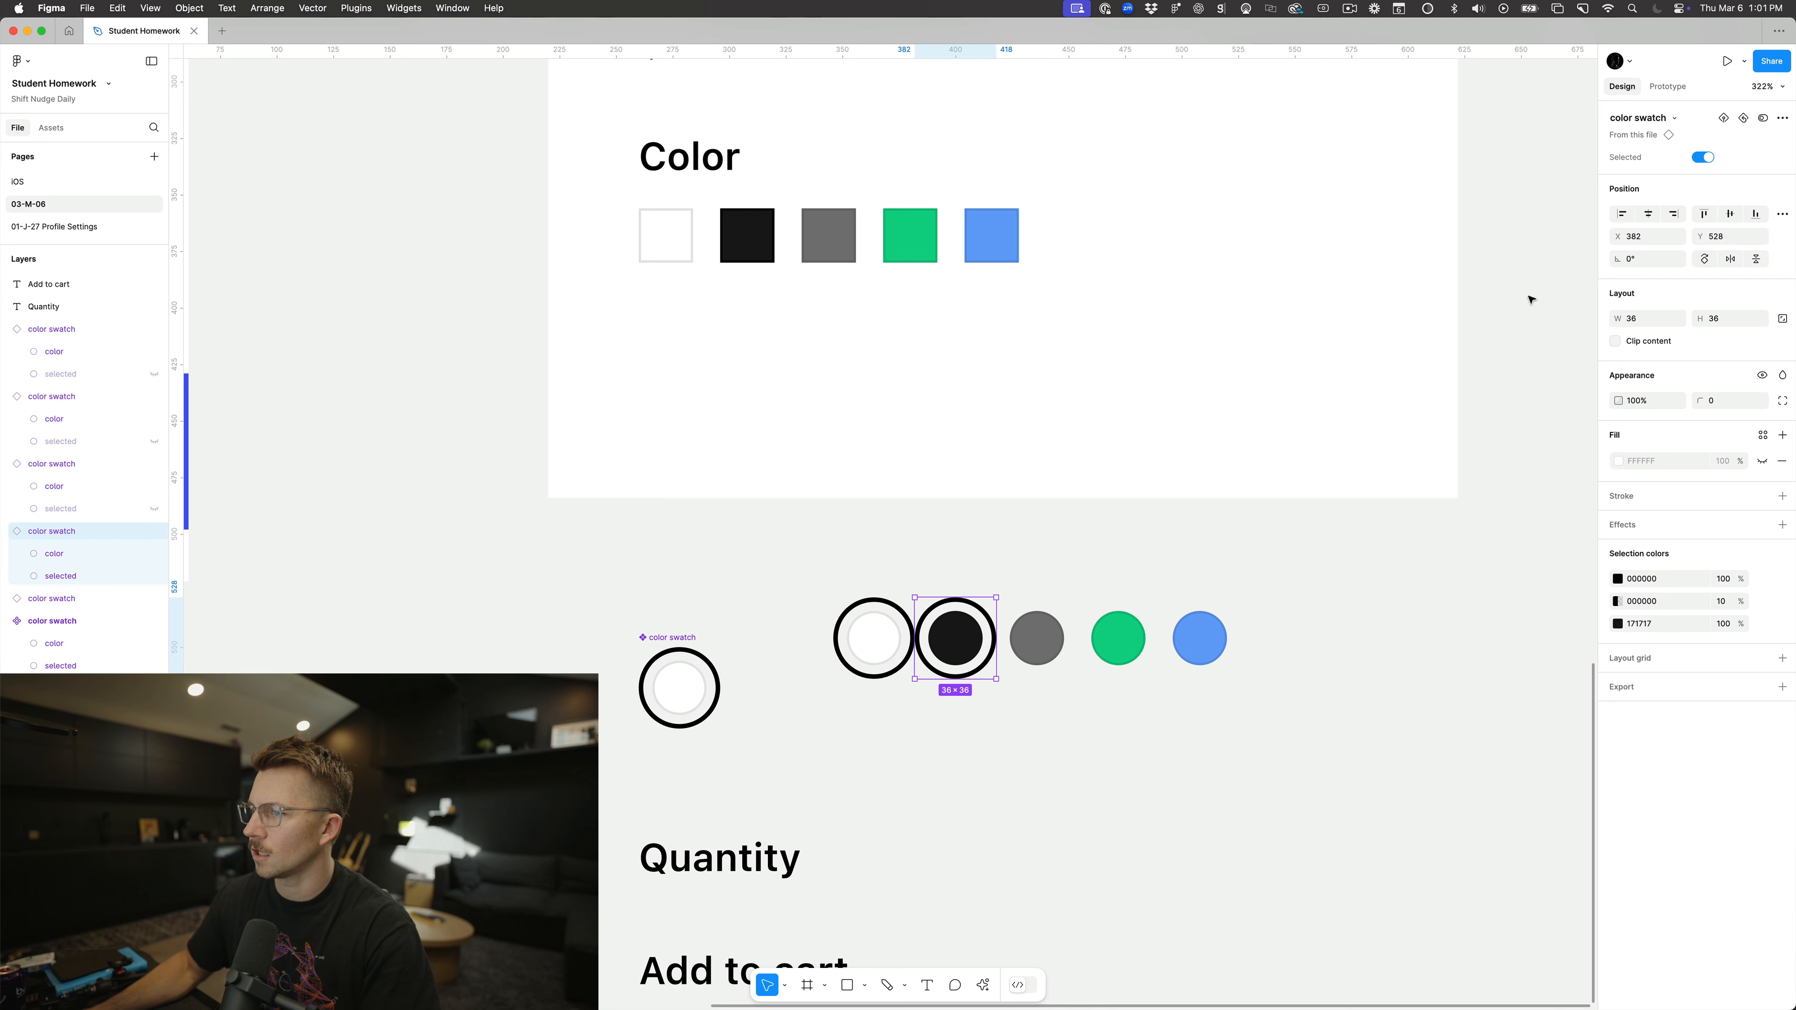
left_click(1705, 159)
Step: Examine the square color swatches and the selected-state outline in the student's original design
scroll(881, 396, "left", 10)
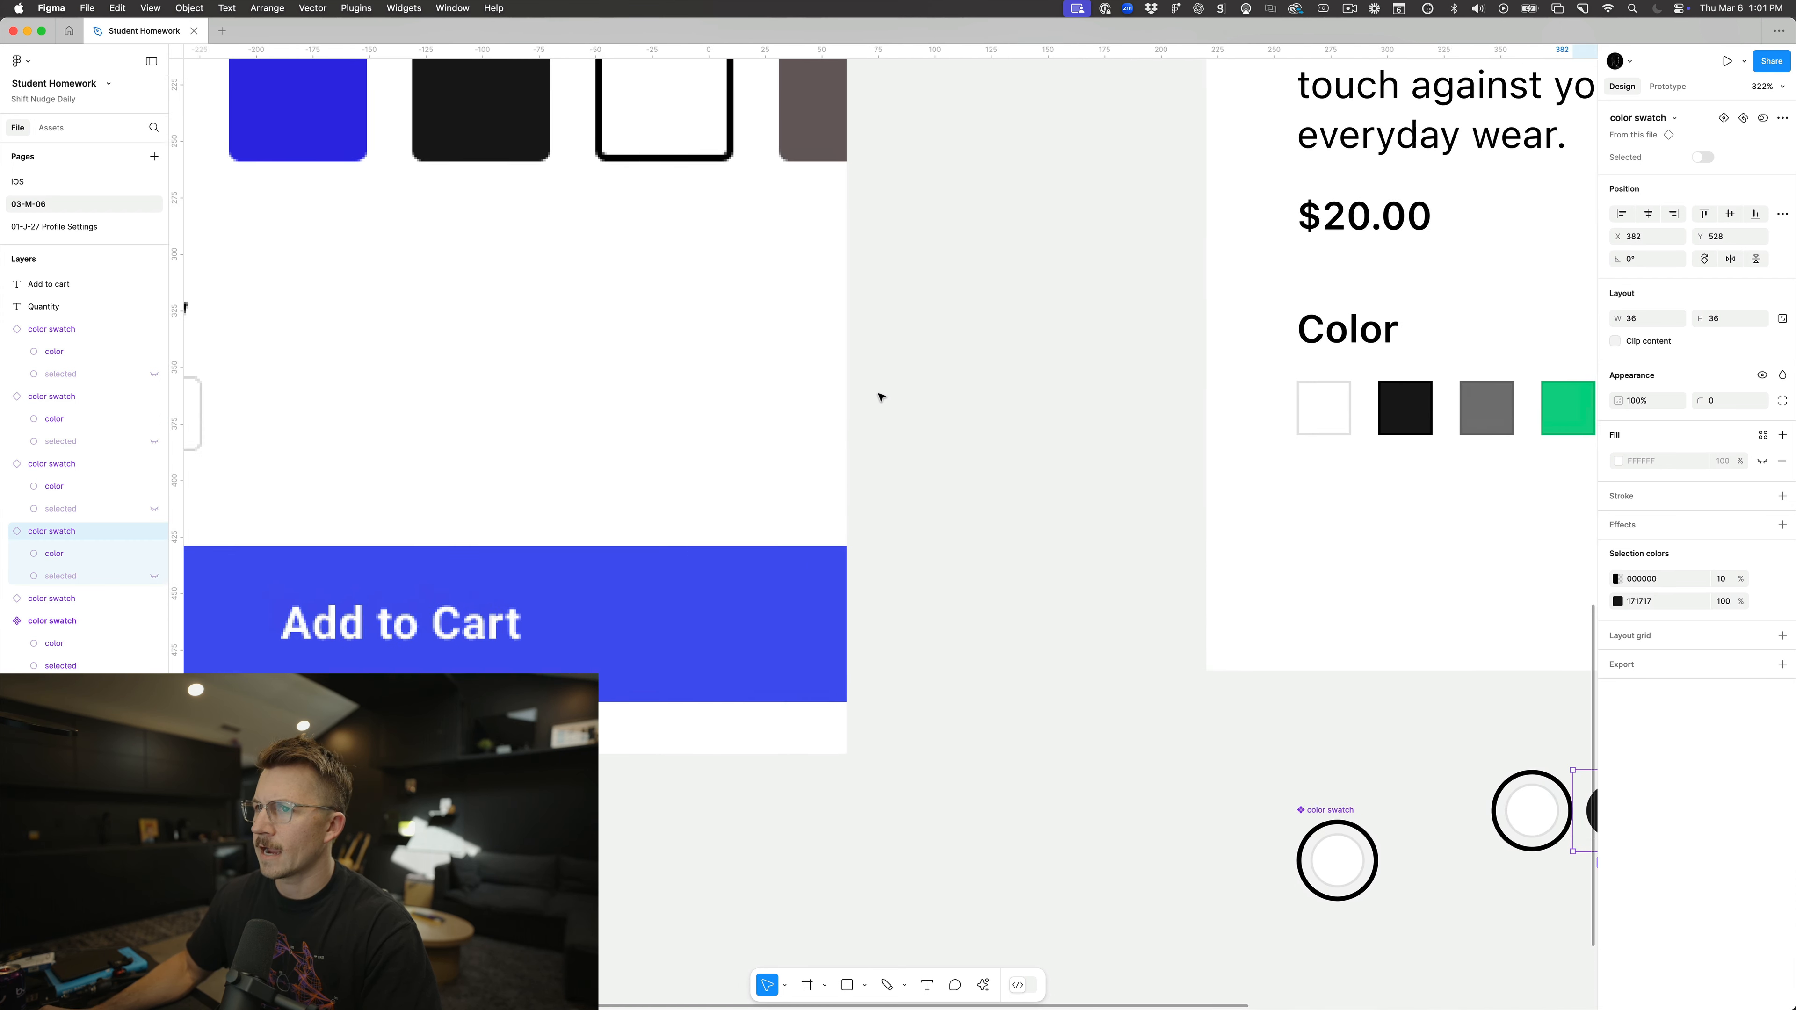
scroll(880, 396, "left", 4)
scroll(870, 283, "up", 3)
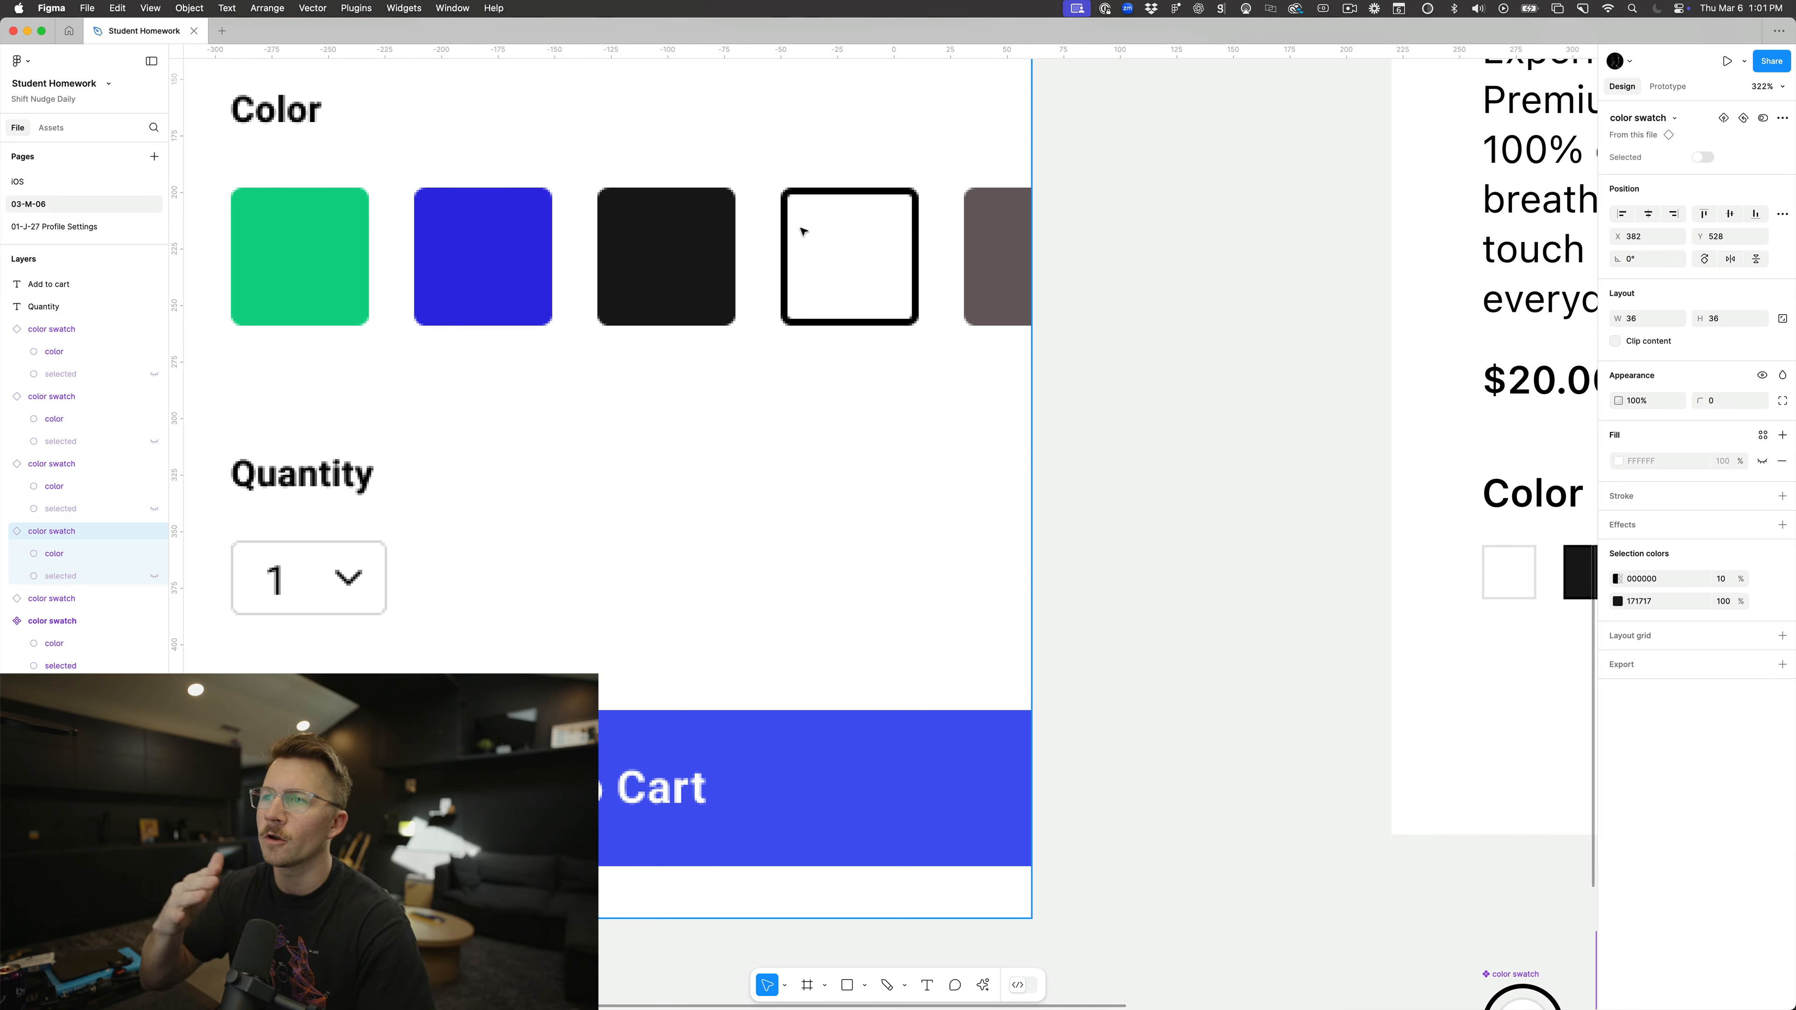
Step: Wrap the five circular color swatches in a horizontal auto layout frame
scroll(860, 394, "down", 3)
scroll(861, 396, "down", 3)
scroll(919, 466, "down", 3)
scroll(919, 467, "right", 3)
left_click_drag(1041, 587, 1287, 650)
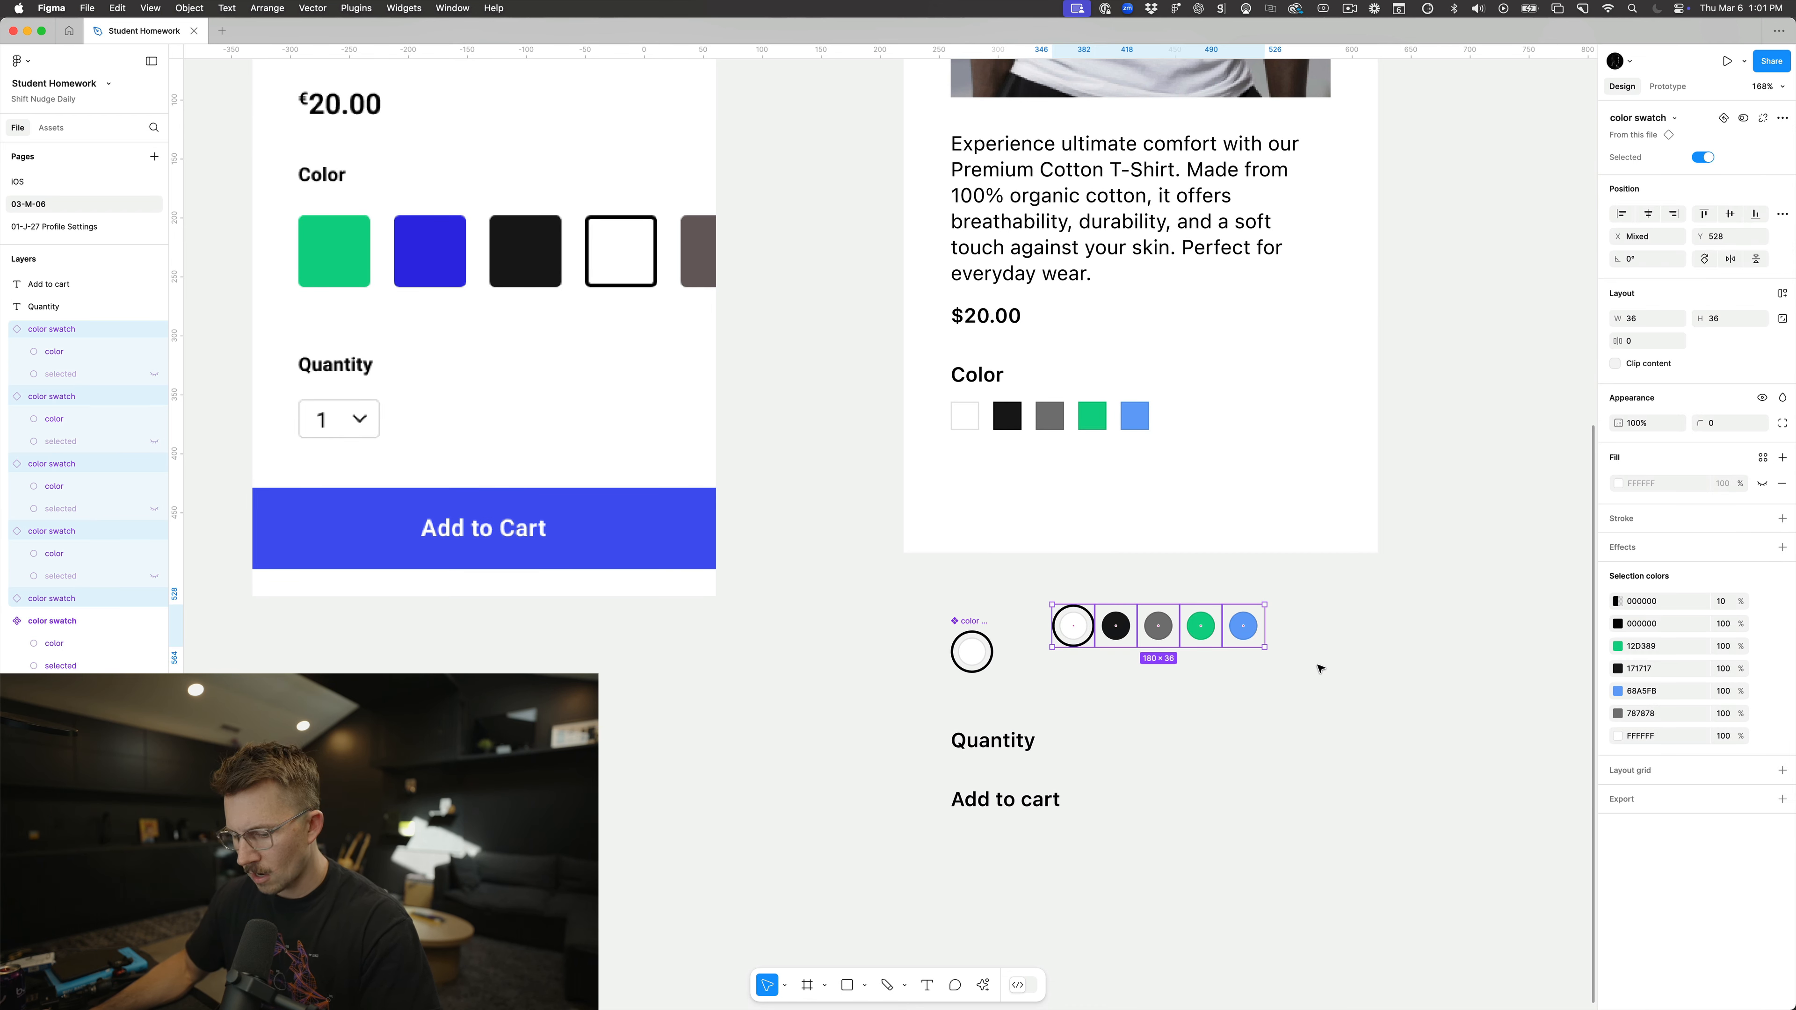
key("shift+a")
Step: Name the new swatch frame "selection"
key("super+r")
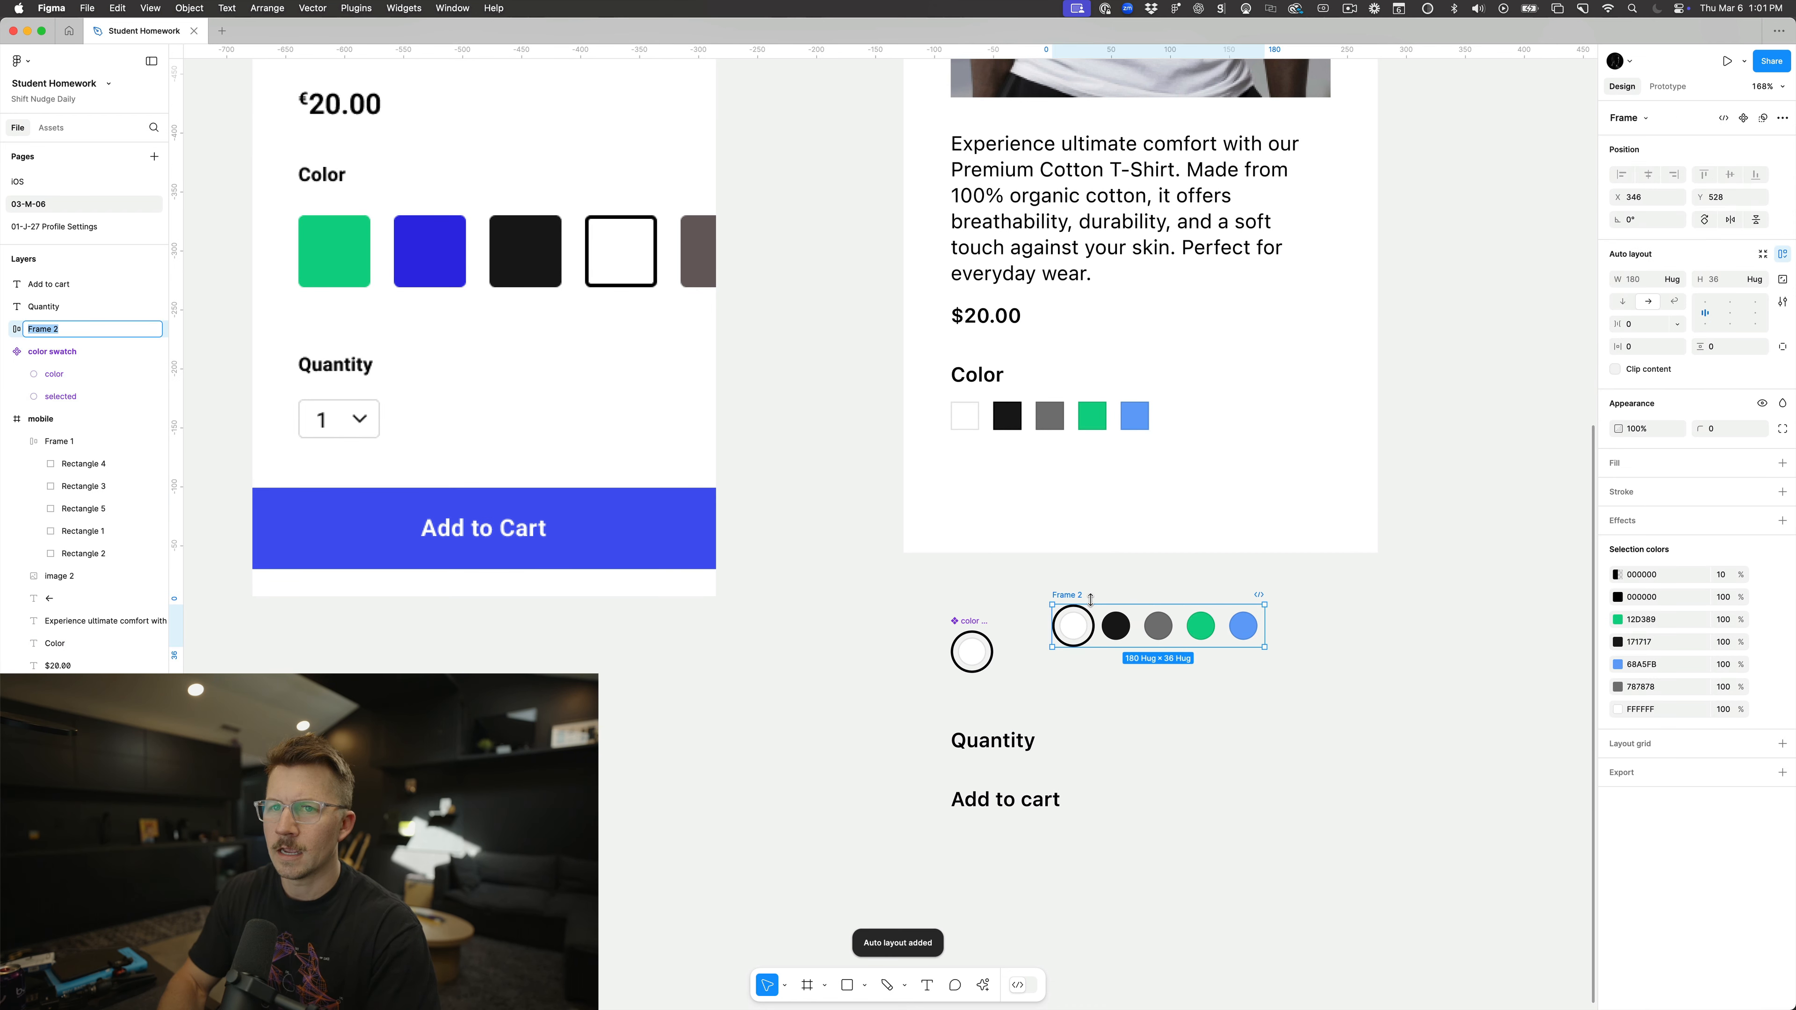
type("sele")
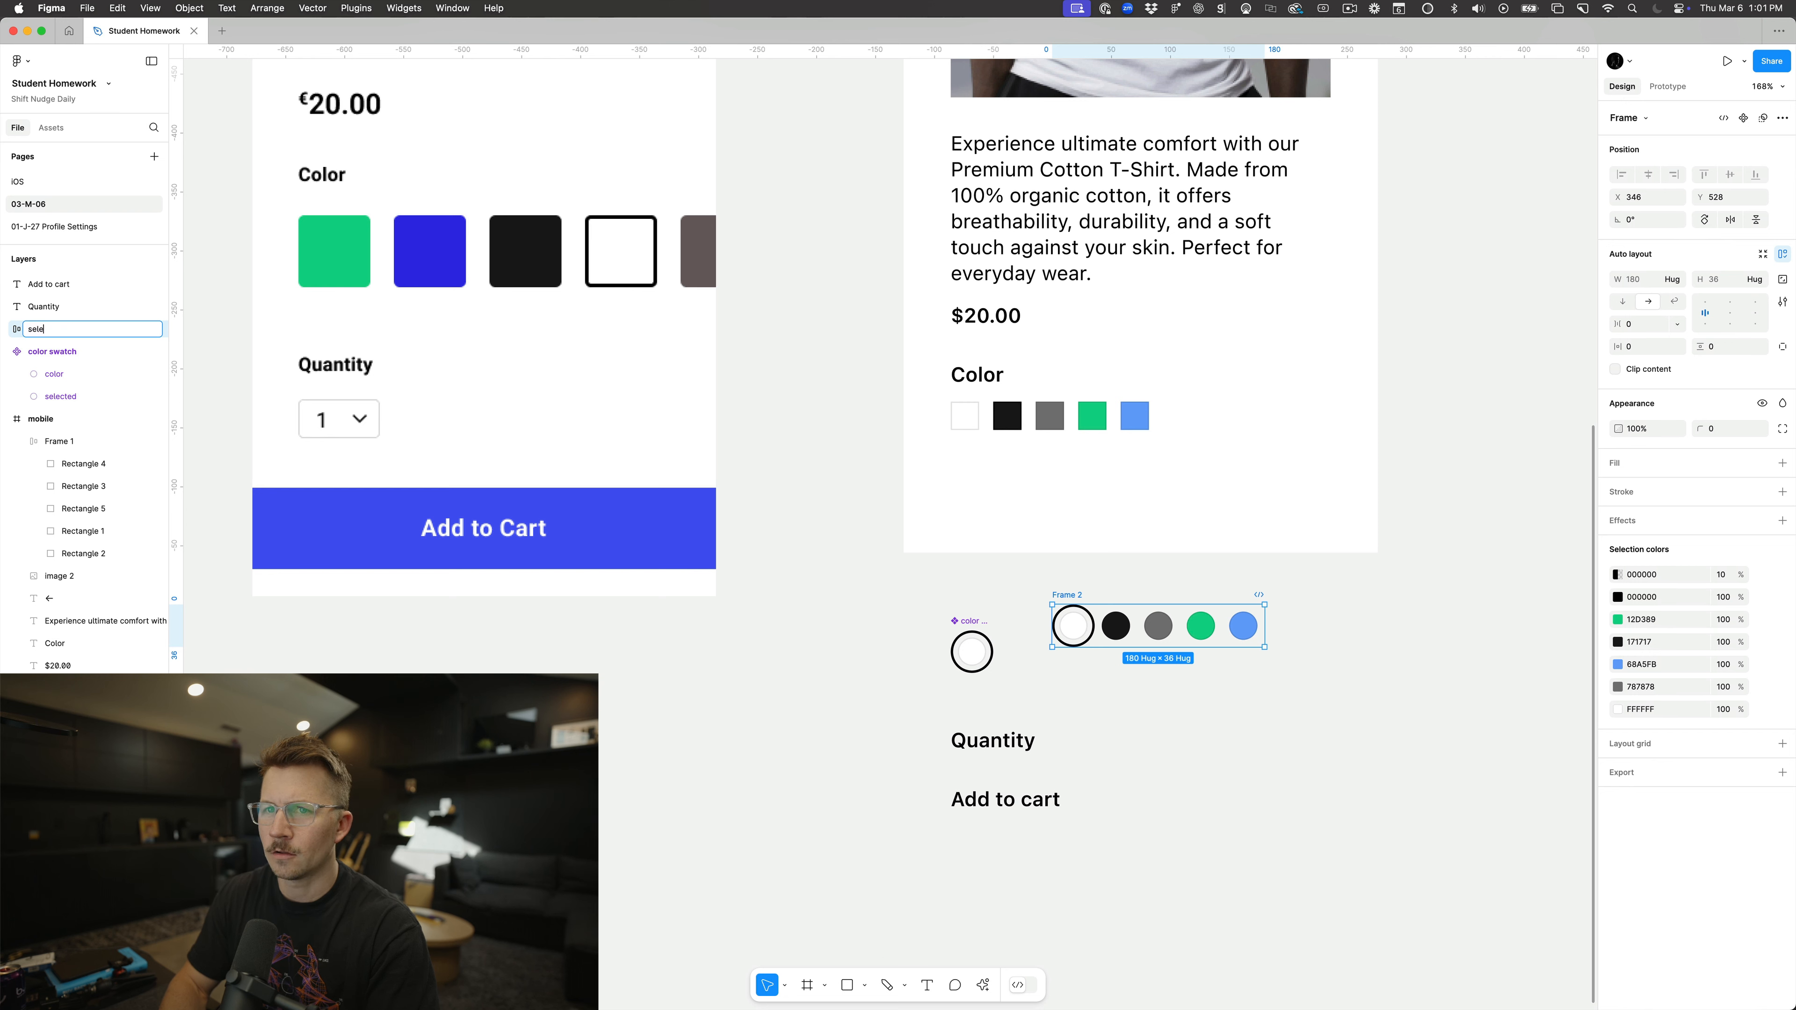
type("ction")
key("Return")
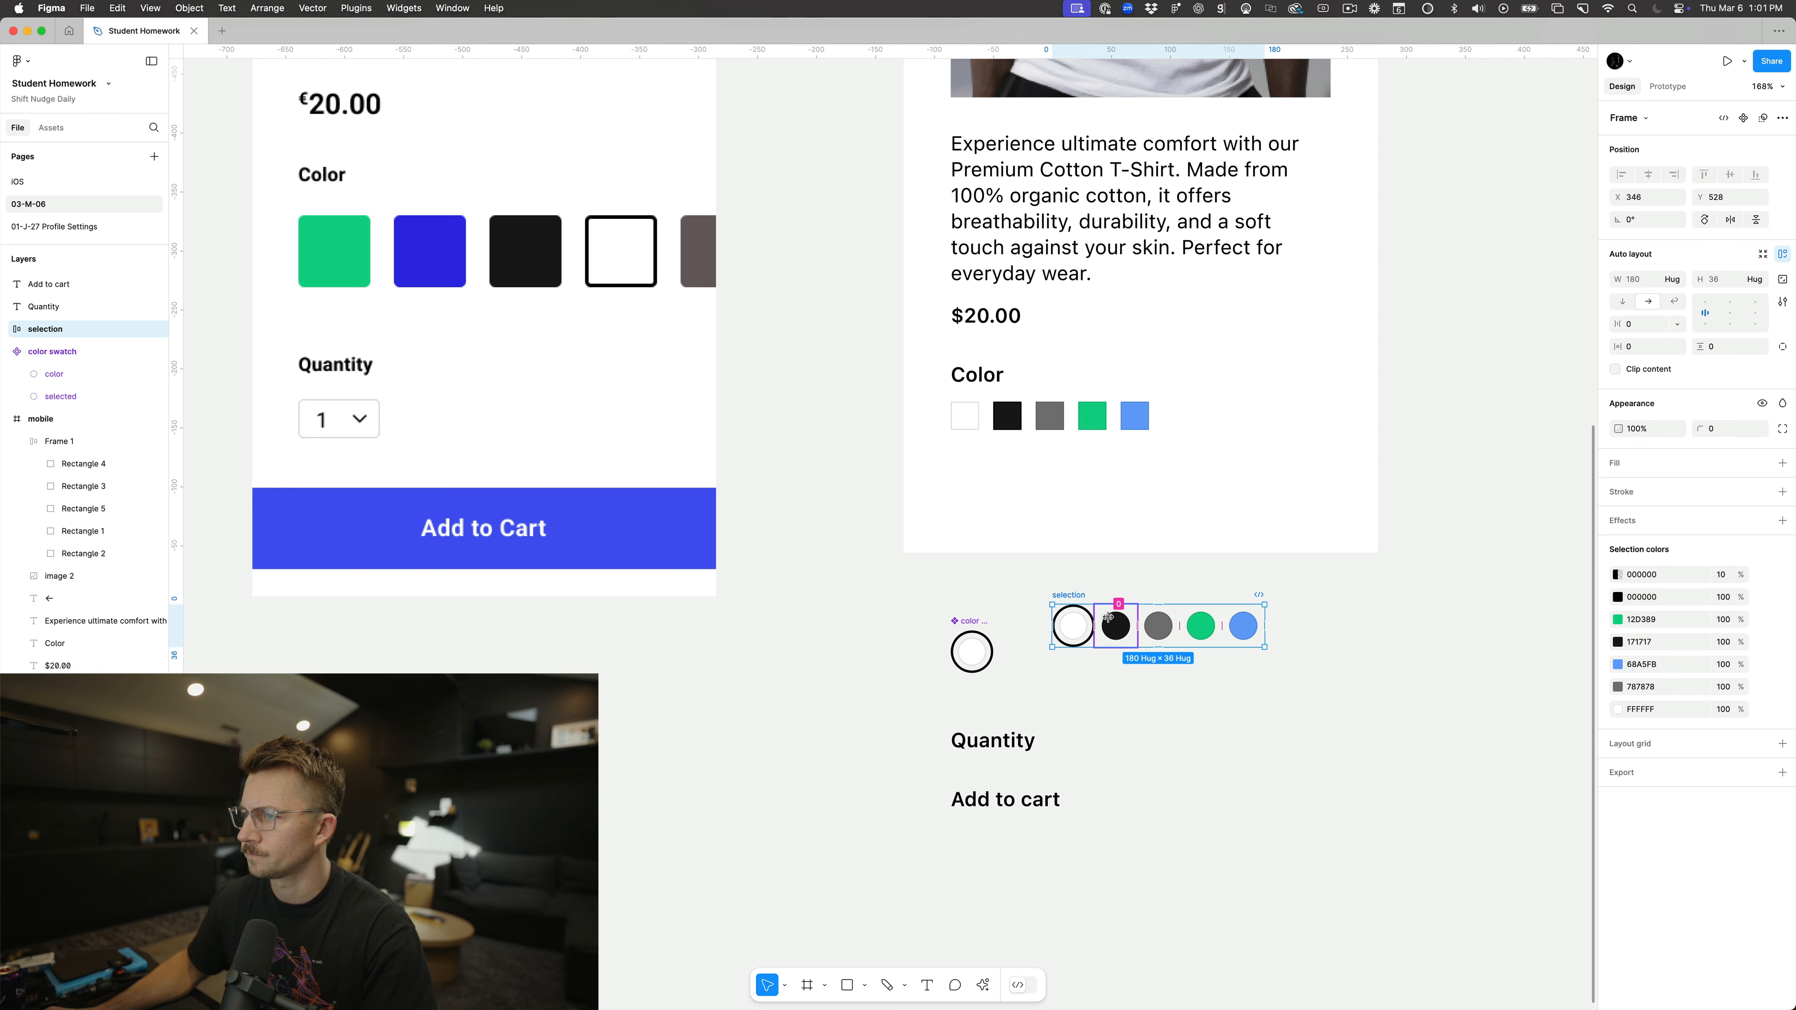
Step: Rename the swatch frame as "color"
key("super+r")
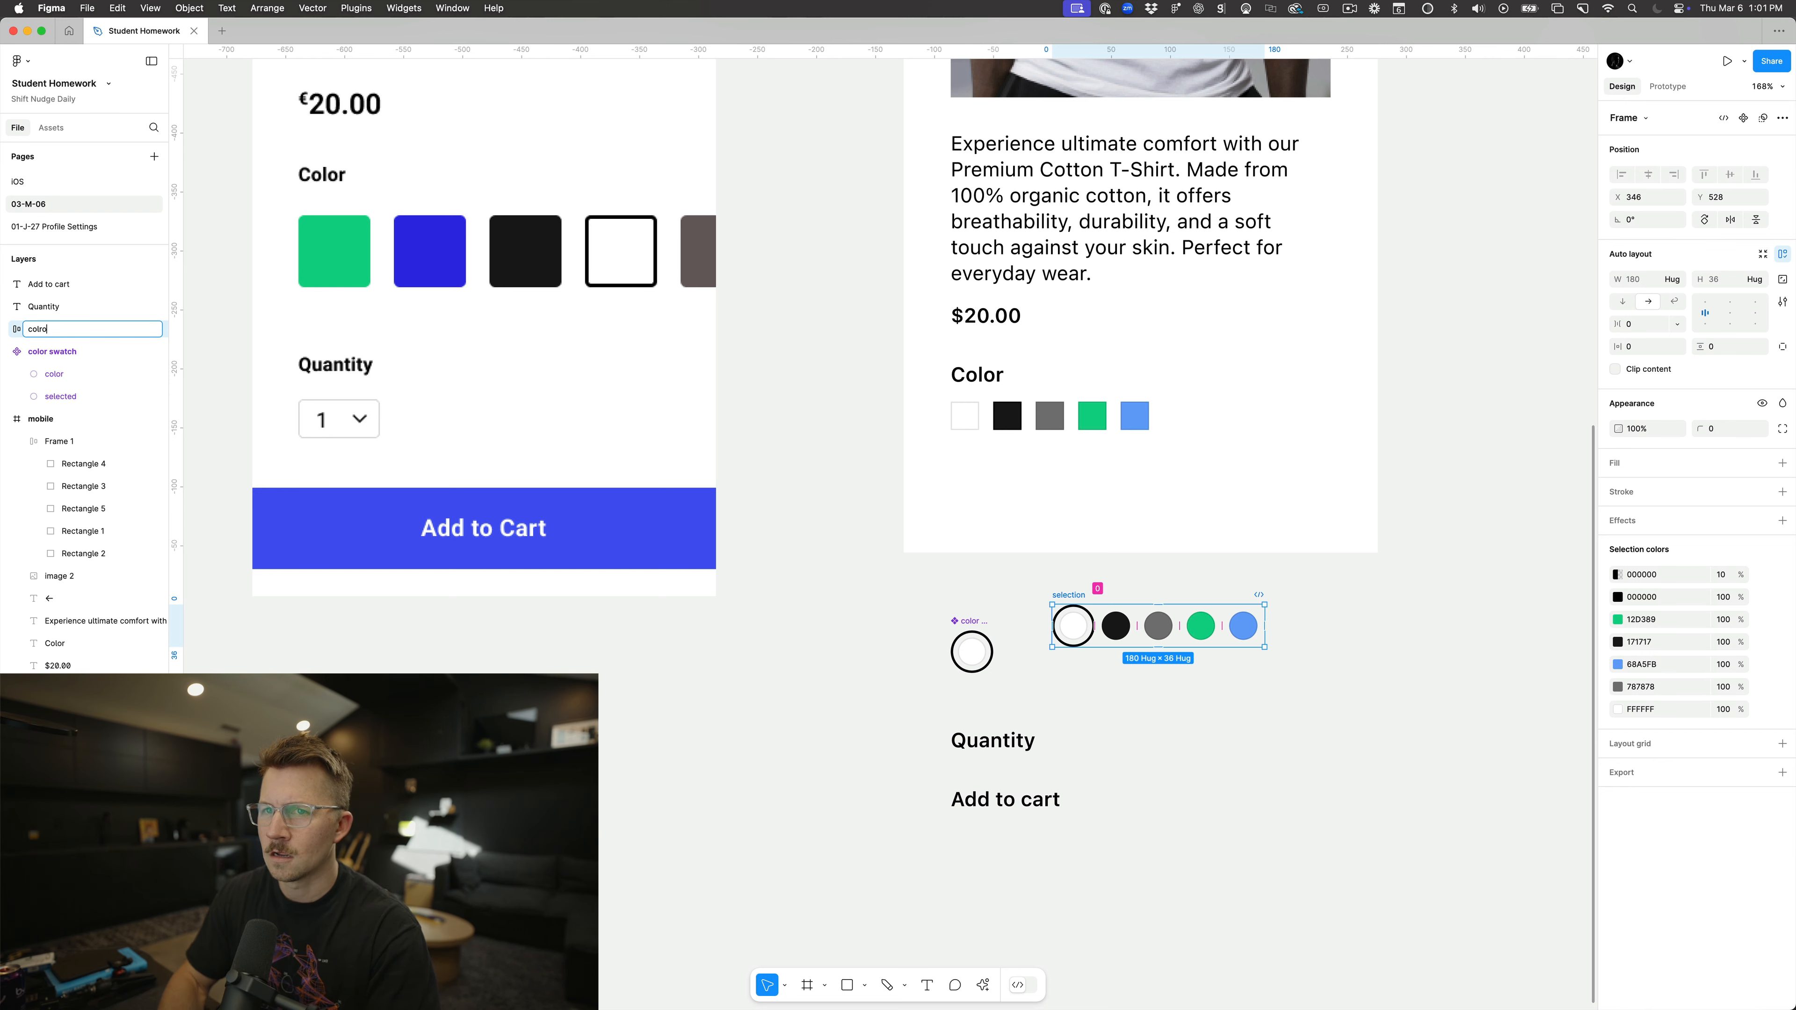
type("color")
key("Return")
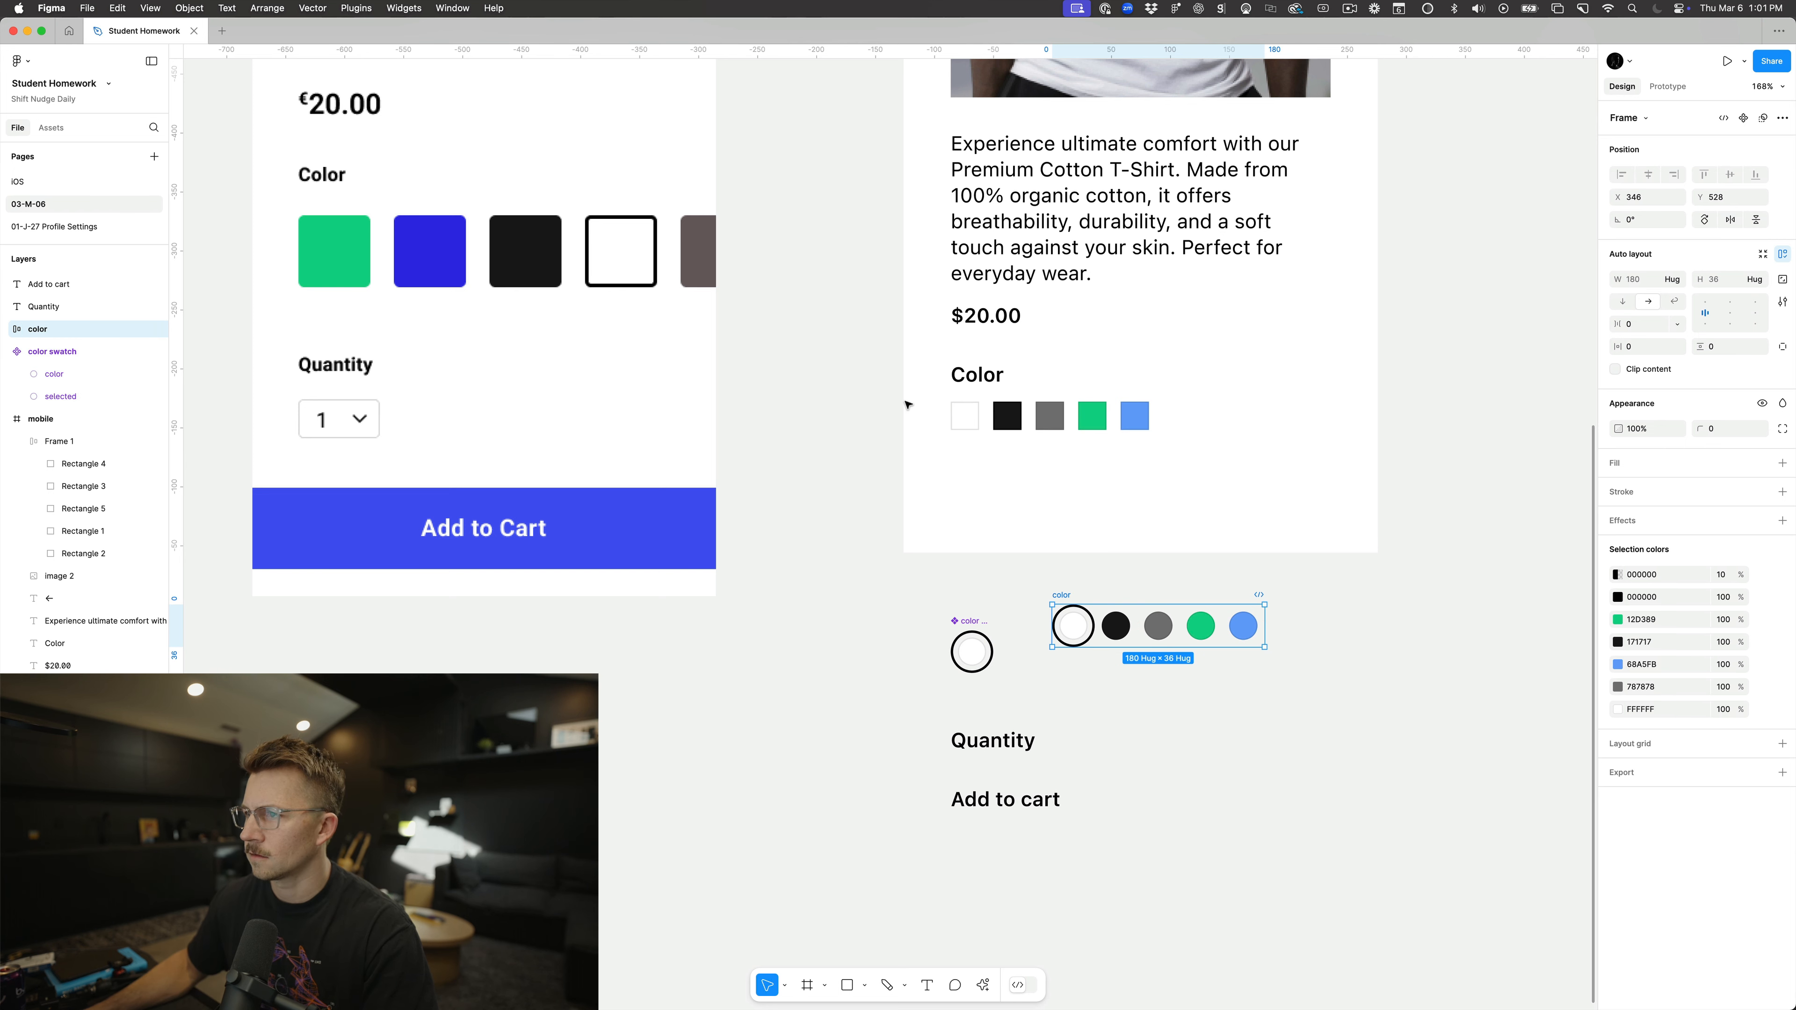
Step: Pull the square swatch row out of the mobile frame and put the circular color row under the Color heading instead
left_click(969, 418)
left_click_drag(969, 417, 1266, 786)
left_click_drag(1061, 596, 959, 407)
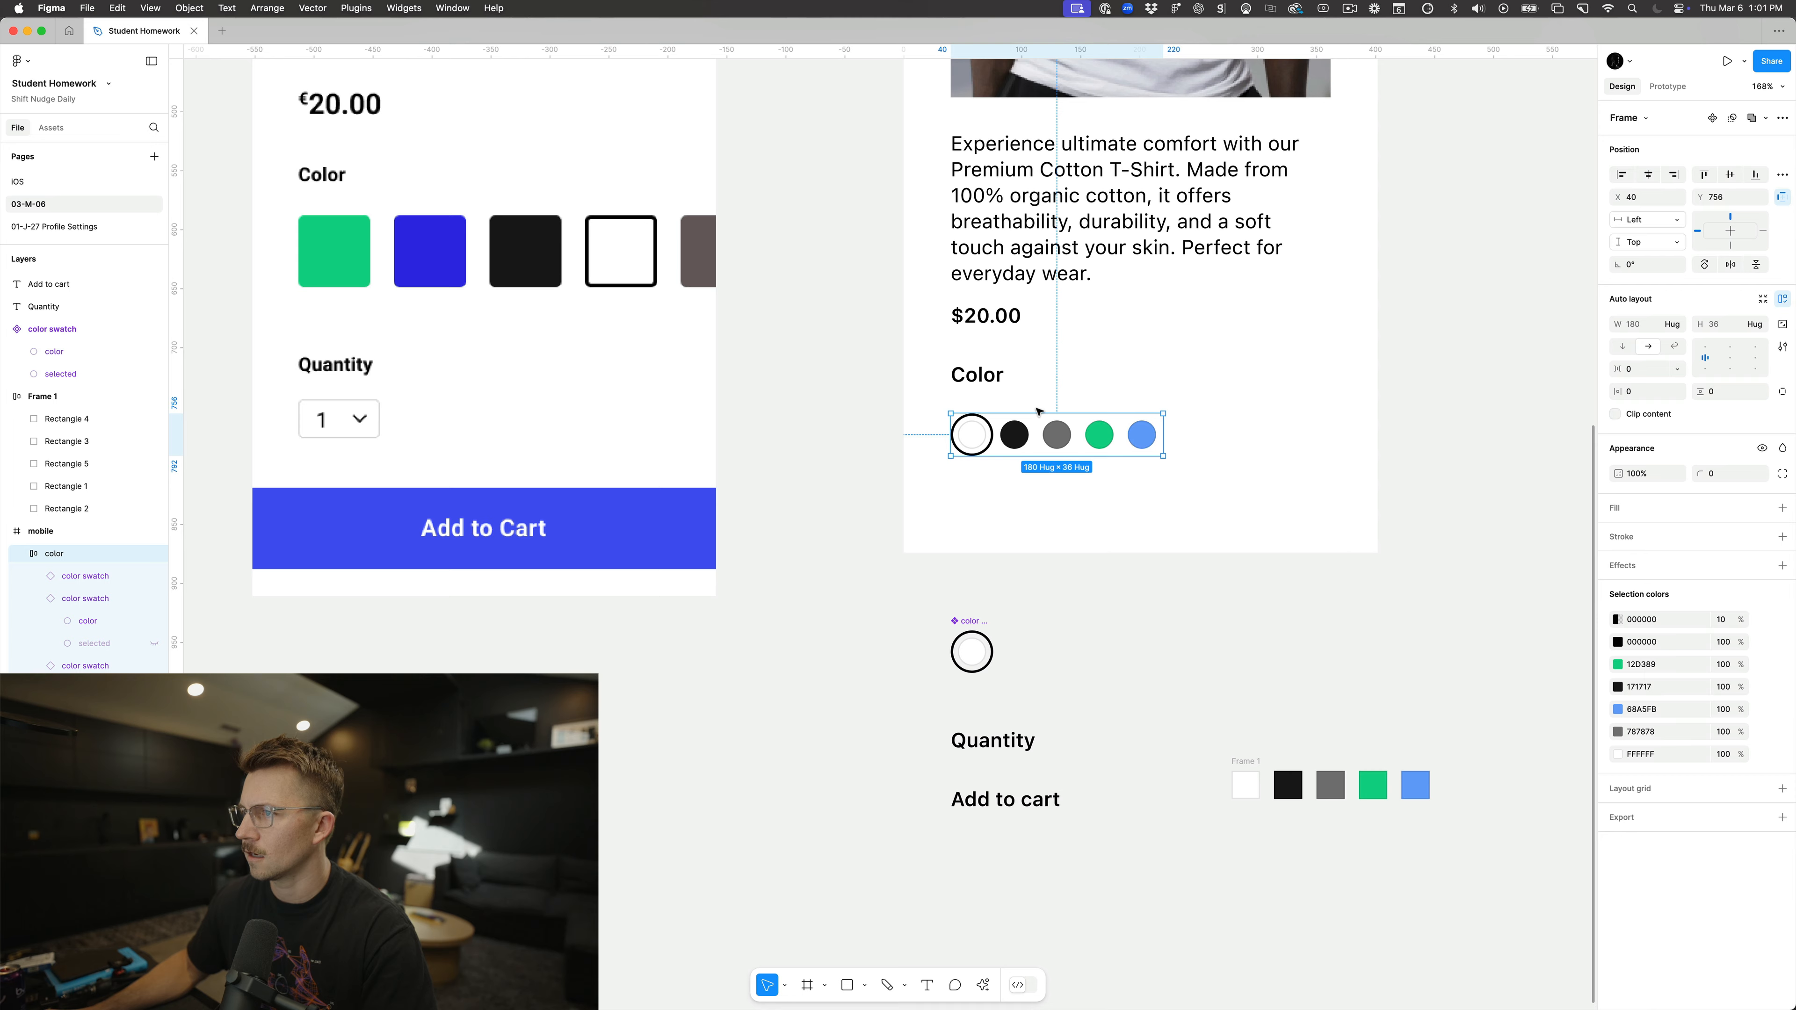
Step: Try a wider gap between the circular swatches in the color row
scroll(1038, 417, "up", 5)
scroll(1030, 449, "down", 3)
left_click(1001, 700)
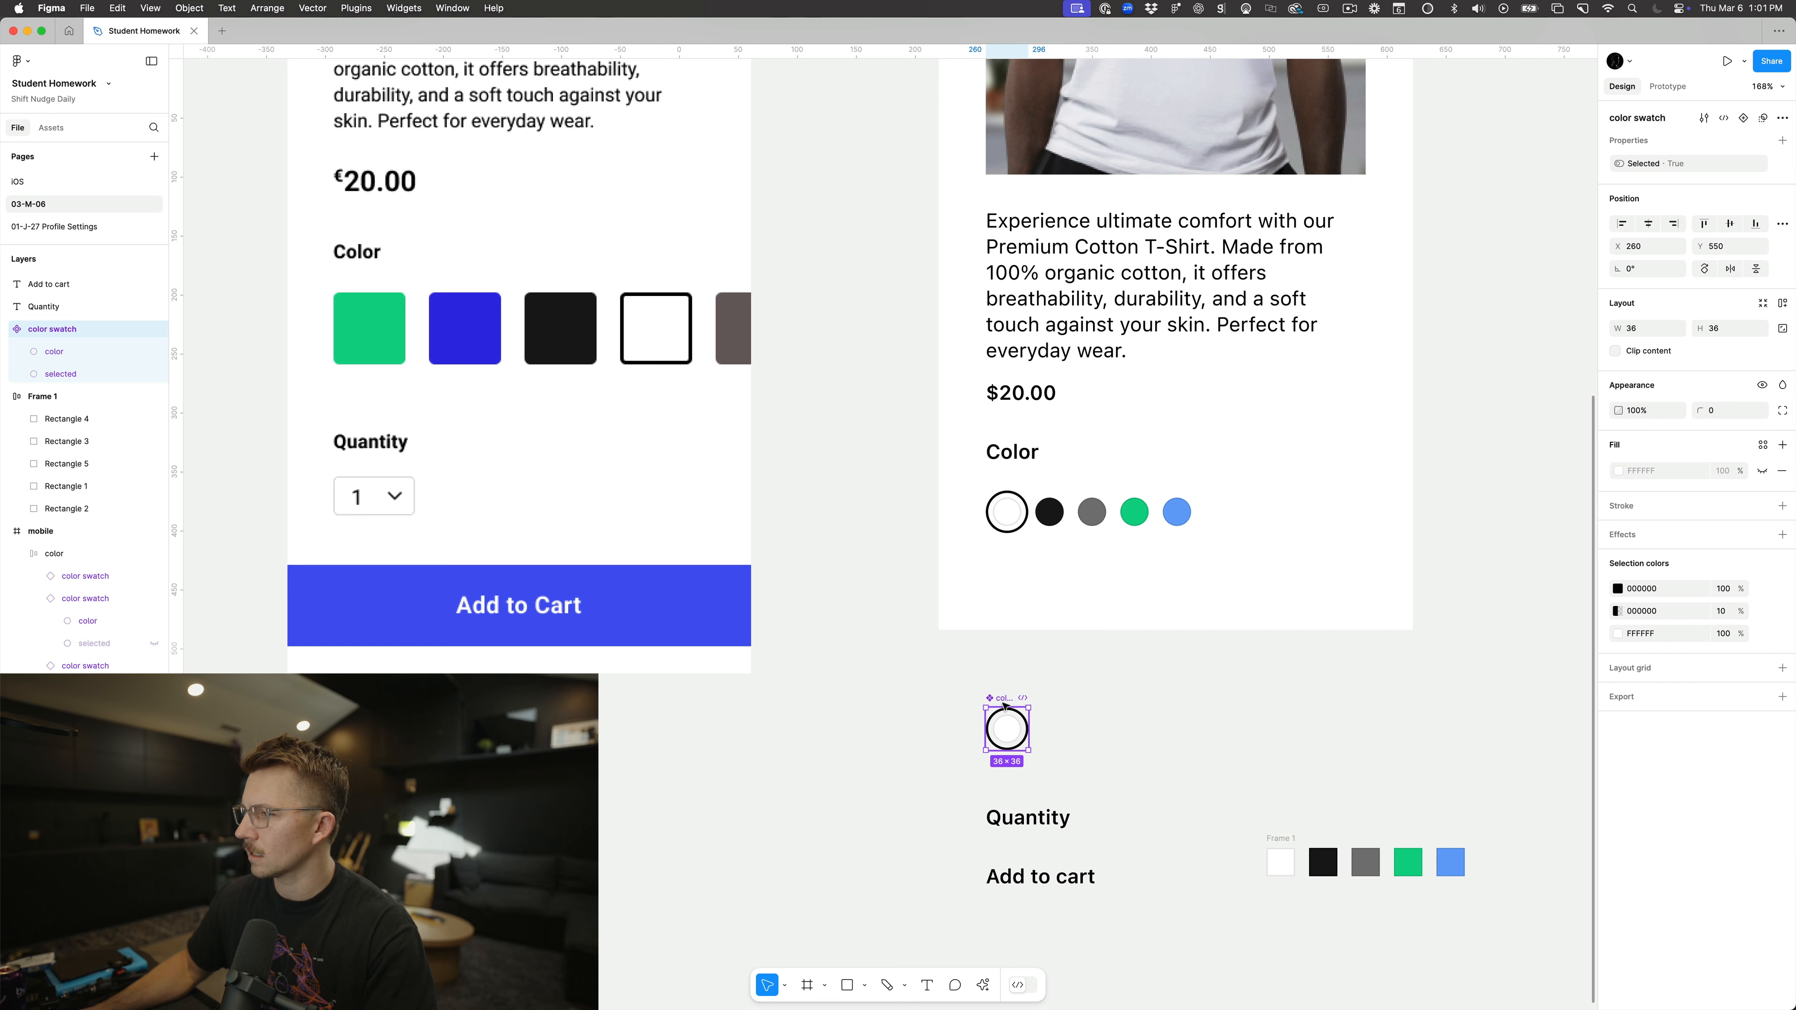
left_click(1042, 513)
left_click(1632, 370)
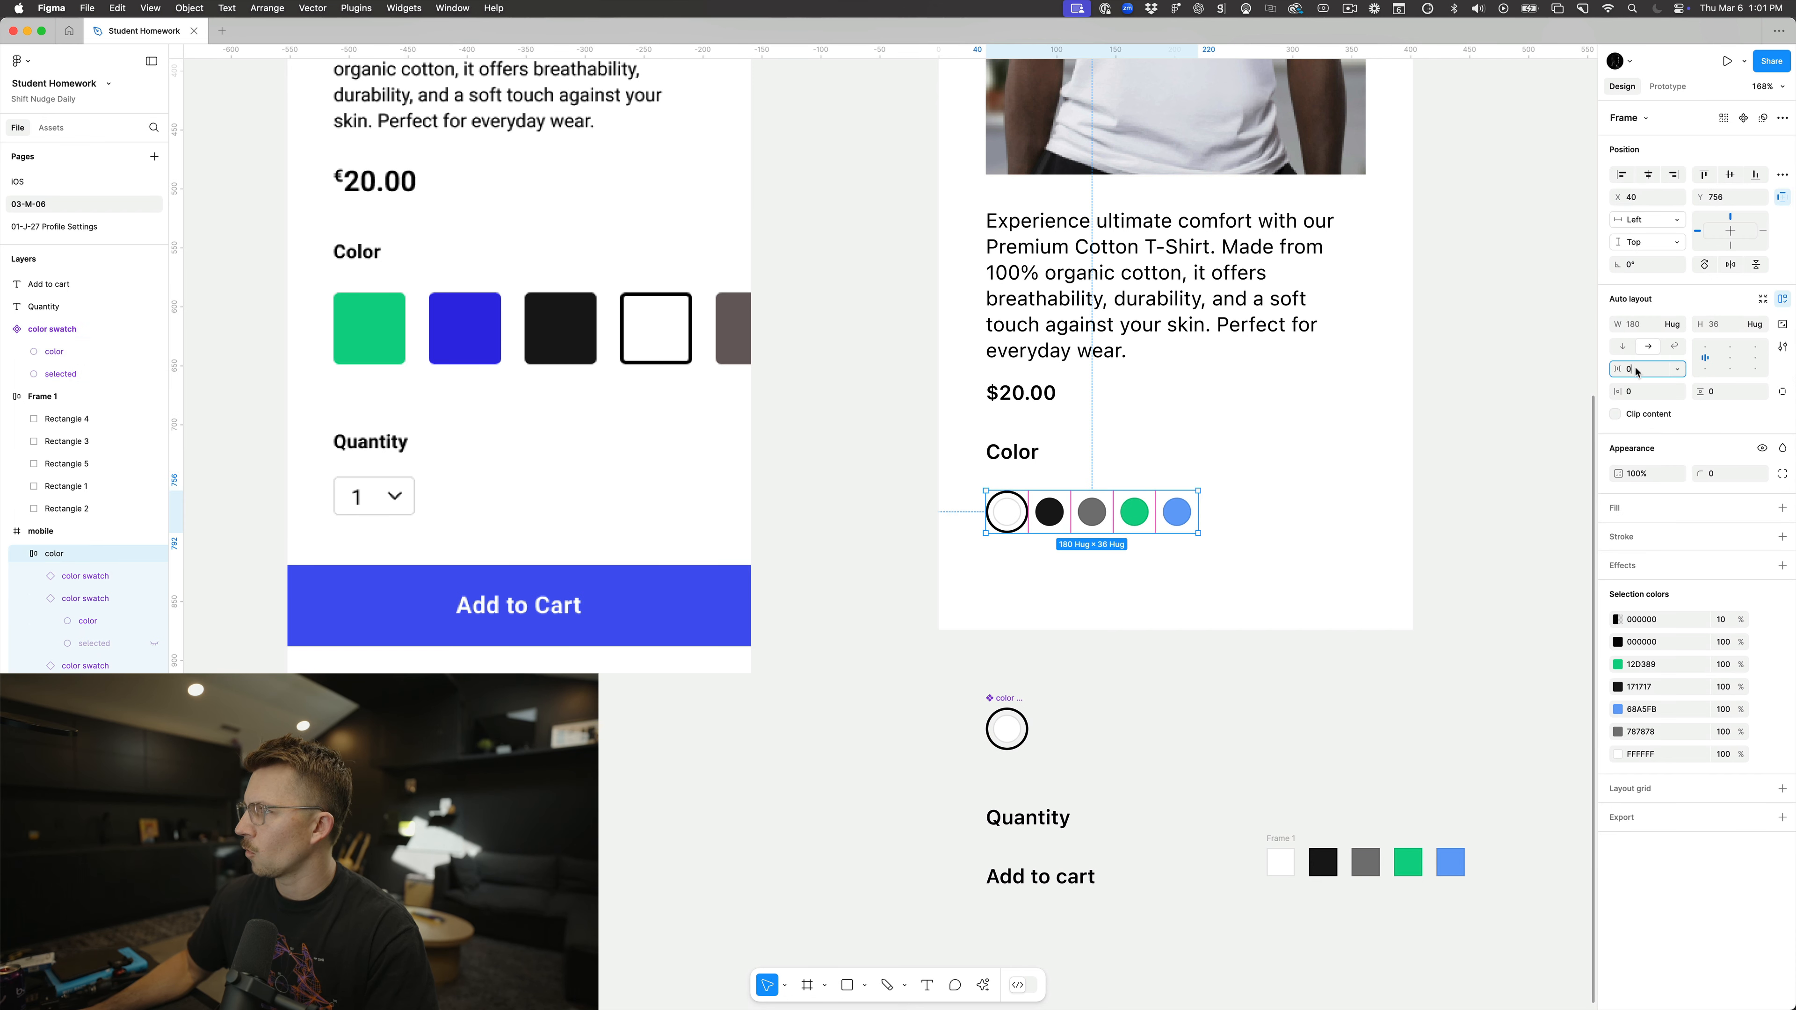
key("shift+Up")
key("shift+Up")
key("shift+Down")
key("shift+Down")
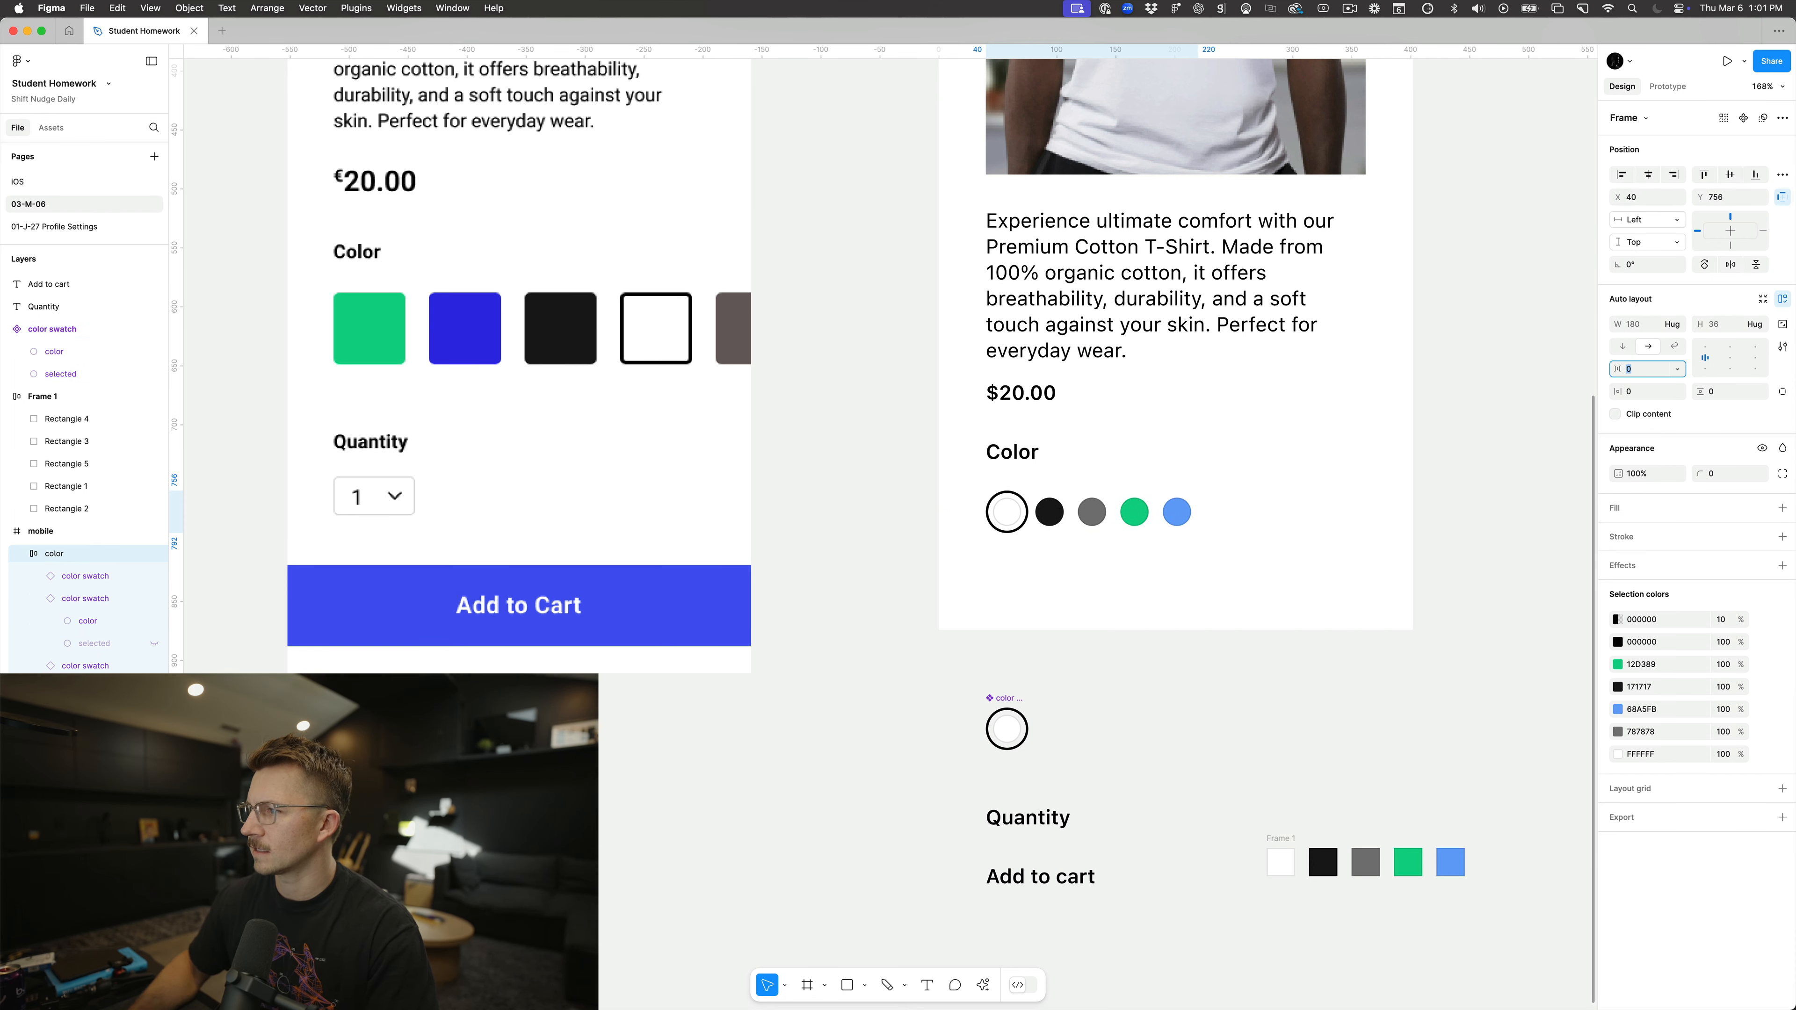
Step: Try shrinking the inner circle of the color swatch component to 20 × 20
scroll(1011, 720, "up", 5)
double_click(1011, 728)
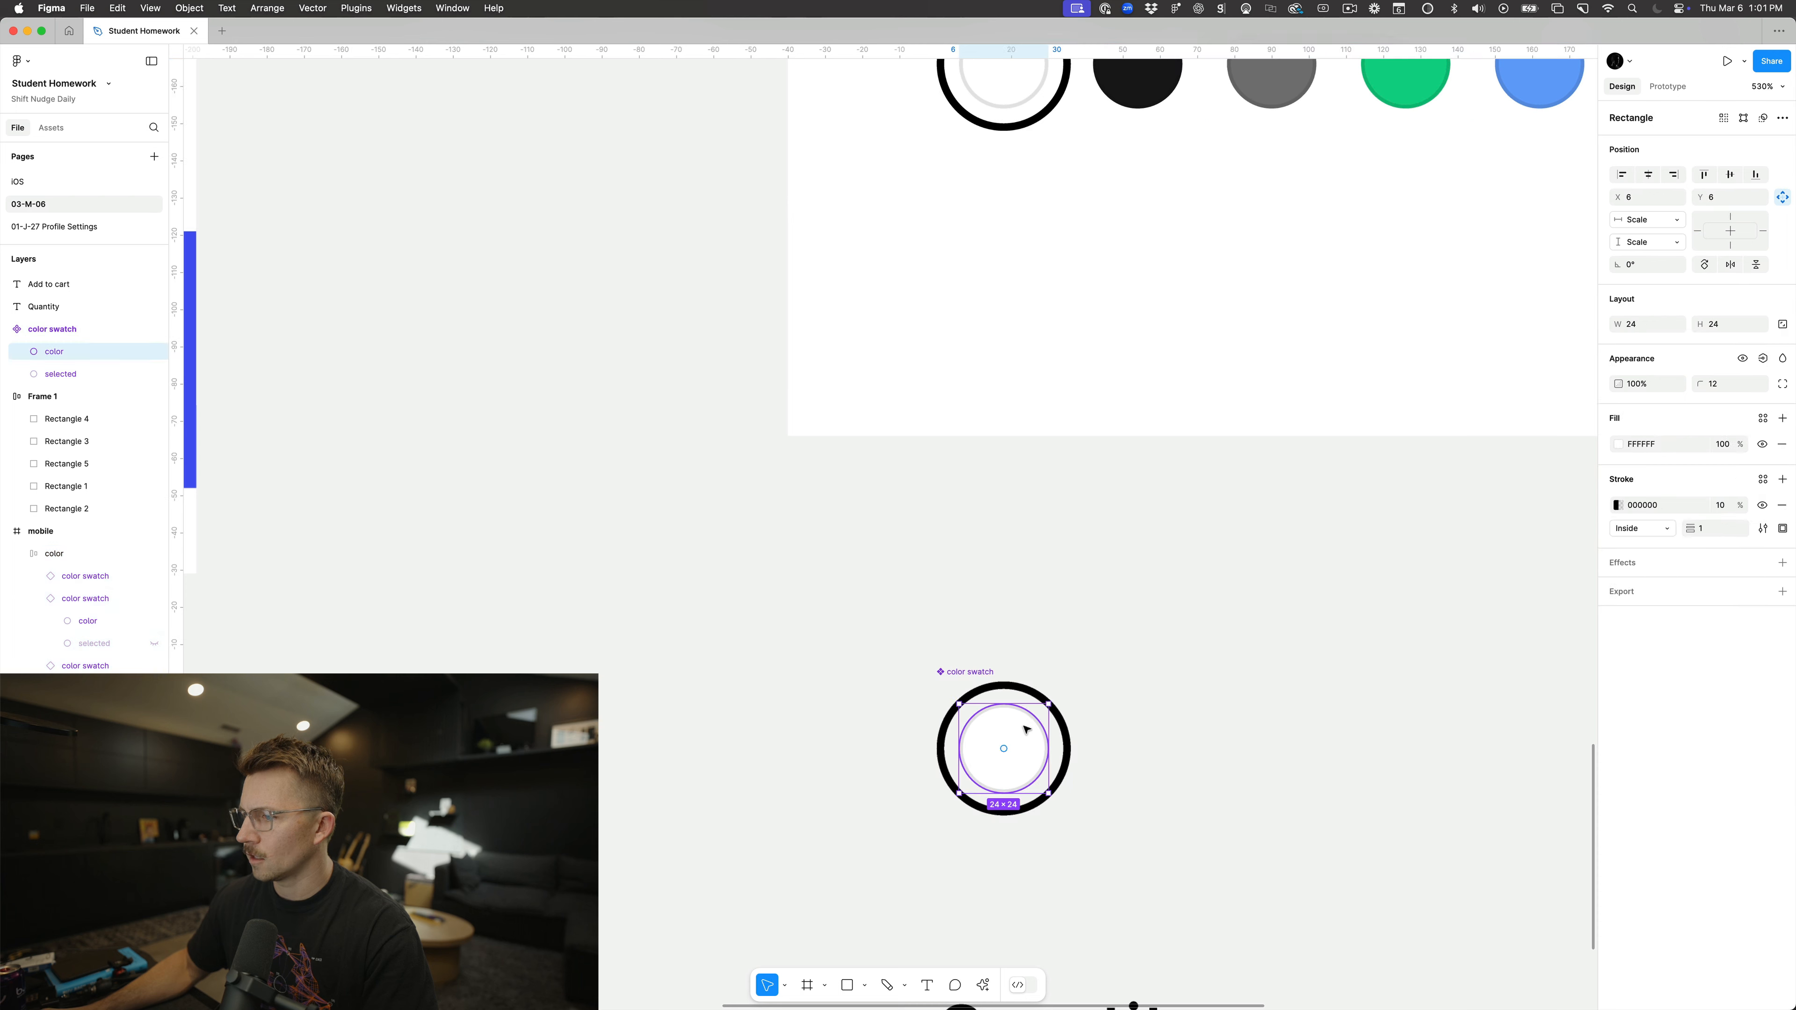
left_click_drag(1043, 710, 1040, 714)
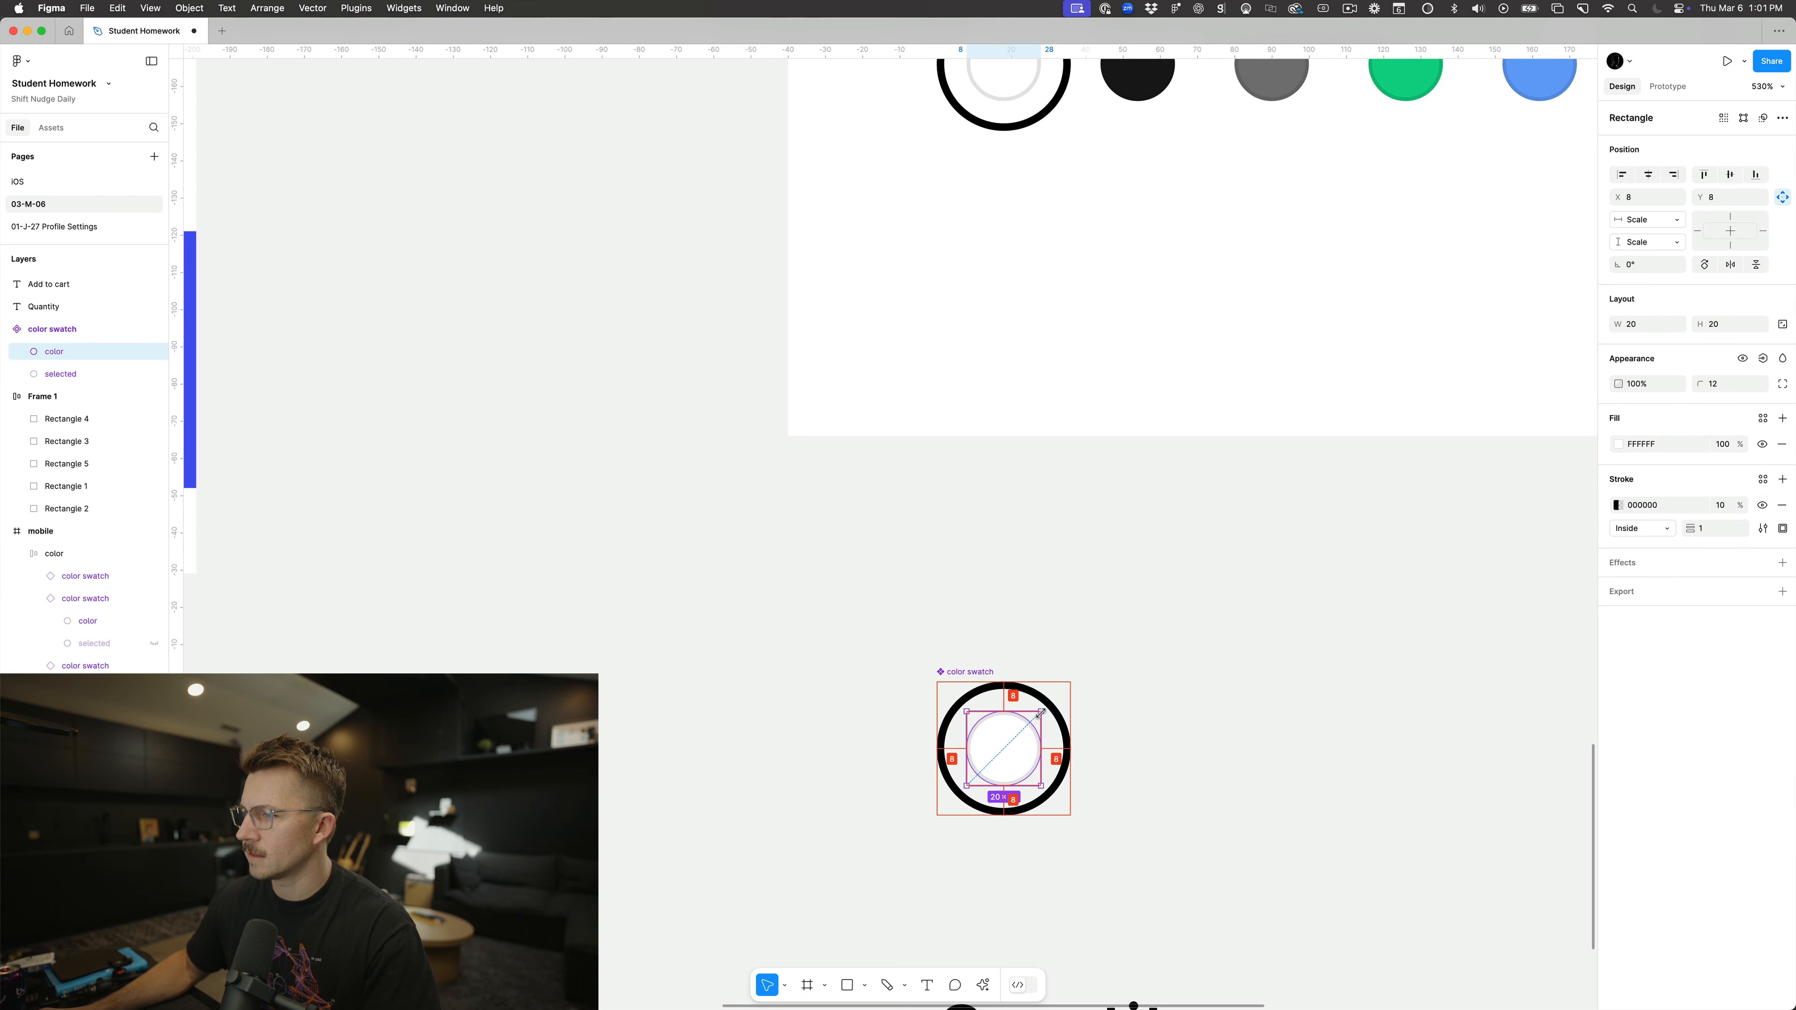
left_click(1099, 702)
scroll(1099, 702, "down", 5)
scroll(1100, 702, "up", 2)
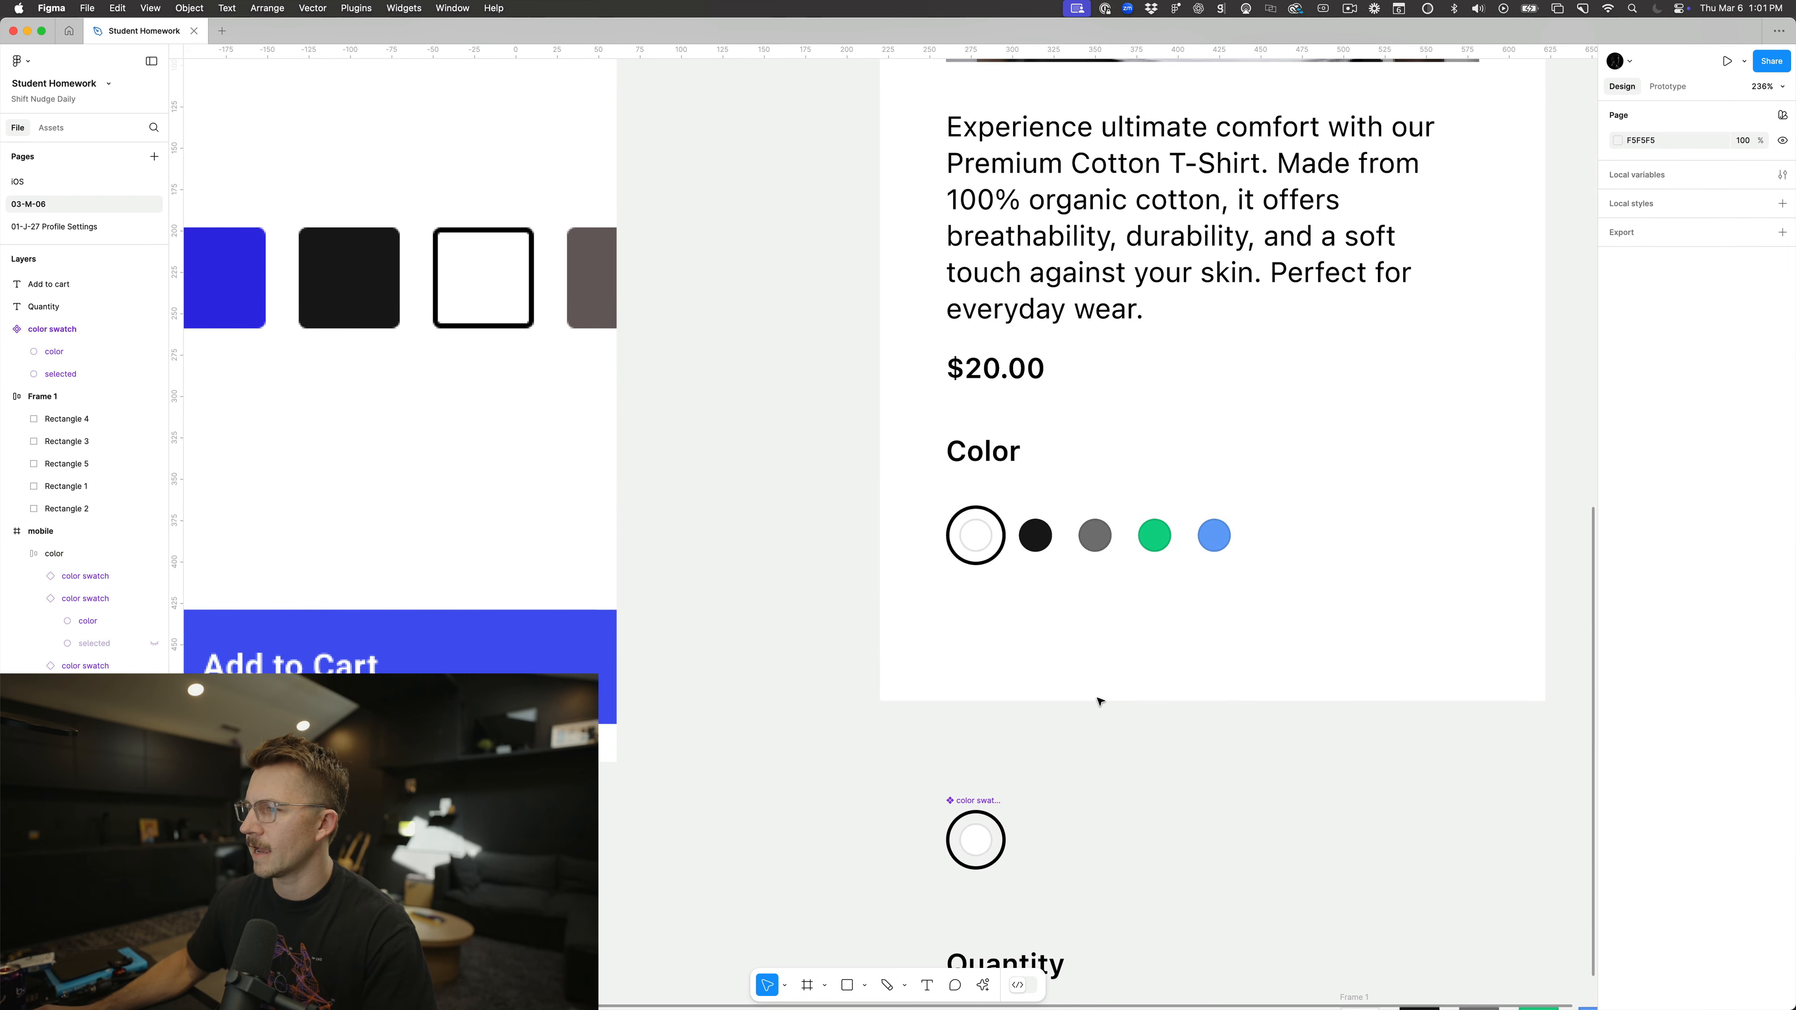
Step: Check the swatch row at 100% zoom and undo the inner circle's last resize
key("shift+0")
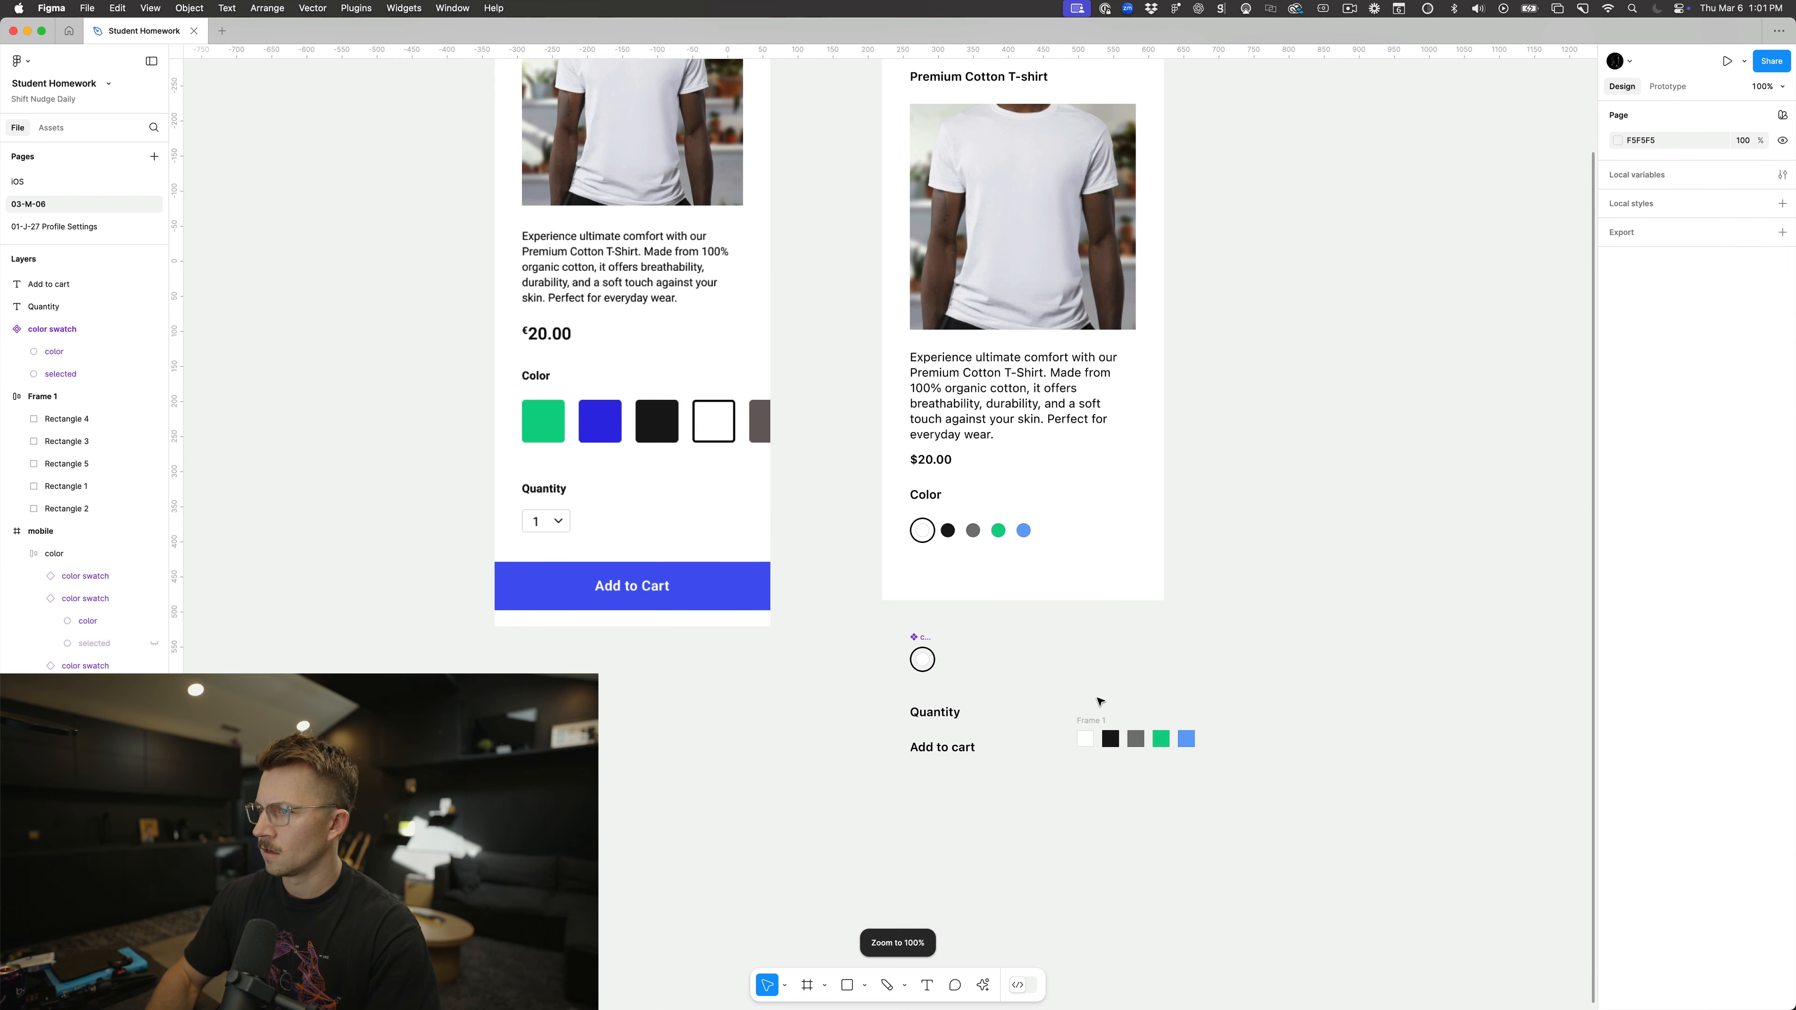
scroll(1000, 560, "up", 2)
left_click(1000, 561)
scroll(991, 566, "up", 1)
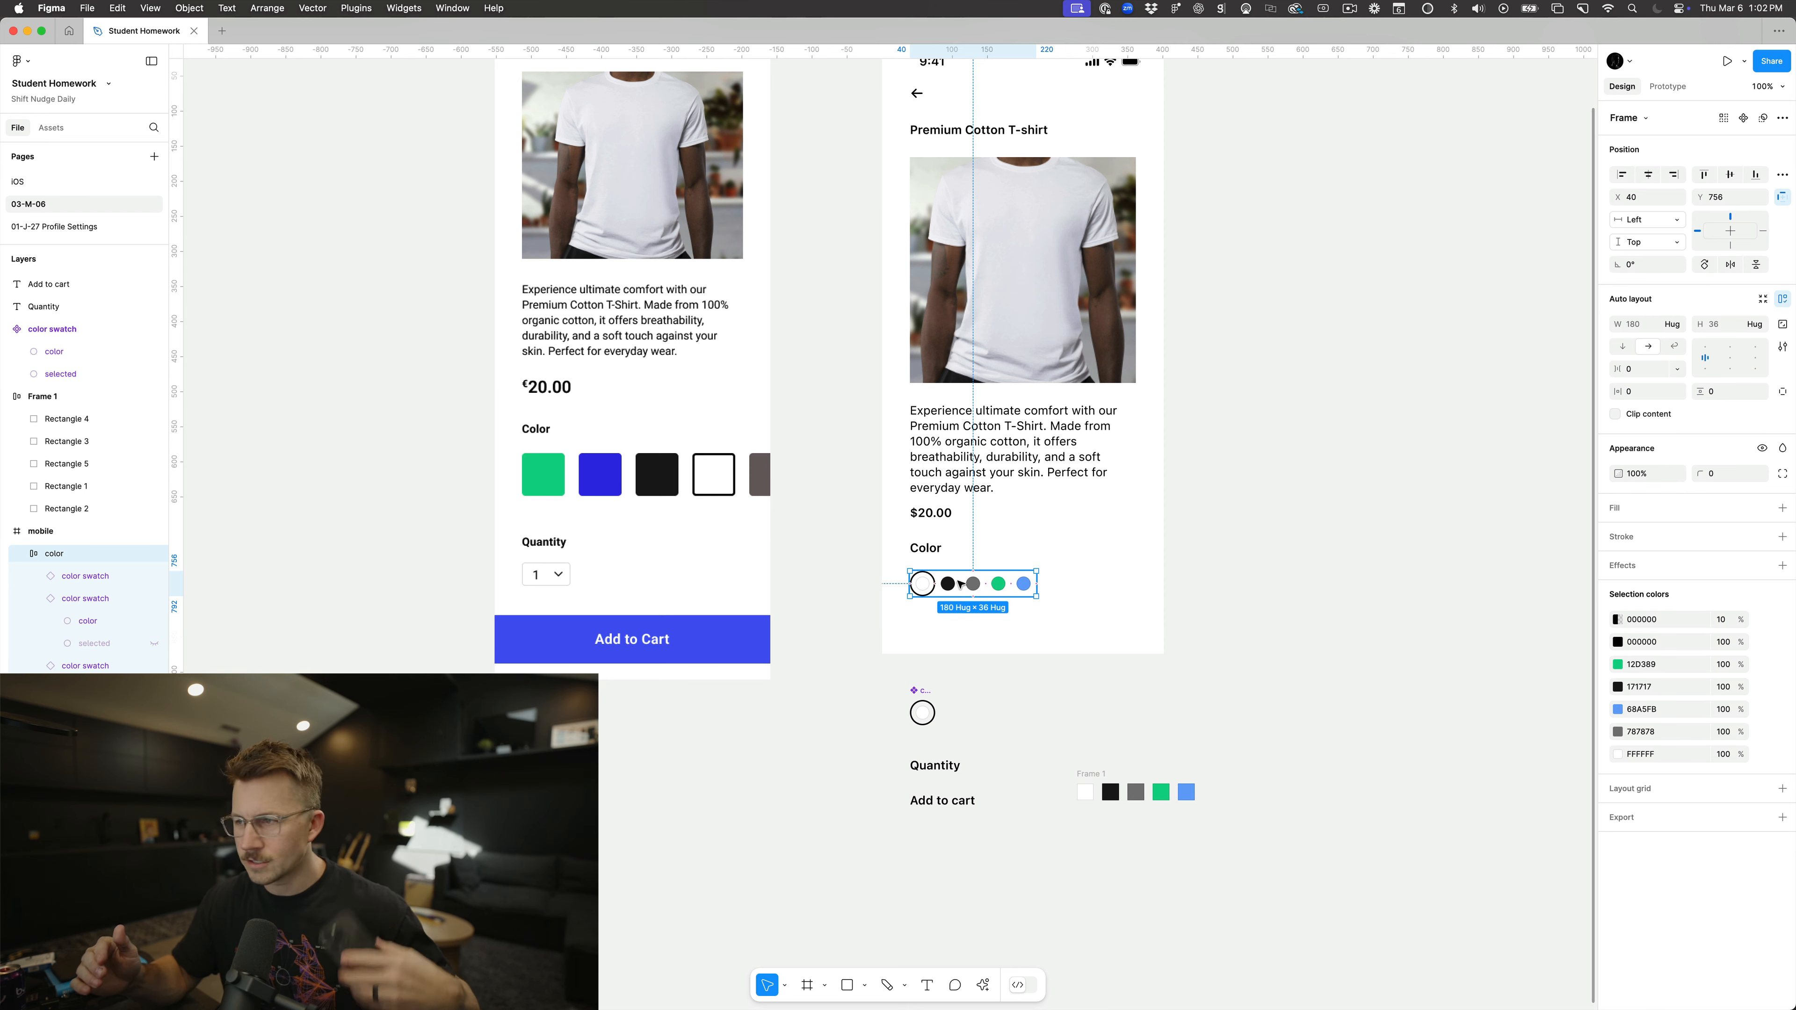
scroll(960, 585, "up", 5)
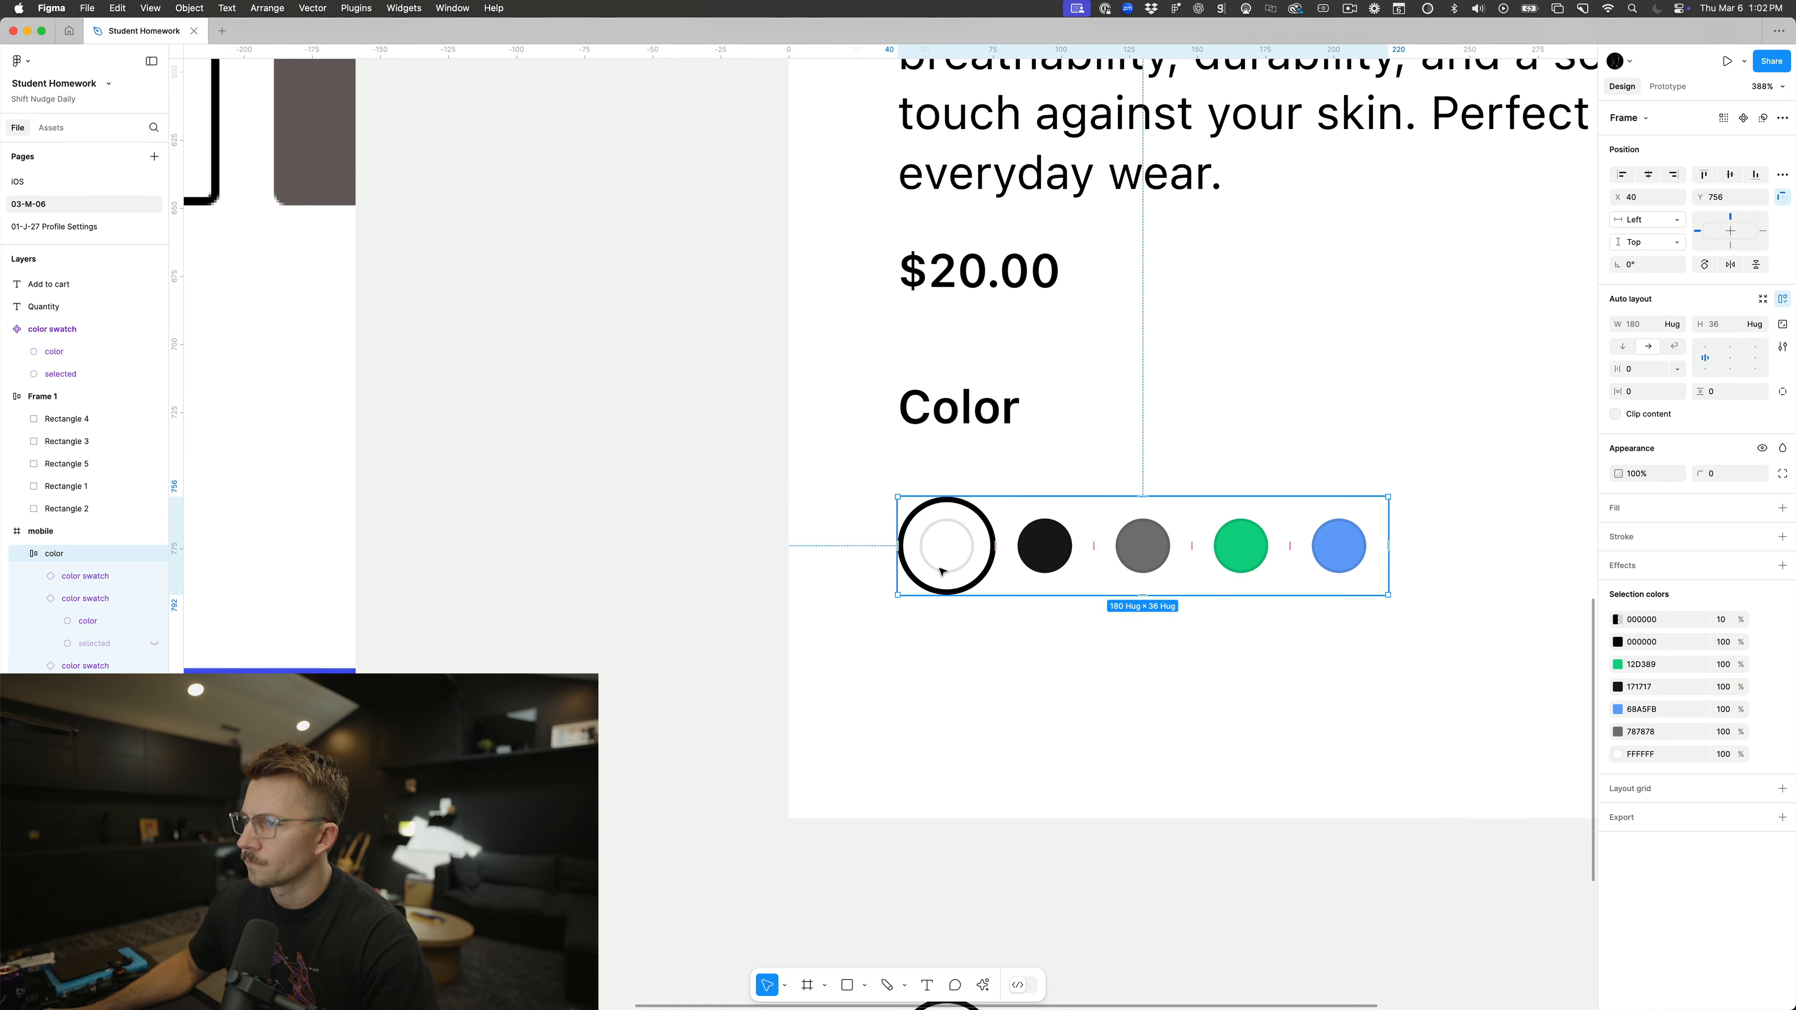
left_click(954, 563, "super")
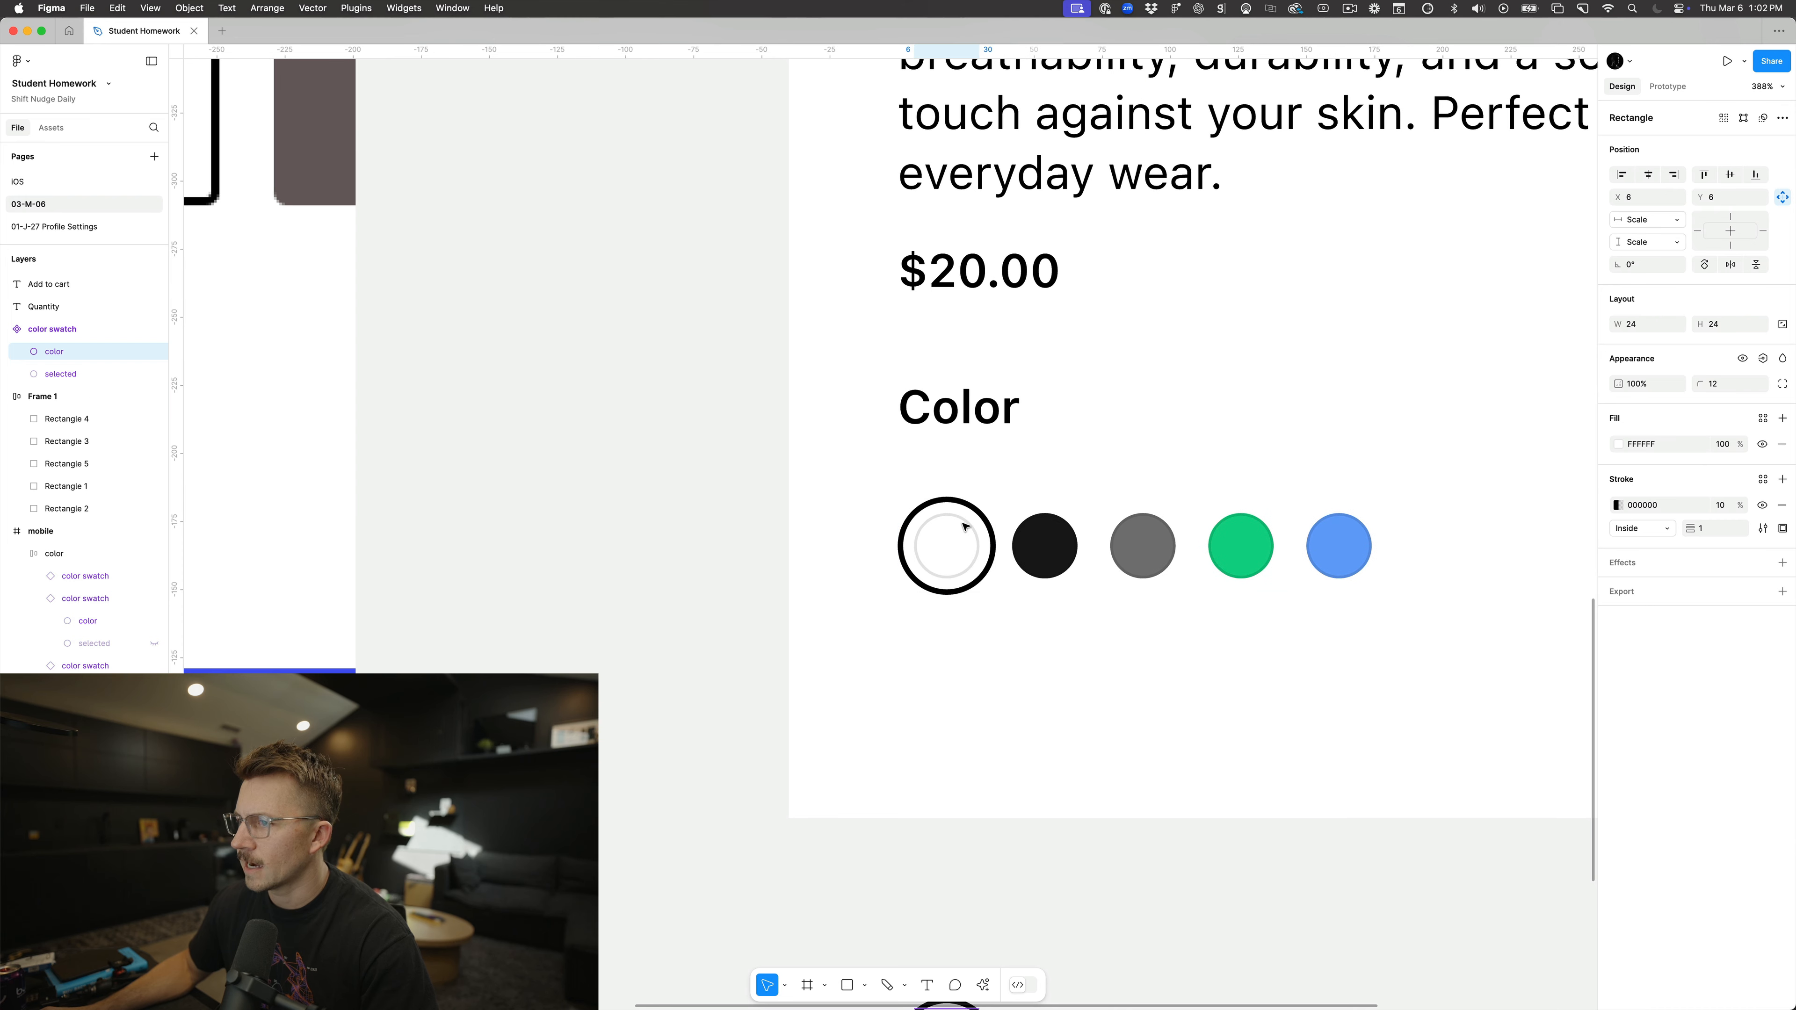
Step: Enlarge the selected ring in the color swatch component to 40 × 40 from its center and resize the component to fit
scroll(958, 566, "down", 10)
left_click(1008, 485)
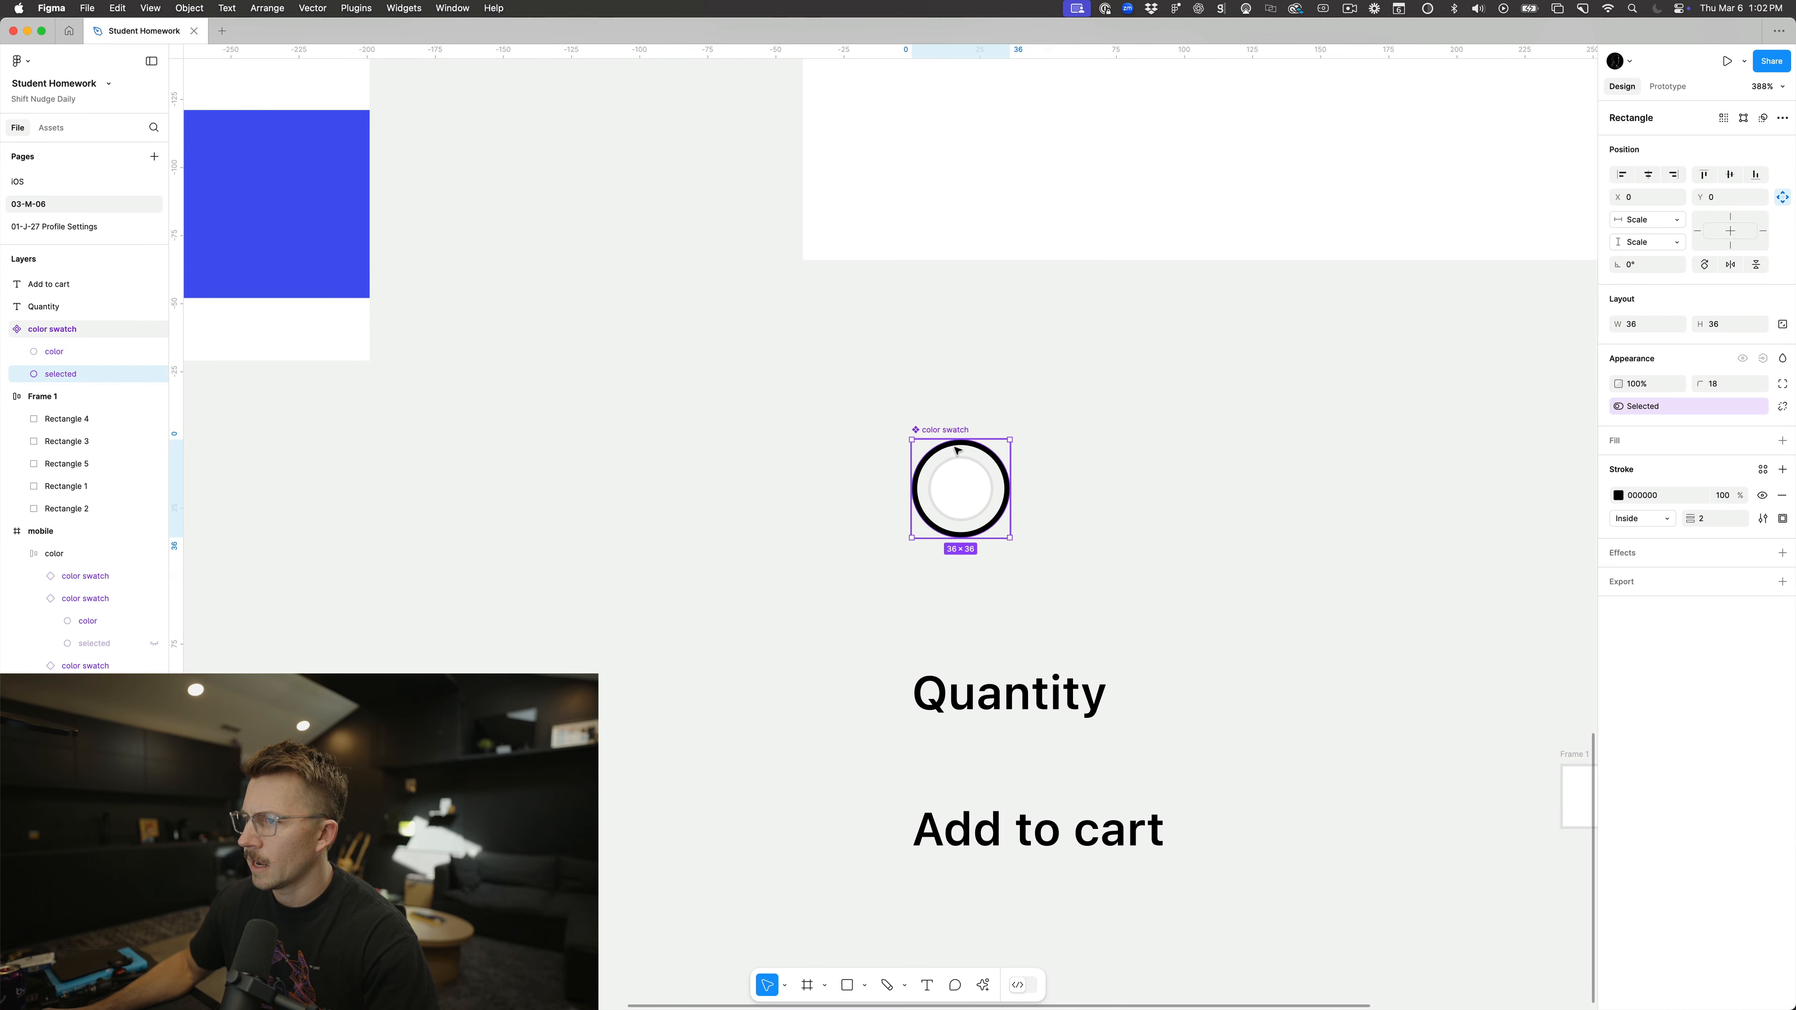
scroll(958, 454, "up", 4)
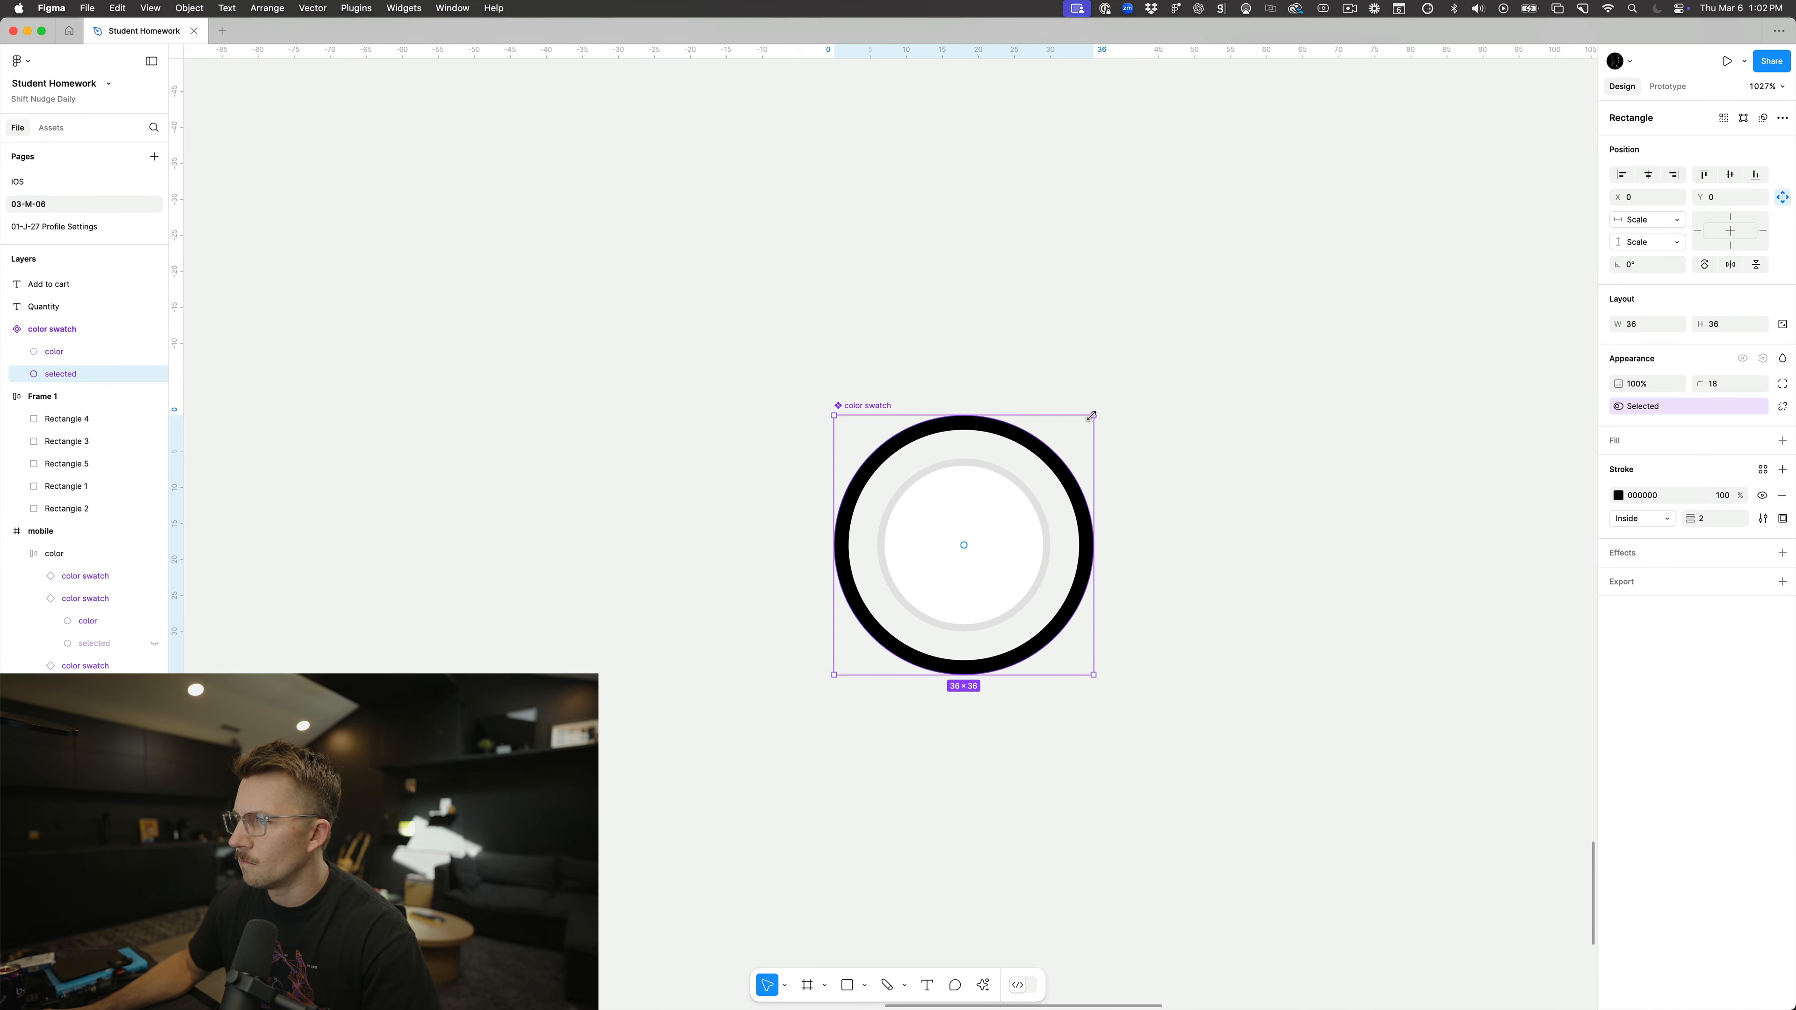
left_click_drag(1095, 416, 1104, 412)
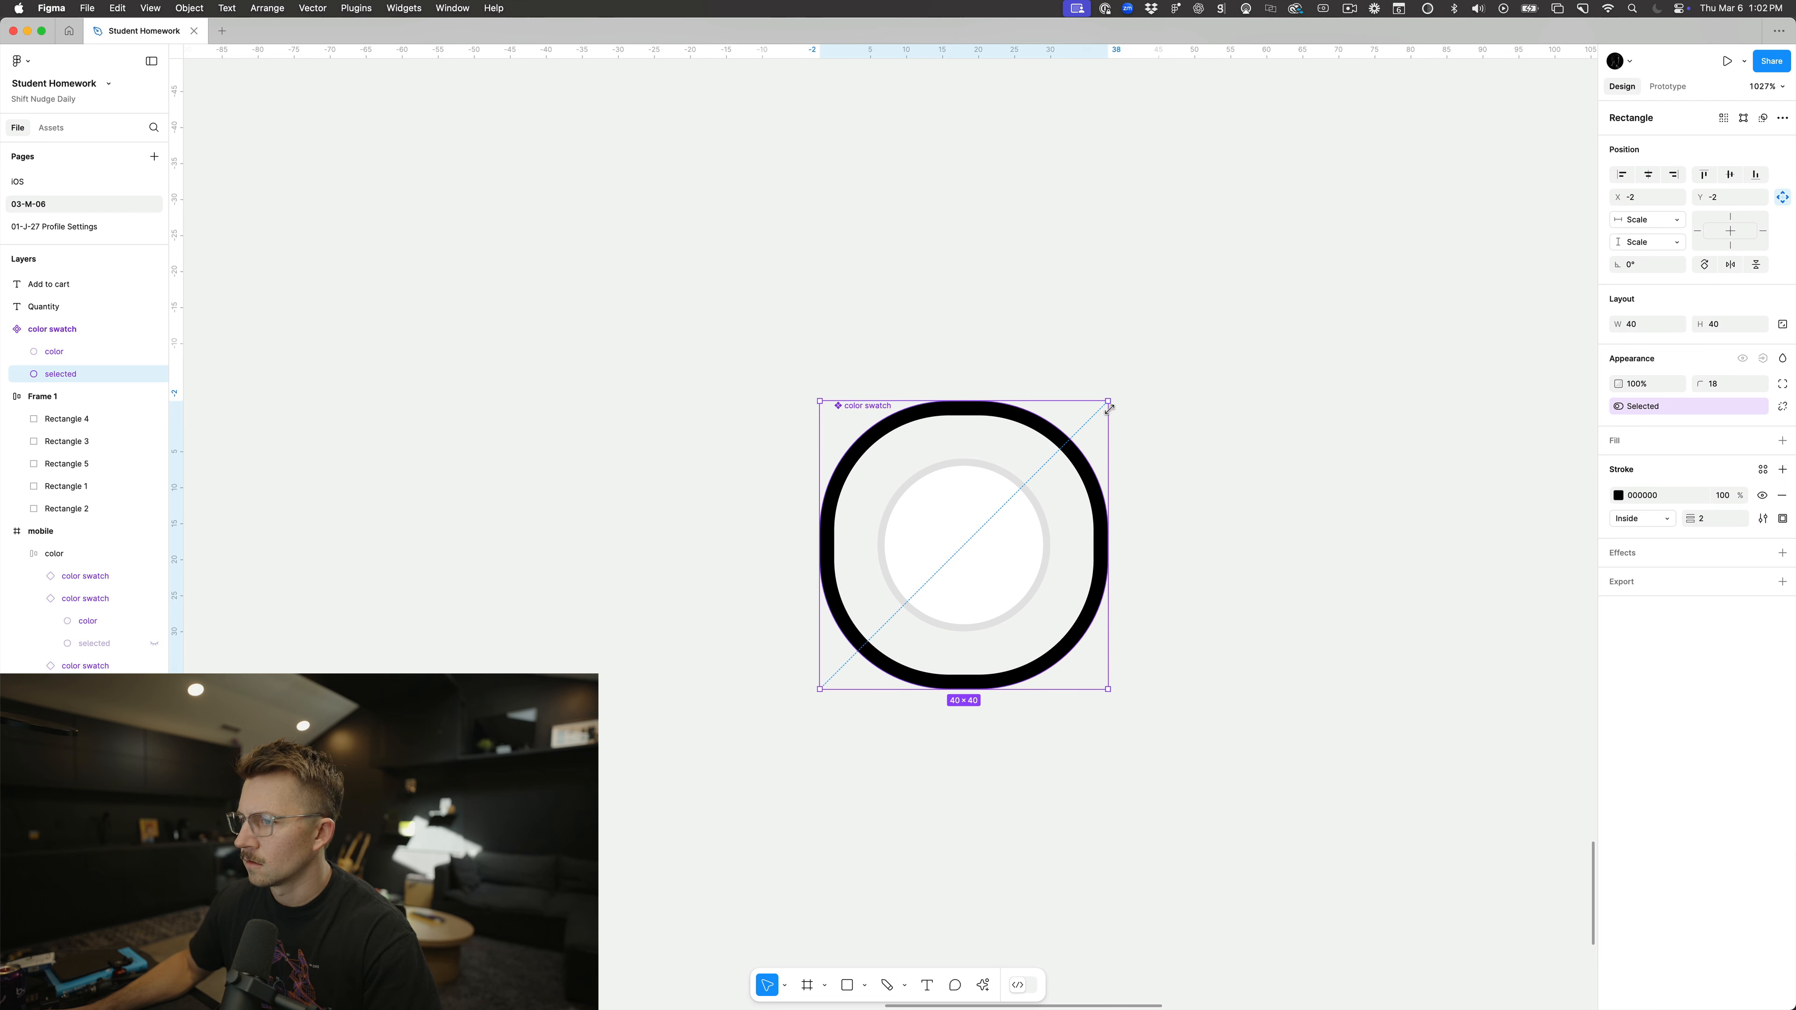
left_click(873, 402)
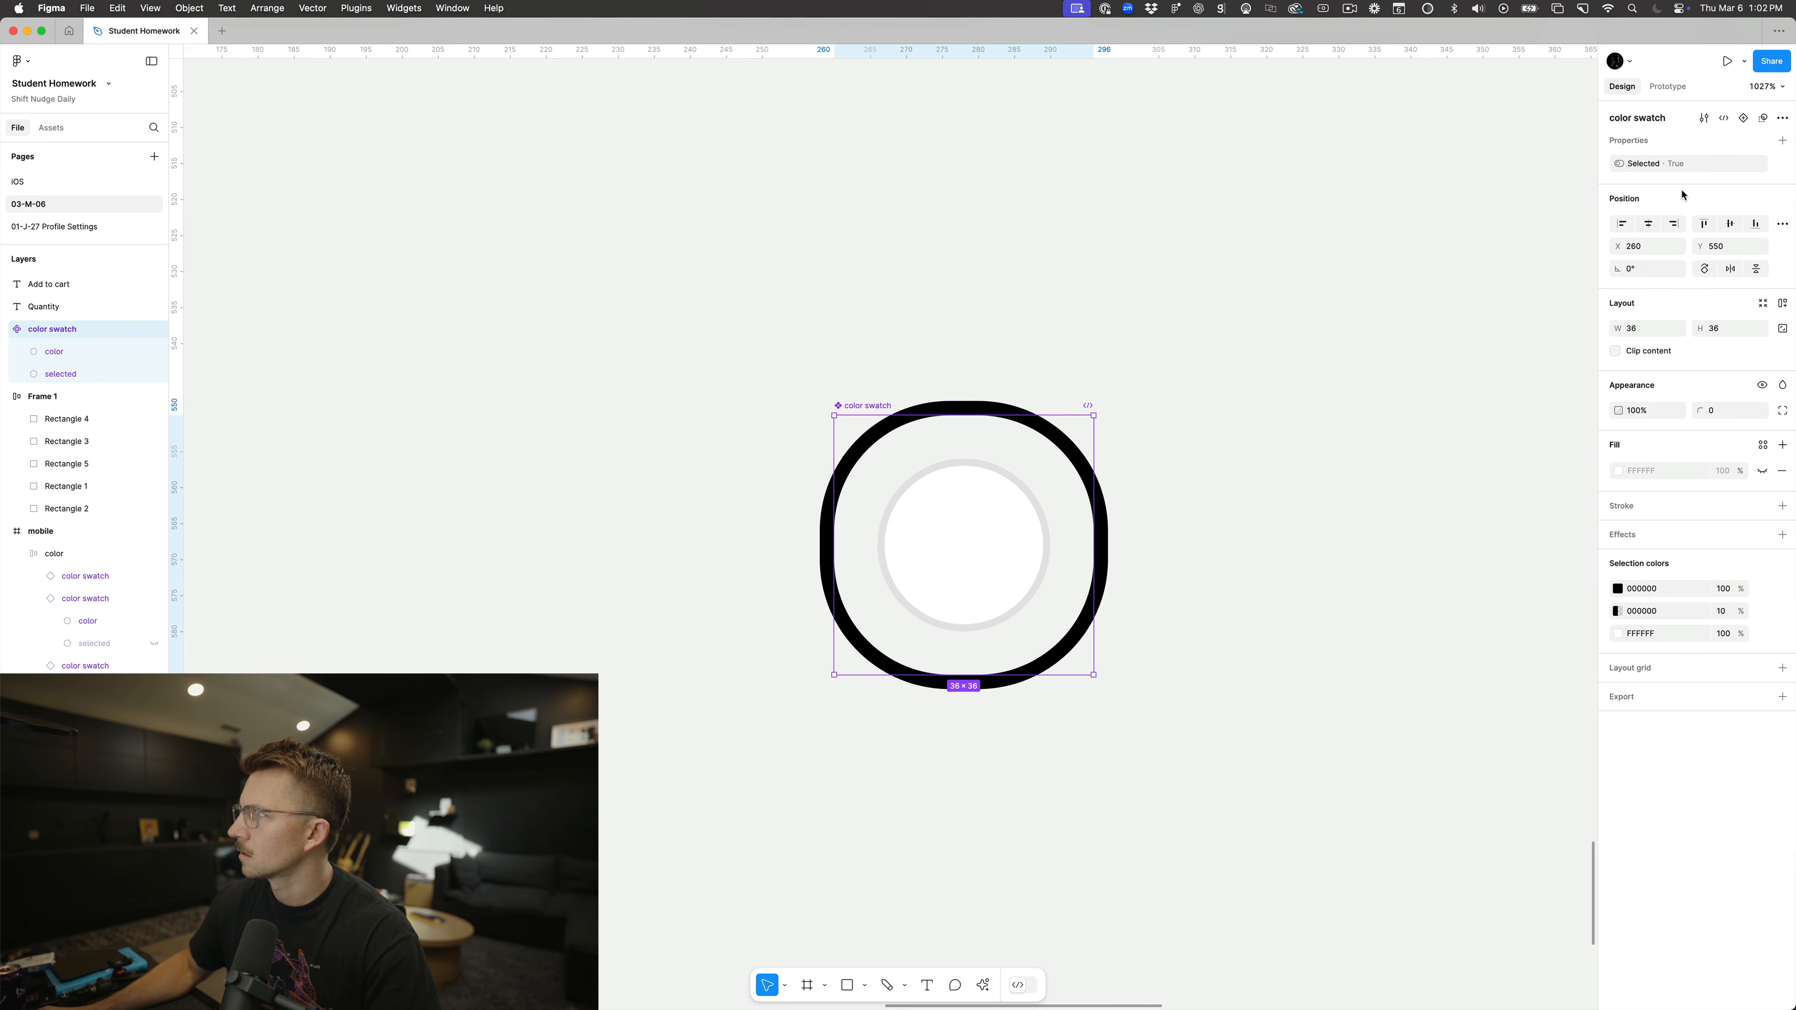
left_click(1760, 304)
Step: Round the selected ring back into a full circle with a corner radius of 20
left_click(845, 461)
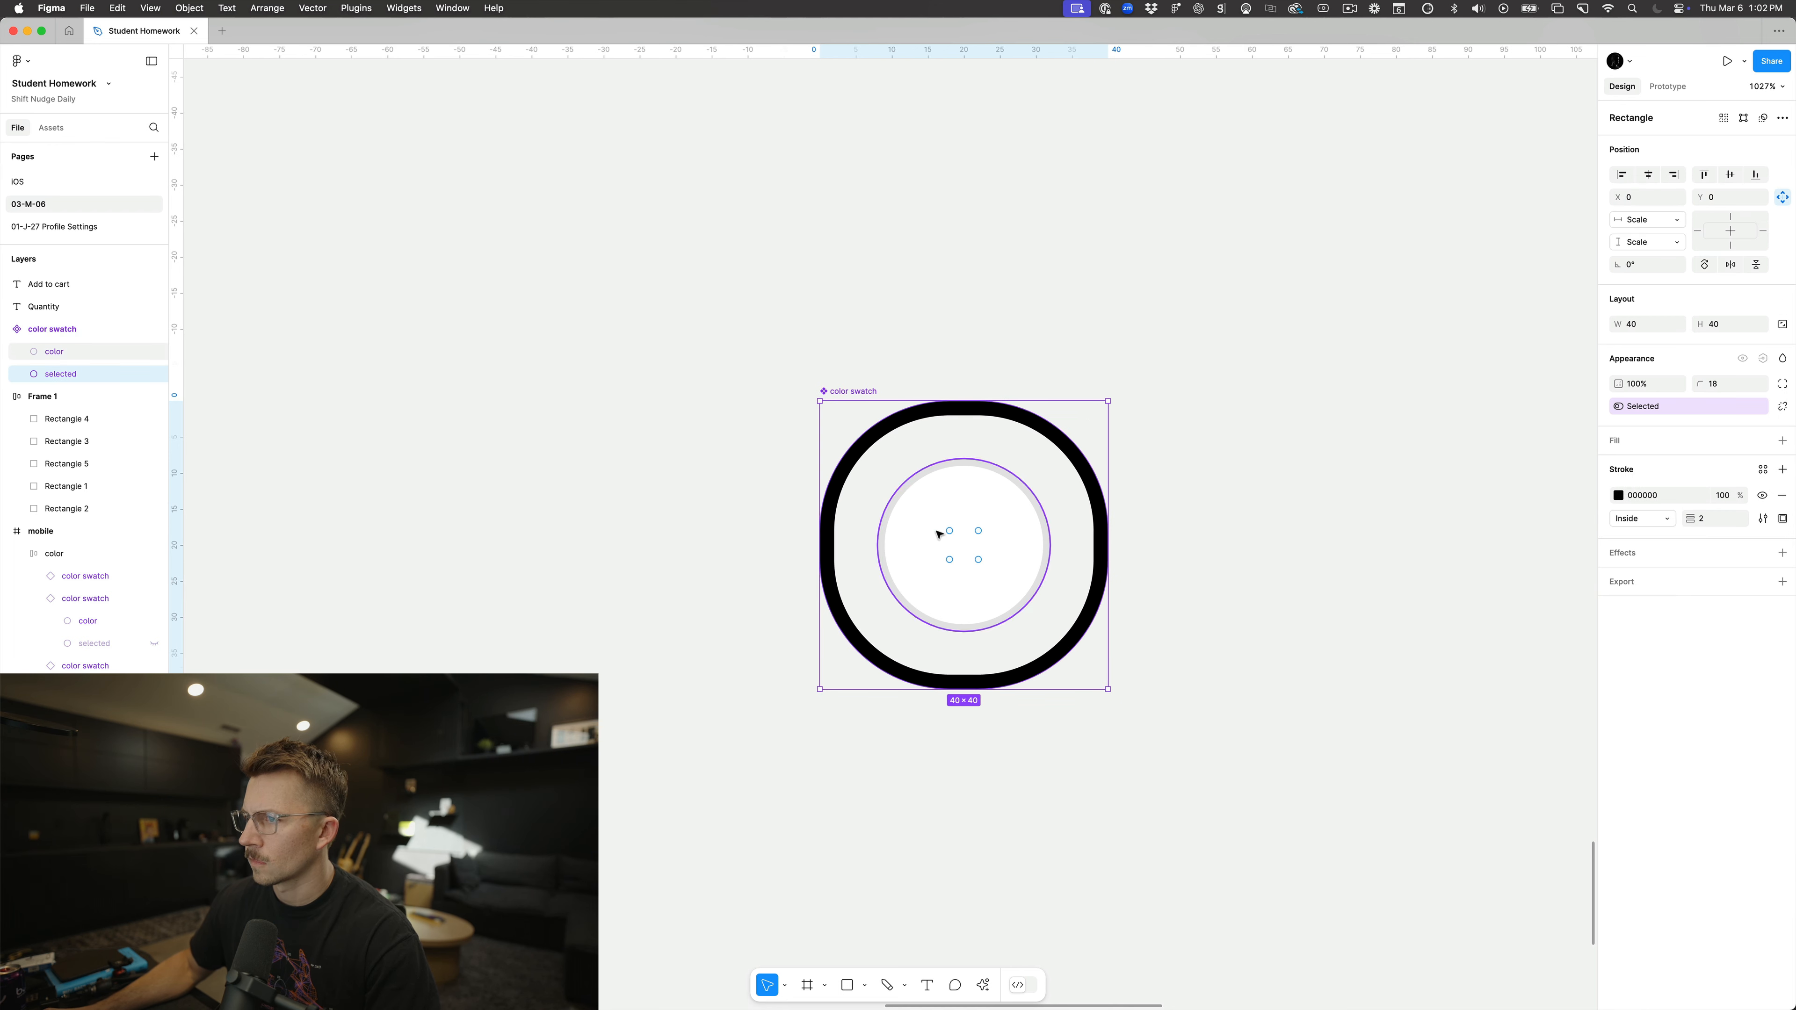
left_click_drag(949, 531, 964, 545)
left_click(1190, 590)
scroll(1193, 591, "up", 2)
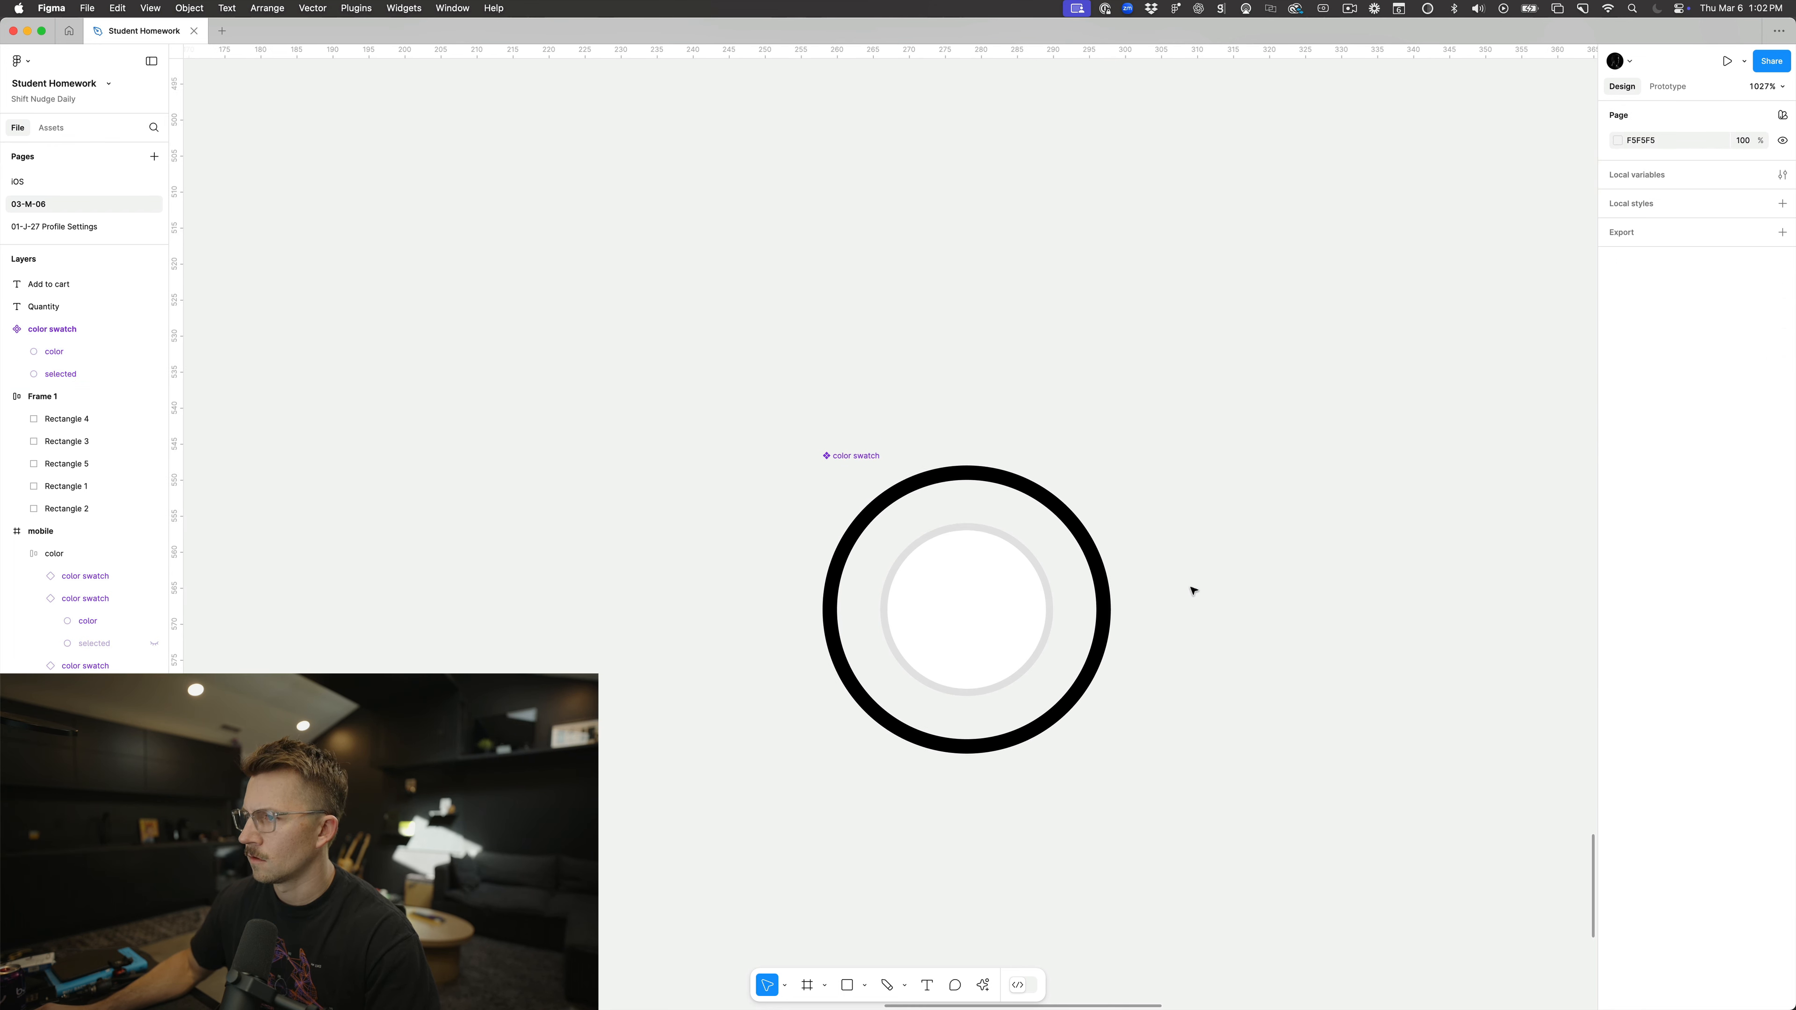
scroll(1193, 591, "down", 10)
scroll(1193, 591, "up", 3)
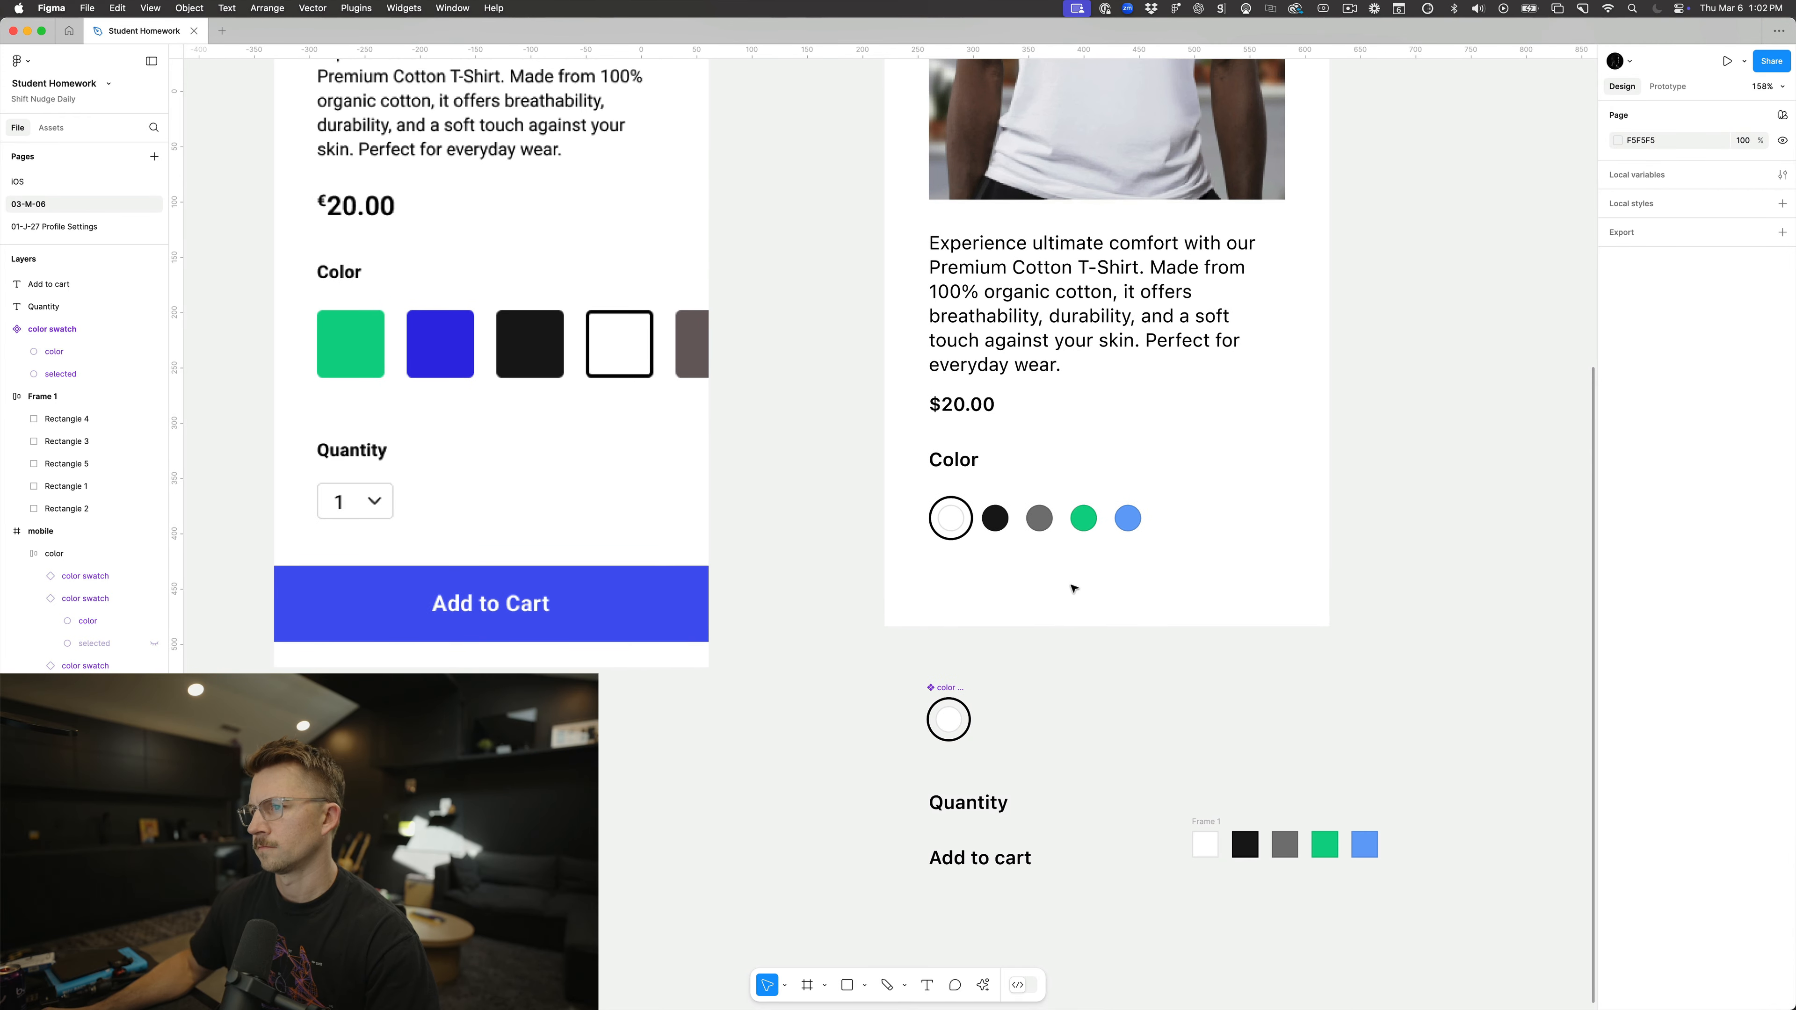
Step: Enlarge the component's selected ring to 48 × 48 from its center and round it to a corner radius of 24
scroll(1008, 592, "up", 5)
scroll(863, 849, "down", 5)
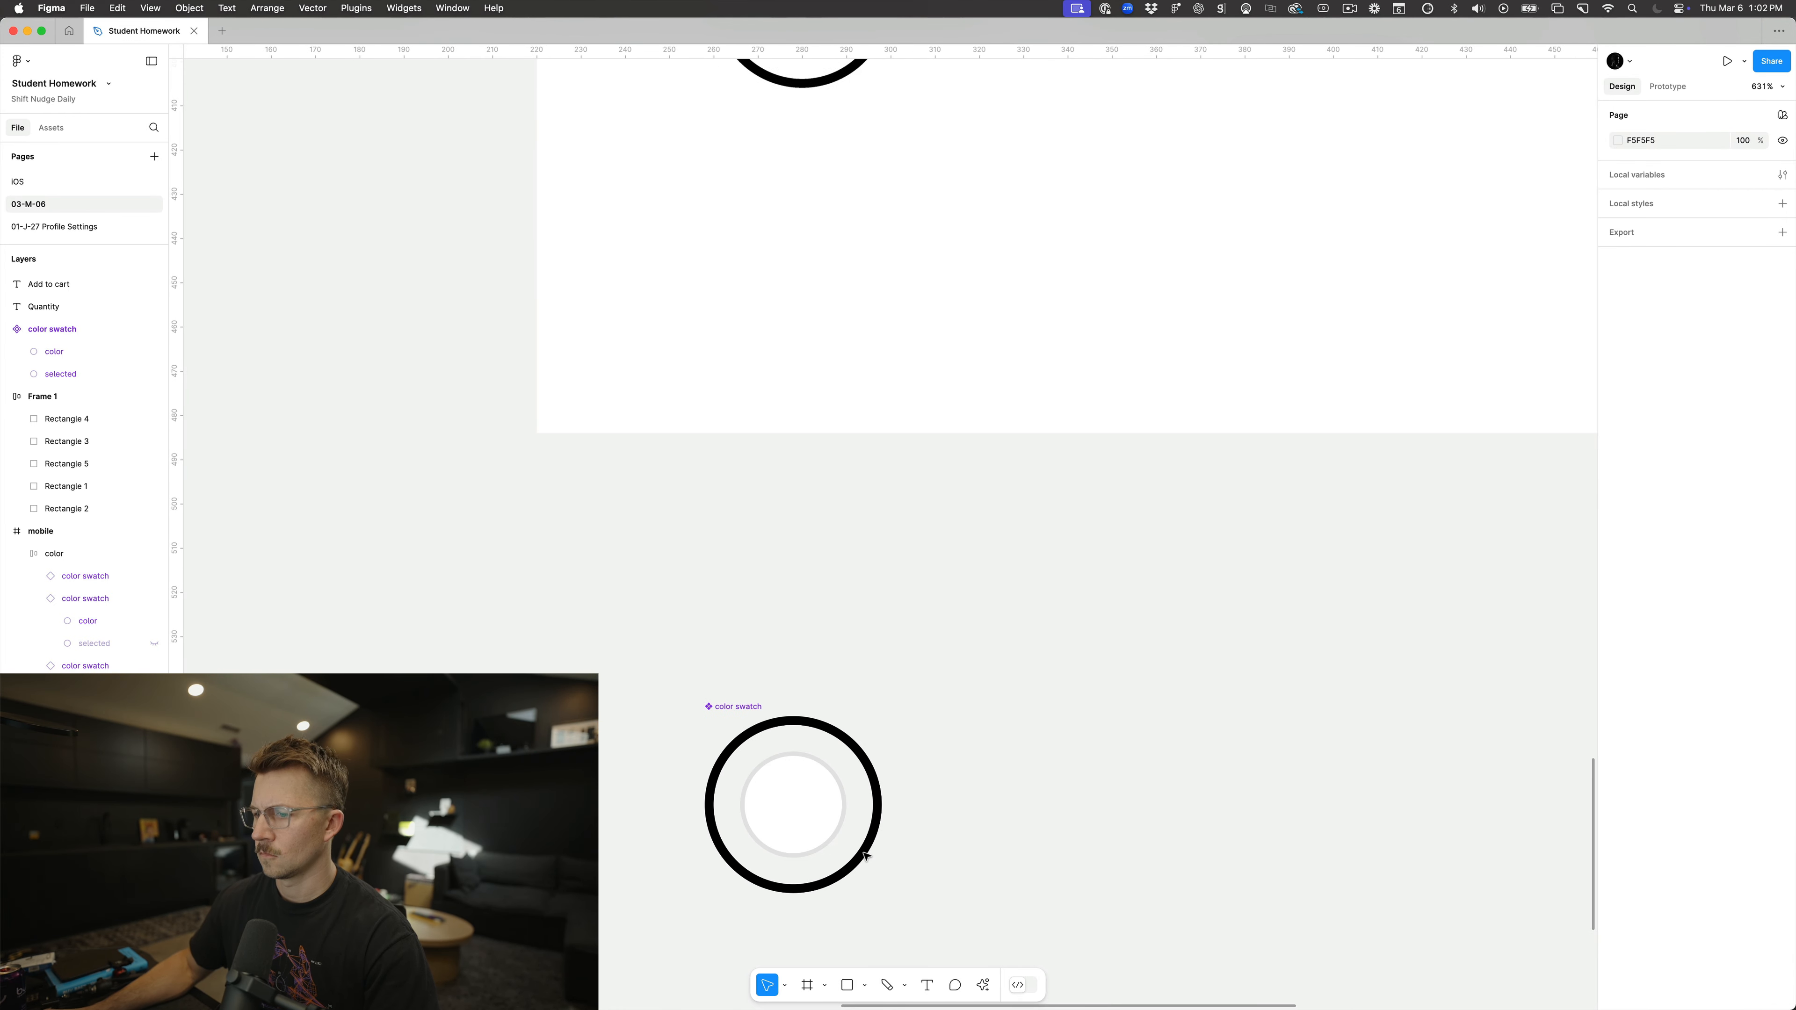
left_click(747, 745)
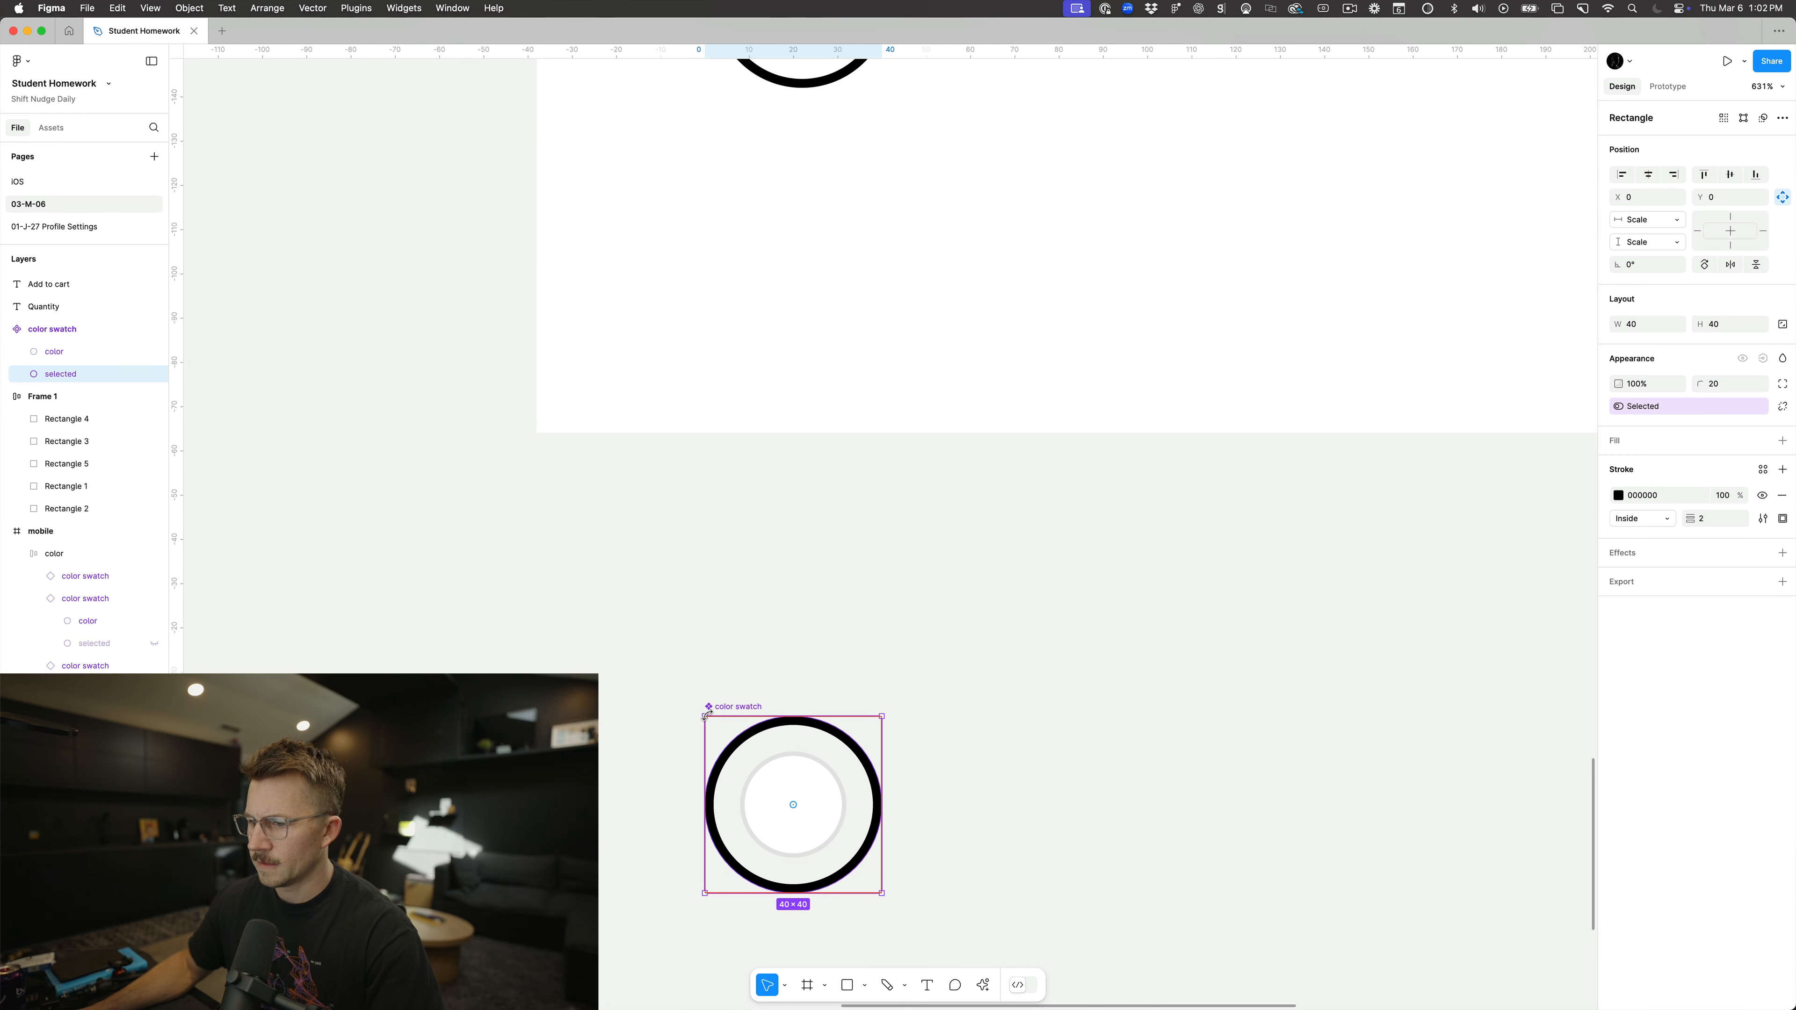
left_click_drag(703, 717, 686, 700)
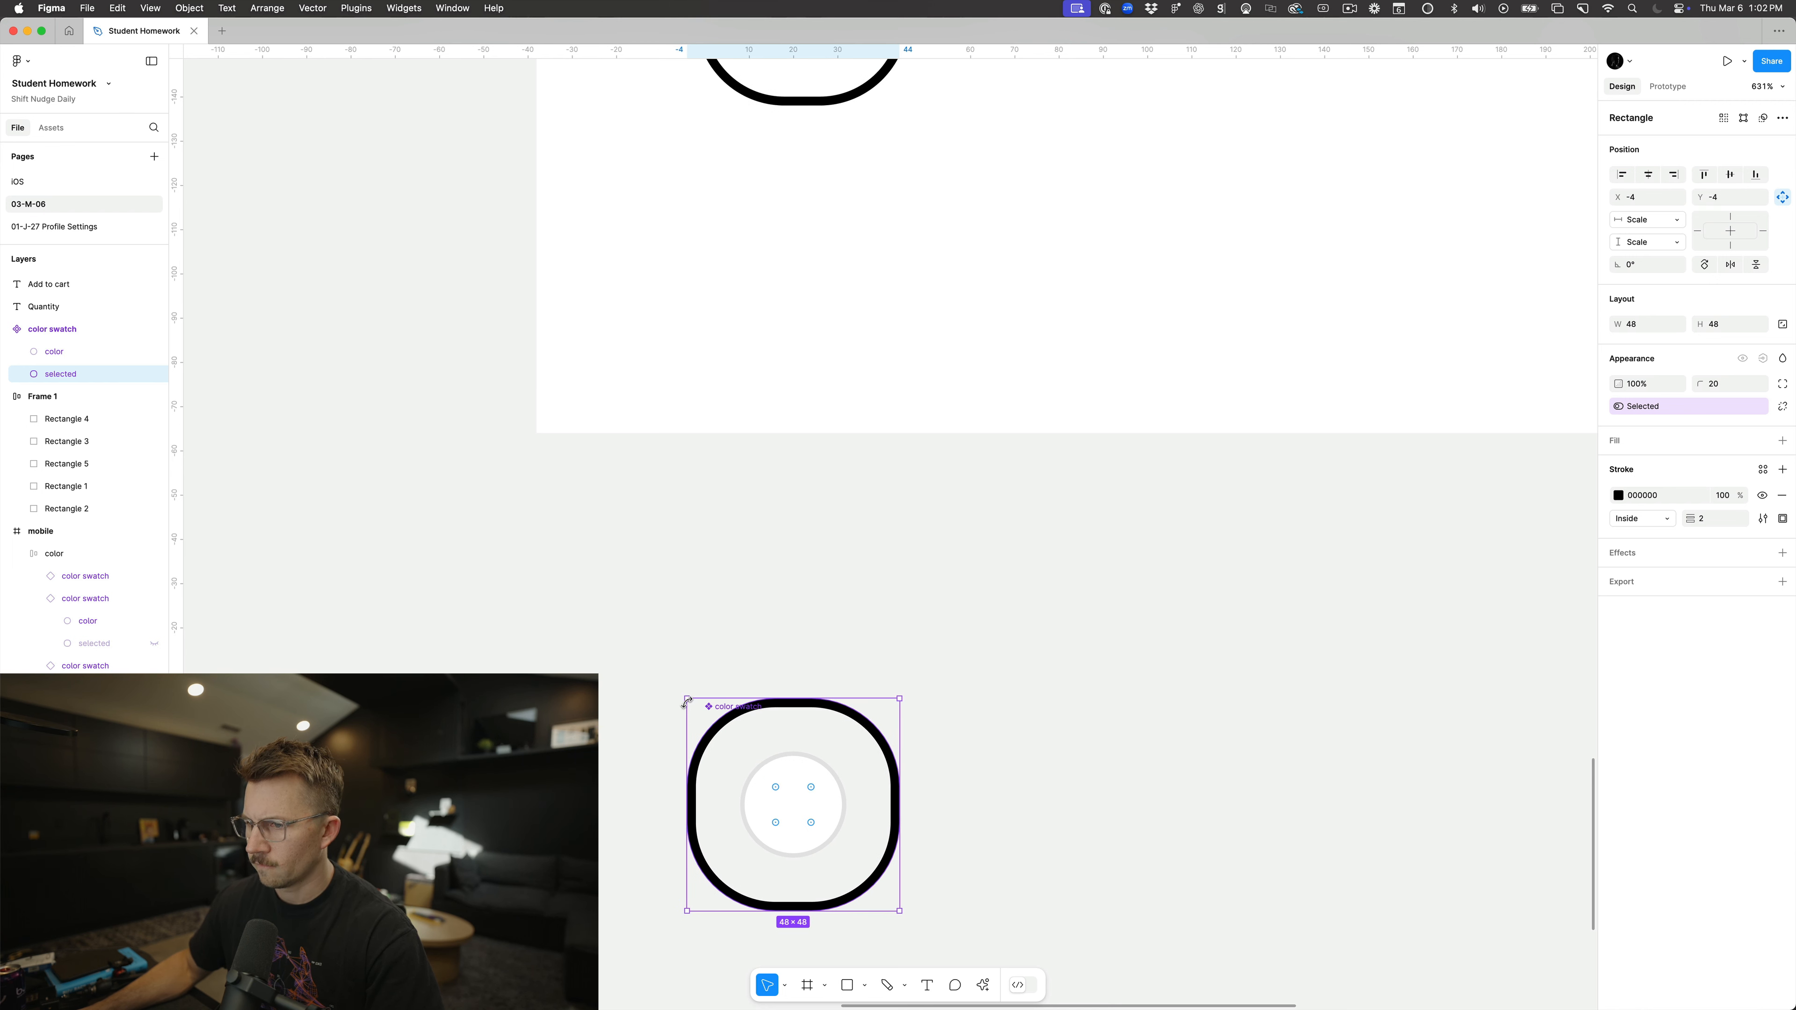
left_click_drag(776, 786, 899, 877)
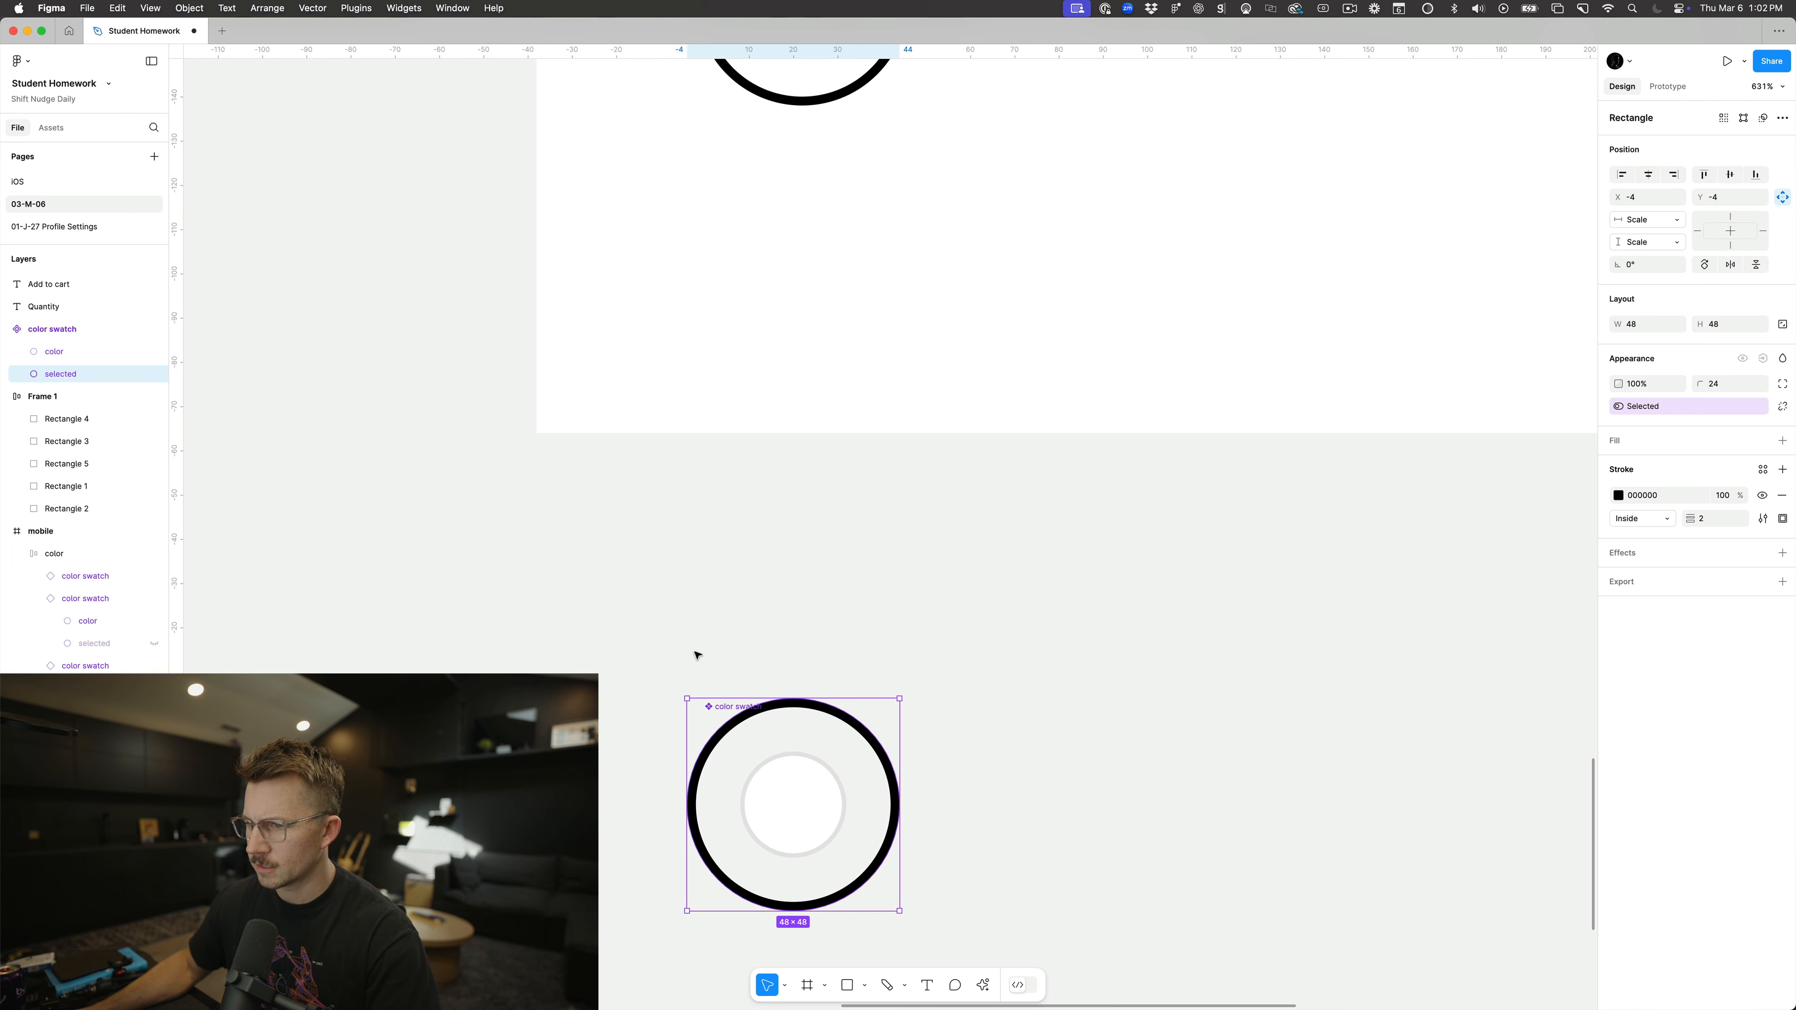
Step: Resize the color swatch component to fit its content at 48 × 48
left_click(676, 622)
left_click(723, 707)
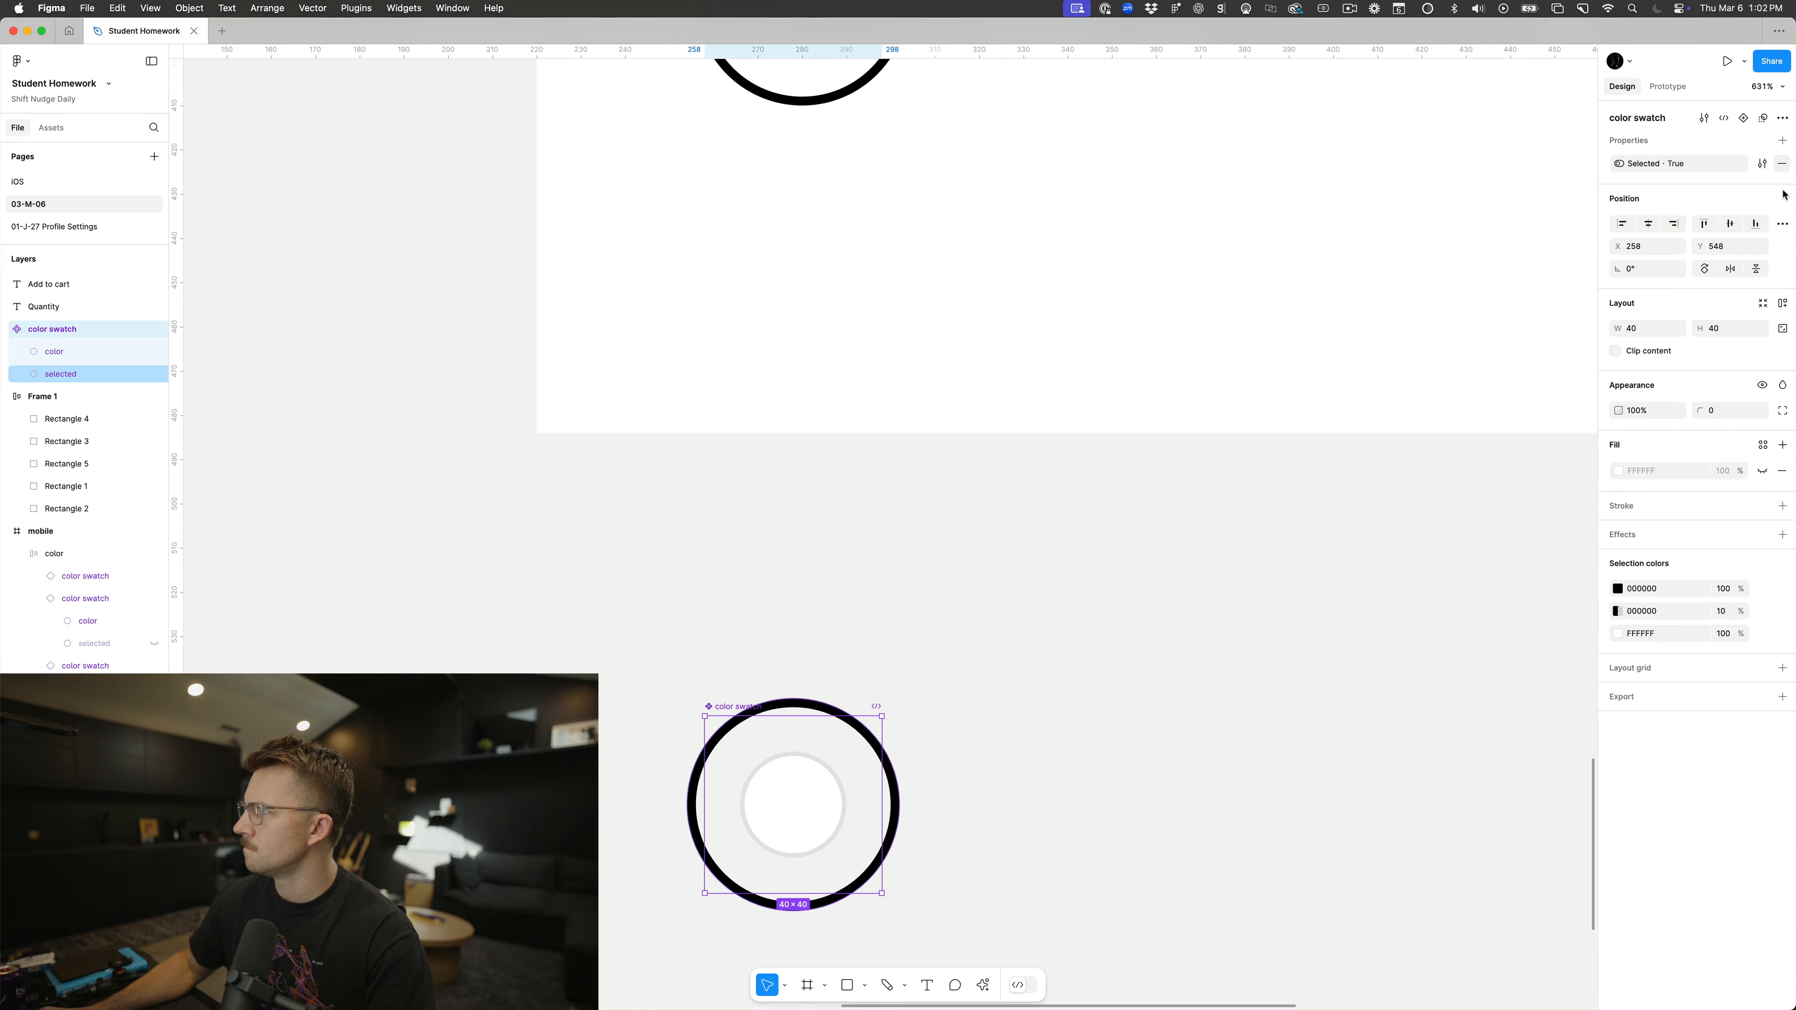
scroll(1179, 570, "down", 10)
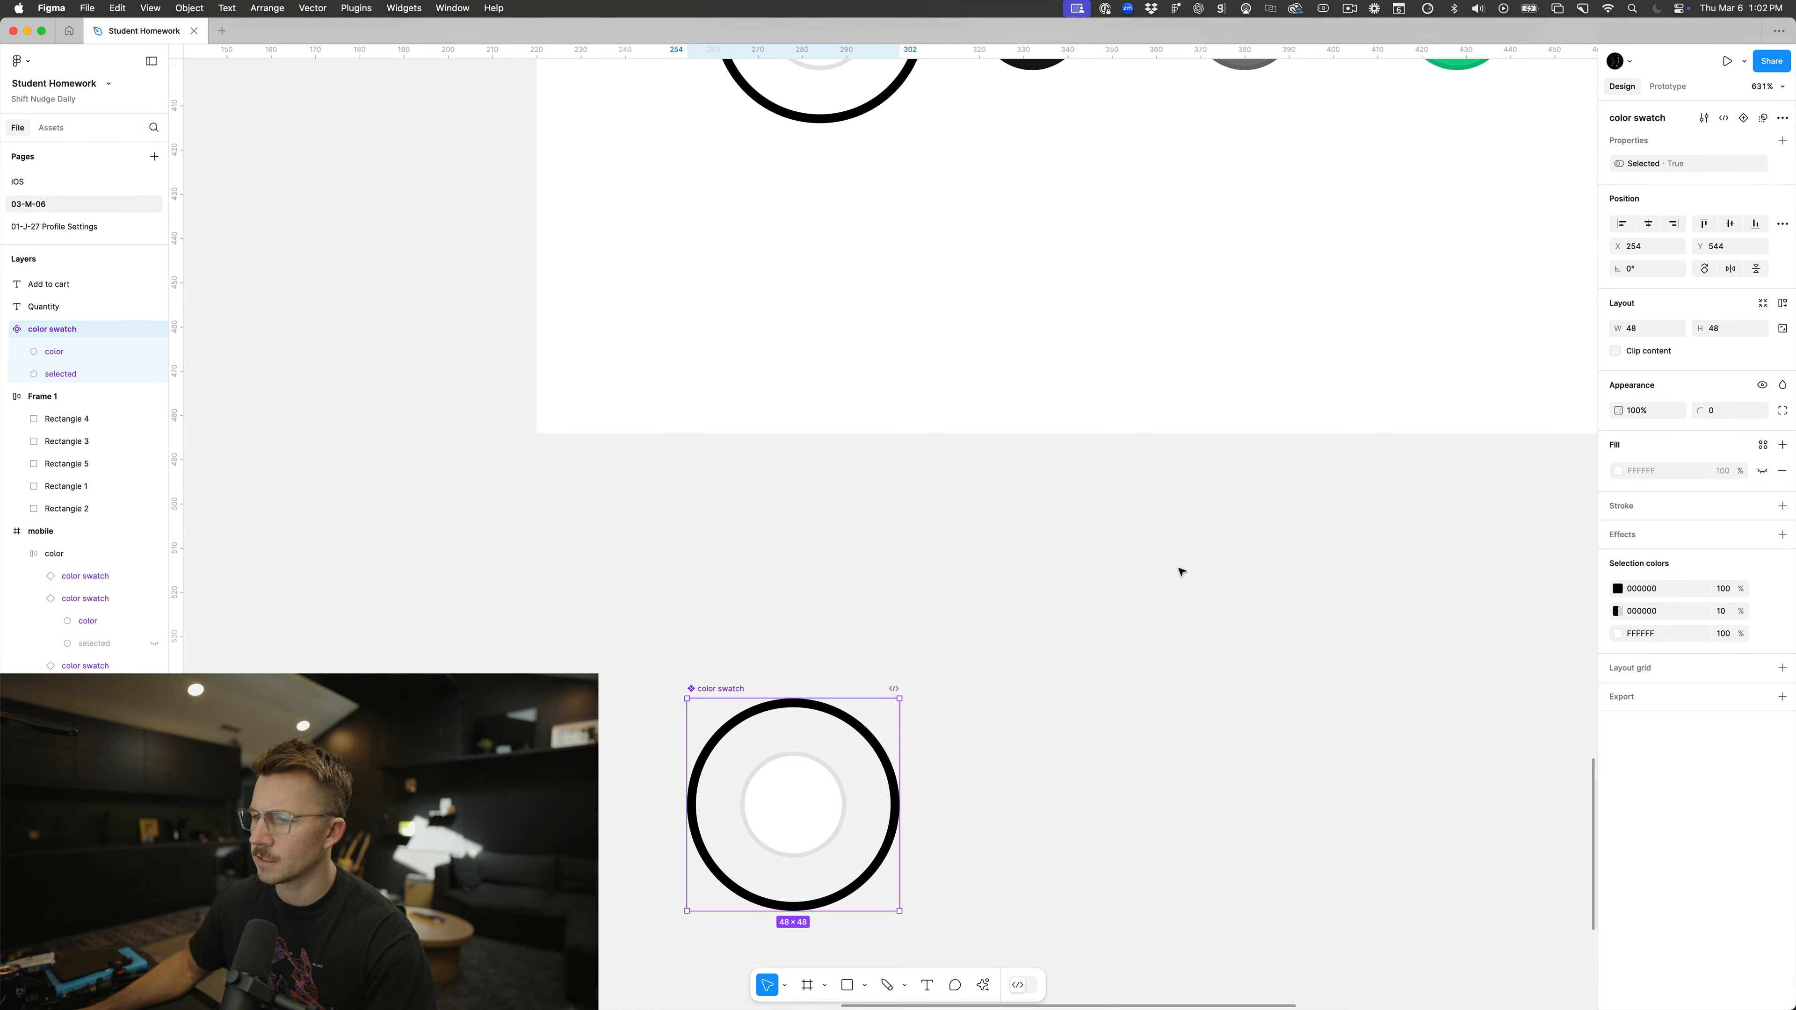
left_click(1179, 570)
Step: Move the color swatch component onto the empty canvas beside the mobile frame, level with the color row
scroll(1179, 570, "down", 3)
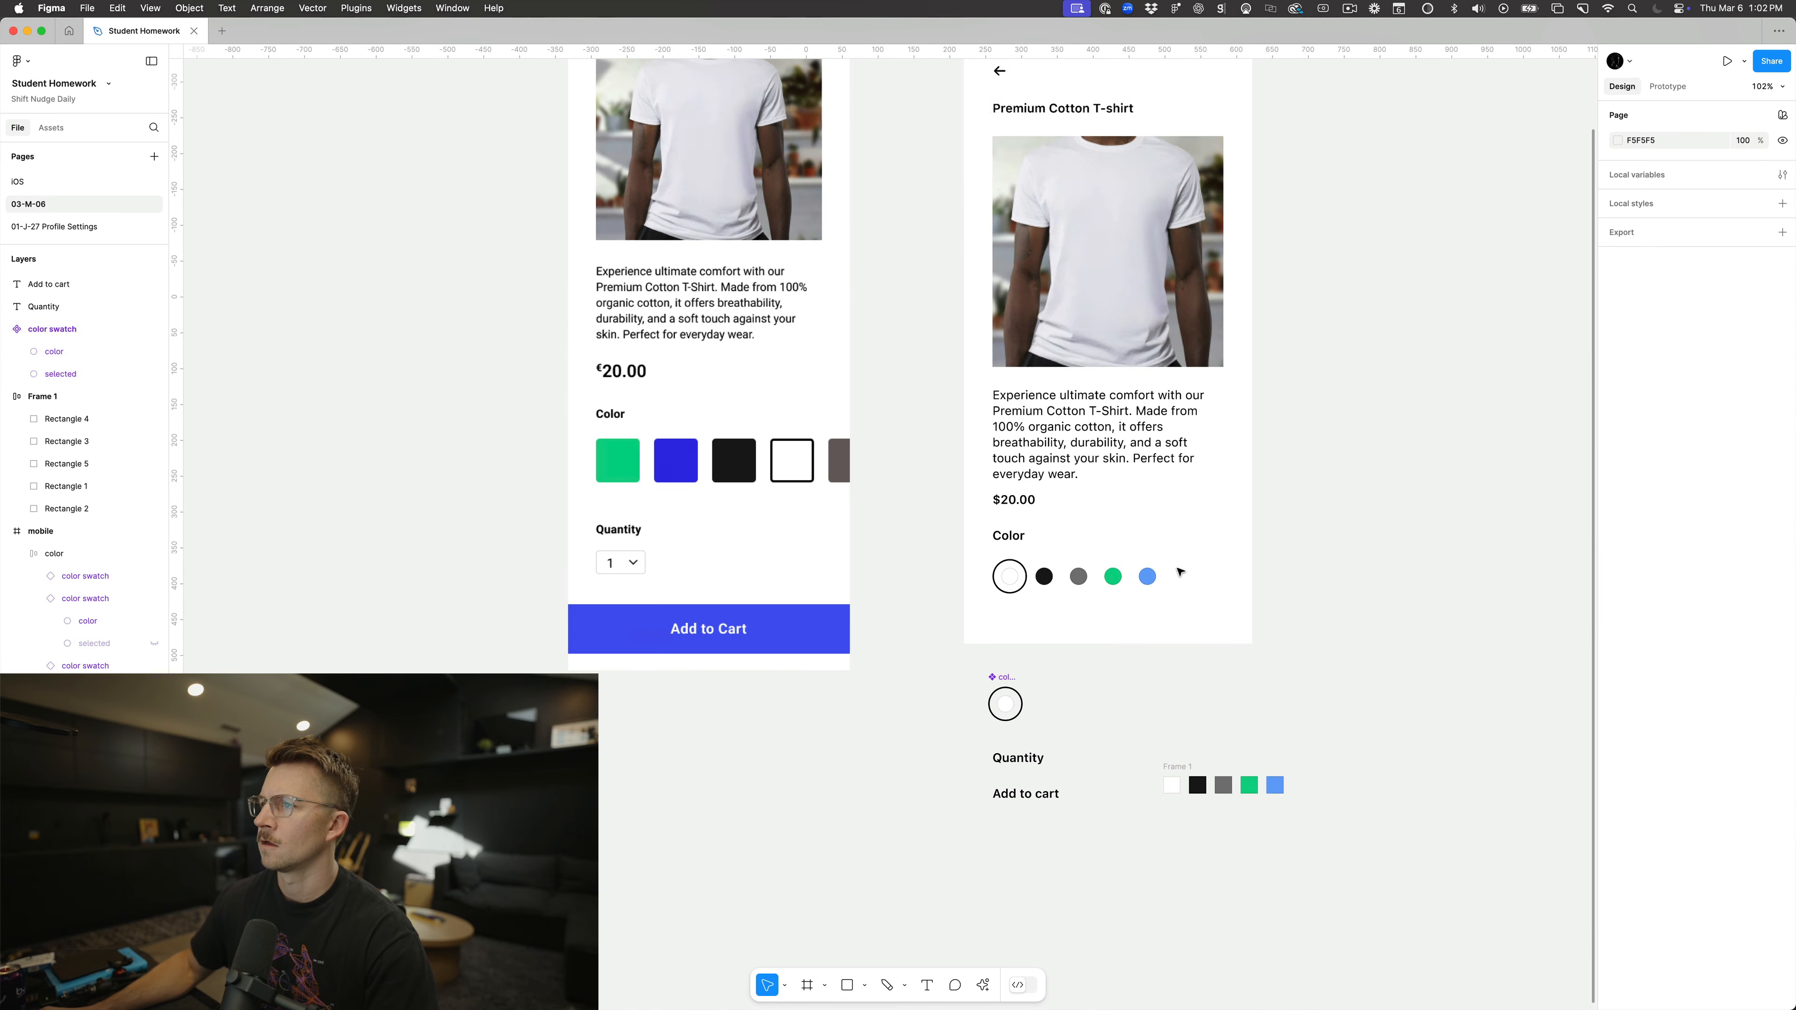
scroll(1067, 627, "up", 1)
scroll(1067, 627, "right", 1)
scroll(1016, 585, "up", 4)
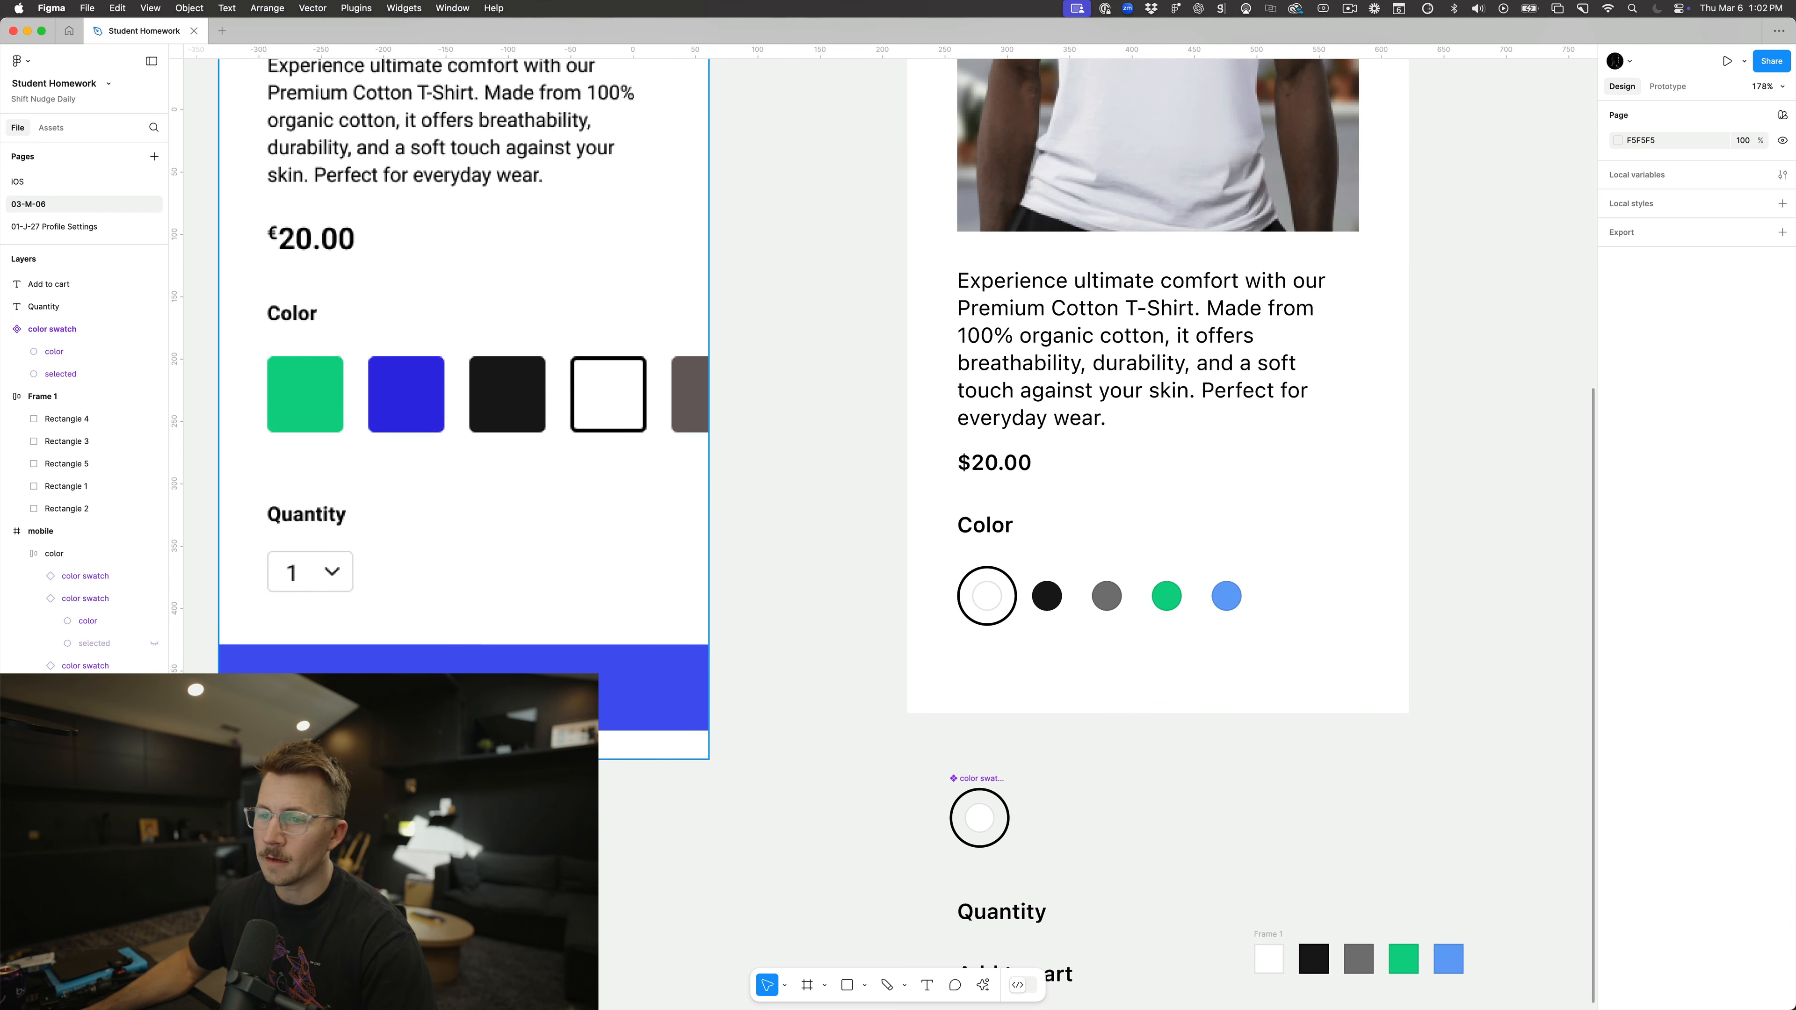
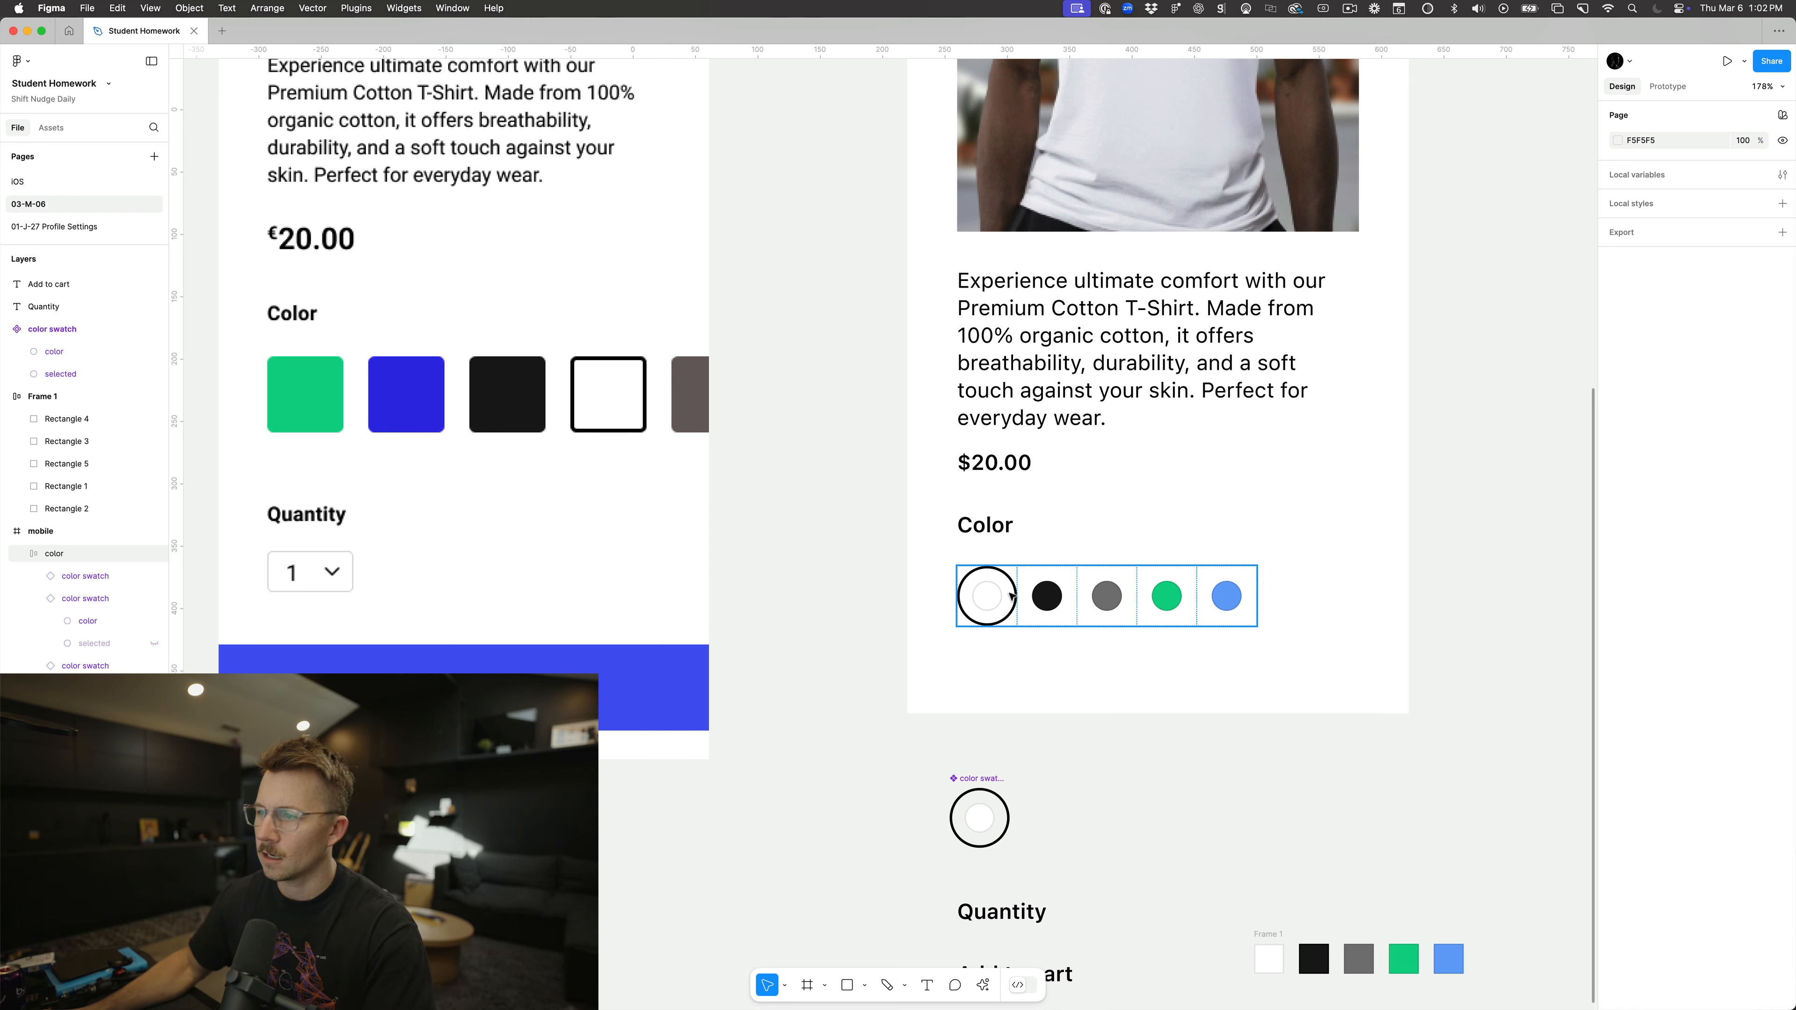
left_click_drag(979, 813, 1506, 606)
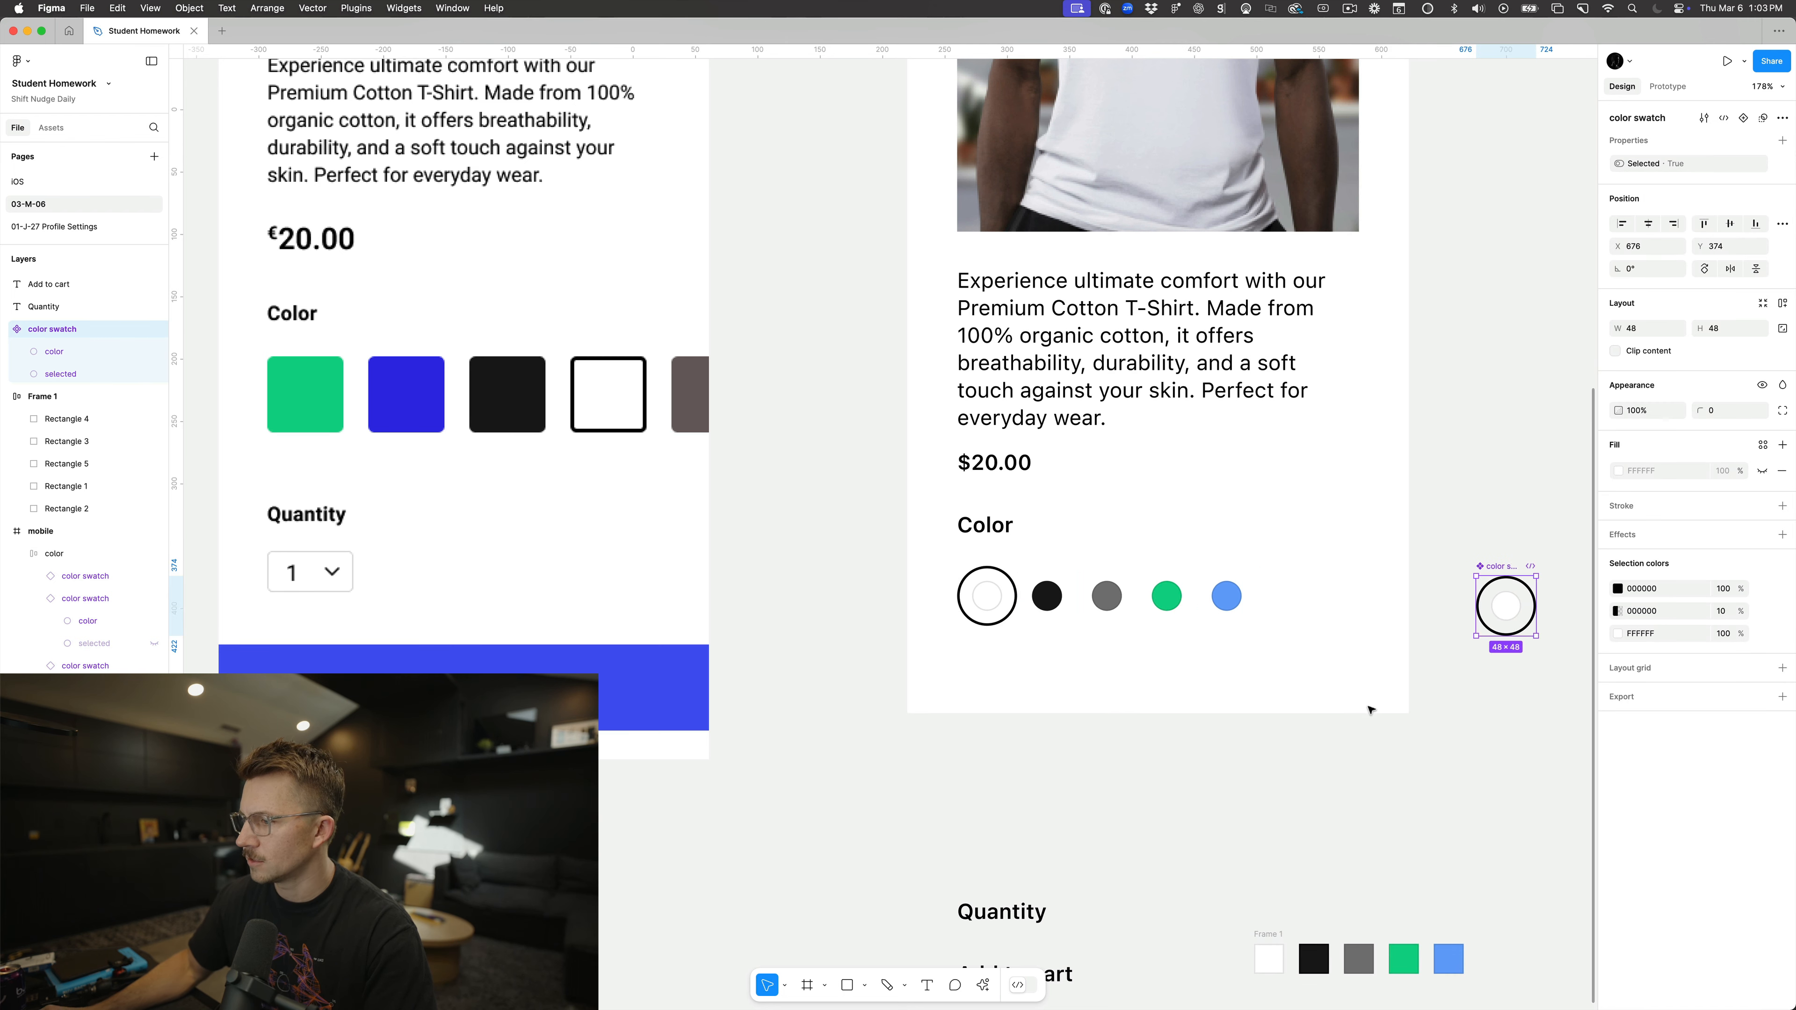
Step: Move the T-shirt image, description and $20.00 price out of the mobile frame onto the empty canvas beside it
scroll(1316, 672, "down", 5)
scroll(1090, 477, "up", 6)
left_click(1000, 485)
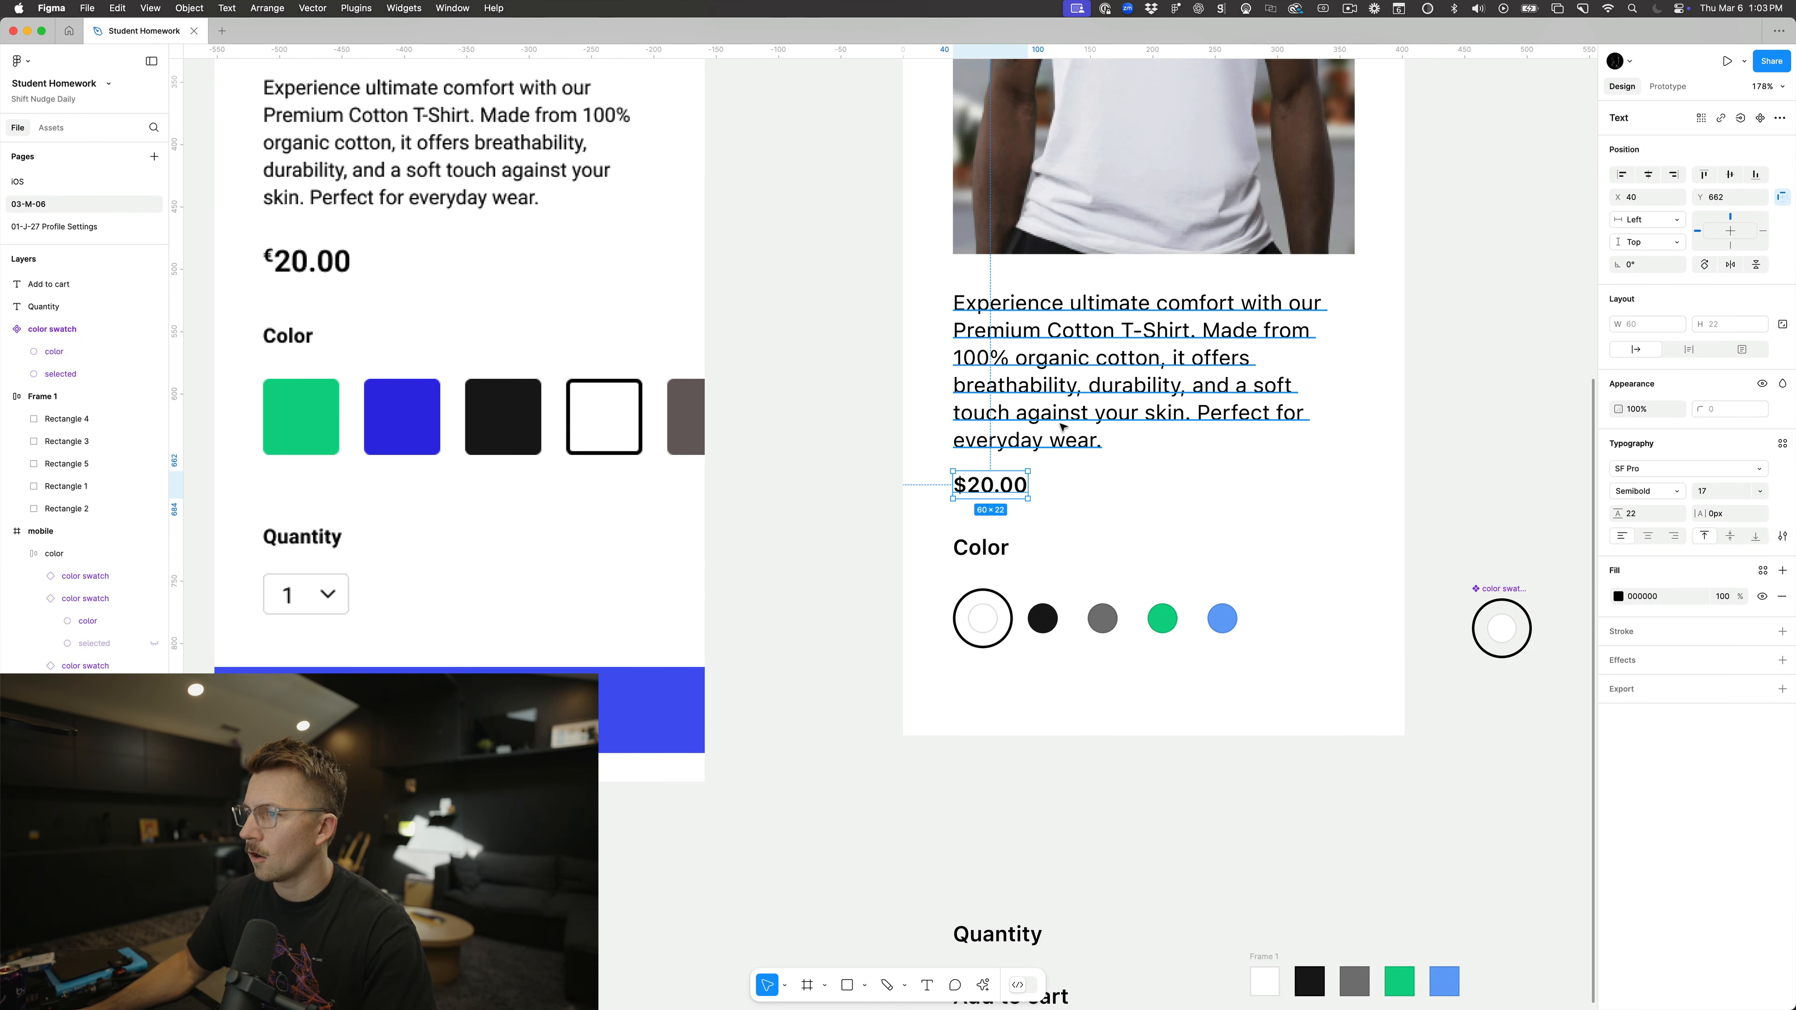
scroll(1064, 432, "down", 5)
left_click_drag(943, 313, 1107, 447)
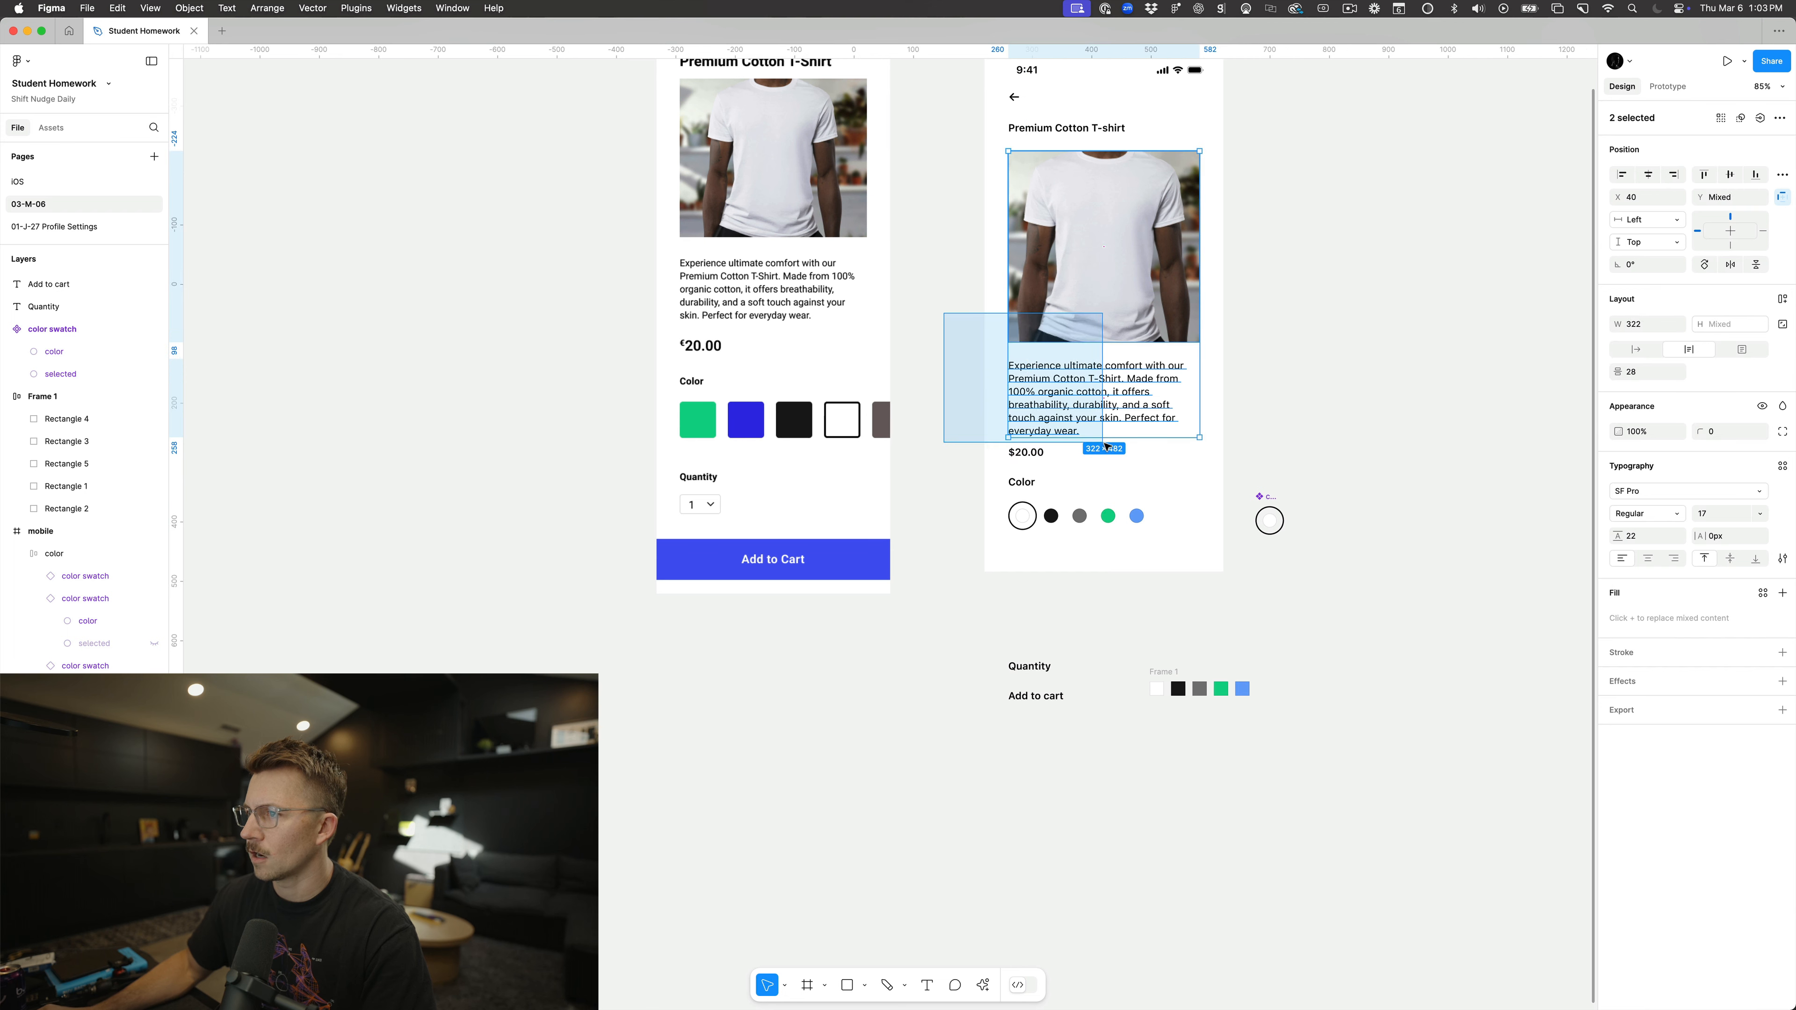
left_click_drag(944, 276, 1106, 466)
left_click_drag(1150, 391, 1438, 391)
Step: Move the Color heading and the swatch row higher inside the mobile frame, keeping their left alignment
left_click_drag(951, 432, 1217, 582)
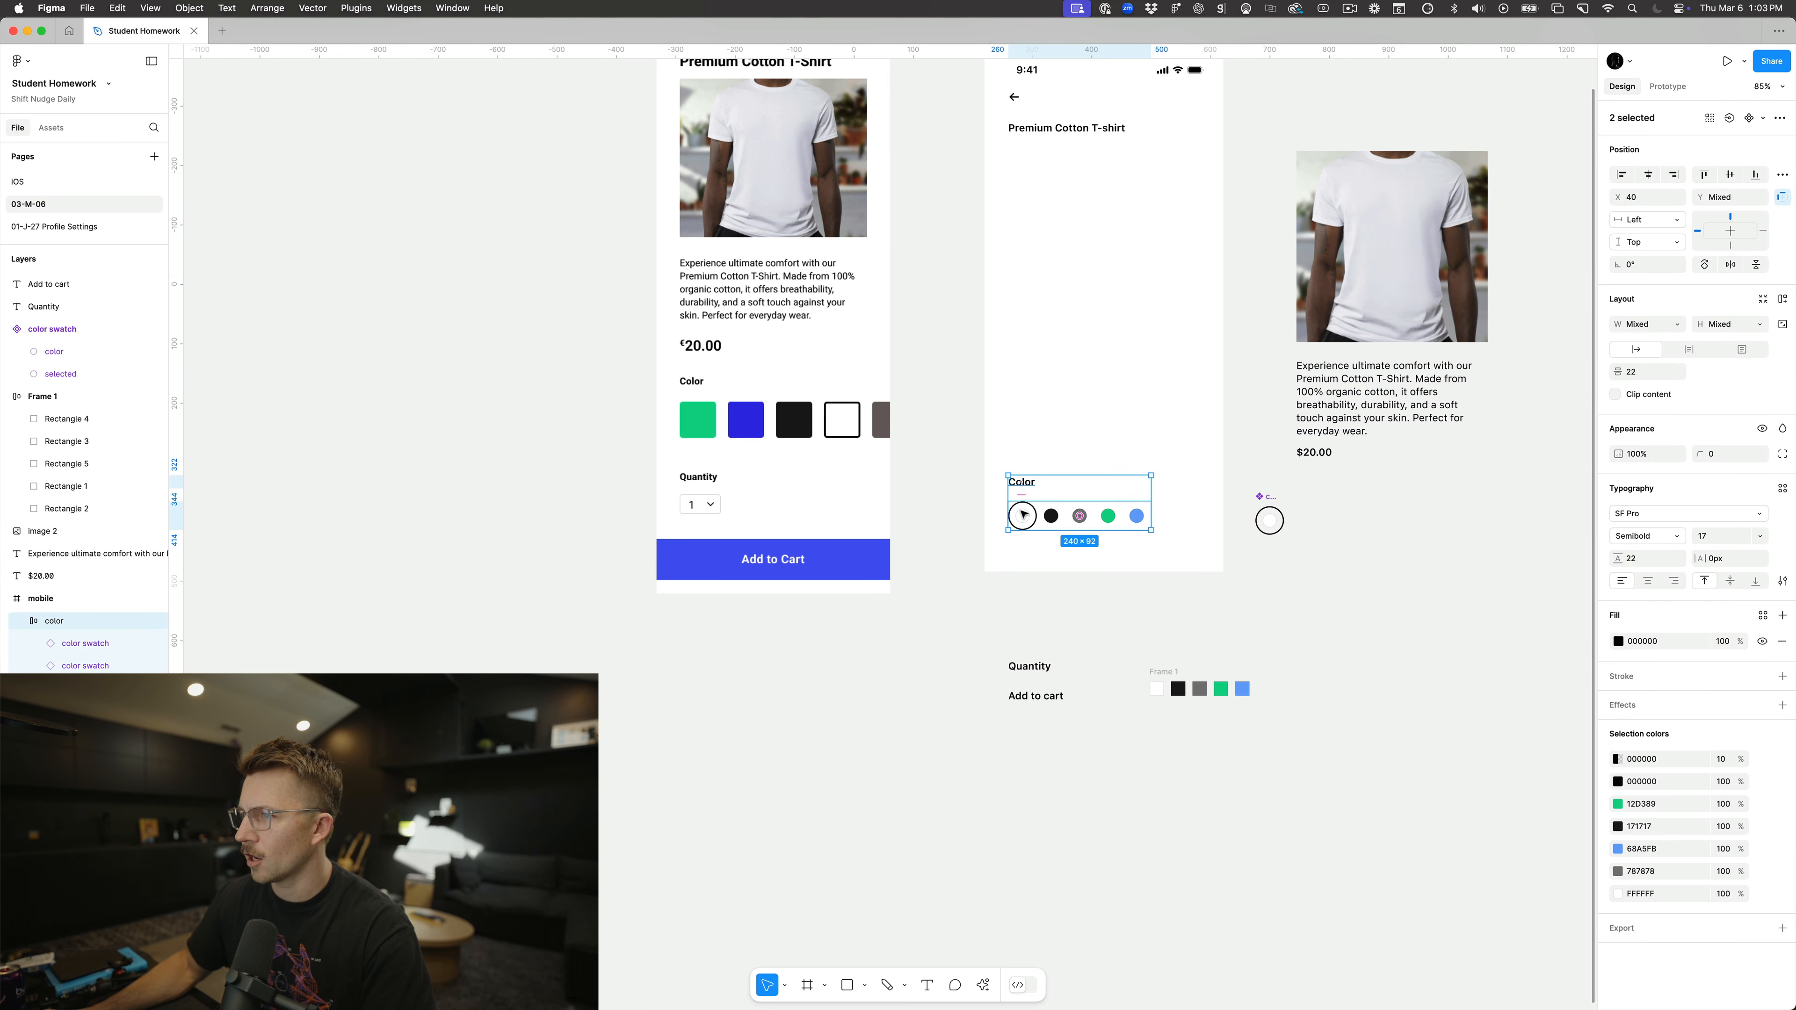
left_click_drag(1023, 515, 1023, 402)
left_click(1028, 454)
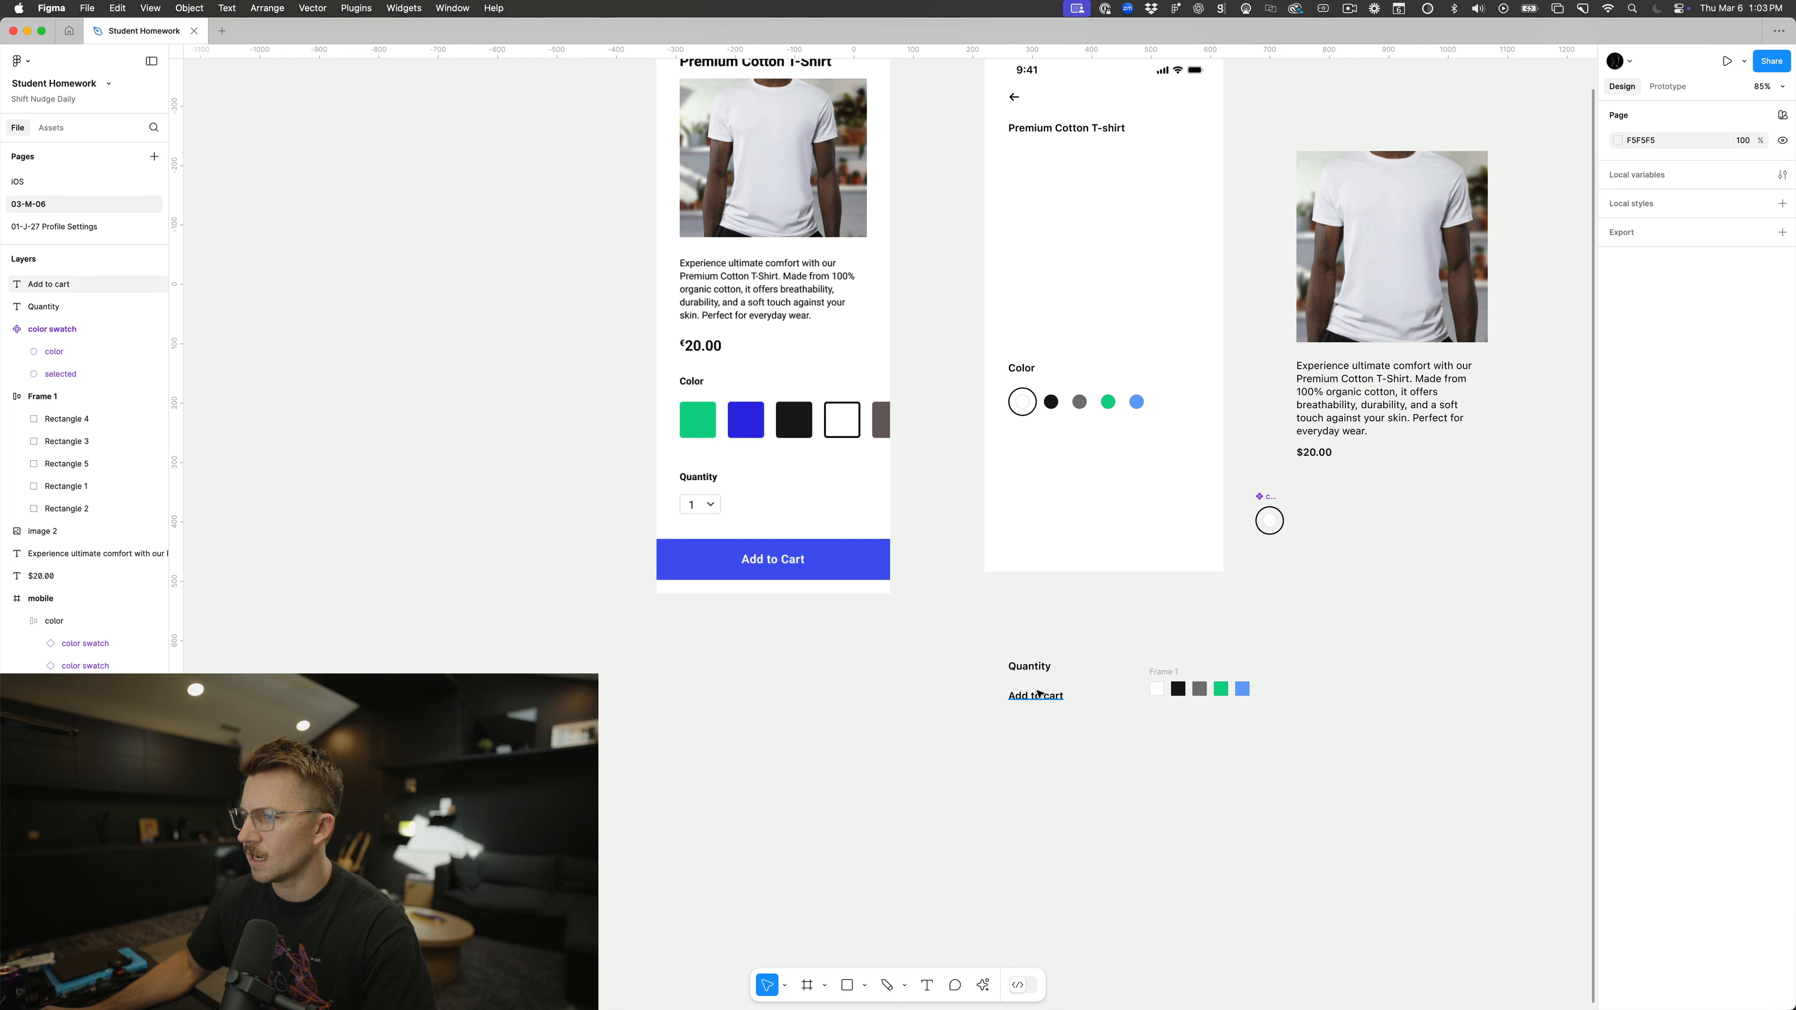
Step: Place a copy of the Add to cart text below the swatch row, wrap it in auto layout and align it at X 40
left_click_drag(1056, 697, 1057, 488)
key("shift+a")
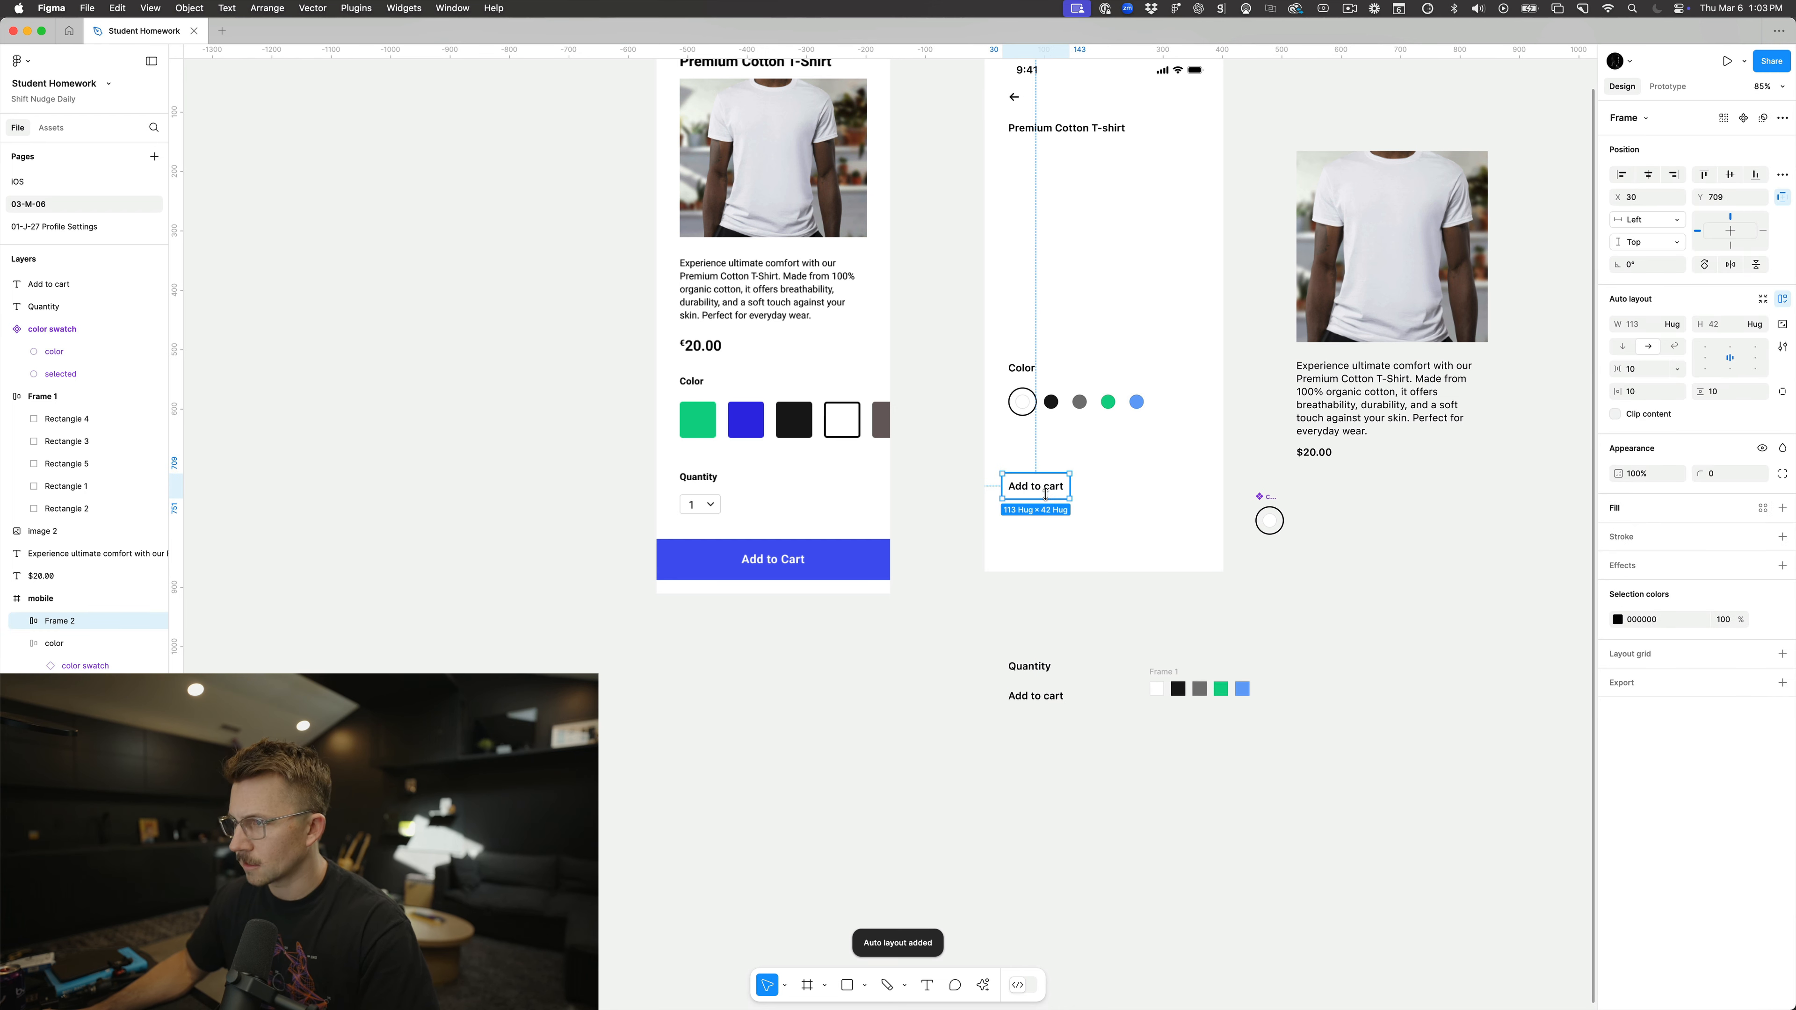
left_click_drag(1036, 488, 1038, 490)
left_click_drag(981, 302, 1045, 486)
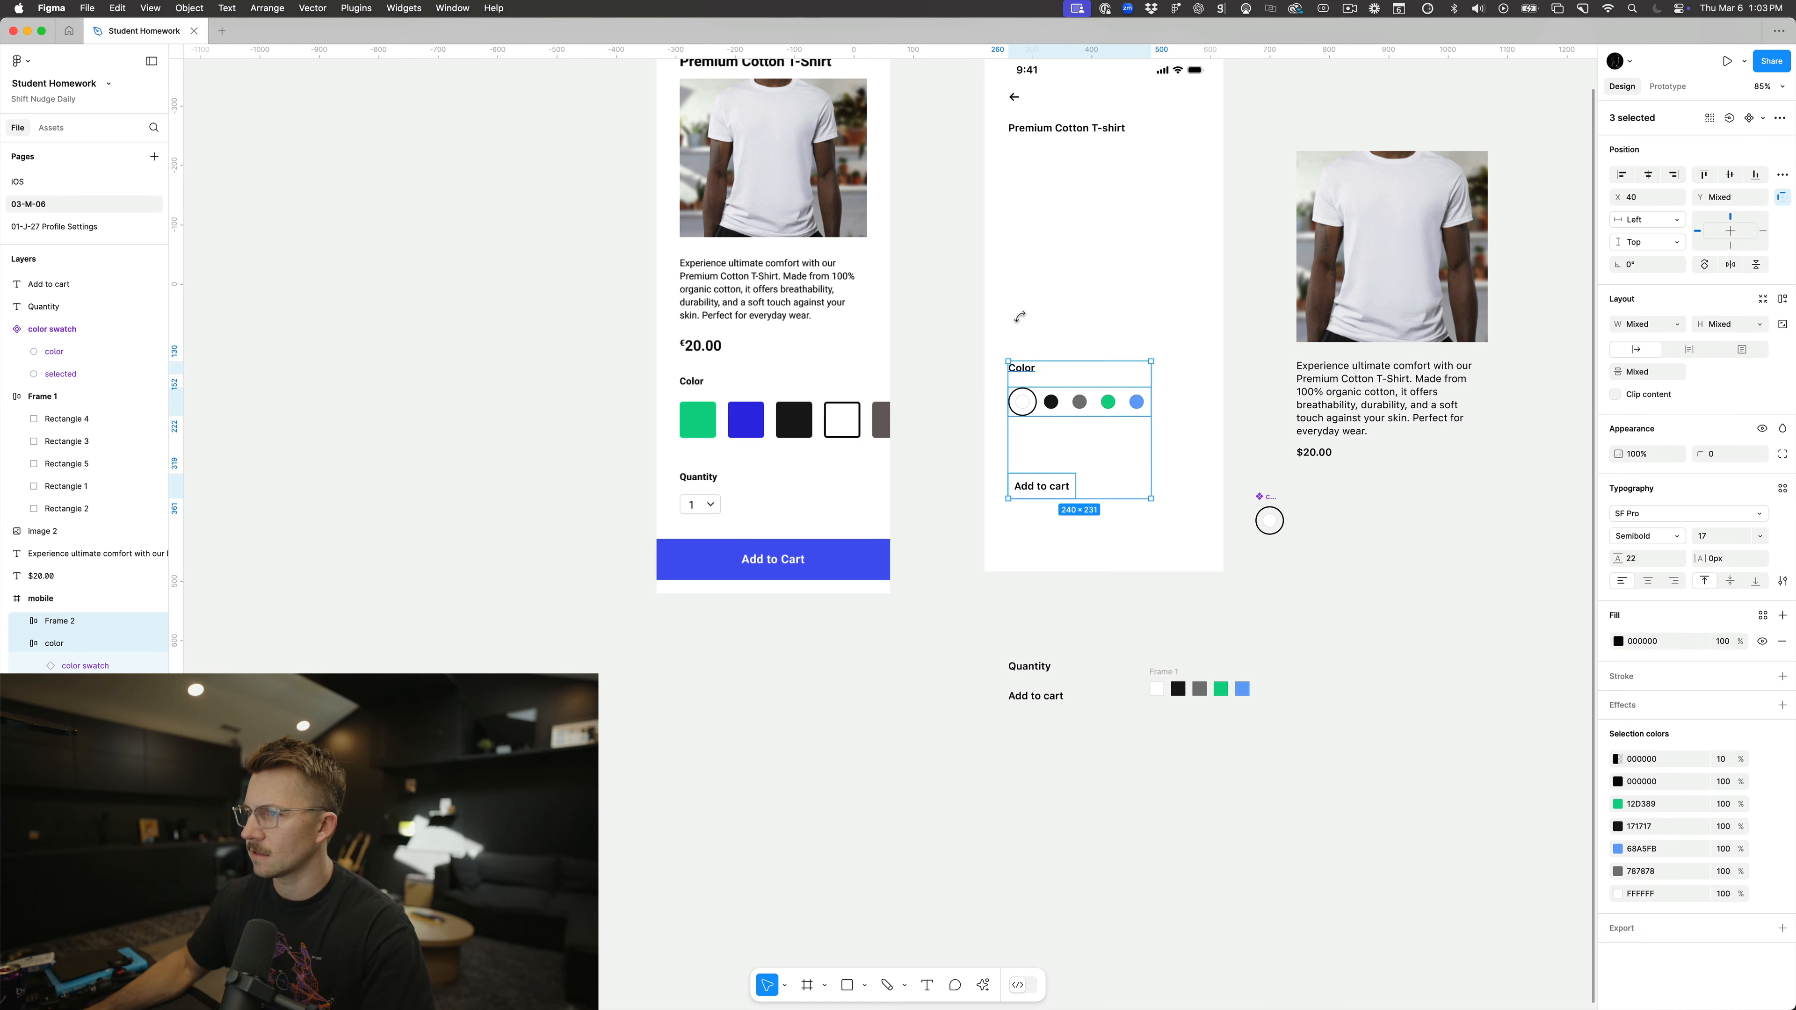
left_click(1065, 510)
left_click(1061, 493)
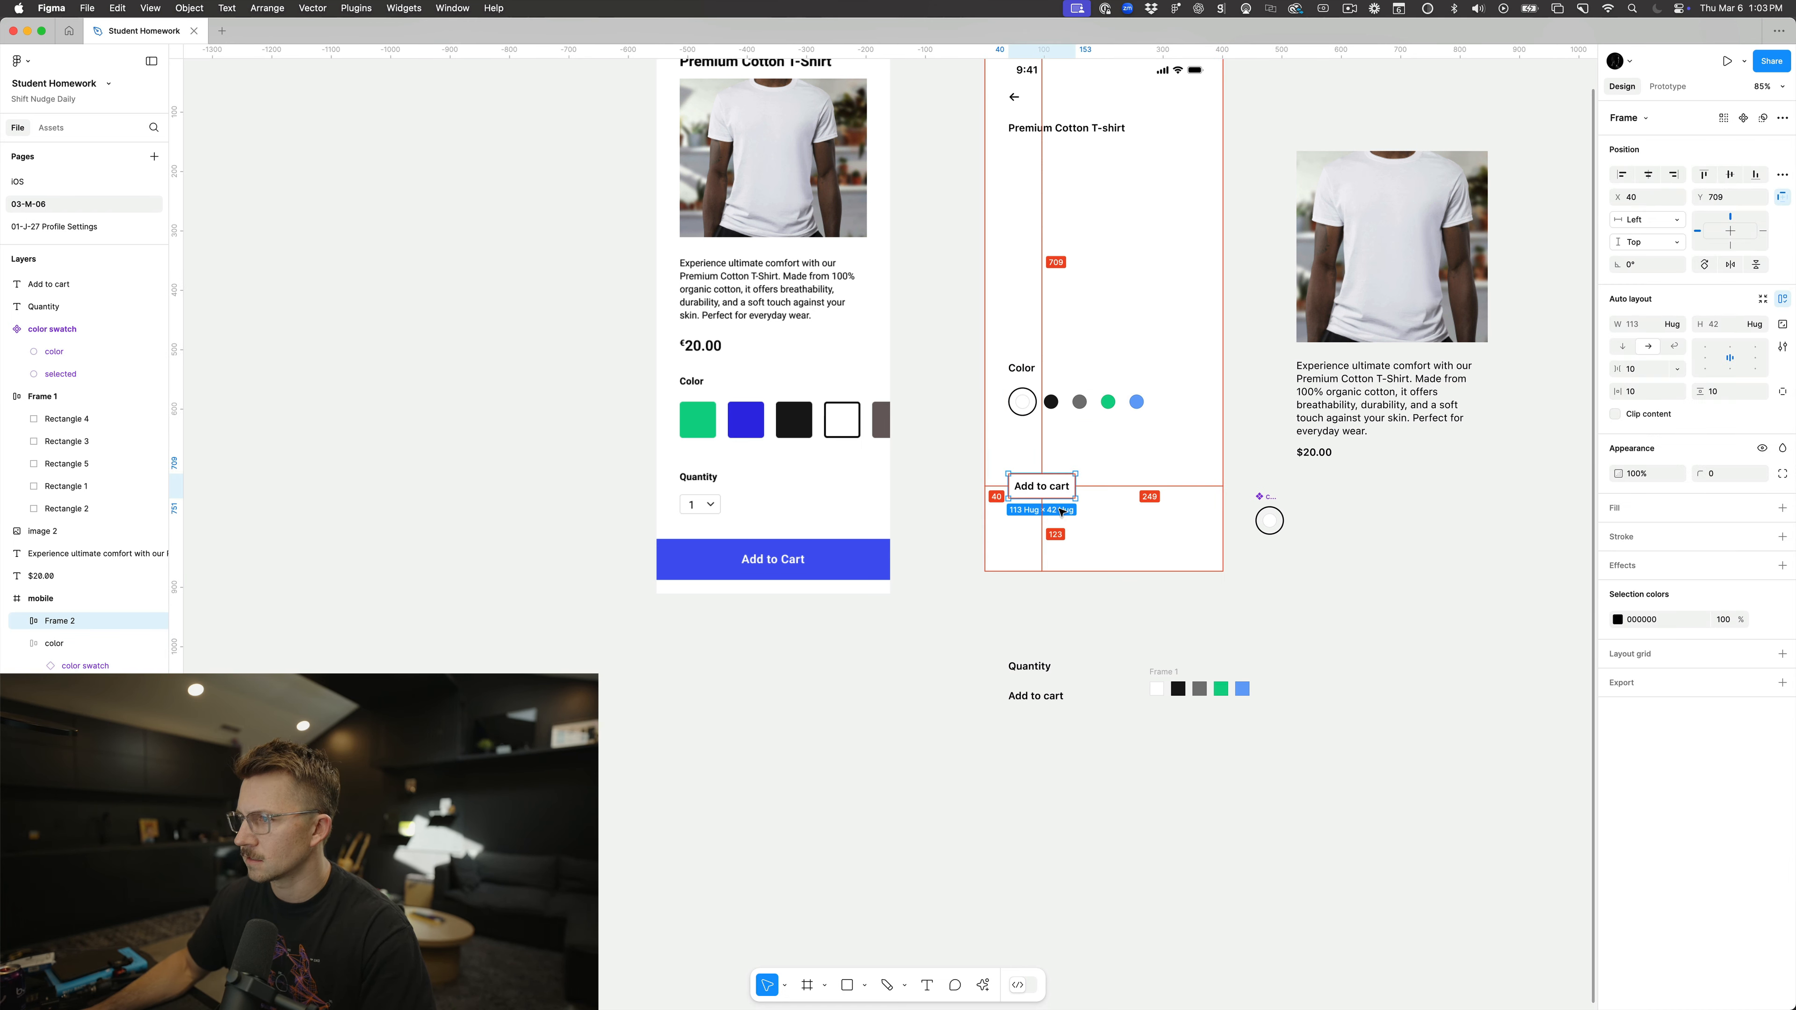
Step: Widen the Add to cart auto layout frame to 322
left_click_drag(1076, 486, 1195, 486)
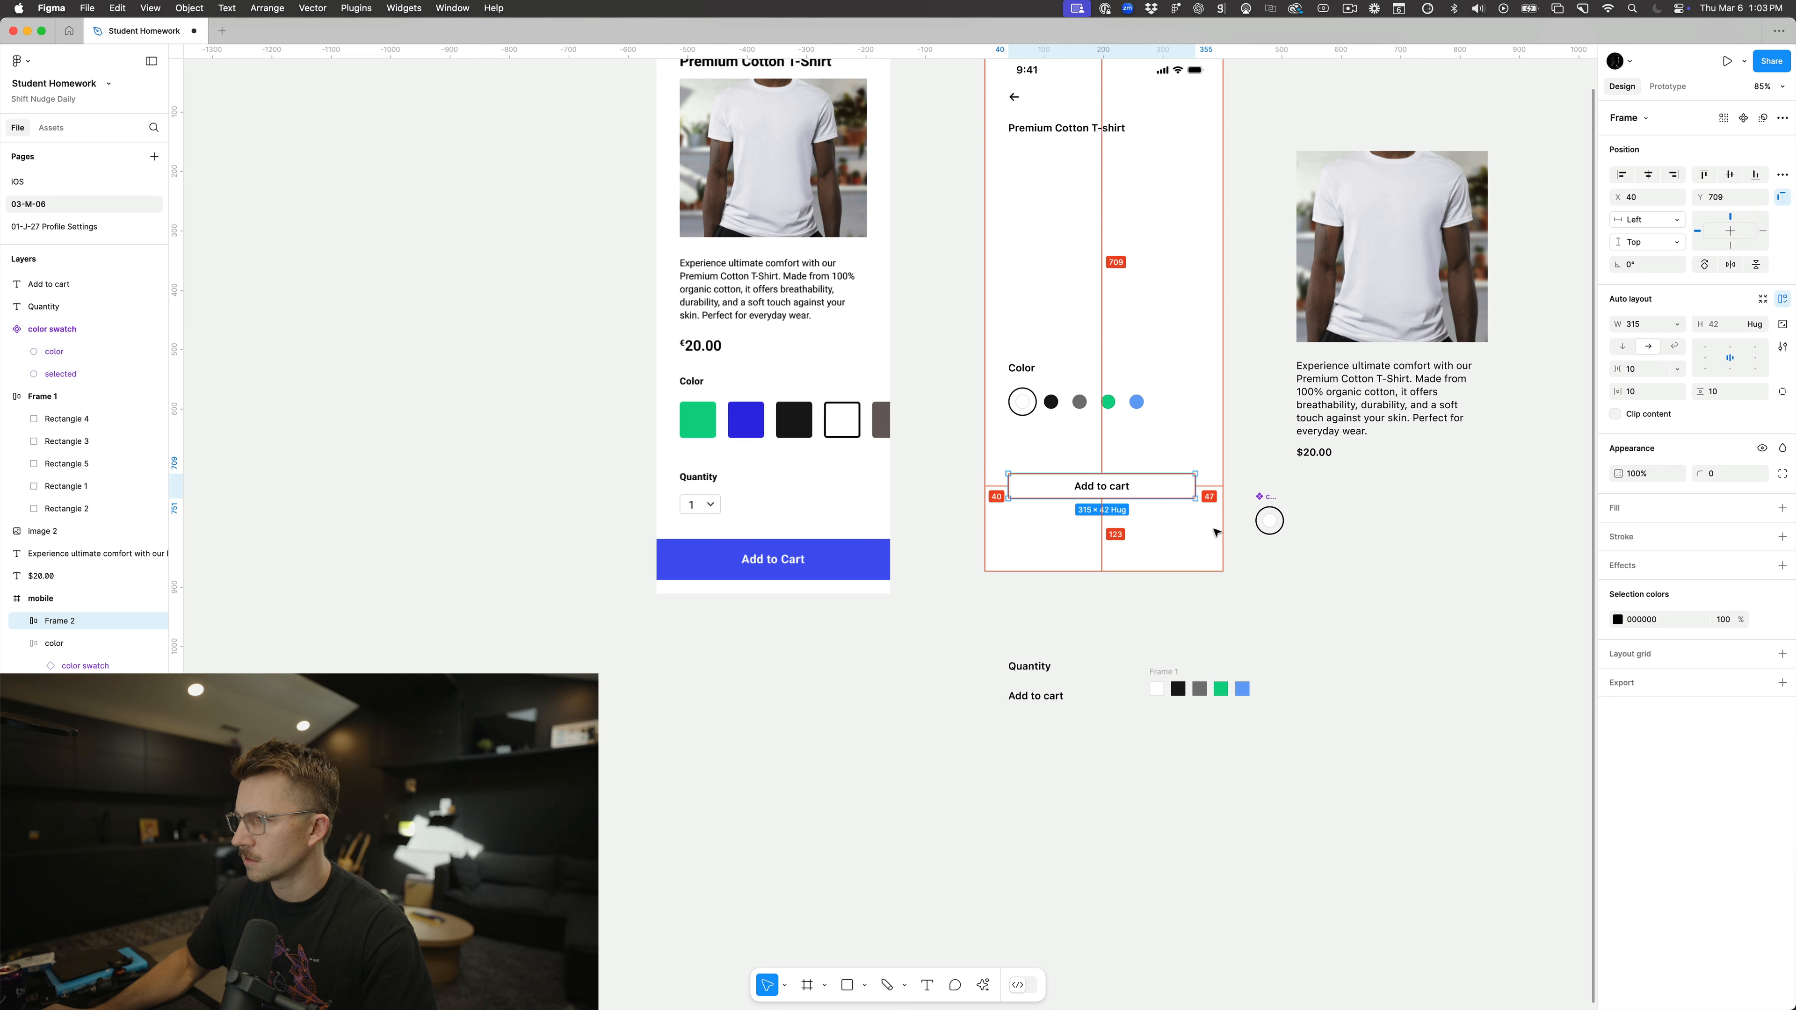
key("super+Right")
key("super+Right")
key("super+Right")
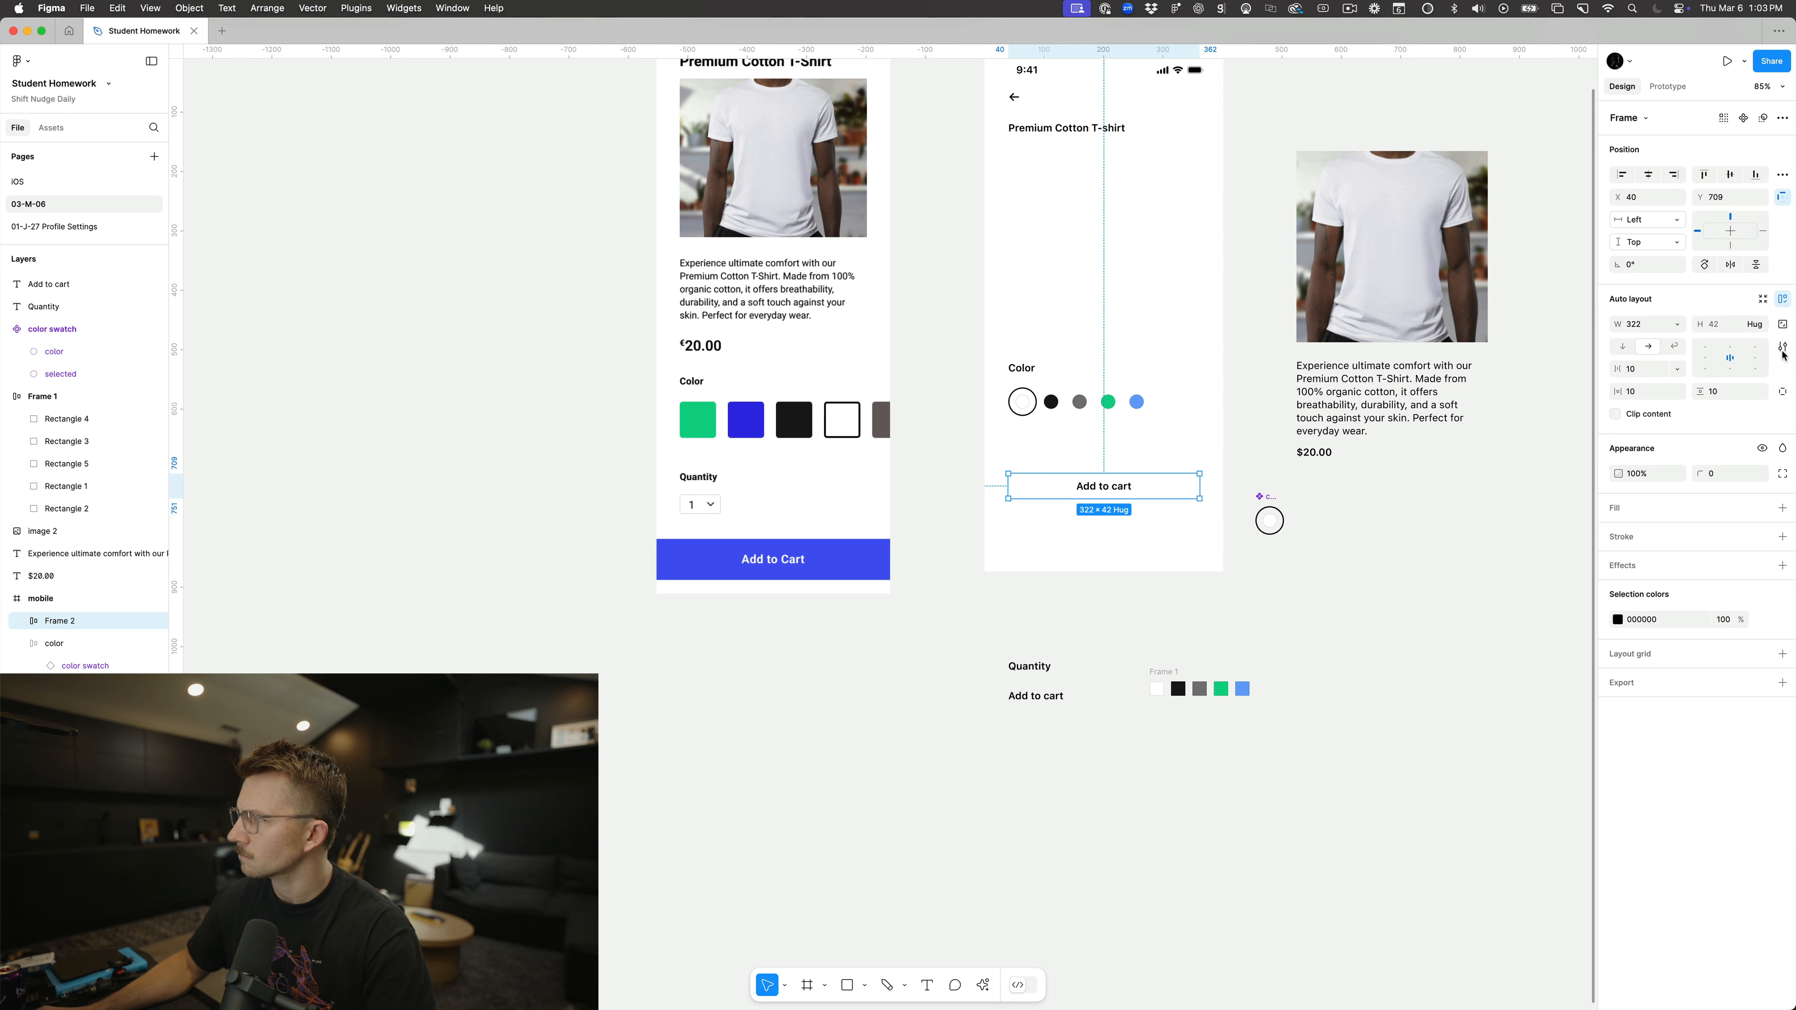
Step: Try a vertical padding of 13 on the Add to cart frame
left_click(1705, 389)
key("Up")
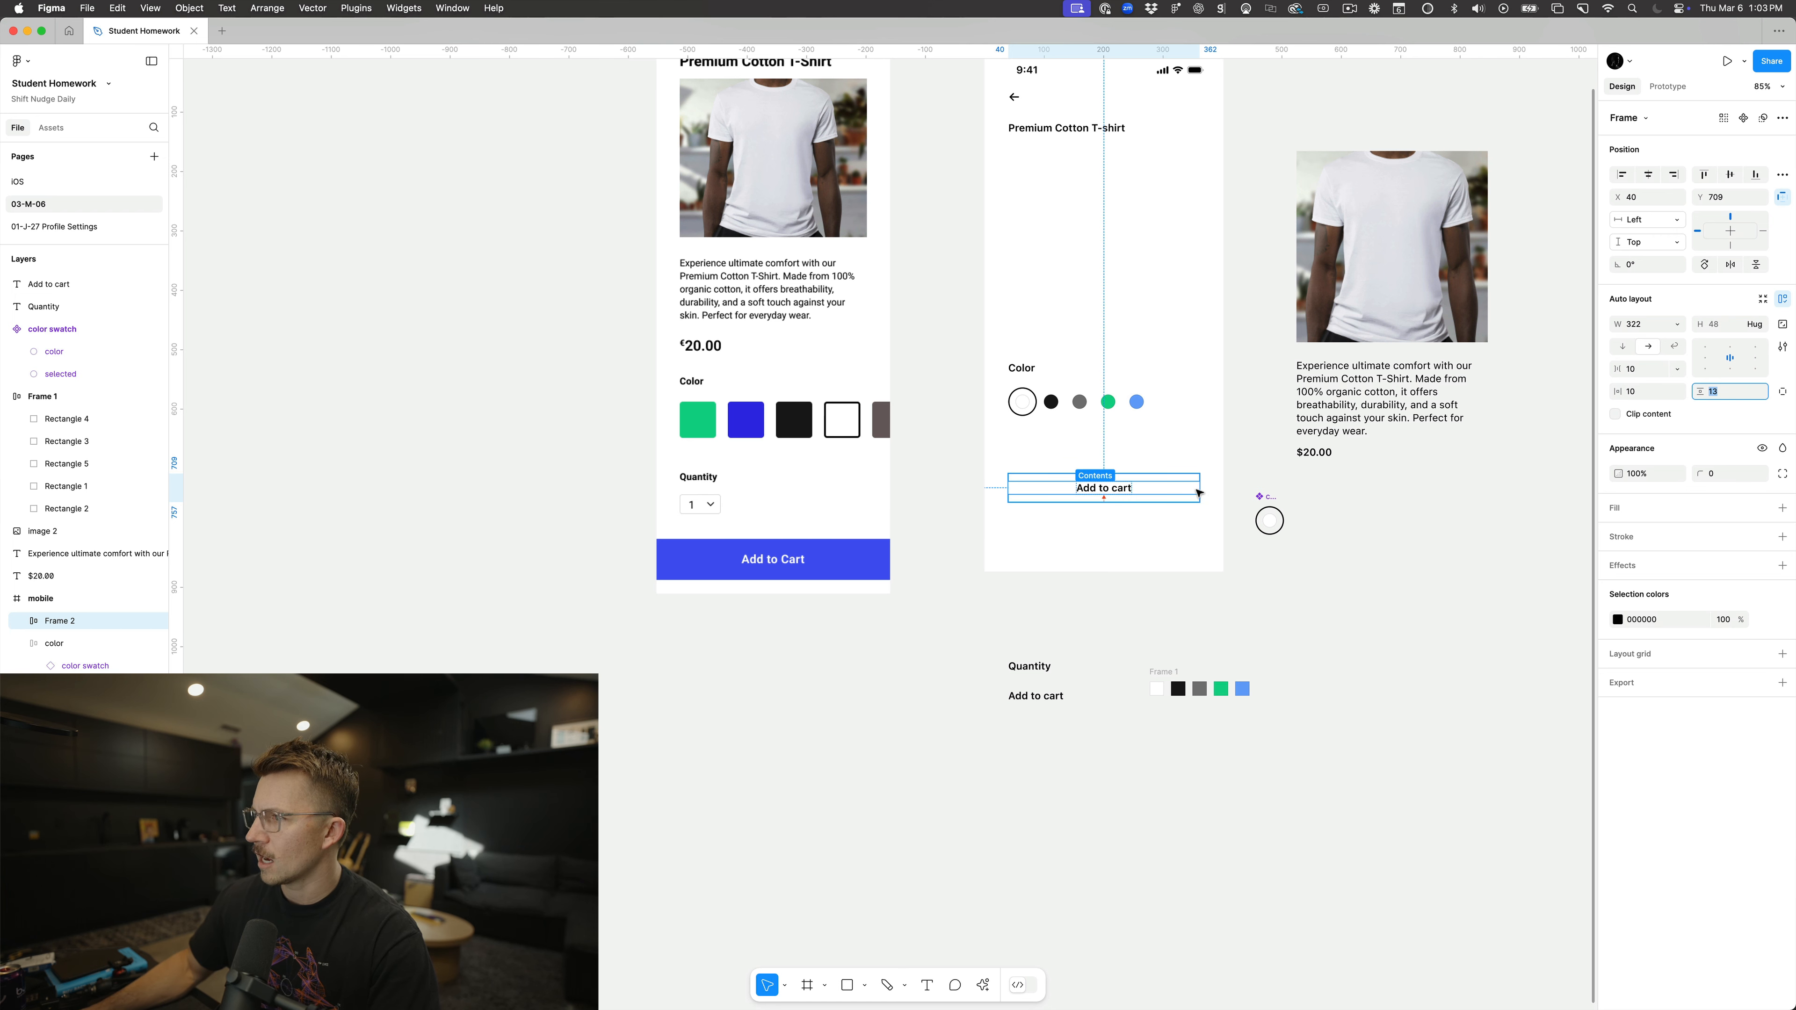
scroll(1022, 534, "up", 2)
scroll(1022, 535, "right", 2)
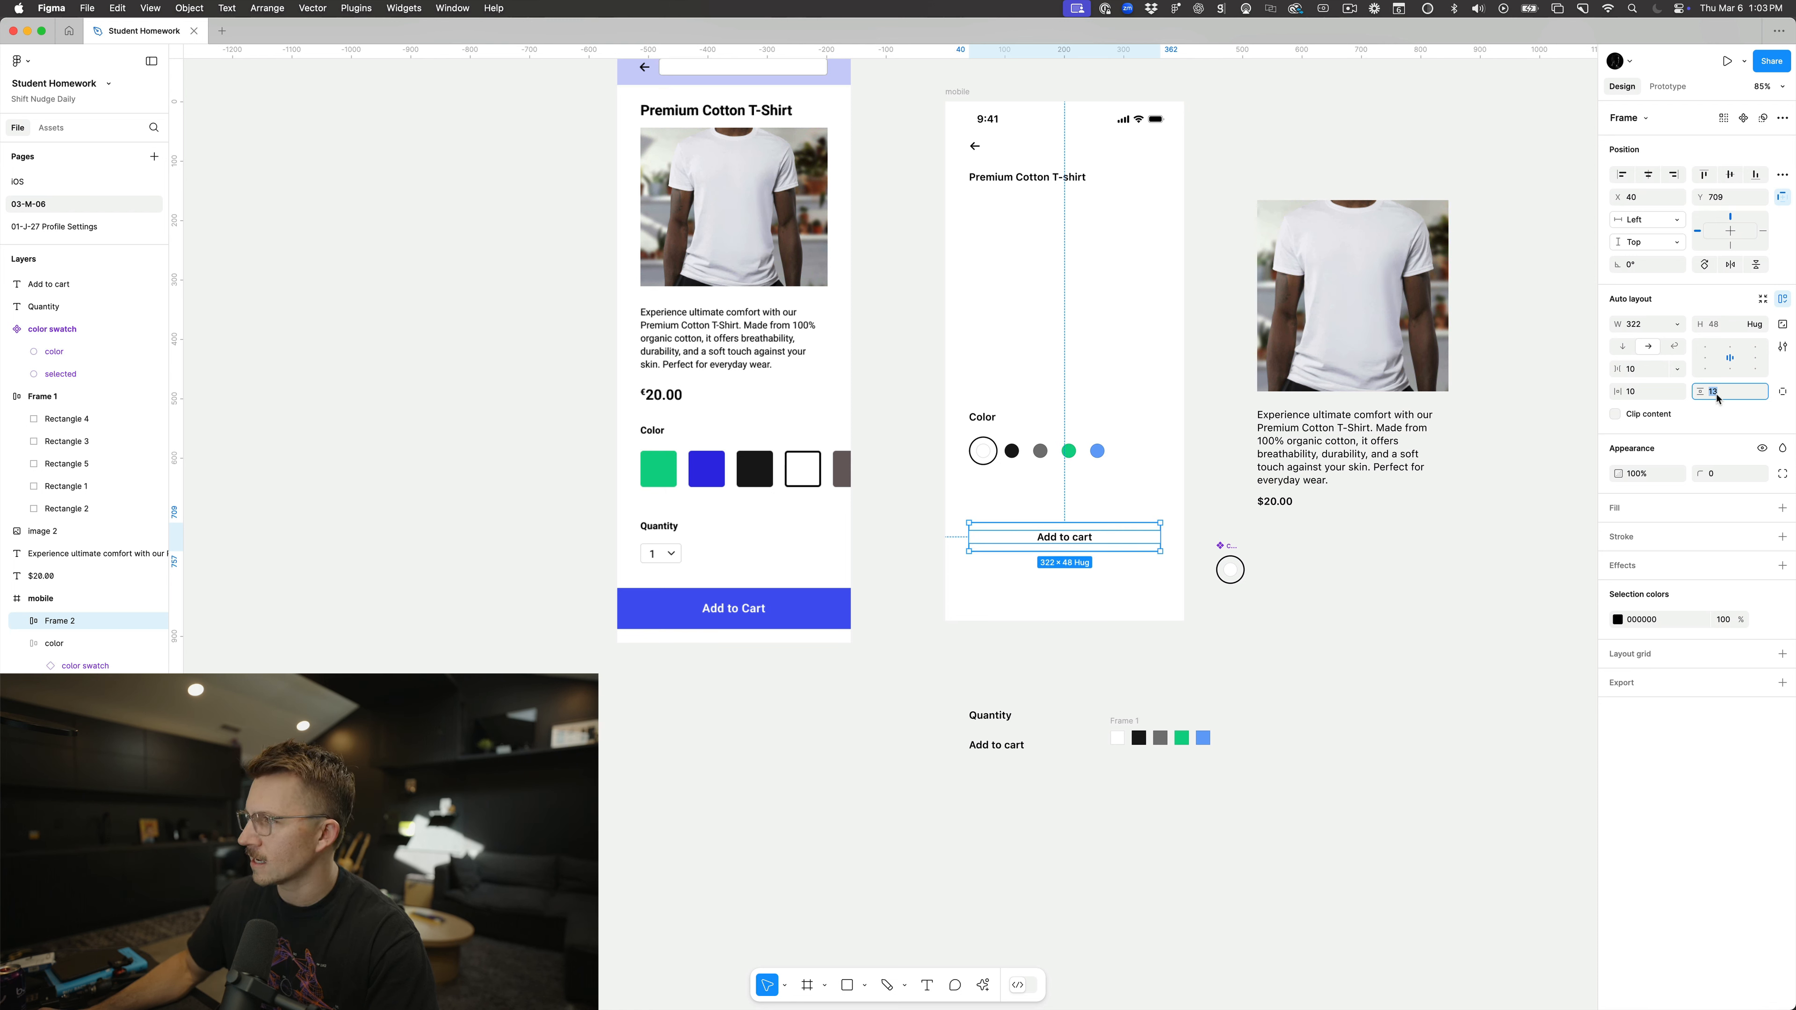
left_click(989, 585)
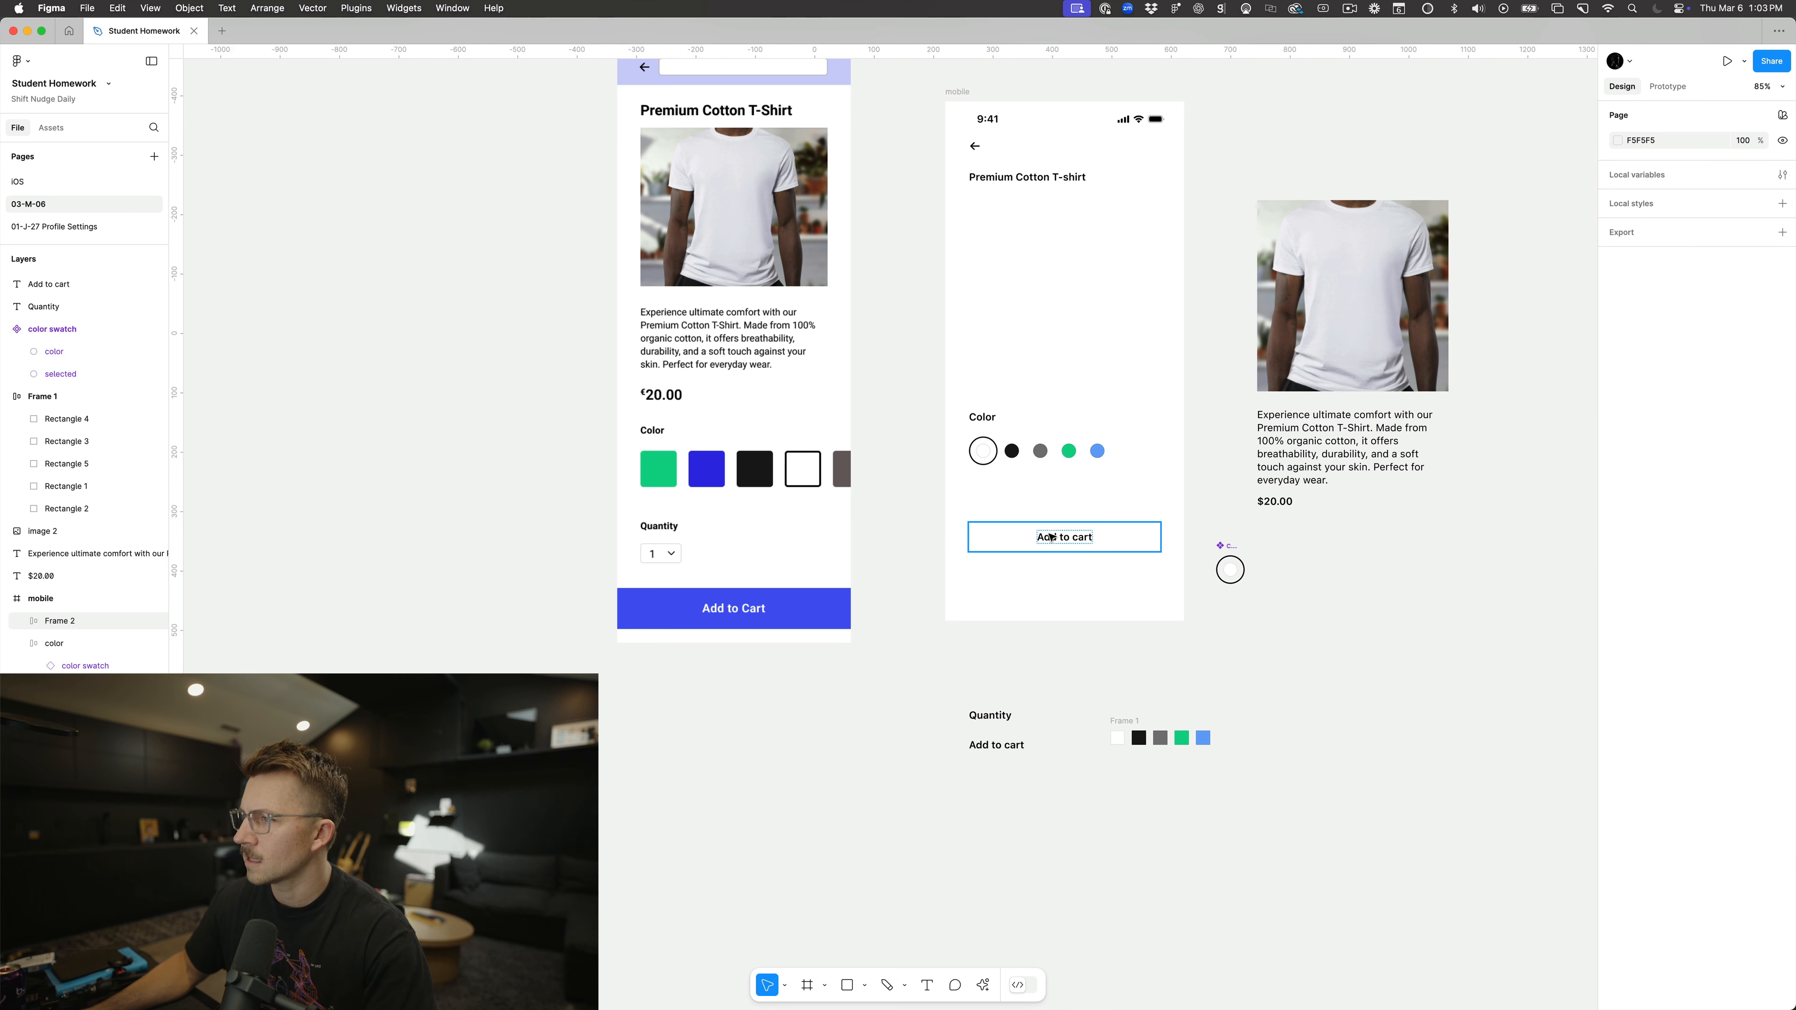
Step: Set the Add to cart frame's gap and both paddings to 0, and its text's line height to 100%
left_click(1048, 536)
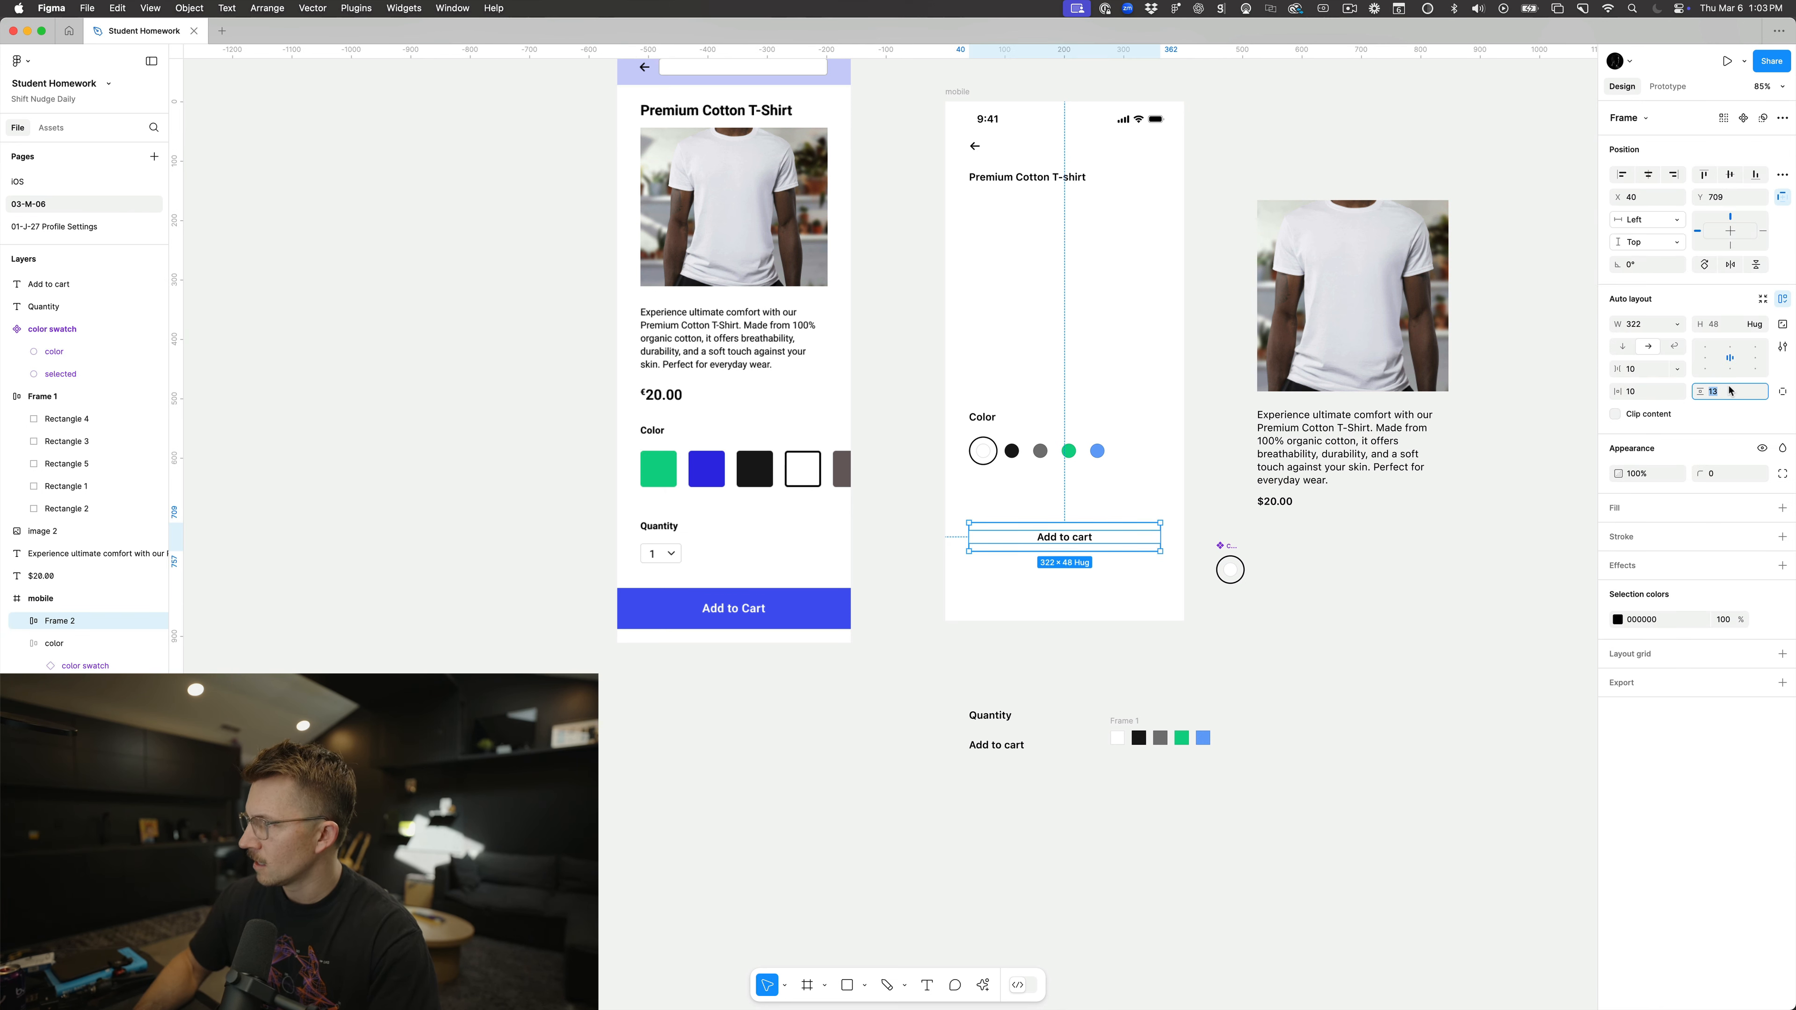
type("0")
key("shift+Tab")
key("shift+Tab")
type("0")
key("Tab")
type("0")
key("Return")
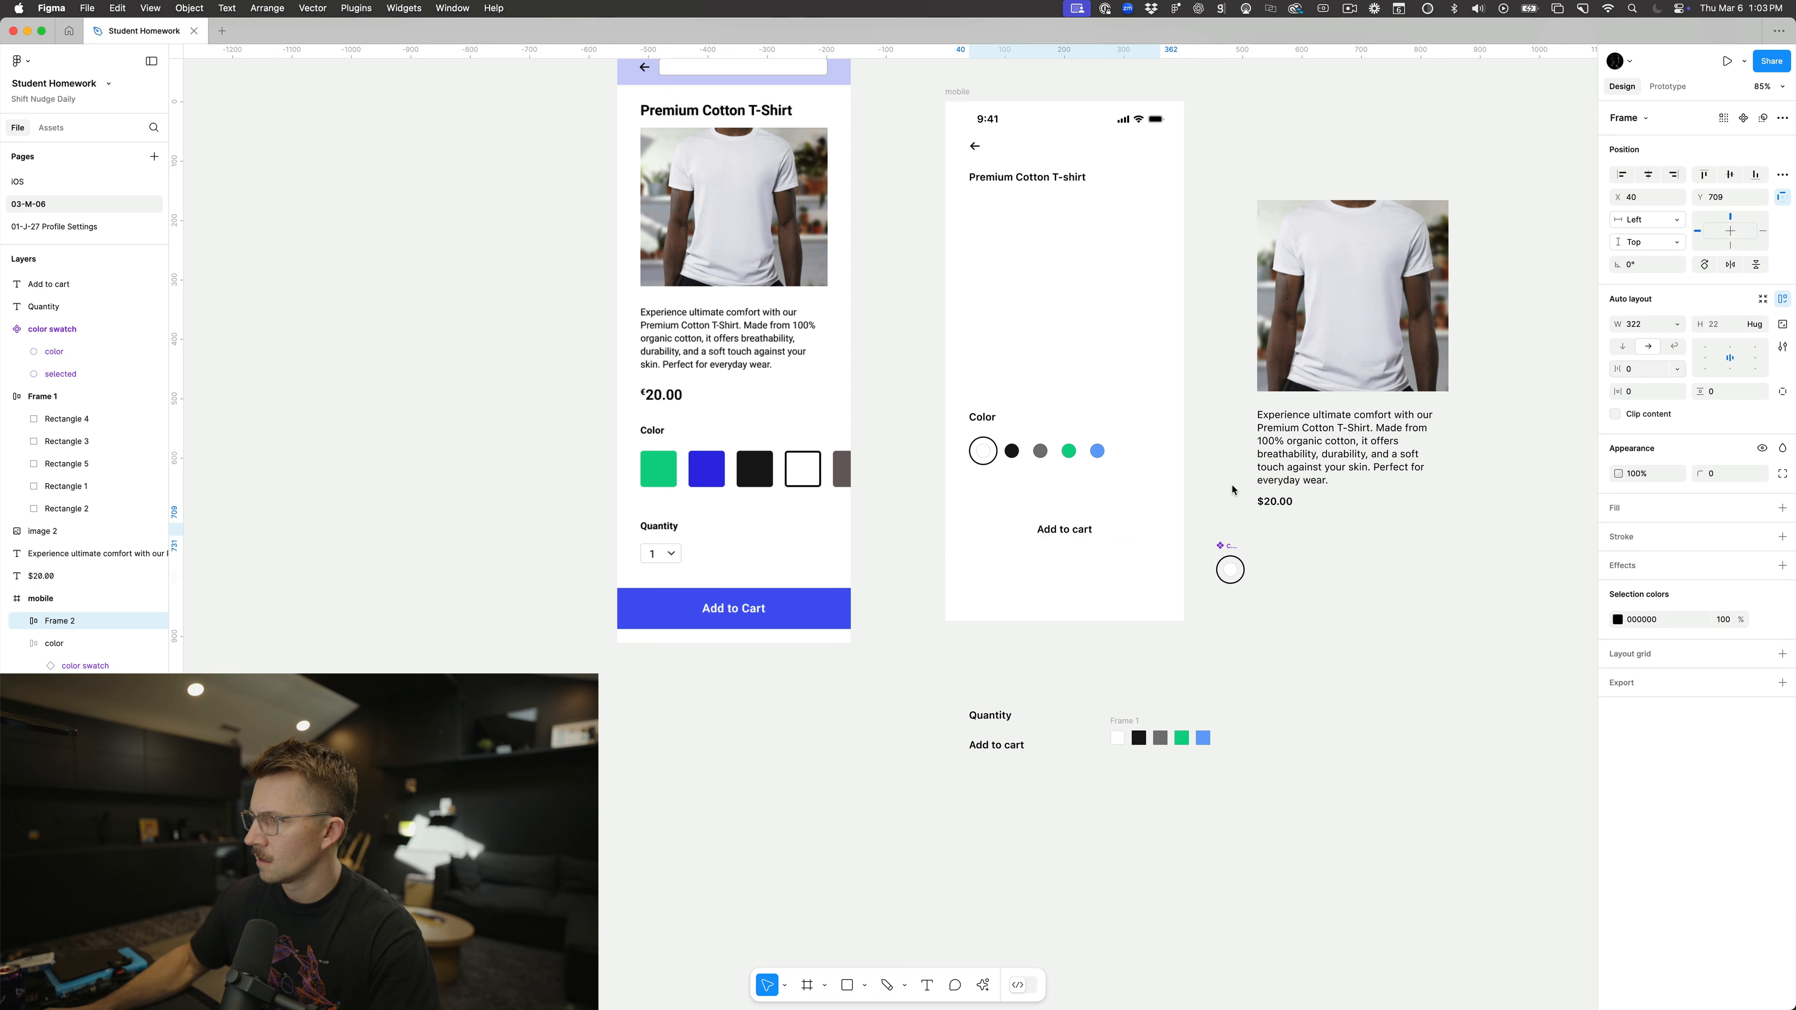
double_click(1072, 535)
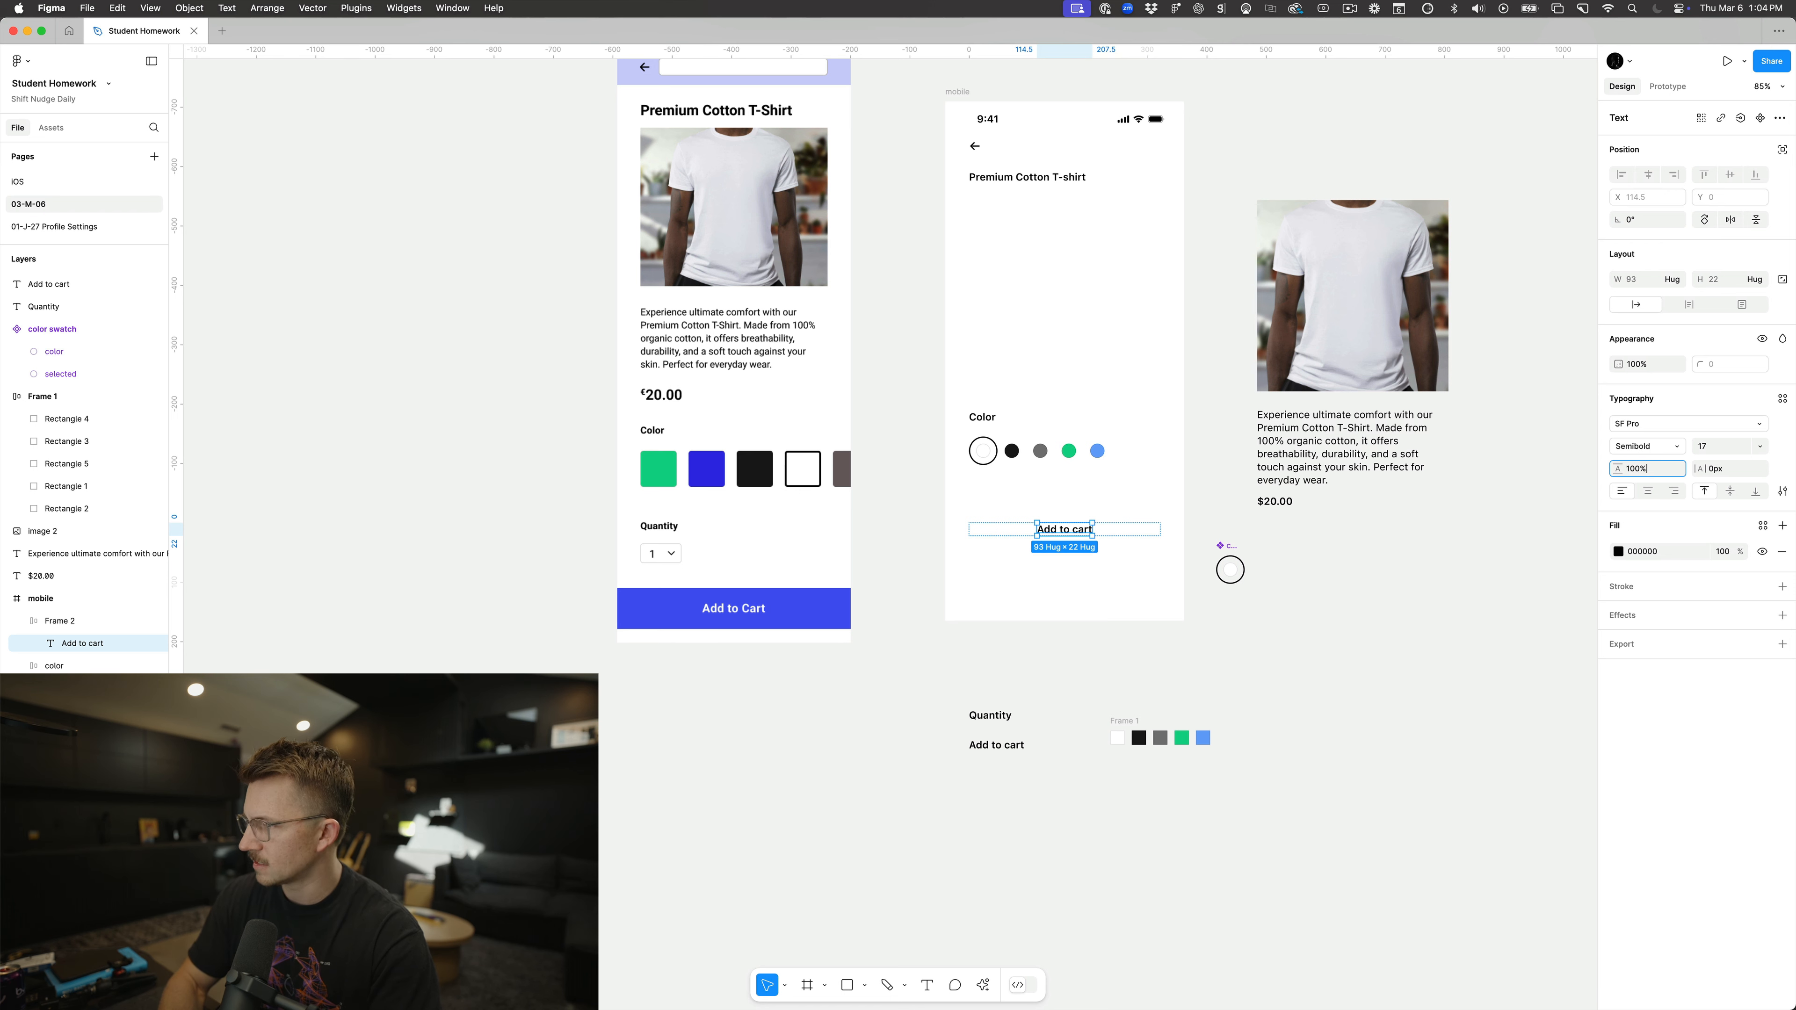
key("Return")
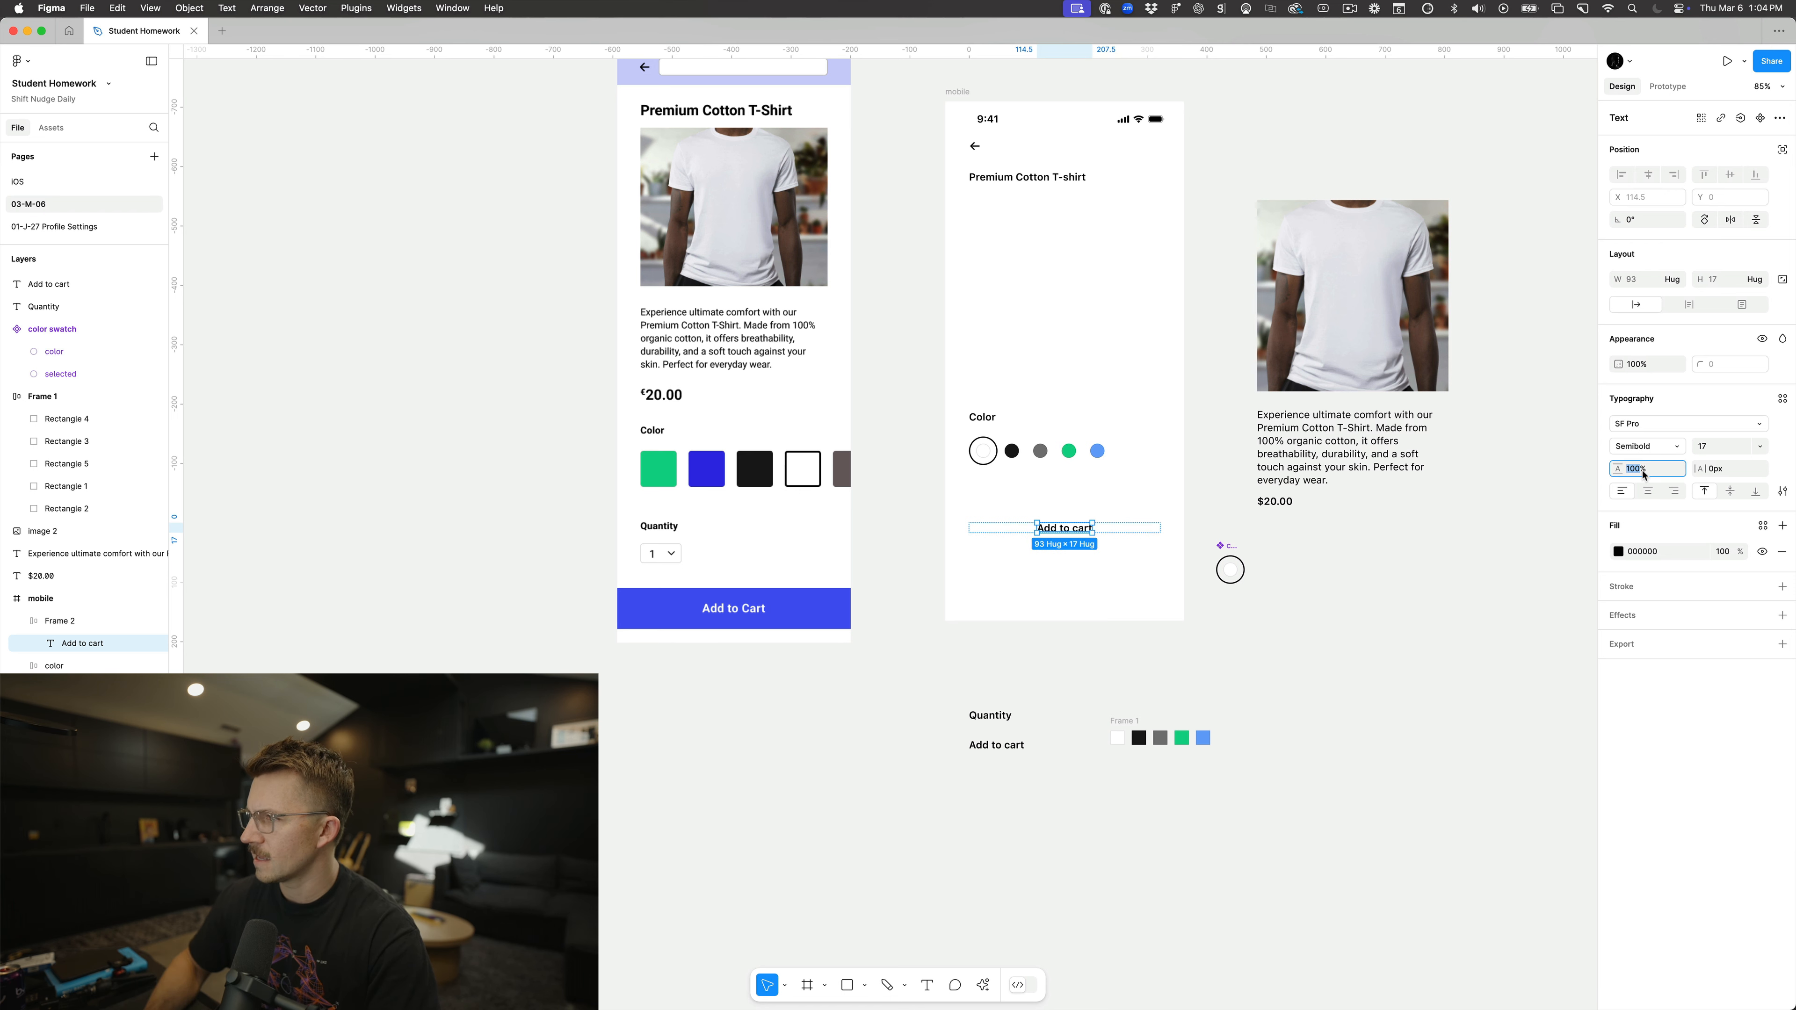
Step: Fill the Add to cart frame with the blue sampled from the original button and make its text white
left_click(1008, 531)
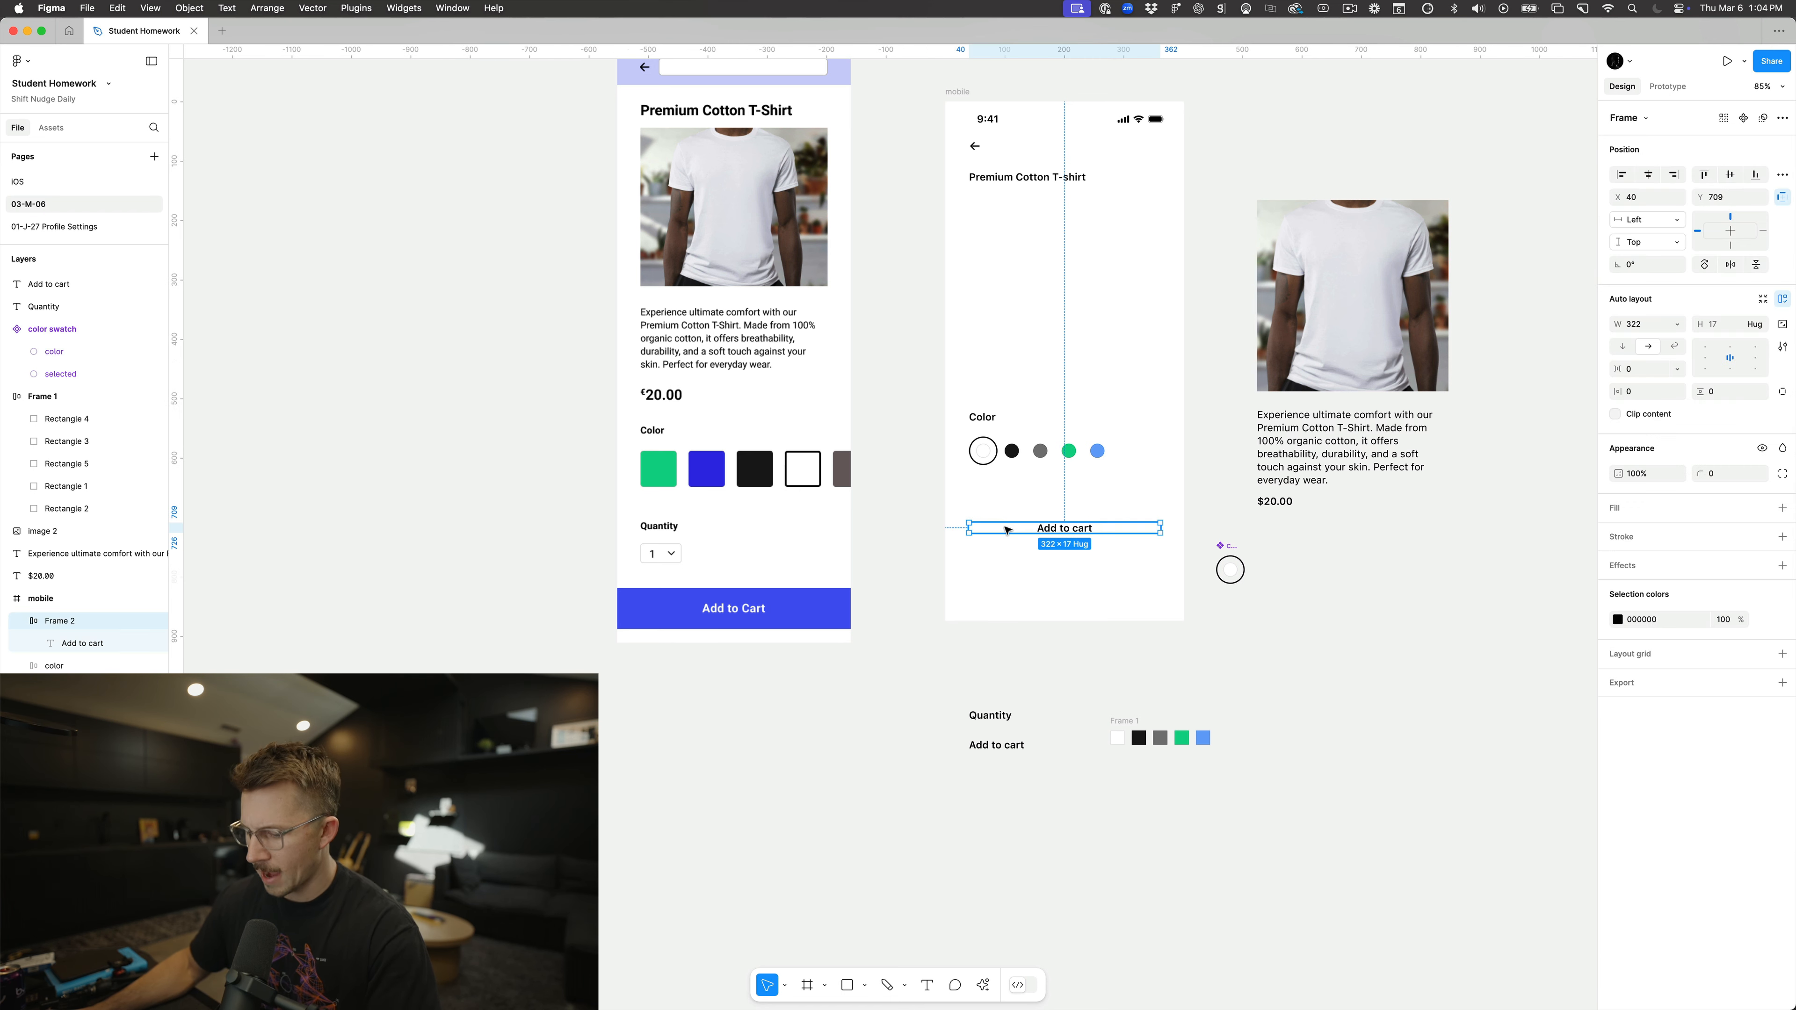
key("i")
left_click(808, 600)
left_click(1054, 532)
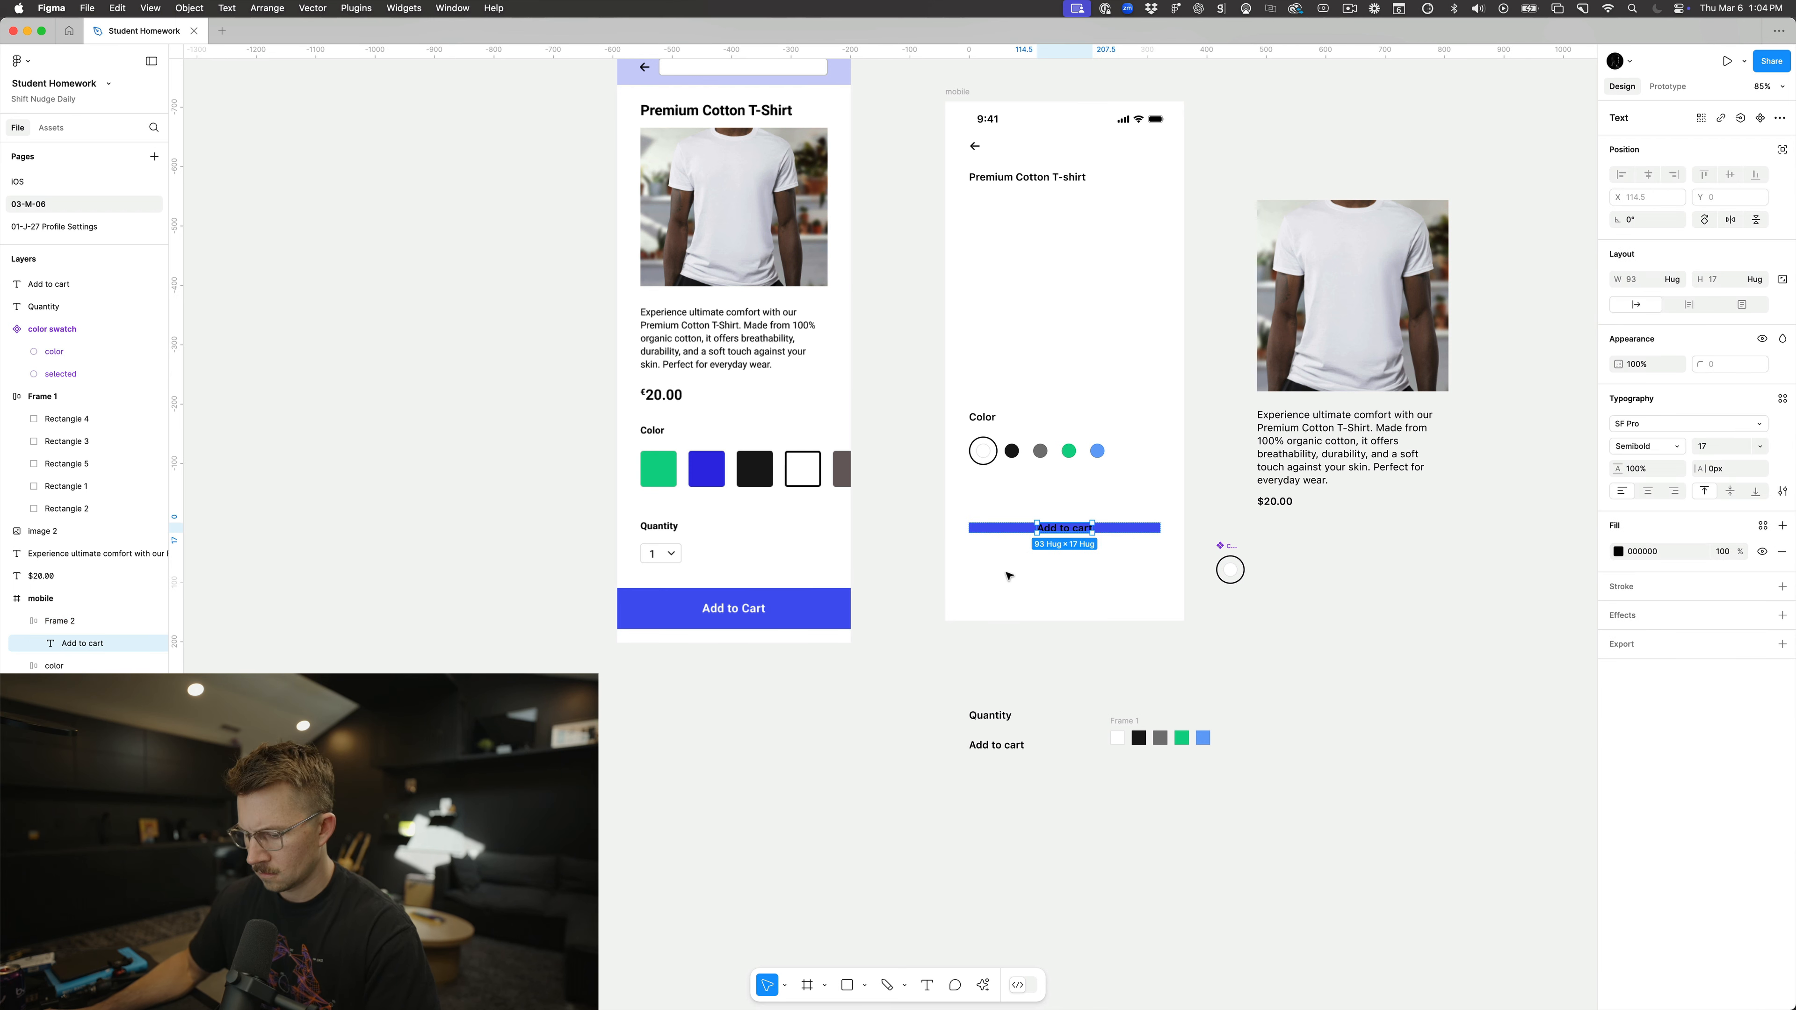
key("i")
left_click(1044, 600)
left_click(1063, 593)
left_click(1126, 530)
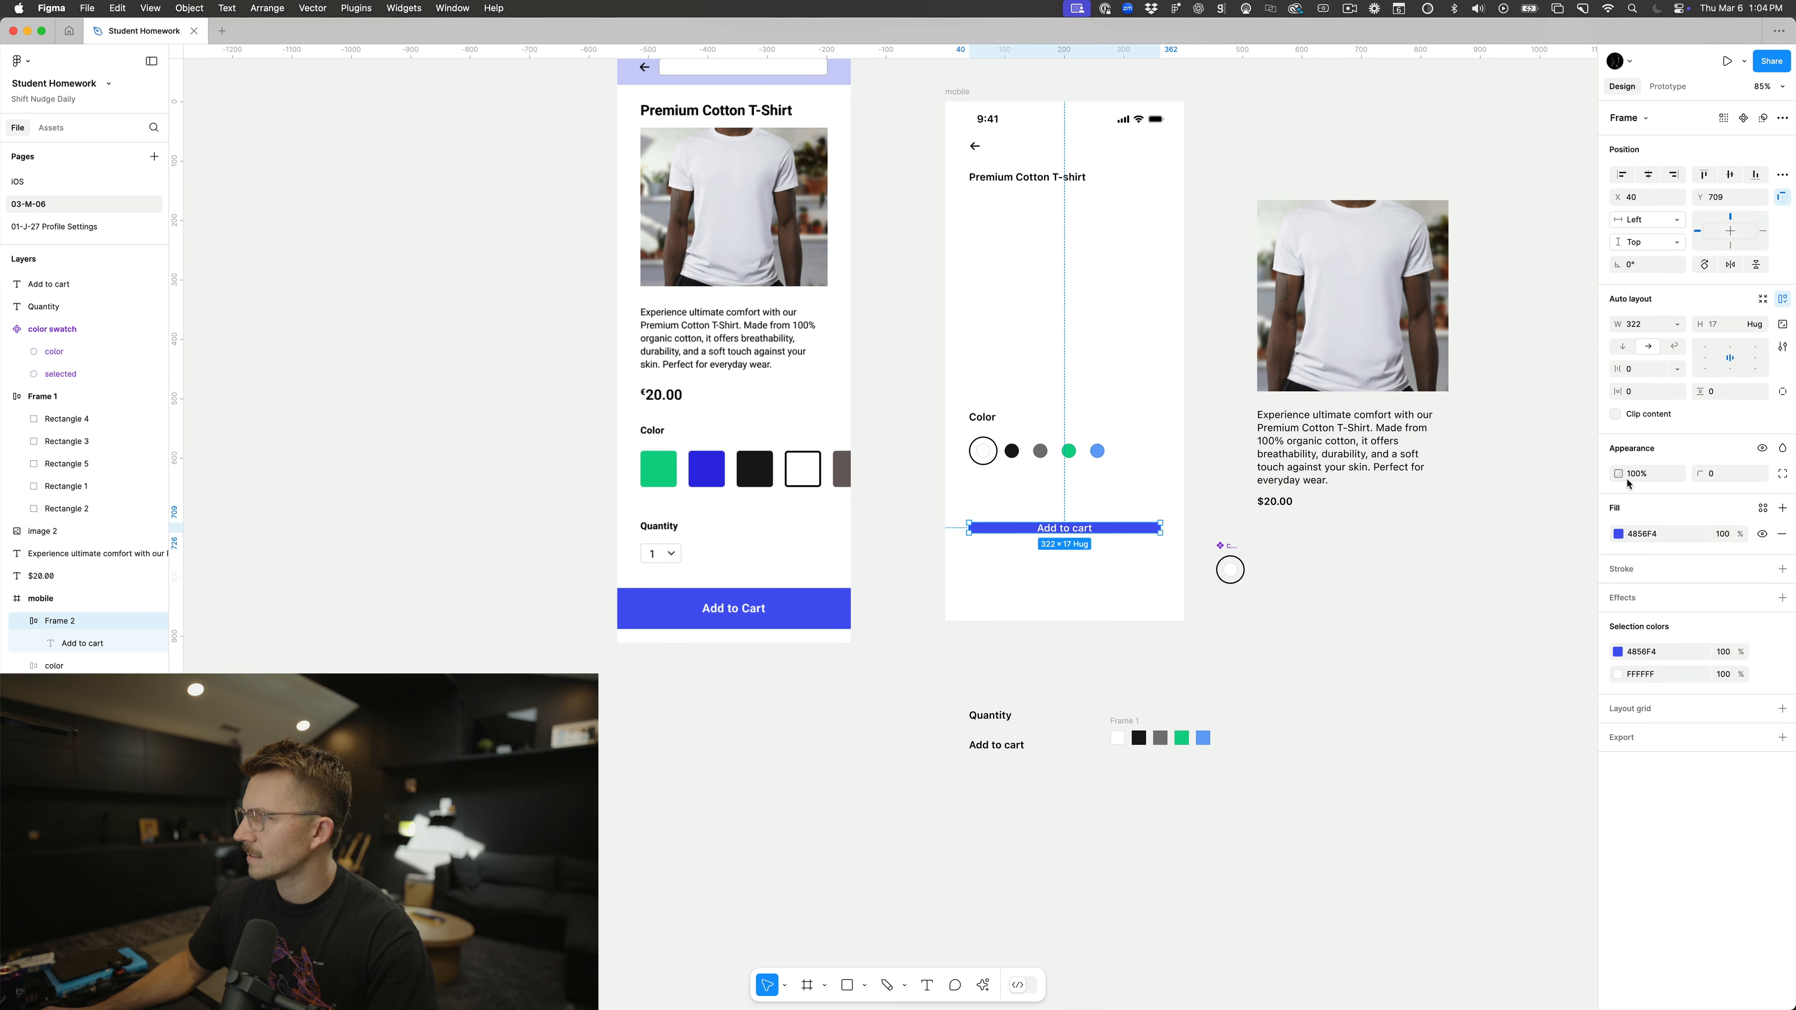
Step: Try line heights from 120% up to 350% on the Add to cart text and return it to 100%
left_click(1071, 529)
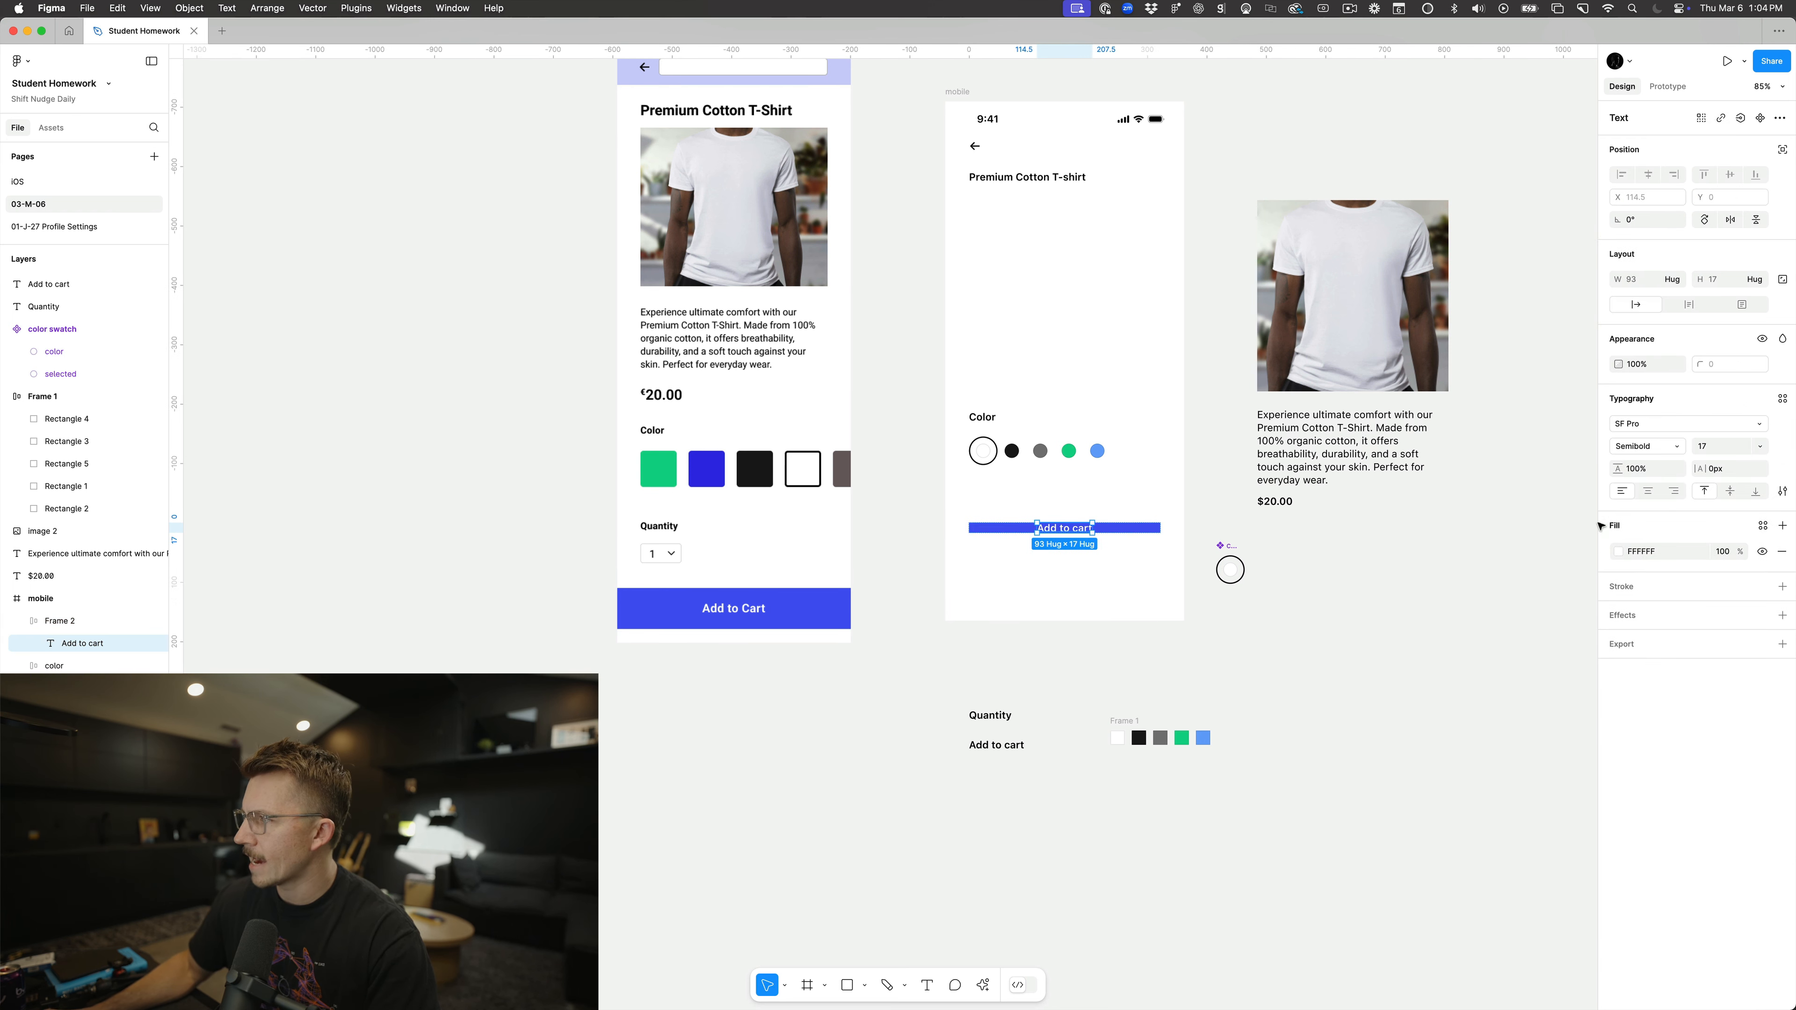
left_click(1650, 462)
type("120")
key("Return")
key("shift+Up")
key("shift+Up")
key("shift+Up")
key("shift+Up")
key("shift+Up")
key("shift+Up")
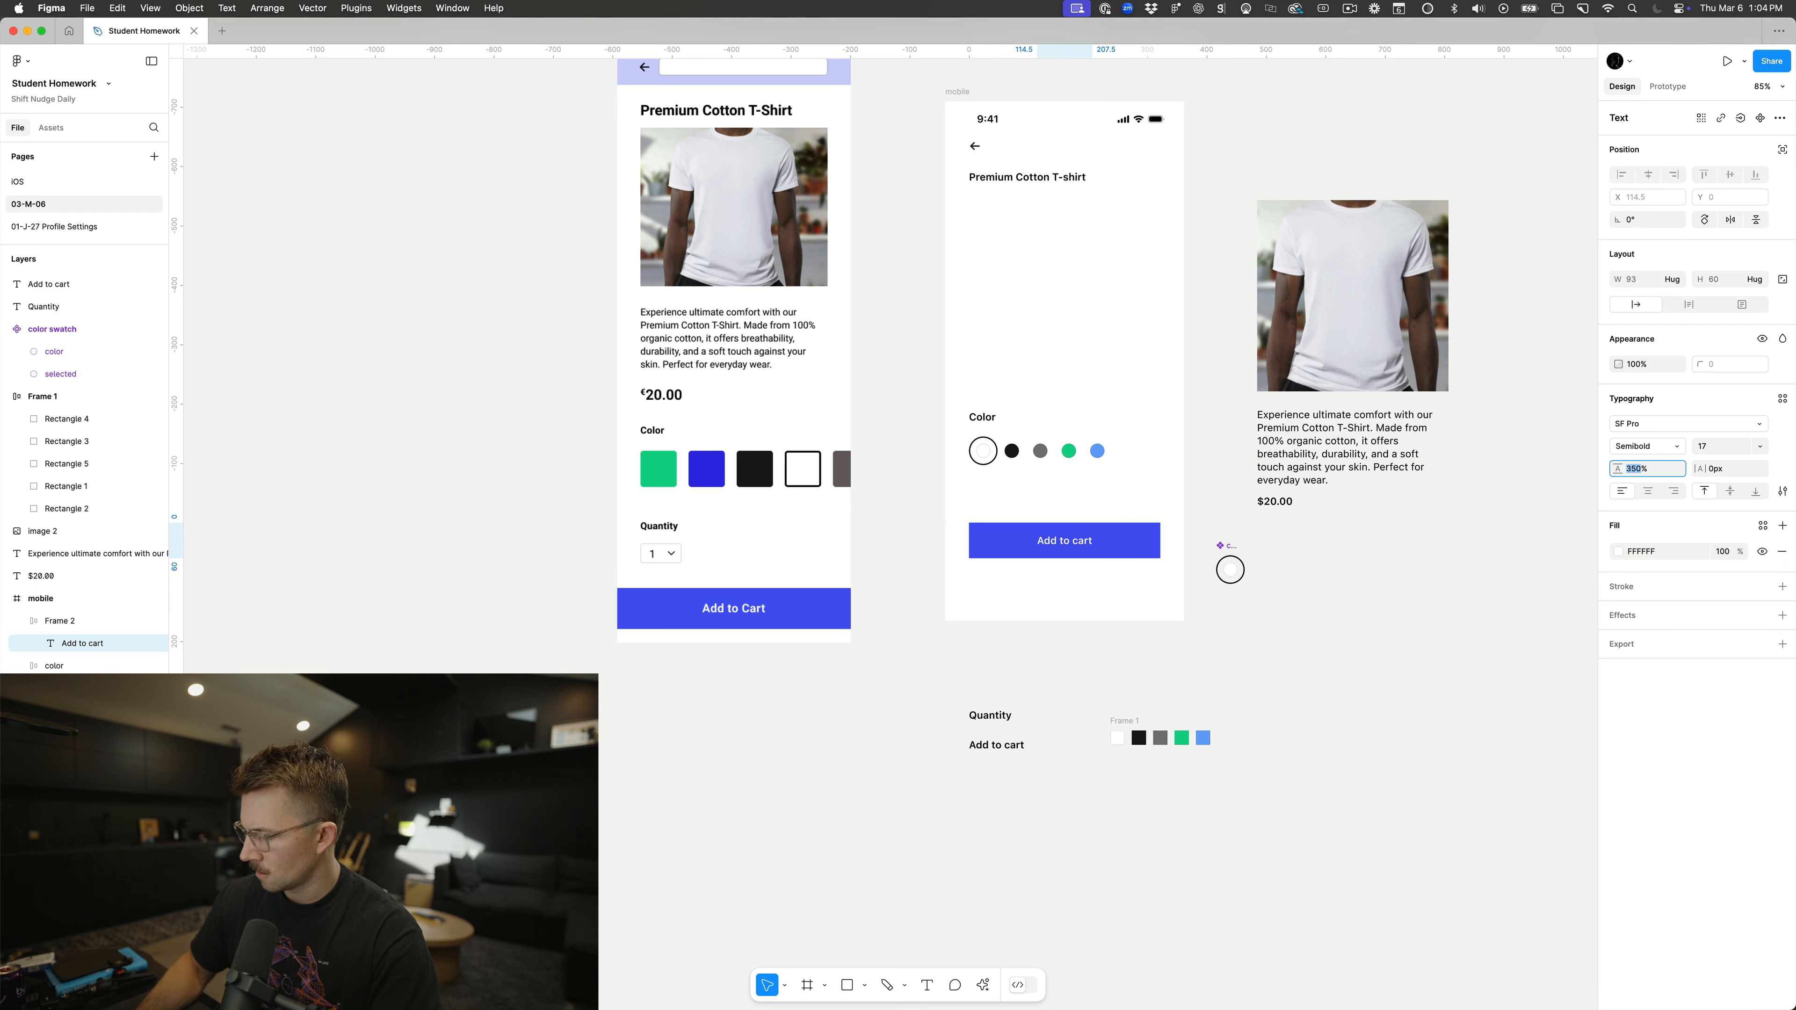
type("100")
key("Return")
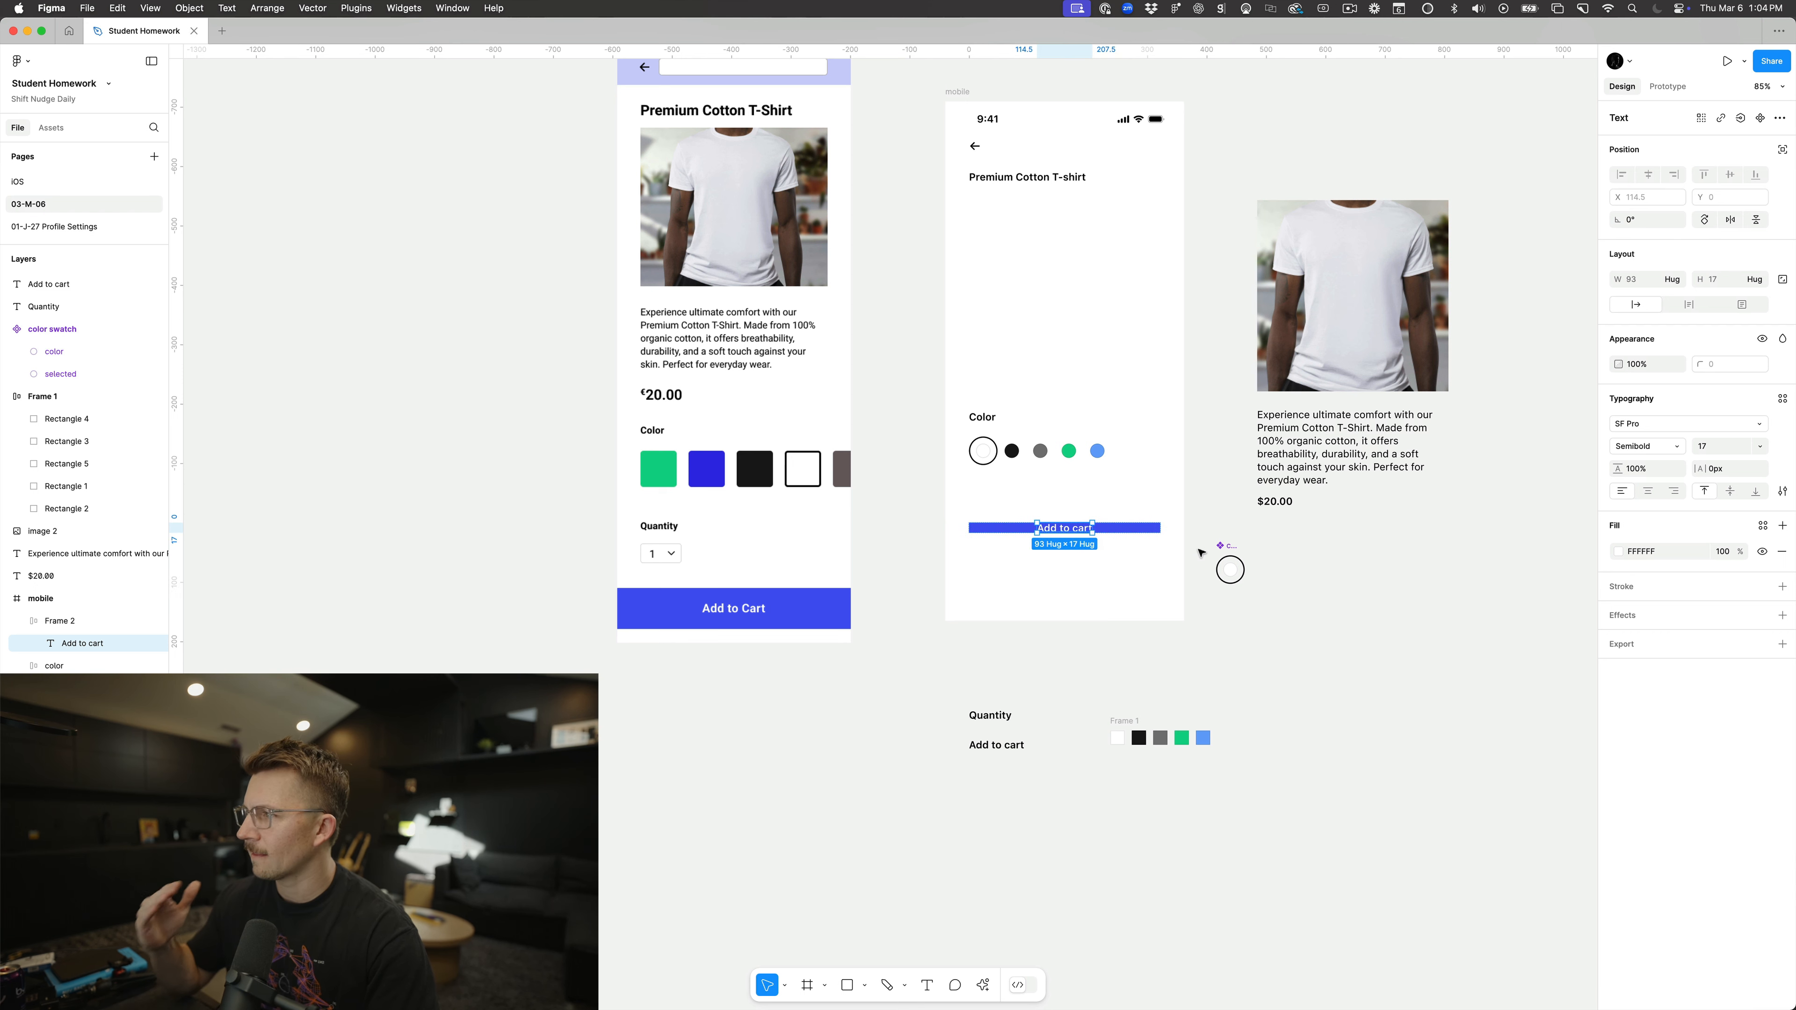
Step: Set the Add to cart button's vertical padding to 16
left_click(1001, 573)
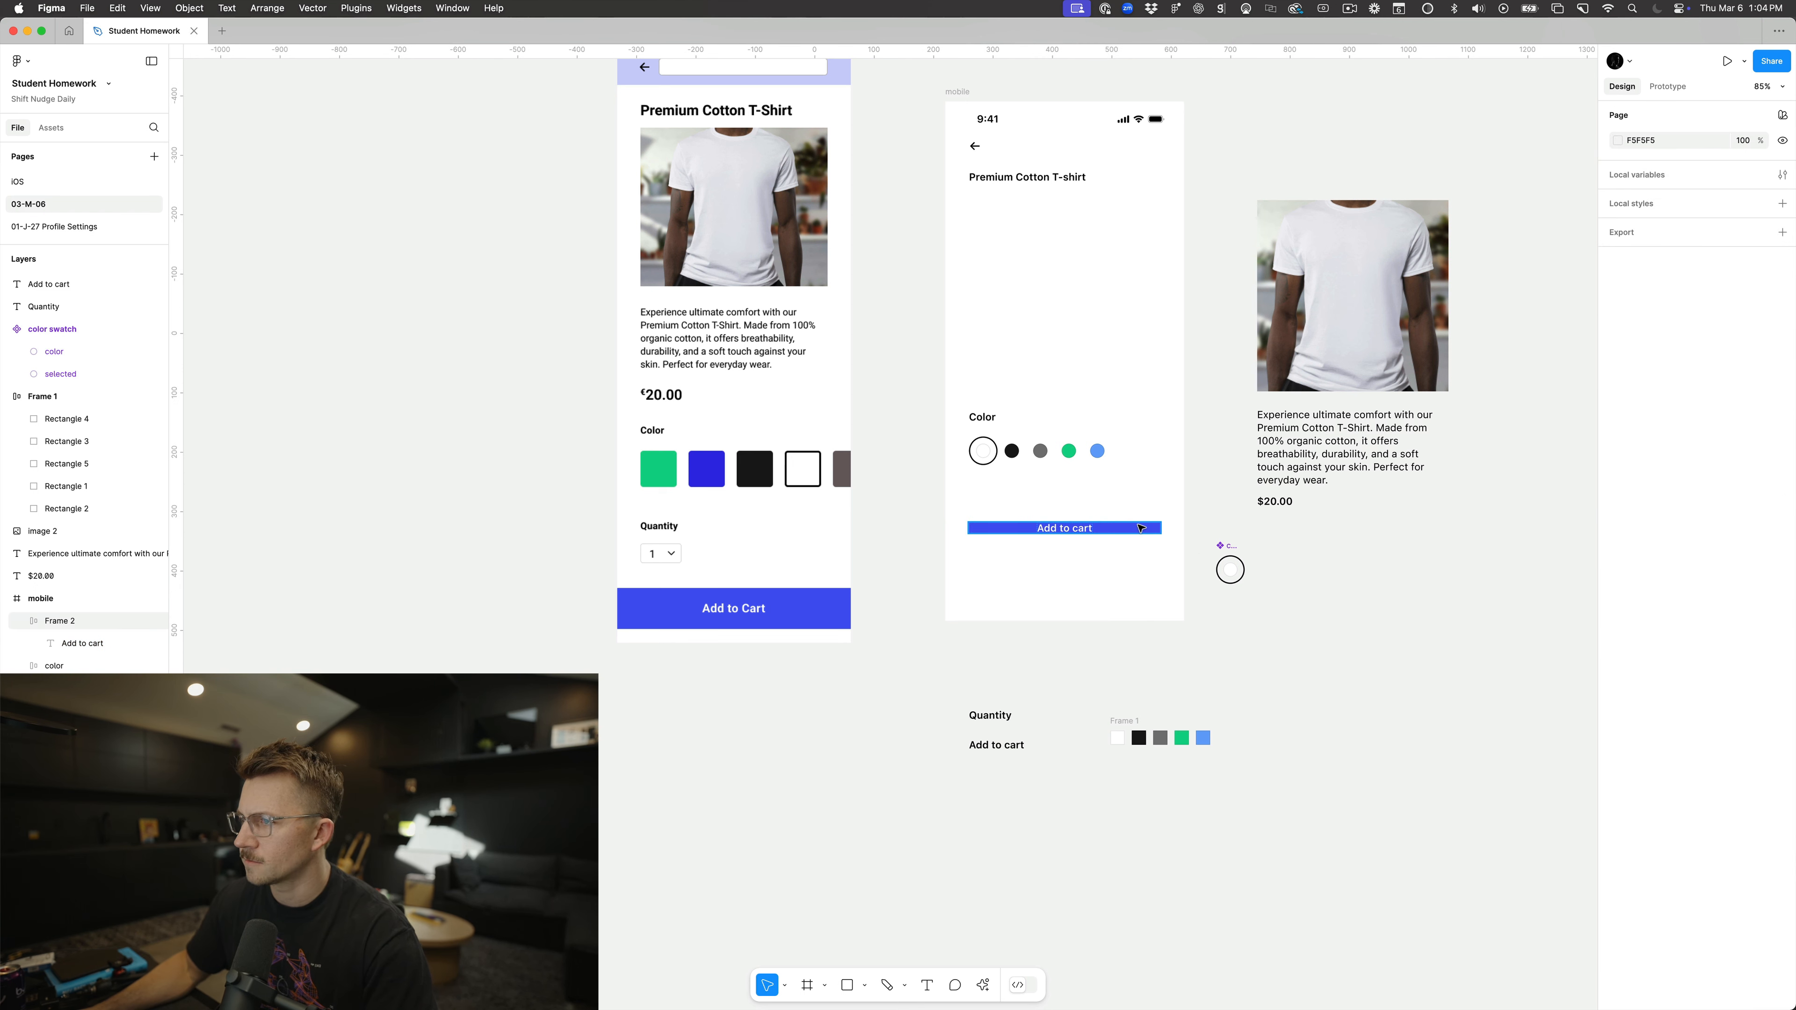
left_click(1139, 528)
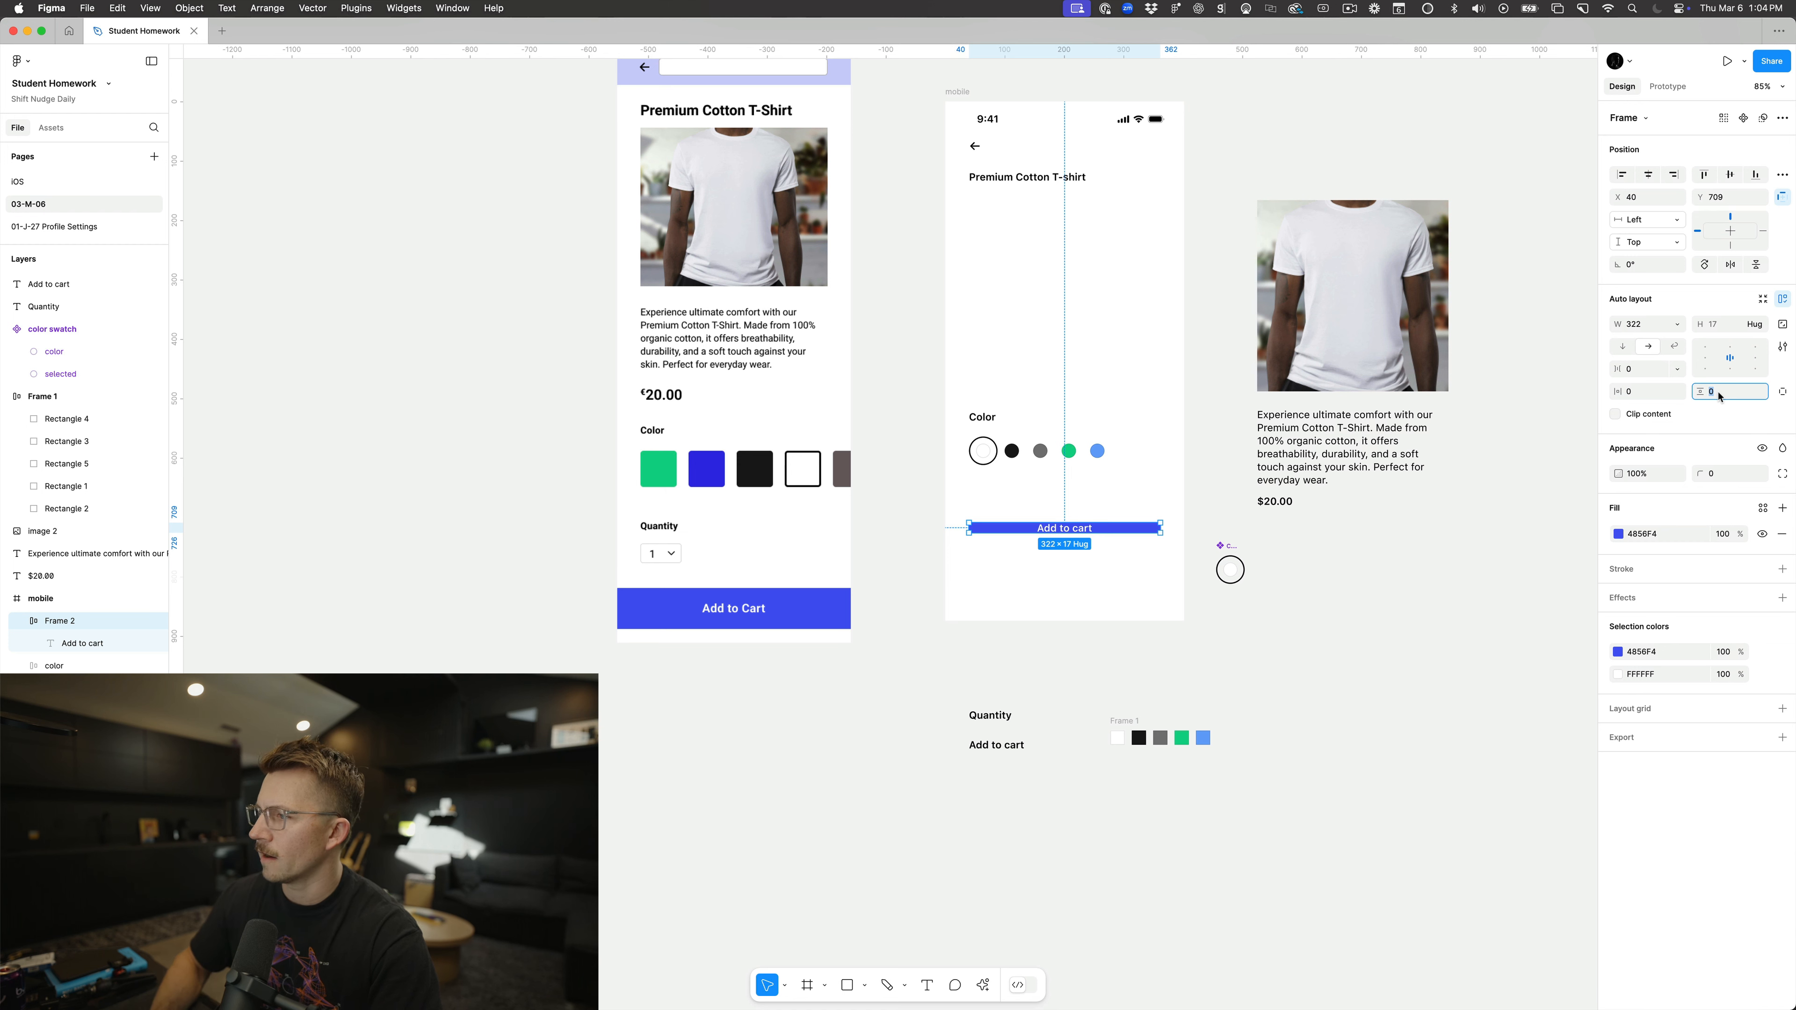
type("10")
key("Return")
key("shift+Up")
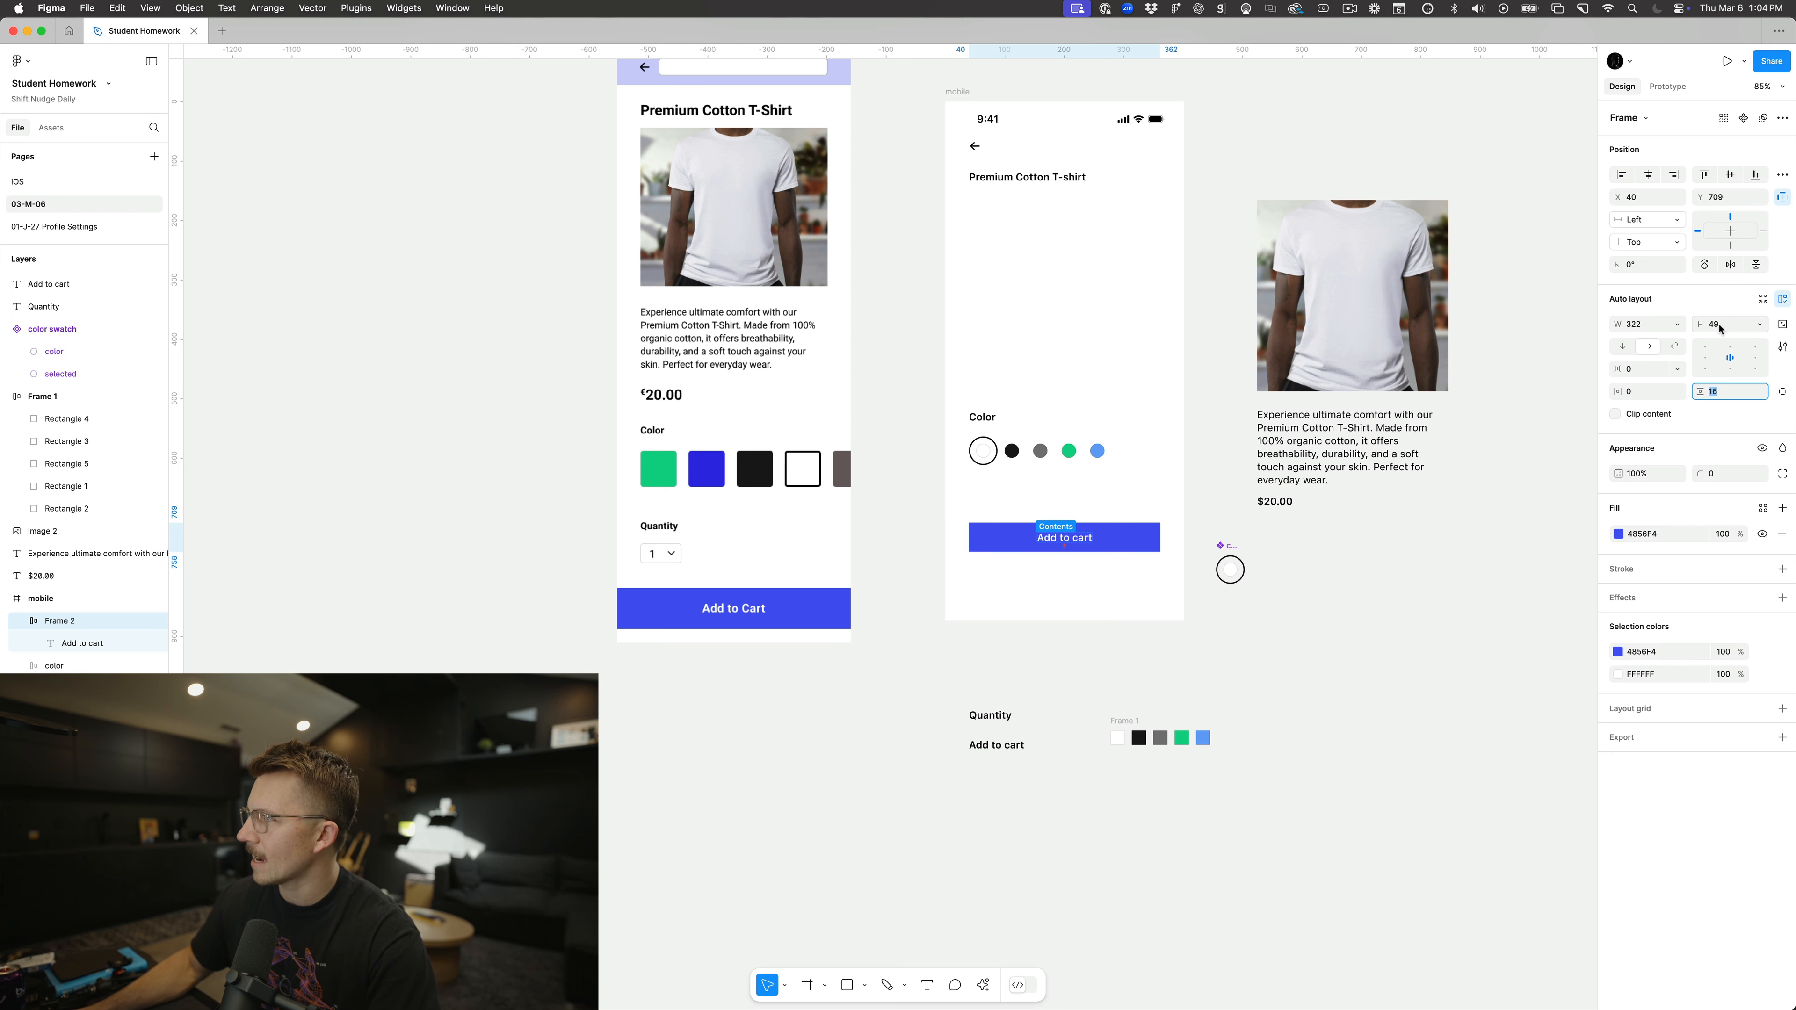
key("alt")
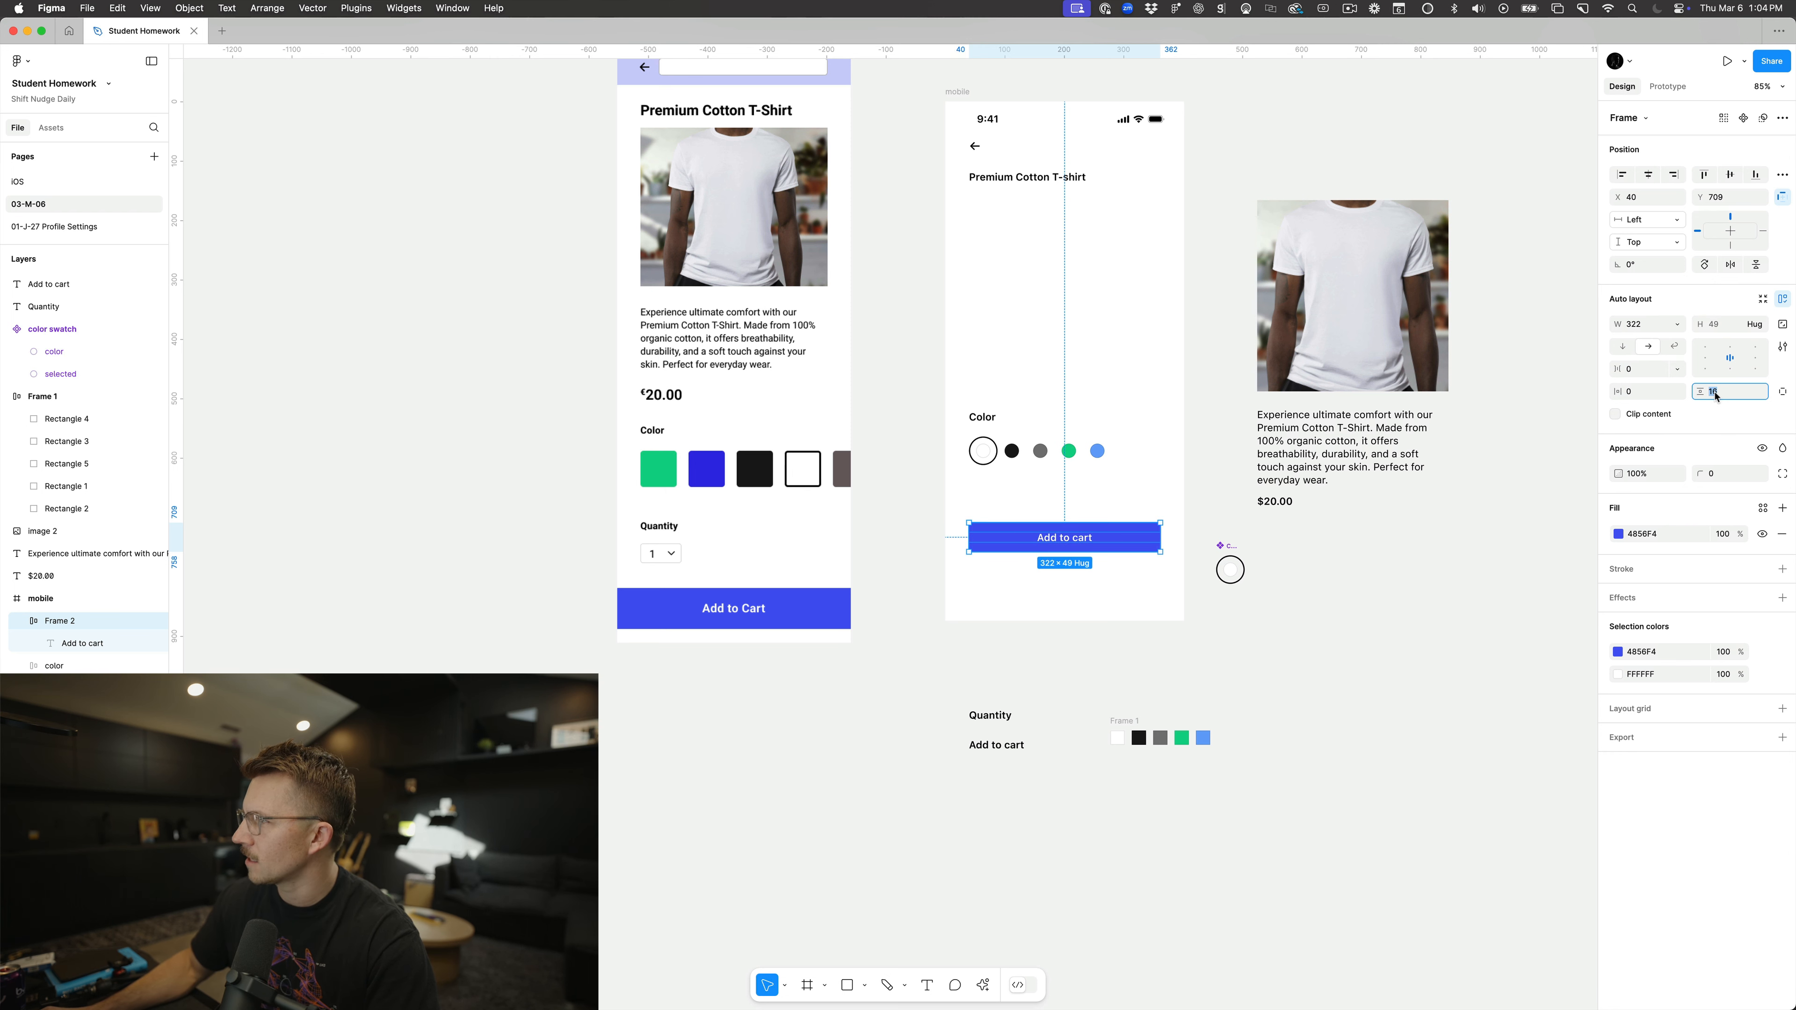
Step: Reduce the Add to cart text's line height to 97% so the button becomes 48 high
double_click(1080, 545)
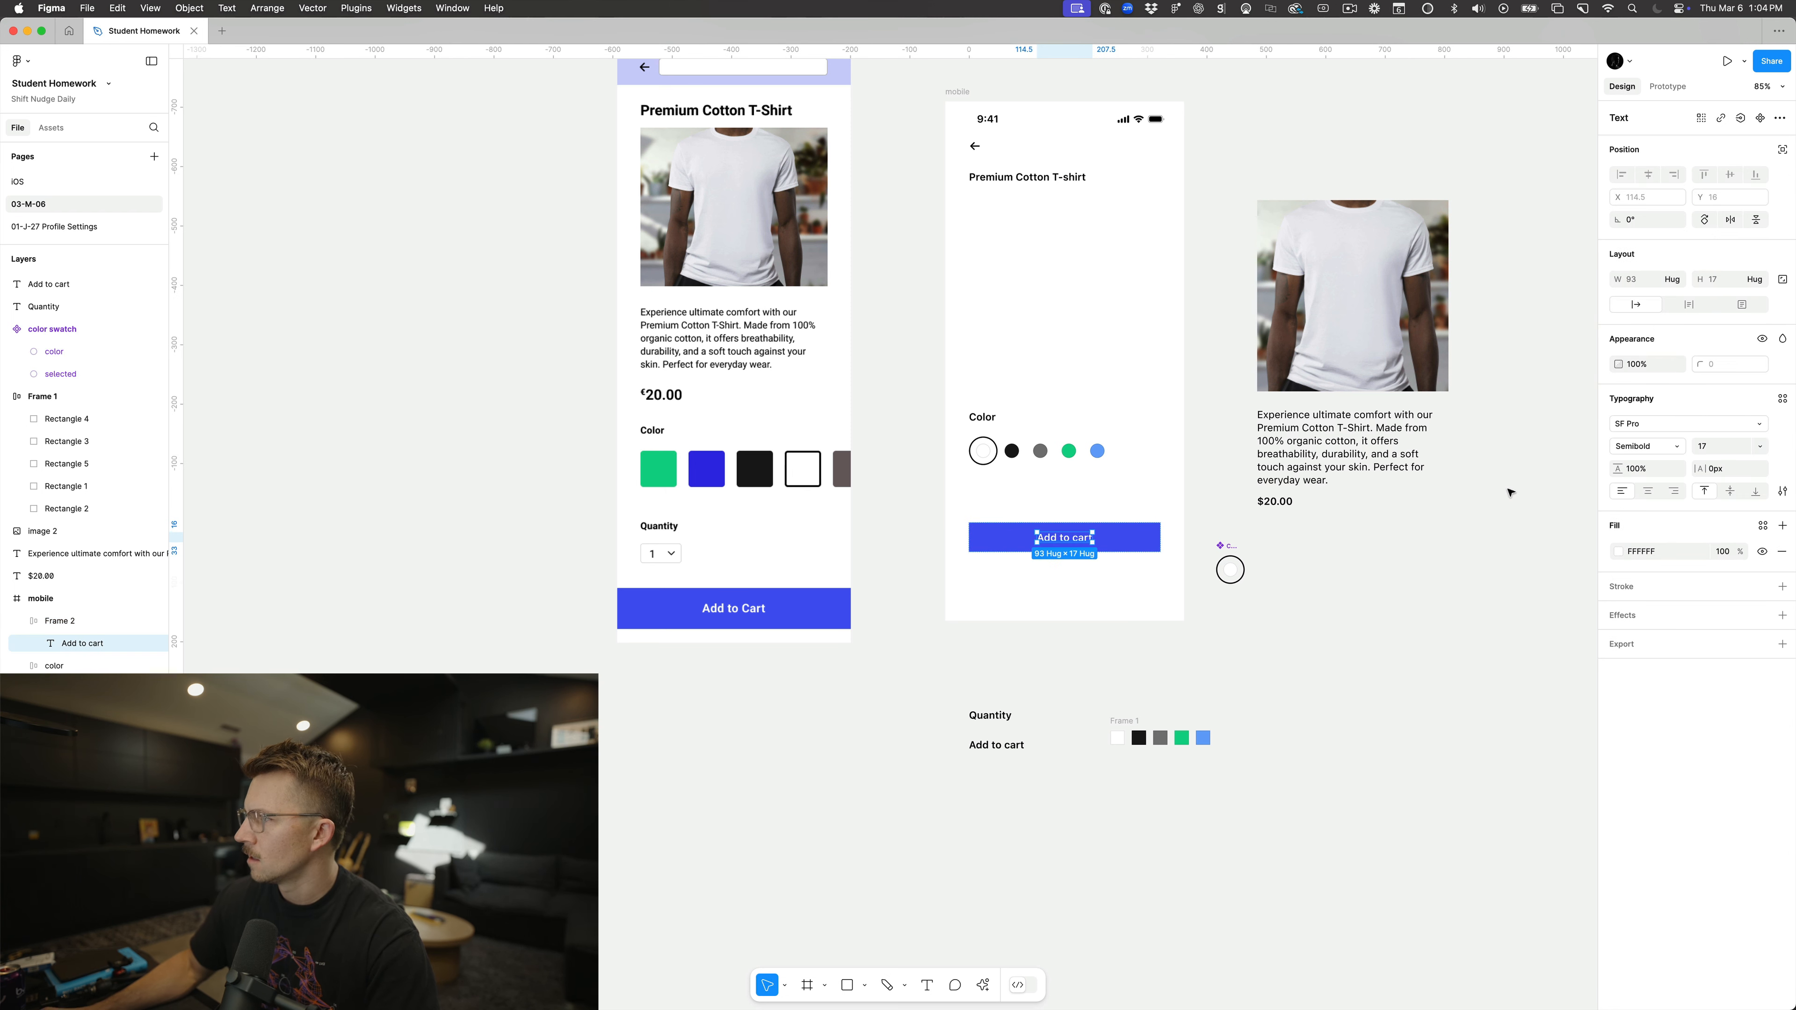
left_click(1647, 472)
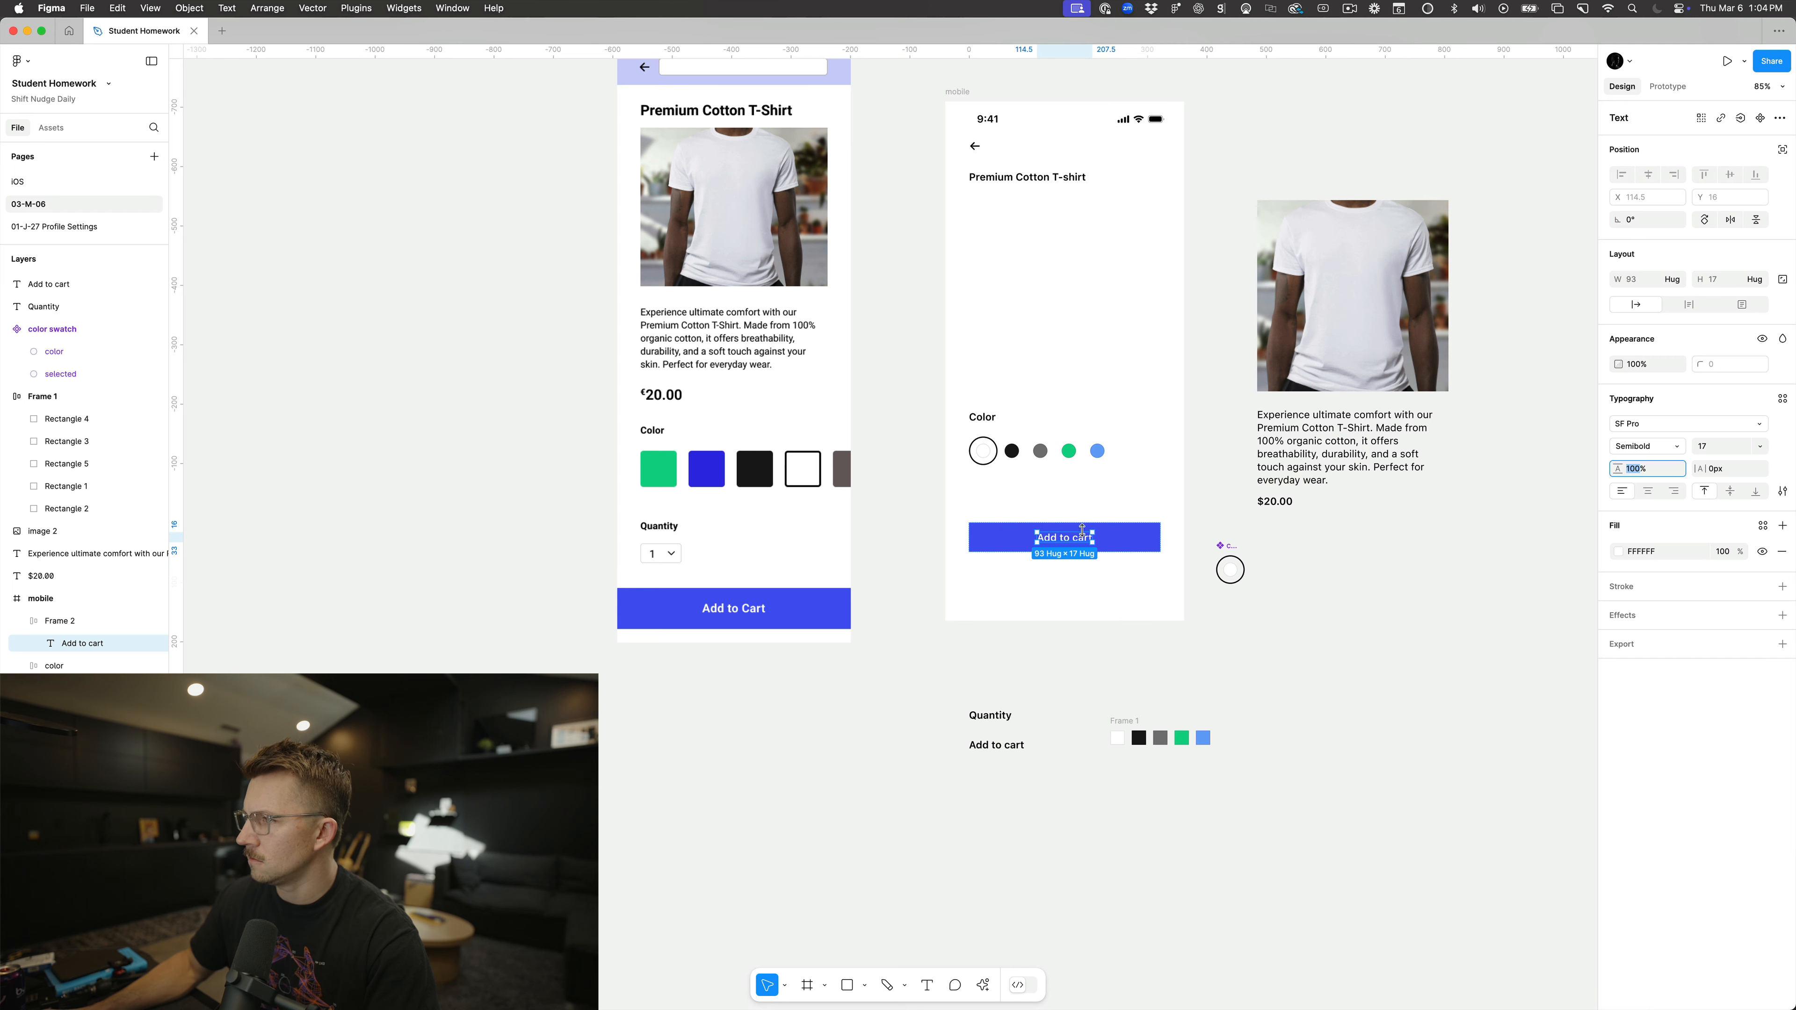
scroll(998, 531, "up", 5)
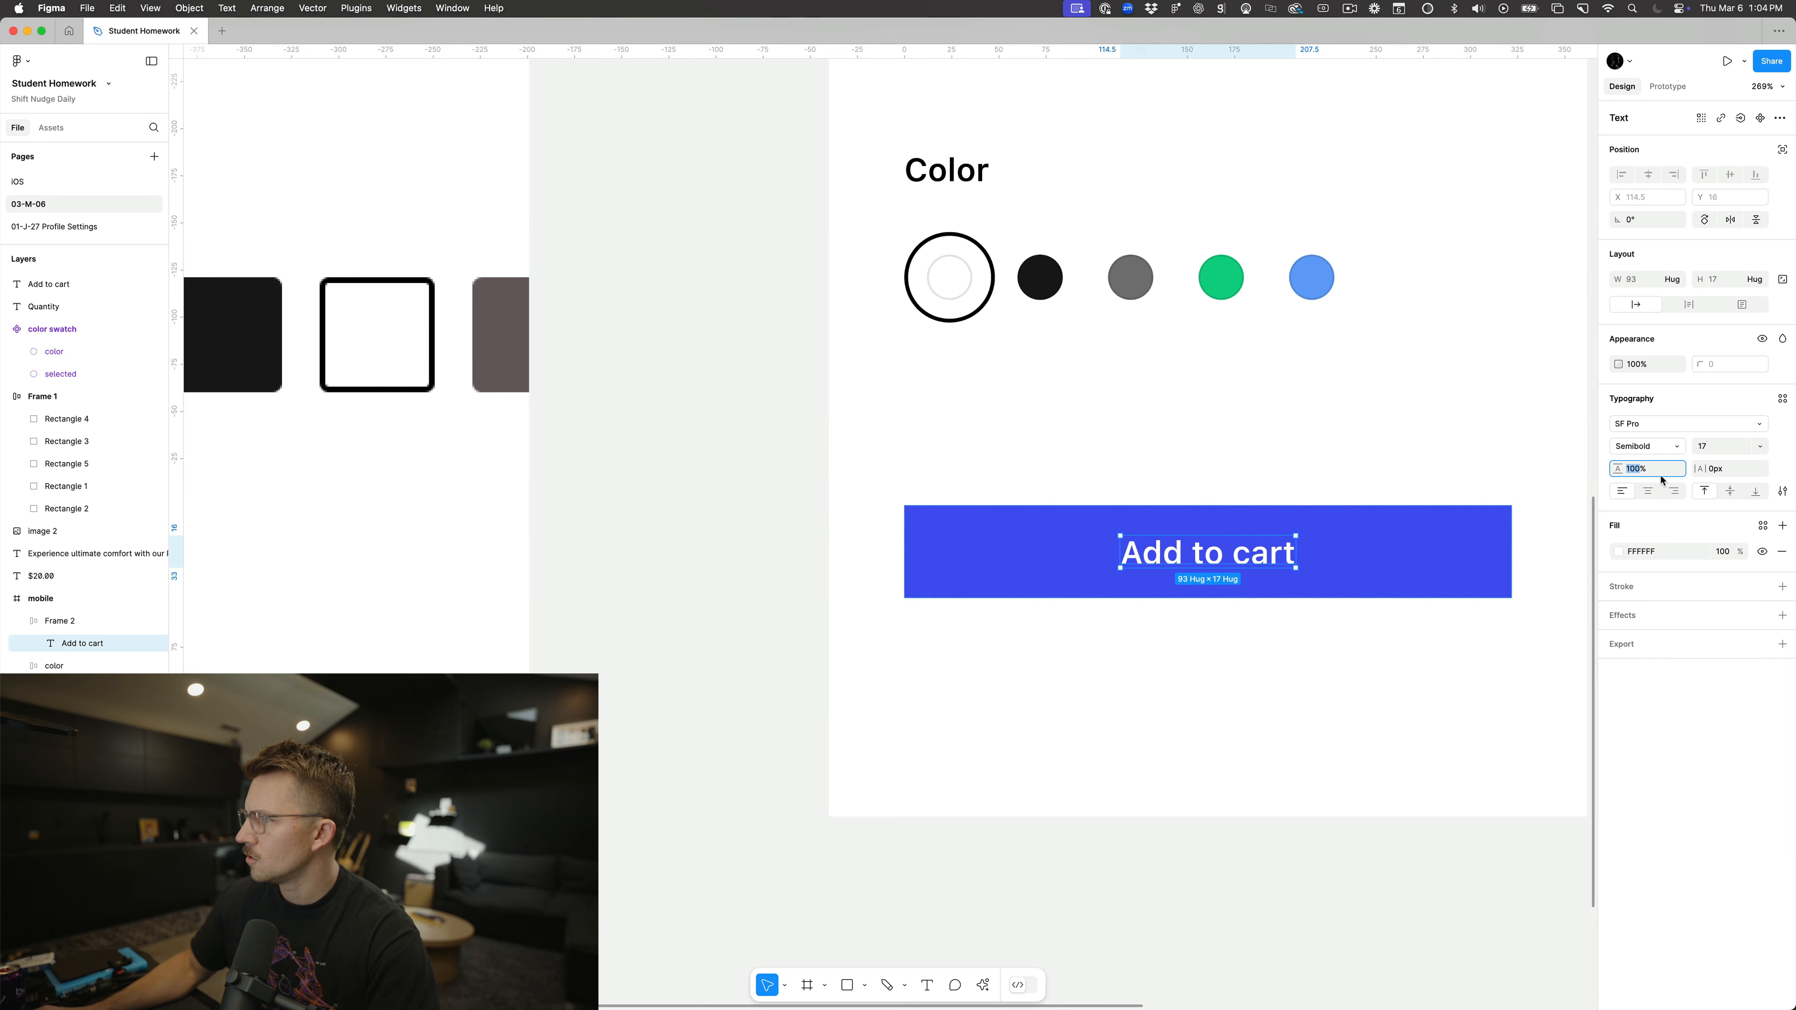
key("Down")
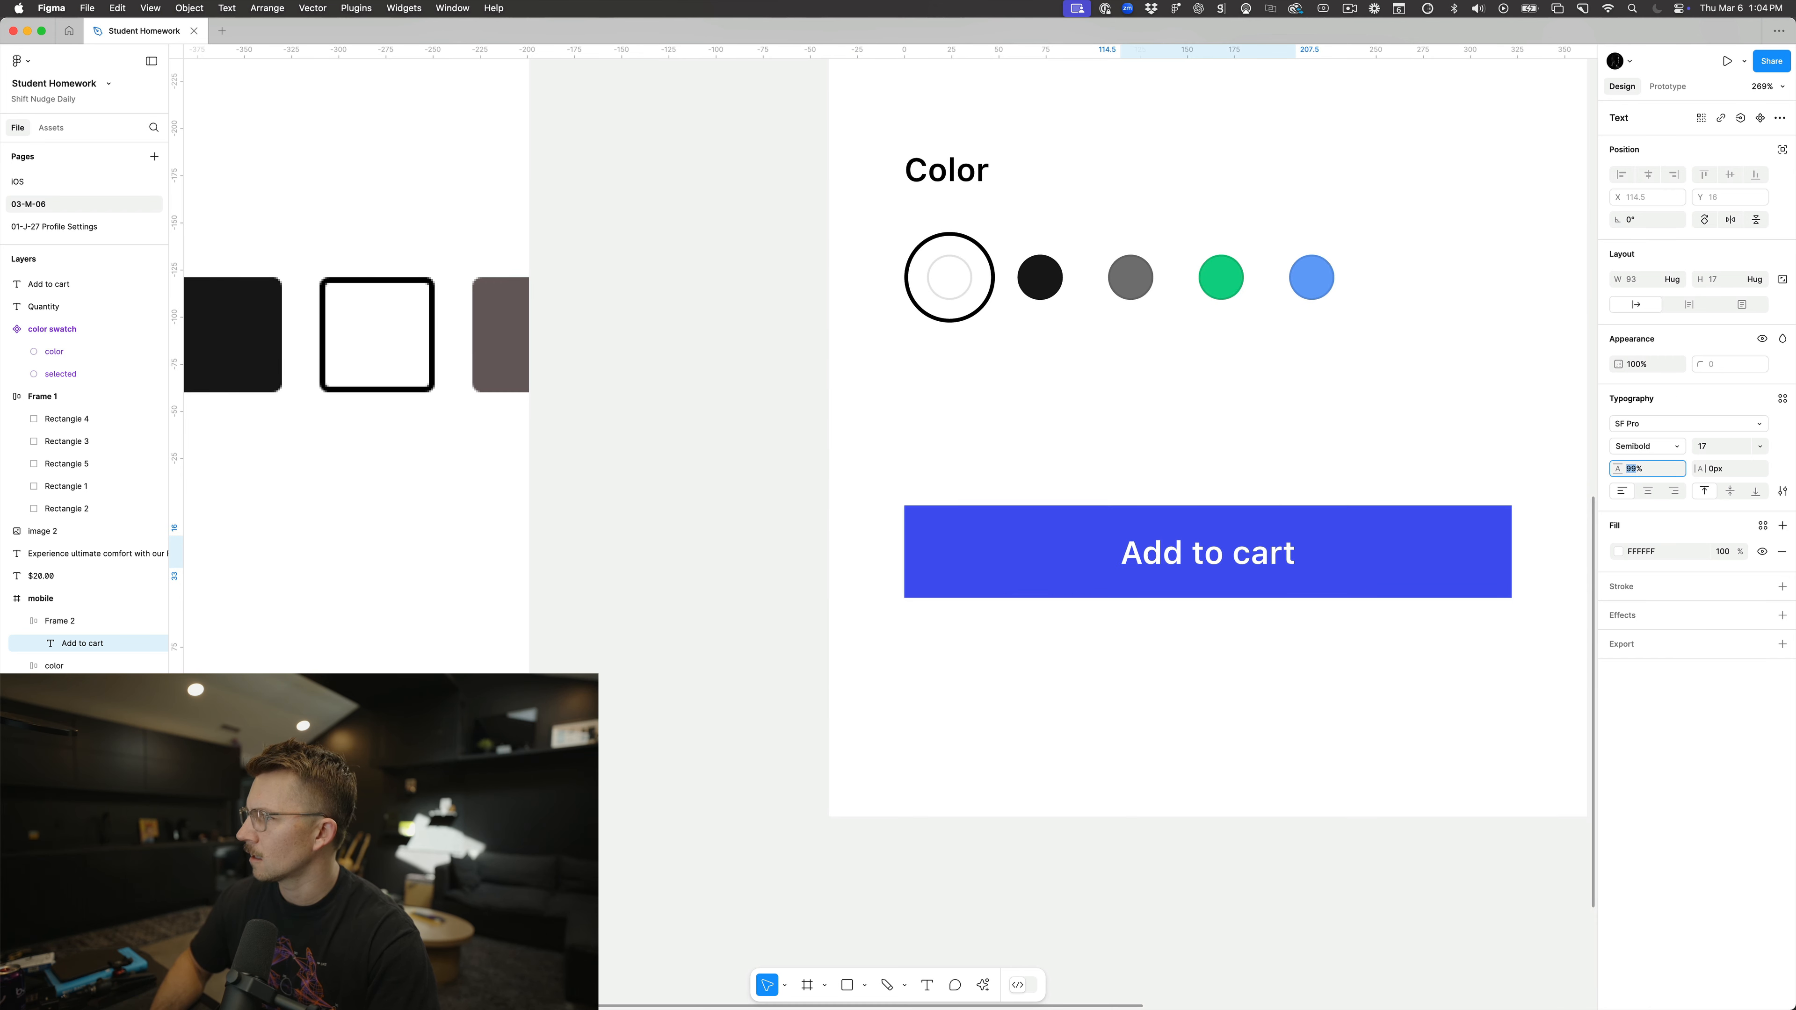
left_click(1303, 441)
left_click(1380, 528)
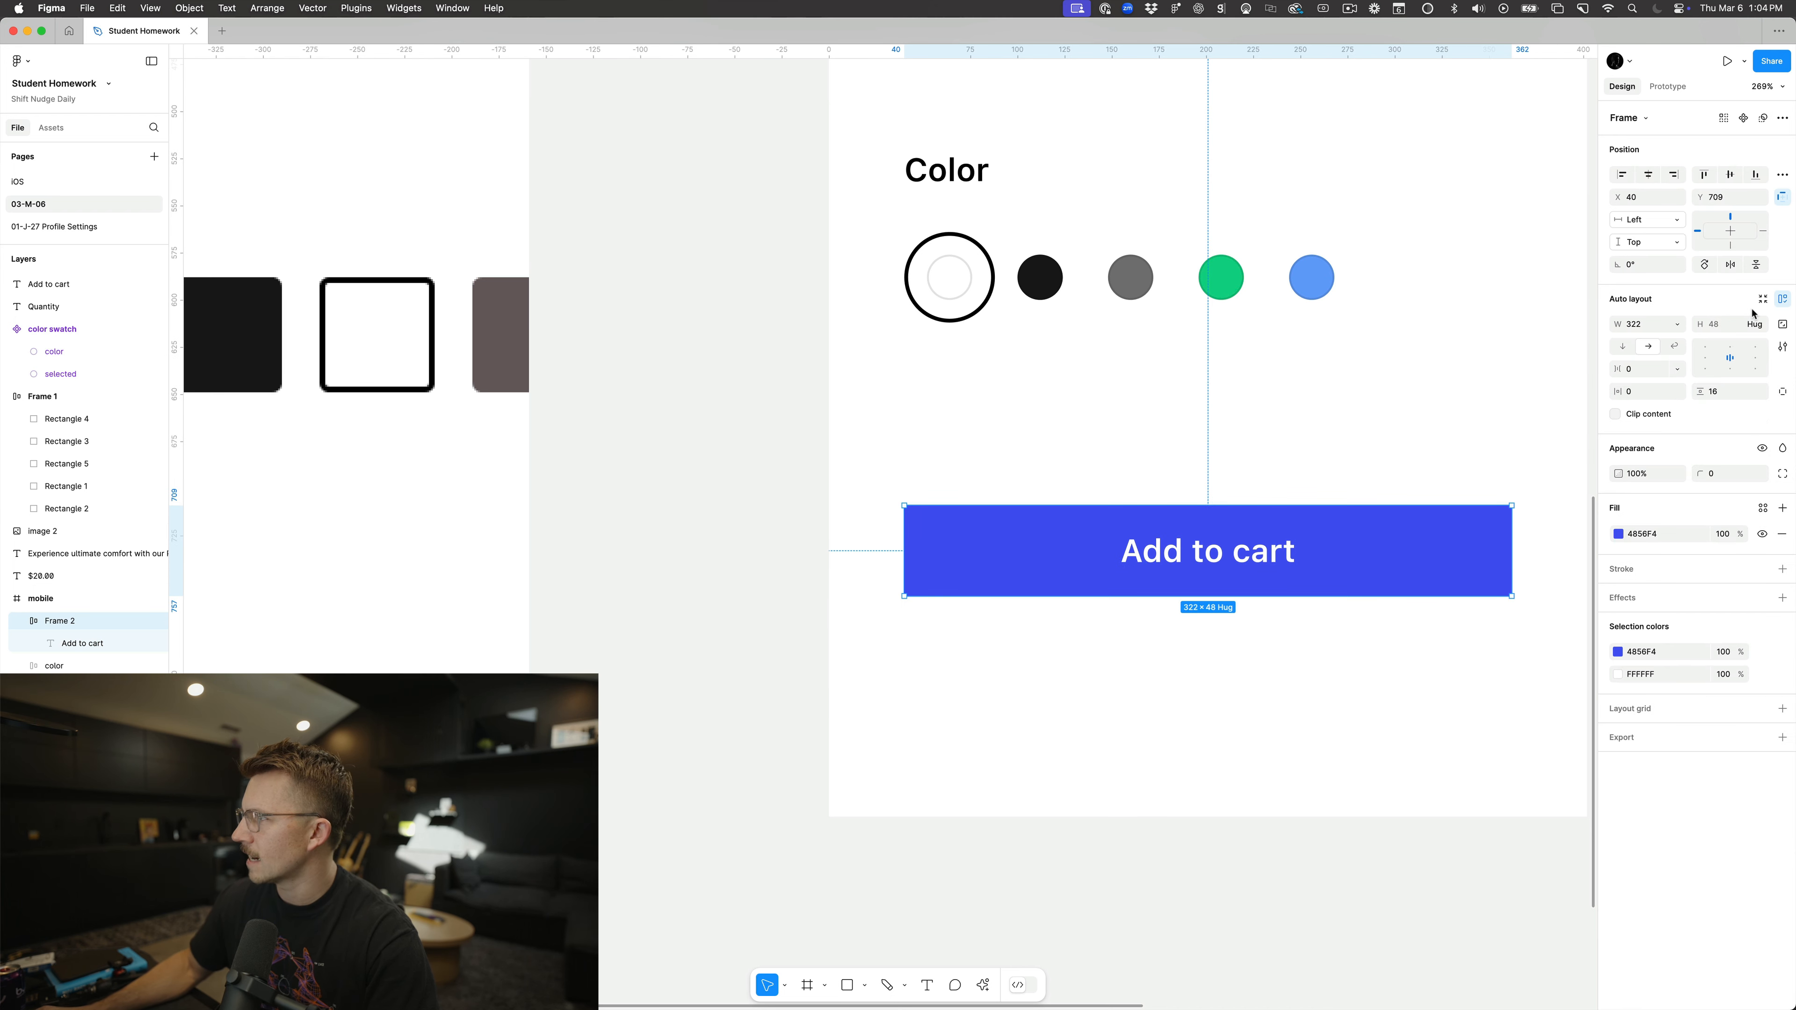
double_click(1259, 557)
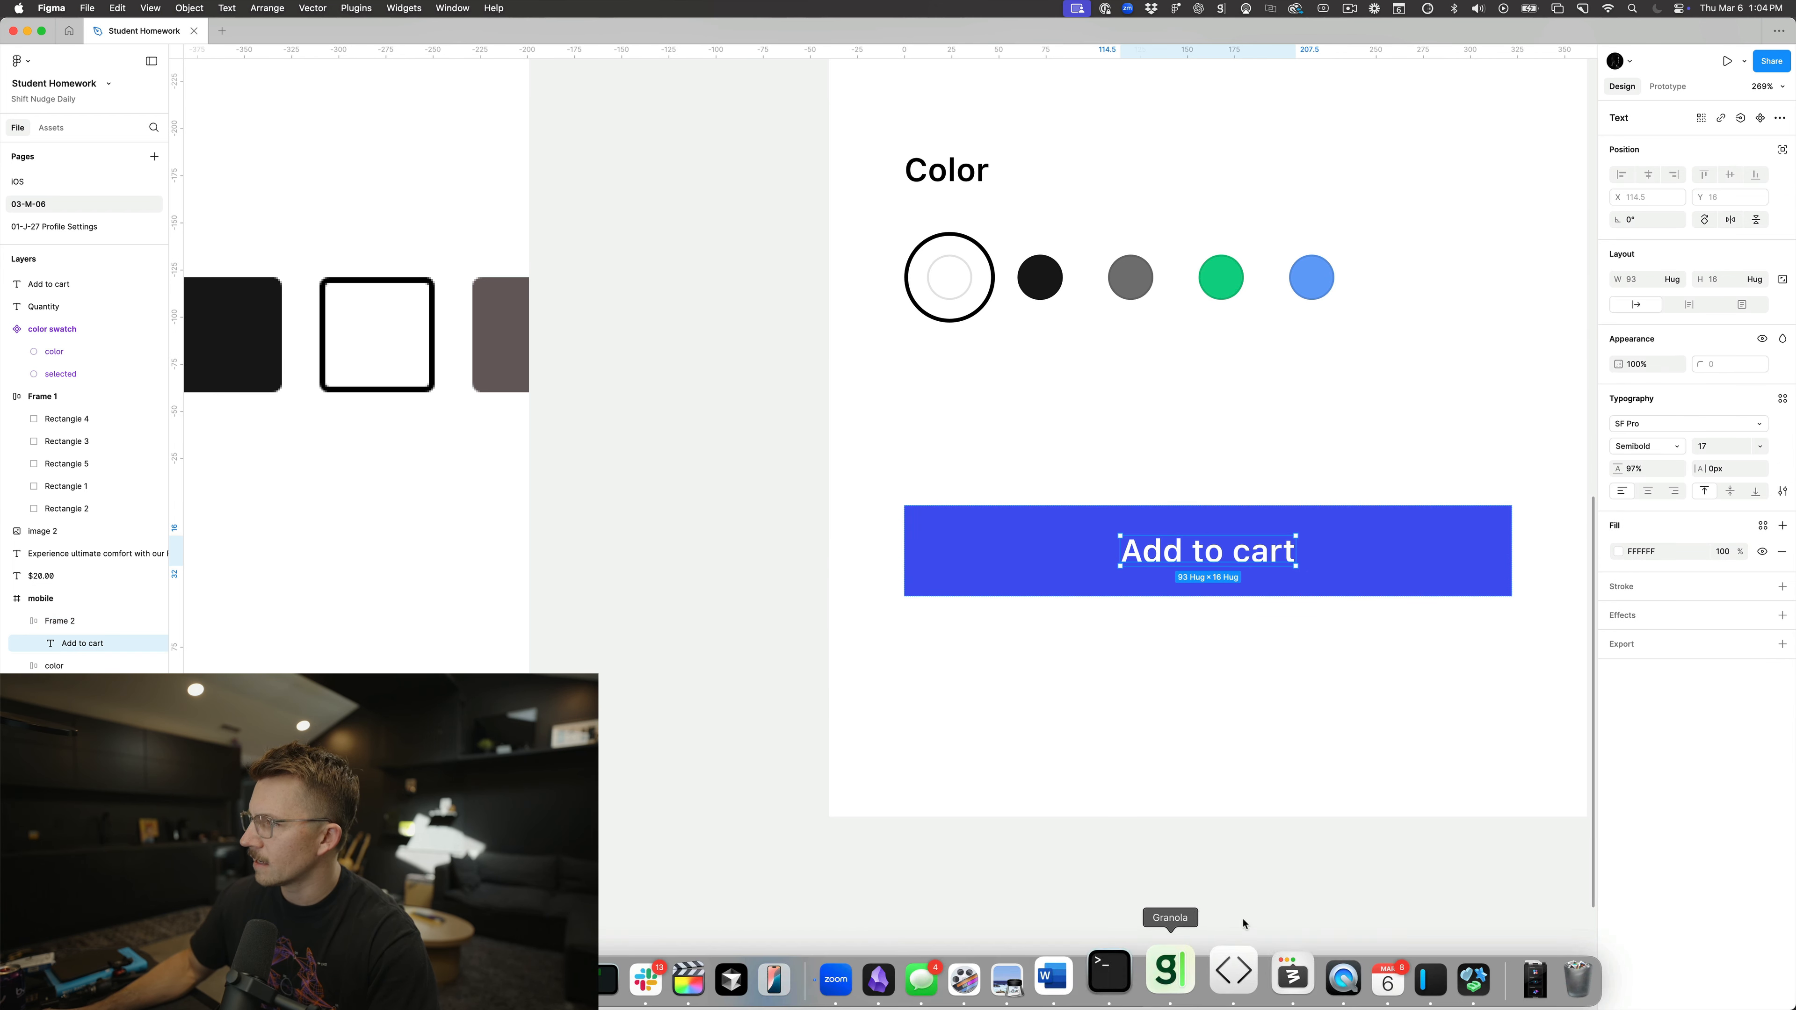
key("Escape")
left_click(1385, 475)
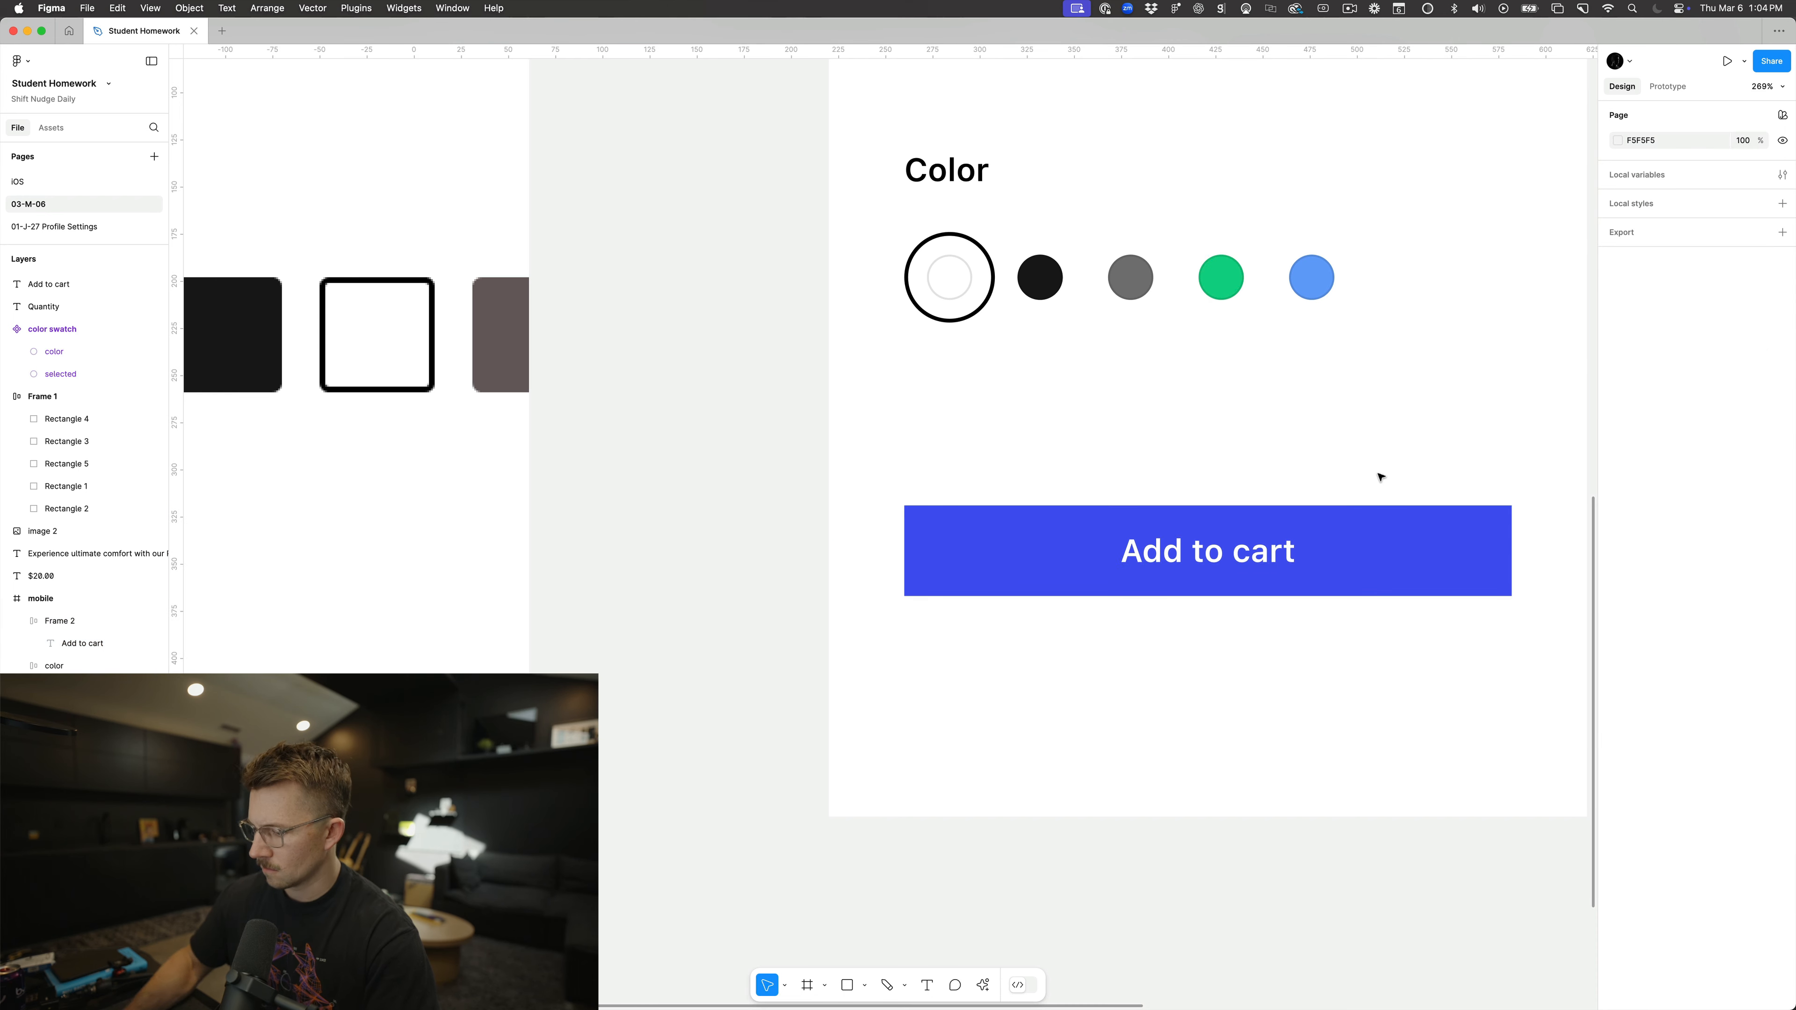
Step: Place horizontal guides in the mobile frame along the upper and lower edges of the swatch row and the Add to cart button
key("shift+0")
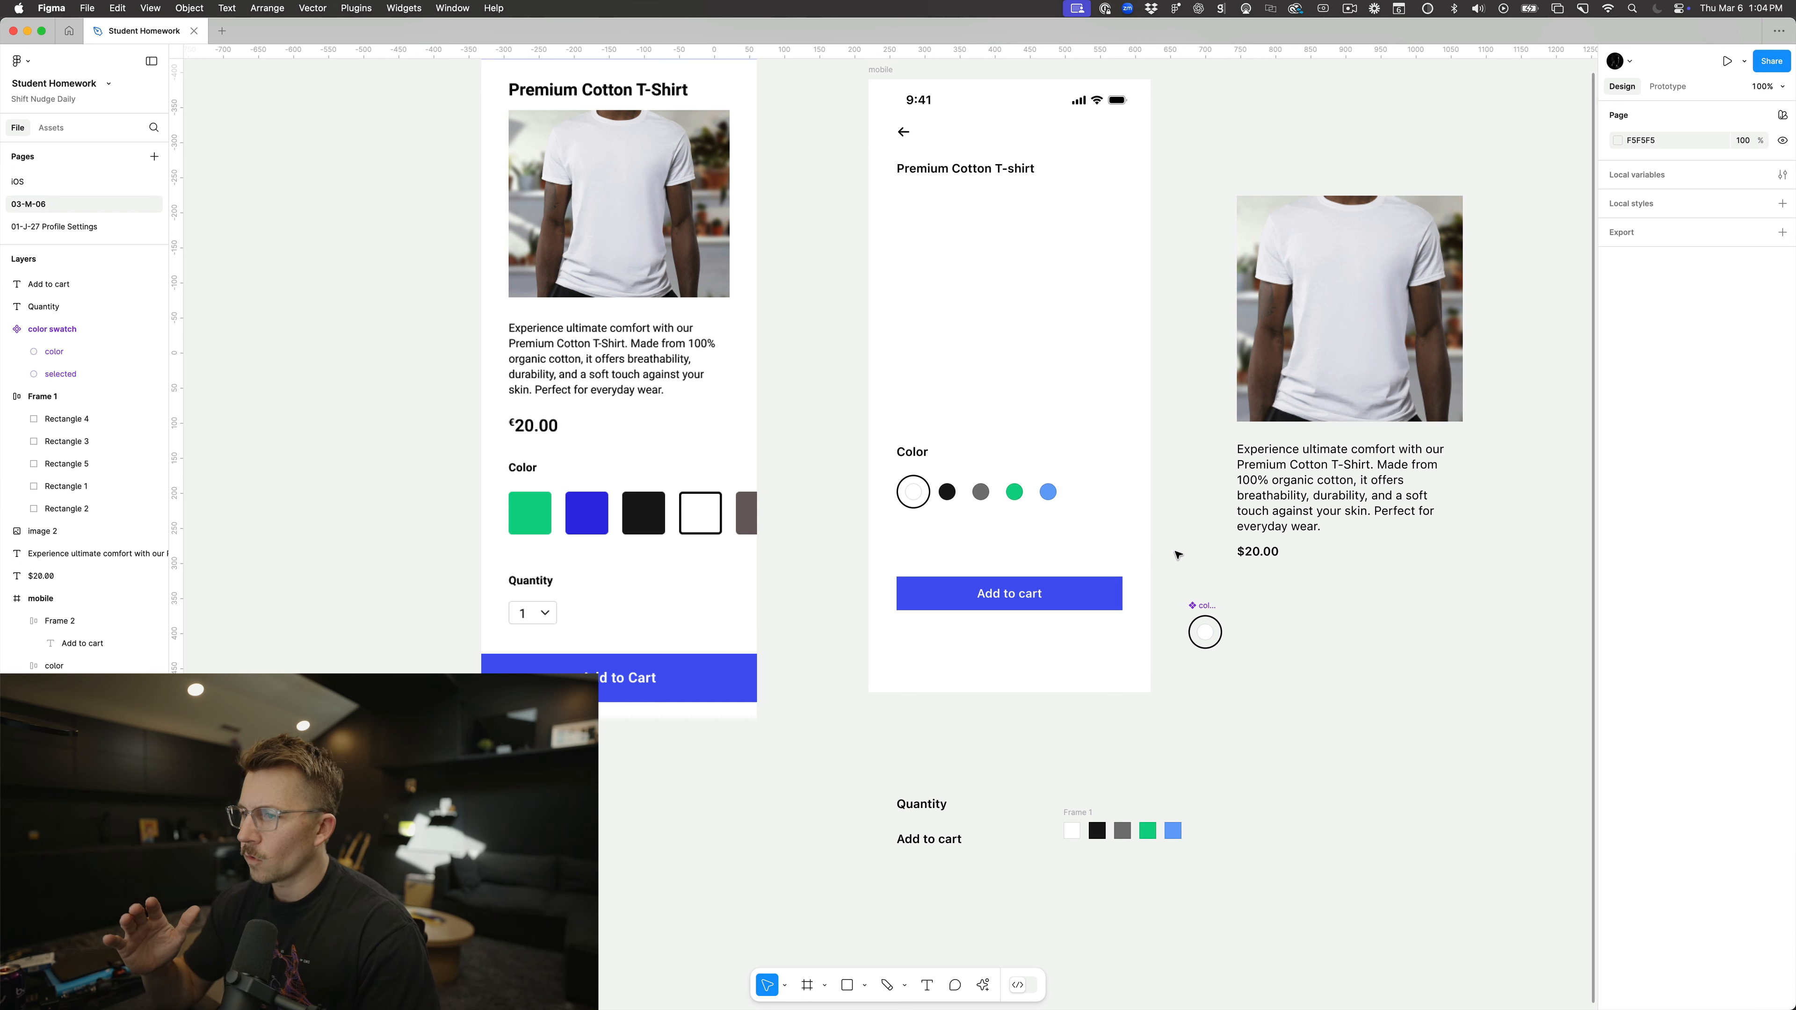
left_click(930, 490)
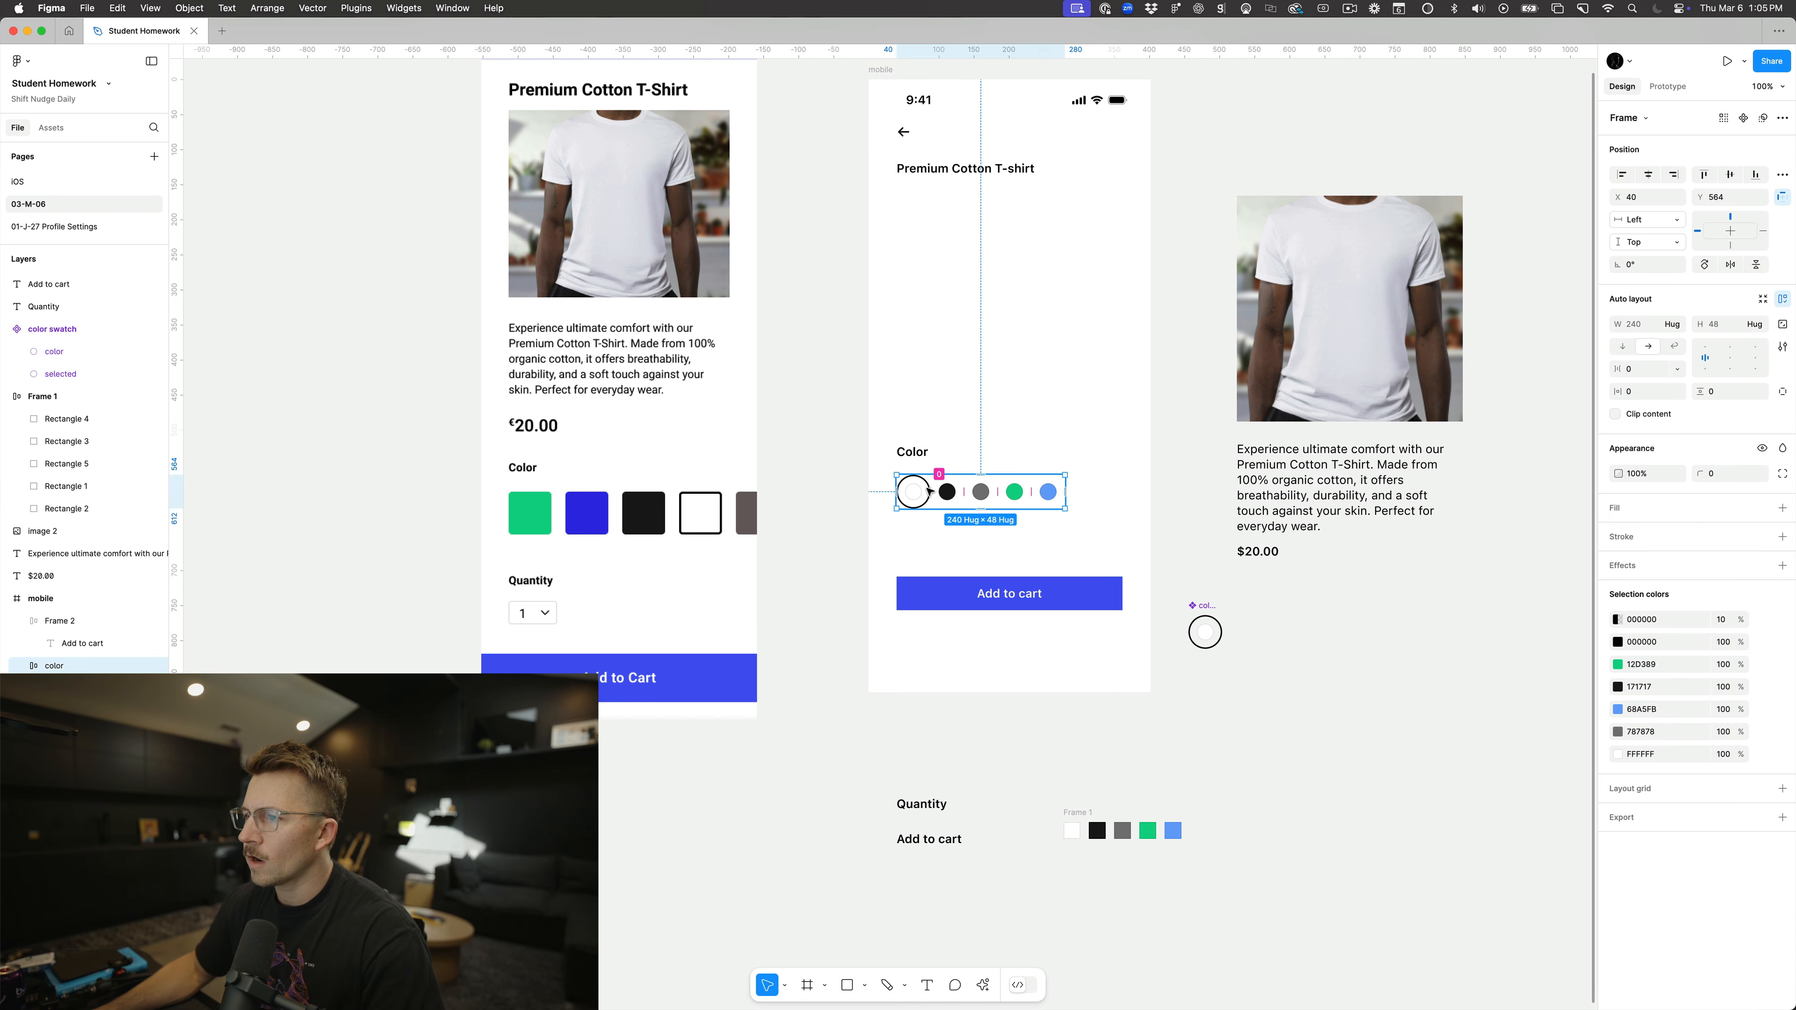
key("shift+r")
key("shift+r")
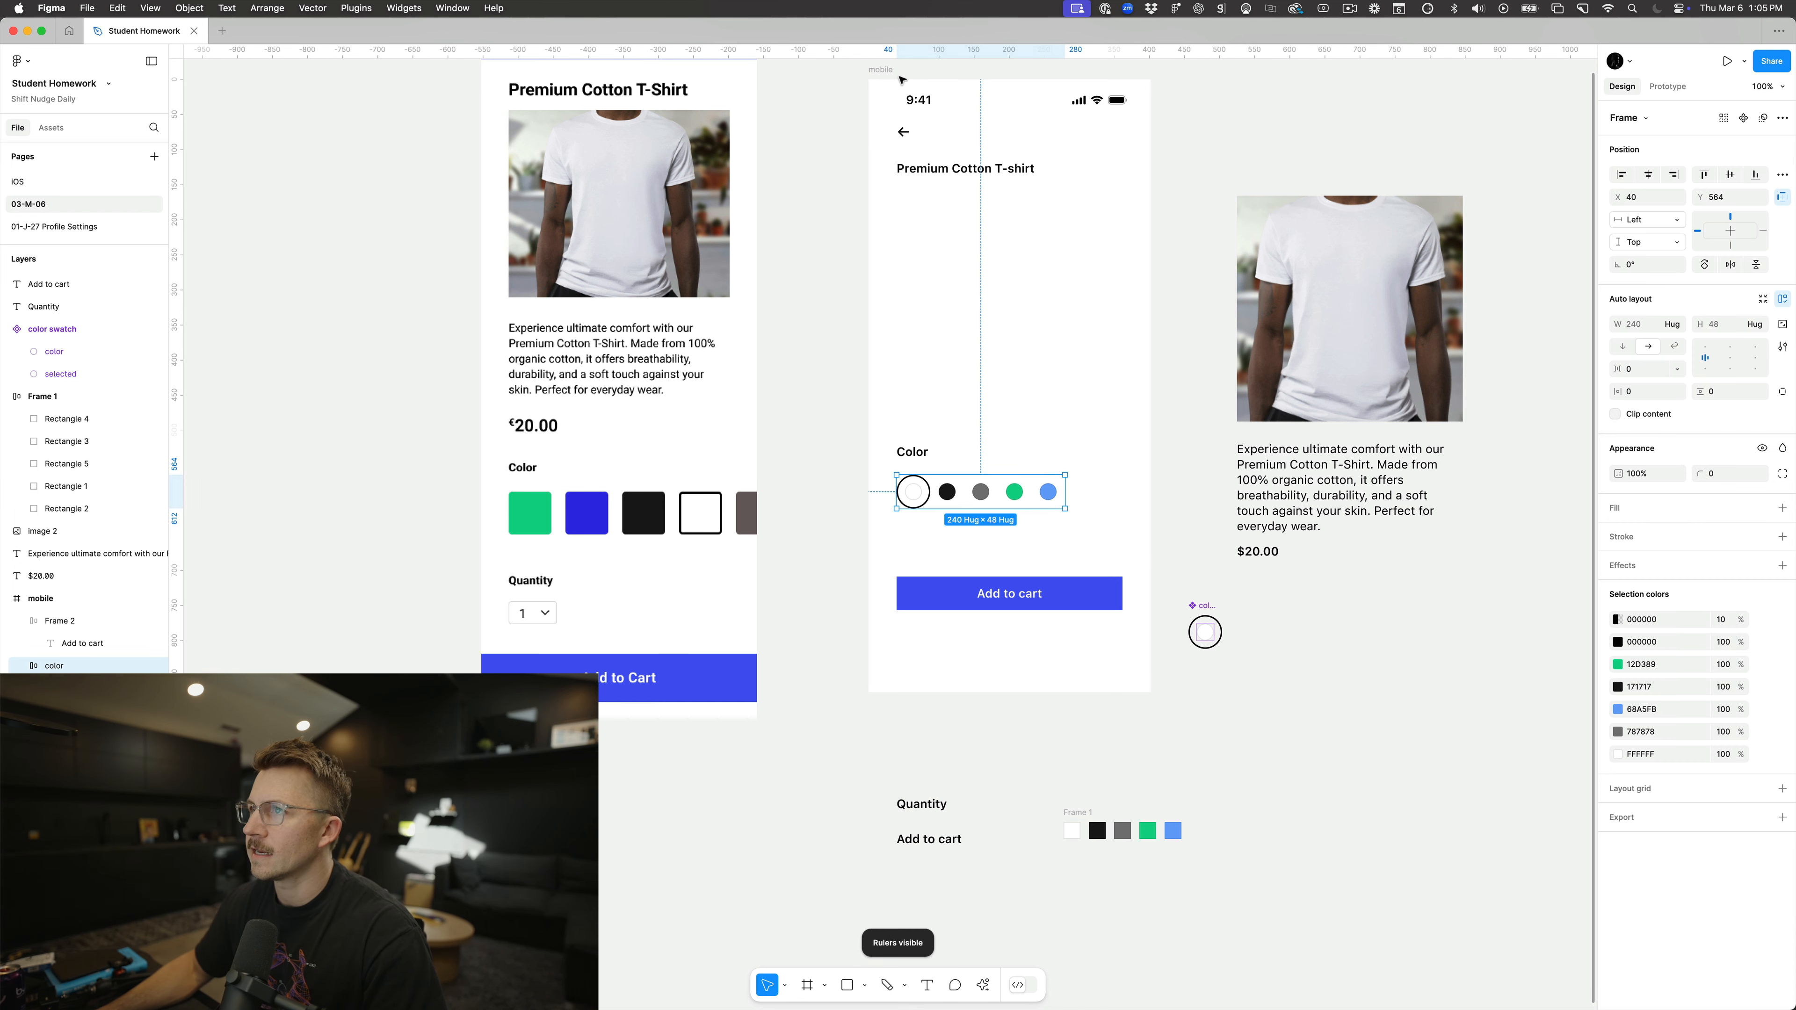
left_click_drag(882, 54, 882, 475)
left_click_drag(892, 290, 882, 509)
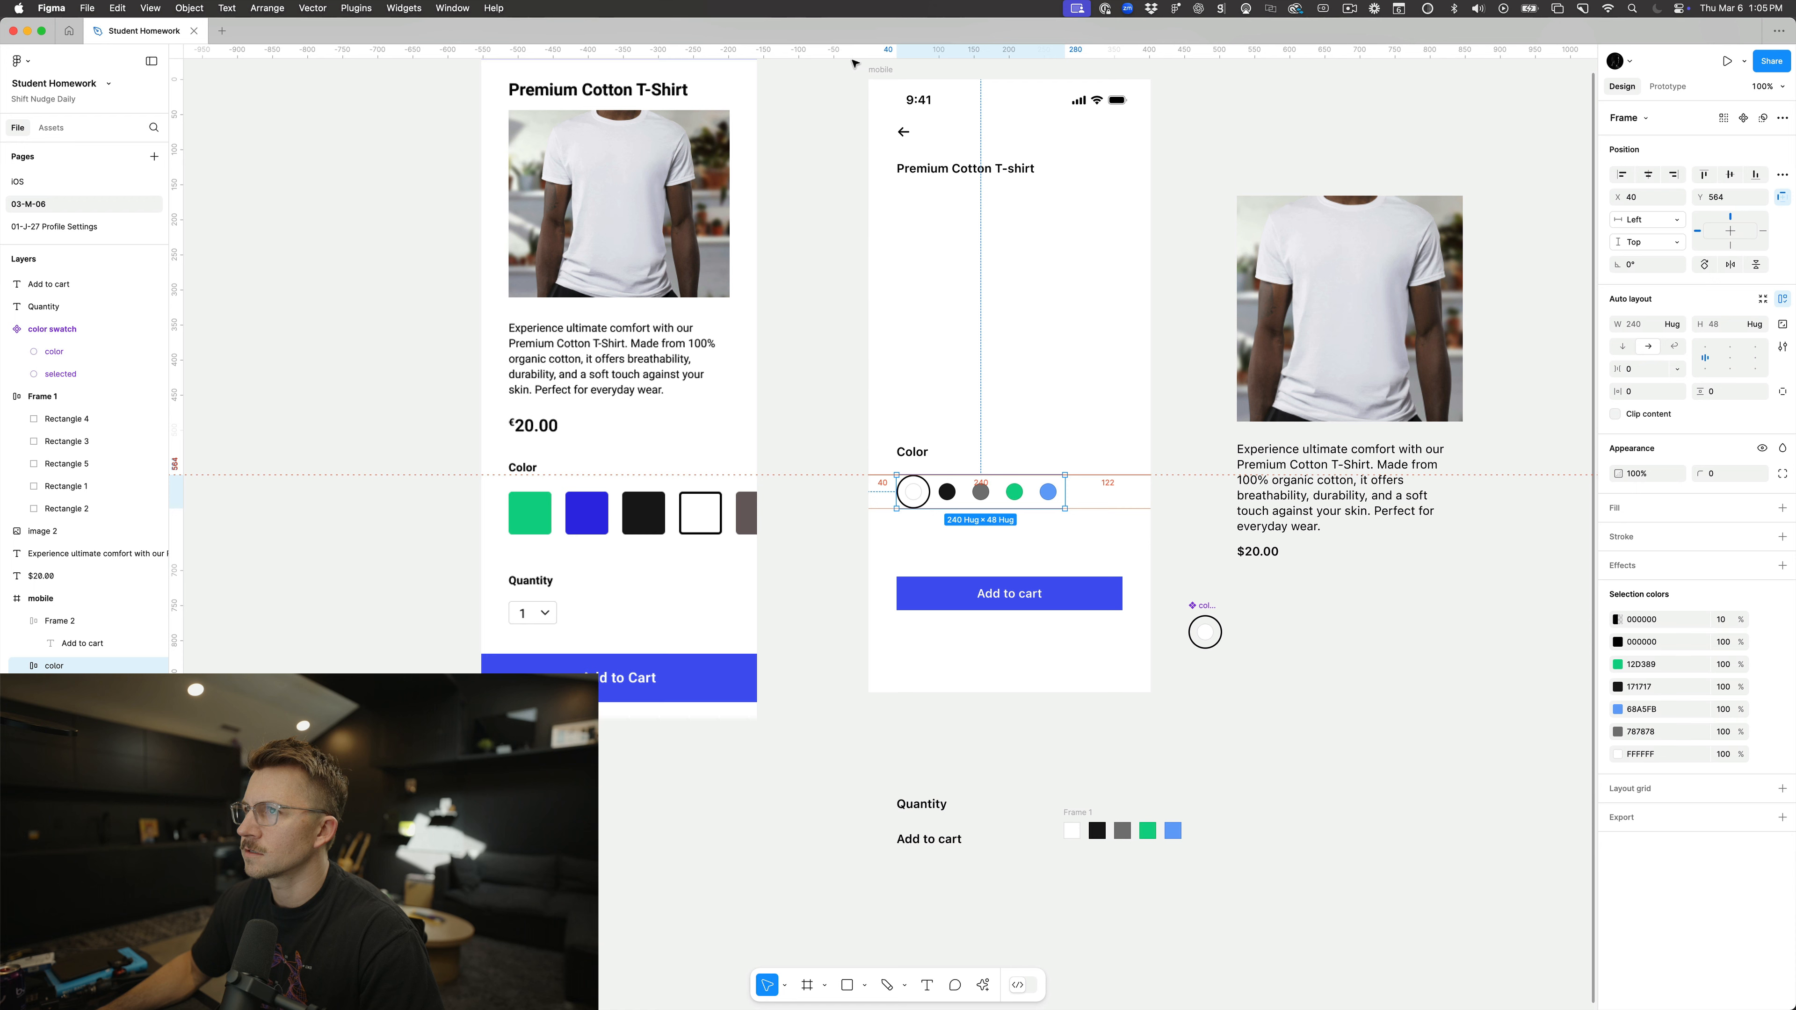
left_click_drag(879, 431, 877, 575)
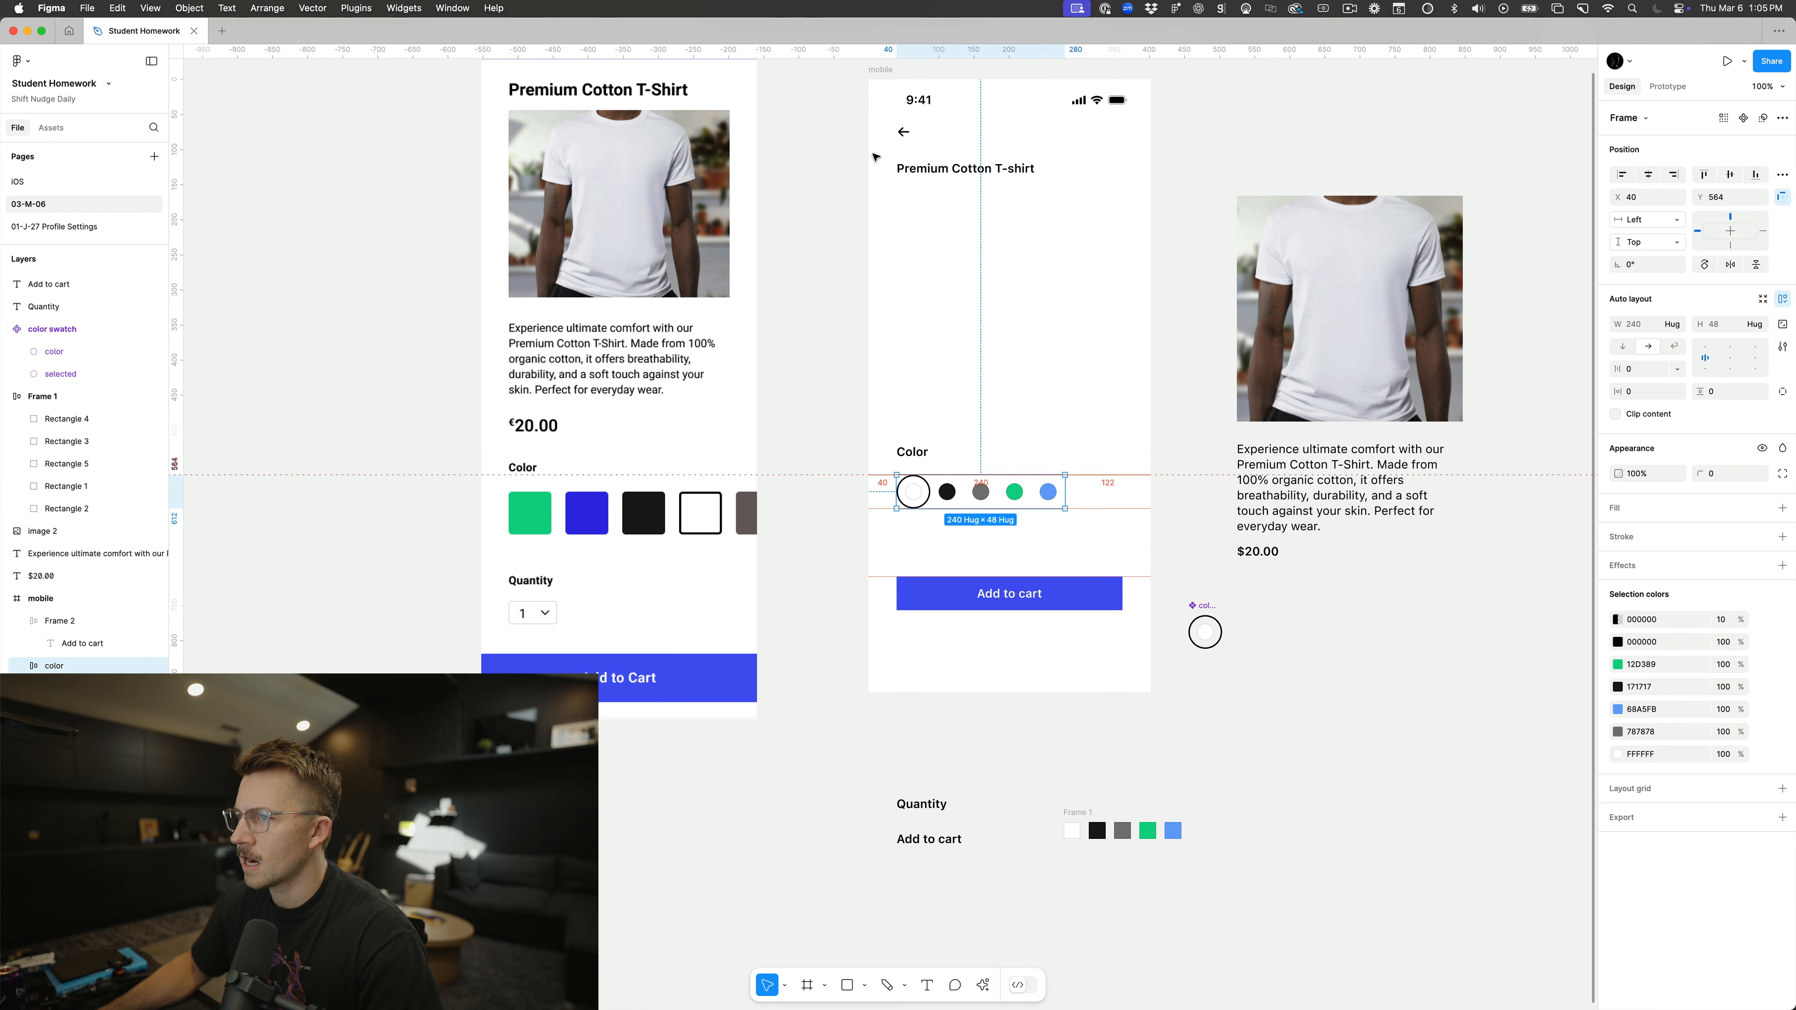
left_click(893, 647)
scroll(940, 527, "up", 5)
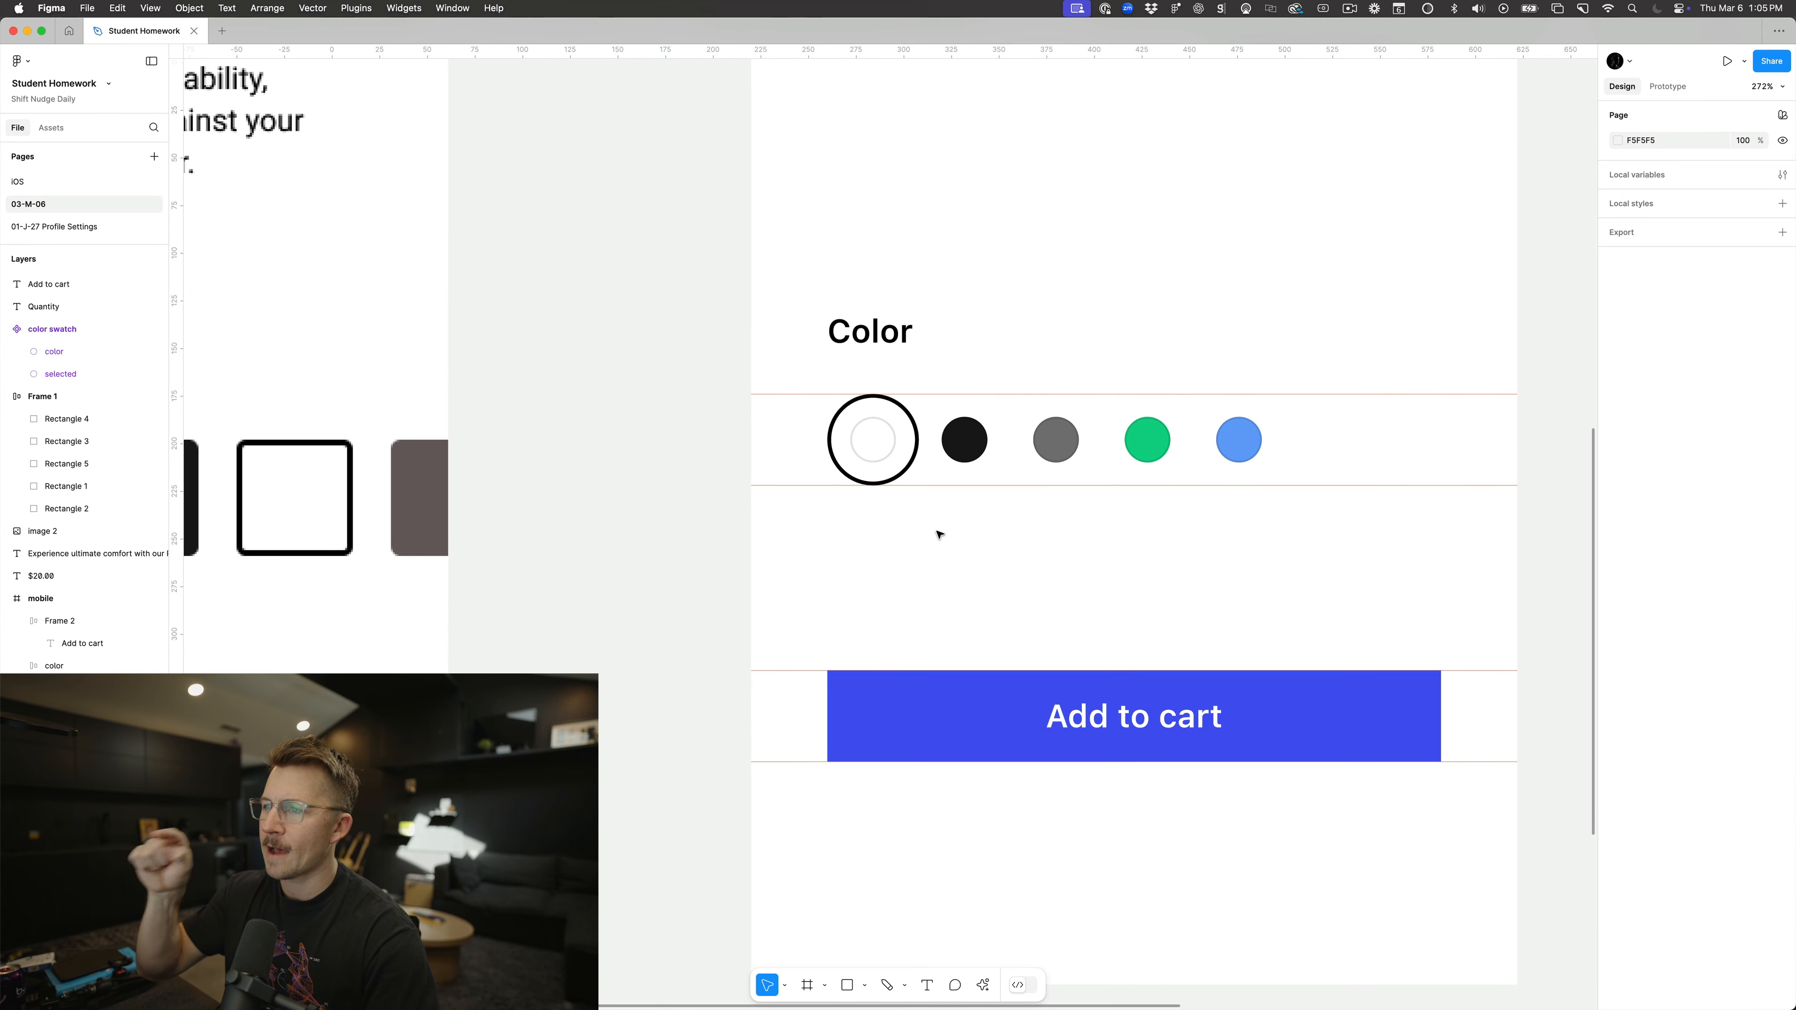
Step: Check the black swatch's bounds against the guides, and hide the rulers and guides
left_click(962, 460)
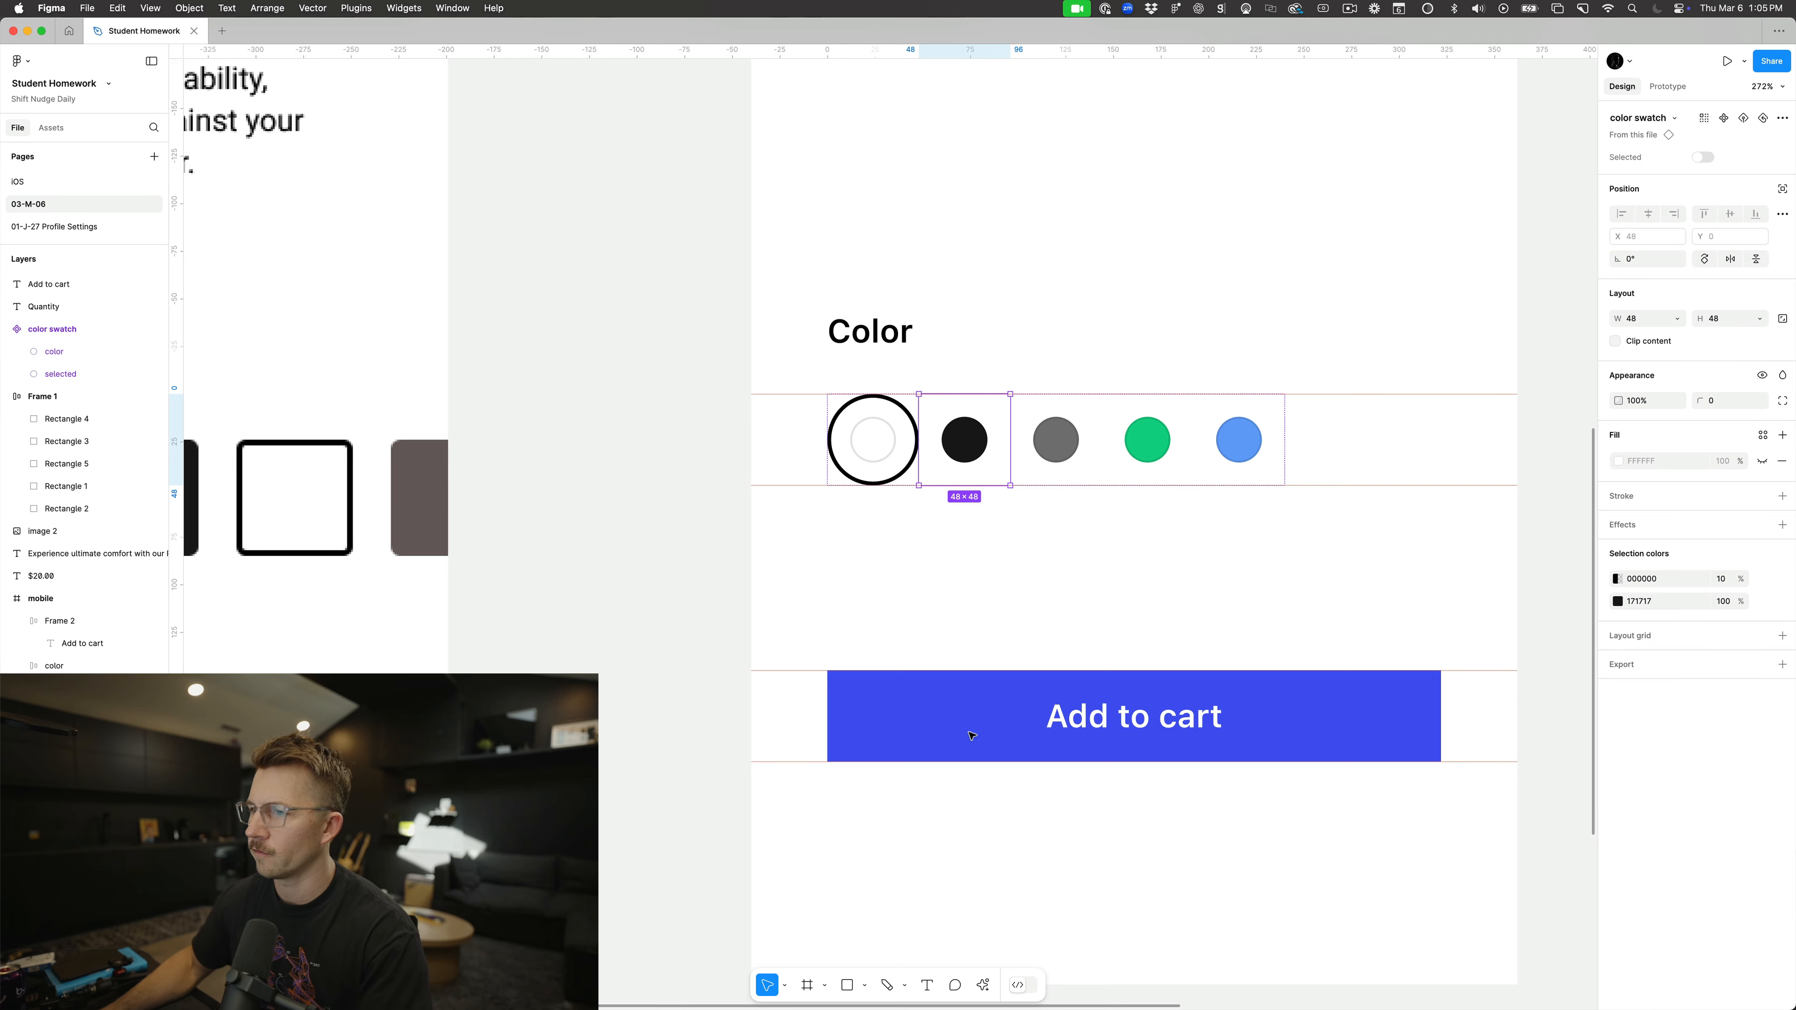
left_click(895, 635)
scroll(893, 634, "down", 10)
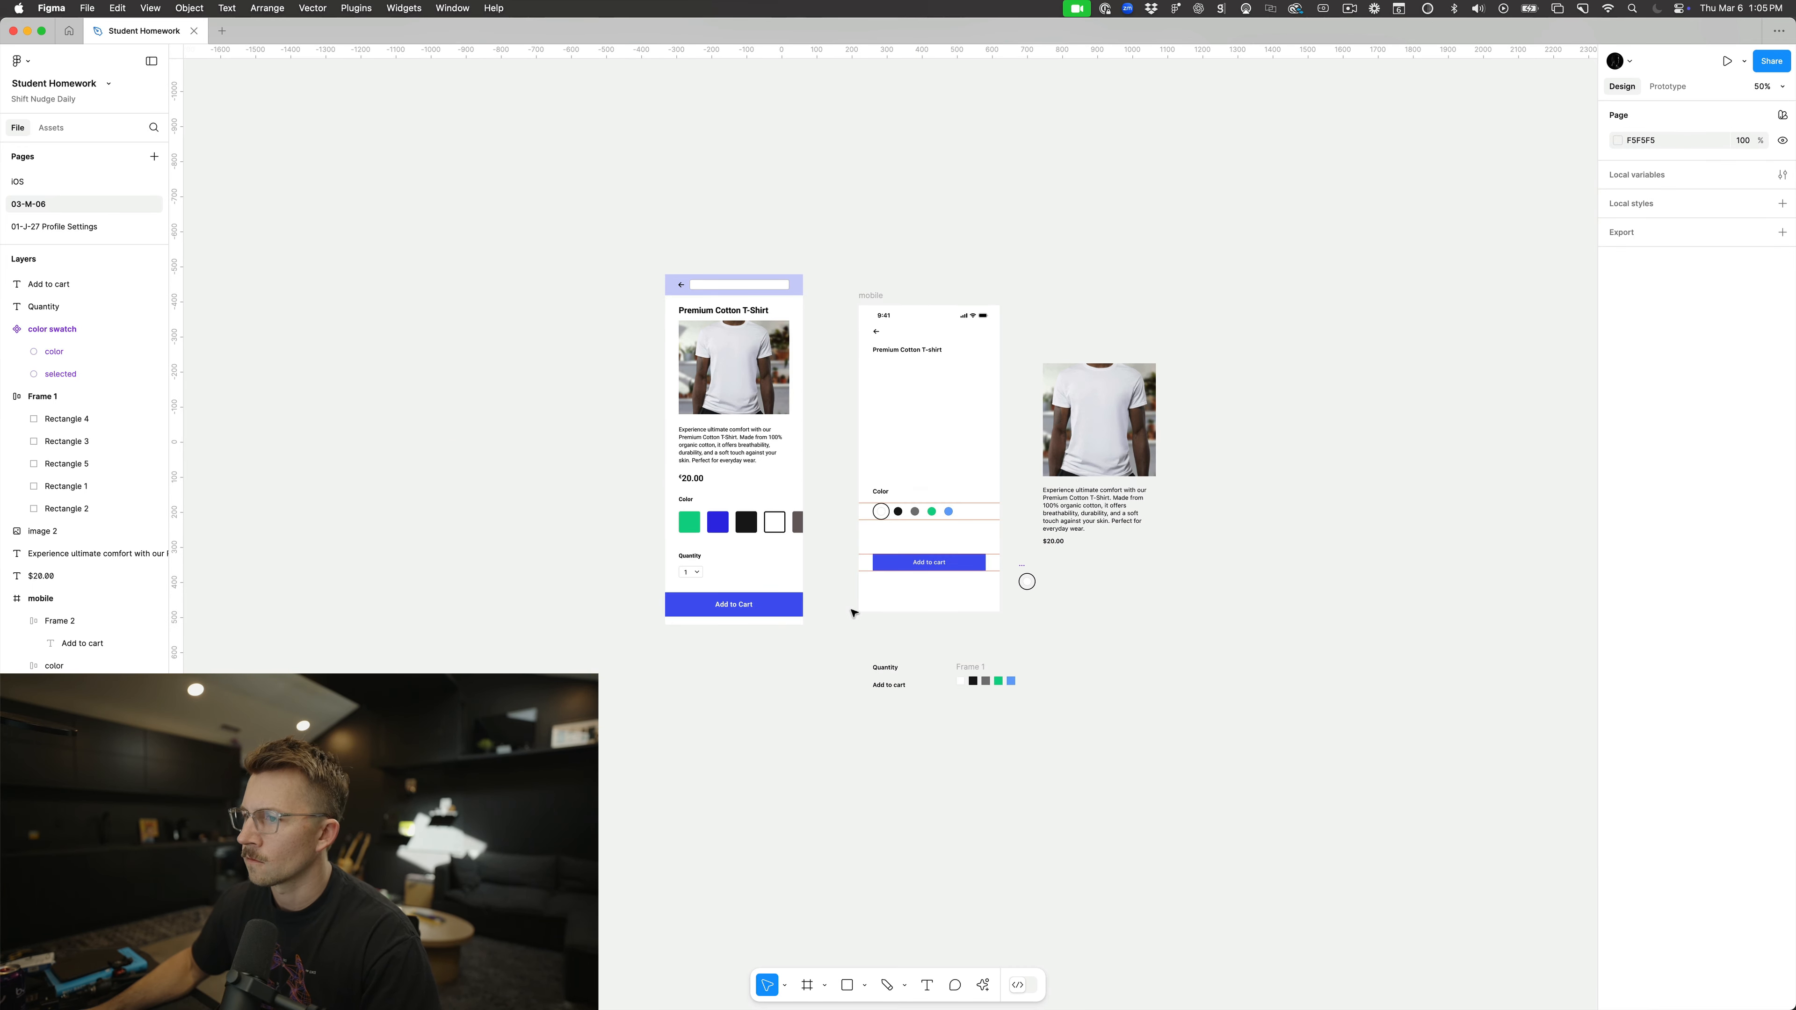
scroll(853, 612, "up", 10)
key("shift+r")
scroll(861, 510, "up", 5)
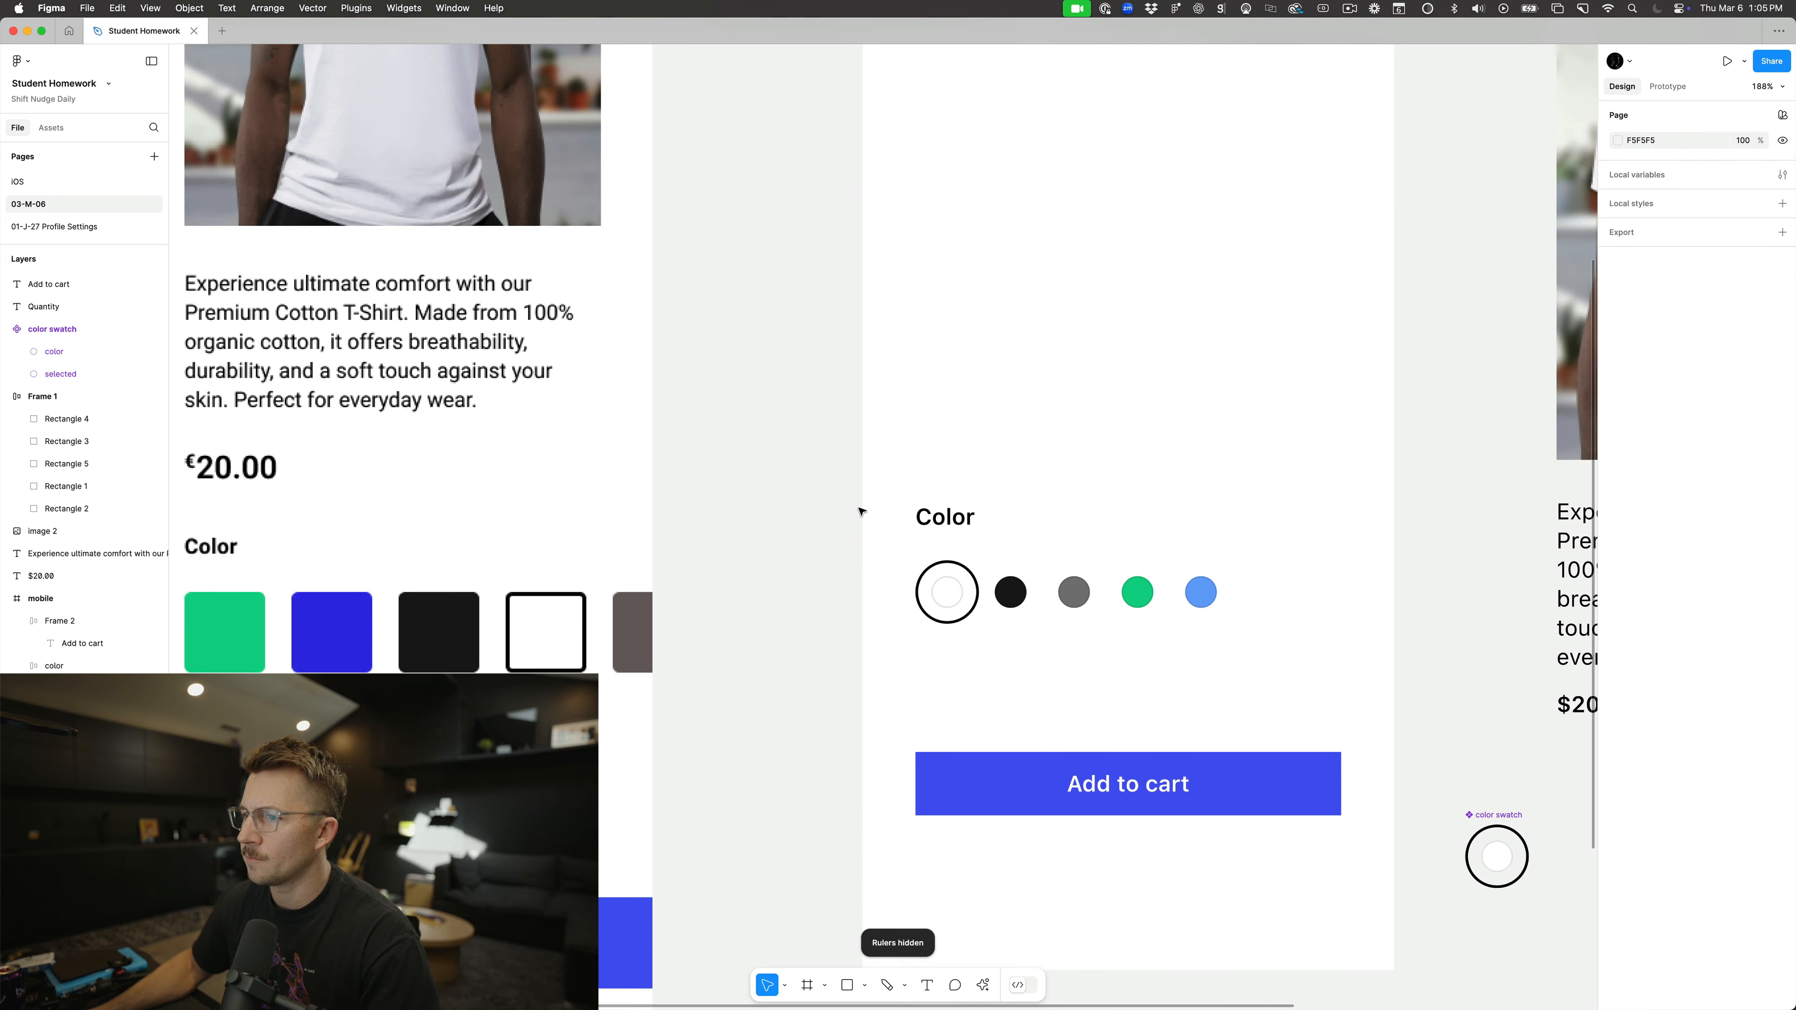
Step: Set the Add to cart button's corner radius to 4
key("shift+0")
left_click(952, 678)
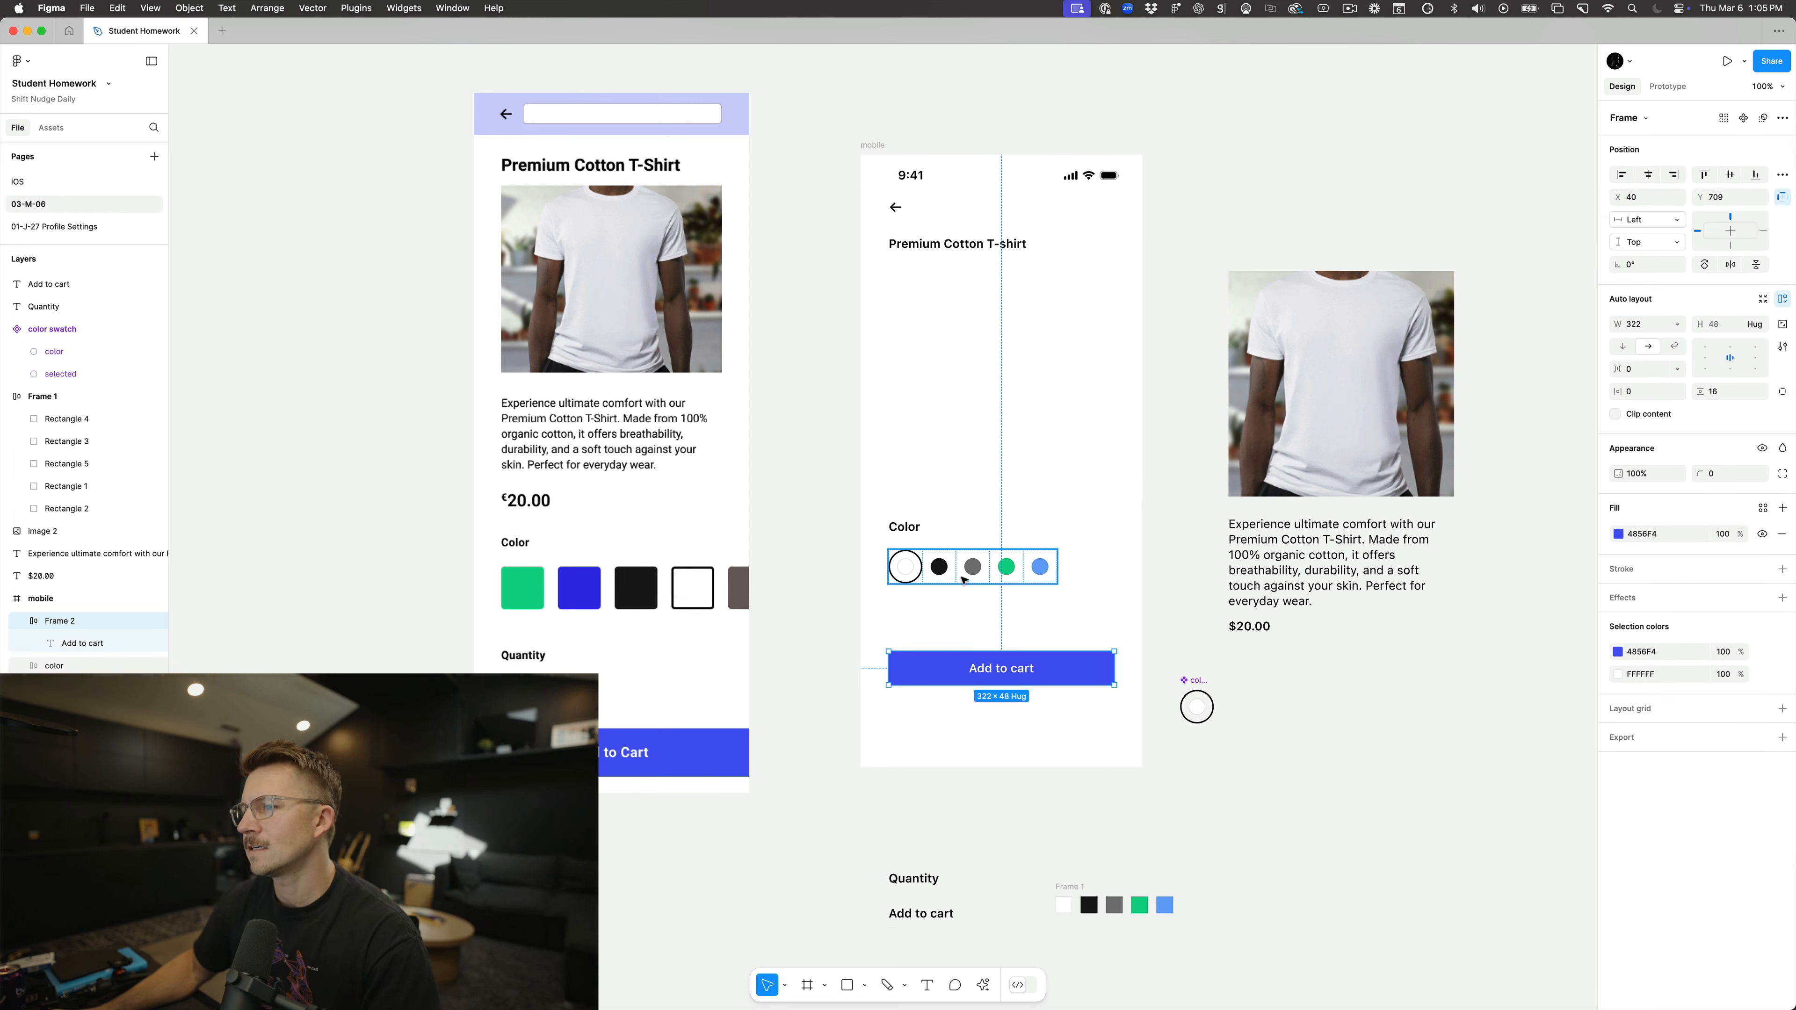
left_click(874, 630)
left_click(919, 667)
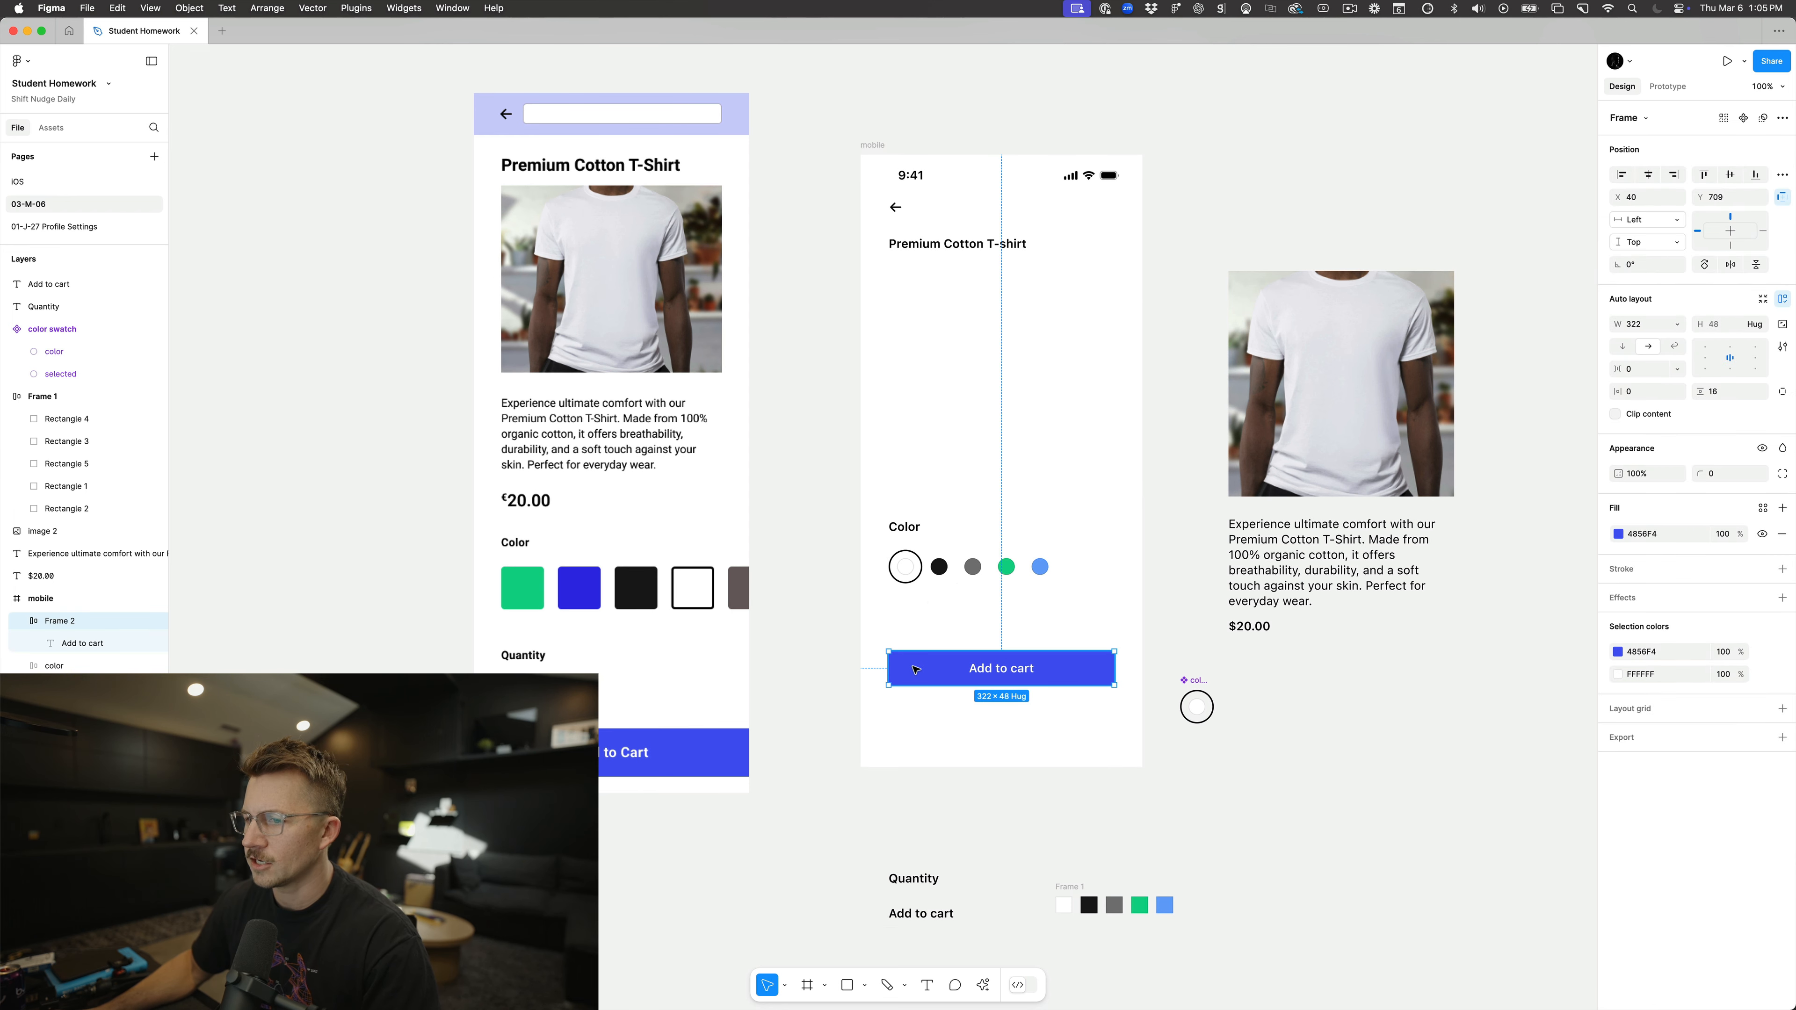
left_click(1724, 473)
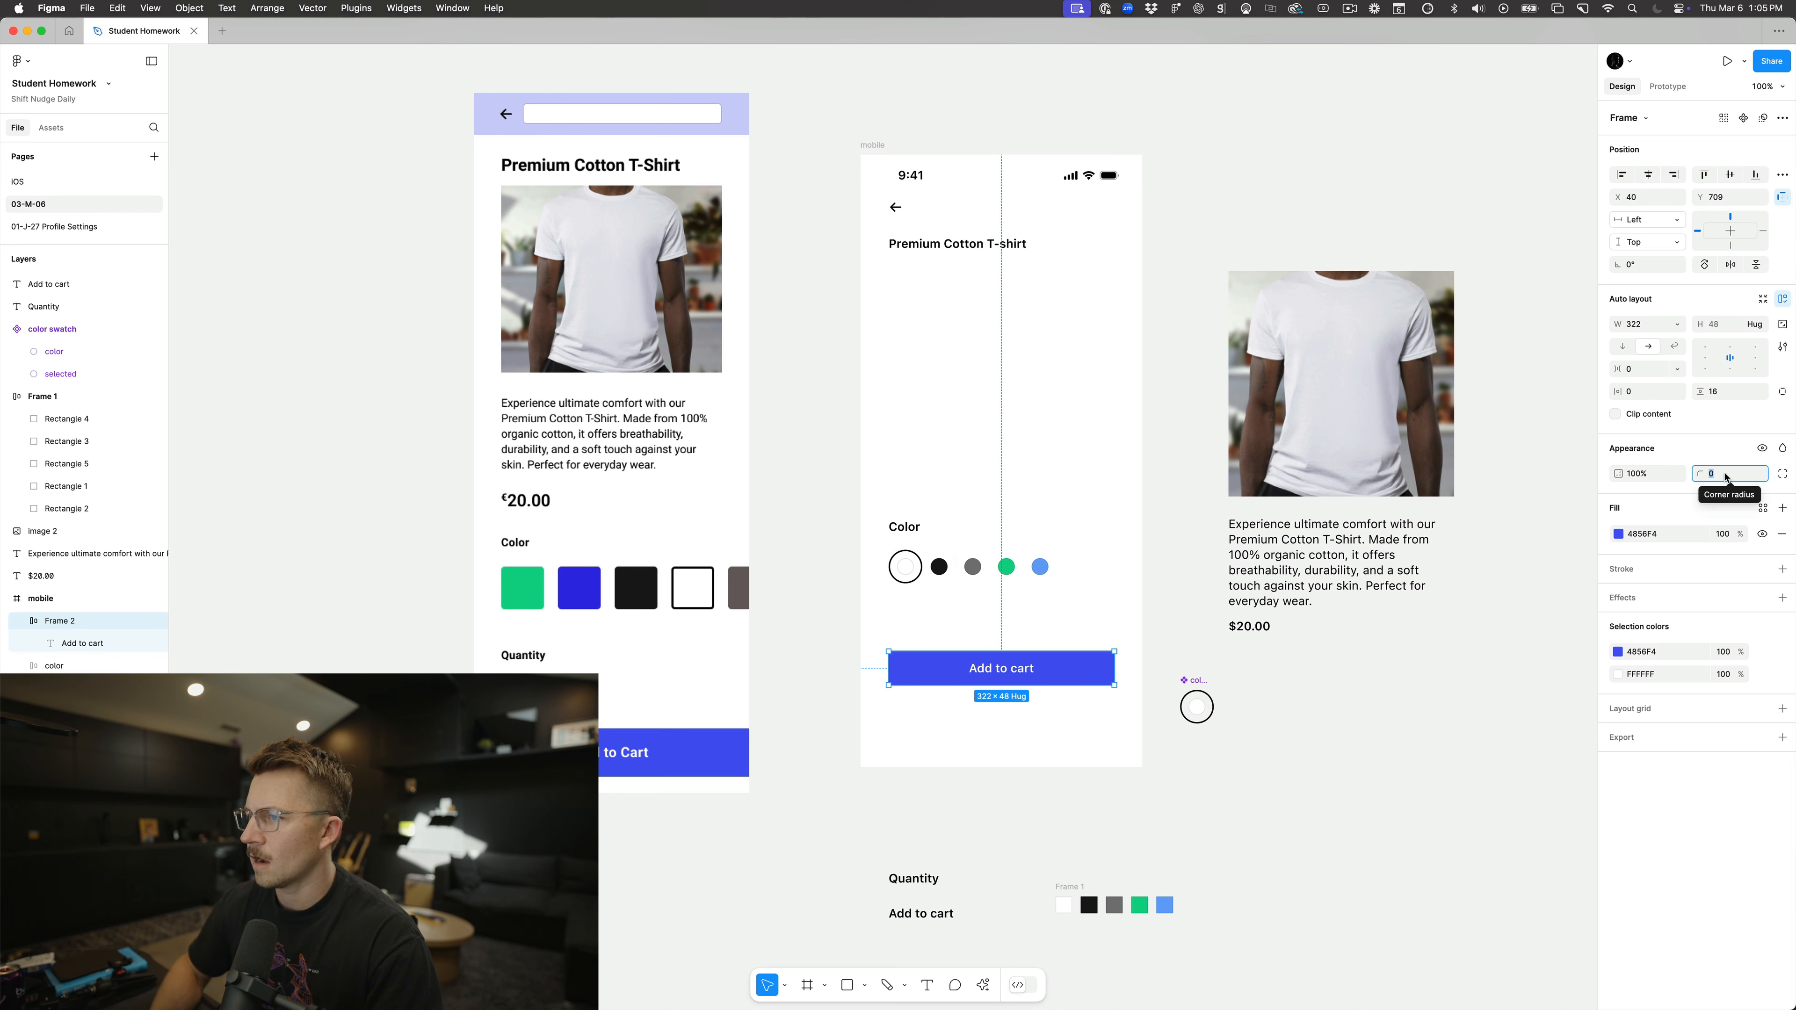
type("3")
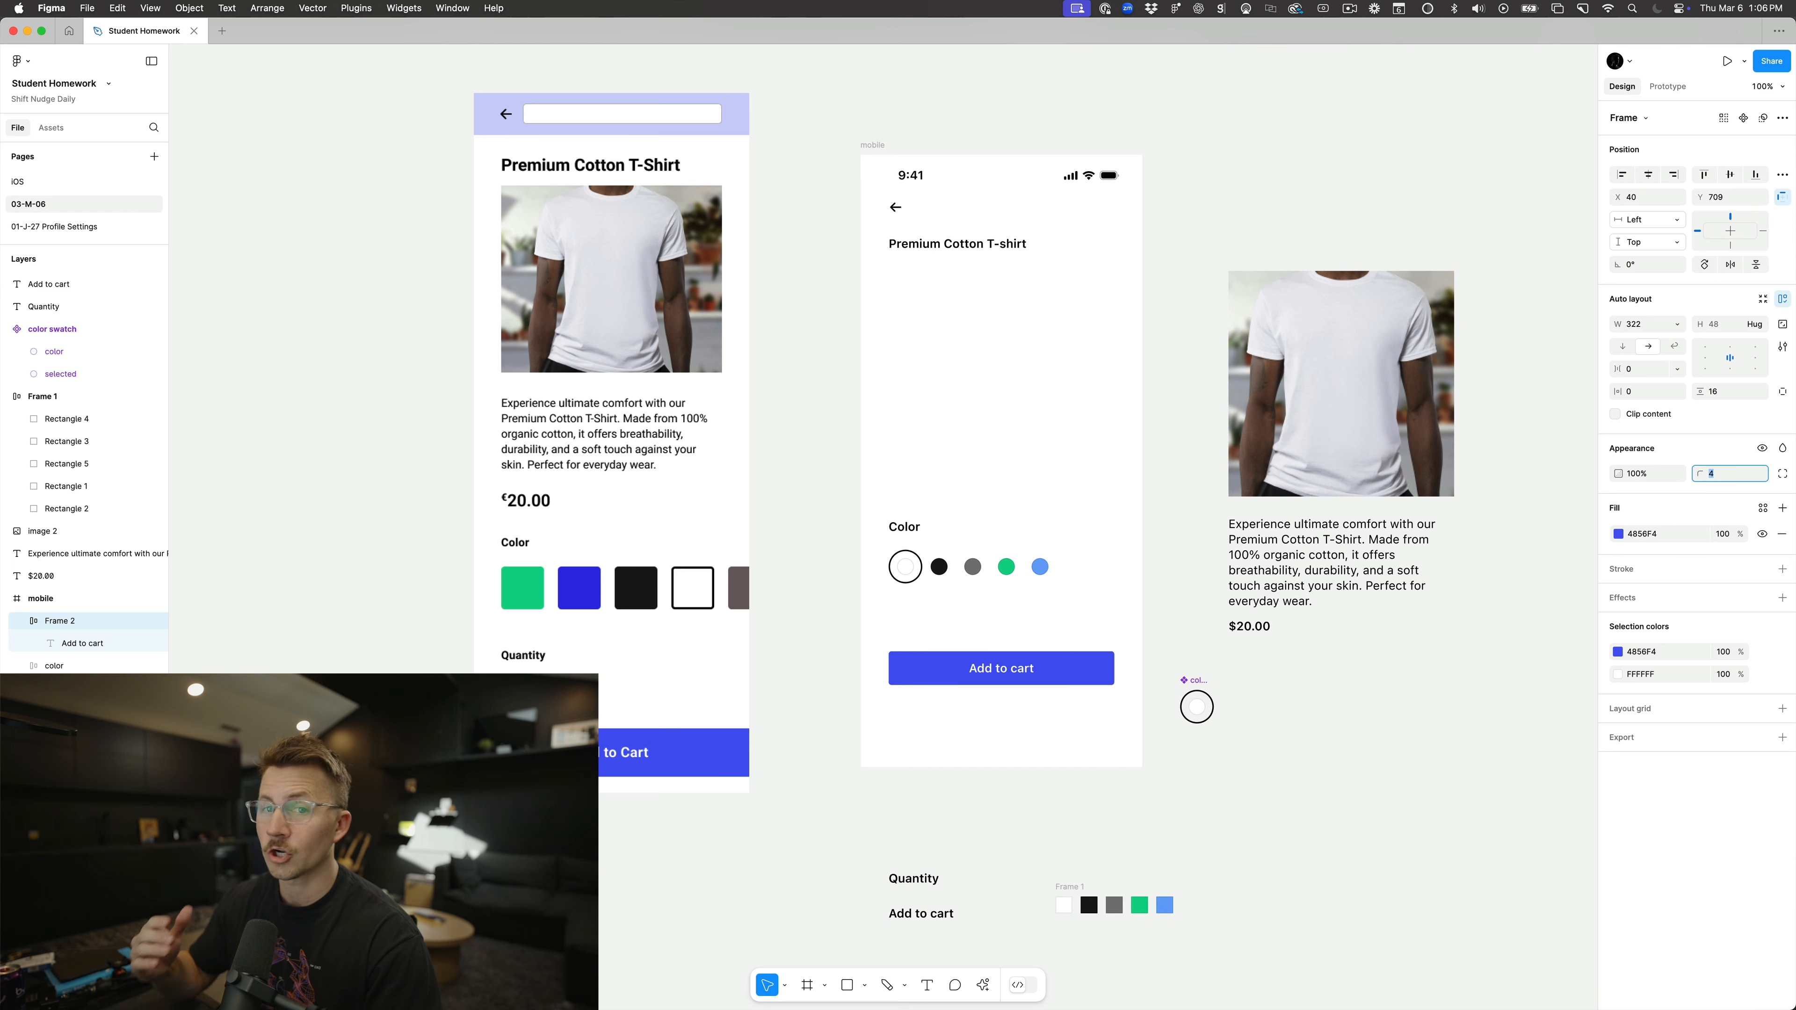
key("Return")
left_click(1154, 644)
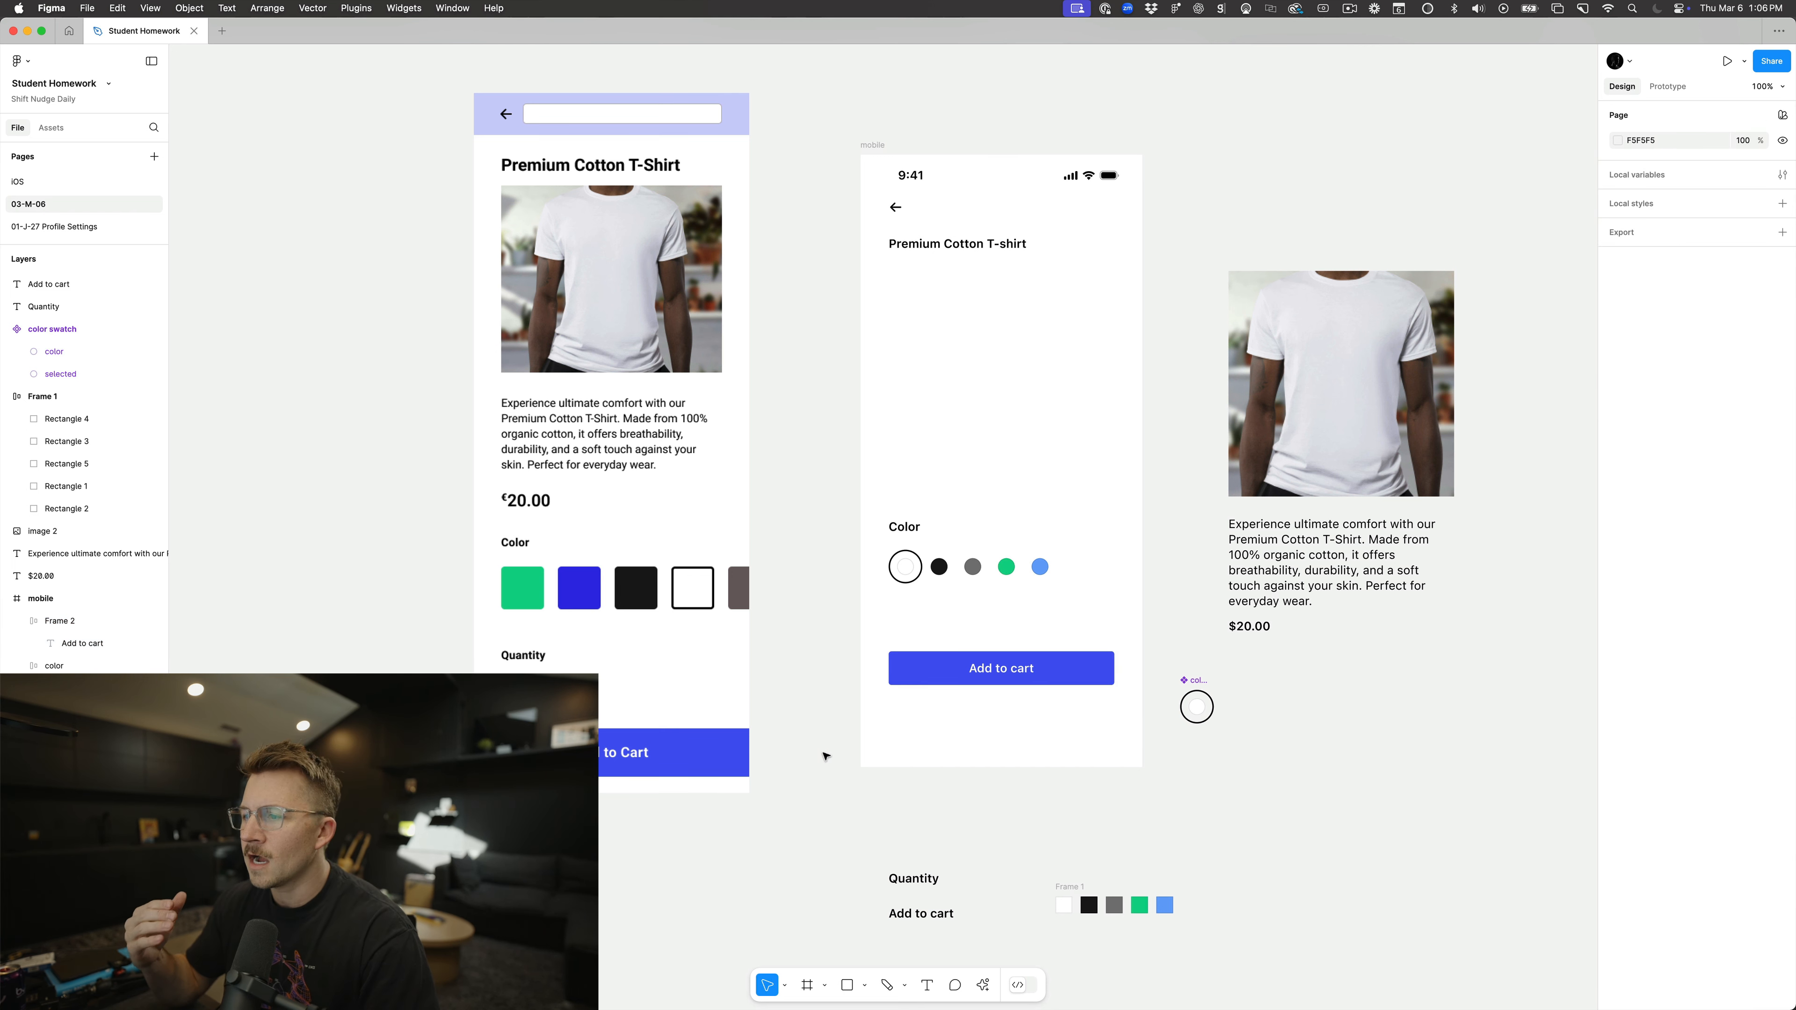
Step: Examine the original design's quantity selector and Add to Cart button and compare them with the rebuilt mobile frame
scroll(826, 756, "up", 5)
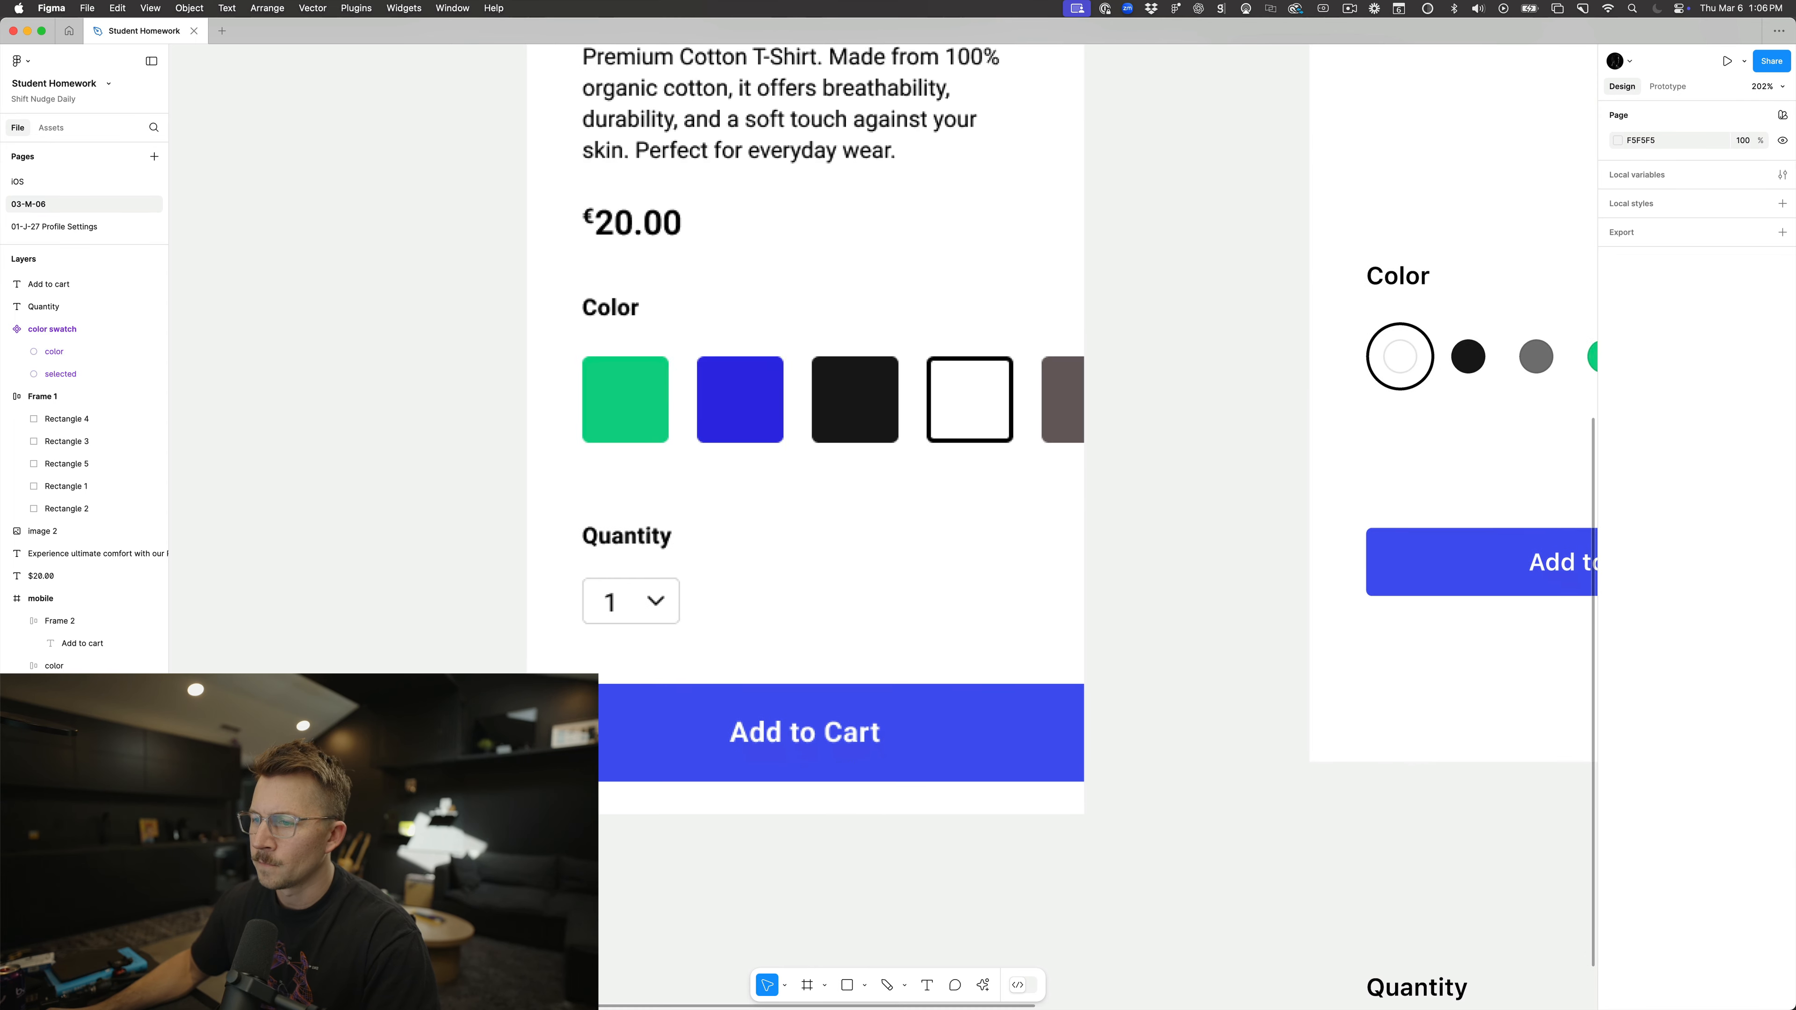
scroll(480, 778, "up", 5)
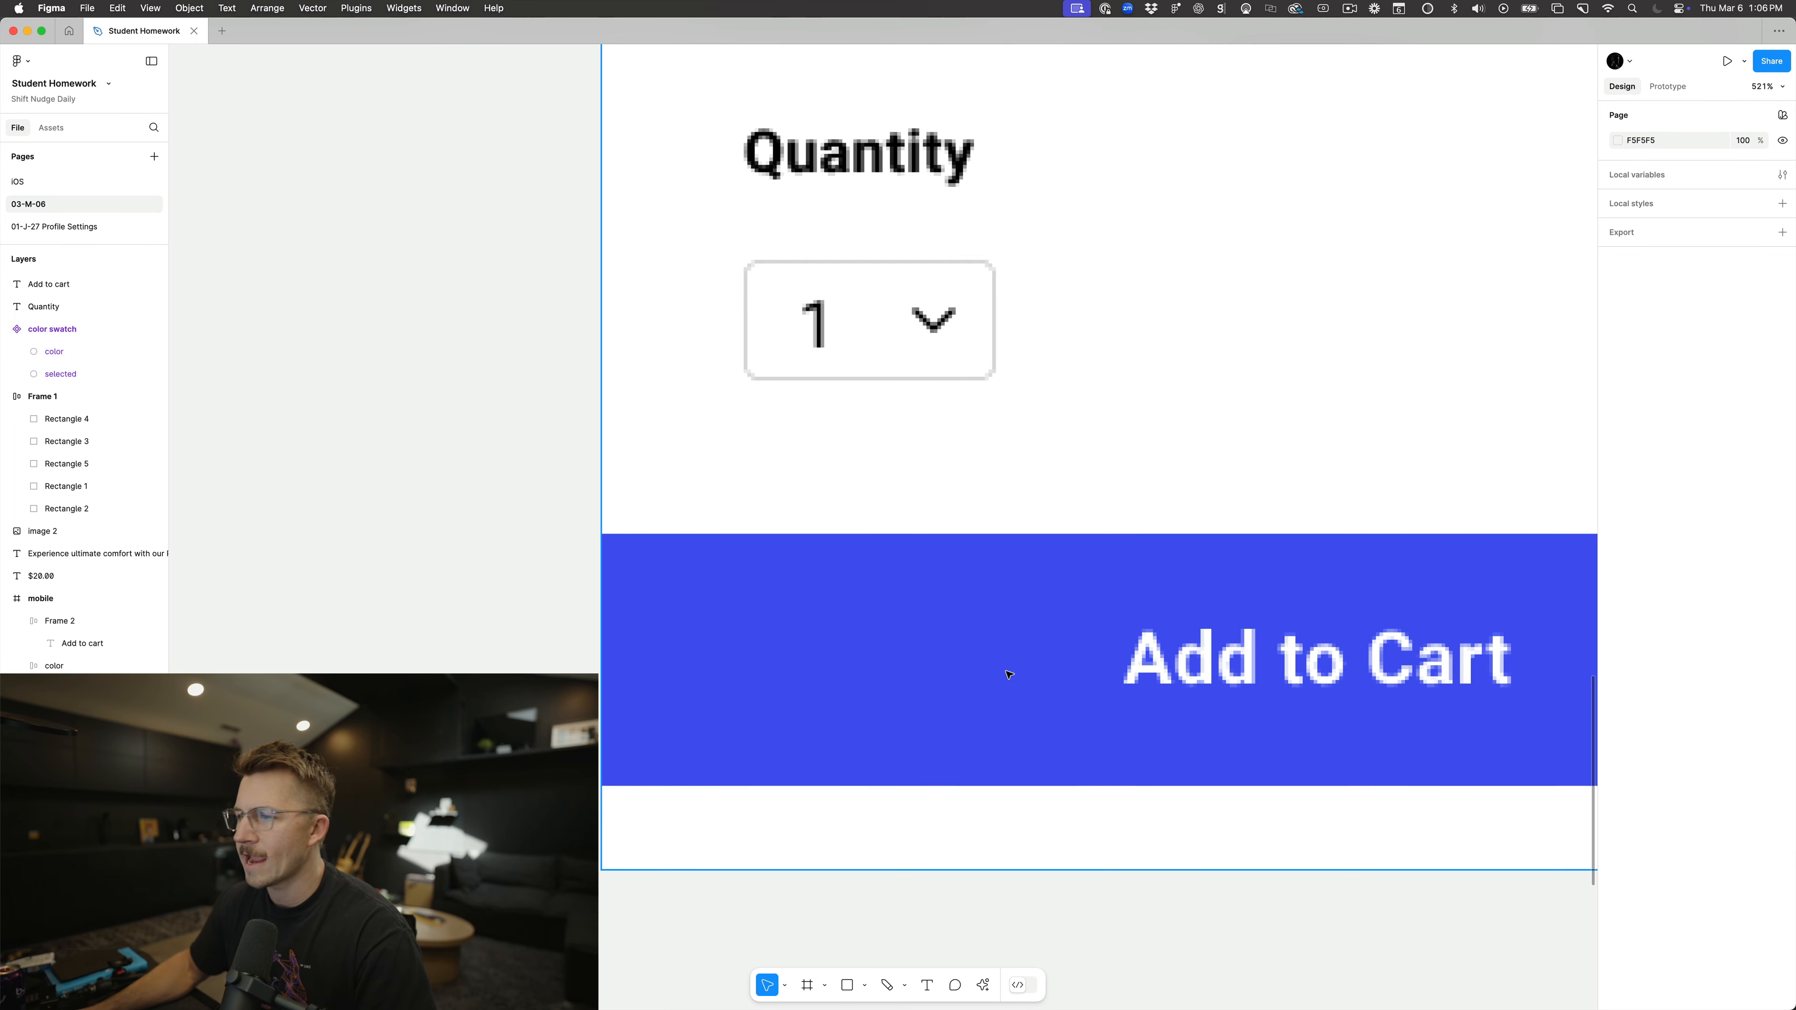
scroll(1009, 674, "down", 5)
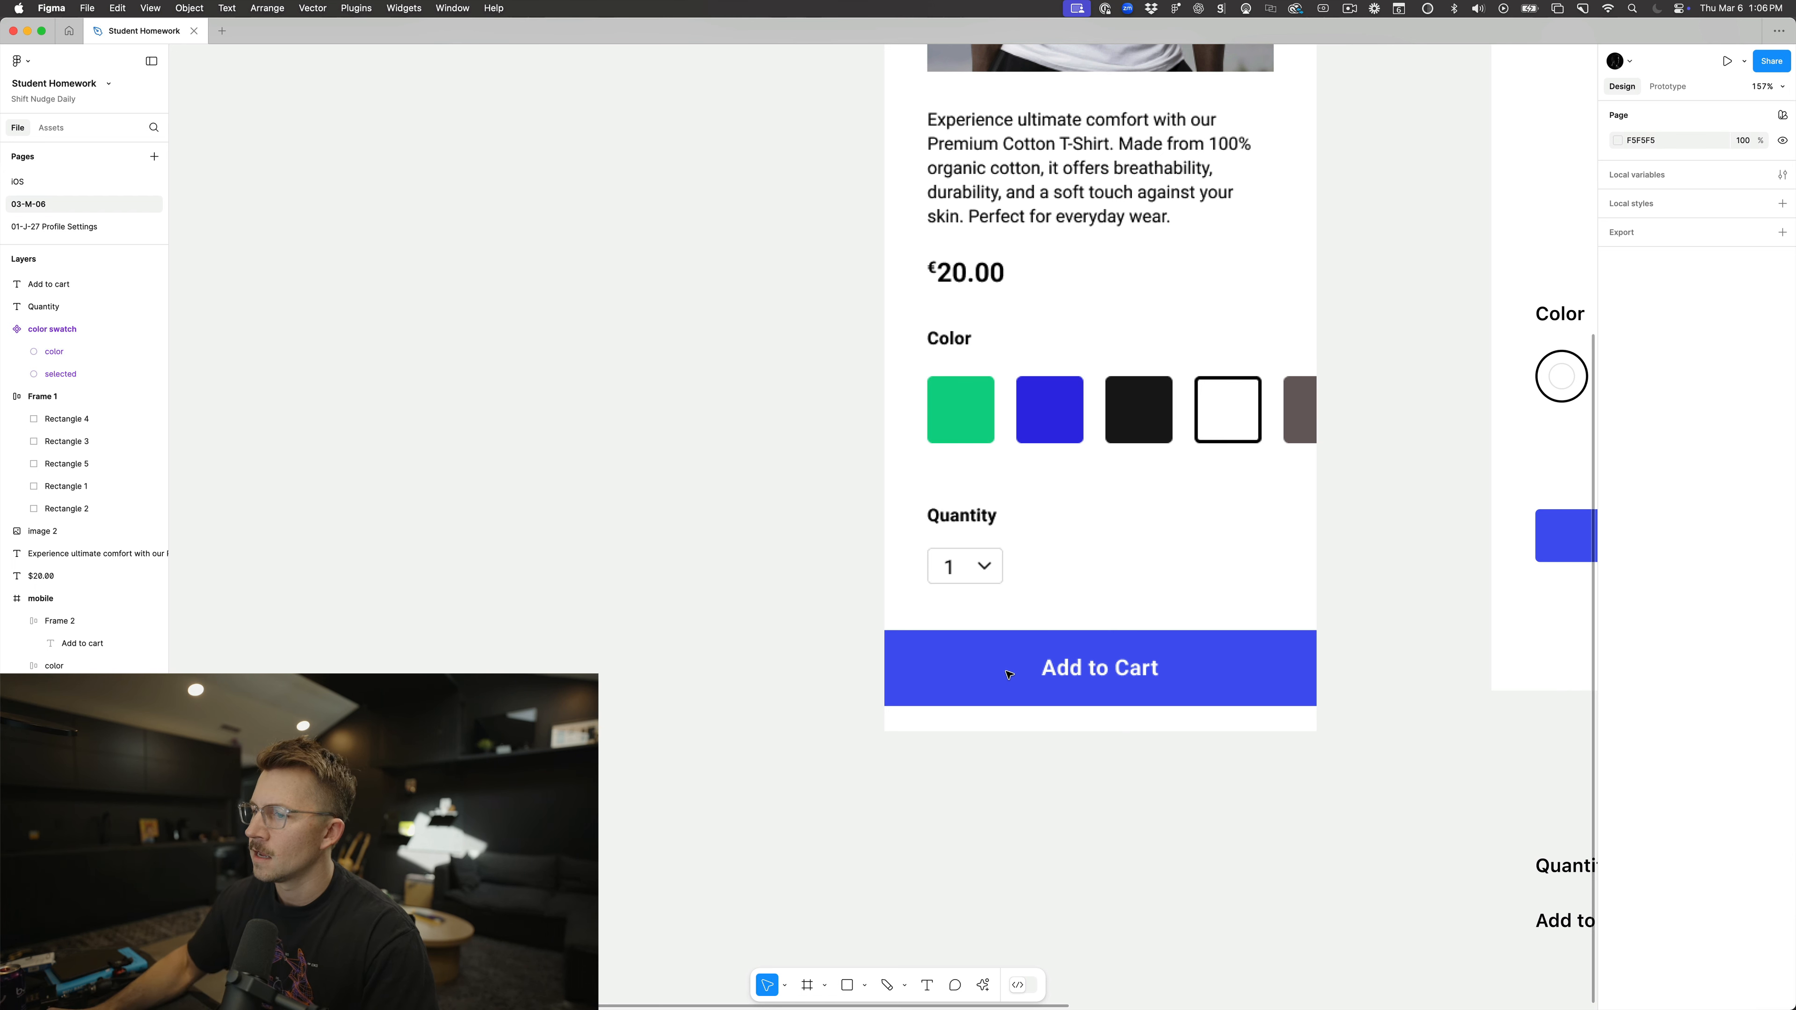
scroll(1009, 674, "right", 5)
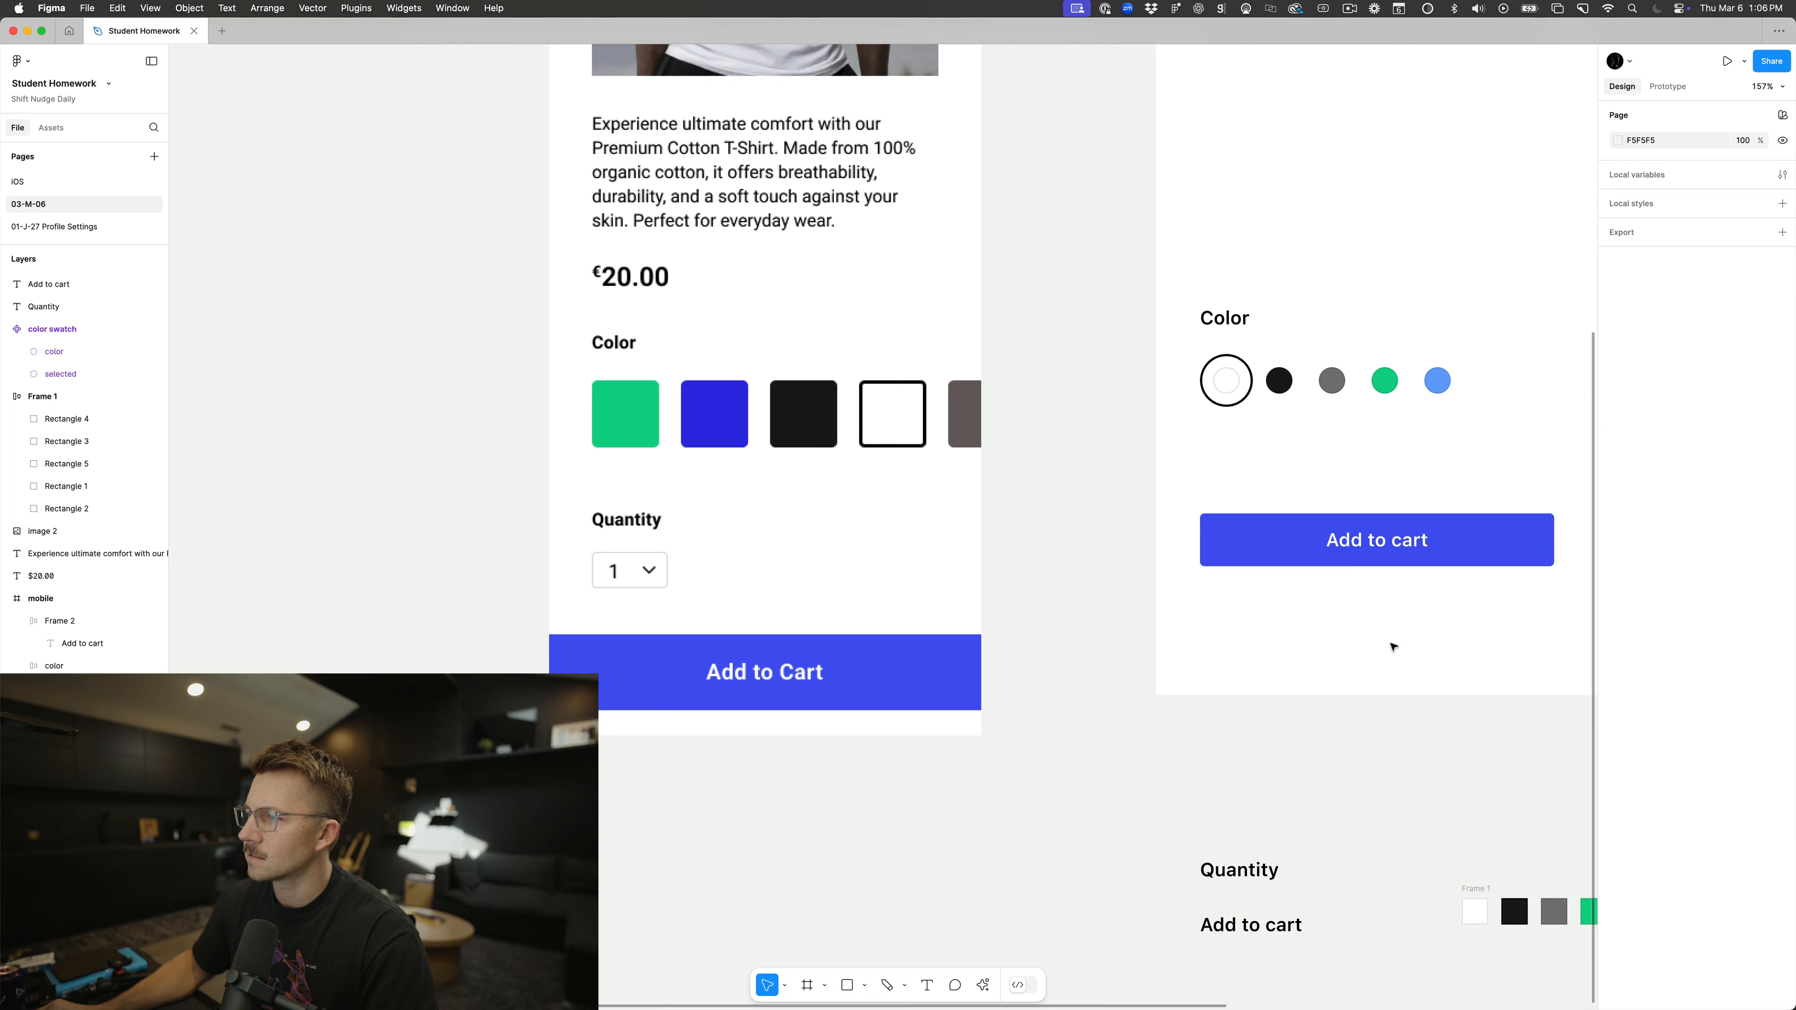
scroll(1393, 646, "right", 3)
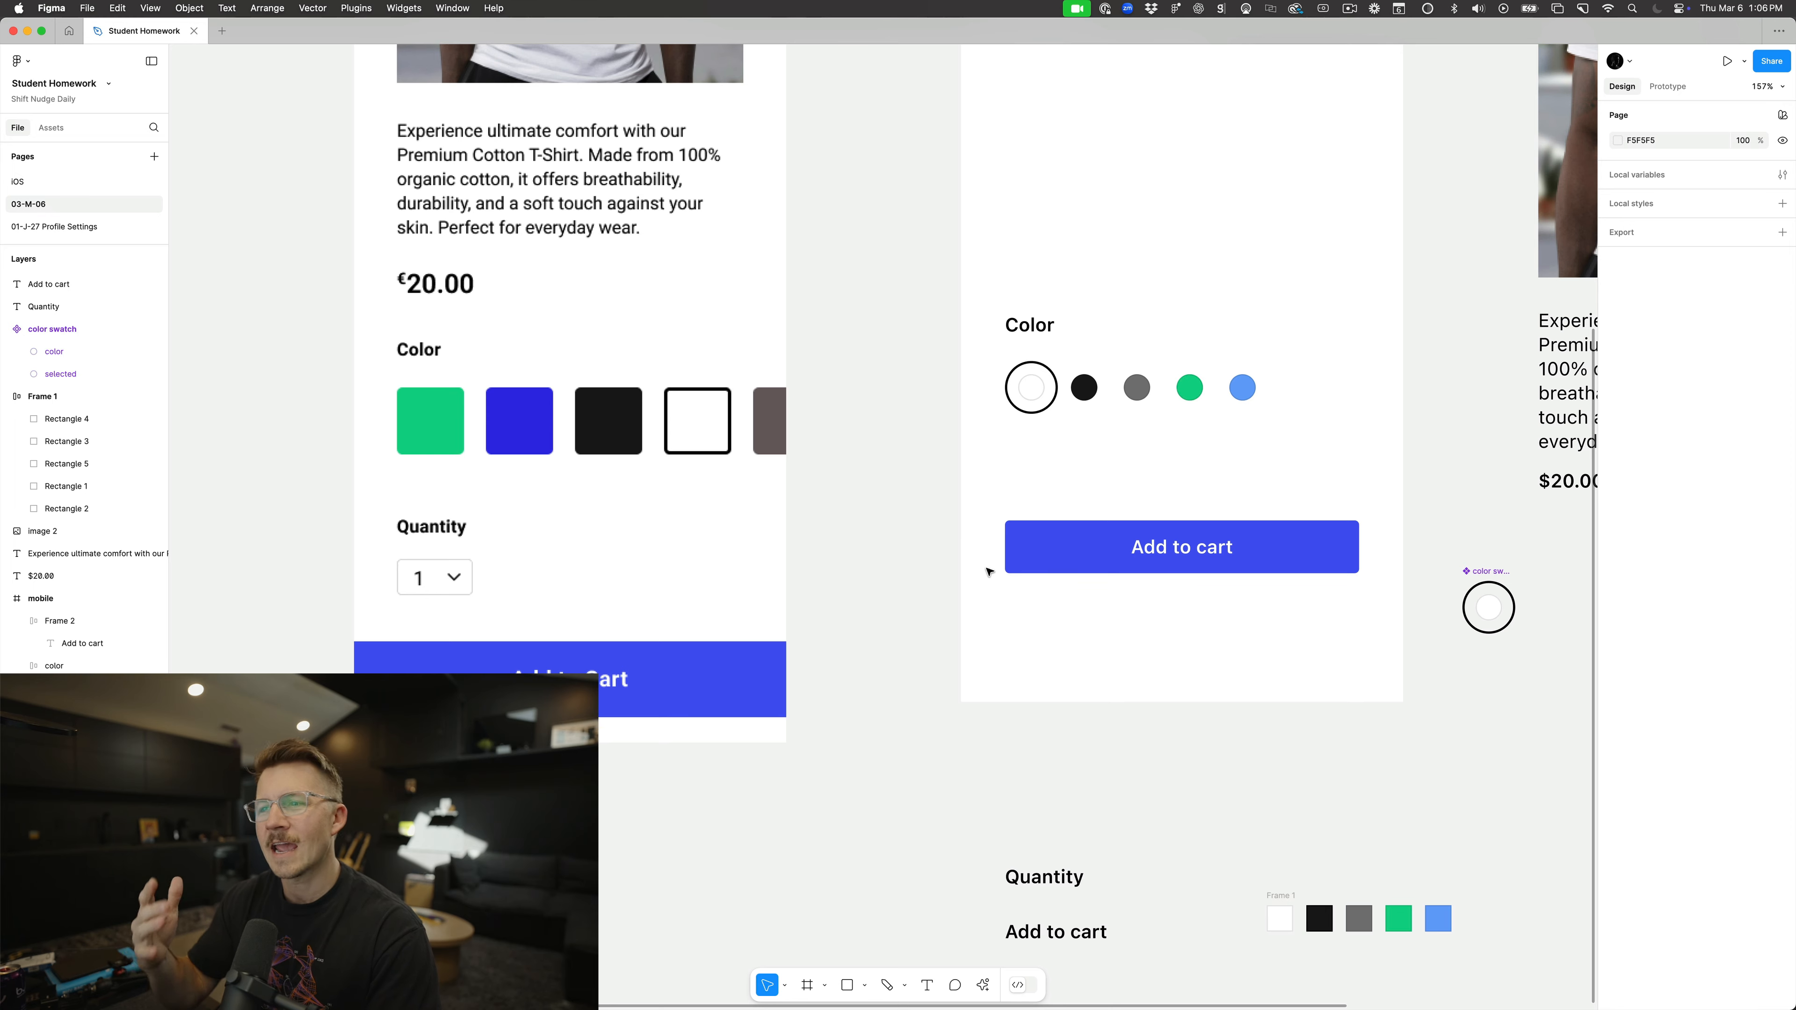
scroll(812, 570, "down", 10)
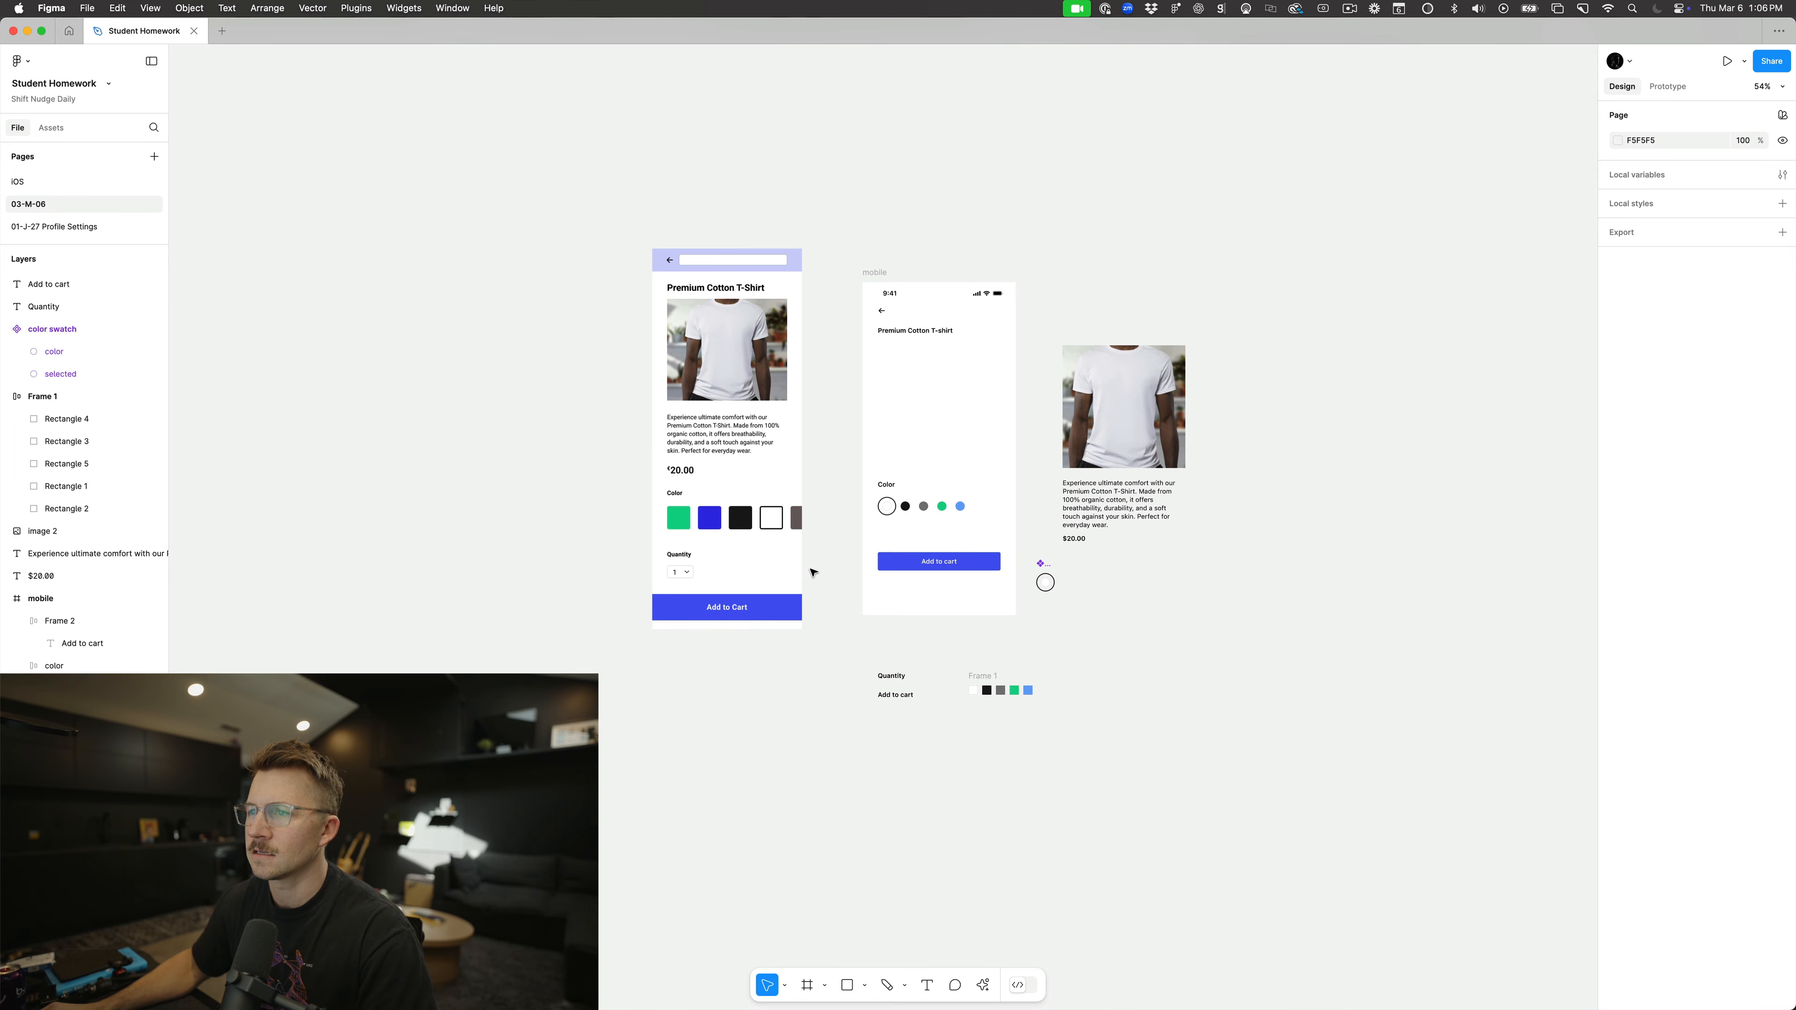
scroll(672, 396, "up", 8)
scroll(672, 396, "down", 5)
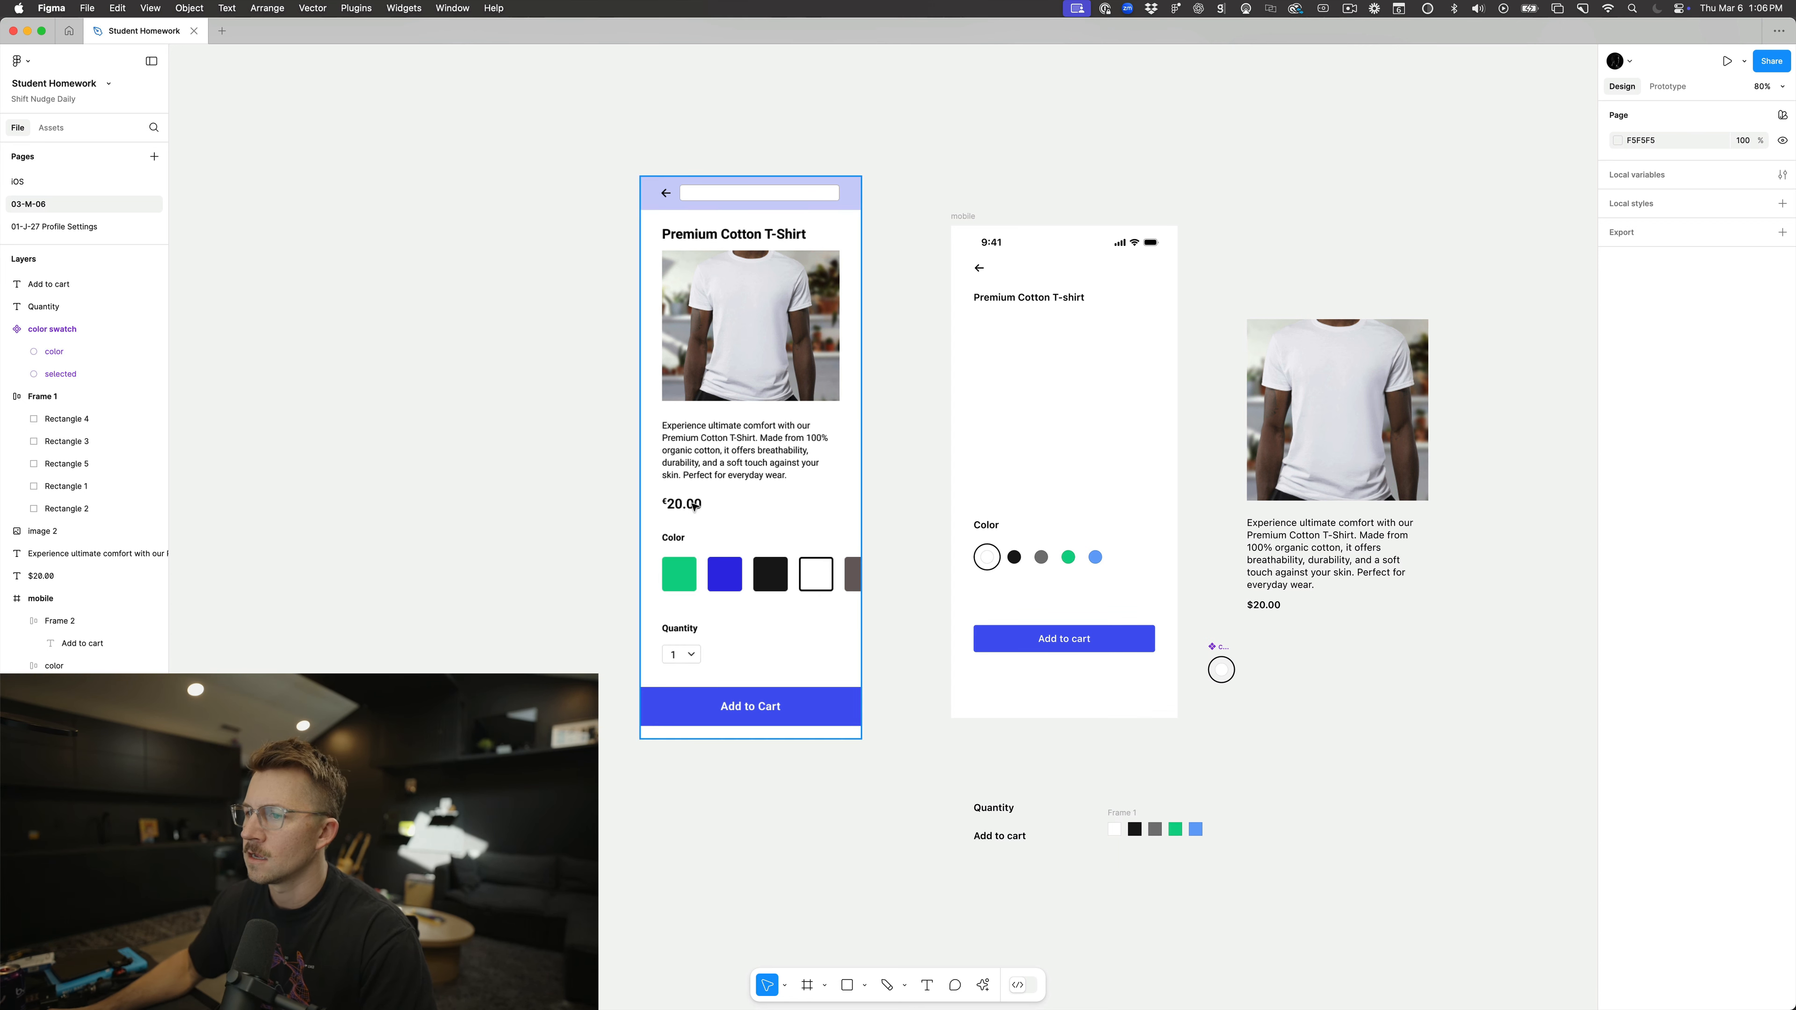
Step: Move the Add to cart button lower, nearer the bottom edge of the mobile frame
left_click(1025, 638)
mouse_move(1036, 649)
left_mouse_down()
mouse_move(1052, 610)
mouse_move(1024, 635)
mouse_move(1033, 665)
left_mouse_up()
left_click(993, 600)
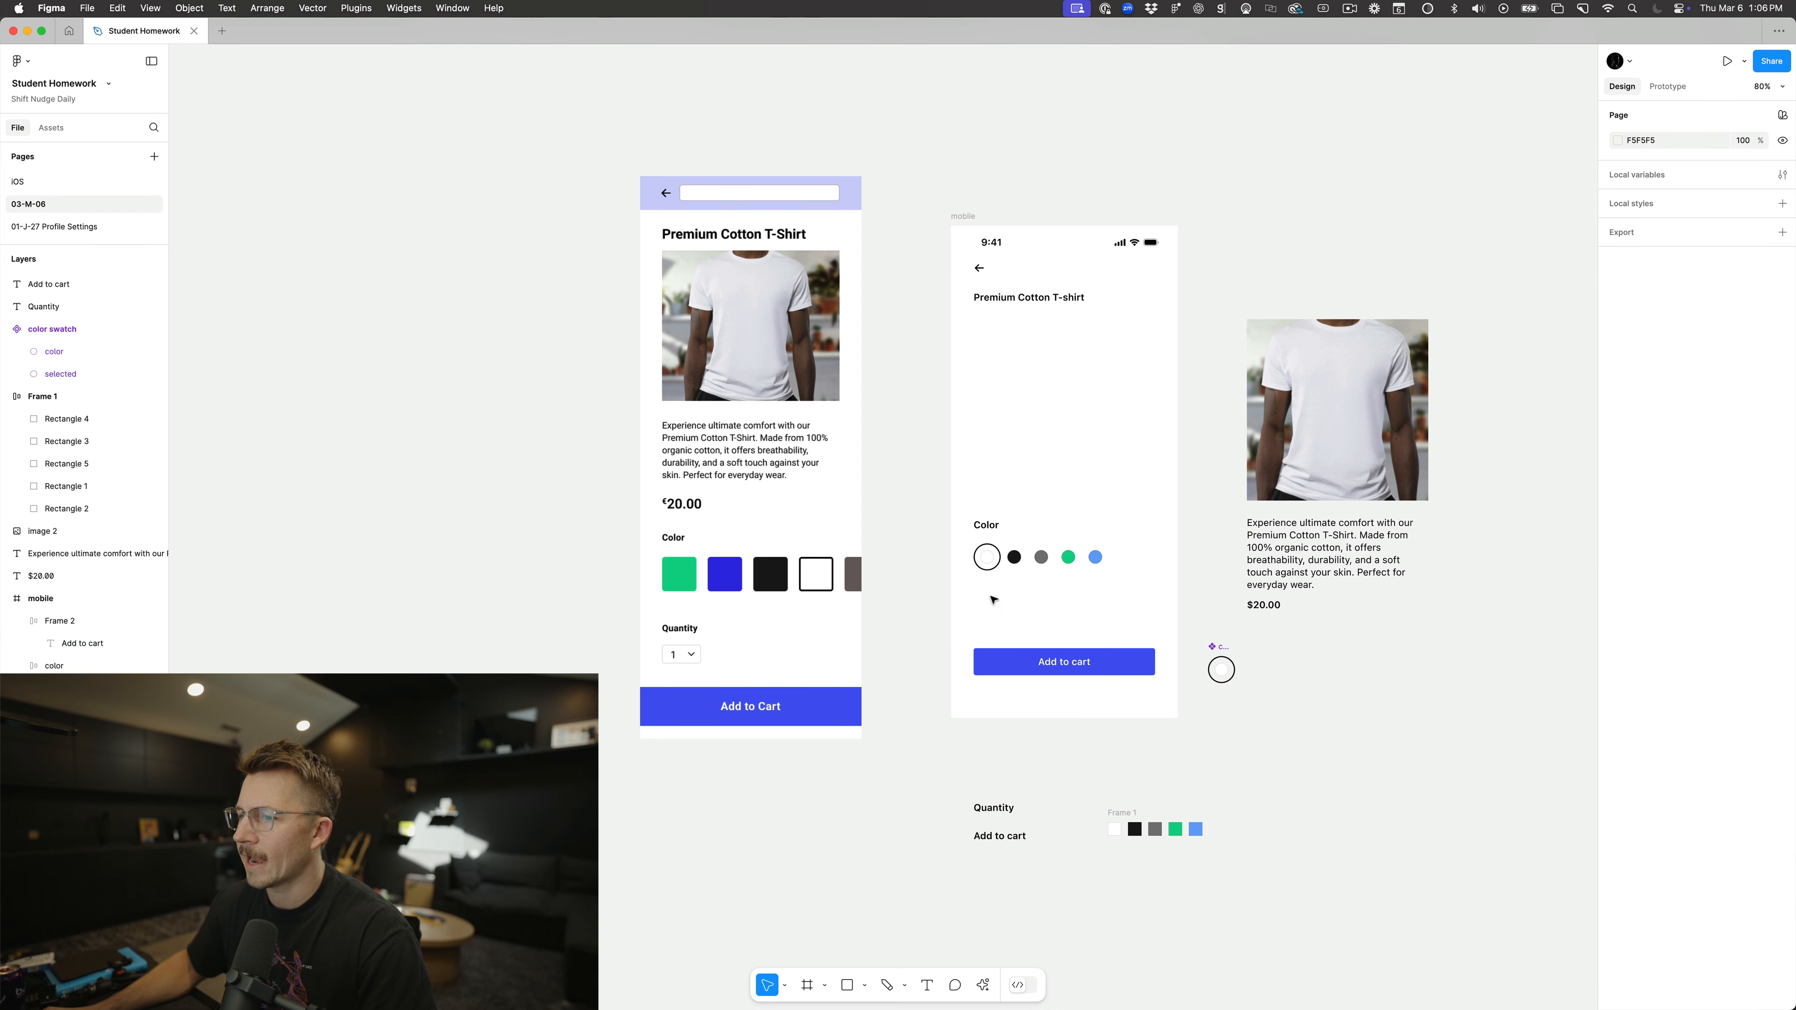
Step: Nudge the Color label down to Y 534 so it sits closer to the swatch row
scroll(993, 600, "up", 5)
left_click(982, 529)
left_click(975, 480)
key("alt")
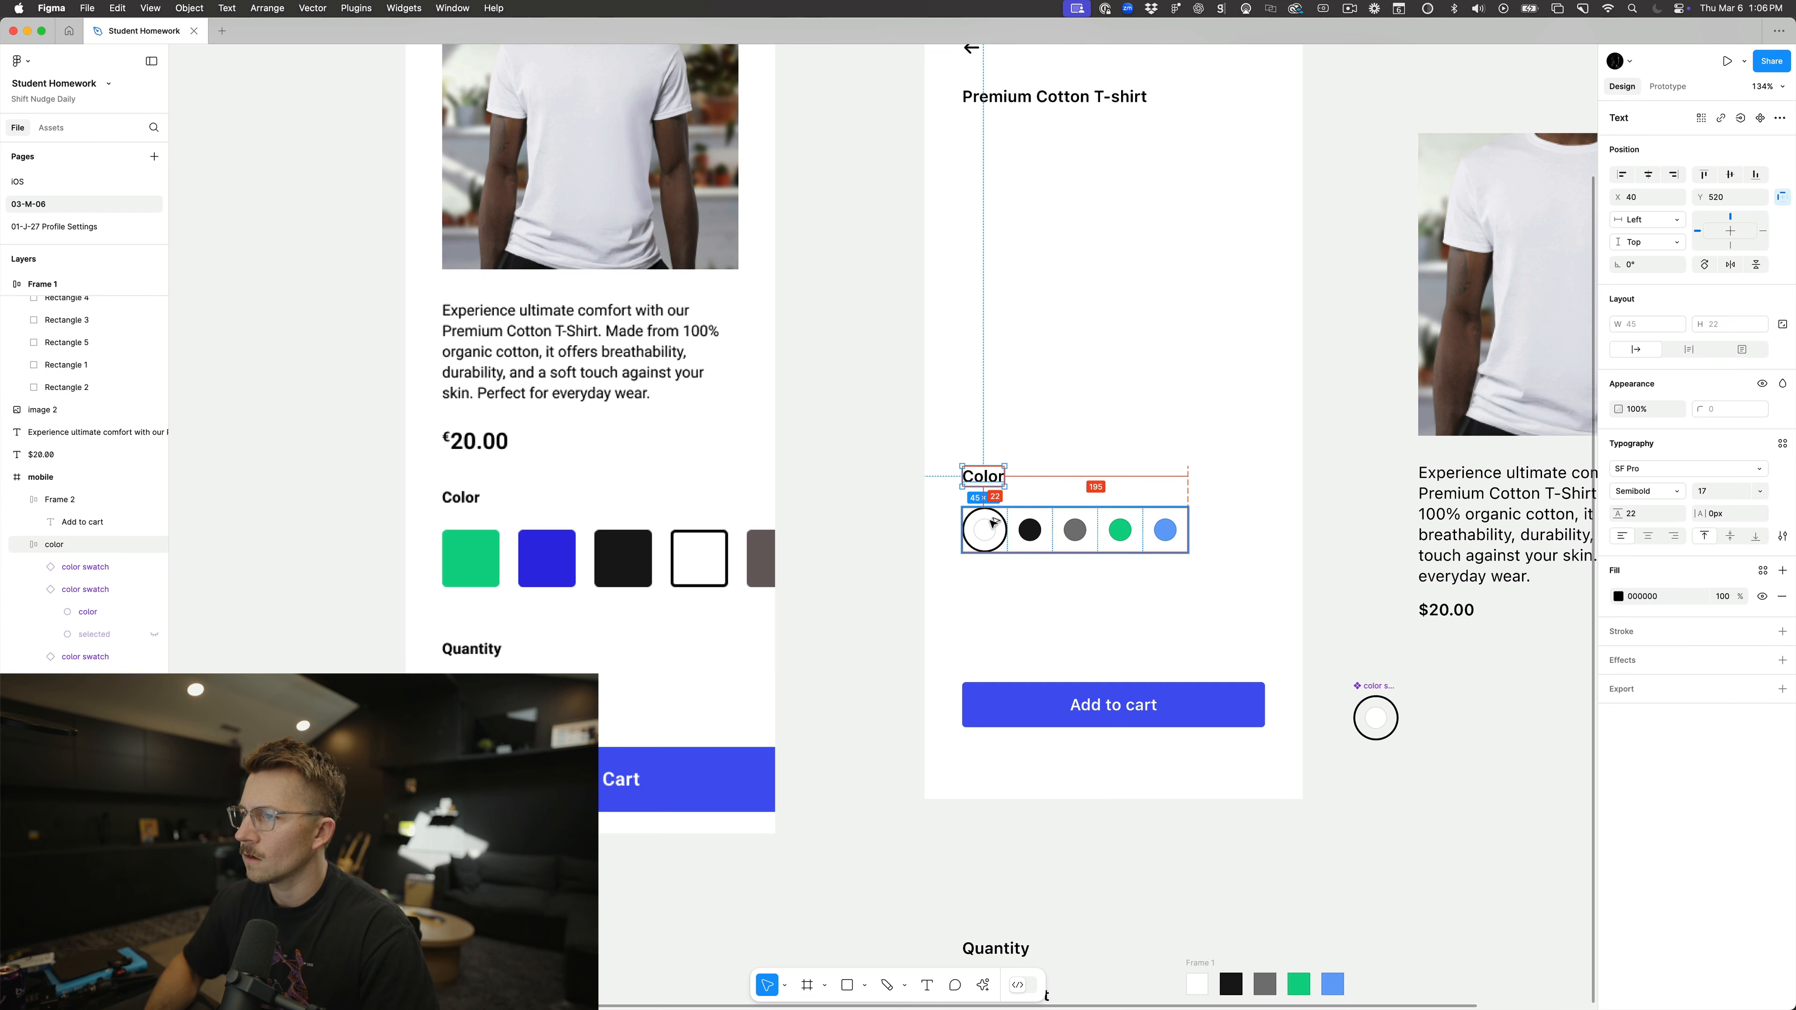
key("Down")
key("Down")
key("Down")
key("Down")
key("Down")
key("Down")
key("Down")
key("Down")
key("Down")
key("Down")
key("Down")
key("Down")
key("Down")
key("Down")
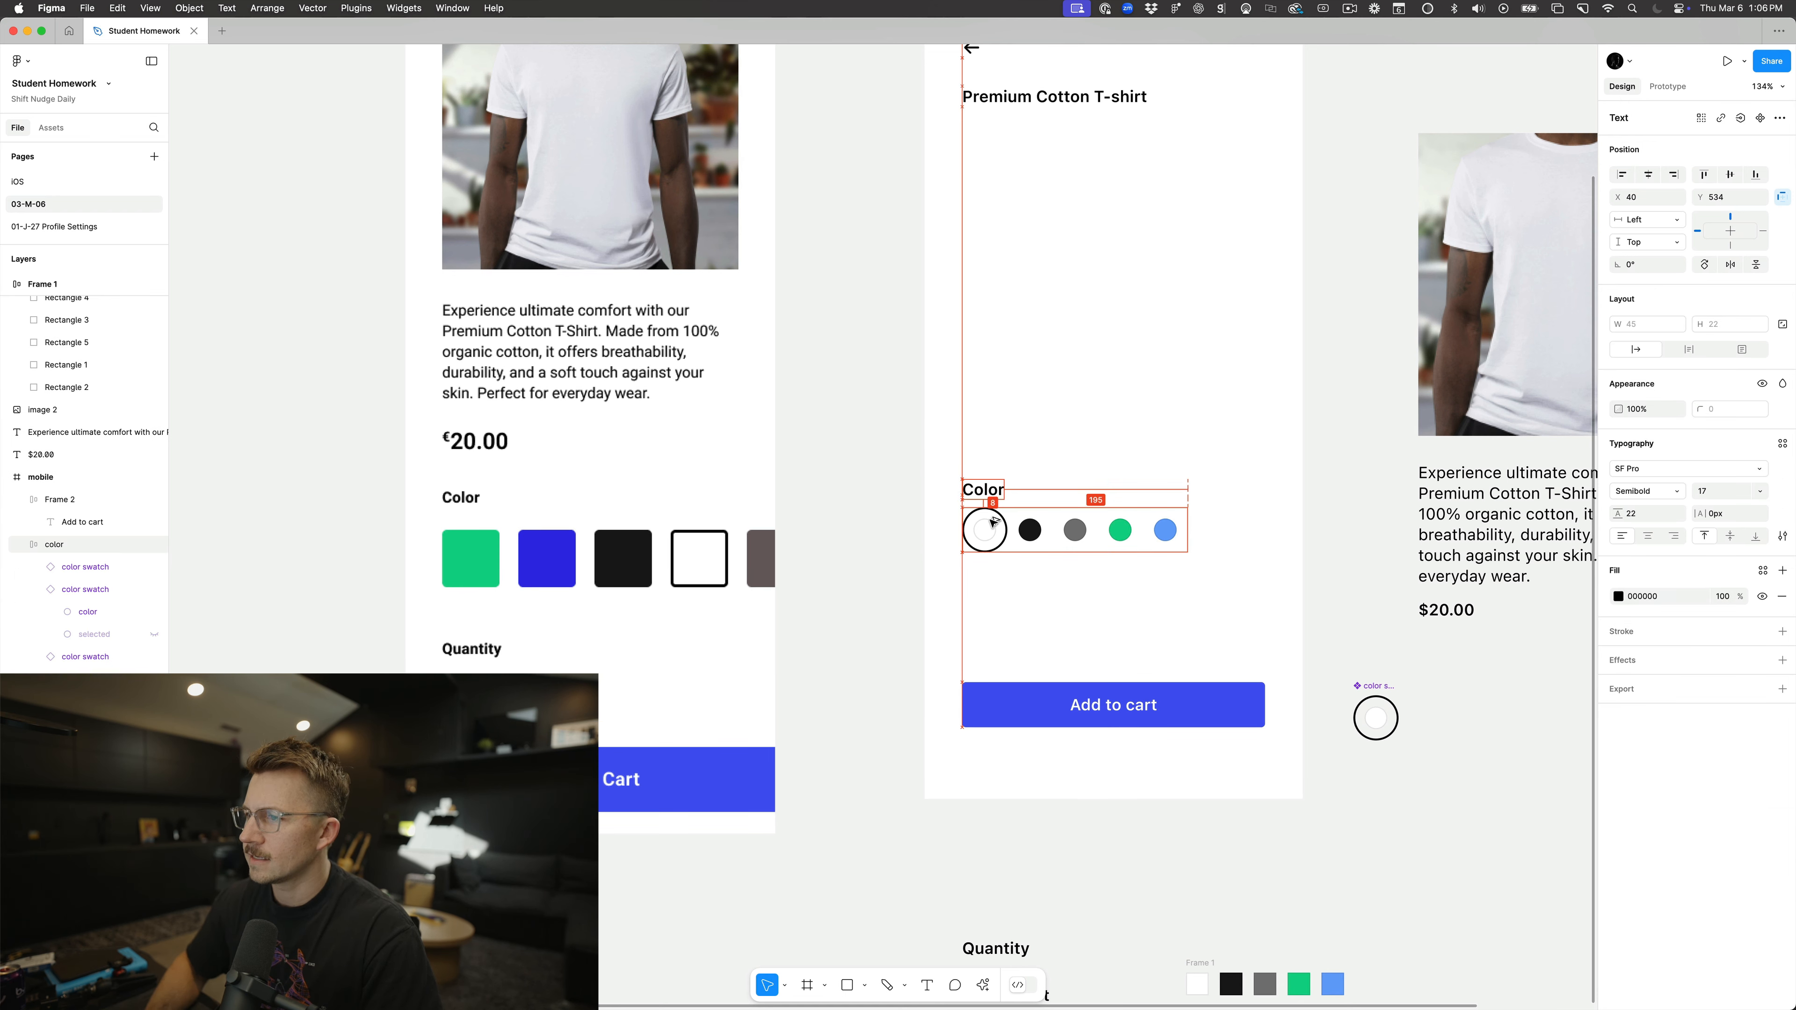
Step: Move the Color label and its swatch row up together to free space above the Add to cart button
left_click_drag(897, 454, 1282, 585)
left_click_drag(1038, 515, 1043, 407)
left_click(1067, 473)
Step: Duplicate the blue swatch at the end of the row and recolor the copy's circle orange (FB9768)
double_click(1161, 423)
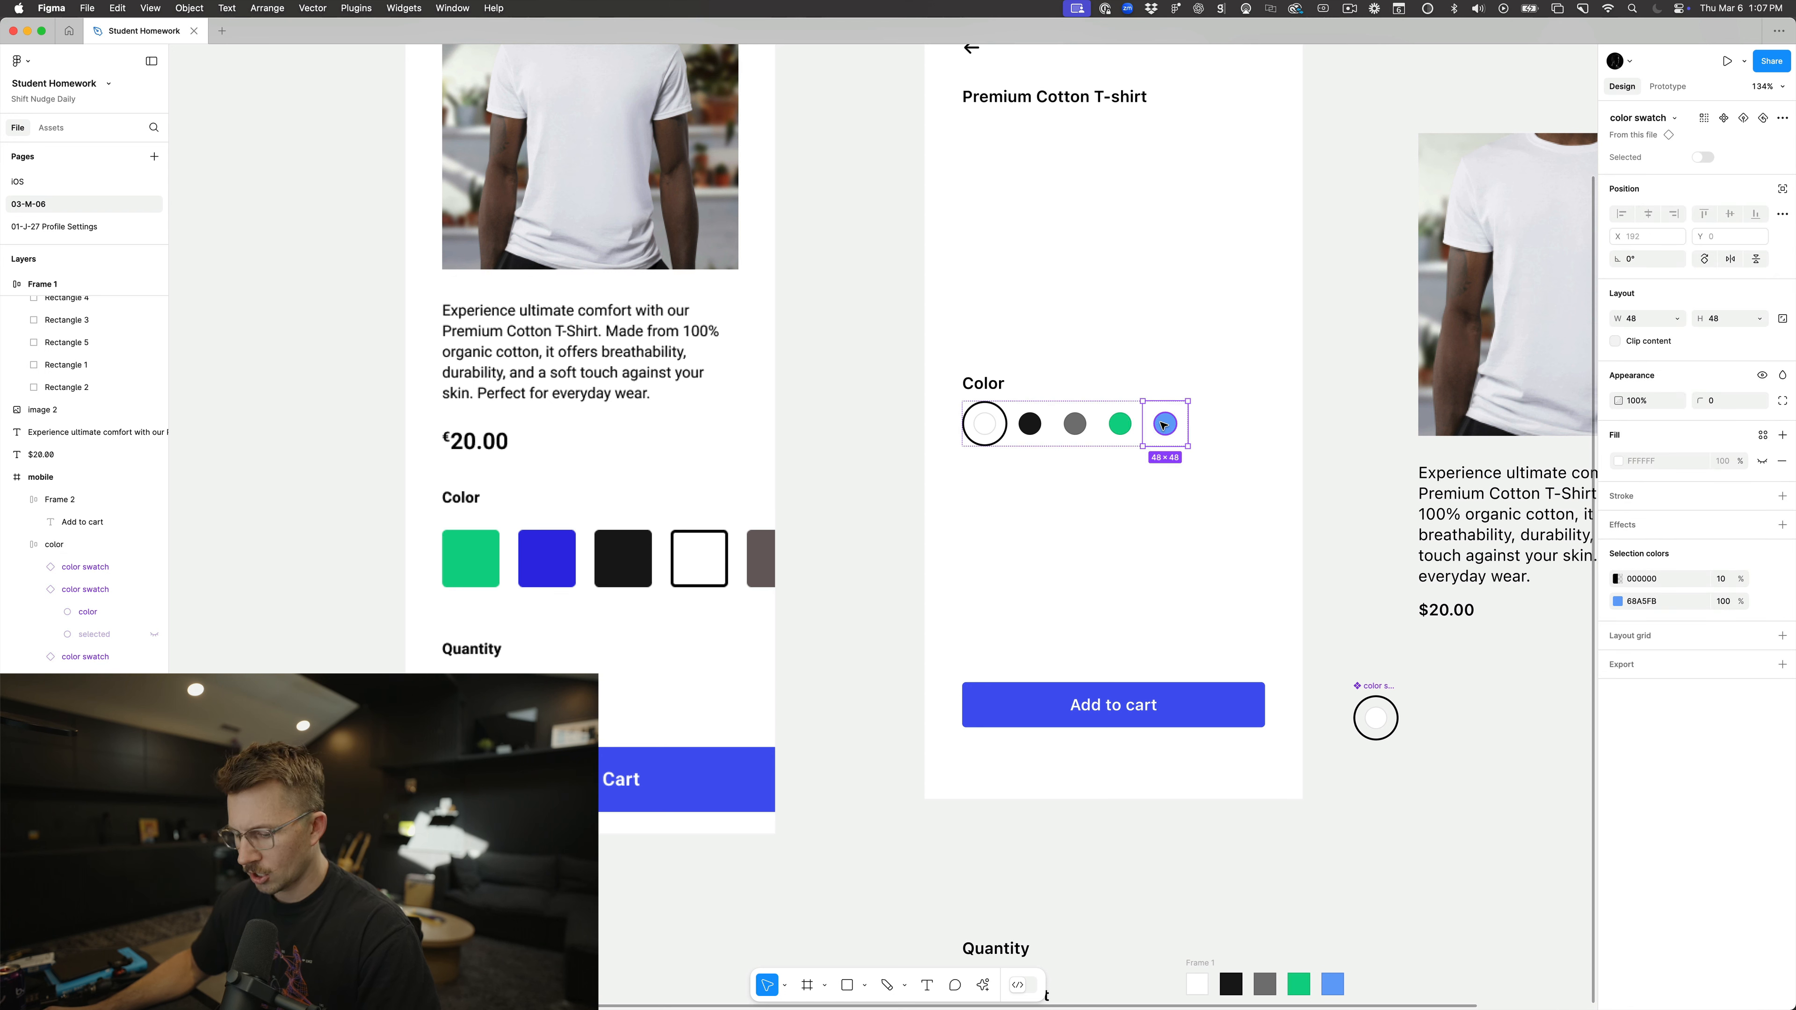
key("super+d")
double_click(1211, 423)
left_click(1617, 444)
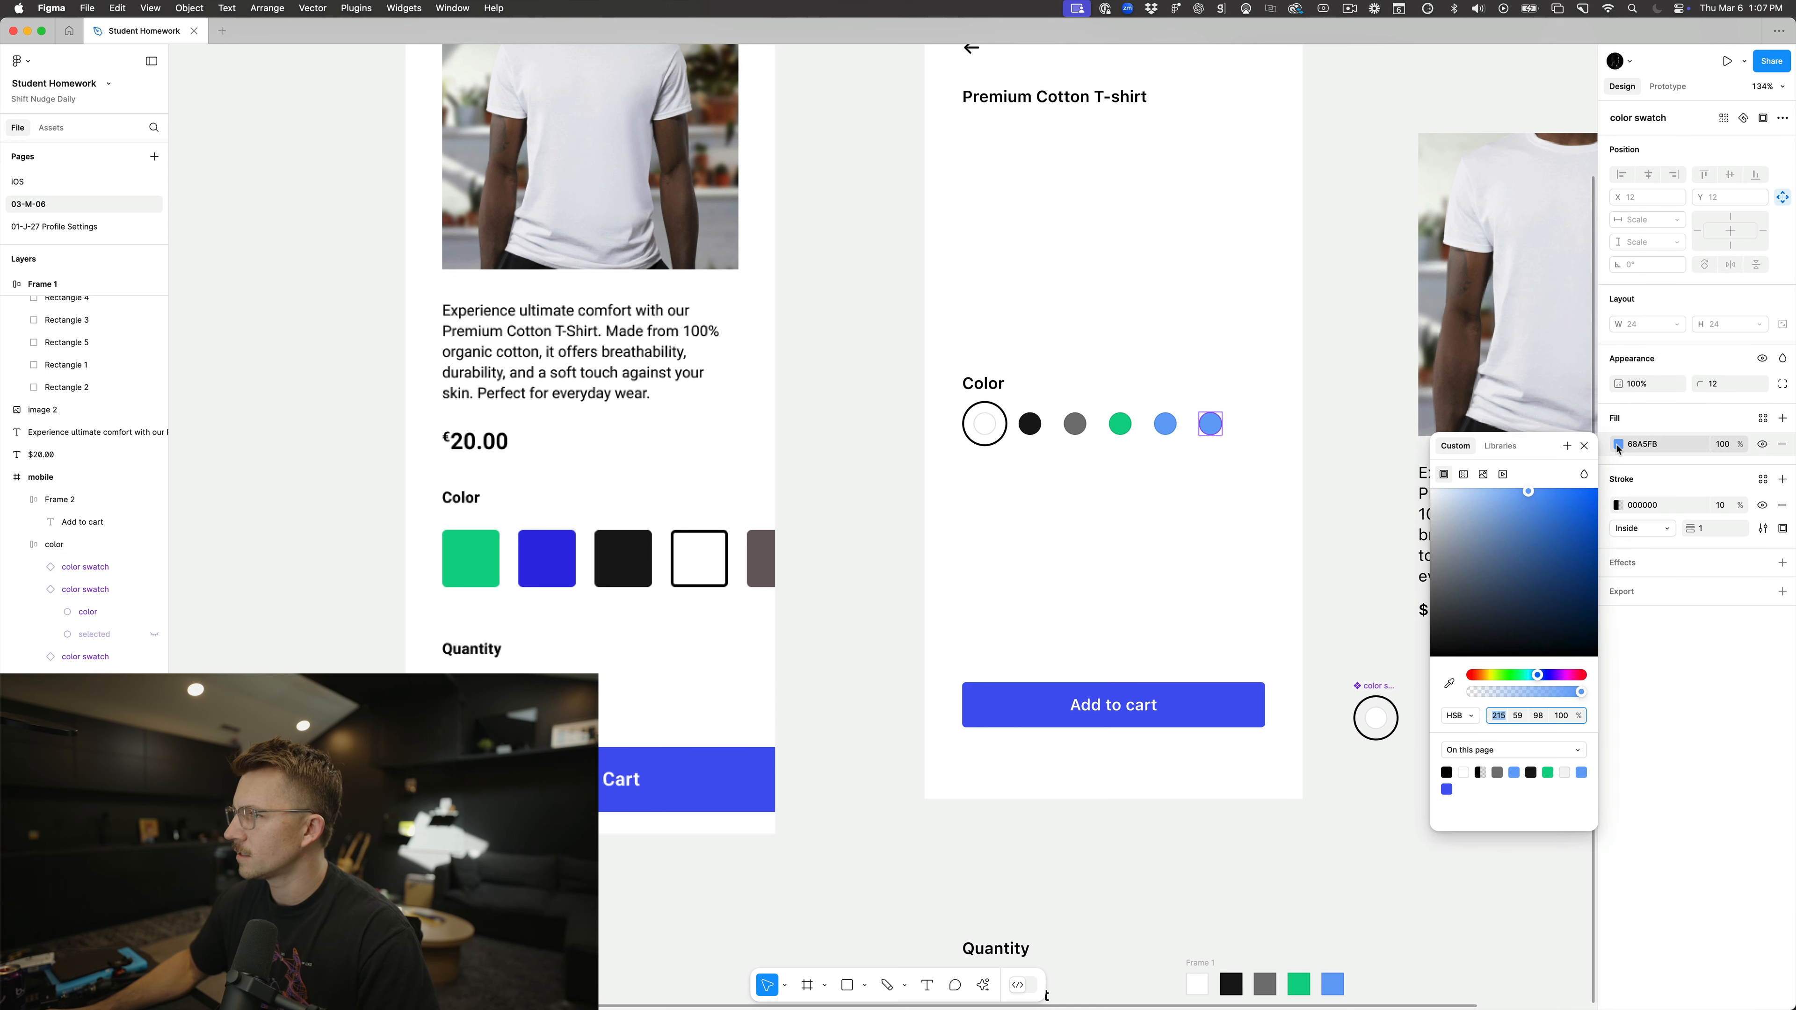
left_click_drag(1537, 677, 1480, 676)
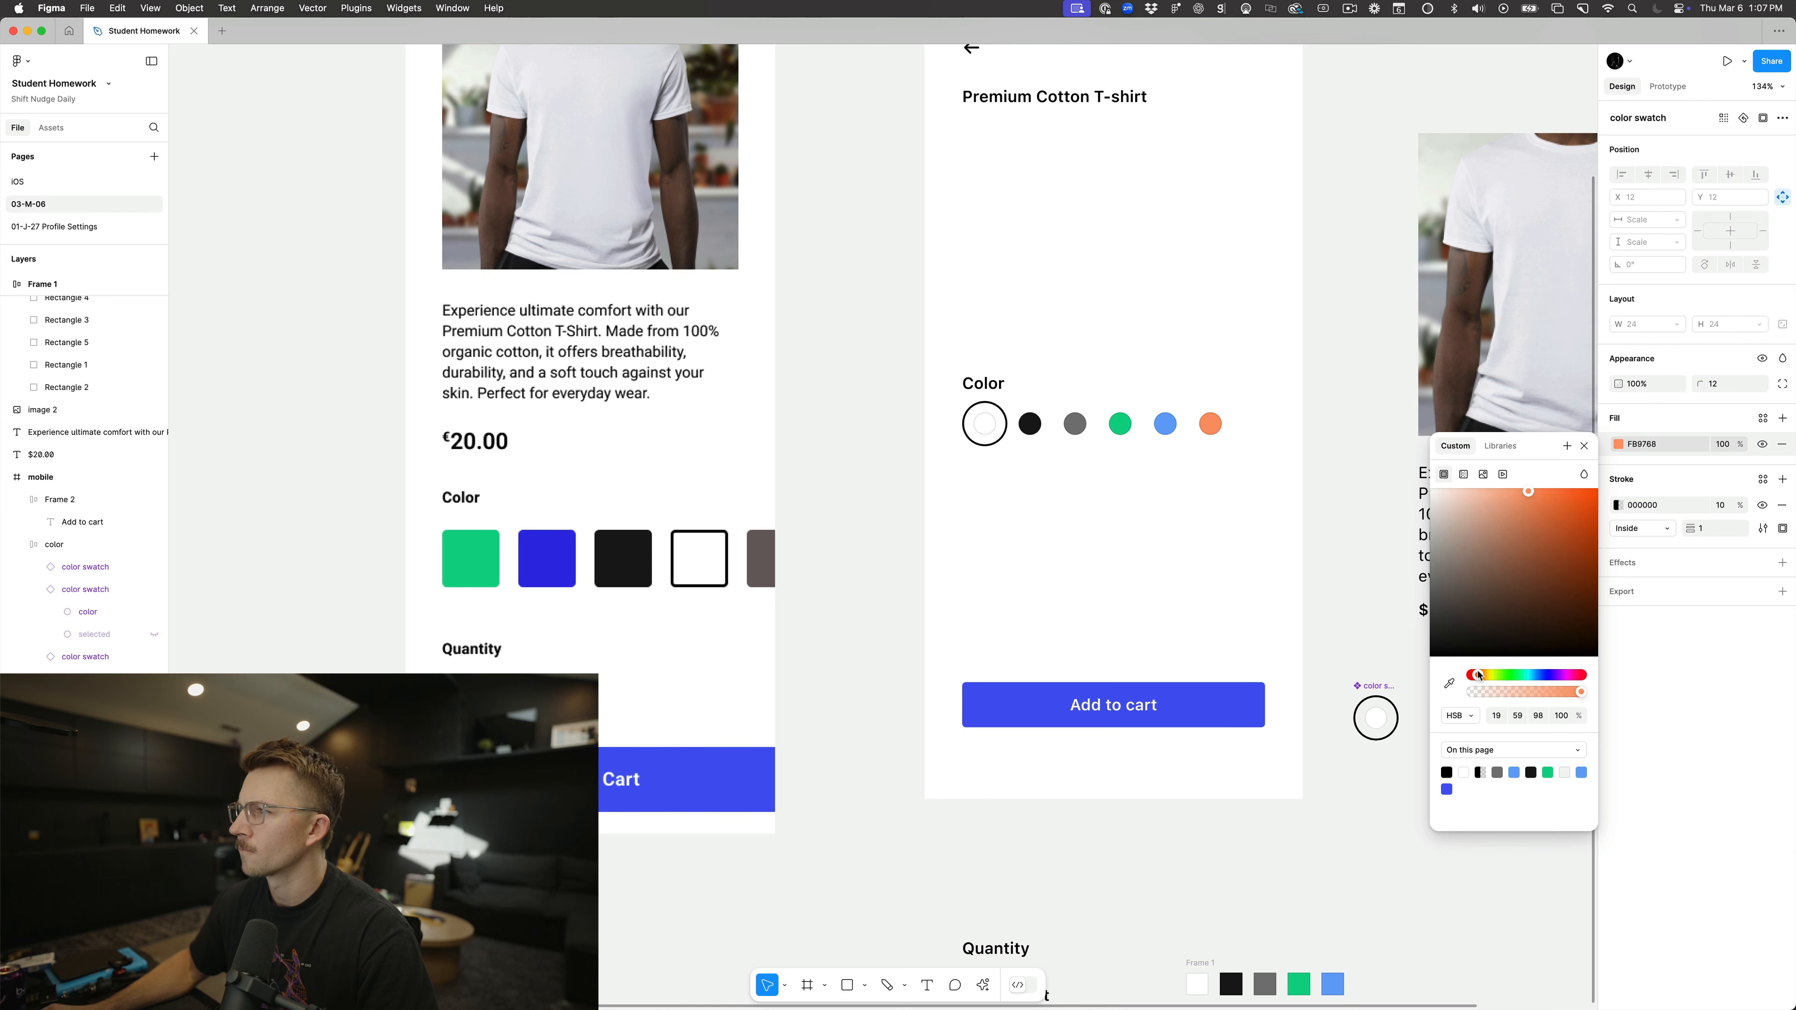
left_click(1283, 501)
Step: Duplicate the Color label below the swatch row, placing the copy at X 40, Y 575
scroll(1285, 500, "down", 5)
scroll(1285, 500, "down", 4)
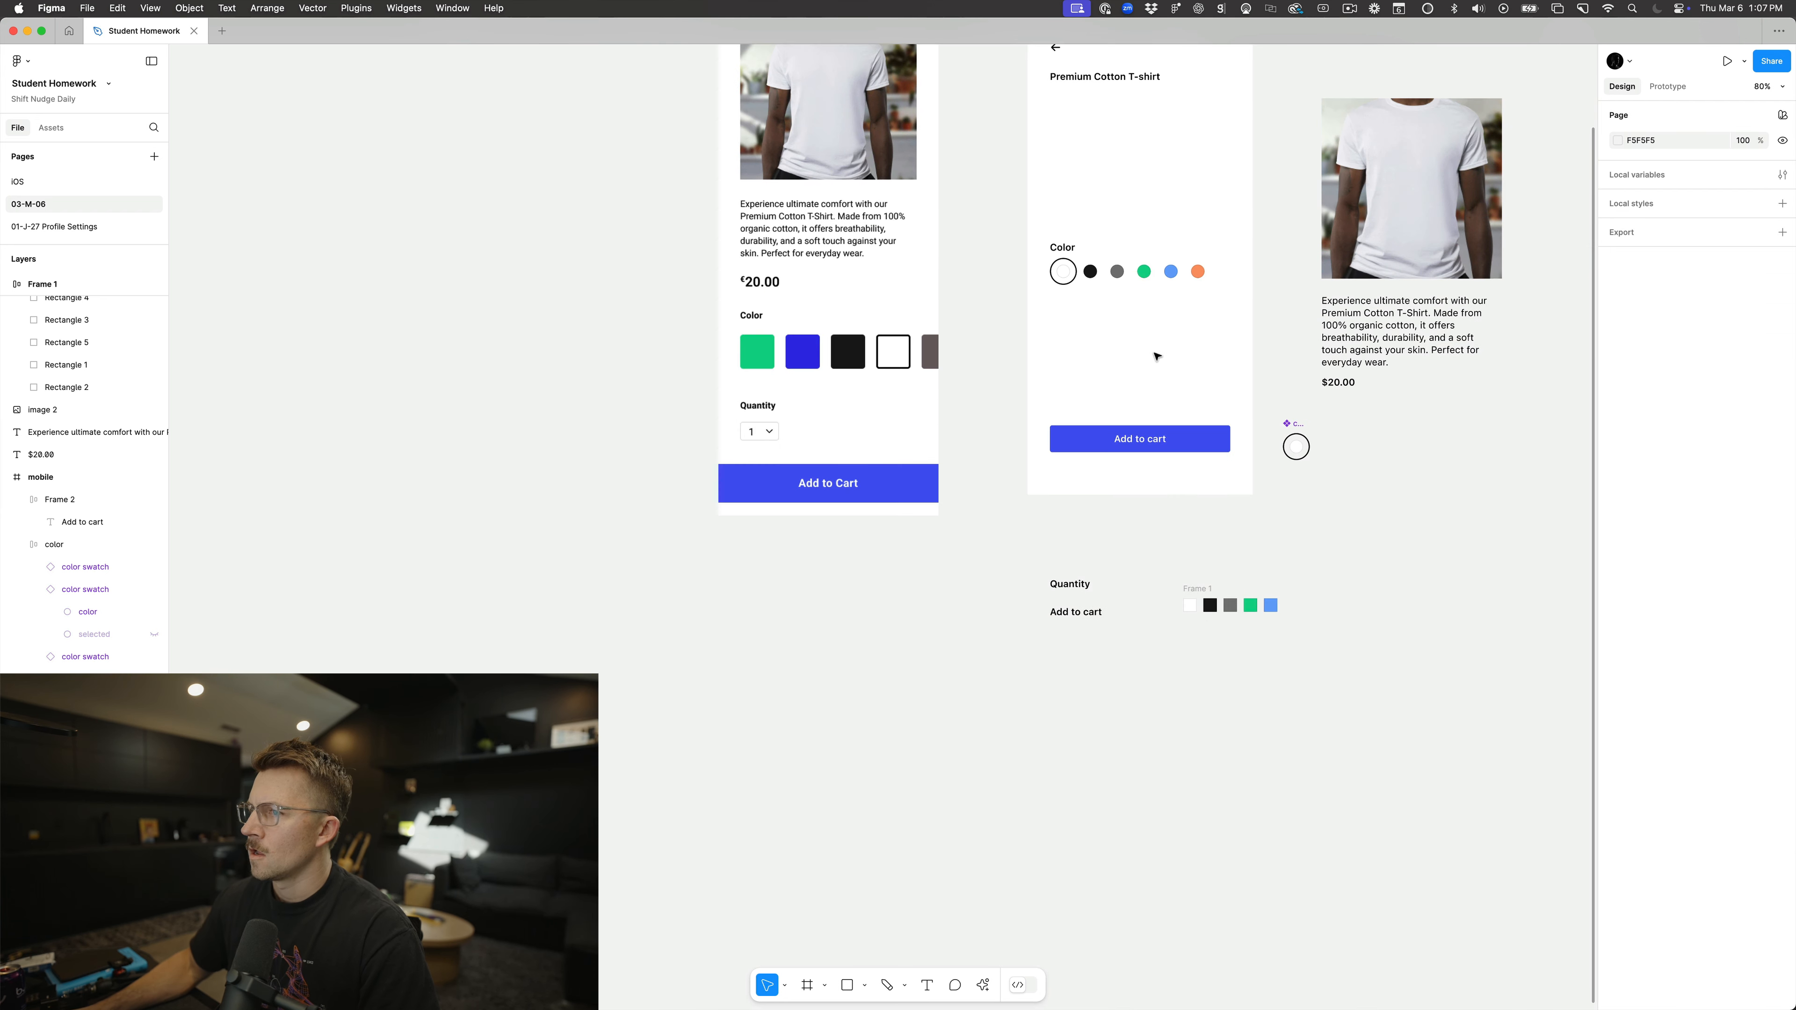
scroll(1154, 355, "up", 4)
left_click_drag(1011, 196, 1013, 329)
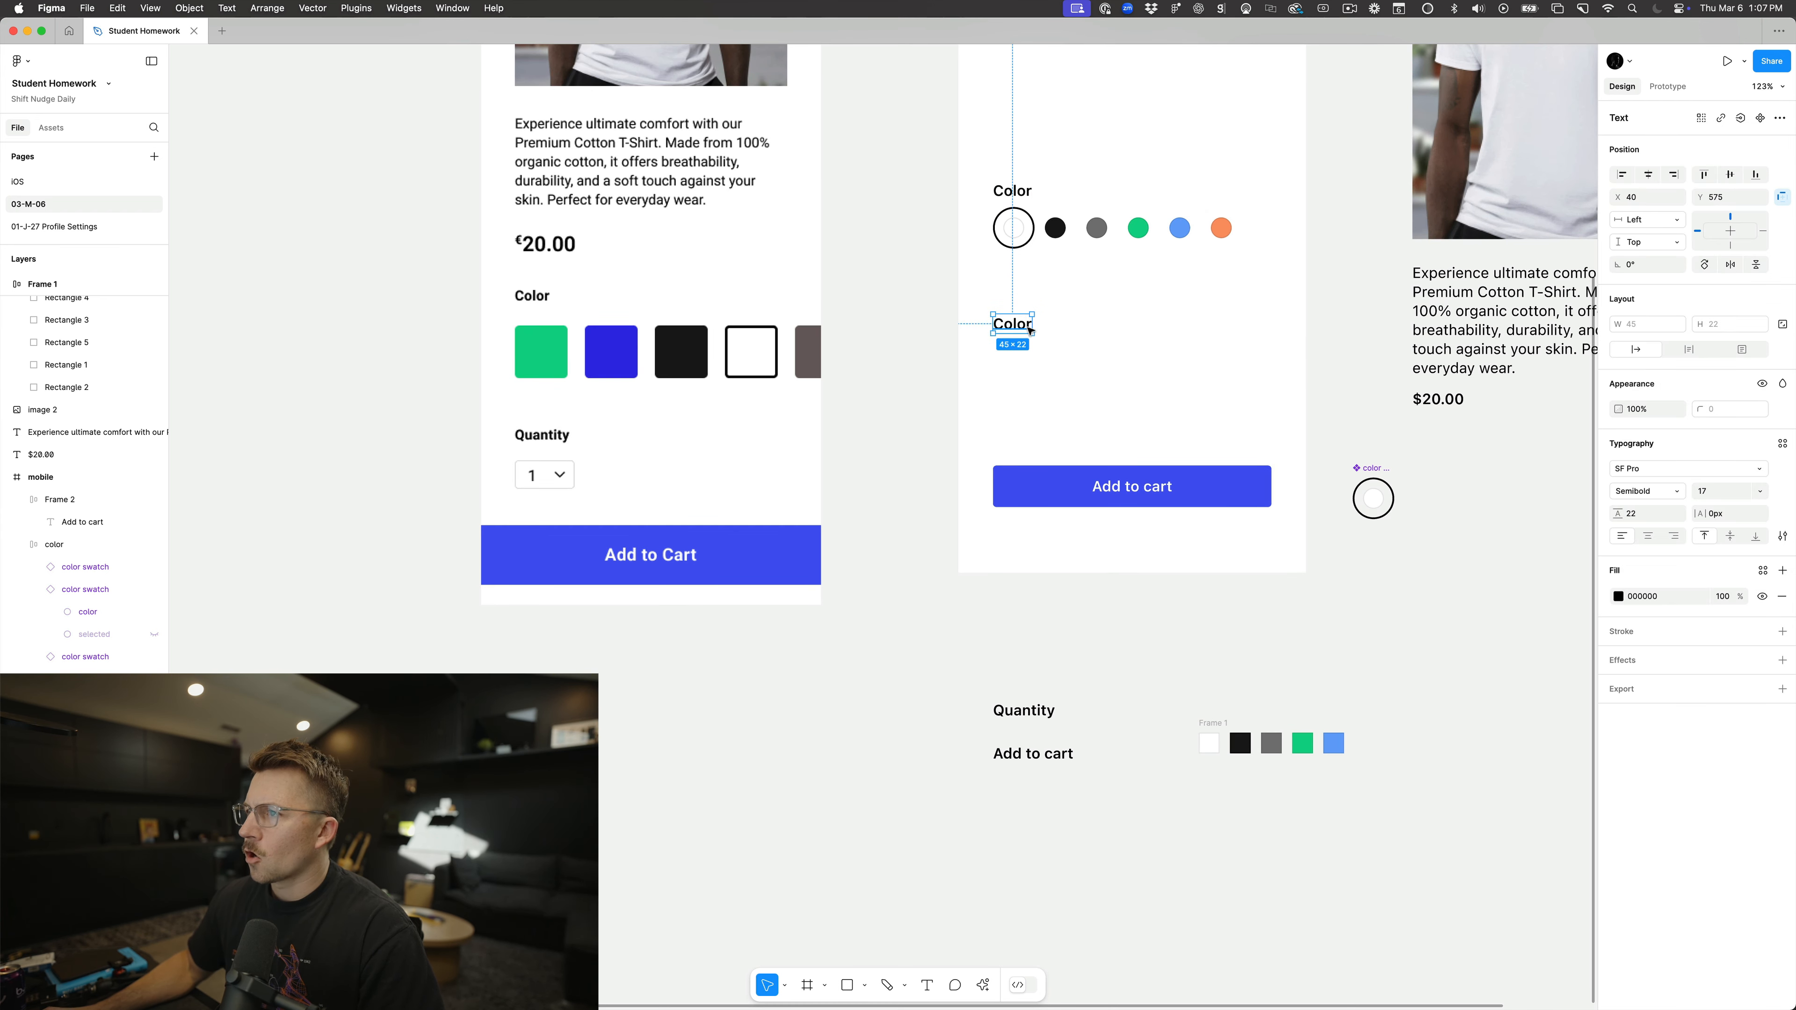
left_click(1090, 331)
Step: Duplicate the Add to cart button beneath the second Color label at Y 626 and change the copy's text to 1
scroll(531, 479, "up", 3)
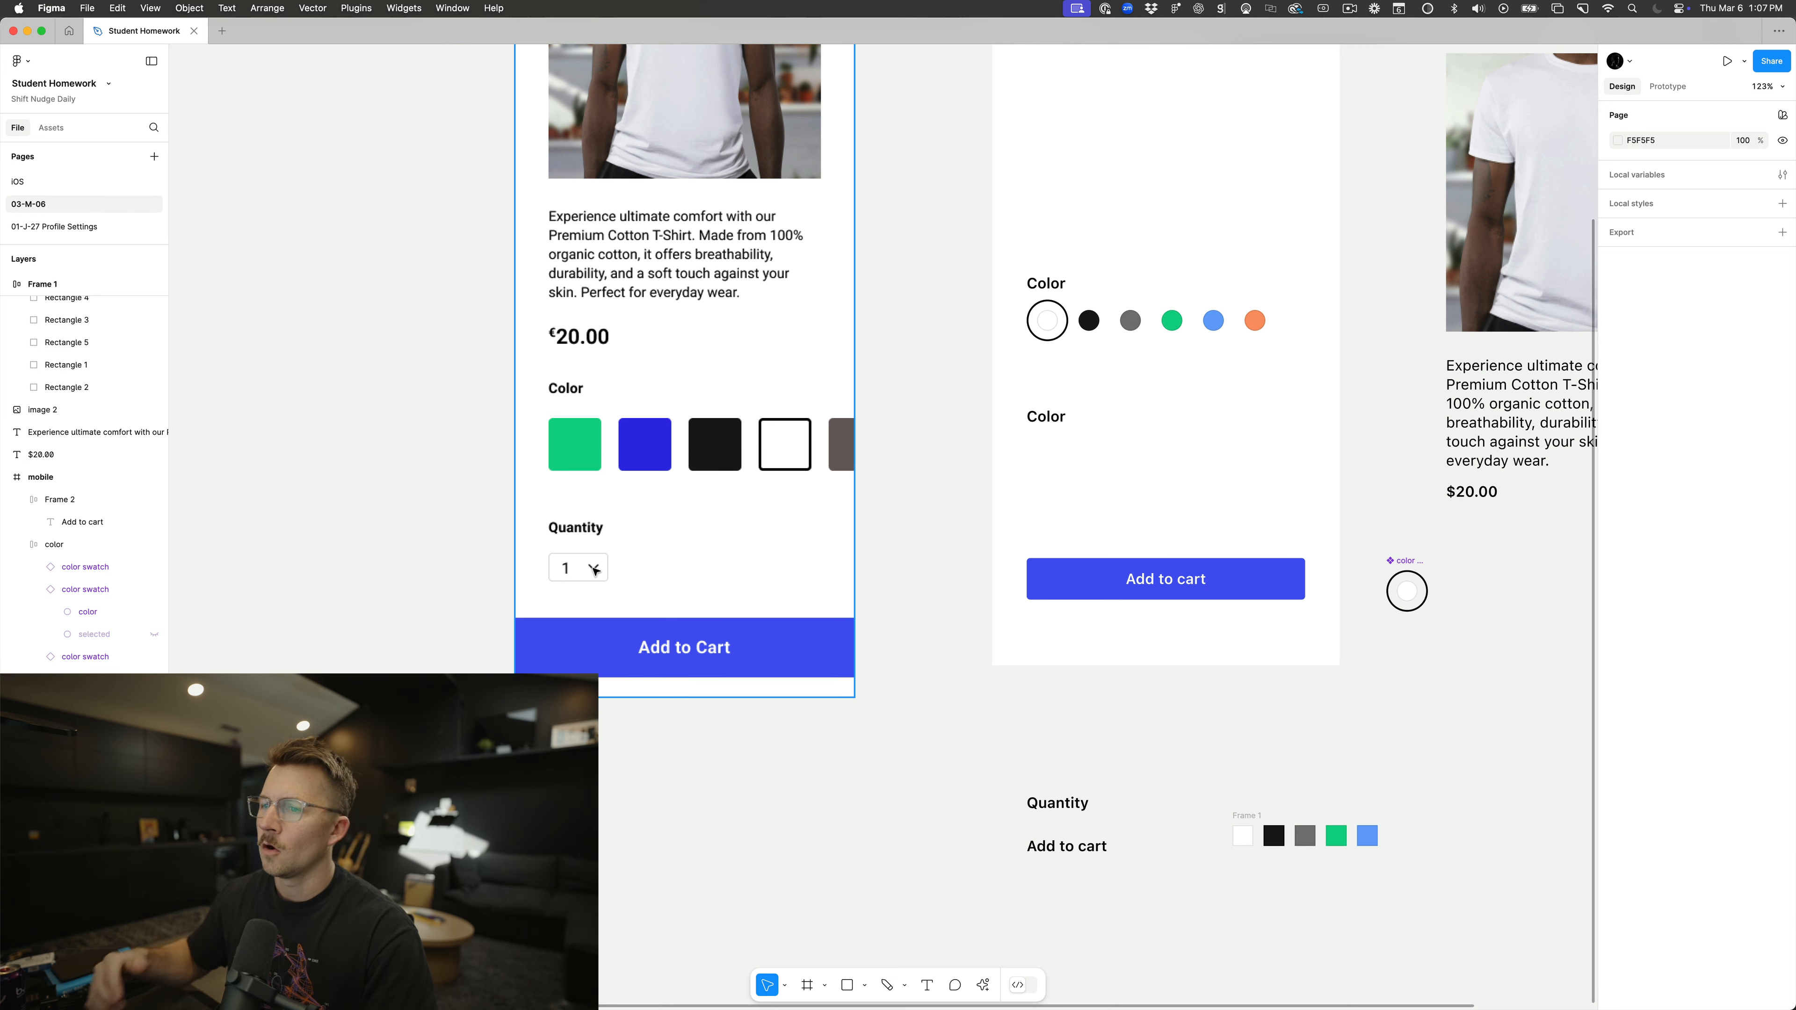
left_click(946, 606)
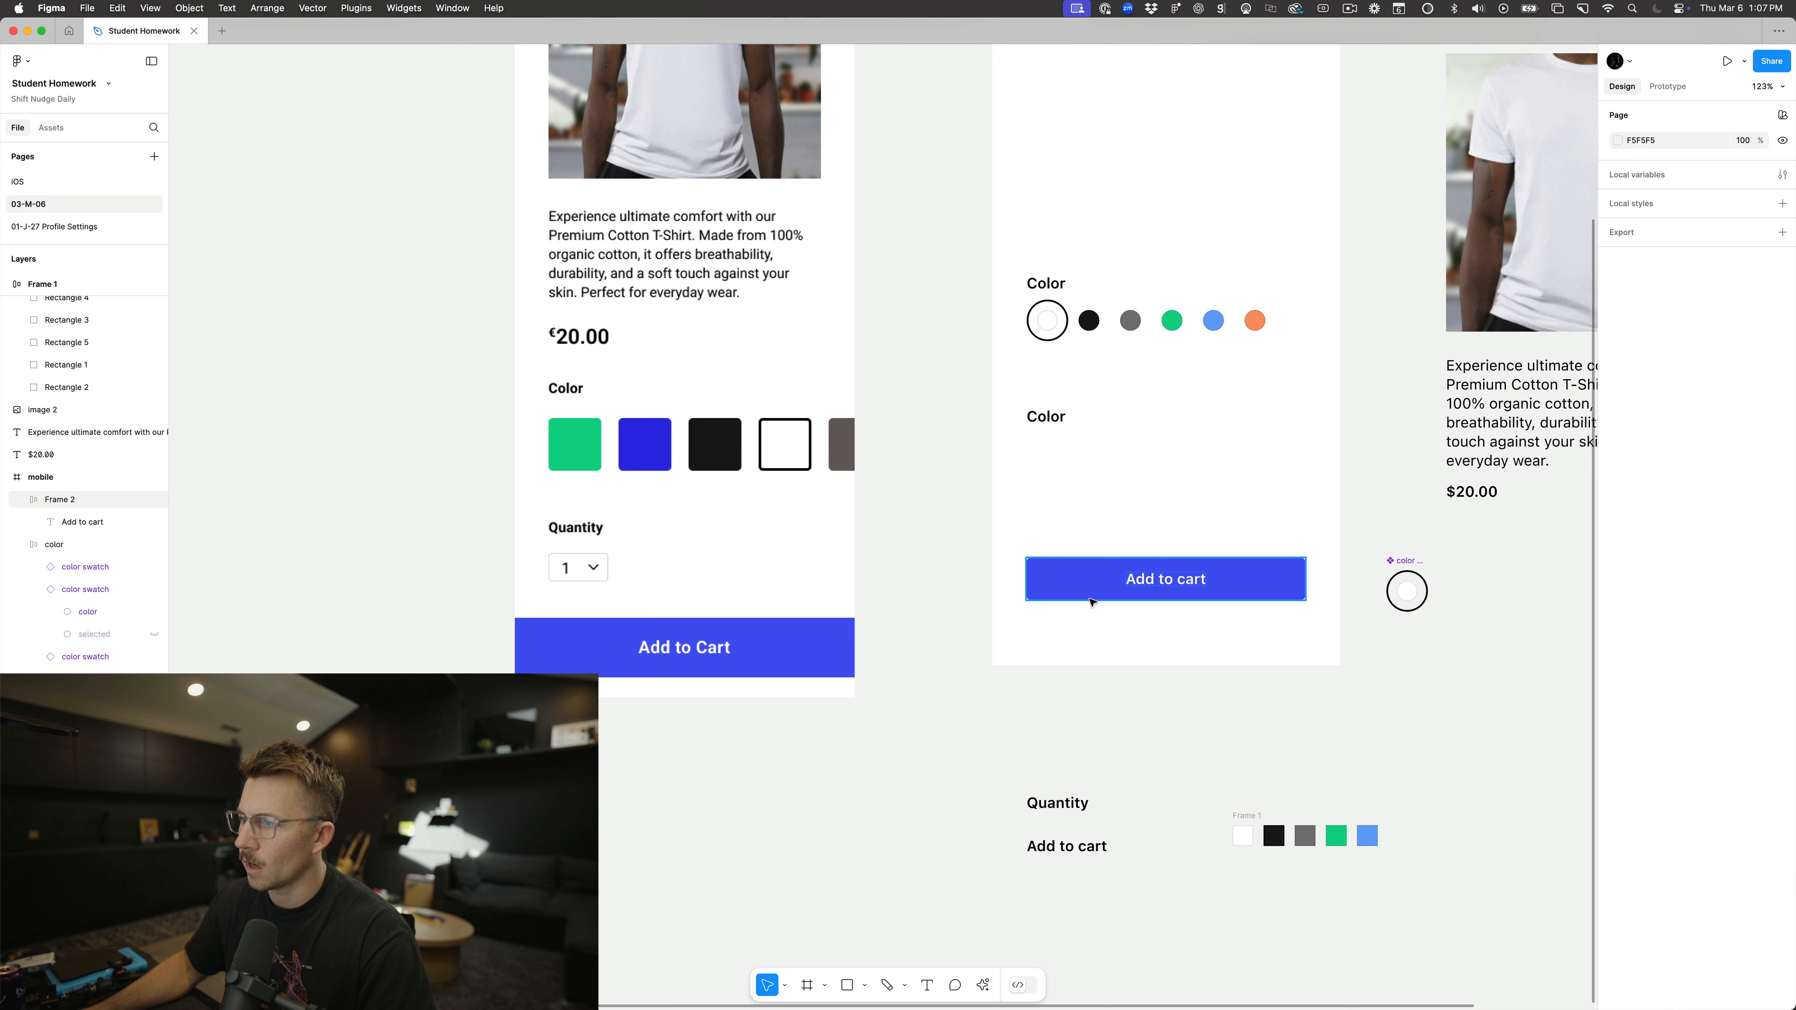
left_click_drag(1092, 603, 1101, 487)
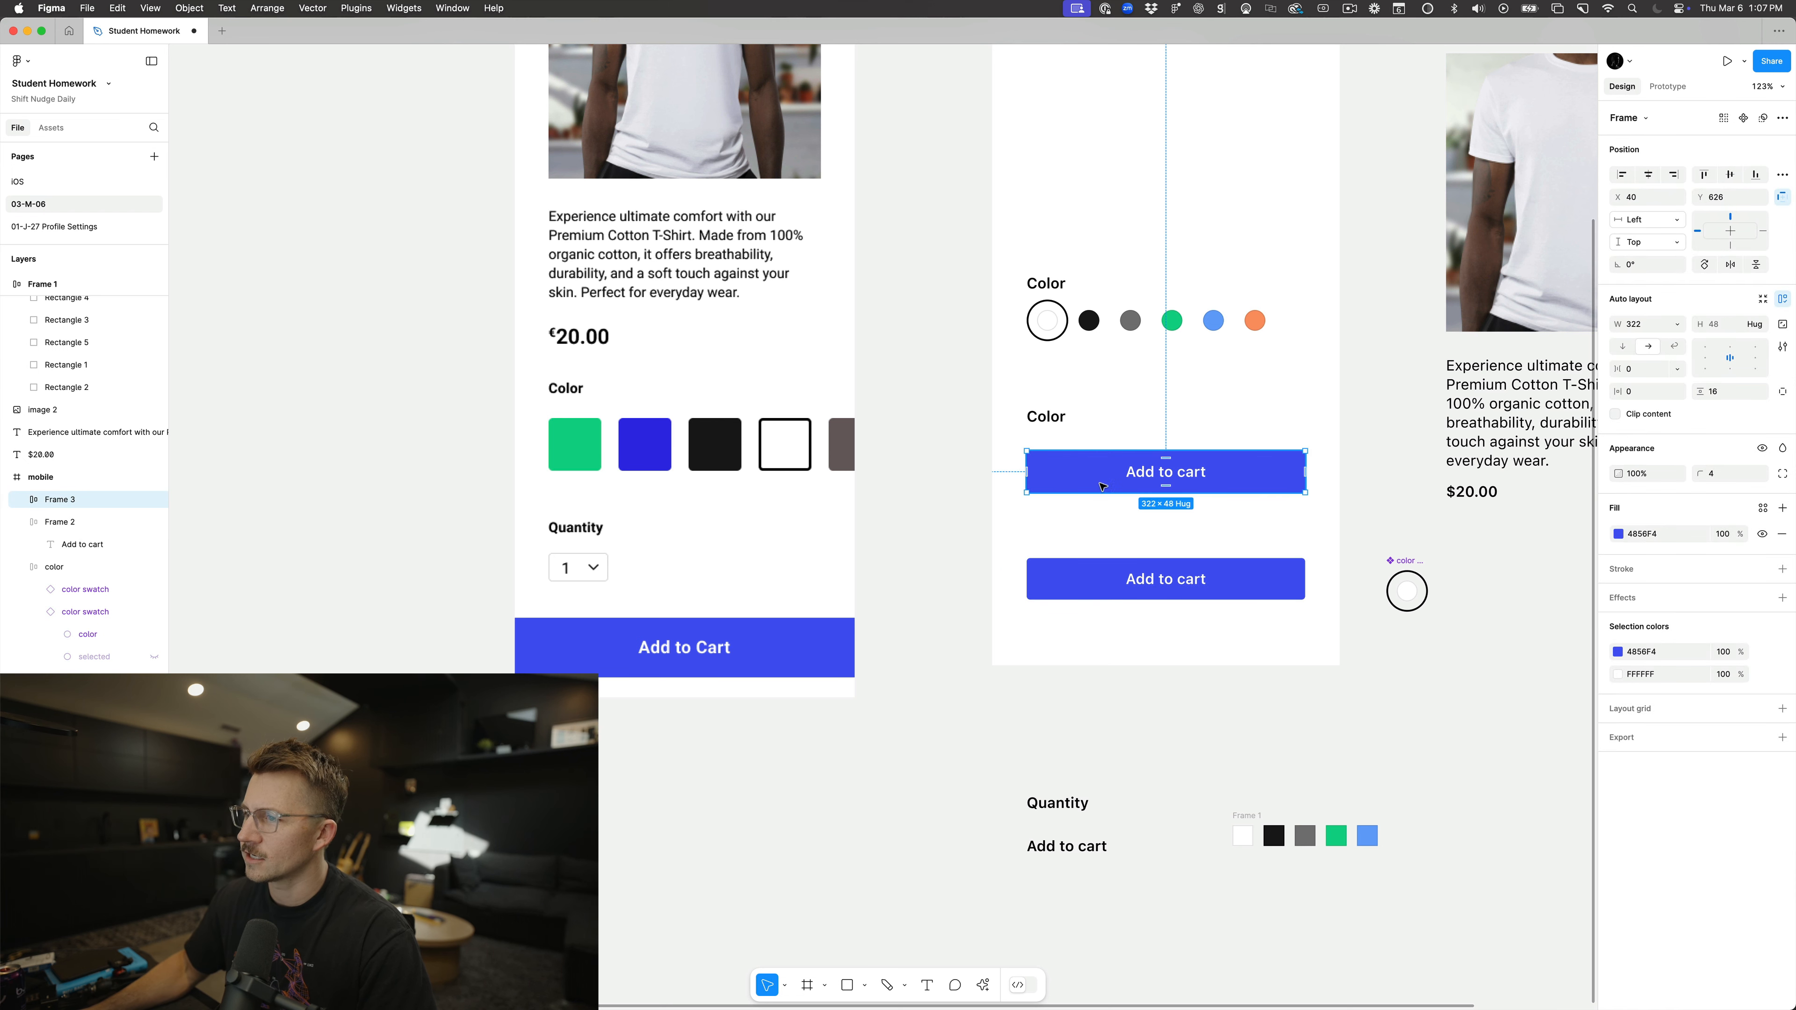
double_click(1152, 475)
key("Return")
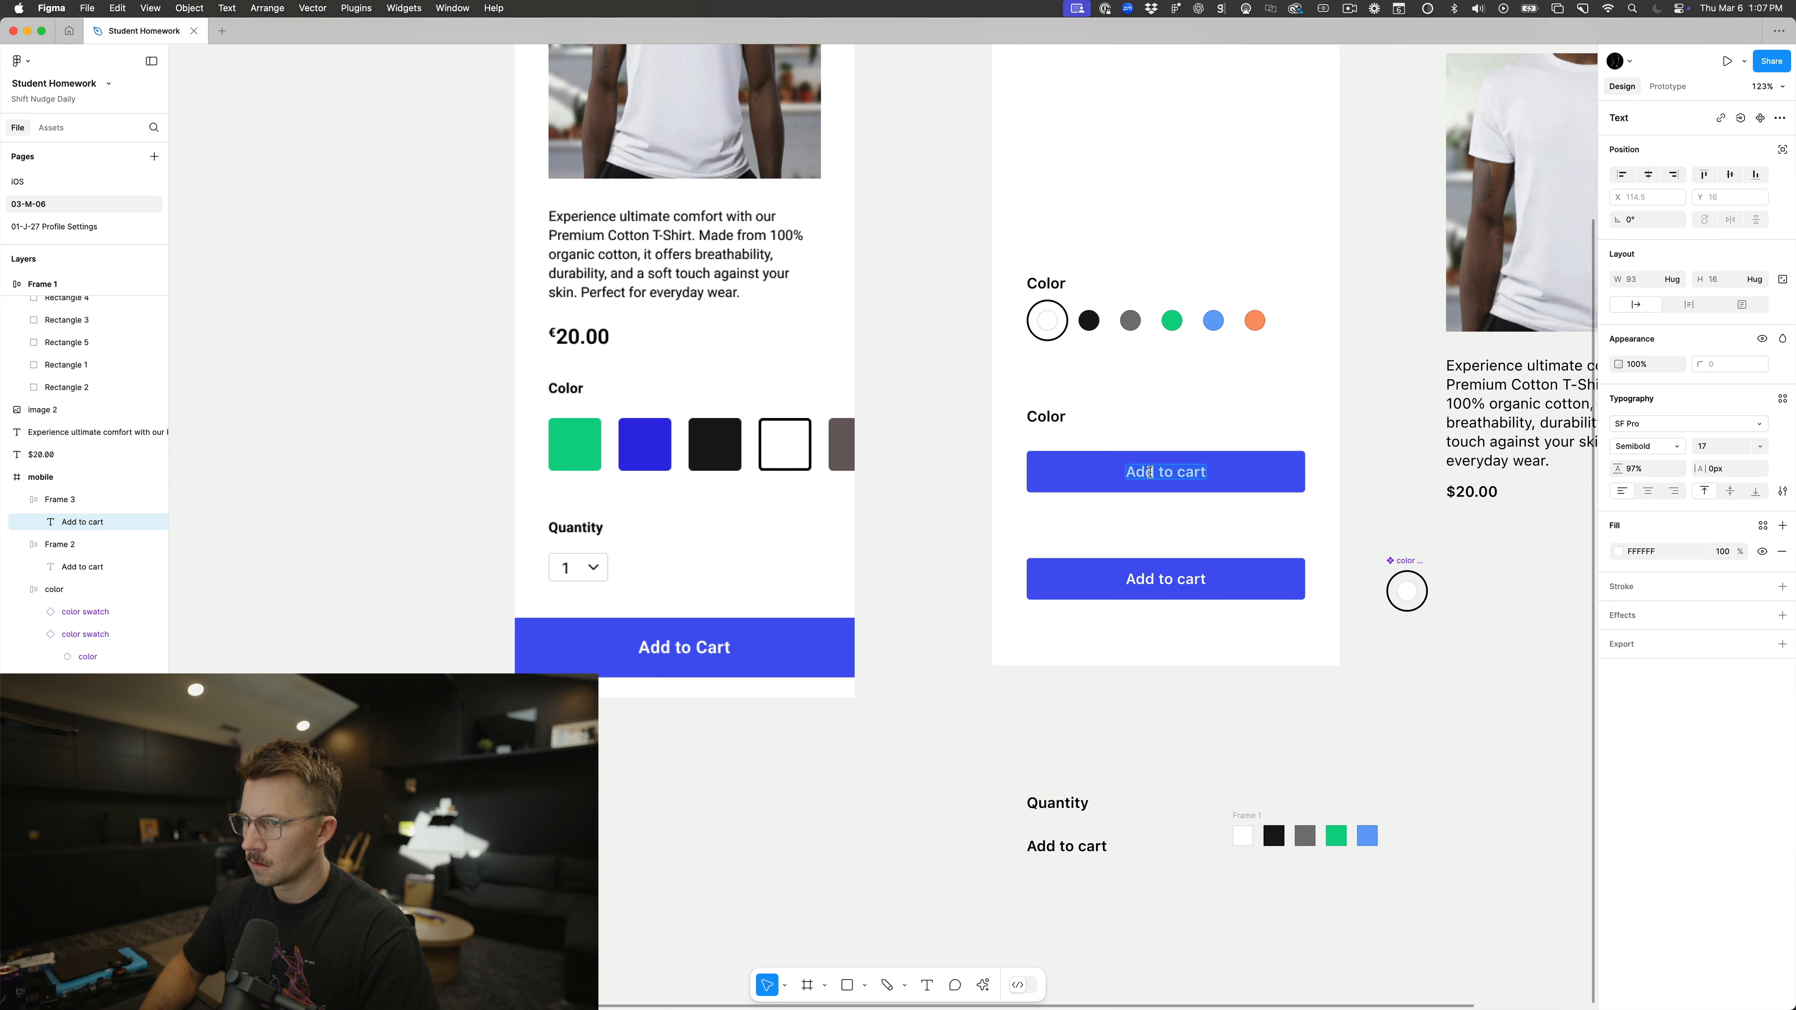
type("1")
key("Escape")
key("Escape")
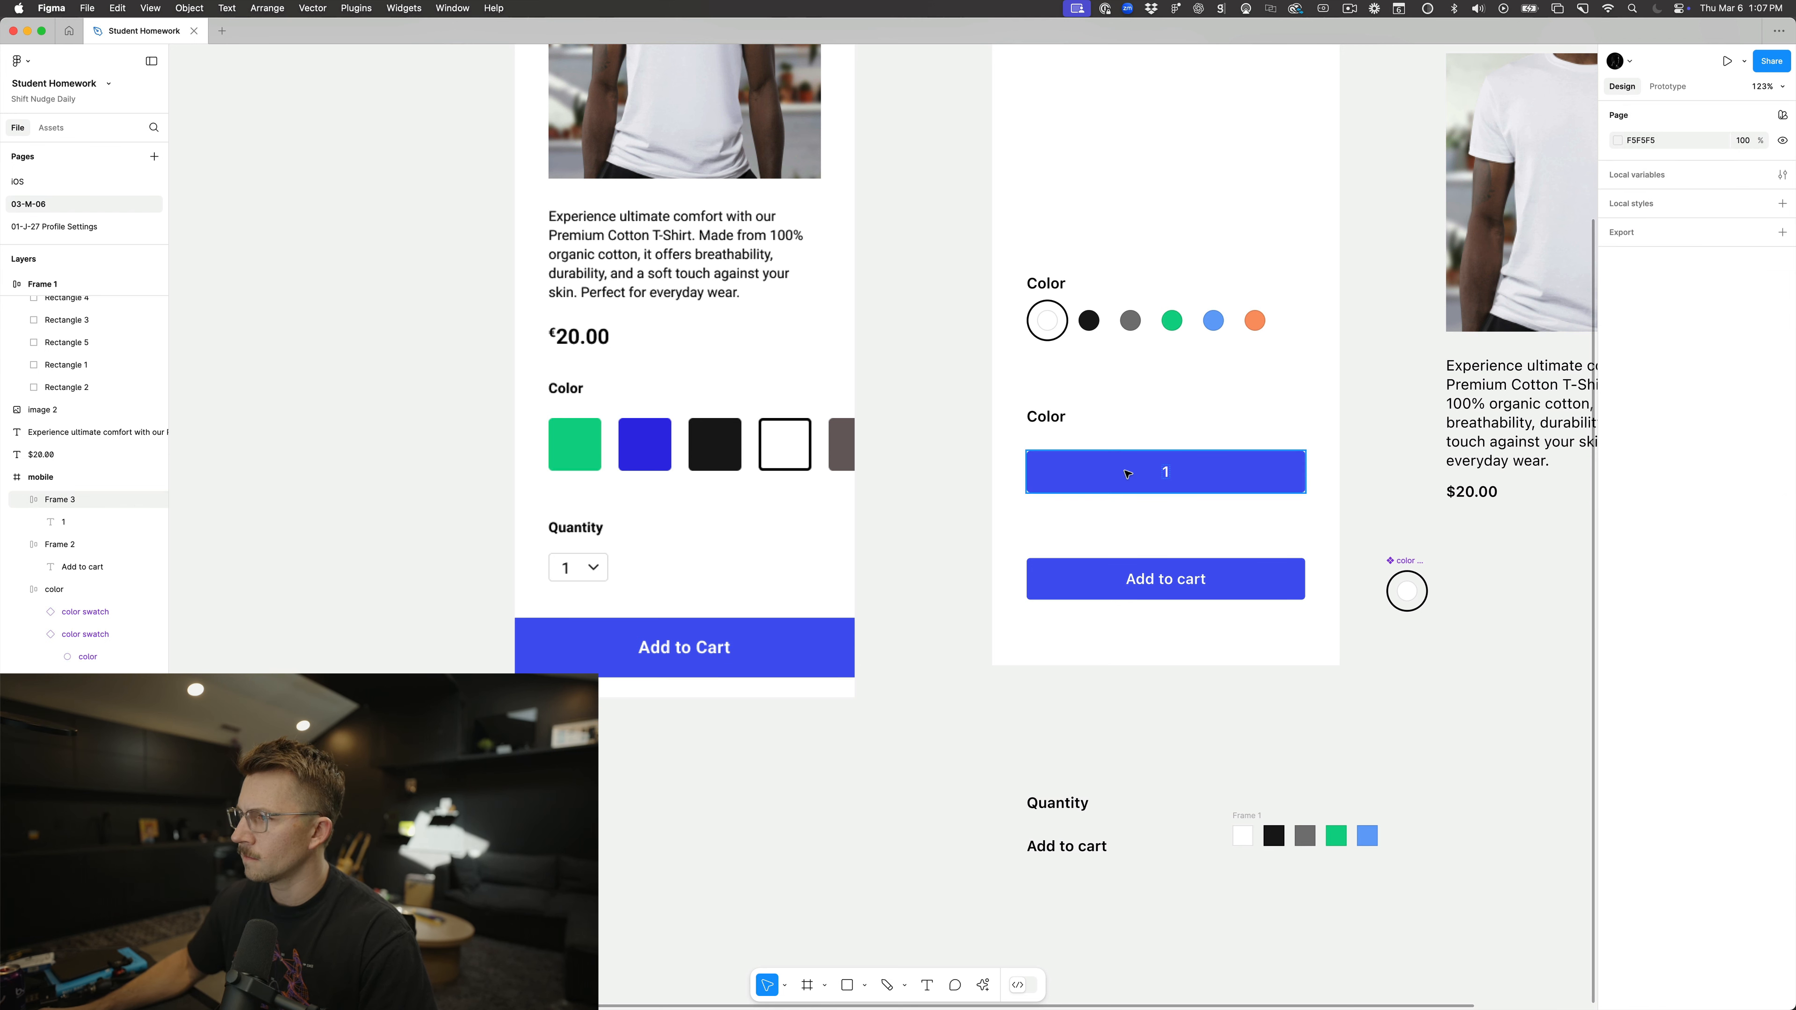
left_click(1677, 325)
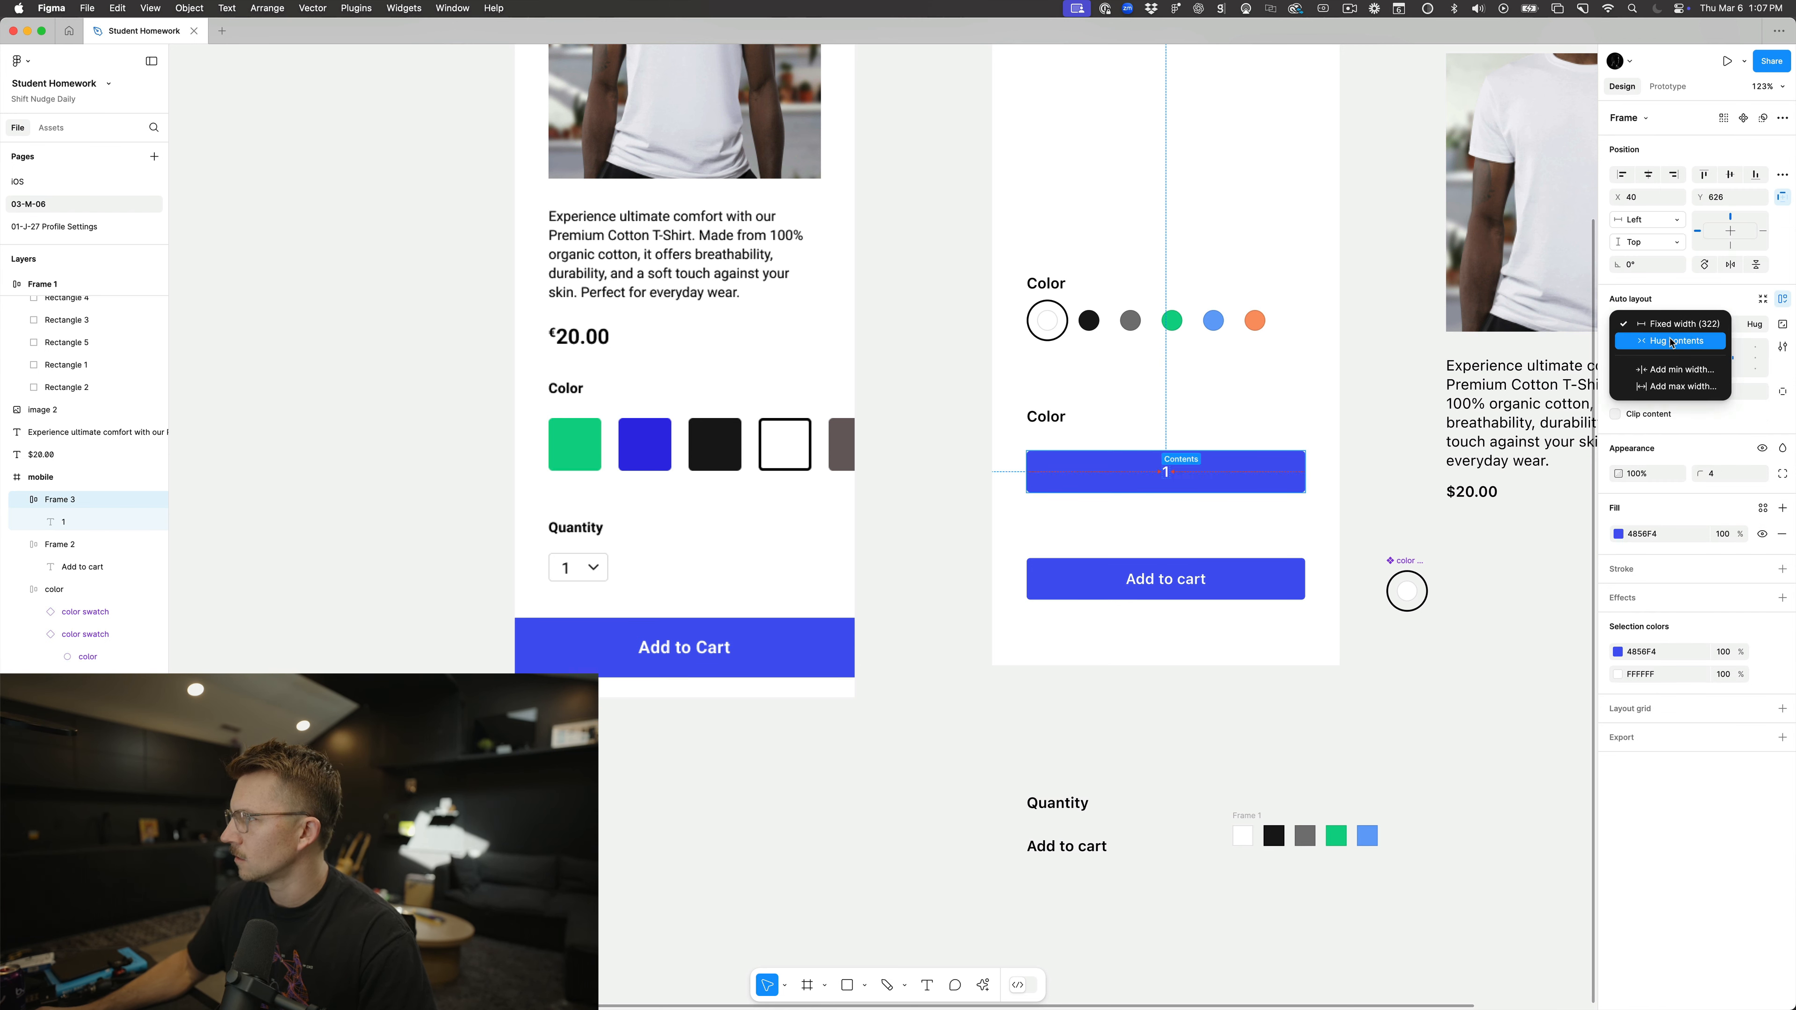
left_click(1683, 341)
key("super+z")
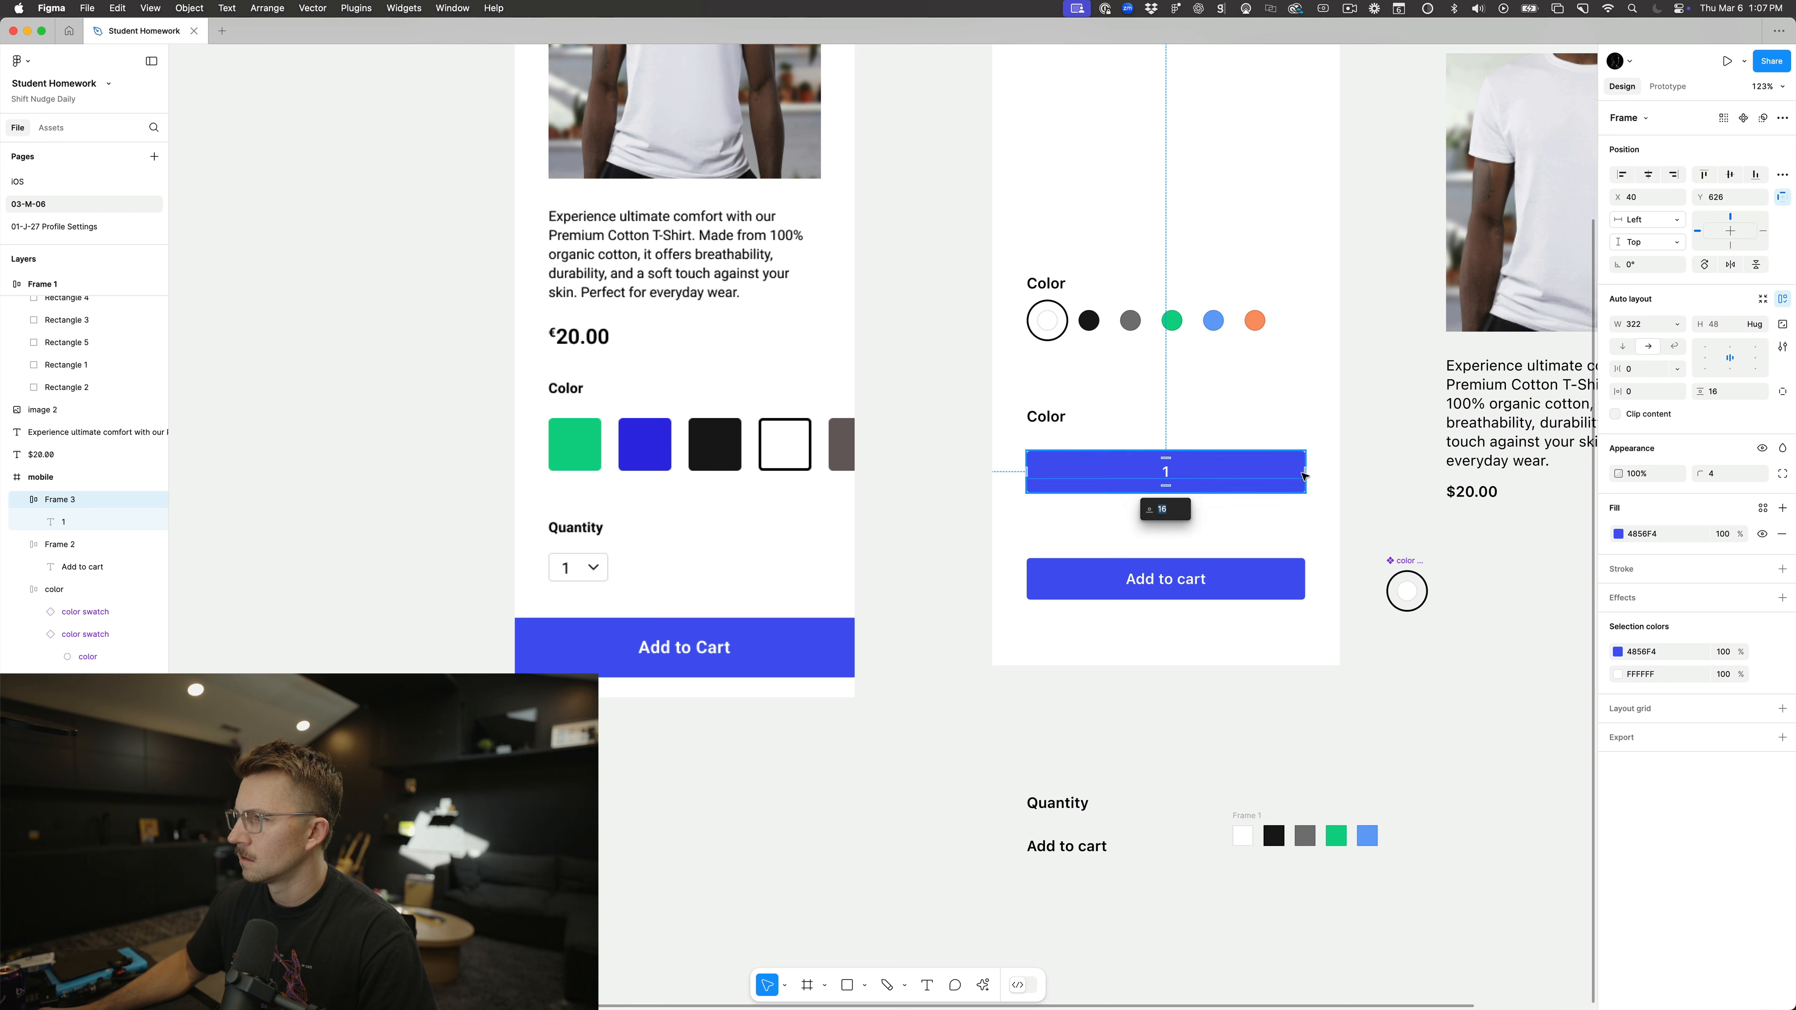
Step: Narrow the blue 1 button to a width of 78 and duplicate it twice to form three adjoining boxes
left_click_drag(1307, 467, 1115, 465)
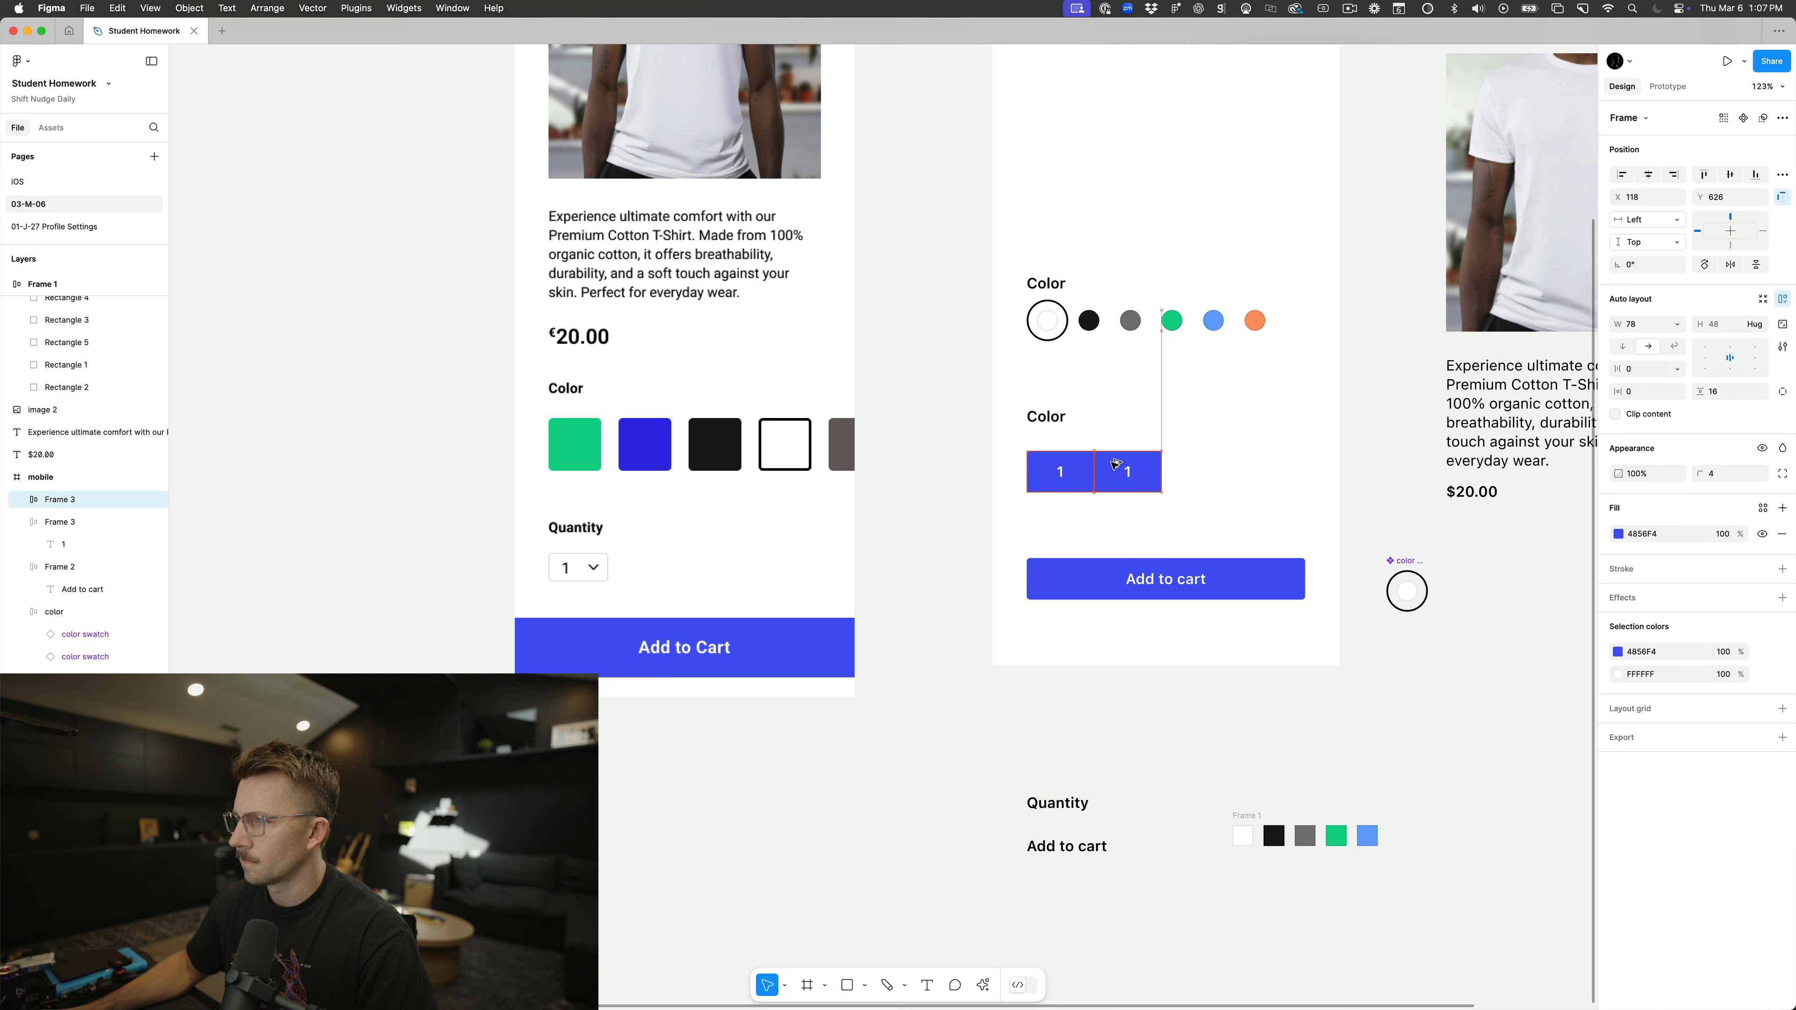
key("super+d")
left_click(1236, 453)
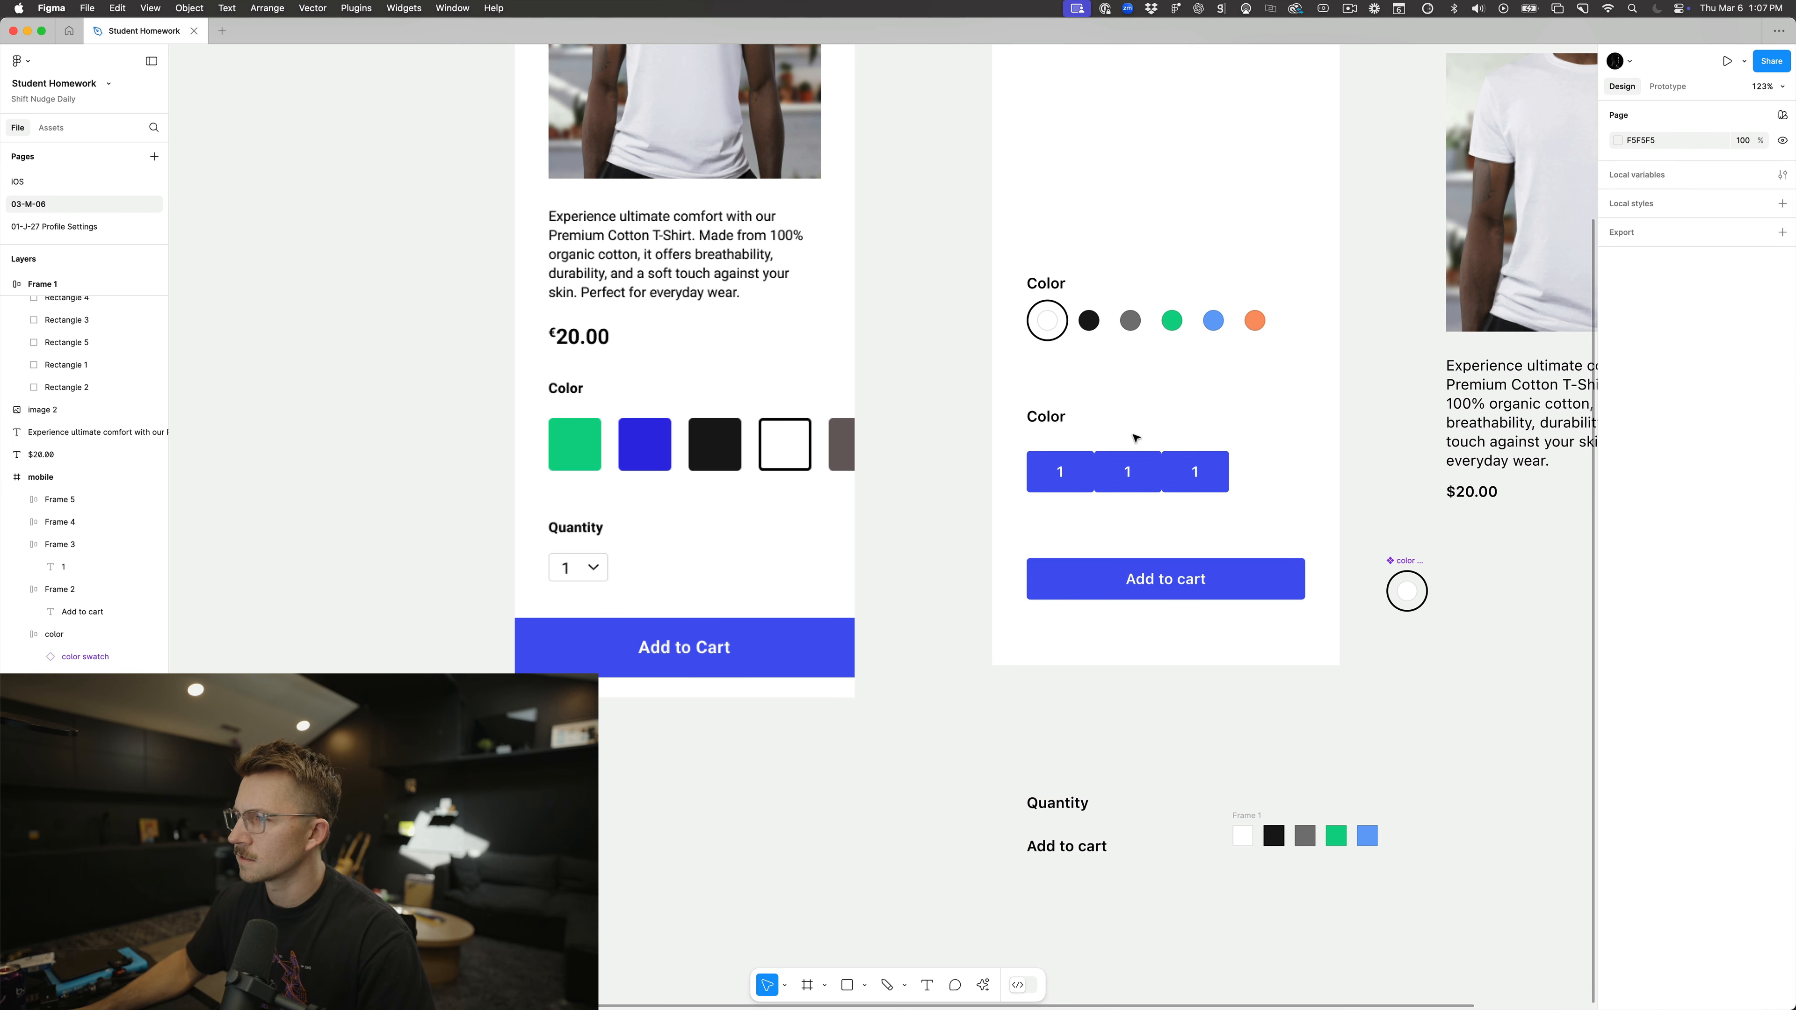
left_click(1129, 471)
left_click(1036, 522)
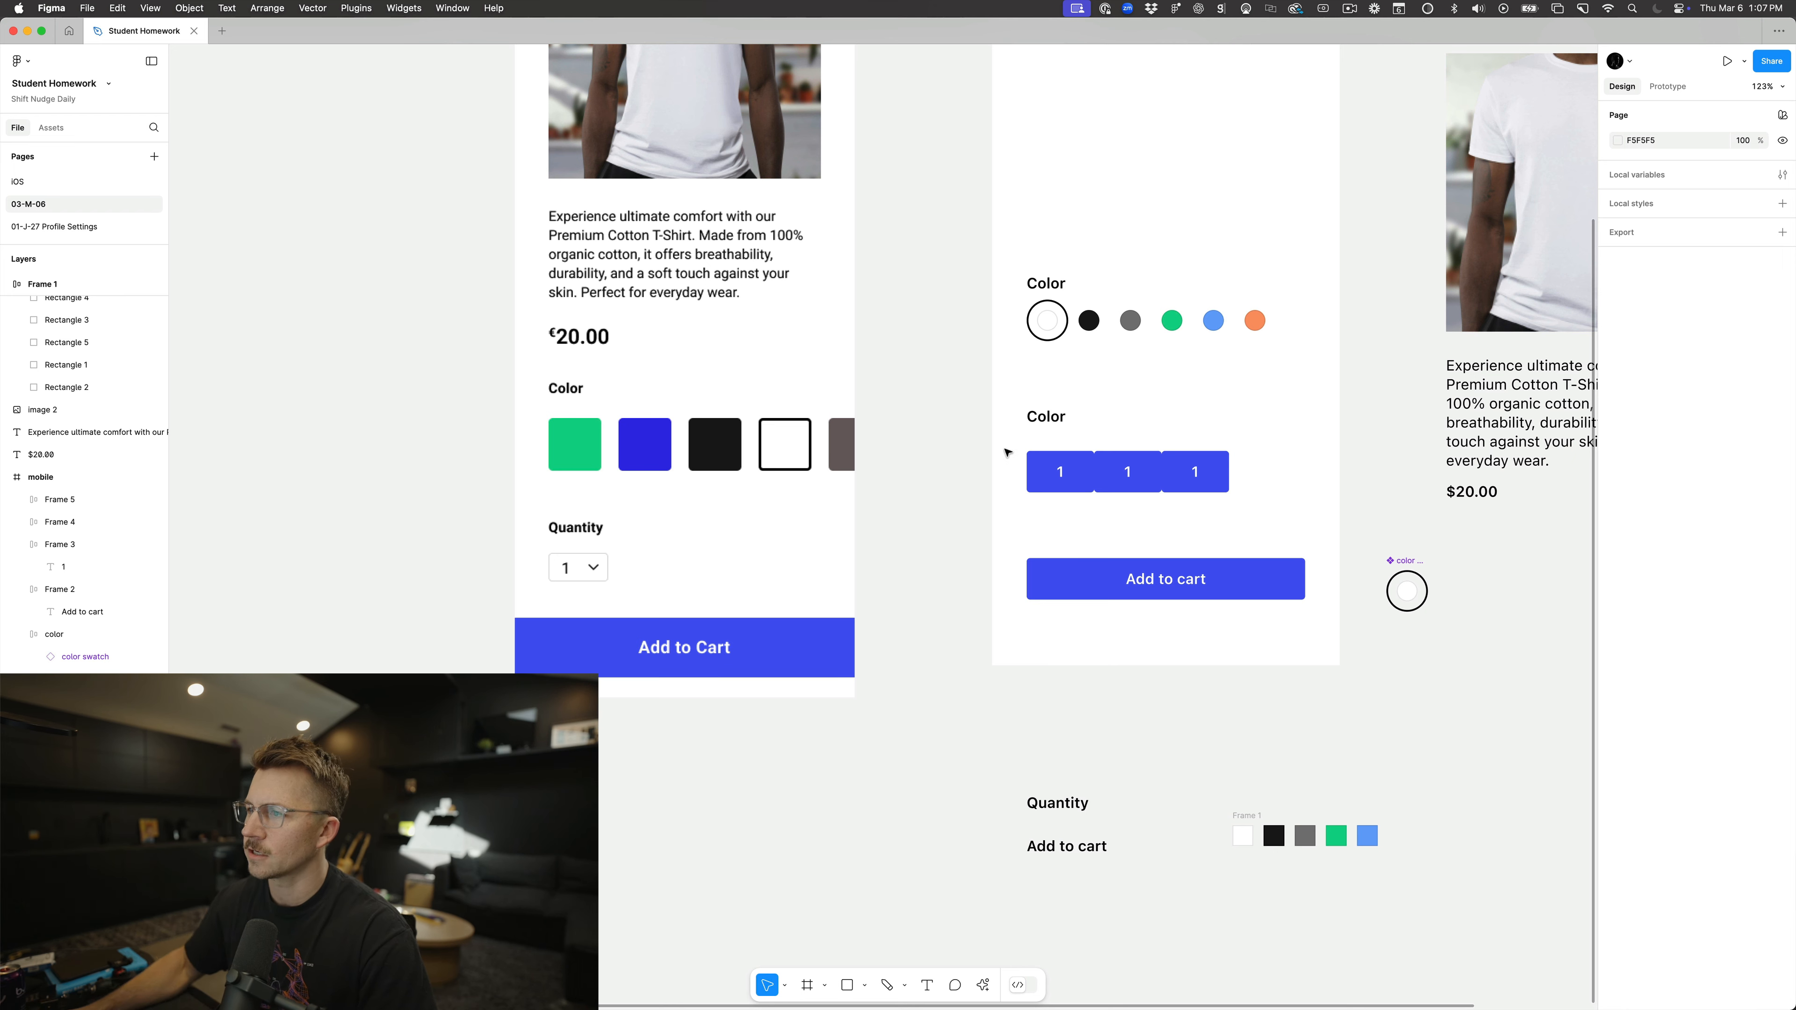
Step: Switch to SF Symbols, search for plus and copy the plain plus symbol
scroll(1007, 453, "up", 5)
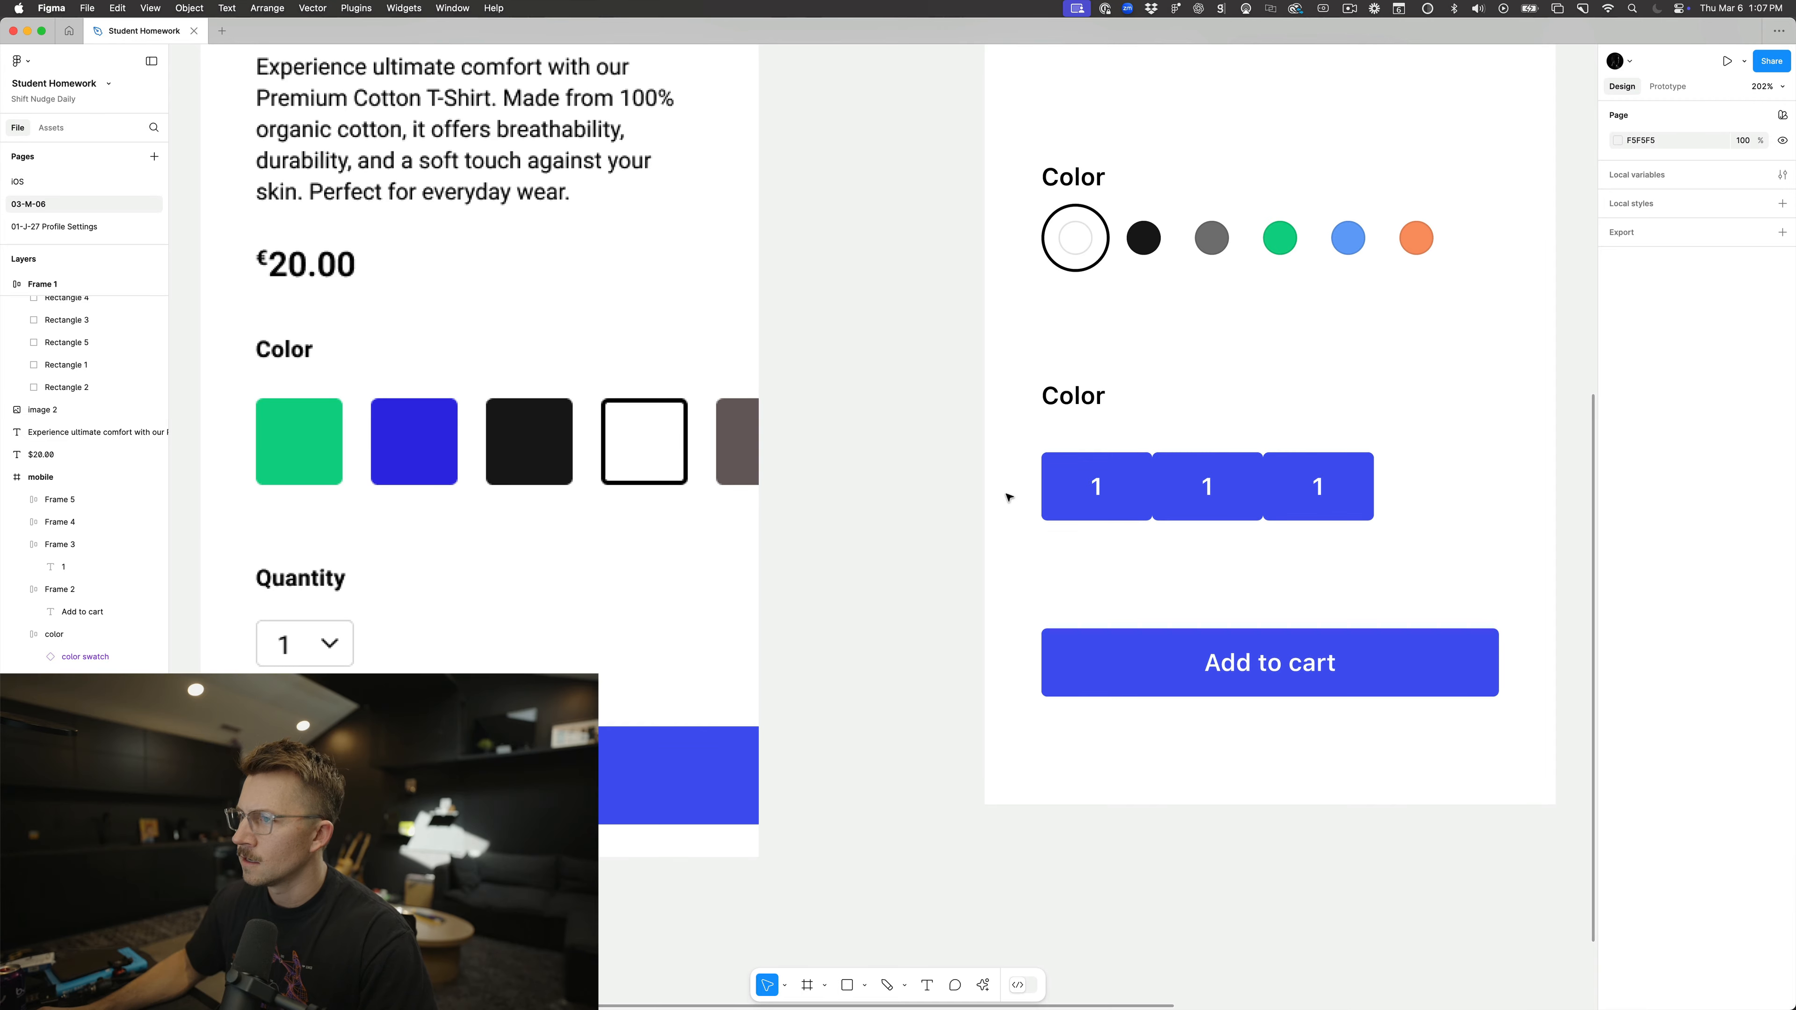
key("ctrl+Up")
left_click(304, 813)
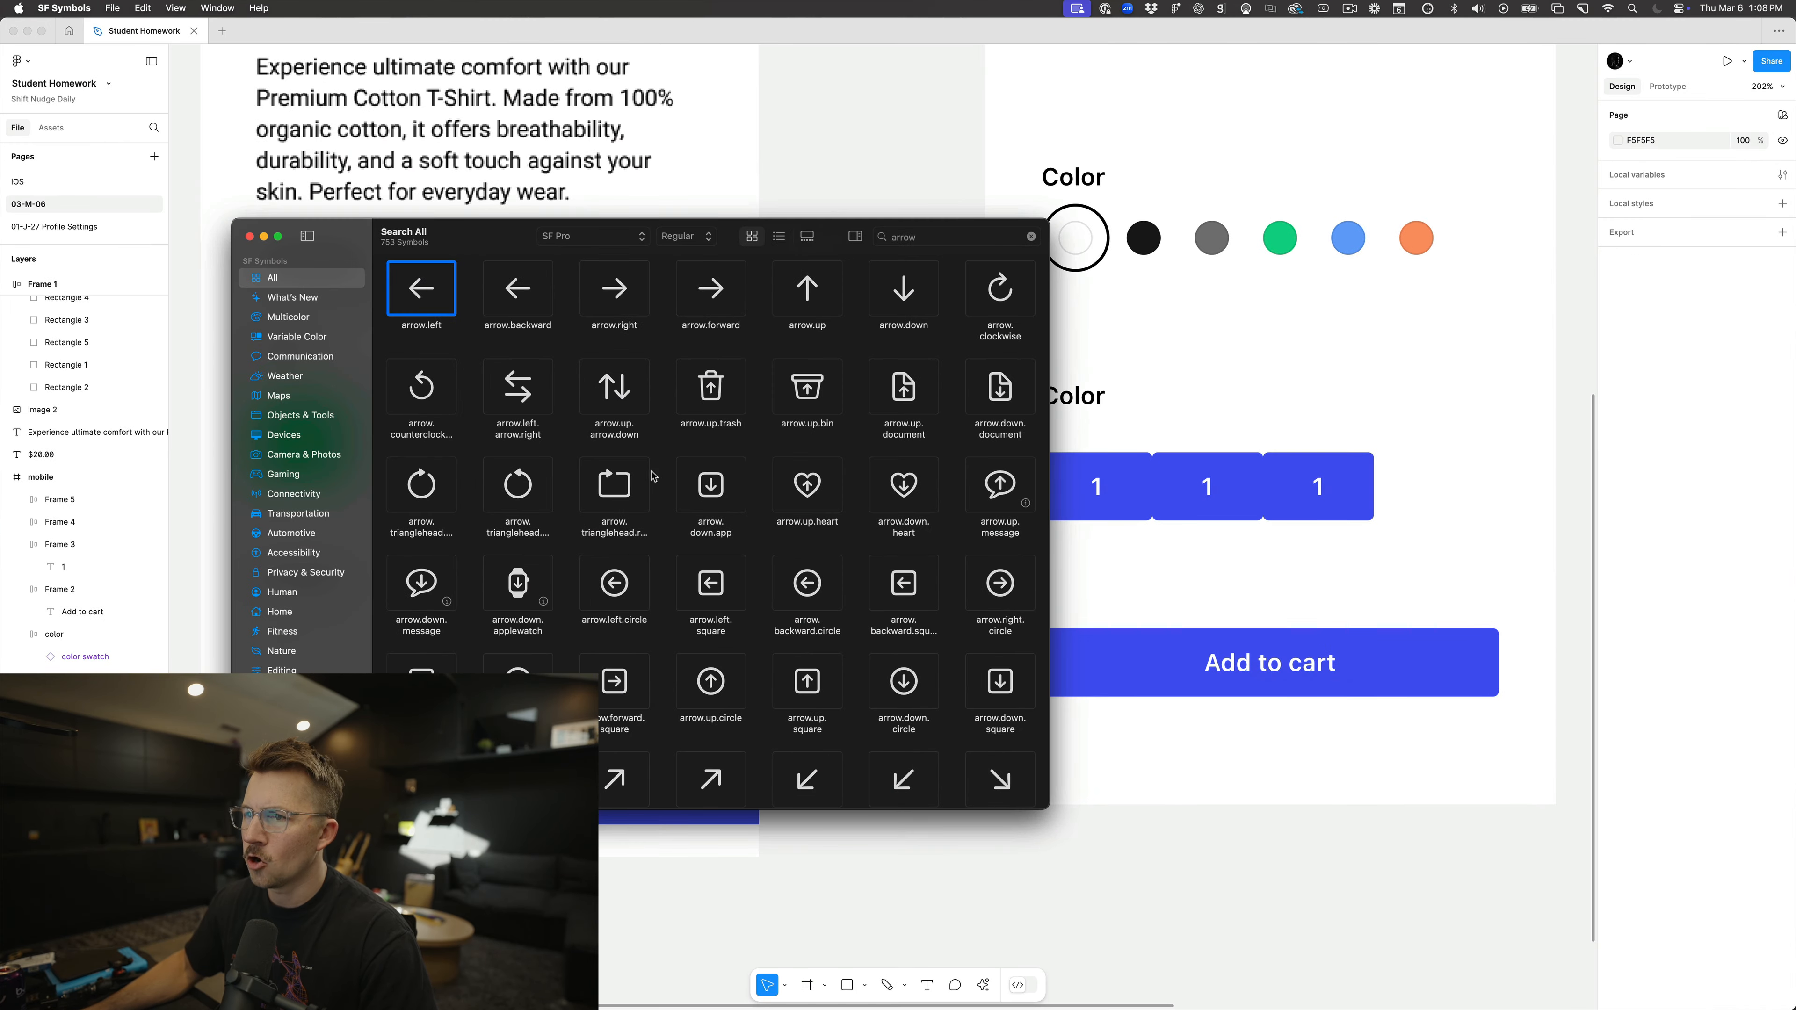
double_click(942, 237)
type("plus")
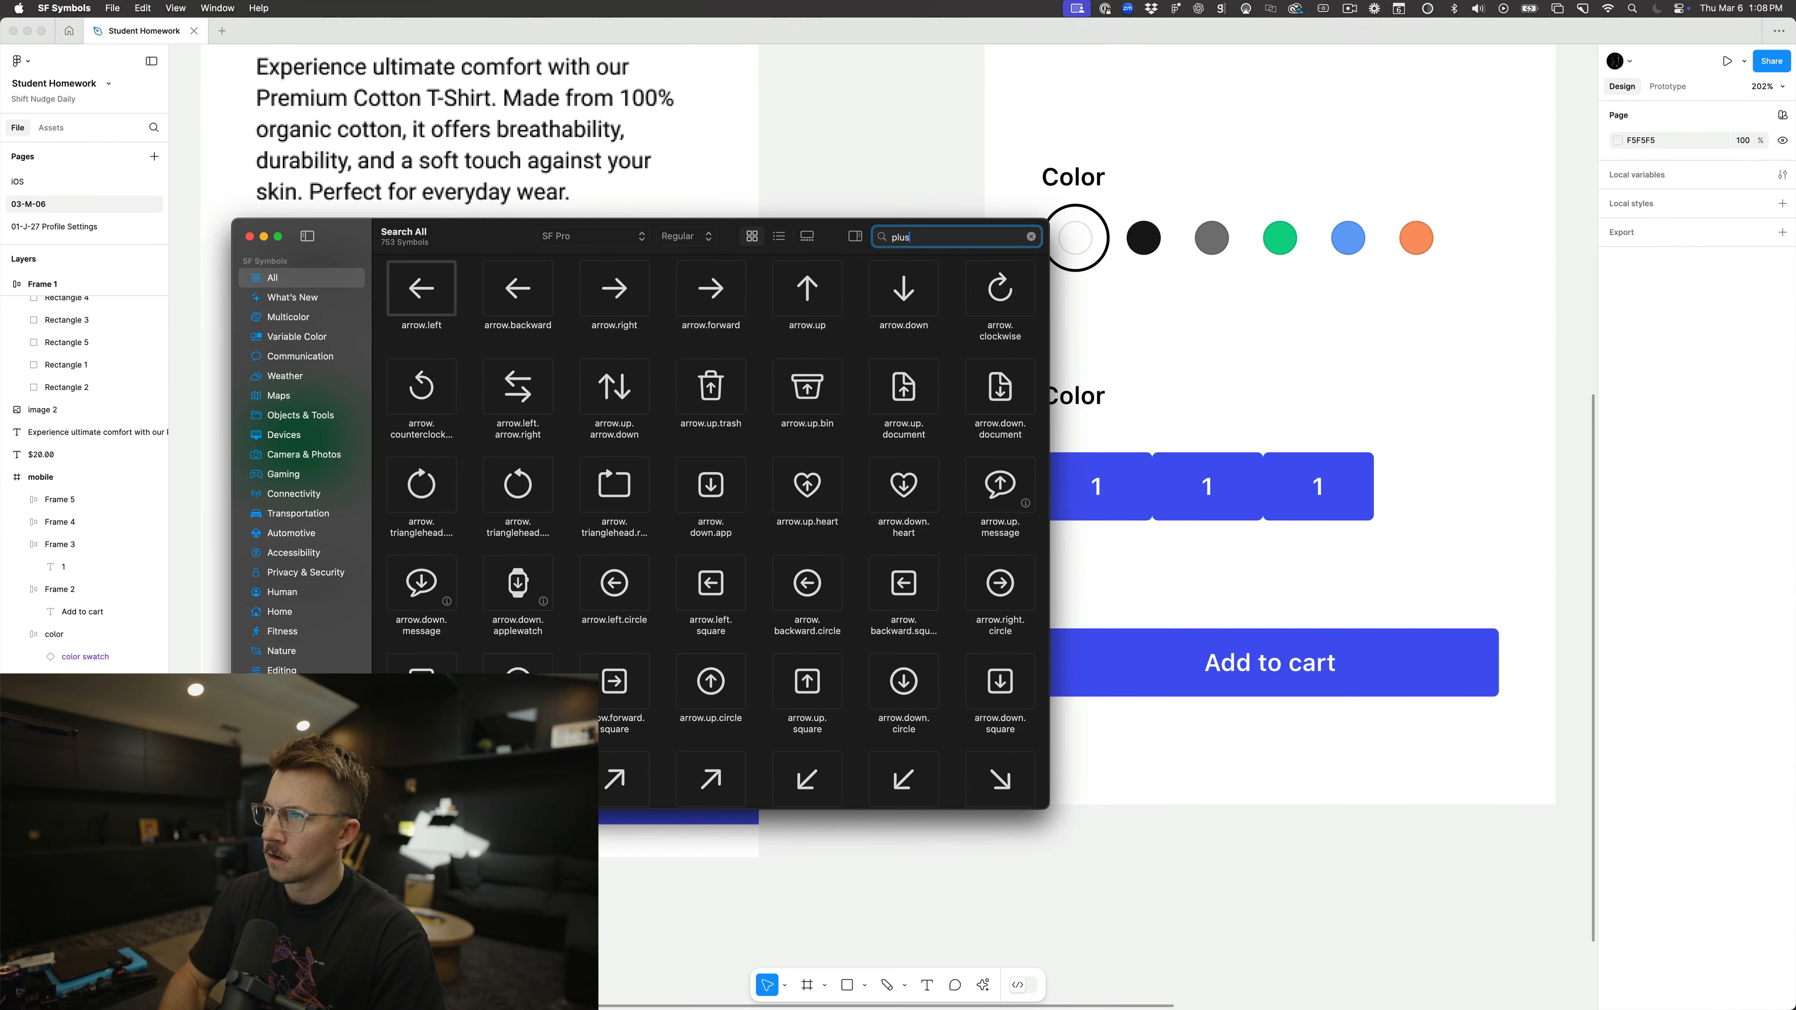
left_click(440, 304)
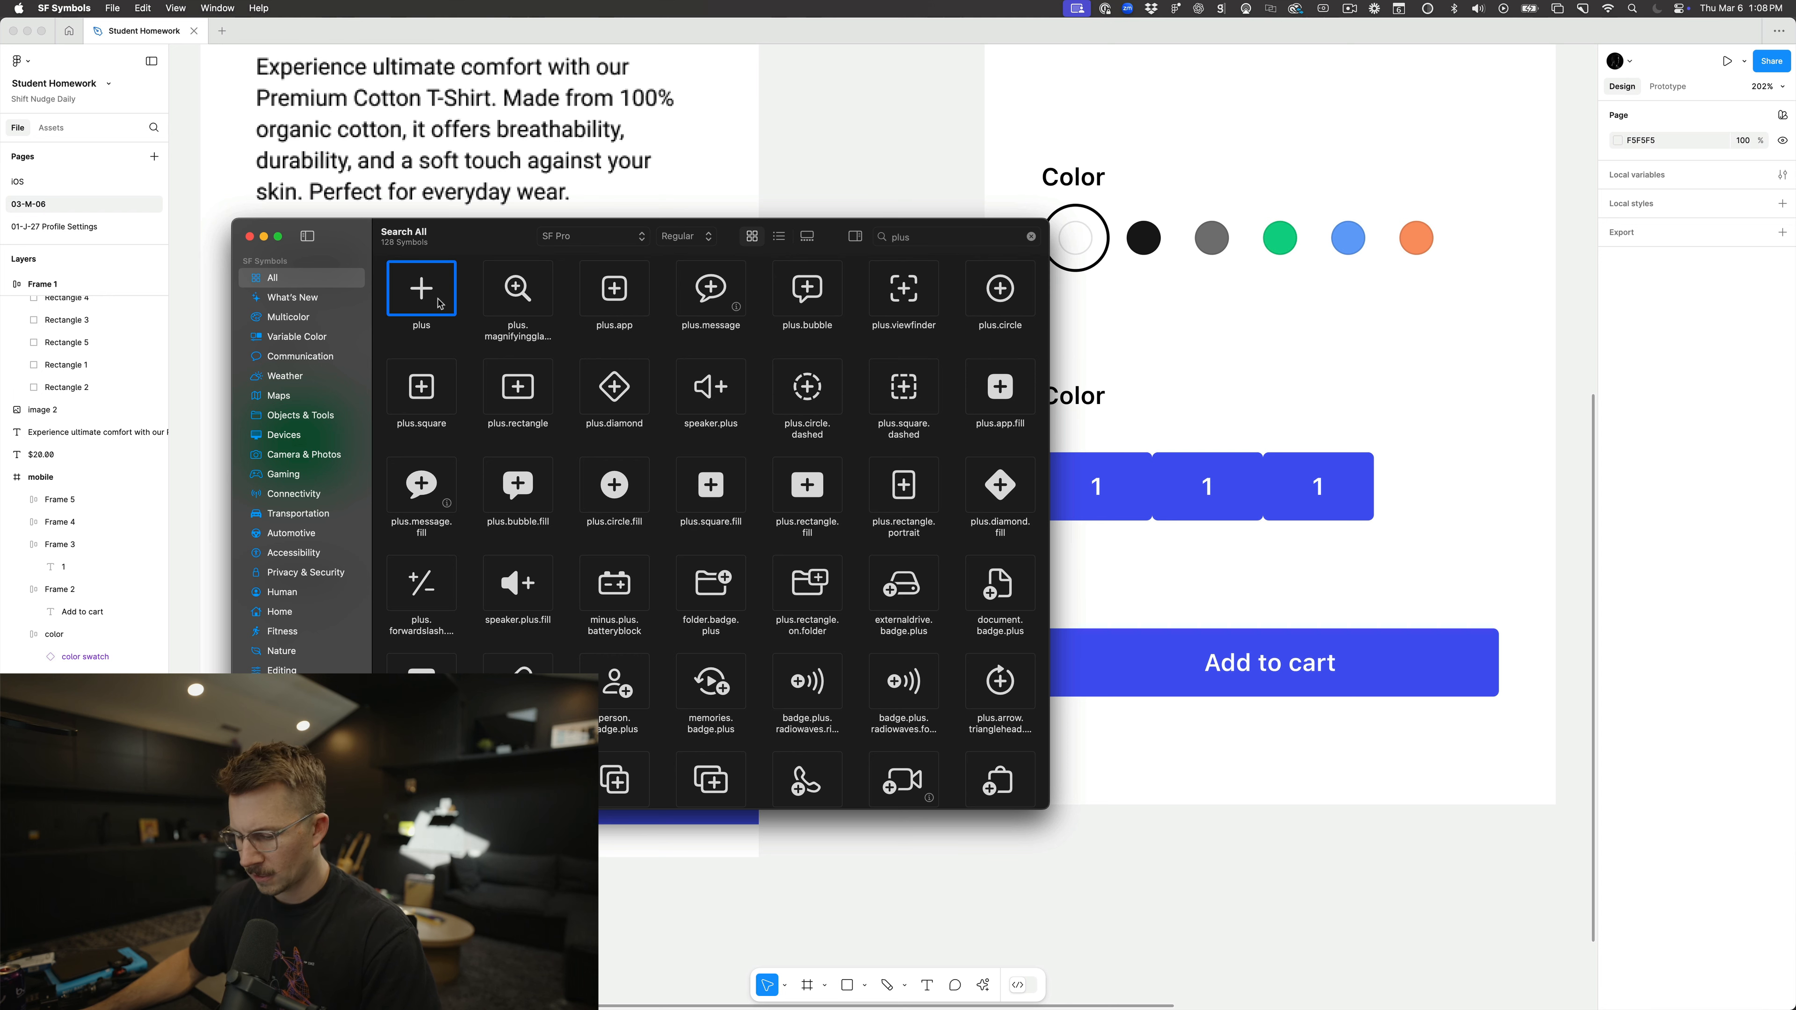
Step: Back in Figma, replace the 1 in the first quantity box with the plus symbol
left_click(1140, 372)
double_click(1096, 488)
key("Return")
type("+")
key("Escape")
Step: Replace the 1 in the third quantity box with the plus symbol
left_click(1332, 486)
key("Return")
key("Return")
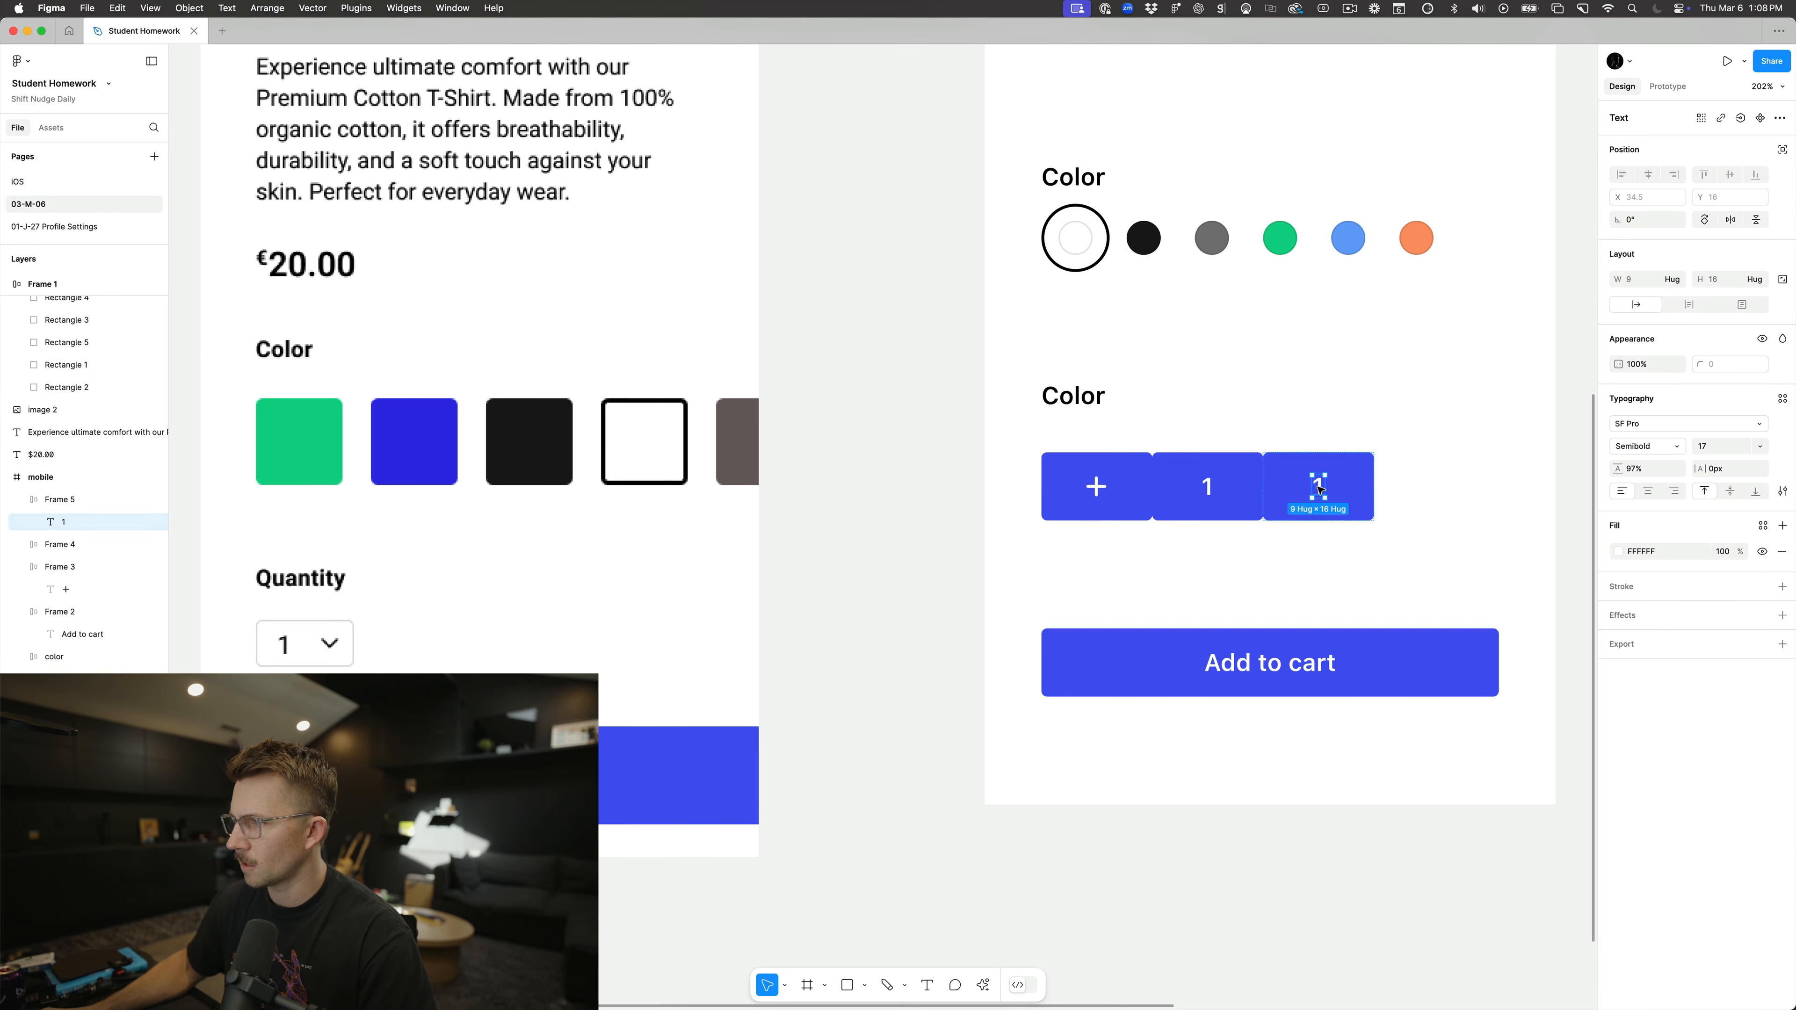
type("+")
key("Escape")
left_click(1321, 327)
Step: Switch to SF Symbols, search for minus, copy the plain minus symbol and return to Figma
key("ctrl+Up")
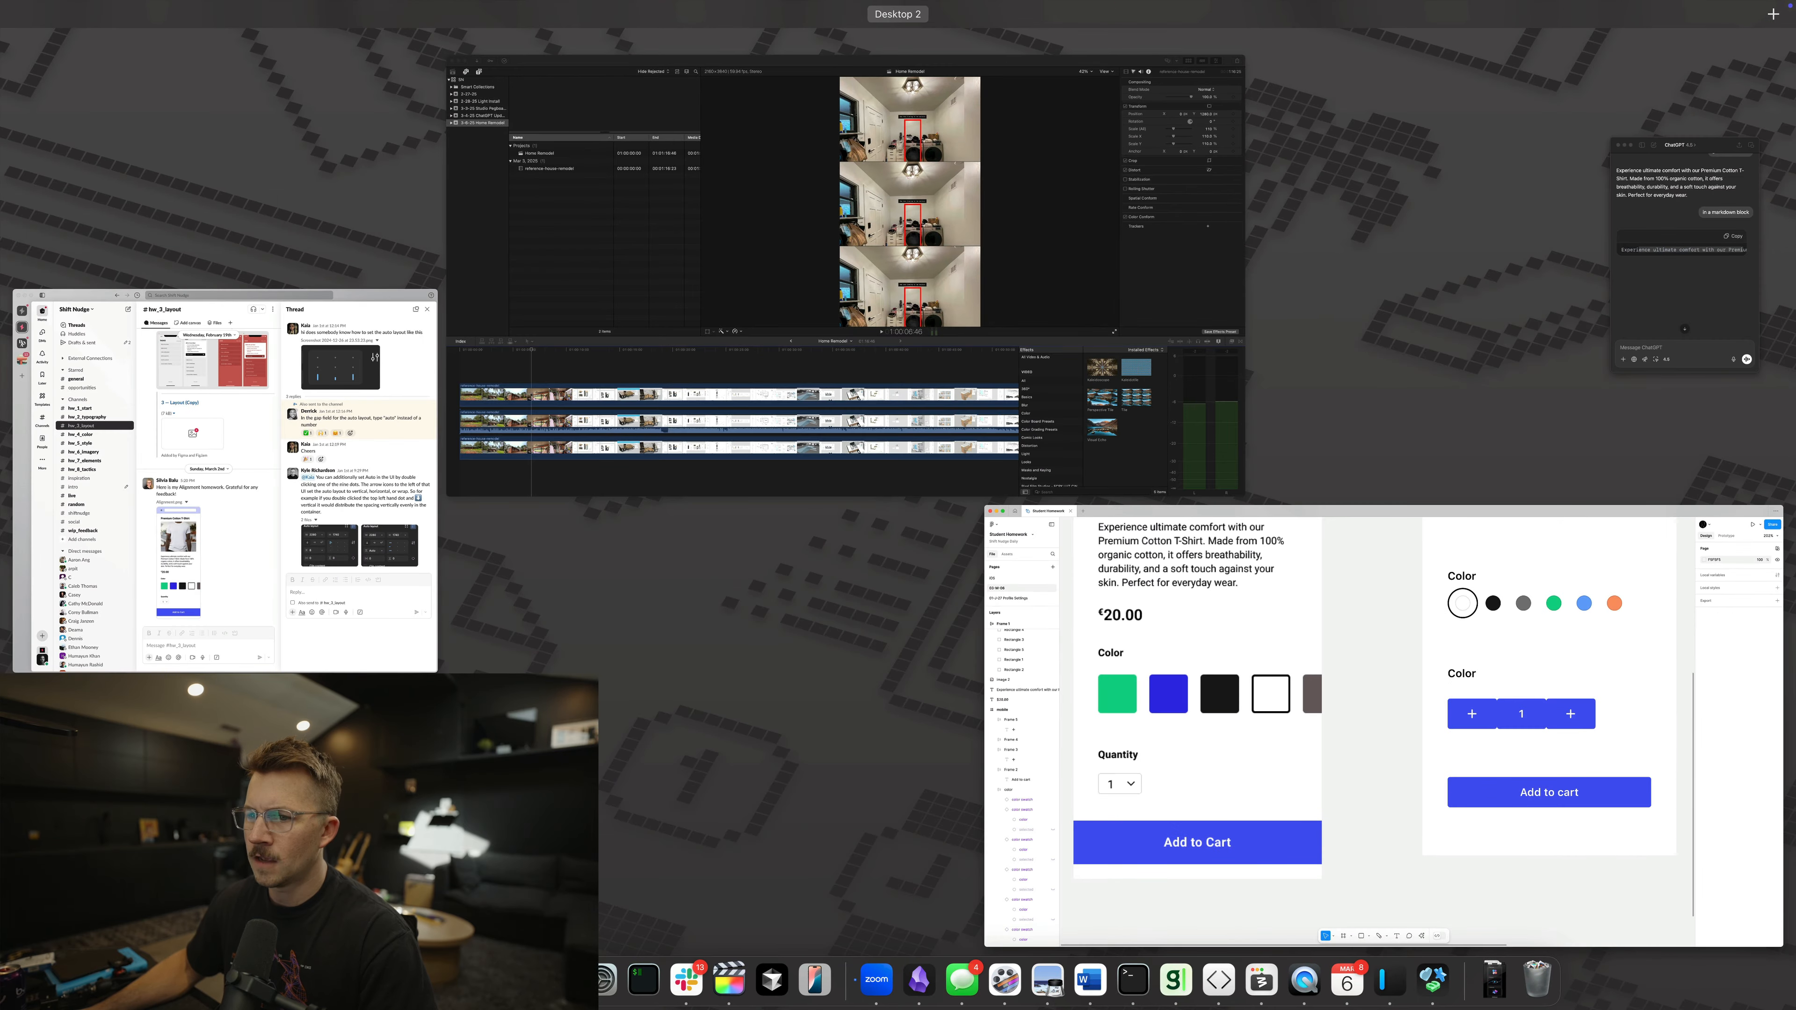
left_click(396, 800)
left_click(918, 240)
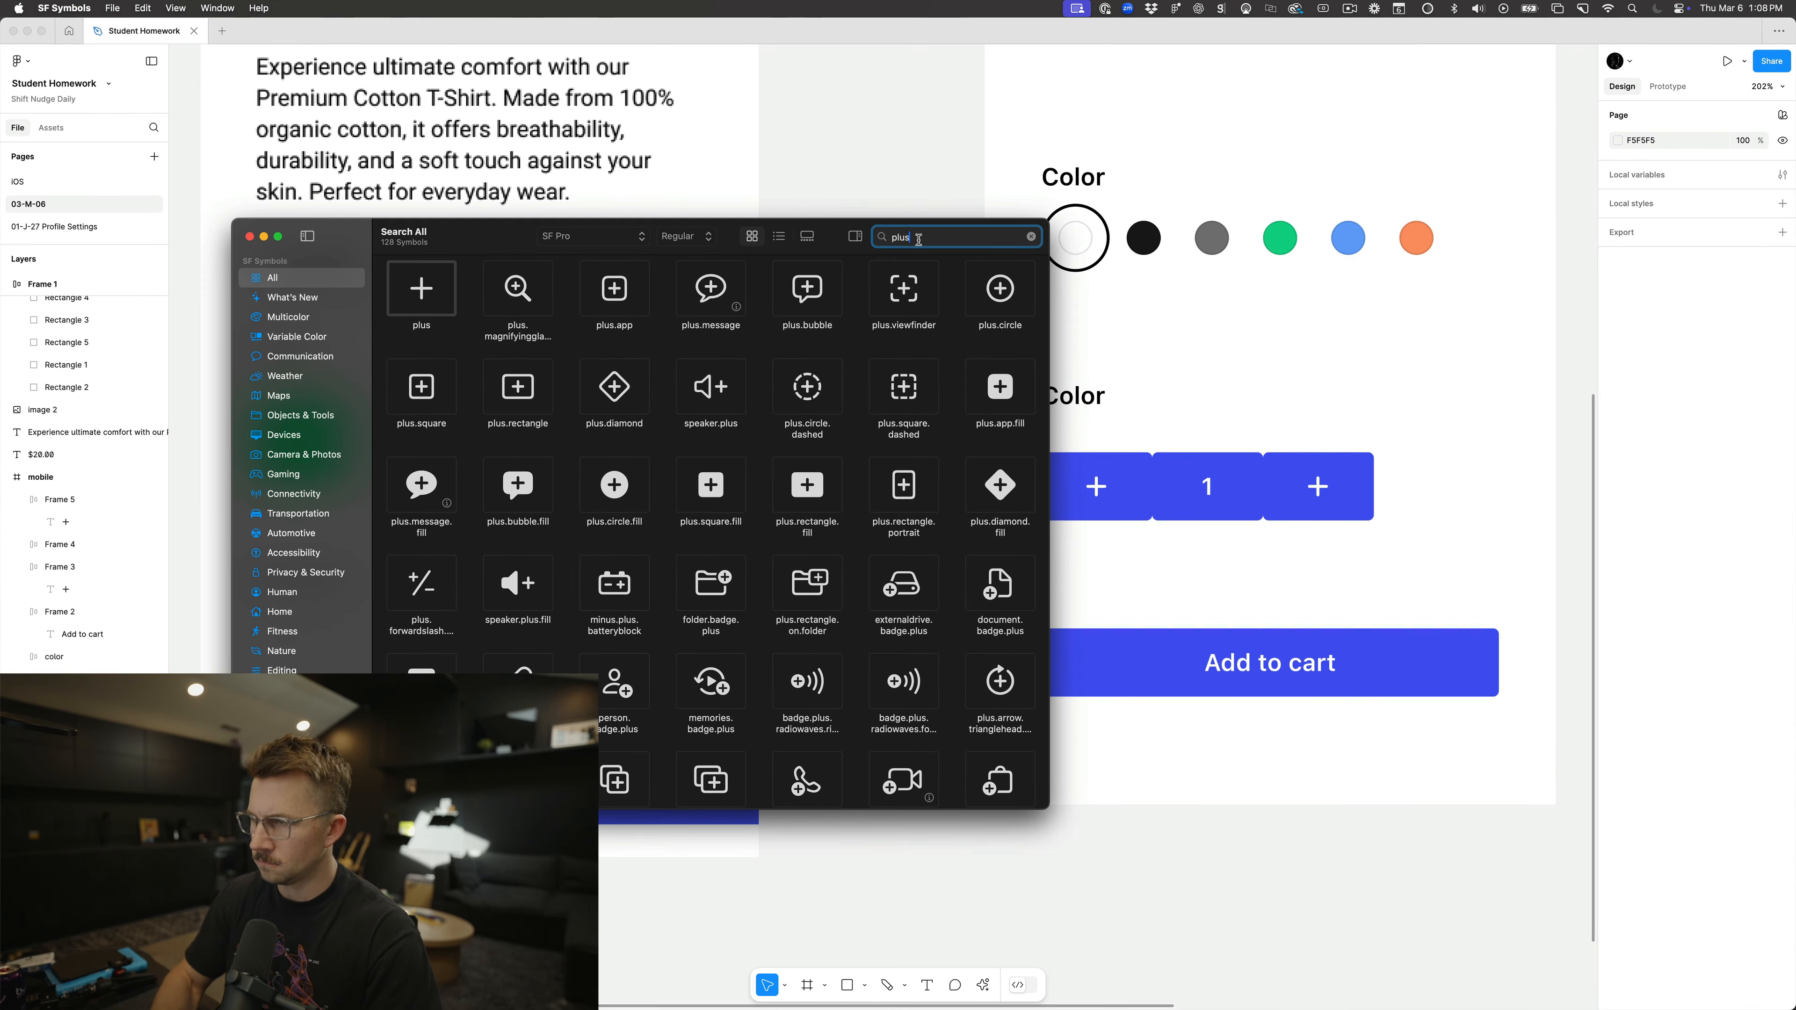
type("m")
key("super+a")
type("minus")
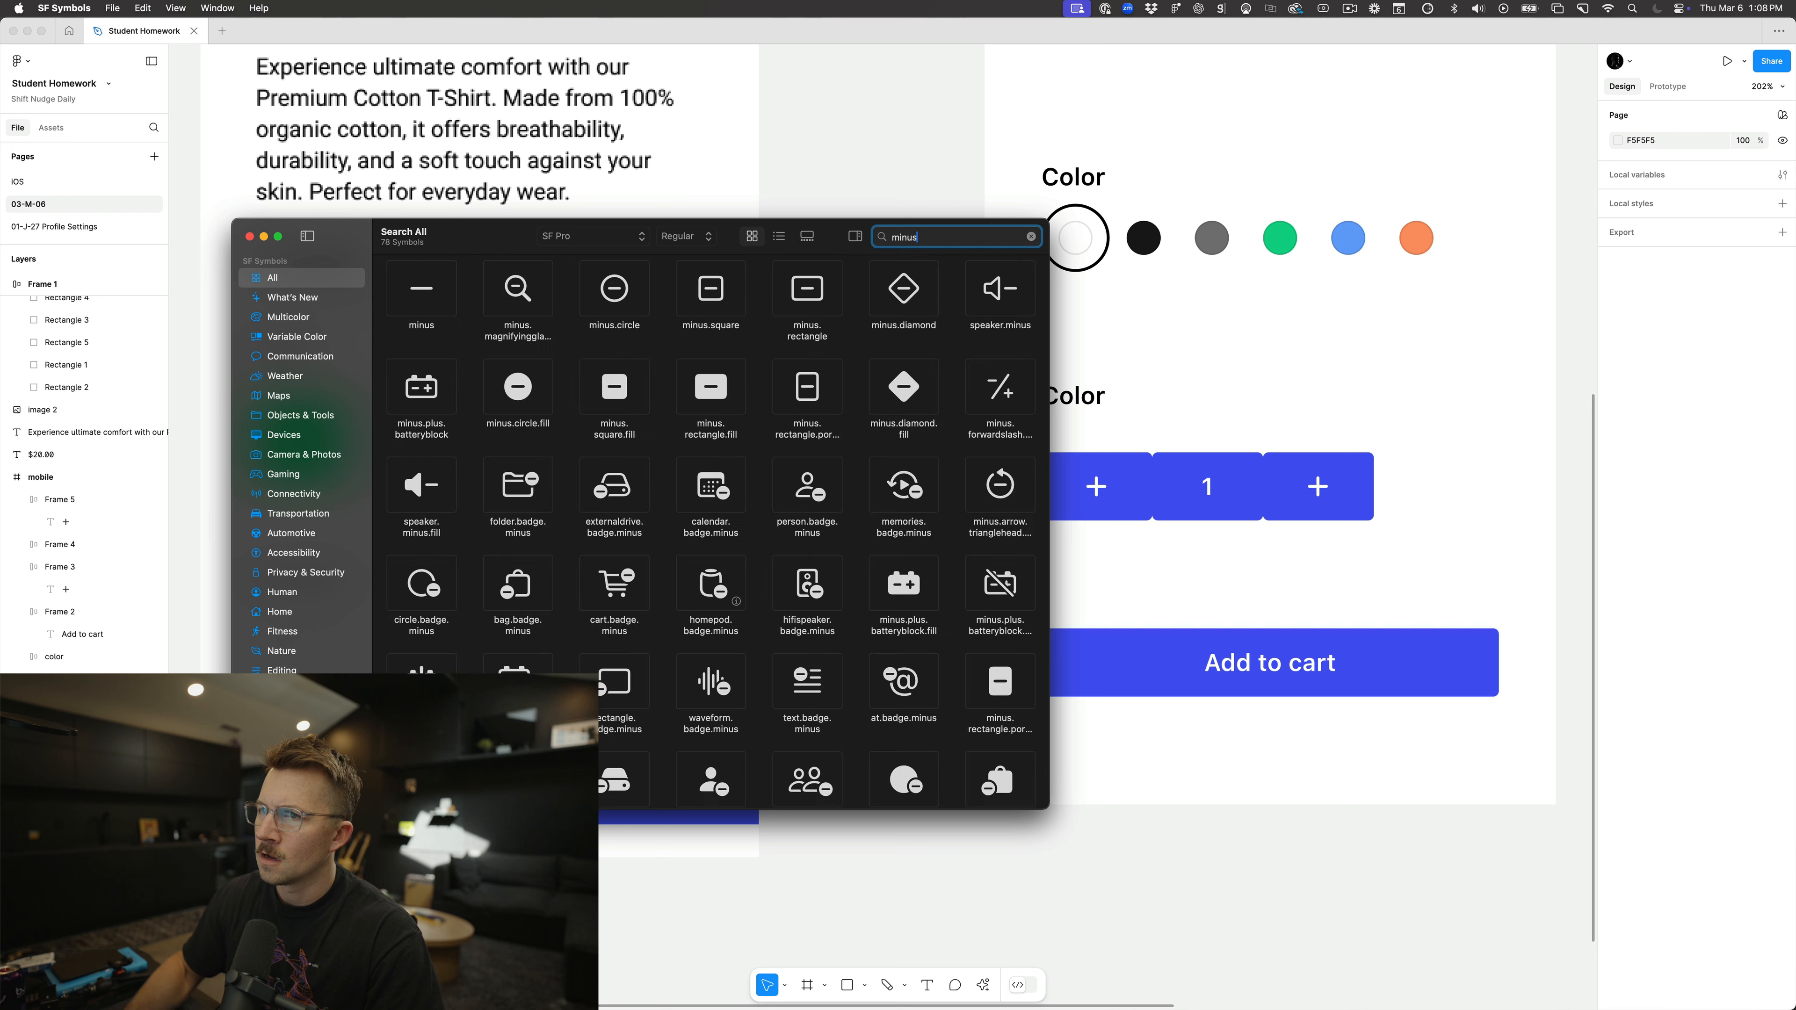
key("Tab")
key("super+c")
key("super+Tab")
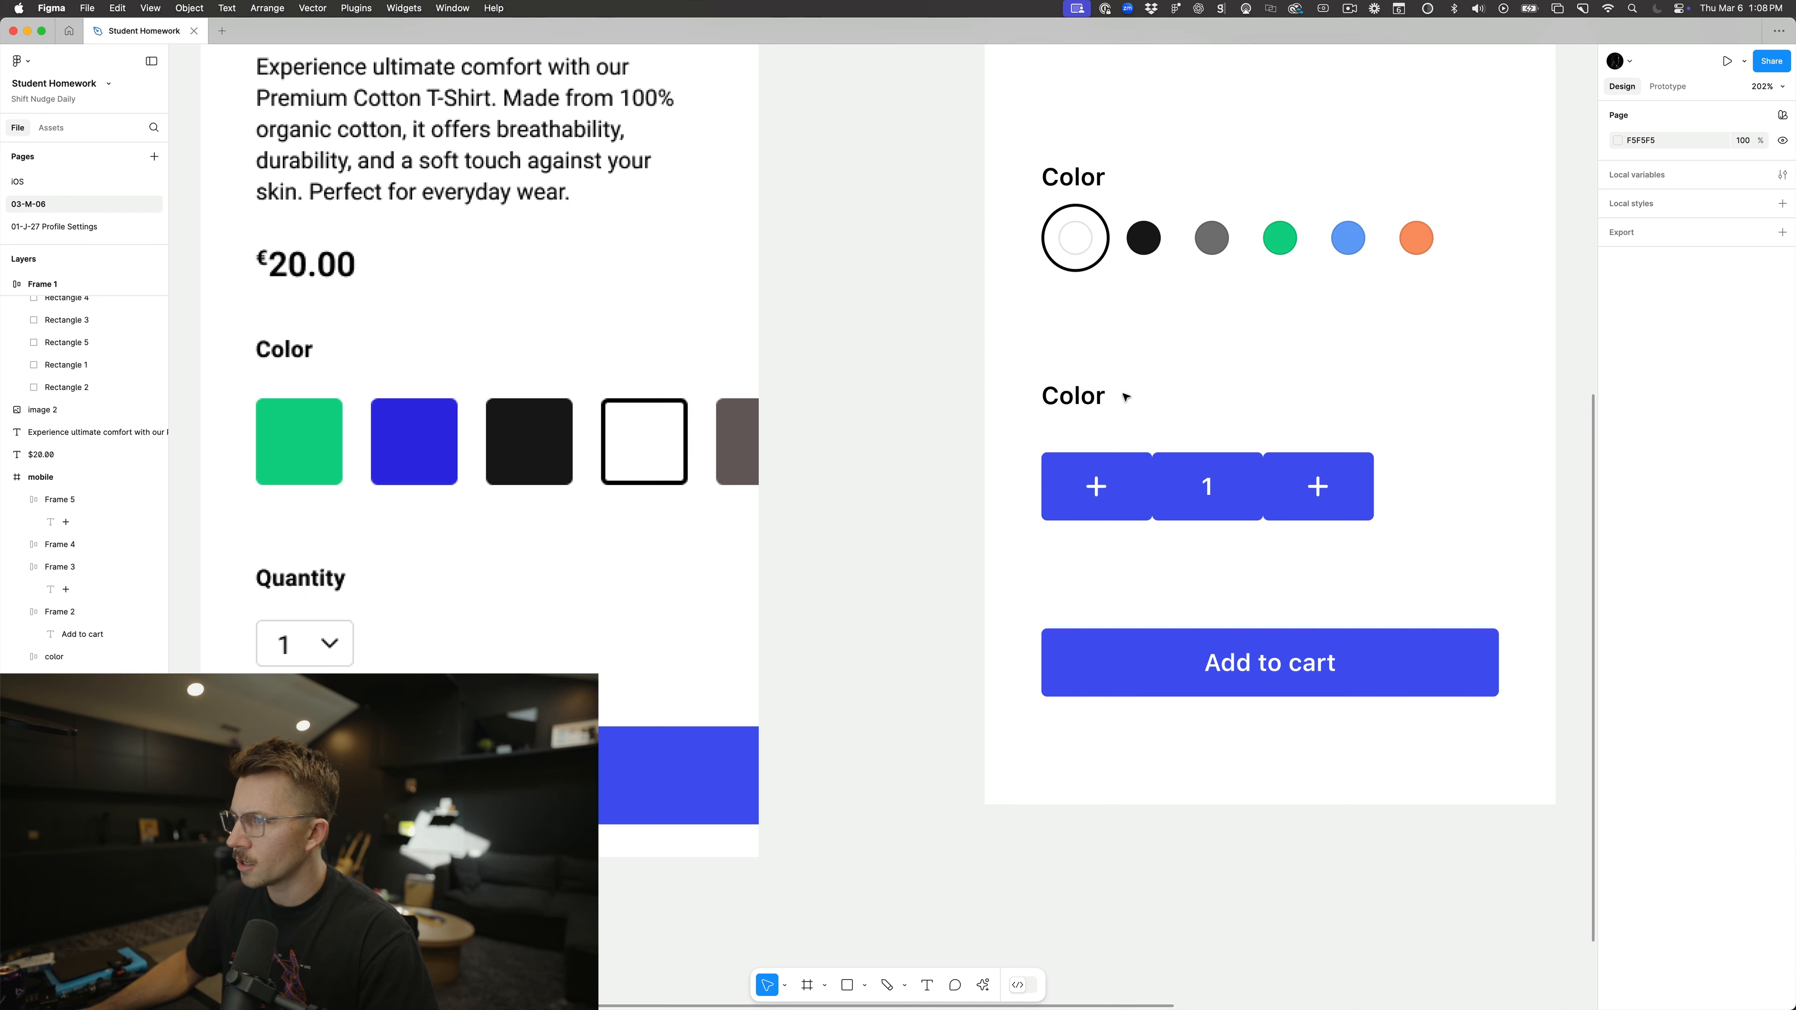
Step: Replace the plus in the first quantity box with the copied minus symbol
double_click(1096, 487, "super")
key("super+v")
key("Escape")
left_click(1250, 397)
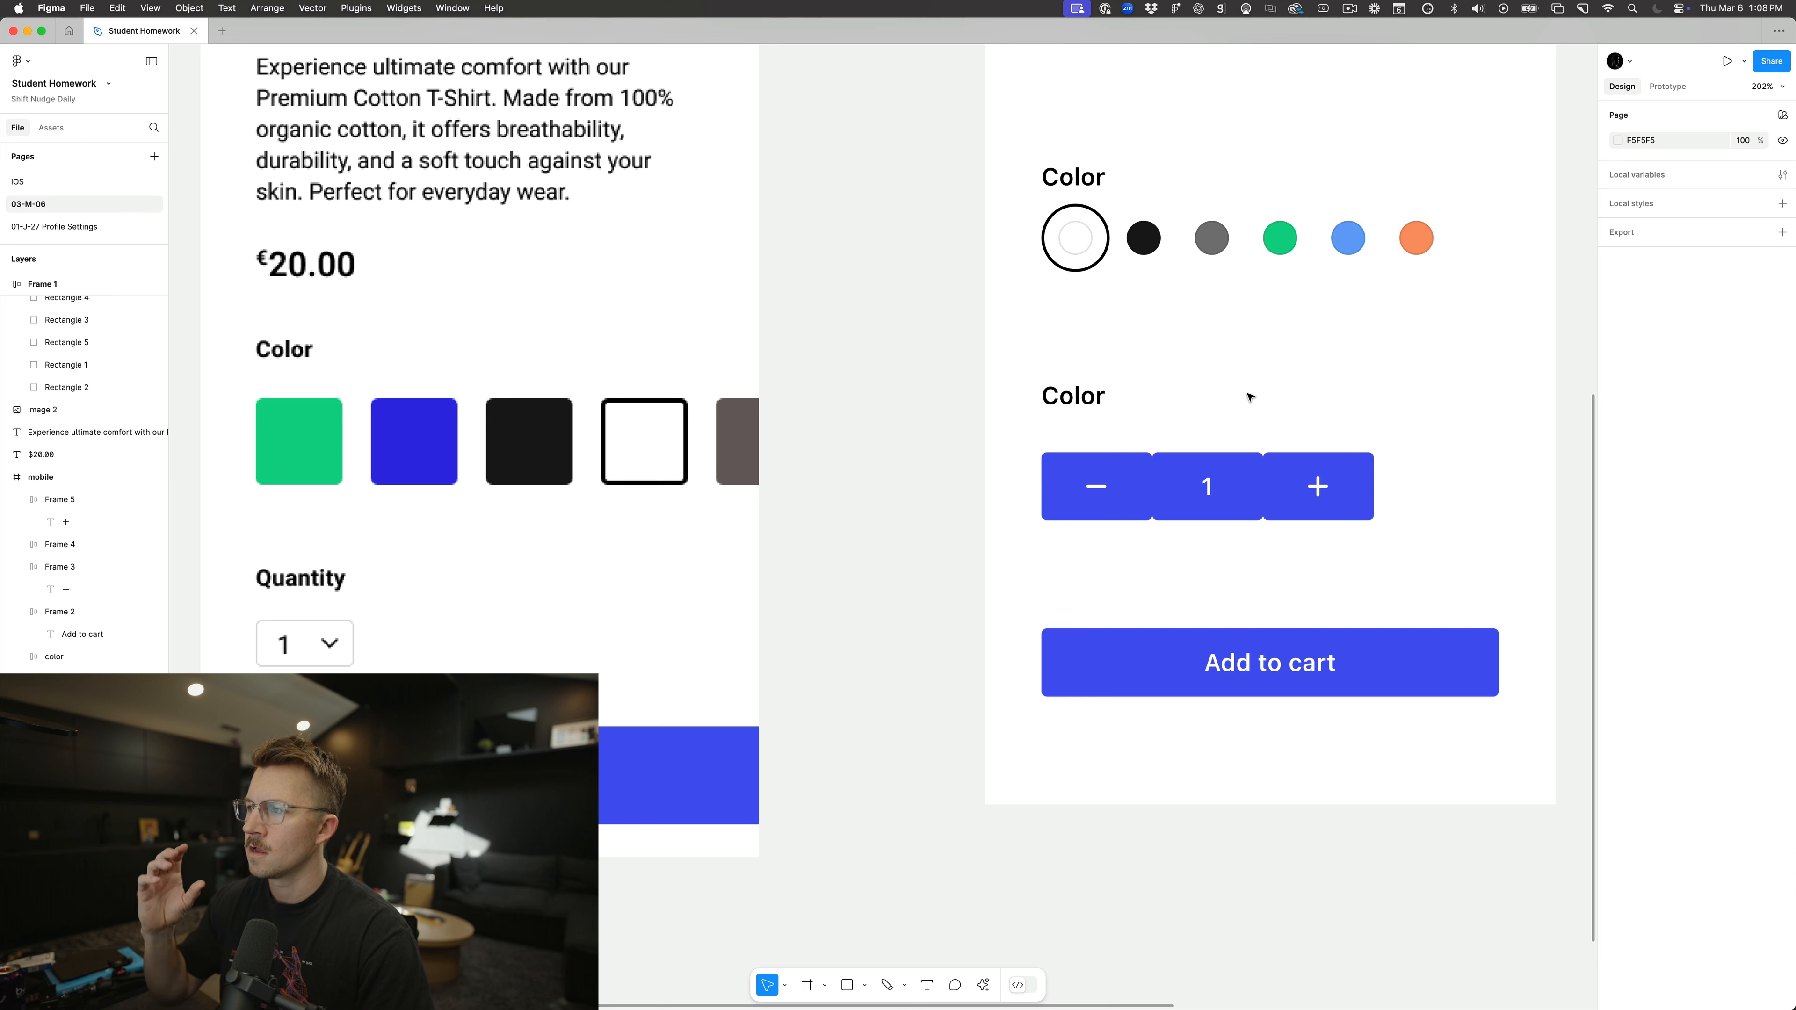
Step: Square off the middle box's corners and set the plus box's two left corner radii to 0
left_click(1207, 487)
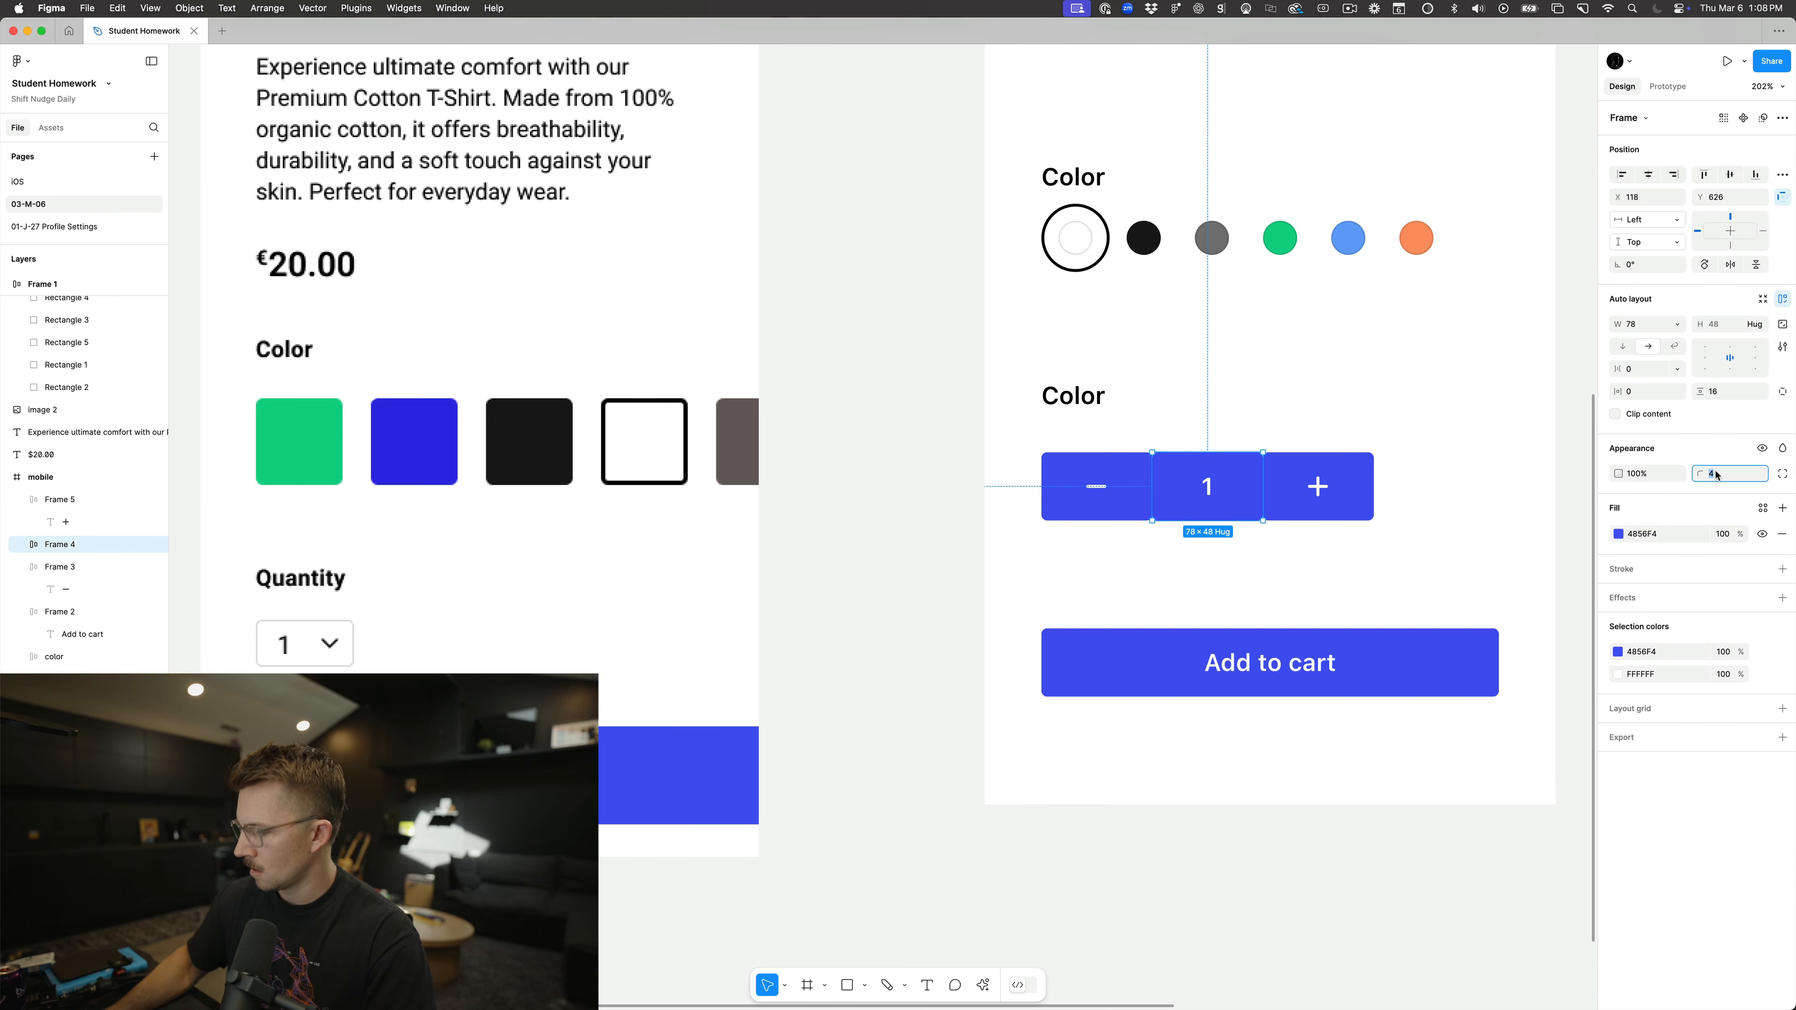
left_click(1109, 481)
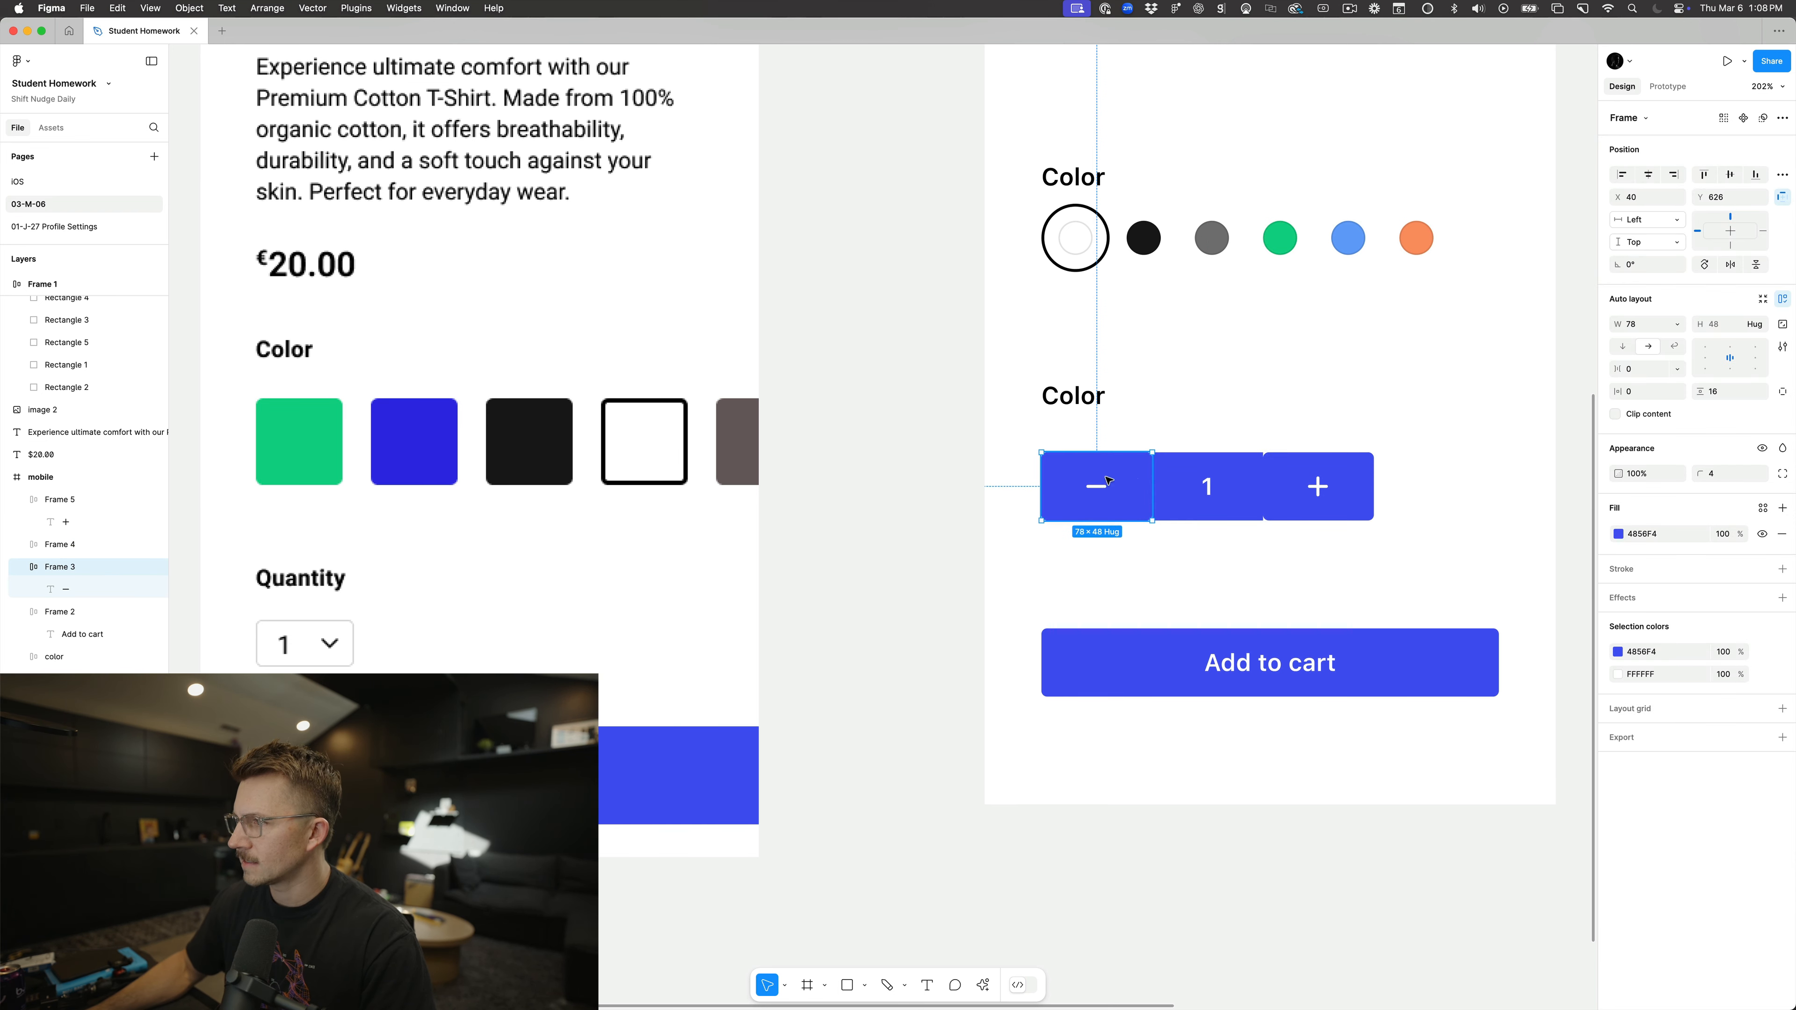
left_click(1318, 487)
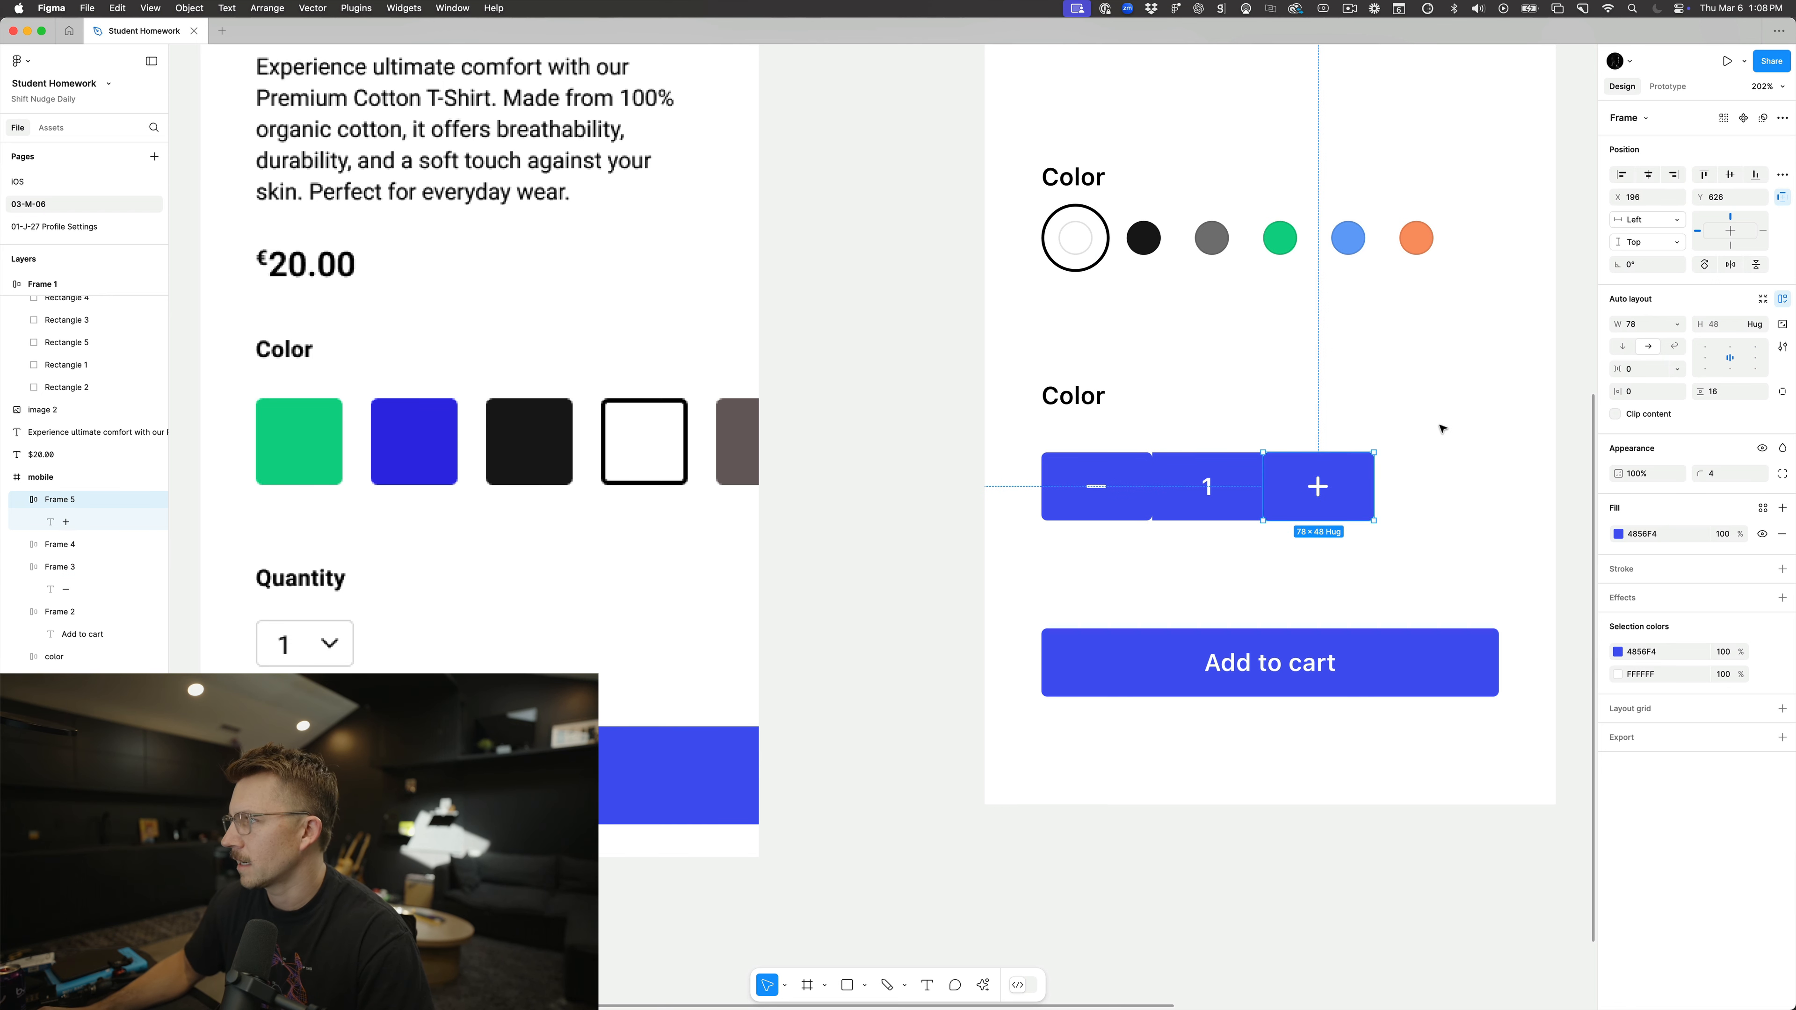
left_click(1780, 391)
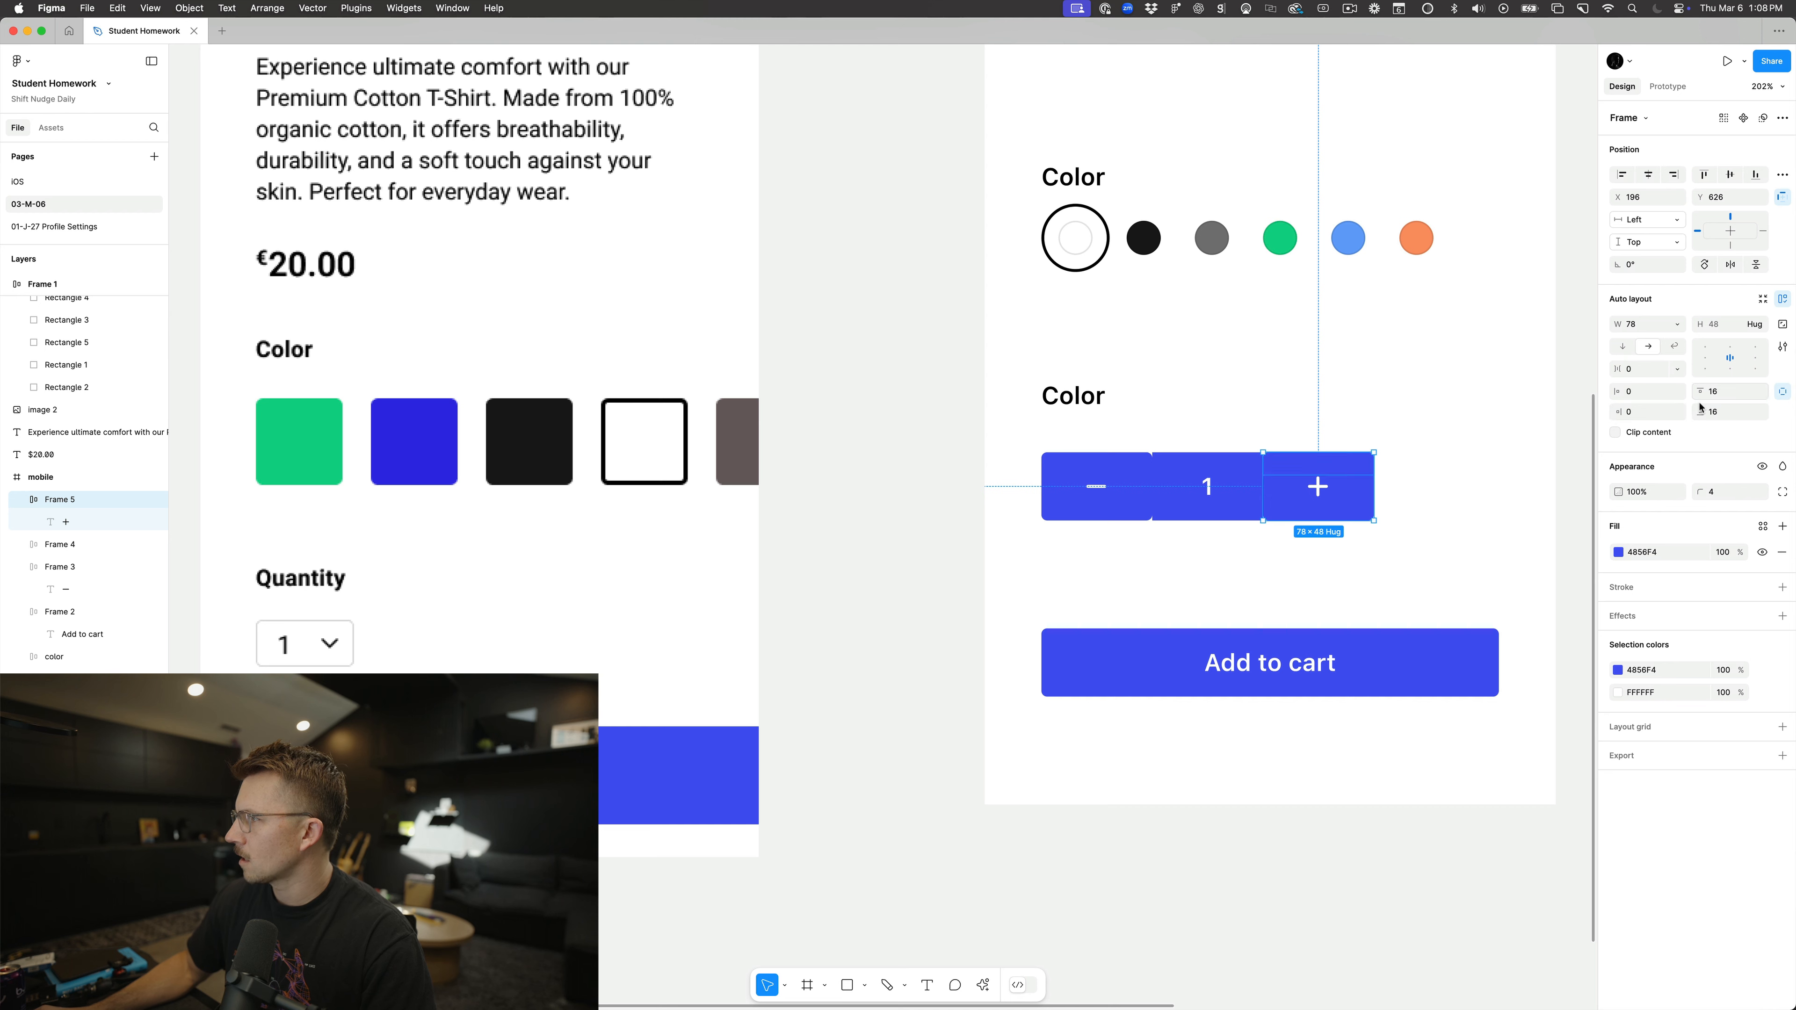
left_click(1783, 493)
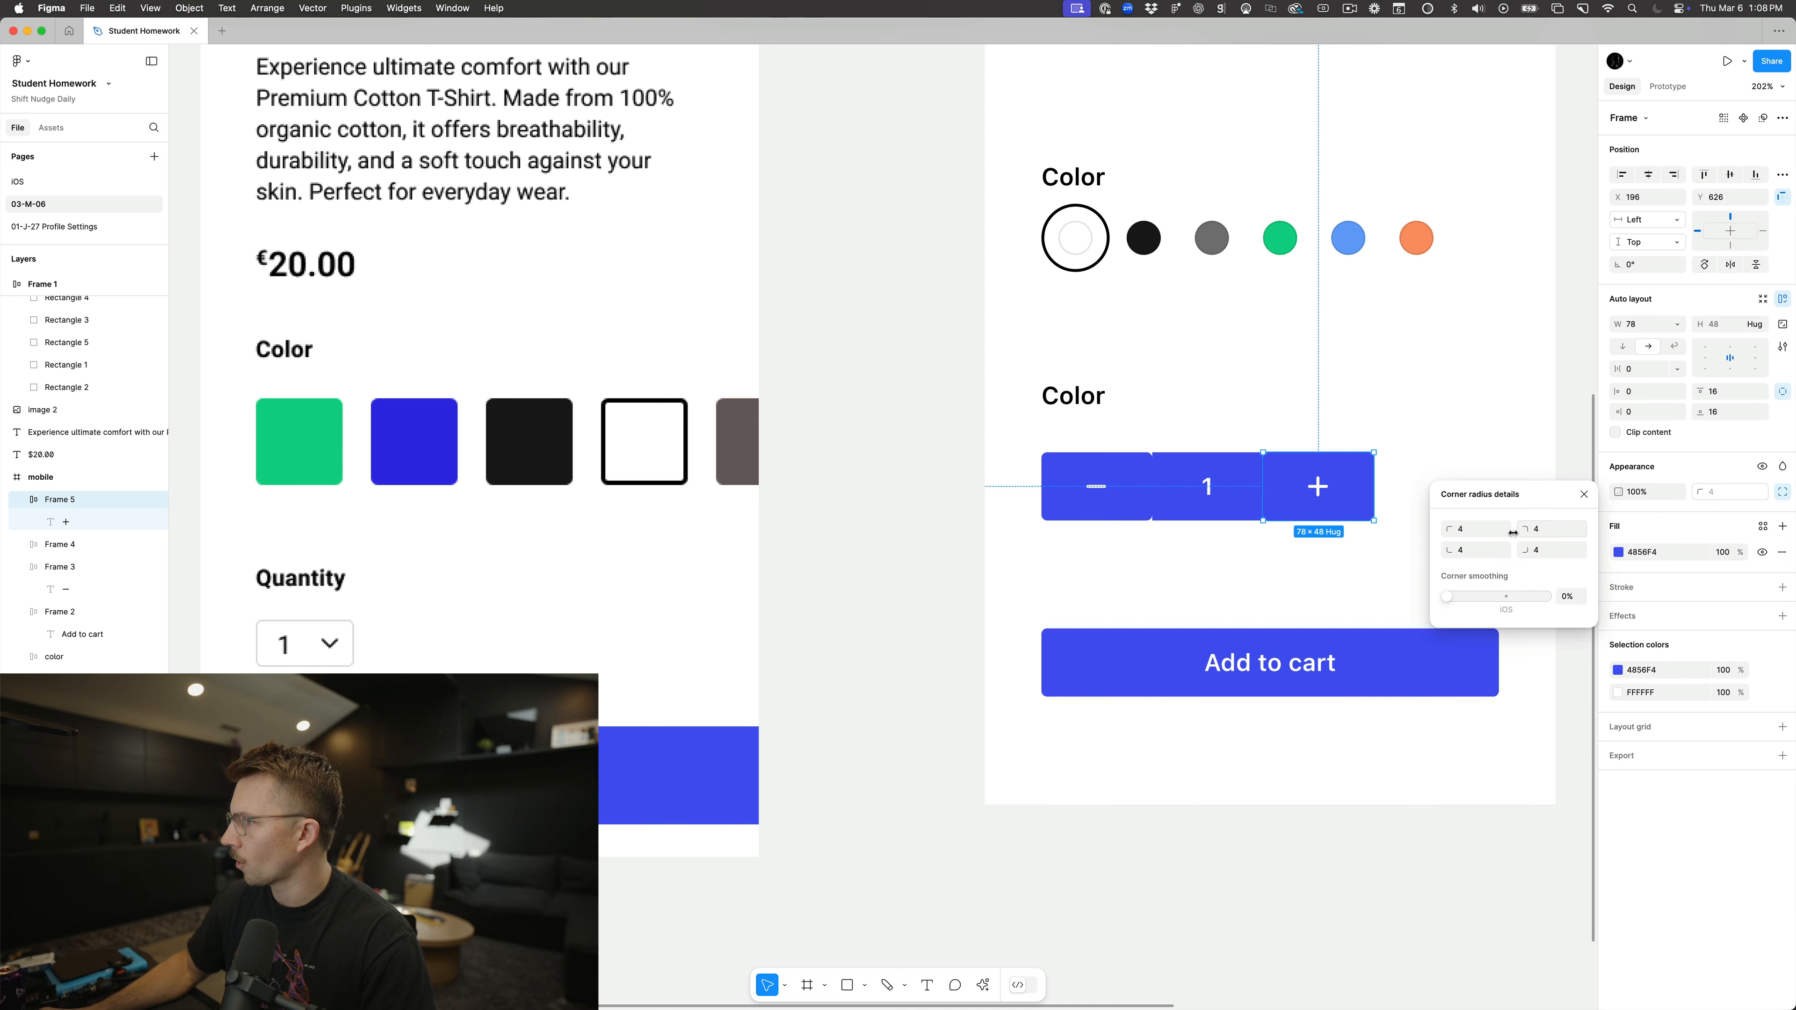
left_click(1478, 535)
type("0")
left_click(1478, 550)
type("0")
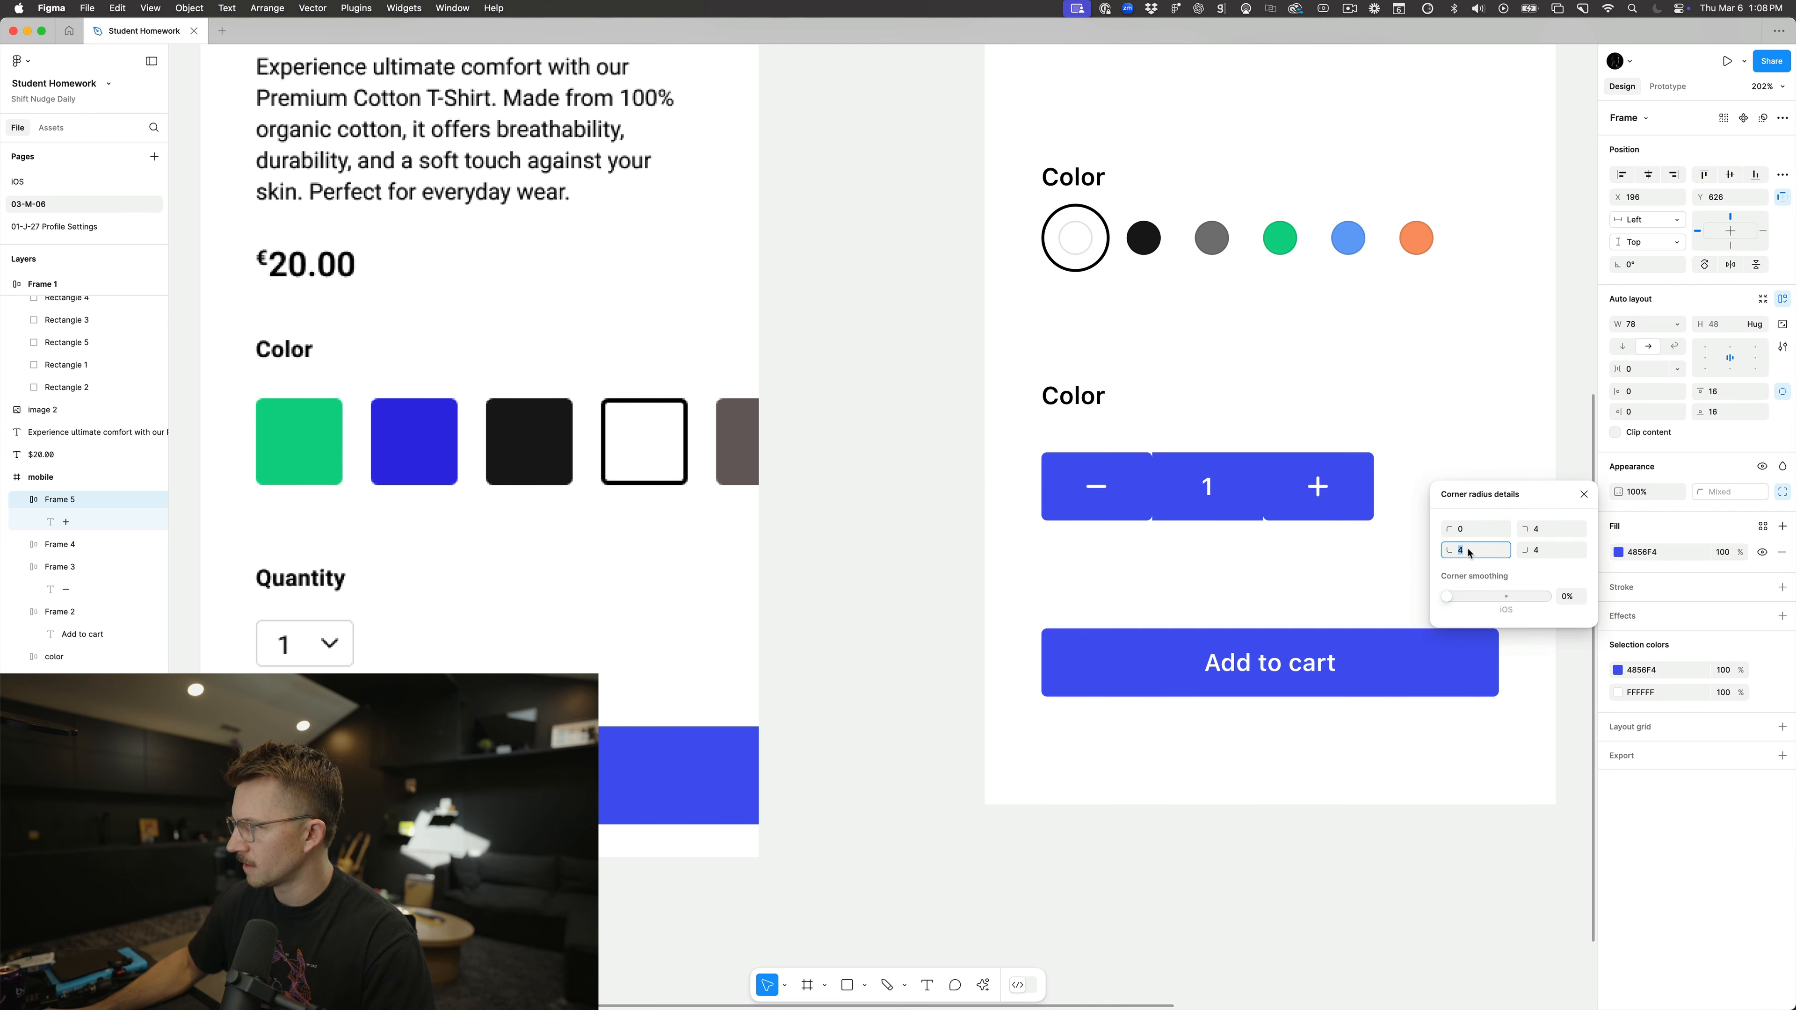
key("Return")
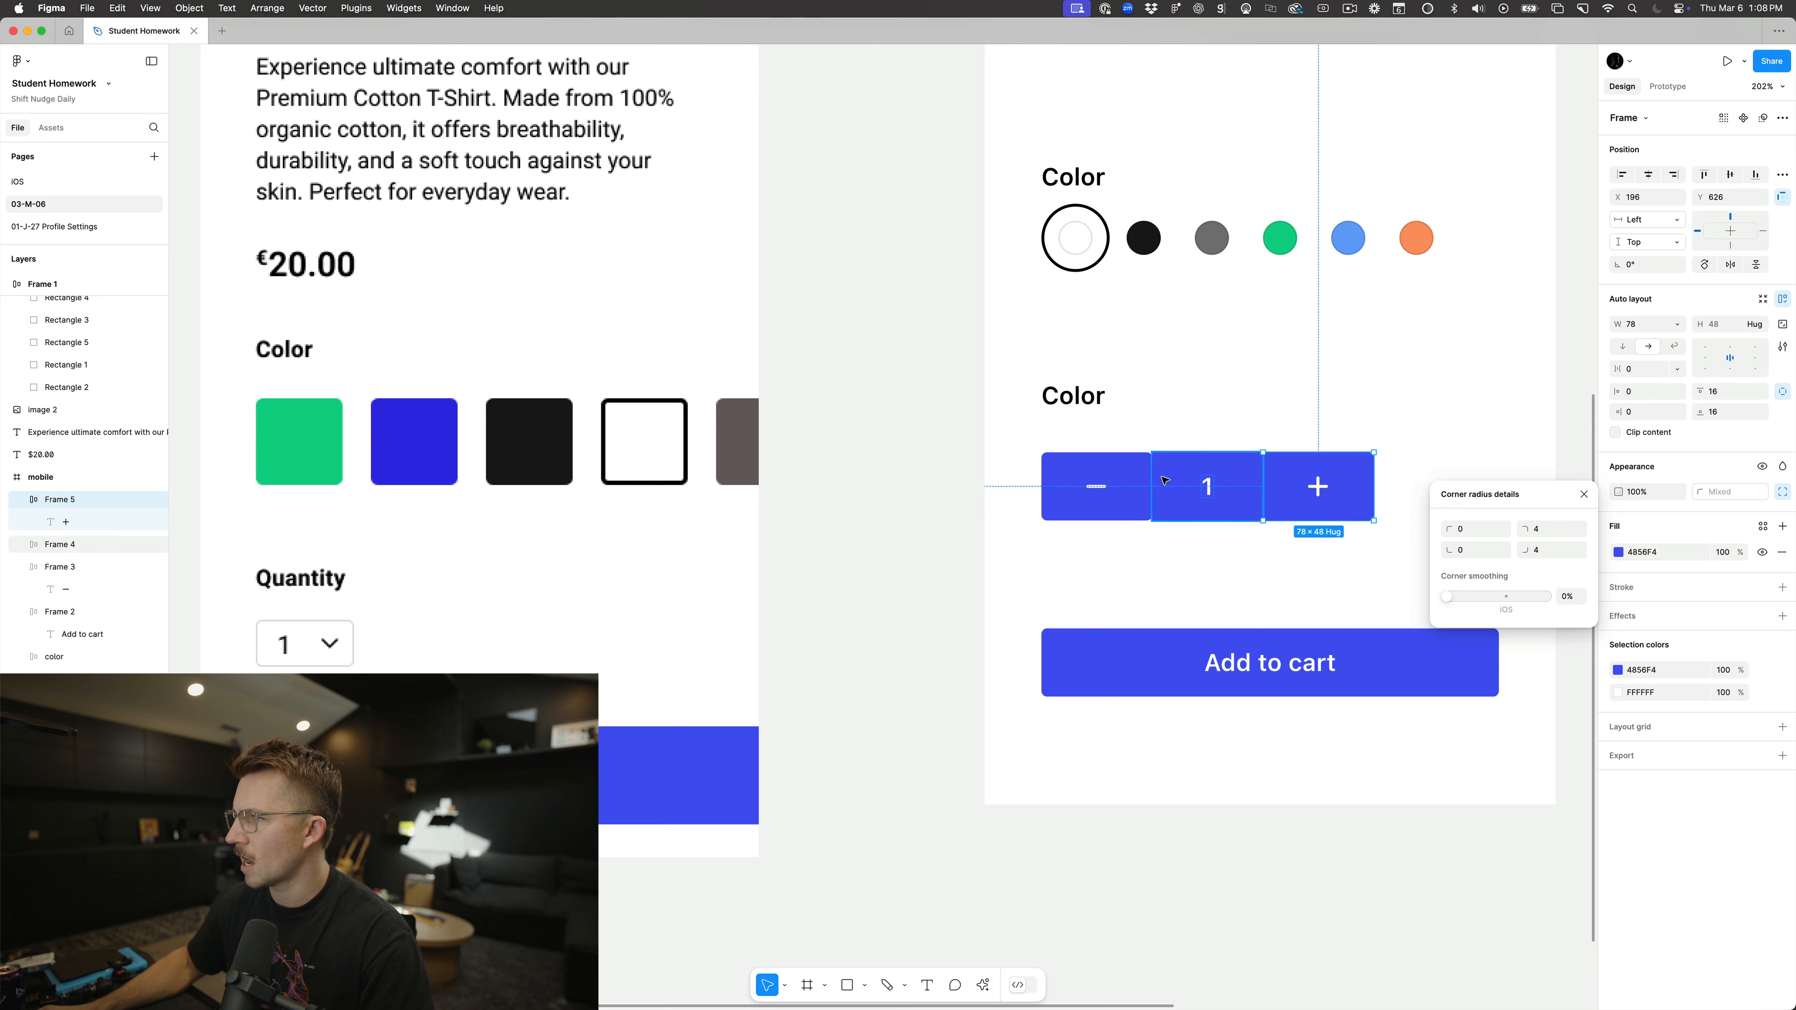
Step: Set the minus box's two right corner radii to 0
left_click(1119, 504)
left_click(1782, 473)
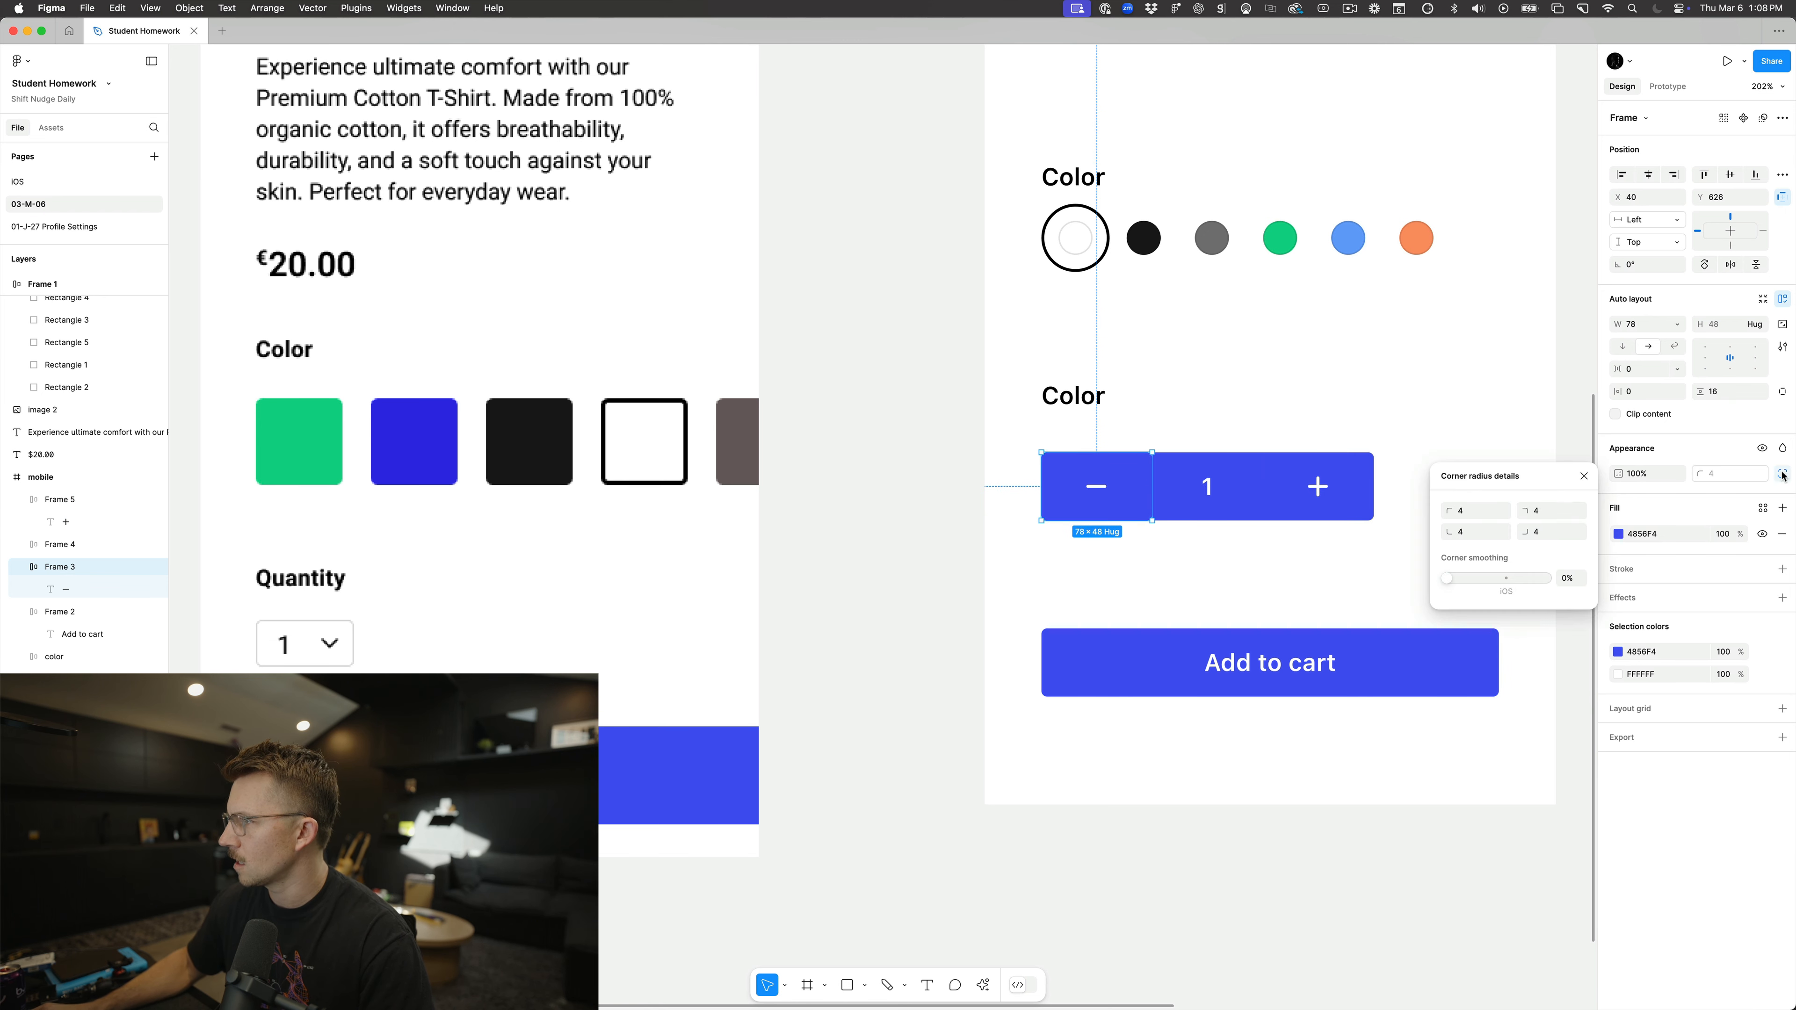
left_click(1559, 510)
type("0")
left_click(1550, 534)
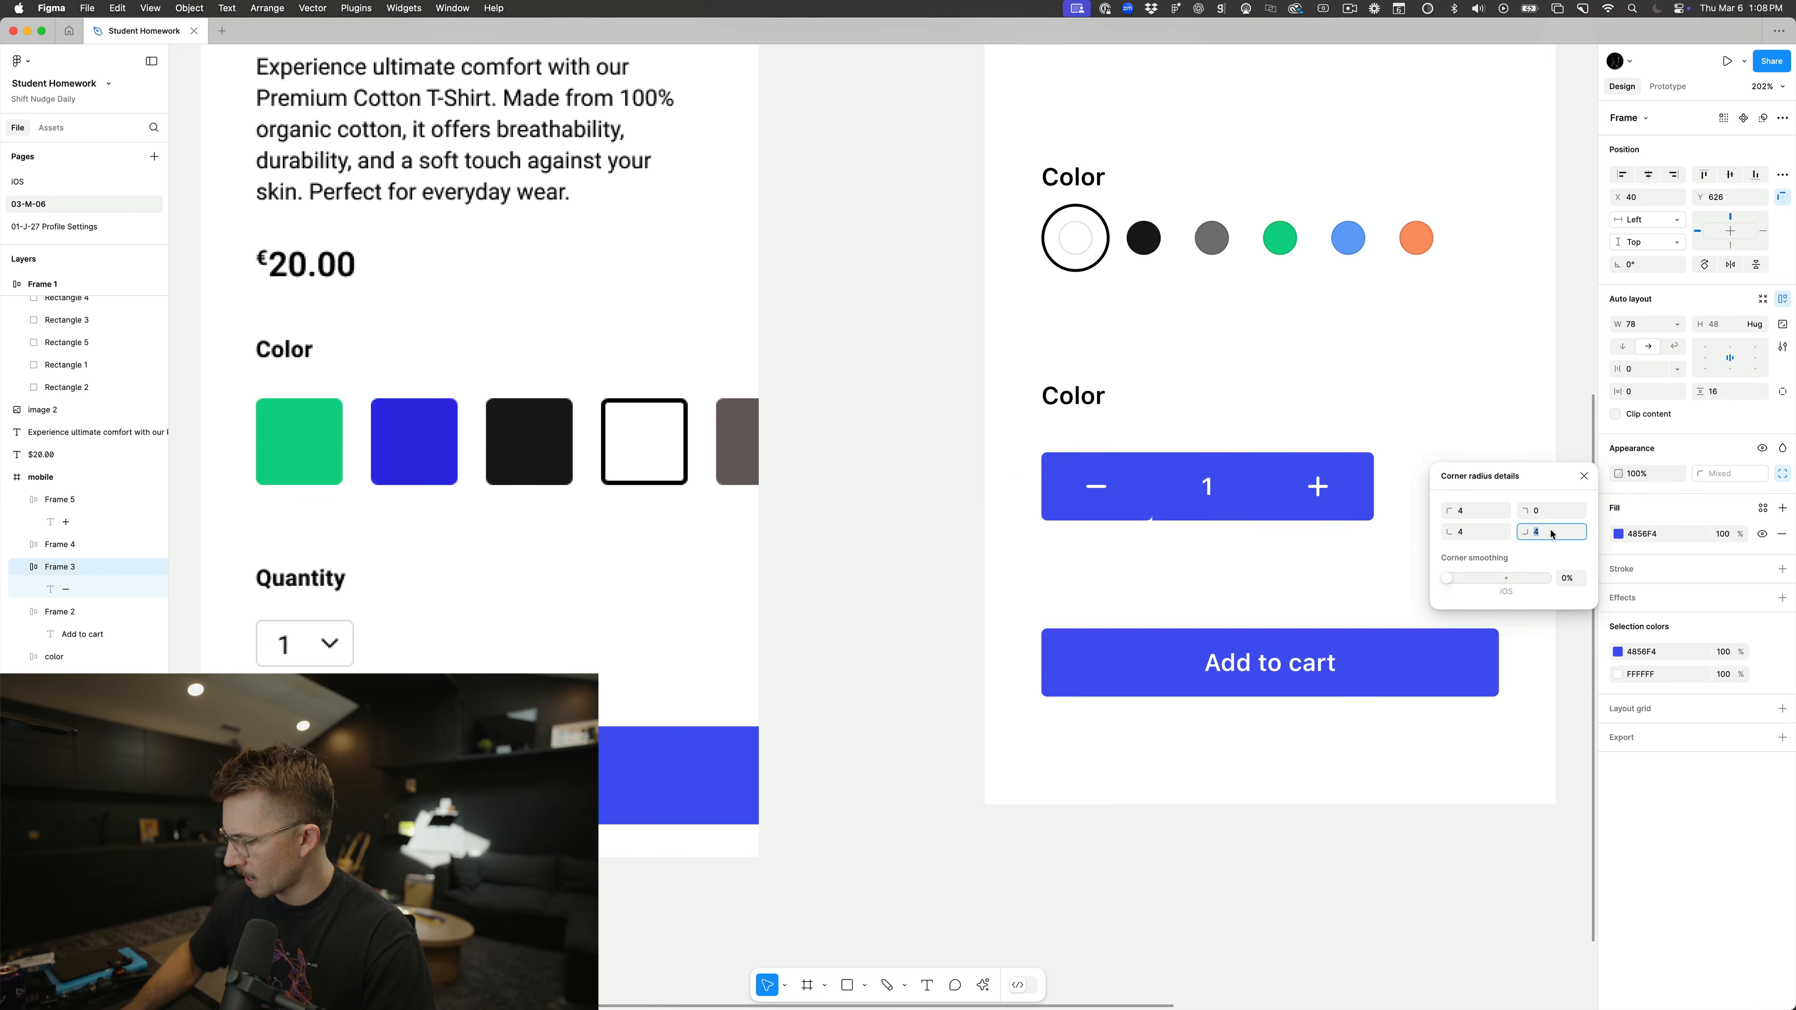
type("0")
key("Return")
left_click(1279, 435)
Step: Recolor the minus, 1 and plus characters in the quantity control to dark 171717
left_click(1206, 489)
left_click(1118, 490, "shift")
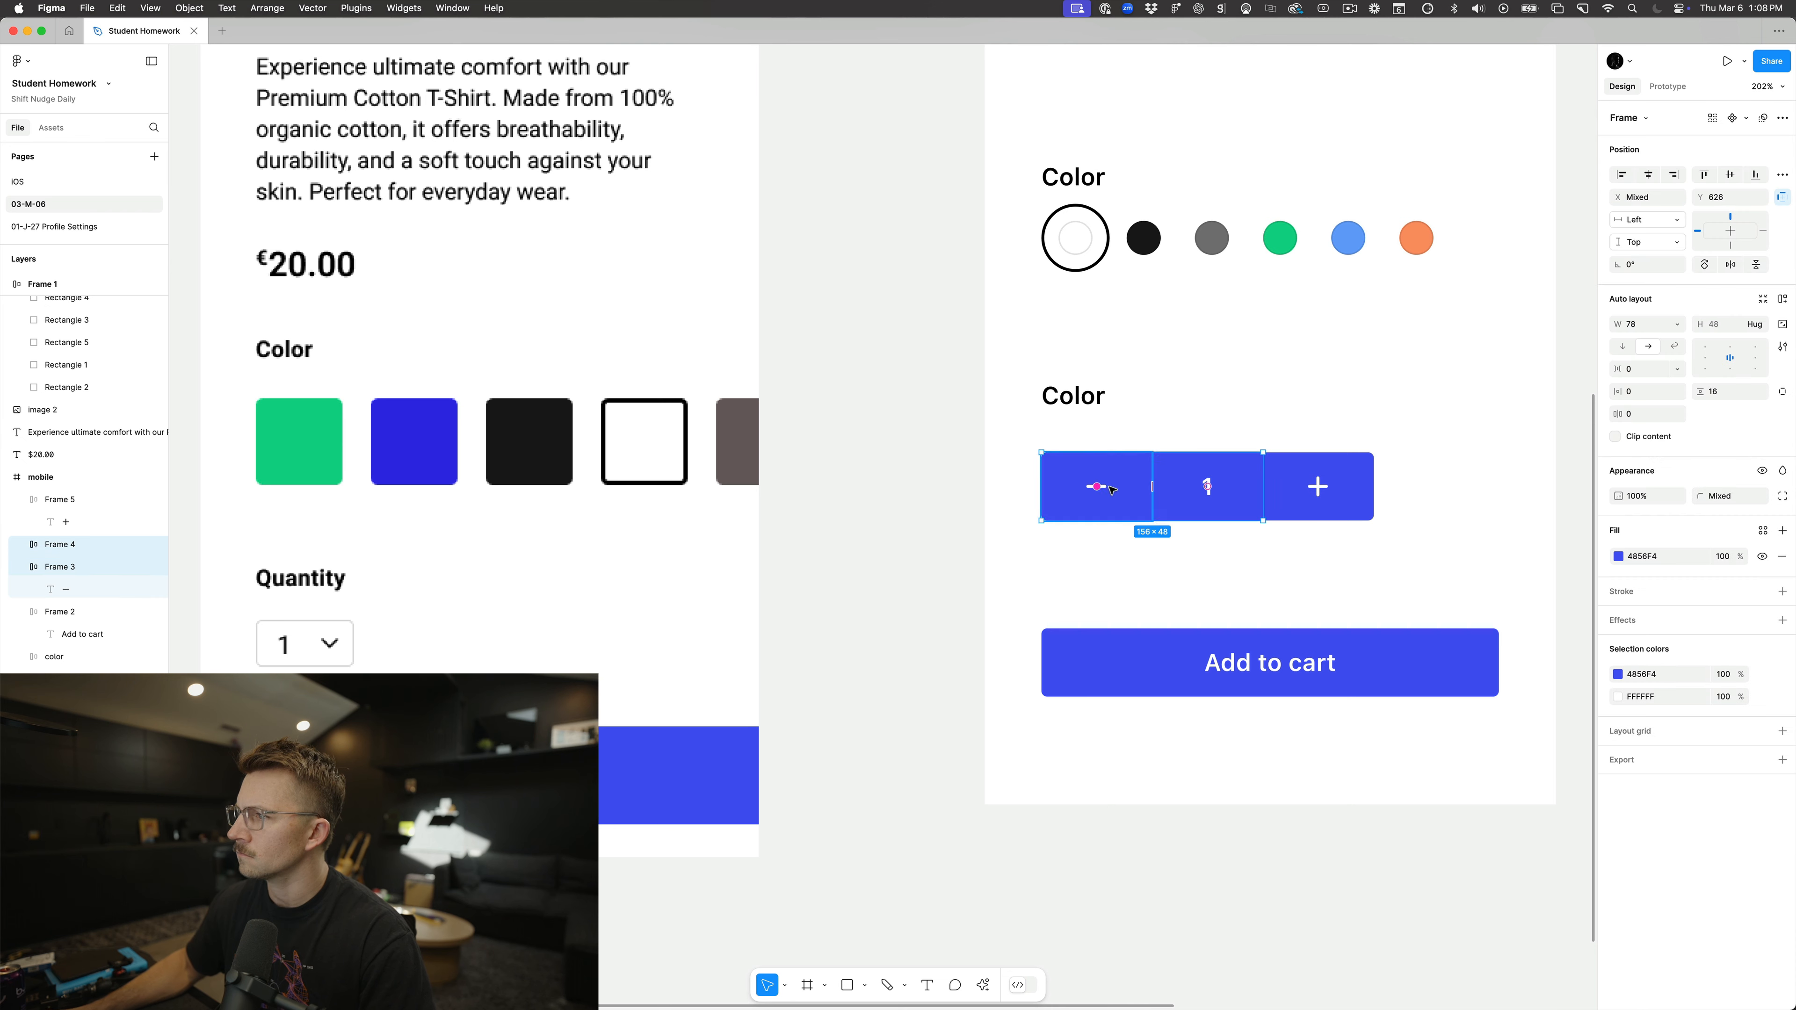
left_click(1320, 494, "shift")
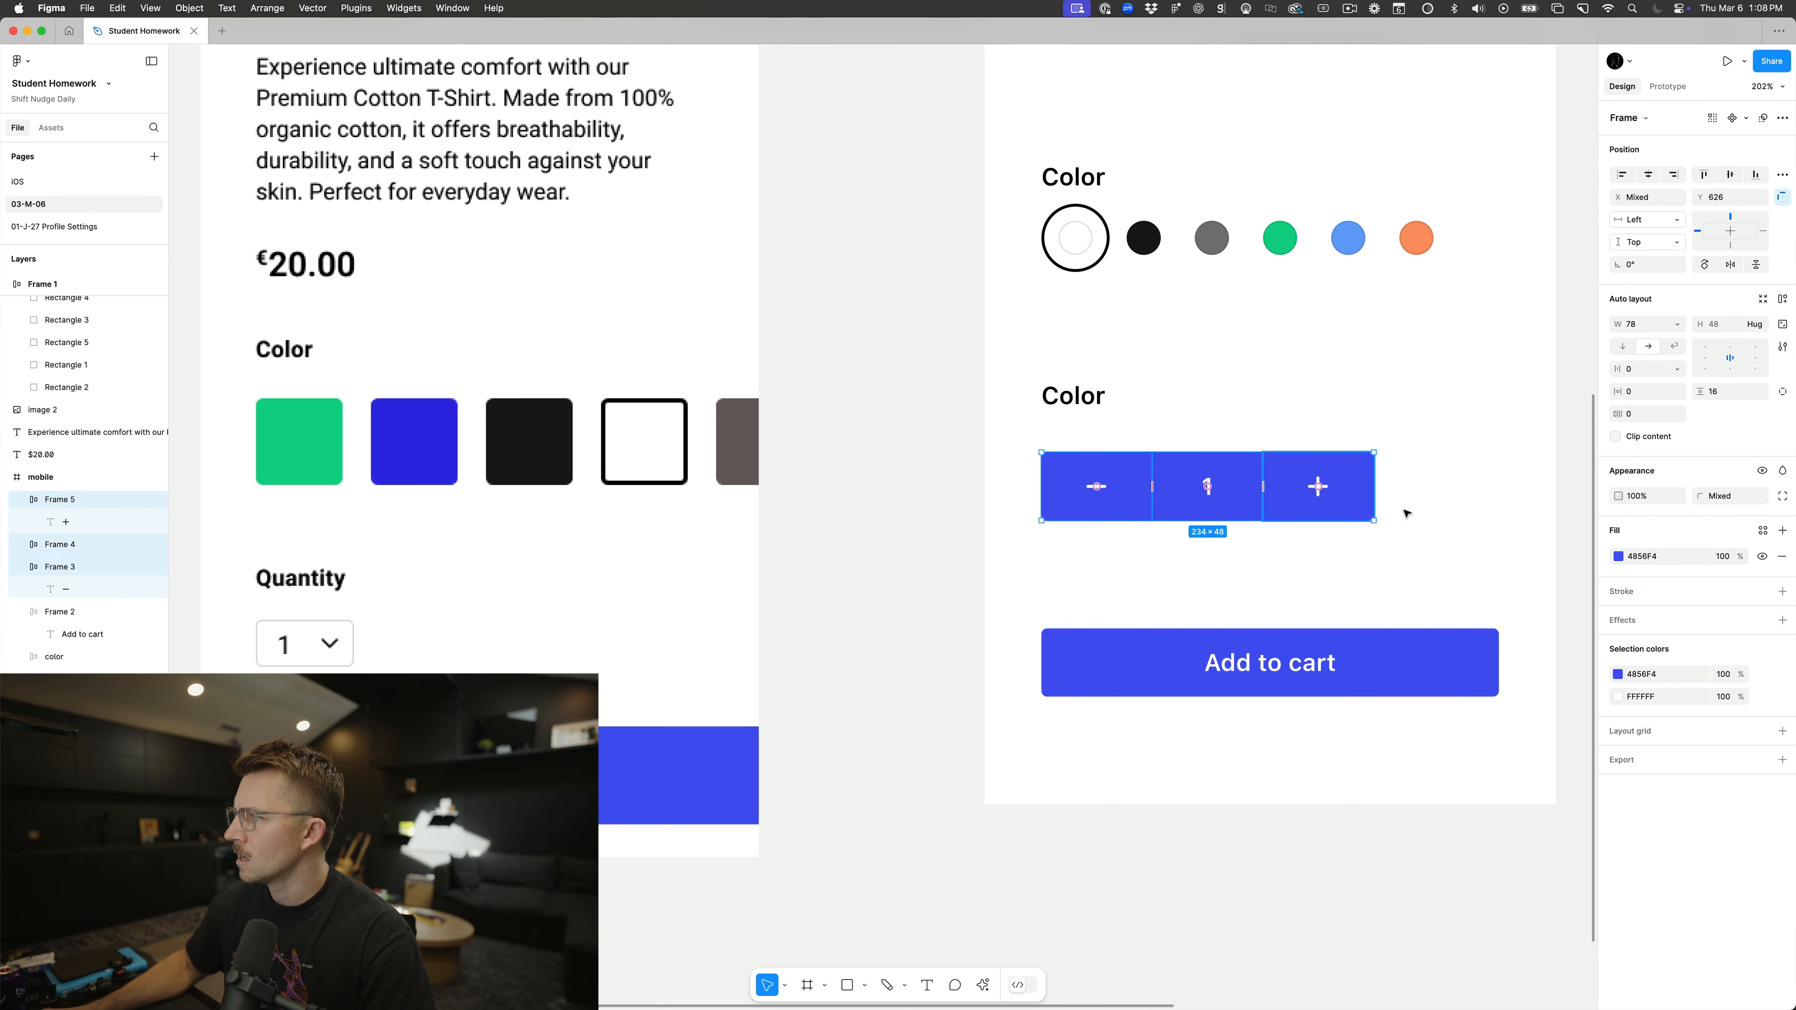
left_click(1209, 484, "super")
left_click(1097, 487, "shift+super")
left_click(1318, 487, "shift+super")
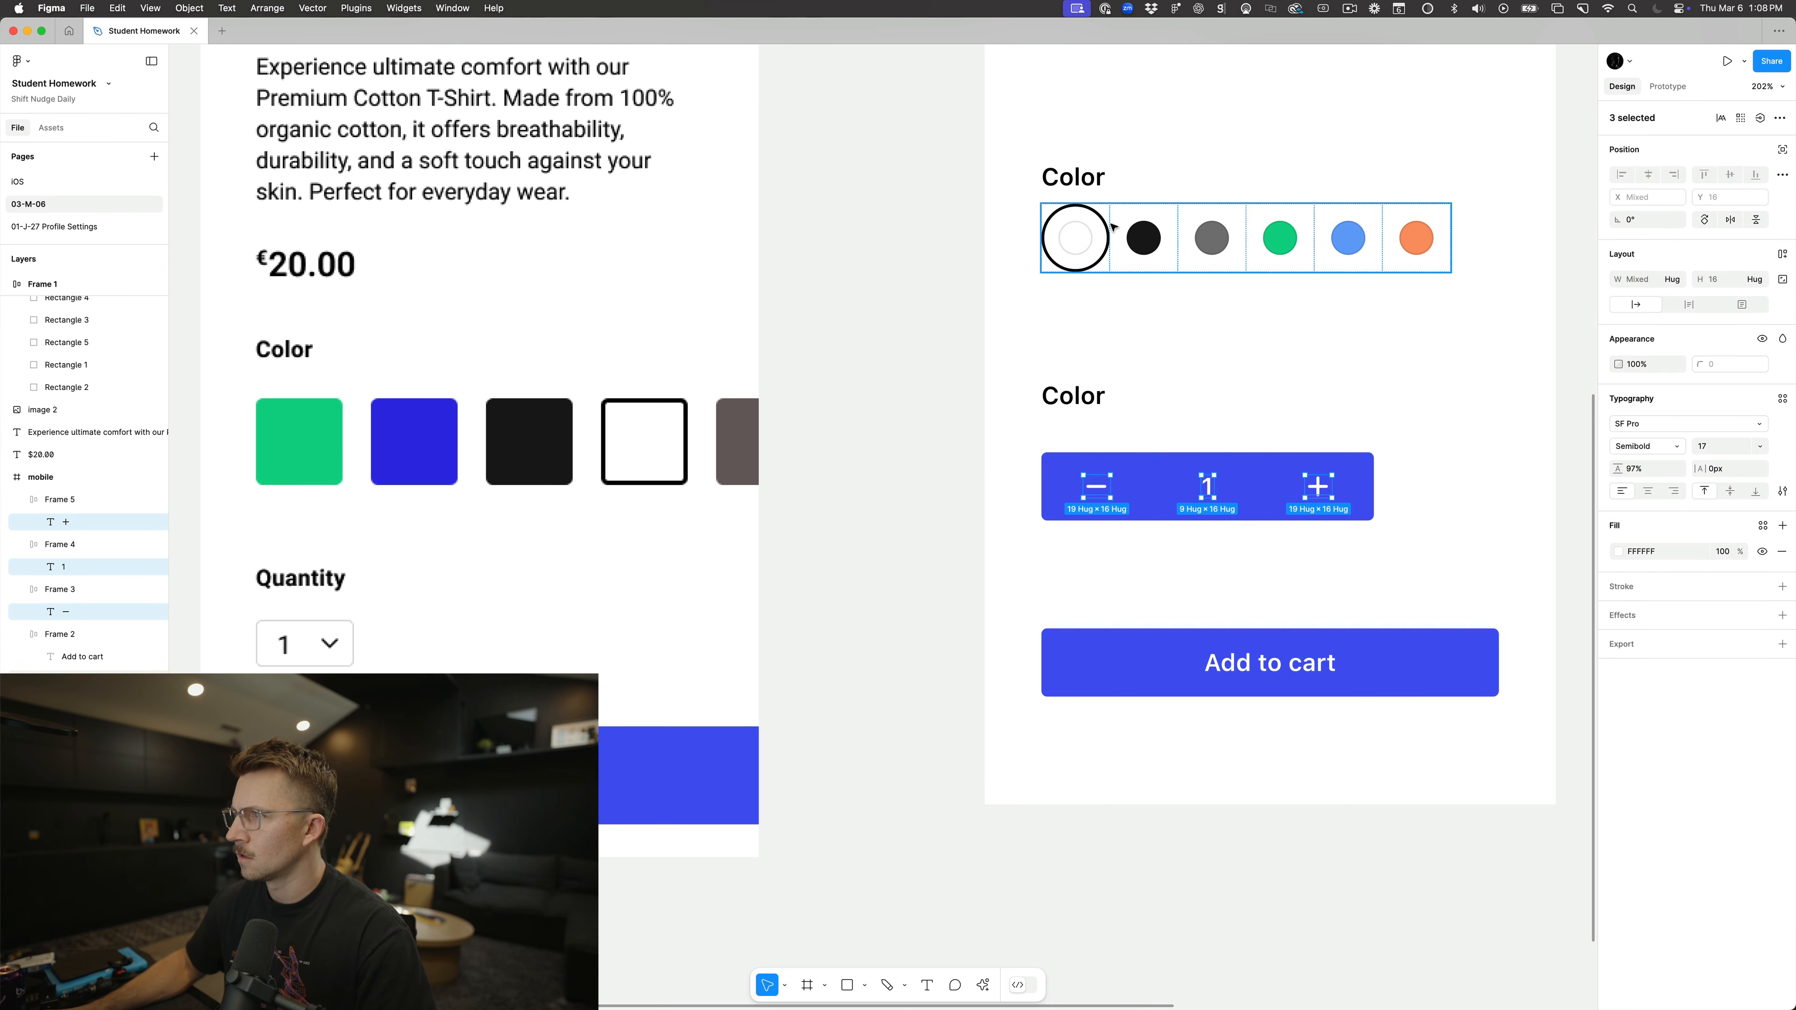
left_click(1186, 313)
Step: Set the fill of all three quantity boxes to white (FFFFFF)
left_click(1089, 488)
left_click(1258, 483, "shift")
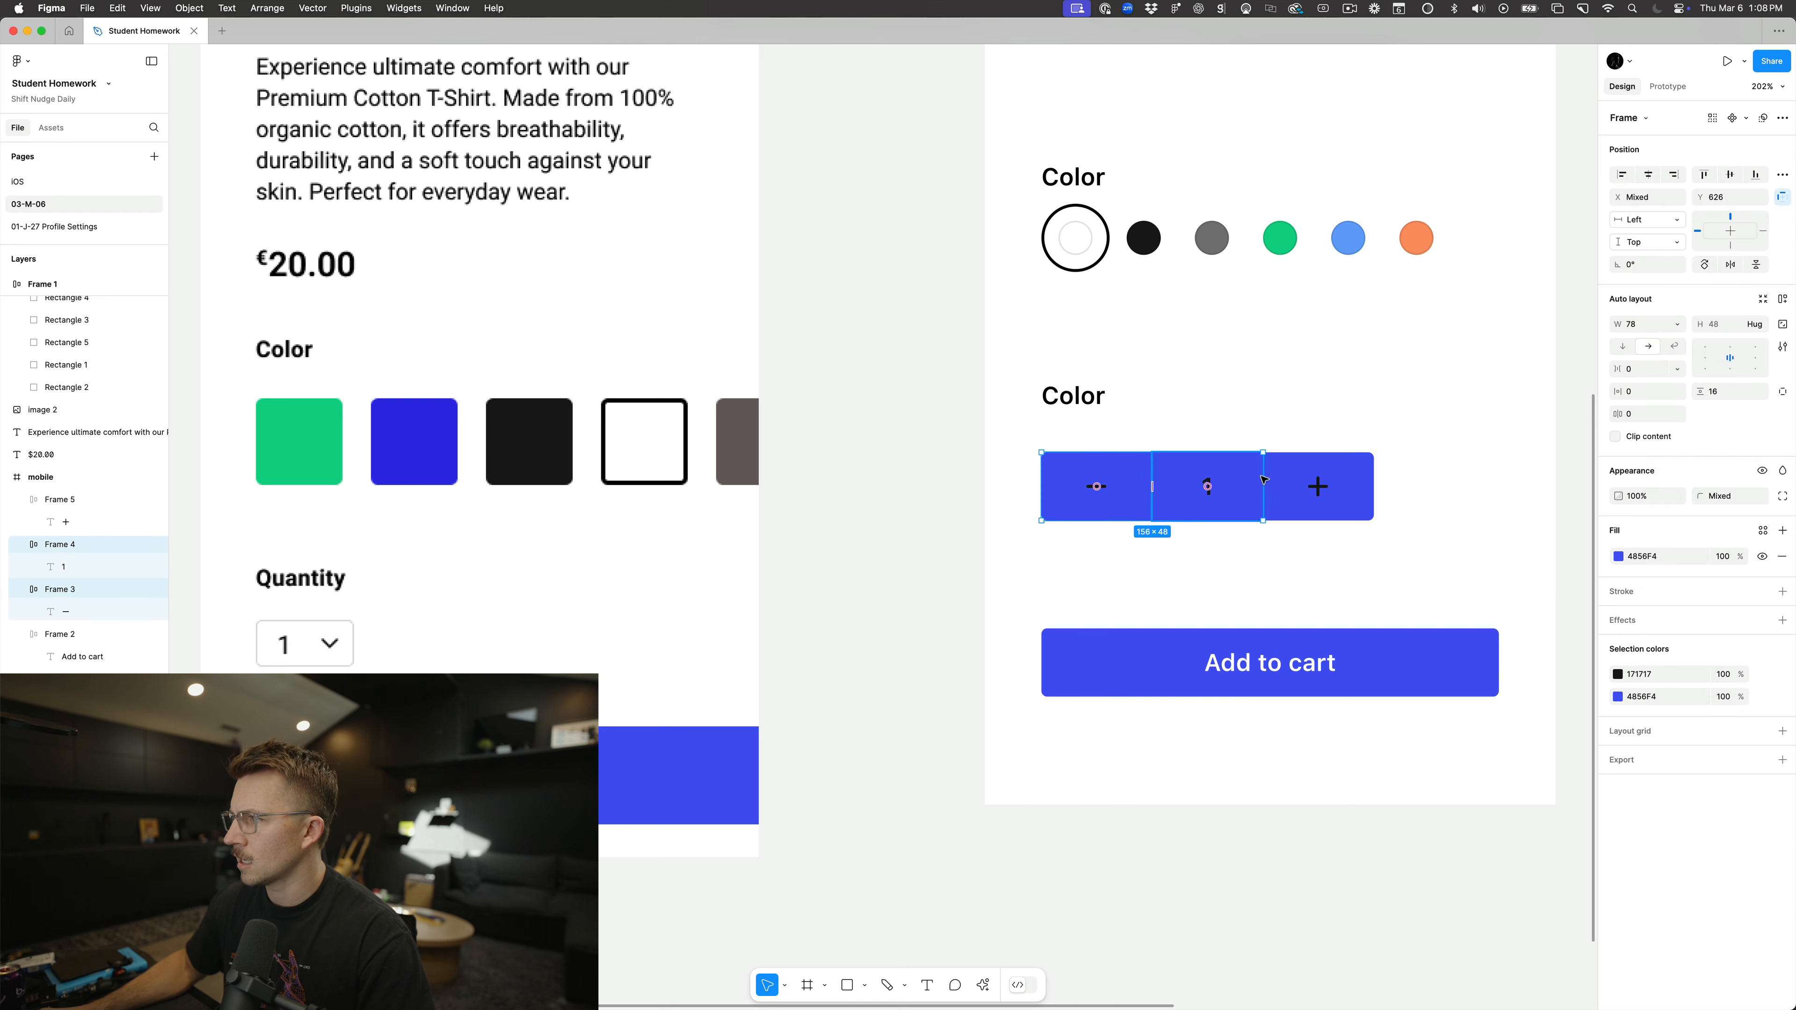
left_click(1269, 480, "shift")
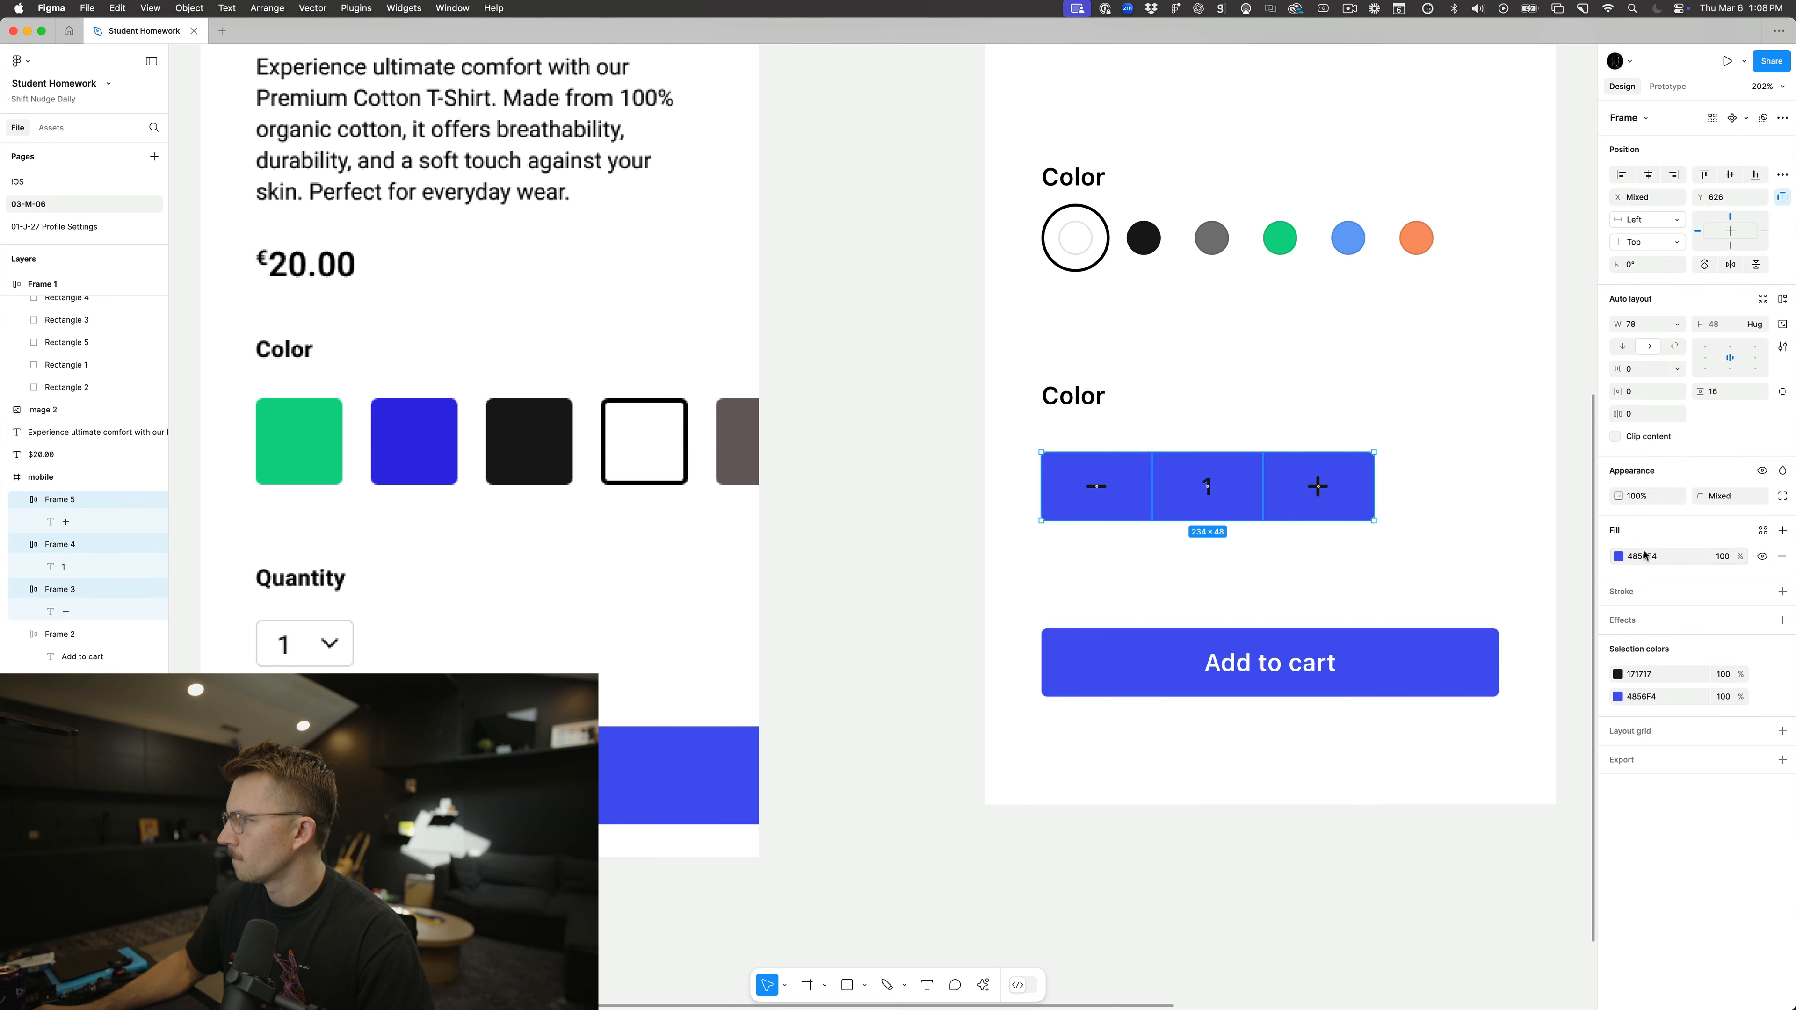
type("fff")
key("Return")
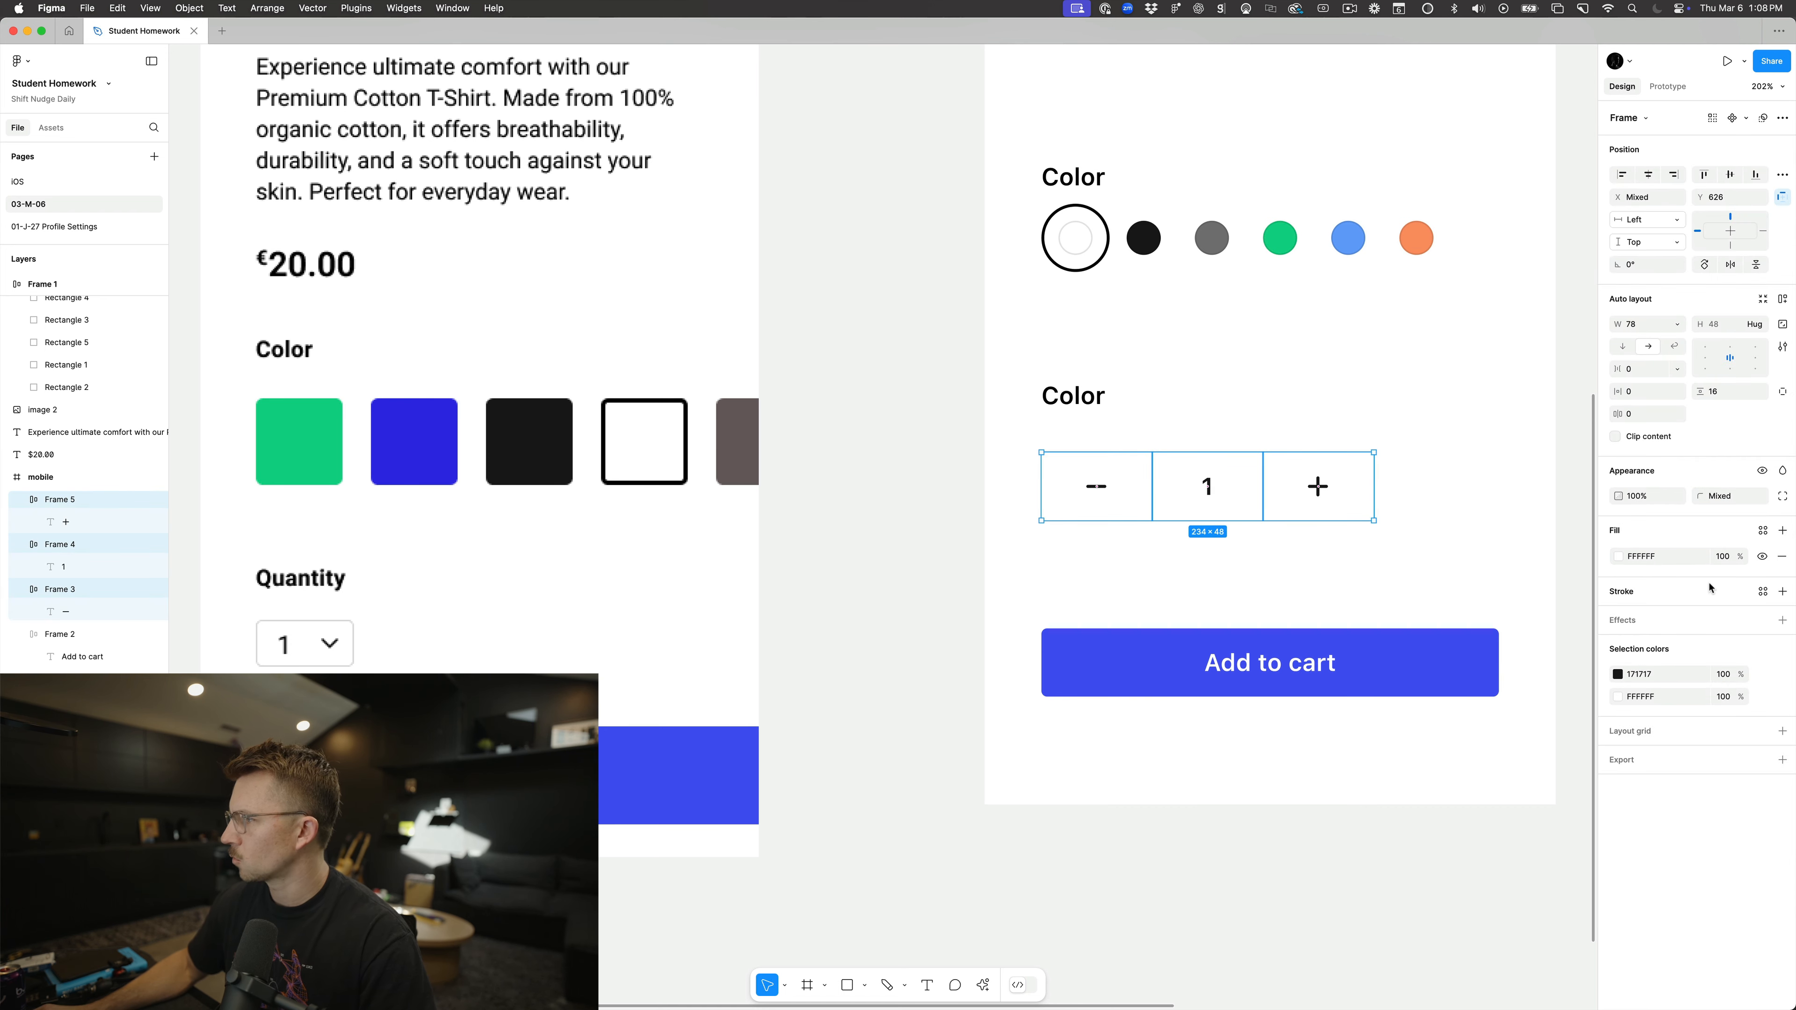
Step: Add a black (000000) stroke of weight 1 to the three quantity boxes and align it to Center
left_click(1709, 599)
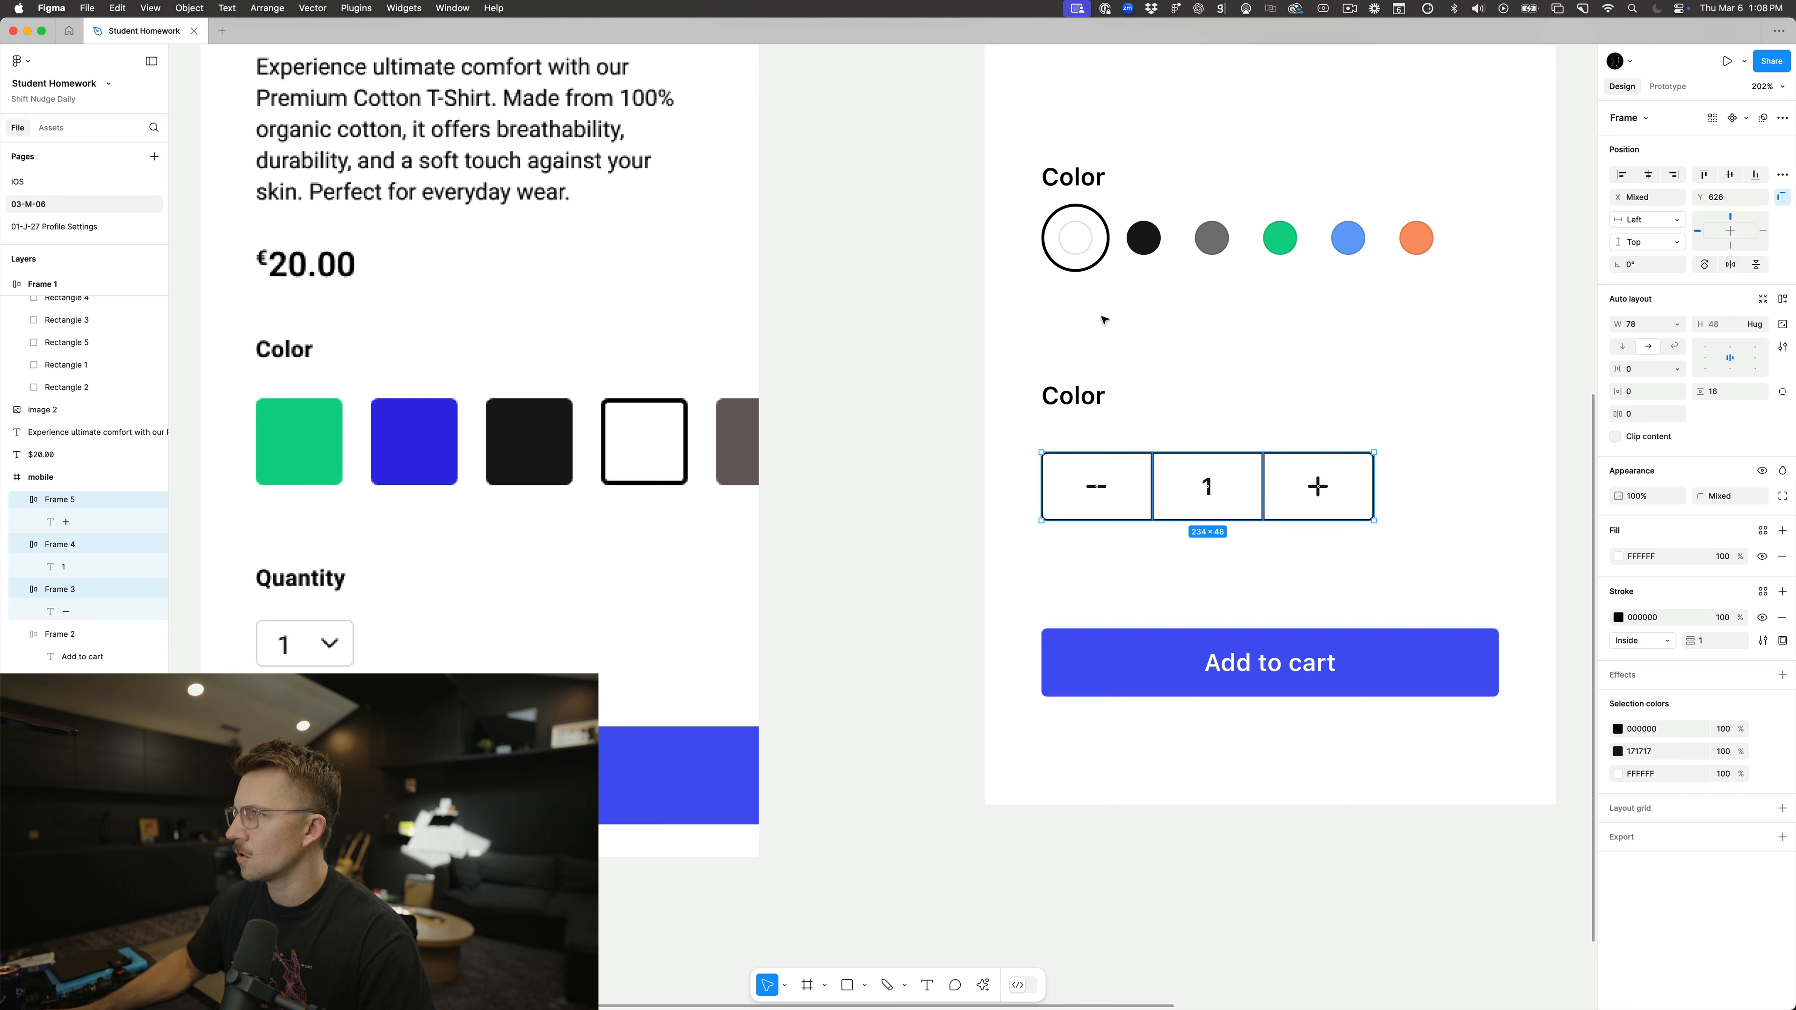
left_click(1664, 640)
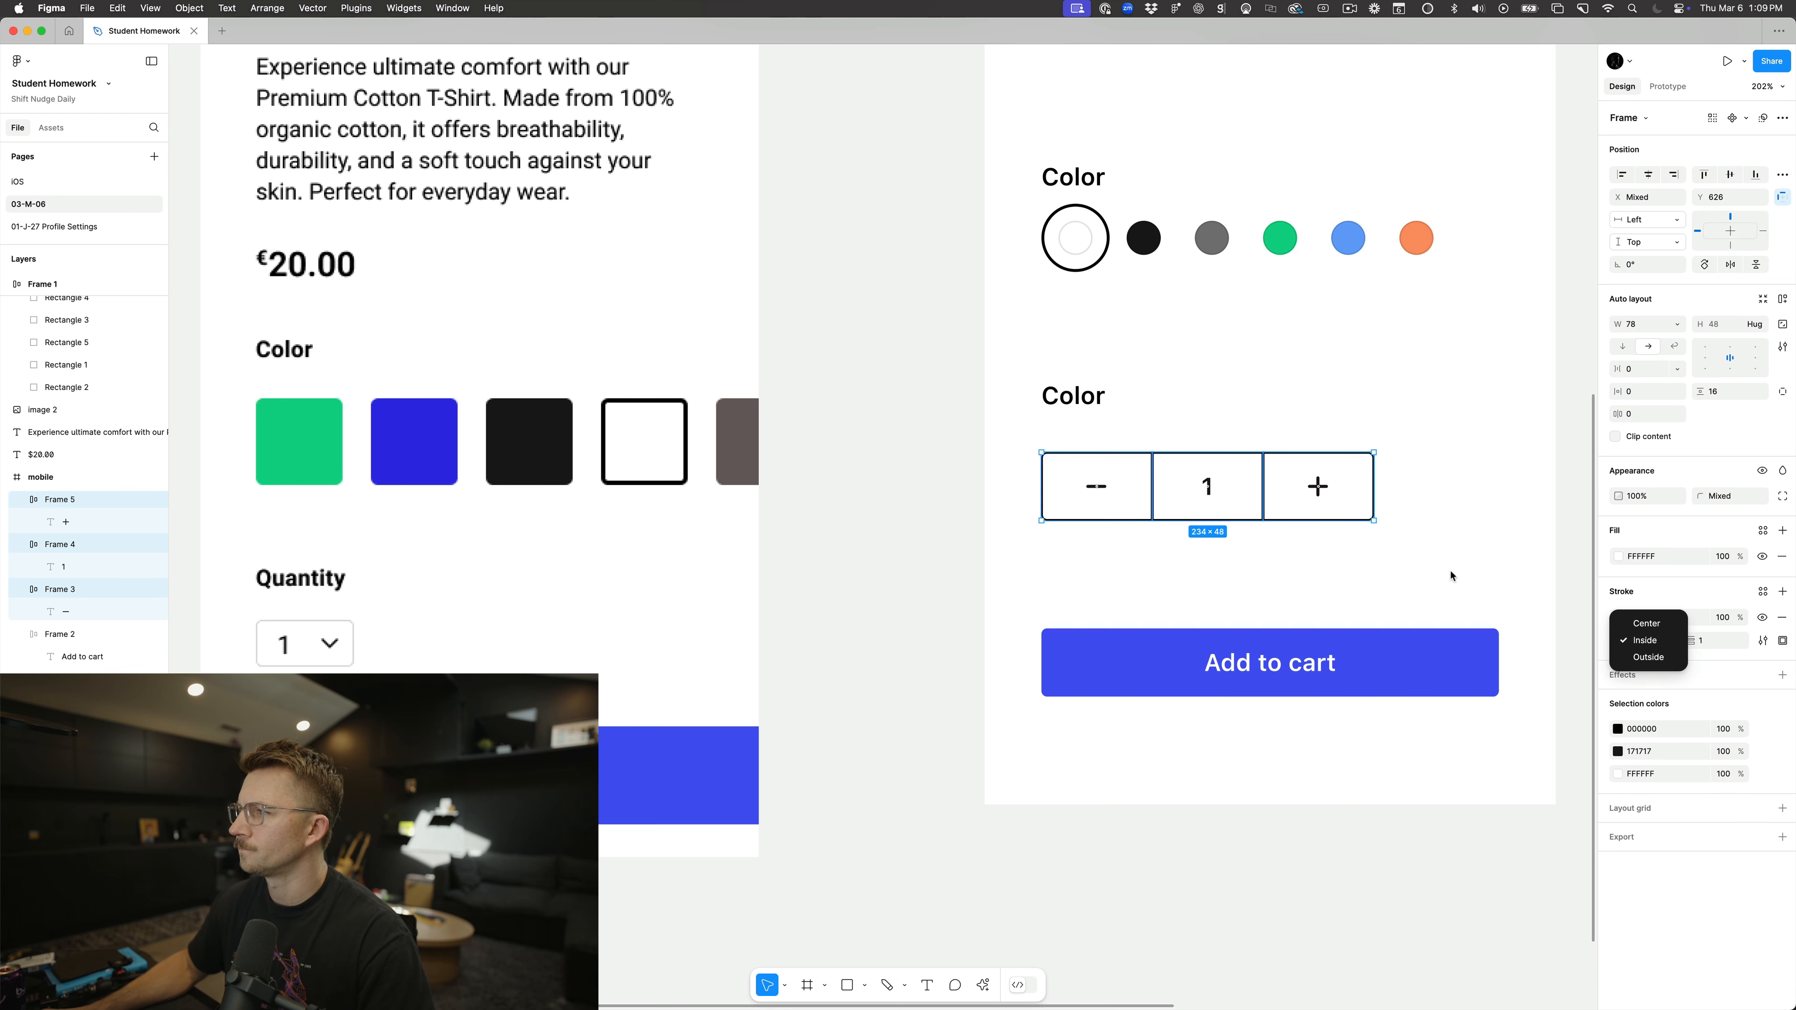
left_click(1655, 648)
left_click(1408, 581)
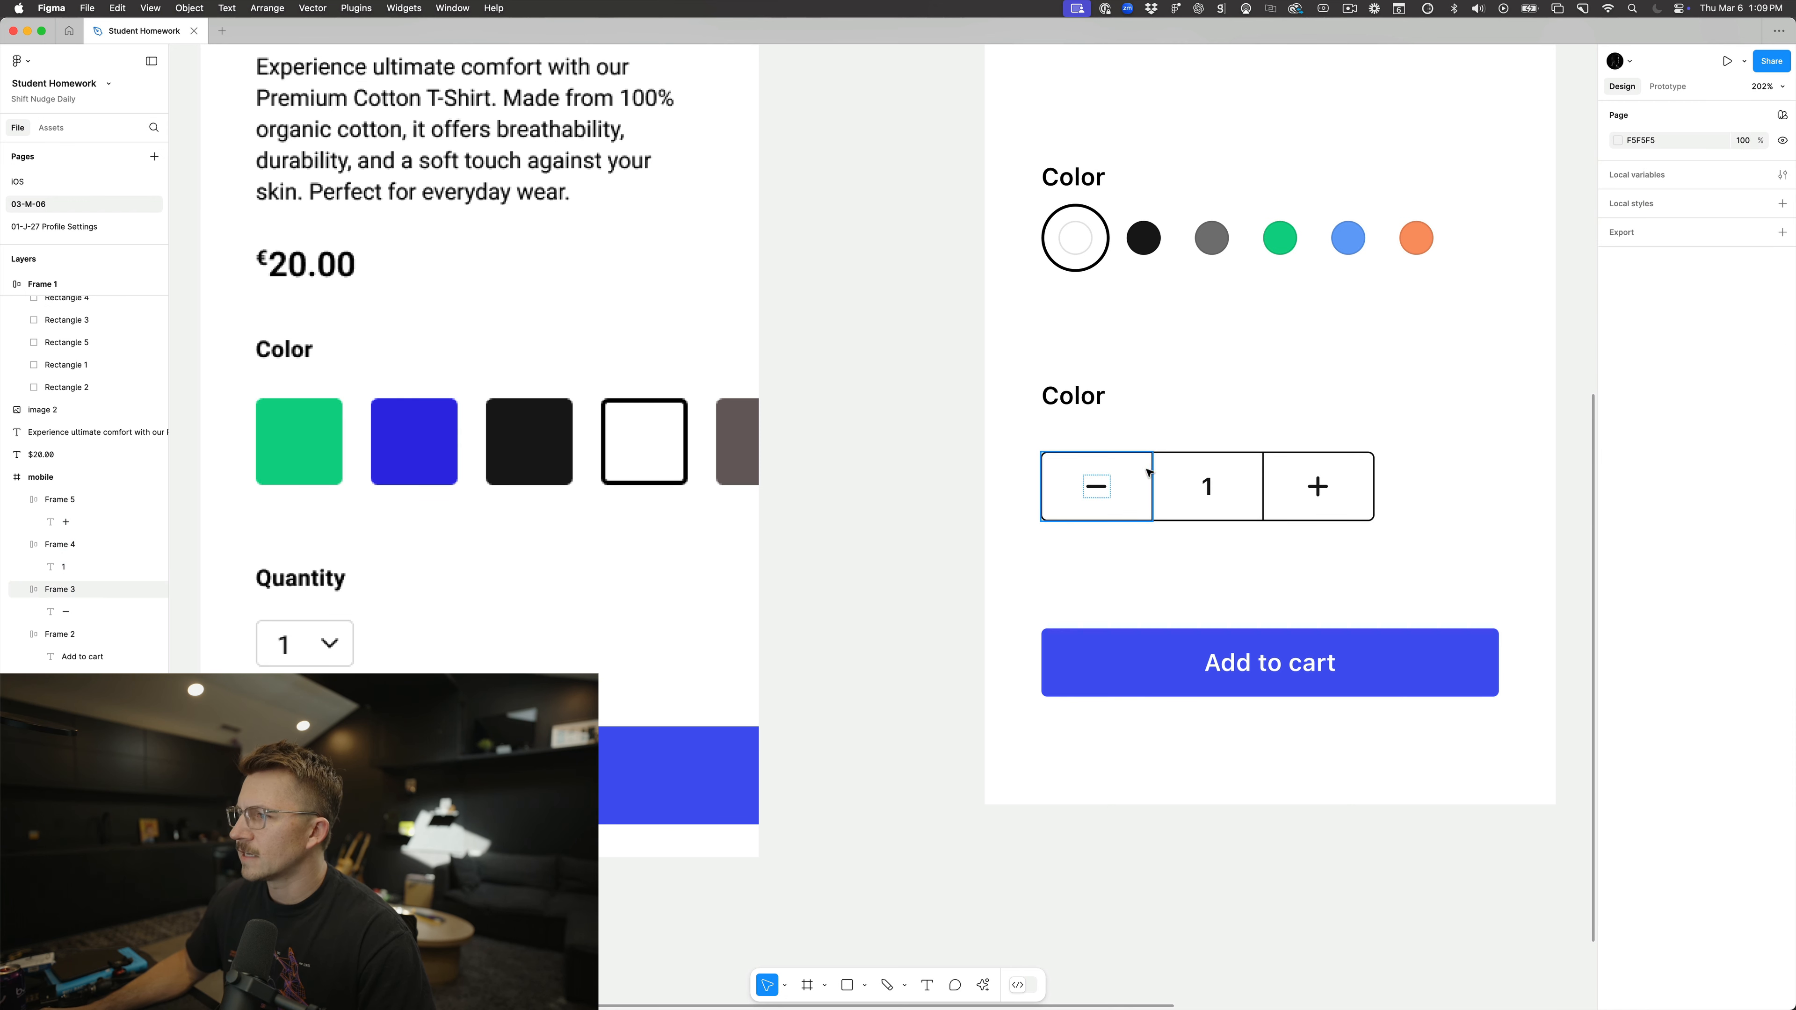
Step: Examine the centered stroke where the minus box meets the 1 box up close
left_click(1069, 502)
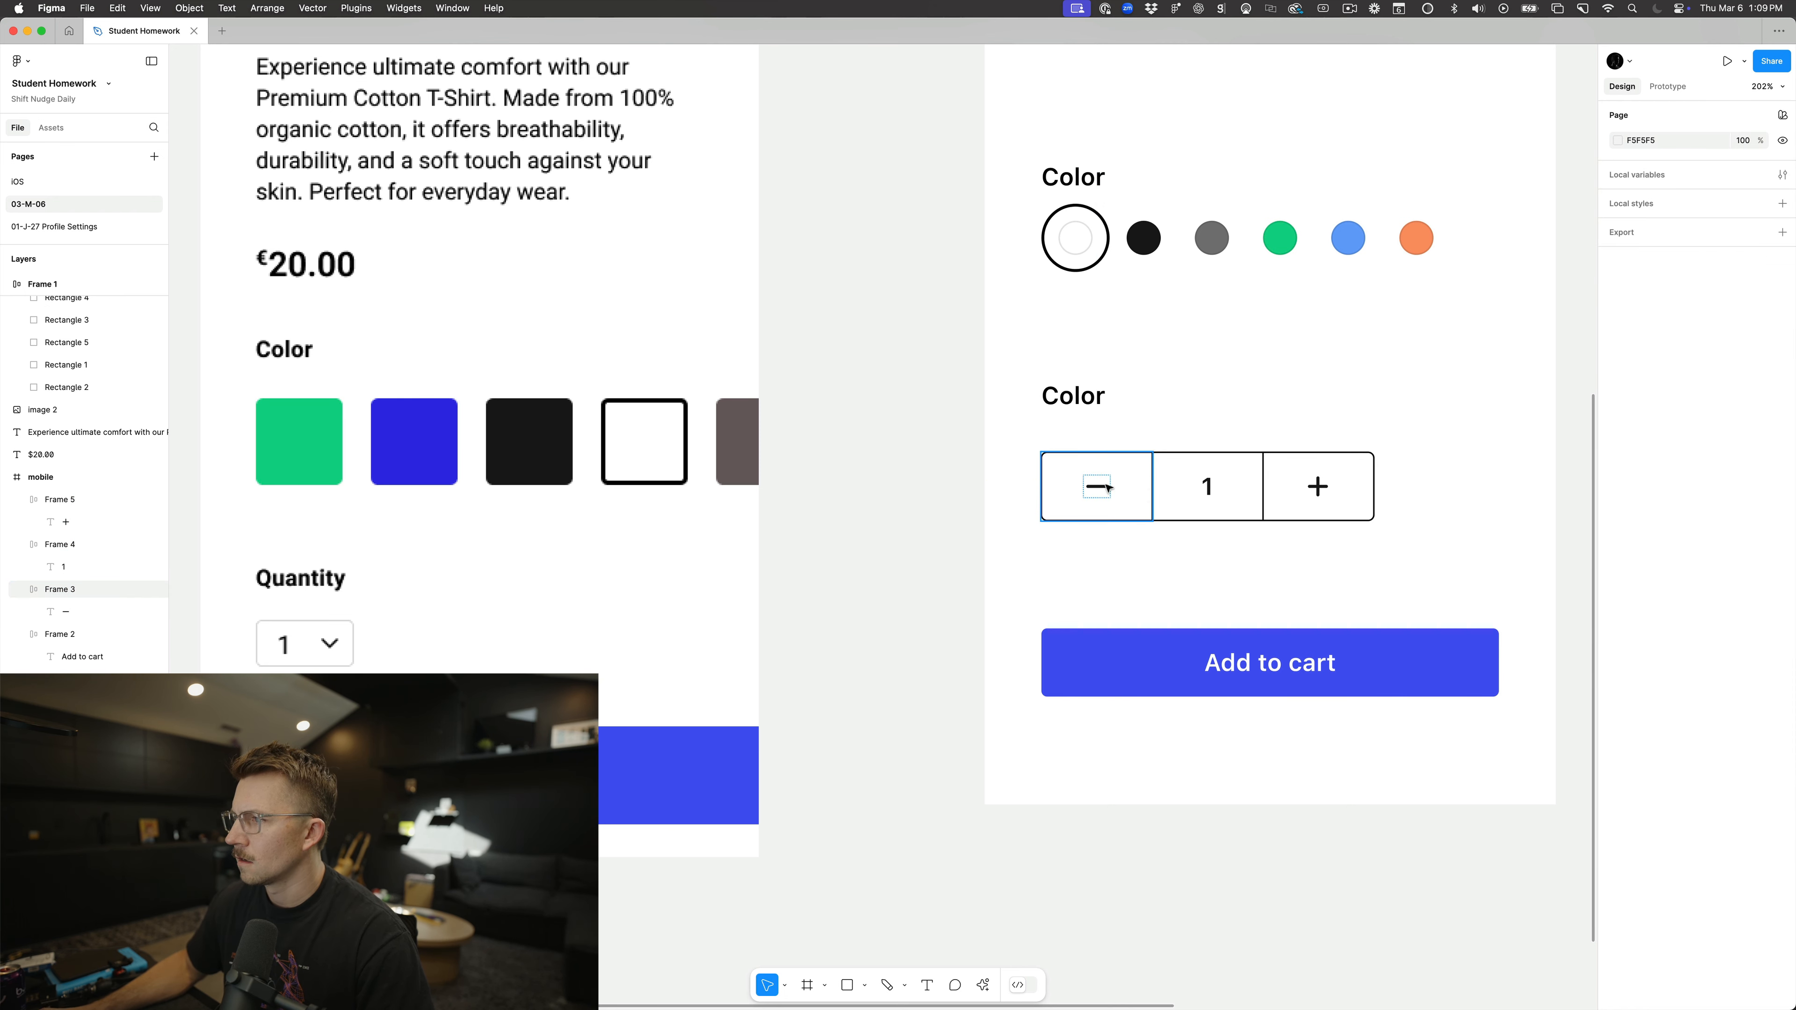
scroll(1119, 548, "up", 10)
scroll(1259, 472, "up", 10)
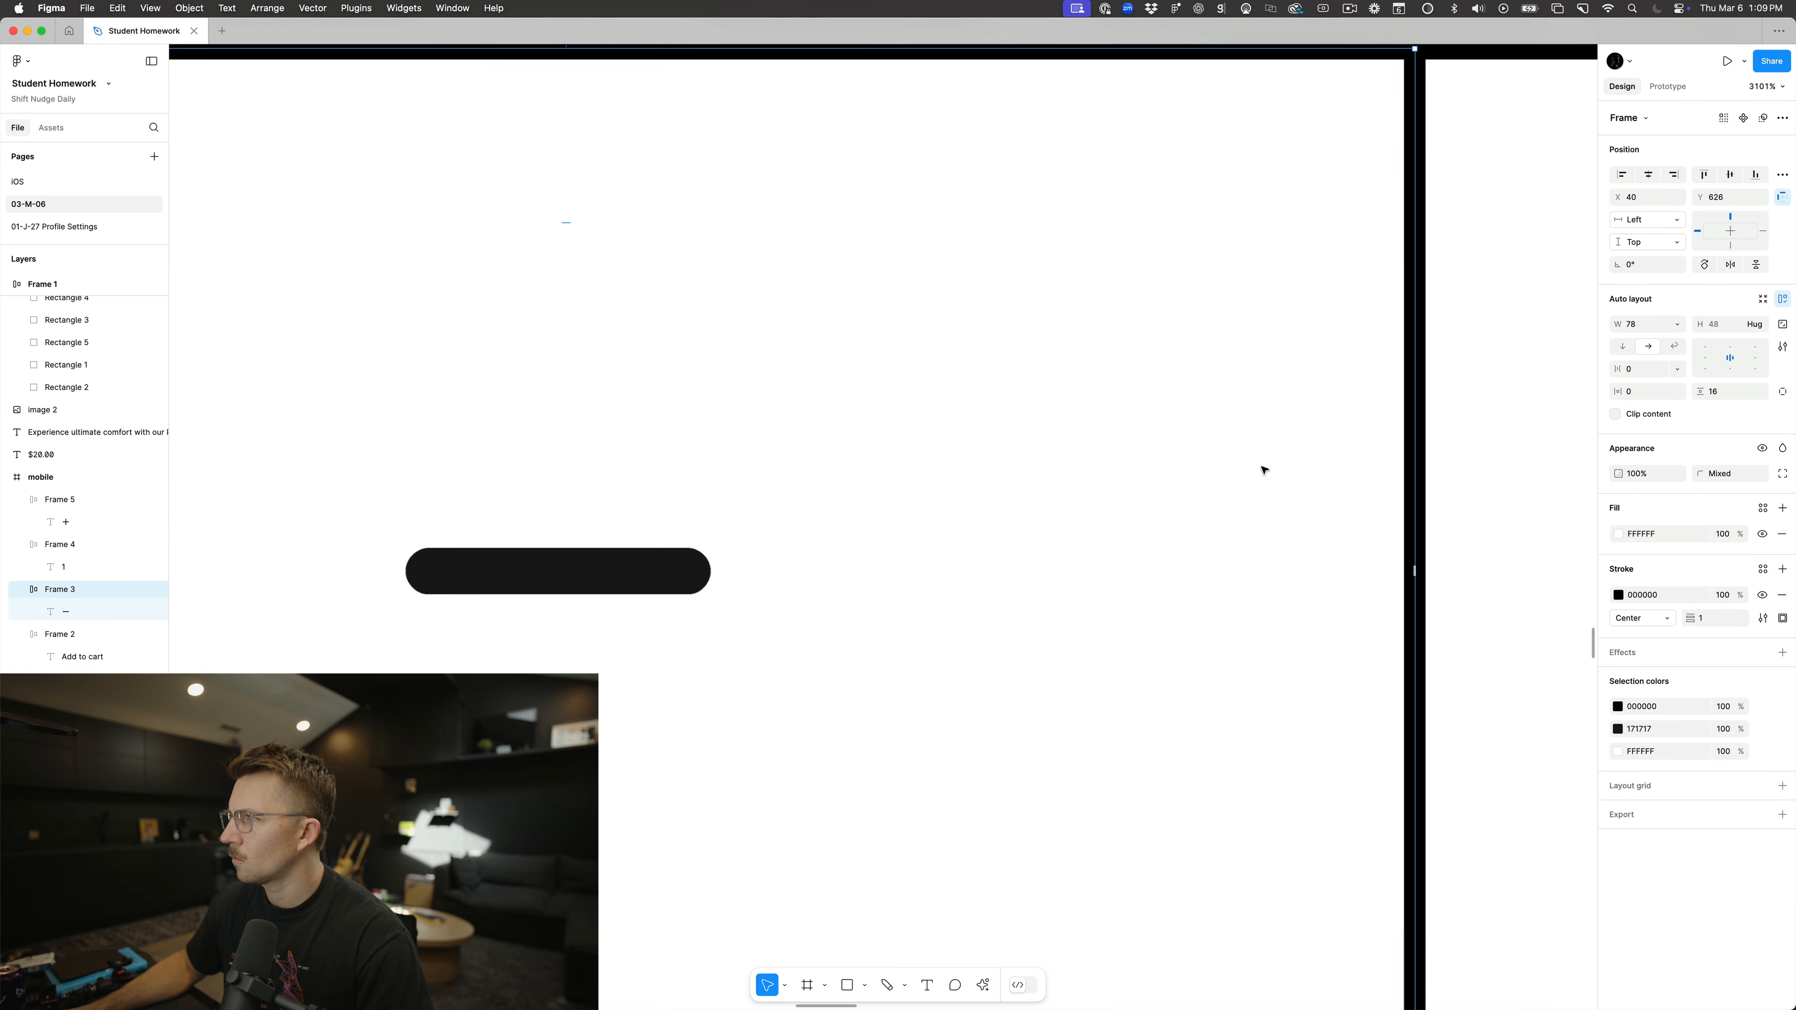
Step: Change the stroke color of the three quantity boxes to gray 999999
scroll(1261, 469, "down", 10)
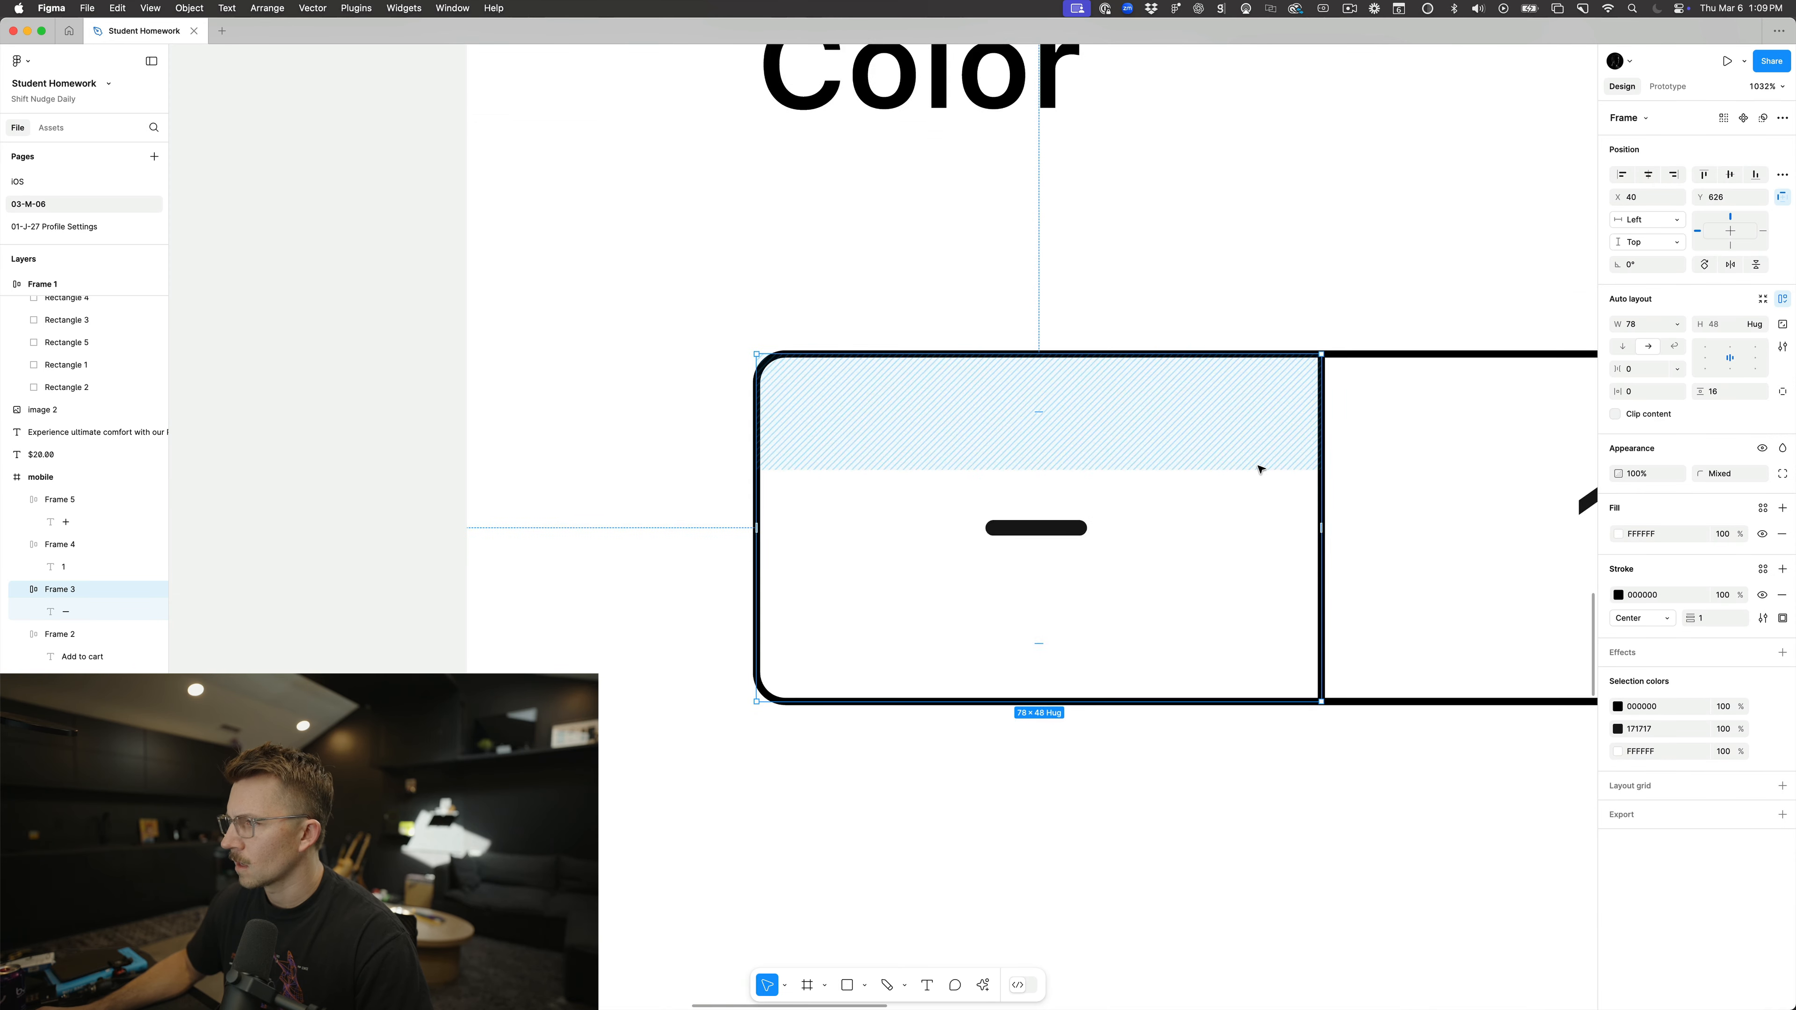
left_click(1231, 544)
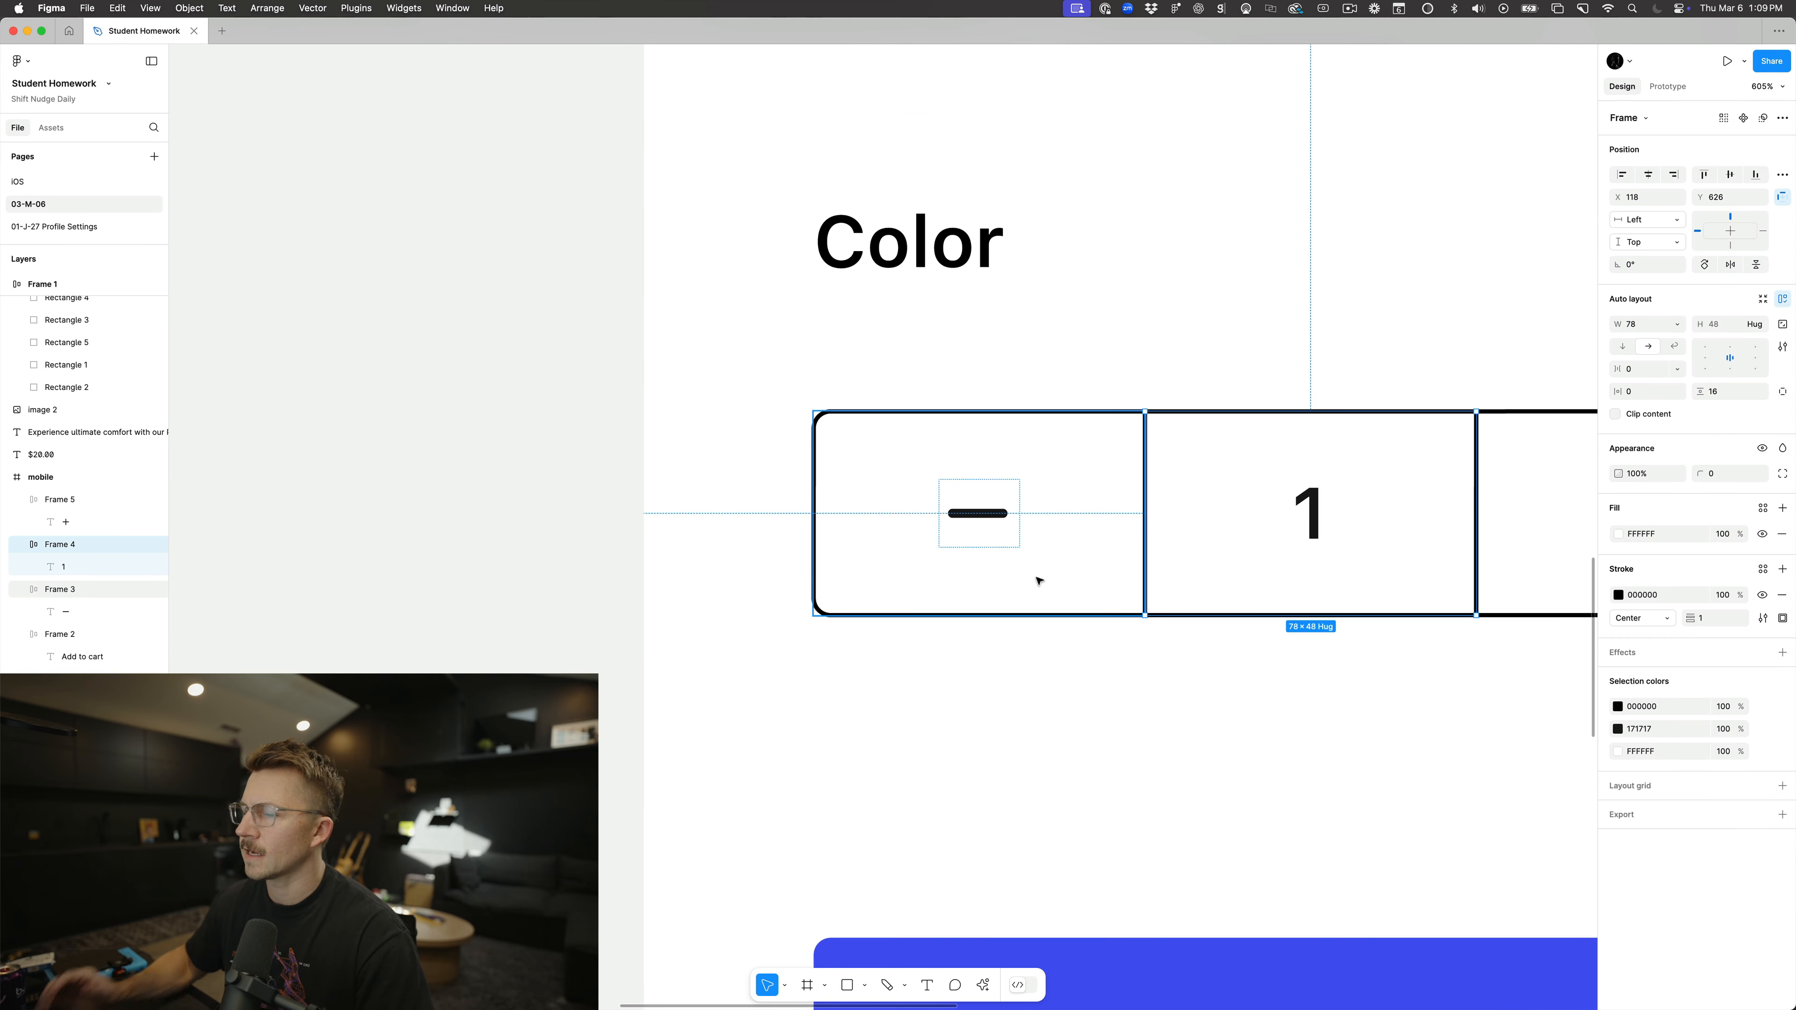
left_click(1054, 758)
scroll(1053, 759, "down", 3)
scroll(1054, 756, "down", 5)
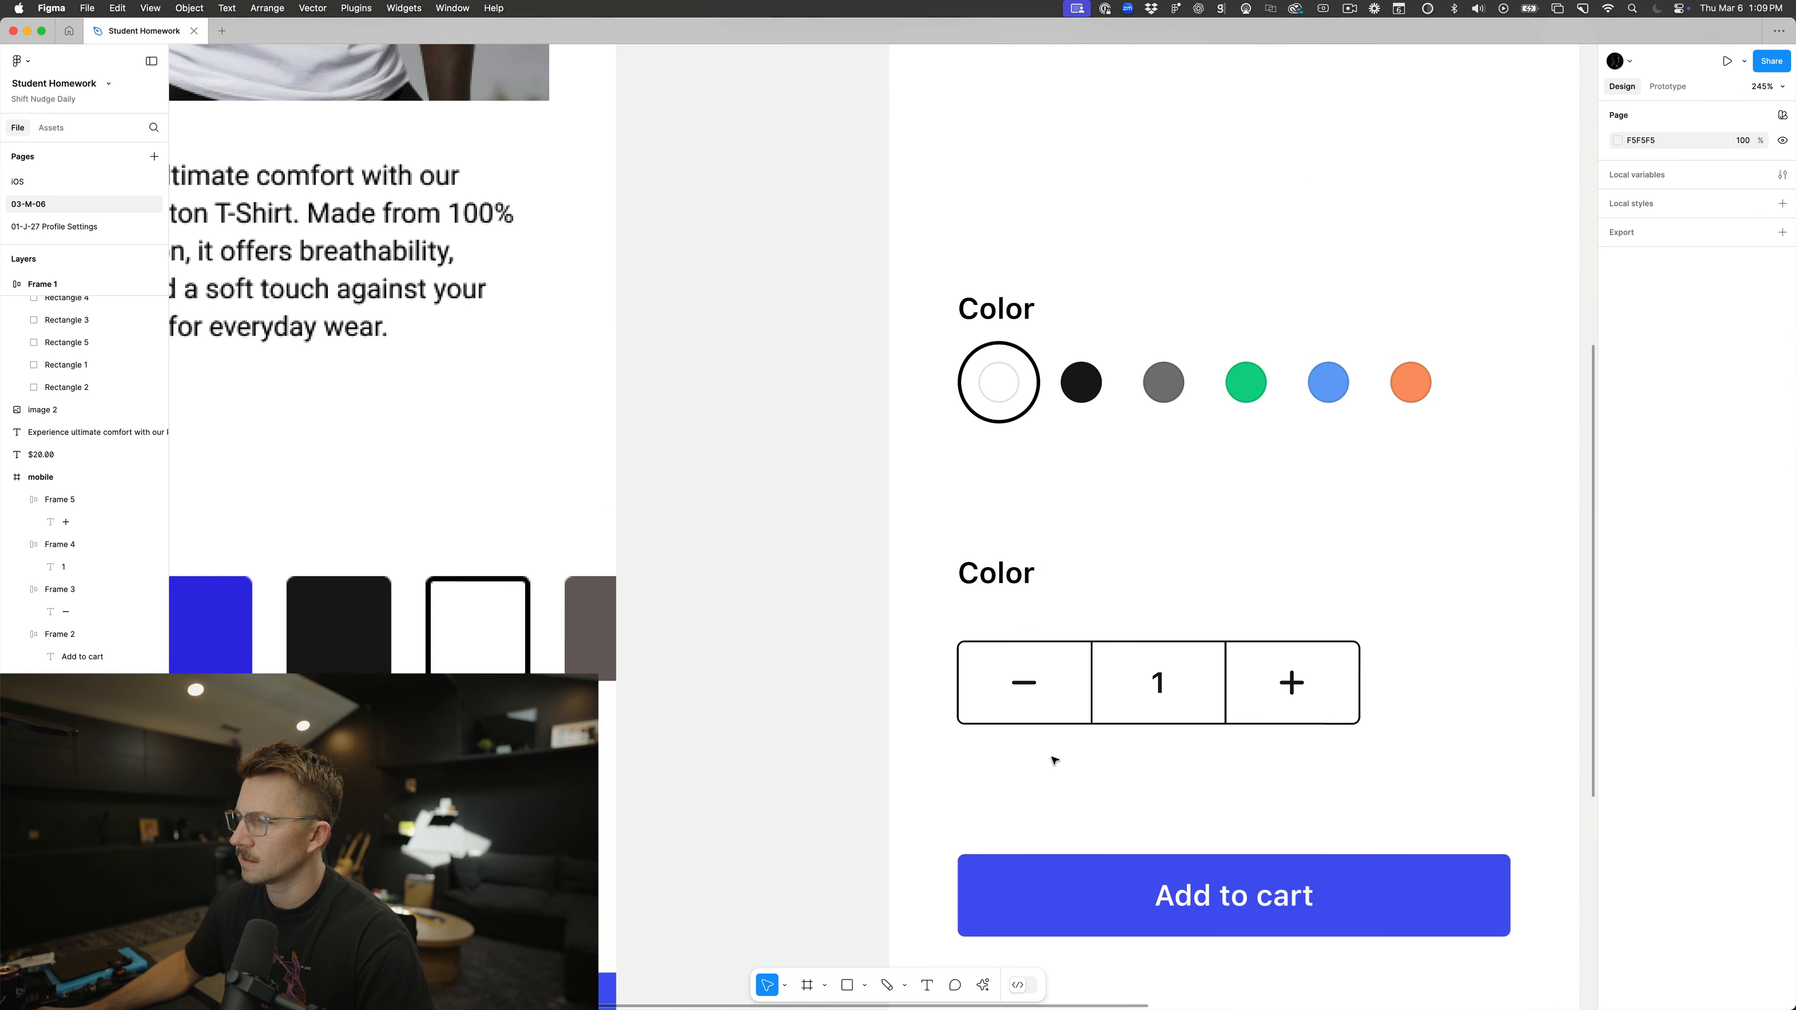
left_click(1051, 670)
left_click(1195, 667, "shift")
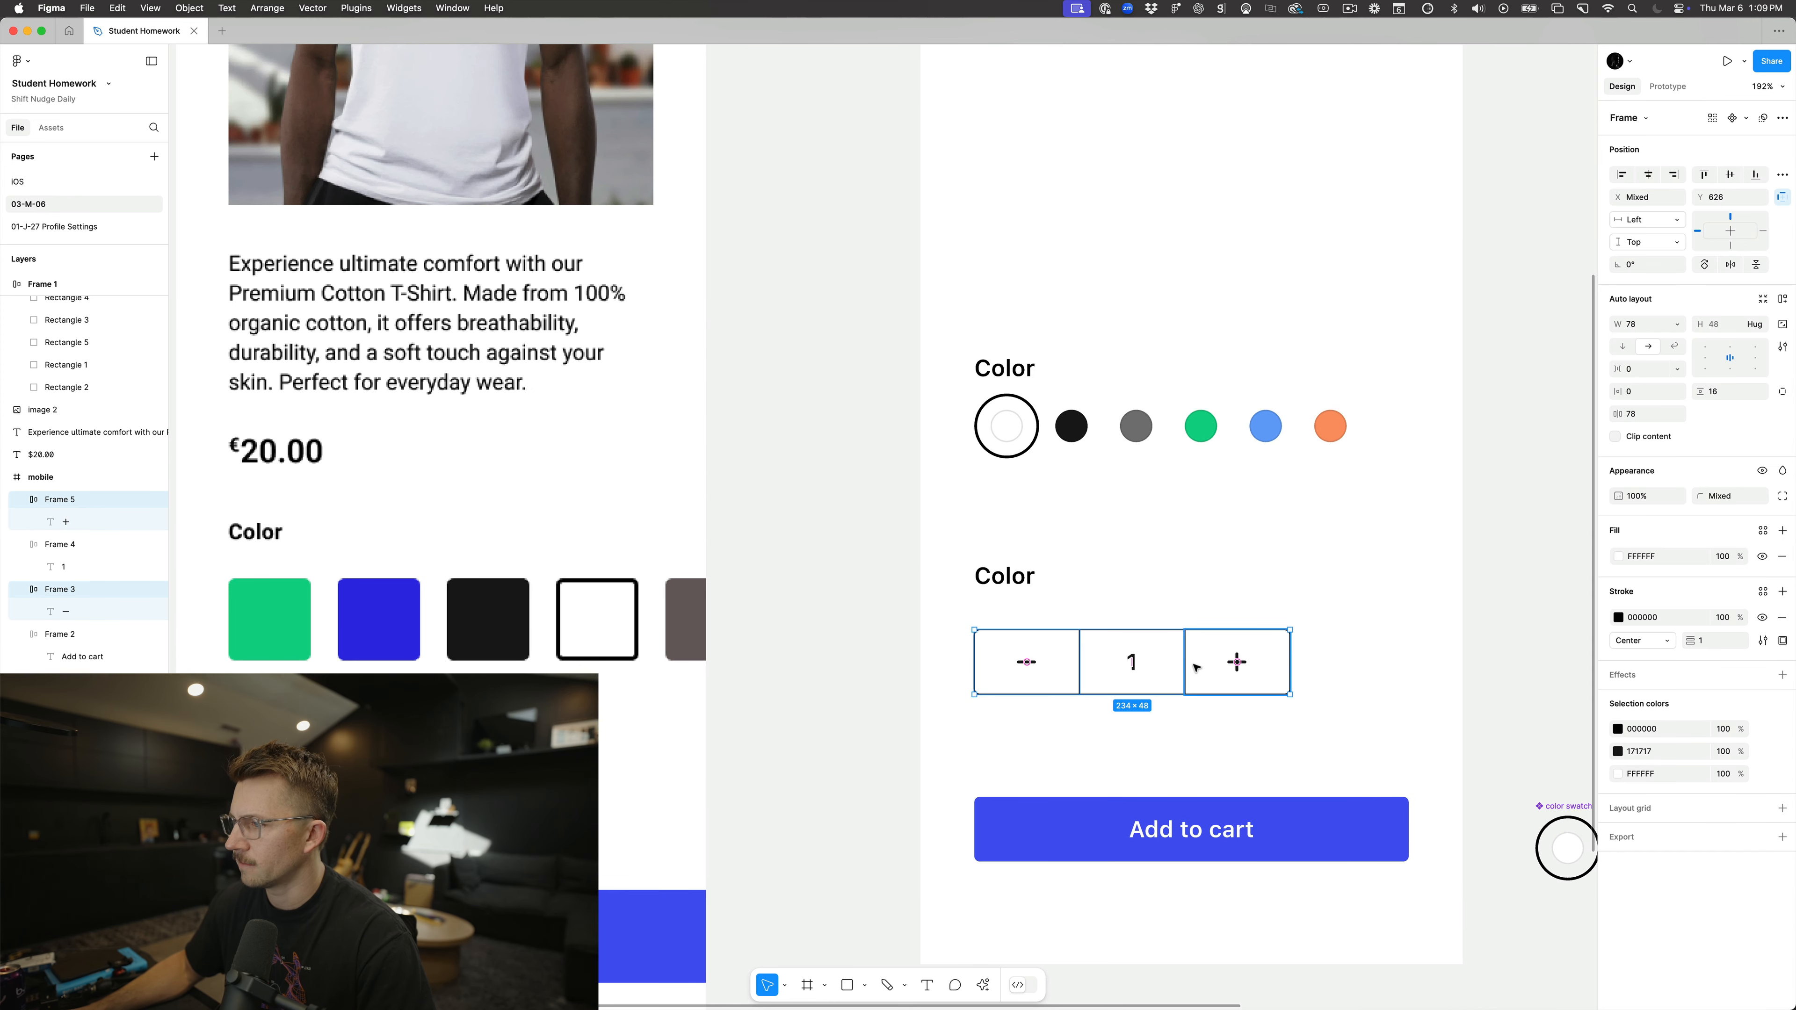
left_click(1160, 682, "shift")
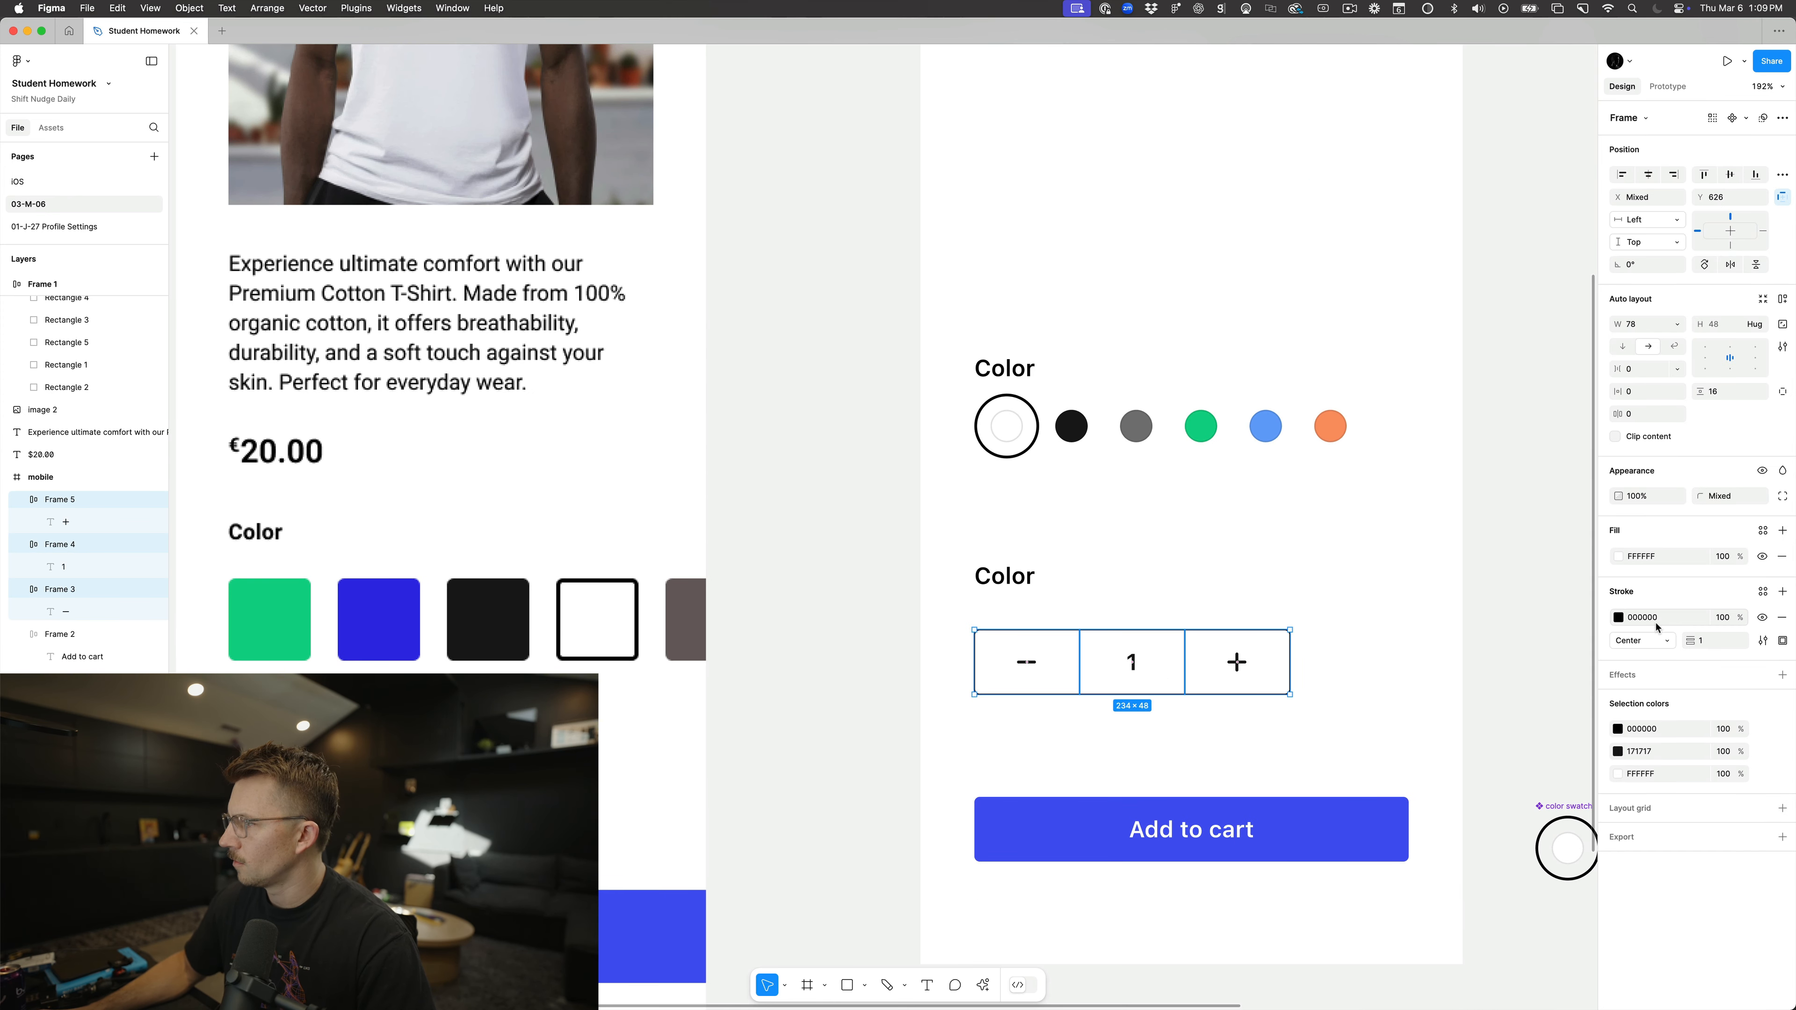
key("Escape")
left_click(1332, 638)
scroll(1332, 639, "down", 5)
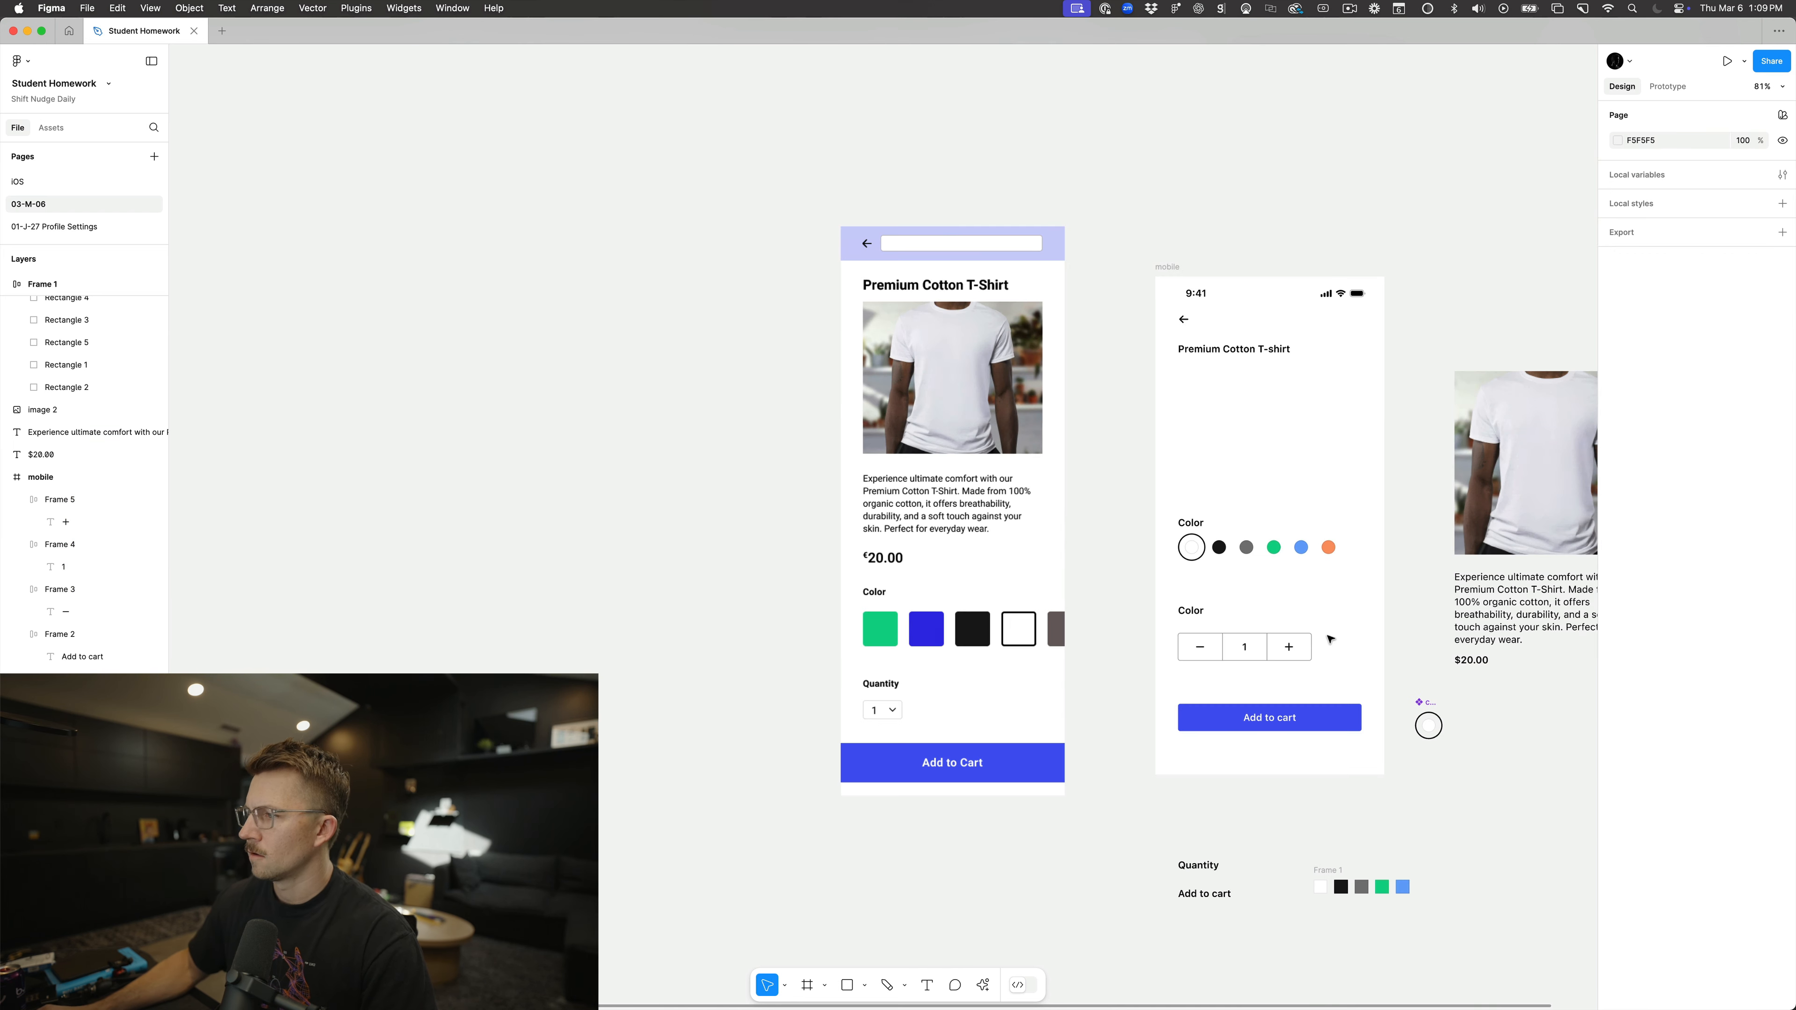
Step: Lighten the stroke of the minus, 1 and plus boxes to DFDFDF
scroll(1331, 638, "up", 6)
scroll(1329, 636, "left", 2)
scroll(1329, 636, "down", 1)
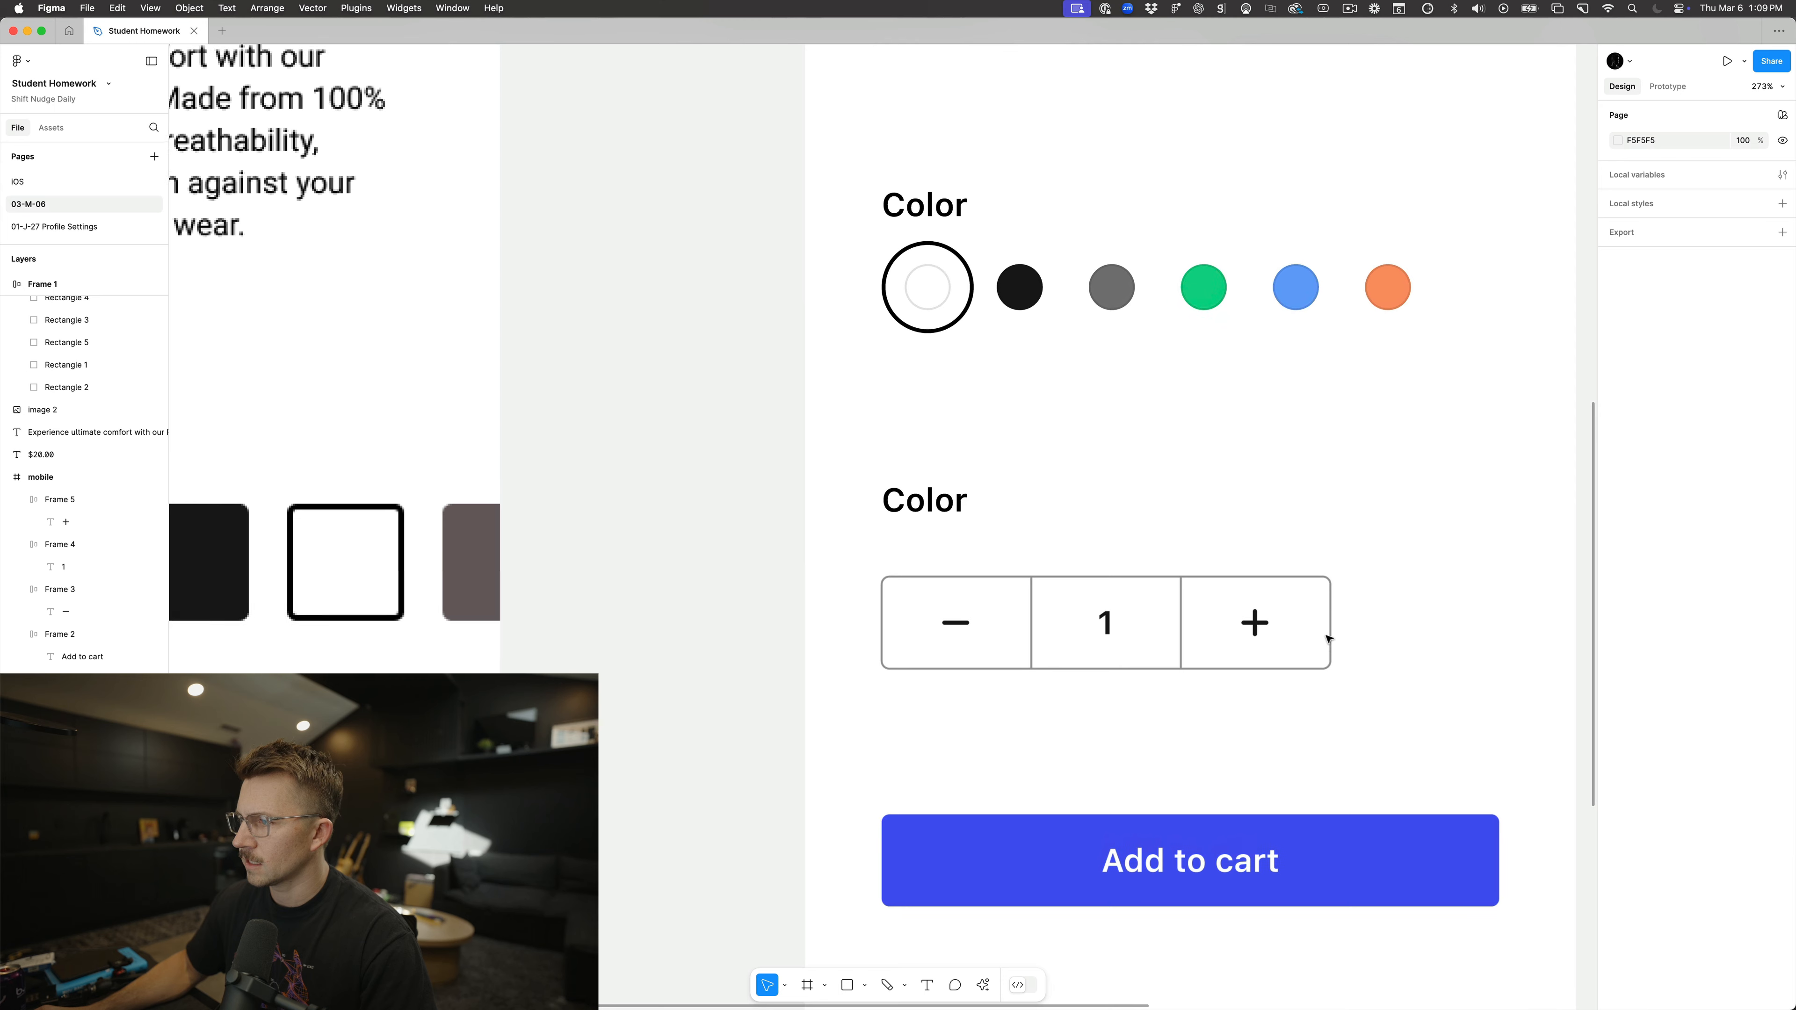
left_click(986, 641)
left_click(1206, 637, "shift")
left_click(1168, 632, "shift")
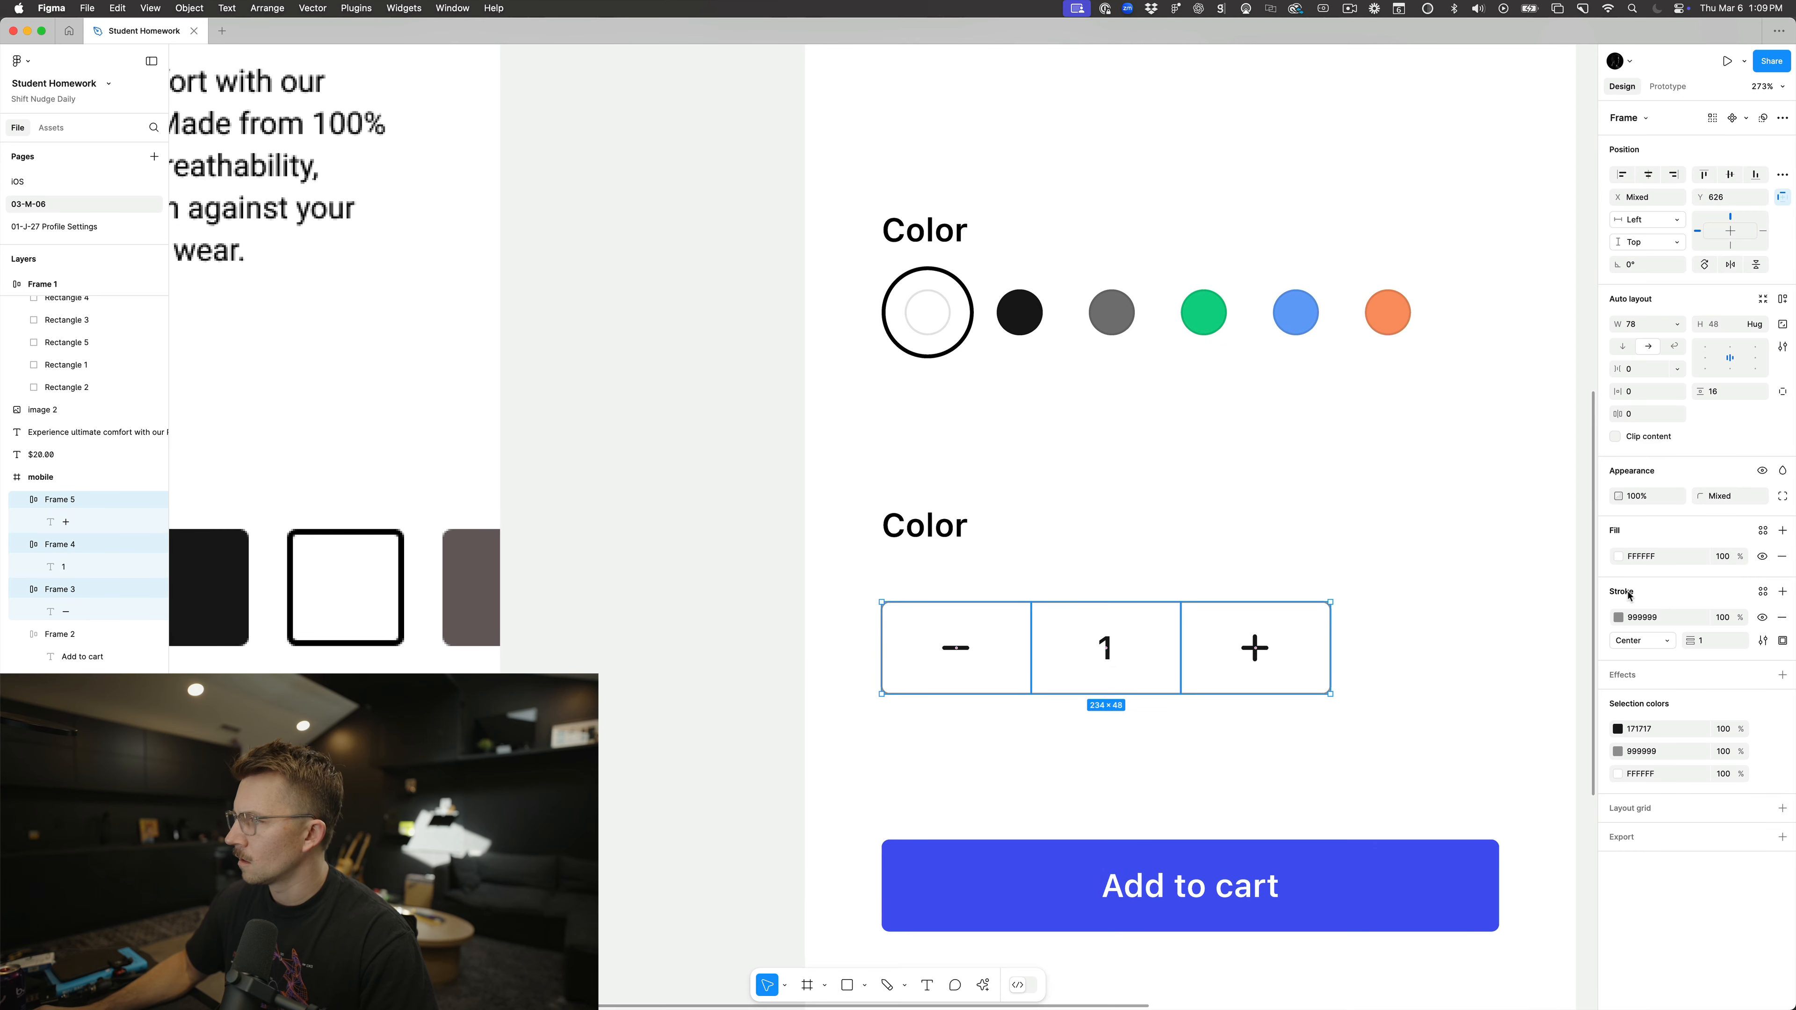
type("DFDFDF")
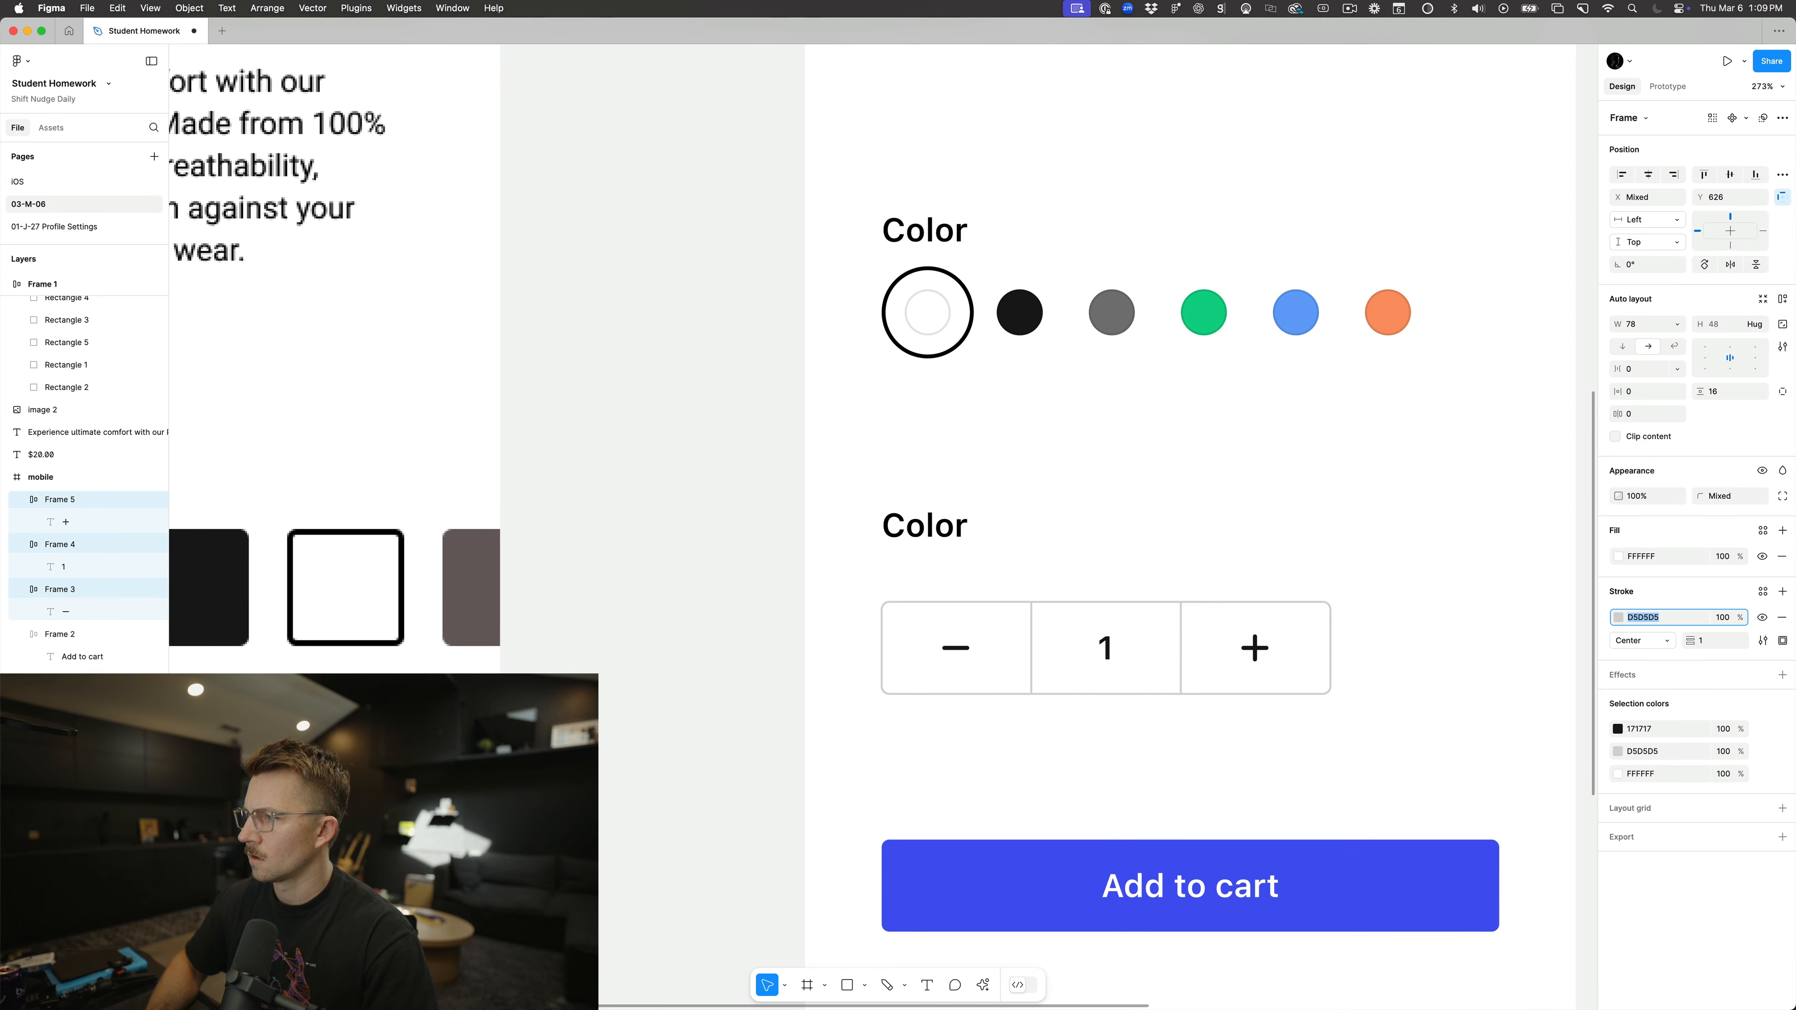
key("Return")
left_click(1355, 581)
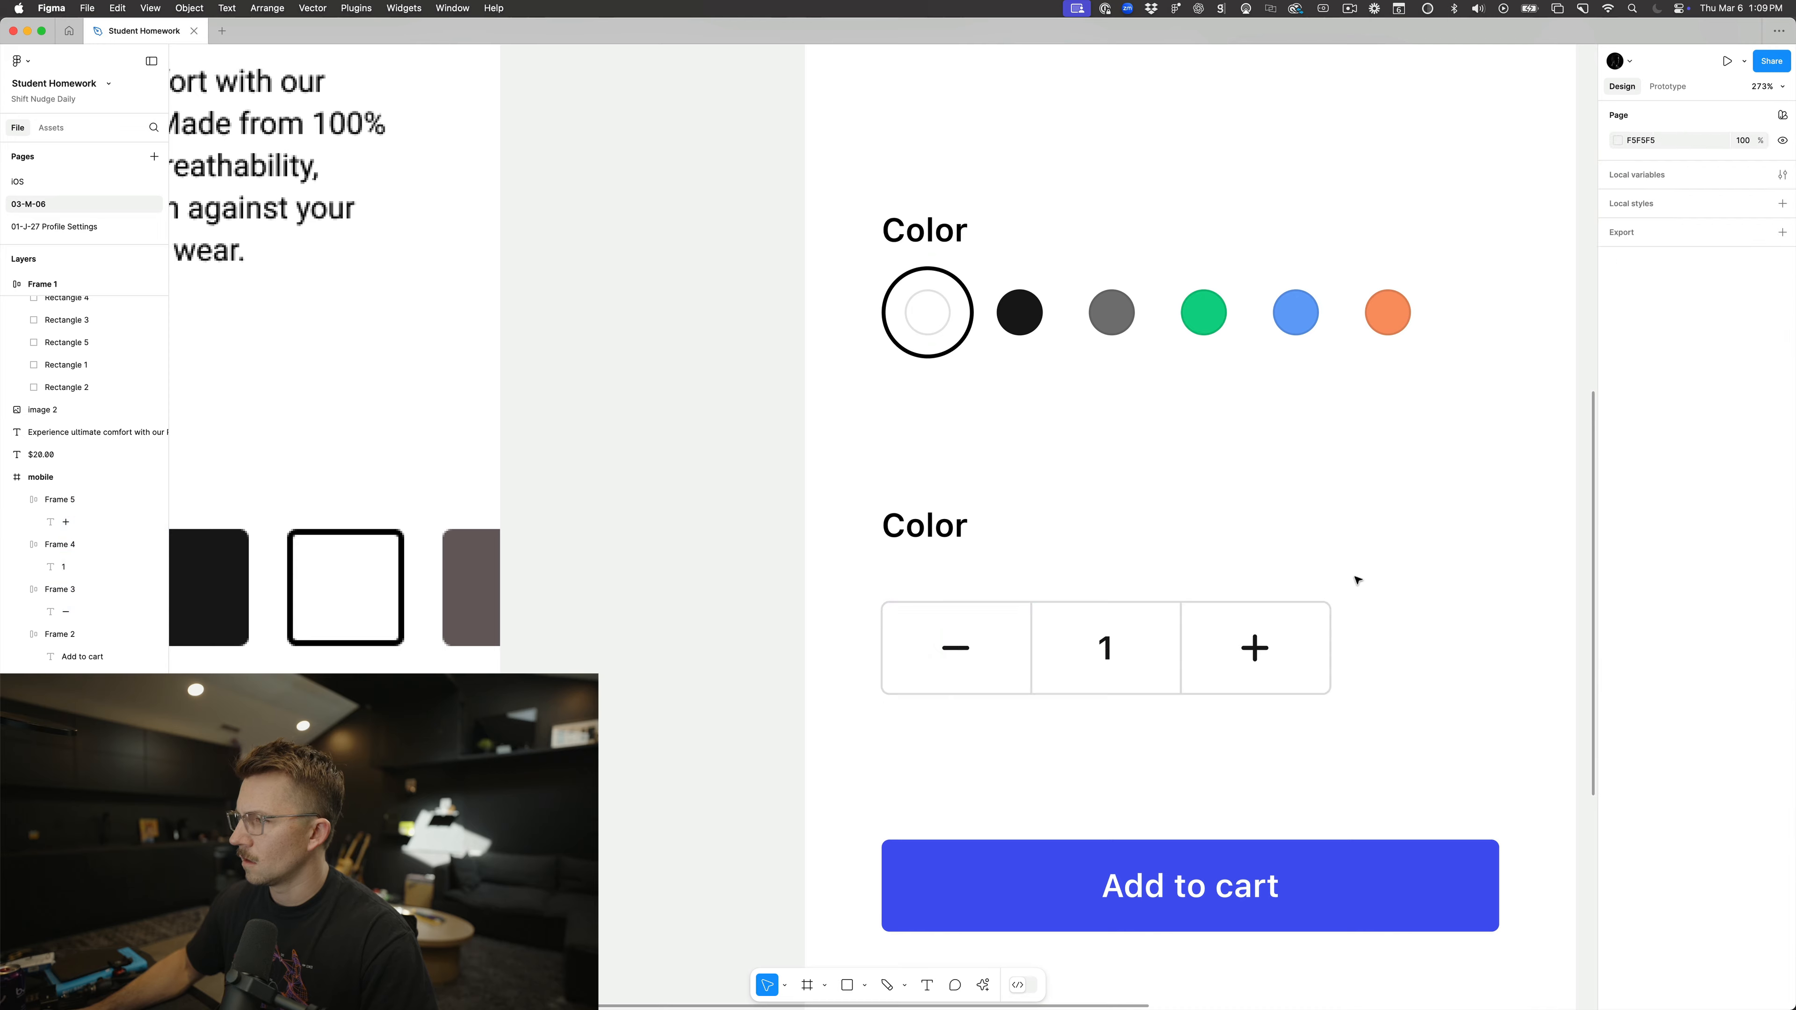
Step: Fill only the minus and plus boxes of the quantity control with light gray F5F5F5
scroll(1357, 581, "down", 5)
scroll(1354, 581, "up", 3)
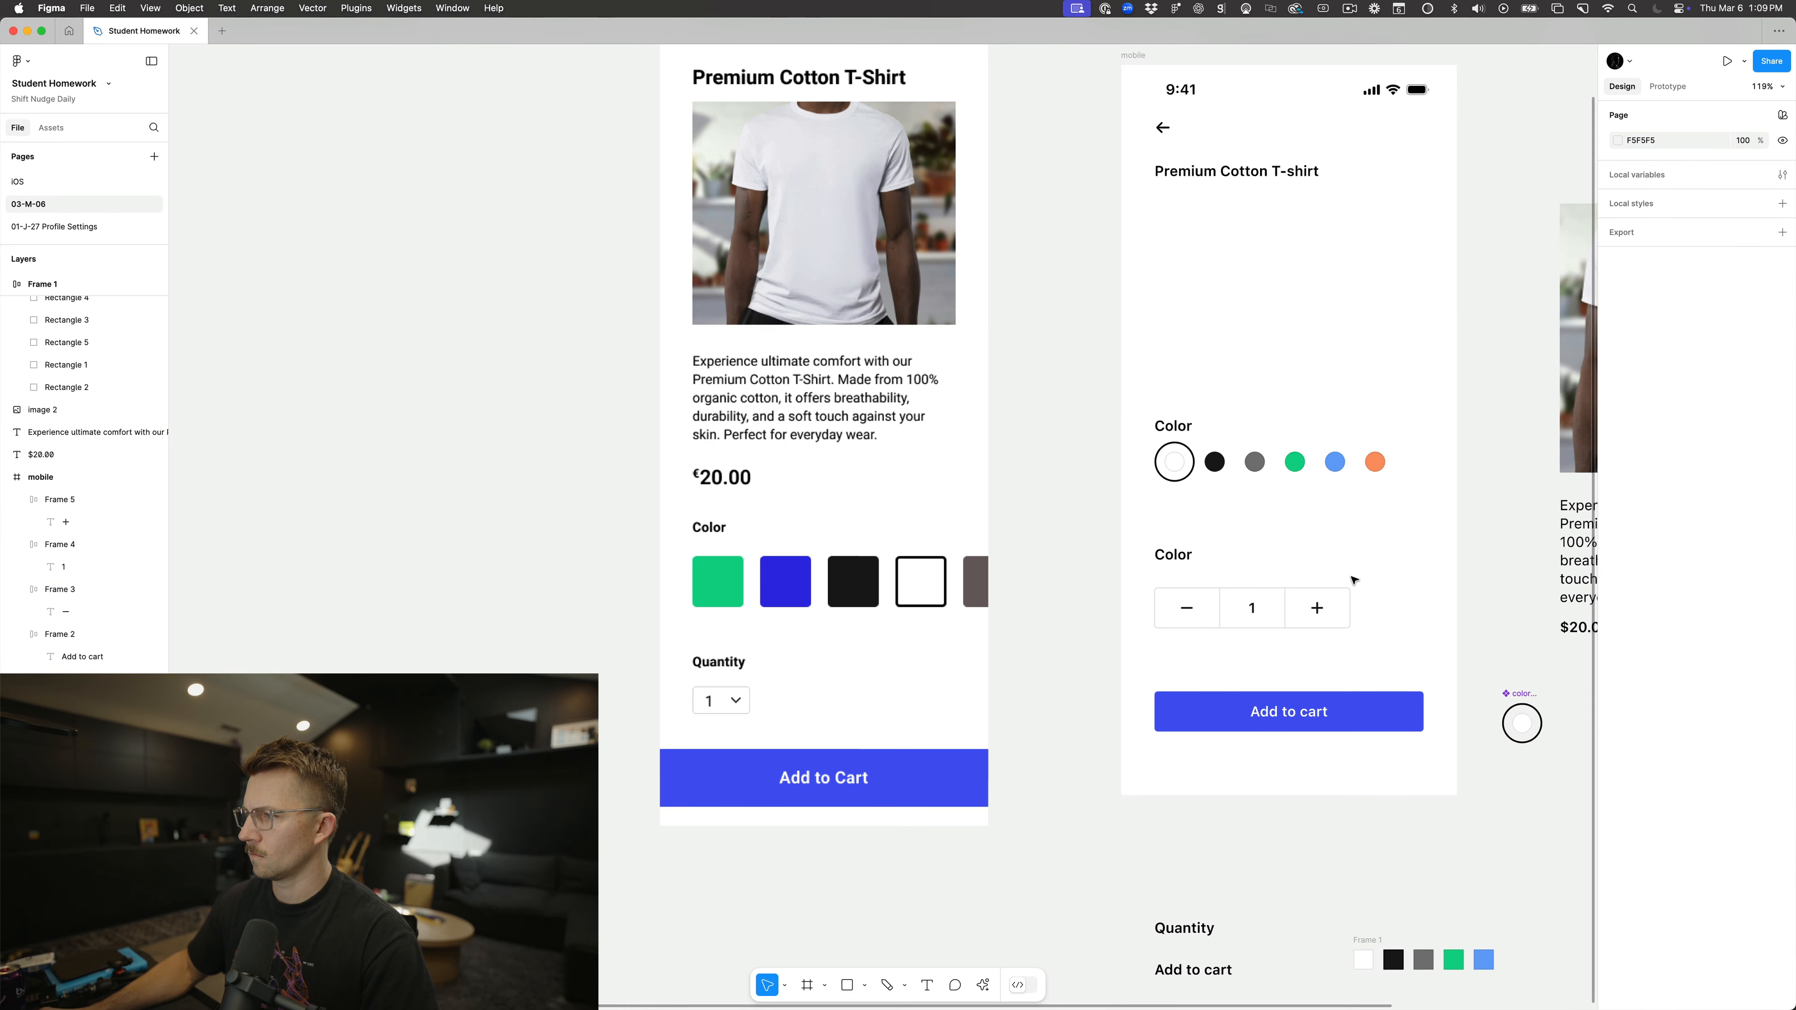
scroll(1115, 647, "up", 3)
scroll(1115, 647, "down", 4)
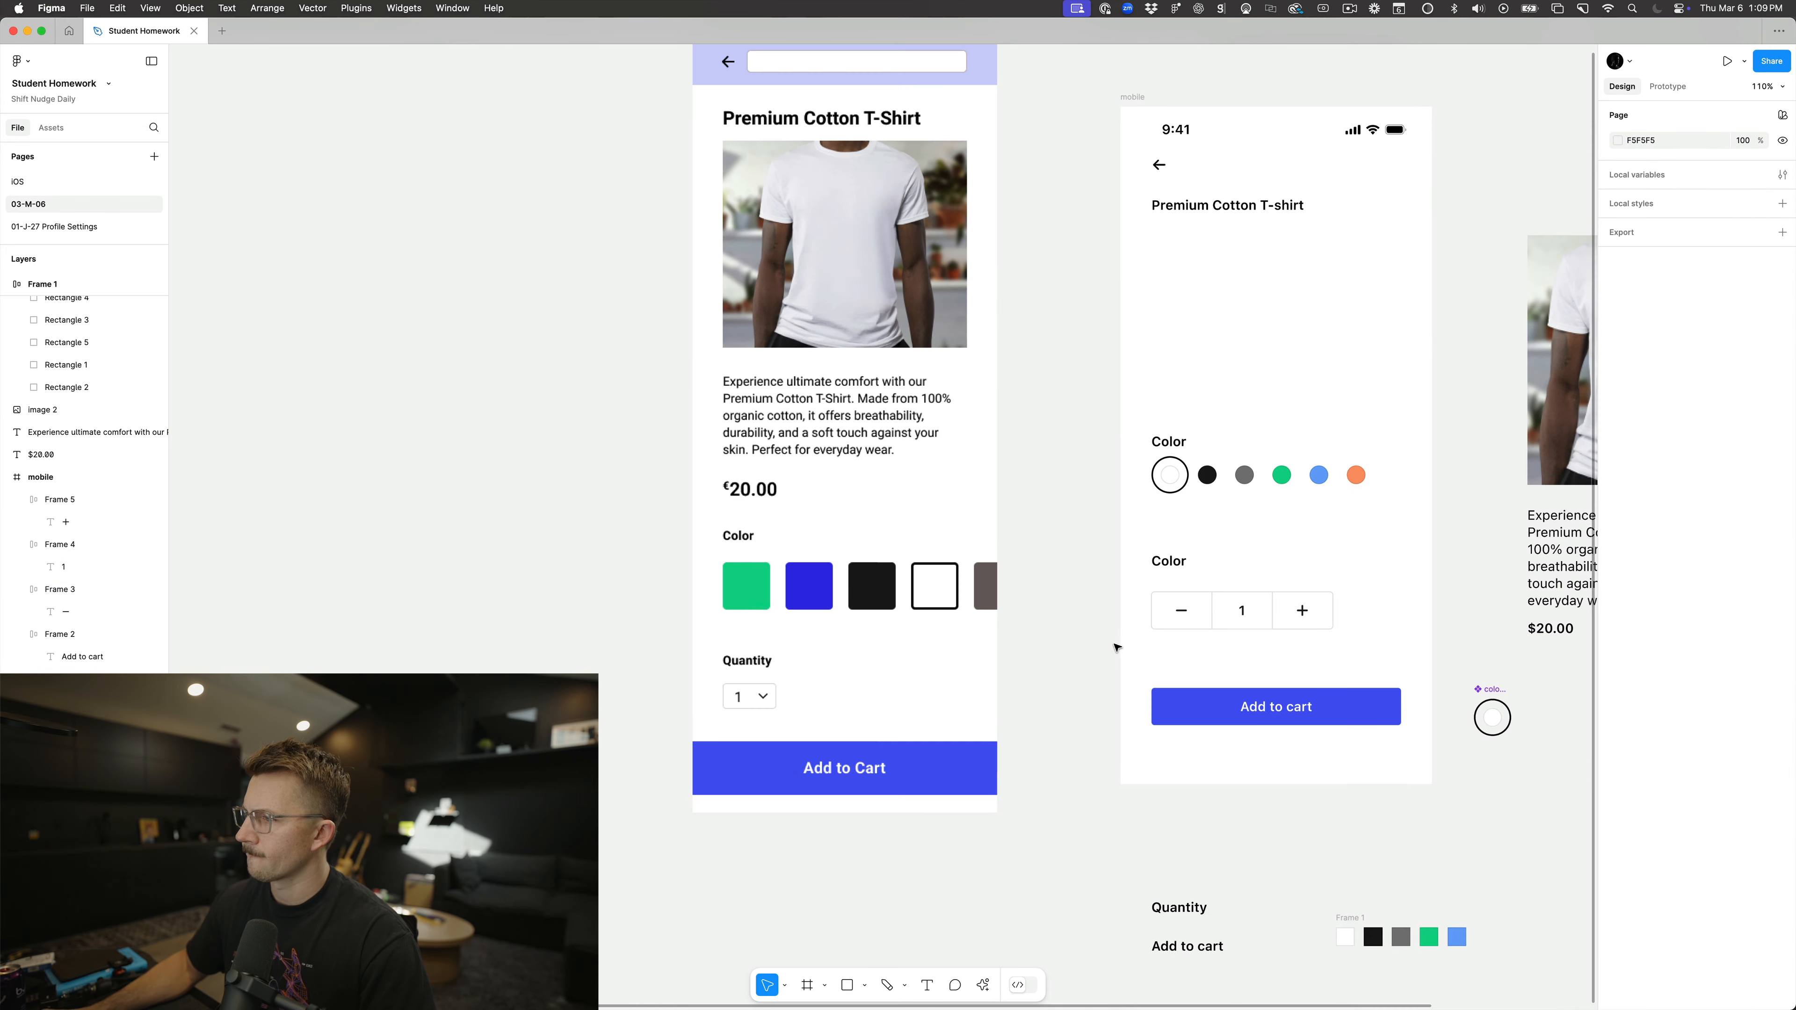
scroll(1115, 647, "right", 1)
scroll(1115, 646, "up", 1)
left_click(1141, 645)
left_click(1259, 635, "shift")
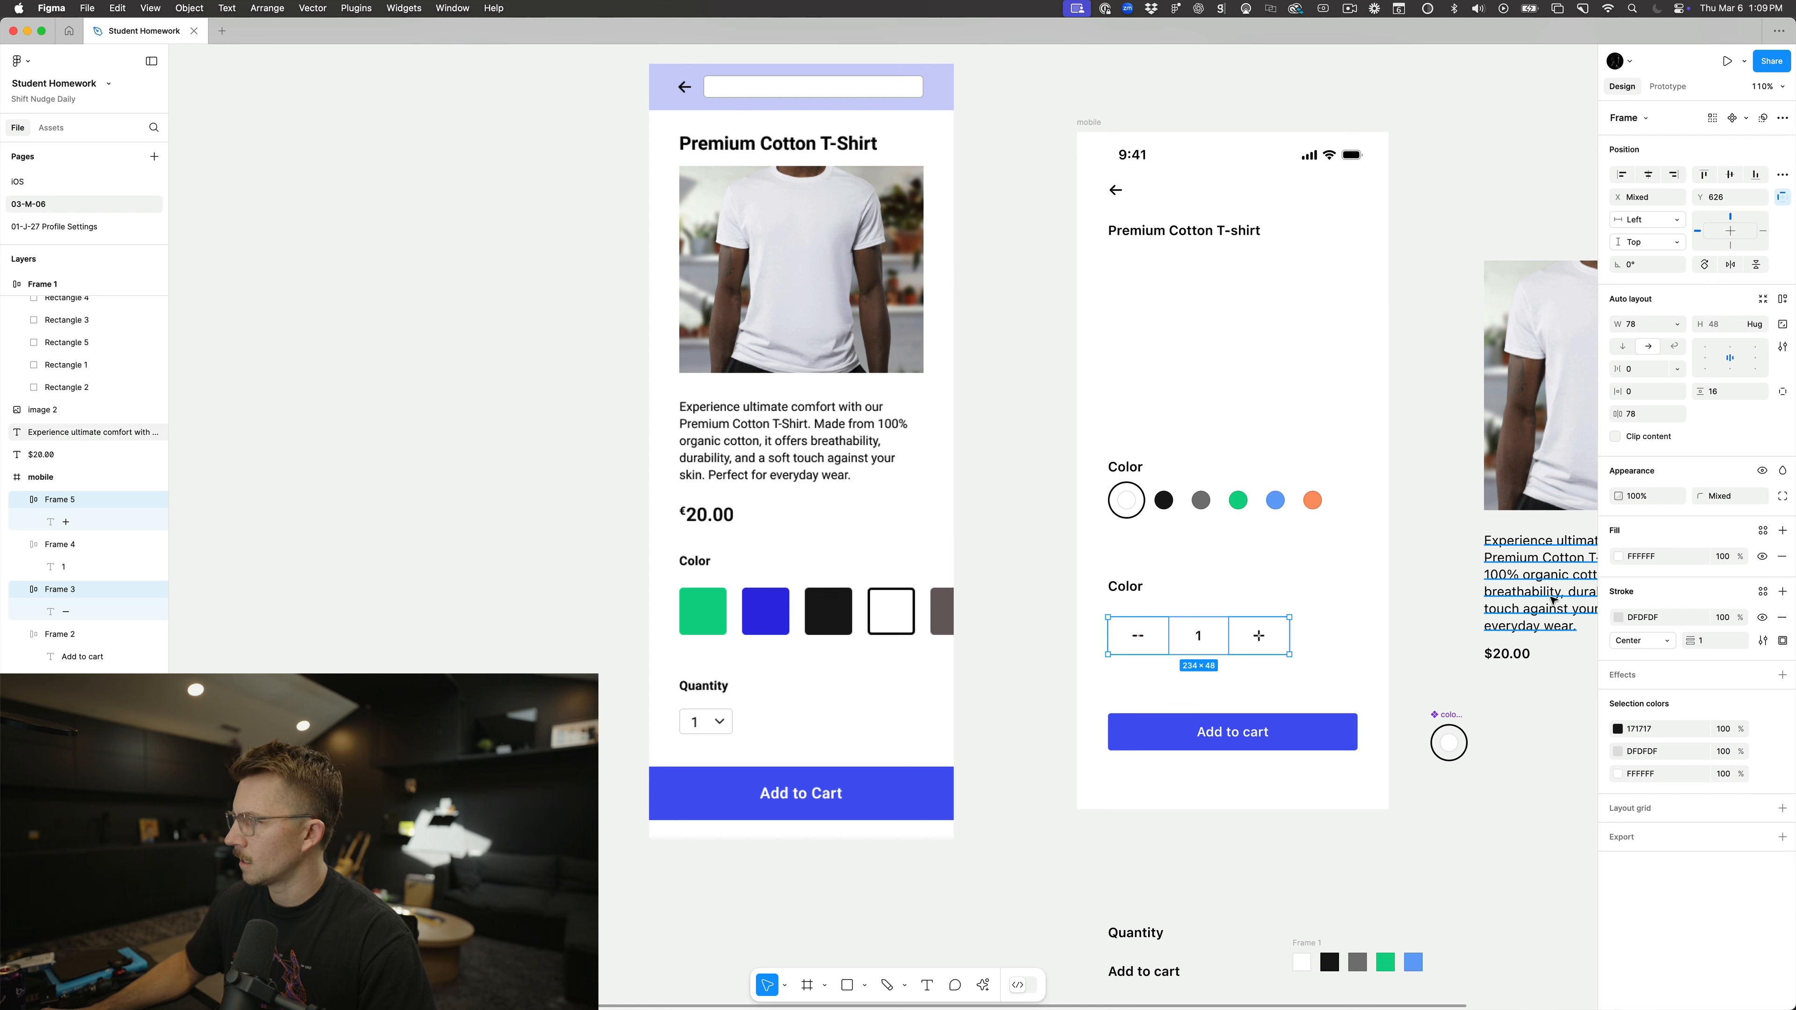
left_click(1655, 557)
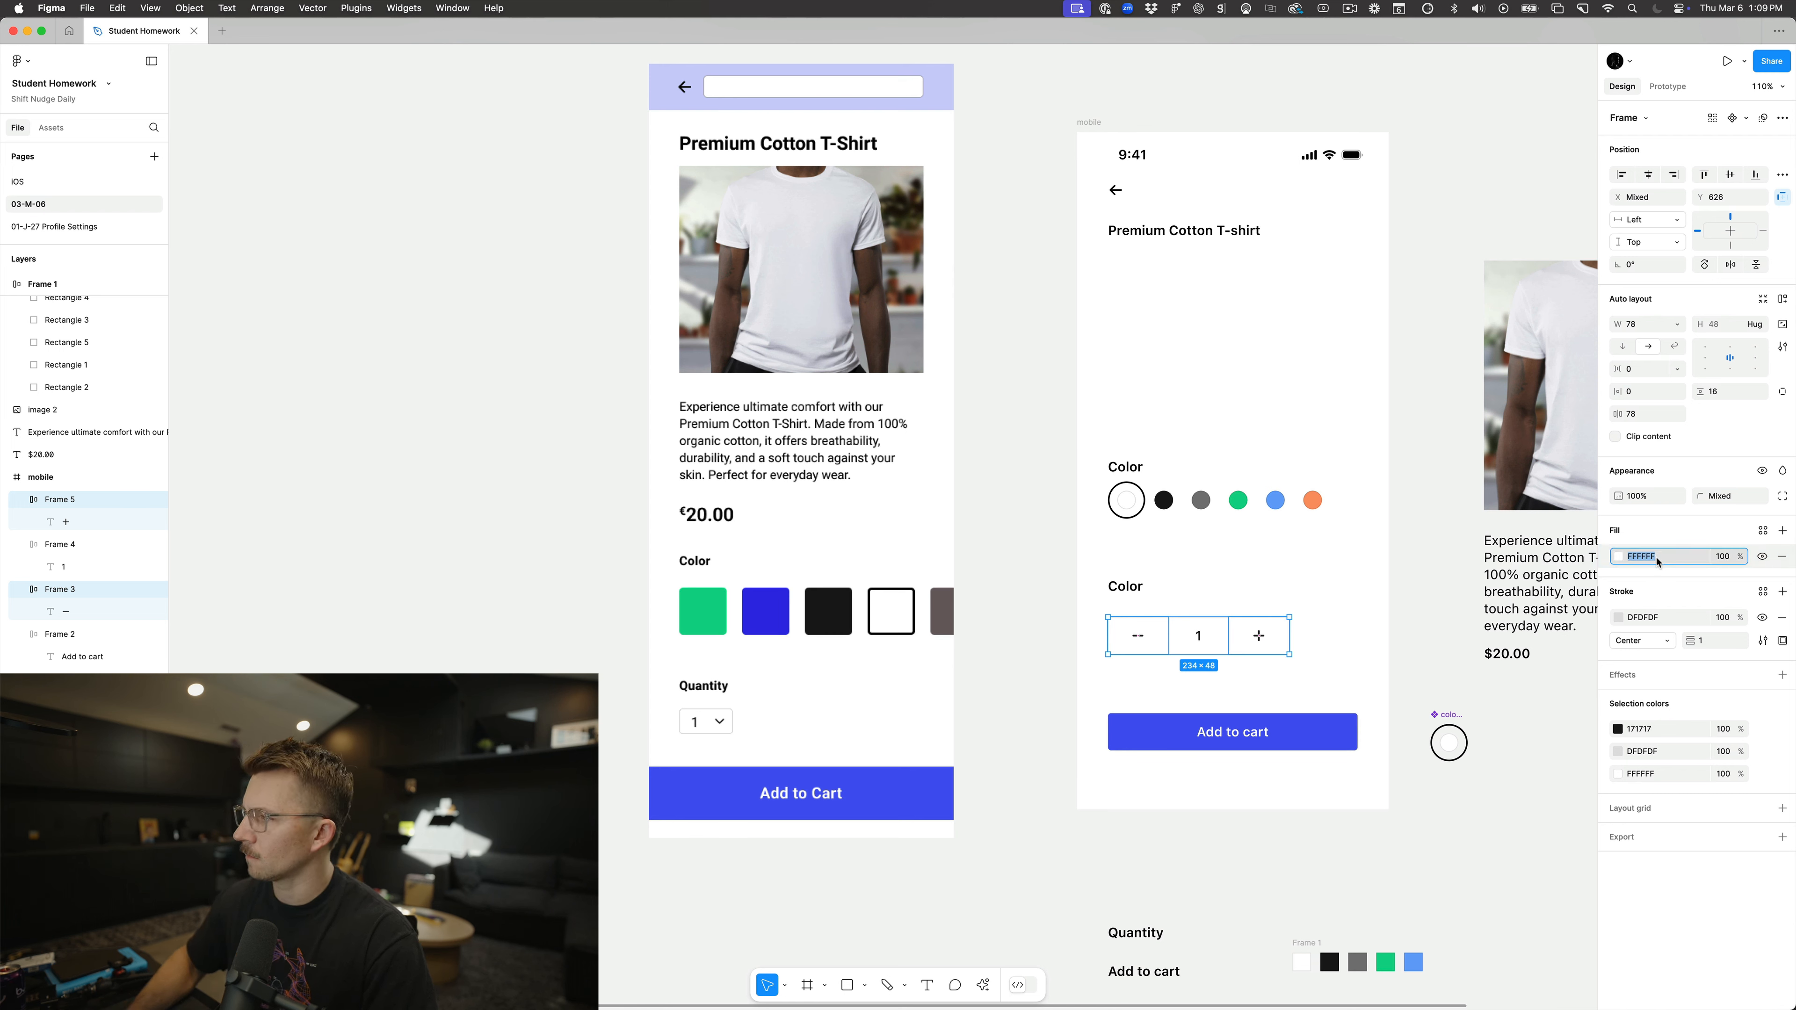
type("F5F5F5")
key("Return")
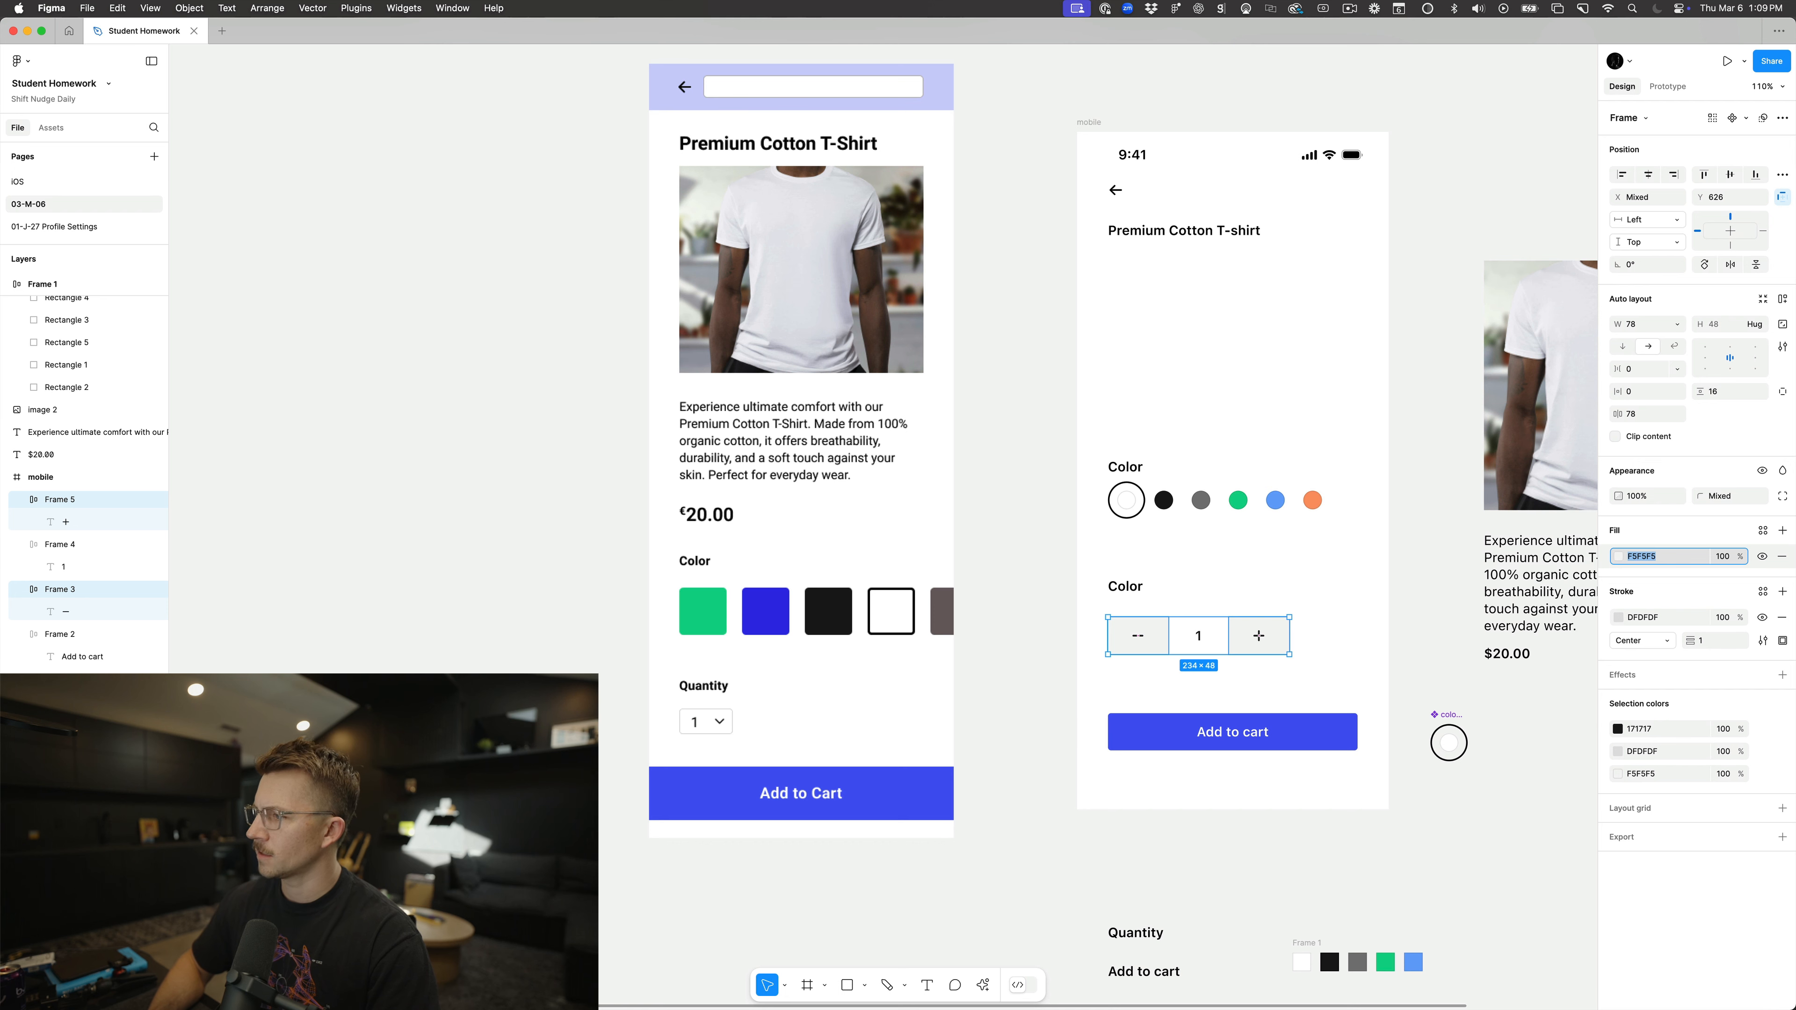
left_click(1380, 630)
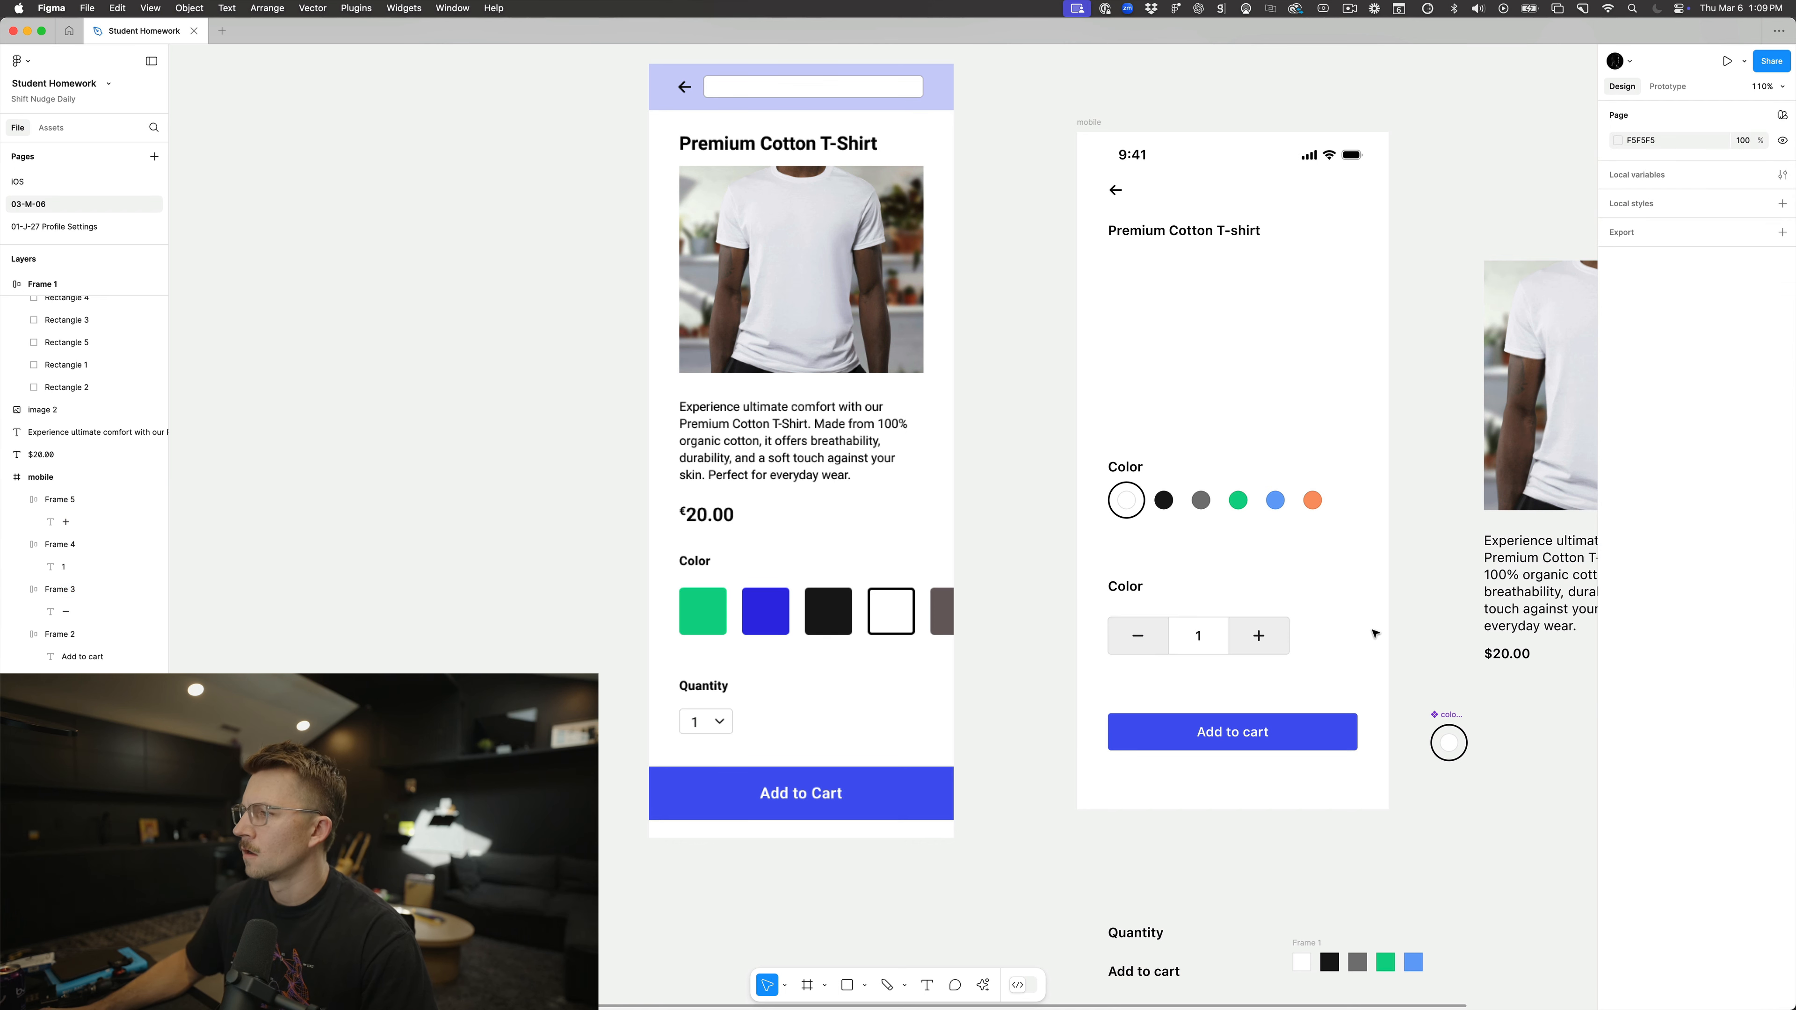
scroll(1374, 634, "up", 1)
key("super+z")
left_click(1378, 635)
scroll(1396, 693, "down", 5)
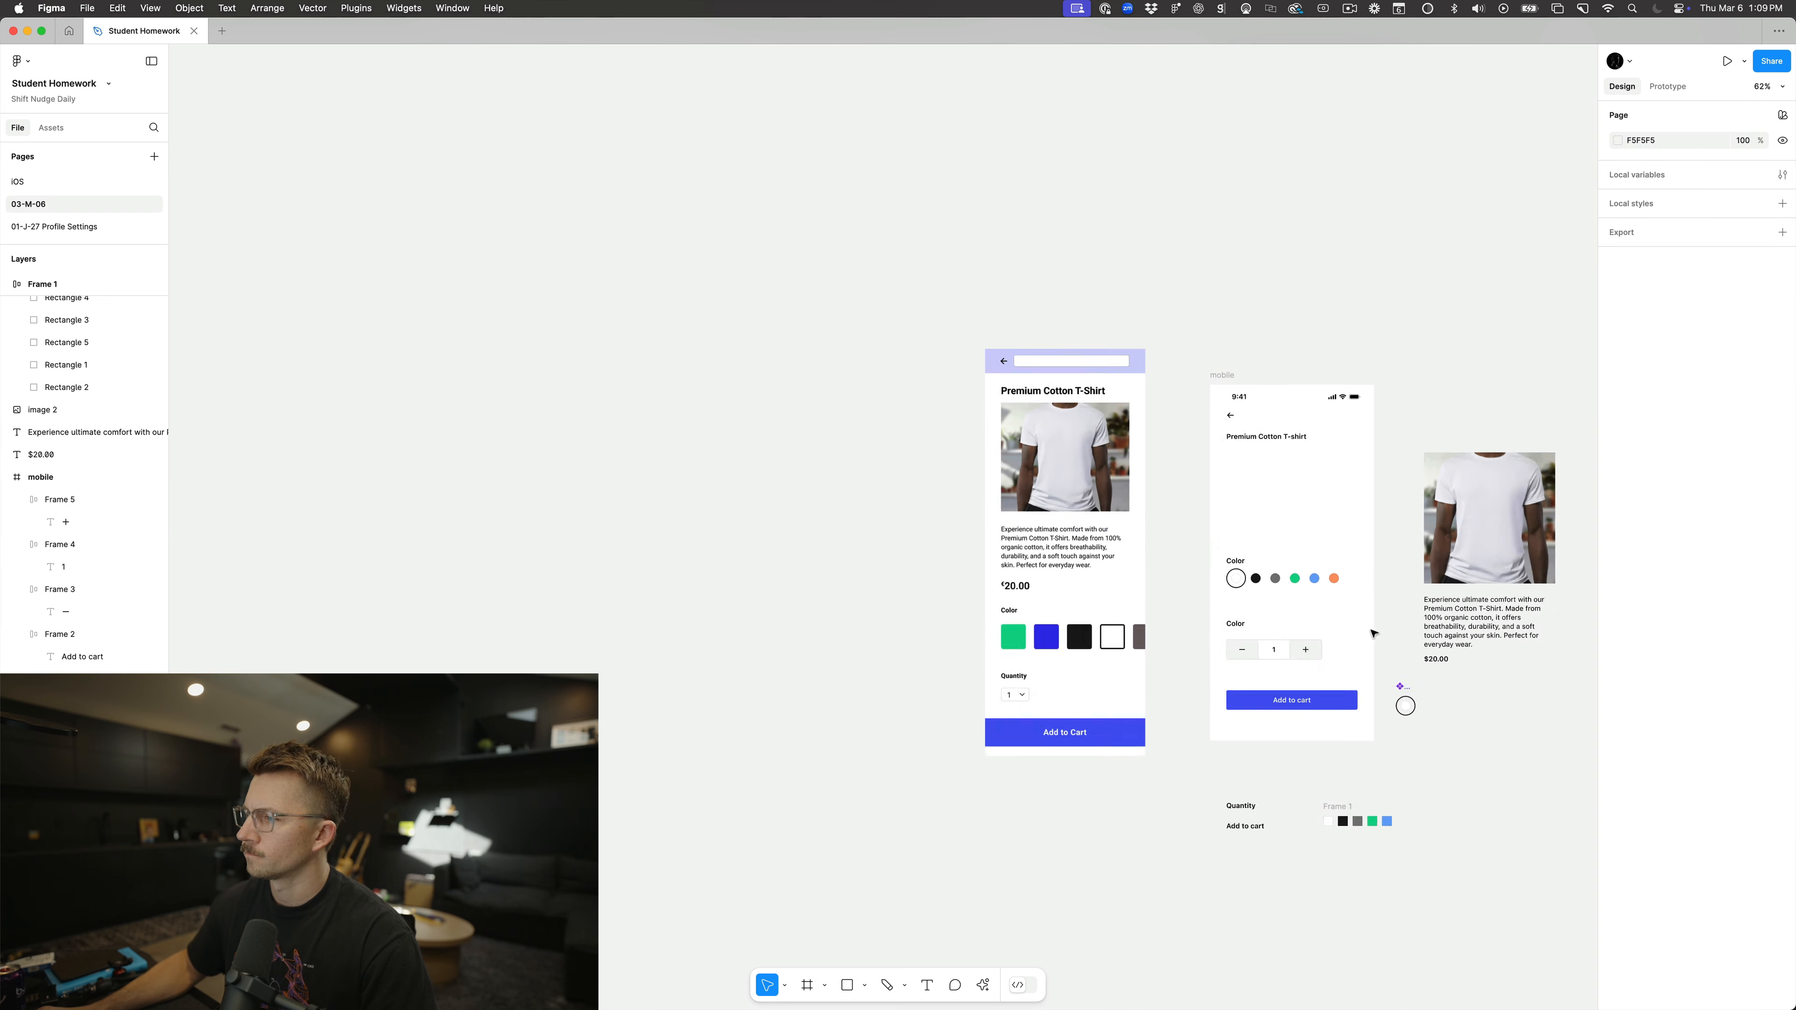
Step: Change the duplicate "Color" heading above the quantity stepper in the mobile frame to "Quantity"
scroll(1343, 672, "up", 8)
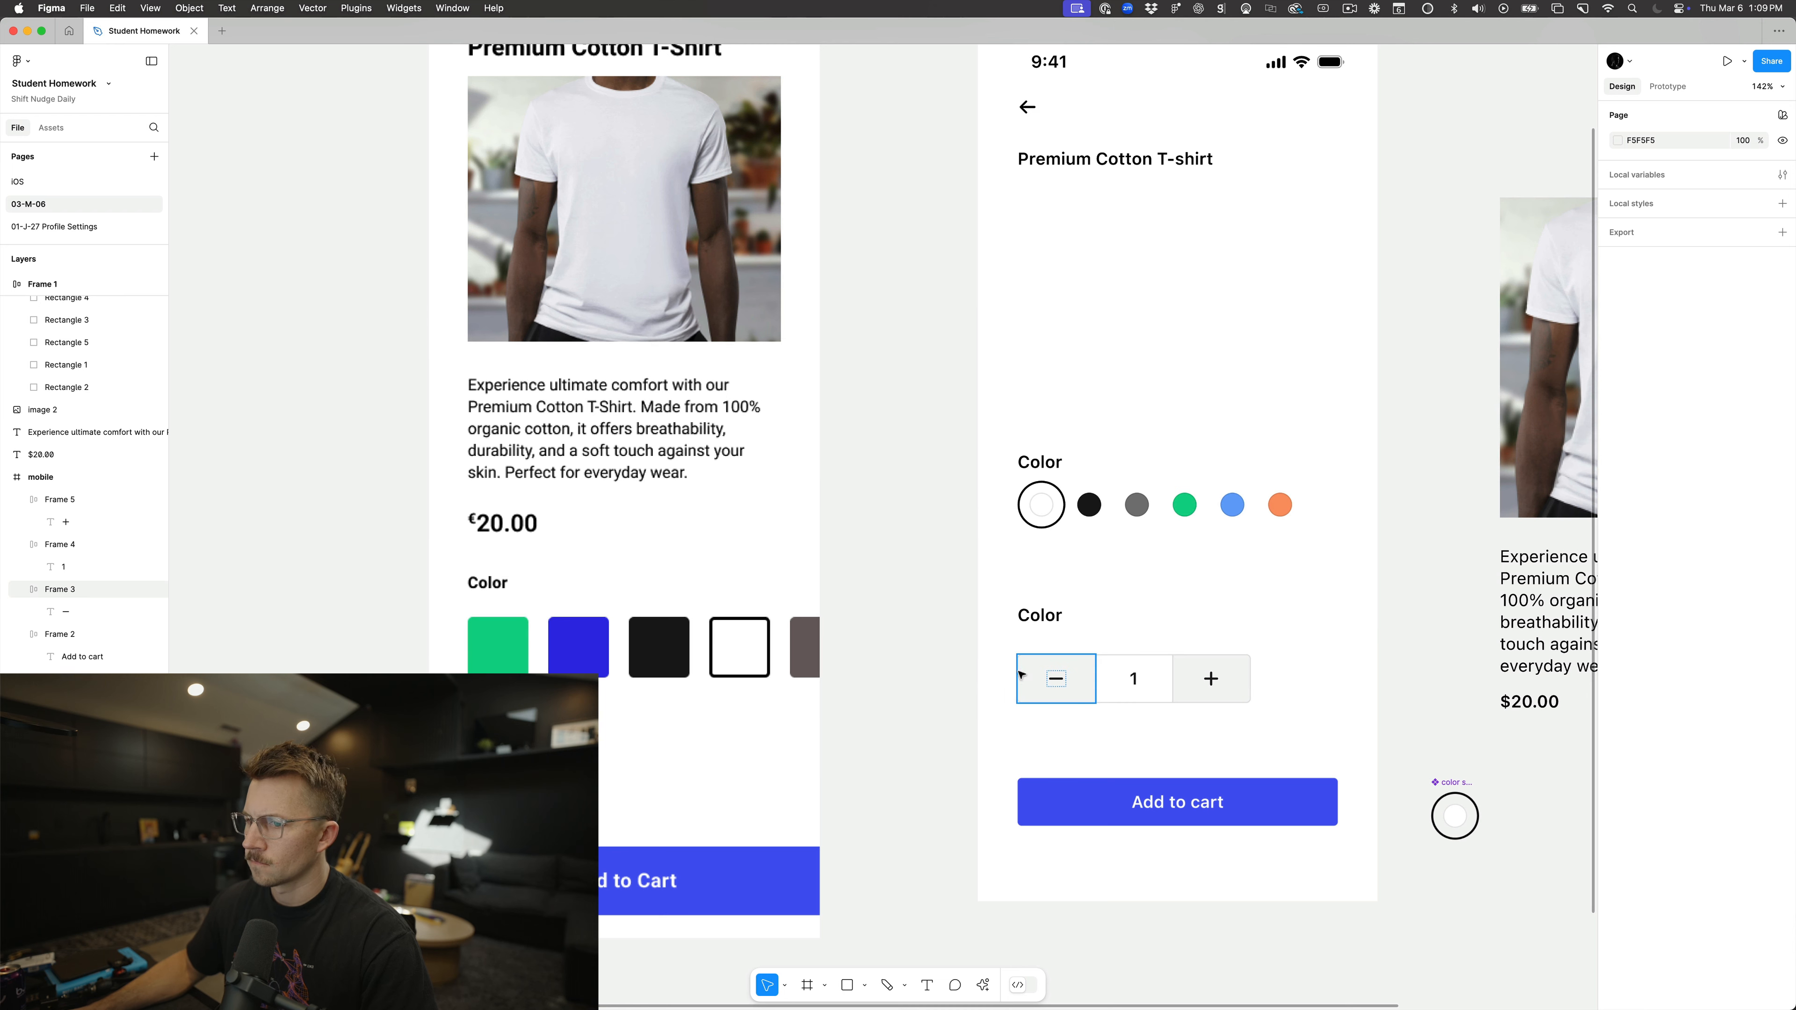
scroll(1023, 755, "down", 3)
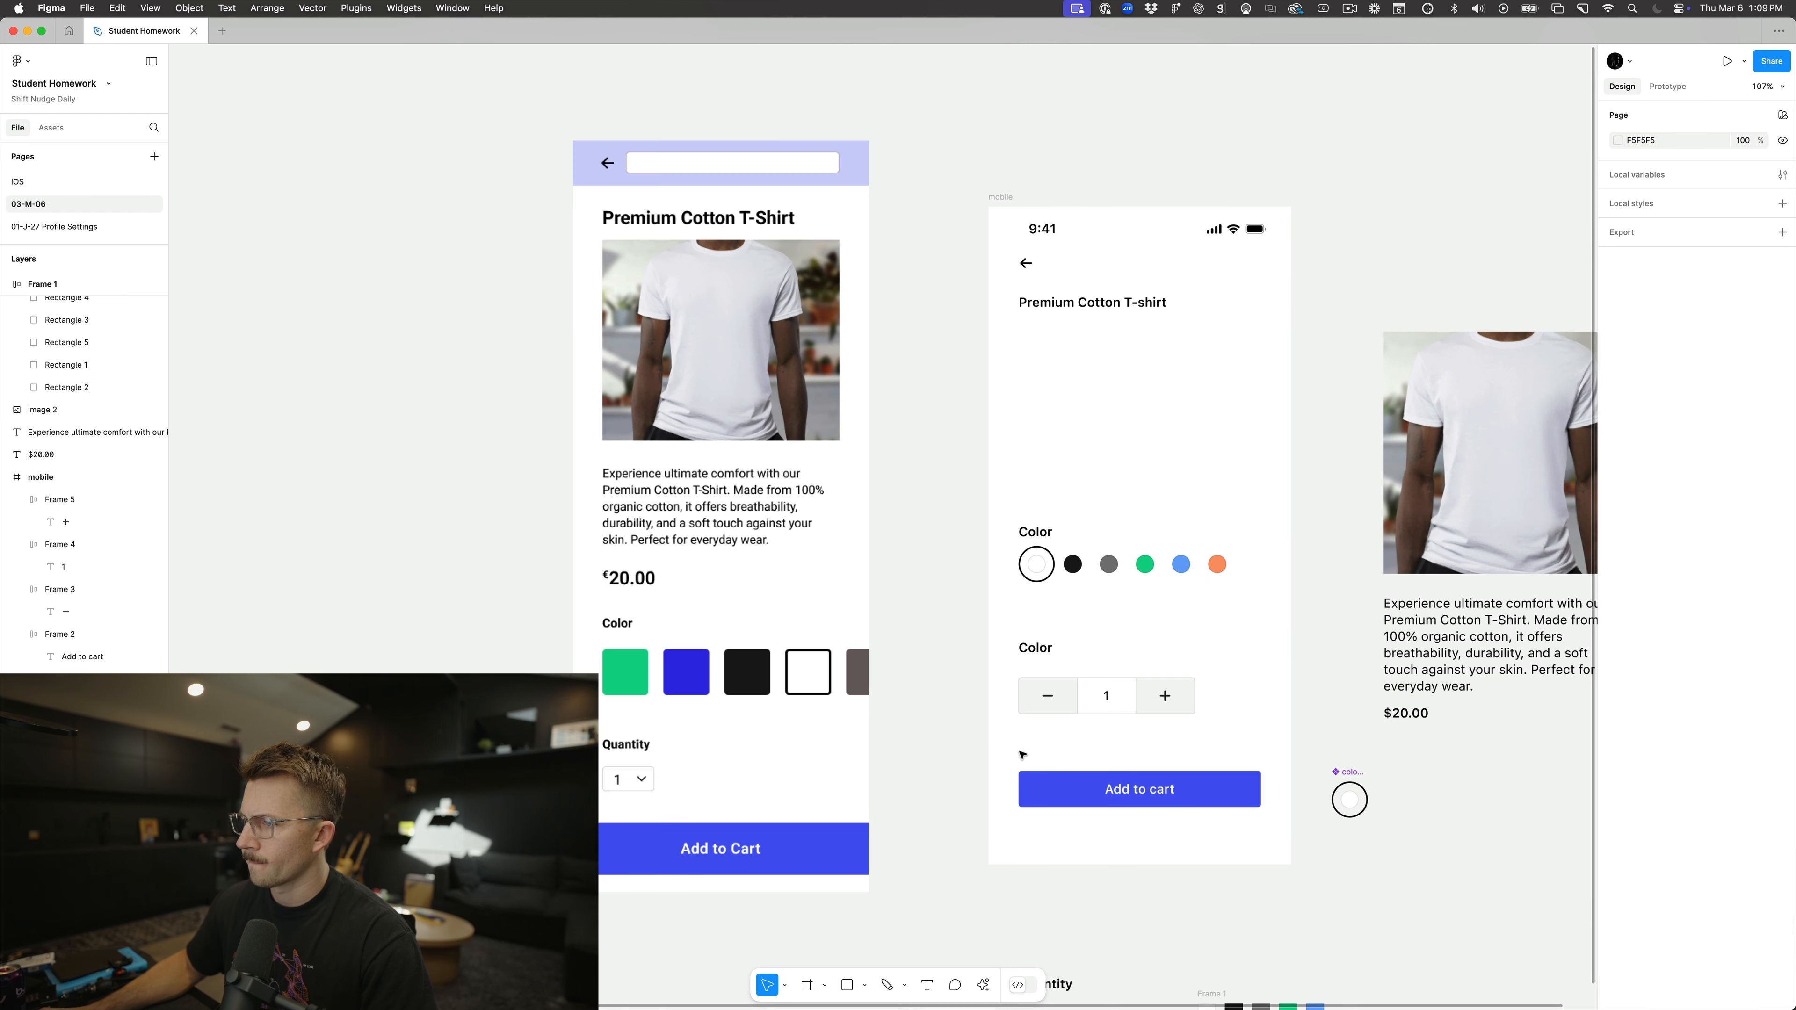
double_click(1024, 649)
type("Quanti")
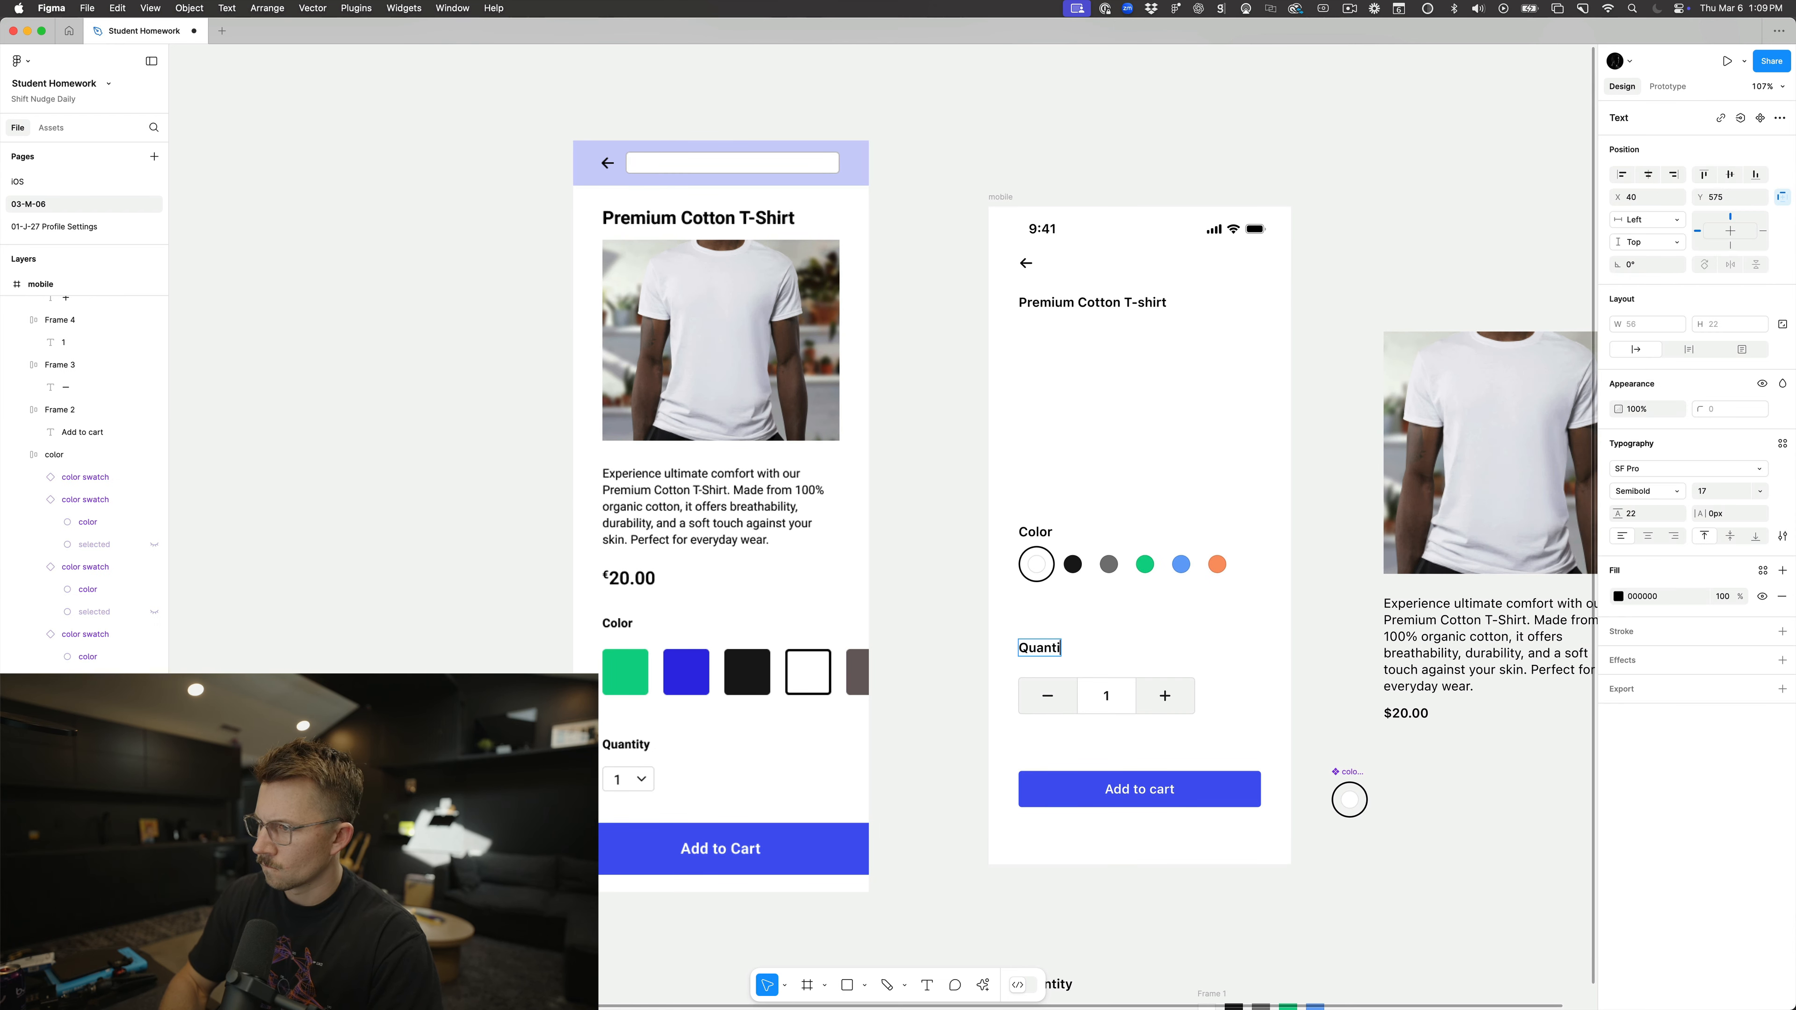
type("ty")
left_click(919, 627)
scroll(921, 629, "down", 5)
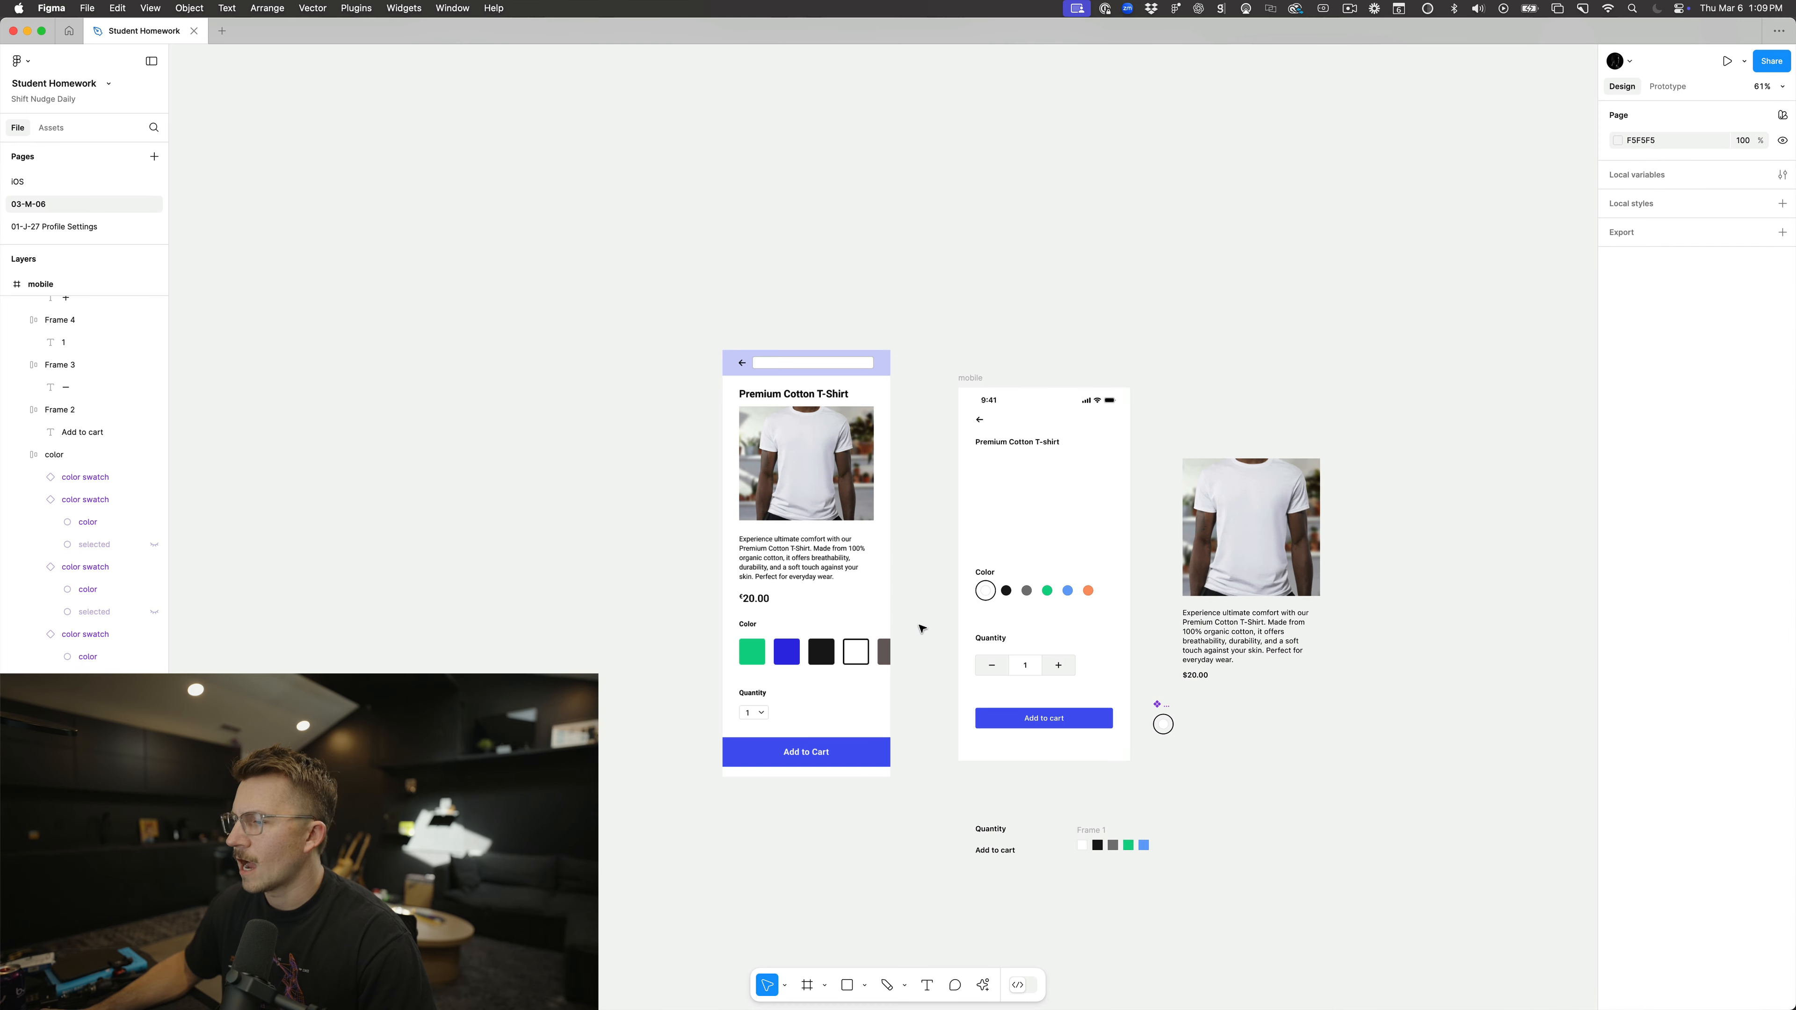
Step: Narrow the stepper's minus button to a width of 48, keeping its outer edge in place
scroll(984, 635, "up", 5)
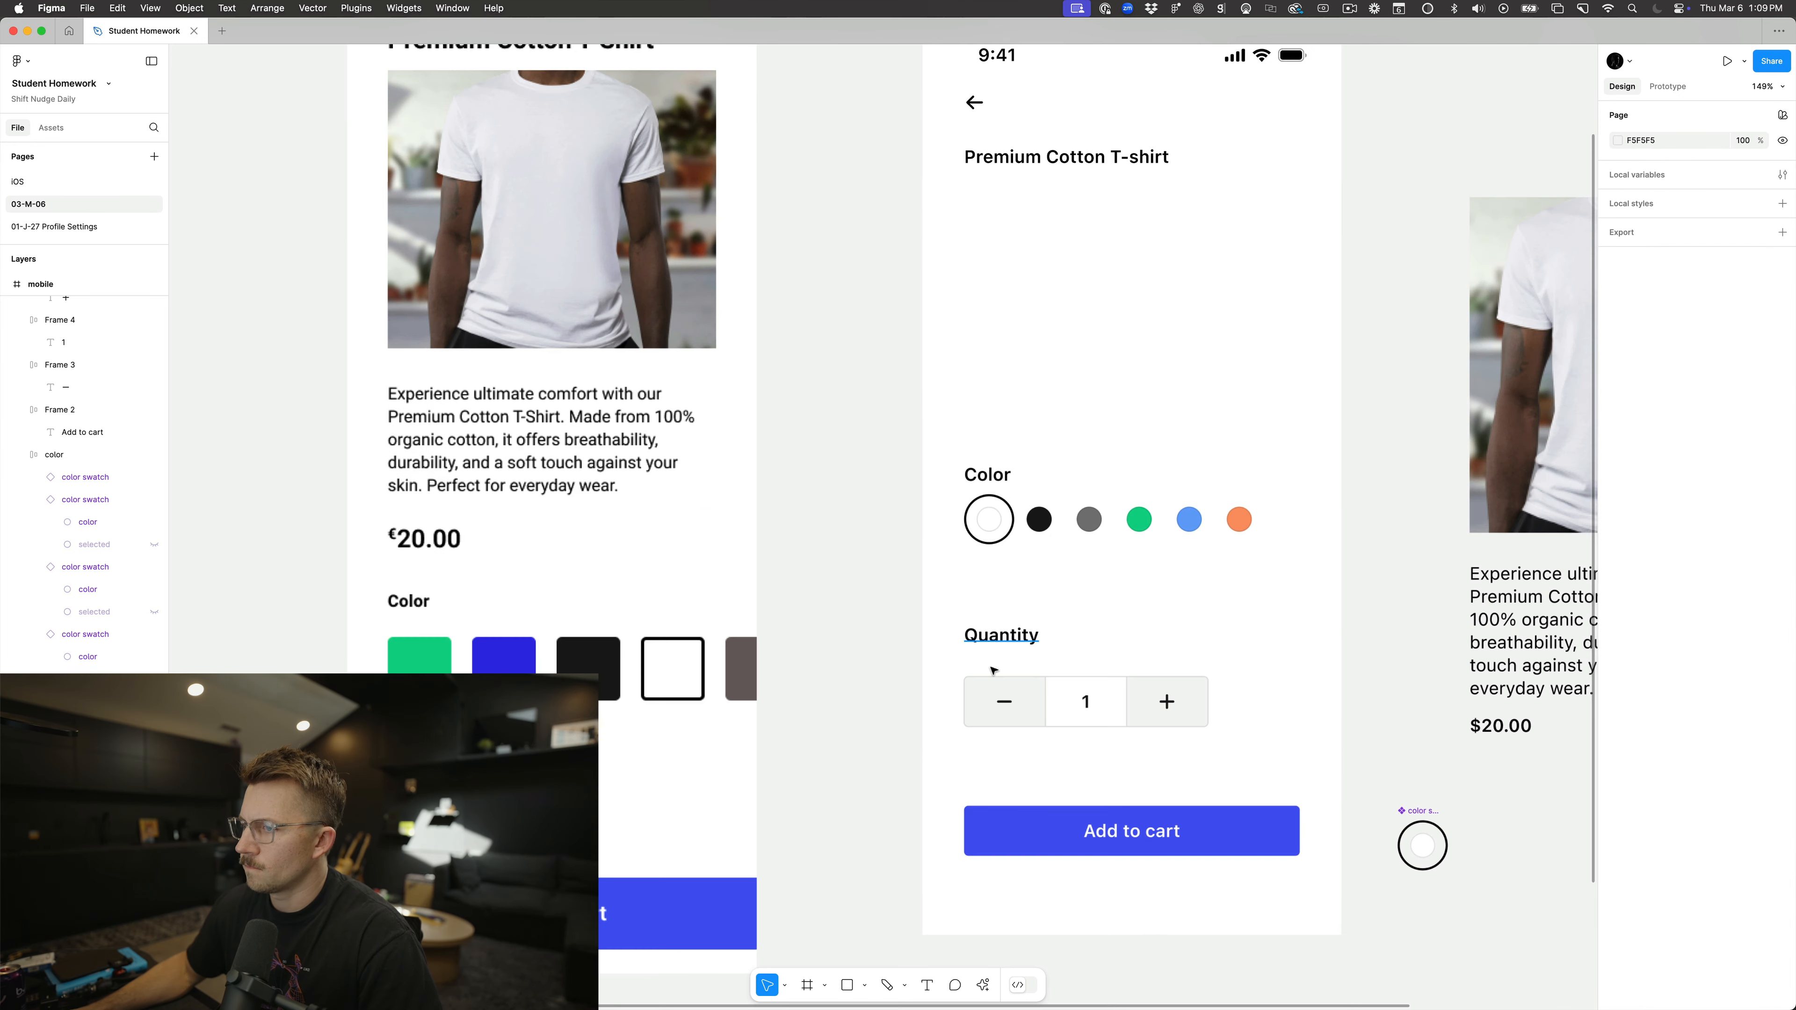
left_click(1025, 710)
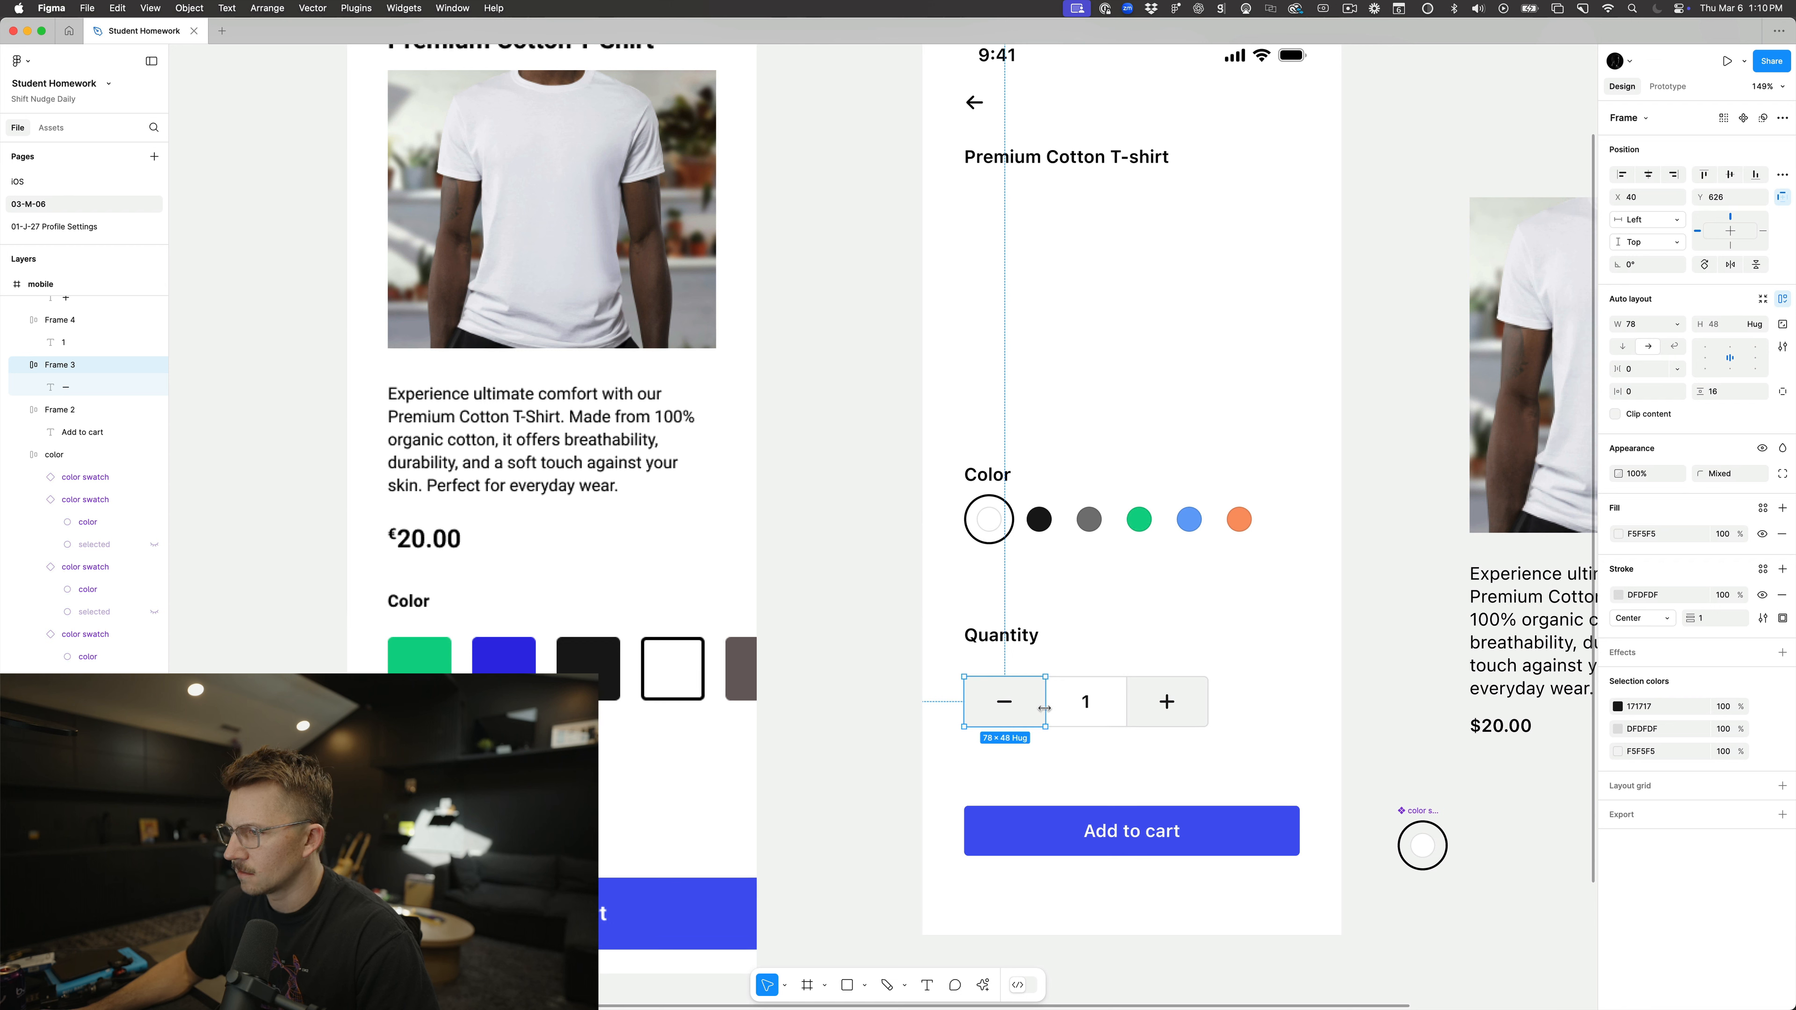
left_click_drag(1044, 708, 1019, 708)
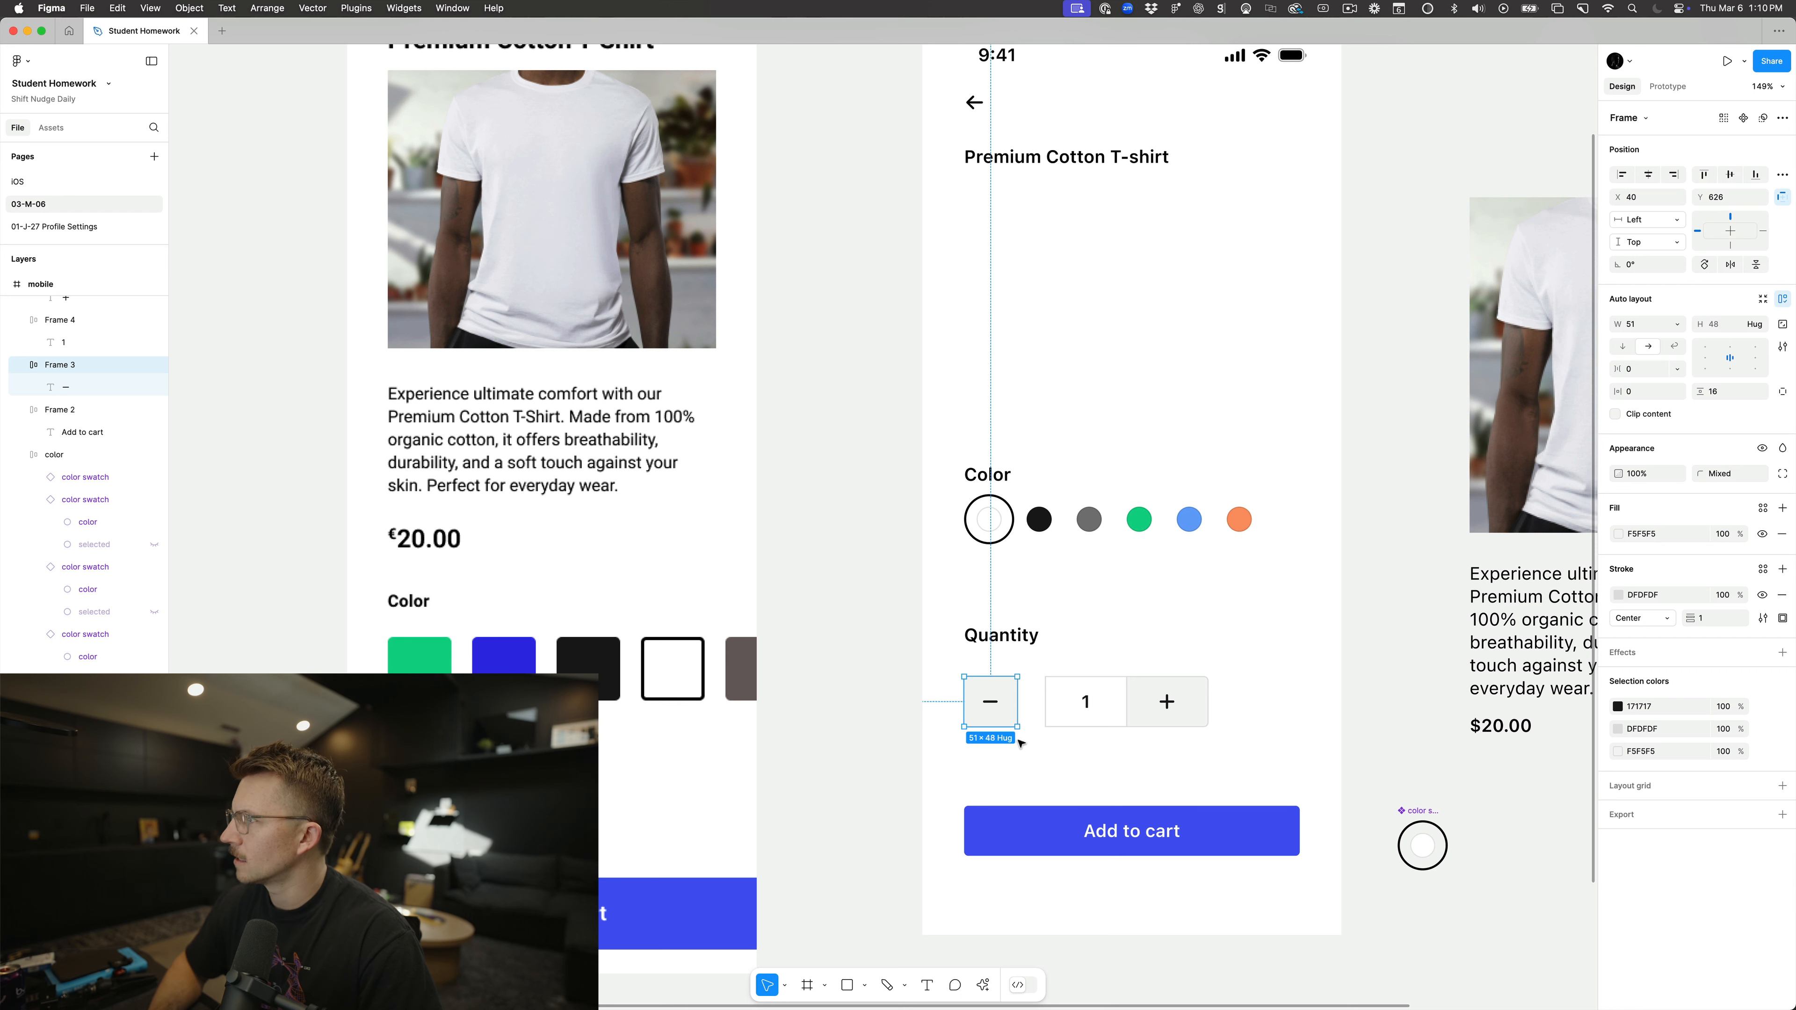
key("super+Left")
key("super+Left")
Step: Narrow the stepper's plus button to a width of 48
left_click(1165, 704)
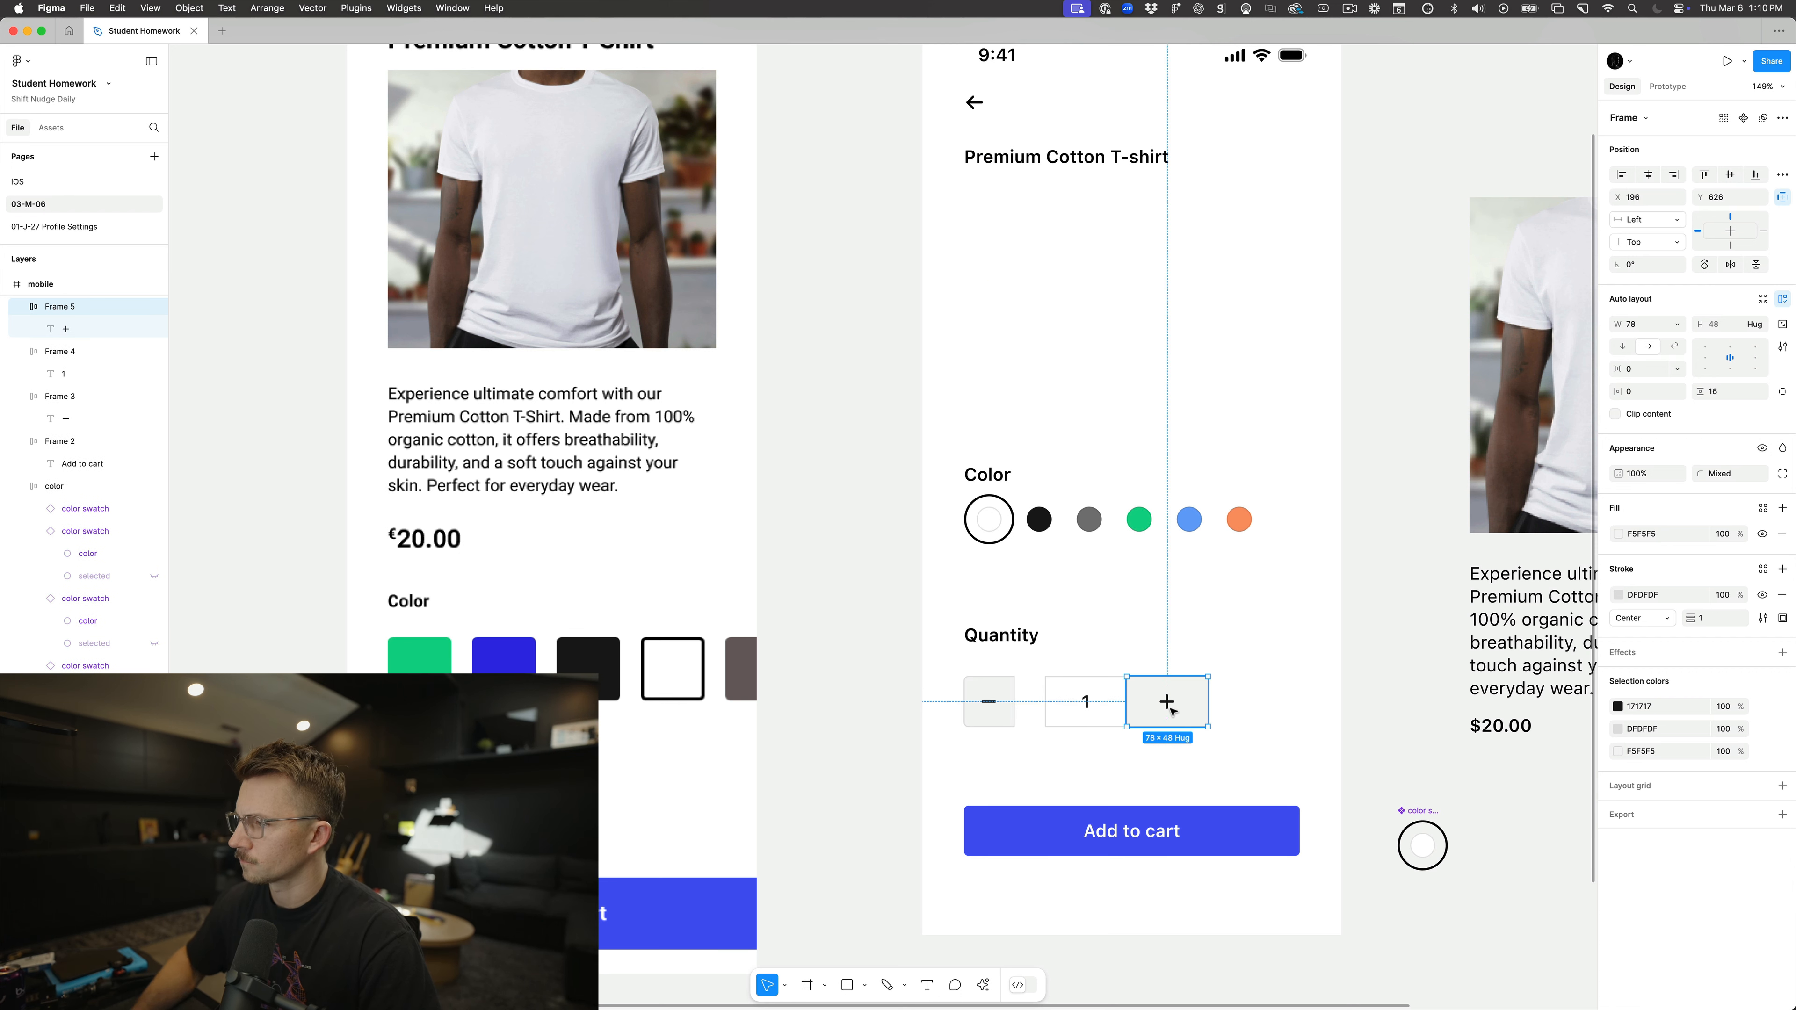
key("super+shift+Left")
key("super+shift+Left")
key("super+shift+Left")
Step: Narrow the middle value box of the quantity stepper to a width of 48
left_click(1061, 712)
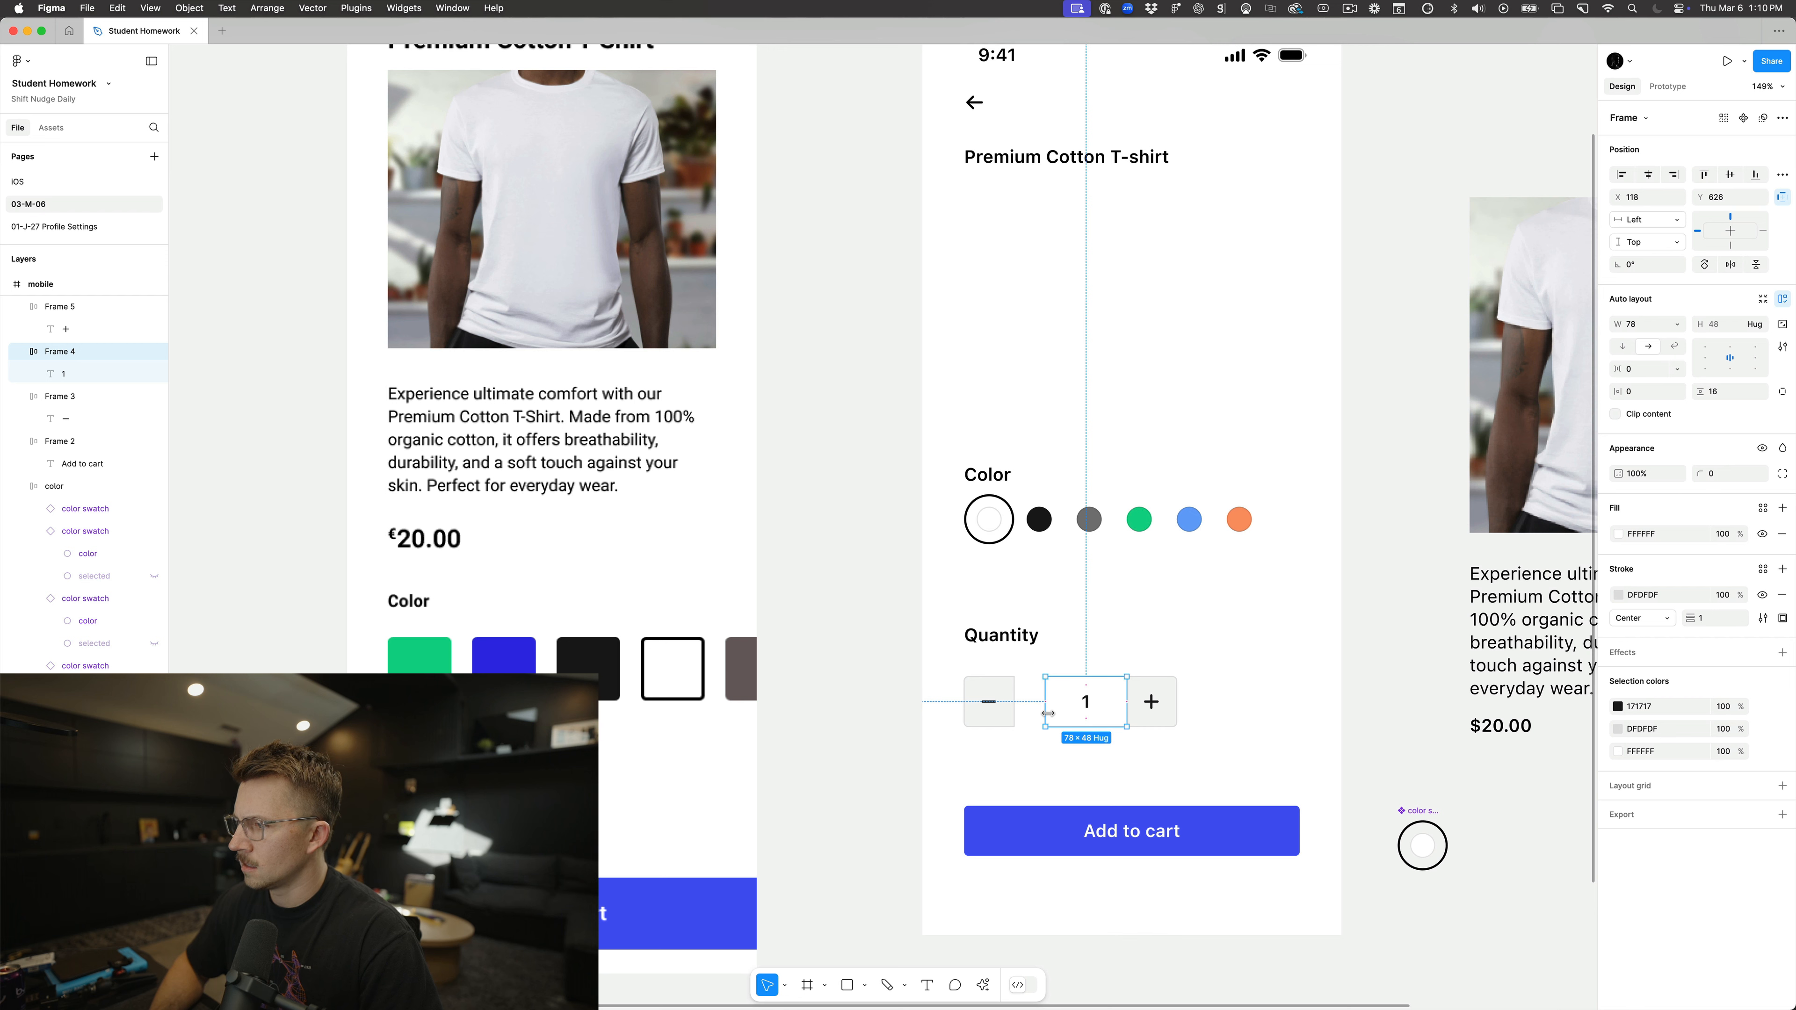
key("super+Left")
key("super+Left")
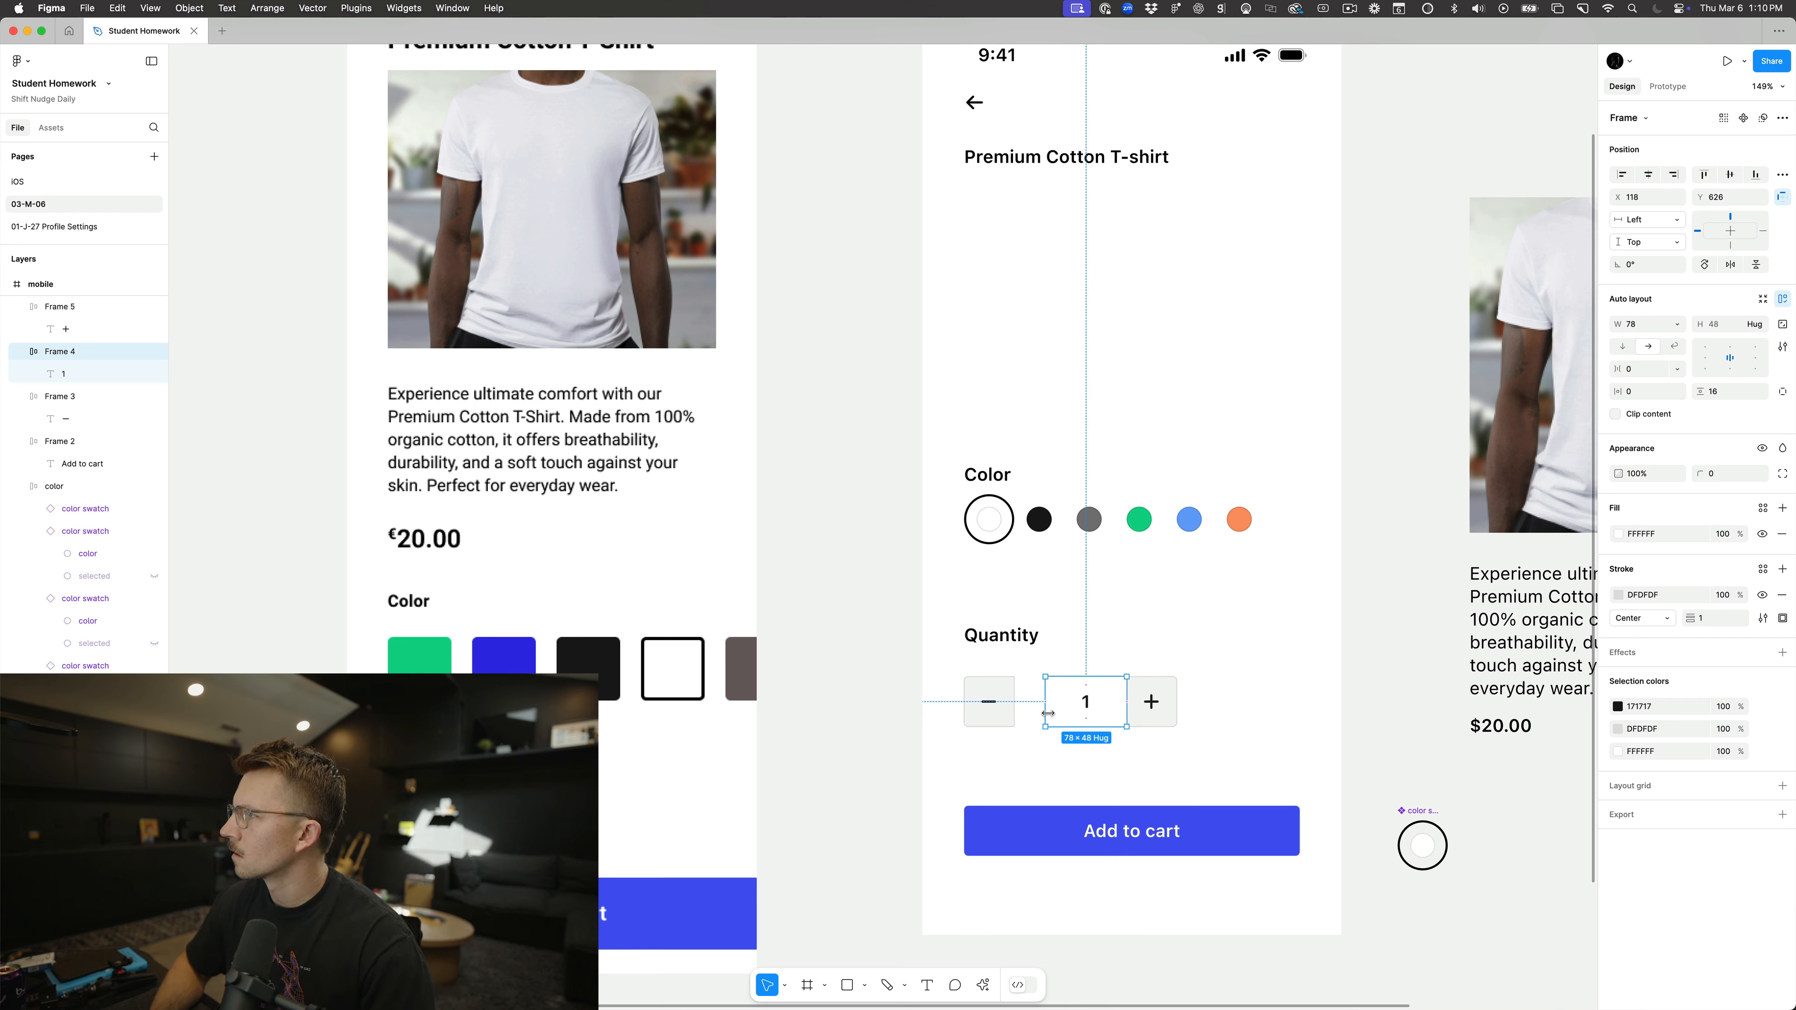
key("super+shift+Left")
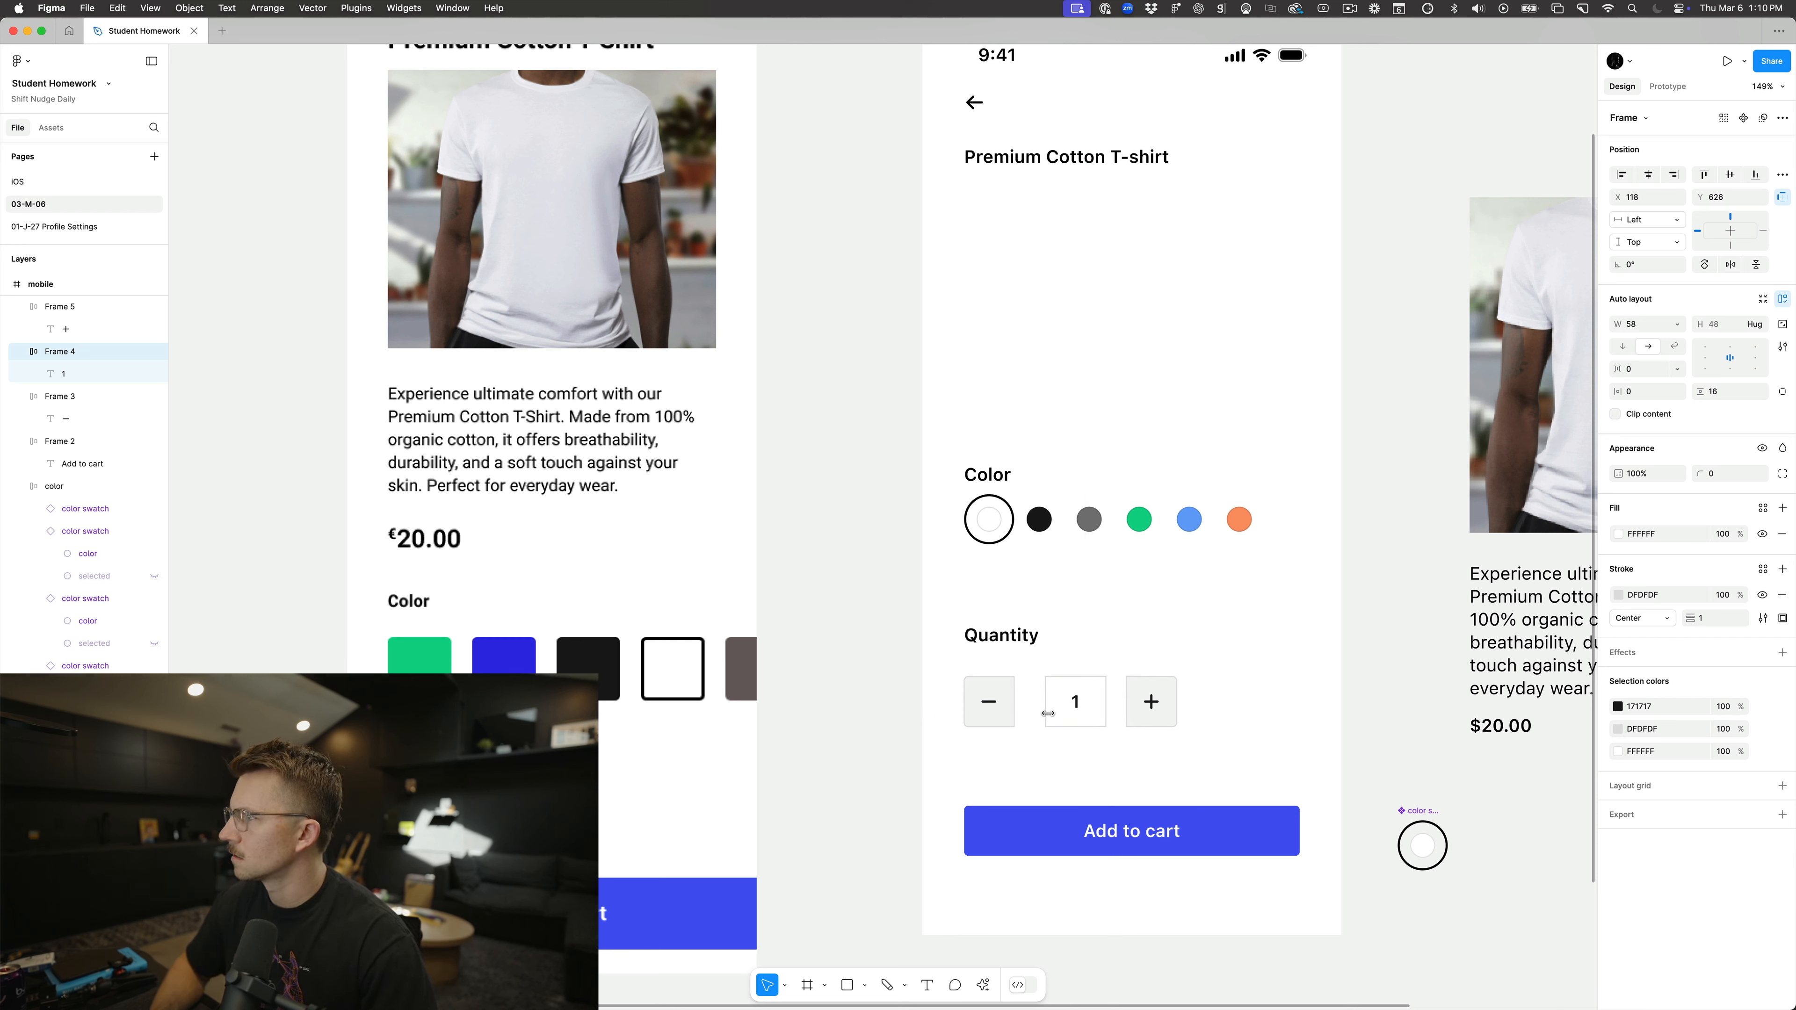
Step: Test longer quantities in the stepper's value box by entering 10 and 100
double_click(1070, 705)
double_click(1071, 705)
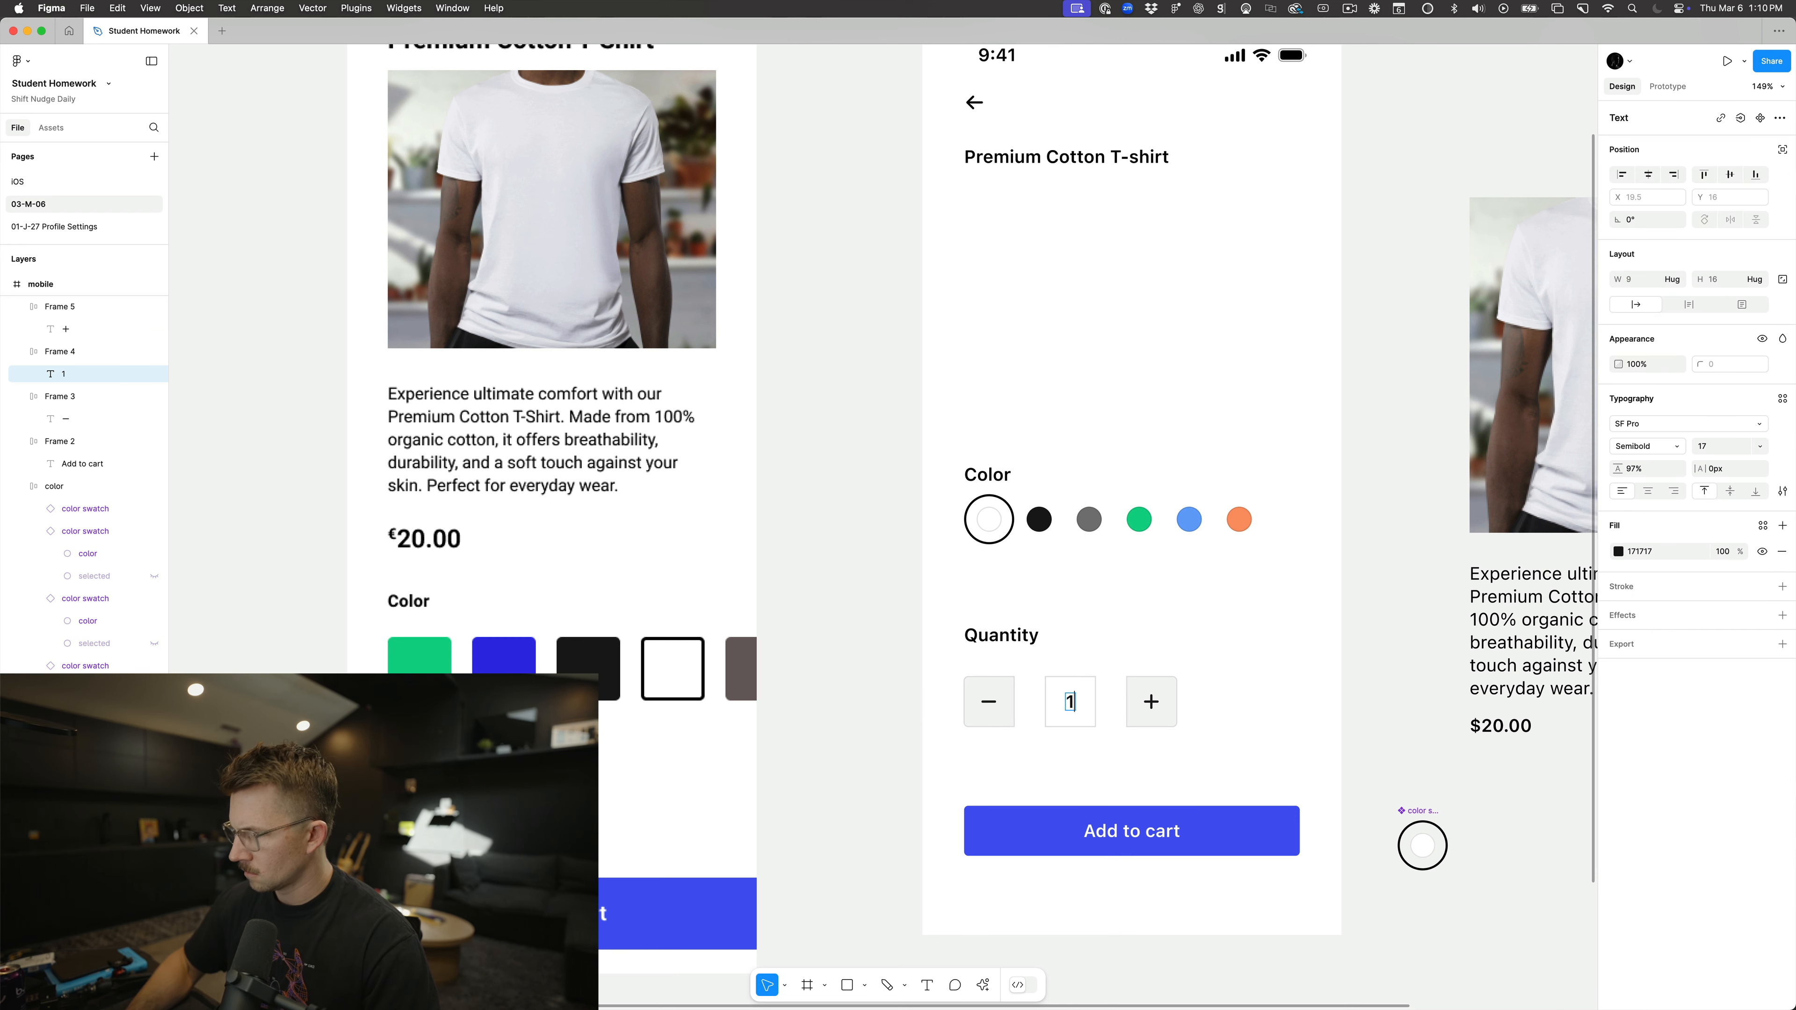
type("10")
left_click(1132, 648)
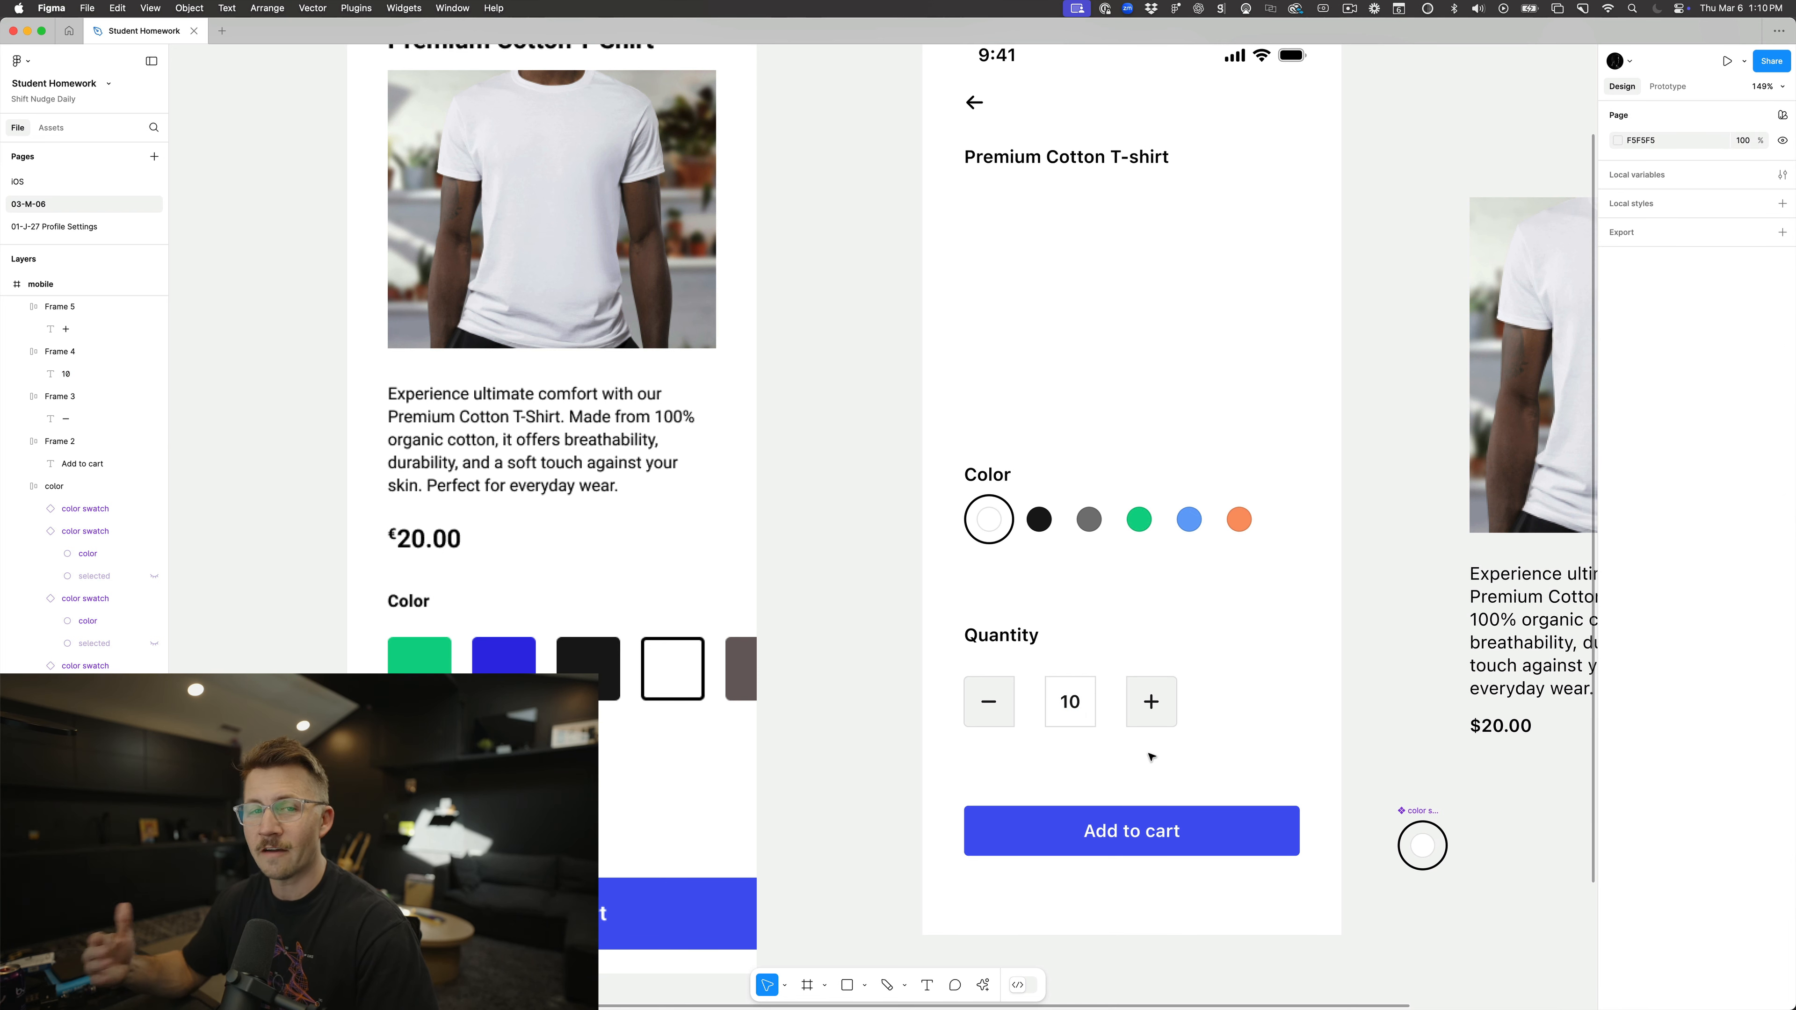
double_click(1089, 709)
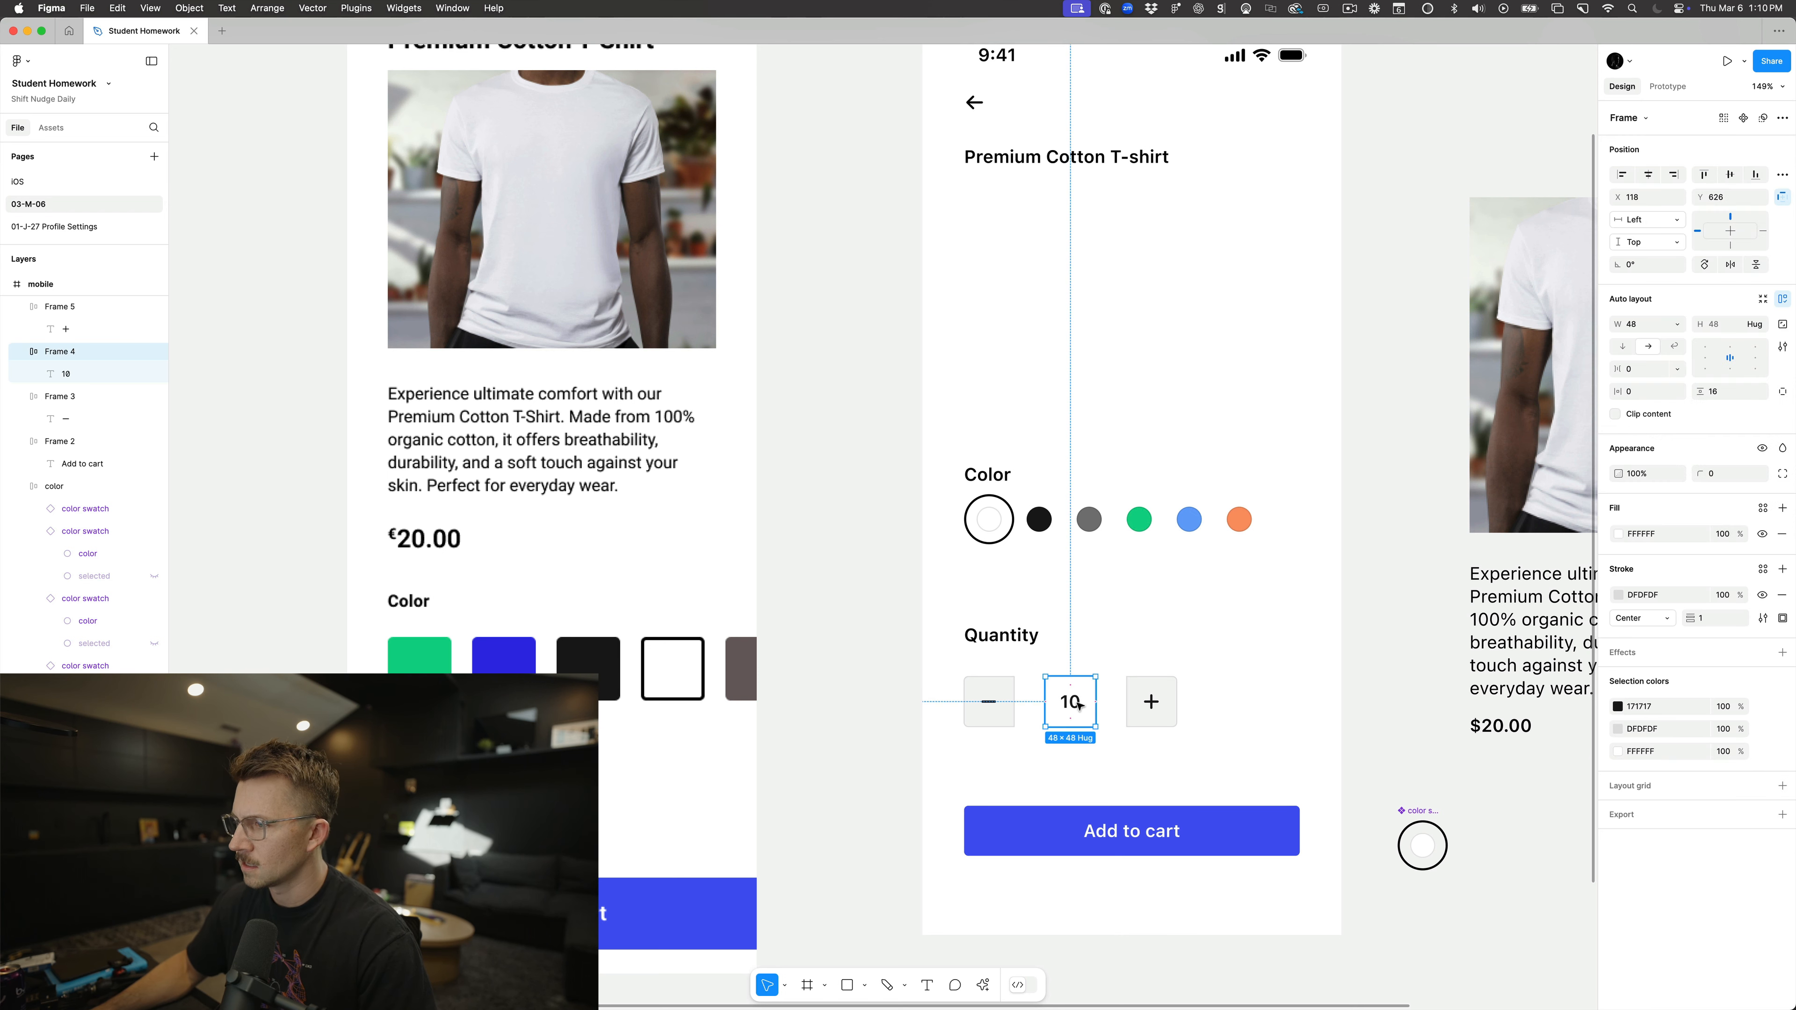
double_click(1076, 702)
type("0")
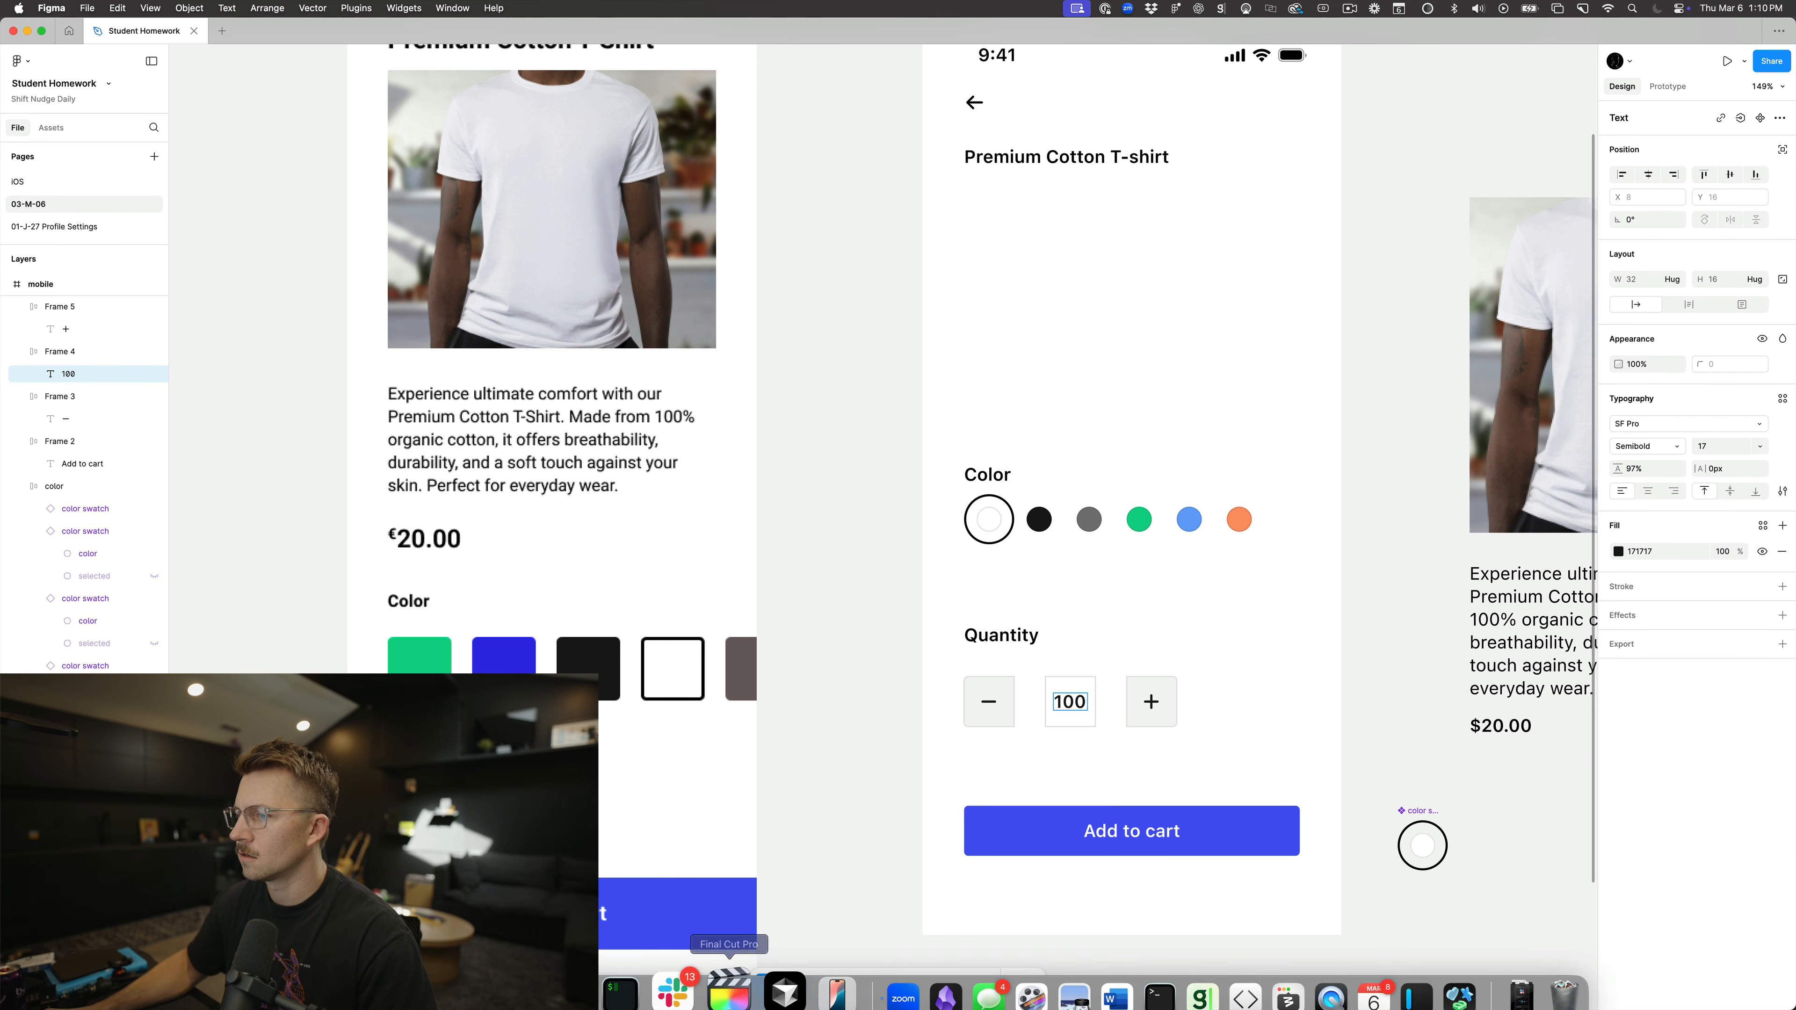
key("Escape")
left_click(1051, 778)
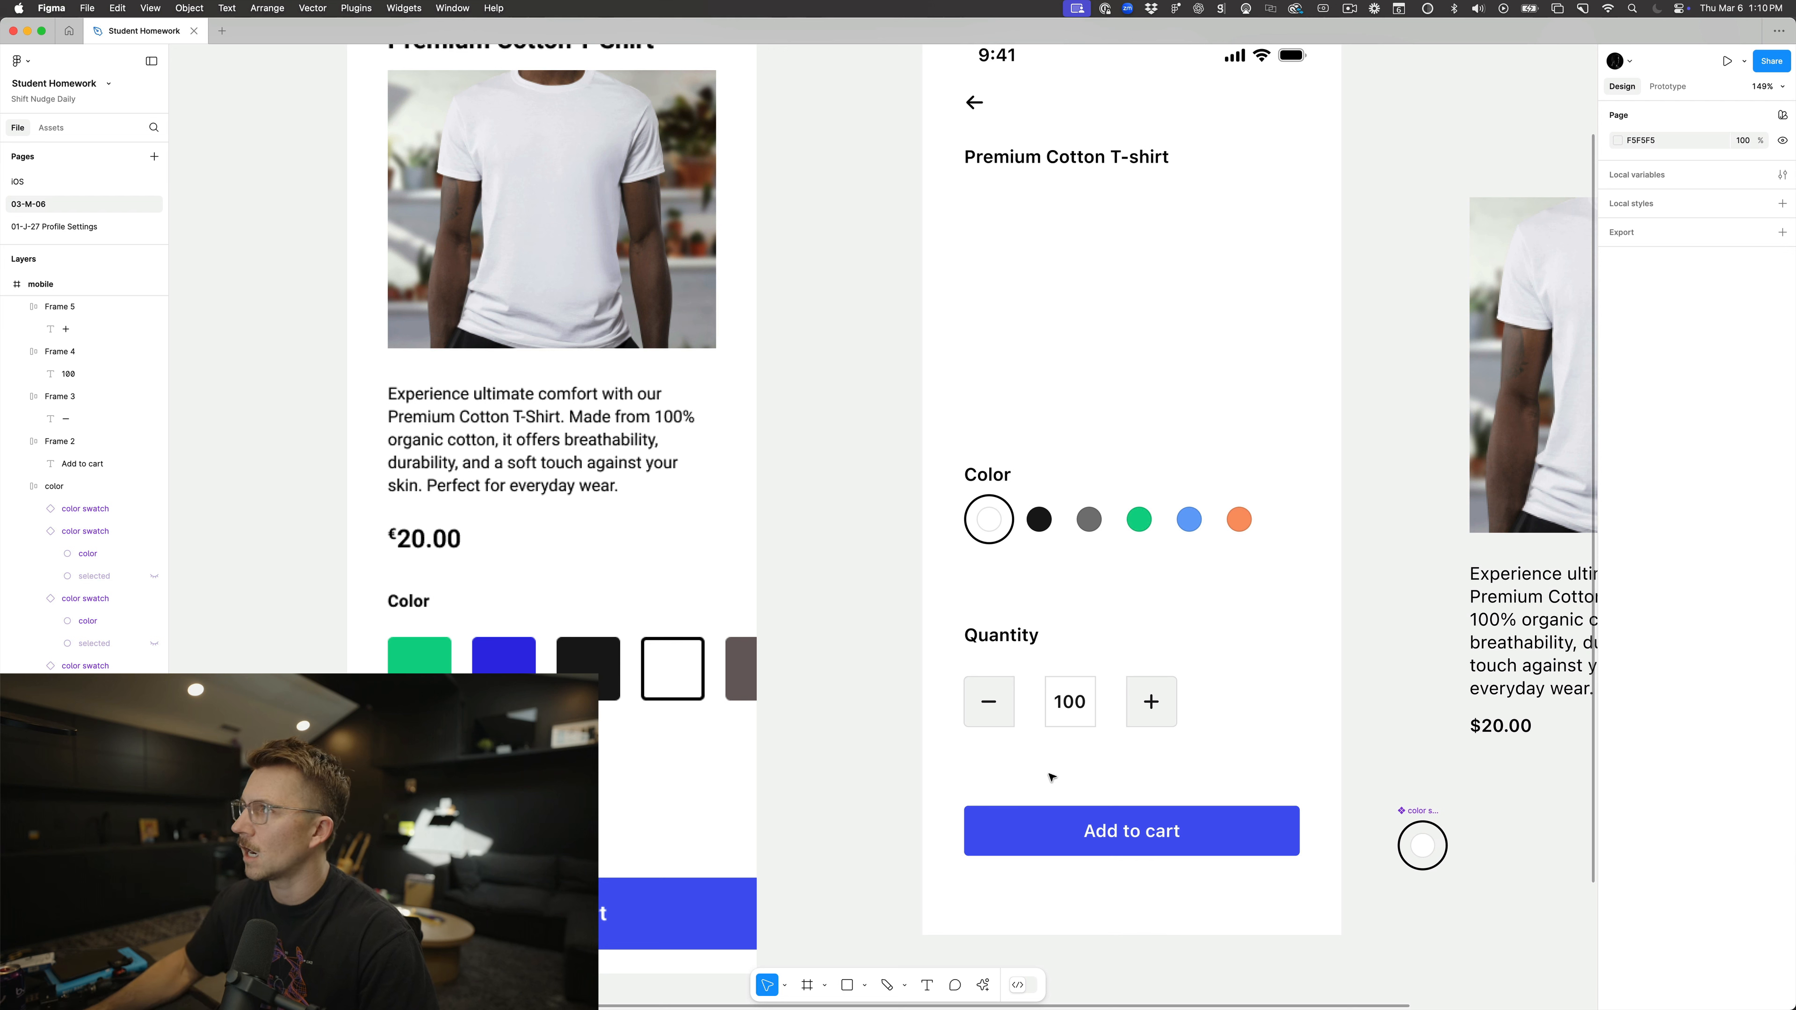
Step: Widen the stepper's value box to 68 and set its number to 1
left_click(1069, 704)
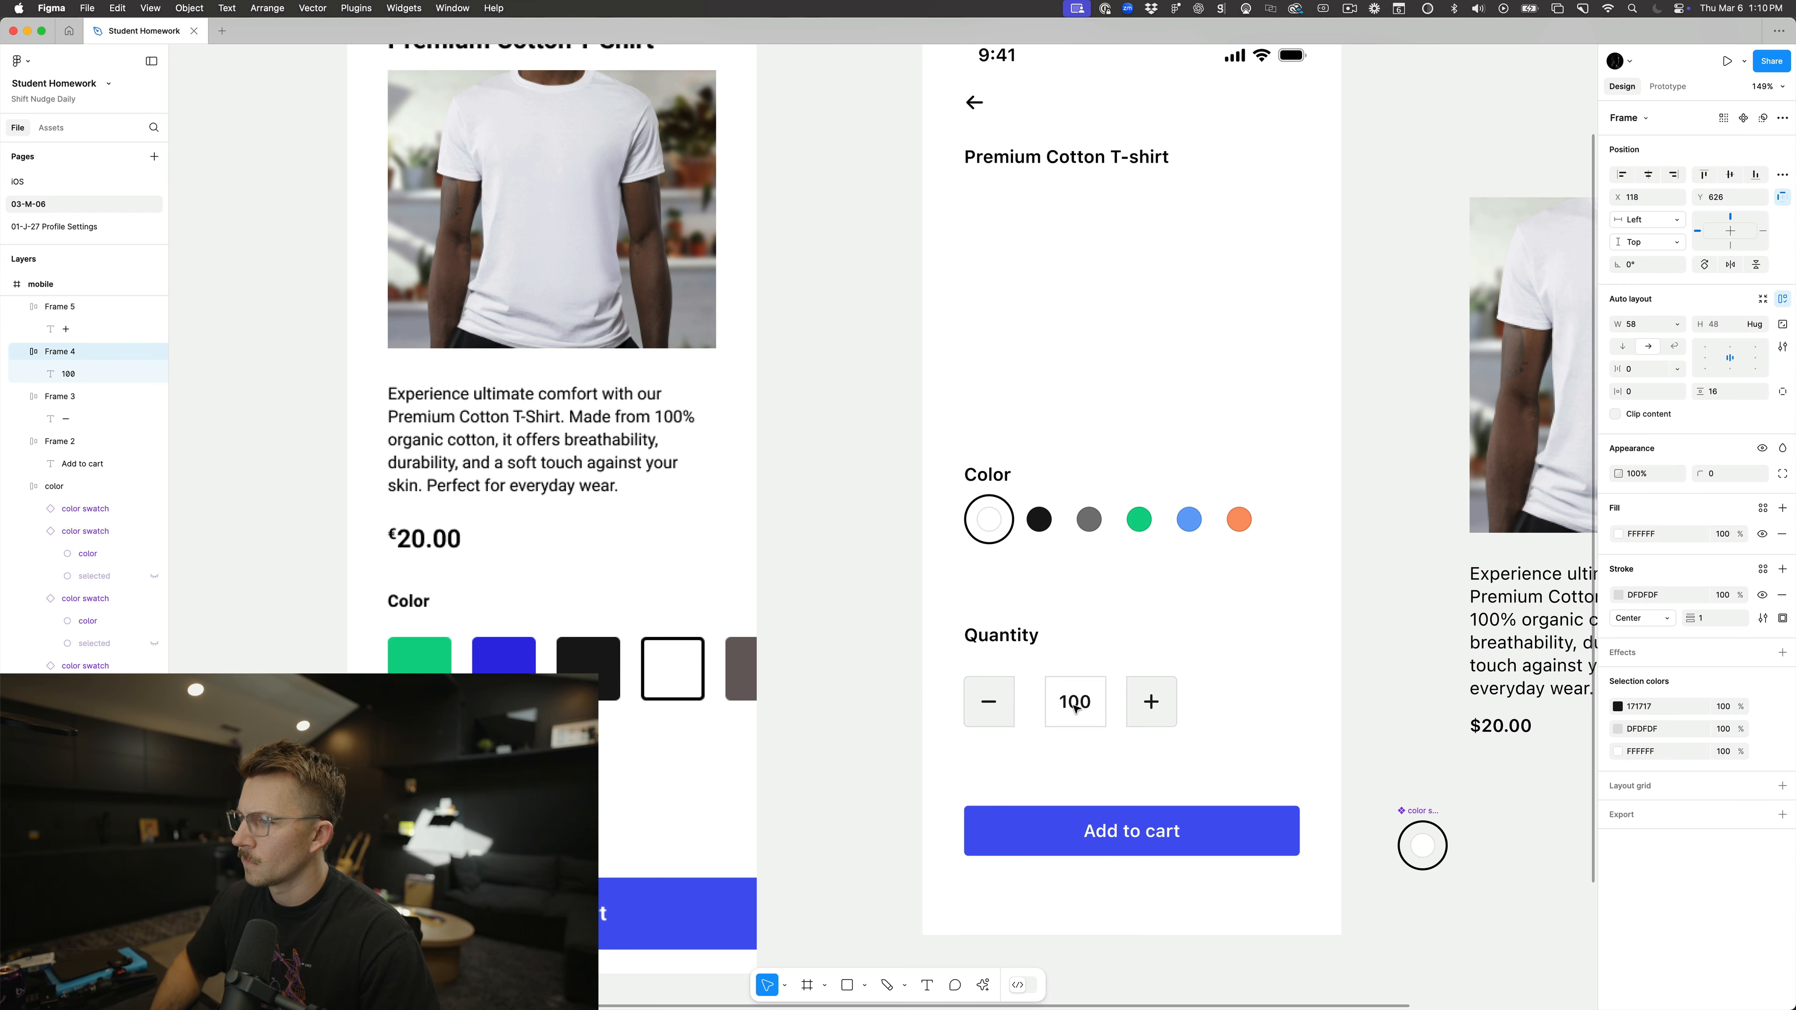
key("alt")
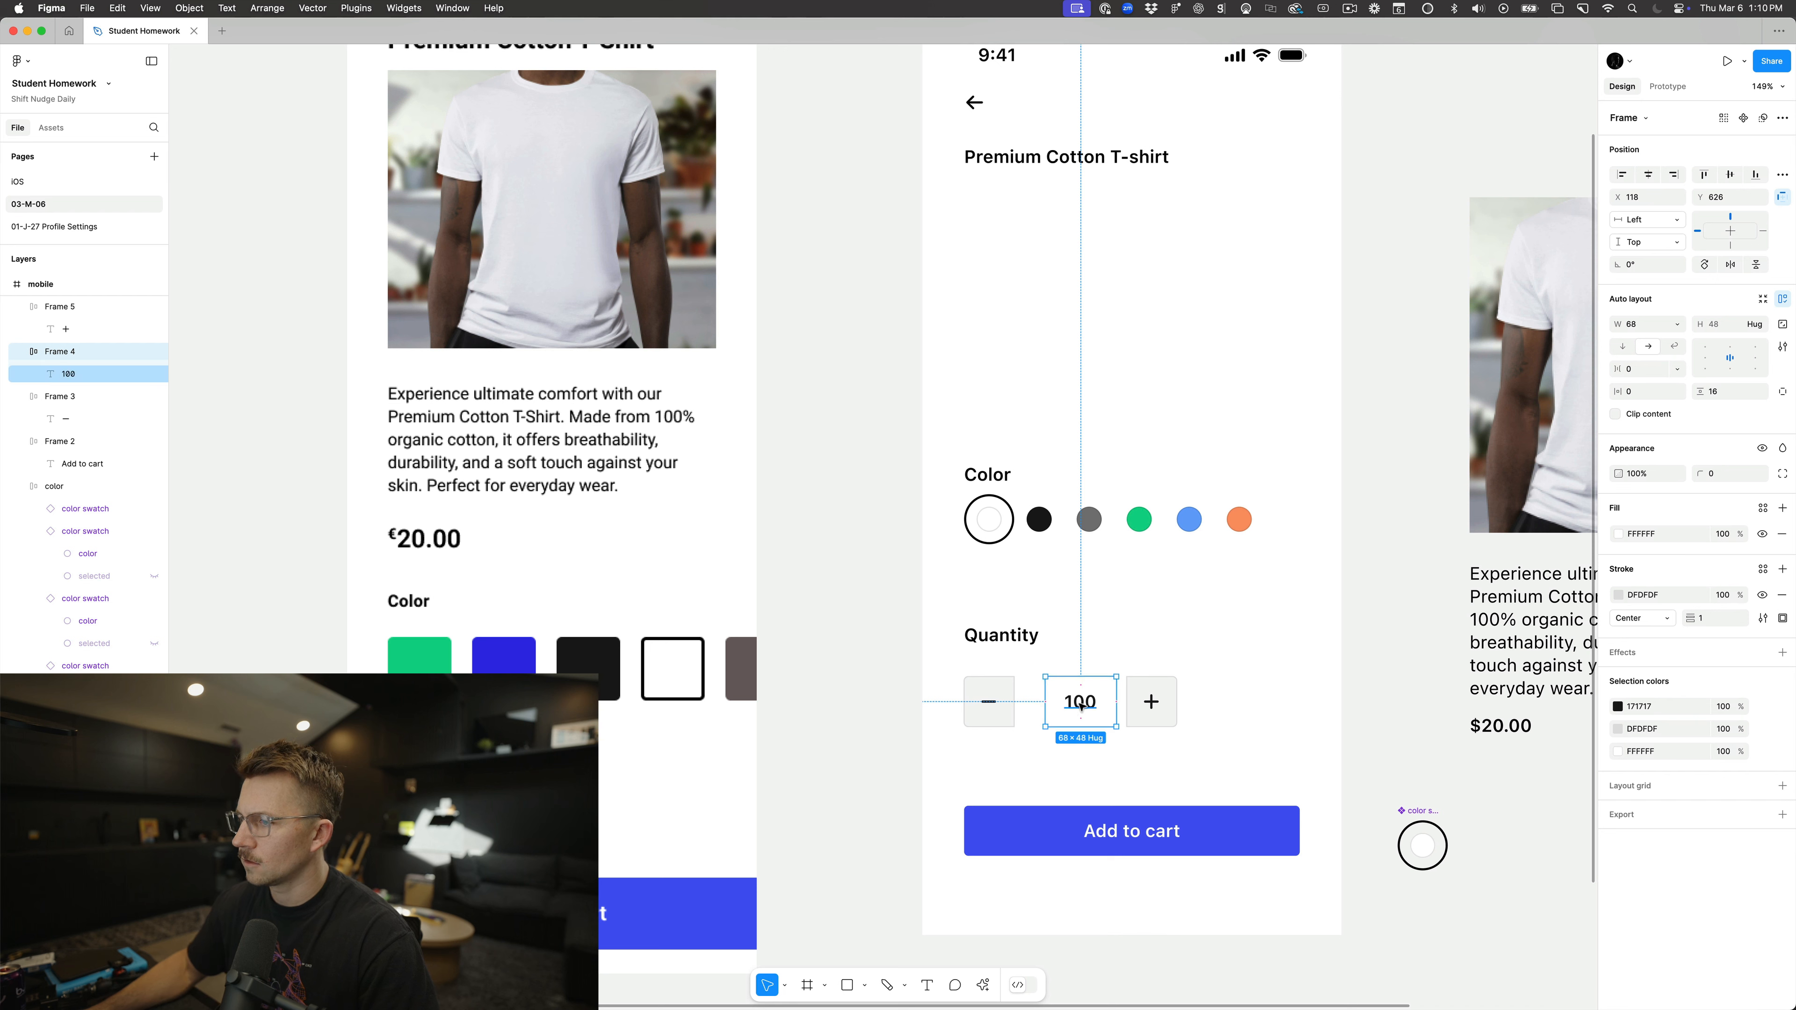
double_click(1078, 704)
type("11")
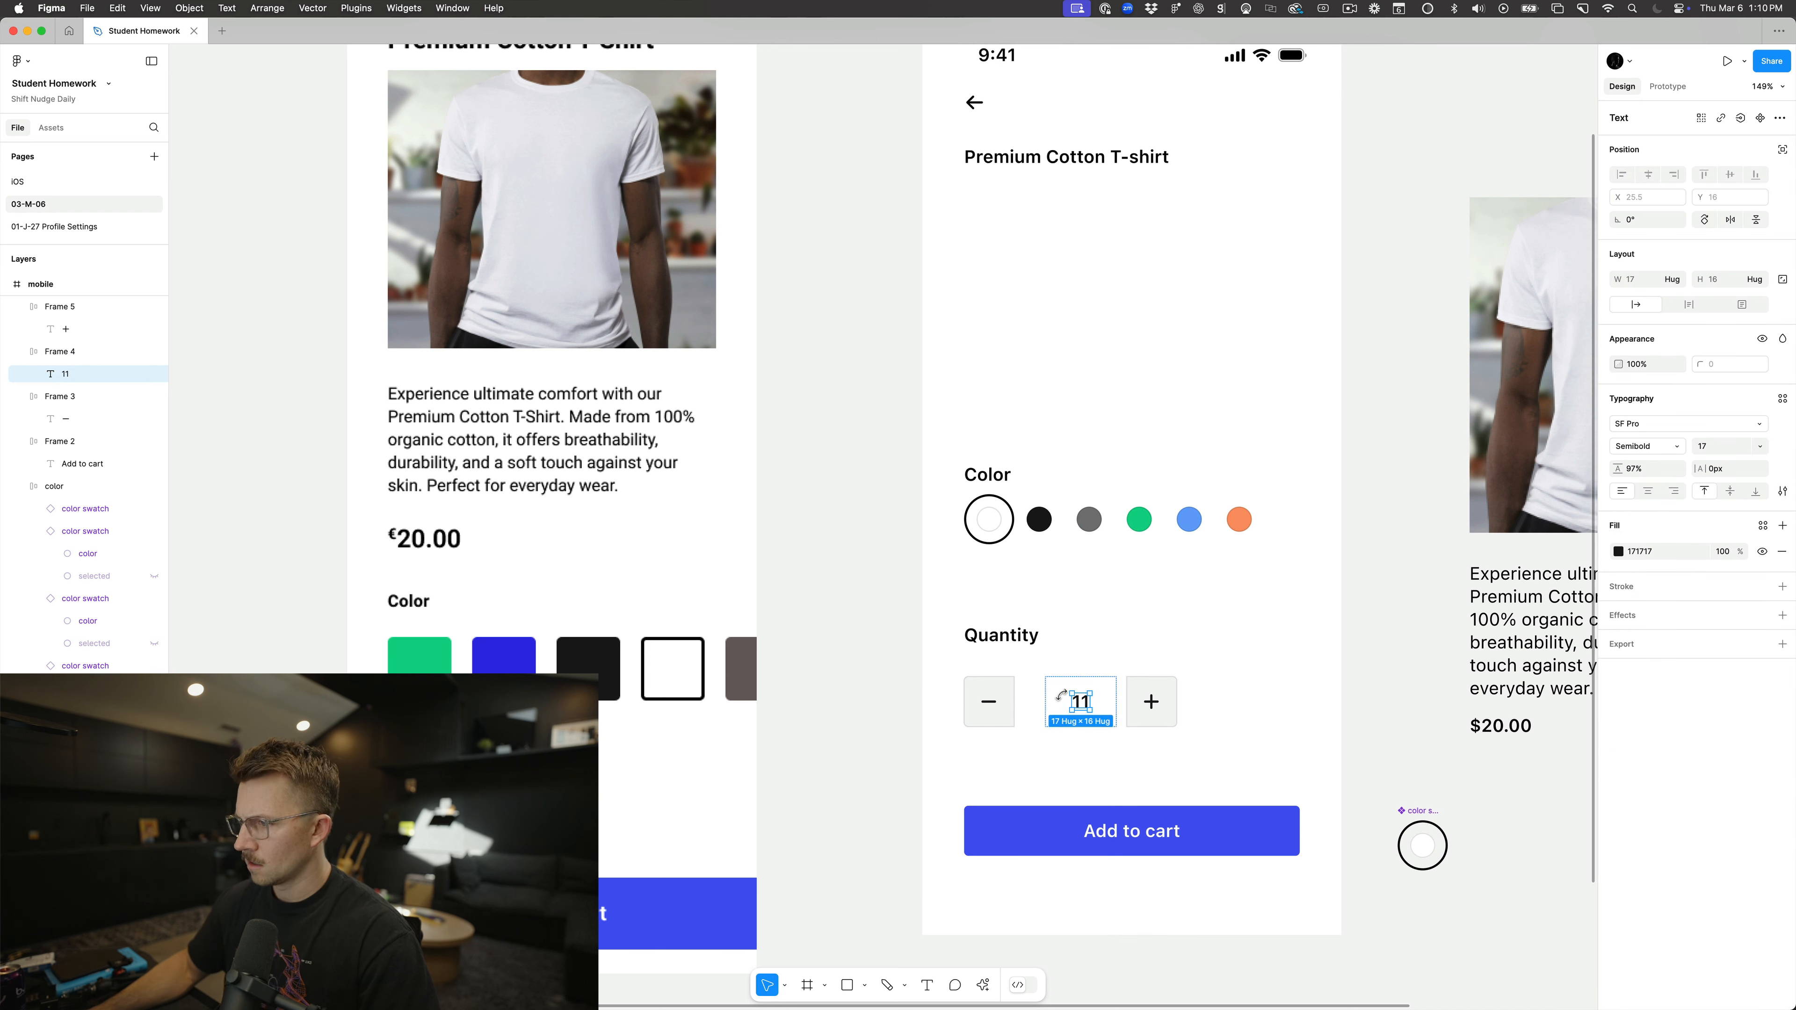
key("Escape")
key("Escape")
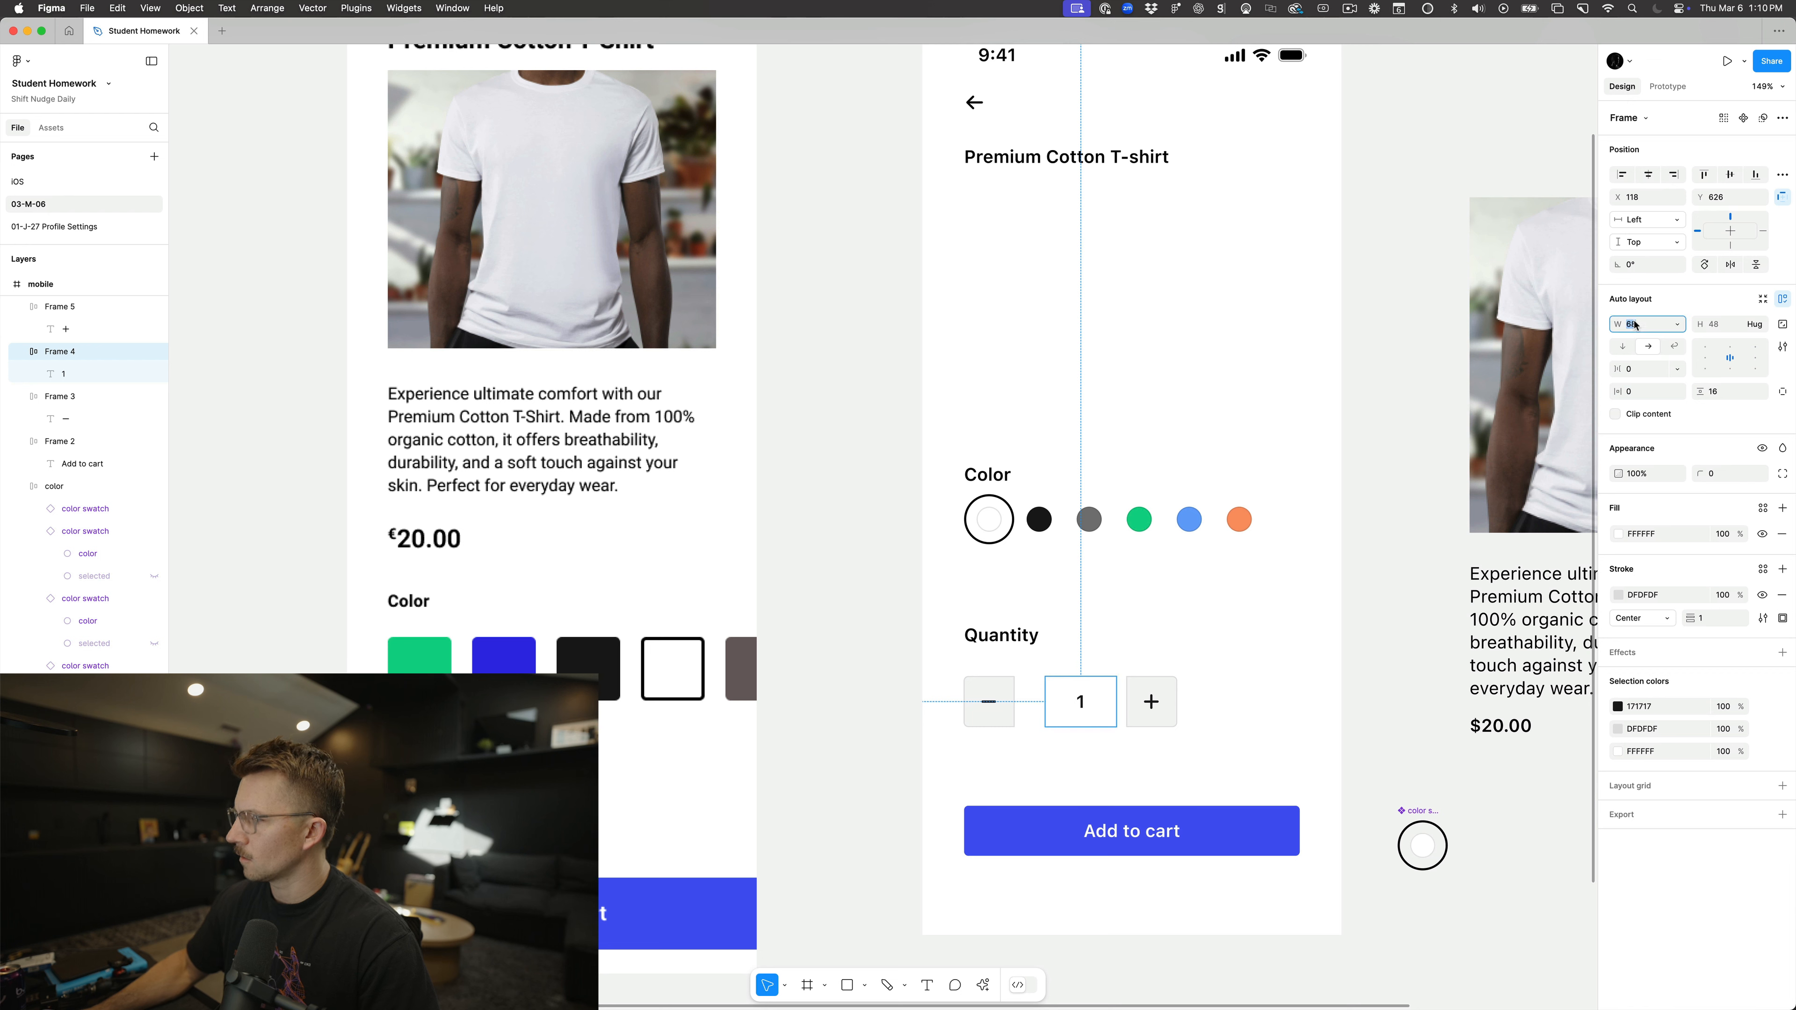
Step: Set the value box's width to 96 and close the gaps so the minus, value and plus boxes sit flush
key("Return")
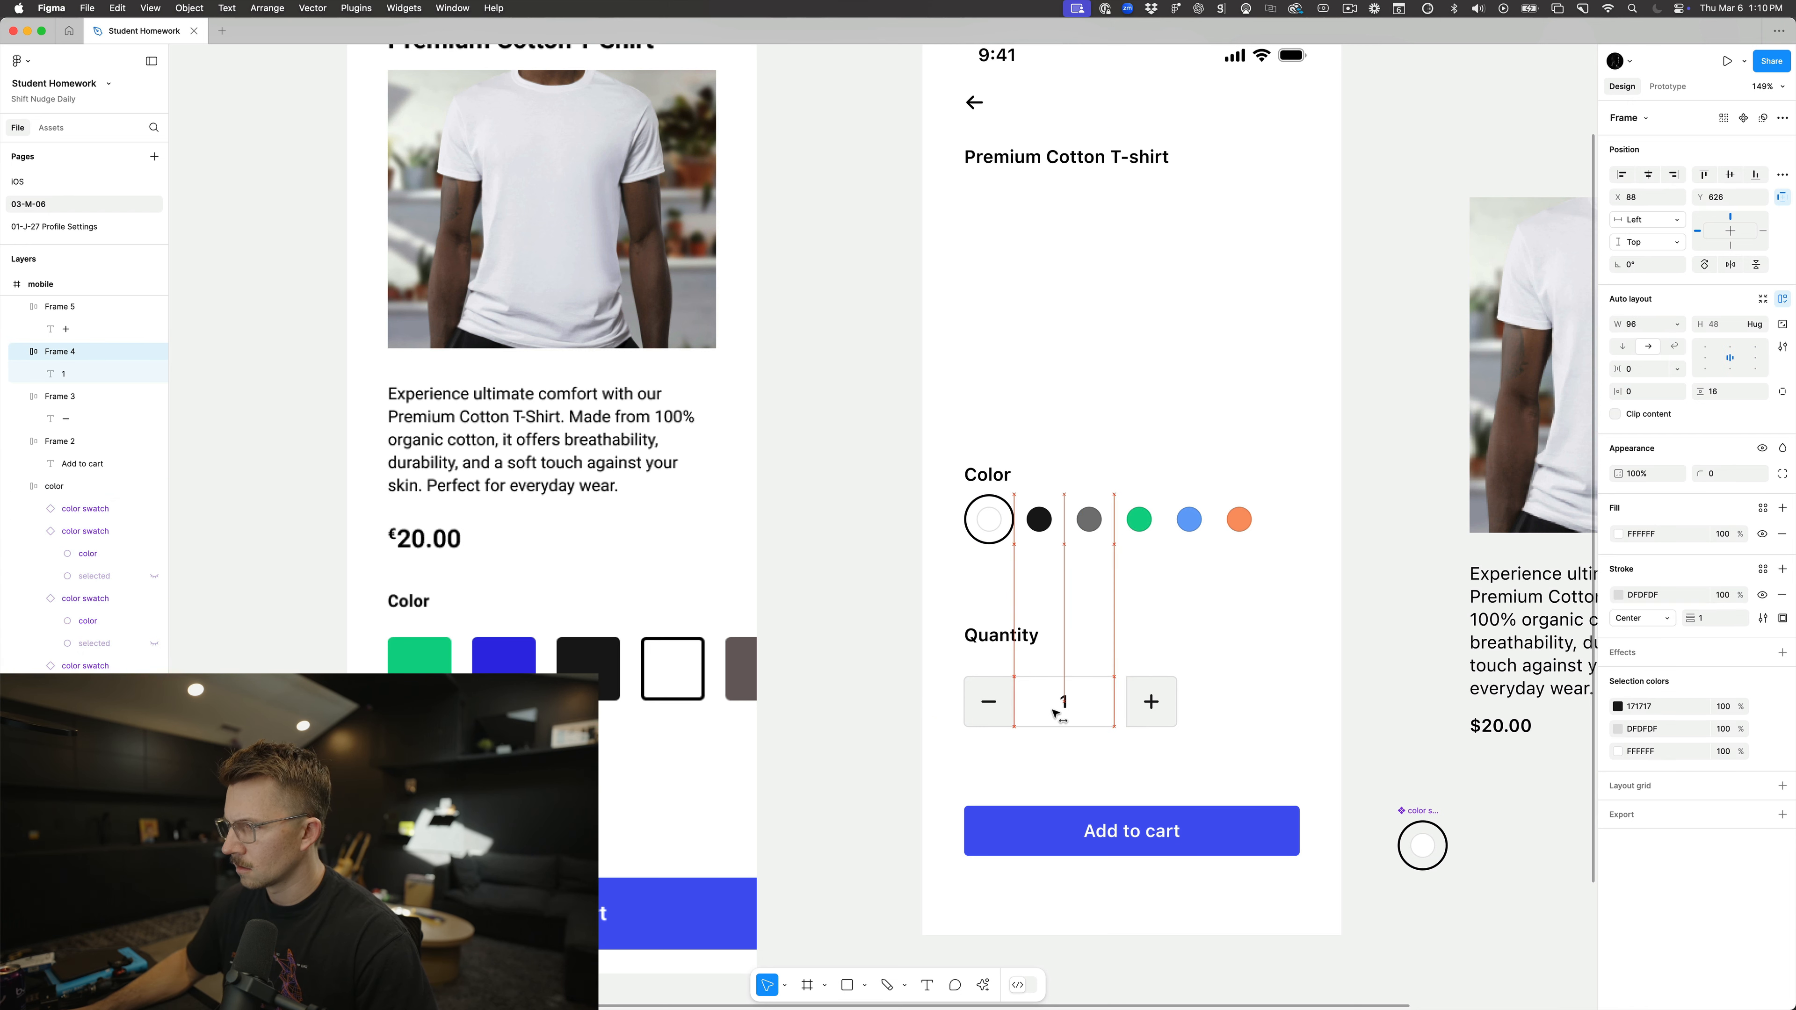
left_click(1149, 703)
left_click(1215, 712)
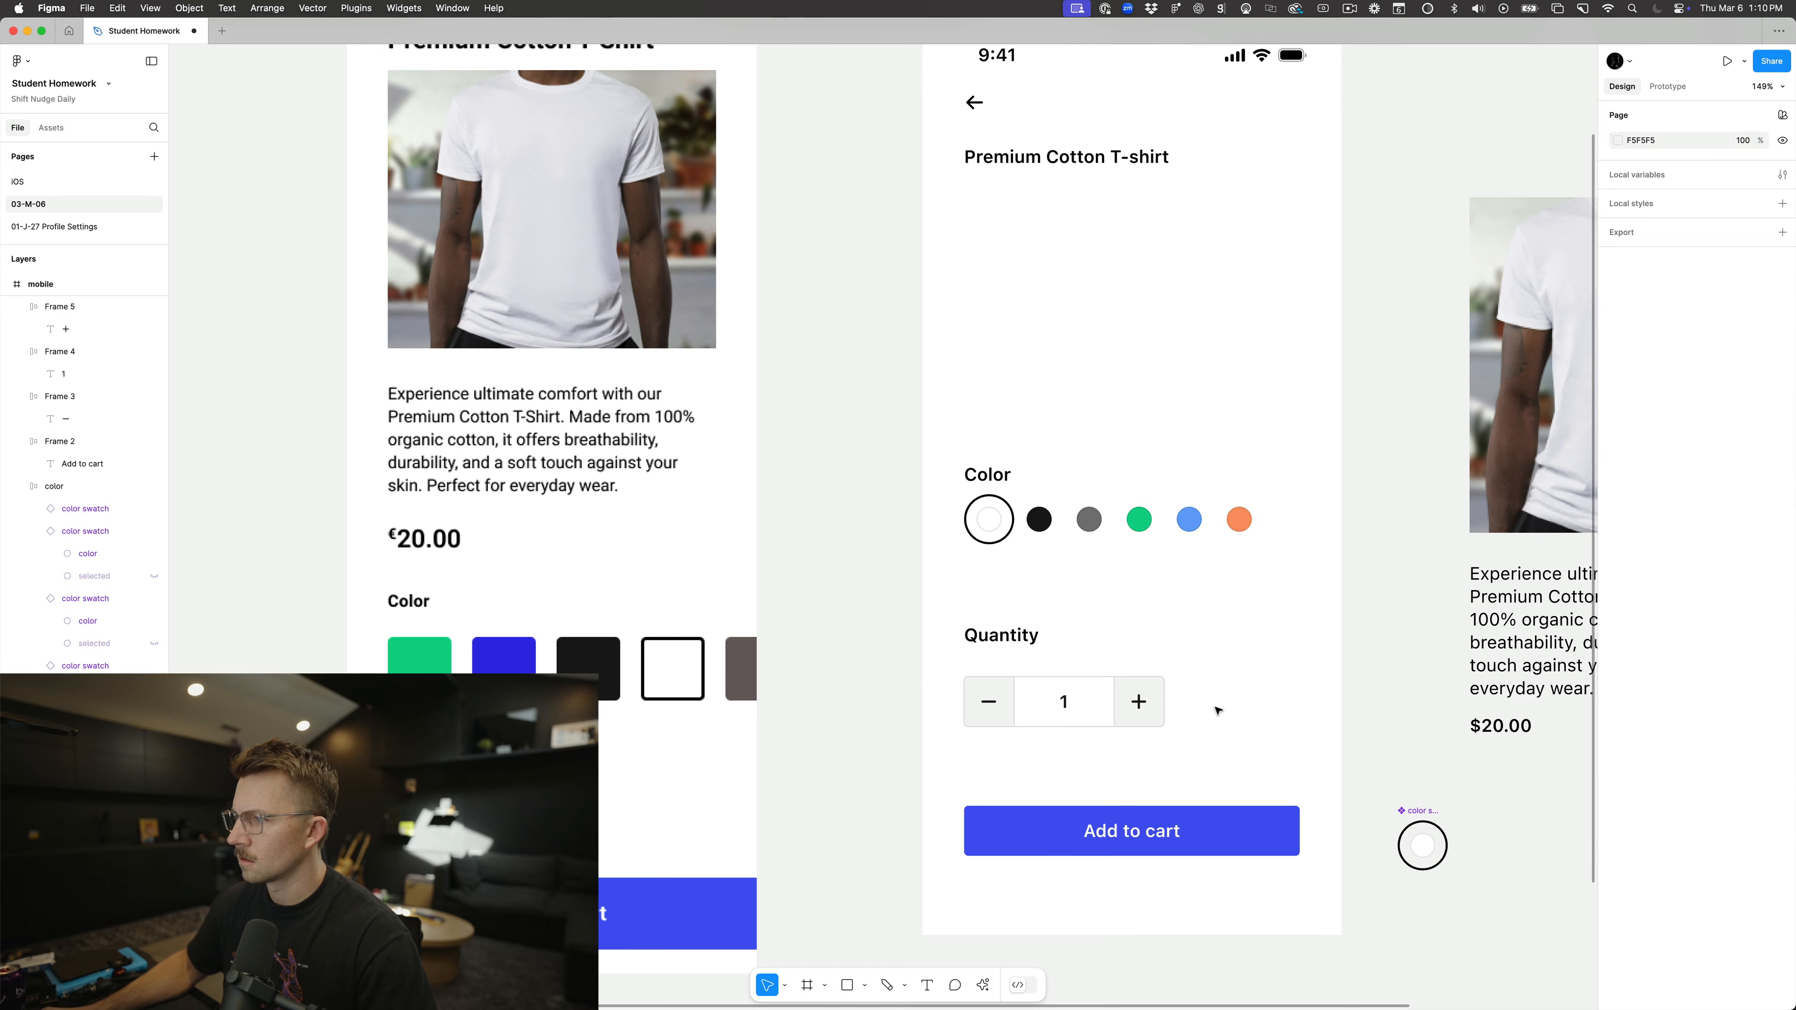
Step: Set the value box's width to 72 using 48*1.5 and move the plus button flush against it
scroll(1214, 712, "down", 5)
scroll(1215, 712, "up", 5)
left_click(1061, 700)
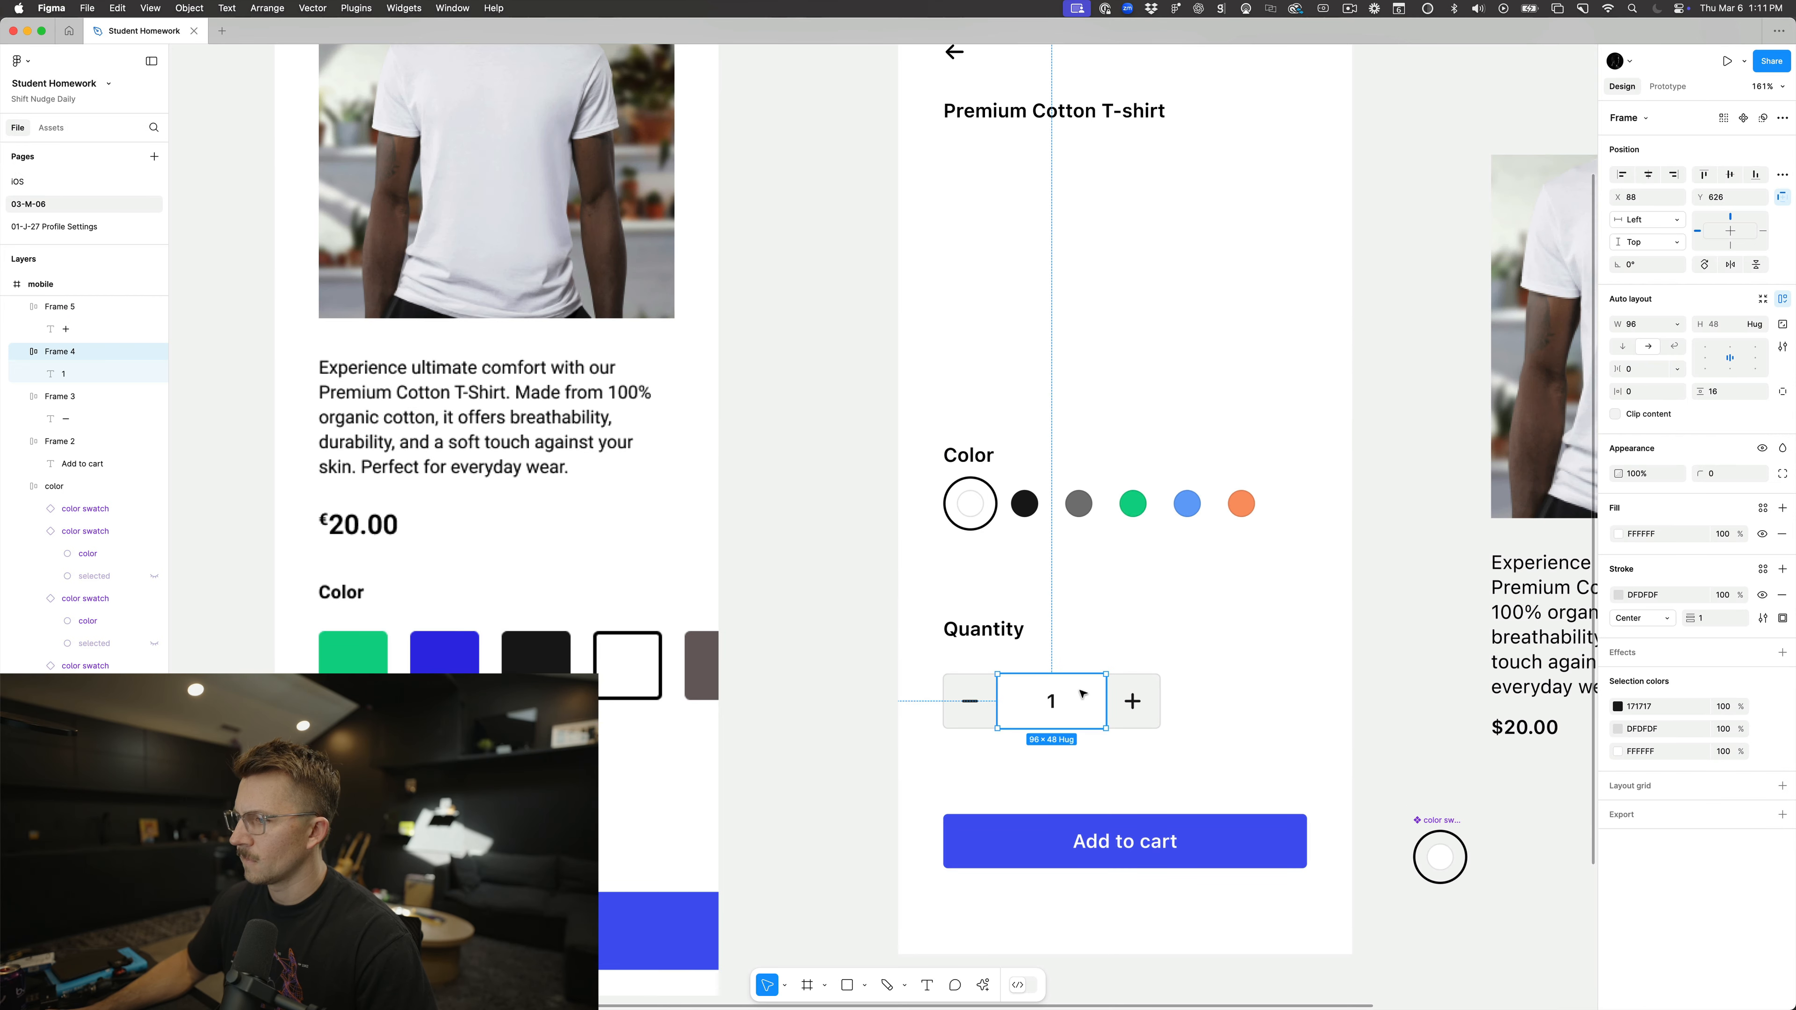
left_click(1639, 327)
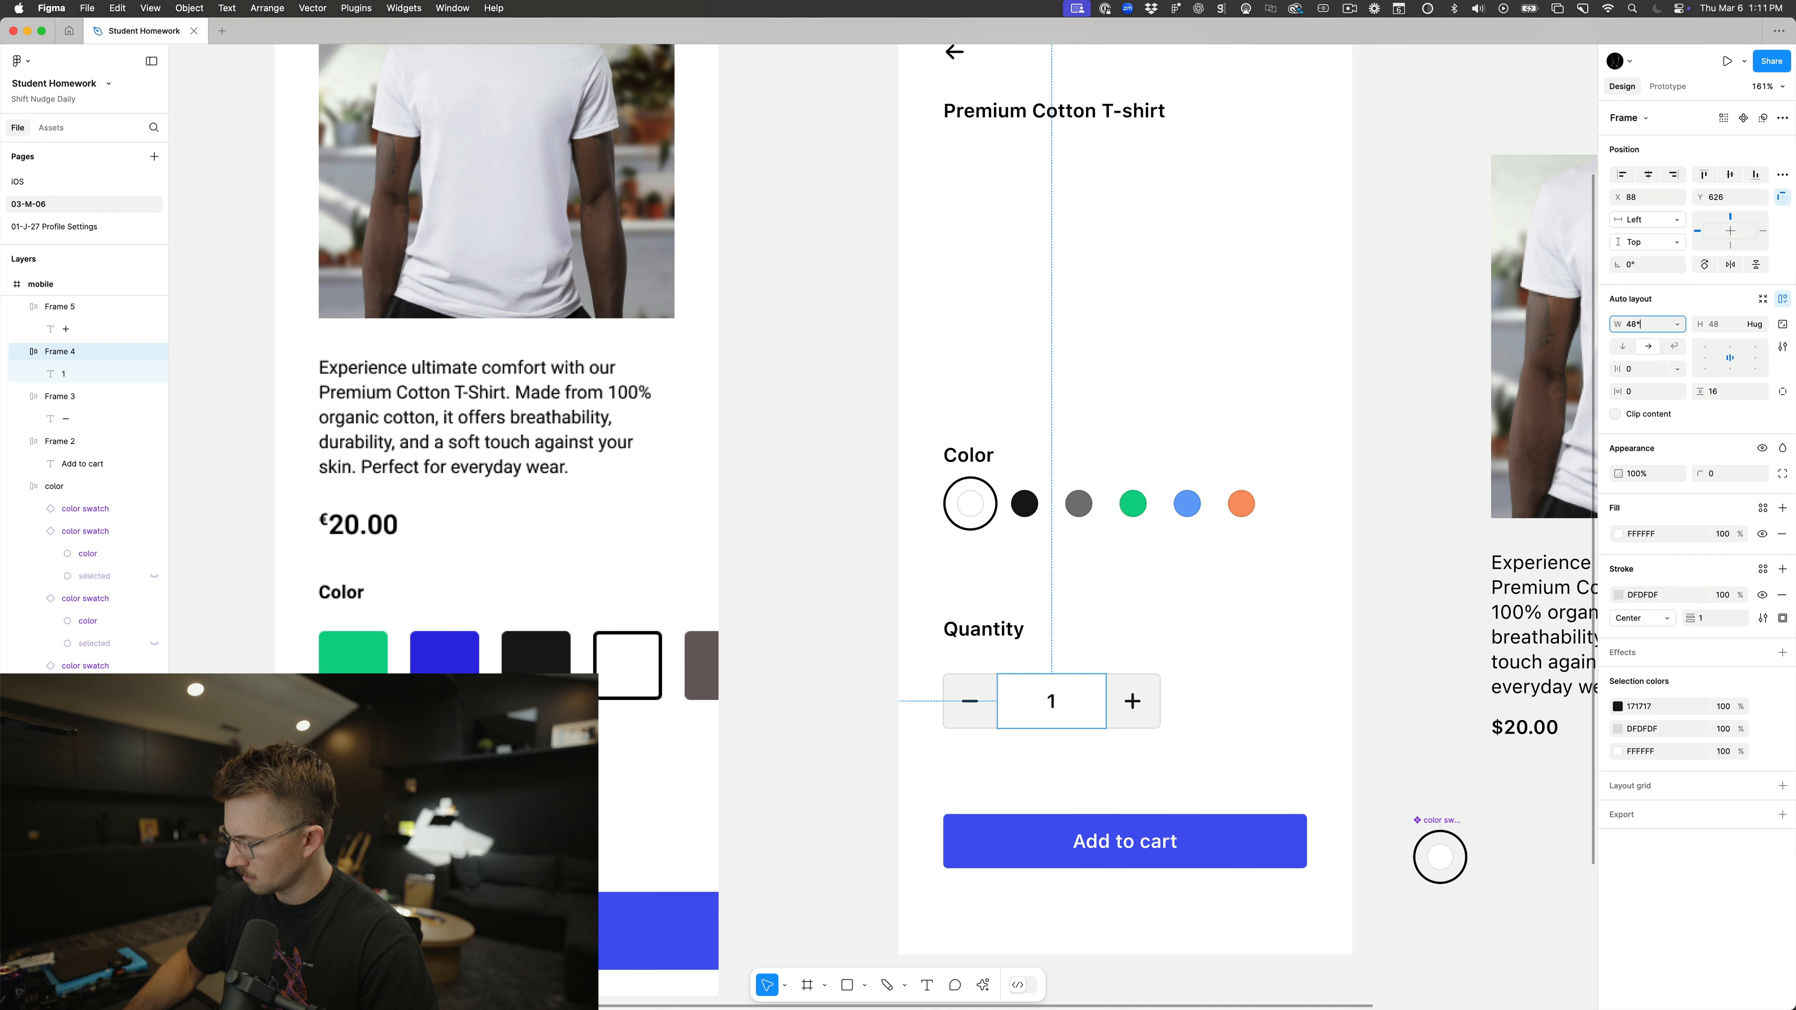
type("48*1.5")
key("Return")
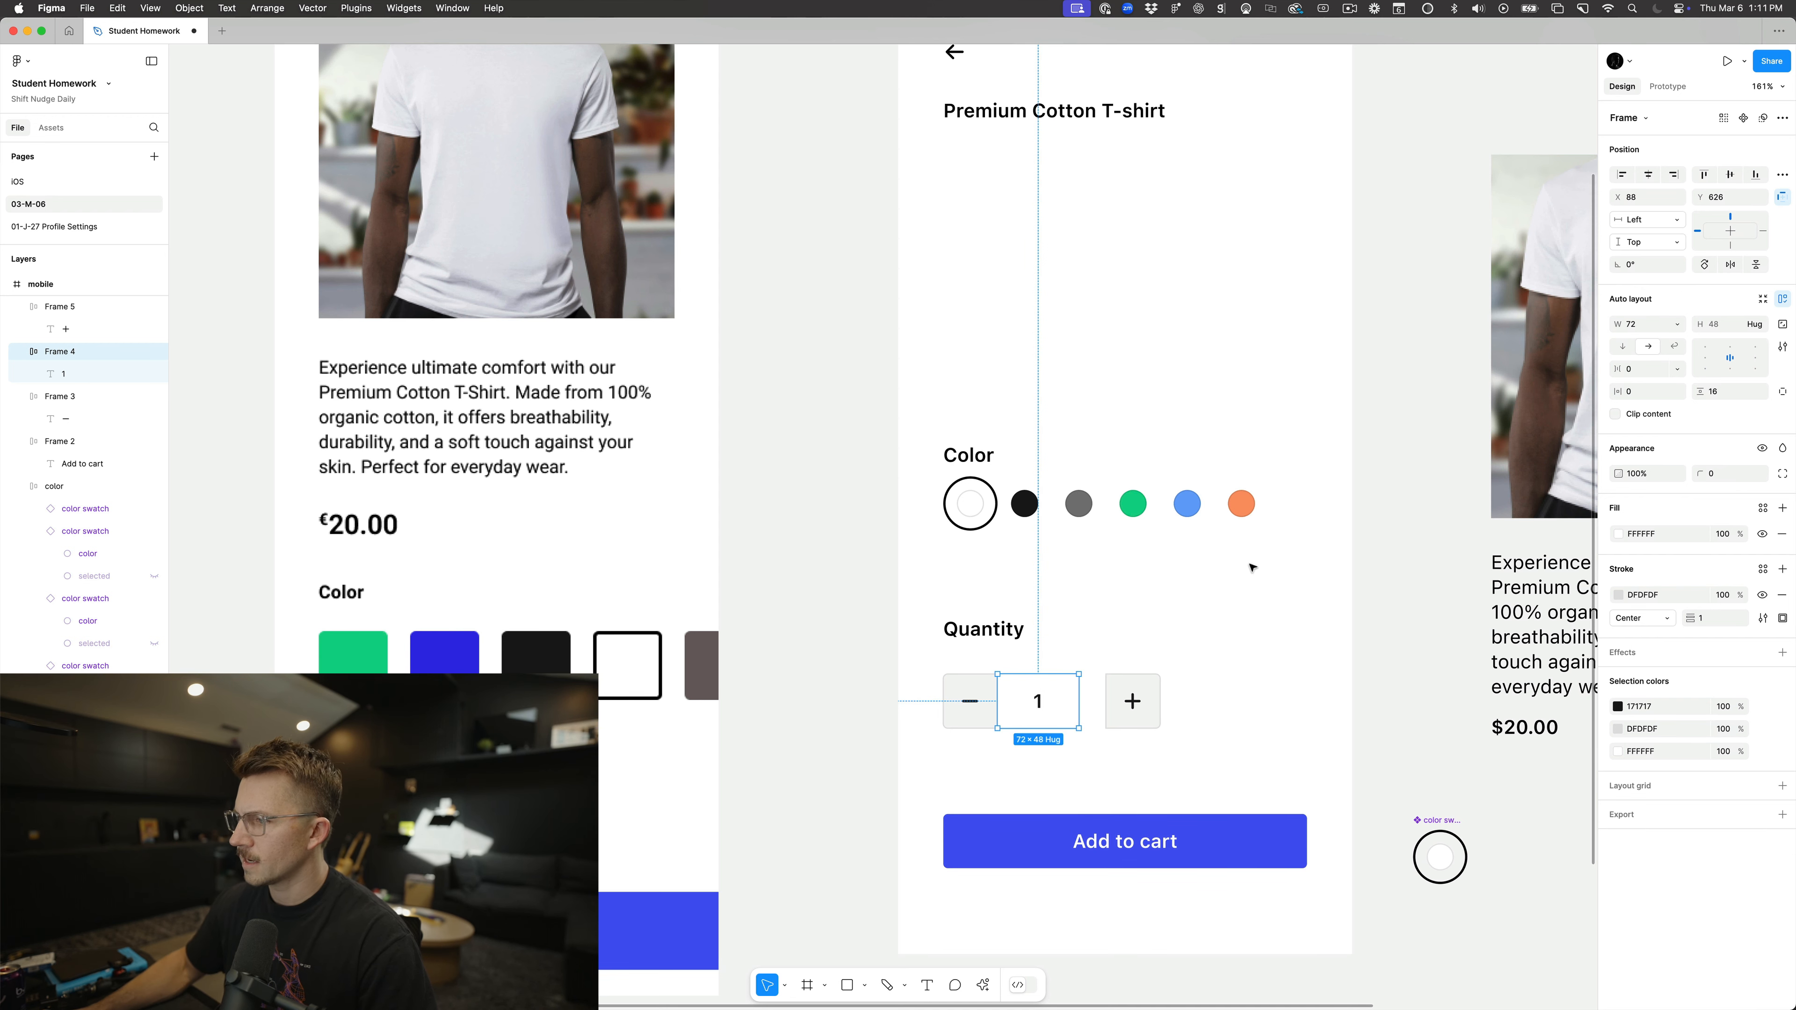
left_click(1145, 685)
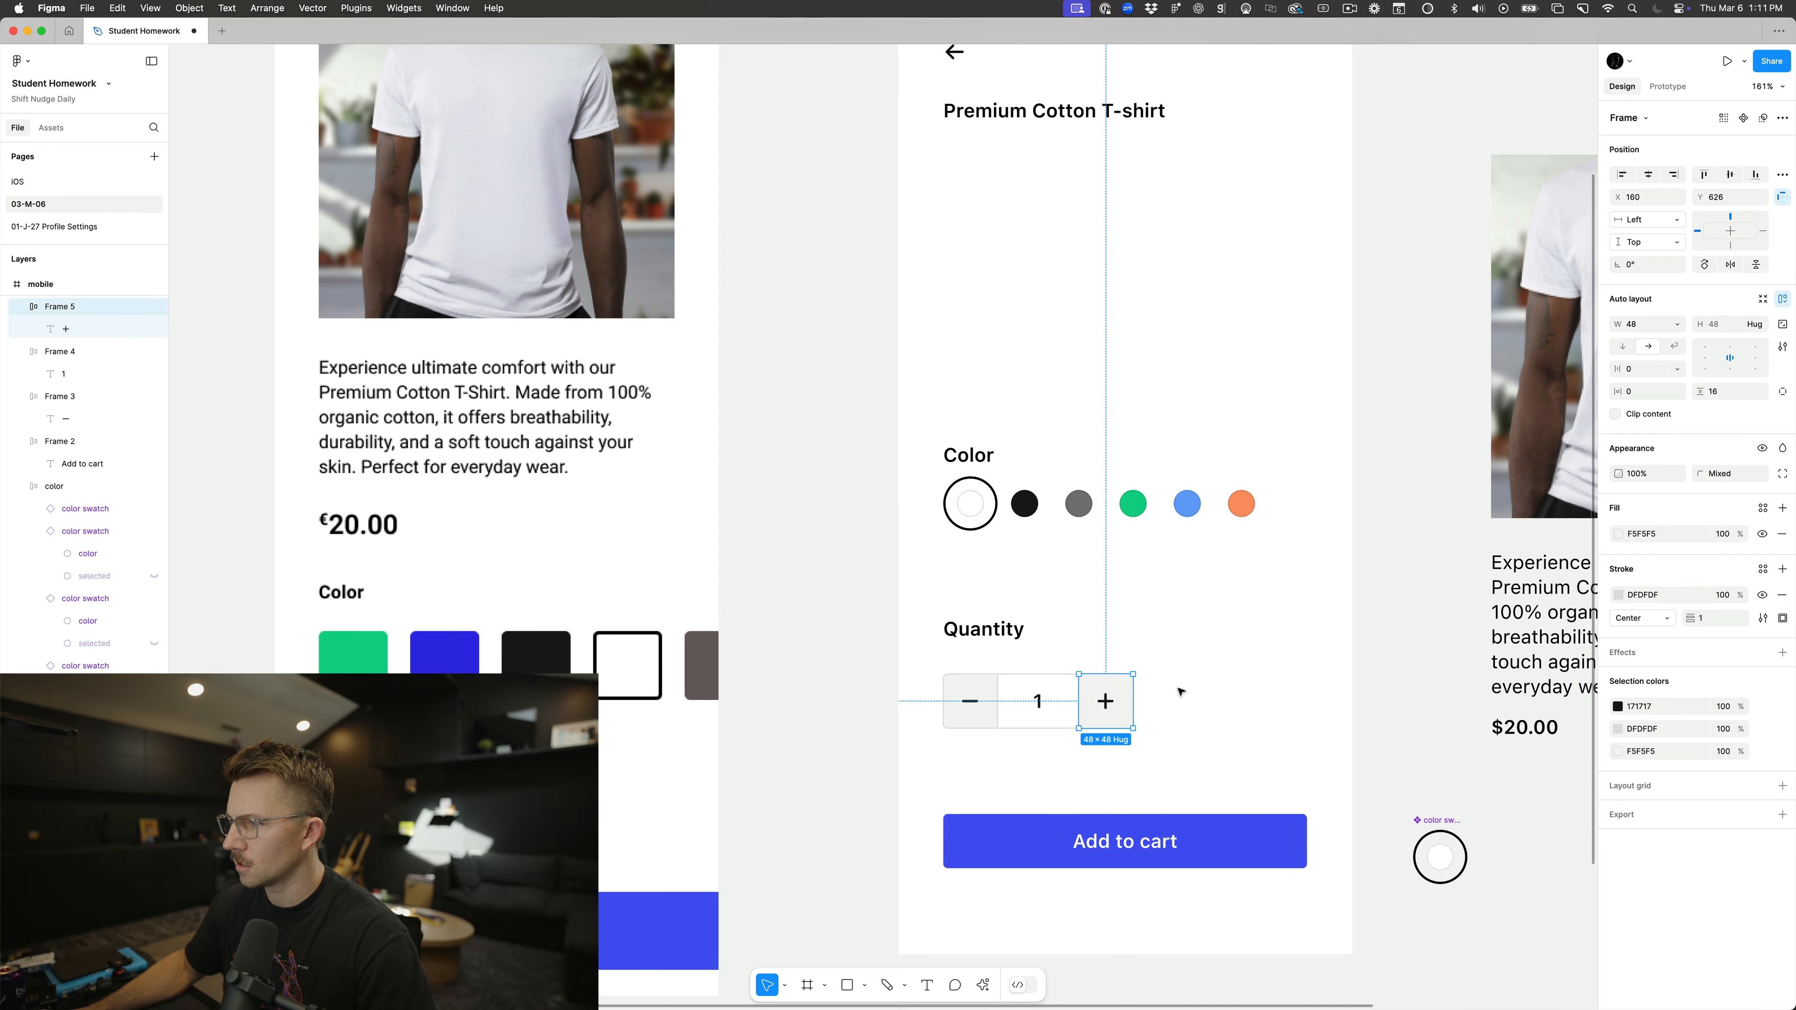
left_click(1179, 690)
Step: Move the "Quantity" heading down to Y 597, closer to the stepper
scroll(1178, 689, "down", 5)
scroll(1180, 691, "up", 5)
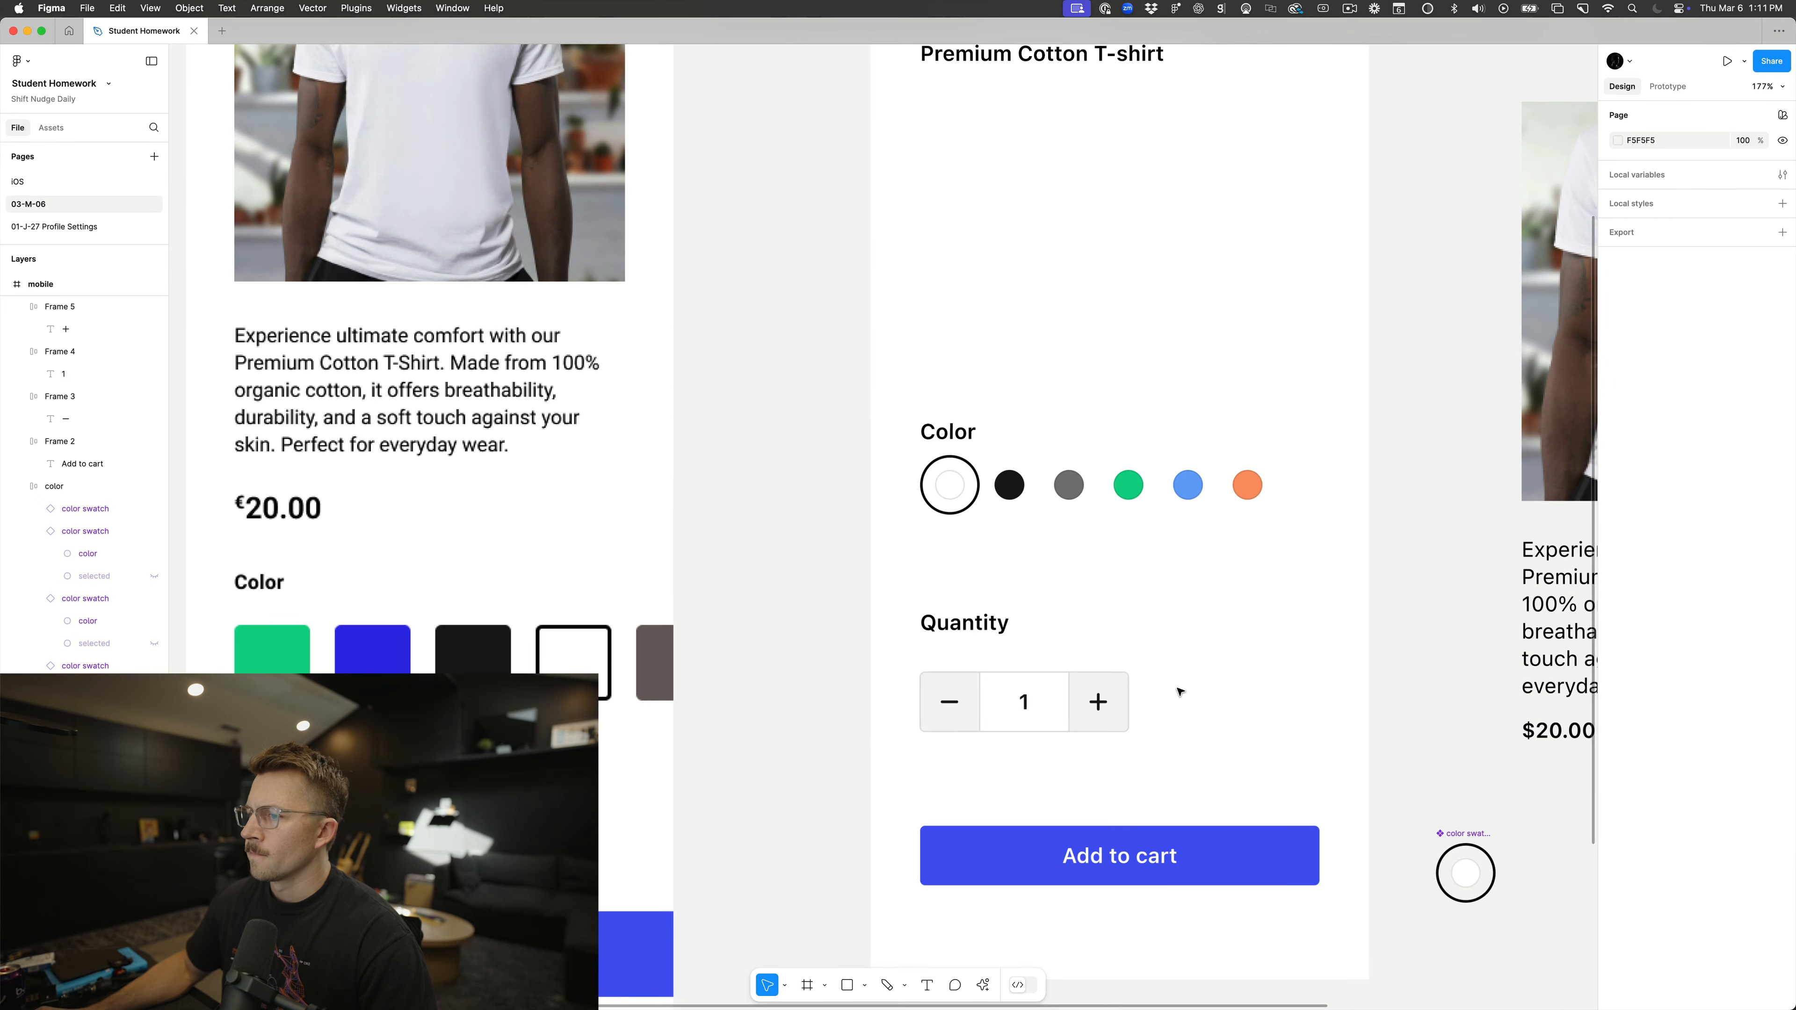
scroll(1178, 692, "down", 3)
scroll(970, 597, "down", 3)
left_click(1032, 611)
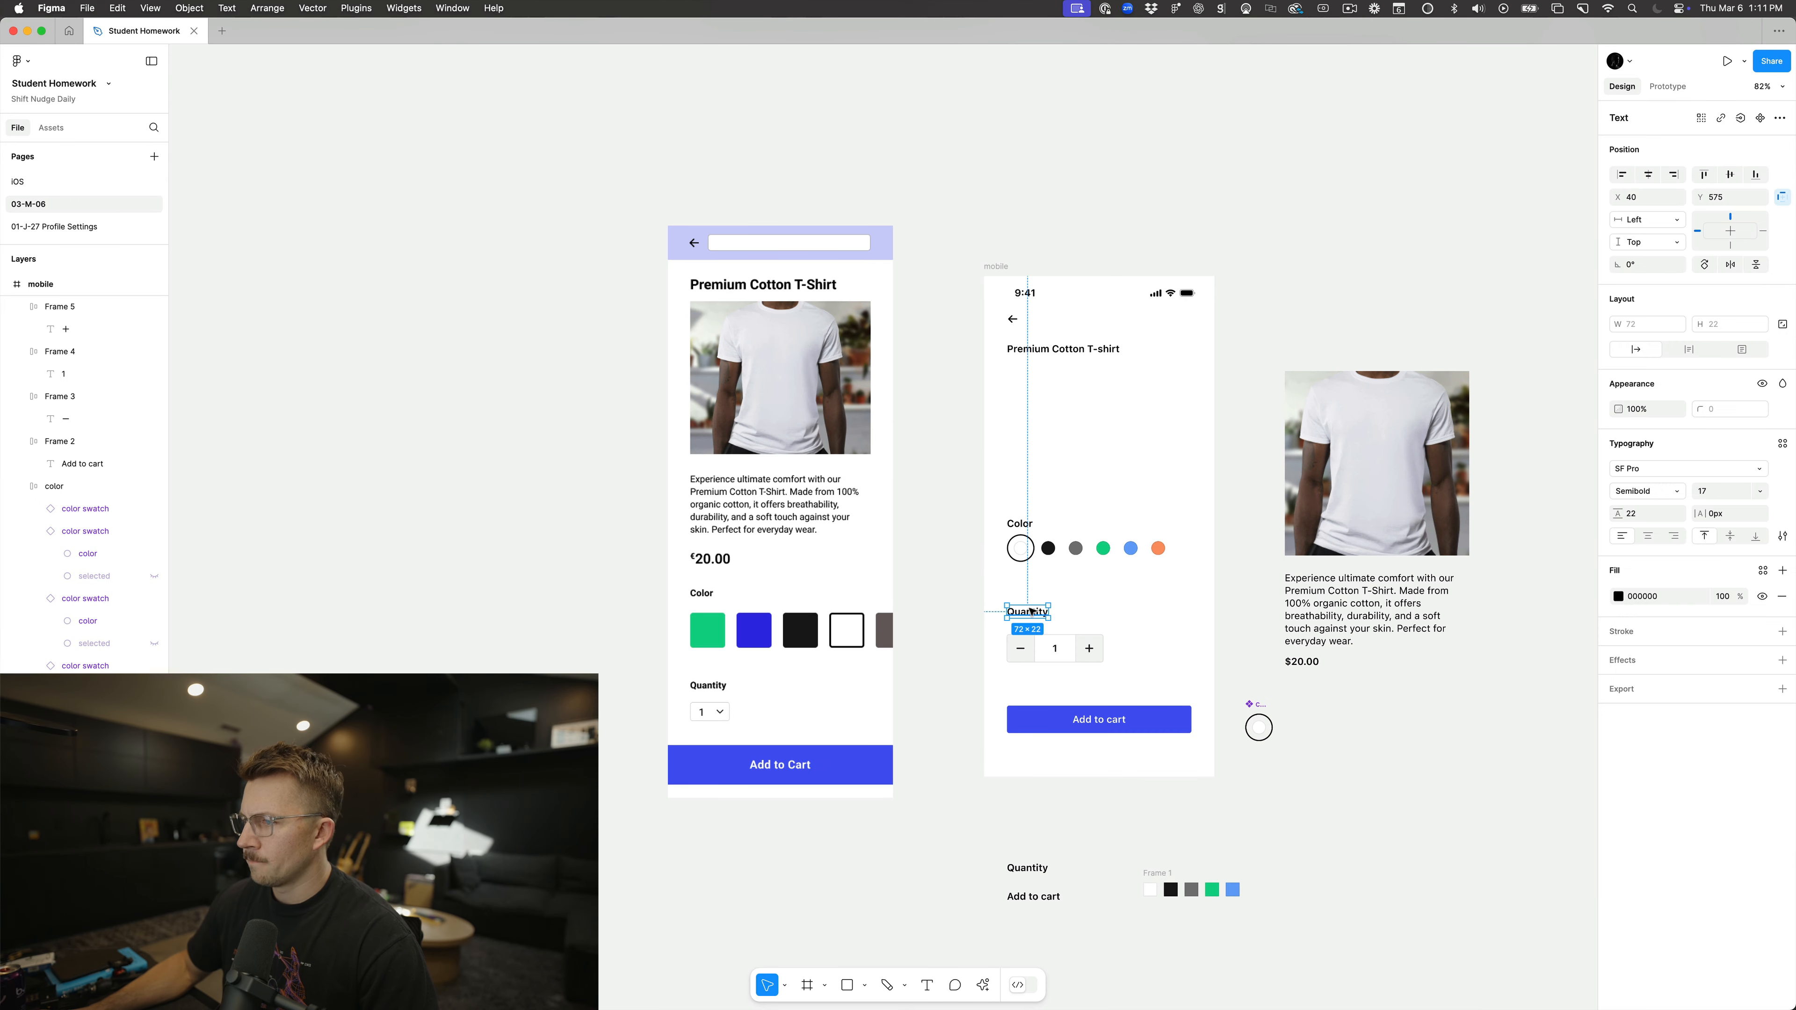
key("Down")
key("Down")
key("Down")
key("Down")
key("Down")
key("Down")
key("Down")
key("Down")
key("Down")
key("Down")
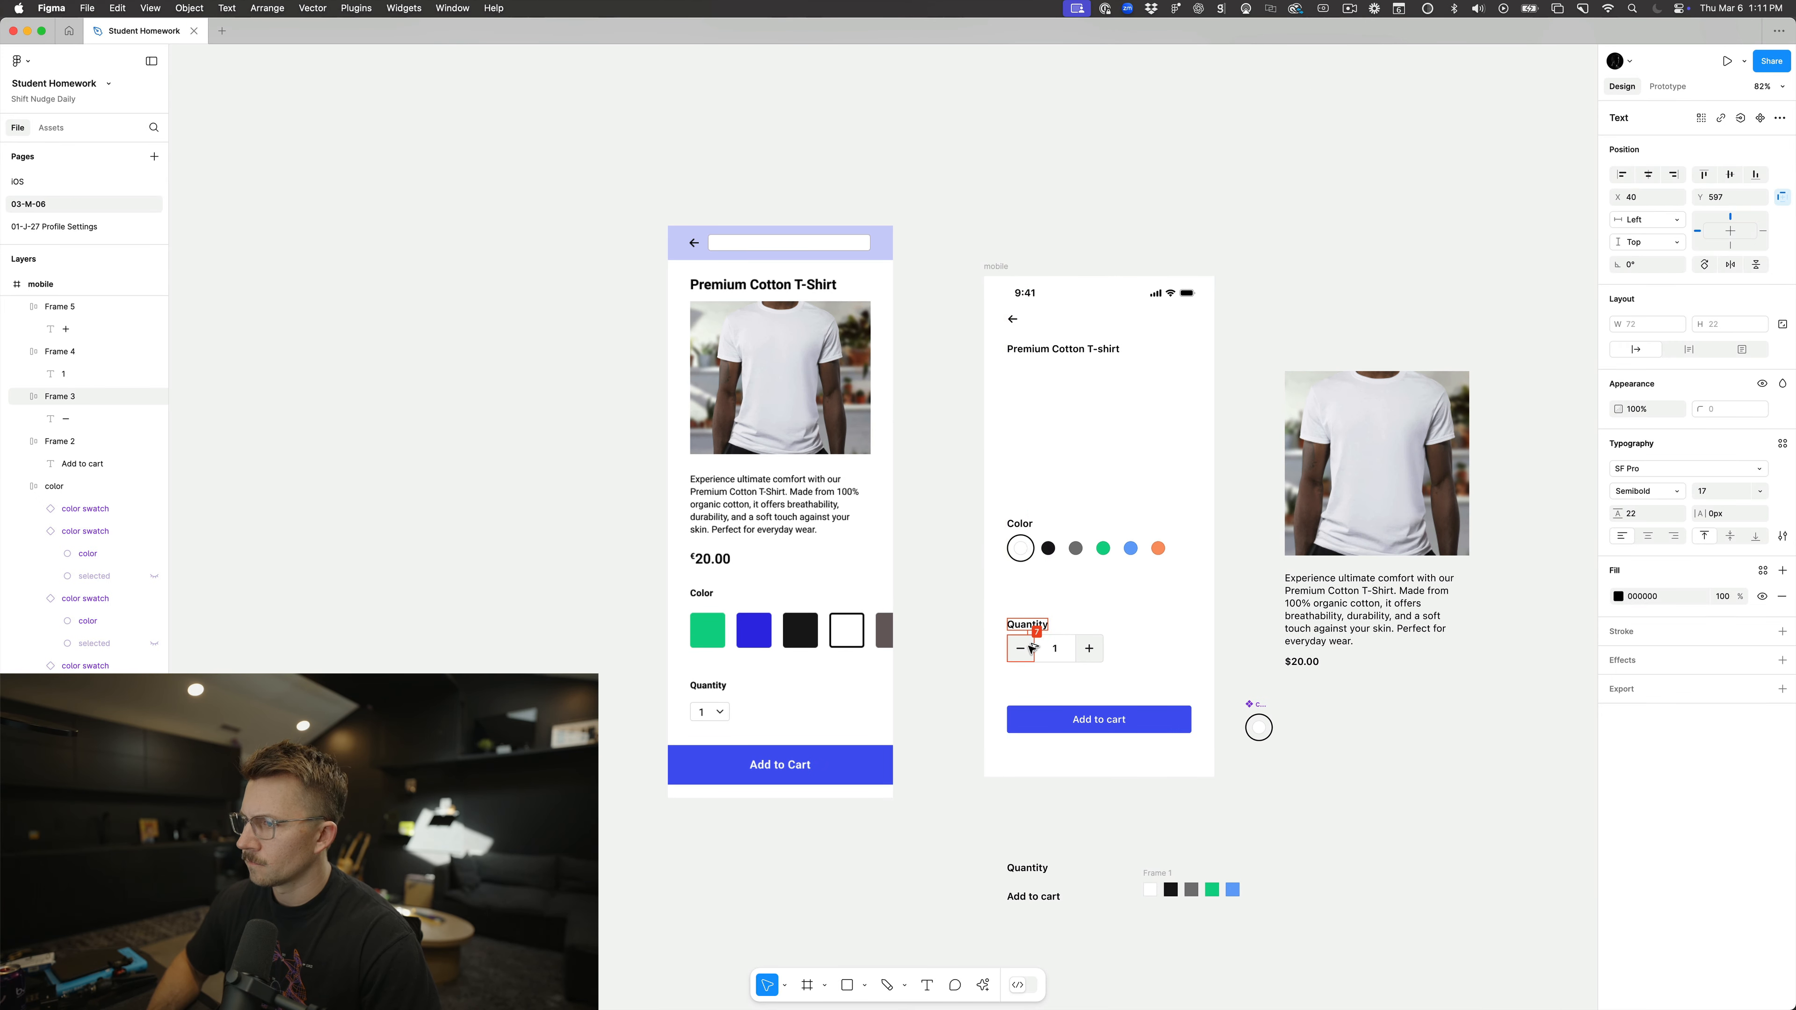
left_click(1115, 618)
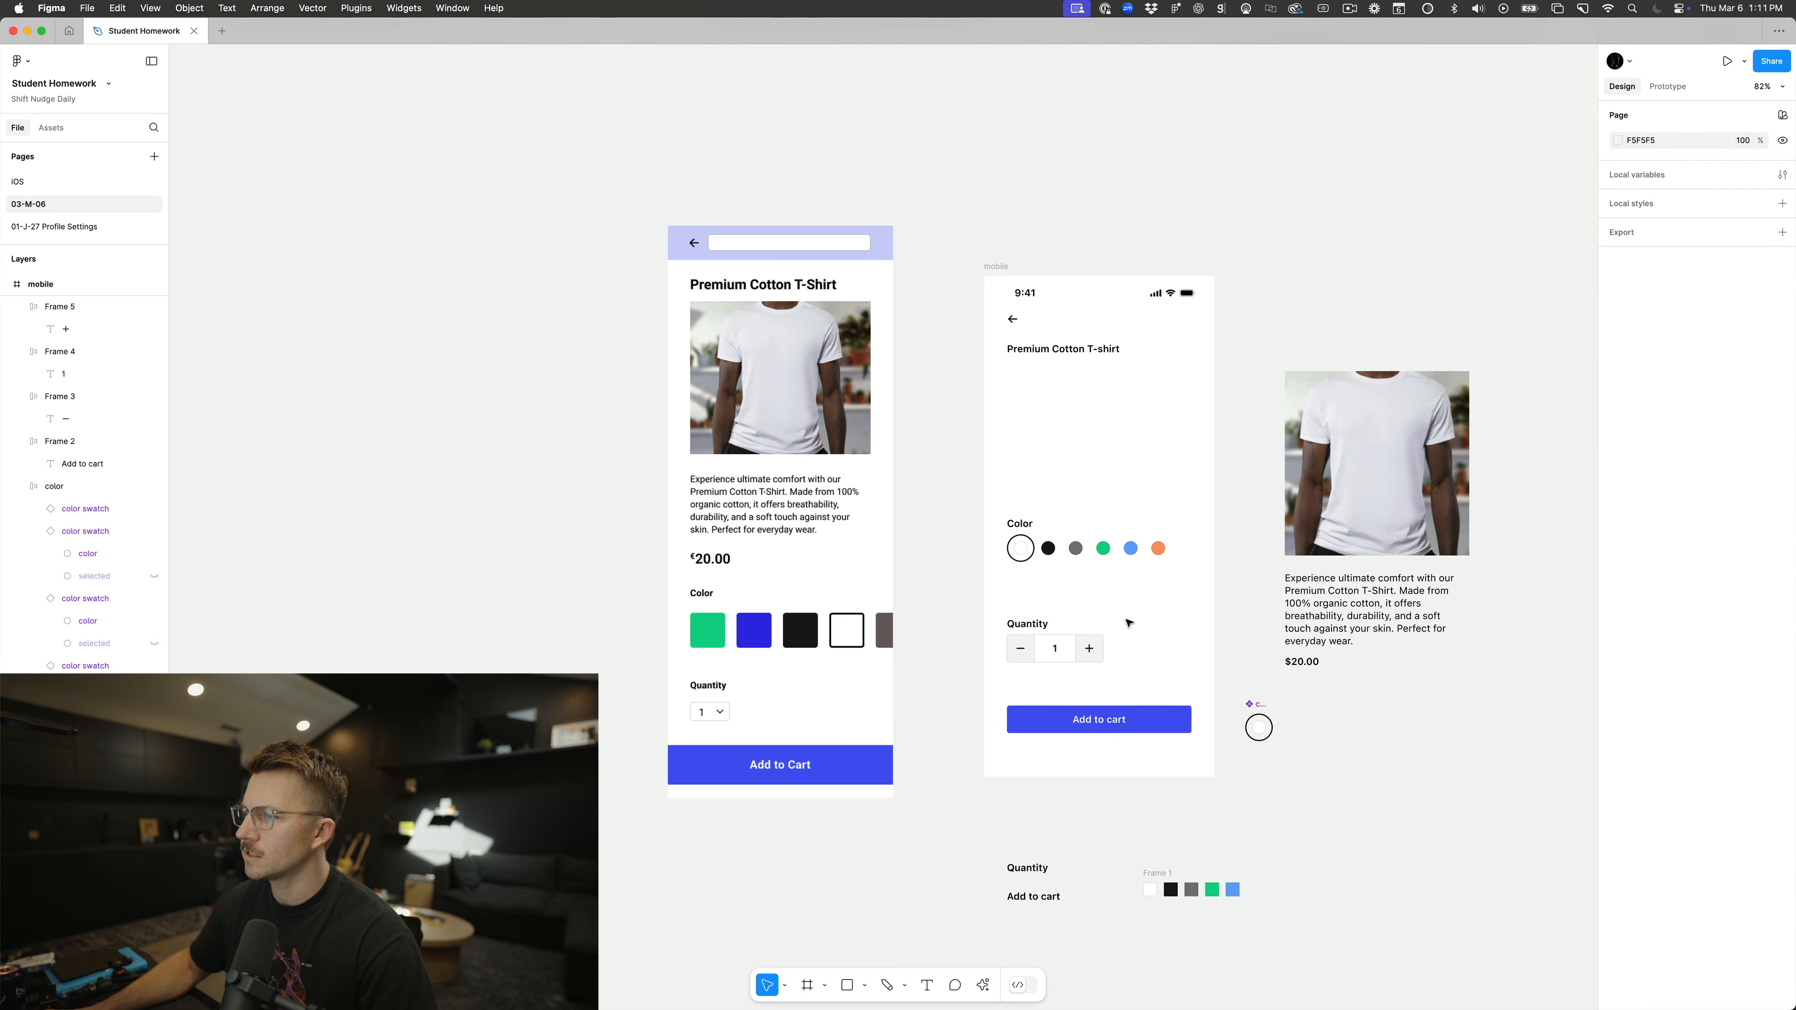
Step: Enlarge the inner color circle of the main color swatch component to 32 × 32
scroll(1090, 559, "up", 5)
scroll(977, 522, "down", 3)
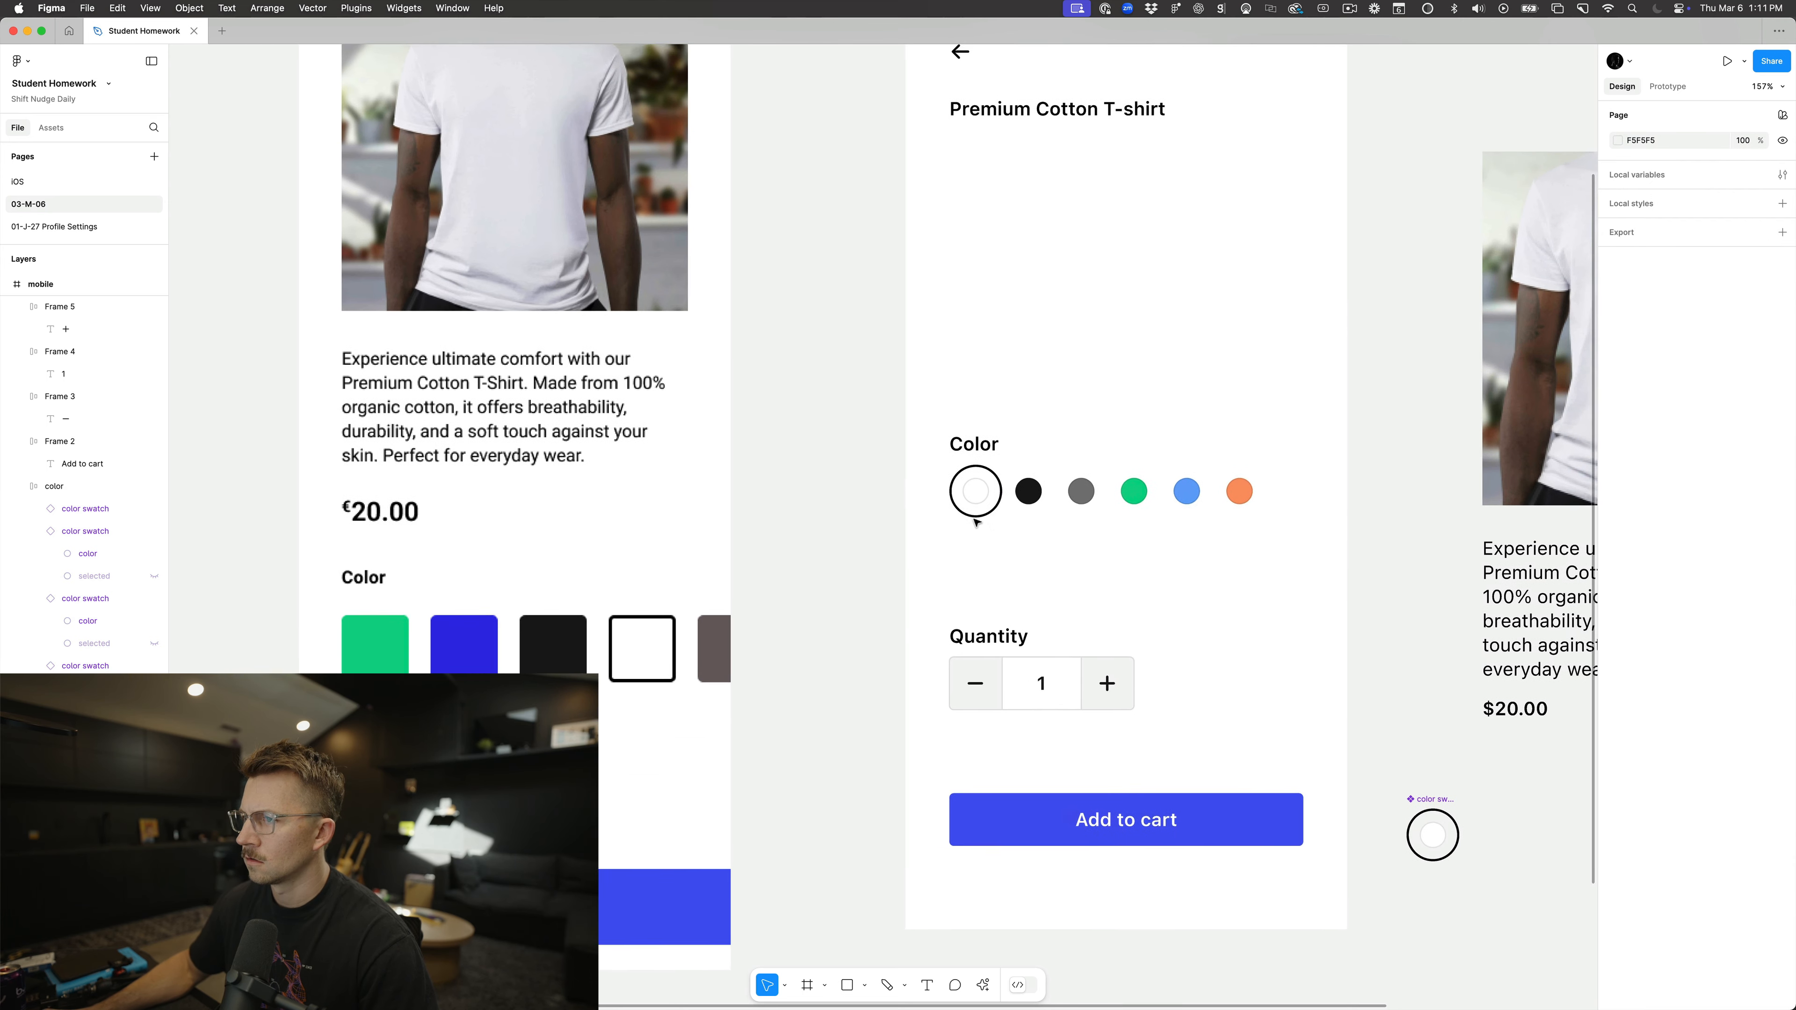
scroll(978, 551, "down", 3)
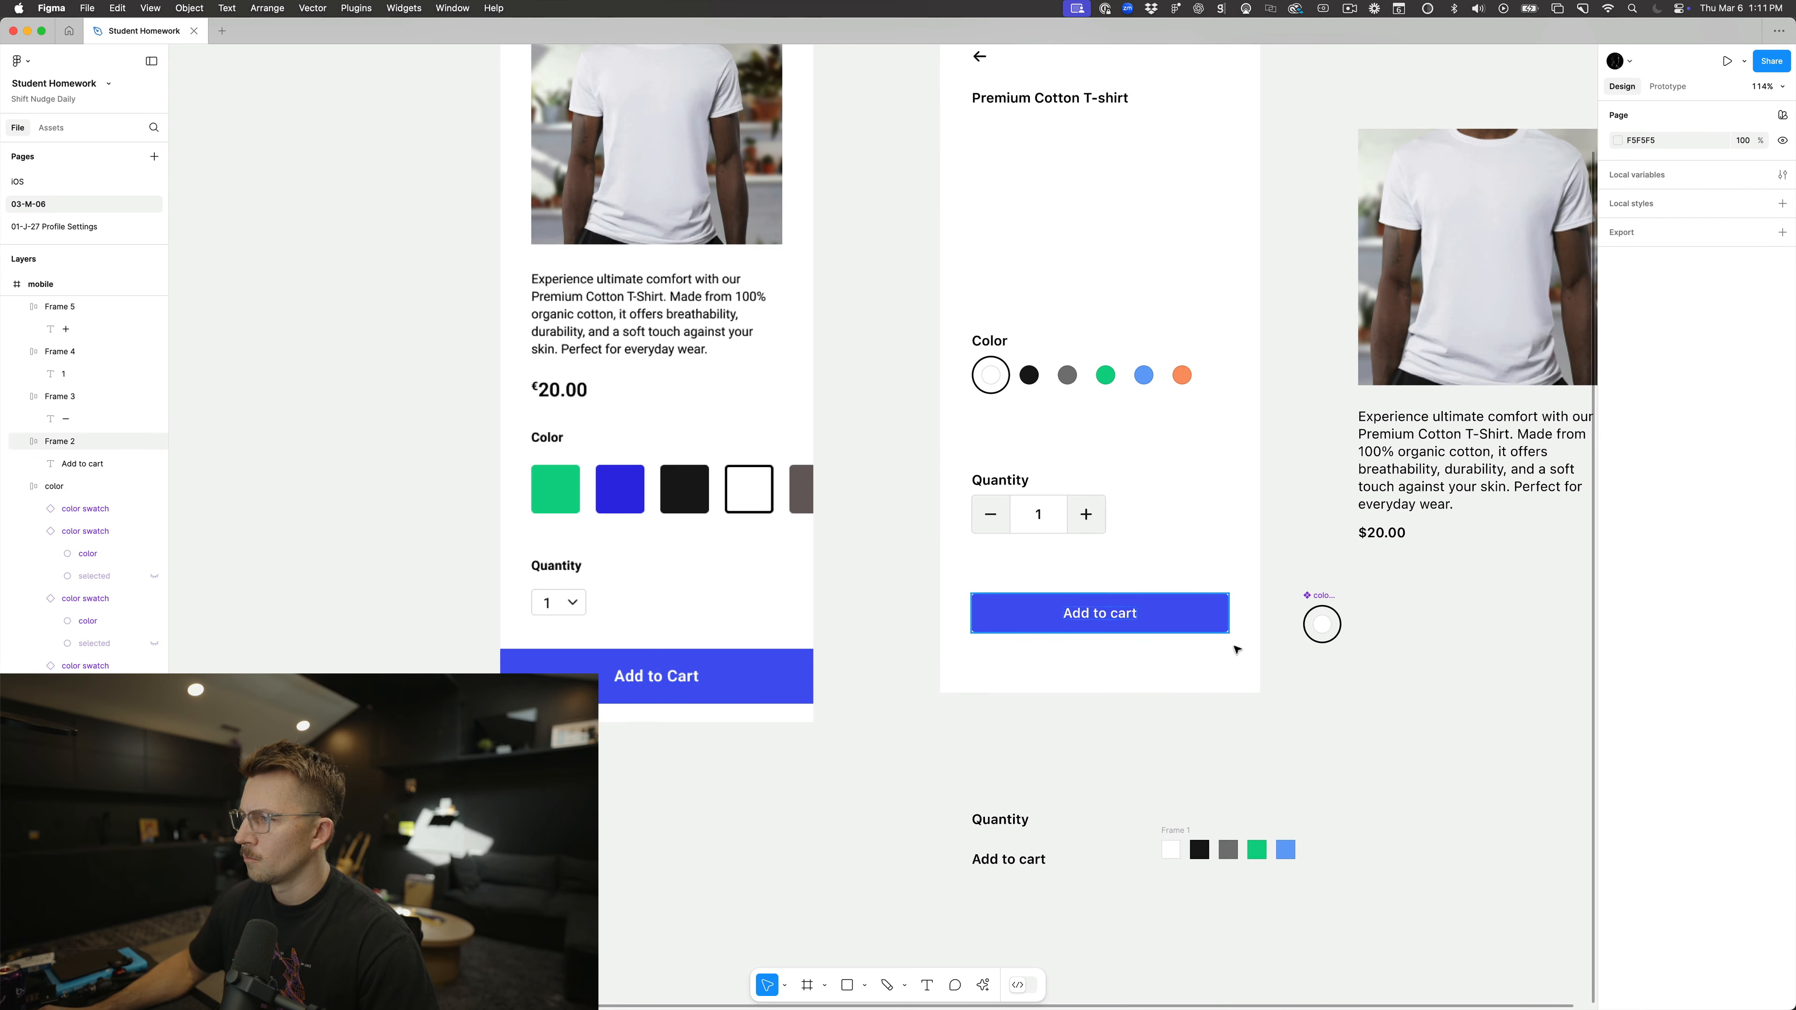
double_click(1322, 625)
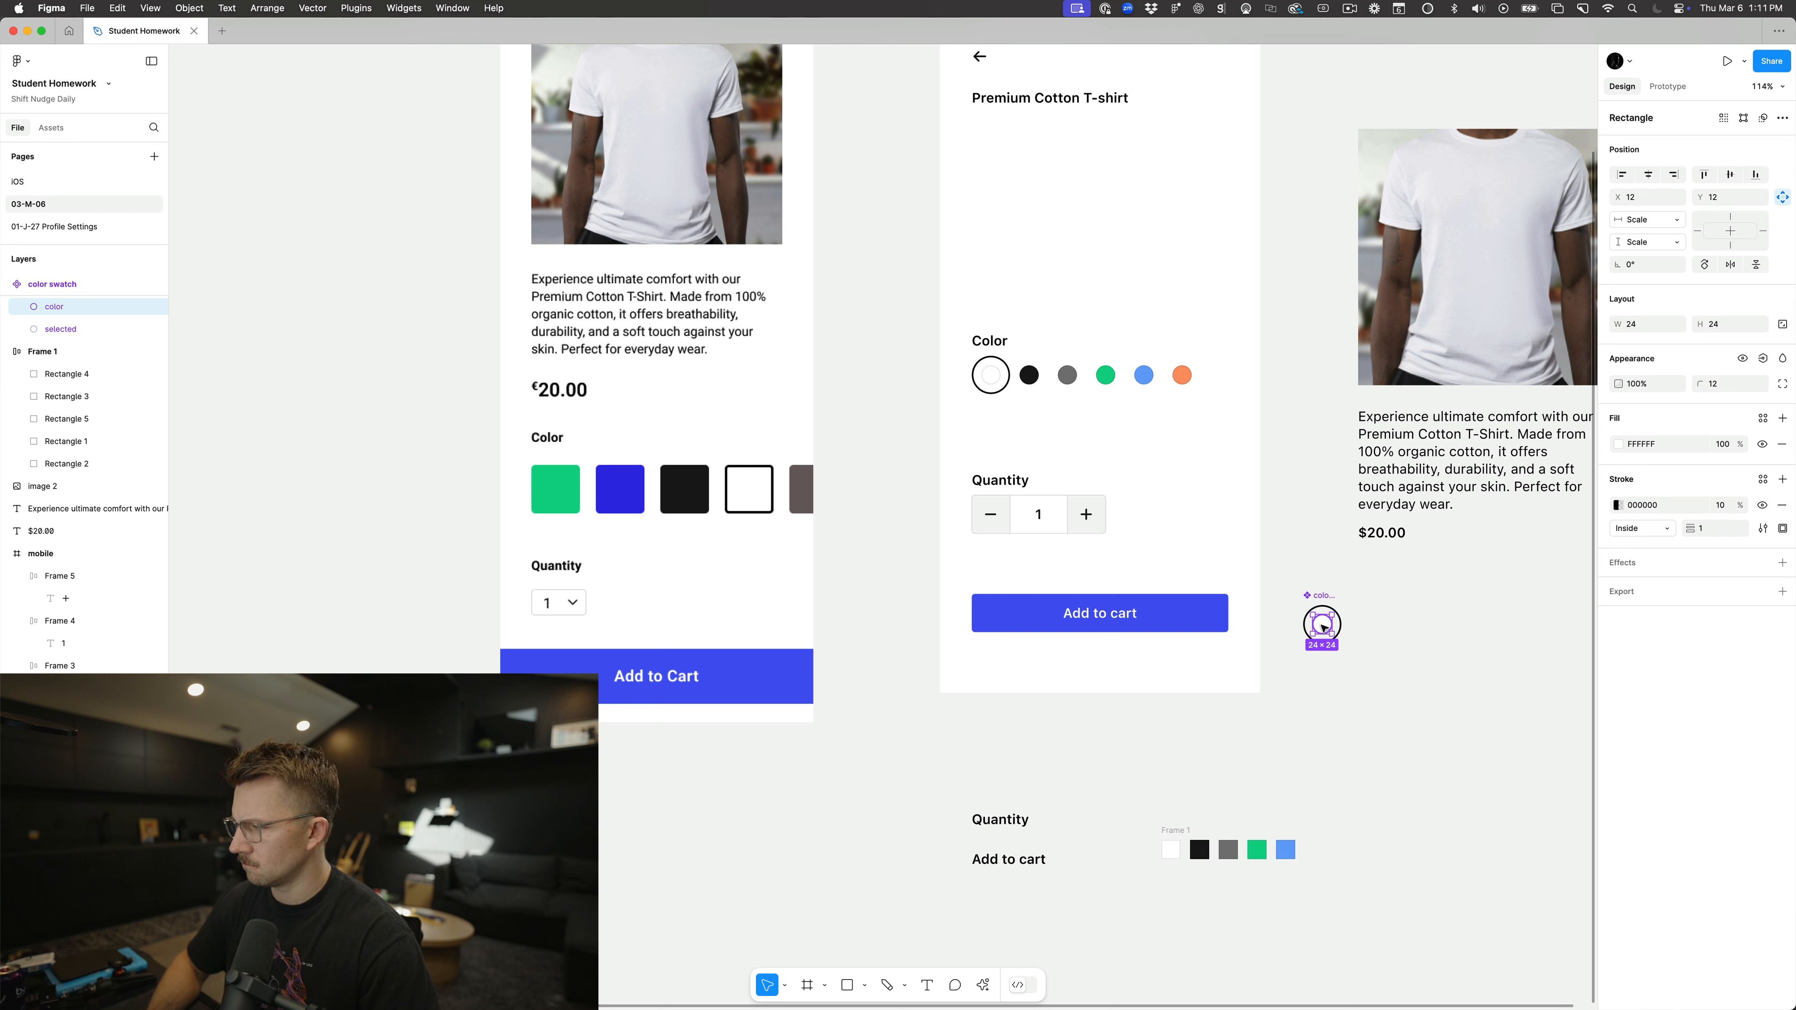
key("super+Right")
key("super+Right")
key("super+Down")
key("super+Down")
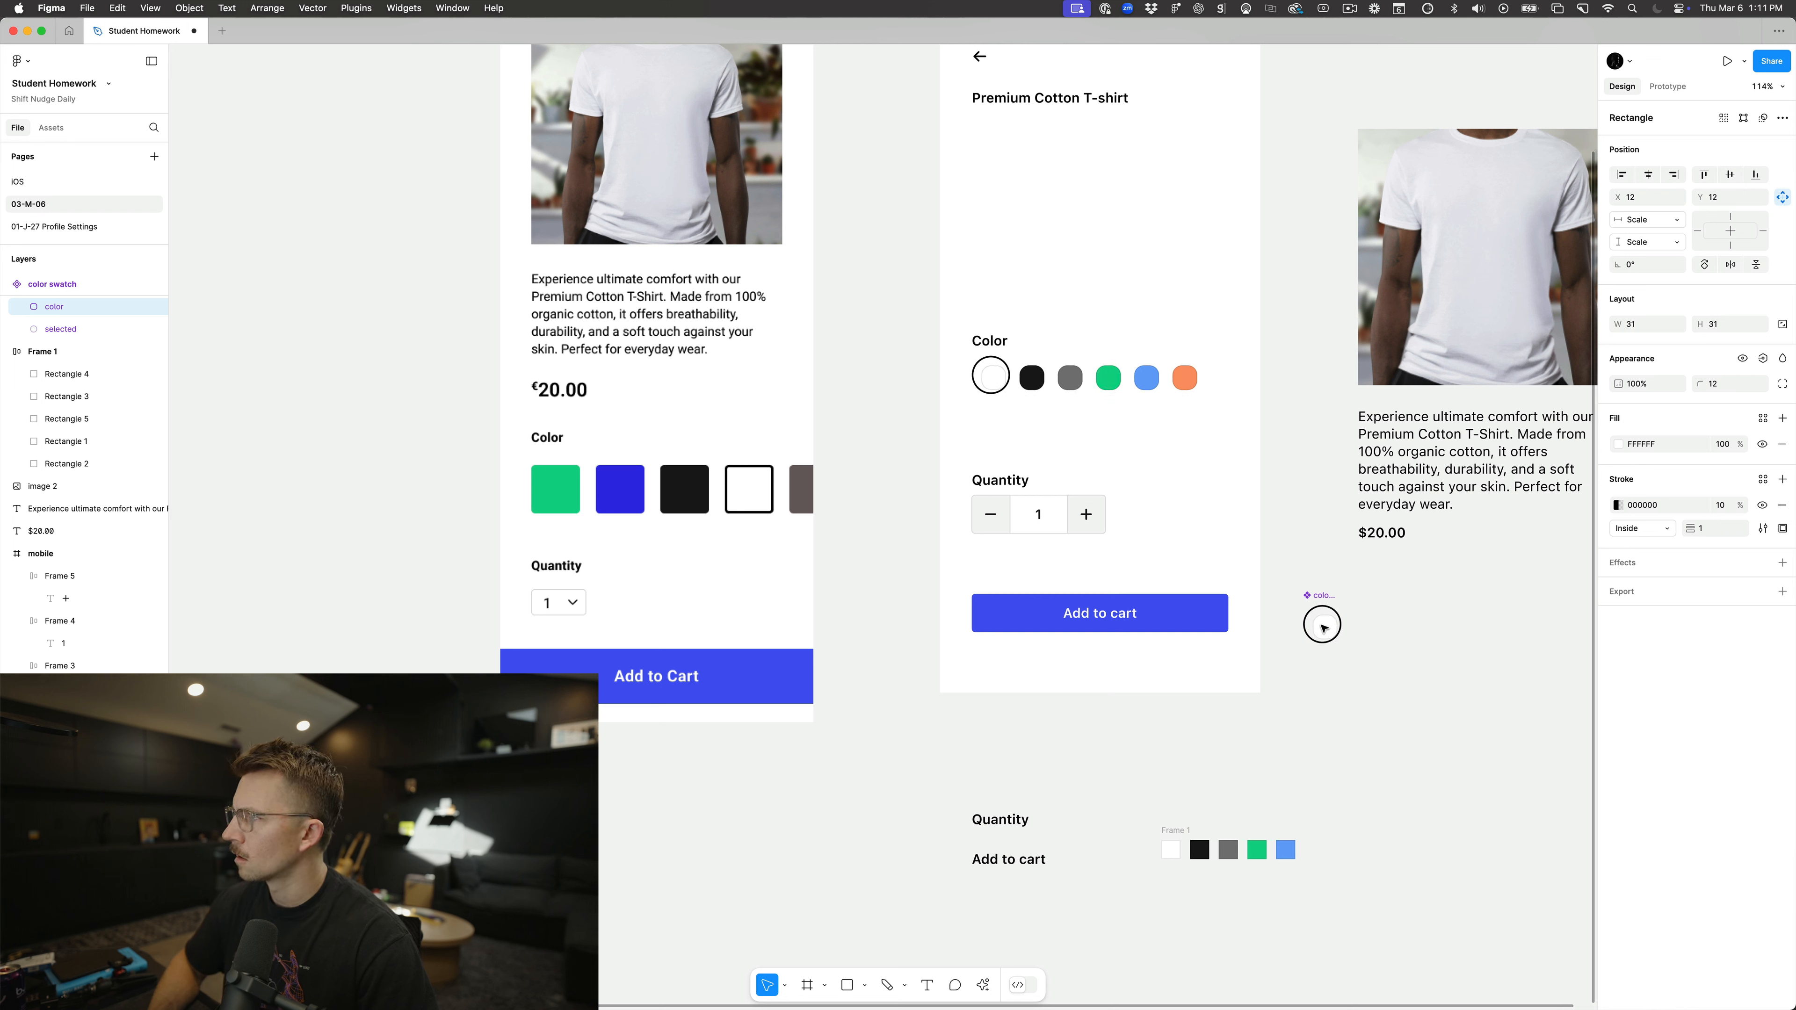
Step: Center the inner color shape within the swatch component and set its horizontal and vertical constraints to Center
key("alt+h")
key("alt+v")
key("alt+shift+h")
key("alt+shift+v")
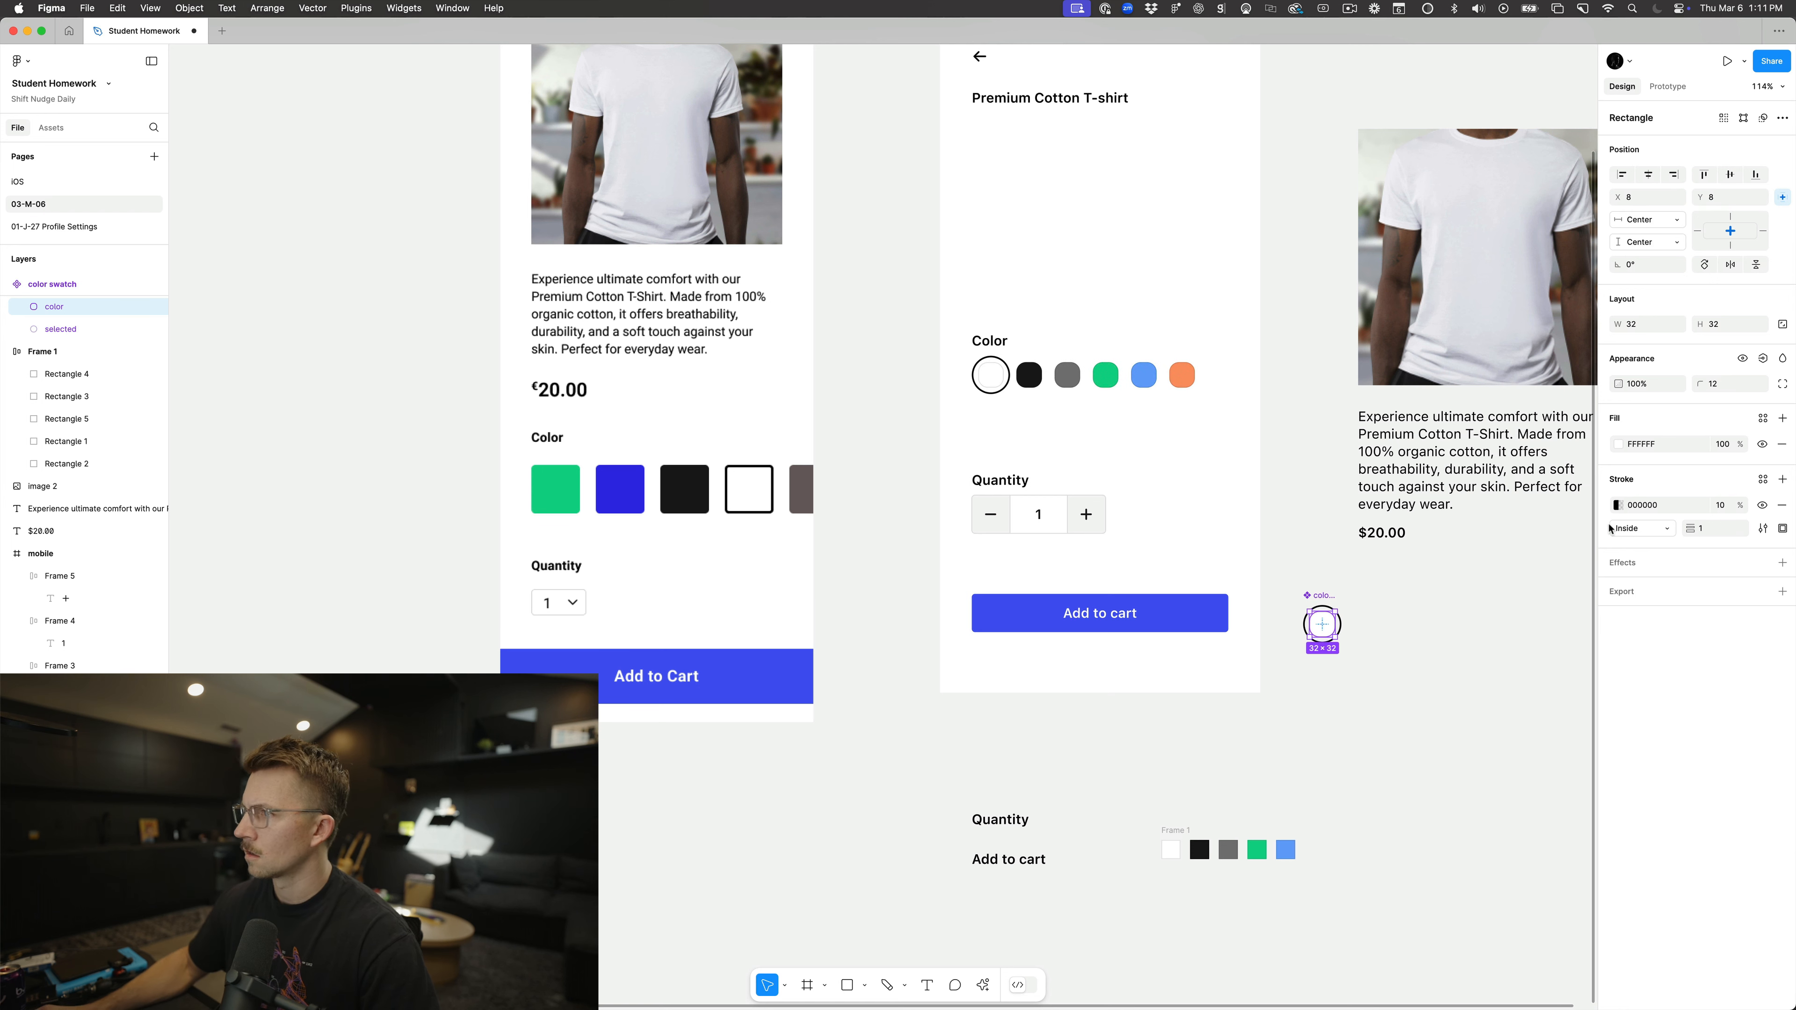
Step: Set the corner radius of the color shape in the main color swatch component to 62
key("shift+Up")
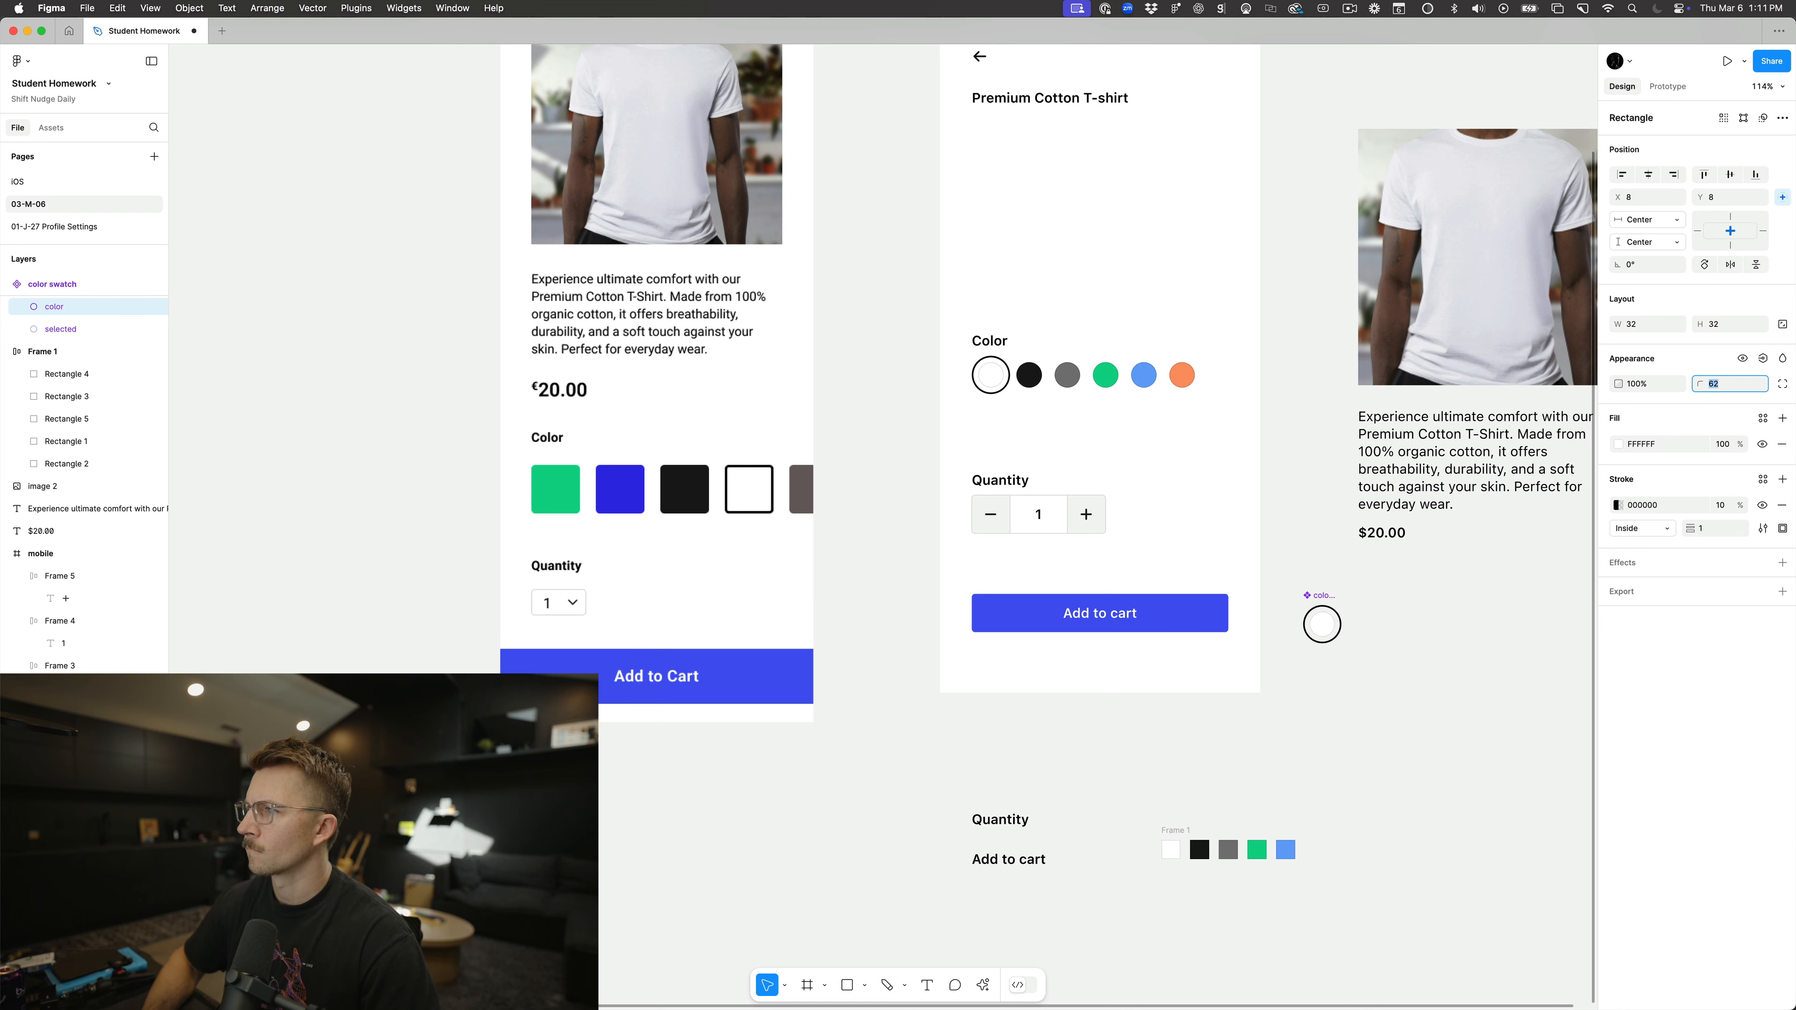
left_click(1355, 620)
left_click(1328, 623)
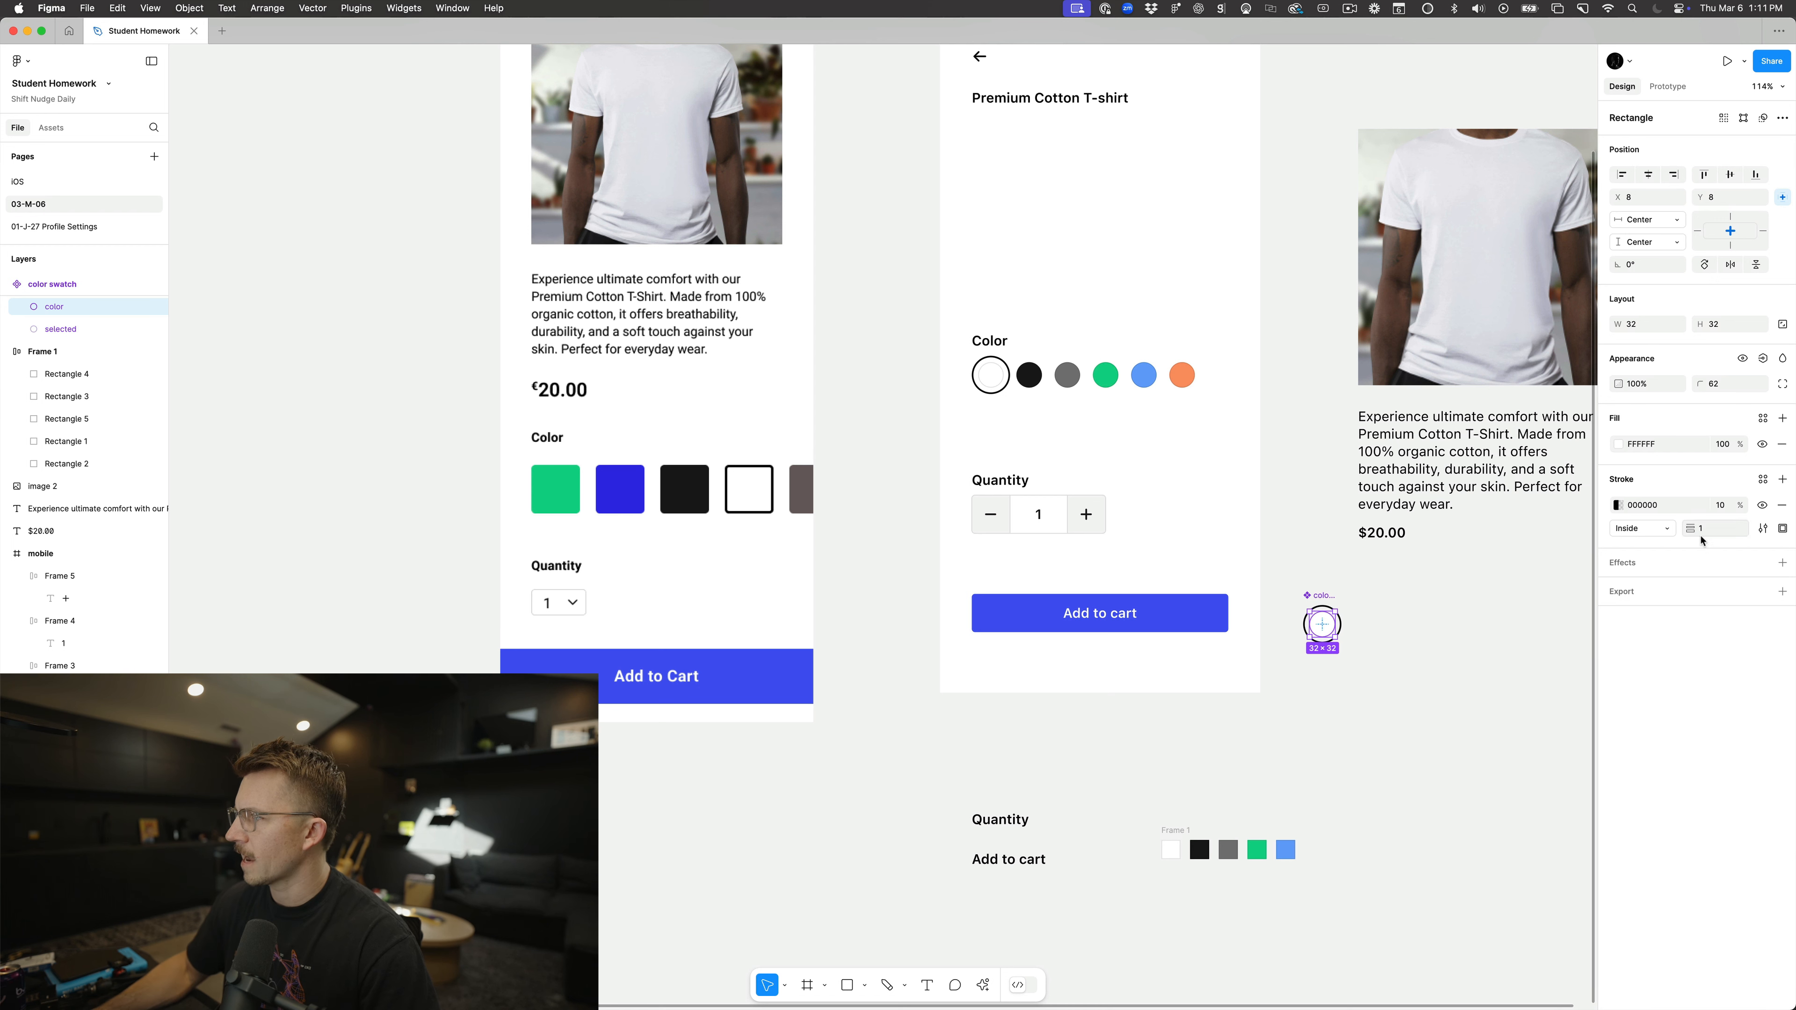
Step: Set the stroke weight of the inner color shape in the main swatch component to 2
right_click(1708, 532)
right_click(1710, 527)
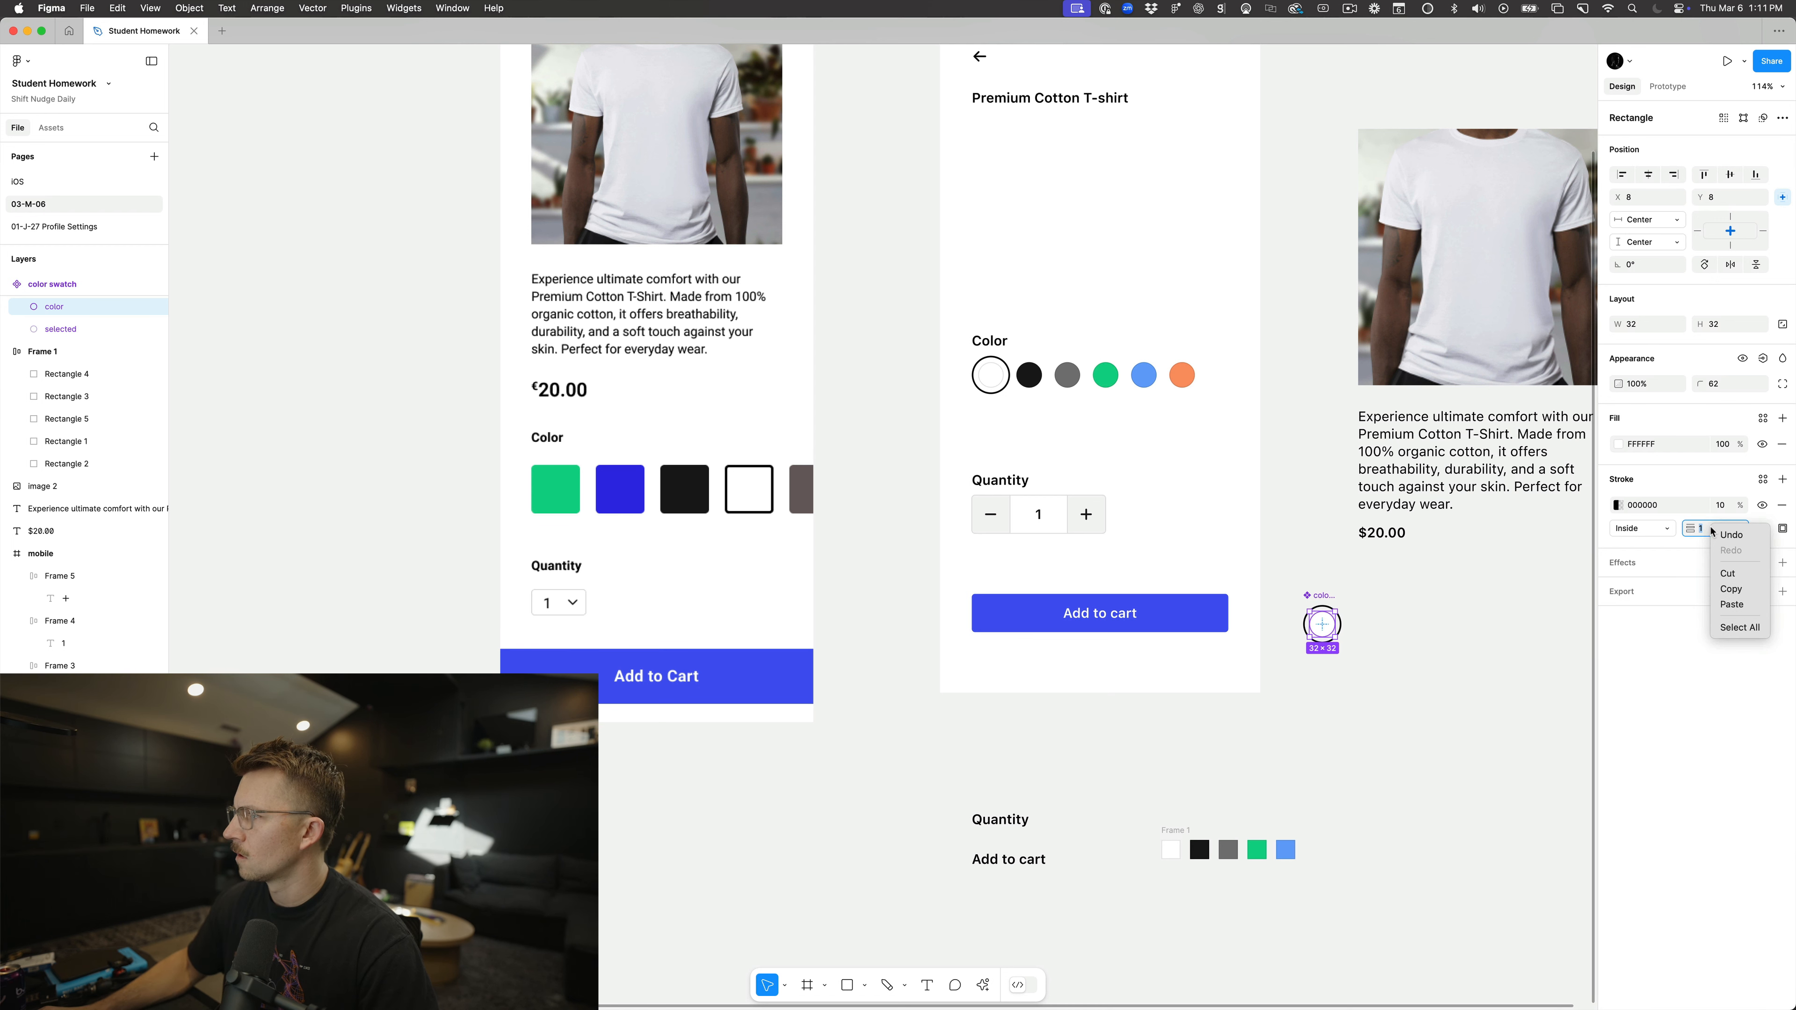
right_click(1701, 525)
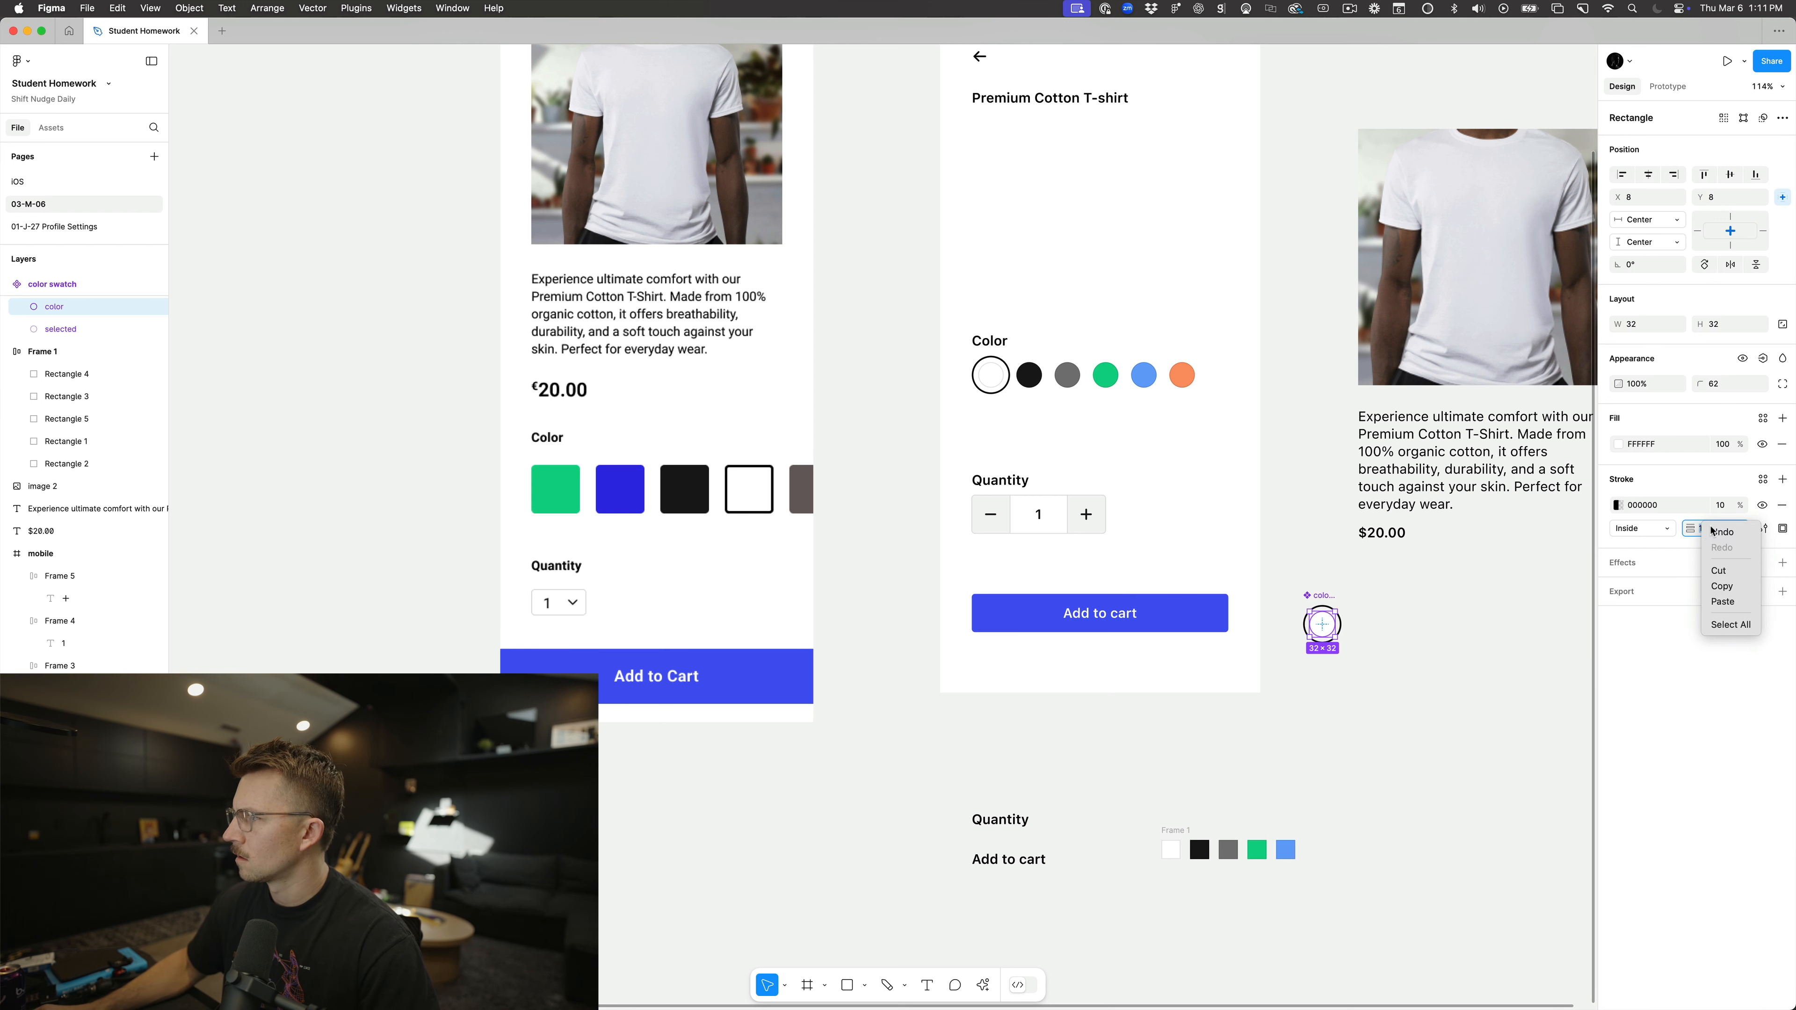
left_click(1704, 529)
key("Up")
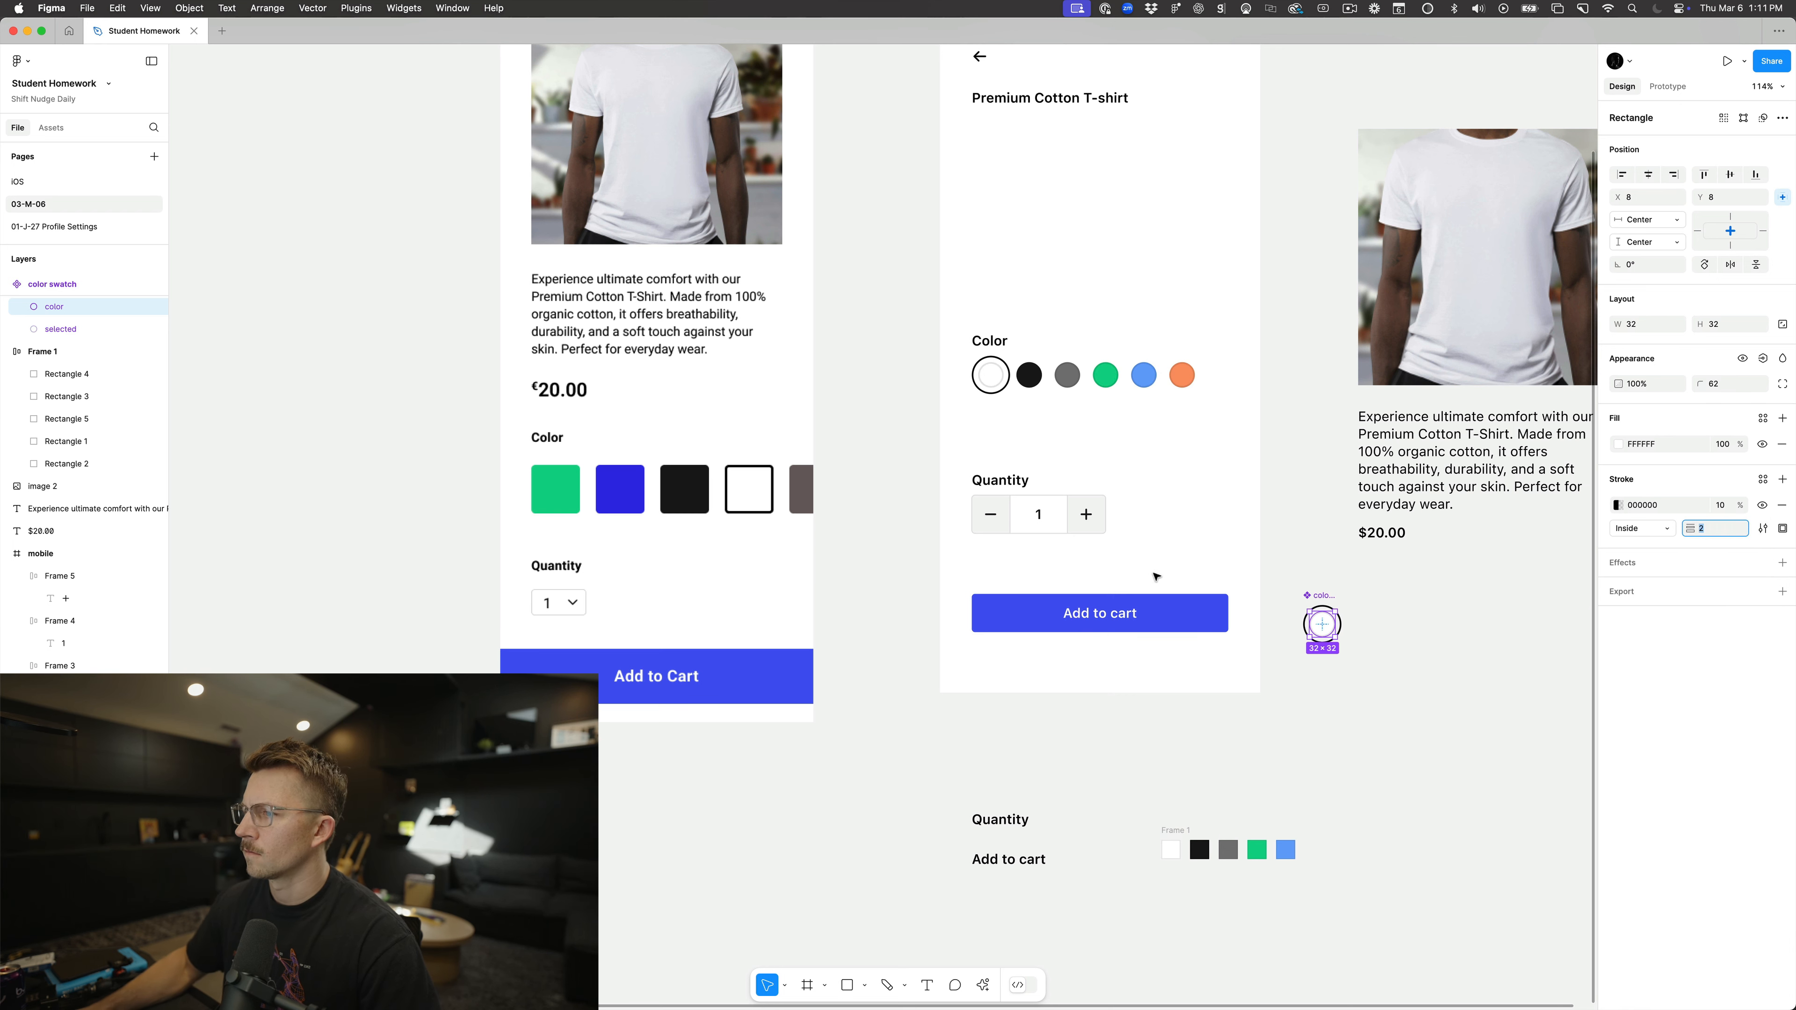
left_click(1114, 515)
scroll(1023, 428, "up", 5)
left_click(965, 304)
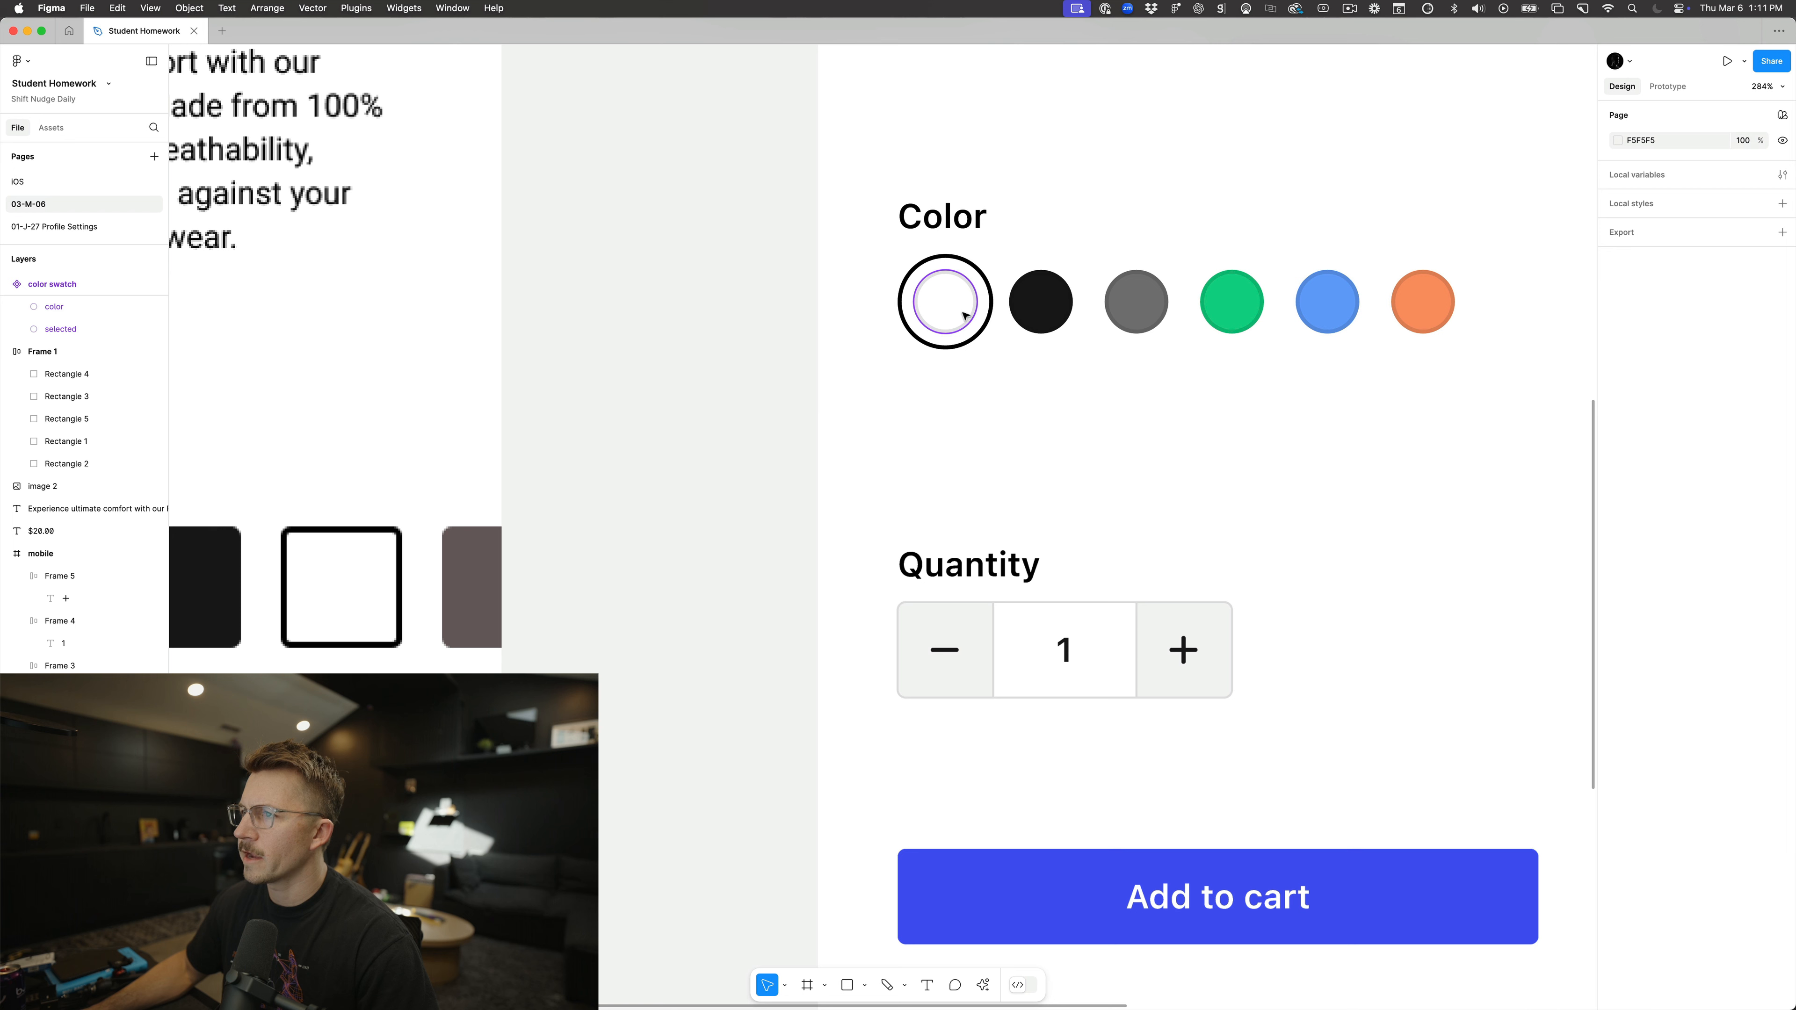
scroll(948, 290, "up", 1)
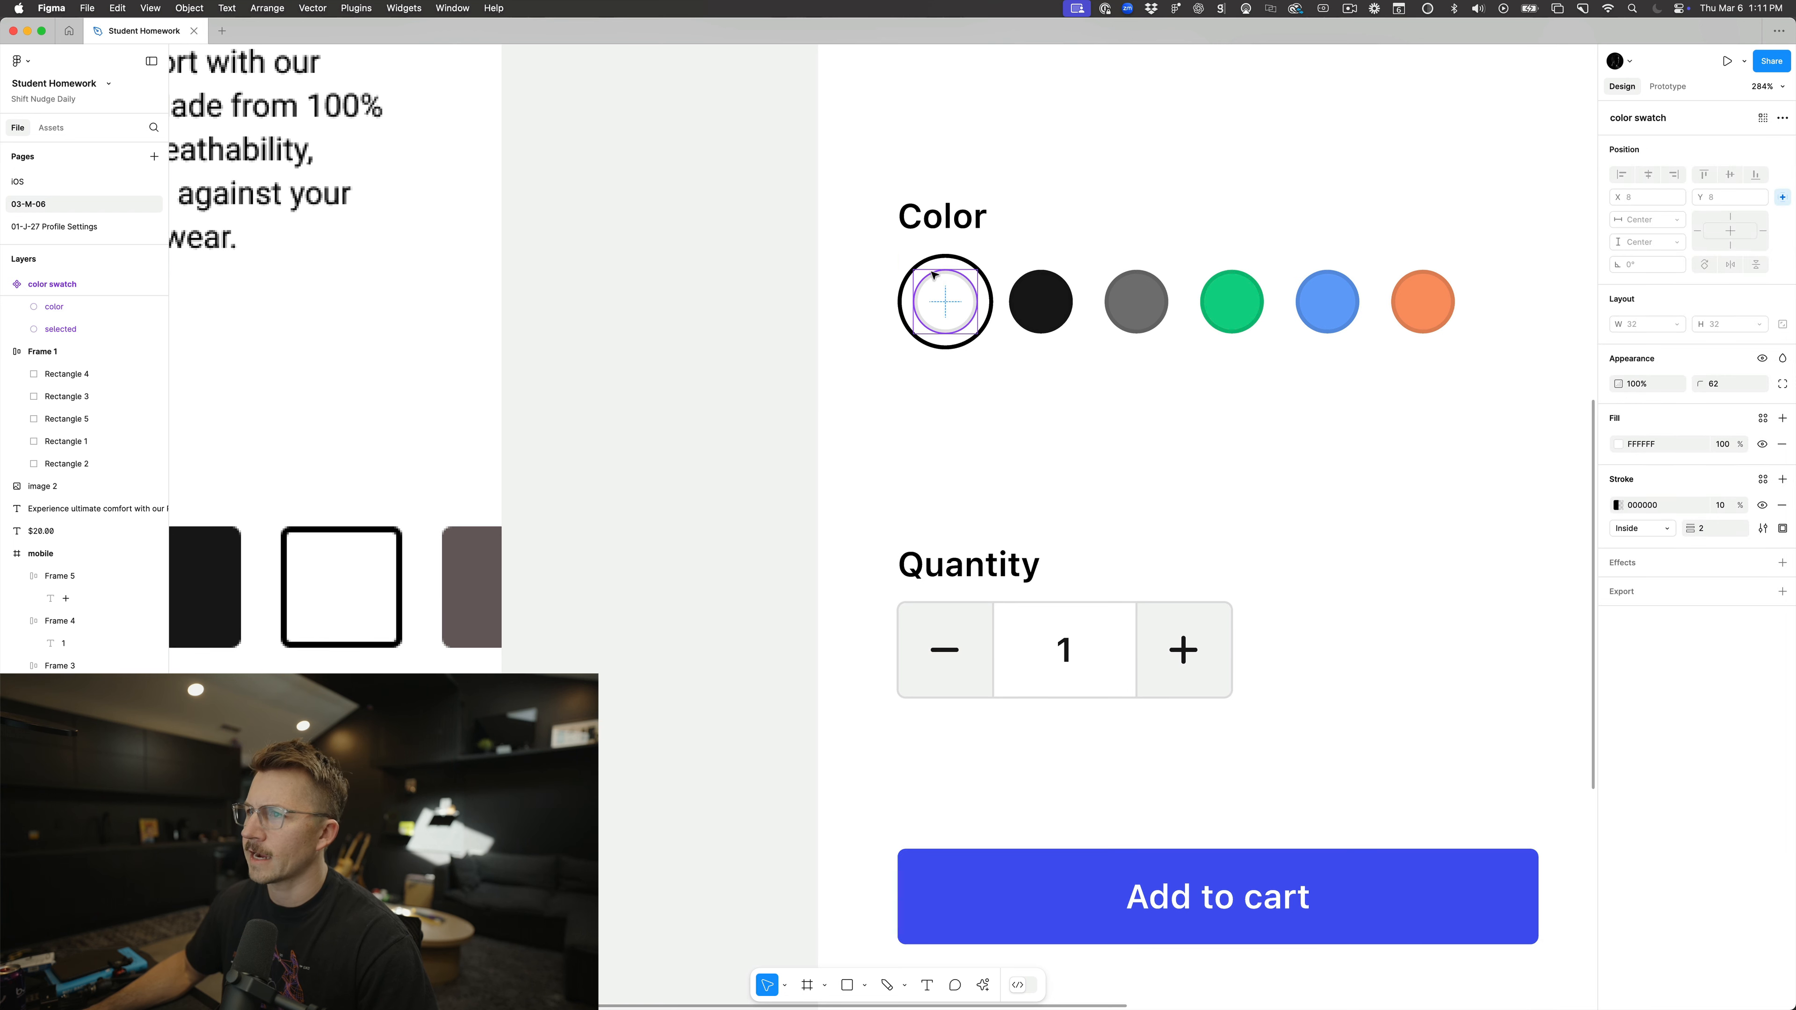
left_click(990, 389)
Step: Try a stroke weight of 2 on all three boxes of the quantity stepper and undo it
left_click(961, 622)
left_click(1089, 627, "shift")
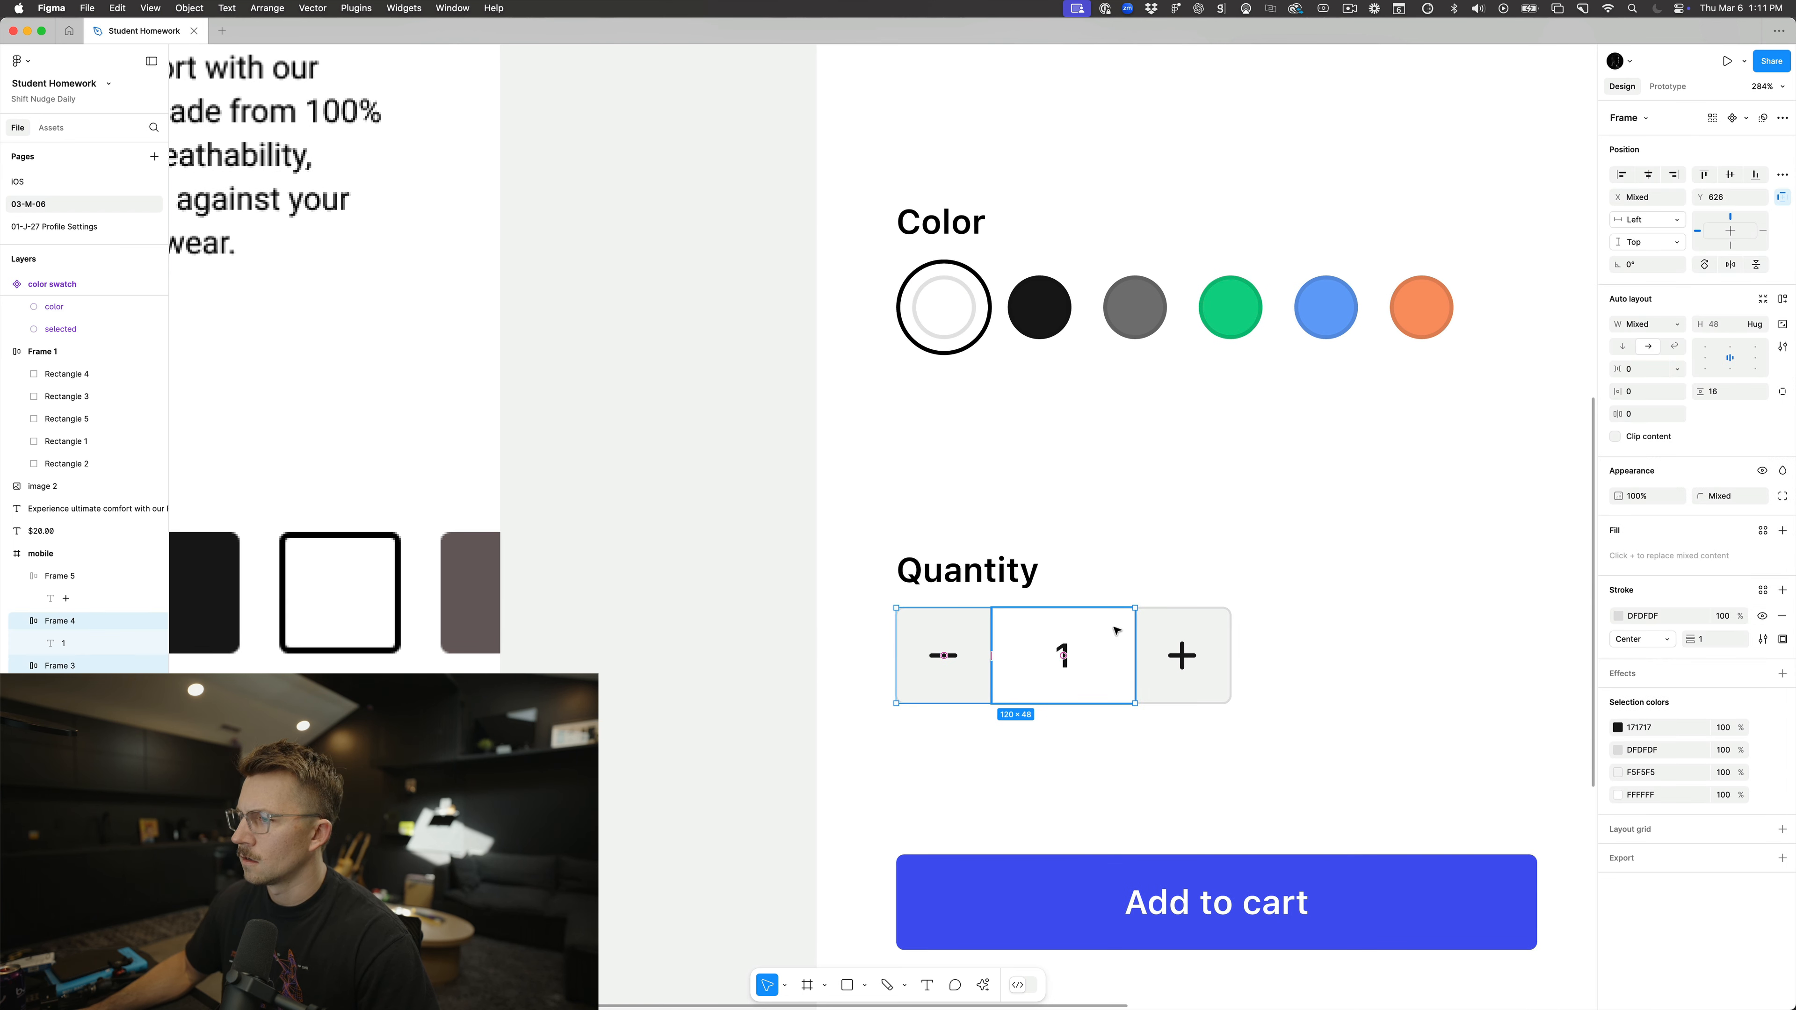
left_click(1174, 626, "shift")
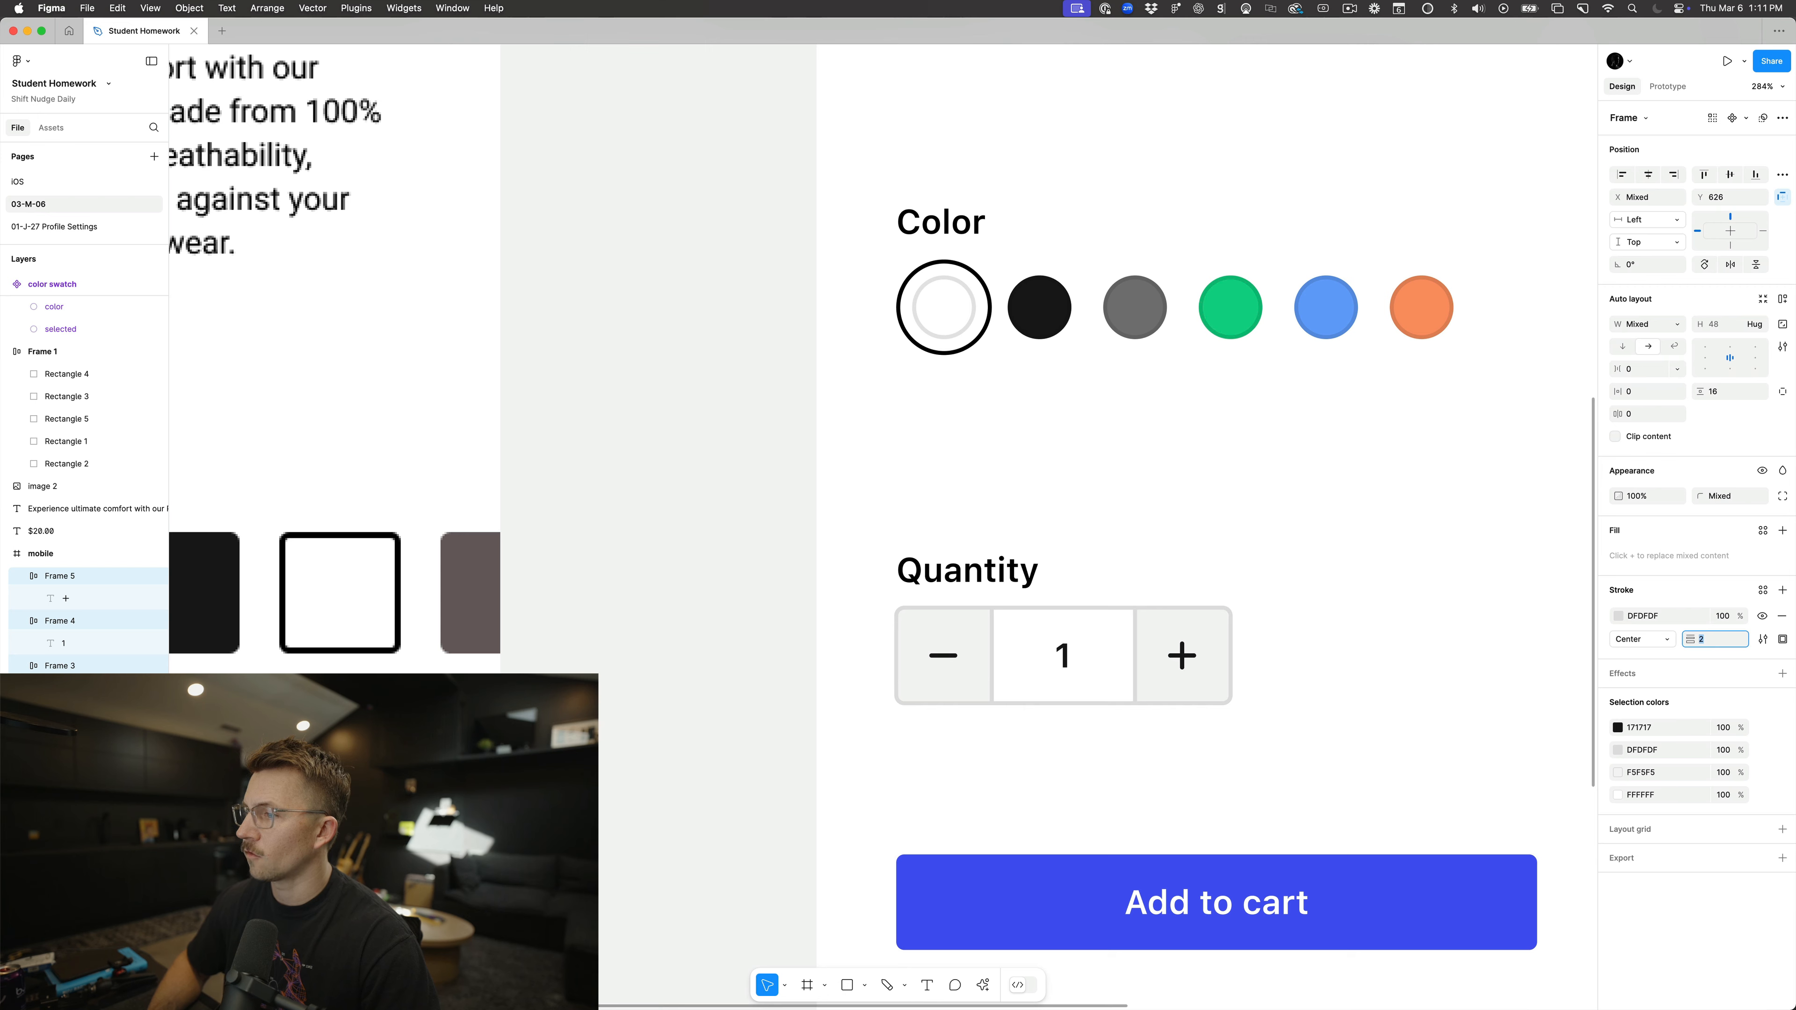
left_click(1428, 510)
scroll(1428, 510, "down", 6)
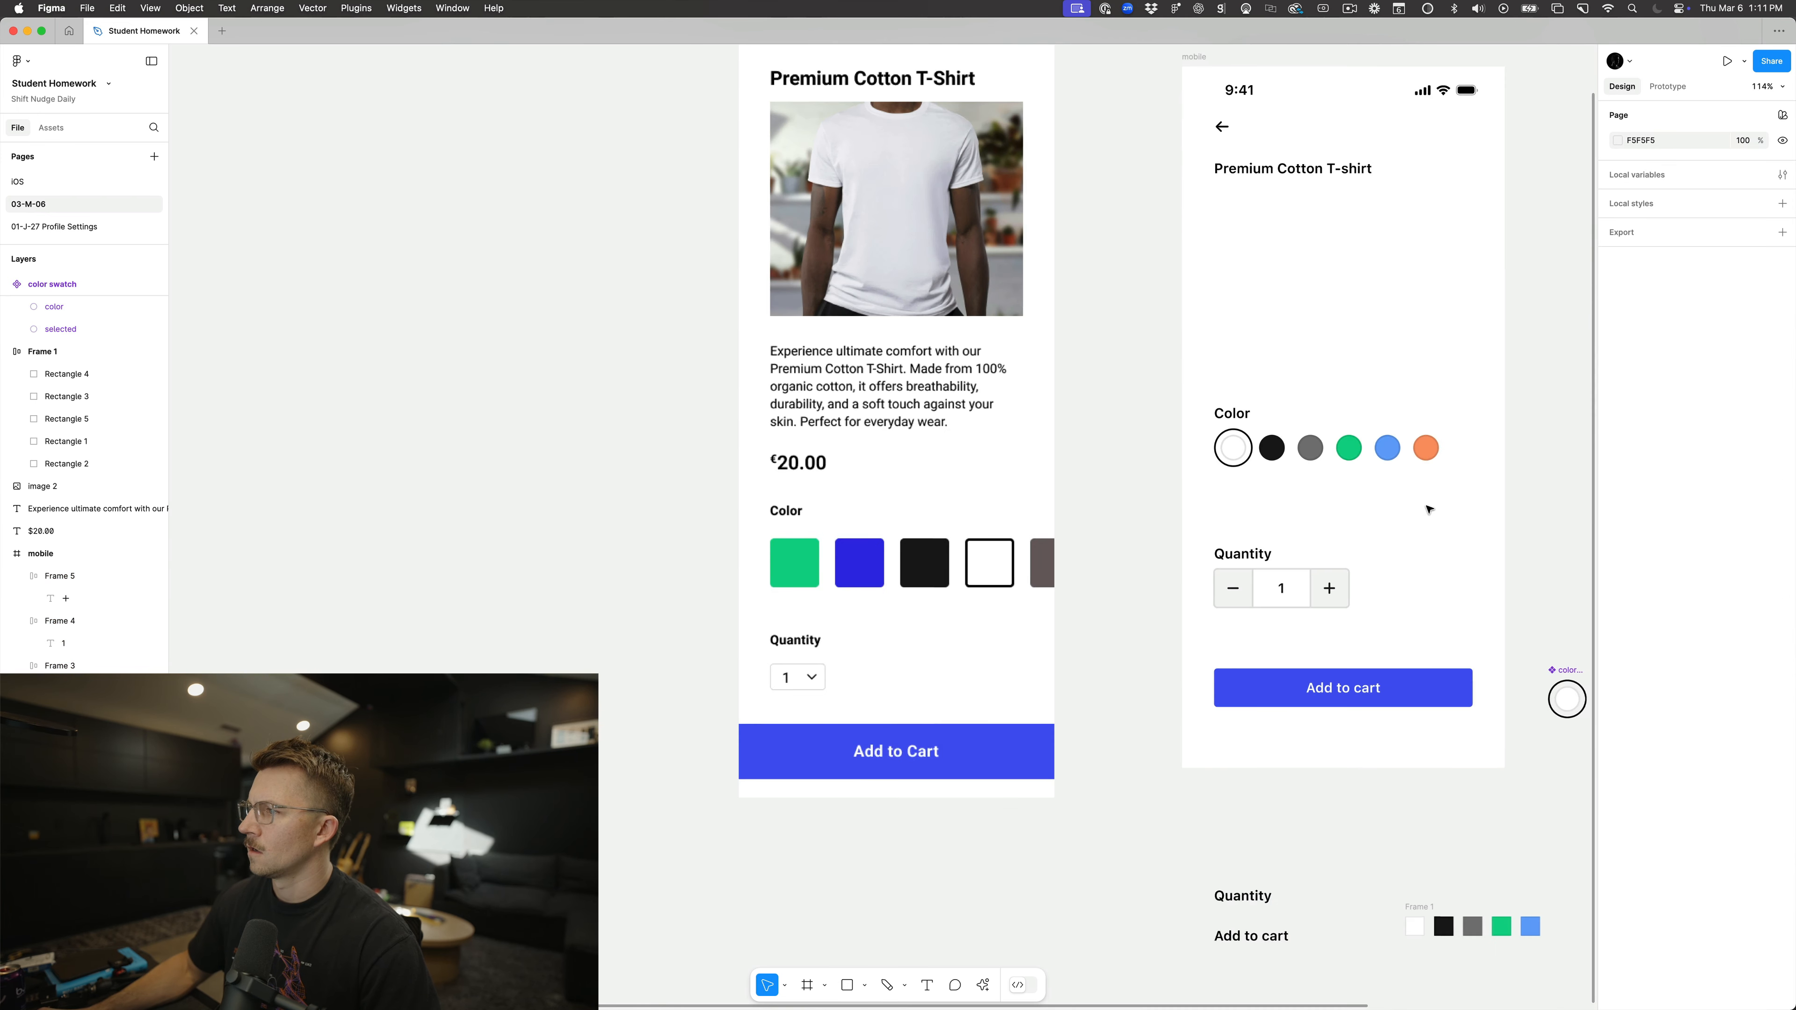
scroll(1429, 510, "right", 2)
key("super+z")
key("super+z")
Step: Thin the stroke of the inner circle in the white swatch of the mobile frame's color row
left_click(1293, 551)
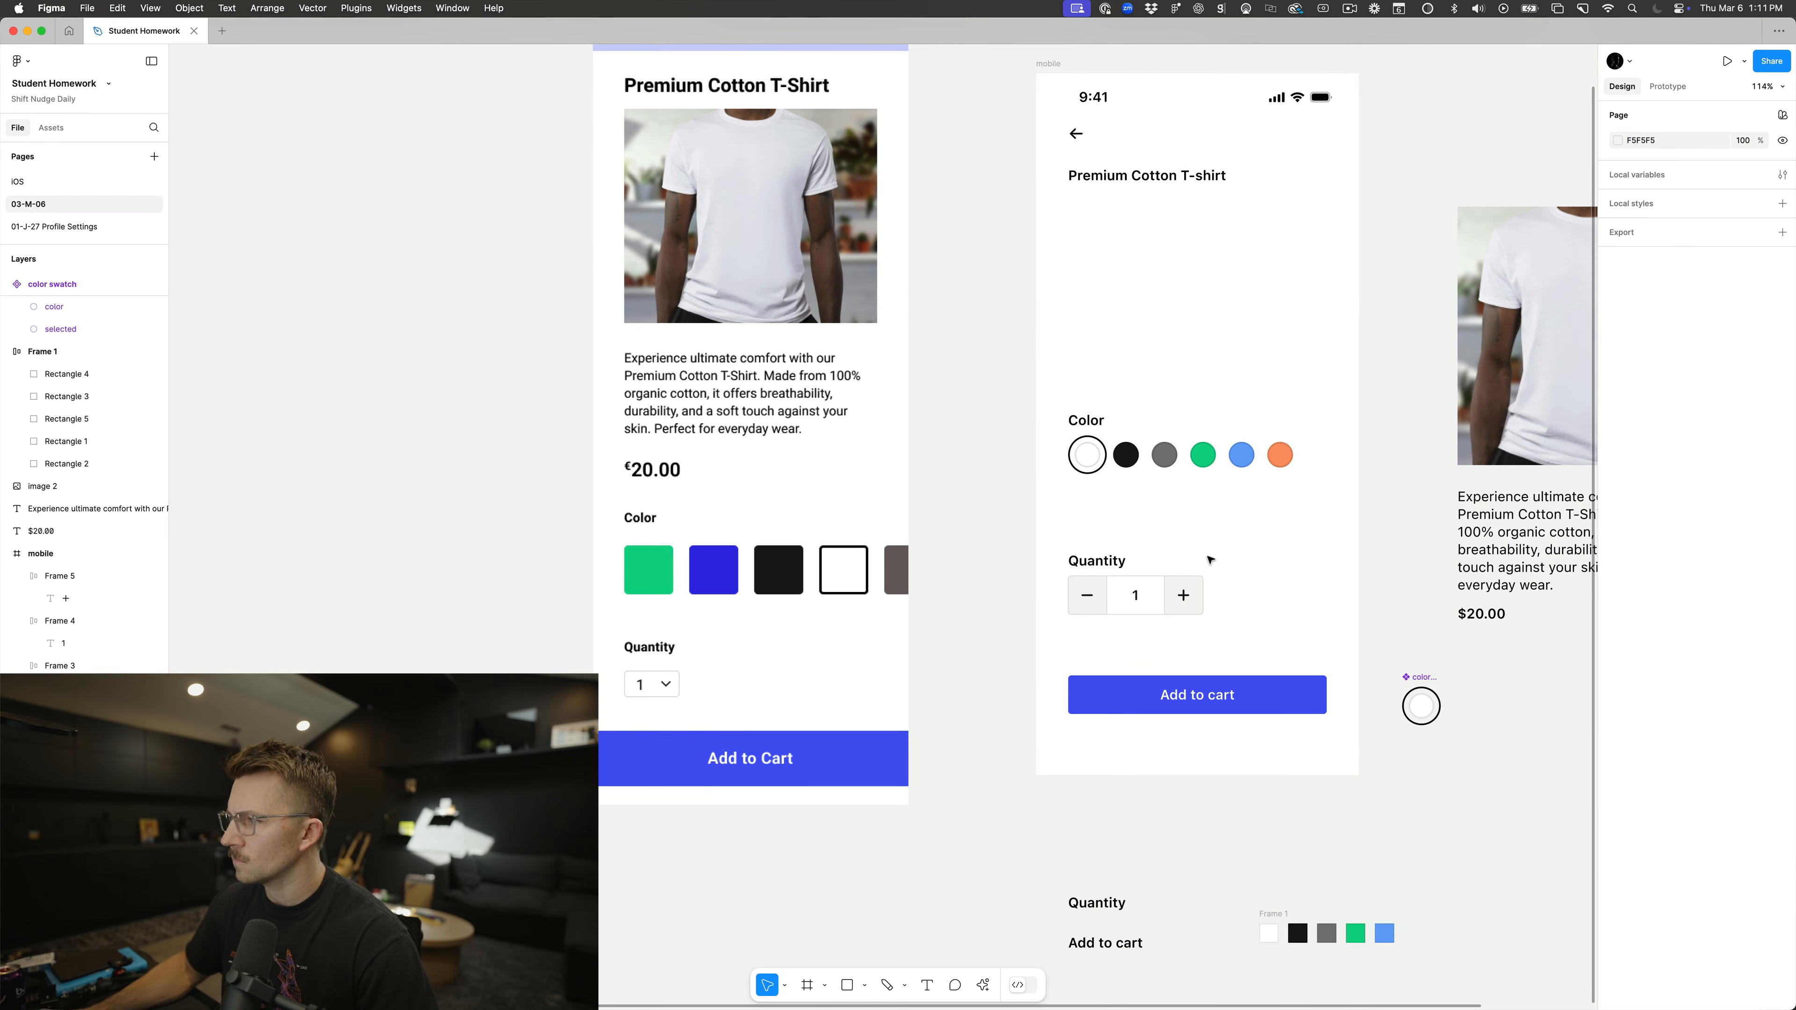
scroll(1146, 558, "up", 5)
left_click(1013, 314)
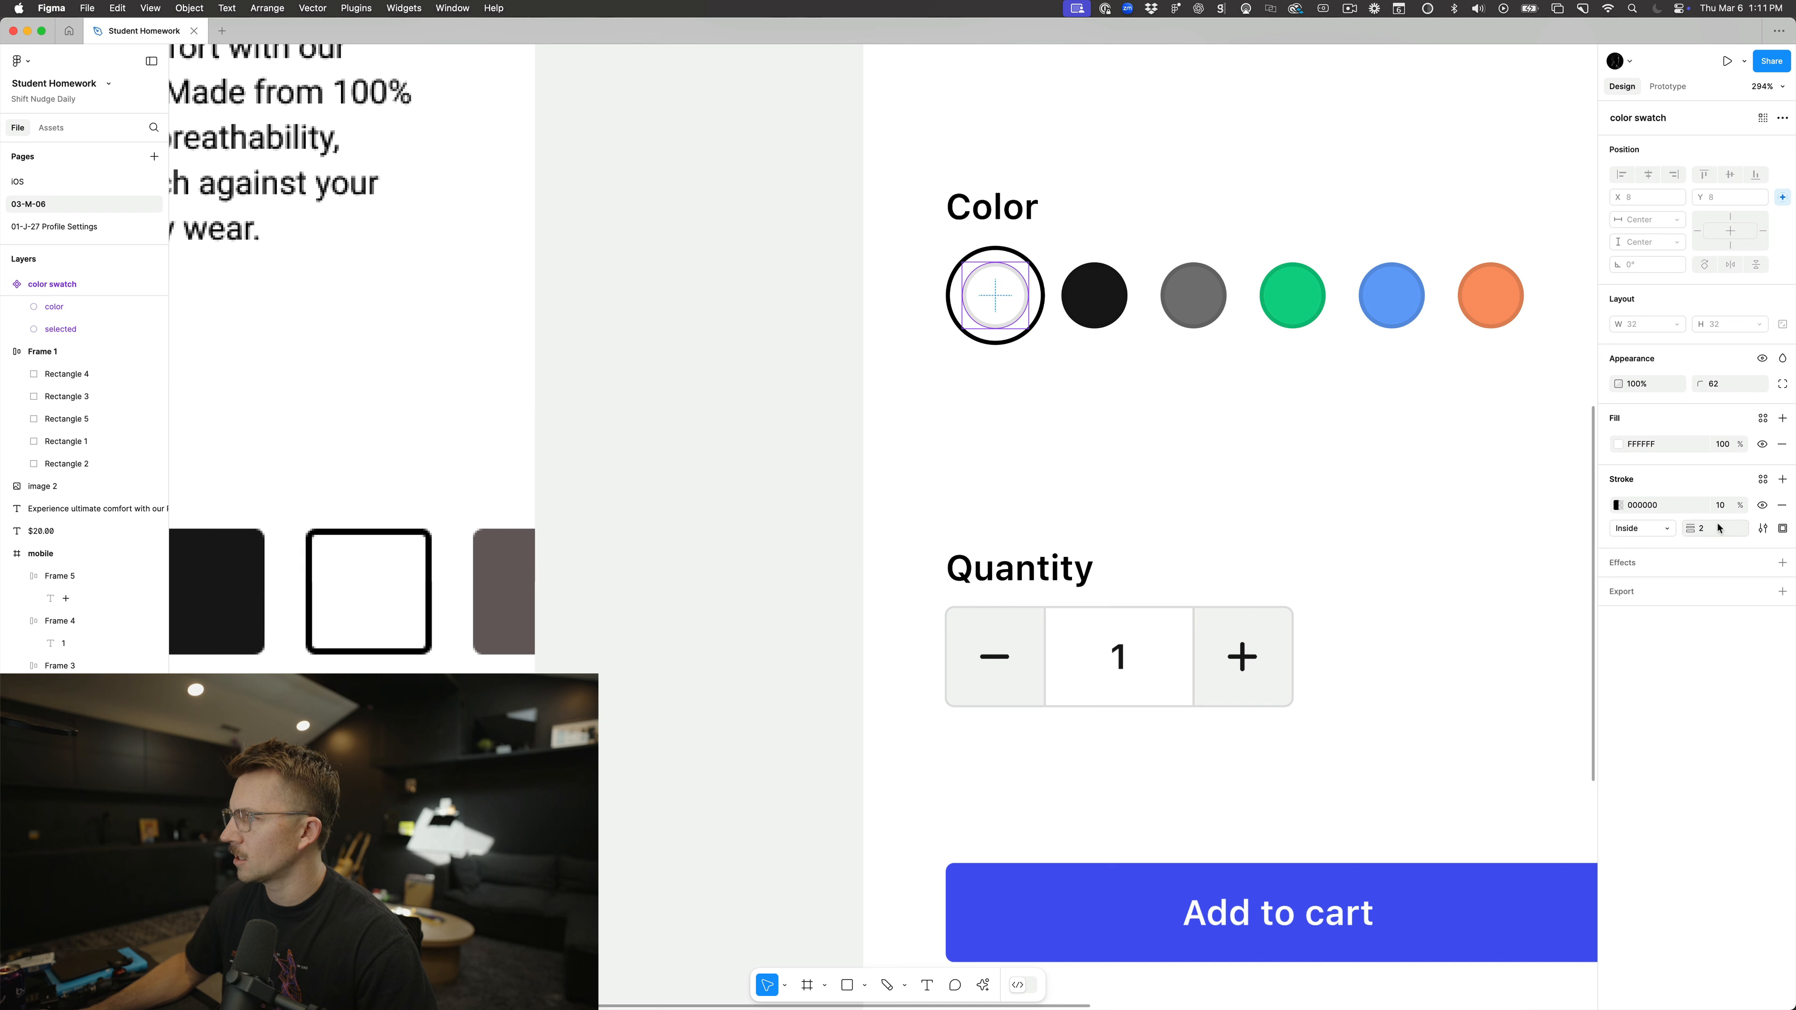
left_click(1291, 480)
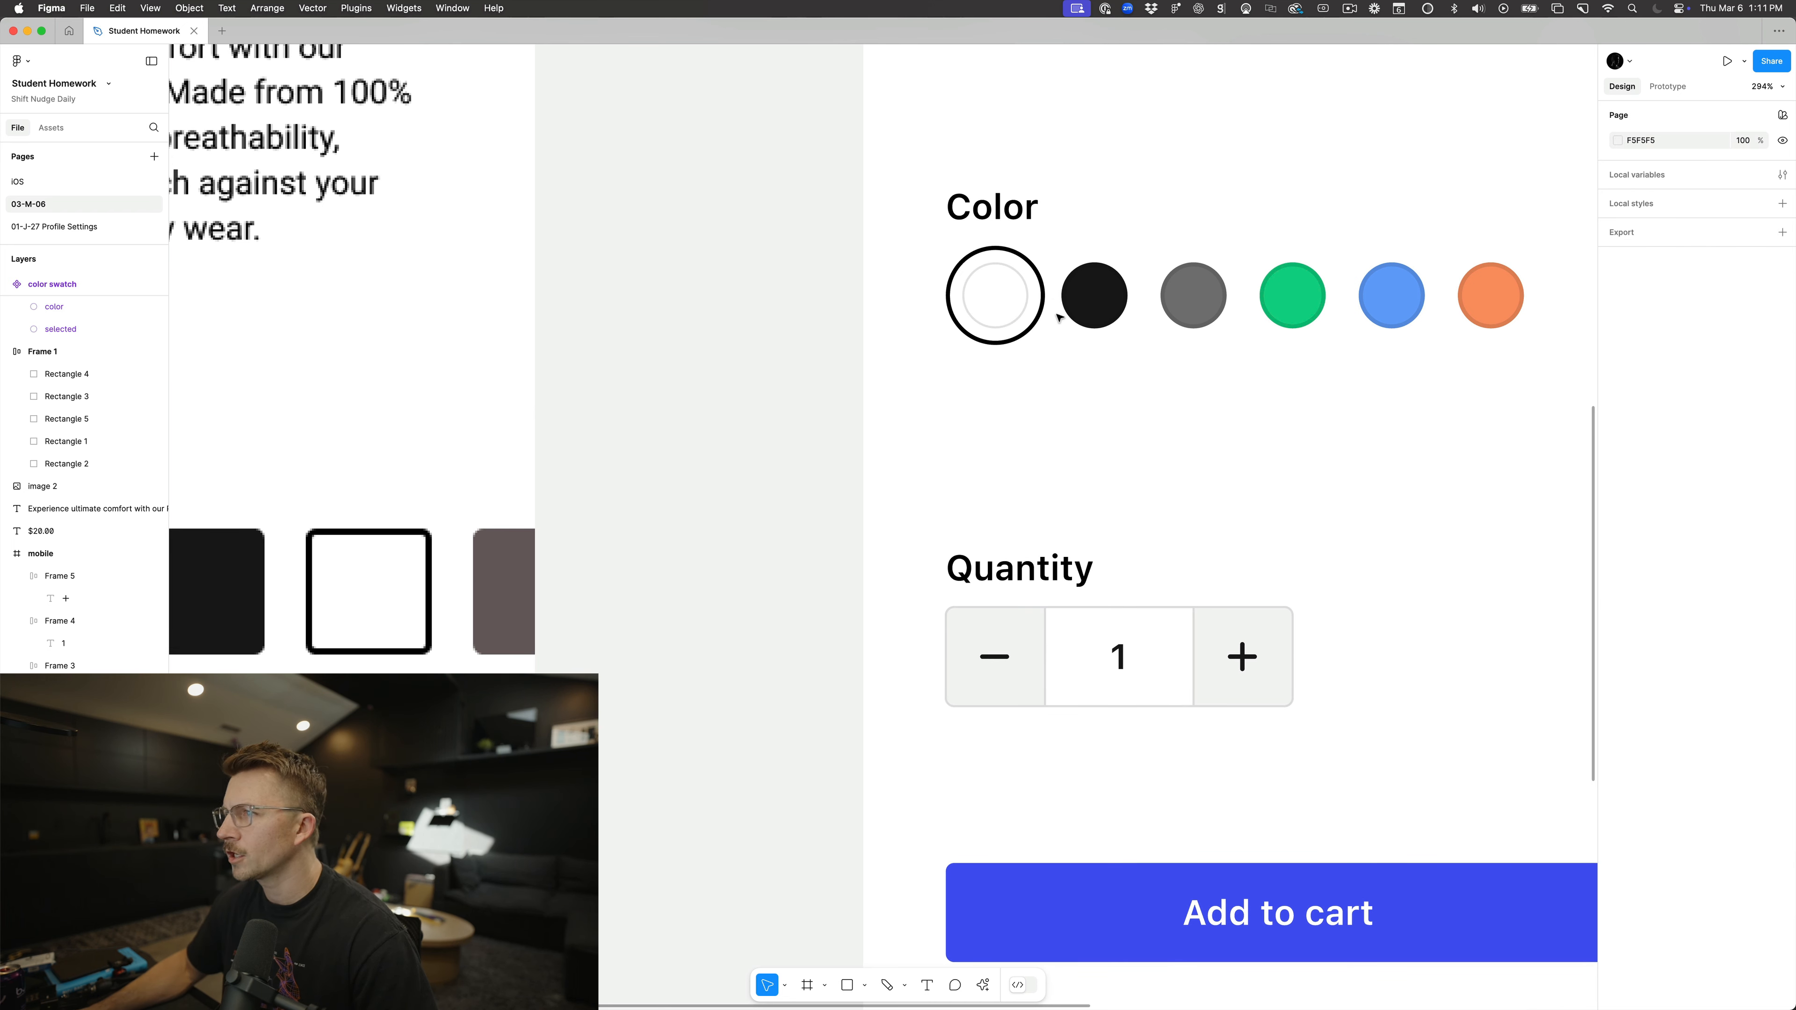
Step: Set the stroke weight of the white swatch's outer selection ring to 4
left_click(1037, 303)
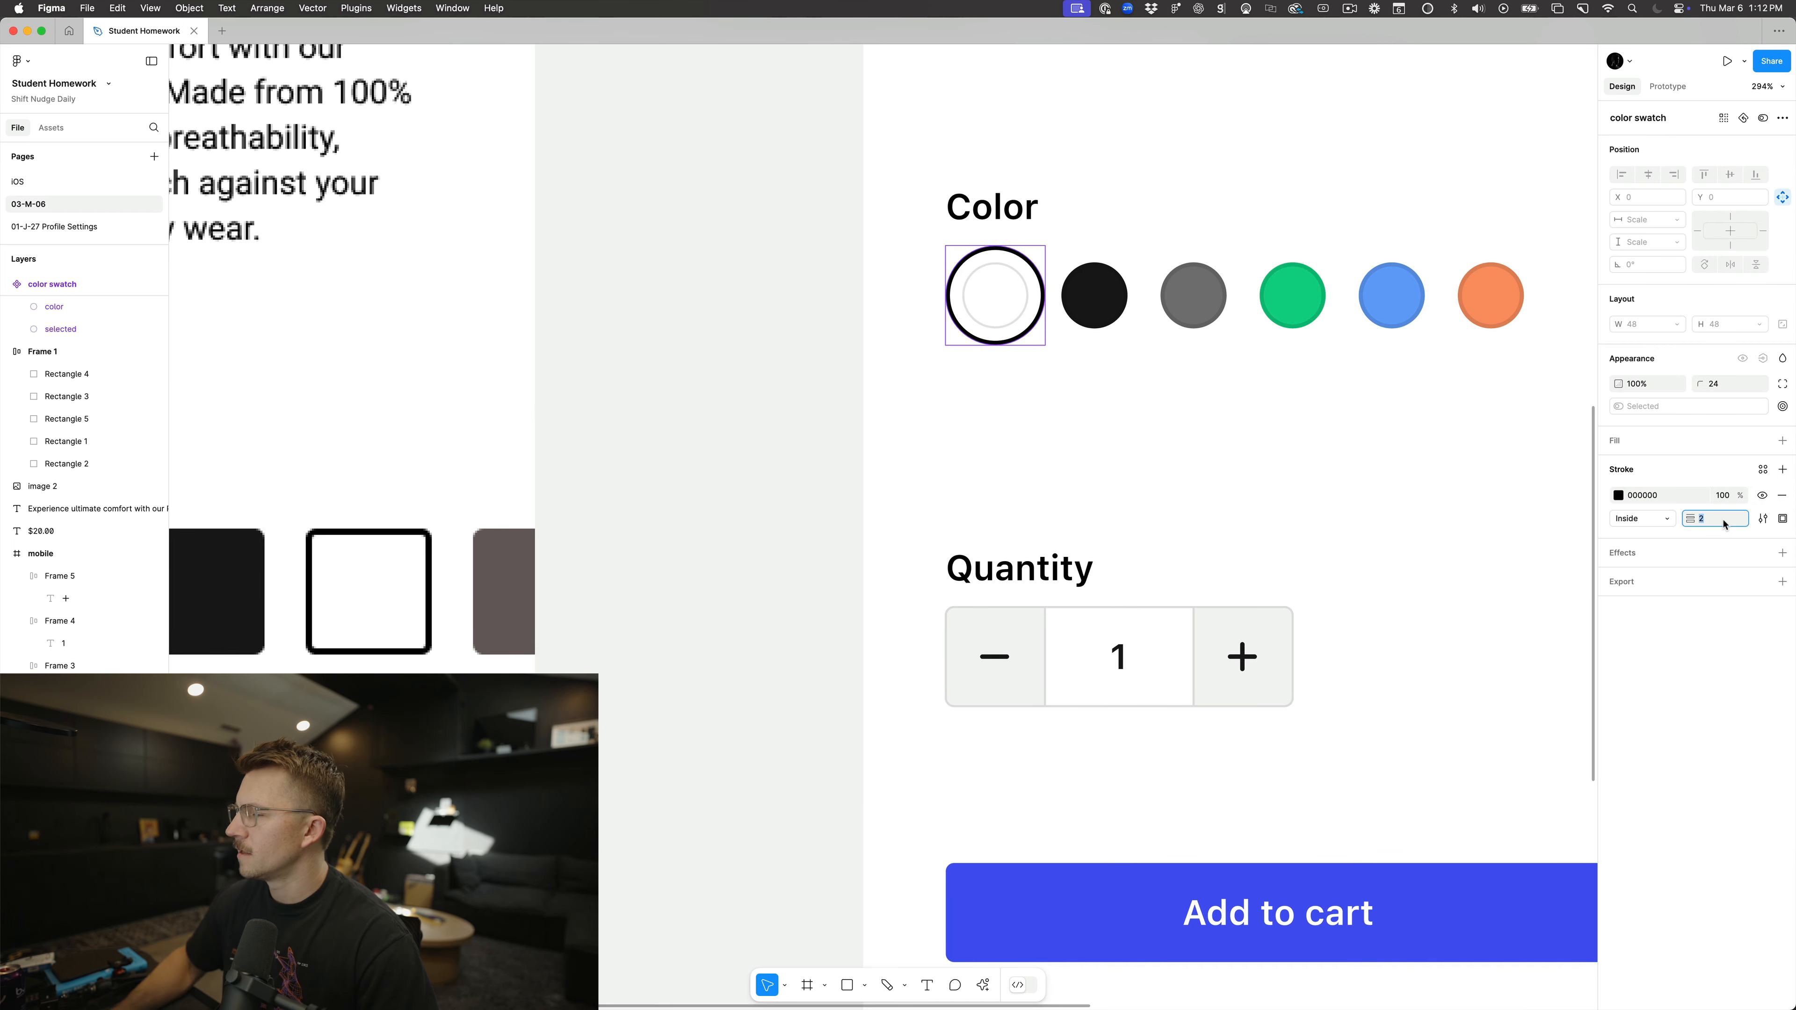
left_click(1399, 497)
scroll(1396, 497, "down", 10)
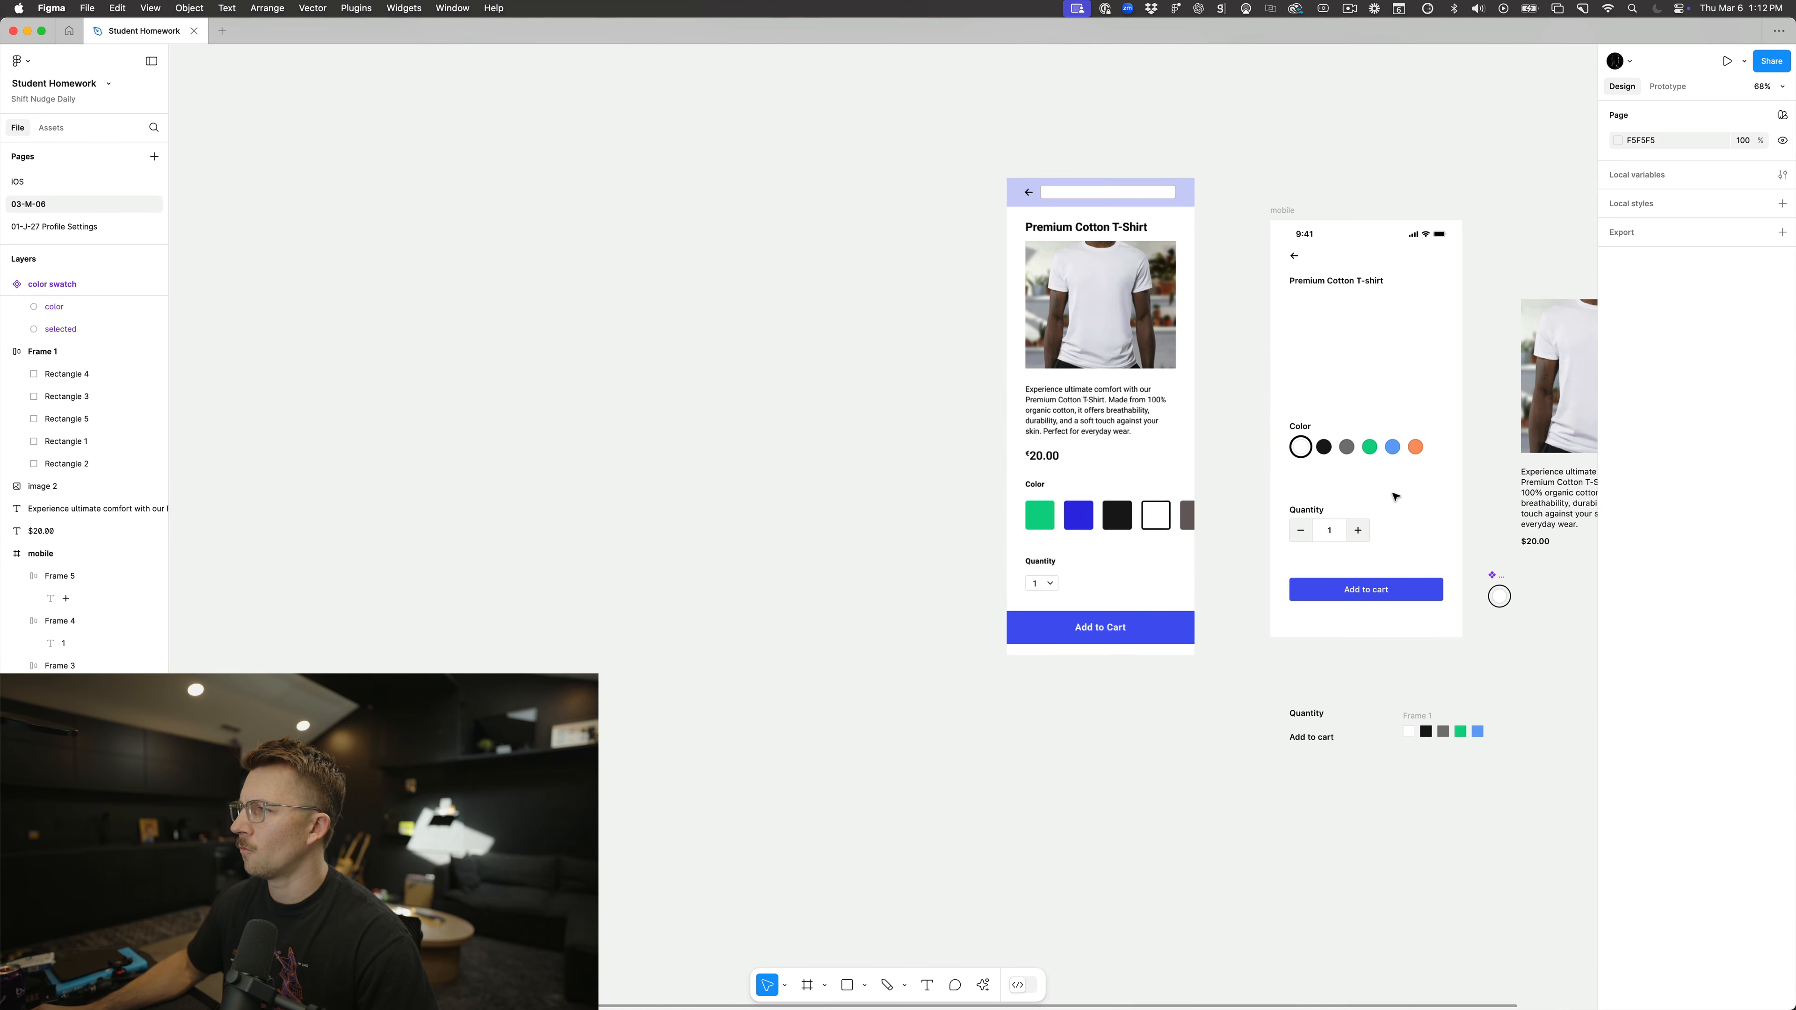
scroll(1397, 497, "up", 5)
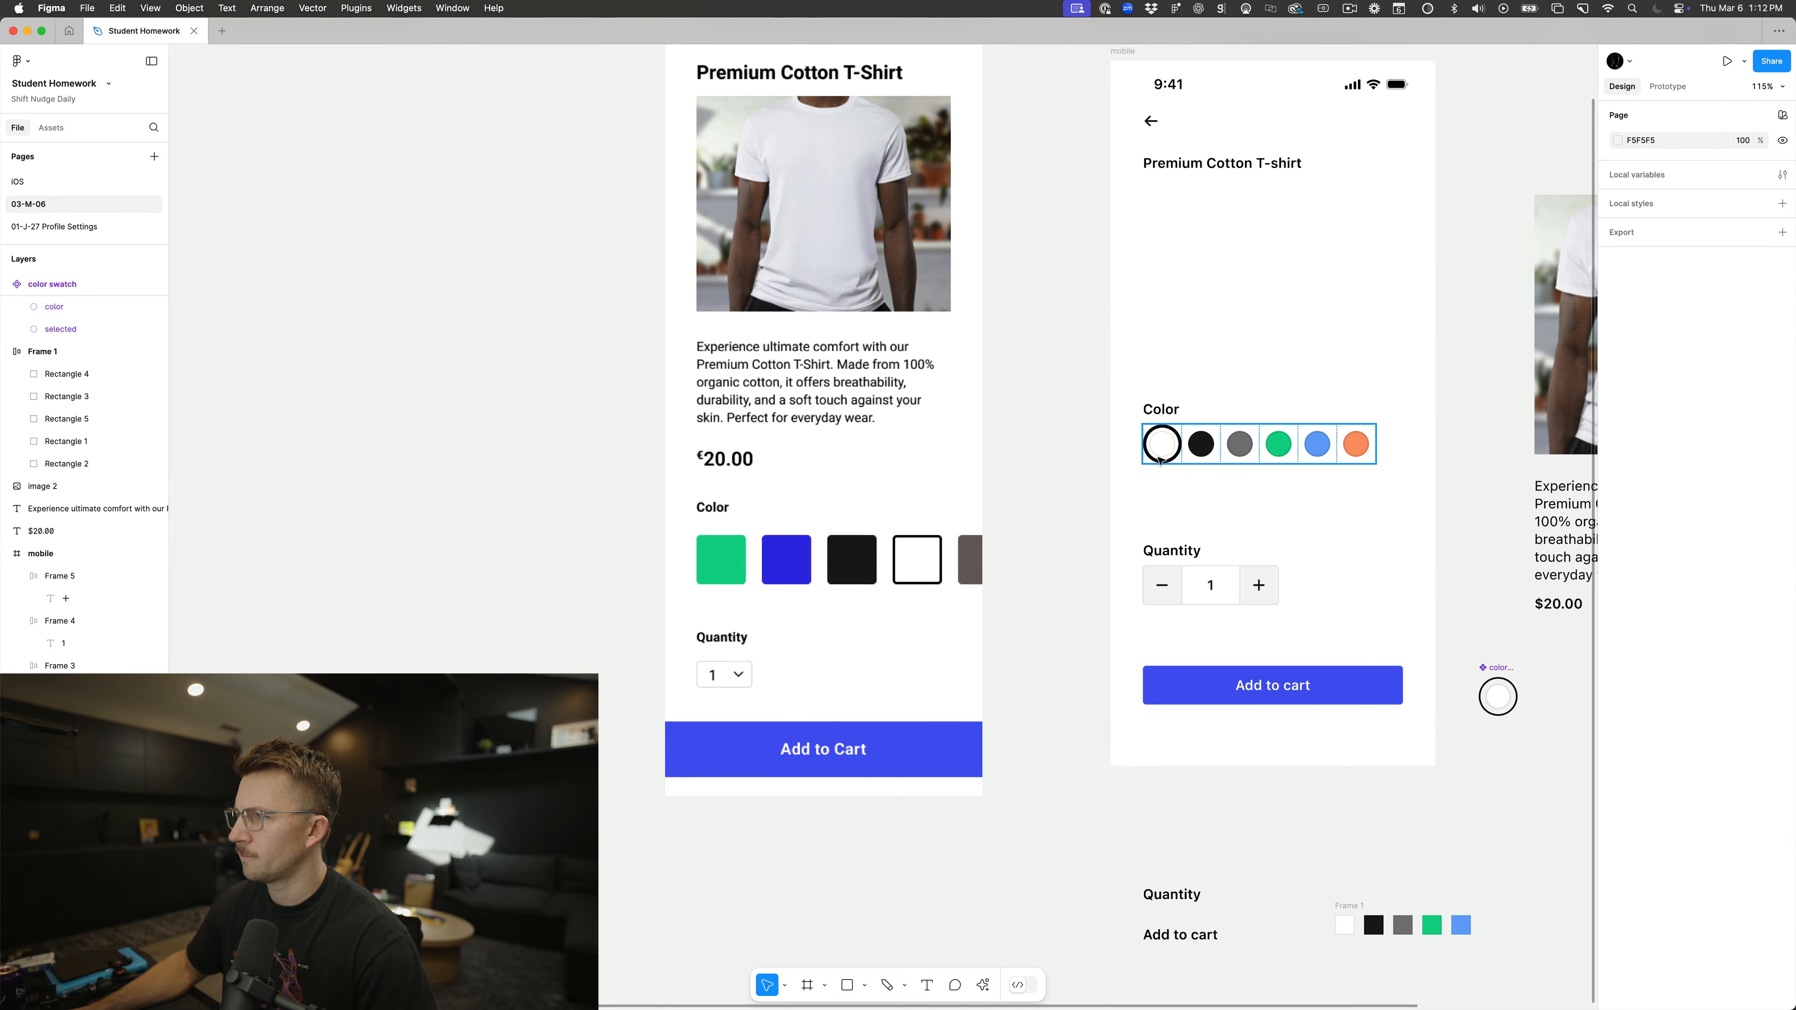
Step: Recolor the white swatch's selection ring to blue 4856F4, sampled from the "Add to cart" button
left_click(1161, 457)
key("i")
left_click(1355, 686)
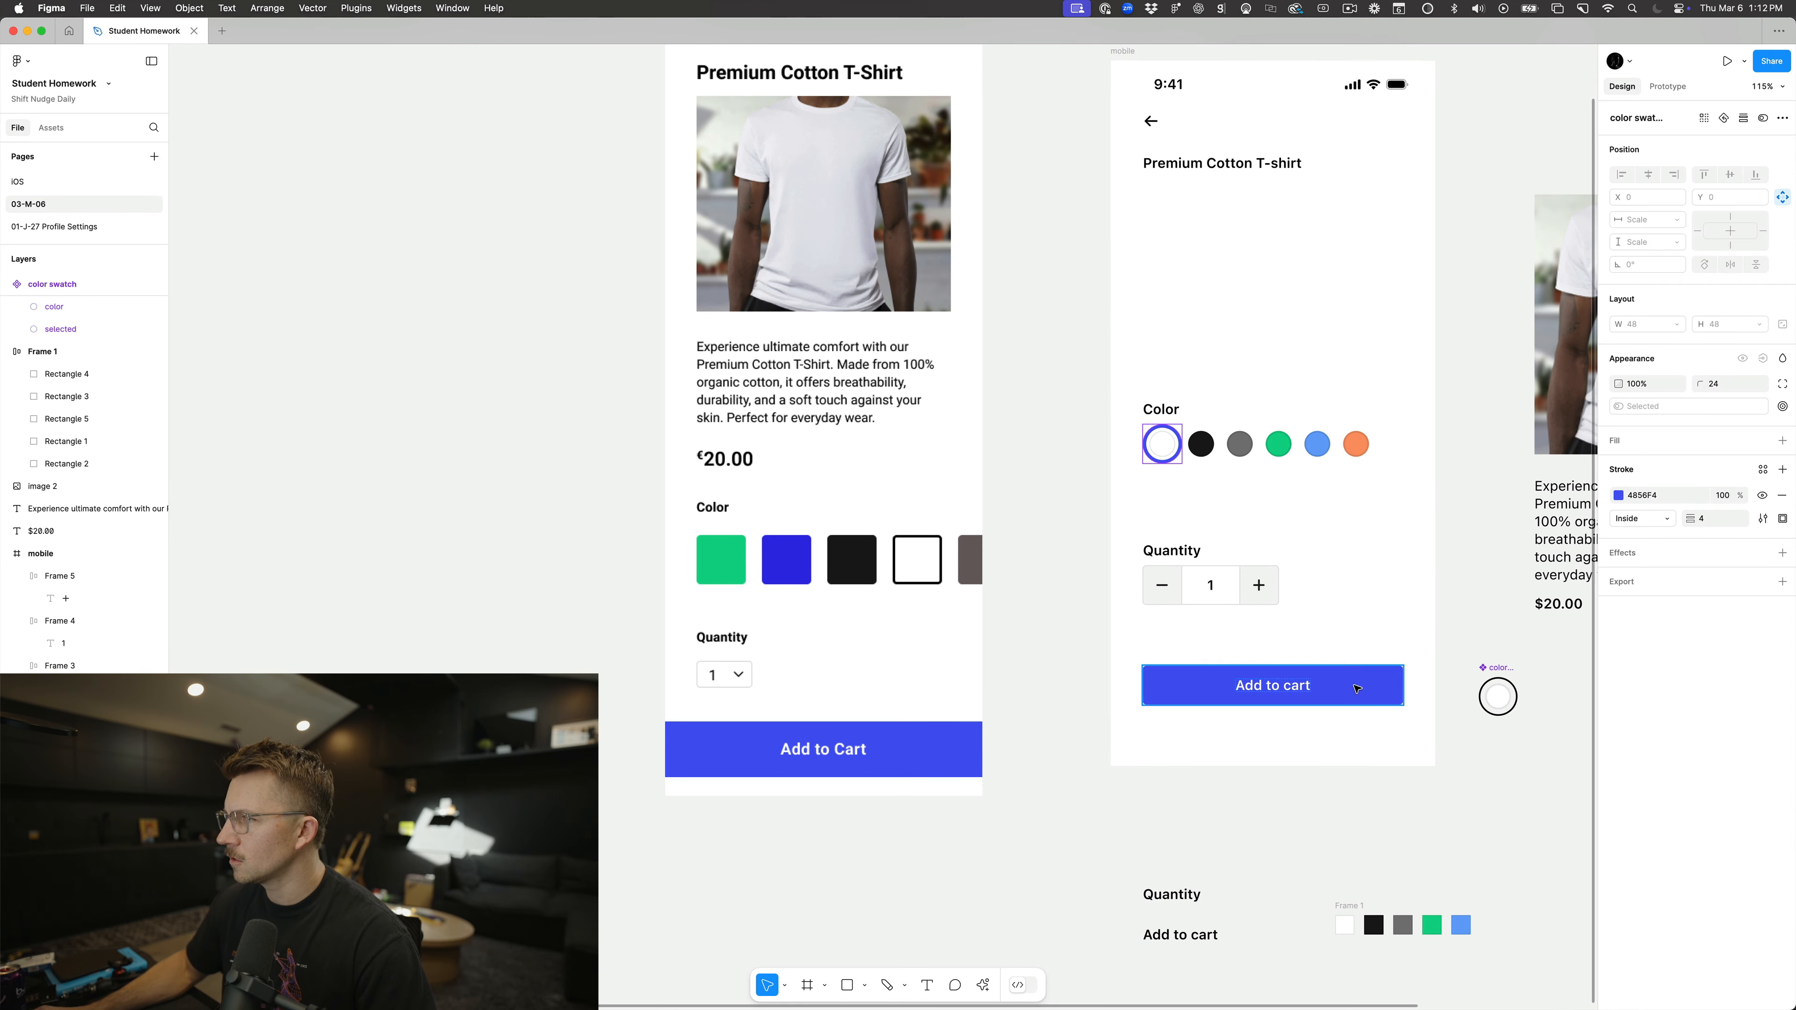
left_click(1363, 565)
scroll(1361, 564, "right", 2)
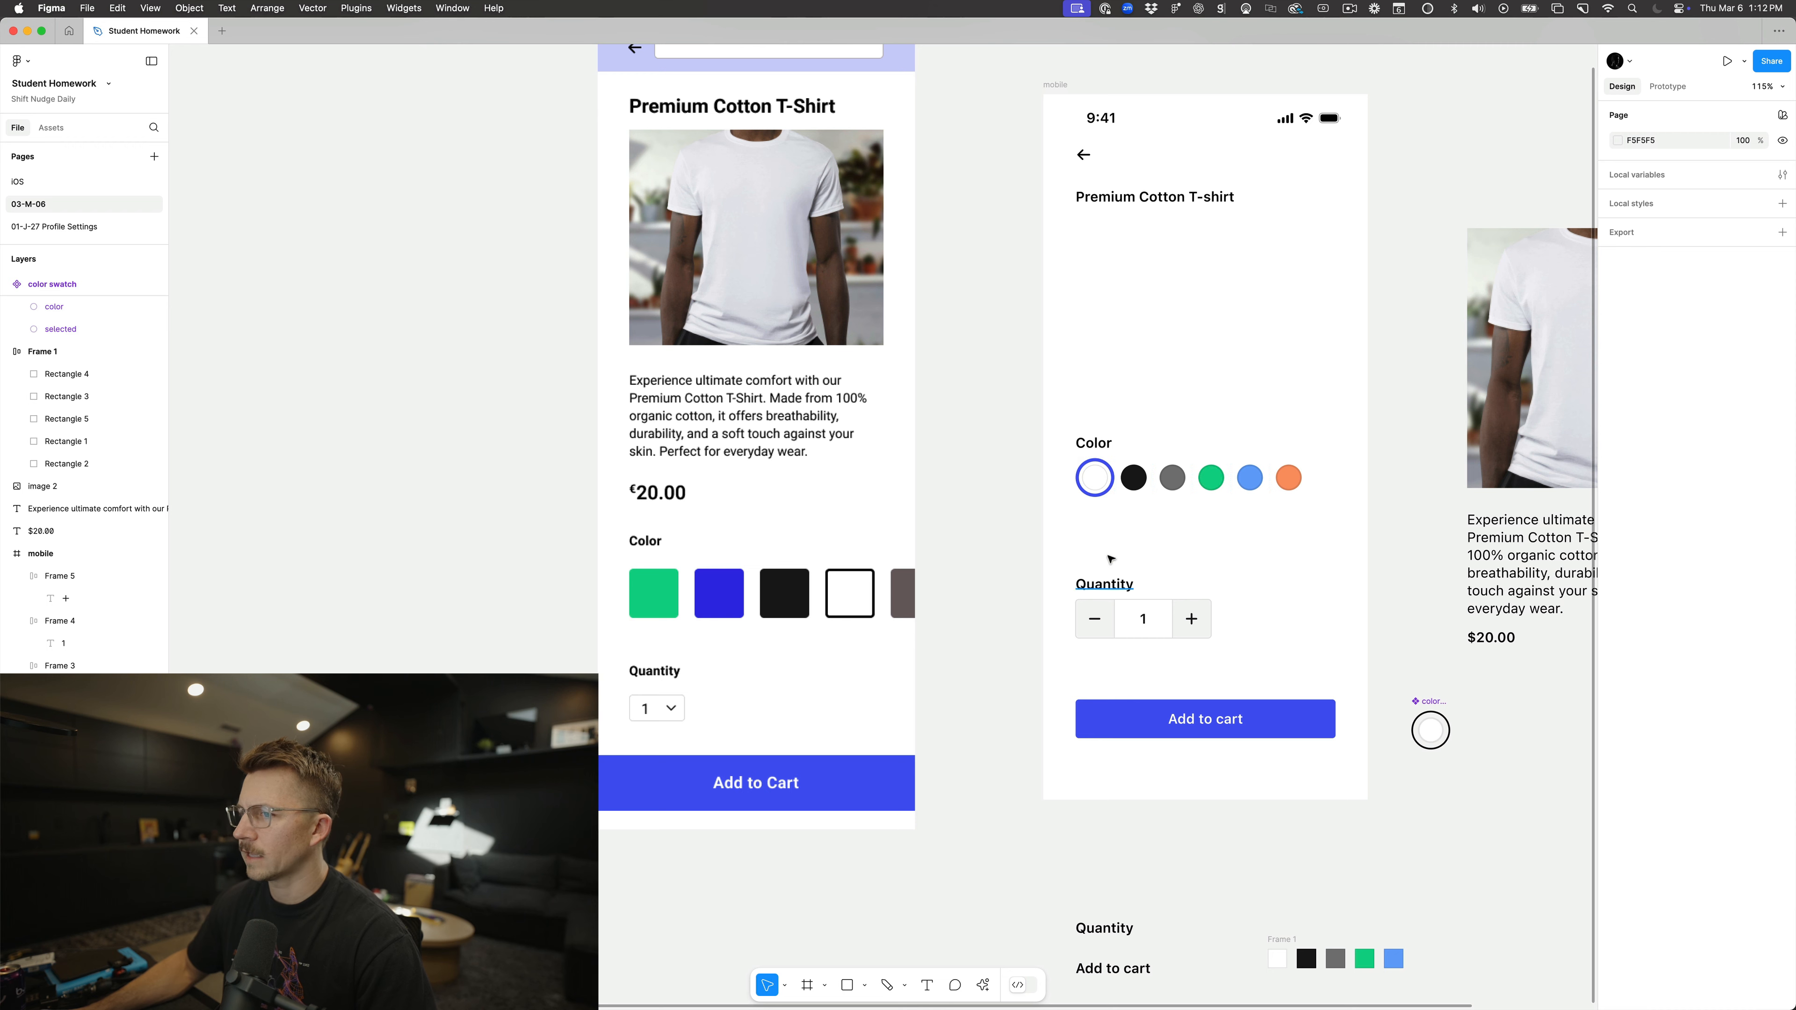
Step: Shrink the inner color shape of the main color swatch component to 24 × 24
scroll(1097, 488, "up", 5)
scroll(1097, 487, "down", 5)
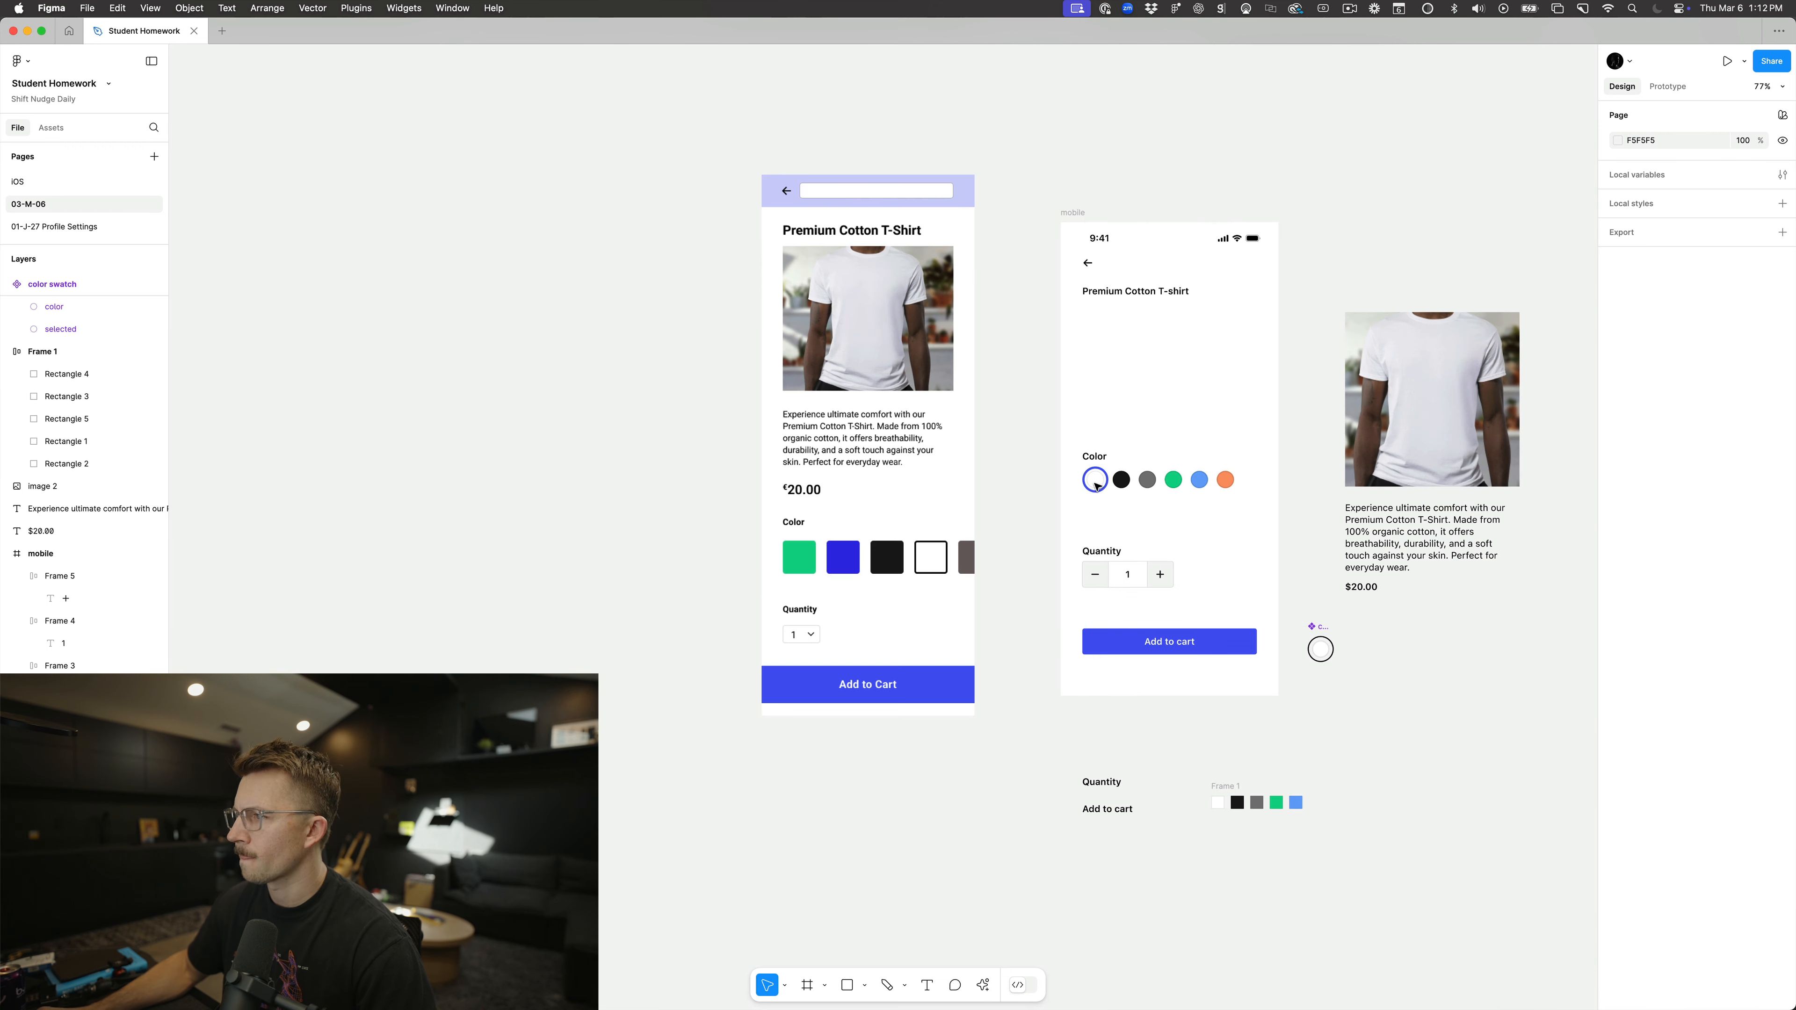
scroll(1302, 644, "up", 1)
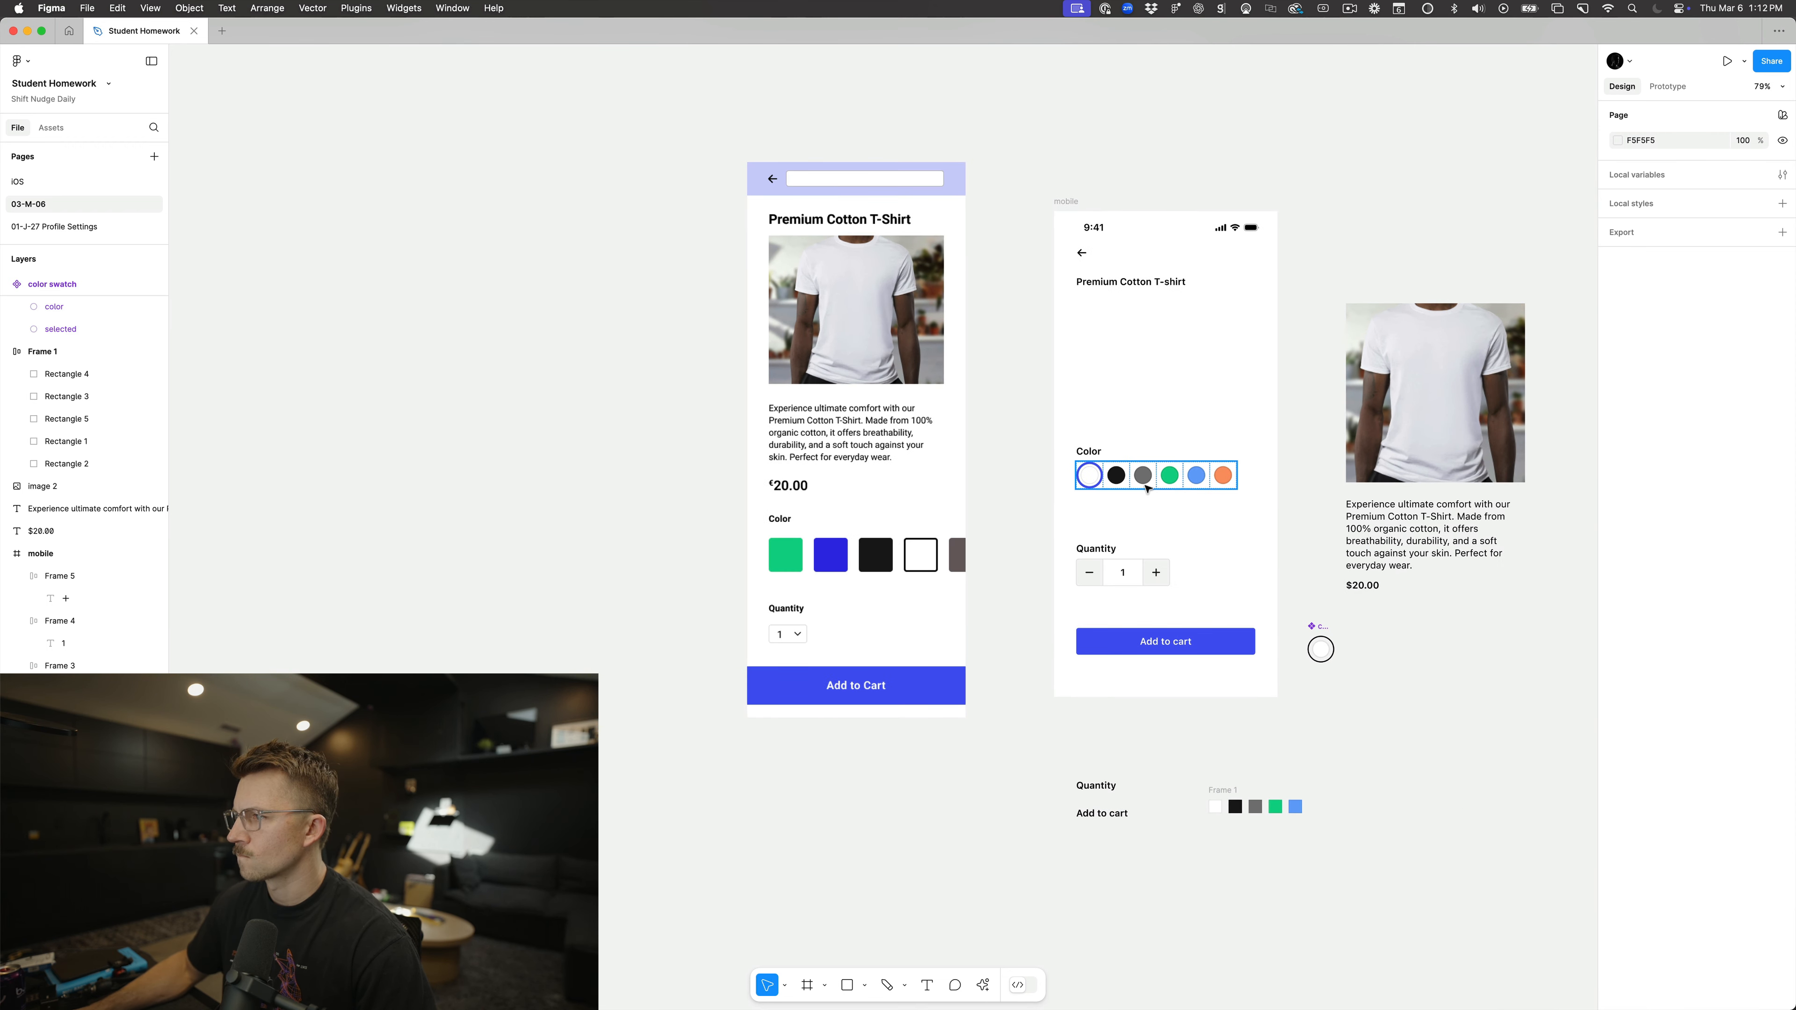
double_click(1319, 649)
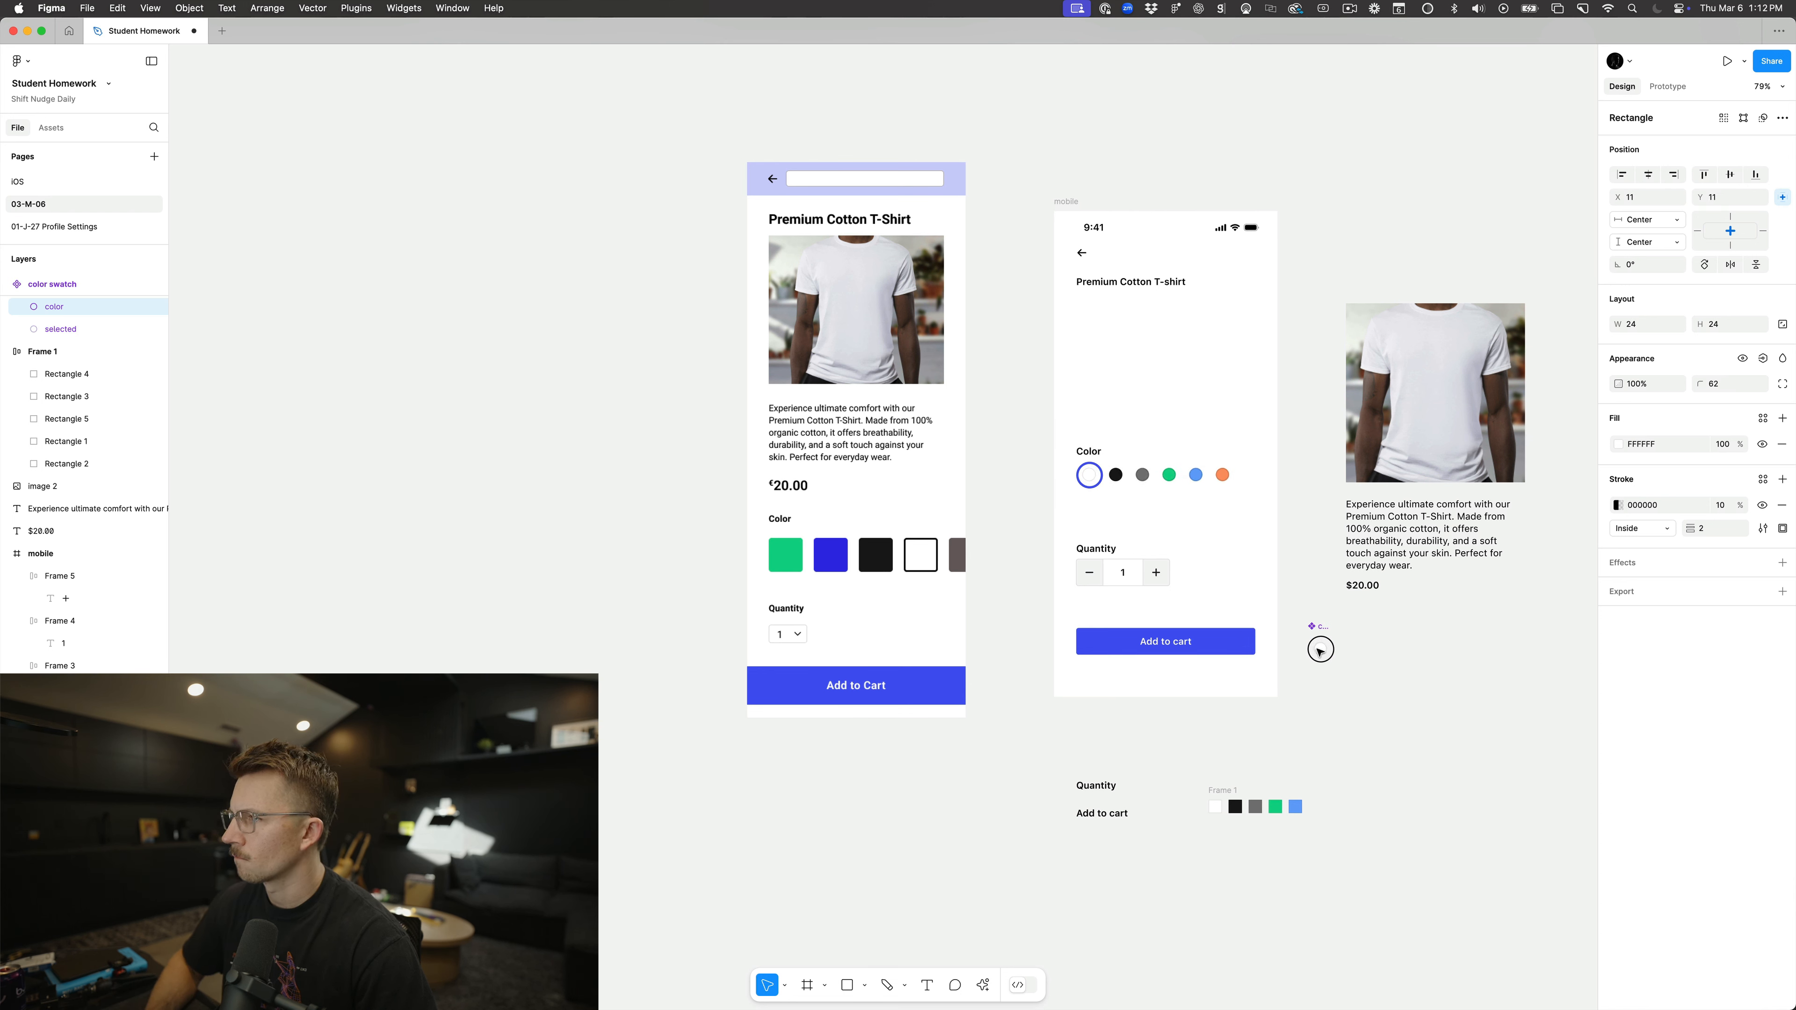
left_click(1111, 511)
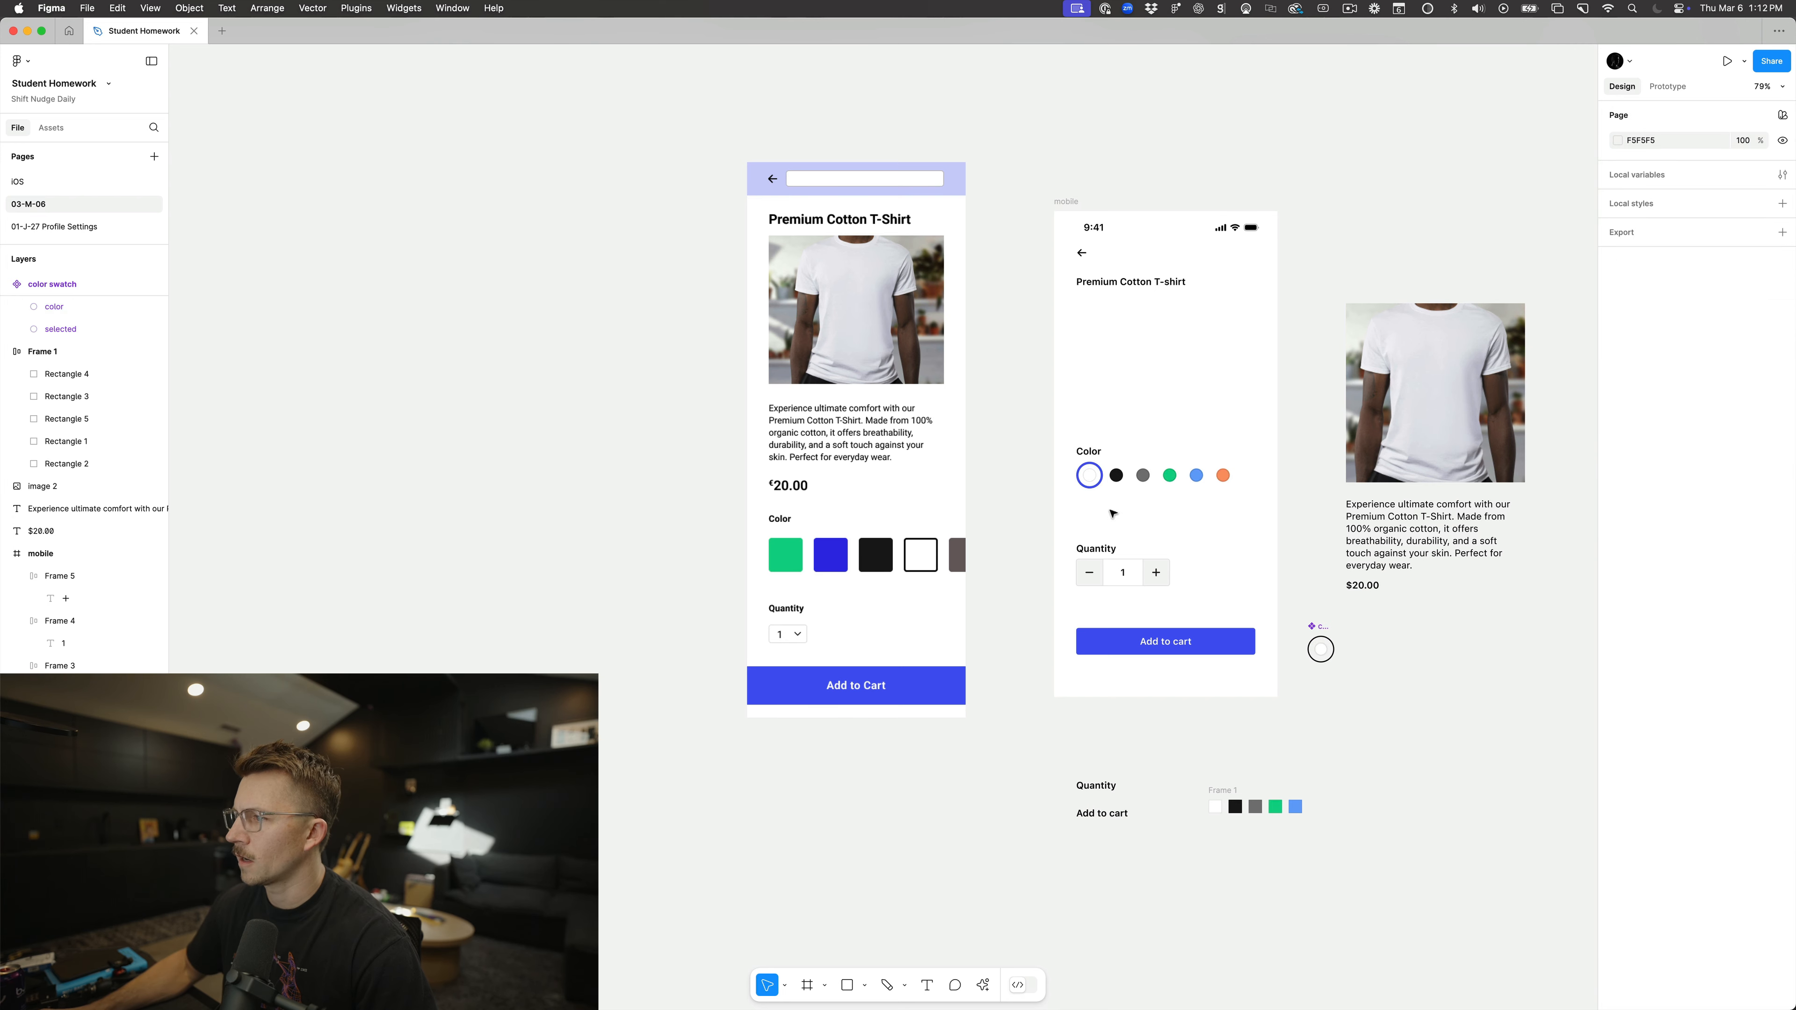
Step: Move the "Color" heading and swatch row down together to Y 487 and wrap both in a frame
scroll(1110, 511, "up", 5)
left_click(1130, 457)
left_click(1066, 400, "shift")
left_click_drag(1137, 461, 1144, 529)
key("alt")
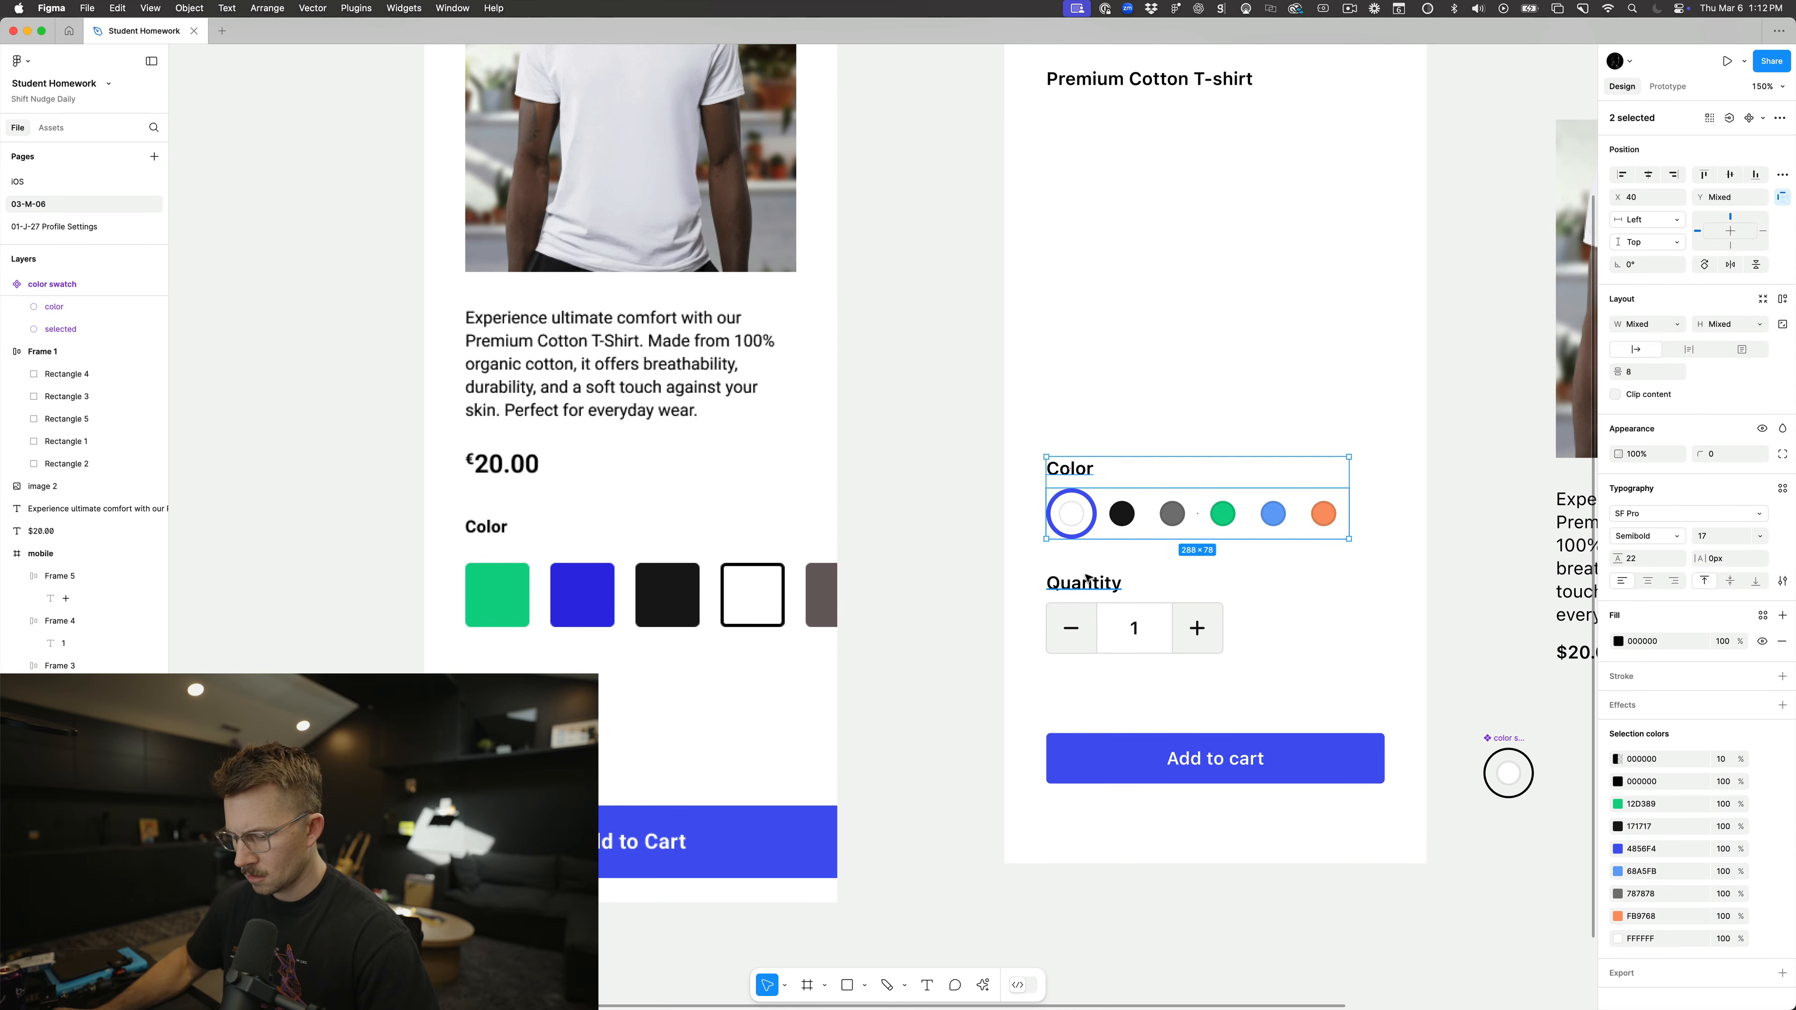
key("shift+a")
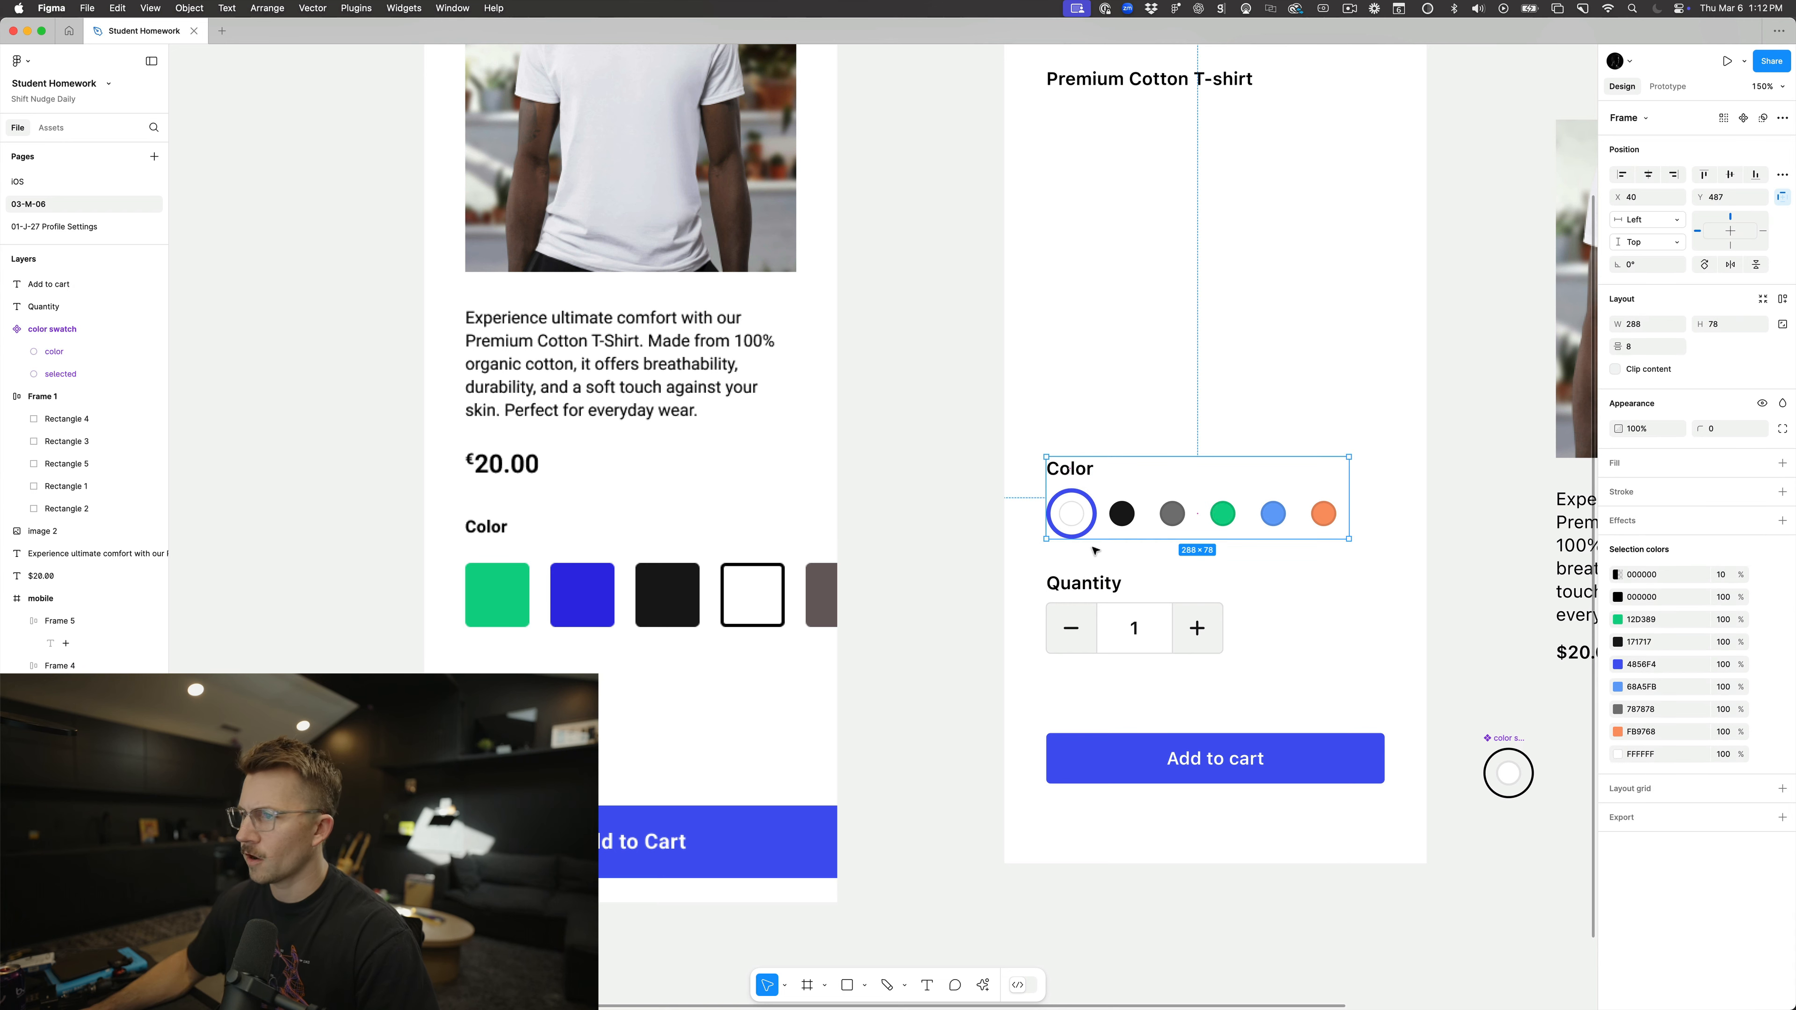
Step: Wrap the "Quantity" heading and its stepper together in a plain frame
left_click(1074, 592)
left_click(1074, 611, "shift")
left_click(1233, 626)
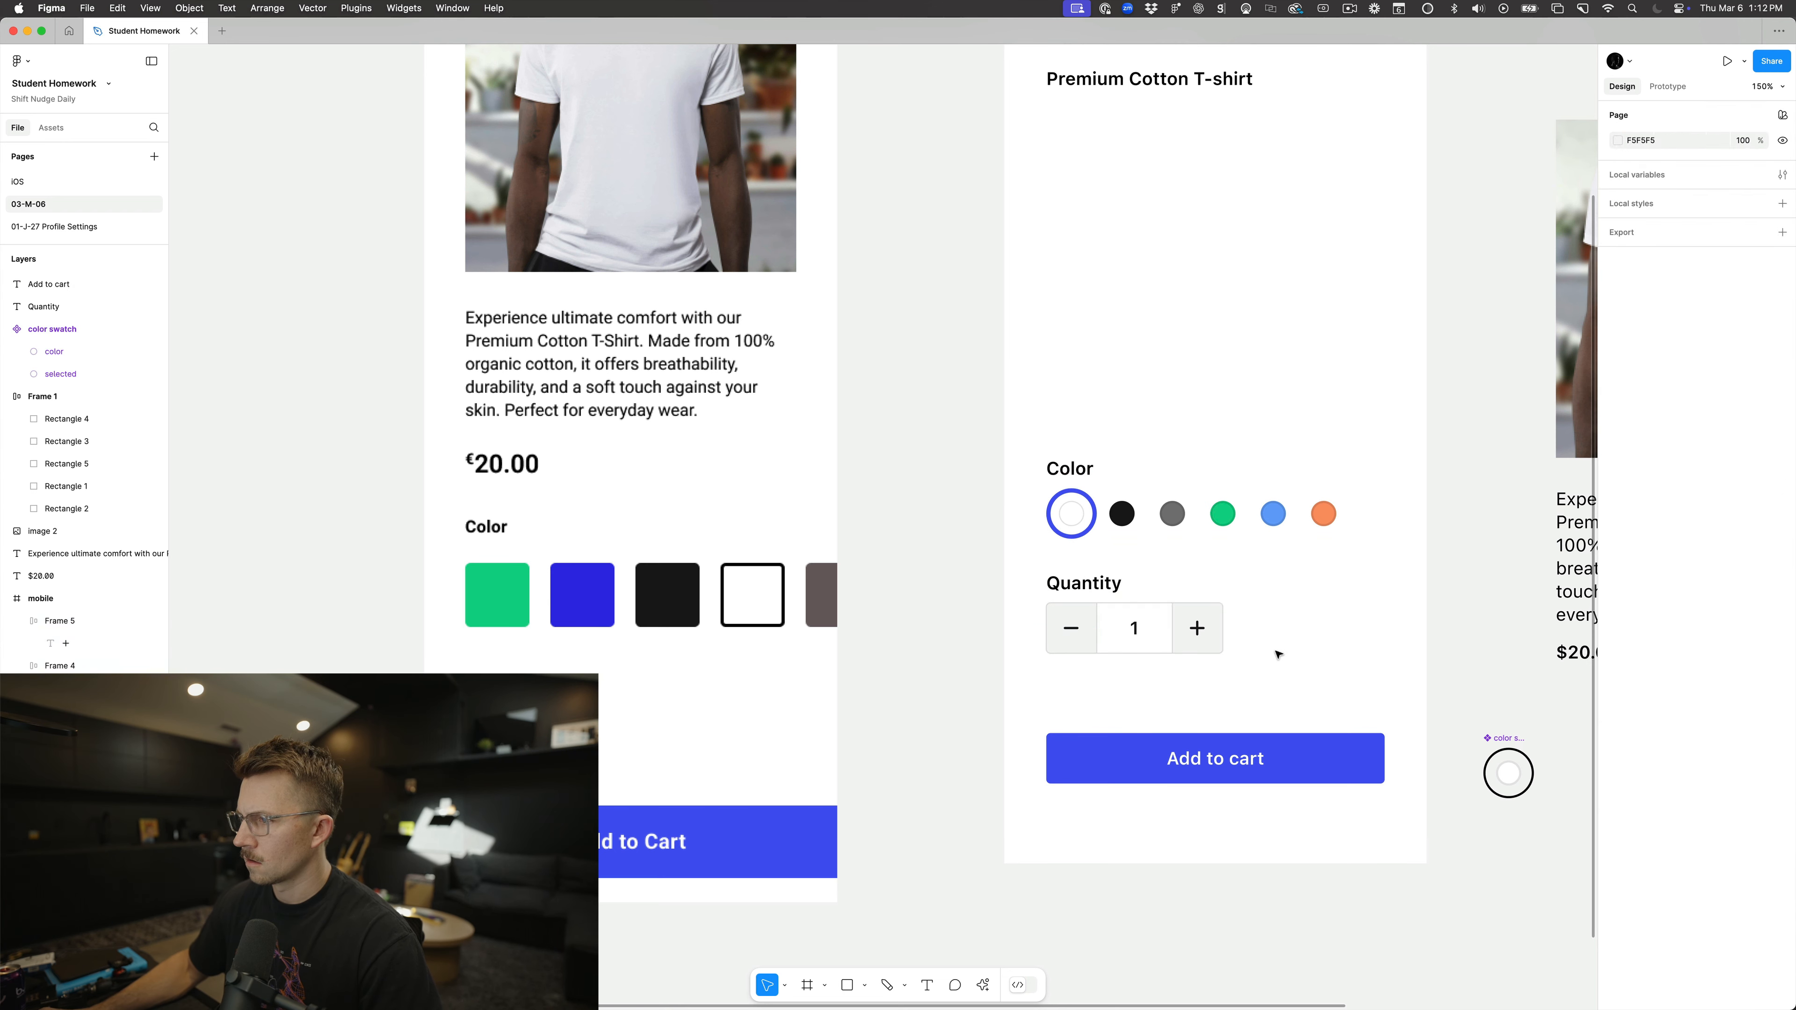
left_click_drag(1280, 649, 1173, 643)
key("shift+a")
key("super+alt+g")
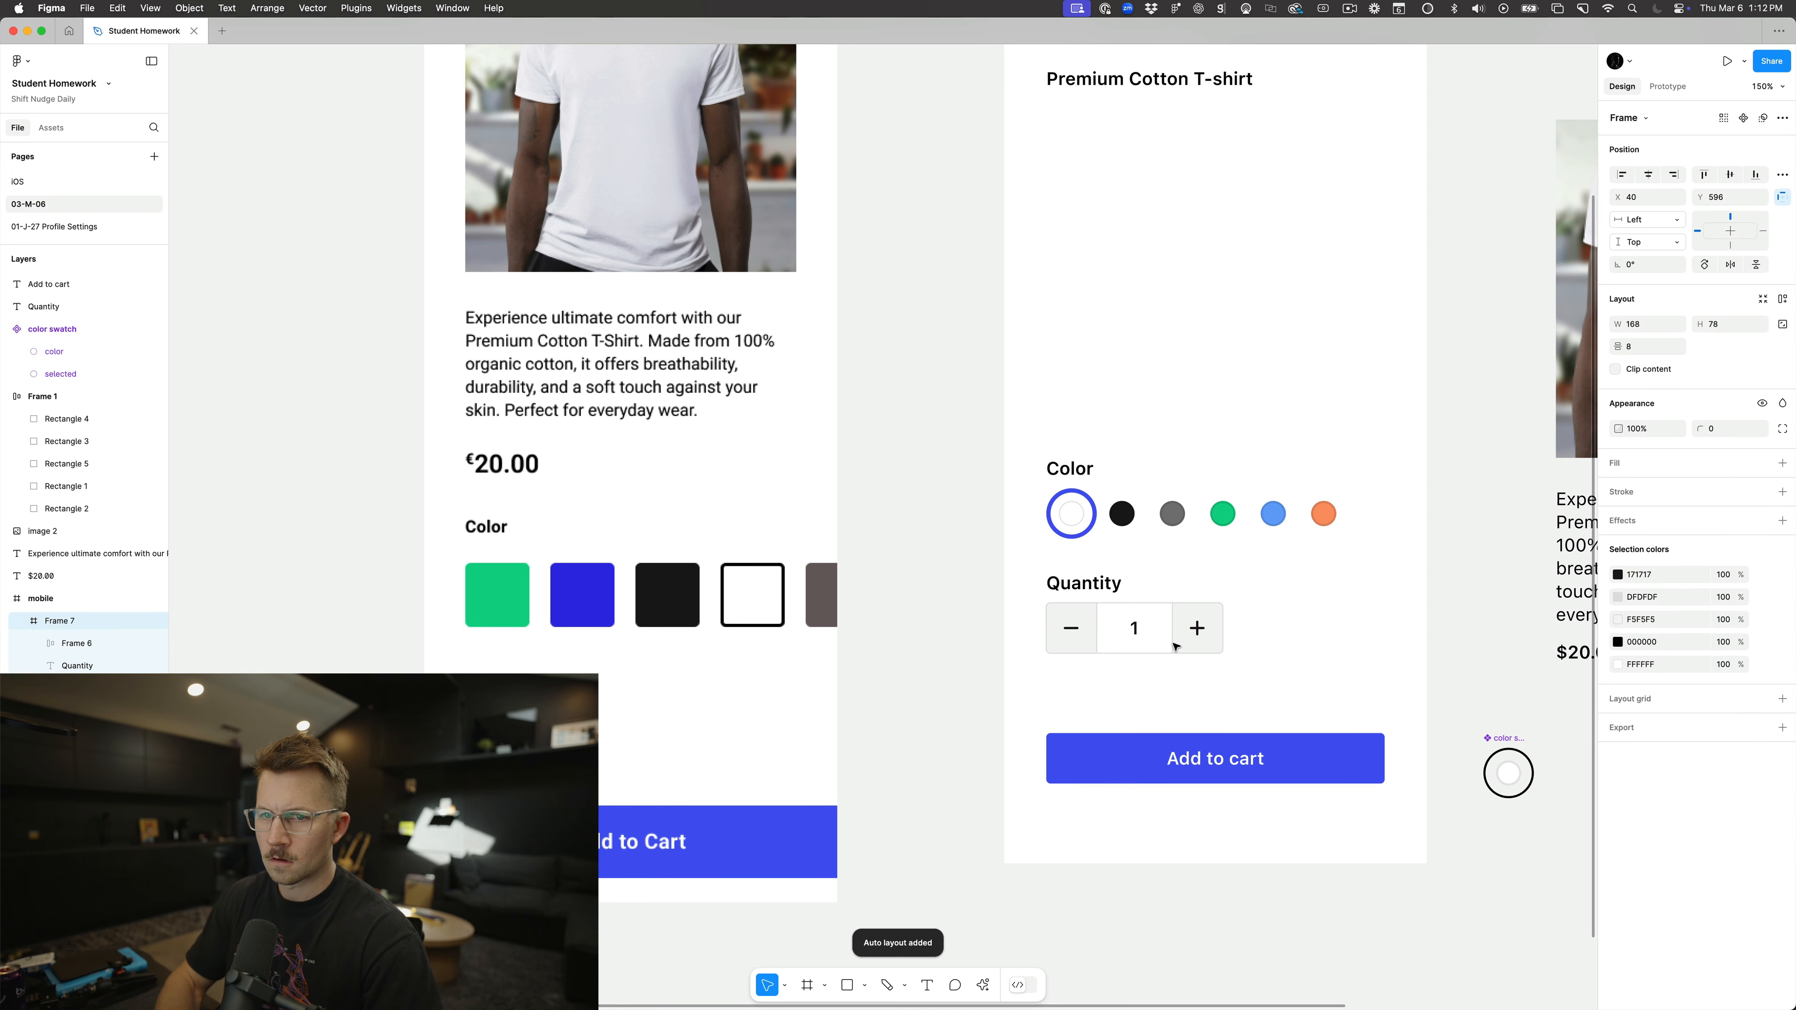
Step: Rename the frame around the "Quantity" heading and stepper as quantity
key("super+r")
type("qua")
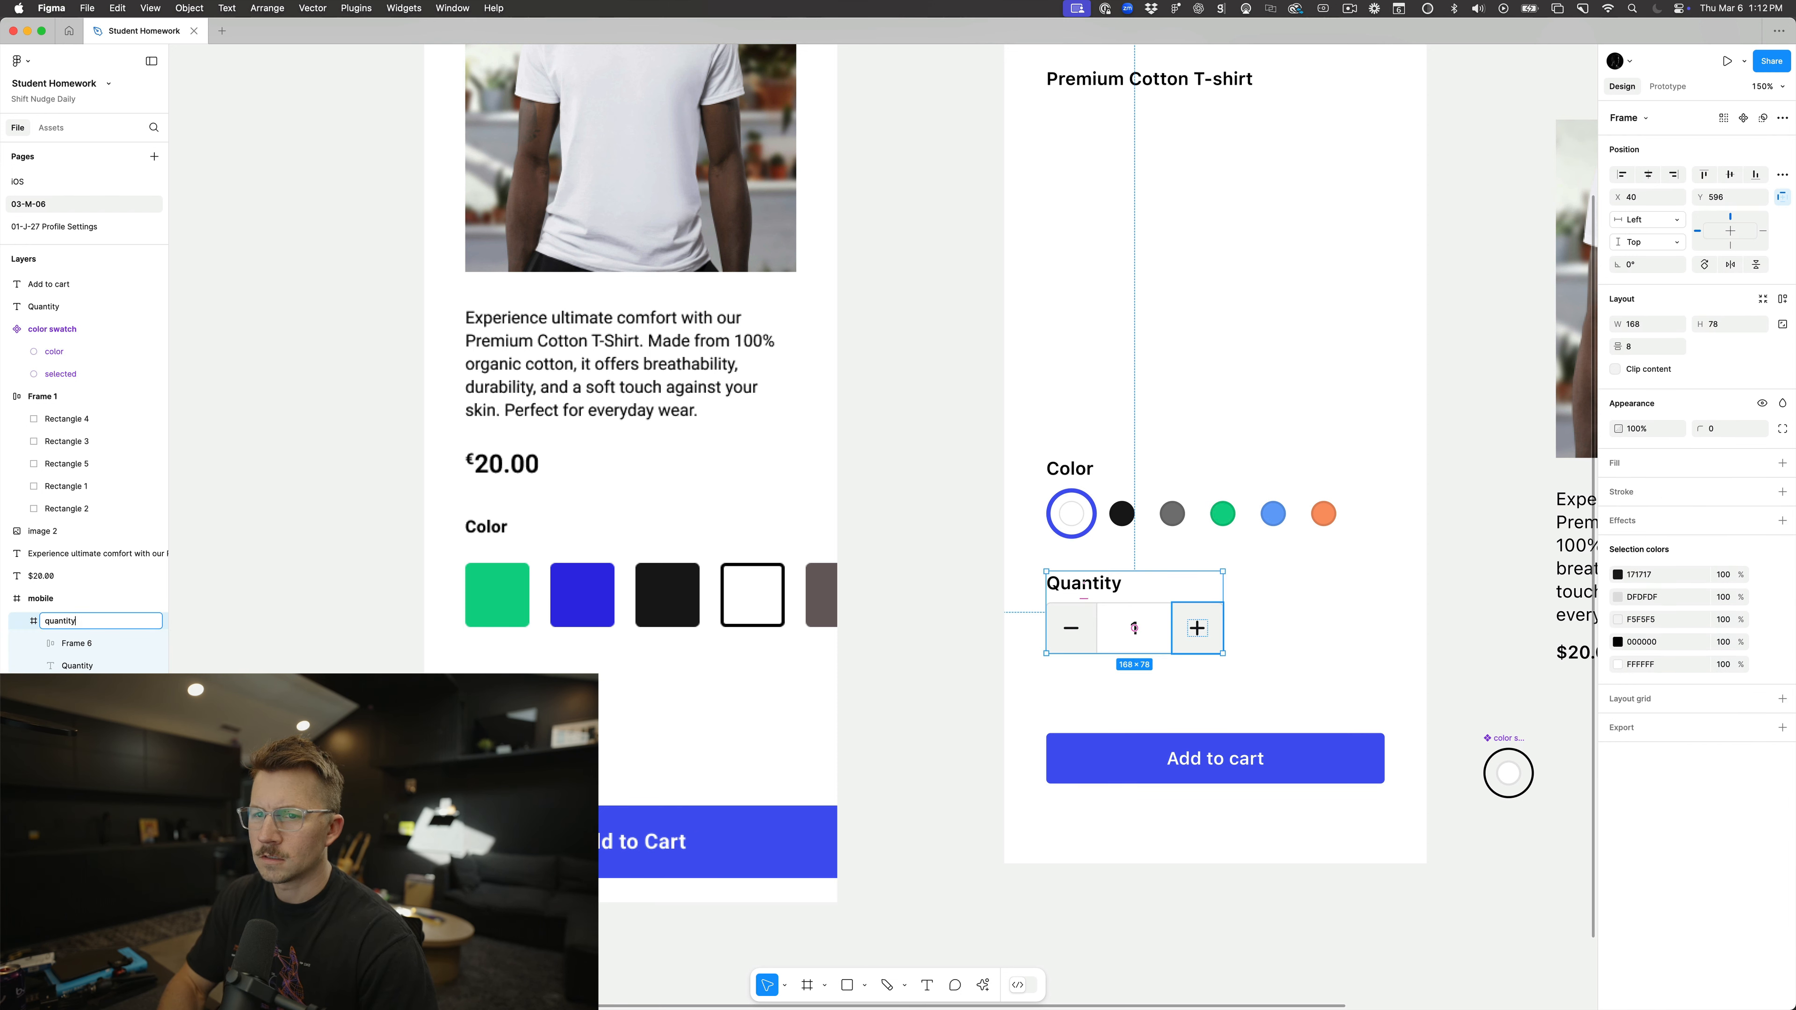
type("ntity")
key("Return")
Step: Move the "Add to cart" button up so it sits 32 below the quantity section
left_click(1156, 752)
key("alt")
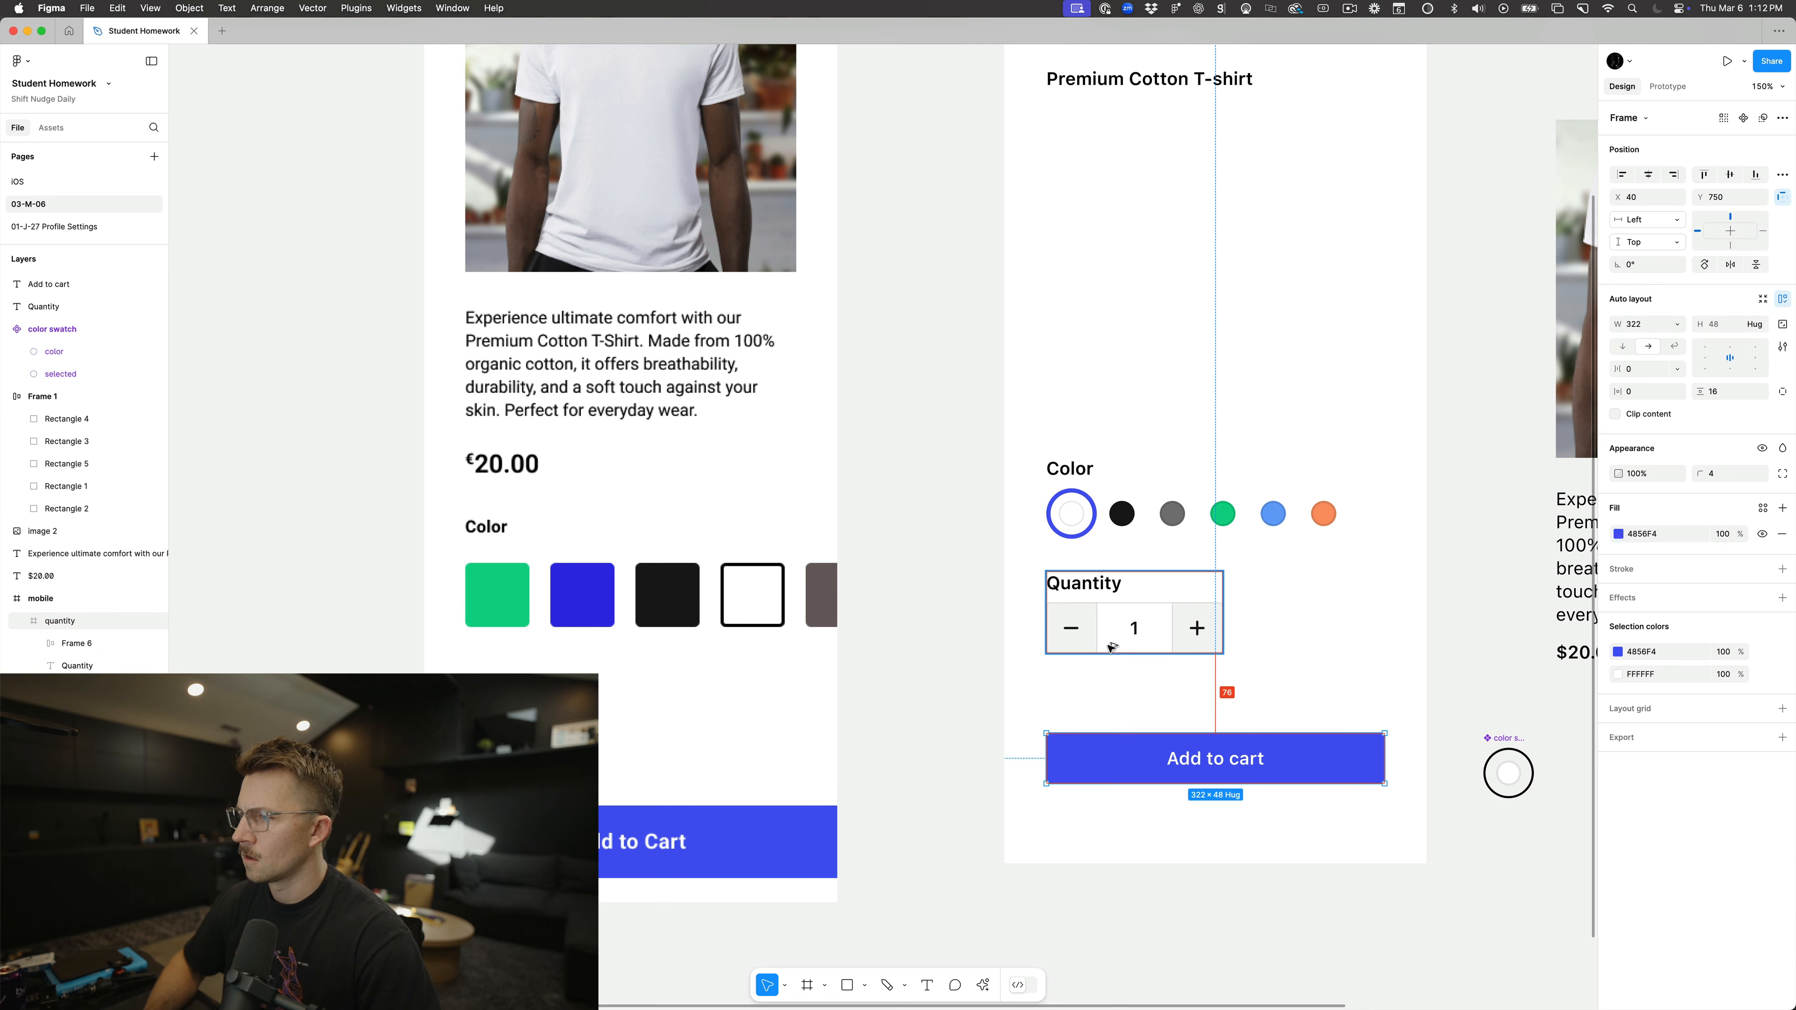
key("shift+Up")
key("shift+Up")
key("shift+Up")
key("shift+Up")
key("shift+Up")
key("Down")
key("Down")
key("Down")
key("Down")
key("Down")
left_click(1027, 650)
Step: Move the color section, quantity section and "Add to cart" button together slightly down in the mobile frame
scroll(1028, 650, "up", 1)
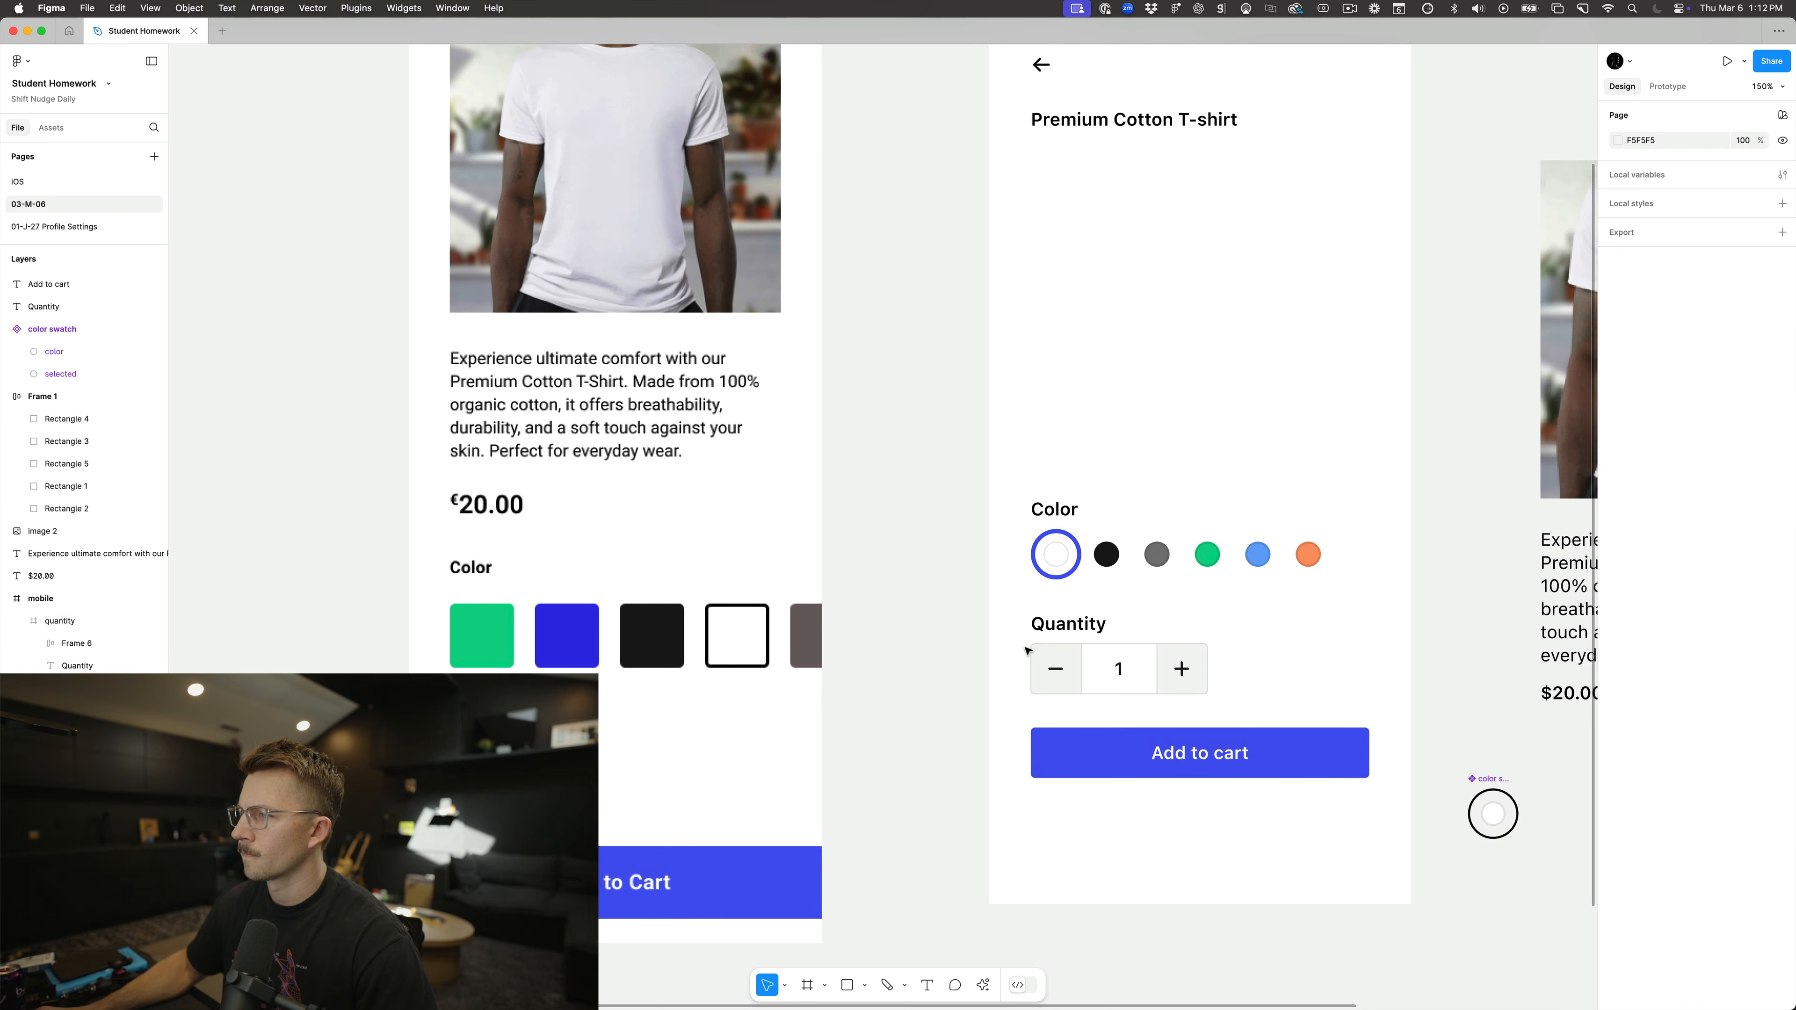
scroll(1027, 651, "down", 6)
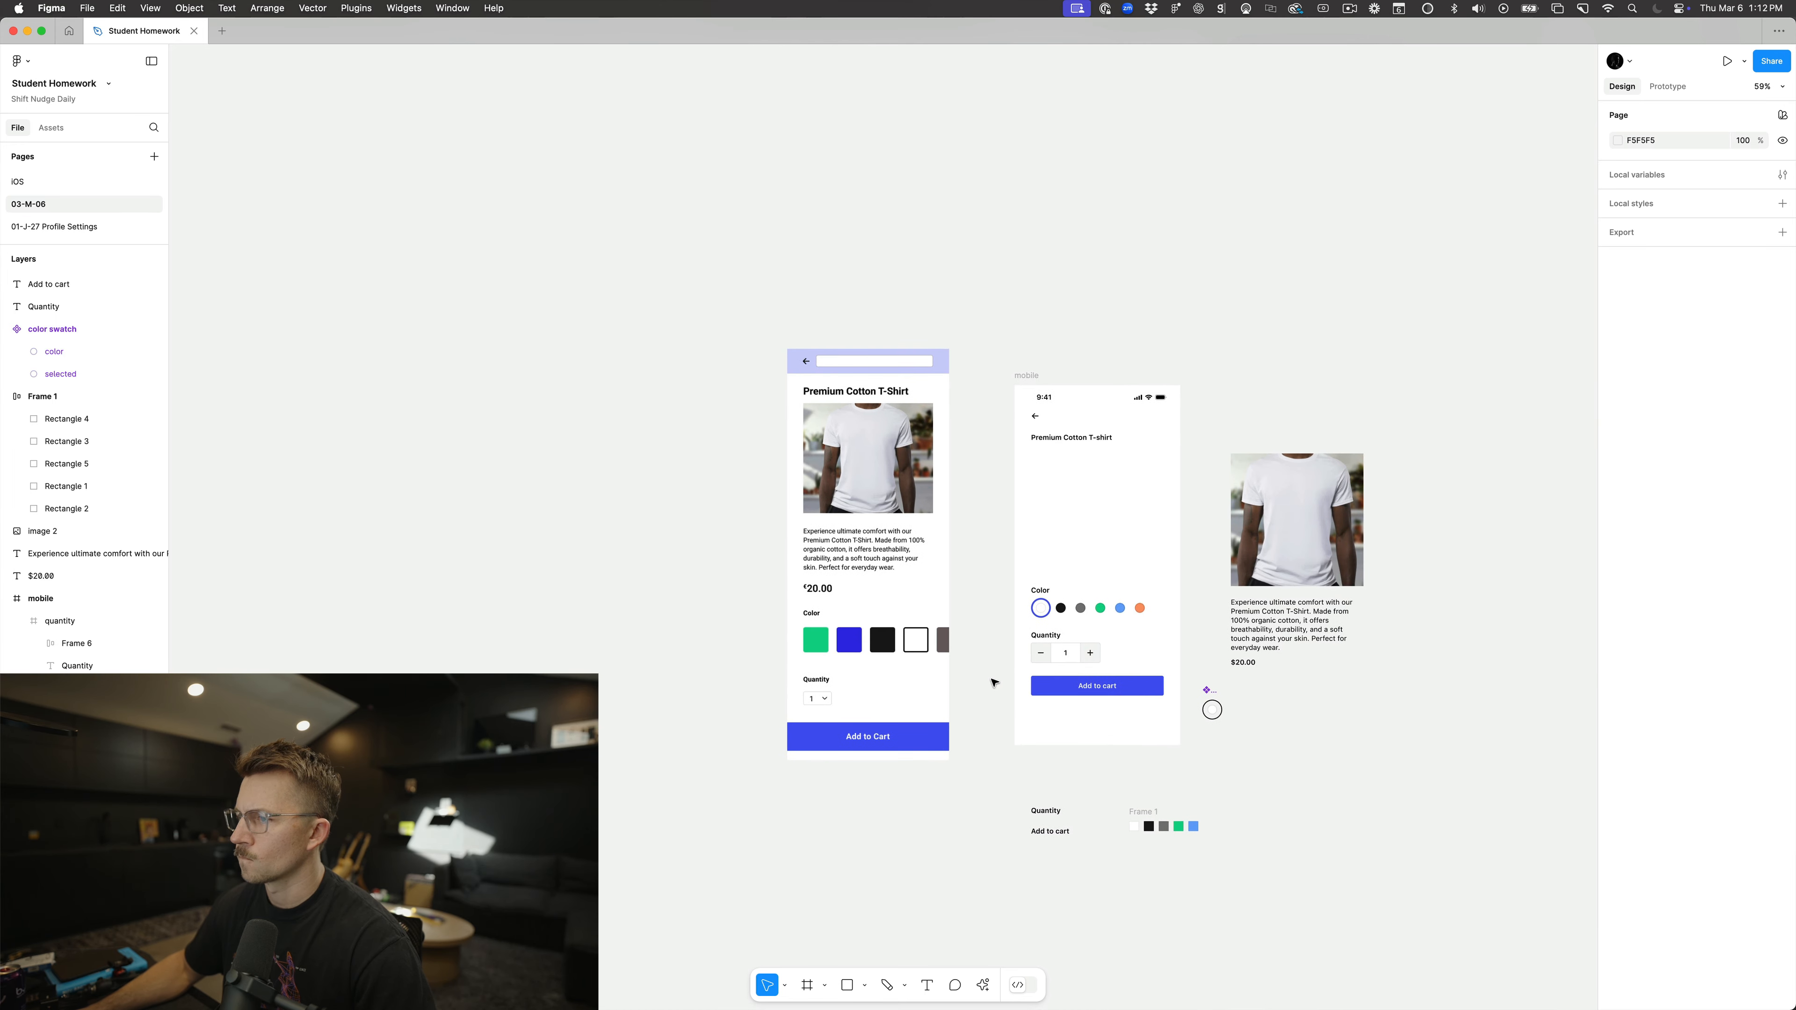
scroll(994, 683, "up", 5)
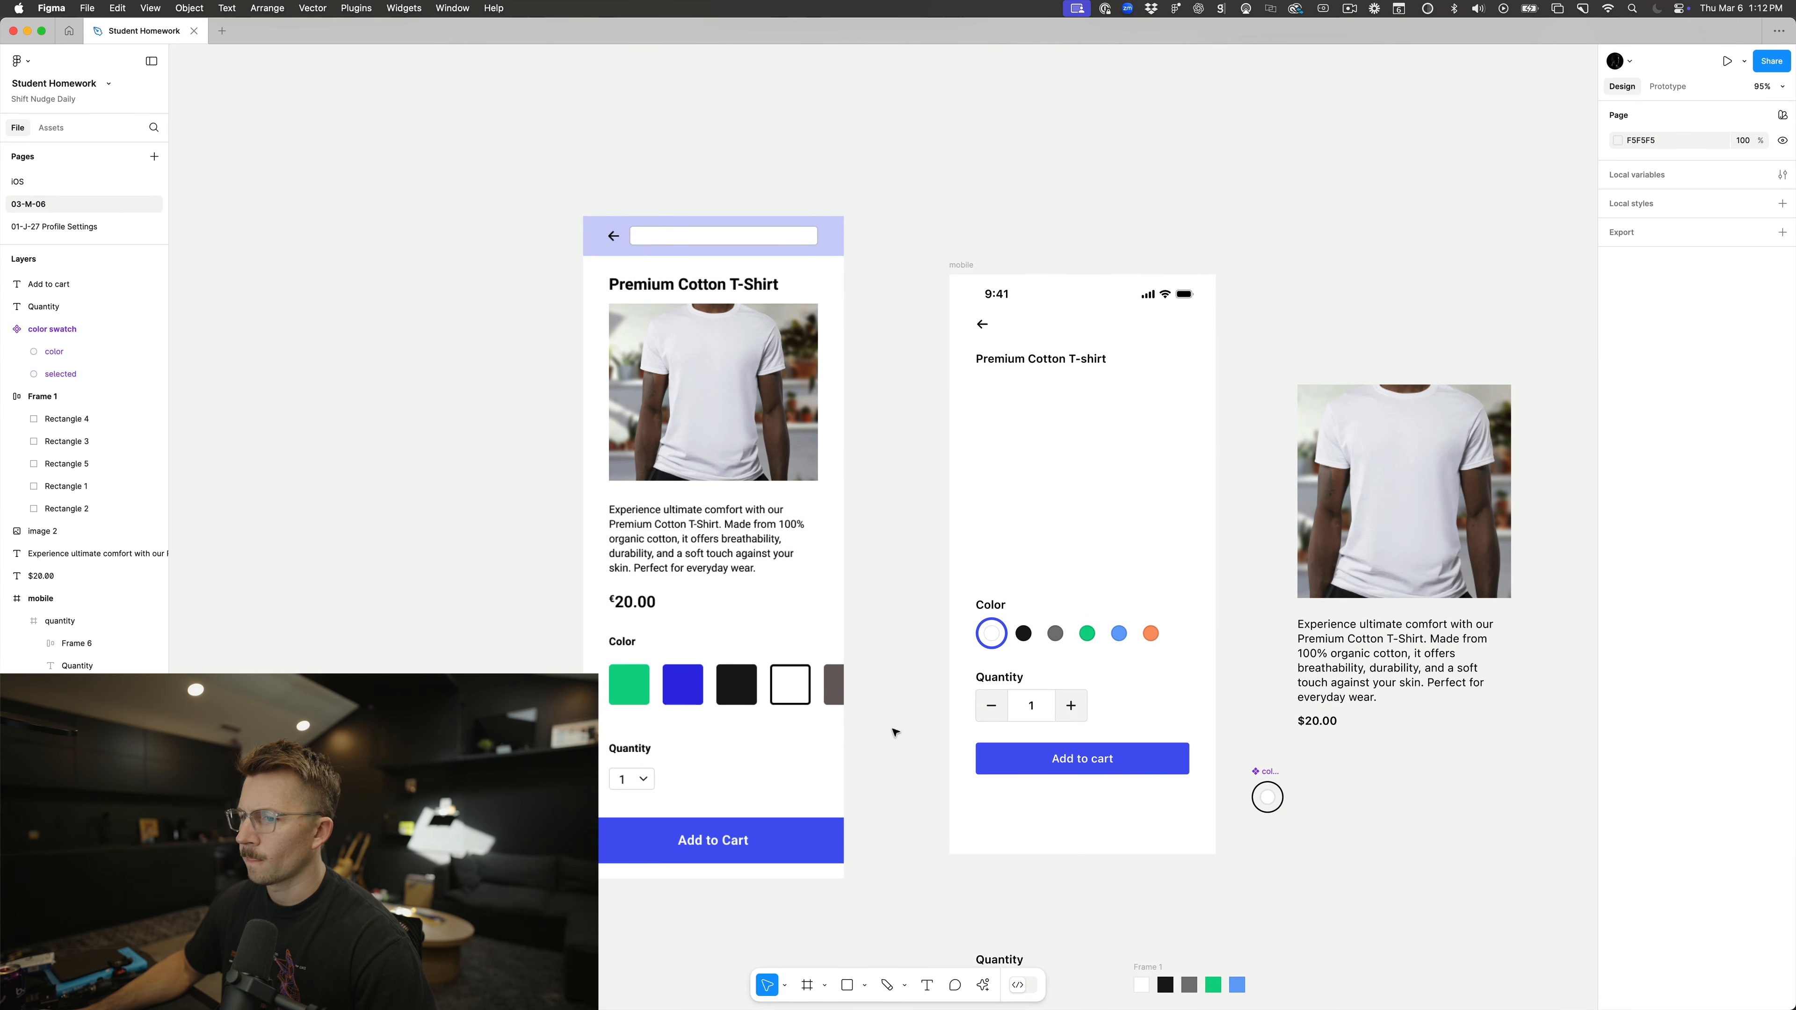
left_click_drag(935, 573, 1193, 796)
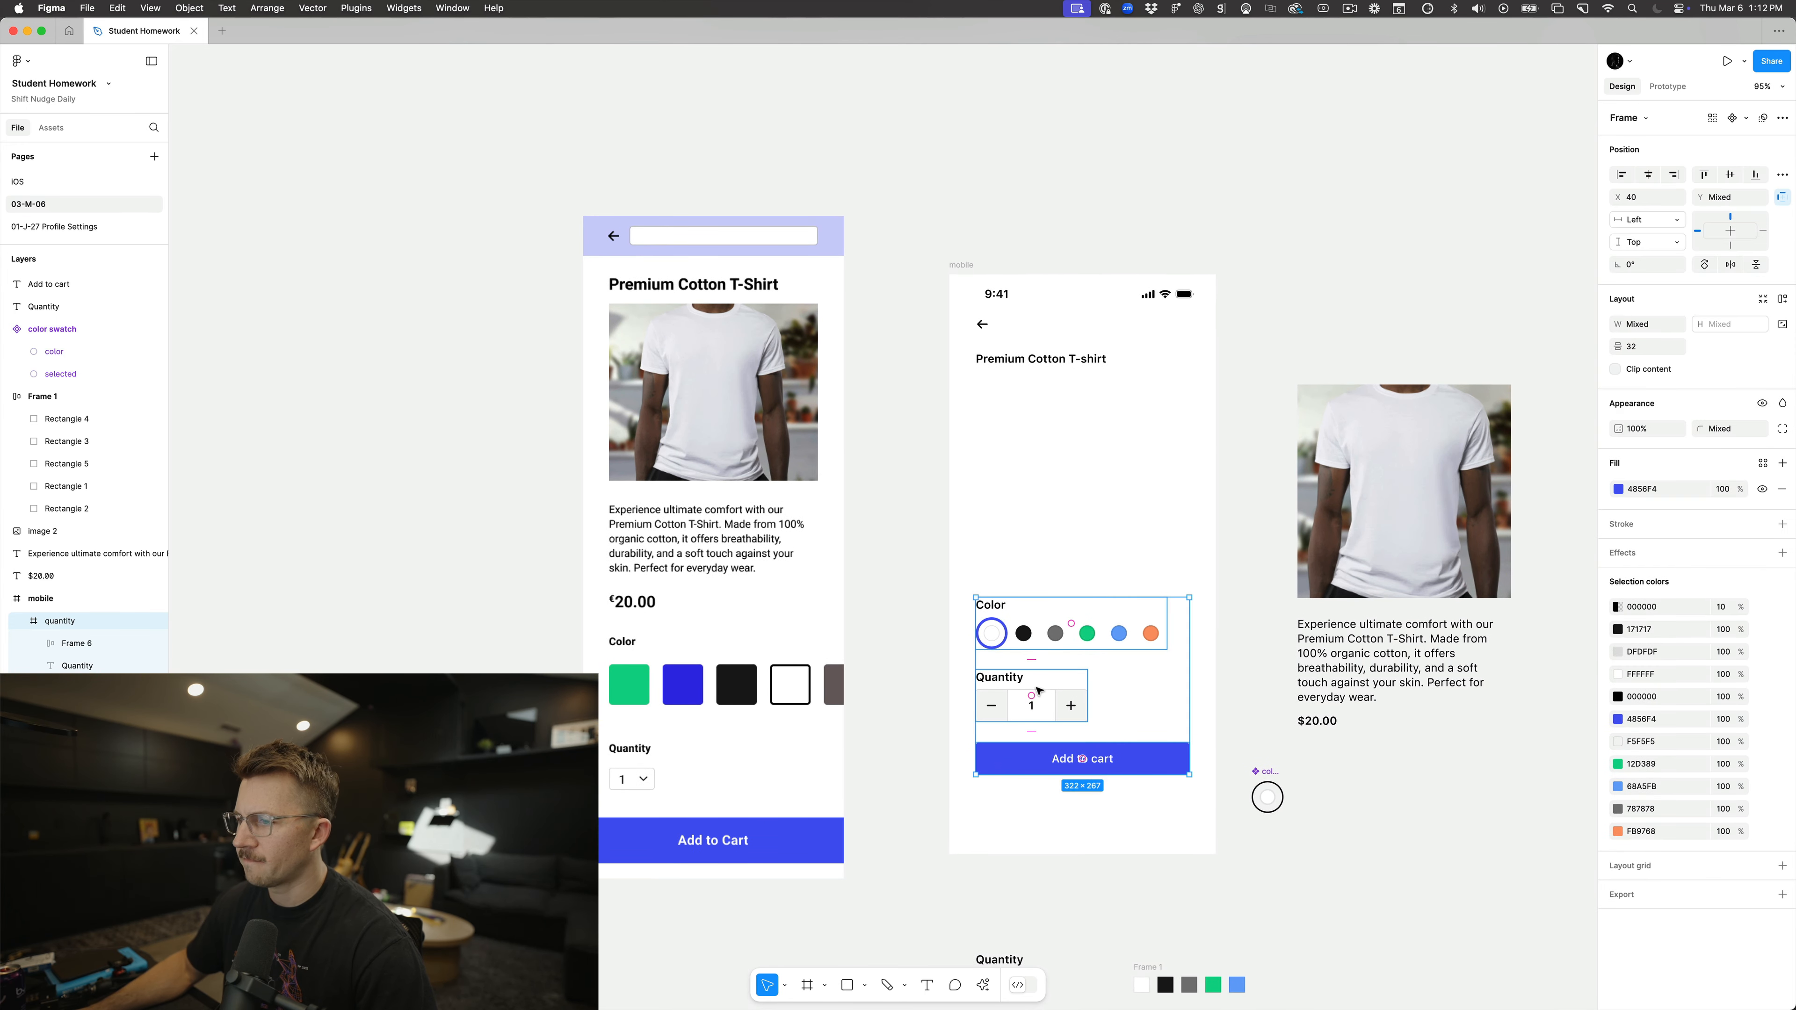
mouse_move(1038, 691)
left_mouse_down()
mouse_move(1037, 733)
mouse_move(1050, 700)
left_mouse_up()
left_click(373, 161)
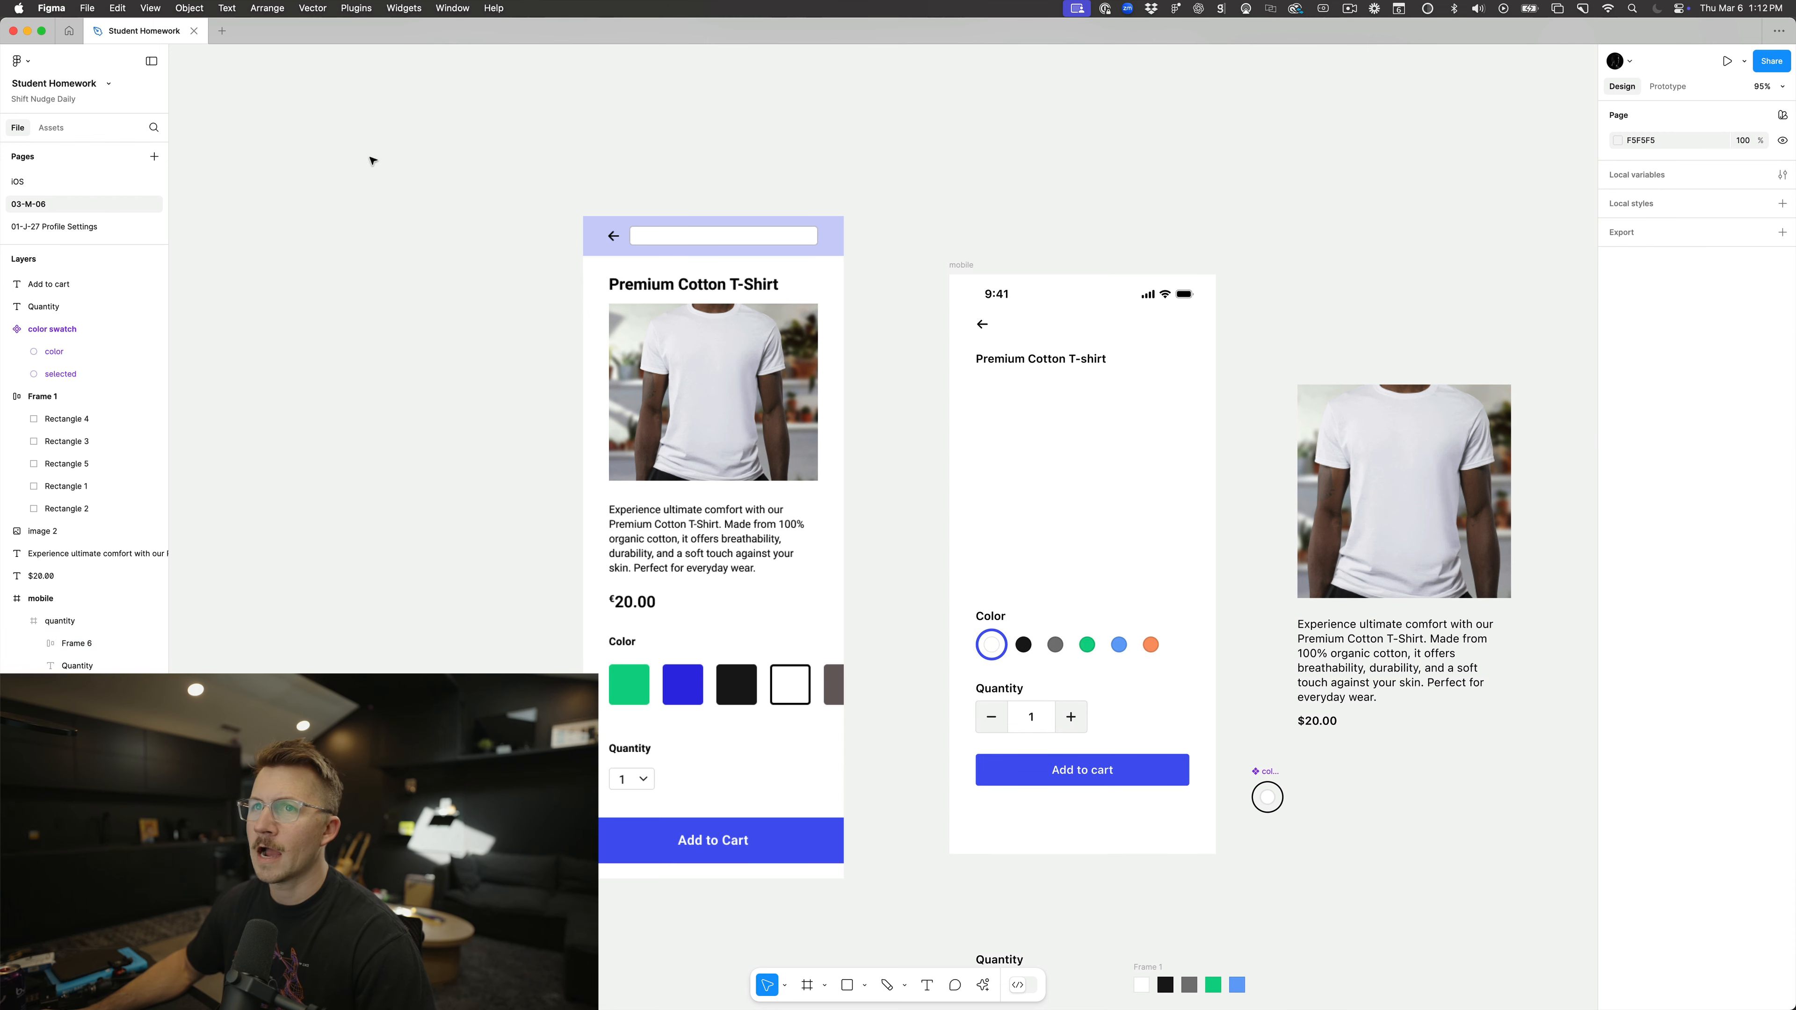
Step: Open the "iOS 18 and iPadOS 18 (Community)" UI kit file from the file search results
left_click(69, 30)
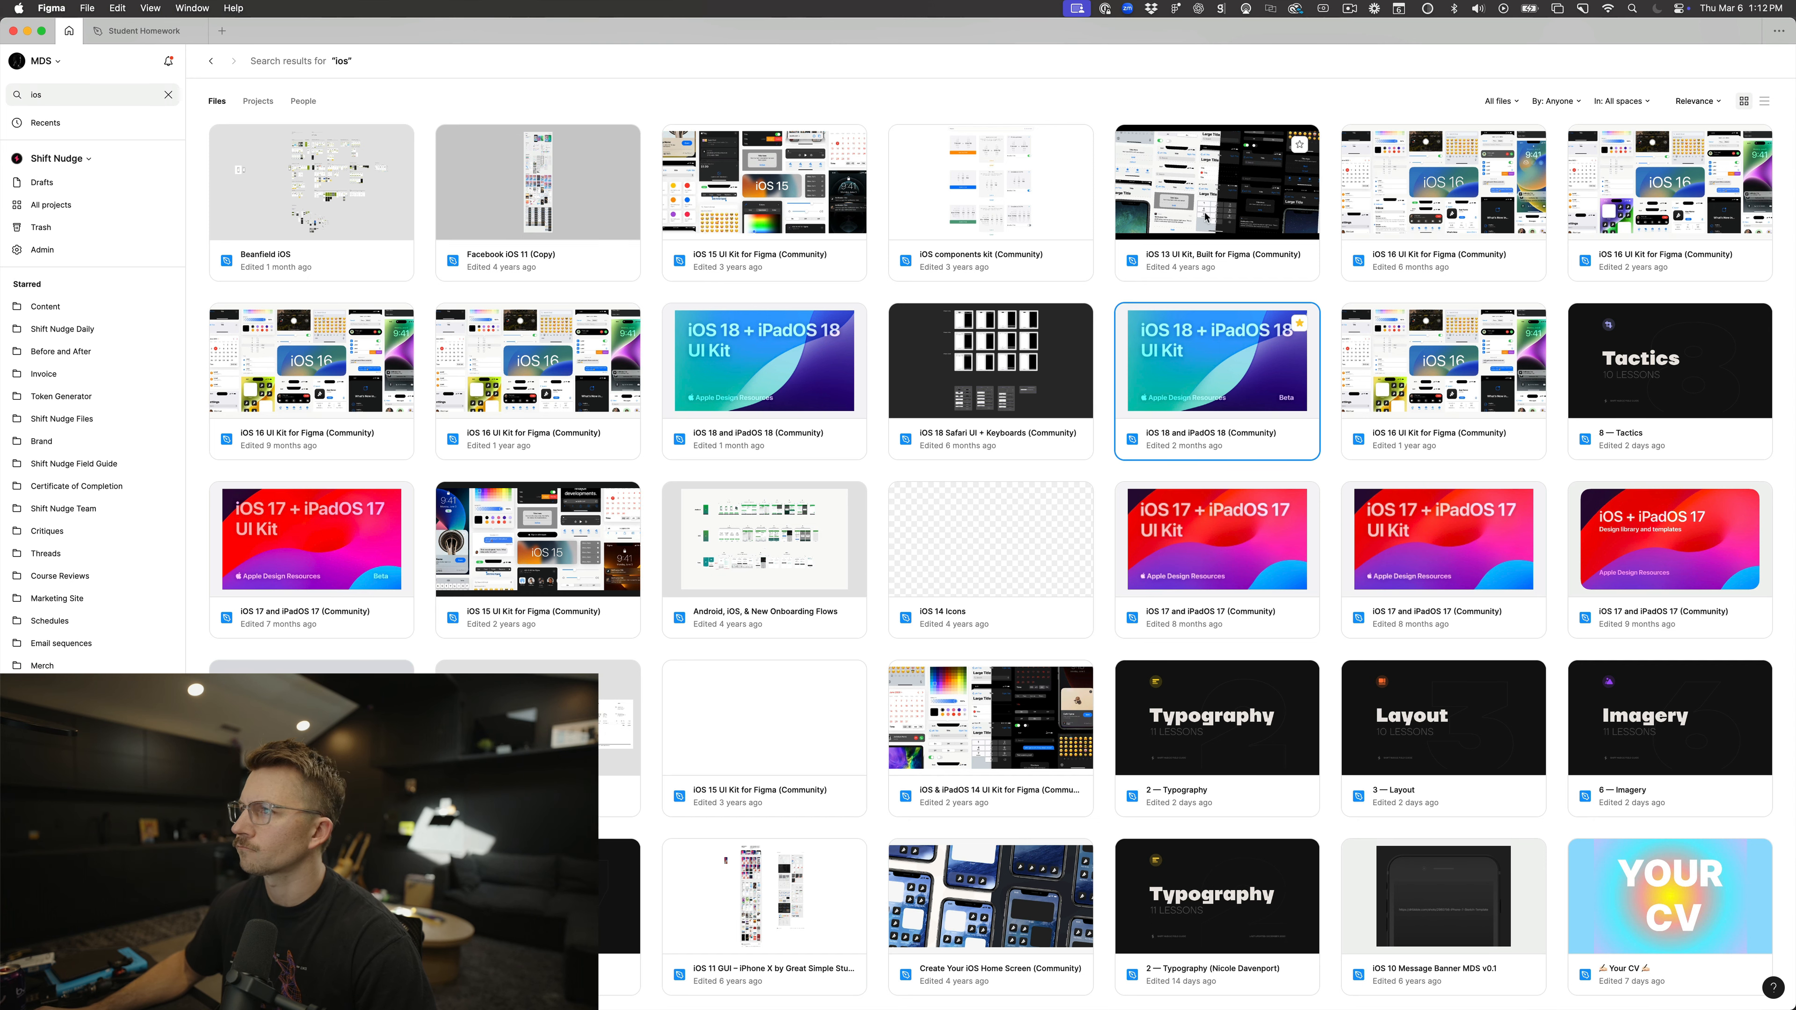
double_click(1176, 353)
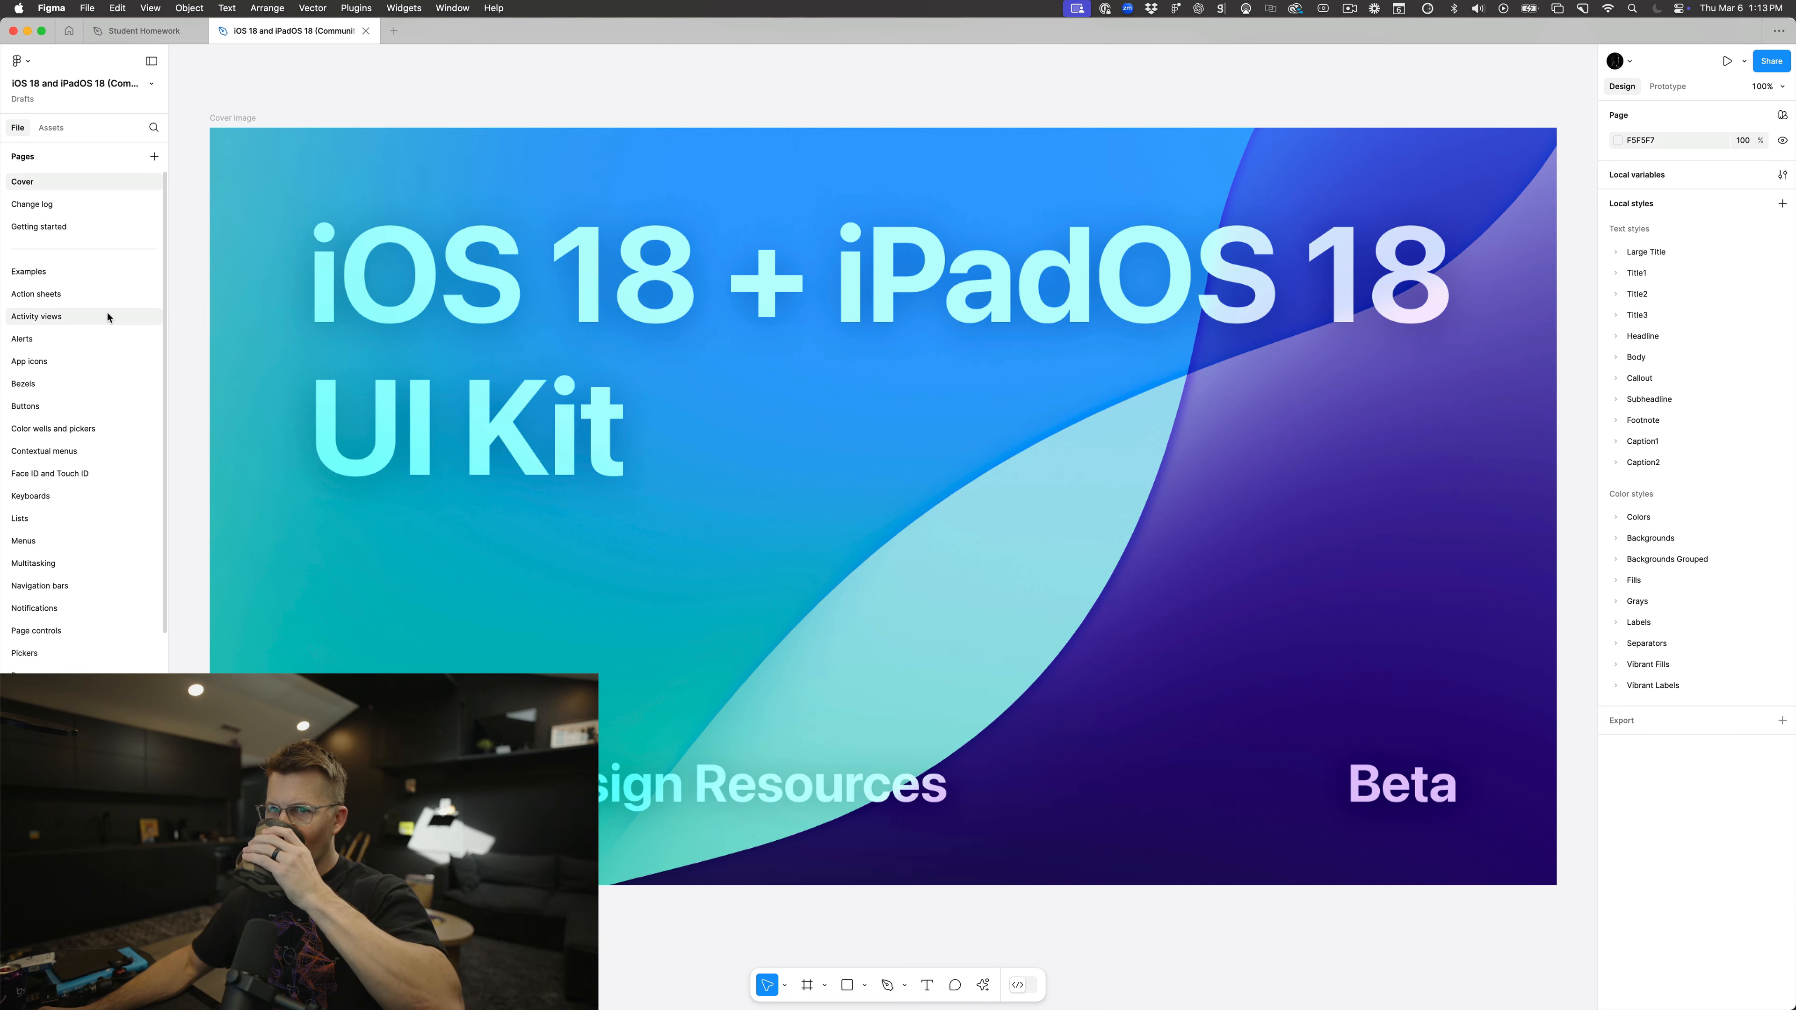
Step: Browse the UI kit's component pages, from Examples and Action sheets through Lists and Menus, for the iPhone home indicator
left_click(65, 275)
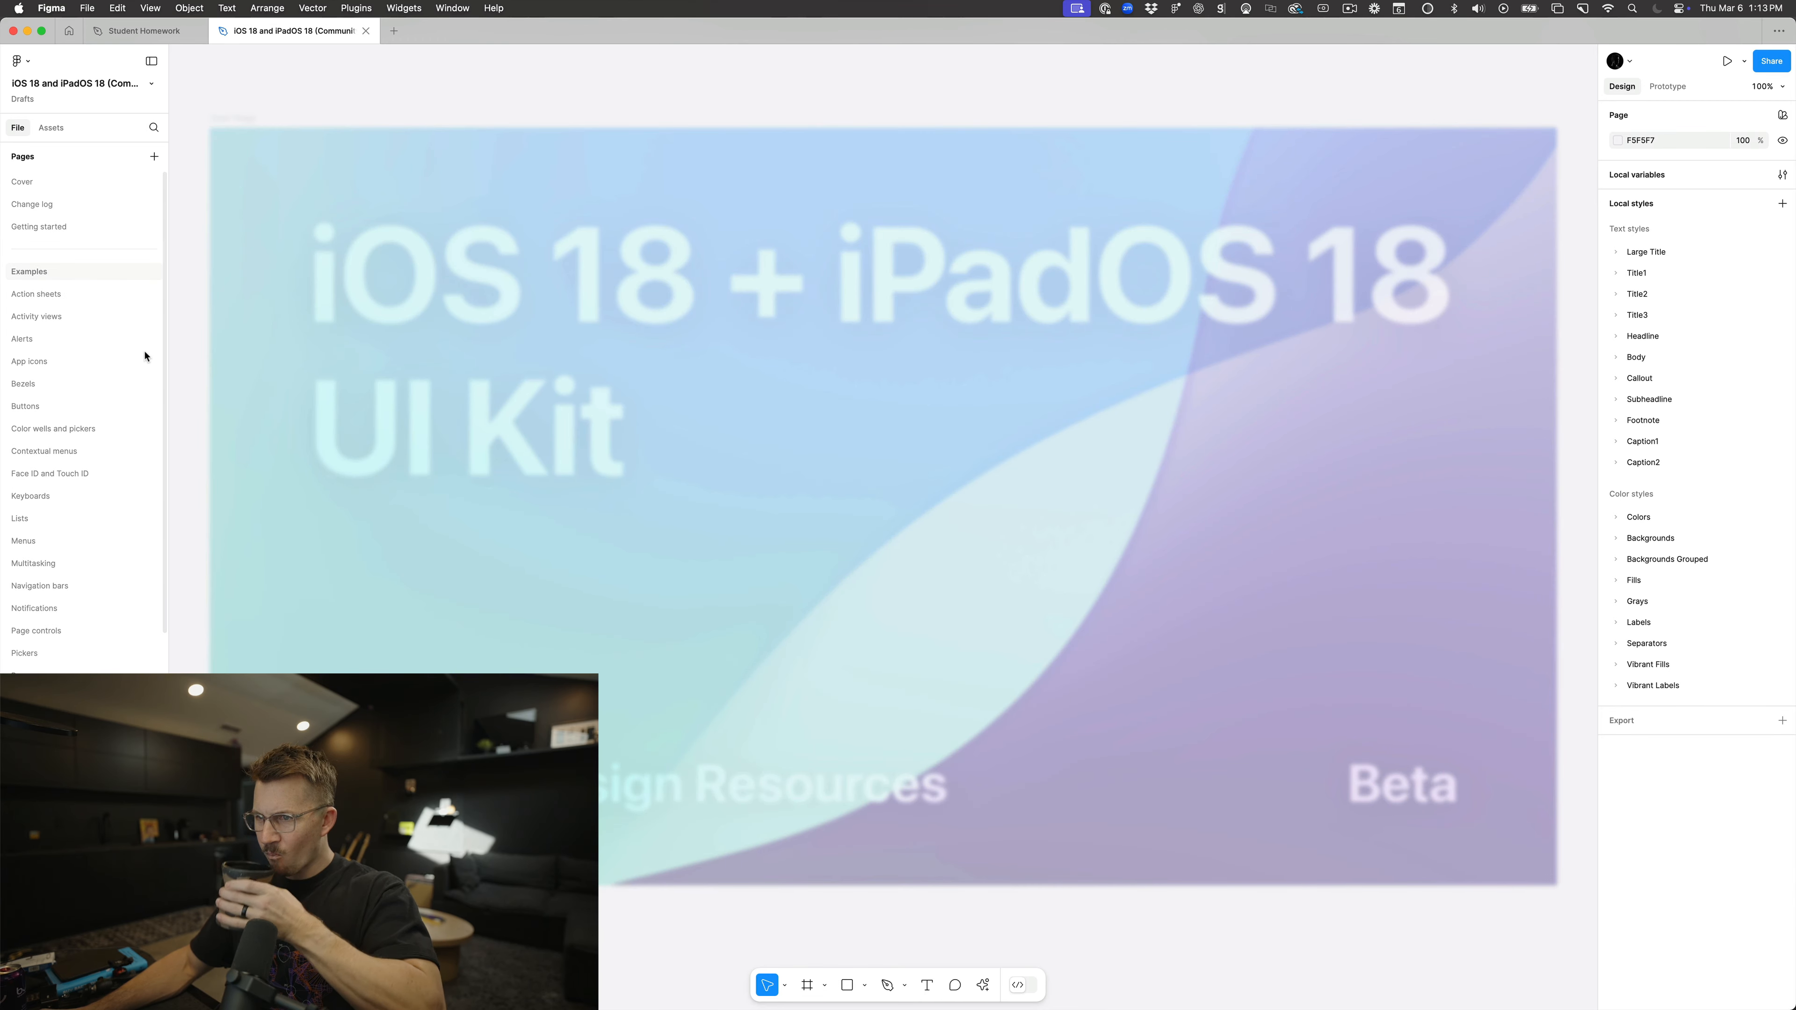
scroll(602, 445, "up", 5)
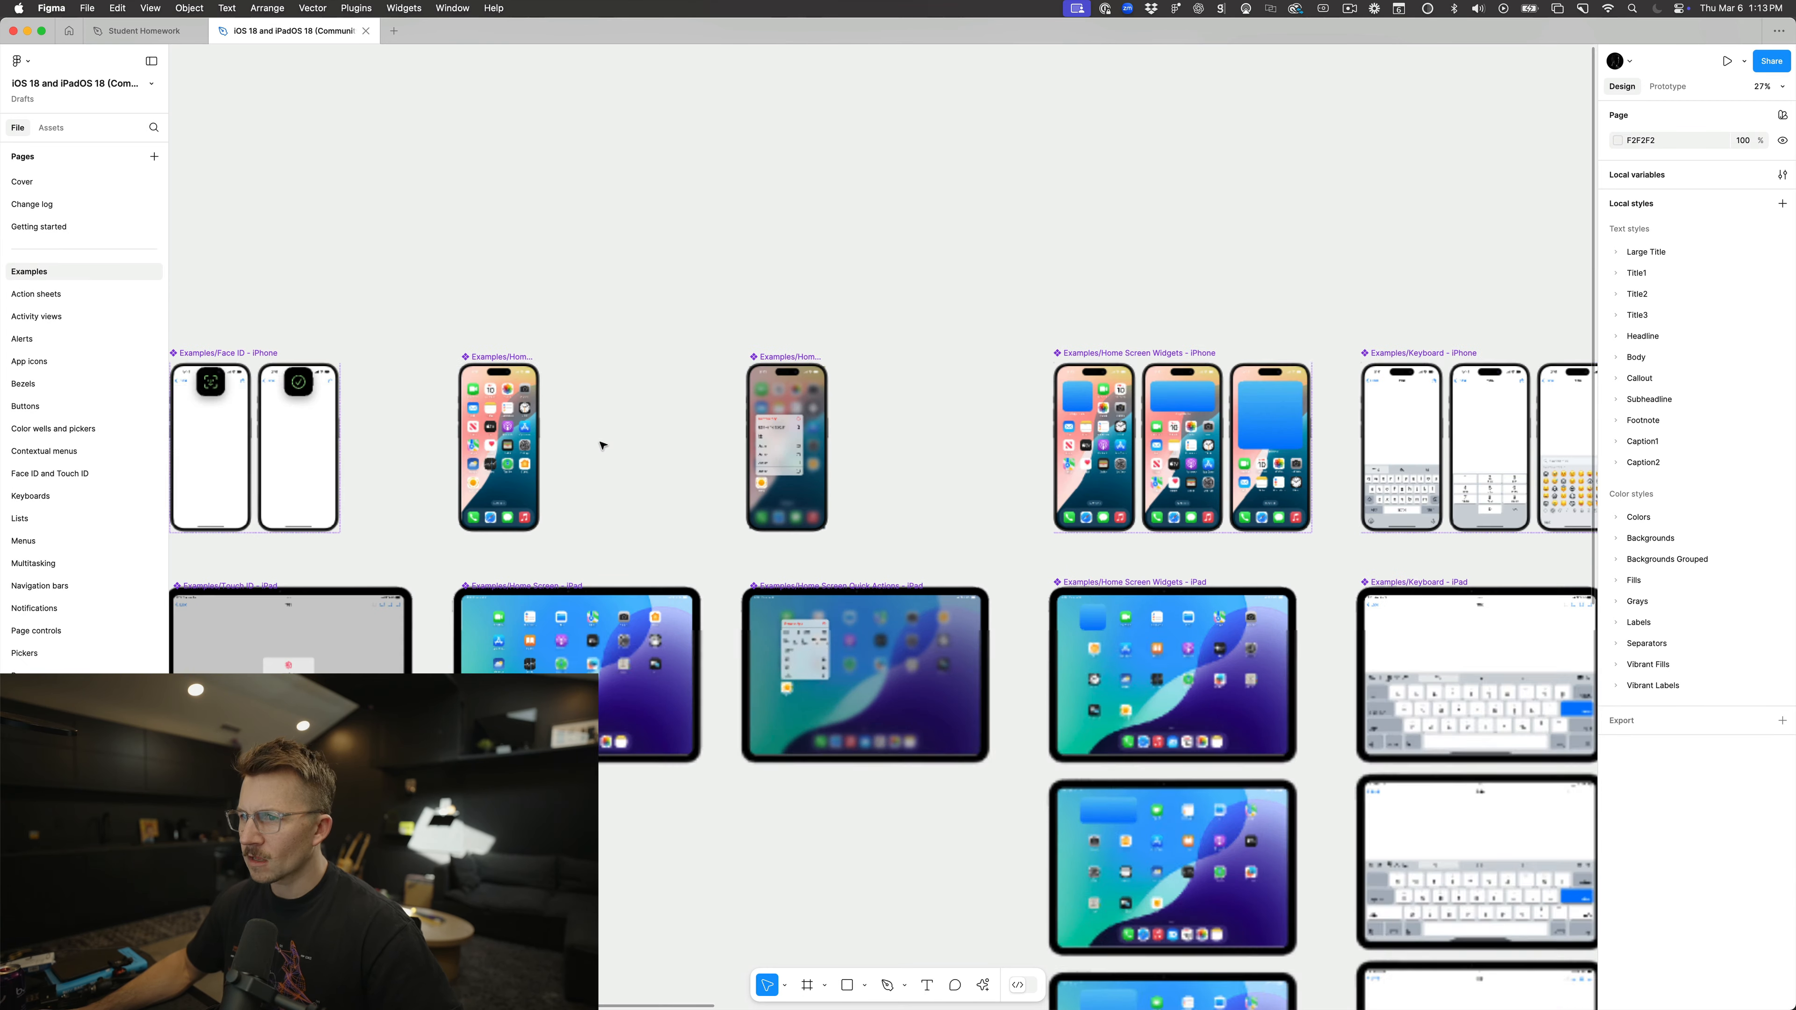
scroll(602, 445, "up", 5)
scroll(645, 550, "left", 2)
left_click(63, 295)
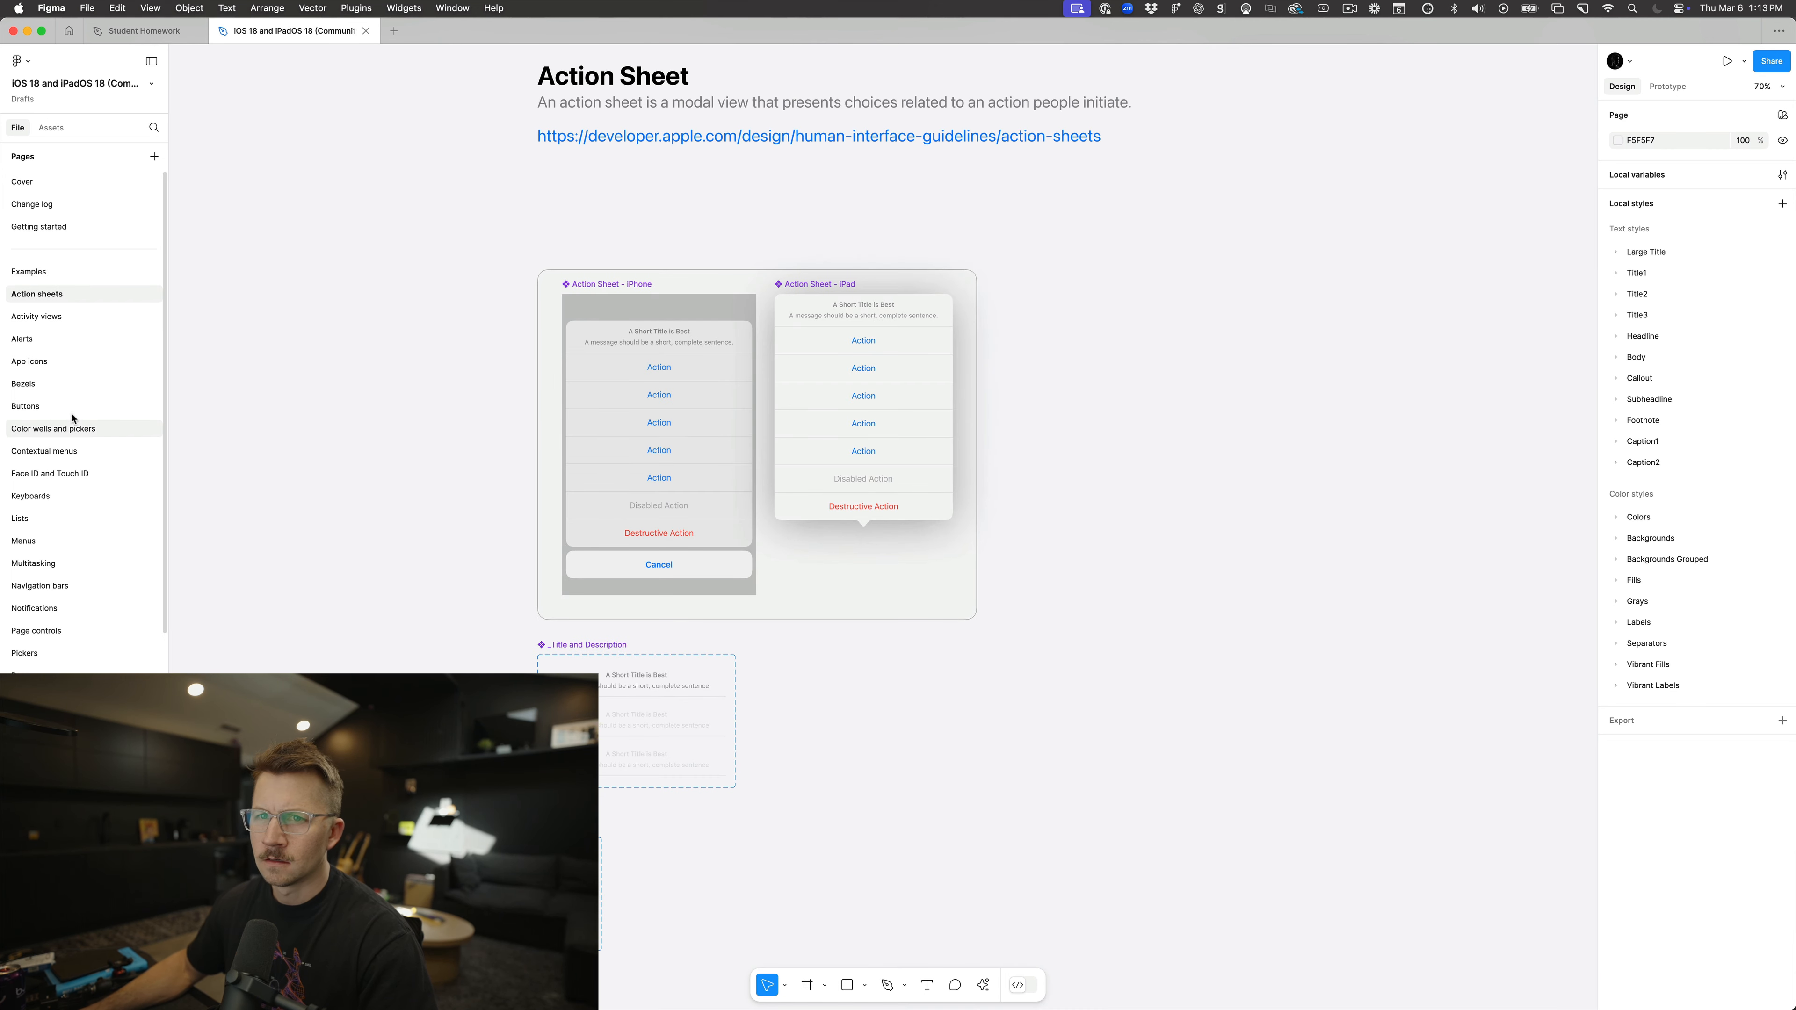
left_click(63, 384)
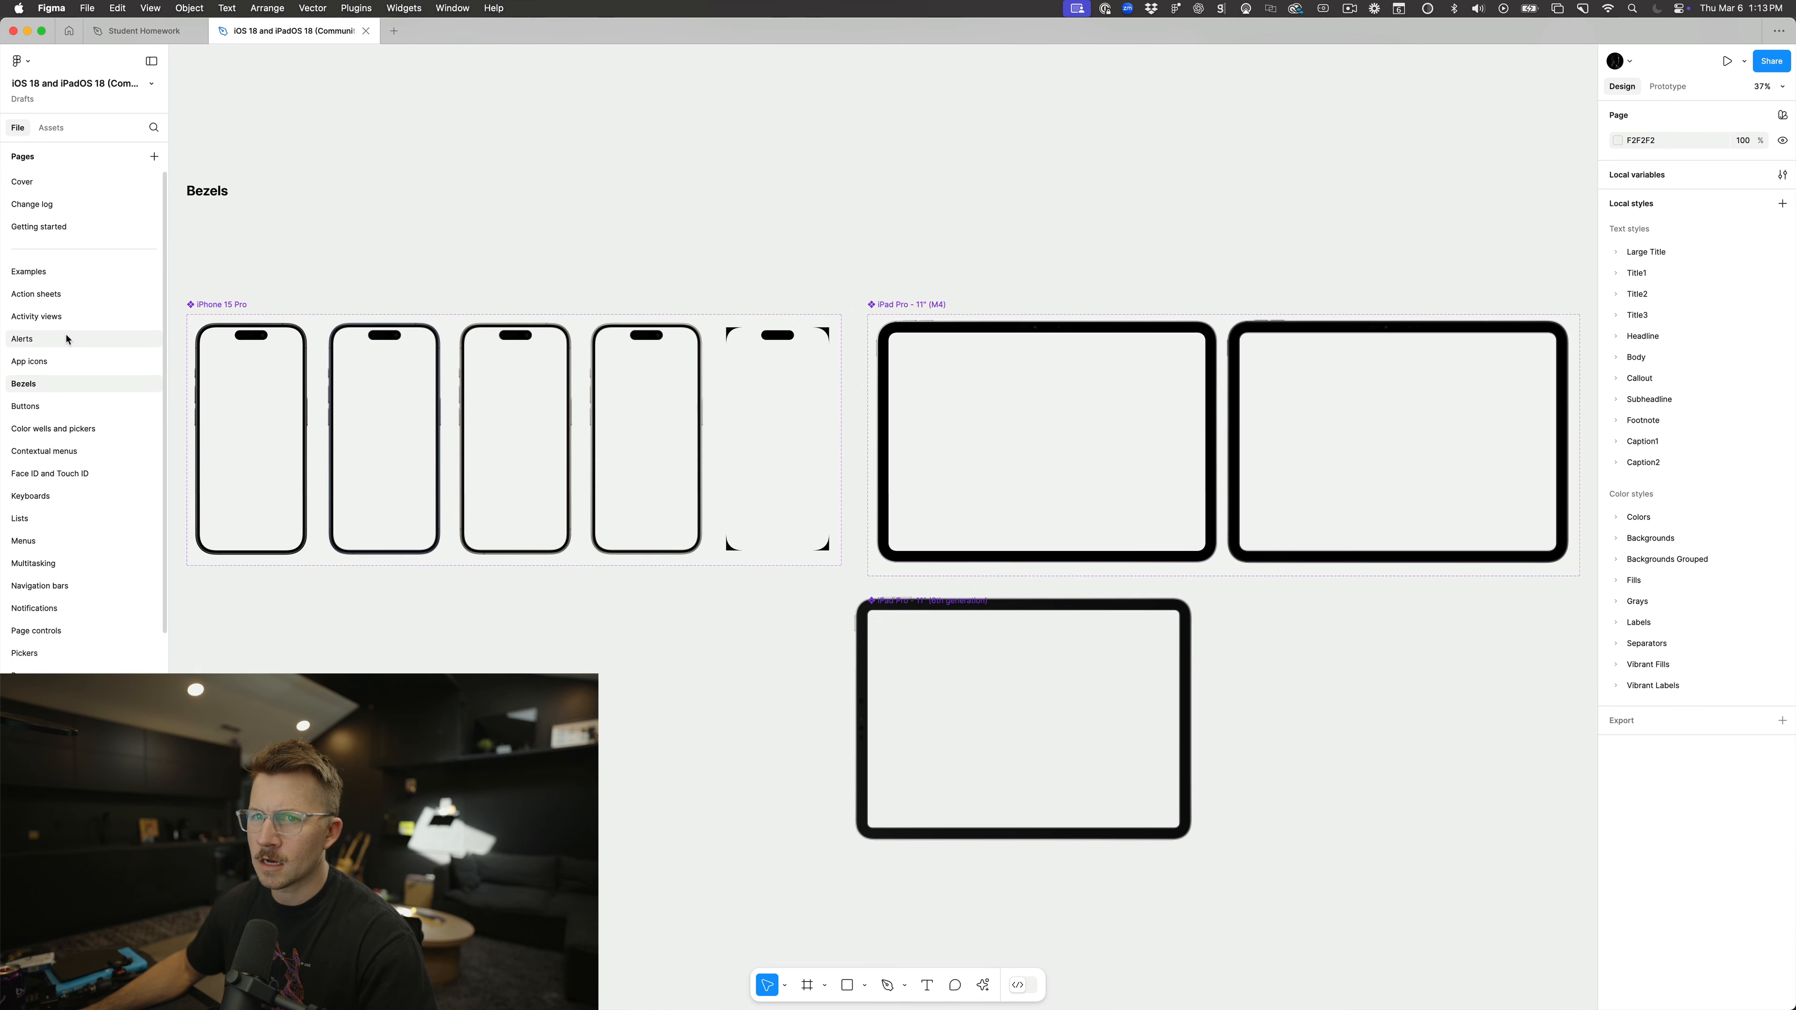
left_click(69, 340)
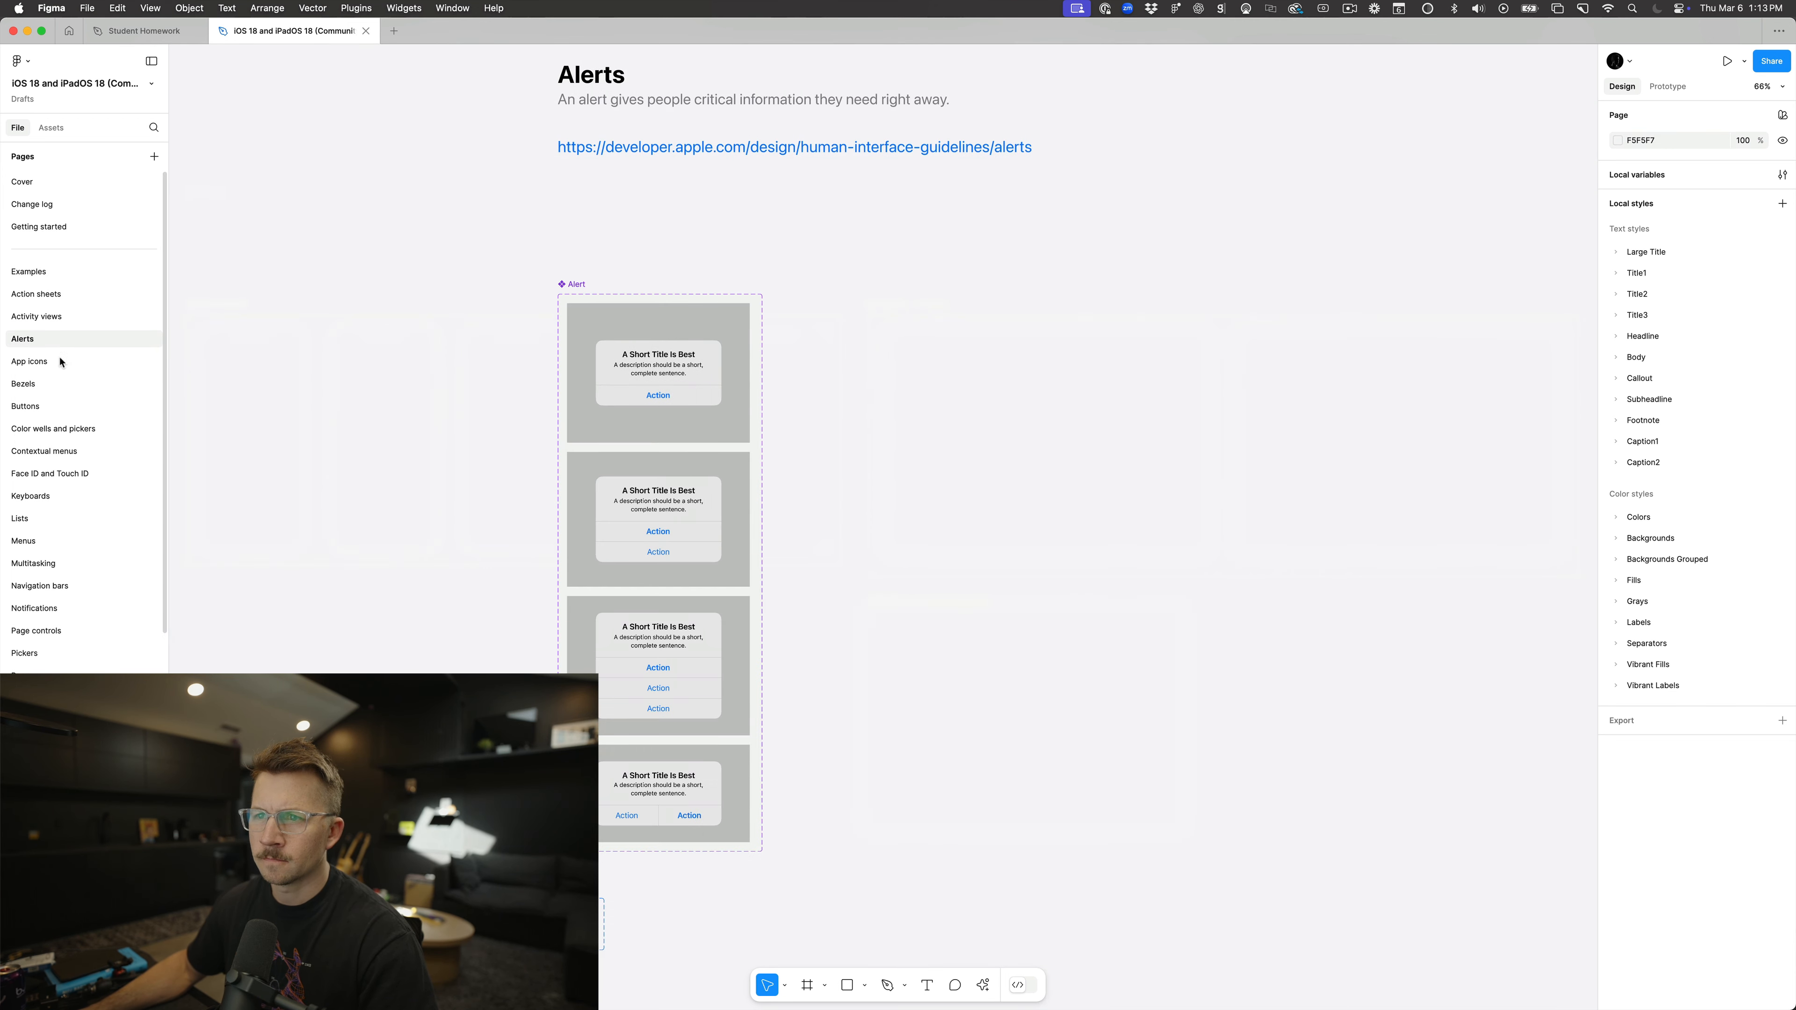
left_click(38, 520)
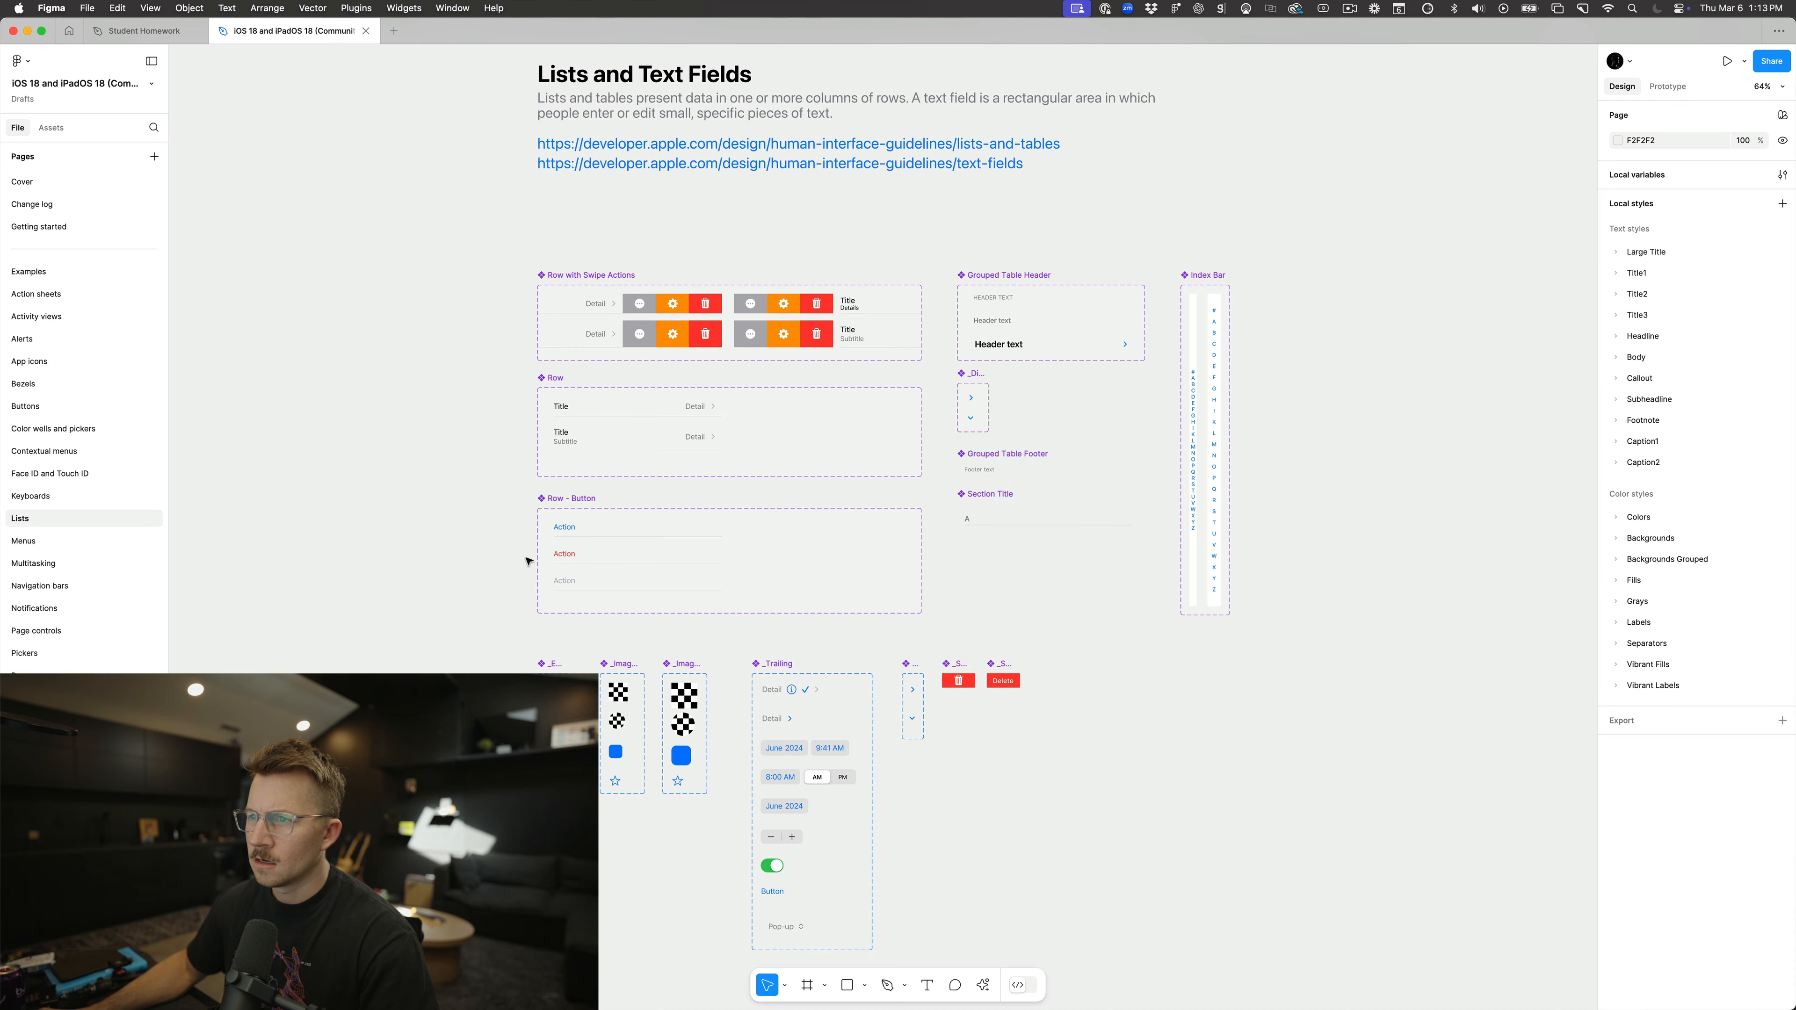
left_click(56, 540)
scroll(57, 622, "down", 4)
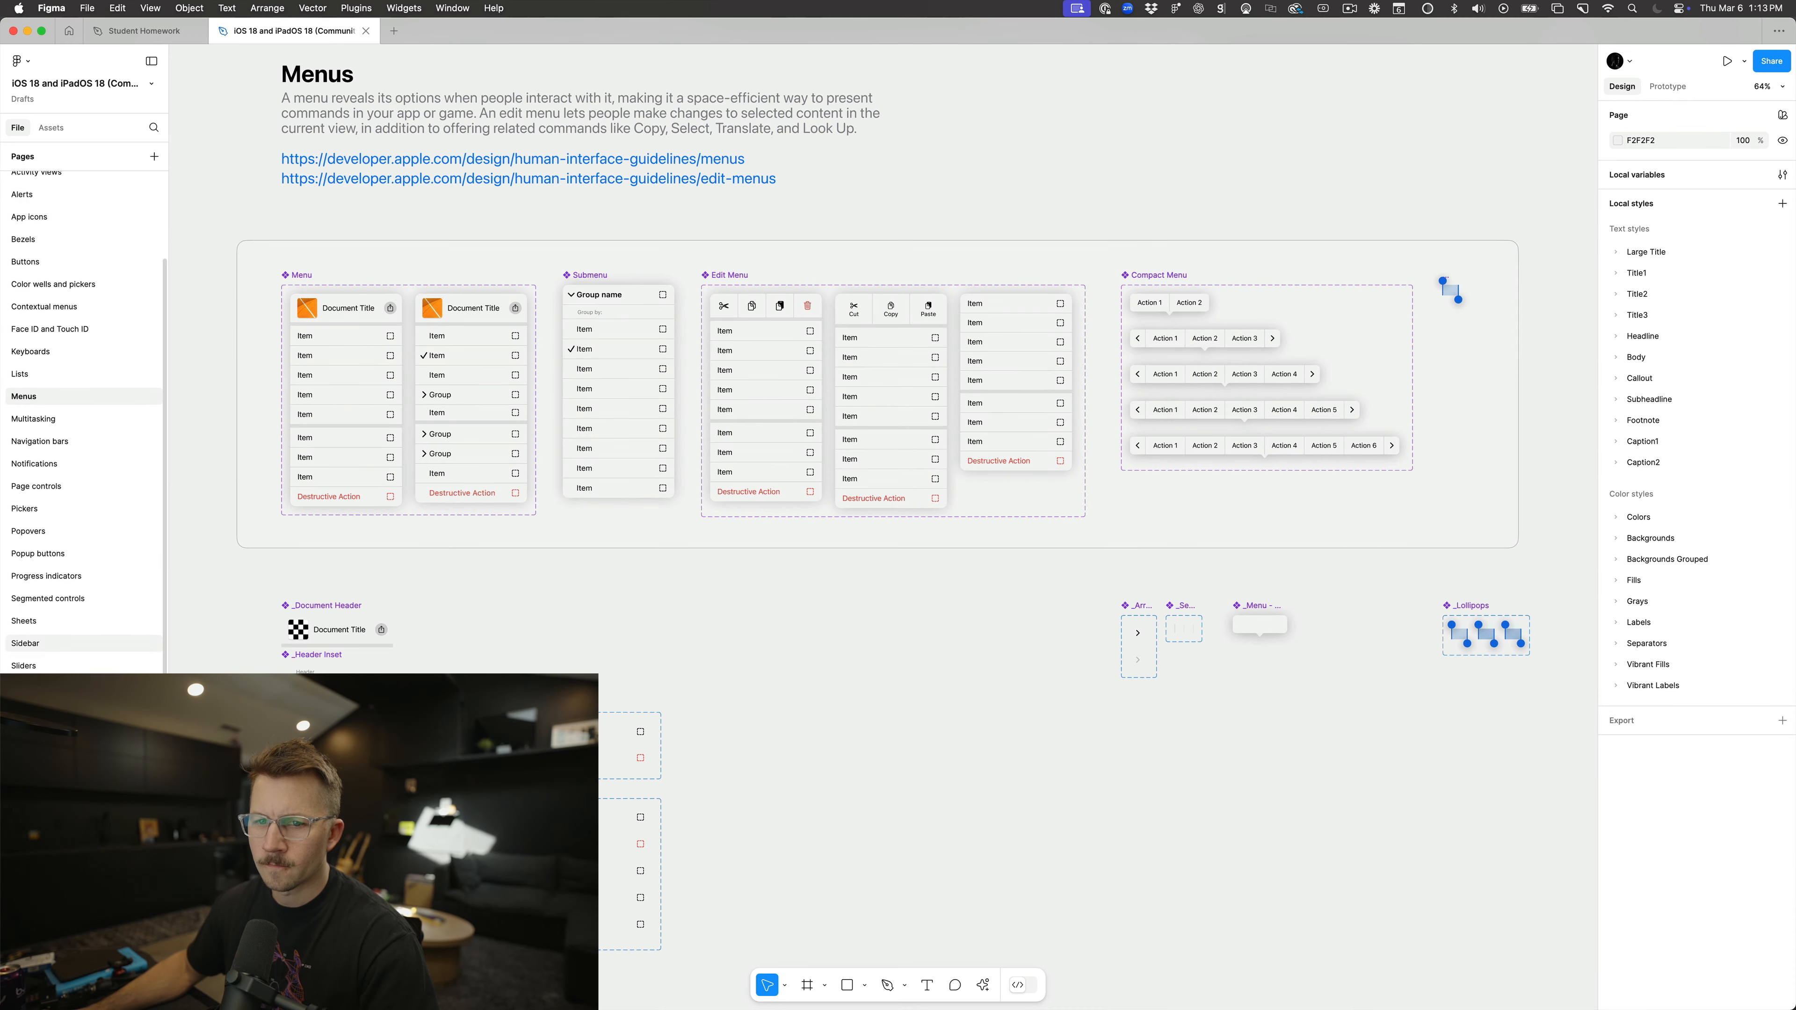
scroll(56, 643, "down", 1)
Step: Select the Home Indicator instance inside the iPhone lock screen on the kit's system page and copy it
left_click(56, 700)
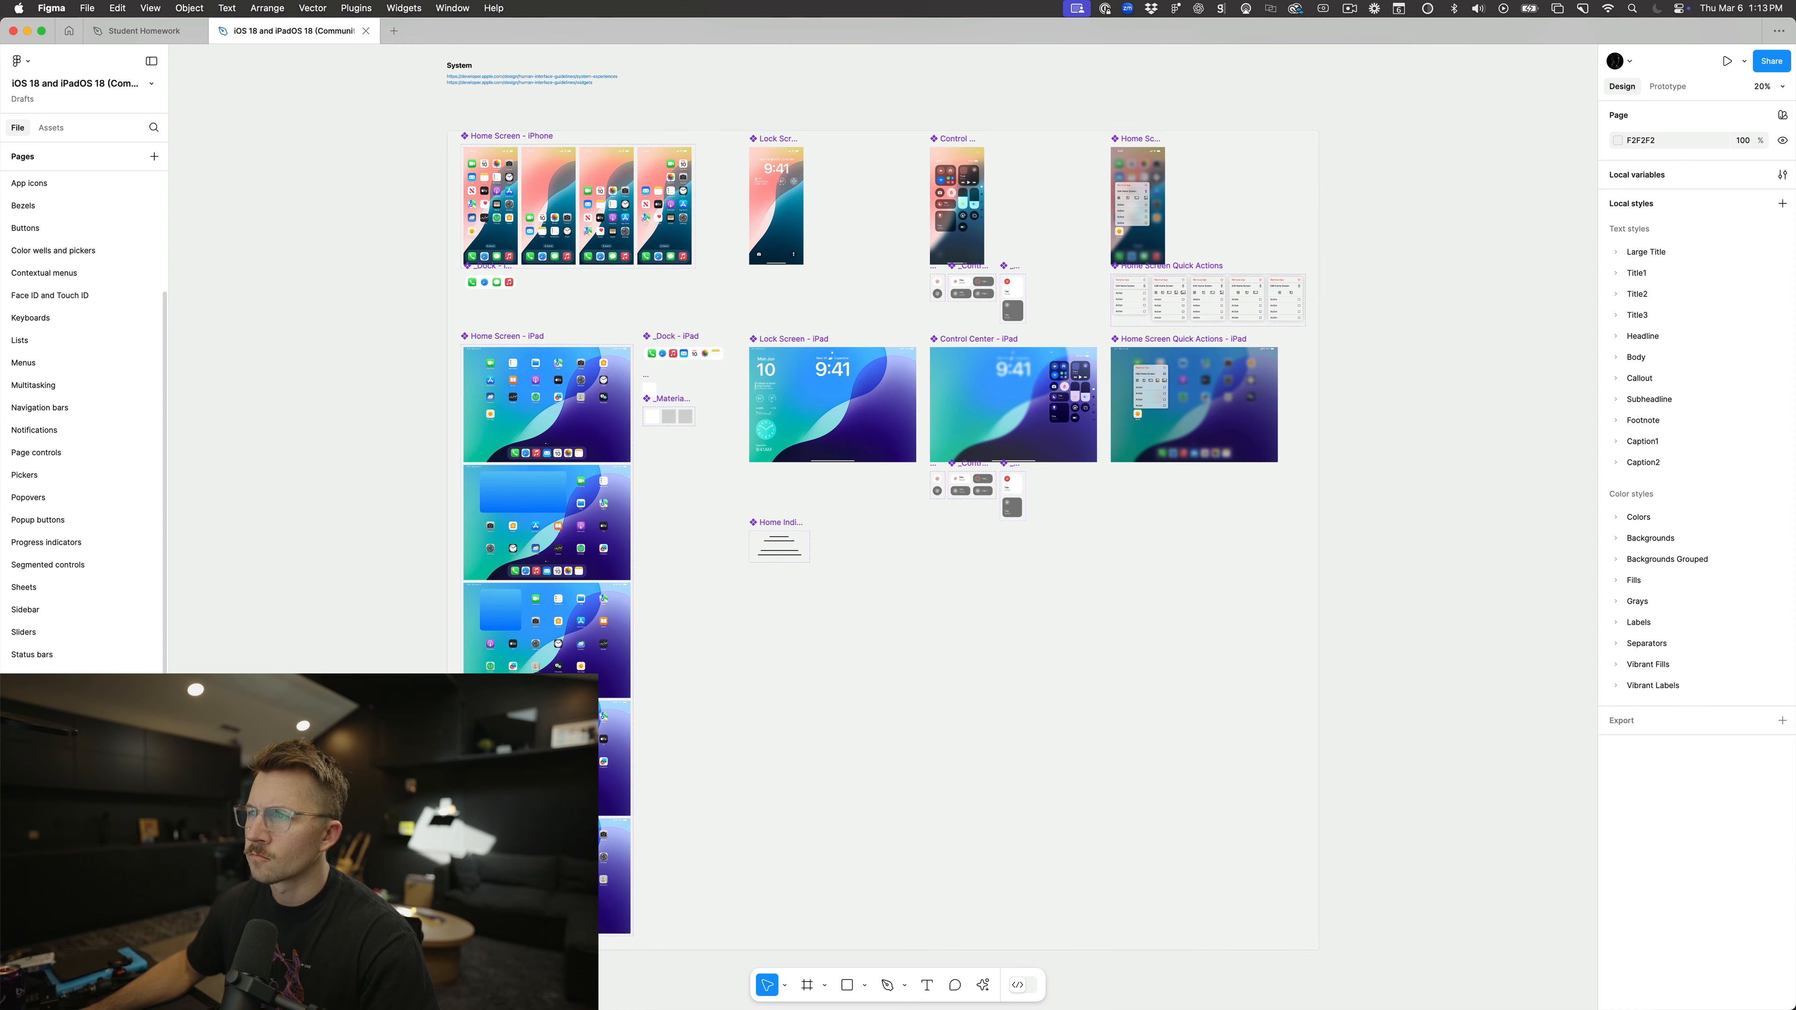
scroll(799, 255, "up", 5)
left_click(718, 316)
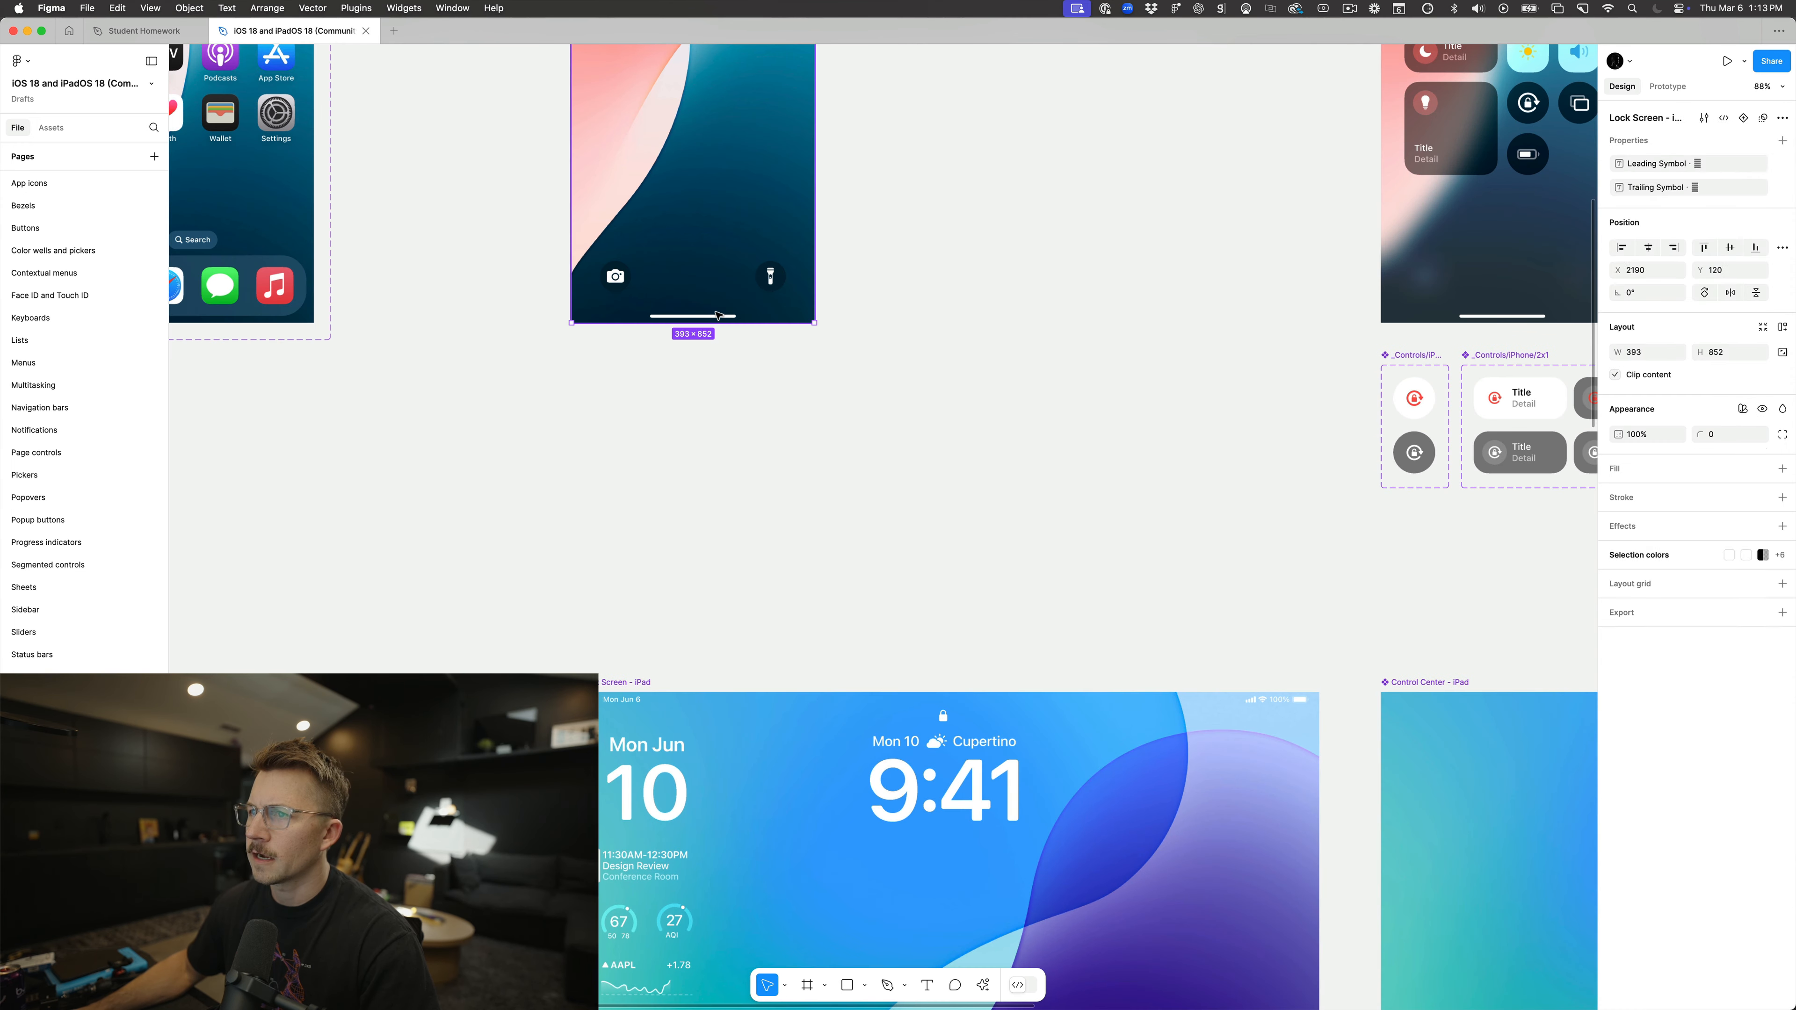
double_click(692, 315)
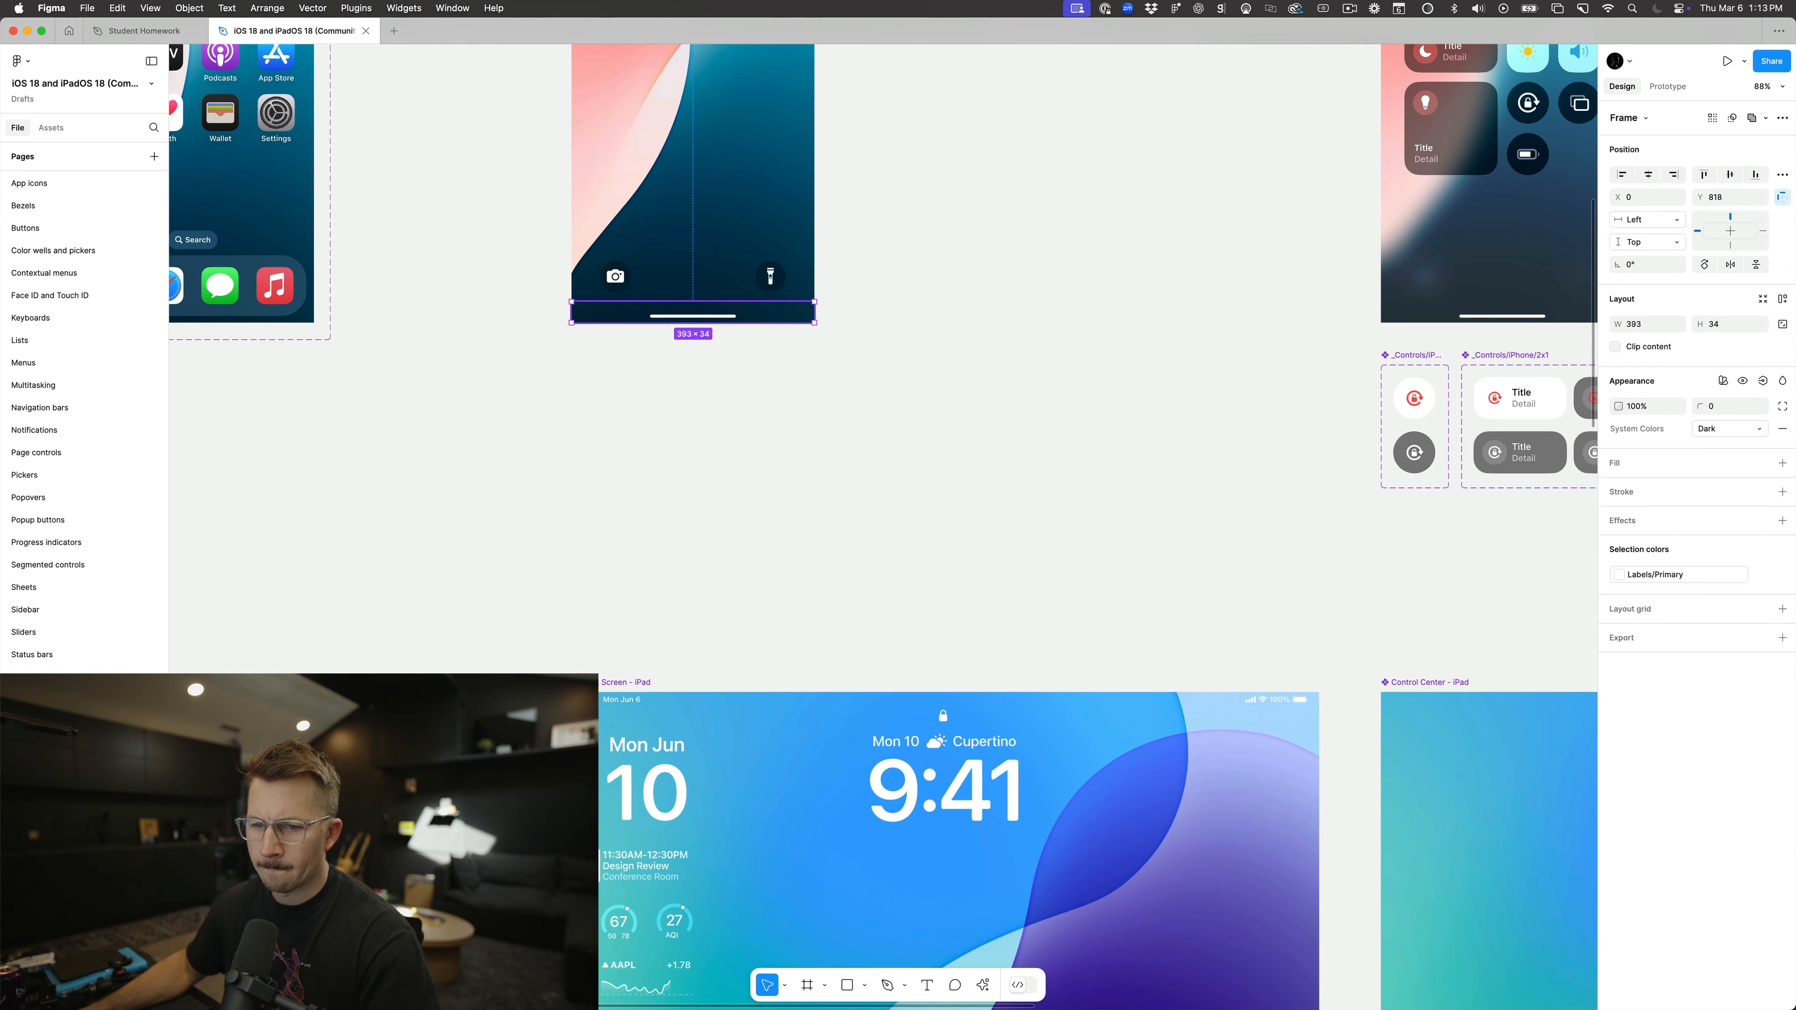
left_click(84, 835)
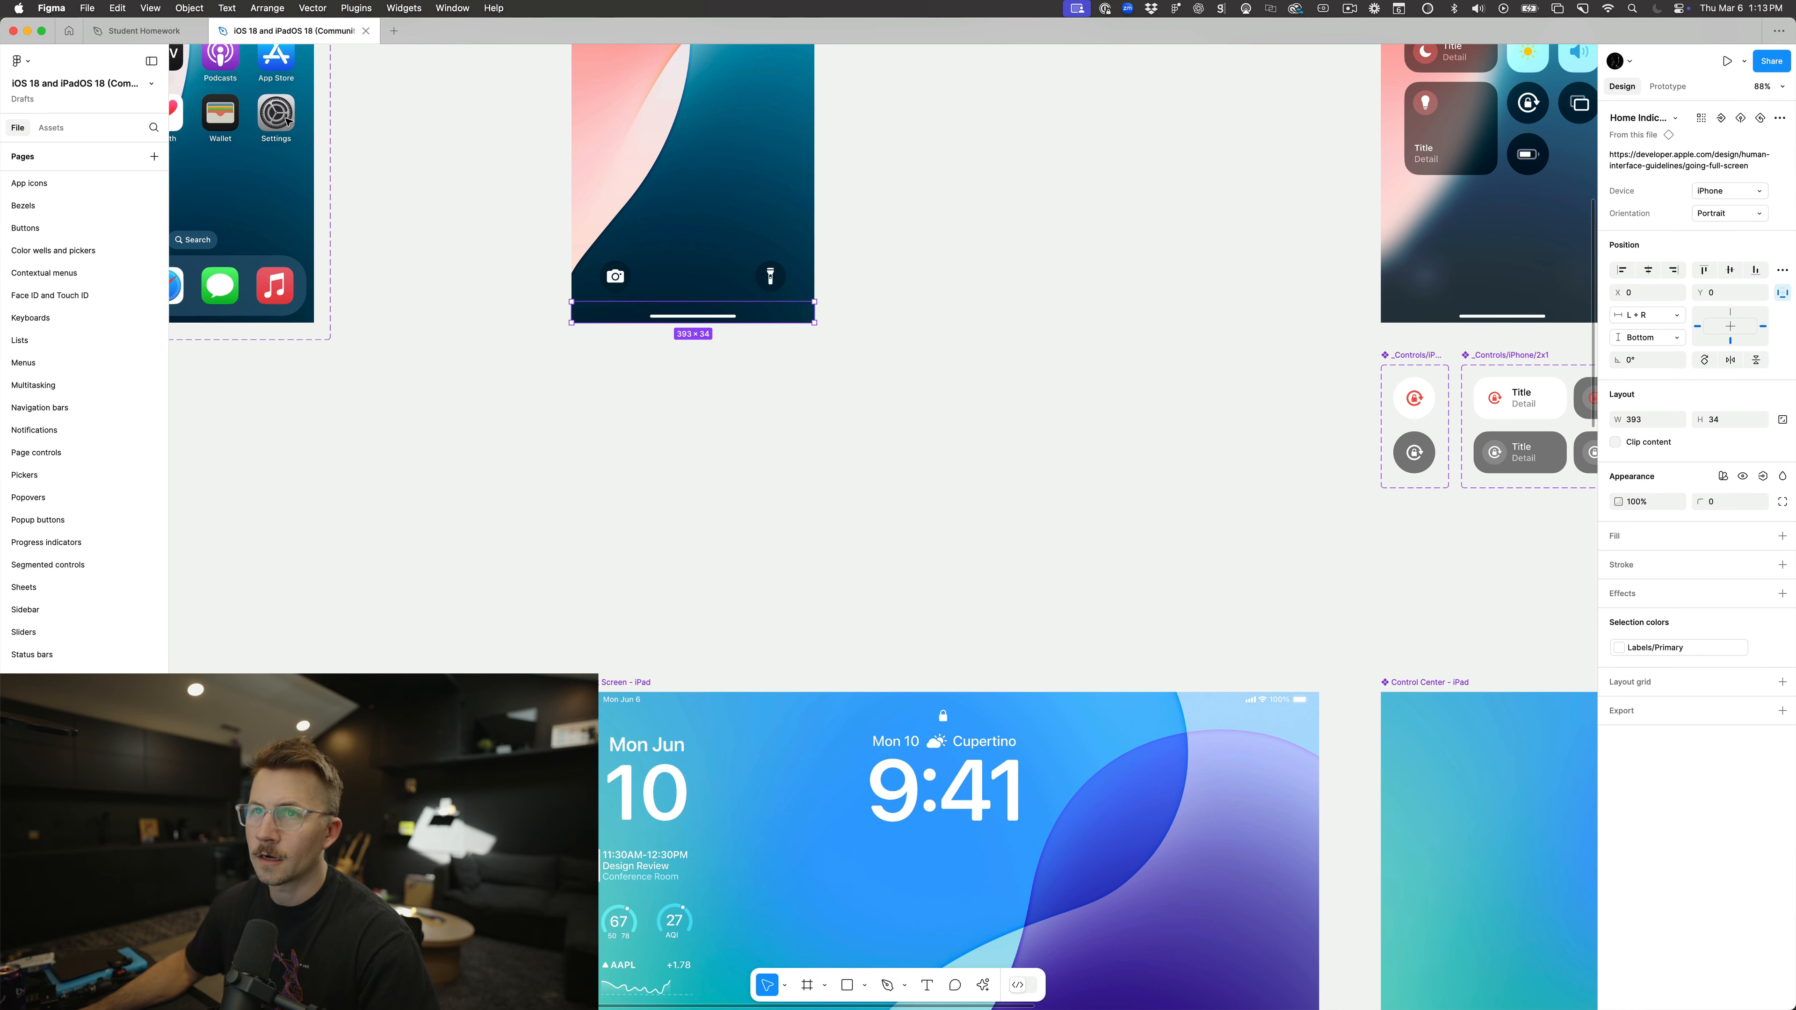
Step: Switch to the Student Homework file's iOS page, paste the Home Indicator into the components frame and align it to the frame's bottom
left_click(141, 32)
left_click(48, 181)
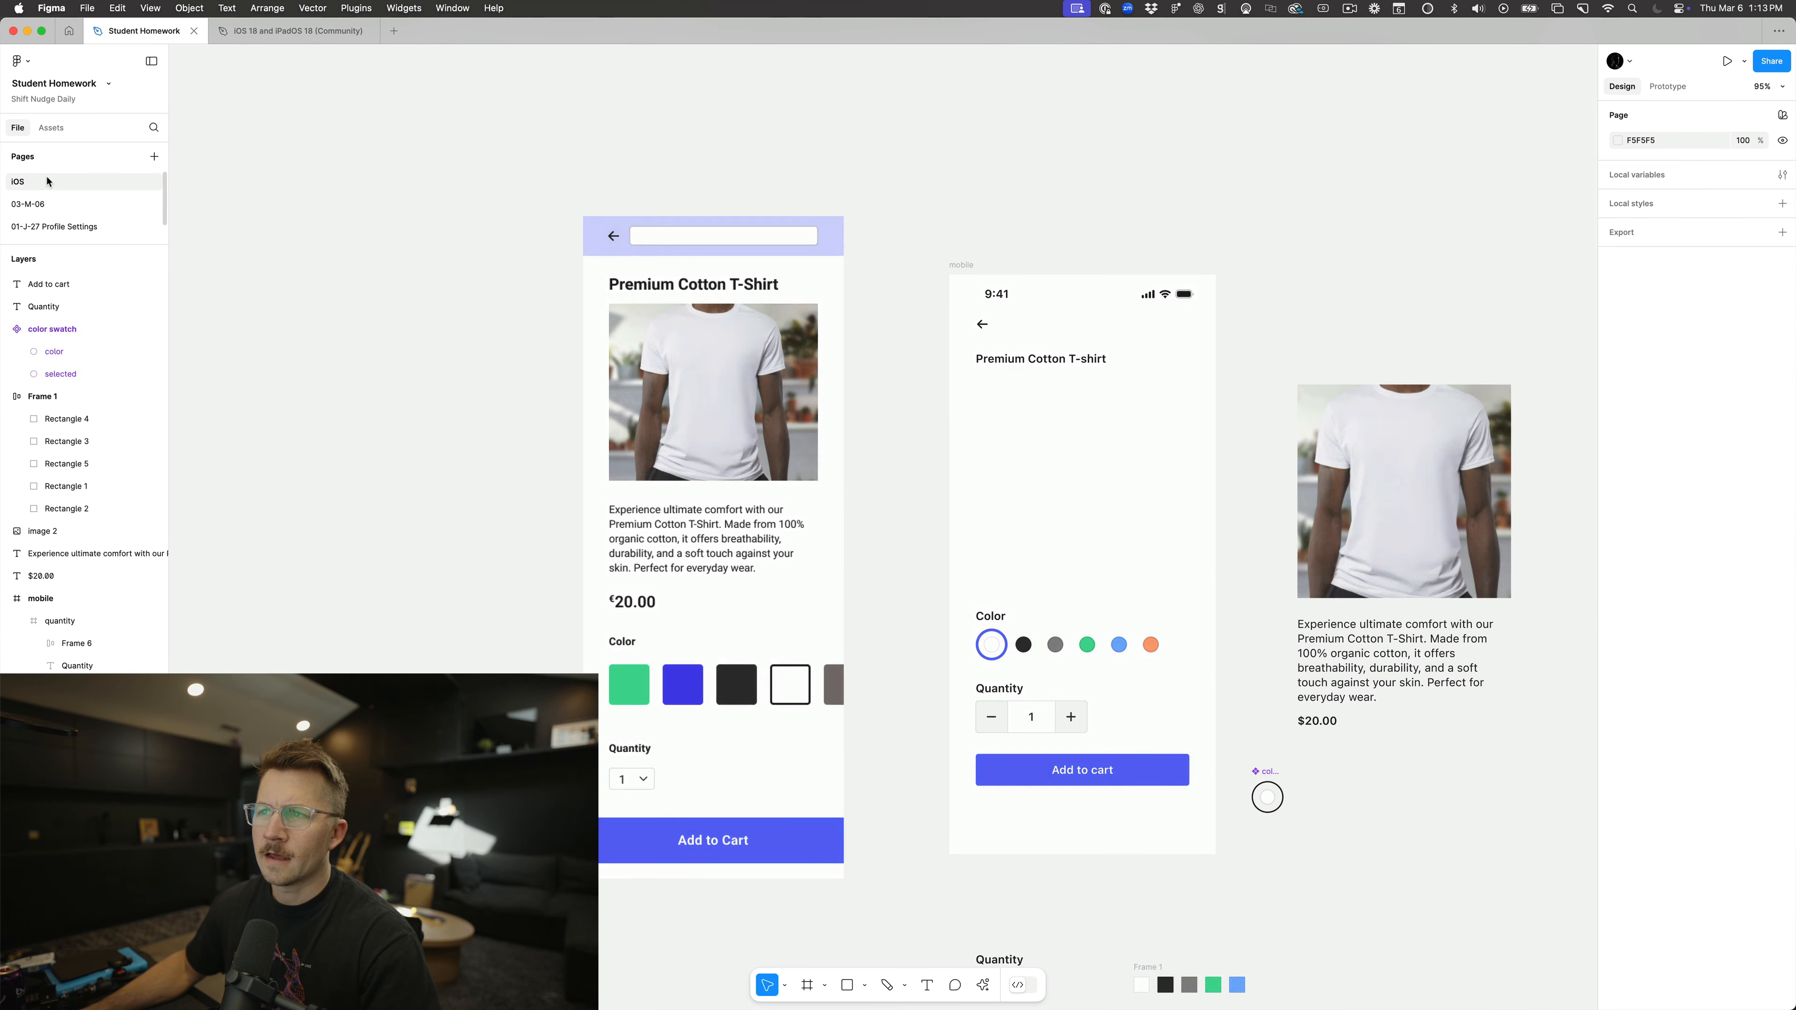
left_click(680, 426)
key("super+v")
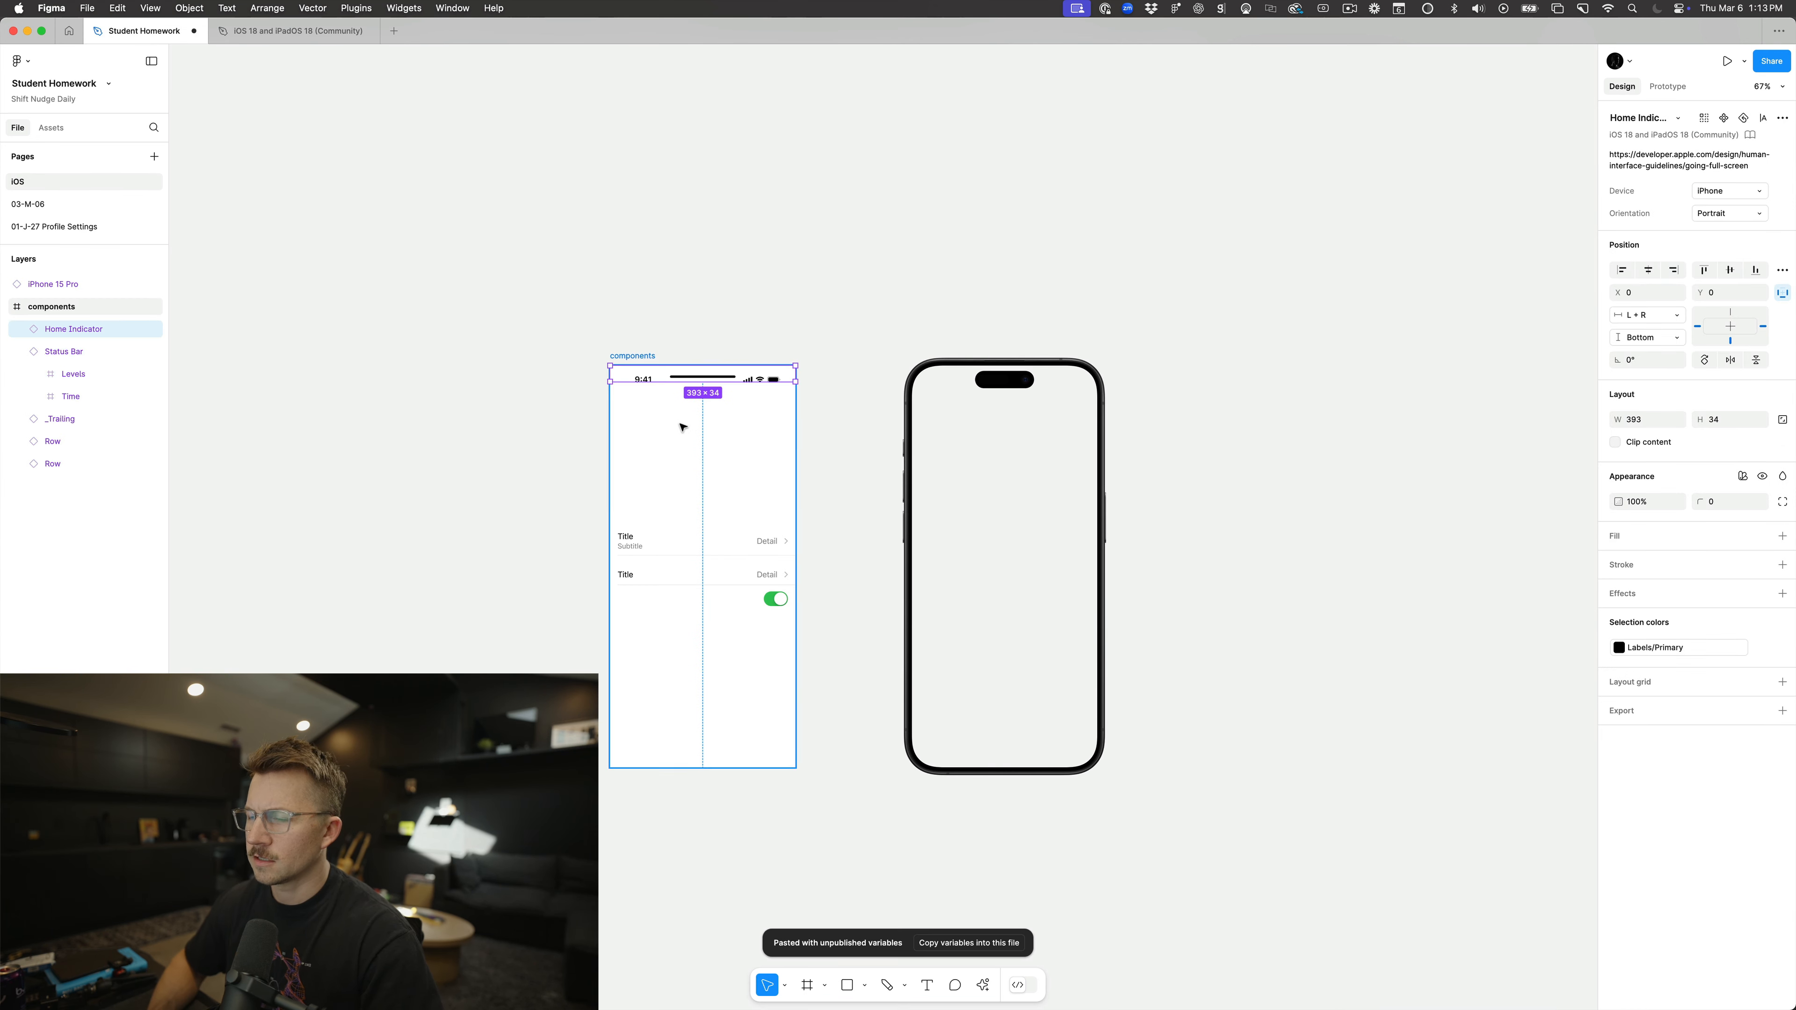
key("alt+s")
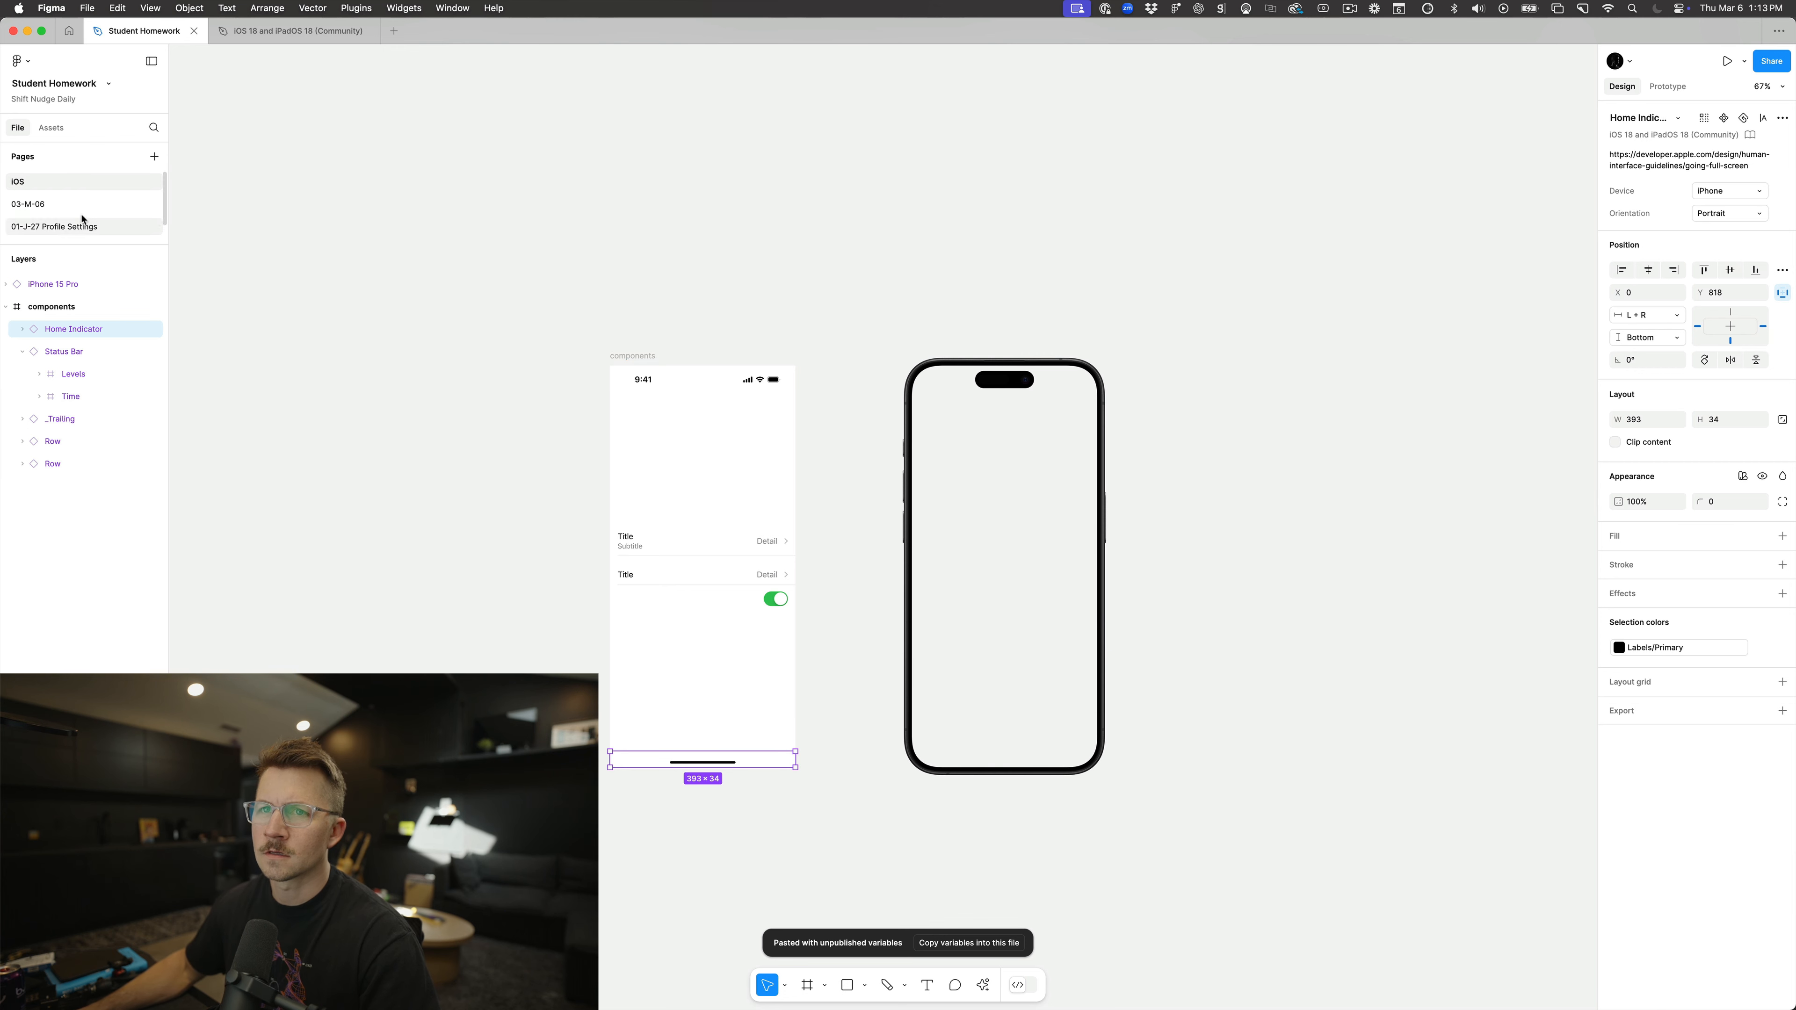
Step: Paste the Home Indicator into the mobile frame on the 03-M-06 page and align it to the frame's bottom edge
left_click(84, 211)
left_click(970, 271)
key("super+v")
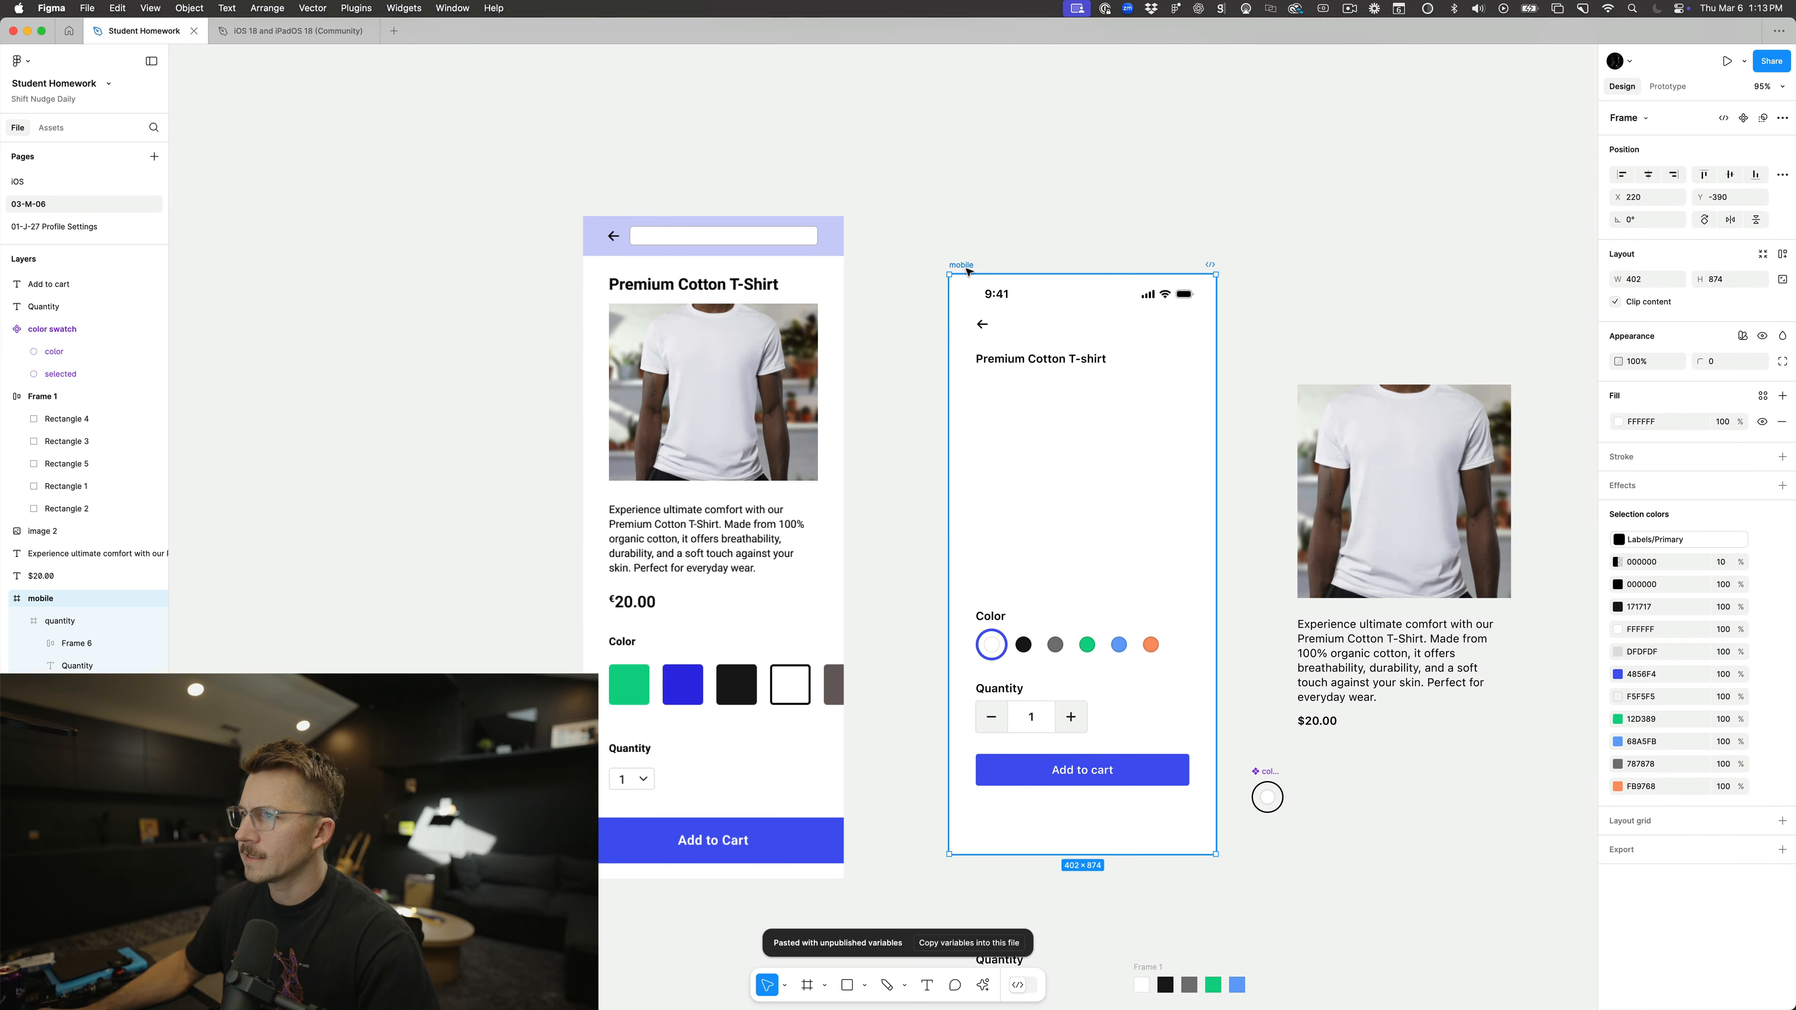
key("alt+s")
scroll(895, 566, "down", 2)
scroll(895, 566, "right", 2)
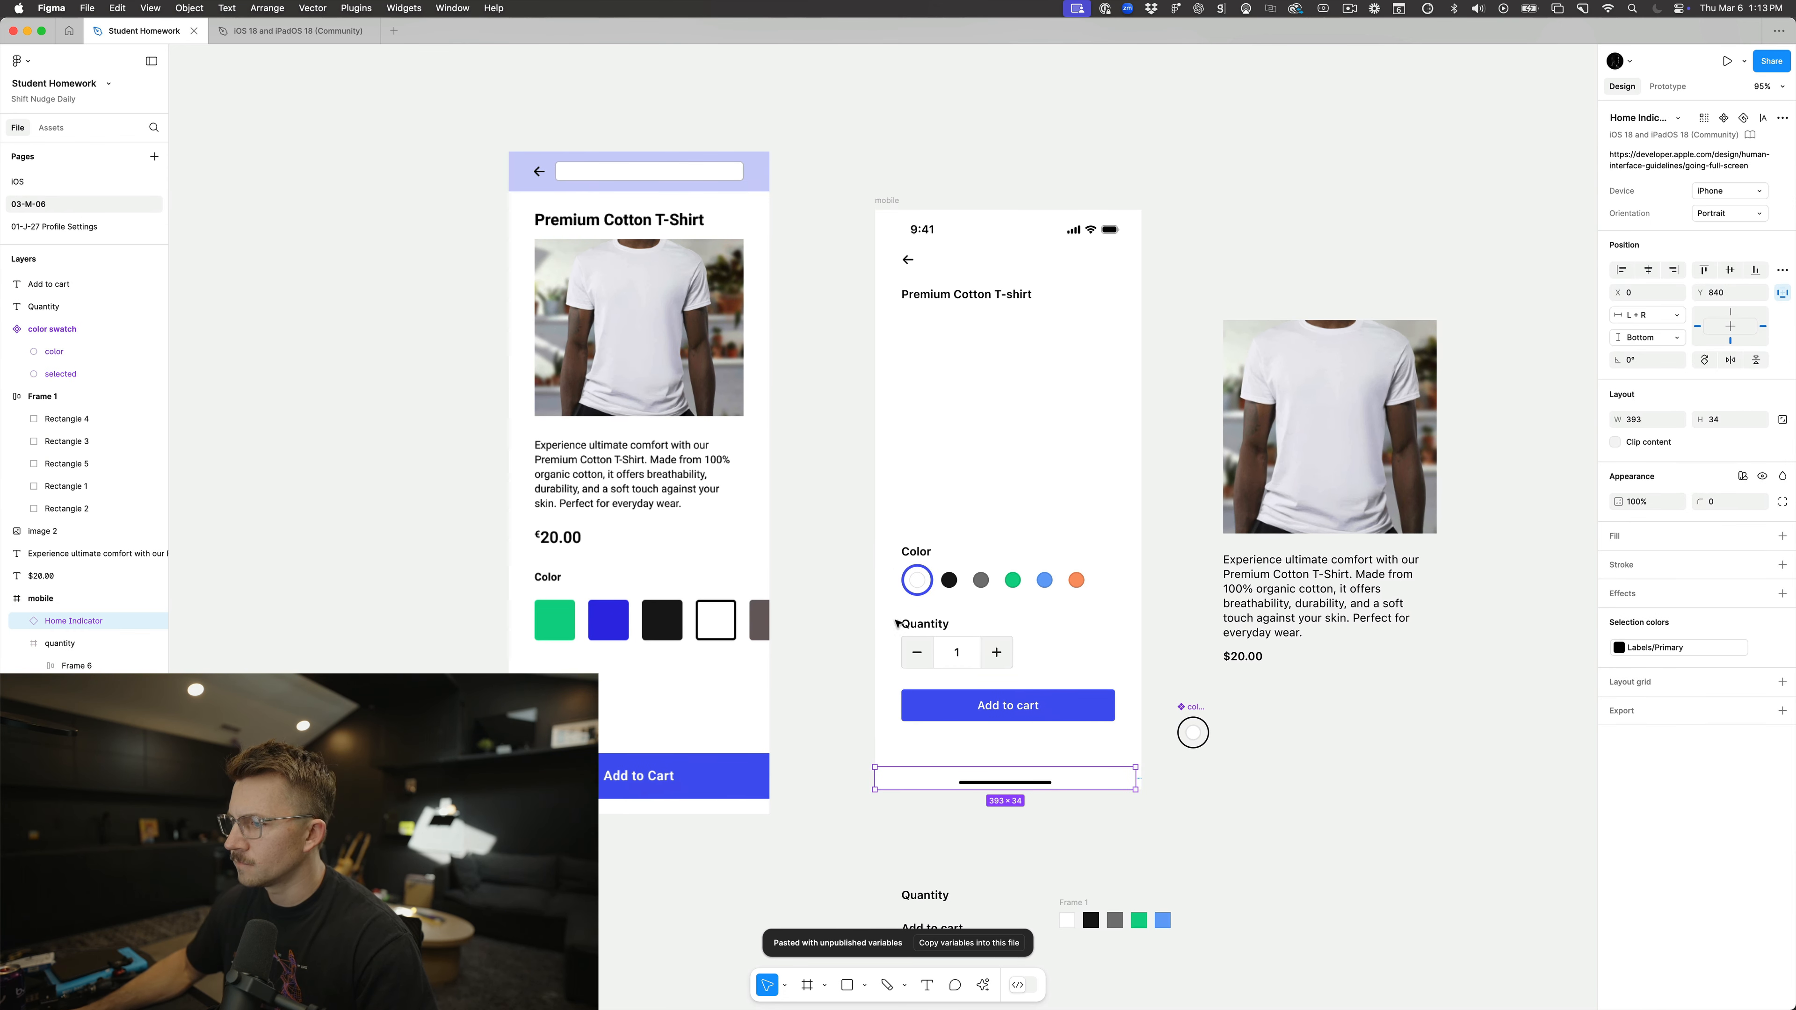
Step: Try lowering the "Add to cart" button and nudging the quantity section closer to the color section
left_click_drag(1018, 713, 1018, 770)
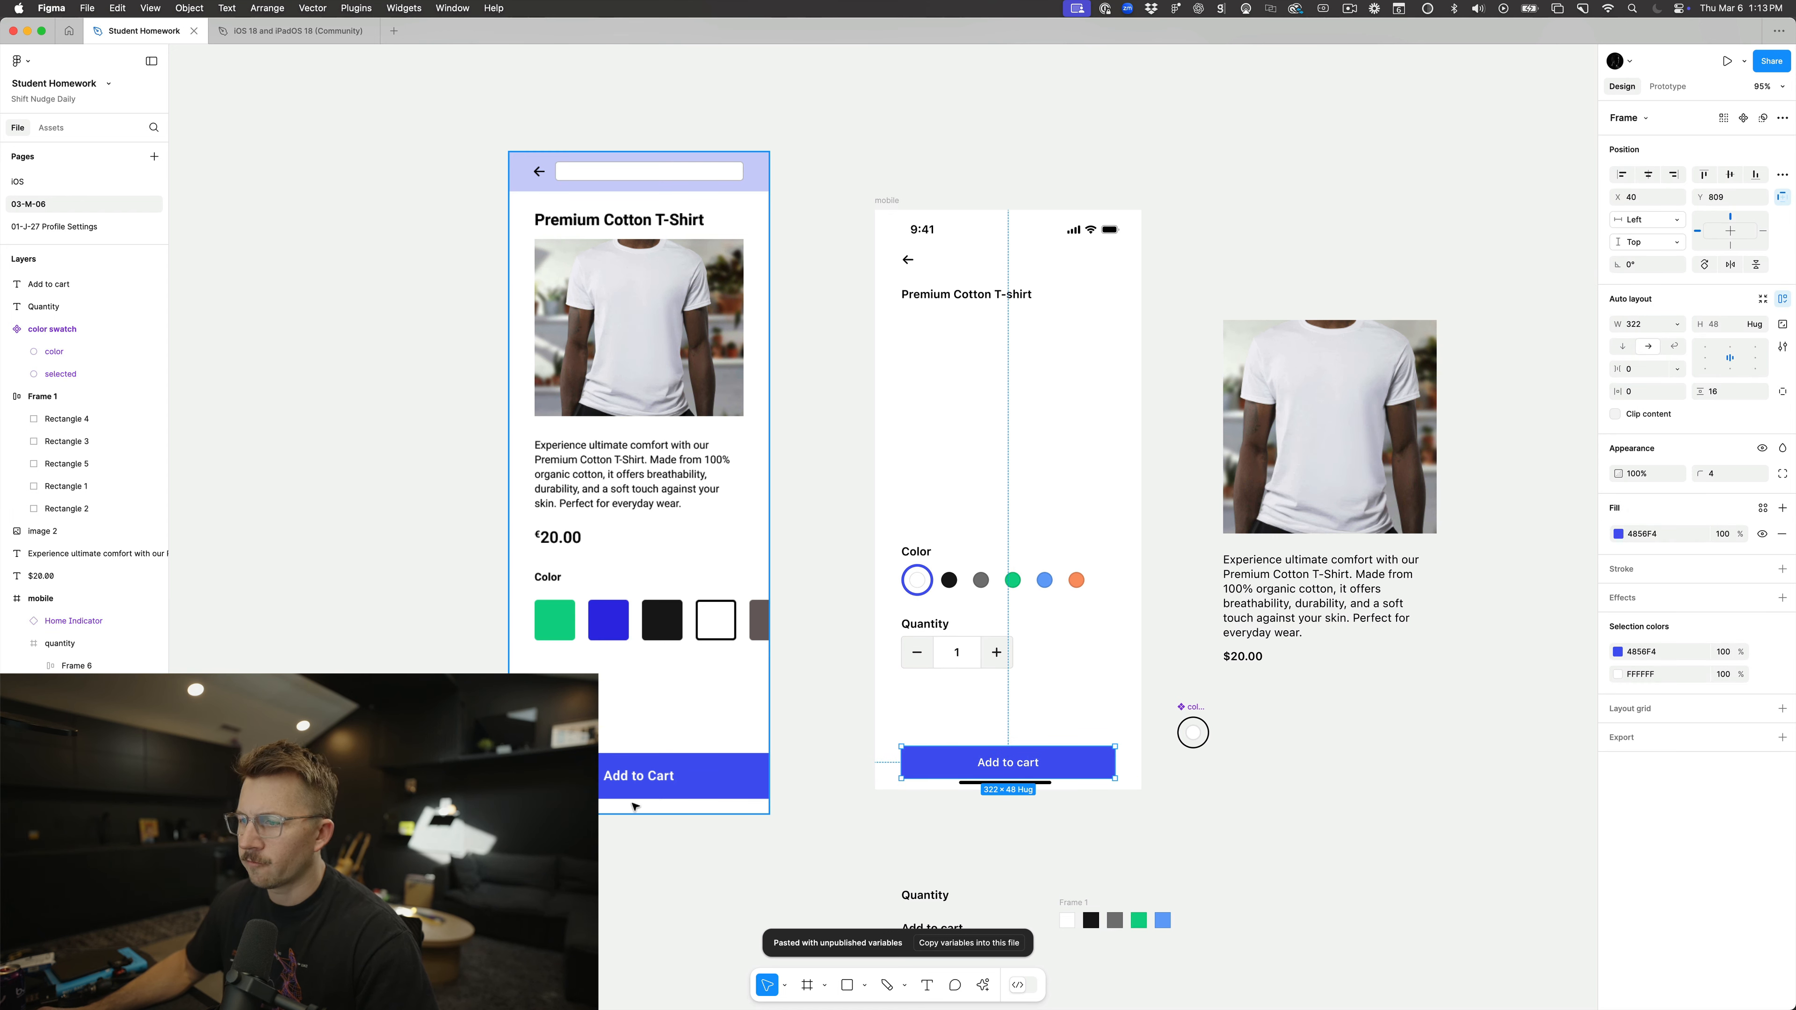
left_click_drag(1024, 763, 1056, 706)
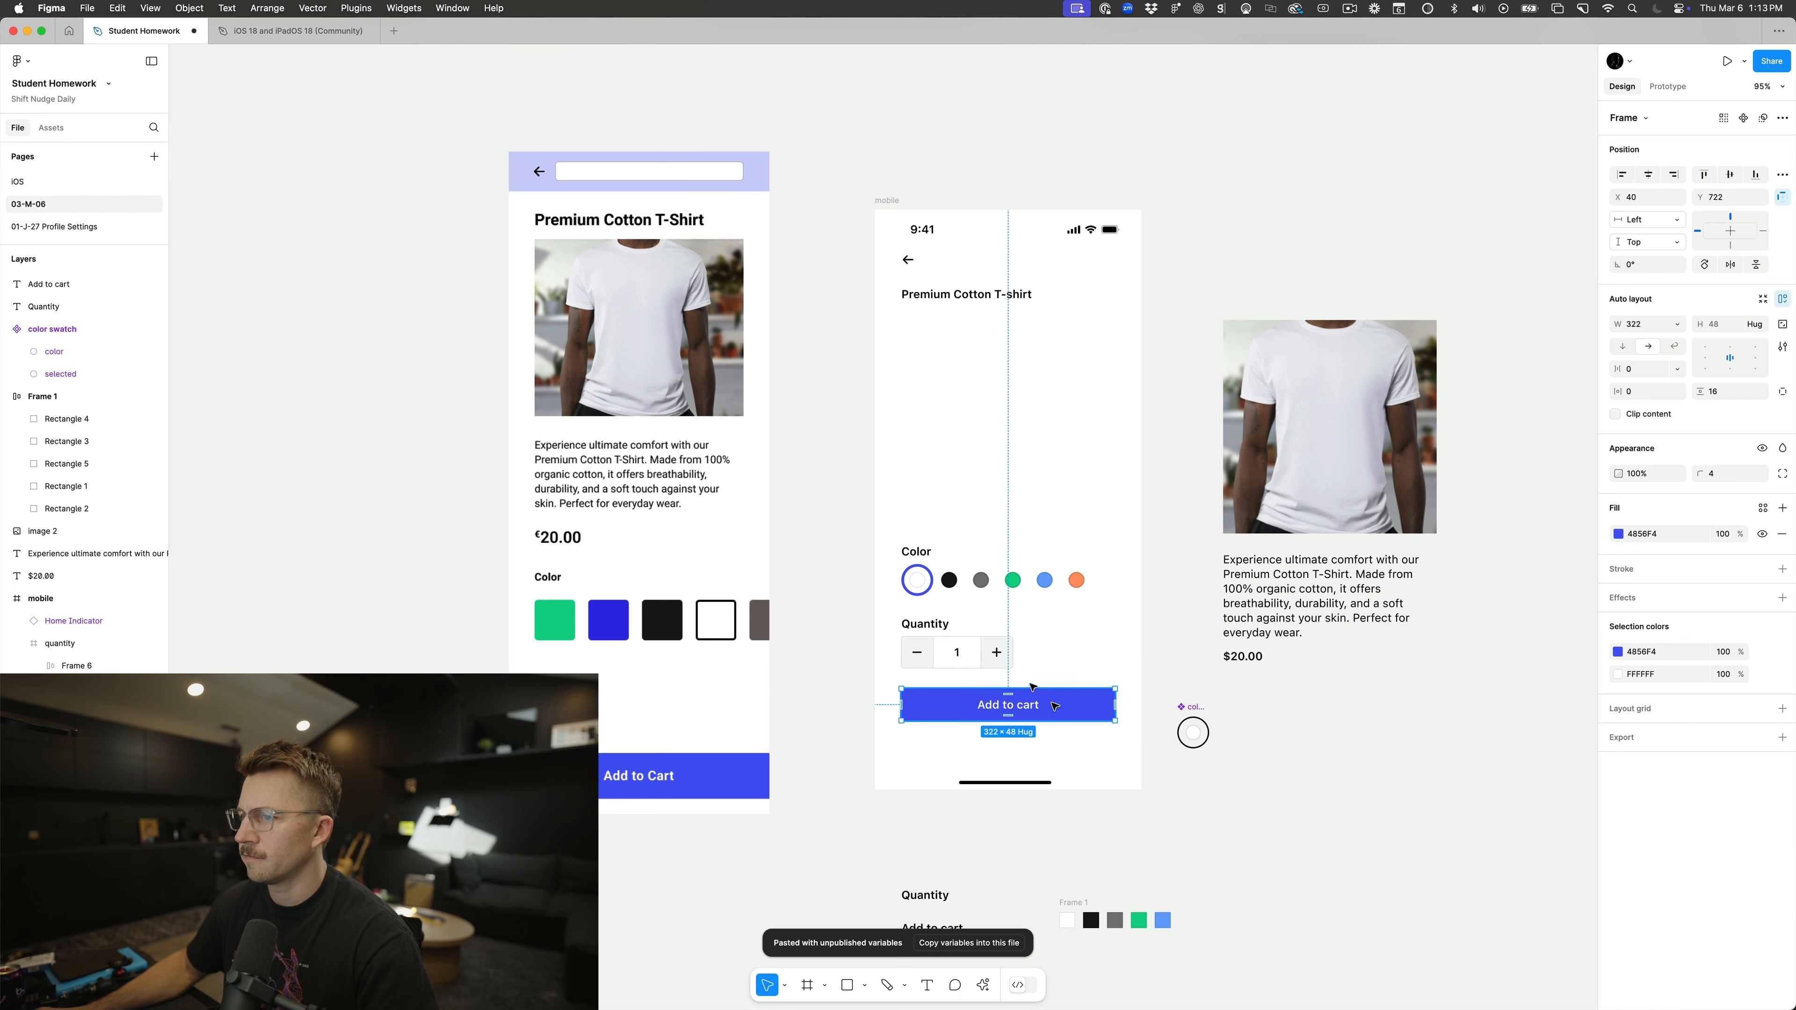
left_click(1004, 662)
key("Up")
key("Up")
key("Up")
key("Up")
key("Up")
key("Up")
key("Up")
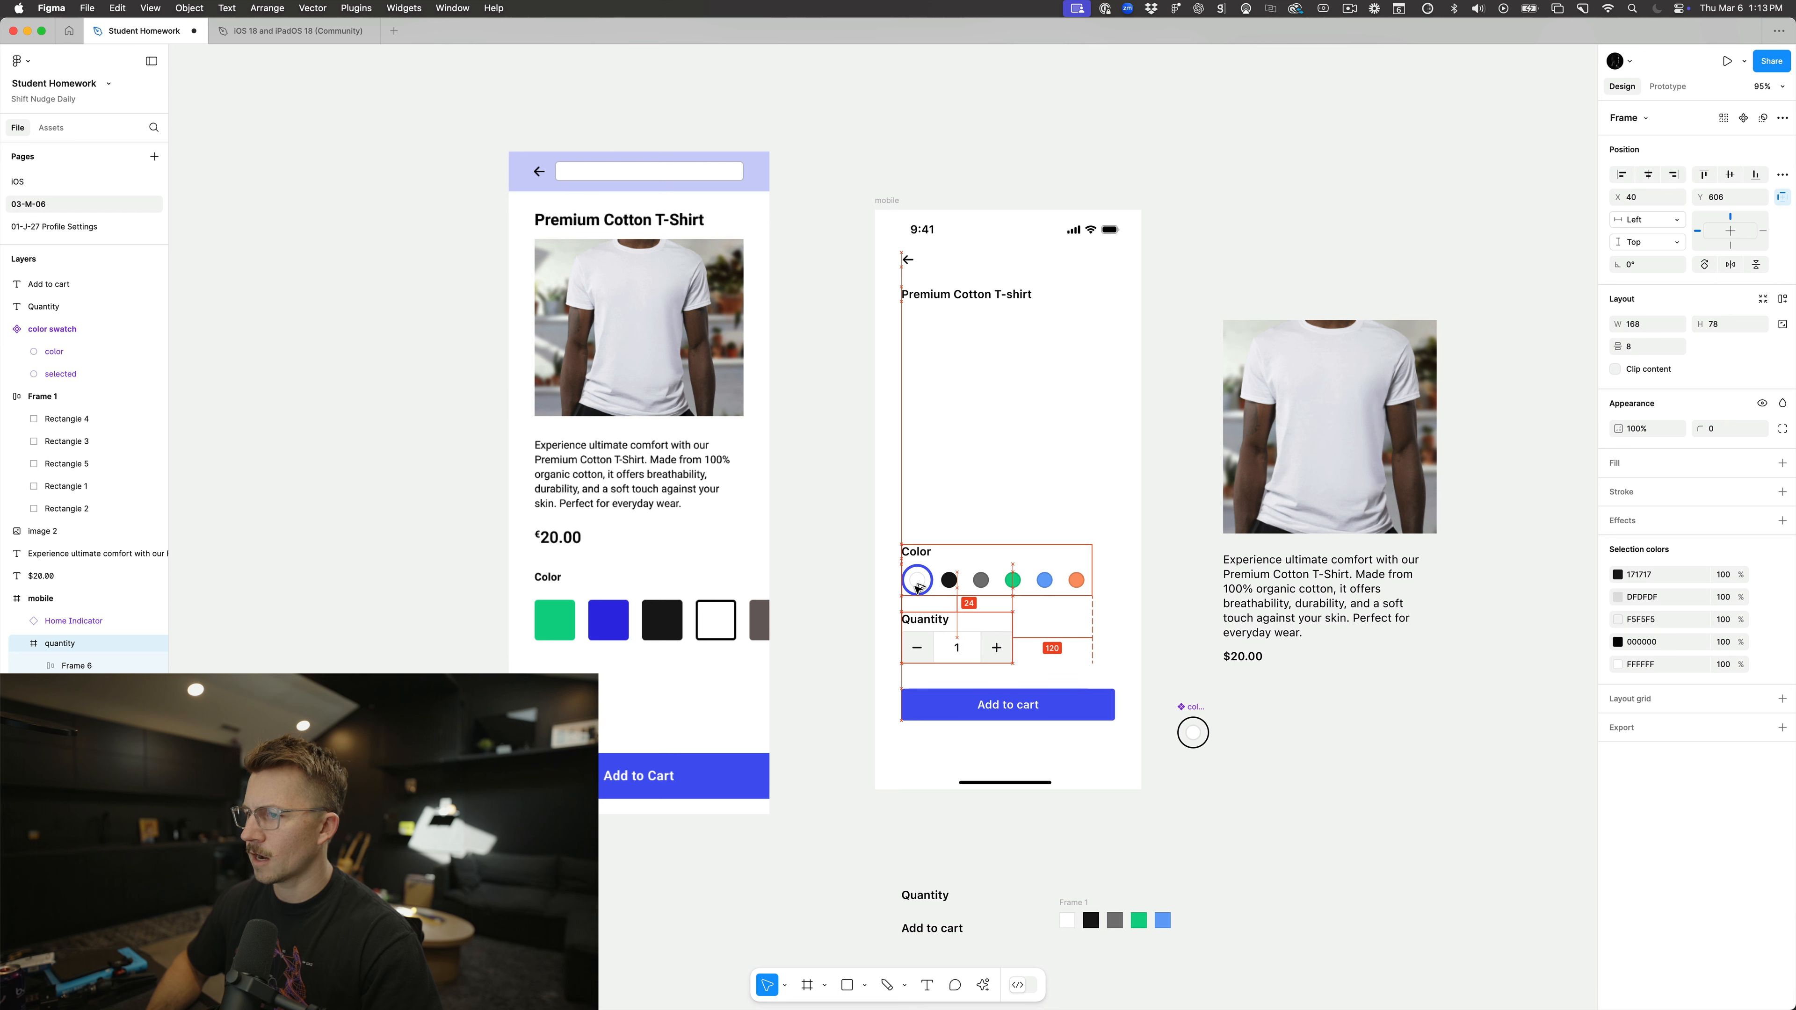
Step: Wrap the color section, quantity section and "Add to cart" button in a vertical auto layout with a gap of 32
left_click(918, 588, "shift")
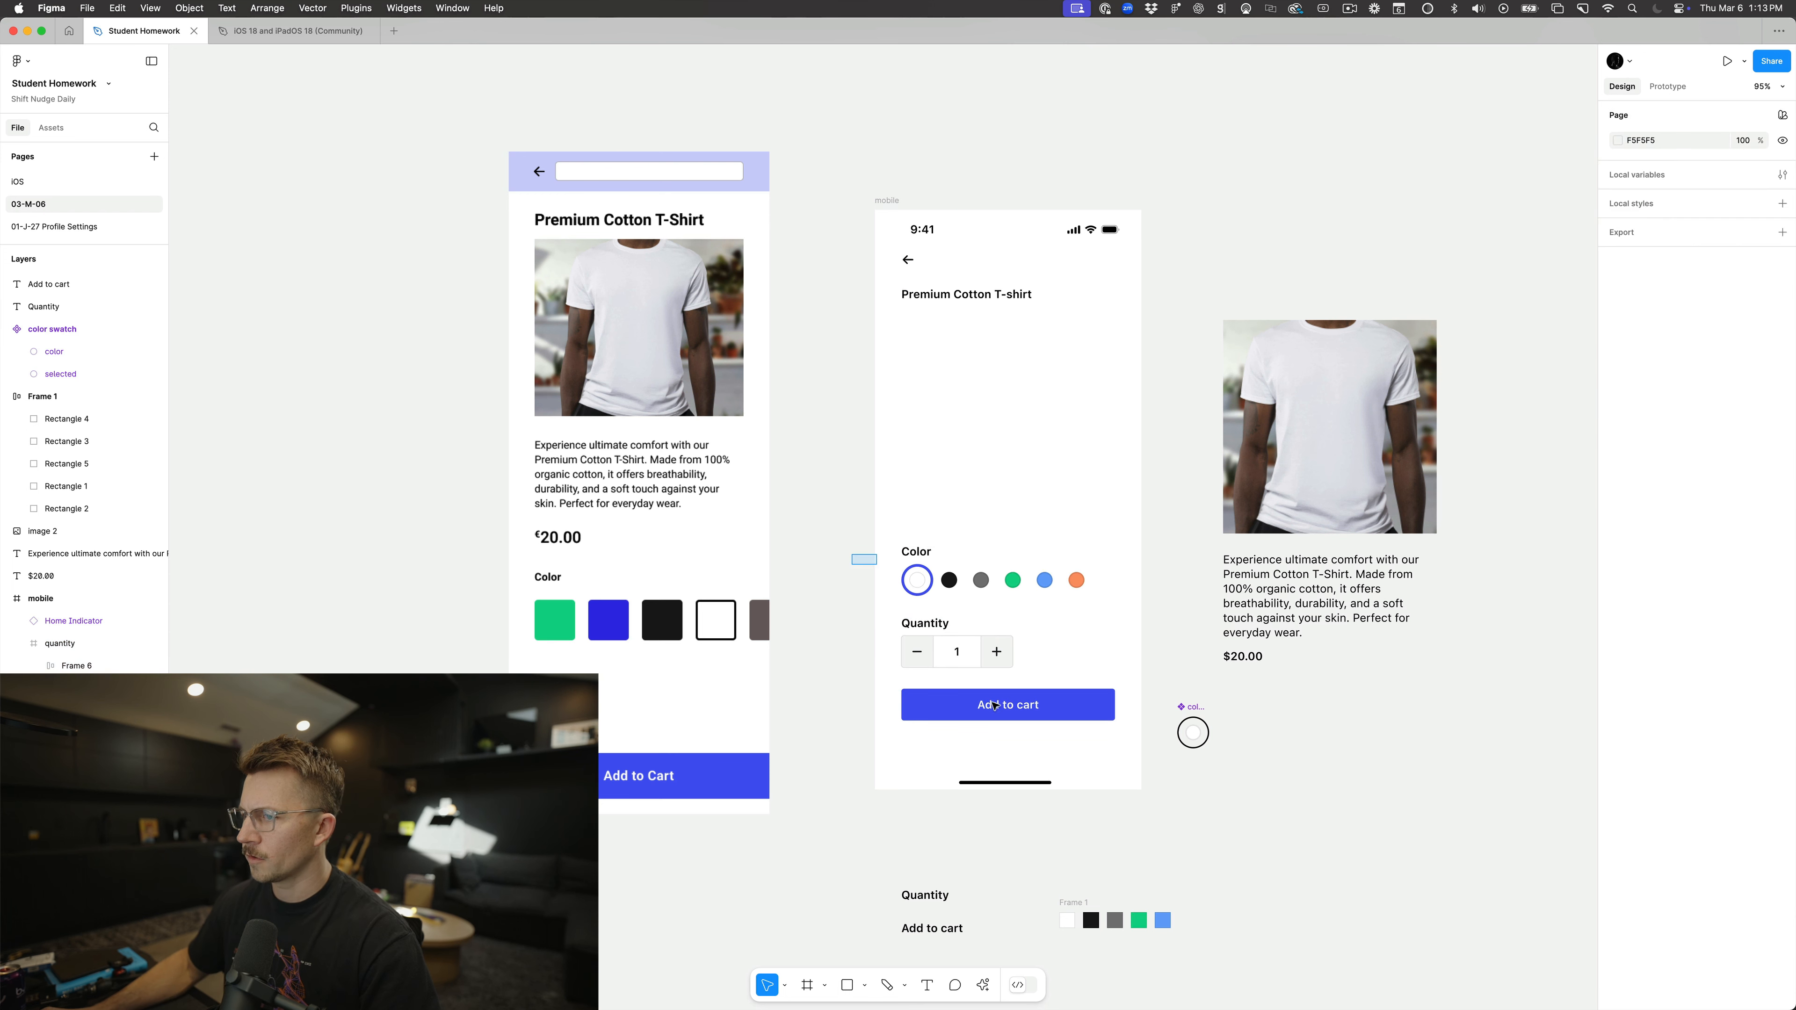
left_click(1002, 713, "shift")
key("shift+a")
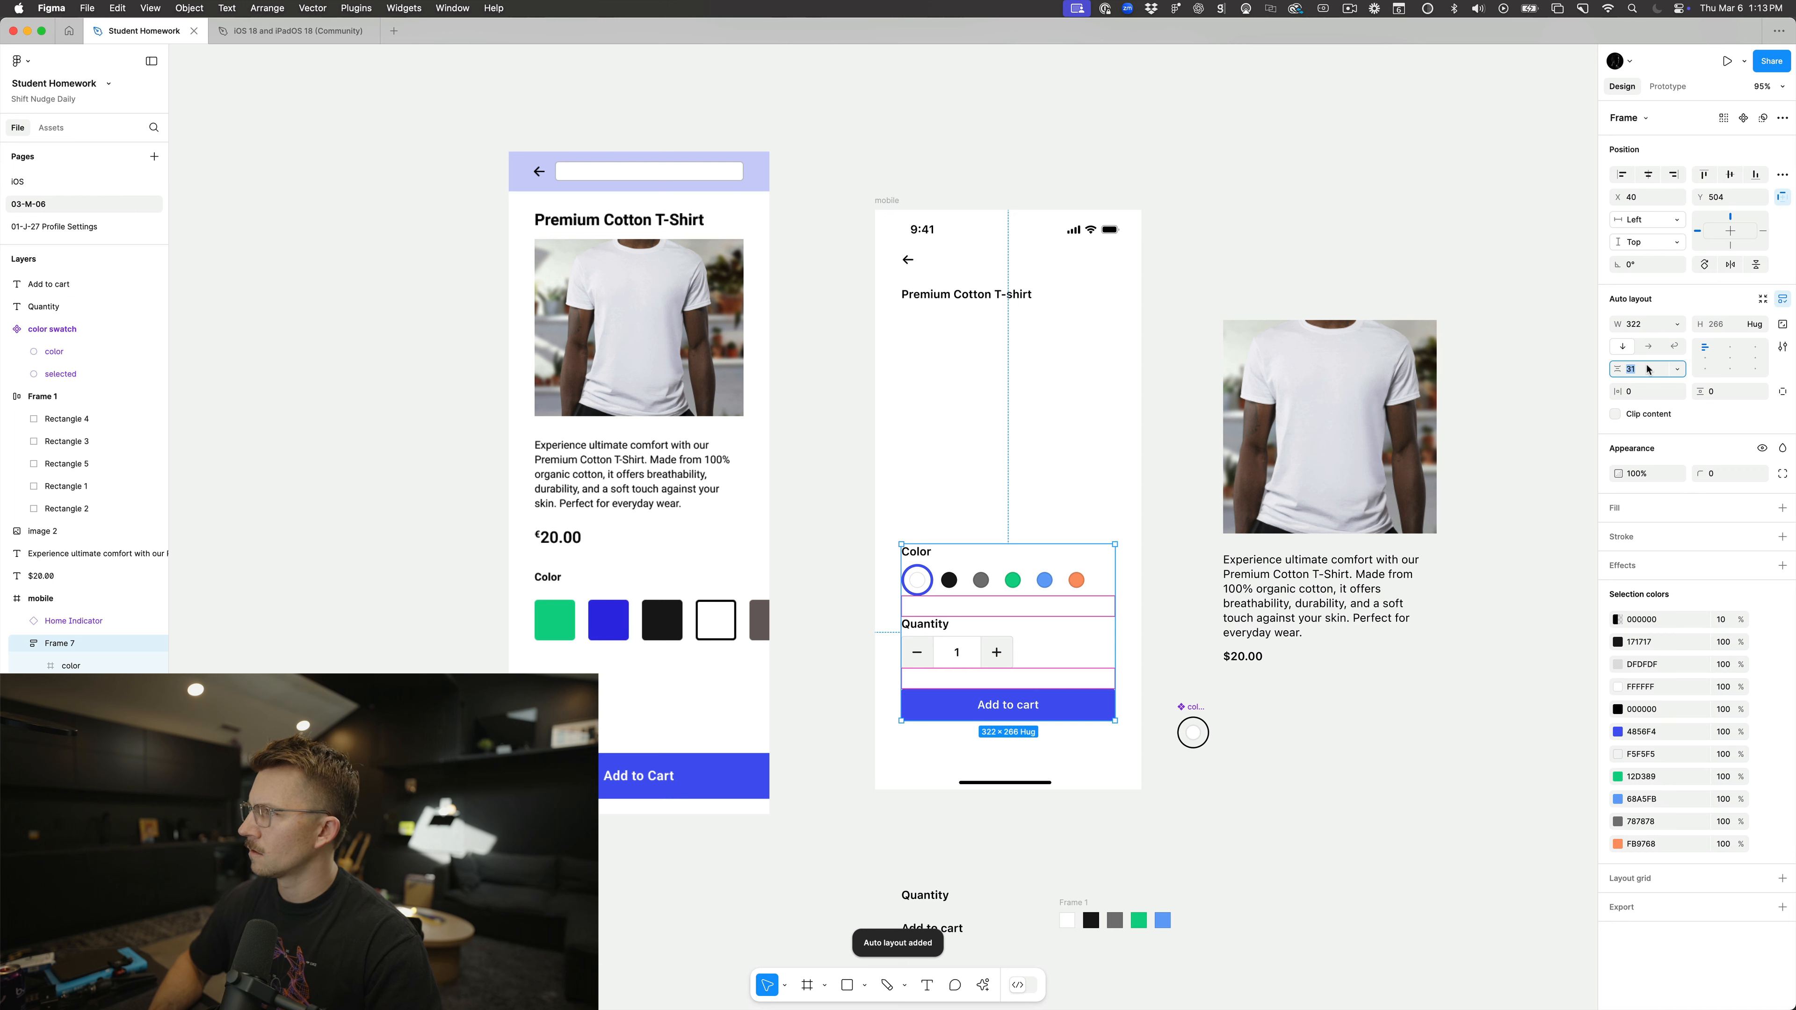
key("Up")
key("shift+Up")
key("shift+Up")
key("shift+Up")
key("shift+Down")
key("shift+Down")
key("shift+Down")
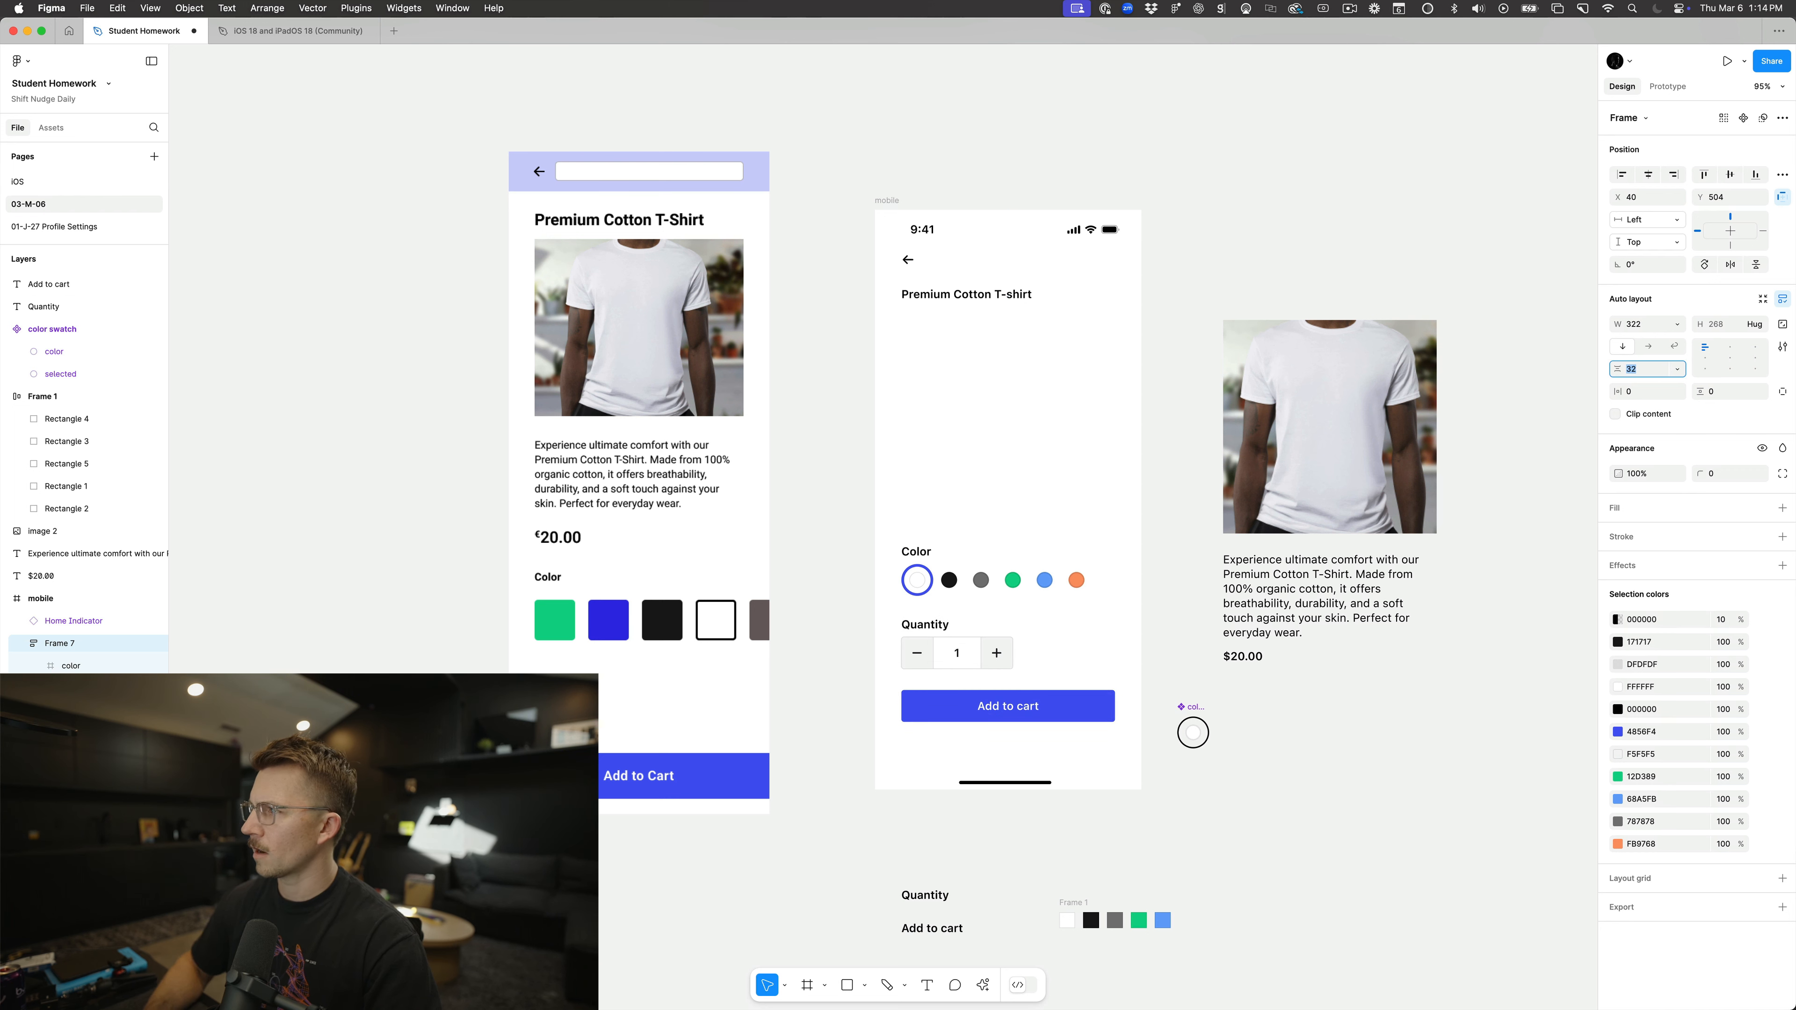
Step: Set the purchase-controls auto layout gap to 42 and its vertical constraint to Bottom
left_click(1710, 375)
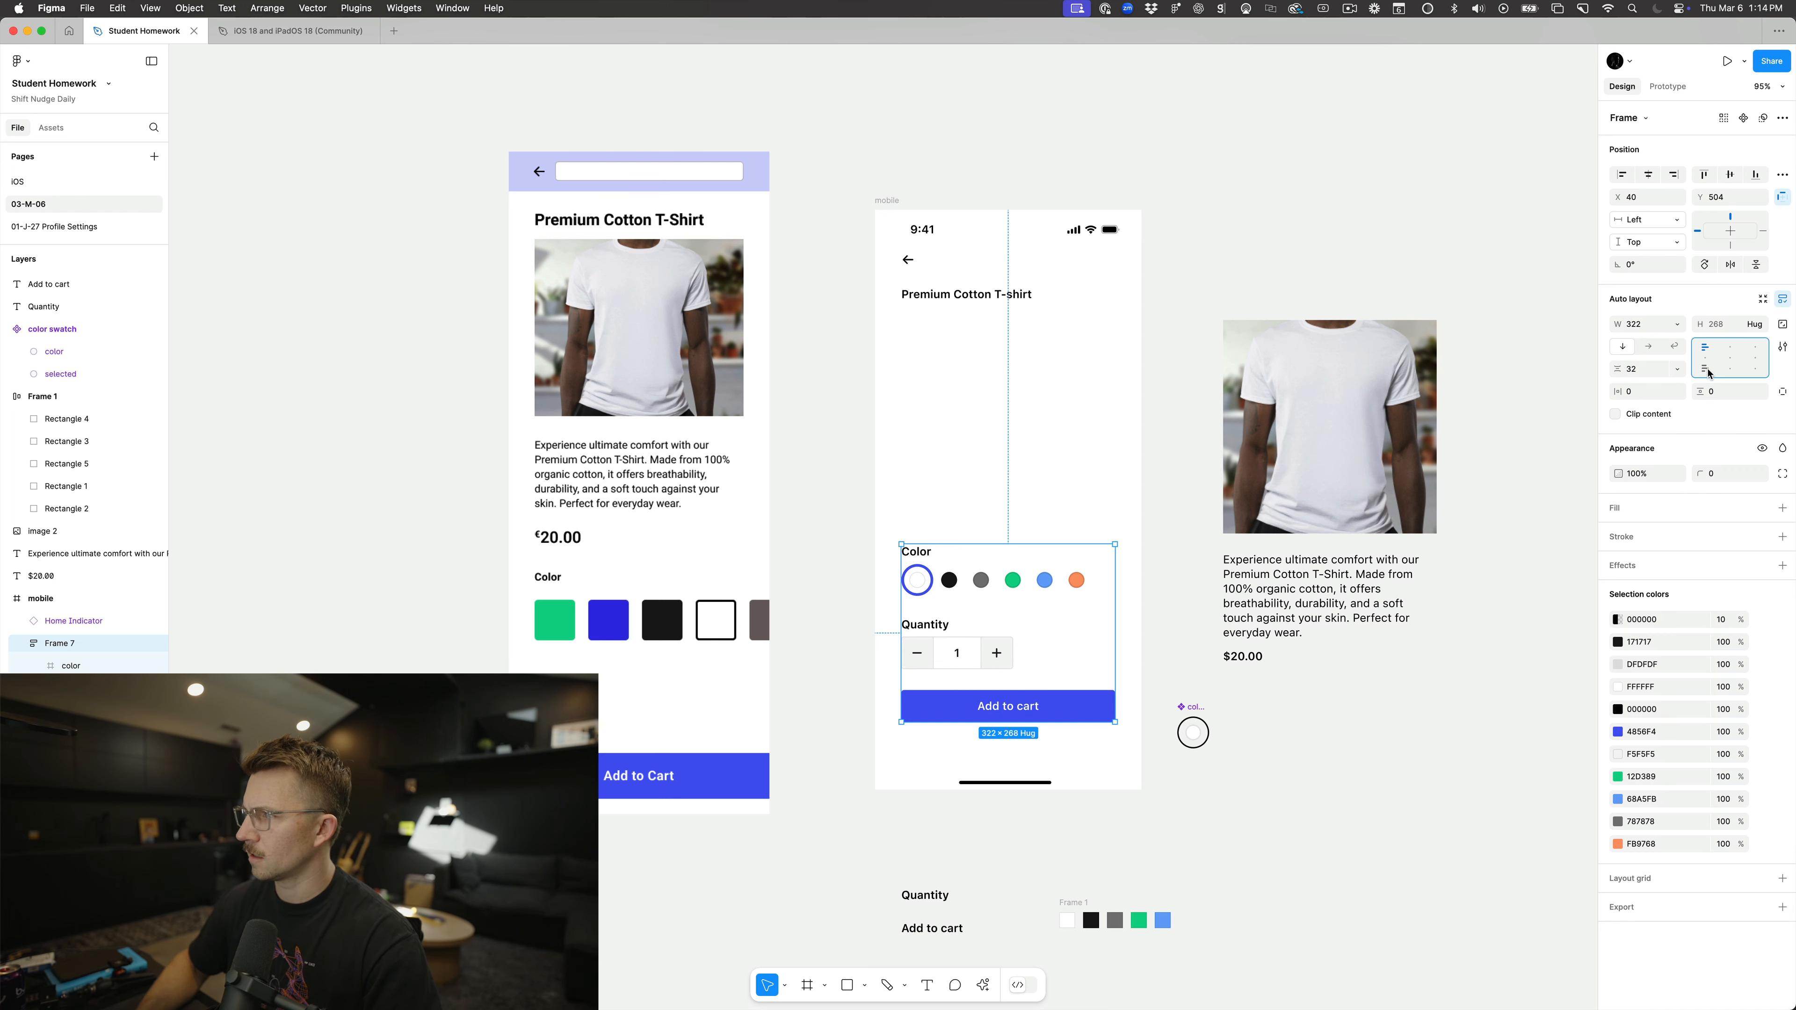
left_click(1648, 369)
key("shift+Up")
key("shift+Up")
key("shift+Down")
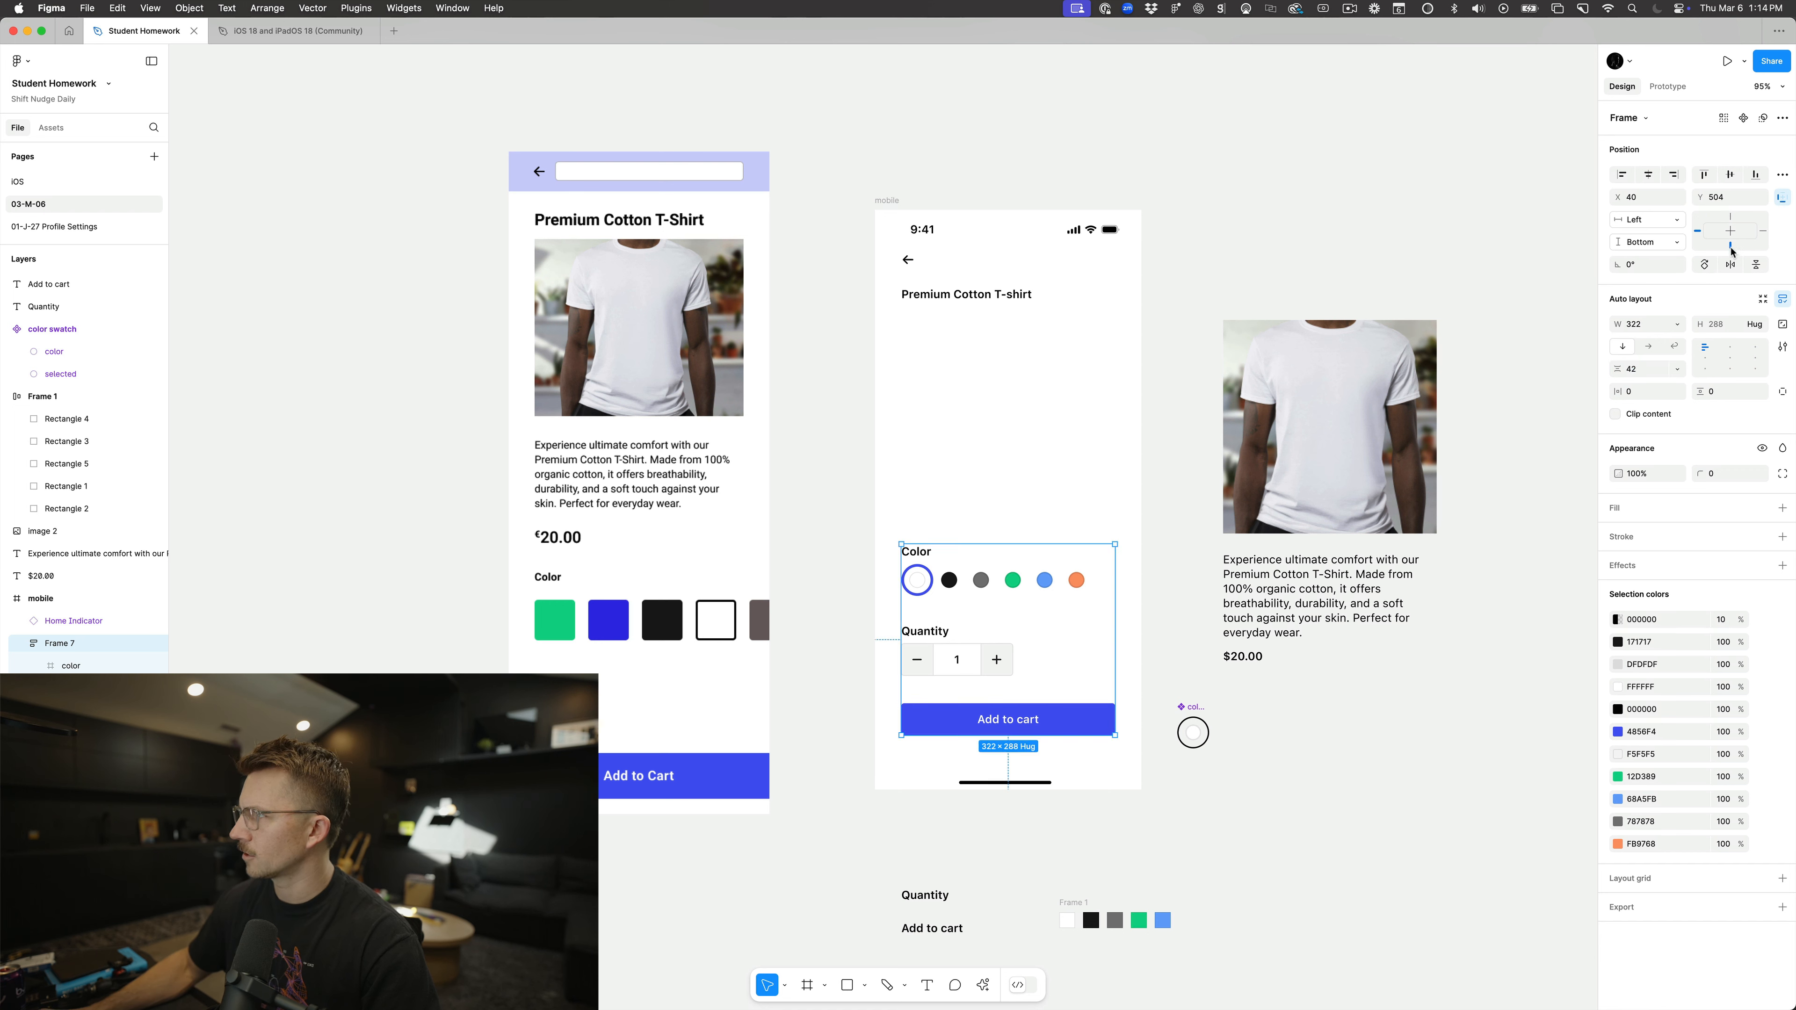
Step: Try wider and tighter gaps between the purchase controls, then set the auto layout gap to 24
left_click(1640, 369)
key("shift+Up")
key("shift+Up")
key("shift+Up")
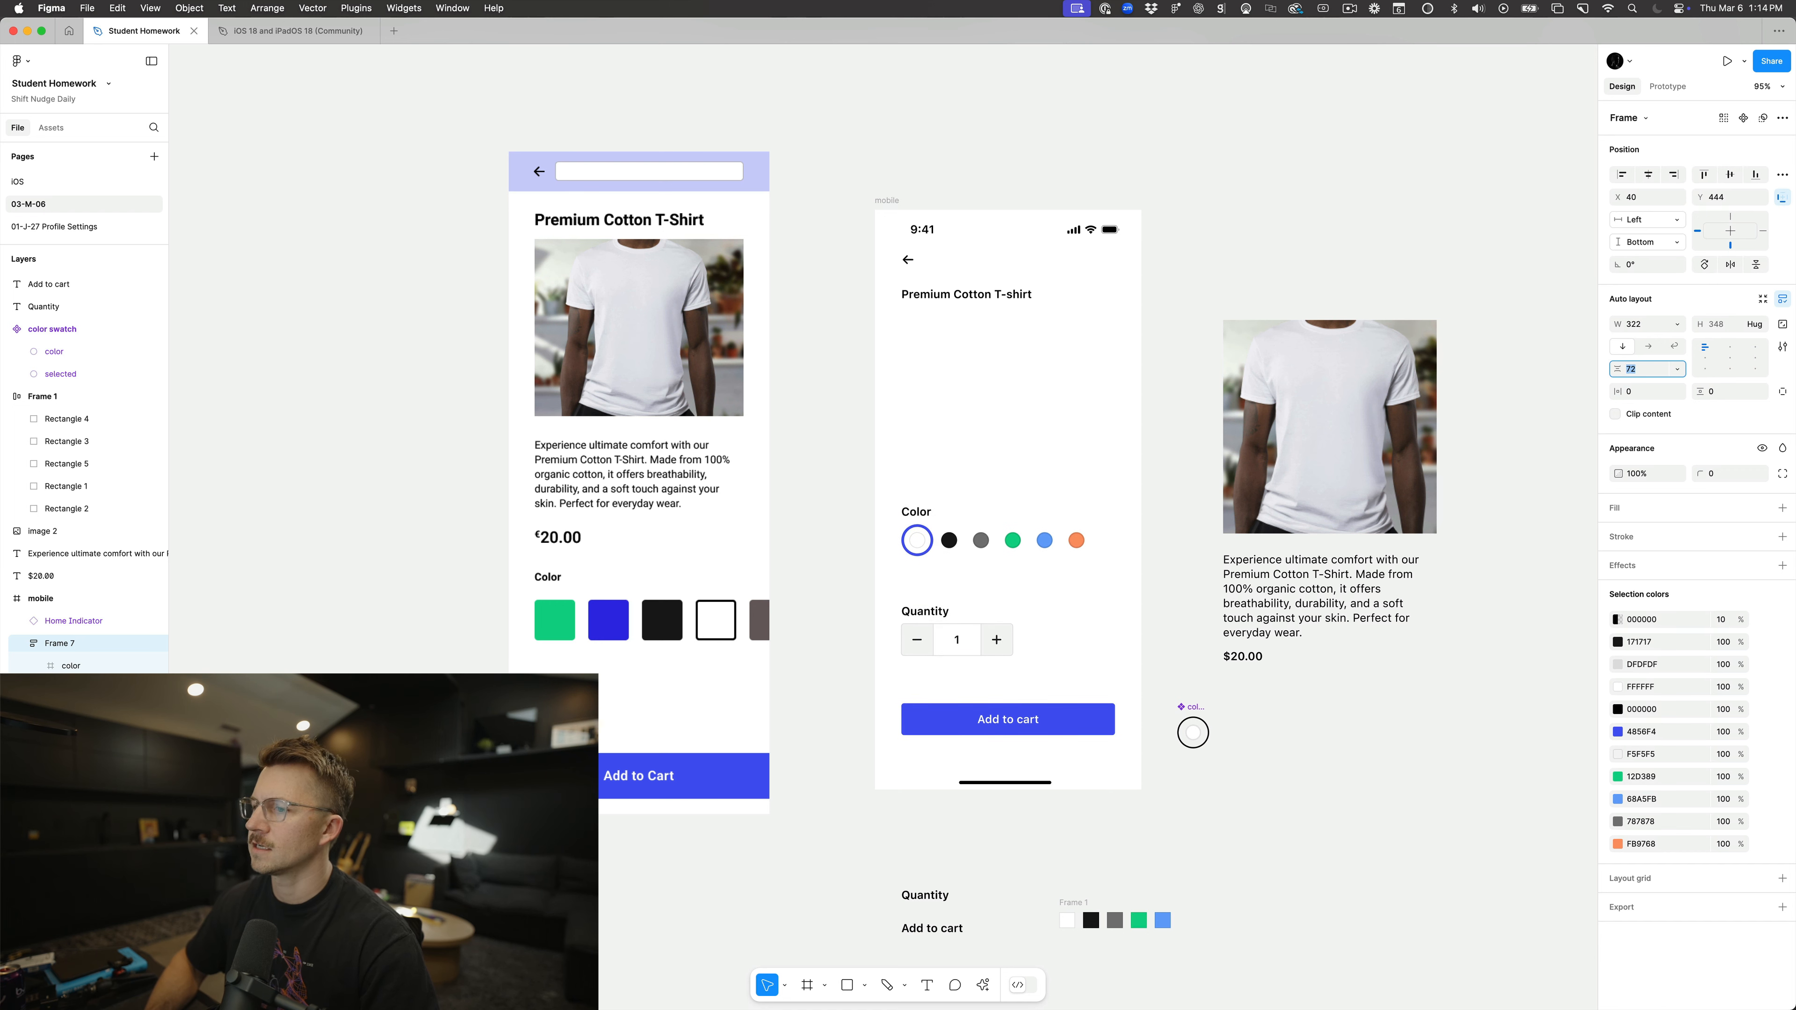
key("shift+Down")
key("shift+Down")
key("shift+Down")
key("shift+Down")
key("shift+Down")
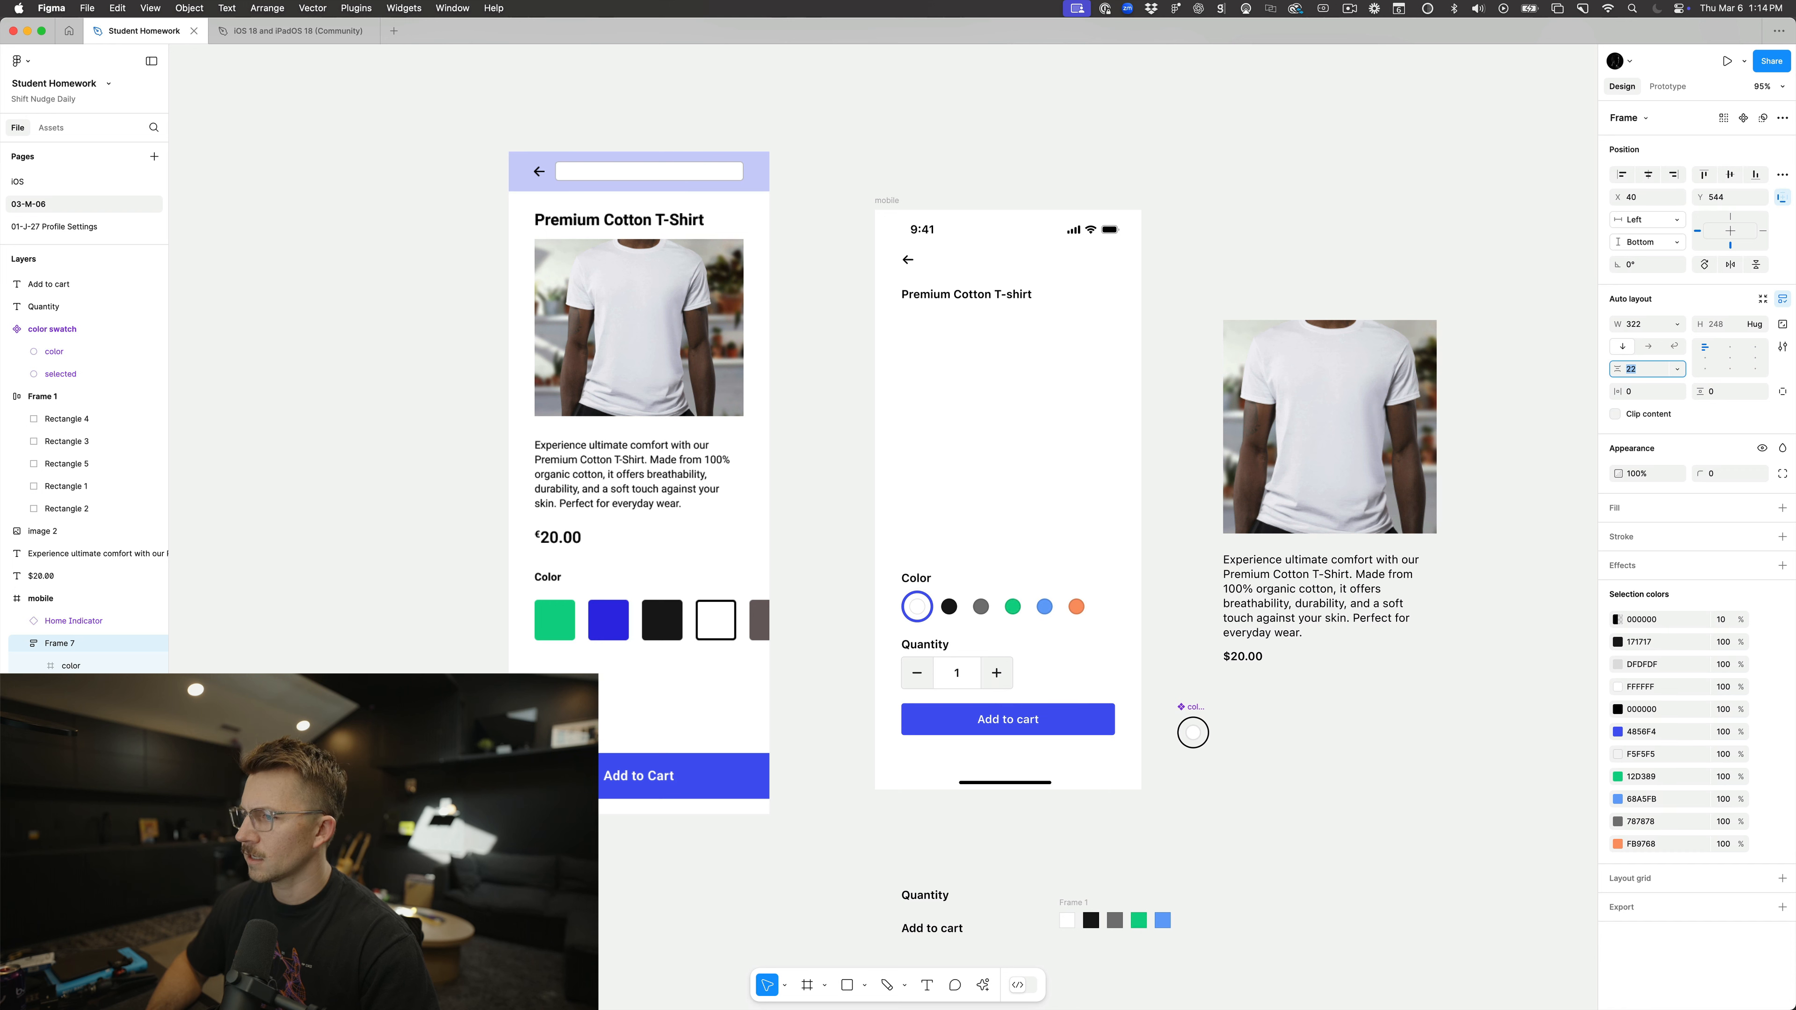
key("shift+Down")
key("shift+Up")
key("shift+Up")
key("shift+Down")
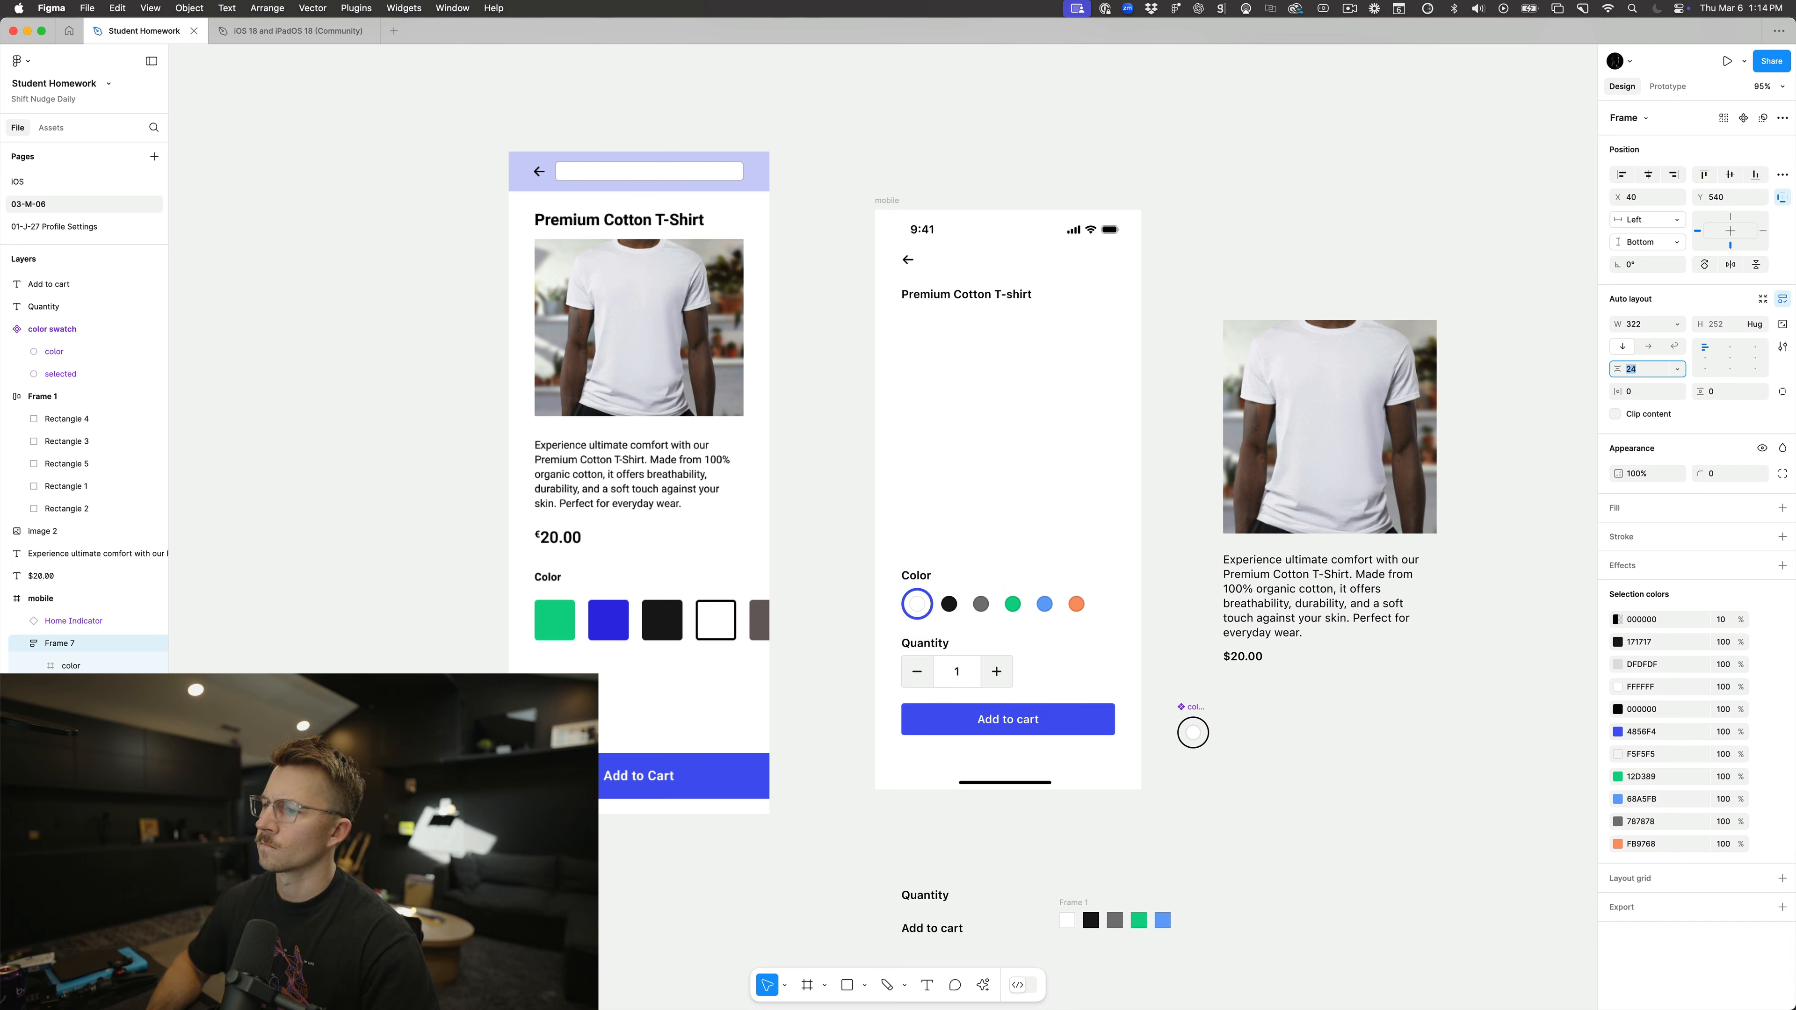
left_click(829, 685)
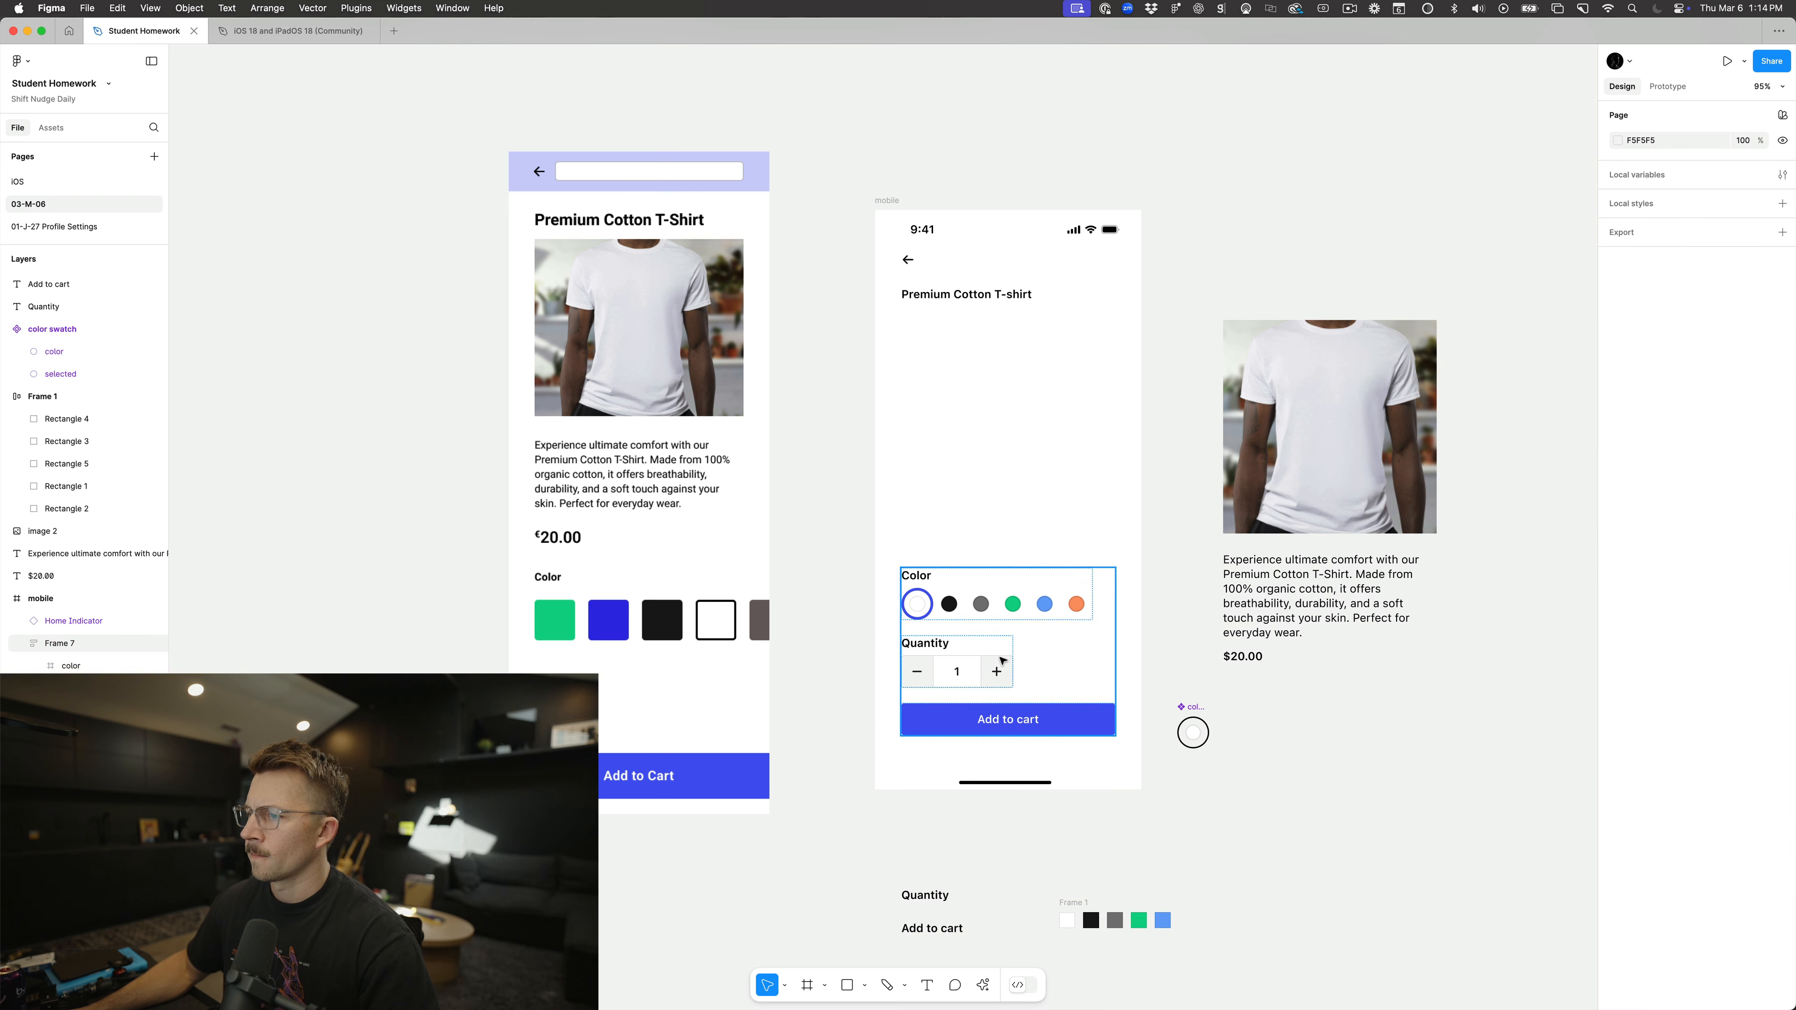
Step: Examine the spacing of the color, quantity and button sections up close and within the whole mobile frame
left_click(1025, 658)
left_click(1167, 668)
scroll(1167, 669, "down", 3)
scroll(1131, 670, "up", 10)
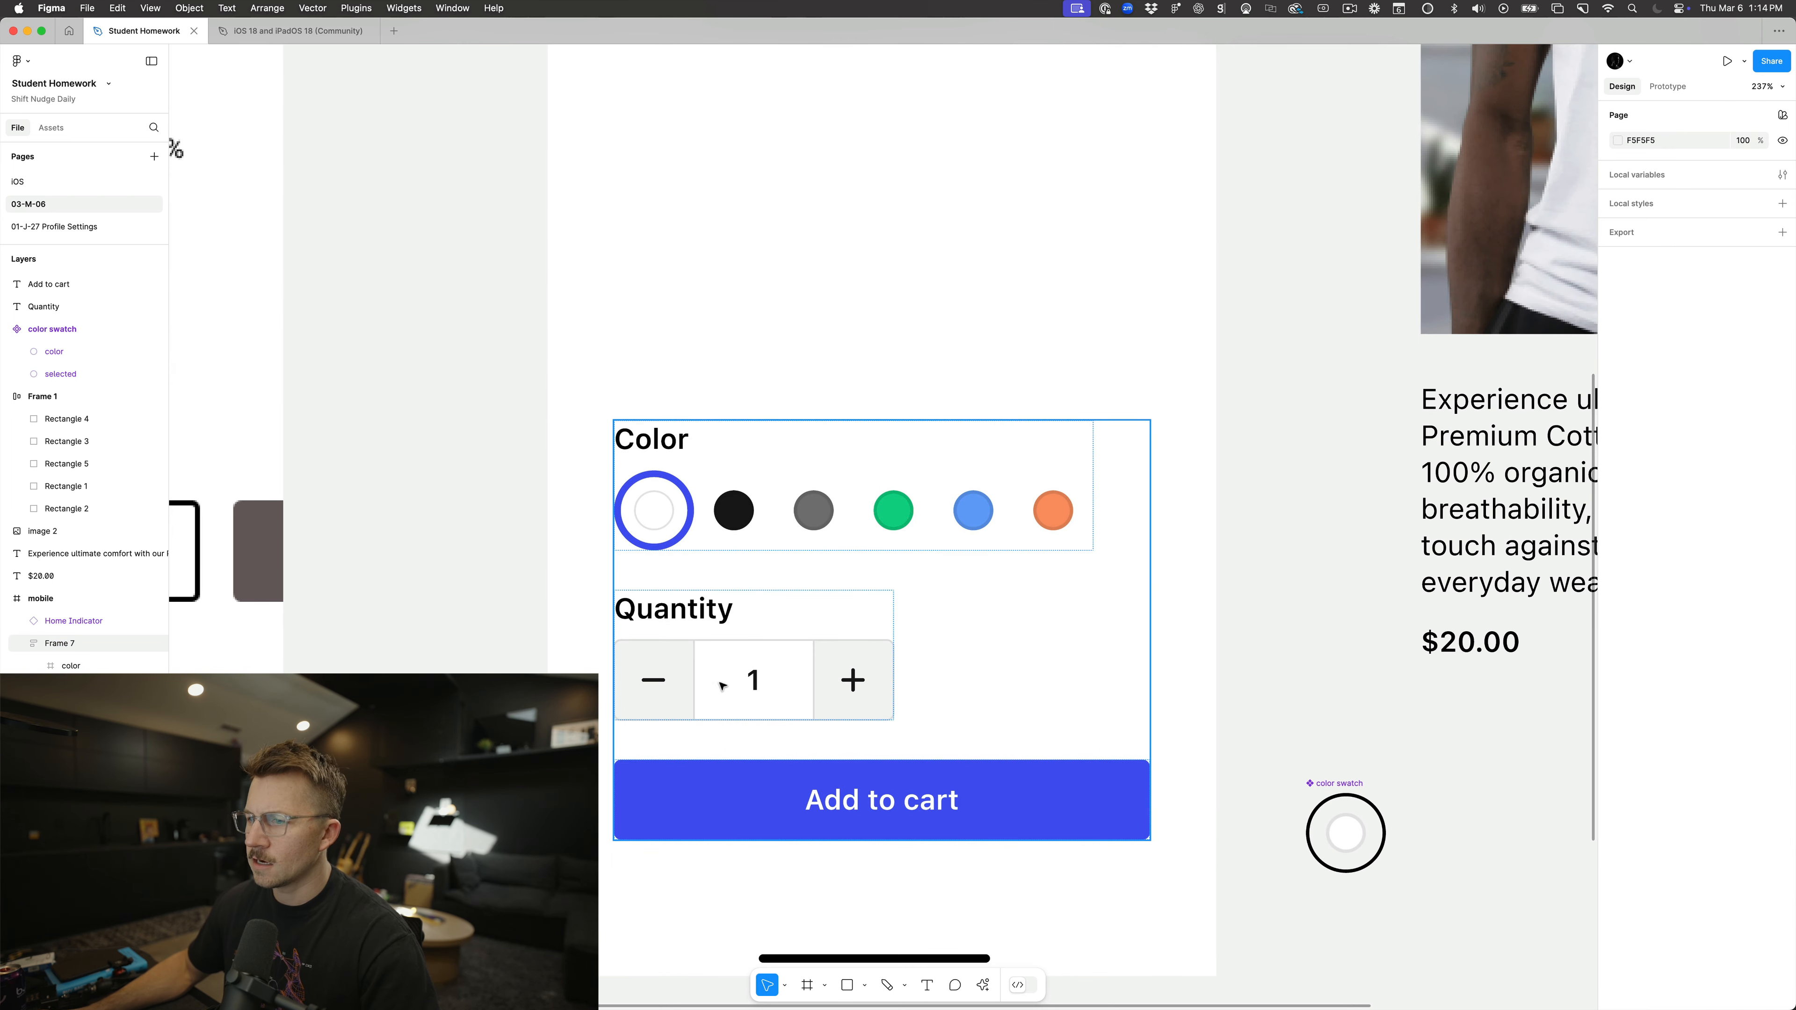
scroll(728, 747, "down", 5)
scroll(601, 678, "down", 5)
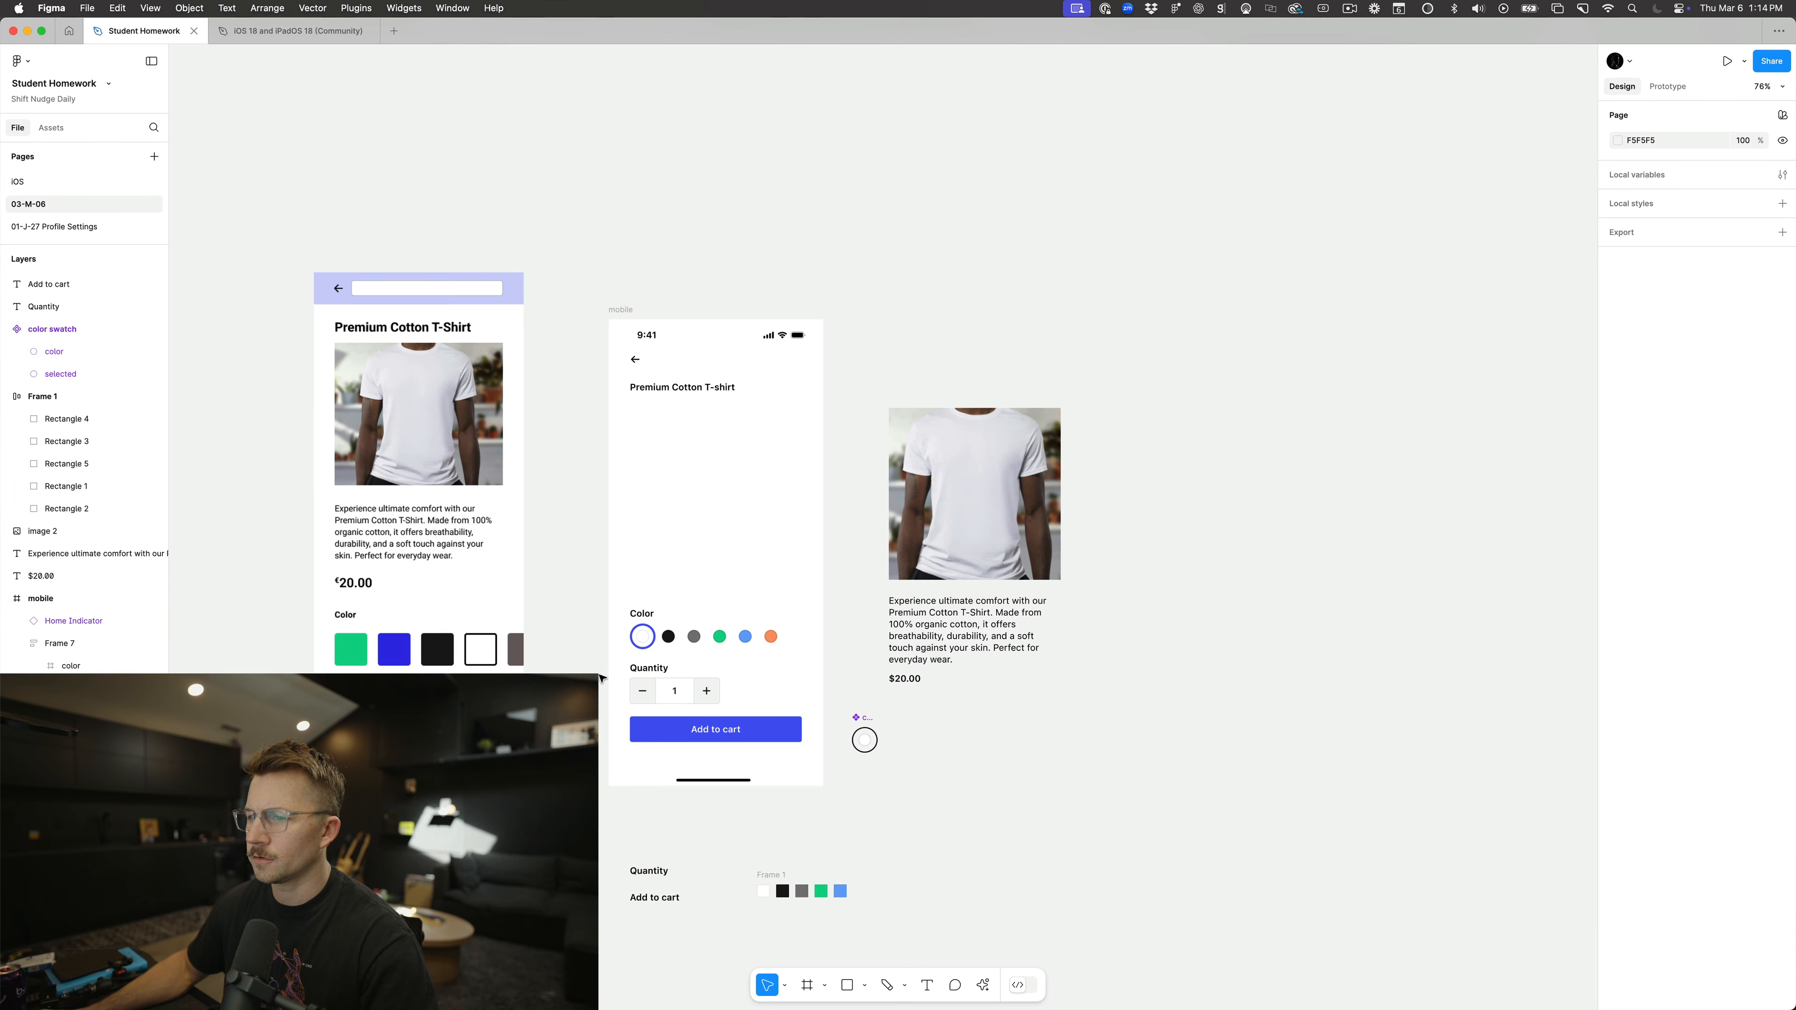
scroll(622, 700, "left", 3)
scroll(623, 700, "up", 1)
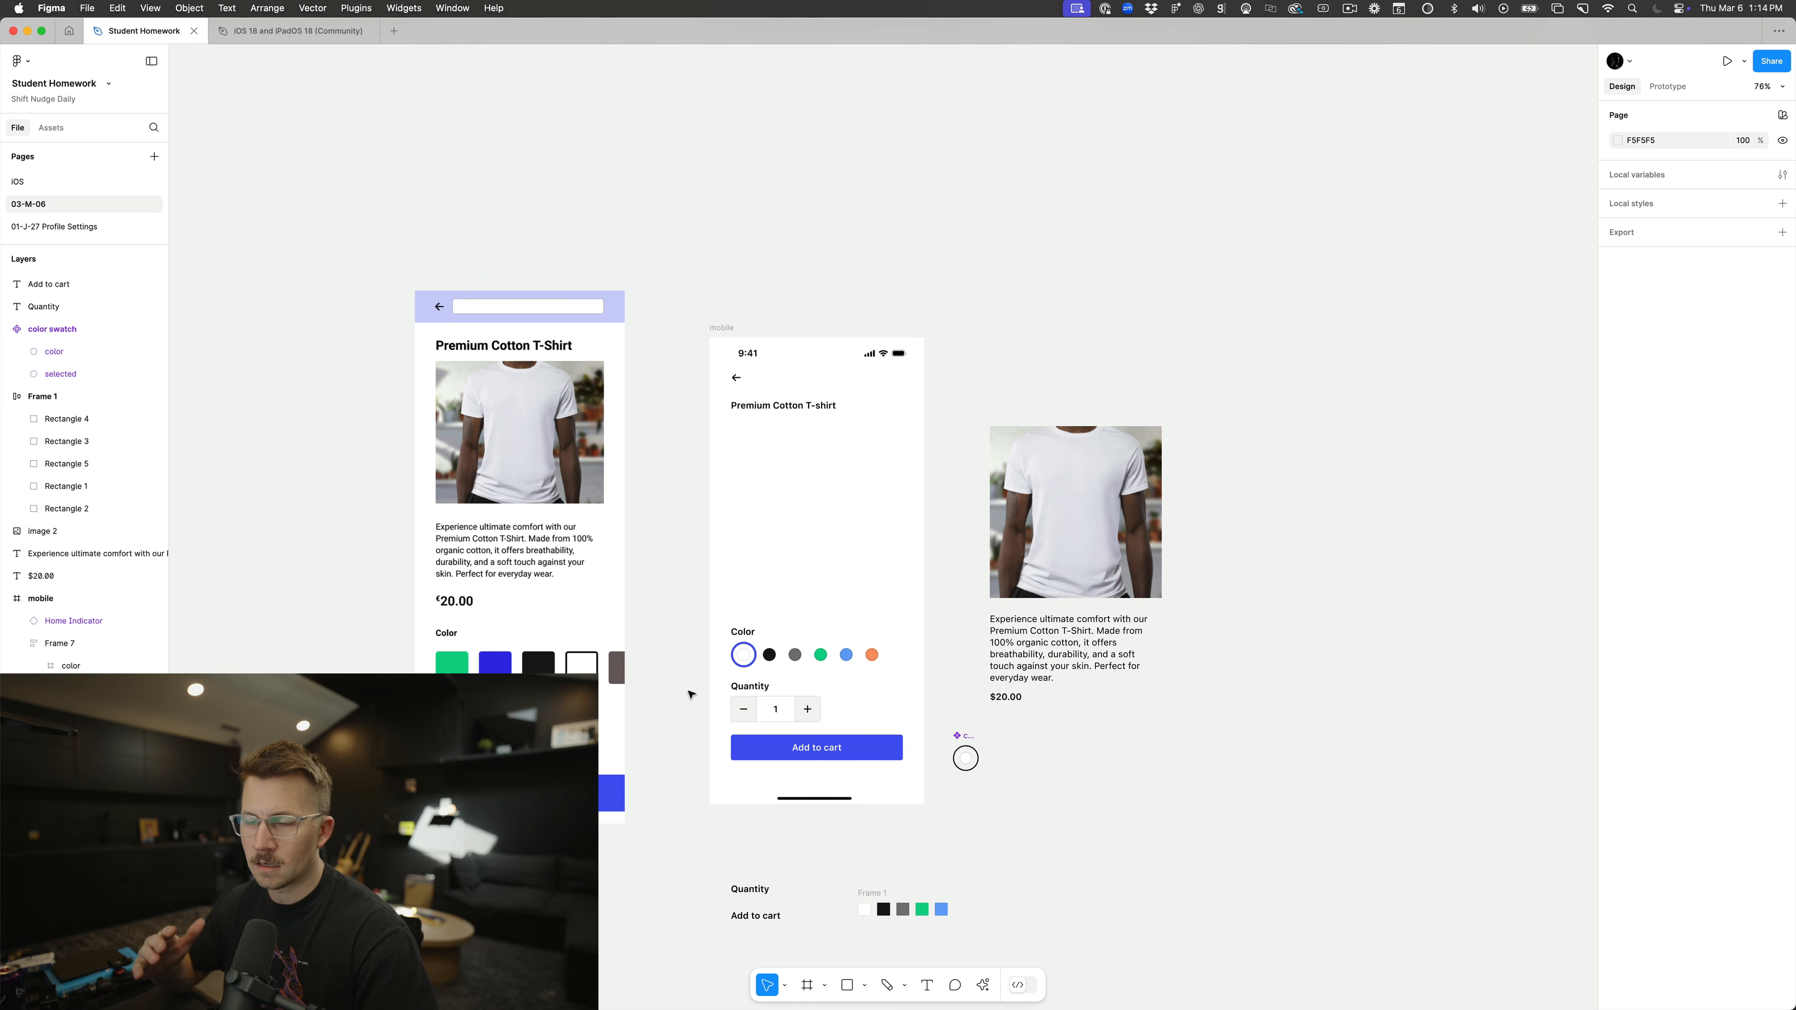
scroll(691, 694, "left", 1)
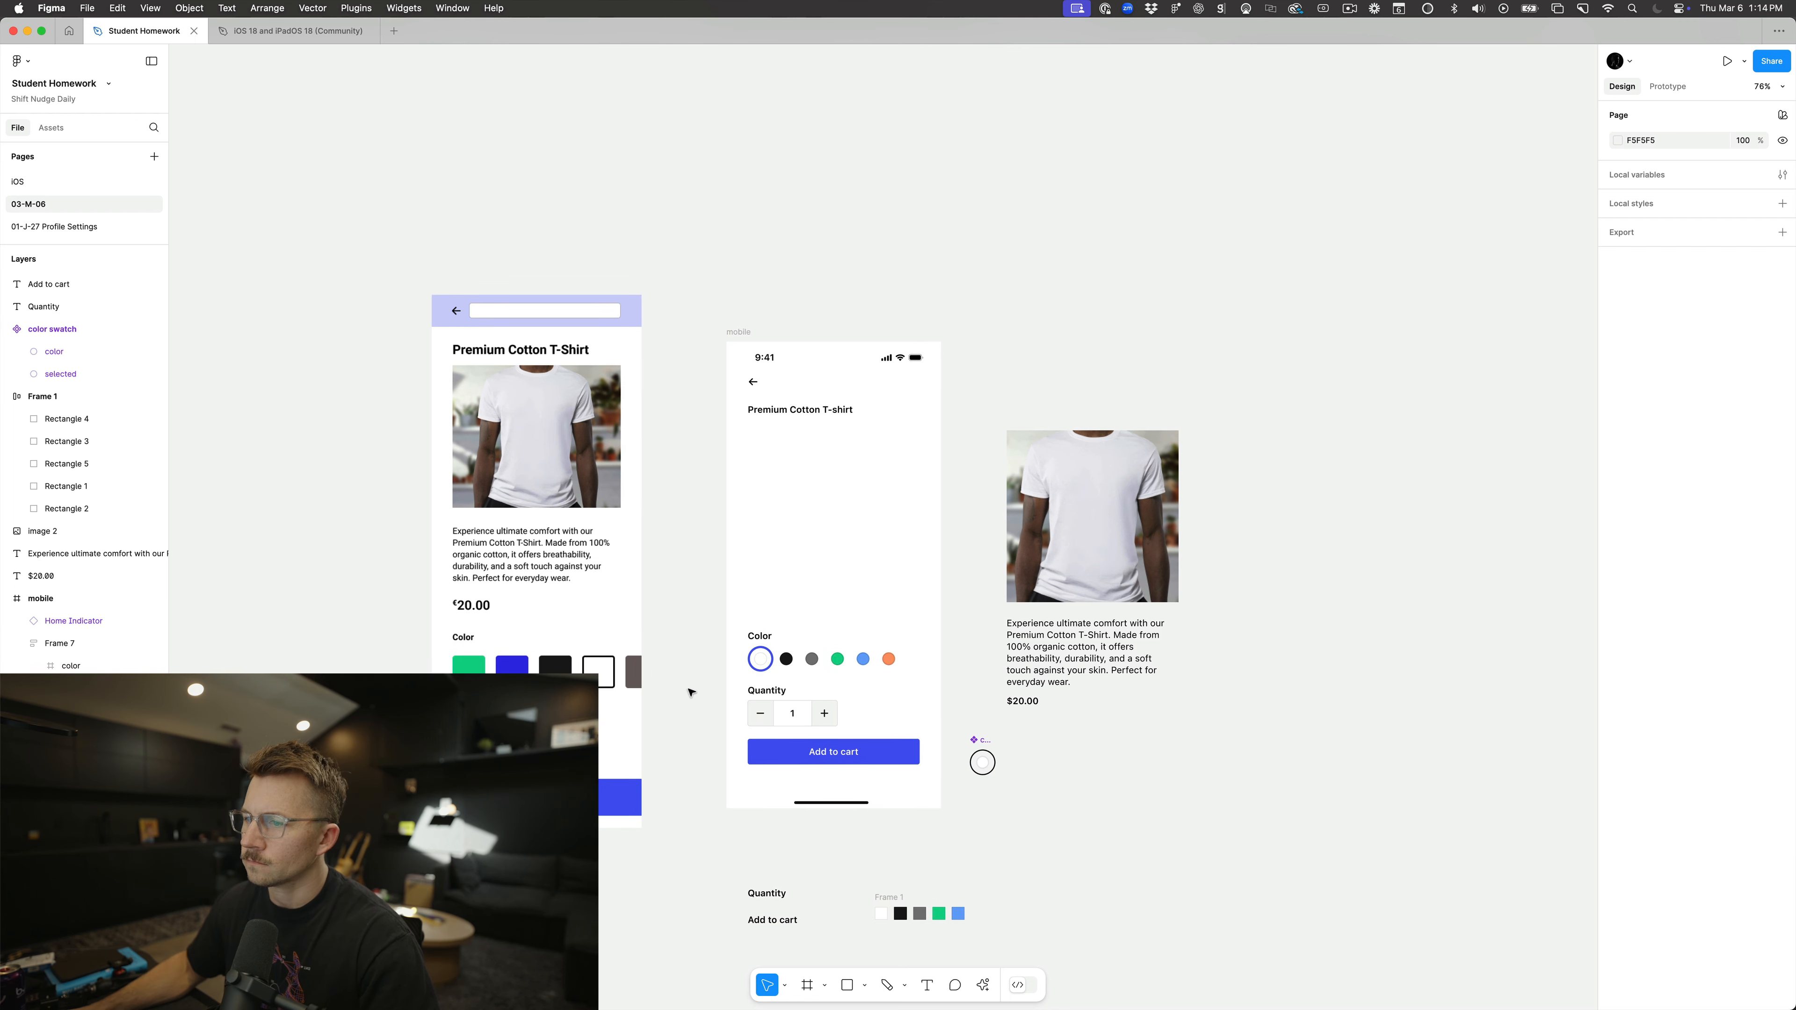
Step: Move the T-shirt image into the mobile frame below the "Premium Cotton T-shirt" title, at X 40, Y 148
scroll(691, 694, "up", 2)
left_click(1018, 577)
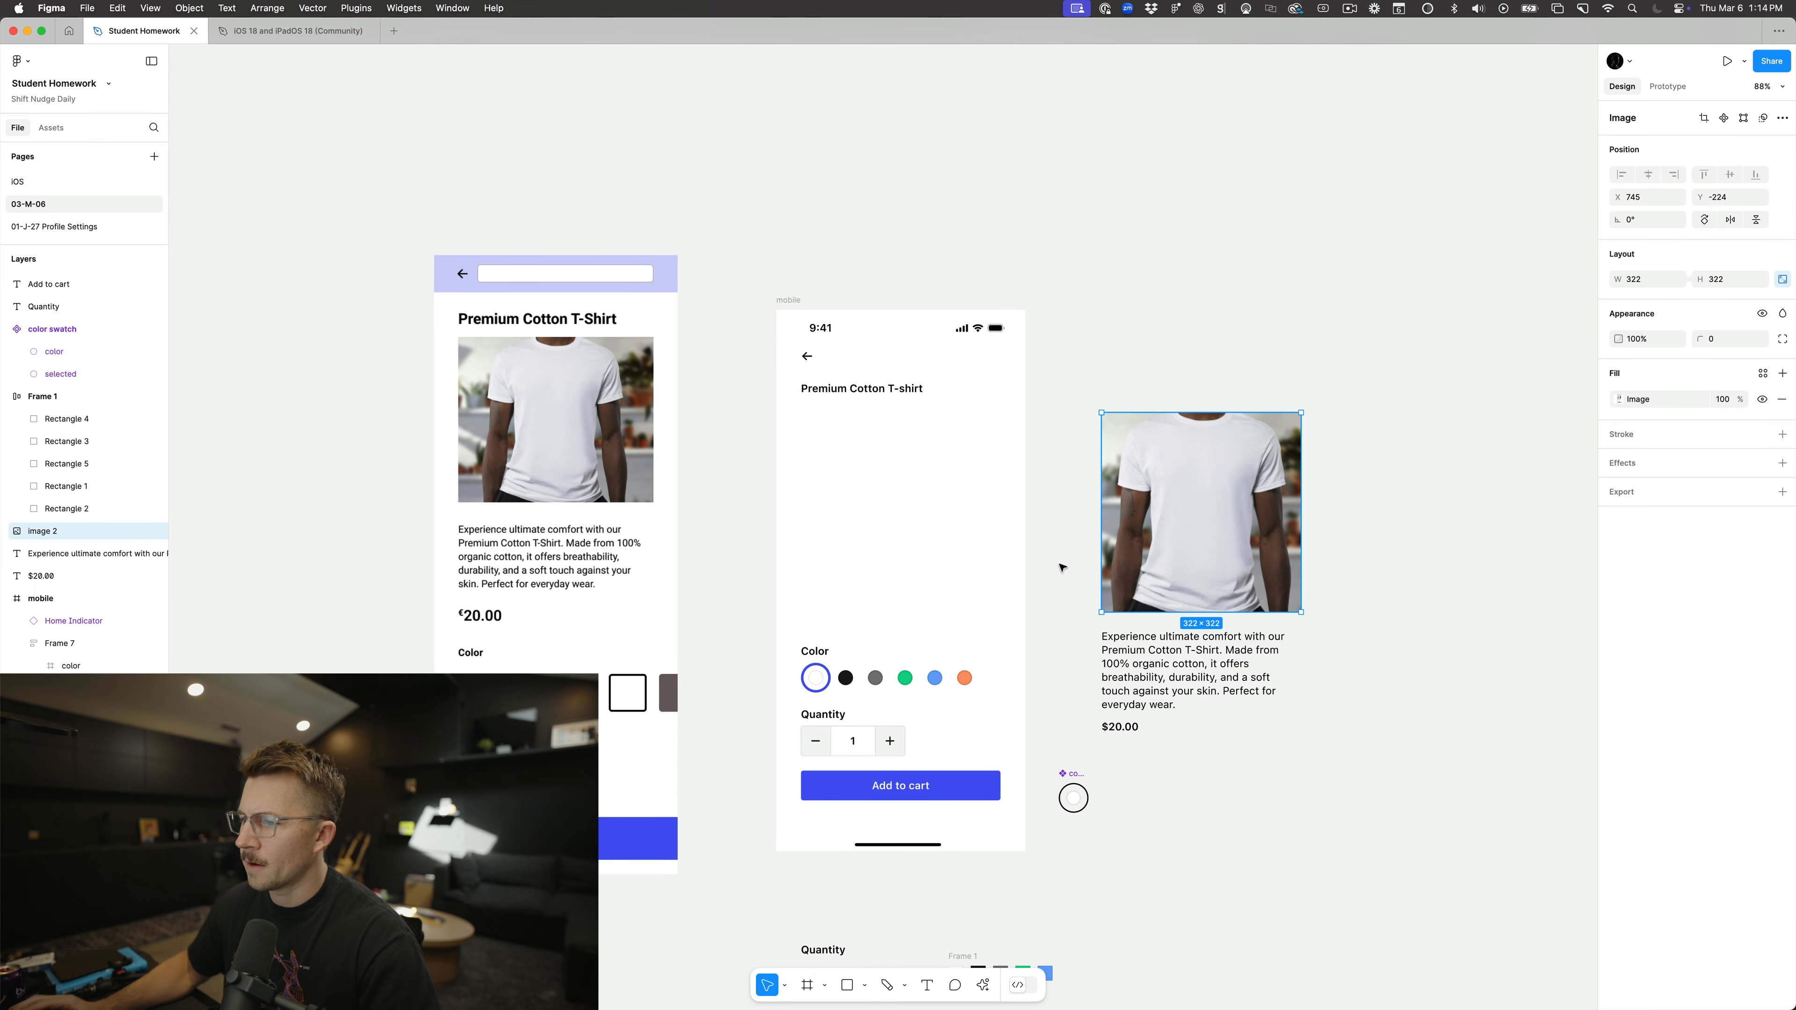
left_click_drag(1188, 435, 888, 426)
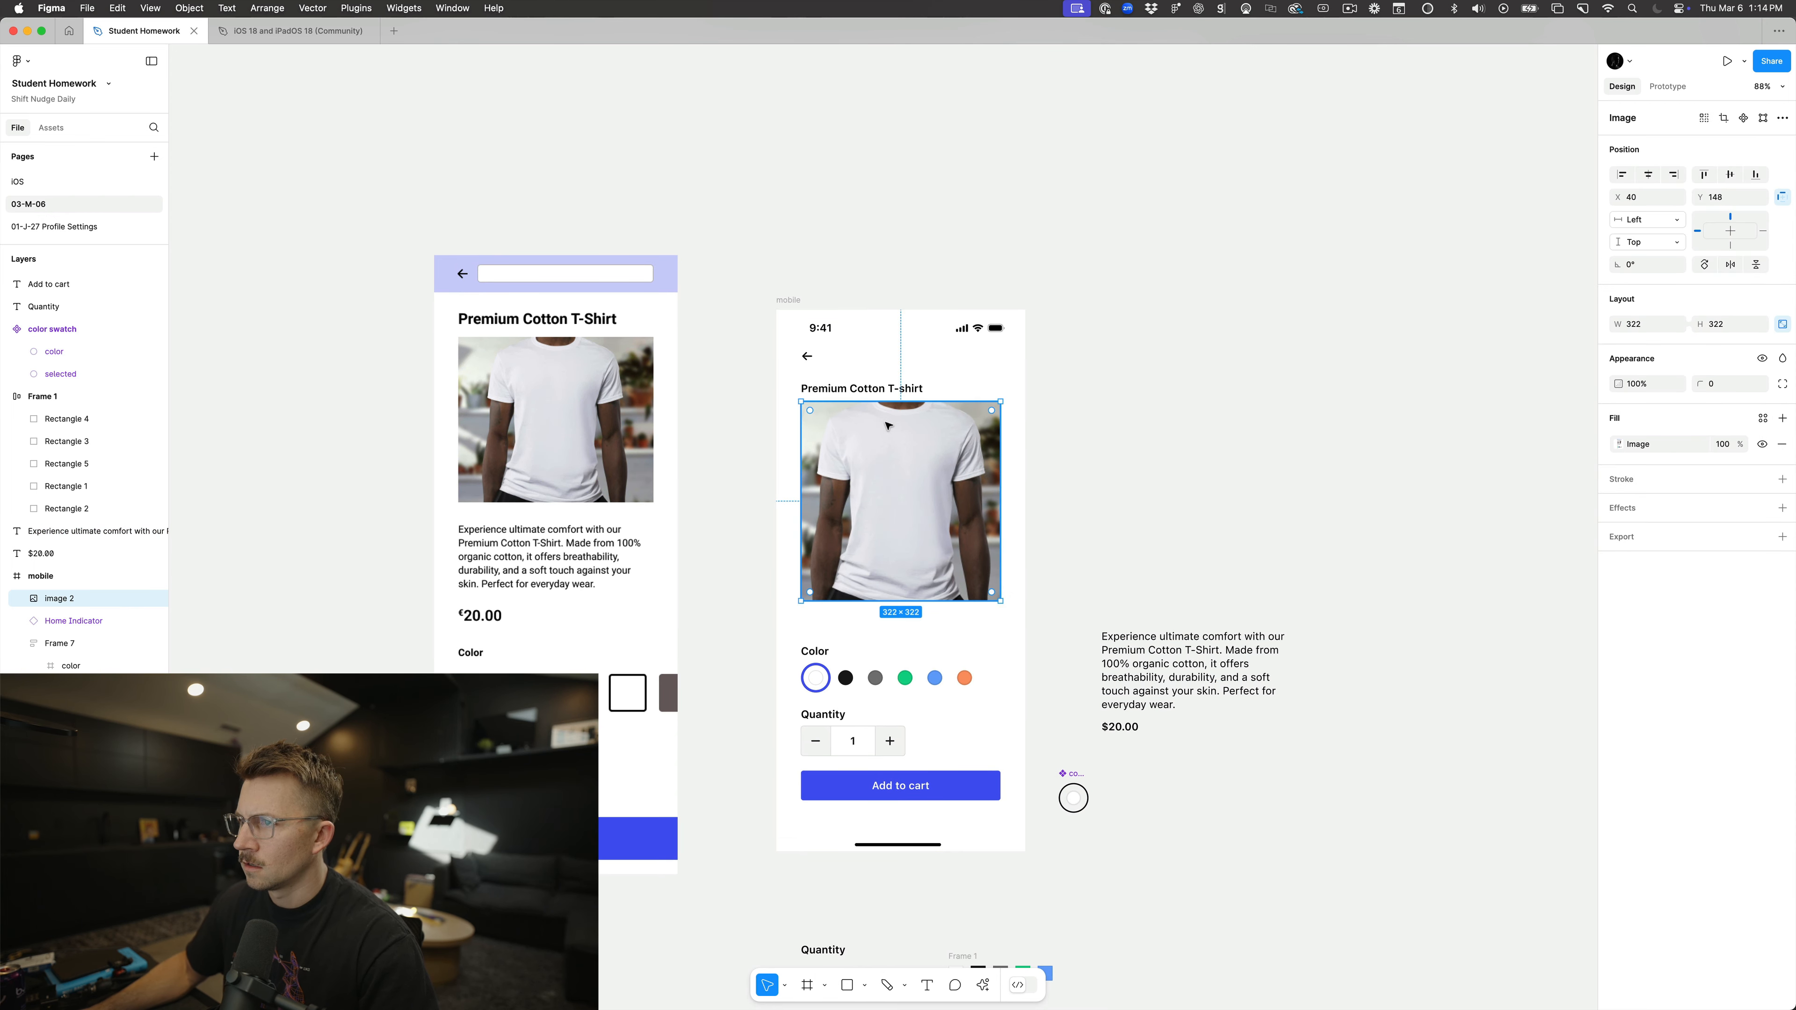
Step: Swap the title and the T-shirt image in the mobile frame so the image sits directly above the title
left_click(869, 391)
left_click(885, 472, "shift")
left_click_drag(901, 500, 897, 426)
left_click(1123, 461)
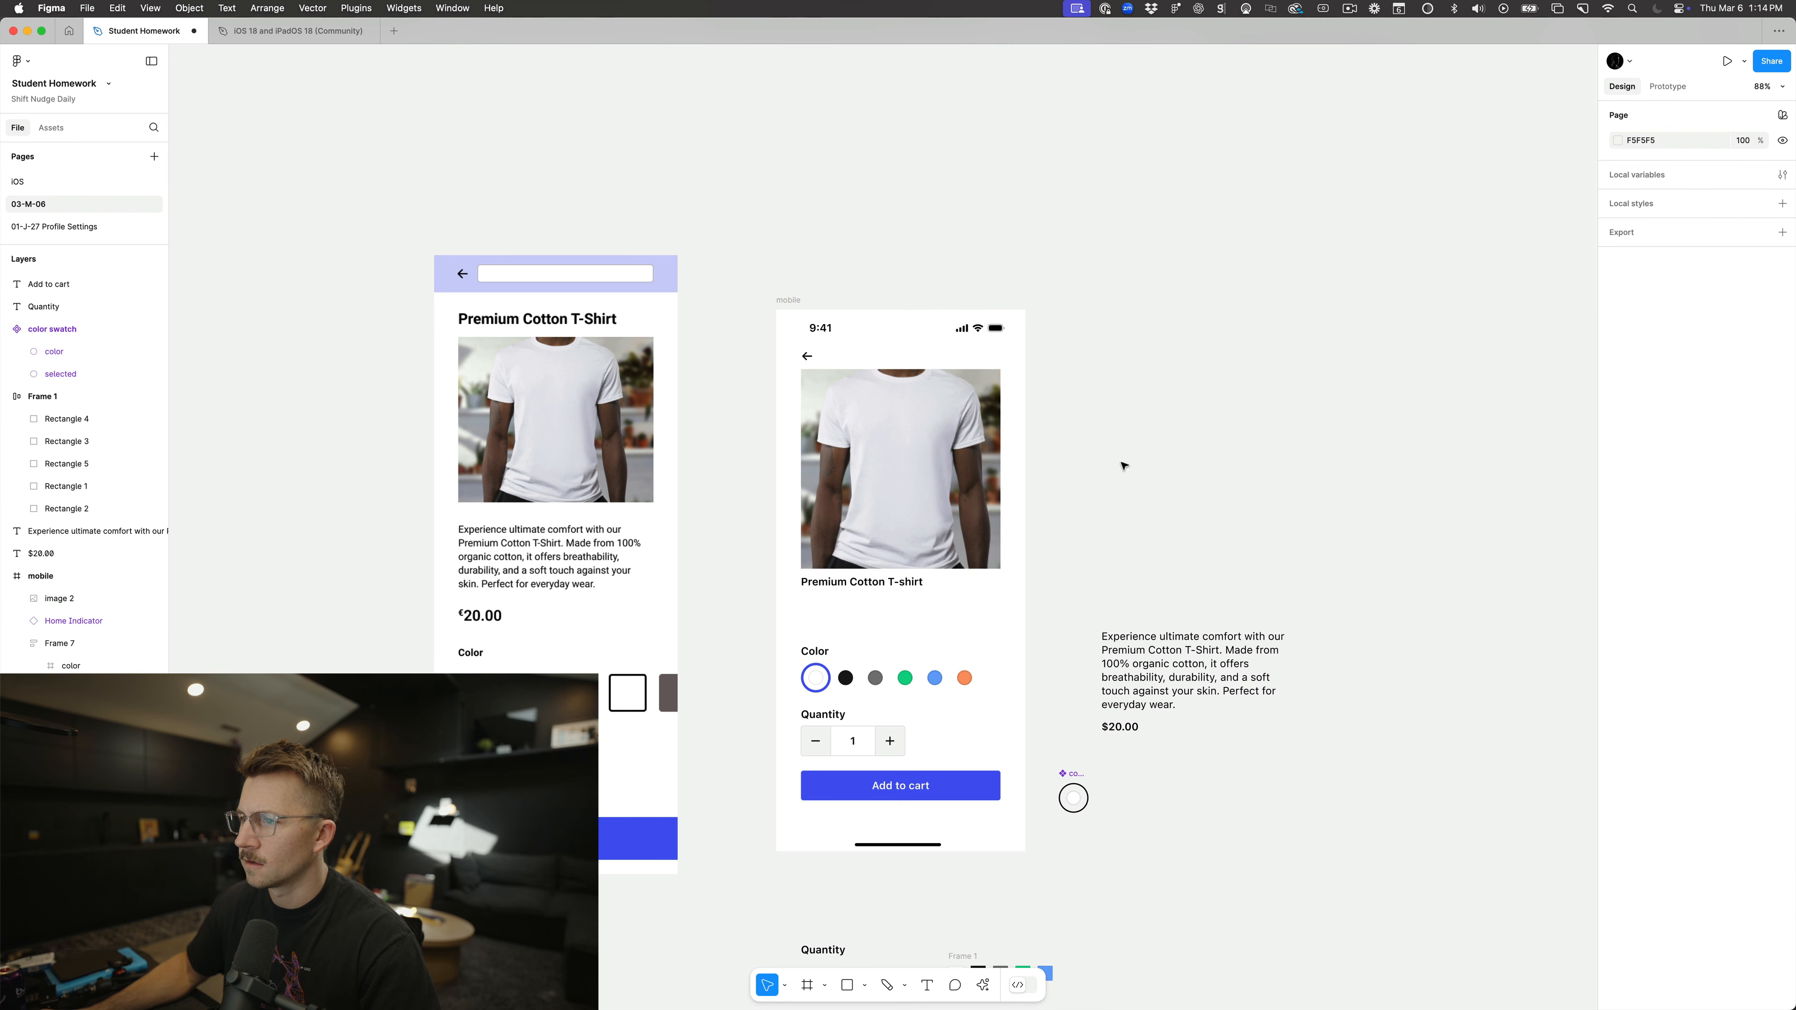
Step: Move the $20.00 price into the mobile frame beside the "Premium Cotton T-shirt" title, at X 302, Y 428
left_click_drag(1123, 729, 988, 587)
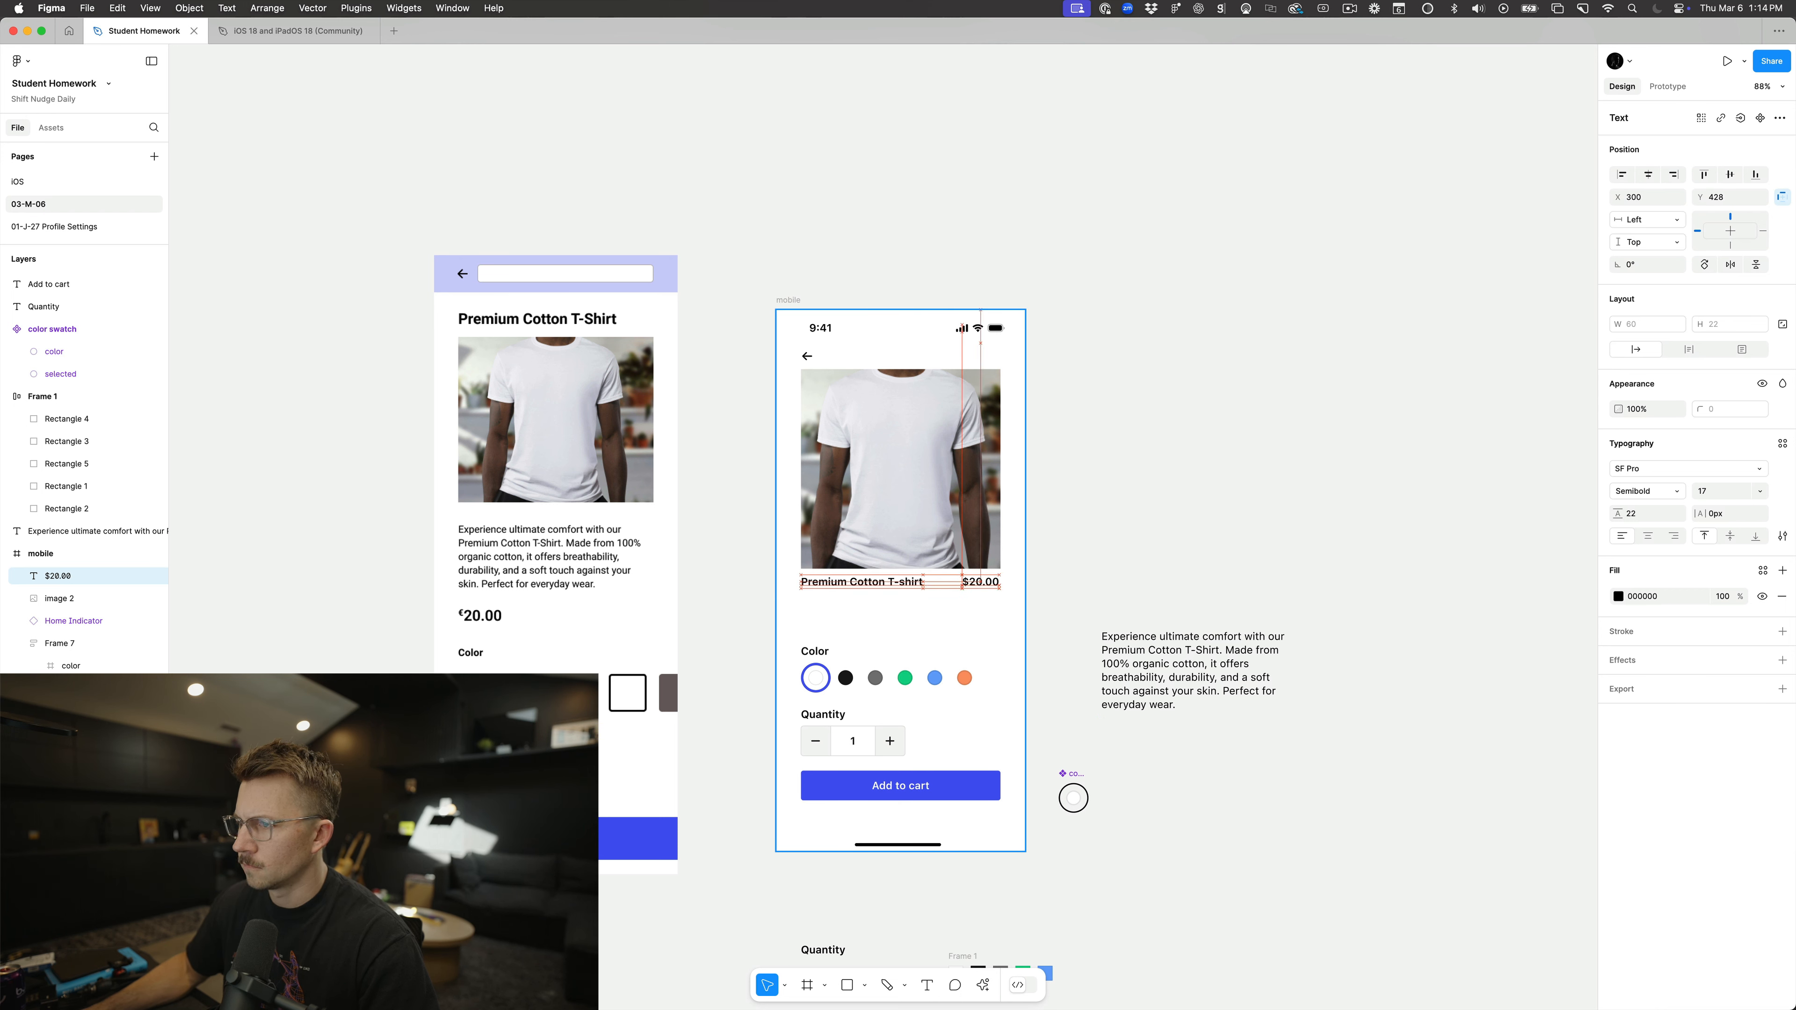
left_click_drag(981, 583, 981, 582)
key("ctrl+alt+u")
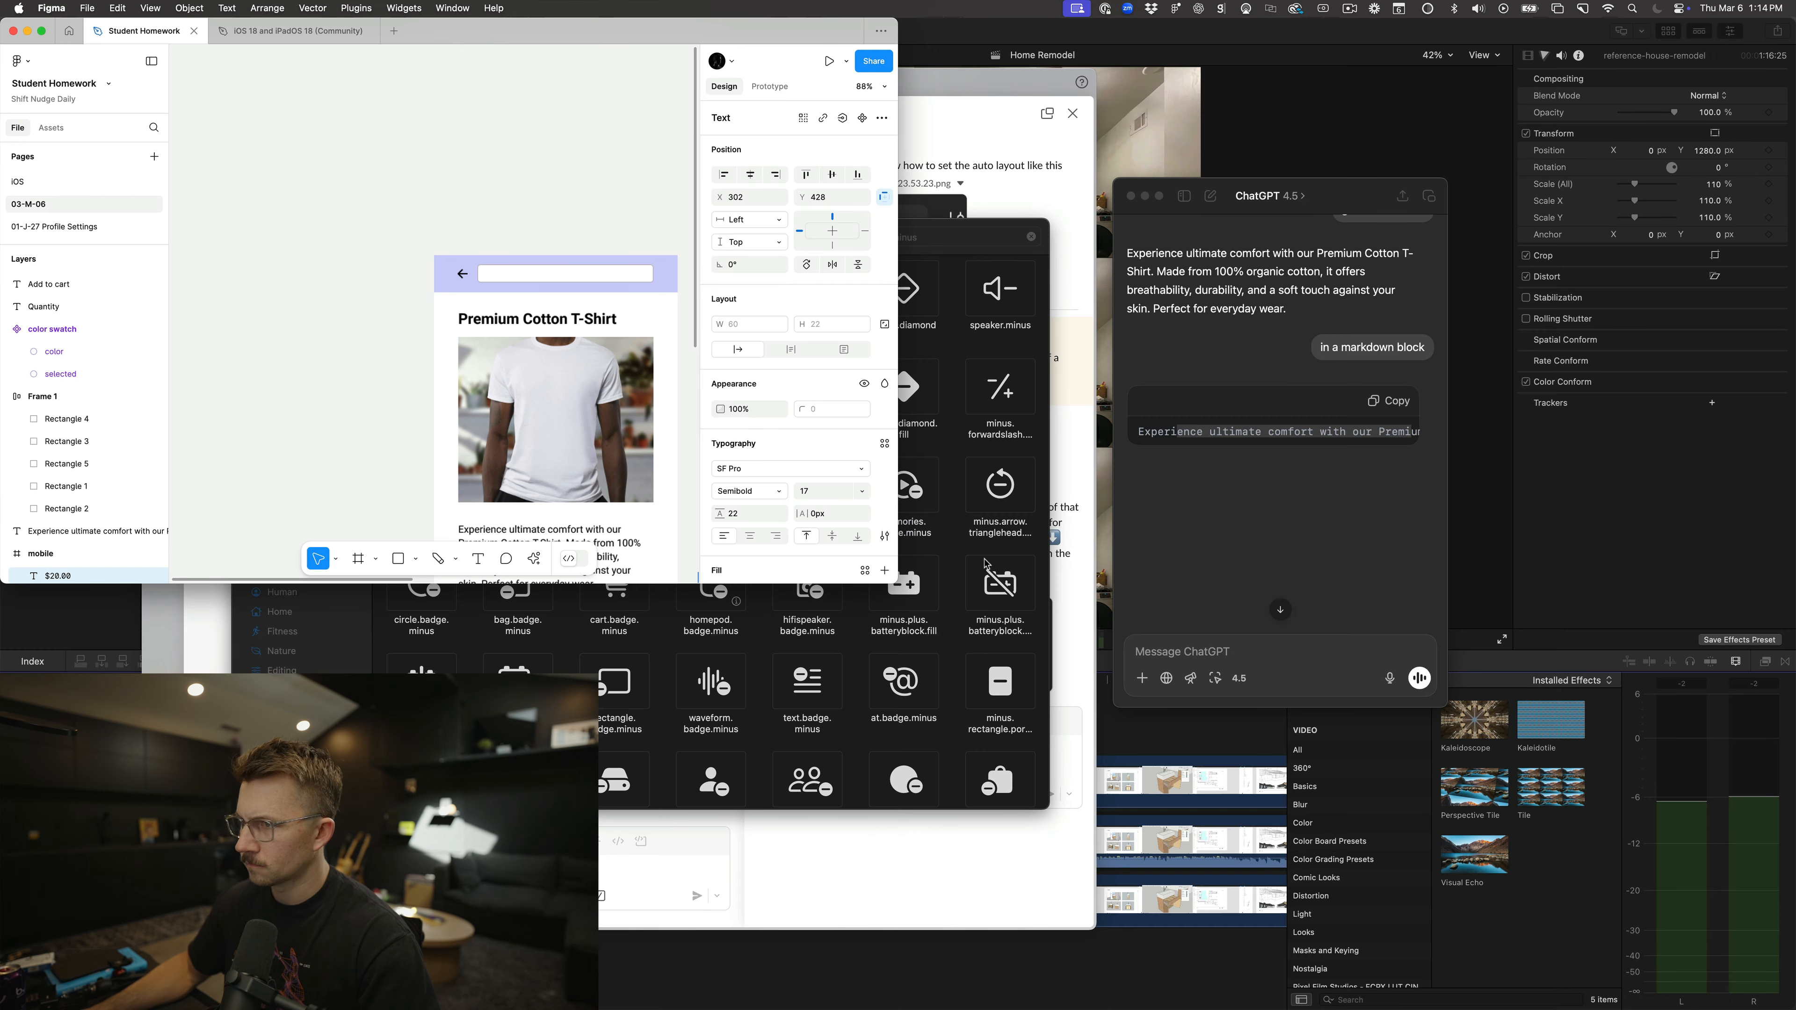
left_click(44, 32)
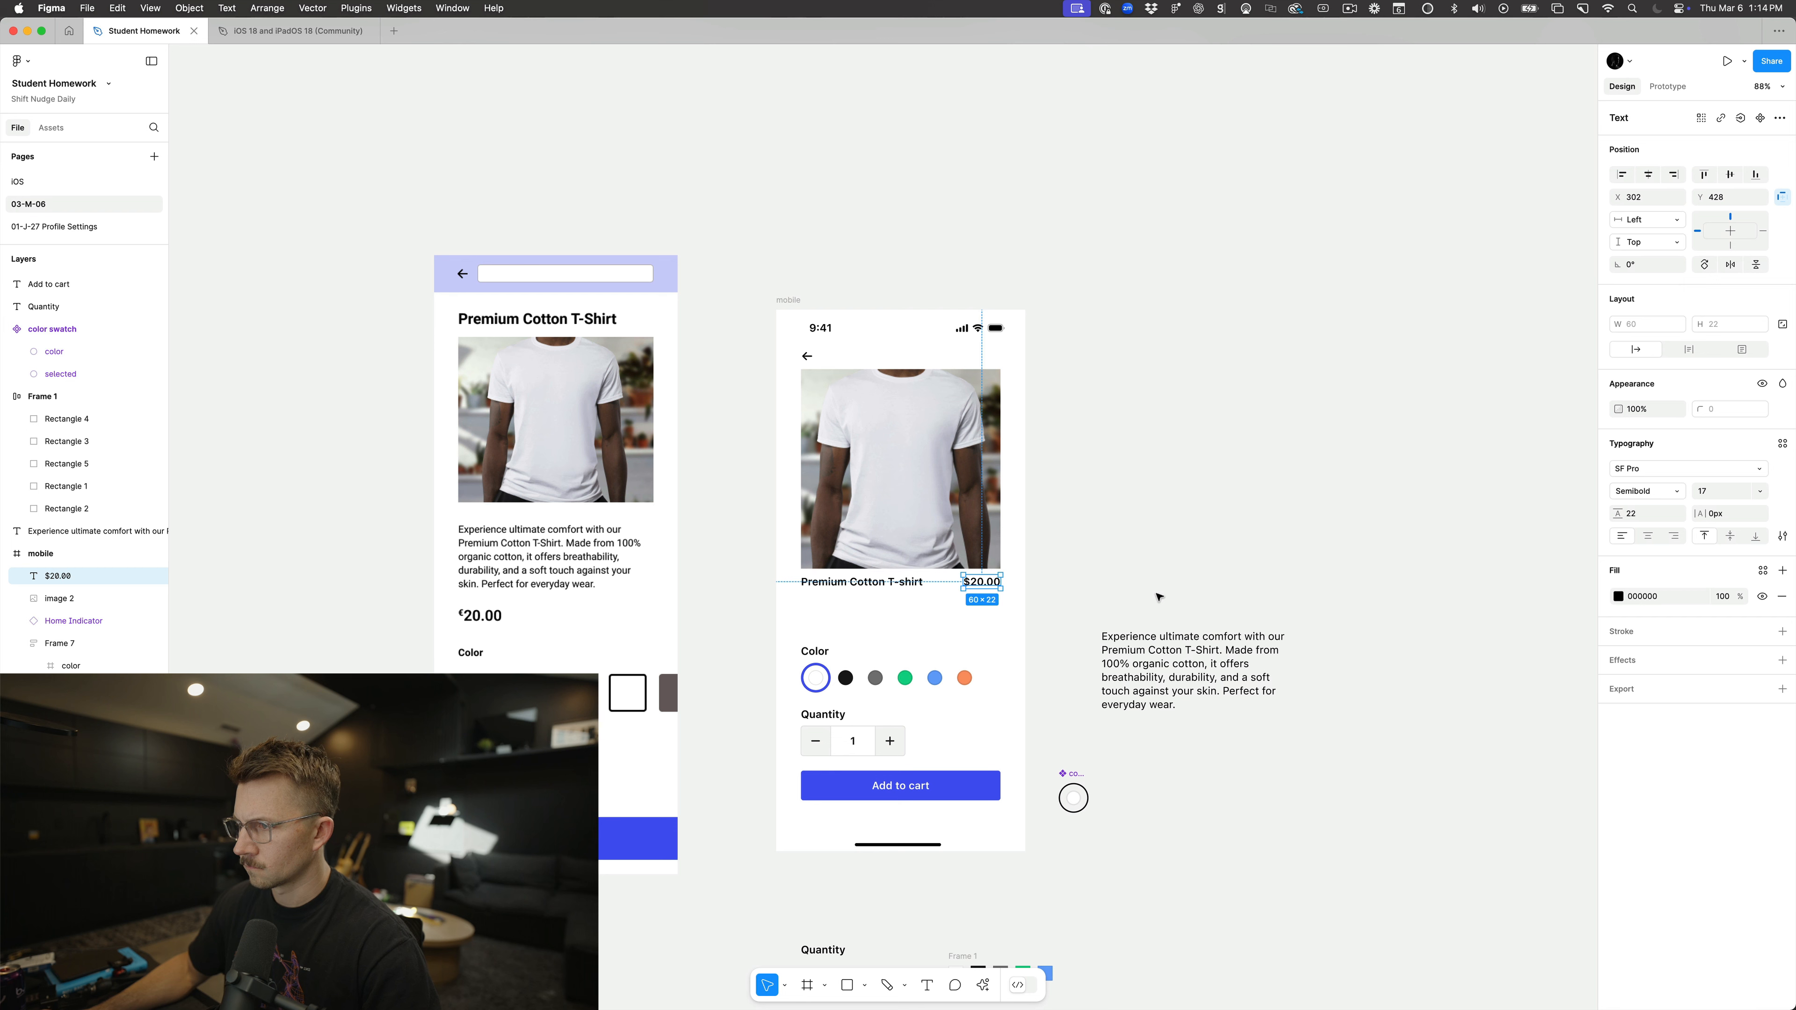
key("super+space")
type("moom")
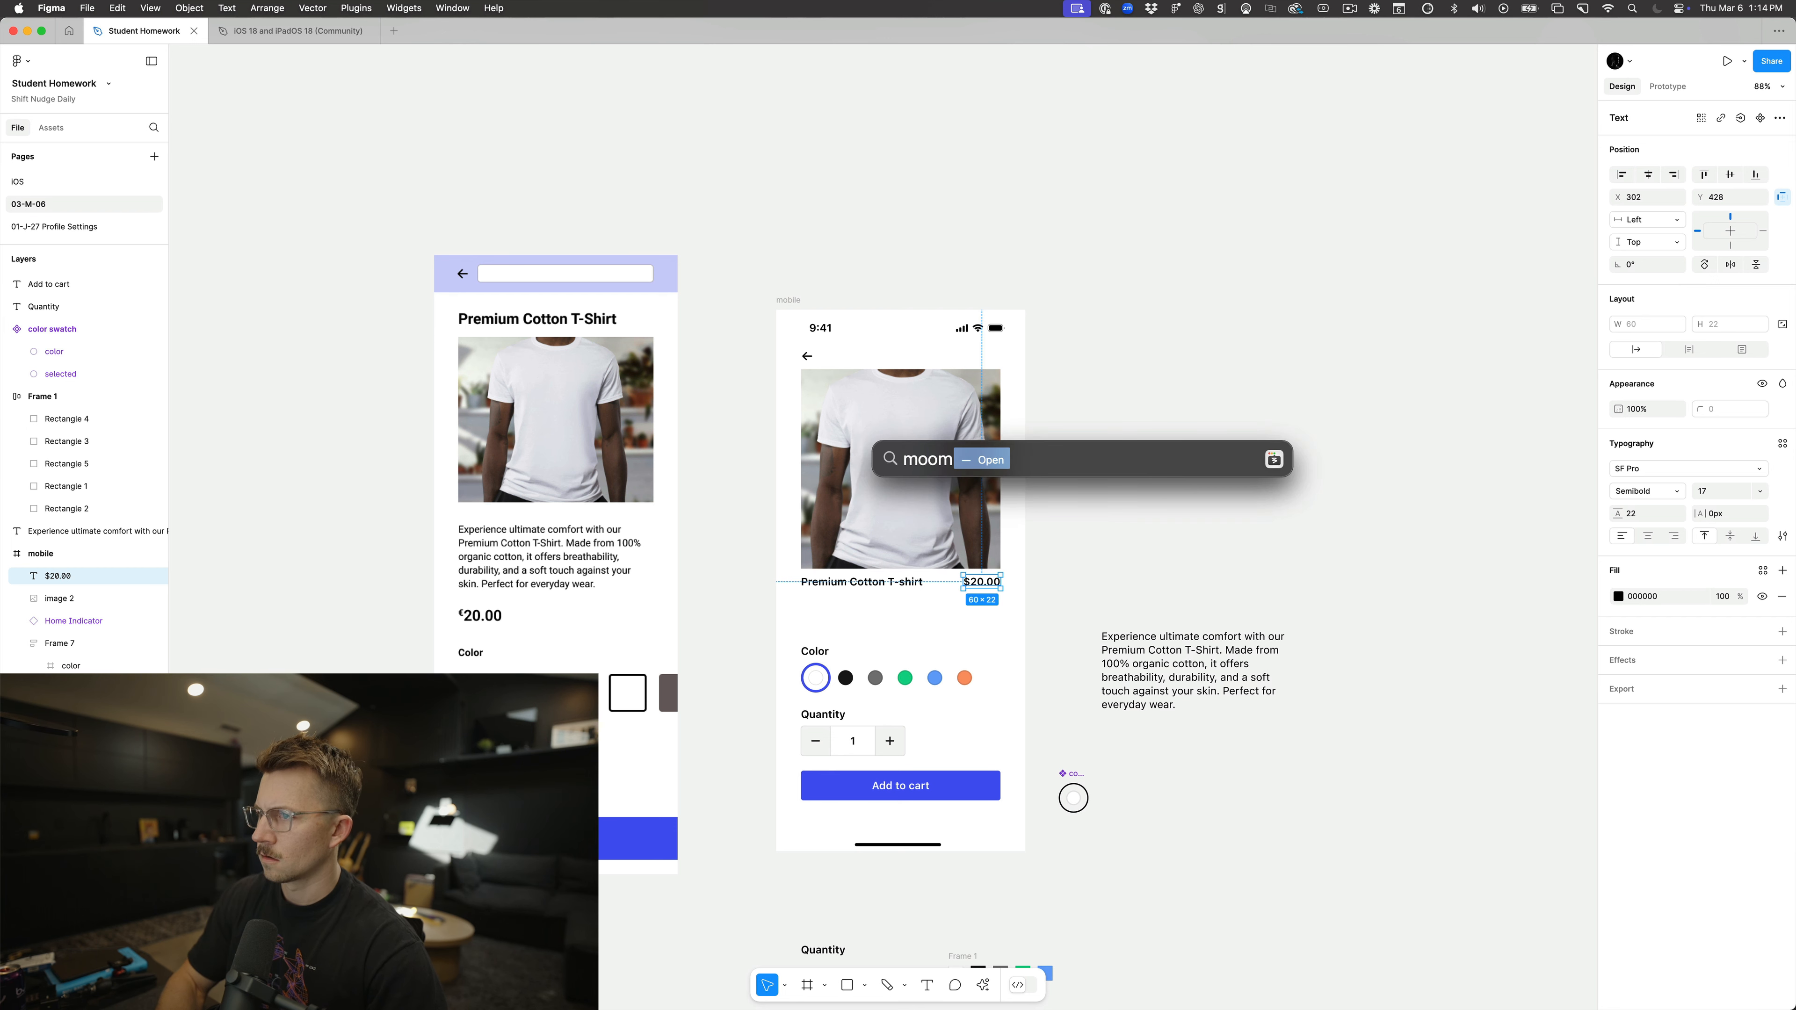
key("Return")
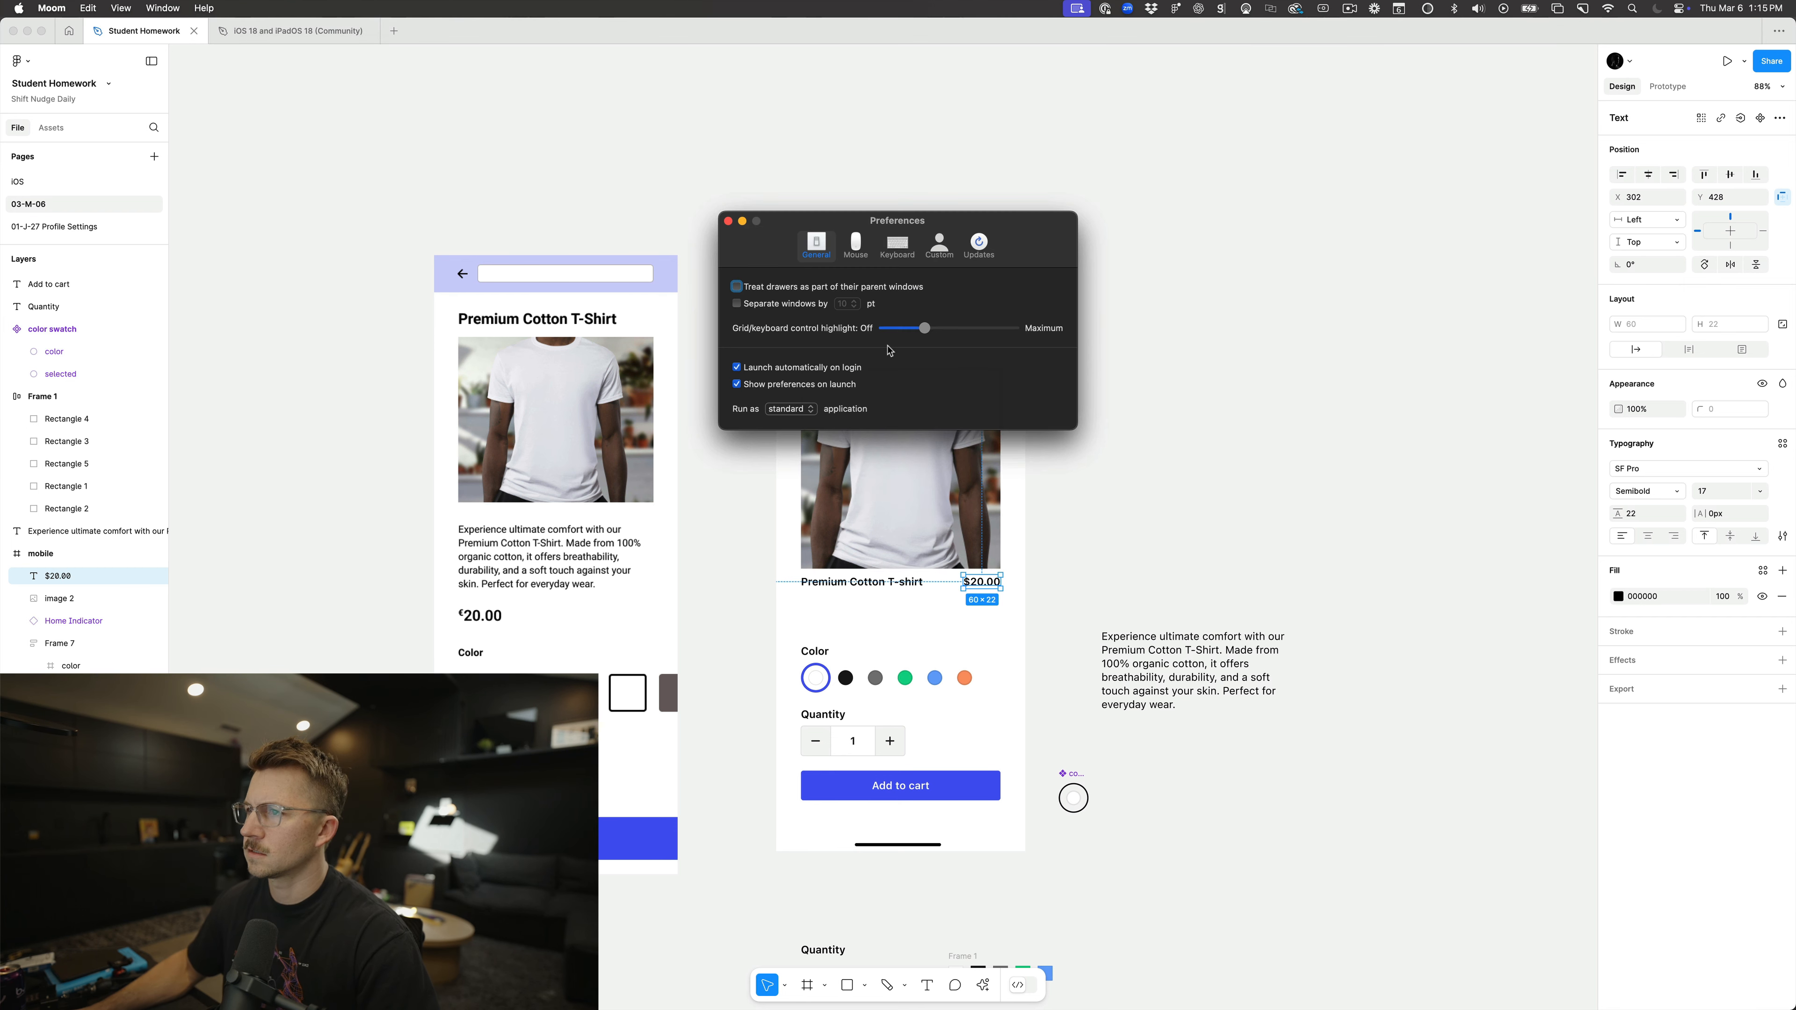
left_click(729, 221)
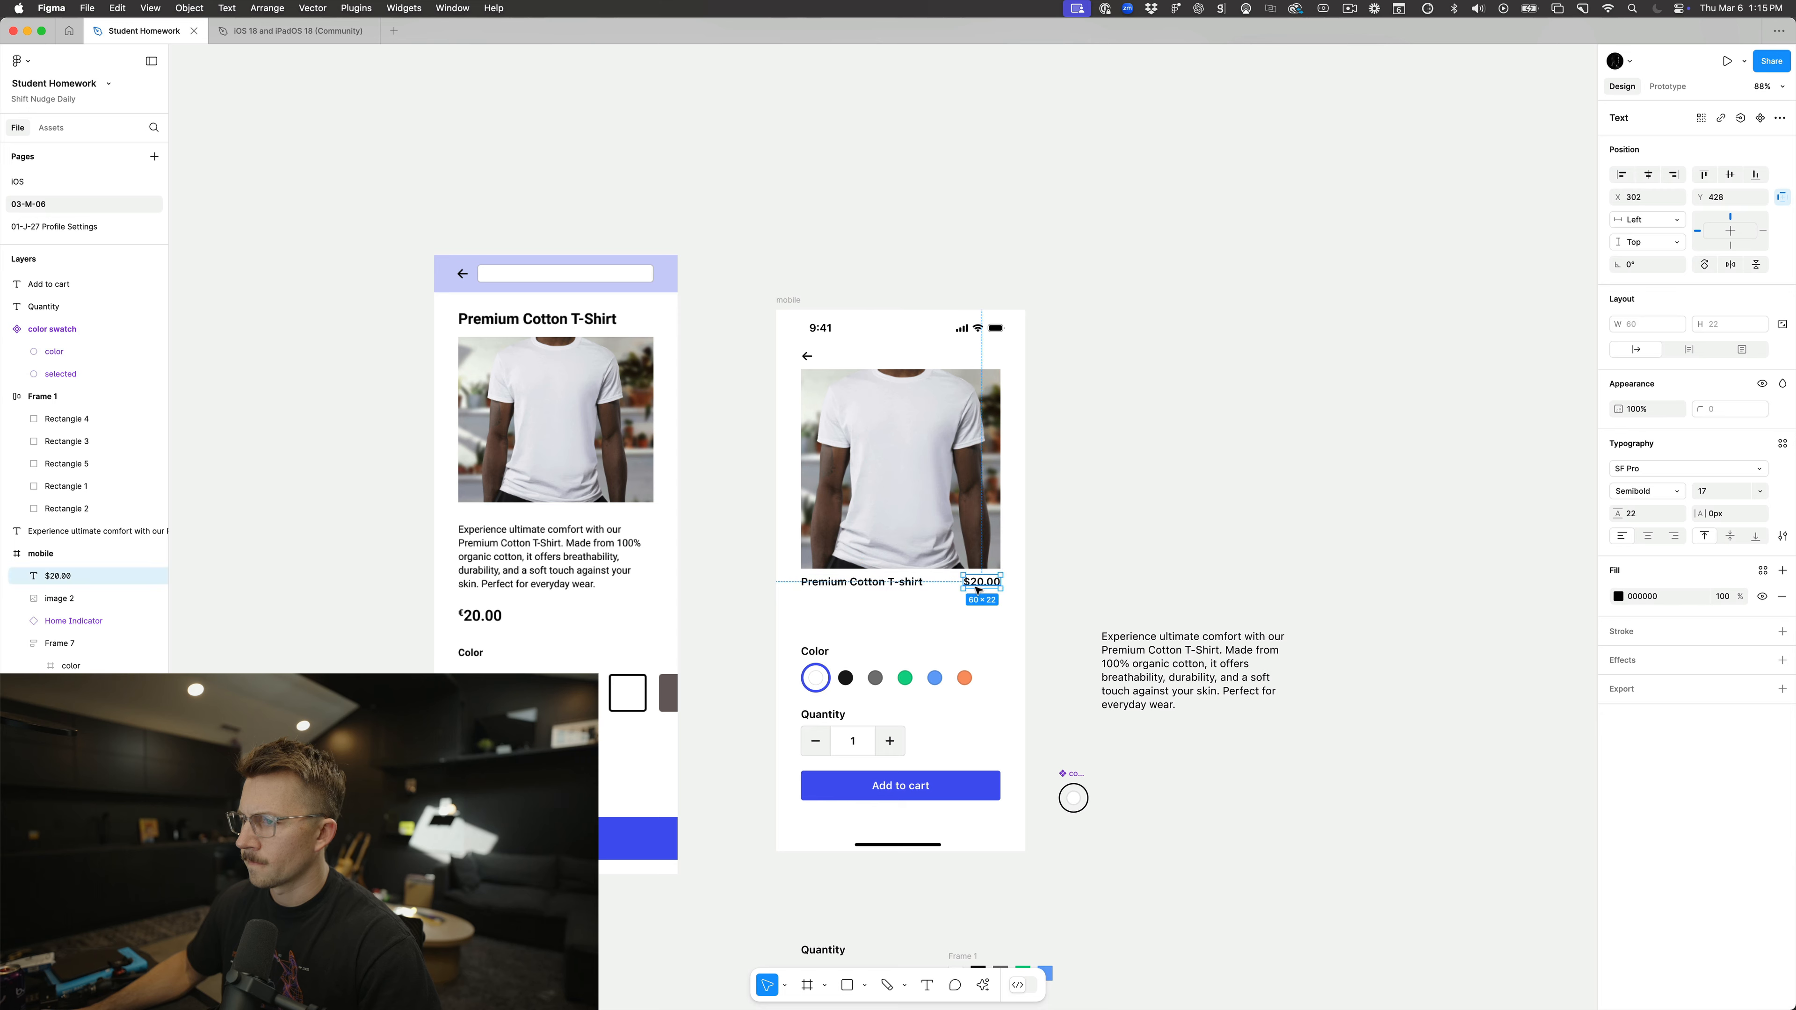
key("ctrl+alt+super+1")
left_click(630, 224)
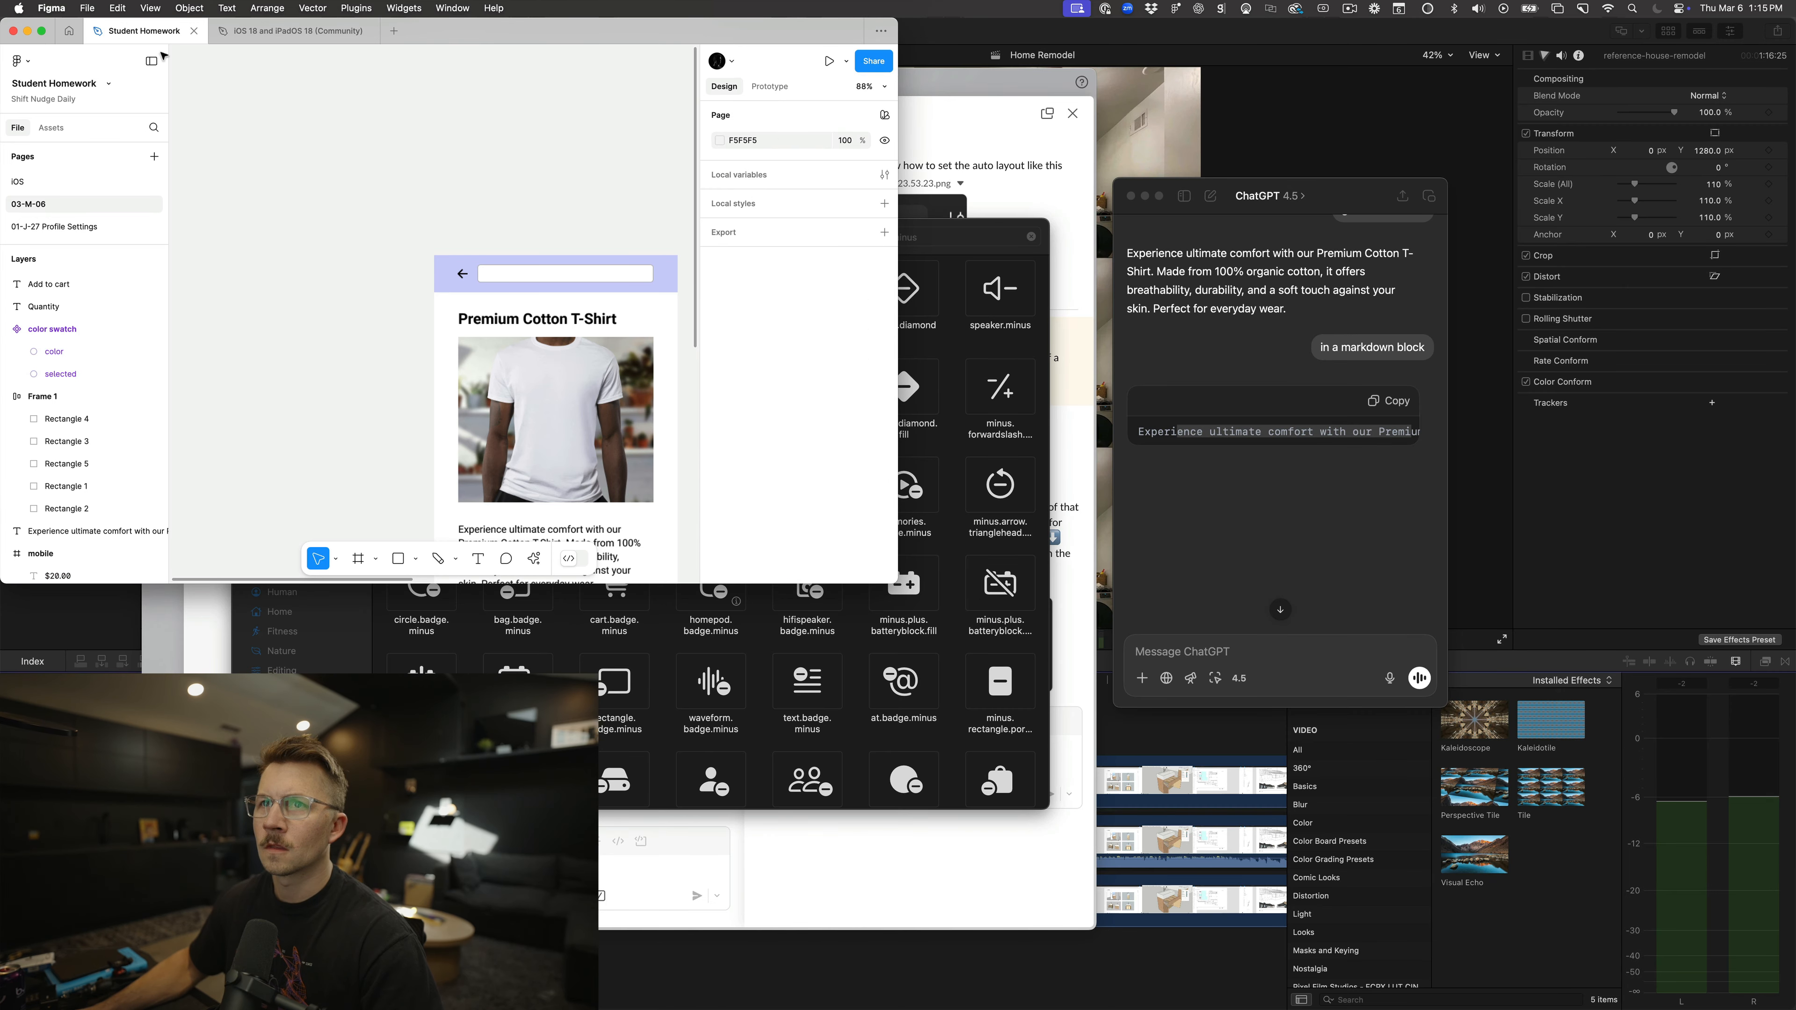
key("ctrl+Left")
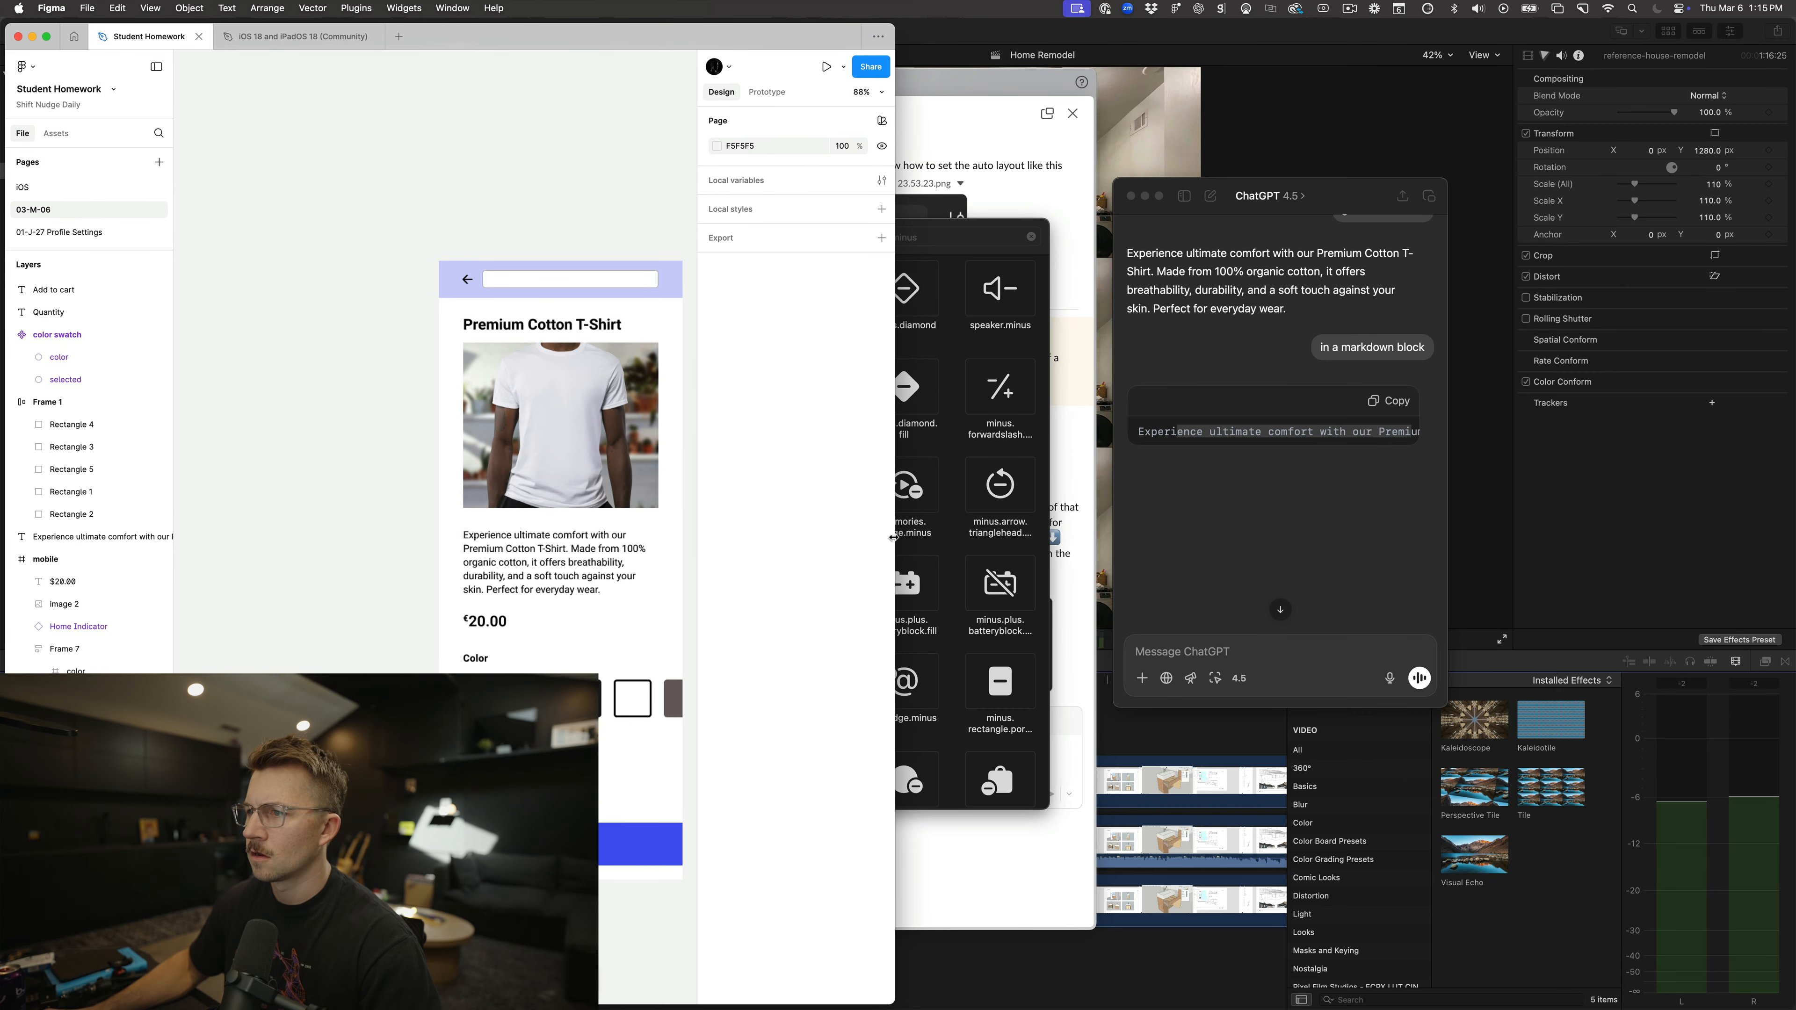
left_click_drag(895, 552, 1792, 612)
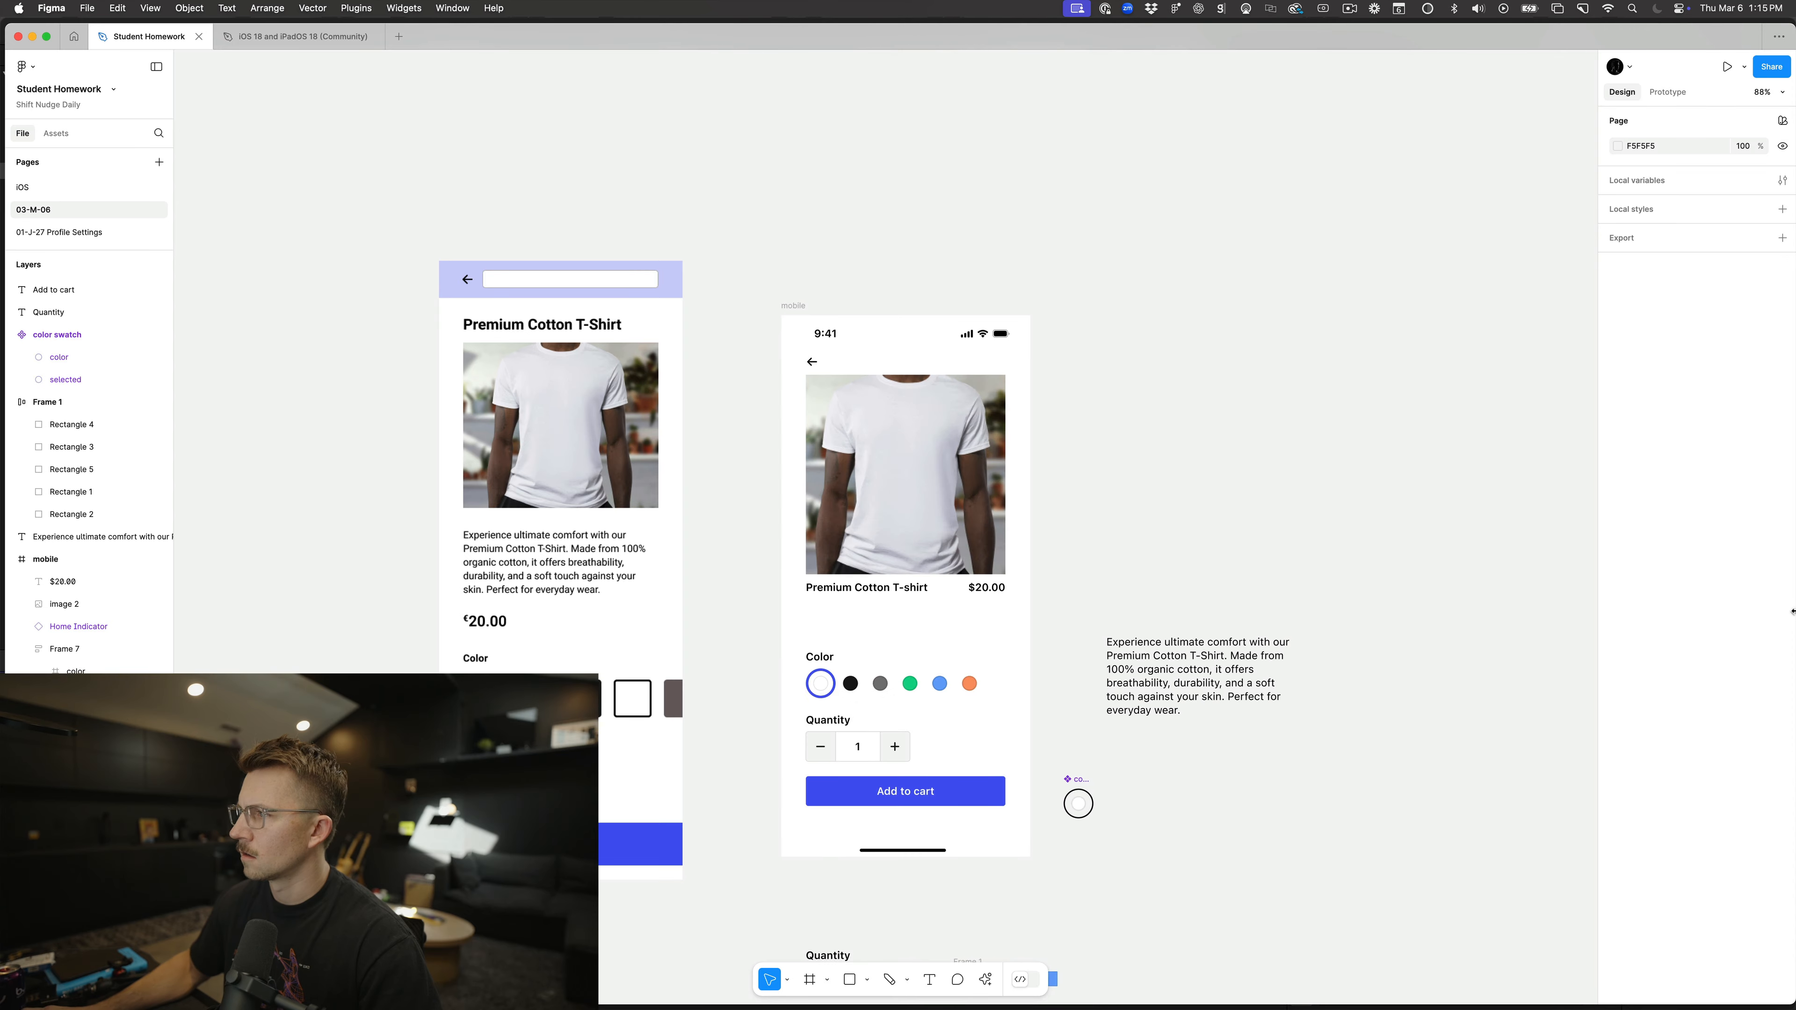
Step: Right-align the $20.00 price text and align it with the T-shirt image's right edge at X 302
left_click(990, 588)
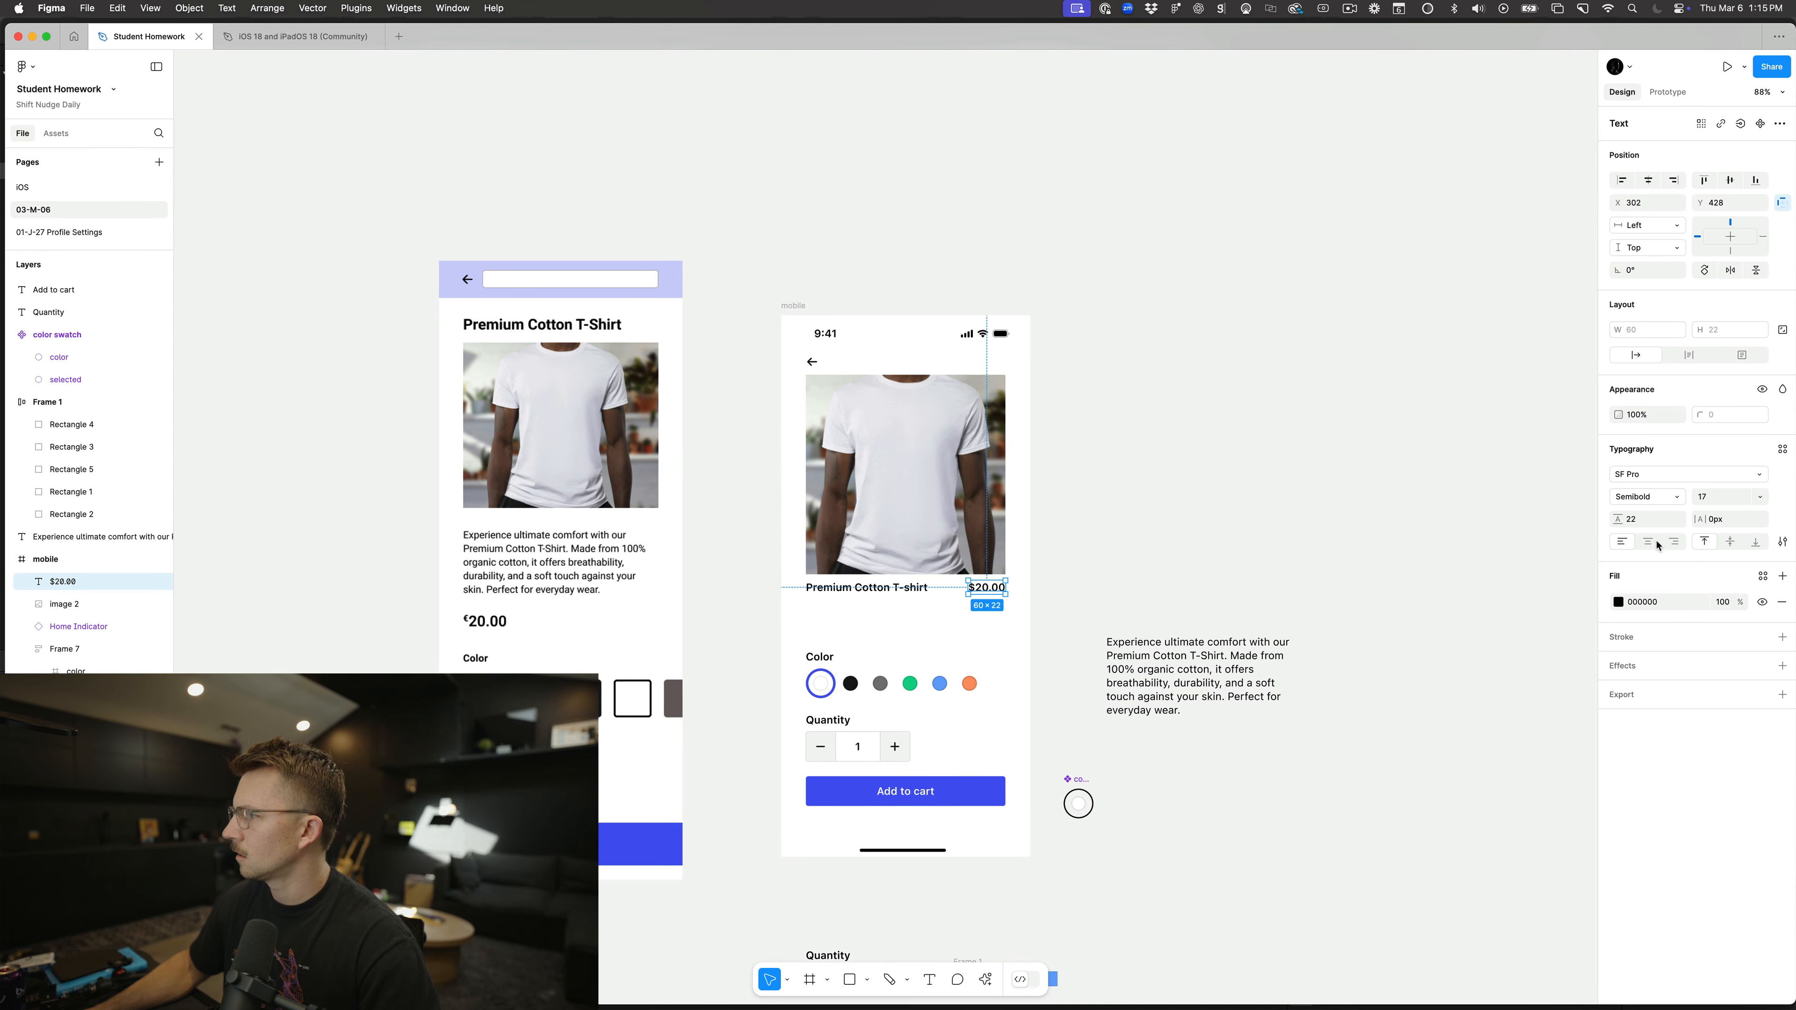
left_click(988, 587)
key("Right")
key("Right")
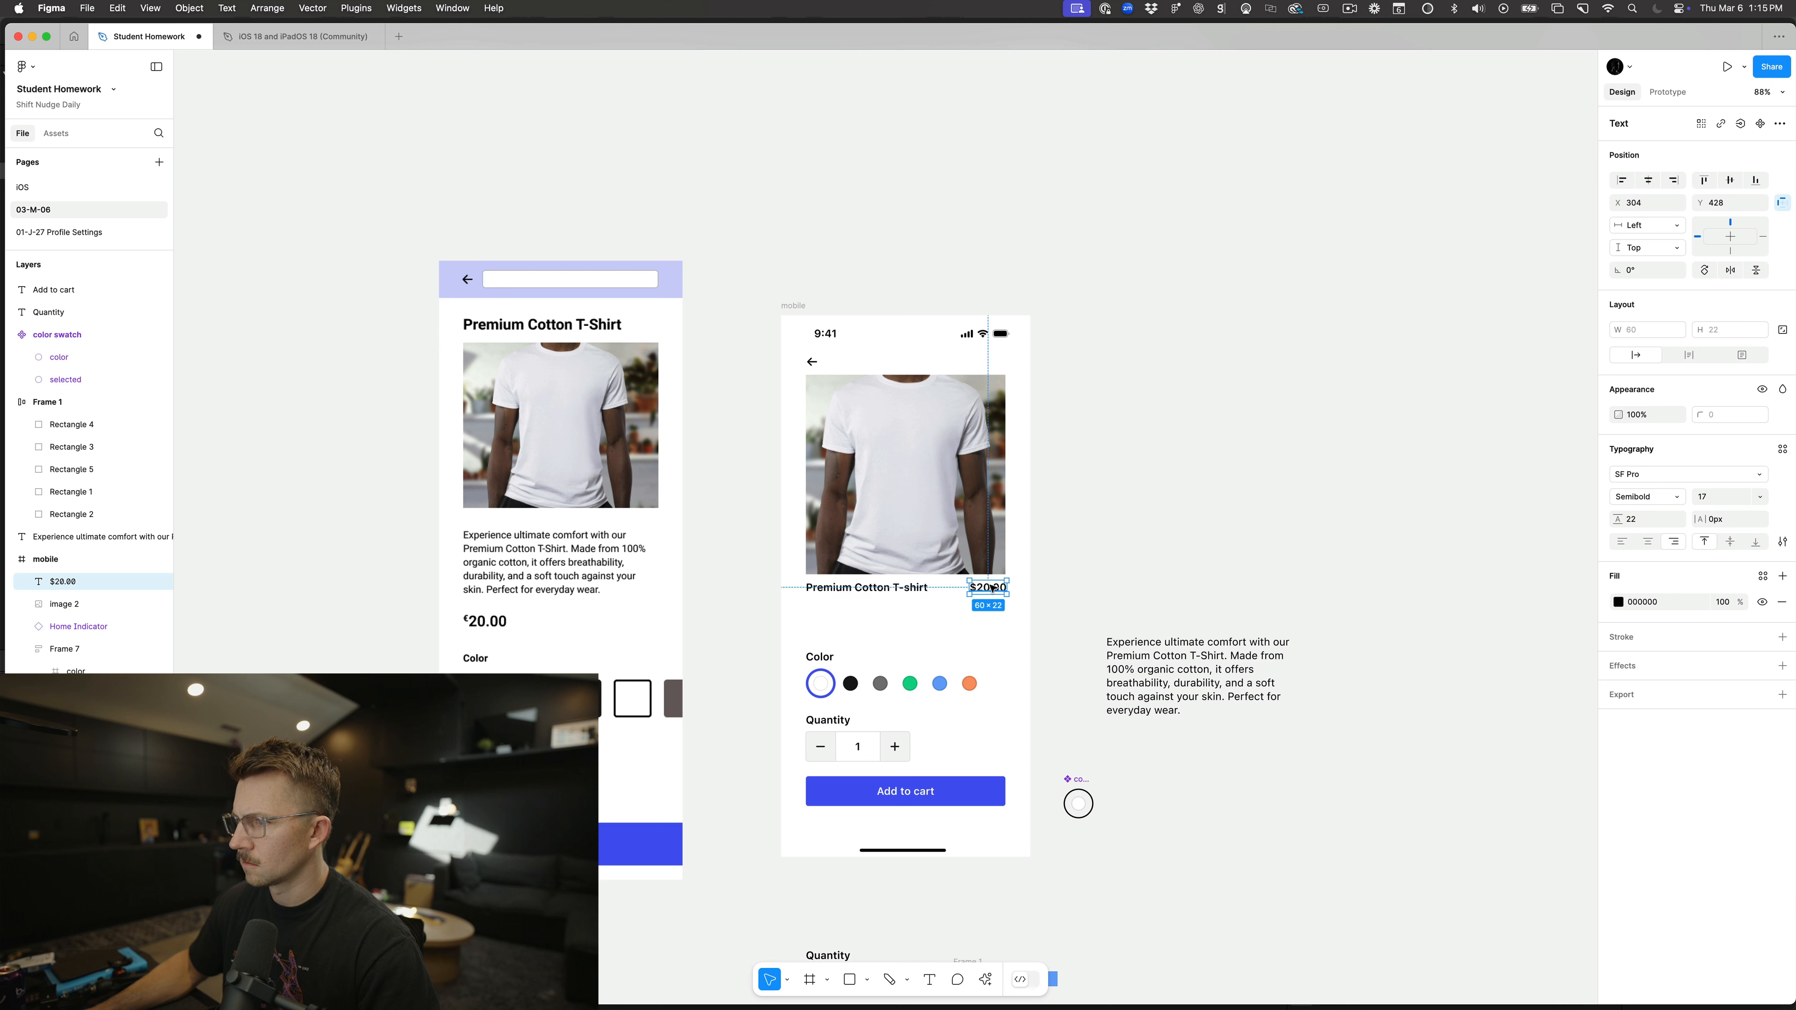
key("Left")
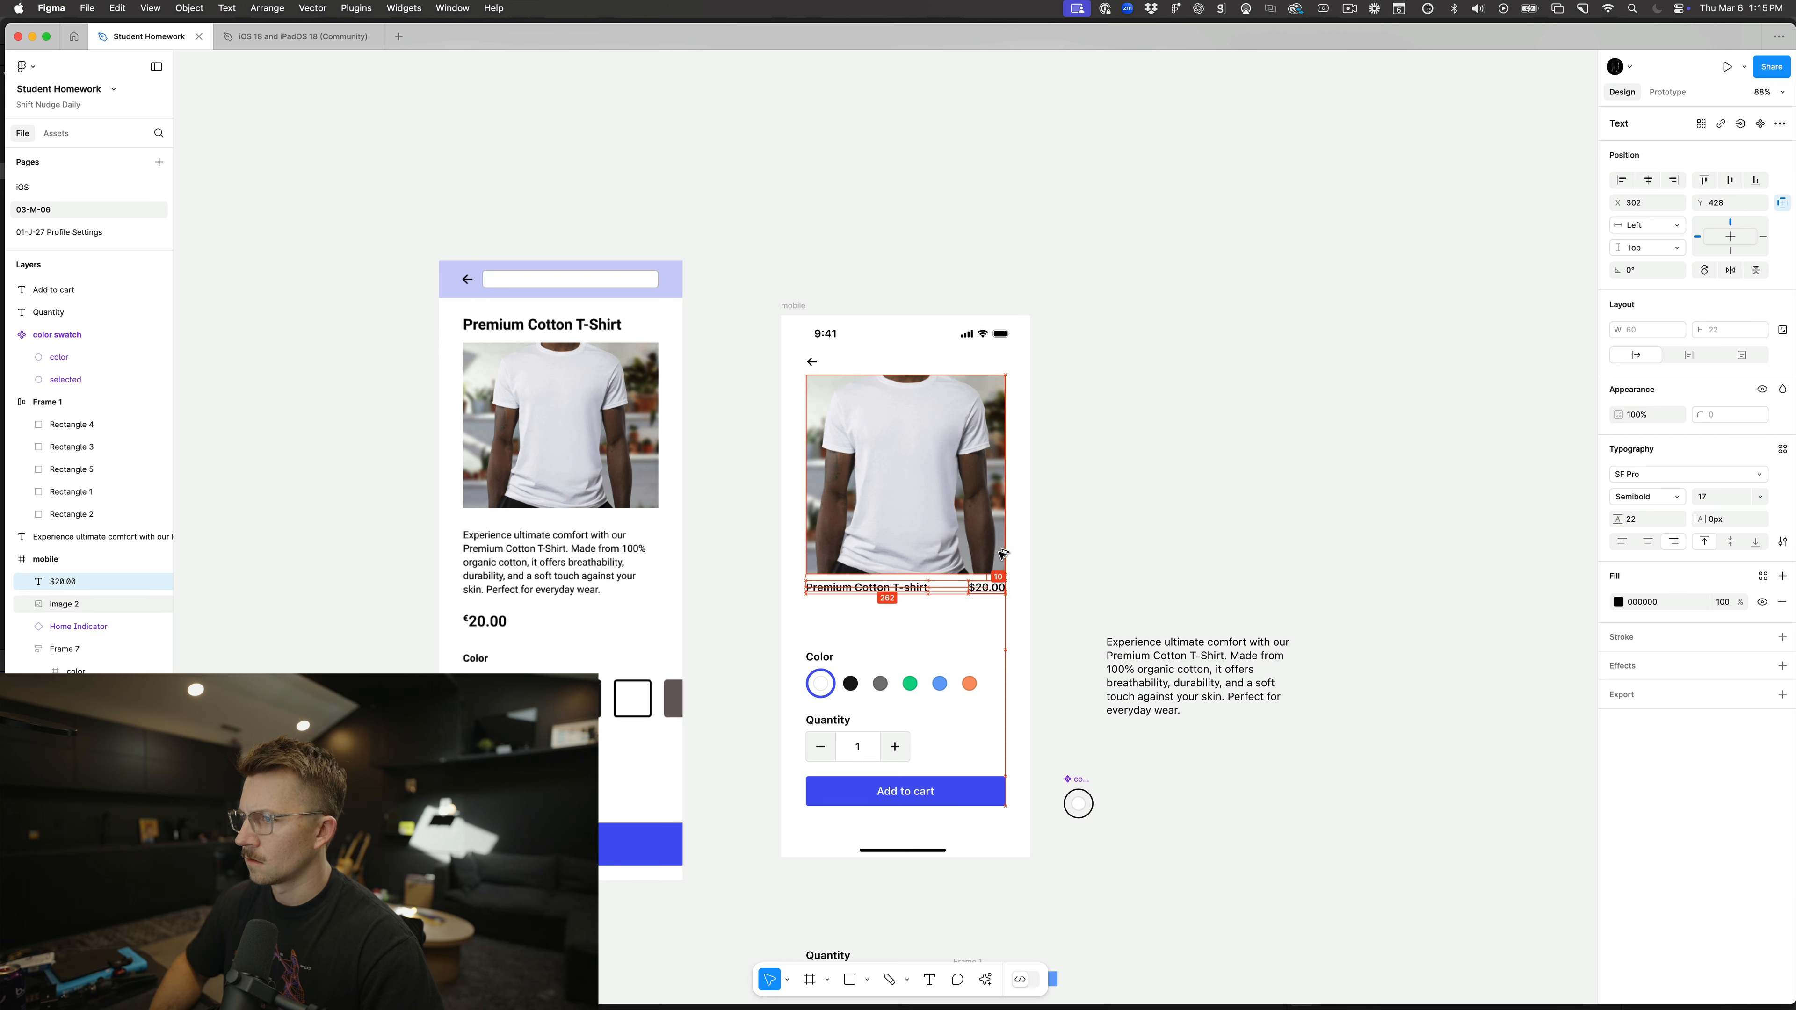
left_click(866, 587)
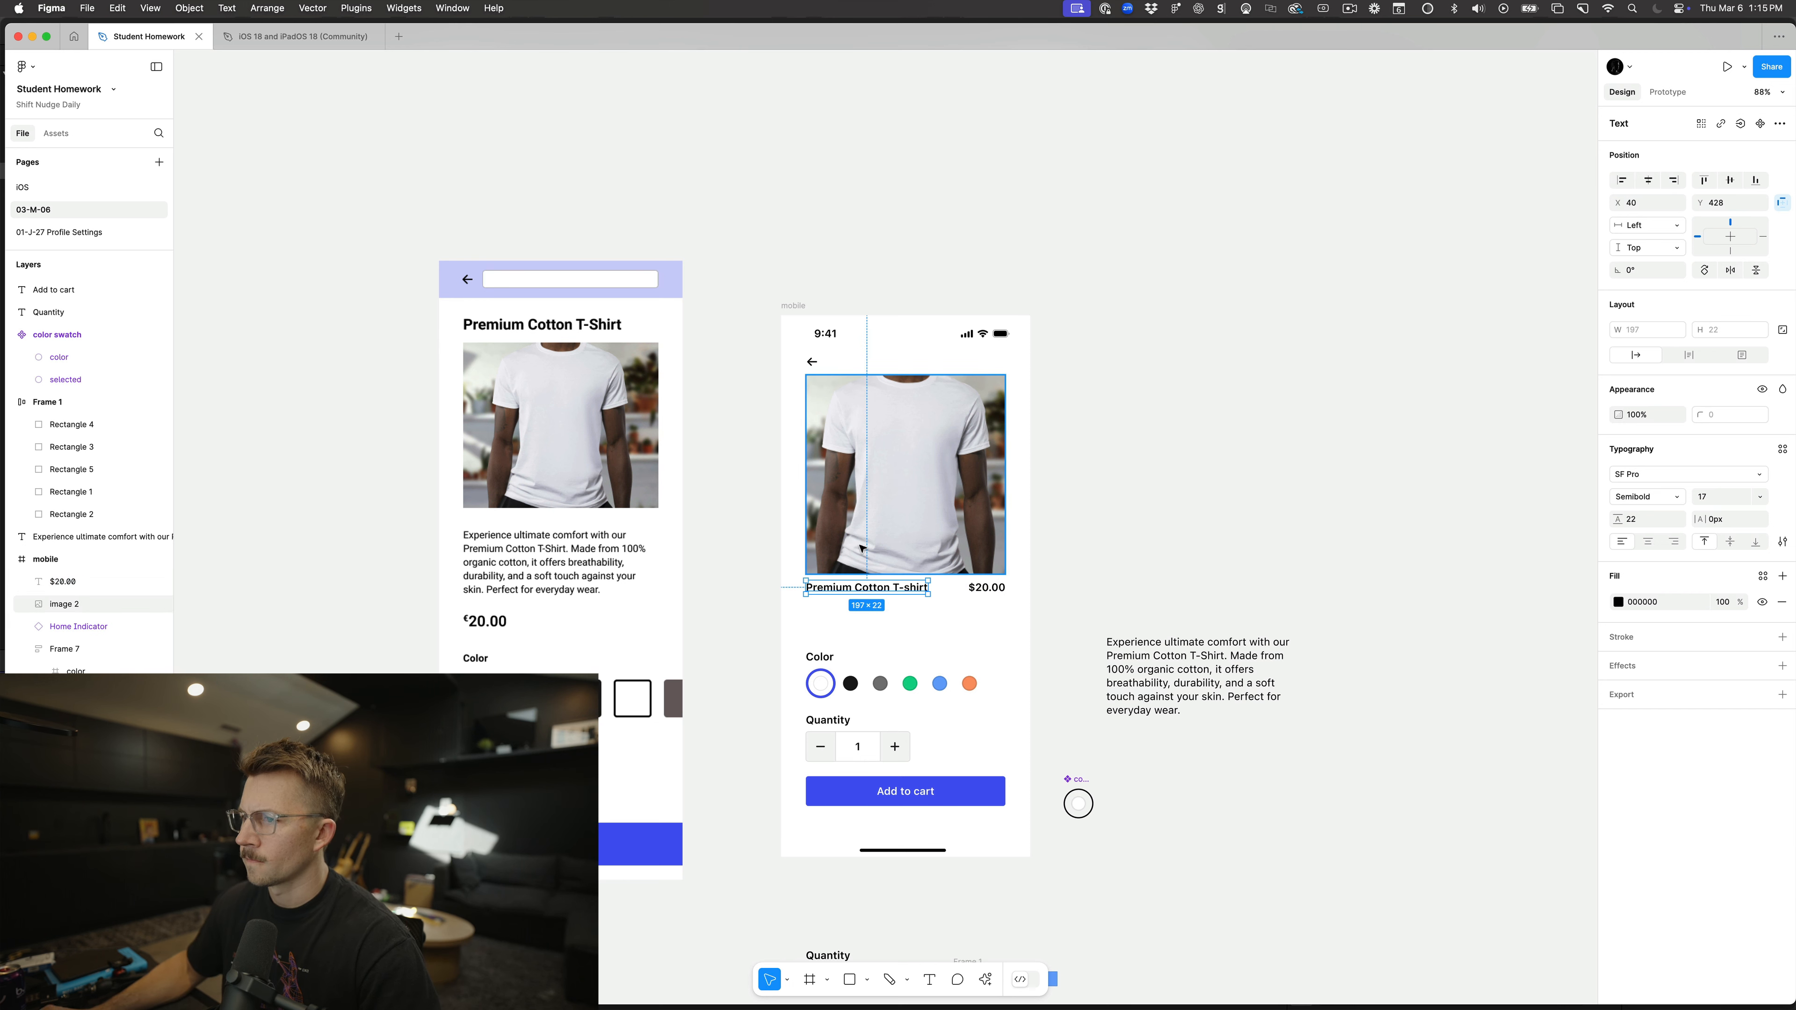
Step: Move the product description into the mobile frame below the title, at X 40, Y 458
left_click(1180, 695)
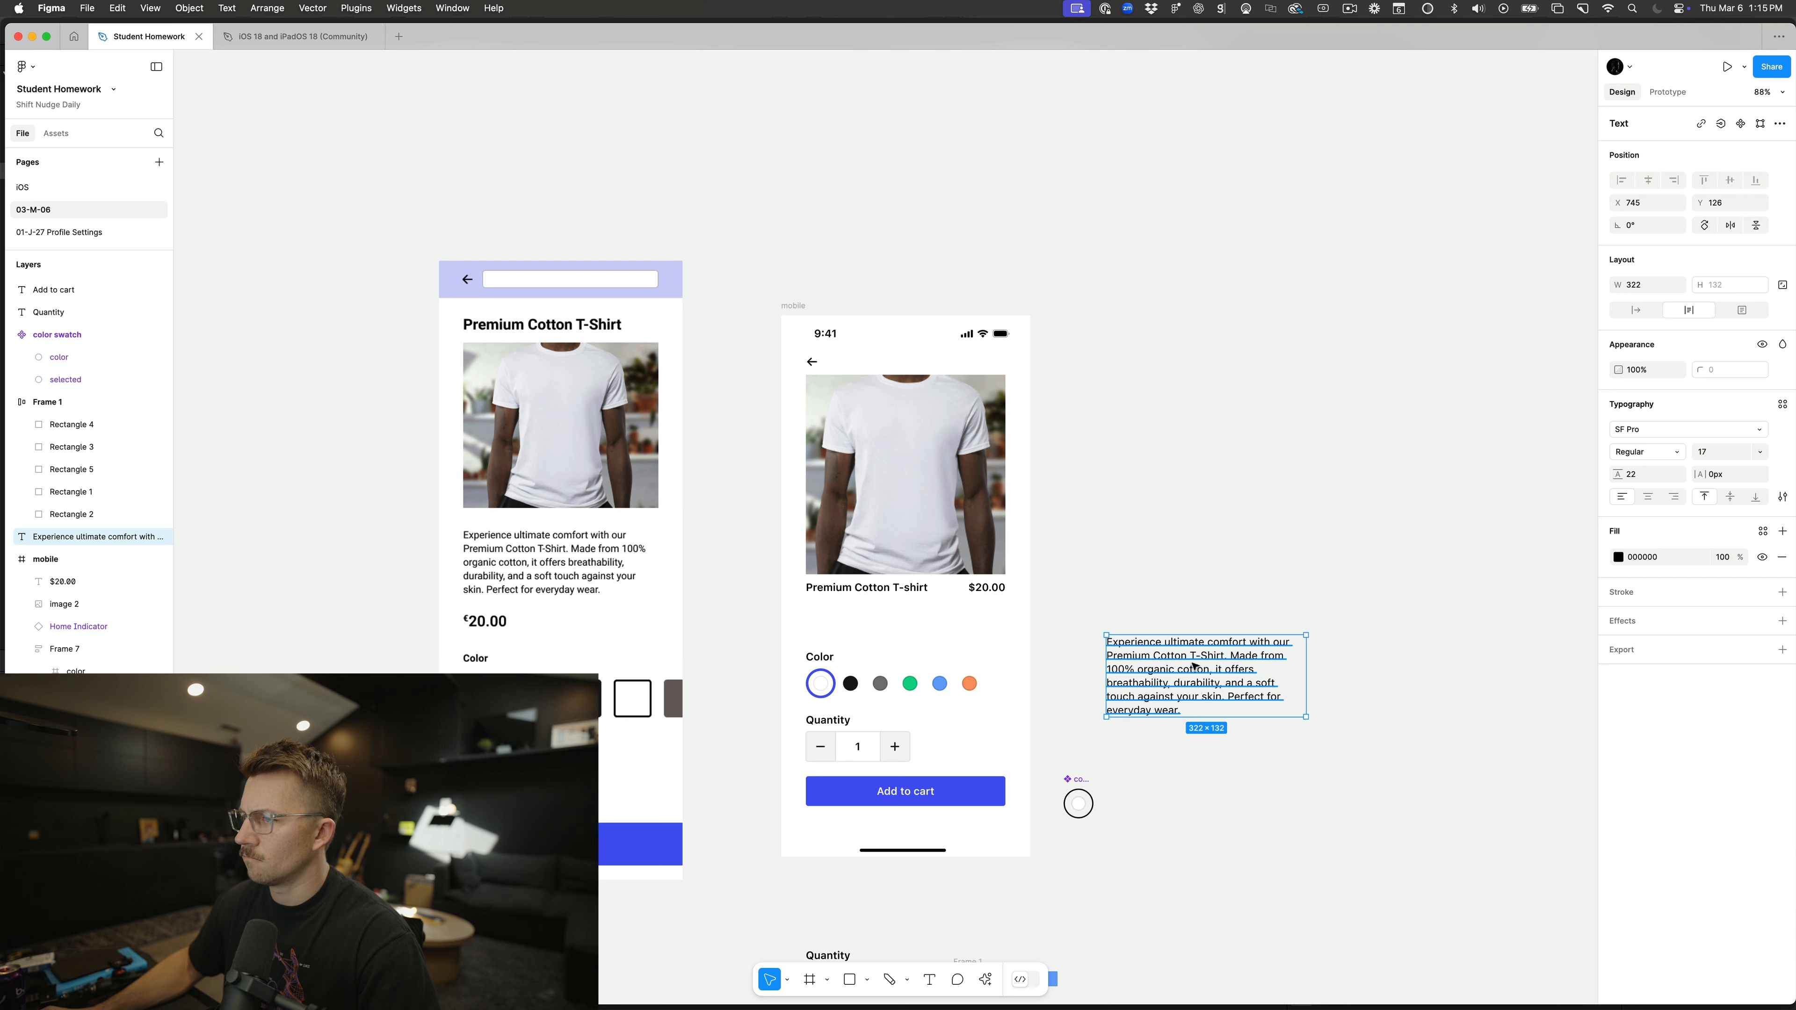
left_click_drag(1199, 672, 899, 633)
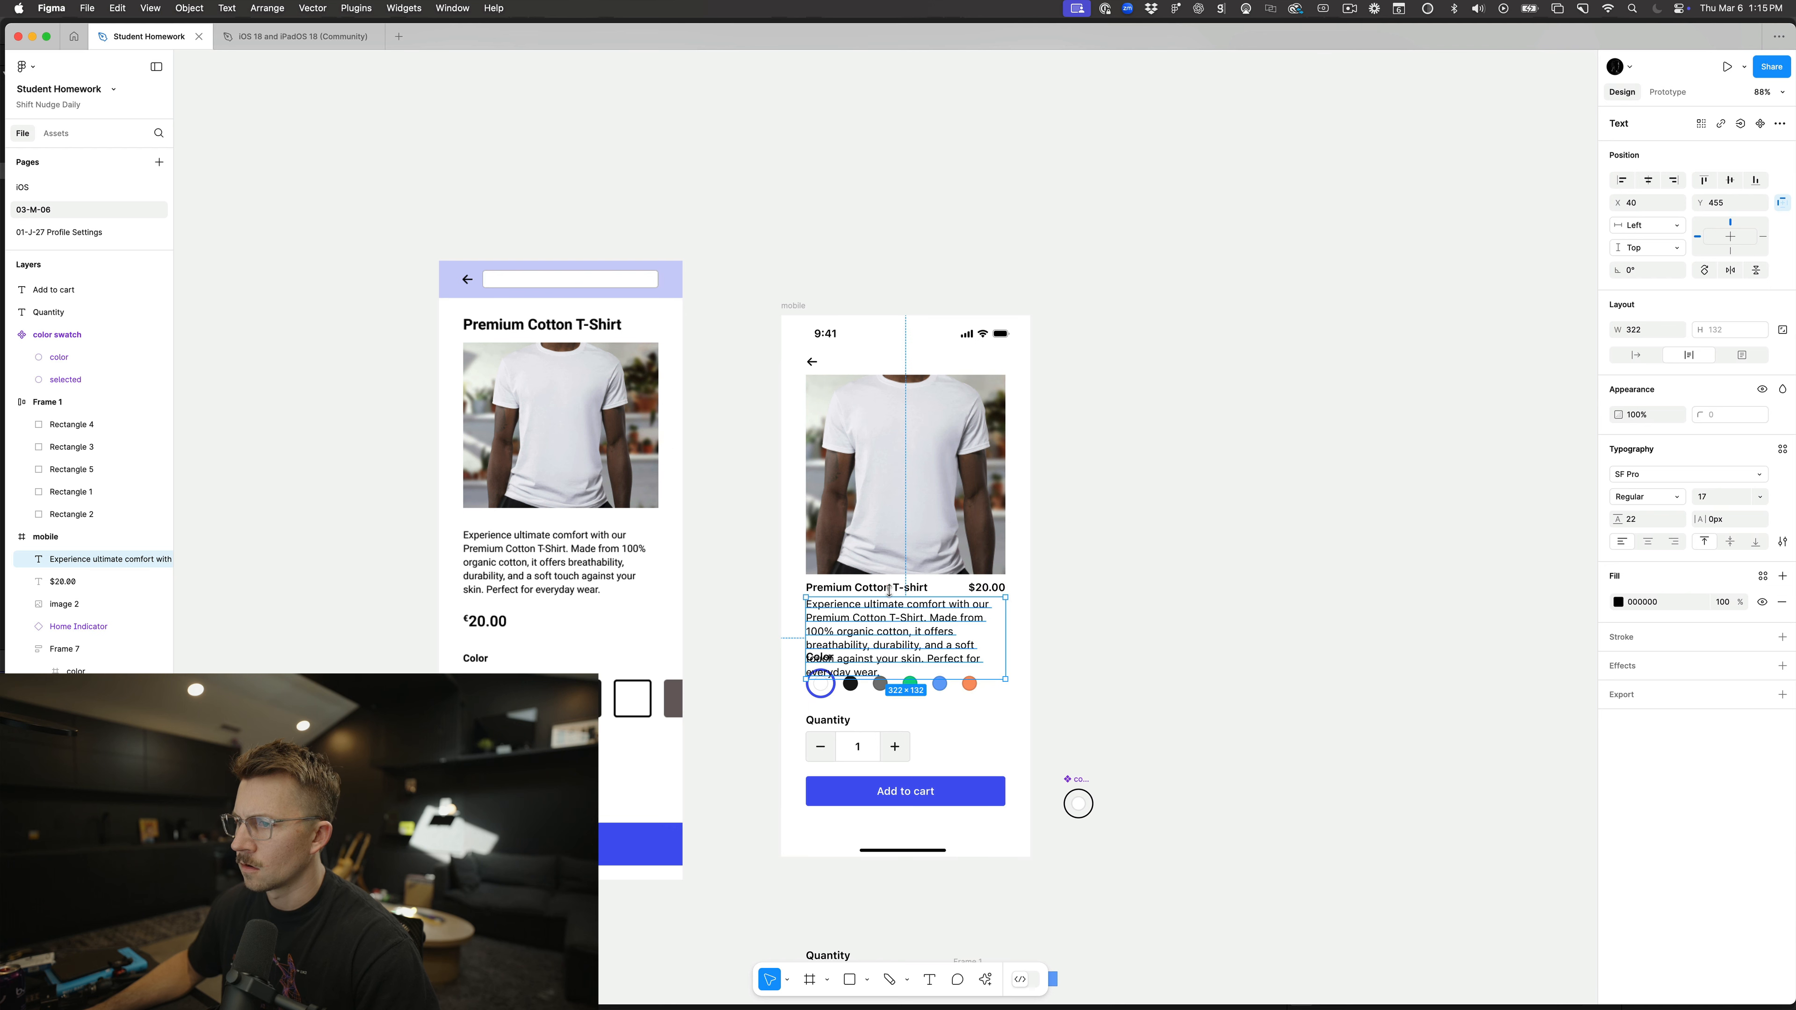
key("Down")
key("Down")
key("Down")
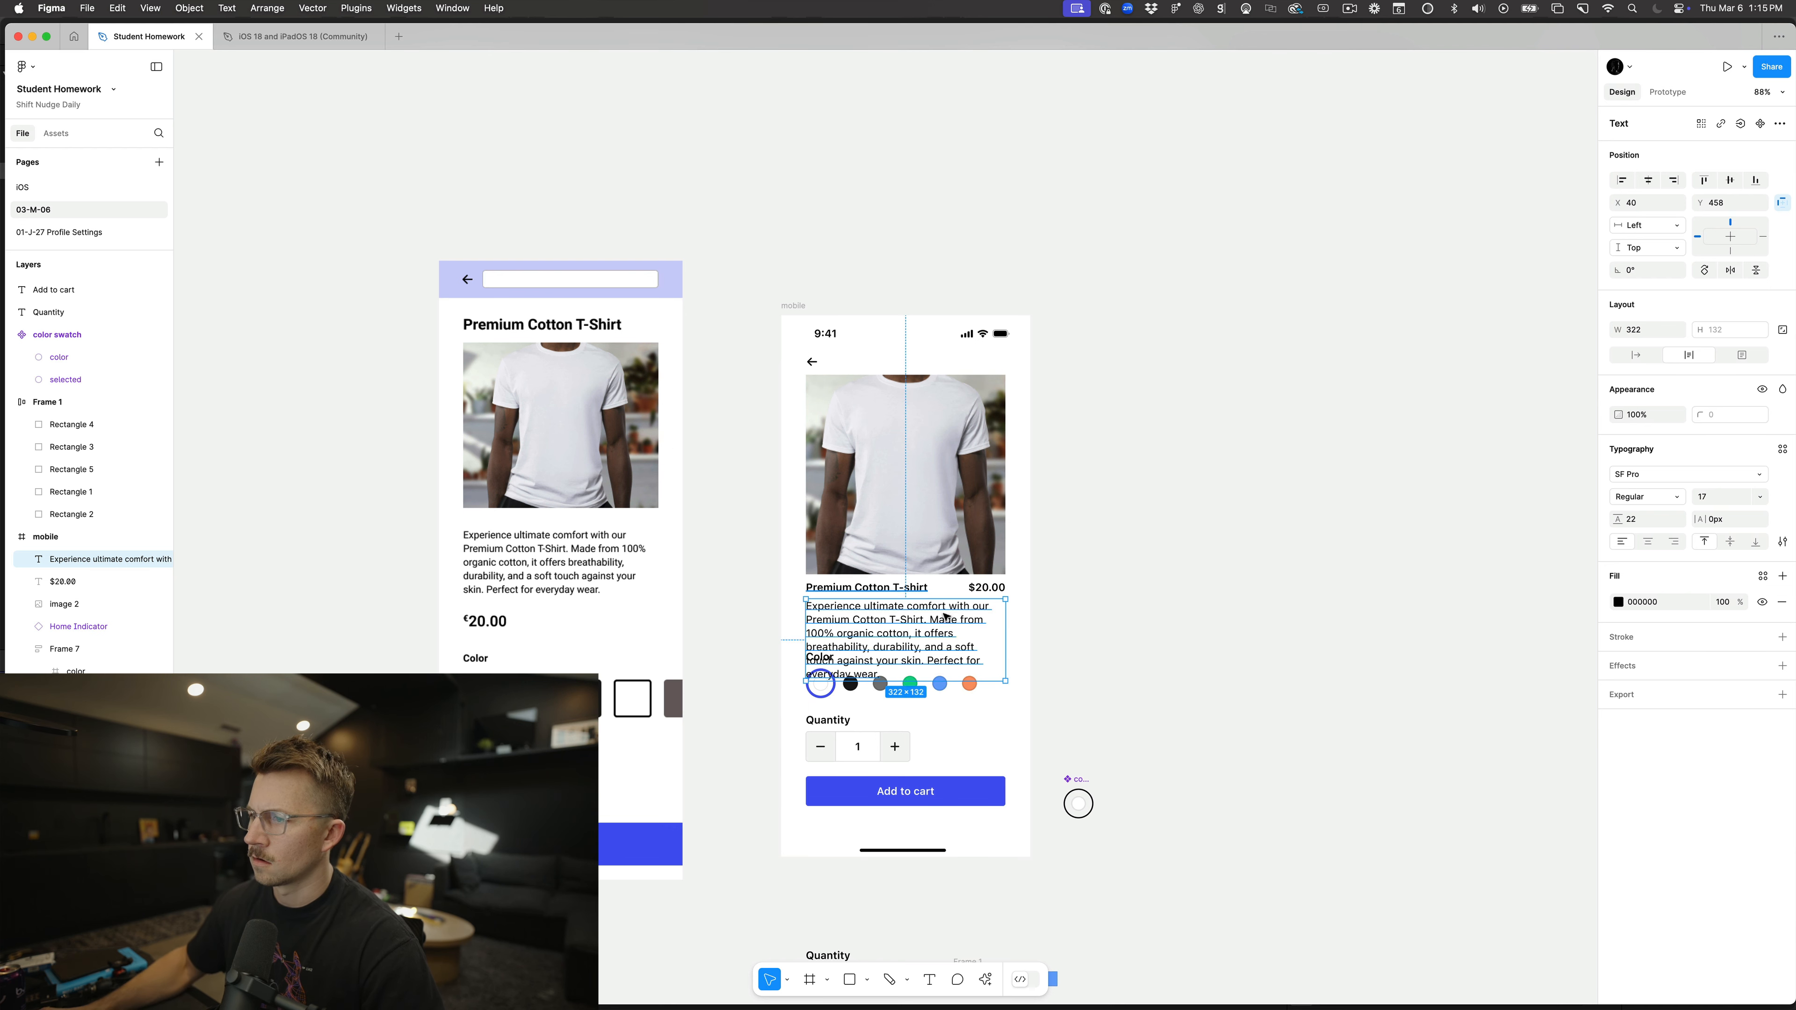
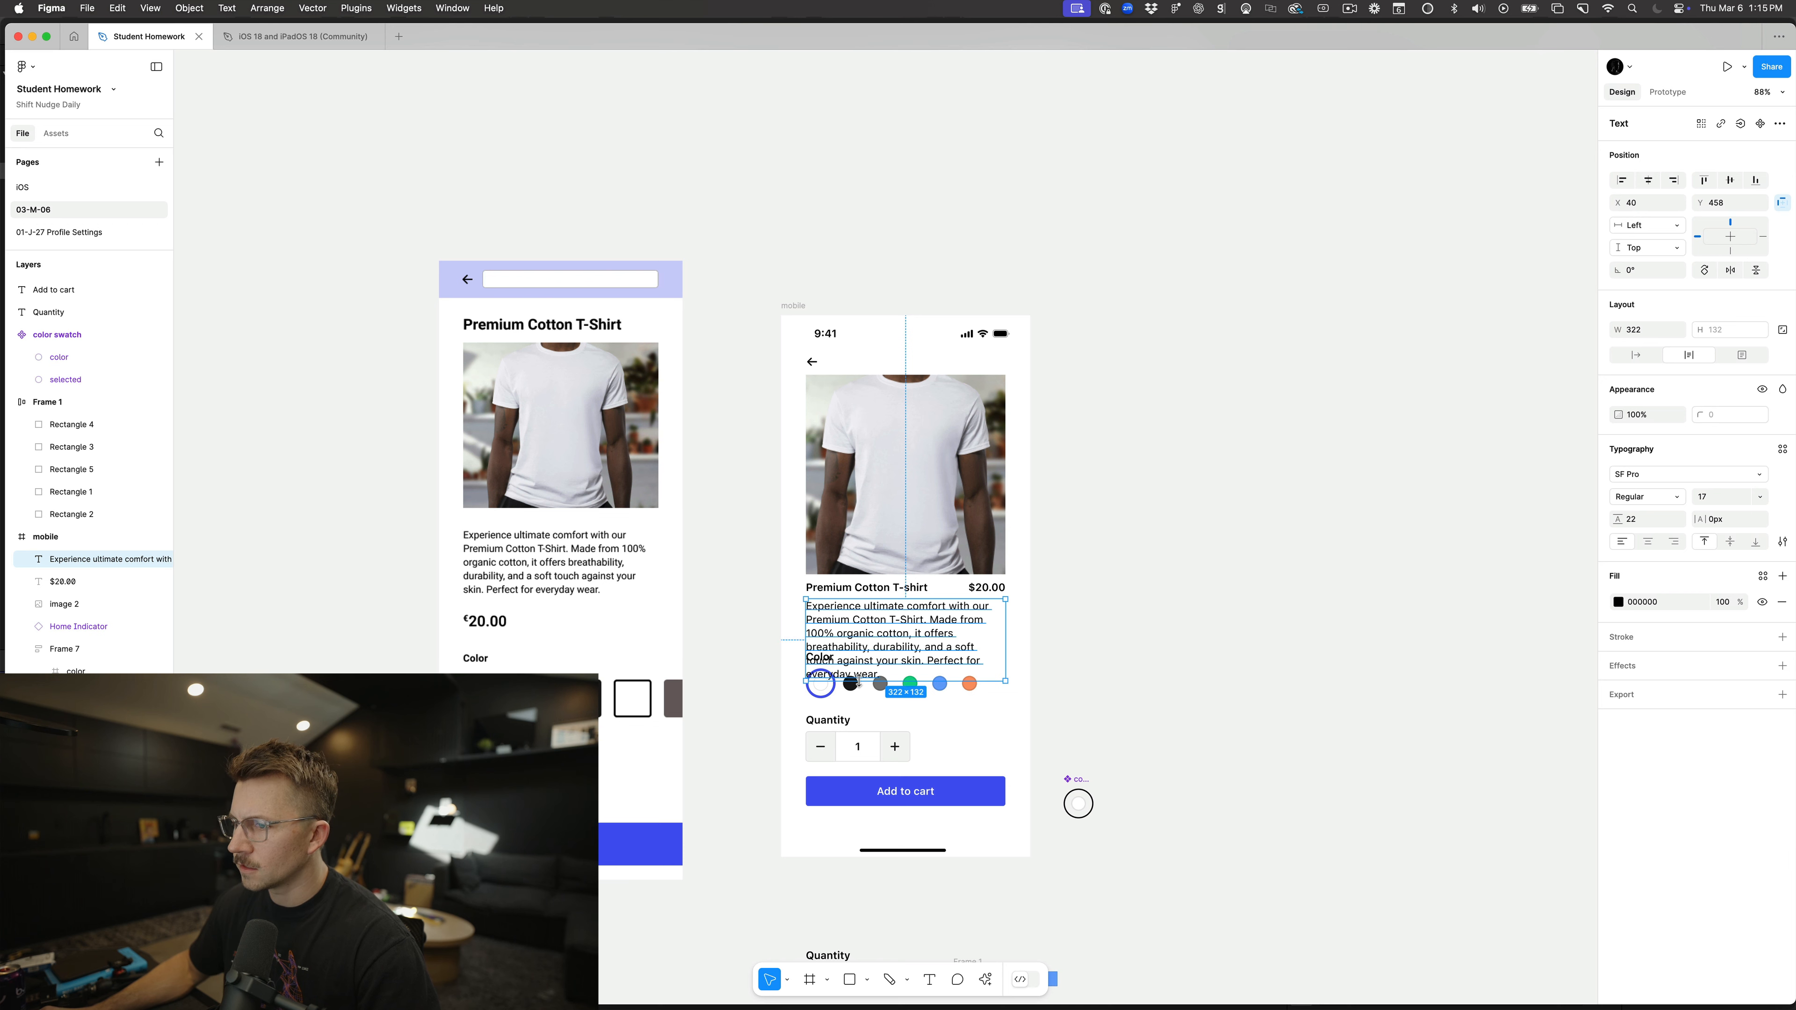
Step: Turn on text truncation for the product description and enlarge its text box to fit three lines
left_click(1783, 543)
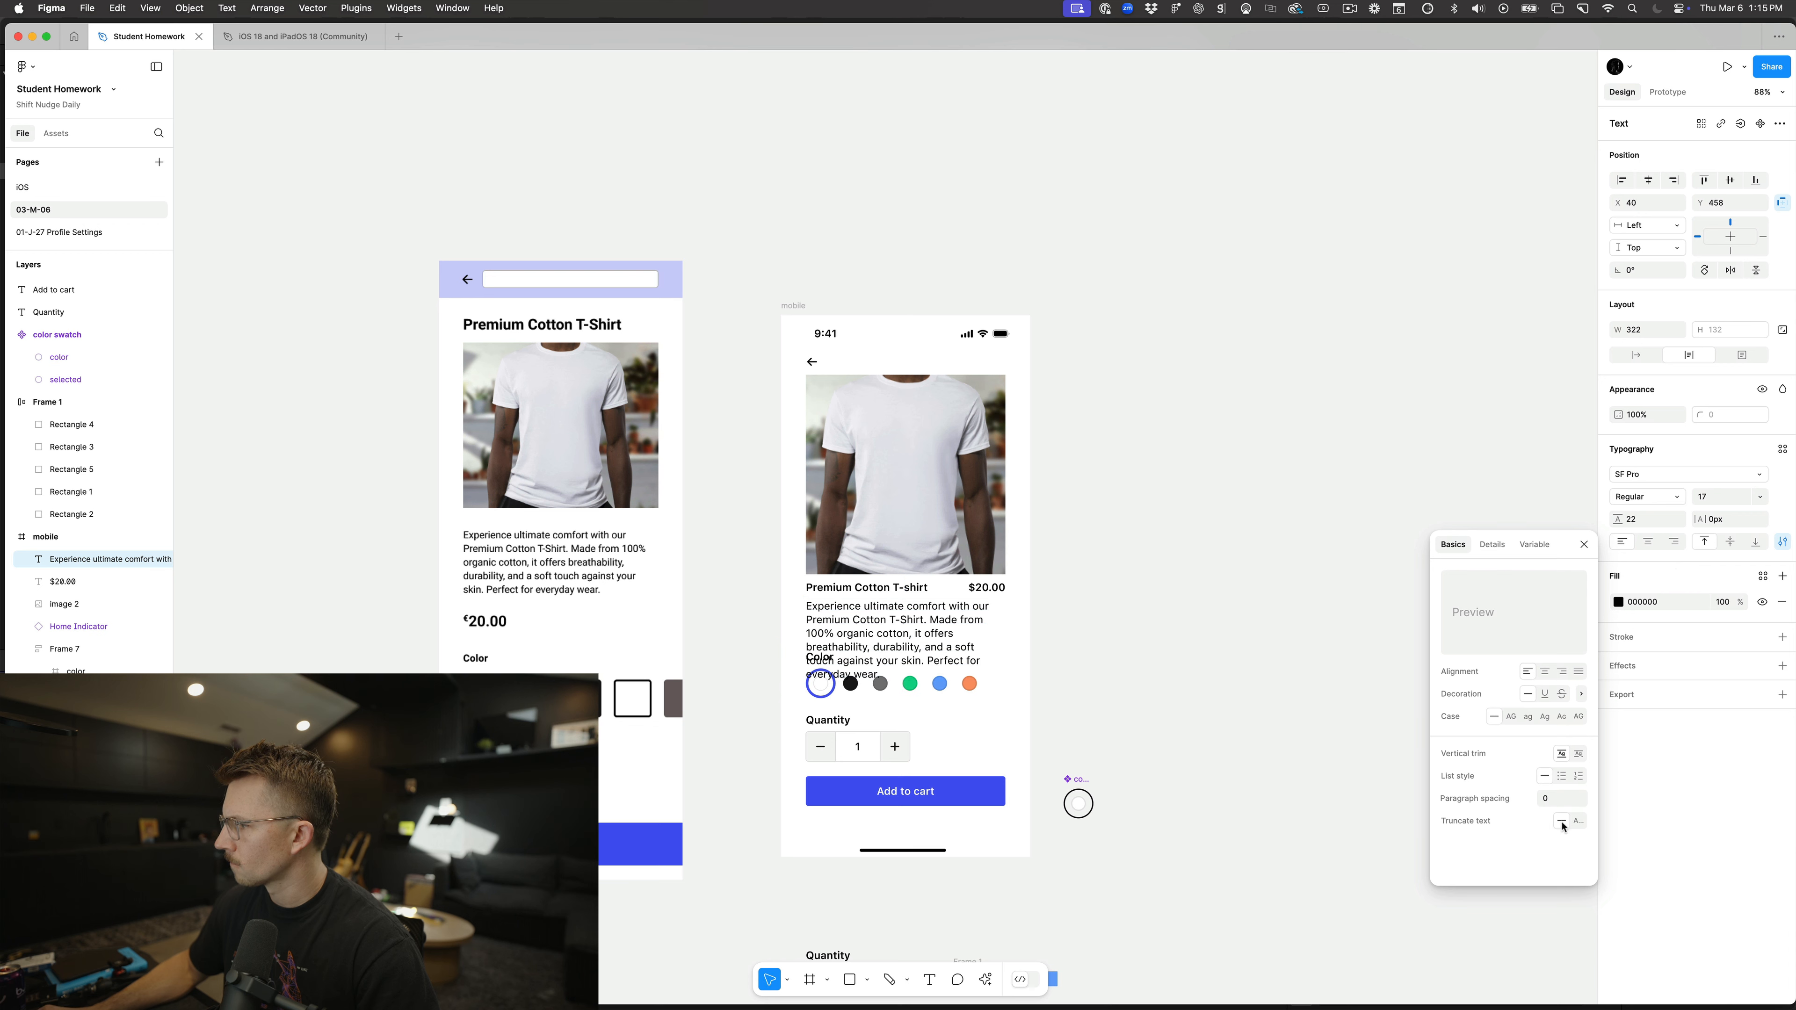
left_click(1578, 821)
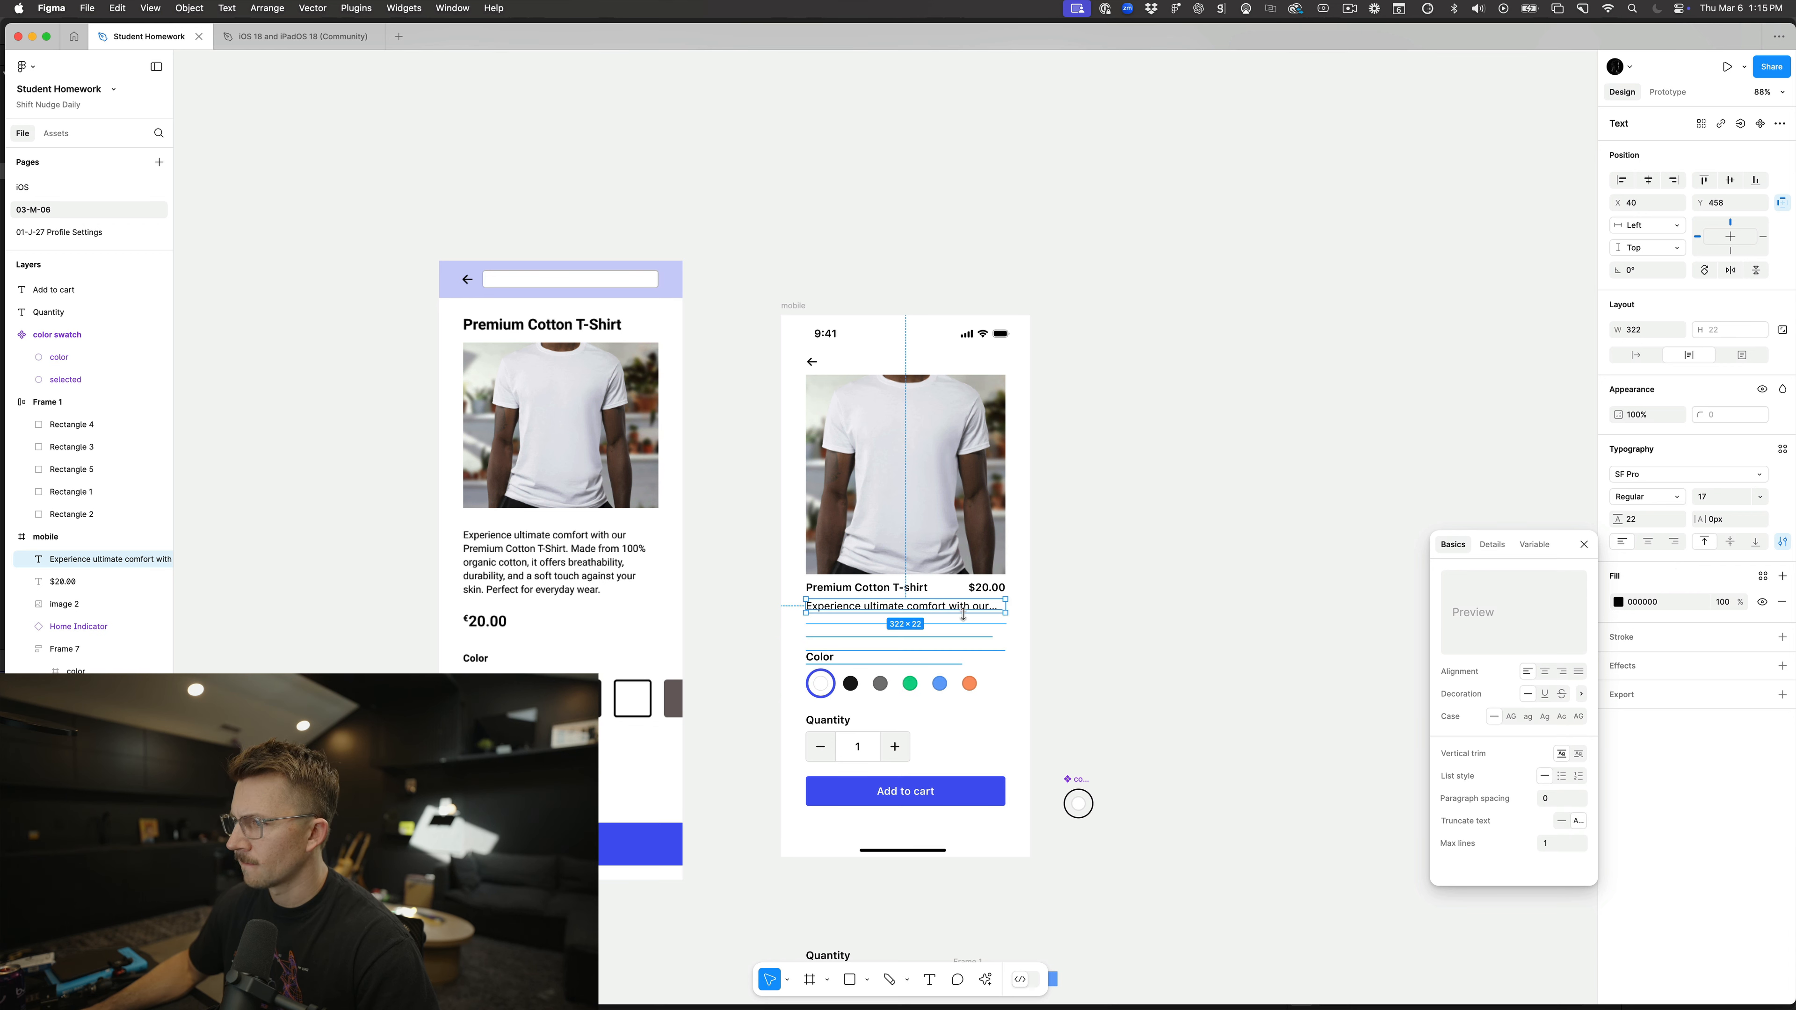
left_click_drag(949, 620, 945, 647)
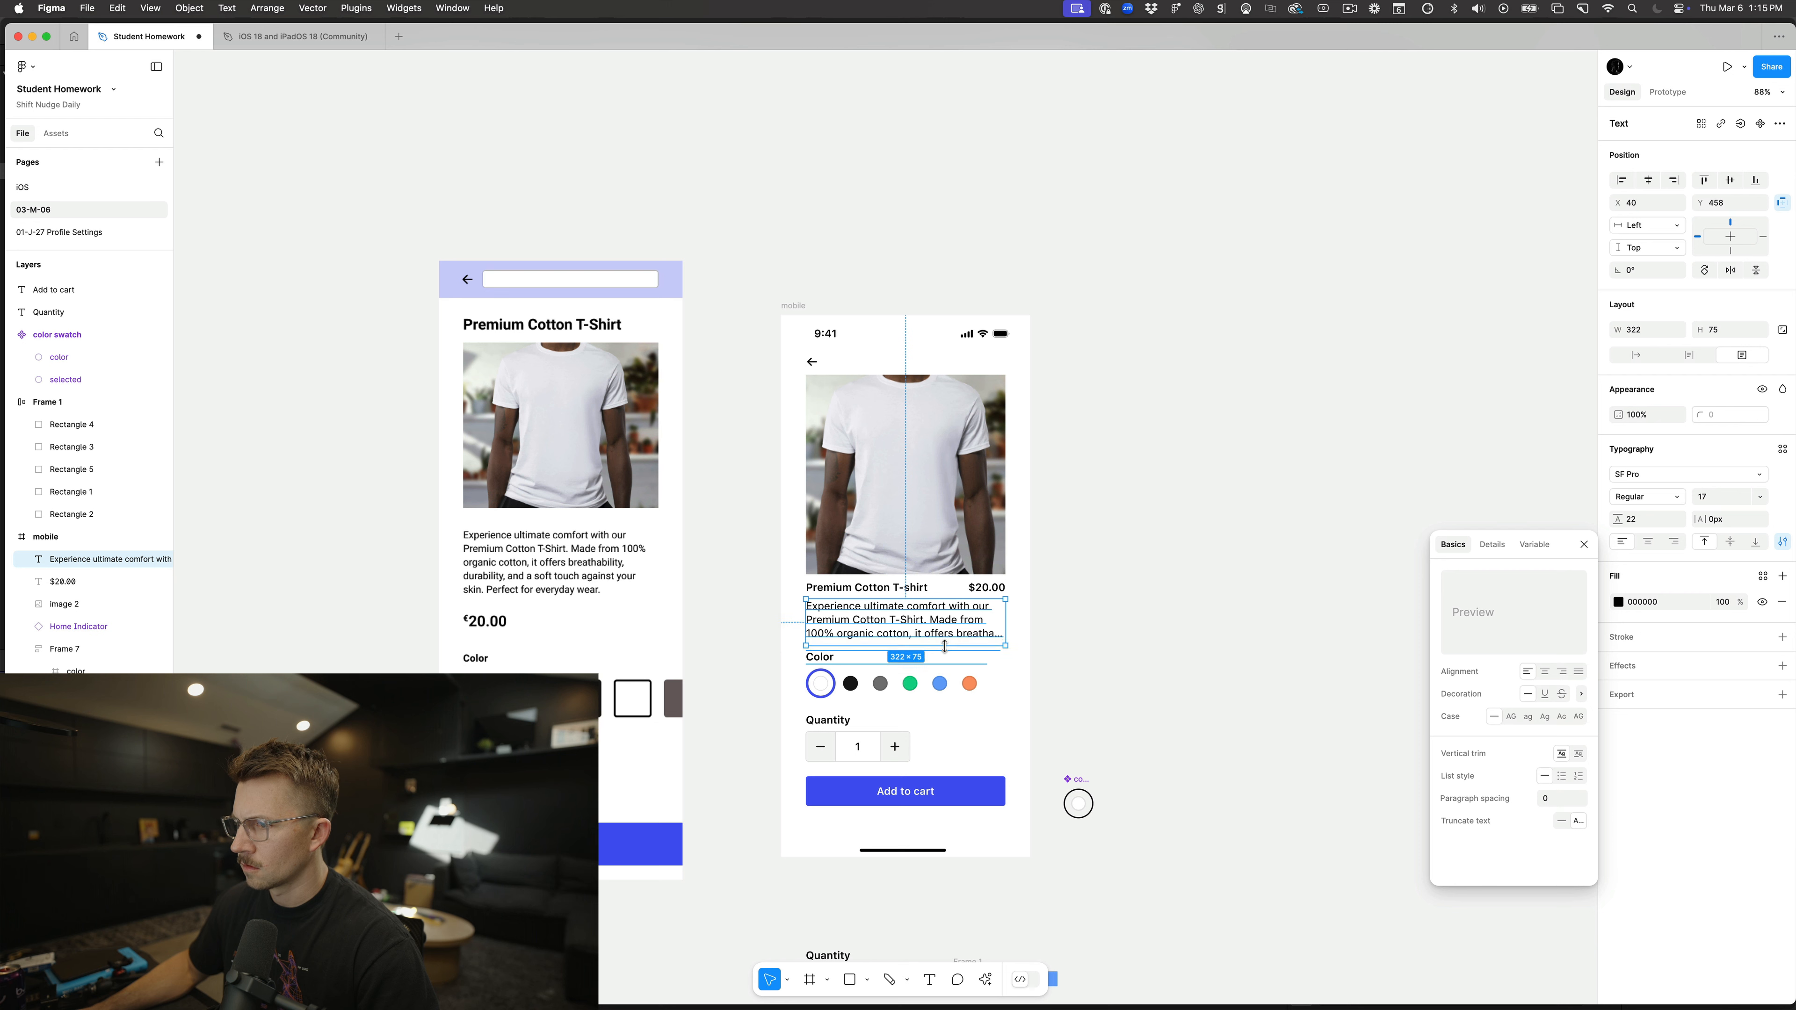
left_click(1171, 638)
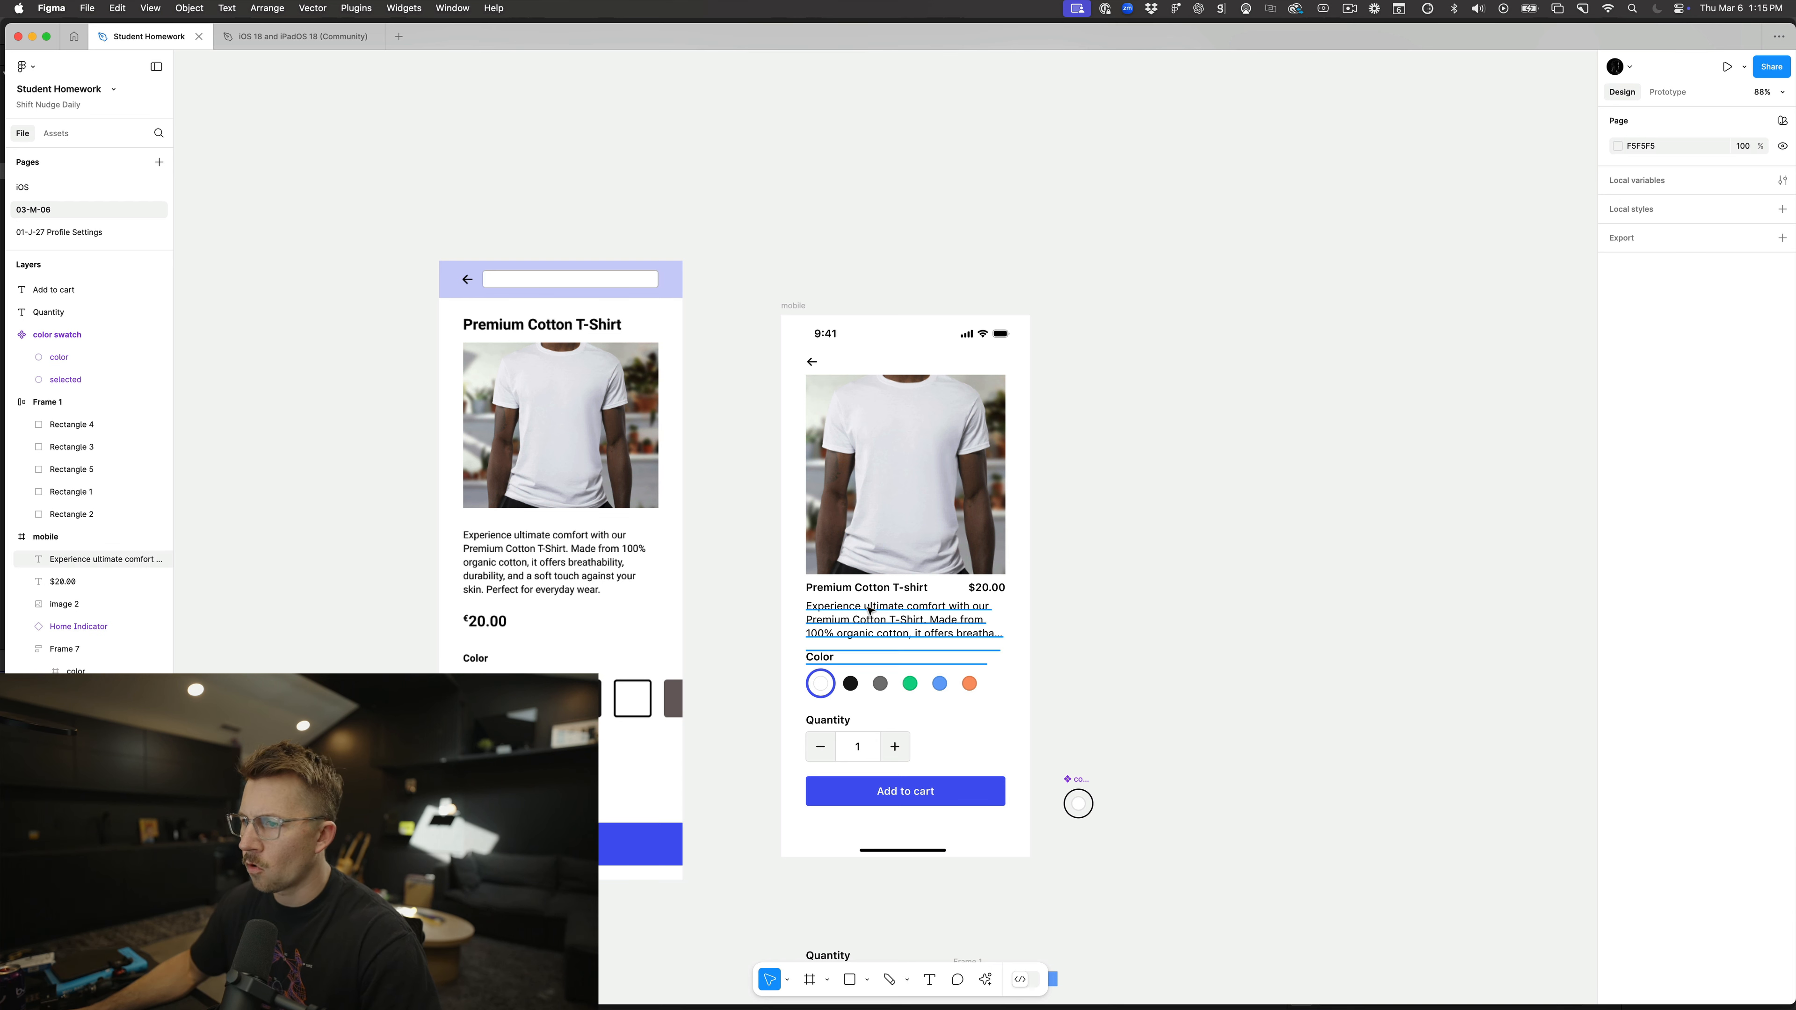
Step: Compare the redesigned mobile frame with the original product screen, checking the image, title, description and purchase controls
left_click(924, 500)
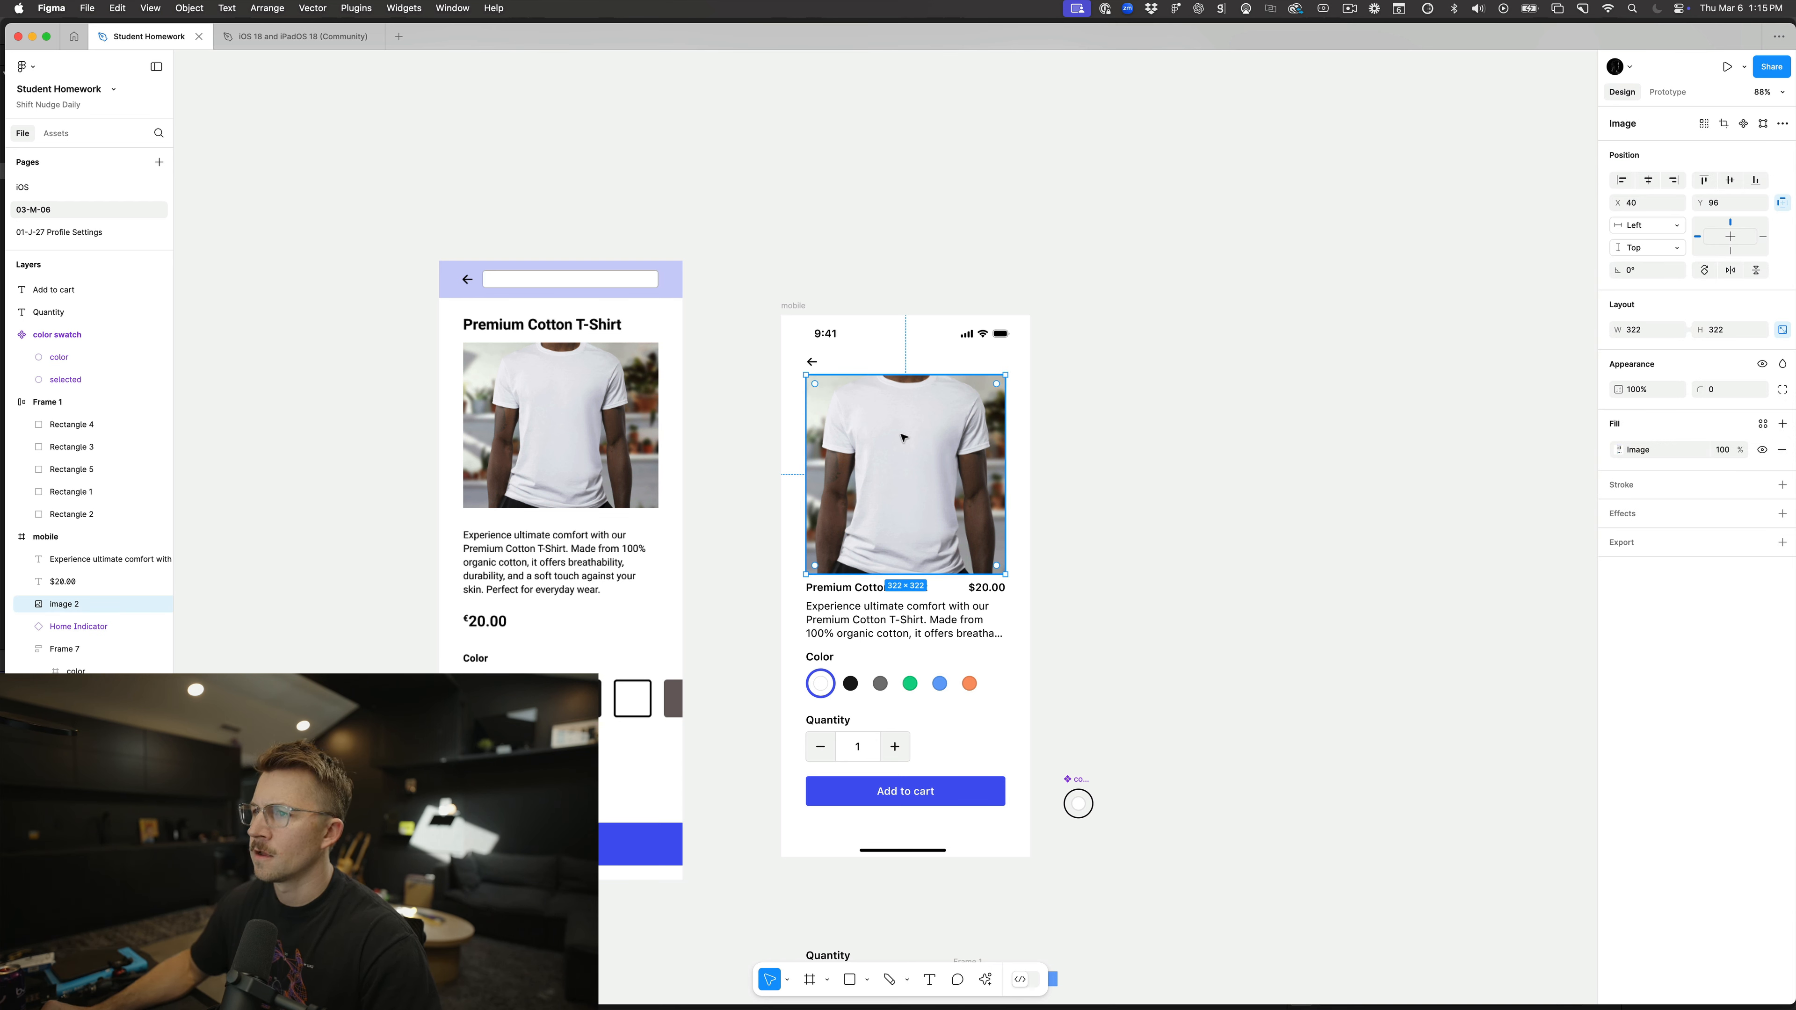
left_click(813, 362)
left_click(905, 432)
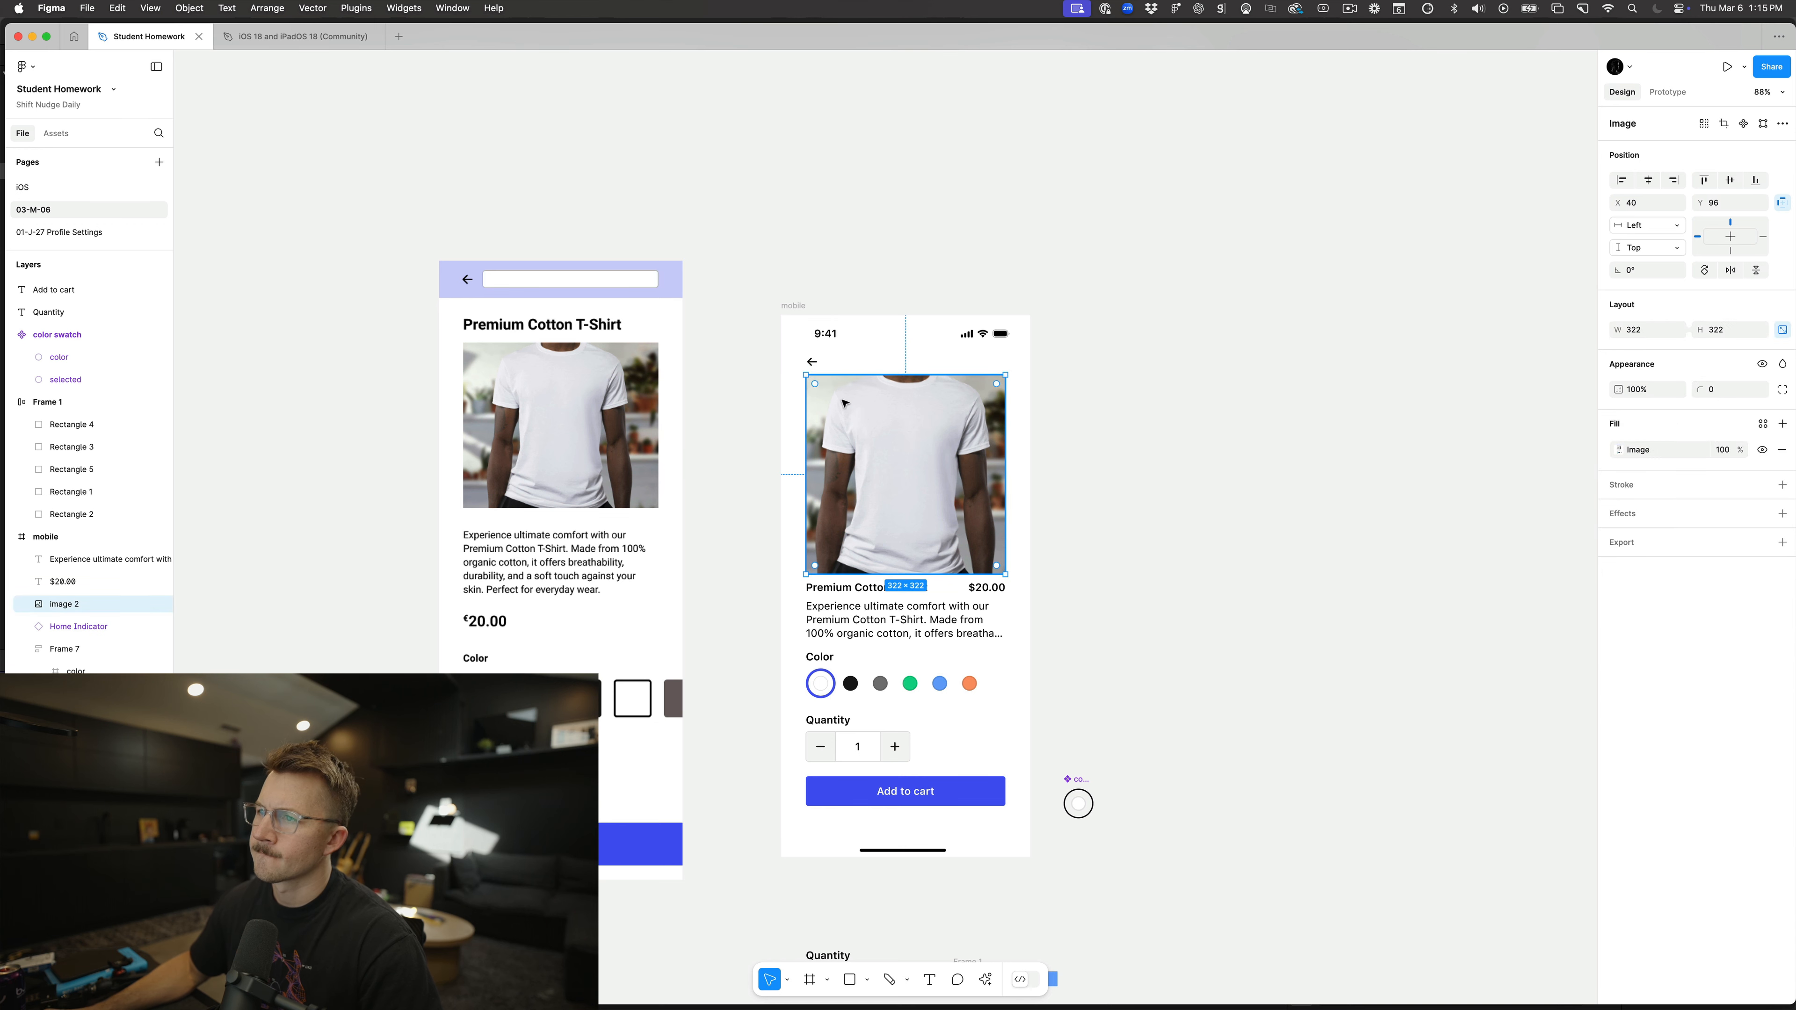
scroll(864, 571, "down", 1)
left_click(1195, 613)
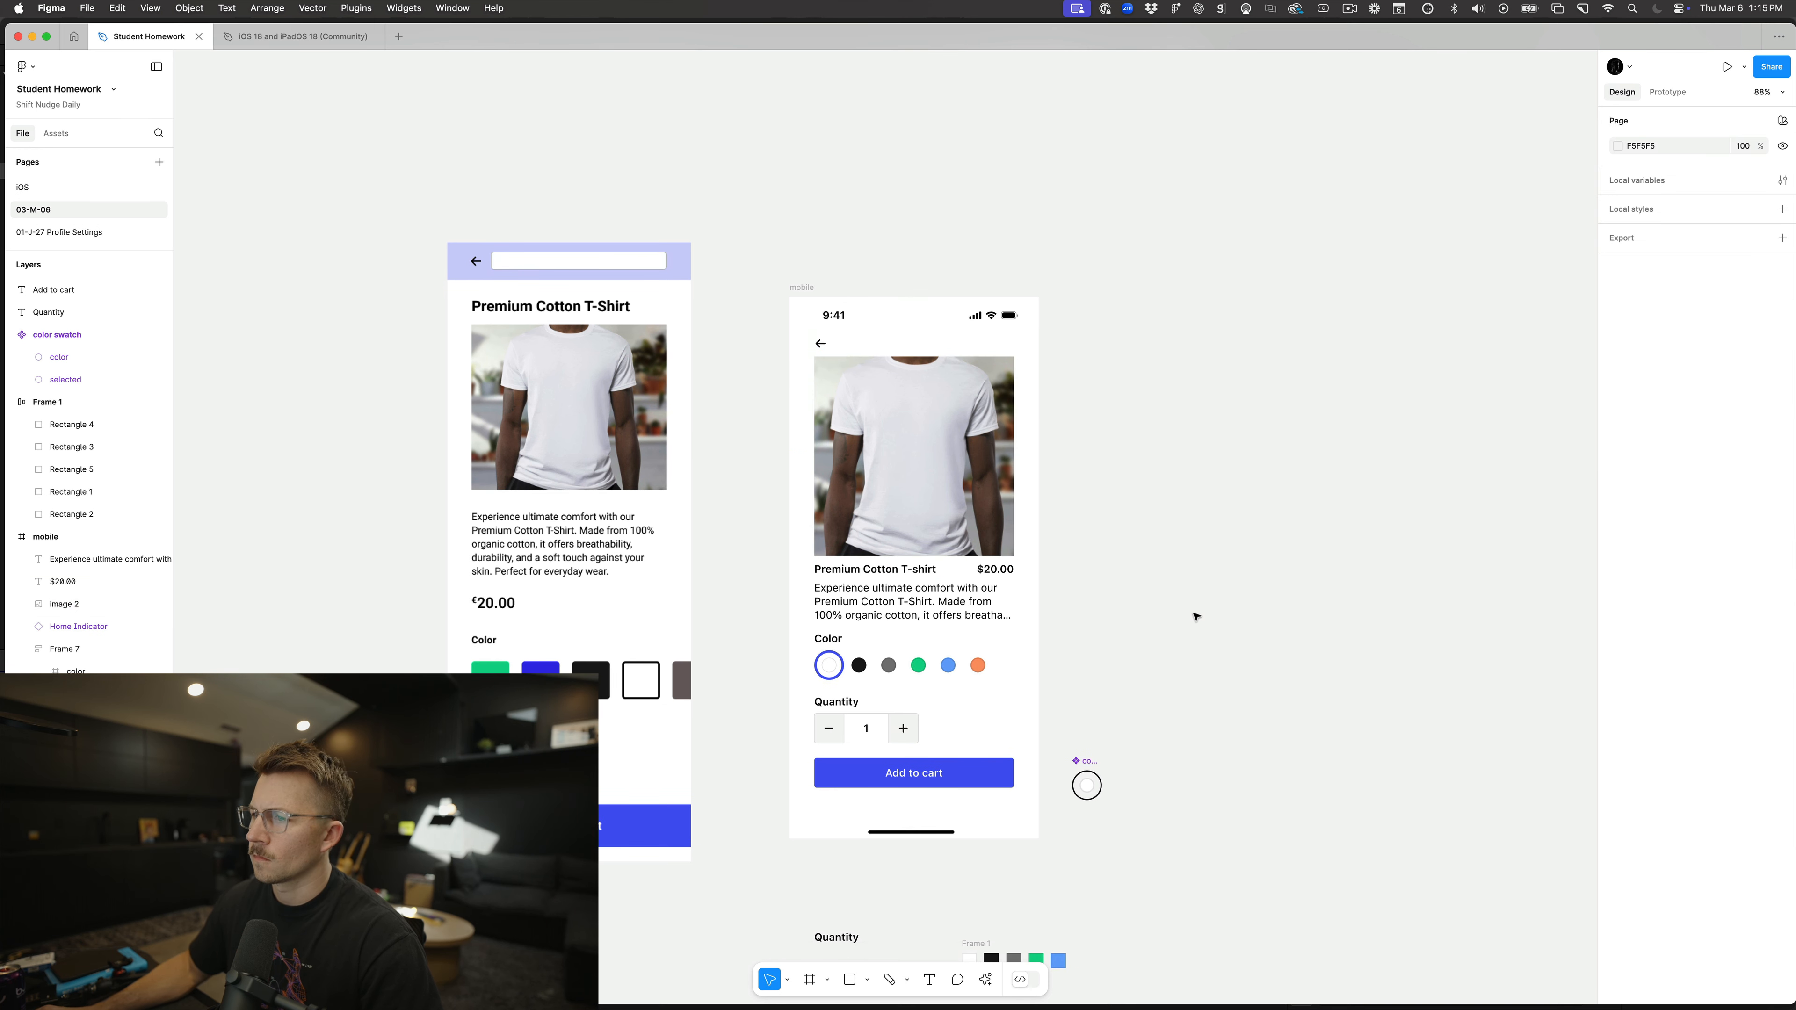
scroll(1195, 613, "down", 5)
scroll(1000, 585, "up", 3)
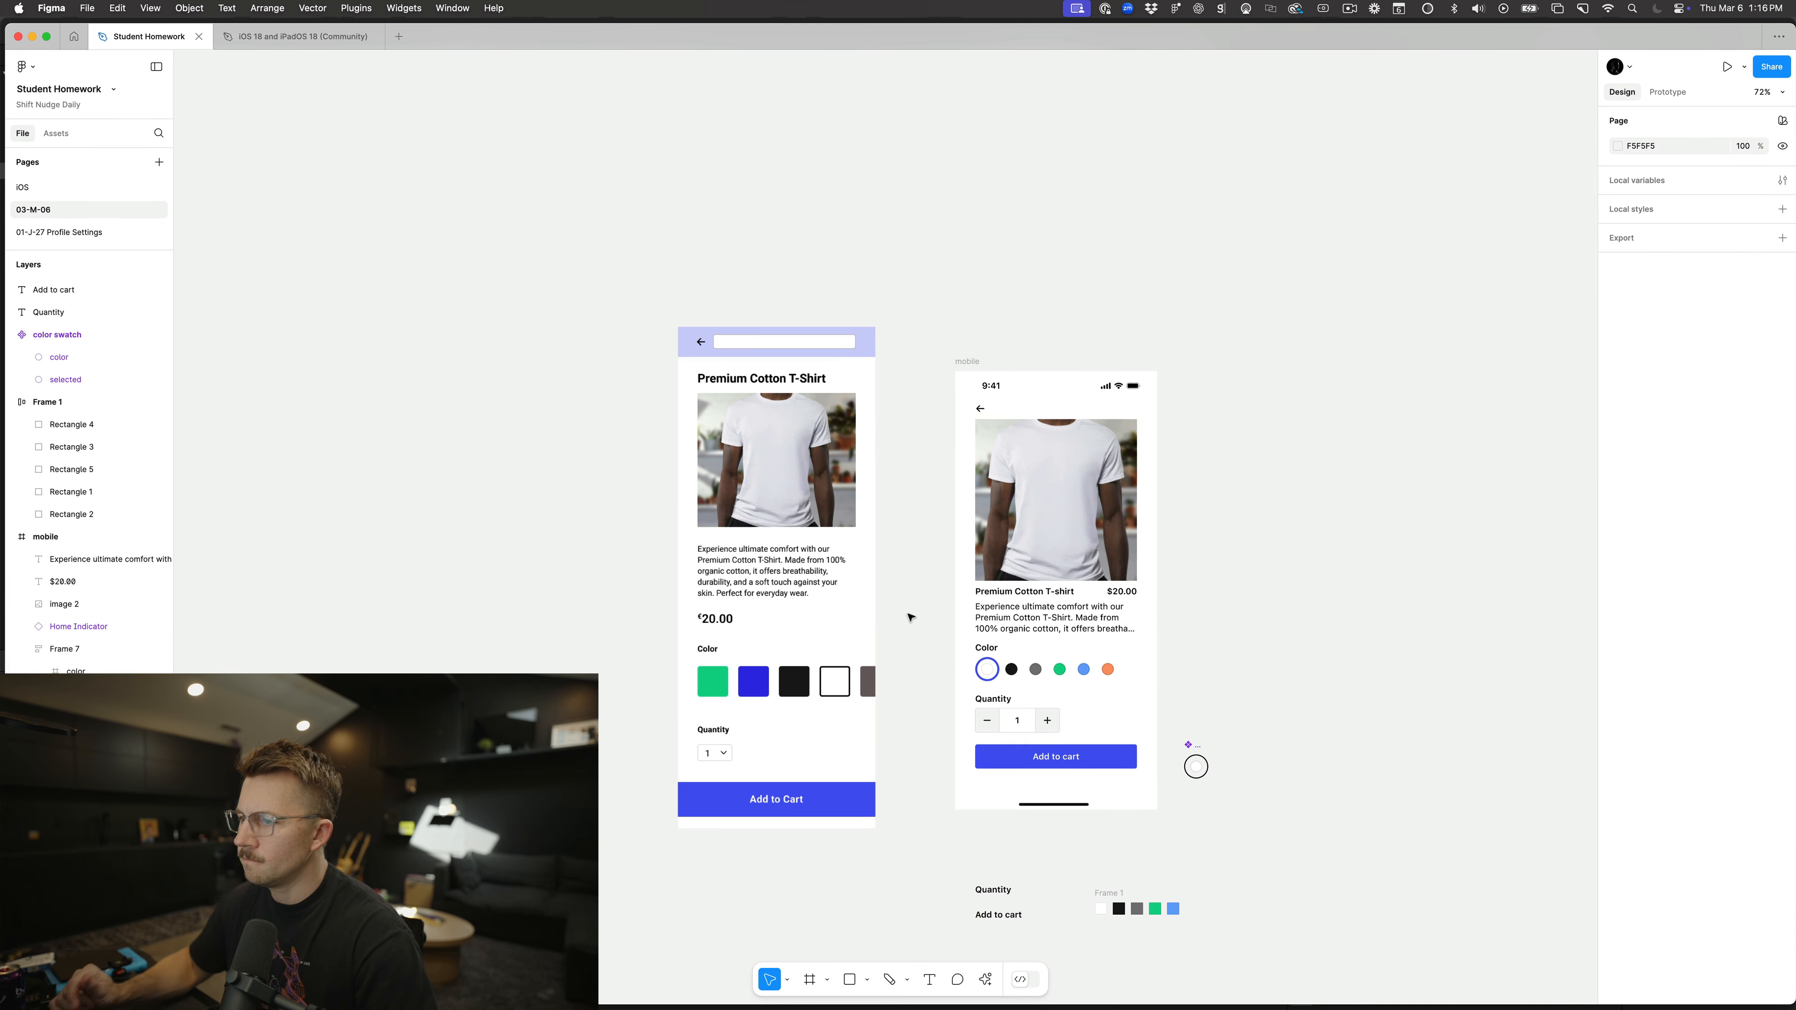
left_click(1002, 613)
left_click(951, 626)
scroll(955, 626, "up", 5)
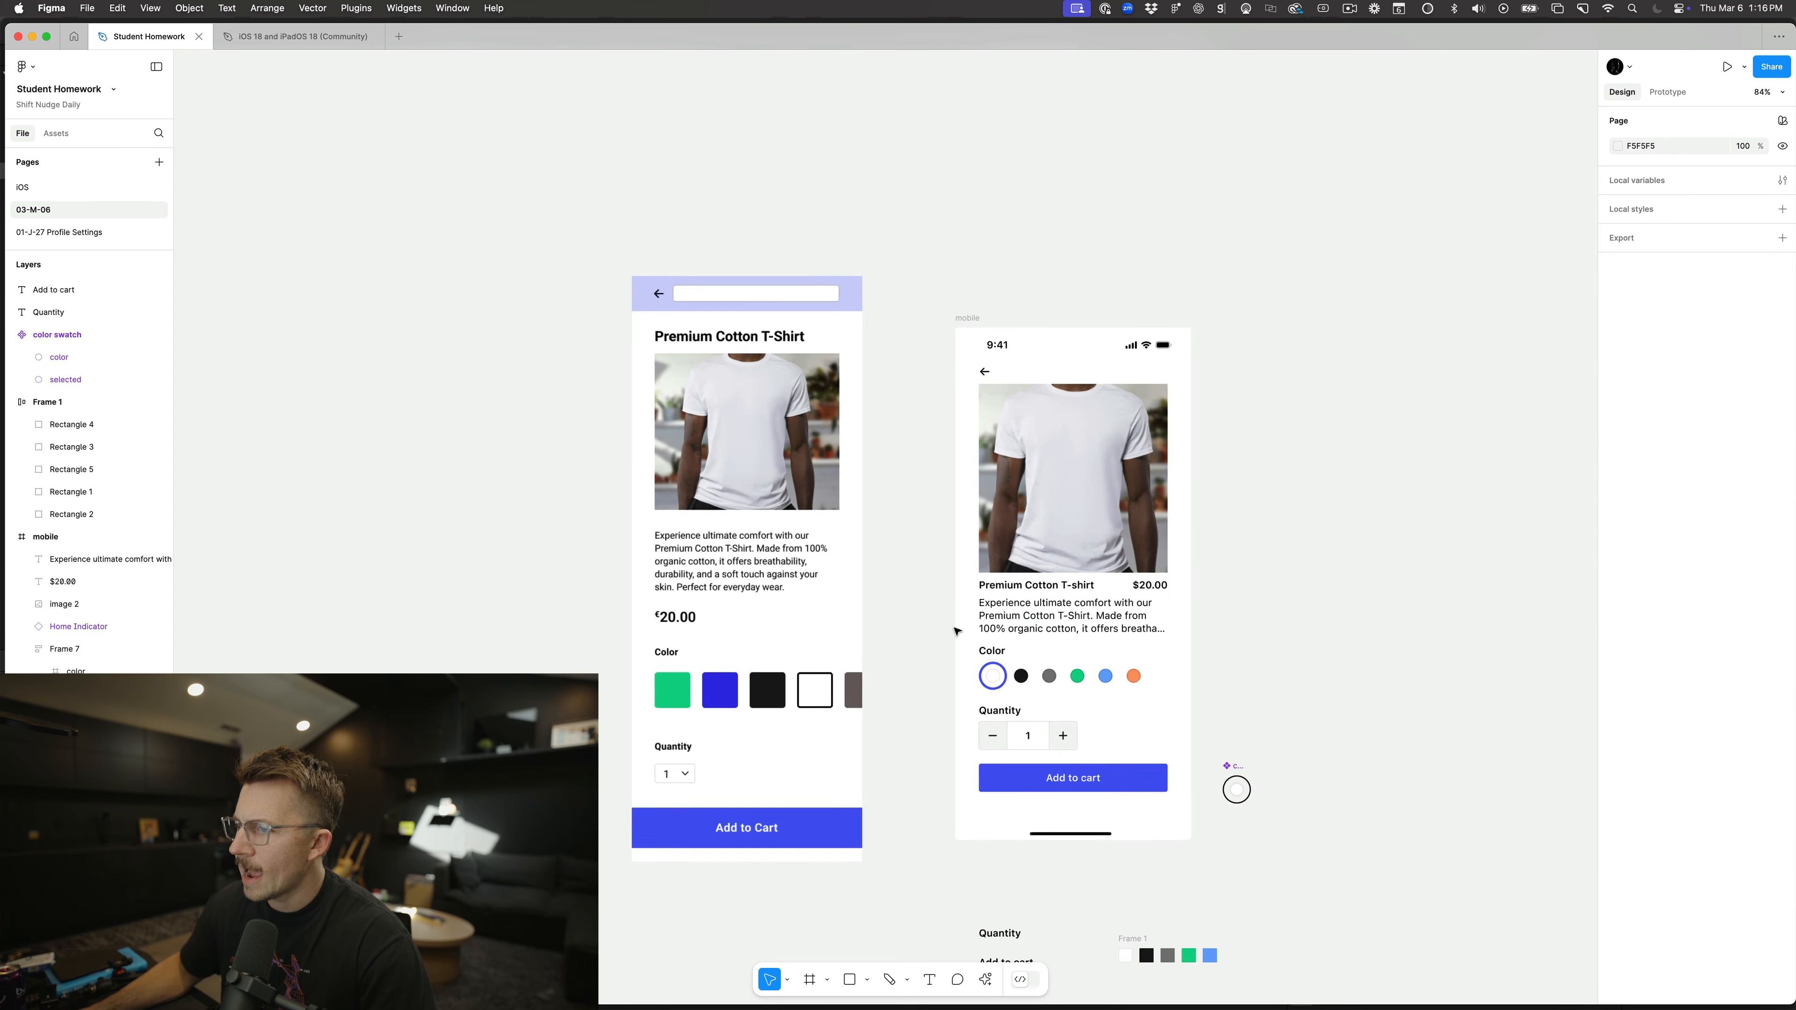
scroll(899, 625, "down", 3)
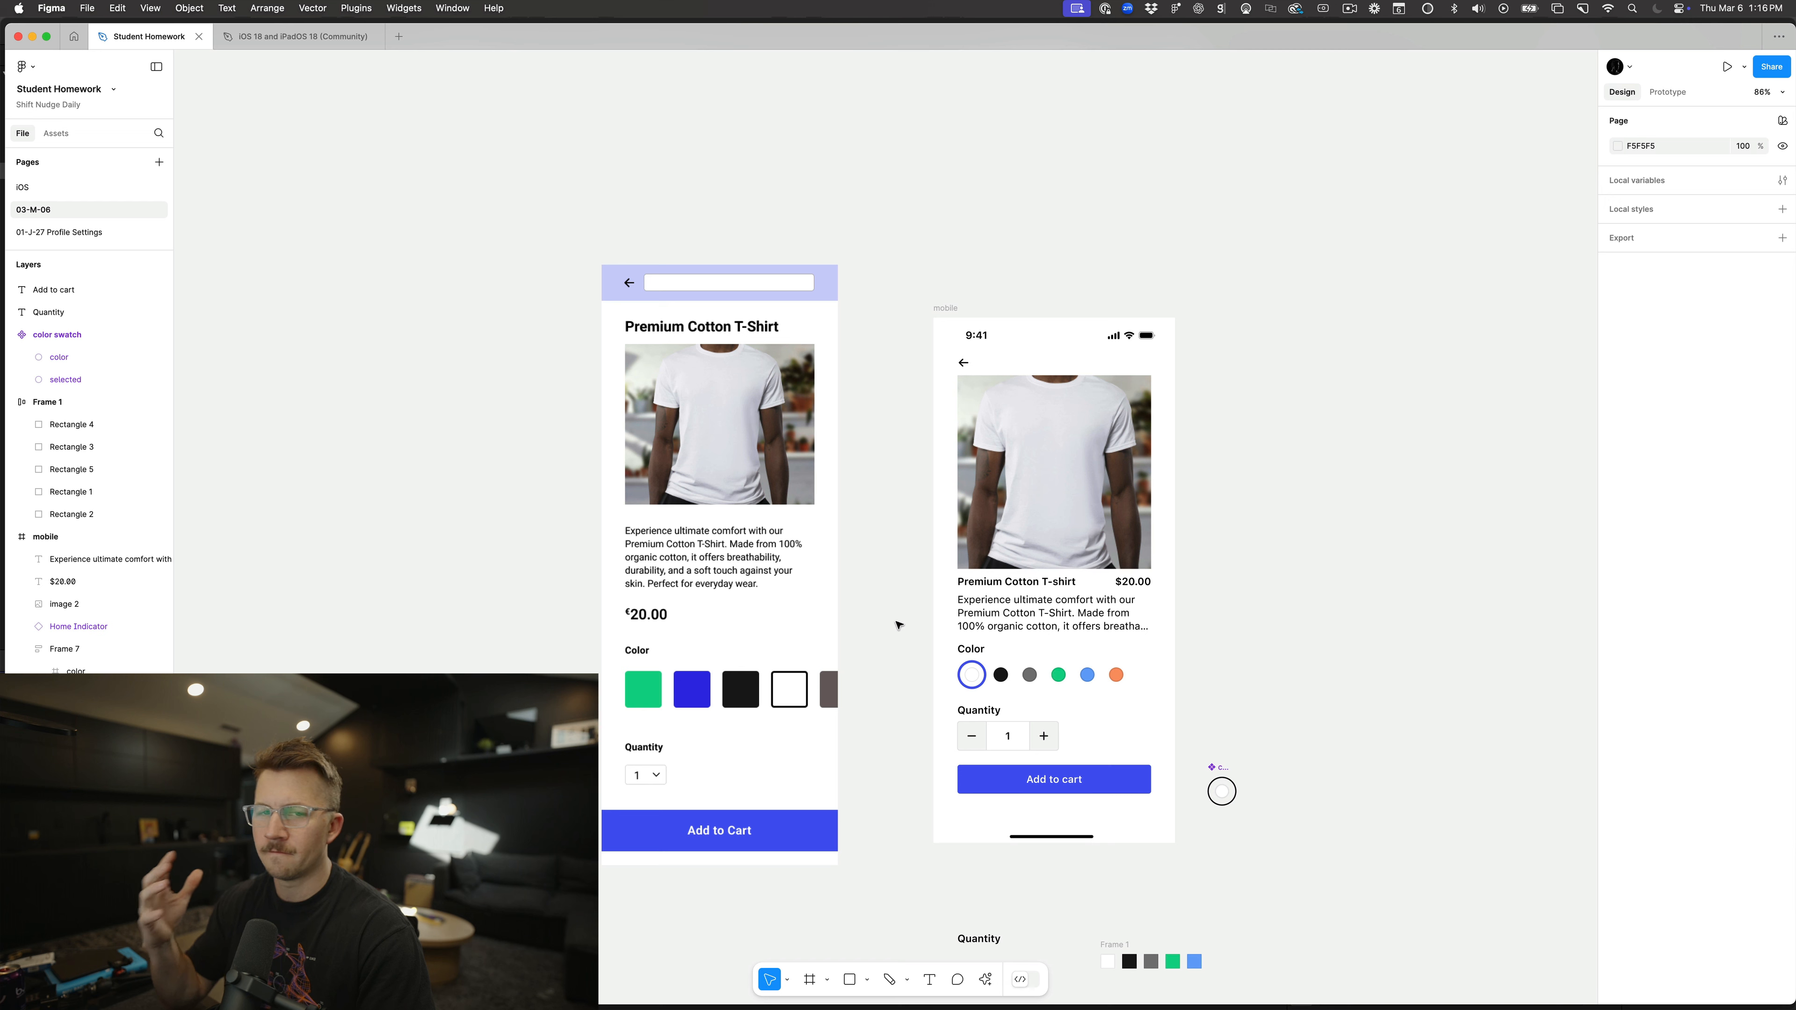
scroll(899, 625, "up", 2)
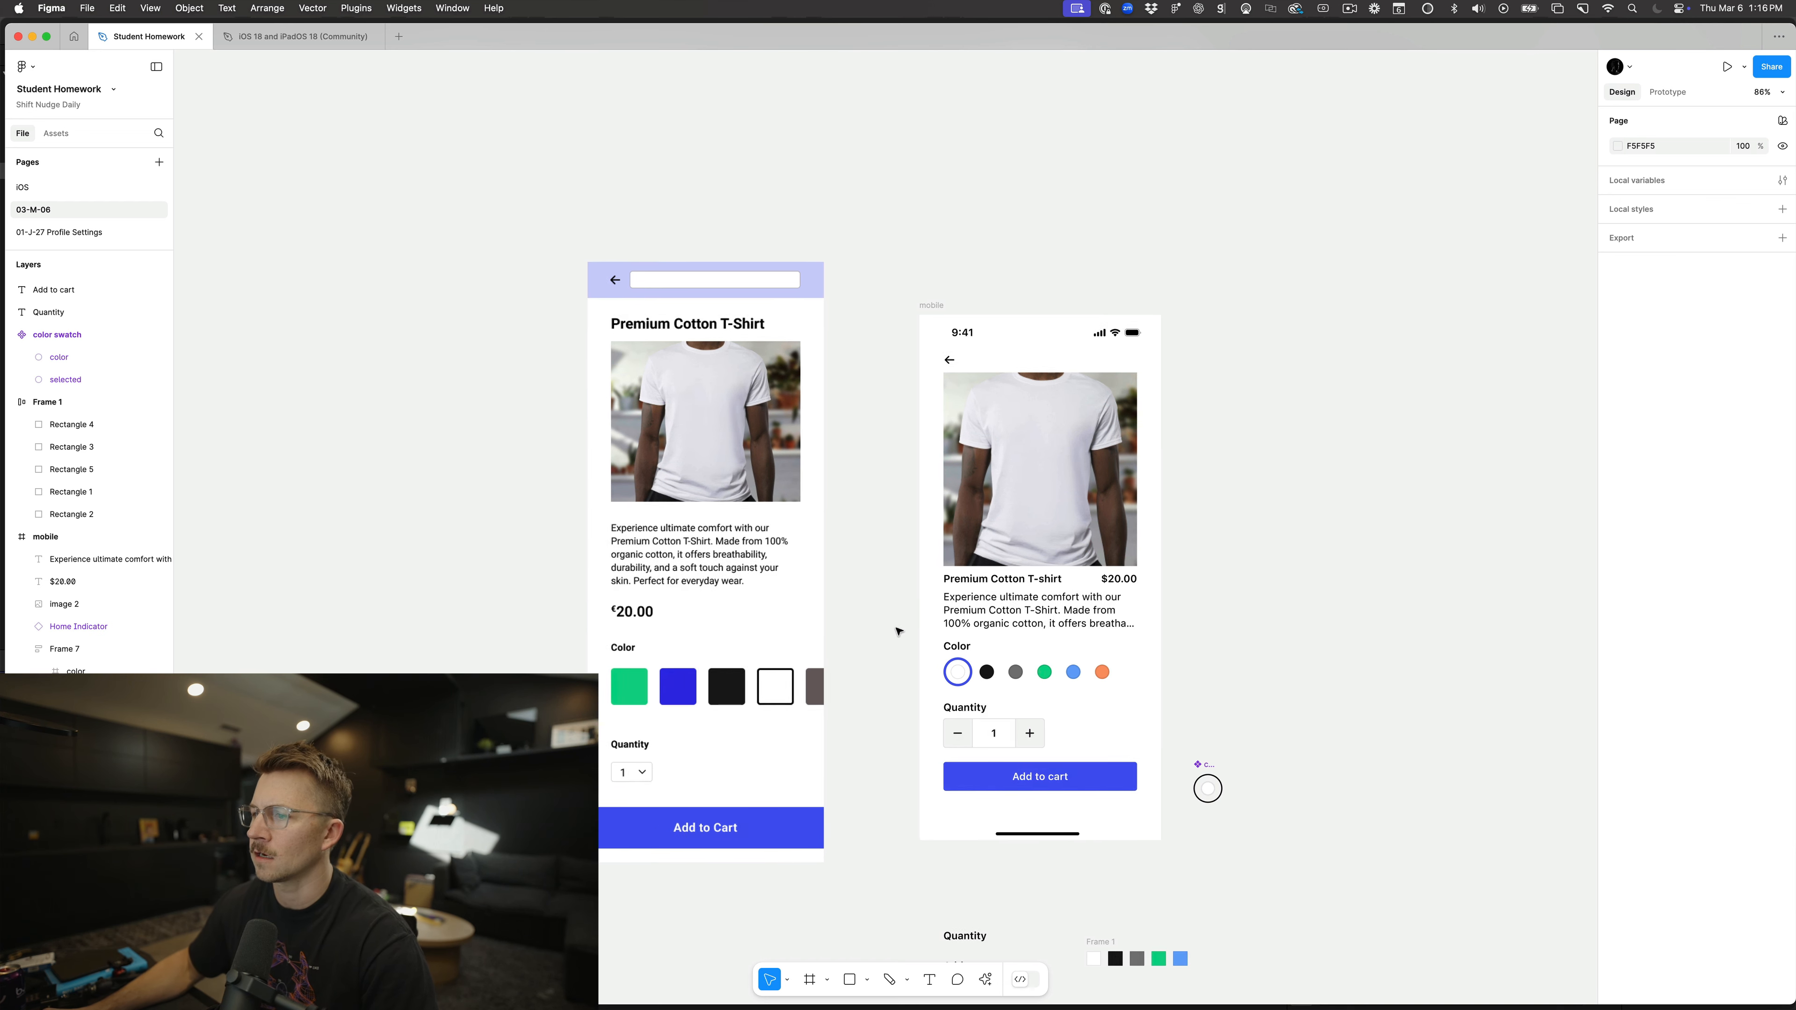
Step: Move the mobile frame closer to the original product screen and align their top edges
left_click_drag(912, 268, 851, 209)
left_click(826, 211)
scroll(826, 211, "left", 1)
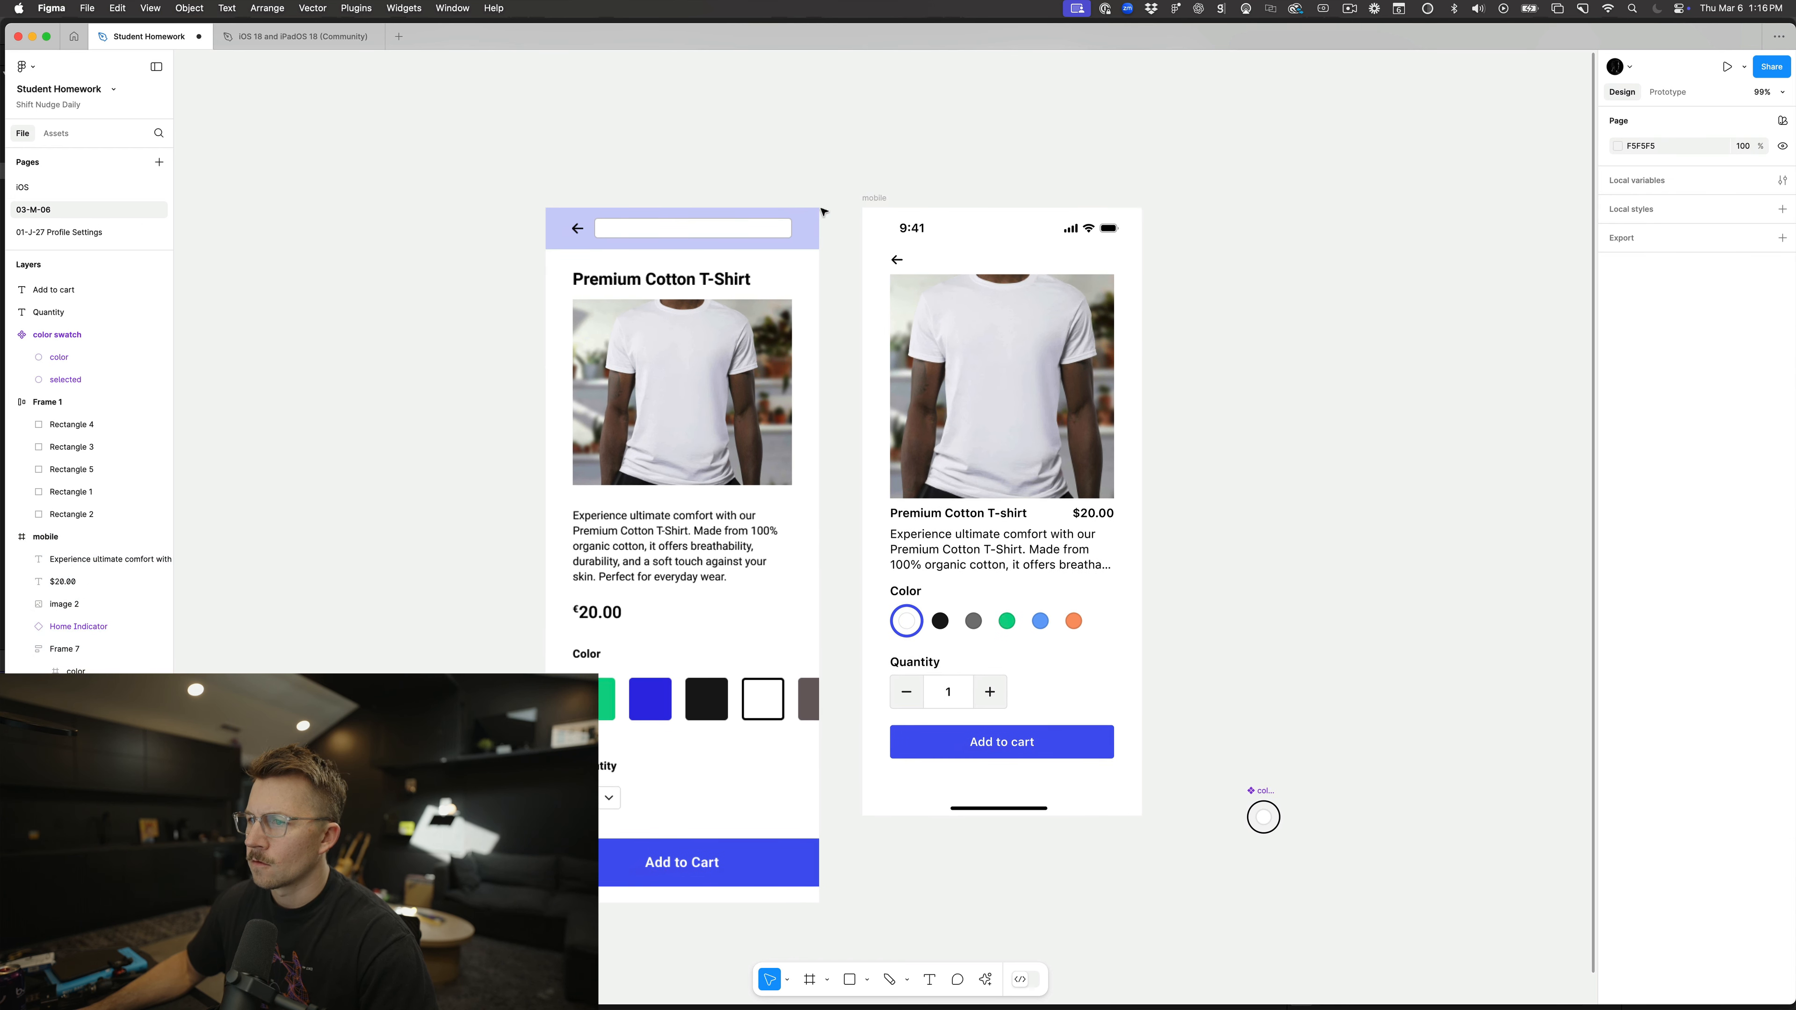
Step: Nudge the title and price up to Y 426, and the product description up to Y 456
left_click(923, 510)
left_click(1100, 507, "shift")
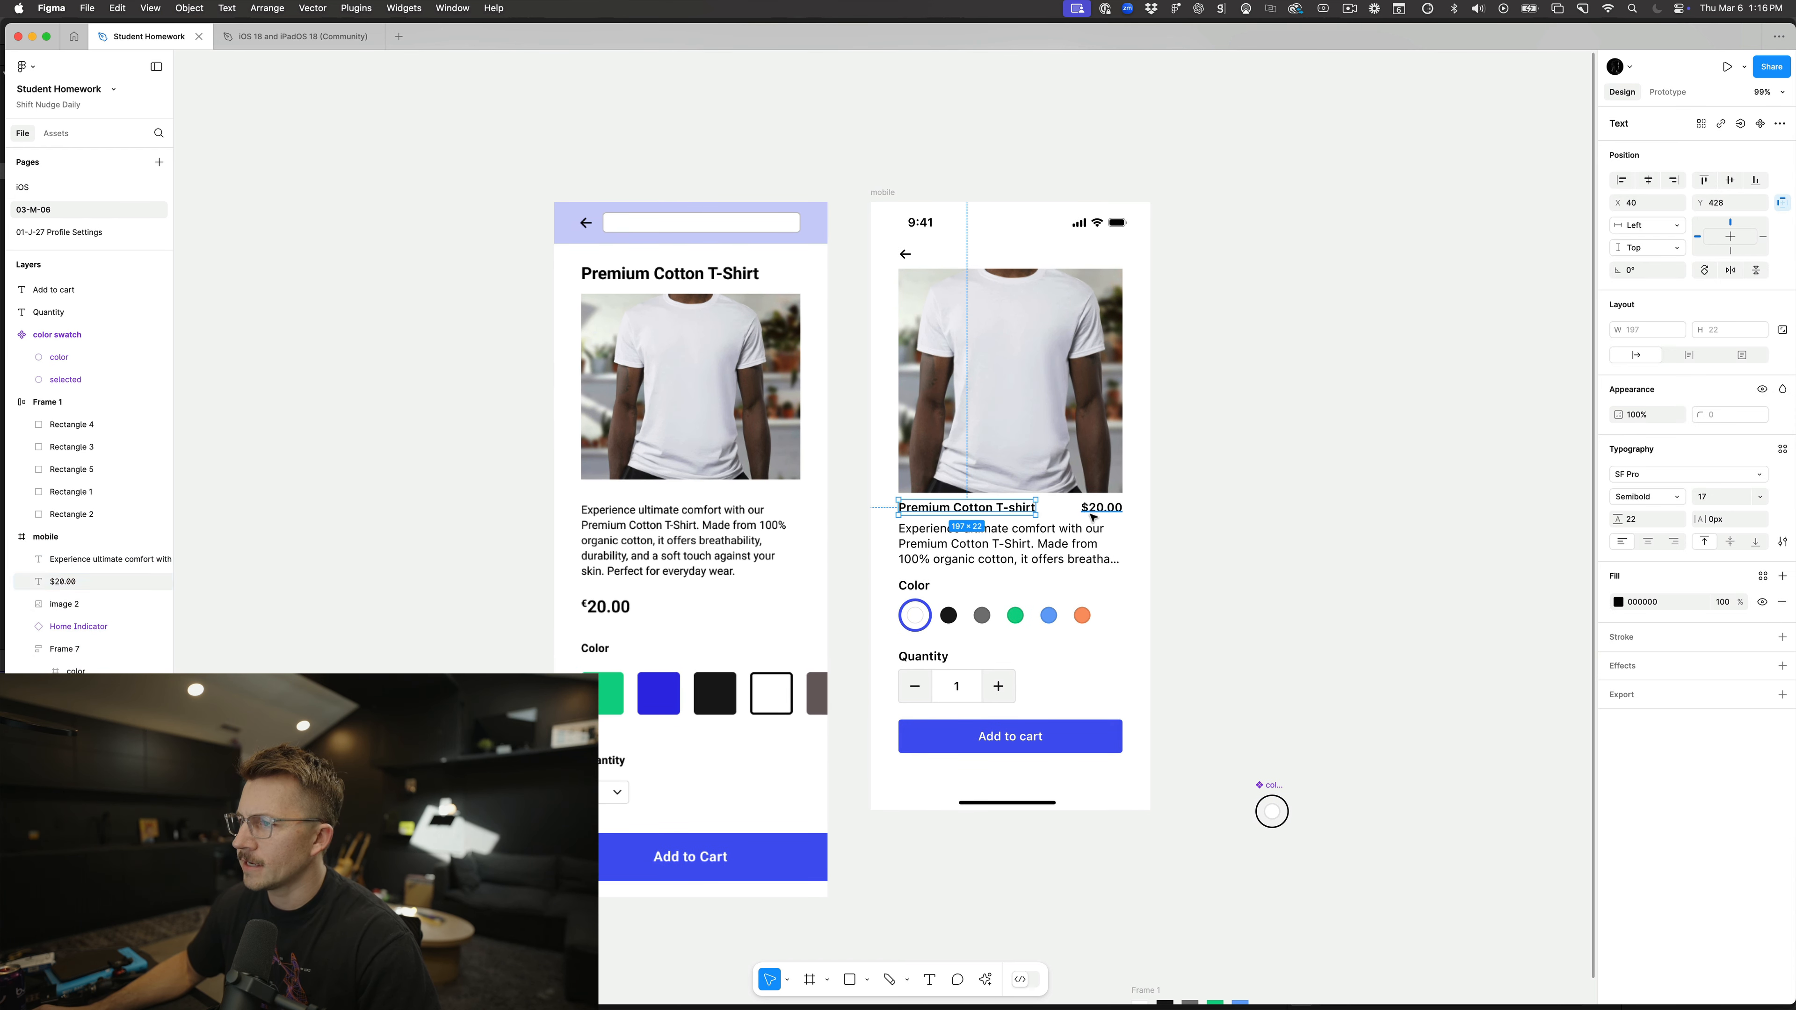
key("Up")
key("Up")
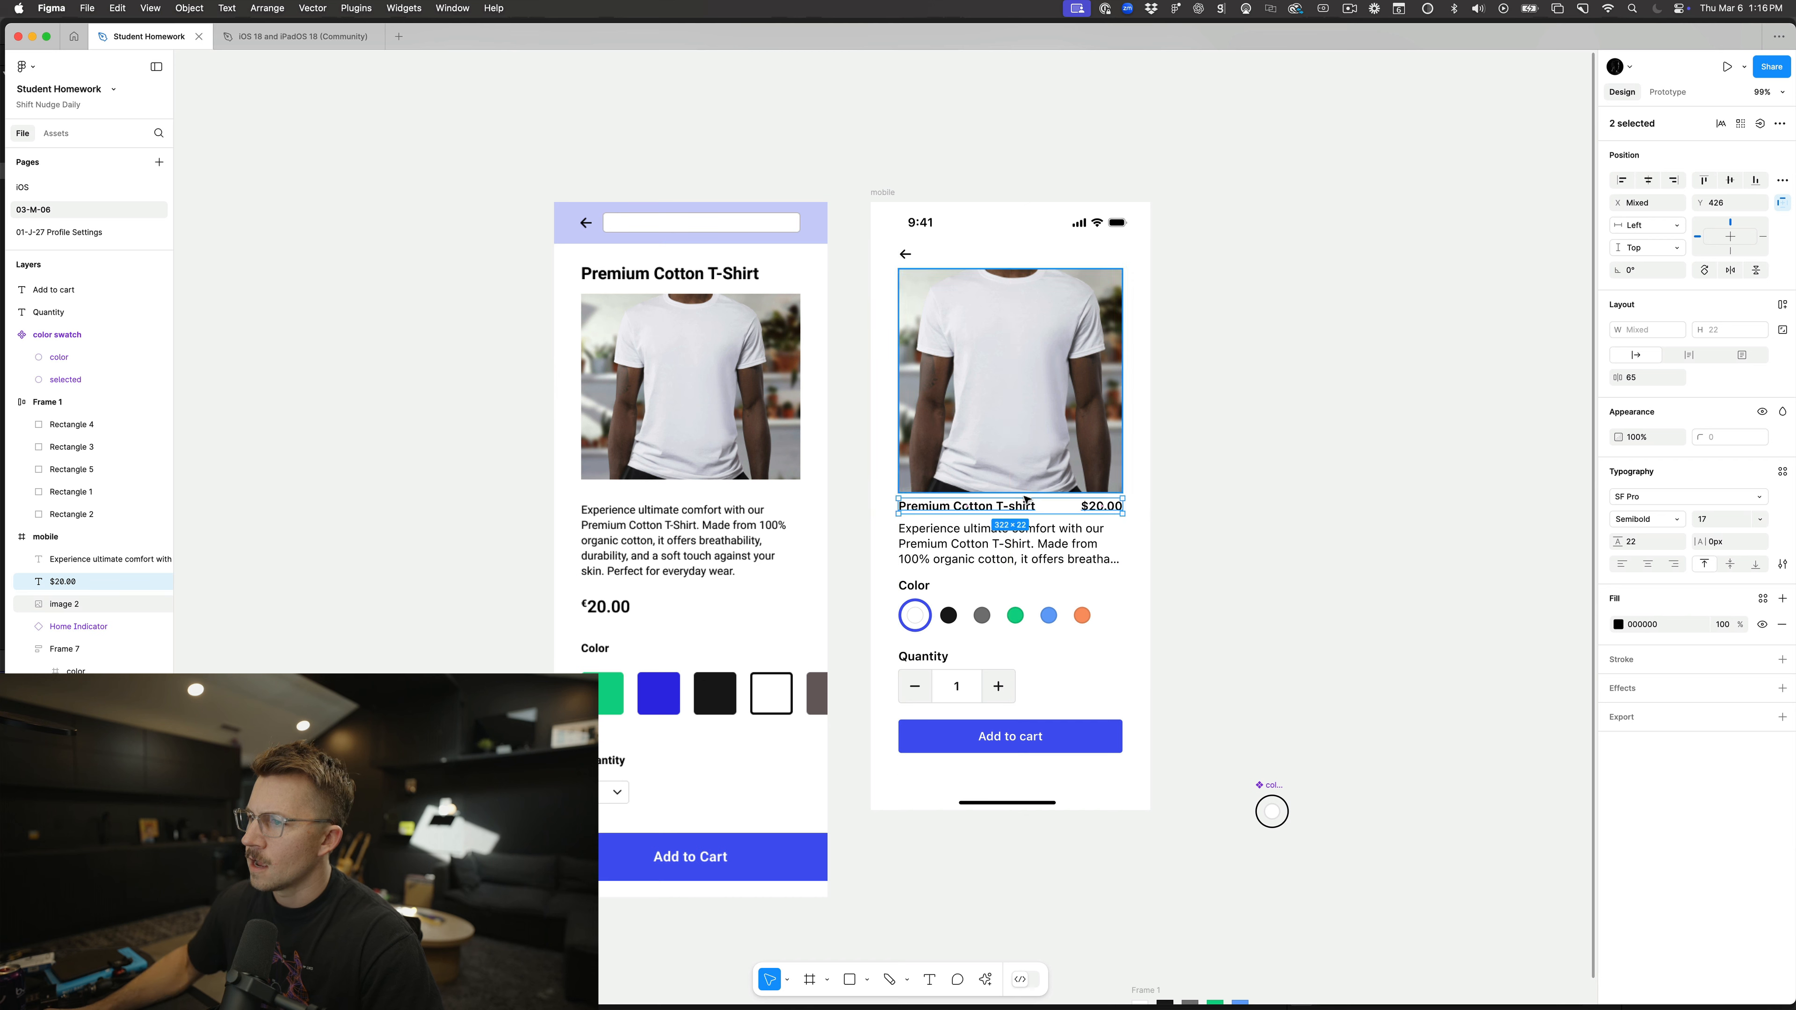
left_click(980, 534)
key("Up")
key("Up")
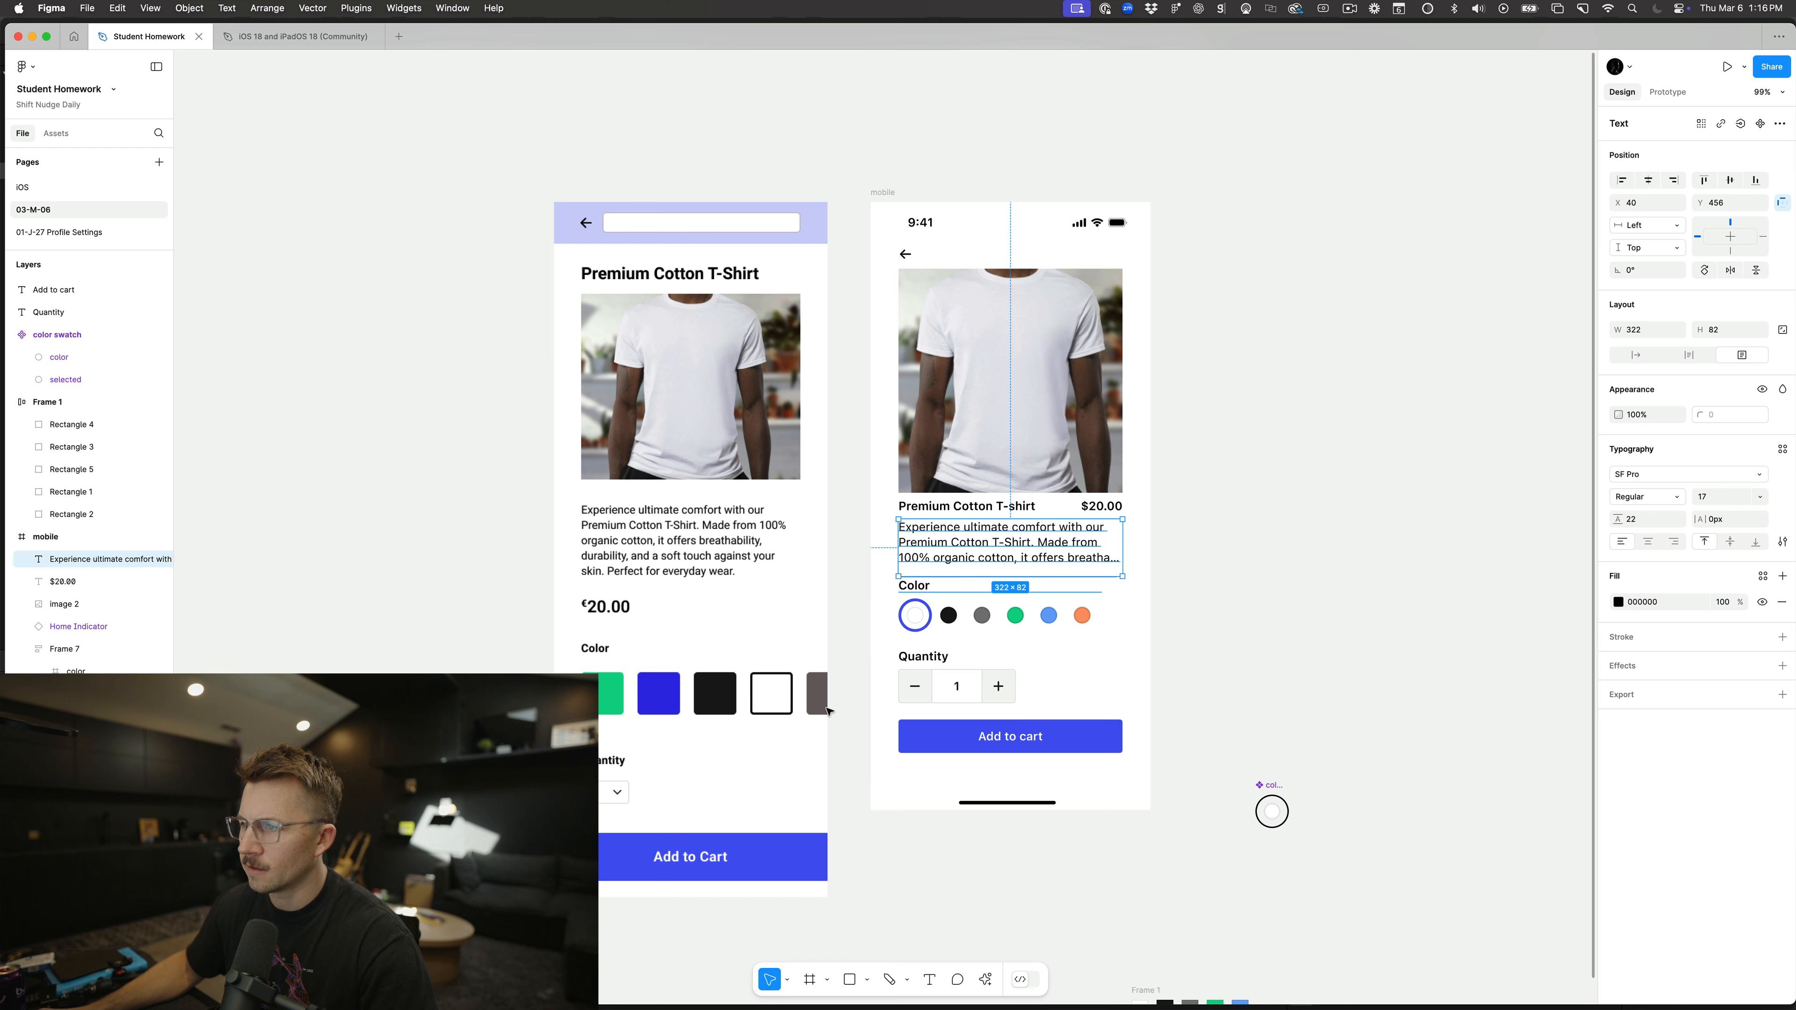
Step: Check the purchase controls frame against the description, and reduce the description's text box height to 65
left_click(822, 737)
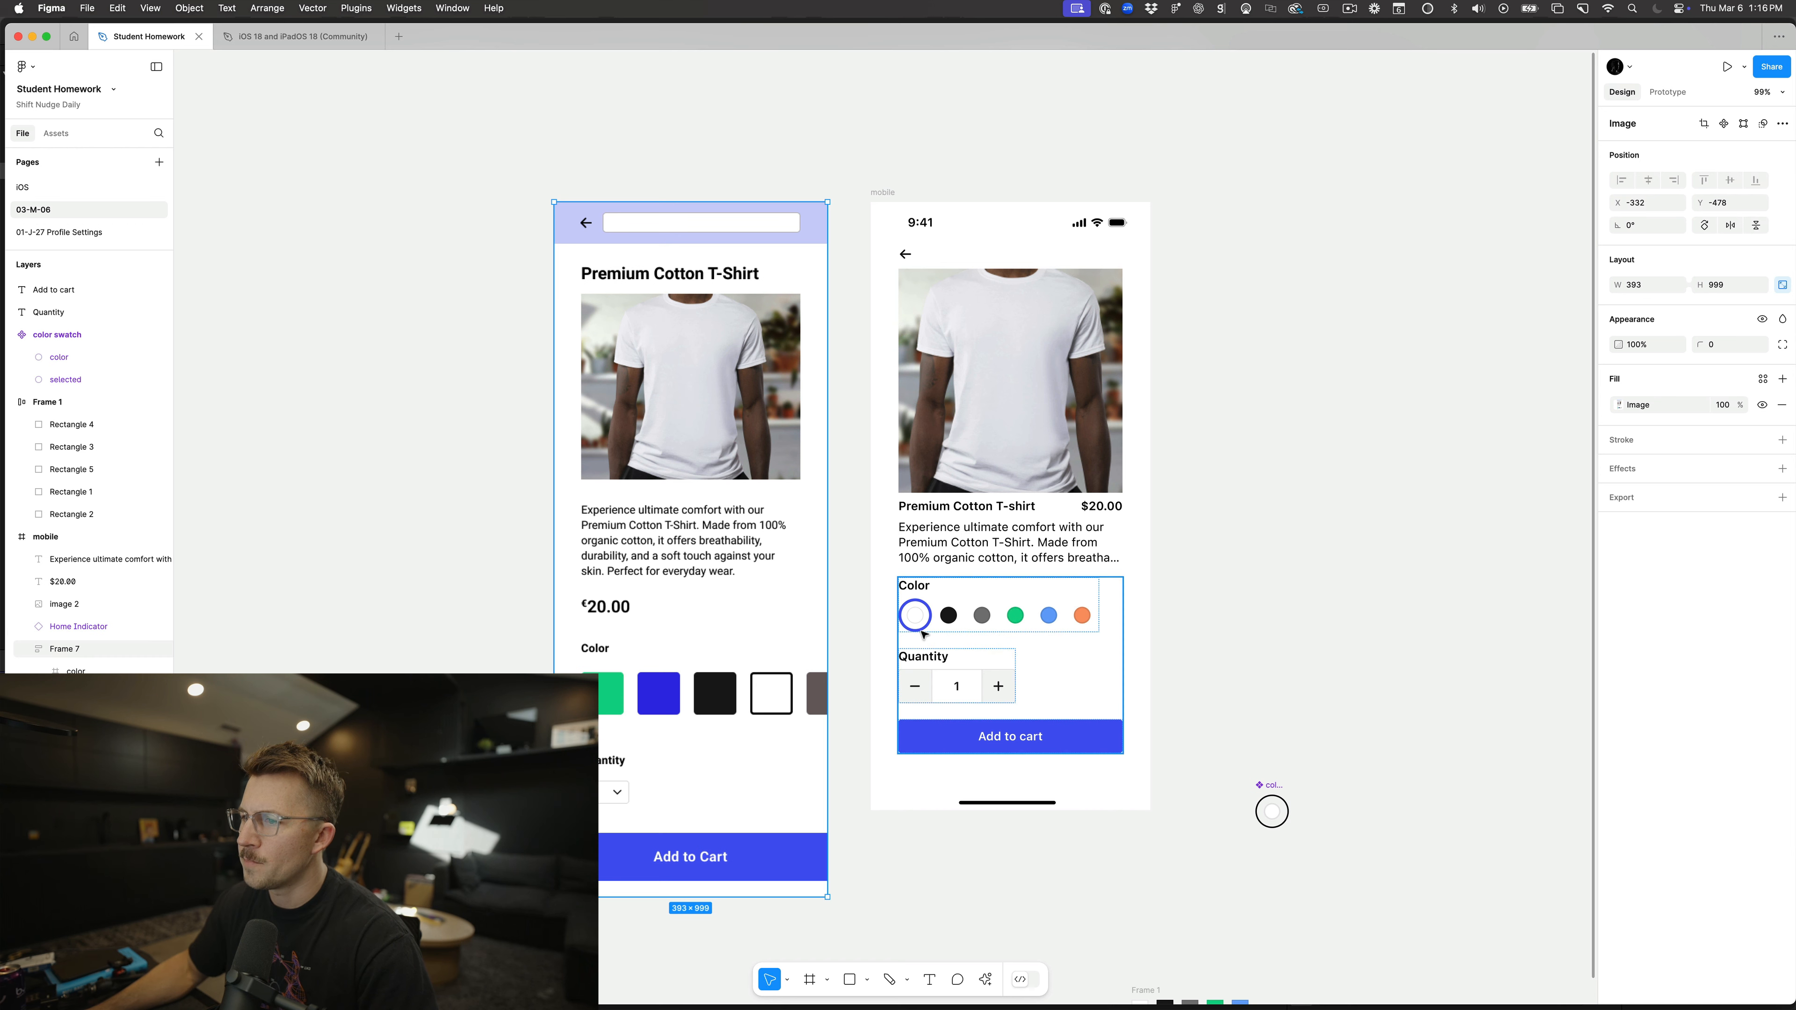
left_click(939, 633)
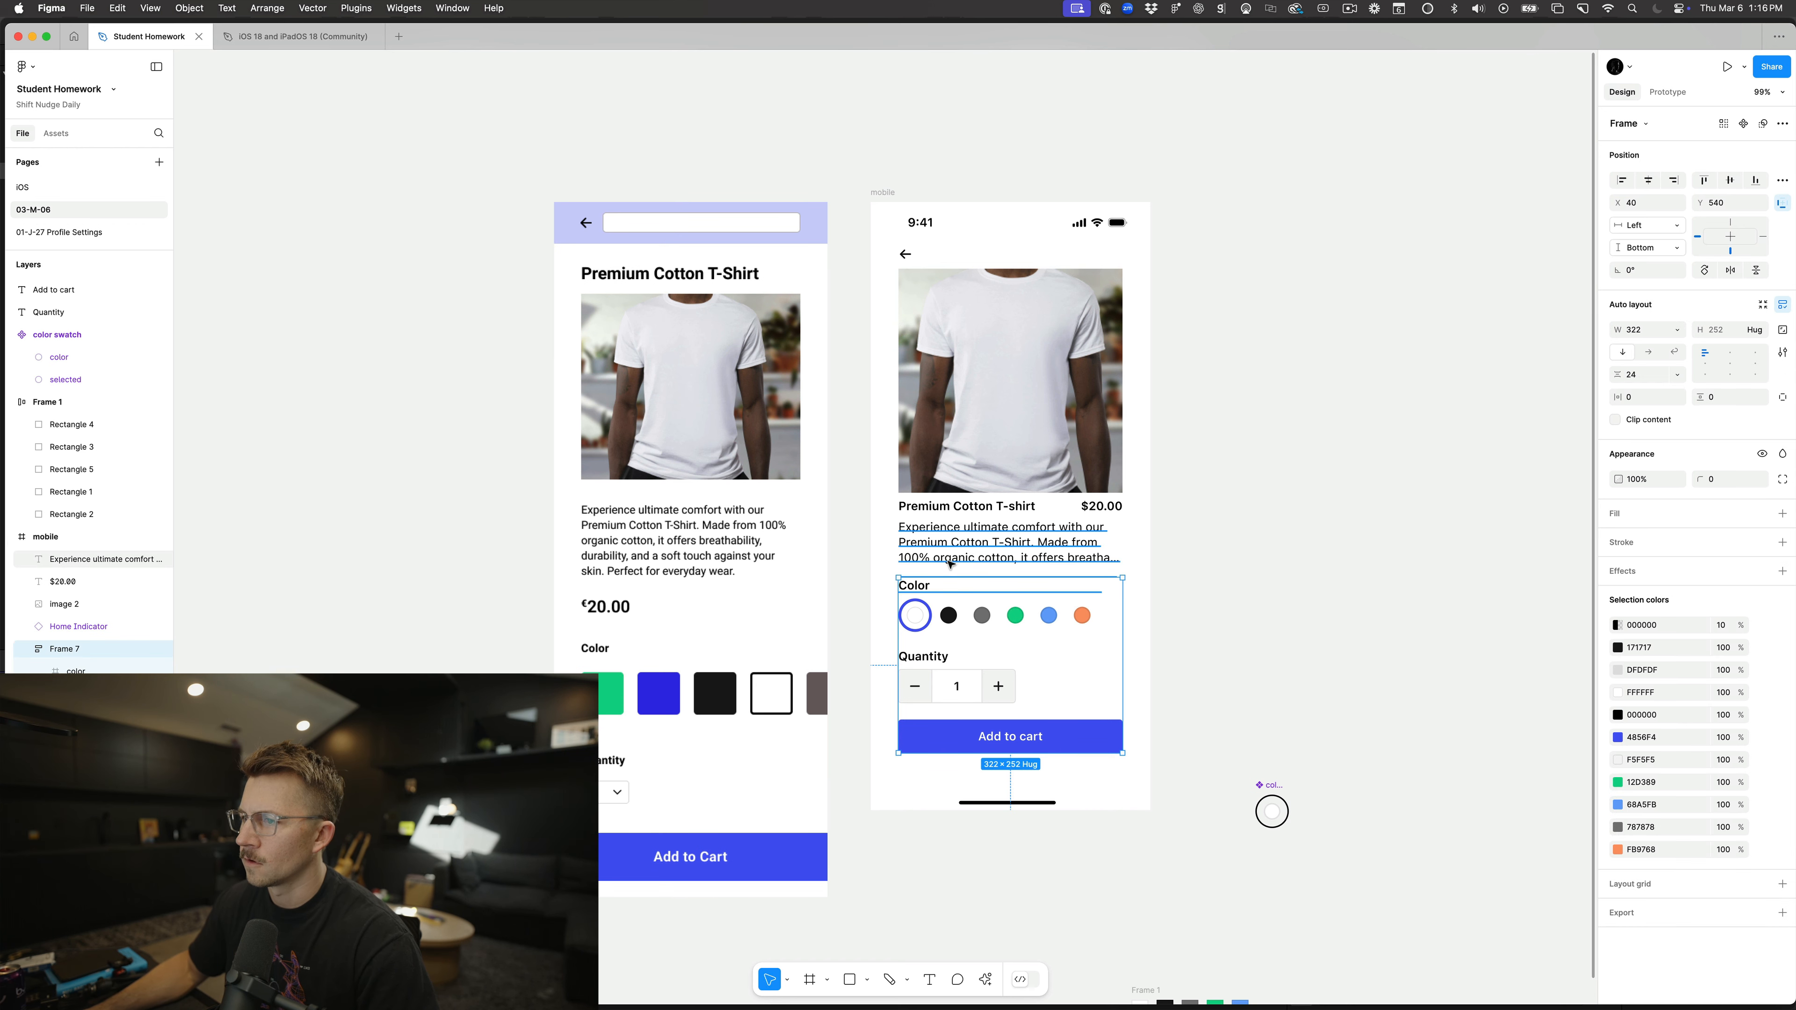
left_click(949, 563)
left_click_drag(980, 576, 980, 565)
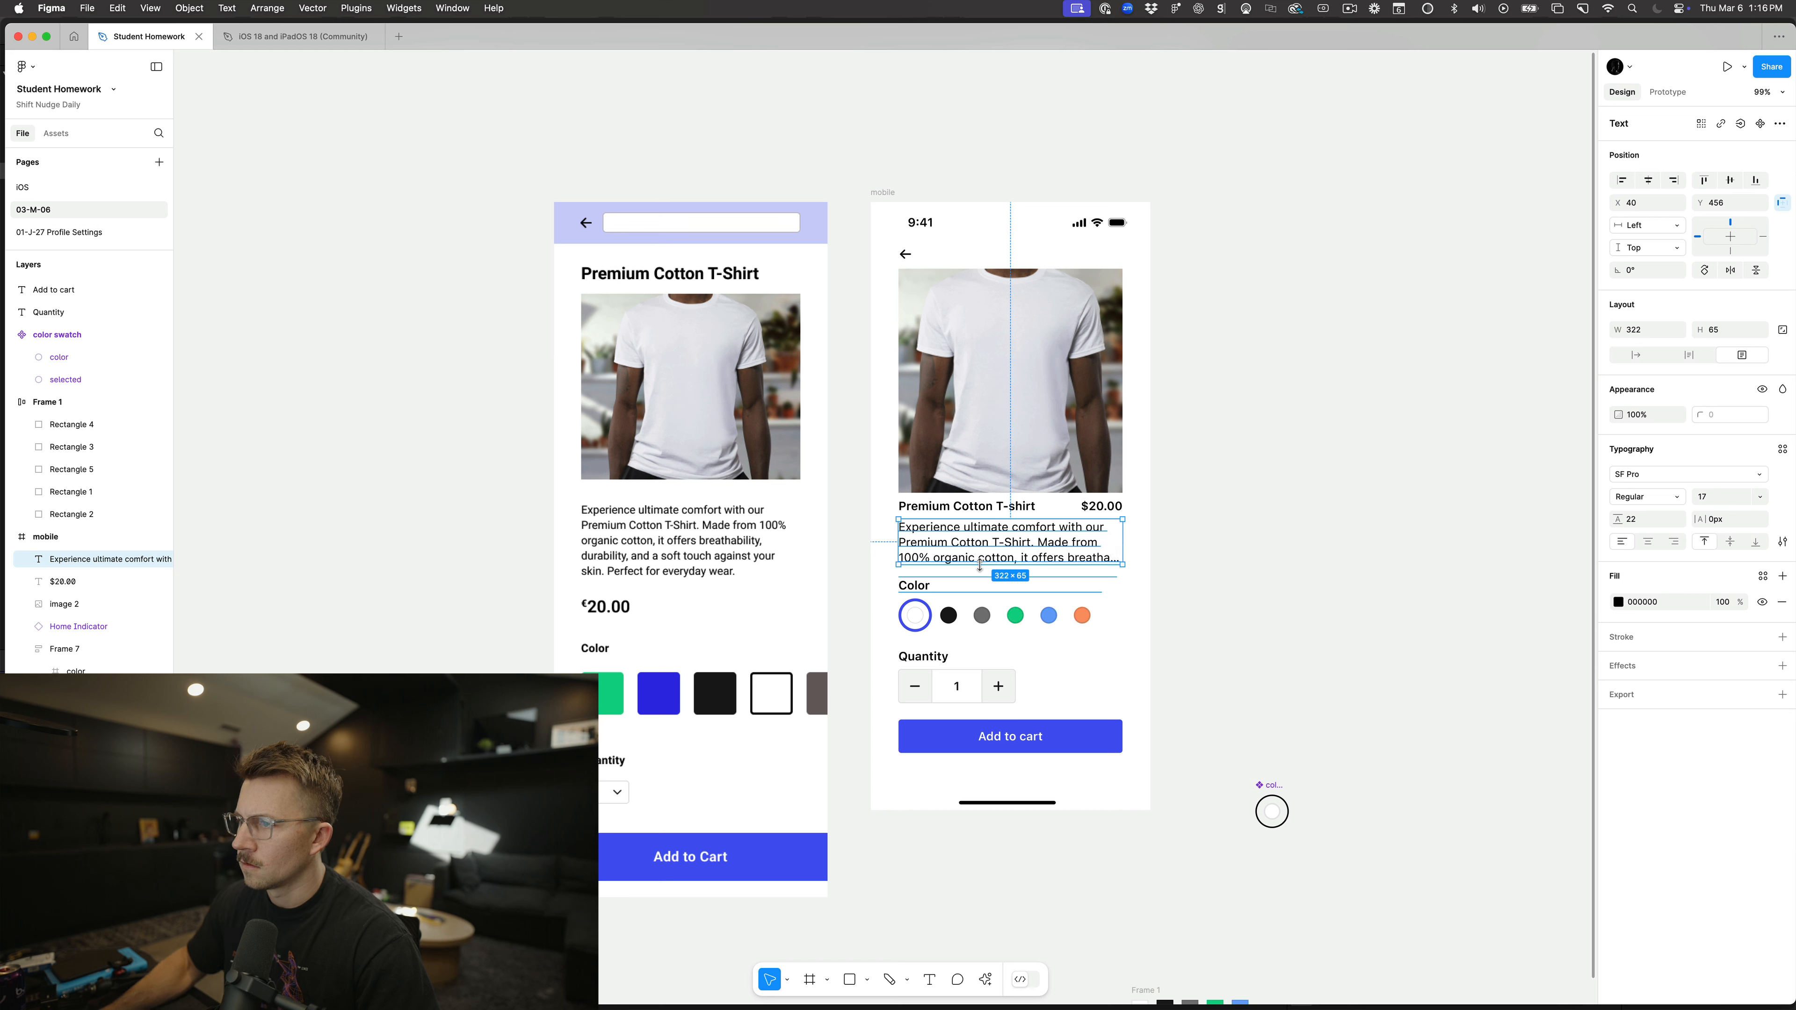
Step: Wrap the product title and price together in an auto layout frame
key("super+z")
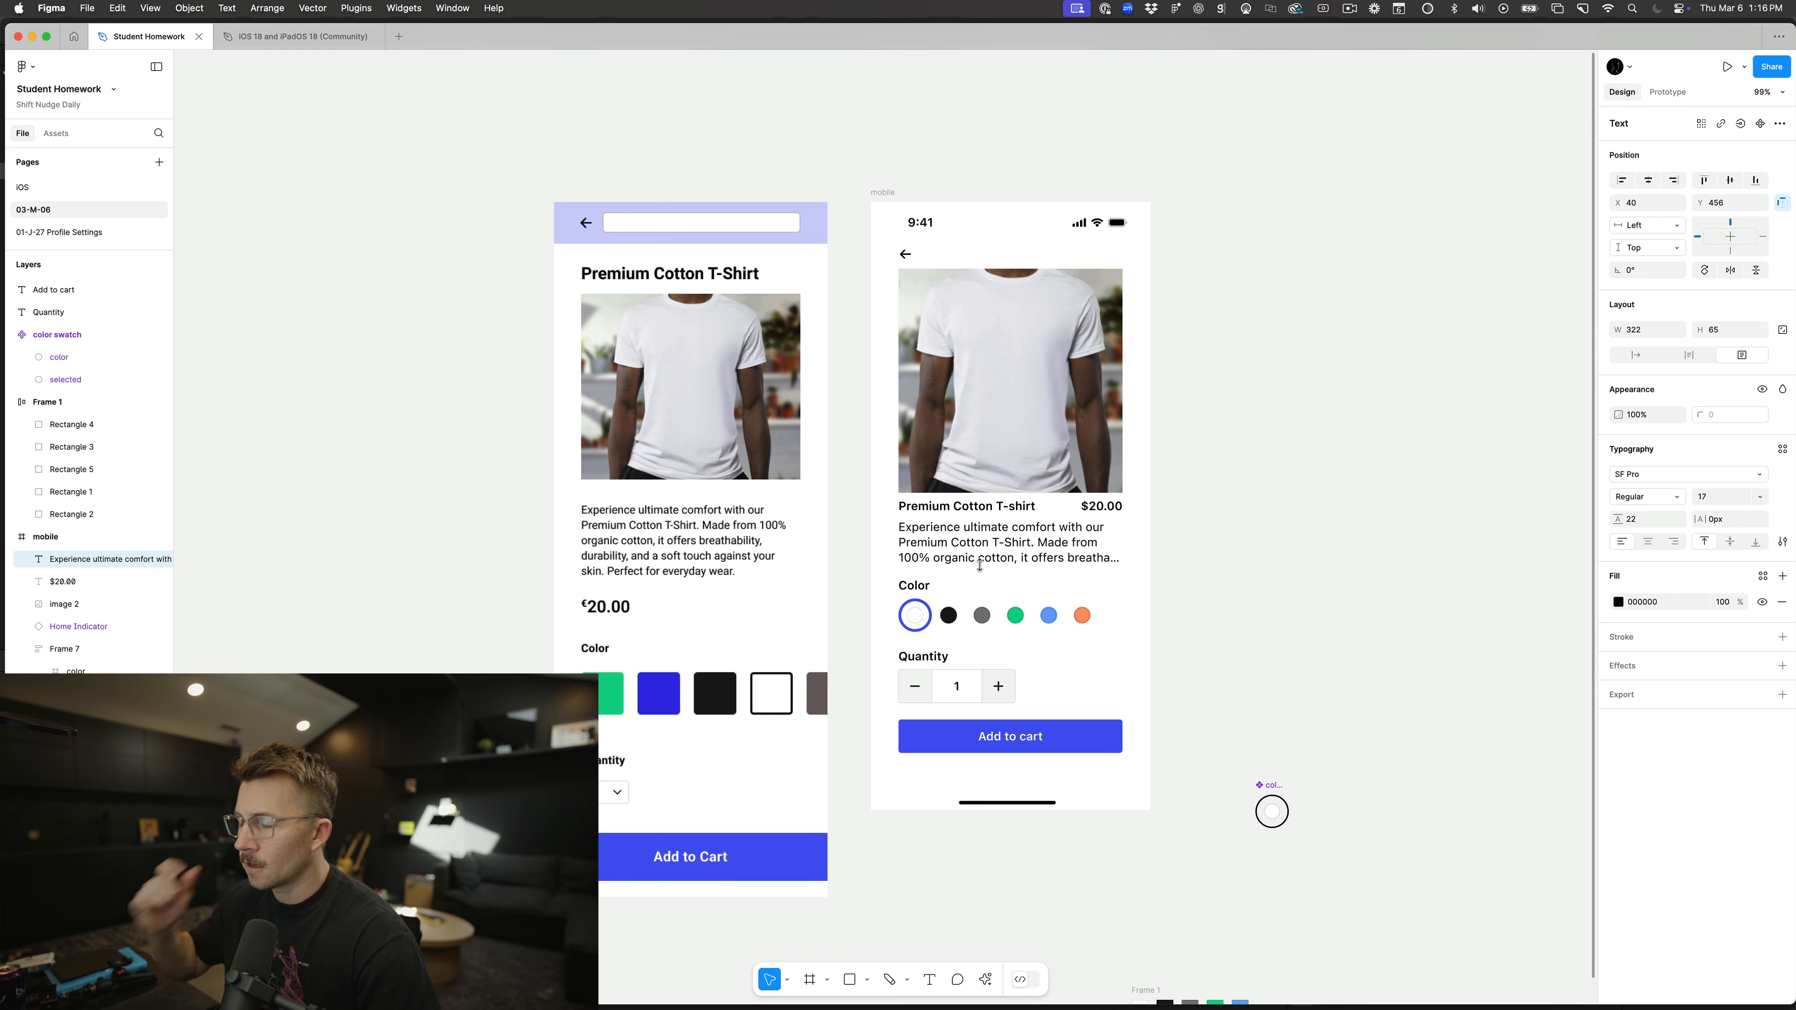
left_click_drag(879, 505, 1117, 513)
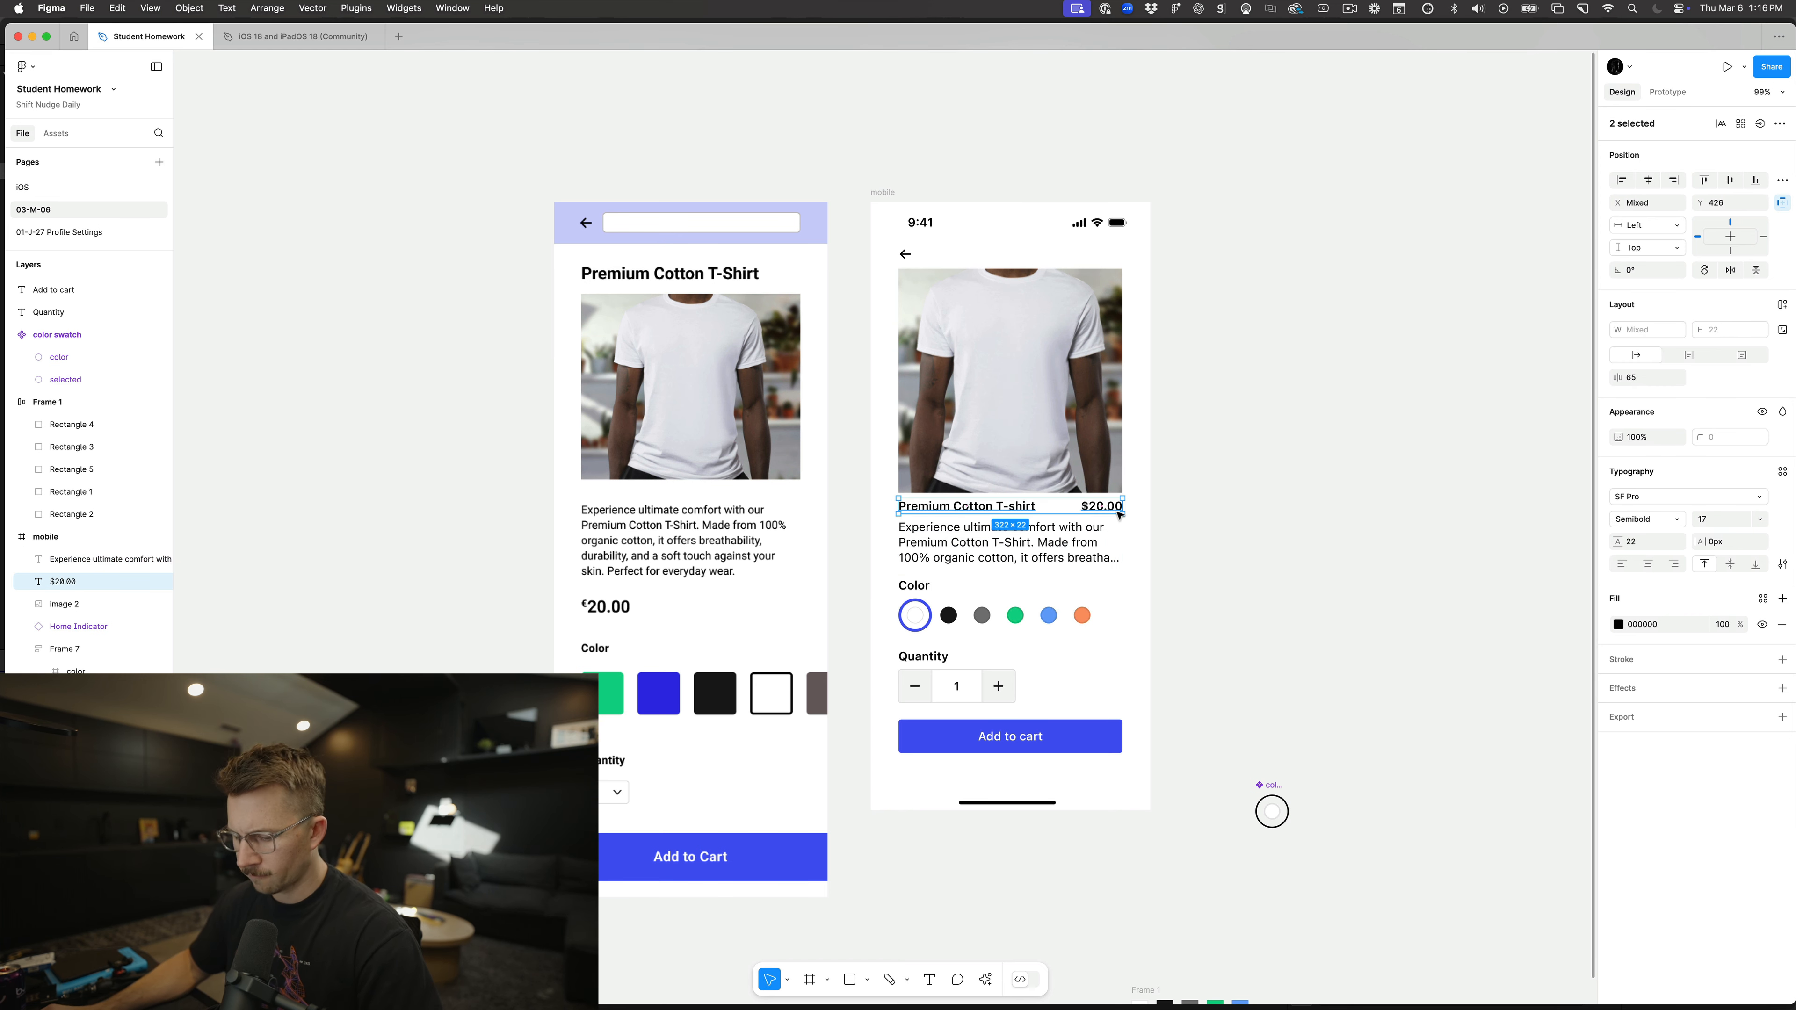
key("shift+a")
Step: Try to wrap the title row, description and purchase controls in one vertical auto layout with larger spacing
left_click_drag(844, 508, 1095, 739)
key("shift+a")
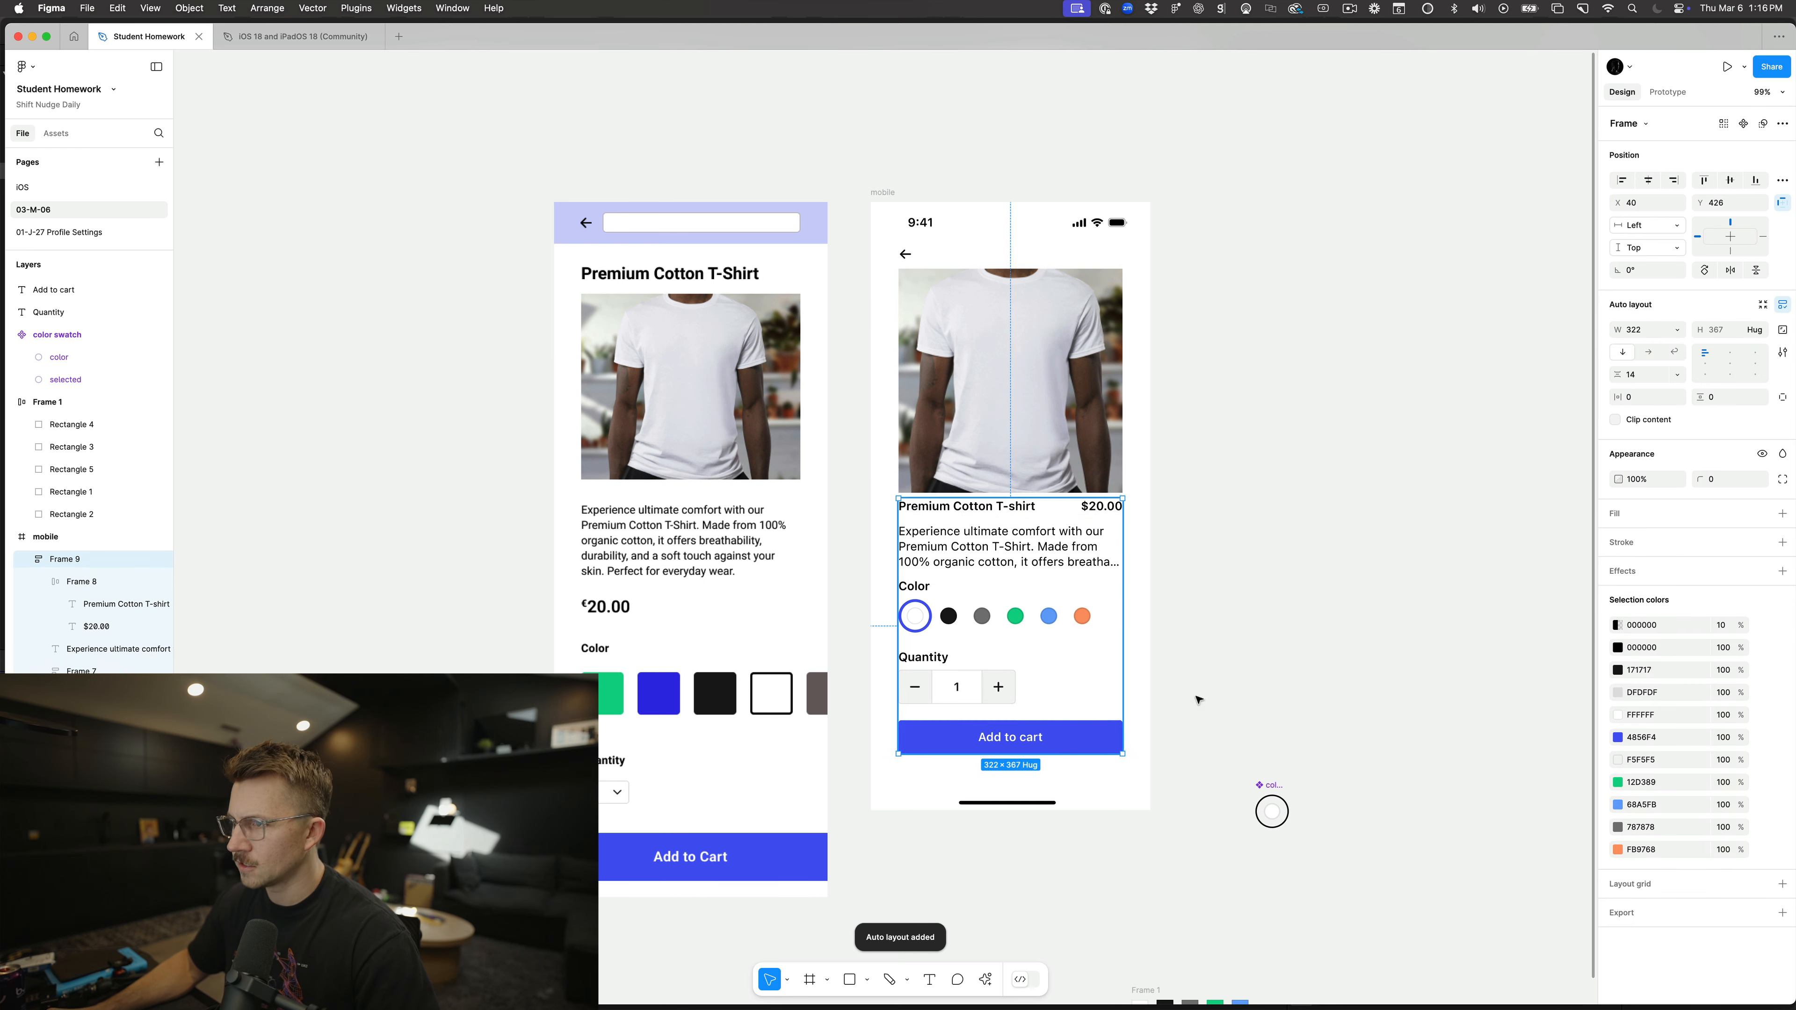
left_click(1255, 622)
left_click(967, 524)
left_click(1649, 376)
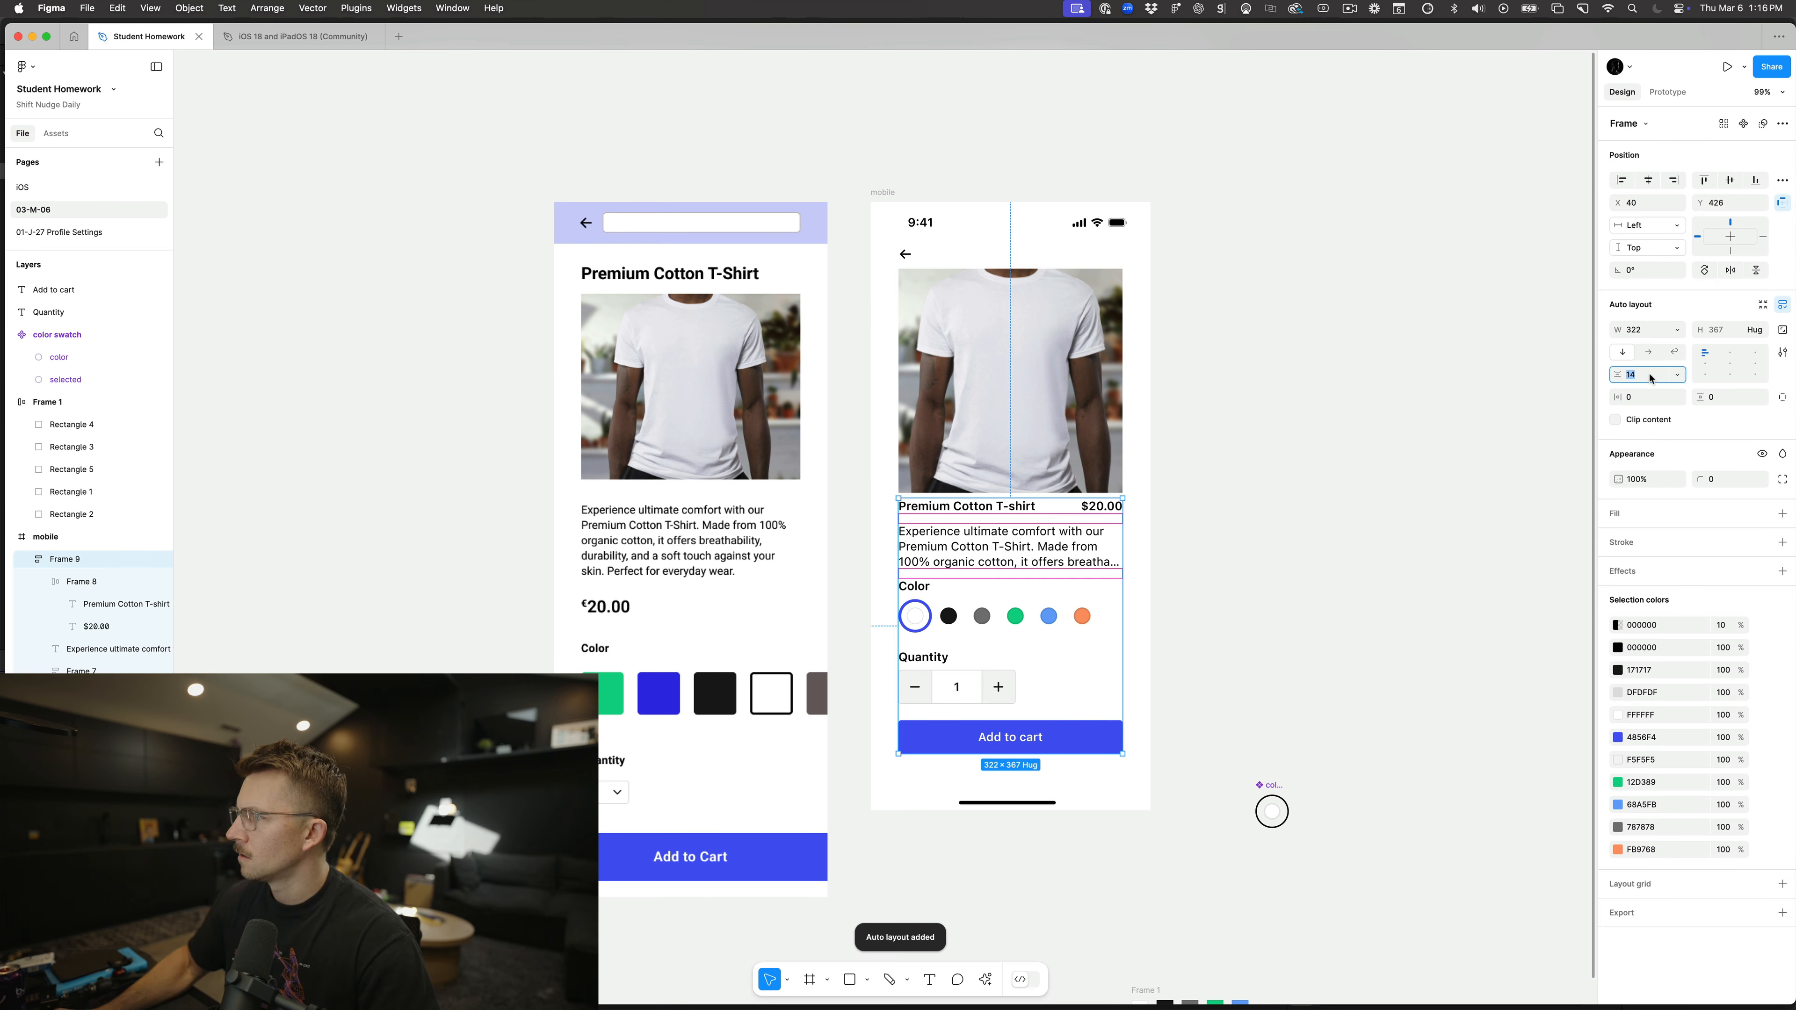
key("shift+Up")
key("shift+Up")
key("shift+Up")
key("shift+Down")
key("shift+Down")
left_click(1271, 493)
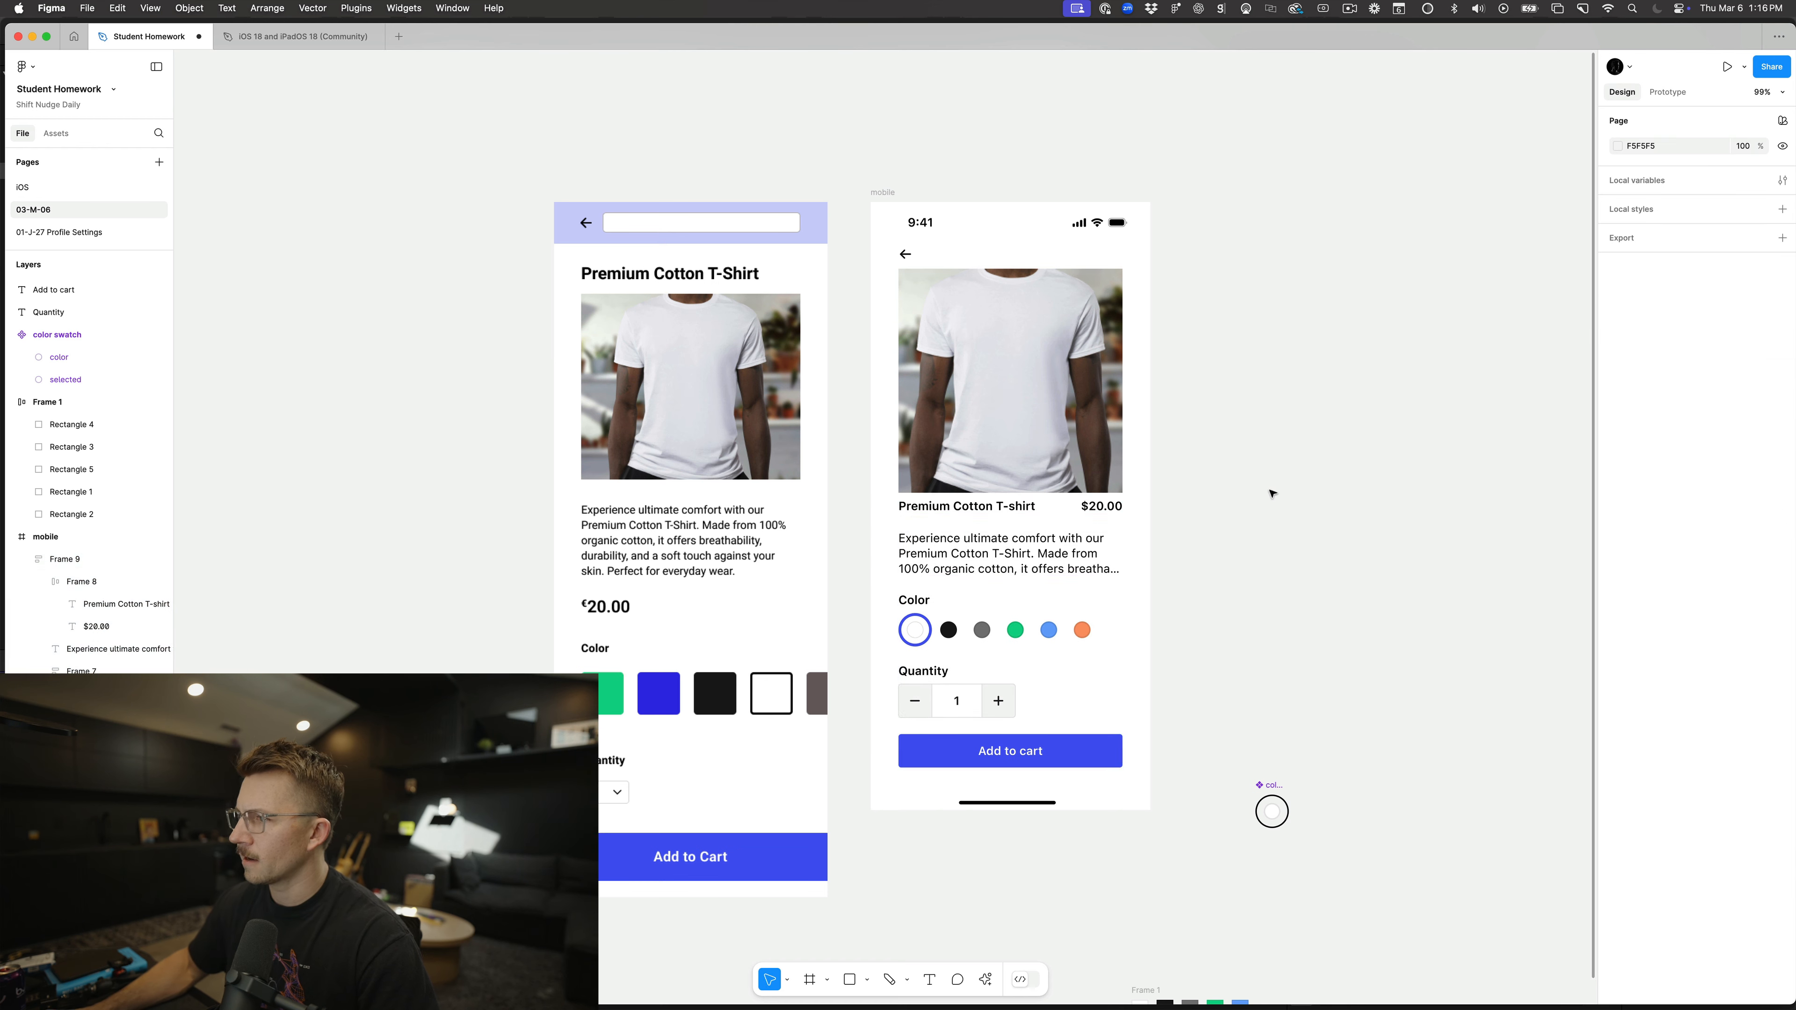
Step: Undo the spacing changes and the auto layout around the title row, description and purchase controls
key("super+z")
key("super+z")
key("super+z")
key("super+z")
key("super+z")
key("super+z")
key("super+z")
key("super+z")
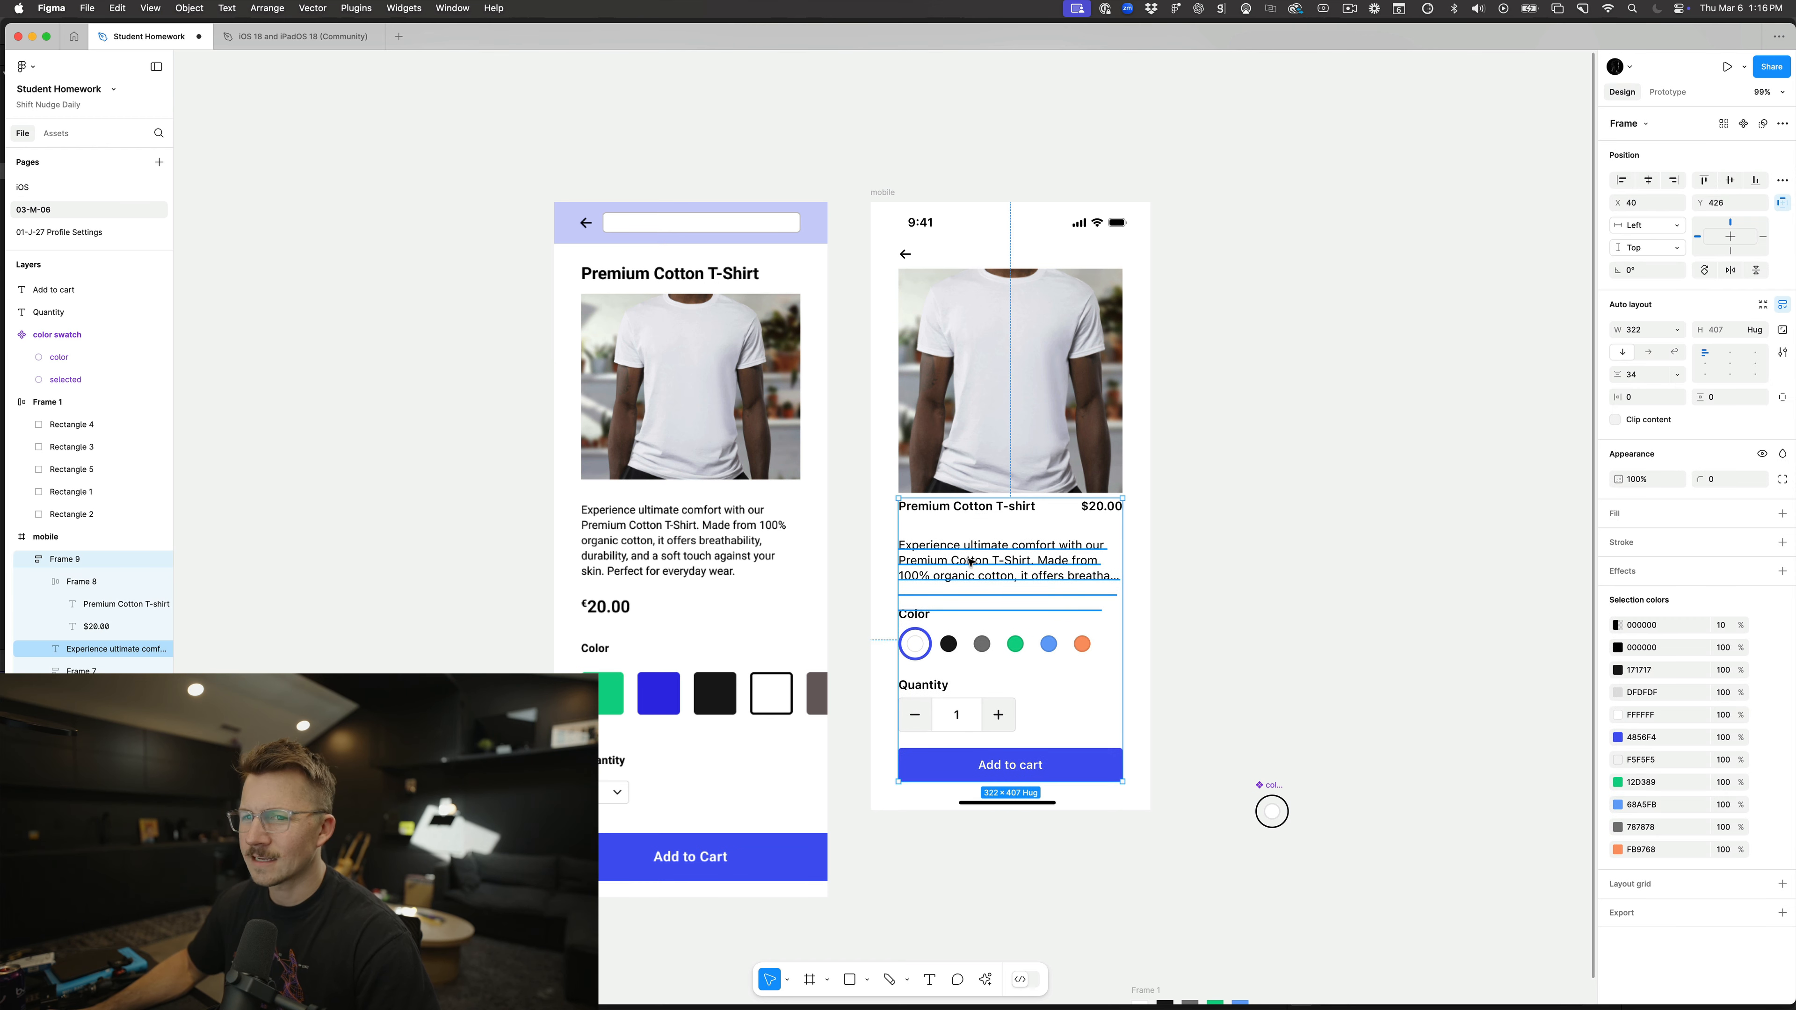
key("super+z")
key("super+z")
key("super+z")
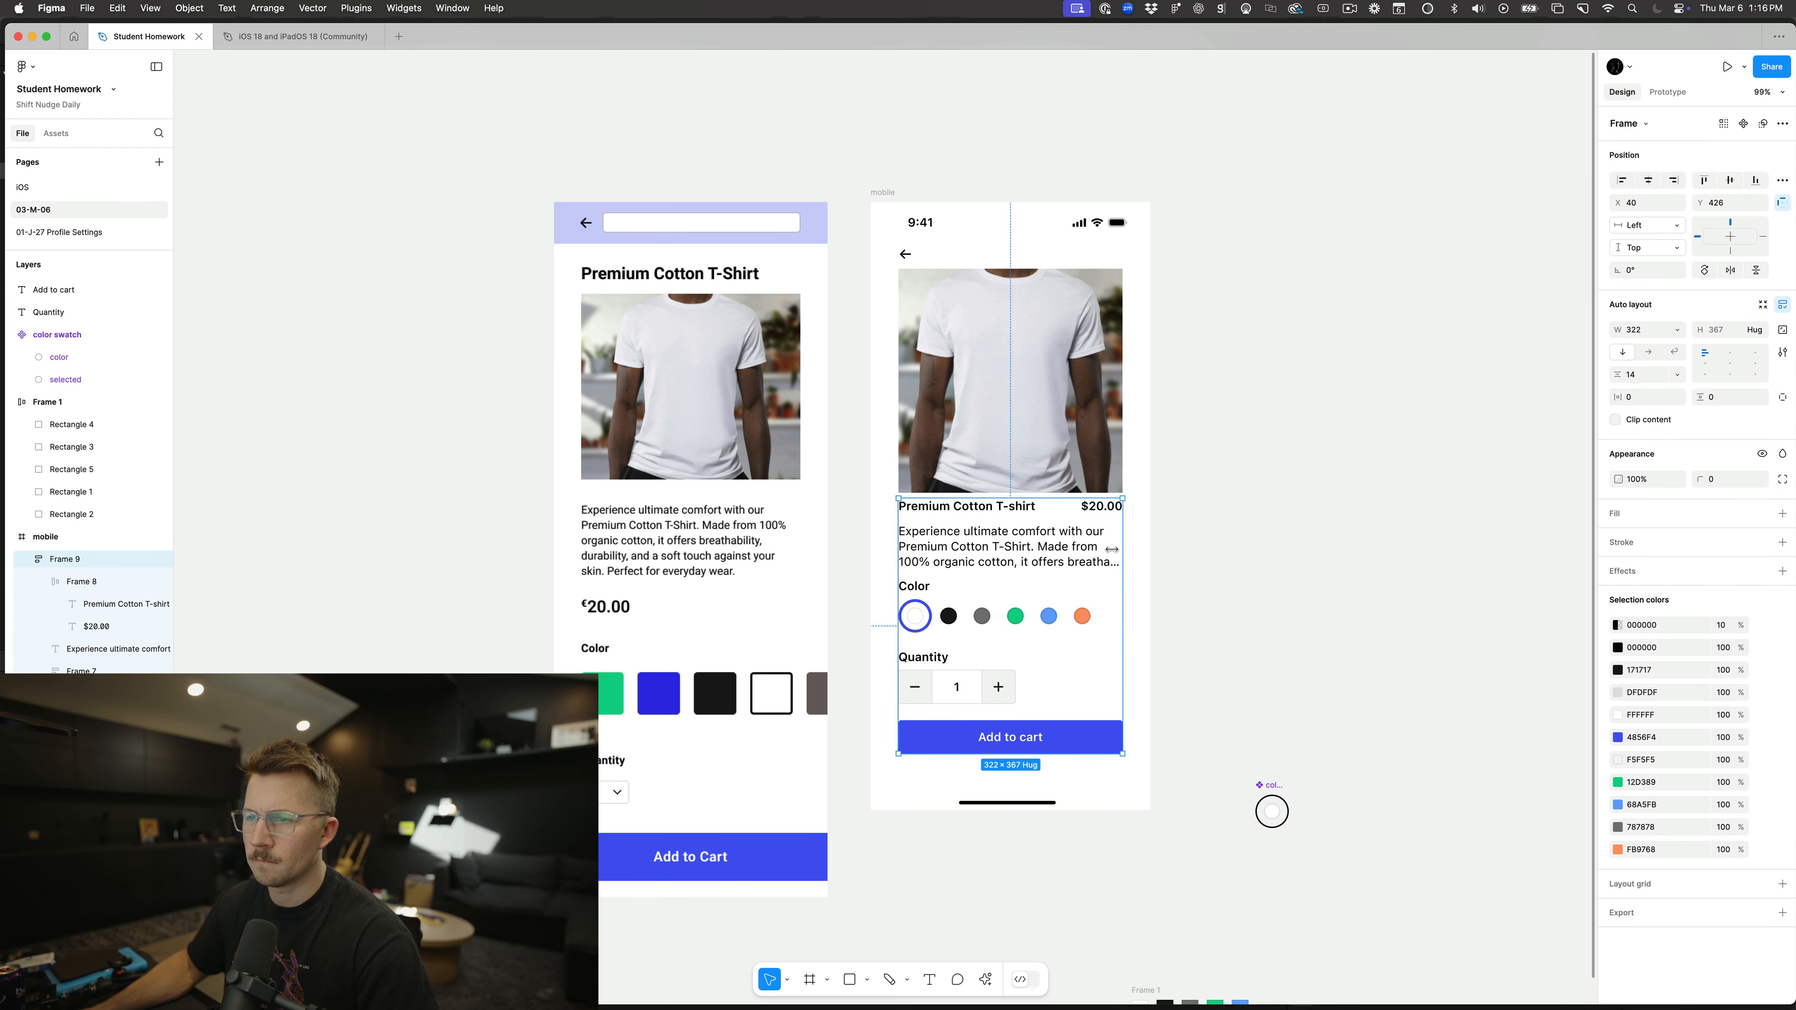
Step: Wrap the title row and description in a vertical auto layout with 8 spacing and rename the frame "text"
left_click(956, 539)
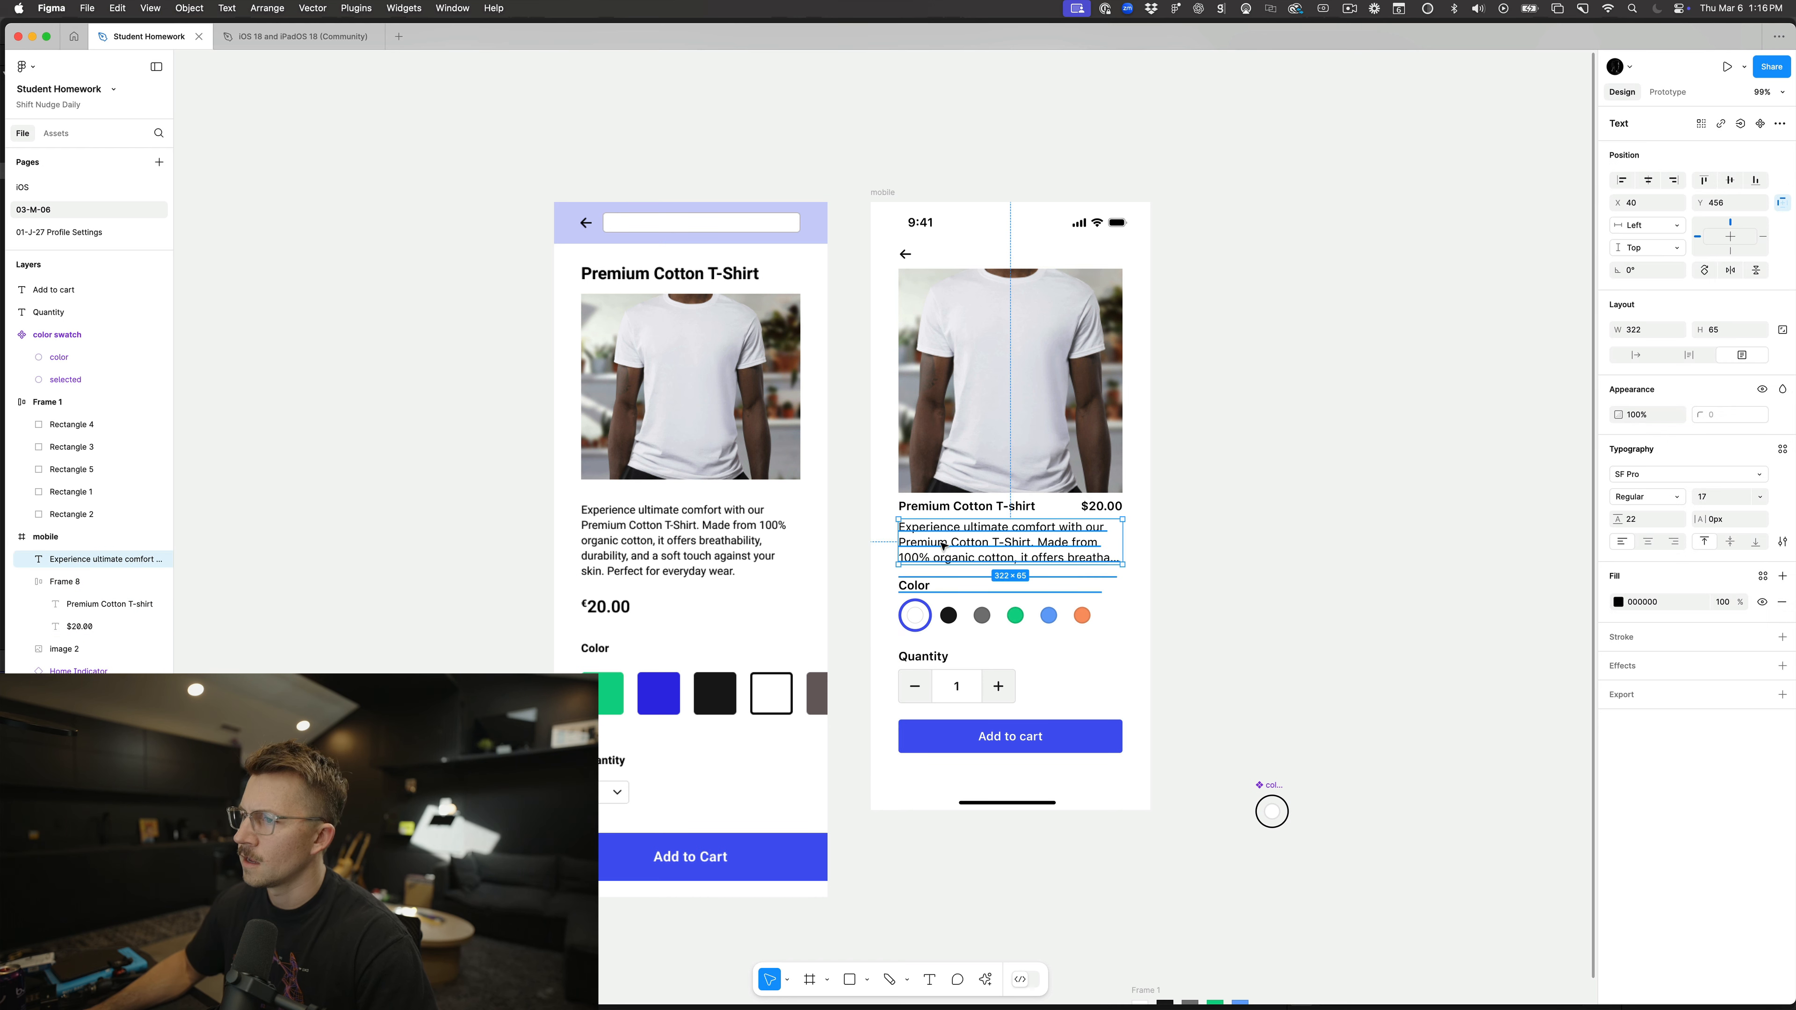
left_click_drag(873, 511, 1147, 552)
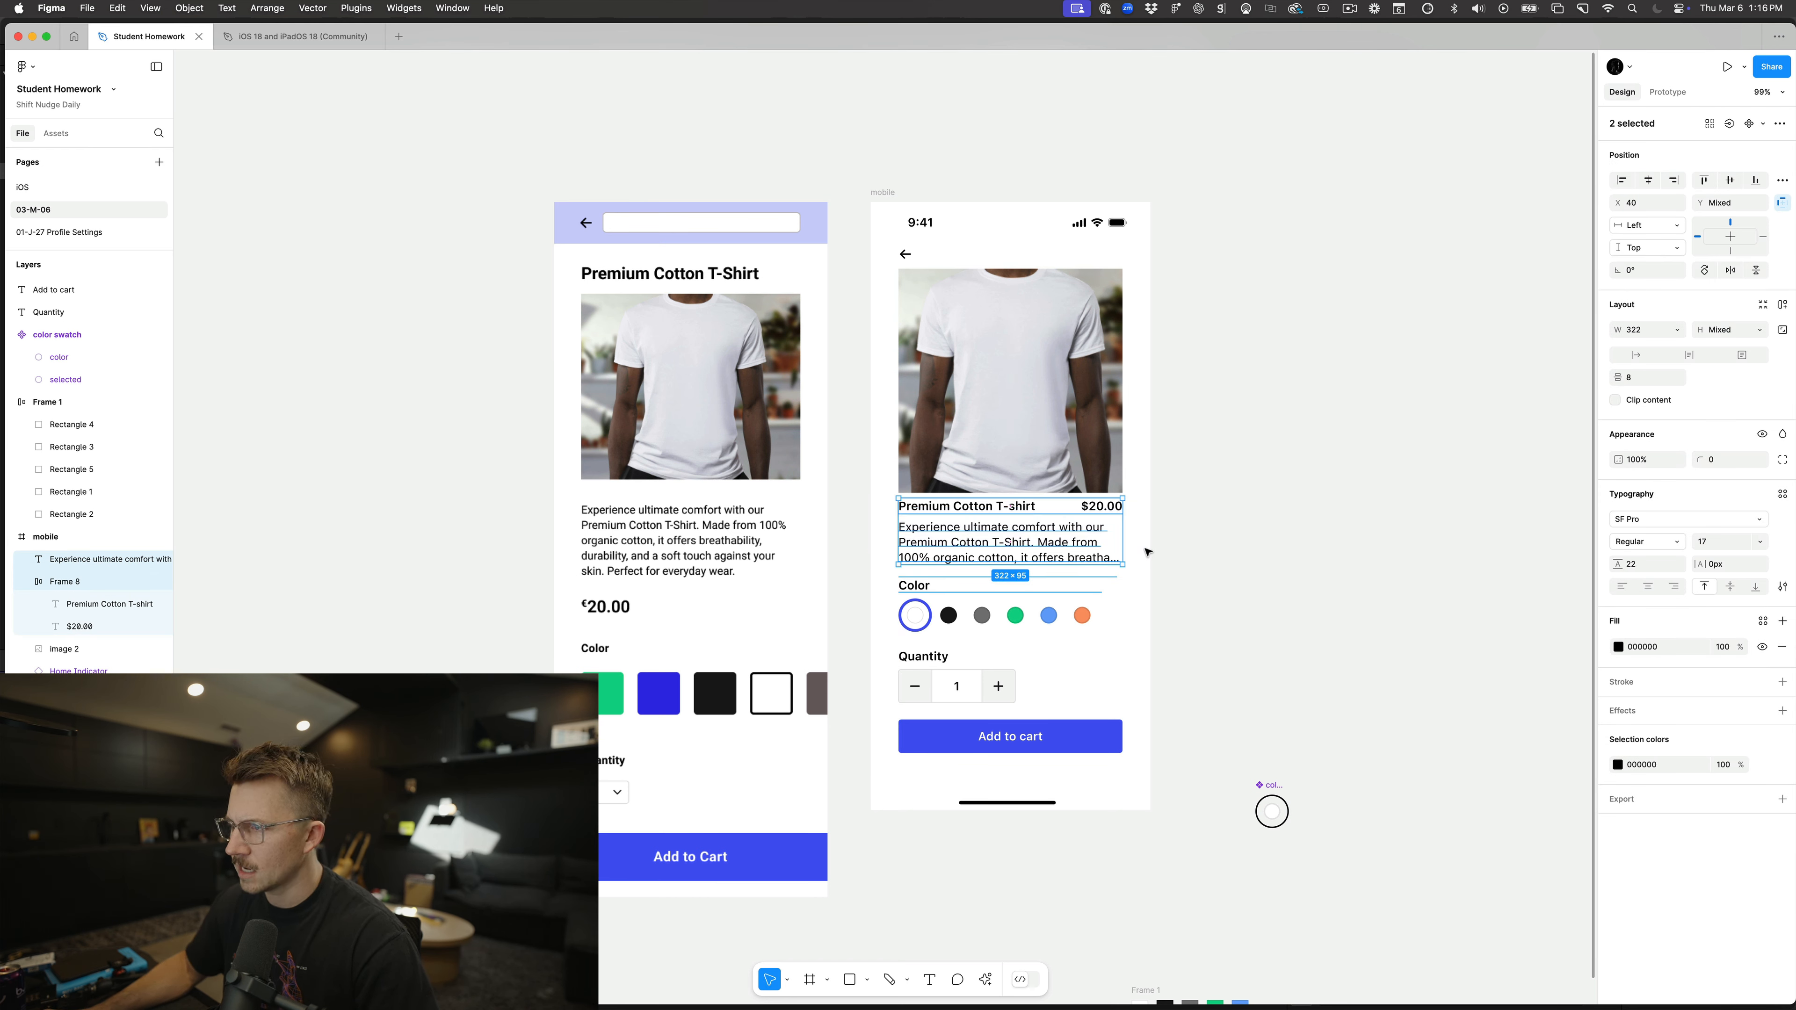
key("shift+a")
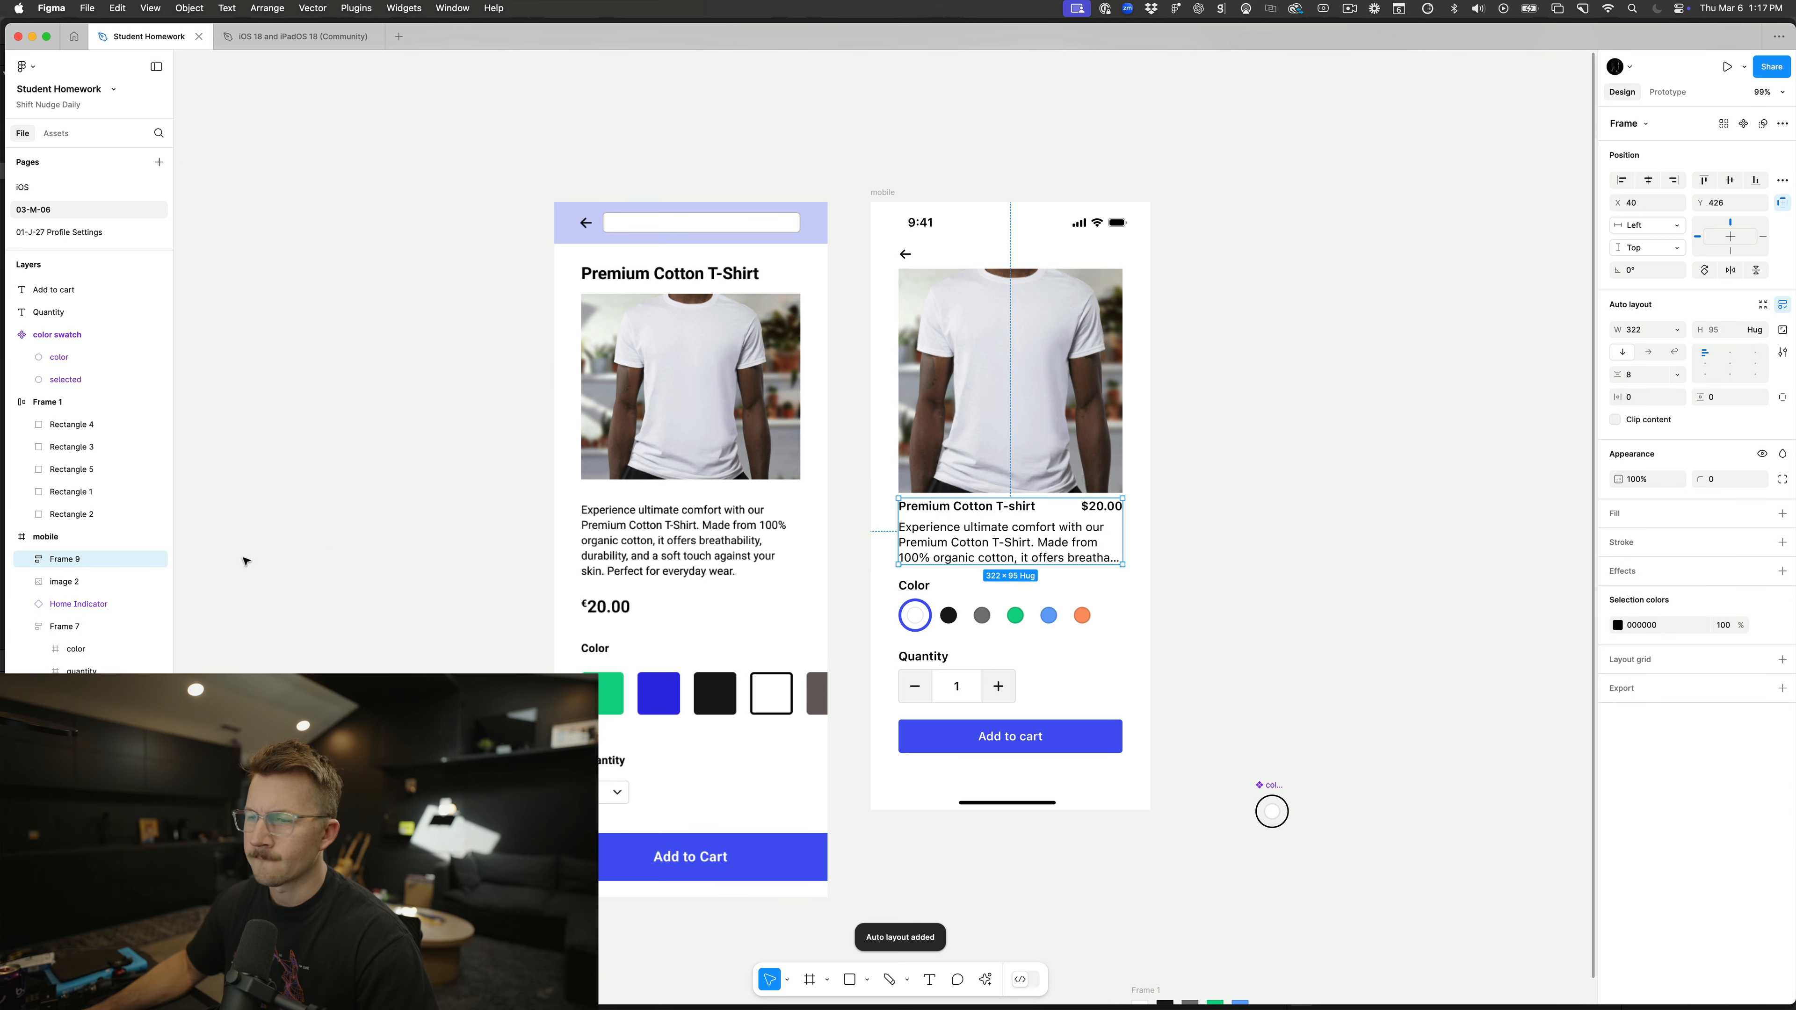
key("super+r")
type("text")
key("Return")
left_click(962, 431)
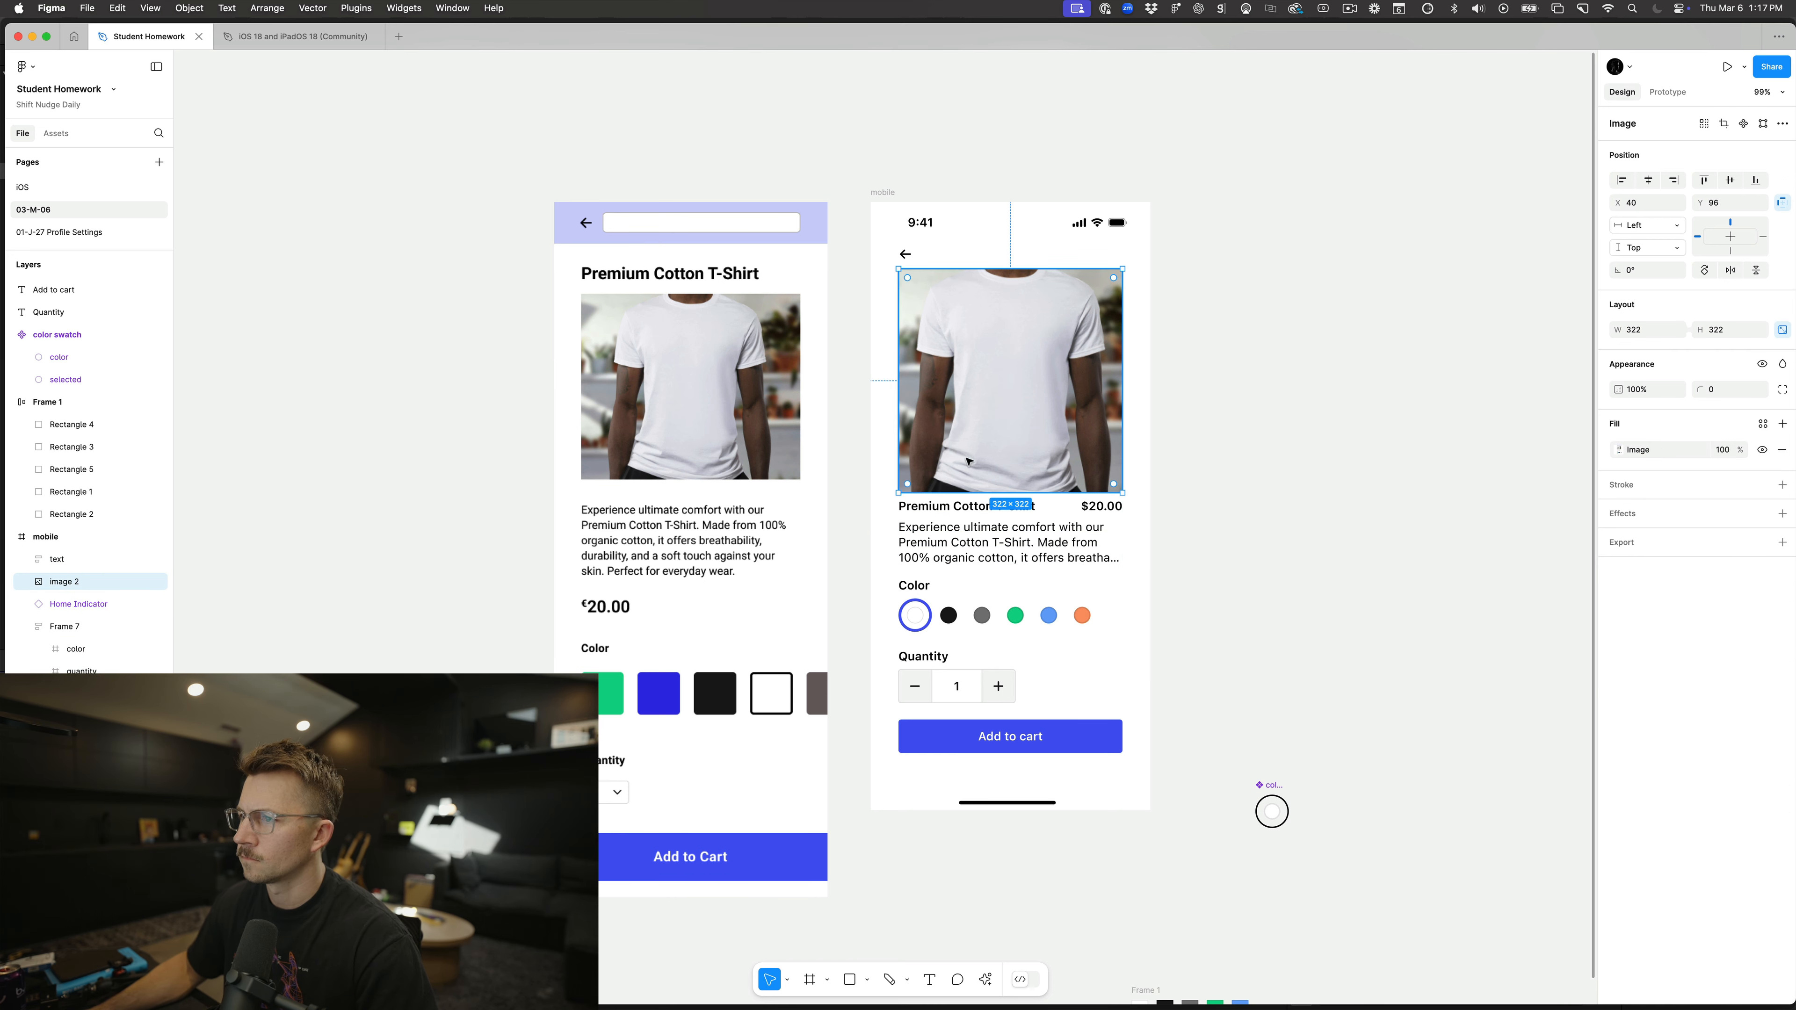
left_click_drag(873, 461, 1132, 760)
key("Escape")
left_click(1051, 544)
key("Escape")
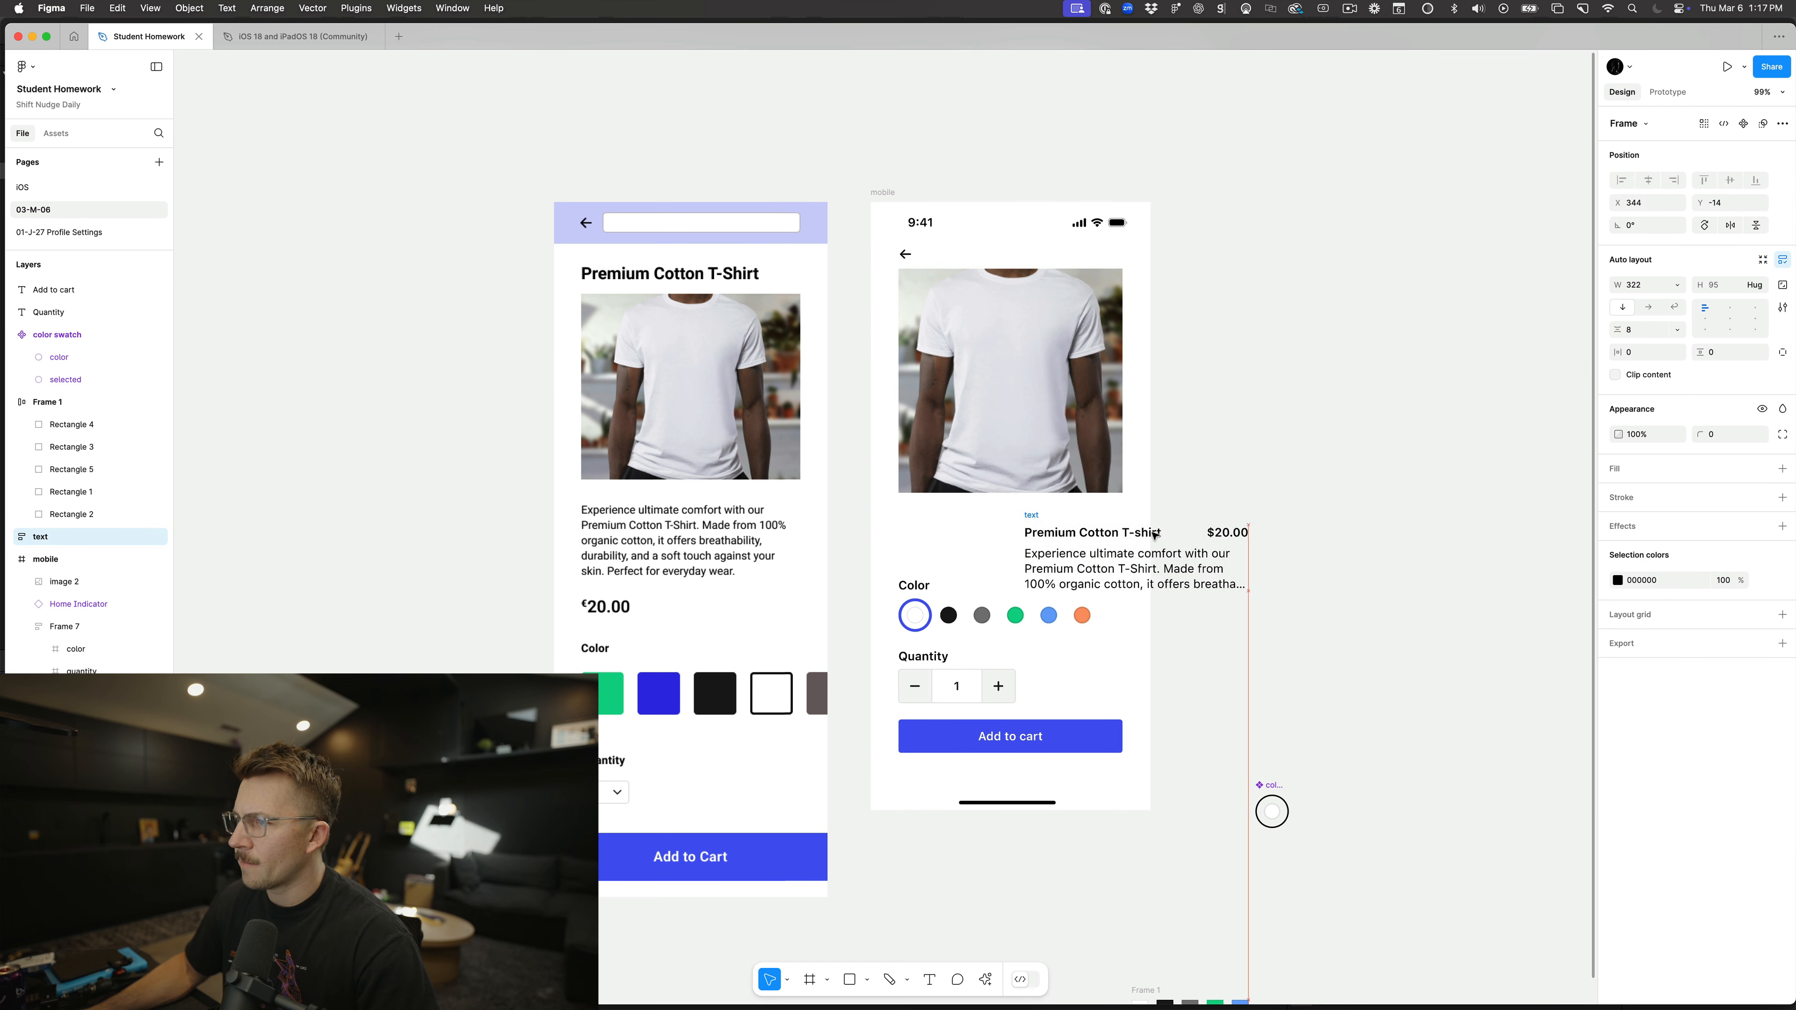
Step: Rename the purchase controls frame "selections" and the product picture "image"
left_click(935, 624)
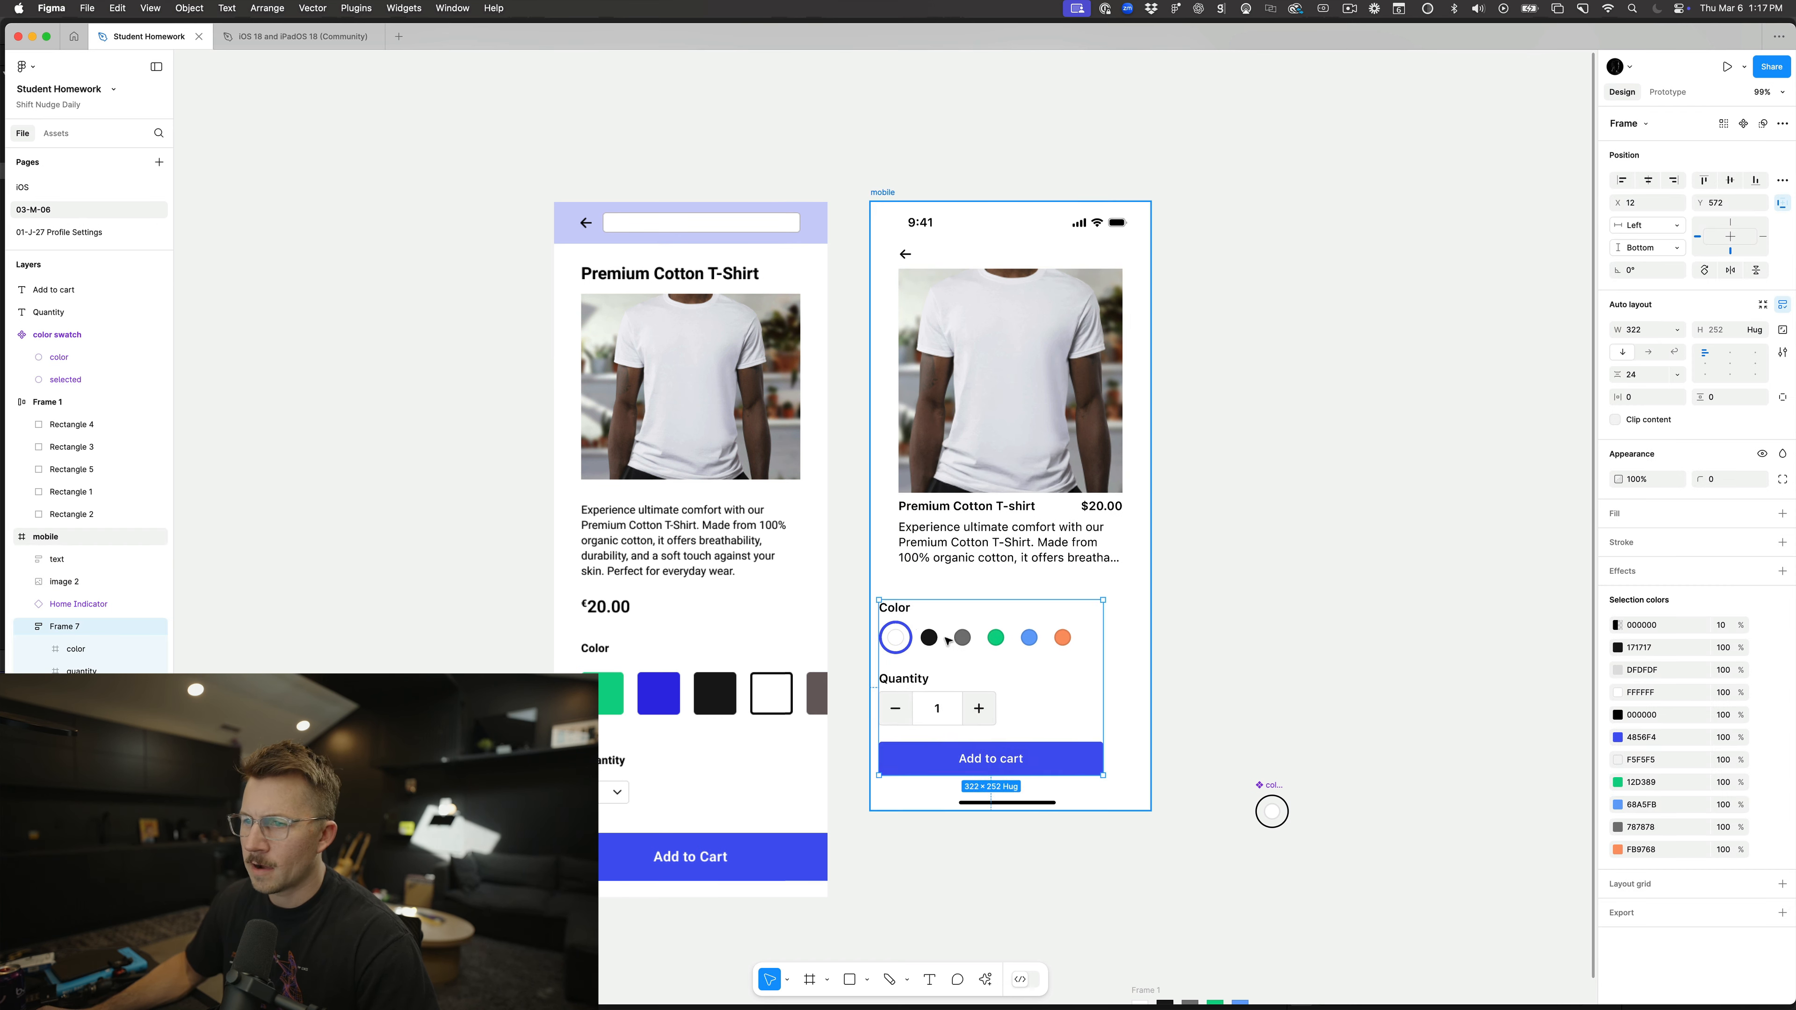
key("super+r")
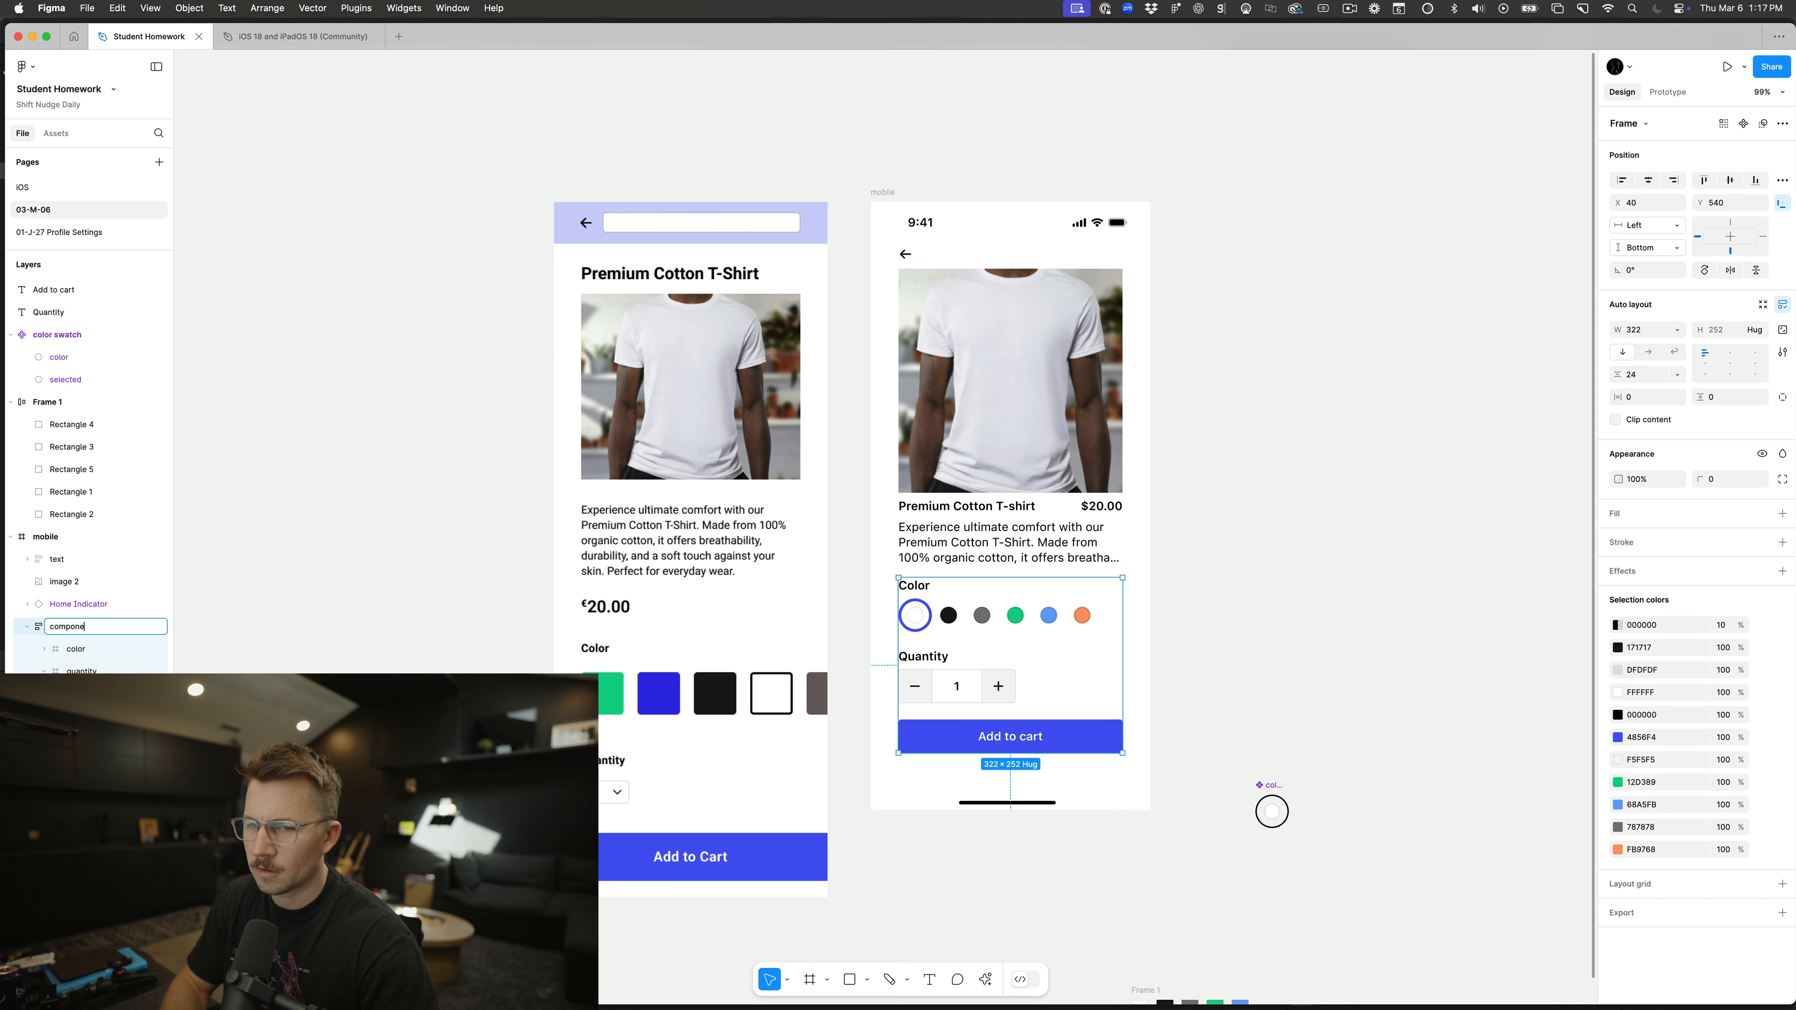
type("selections")
key("Return")
left_click(1055, 431)
key("super+r")
type("image")
key("Return")
Step: Collapse the layer list and reorder the mobile frame's layers with Status Bar and back arrow first and Home Indicator last
left_click(78, 605)
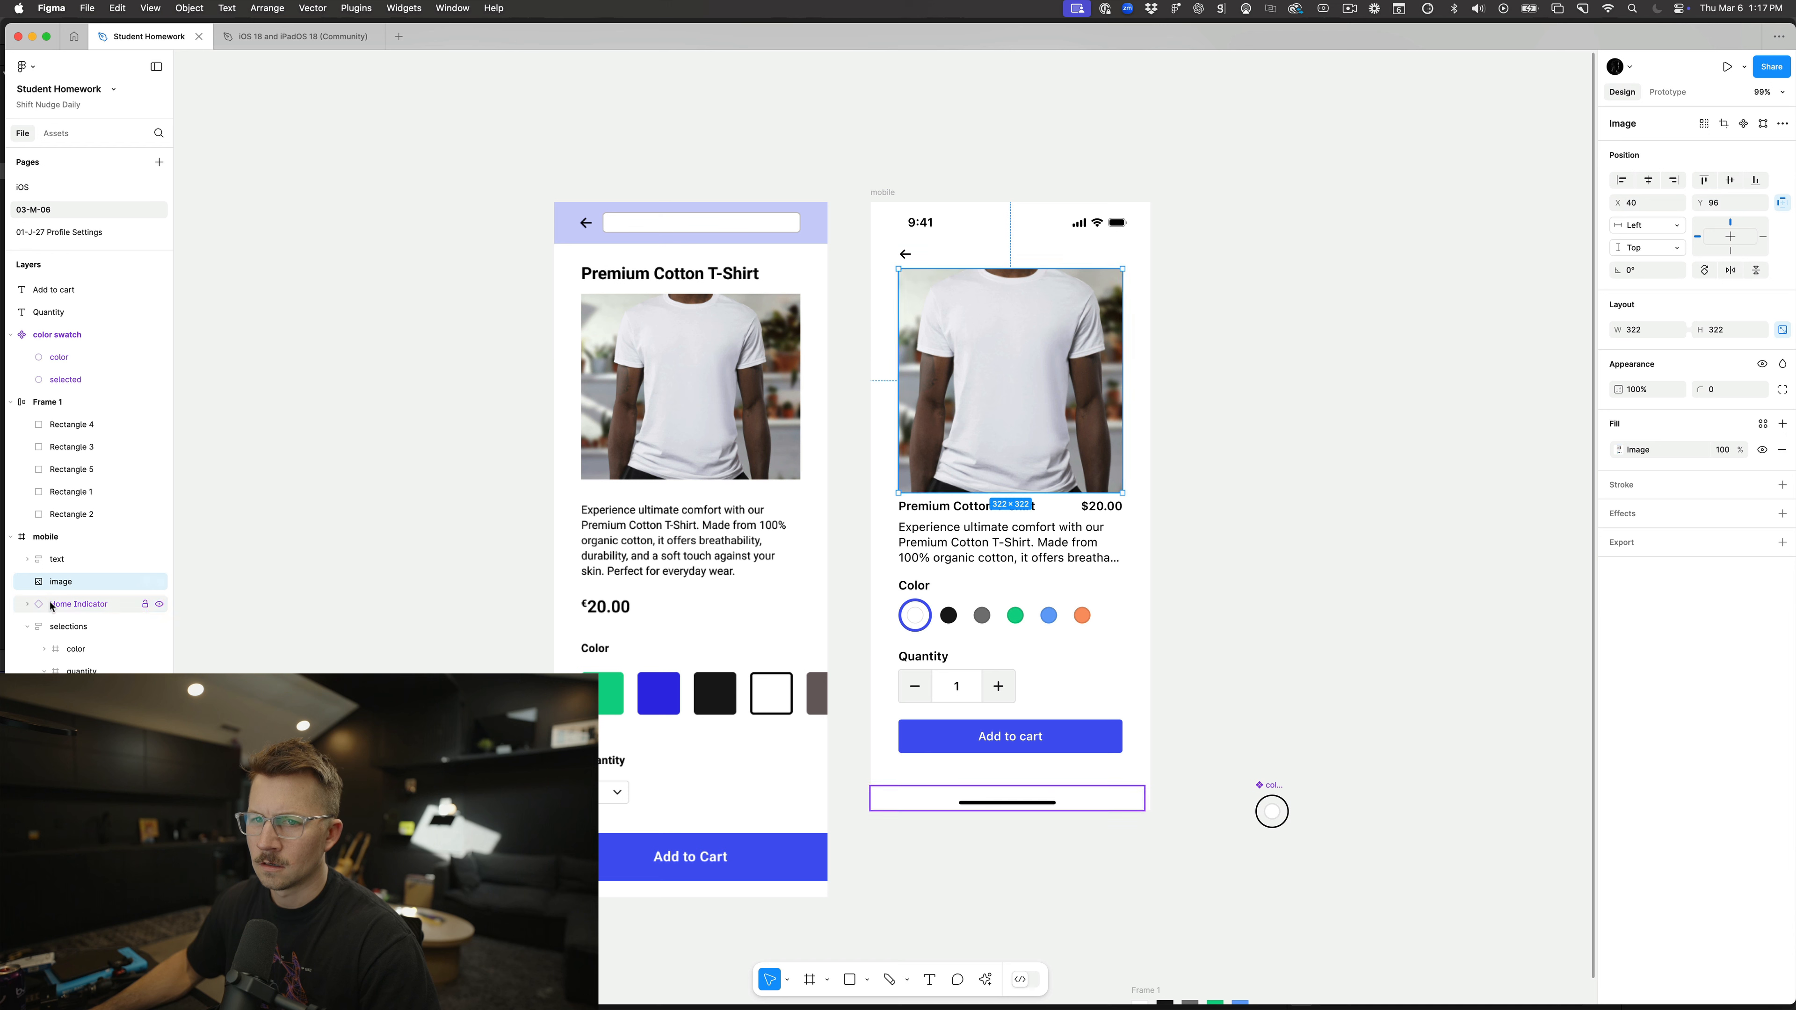
key("alt+l")
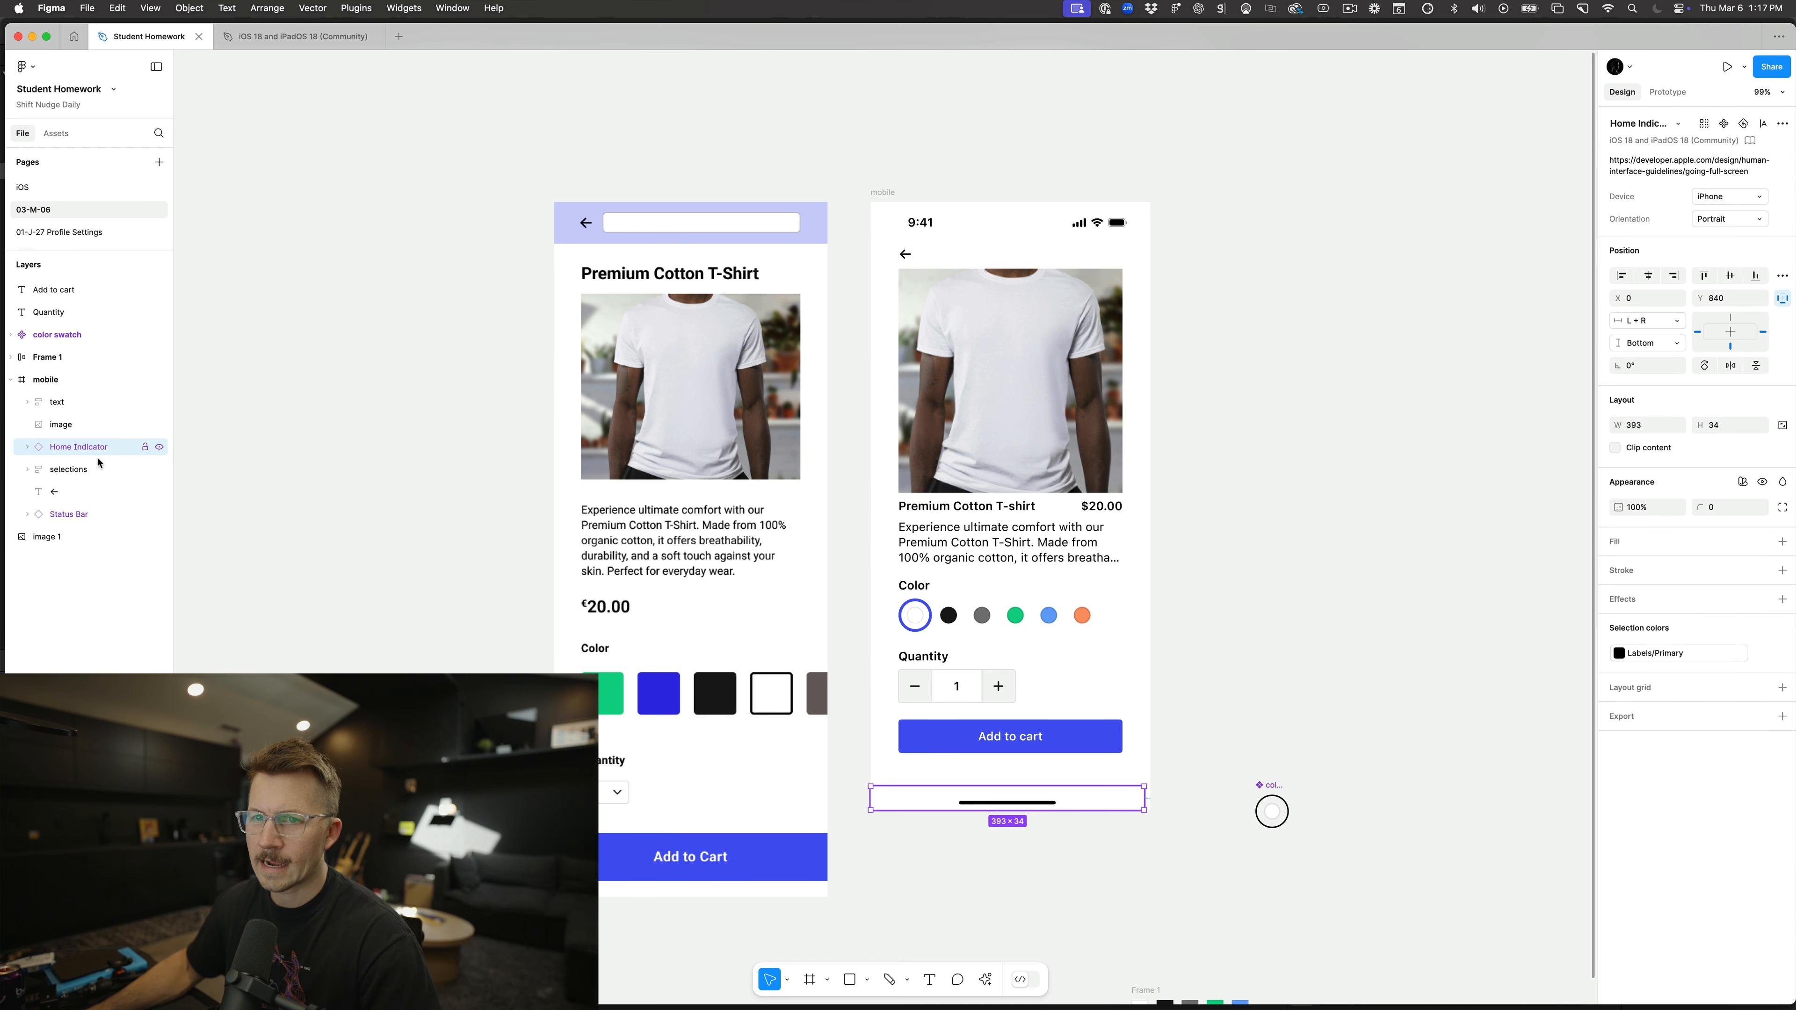
left_click_drag(66, 504, 67, 507)
left_click(89, 521)
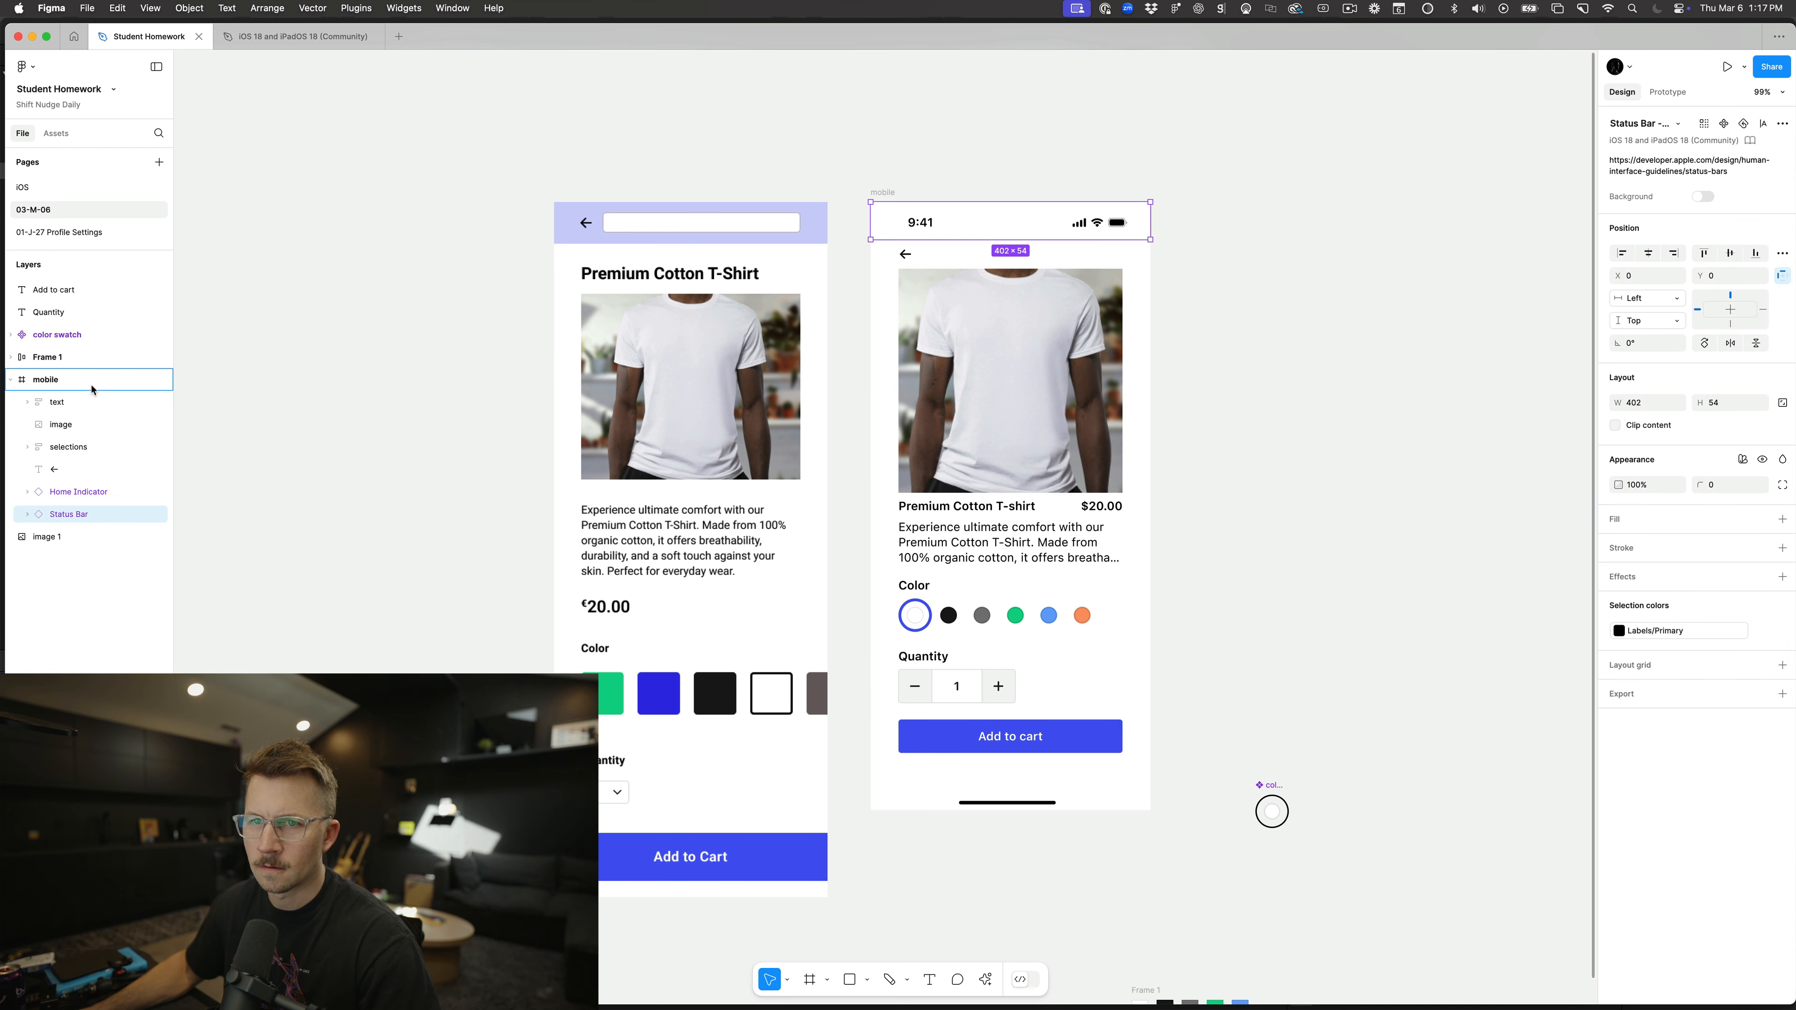
left_click_drag(92, 389, 91, 394)
left_click_drag(56, 493, 69, 416)
left_click(338, 522)
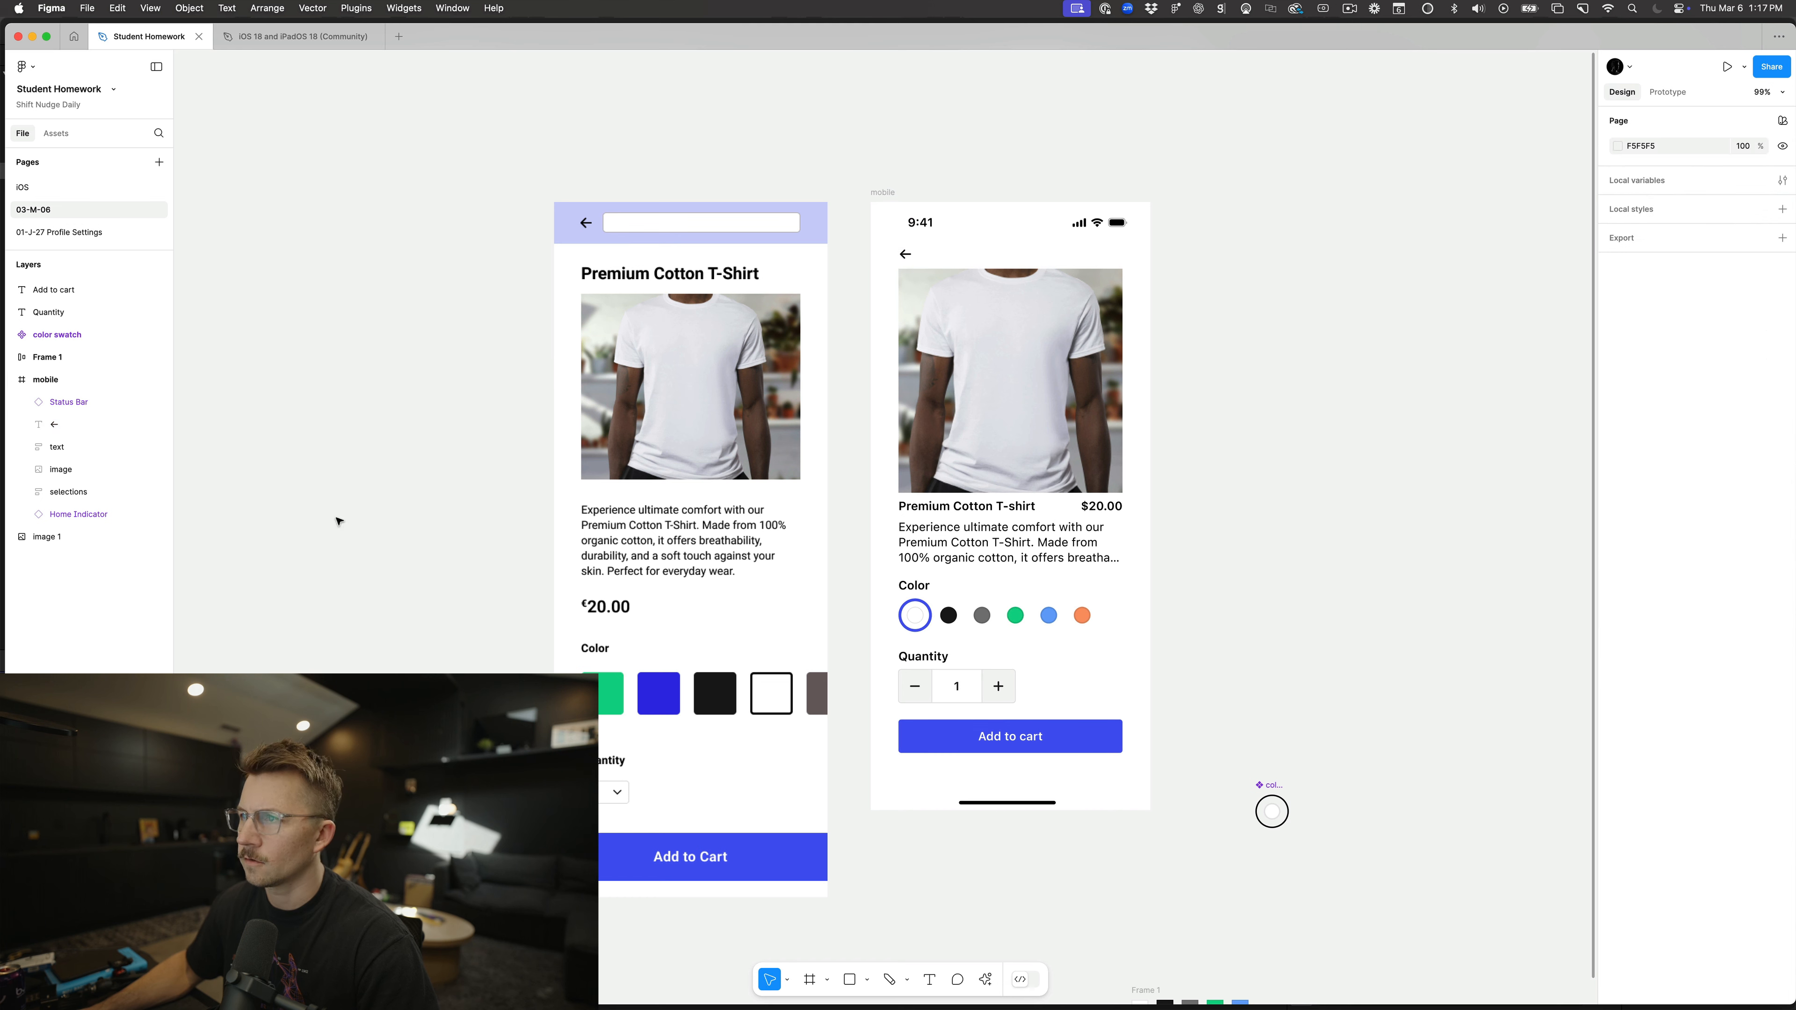
Step: Check the image, text and selections blocks, and move the image layer above the text layer
left_click_drag(853, 428, 1059, 749)
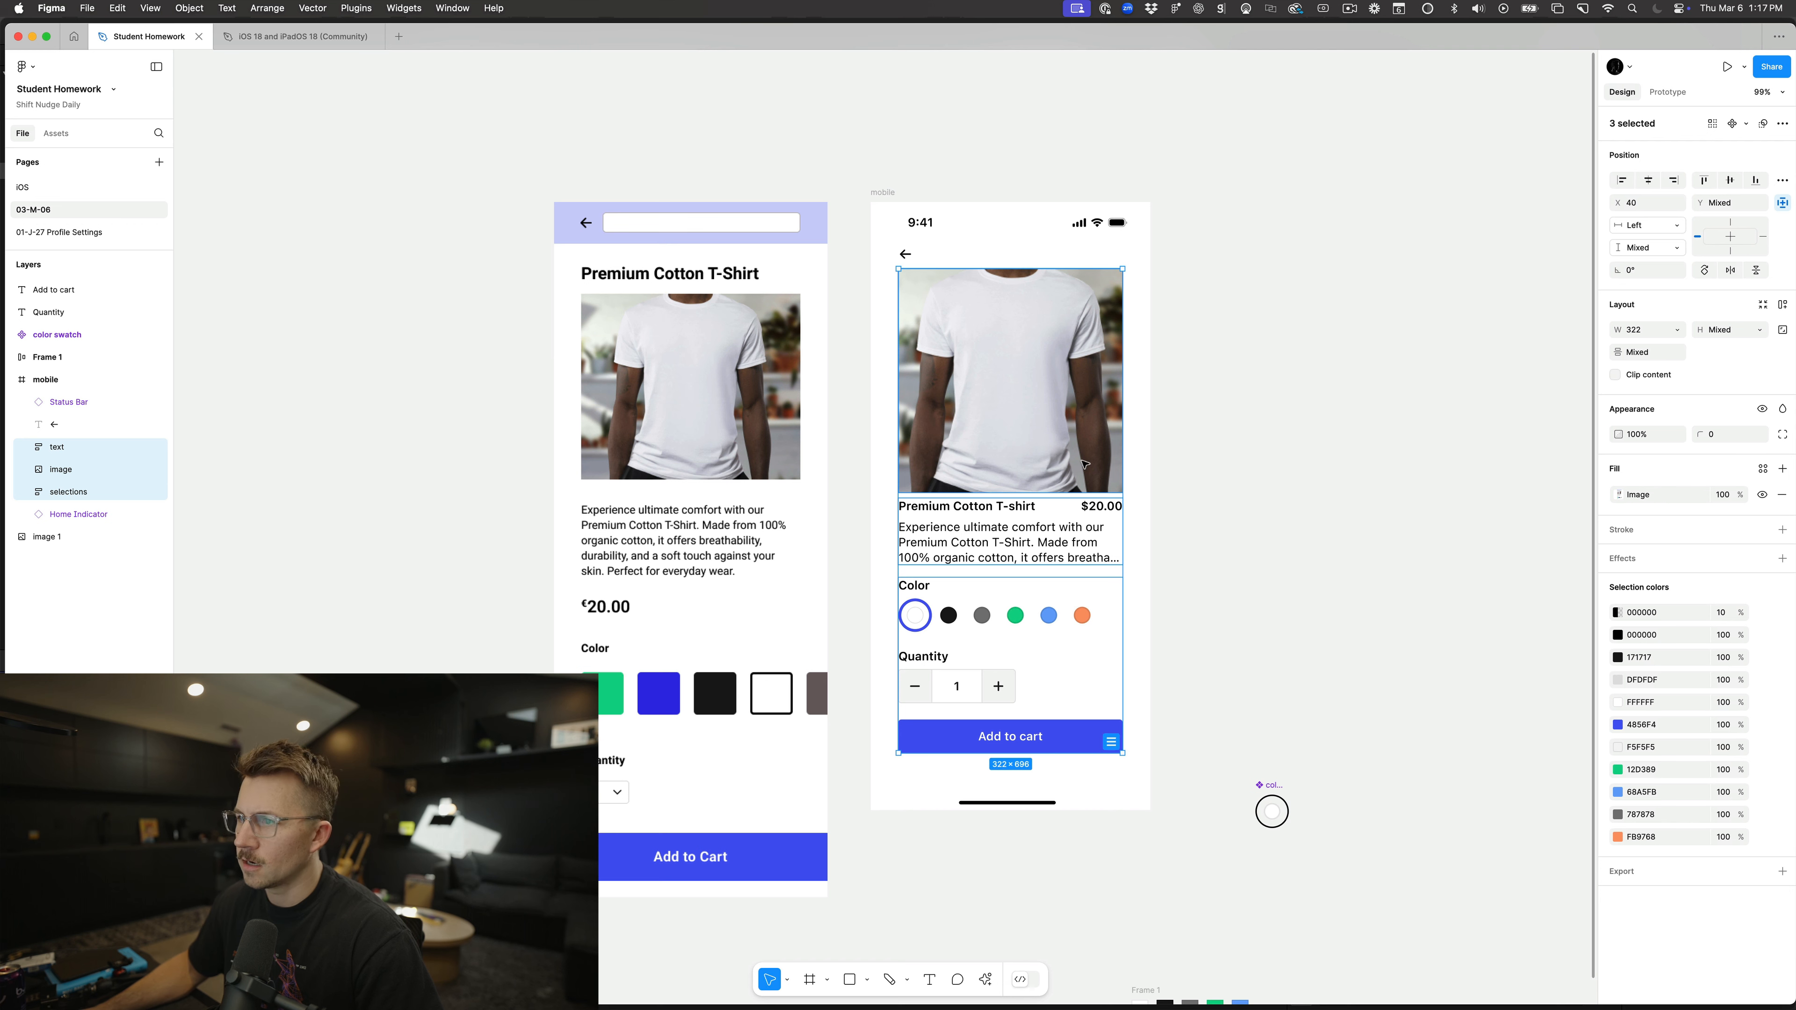
key("Escape")
left_click(1031, 425)
left_click(992, 541)
left_click(963, 626)
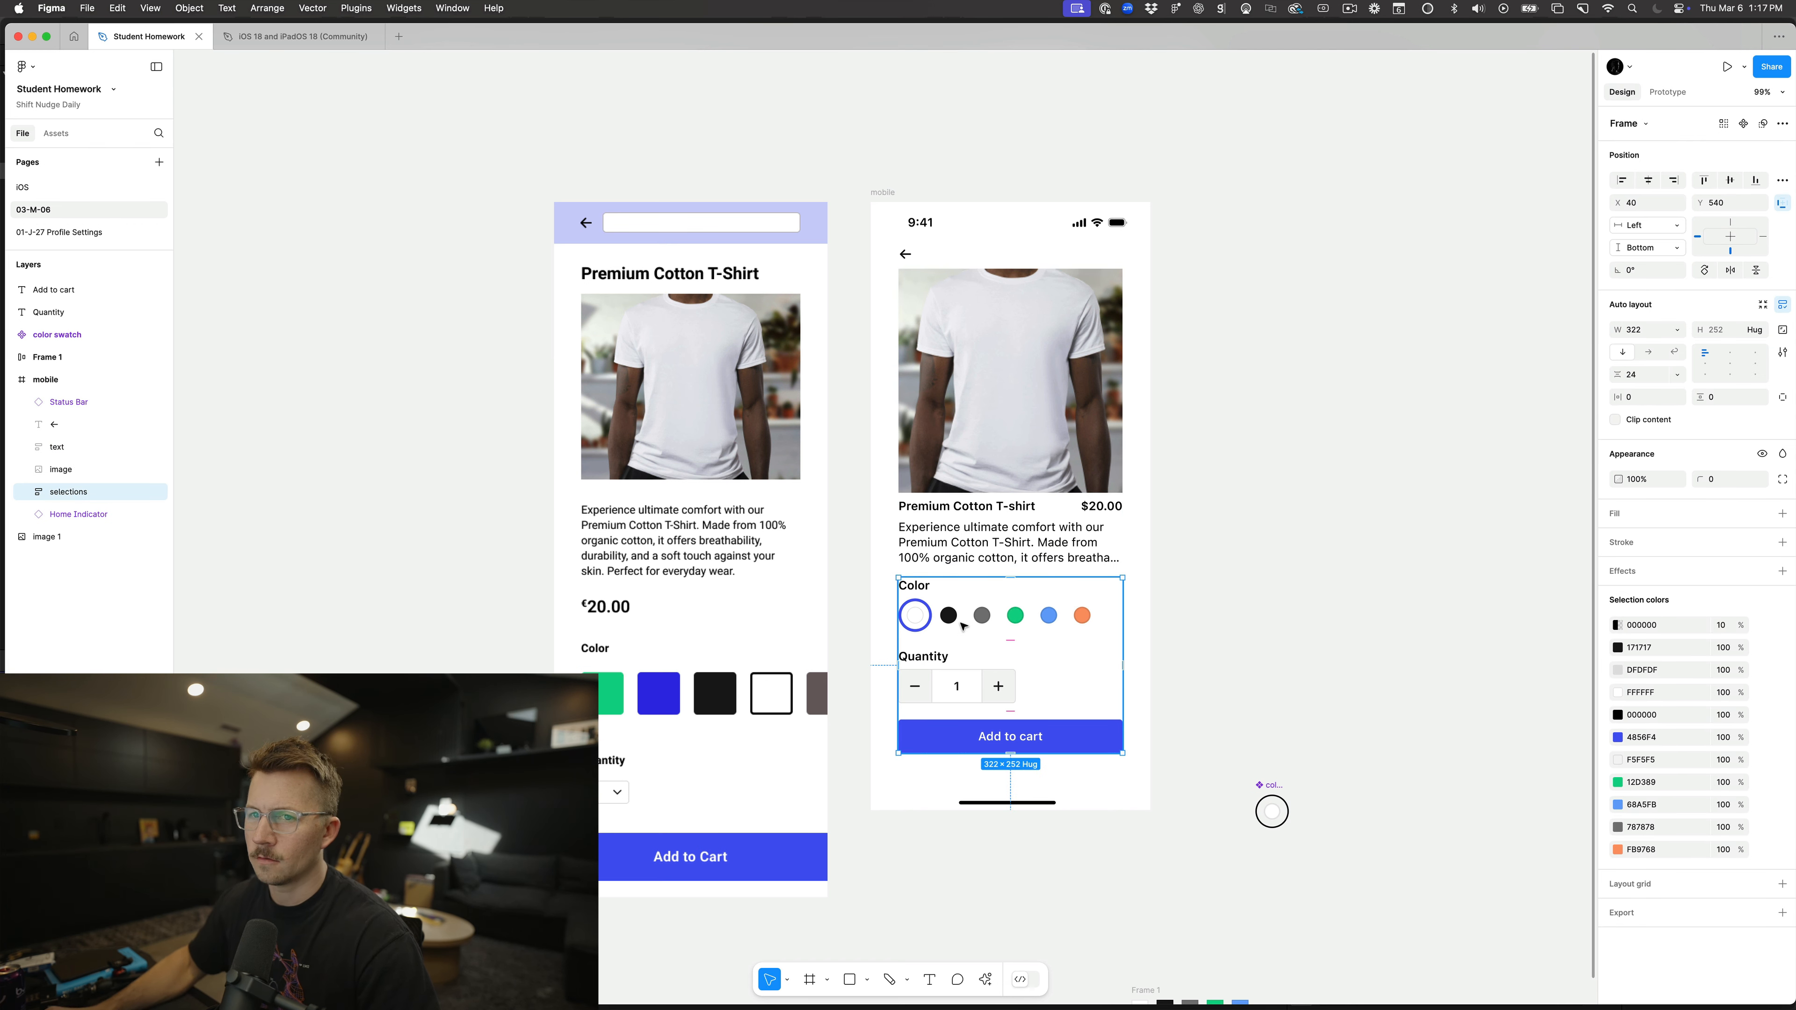
left_click(58, 470)
left_click_drag(71, 444, 71, 440)
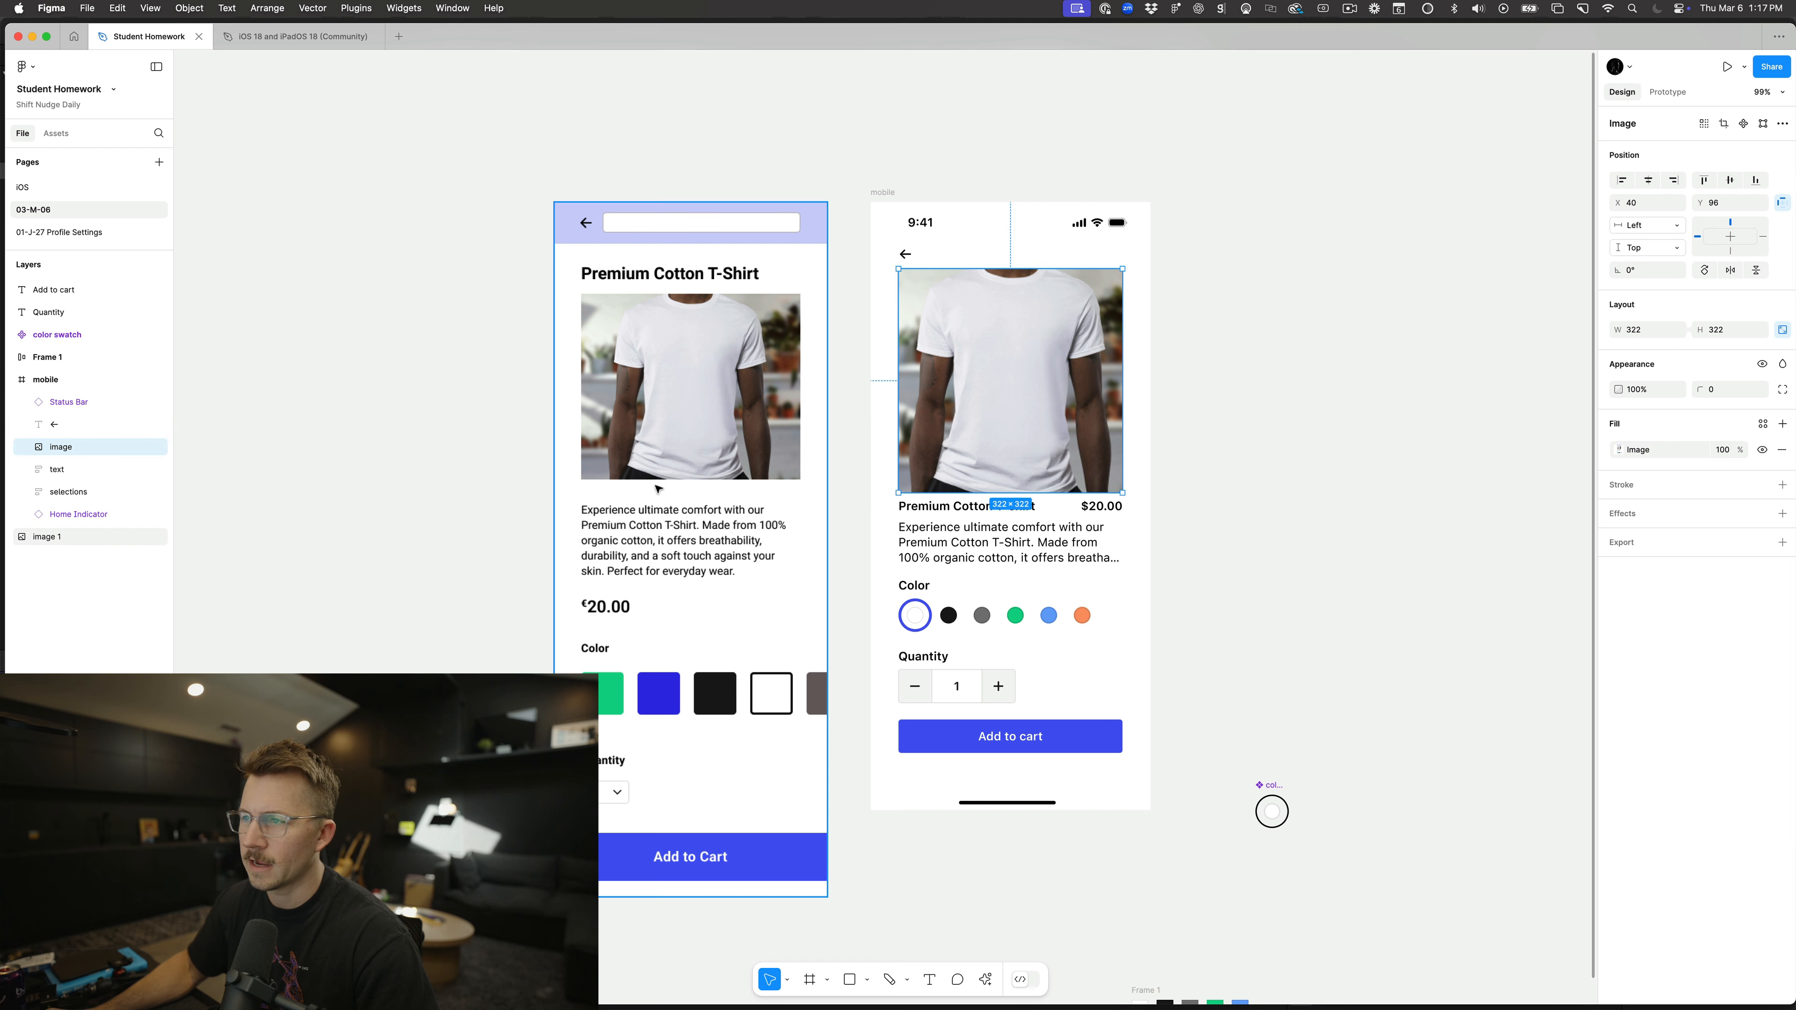
Step: Wrap the image, text and selections in one vertical auto layout with 12 spacing
left_click_drag(852, 416, 1082, 755)
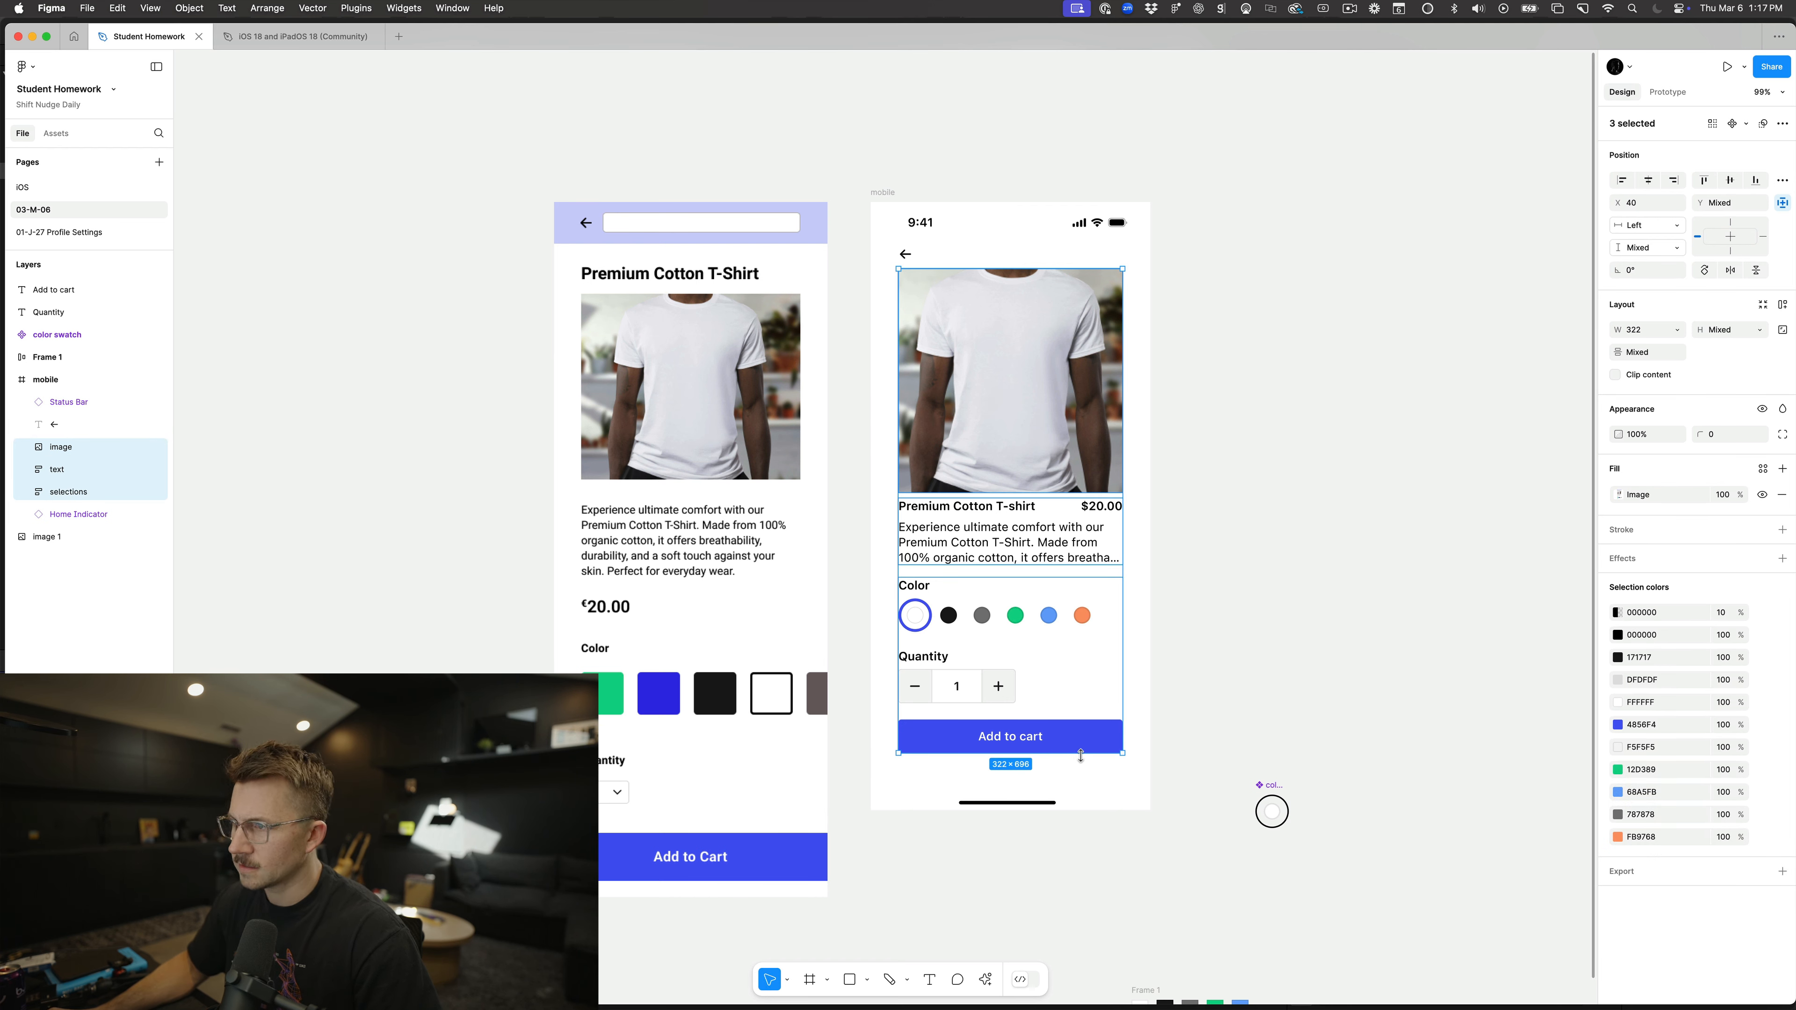
key("shift+a")
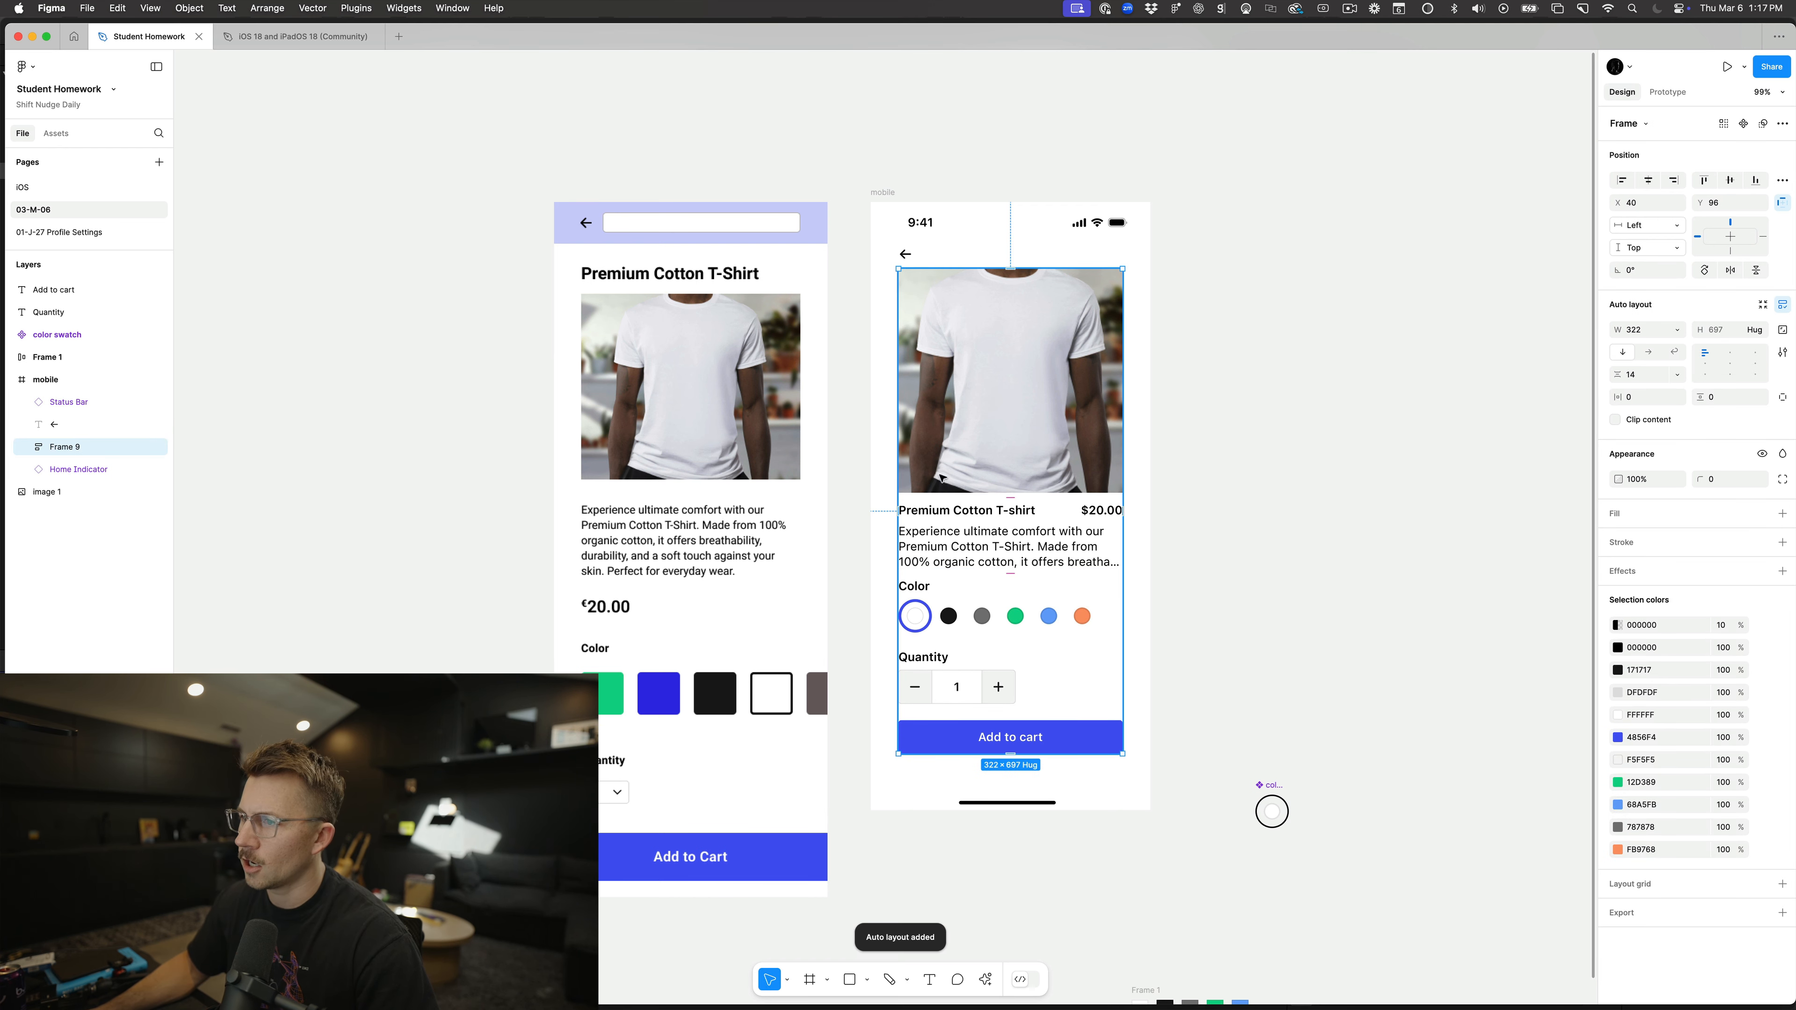
left_click(1649, 380)
type("12")
key("Return")
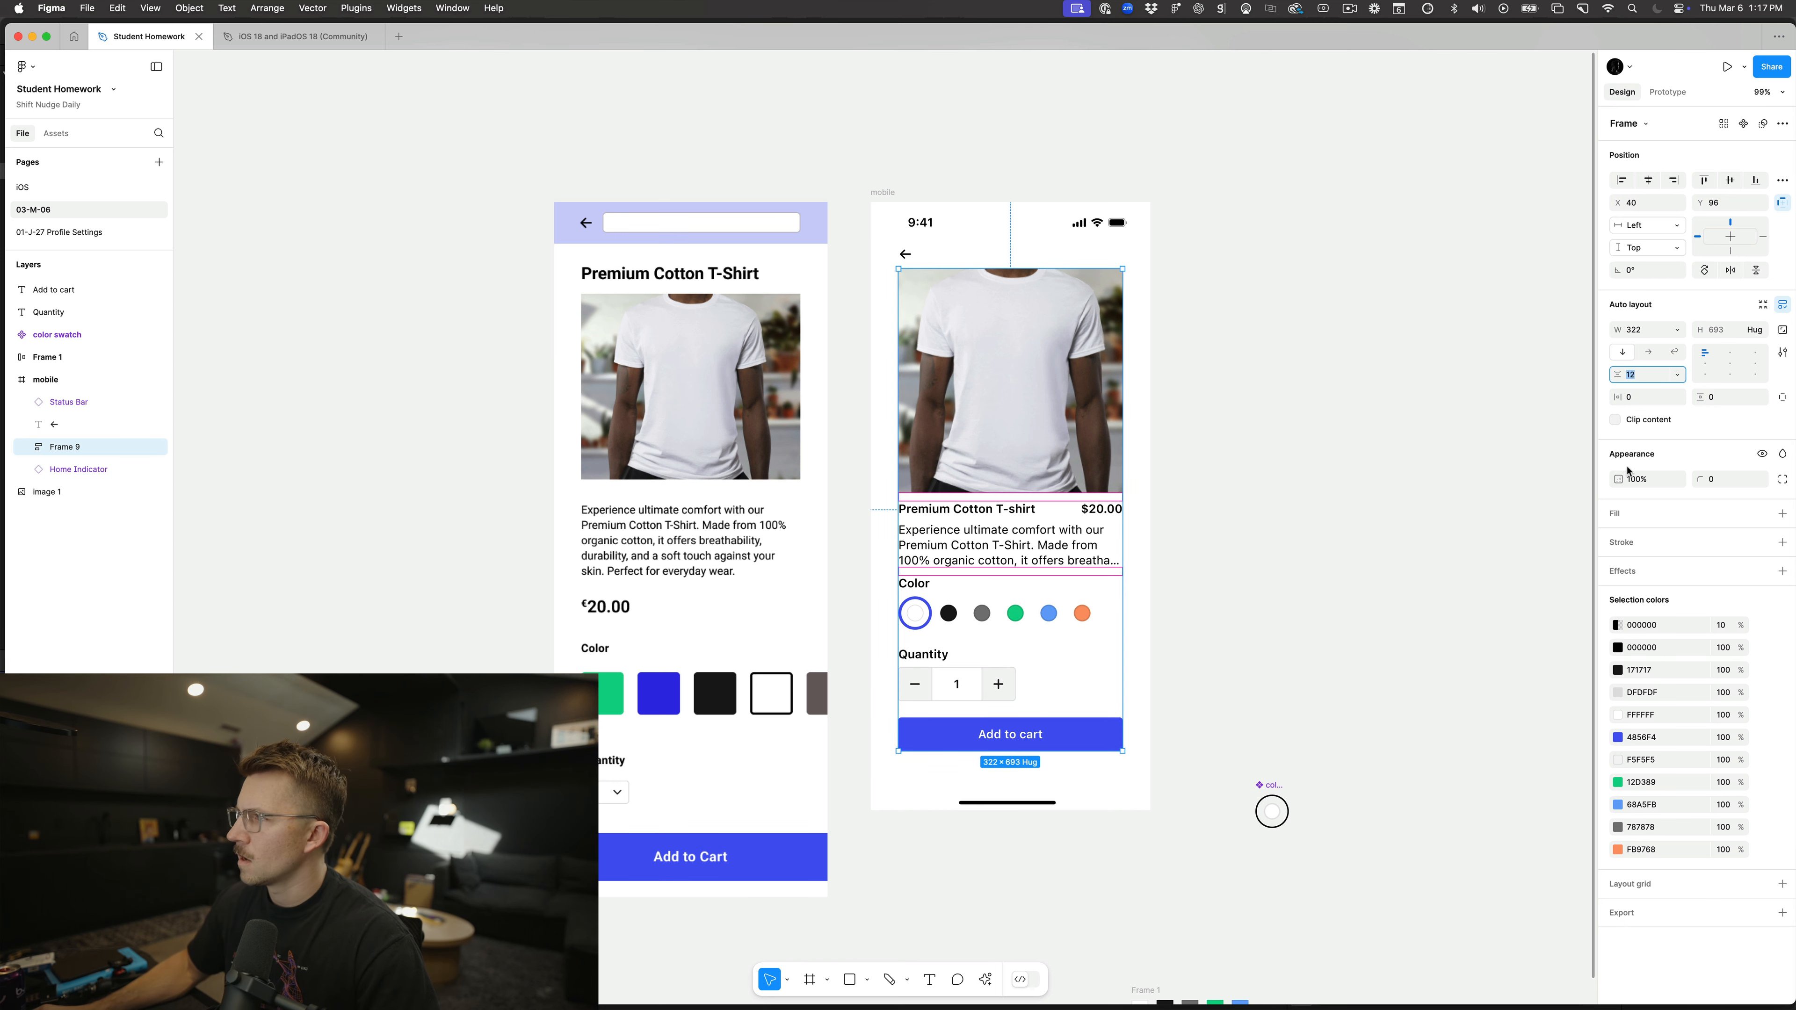
Step: Increase the vertical spacing between the image, text and selections to 32
key("Up")
key("Up")
key("Up")
key("Up")
key("Up")
key("Up")
key("Up")
key("Up")
key("Up")
key("Up")
key("Up")
key("Up")
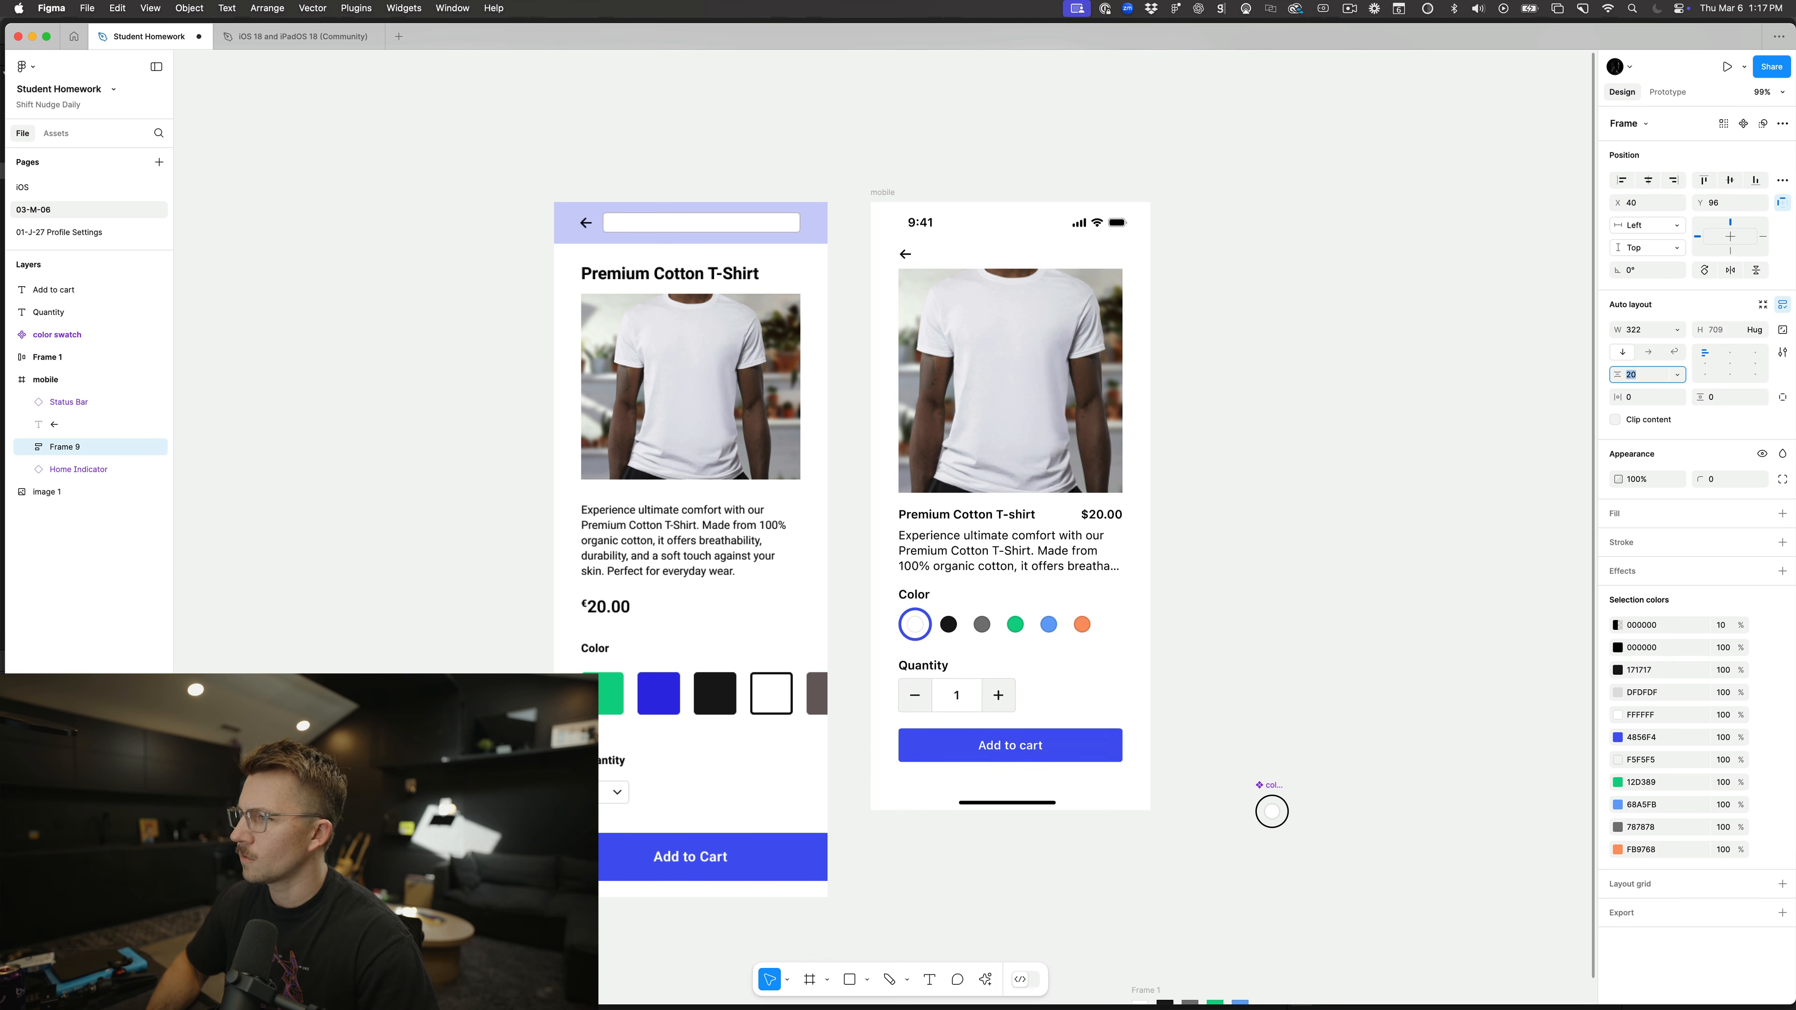
key("Up")
key("Up")
key("Up")
key("Up")
key("Up")
key("Up")
key("Up")
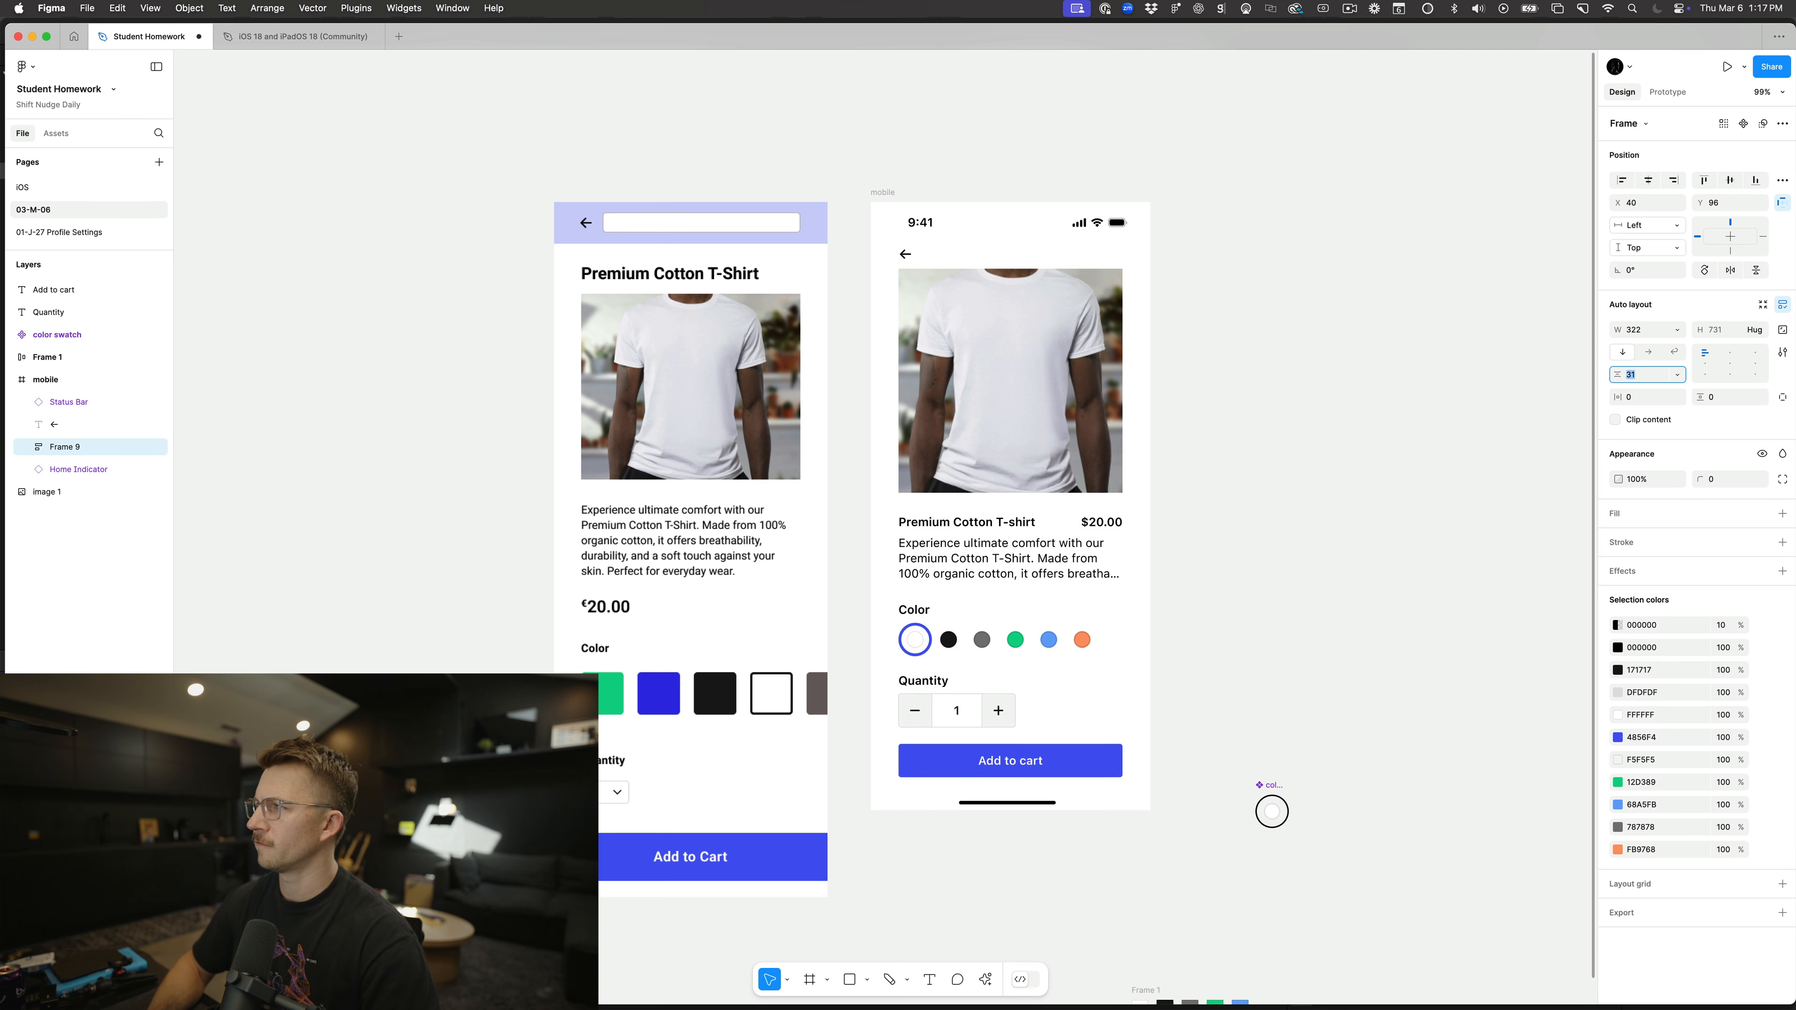
key("Up")
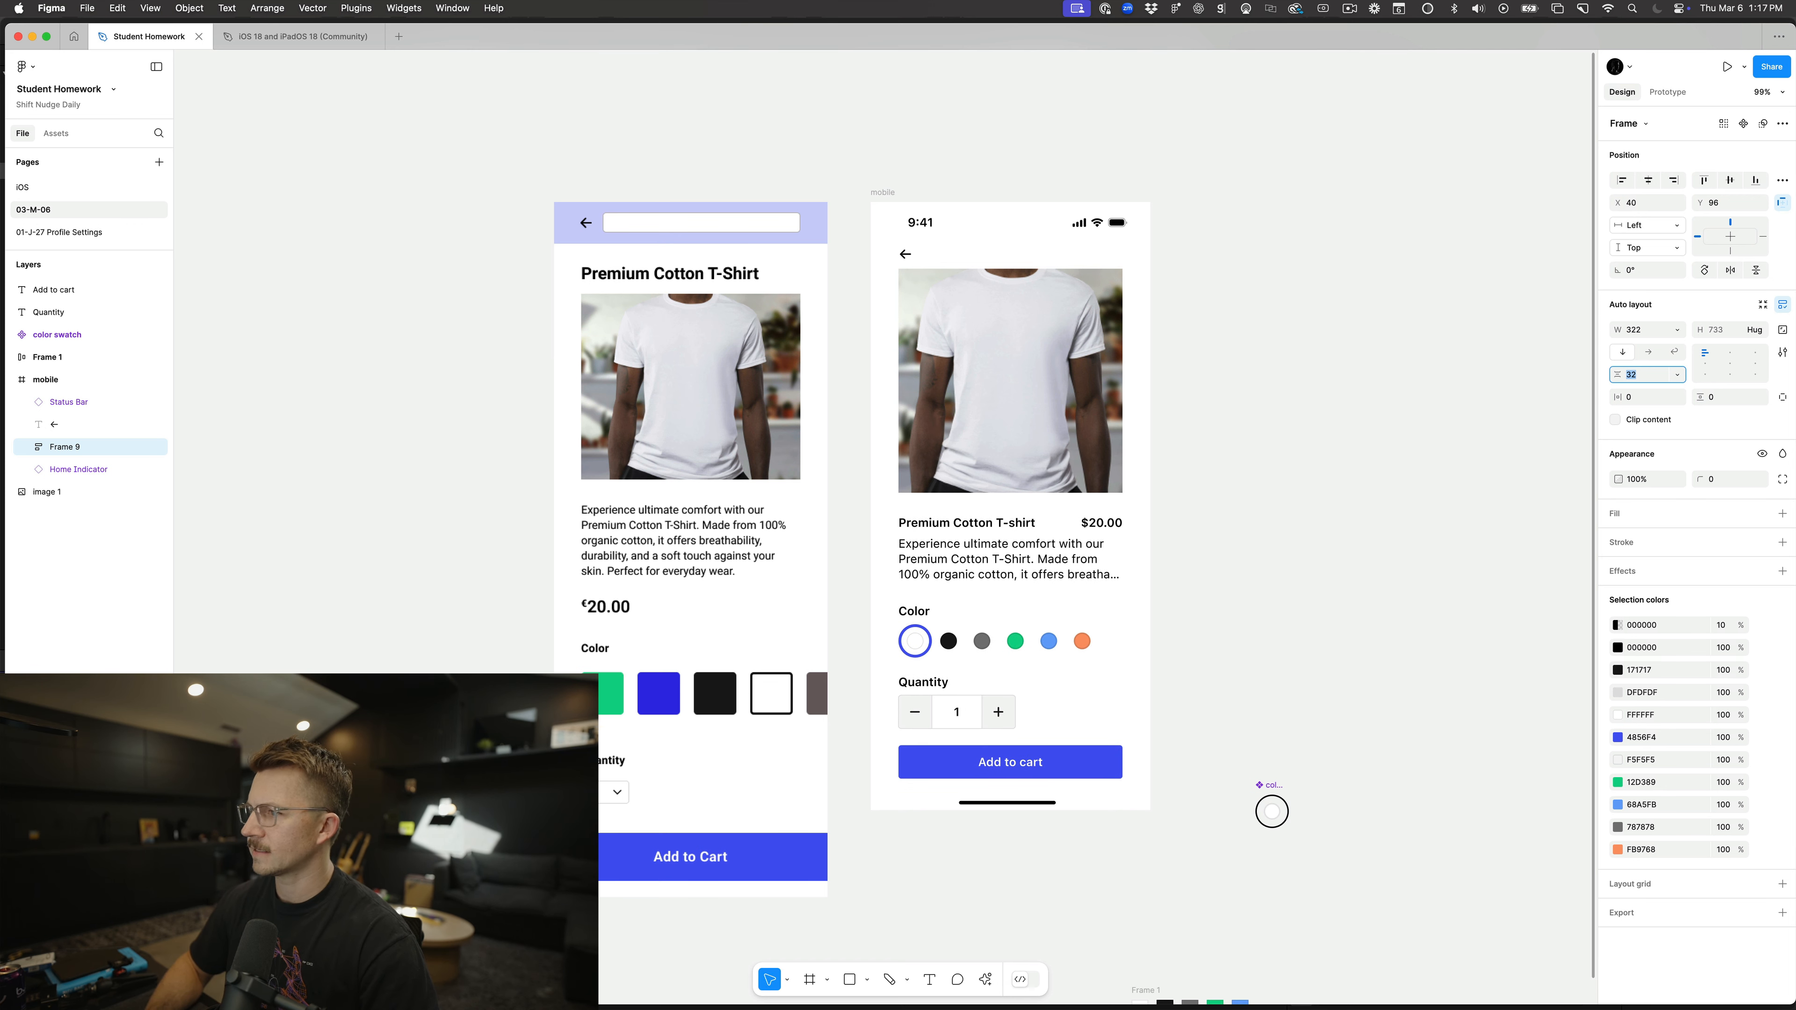
left_click(1223, 578)
Step: Widen the product content frame to the mobile screen's full width, at X 0 and 402 wide
scroll(1223, 577, "right", 2)
left_click(936, 559)
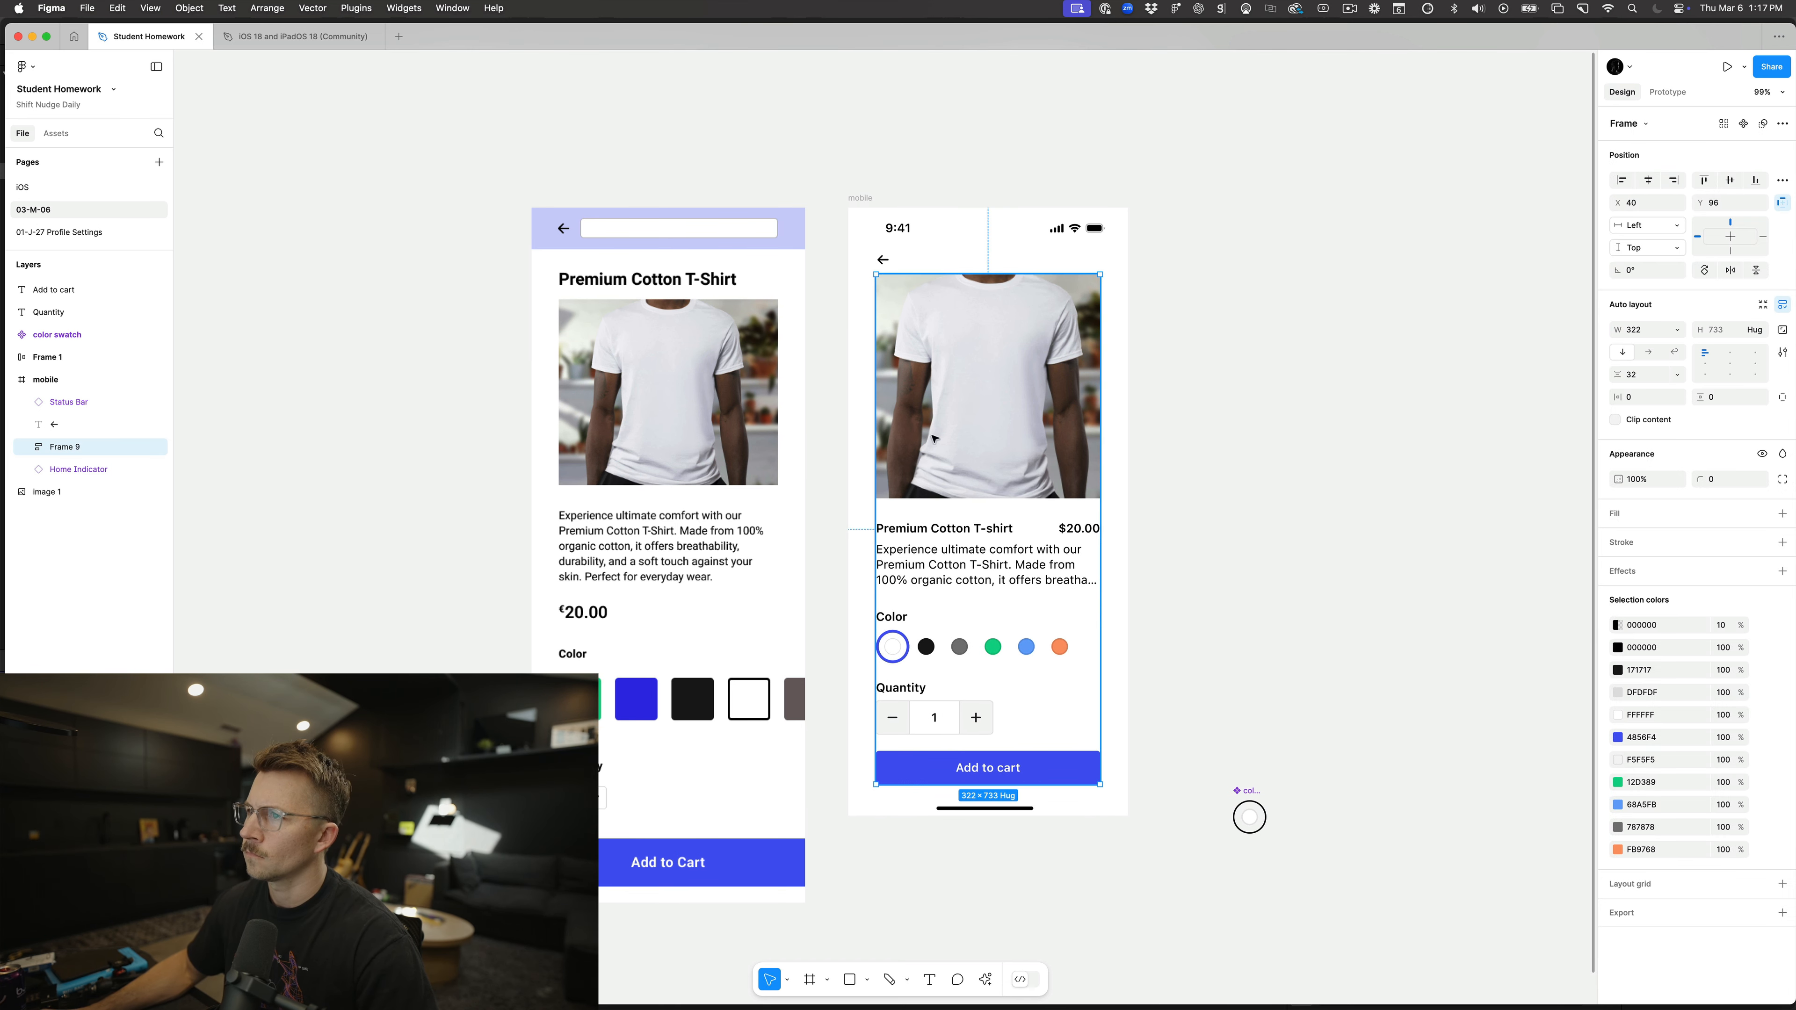
left_click(885, 261)
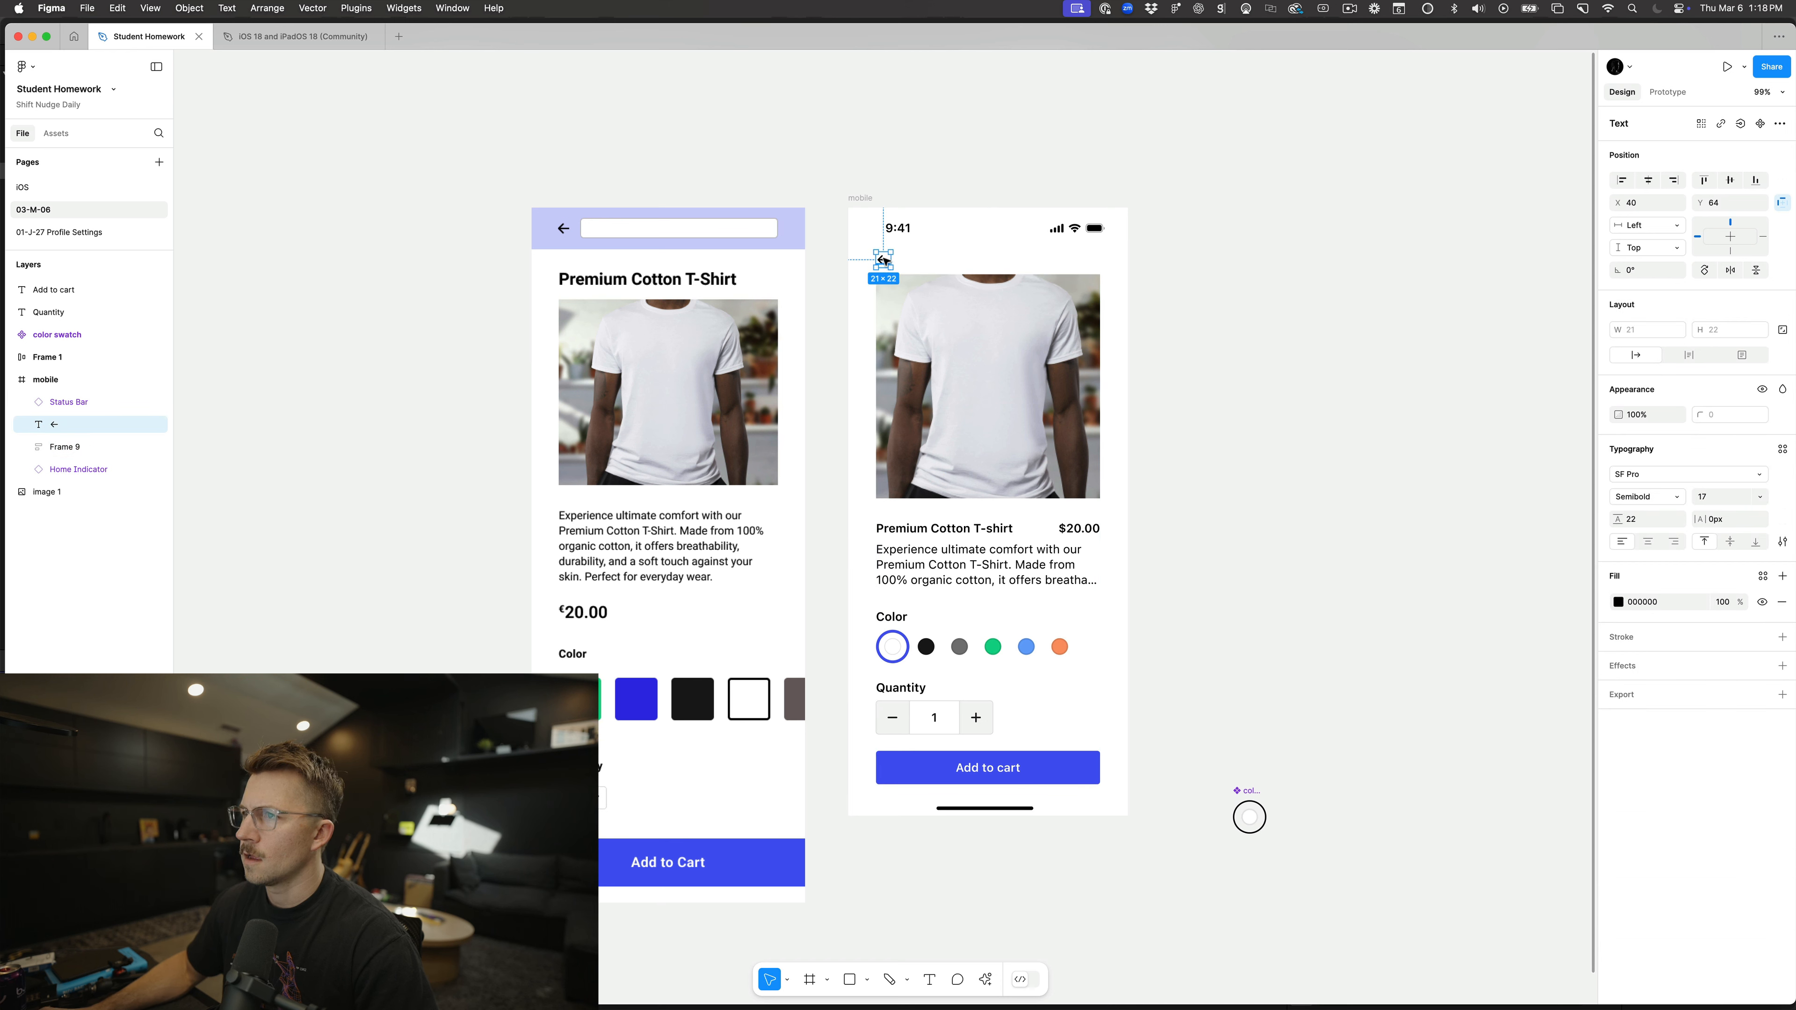
left_click(896, 416)
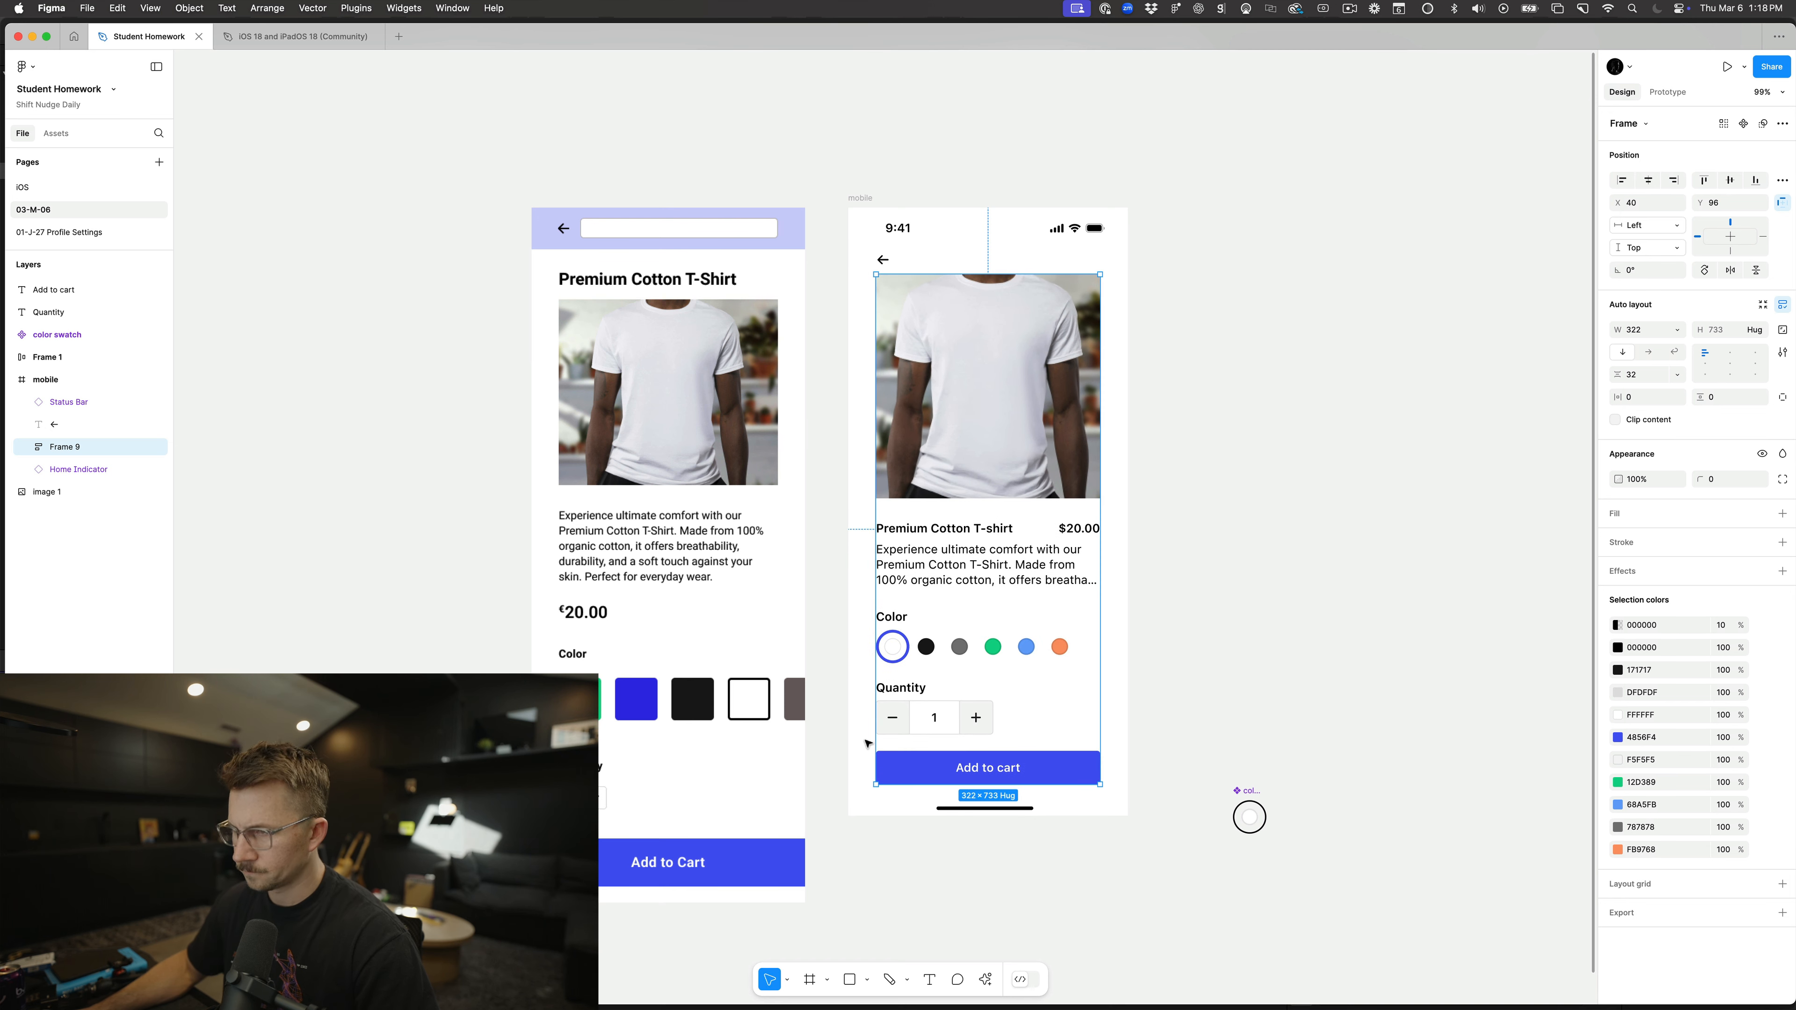
left_click_drag(876, 520, 849, 519)
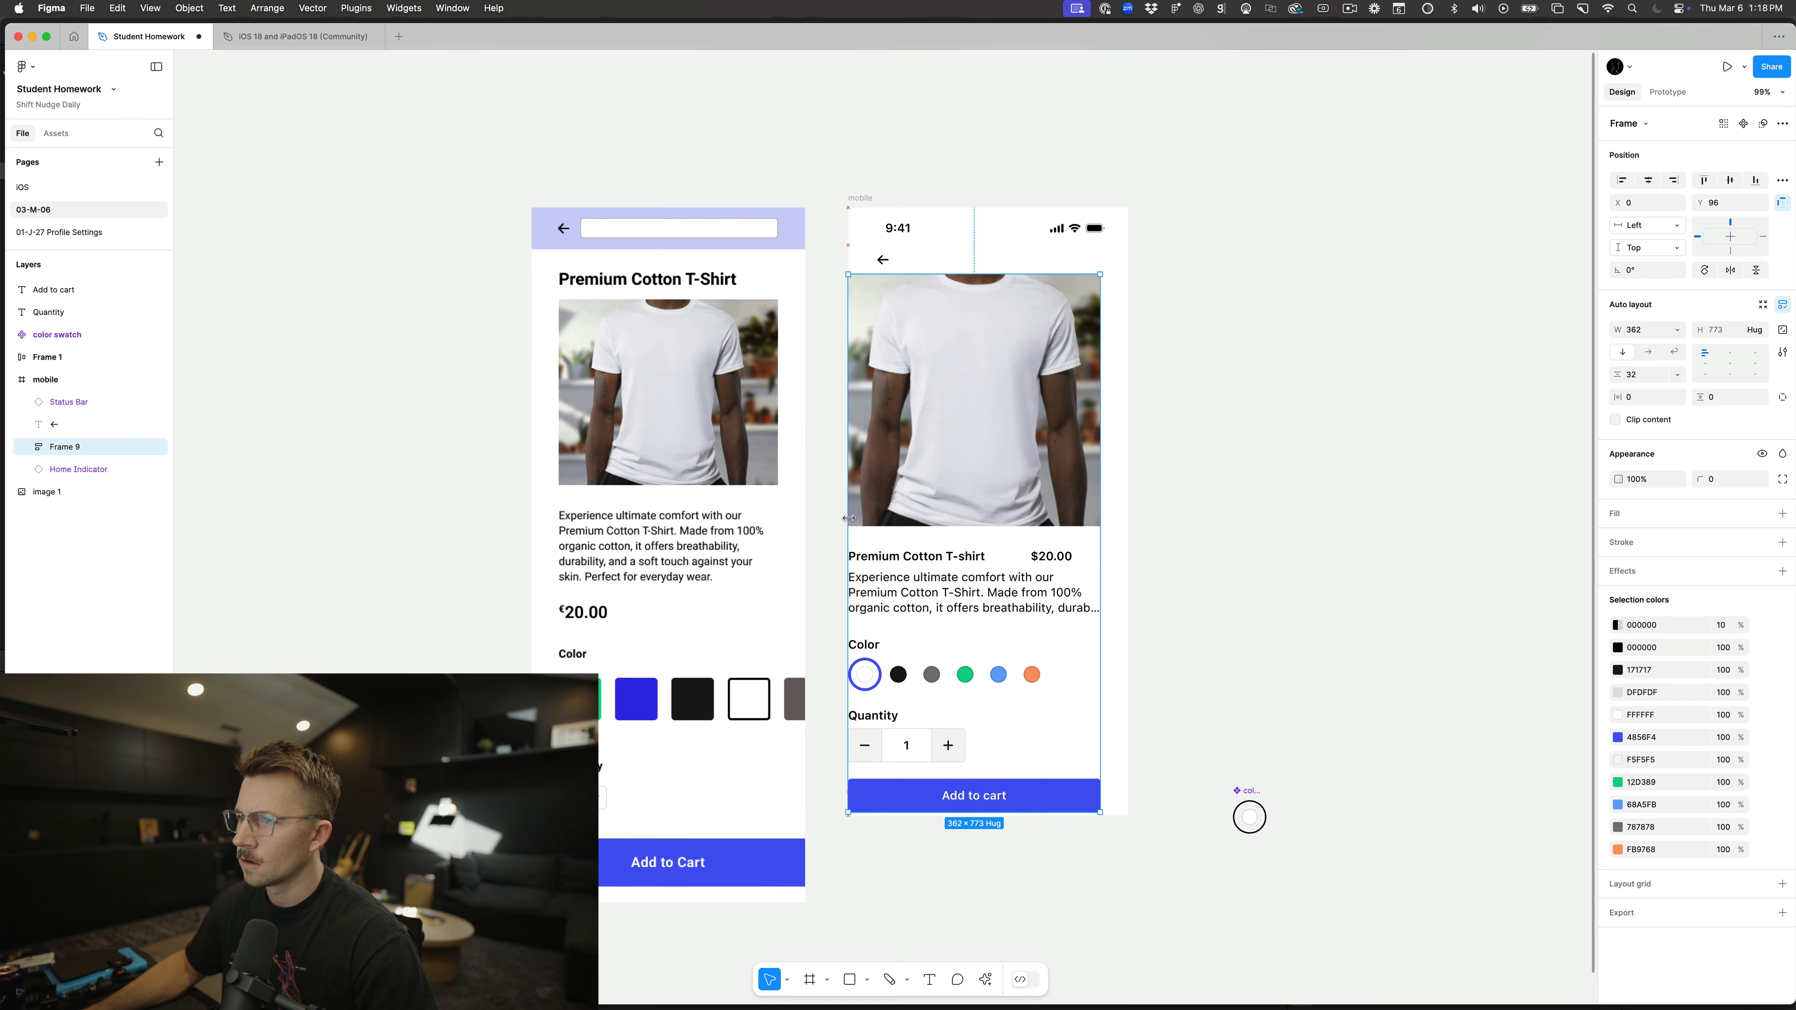
left_click_drag(1100, 532, 1127, 538)
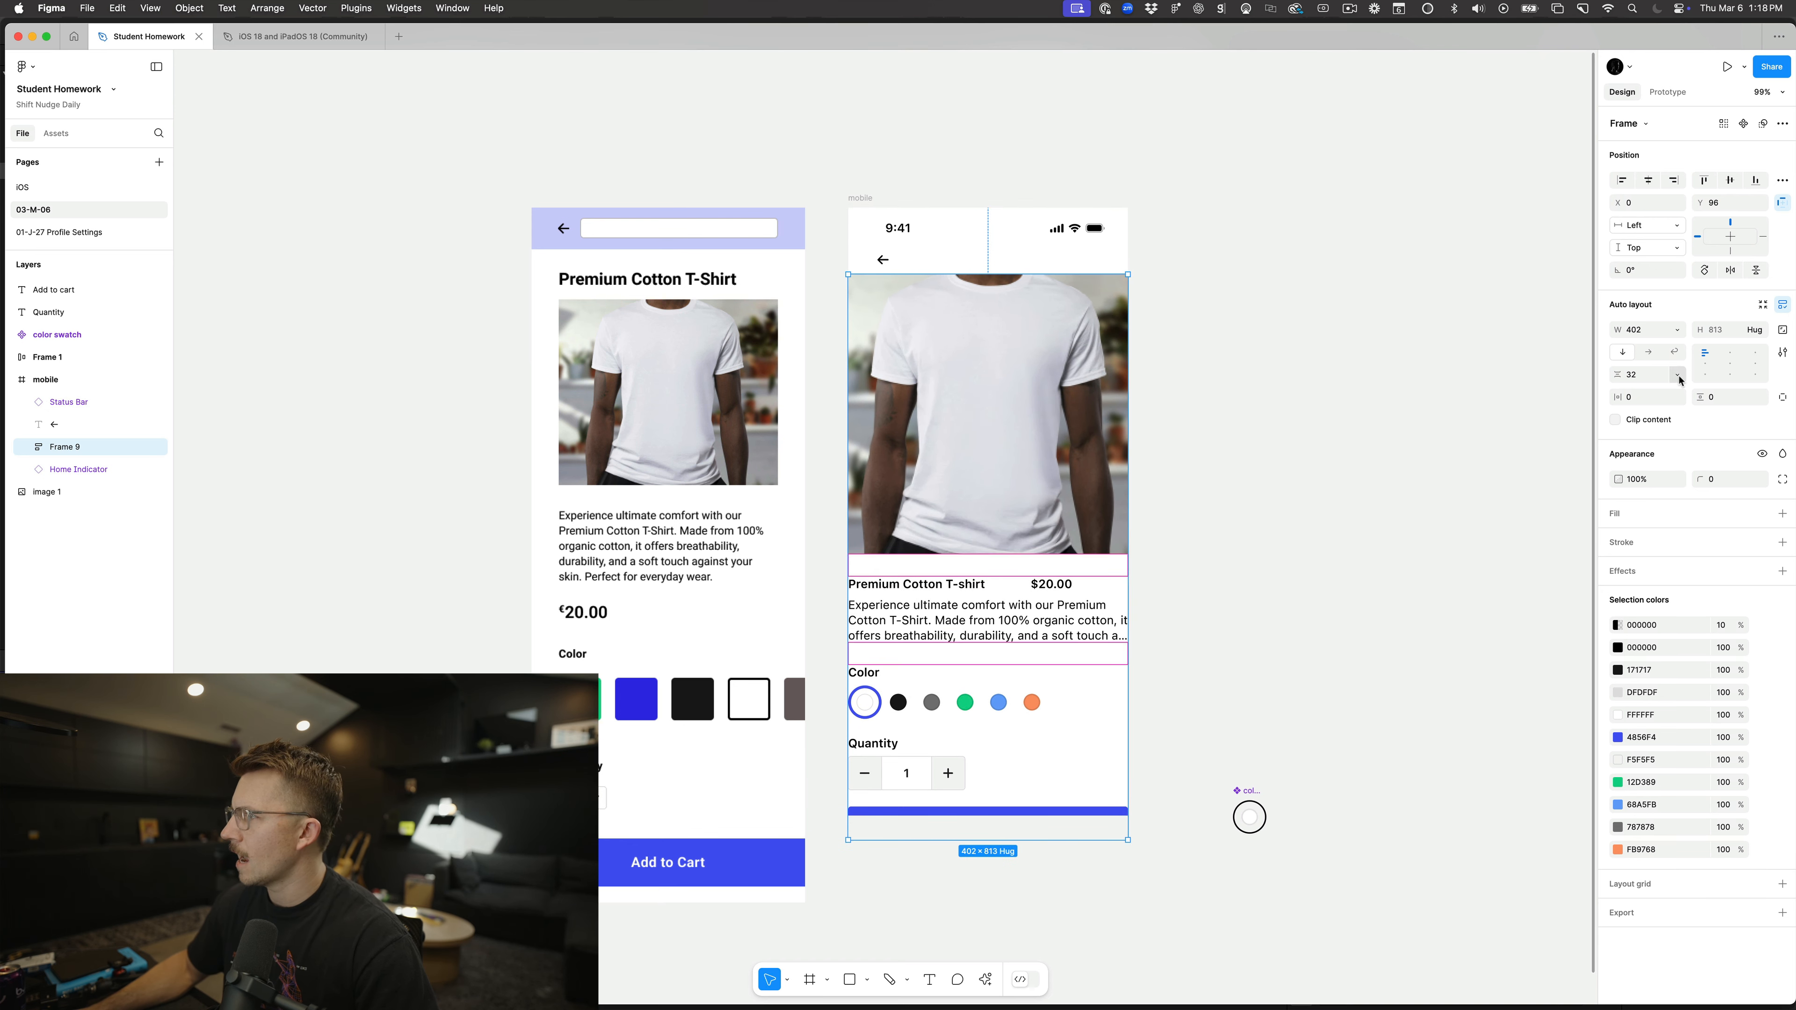
Step: Set the product content frame's horizontal padding to 40
left_click(1642, 397)
type("10")
key("Return")
key("shift+Up")
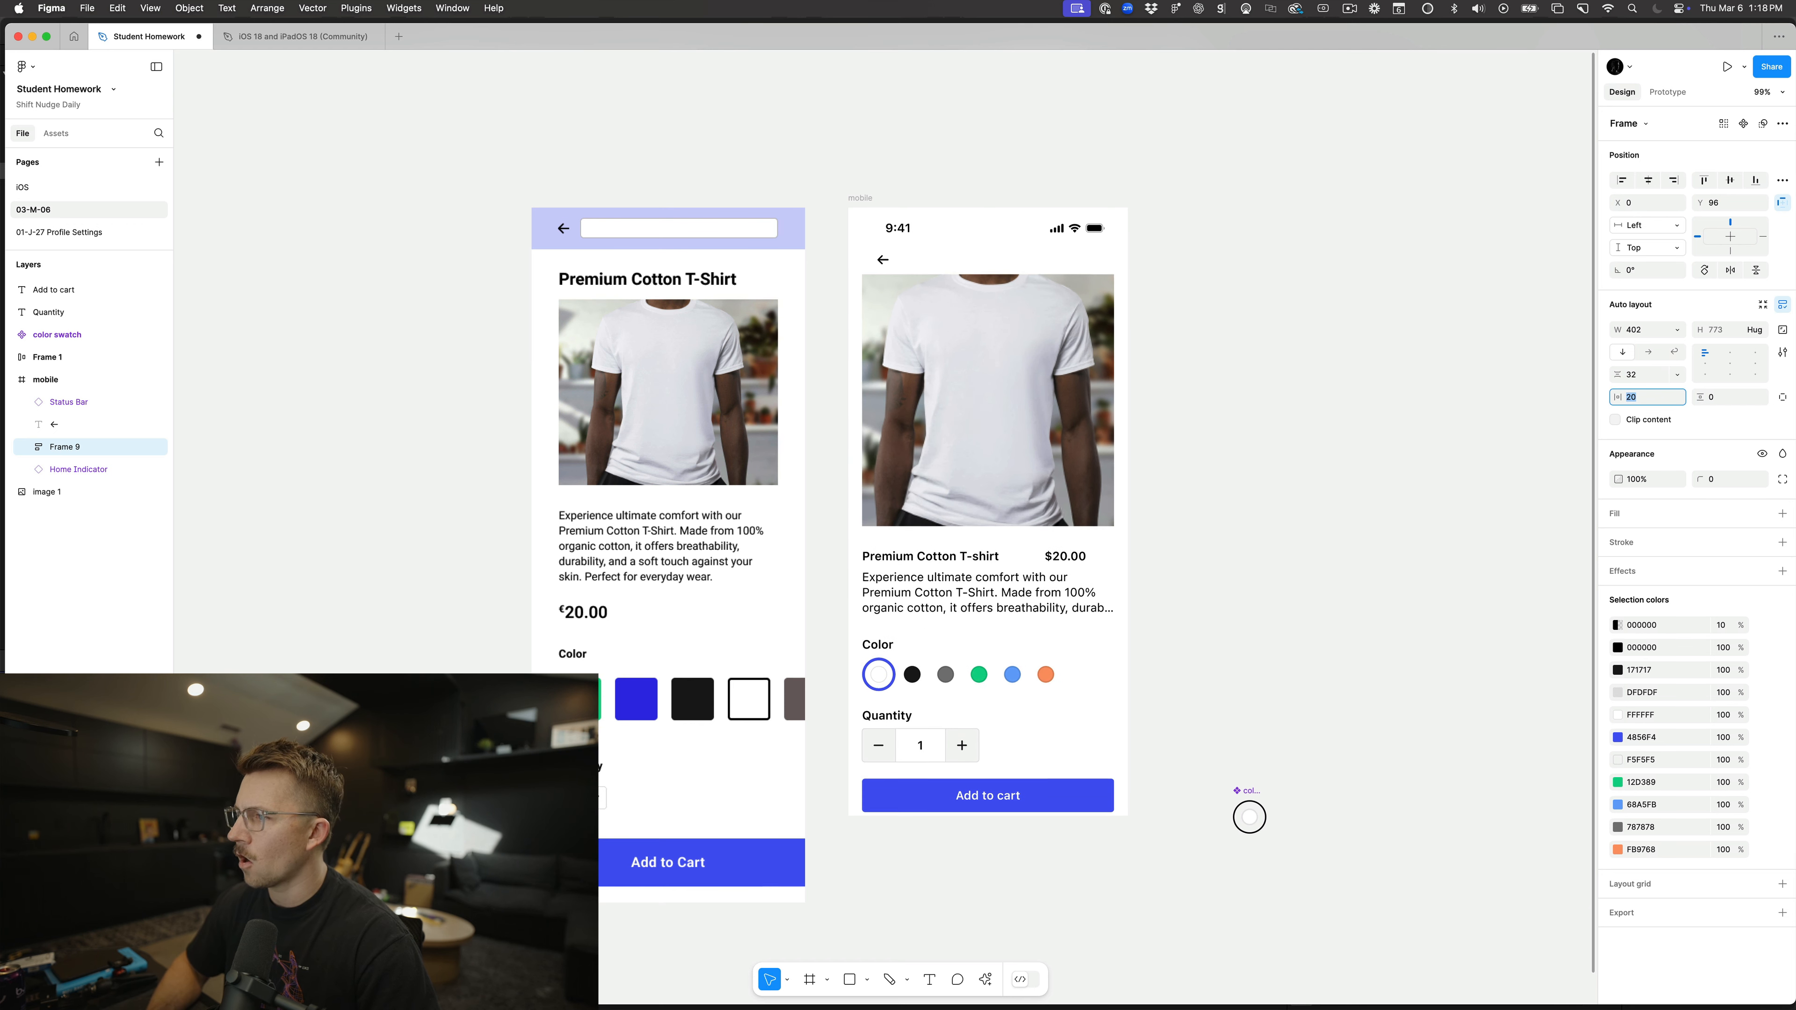
key("shift+Up")
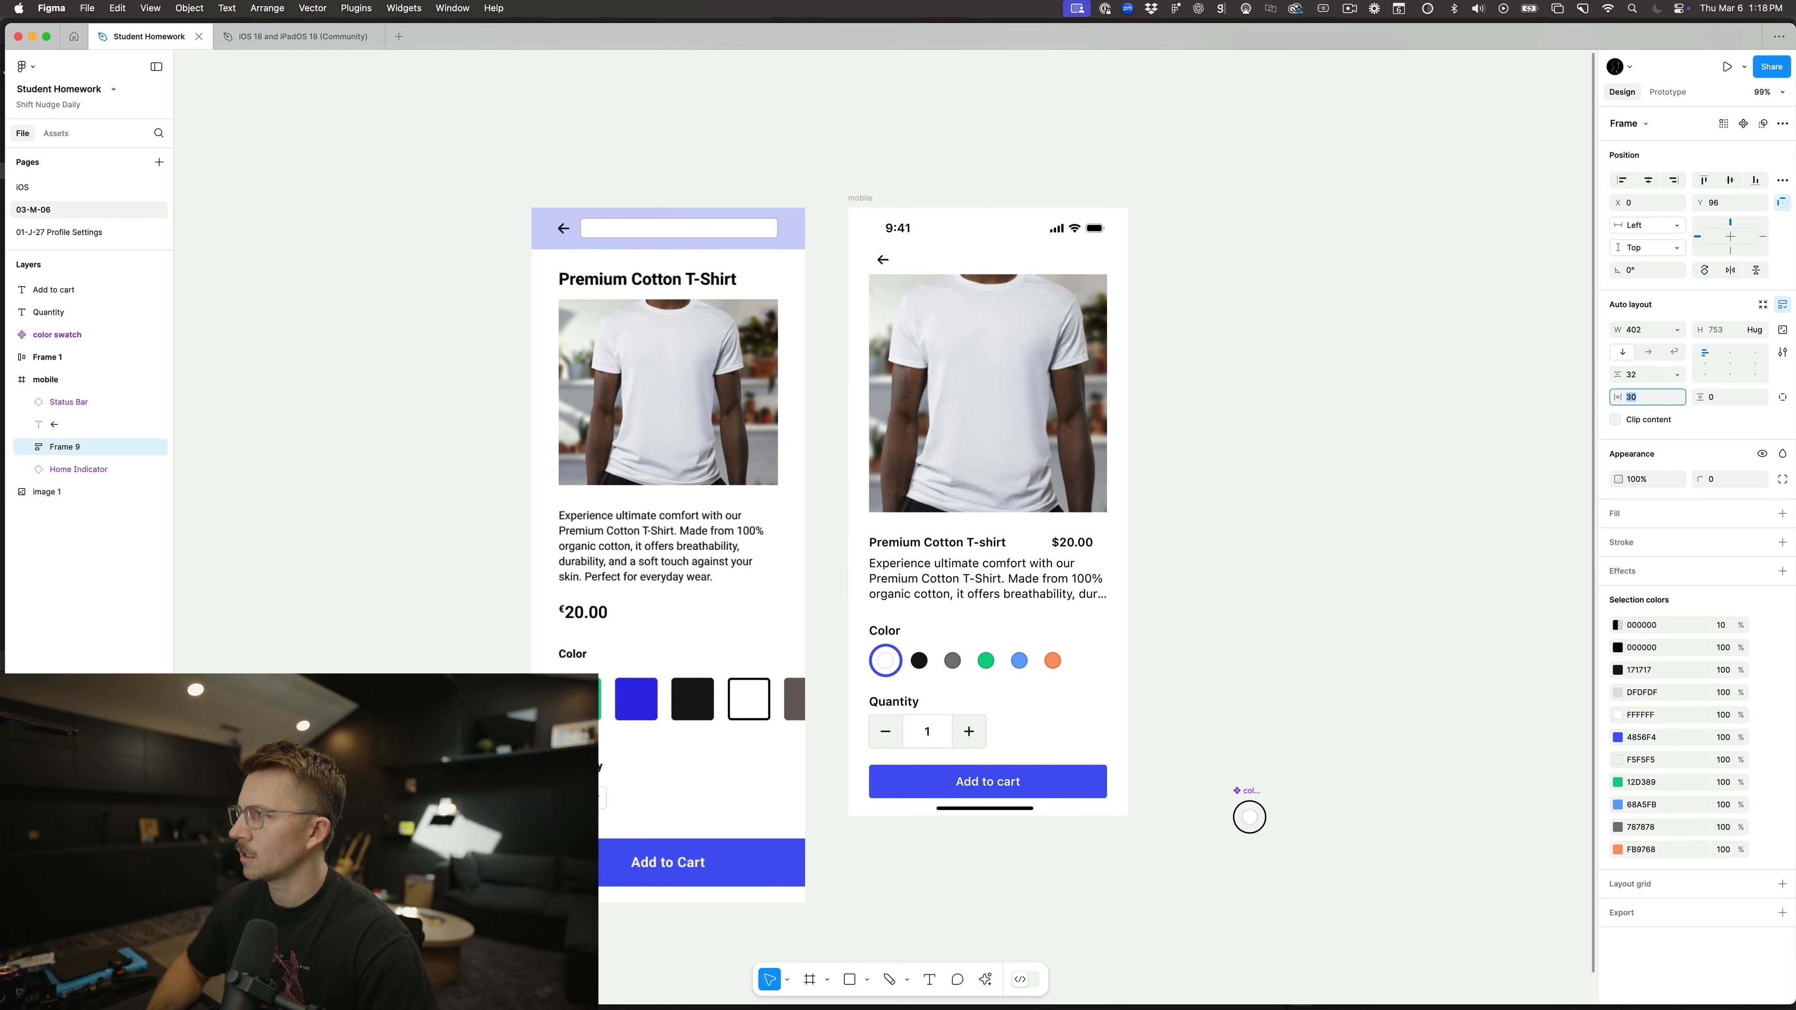
key("shift+Up")
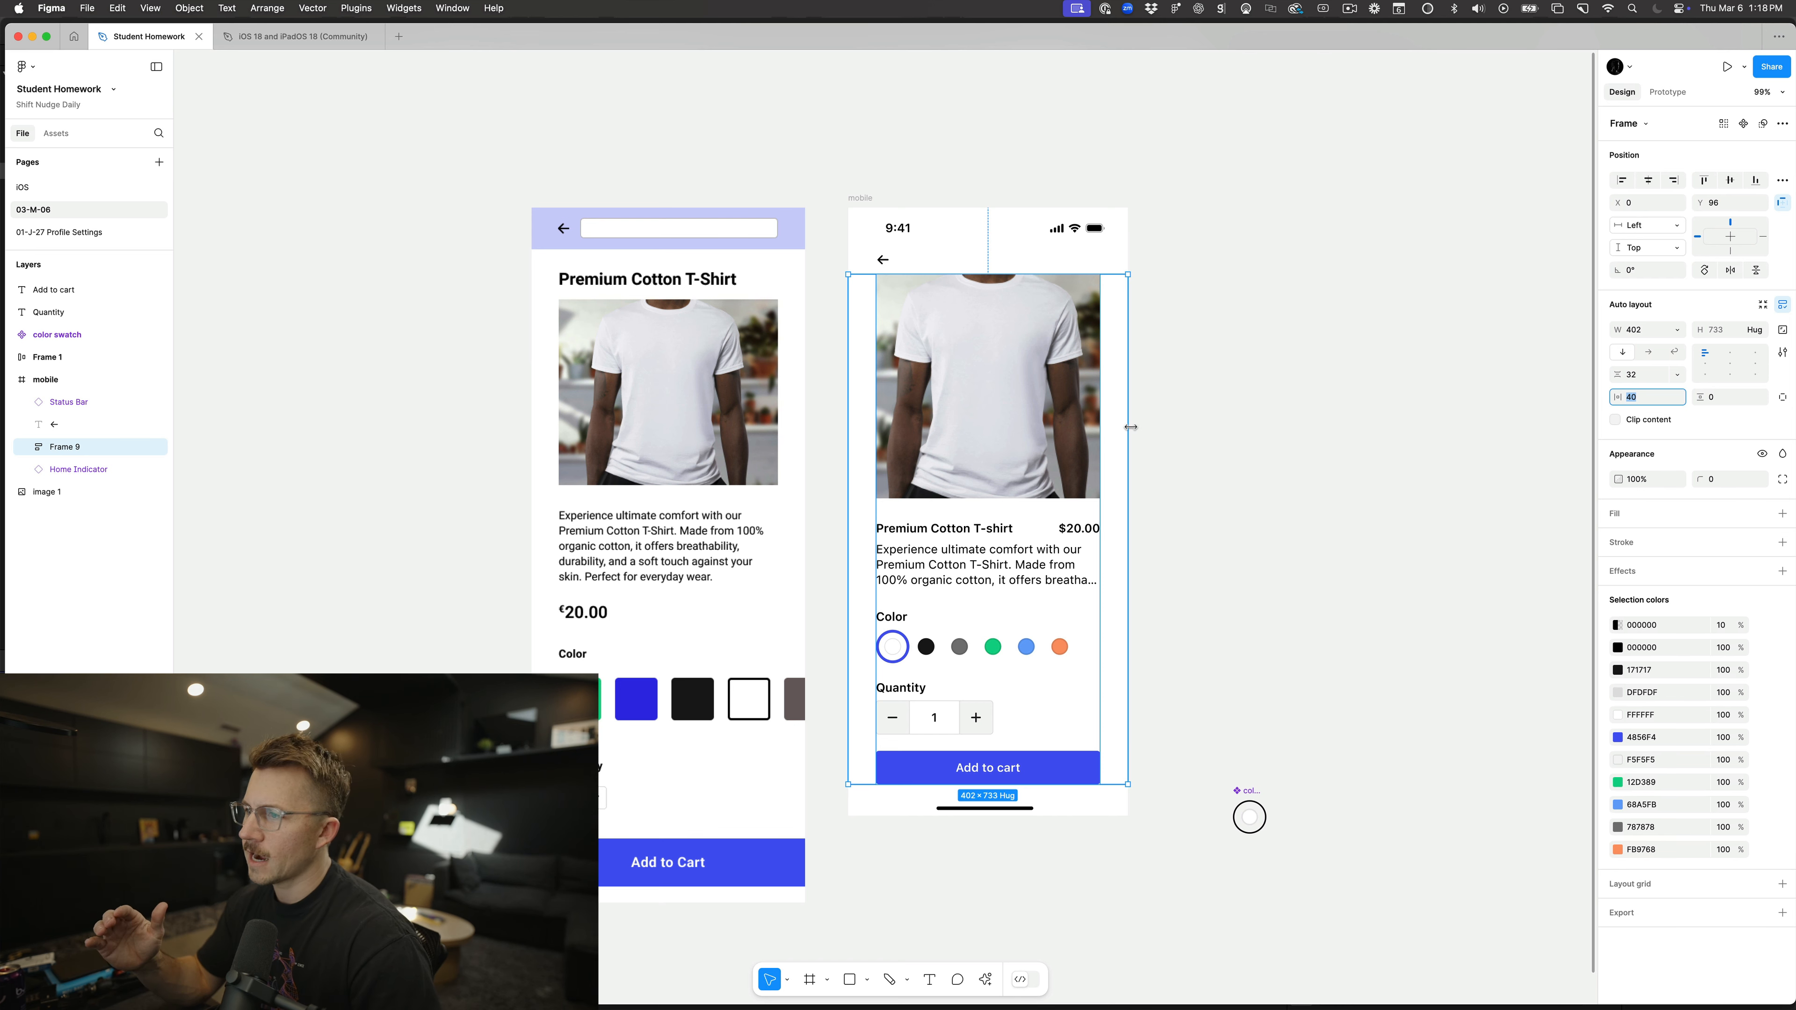
Step: Try horizontal paddings of 0, 10 and 40 on the product content frame to compare image widths
key("shift+Down")
key("shift+Down")
key("shift+Down")
key("shift+Down")
key("shift+Up")
key("shift+Up")
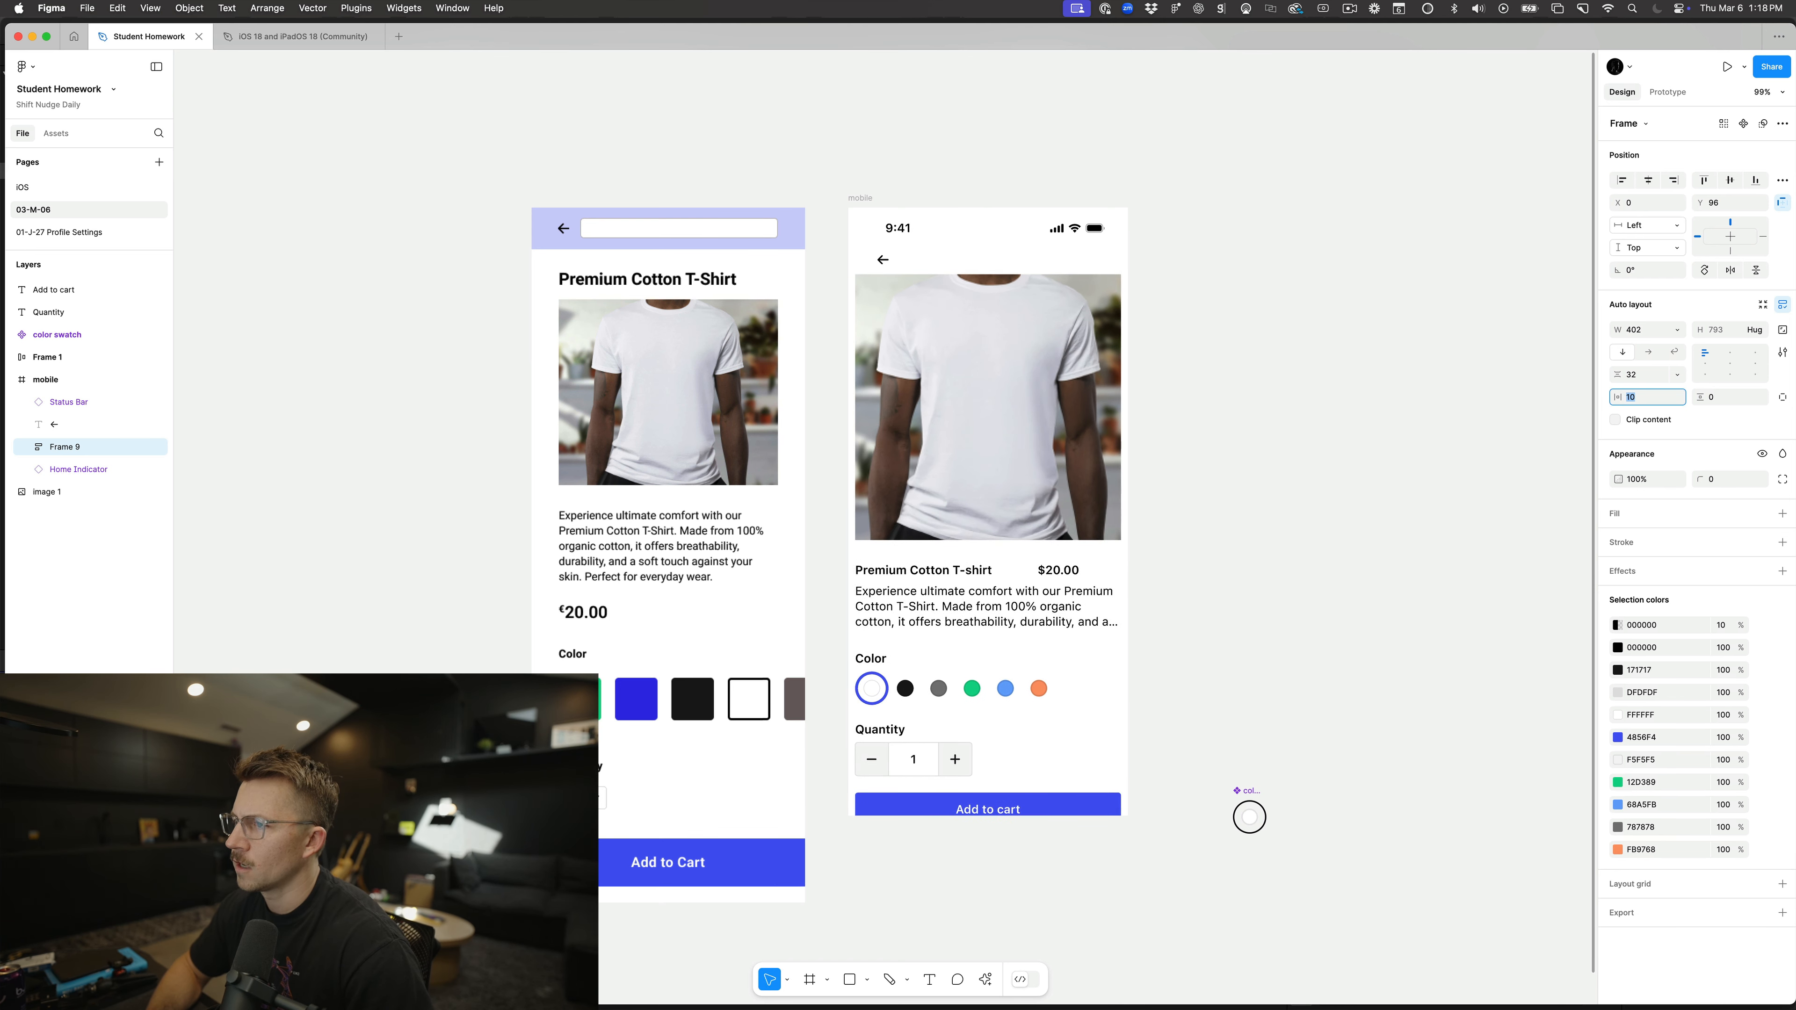
key("shift+Down")
key("shift+Down")
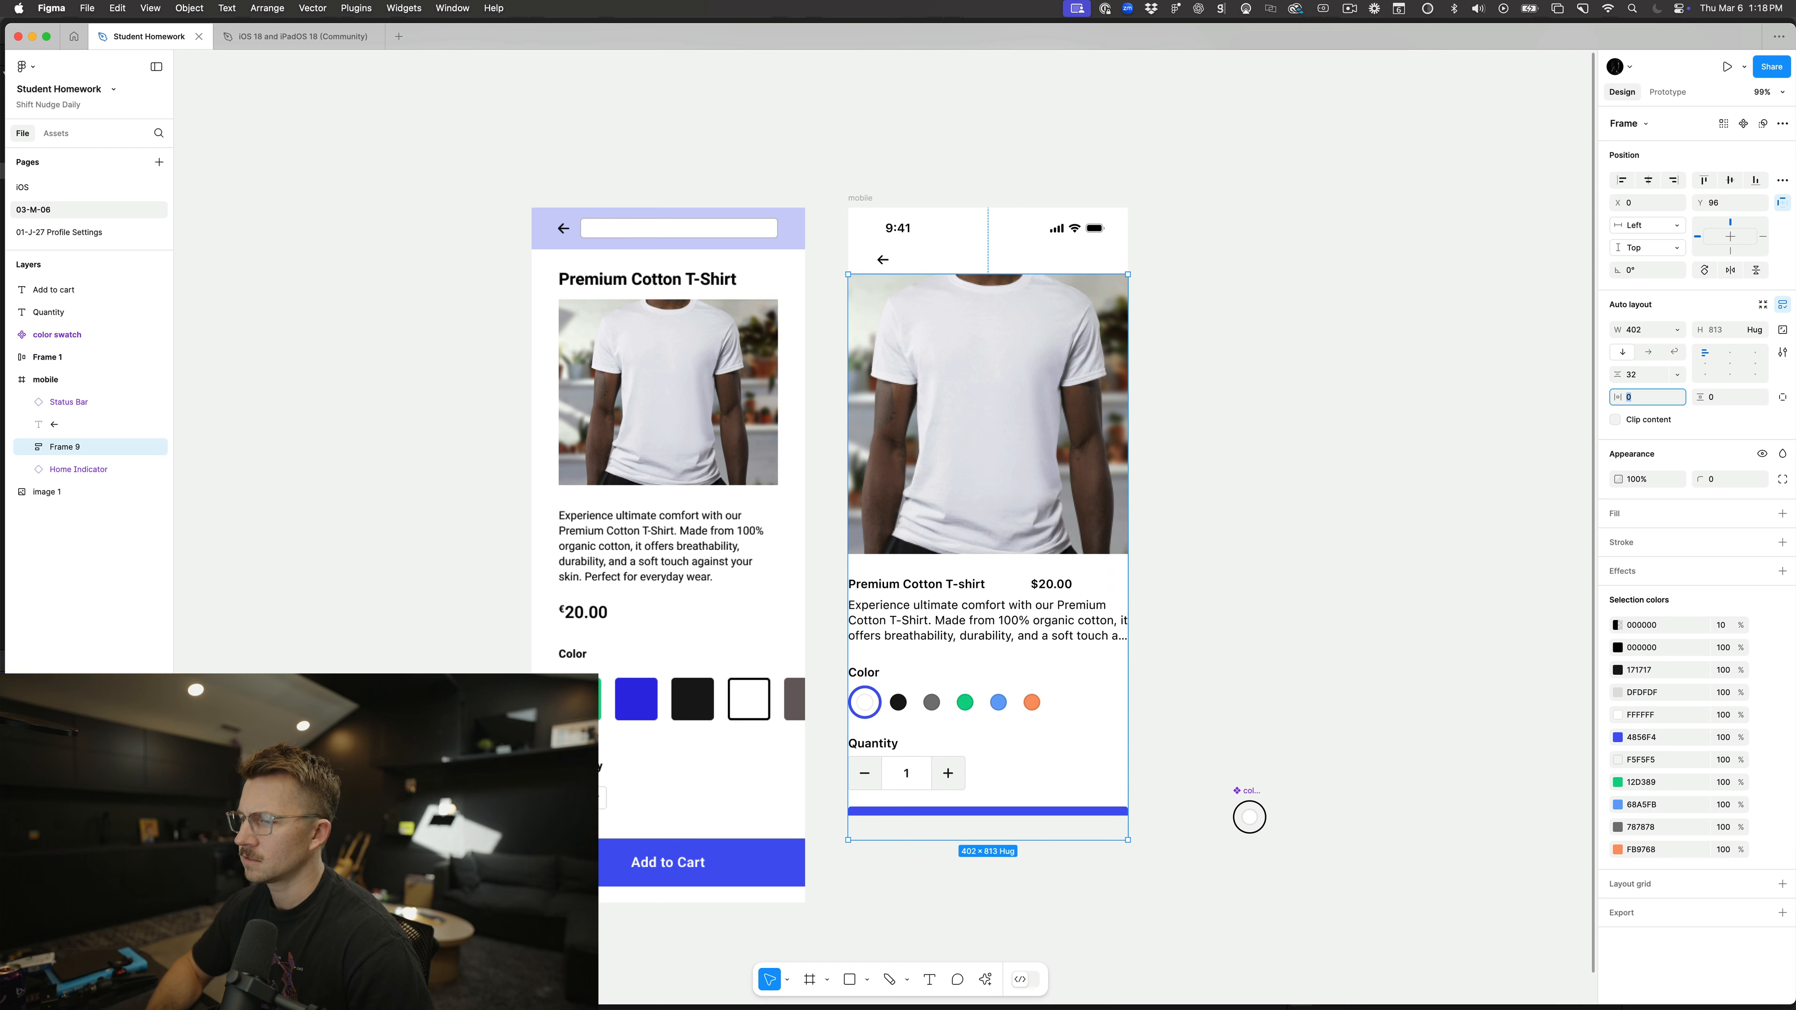
key("shift+Up")
key("shift+Up")
key("shift+Up")
key("shift+Up")
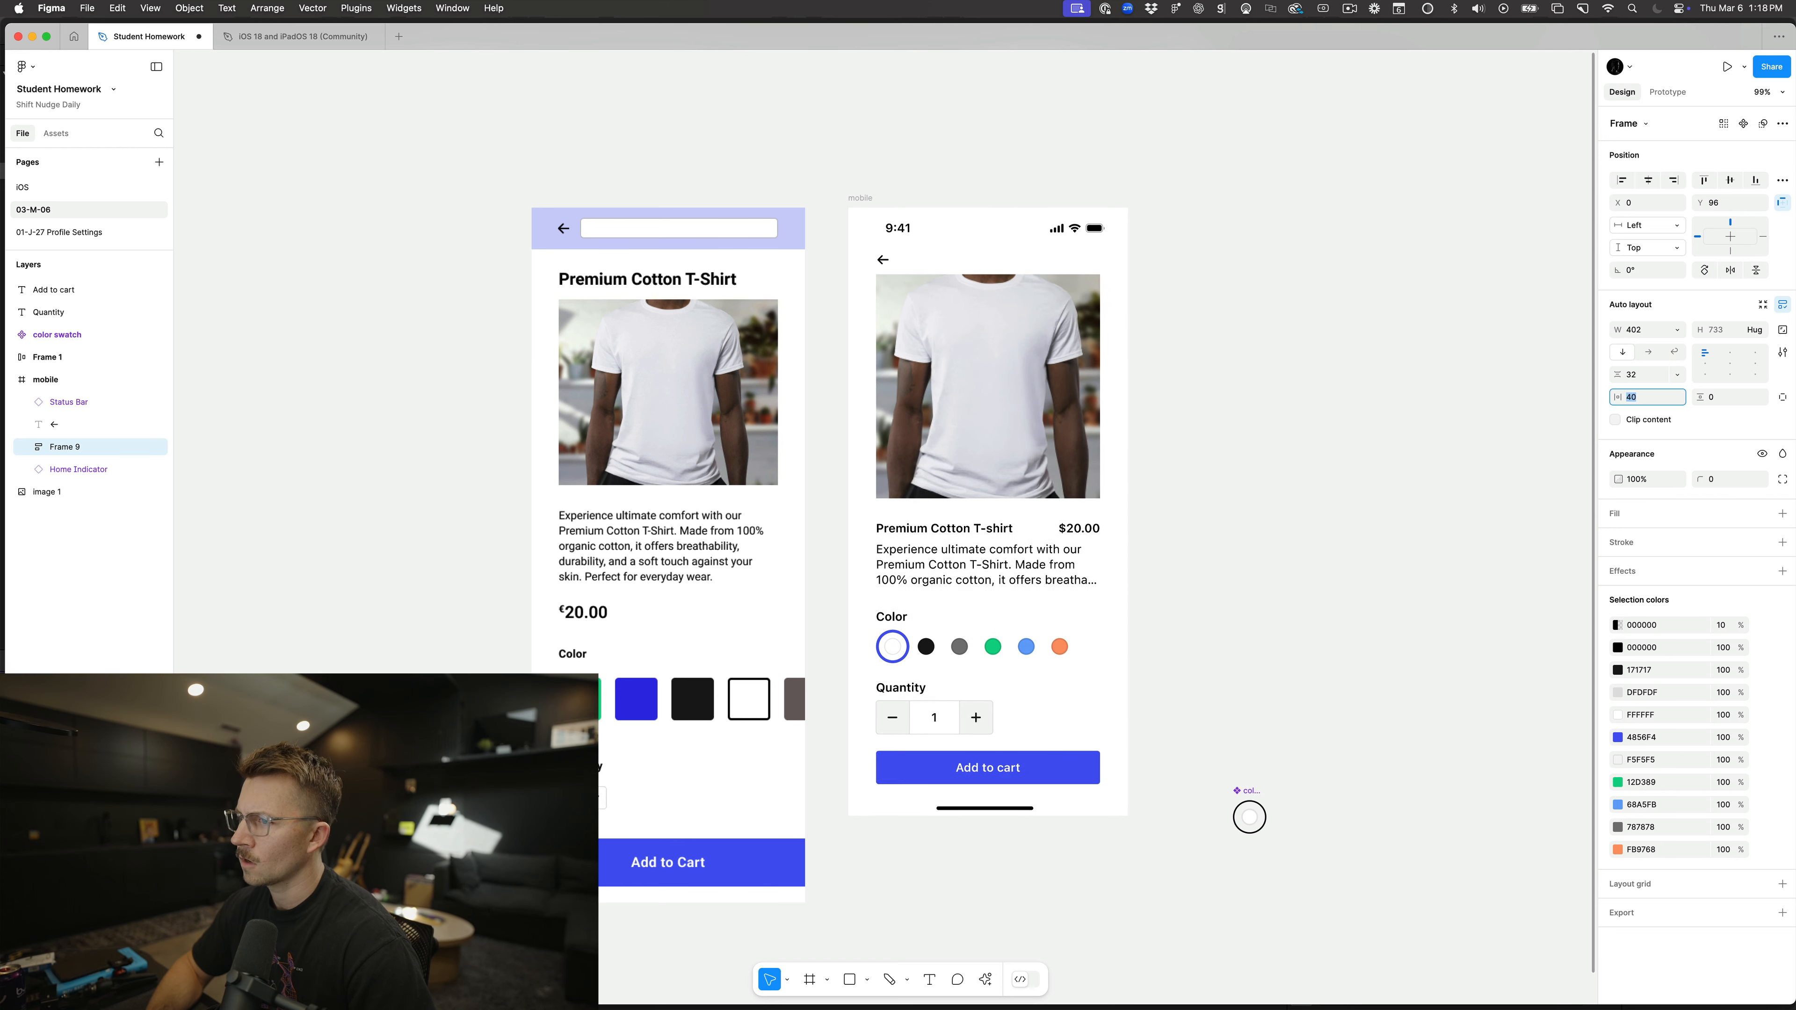
Step: Set the product content frame's horizontal padding to 30 after comparing it with 20
key("shift+Down")
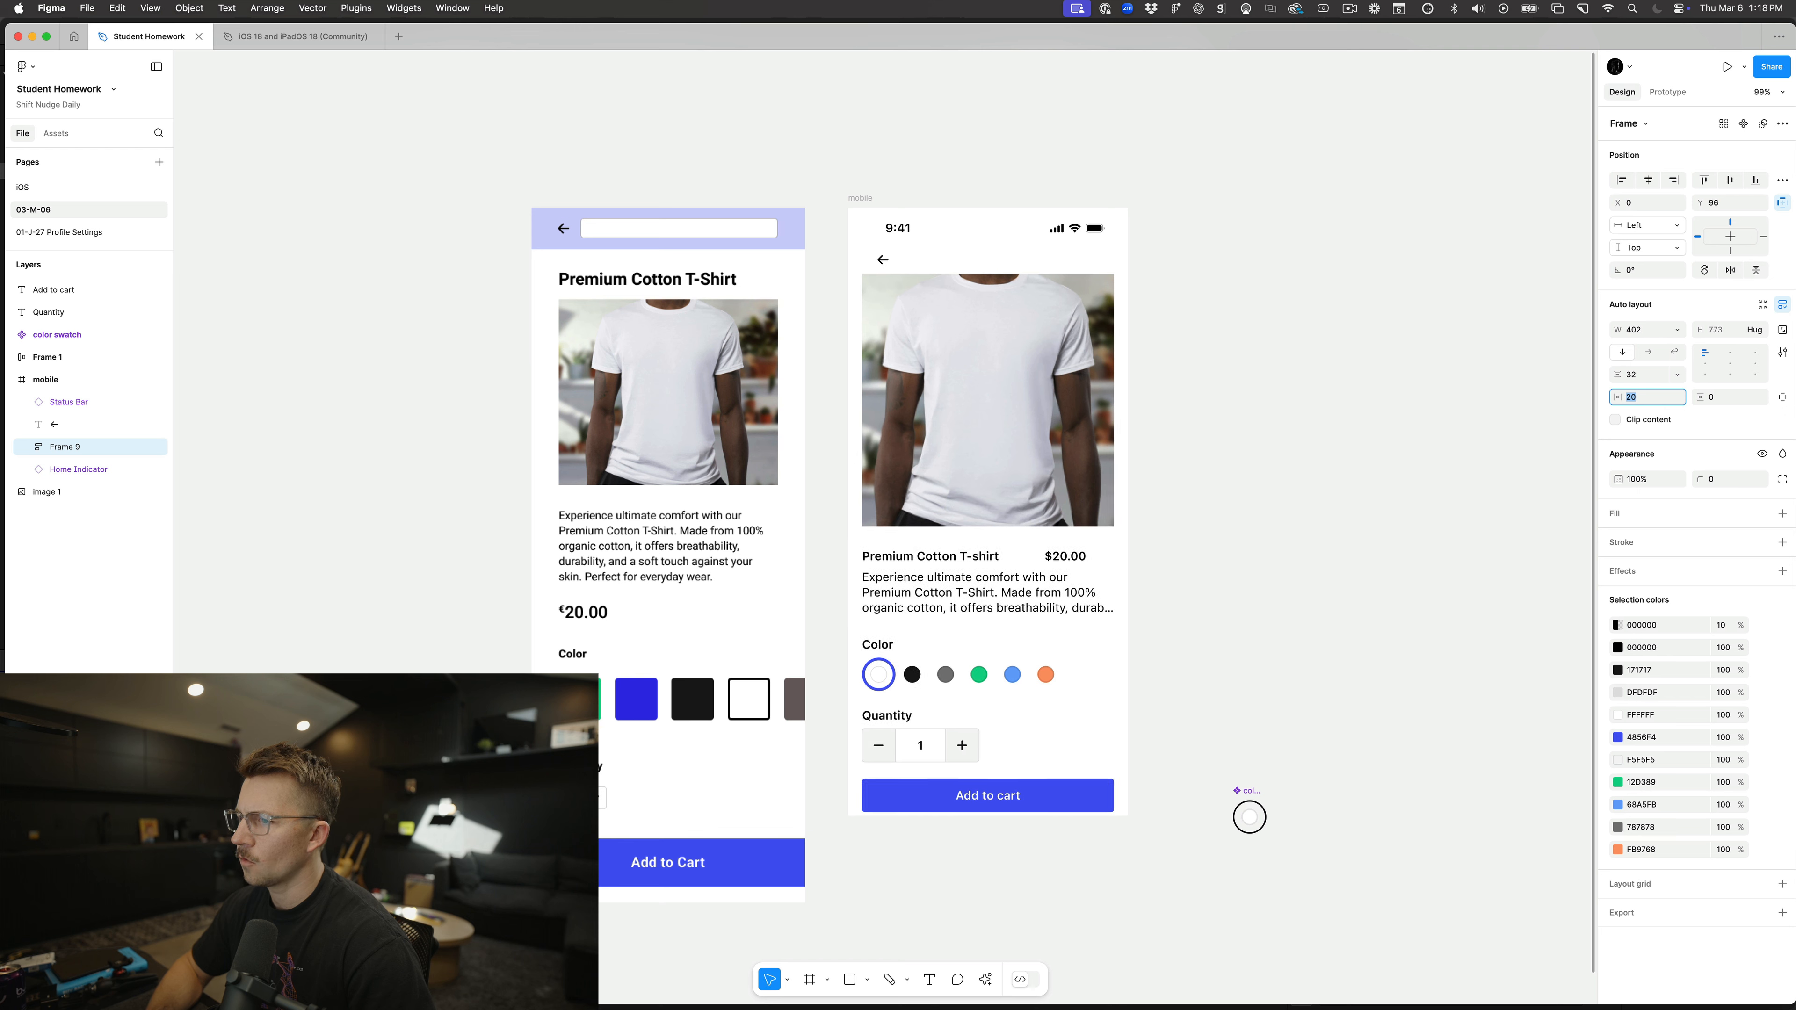
key("shift+Up")
key("shift+Down")
key("shift+Up")
key("shift+Down")
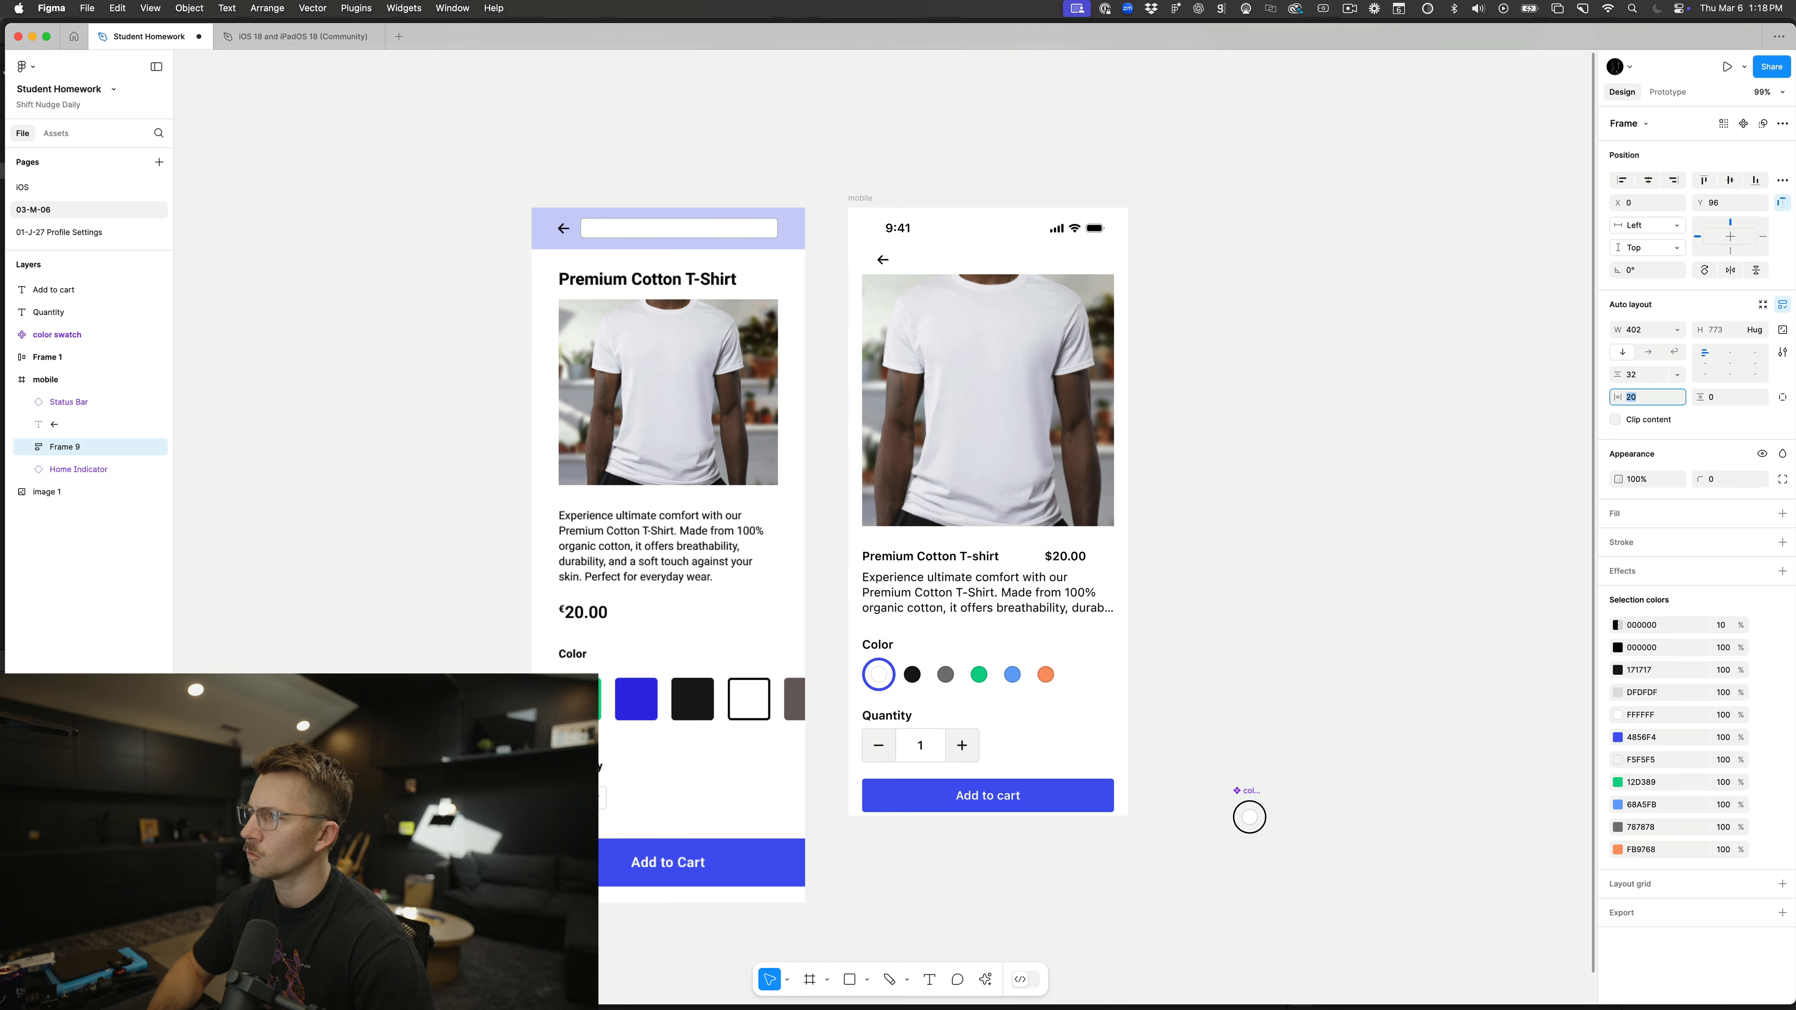
key("shift+Up")
scroll(1072, 259, "down", 3)
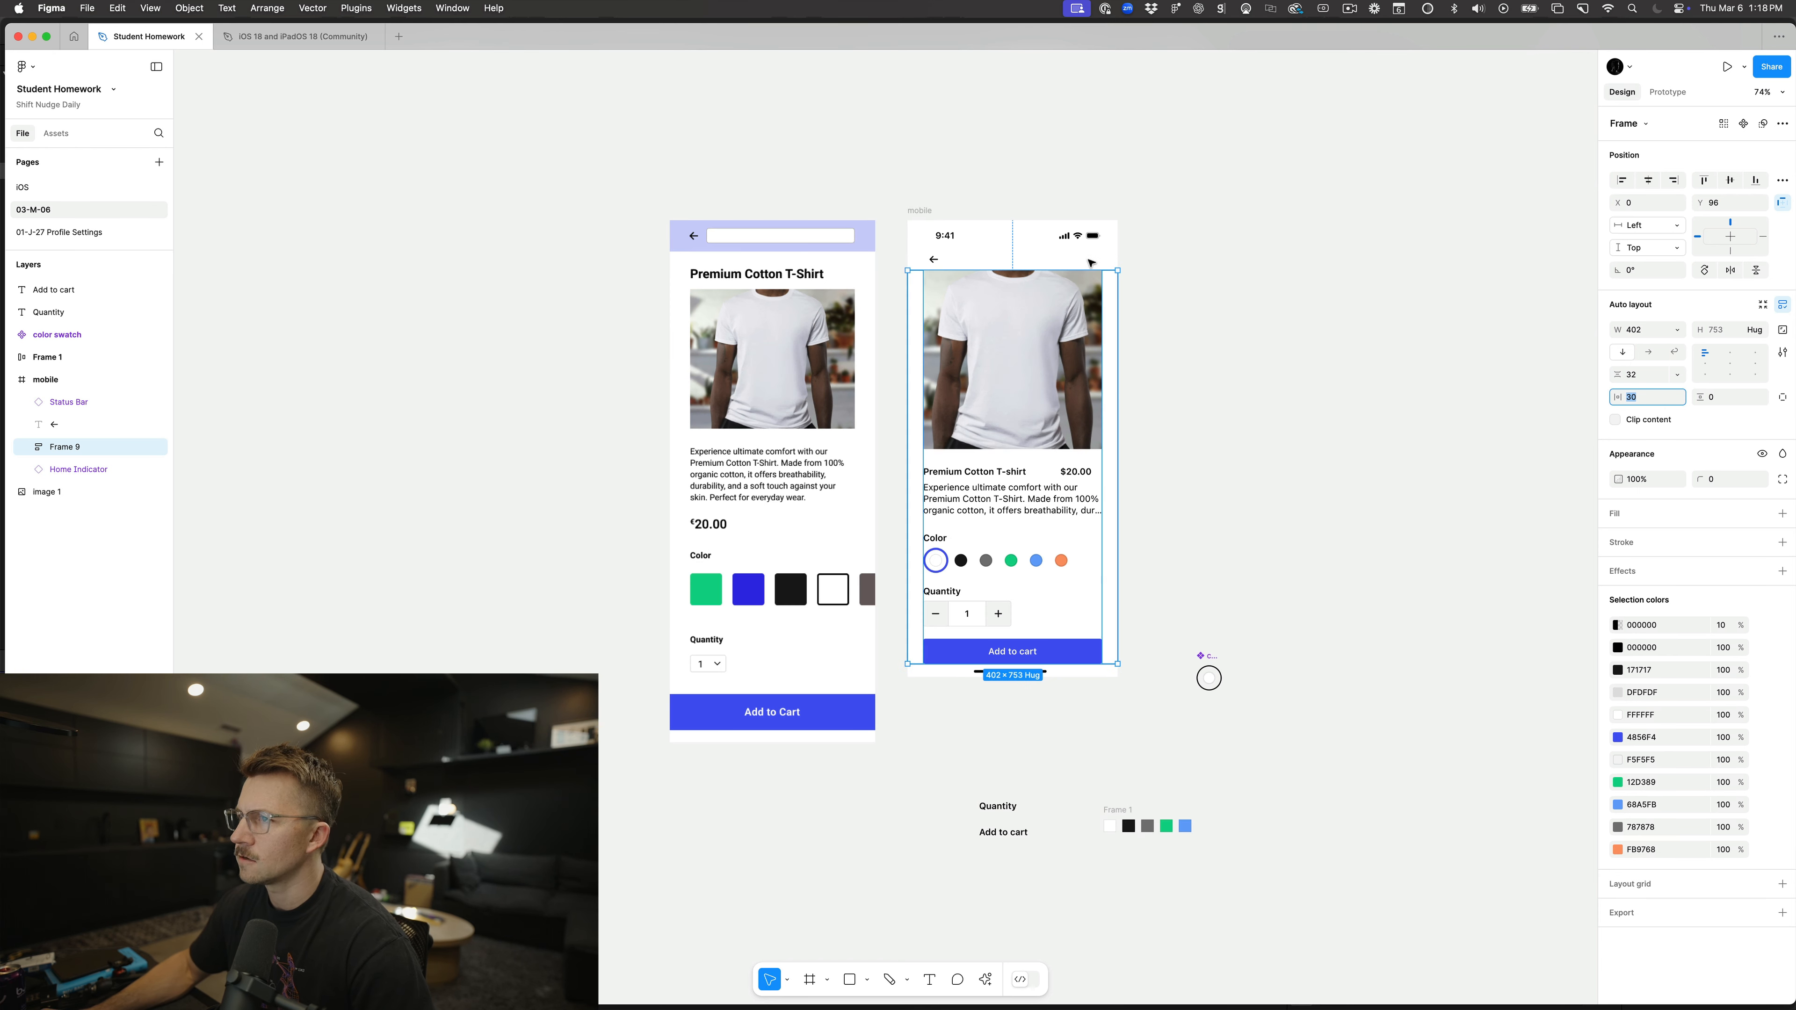
Step: Place three duplicates of the mobile screen in a row beside the original for padding comparison
key("Escape")
left_click_drag(927, 251, 1379, 251)
scroll(1267, 219, "right", 5)
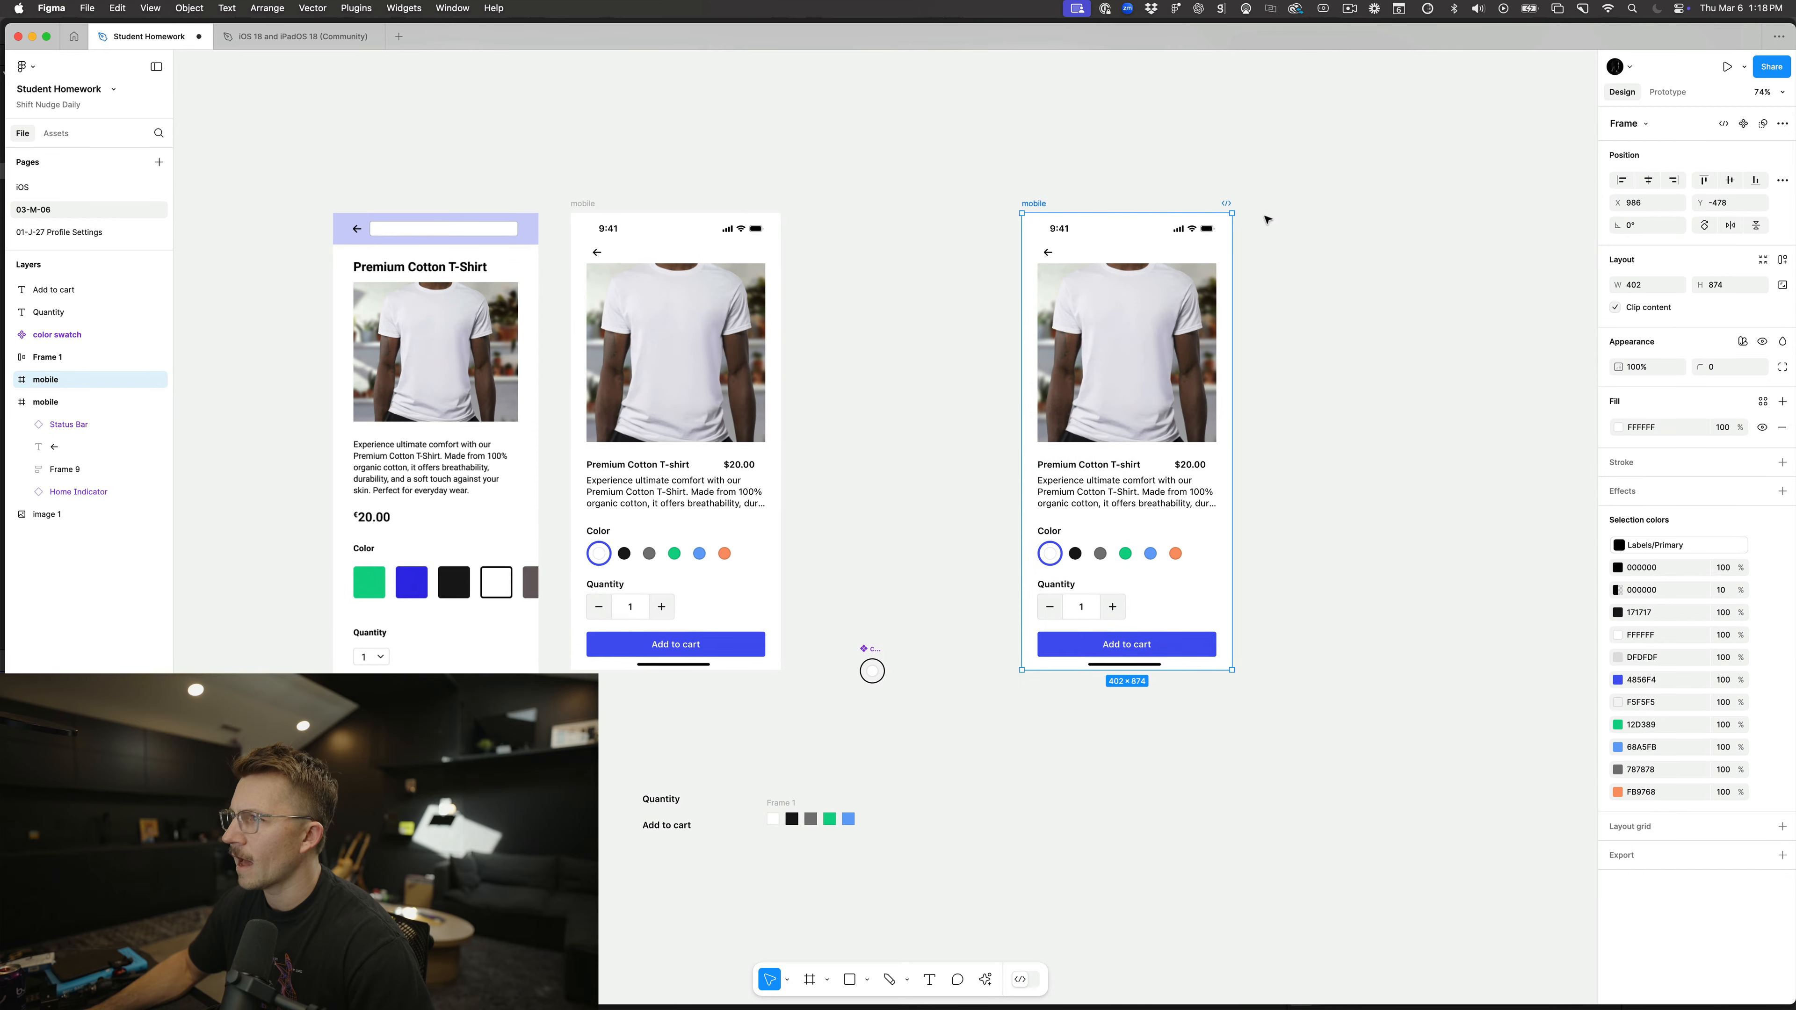
left_click_drag(1032, 203, 1256, 207)
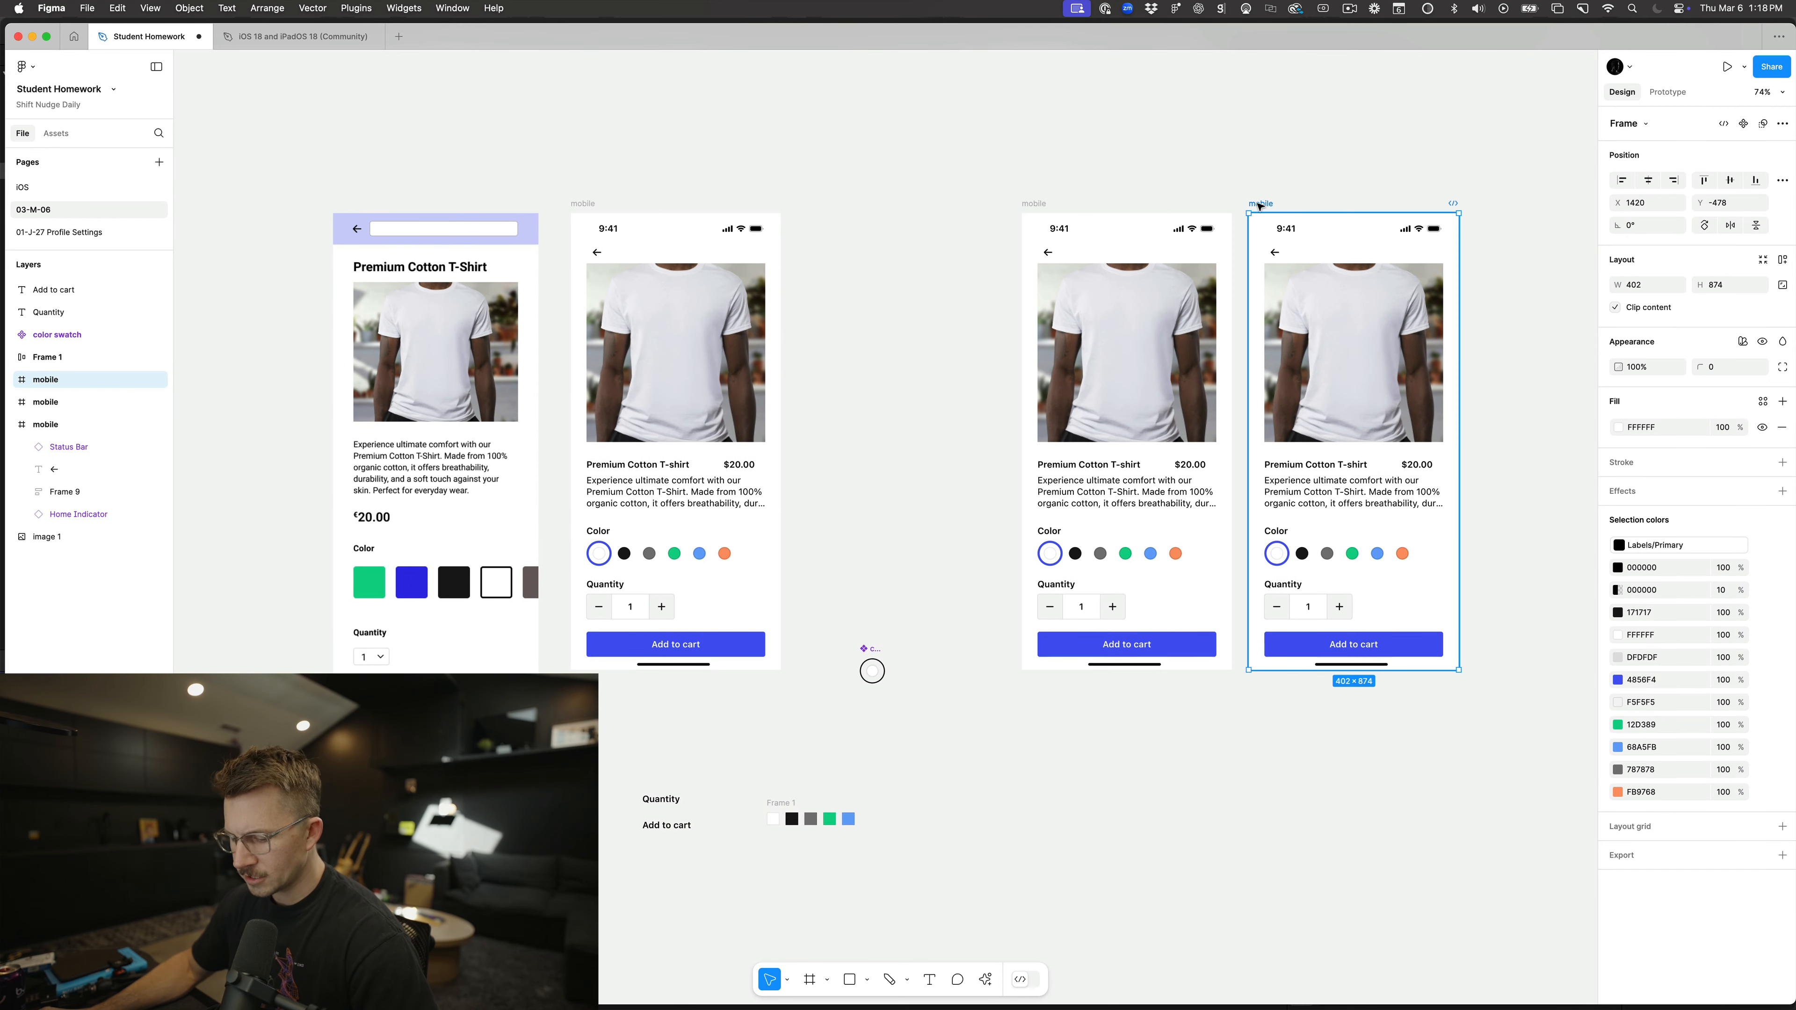
key("super+d")
Step: Set the content frame's horizontal padding to 16 in the first duplicate screen, keeping its vertical spacing at 32
left_click(948, 489)
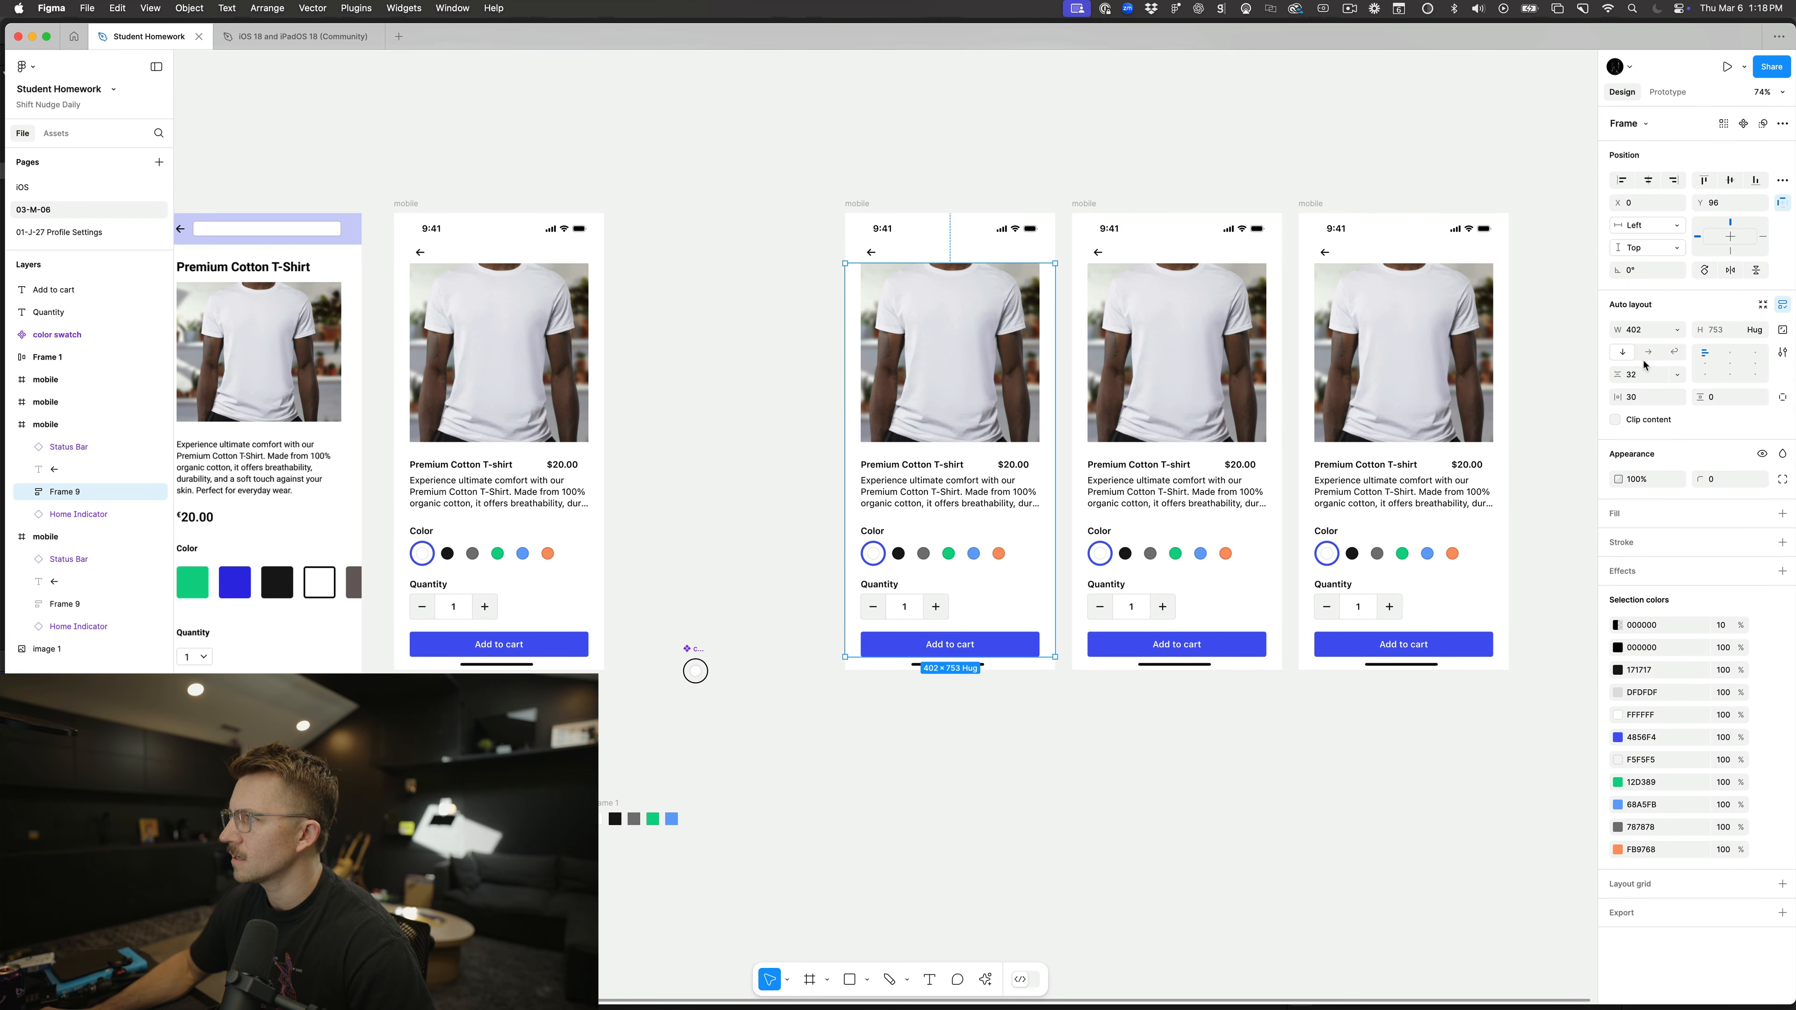
left_click(1645, 375)
key("Escape")
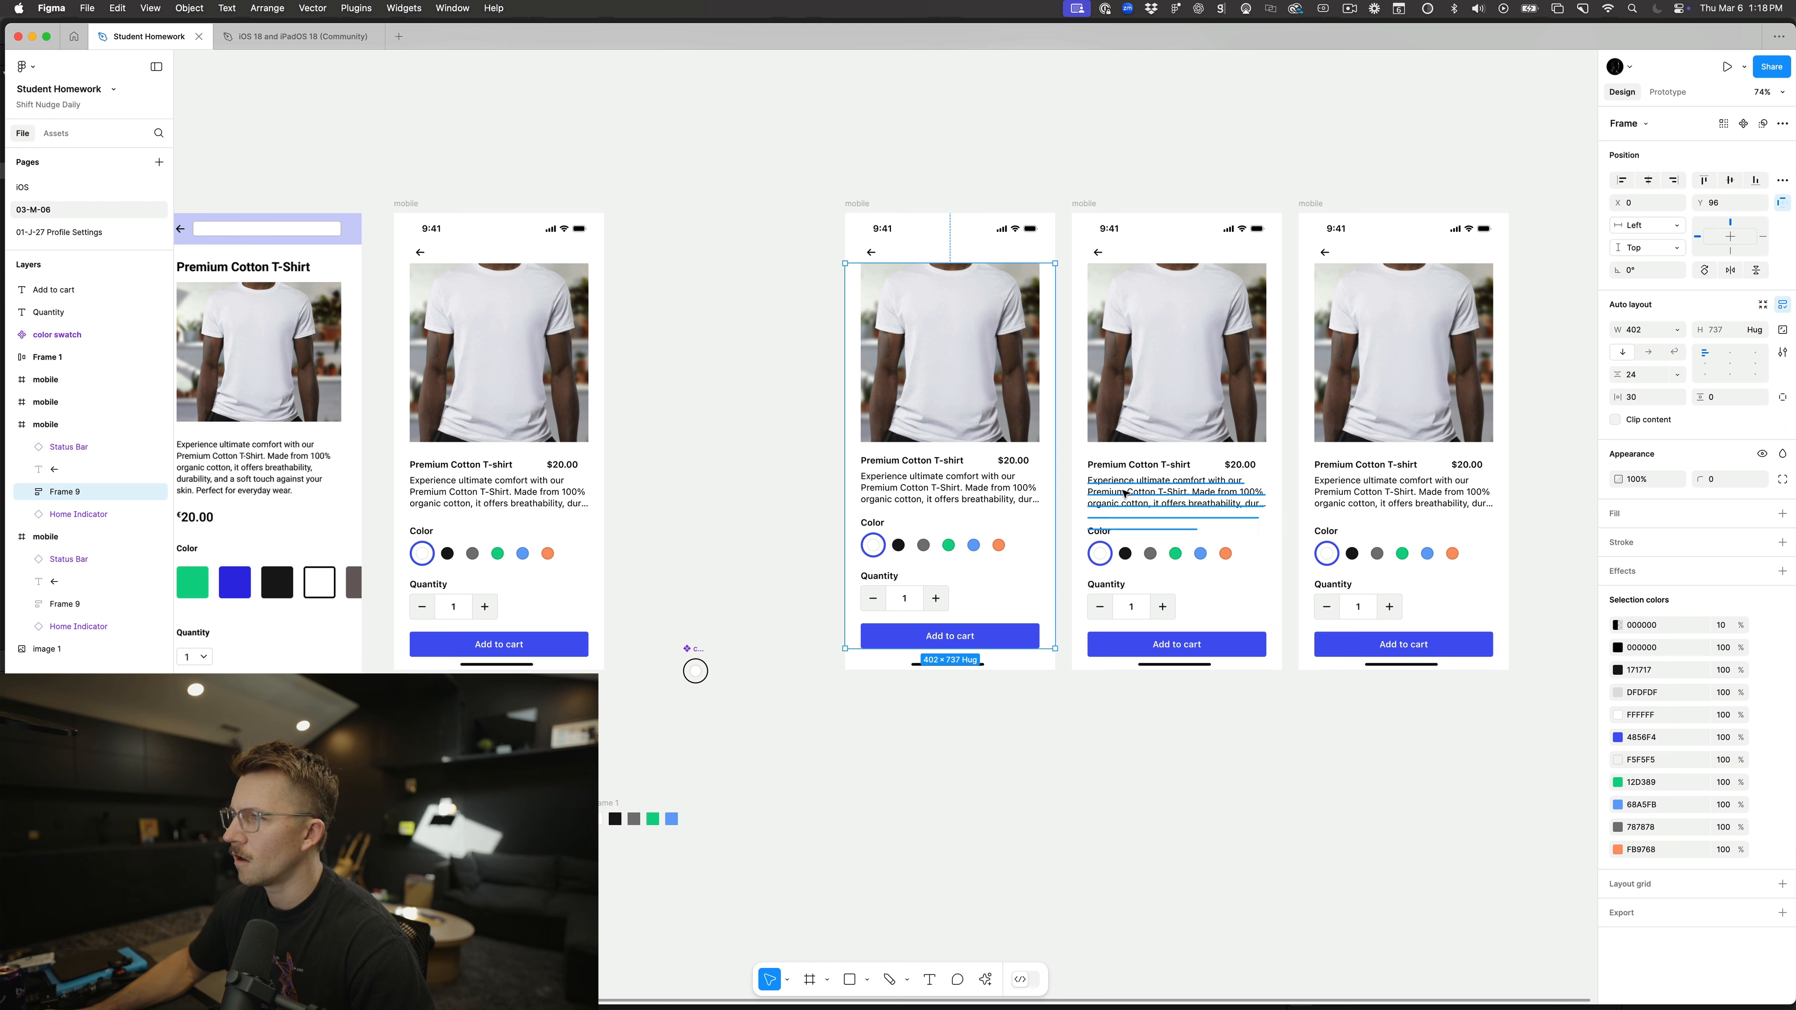
left_click(1640, 397)
type("16")
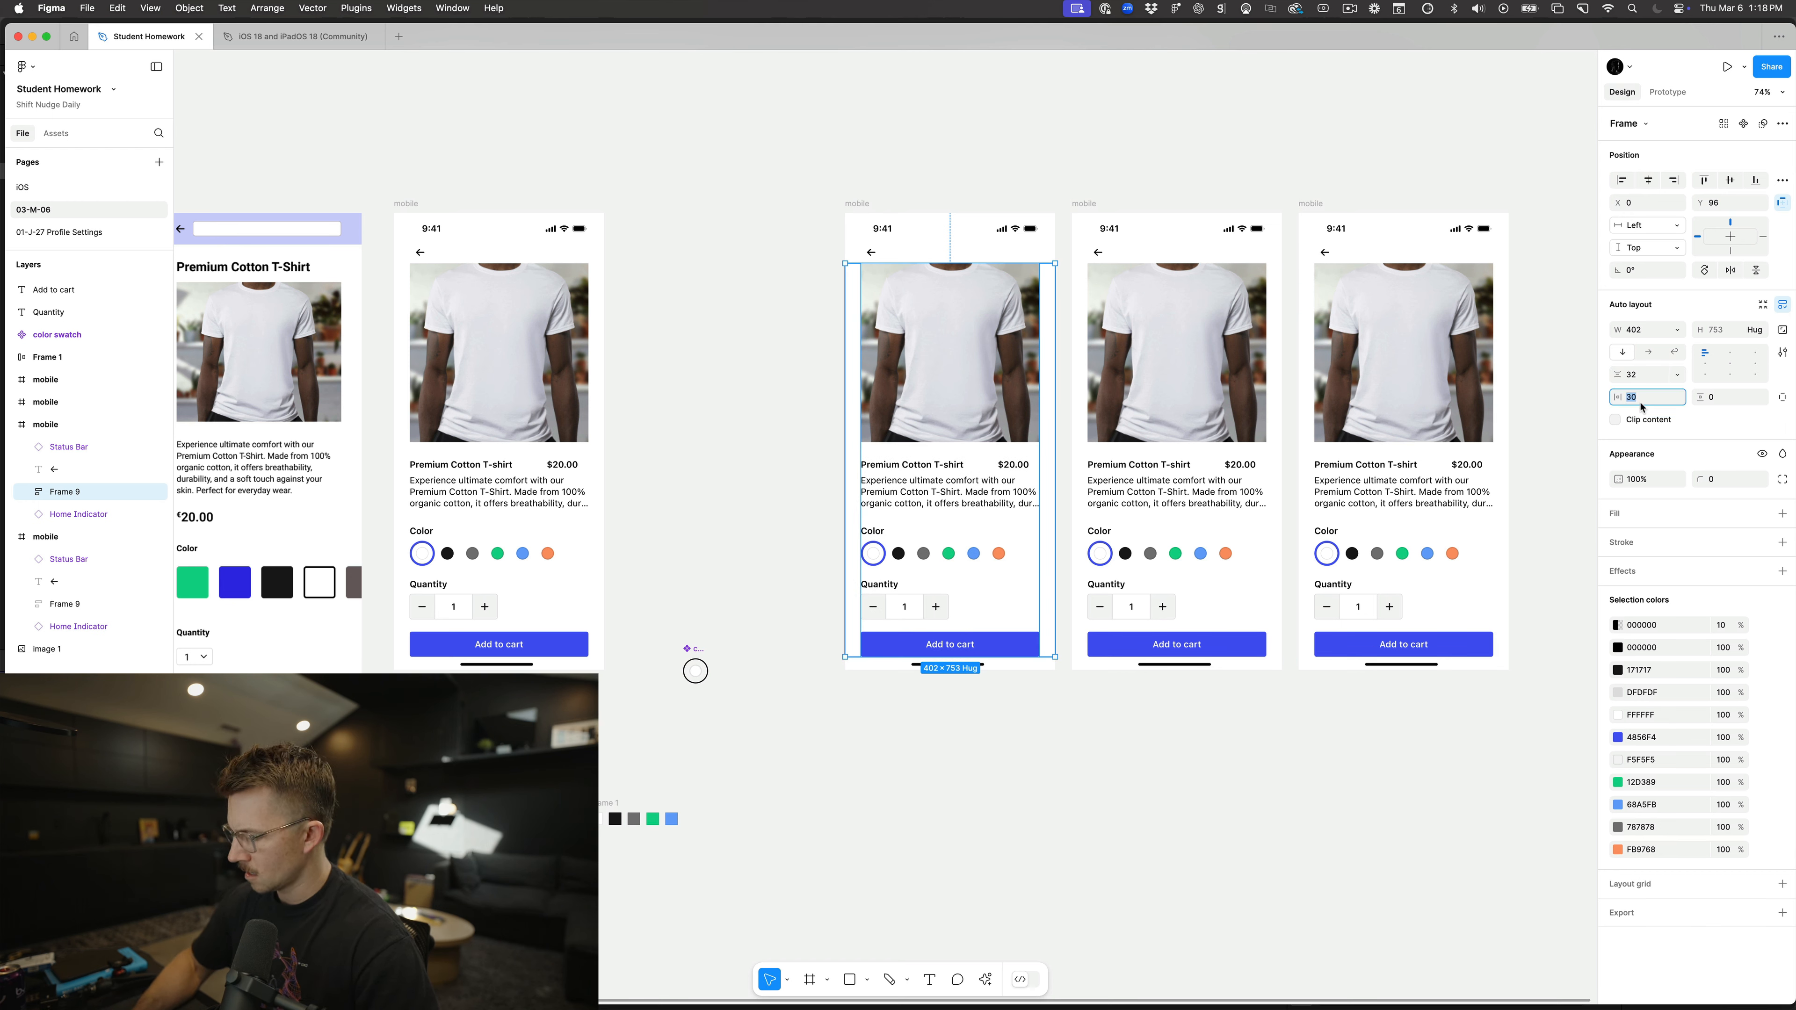
key("Return")
Step: Set the content frame's horizontal padding to 24 in the second duplicate screen
left_click(1177, 496)
left_click(1658, 398)
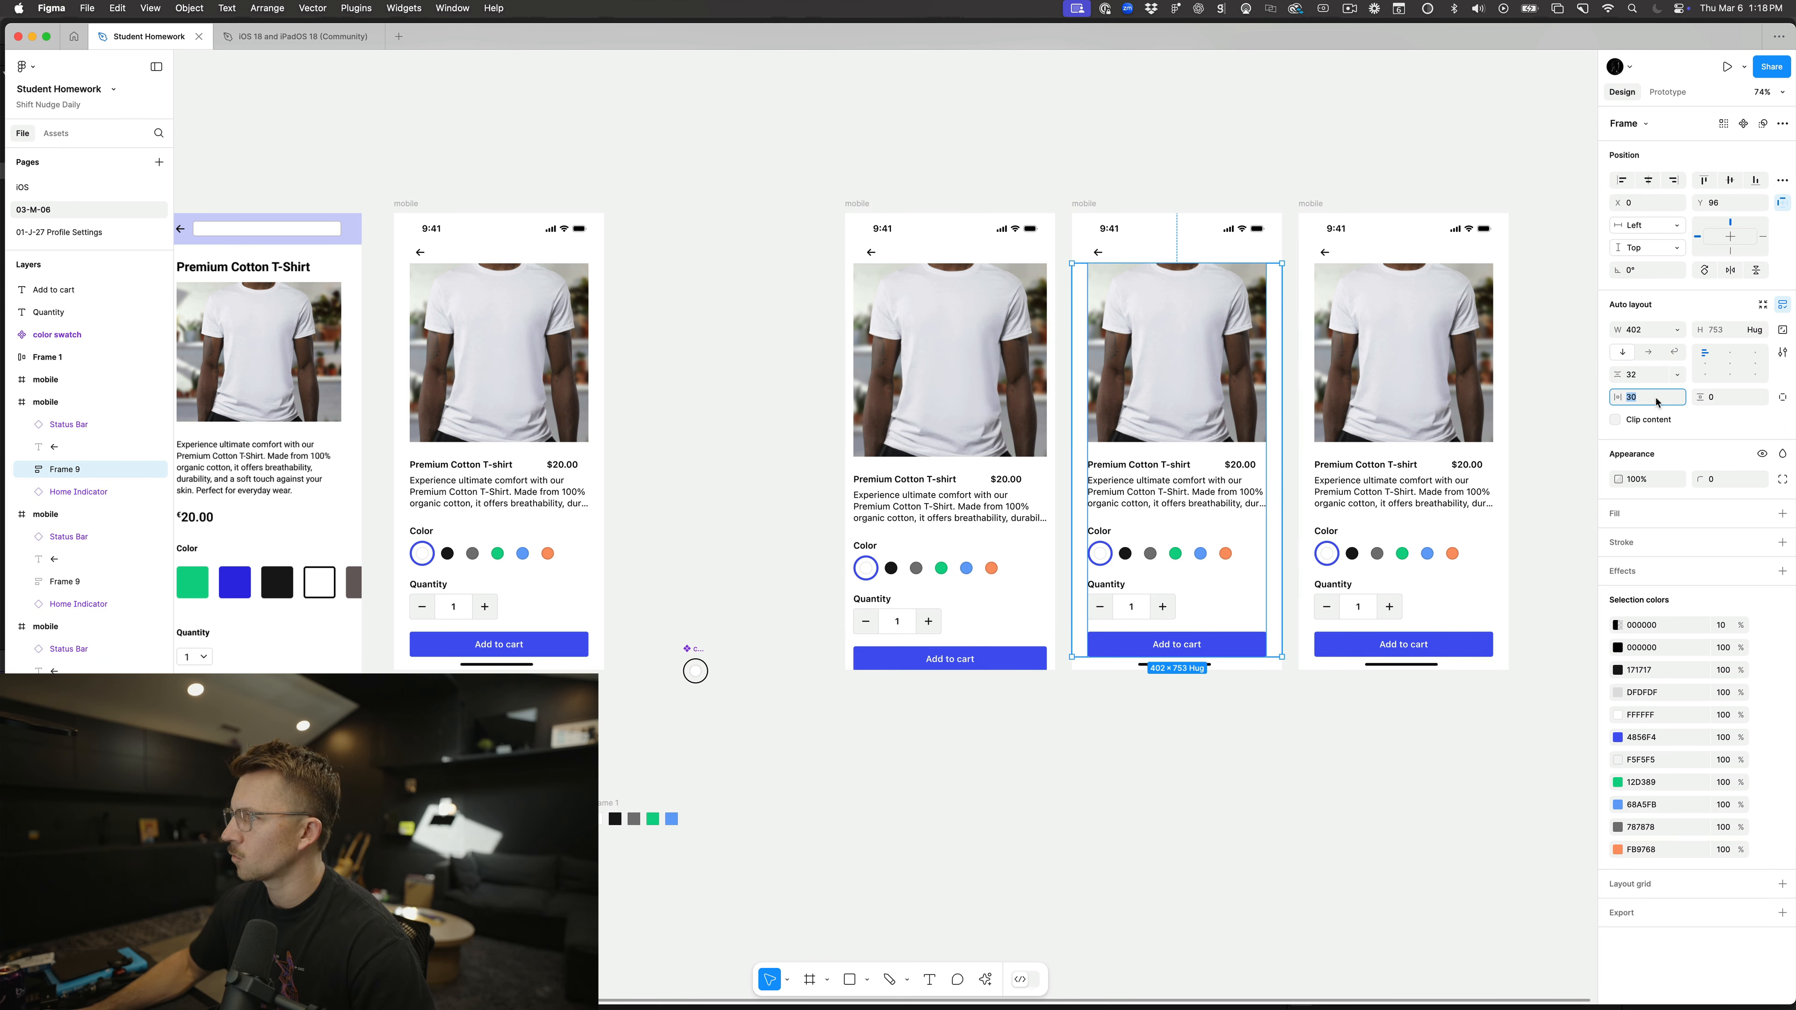
type("24")
key("Return")
Step: Set the content frame's horizontal padding to 48 in the third duplicate screen
left_click(1403, 488)
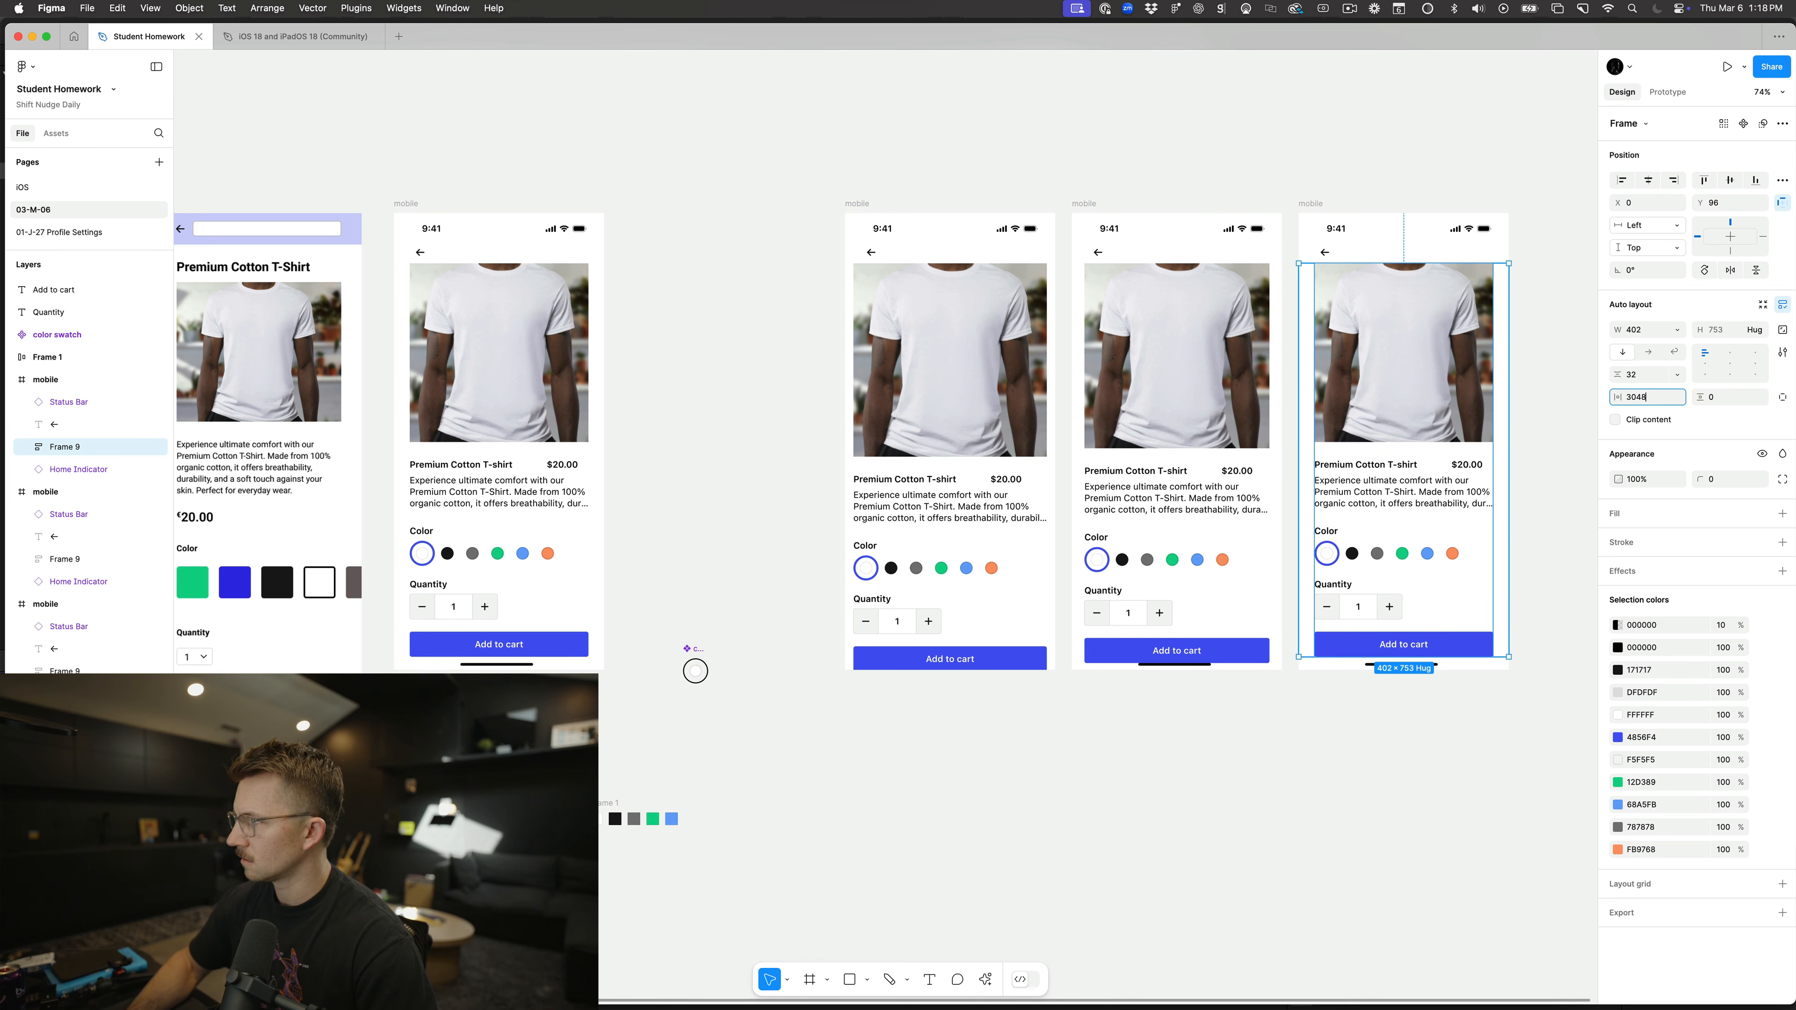
type("48")
key("Return")
left_click(1196, 102)
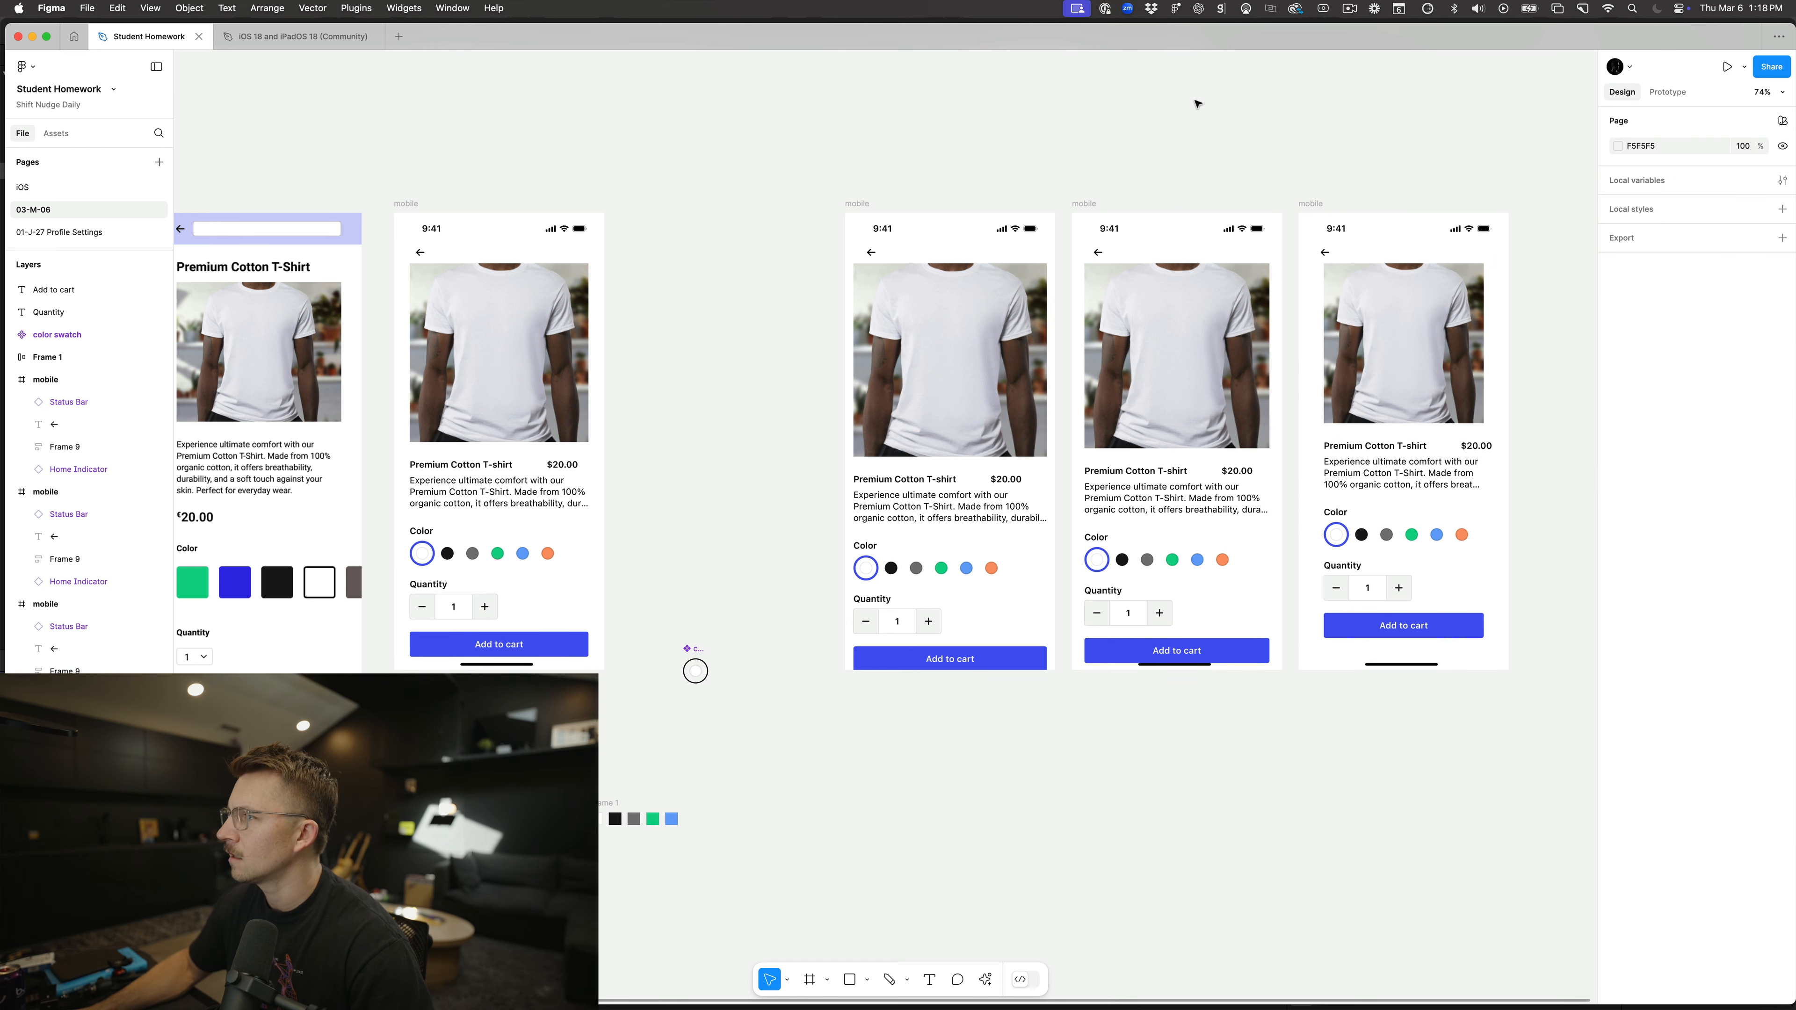
Step: Reduce the third duplicate screen's content frame horizontal padding to 40
scroll(1322, 386, "right", 1)
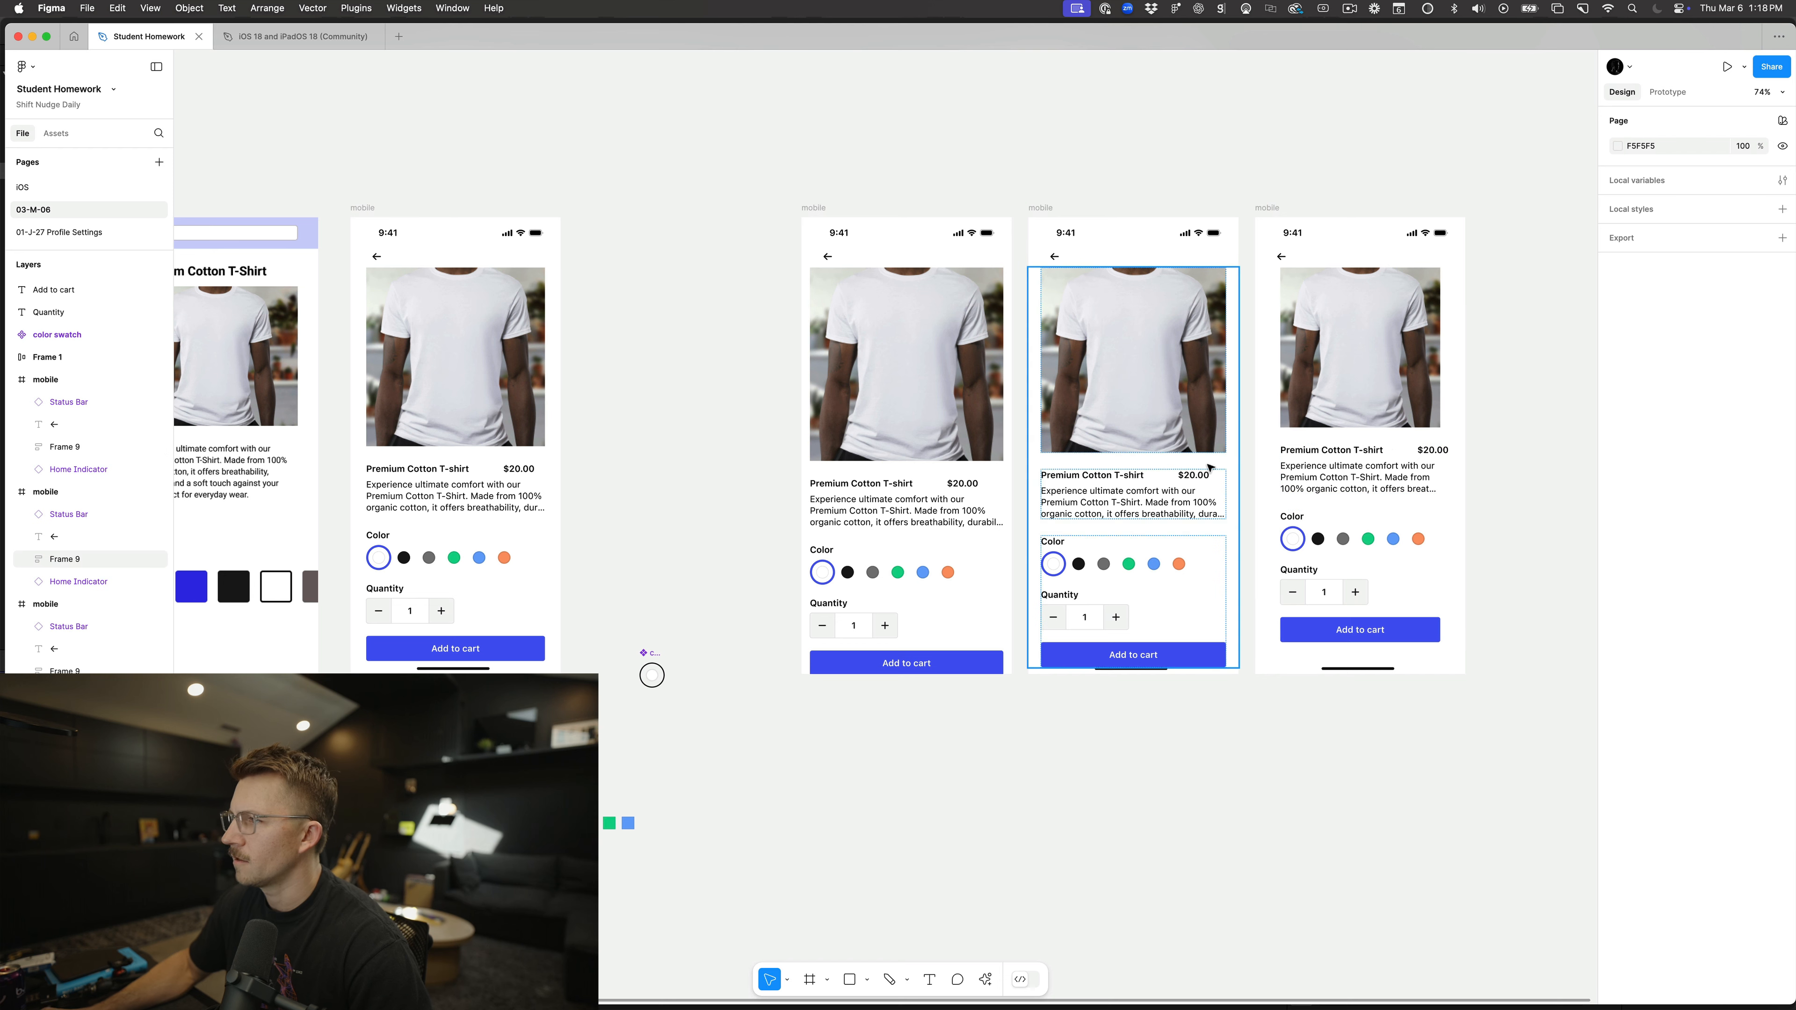
left_click(1351, 455)
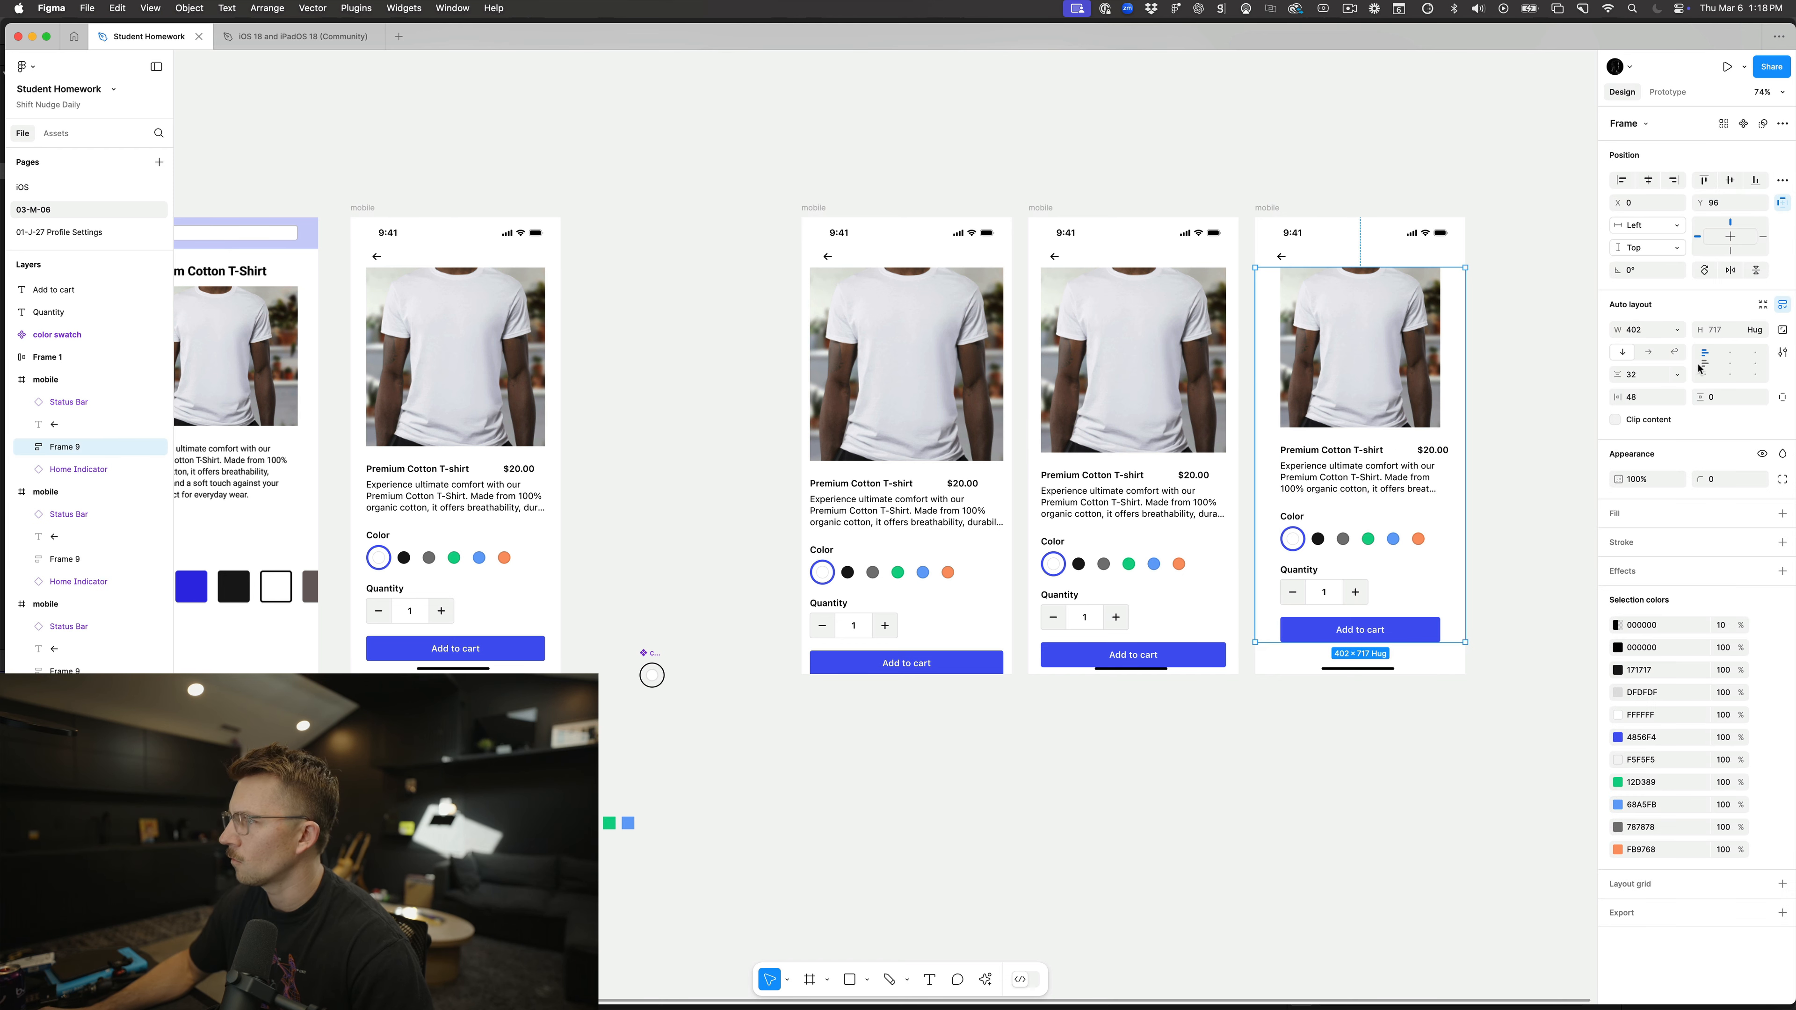
left_click(1639, 397)
type("40")
key("Return")
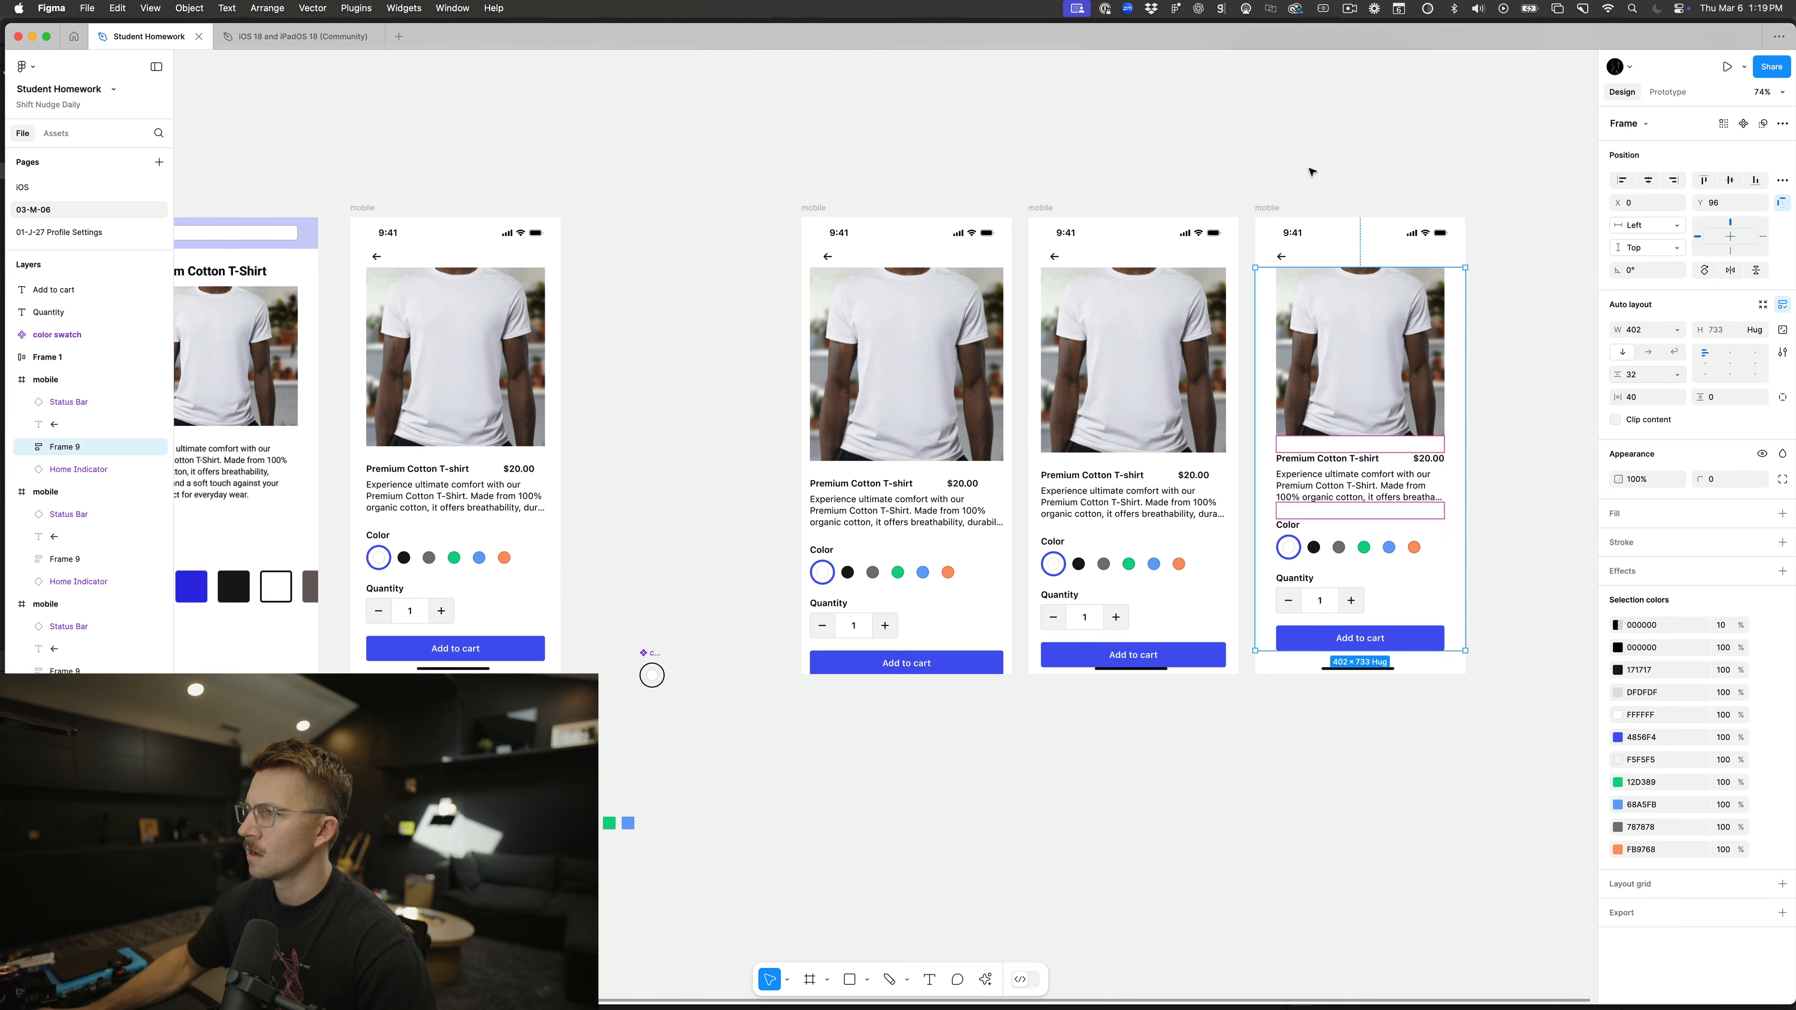
Step: Compare the duplicate screens' 16, 24 and 40 horizontal paddings side by side and against the original
left_click(1162, 127)
scroll(1136, 208, "up", 3)
left_click(951, 489)
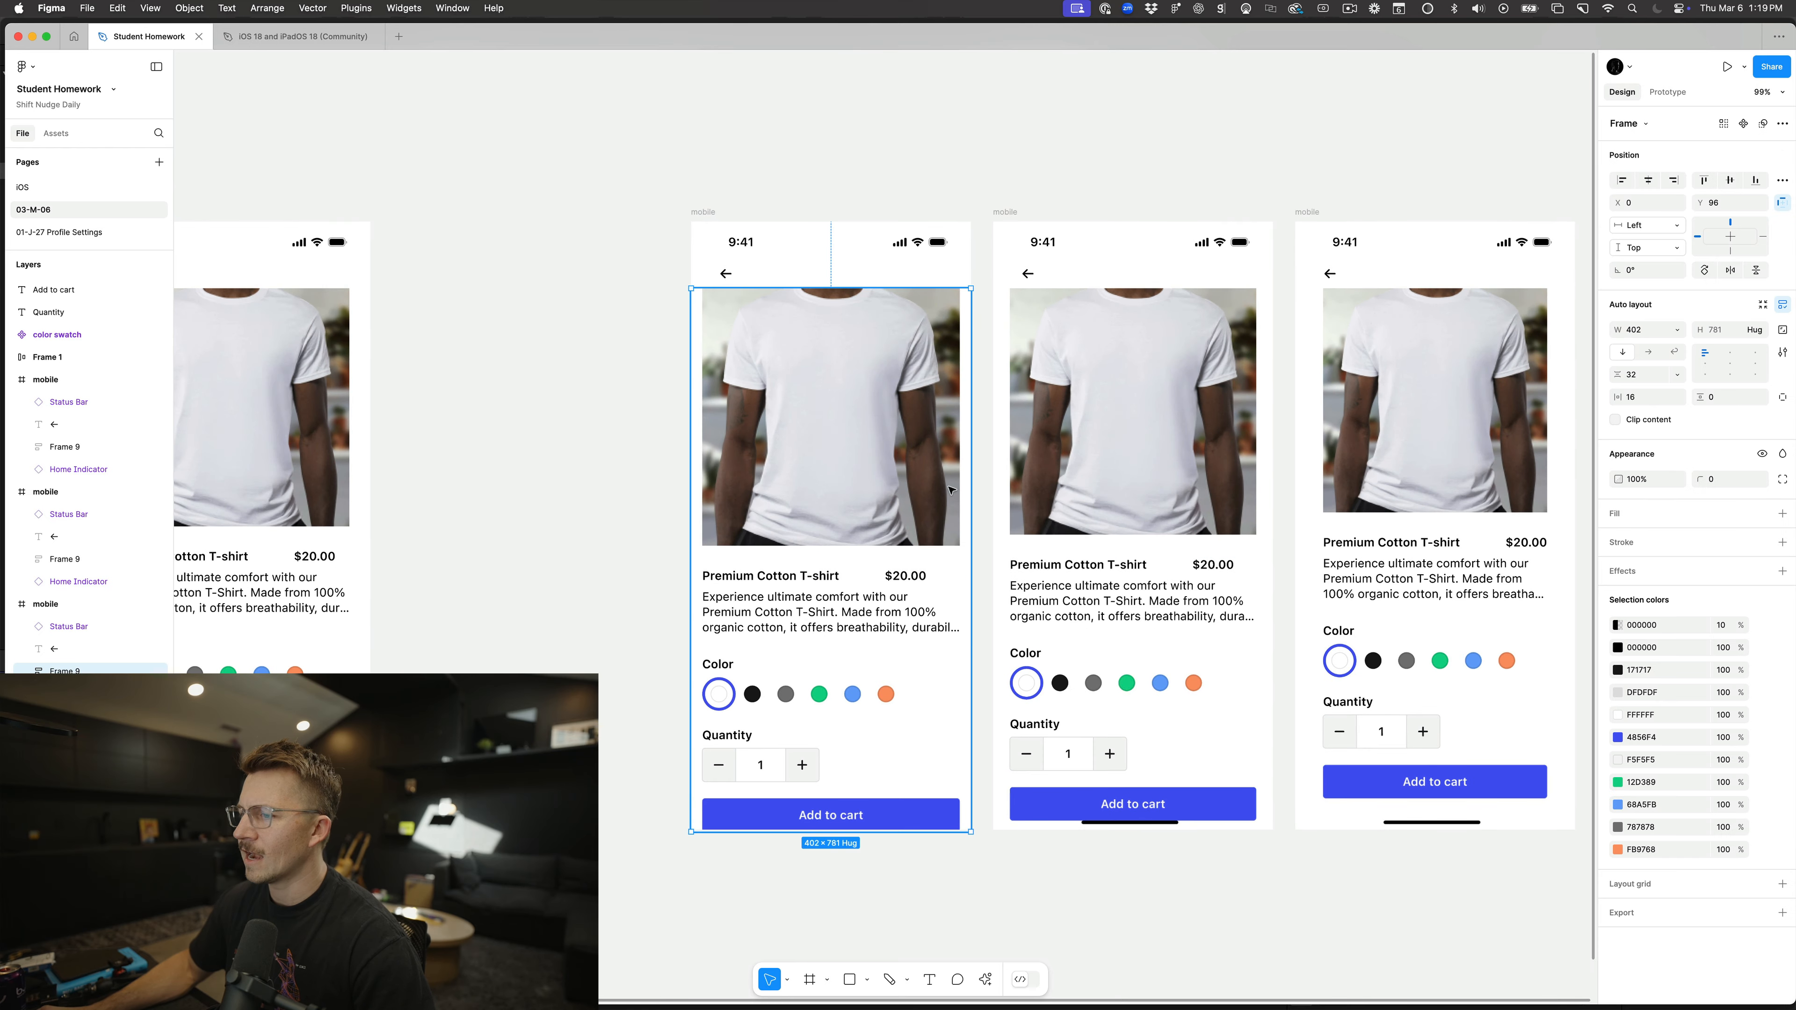
scroll(950, 489, "down", 1)
scroll(950, 490, "right", 1)
left_click(541, 441)
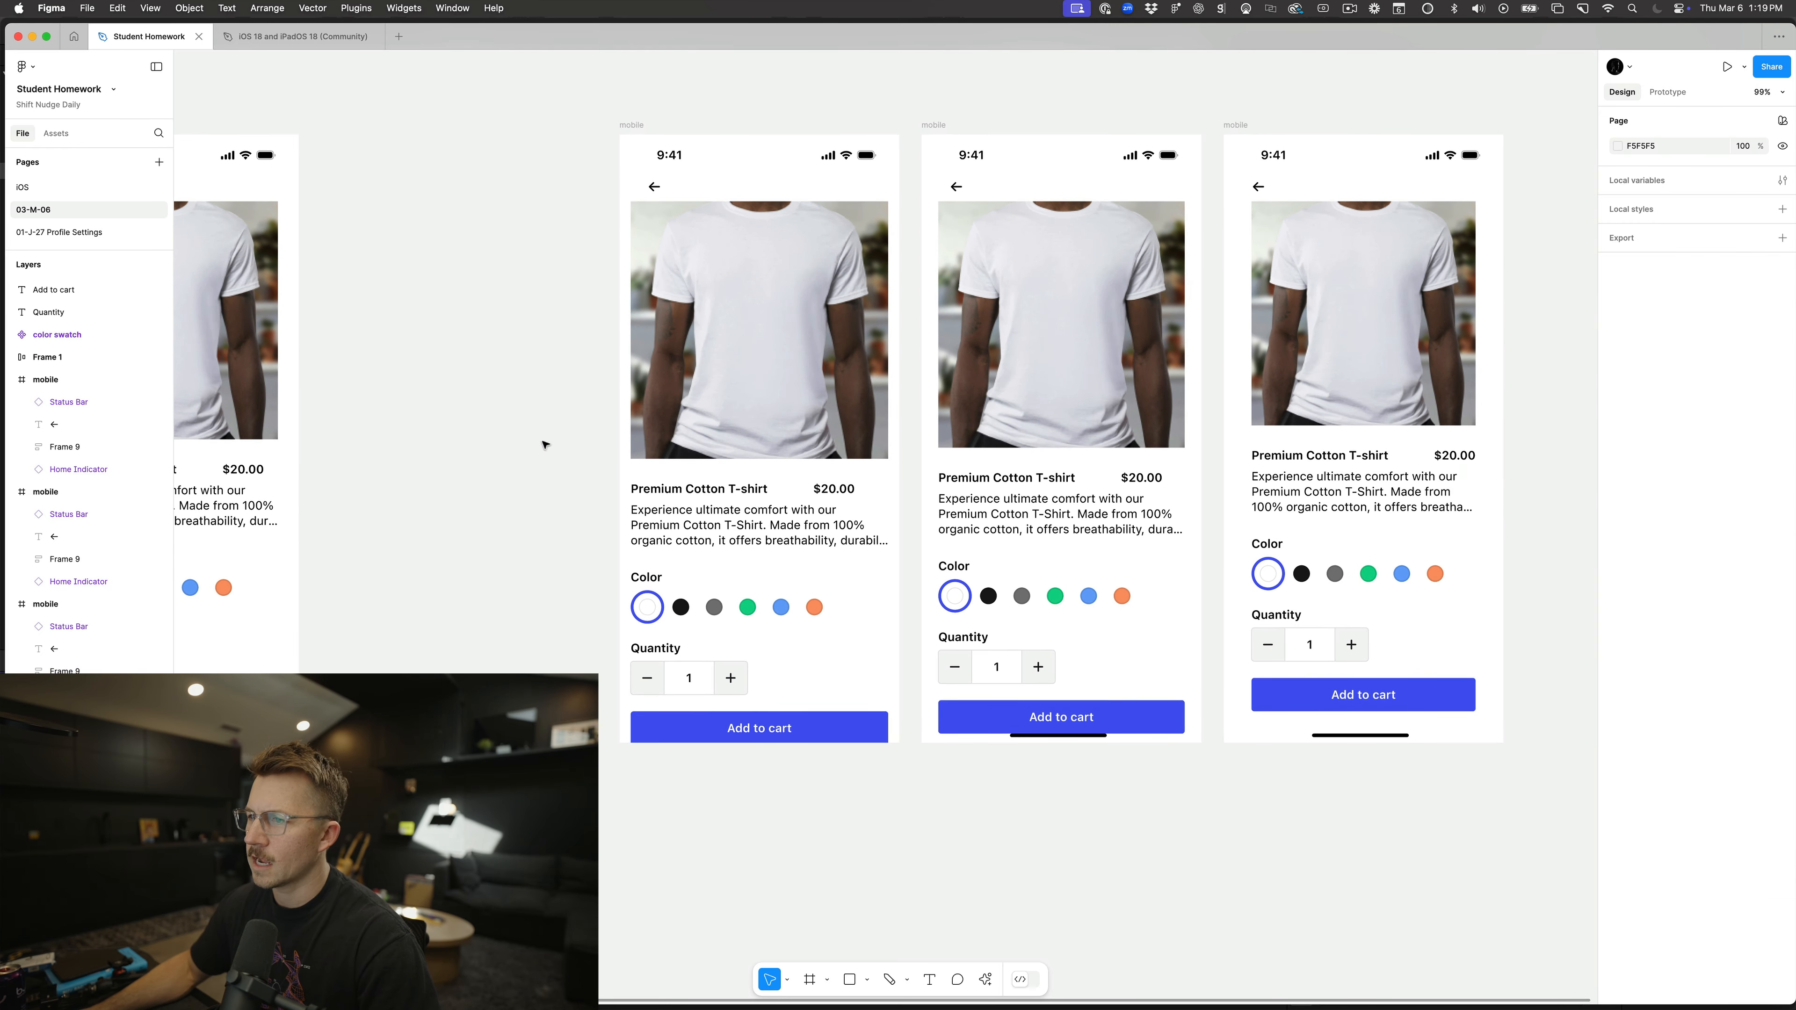
scroll(541, 442, "down", 5)
scroll(593, 442, "up", 1)
scroll(592, 442, "left", 2)
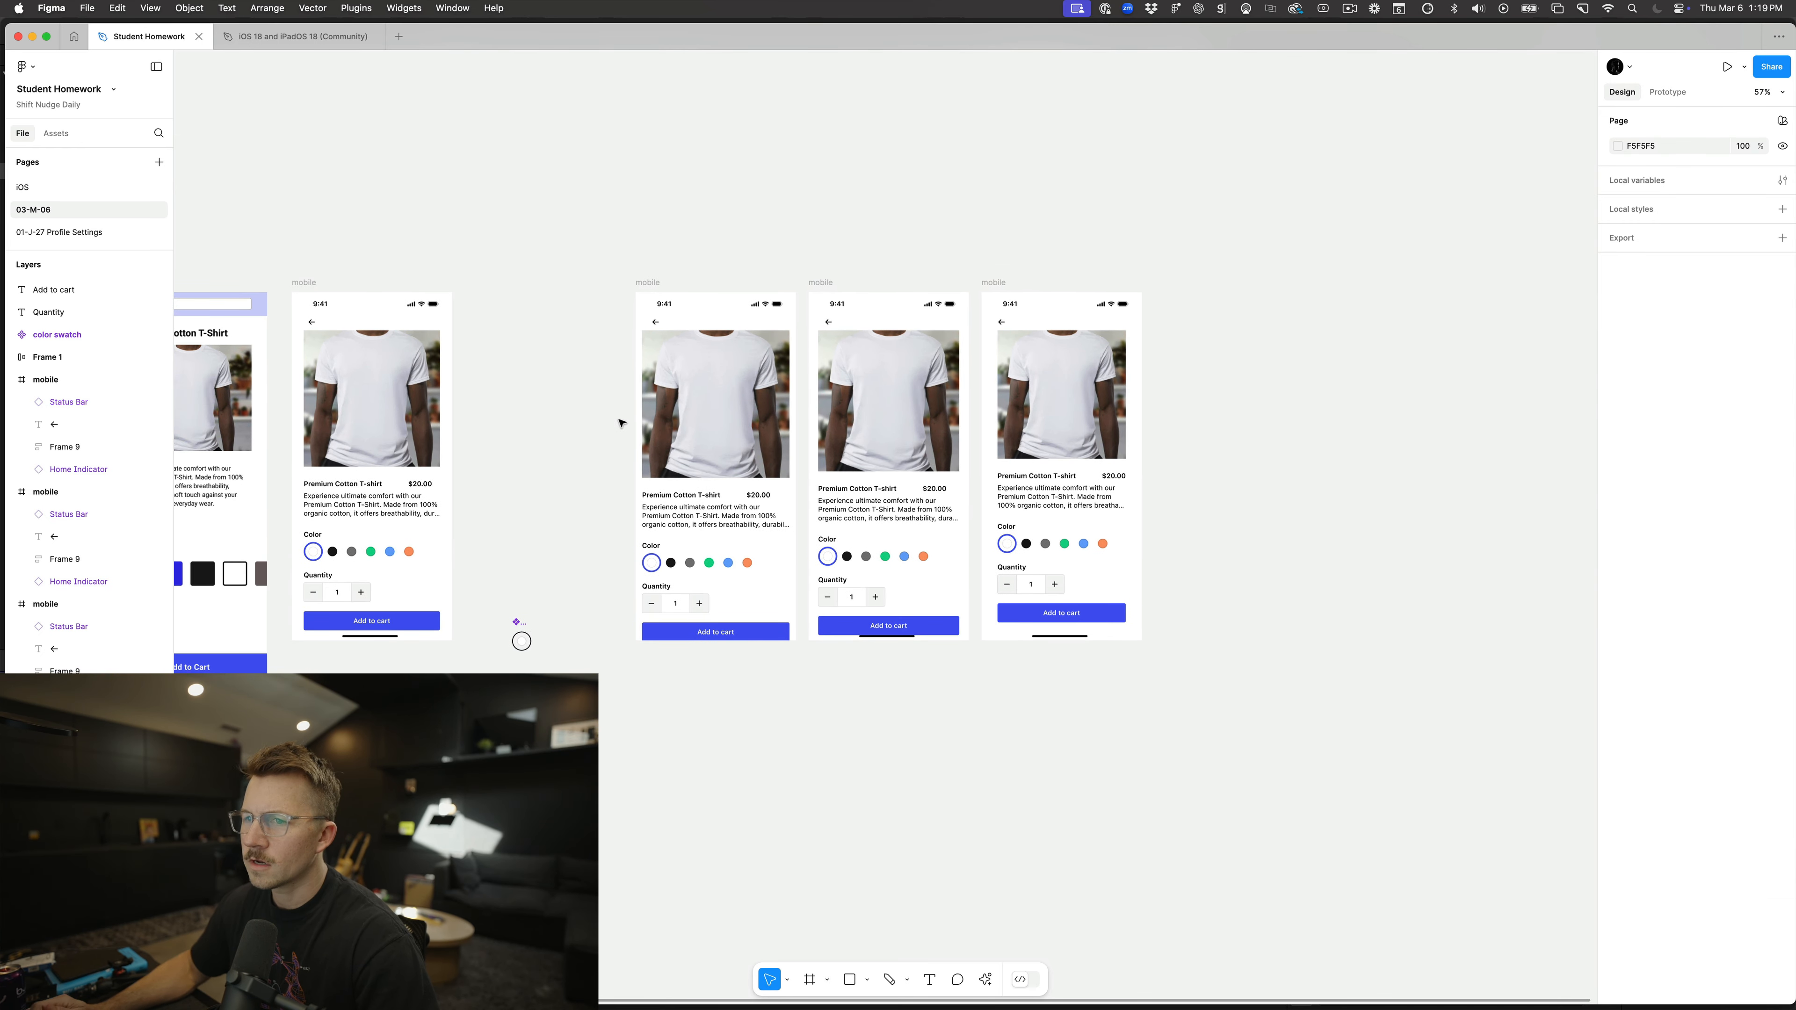
scroll(621, 418, "up", 3)
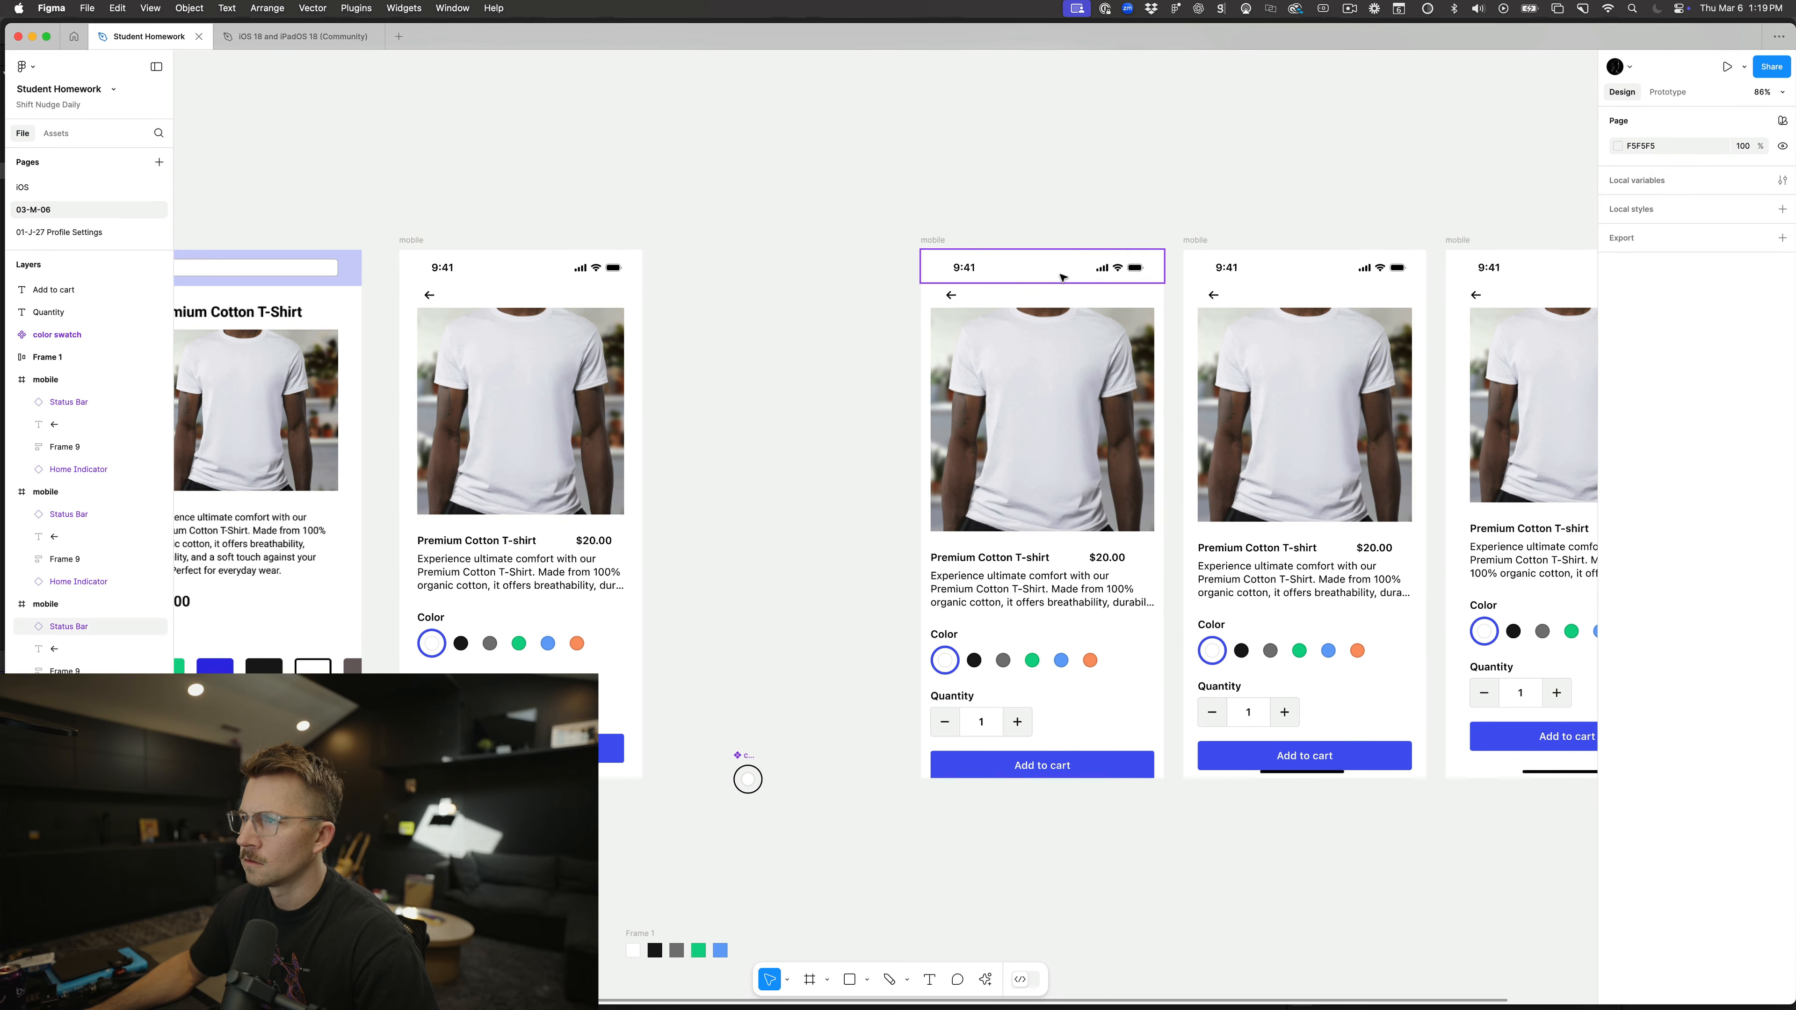
Step: Delete the three duplicate mobile screens used for the padding comparison
left_click(937, 242)
scroll(941, 245, "down", 3)
left_click(1075, 237, "shift")
left_click(1207, 238, "shift")
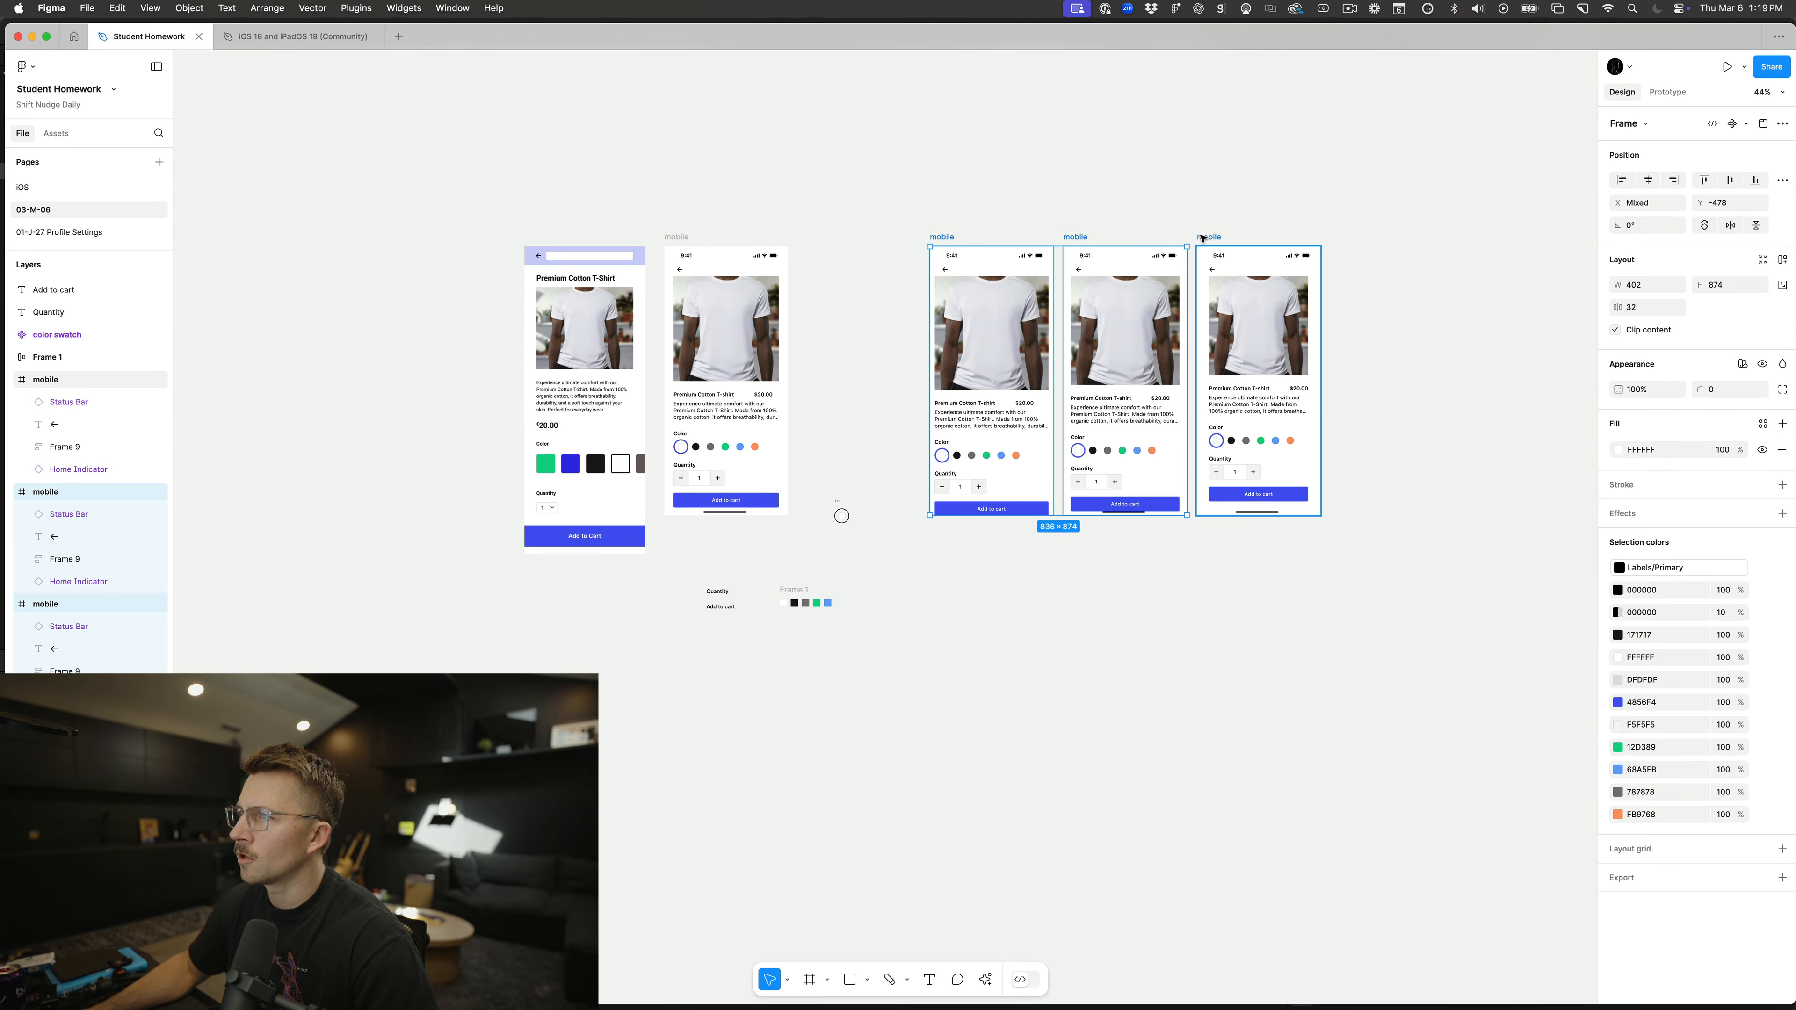
key("Delete")
Step: Duplicate the original mobile screen and ungroup the copy's product content frame into separate image, text and selections layers
left_click(677, 237)
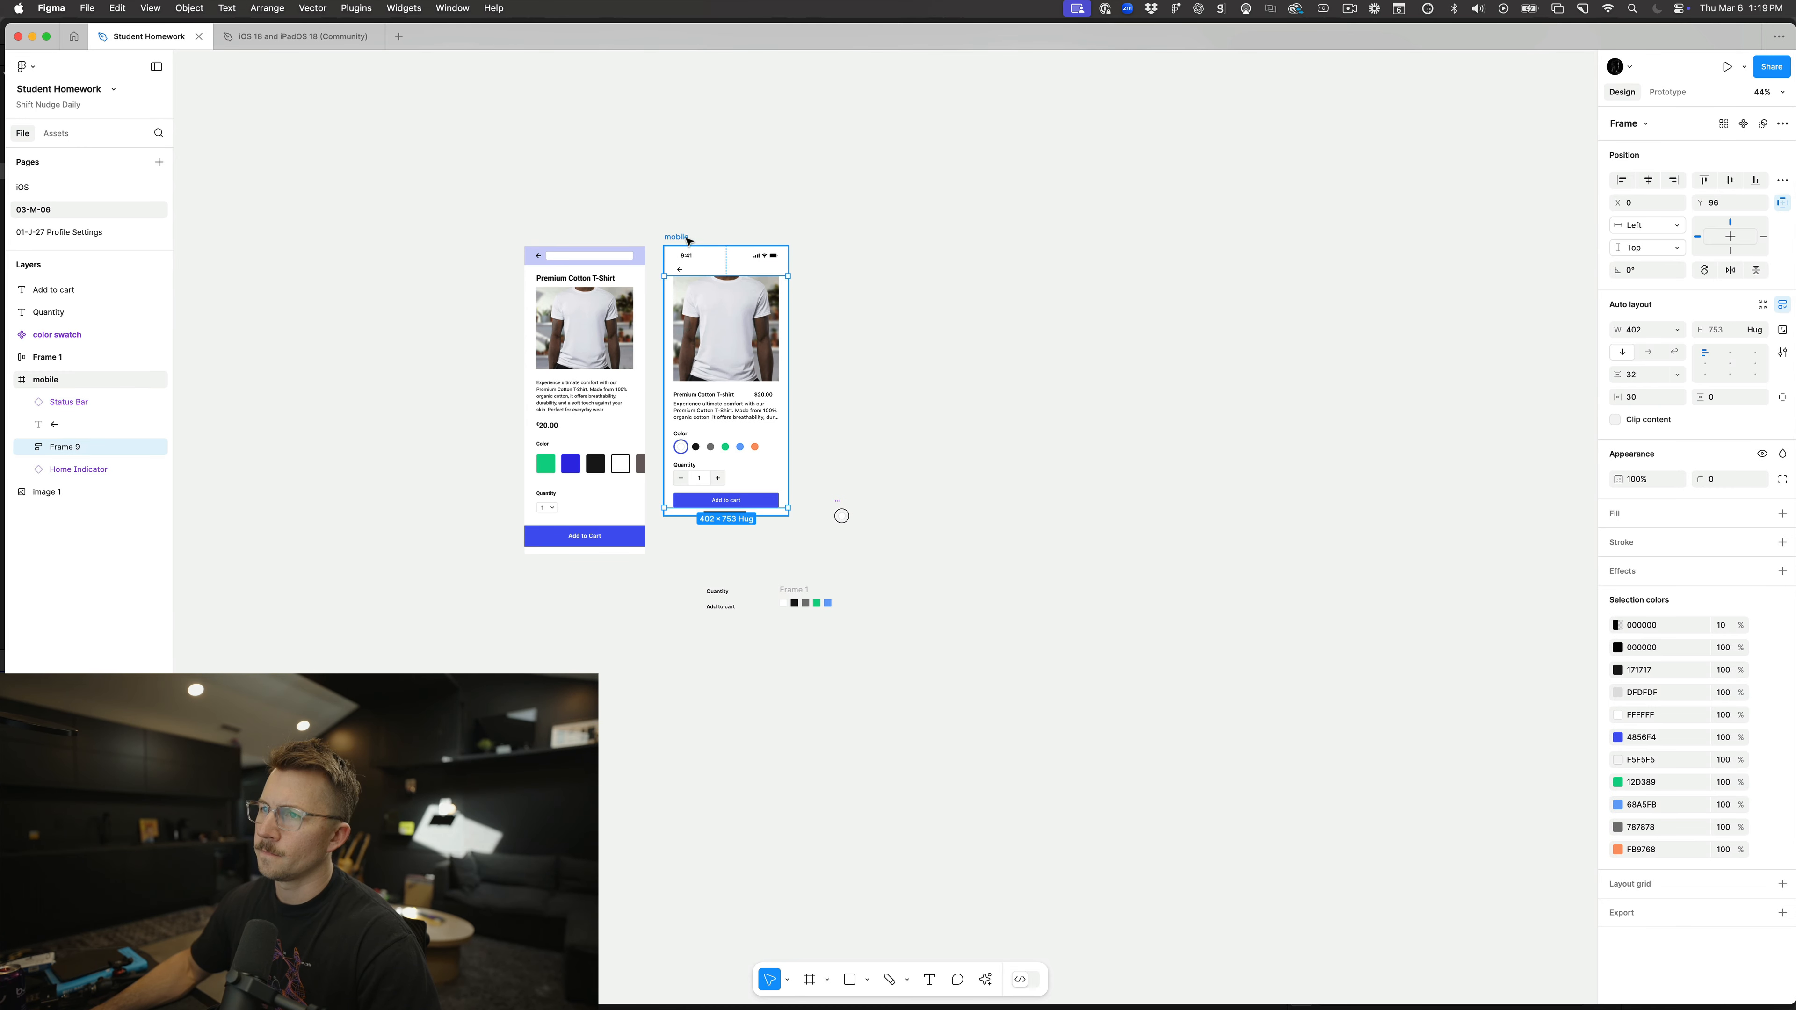
left_click_drag(910, 248, 964, 246)
left_click(988, 307)
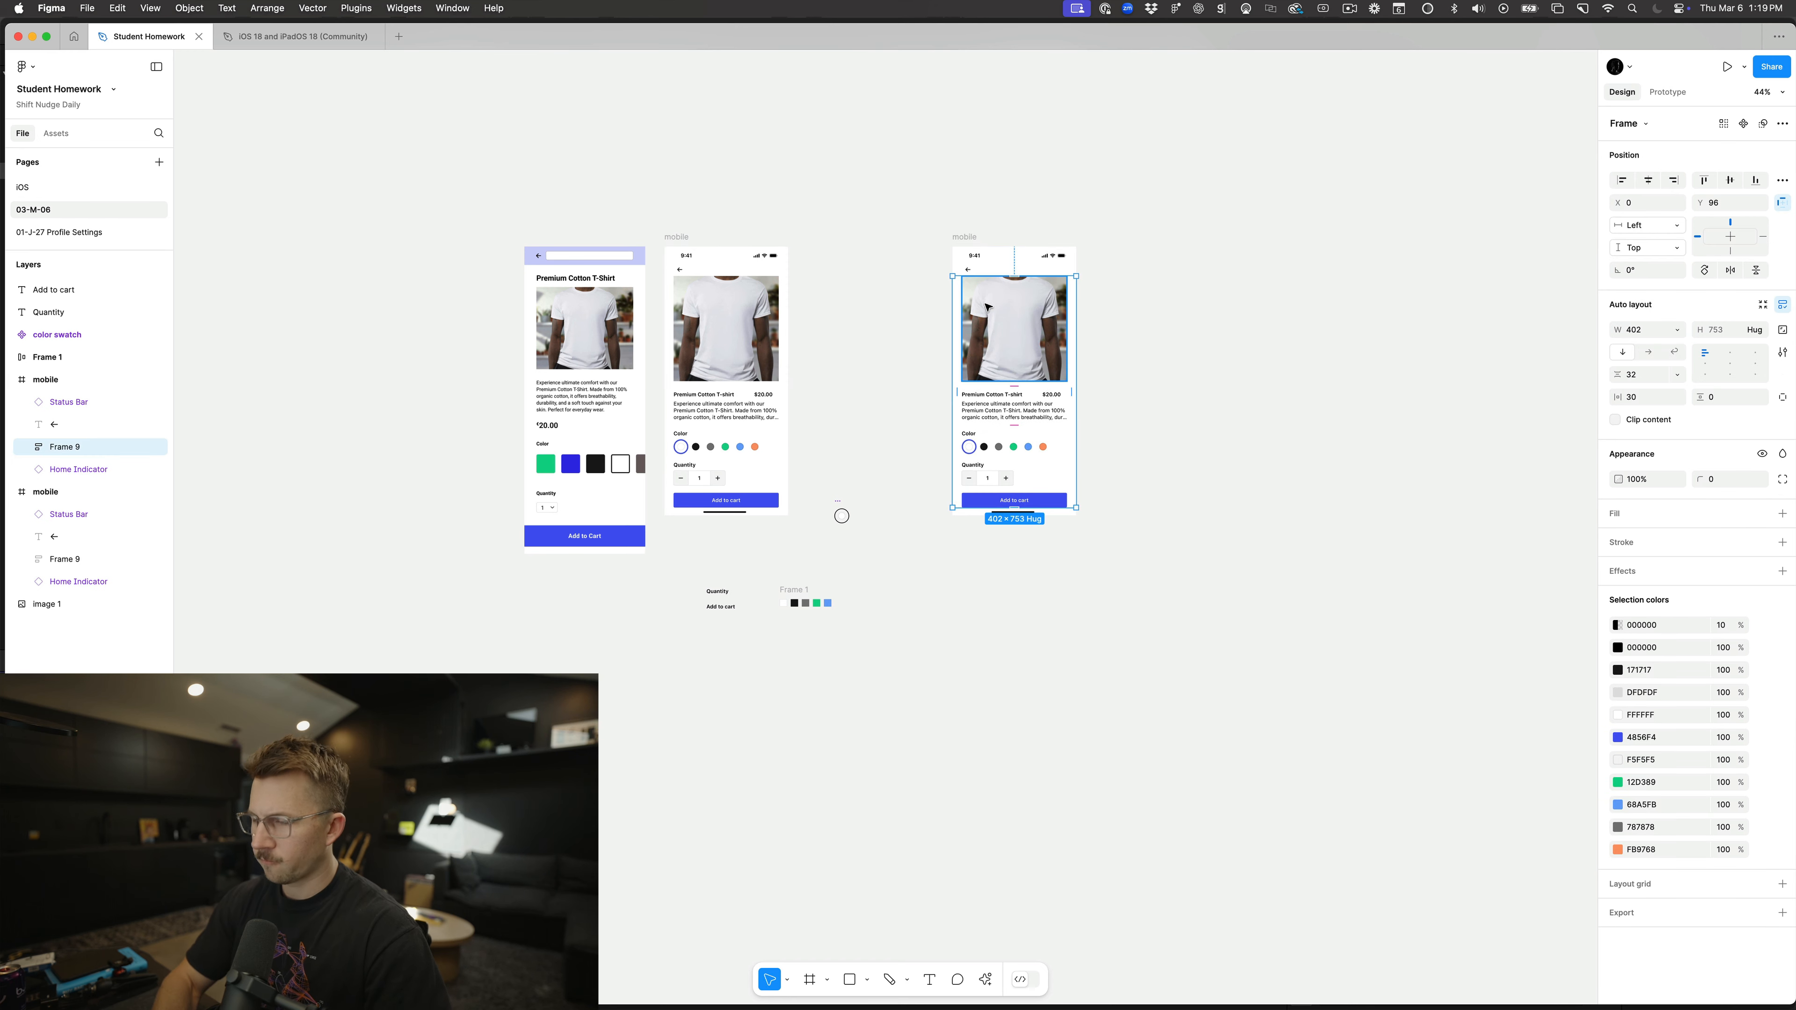
key("super+shift+g")
Step: Enlarge the copy's product image to 402 by 402 at X 0, Y 0 and send it behind the status bar and back arrow
left_click(898, 324)
scroll(919, 333, "up", 5)
left_click(1114, 331)
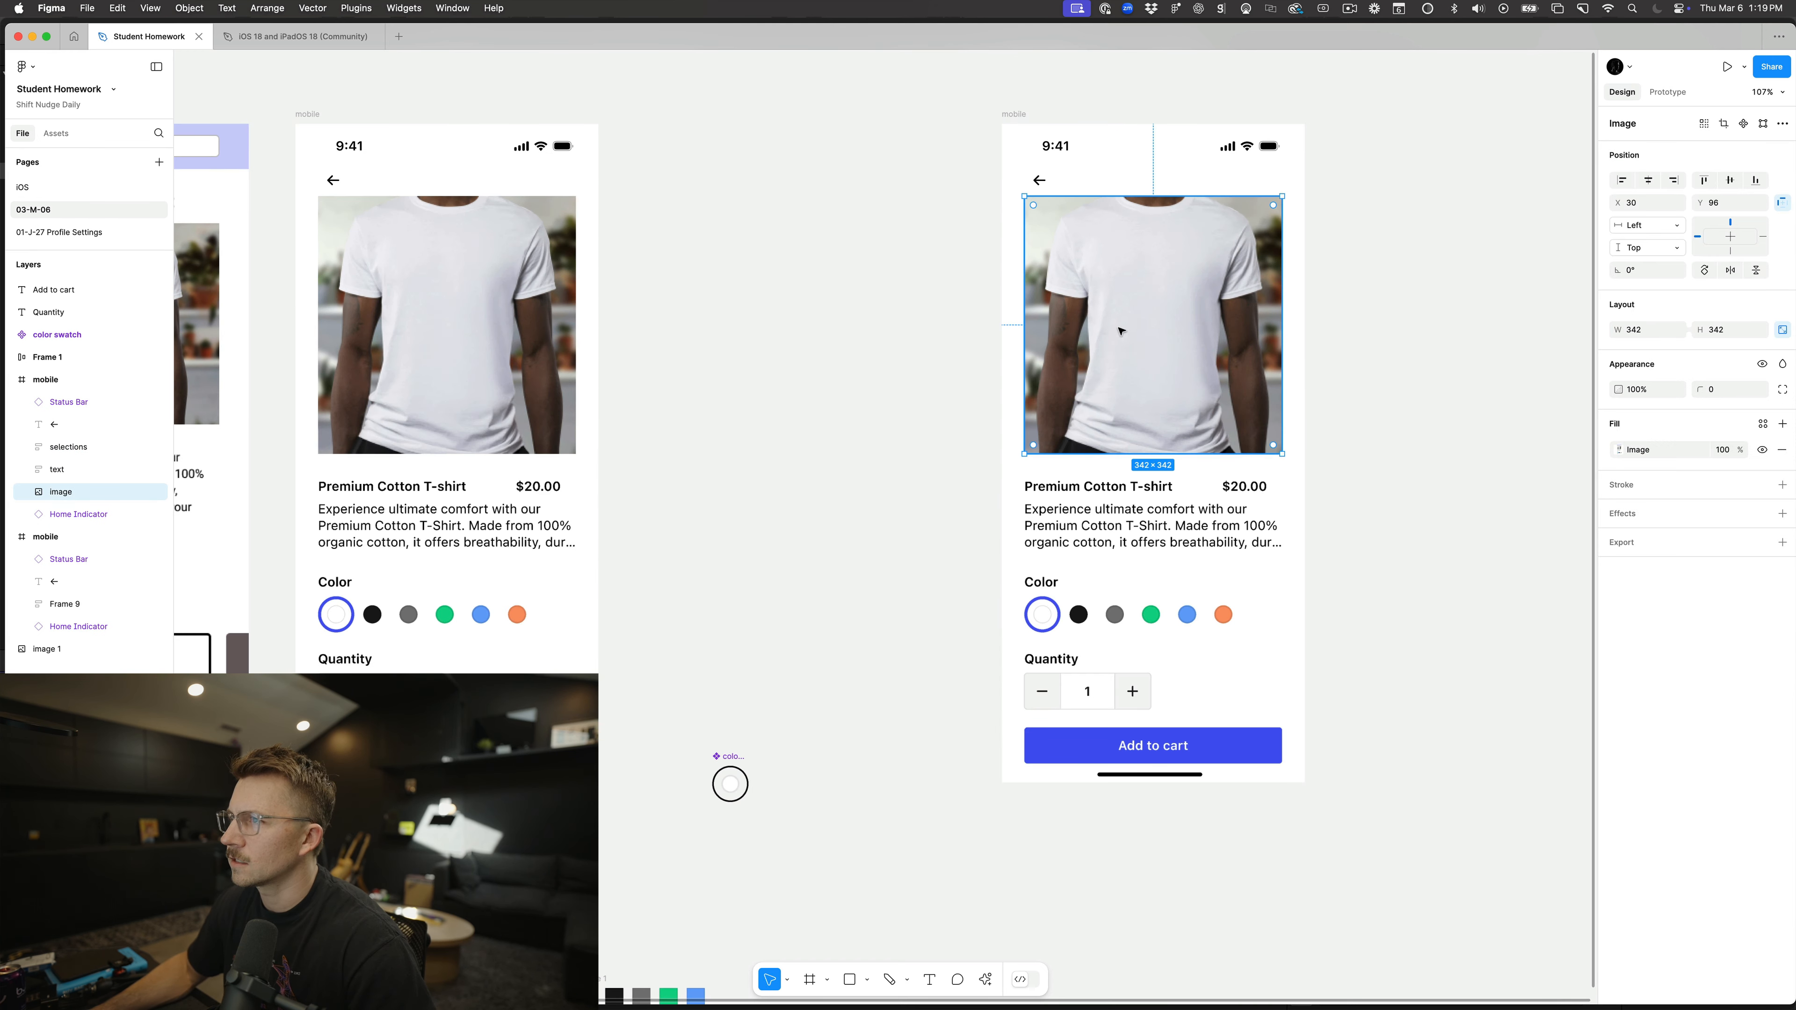
left_click_drag(1113, 332, 1100, 332)
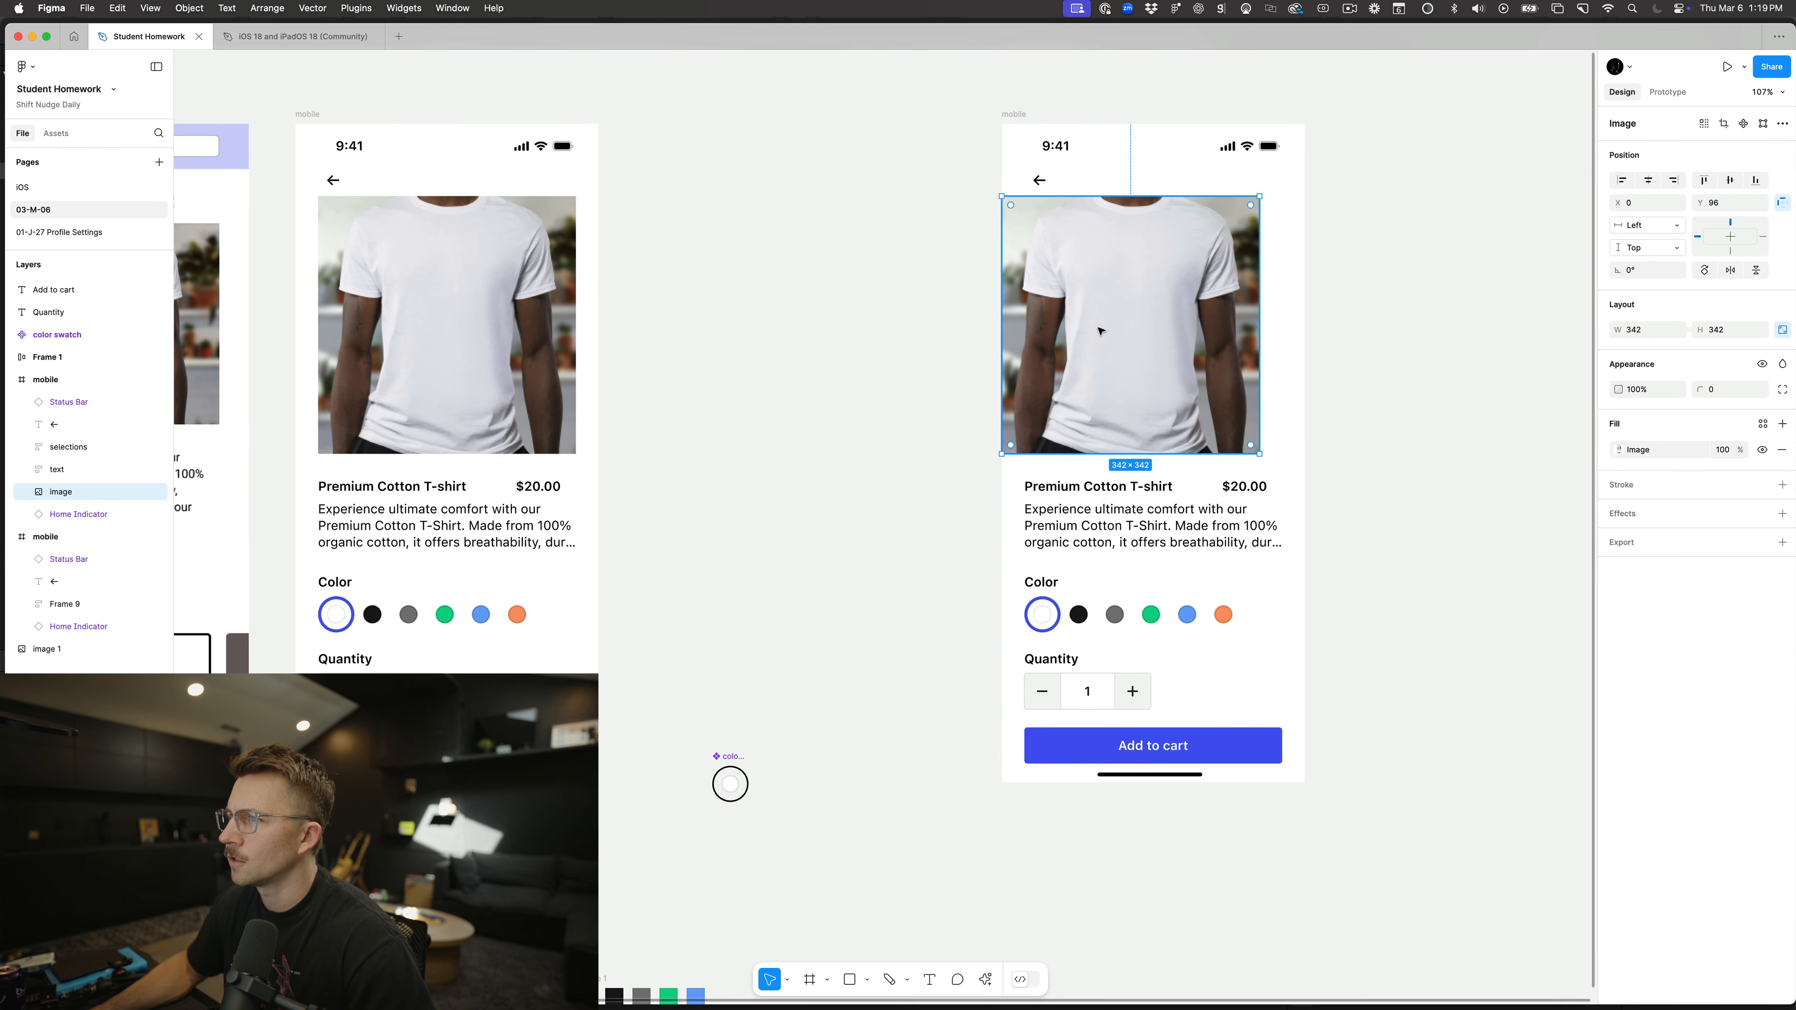
left_click_drag(1261, 195, 1303, 158)
left_click_drag(1237, 232, 1240, 204)
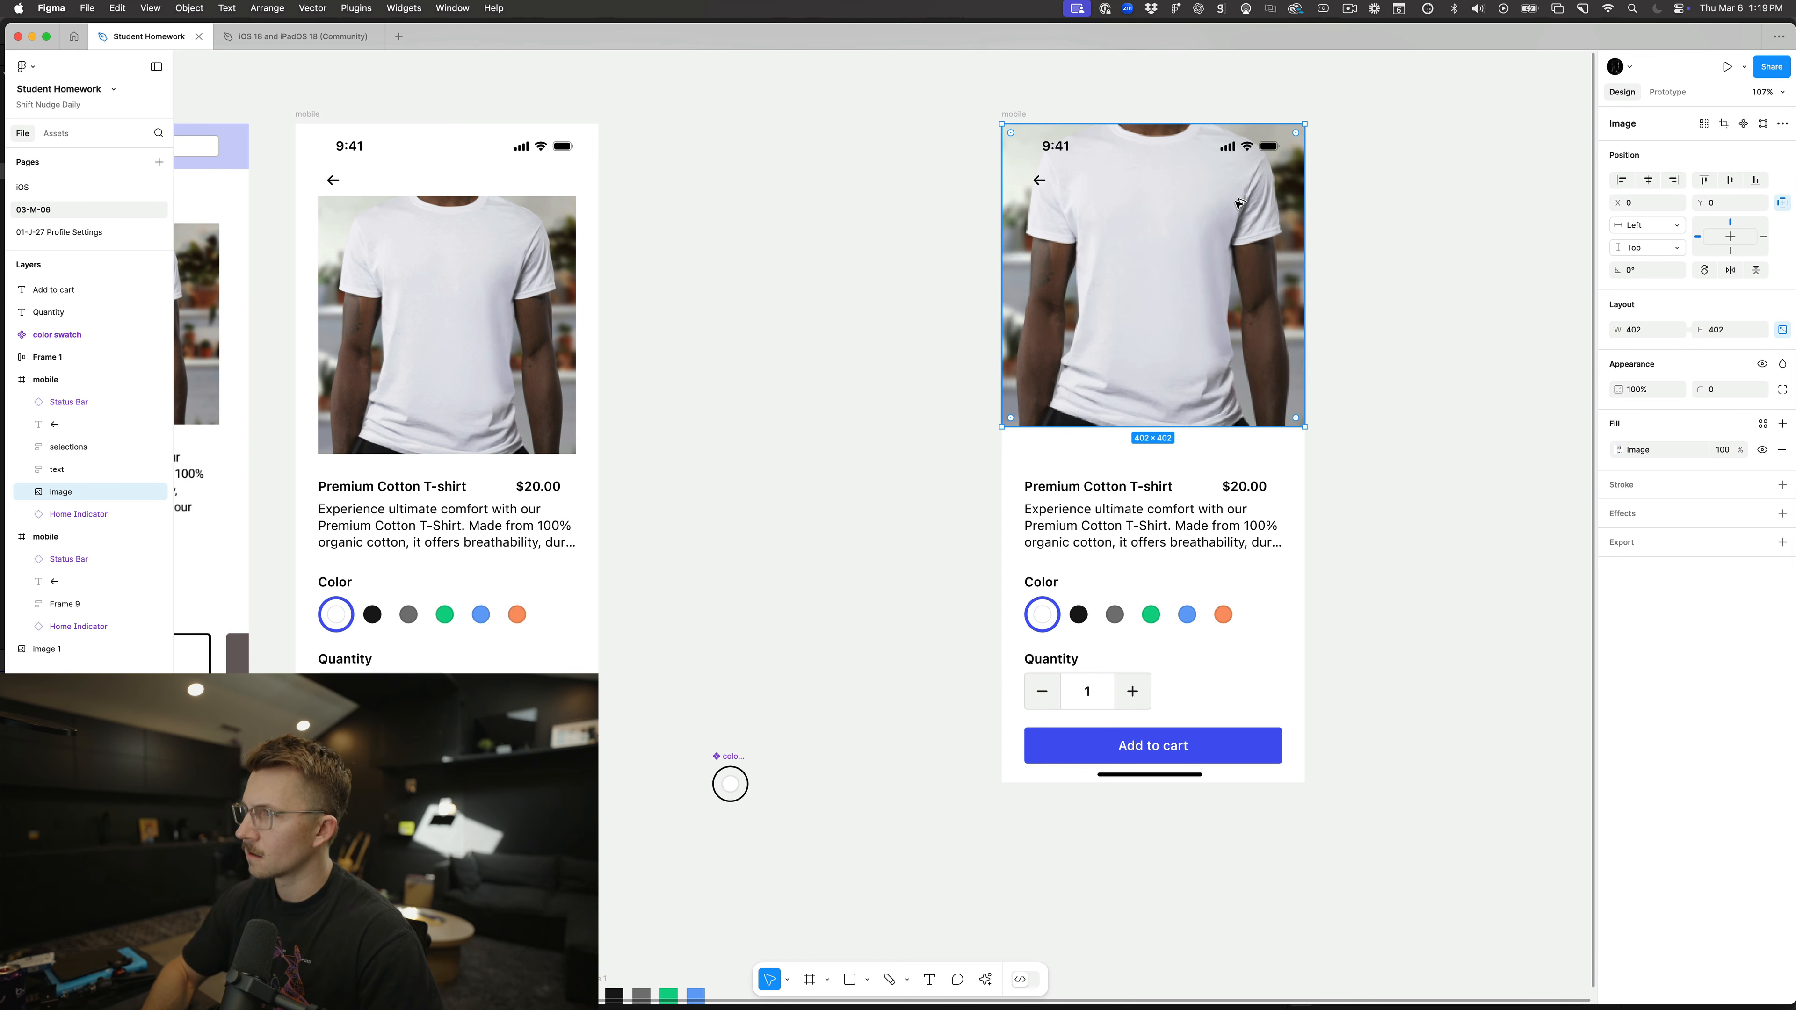
key("super+bracketleft")
Step: Move the text and selections frames up together to about 21 below the enlarged product image
left_click(1089, 491)
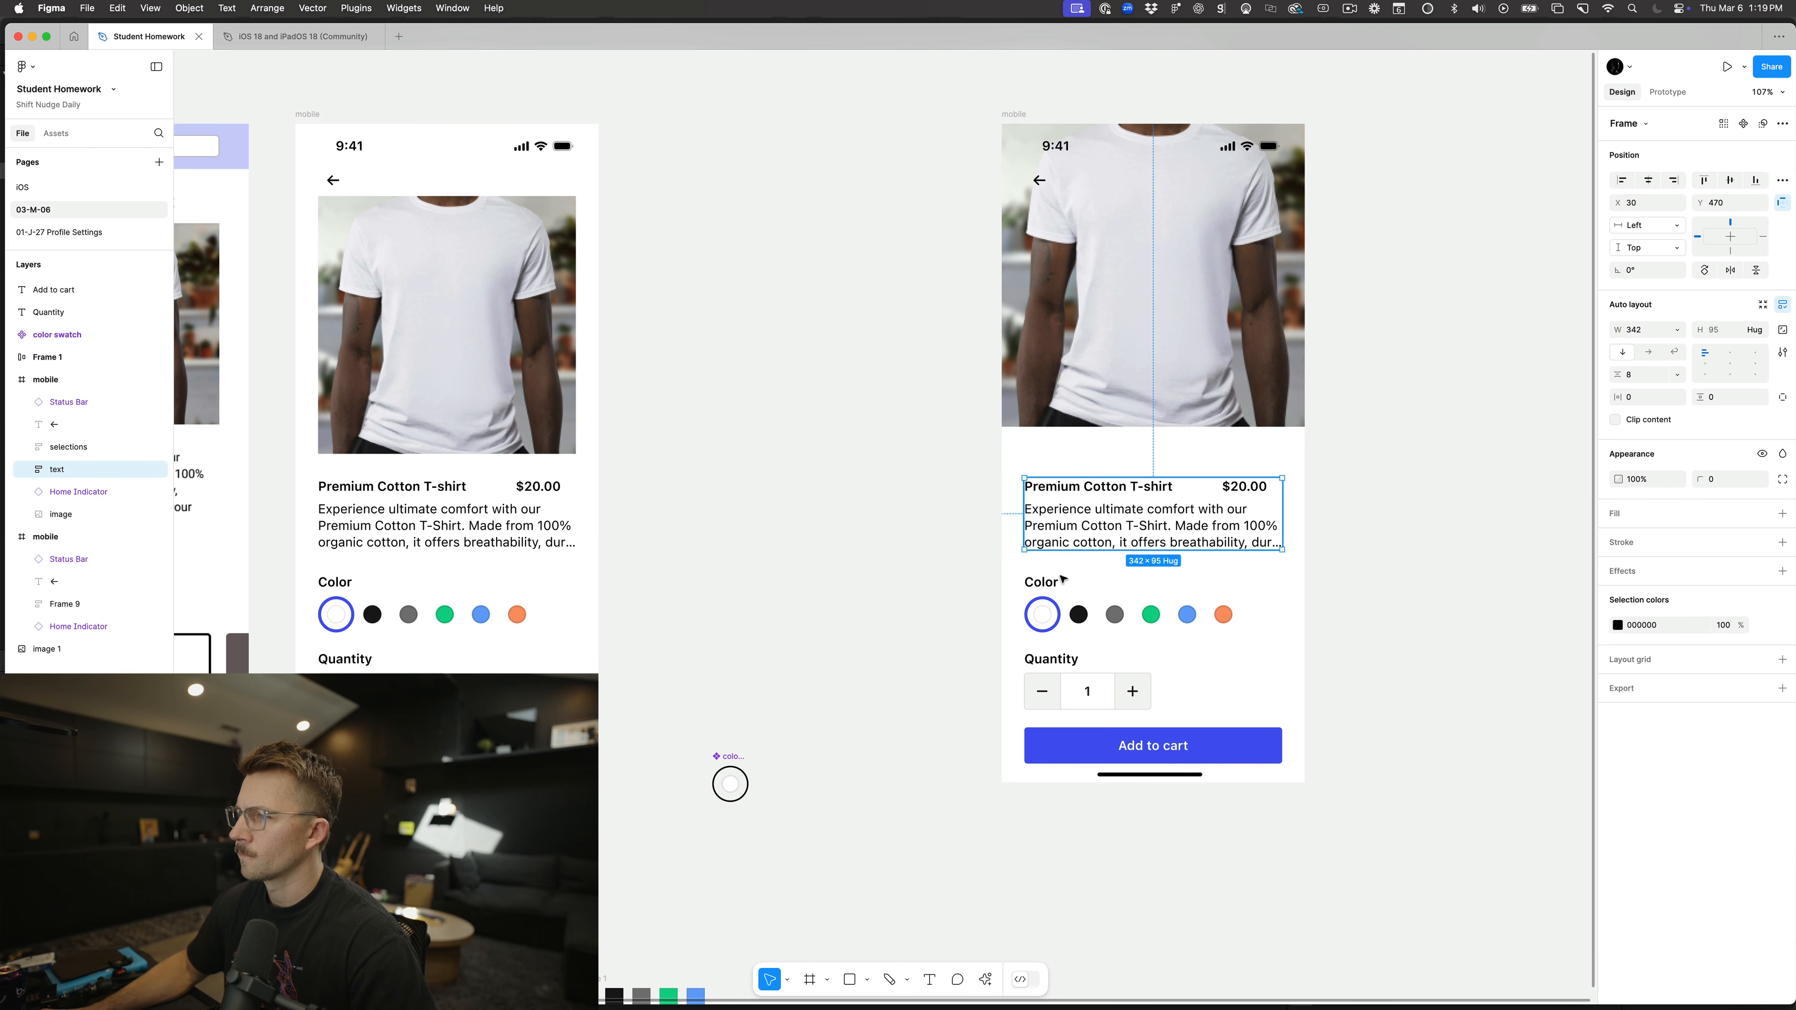
left_click_drag(936, 487, 1165, 712)
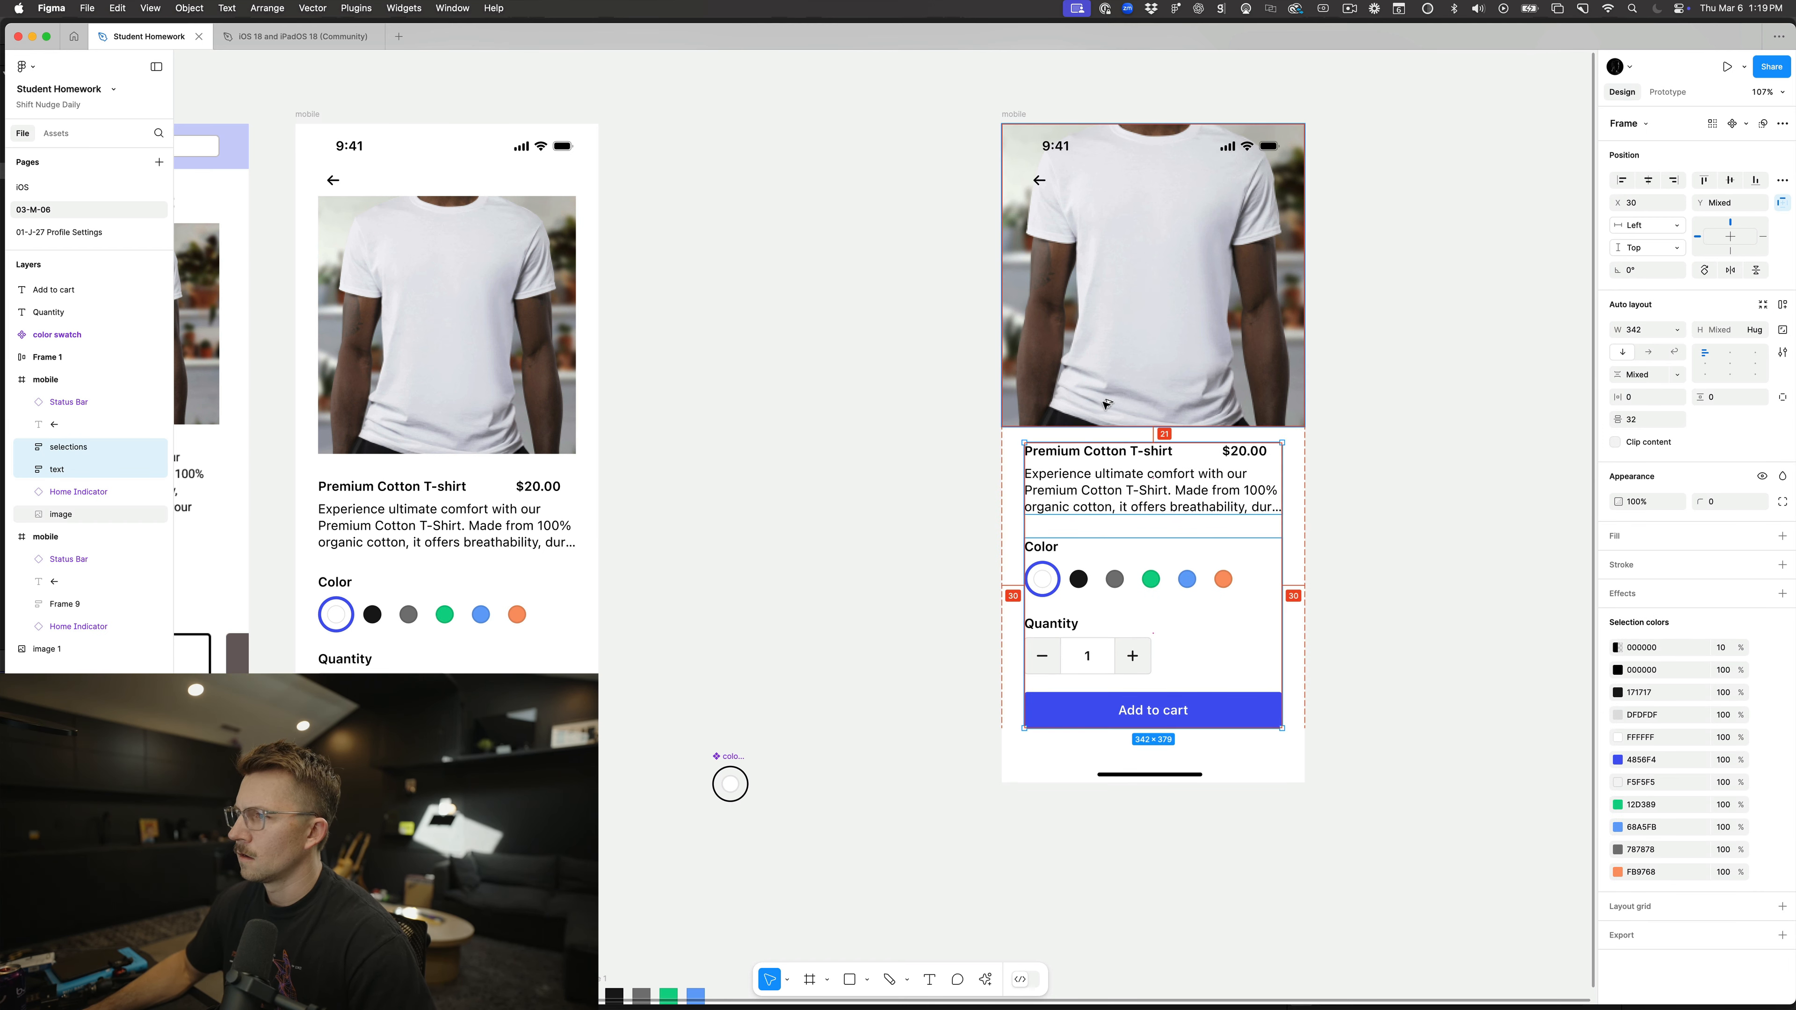
Step: Set the product title and price texts to fill the width of their row
left_click(1107, 479)
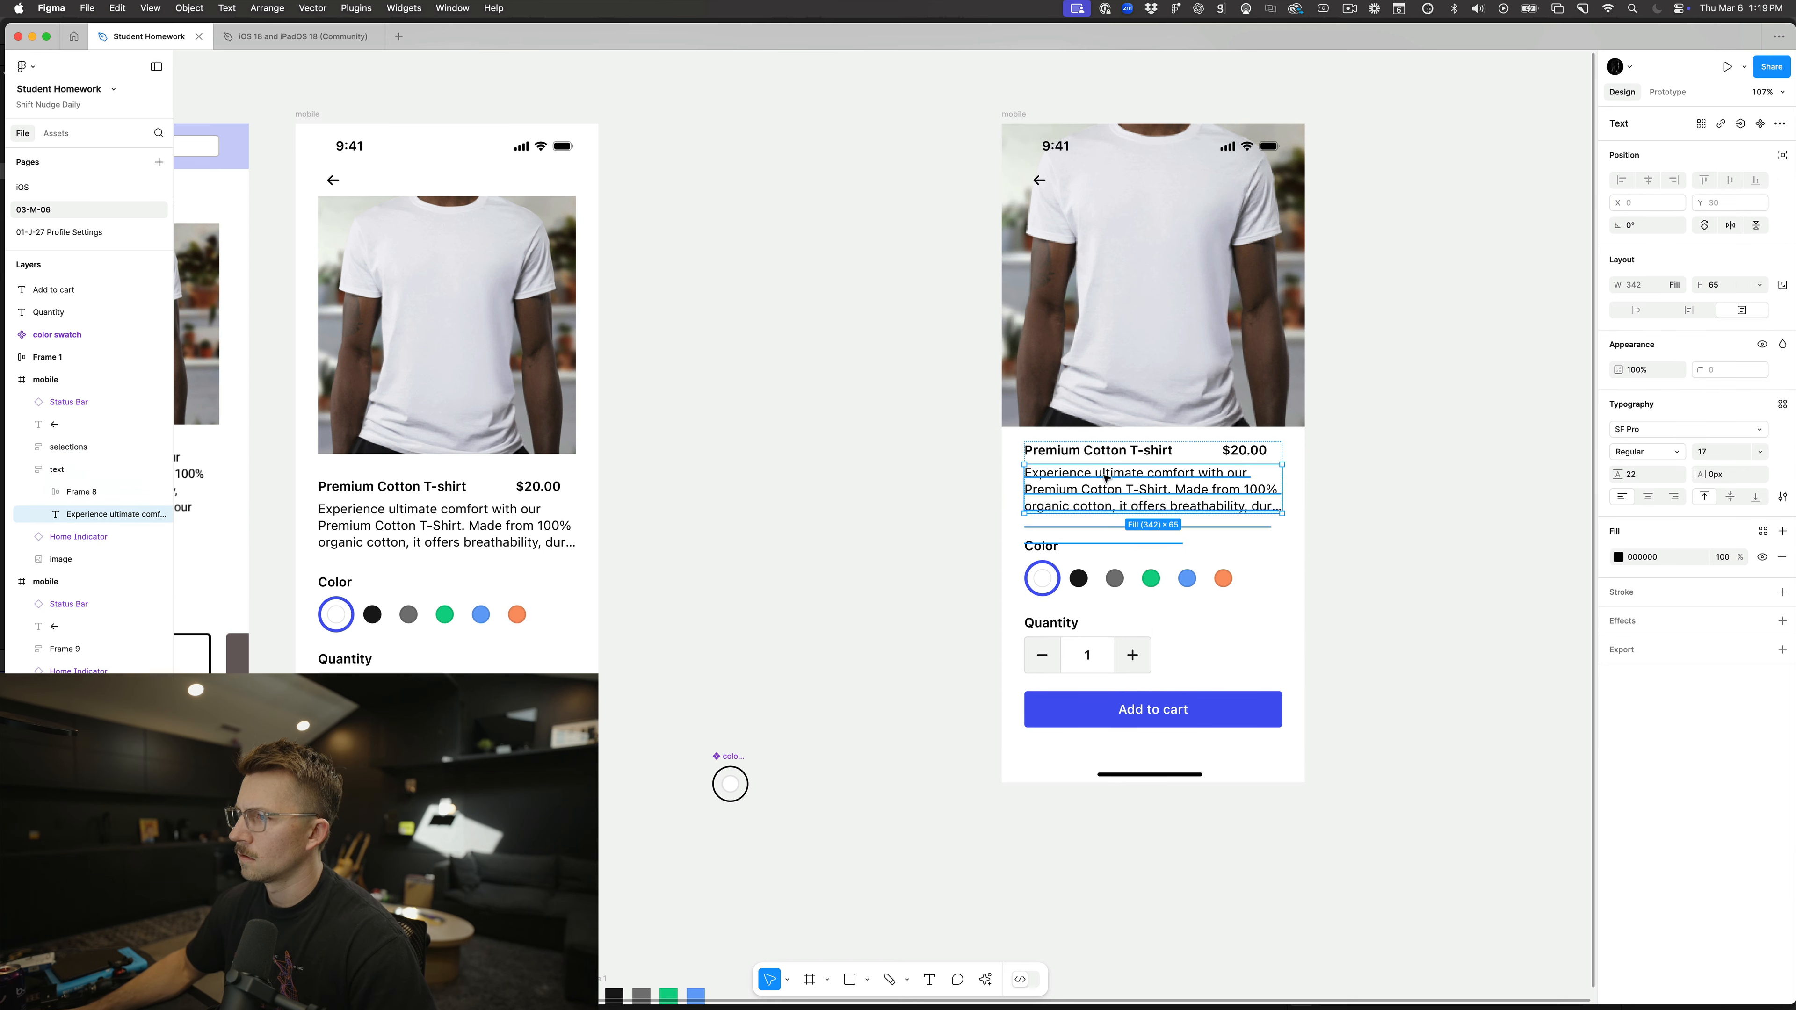
left_click(1115, 452)
left_click(1236, 453, "shift")
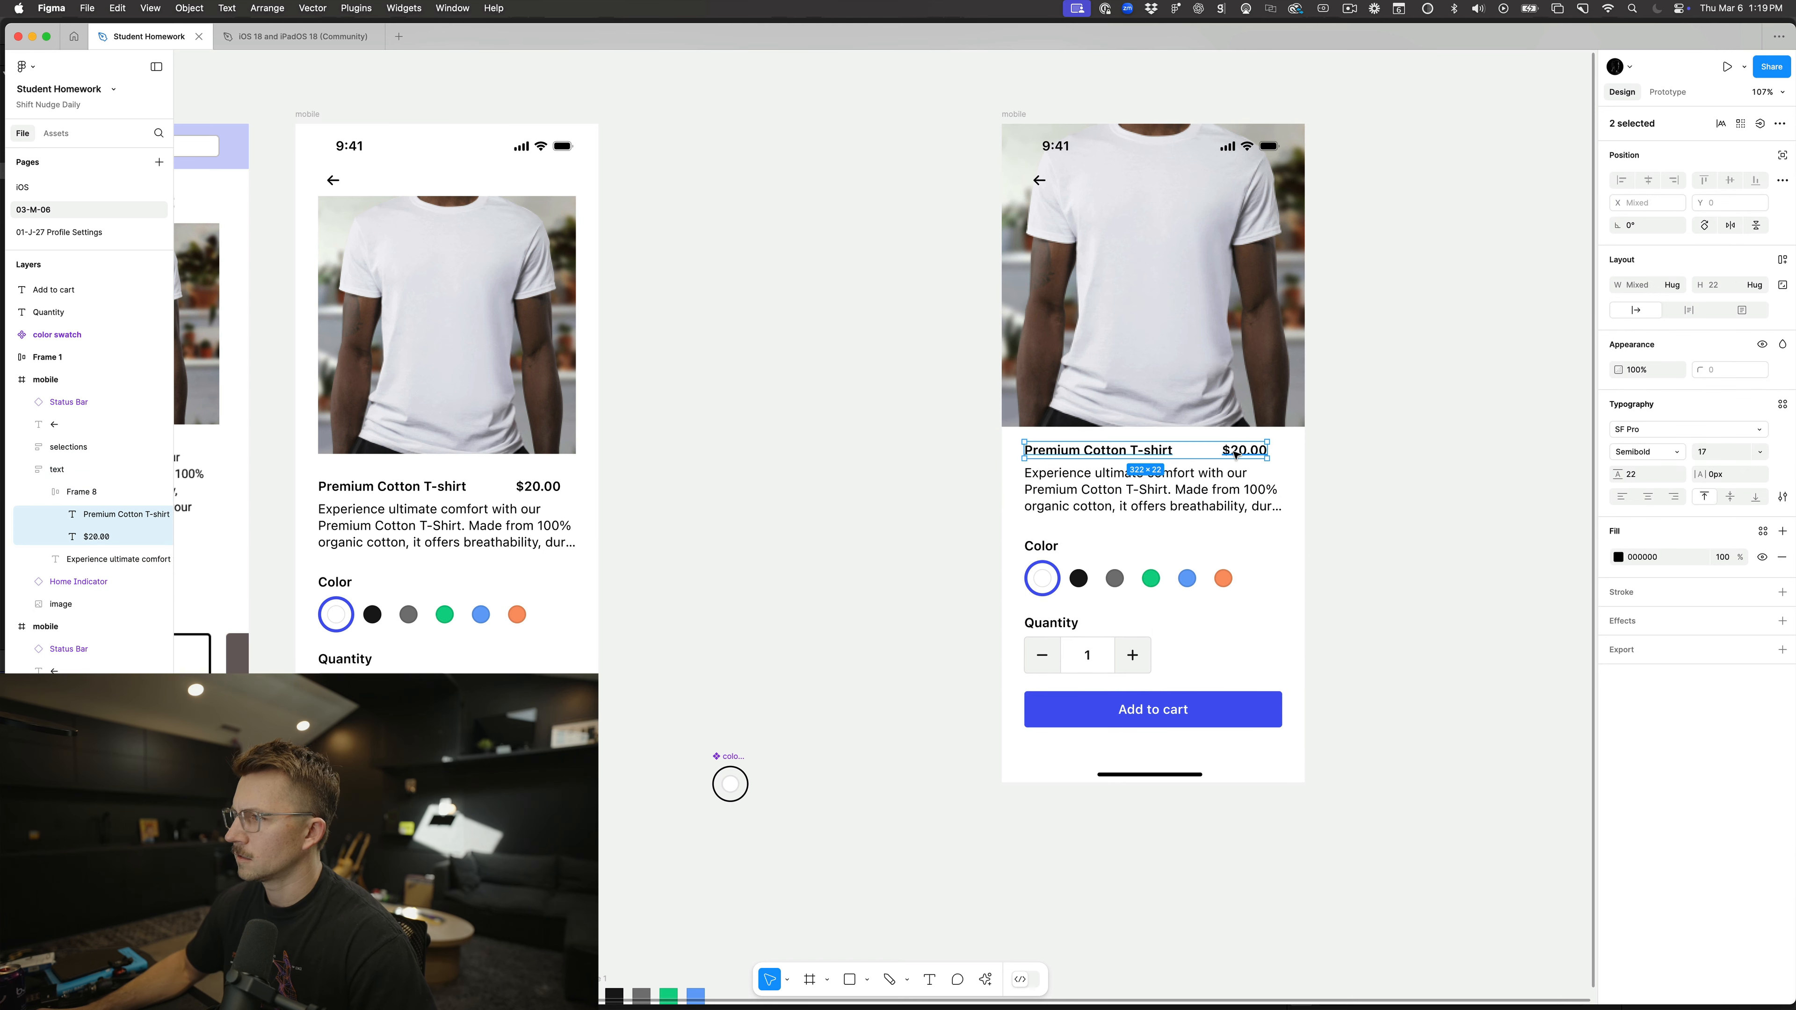
left_click(1677, 294)
left_click(1690, 297)
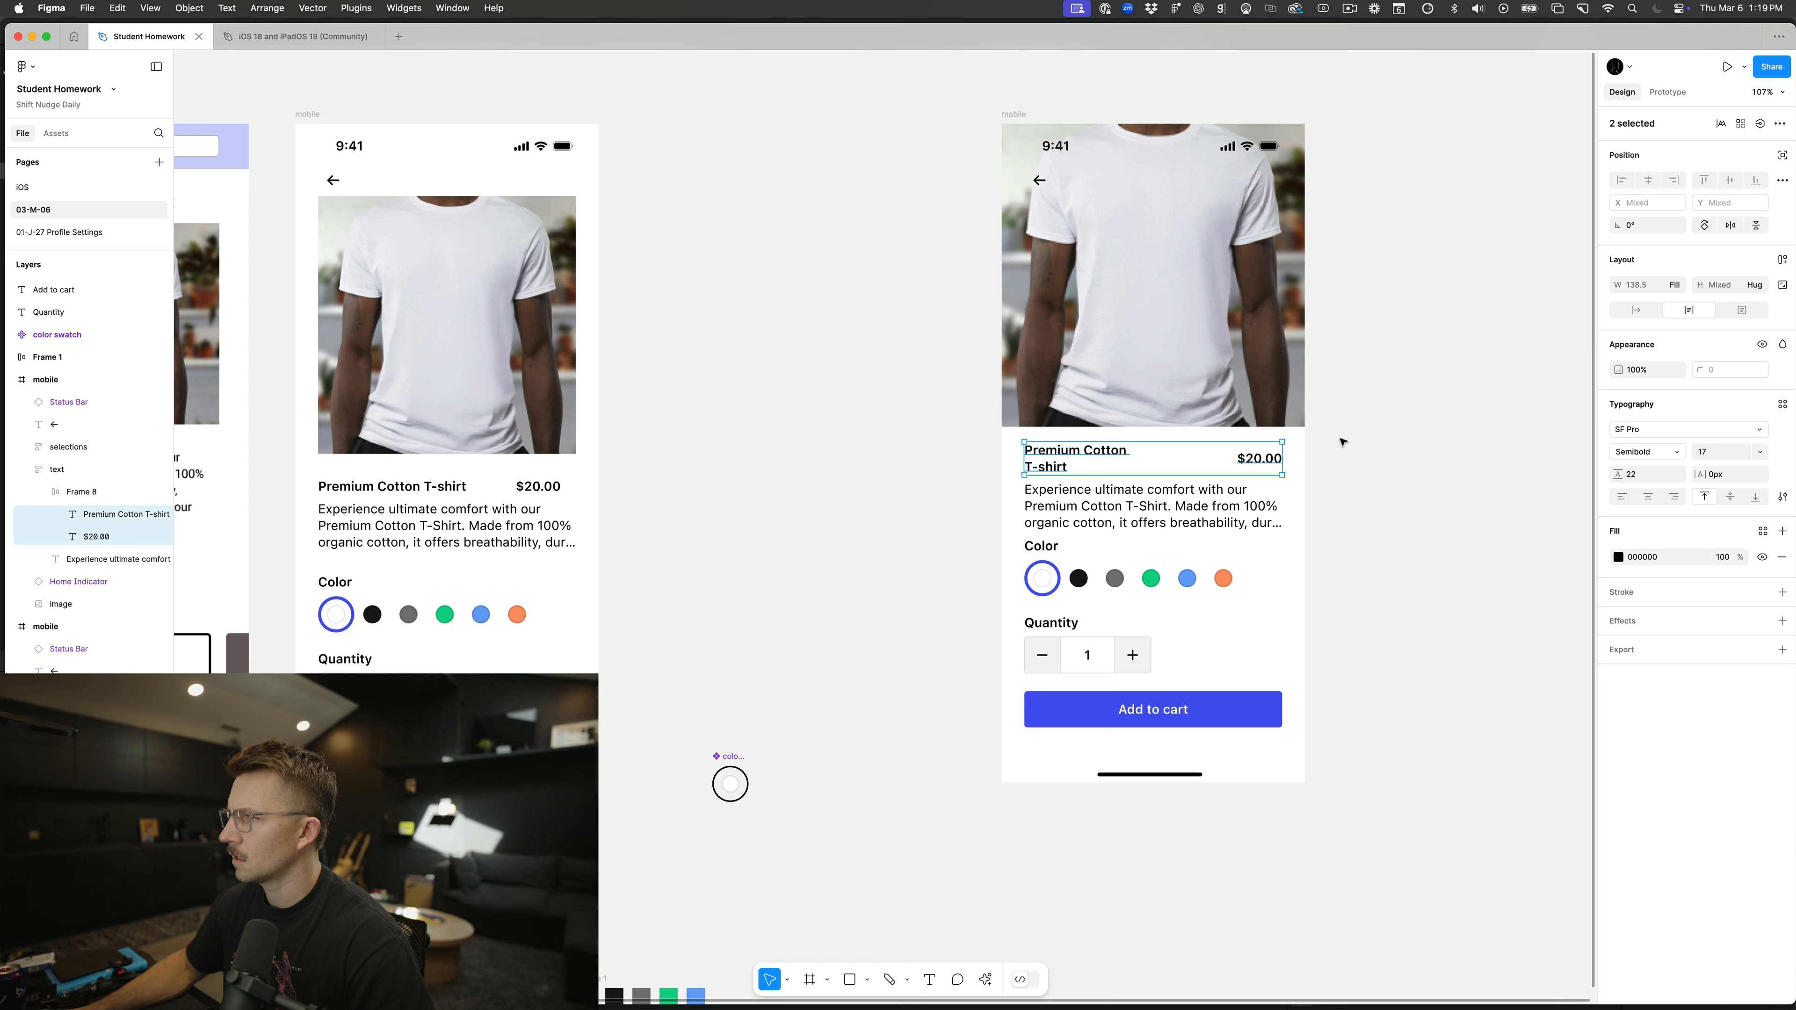
Step: Set the $20.00 price text's width to hug its contents and select the product title beside it
left_click(1354, 443)
left_click(1102, 457, "super")
left_click(1250, 459, "super")
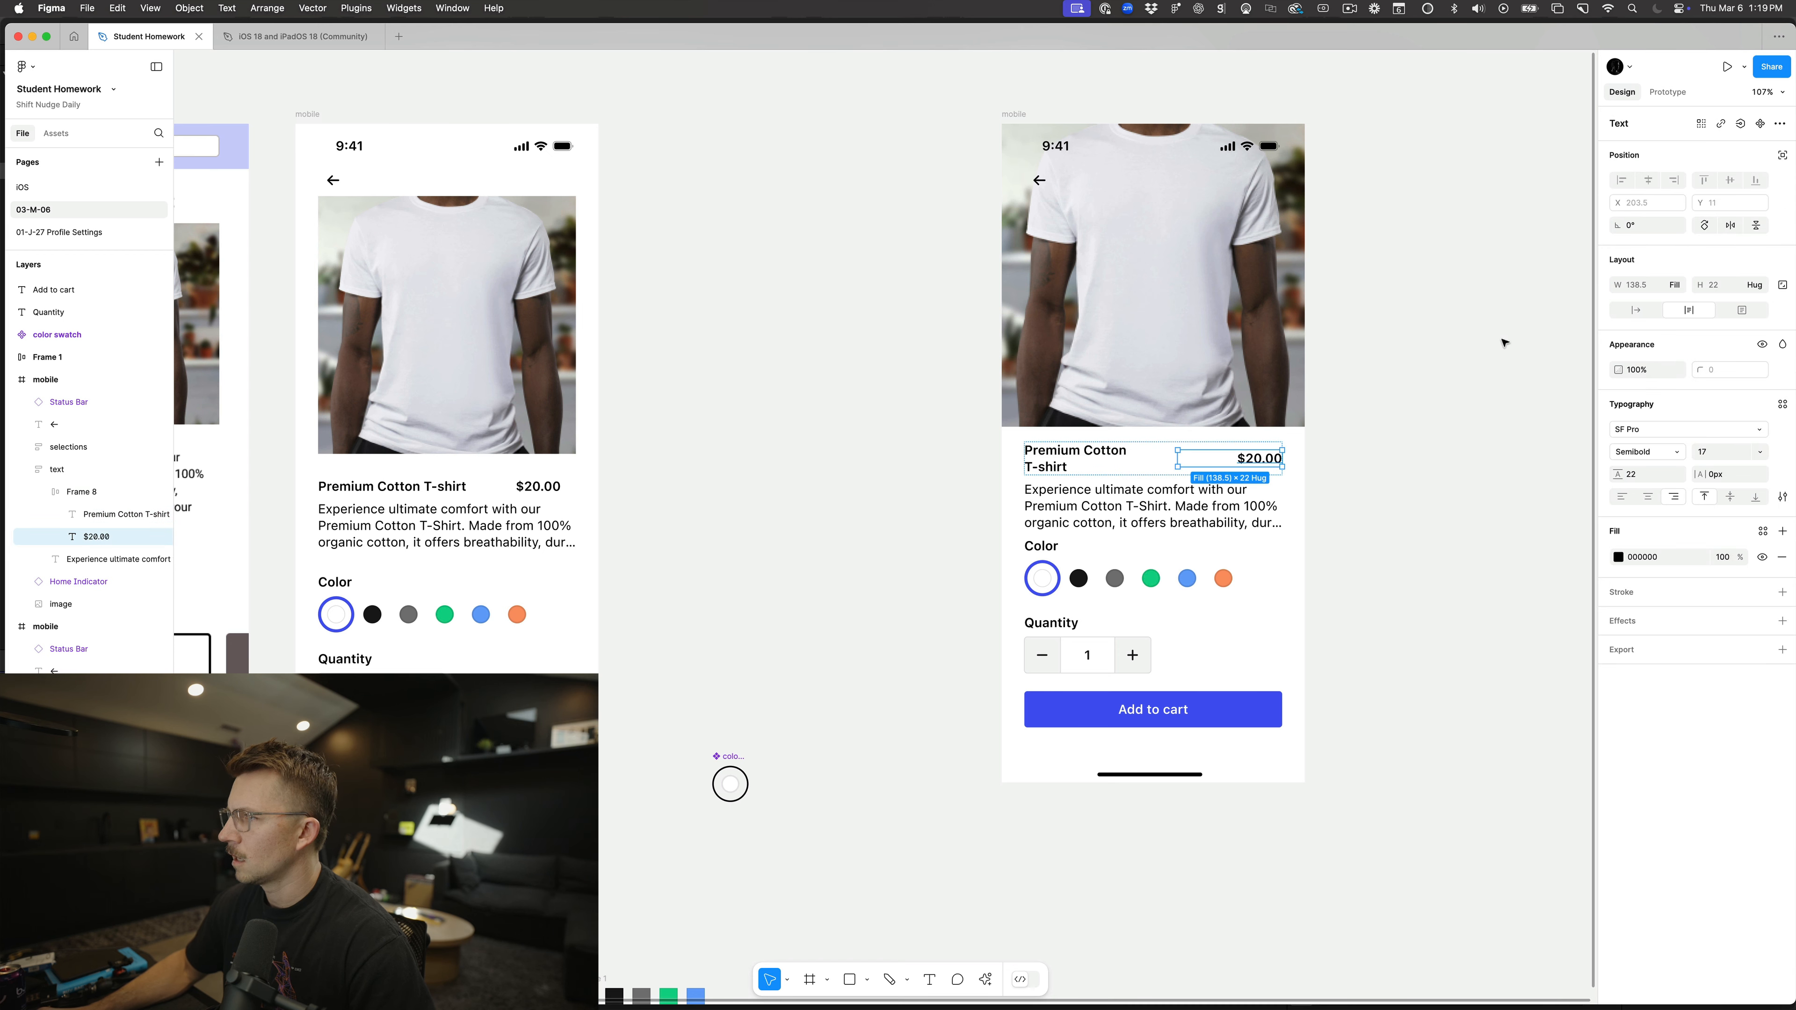
left_click(1683, 284)
left_click(1682, 274)
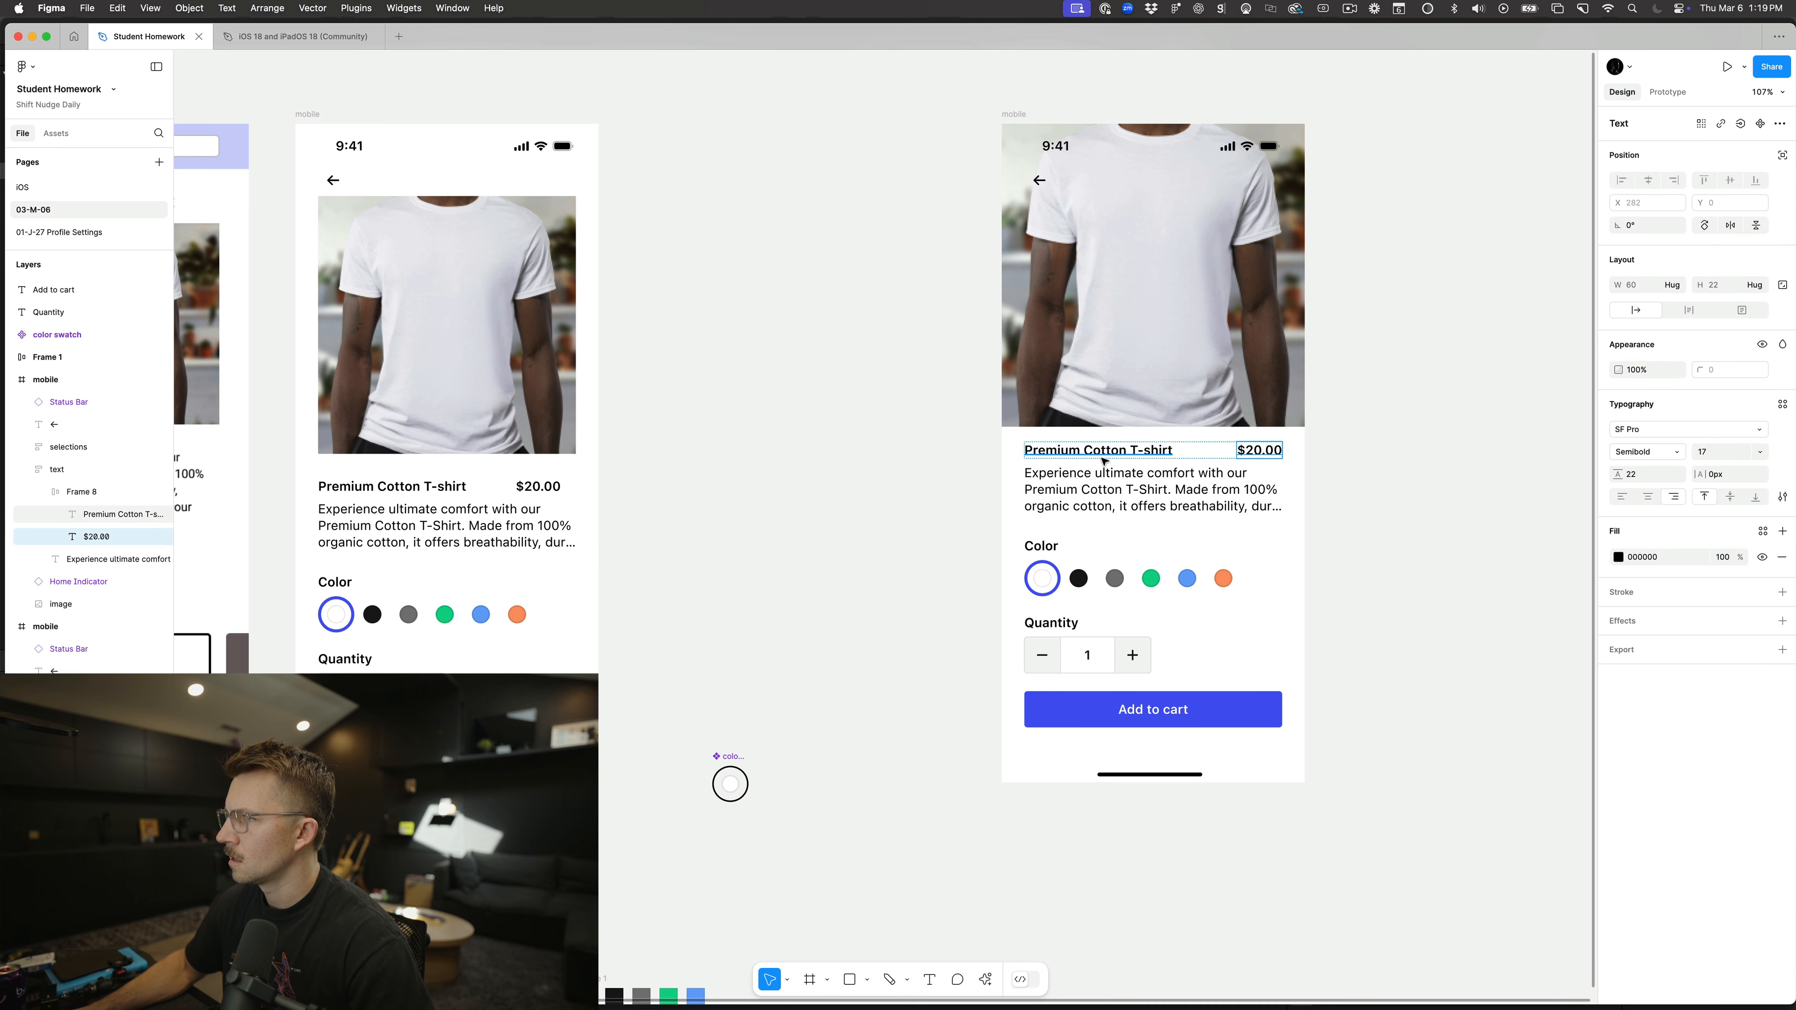
left_click(1185, 451, "super")
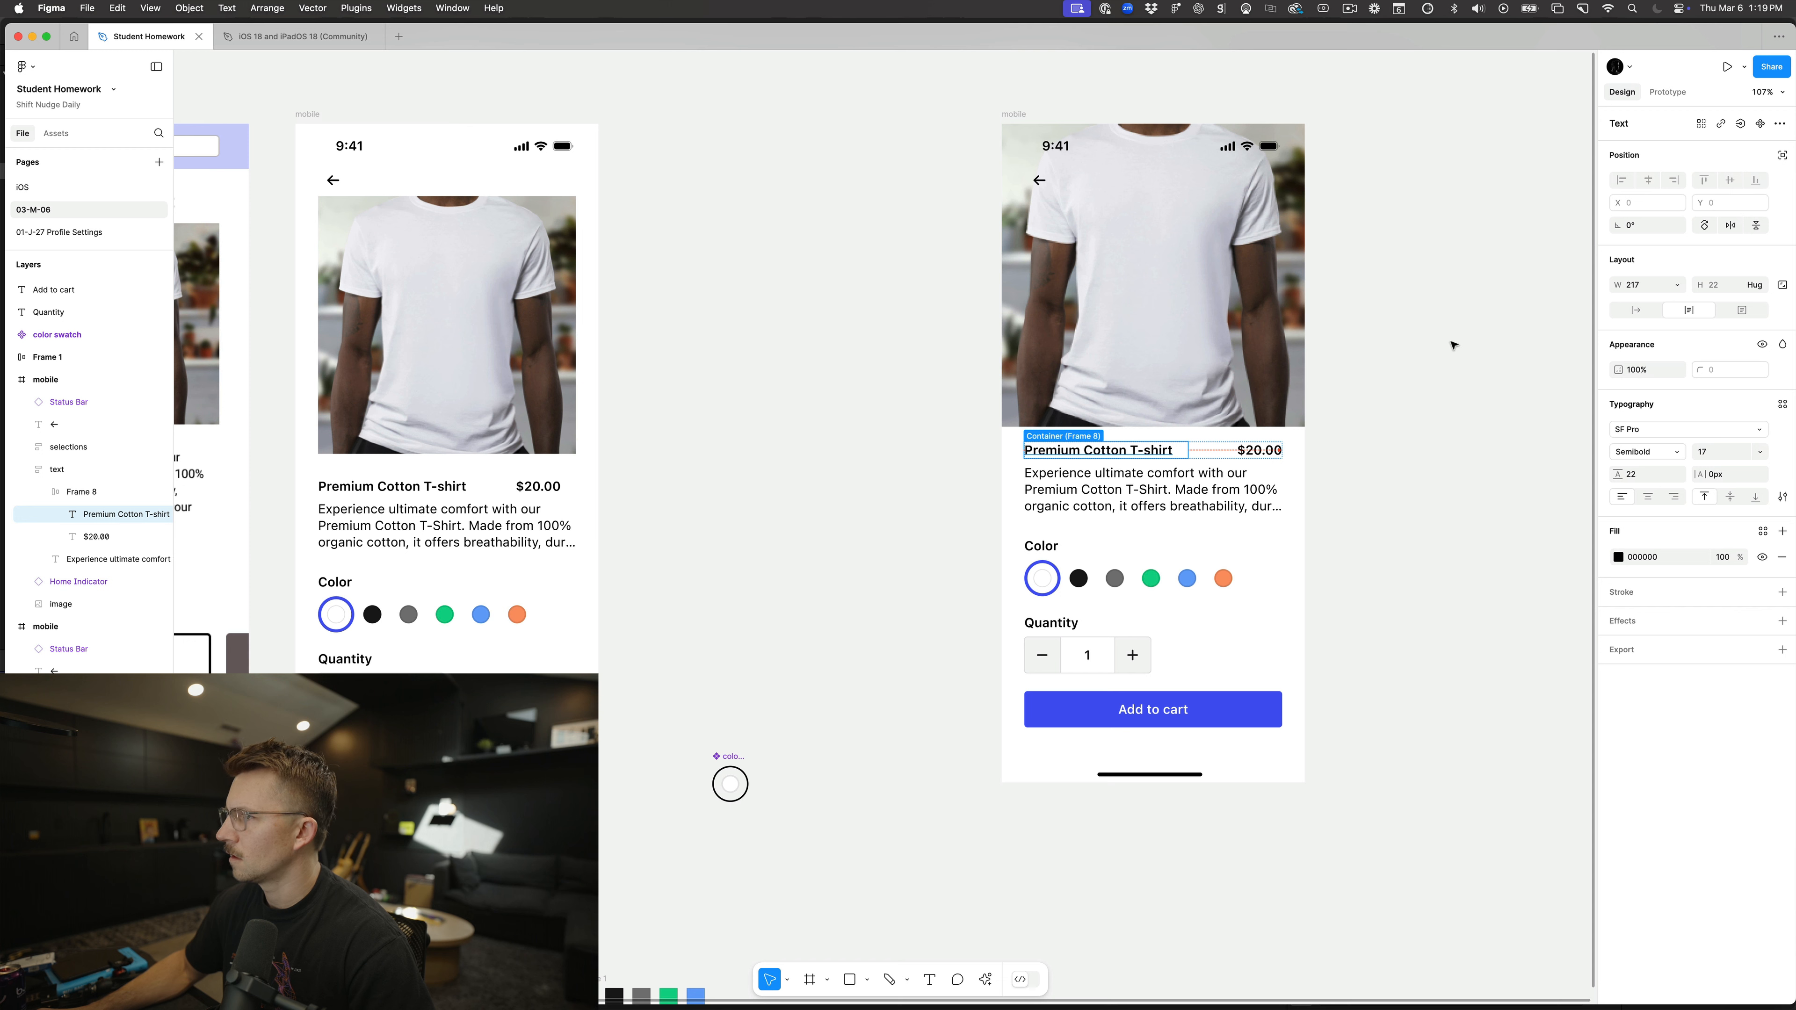
Step: Set the horizontal spacing between the product title and the $20.00 price in their row to 12
left_click(1224, 448)
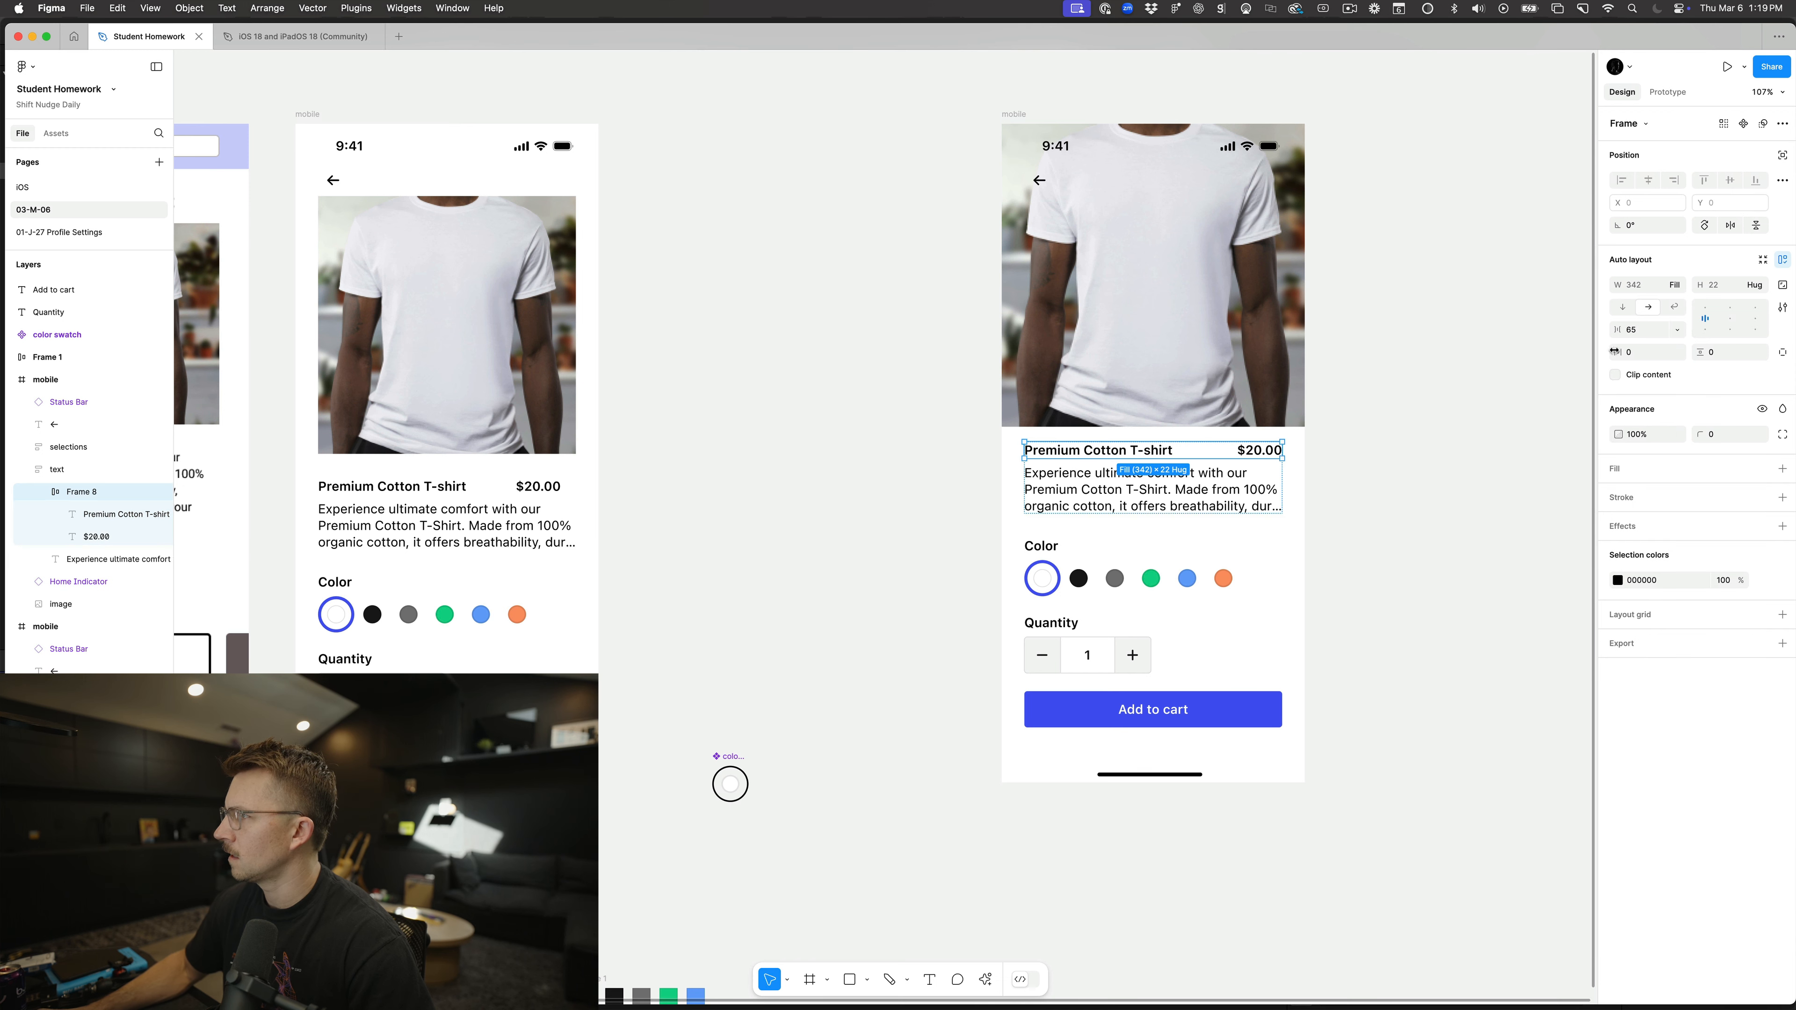
left_click(1642, 337)
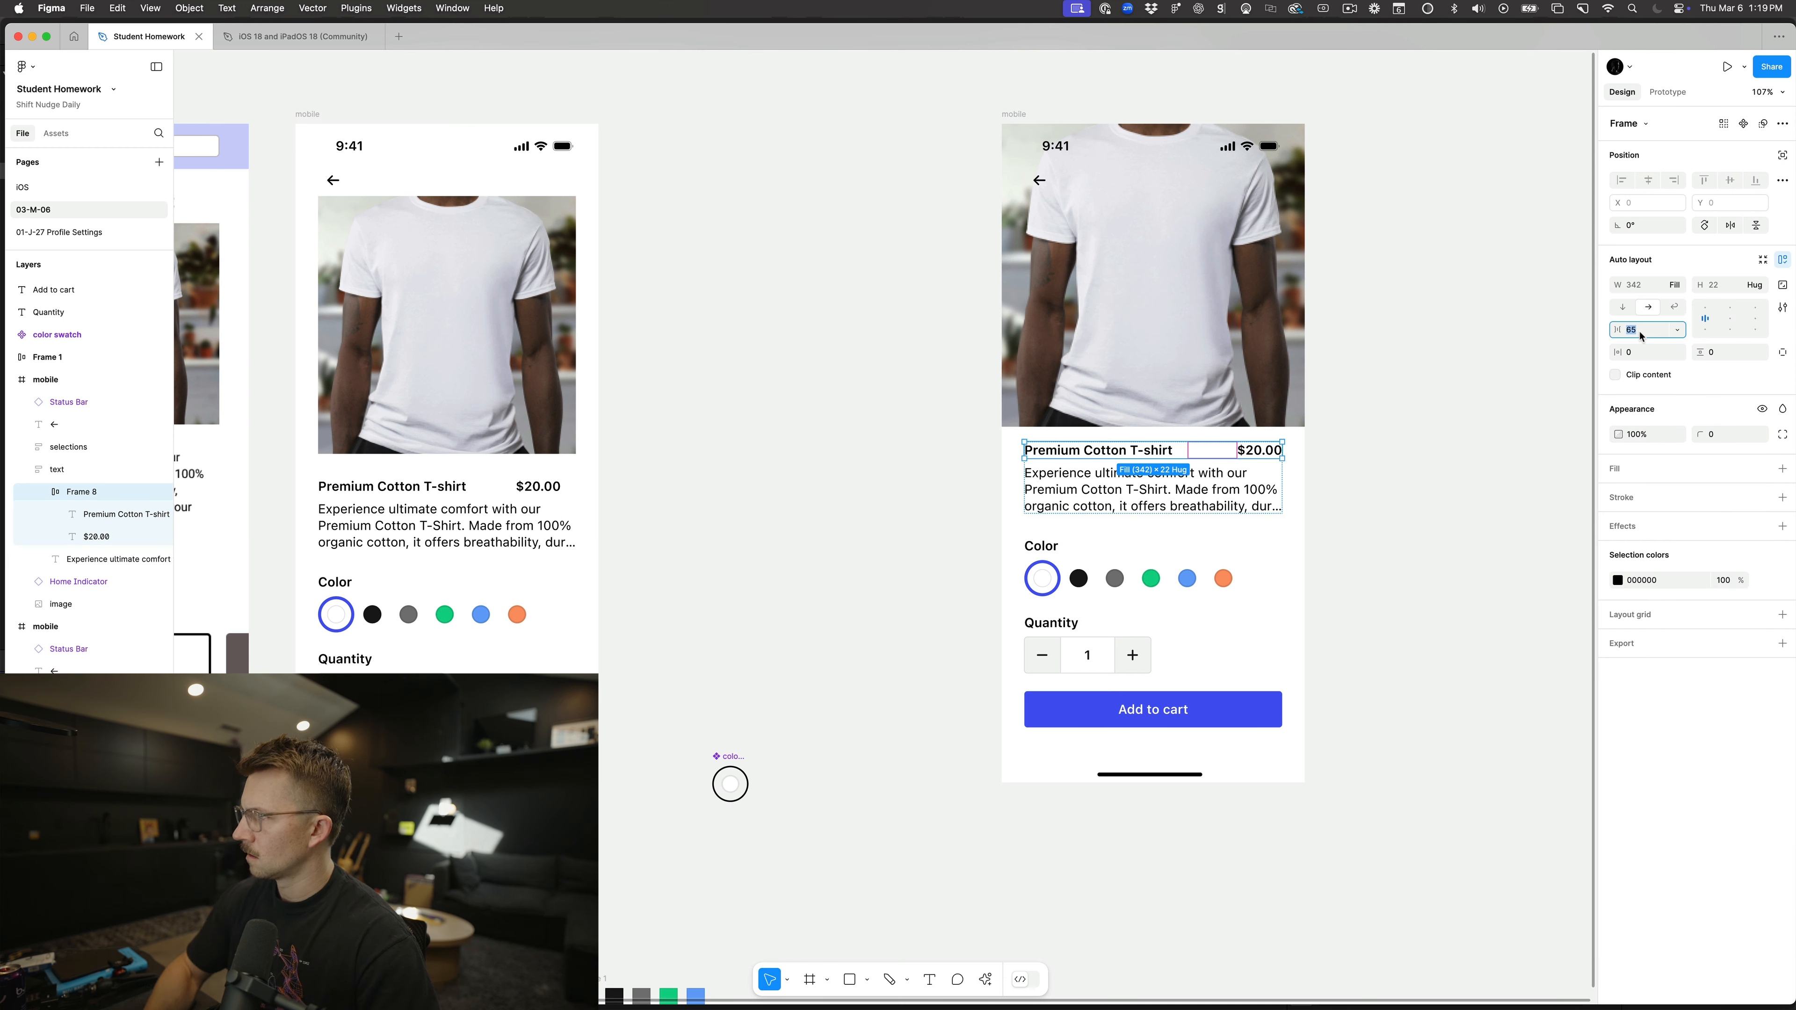
key("Return")
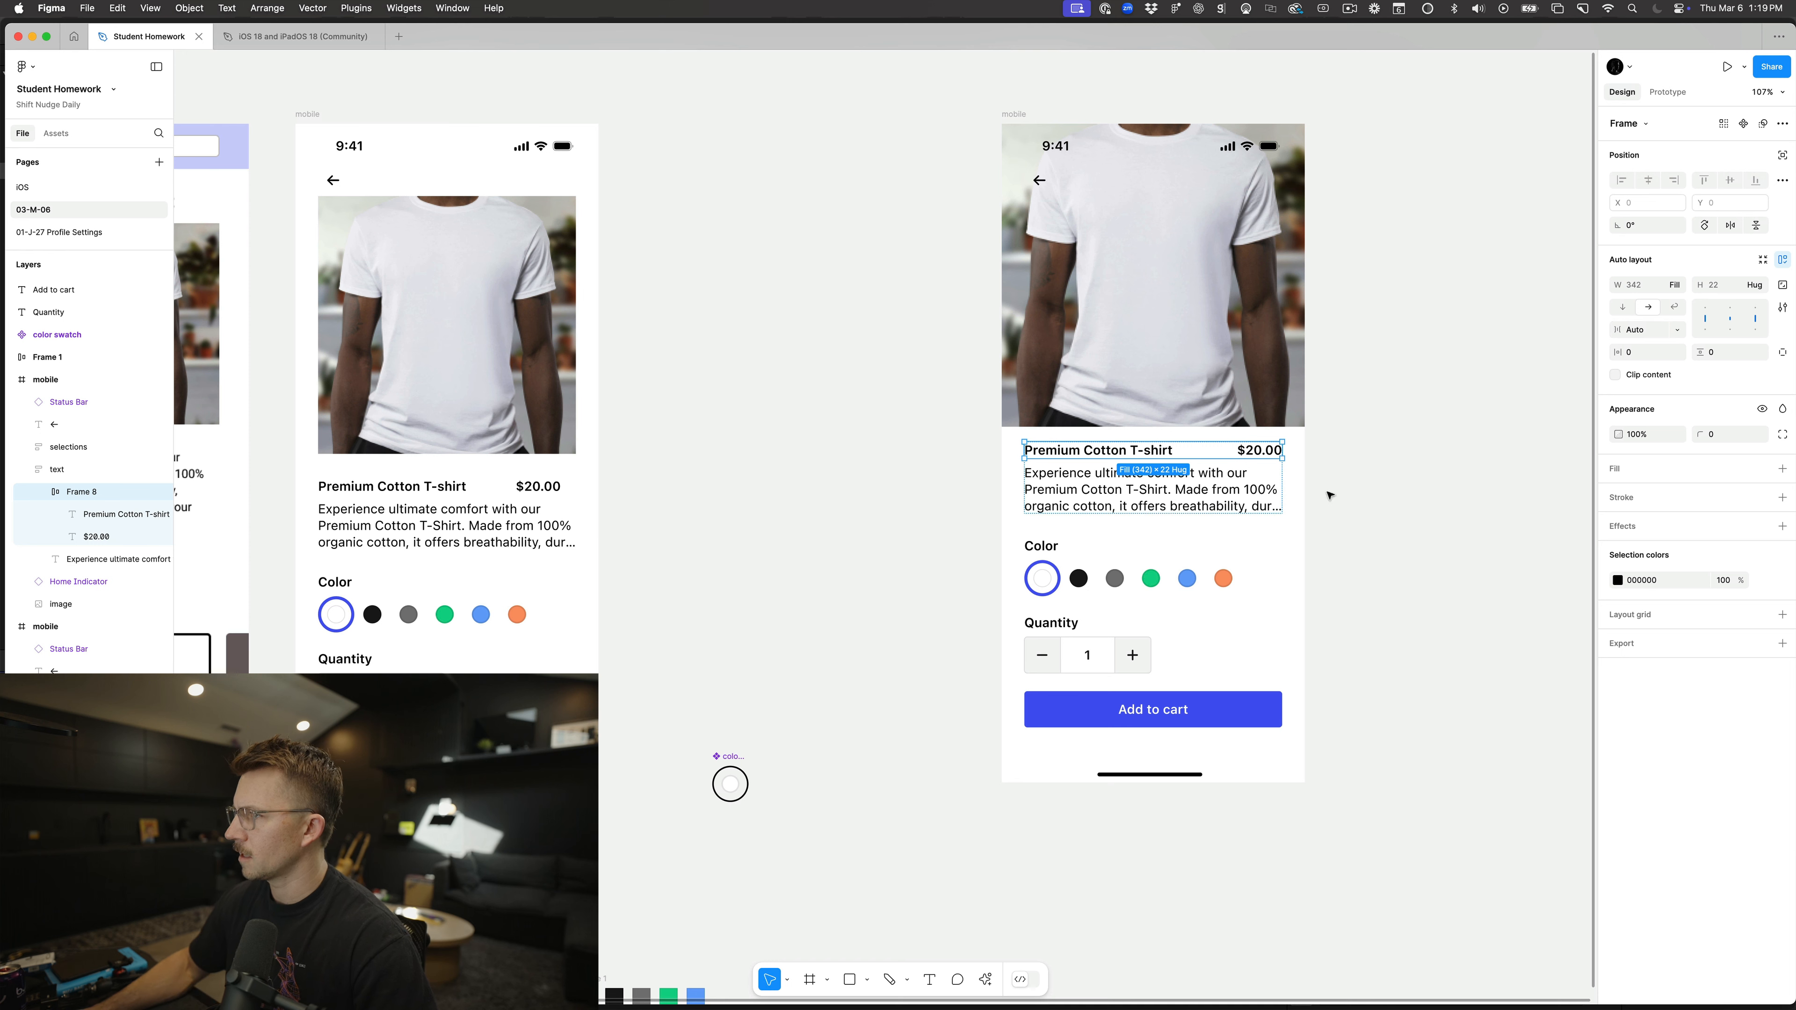
left_click(1637, 333)
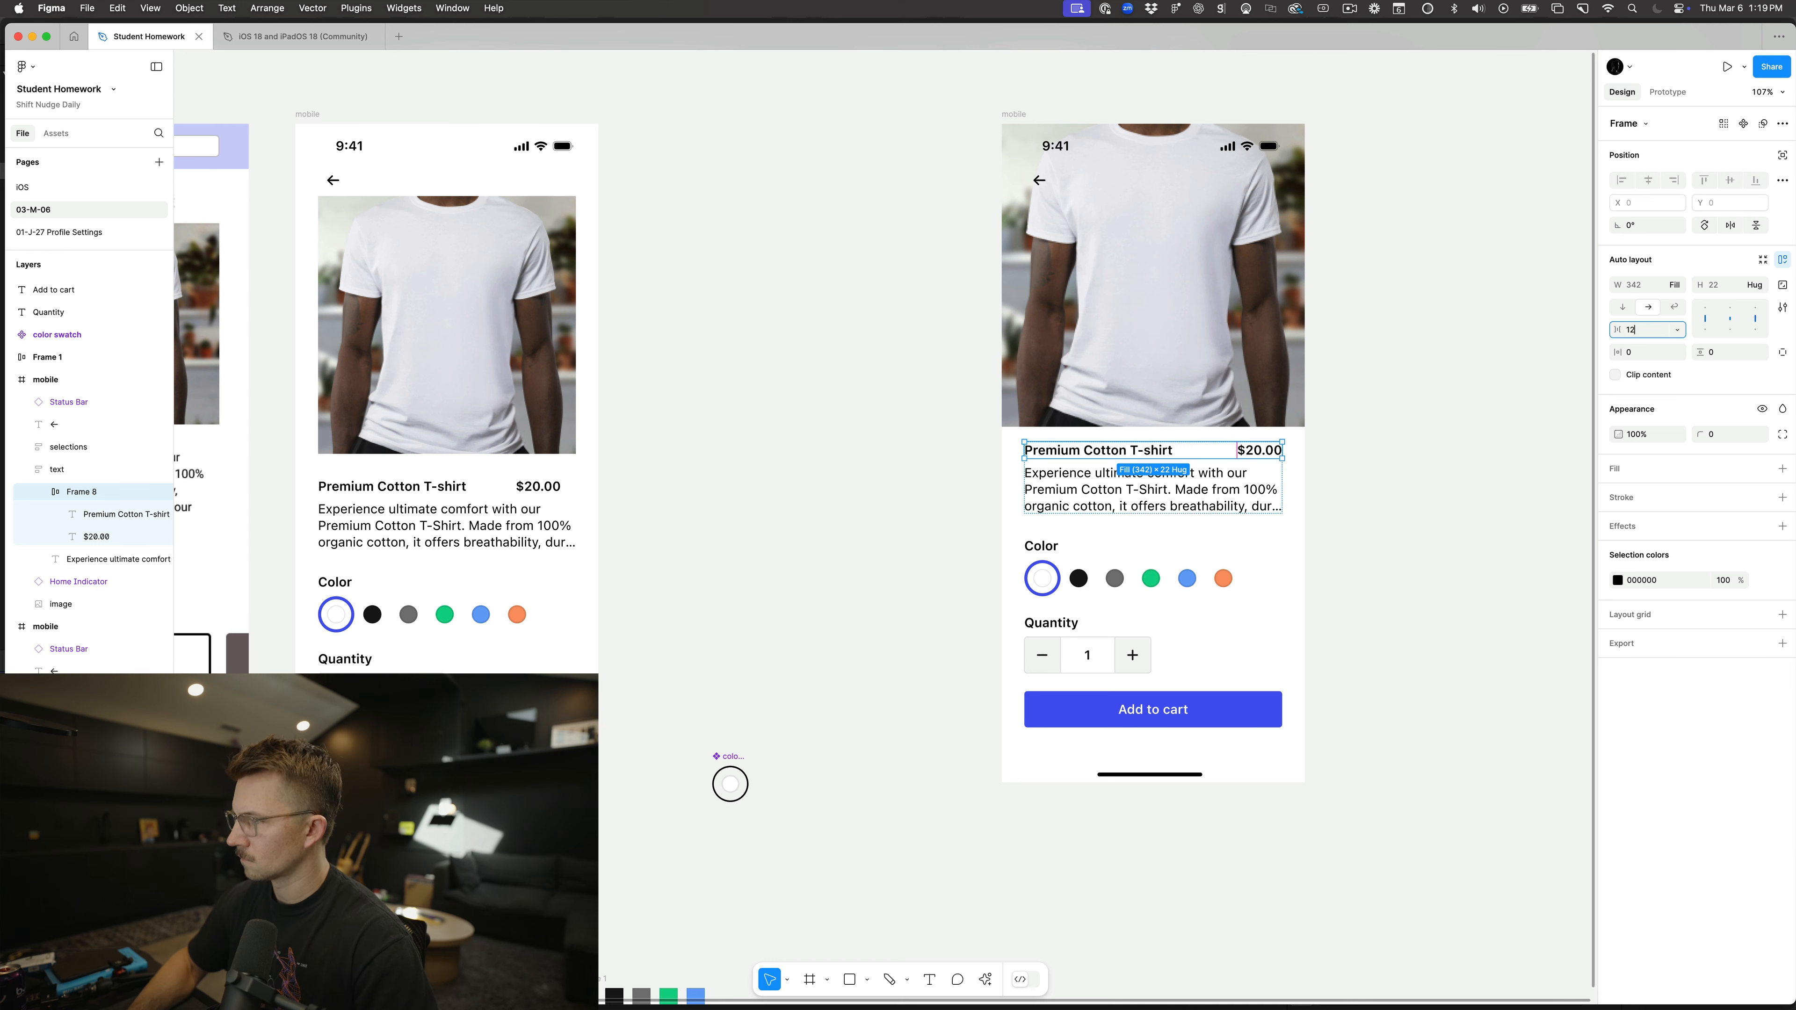
left_click(1374, 452)
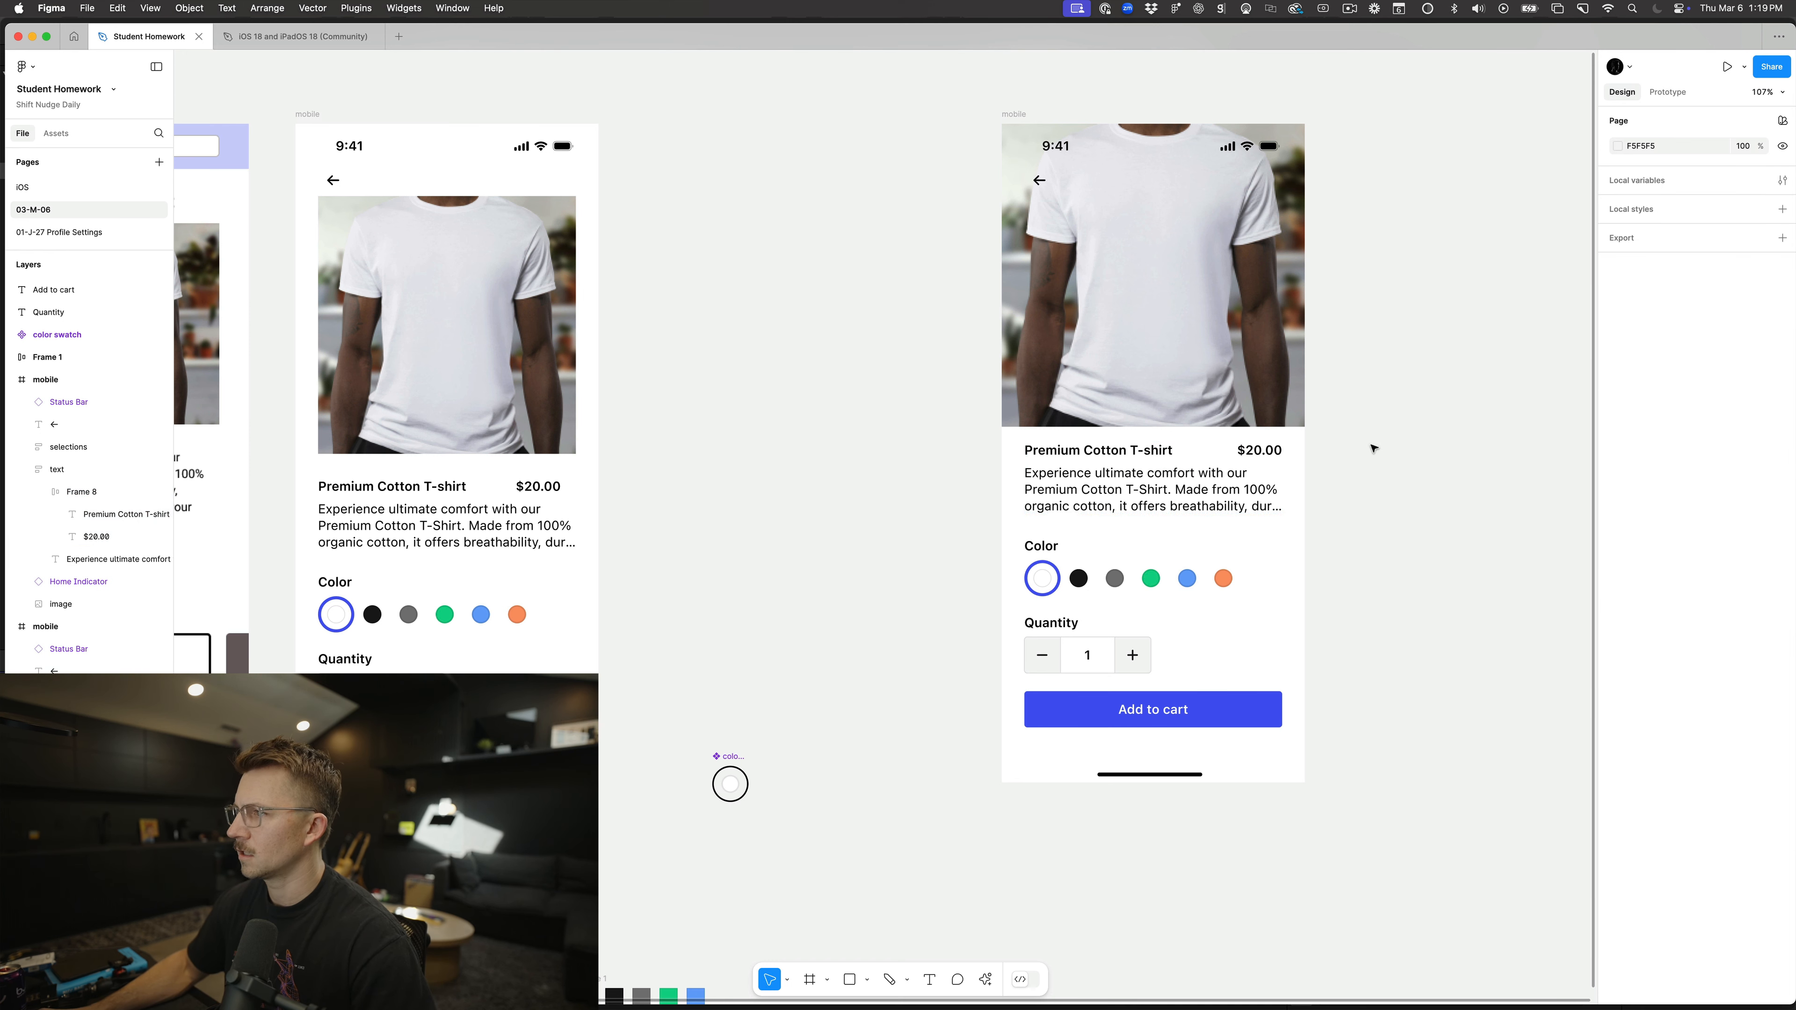
Step: Set the product title's font size to 34 and align the title and price row's contents to the top left
left_click(1161, 453)
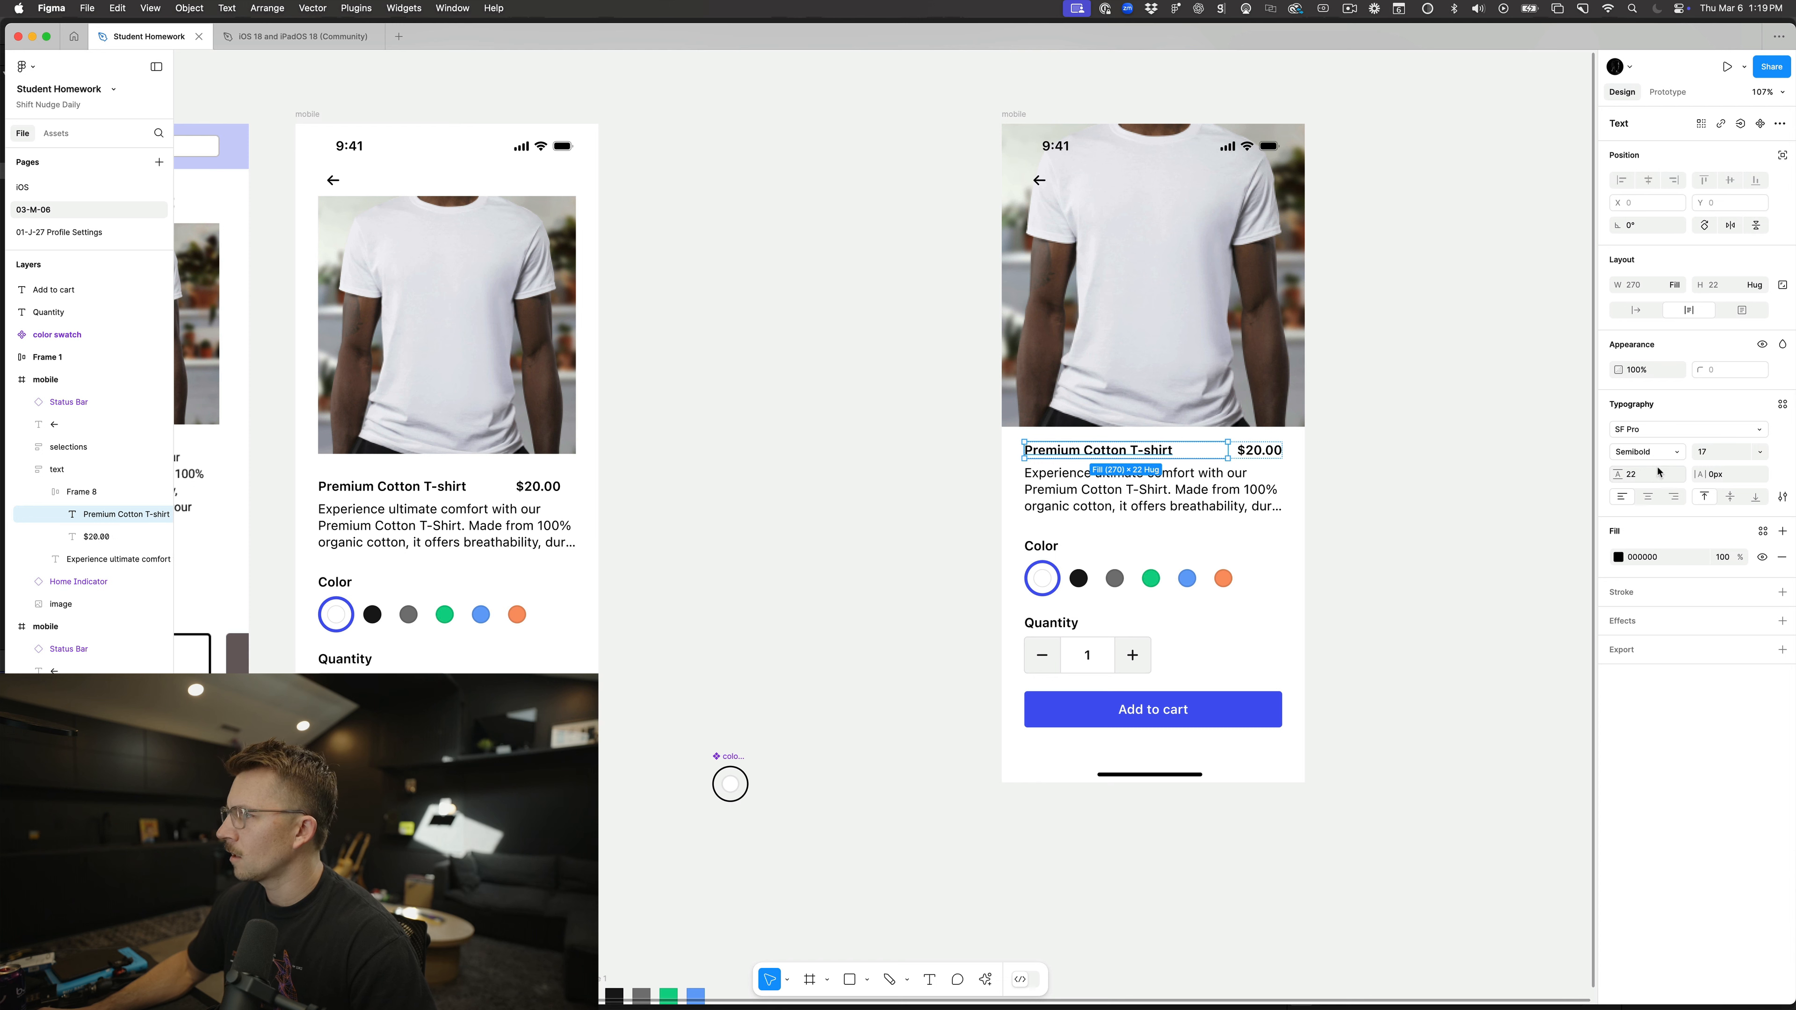
type("34")
key("Return")
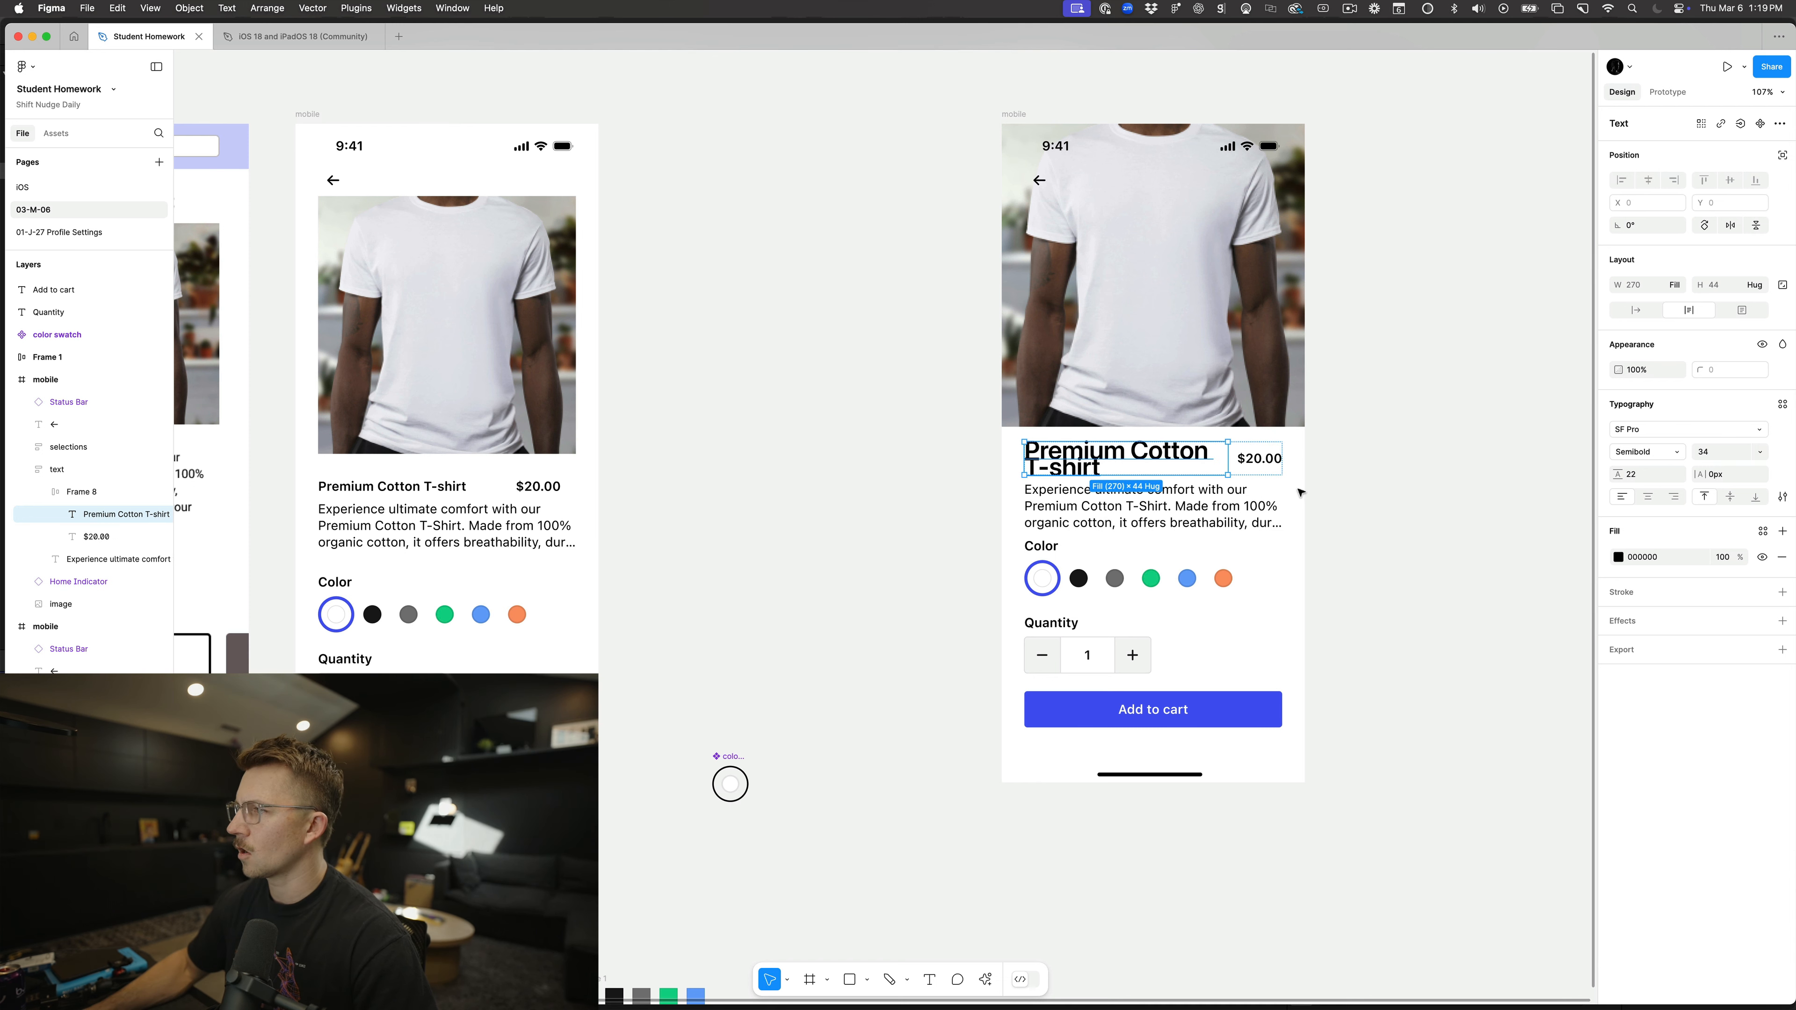
left_click(1359, 434)
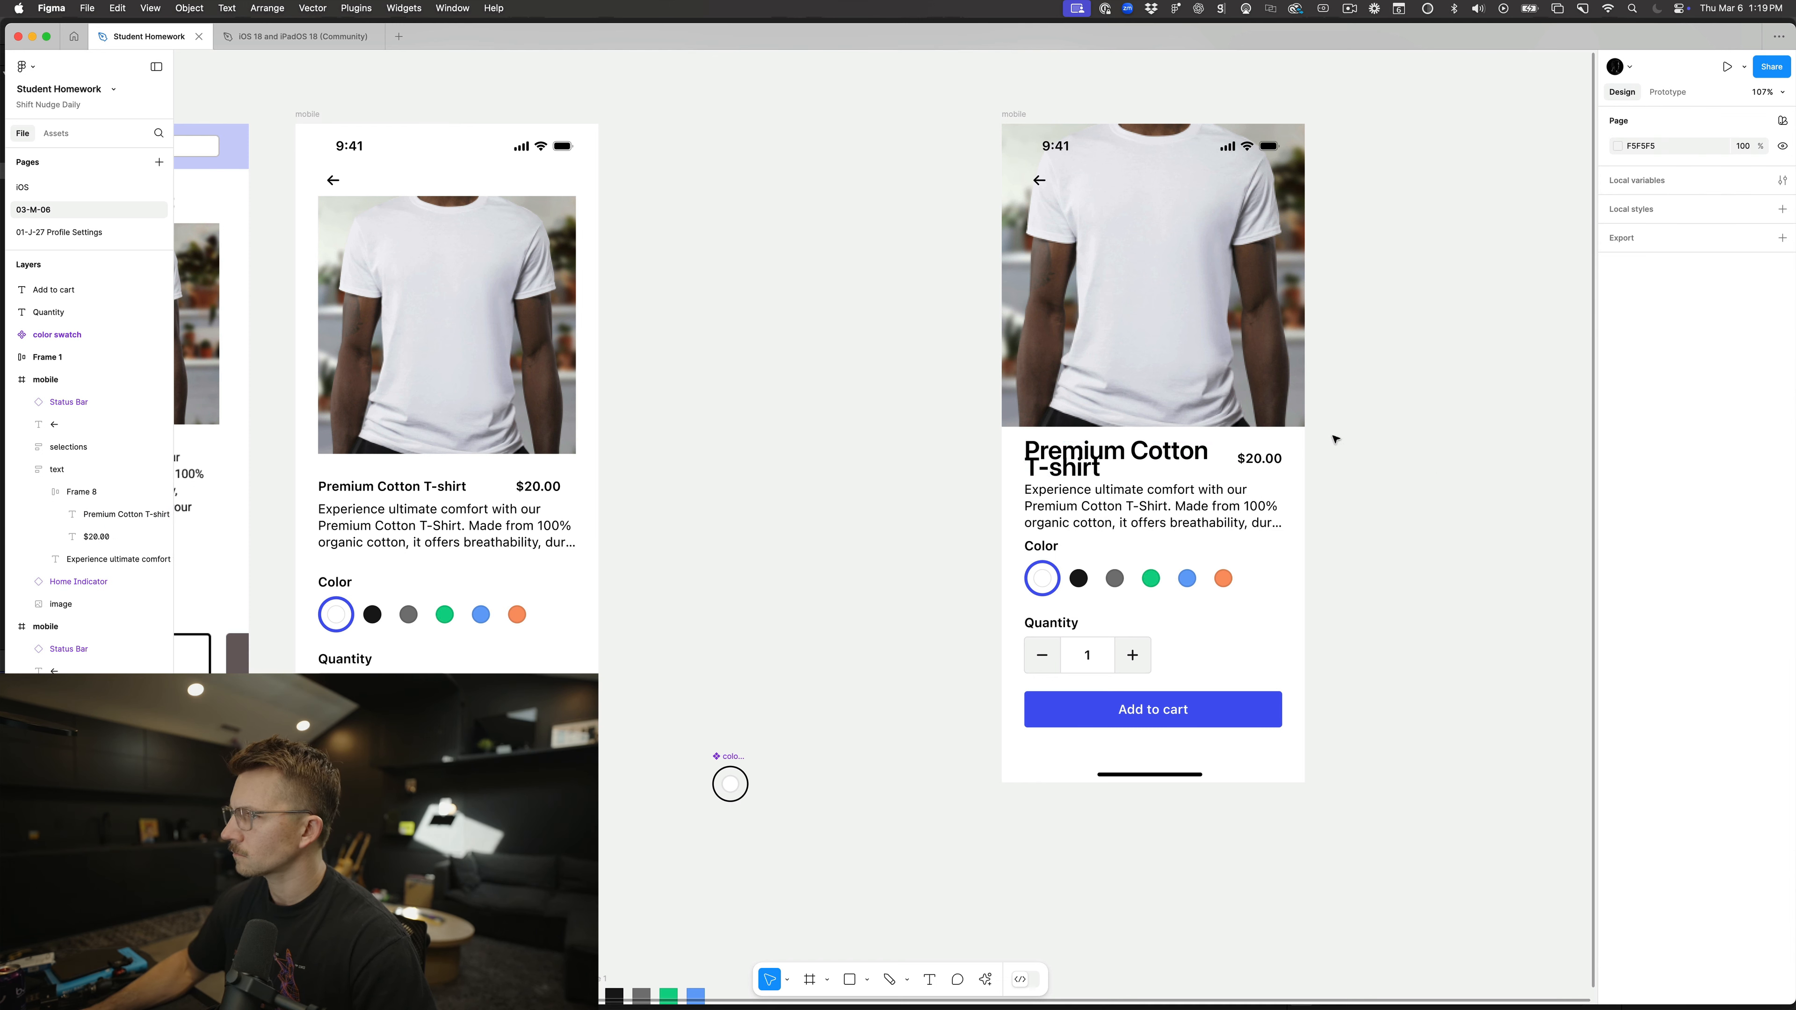
left_click(1262, 457)
left_click(1207, 465)
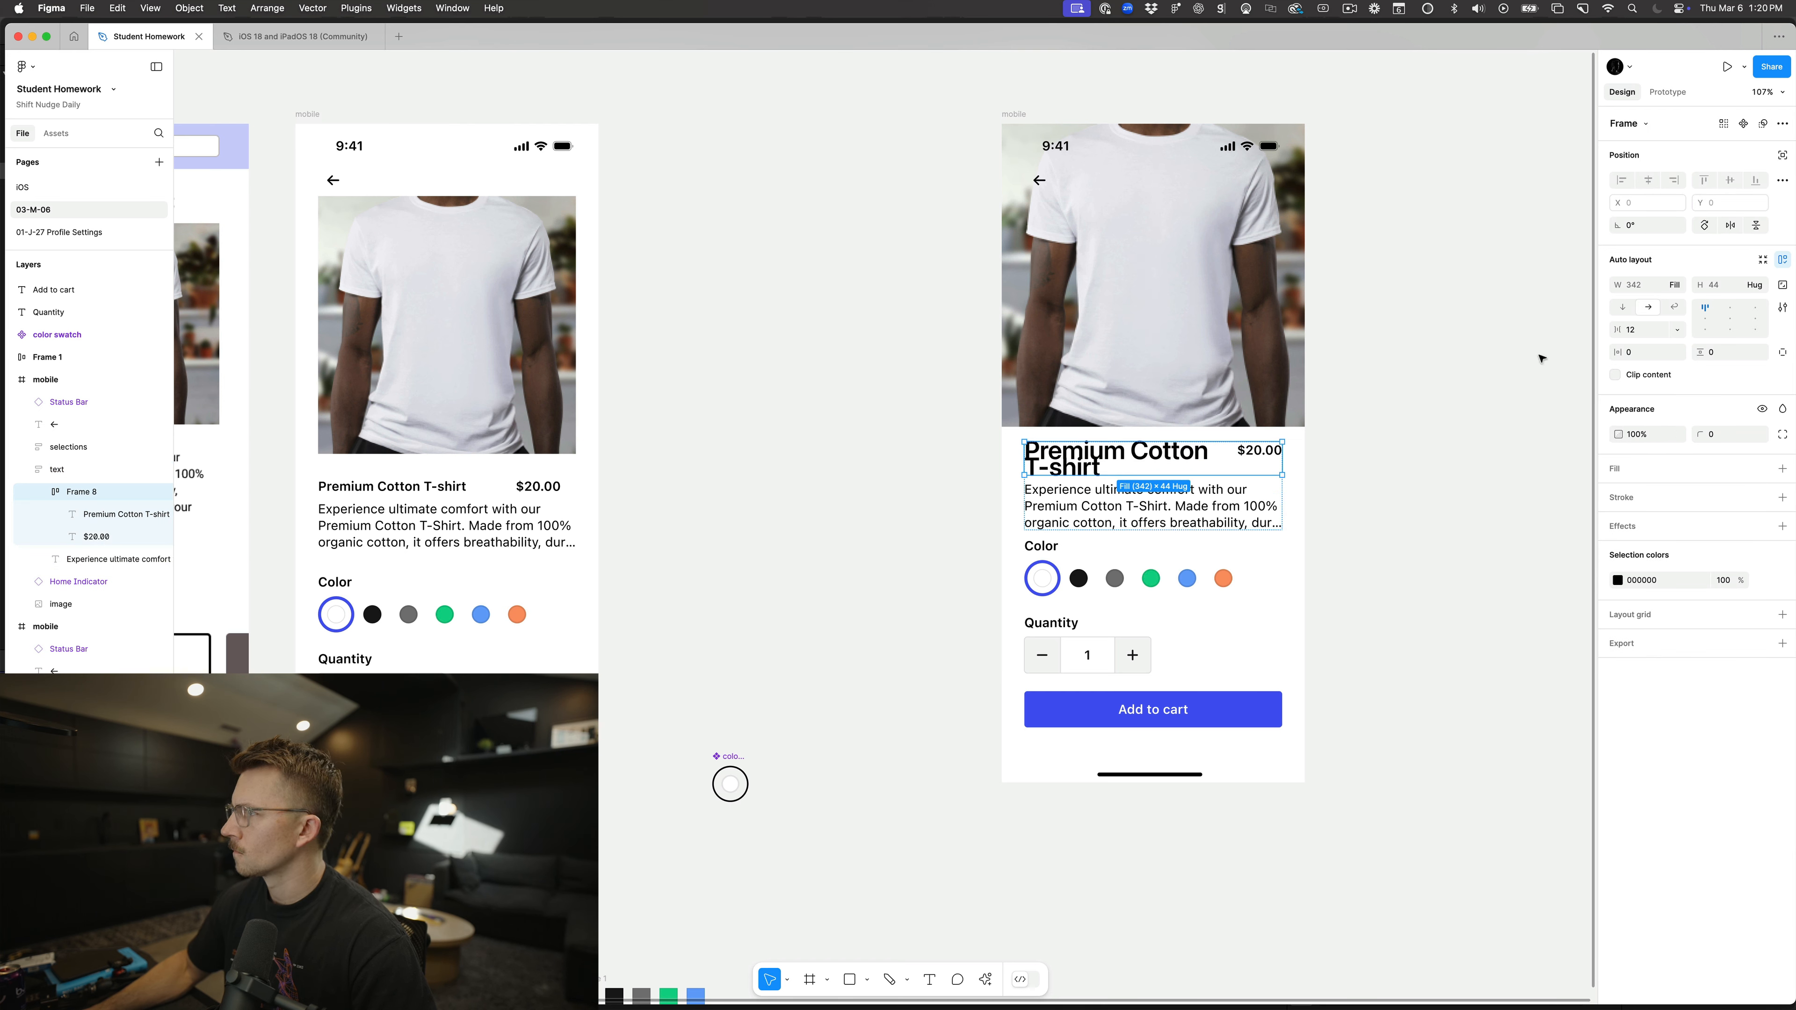
Step: Set the product title's line height to 120%
key("Return")
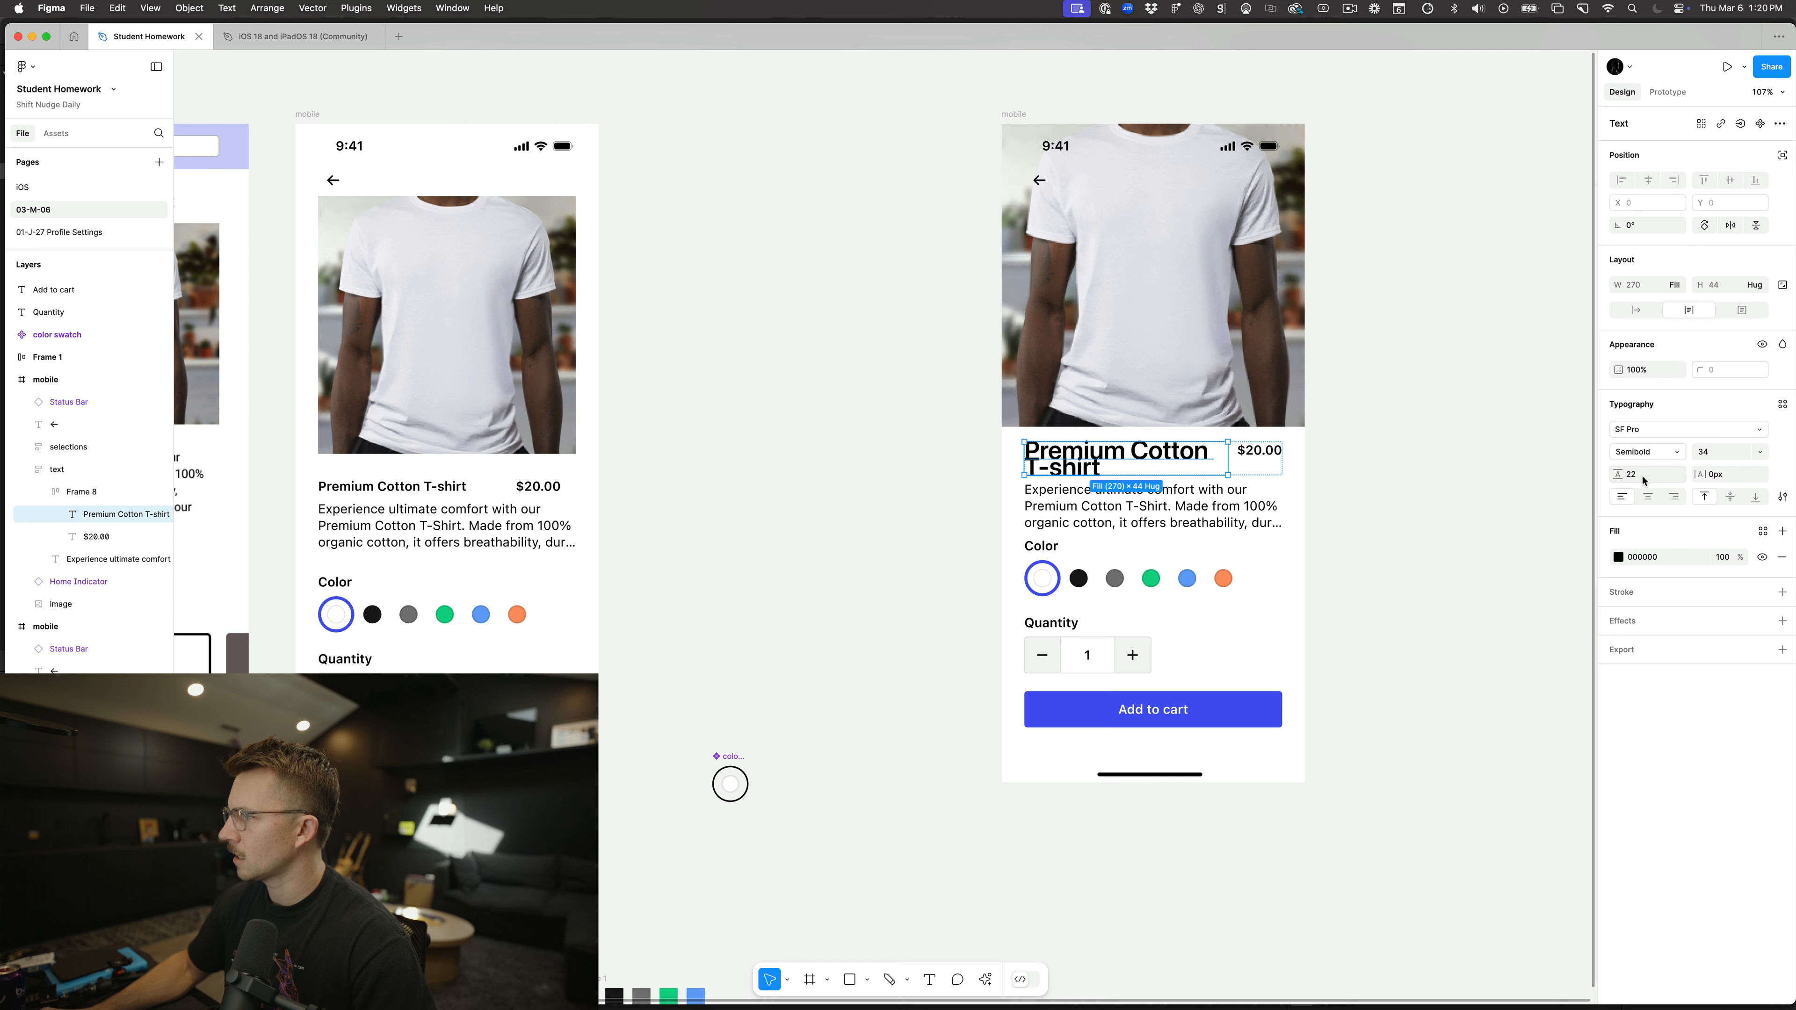
left_click(1644, 477)
type("100%")
key("Return")
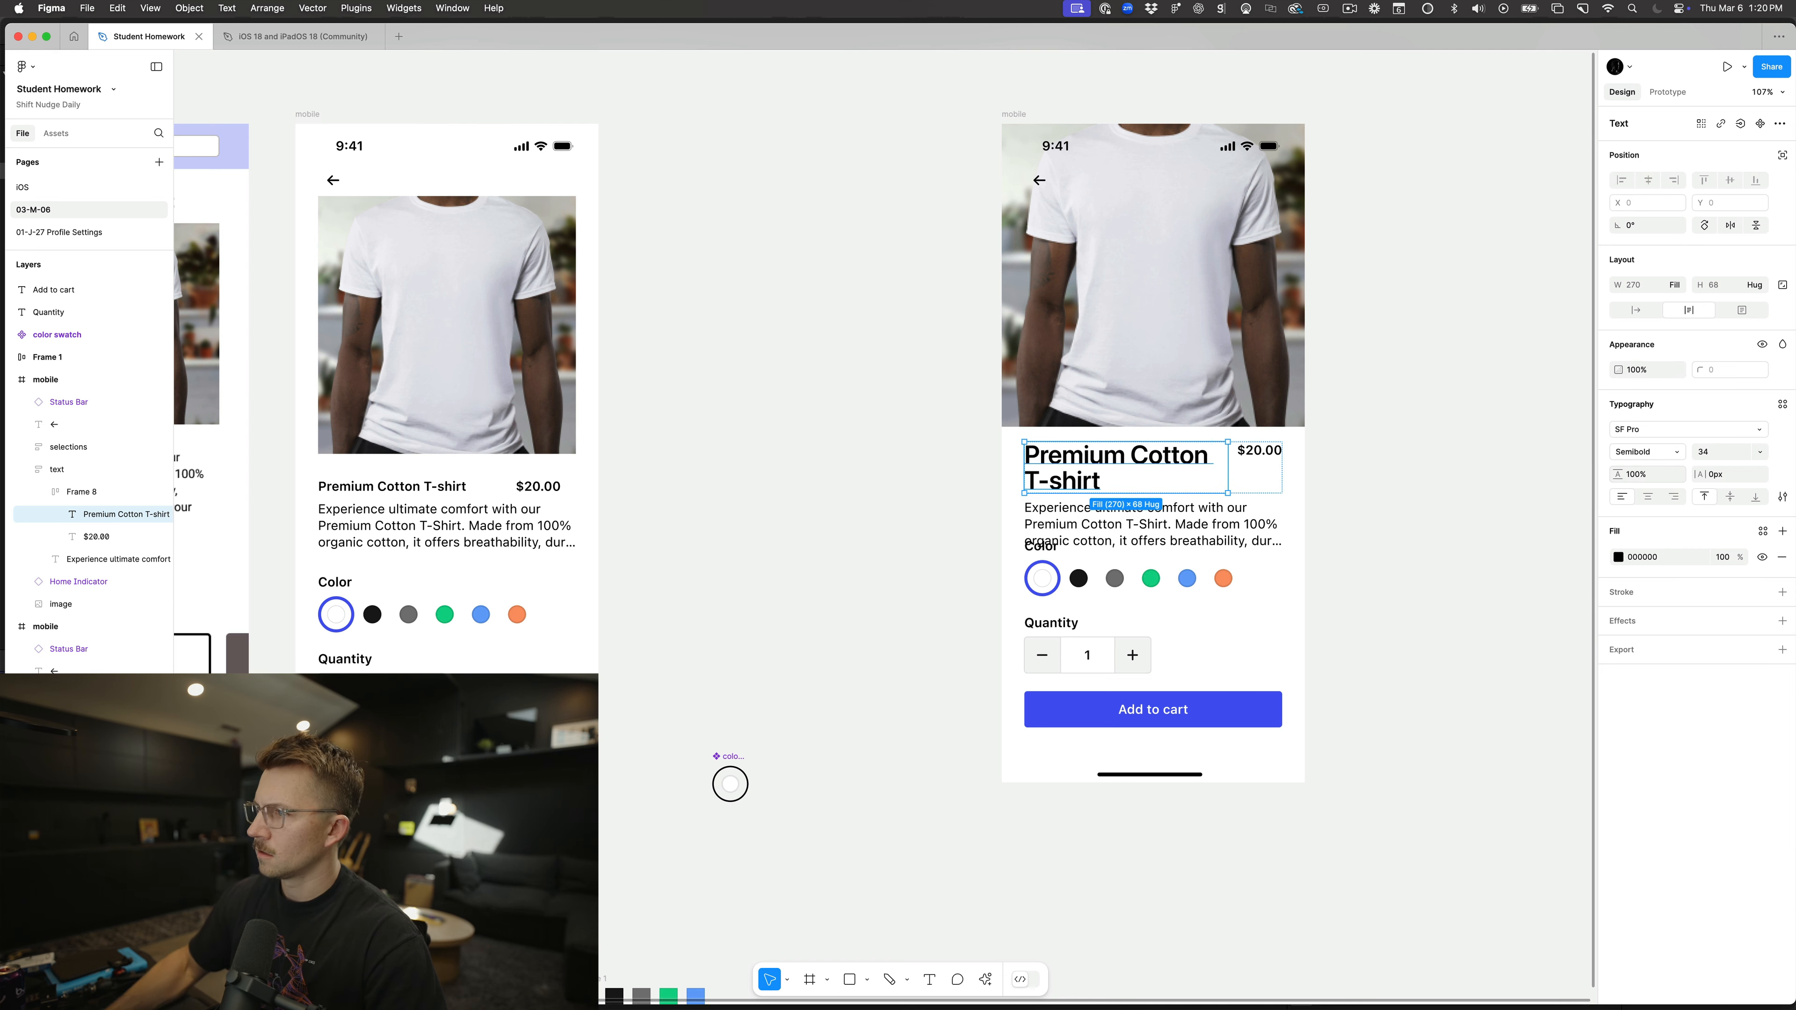
left_click(1642, 474)
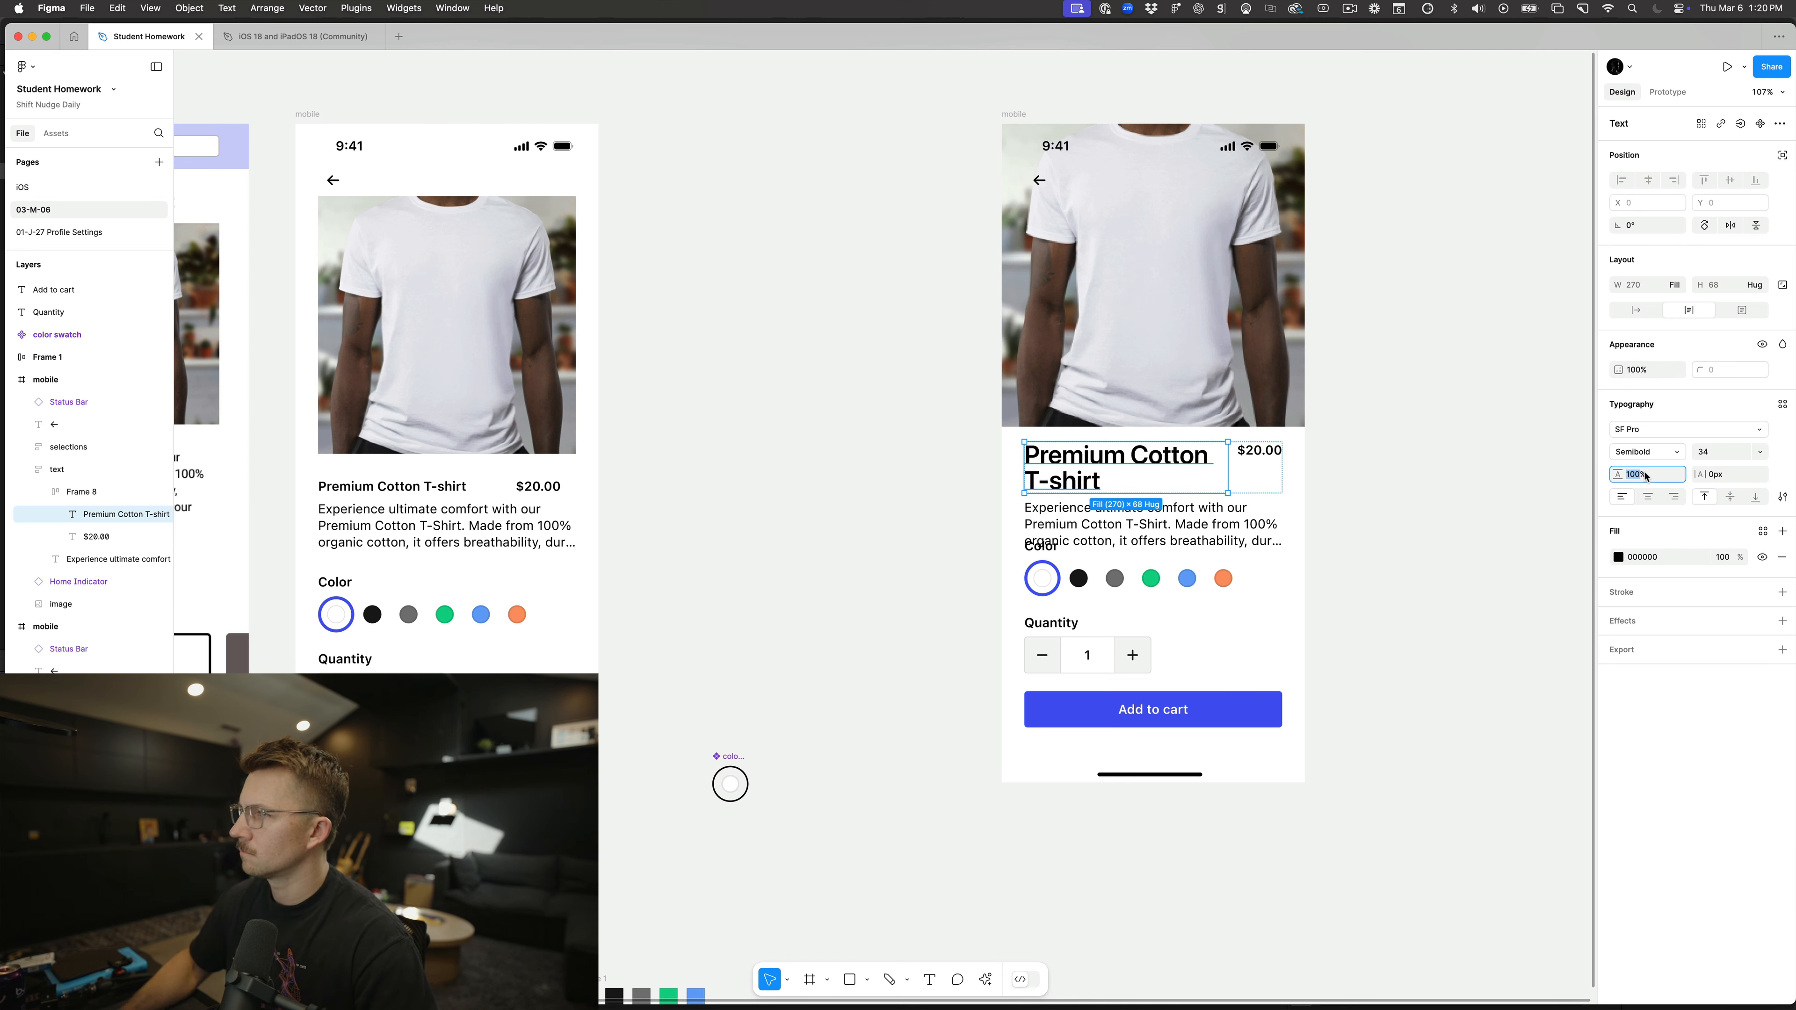
type("120")
key("Return")
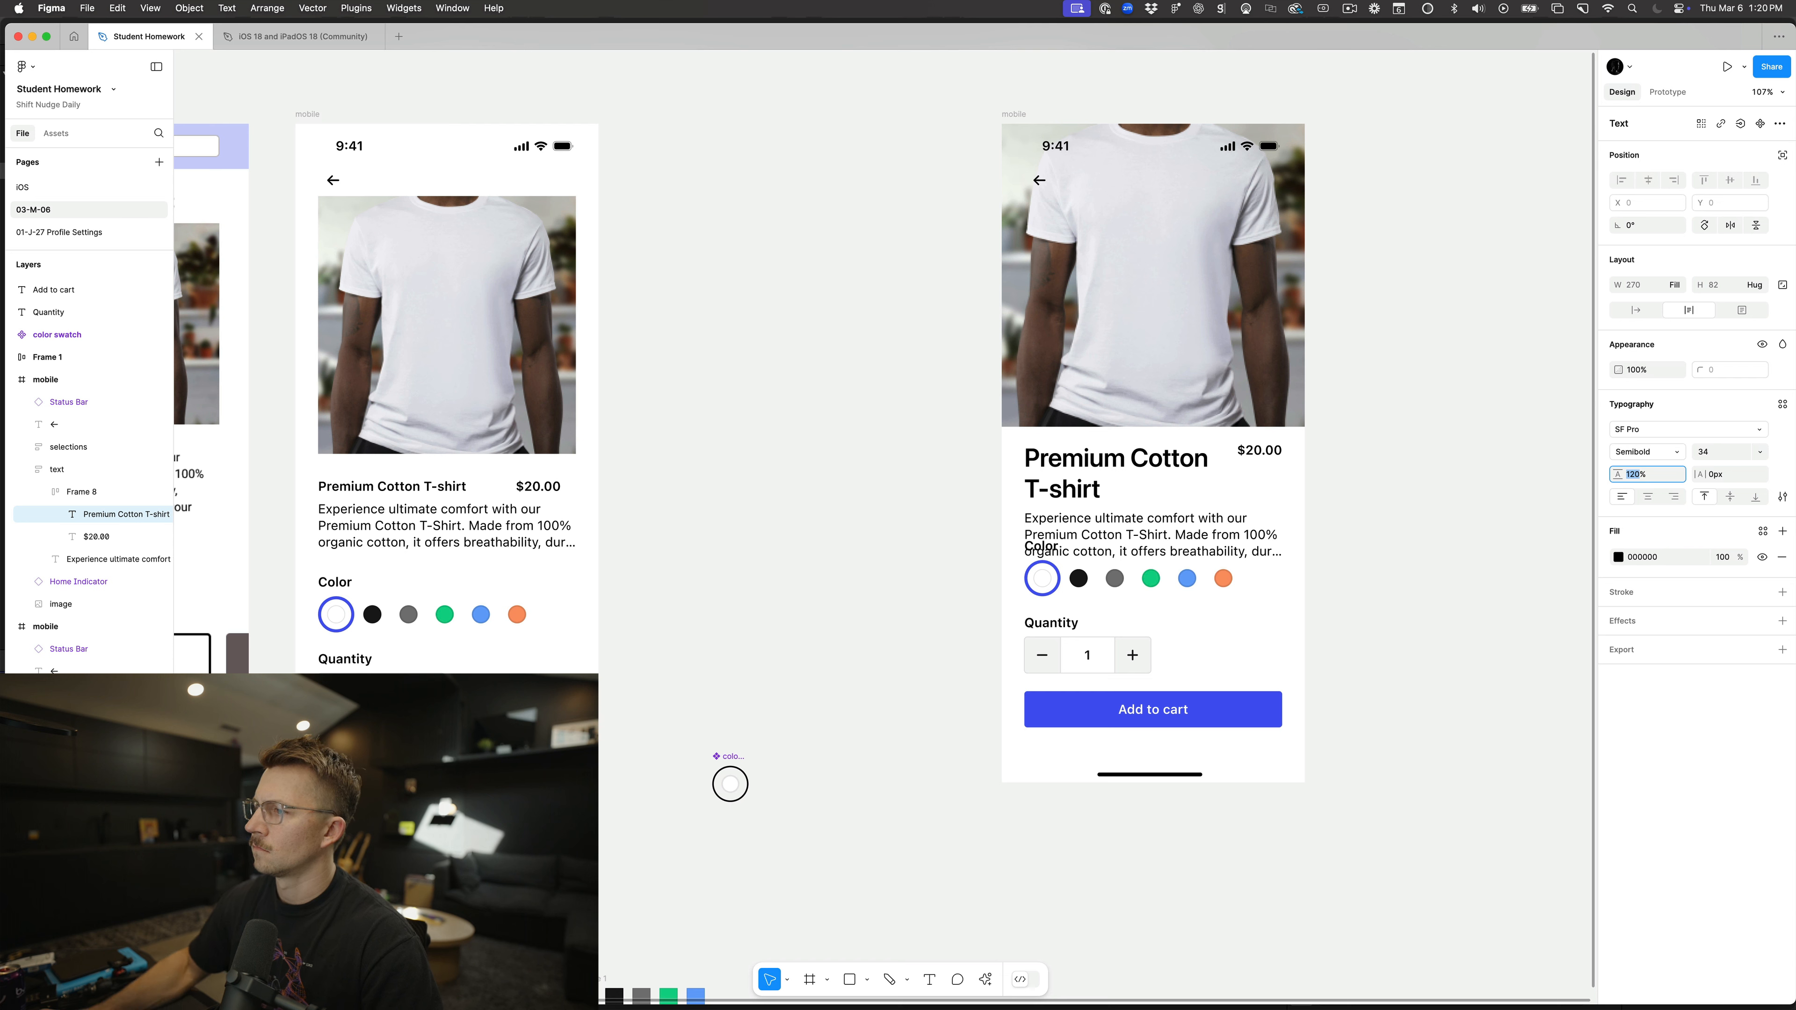
Step: Move the selections frame down to Y 597, leaving a gap of 20 below the text frame
left_click(1137, 610)
left_click_drag(1134, 606, 1137, 632)
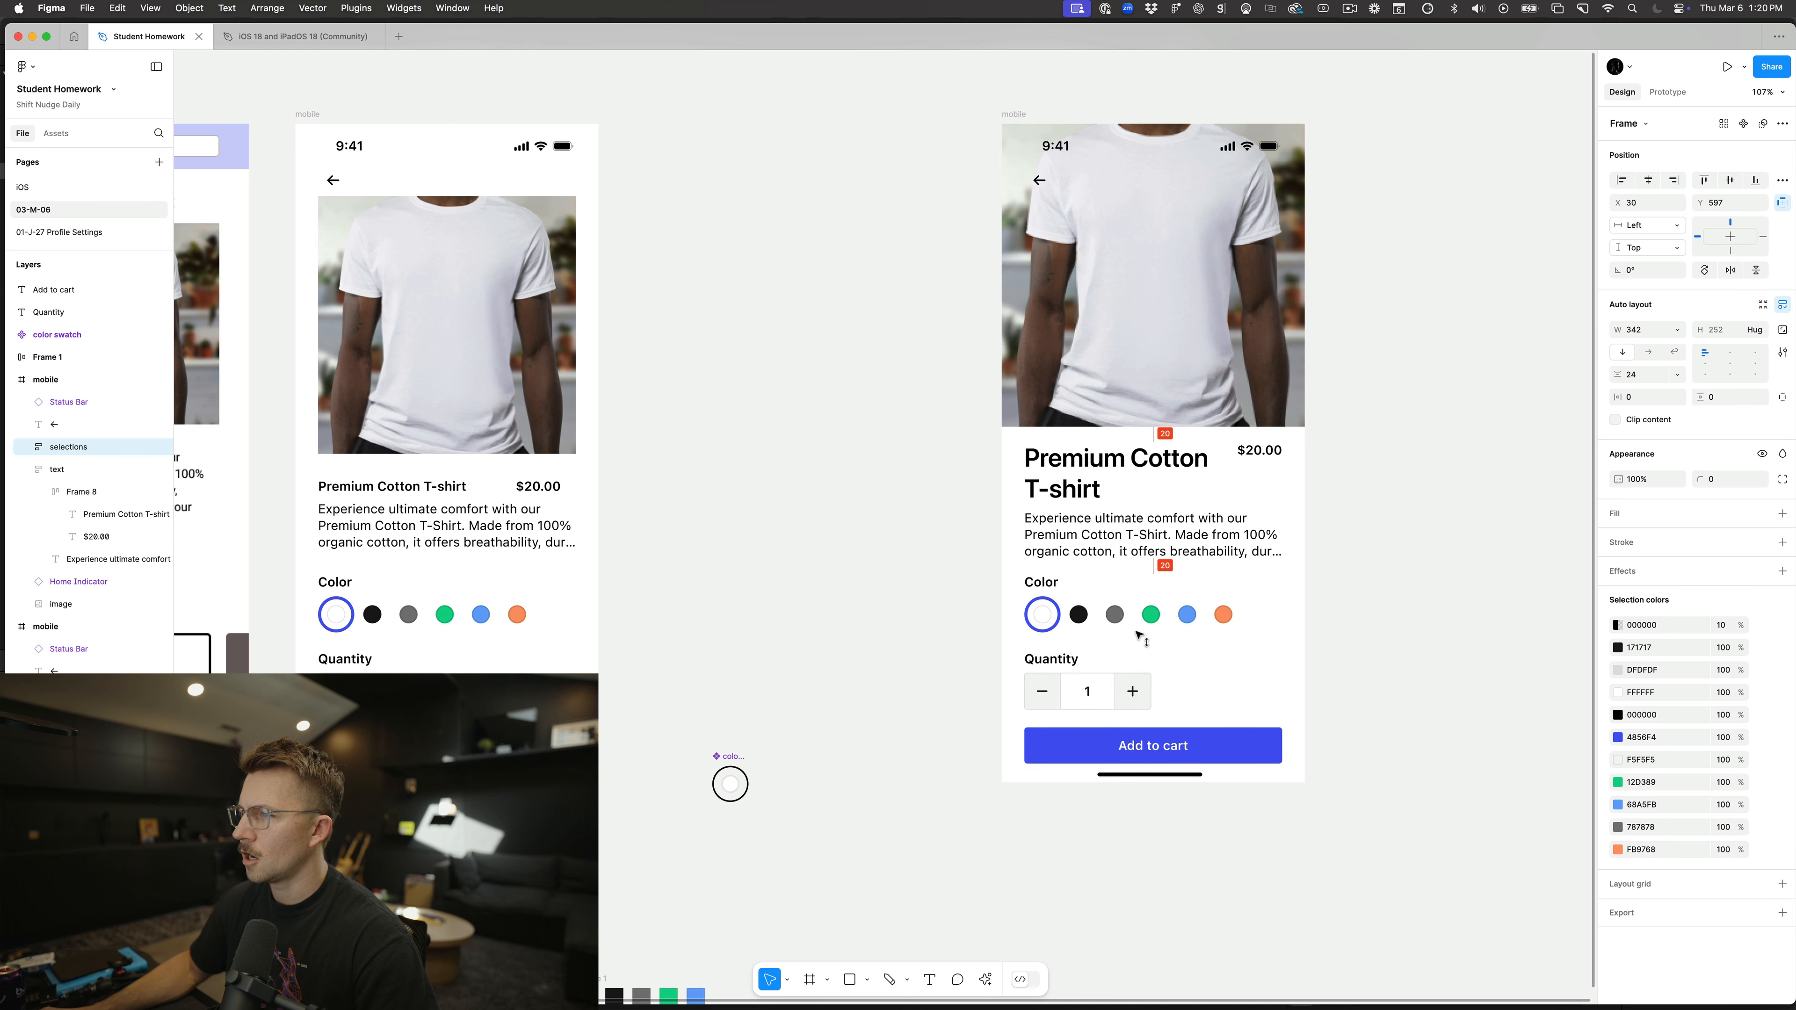
left_click(970, 589)
Step: Try to lower the $20.00 price beside the title by moving it within its row and wrapping it in an auto layout frame
scroll(970, 587, "down", 5)
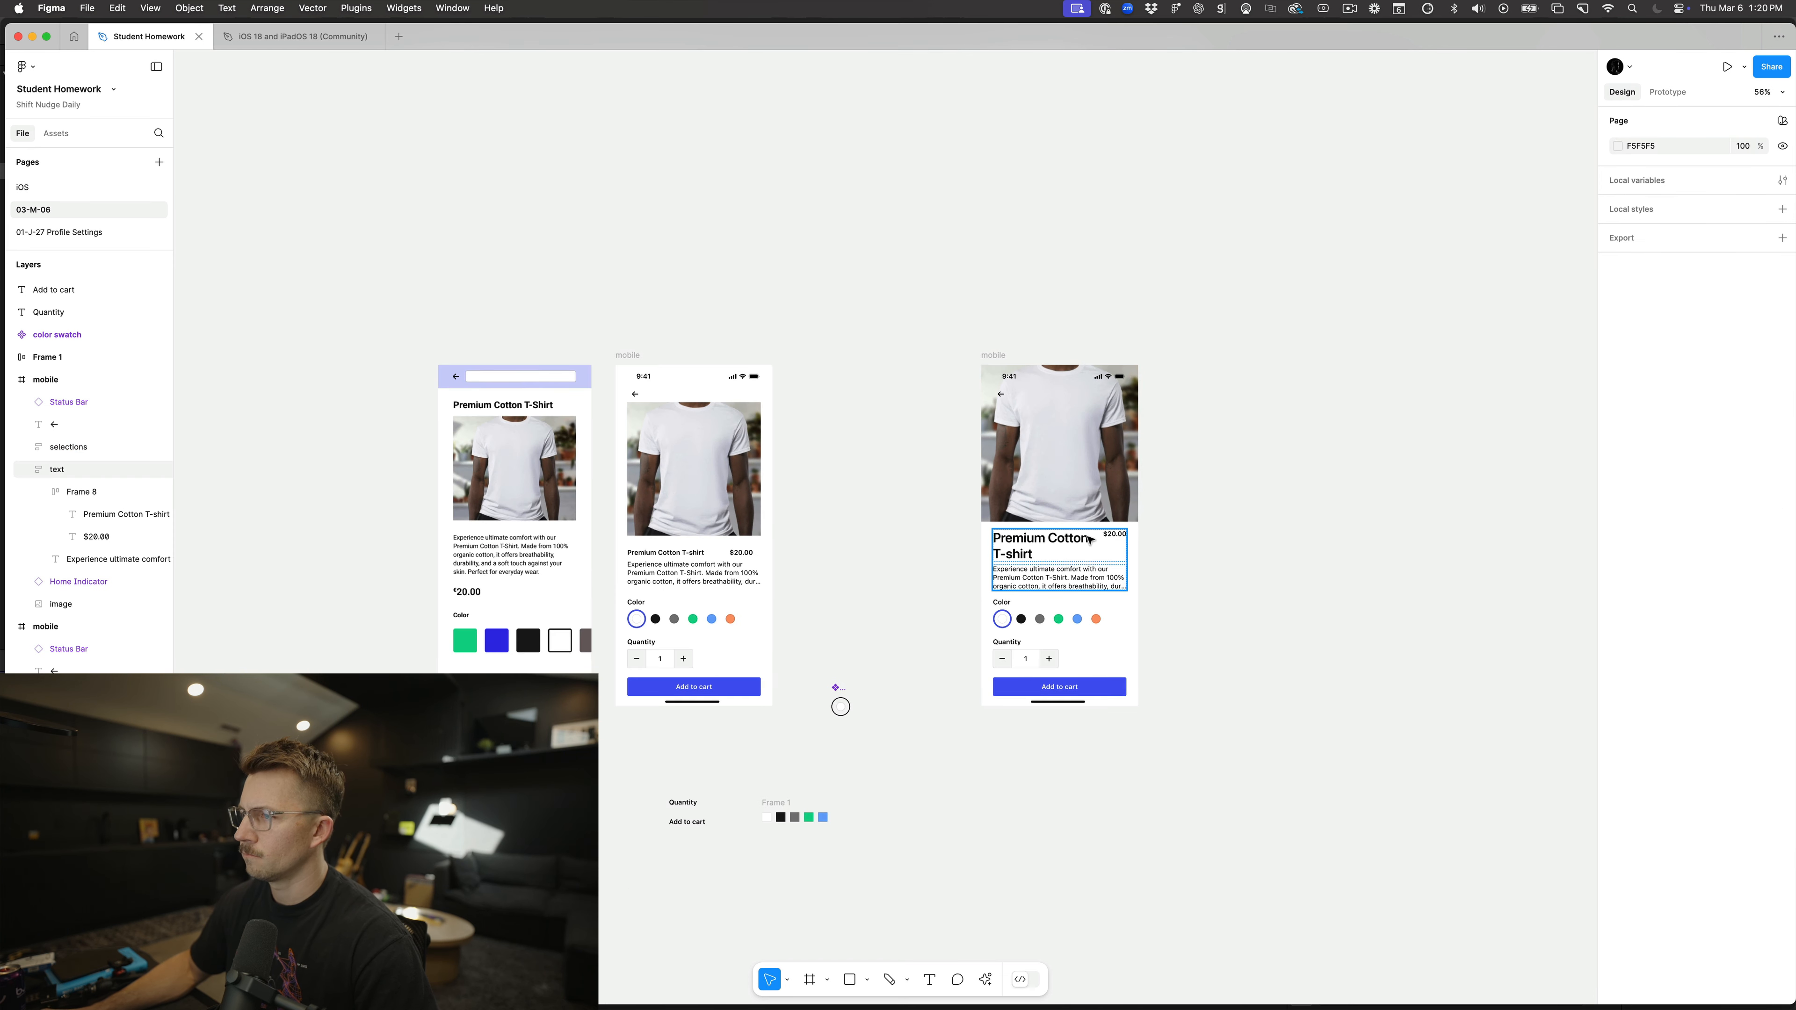
scroll(1099, 535, "up", 5)
left_click(1034, 555)
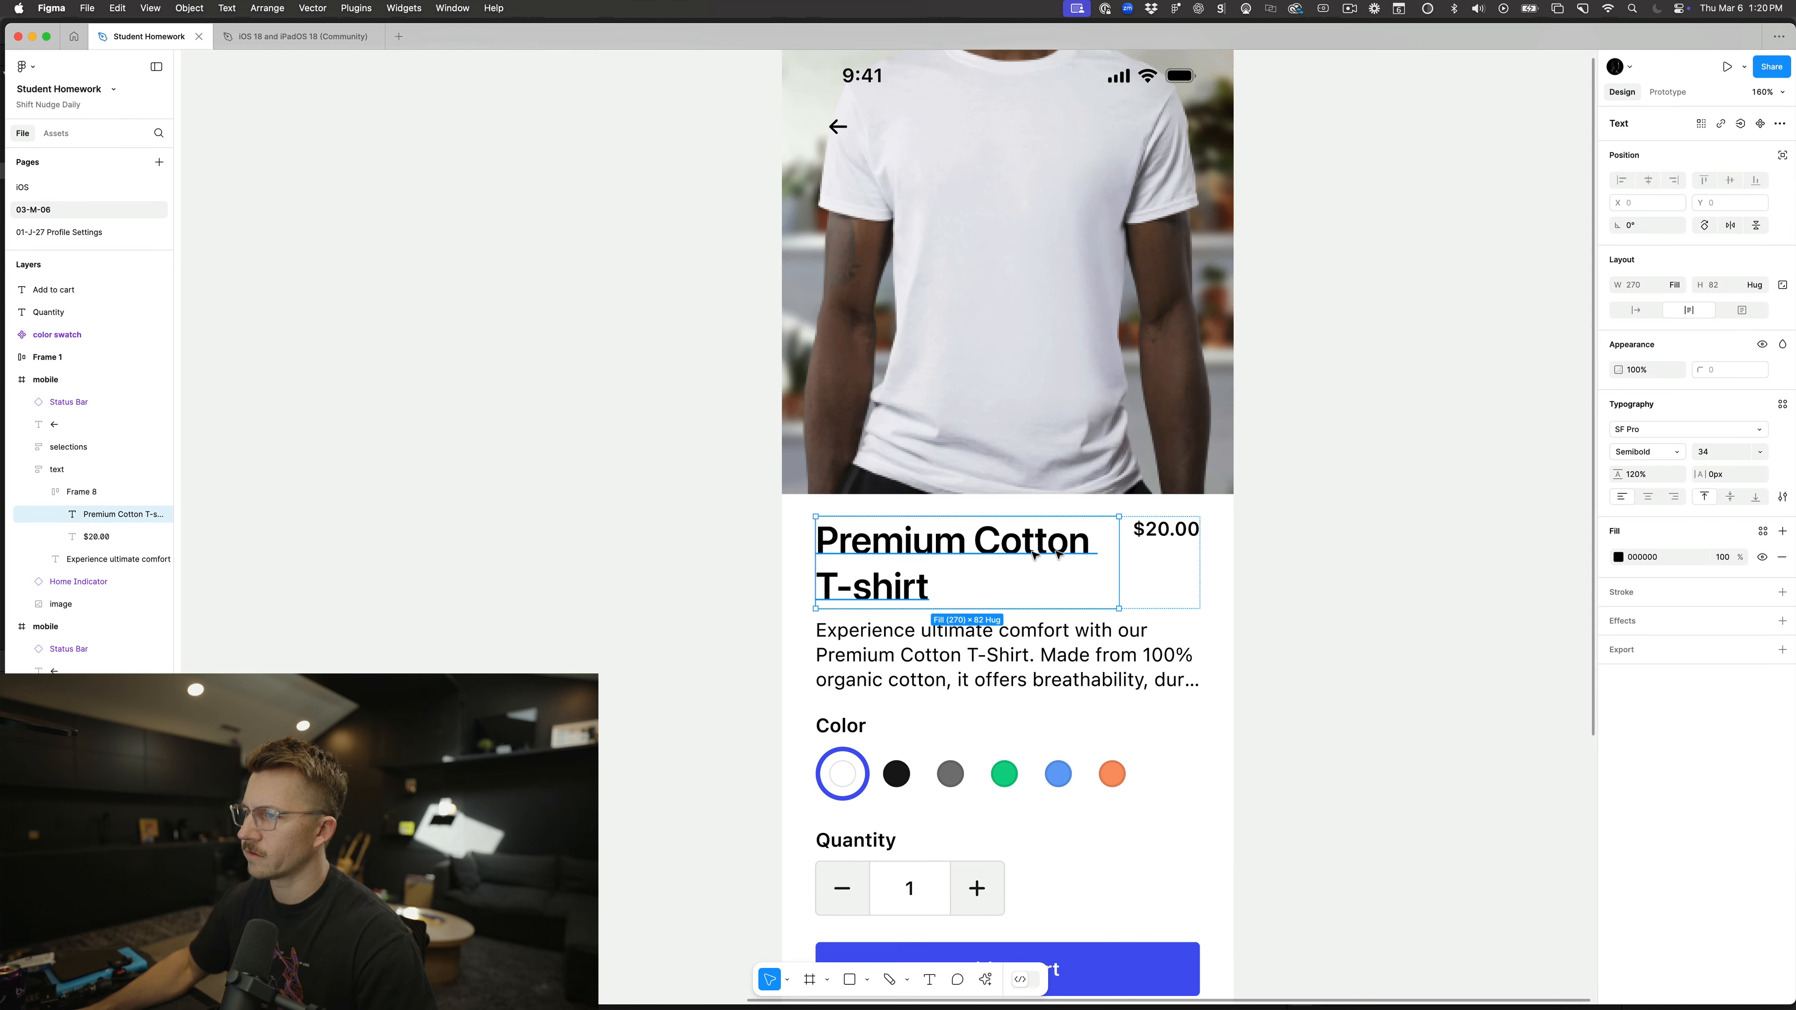
left_click(1163, 530)
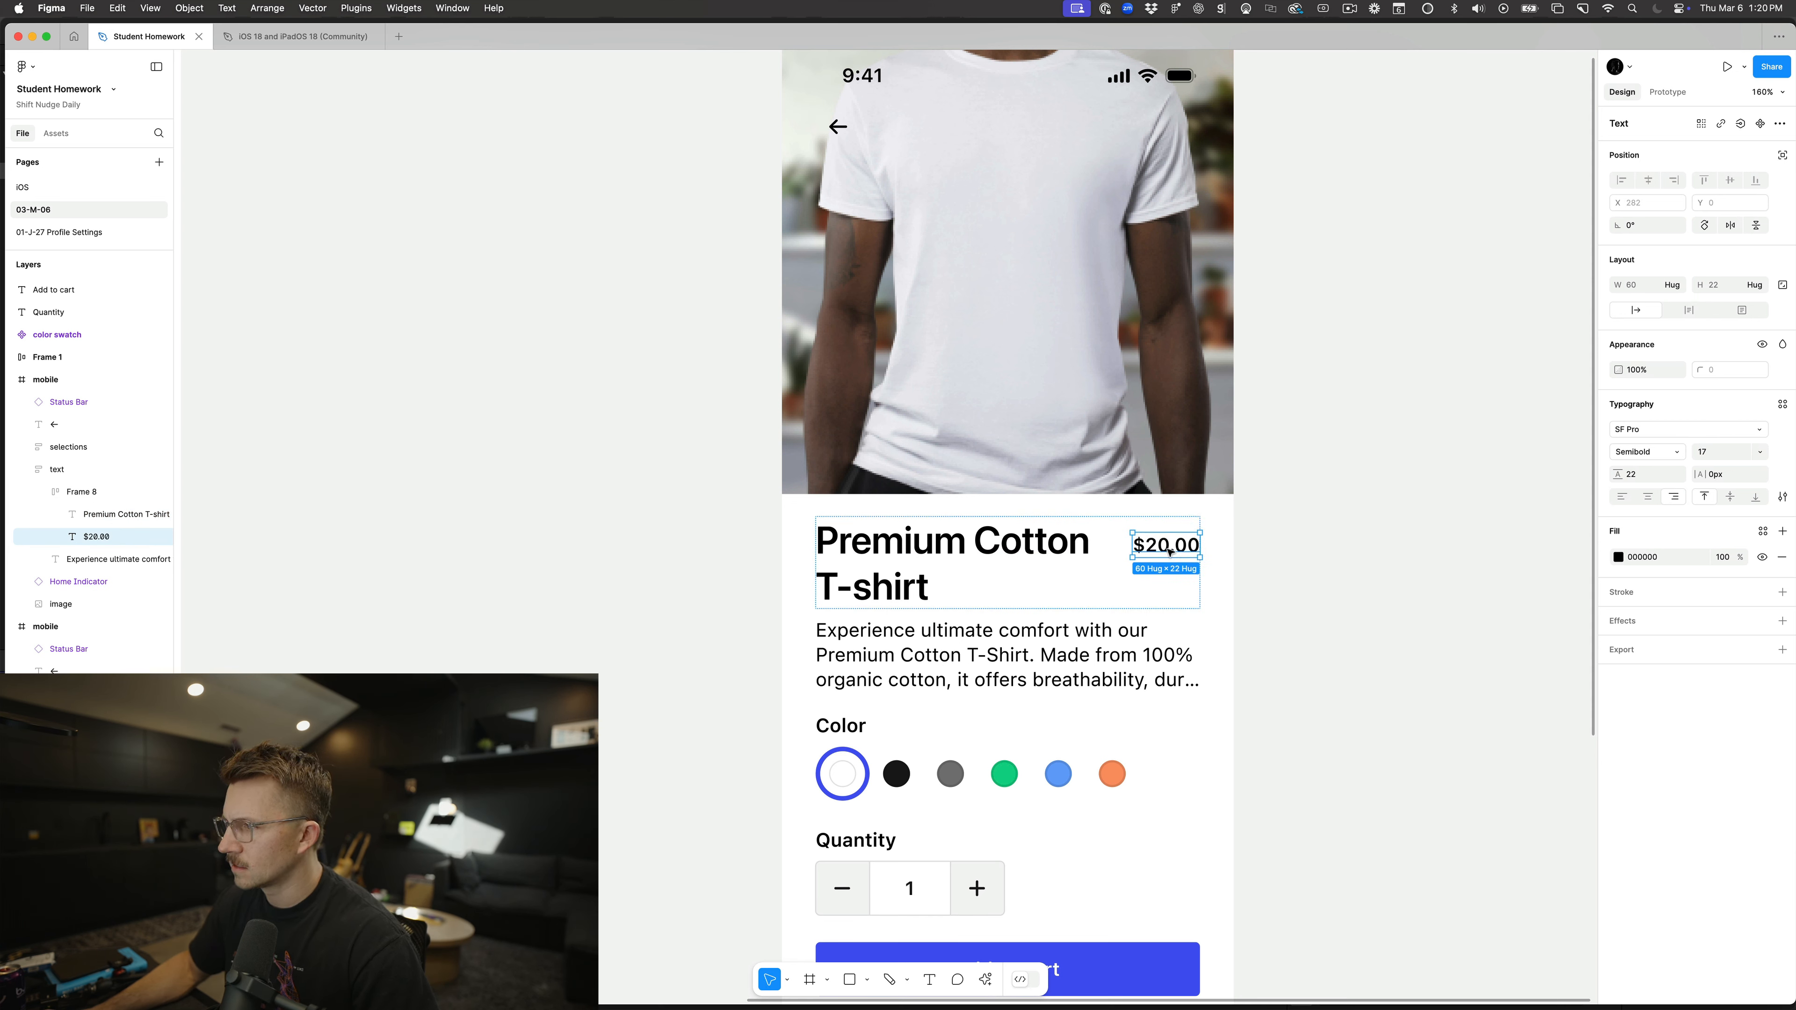
mouse_move(1169, 551)
left_mouse_down()
mouse_move(1100, 554)
mouse_move(1153, 548)
mouse_move(1135, 540)
left_mouse_up()
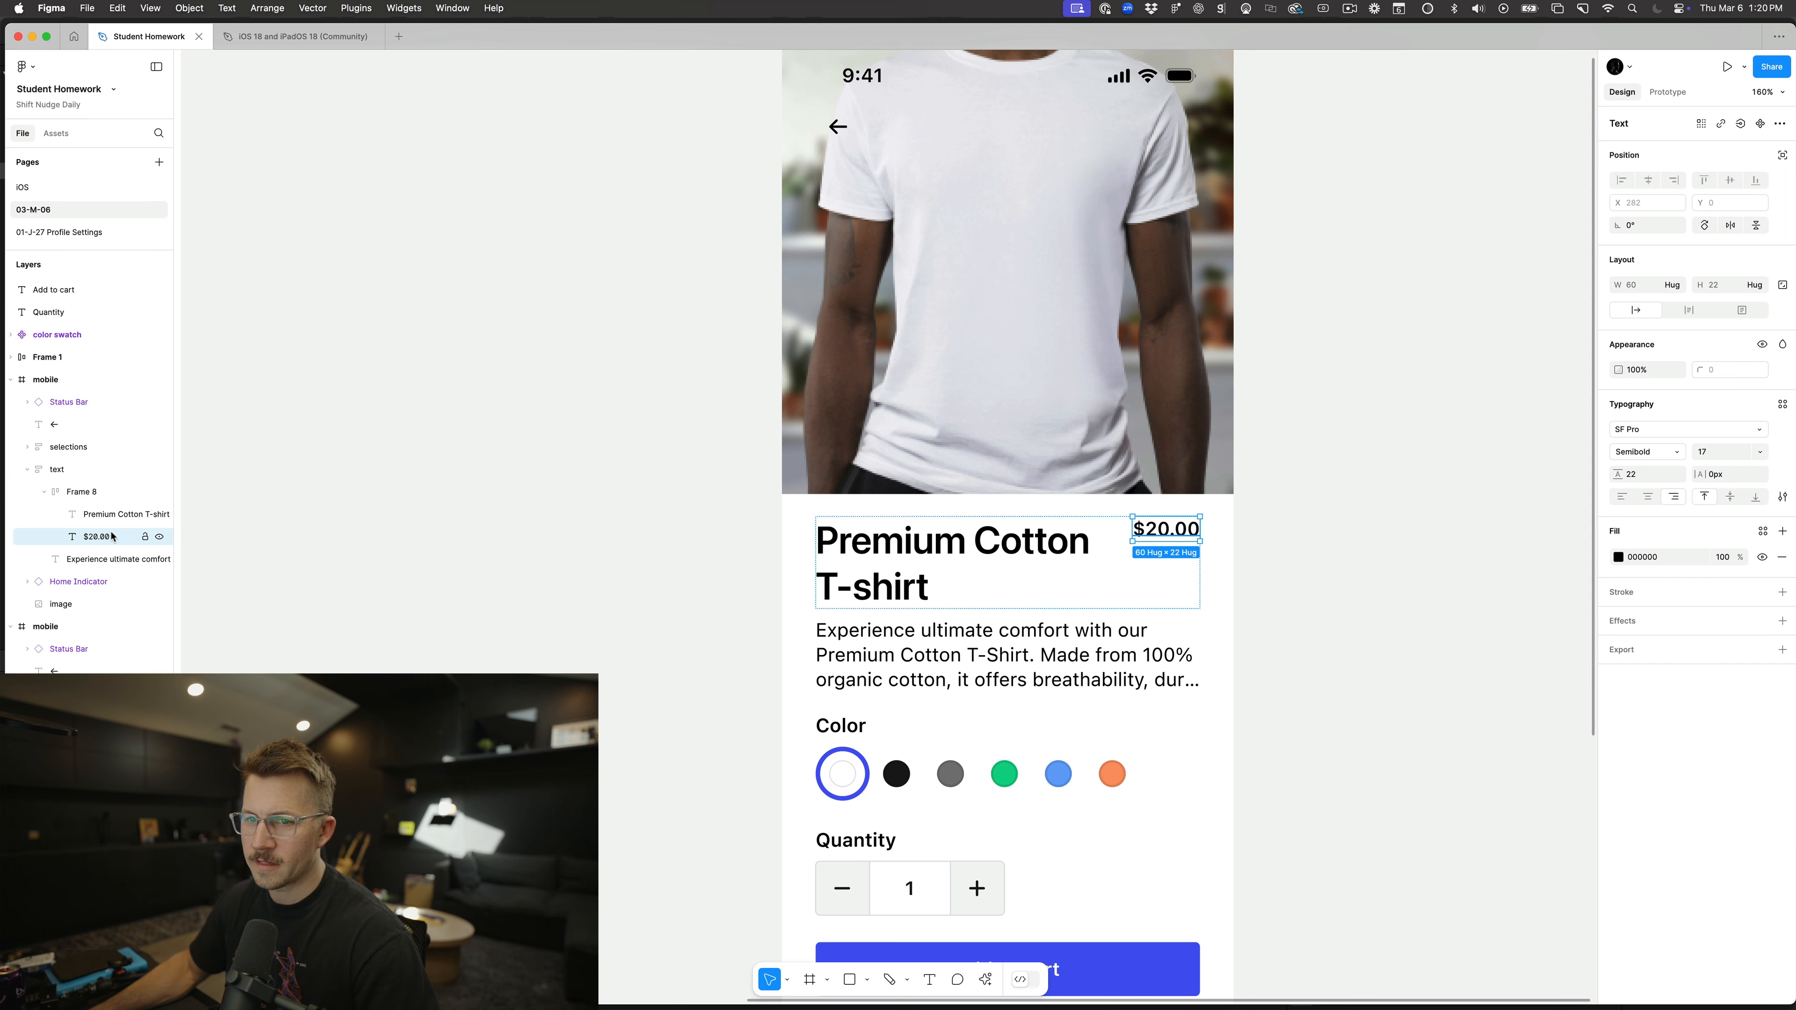
key("shift+a")
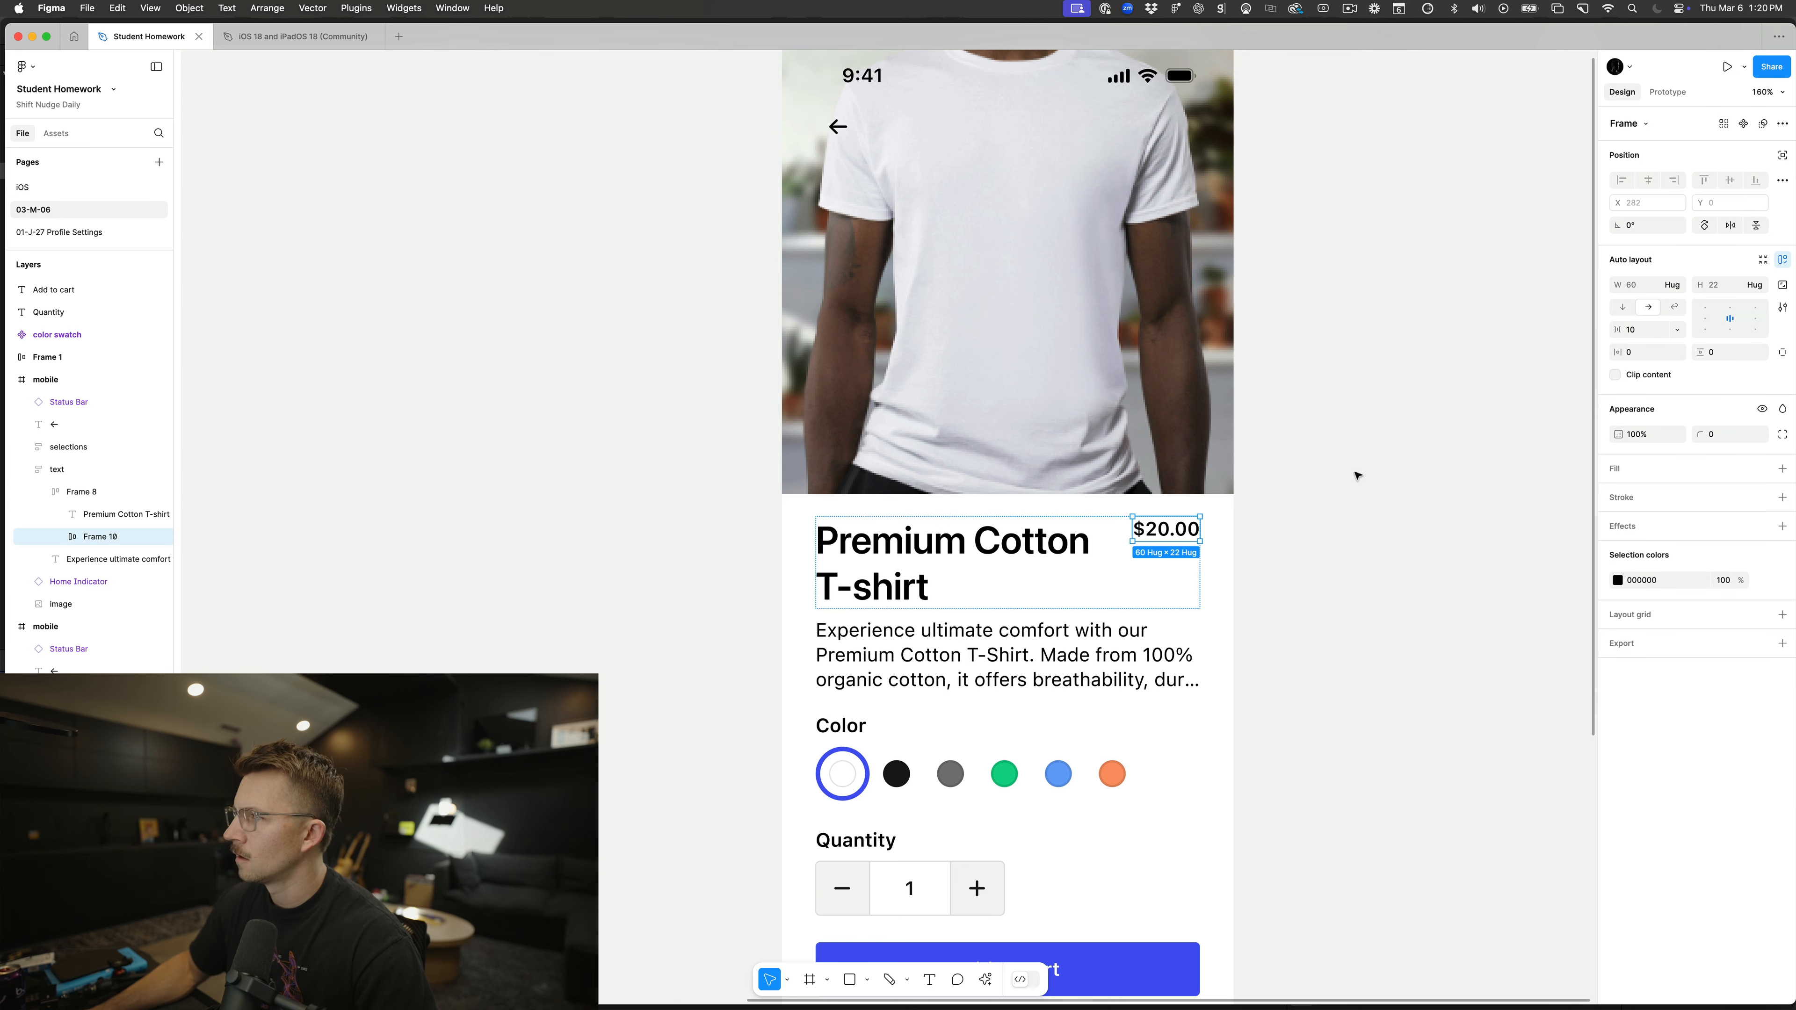
key("super+z")
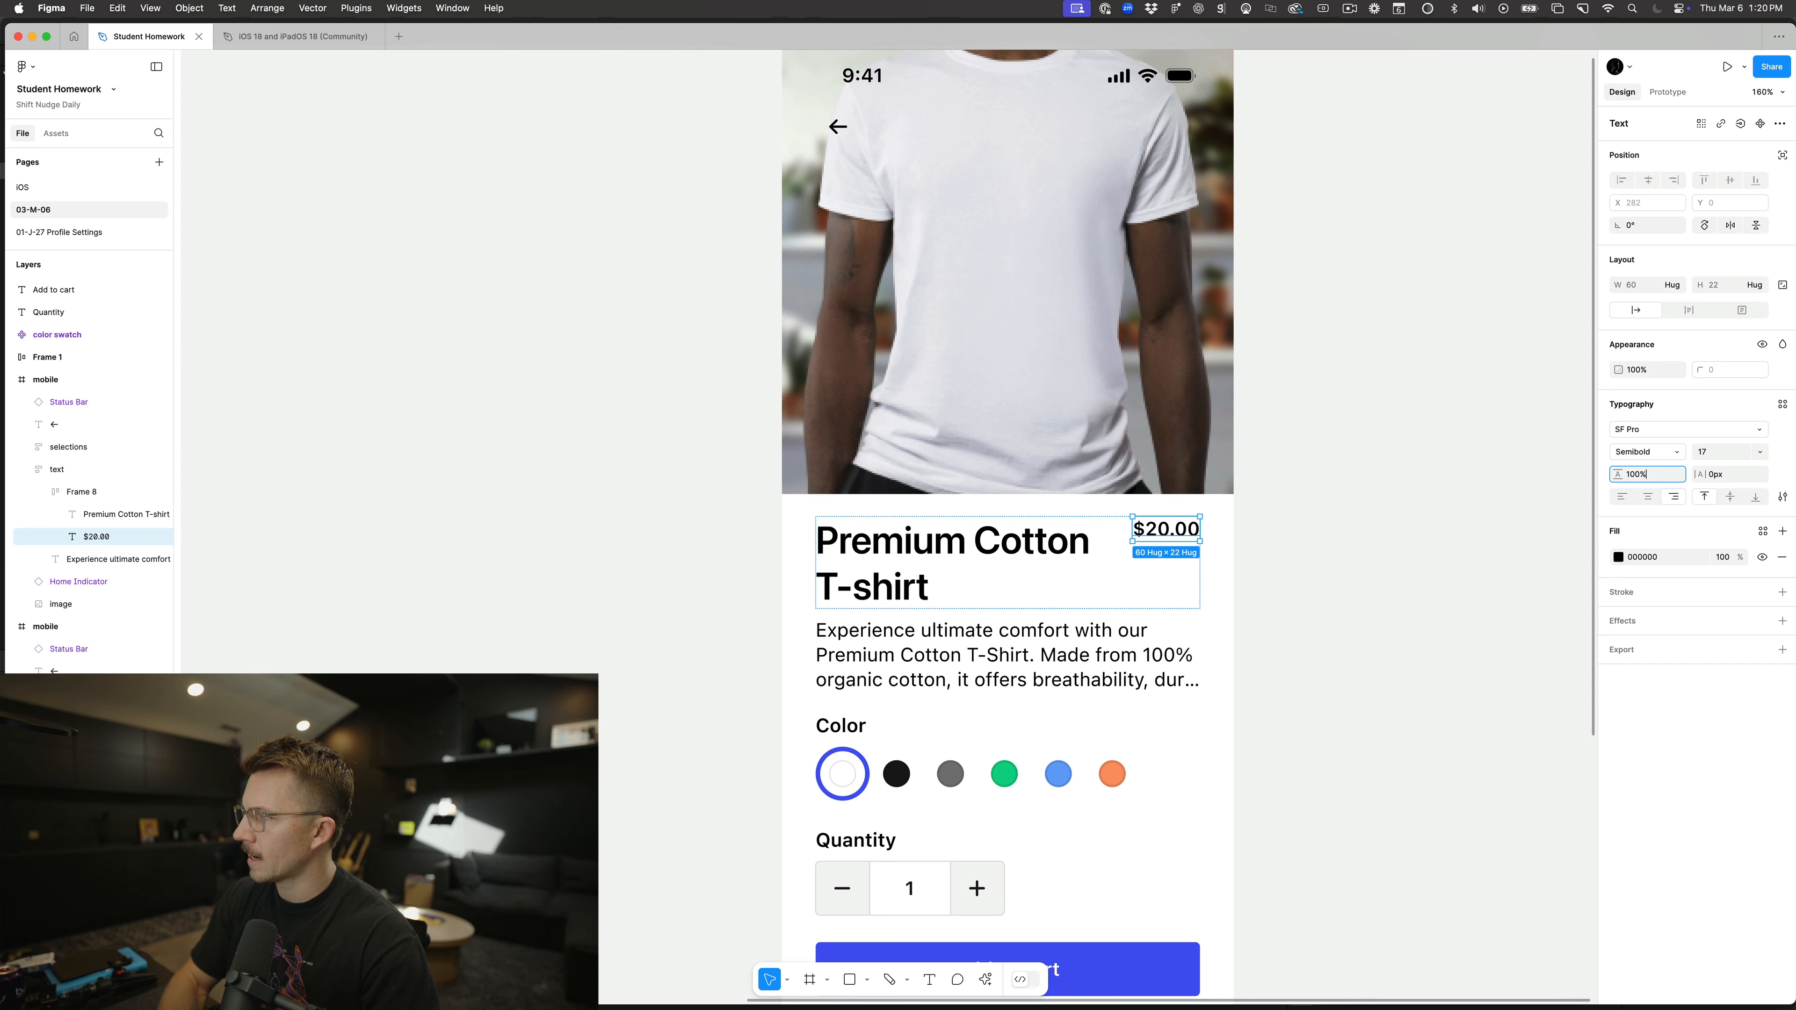
Step: Set the $20.00 price text's line height to 100%
key("Return")
type("140")
key("Return")
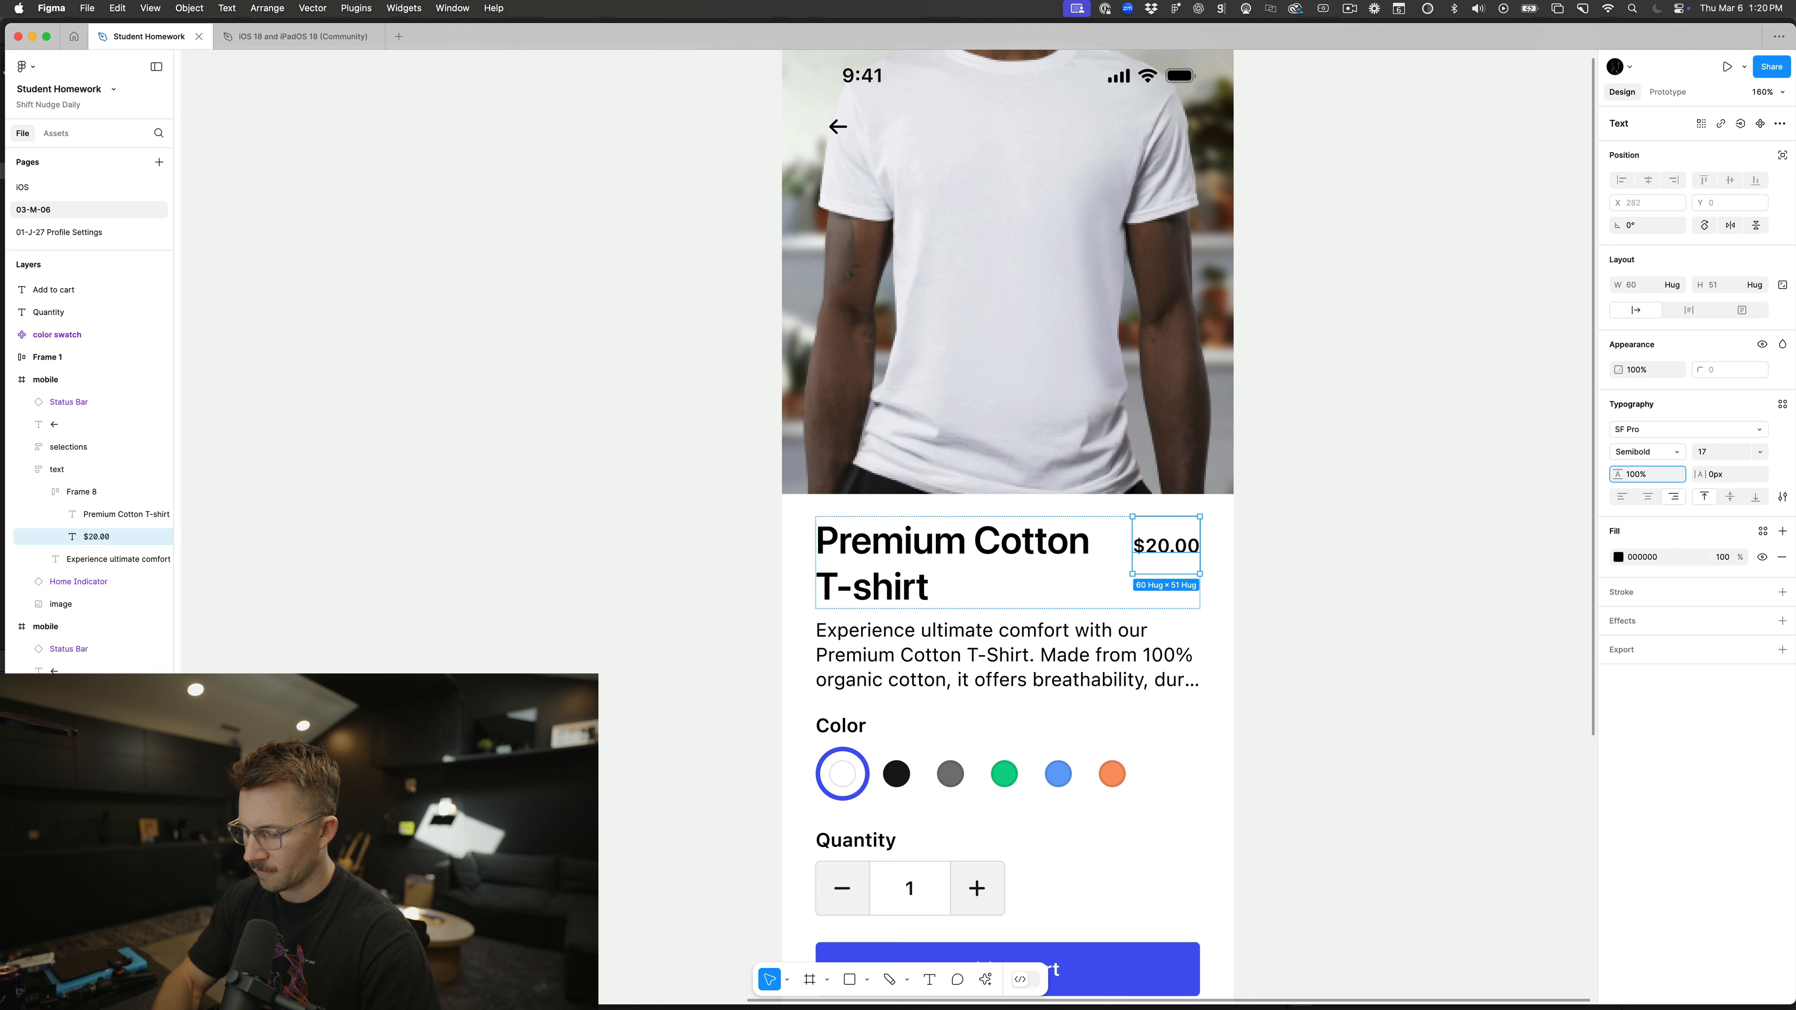
key("Return")
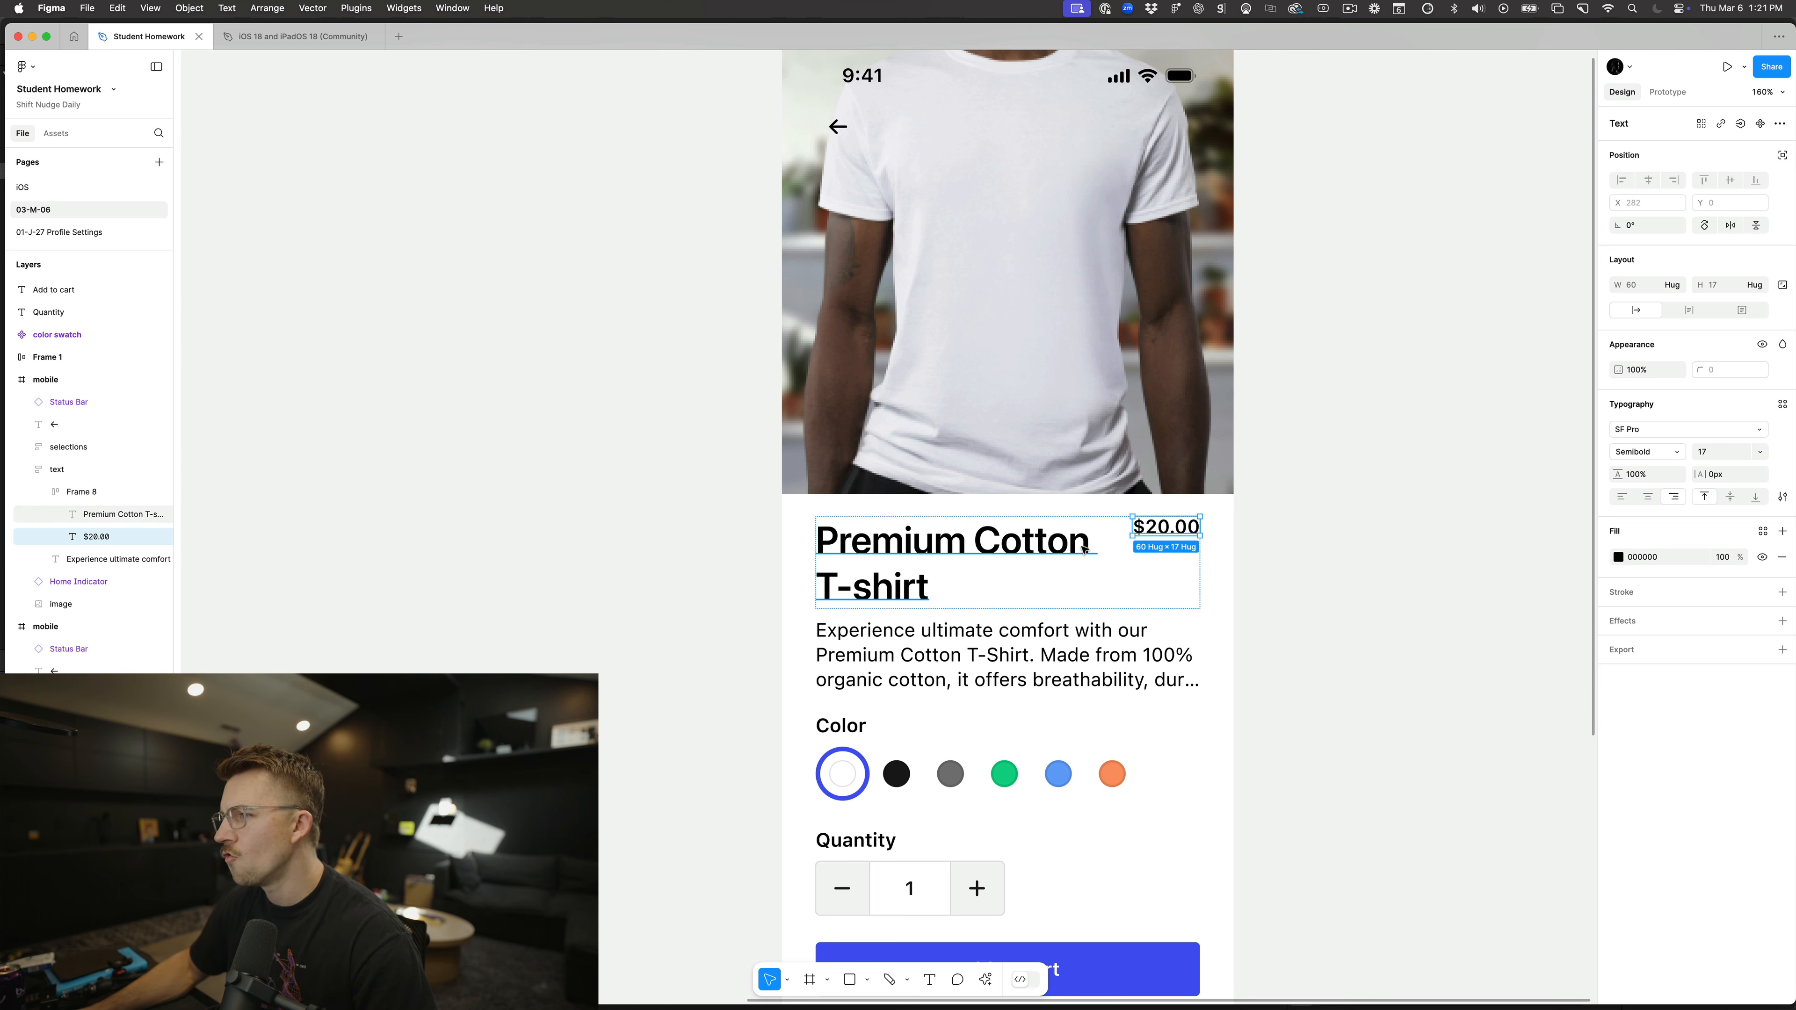
Step: Wrap the $20.00 price in its own auto layout frame and set the frame's vertical padding to 20
key("shift+Tab")
left_click(1180, 537)
key("shift+a")
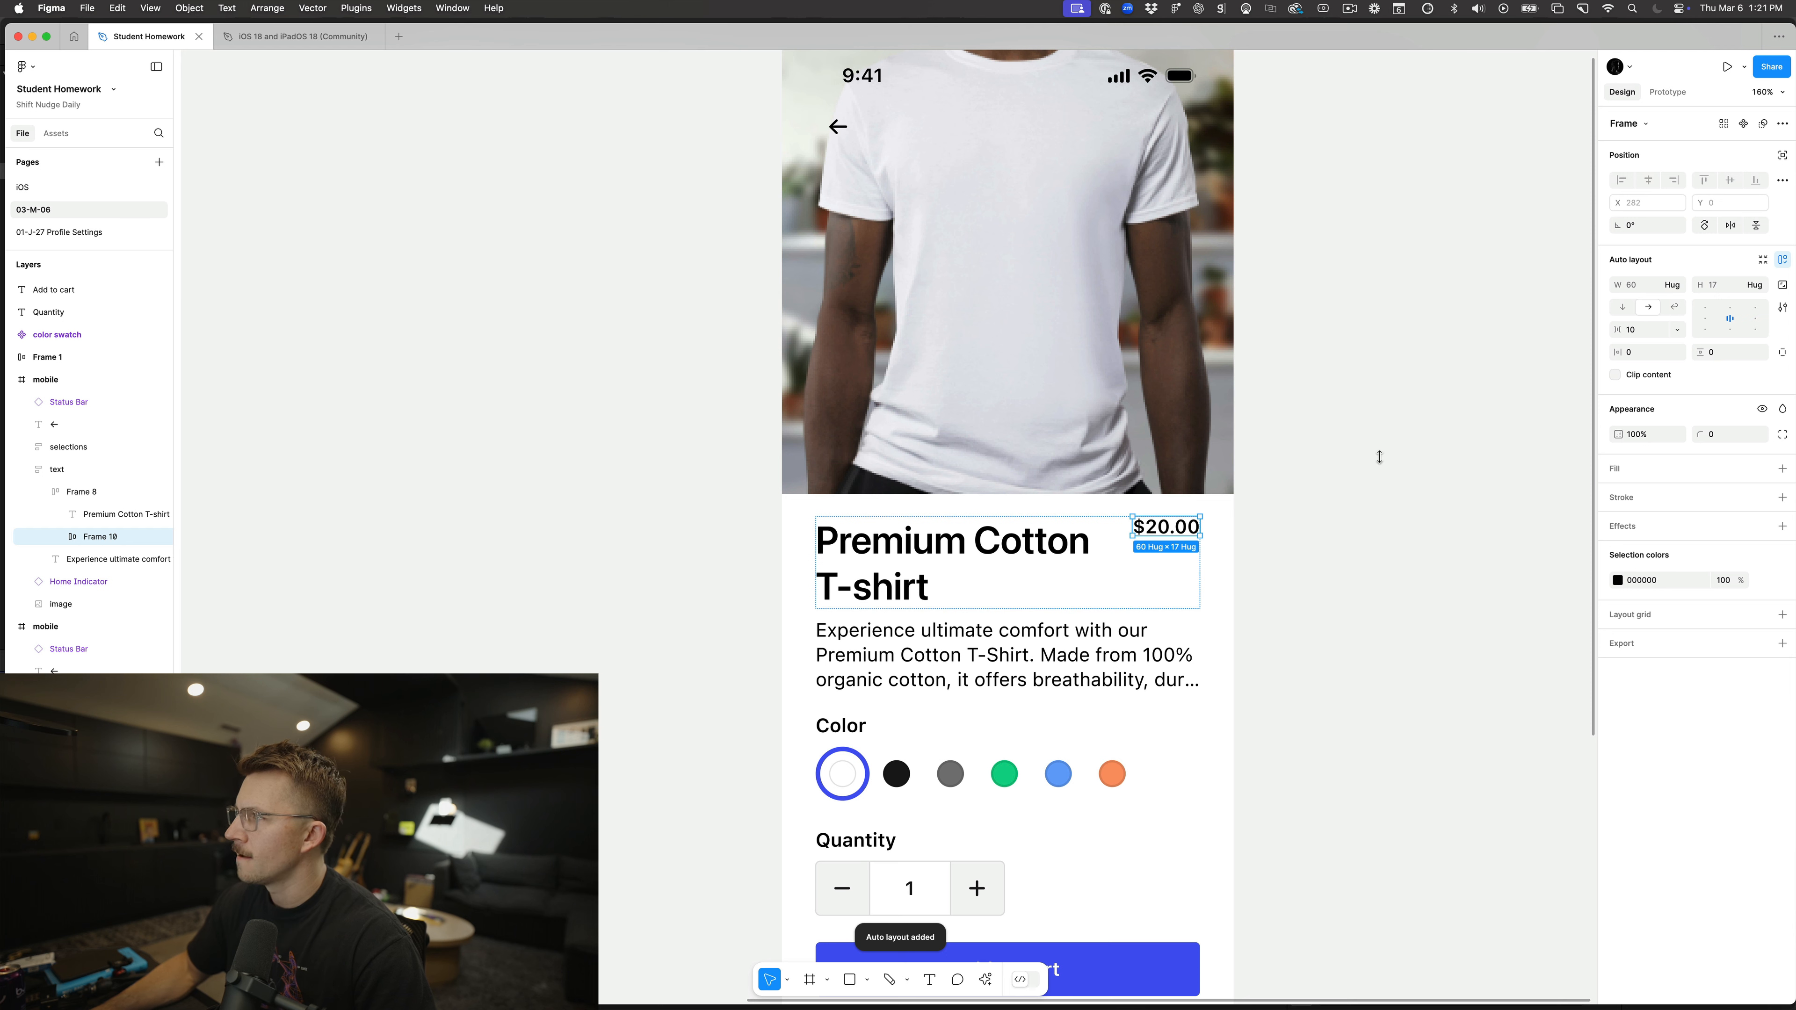
left_click(1728, 357)
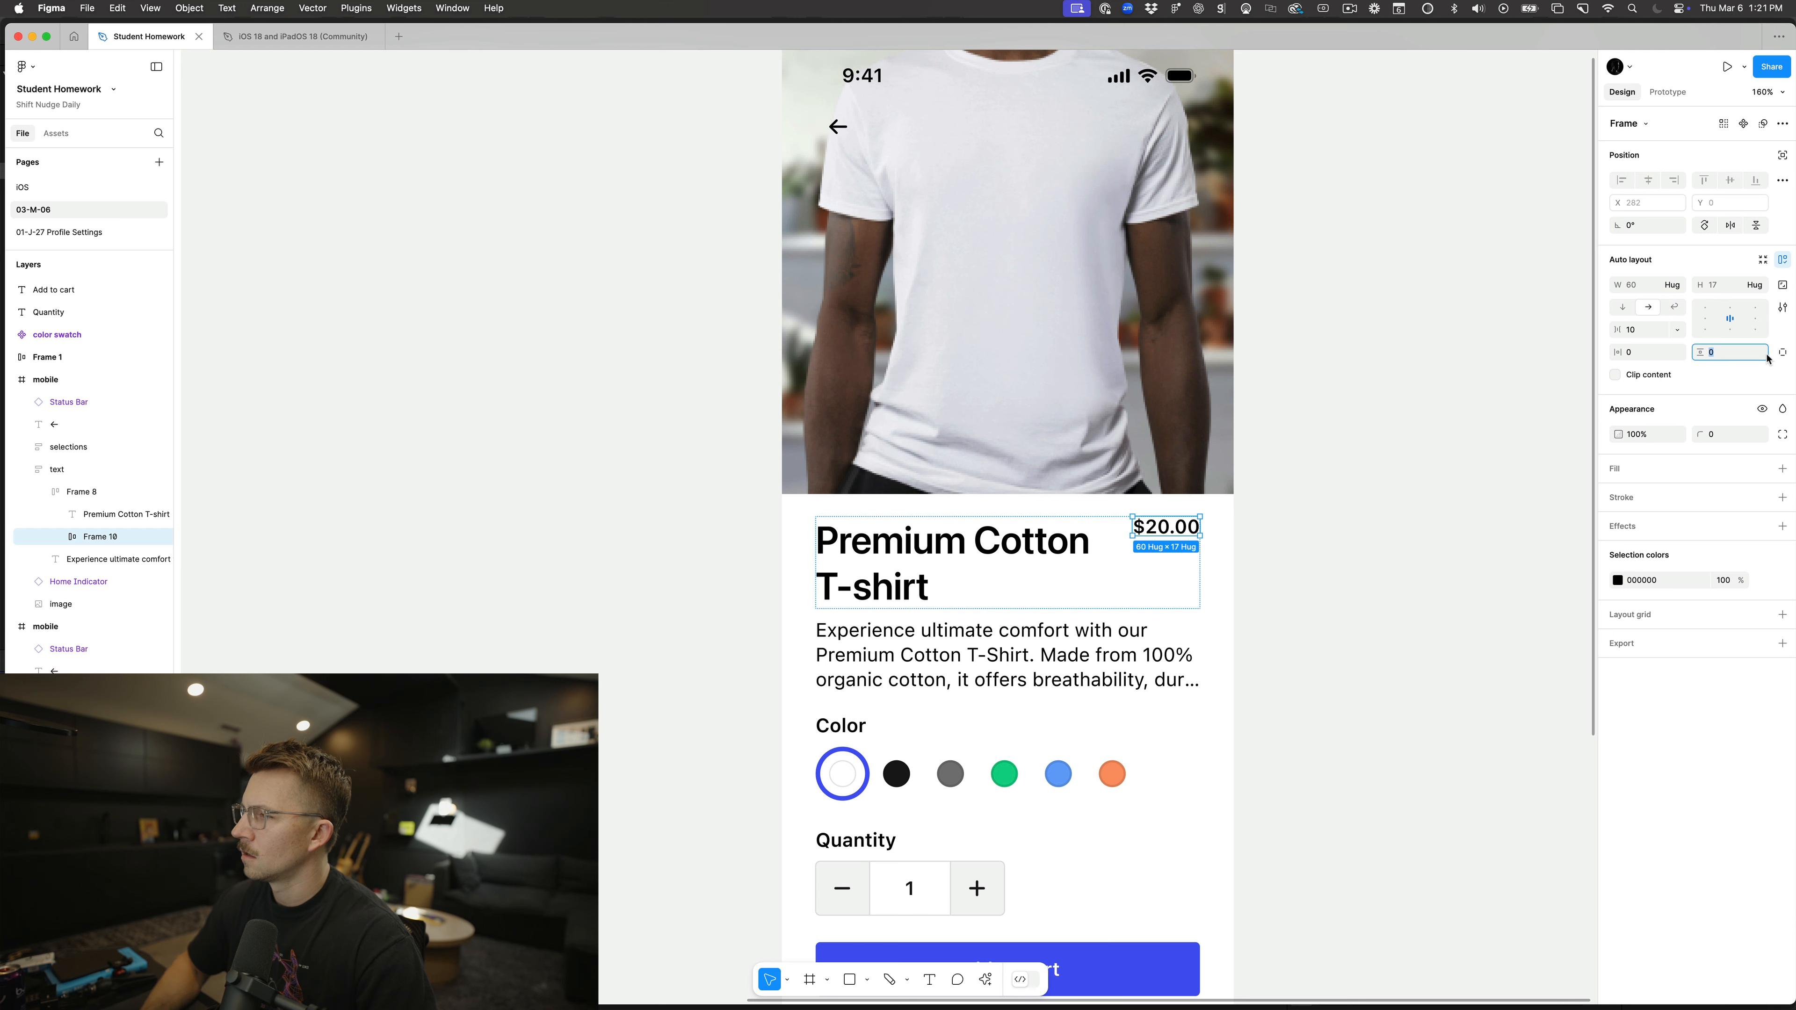
type("30")
key("Return")
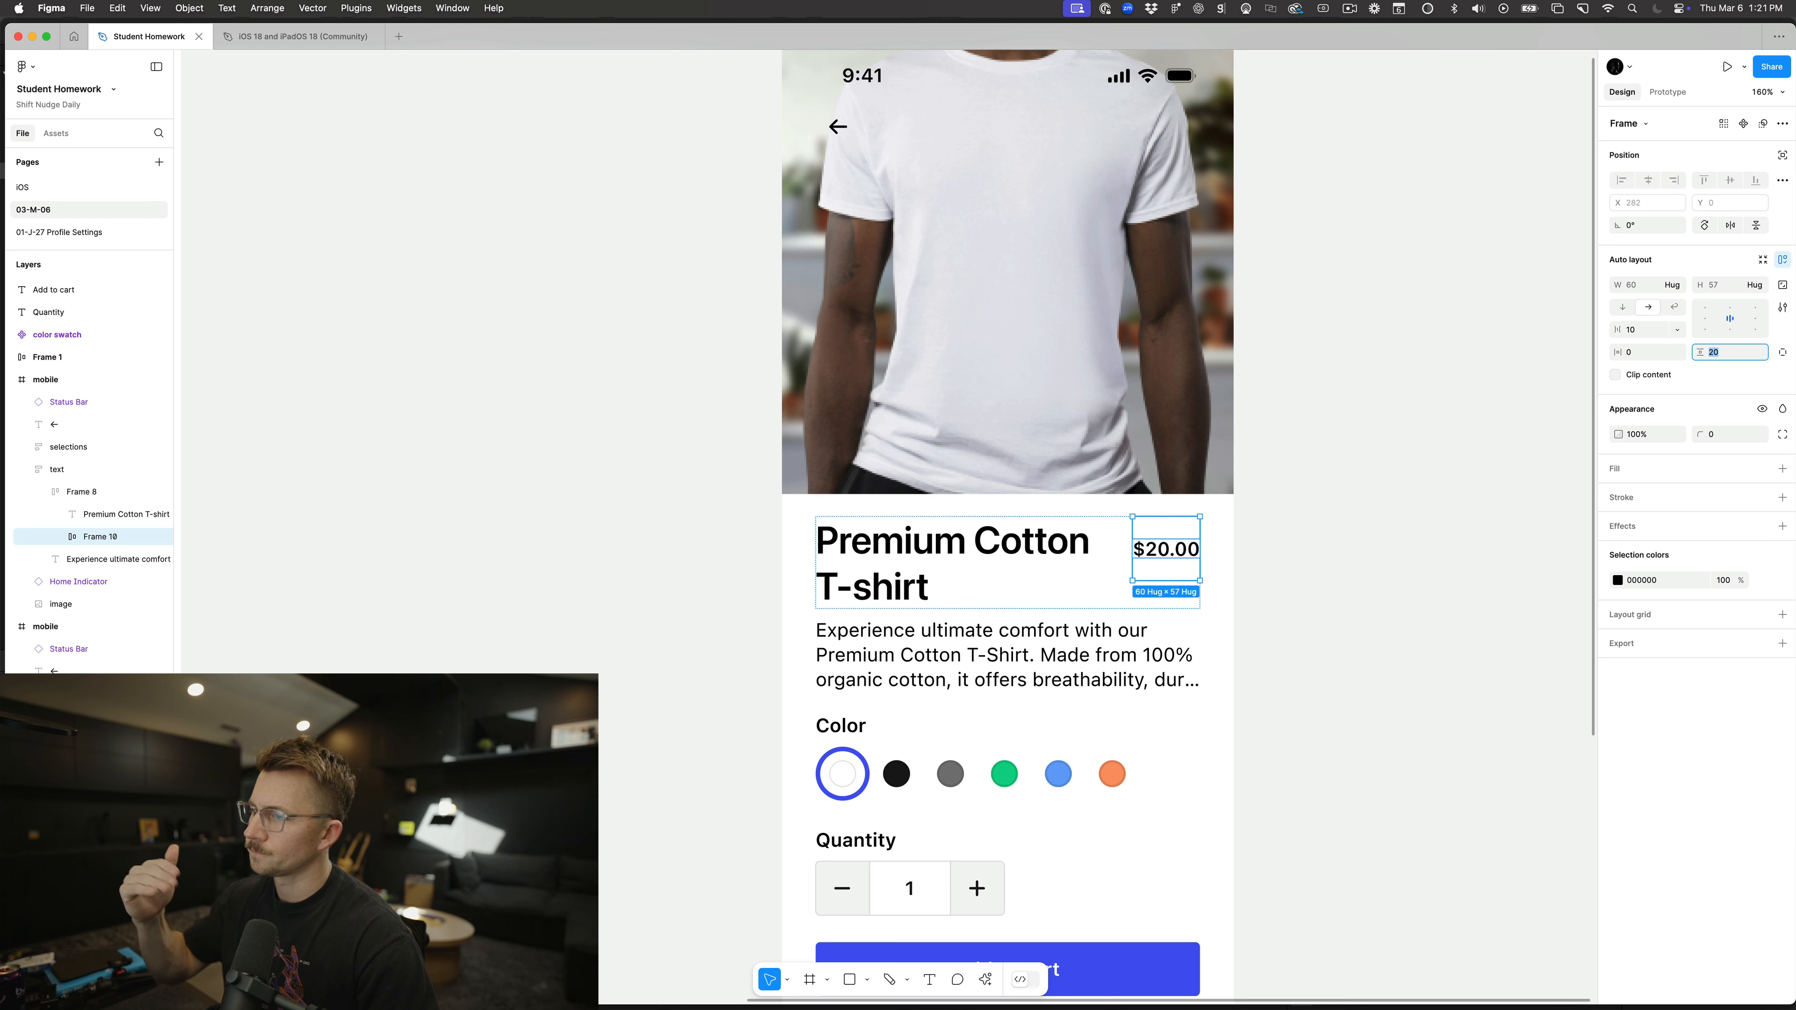
Step: Reset the price frame's vertical padding to 0 and ungroup the frame around the $20.00 price
type("0")
key("Return")
double_click(1165, 527)
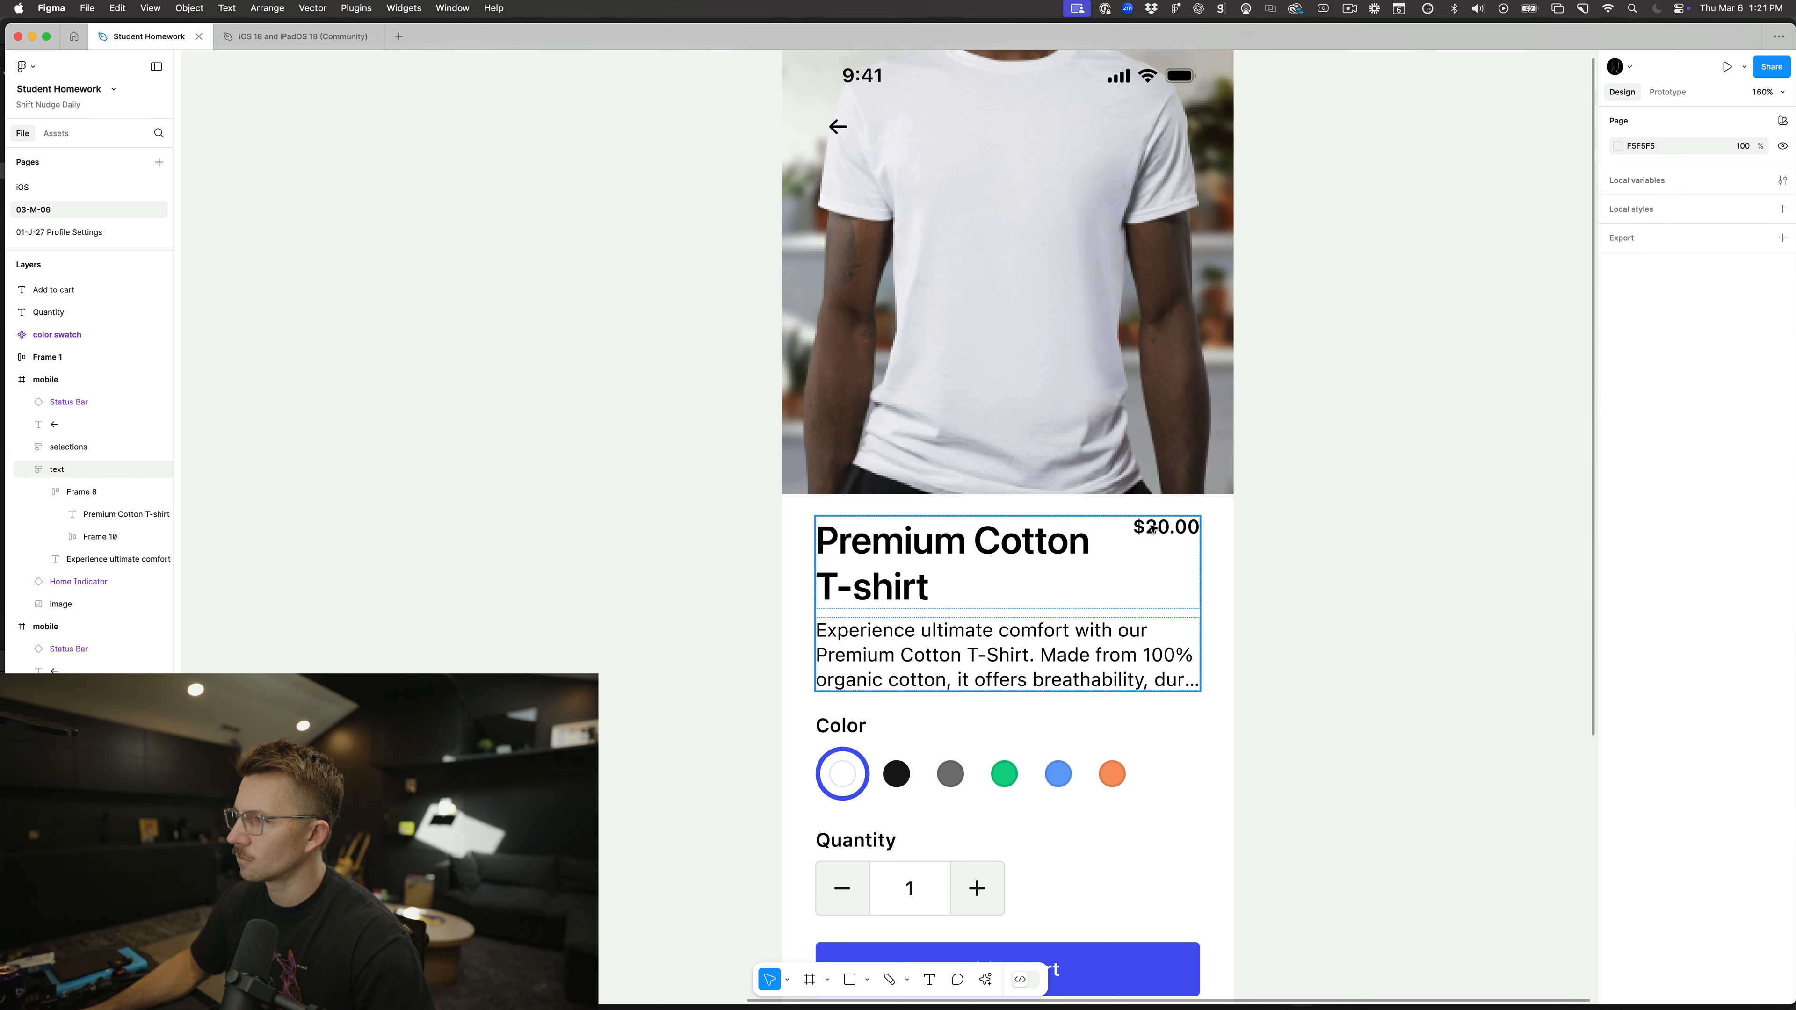
left_click(1032, 537)
key("Tab")
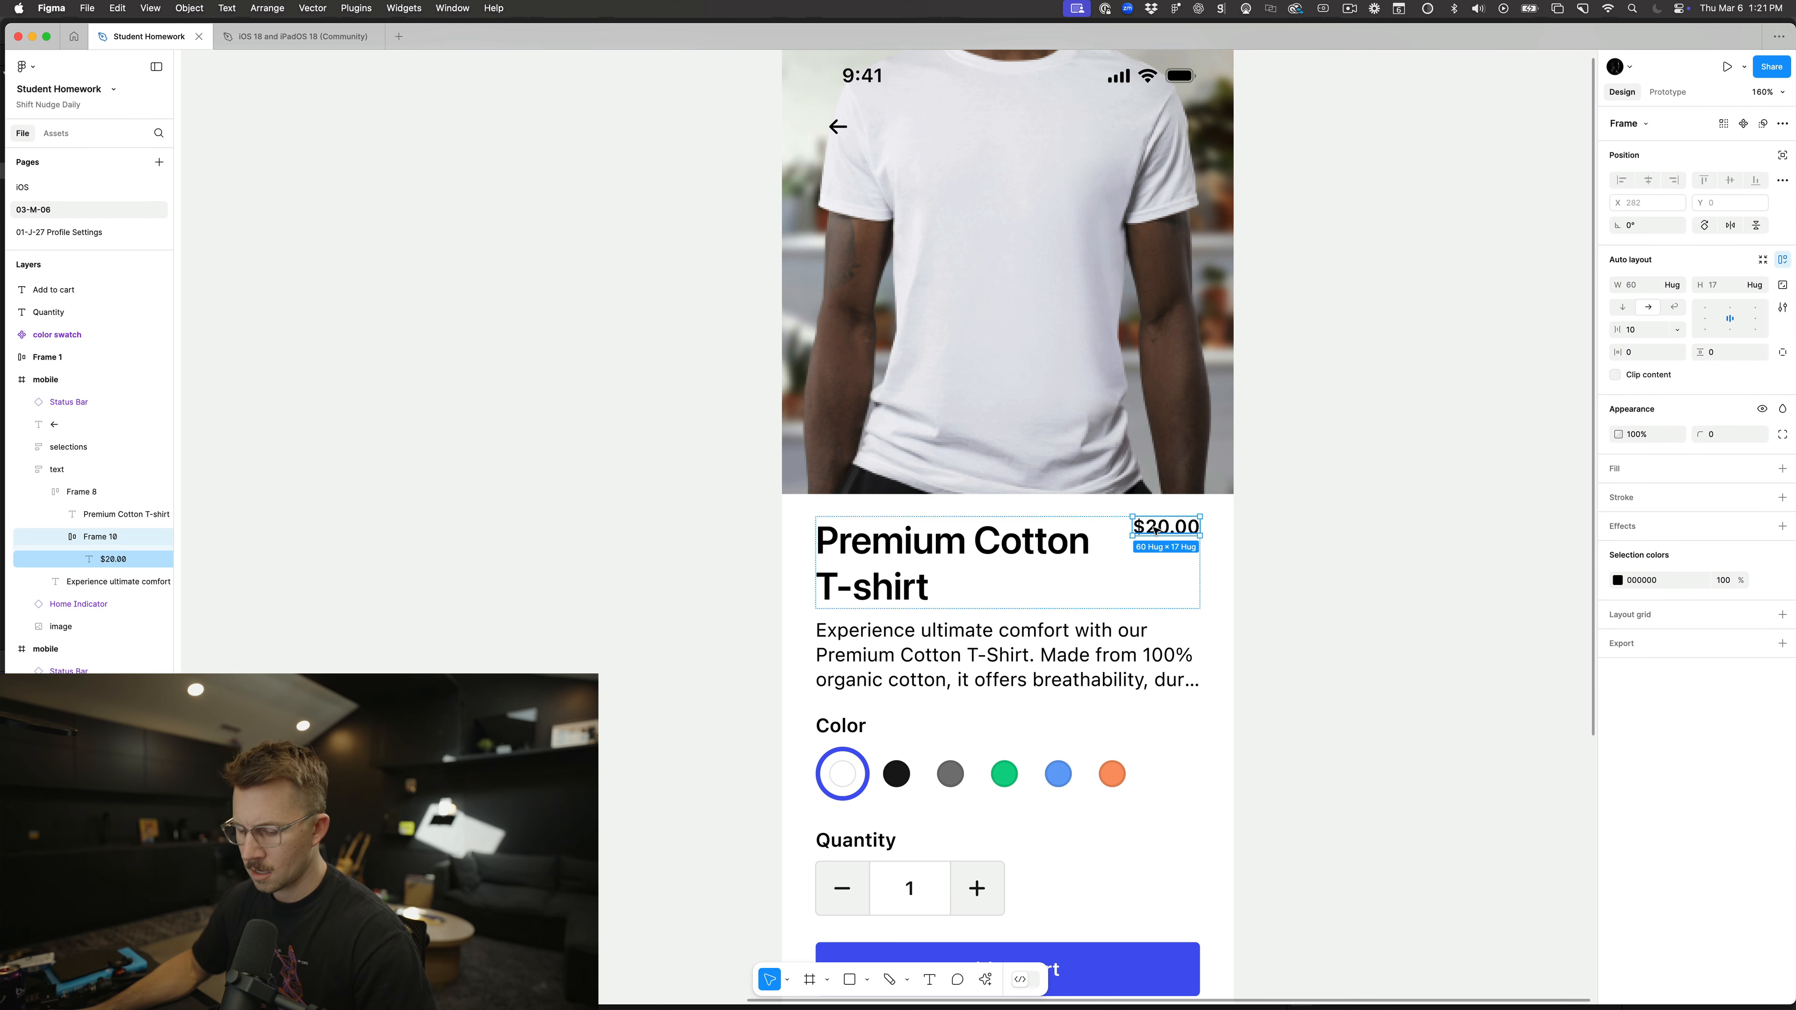
key("super+shift+g")
Step: Turn on text baseline alignment in the auto layout settings of the title and price row
key("shift+Return")
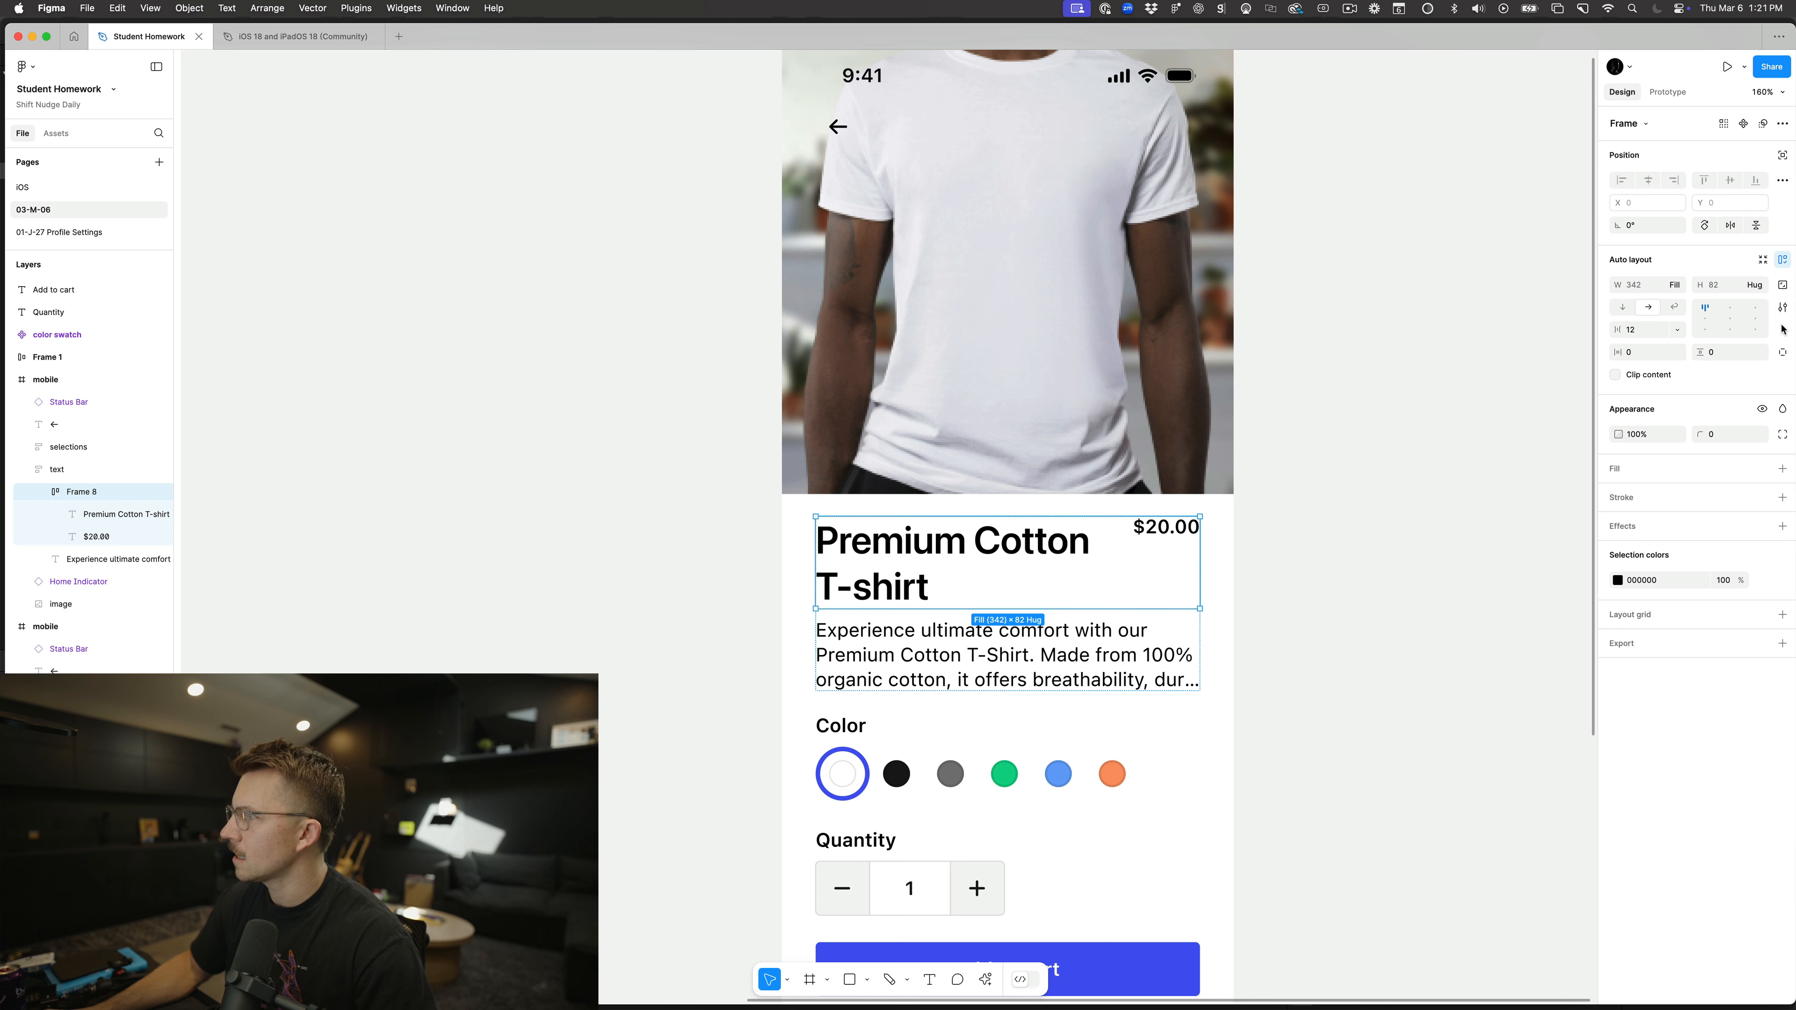
left_click(1782, 306)
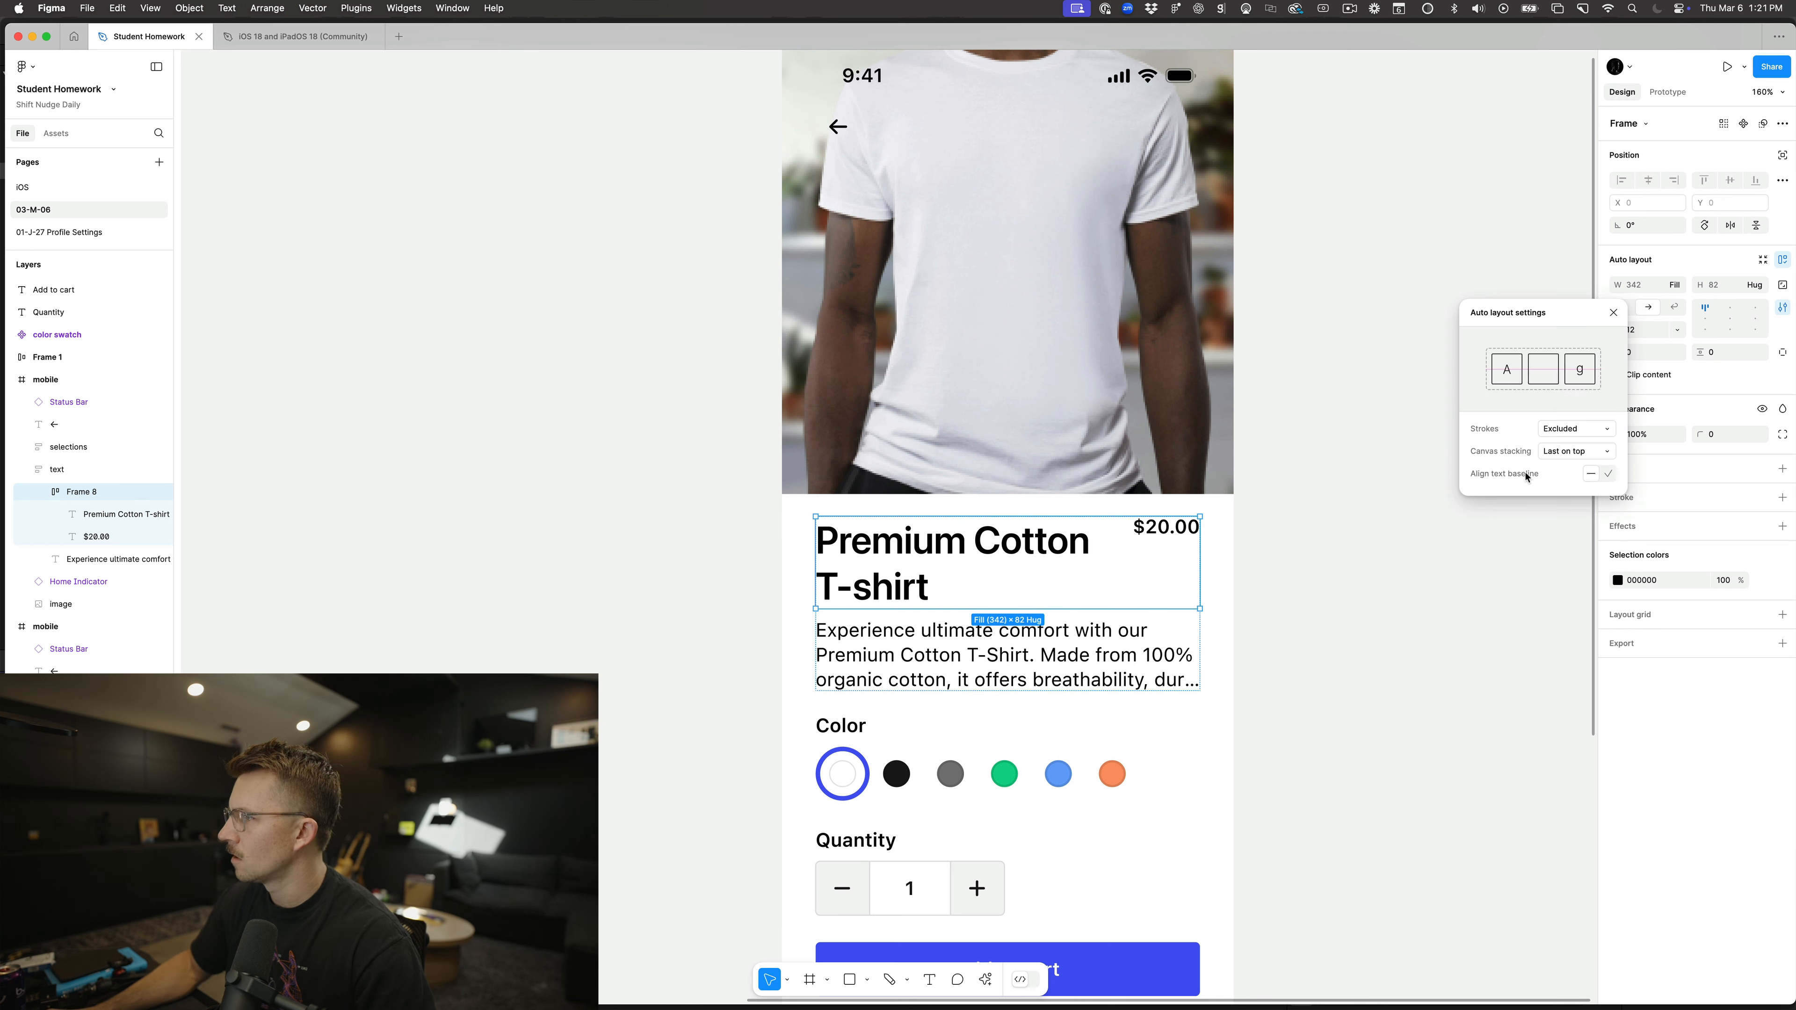
left_click(1608, 475)
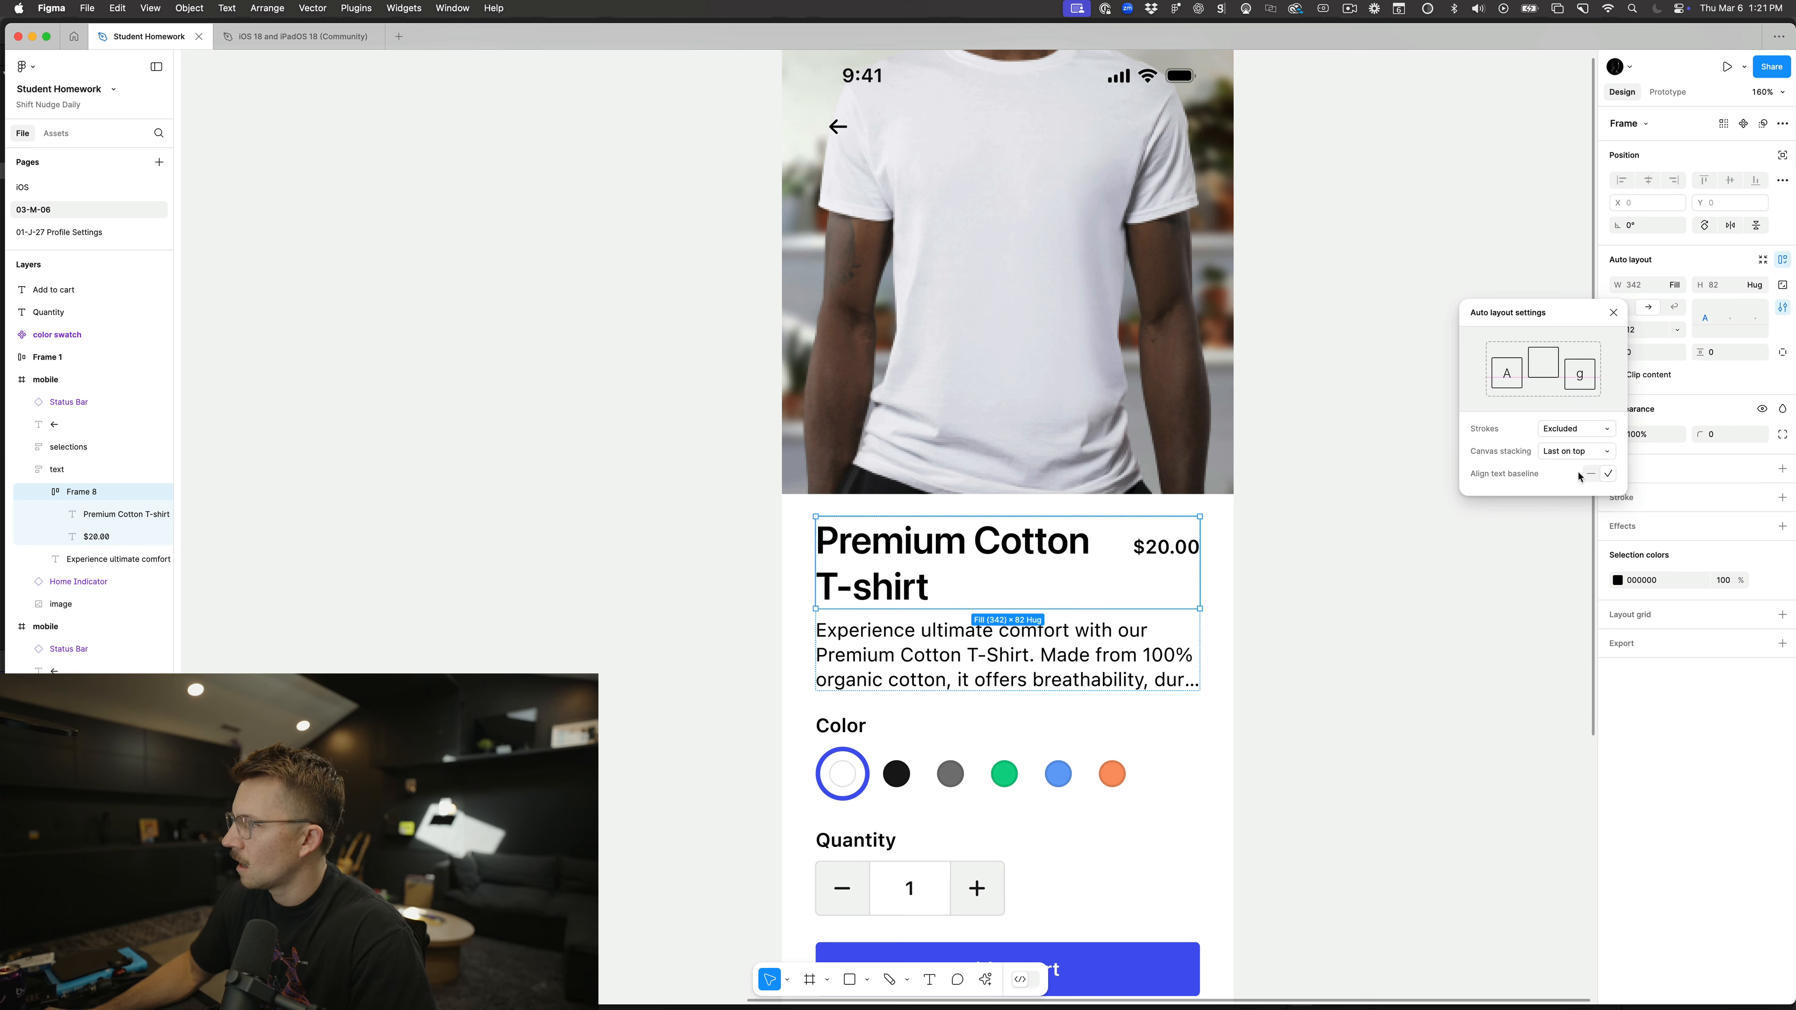
left_click(1428, 481)
Step: Undo and restore the title and price row's baseline alignment to compare the two price positions
scroll(1369, 563, "down", 5)
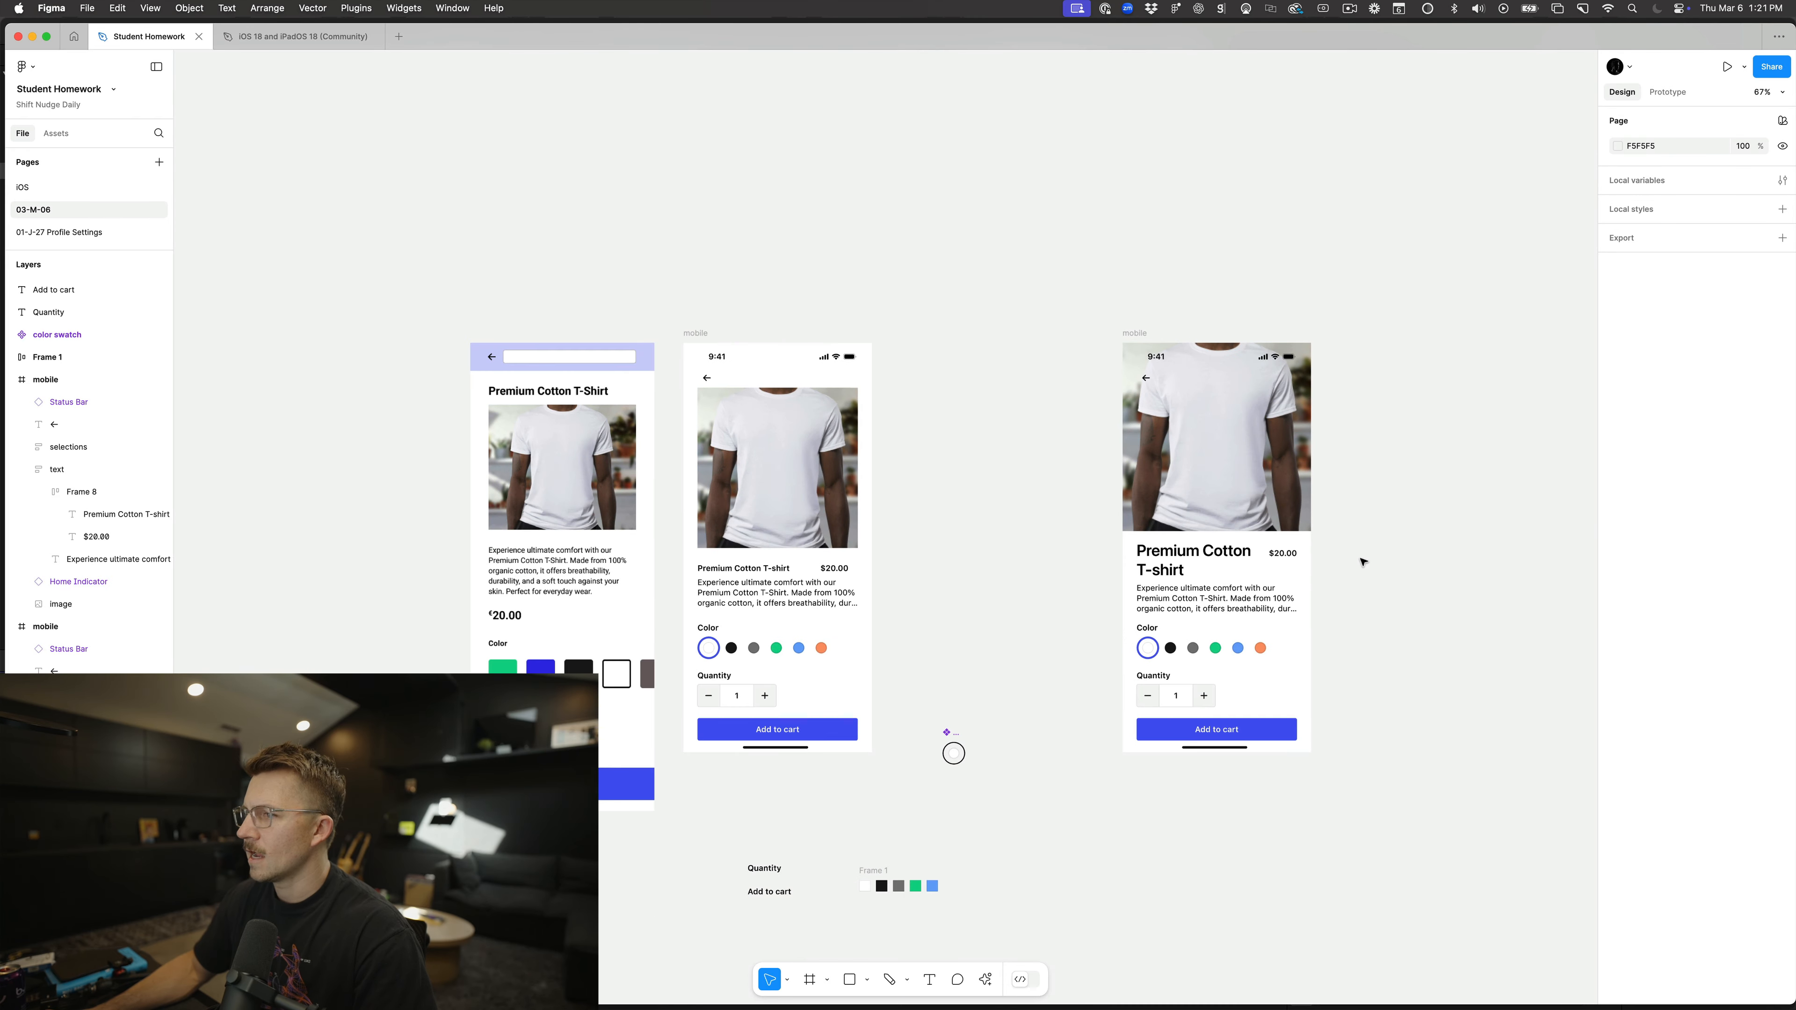
scroll(1364, 563, "up", 2)
double_click(1218, 558)
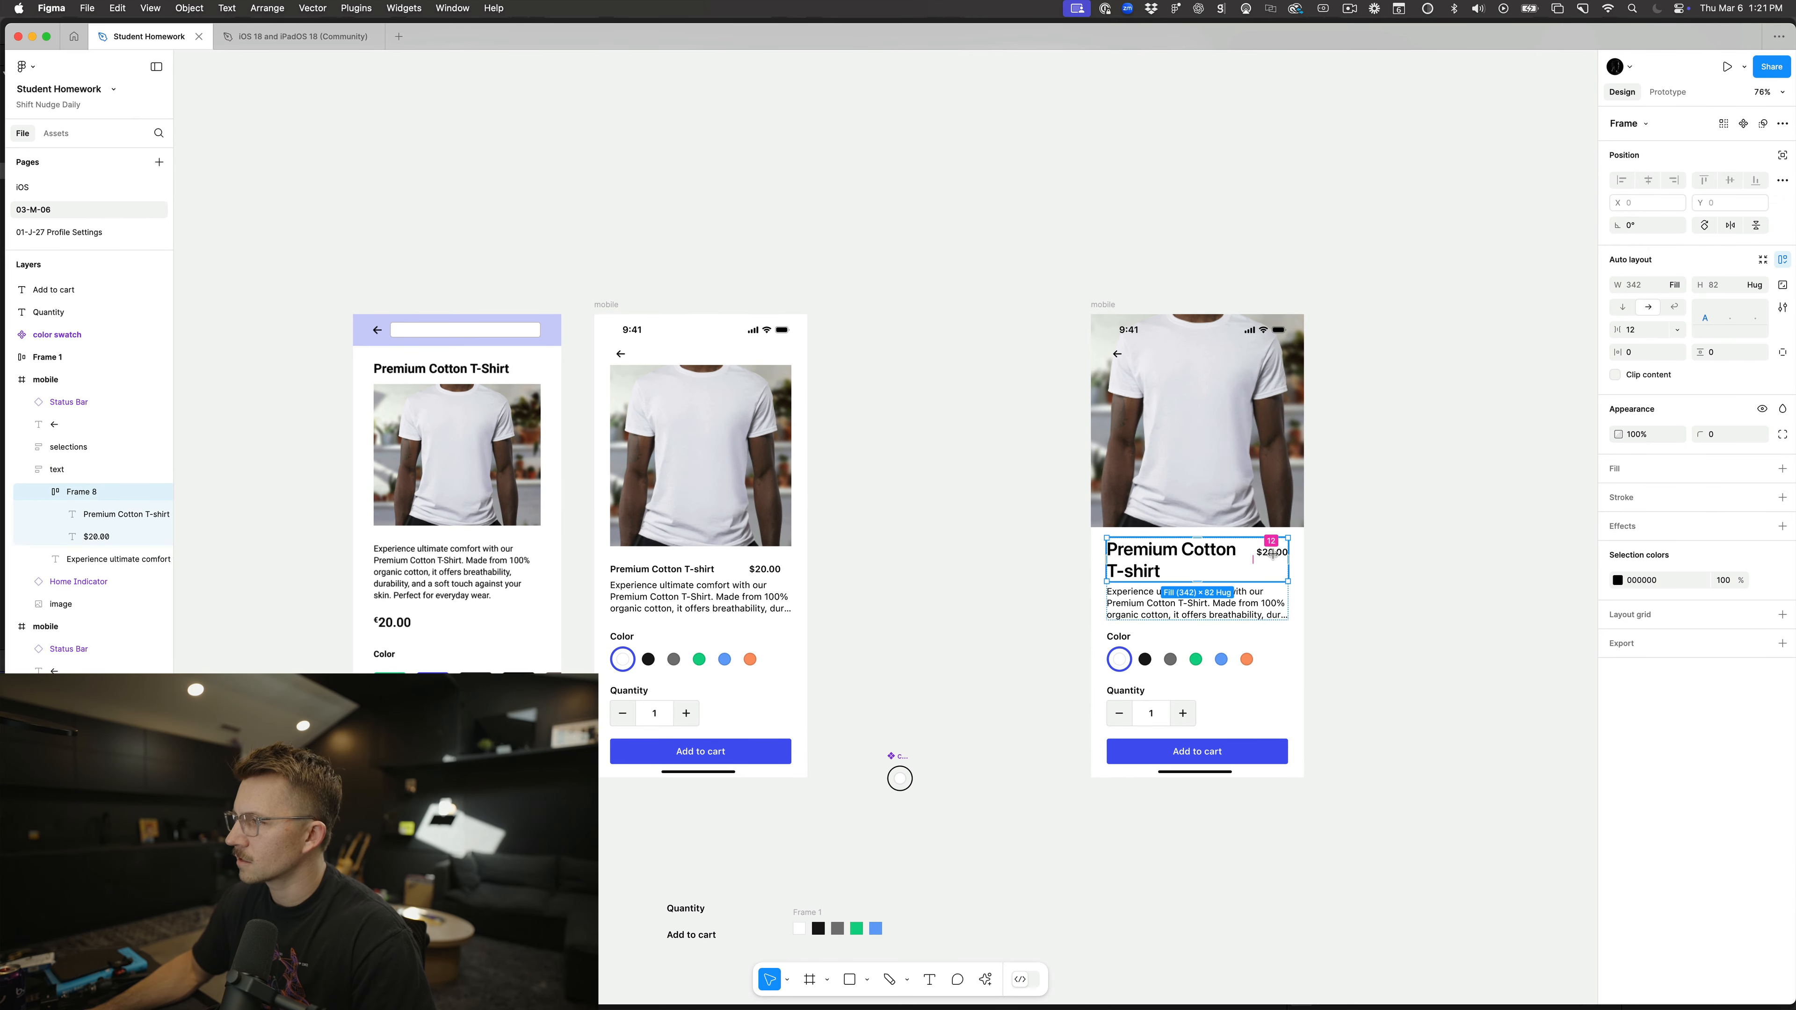
left_click(1391, 531)
key("super+z")
key("super+z")
key("super+z")
key("super+z")
key("super+z")
key("super+z")
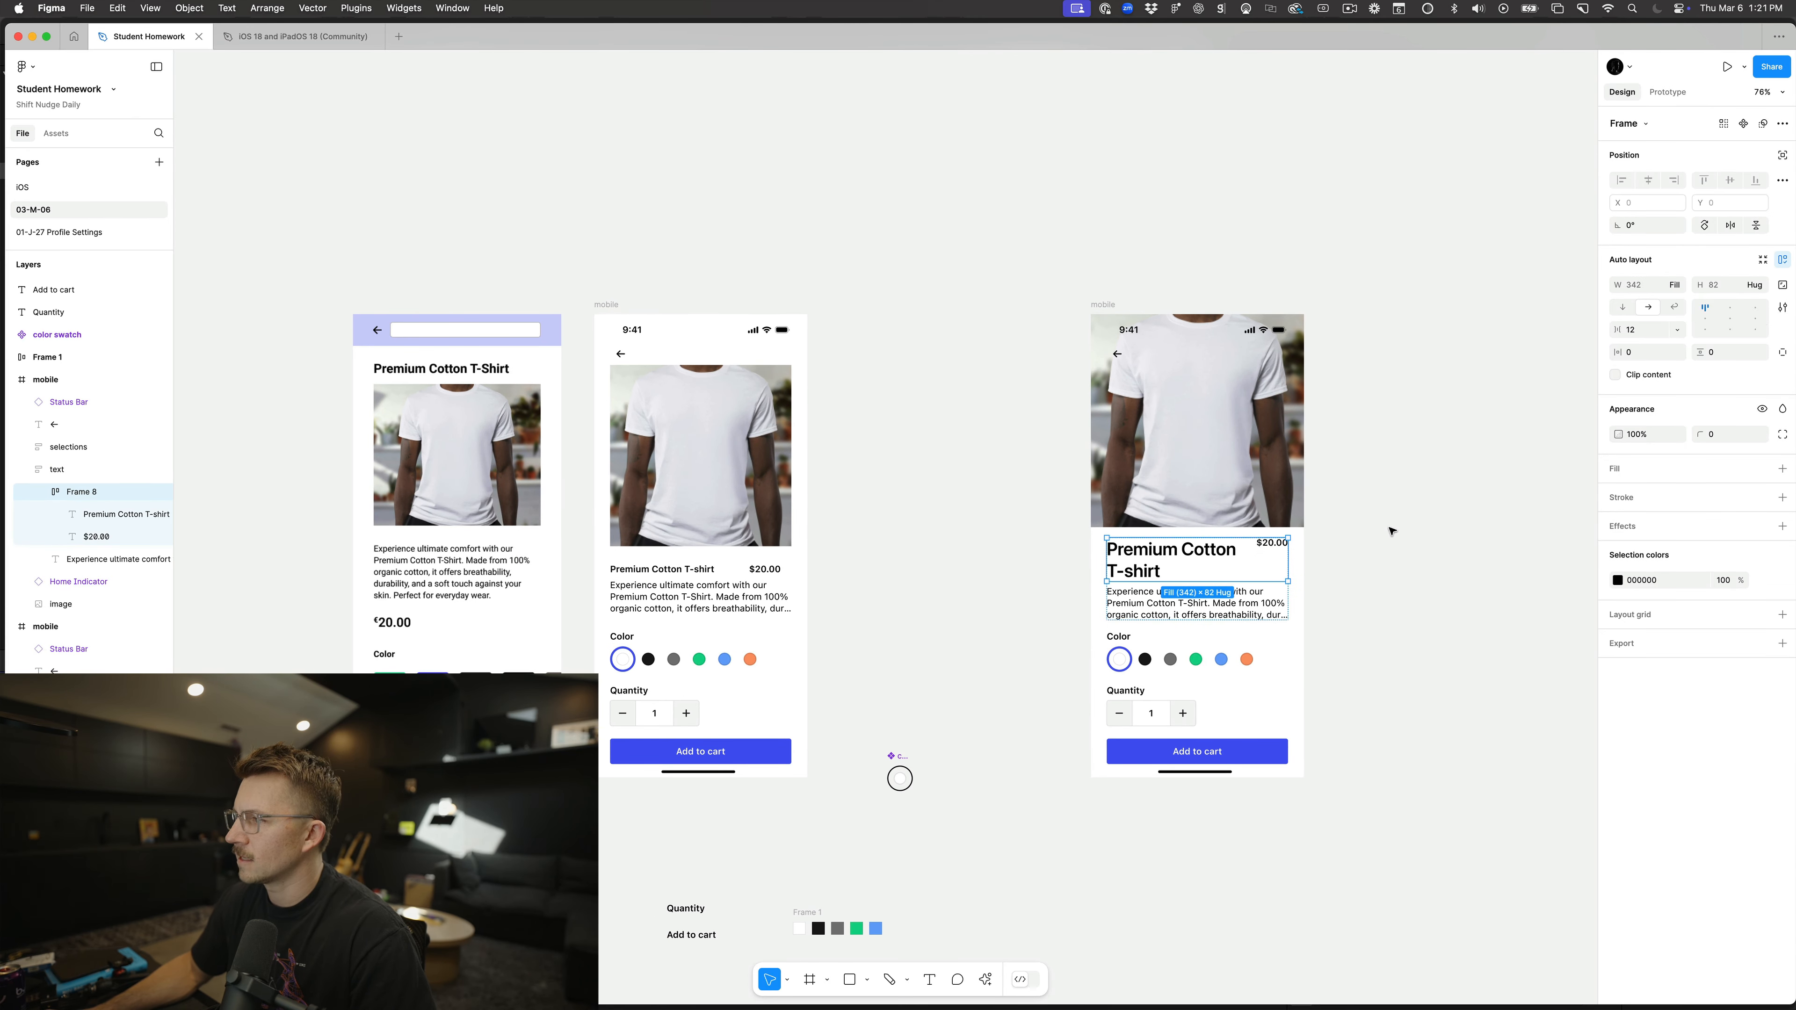
key("super+z")
key("super+z")
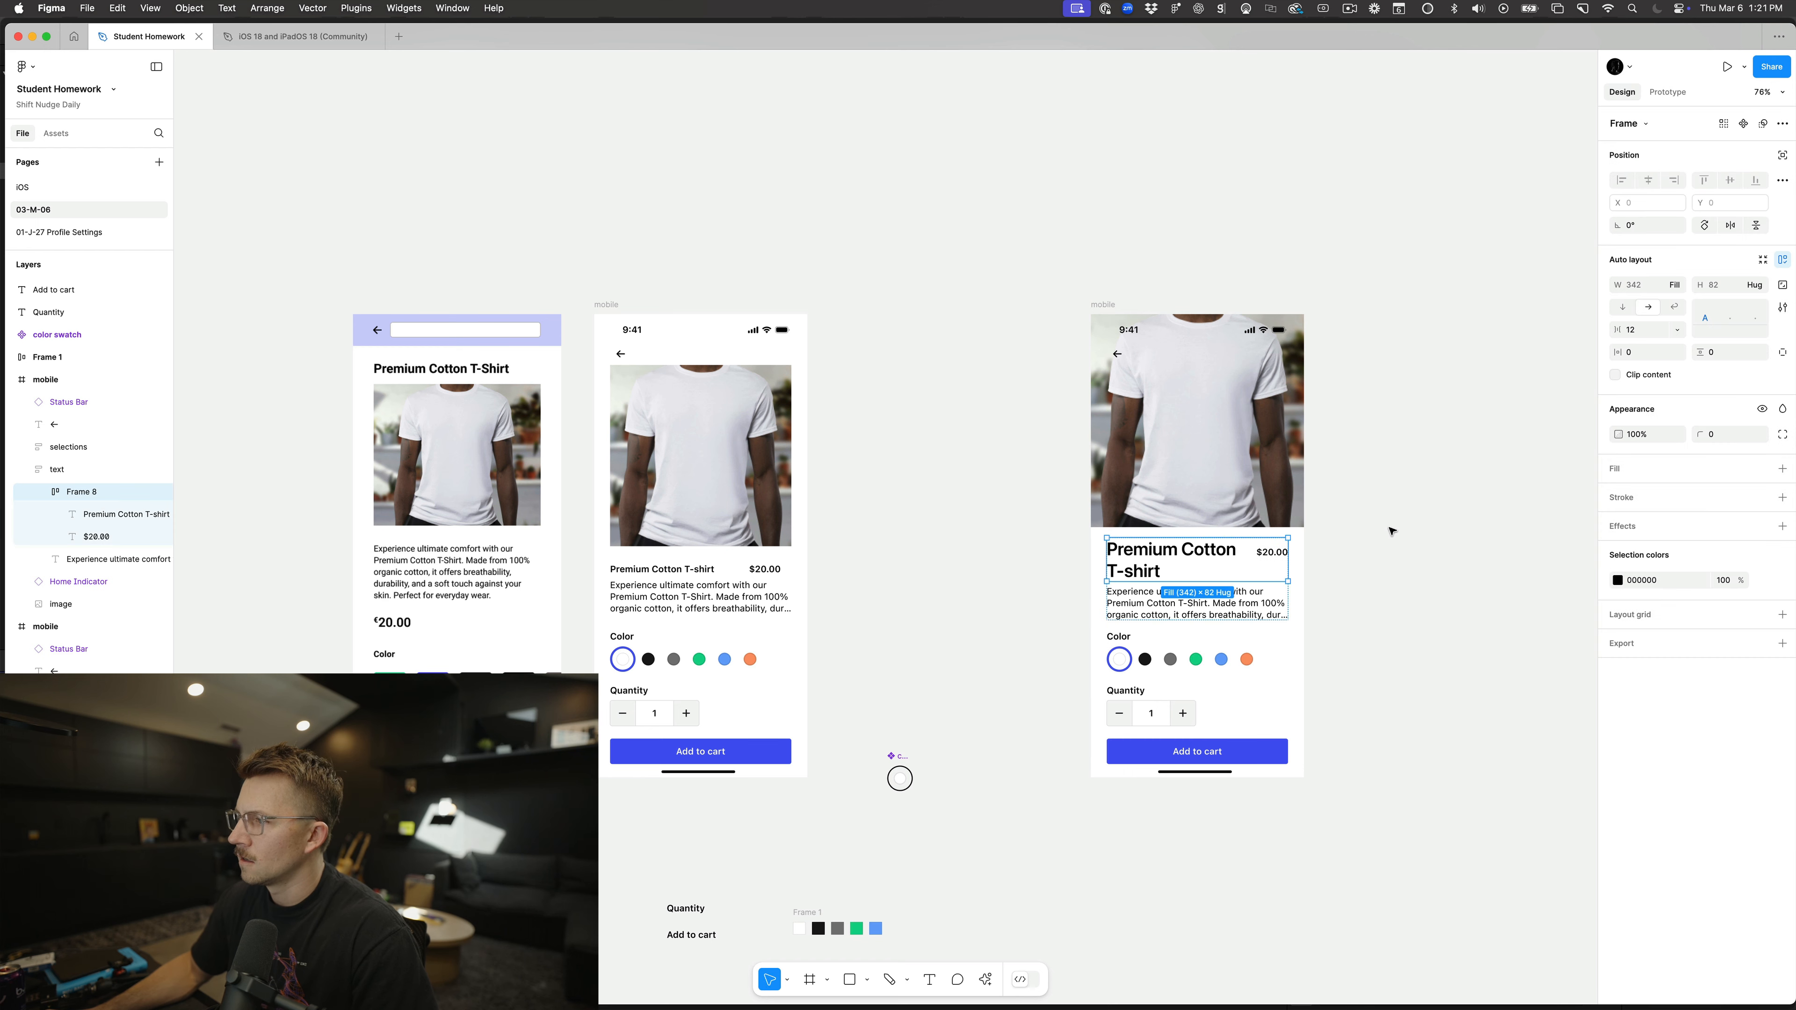
scroll(1391, 531, "up", 5)
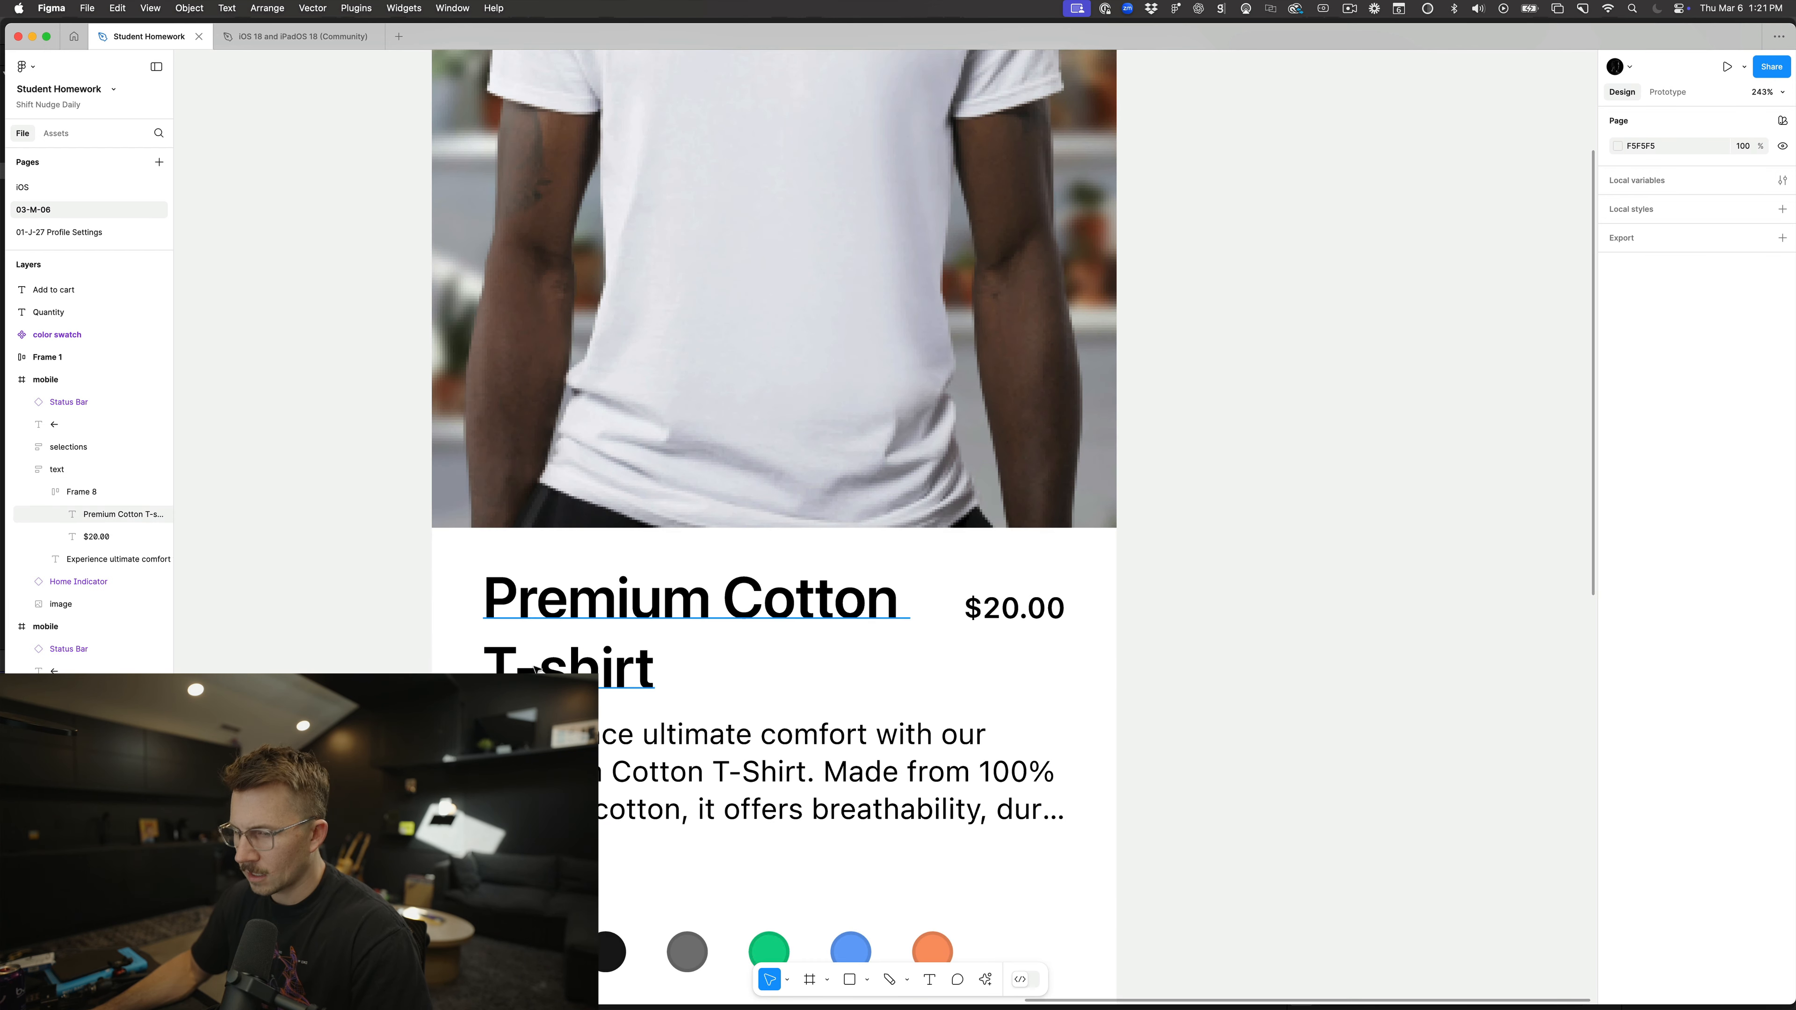
key("r")
left_click_drag(394, 618, 1209, 622)
key("Escape")
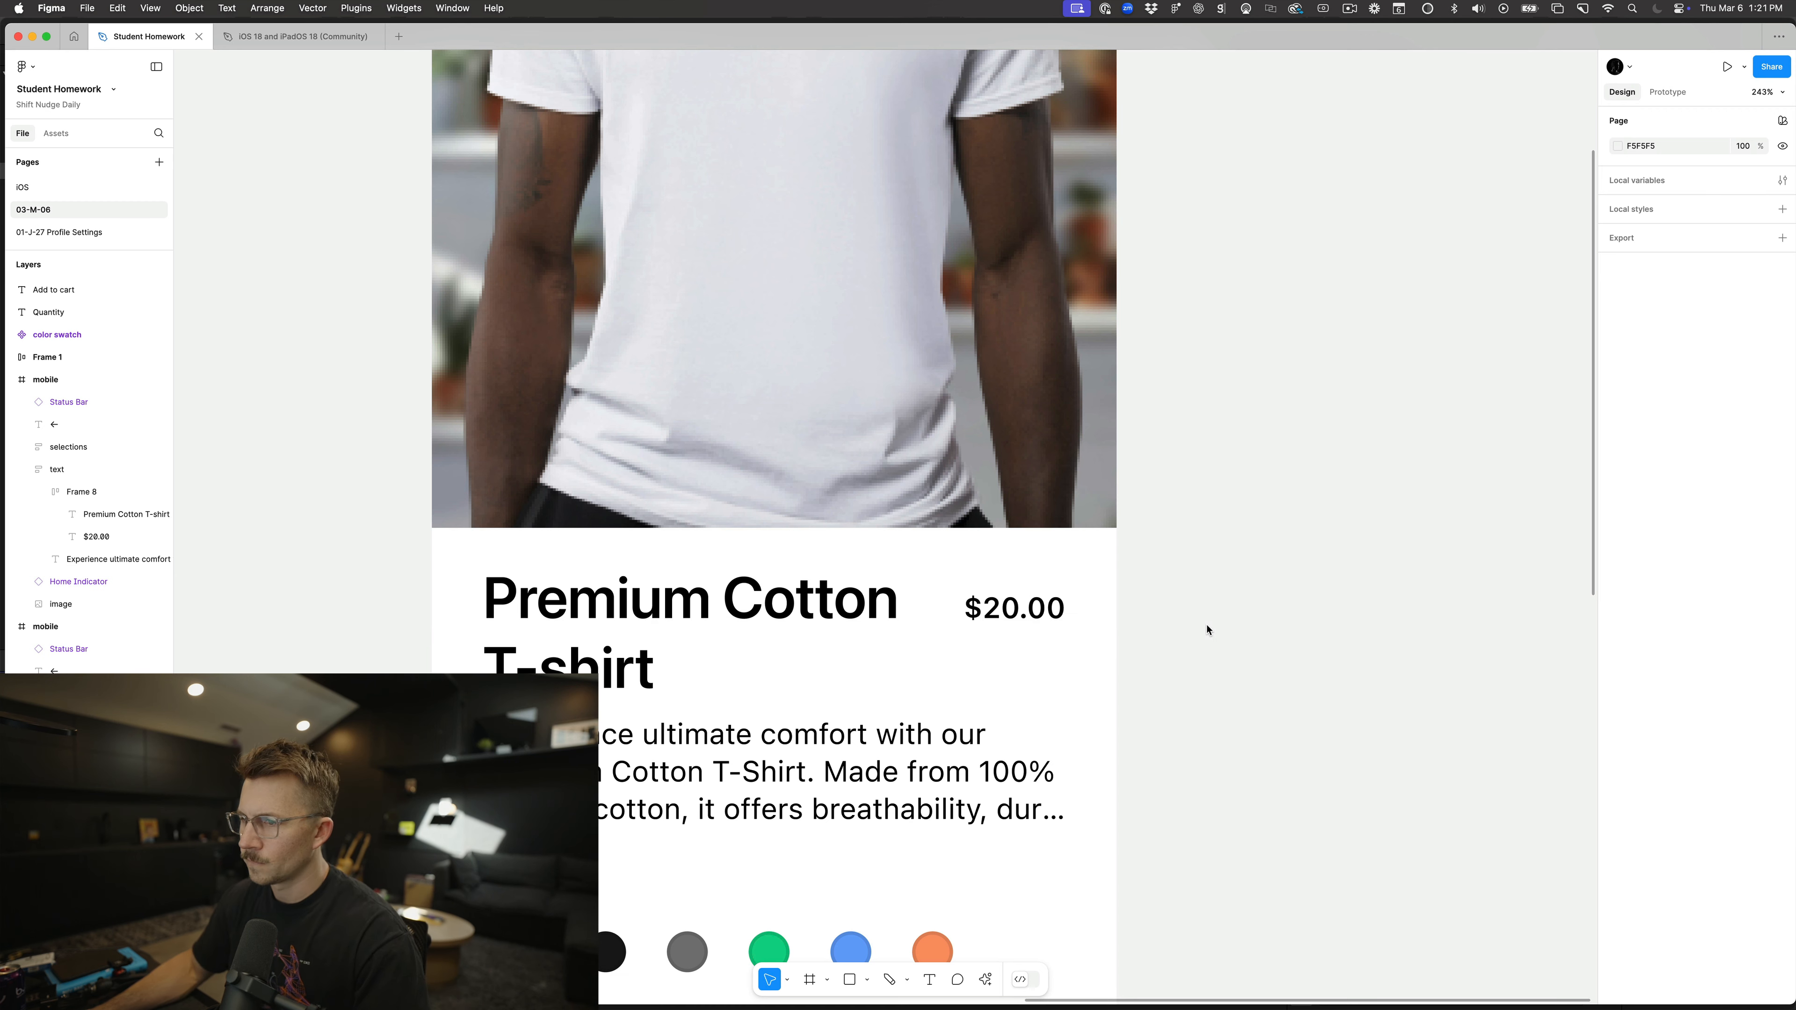
Step: Set the Premium Cotton T-shirt title in the full-width image variant to font size 17 and Black weight
left_click(853, 607)
scroll(1411, 517, "down", 5)
left_click(1410, 517)
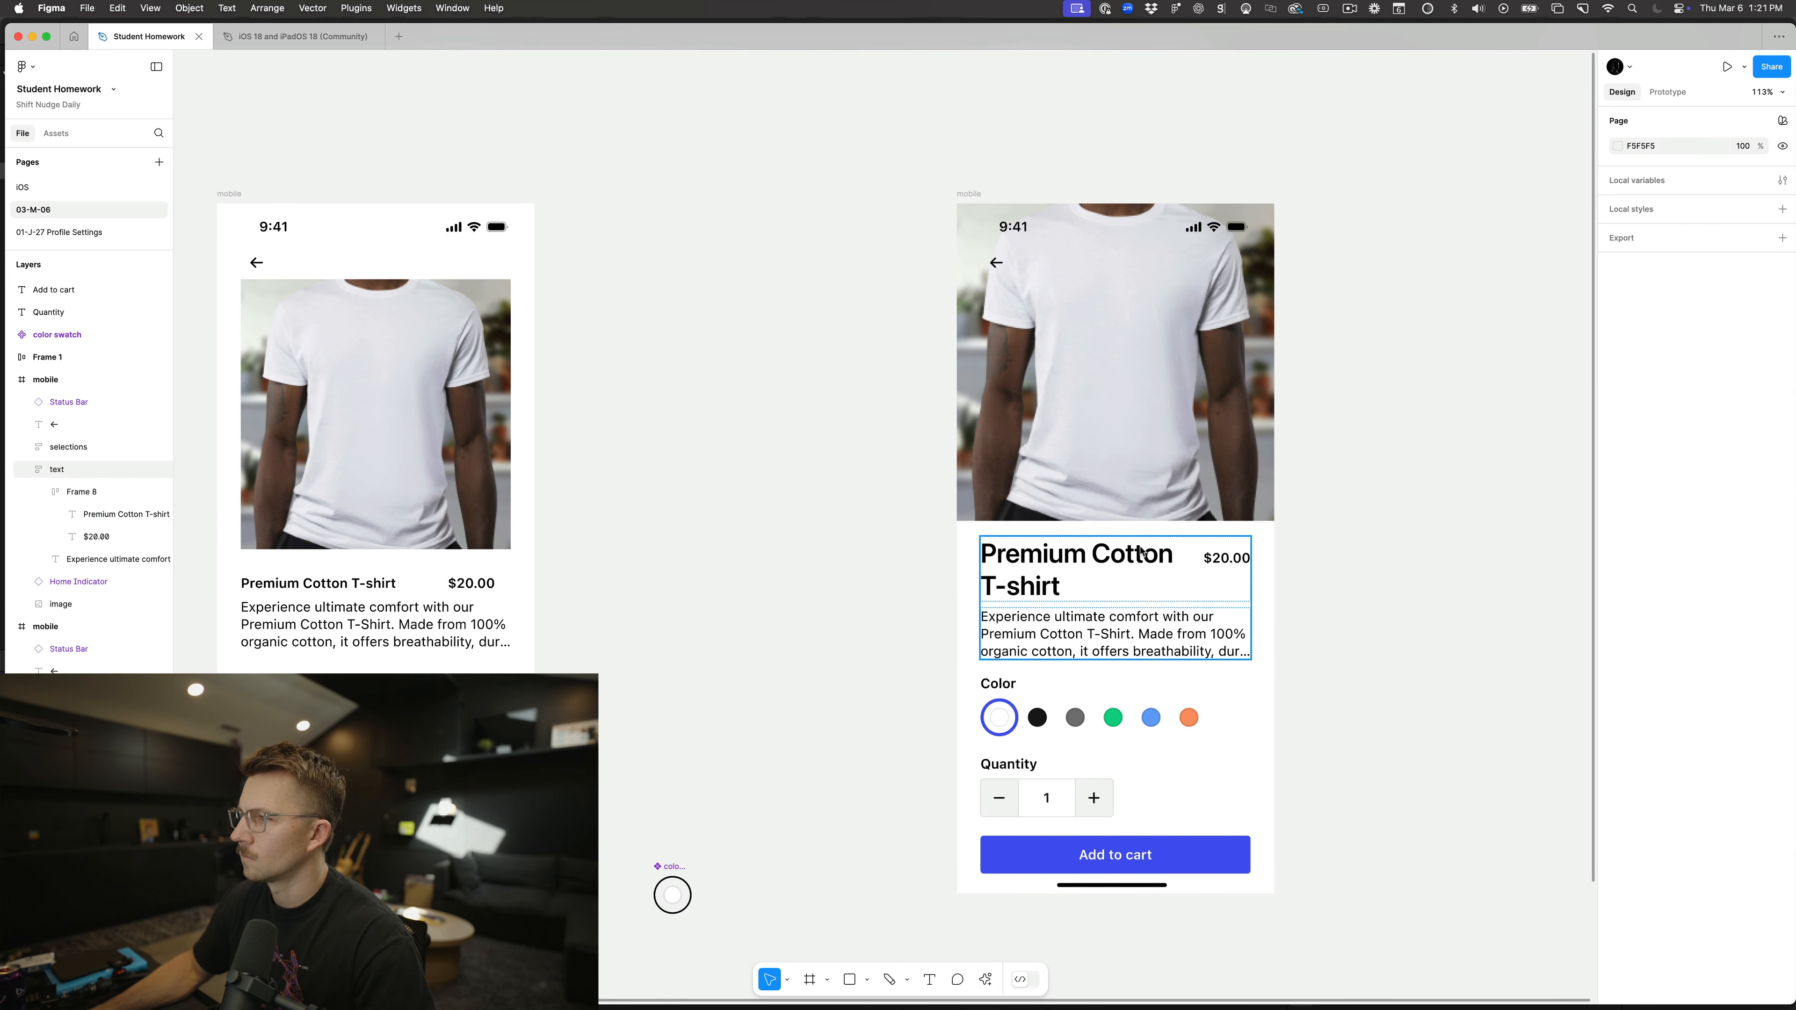
left_click(1123, 564, "super")
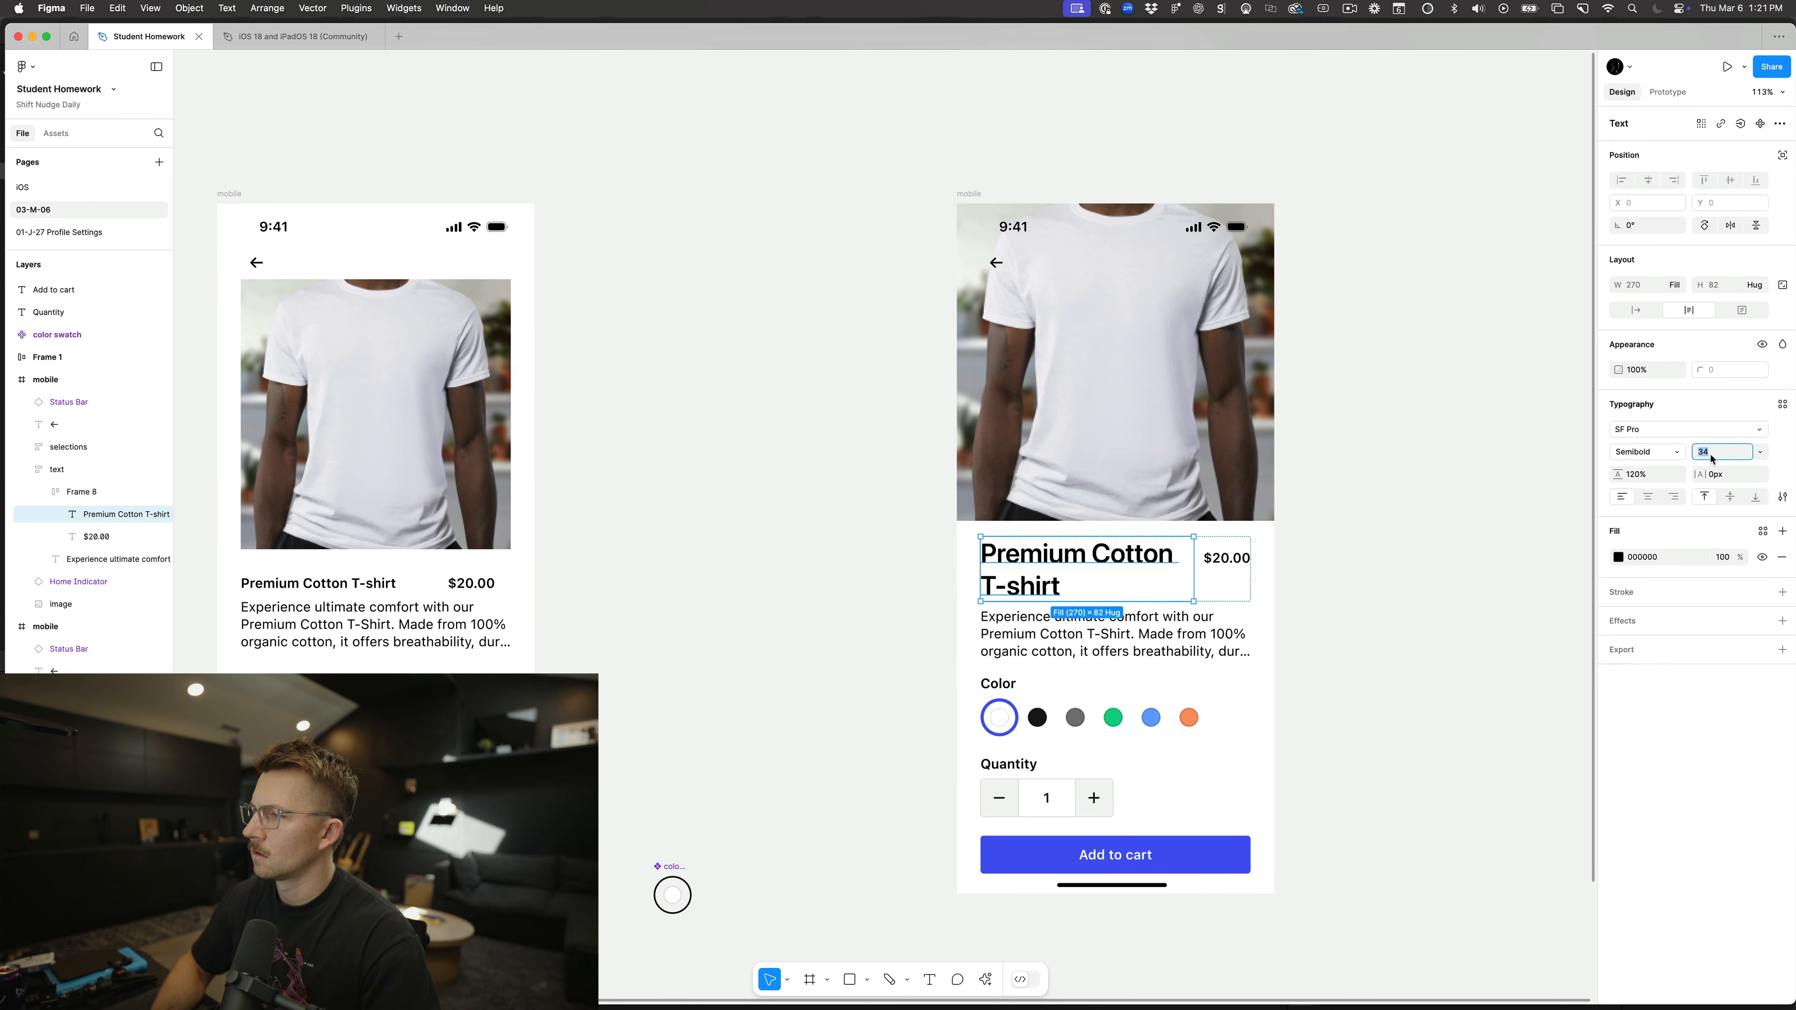
type("24")
key("Return")
key("Down")
key("Down")
key("Down")
key("Down")
key("Down")
key("Down")
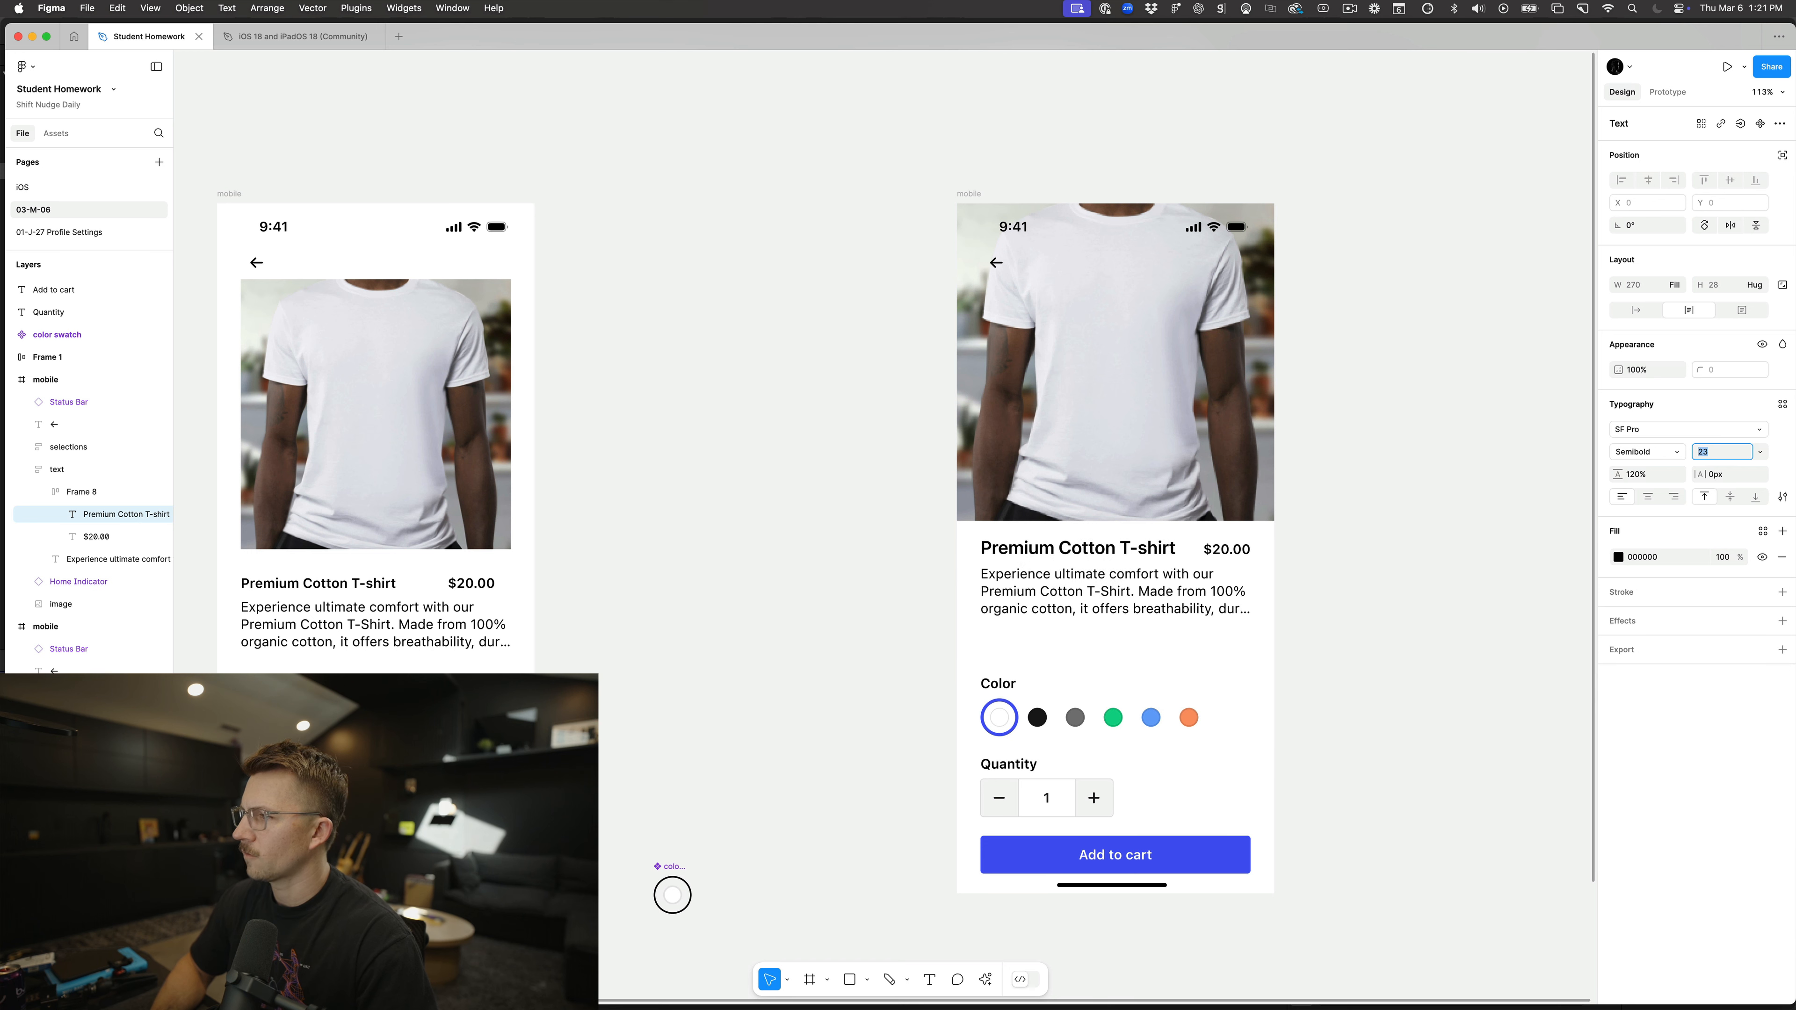
key("Down")
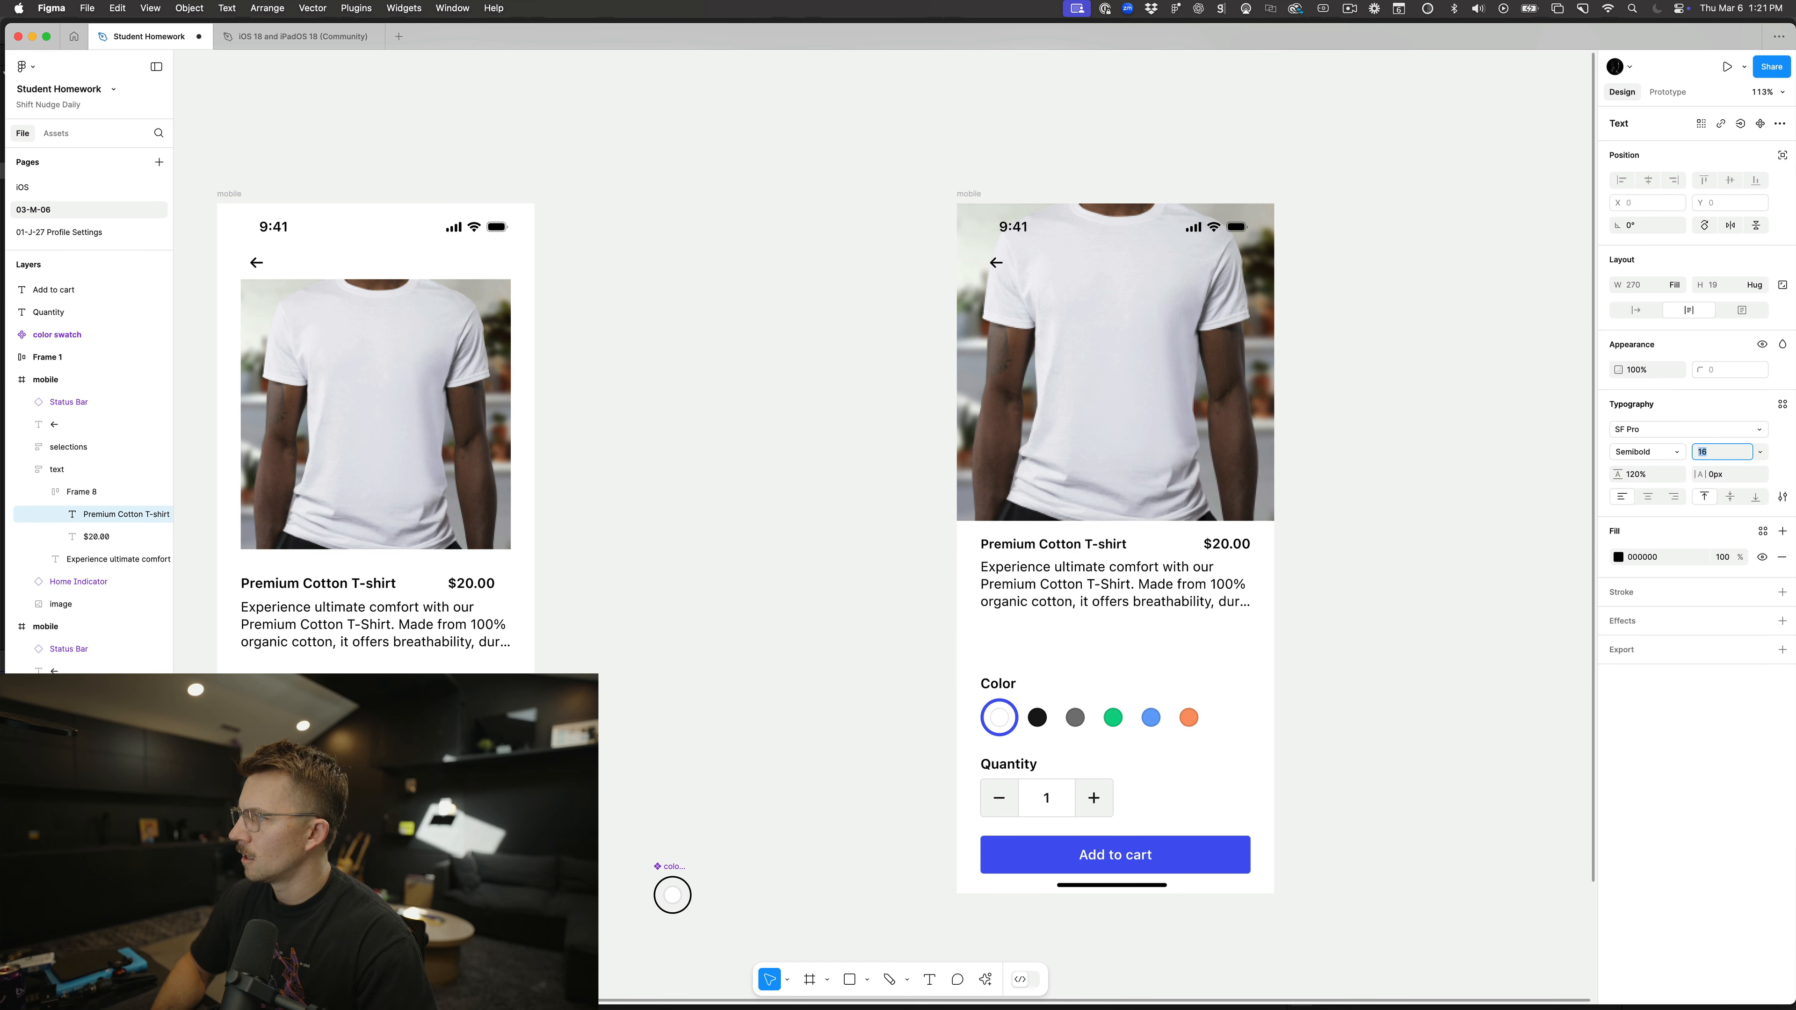
left_click(1639, 453)
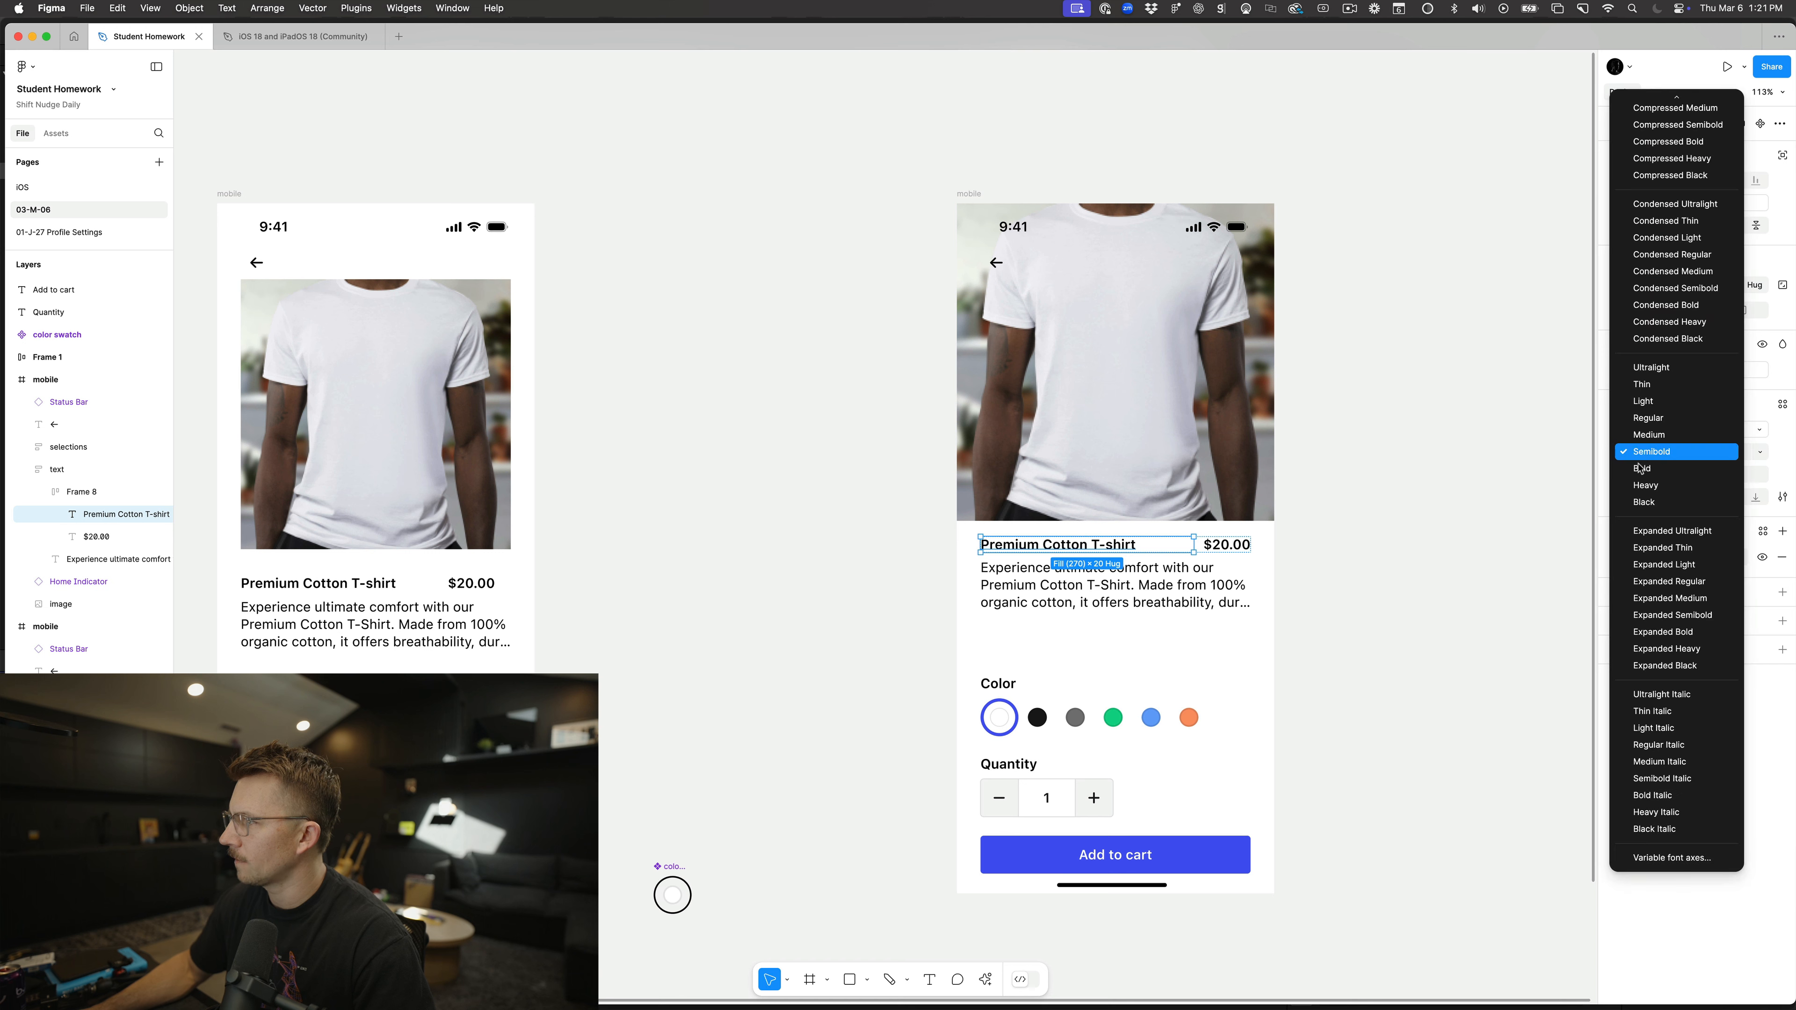
left_click(1649, 503)
Step: Set the product description's line height to 140% and increase its text box height to 72
left_click(1165, 588)
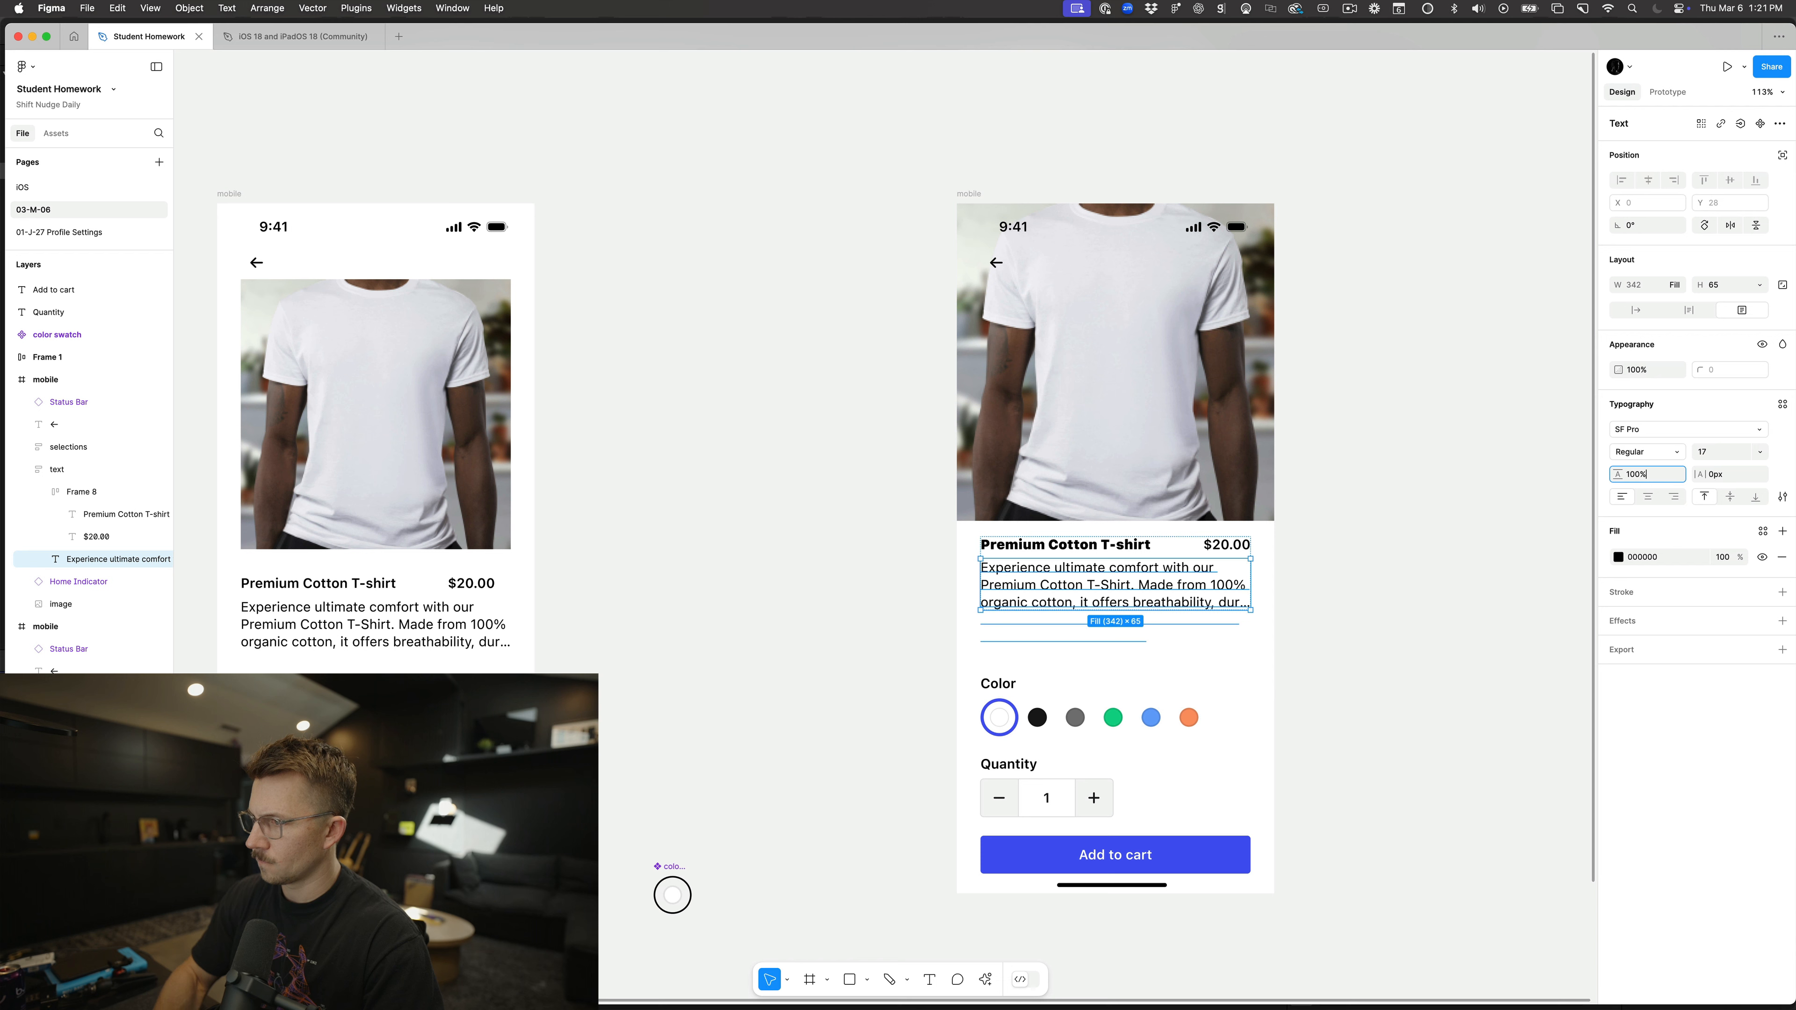
key("Return")
key("shift+Up")
key("shift+Up")
key("shift+Up")
key("shift+Up")
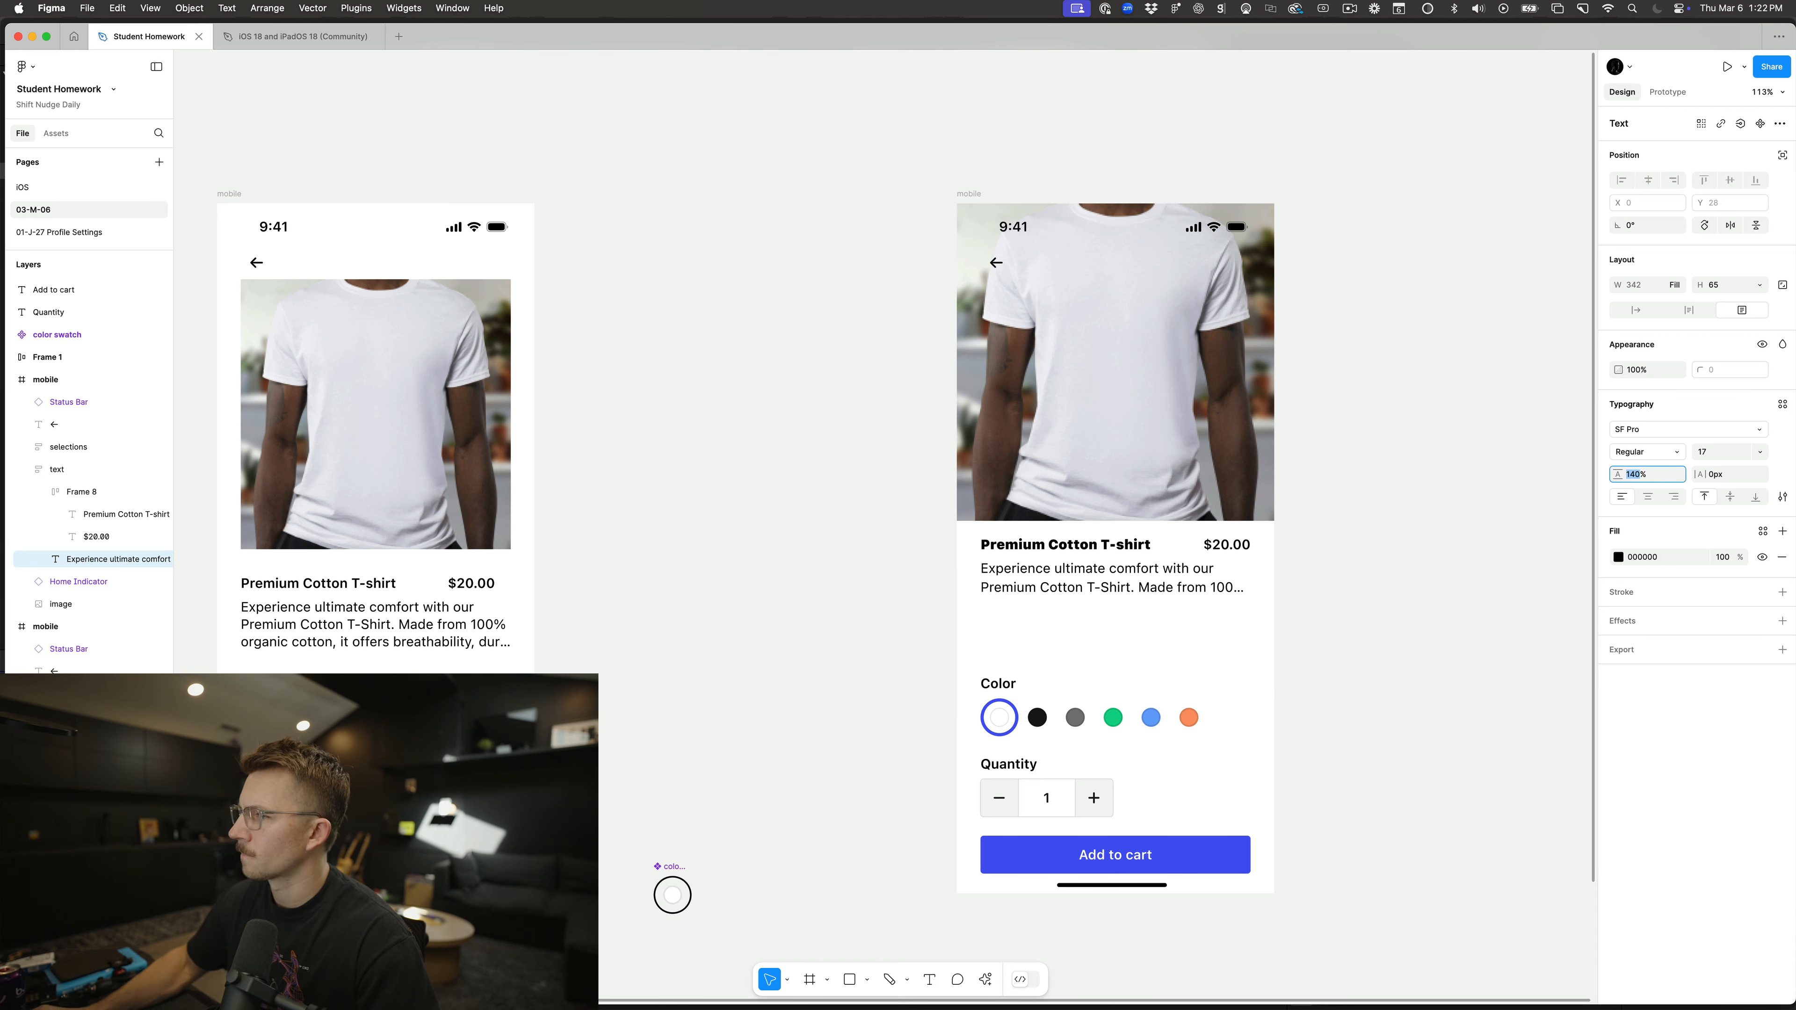
left_click_drag(1129, 610, 1129, 615)
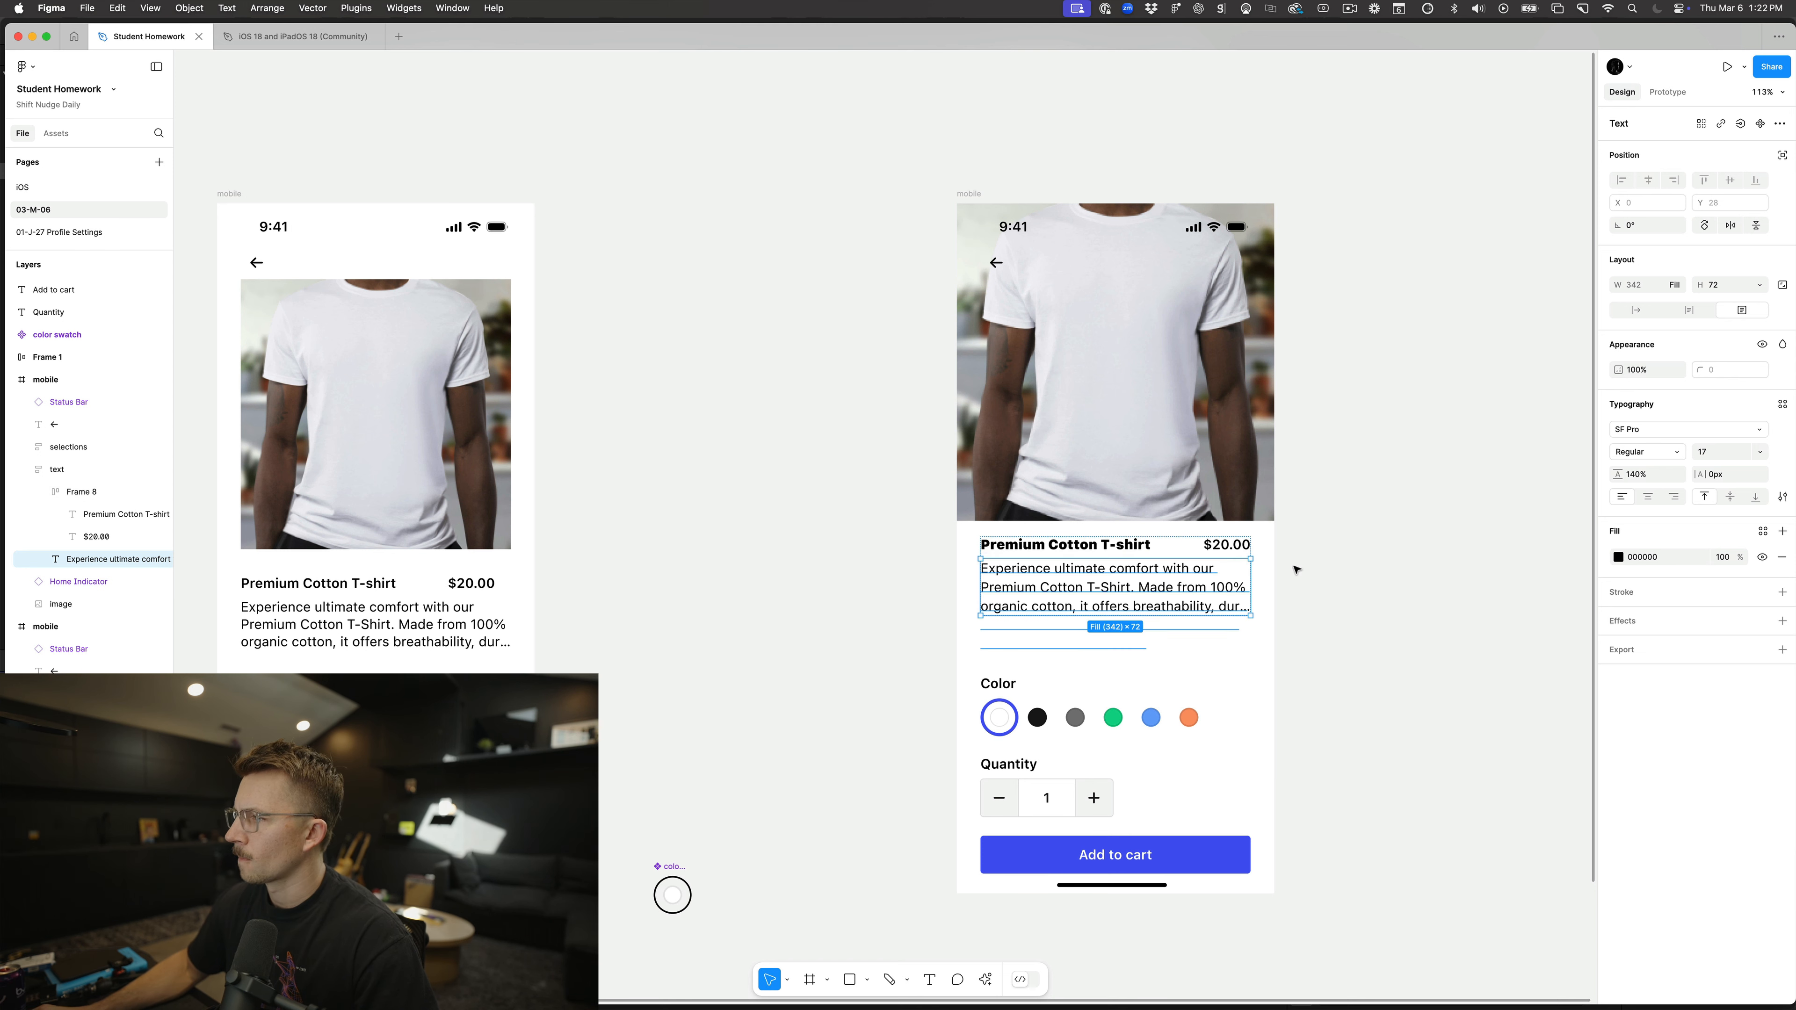
Step: Set the vertical gap between the title row and the description in the text frame to 16
key("shift+Return")
key("Up")
key("Up")
key("Up")
key("Up")
key("Up")
key("Up")
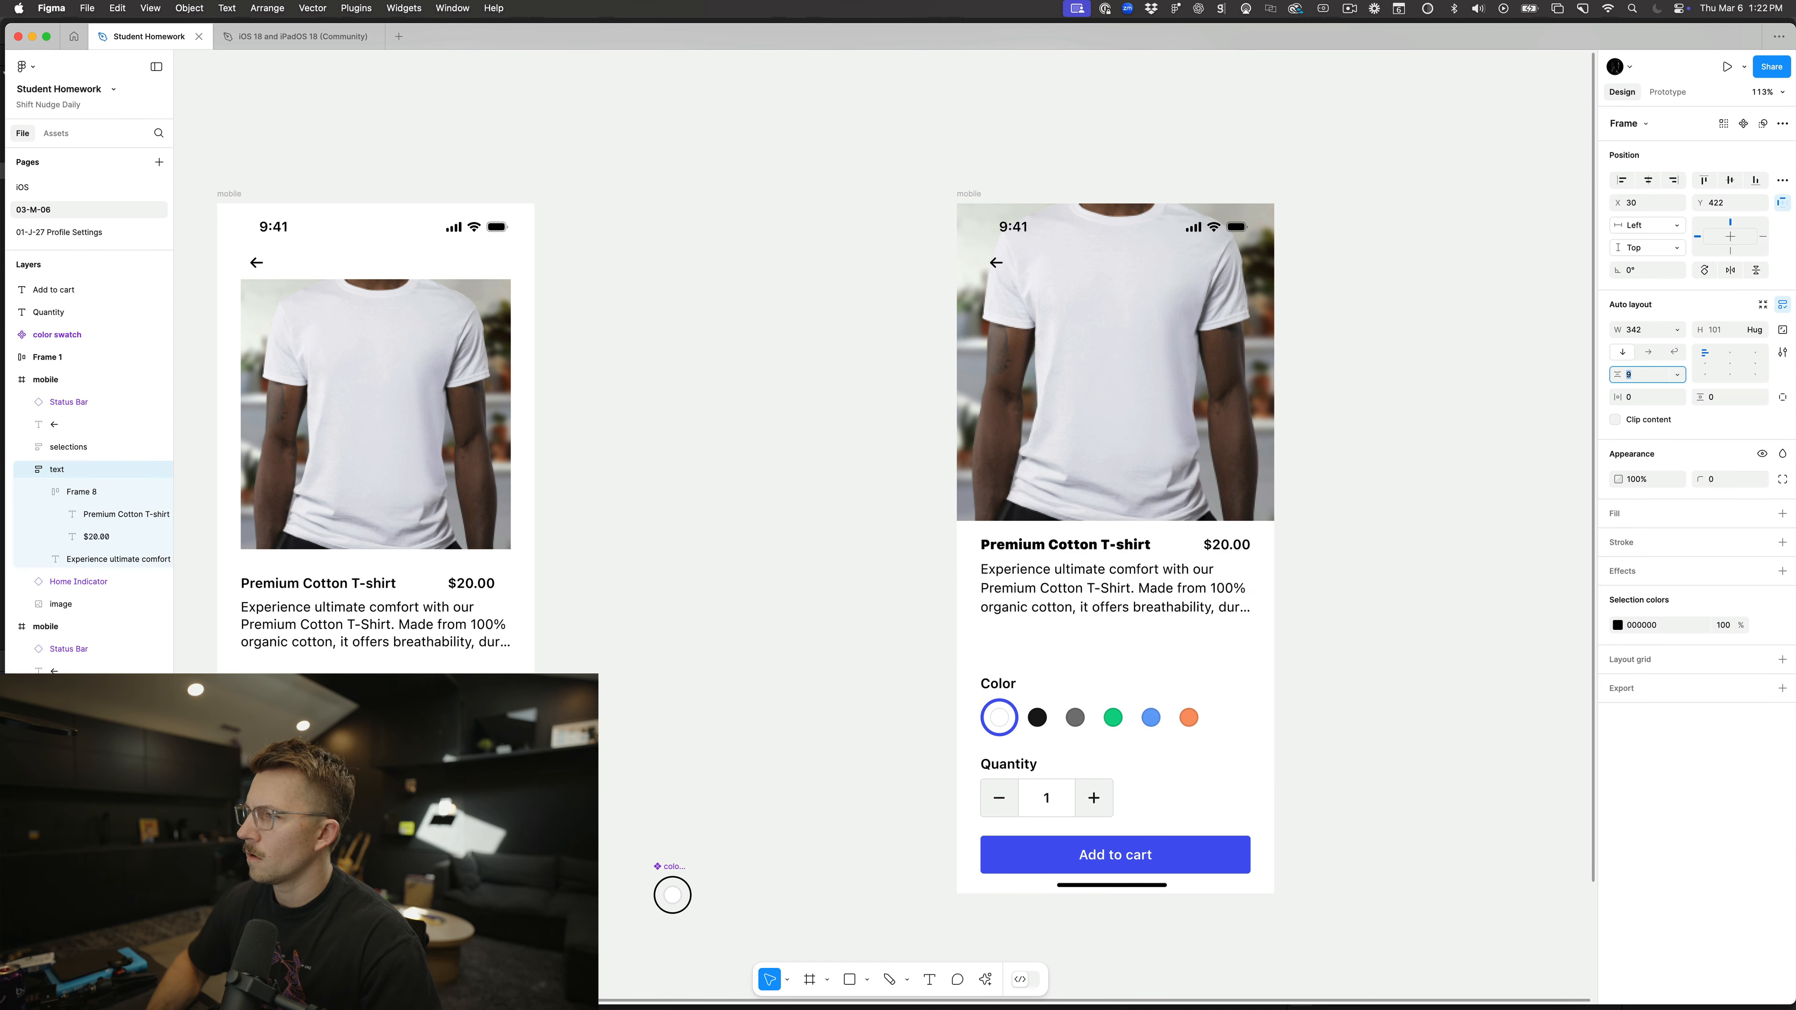
key("Up")
key("Up")
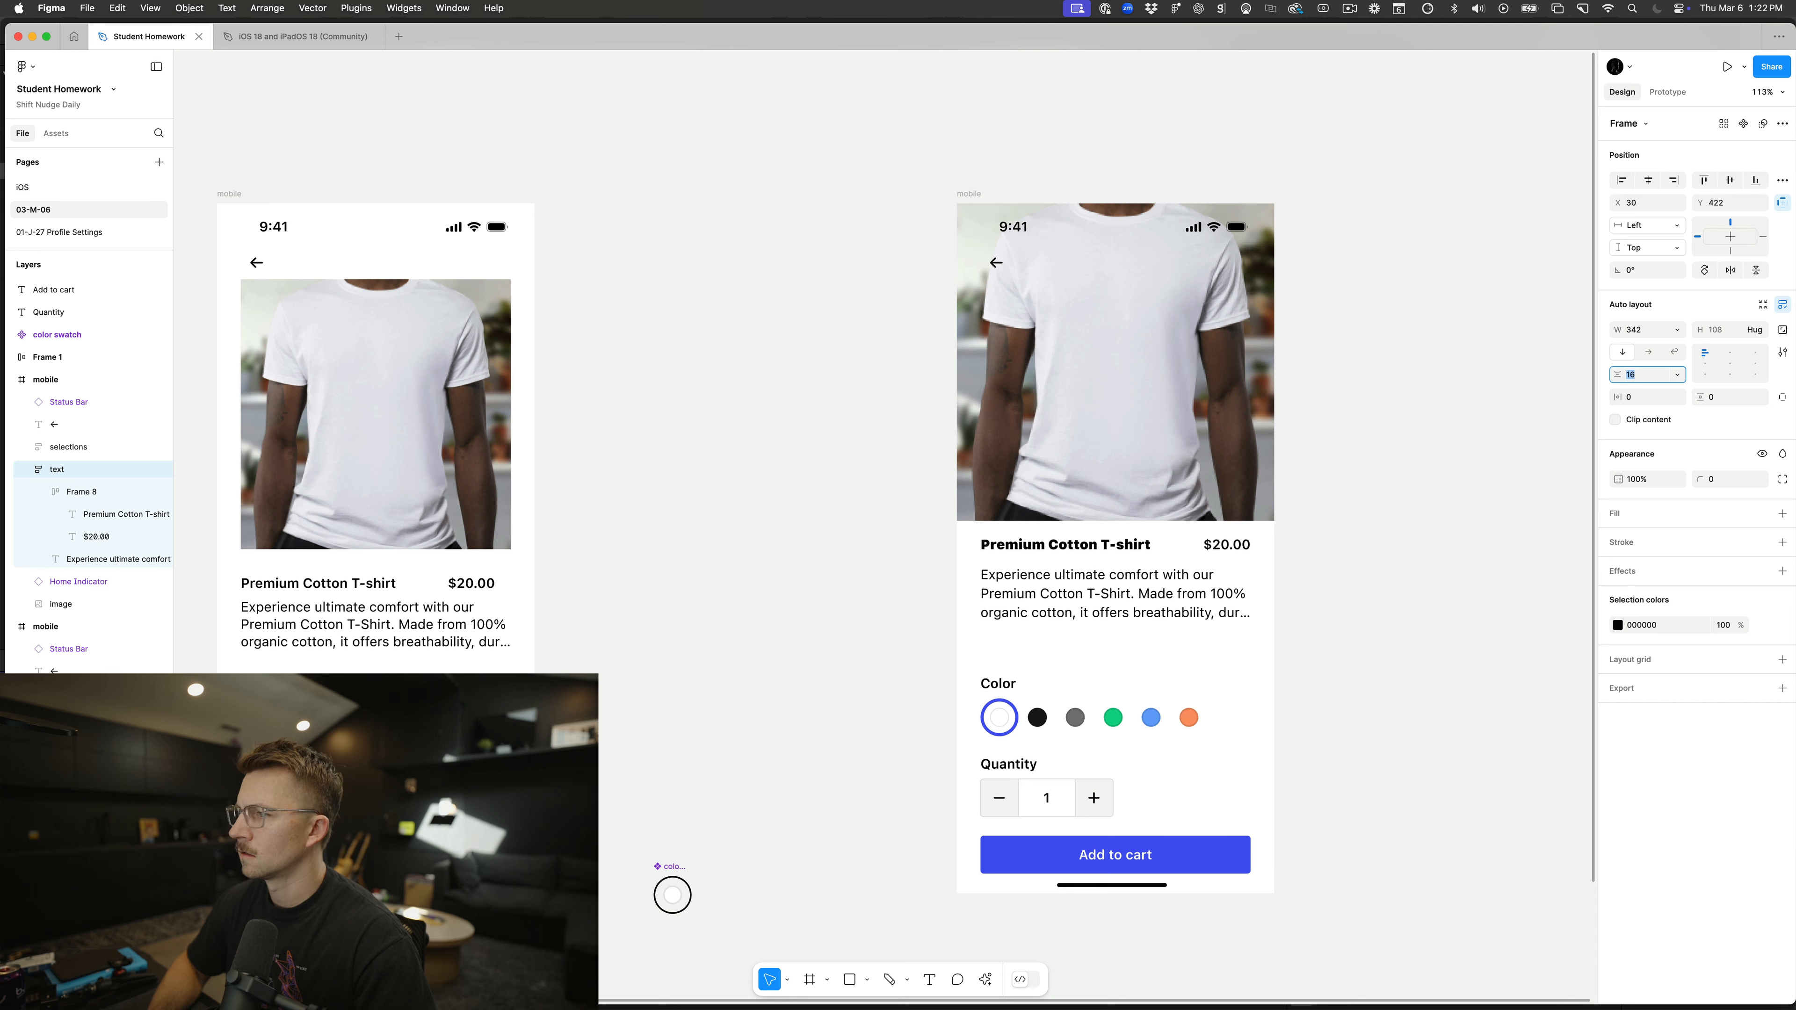
Step: Inspect the spacing between the shirt image's bottom edge and the product title at close range
scroll(942, 509, "up", 5)
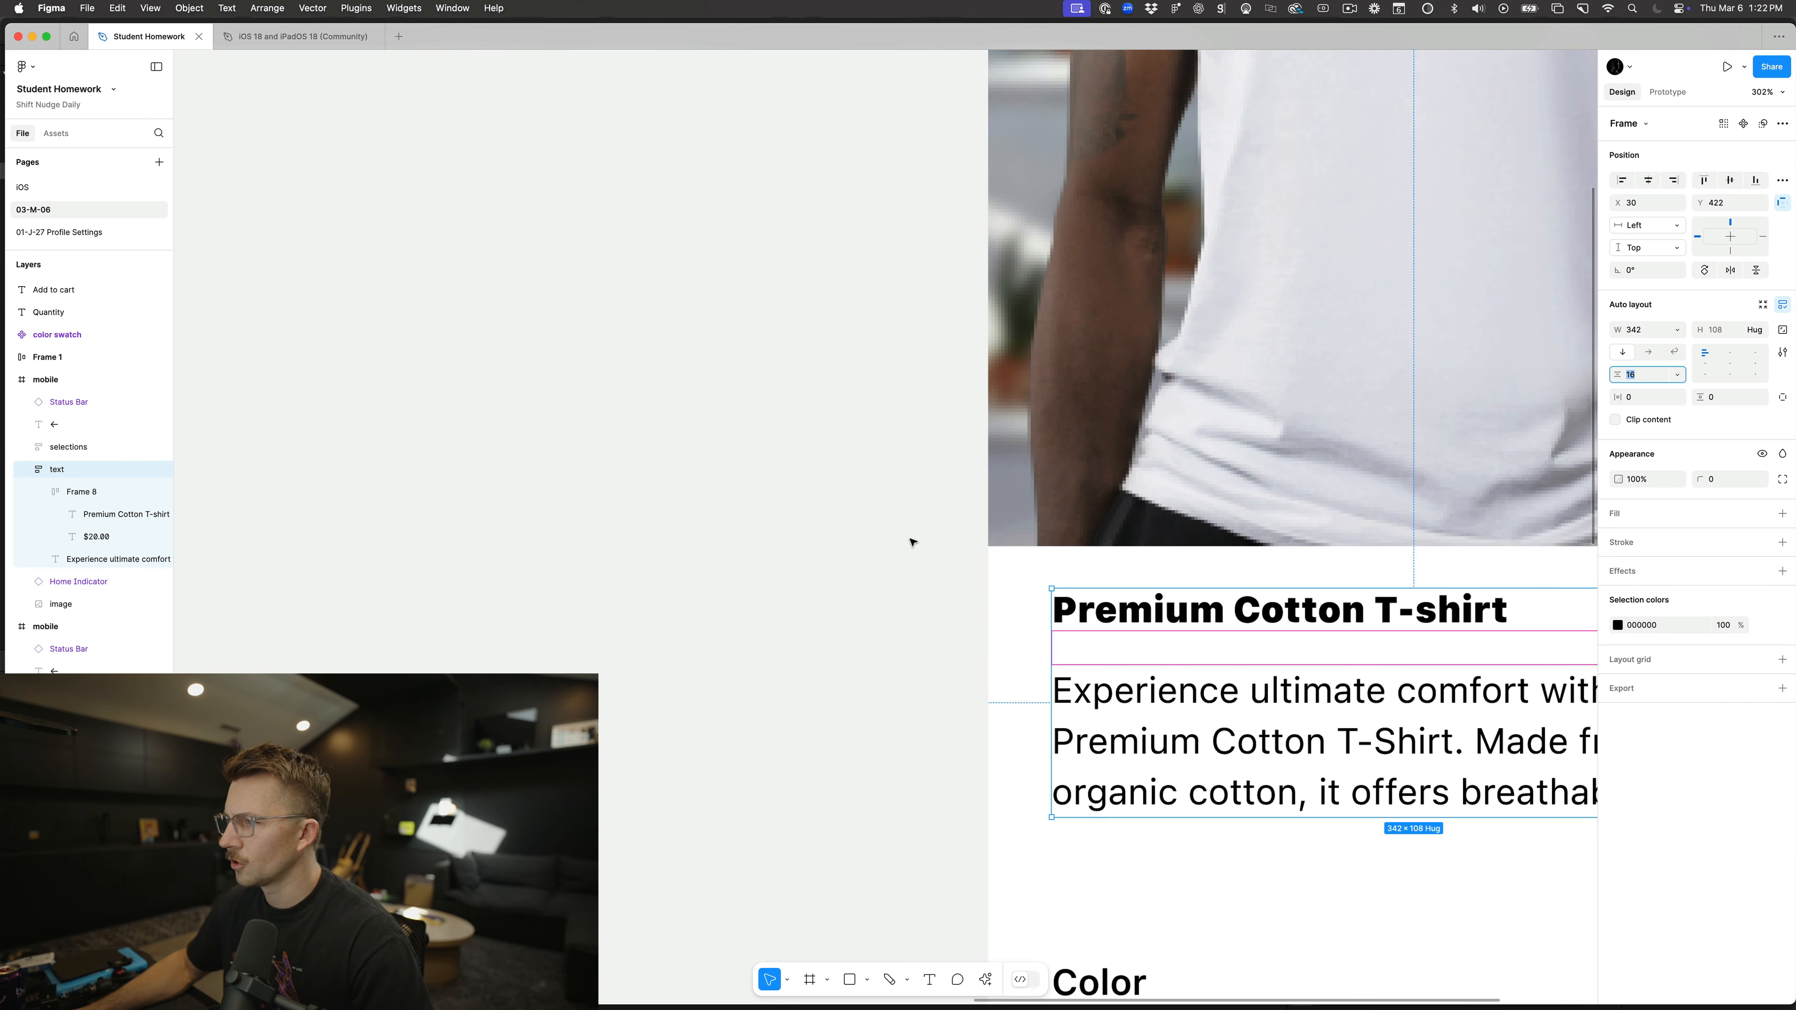
left_click(1003, 574)
key("super+shift+4")
left_click_drag(983, 557, 1370, 587)
key("Escape")
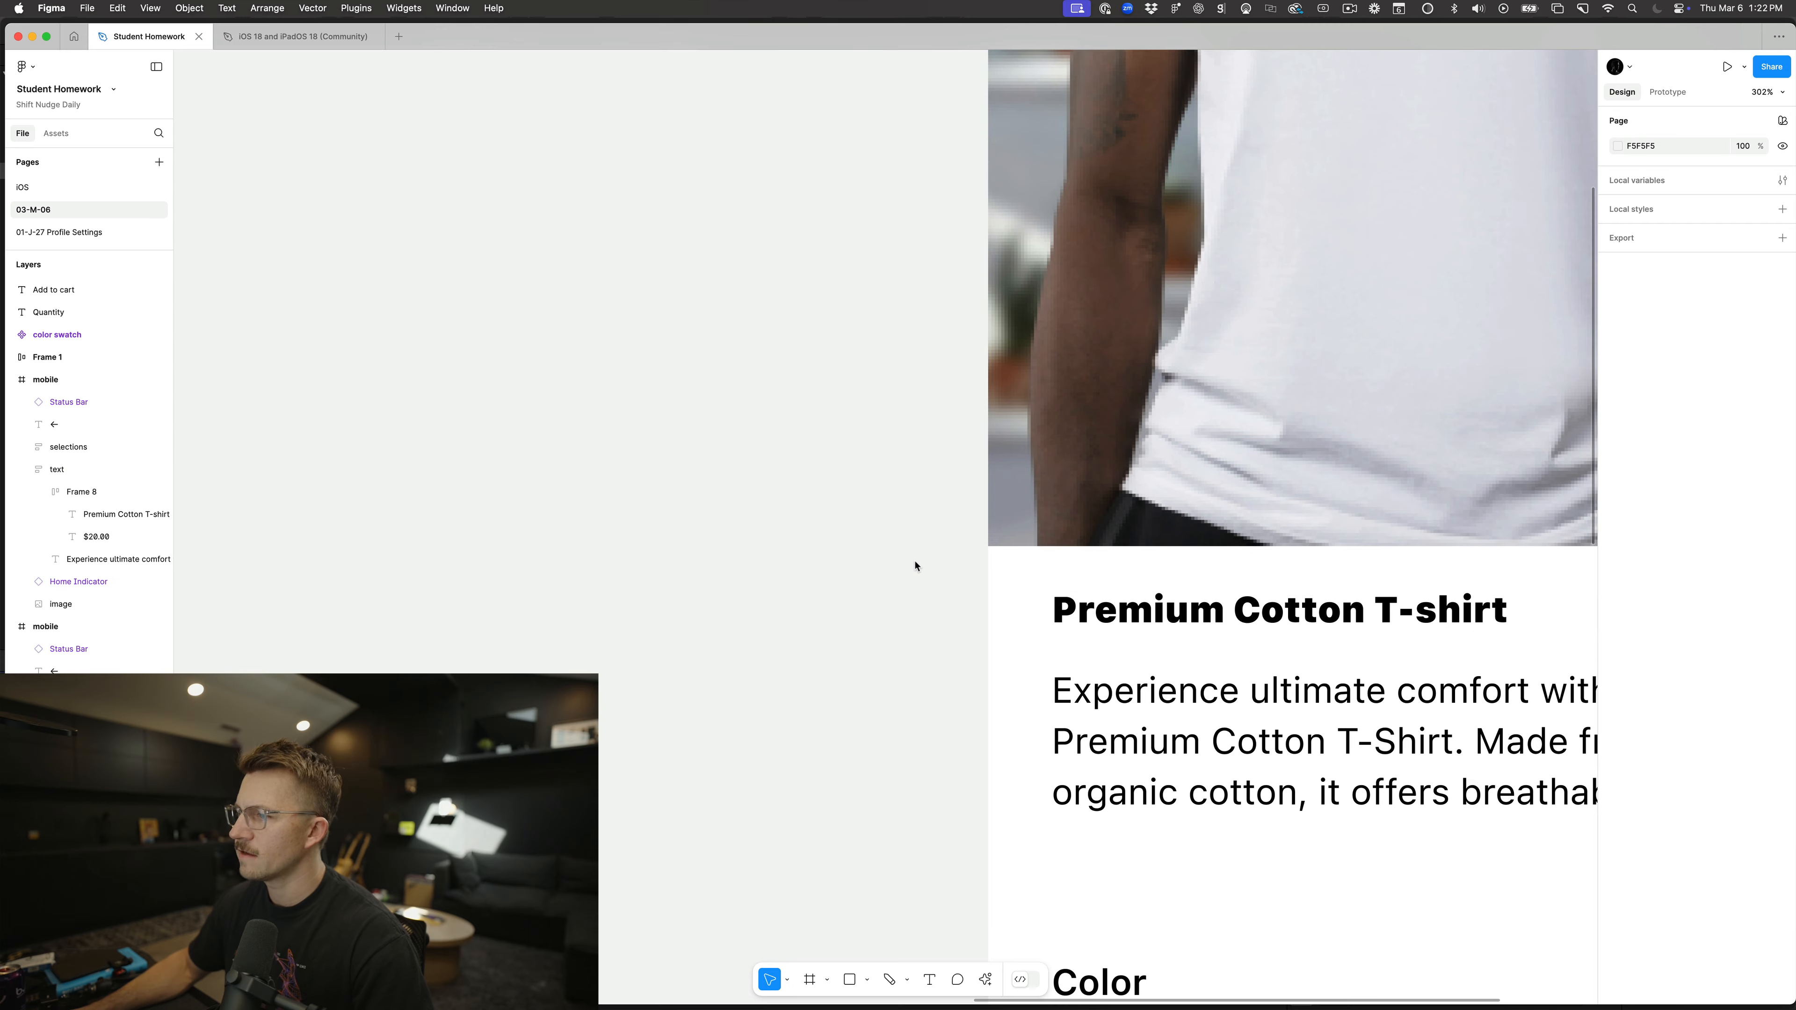
scroll(915, 565, "down", 5)
scroll(914, 566, "down", 2)
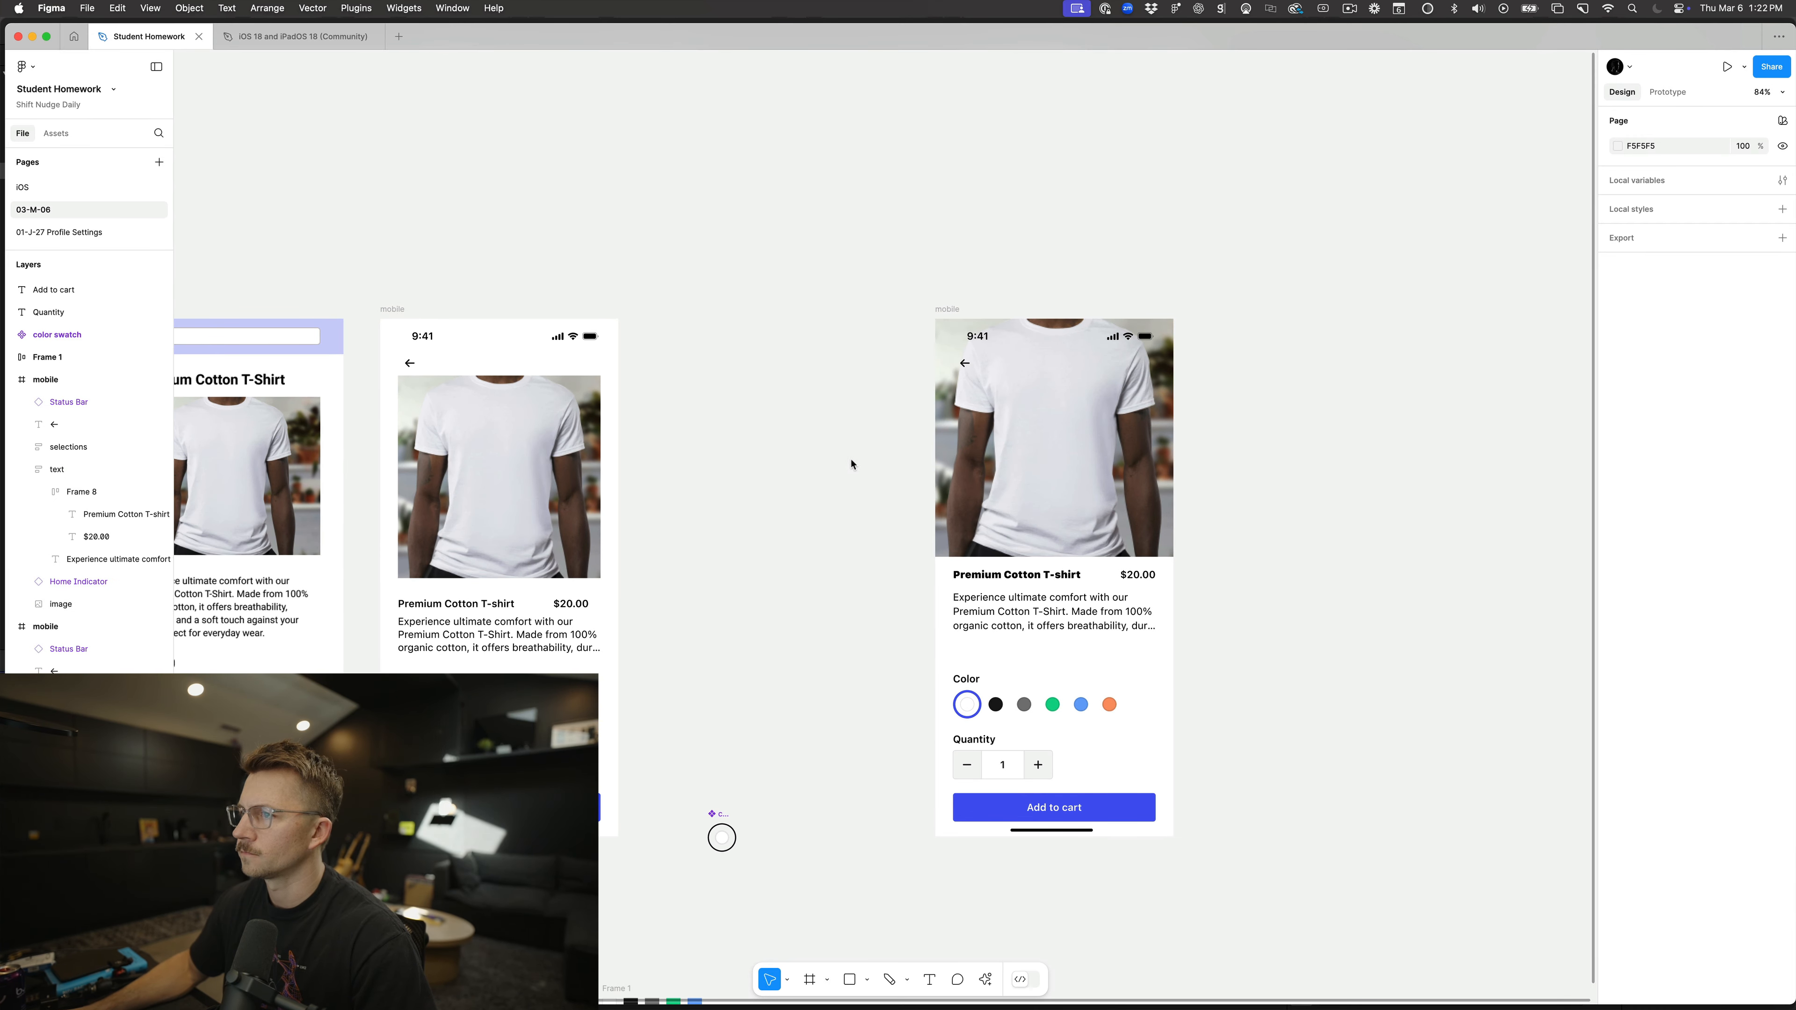
Step: Move the color and quantity selections frame up to Y 550, 20 px below the description block
left_click(1054, 704)
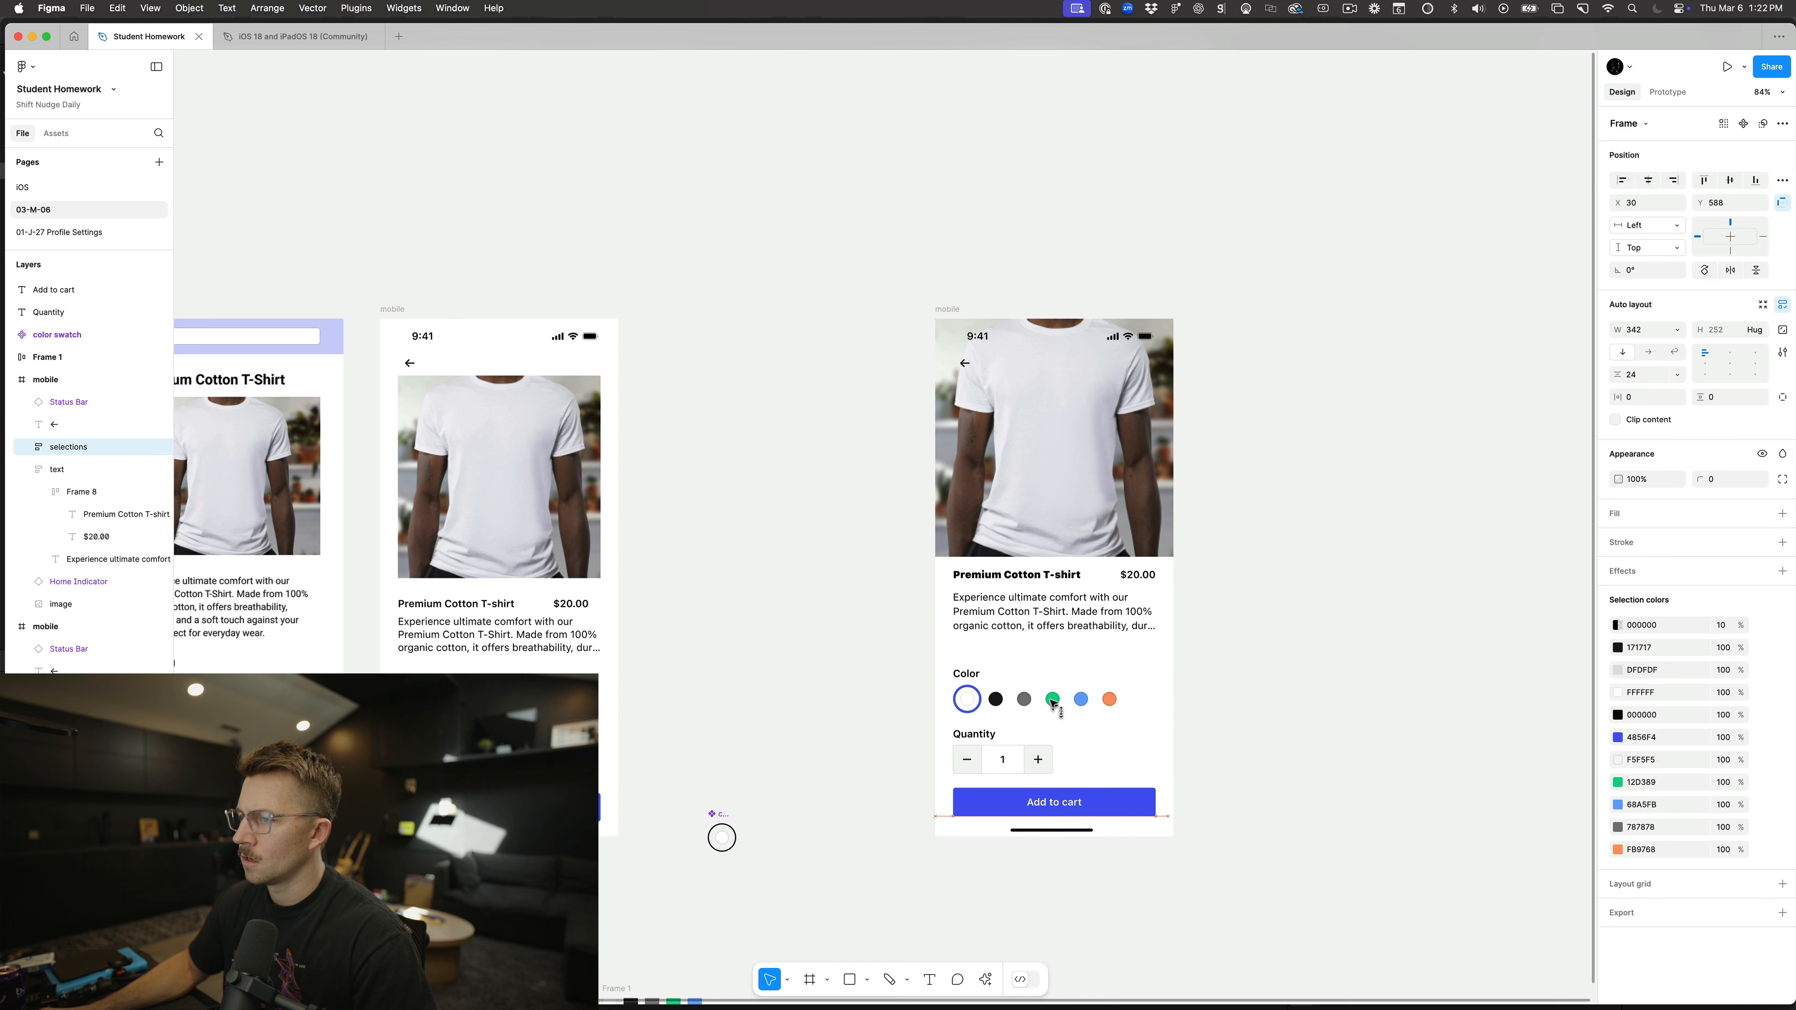
left_click_drag(1054, 704, 1054, 688)
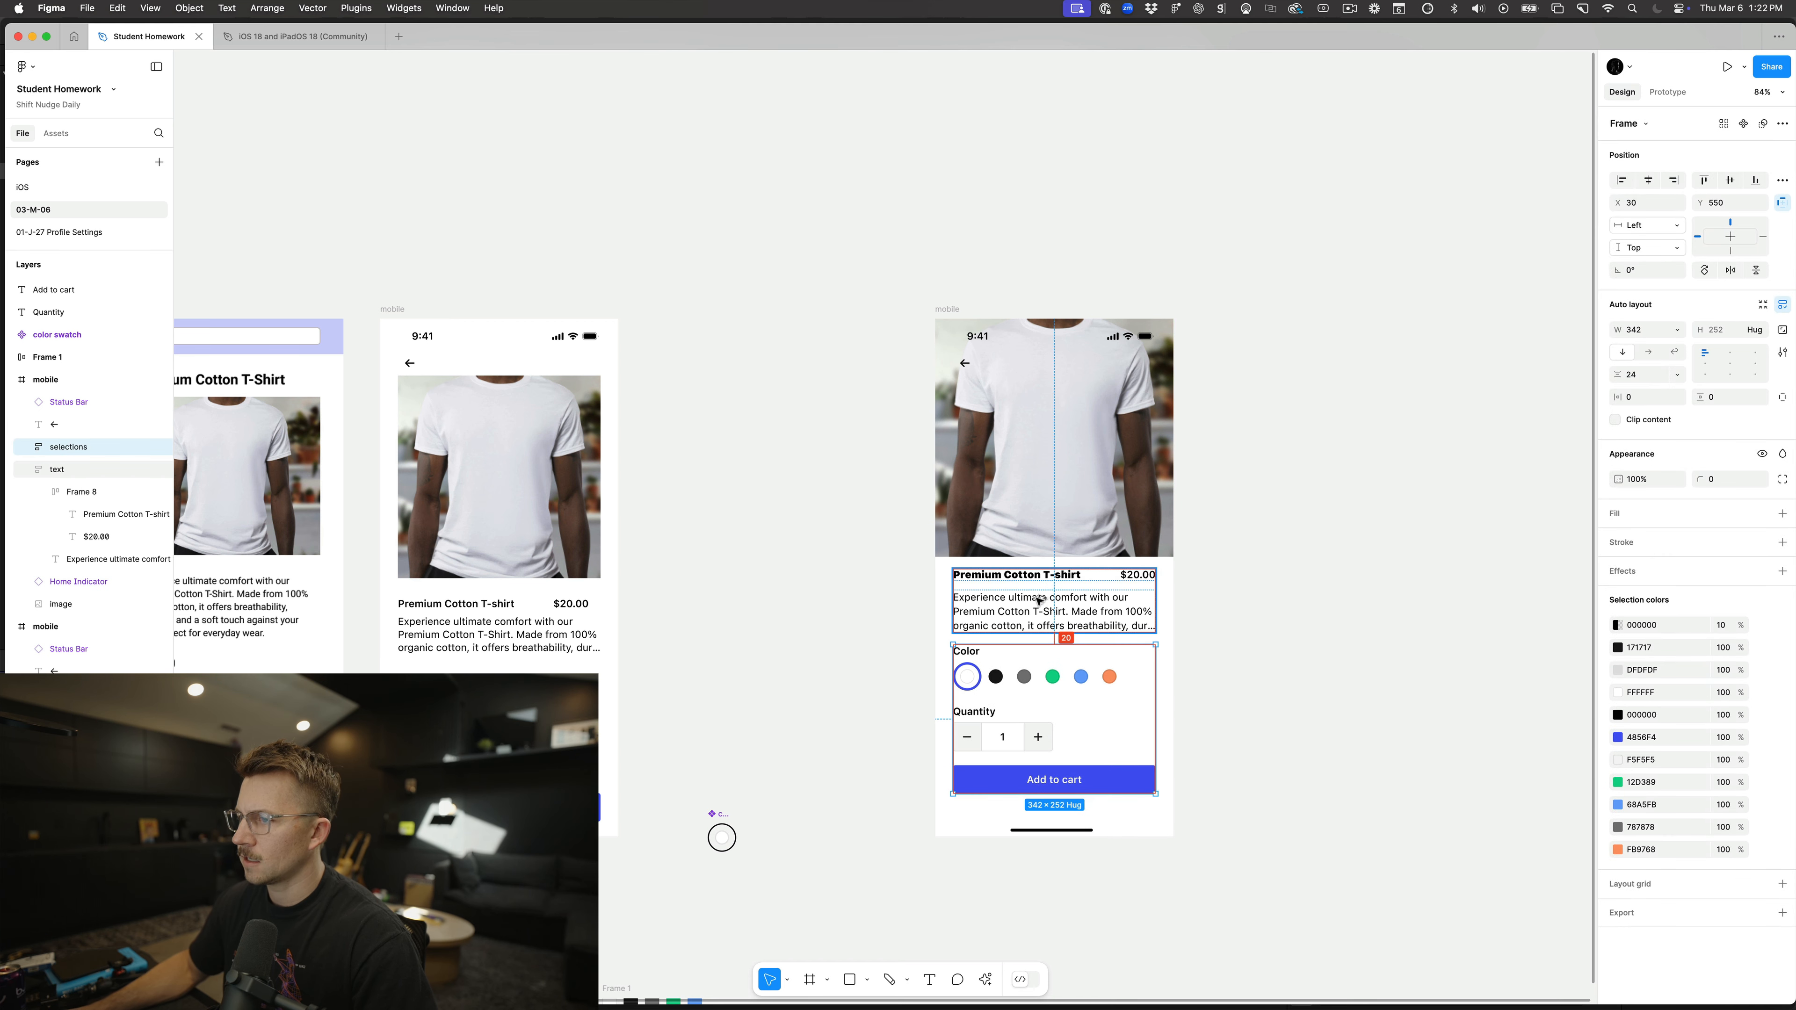
left_click(1016, 621)
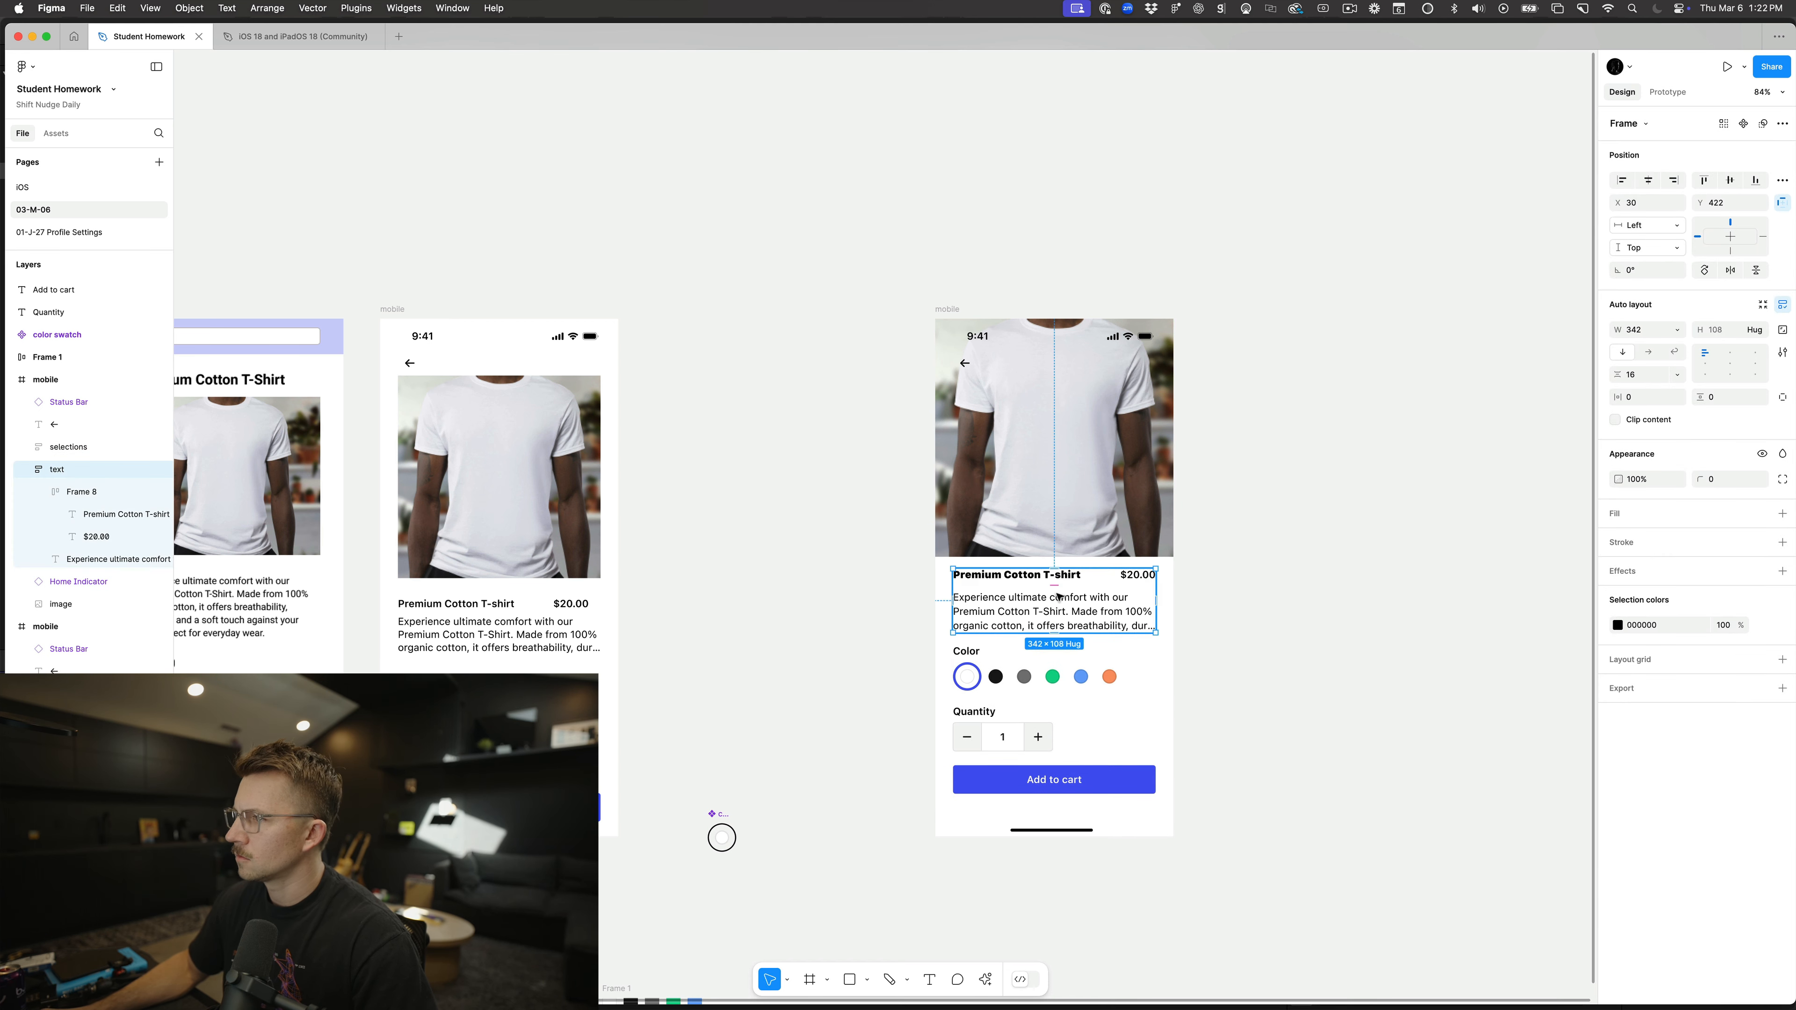
left_click(1010, 679)
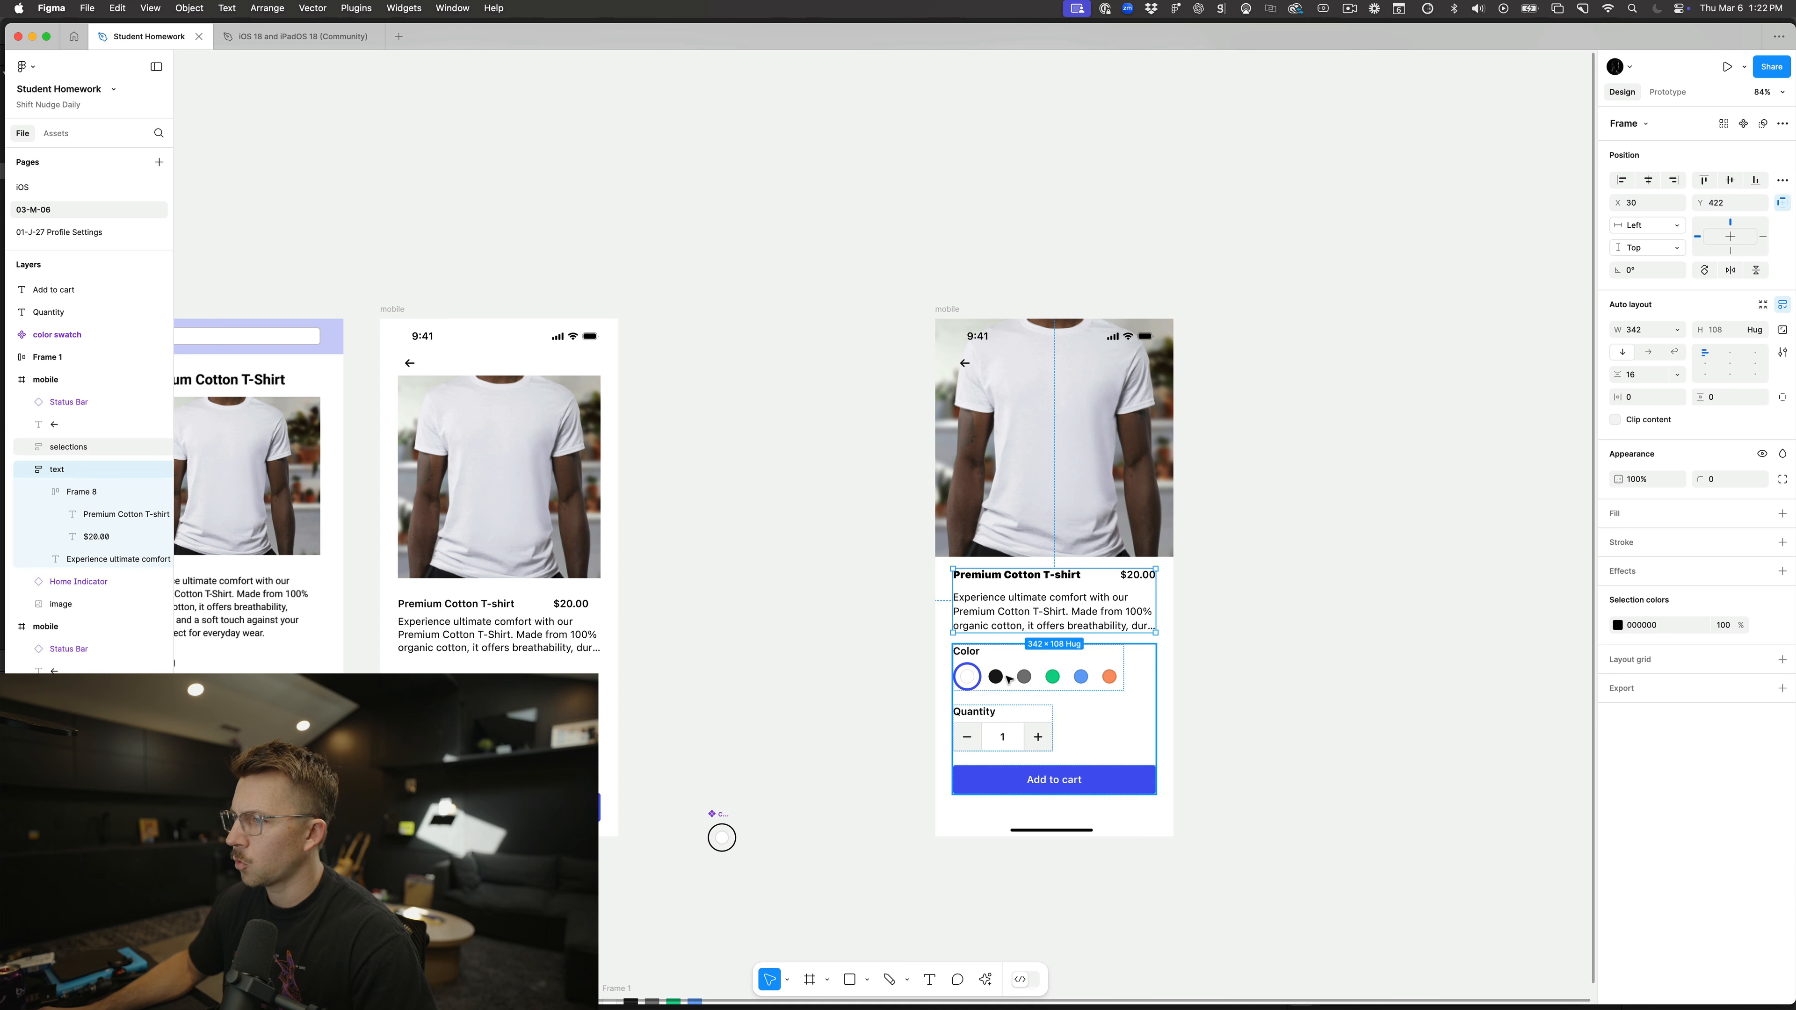
left_click(814, 631)
Step: Move the color swatch component out of the way and place the full-width variant beside the first mobile frame at X 588
scroll(815, 635, "down", 3)
scroll(815, 635, "left", 2)
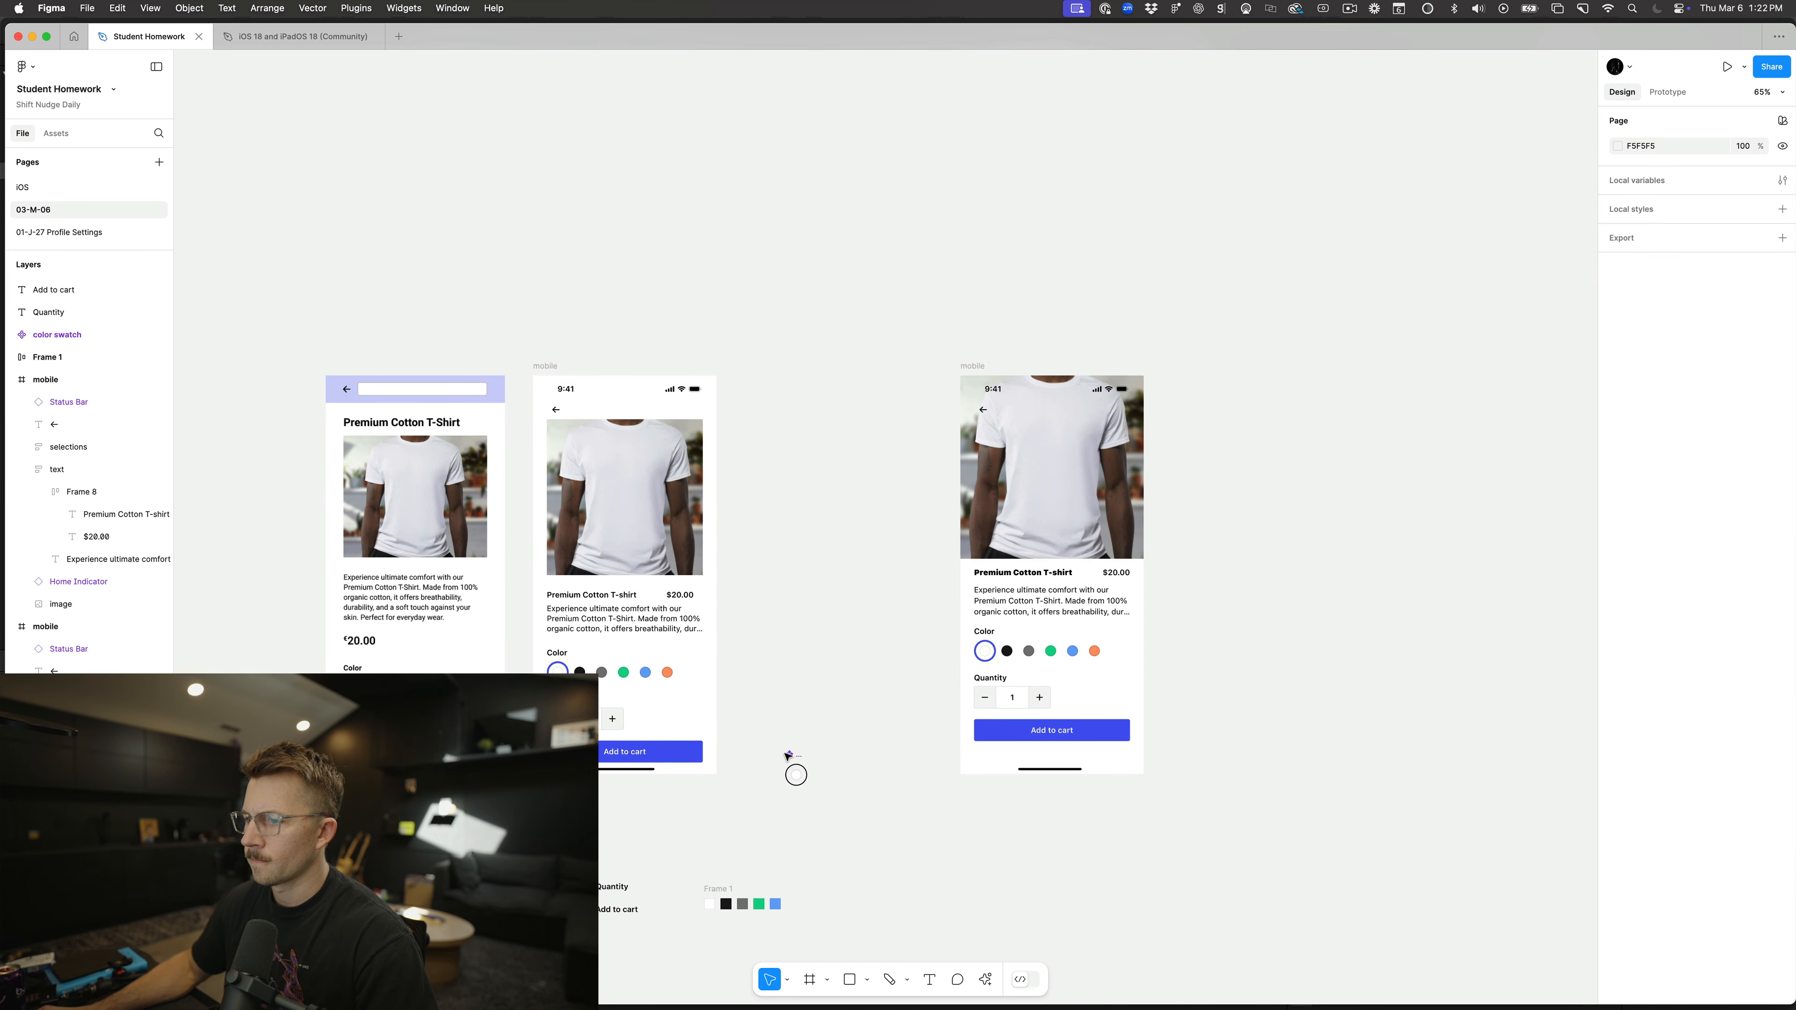
left_click_drag(788, 756, 867, 810)
scroll(877, 821, "left", 3)
left_click_drag(1153, 402, 928, 402)
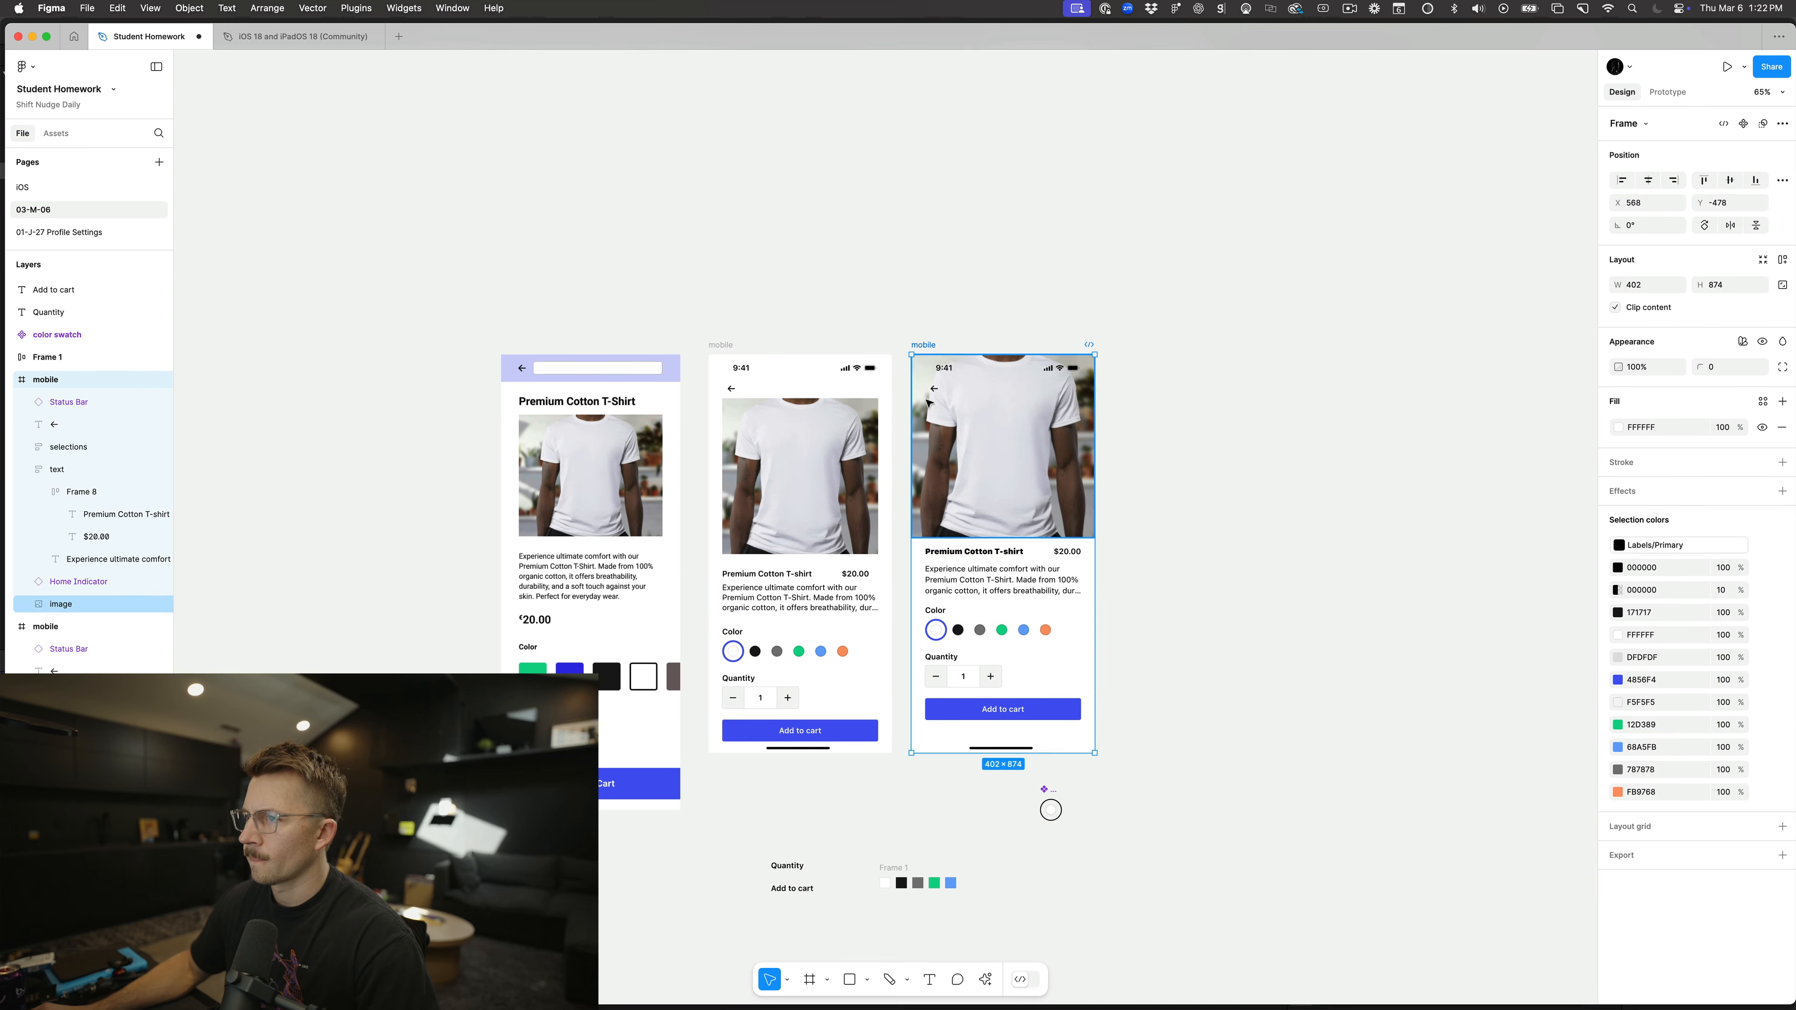
Step: Align the back arrow's left edge with the product title in the full-width variant
scroll(929, 402, "up", 5)
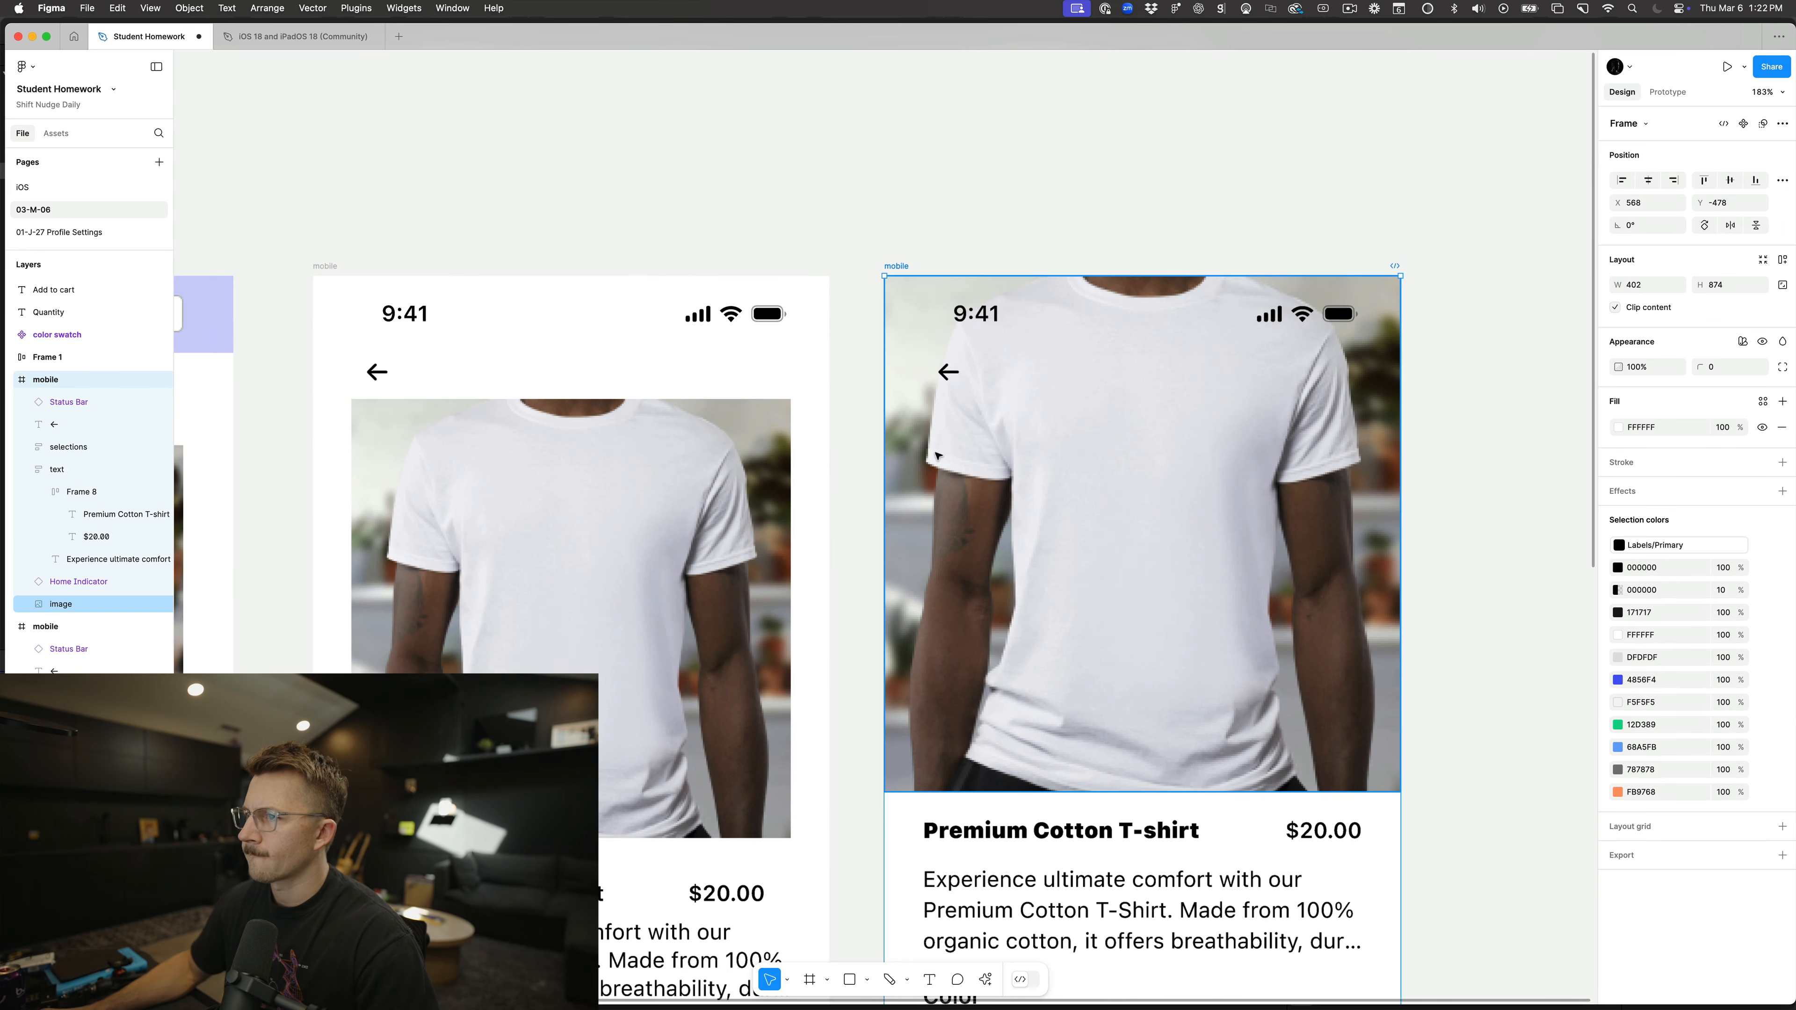
left_click(943, 391)
left_click(959, 835, "shift")
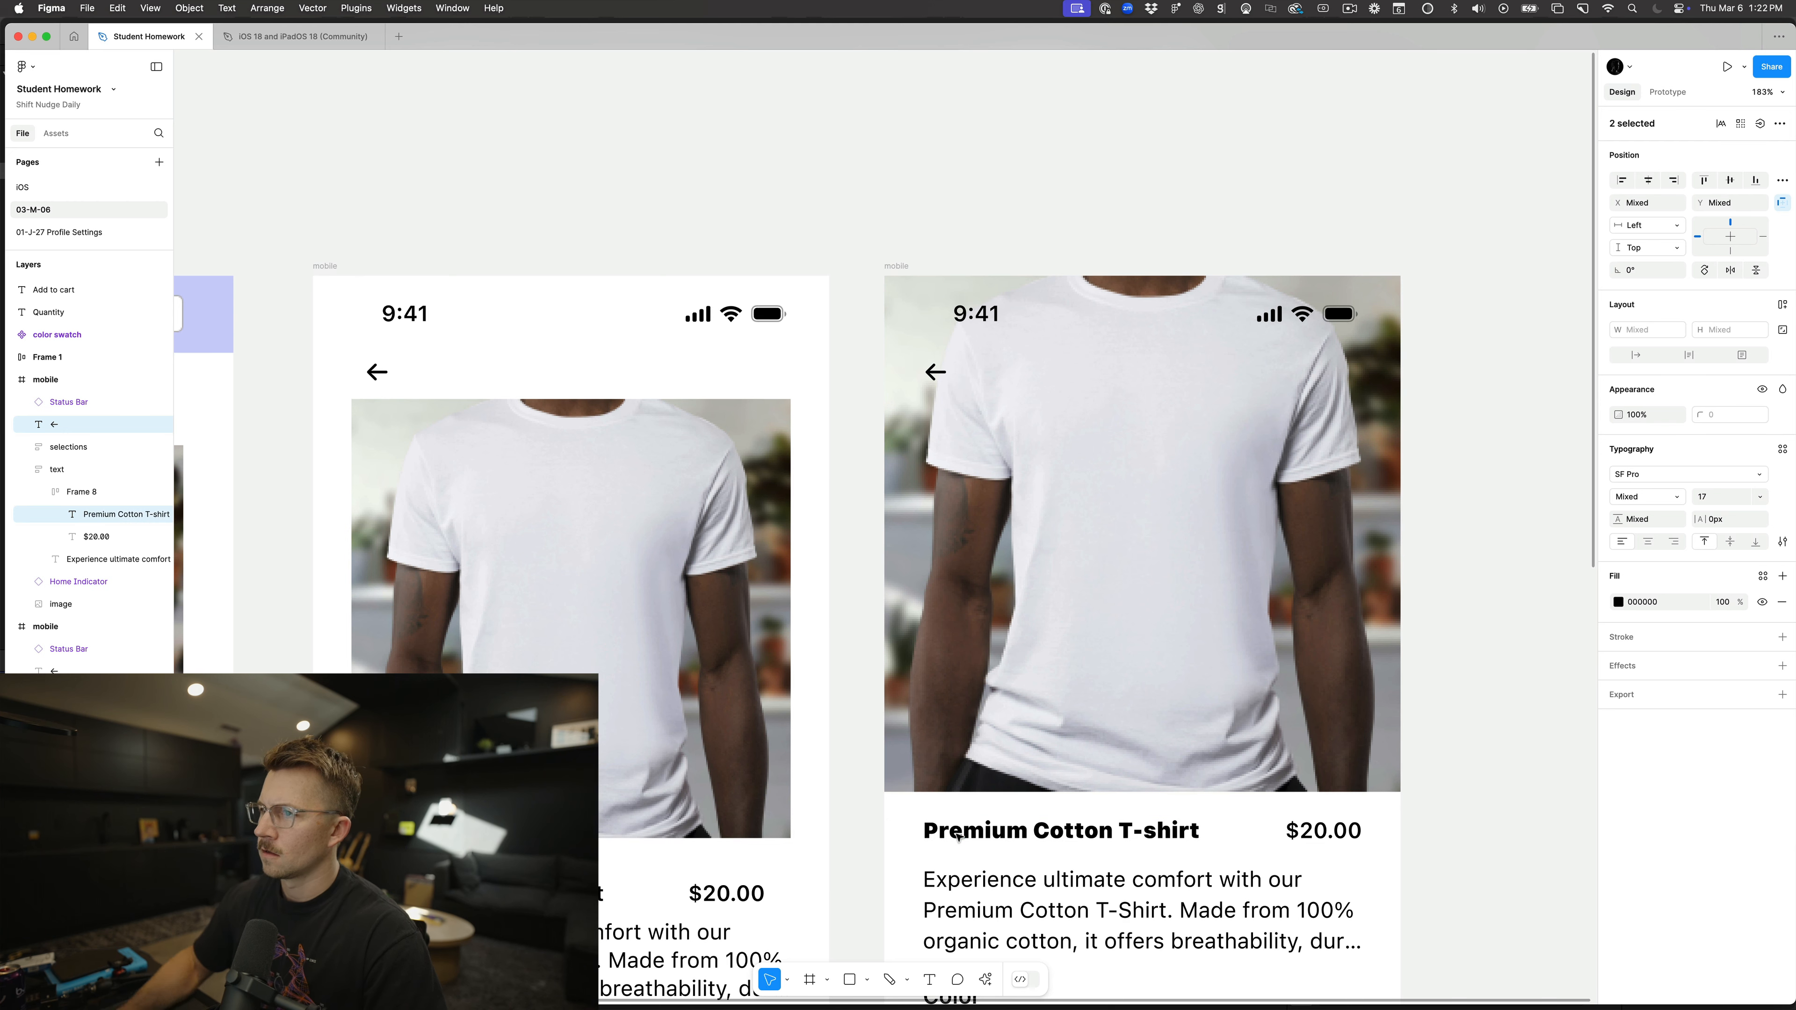
left_click(1010, 247)
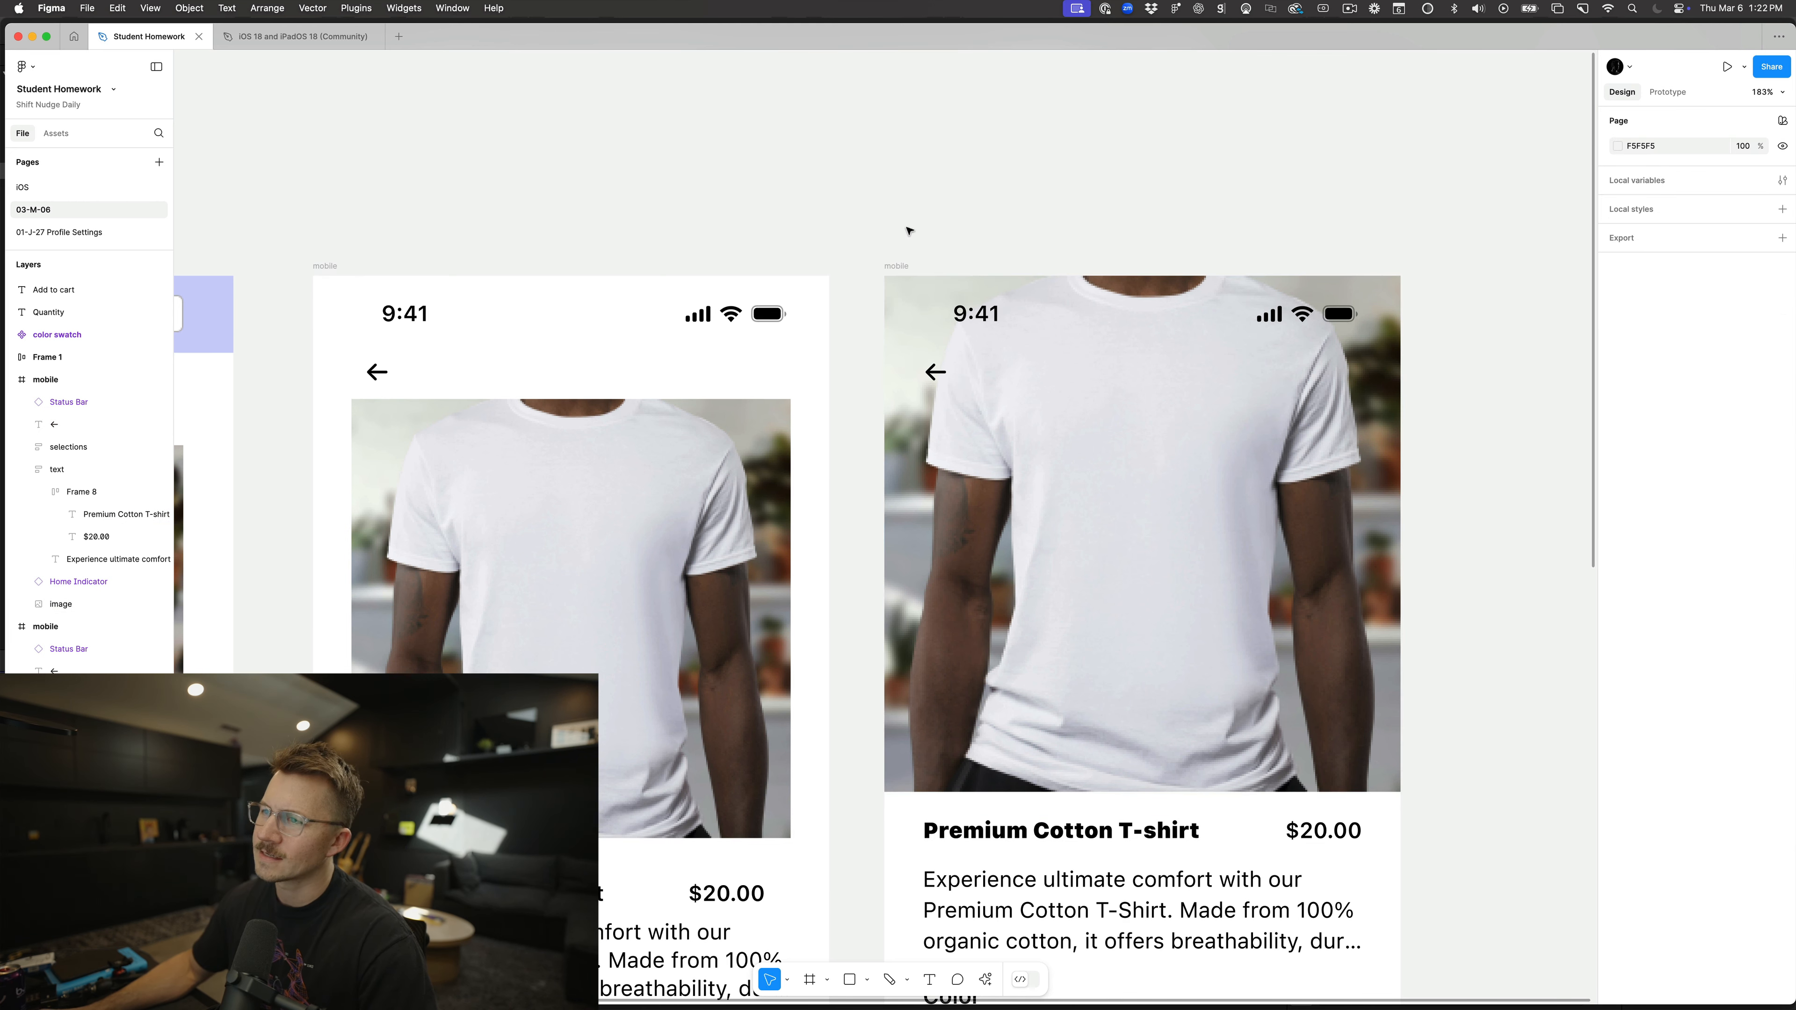
Step: Try shrinking the full-width shirt image to 342 × 342 and placing it at X 30, Y 102
scroll(937, 389, "down", 5)
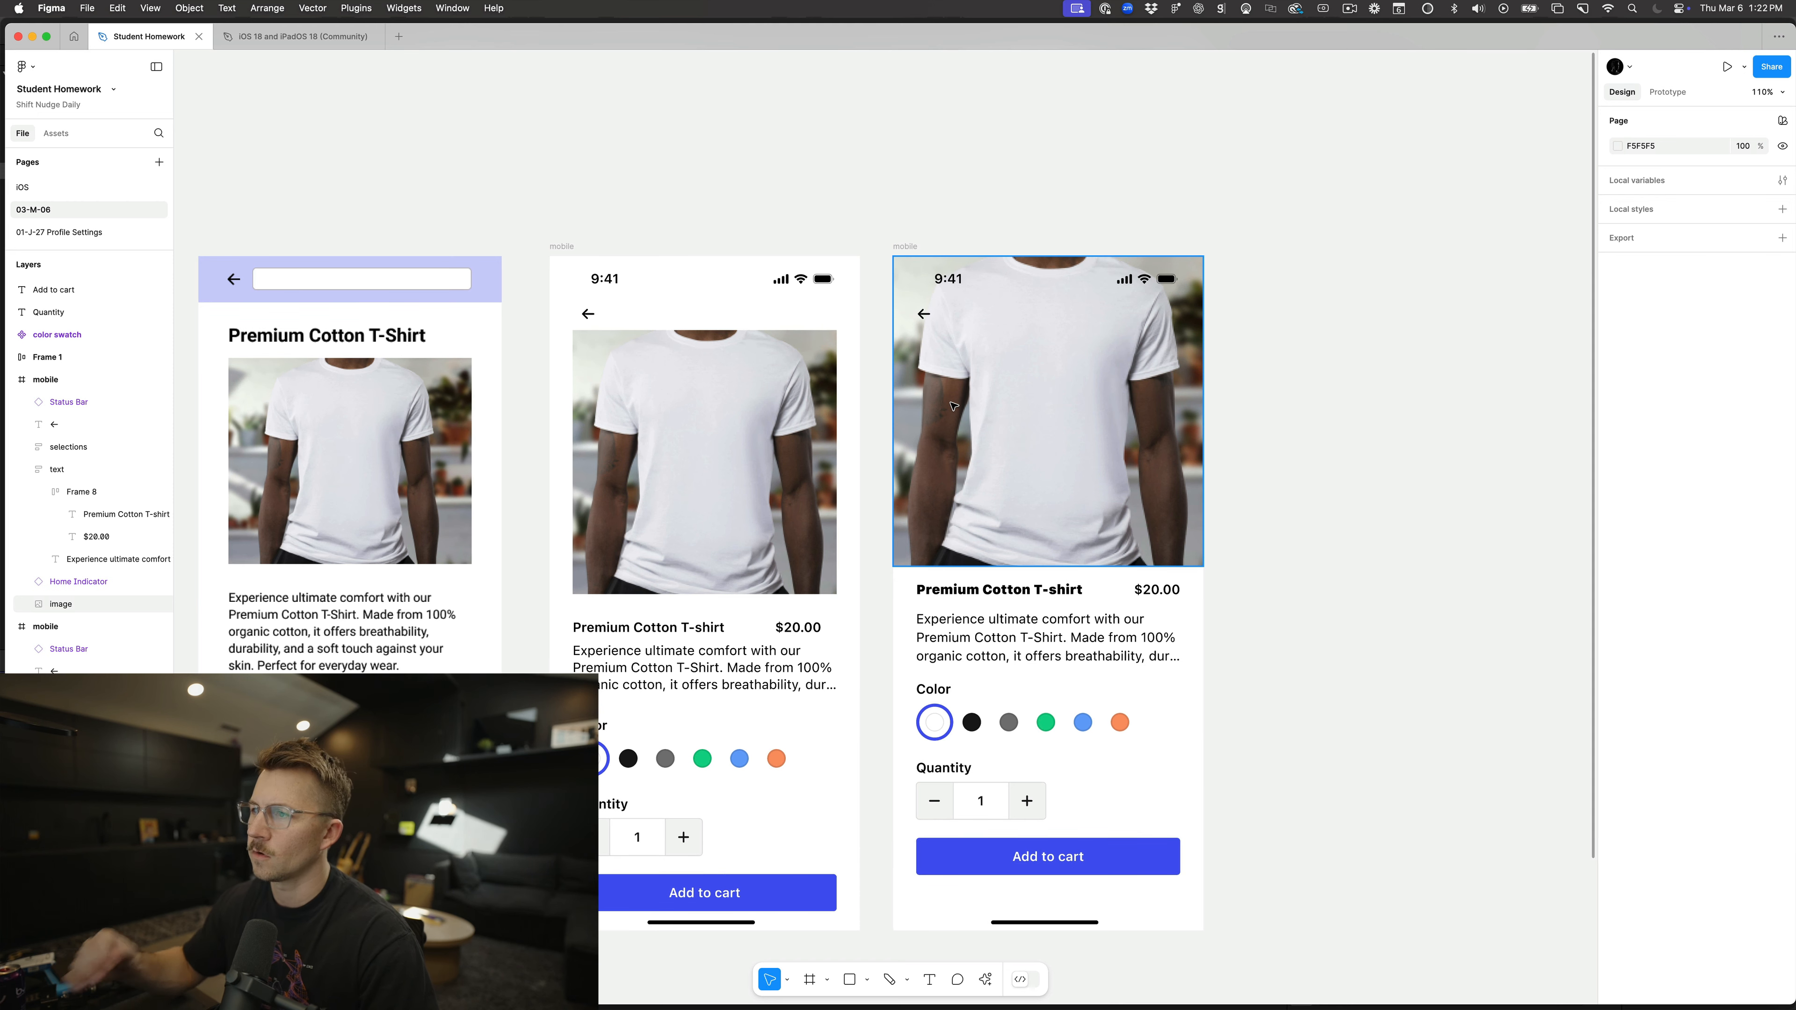
scroll(857, 224, "left", 1)
scroll(857, 224, "down", 5)
scroll(857, 224, "left", 2)
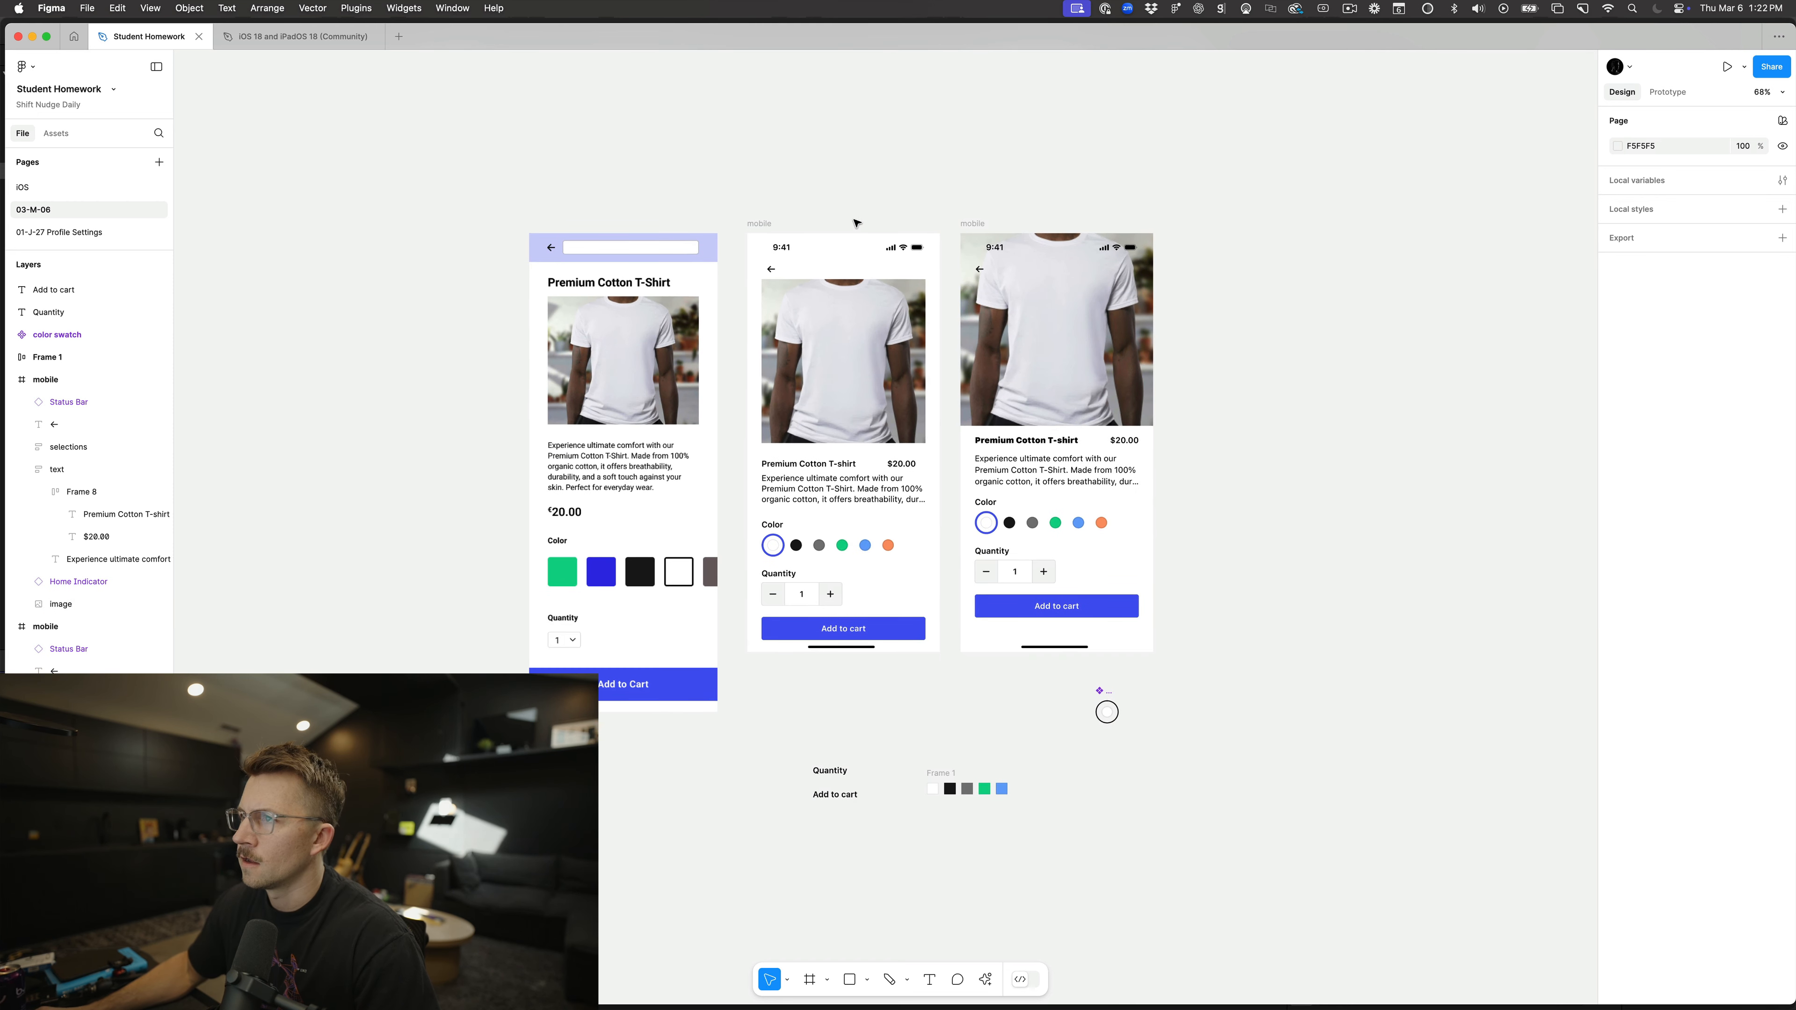
left_click(973, 324)
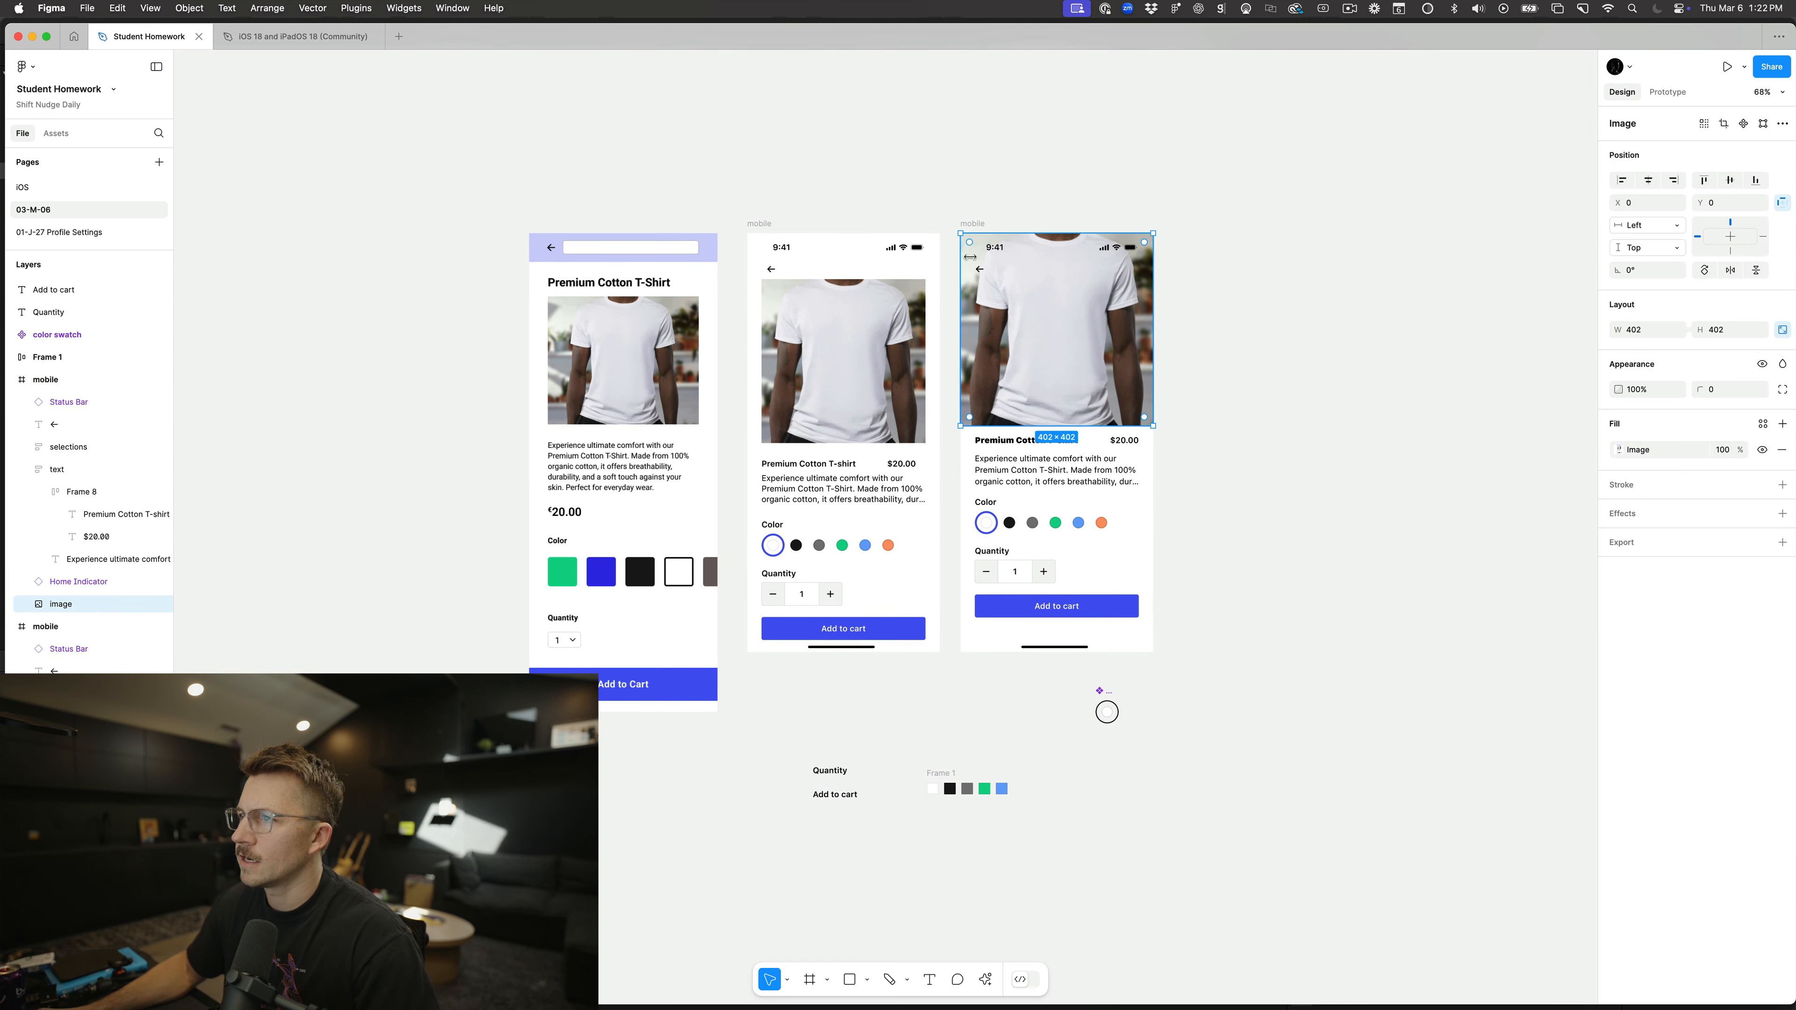
left_click_drag(959, 233, 1009, 282)
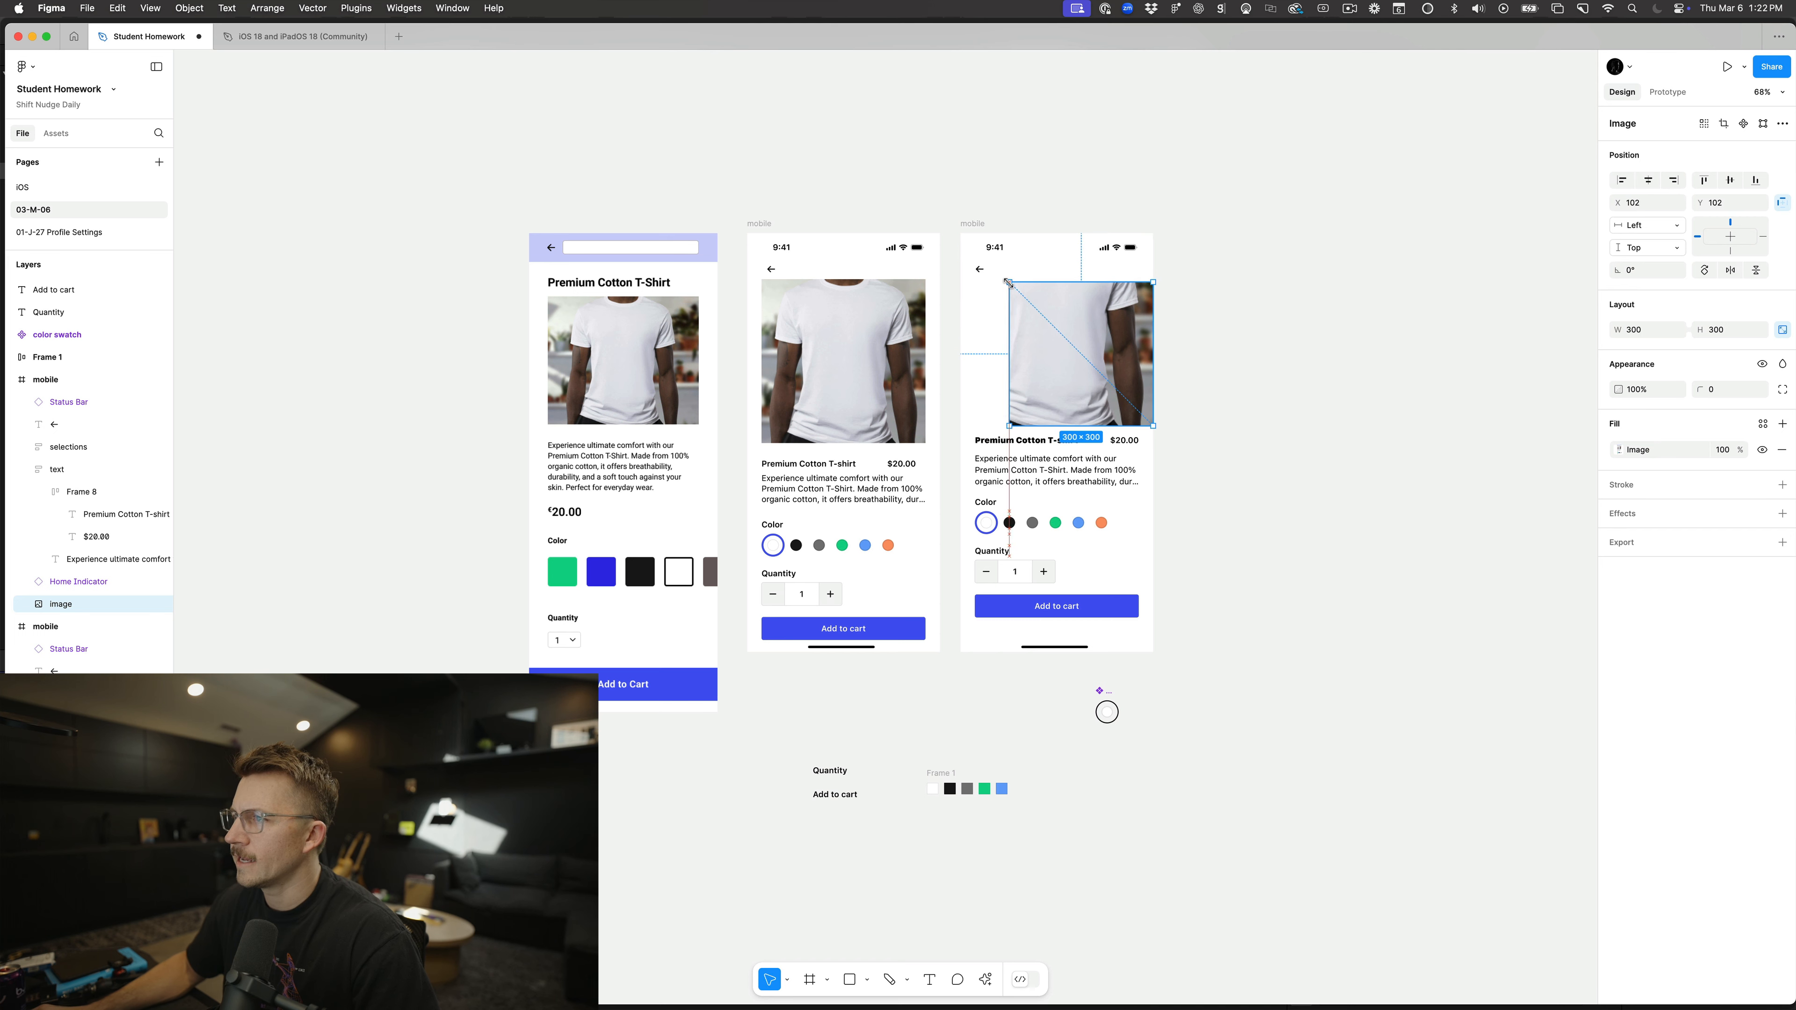
key("super+z")
left_click_drag(1154, 235, 1038, 316)
left_click_drag(1118, 432, 1138, 431)
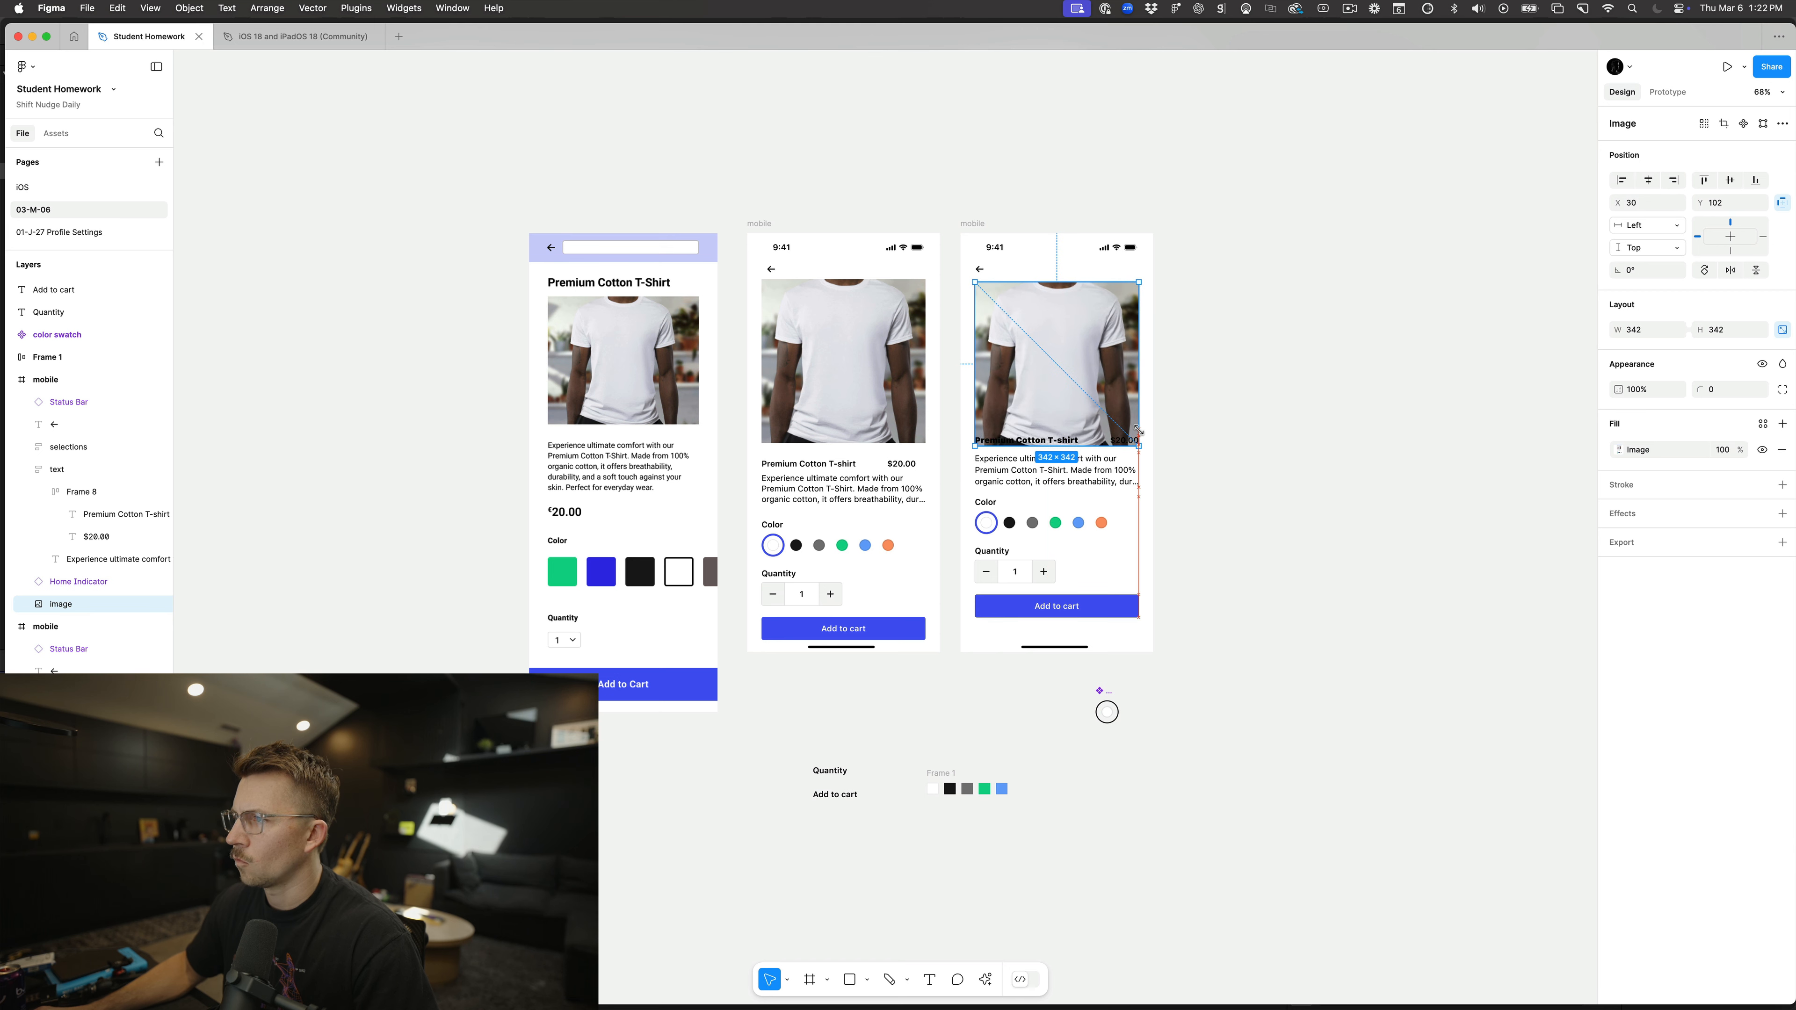
Step: Try moving the text and selections frames down together to sit 16 px below the reduced shirt image
left_click(1062, 484)
left_click(1029, 518, "shift")
left_click_drag(1034, 507, 1037, 525)
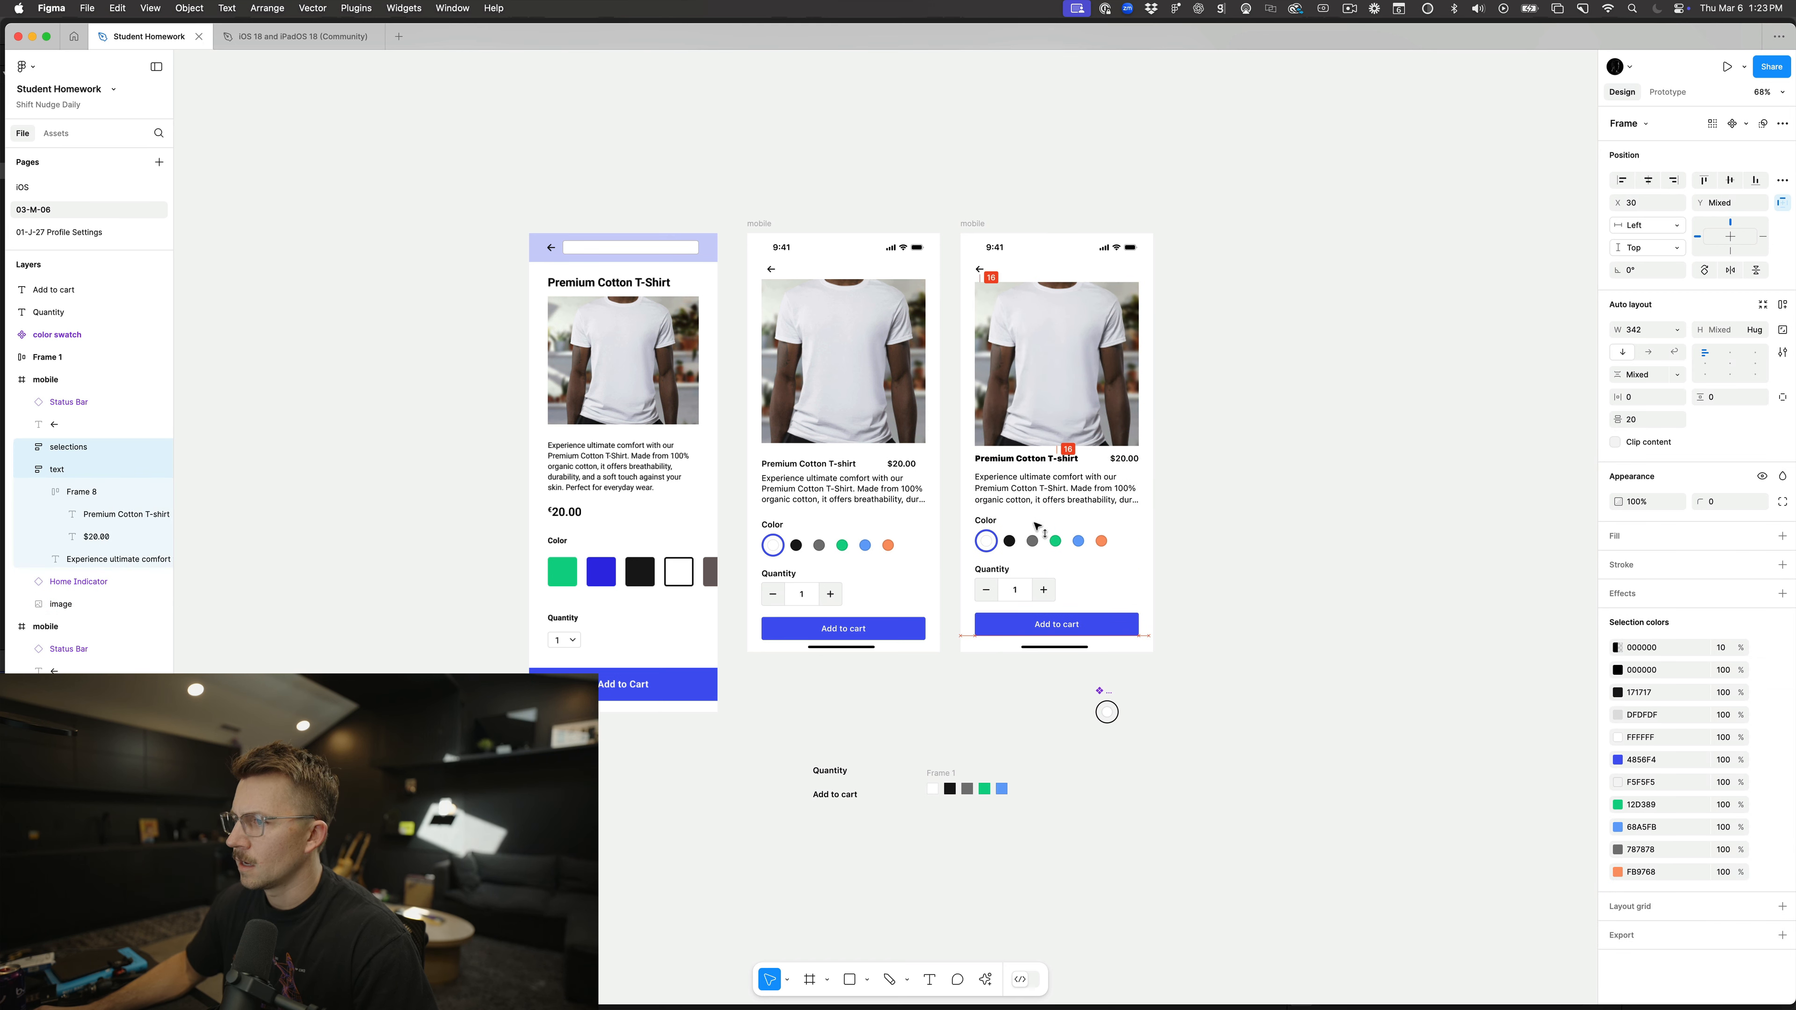
left_click(1064, 401, "shift")
left_click_drag(1064, 402, 1068, 438)
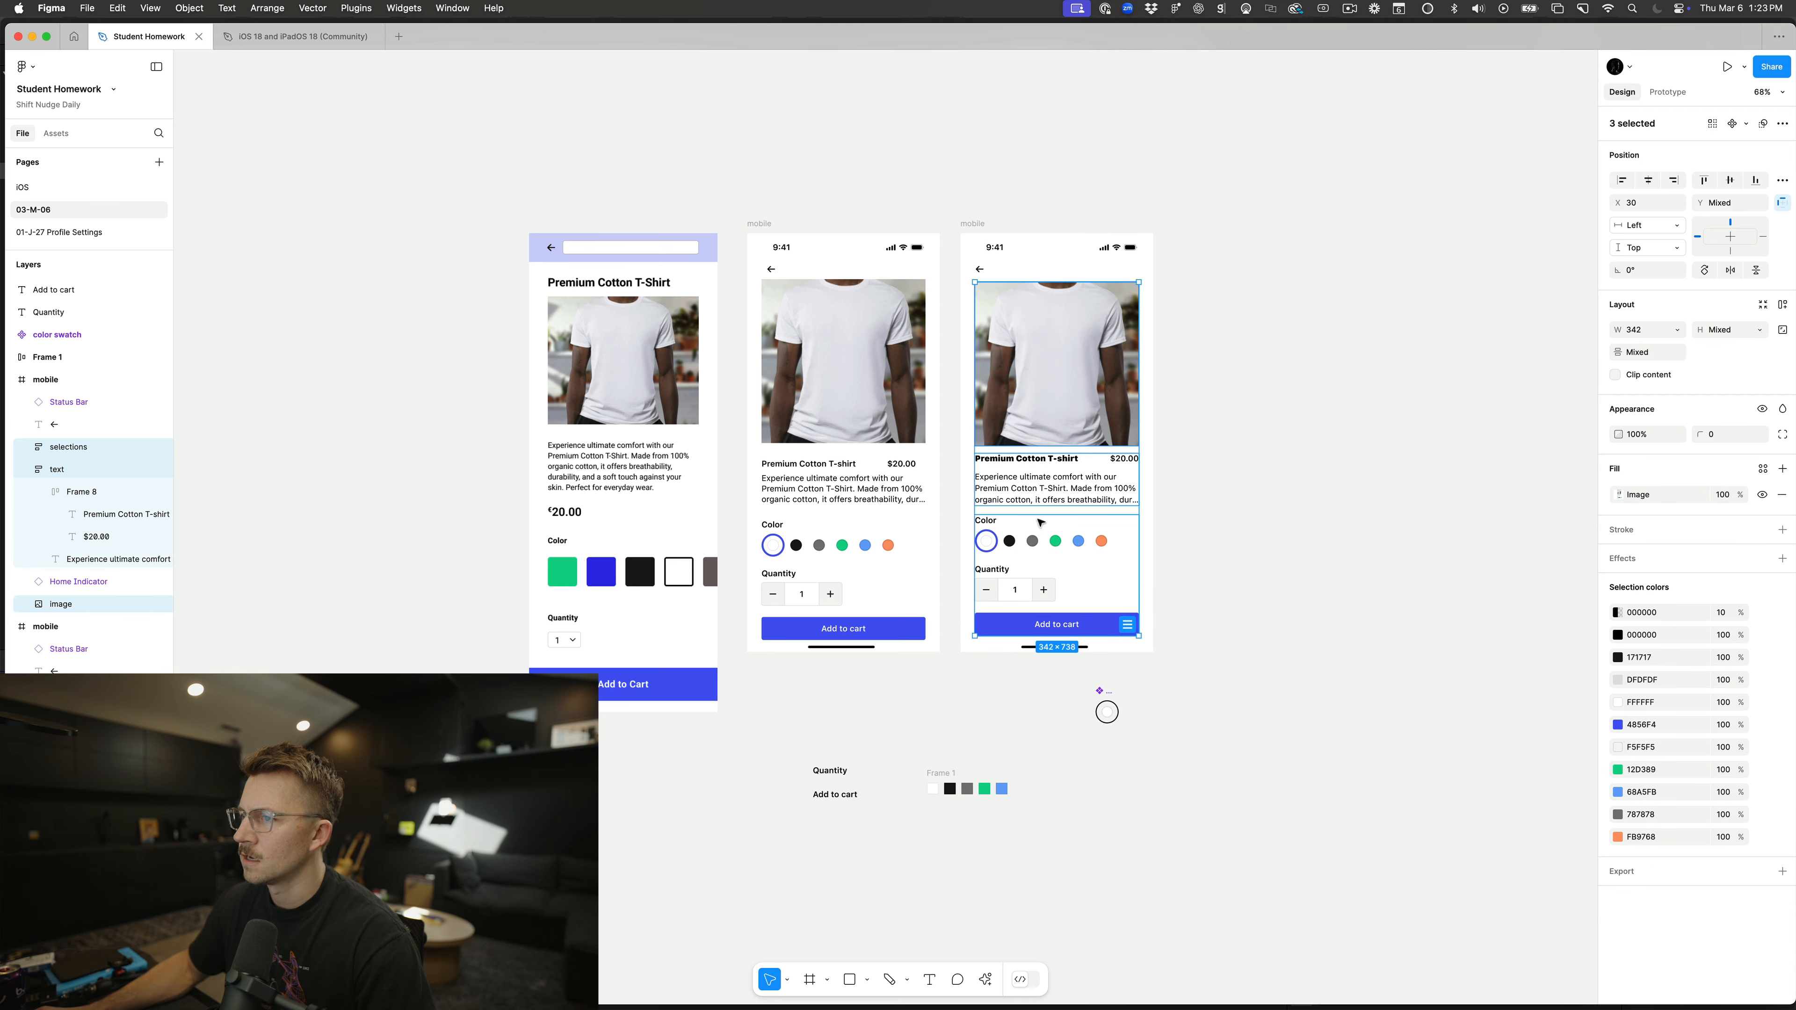
left_click(1046, 495)
left_click(1197, 525)
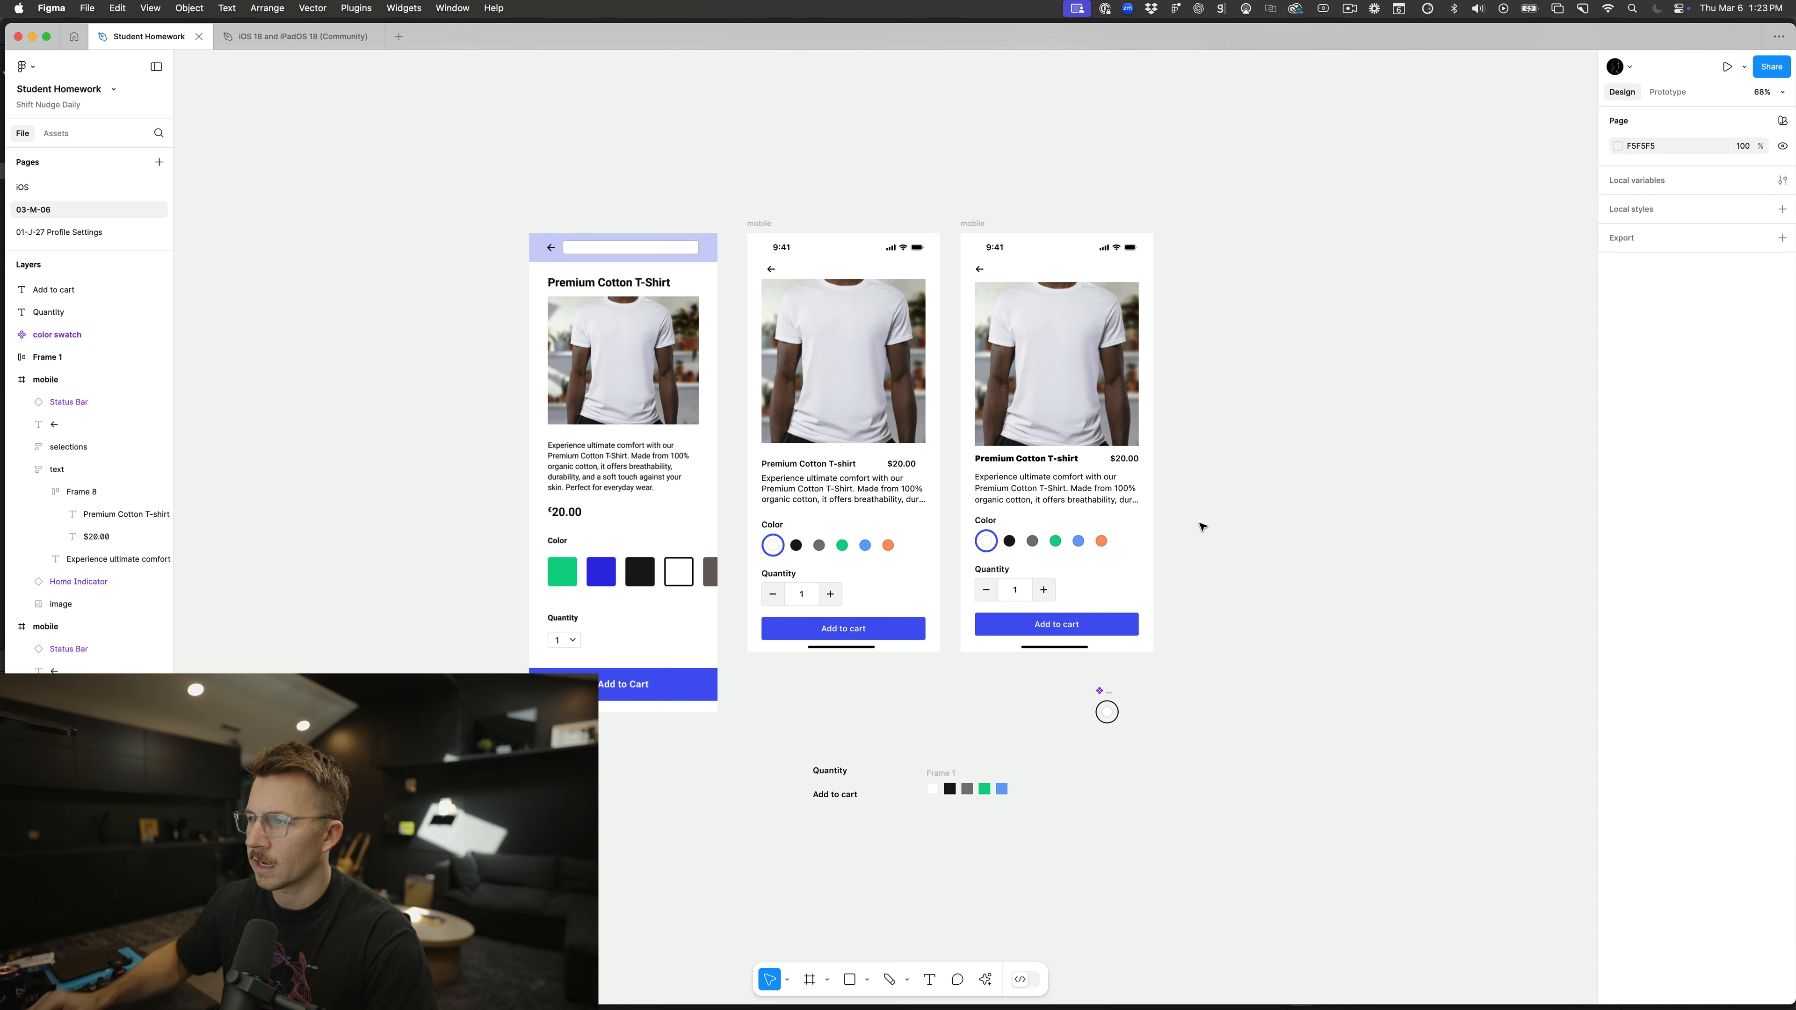
Step: Undo the content shift and the image resizing to restore the full-width shirt image
key("super+z")
key("super+z")
key("super+z")
key("super+z")
key("super+z")
key("super+z")
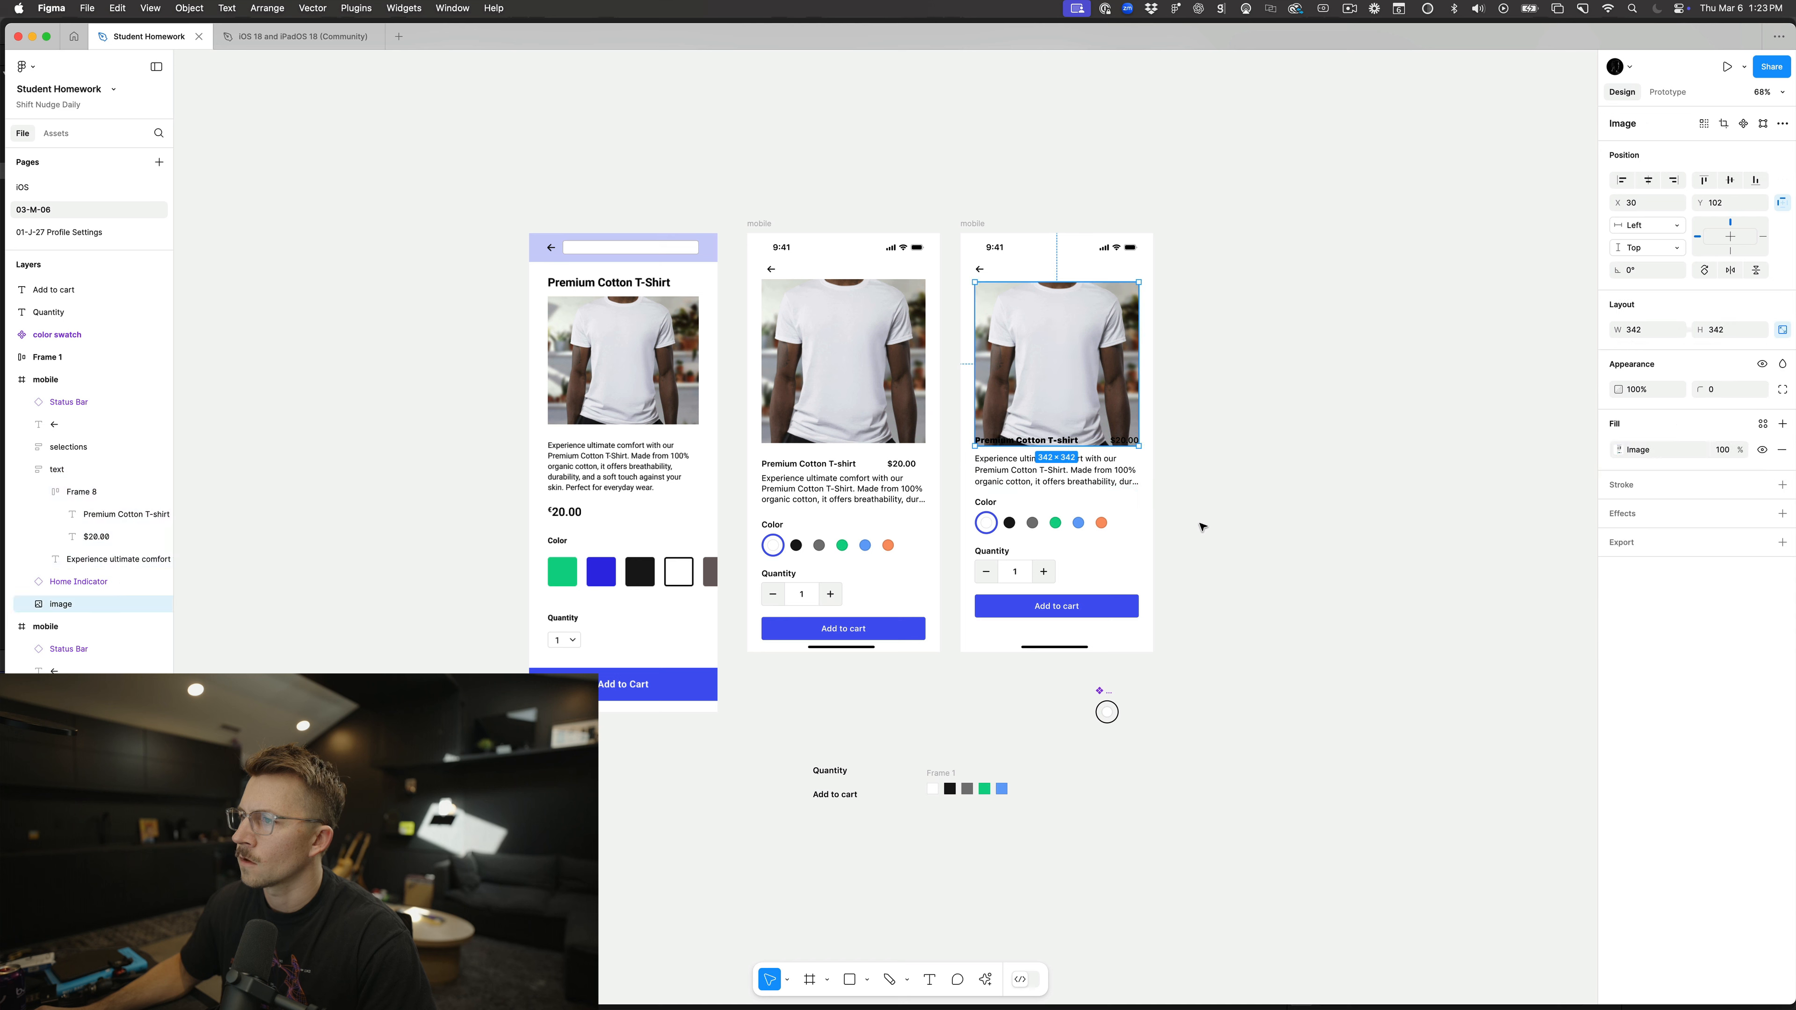
key("super+z")
key("super+z")
key("super+z")
key("super+z")
key("super+z")
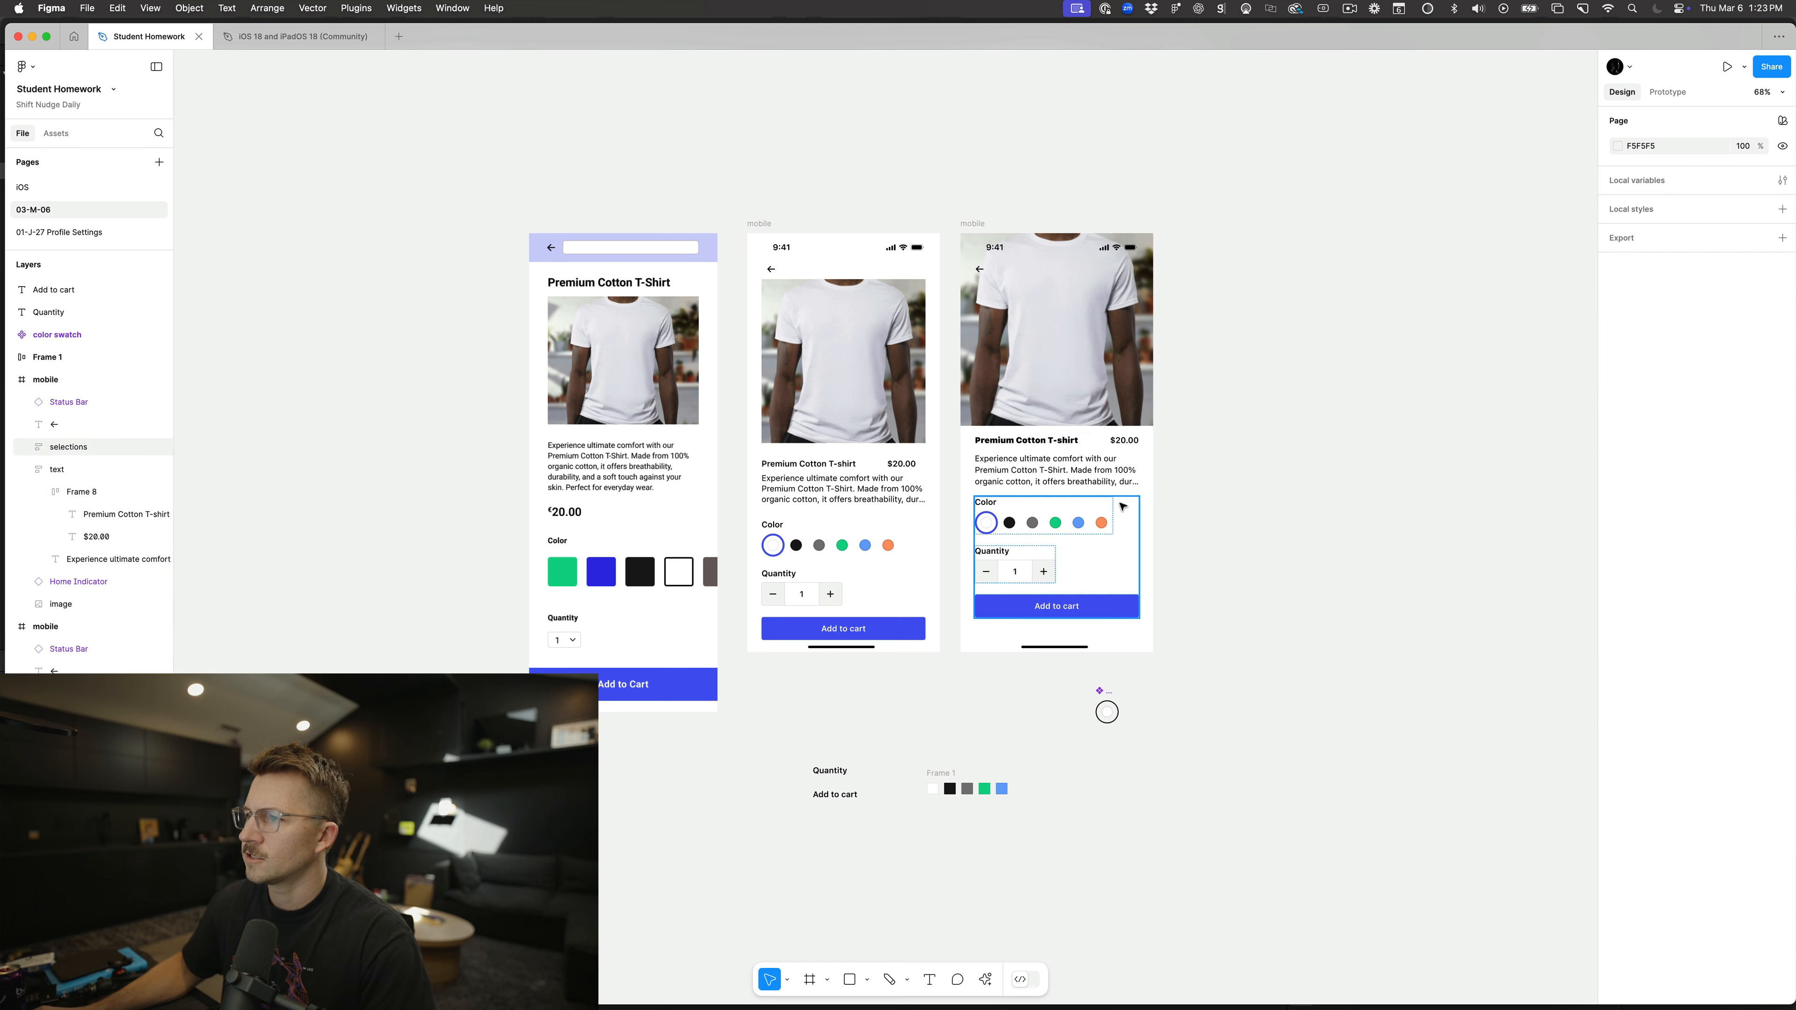
Step: Wrap the text and selections frames of the full-width variant together in a vertical auto layout frame
left_click(1022, 473)
left_click(1049, 496)
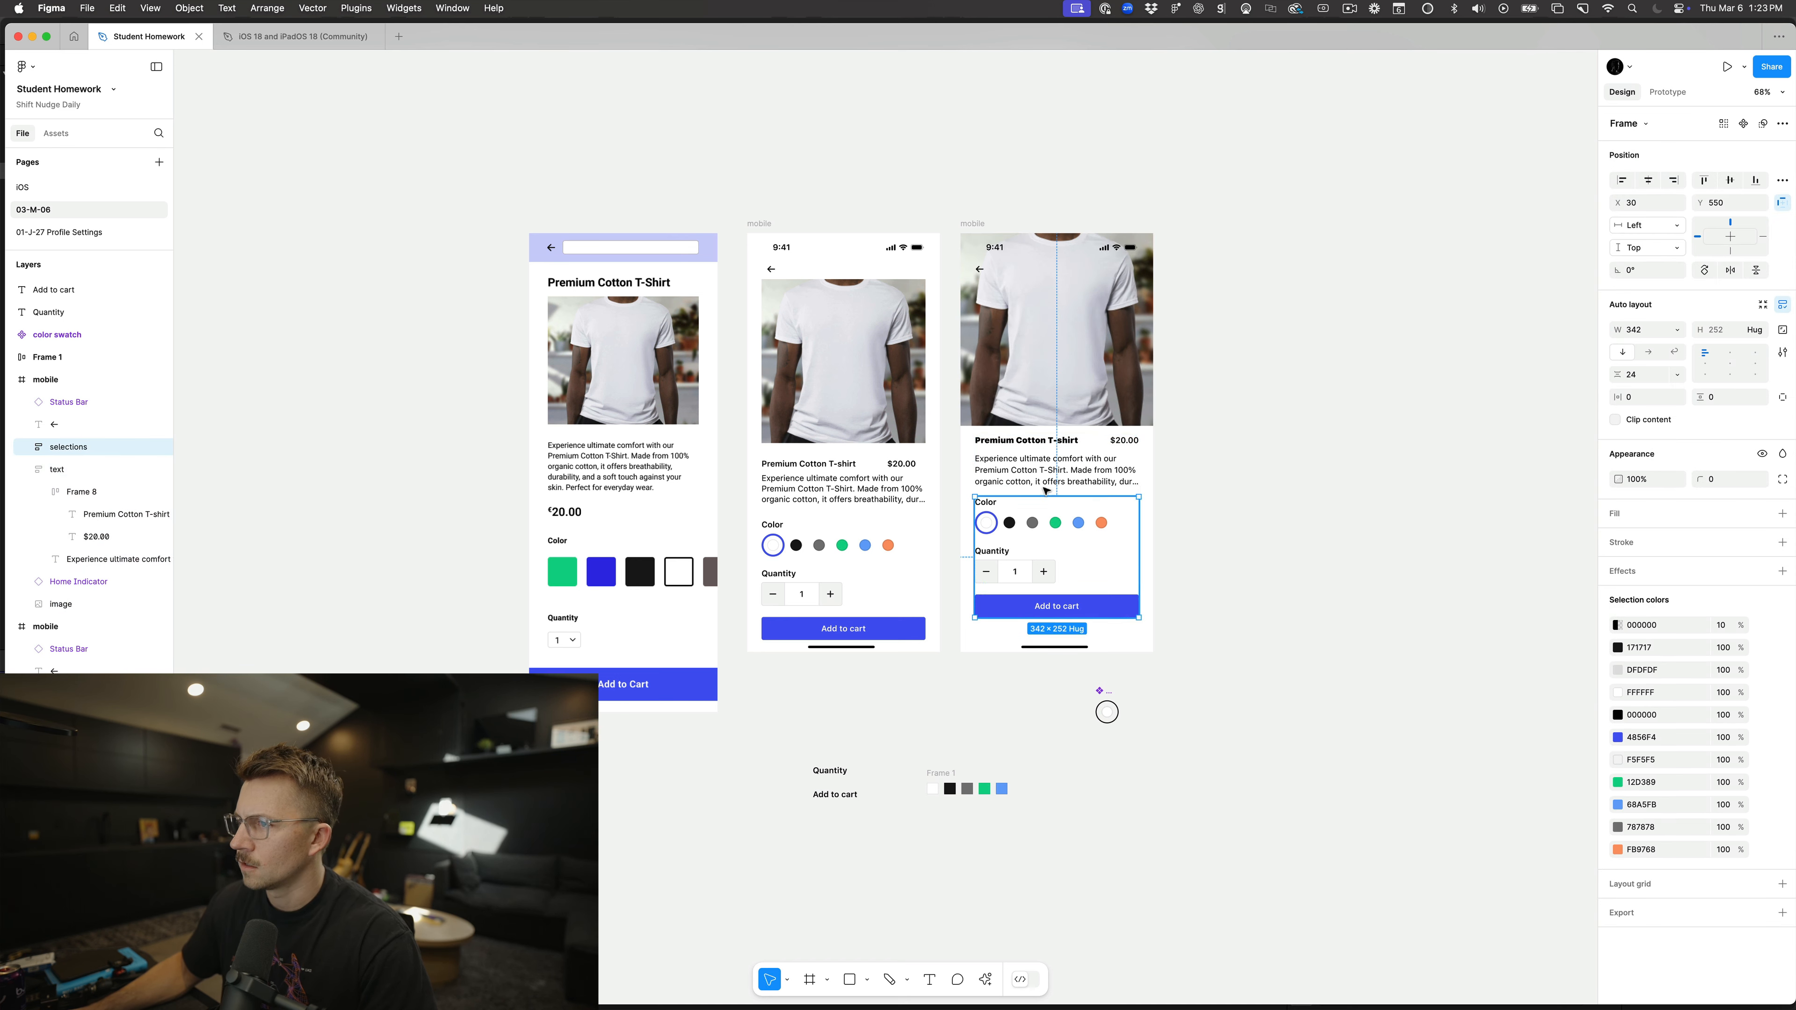
left_click(1052, 475, "shift")
key("shift+a")
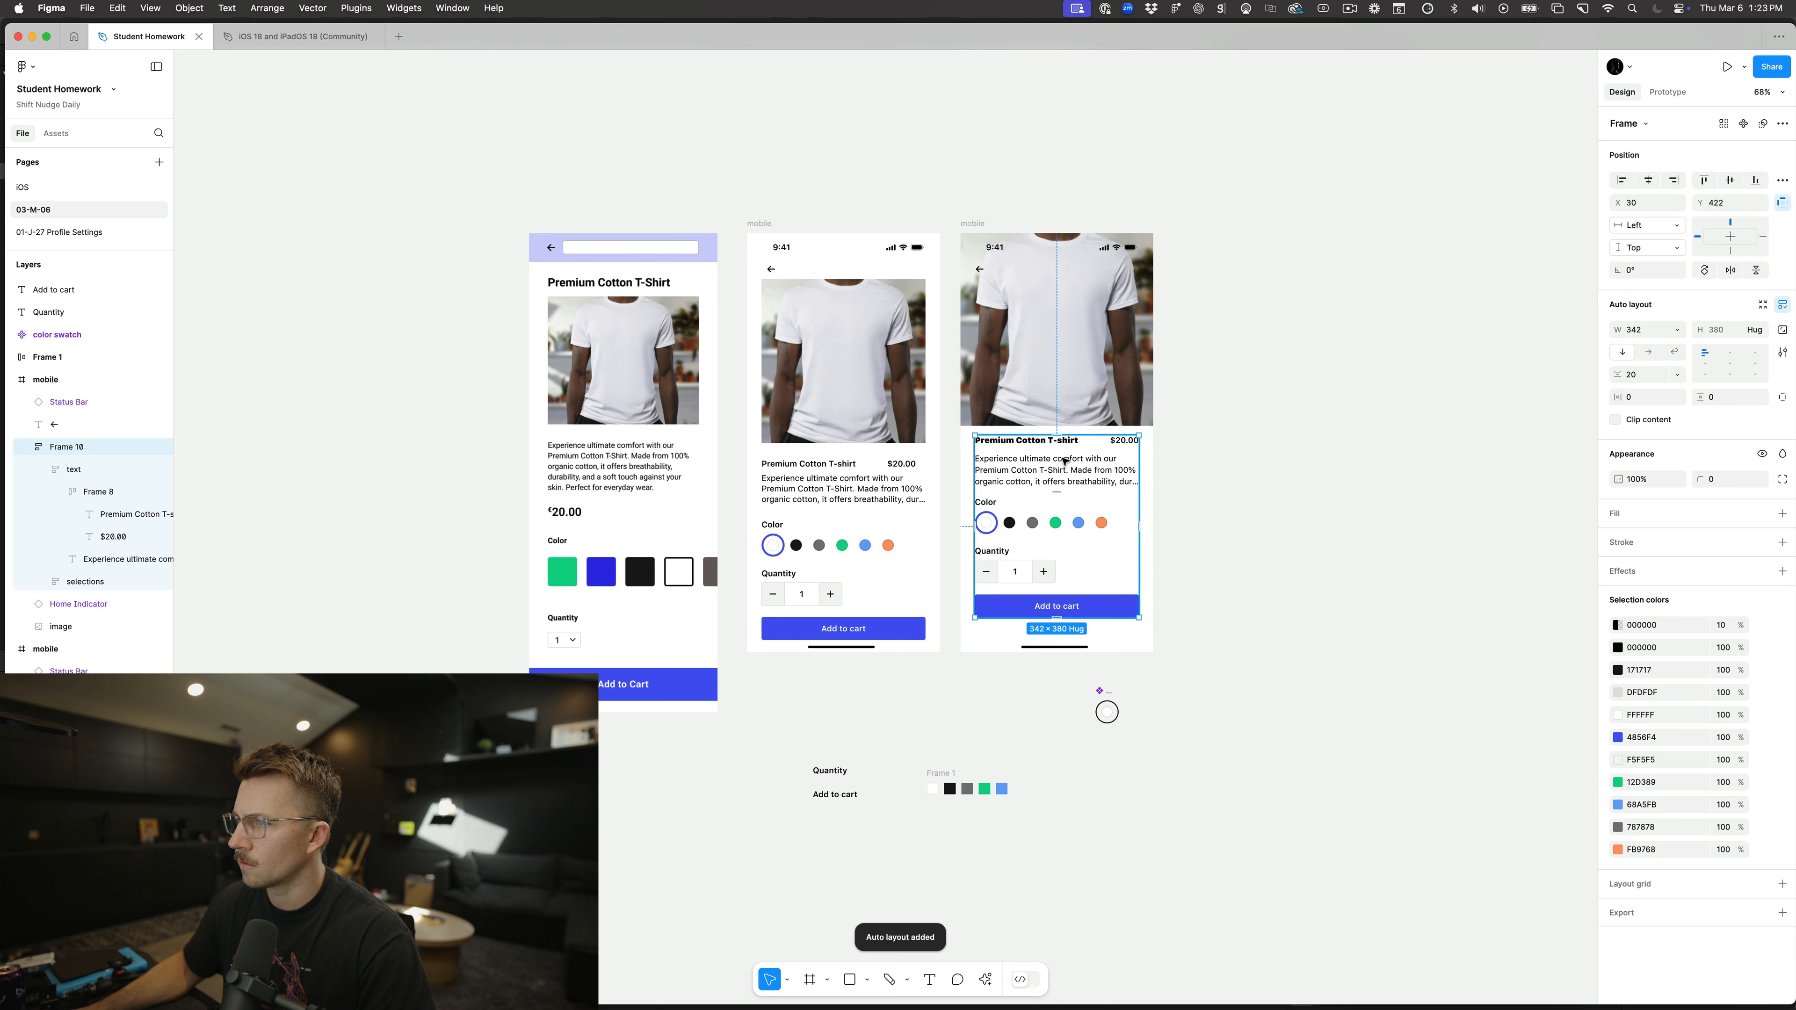
Step: Wrap the full-width shirt image and the content frame in a vertical auto layout frame with 32 px spacing
left_click(1070, 408, "shift")
key("shift+a")
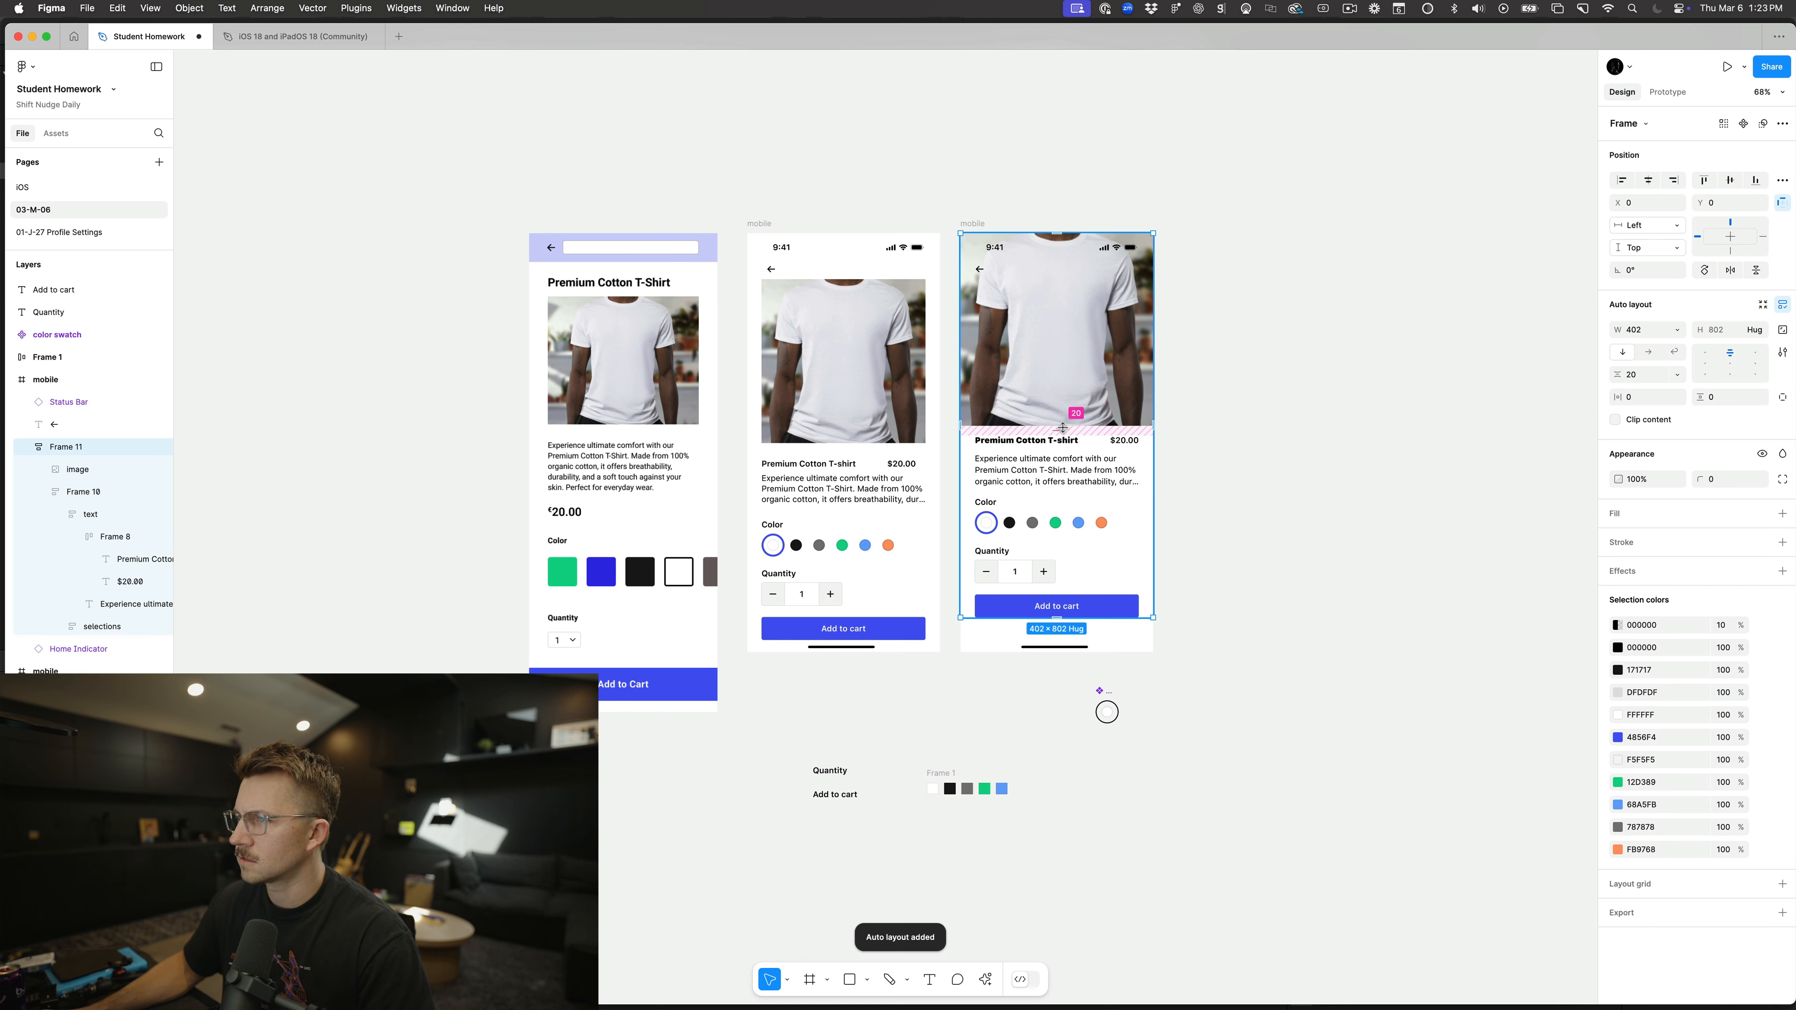
left_click(1642, 376)
type("24")
key("Return")
type("32")
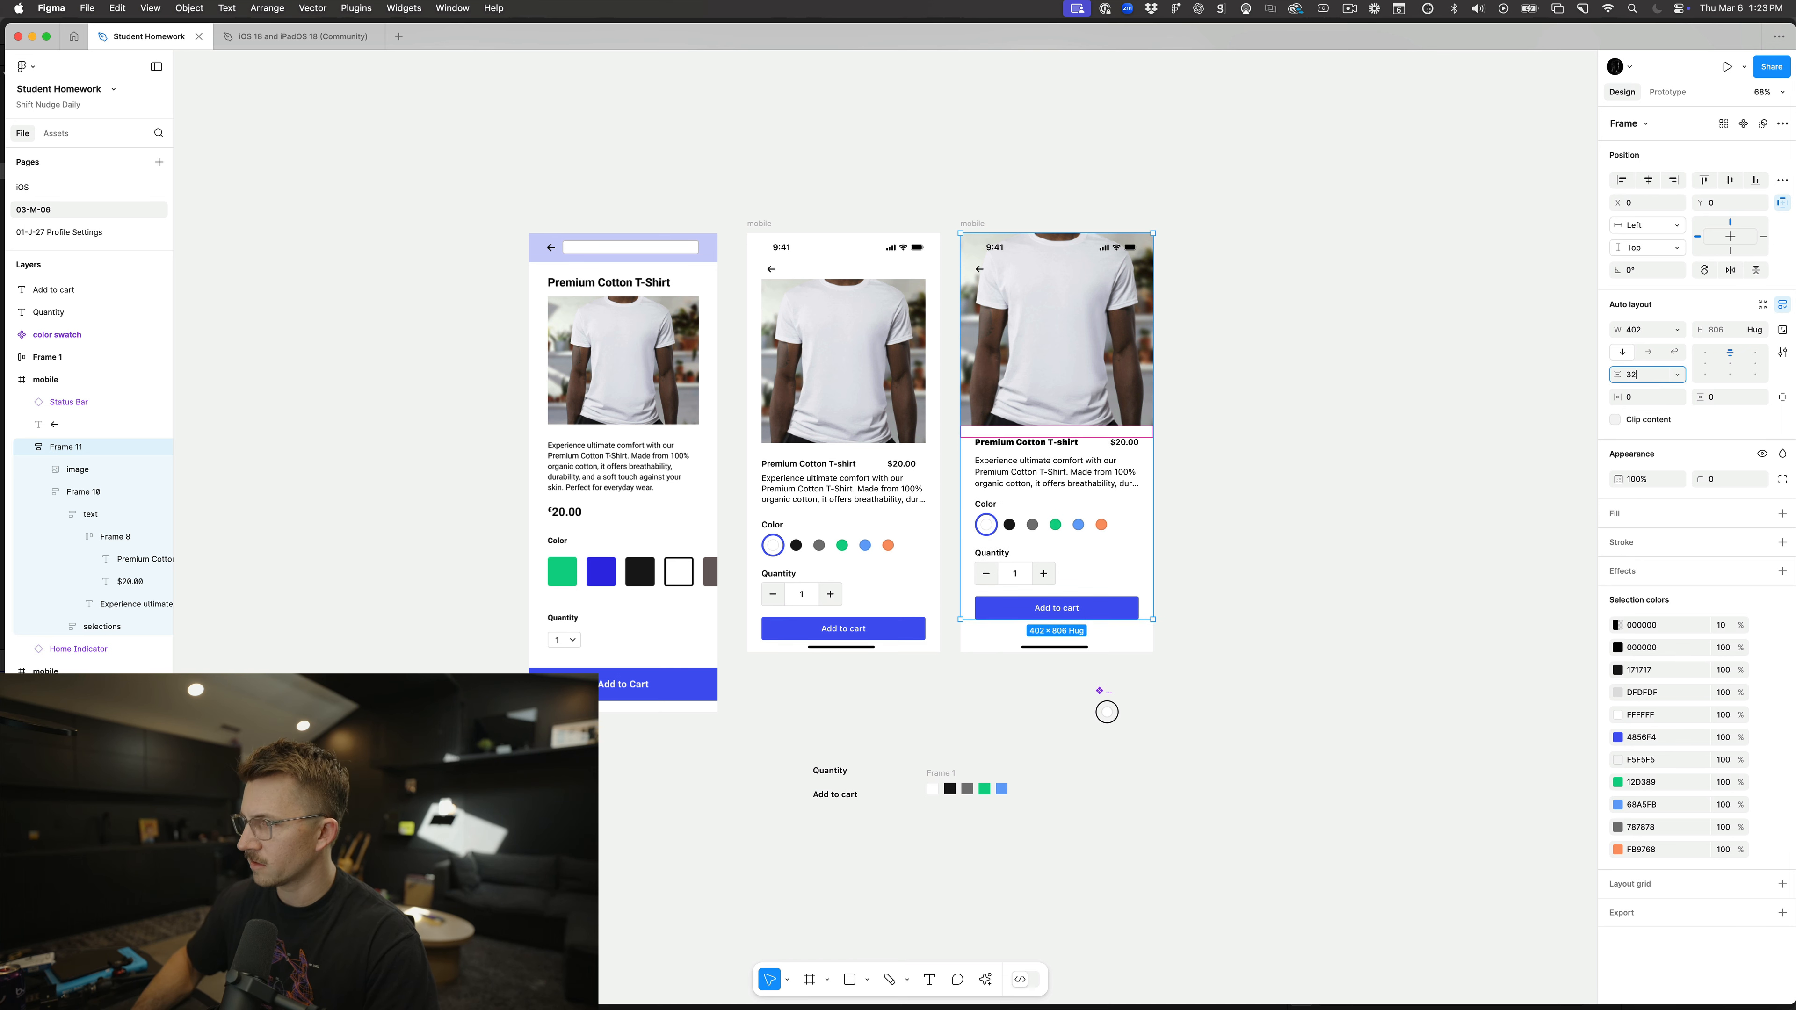
key("Return")
Step: Set the spacing between the text and selections frames of the full-width variant to 24 px
left_click(1011, 487)
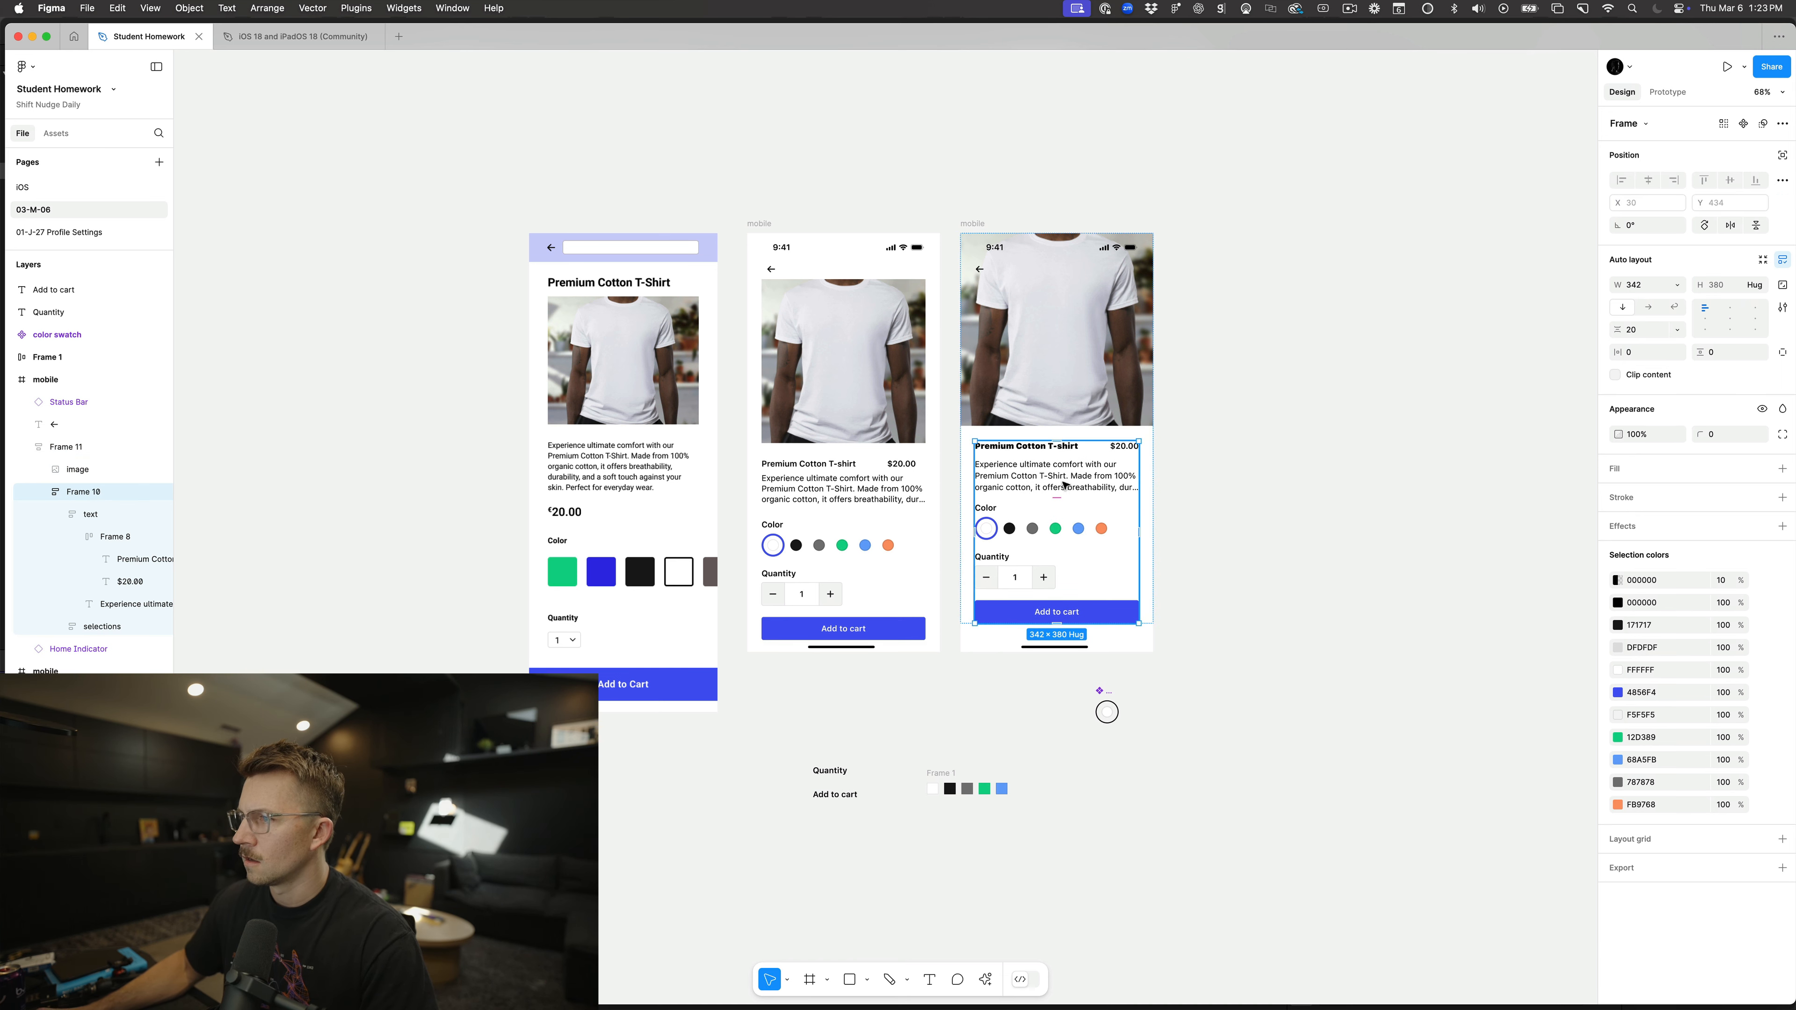
type("24")
key("Return")
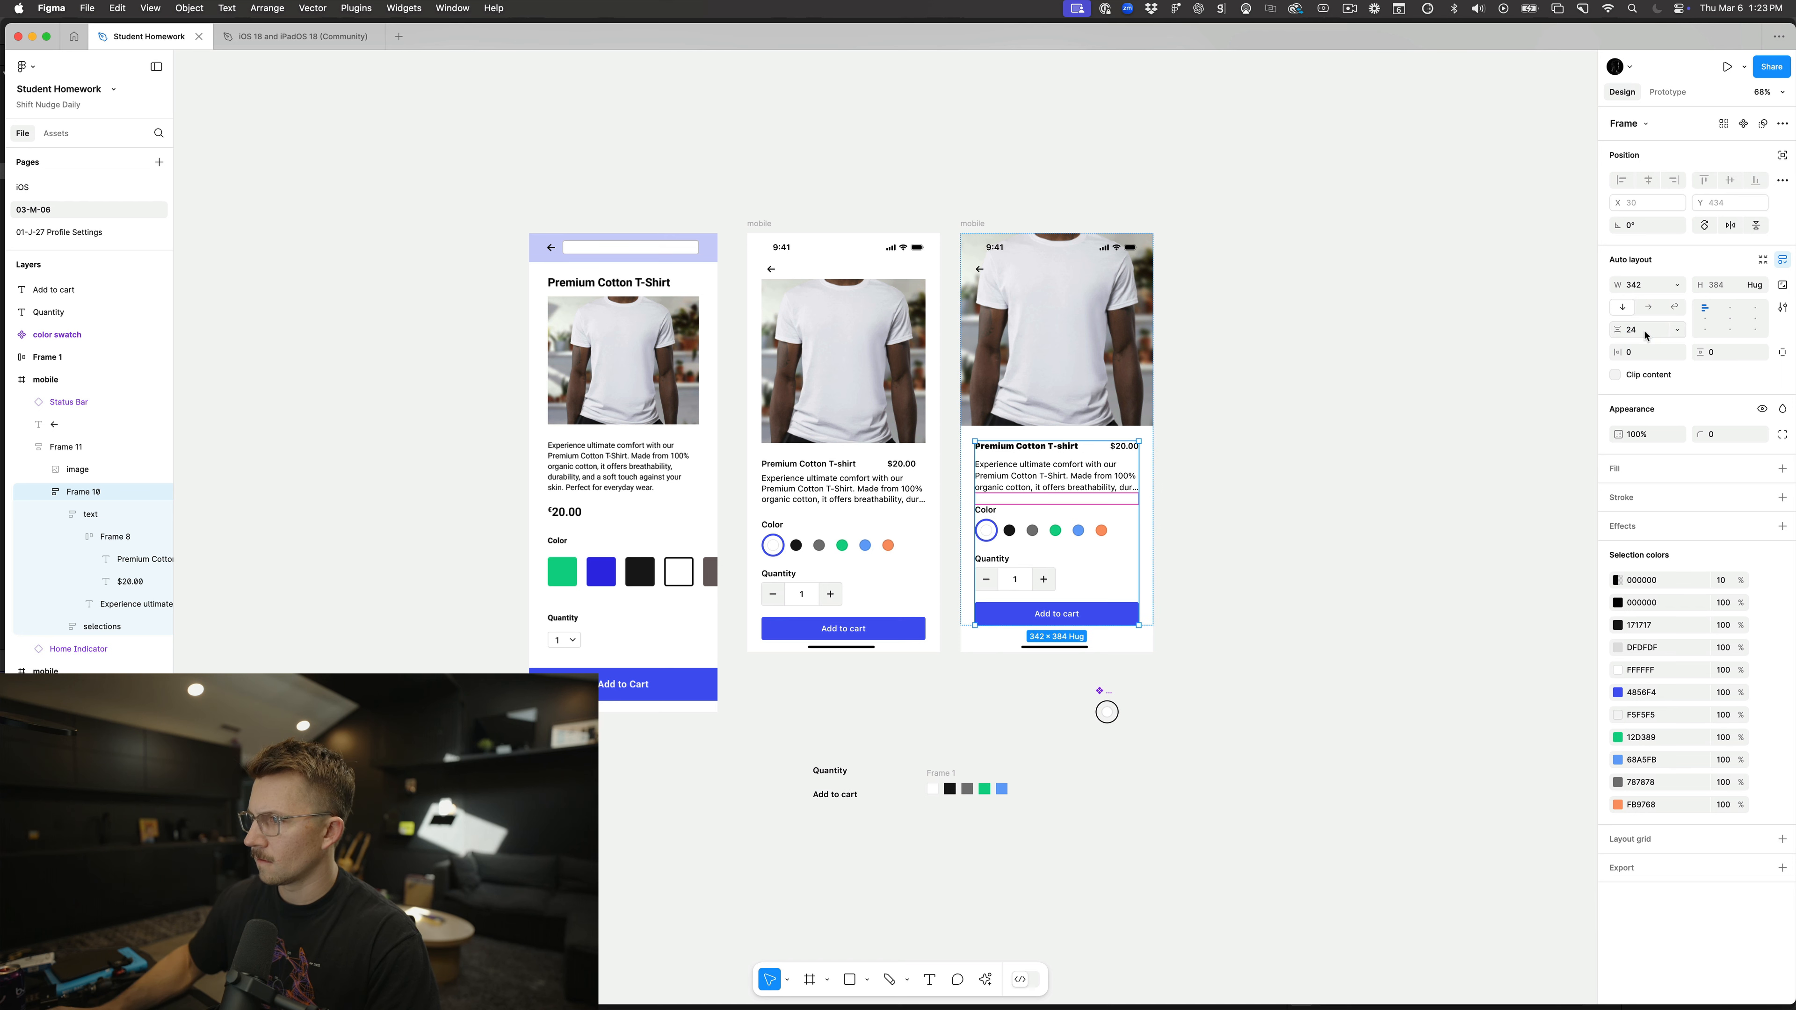
left_click(1303, 451)
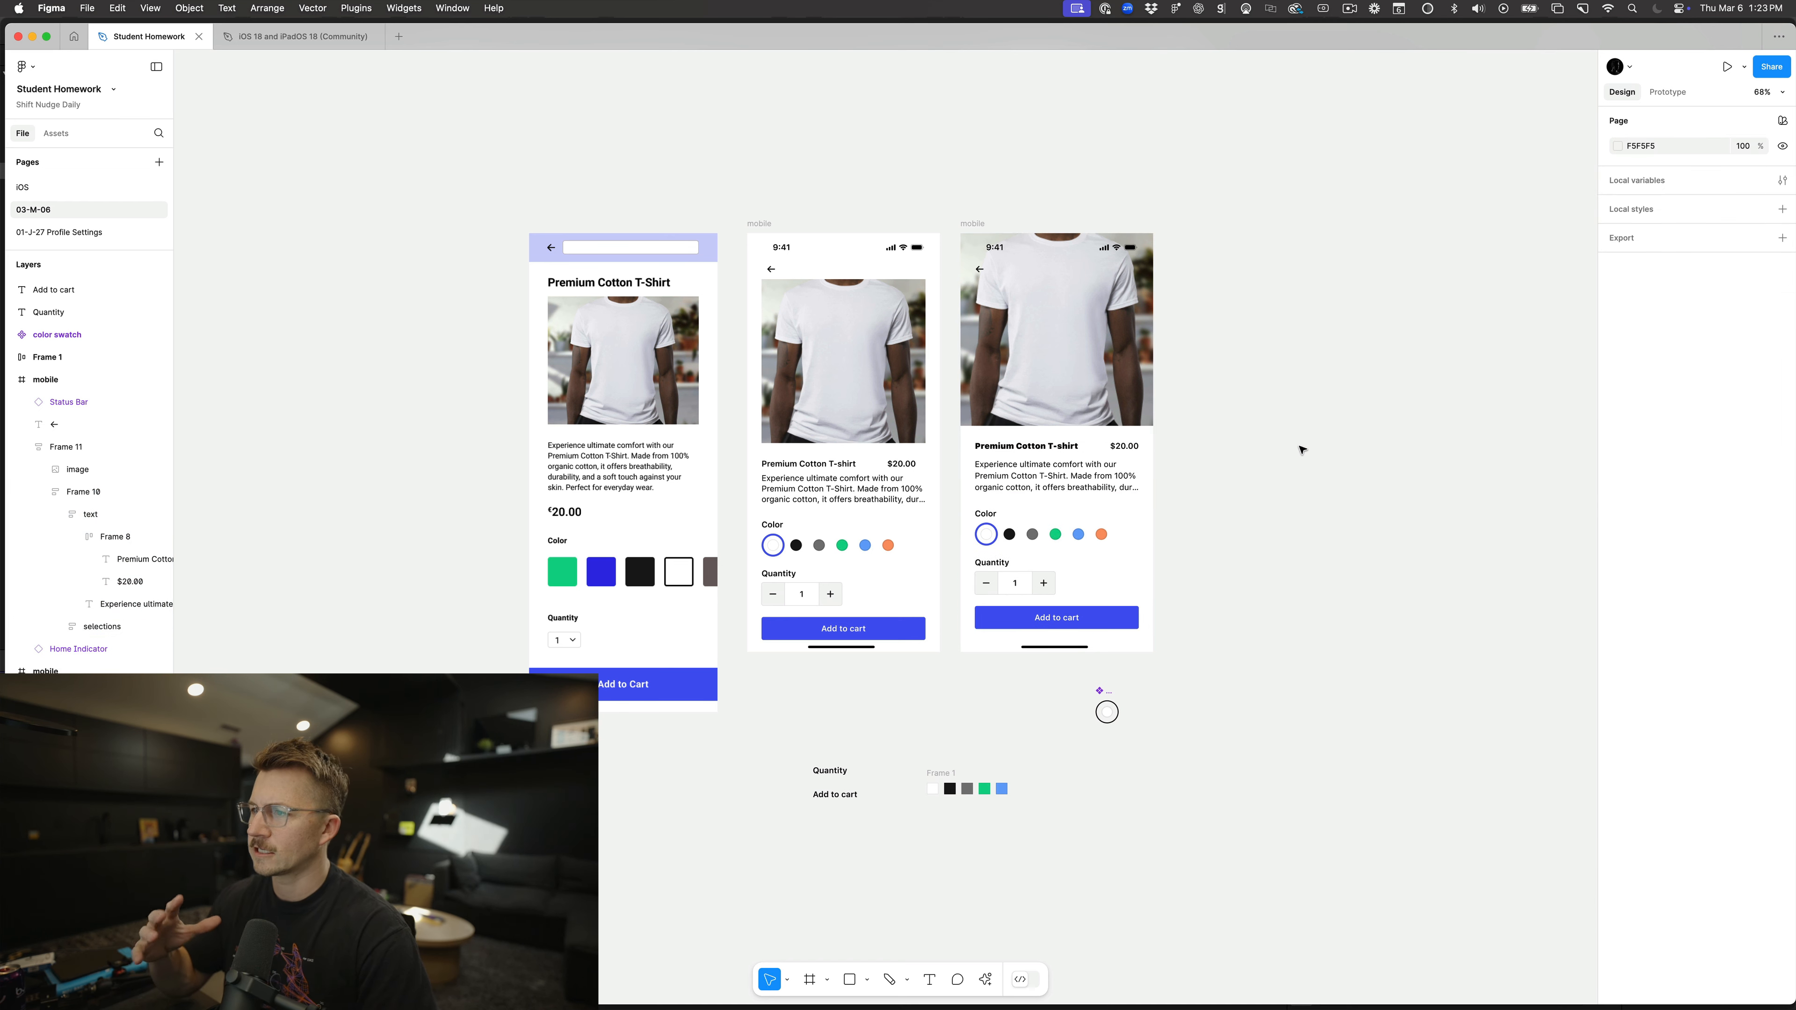
Step: Change the full-width variant's product title to Semibold and compare its typography with the price
left_click(1043, 447, "super")
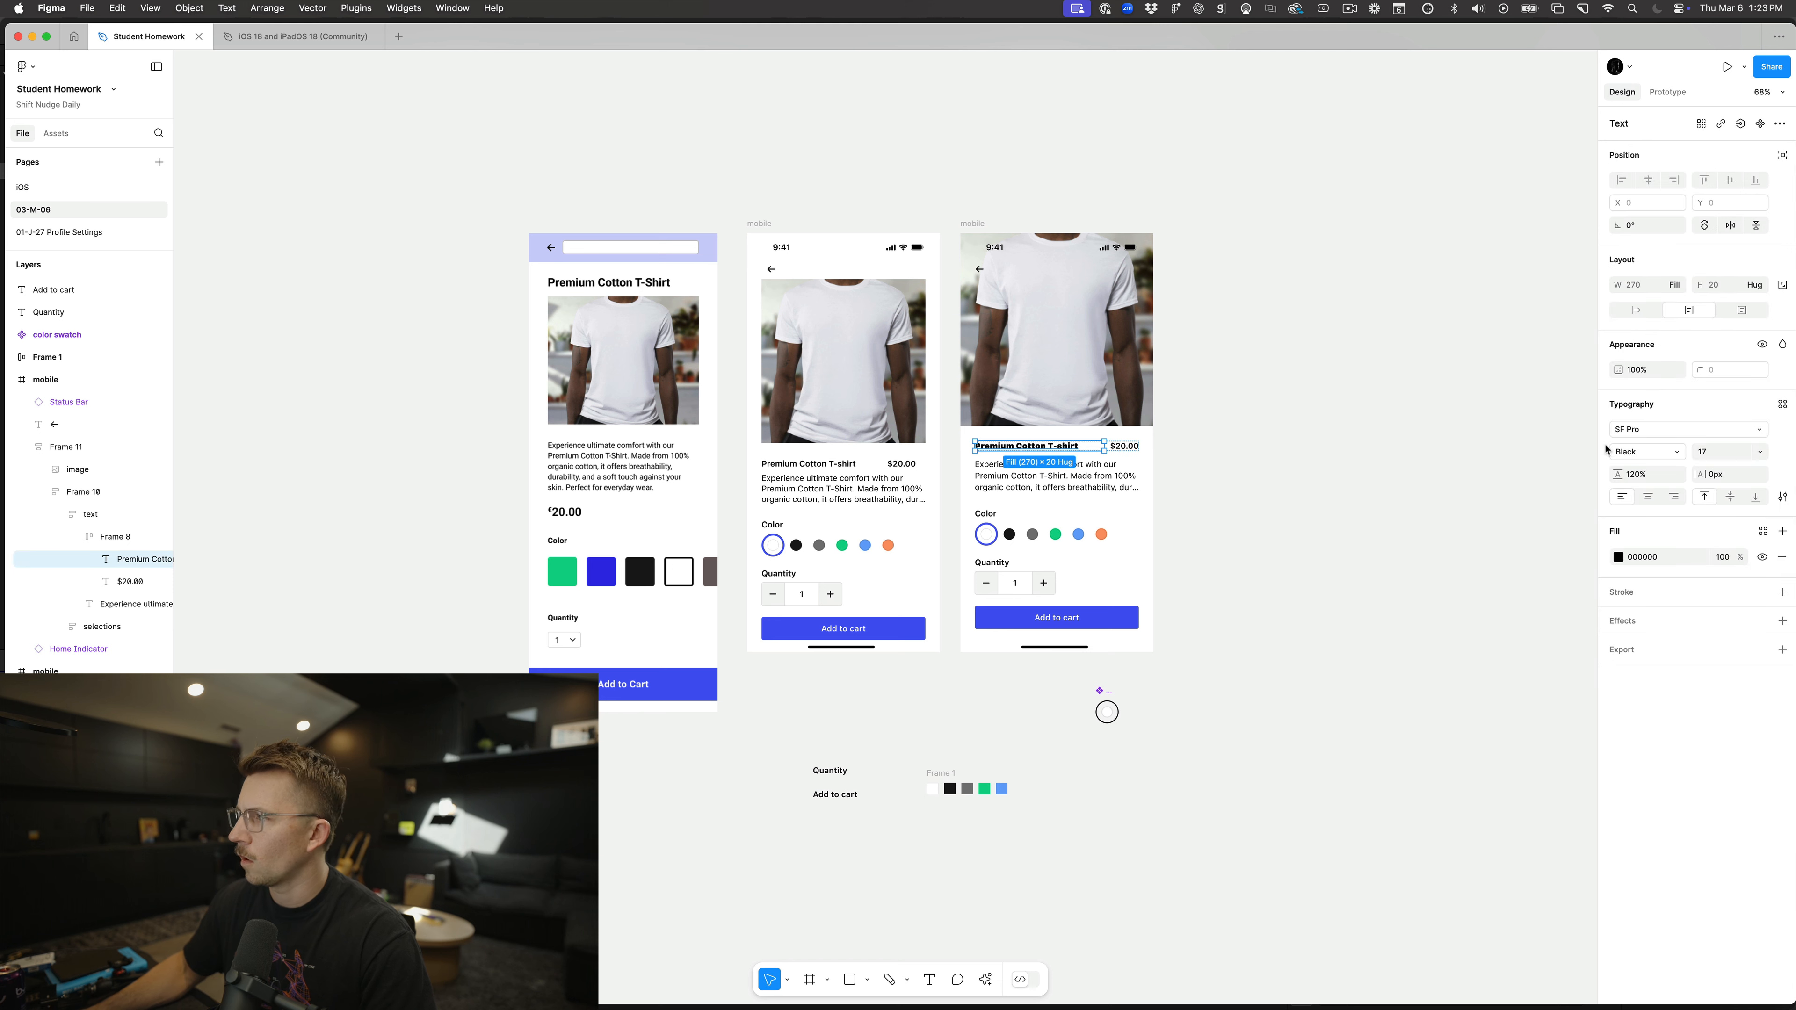
left_click(1665, 460)
left_click(1683, 402)
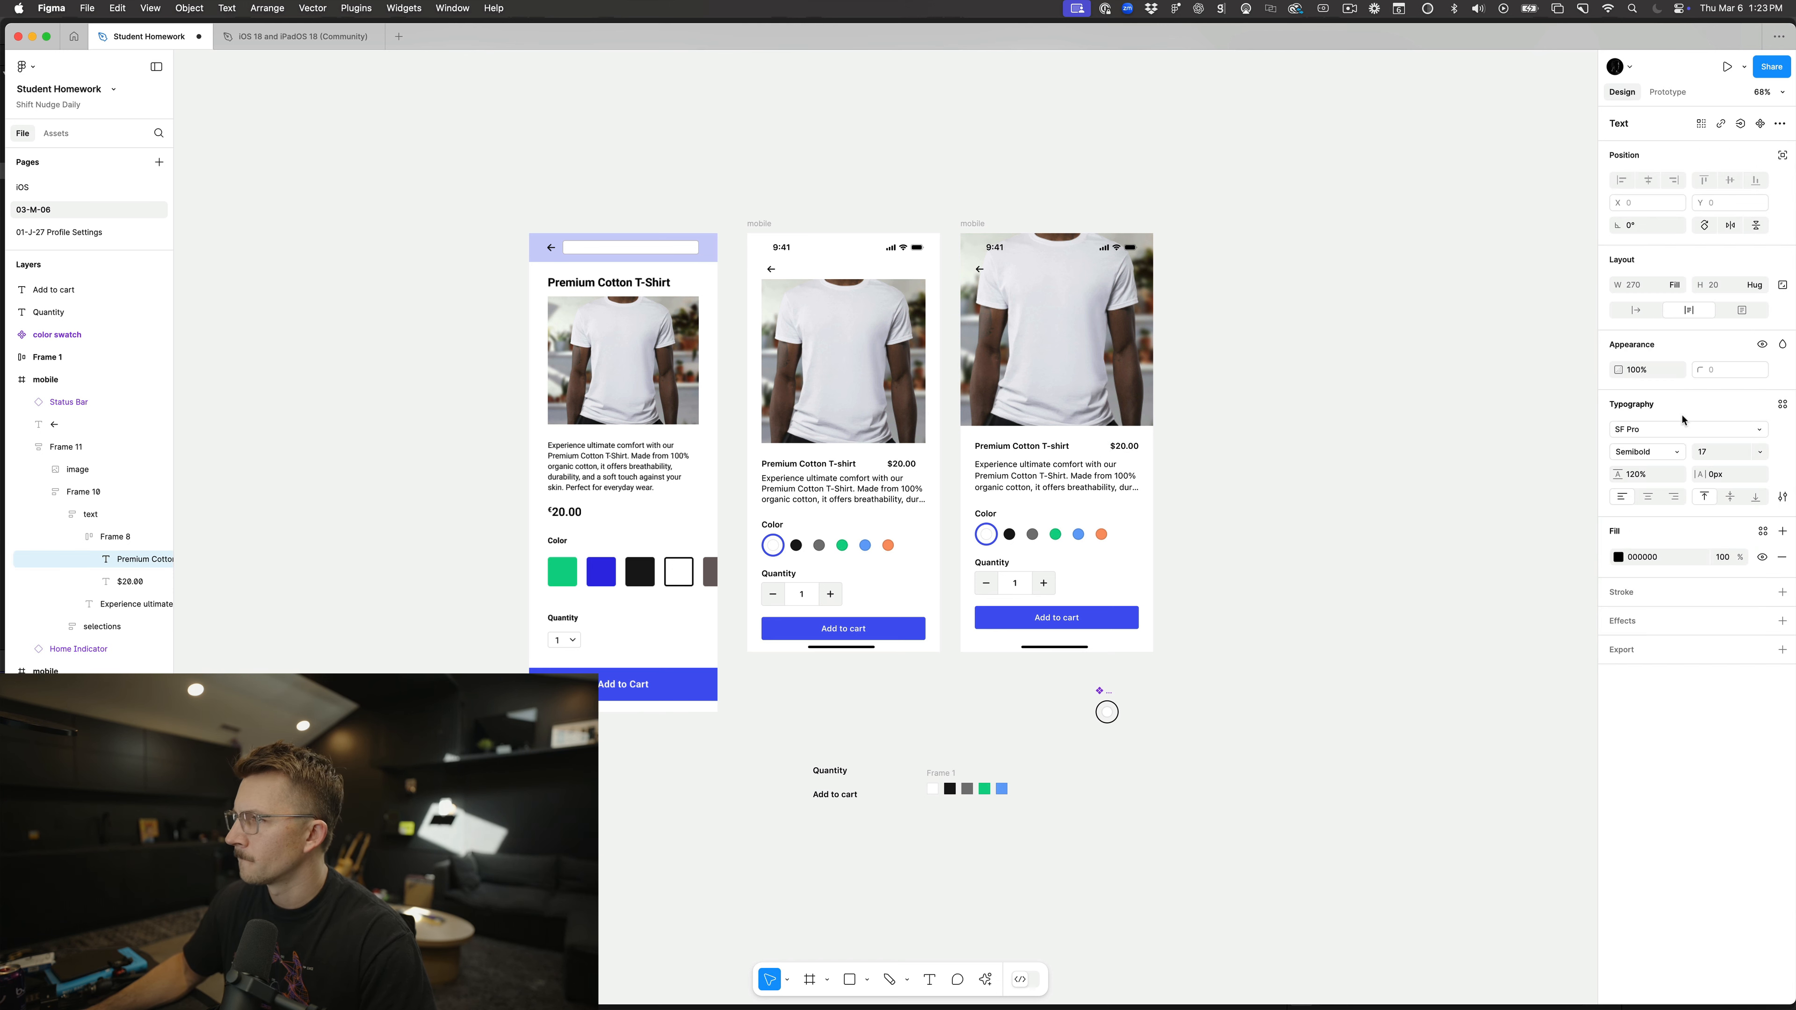
left_click(1669, 461)
left_click(1669, 461)
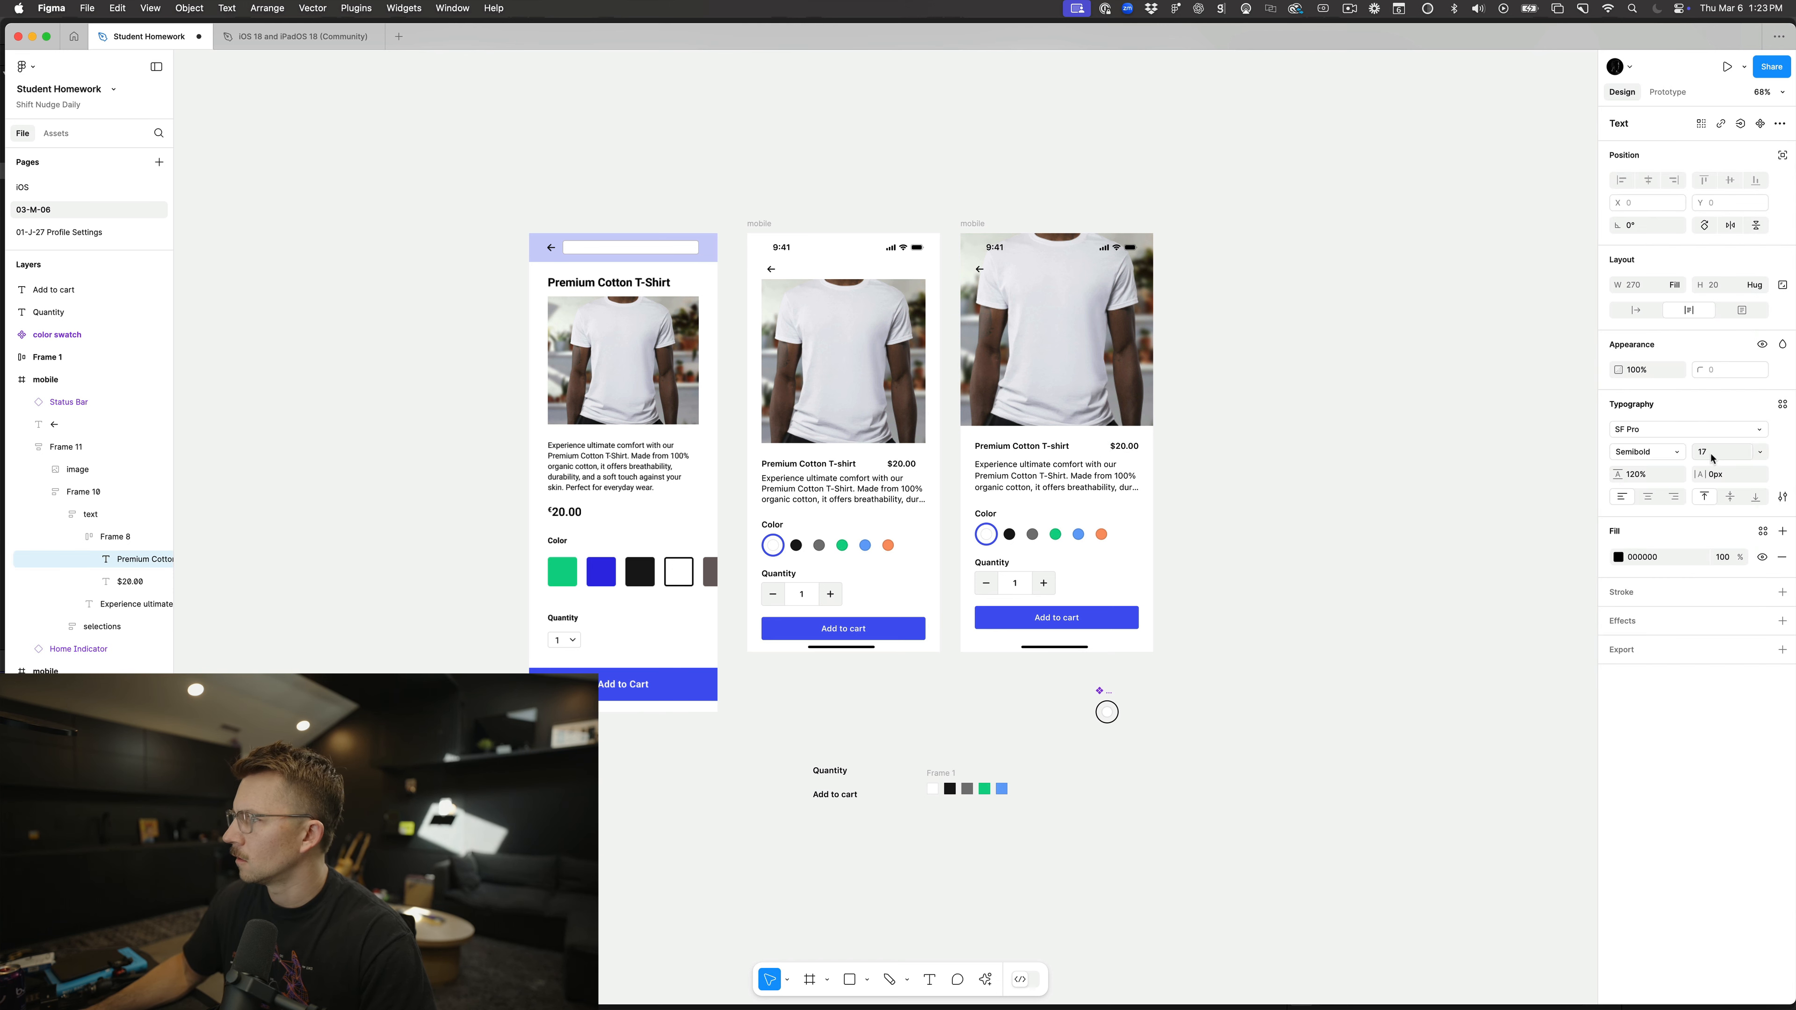
key("Tab")
left_click(1038, 488, "super")
left_click(1037, 447, "super")
left_click(1126, 447, "shift")
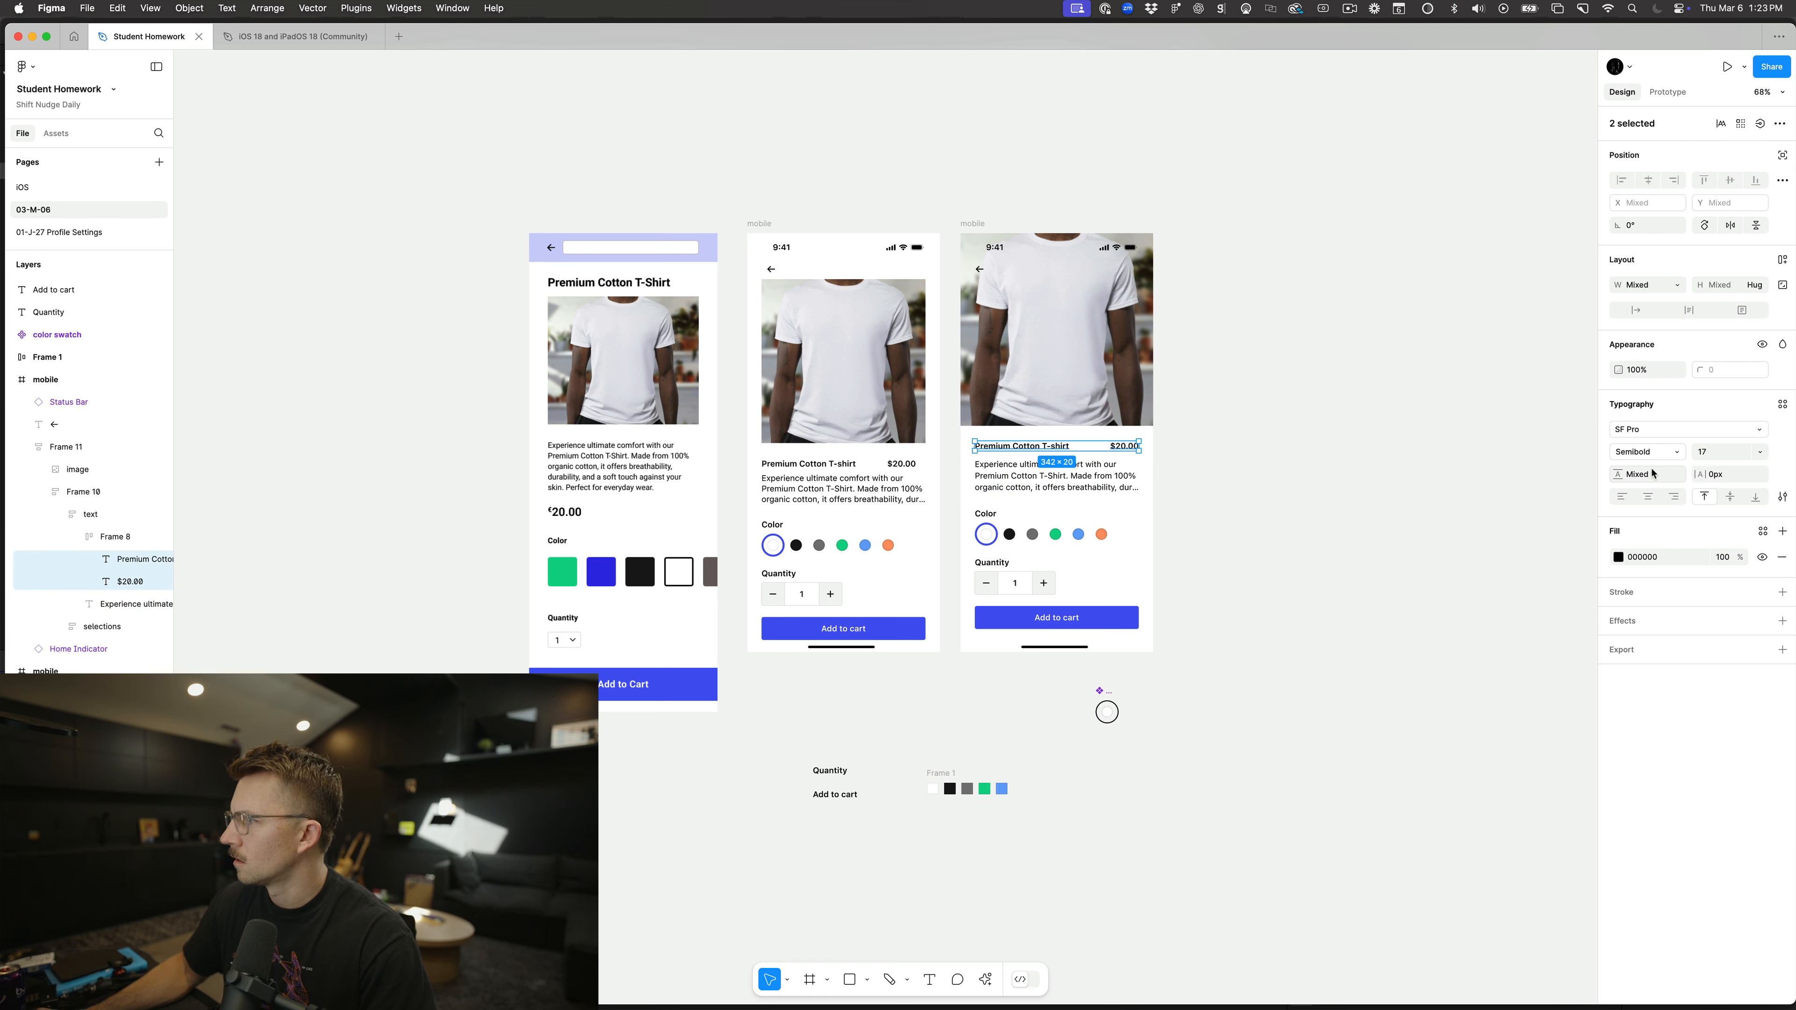
left_click(1267, 471)
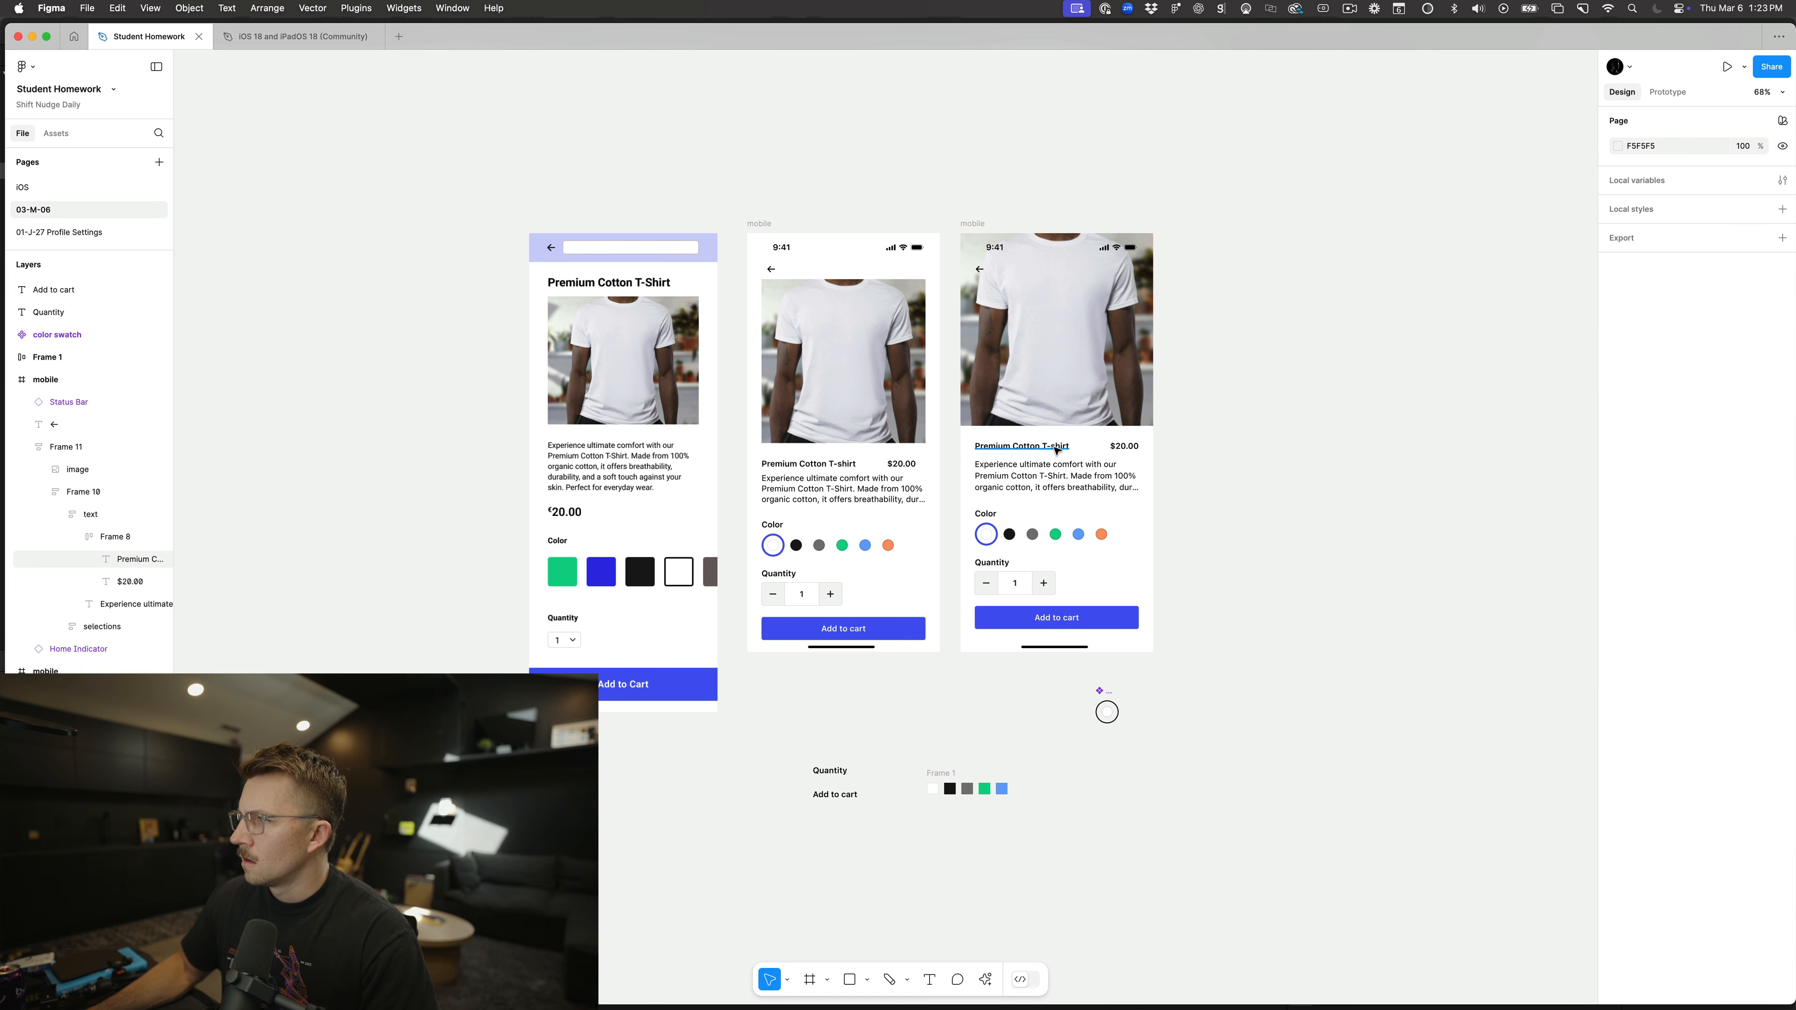
Step: Try enlarging the full-width variant's product title to a font size of 34
left_click(1060, 447, "super")
left_click(1733, 458)
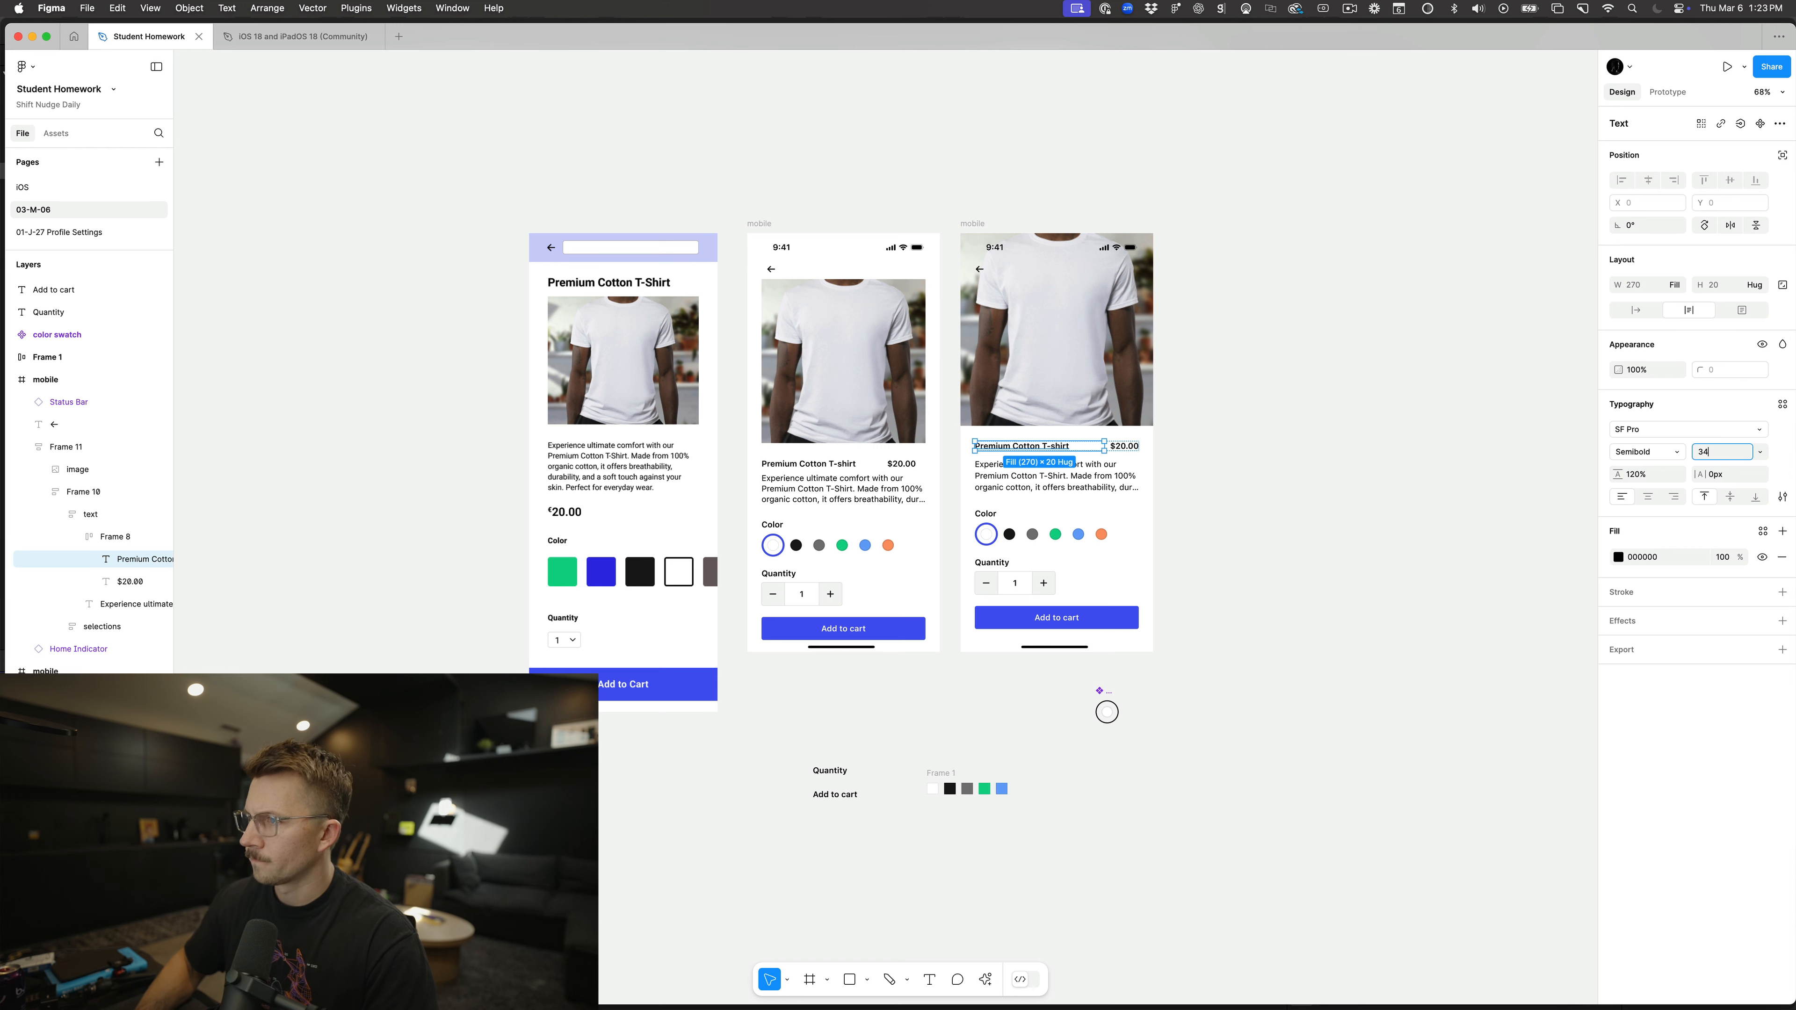
type("34")
key("Return")
left_click(1271, 510)
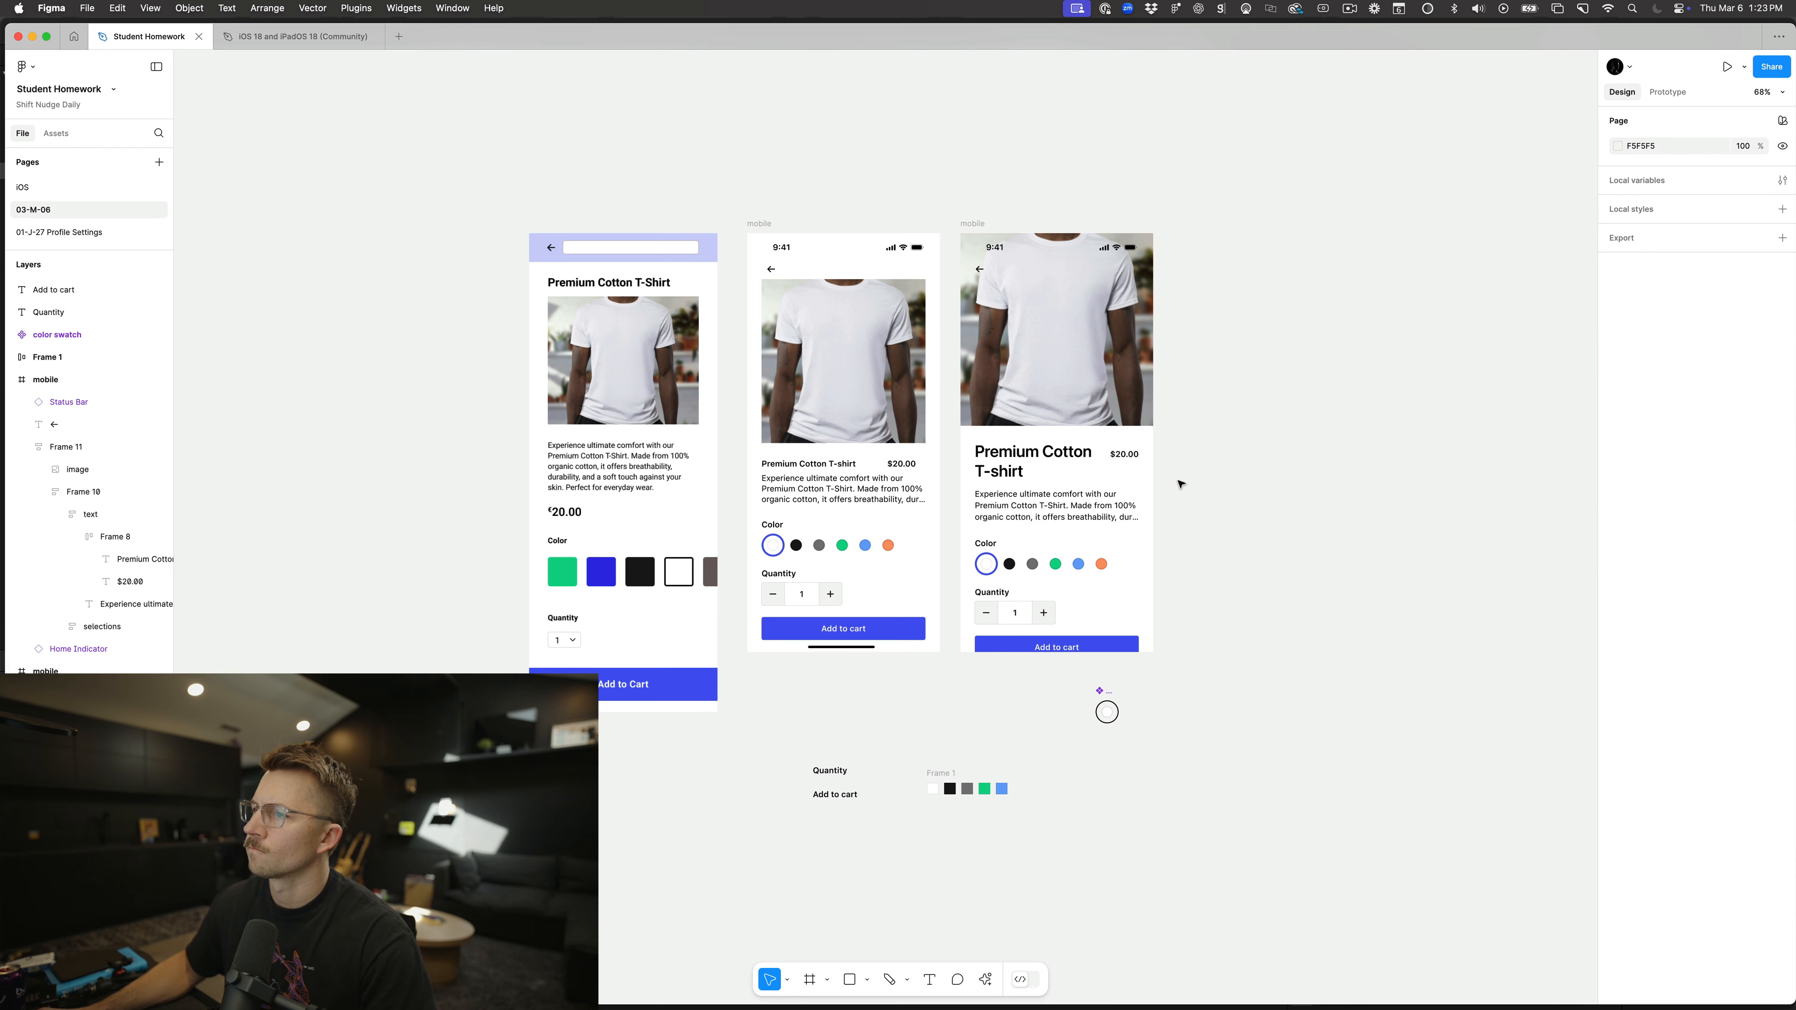
Step: Check the advanced auto layout settings of the title and price row, including text baseline alignment
left_click(1128, 459)
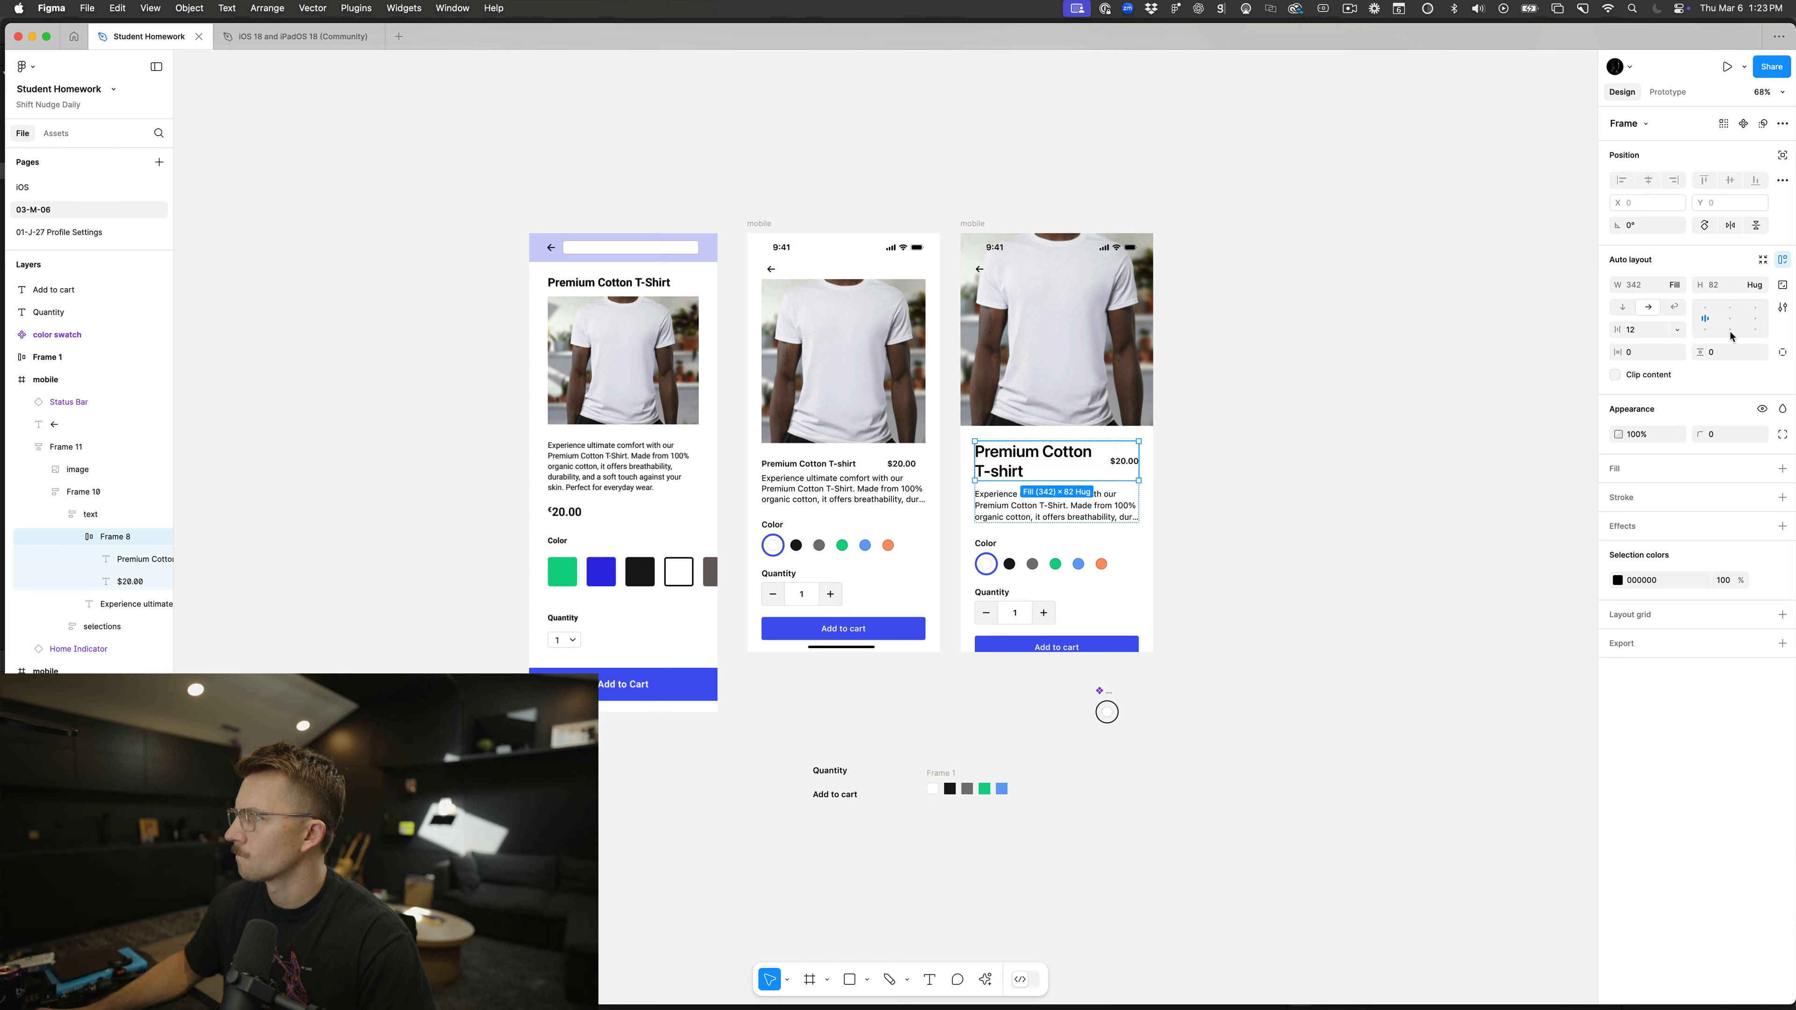
left_click(1783, 310)
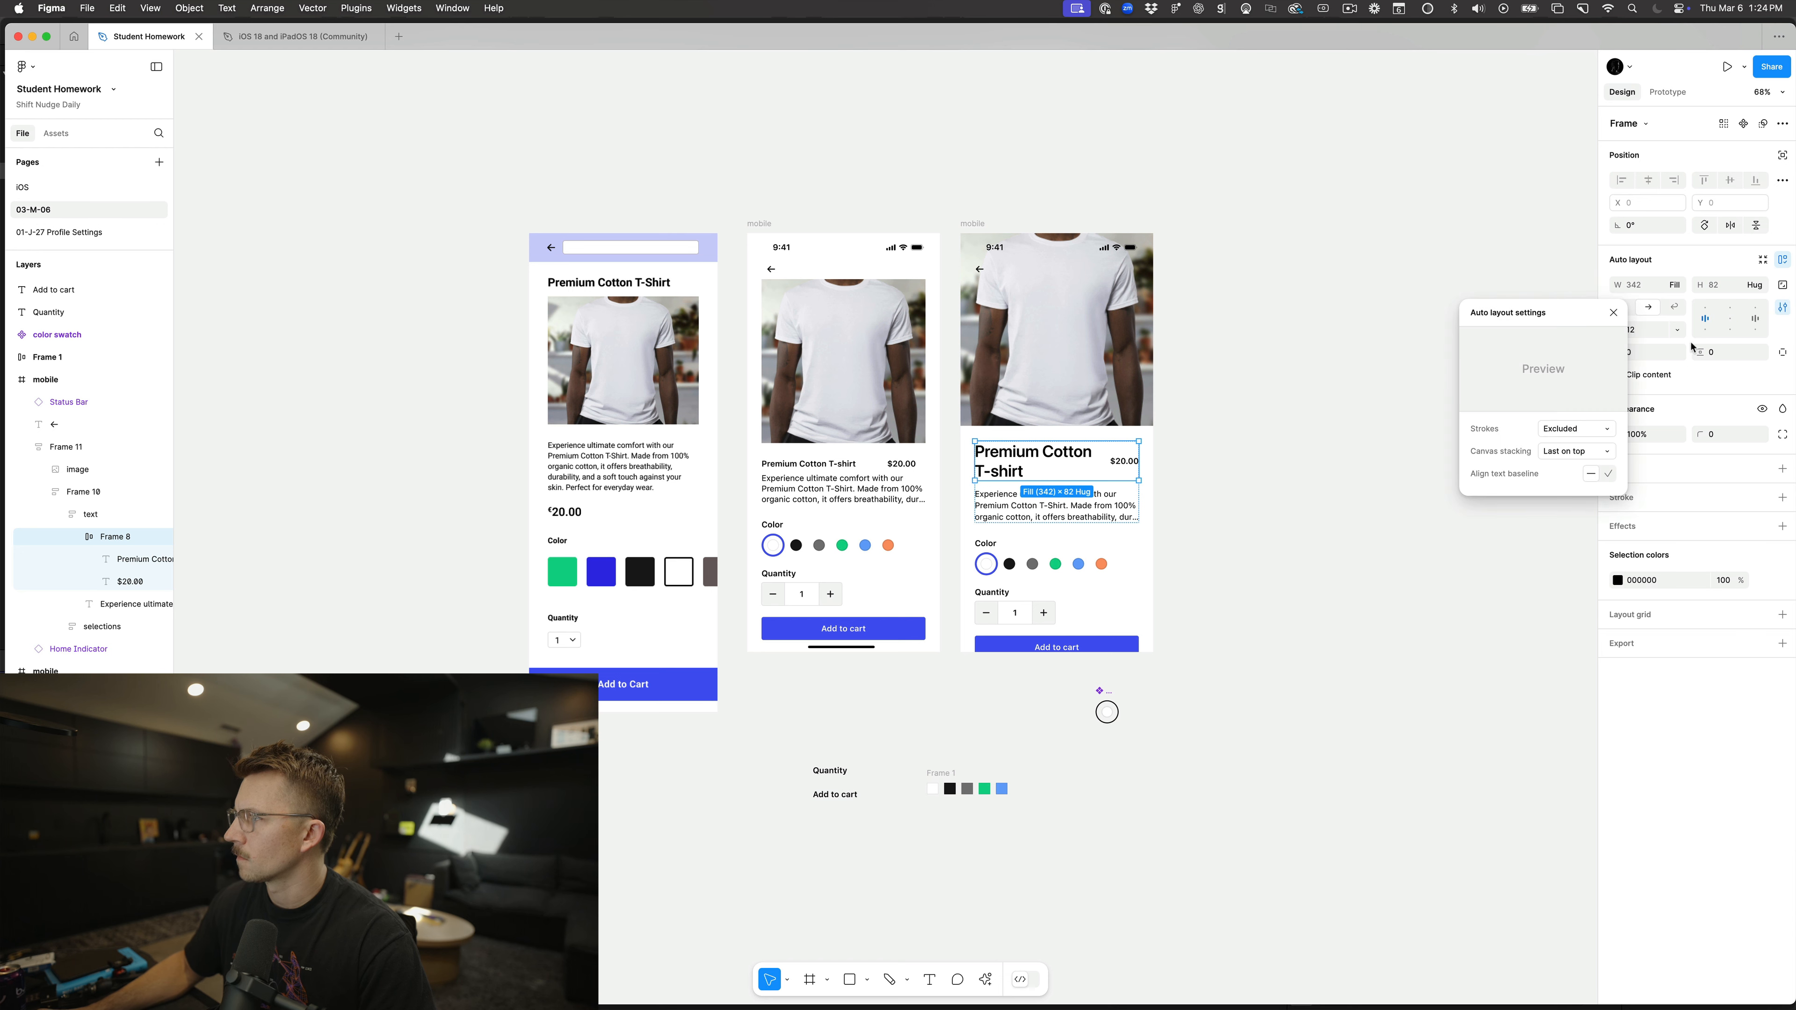
left_click(1336, 501)
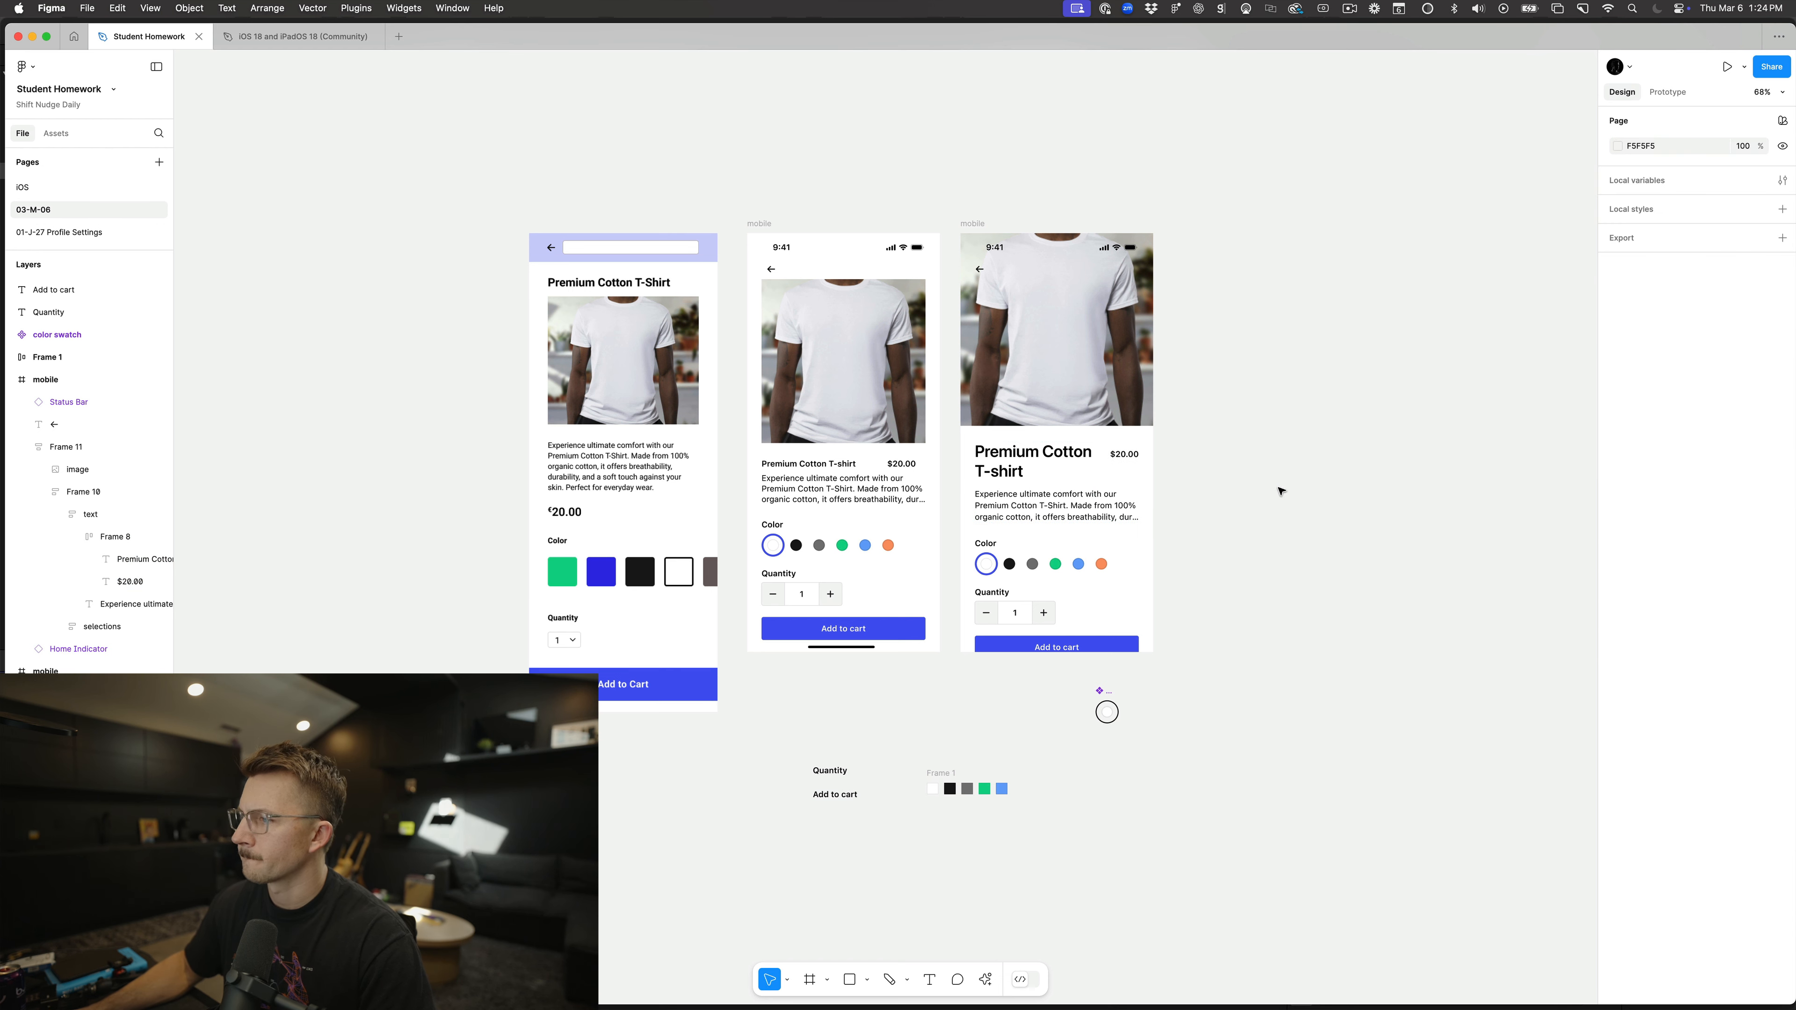
Step: Return the enlarged product title to its earlier font size
scroll(1222, 714, "left", 1)
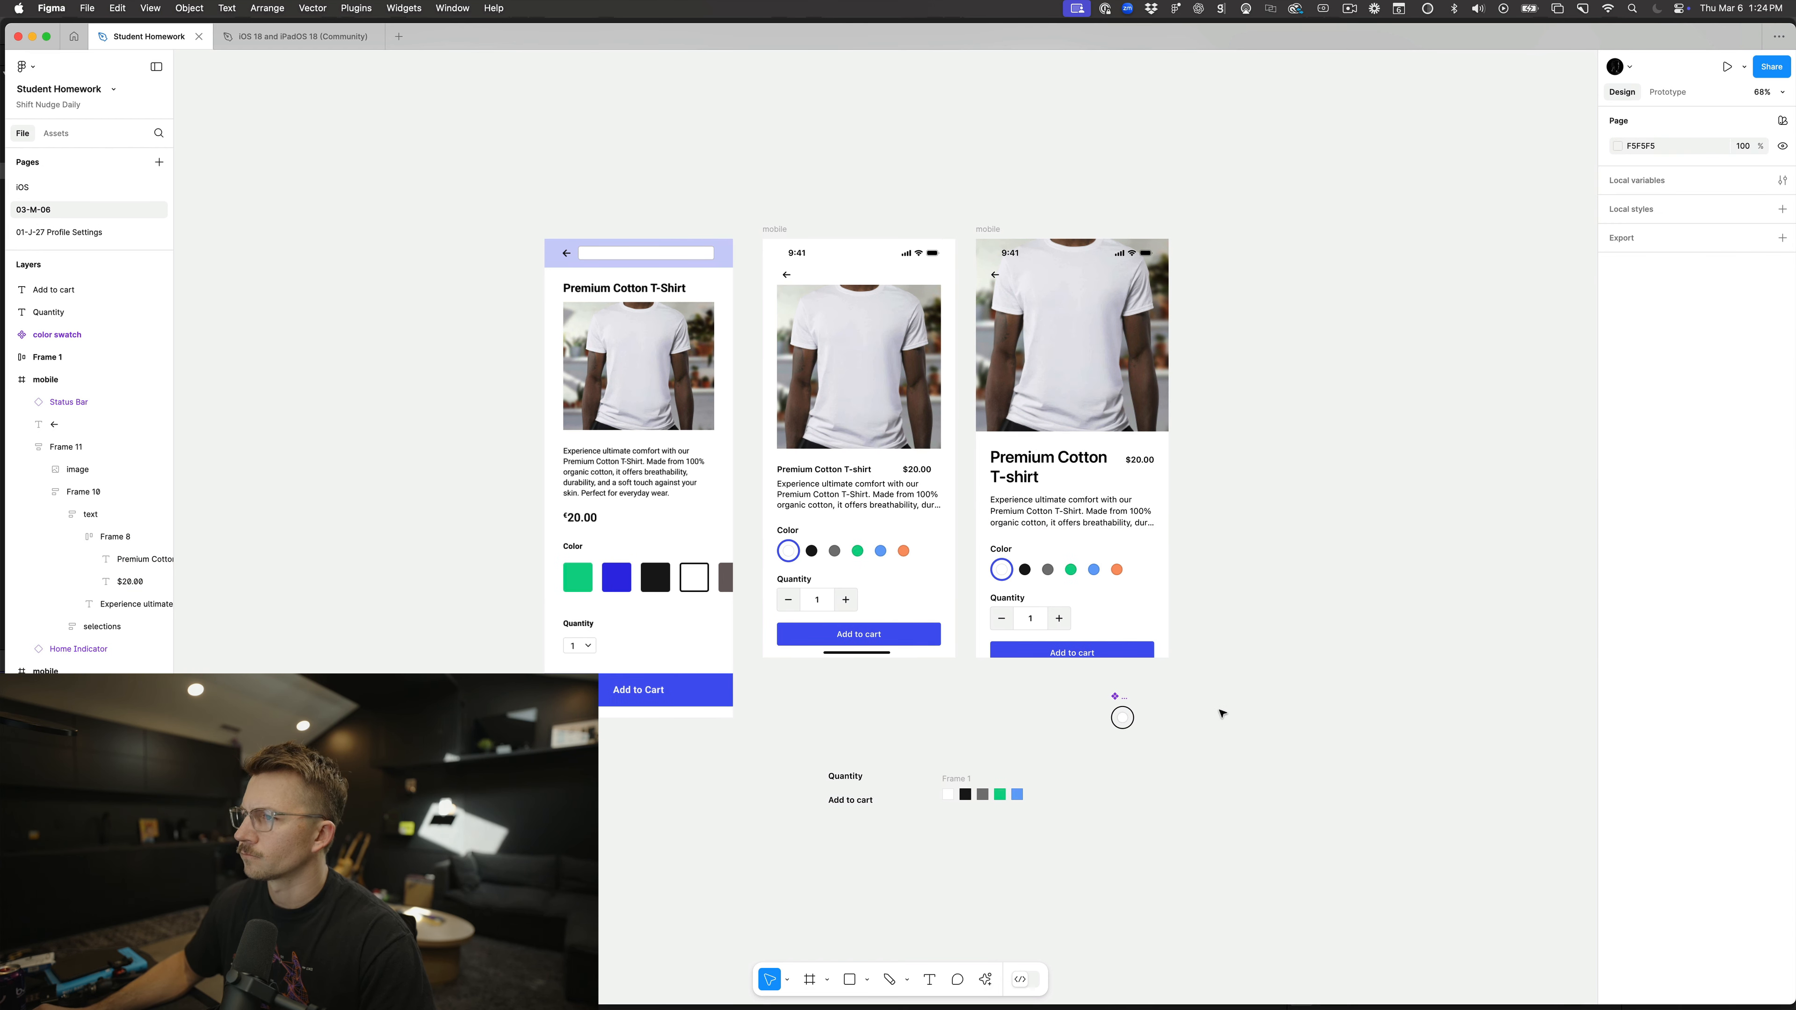
left_click(1037, 466, "super")
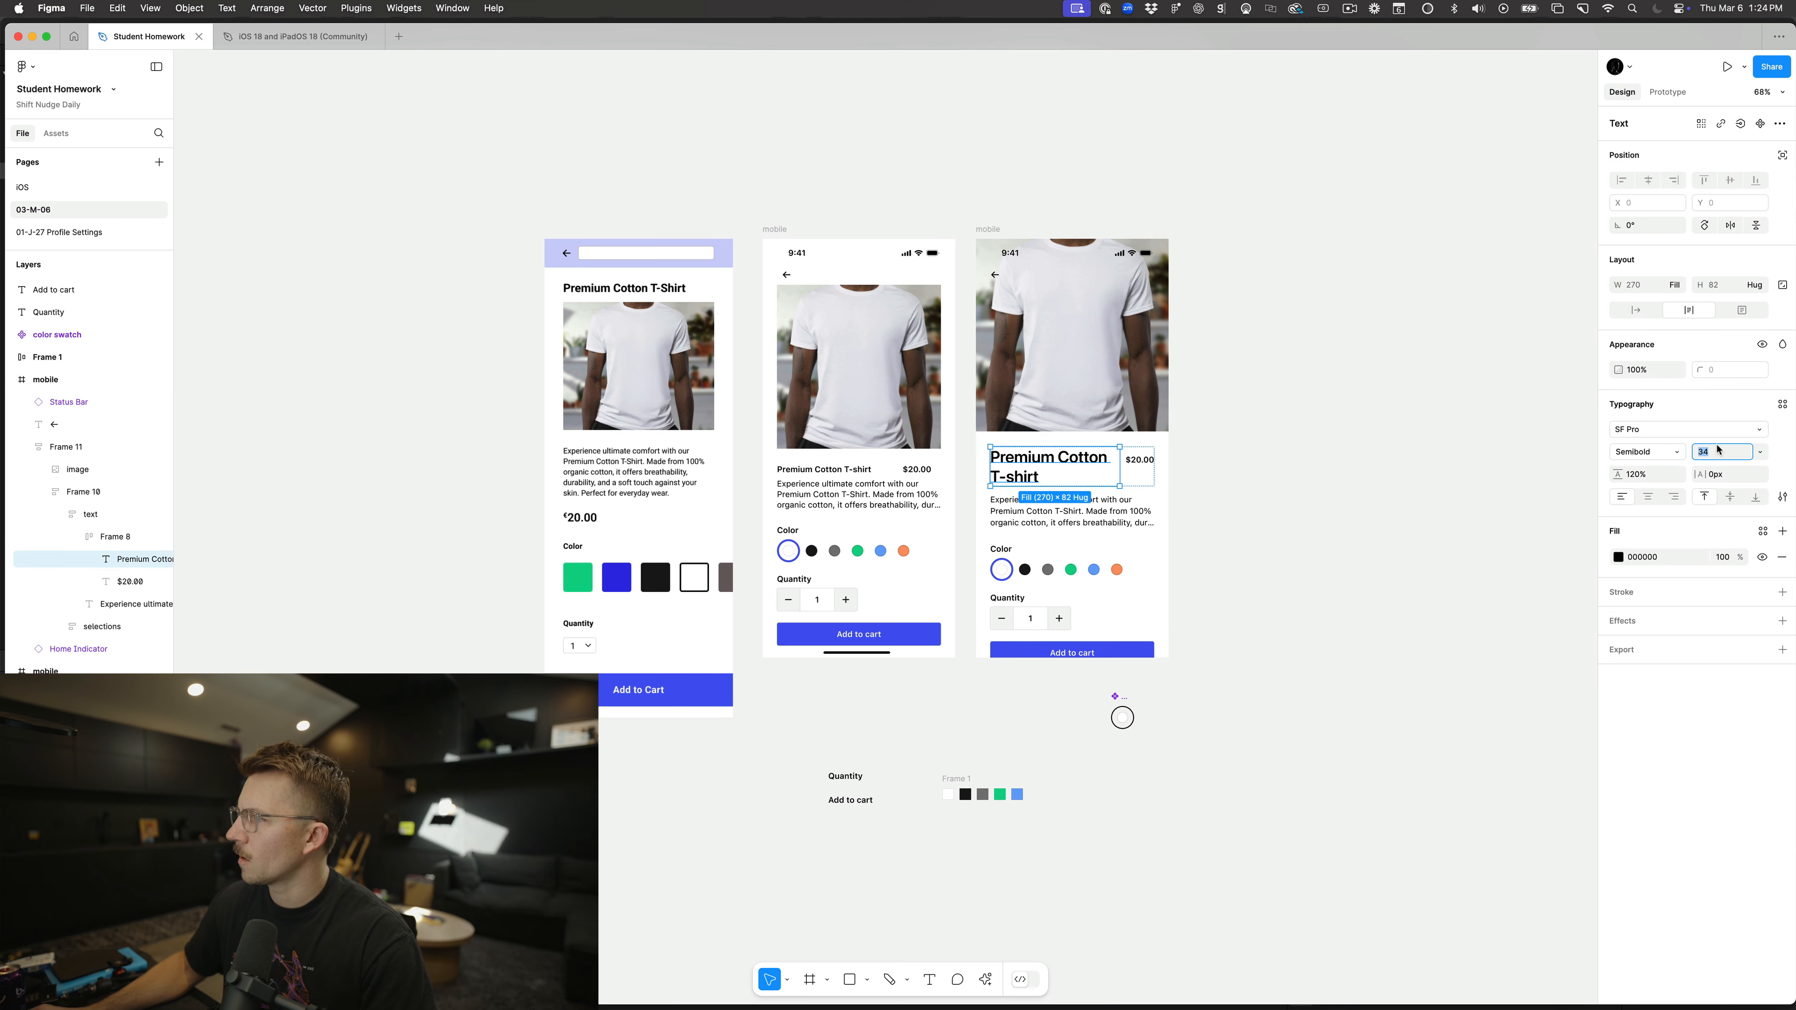
key("Return")
left_click(1267, 589)
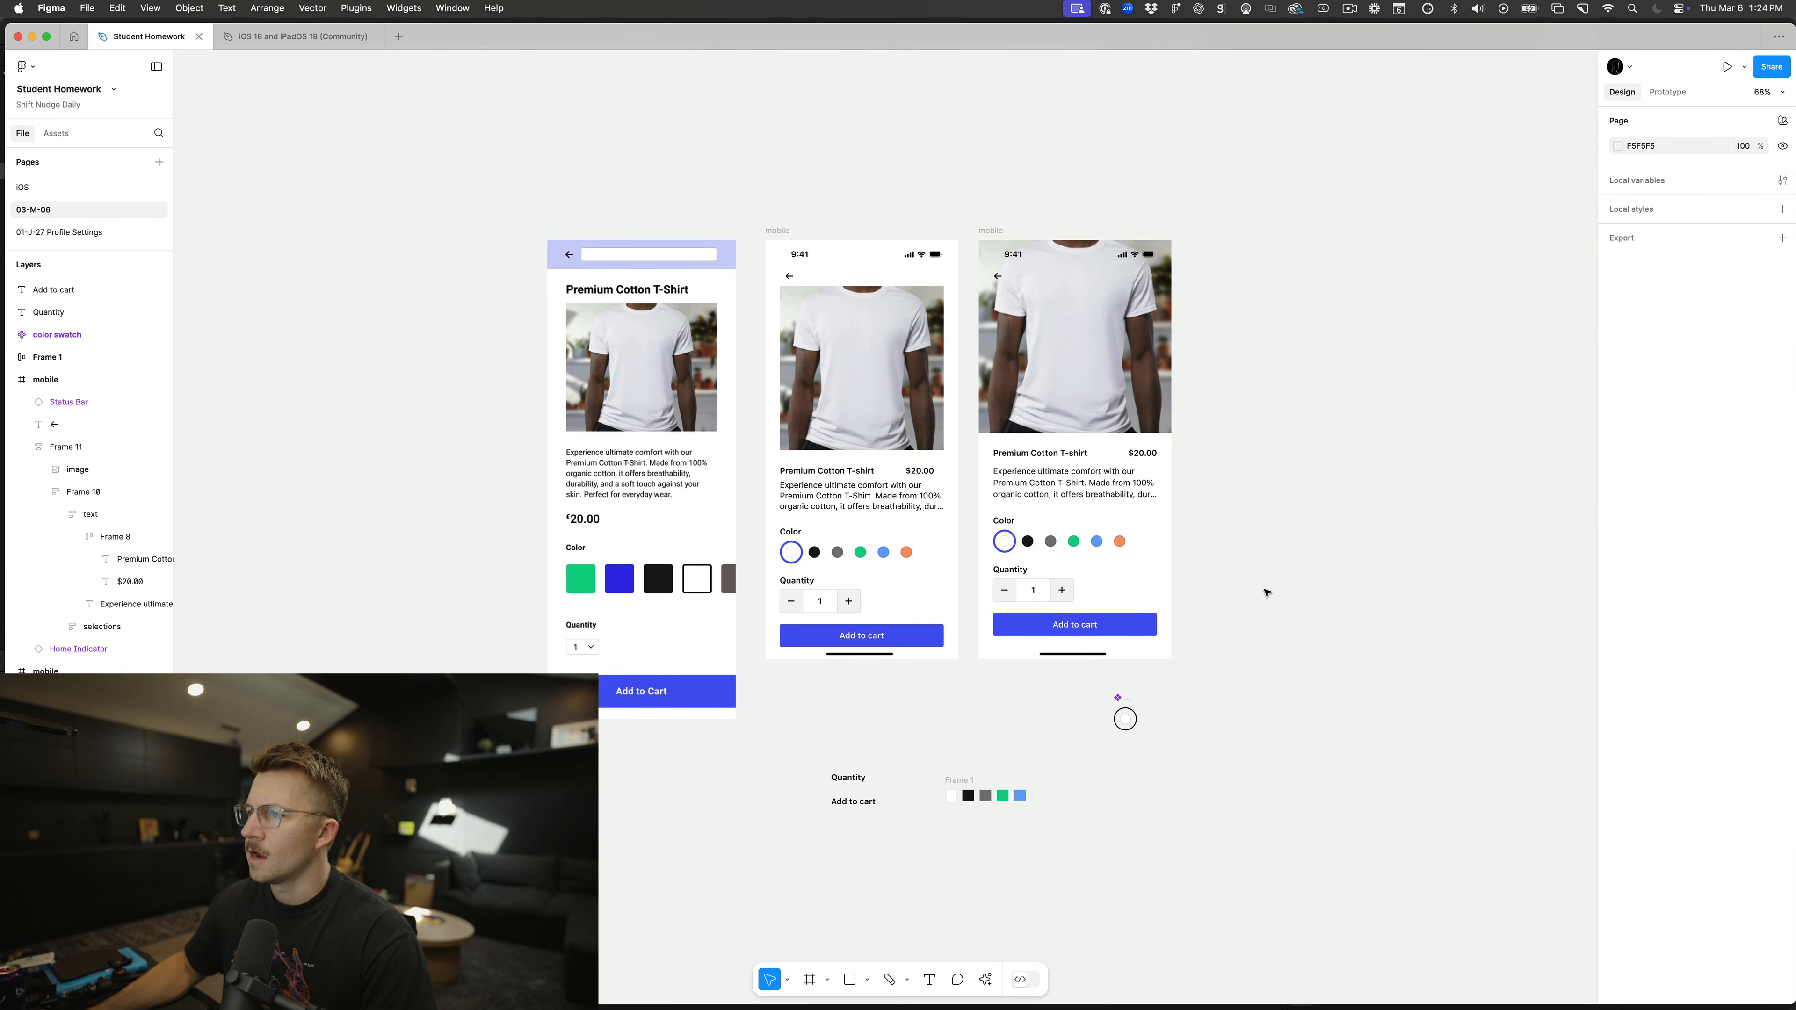
Step: Swap the two redesigned mobile screens, placing the full-width variant beside the original and the inset-image version at X 720
scroll(1032, 502, "up", 3)
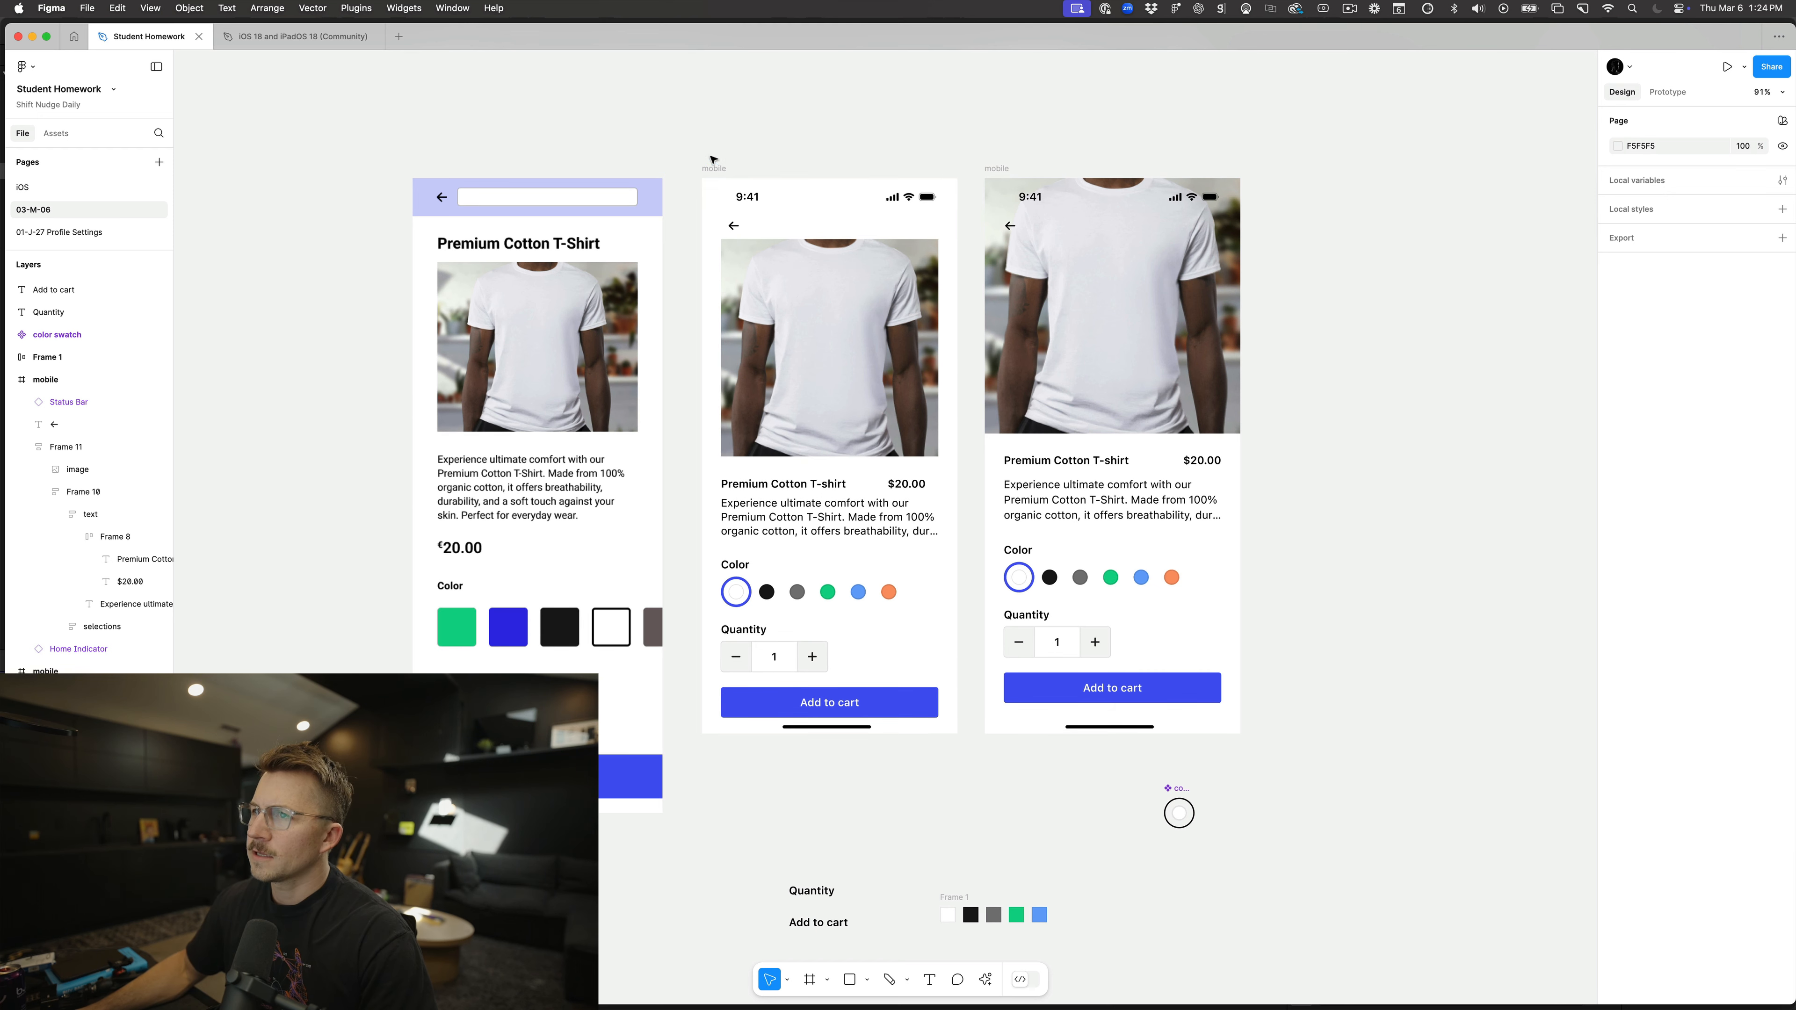
left_click_drag(712, 160, 1330, 160)
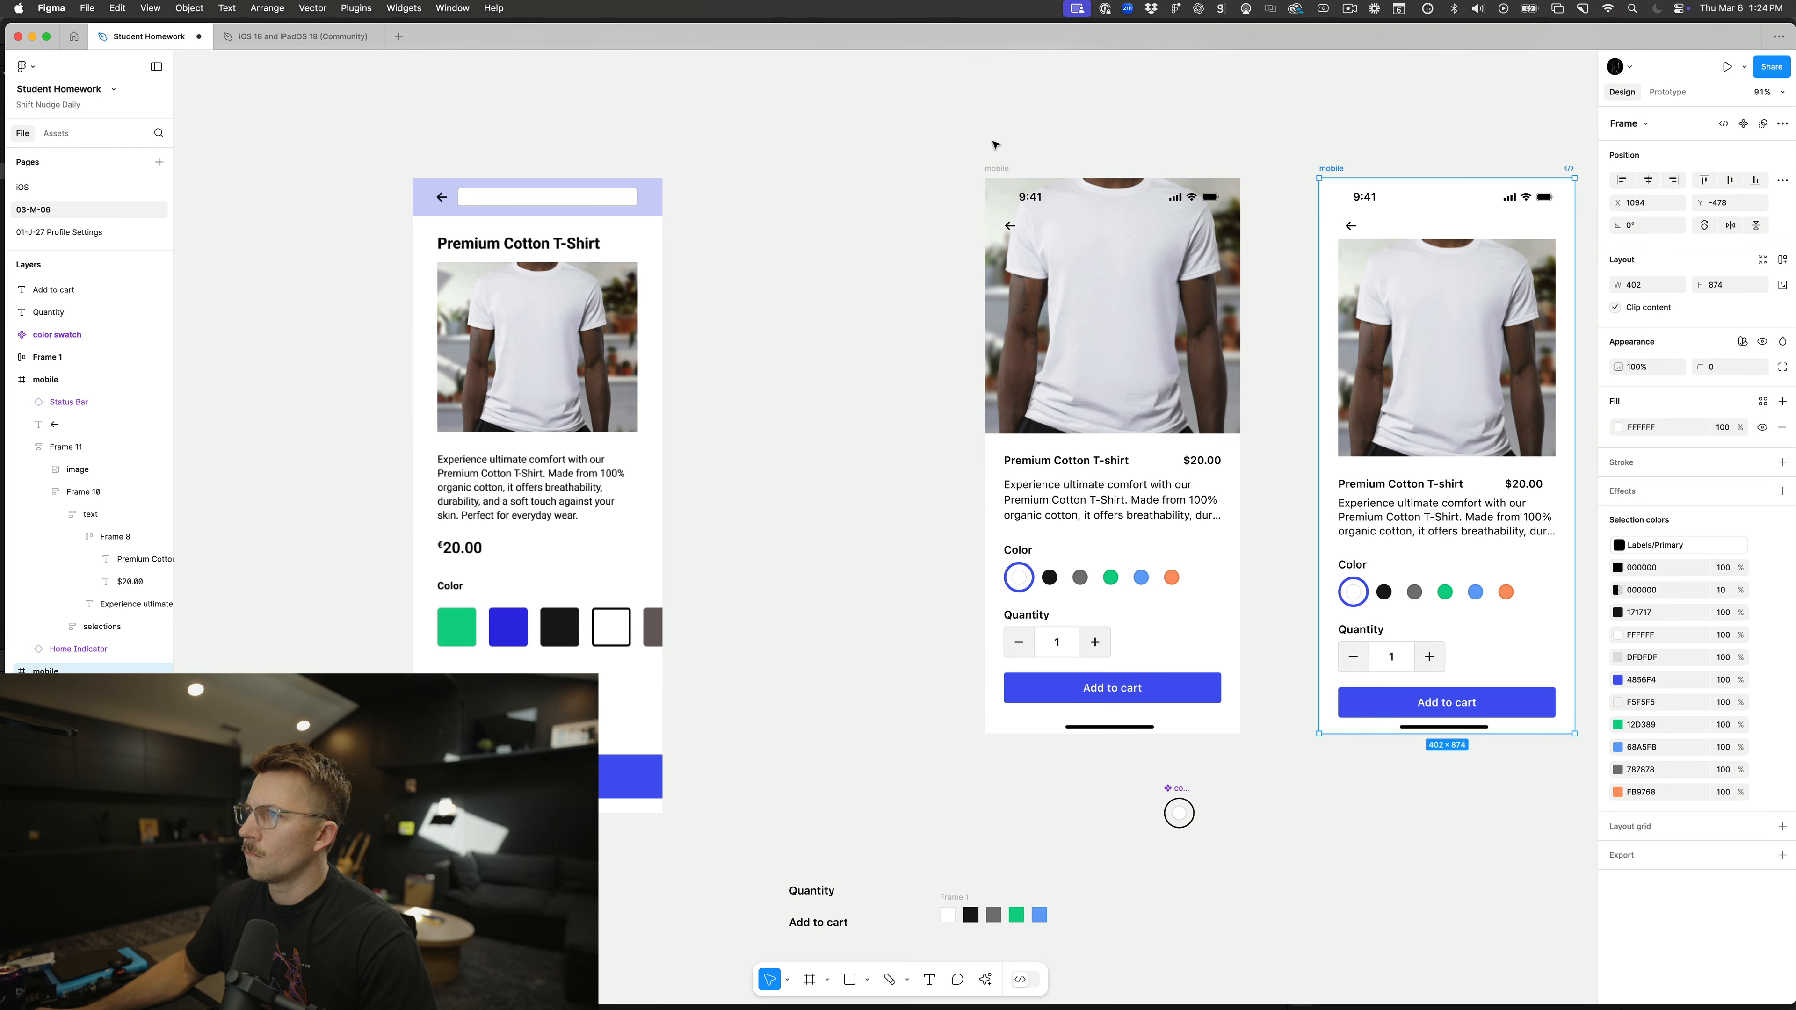
left_click_drag(1003, 167, 709, 166)
scroll(672, 152, "left", 2)
left_click_drag(1391, 191, 1153, 191)
scroll(628, 144, "left", 3)
scroll(601, 247, "up", 3)
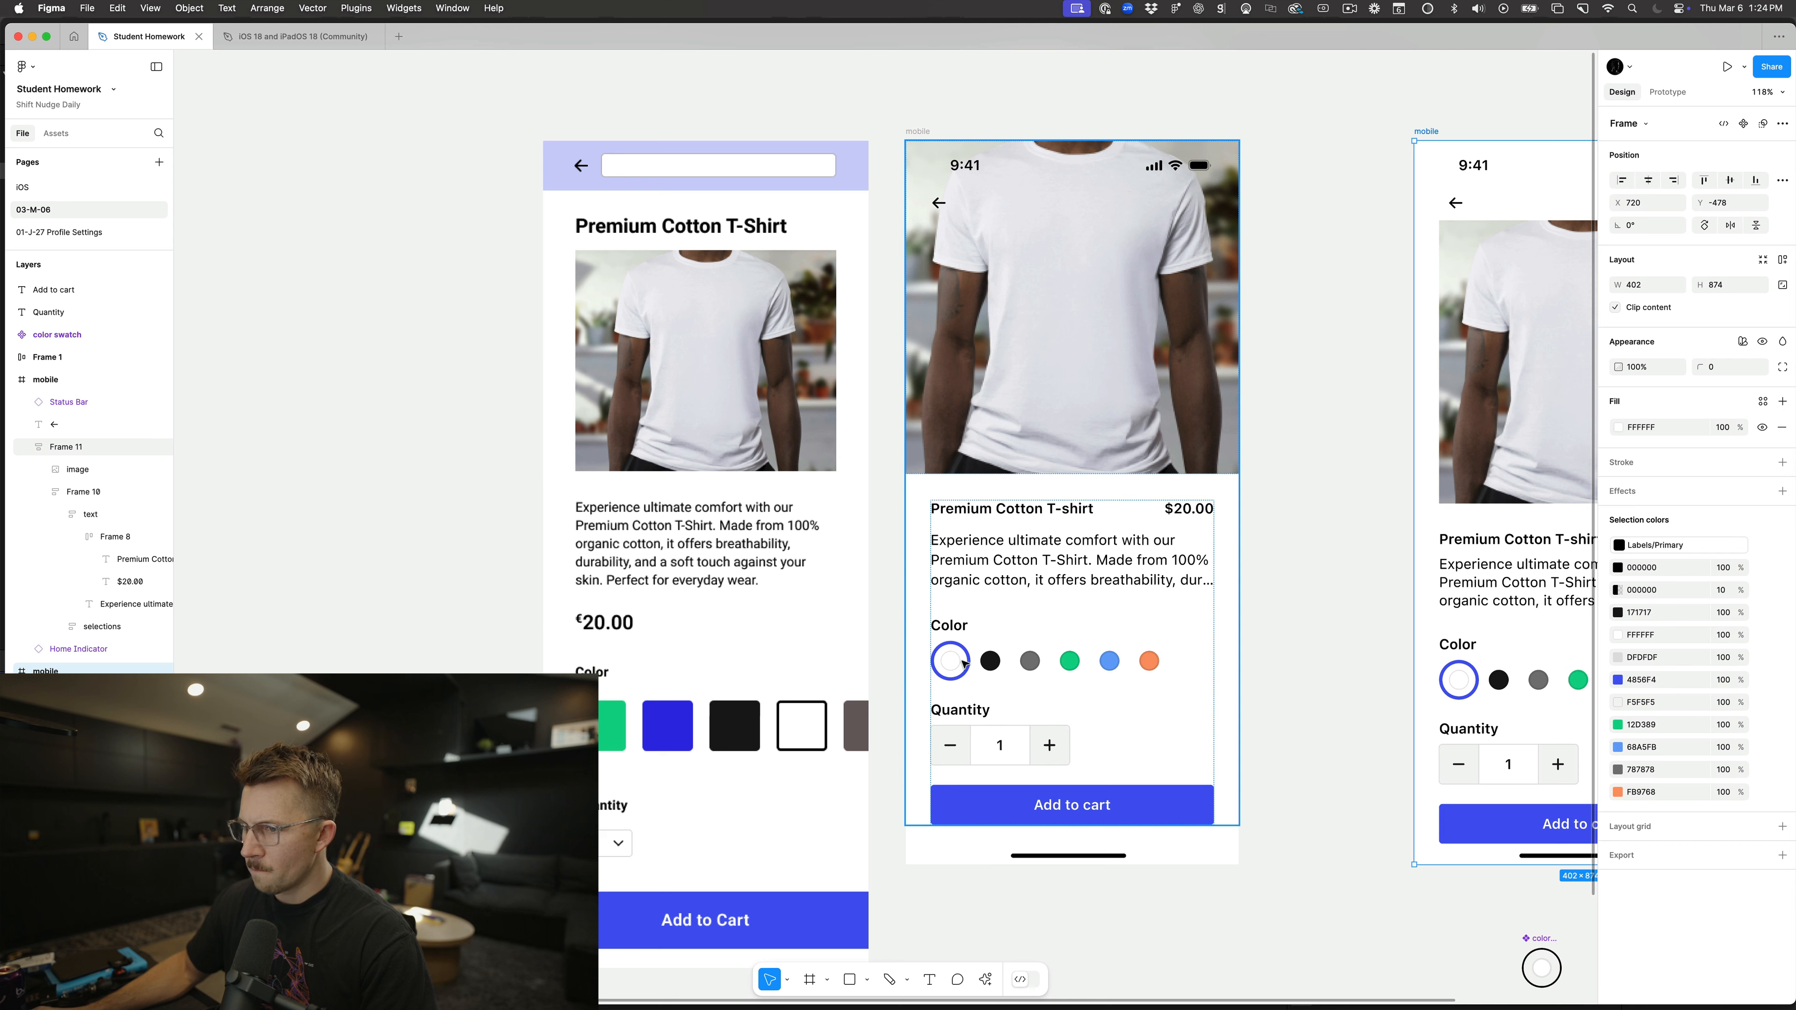
Step: Inspect the auto layout spacing of the selections frame in the full-width variant
double_click(963, 662)
double_click(962, 661)
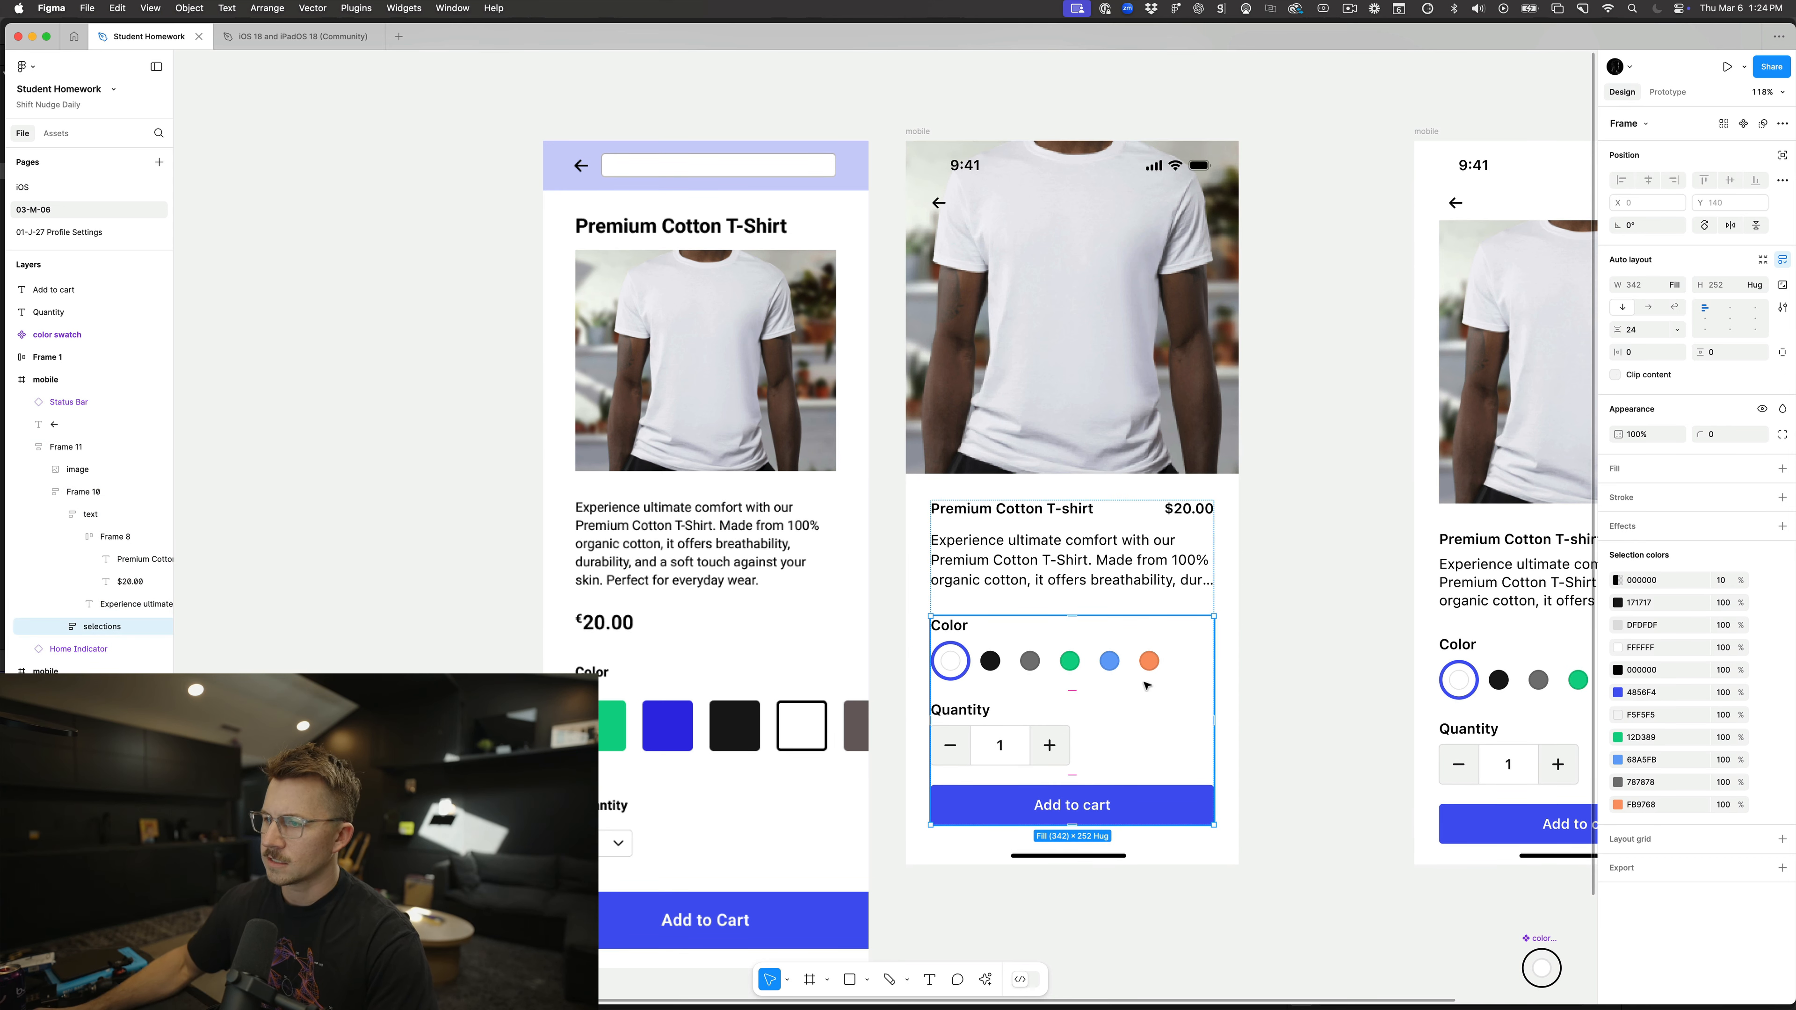
left_click(1263, 706)
scroll(1262, 706, "down", 1)
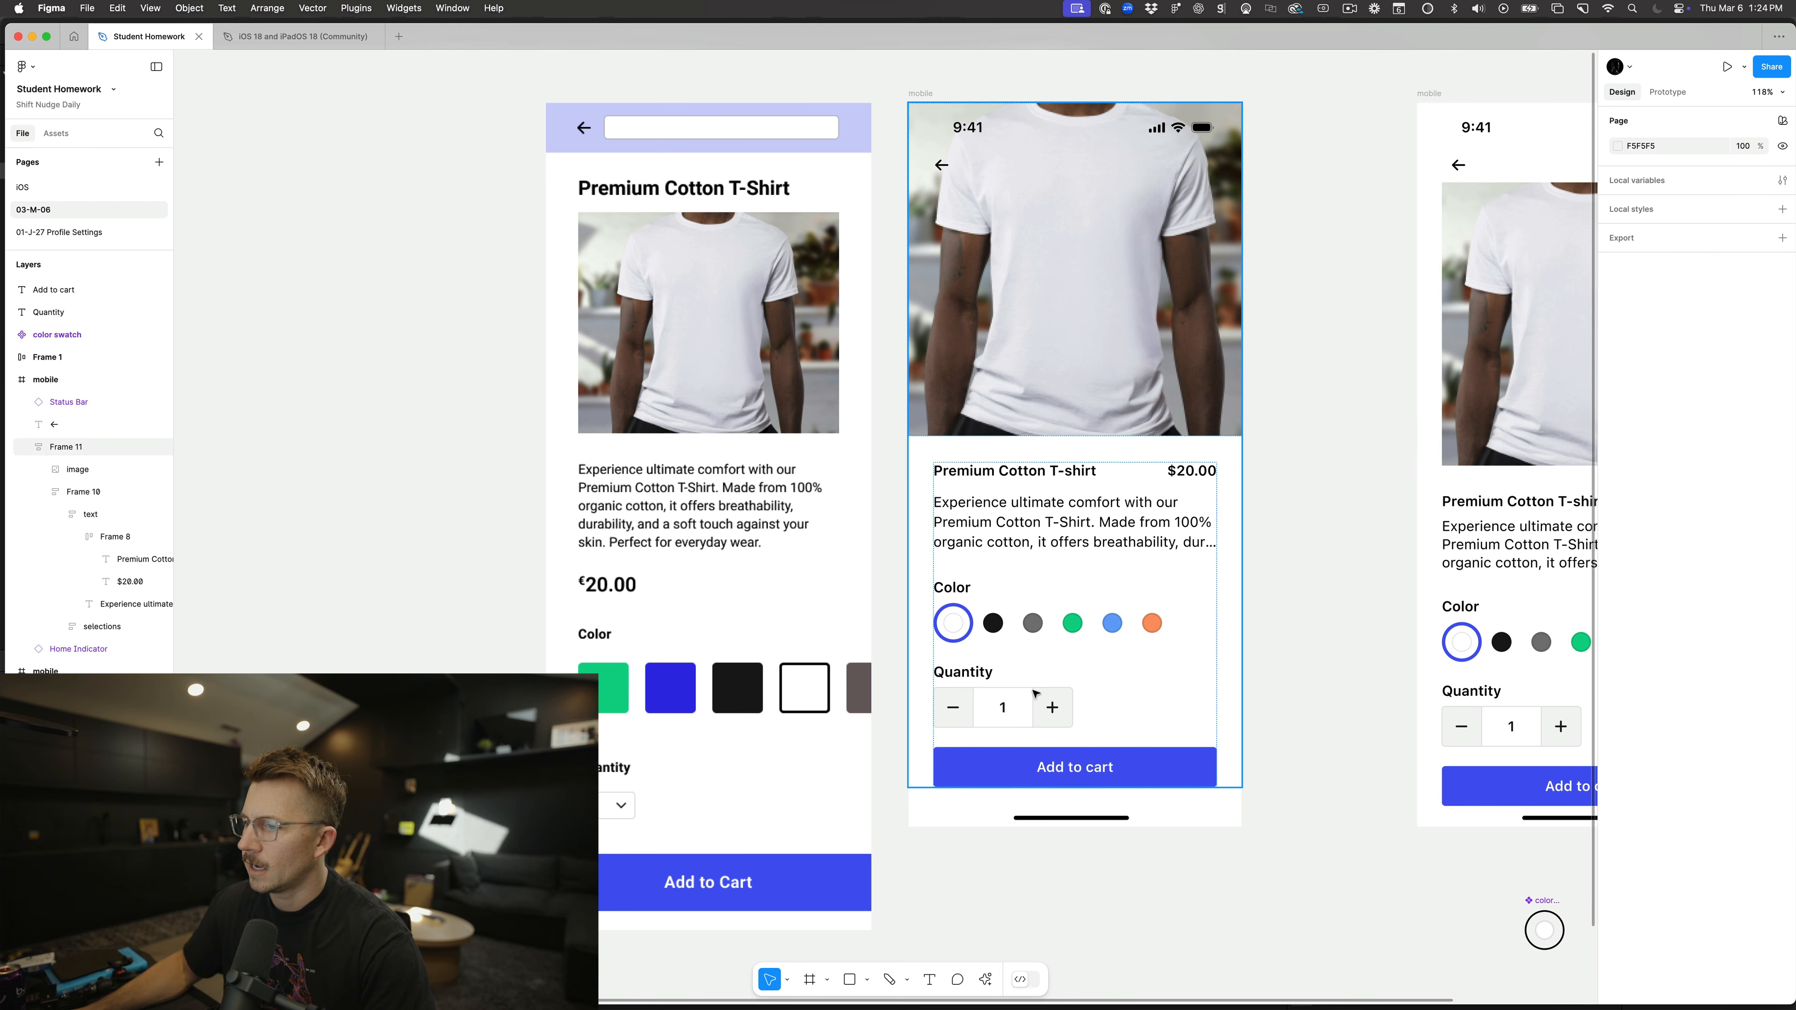
scroll(1106, 699, "down", 5)
scroll(984, 702, "up", 5)
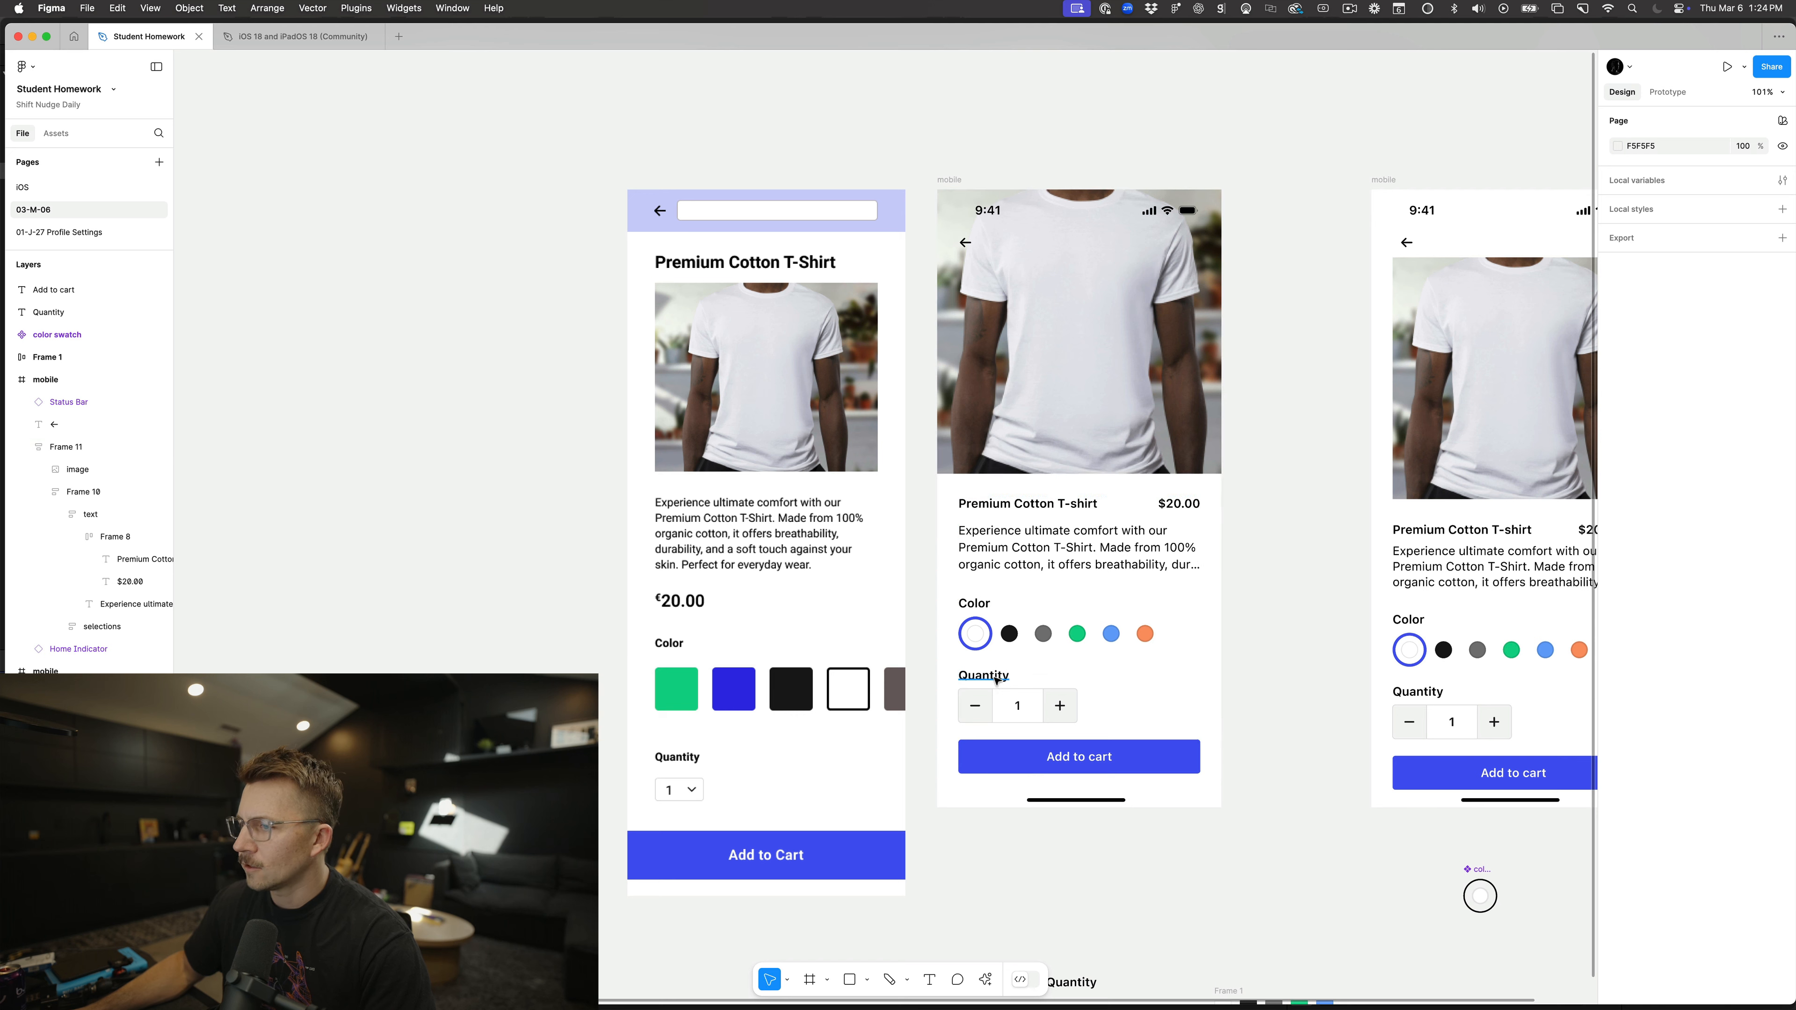
Step: Try widening the quantity stepper to about 295 px and check how its number cell is sized
left_click(999, 700, "super")
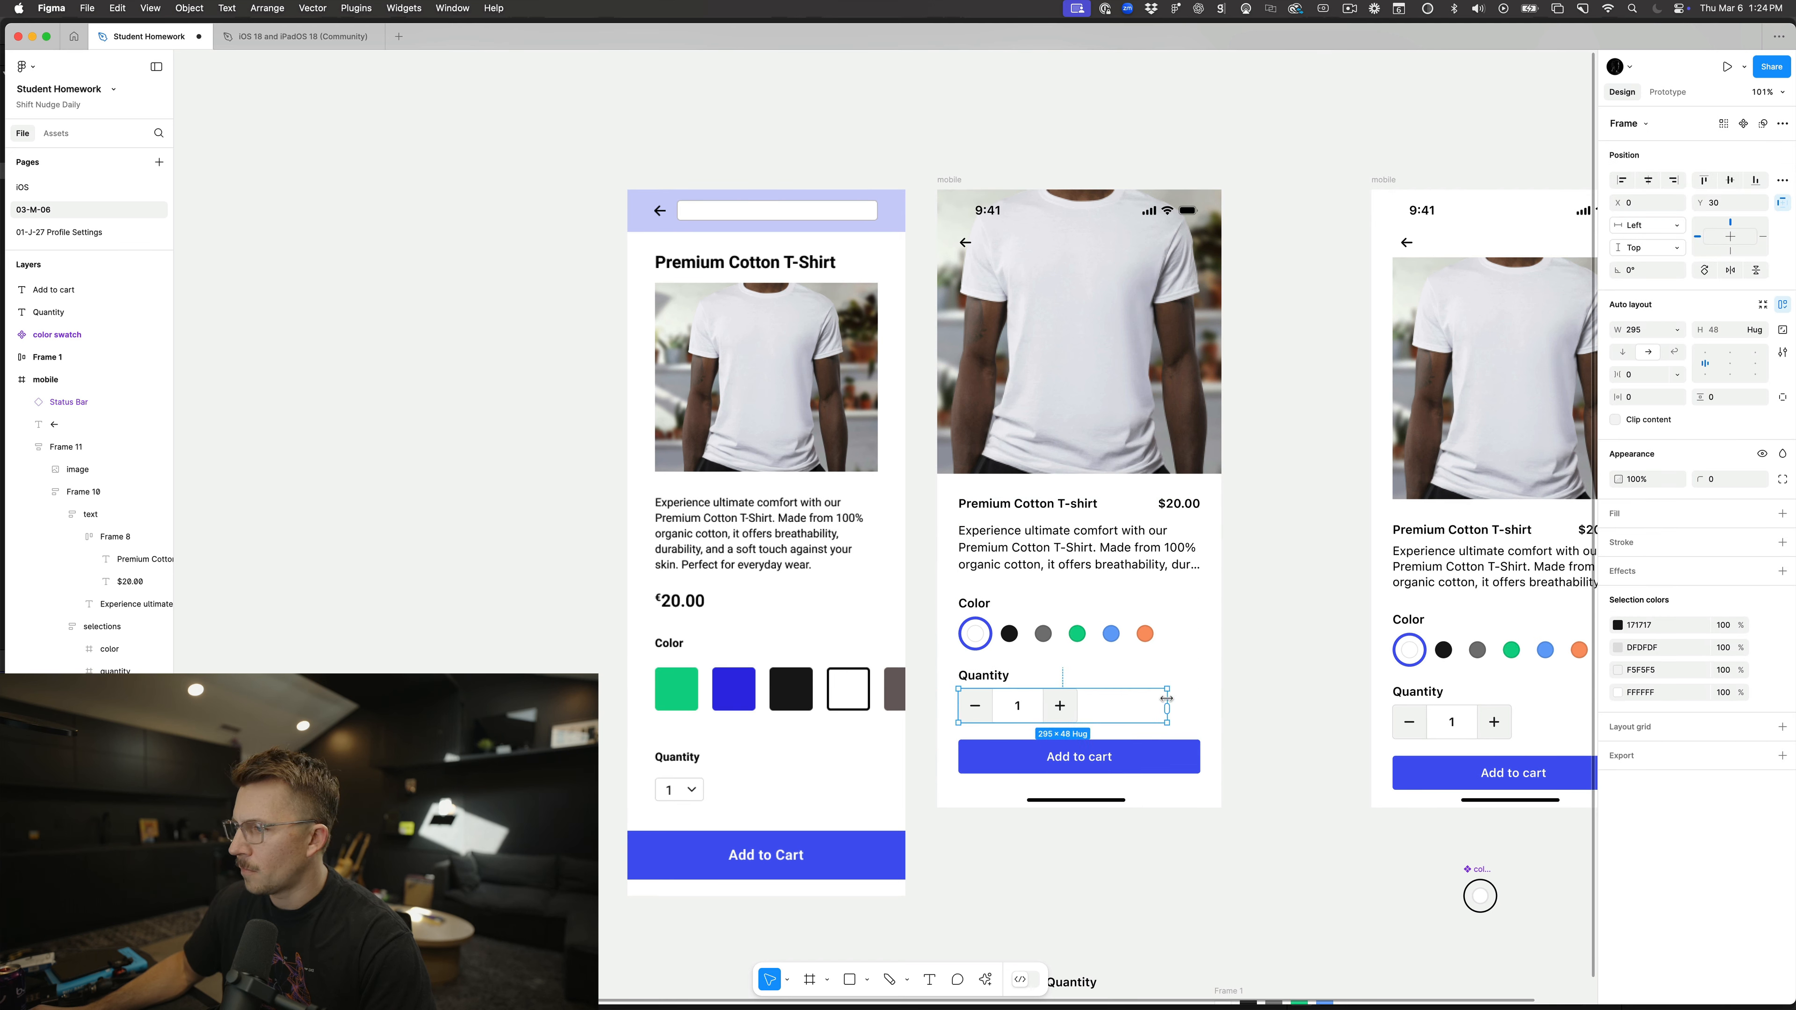
key("ctrl+z")
left_click(1036, 715)
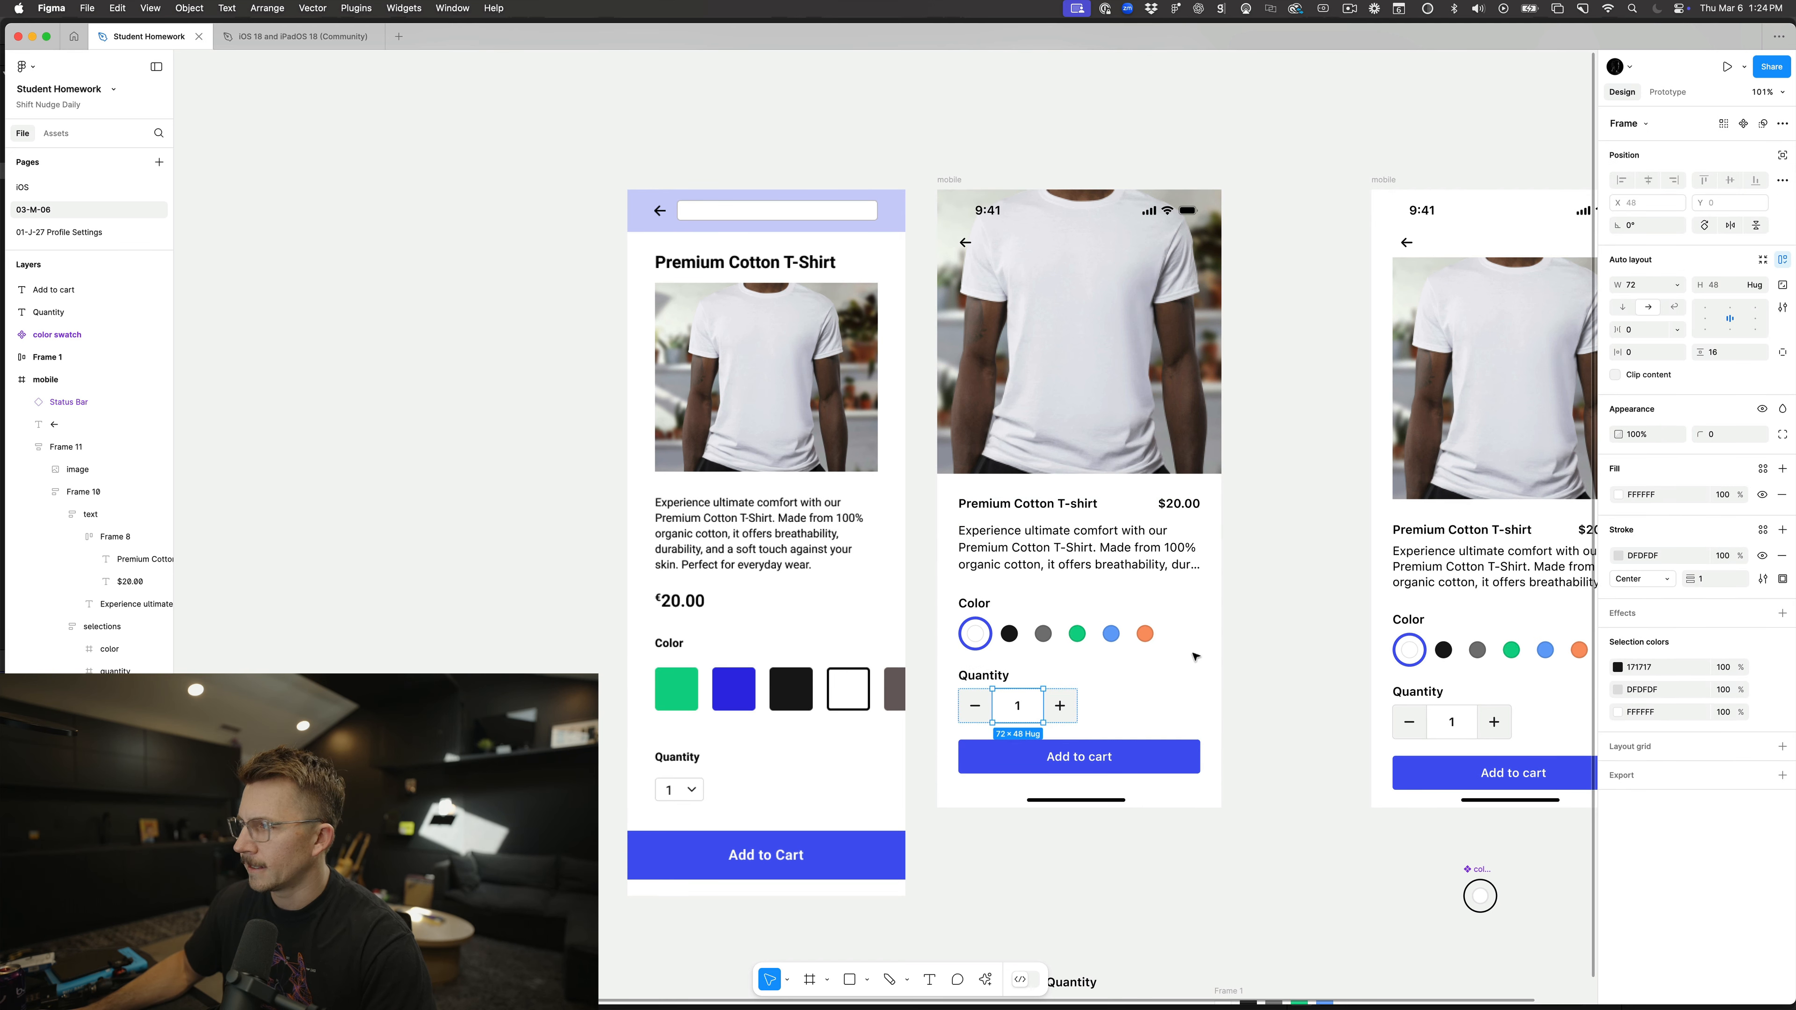
left_click(985, 677)
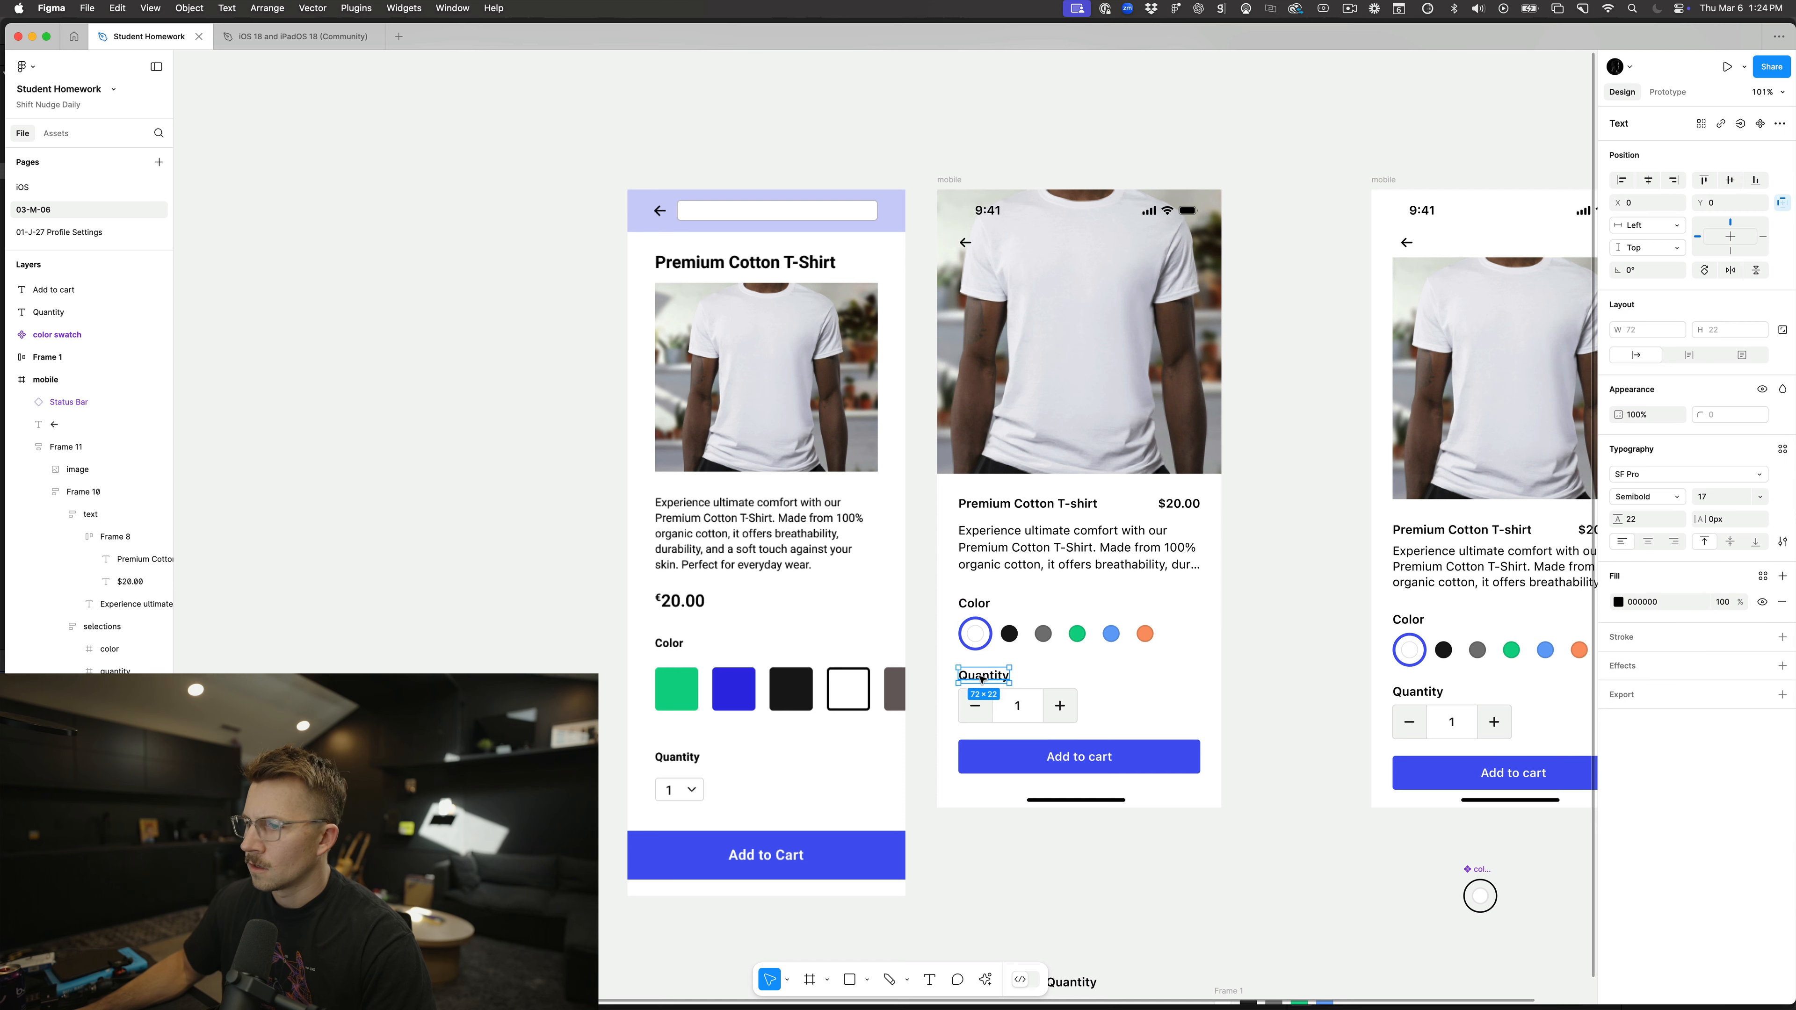
left_click(975, 713)
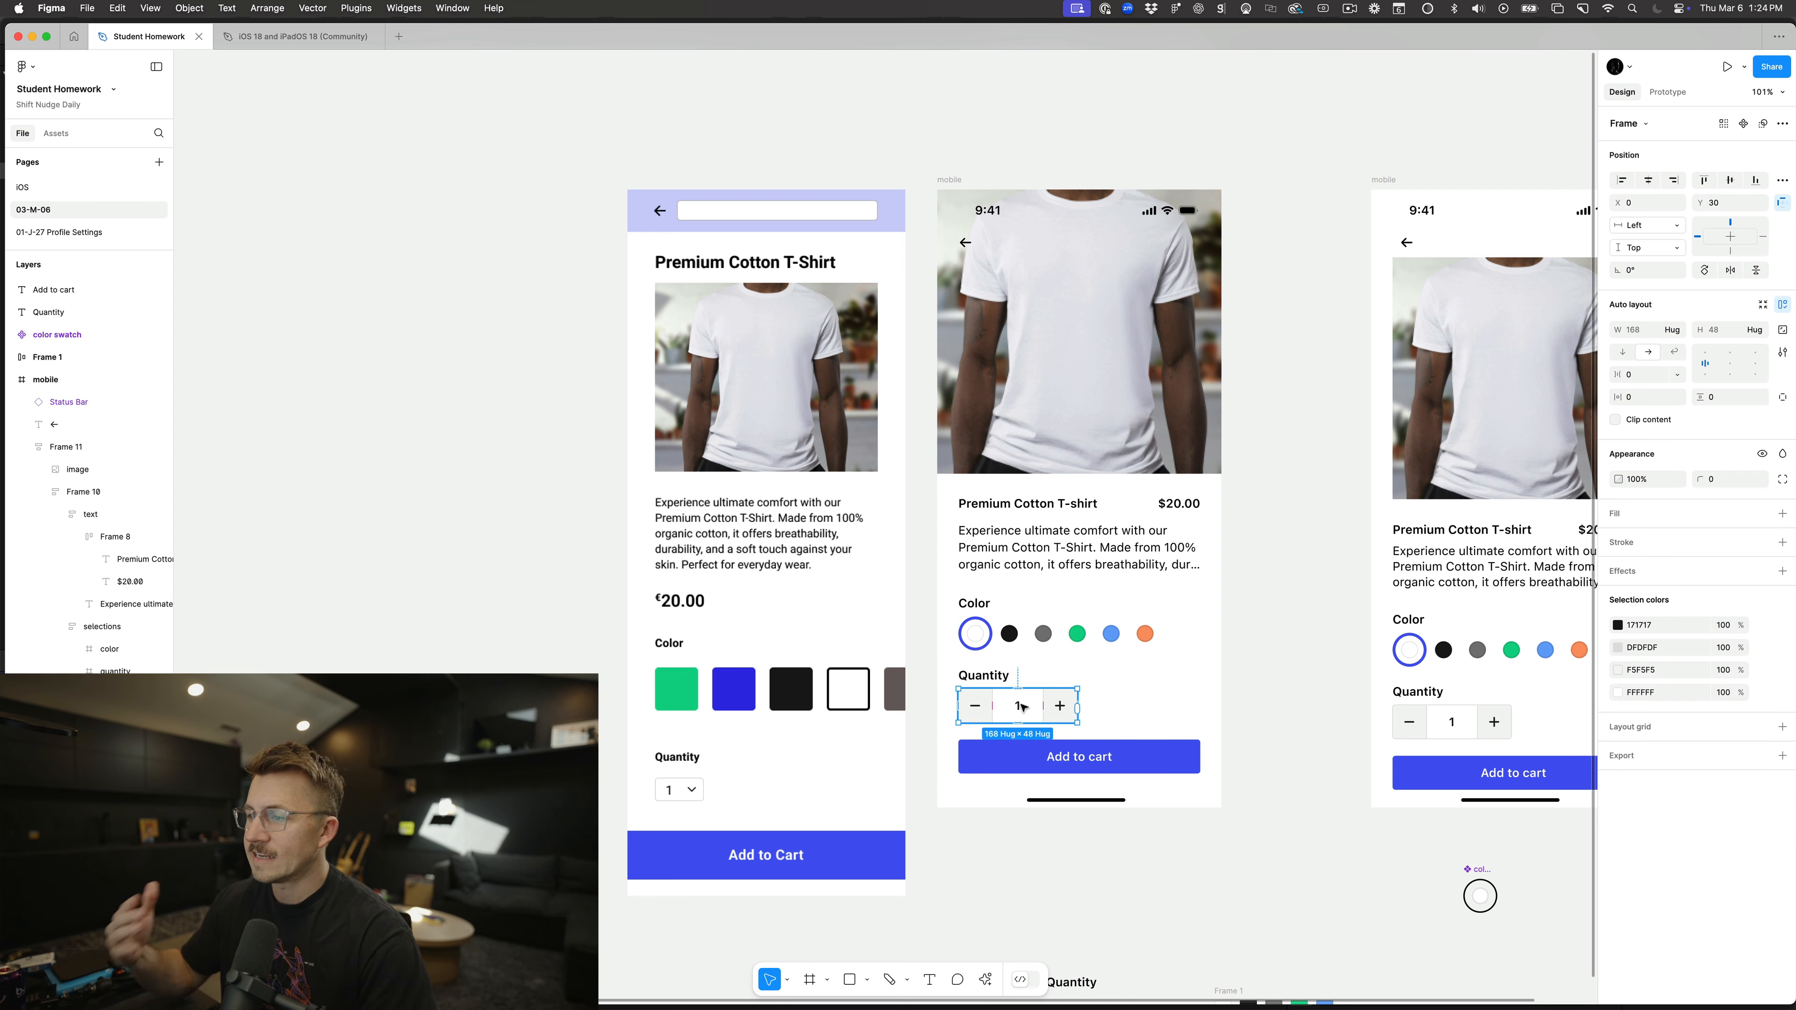
left_click(1034, 706)
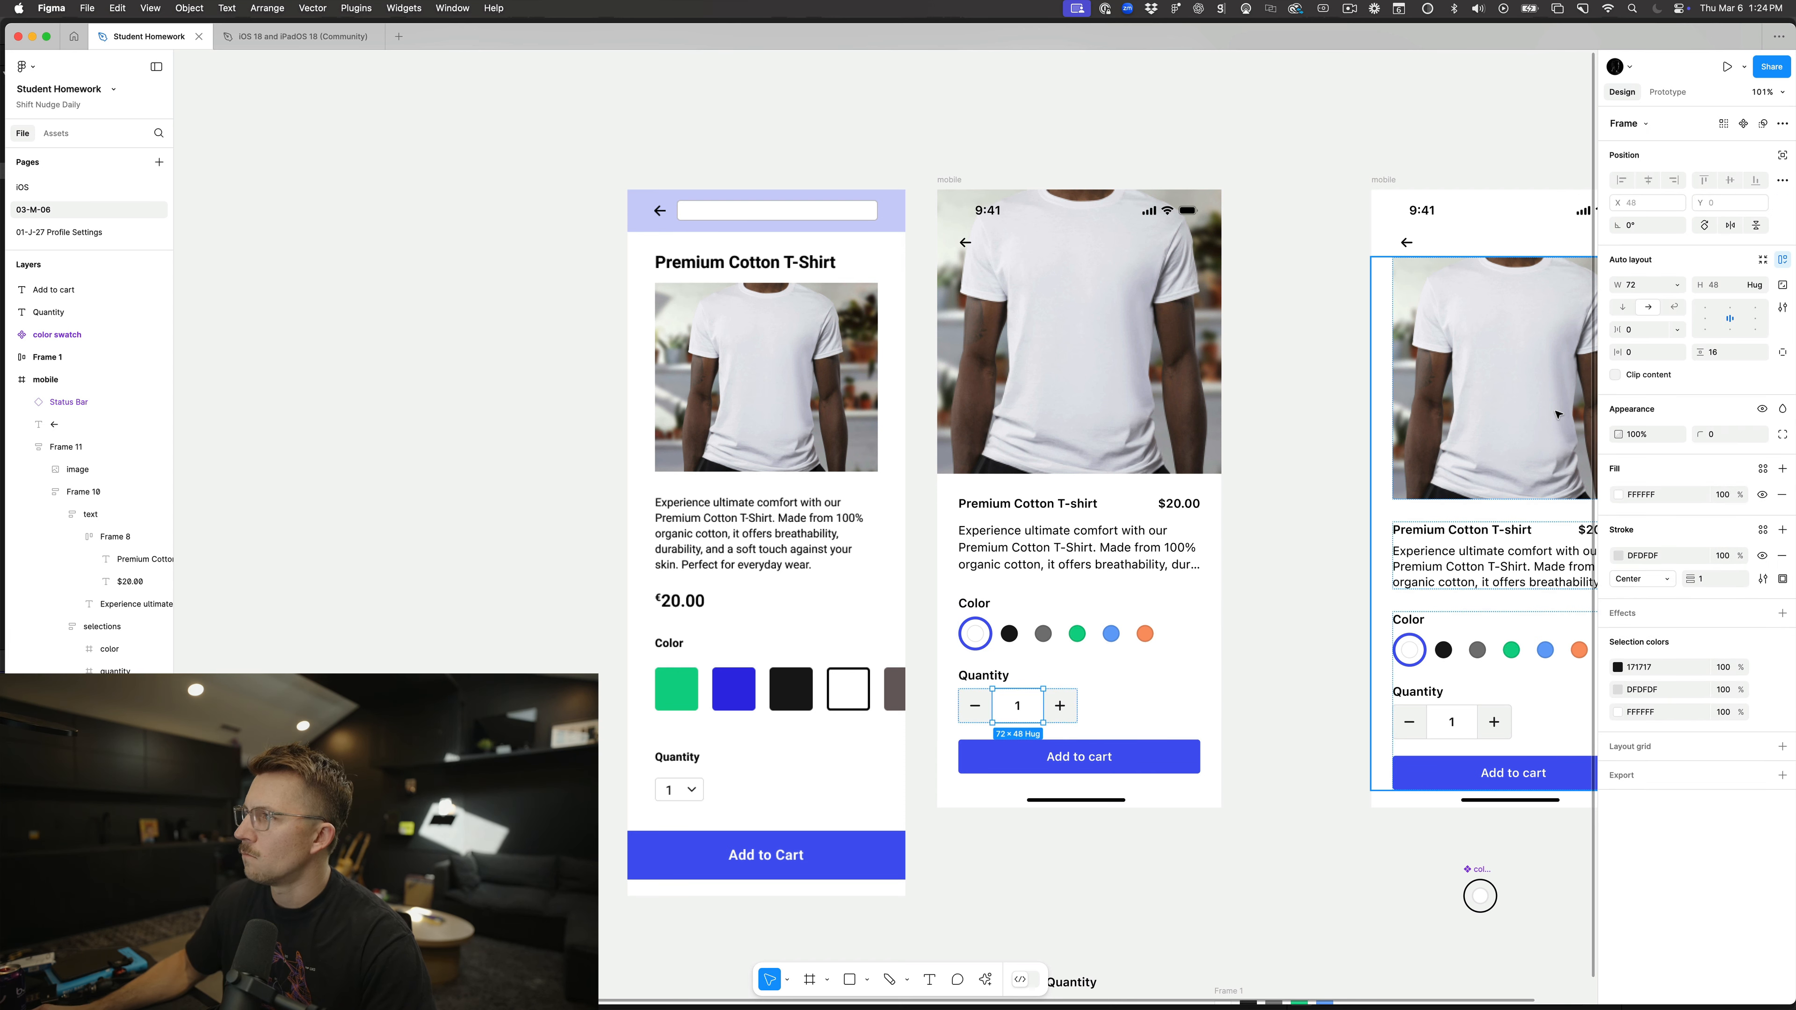
left_click(1296, 576)
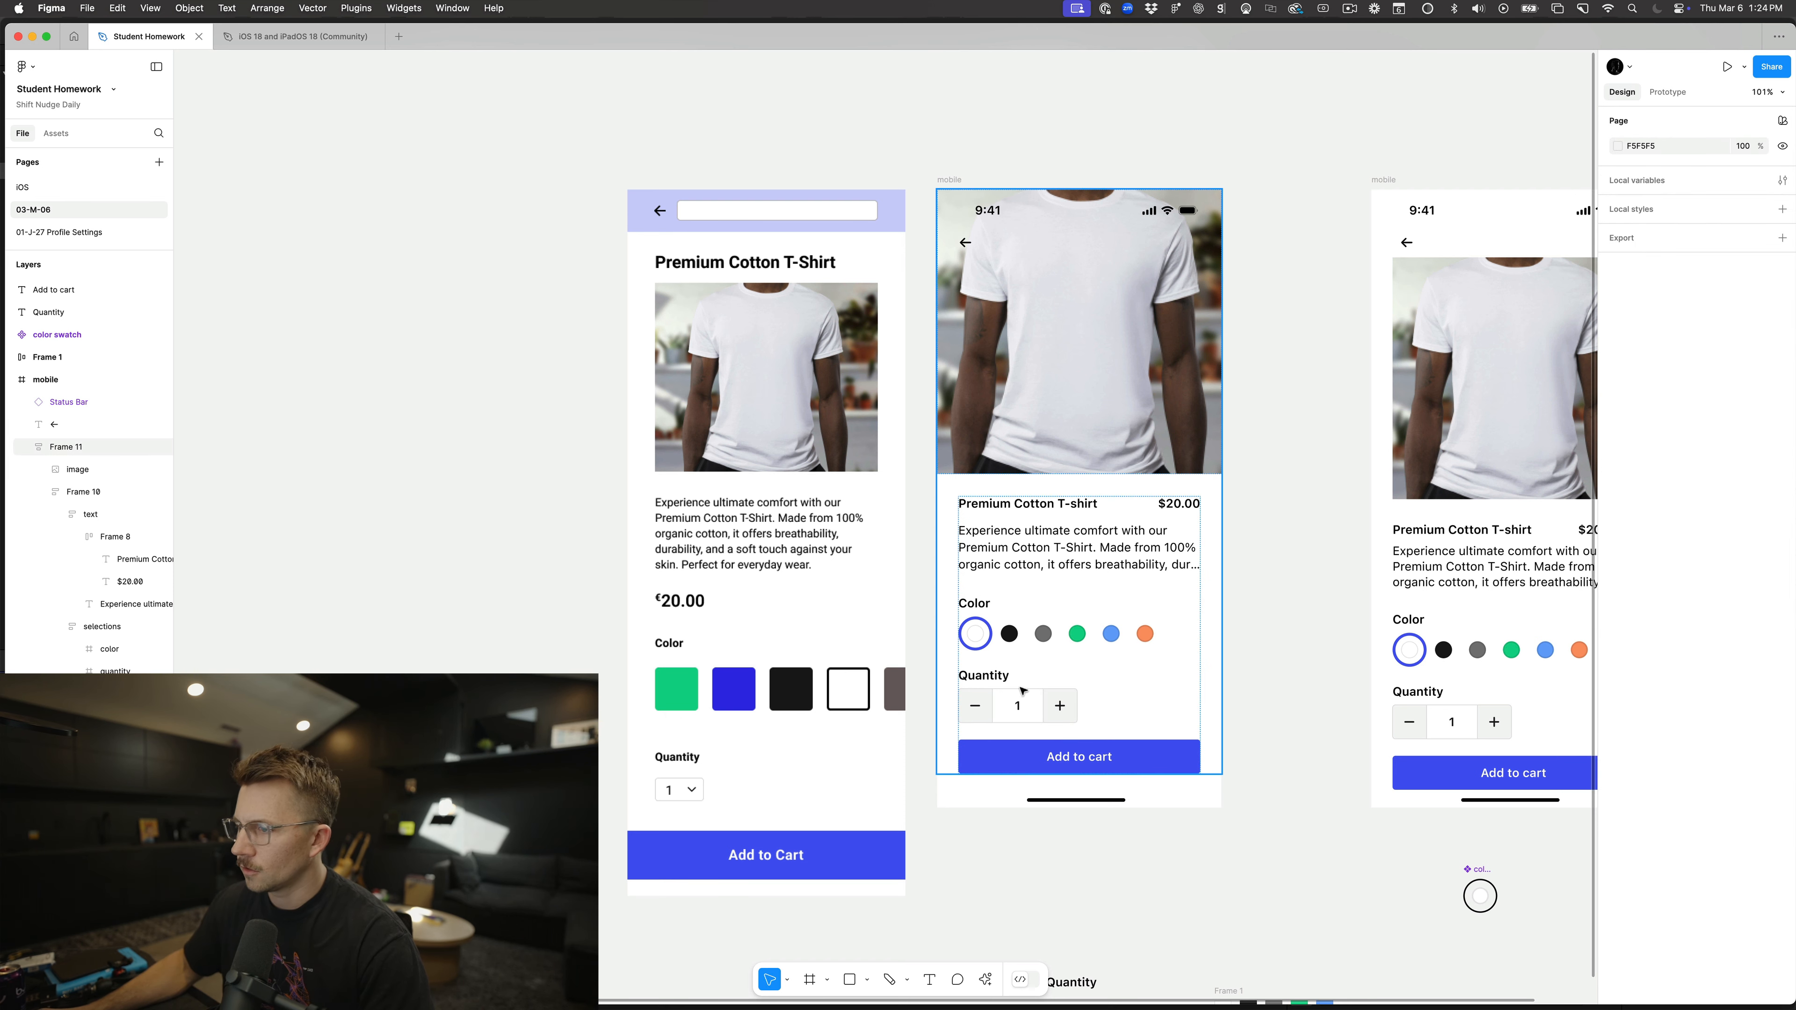
Step: Set the width of the quantity stepper's middle number cell to fill its container
double_click(1034, 697)
double_click(1034, 695)
double_click(1035, 694)
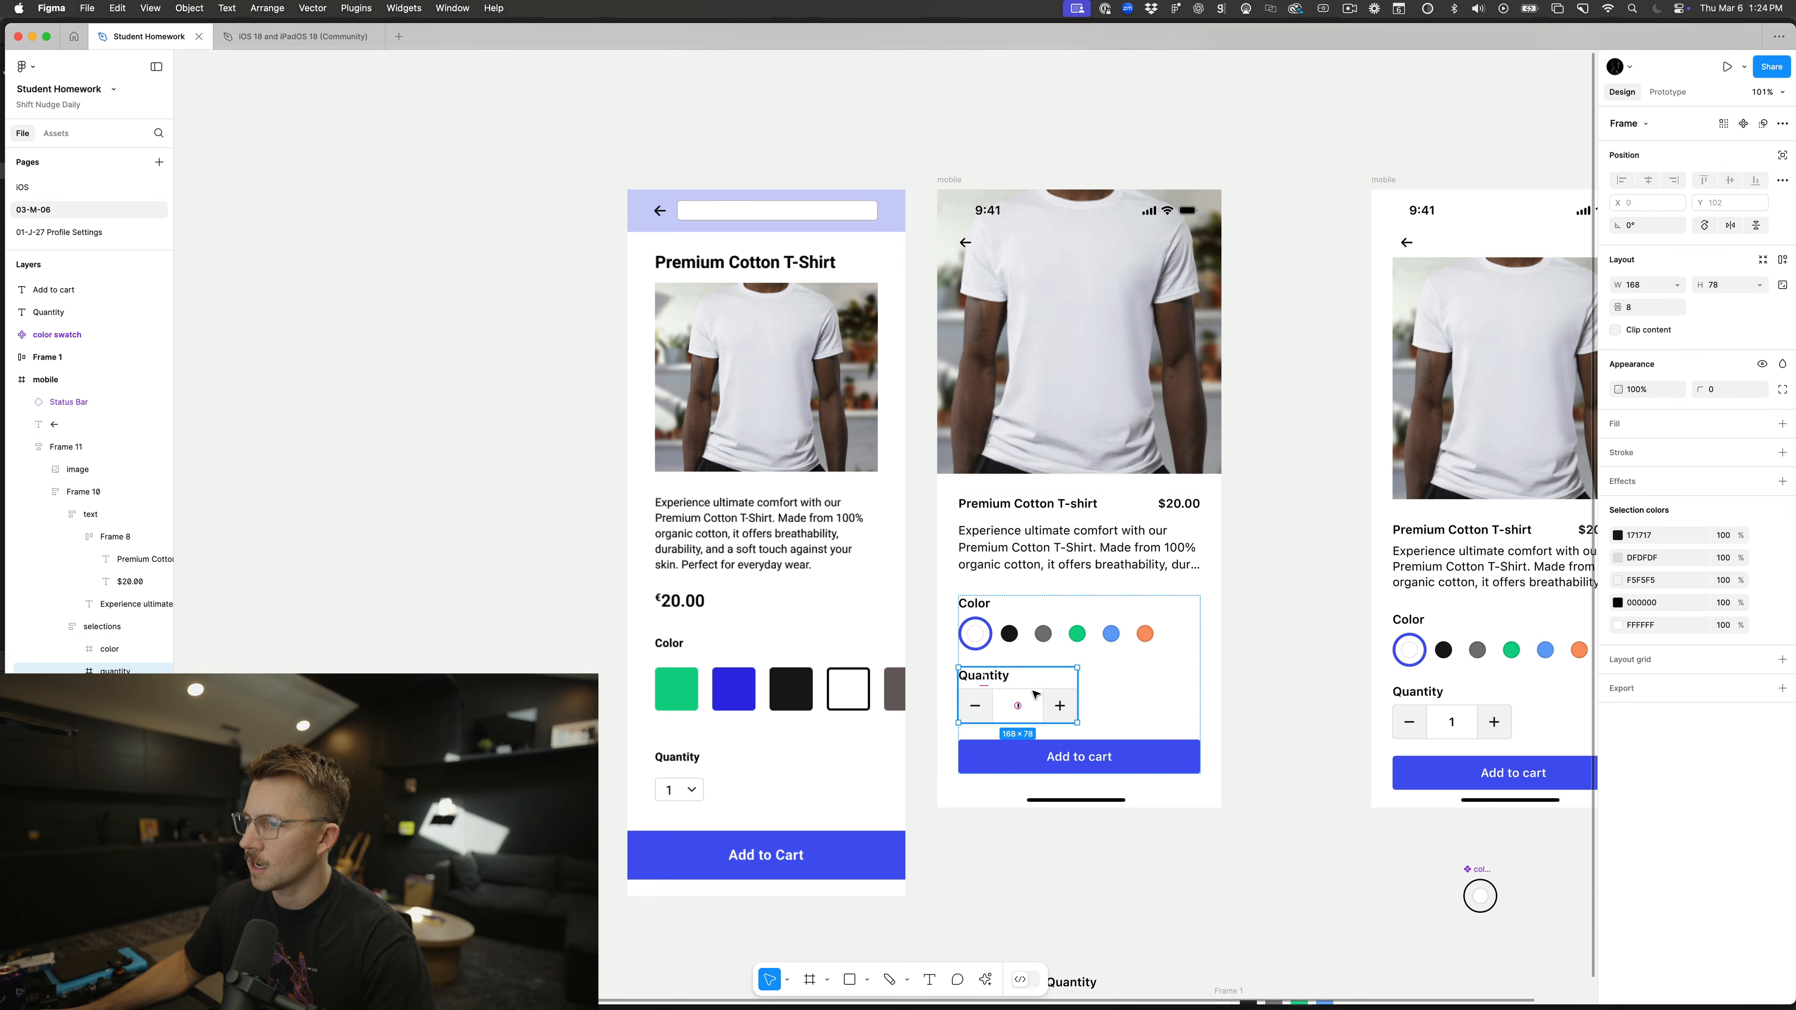
double_click(1036, 694)
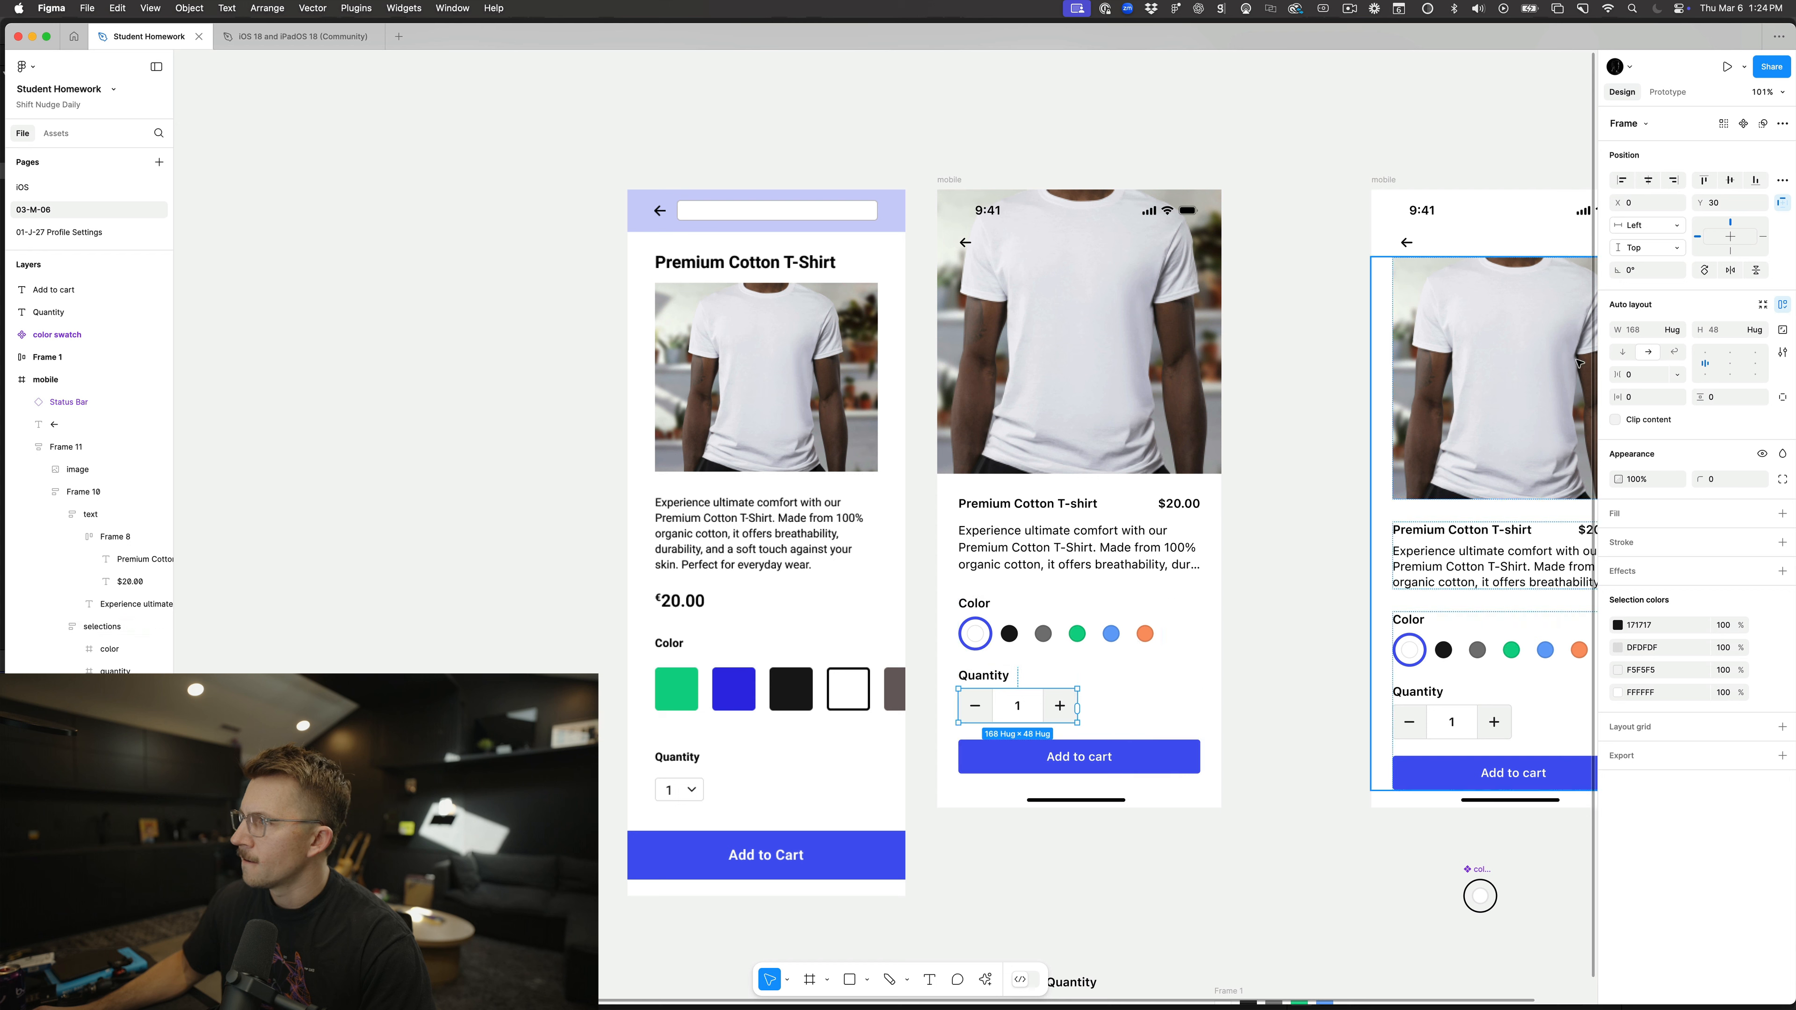
double_click(1030, 698)
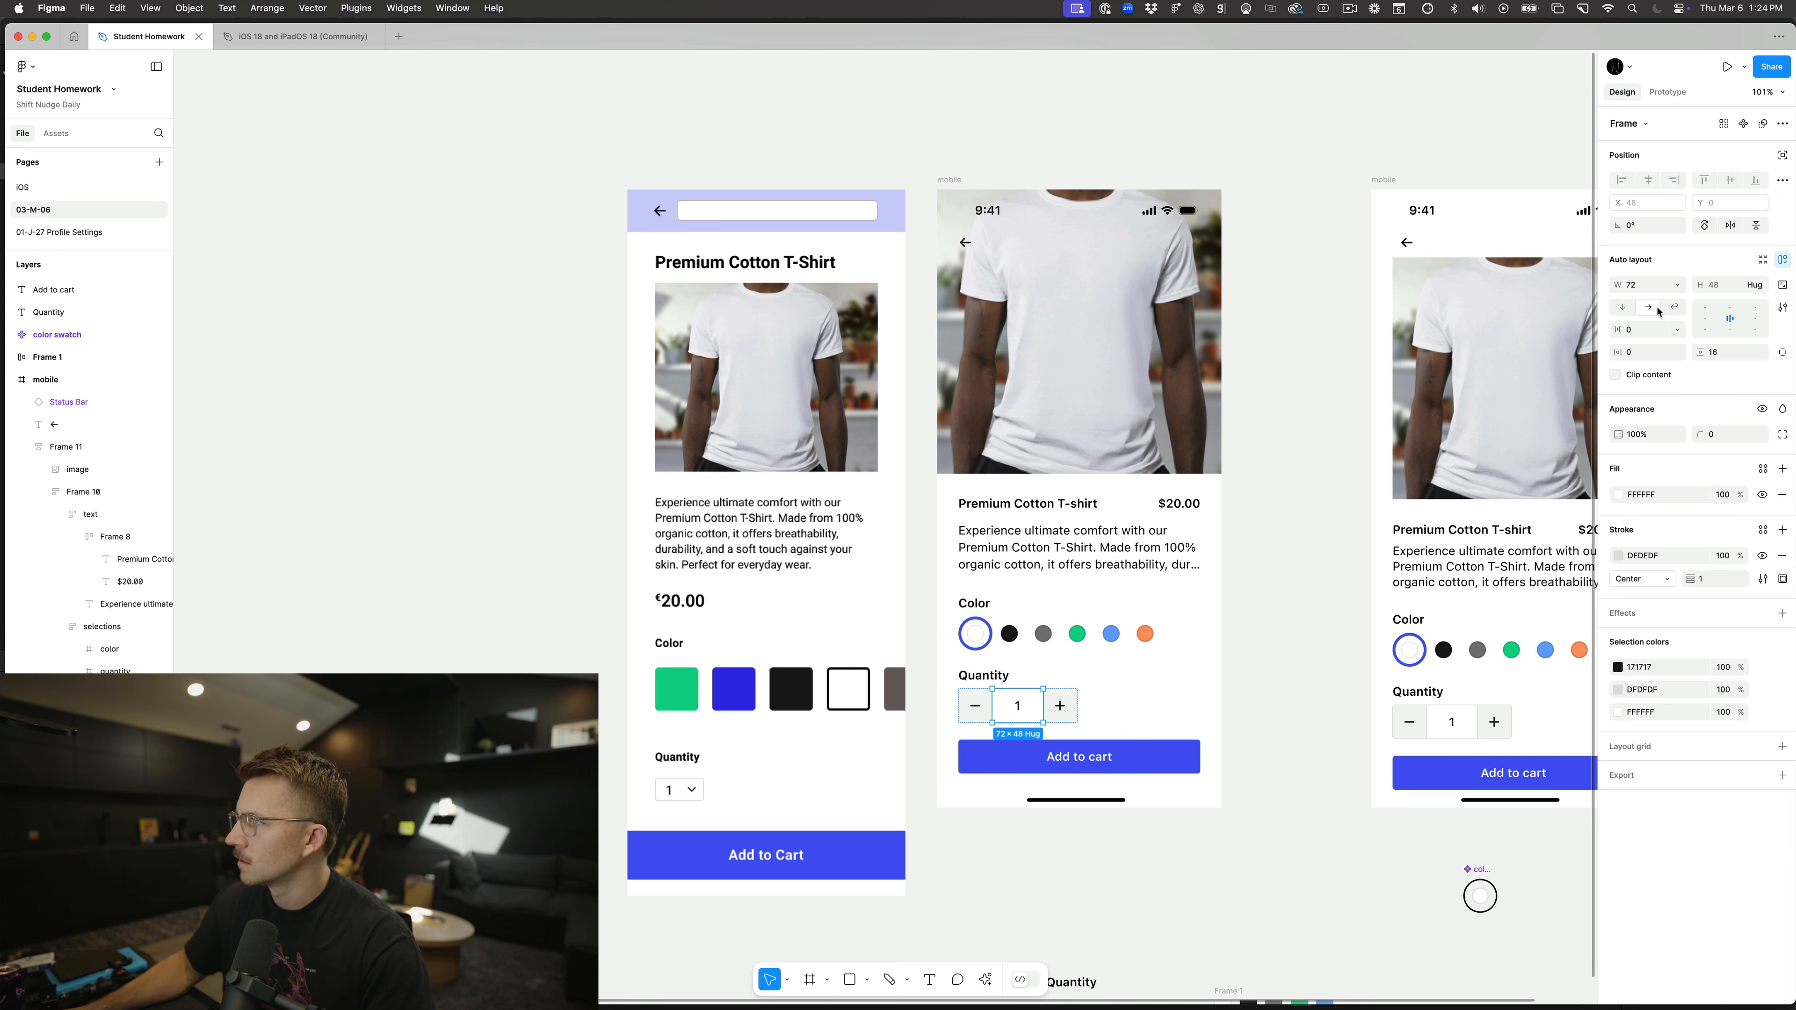
left_click(1680, 287)
left_click(1668, 316)
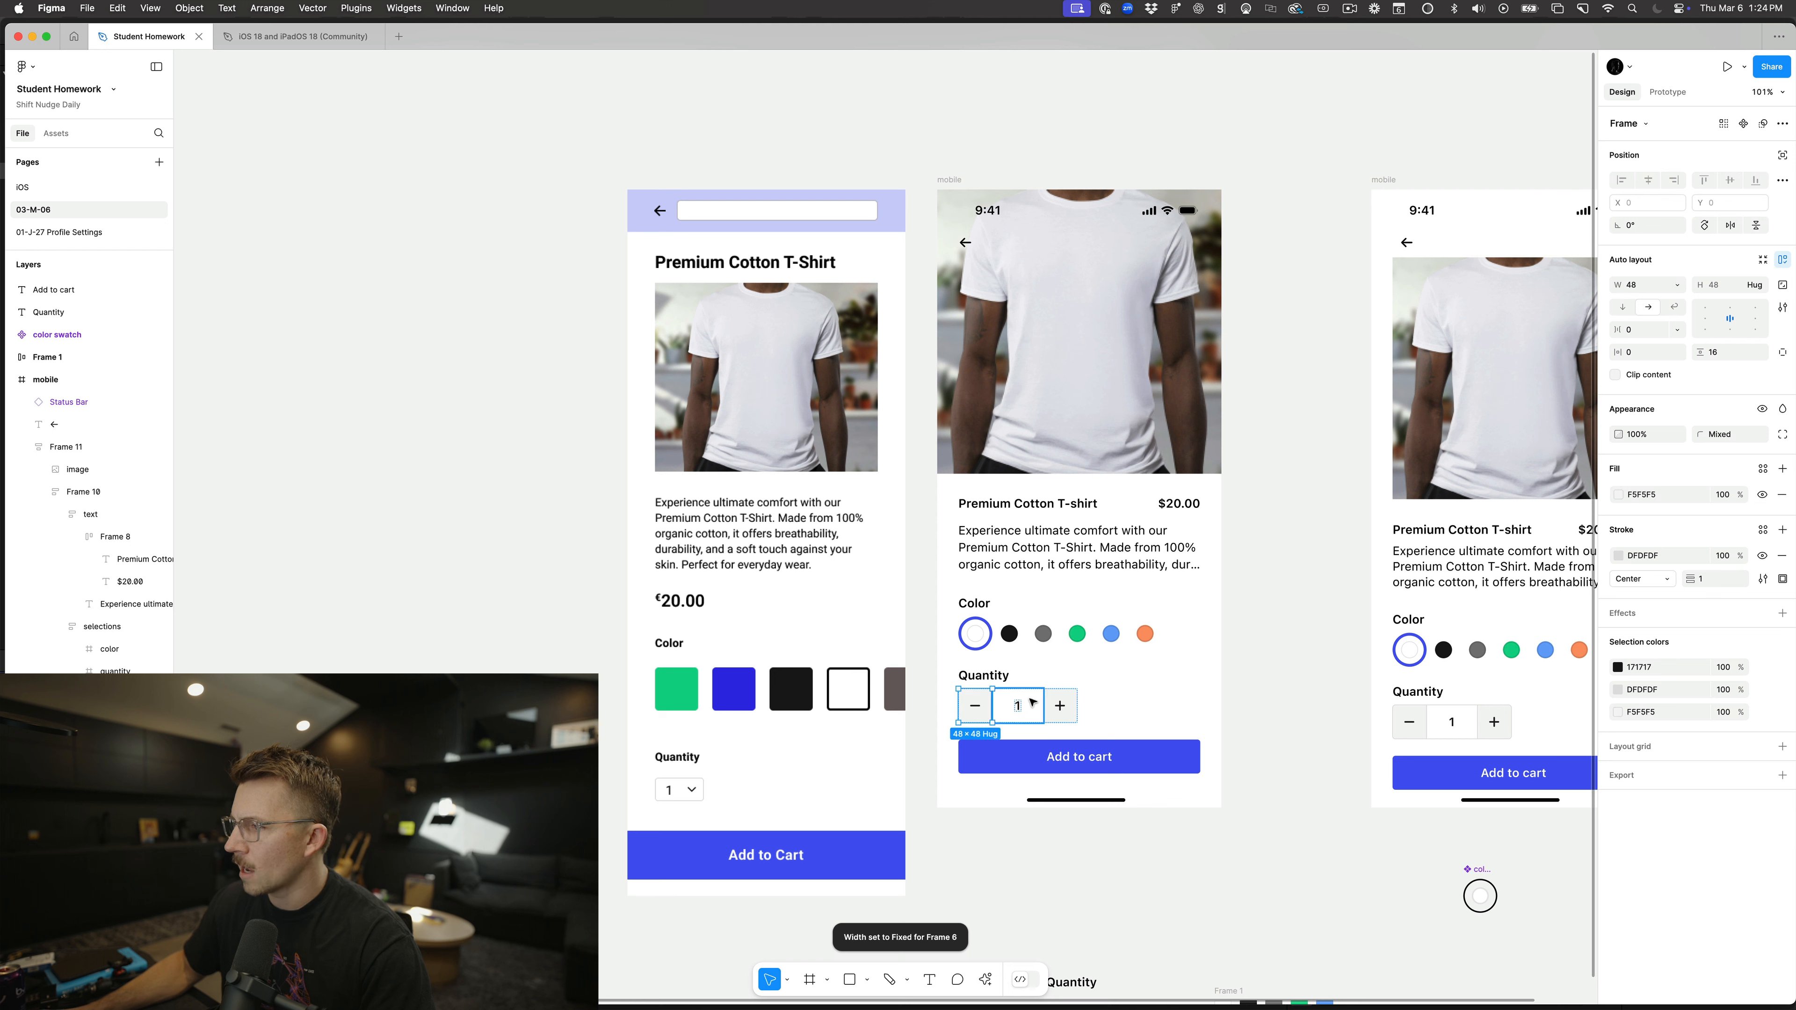
left_click(1083, 702)
left_click(1033, 706)
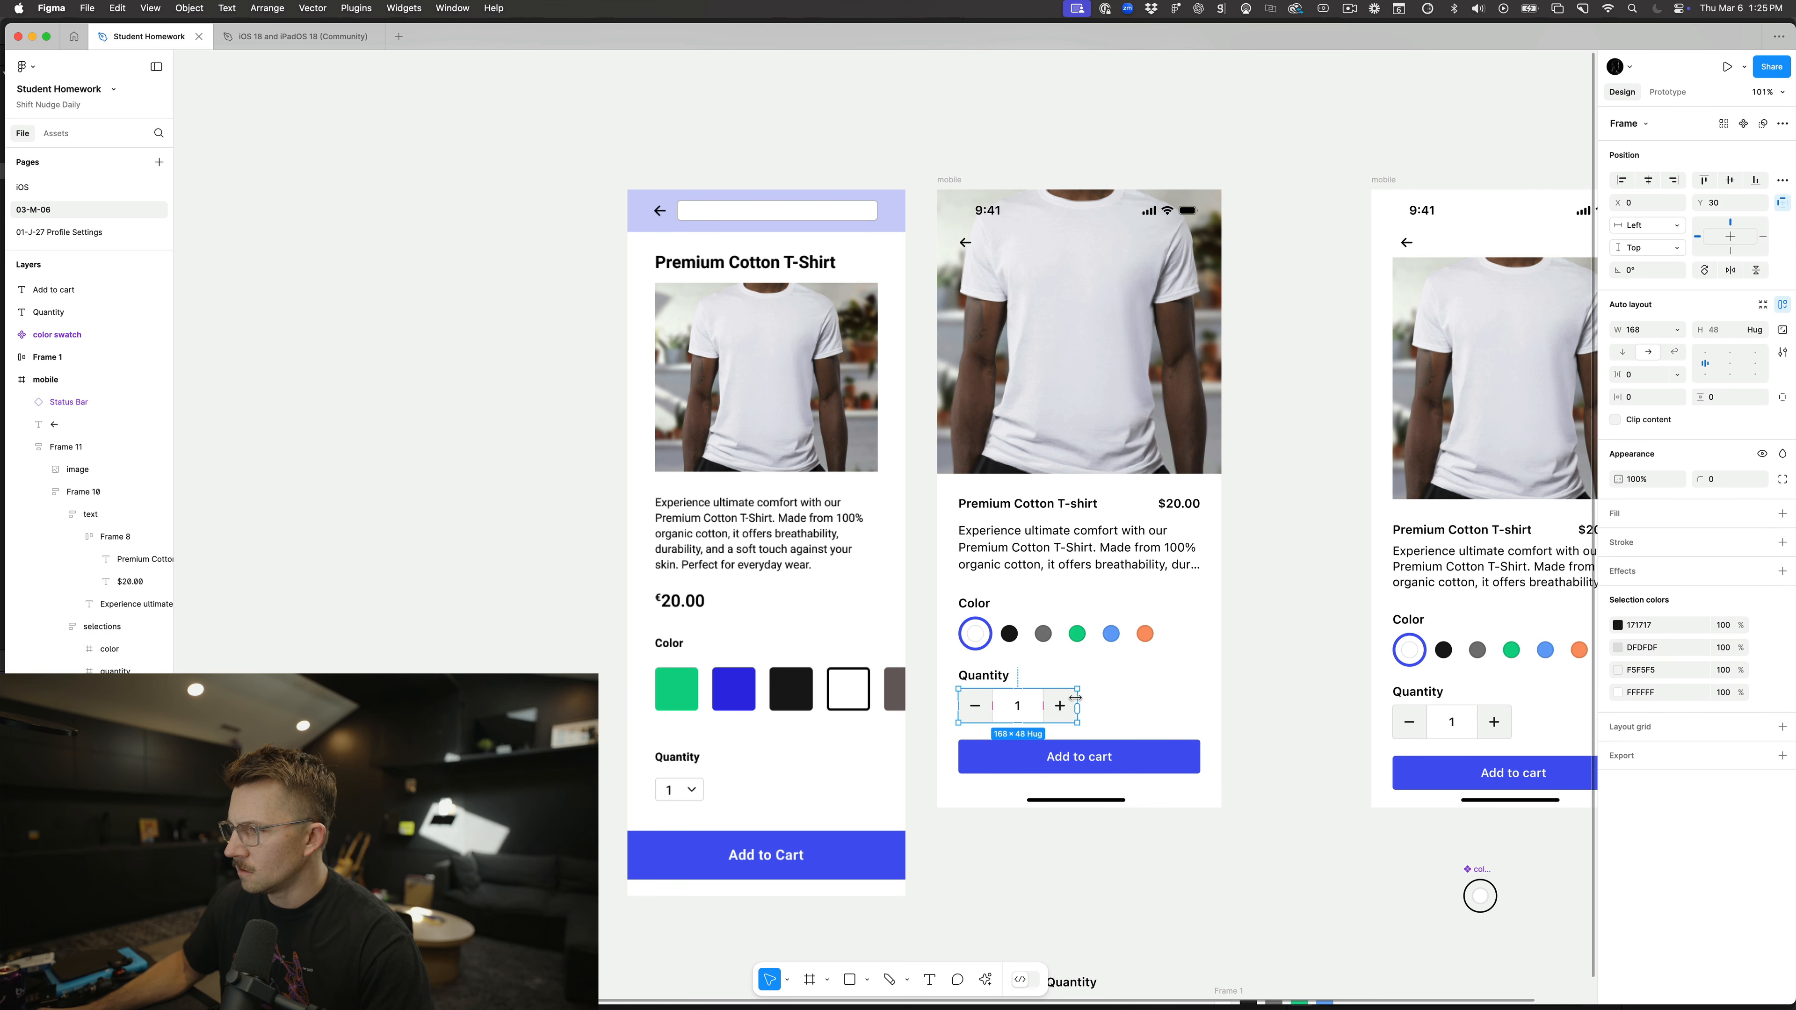
Step: Try stretching the full-width variant's quantity stepper to 342 px, matching the Add to cart button, and undo the resize
left_click(1684, 338)
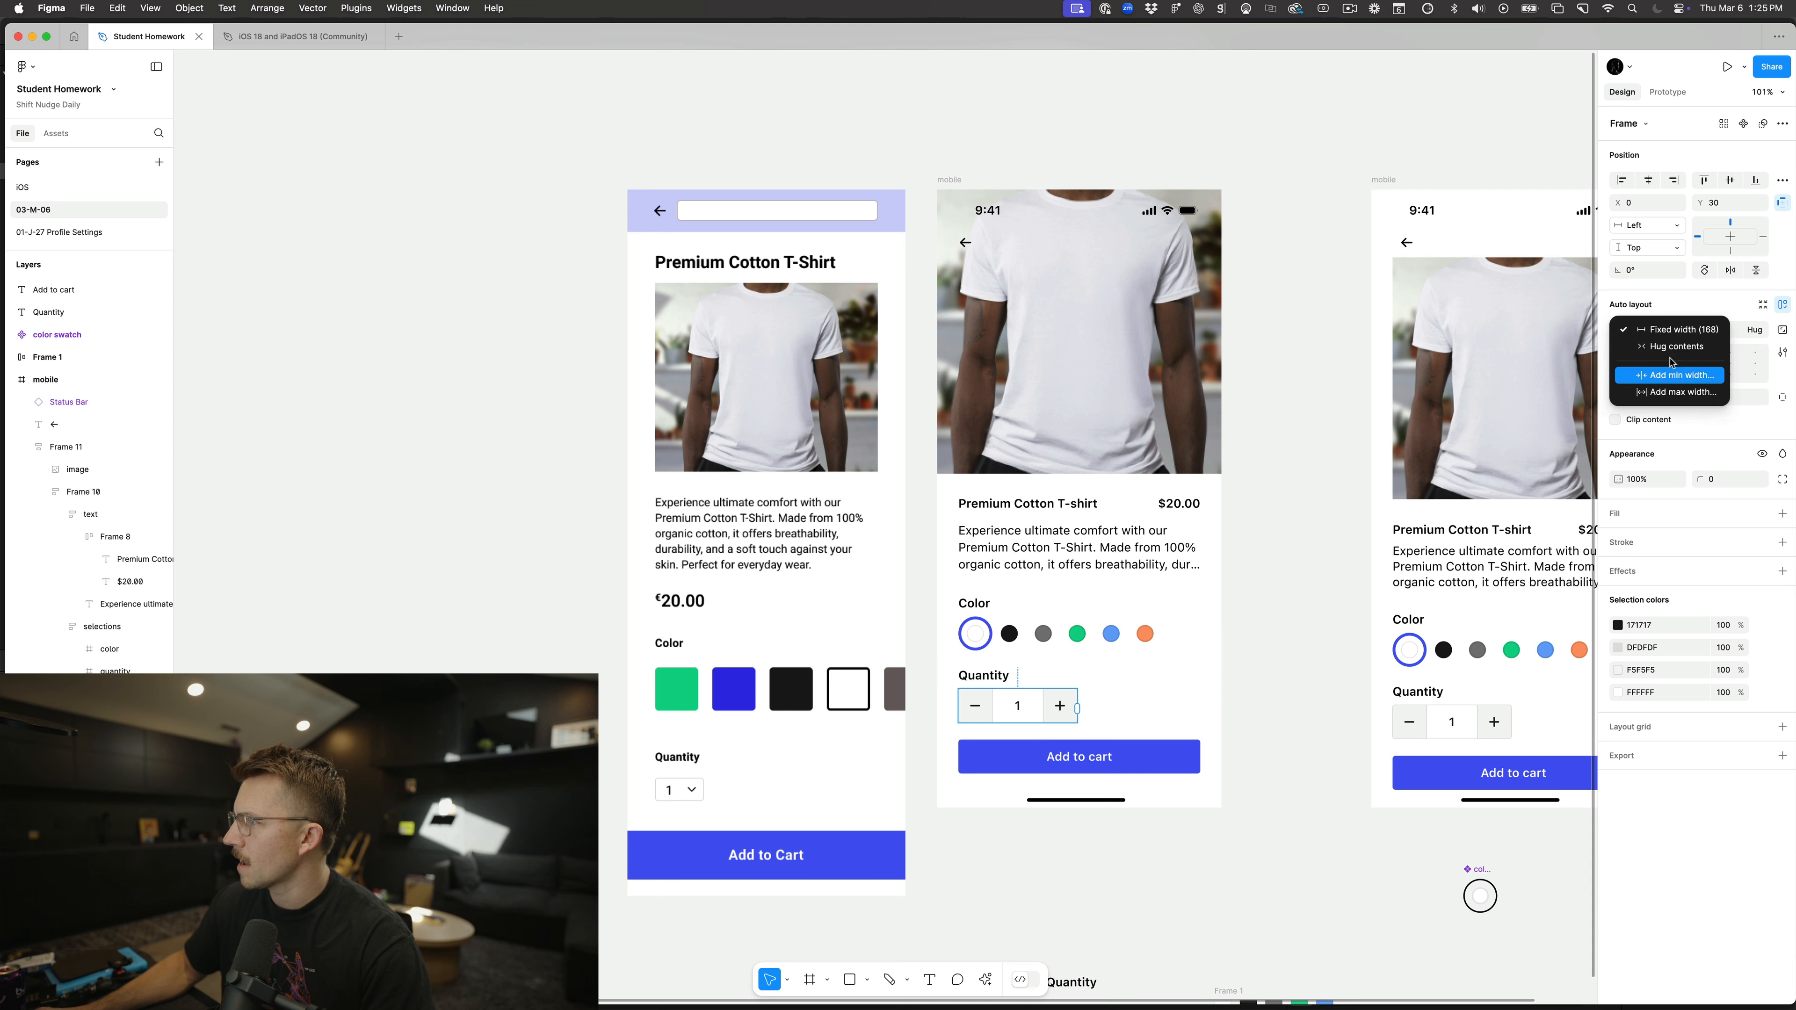
left_click(1277, 546)
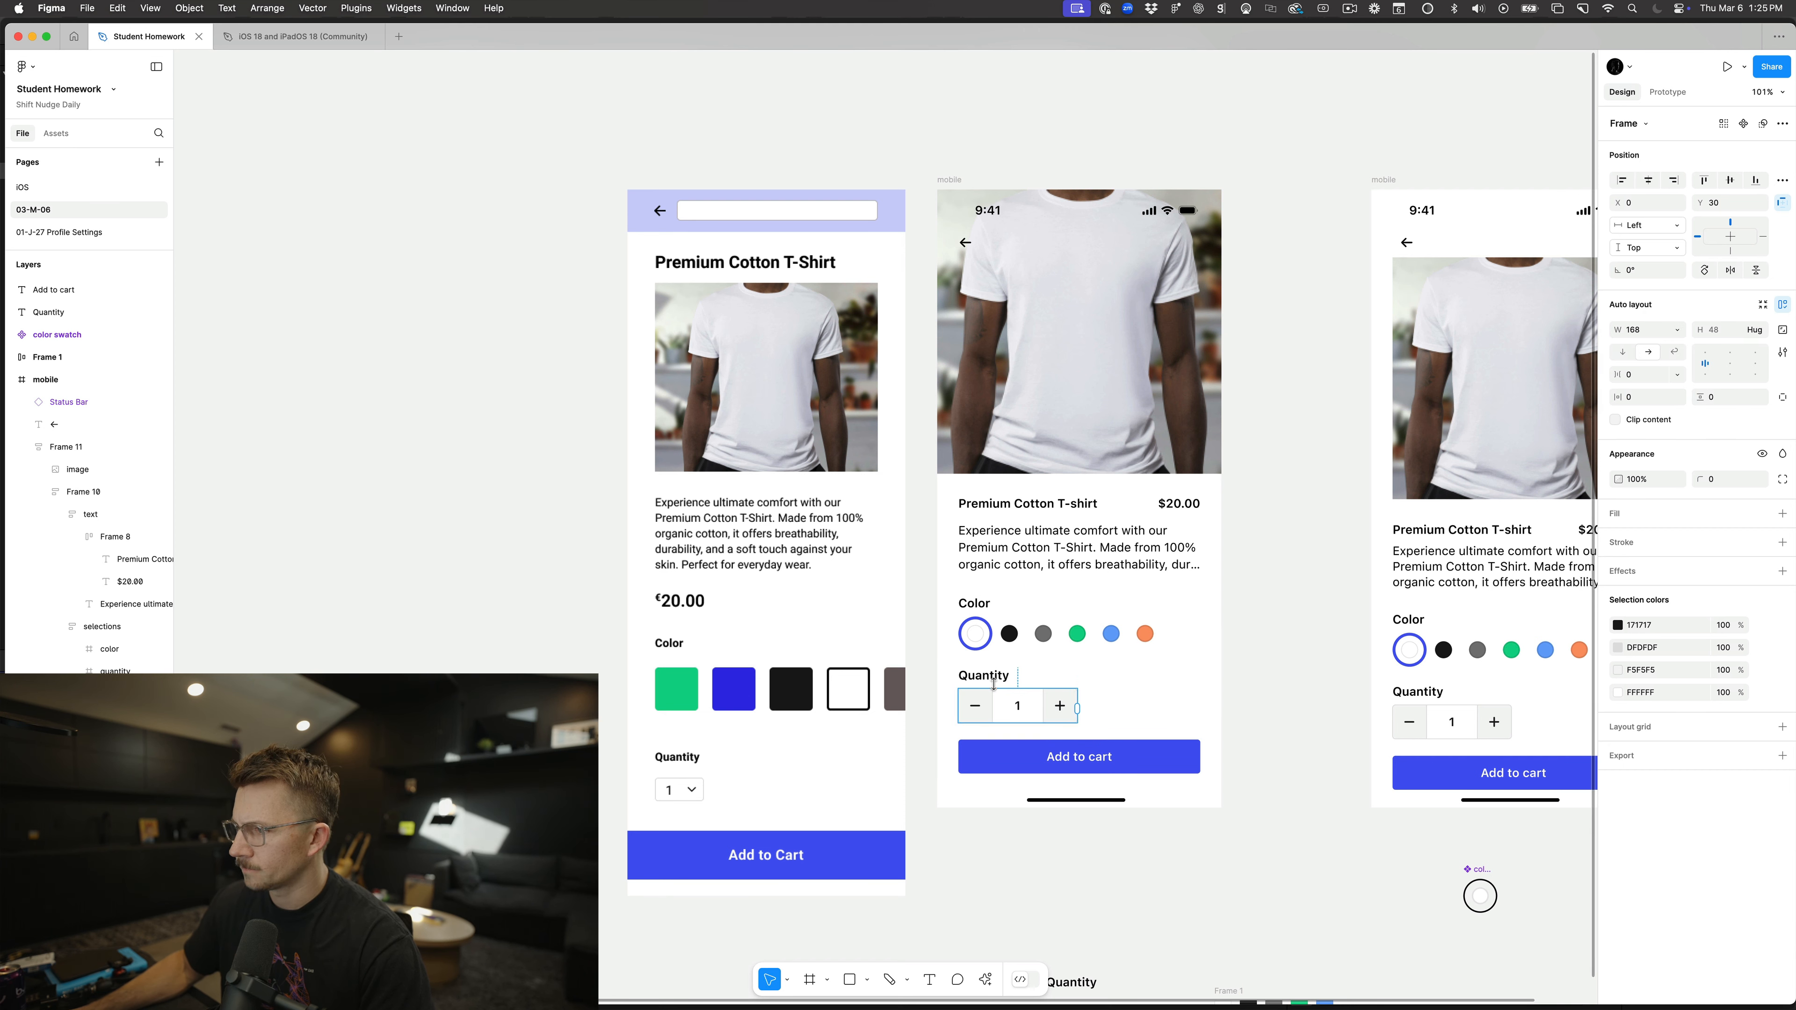
left_click_drag(1081, 697, 1199, 709)
key("alt")
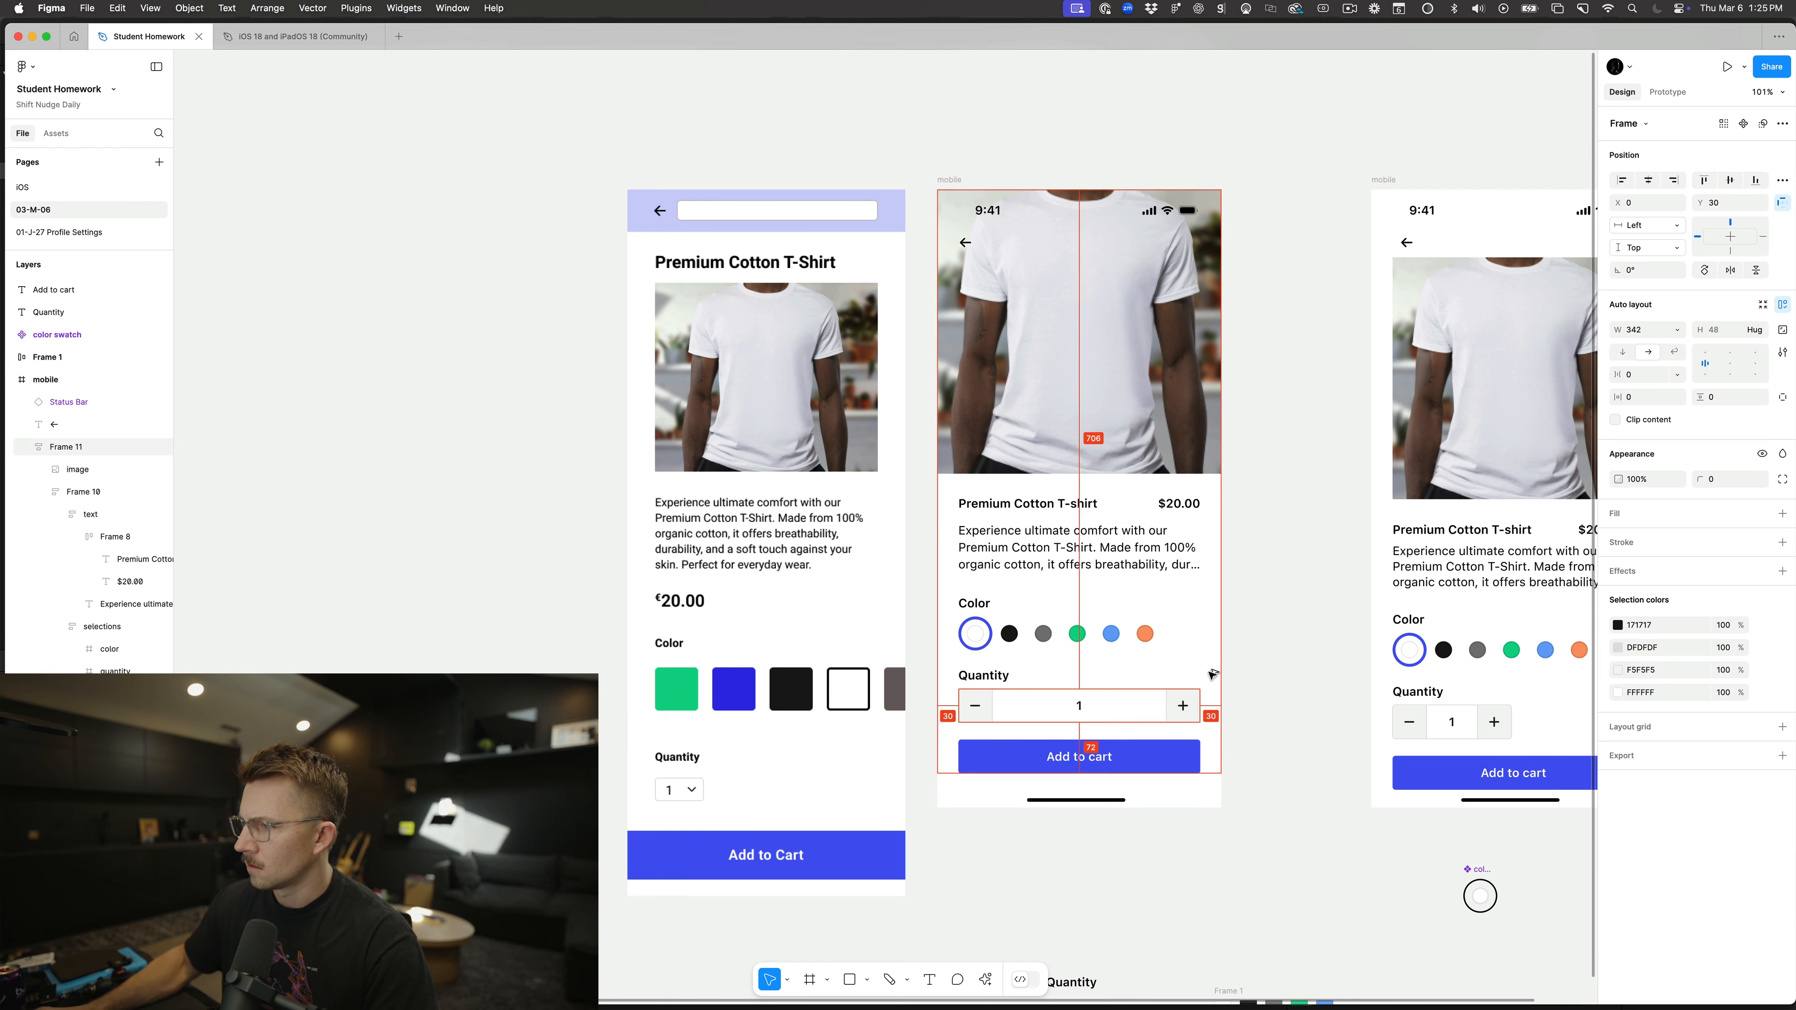
left_click(1267, 682)
scroll(1269, 685, "down", 5)
scroll(1268, 683, "up", 6)
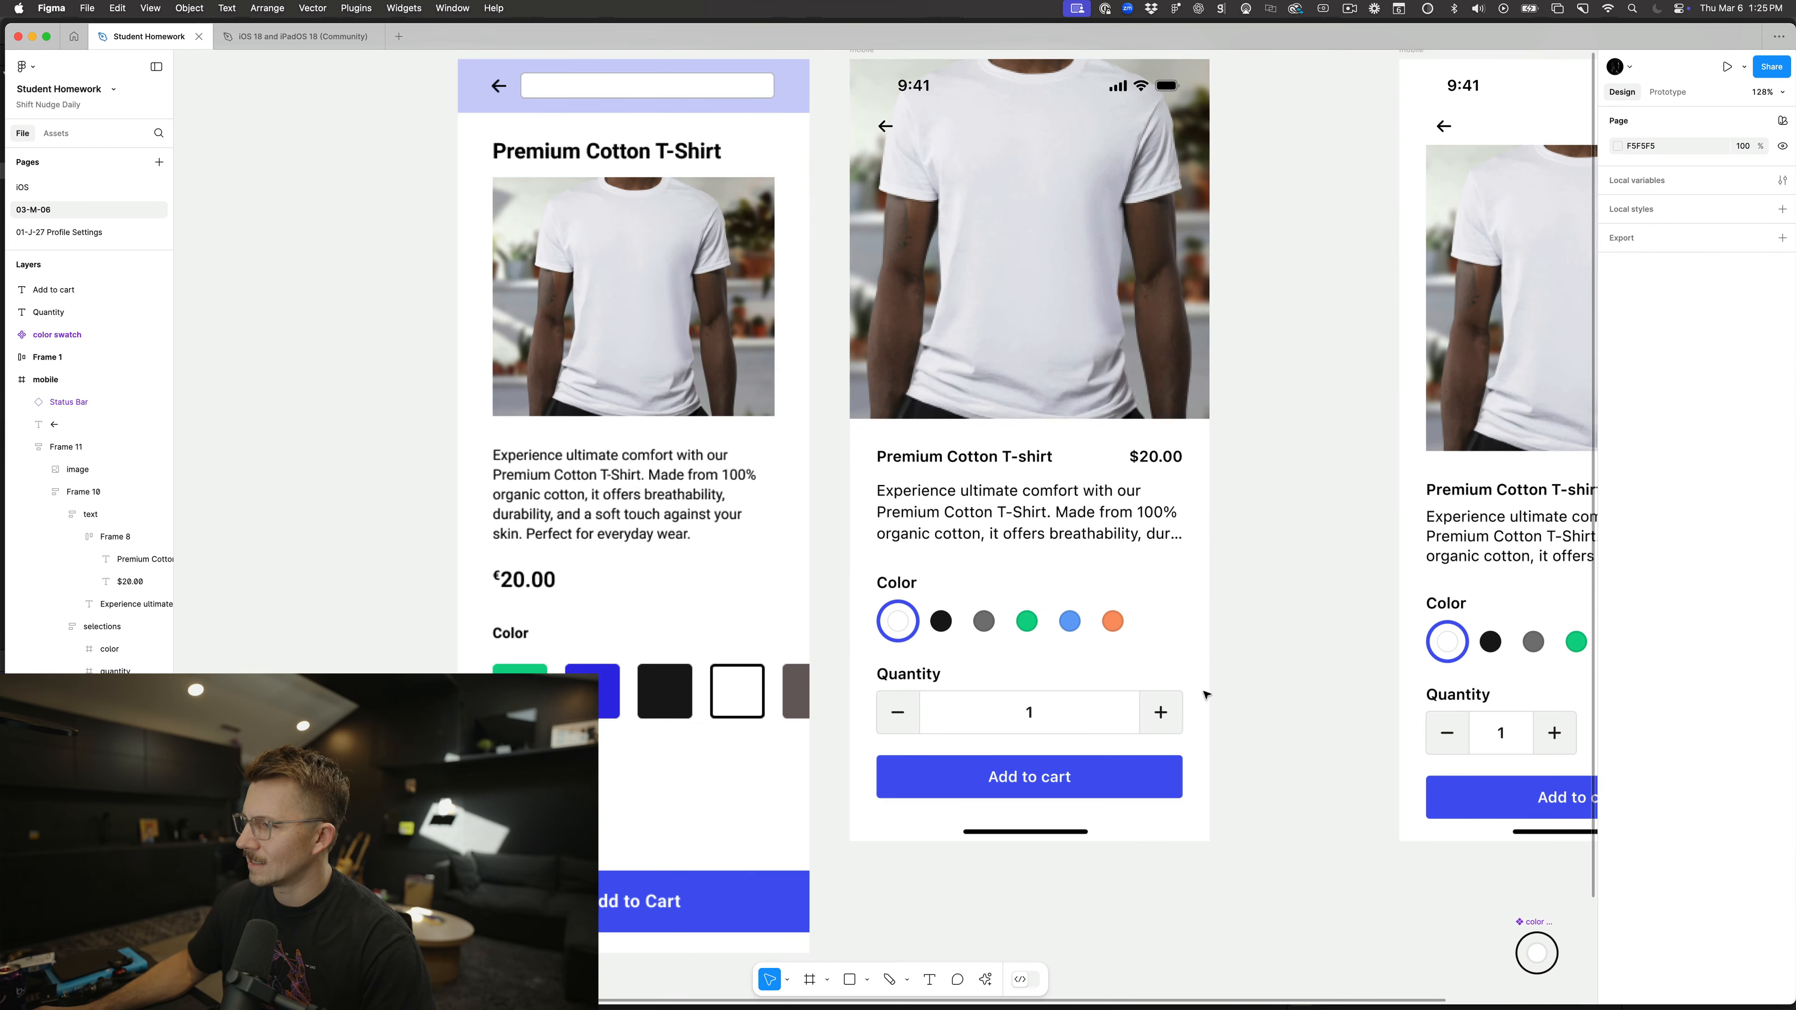
key("super+z")
key("super+z")
key("super+z")
left_click(1300, 669)
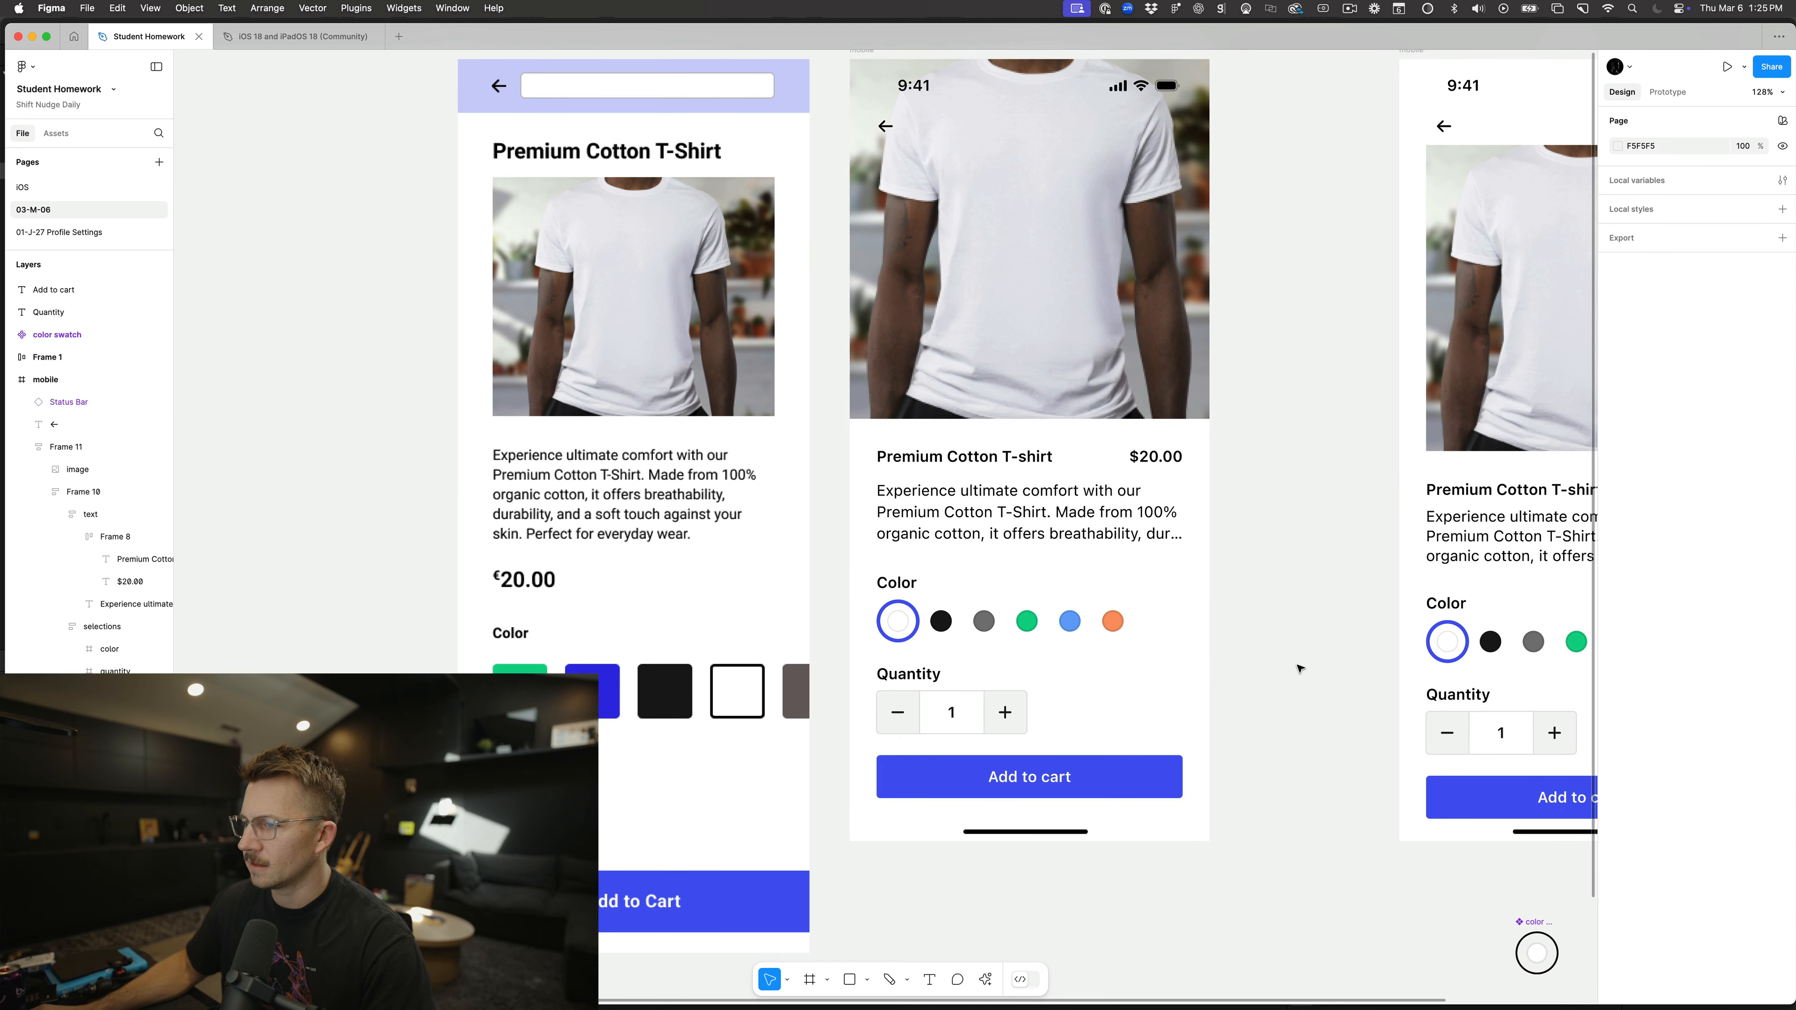
Step: Hide the F5F5F5 fill of the minus and plus cells in the full-width variant's quantity stepper
scroll(1299, 668, "down", 1)
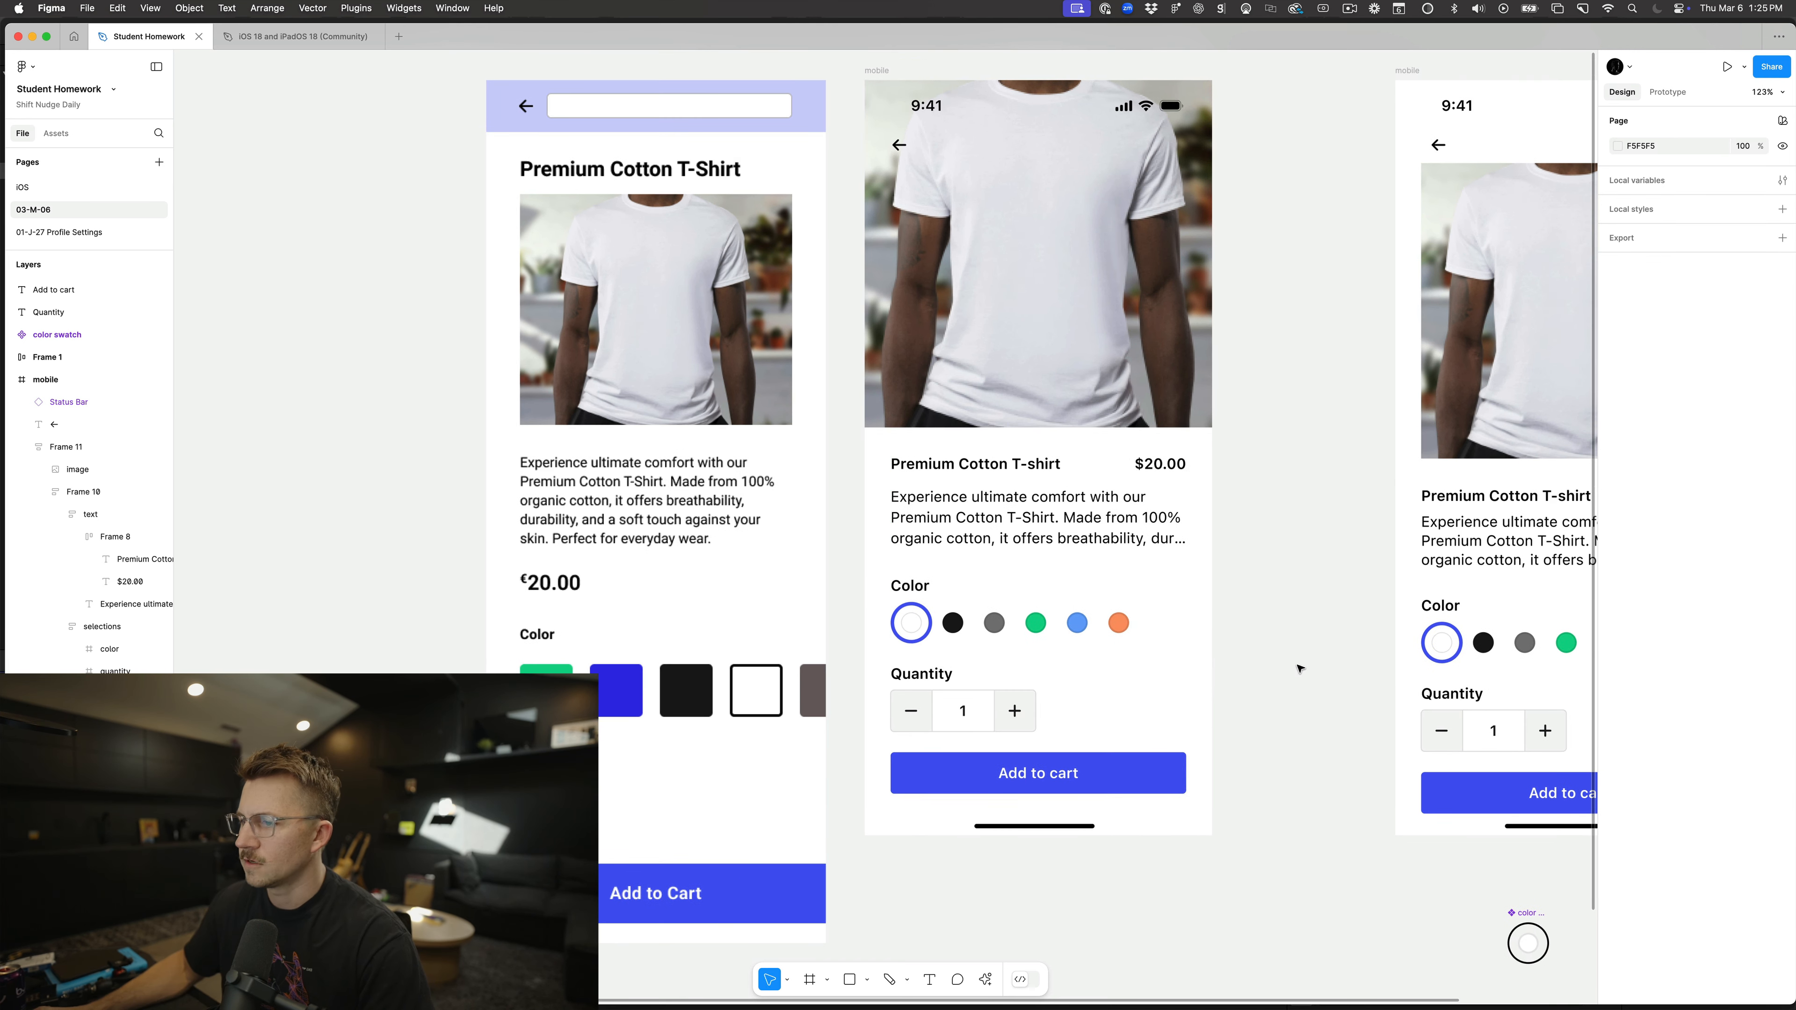
left_click(898, 712)
left_click(1003, 700, "shift")
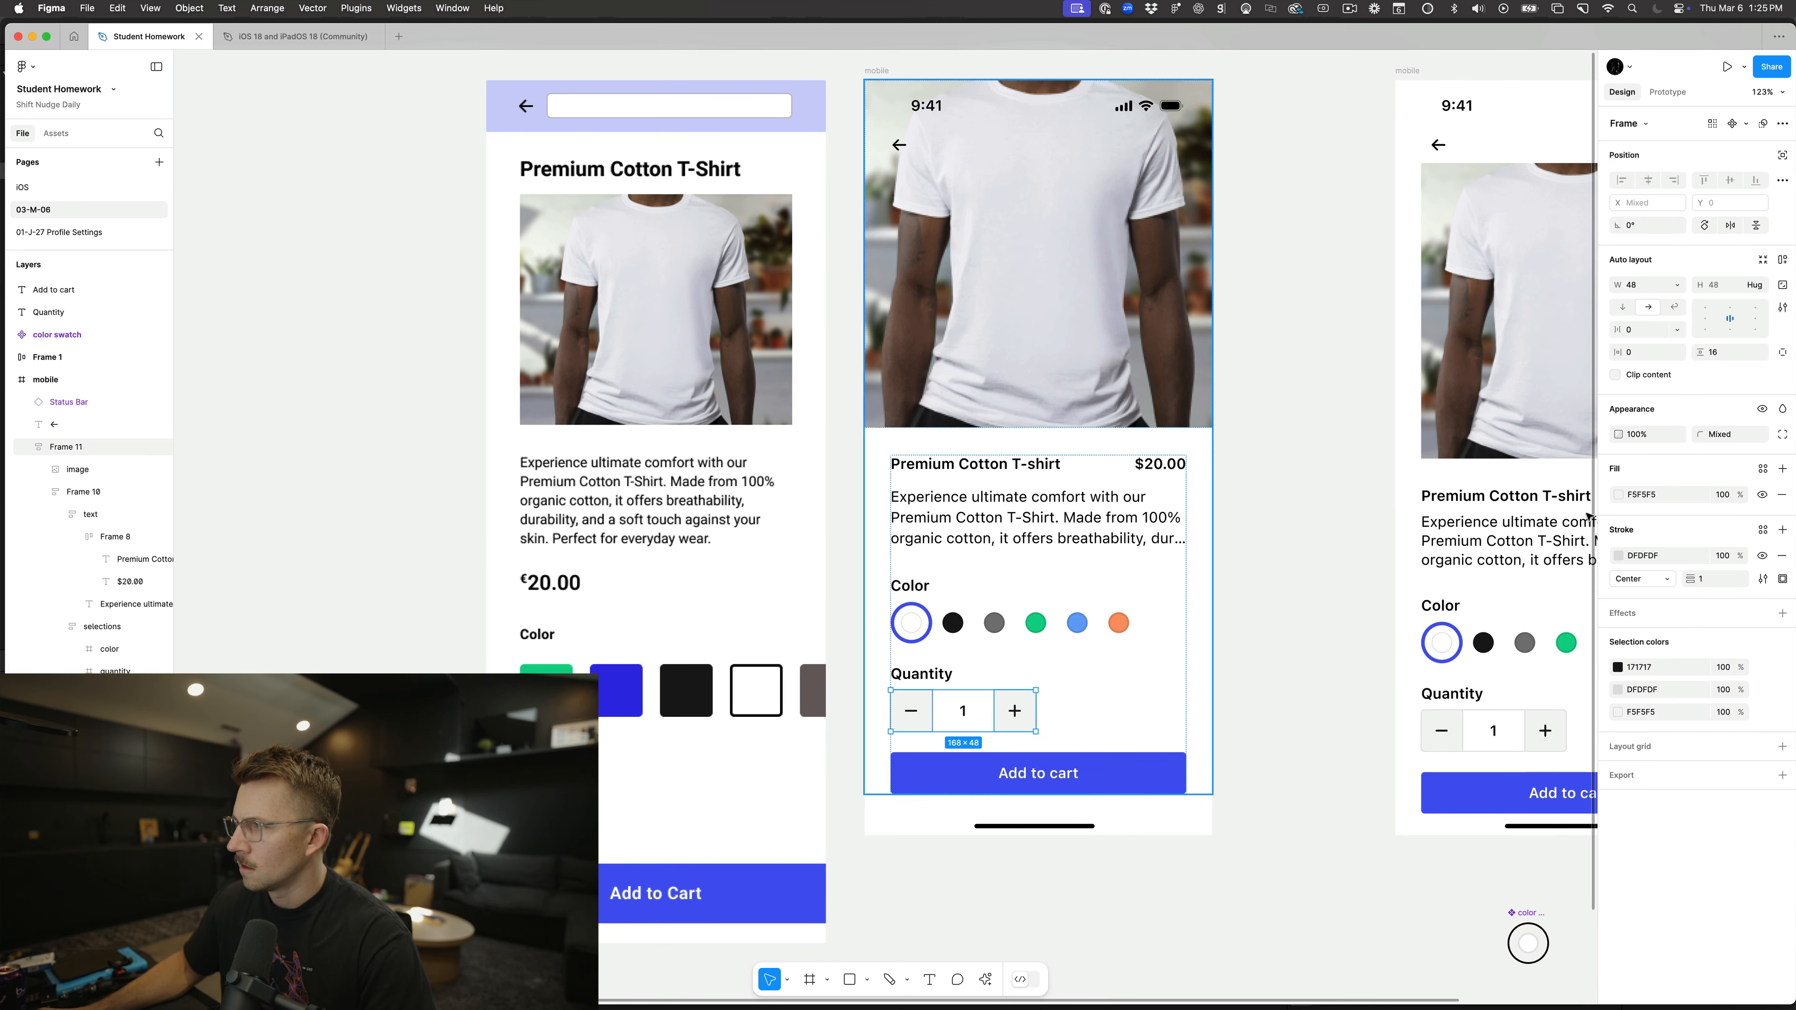
left_click(1316, 641)
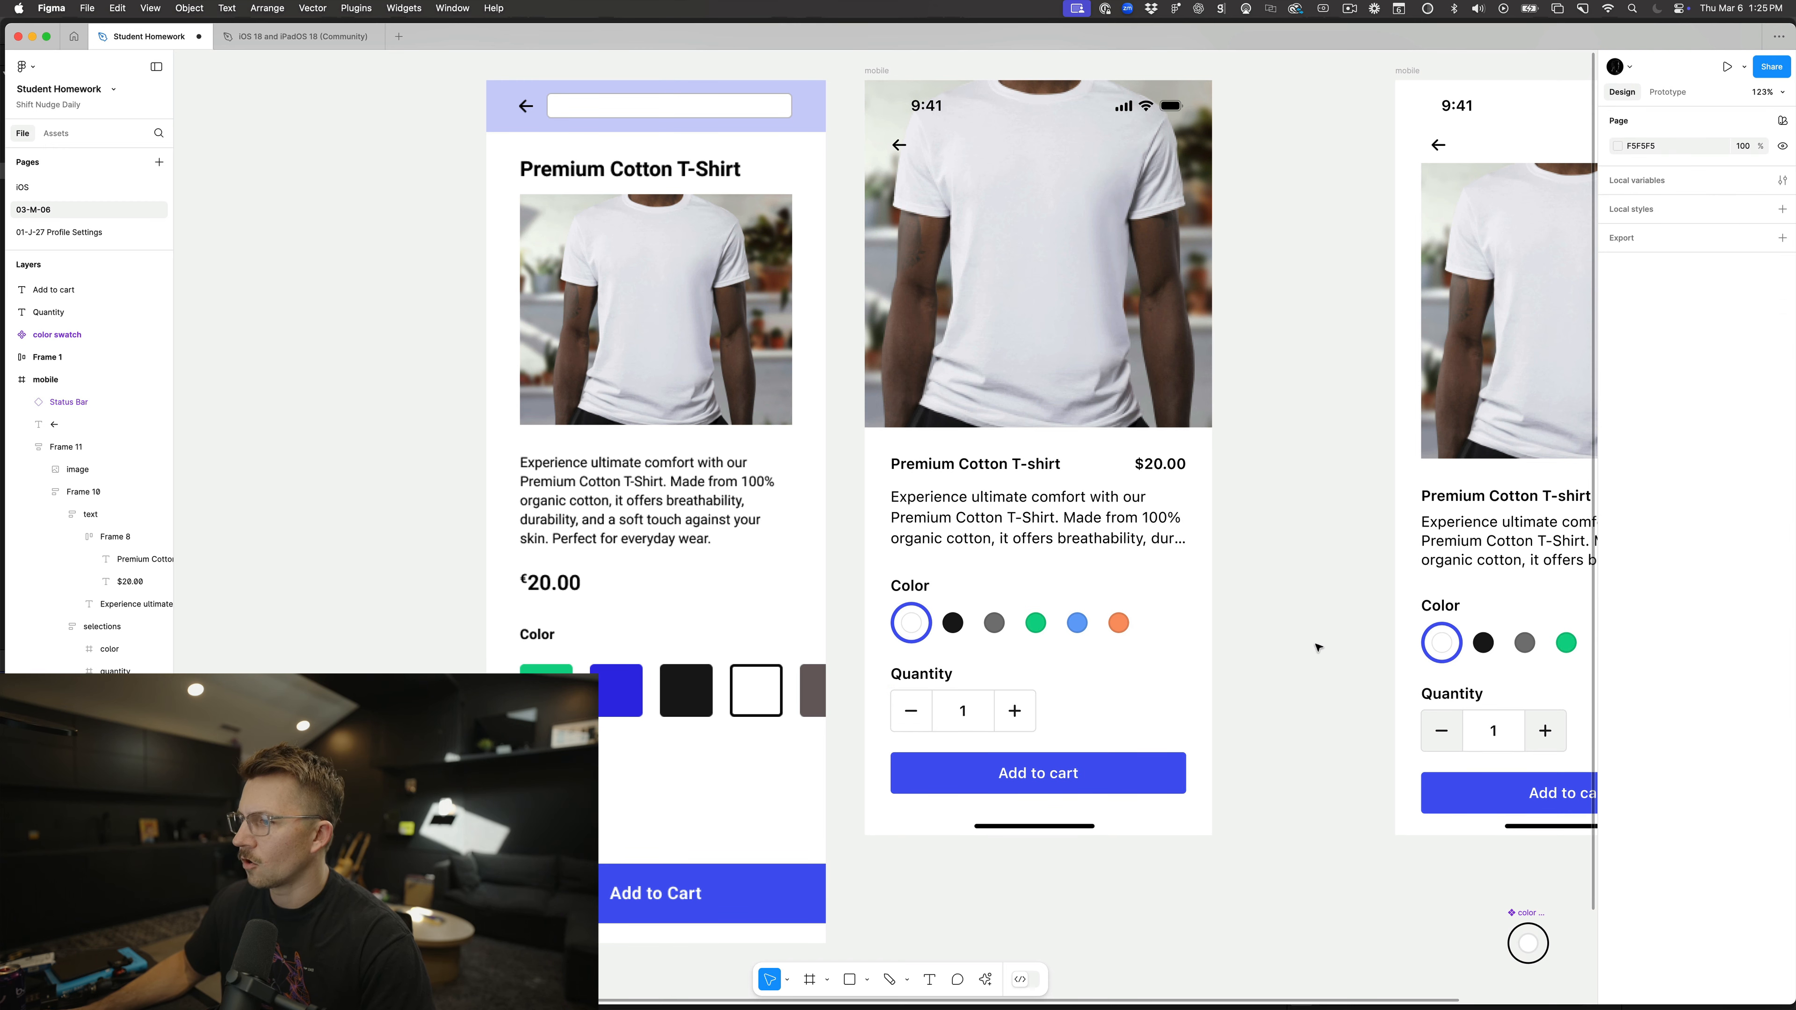
scroll(1317, 644, "down", 5)
scroll(1286, 661, "up", 8)
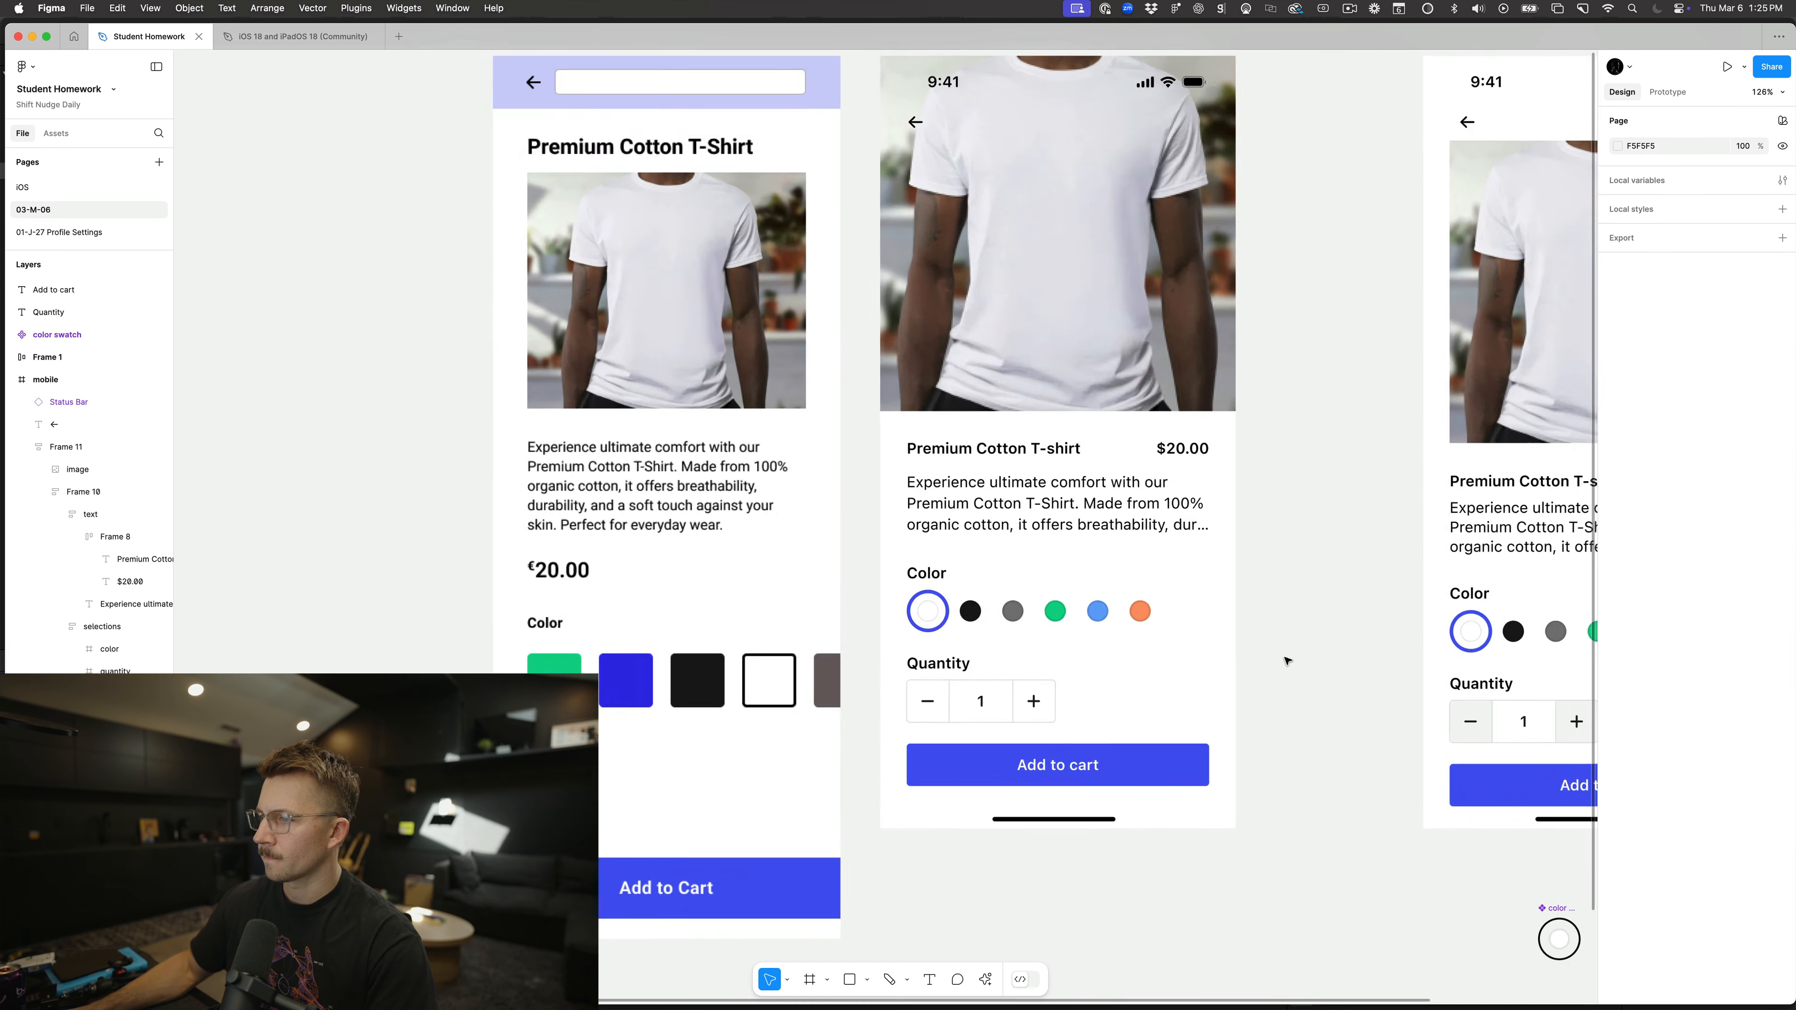
Step: Hide the stroke of the stepper's middle number cell in the full-width variant
left_click(893, 708)
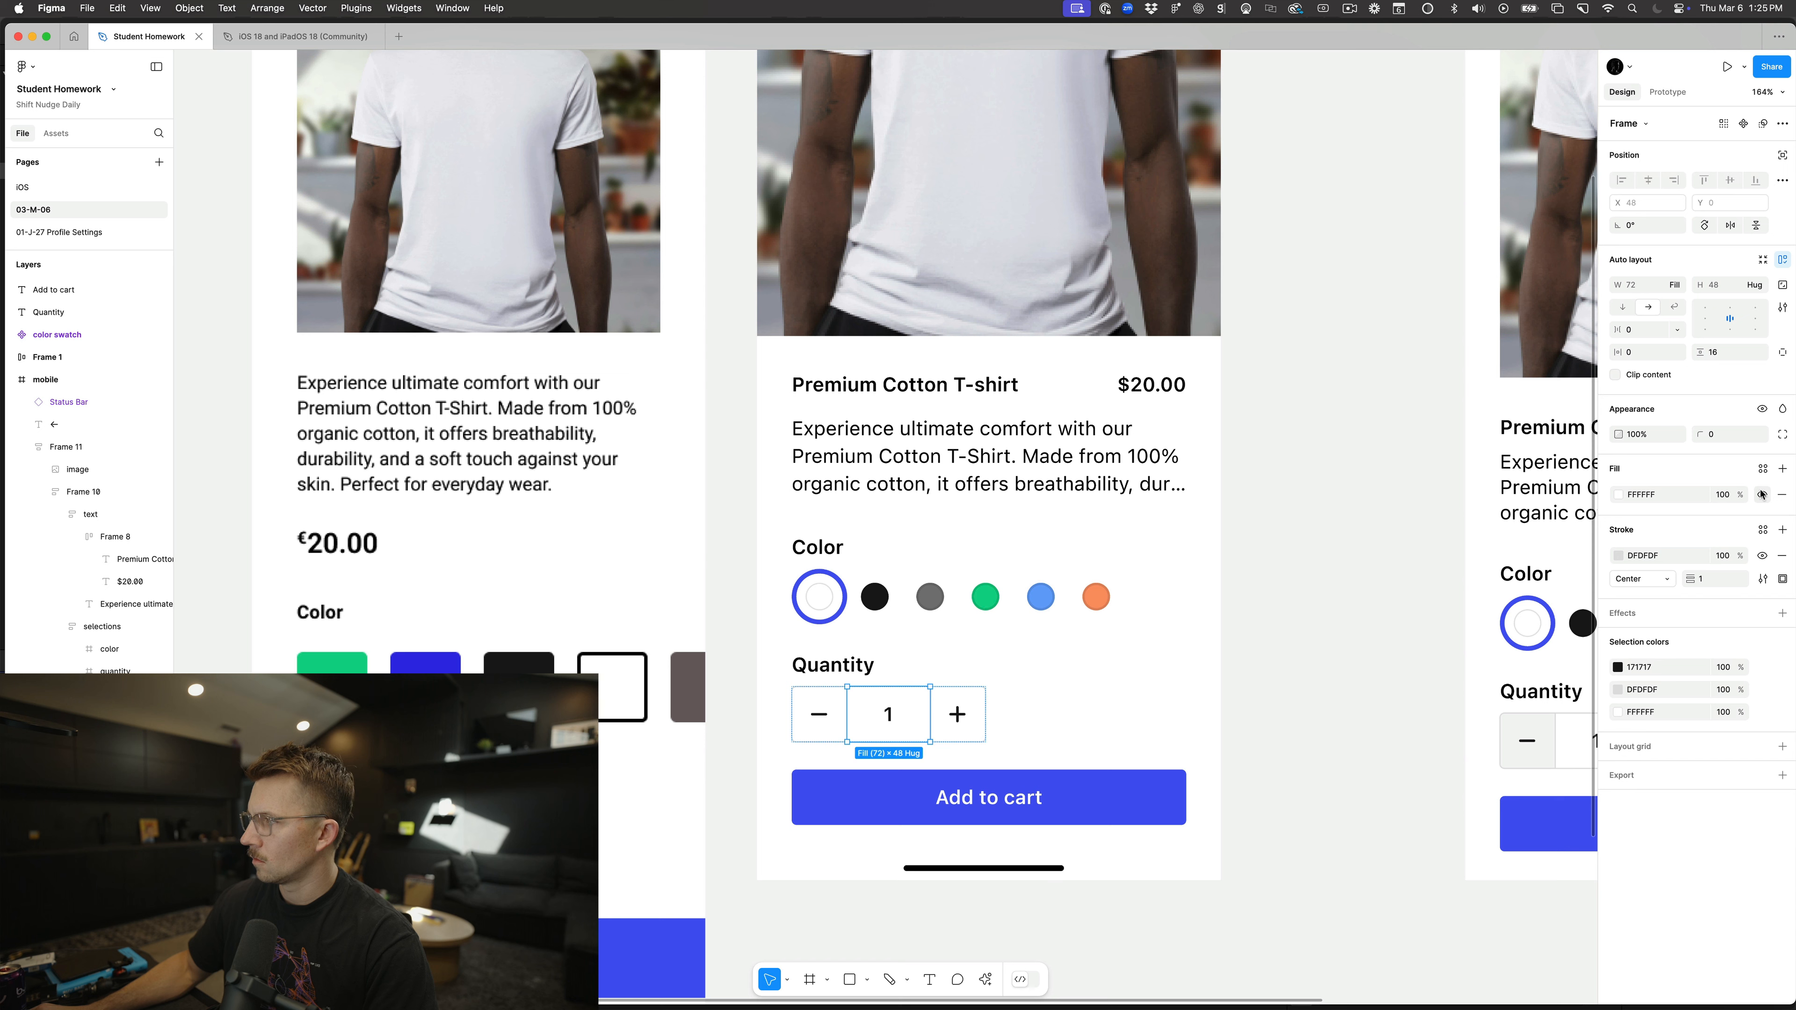
left_click(1762, 494)
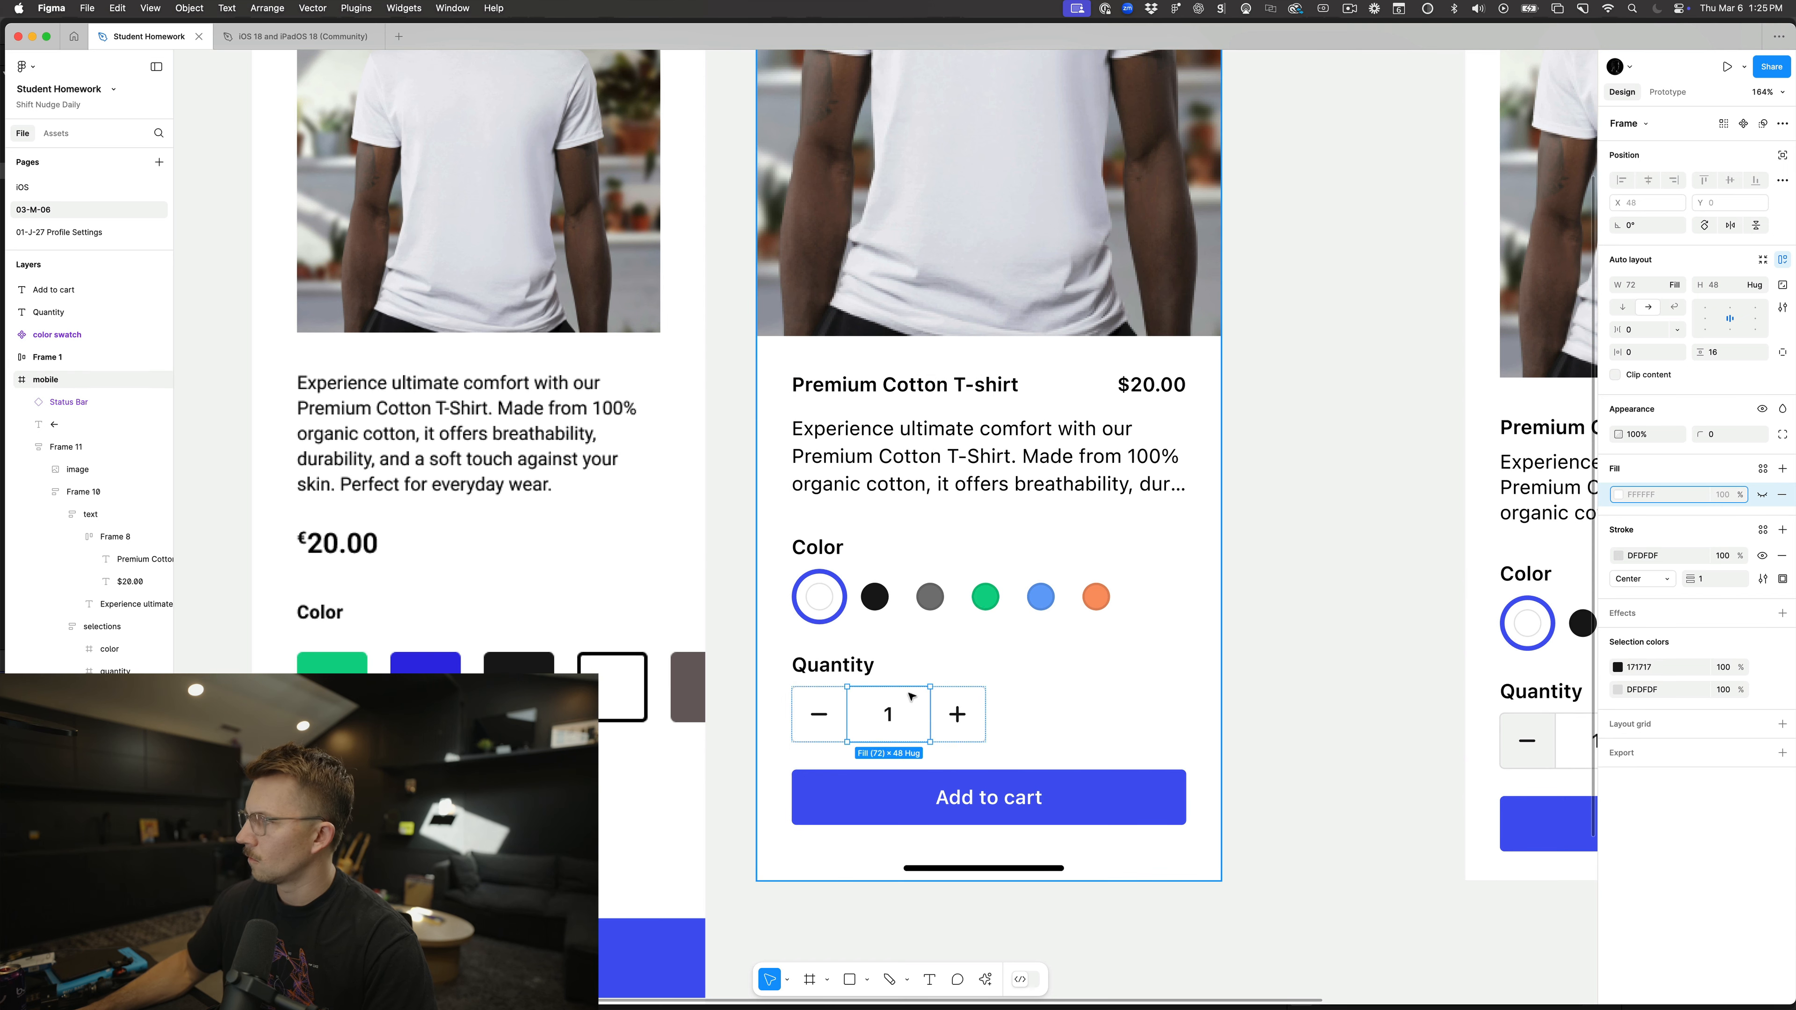
left_click(1761, 494)
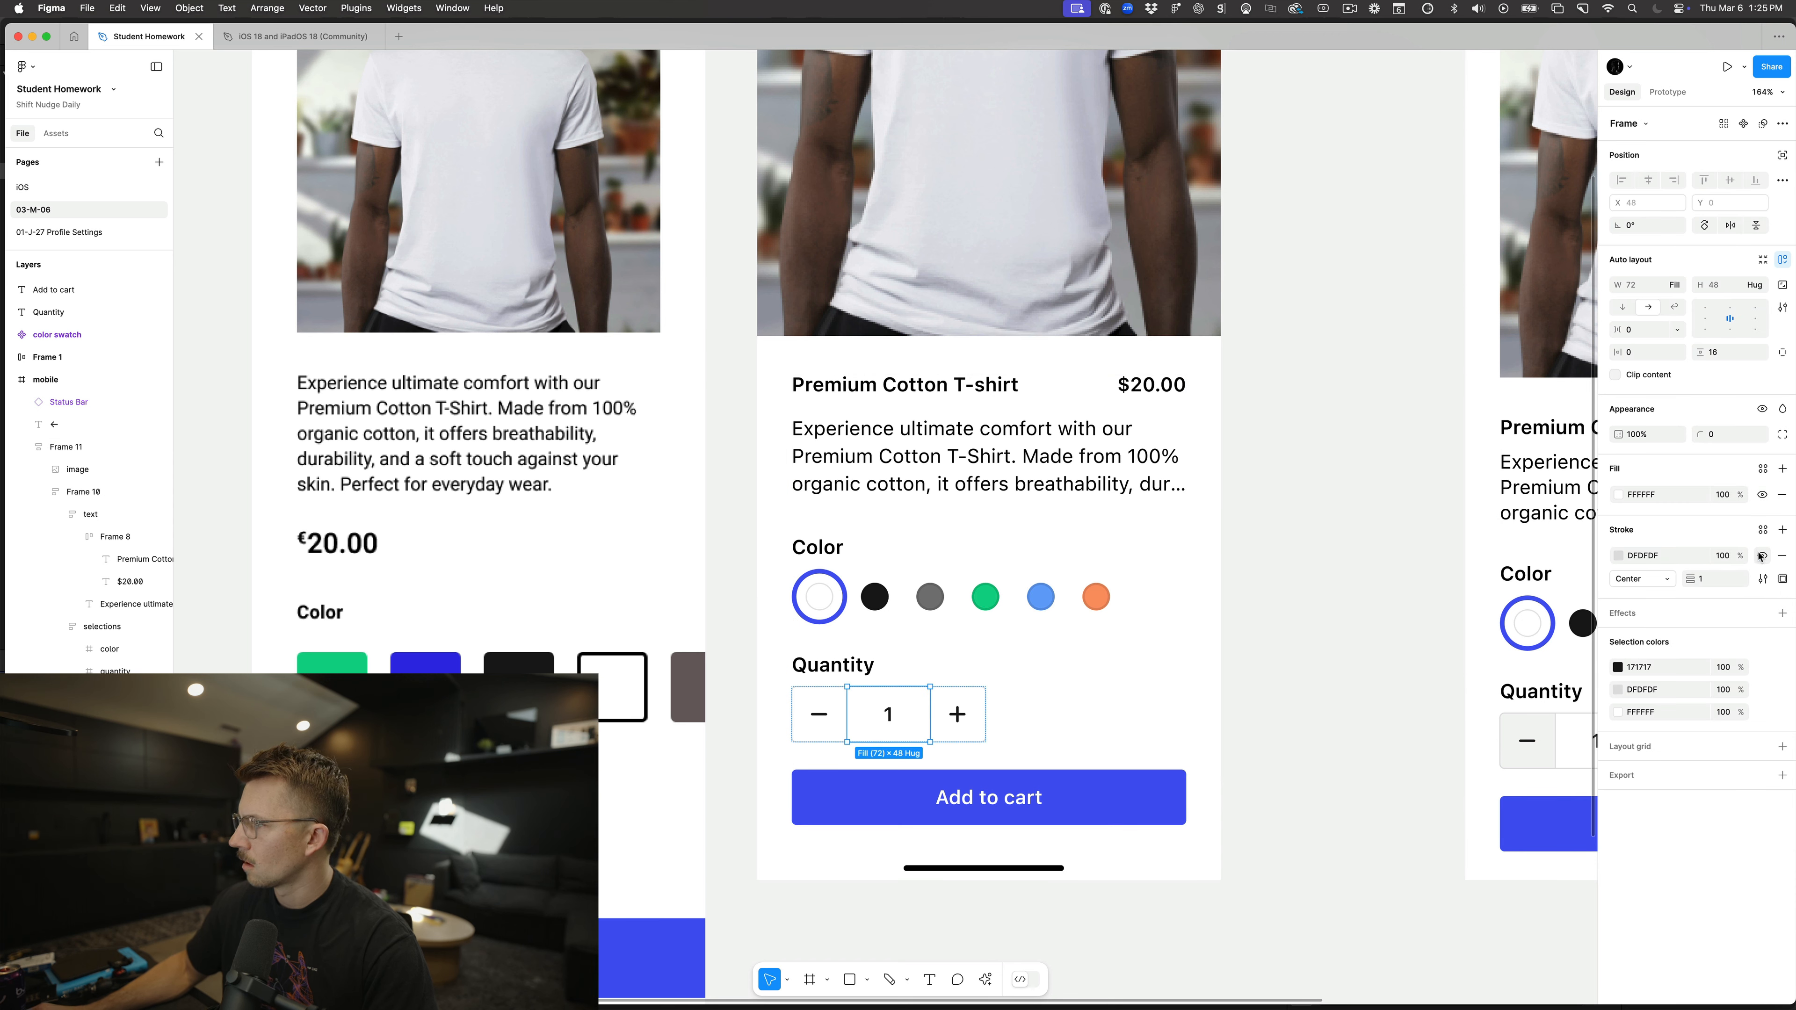
left_click(1760, 556)
Step: Give the stepper's minus and plus cells the same corner radius on all four corners
left_click(973, 693)
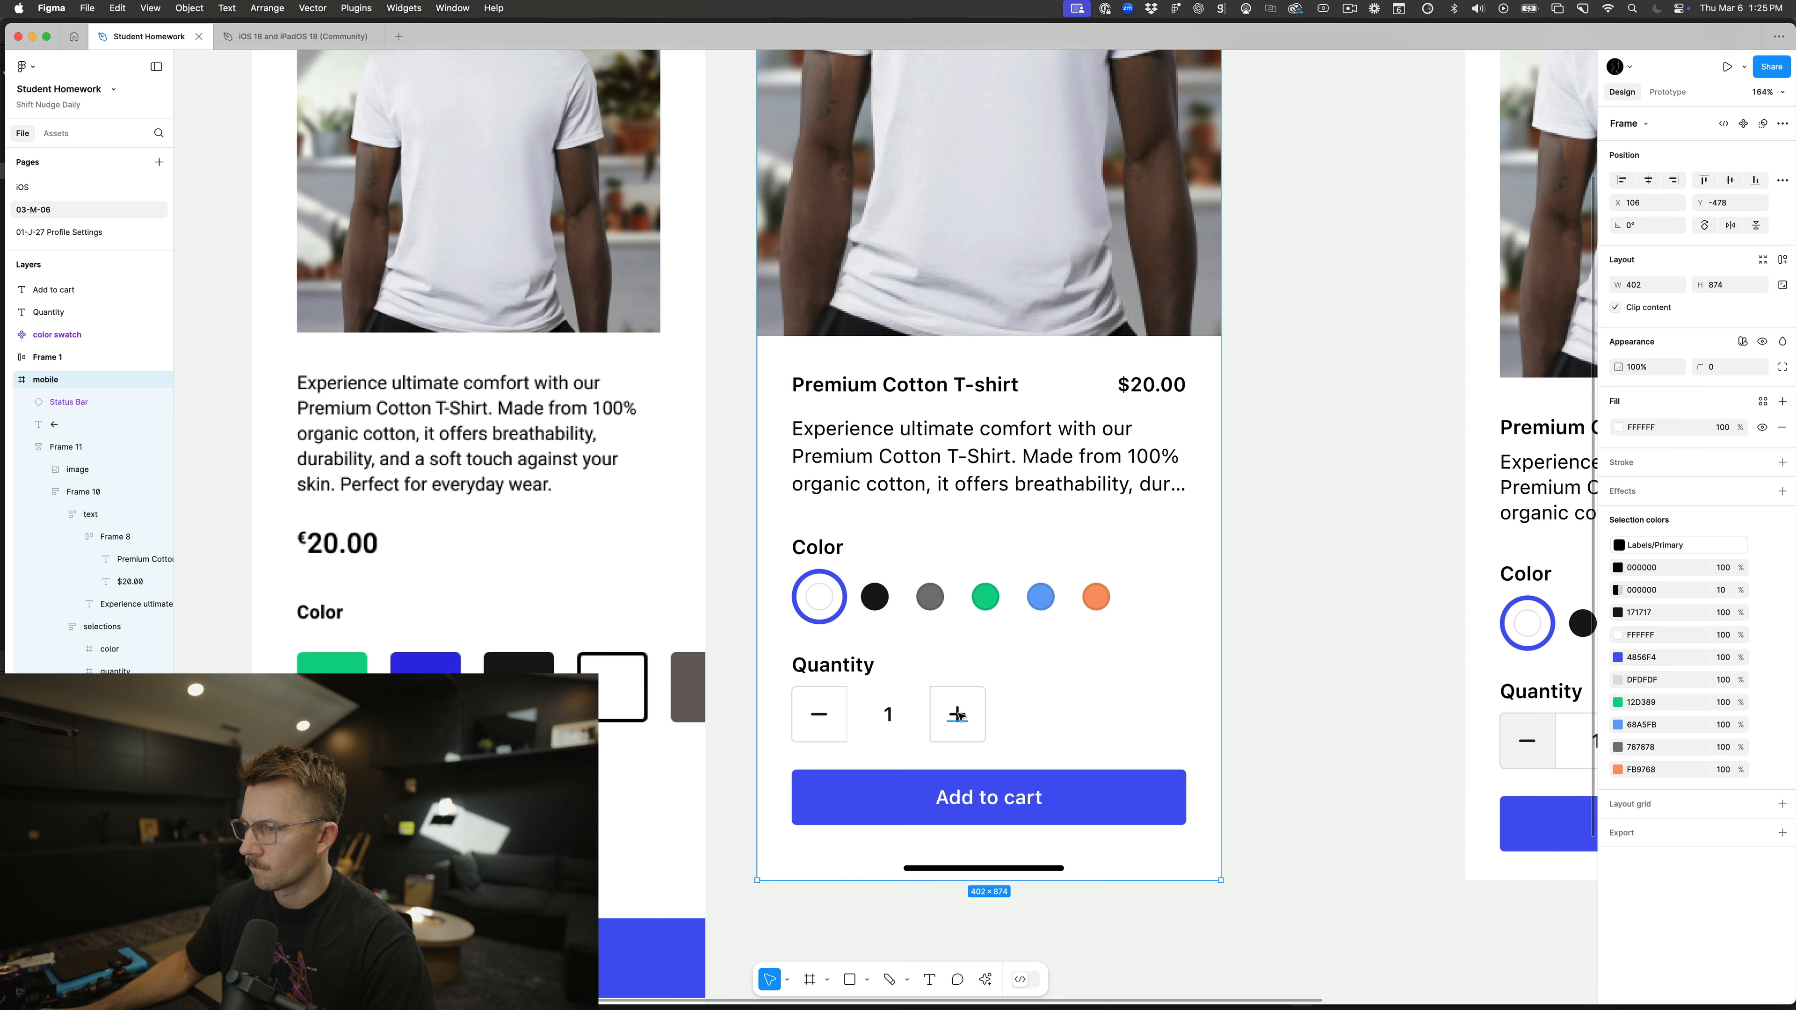
double_click(941, 702)
double_click(937, 700)
double_click(937, 699)
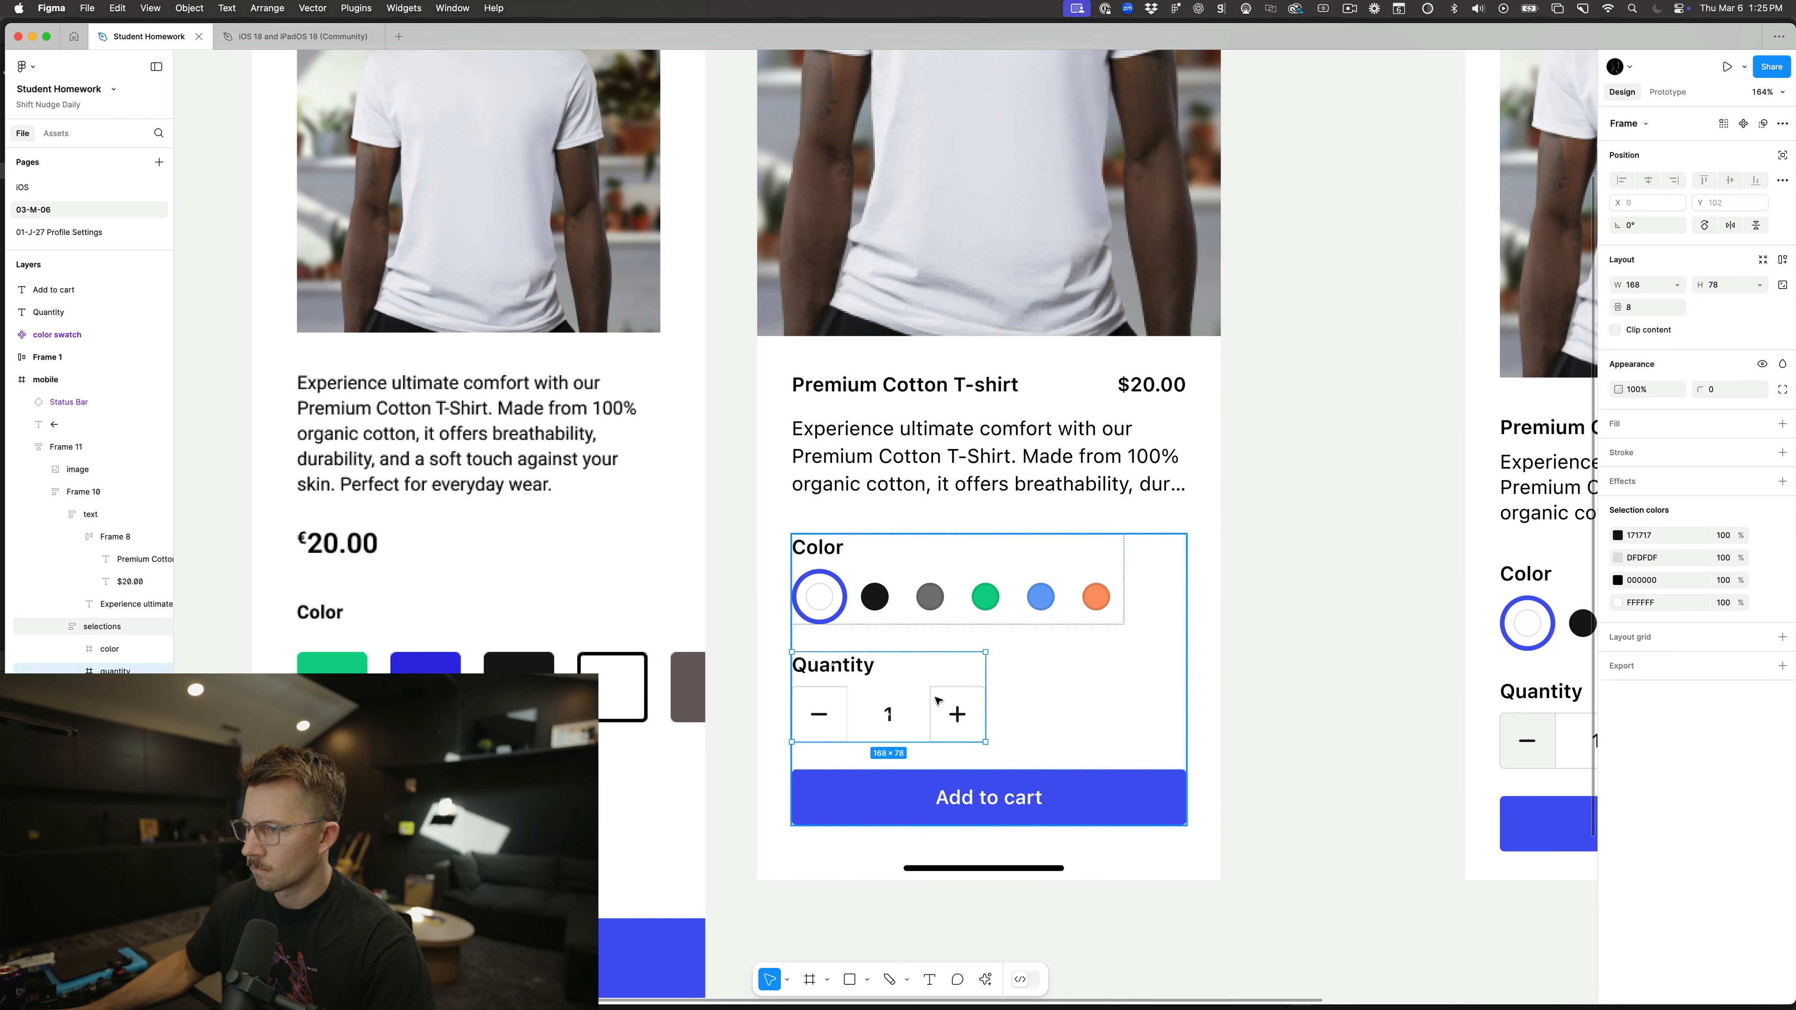
double_click(935, 698)
double_click(935, 698)
left_click(823, 715, "shift")
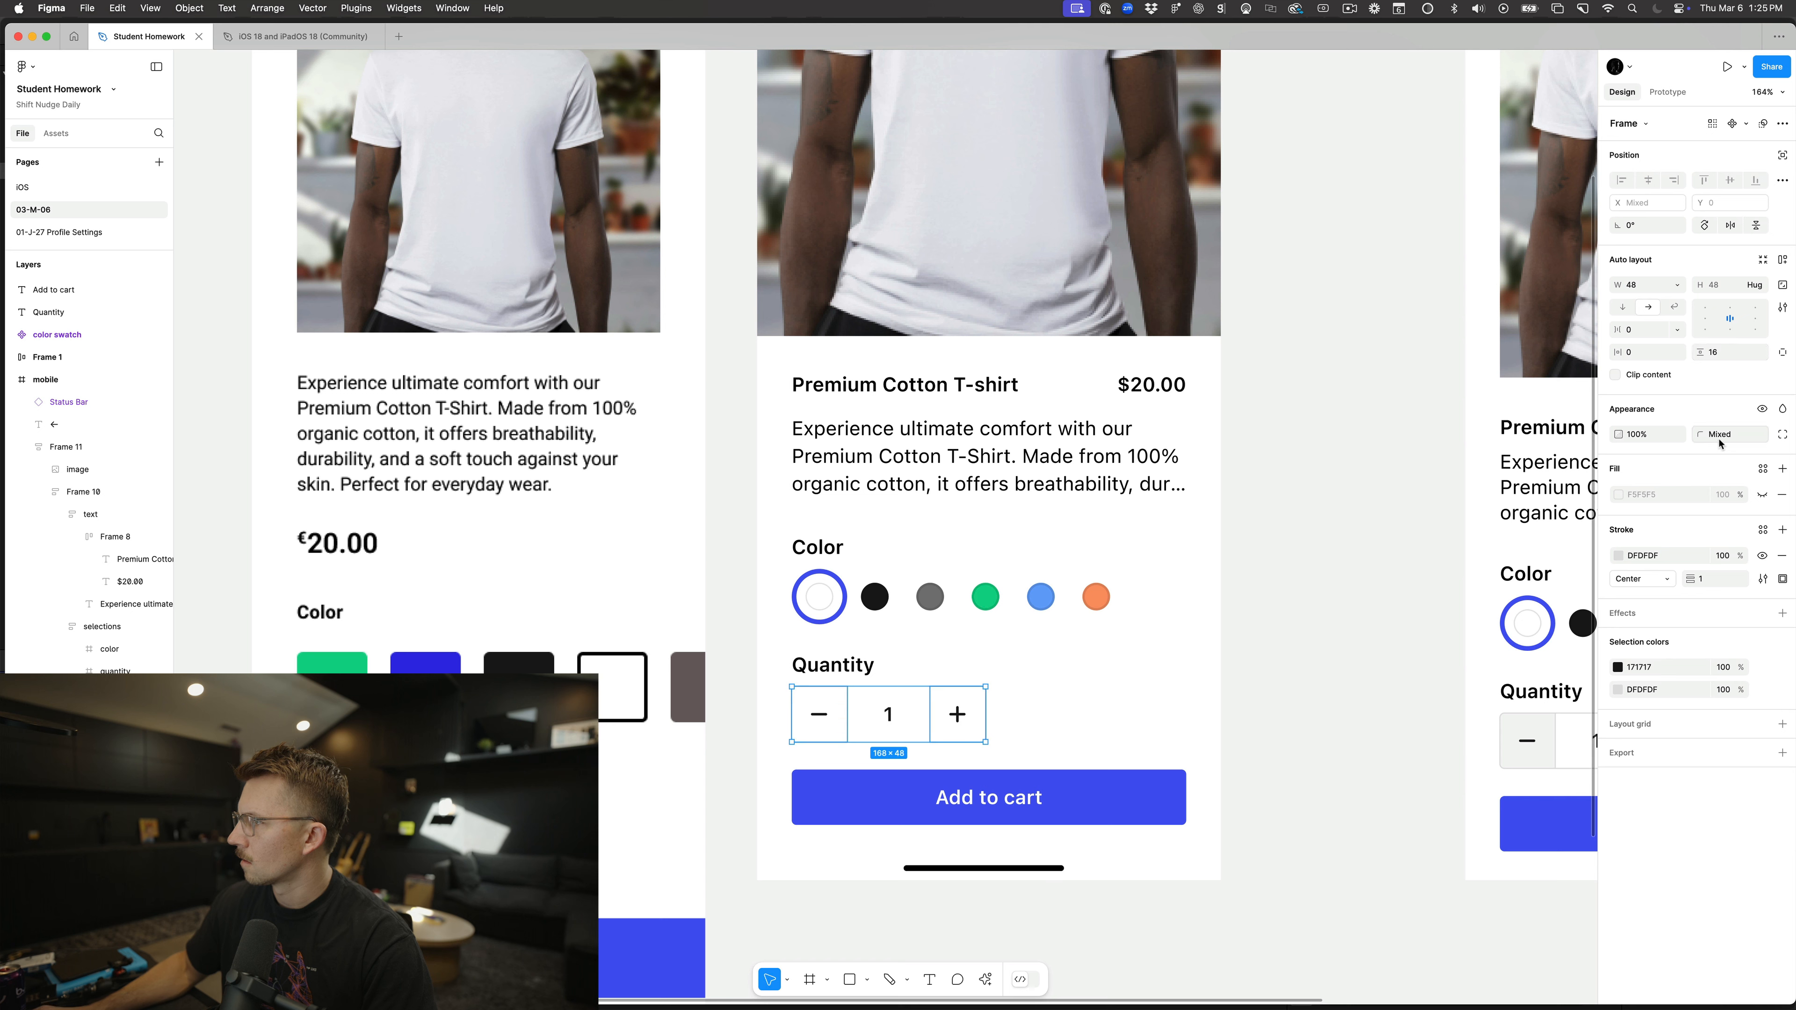
left_click(1124, 782)
left_click(981, 694)
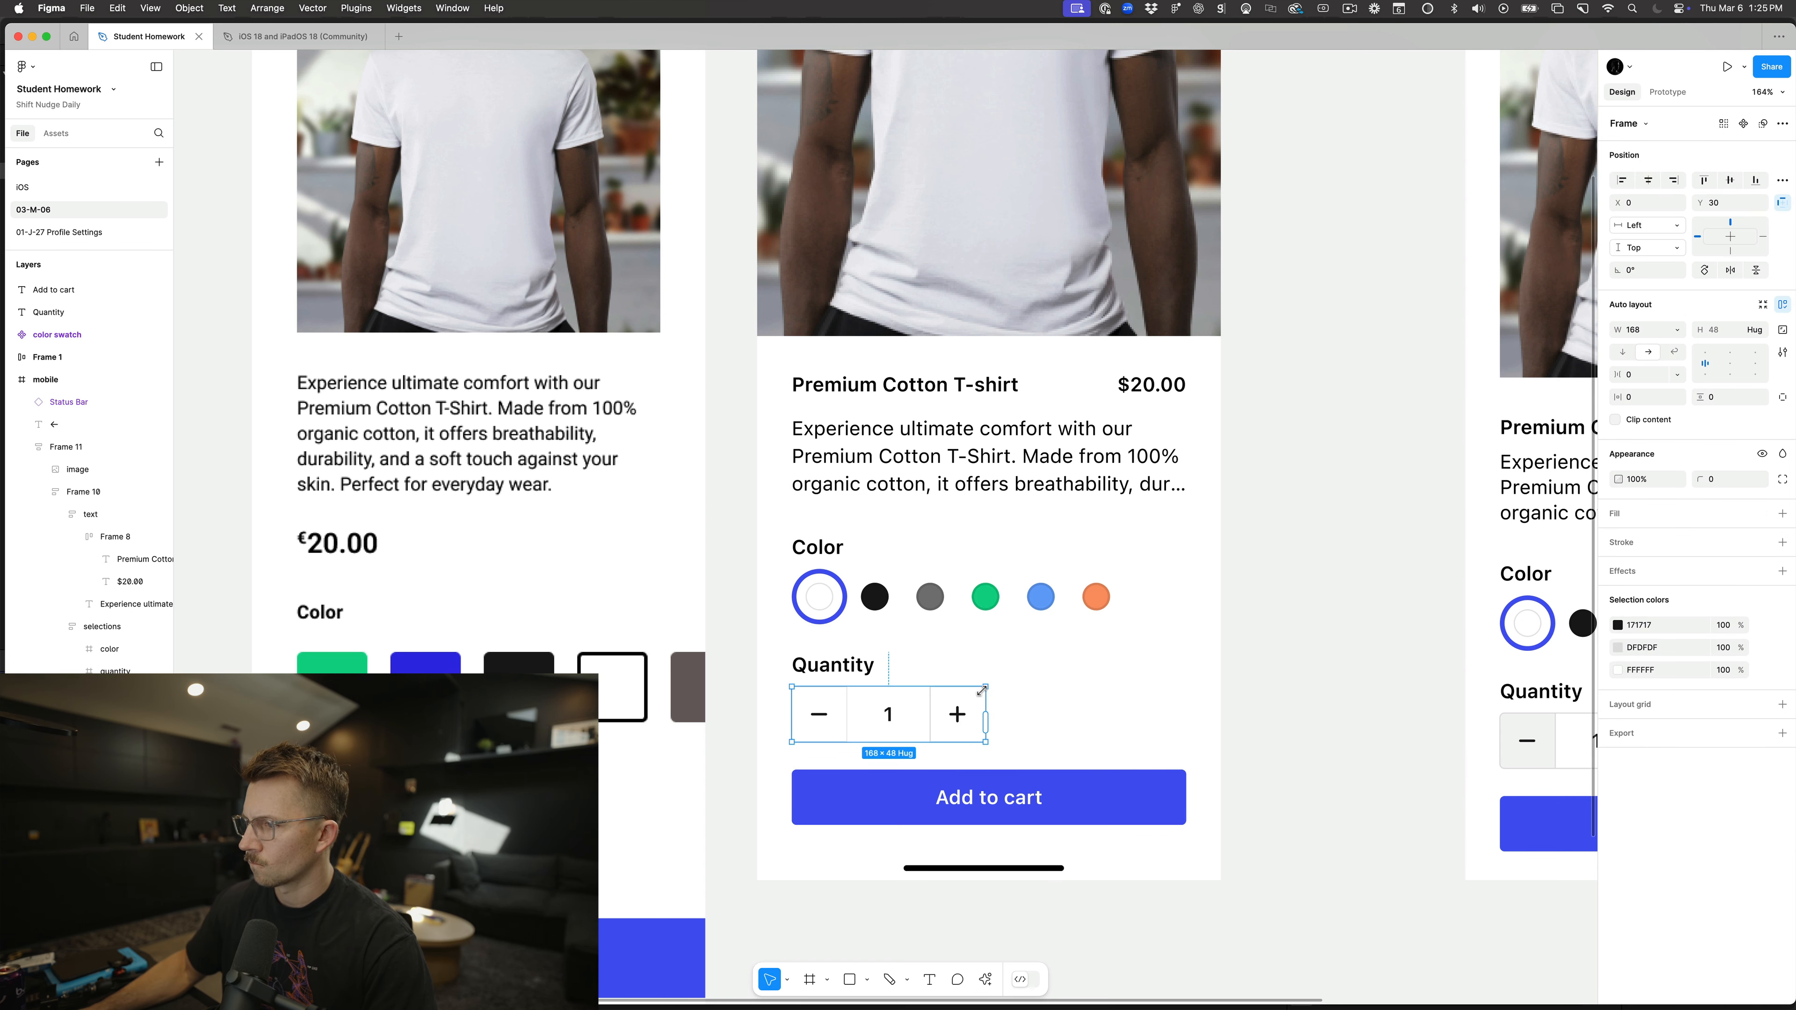
left_click(961, 707)
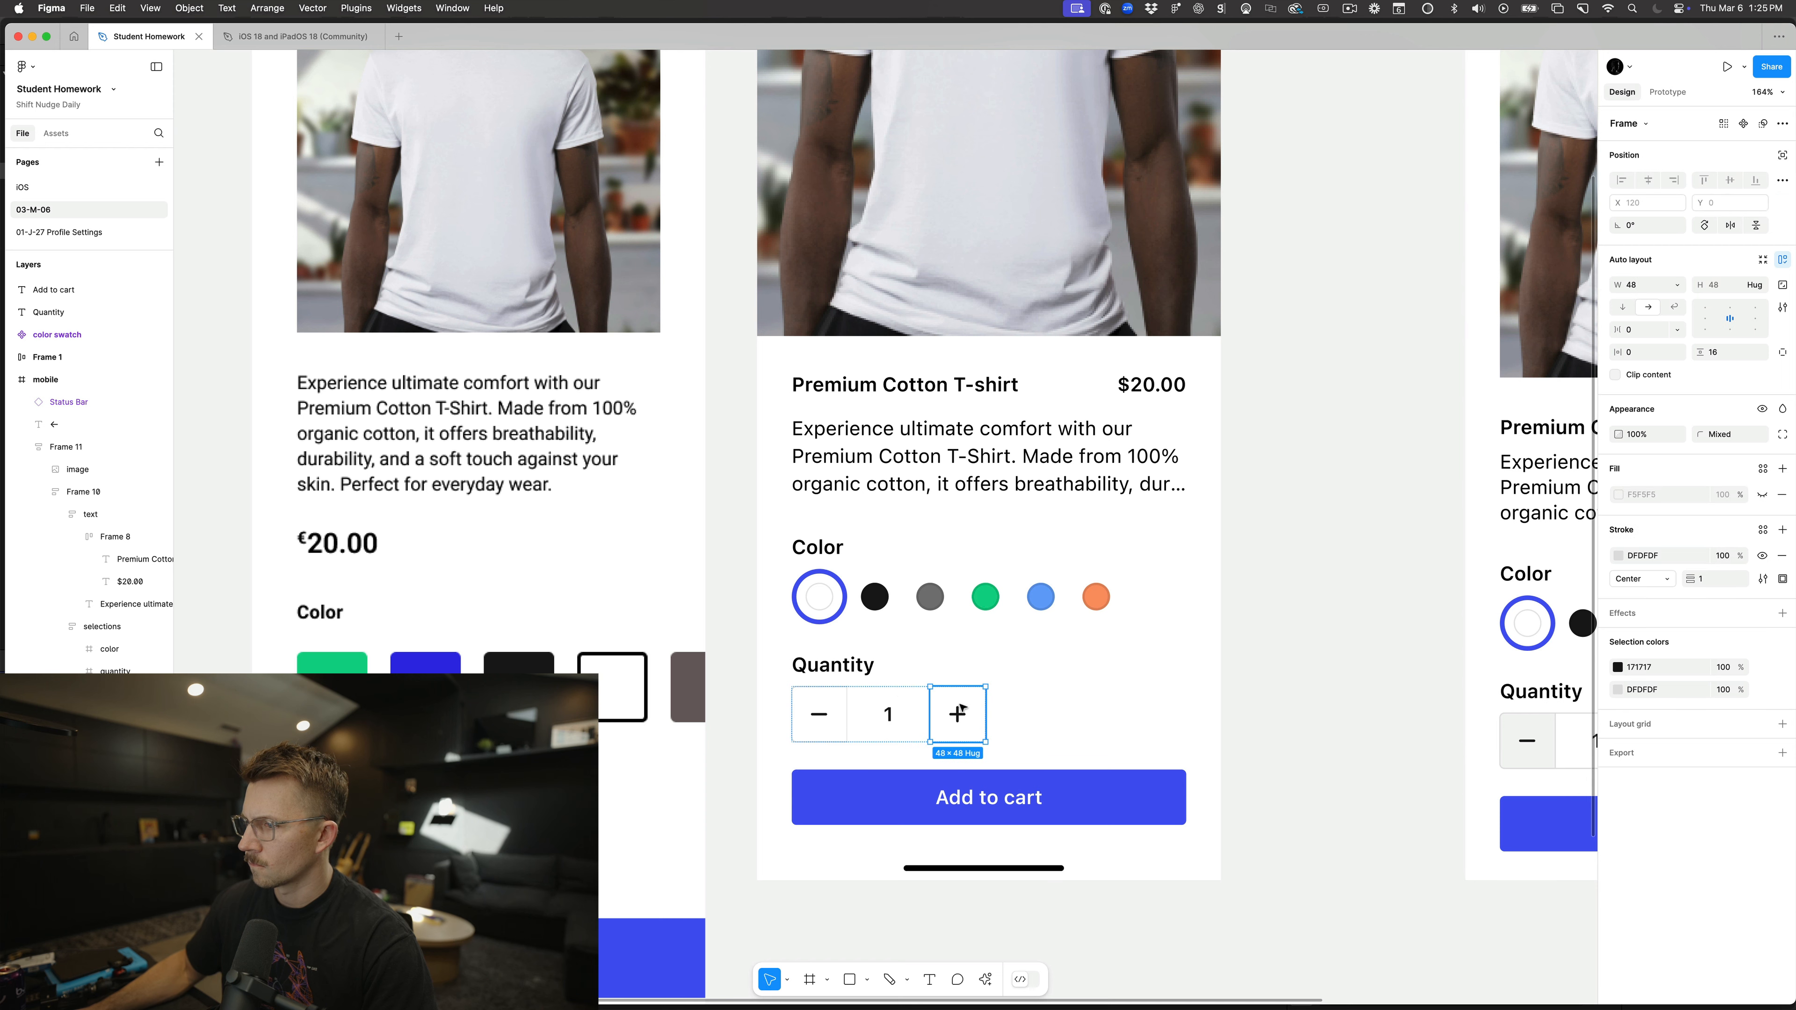
left_click(833, 708, "shift")
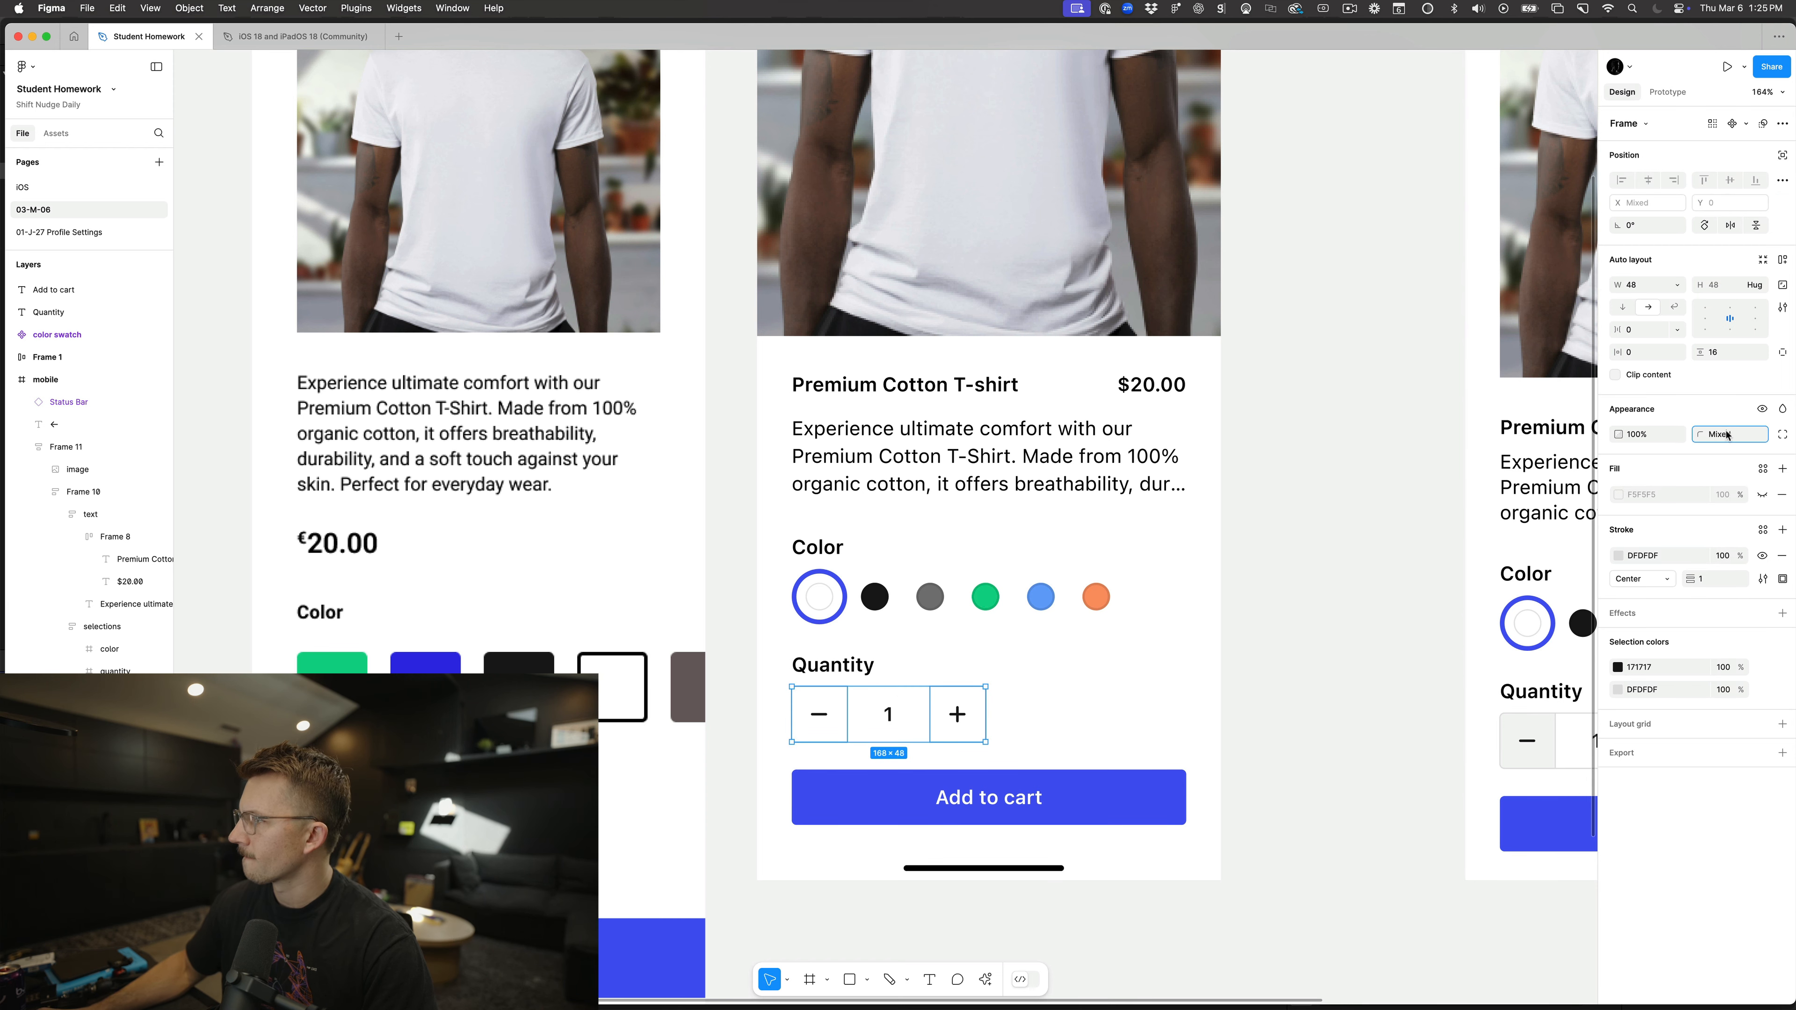
left_click(1284, 635)
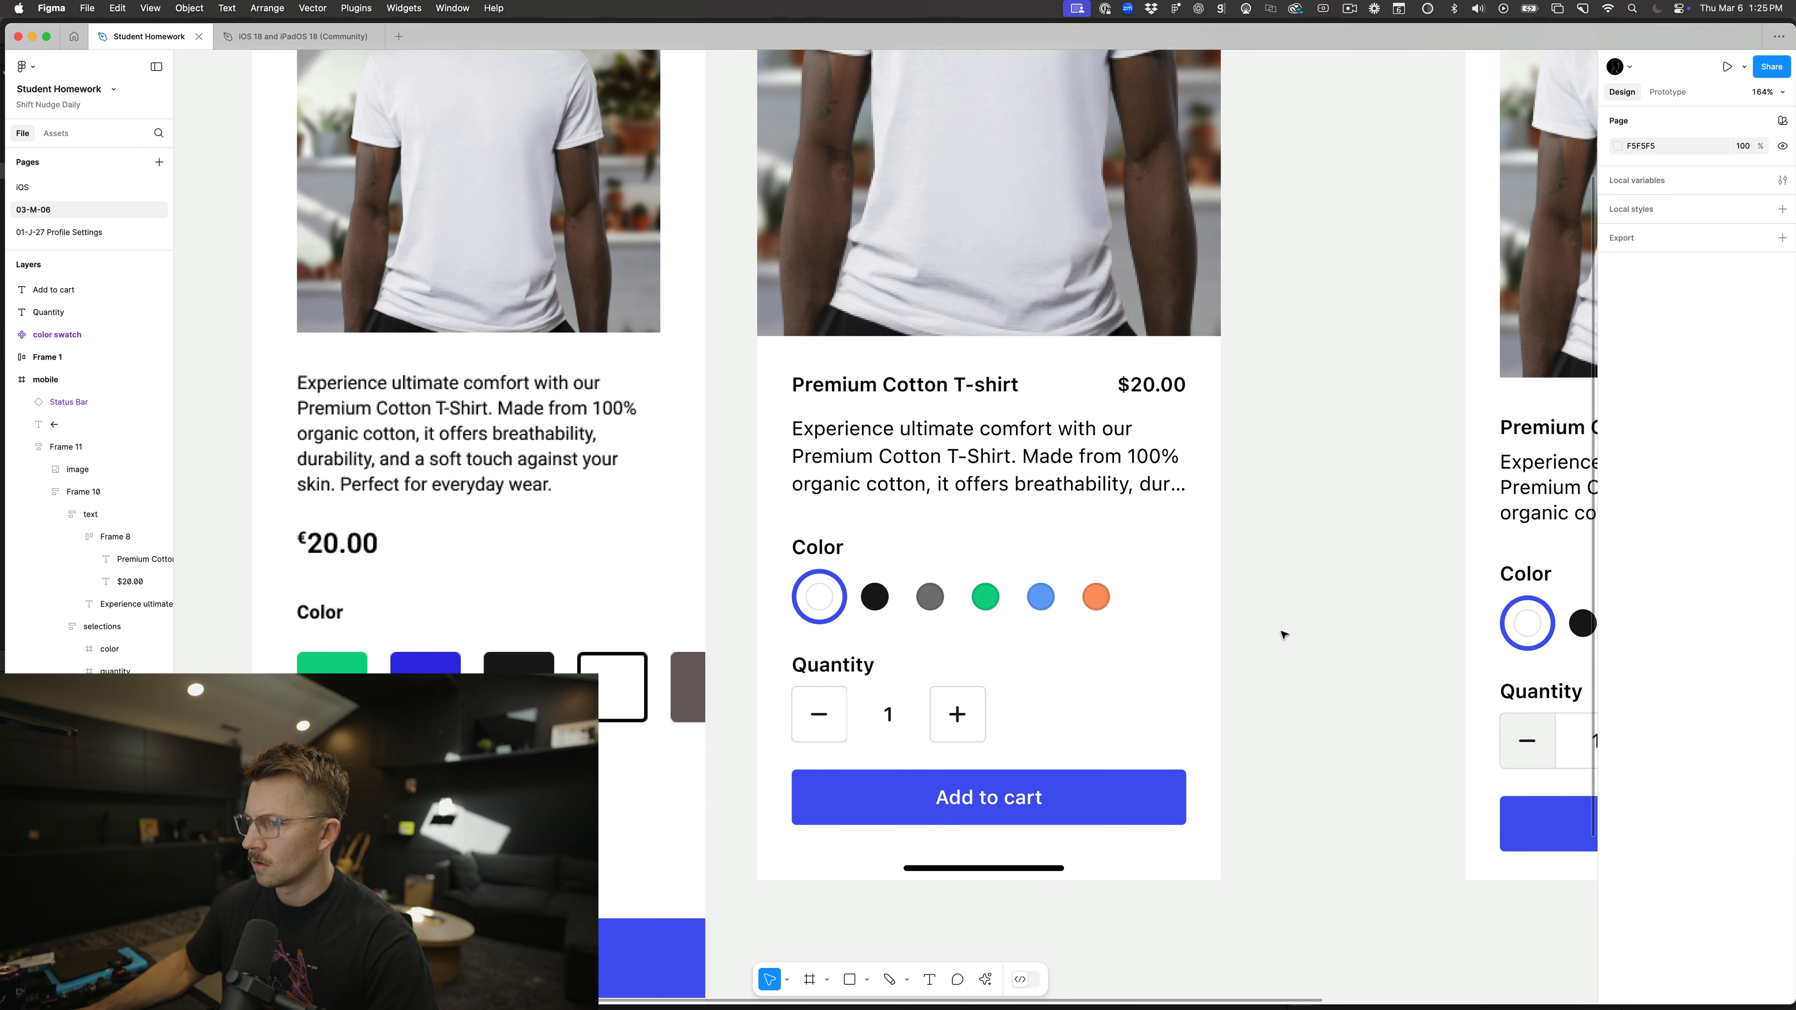
Step: Set the fill of the minus sign in the full-width variant's stepper to DDDDDD so it reads as disabled
scroll(1283, 635, "down", 5)
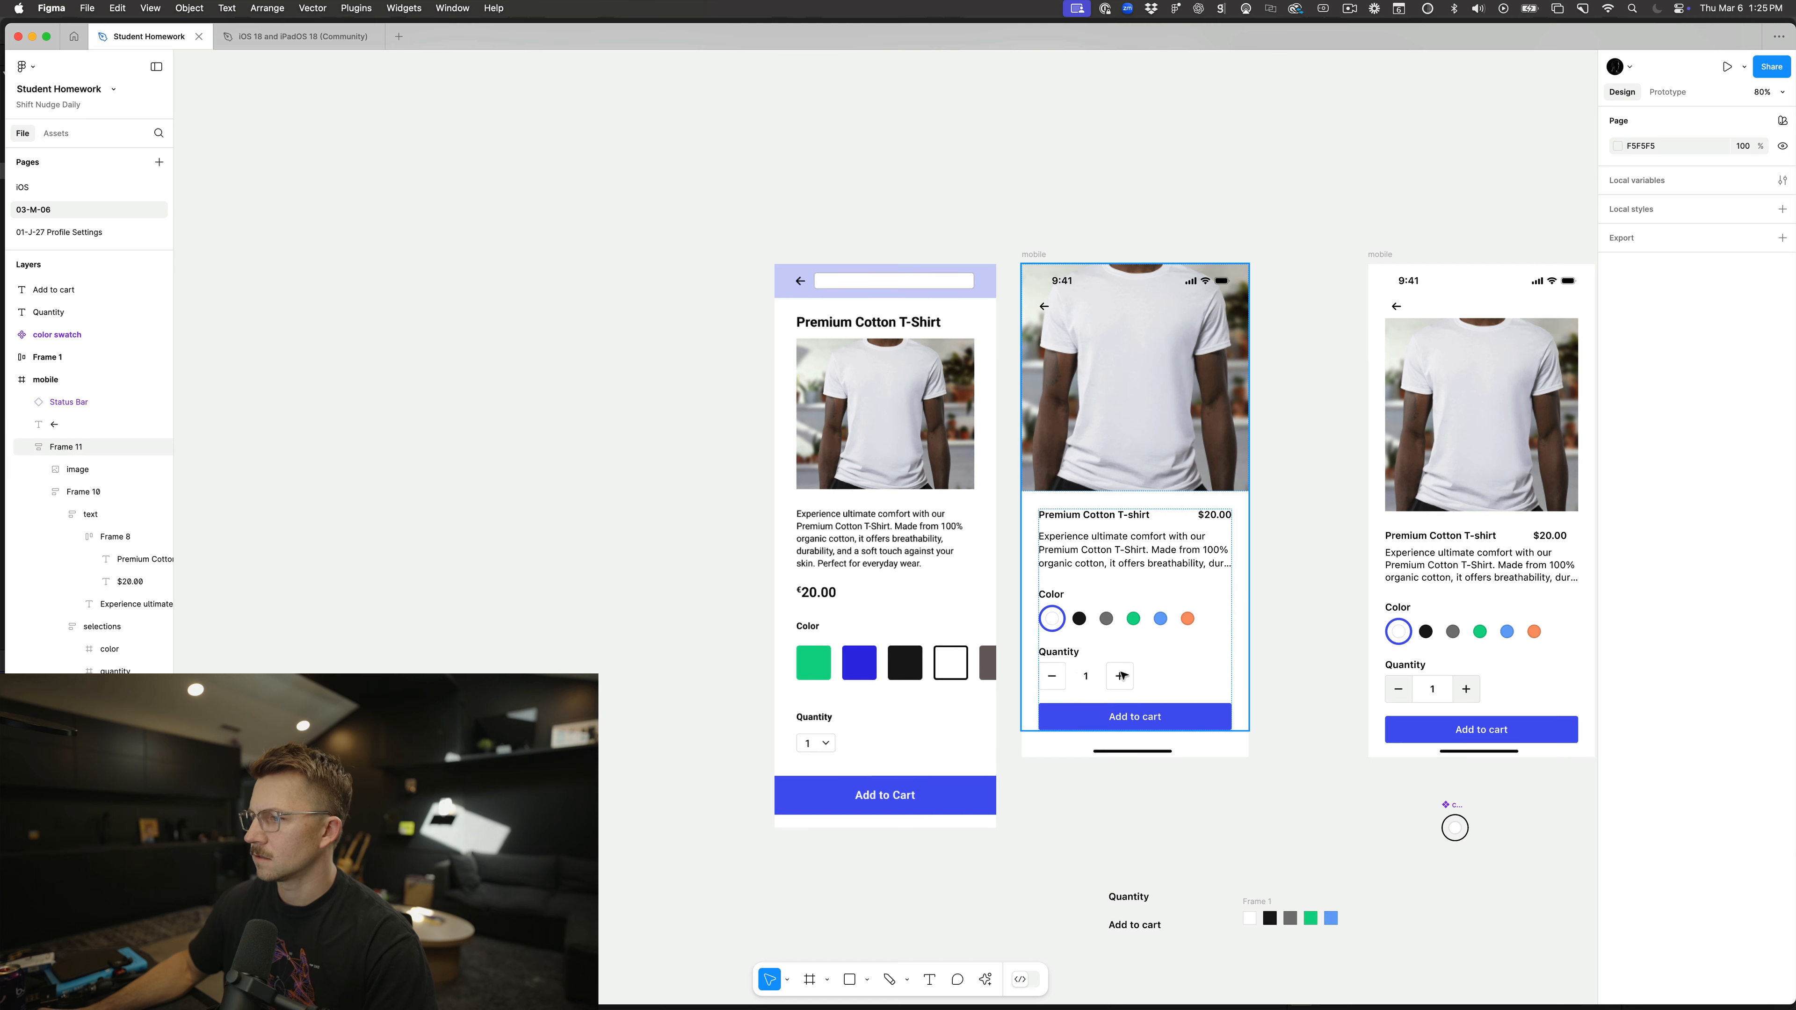
scroll(1265, 667, "up", 3)
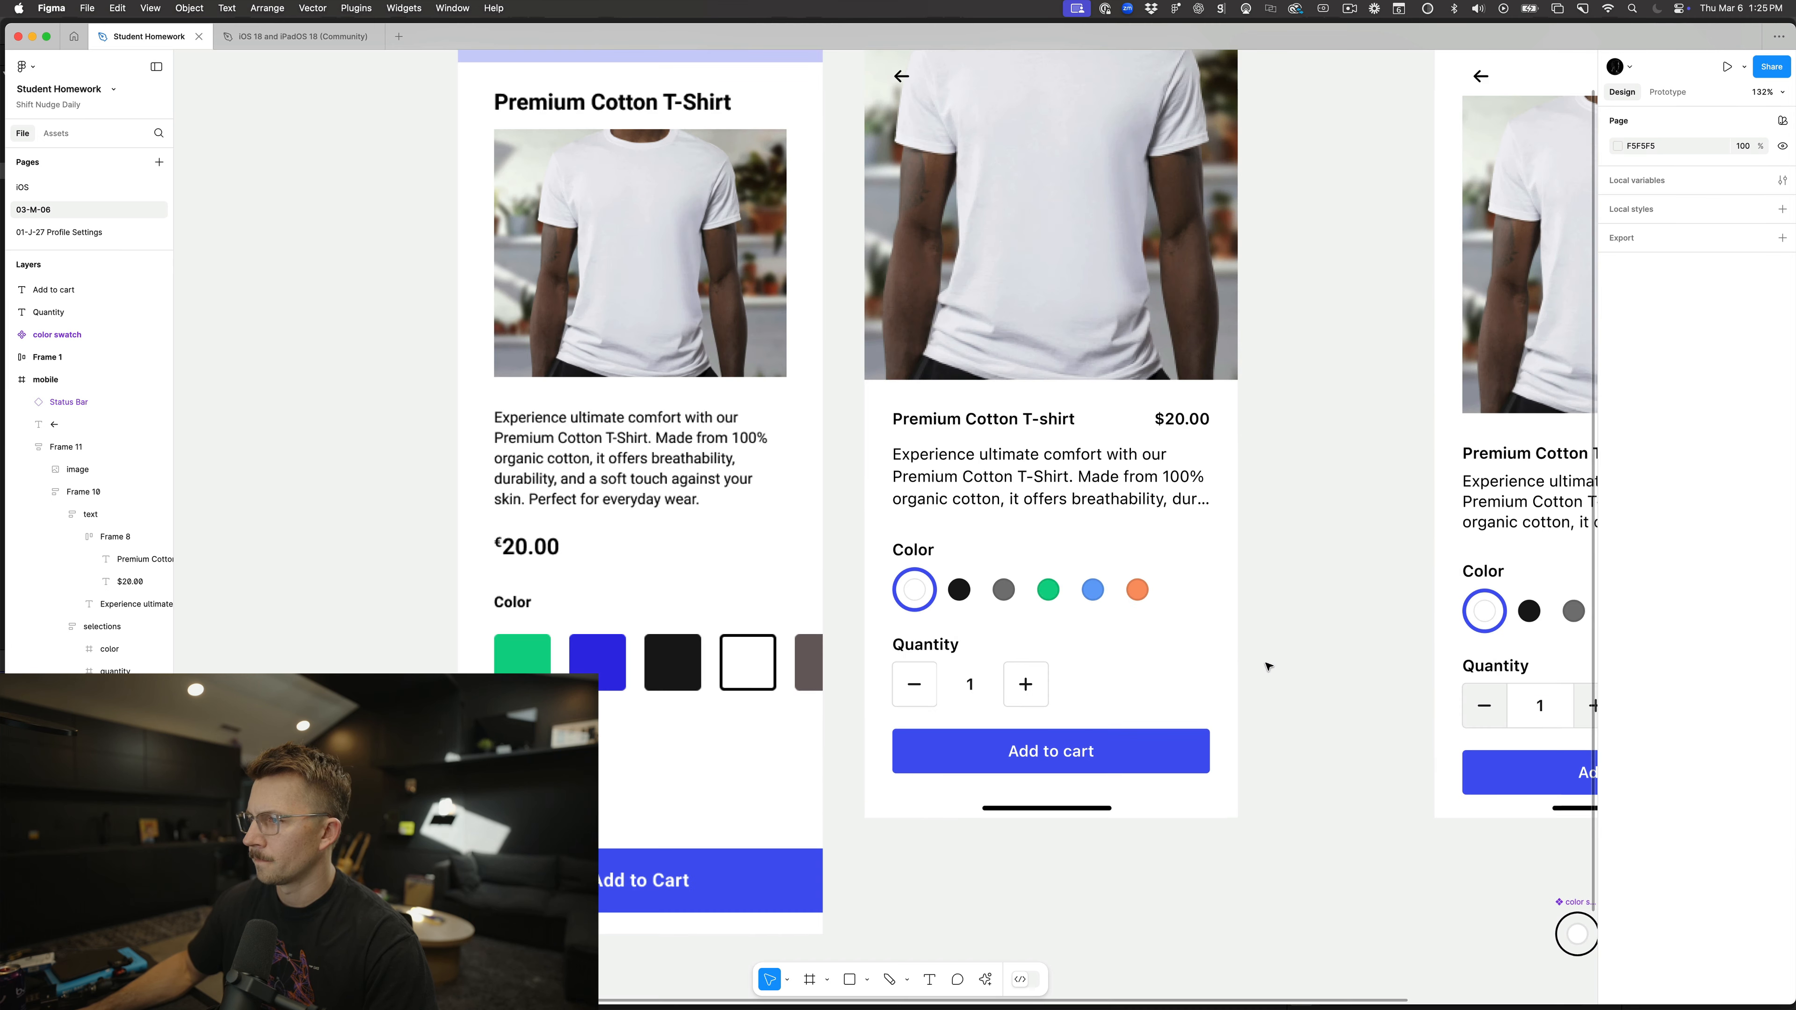
scroll(1328, 669, "down", 2)
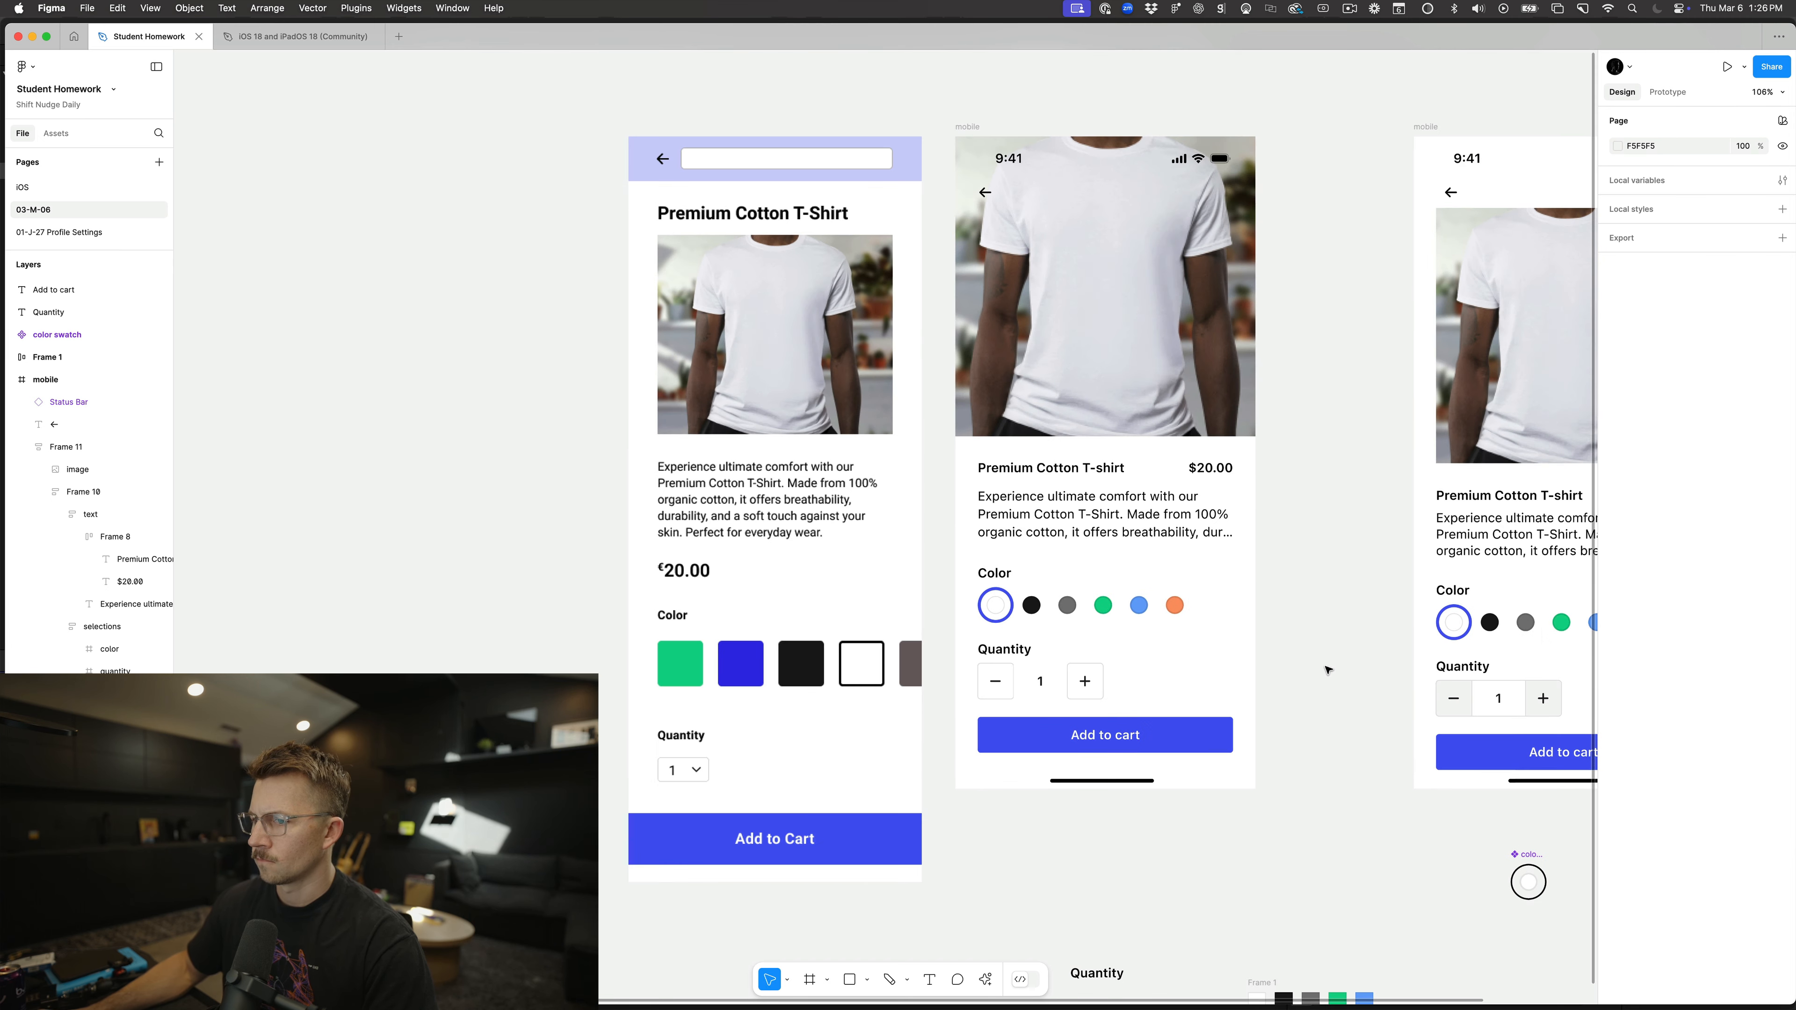
double_click(994, 684)
scroll(996, 683, "up", 10)
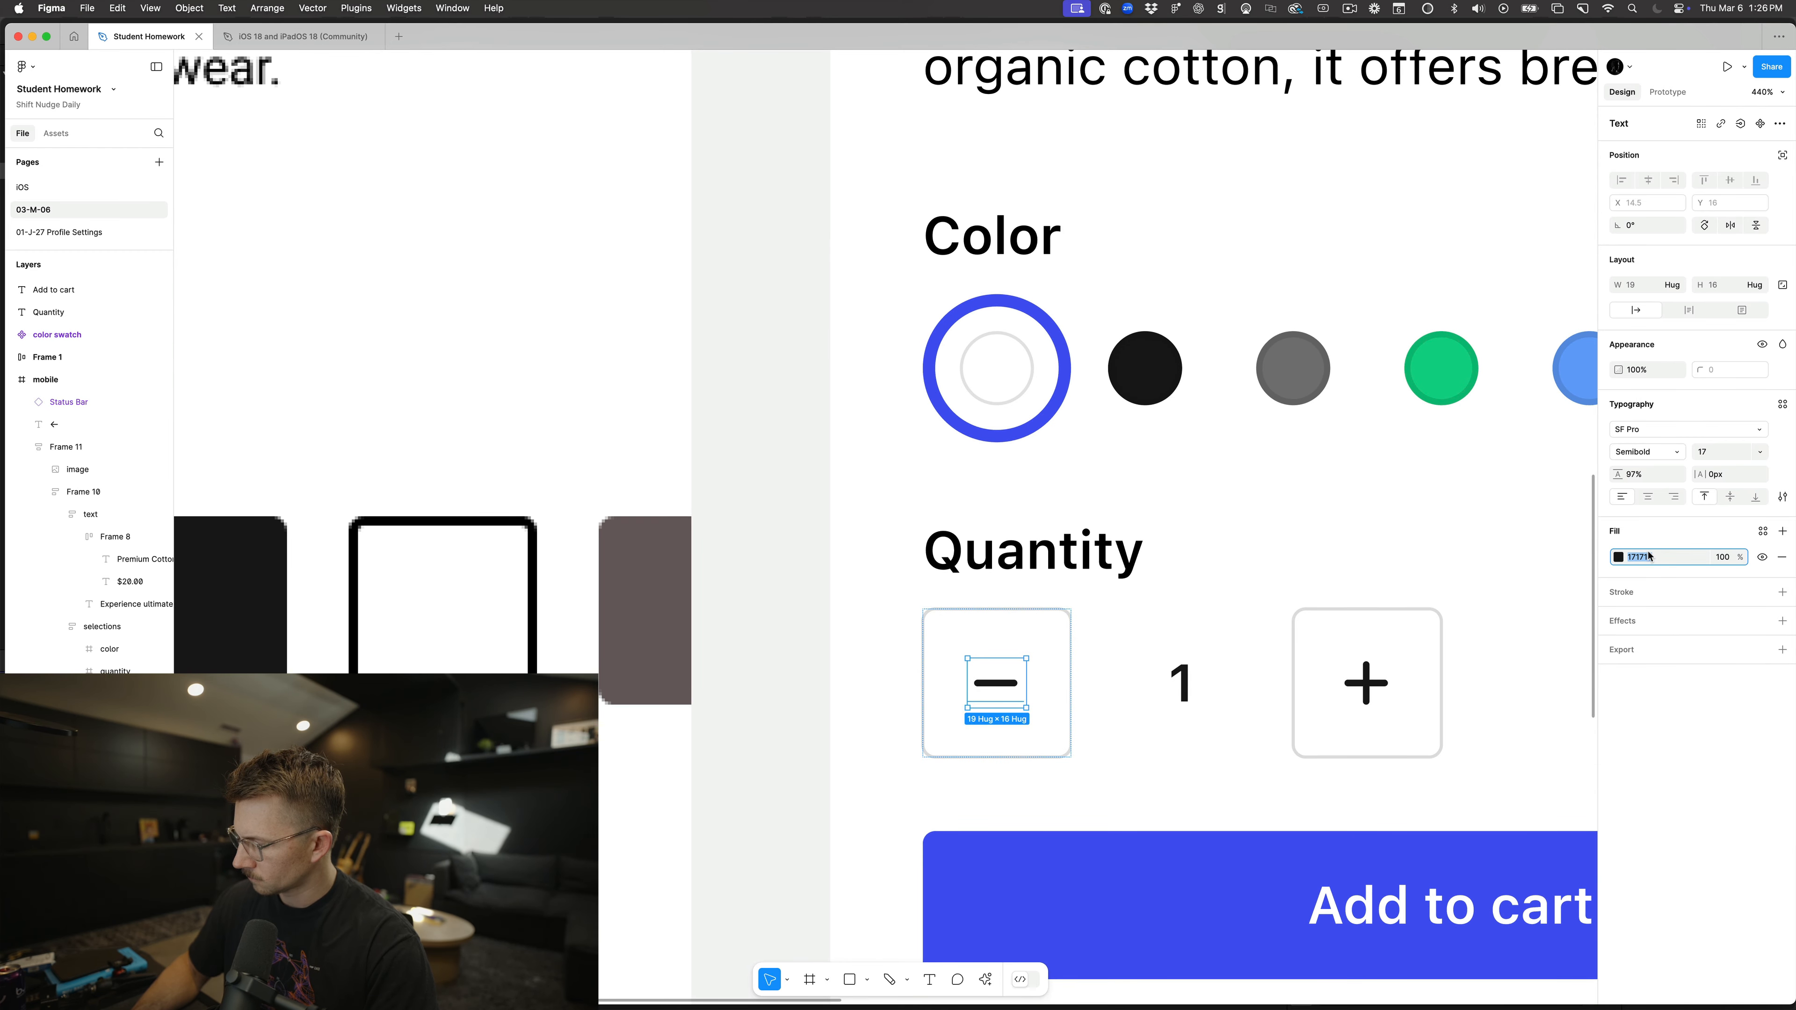
key("Return")
left_click(833, 584)
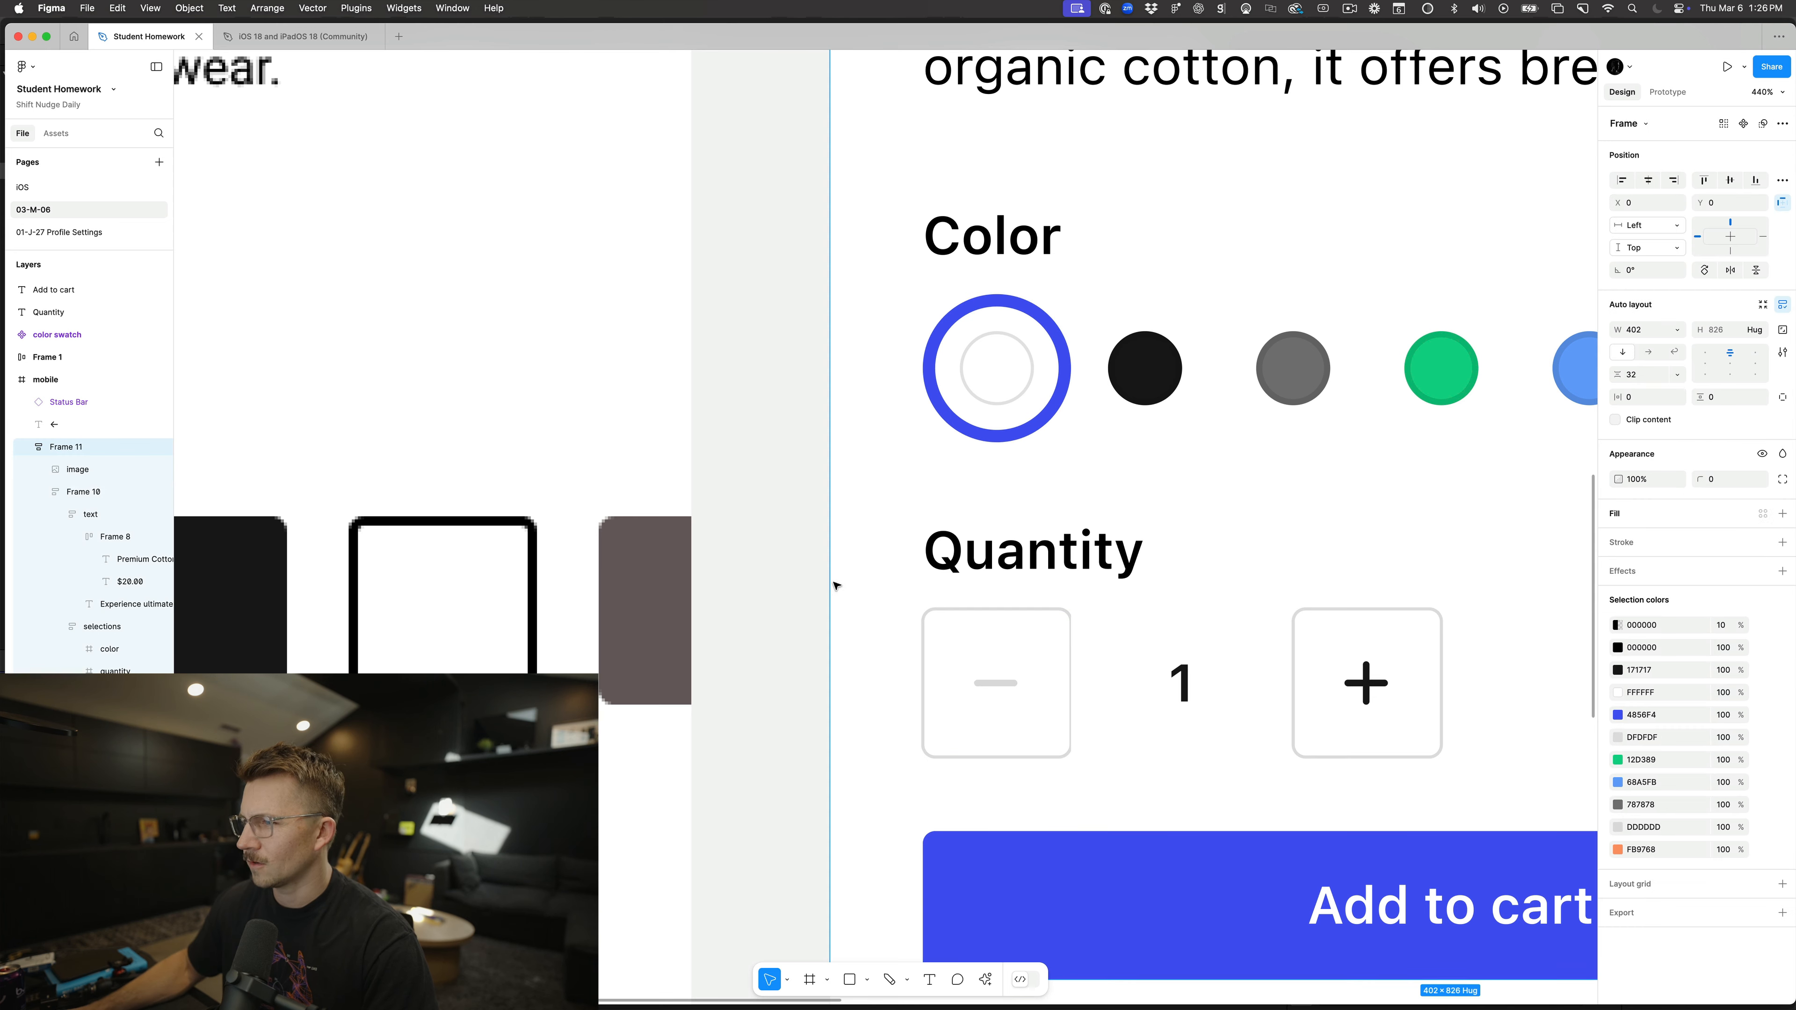
key("minus")
key("minus")
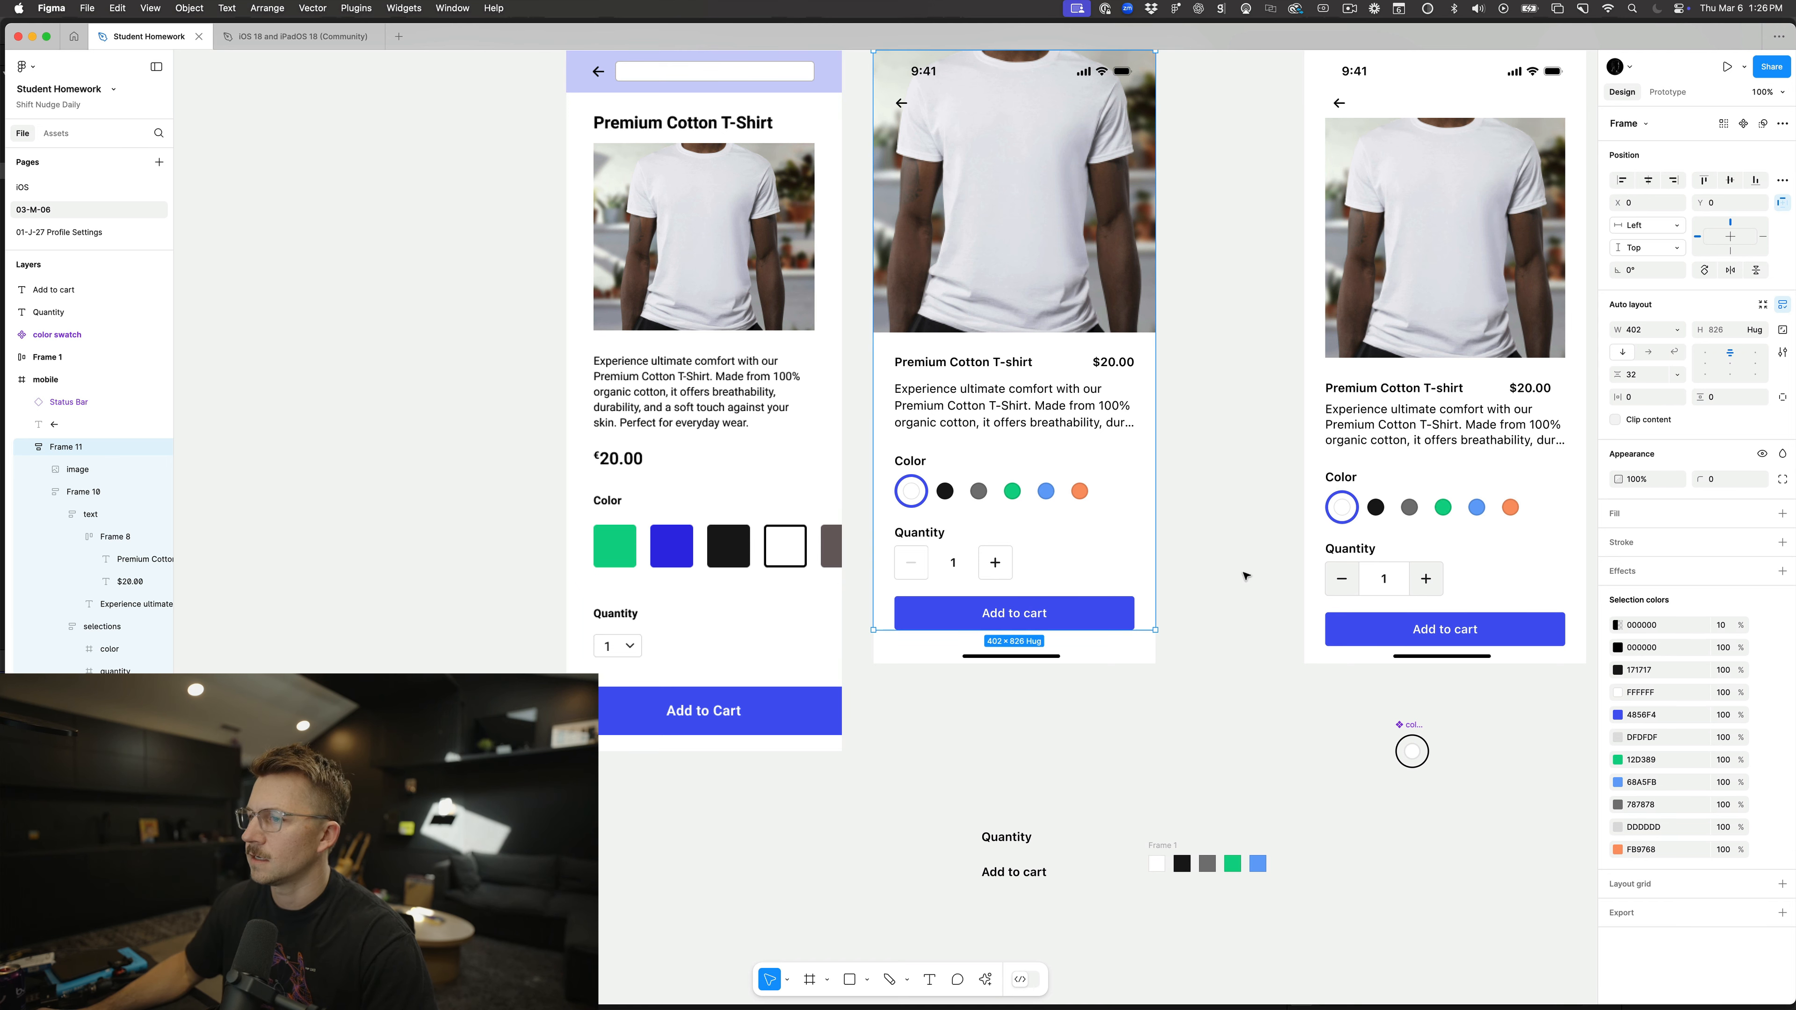
scroll(1244, 576, "up", 3)
left_click(908, 625, "super")
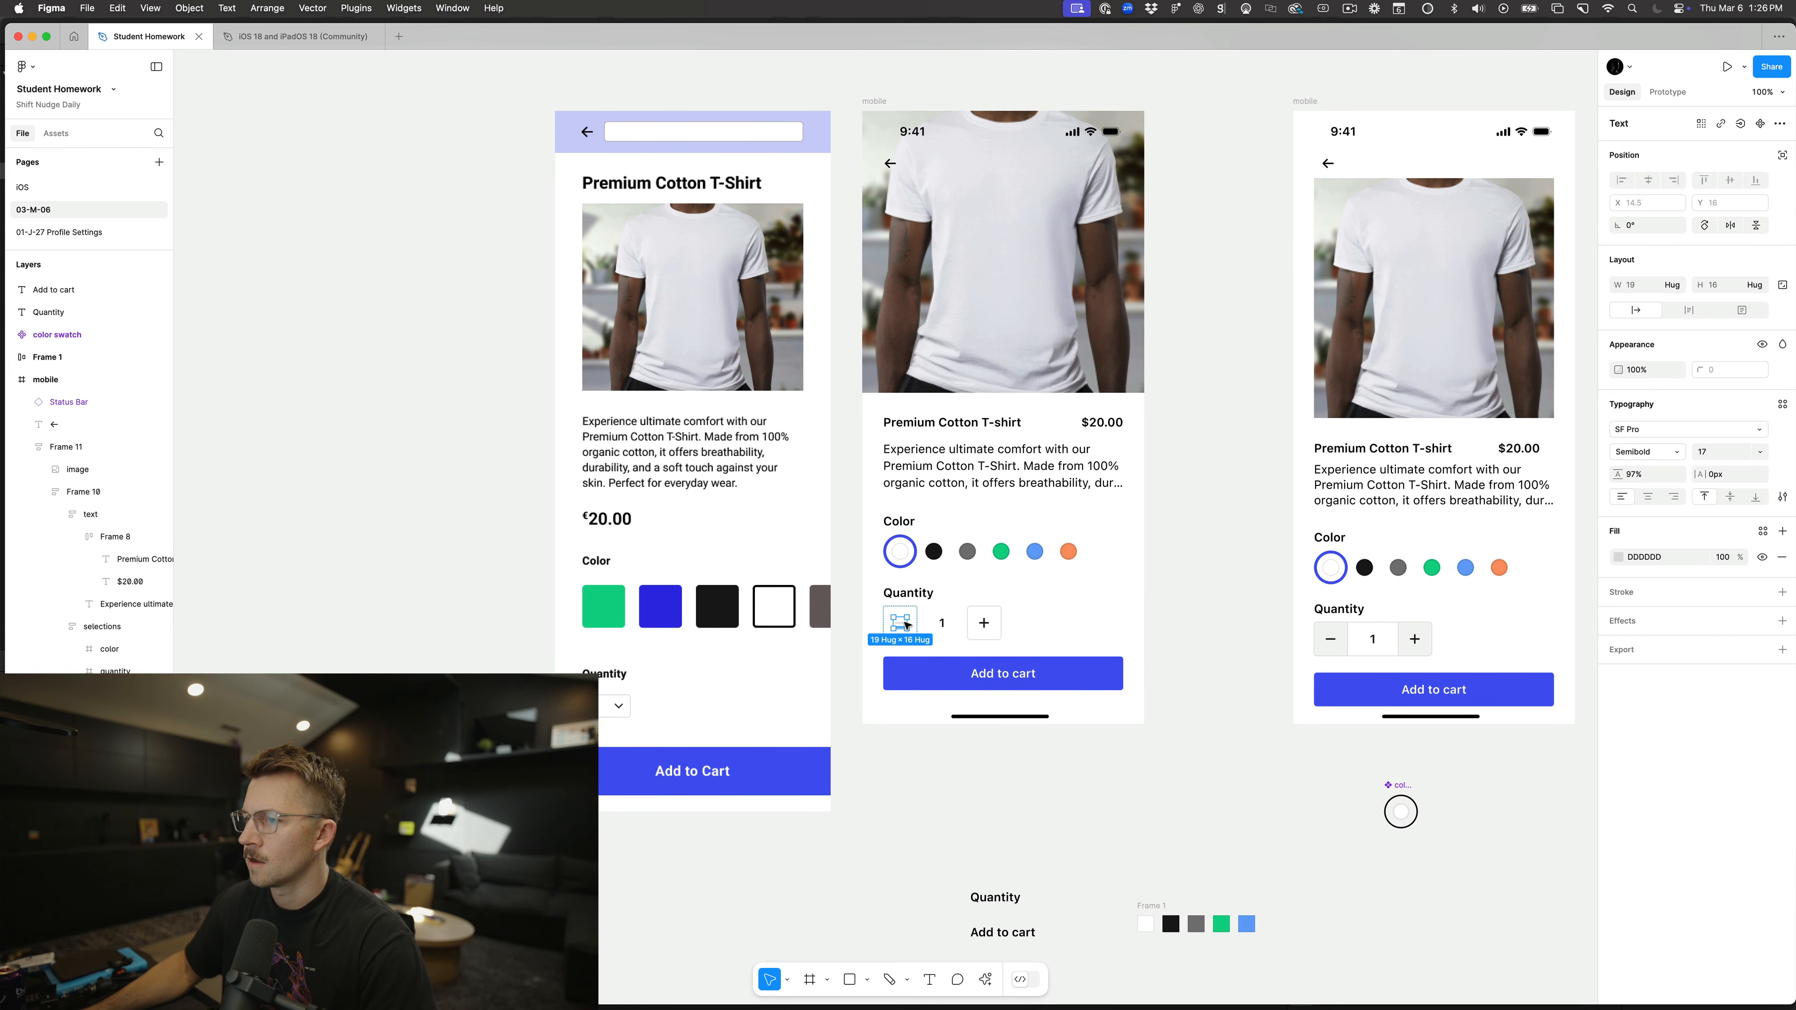
left_click(1251, 619)
Step: Set the Color and Quantity labels in the full-width variant to font size 15 and uppercase
scroll(1251, 619, "up", 3)
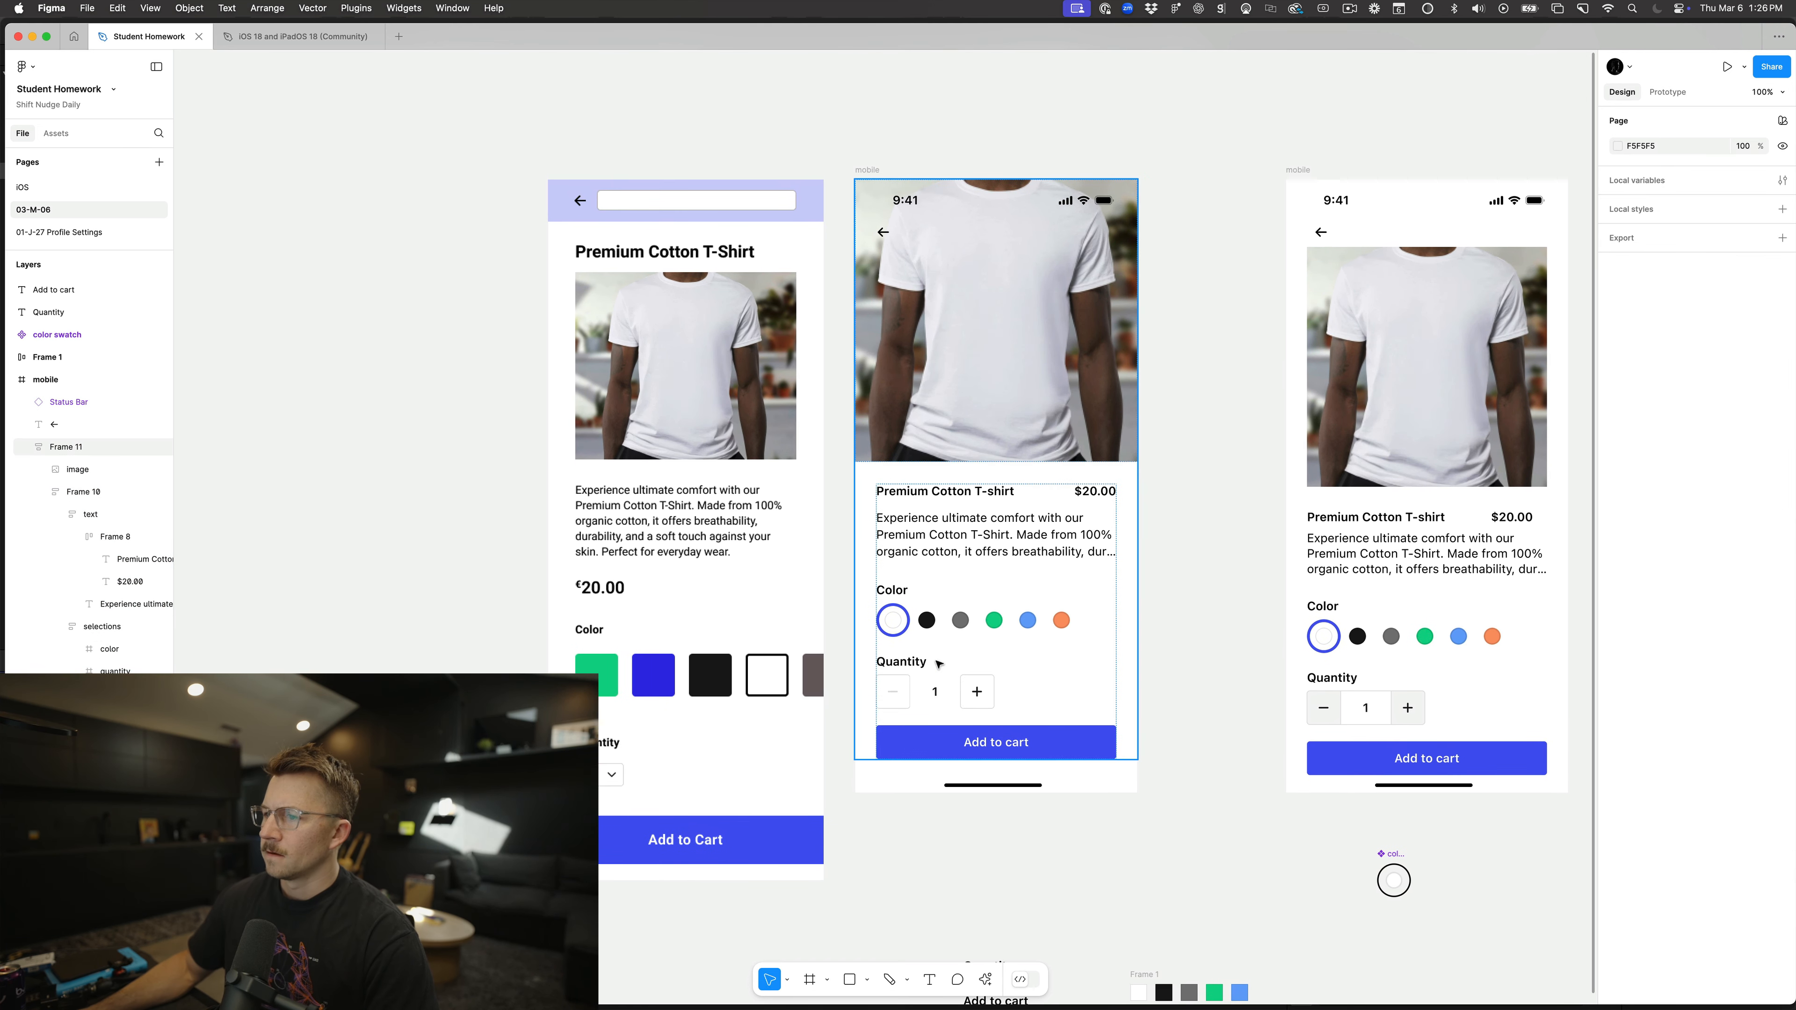
left_click(893, 591, "super")
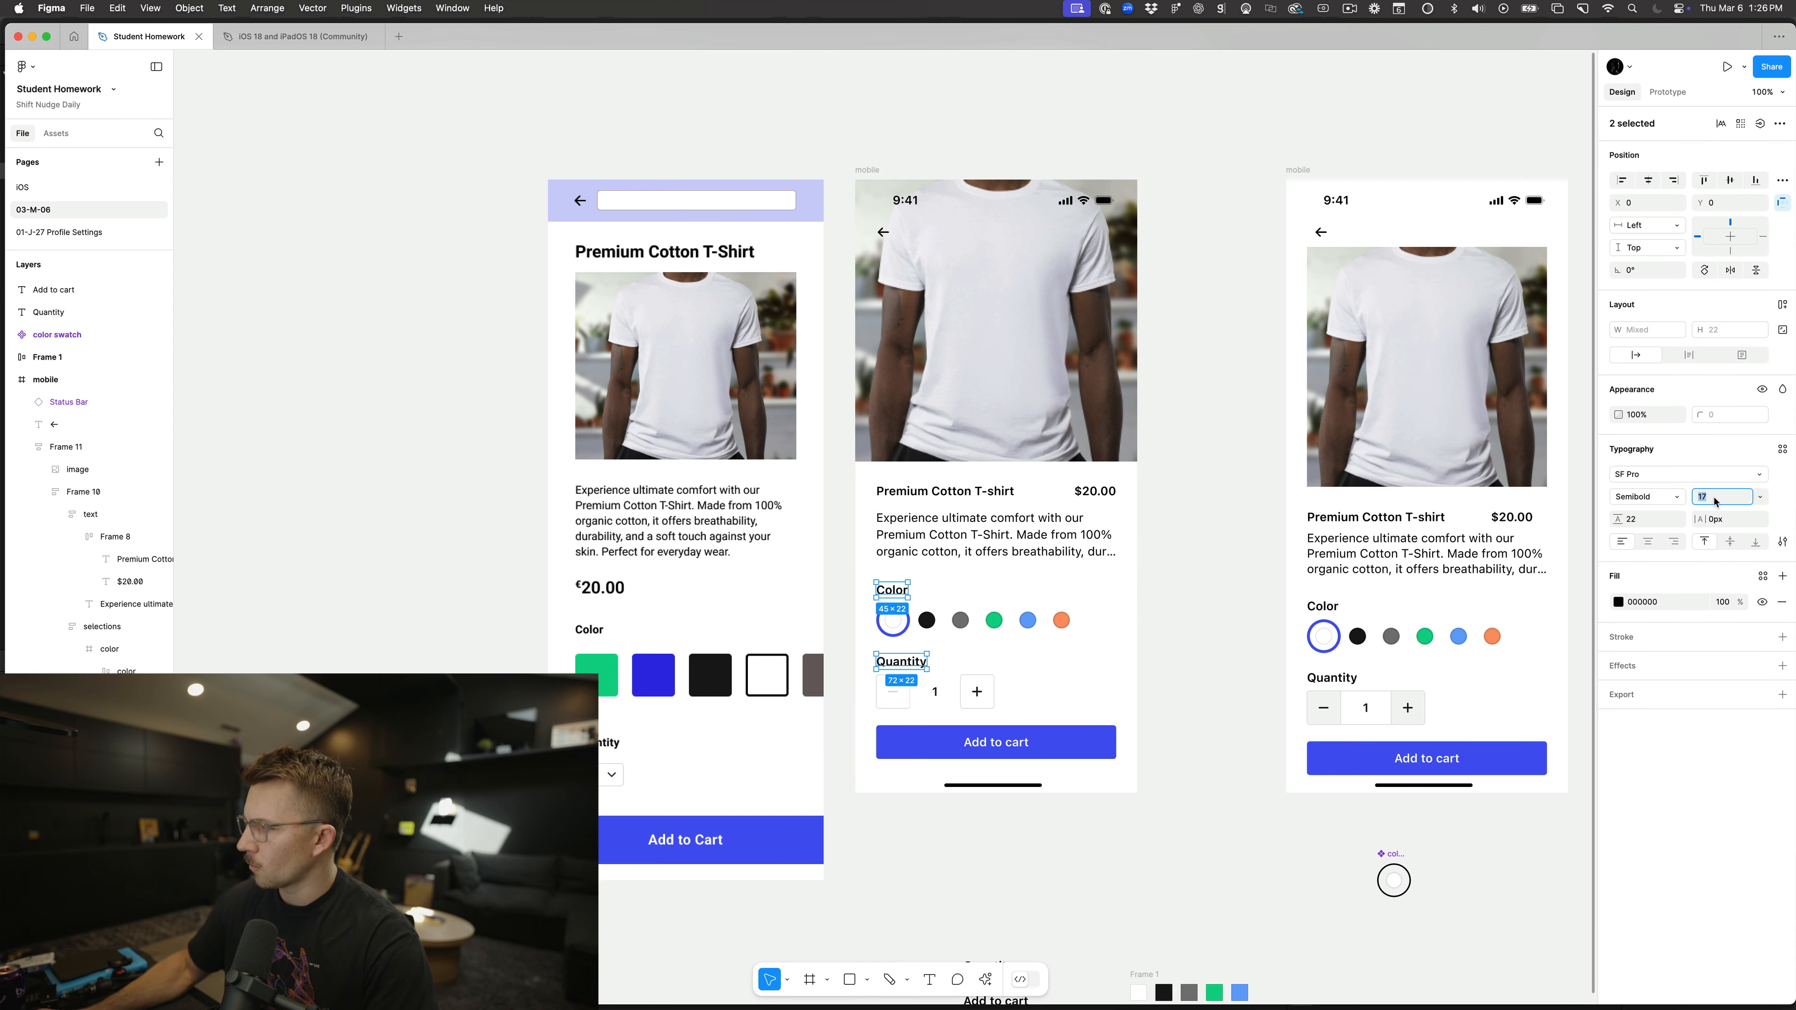
type("15")
key("Return")
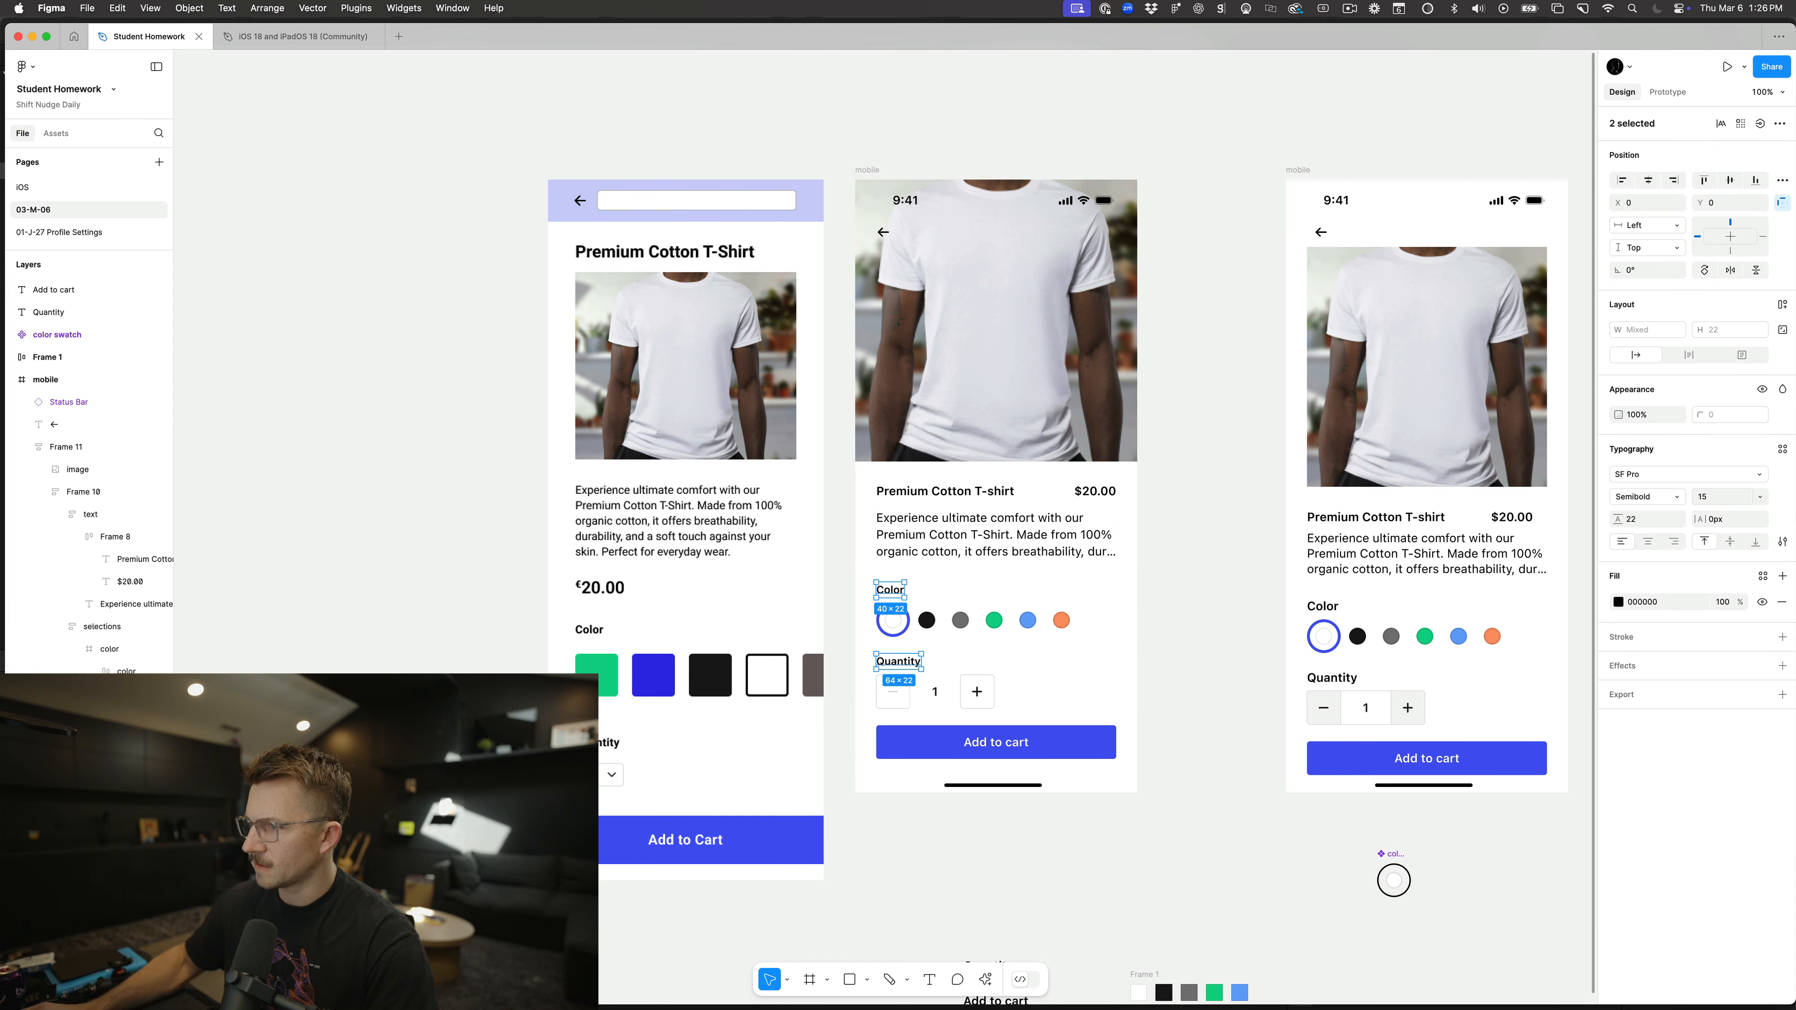
left_click(1783, 540)
left_click(1513, 716)
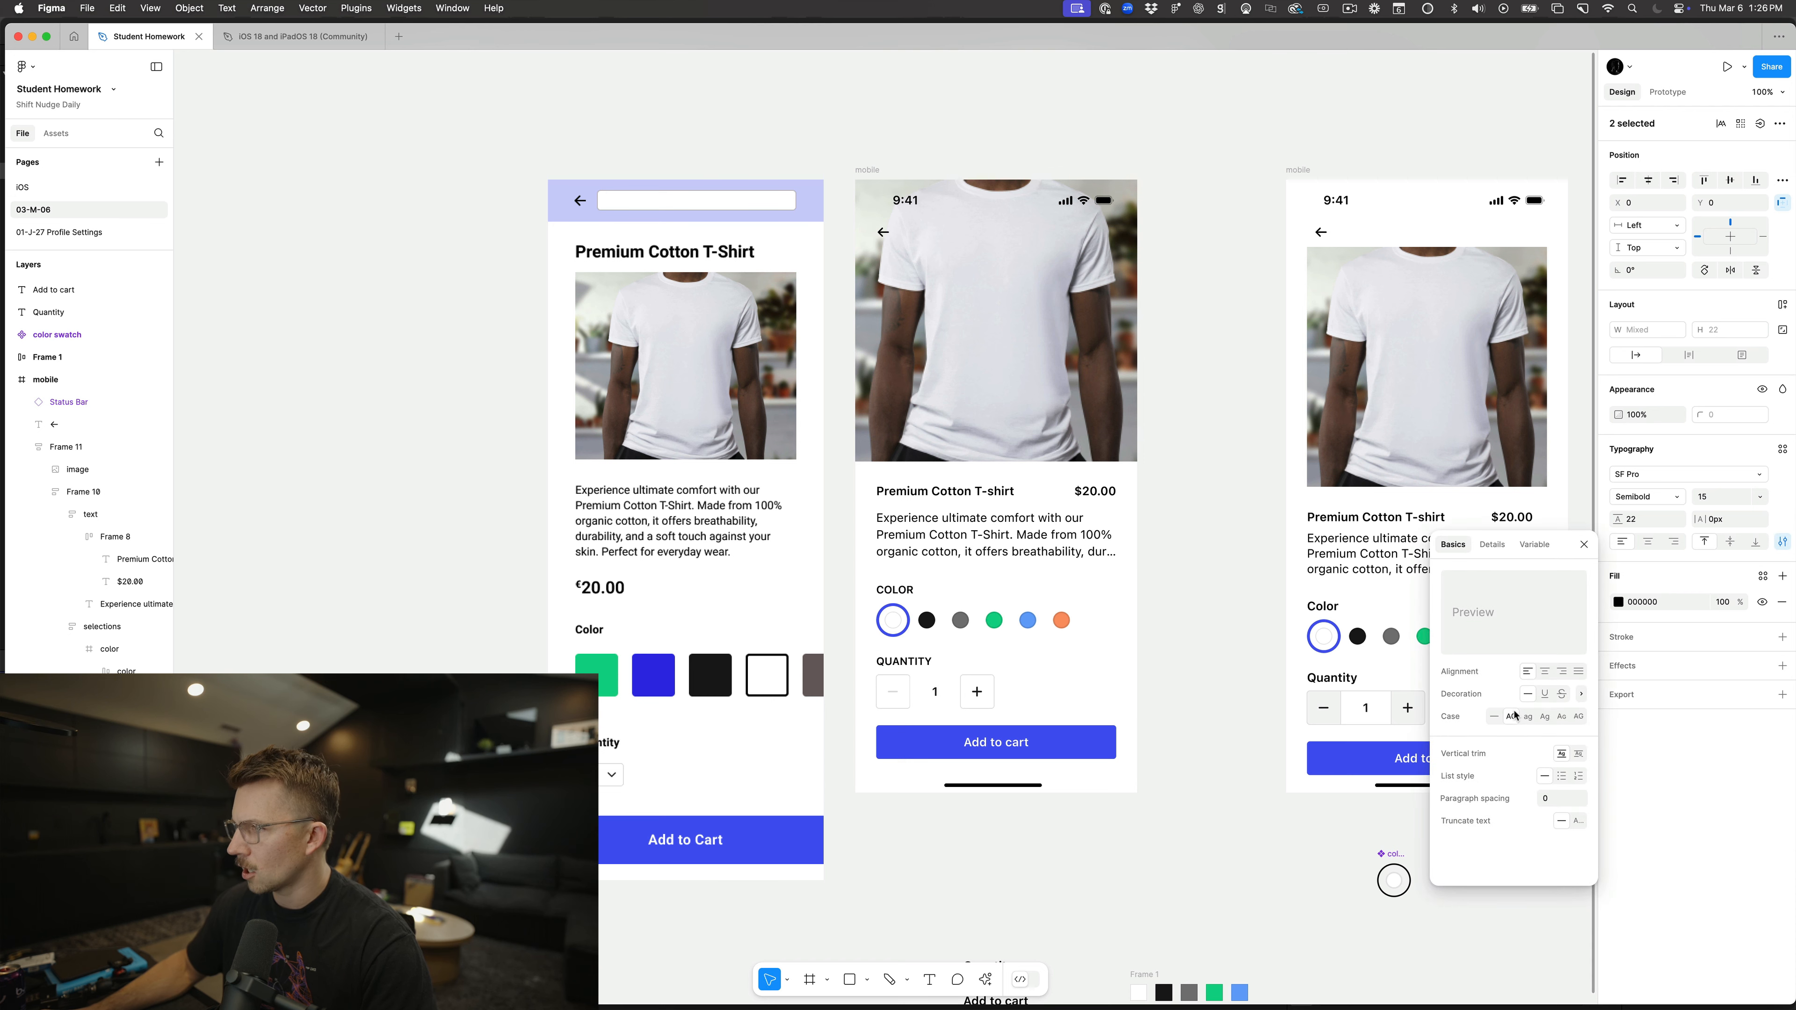
Step: Change the text fill of the uppercase Color and Quantity labels to 777777
left_click(1652, 602)
type("77")
key("Return")
key("Escape")
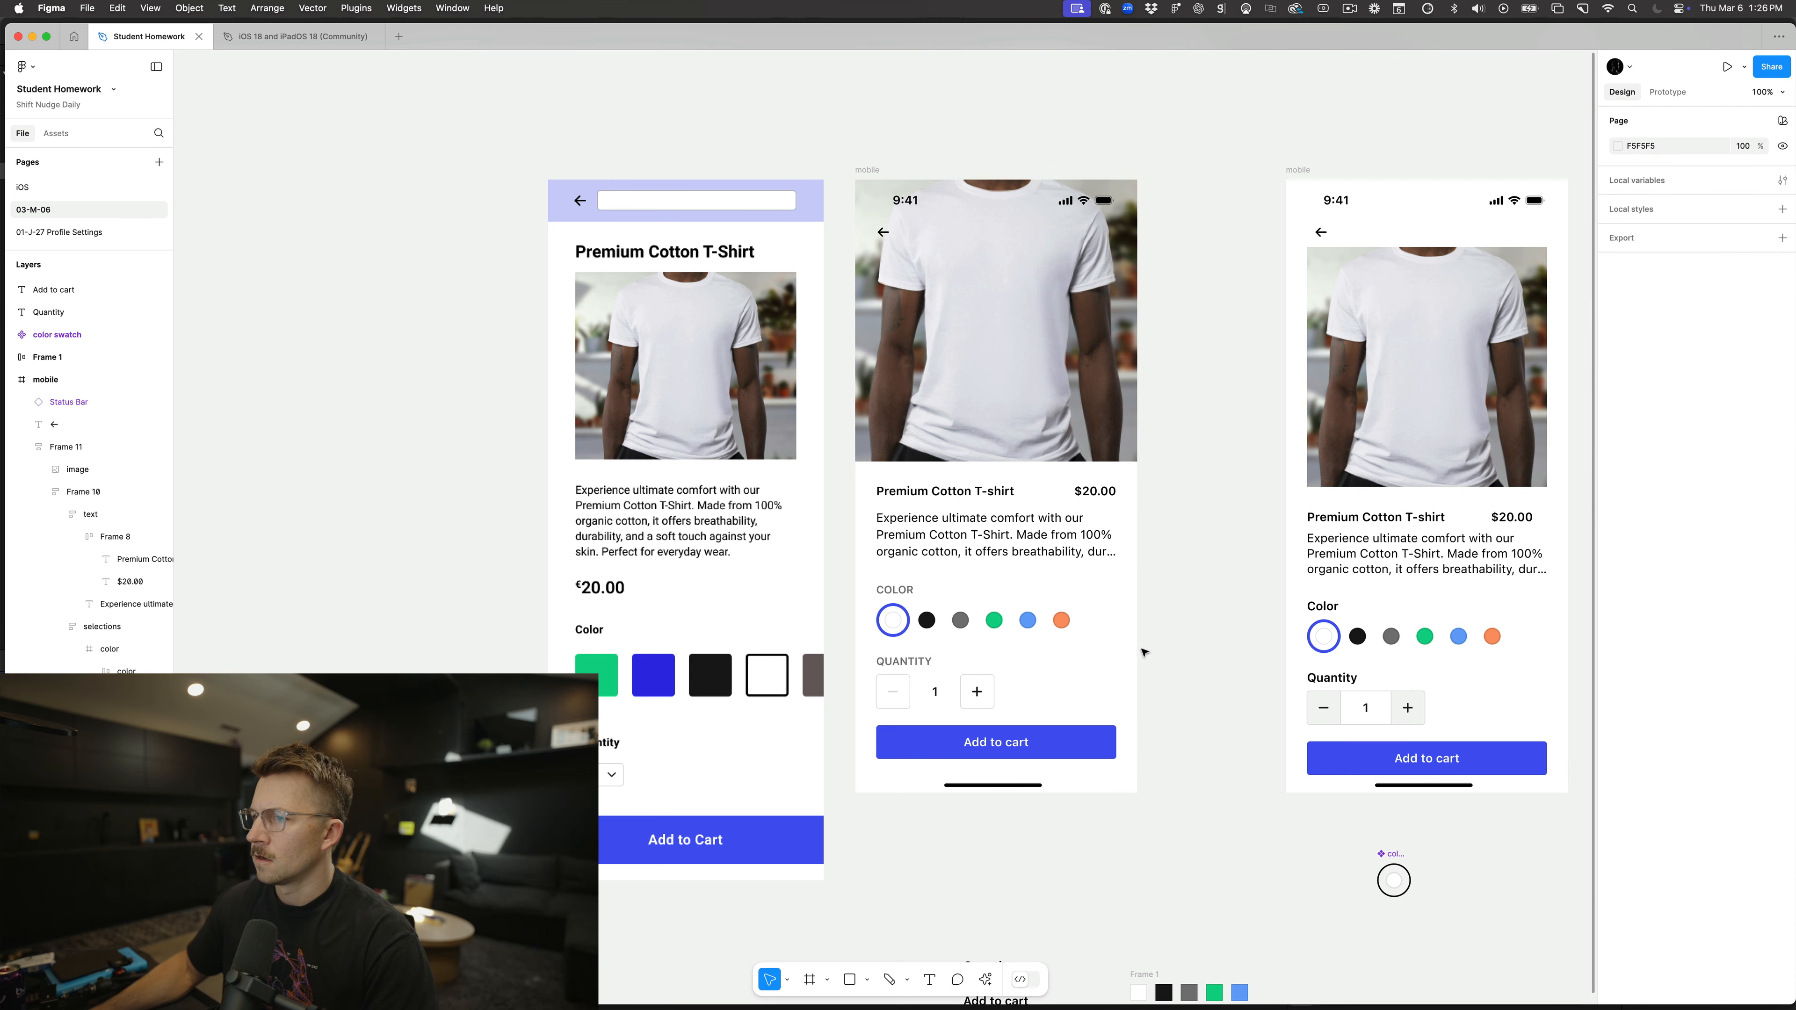
Step: Reduce the font size of the full-width variant's COLOR and QUANTITY labels to 13
left_click(894, 593, "super")
left_click(903, 661, "shift+super")
left_click(1706, 500)
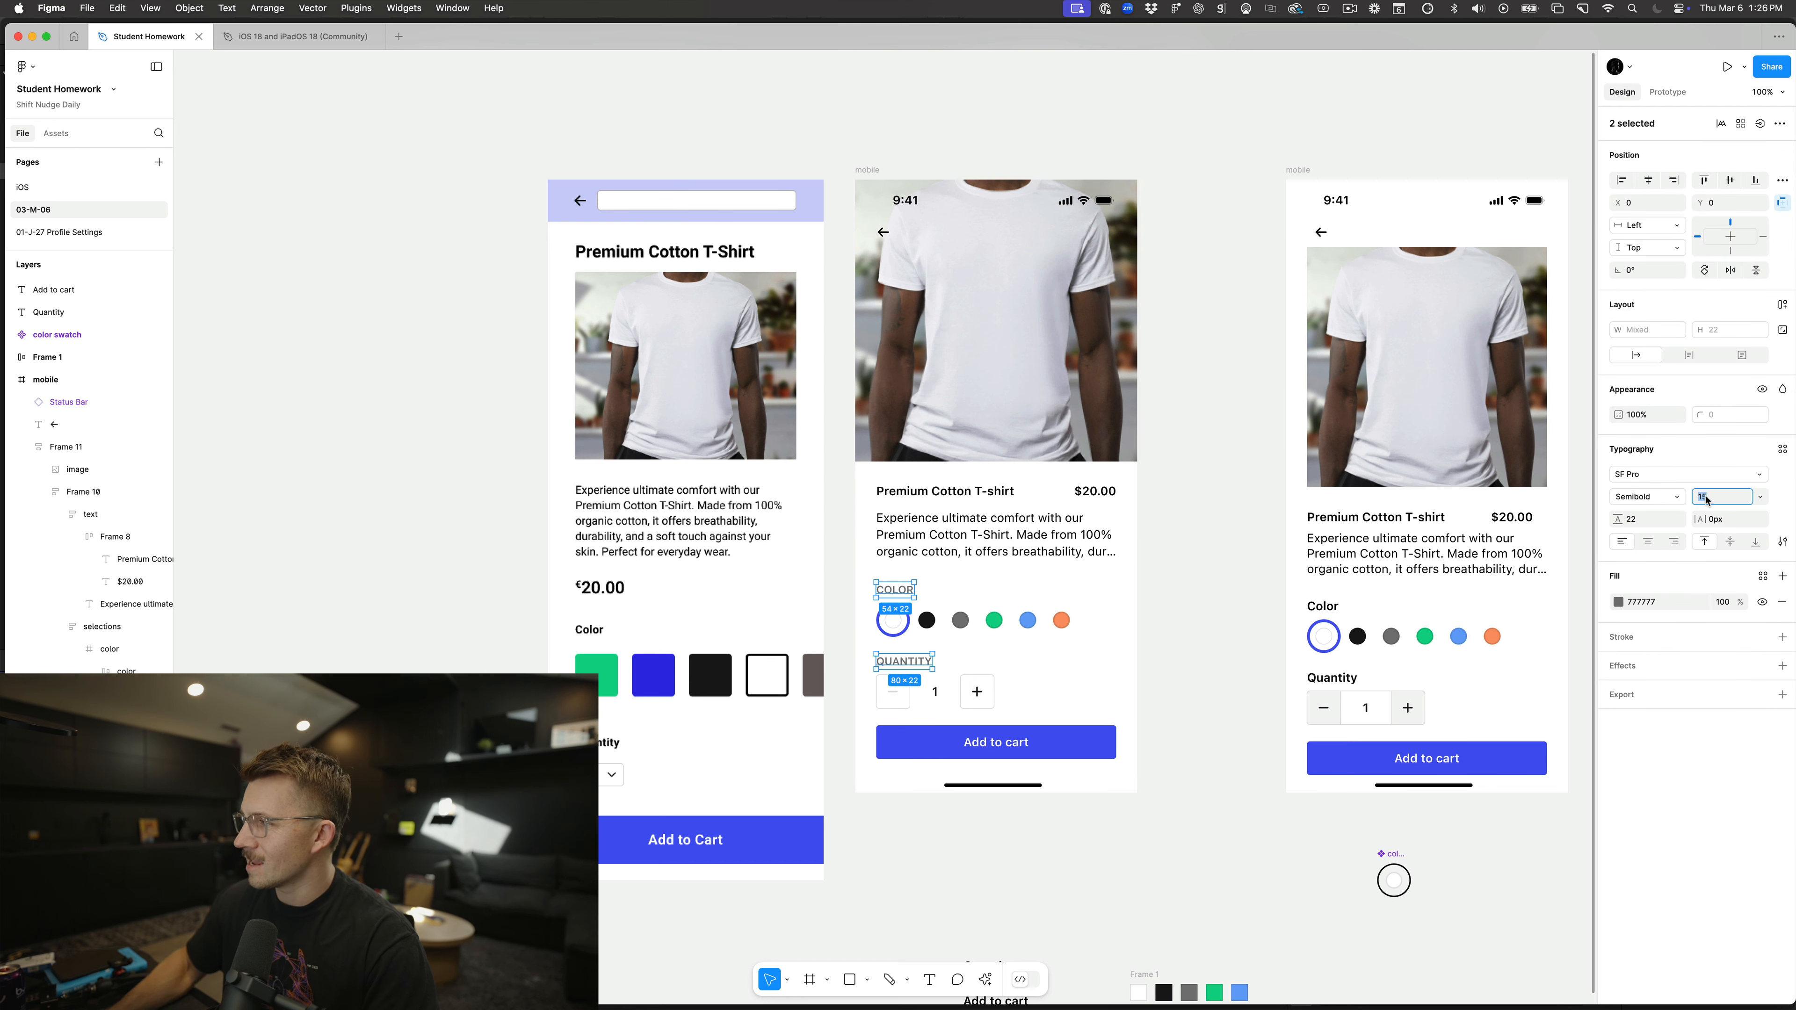
key("Down")
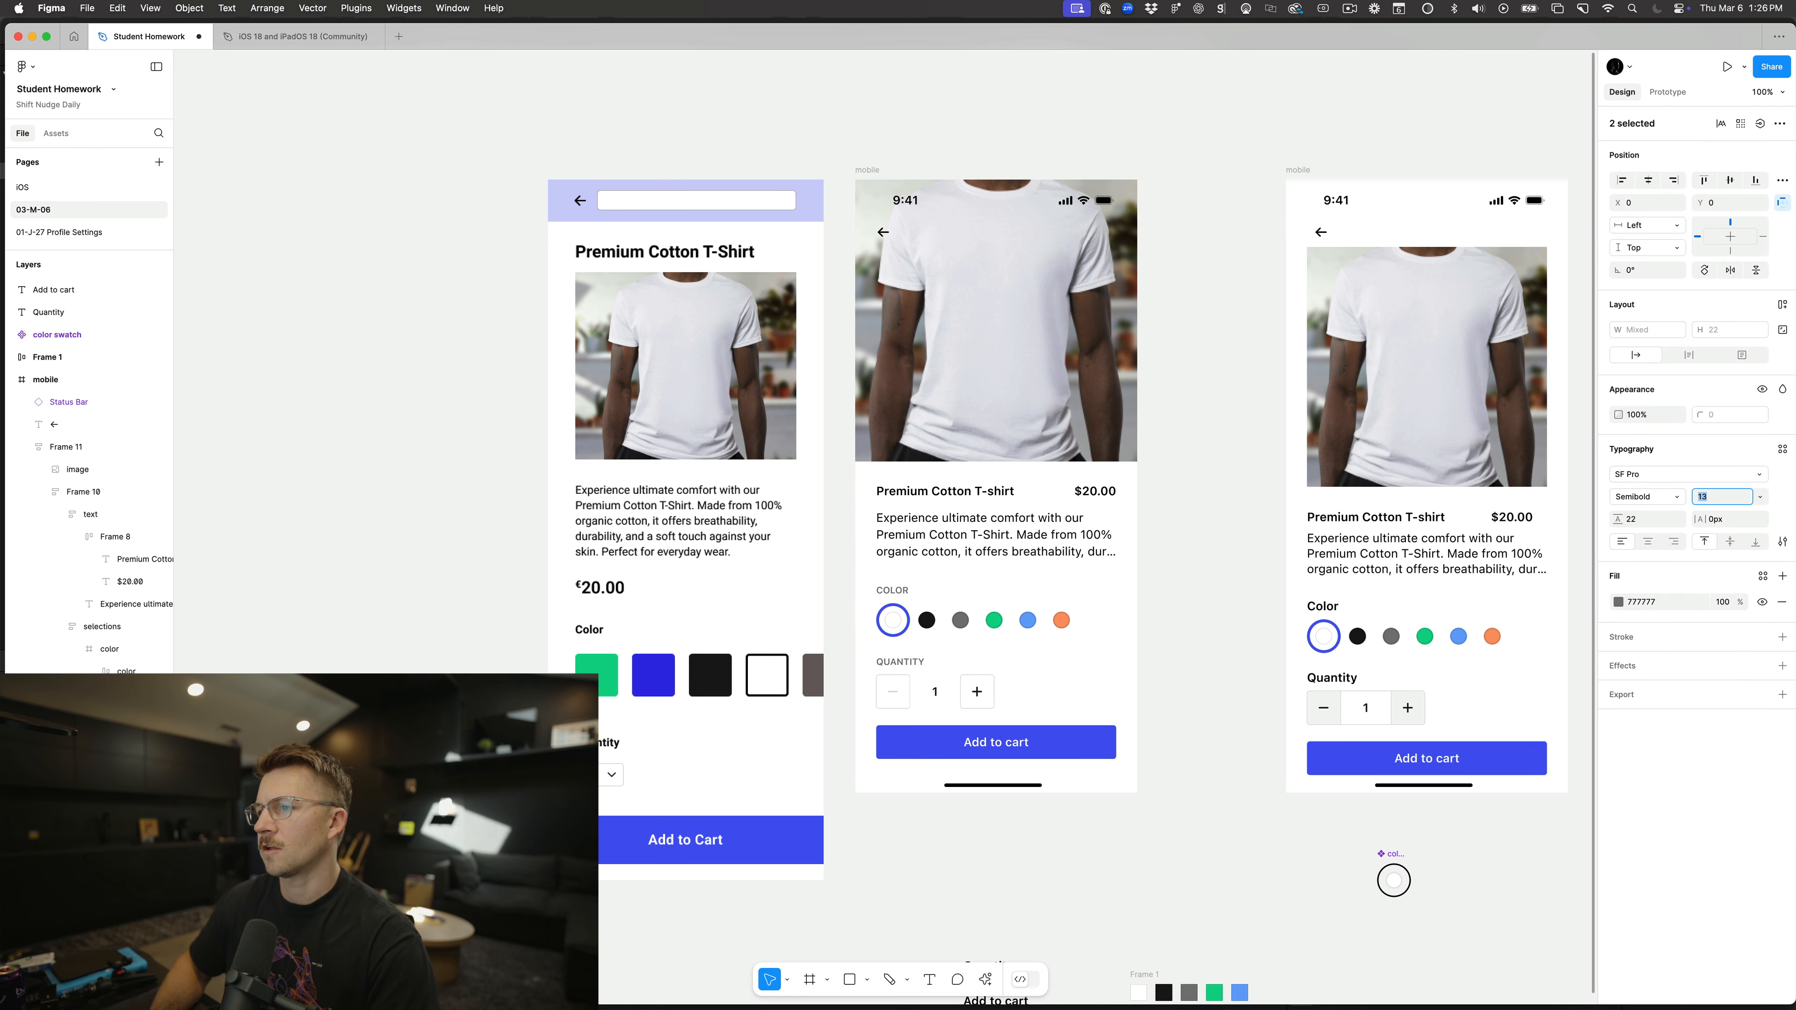
key("Escape")
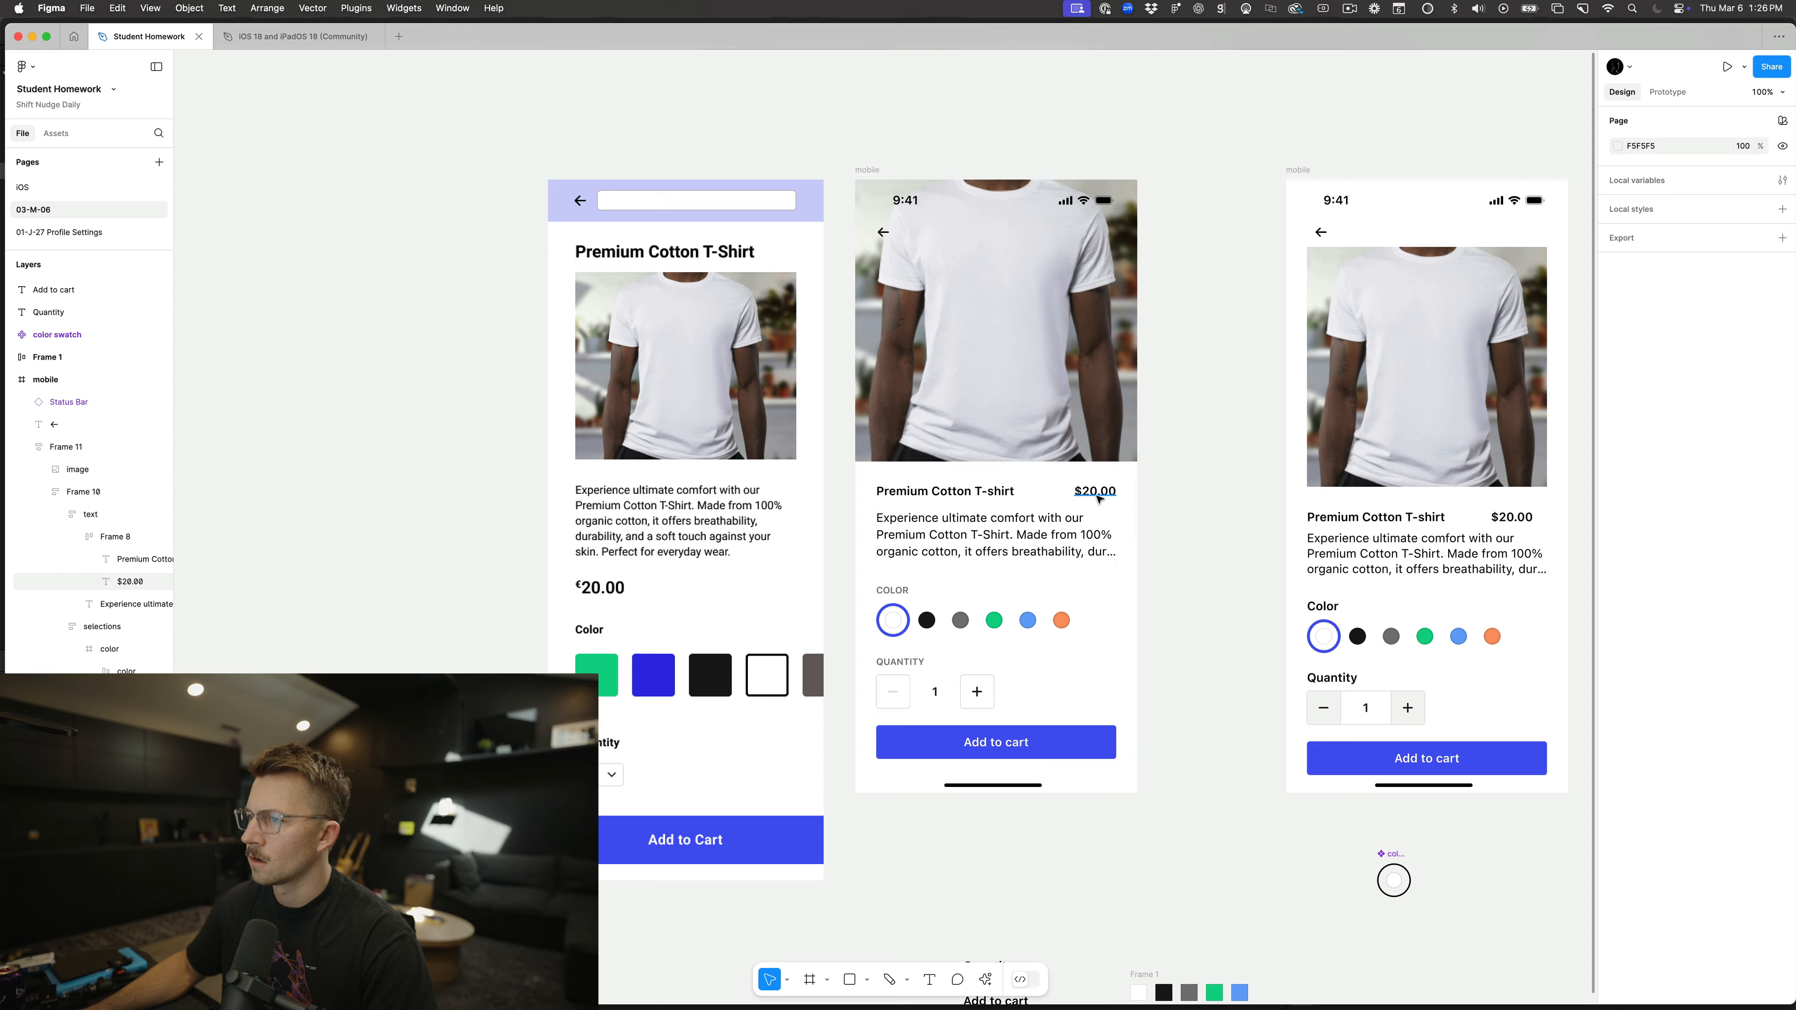
scroll(1188, 525, "down", 3)
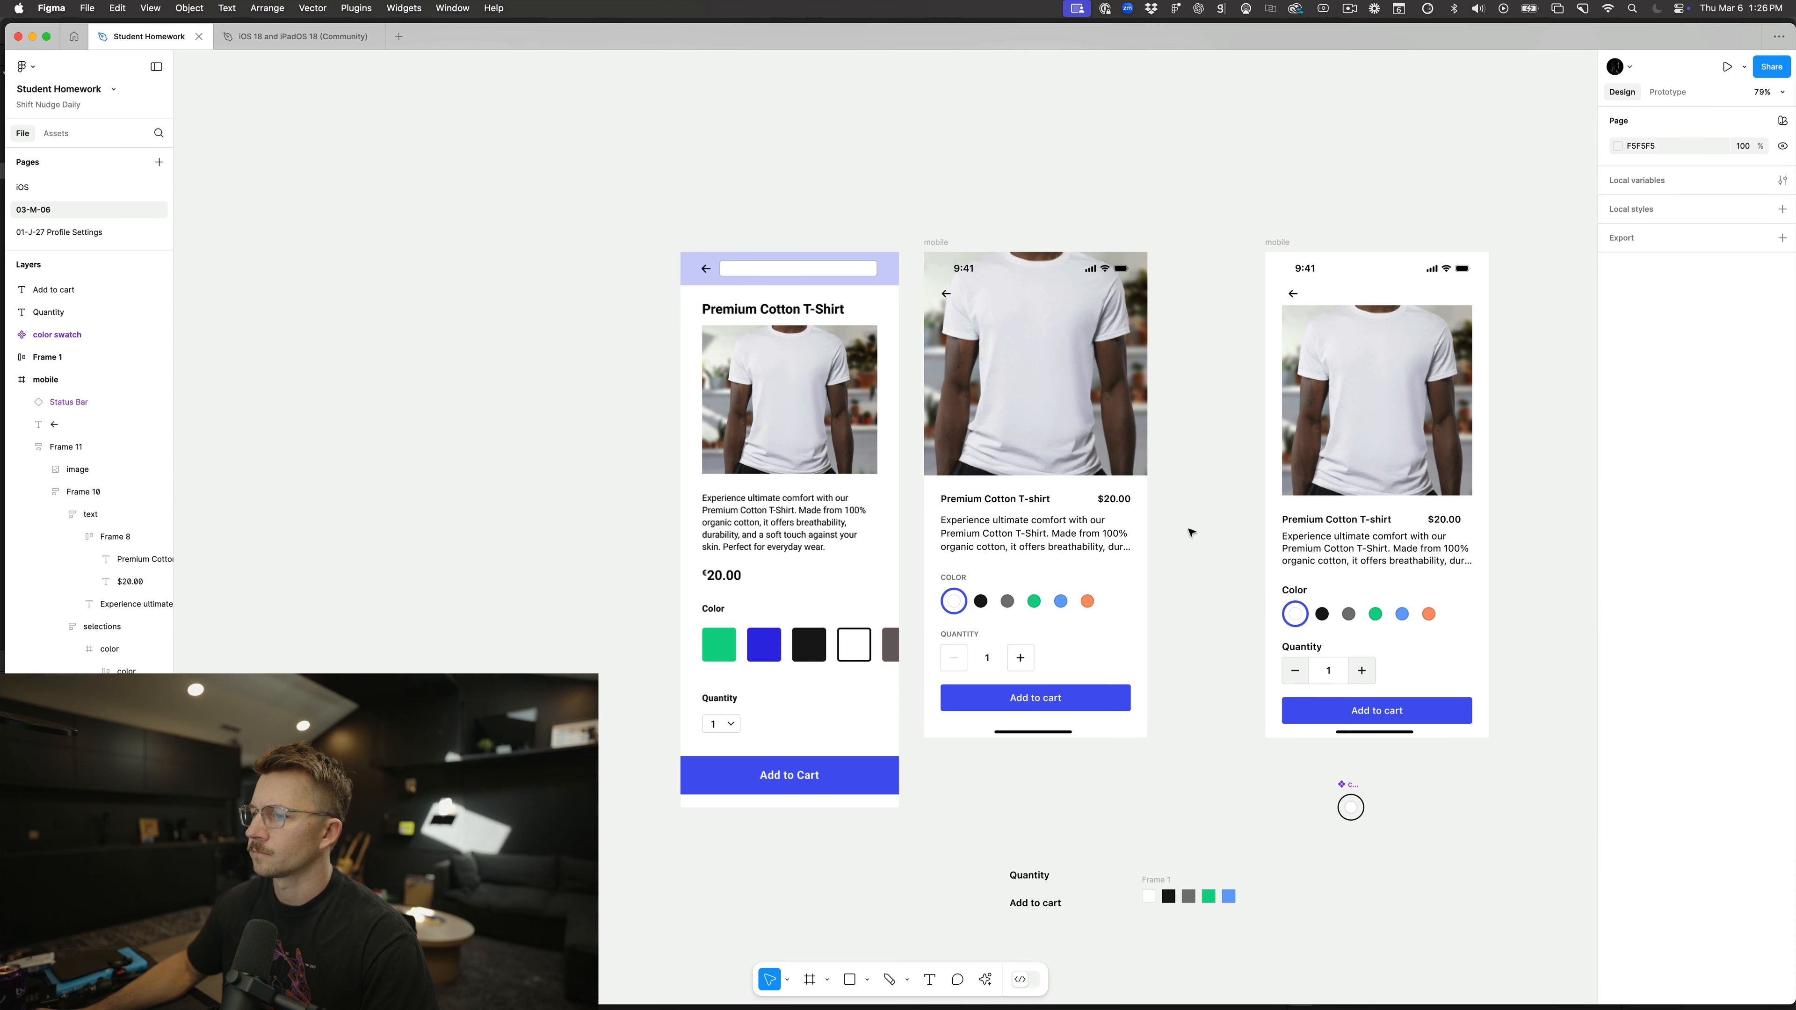
Step: Inspect the typography and spacing of the COLOR and QUANTITY labels in the full-width variant
left_click(970, 543, "super")
left_click(966, 580)
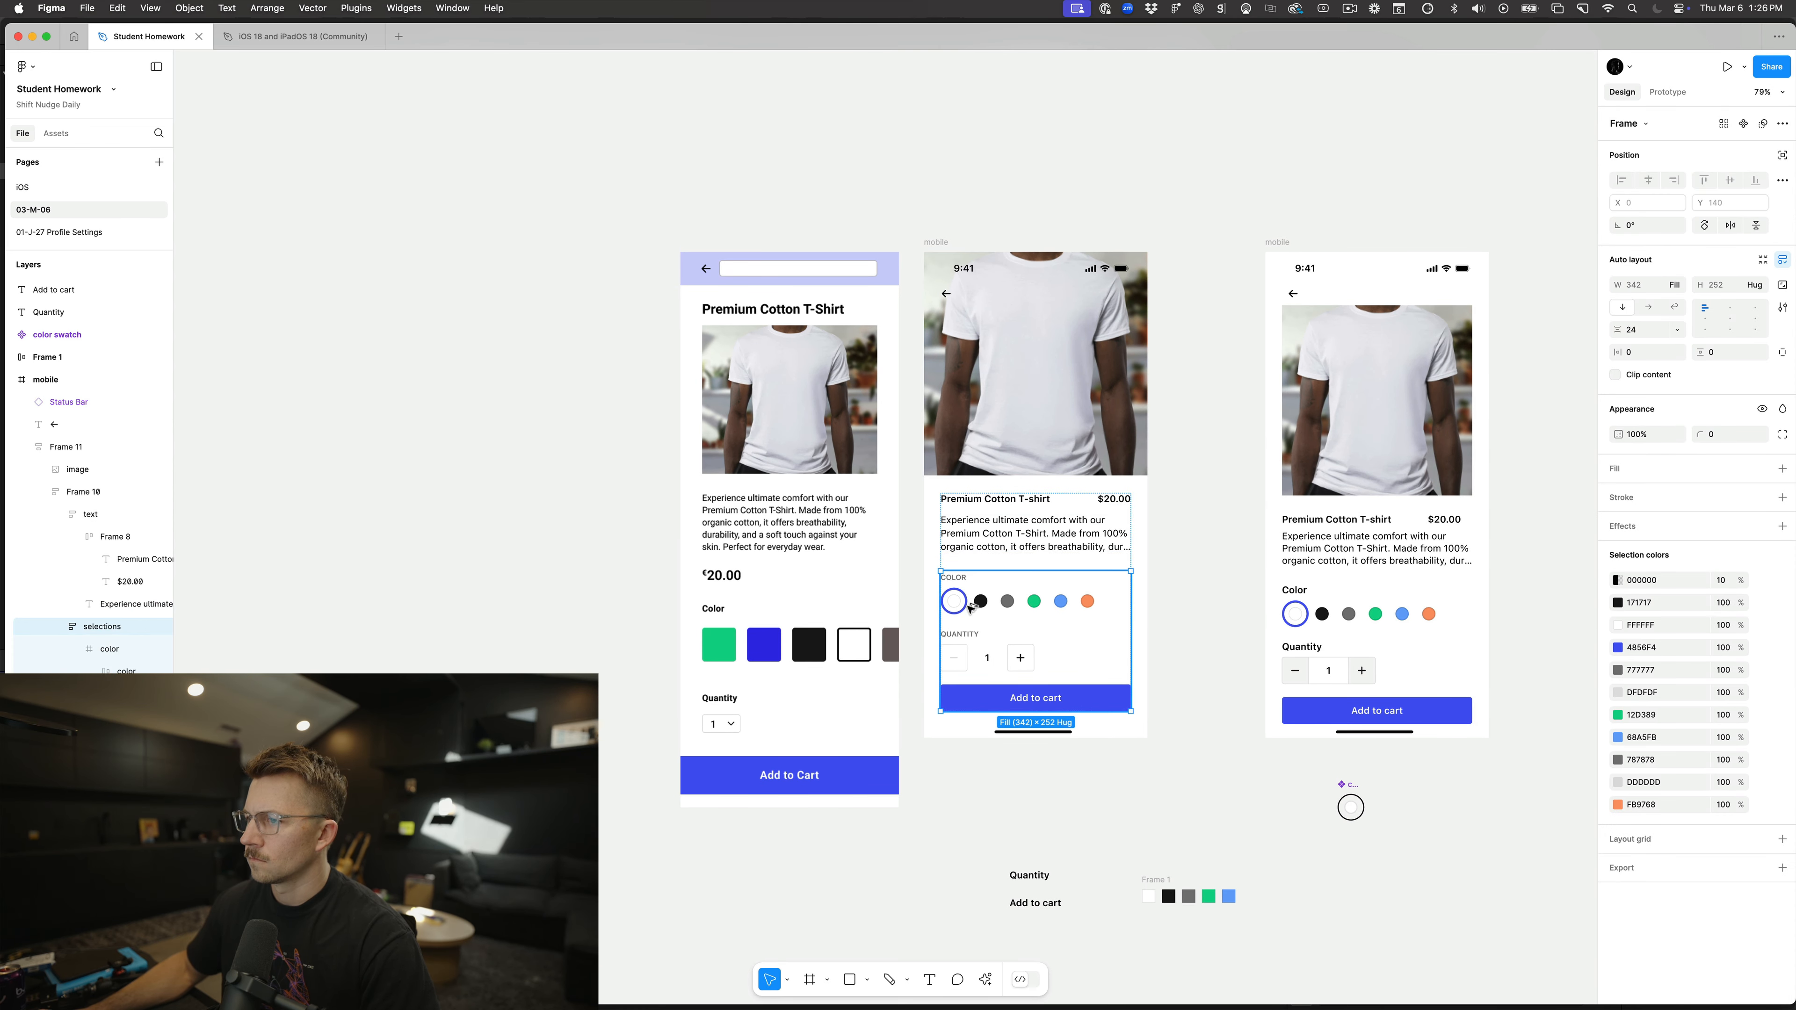
left_click(1155, 632)
scroll(1157, 635, "up", 2)
scroll(1157, 635, "up", 2)
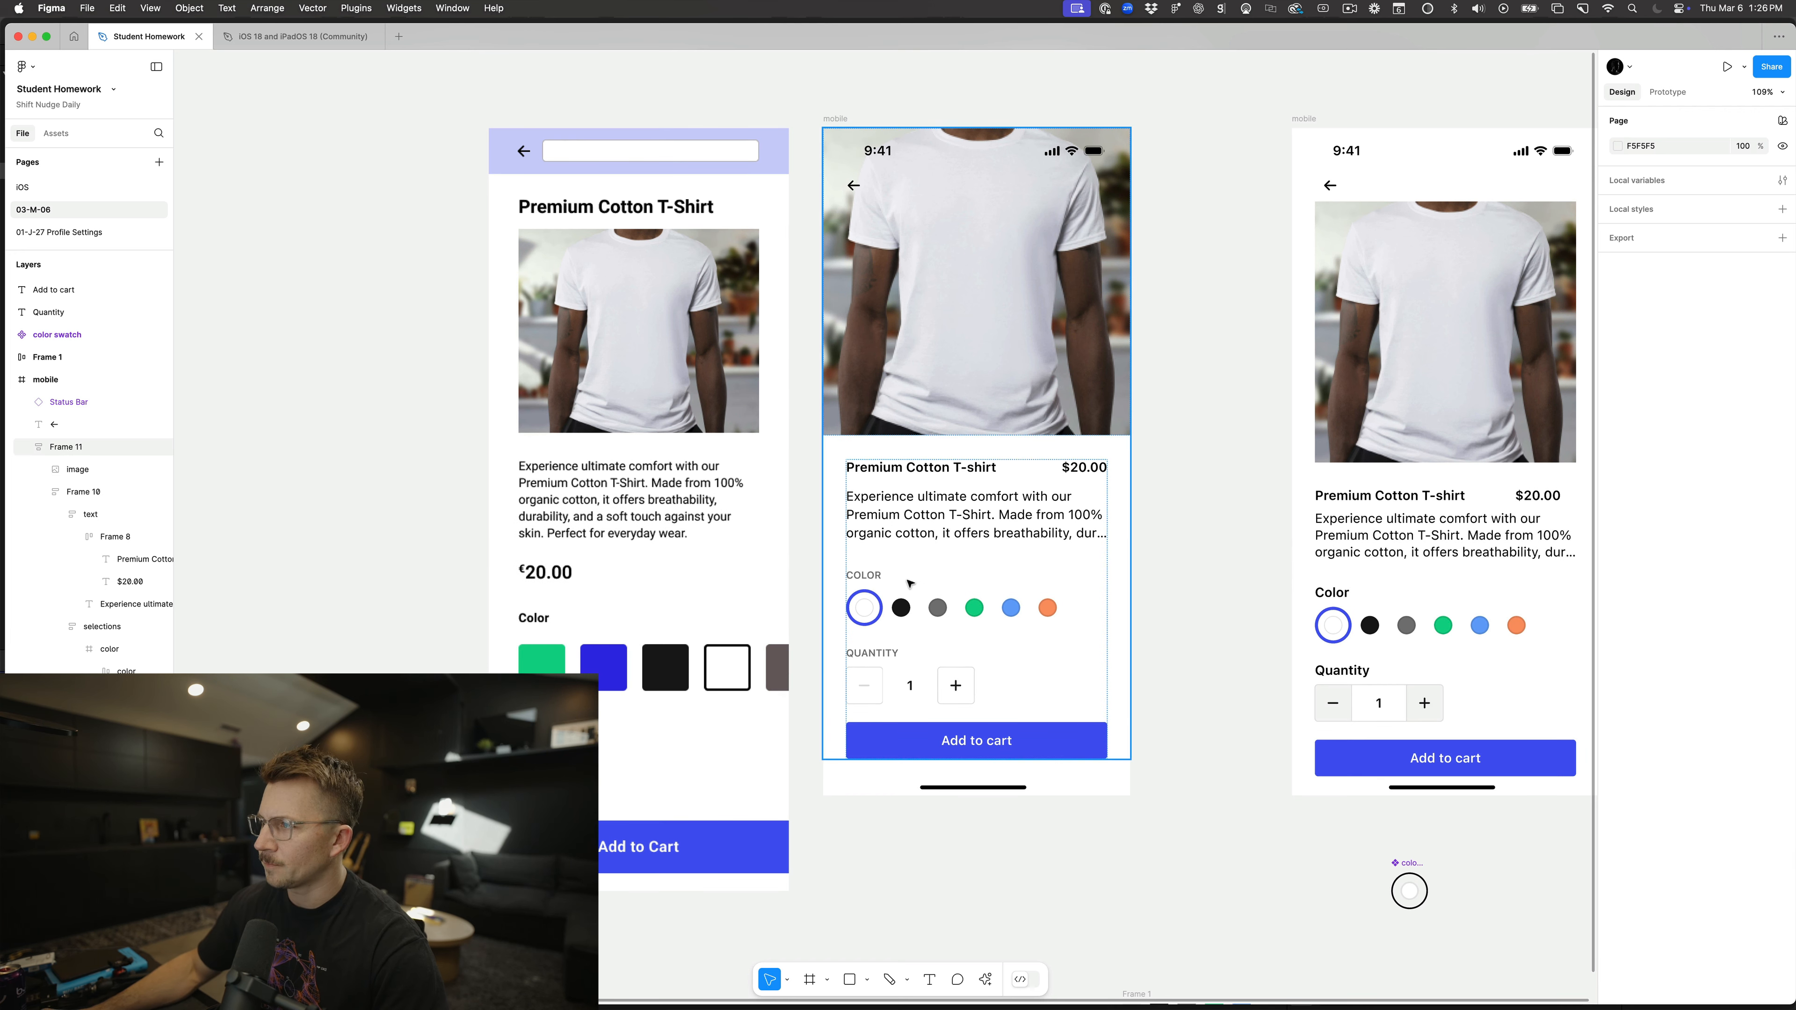
scroll(910, 584, "right", 1)
scroll(910, 584, "up", 1)
left_click(846, 592, "super")
left_click(851, 669, "shift+super")
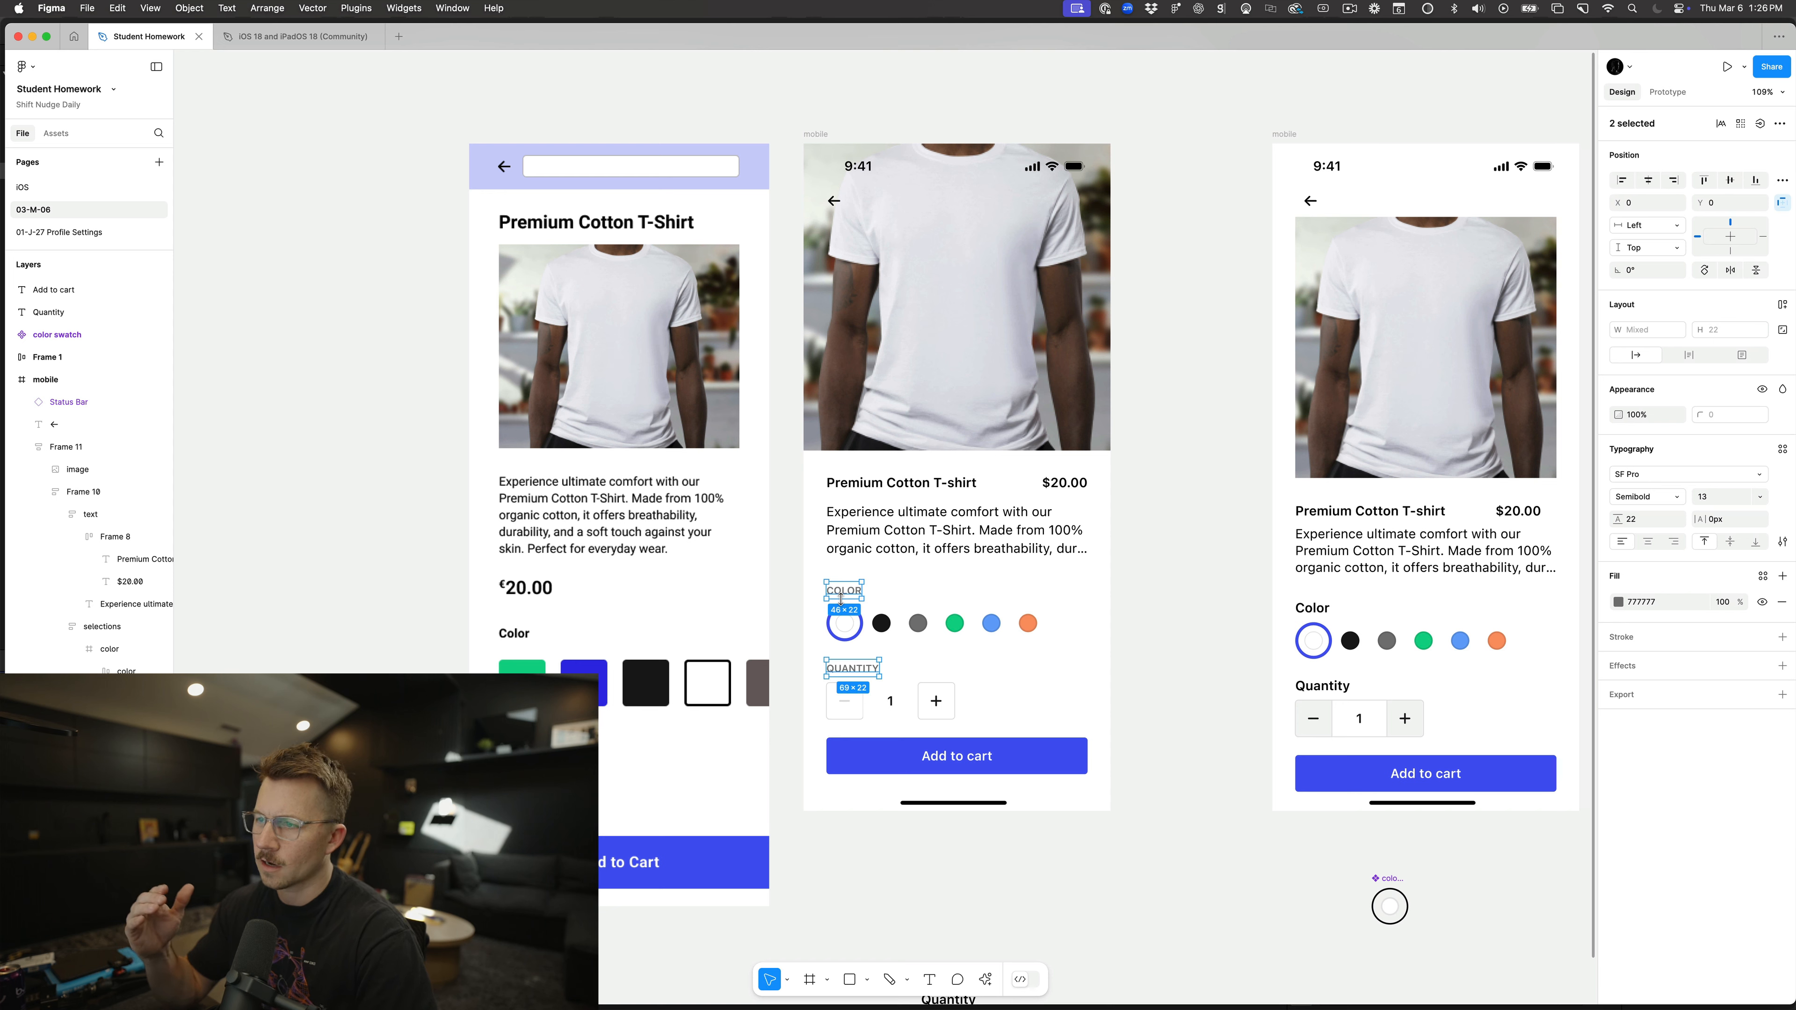
Step: Move the inset-image mobile frame closer to the full-width variant, to about X 533
left_click(1202, 604)
scroll(1202, 604, "right", 1)
scroll(1202, 605, "up", 1)
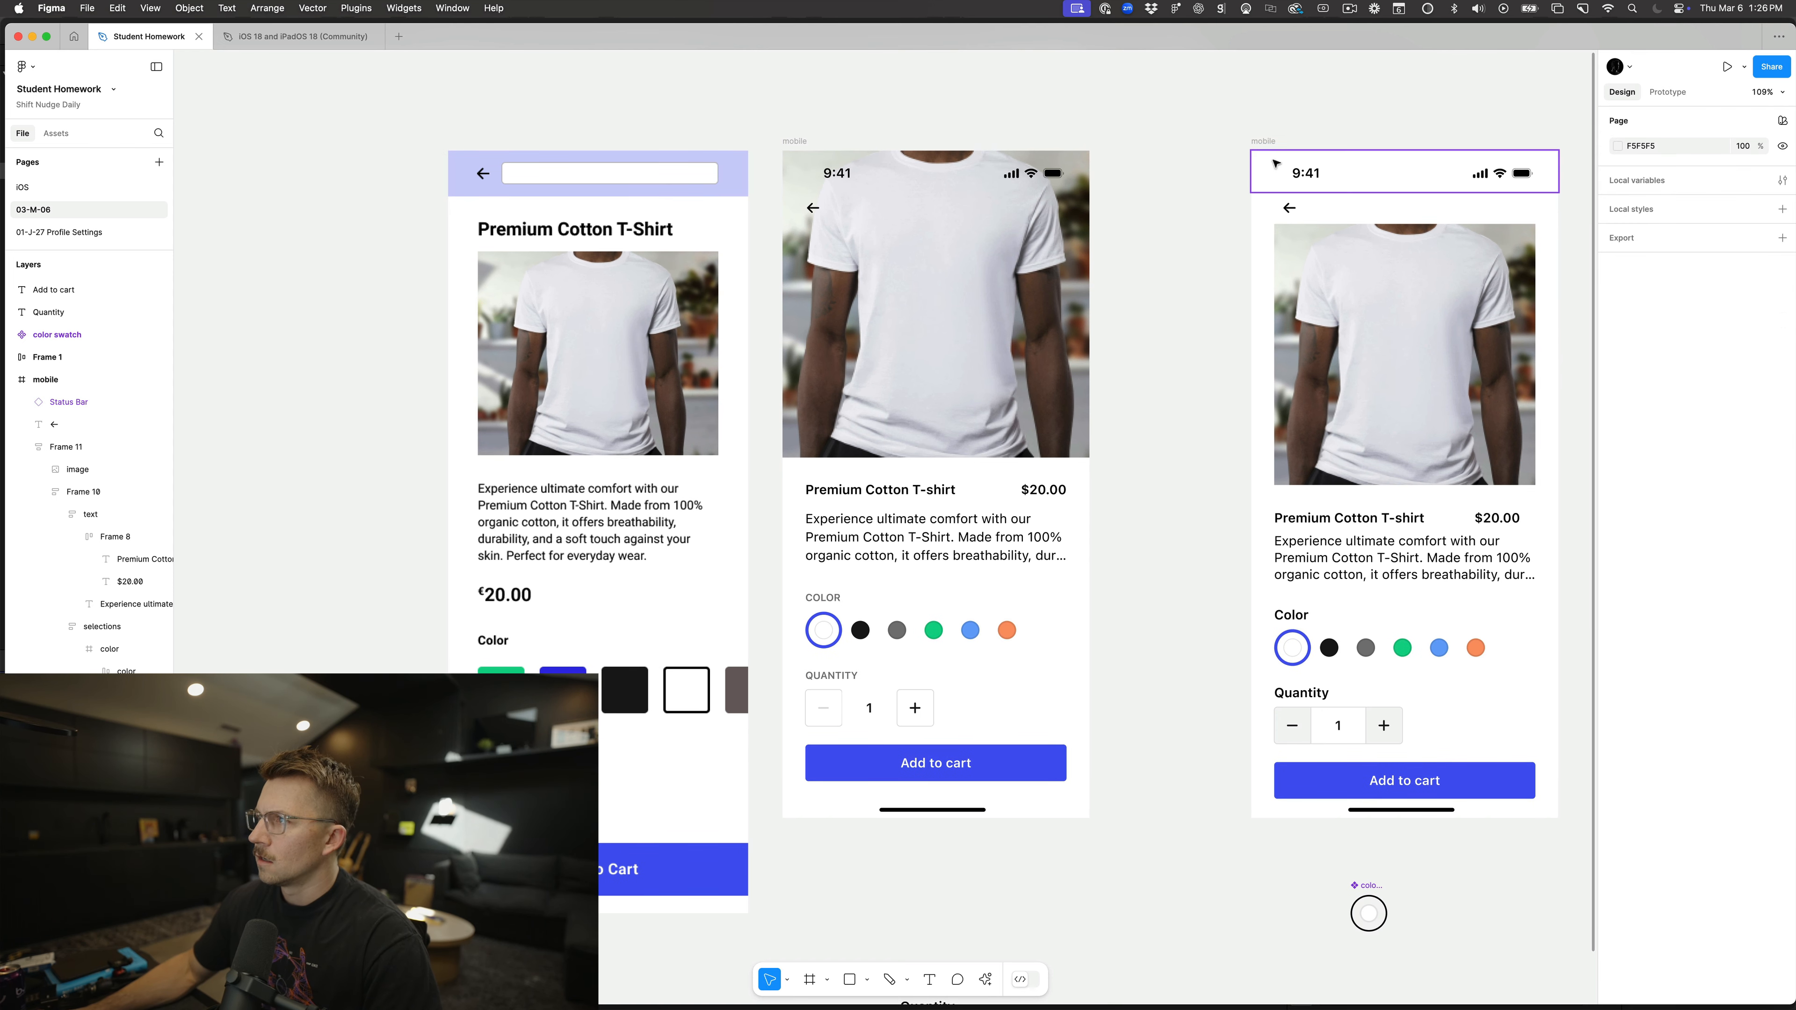
left_click_drag(1267, 142, 1123, 143)
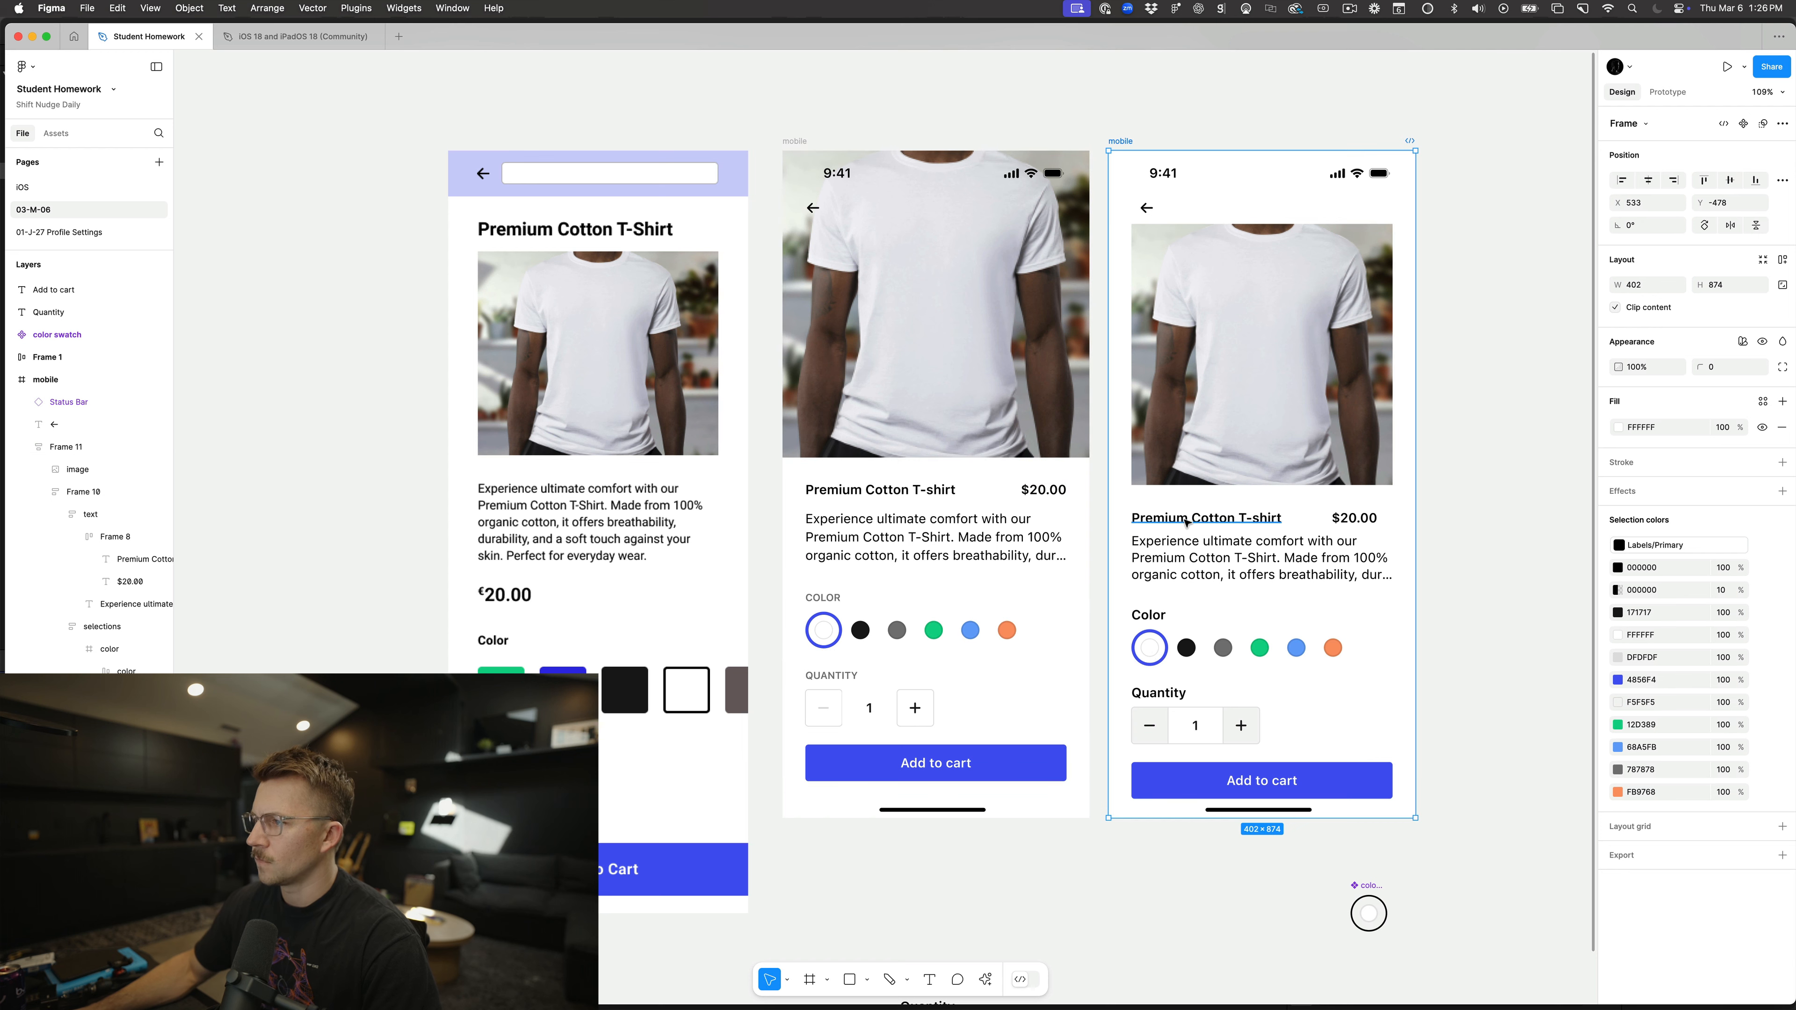
Step: Compare the title, price, Color and Quantity text styles in the inset-image version with the full-width variant's COLOR label
left_click(1206, 518, "super")
left_click(1146, 615, "shift+super")
left_click(1160, 692, "shift+super")
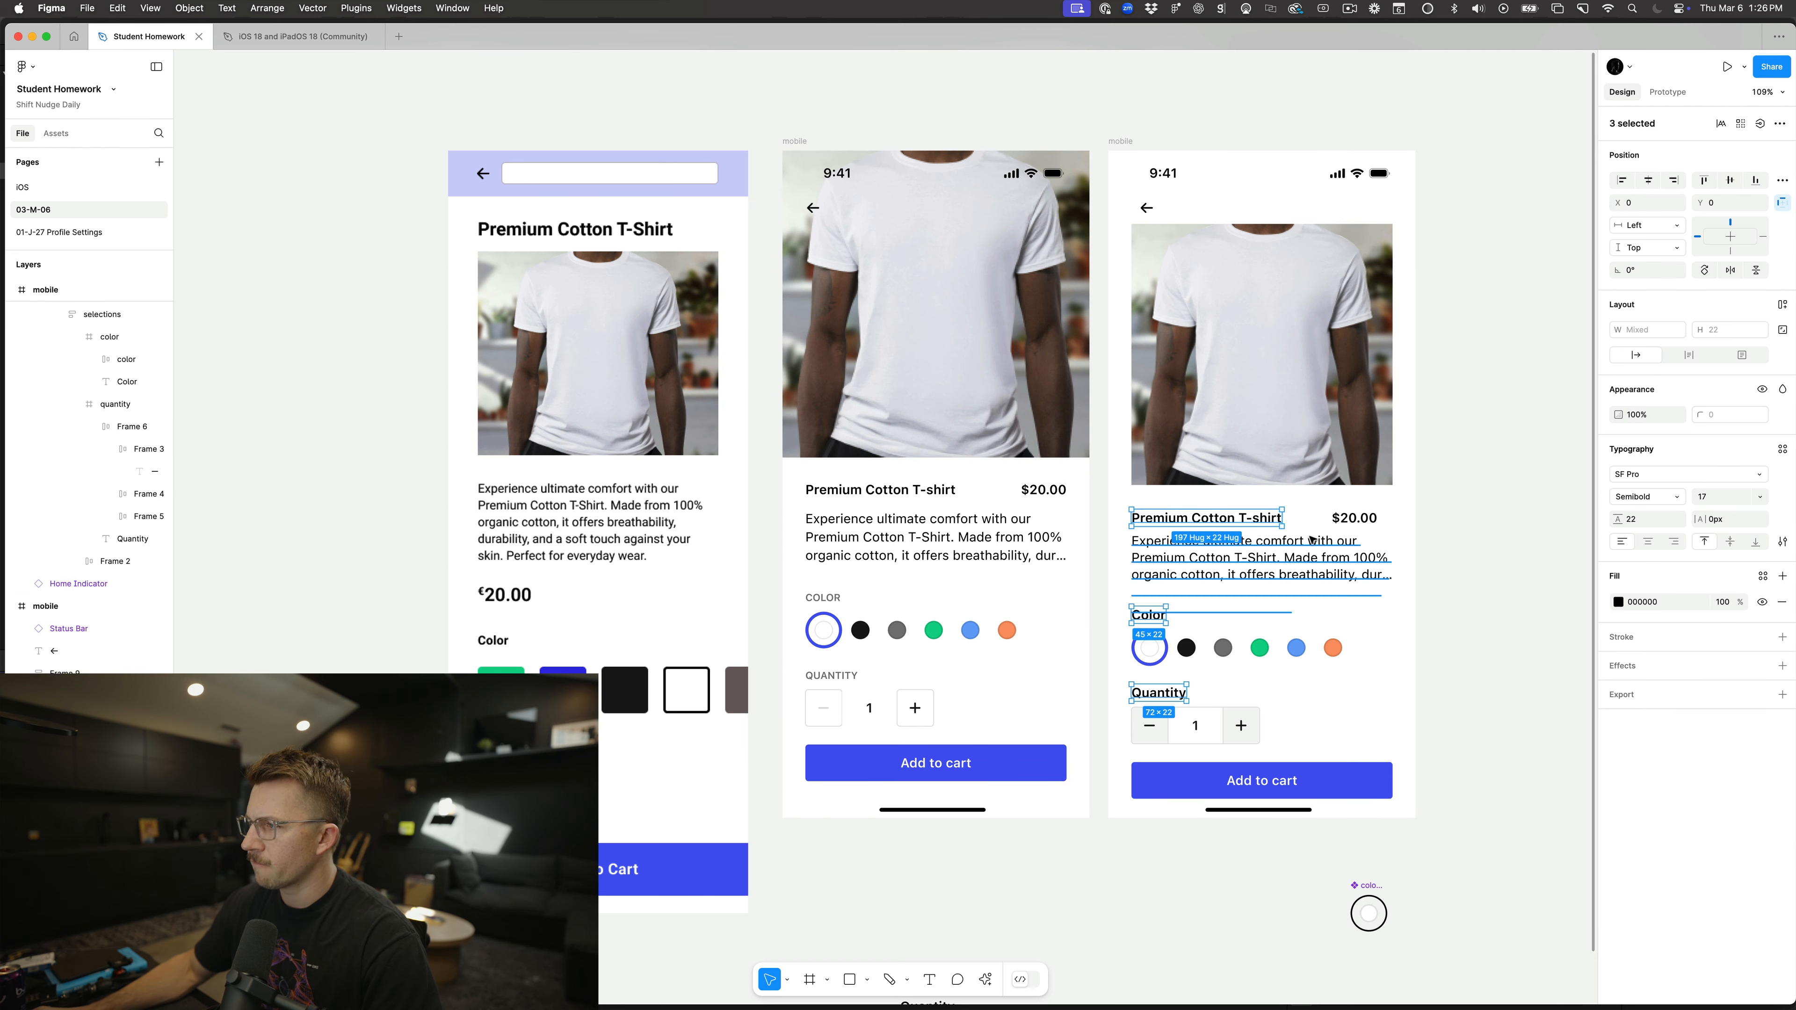
left_click(1350, 519, "shift+super")
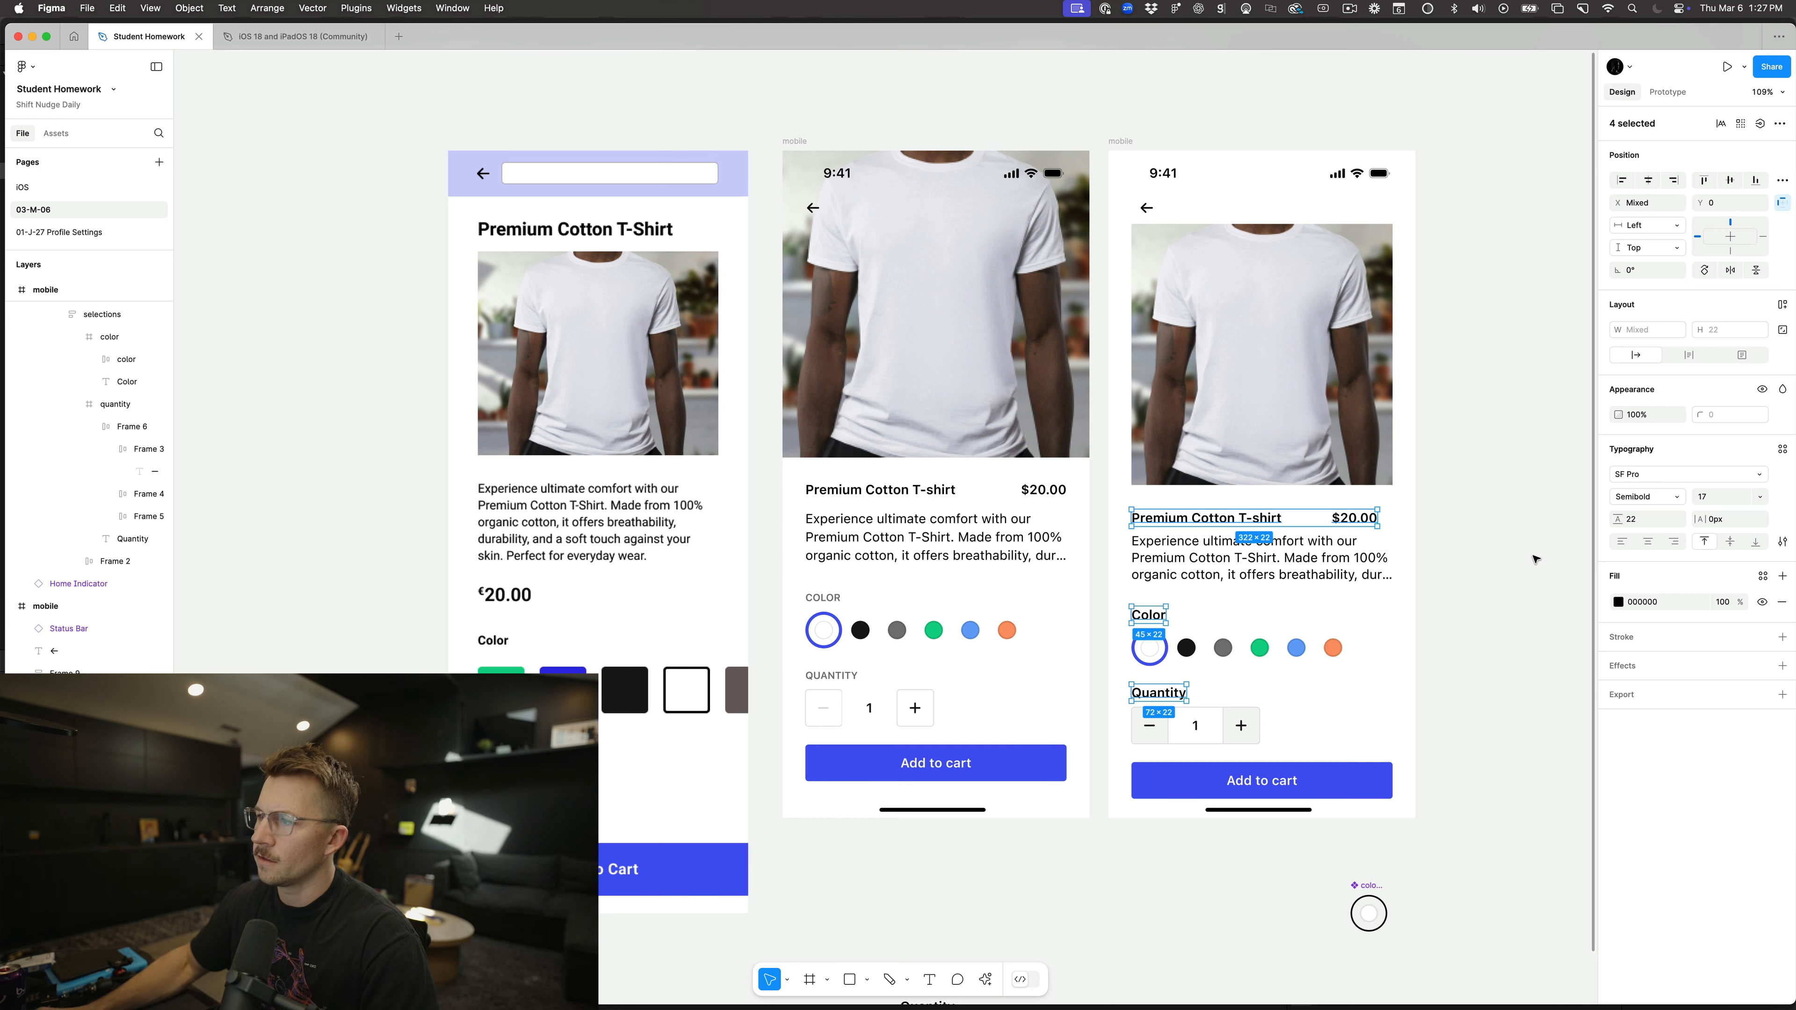
left_click(824, 599, "super")
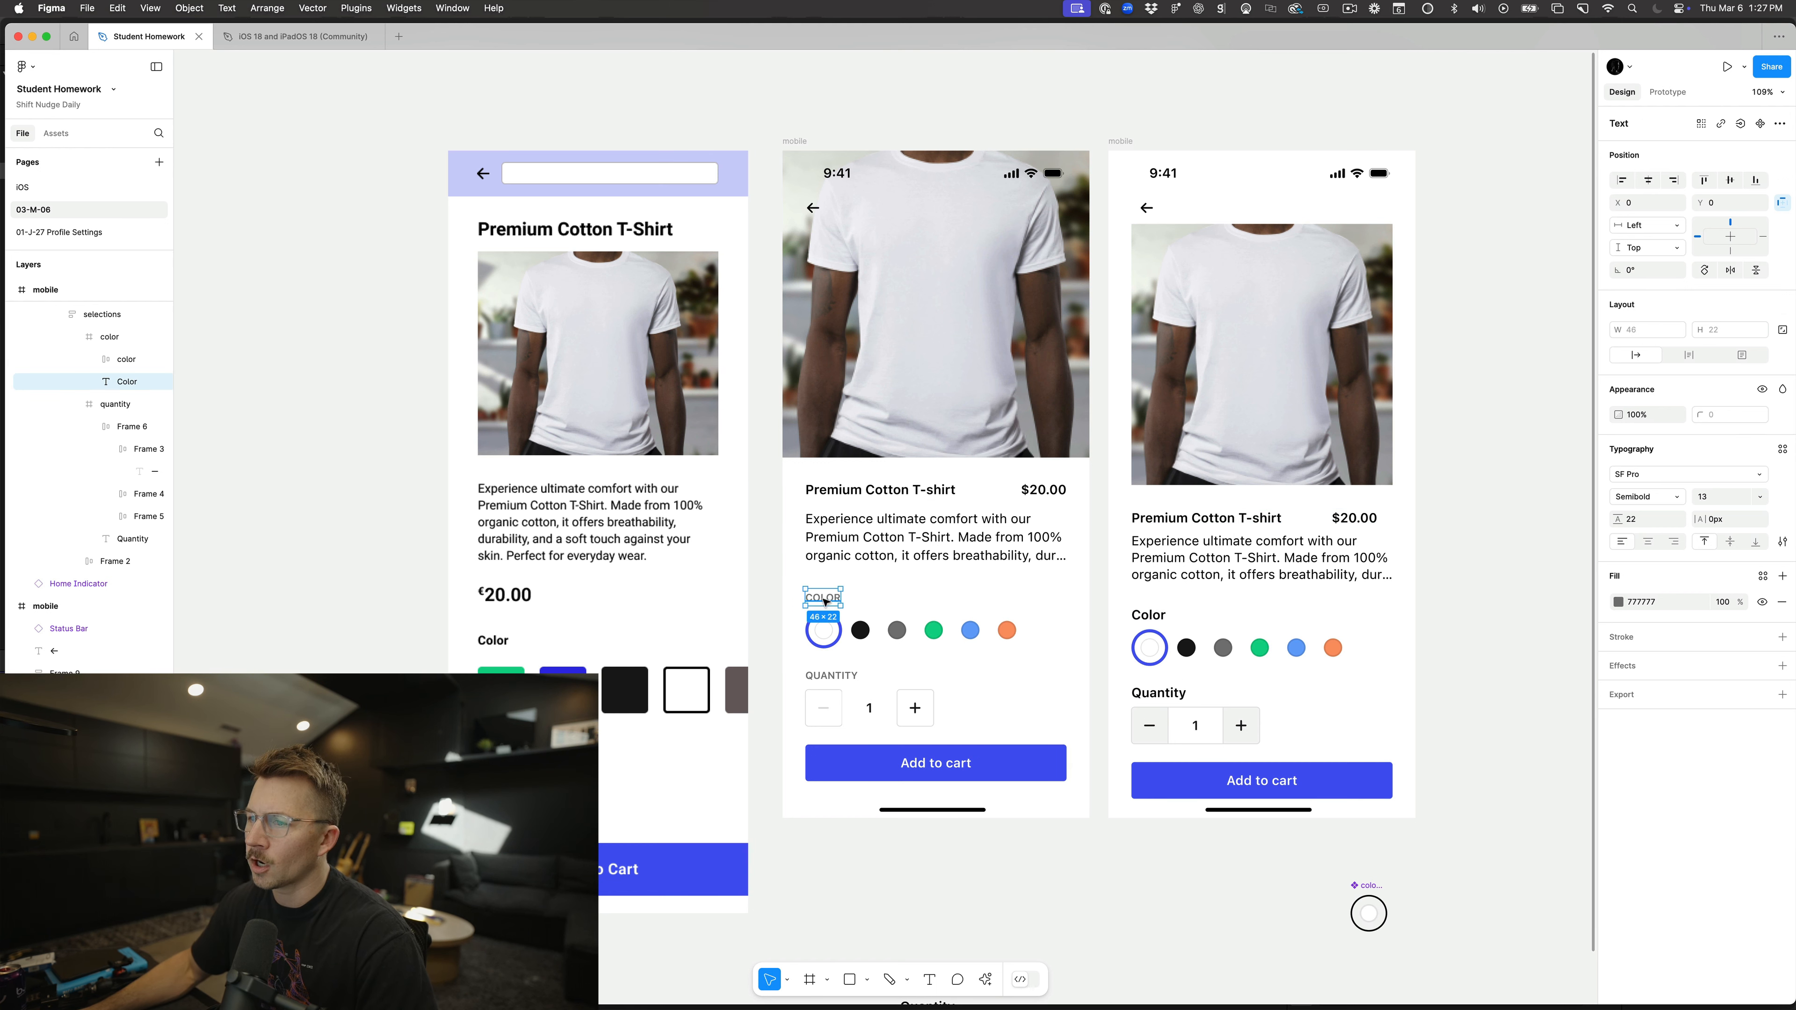
left_click(768, 634)
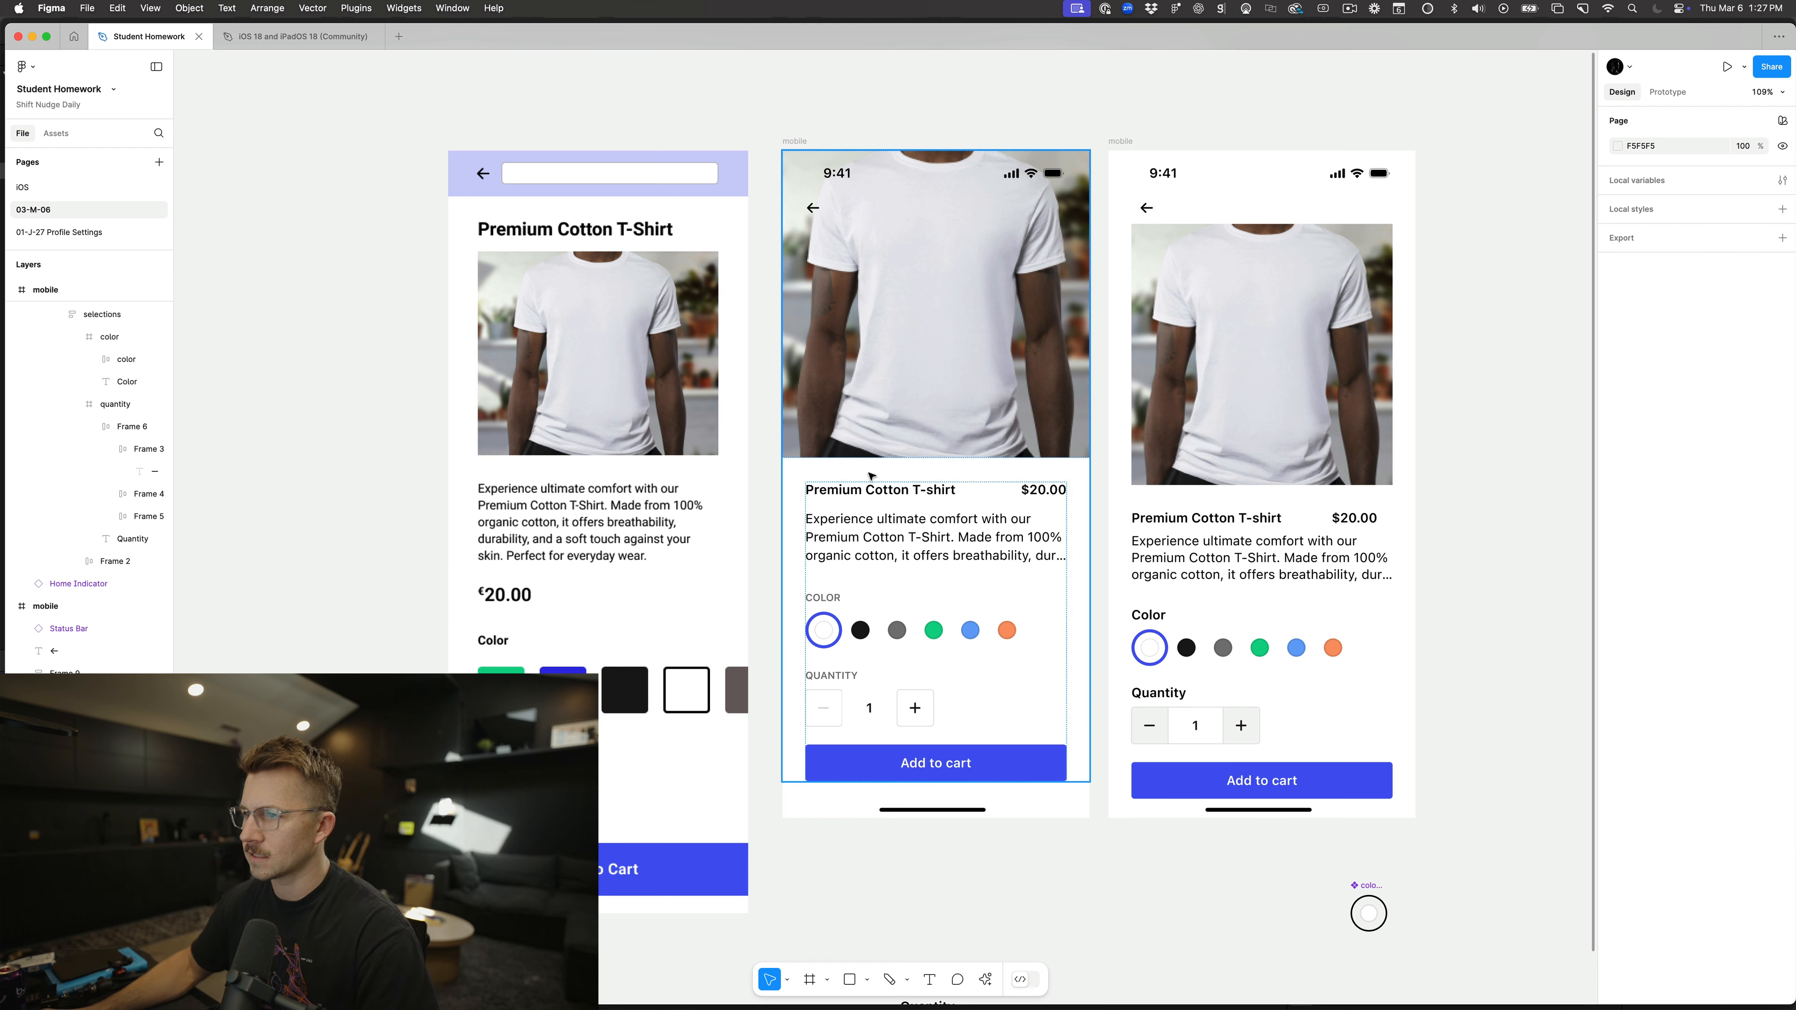
Step: Recolor the $20.00 price in the full-width variant by sampling the blue of its Add to cart button
left_click(880, 490, "super")
left_click(1038, 491, "super")
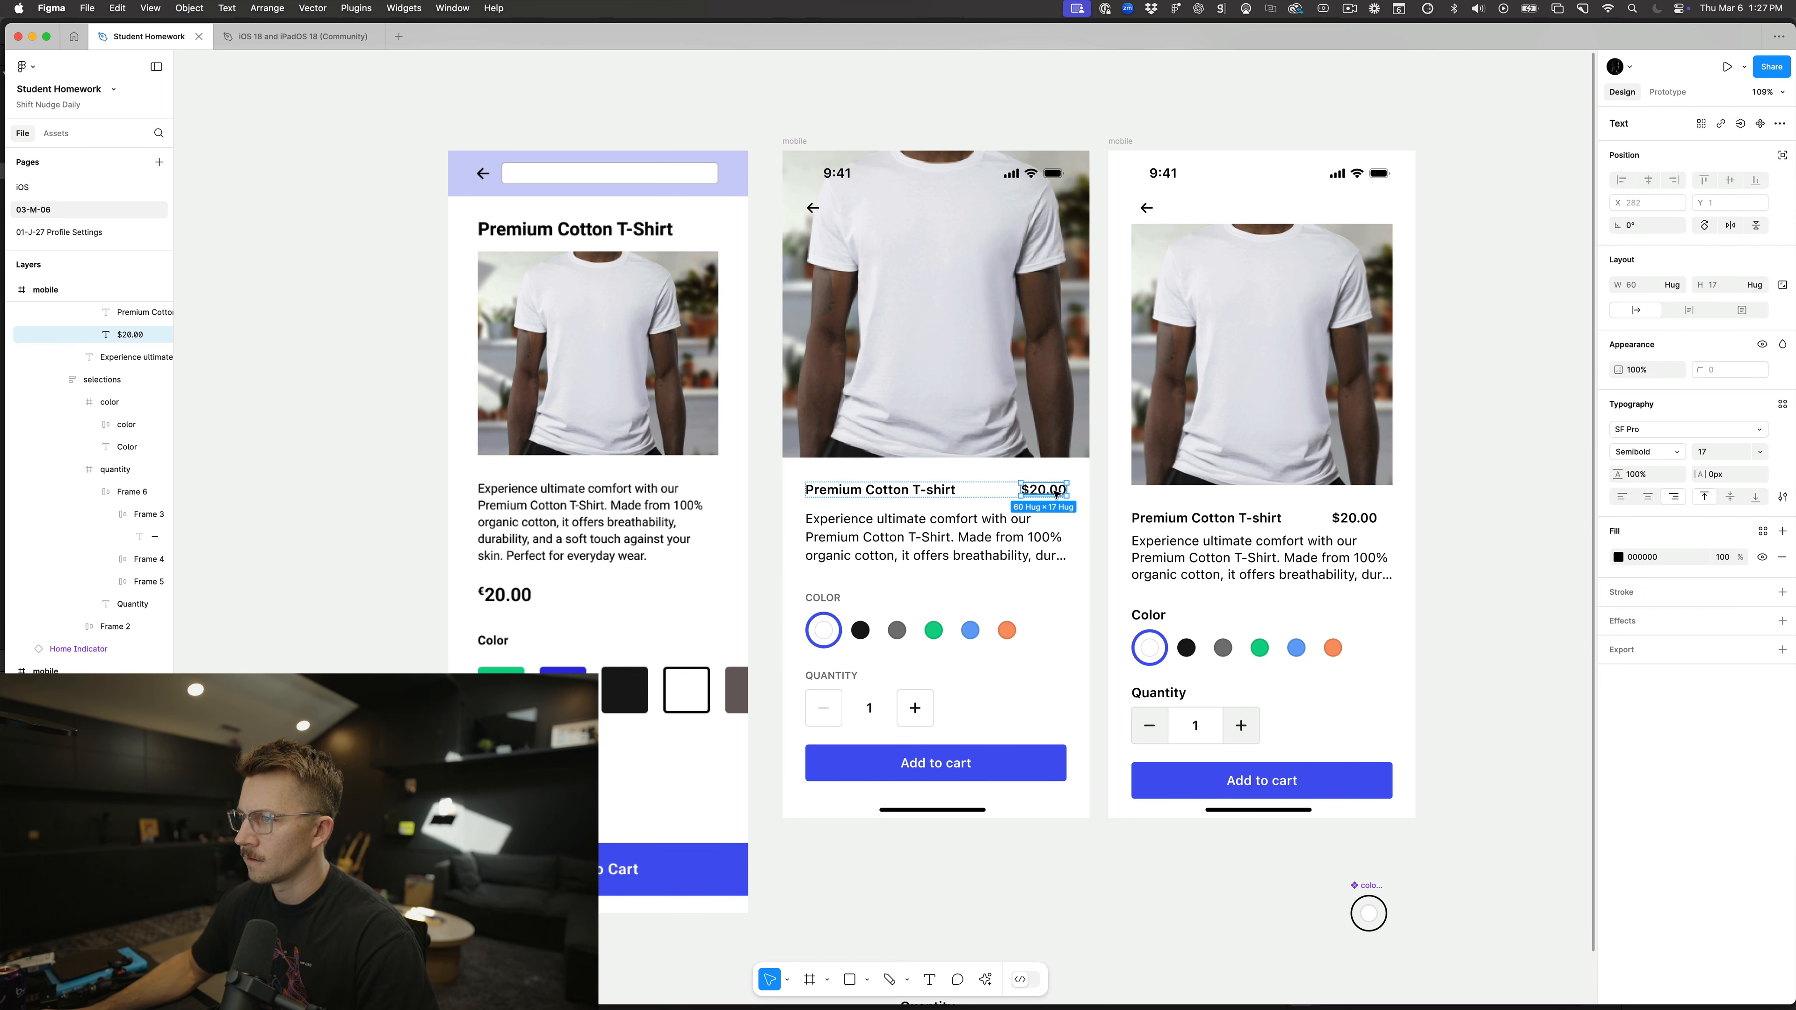
key("i")
left_click(1041, 791)
key("Escape")
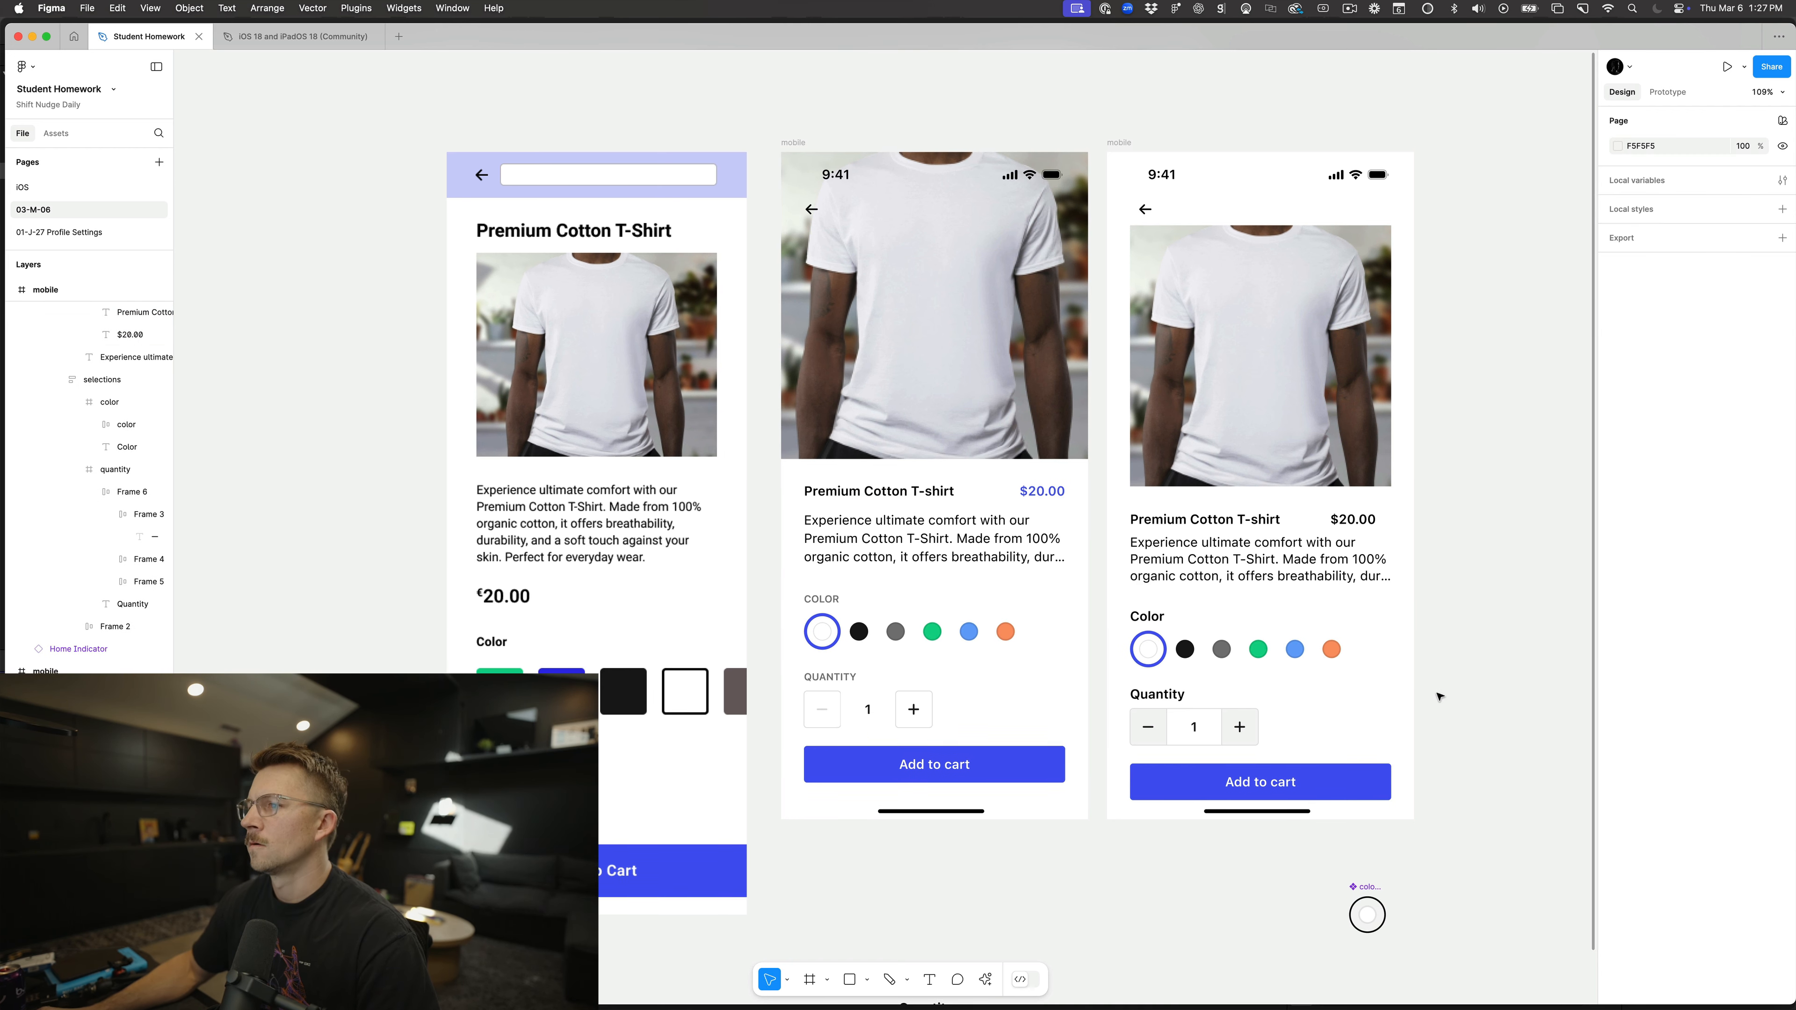
scroll(1036, 798, "up", 2)
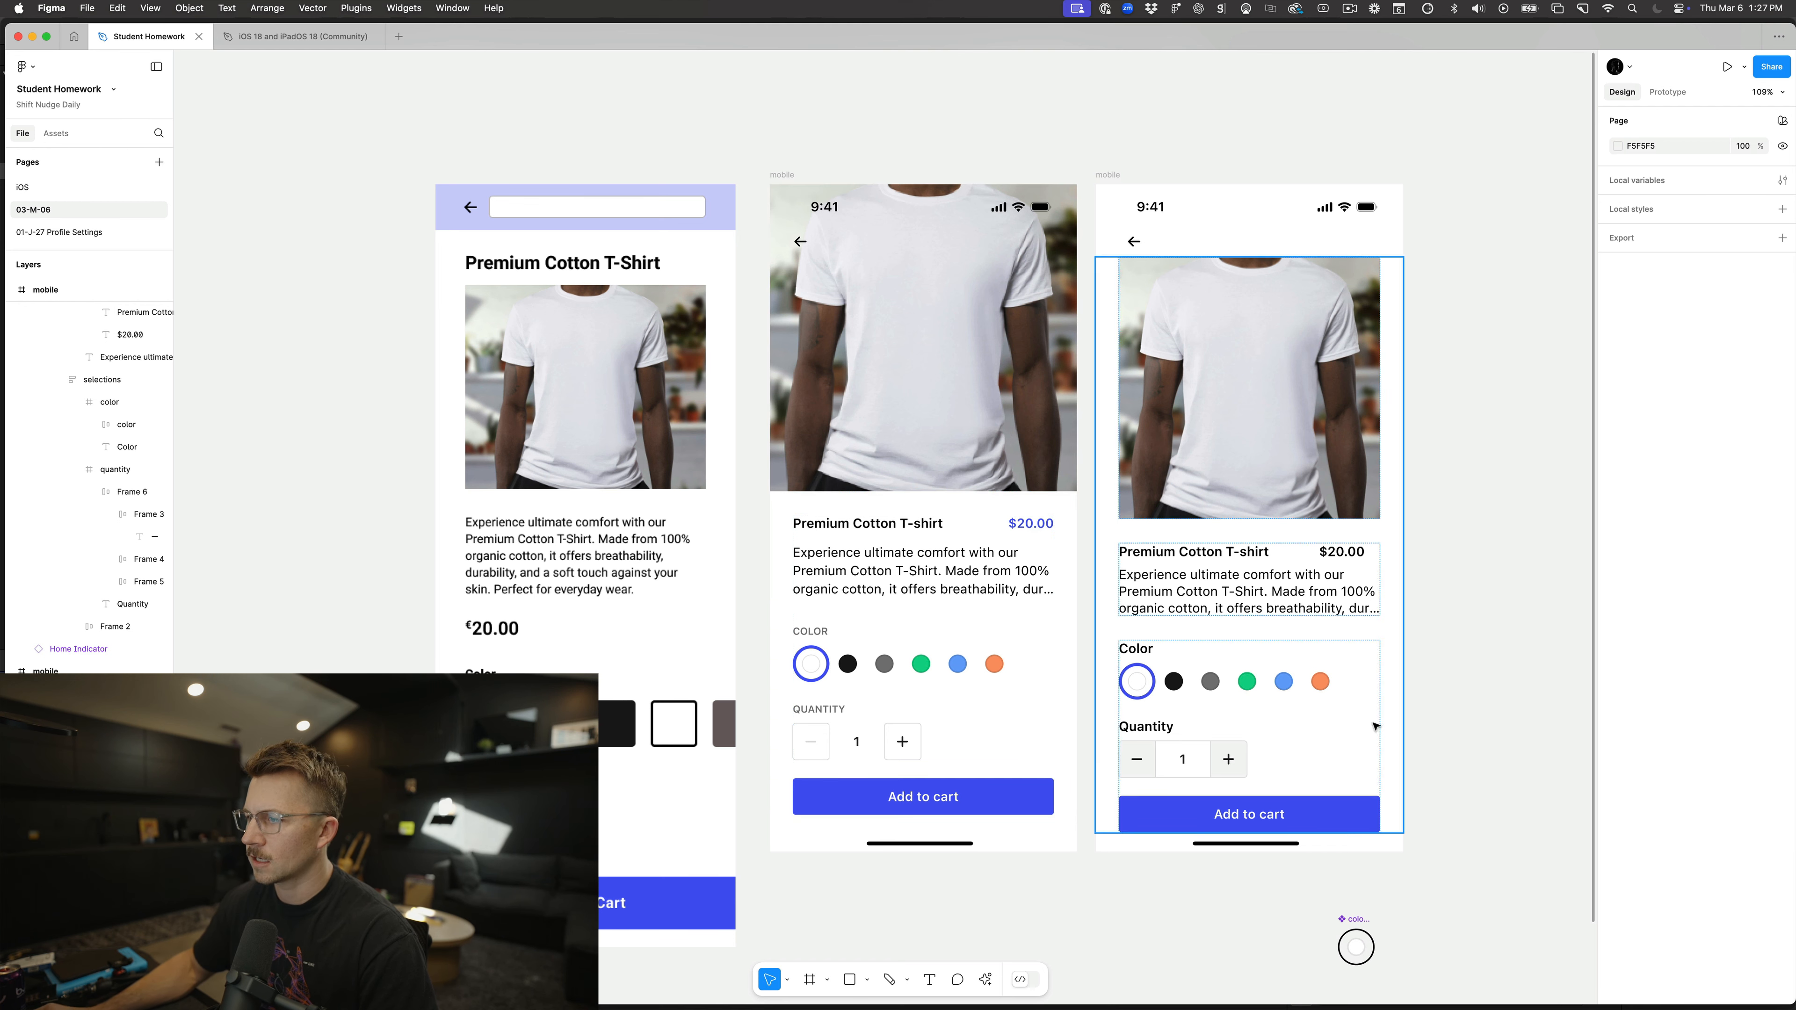
Step: Set the font weight of the Premium Cotton T-shirt title in the full-width variant to Bold
scroll(1435, 704, "down", 5)
scroll(1454, 612, "up", 5)
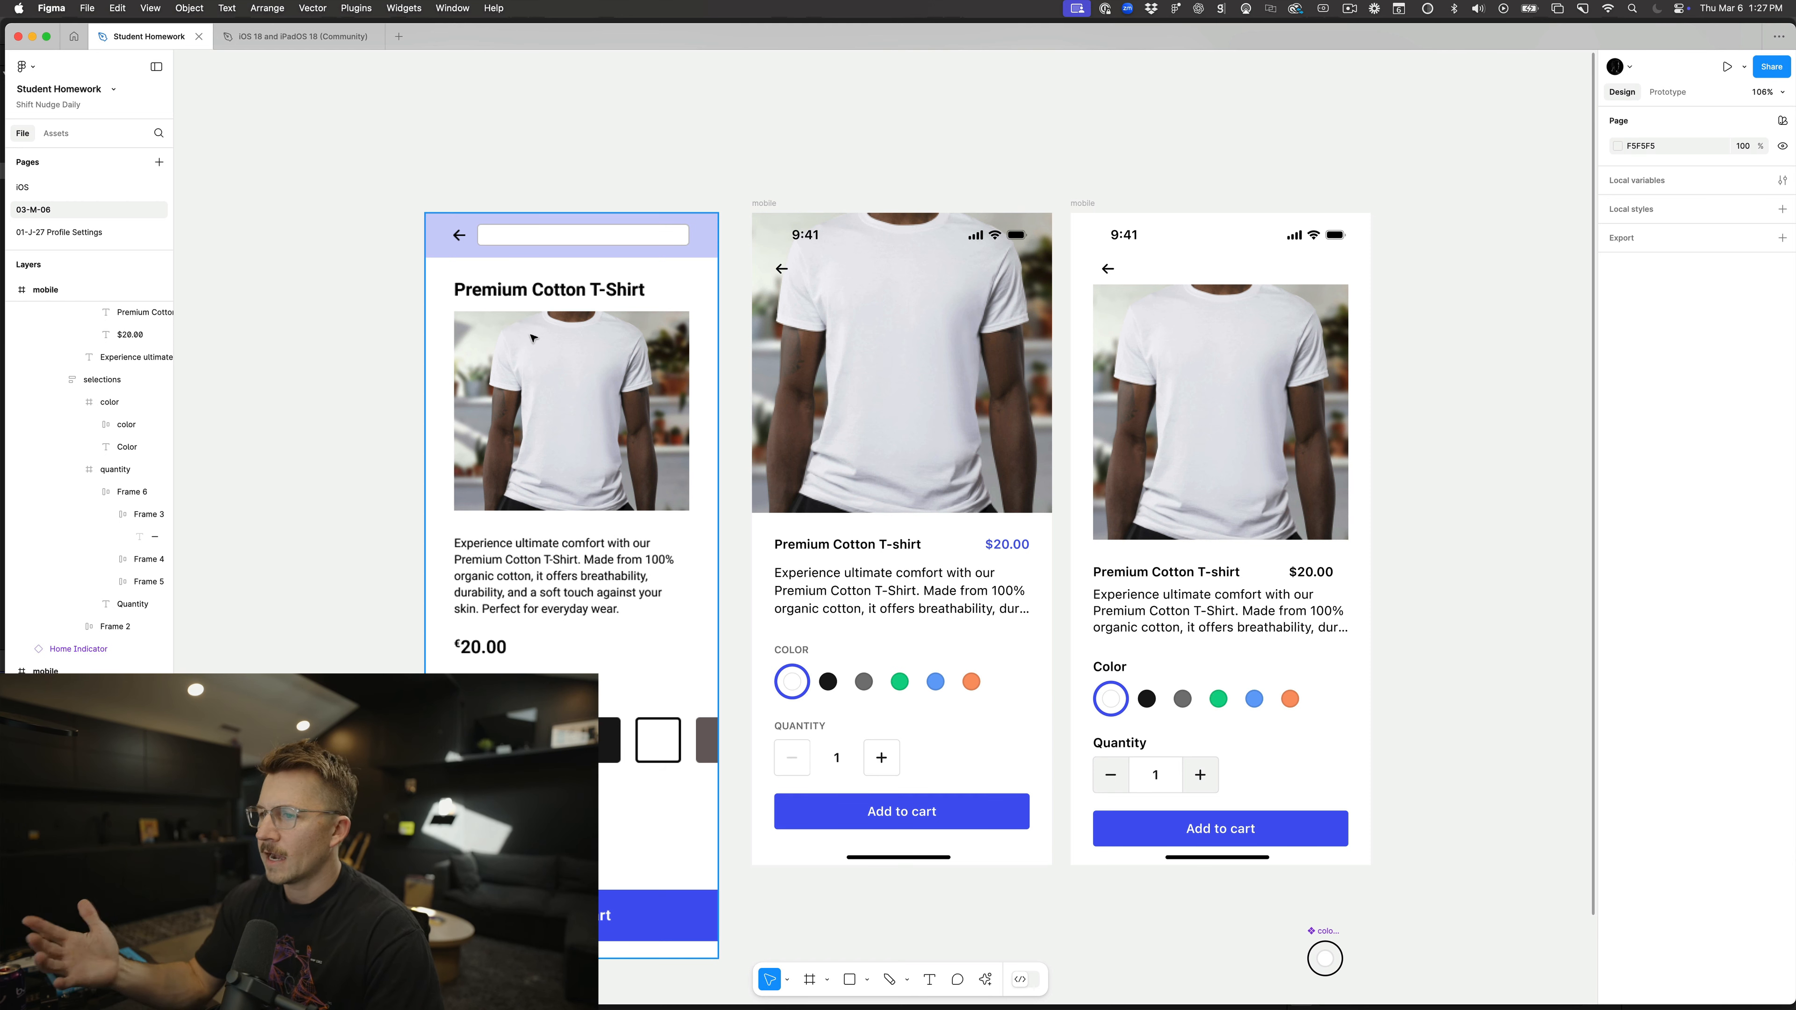
left_click(844, 547)
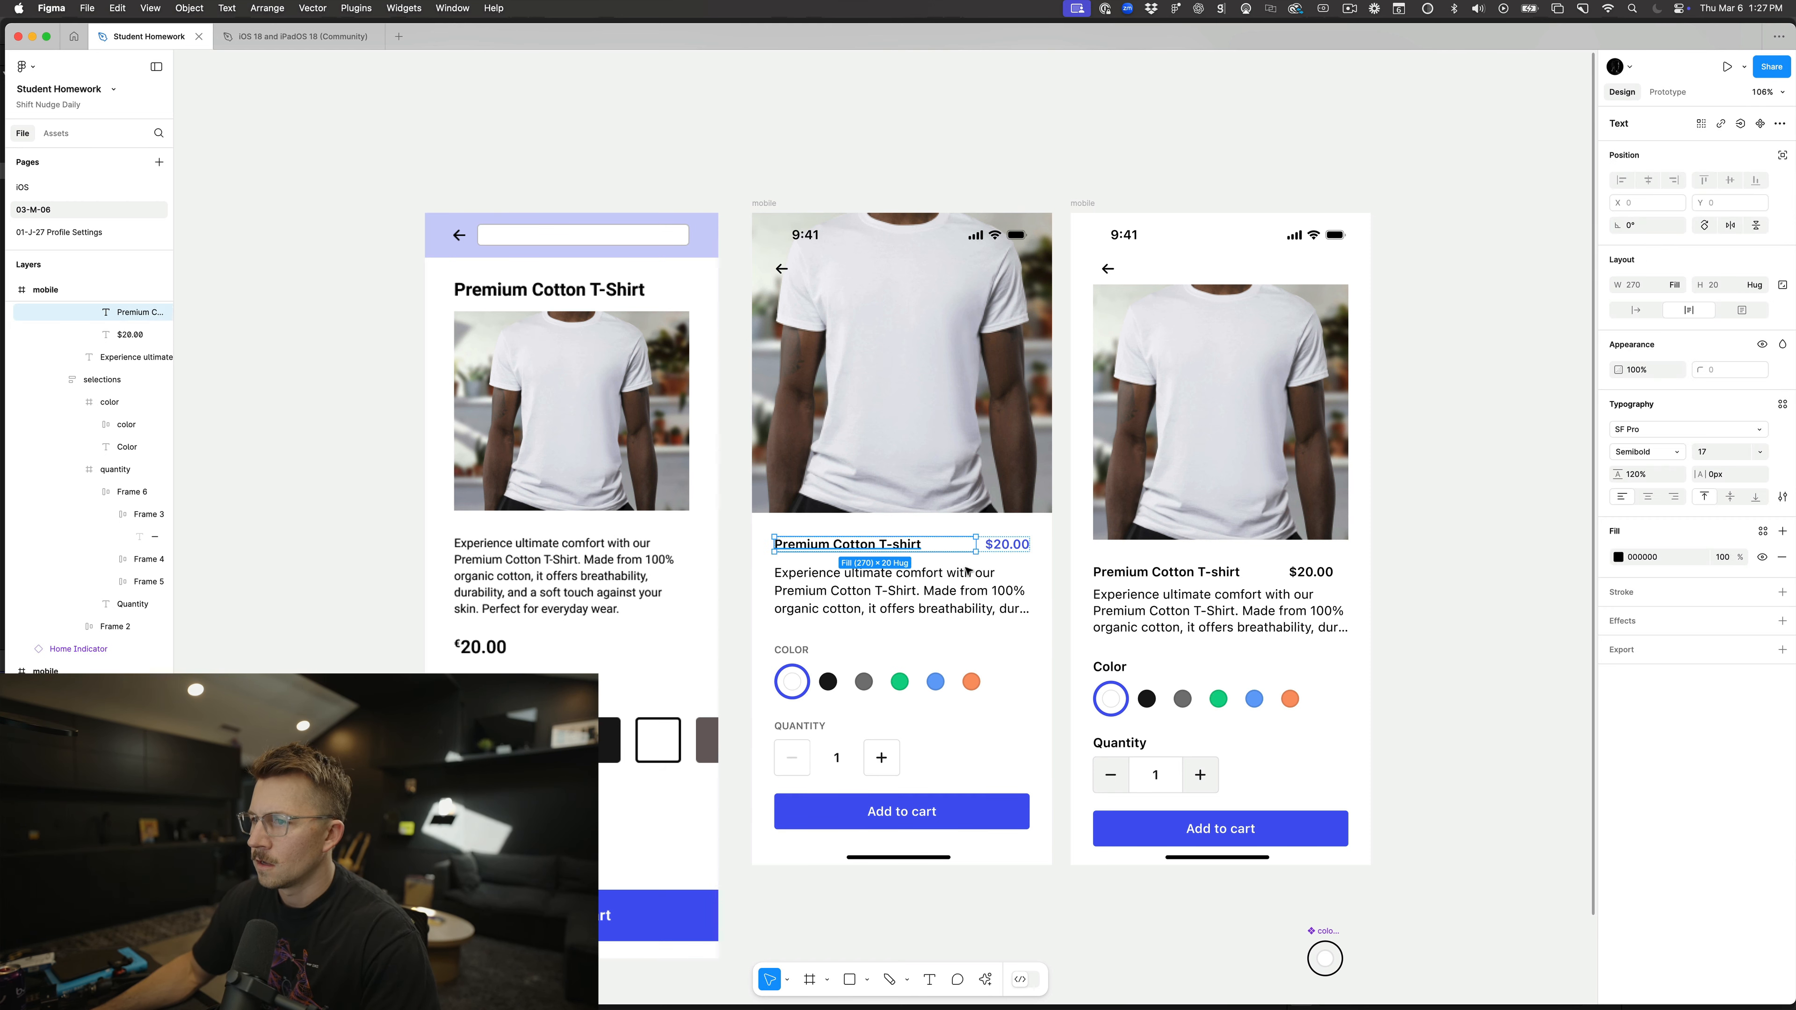
left_click(1757, 454)
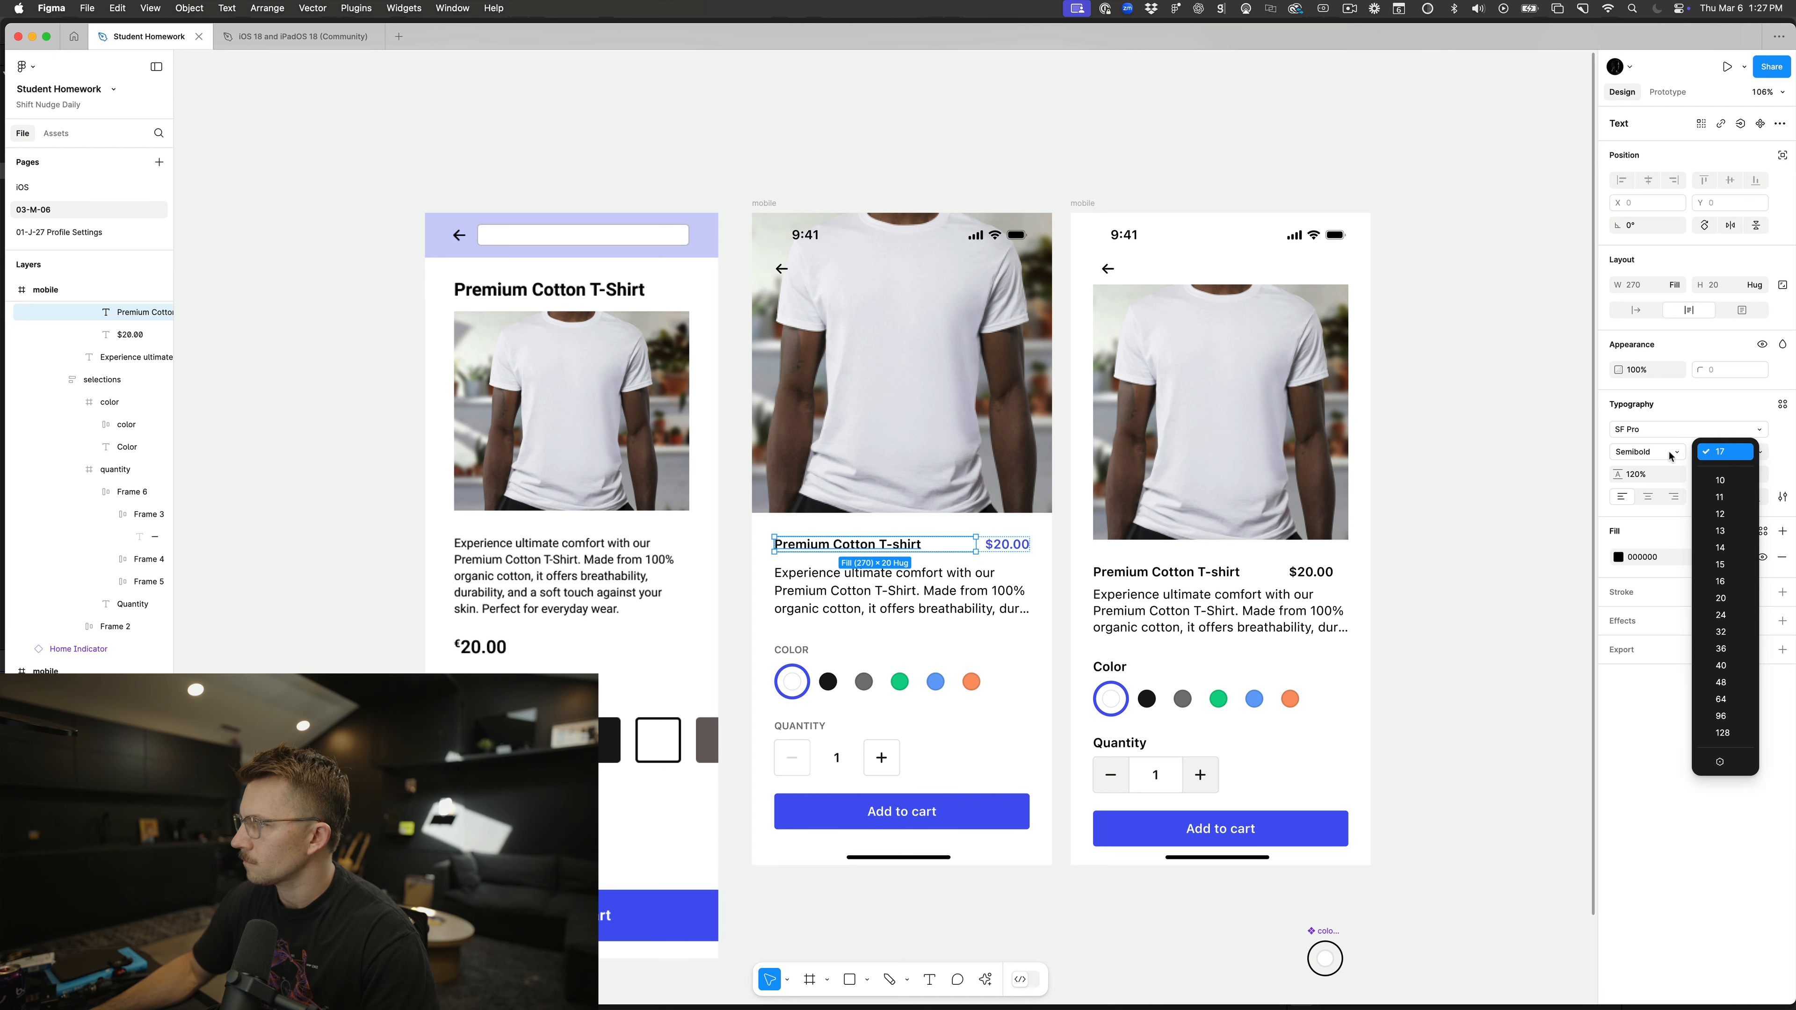
left_click(1757, 454)
left_click(1676, 453)
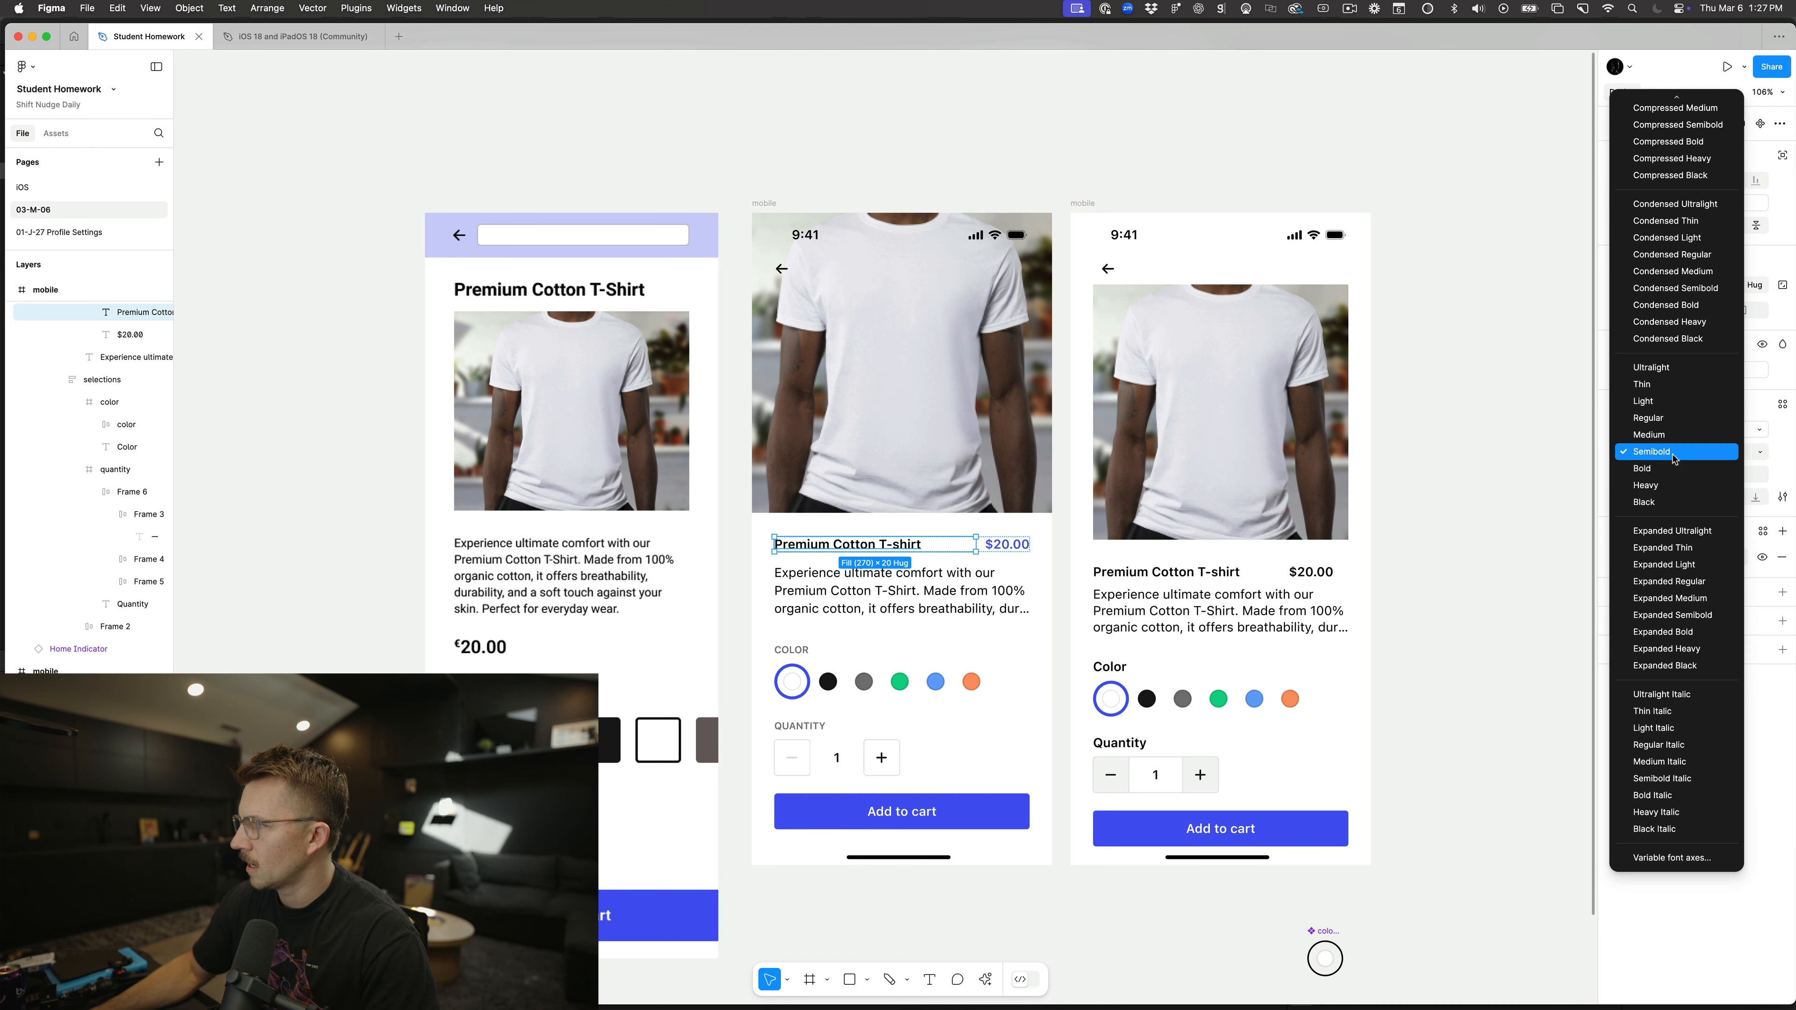
left_click(1656, 487)
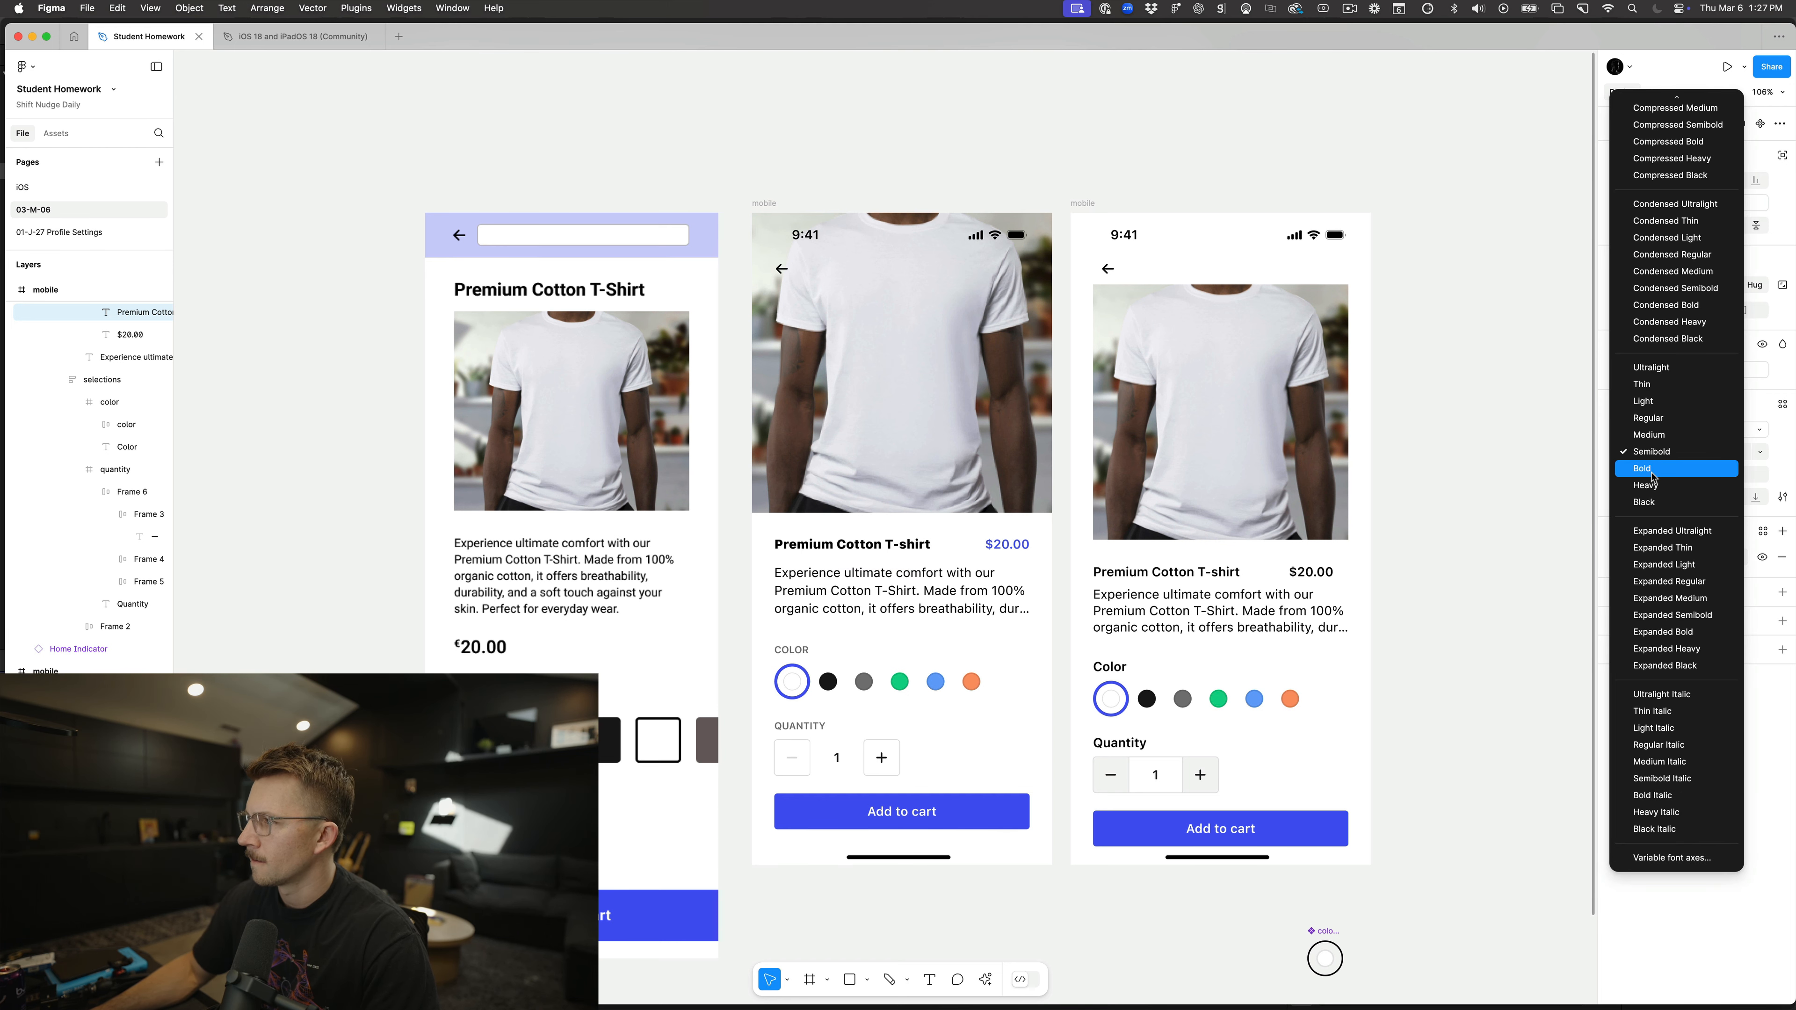
left_click(1456, 573)
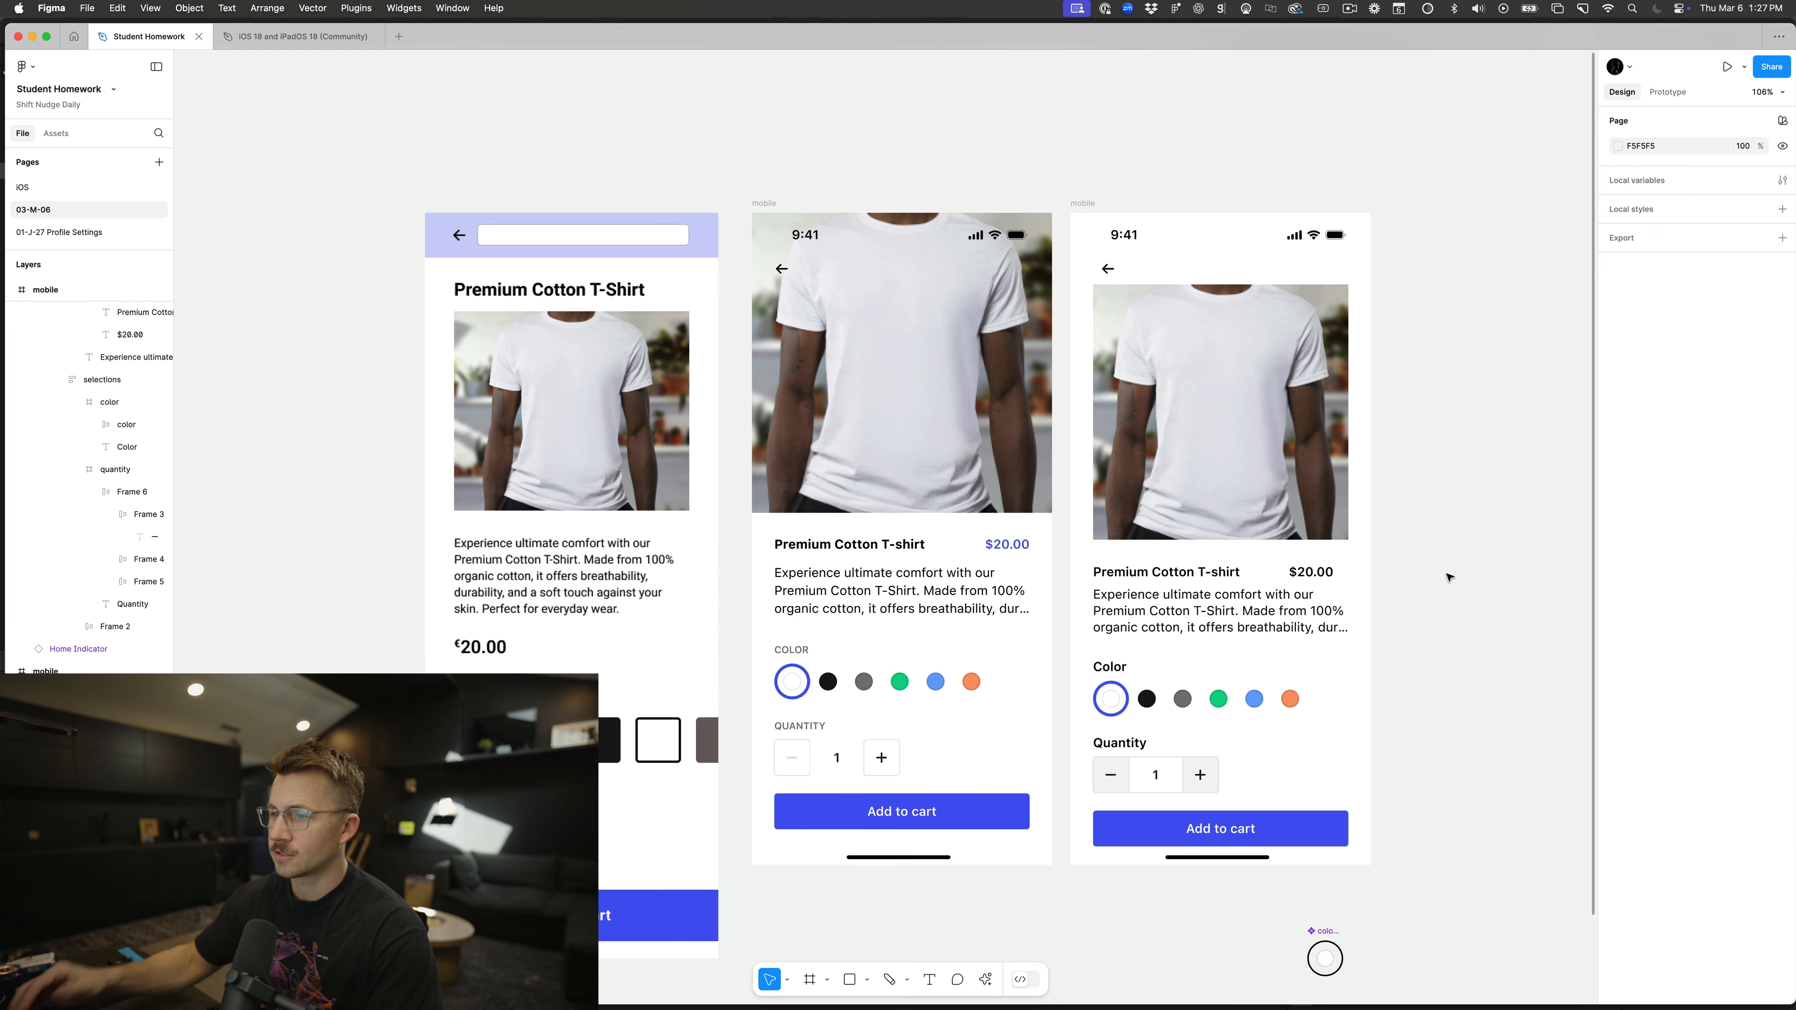
Step: Shift the inset-image mobile frame about 20 px away from the full-width variant to widen the gap between them
left_click(803, 647)
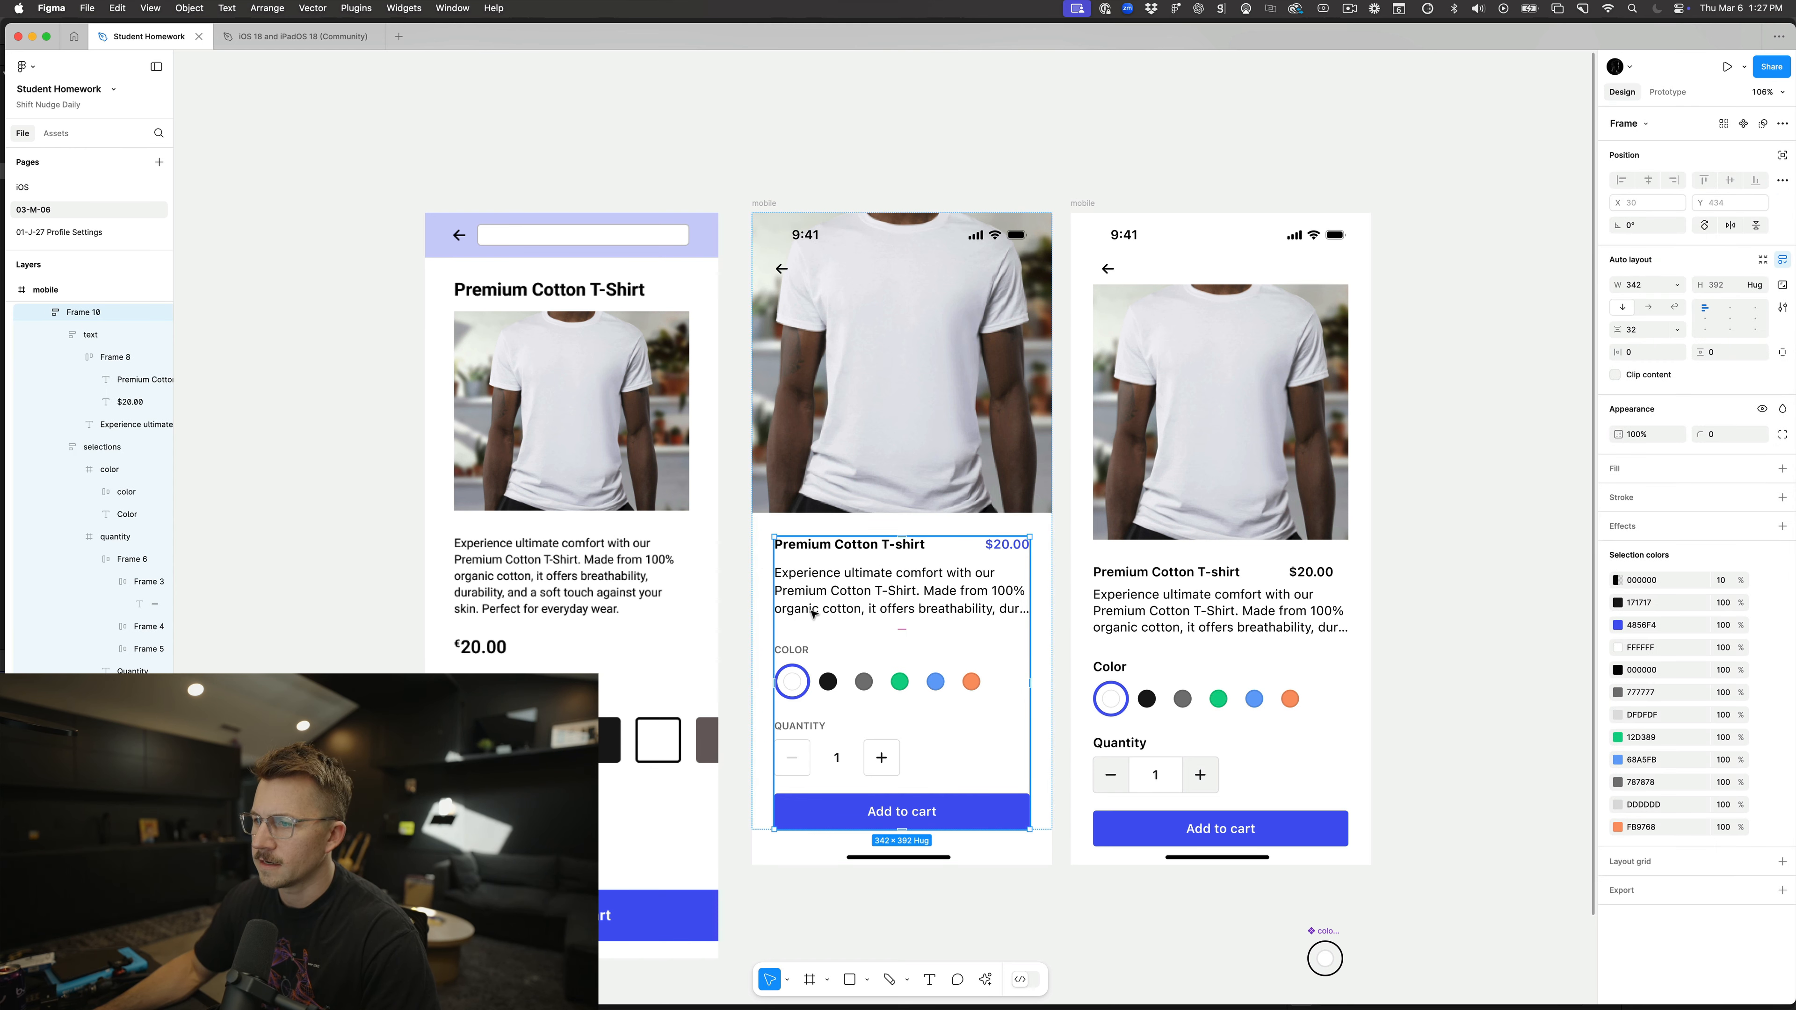
left_click(732, 614)
scroll(732, 614, "down", 3)
scroll(732, 614, "left", 1)
left_click_drag(1041, 271, 1070, 271)
left_click(896, 214)
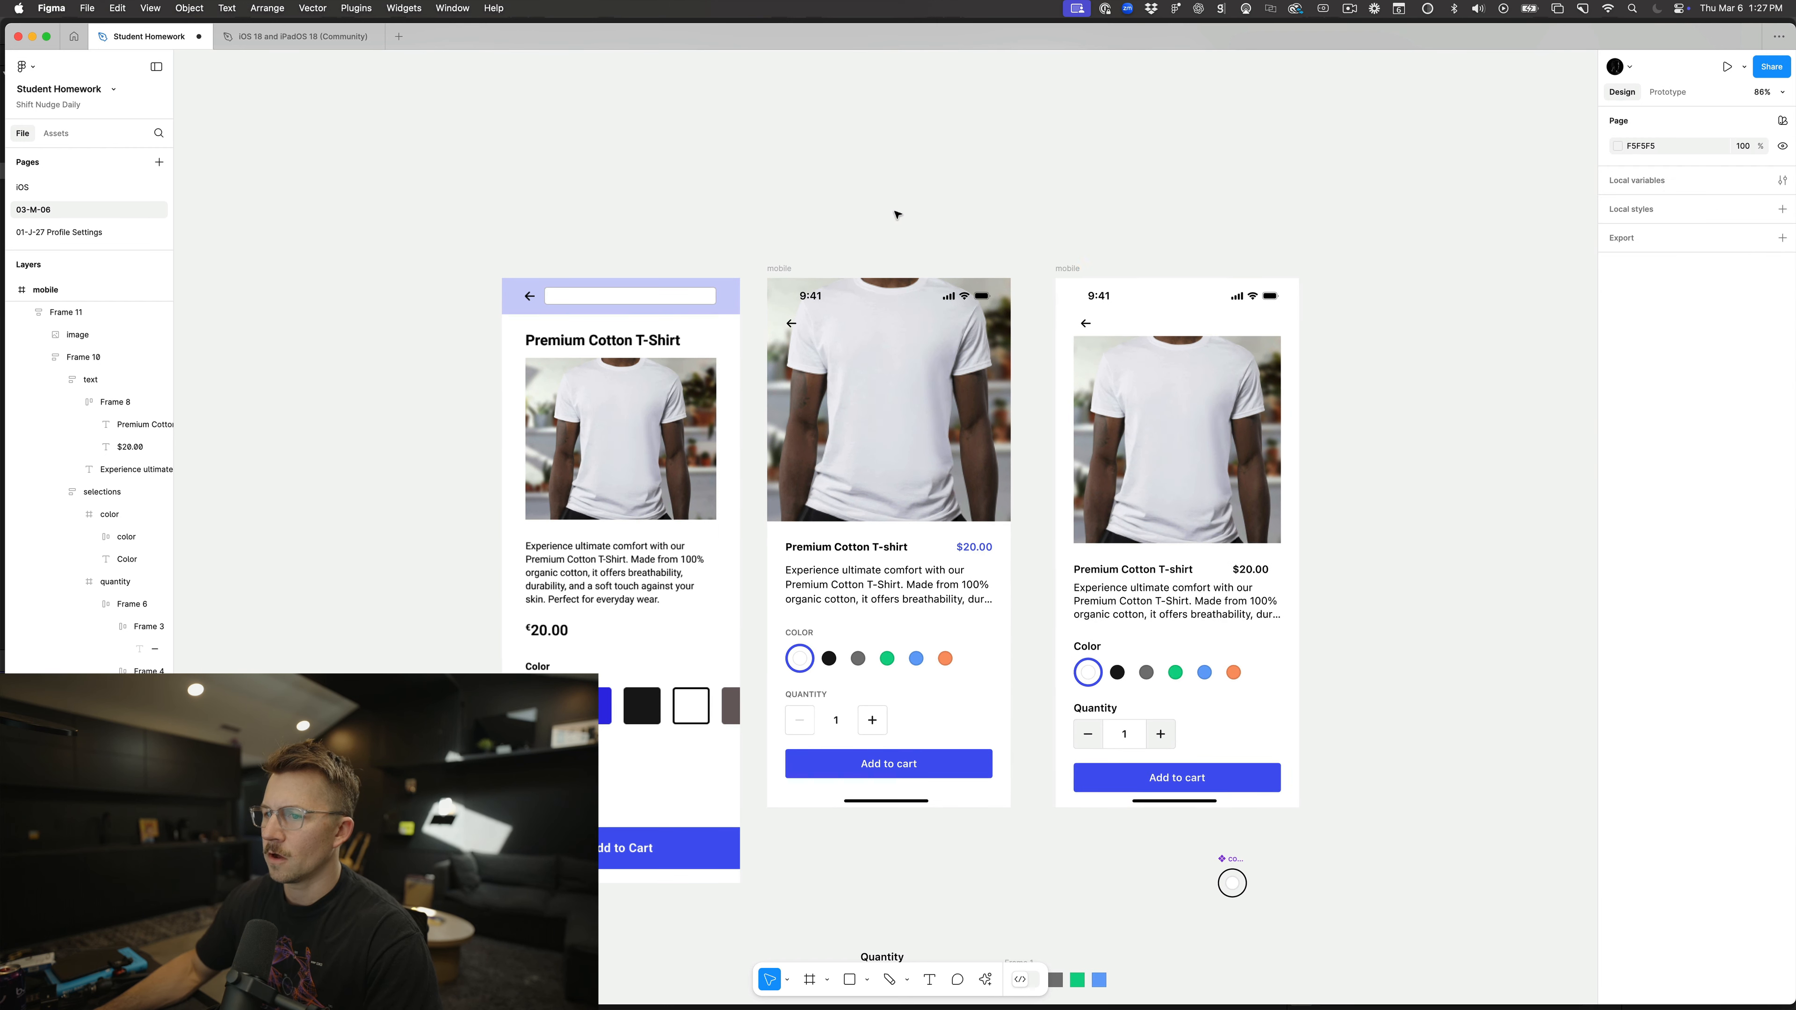
Step: Gauge the size and spacing of the original design's color swatches and compare a swatch-sized area with its Add to Cart button
scroll(896, 214, "left", 2)
scroll(705, 180, "up", 2)
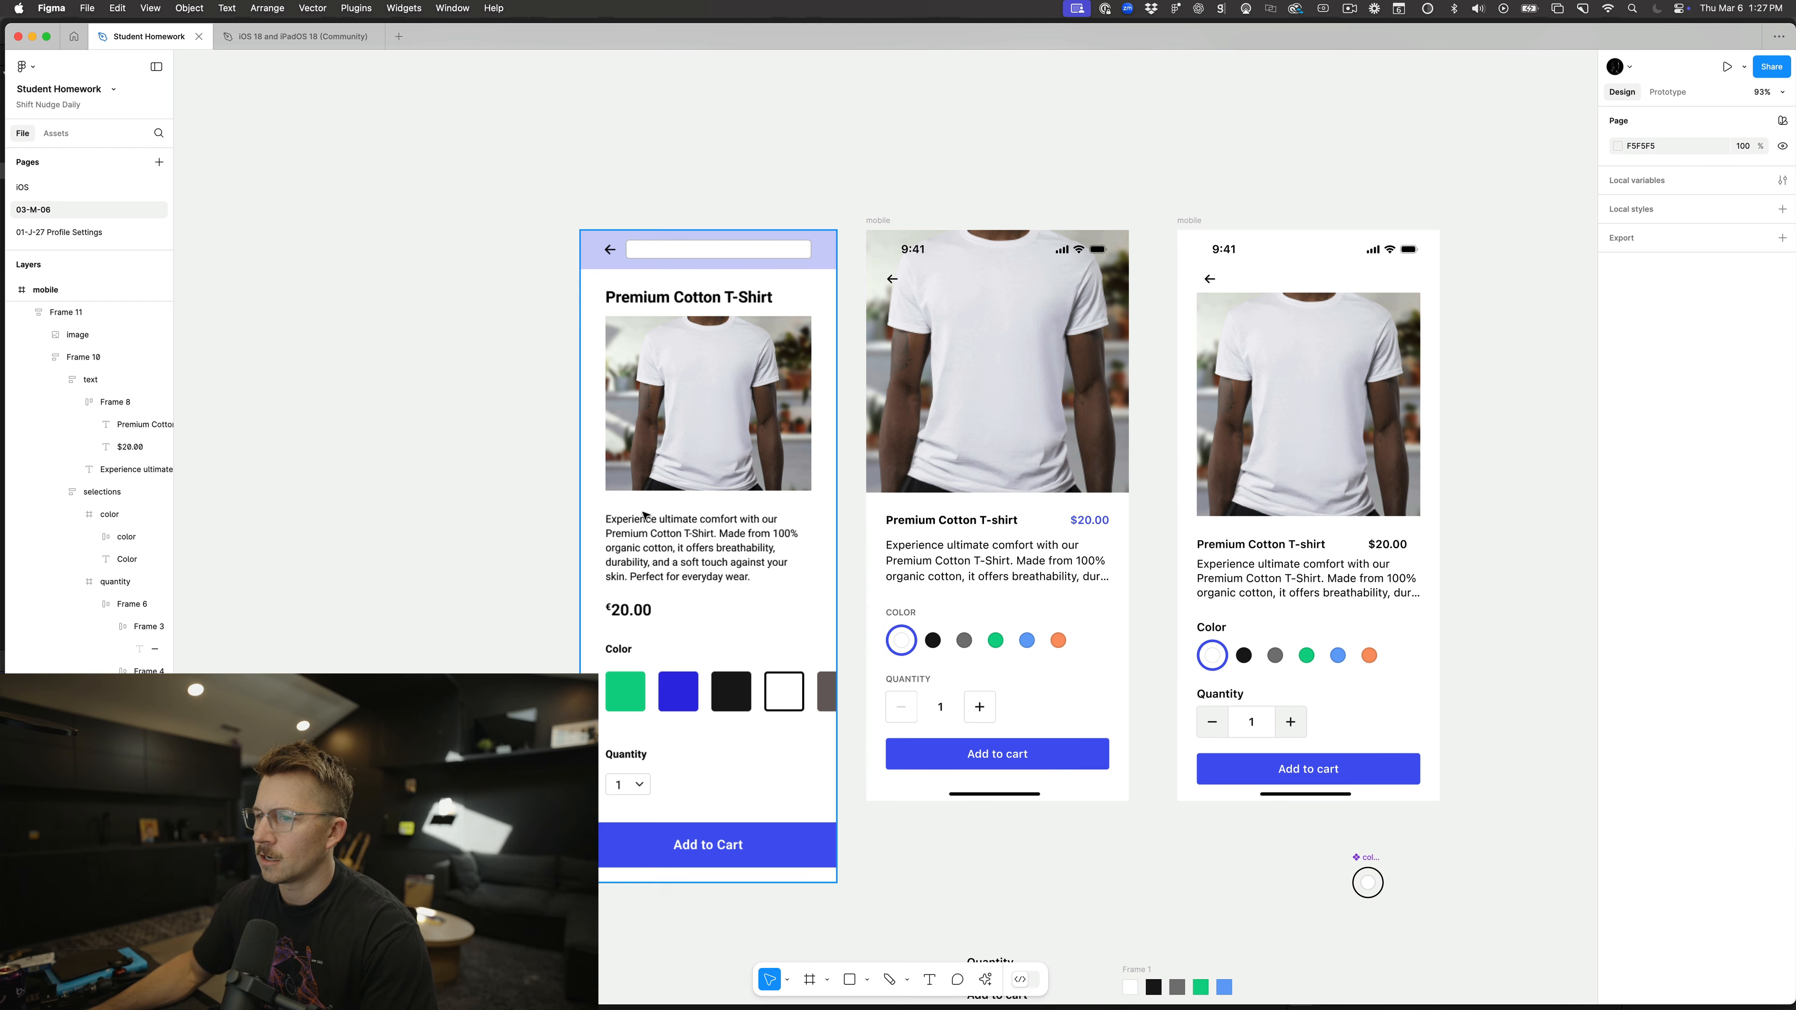
scroll(470, 553, "down", 2)
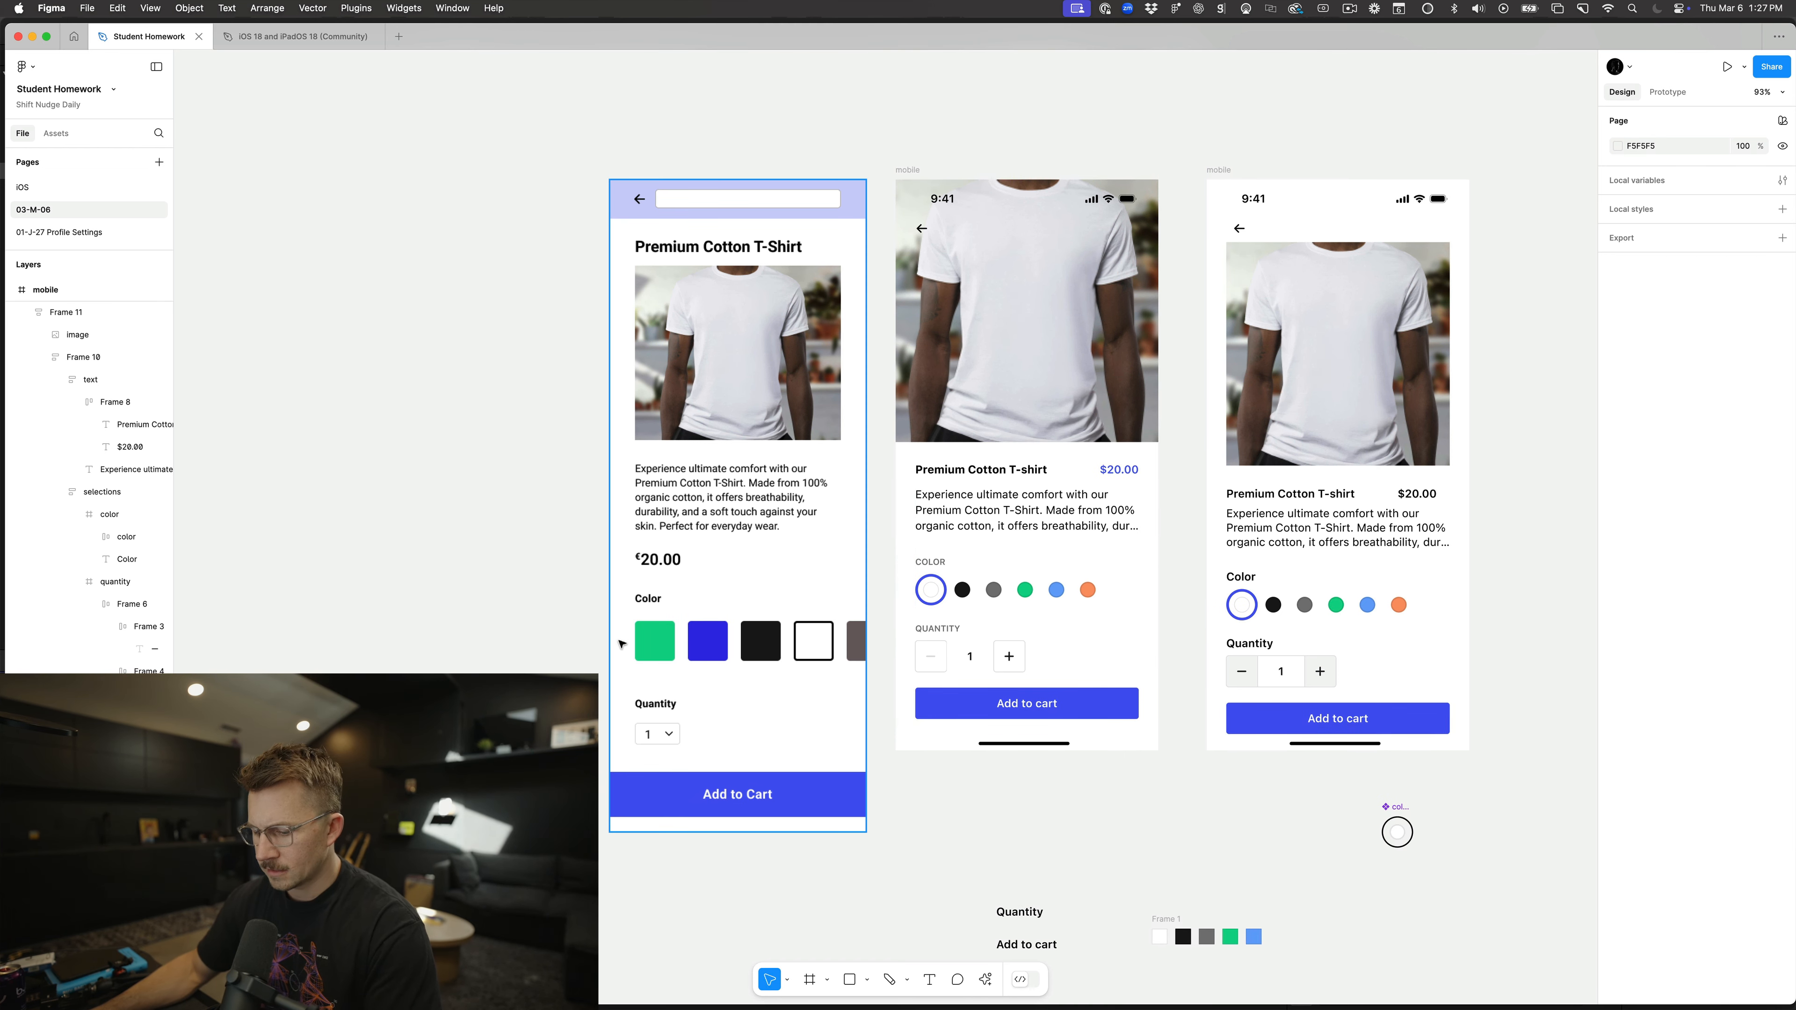
left_click_drag(633, 621, 772, 661)
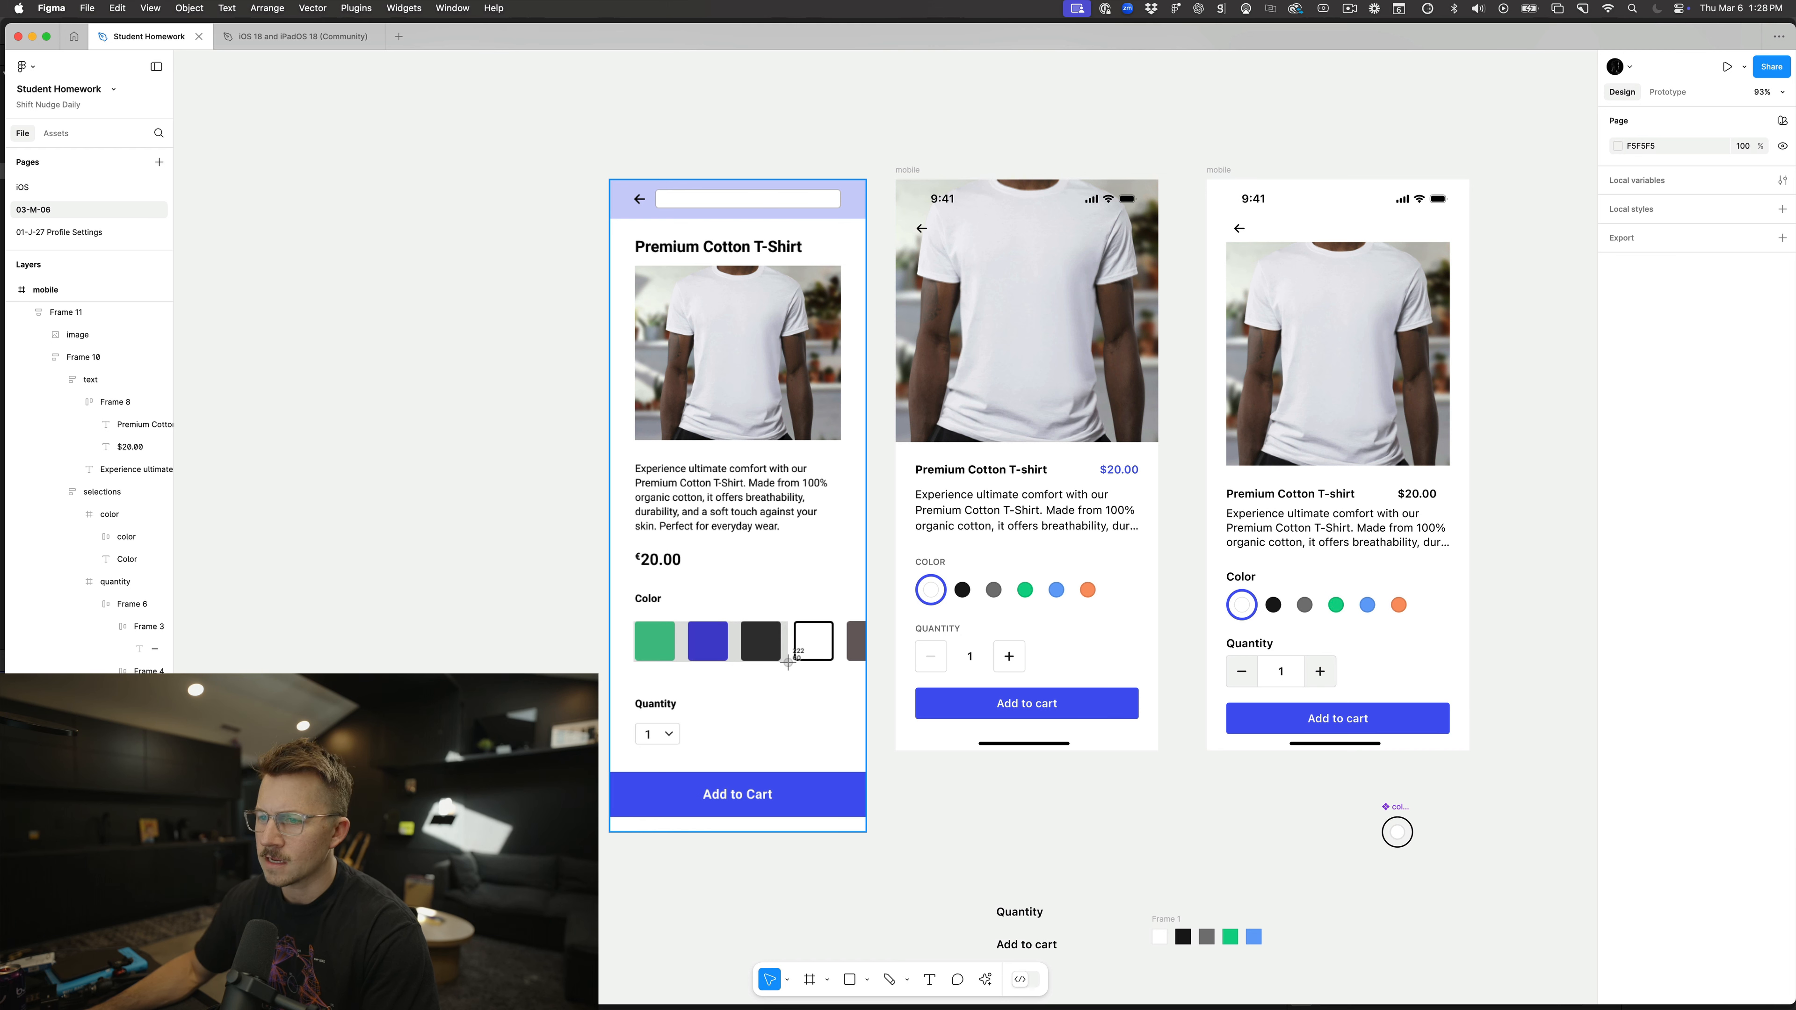
key("space")
left_click_drag(787, 663, 682, 640)
key("space")
key("space")
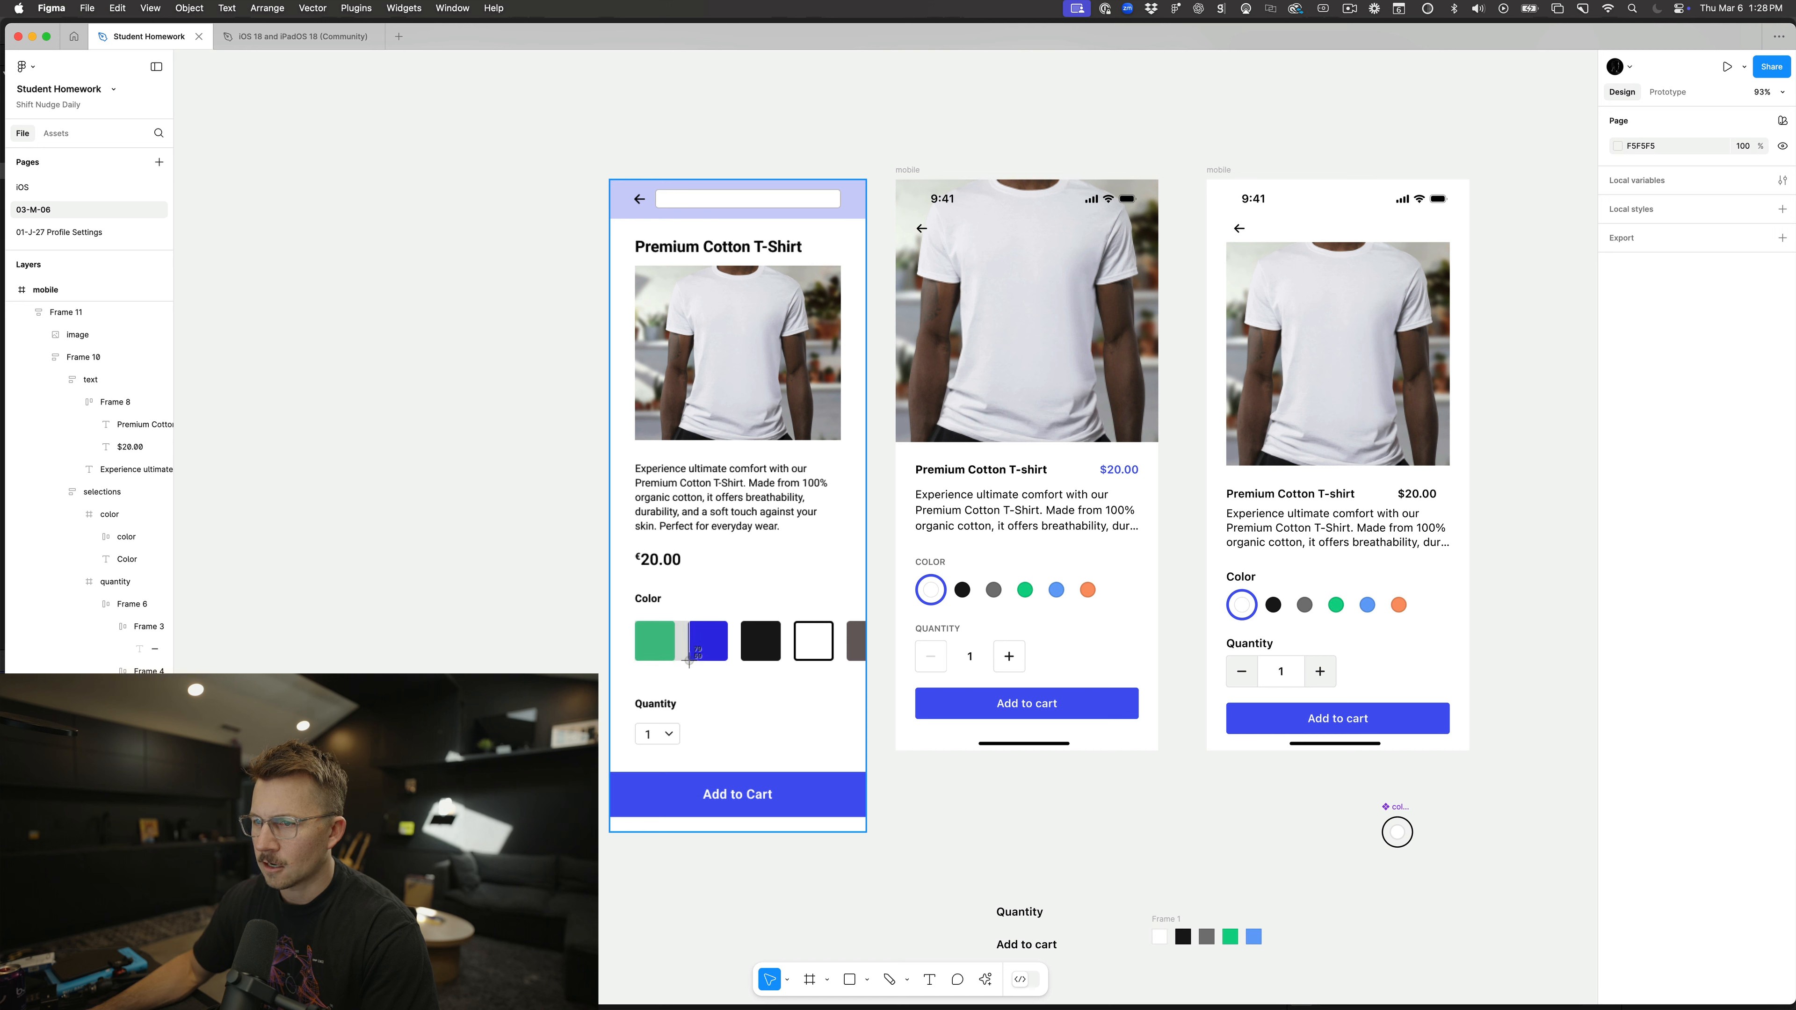
key("space")
left_click_drag(690, 661, 695, 811)
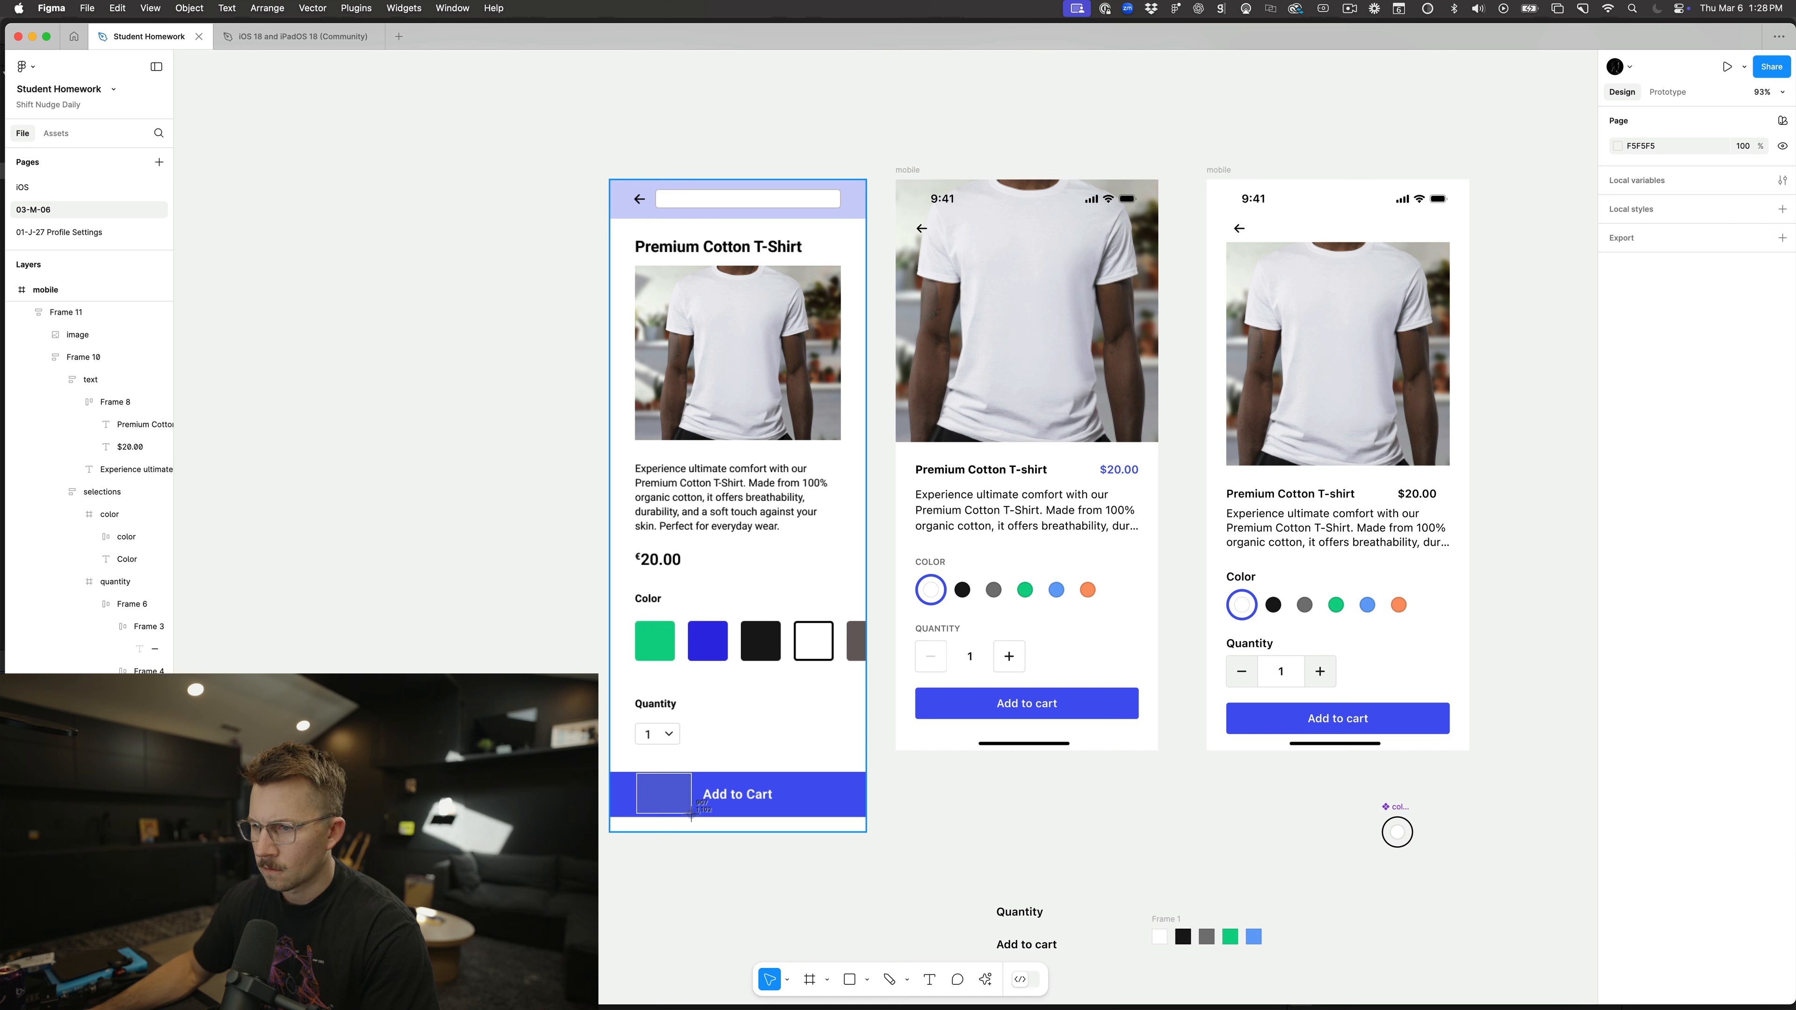
left_click_drag(692, 814, 692, 813)
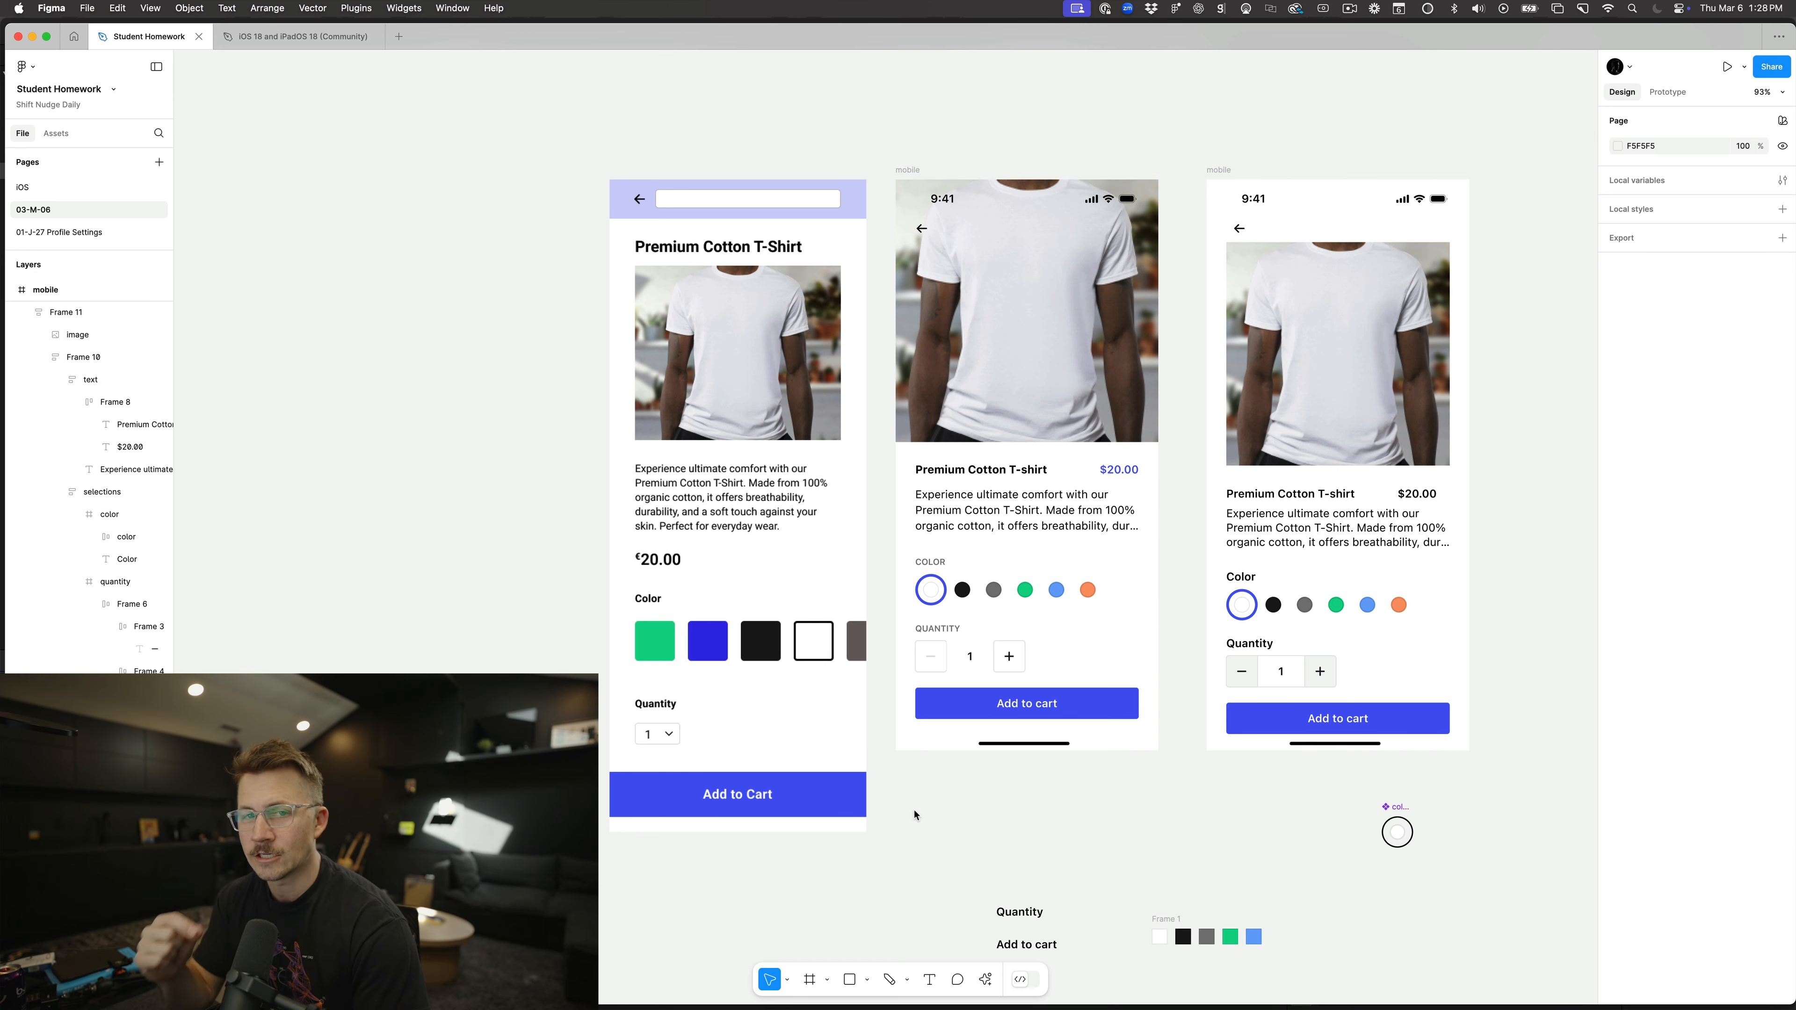
scroll(916, 806, "down", 3)
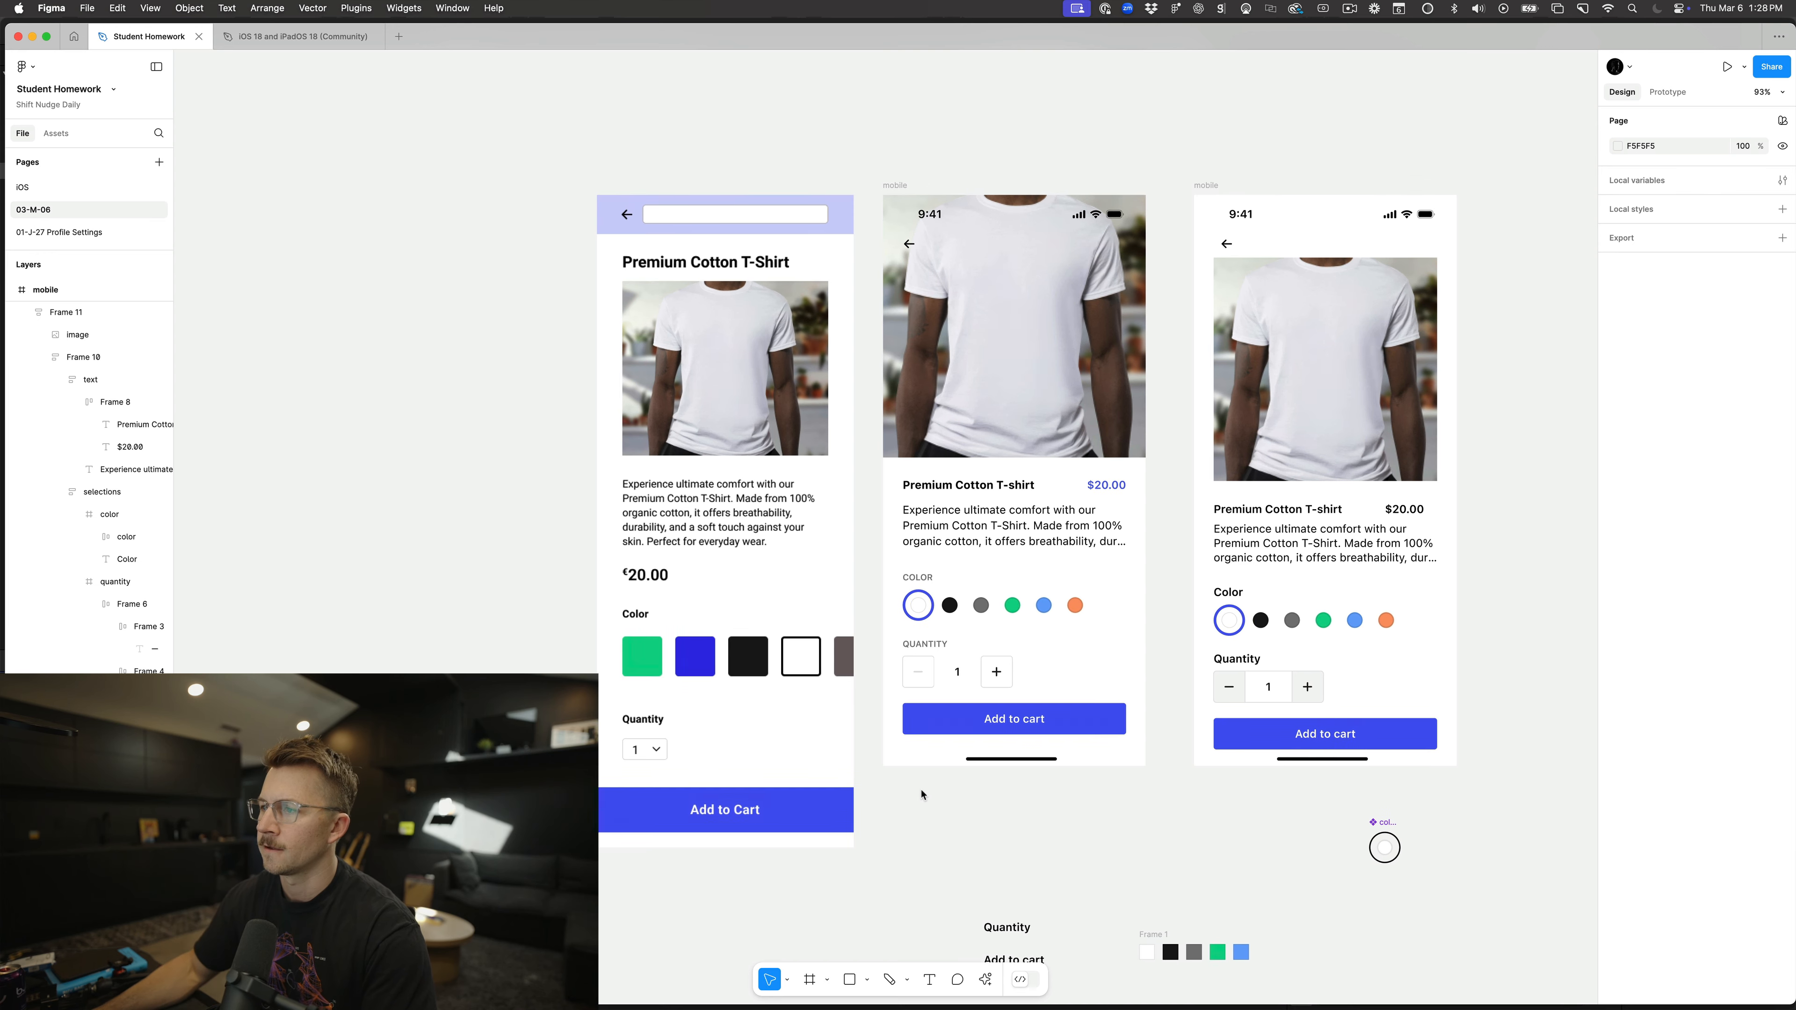
scroll(919, 799, "up", 6)
scroll(922, 793, "down", 2)
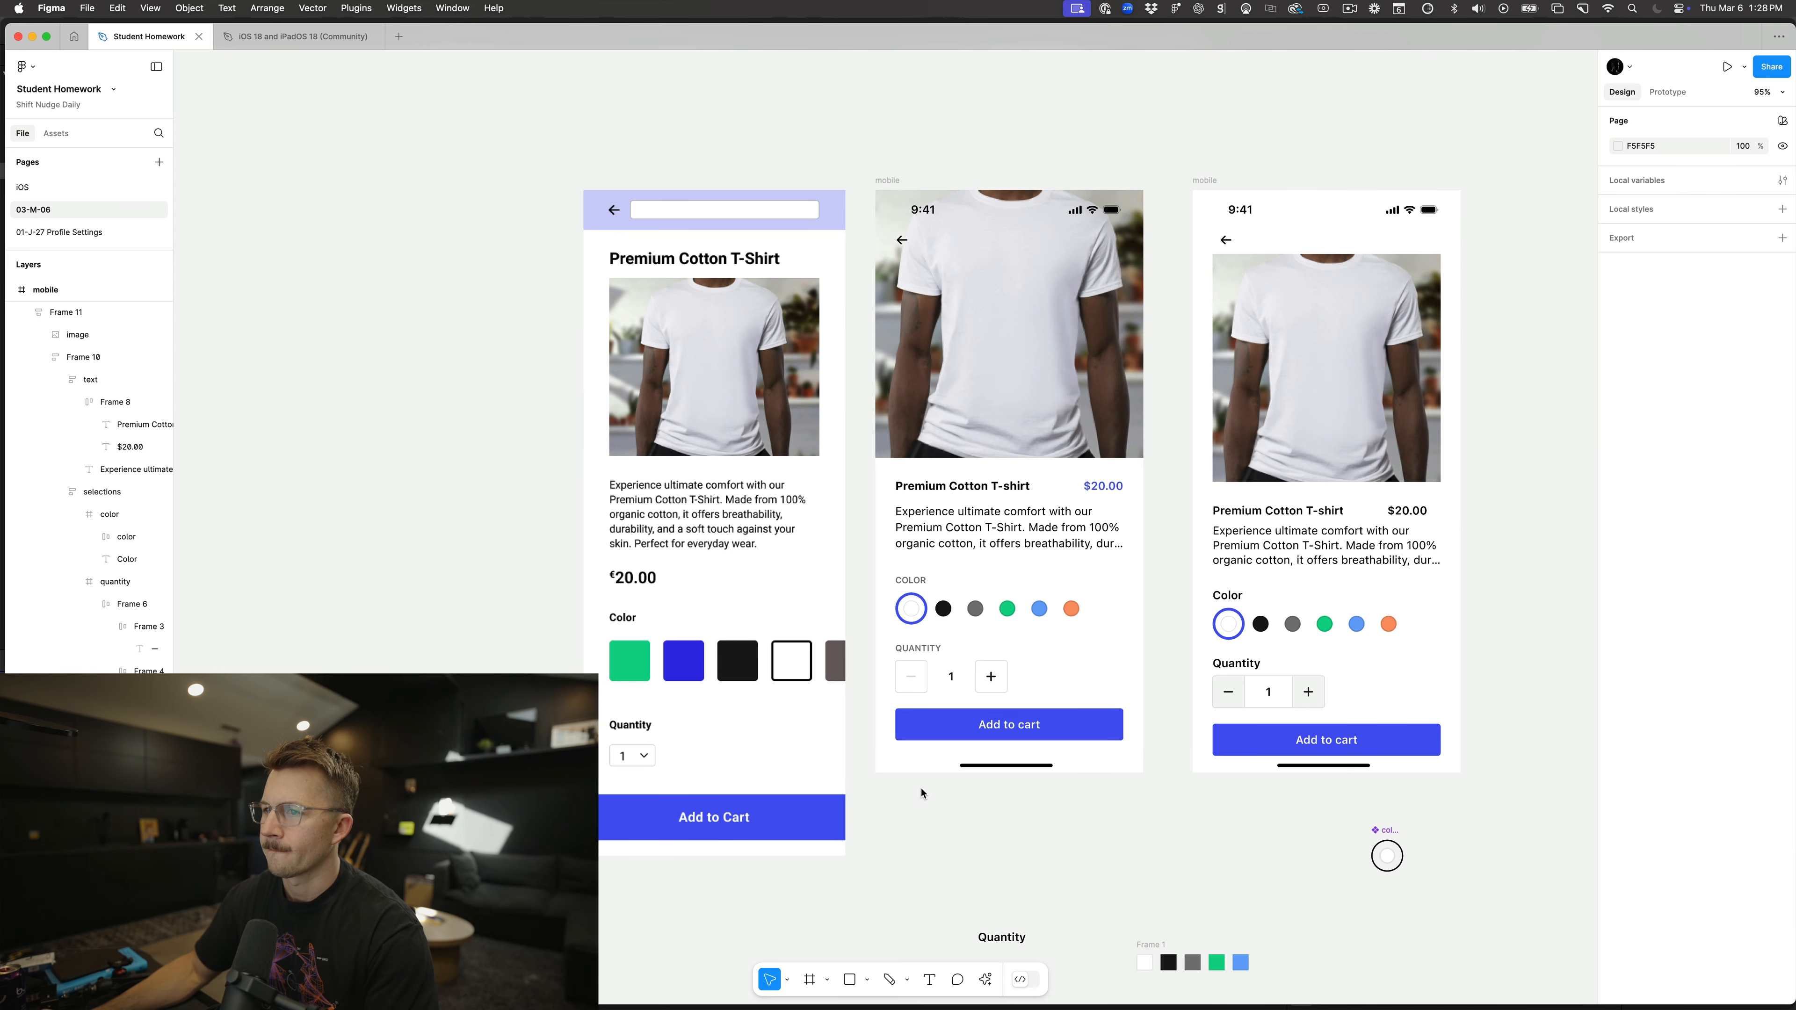
left_click(691, 770)
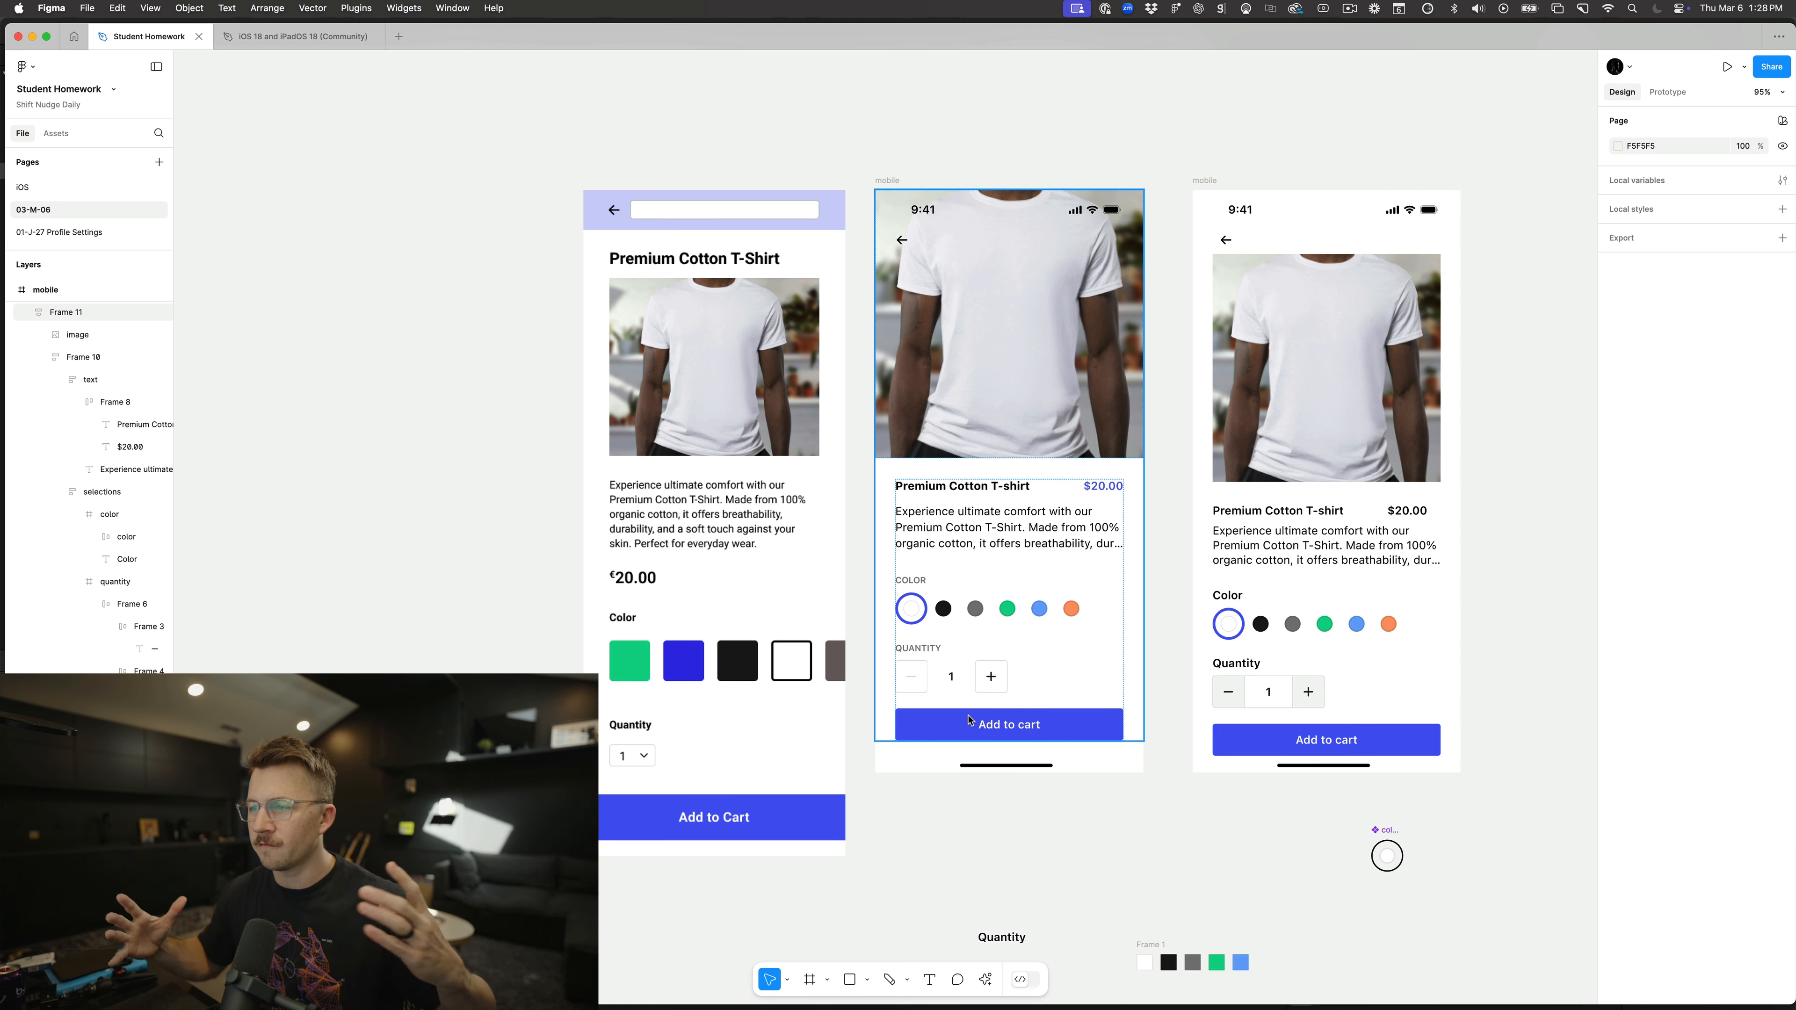
left_click(922, 852)
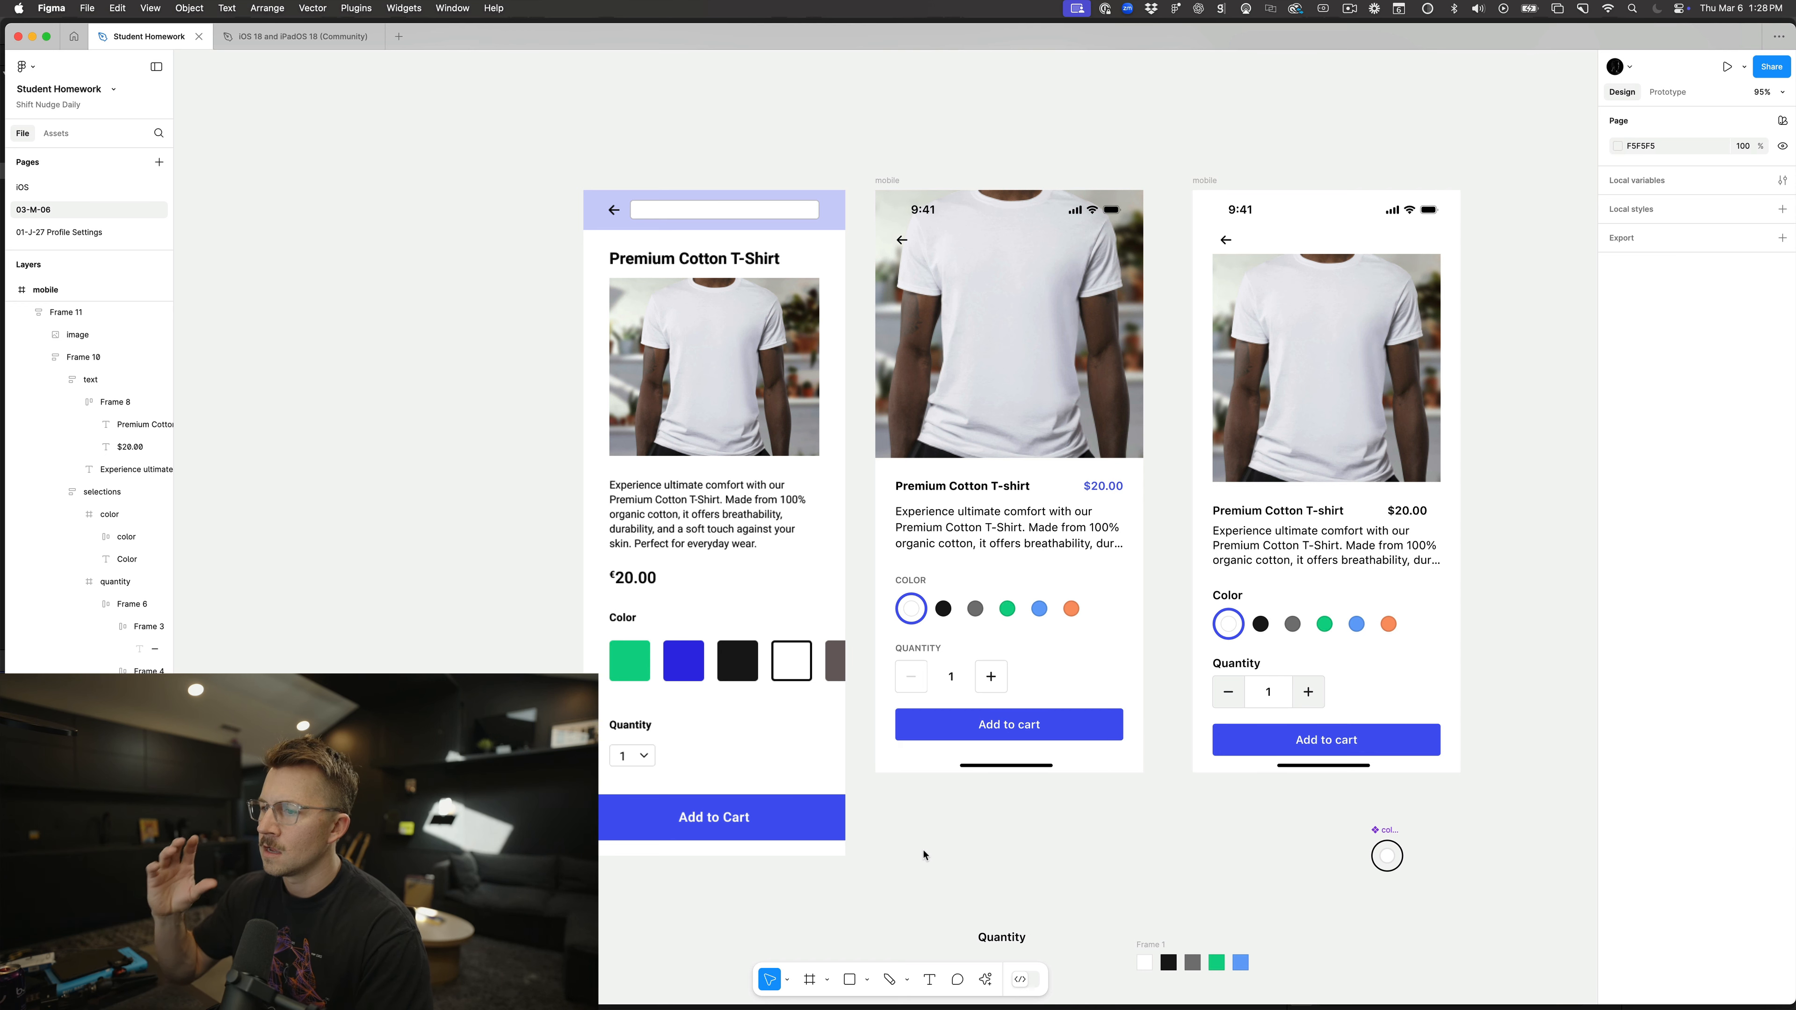
scroll(926, 849, "right", 3)
scroll(926, 849, "up", 2)
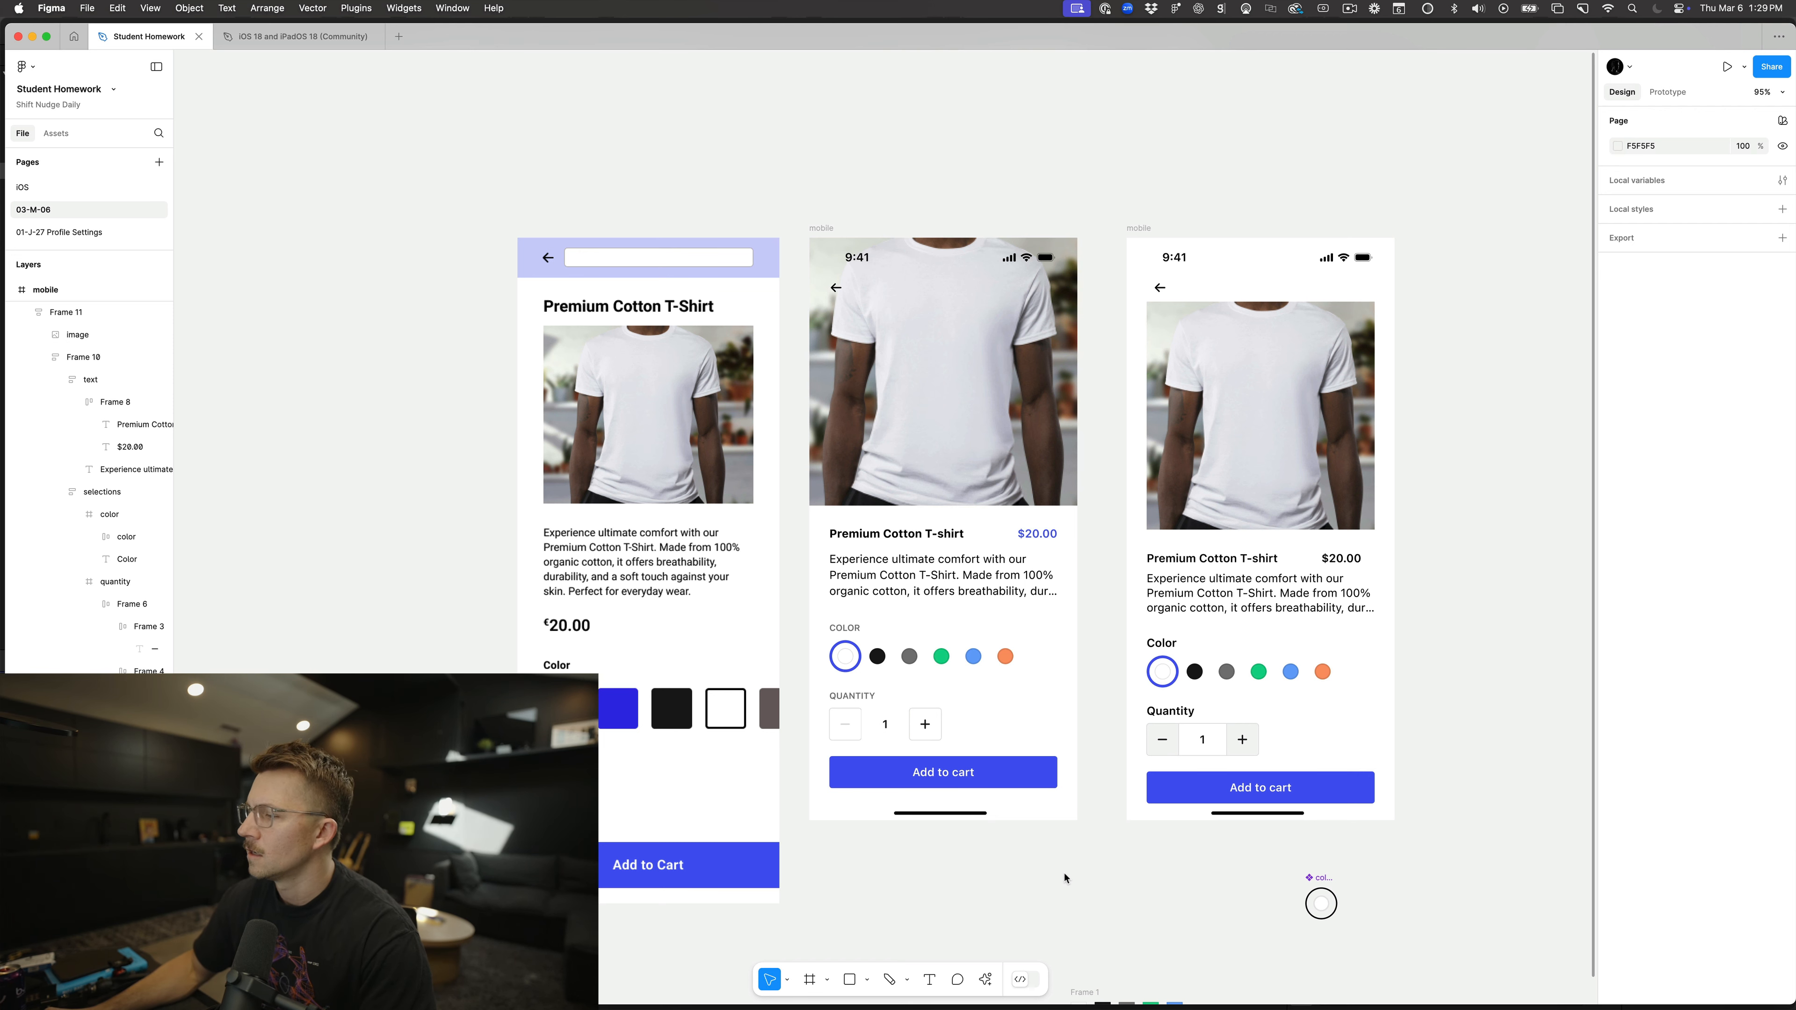
scroll(1065, 878, "down", 1)
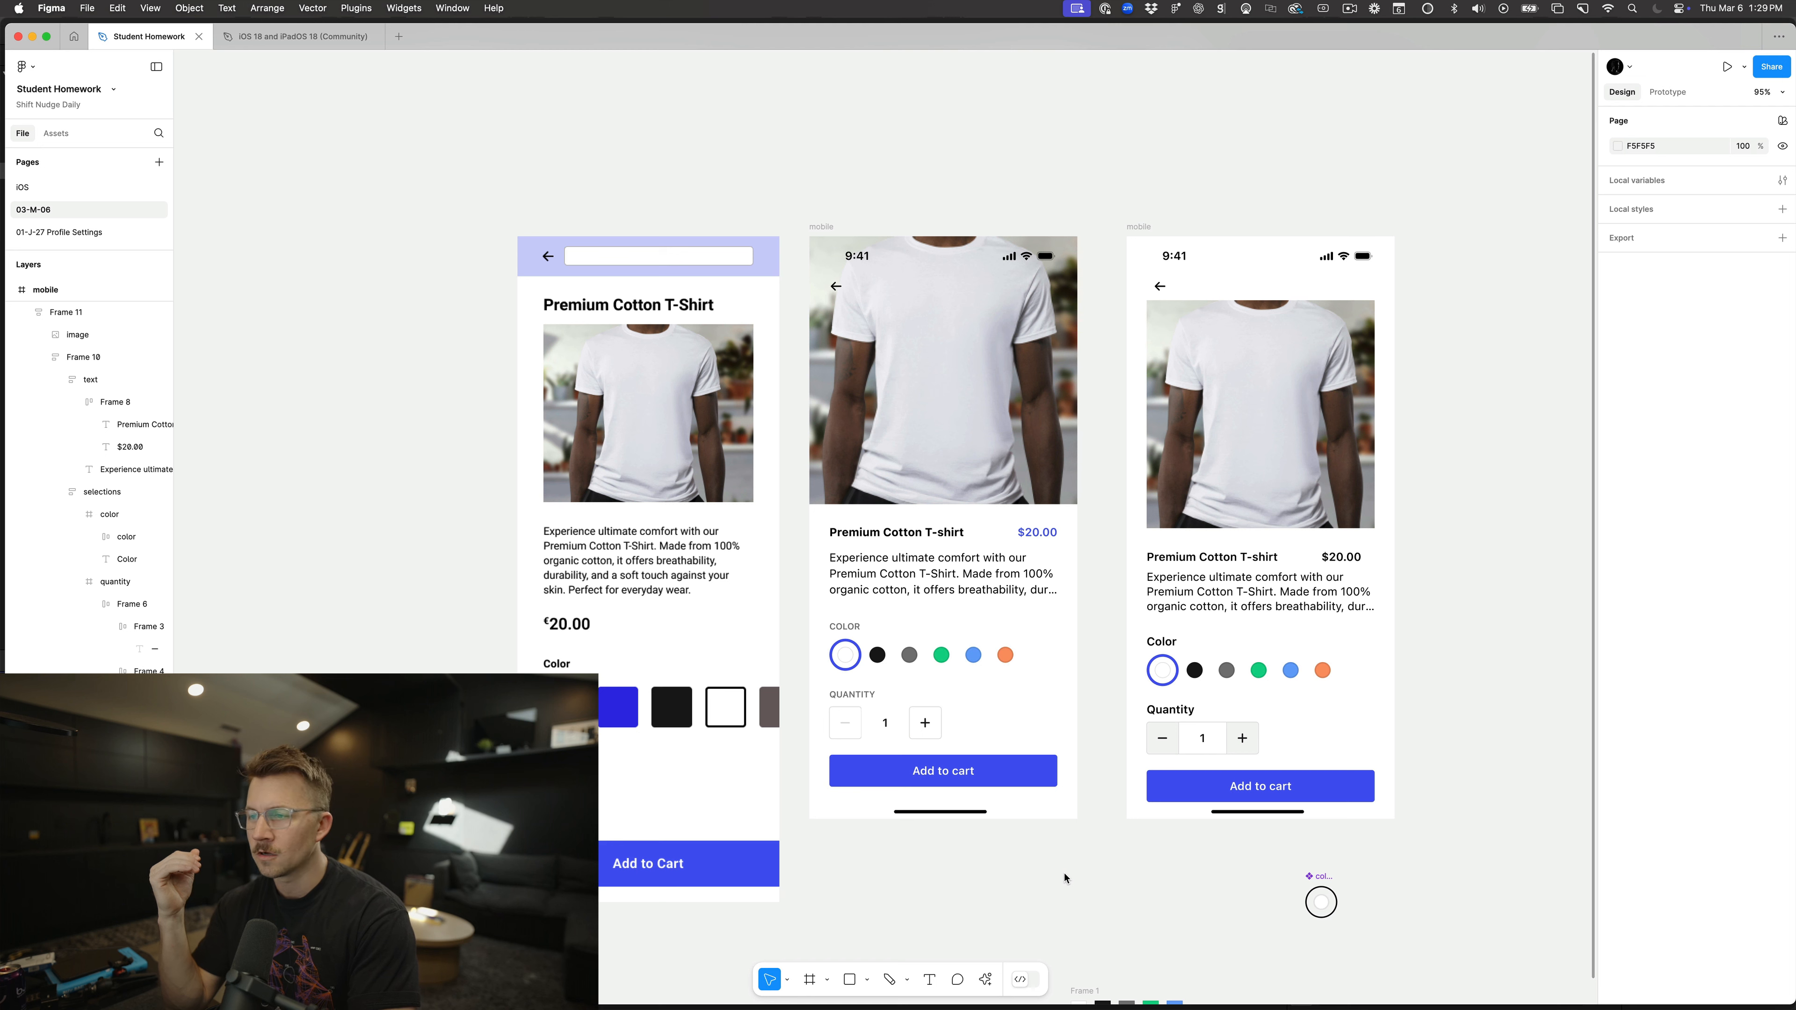